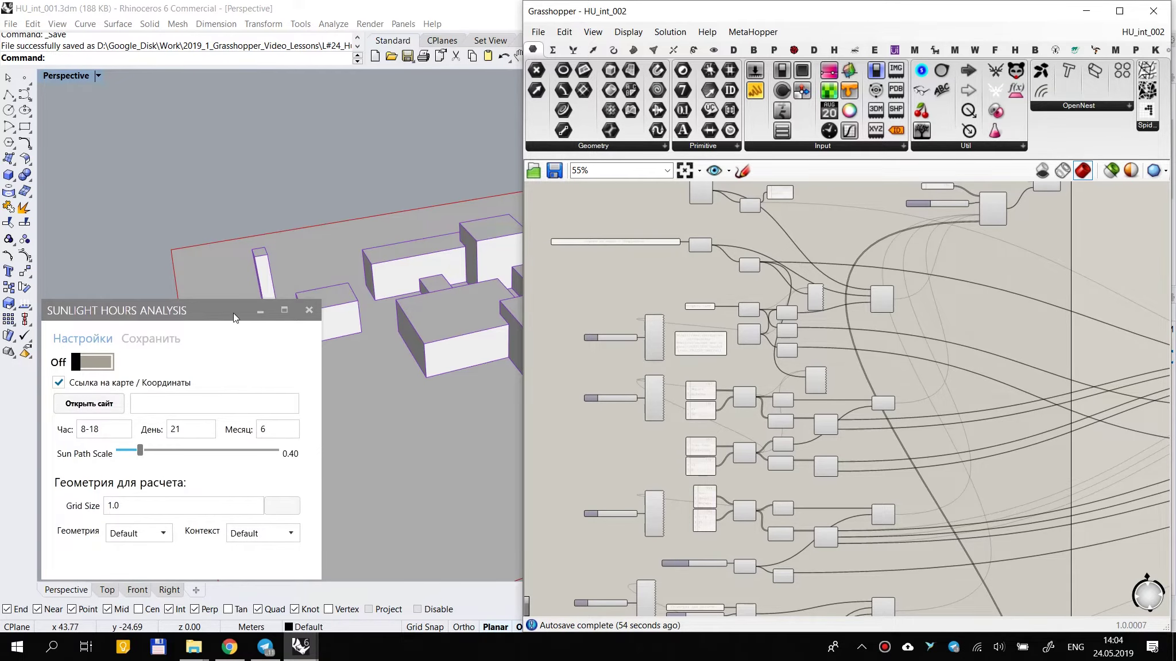
Step: Examine the whole HU_int_002 definition, highlighting its analysis components, and look at the building model behind it
scroll(649, 328, down, 3)
scroll(649, 328, down, 3)
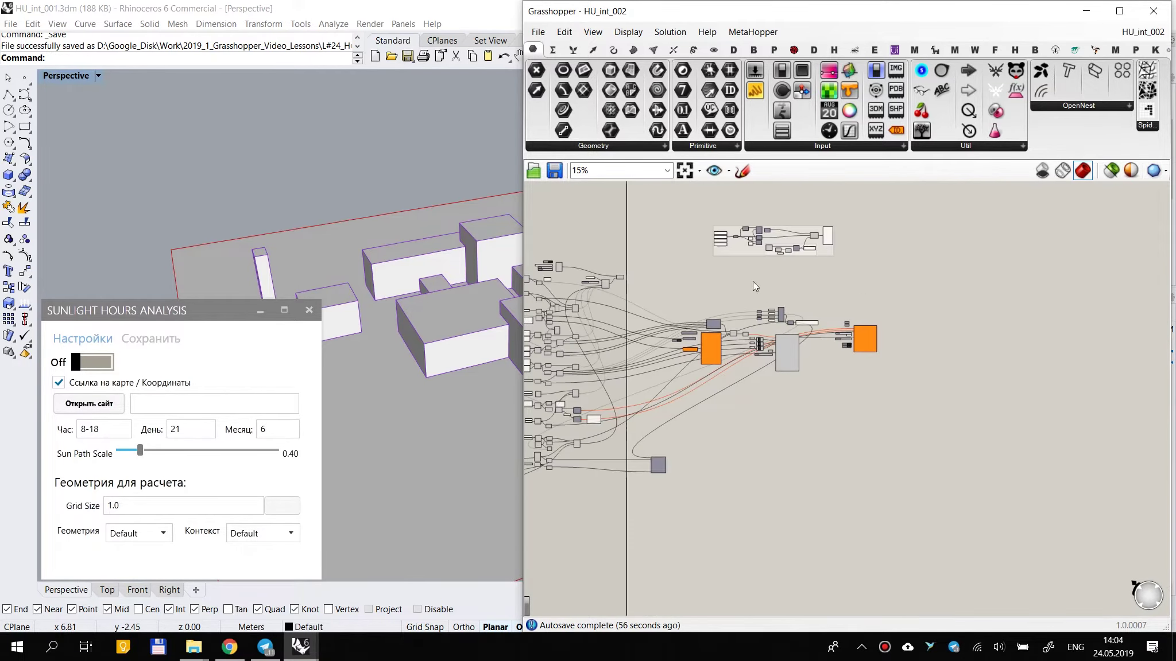
scroll(814, 327, up, 3)
drag(555, 256, 915, 408)
scroll(748, 387, up, 2)
scroll(963, 390, down, 3)
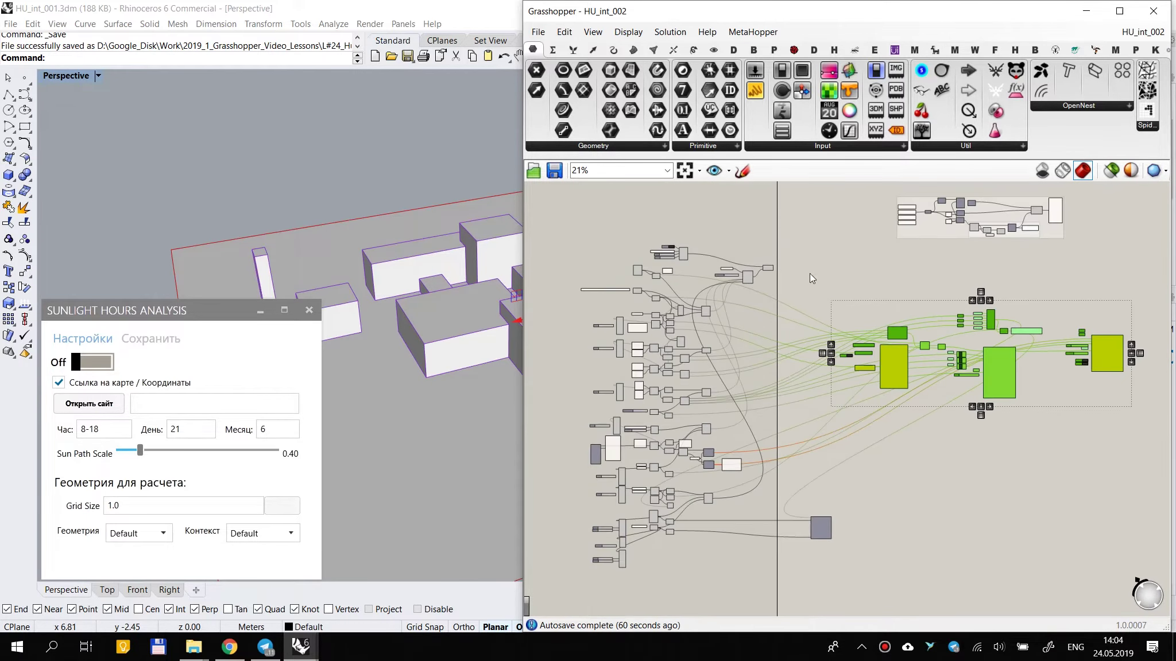
click(950, 461)
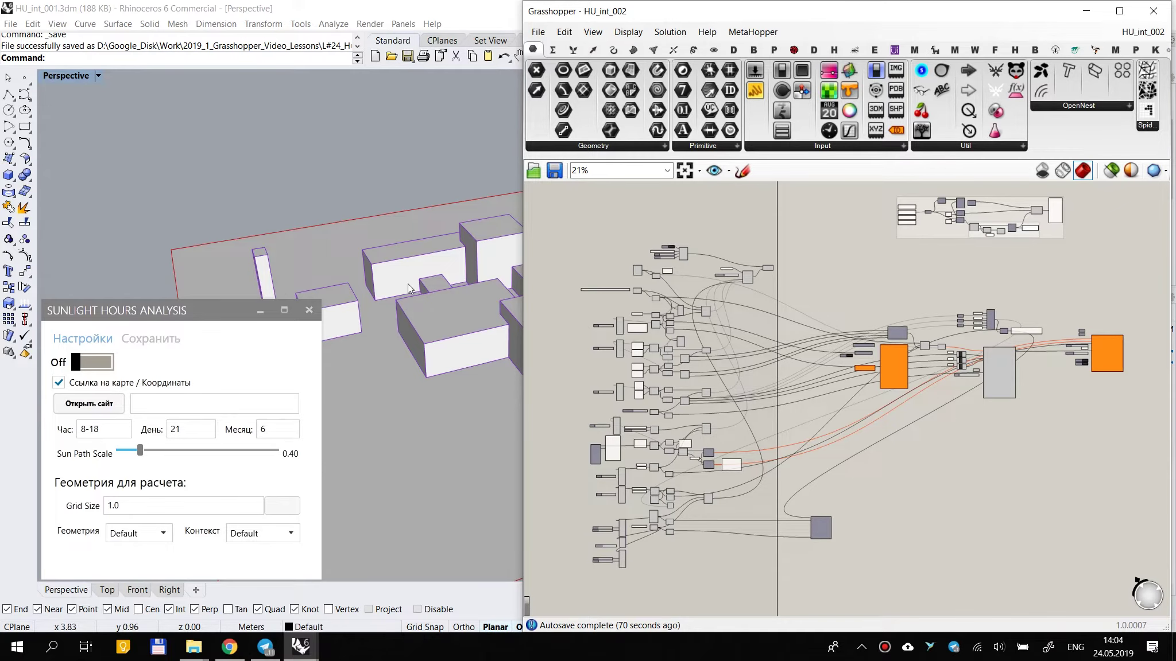
click(1084, 12)
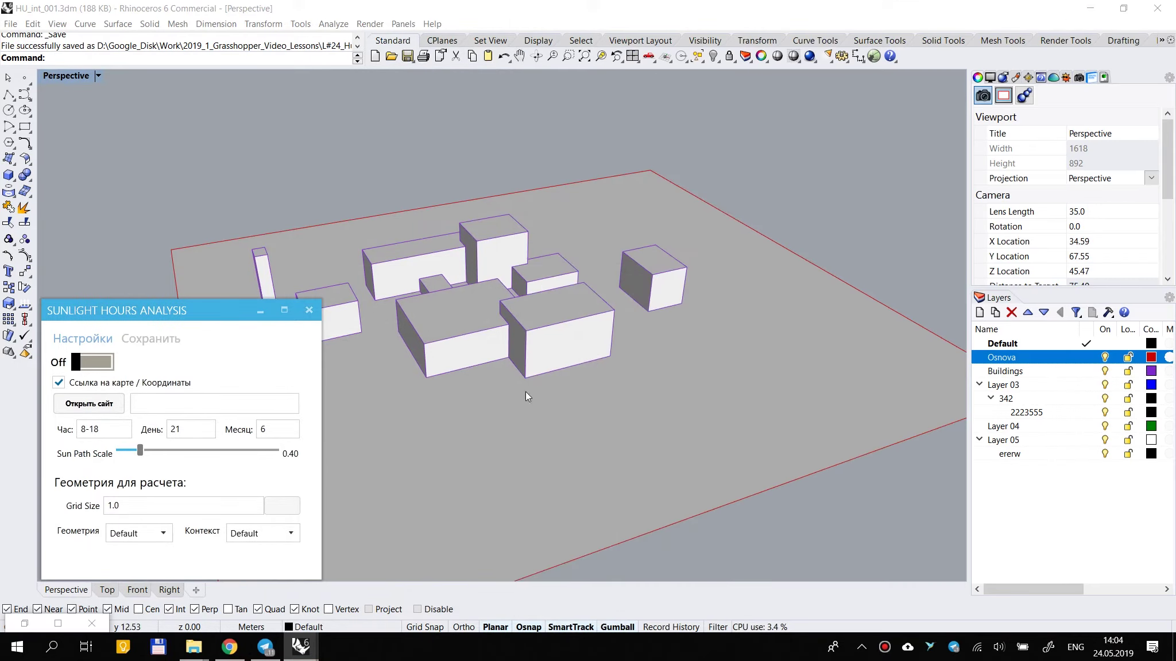
click(25, 624)
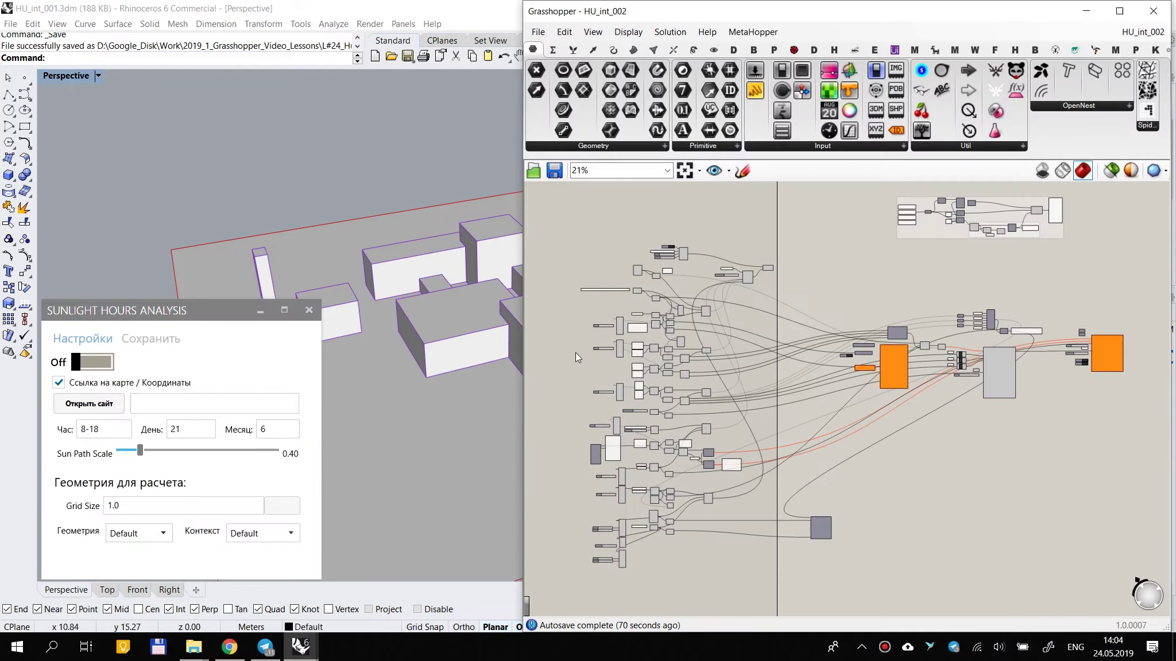
Step: Examine the interface input components, the weather-file and location components, and the filter that feeds the sun path's location input
scroll(1080, 407, up, 1)
right_drag(732, 393, 814, 387)
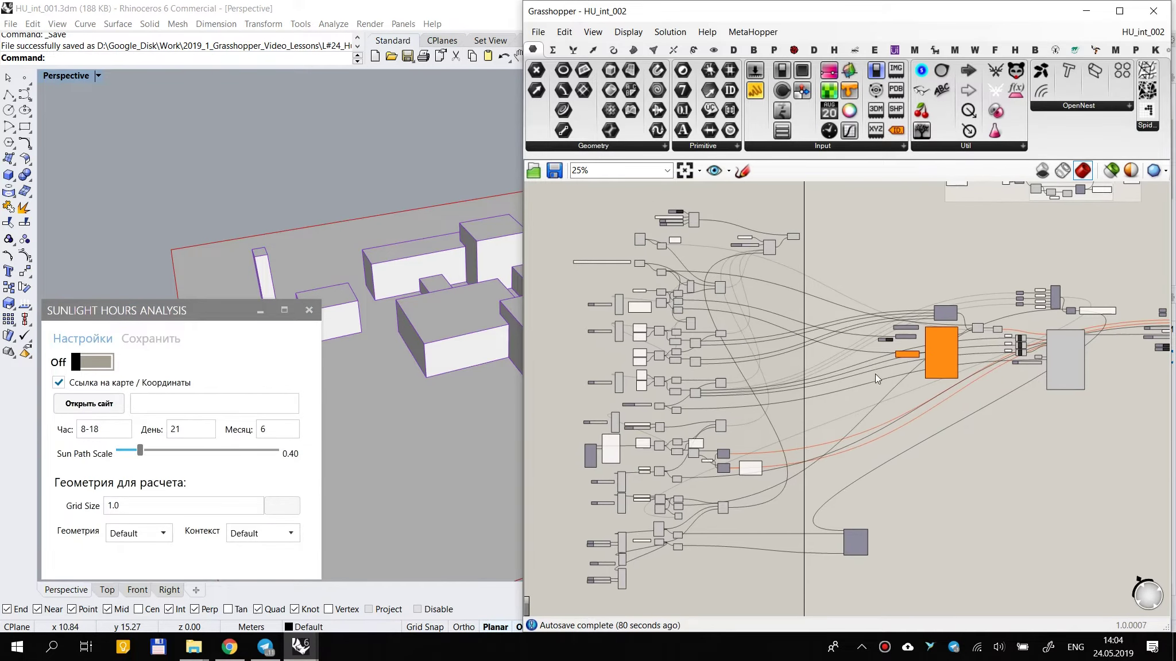
scroll(864, 299, up, 3)
scroll(871, 302, down, 2)
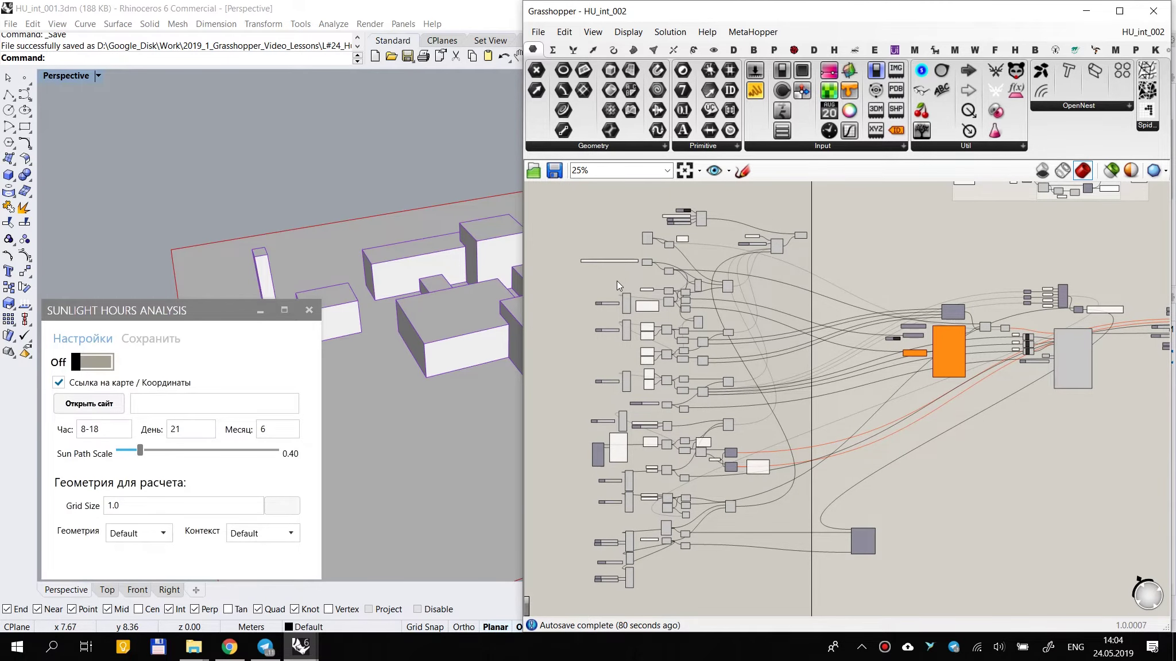
scroll(616, 285, up, 1)
scroll(800, 310, down, 1)
right_drag(940, 322, 683, 324)
scroll(766, 330, up, 2)
scroll(766, 330, up, 3)
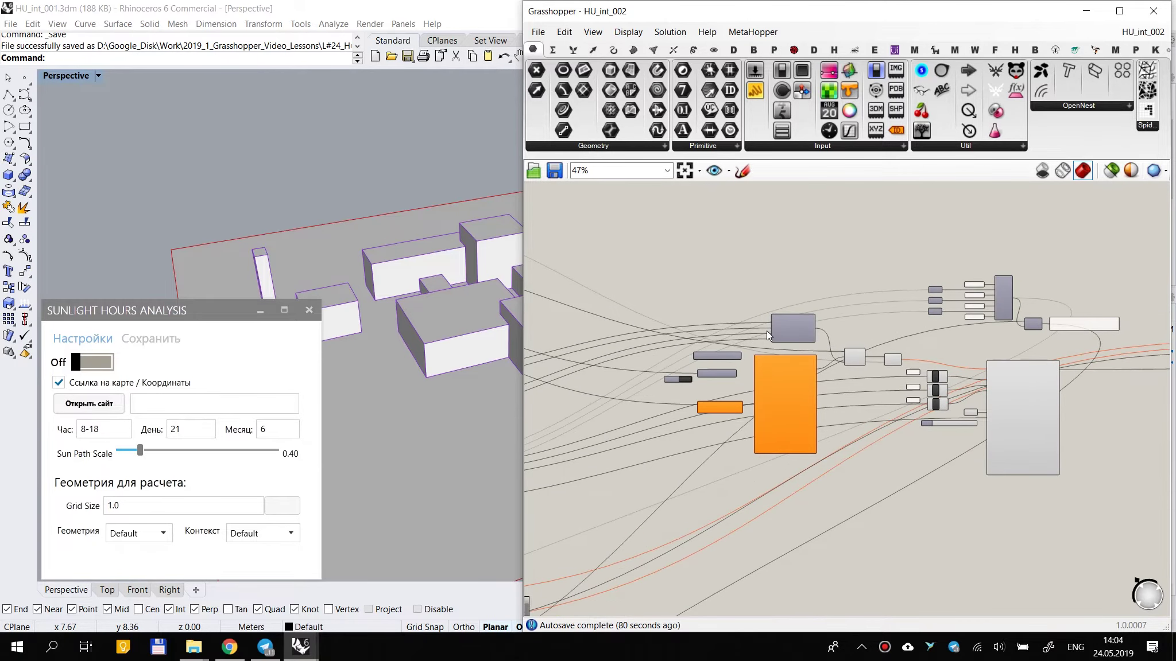
scroll(756, 340, down, 3)
scroll(944, 382, up, 7)
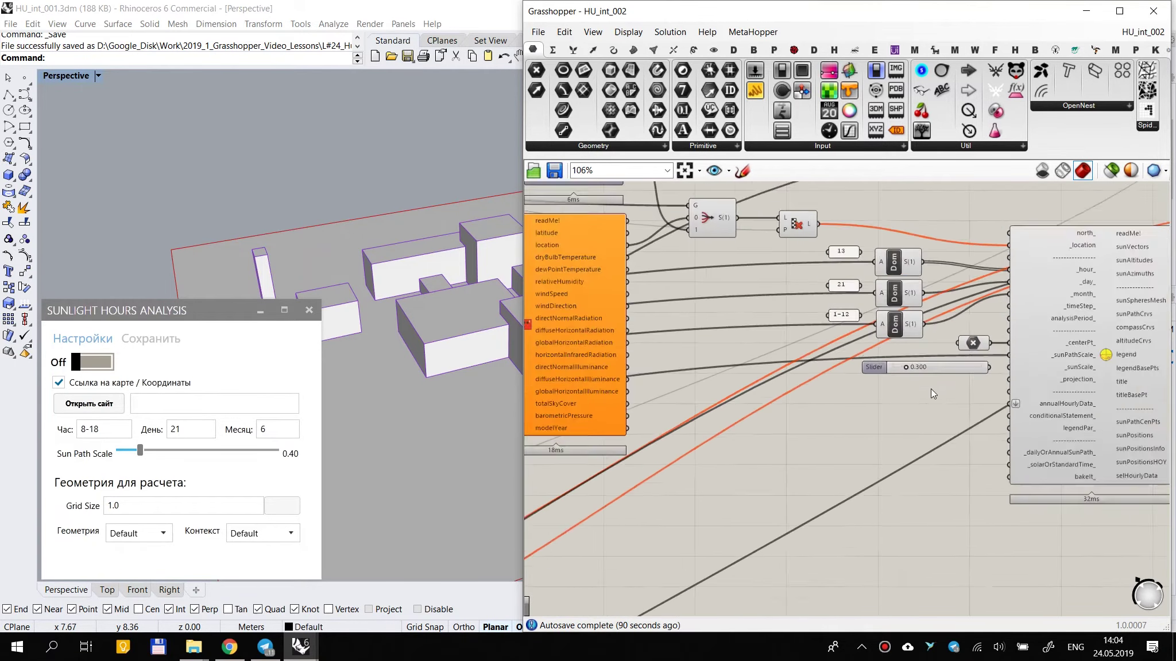
scroll(907, 372, down, 4)
scroll(784, 290, up, 3)
right_drag(784, 289, 822, 404)
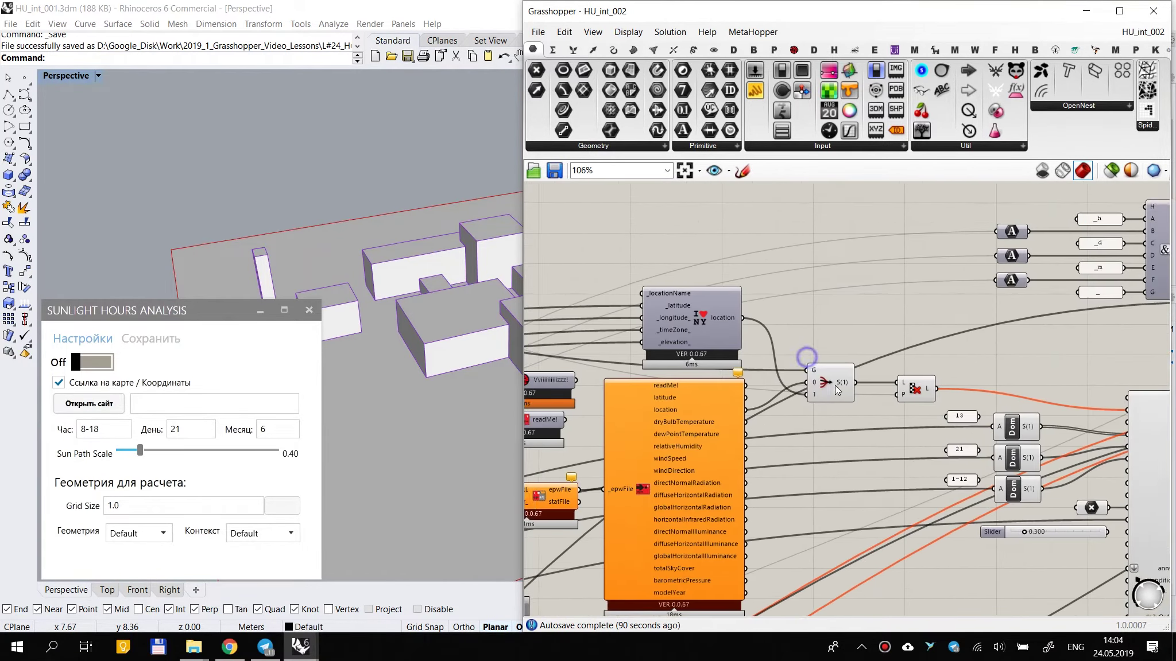
scroll(913, 311, down, 3)
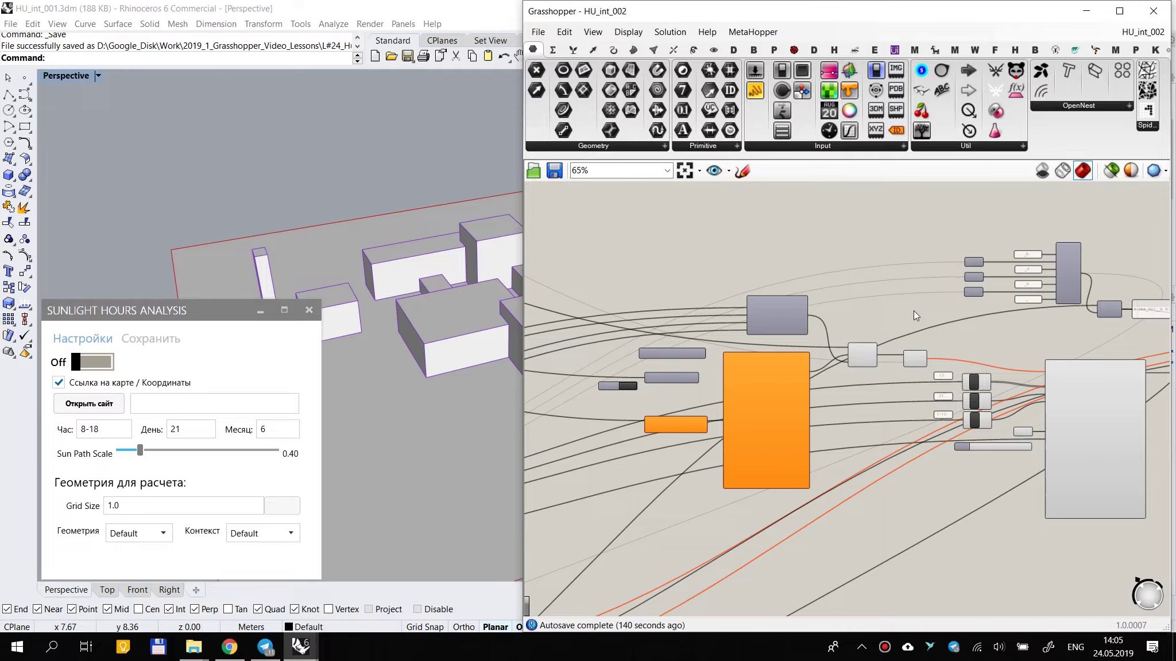
Step: Examine the sun path component with its hour, day, month and scale inputs
right_drag(908, 386, 760, 349)
right_drag(976, 349, 920, 338)
scroll(920, 338, down, 2)
scroll(724, 367, up, 3)
scroll(724, 368, down, 2)
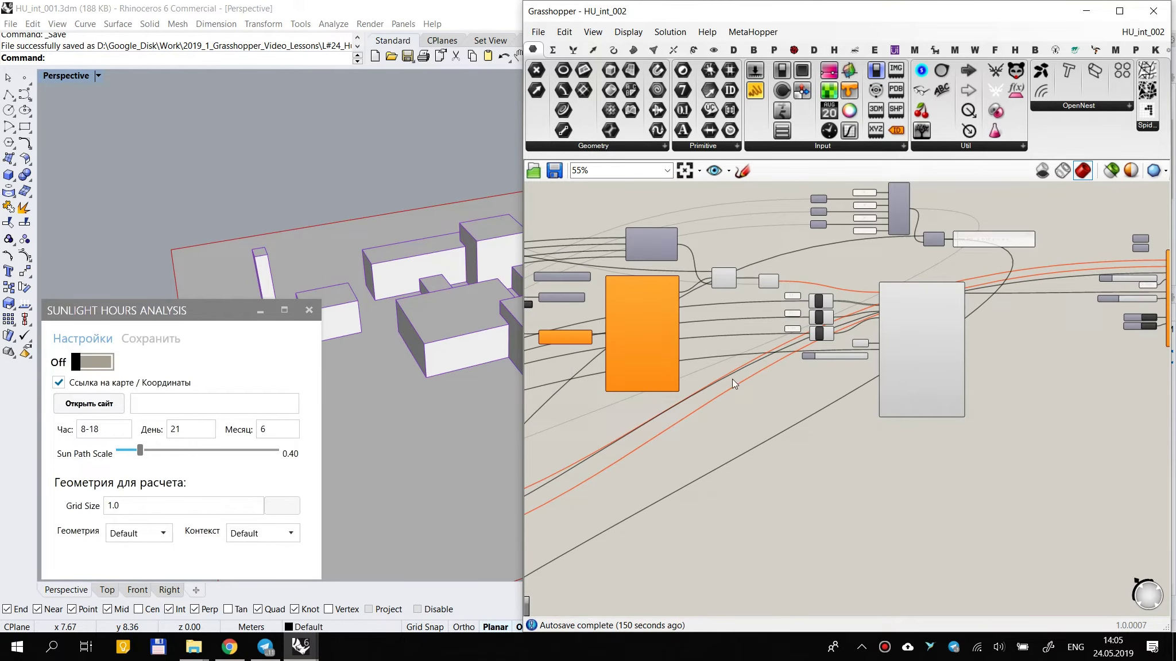
scroll(861, 353, up, 2)
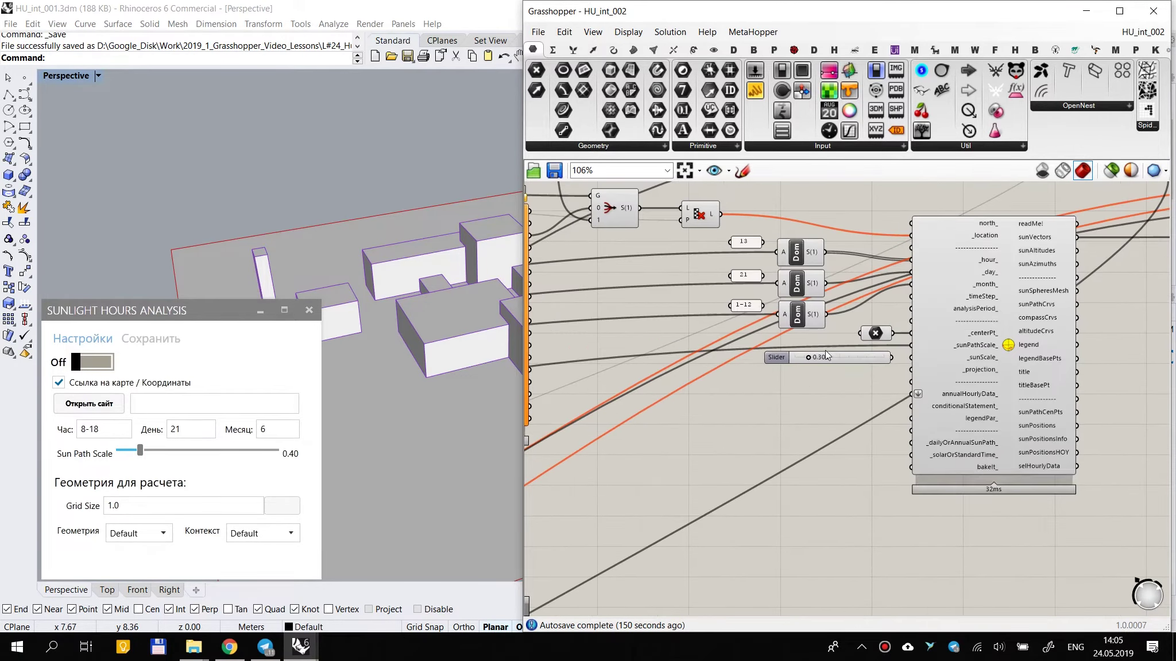
scroll(807, 363, down, 1)
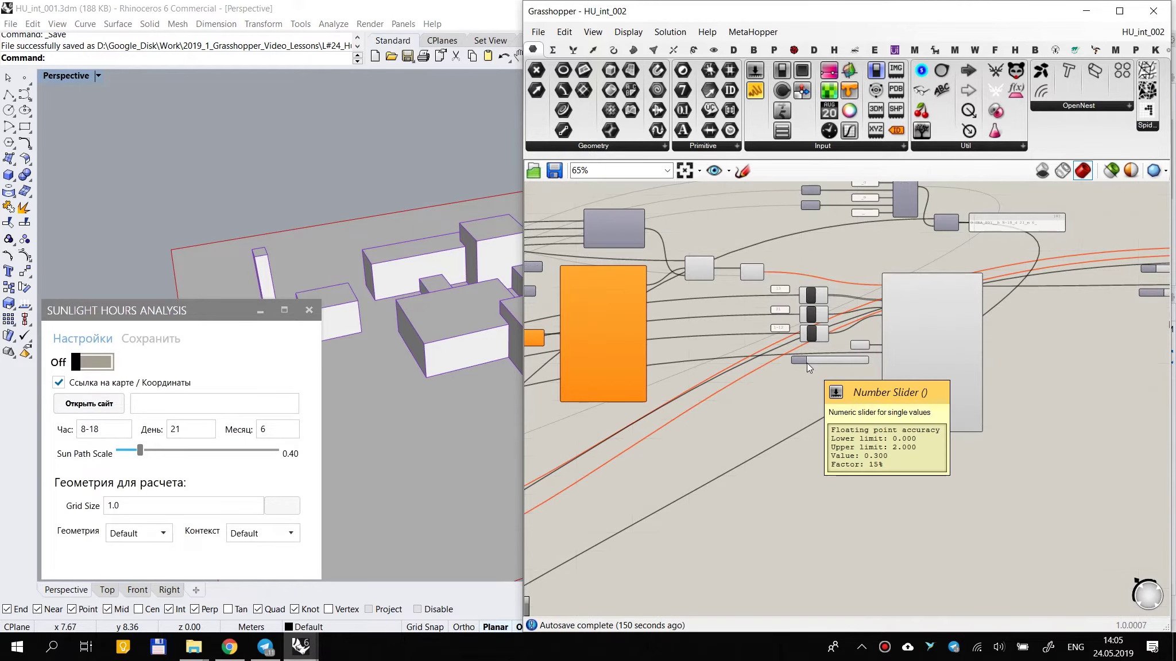
scroll(807, 362, down, 2)
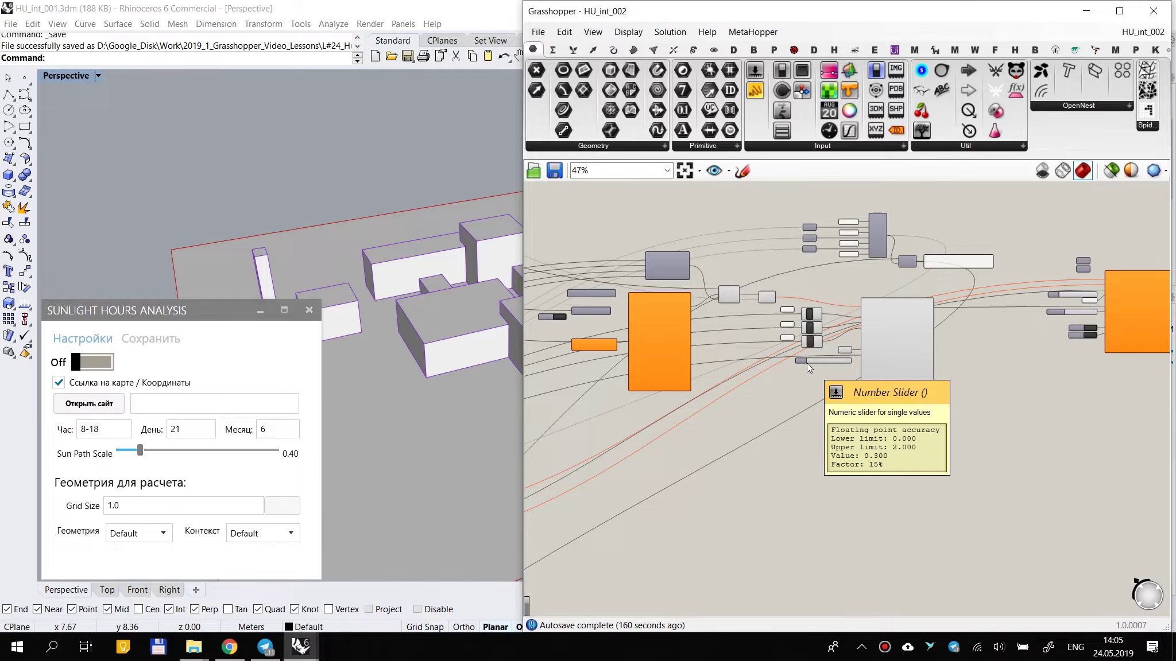
scroll(819, 365, down, 1)
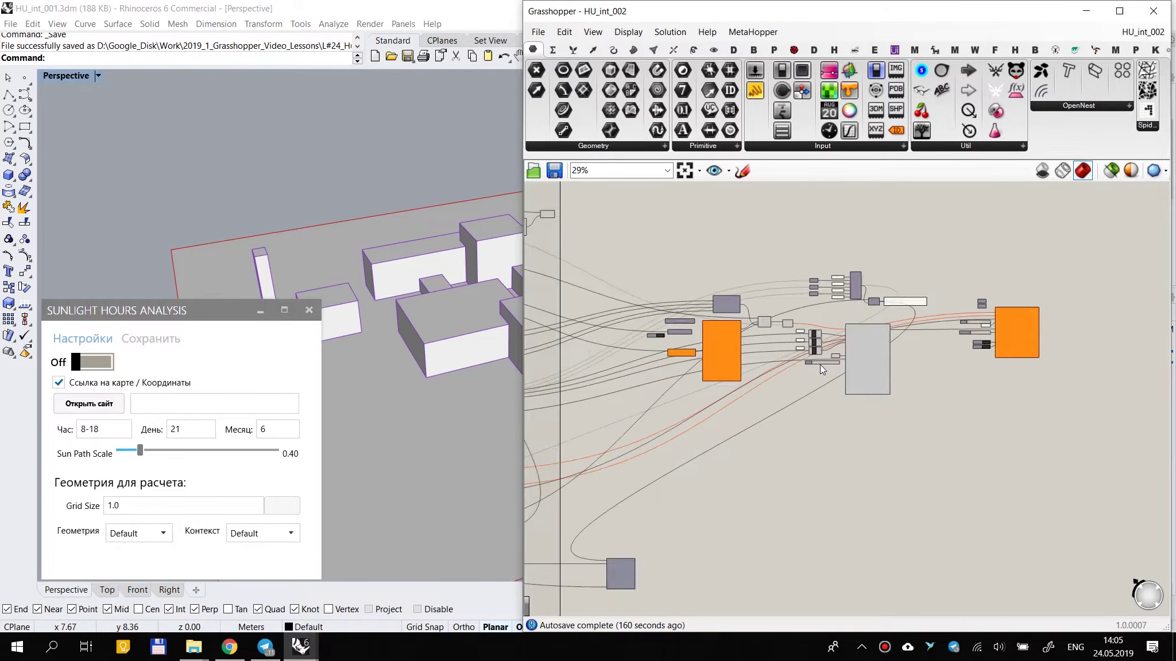
scroll(806, 362, up, 3)
right_drag(705, 245, 747, 267)
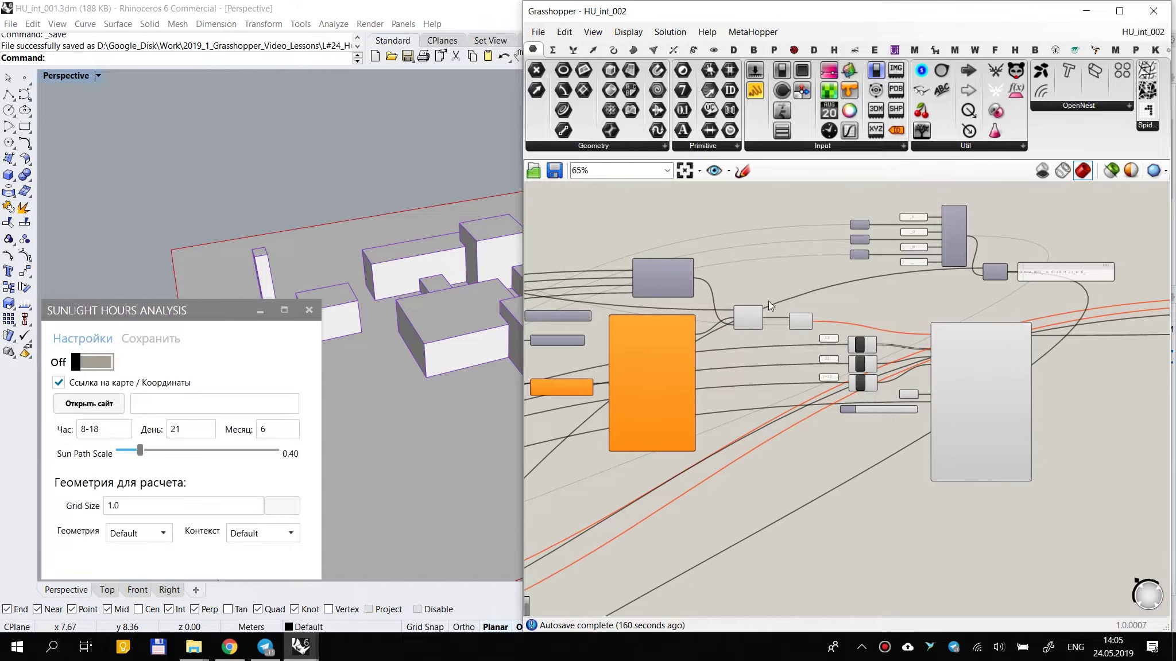
Step: Inspect the building masses and site surface from above and at a lower angle, then return to the Grasshopper definition
click(1091, 19)
right_drag(485, 279, 503, 302)
right_drag(600, 296, 631, 296)
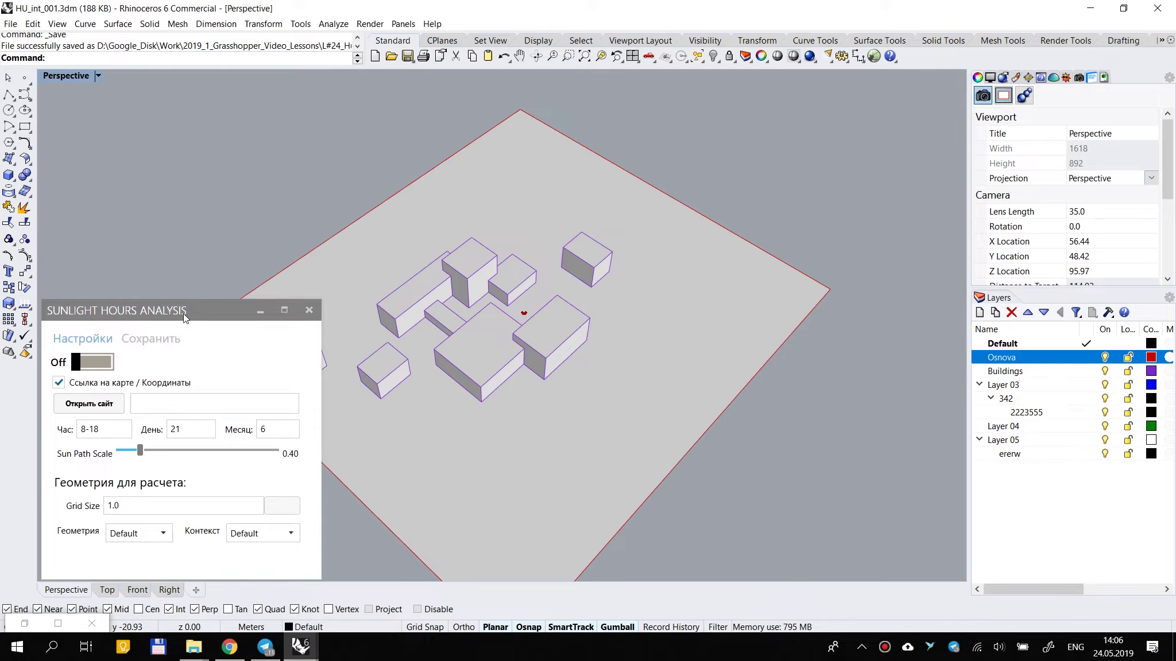
right_drag(572, 203, 545, 237)
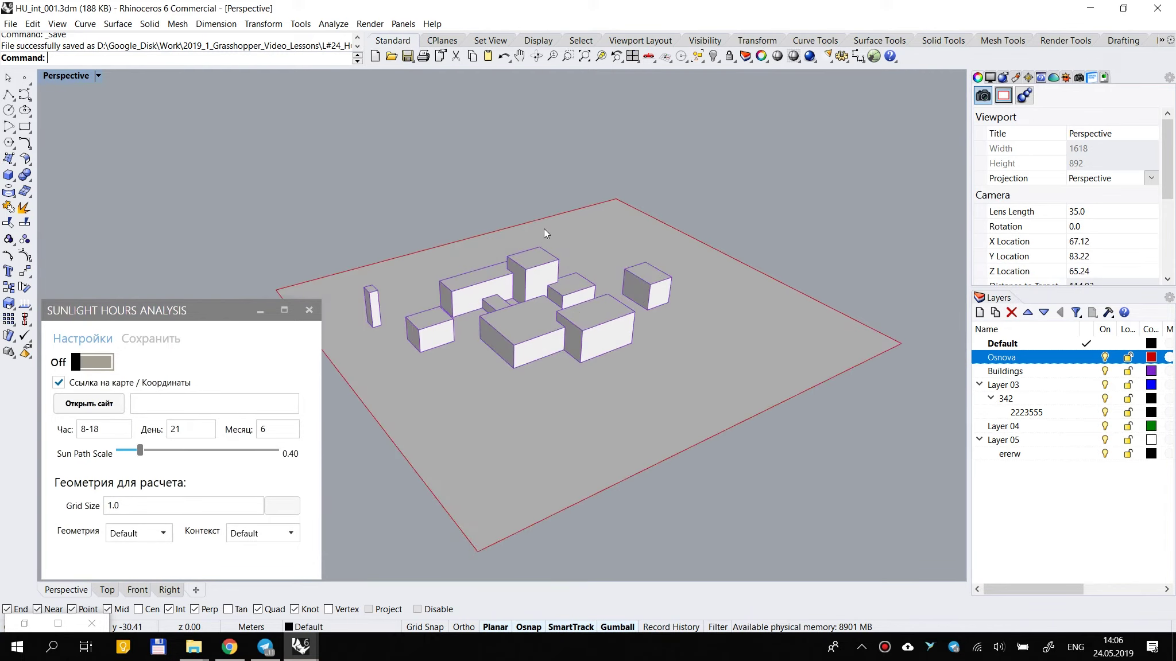
click(24, 623)
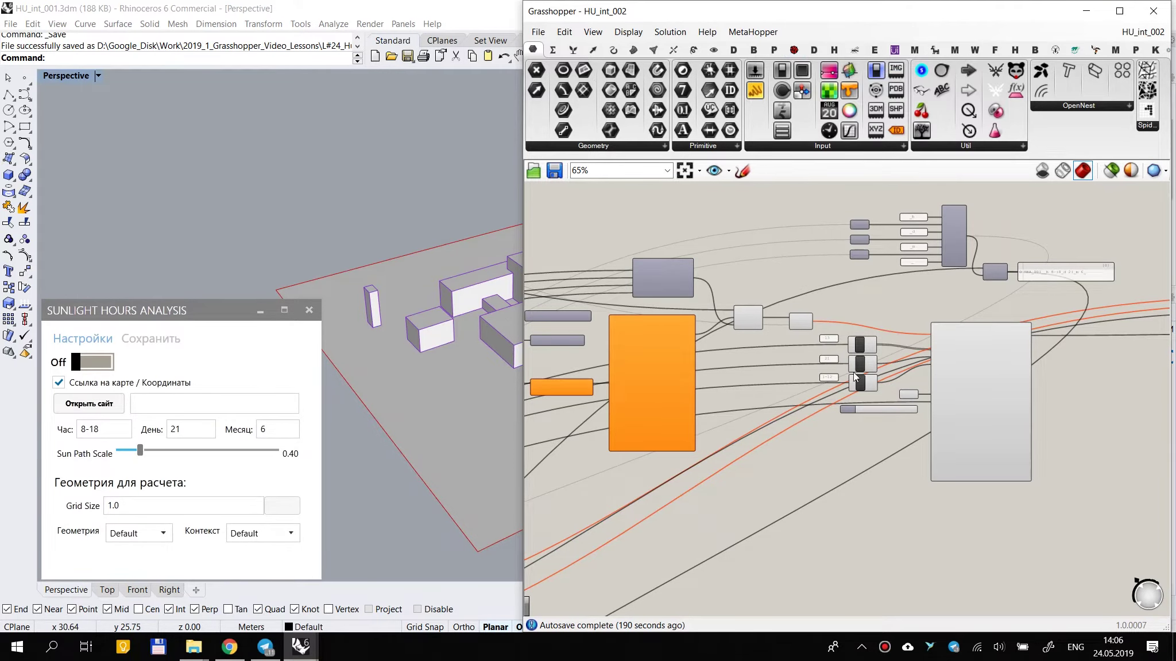
Step: Examine the chain of analysis components from the weather file through the sun path to the sunlight hours component
scroll(1022, 258, down, 3)
drag(1016, 204, 521, 453)
right_drag(755, 460, 826, 454)
click(1100, 204)
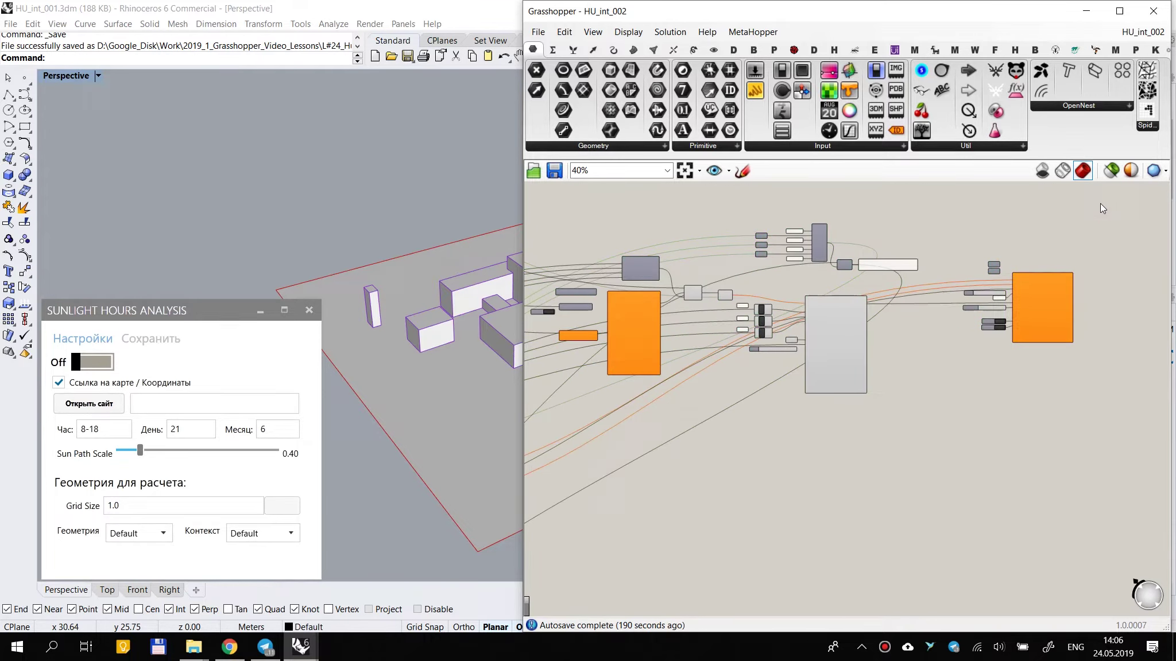
scroll(778, 262, up, 2)
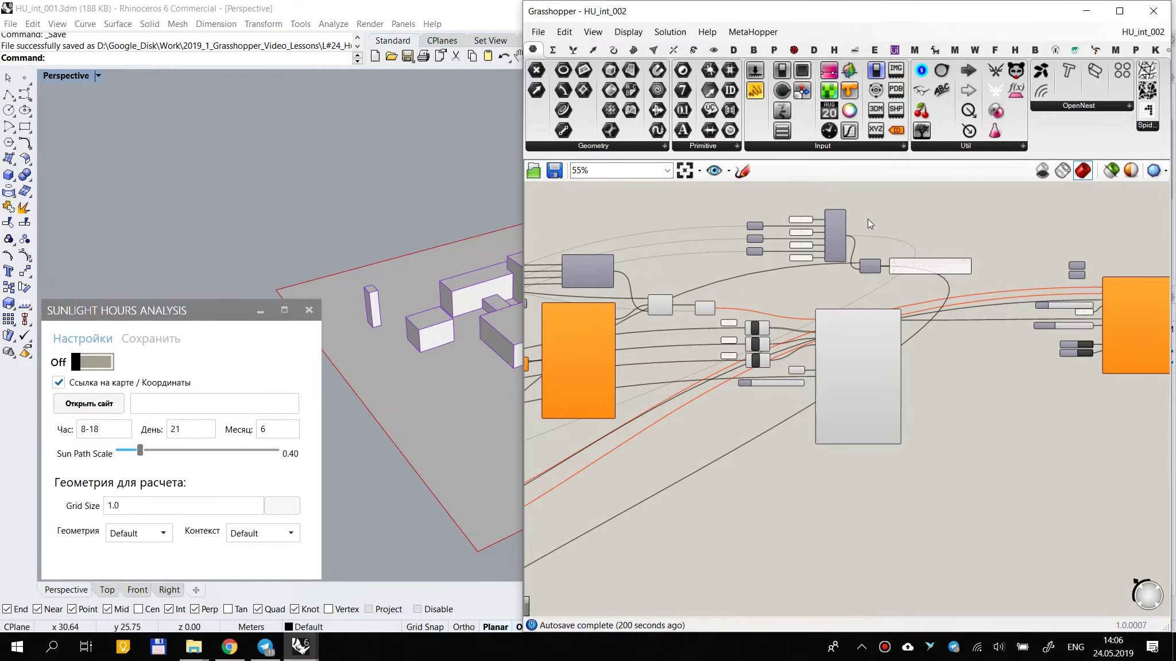
Step: Close the HU_int_002 definition so that the LS definition becomes the active document
click(1085, 11)
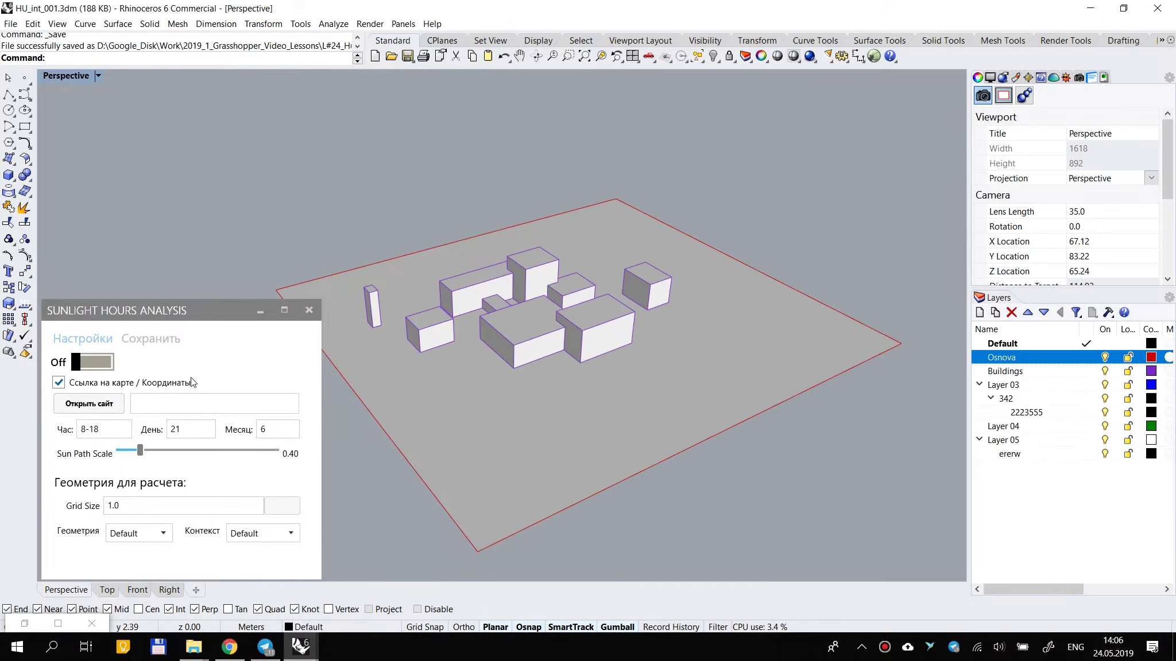
click(25, 623)
click(1160, 32)
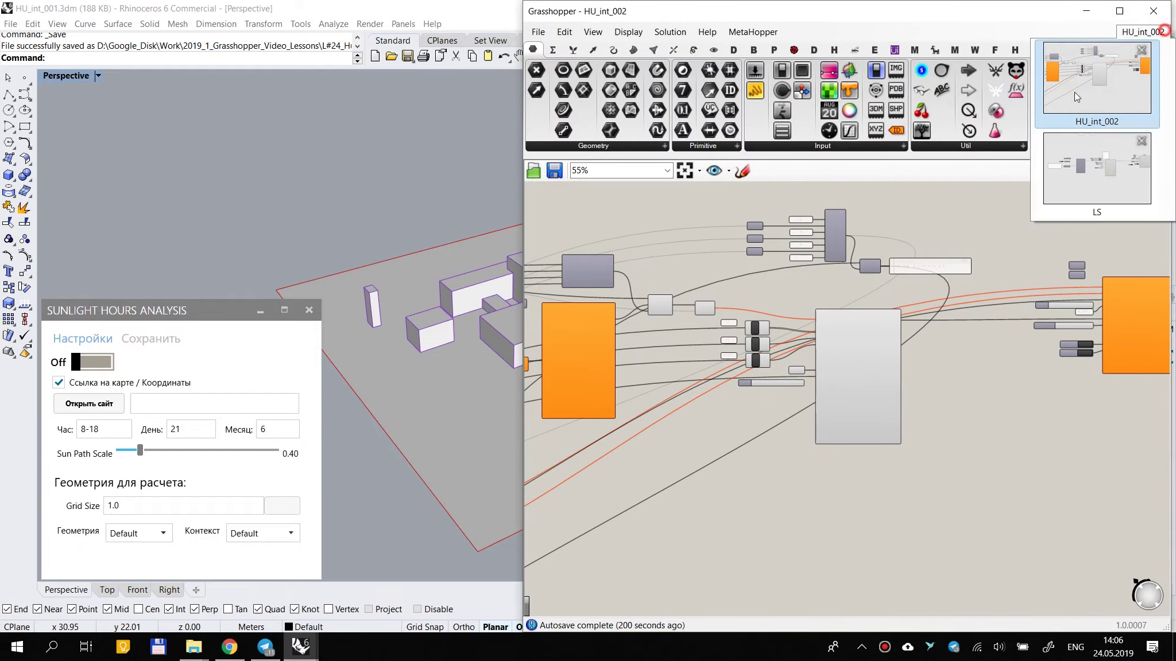
click(1142, 53)
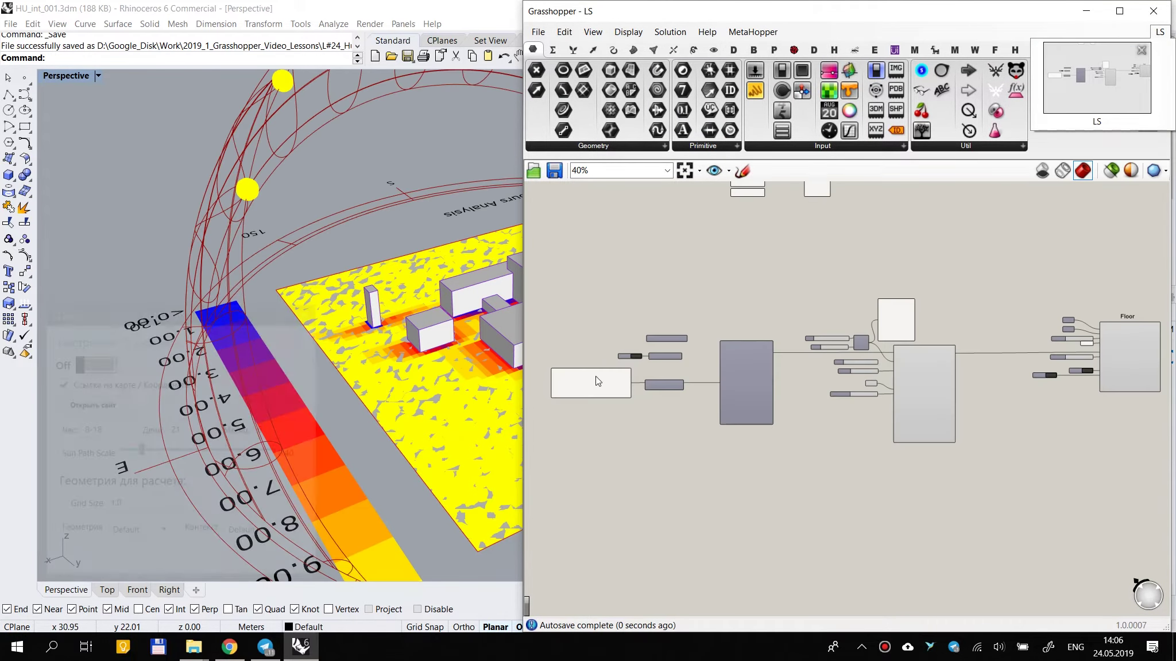
Step: Examine the LS definition's full component chain alongside its sun path and sunlight hours result in the model
click(924, 255)
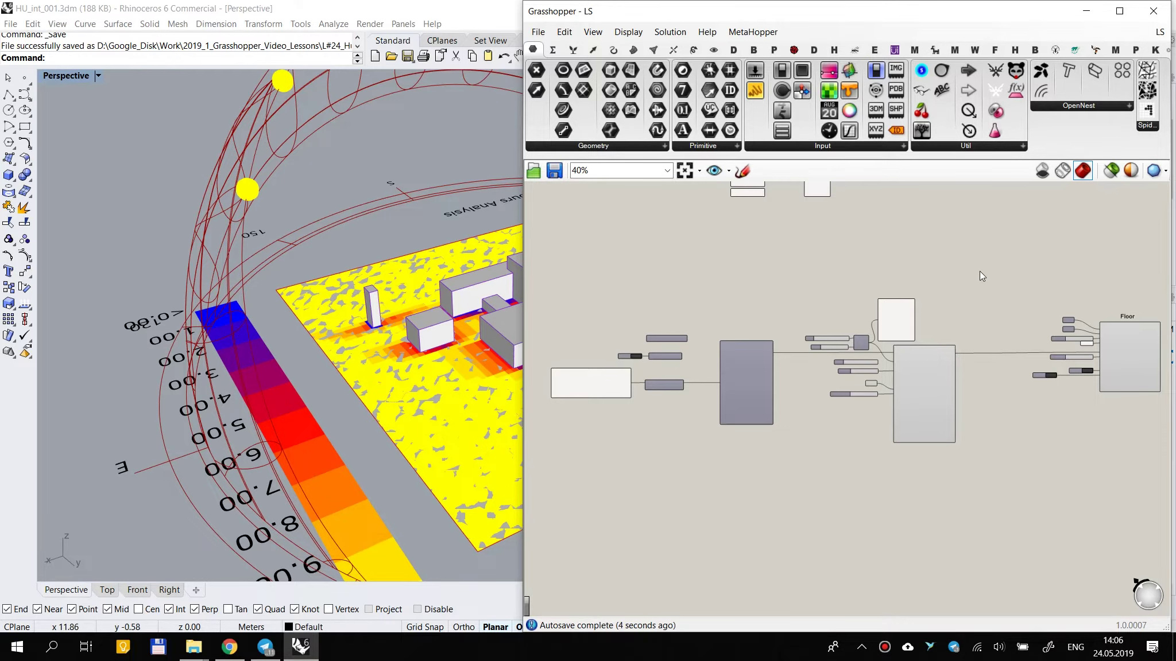
scroll(980, 271, down, 2)
drag(1085, 241, 576, 454)
drag(1147, 263, 651, 448)
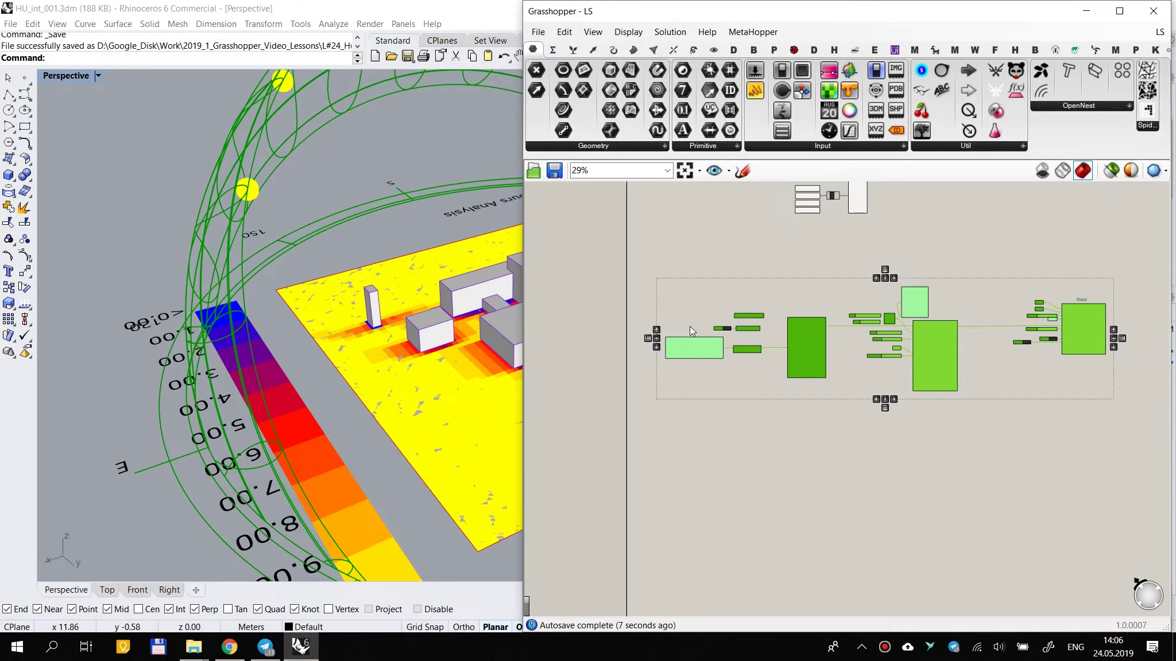
click(793, 475)
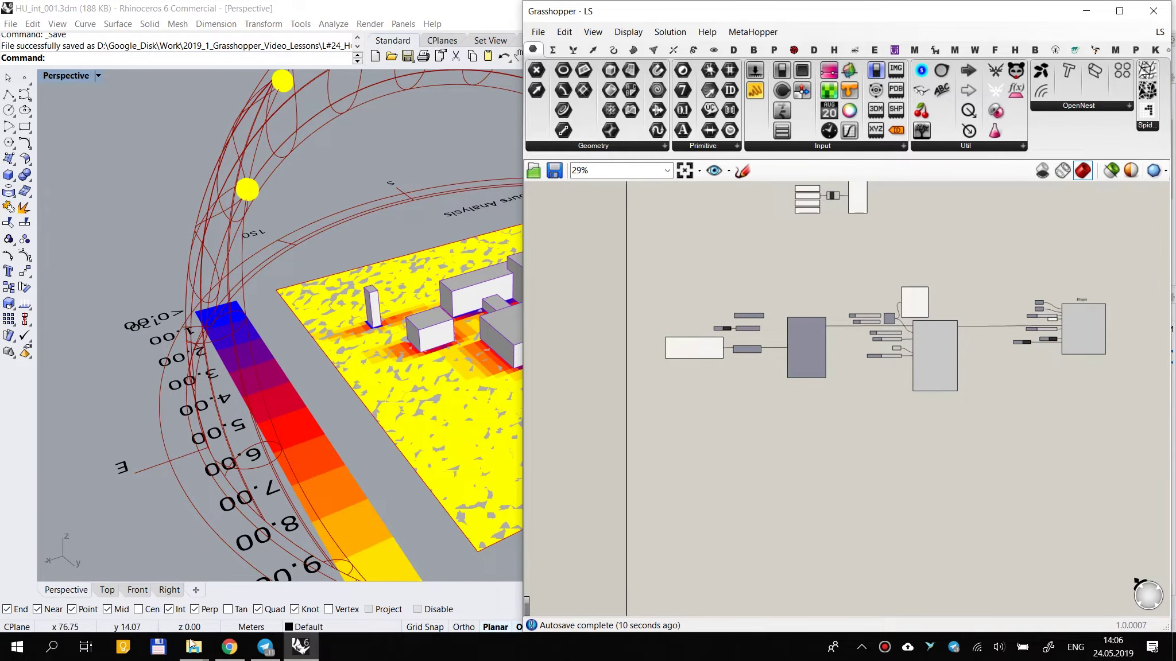
Step: Switch to the M folder in File Explorer and open HU_int_002.gh in Grasshopper
mouse_move(192, 646)
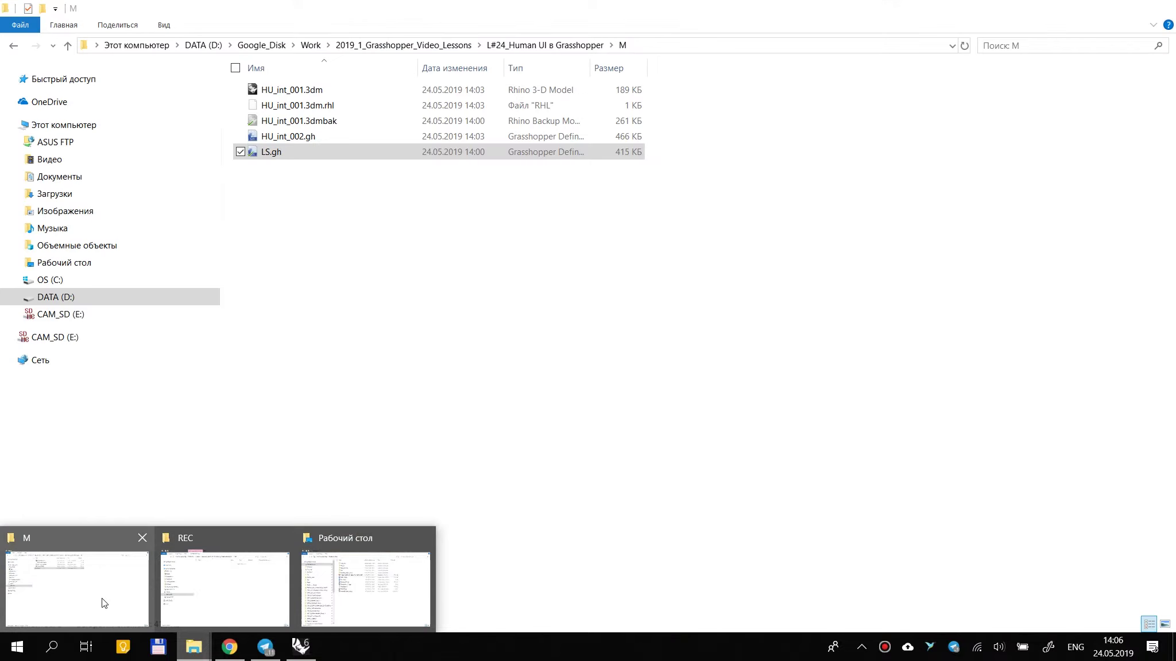
click(104, 603)
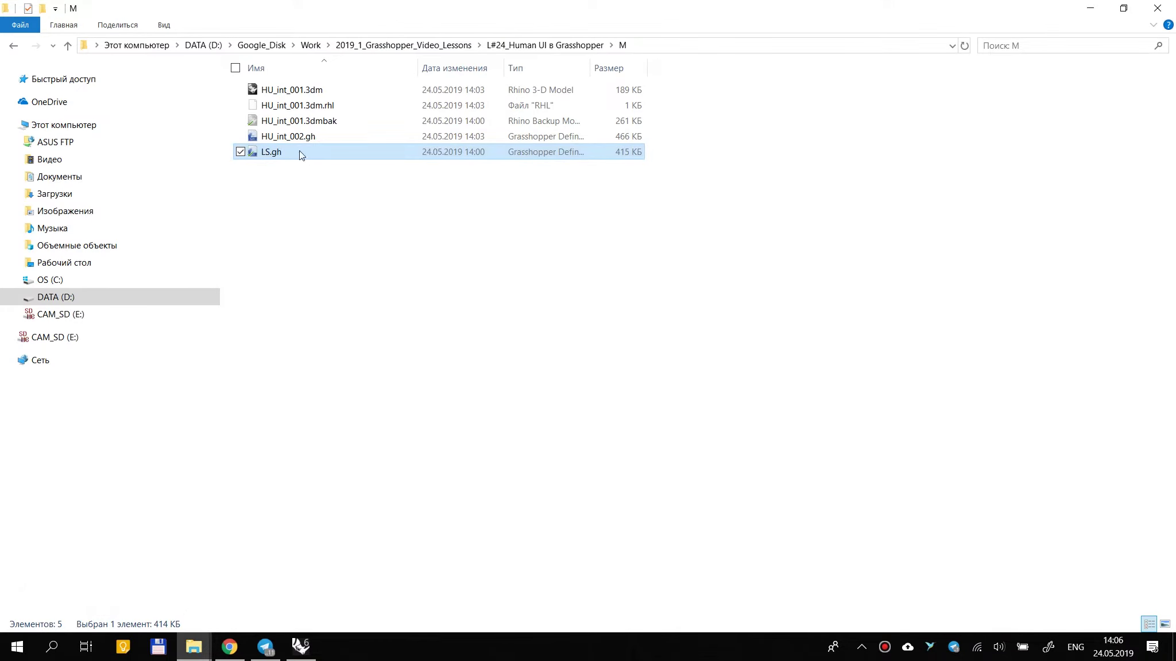
drag(290, 137, 761, 254)
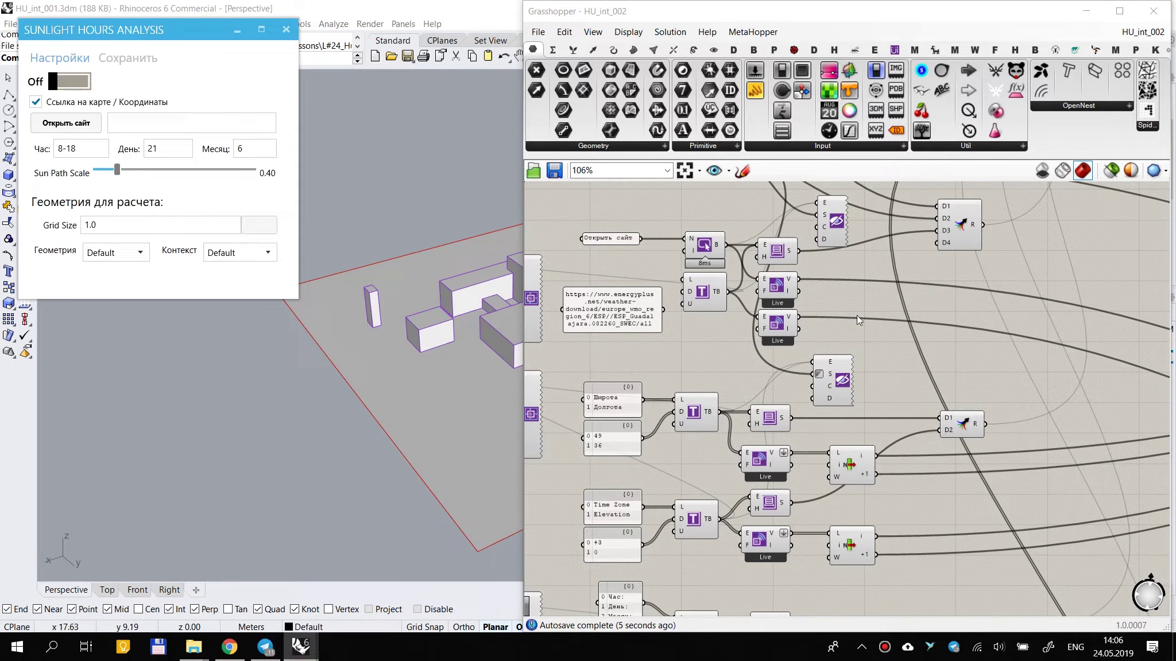
Step: Minimize Grasshopper to uncover the Rhino model and move the Sunlight Hours Analysis window down beside the buildings
click(1085, 13)
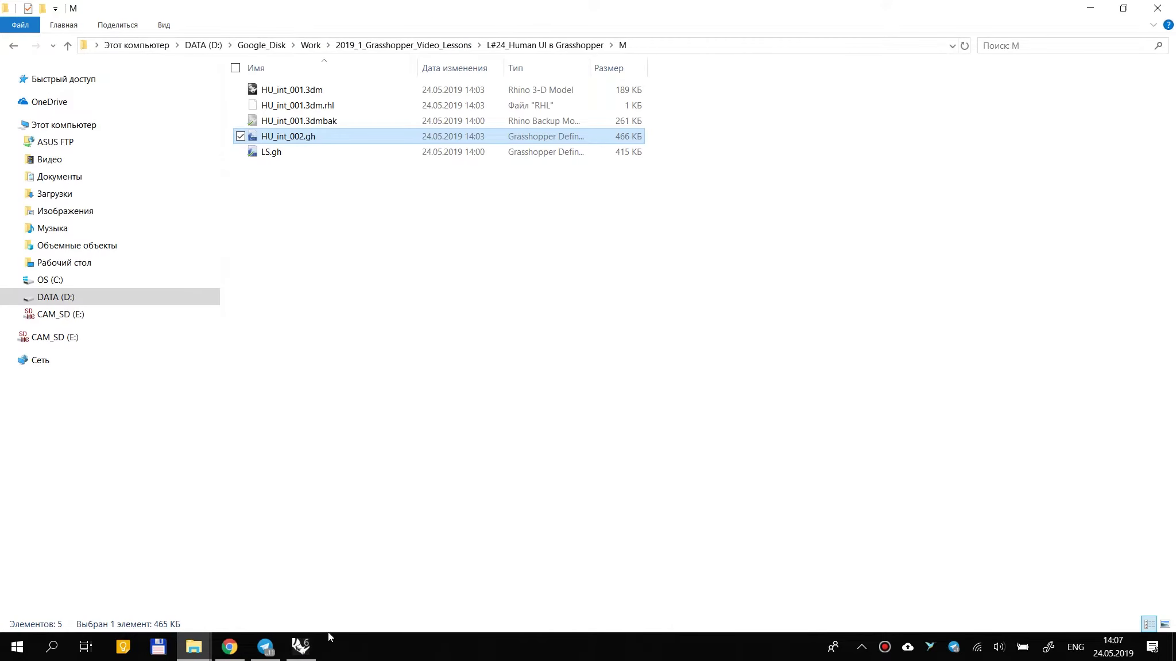
click(301, 647)
click(1085, 14)
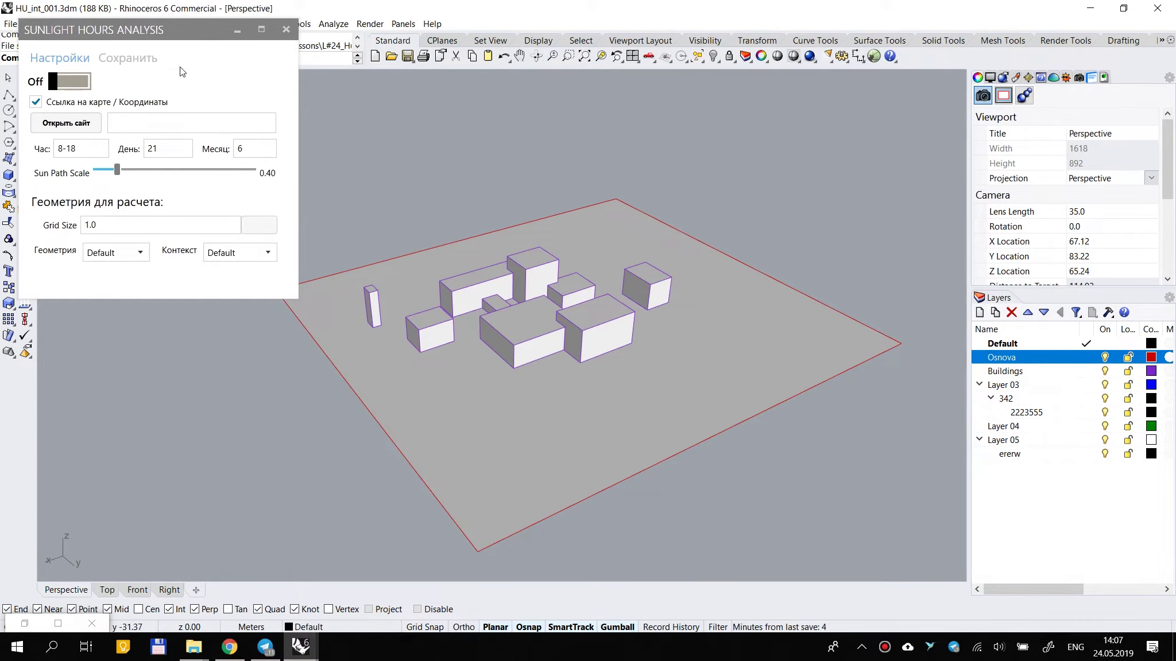
drag(183, 35, 204, 319)
Step: View the buildings from a lower angle and check the Сохранить and Настройки pages of the Sunlight Hours Analysis window
right_drag(515, 332, 520, 296)
right_drag(474, 230, 572, 309)
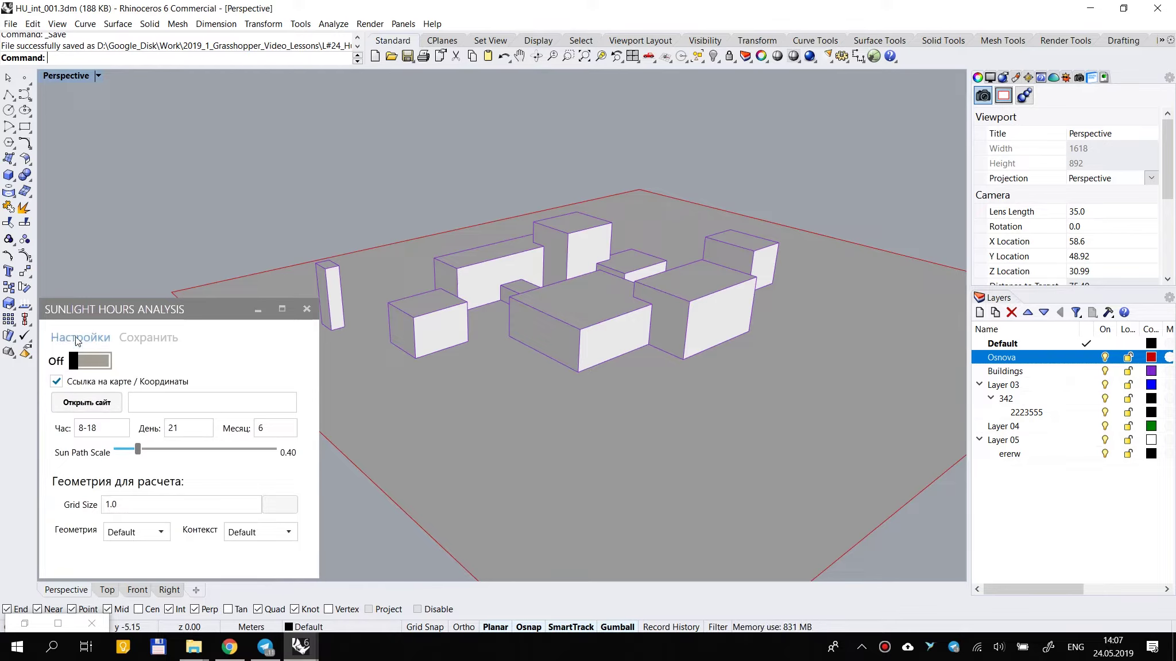
click(147, 339)
click(93, 341)
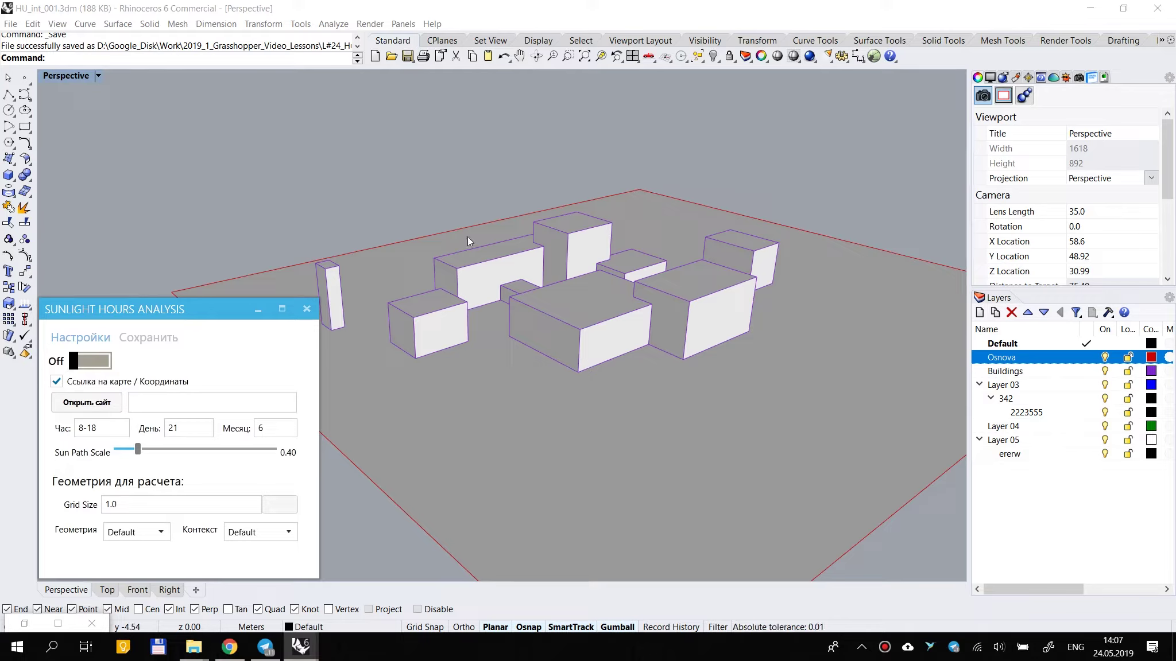
Step: Look over the file name and folder fields on the Сохранить page, and go back to the Настройки page
click(152, 338)
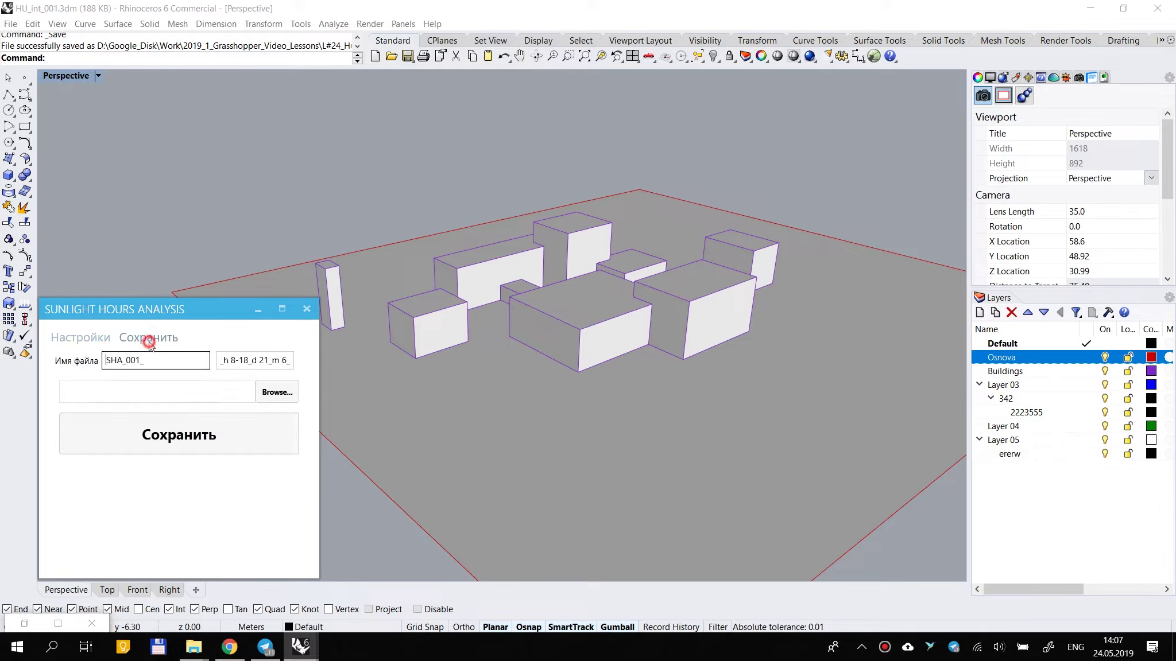
right_drag(466, 331, 411, 356)
click(96, 340)
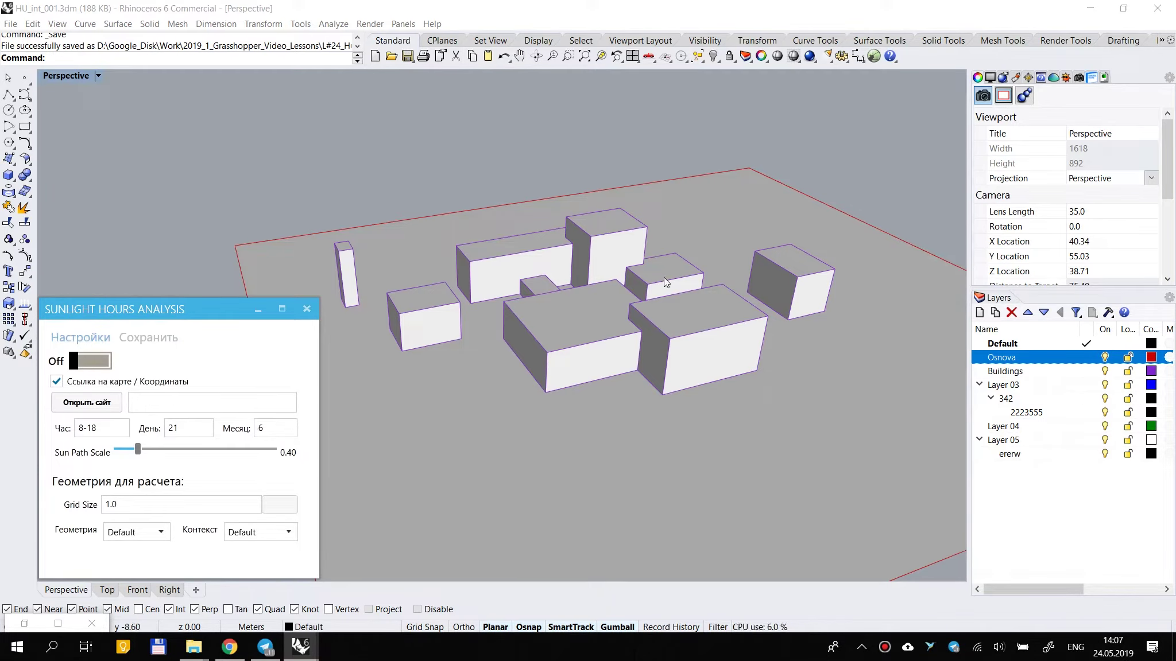
Step: Switch the sunlight hours analysis on and view the whole sun path around the buildings from above
scroll(665, 282, down, 5)
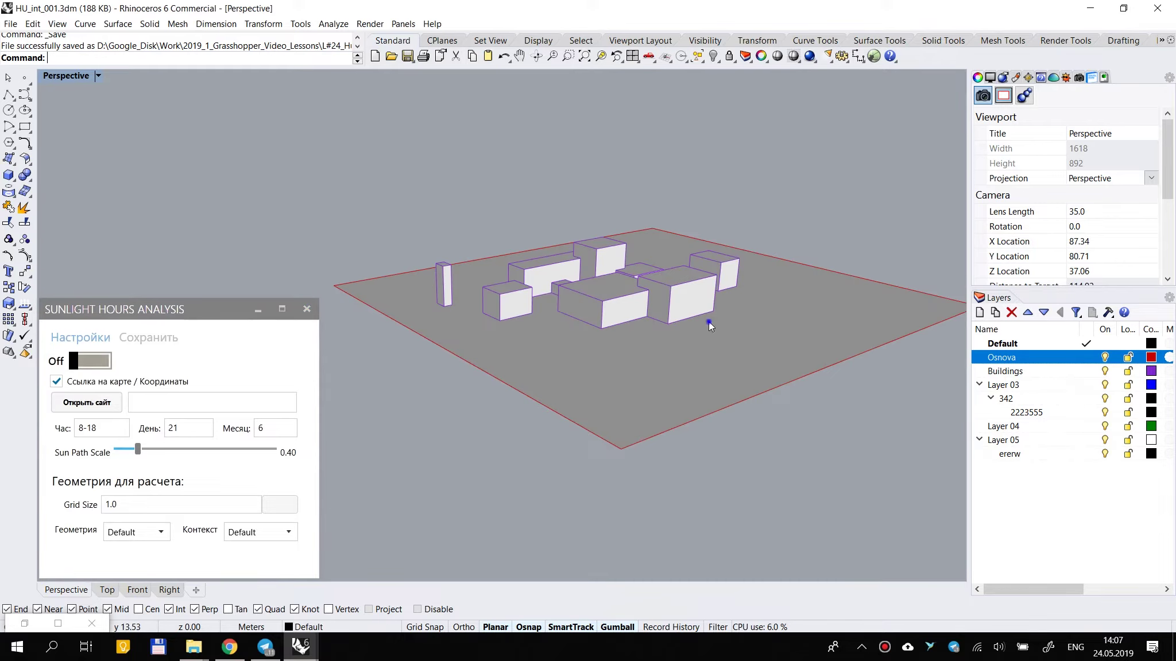
right_drag(708, 322, 620, 367)
click(102, 364)
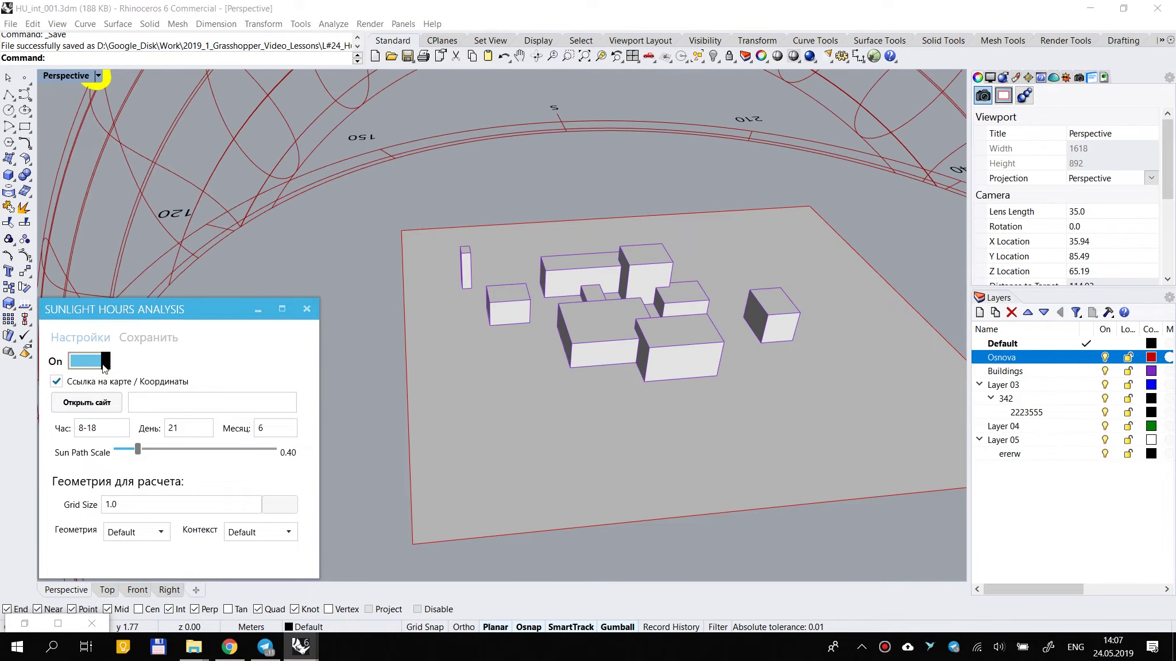
scroll(402, 233, down, 8)
right_drag(412, 230, 545, 476)
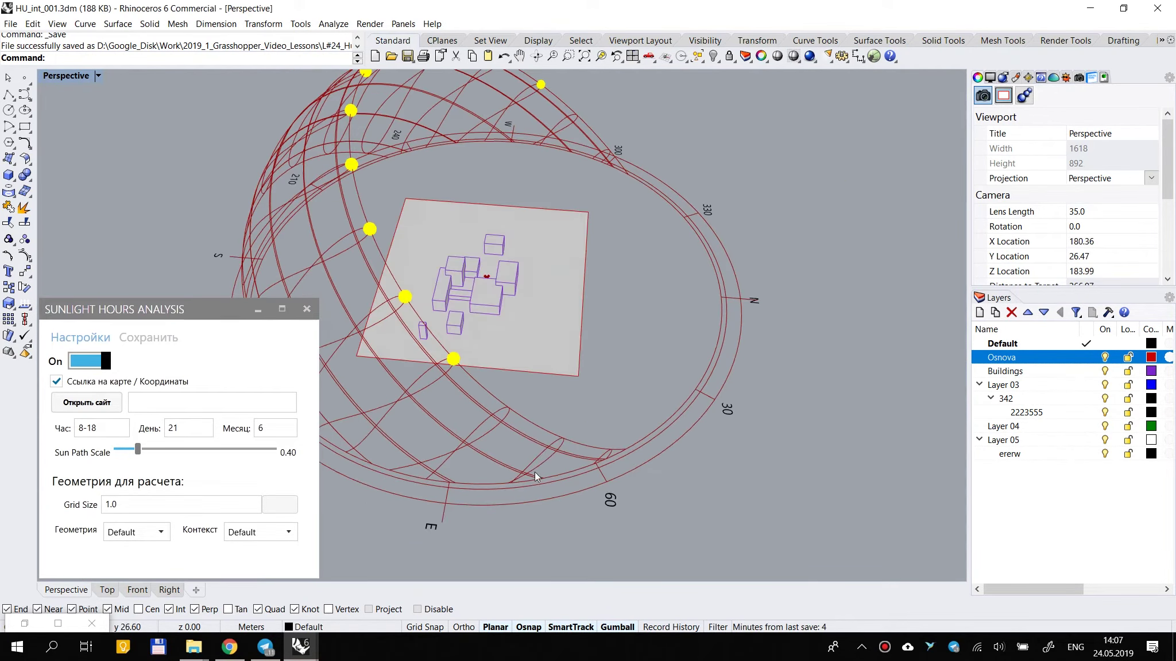
scroll(511, 454, down, 4)
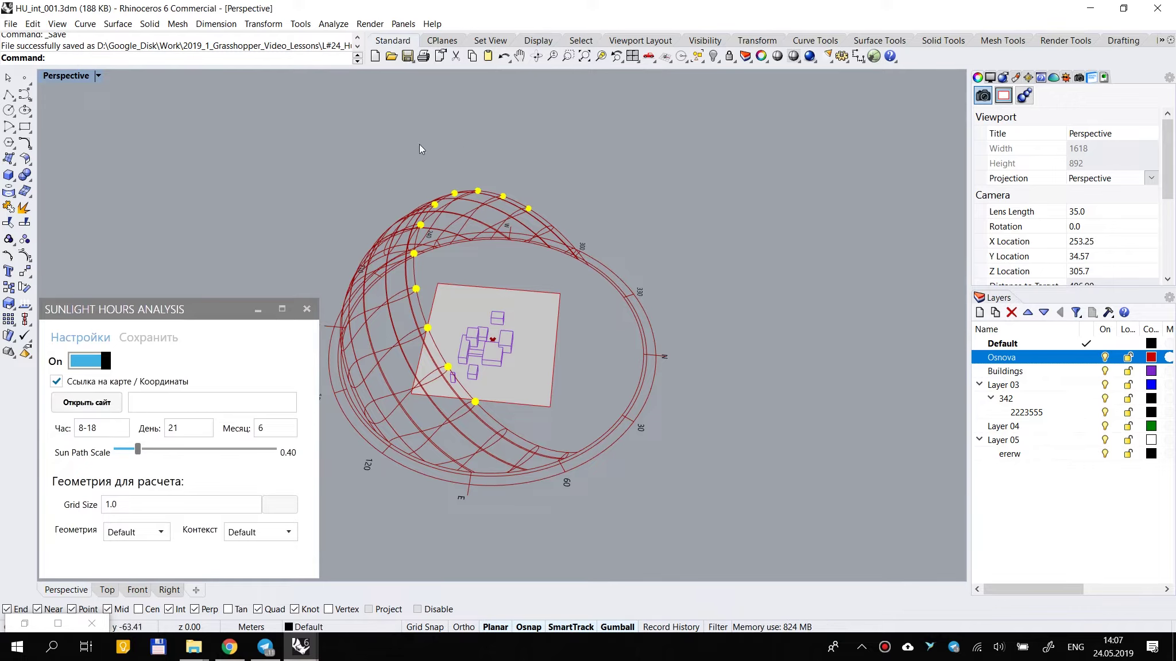
Step: Switch the sunlight hours analysis off and bring the buildings and base plane back beside its window
click(87, 361)
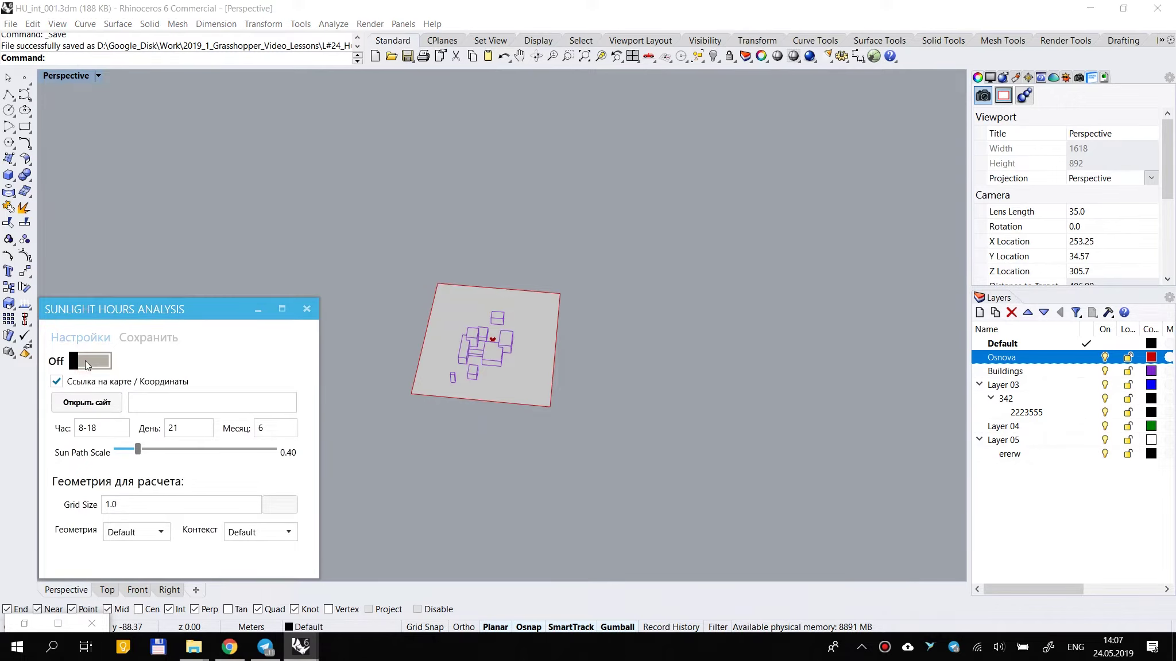
scroll(452, 309, up, 11)
right_drag(474, 310, 429, 302)
scroll(428, 301, down, 4)
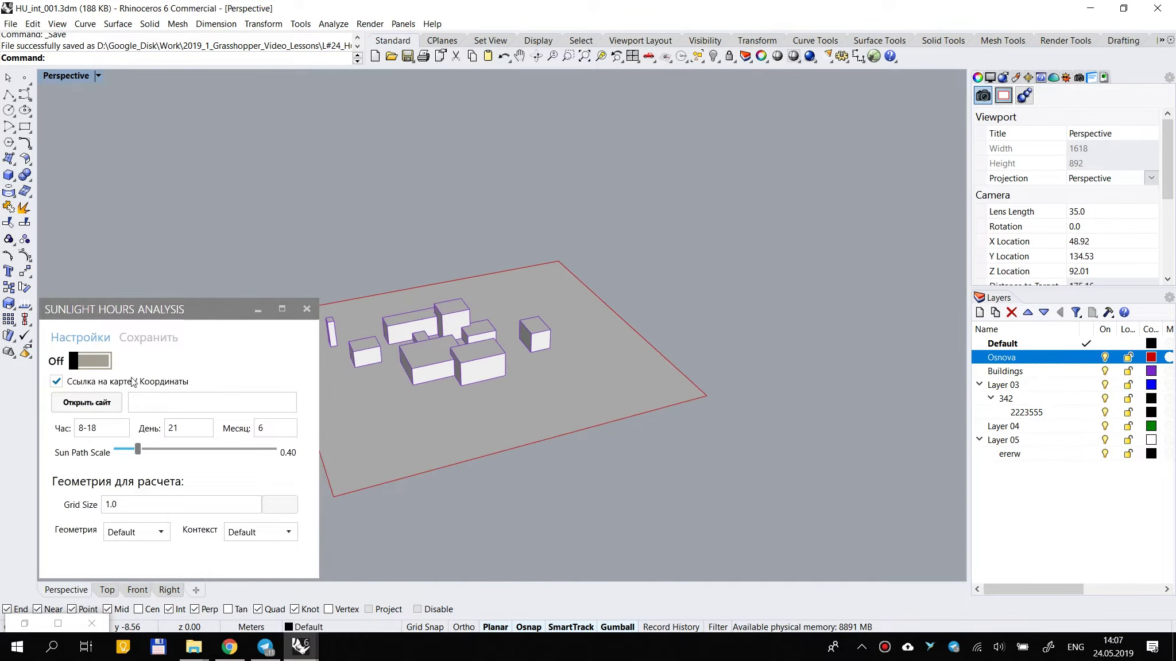
shift+right_drag(350, 418, 444, 392)
scroll(444, 392, up, 2)
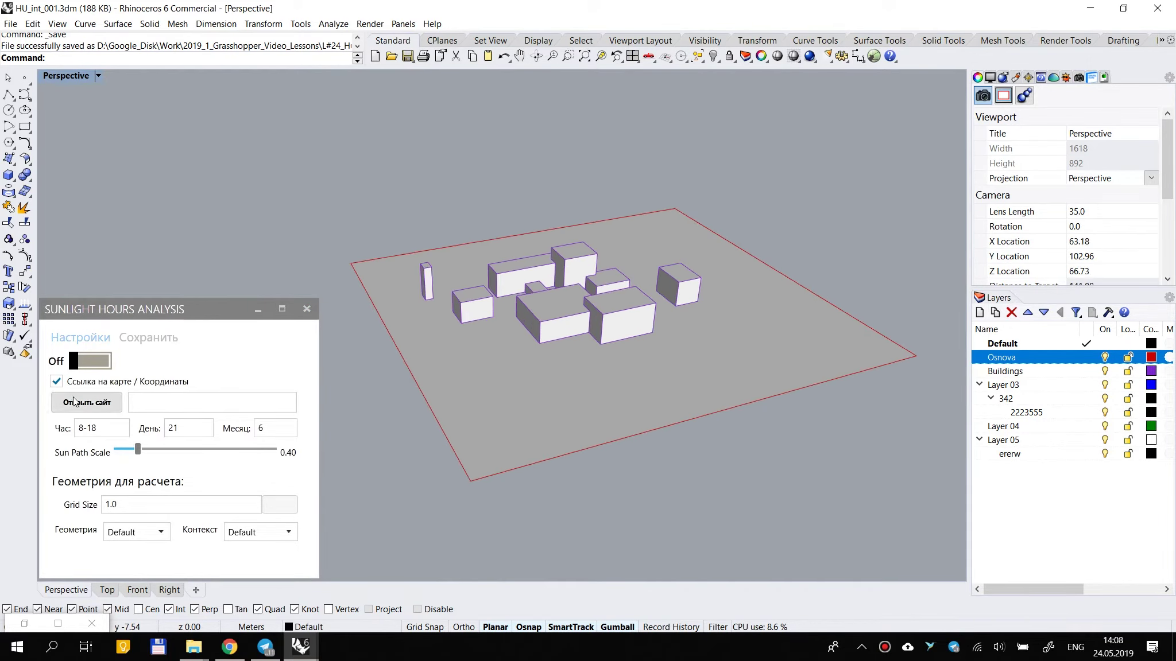
Step: Turn off the Ссылка на карте / Координаты option to look at the coordinate fields, and restore the map link option
click(57, 381)
click(57, 381)
click(57, 382)
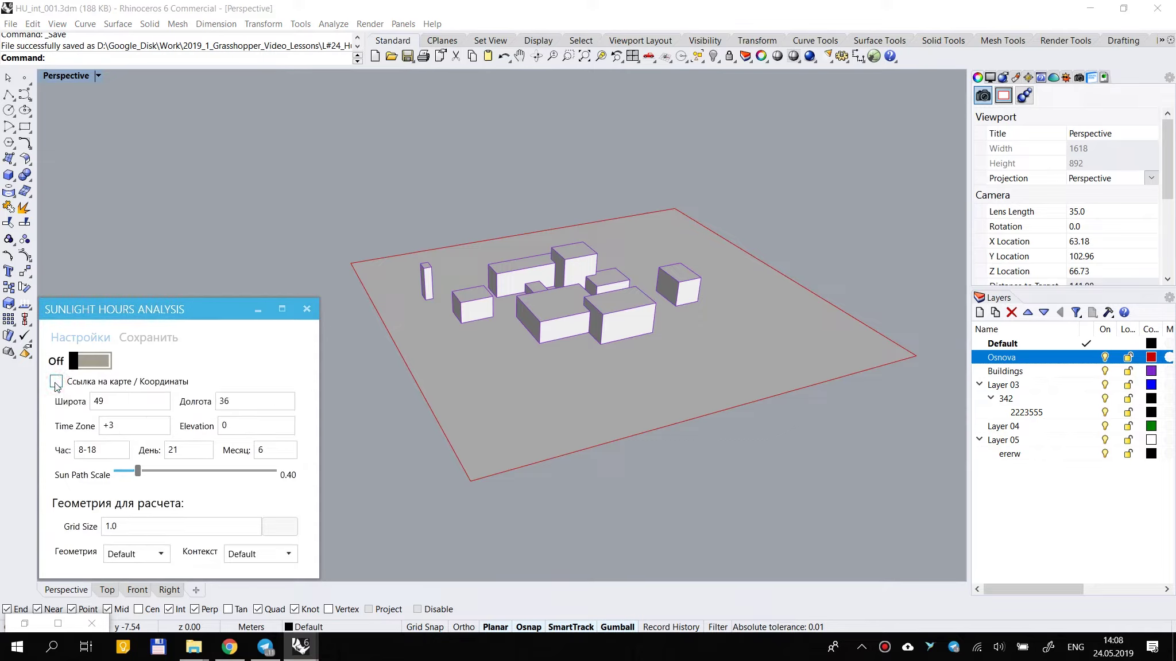
click(57, 382)
Step: Open the Ladybug epwmap site from the analysis window, look over its weather stations, and switch back to Rhino
click(94, 402)
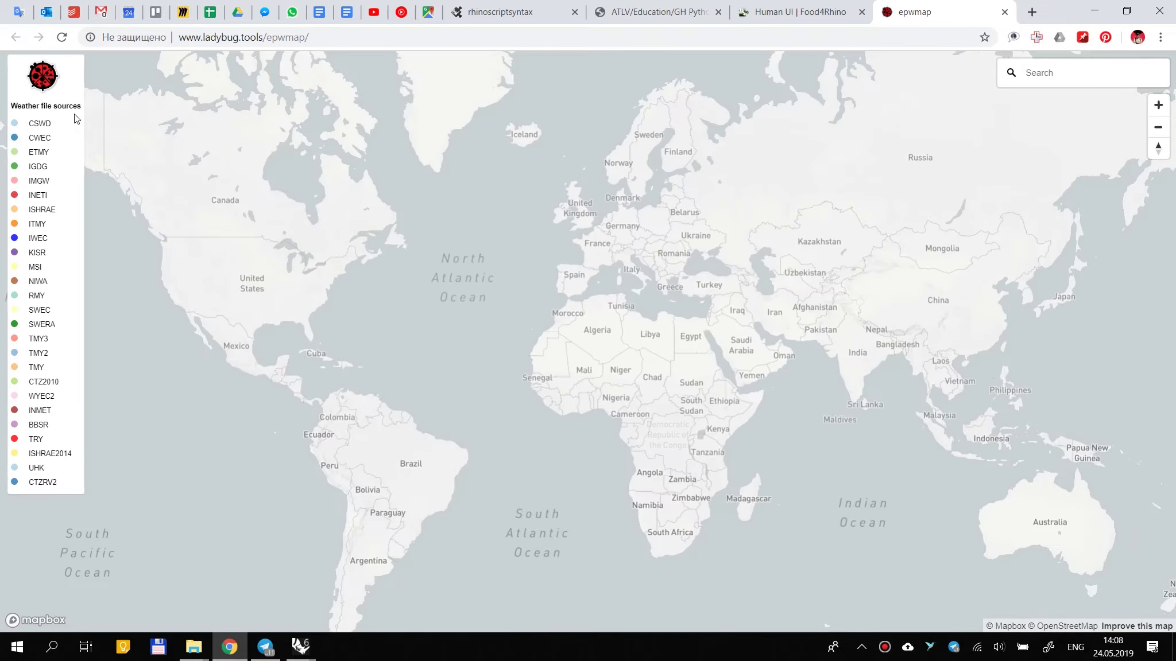
drag(341, 182, 382, 232)
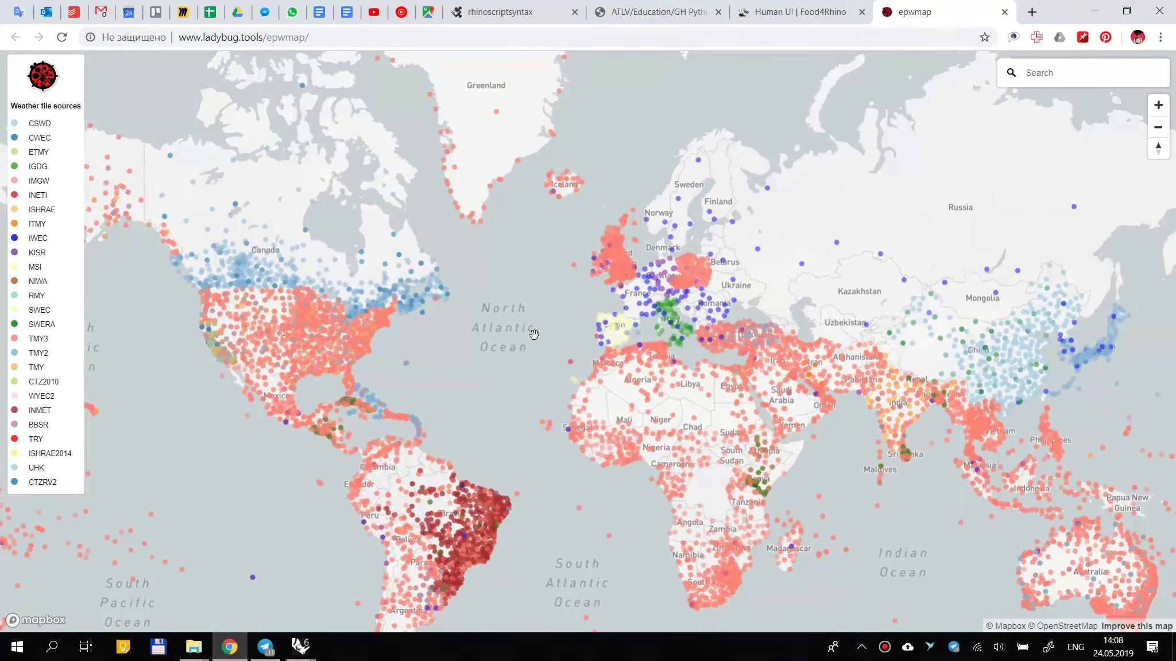
click(300, 647)
click(379, 595)
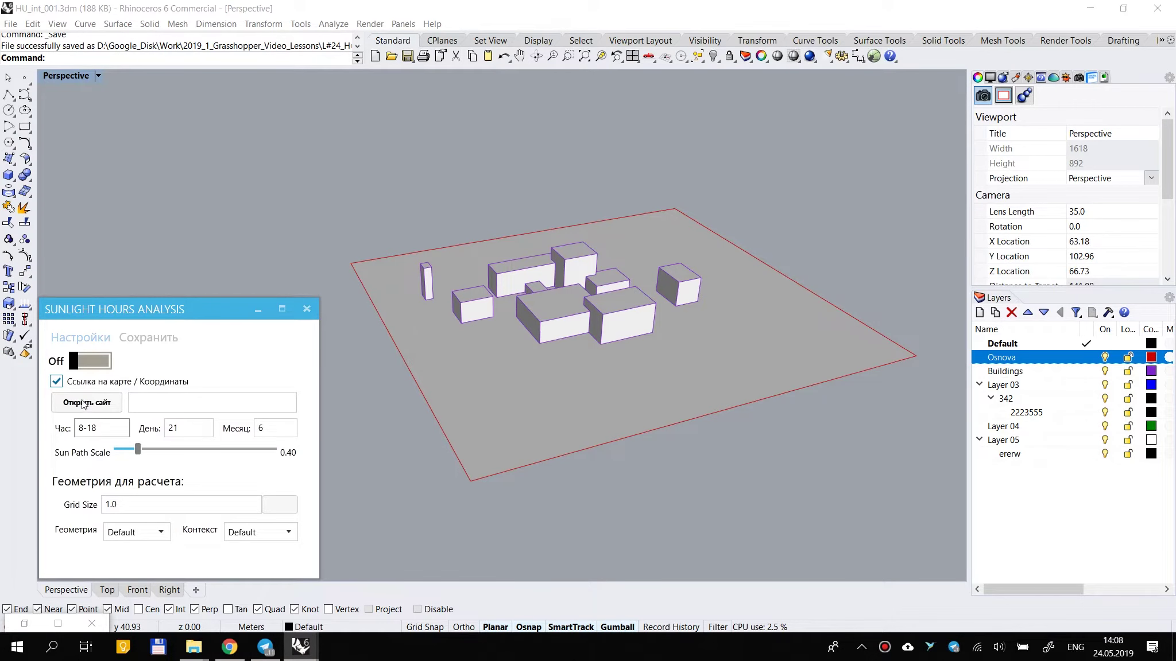
Step: Open the epwmap site again and copy the weather file link of the Wyton AP station in England
click(86, 402)
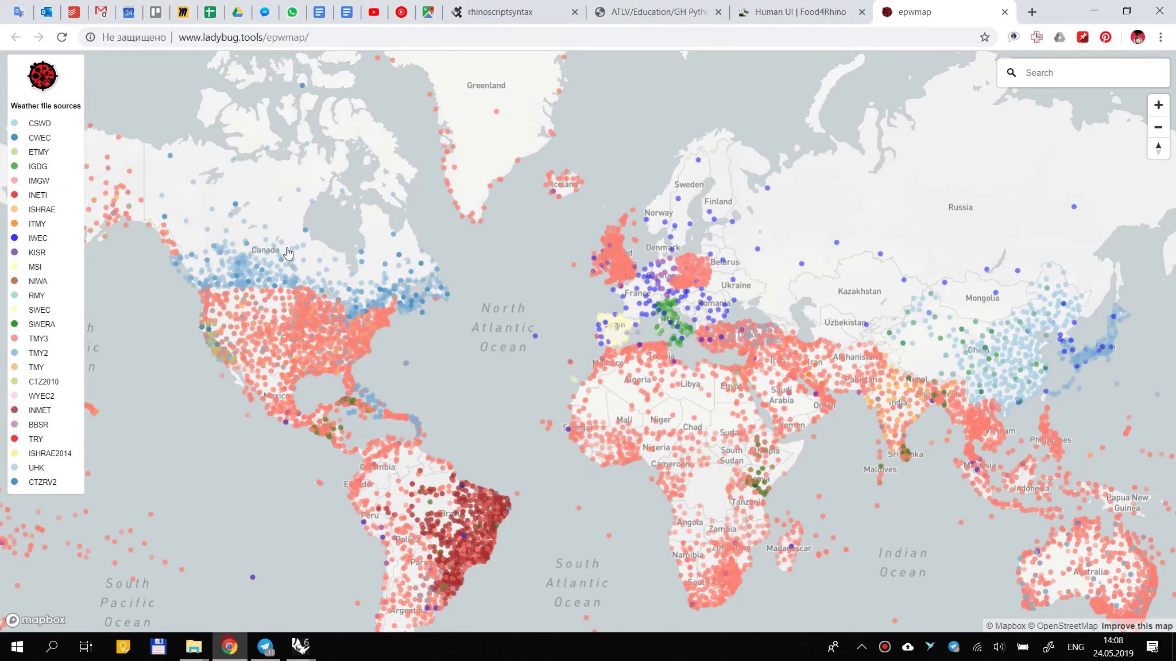
scroll(548, 267, up, 5)
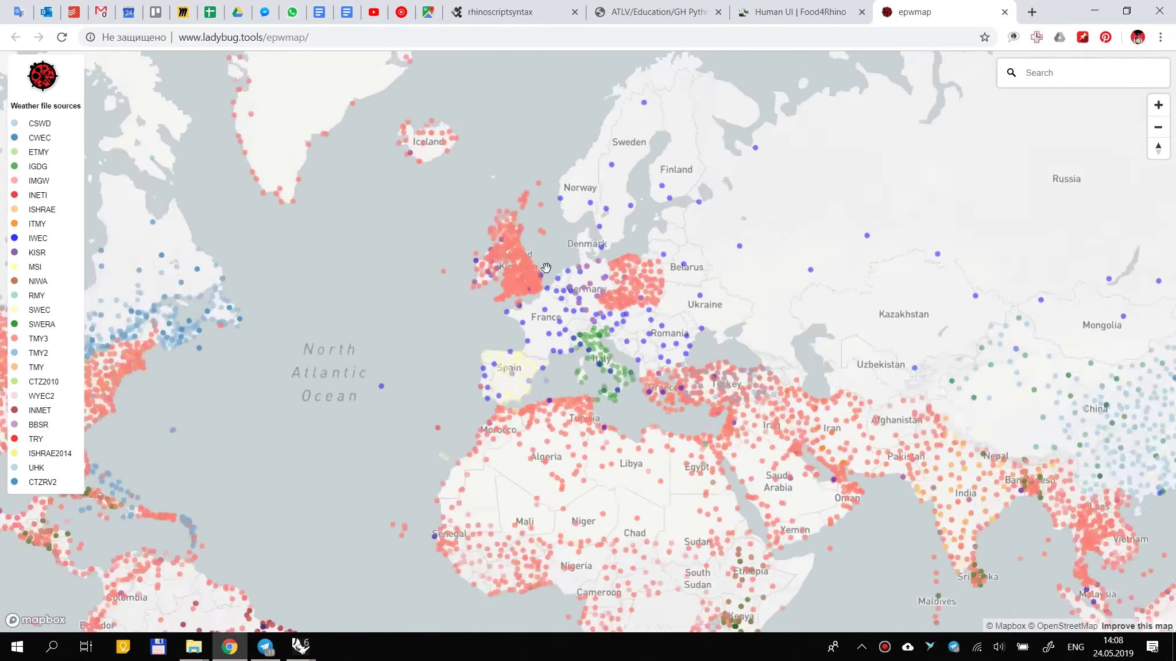
scroll(478, 357, up, 3)
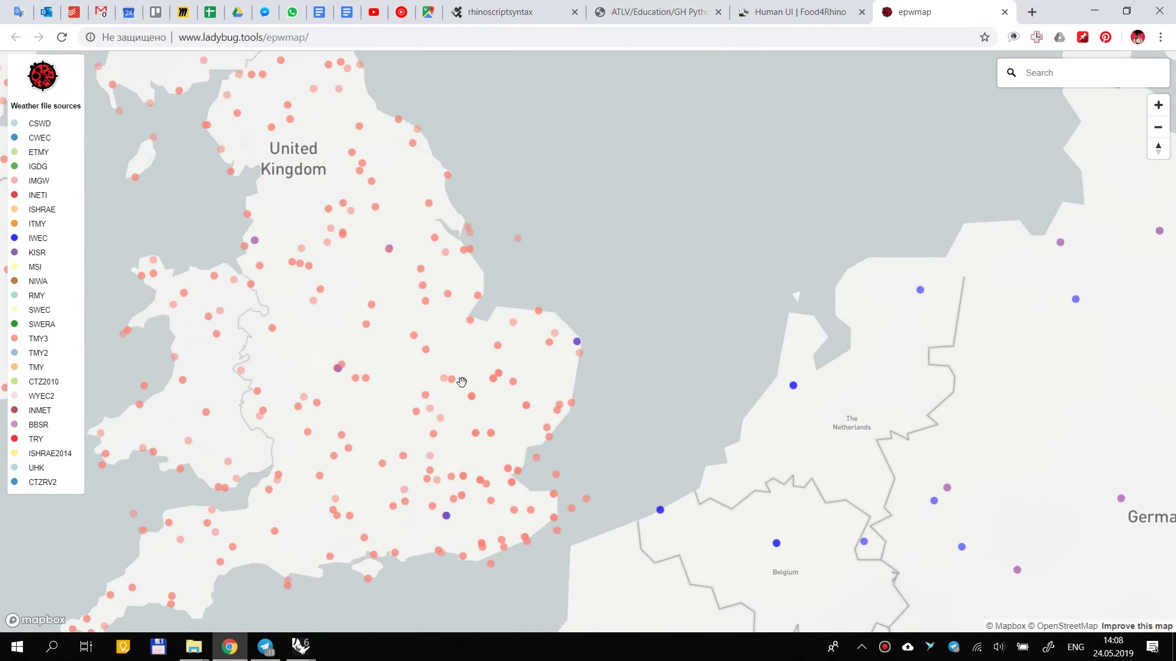
click(438, 392)
click(453, 364)
click(1094, 11)
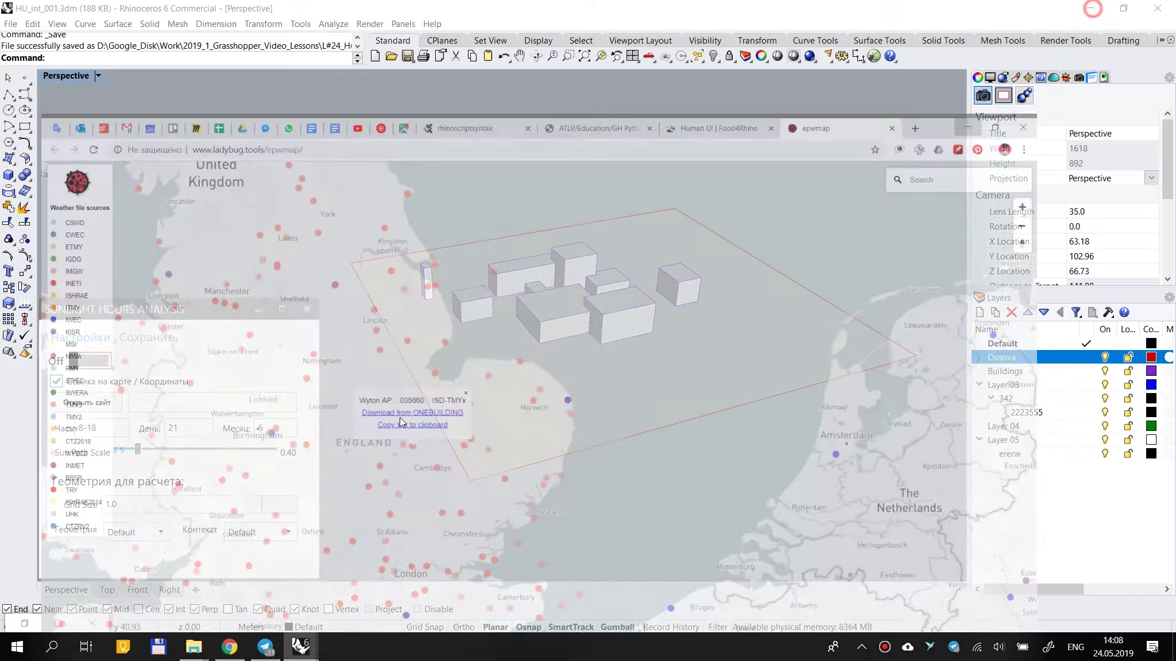
Step: Paste the copied Wyton AP weather file link beside Открыть сайт and recheck the station on the epwmap page
click(193, 399)
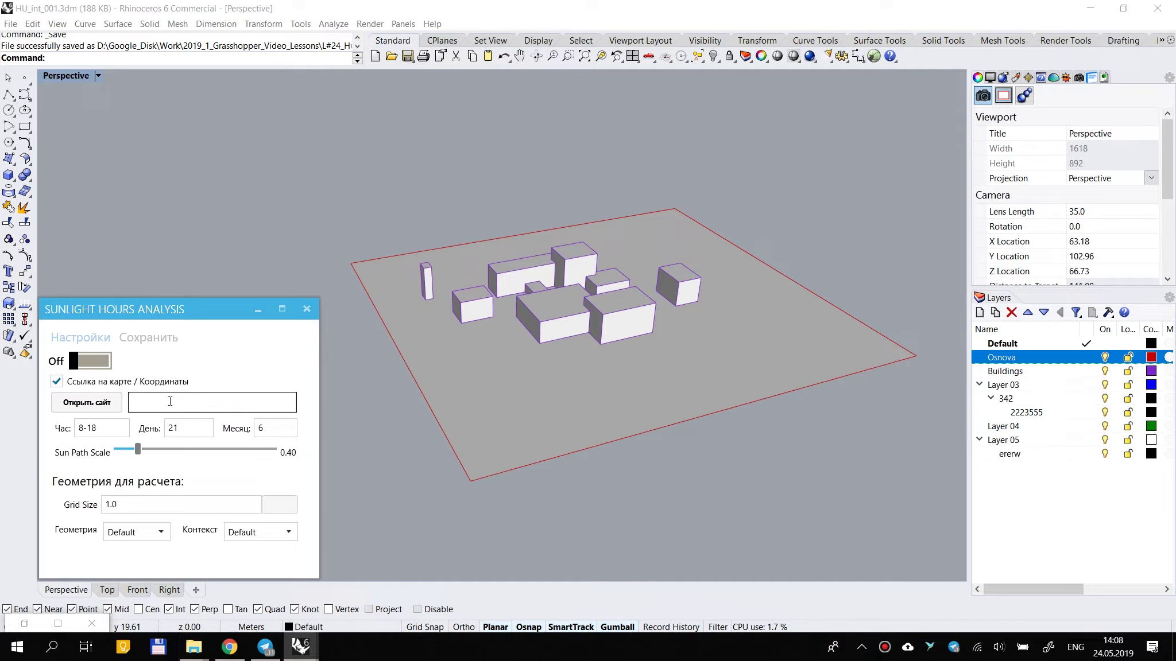
key(ctrl+v)
right_click(170, 402)
click(240, 369)
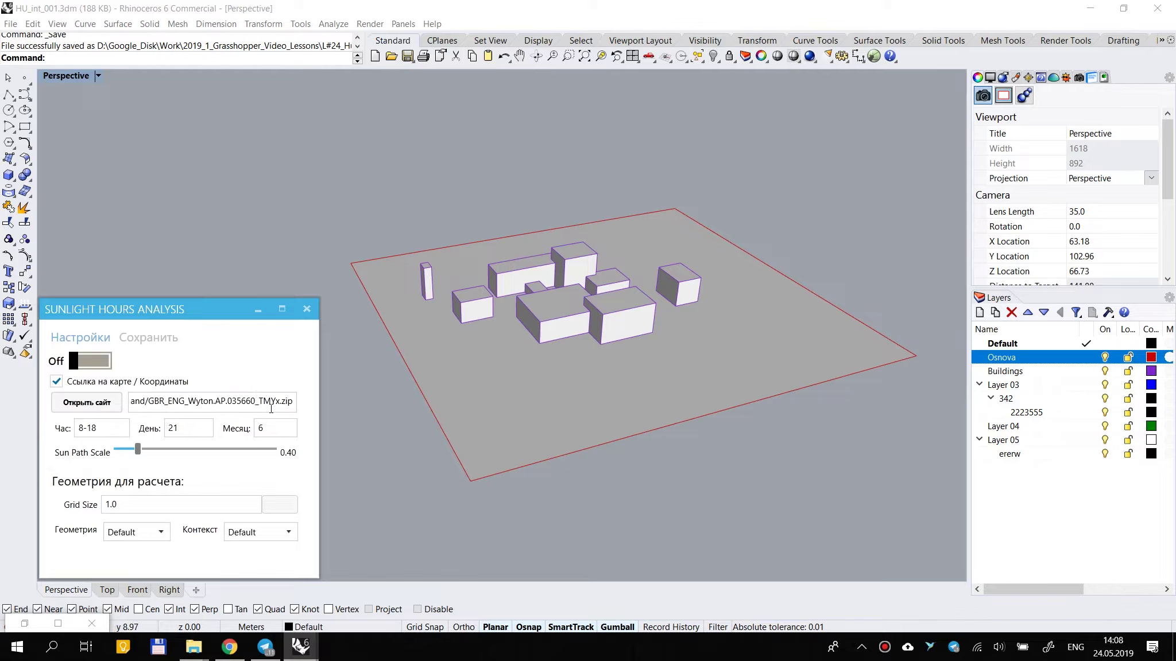
click(229, 647)
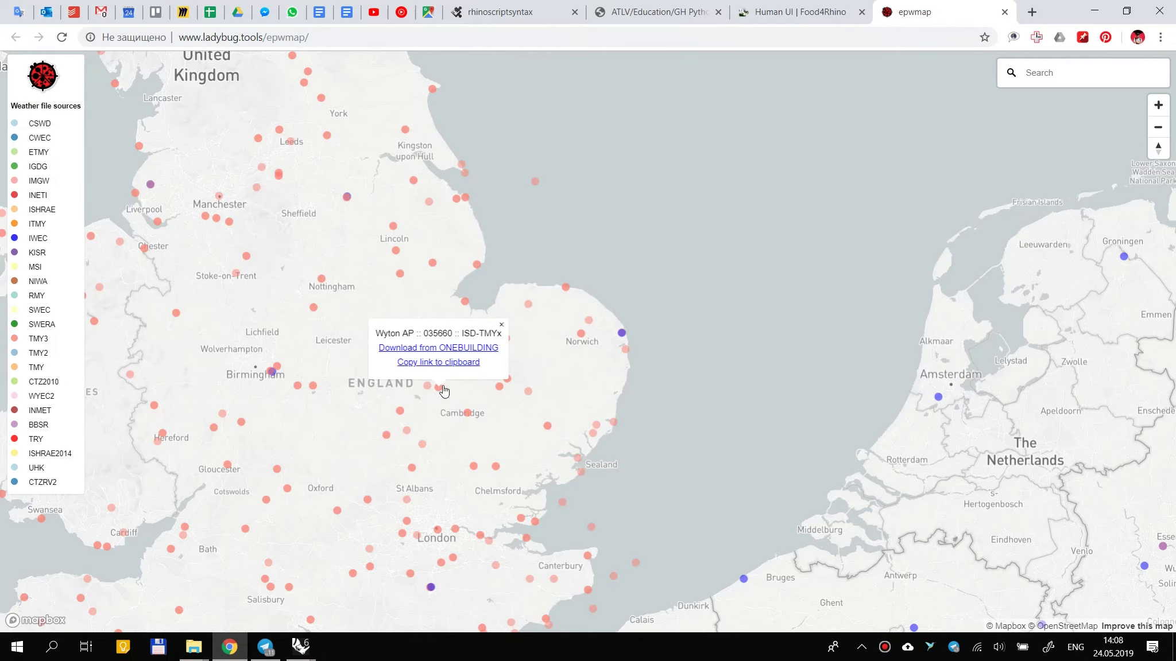
click(1095, 12)
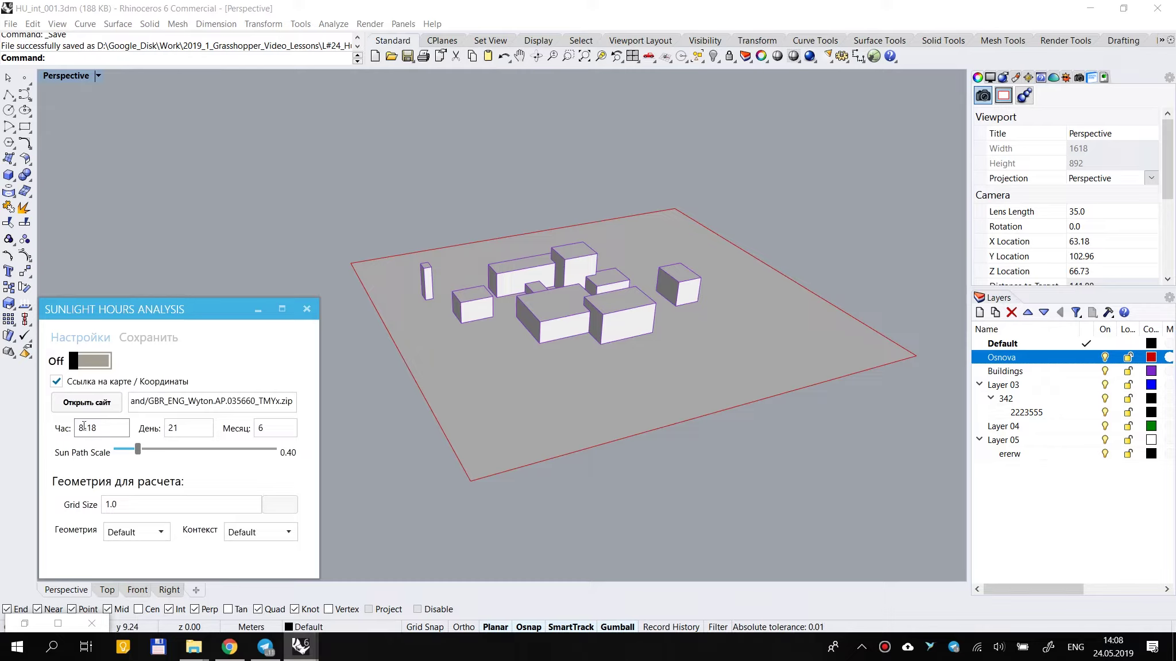
Step: Switch the analysis on with the Wyton AP weather file and view the sun path around the buildings
click(87, 365)
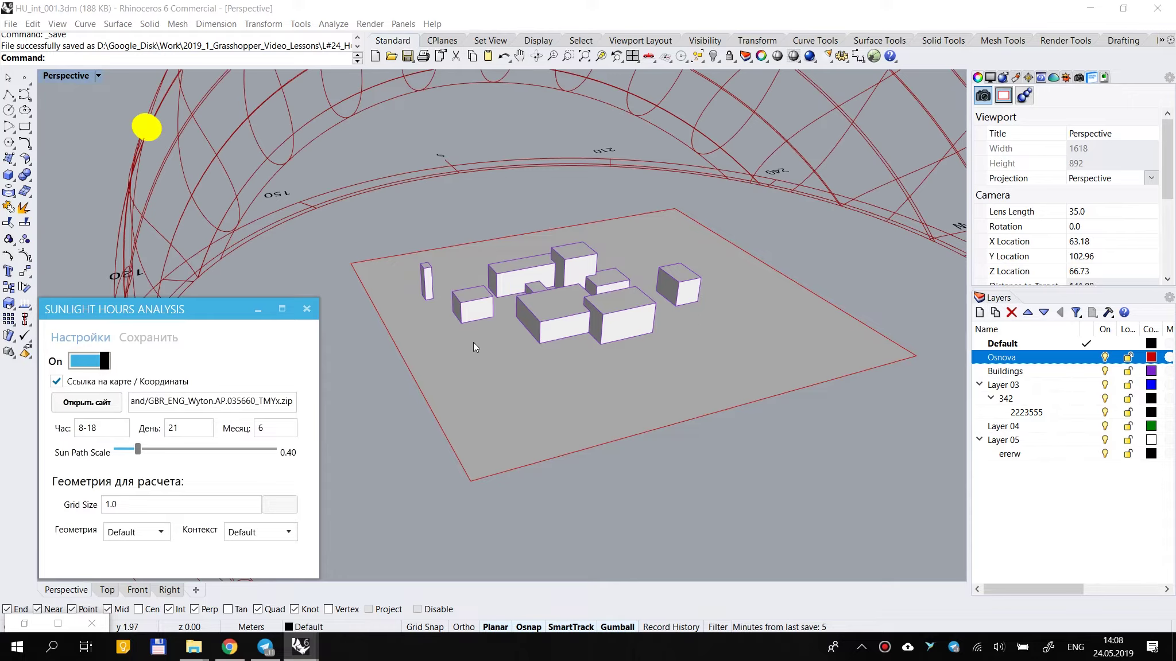
scroll(473, 341, down, 3)
right_drag(560, 327, 583, 335)
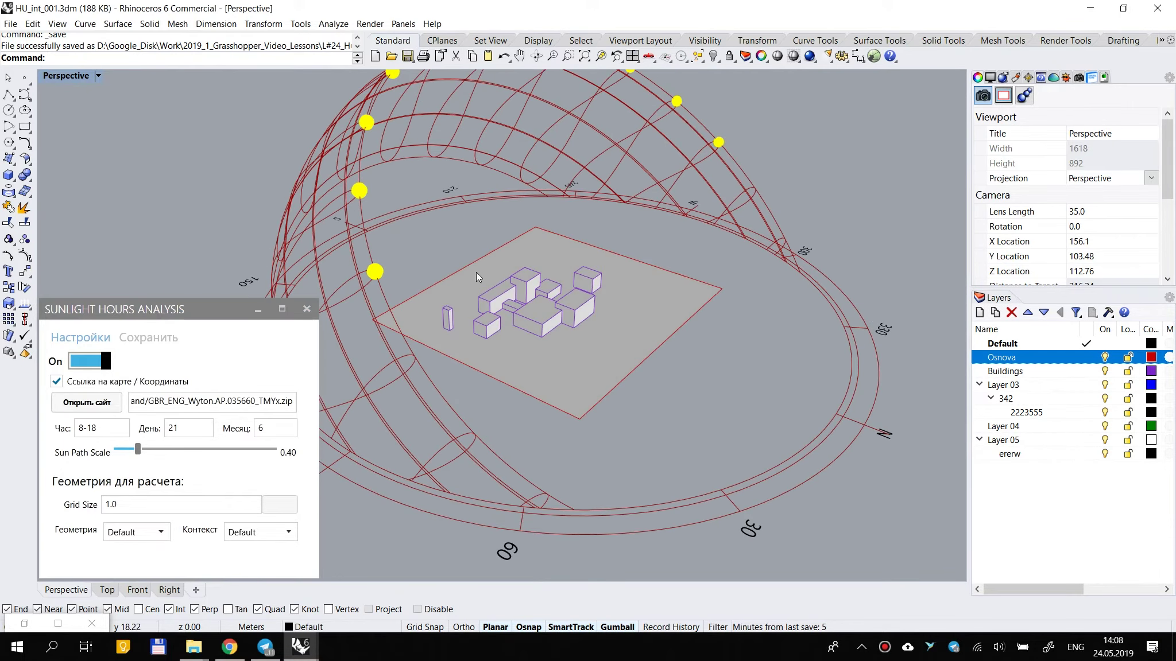
scroll(520, 325, up, 3)
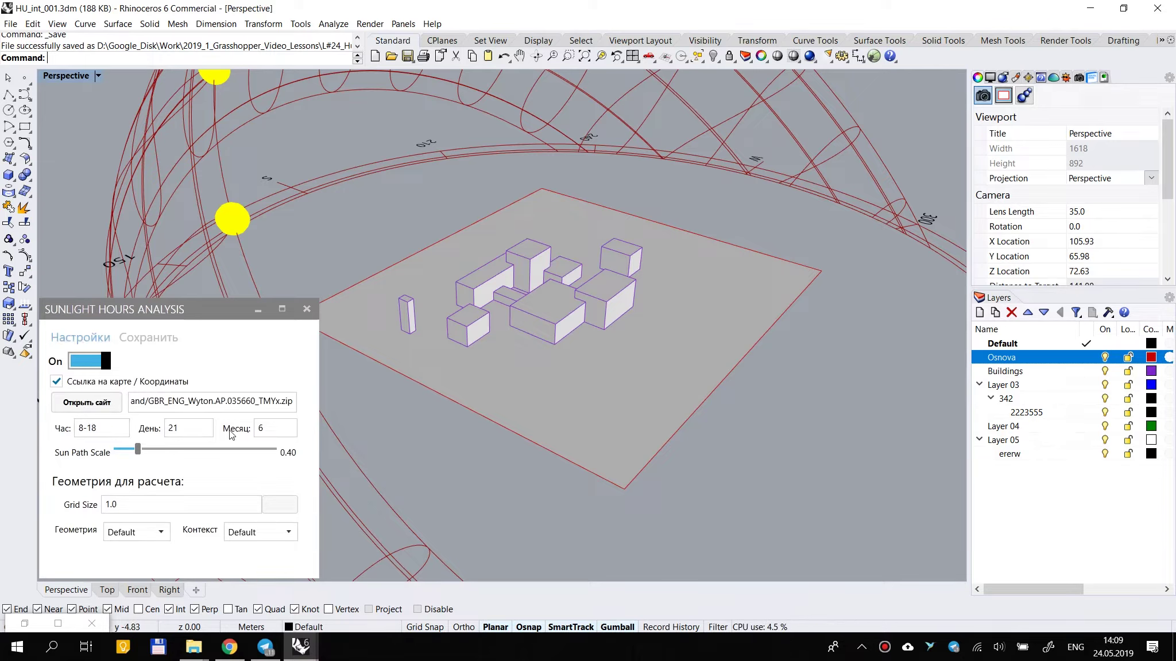
scroll(475, 370, down, 4)
right_drag(499, 355, 413, 335)
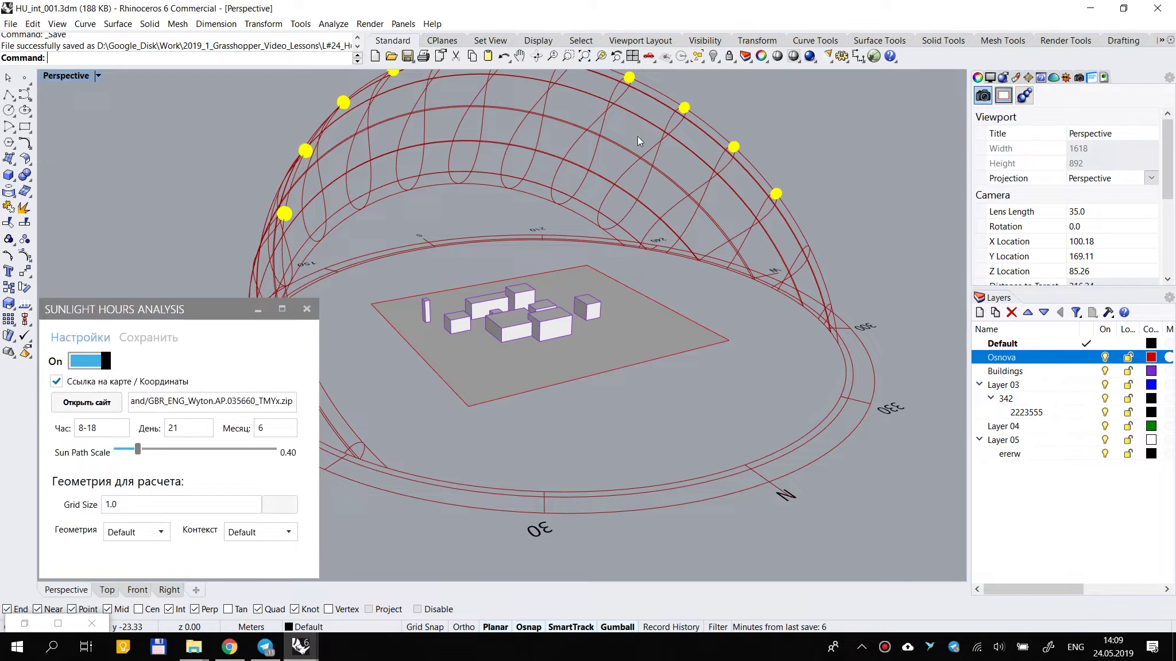
Step: Set the Sun Path Scale to 0.38 and view the resized sun path over the buildings
right_drag(709, 321, 190, 475)
drag(138, 452, 136, 453)
right_drag(332, 432, 577, 374)
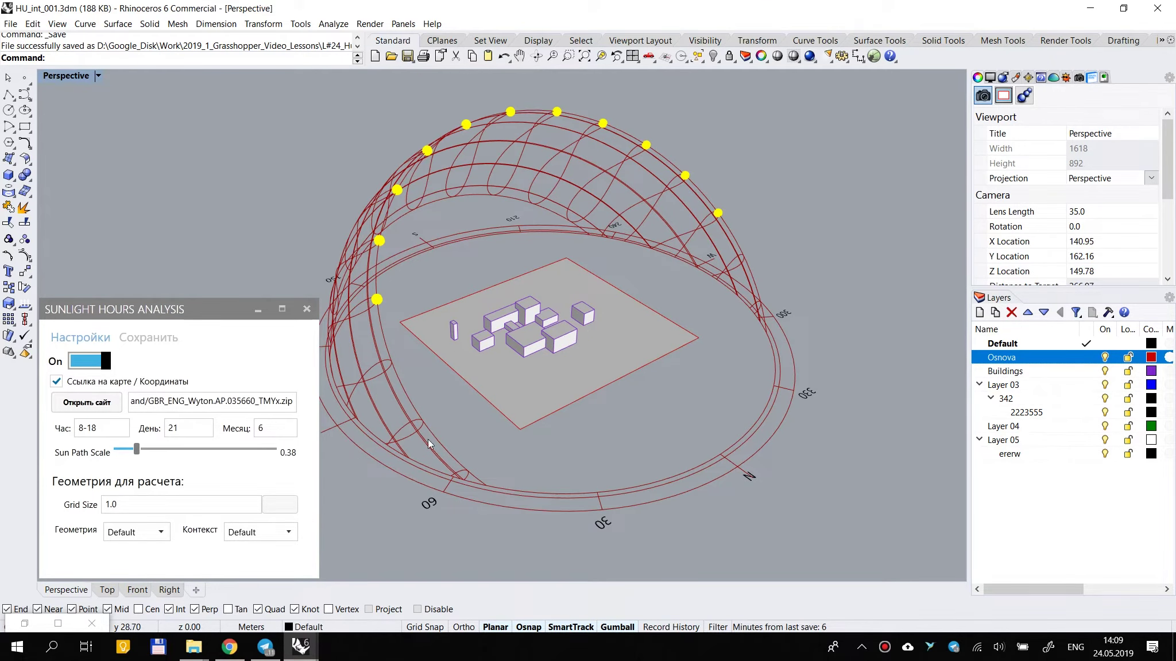
scroll(561, 357, up, 4)
right_drag(561, 356, 520, 312)
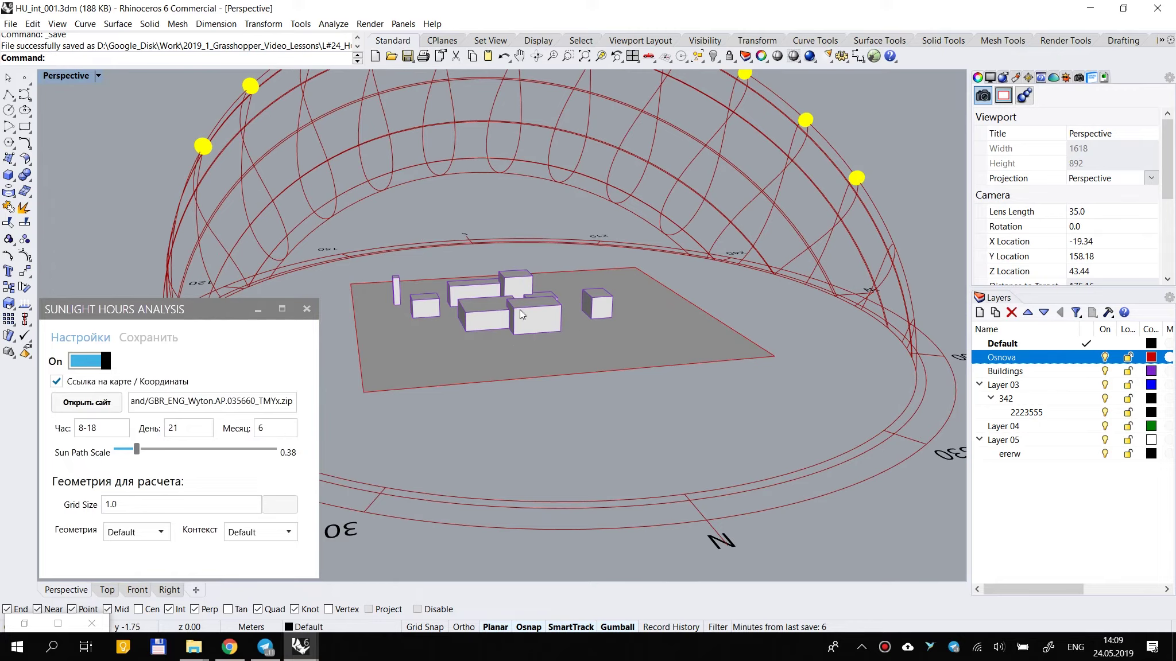
scroll(448, 322, down, 4)
right_drag(448, 323, 511, 367)
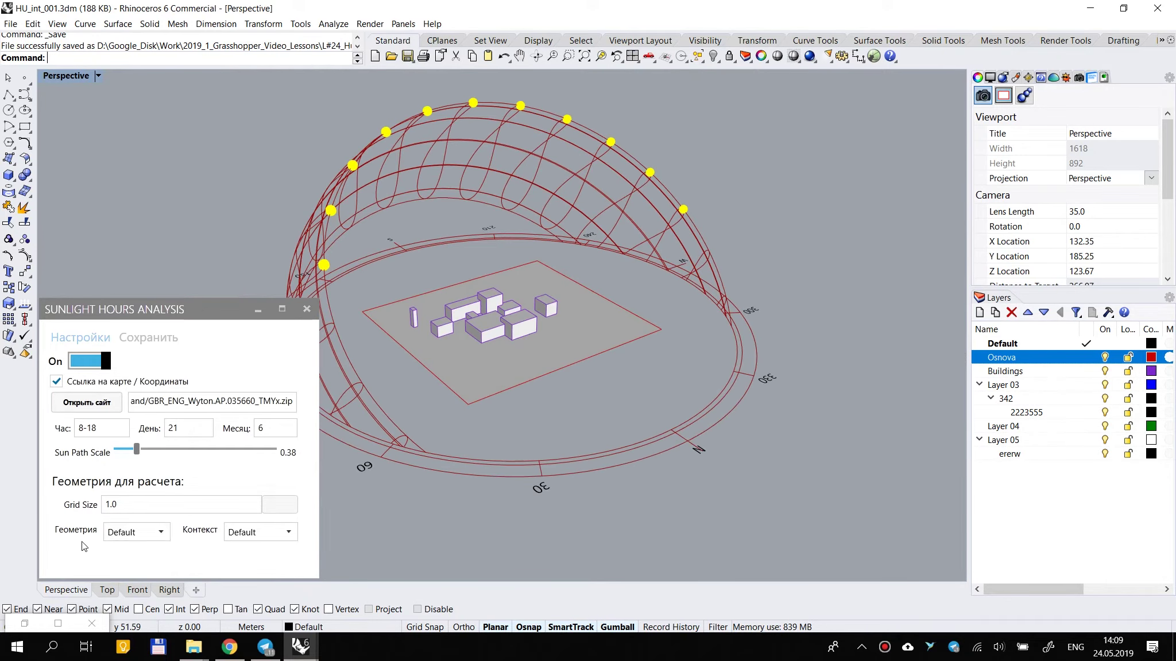
Step: Select the buildings and the base surface in turn to check which layers they are on, and clear the selection
click(265, 429)
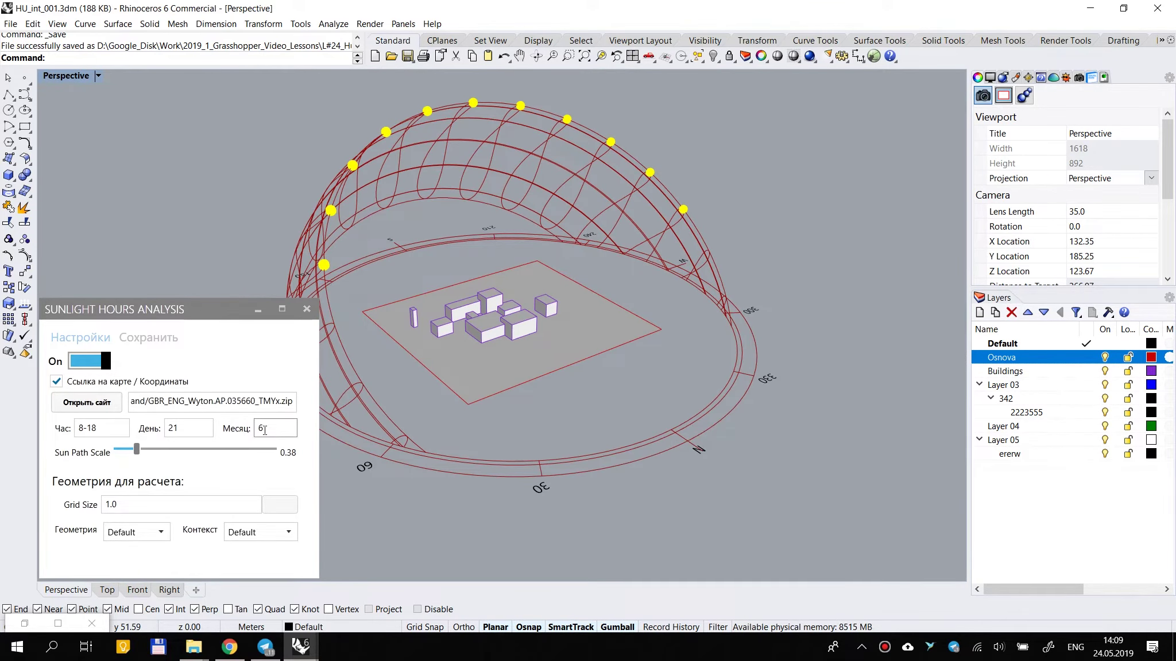
scroll(508, 316, up, 4)
right_drag(498, 316, 468, 305)
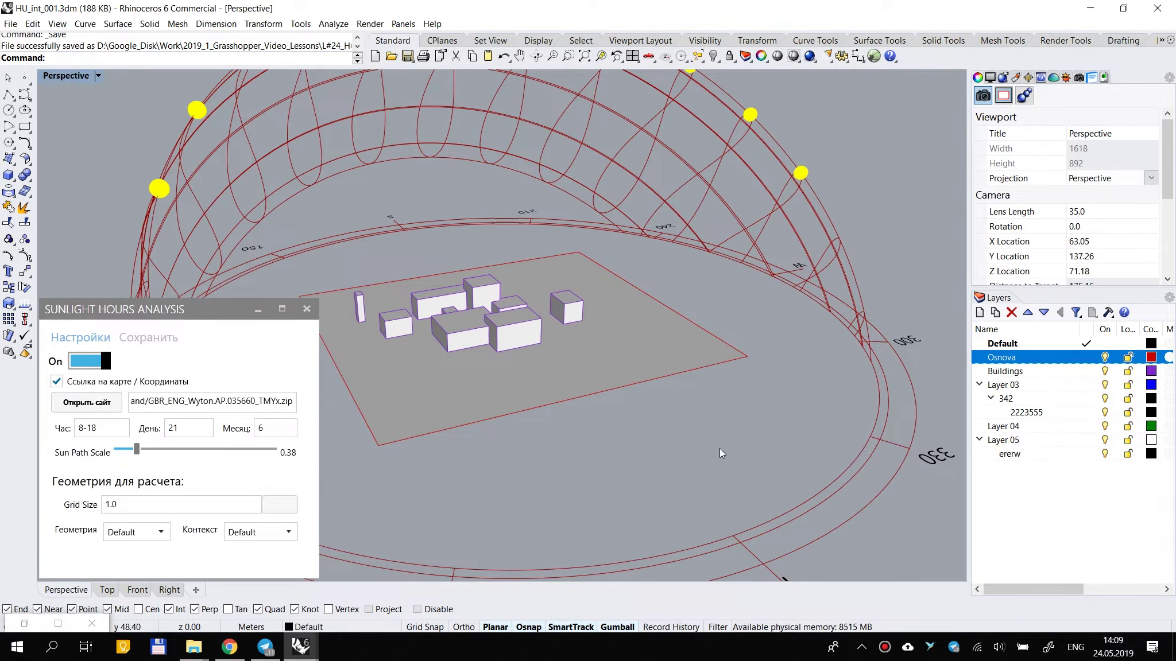
click(407, 322)
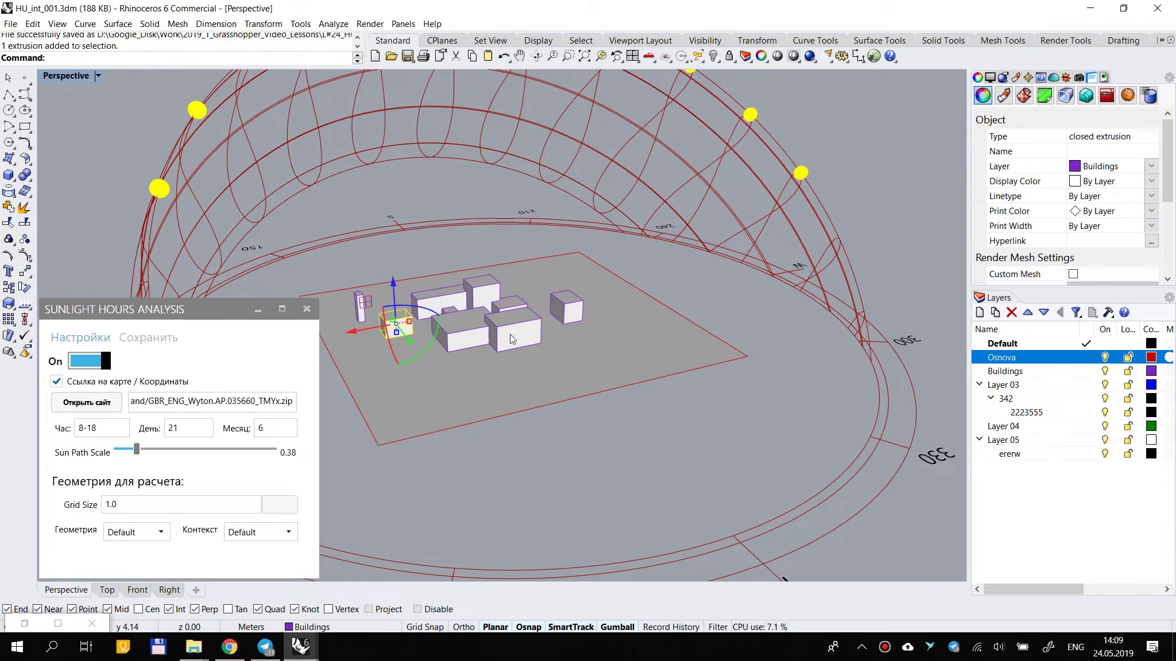
drag(339, 251, 645, 373)
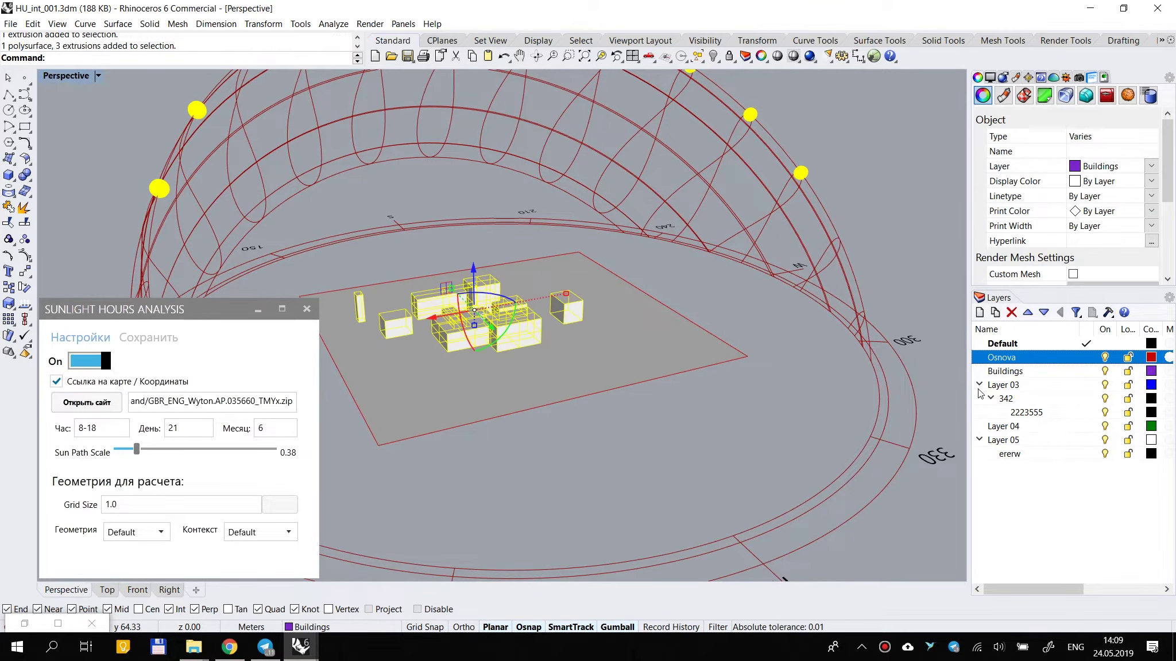
click(598, 362)
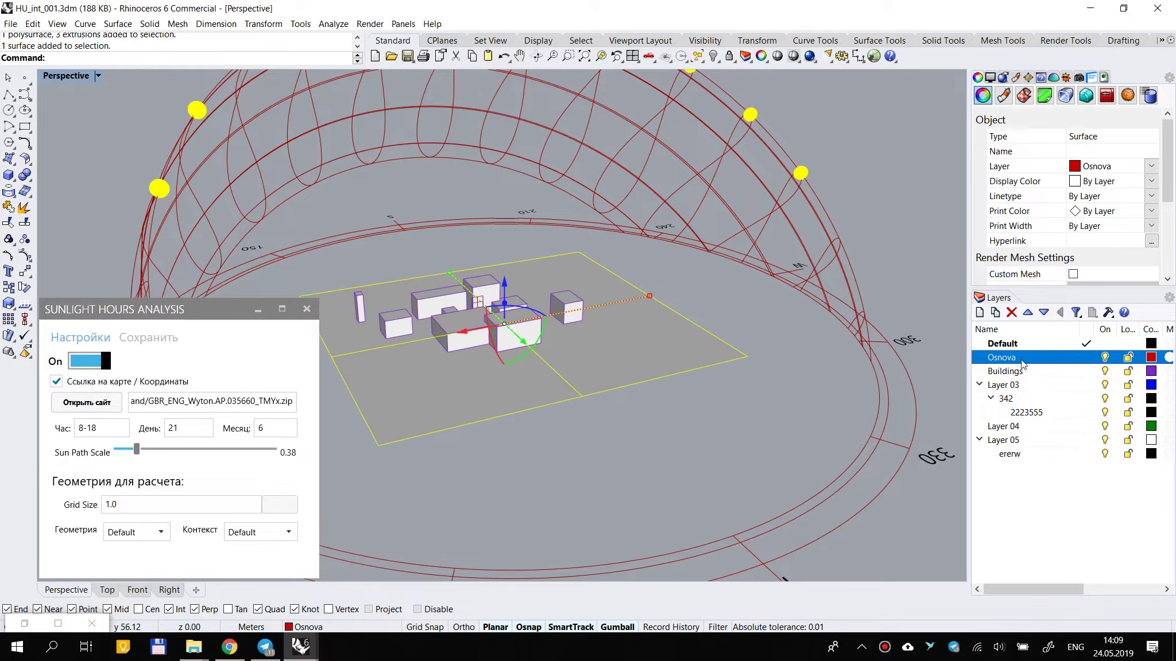
click(643, 447)
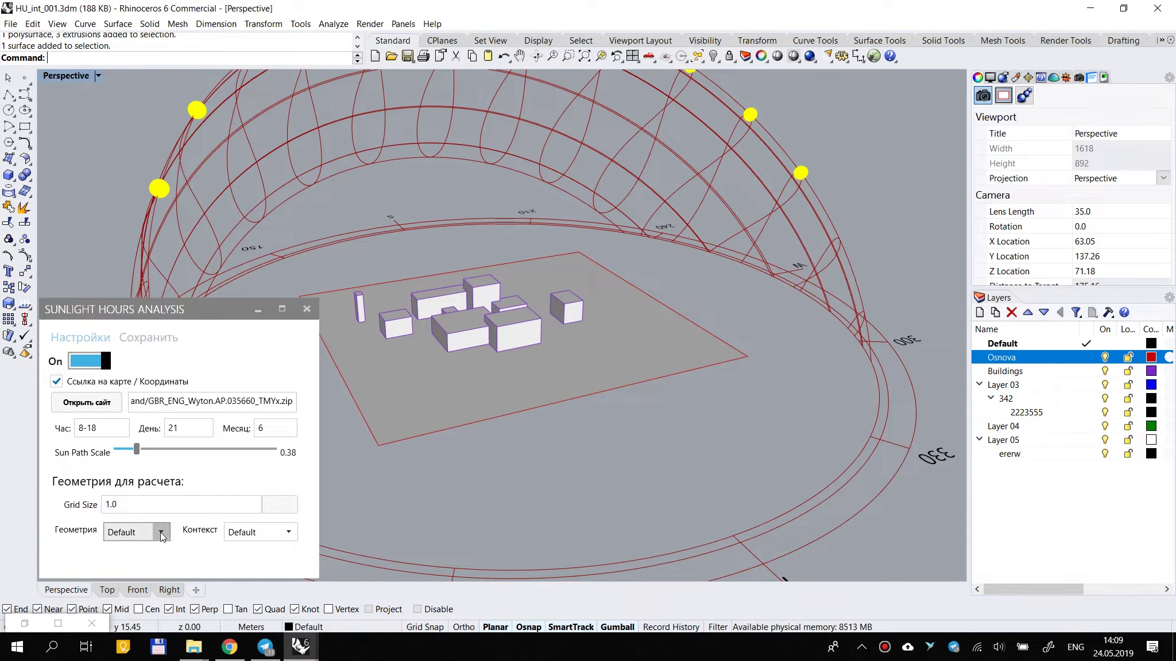
Step: Switch off the analysis in the Sunlight Hours Analysis window
click(90, 360)
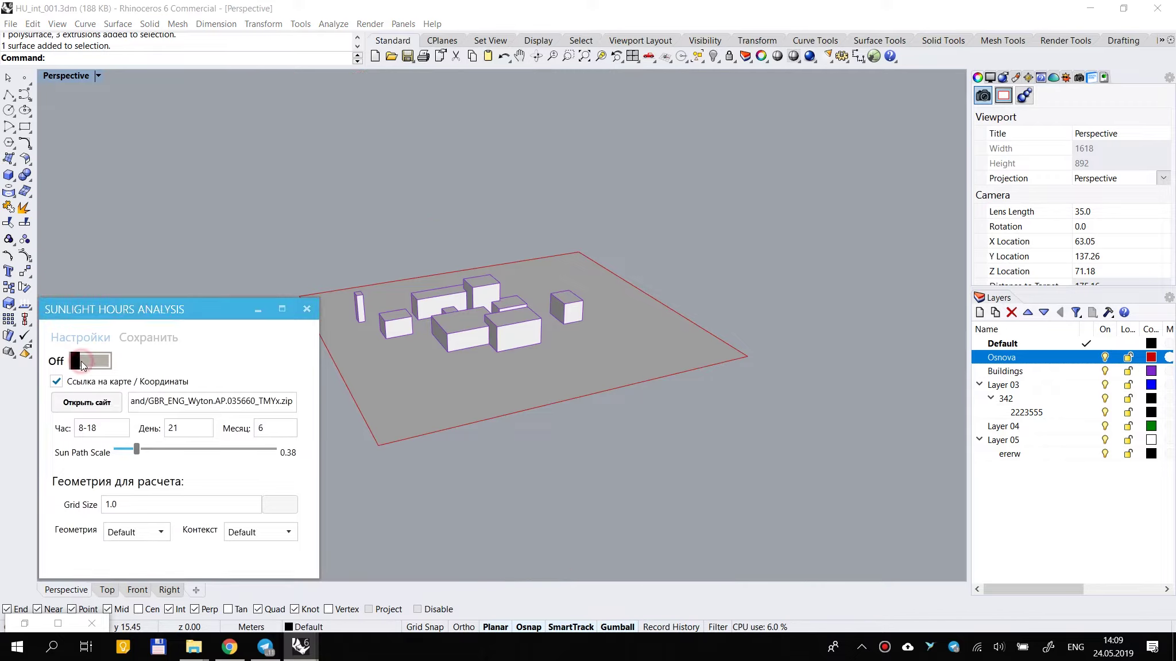
Step: Set Osnova as the geometry layer and Buildings as the context layer for the sunlight hours calculation
click(158, 533)
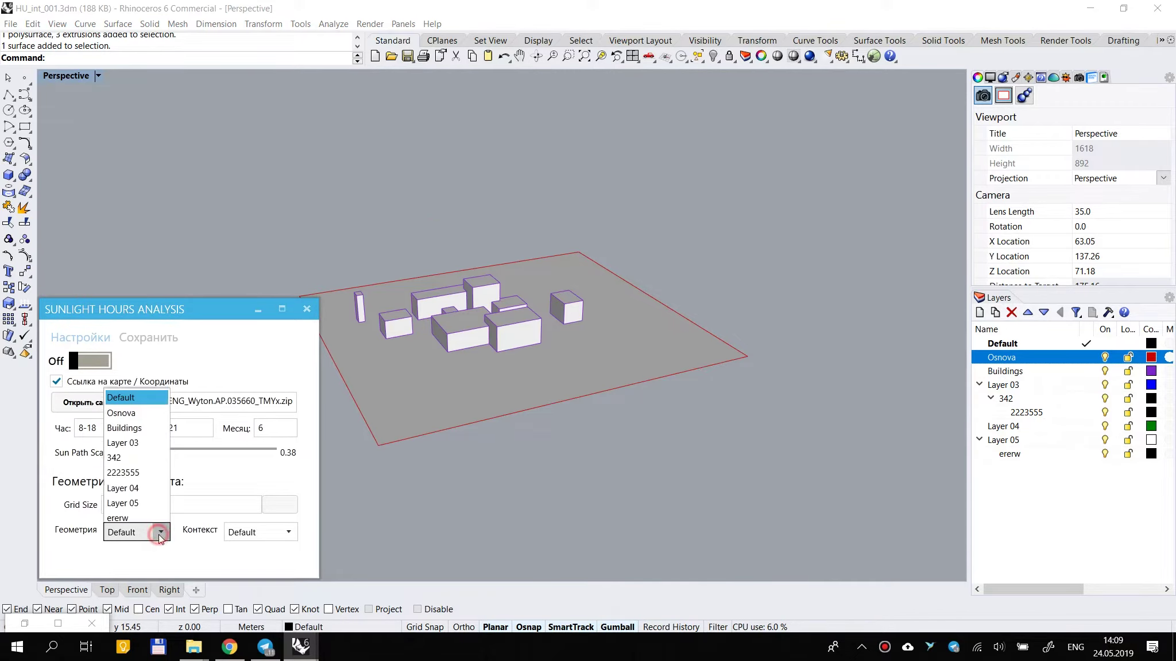
click(126, 409)
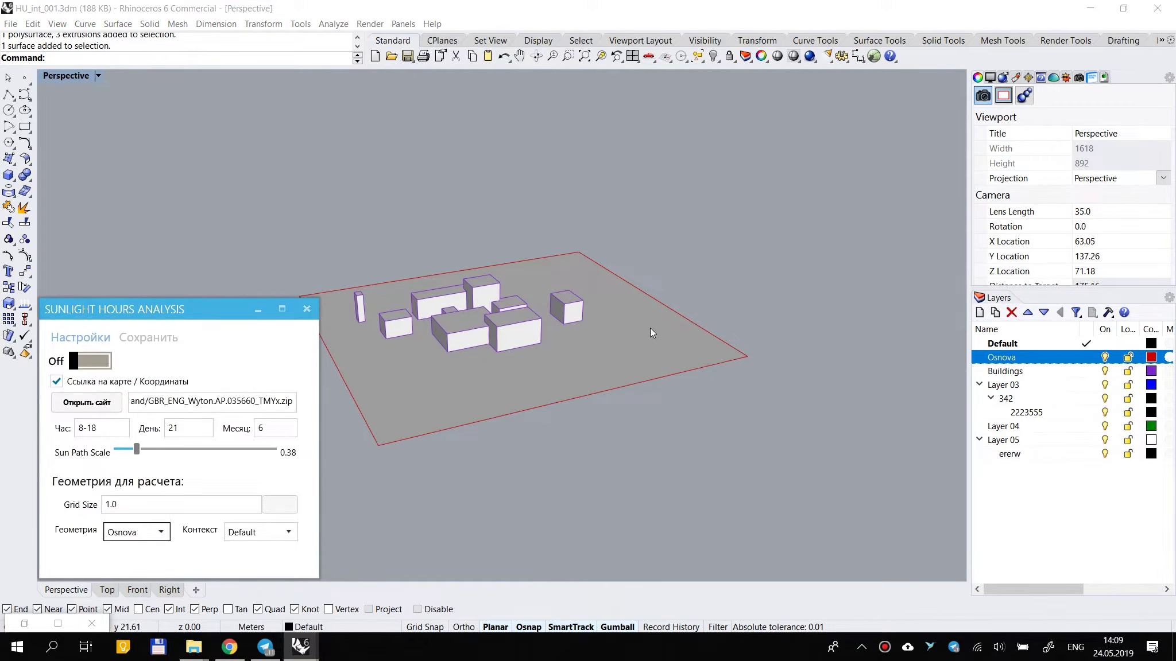
click(288, 531)
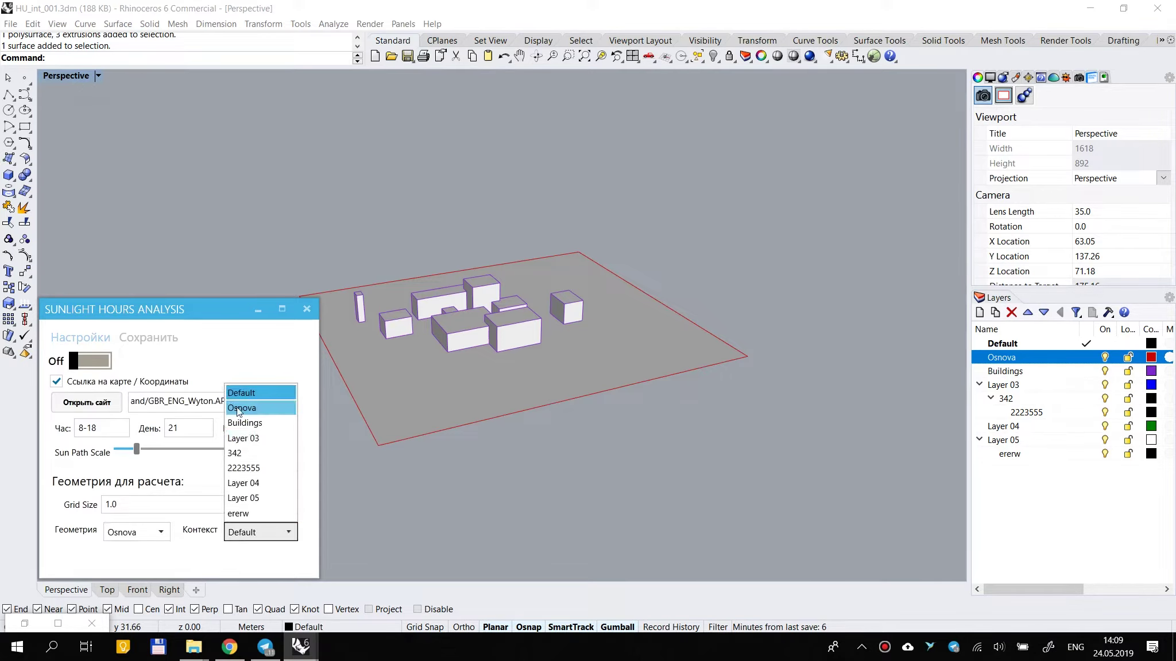
click(247, 423)
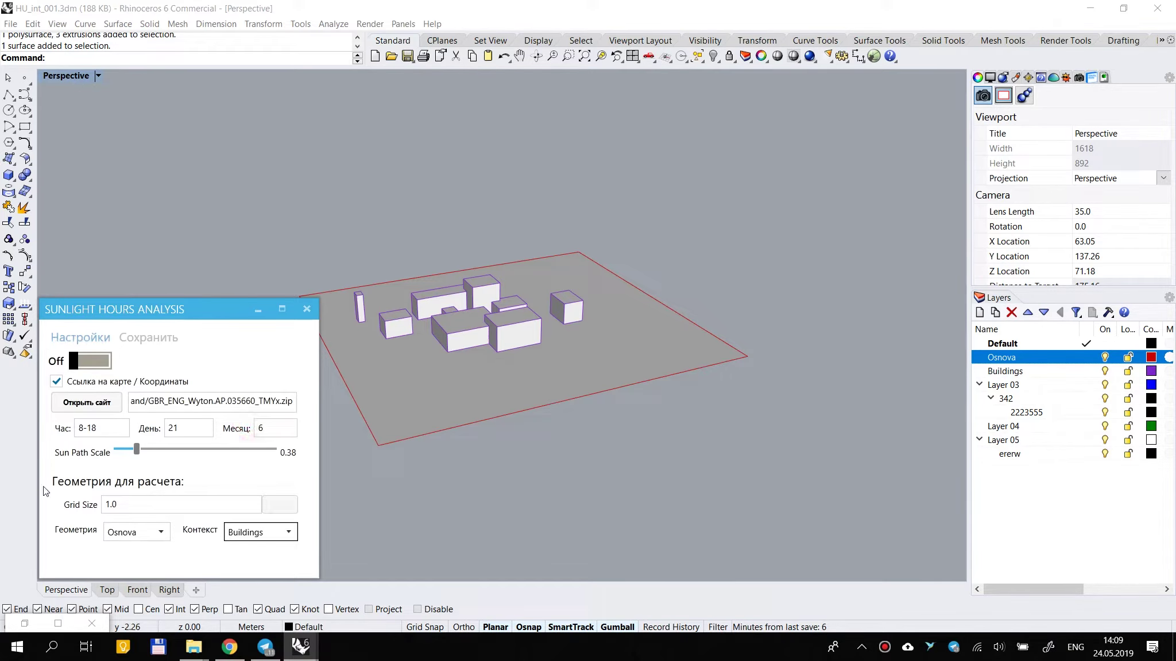
Step: Run the analysis and hide the Osnova layer, toggling Buildings off and back on to compare the result
click(1105, 357)
click(1105, 370)
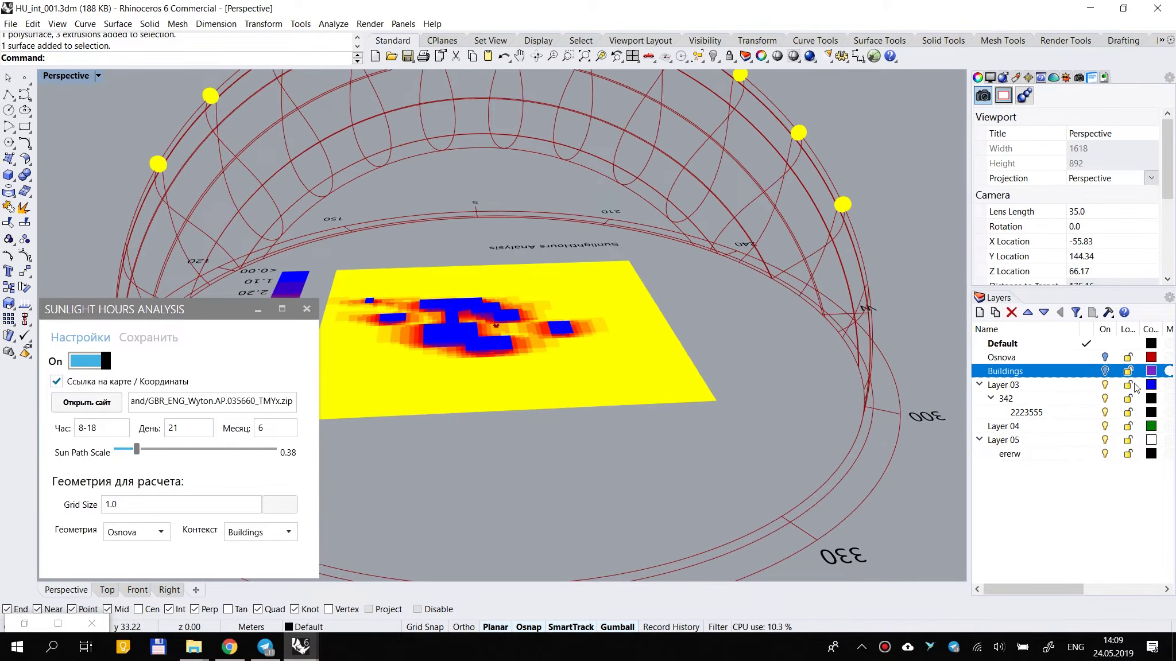
click(1105, 371)
Step: Examine the sunlight hours map on the base surface from several angles, including the hours legend and the shaded areas around the buildings
right_drag(368, 319, 589, 319)
scroll(631, 345, down, 4)
right_drag(747, 350, 610, 361)
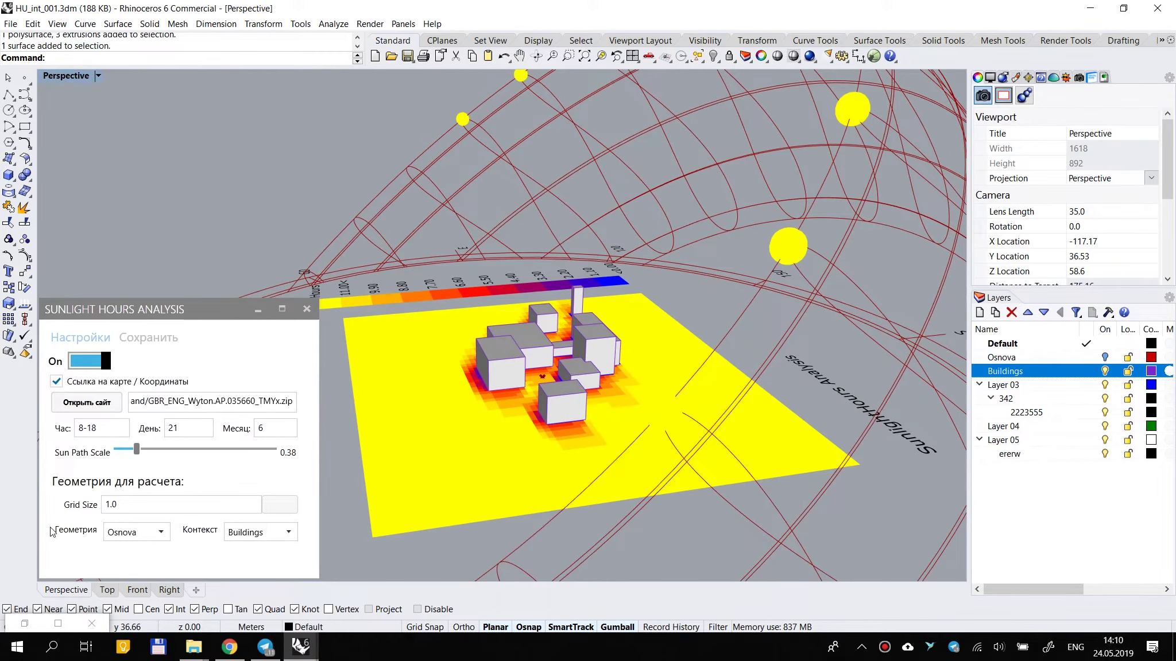
right_drag(546, 380, 495, 397)
scroll(627, 387, down, 5)
scroll(495, 397, up, 10)
scroll(797, 461, down, 8)
scroll(591, 406, up, 4)
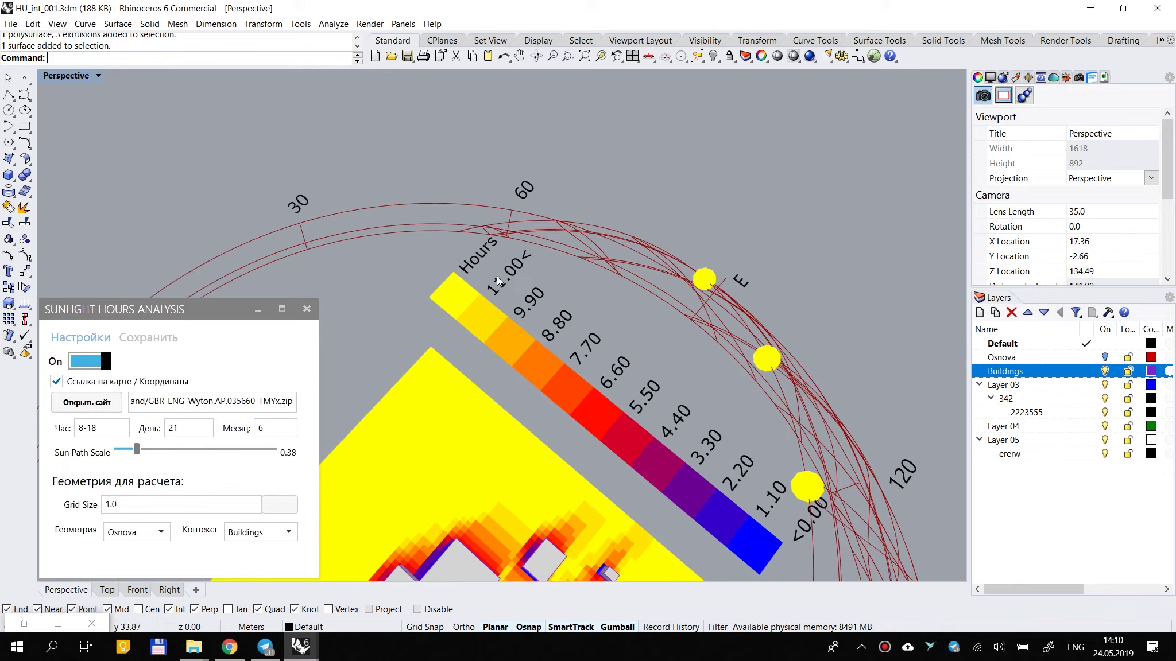
scroll(535, 305, down, 6)
right_drag(535, 304, 532, 370)
scroll(520, 303, up, 6)
scroll(571, 330, down, 7)
scroll(715, 305, up, 6)
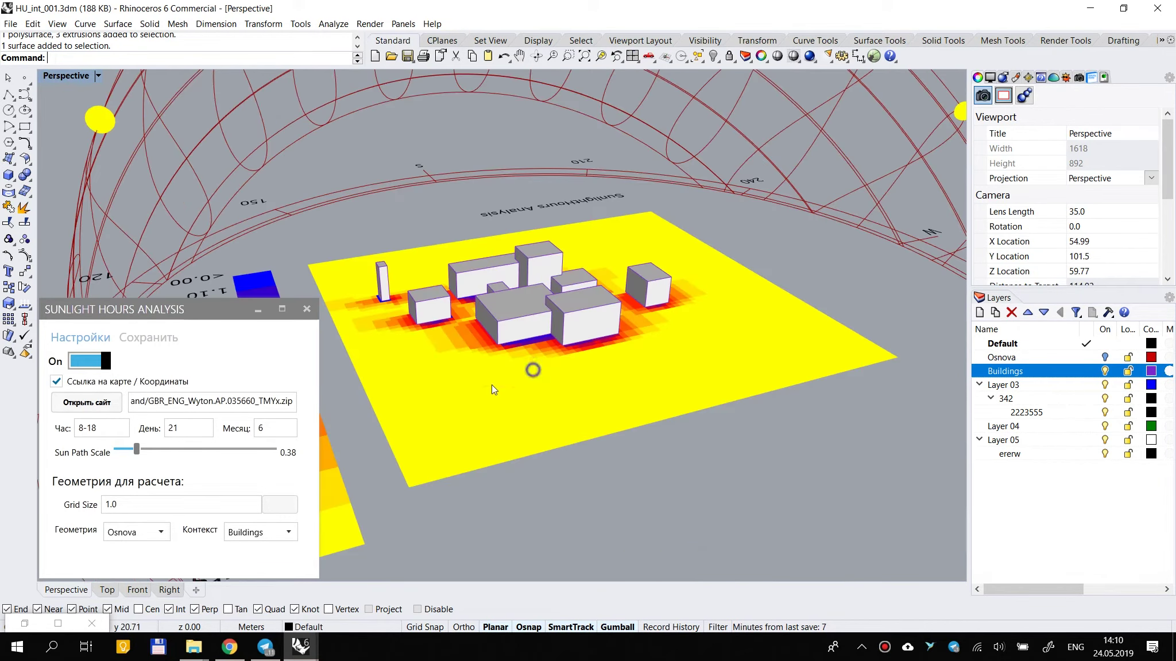
Step: Swap the calculation layers, setting Buildings as the geometry and Osnova as the context
click(162, 534)
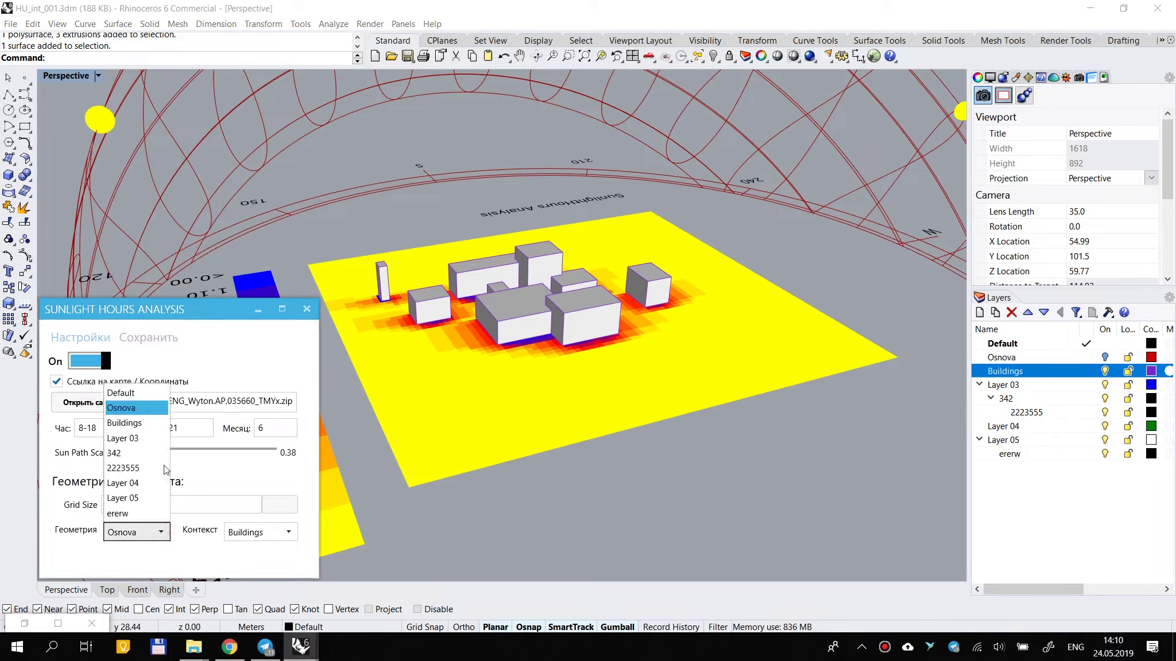
click(150, 426)
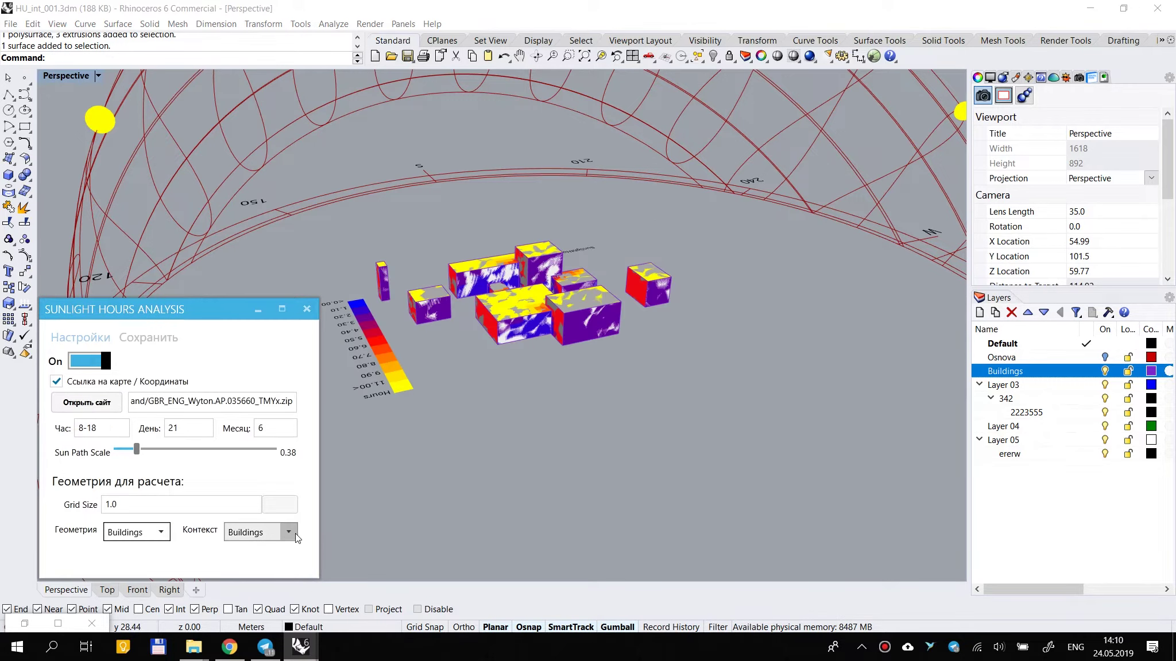
click(294, 534)
click(256, 407)
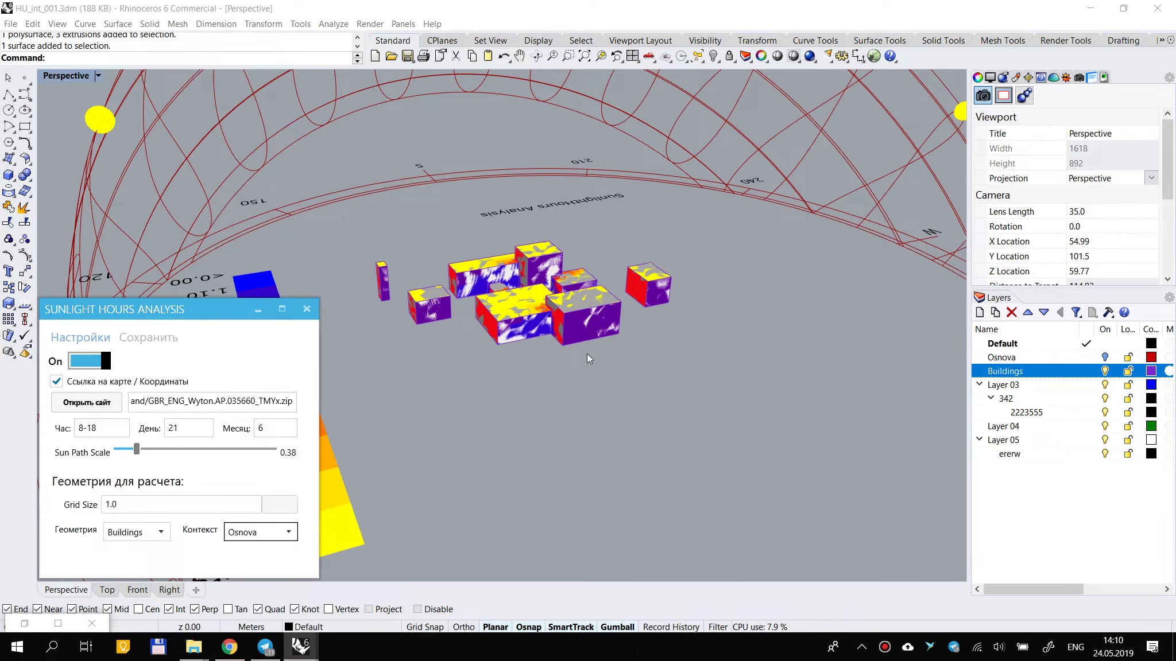
Step: Rerun the analysis with the Osnova layer shown and Buildings hidden, and inspect the colours on the building faces up close
click(90, 362)
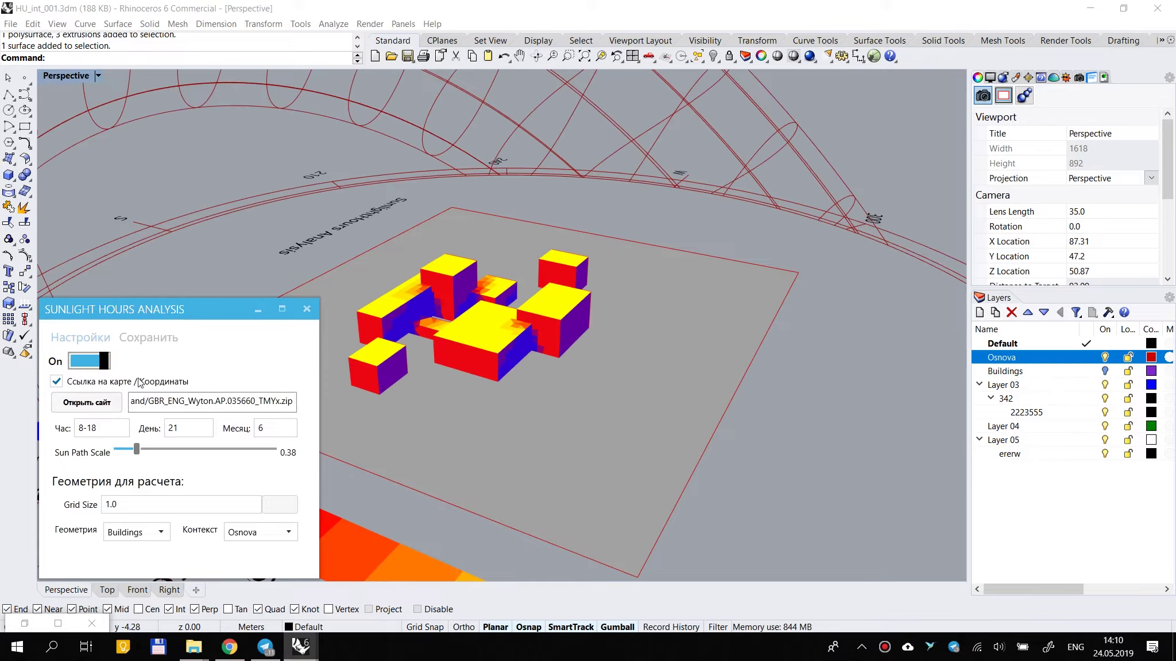
right_drag(479, 339, 488, 367)
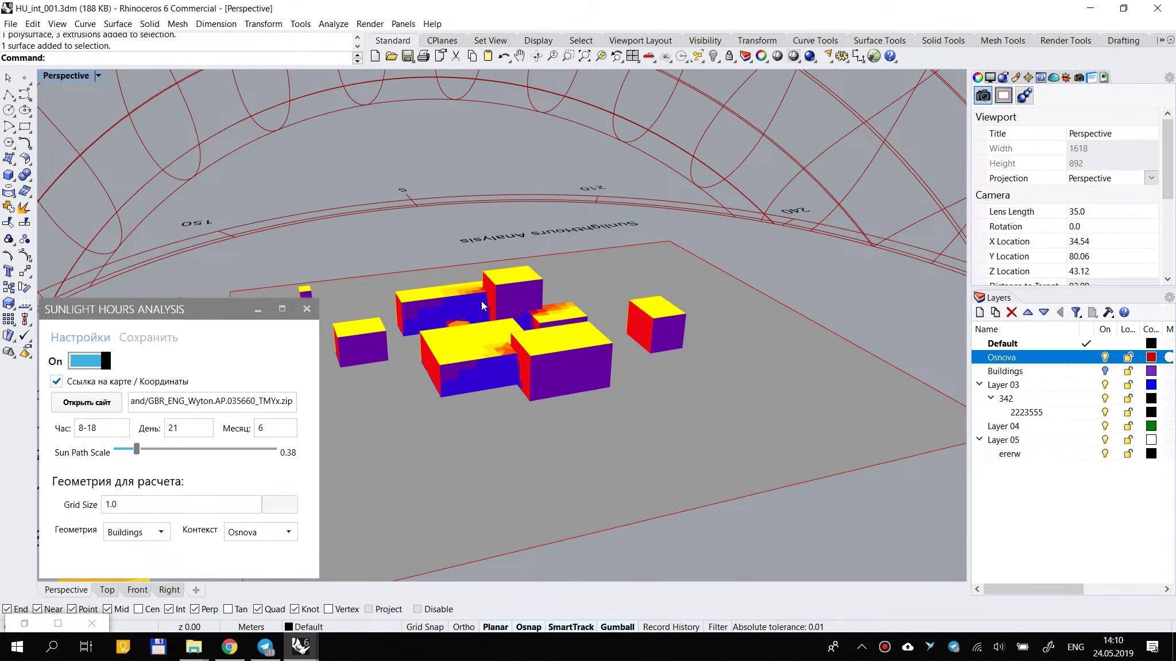
scroll(481, 302, up, 5)
right_drag(380, 444, 564, 350)
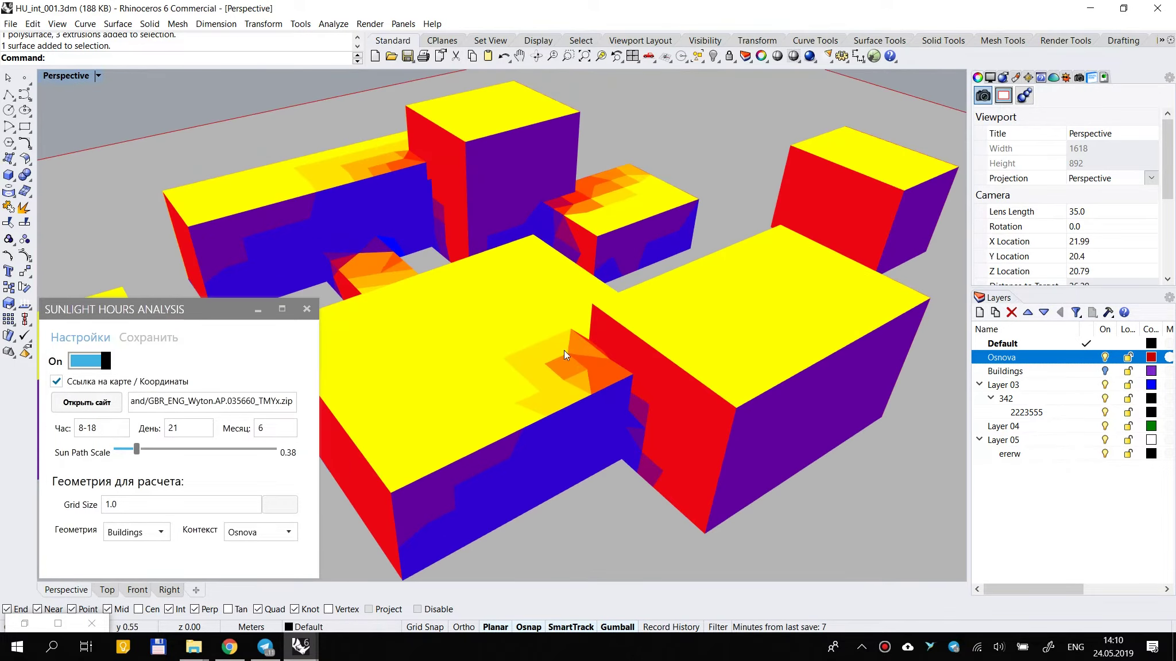
Step: Set the Grid Size to 0.5, recalculate, and view the finer building analysis together with the whole sun path
double_click(111, 505)
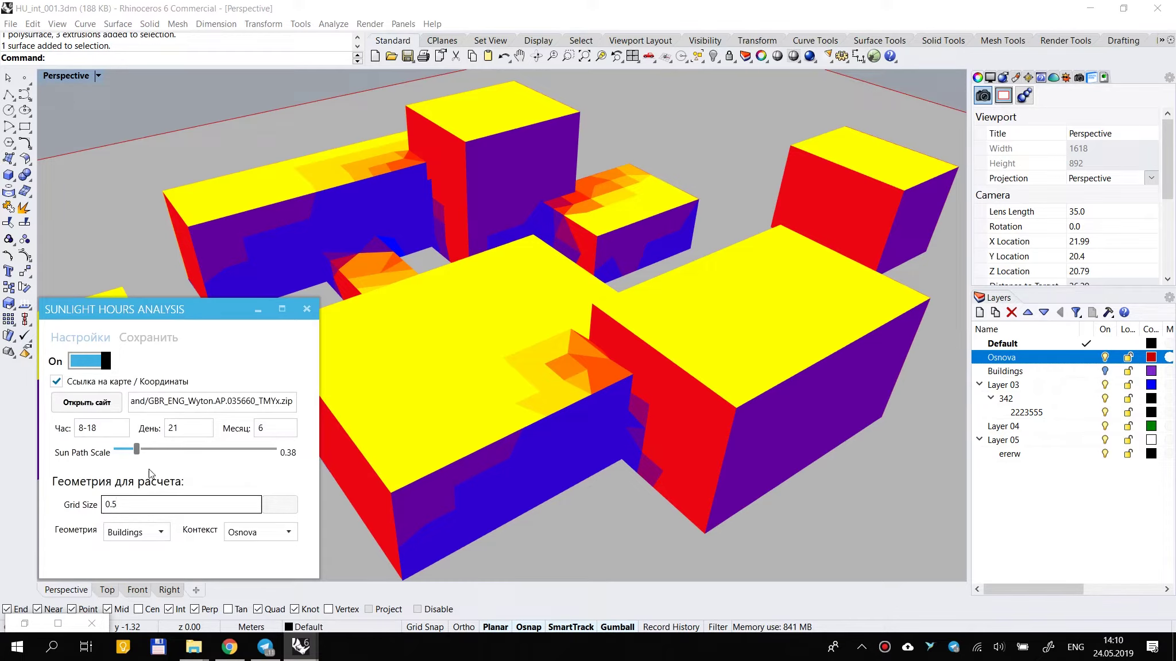
click(274, 506)
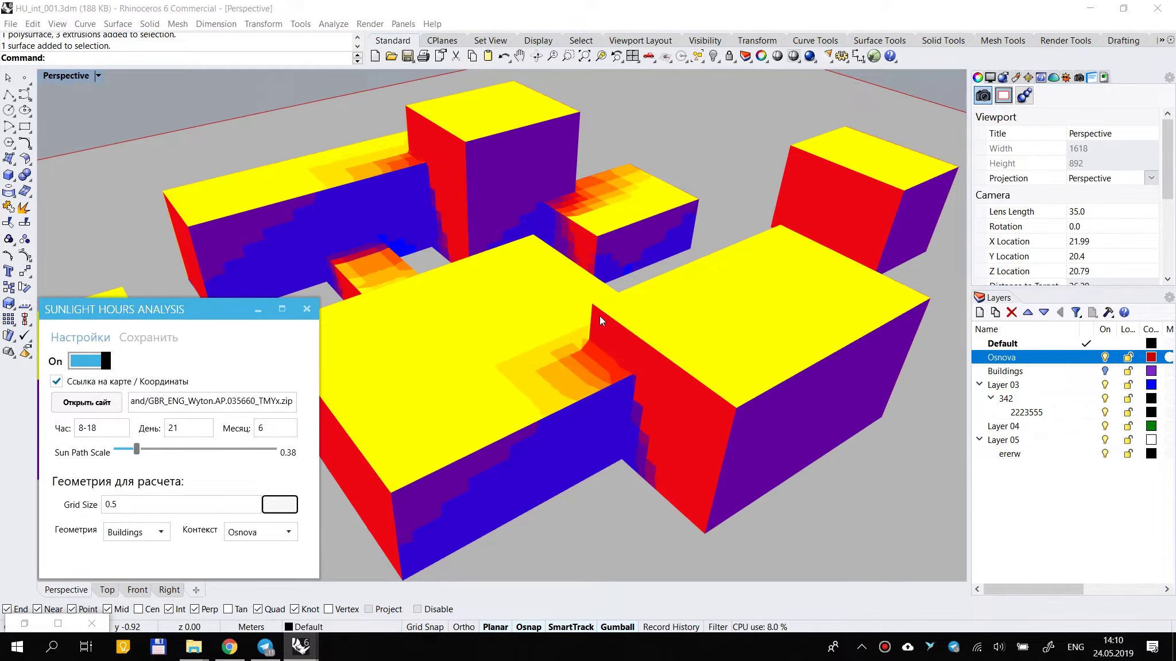
scroll(599, 316, down, 10)
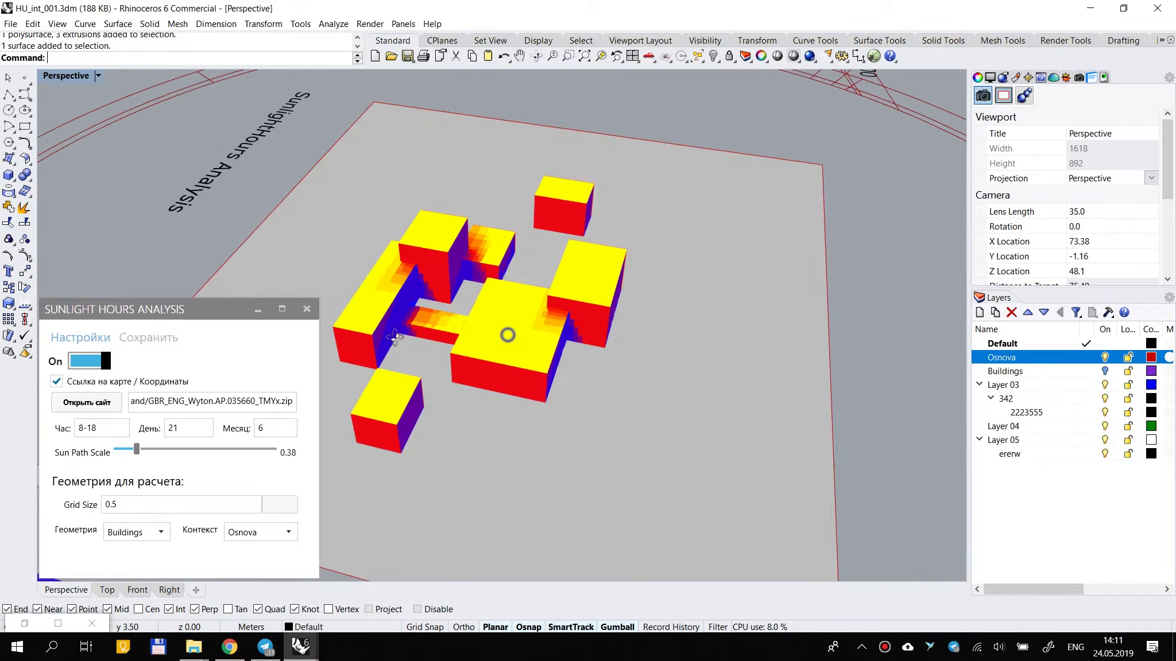
right_drag(395, 338, 246, 319)
scroll(583, 305, down, 6)
right_drag(583, 305, 758, 270)
scroll(603, 285, down, 6)
click(87, 431)
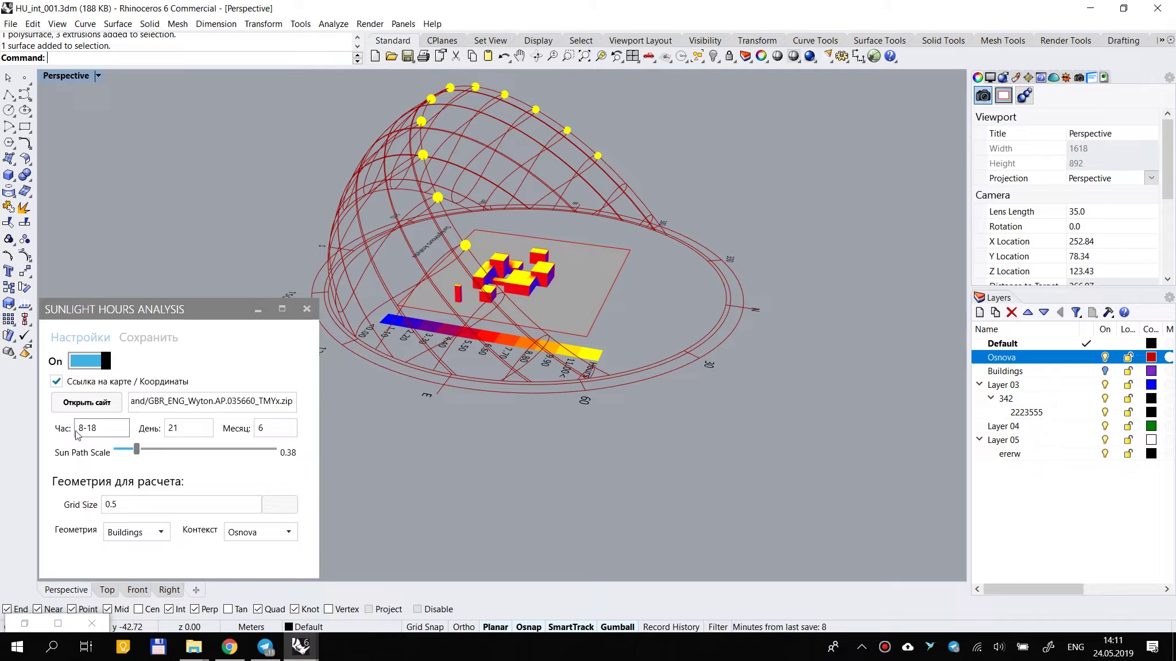
right_drag(484, 294, 808, 189)
right_drag(608, 275, 413, 361)
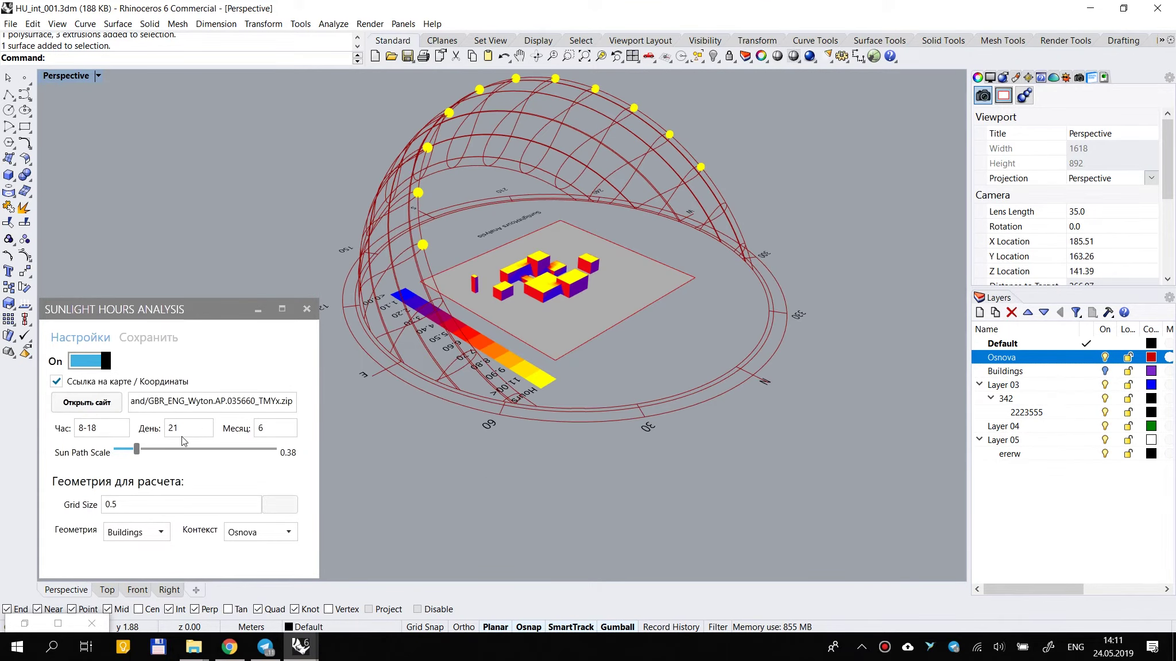
Step: Switch the analysis off, set the months to 6,9,12, and switch it back on to view the extended sun positions
click(88, 365)
click(286, 426)
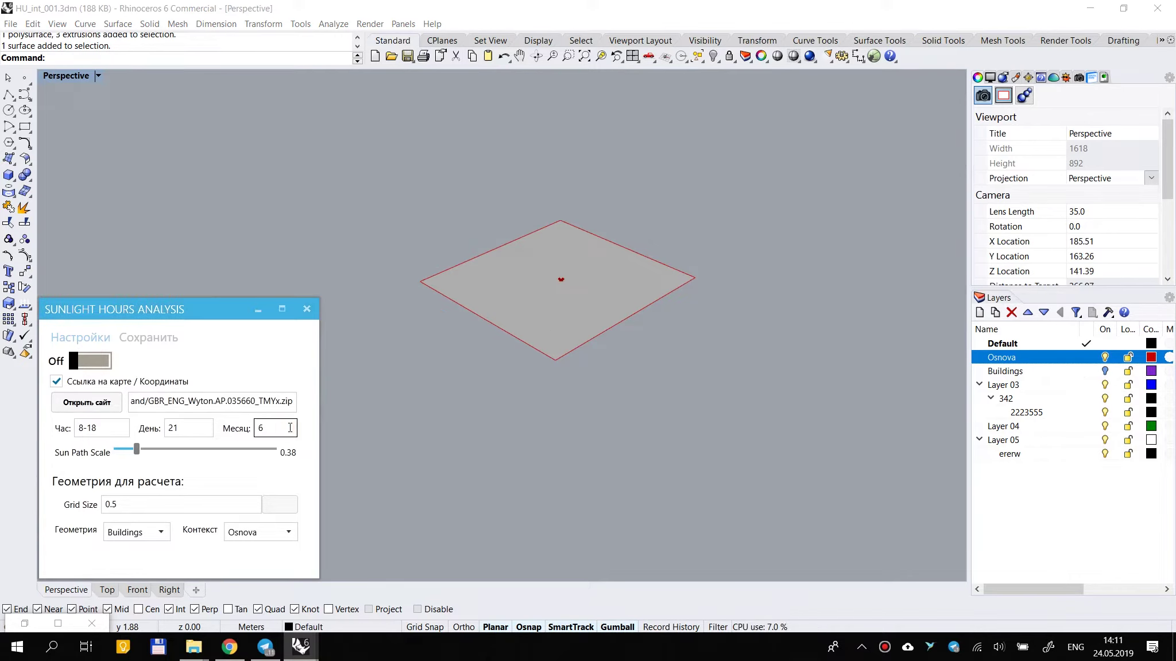
text(,9,12)
click(94, 361)
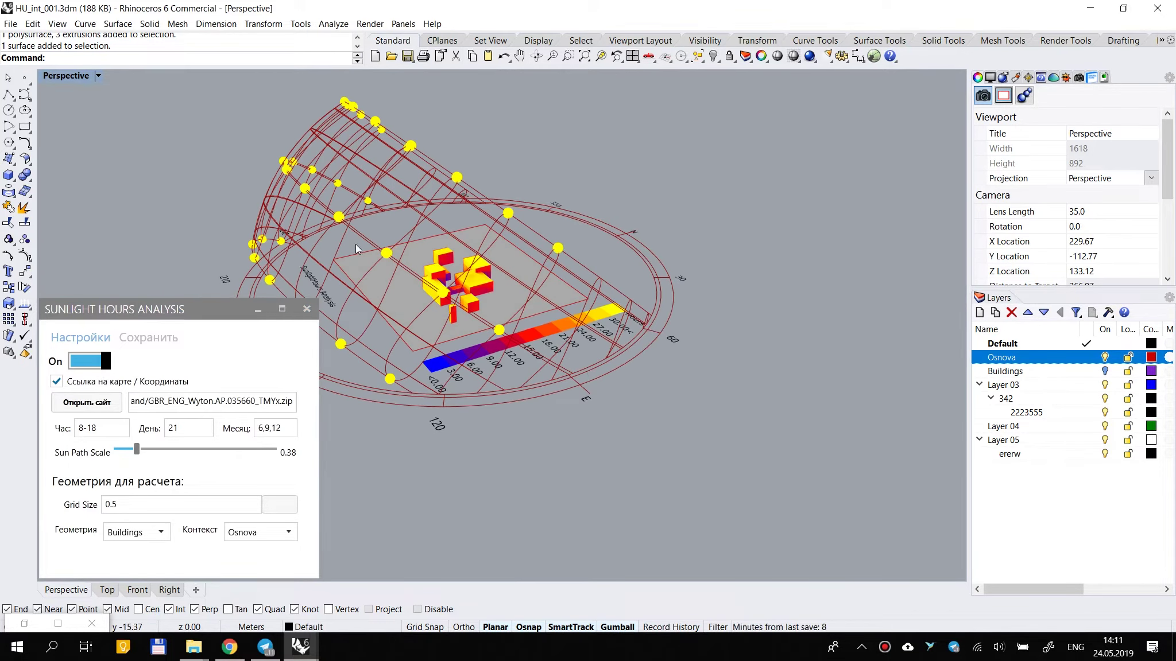
right_drag(697, 278, 565, 241)
scroll(603, 310, up, 6)
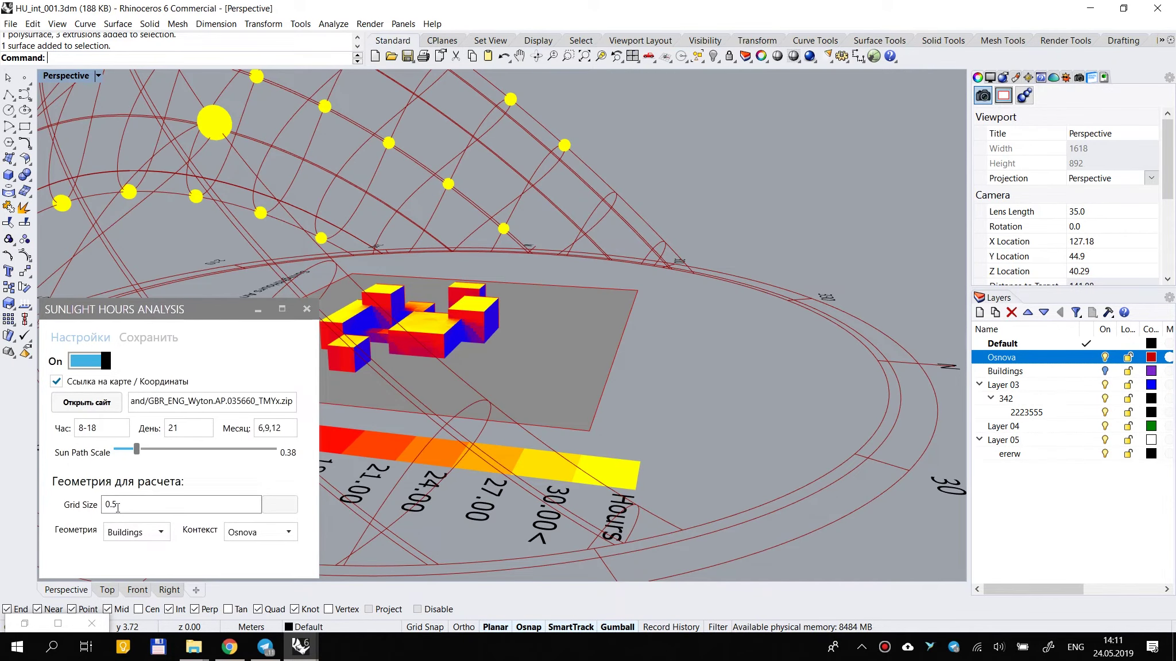
Step: Set Osnova as the geometry and Buildings as the context with the analysis off, then rerun it with the Osnova layer hidden
click(86, 363)
click(137, 532)
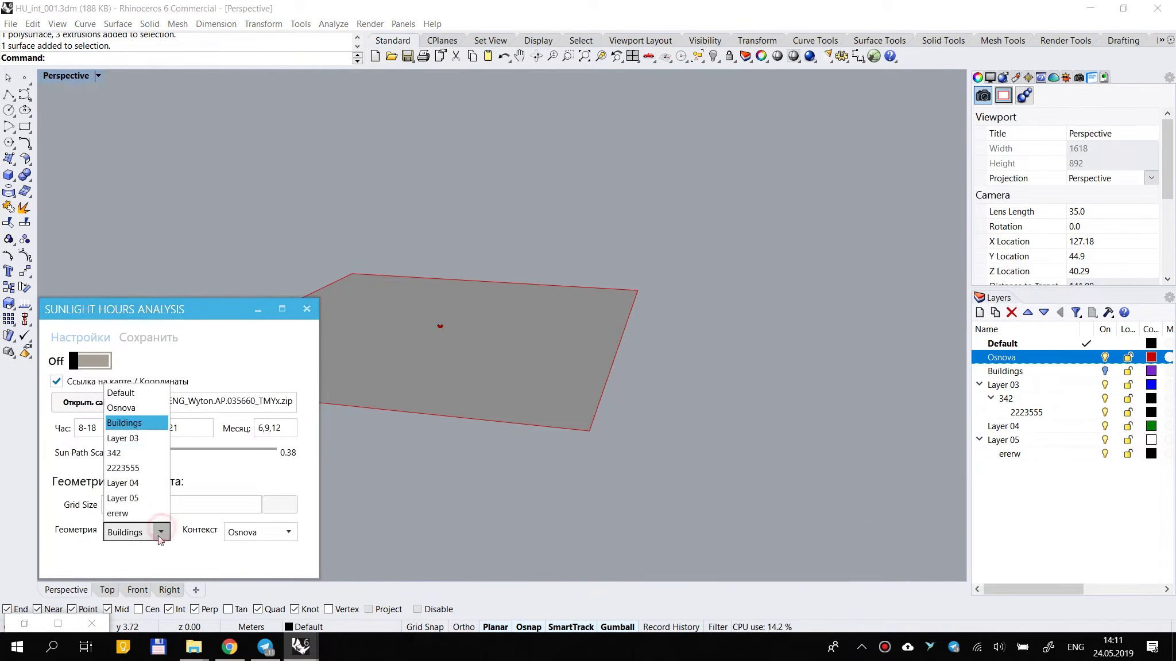
click(143, 409)
click(280, 537)
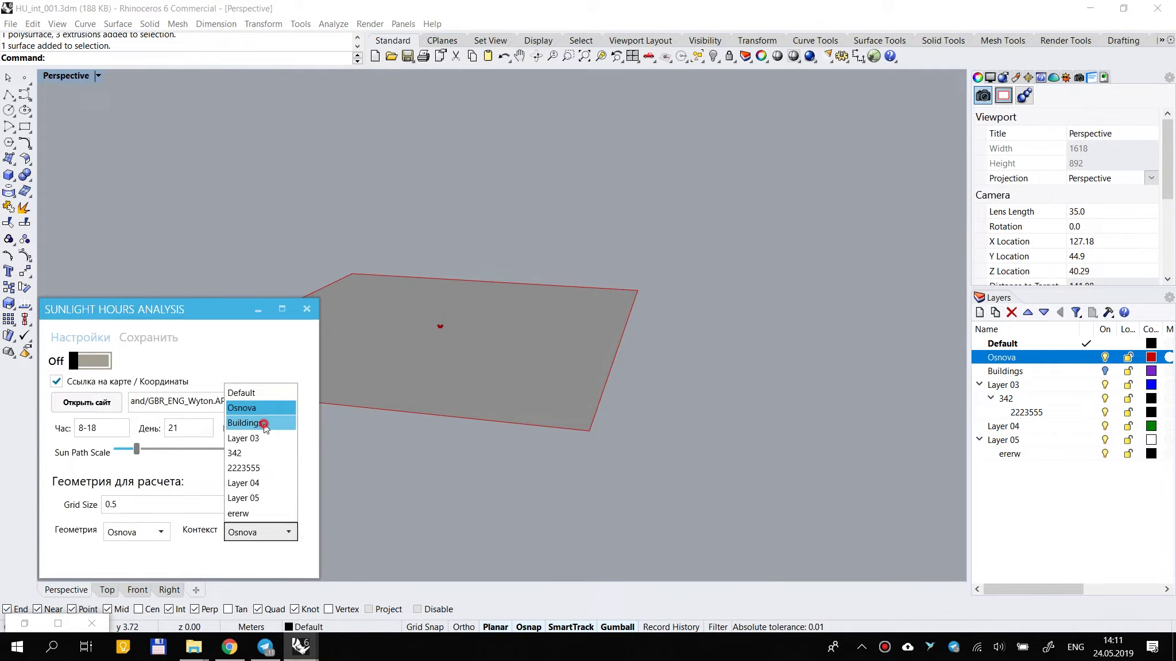
click(262, 424)
click(1104, 358)
Step: Examine the base surface's sunlight hours map for months 6, 9 and 12 up close and with the full sun path
right_drag(735, 310, 530, 295)
scroll(530, 296, up, 9)
right_drag(583, 341, 78, 402)
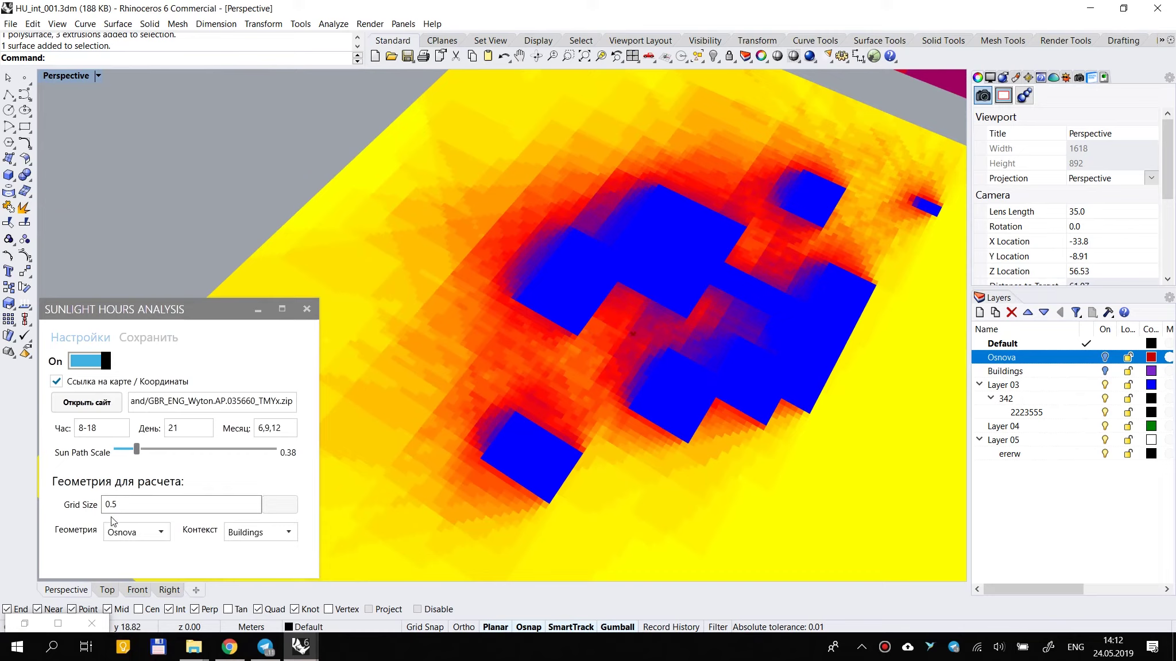
right_drag(545, 437, 671, 341)
scroll(587, 348, down, 4)
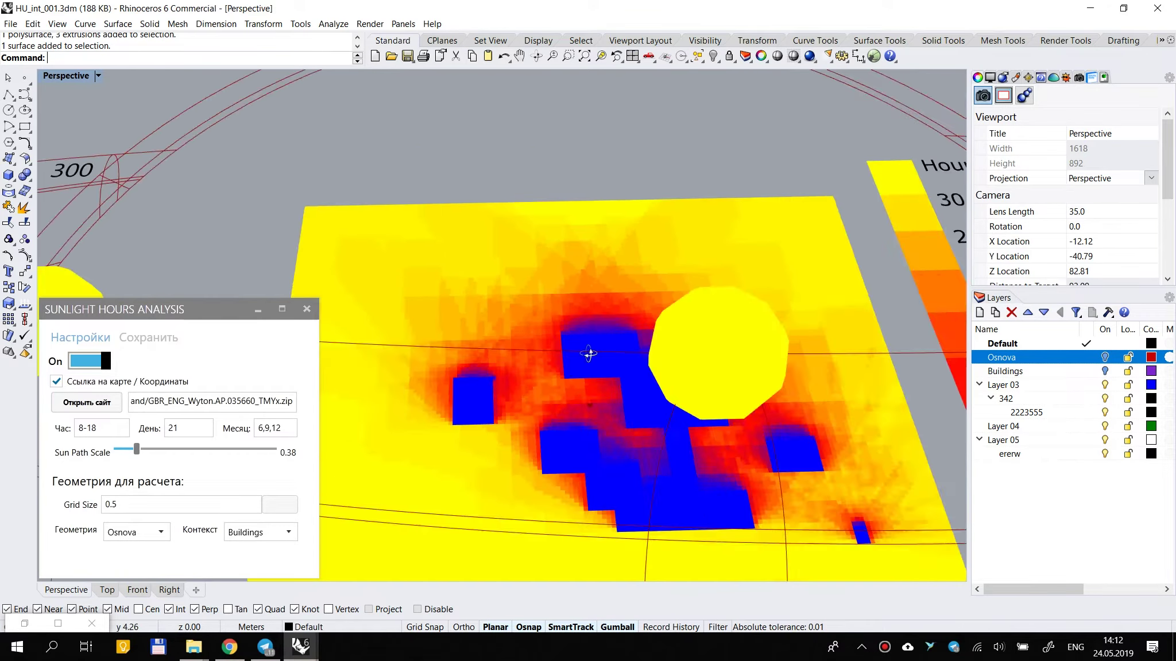
right_drag(591, 351, 607, 346)
scroll(693, 334, down, 8)
right_drag(693, 335, 667, 313)
scroll(405, 290, up, 7)
scroll(577, 299, up, 7)
scroll(599, 288, down, 6)
scroll(668, 314, down, 4)
right_drag(589, 312, 597, 390)
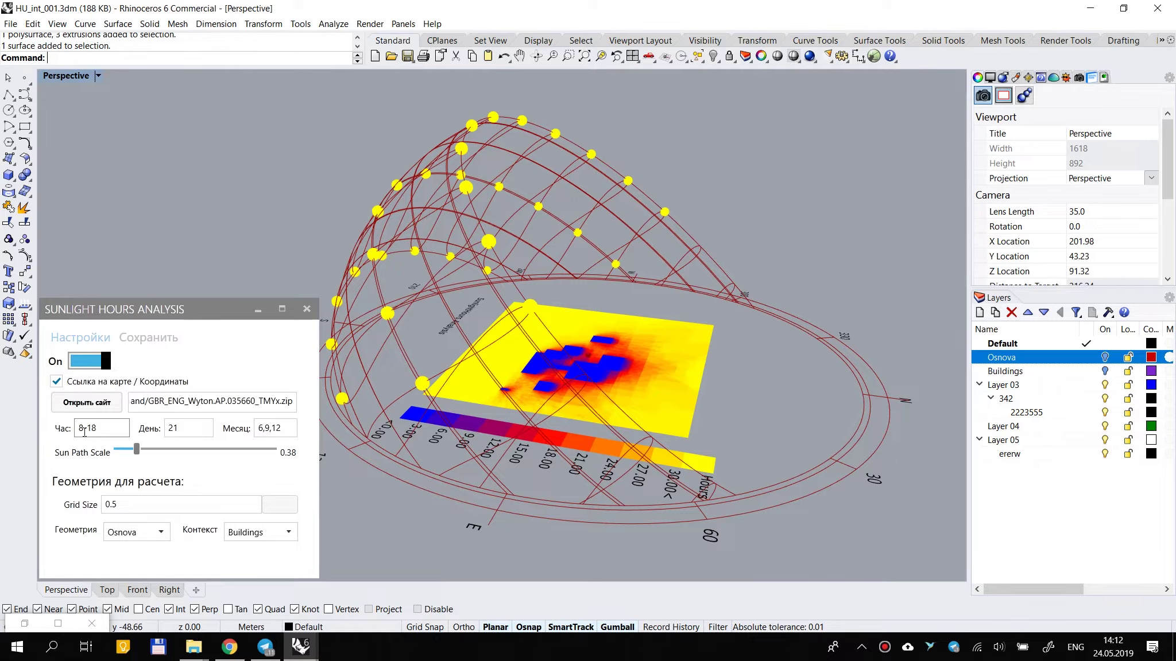
Step: Set the Grid Size to 1, recalculate the base surface analysis, and inspect the coarser grid
click(110, 505)
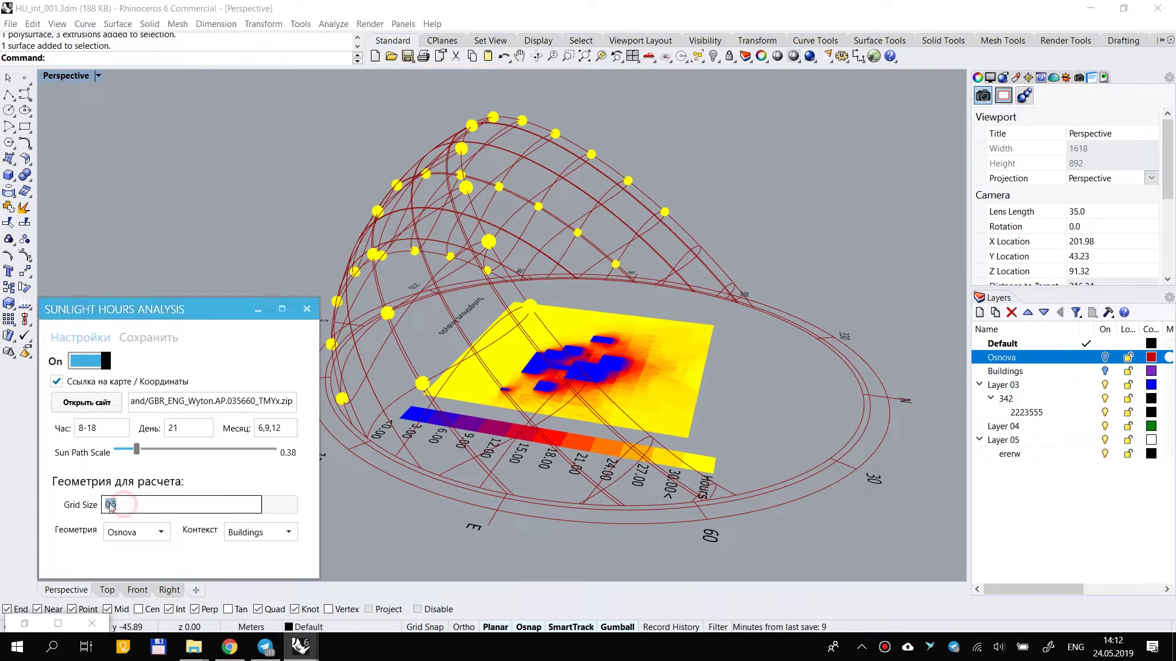
click(288, 509)
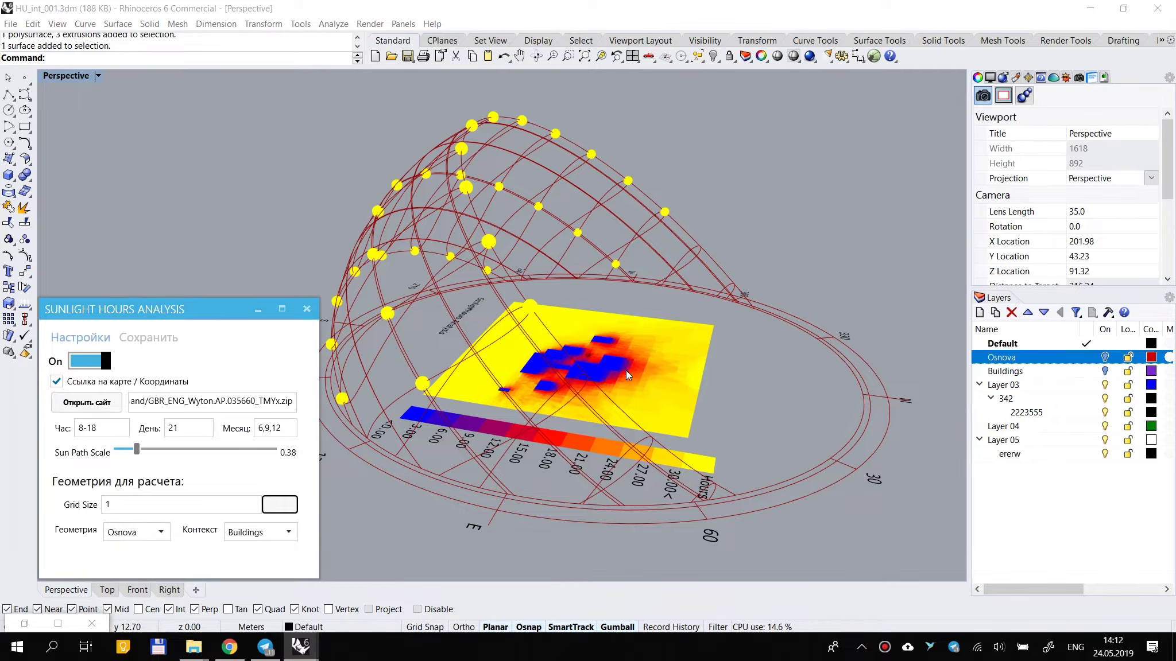
scroll(631, 370, up, 7)
right_drag(631, 369, 546, 326)
scroll(475, 394, down, 7)
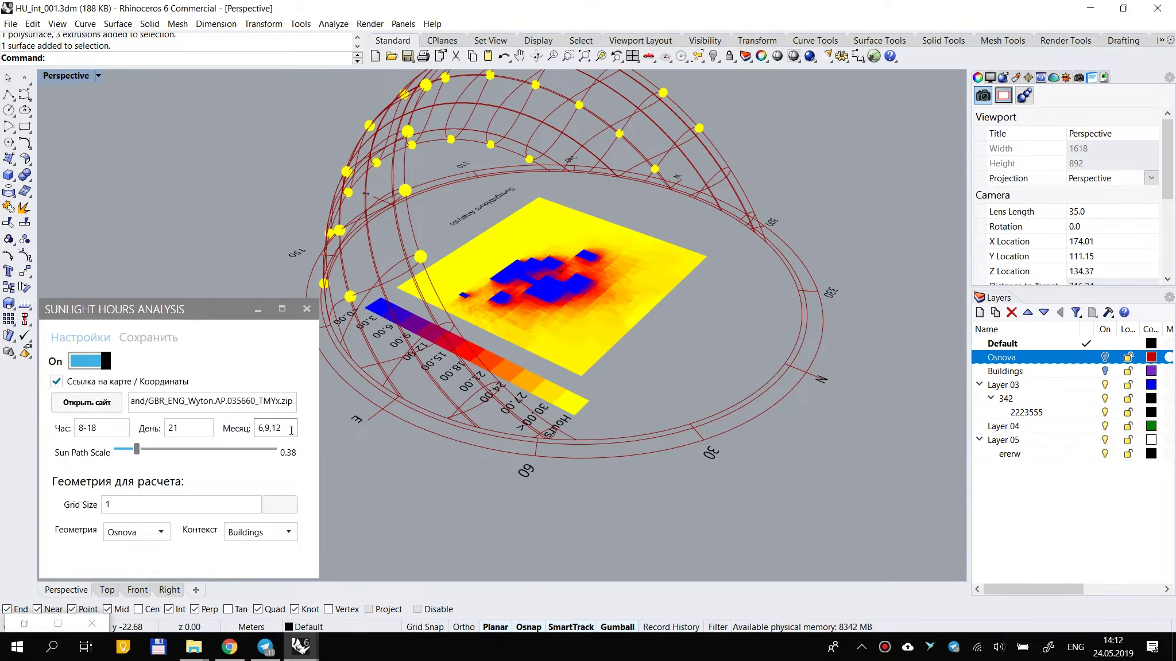
Step: Set the analysis months to the range 1-12
mouse_move(253, 431)
mouse_down()
mouse_move(281, 433)
mouse_move(264, 437)
mouse_up()
click(270, 431)
click(272, 429)
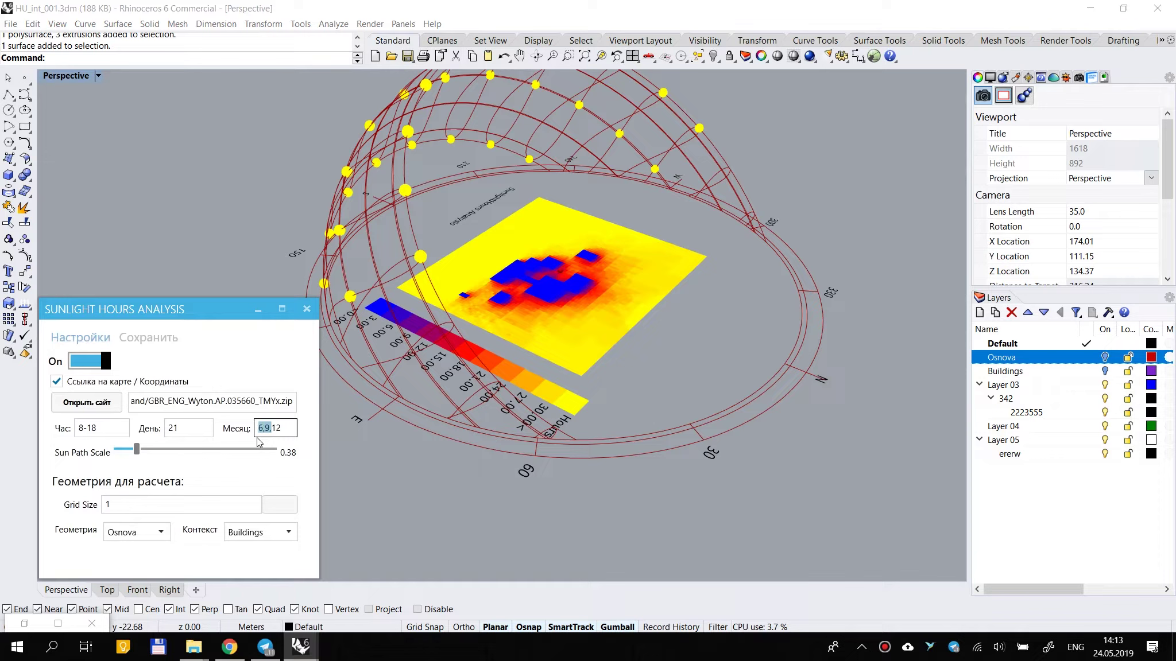
text(1)
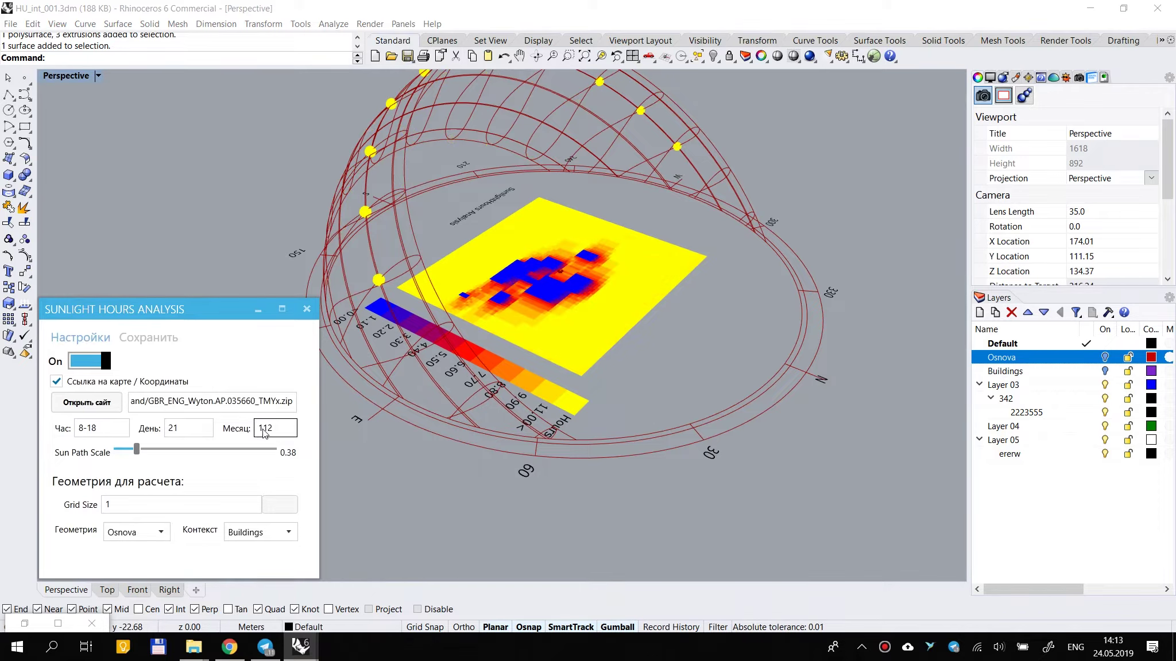
text(-)
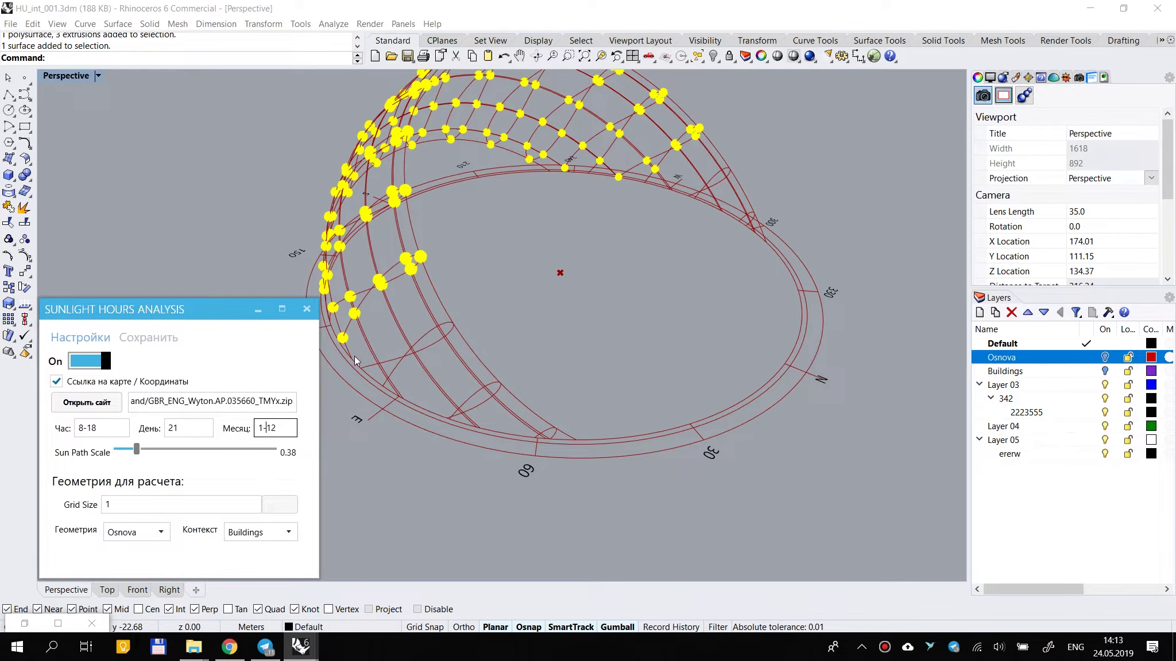
Step: Examine the full-year result on the base surface with its hours legend and the sun positions from several angles
right_drag(396, 287, 479, 295)
scroll(479, 295, up, 4)
scroll(514, 376, down, 4)
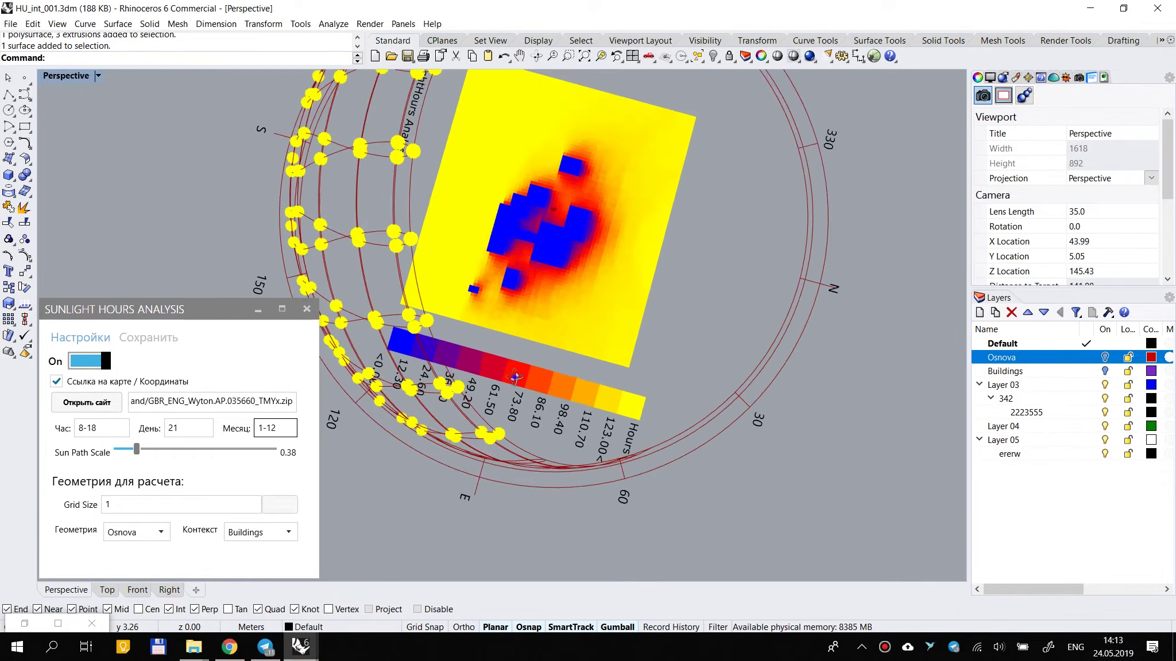
right_drag(514, 376, 493, 241)
right_drag(718, 241, 609, 241)
right_drag(683, 201, 674, 330)
scroll(674, 330, up, 5)
right_drag(520, 350, 664, 297)
scroll(664, 297, down, 10)
right_drag(476, 315, 698, 305)
scroll(683, 304, down, 4)
scroll(393, 283, up, 5)
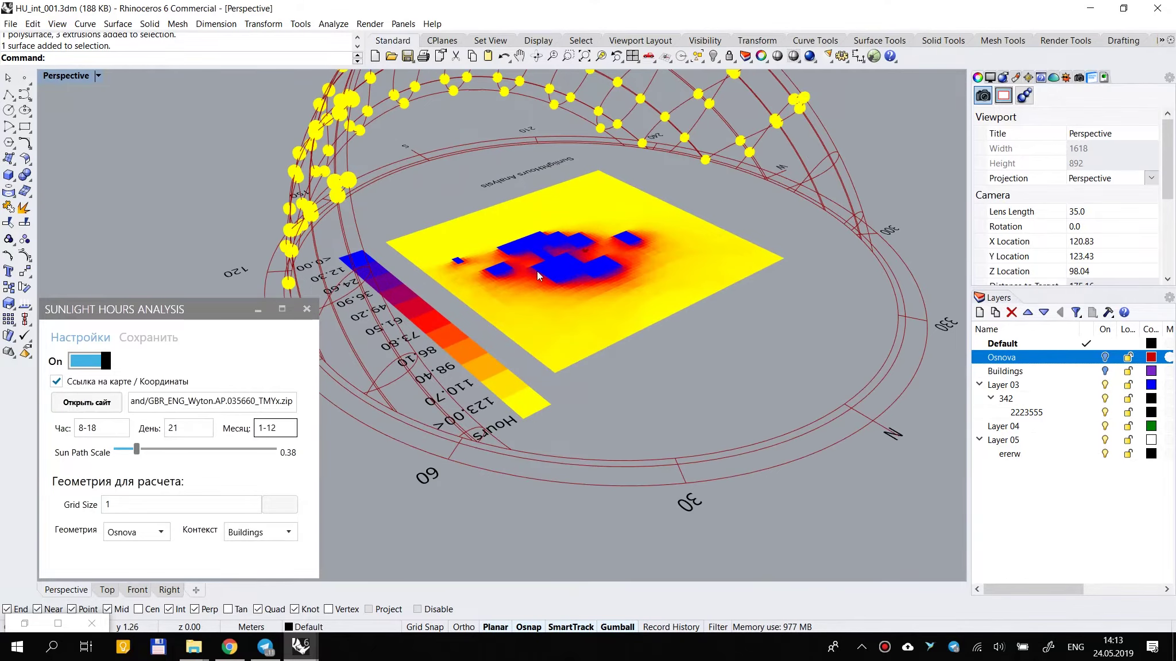
Step: Examine the 1-12 month grid cells around the building footprints up close, including the shaded gaps between them
scroll(773, 224, up, 5)
scroll(487, 279, down, 4)
scroll(479, 301, up, 5)
shift+right_drag(482, 304, 595, 334)
scroll(630, 302, up, 6)
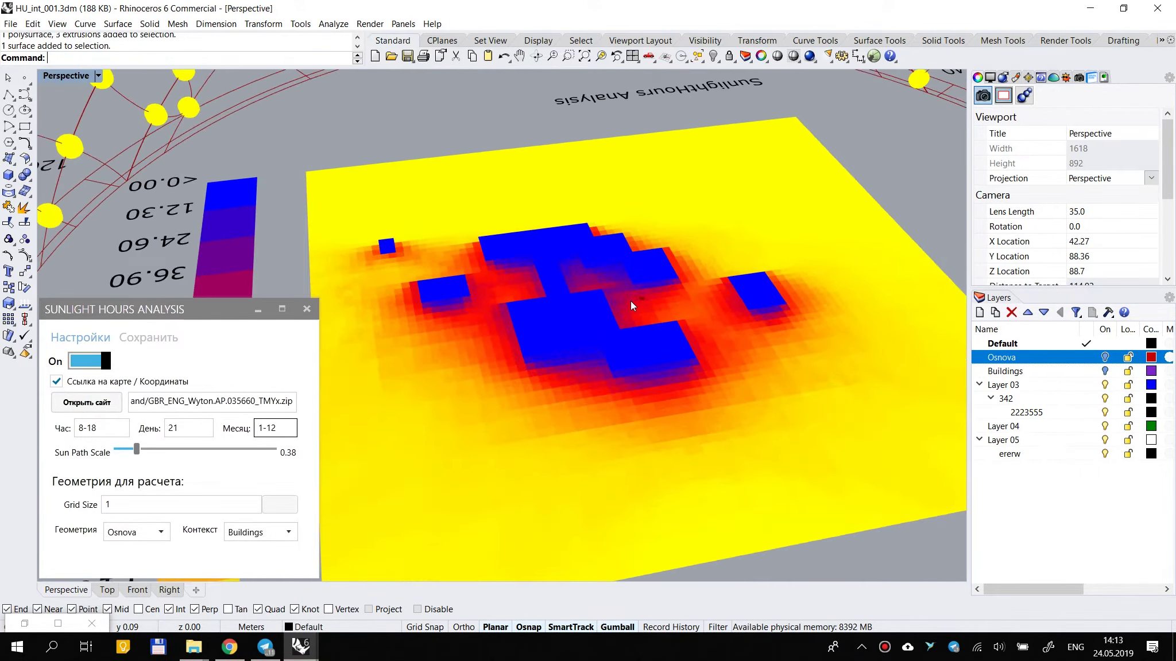
scroll(601, 318, up, 4)
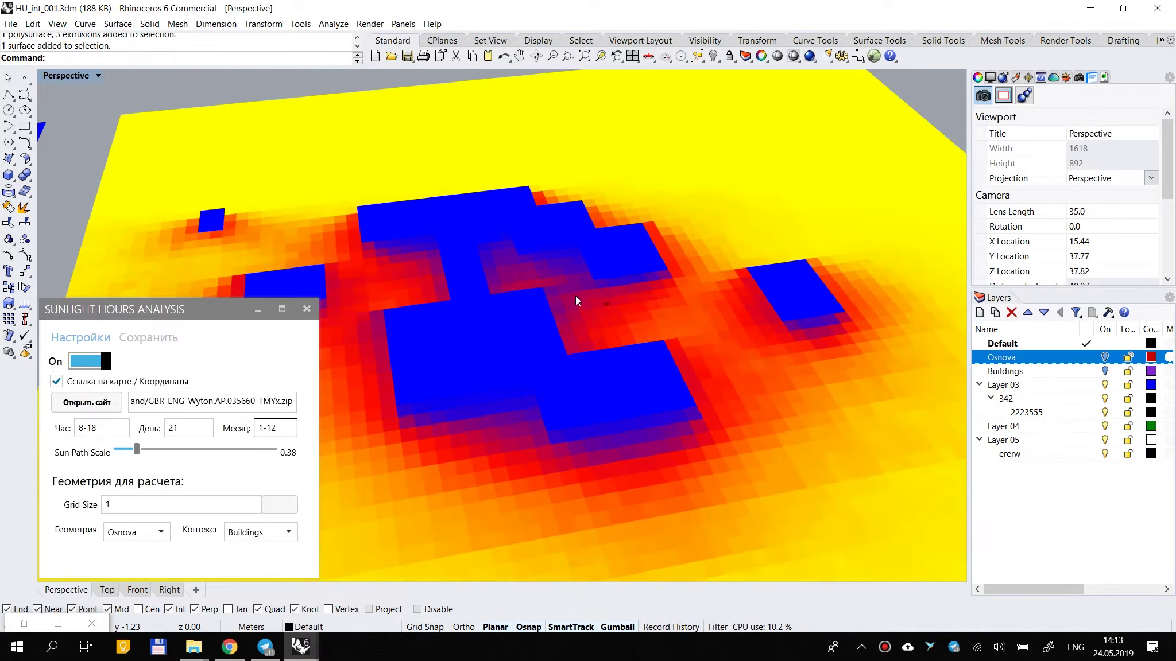
scroll(575, 295, down, 4)
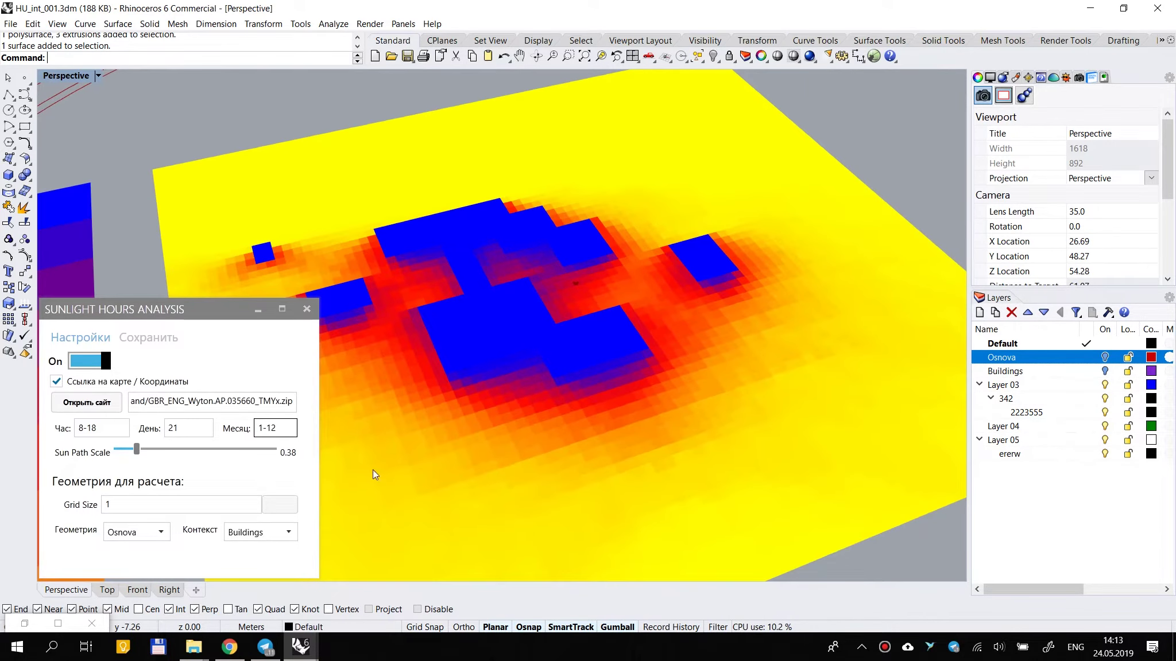
scroll(708, 282, down, 3)
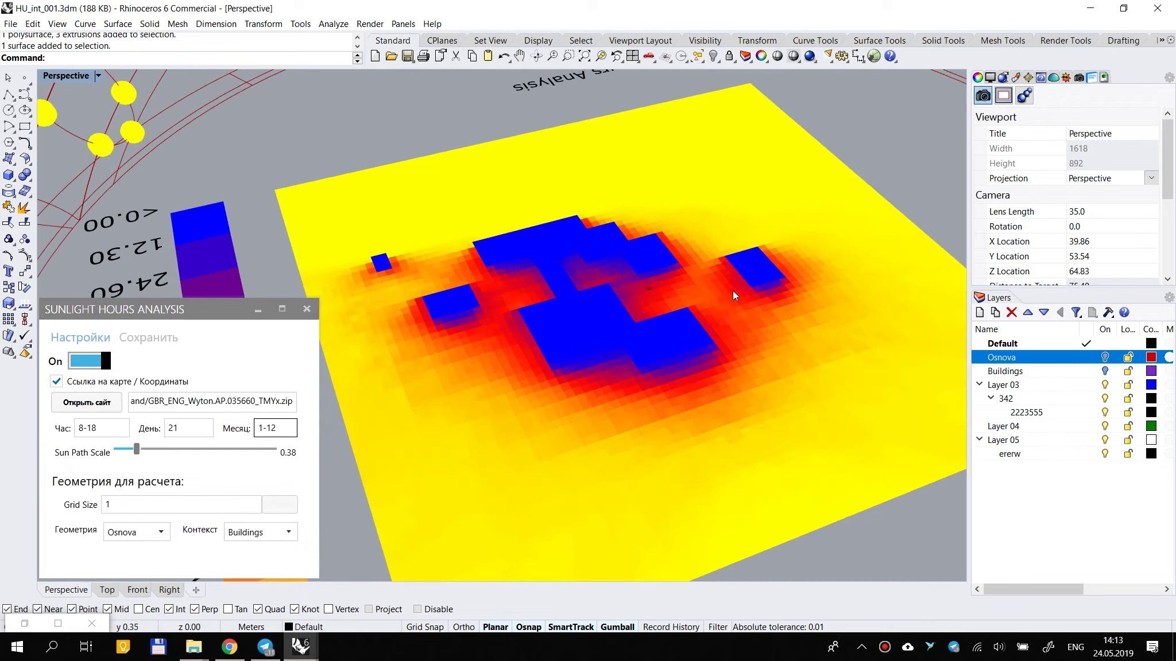
Step: Bring up the analysis window's save settings and set the image file name prefix to SHA_00251_
click(148, 337)
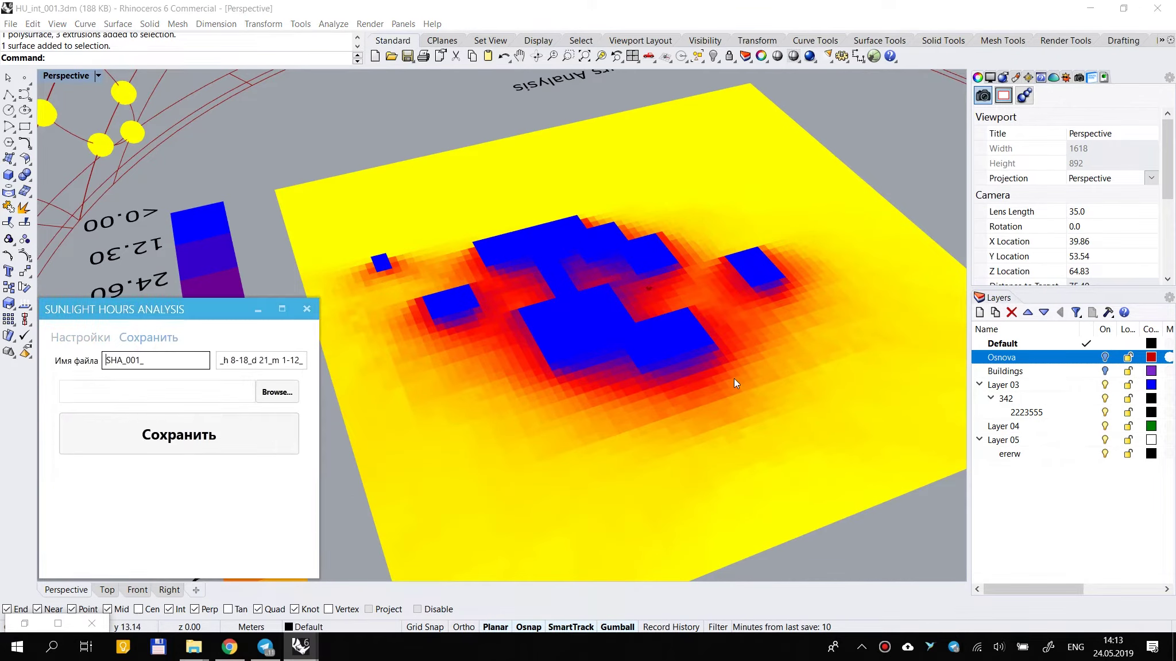
right_drag(512, 184, 562, 367)
right_drag(472, 355, 603, 356)
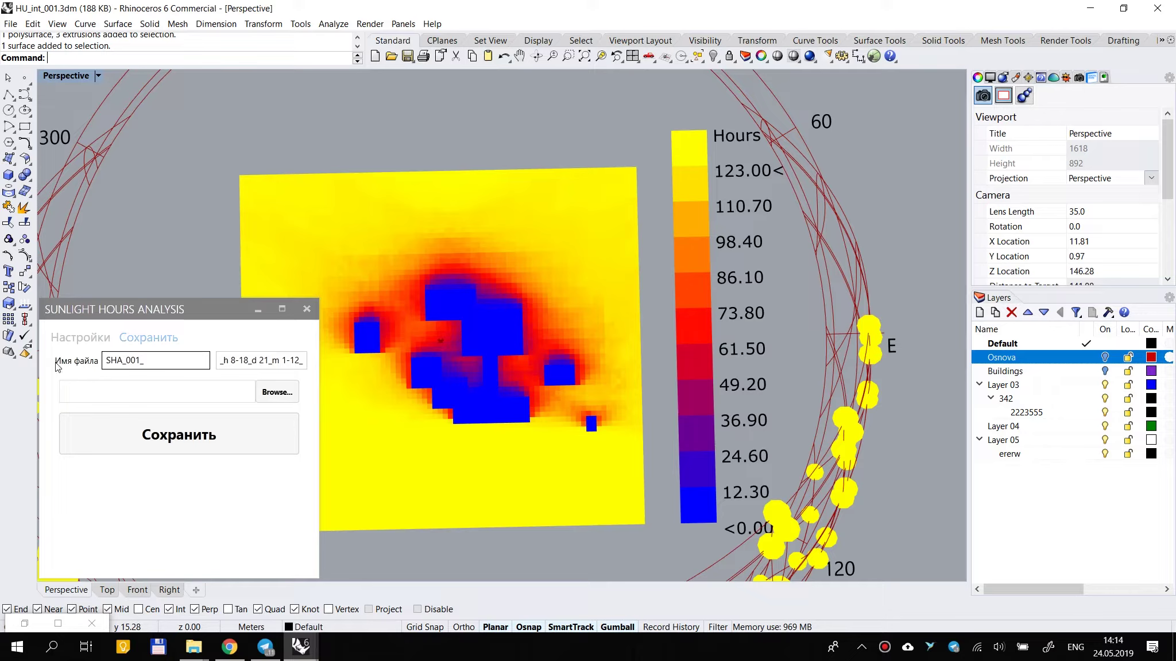
double_click(162, 361)
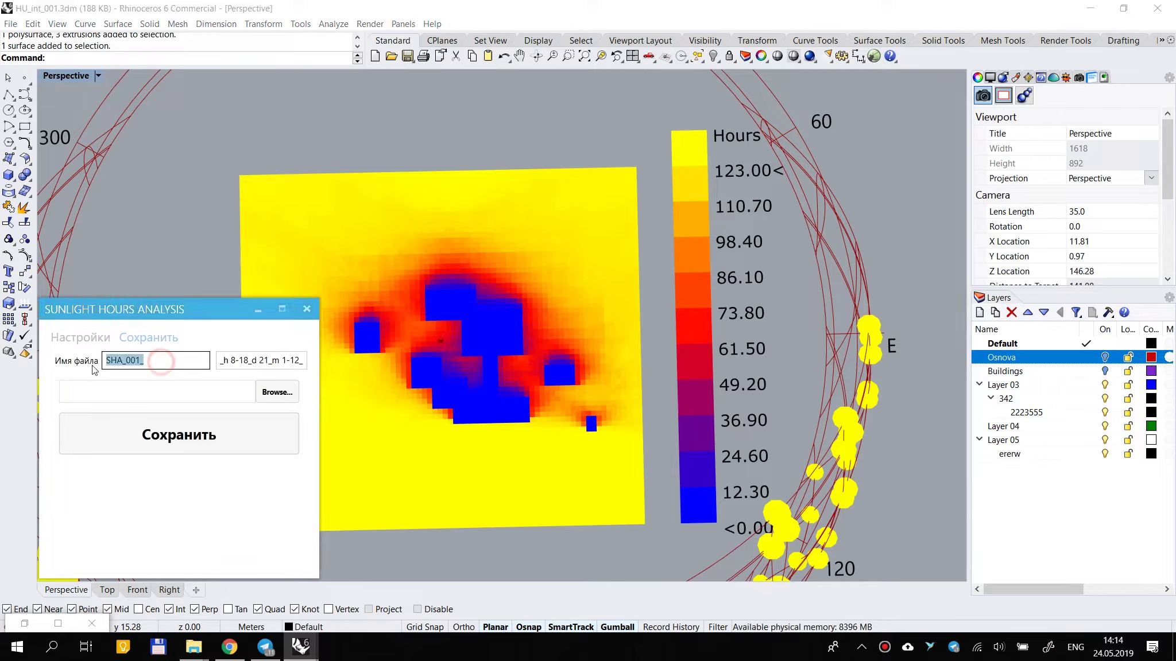
click(139, 361)
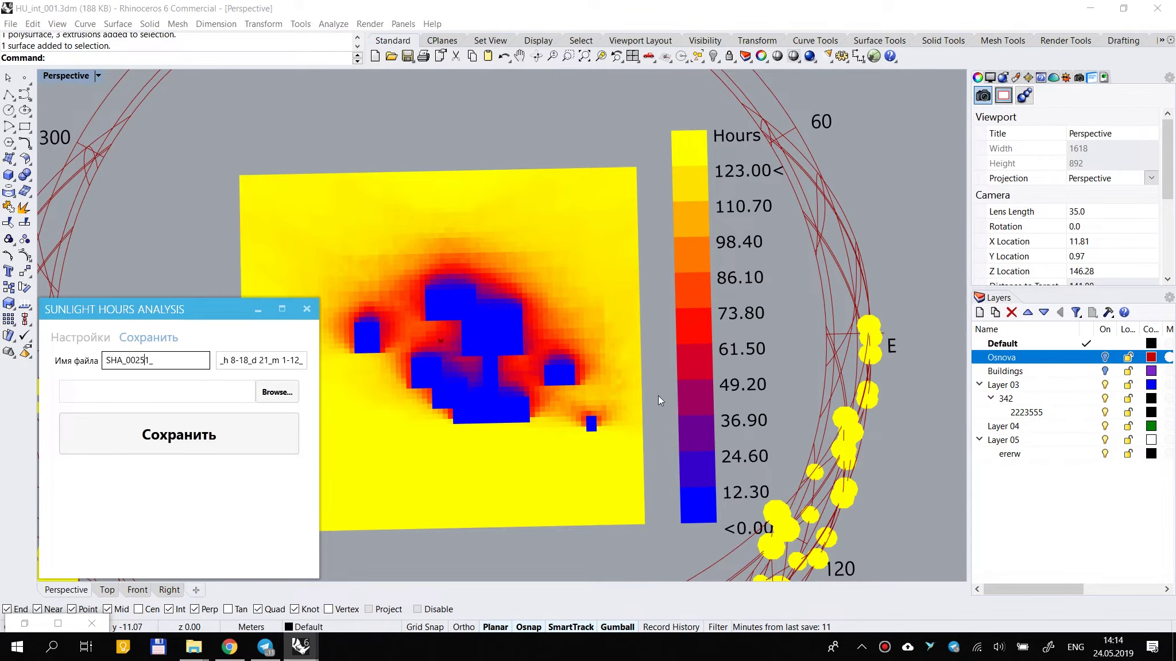
Step: Frame the map with the full sun path and legend at an angle, and save the view image to the Desktop
right_drag(719, 331, 511, 286)
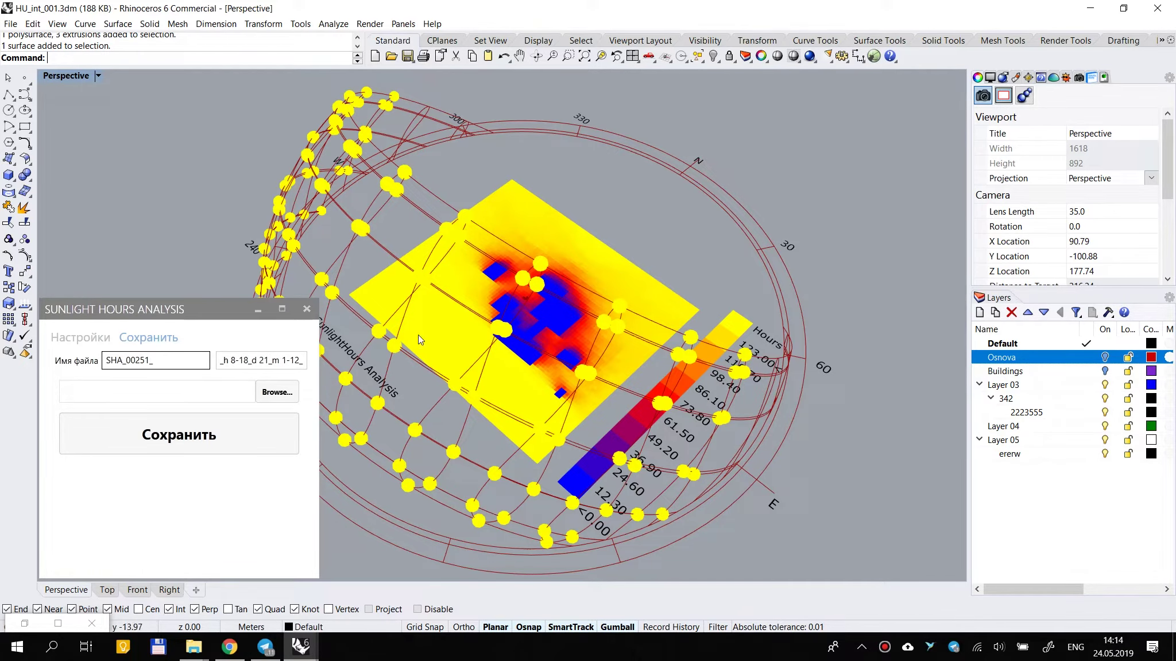
click(268, 393)
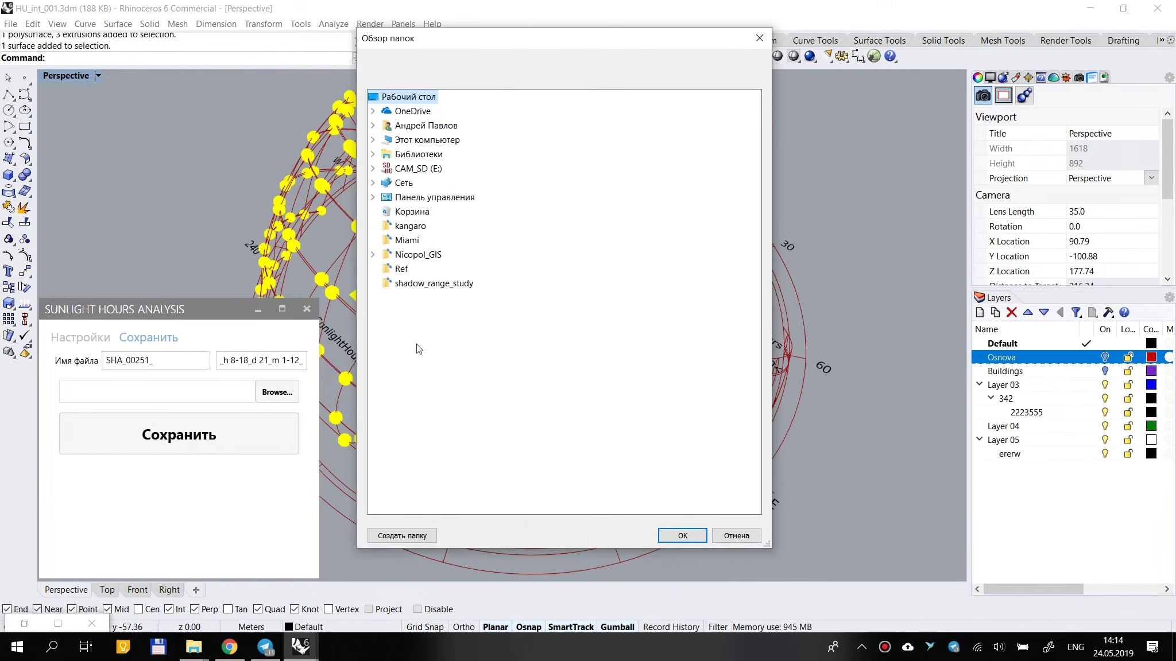
double_click(438, 145)
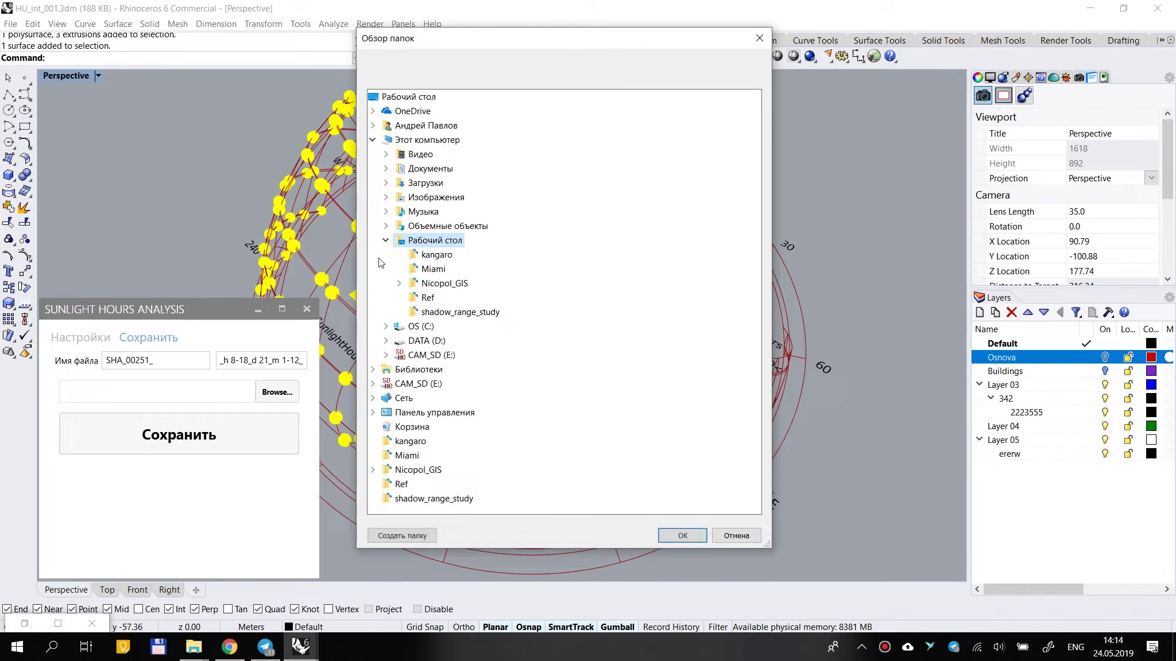
click(682, 535)
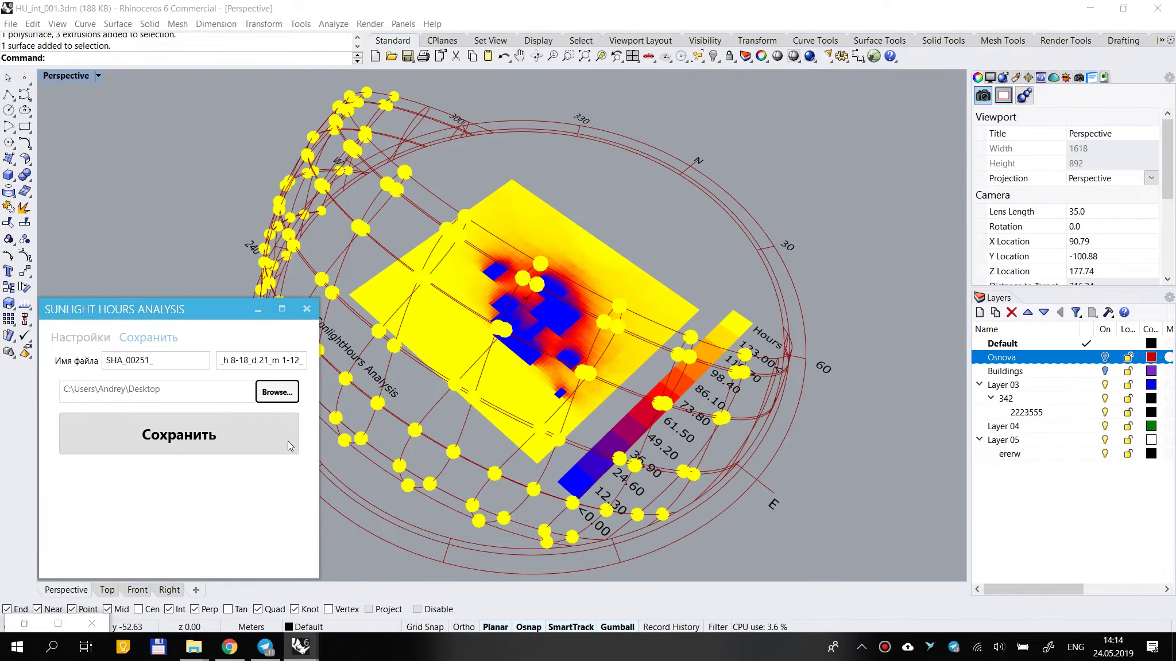
click(188, 439)
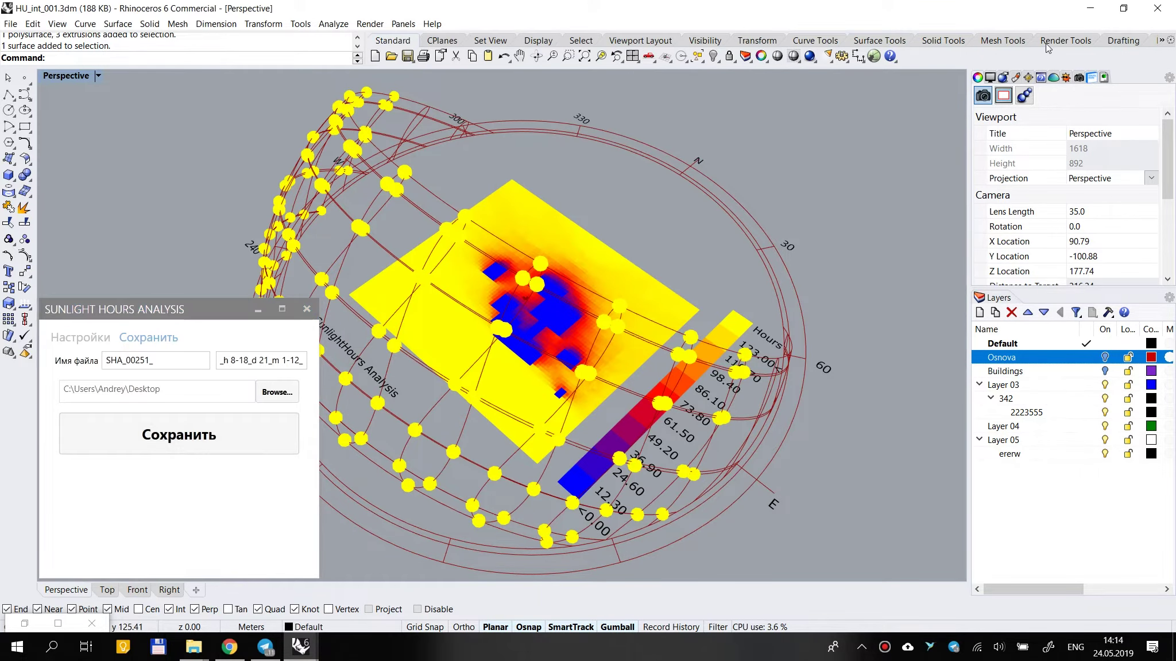
Step: Check the saved SHA_00251_ image from the desktop, close it and return to the Rhino viewport
click(1091, 8)
click(1091, 8)
double_click(27, 330)
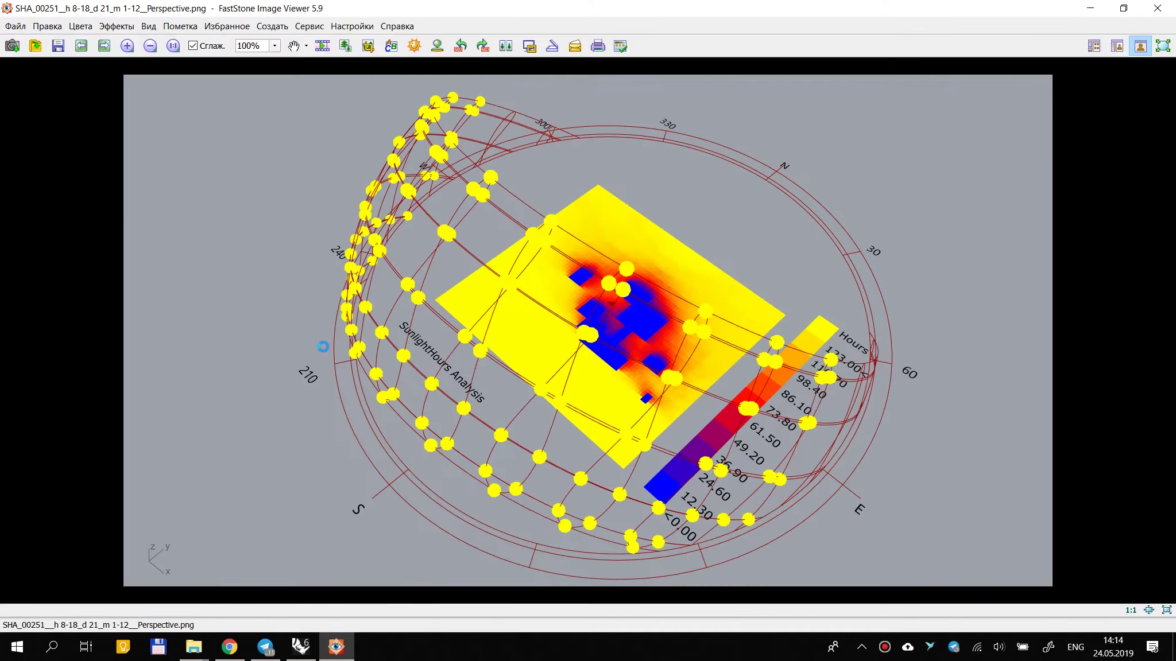
click(1157, 8)
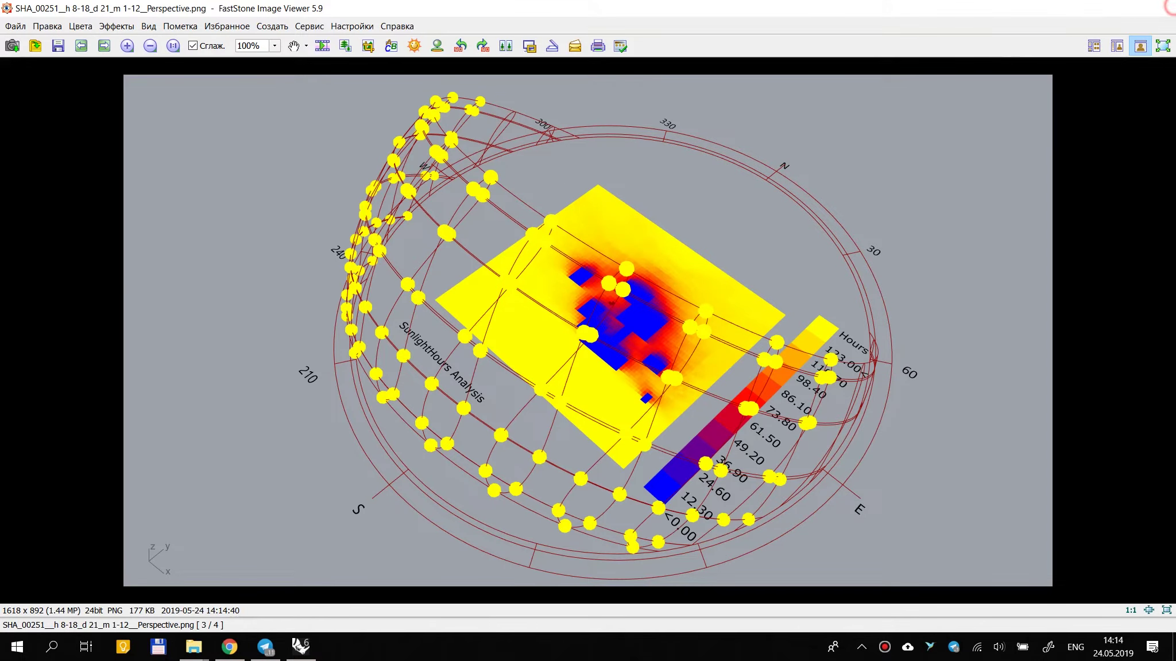
click(300, 646)
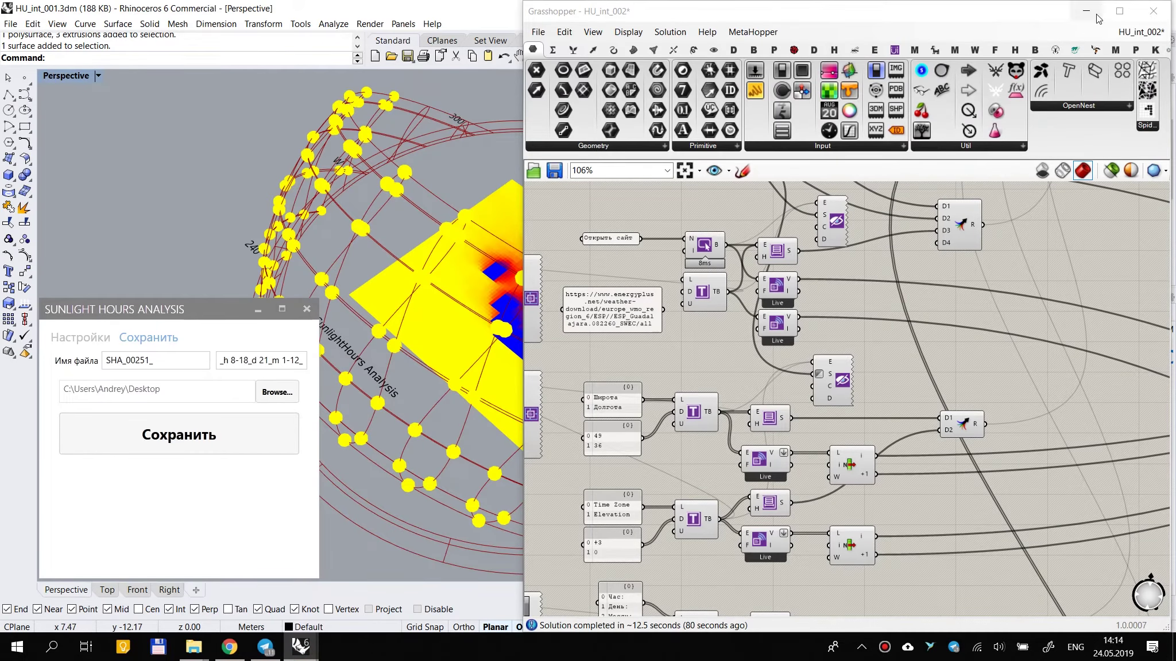
click(1085, 11)
Step: Save a close-up view of the building footprints with the prefix SHA_00252_ and open the saved image from the desktop
scroll(526, 336, up, 9)
scroll(548, 368, down, 5)
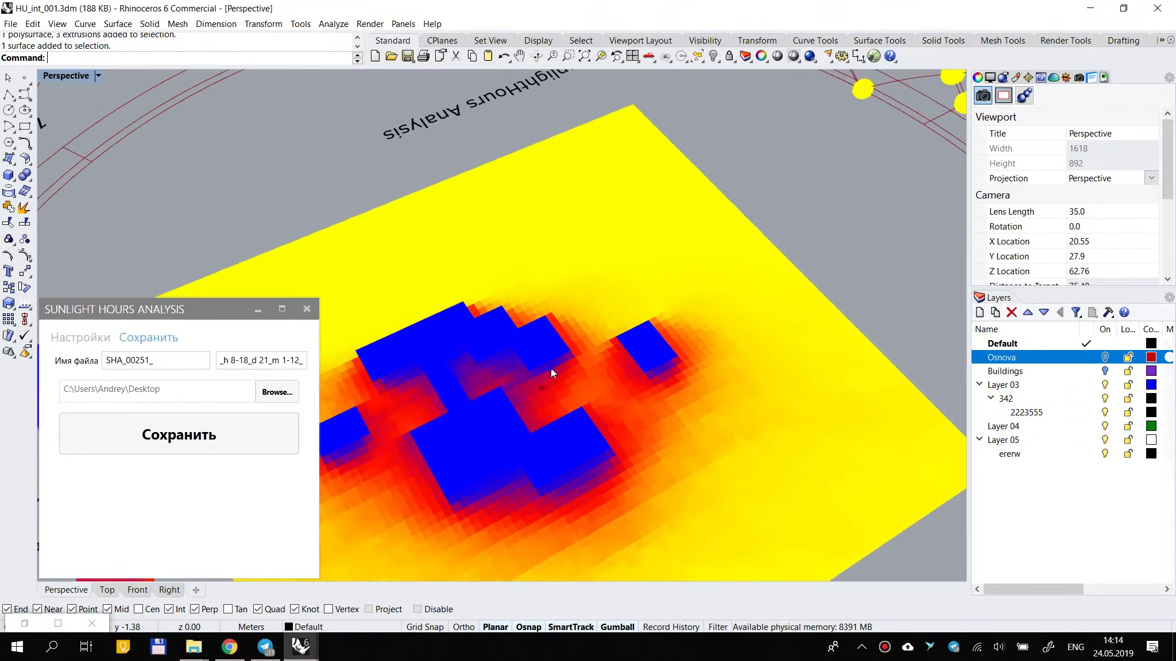
right_drag(550, 368, 407, 305)
scroll(409, 302, up, 6)
right_drag(477, 313, 658, 284)
scroll(515, 324, down, 4)
scroll(515, 322, up, 3)
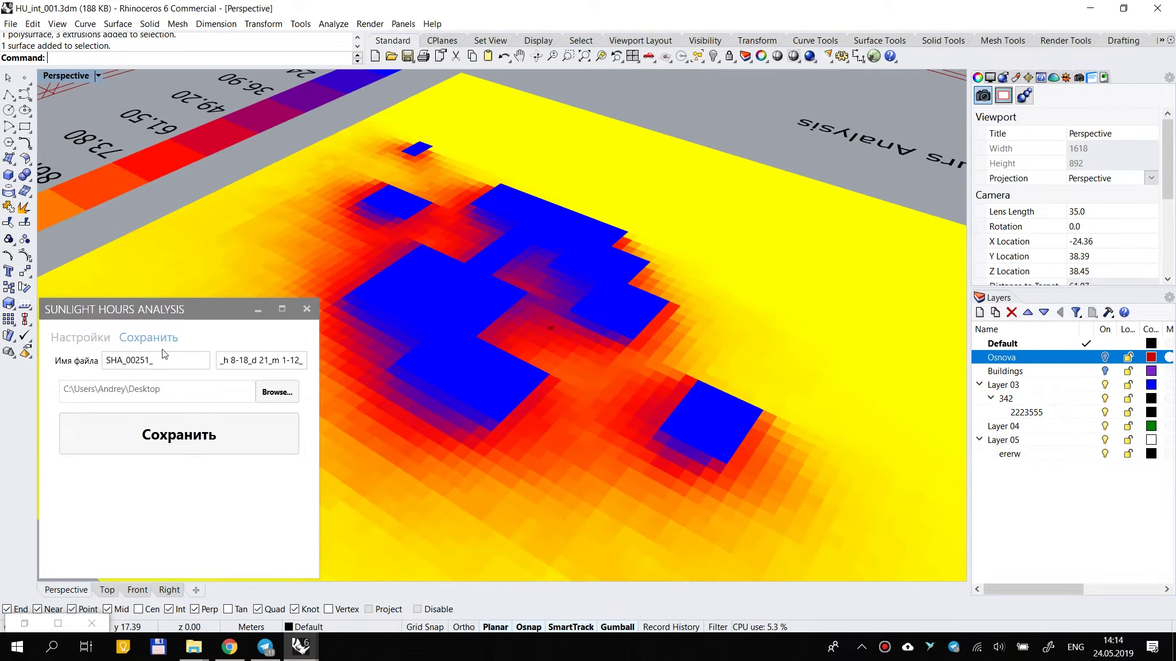
click(150, 367)
text(2)
click(183, 445)
click(1090, 8)
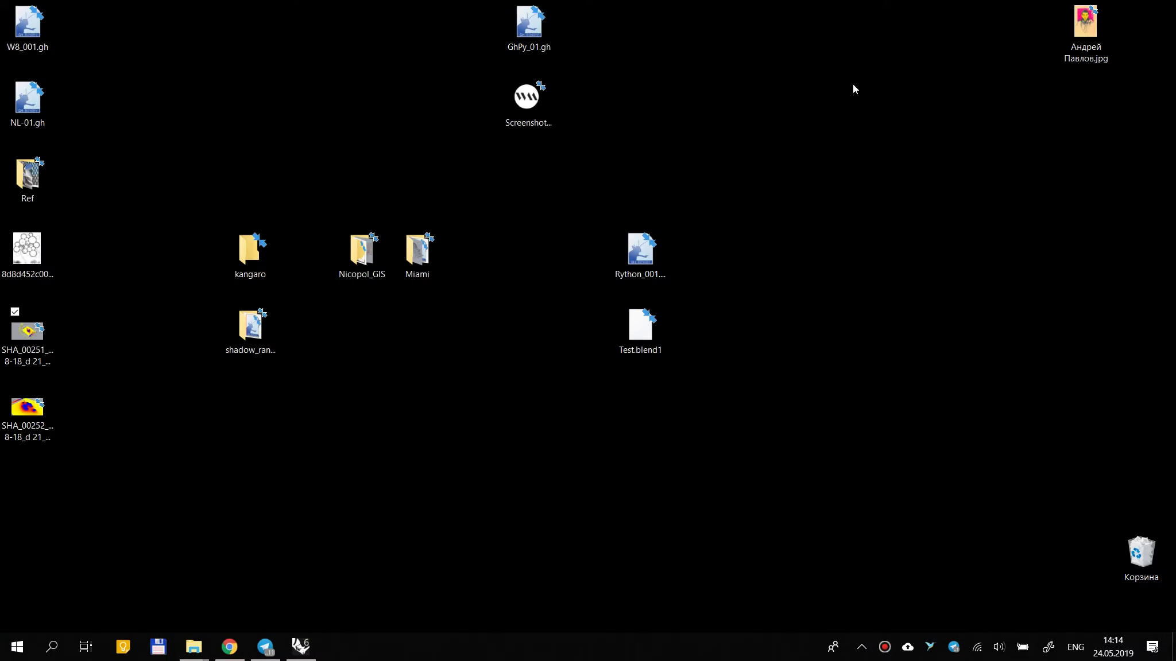
double_click(49, 419)
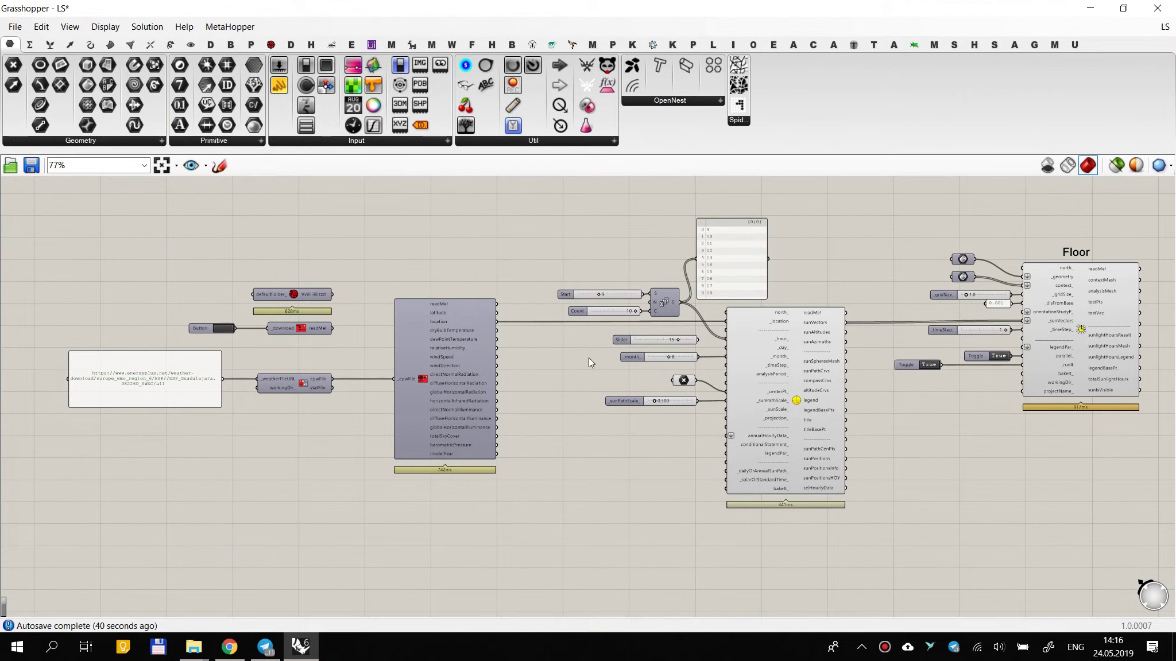
Step: Show the Grasshopper LS definition beside the Rhino viewport and examine its sunlight hours map, sun path and legend
drag(1094, 232, 115, 512)
double_click(786, 11)
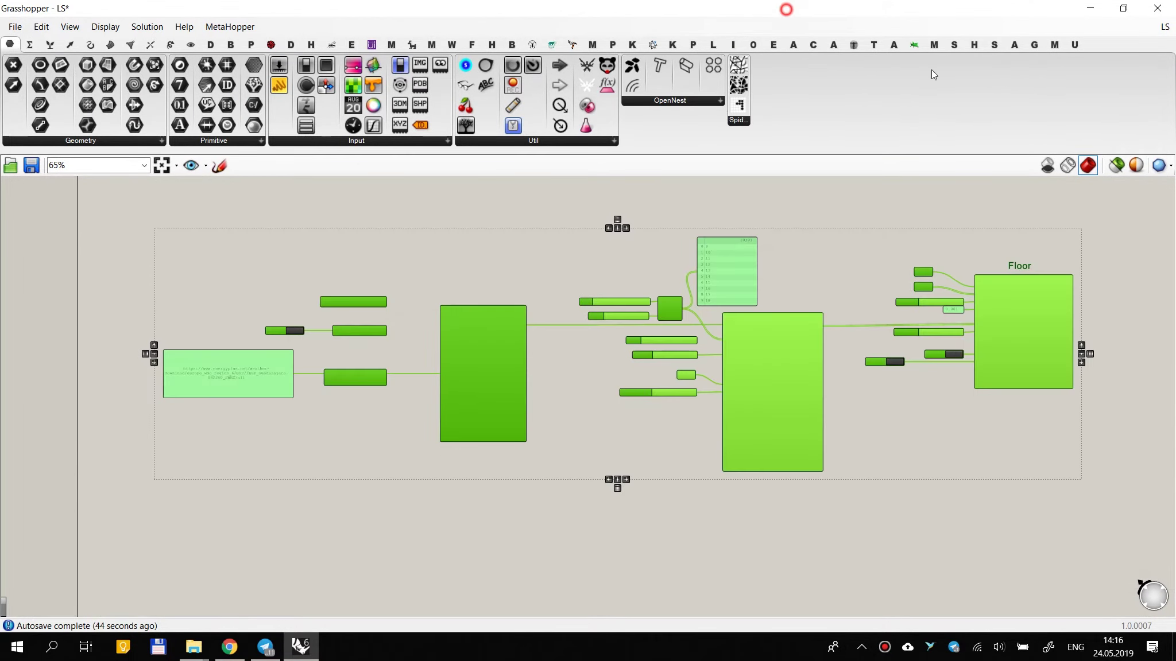
right_drag(335, 389, 281, 350)
click(855, 542)
scroll(359, 320, up, 7)
right_drag(358, 320, 336, 456)
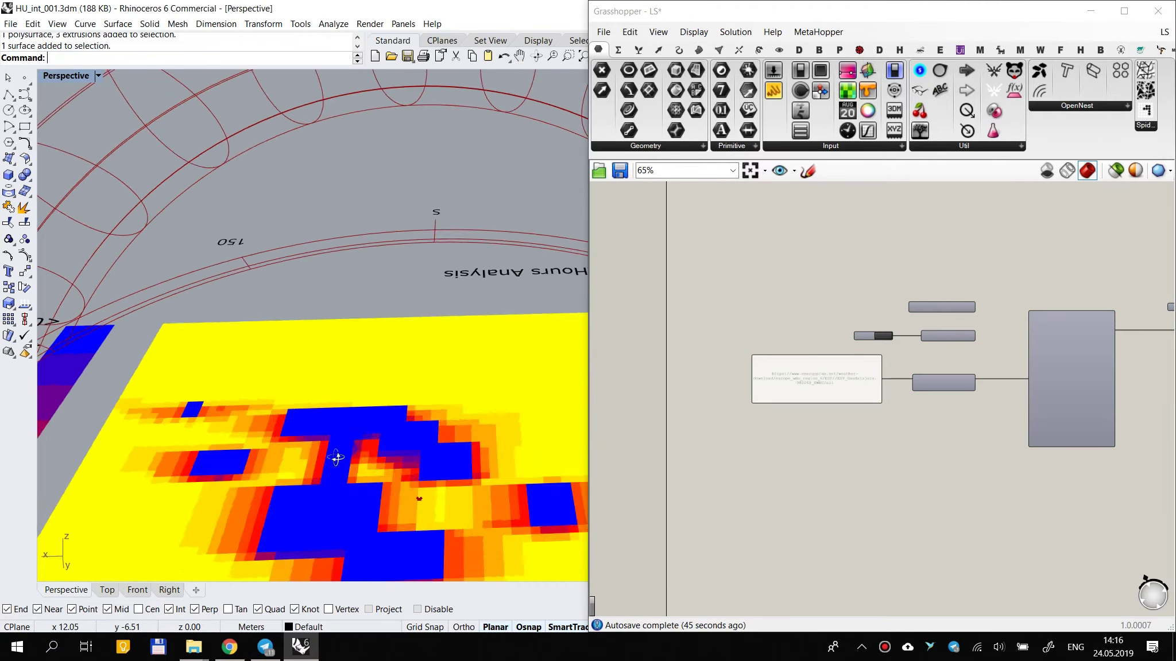
scroll(338, 437, down, 7)
scroll(144, 402, up, 7)
right_drag(172, 334, 241, 301)
scroll(240, 301, down, 3)
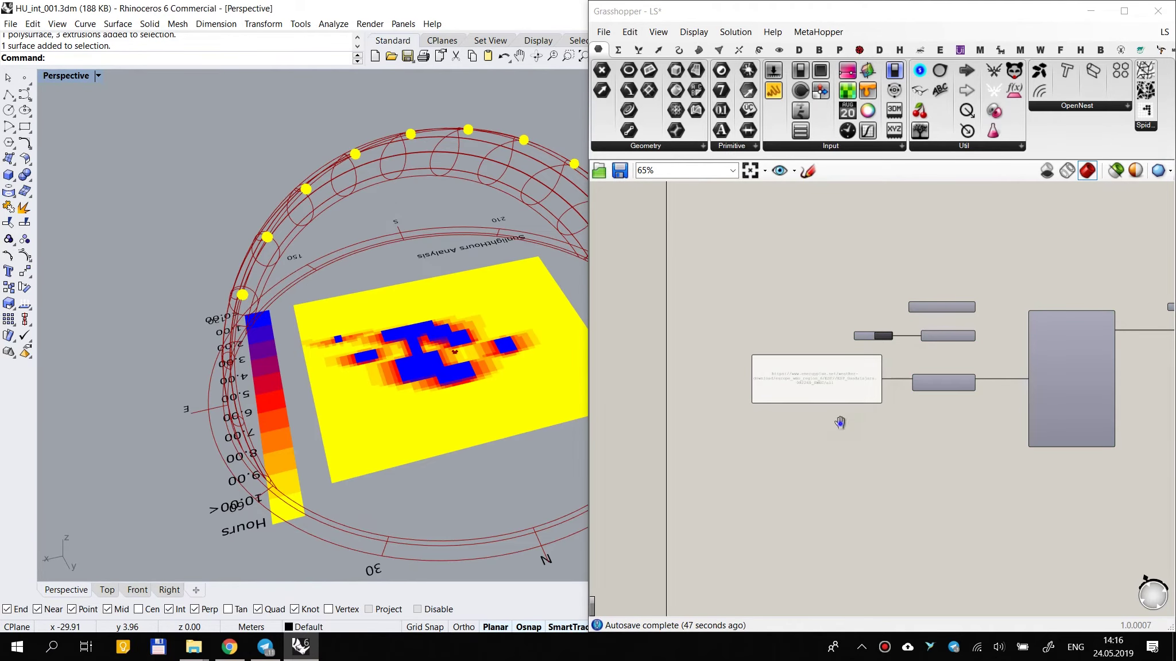
Step: Examine the maximized LS definition, from the weather file download and EPW import through the sun path to the Floor analysis
scroll(839, 422, up, 3)
click(1124, 11)
right_drag(476, 419, 635, 415)
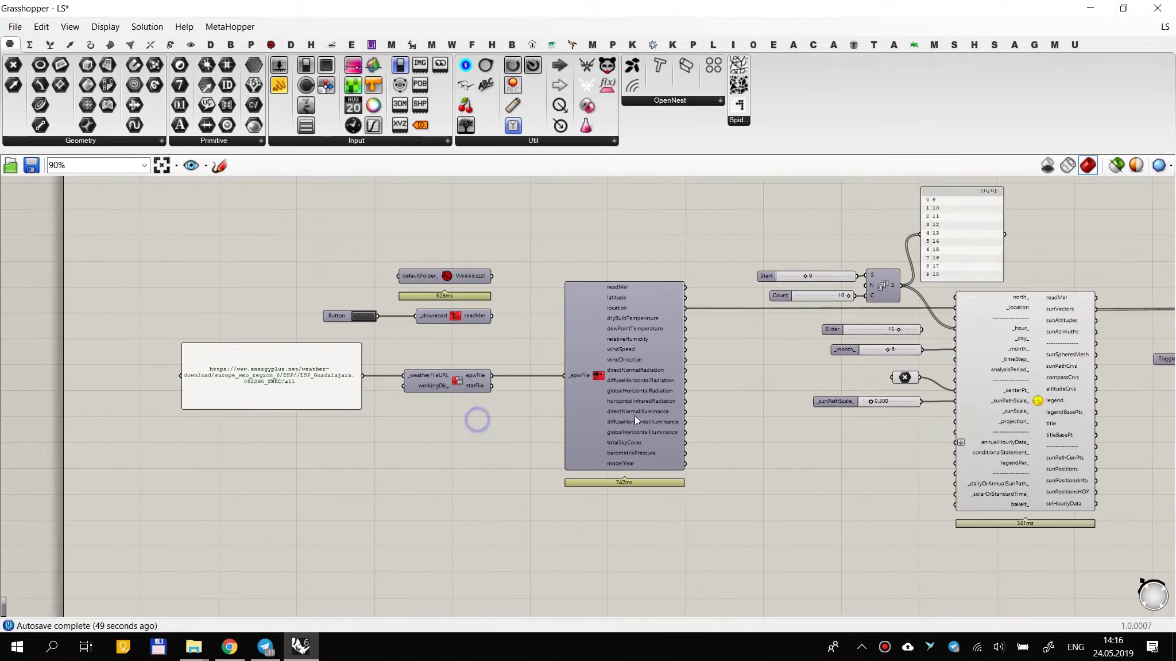
scroll(445, 383, up, 3)
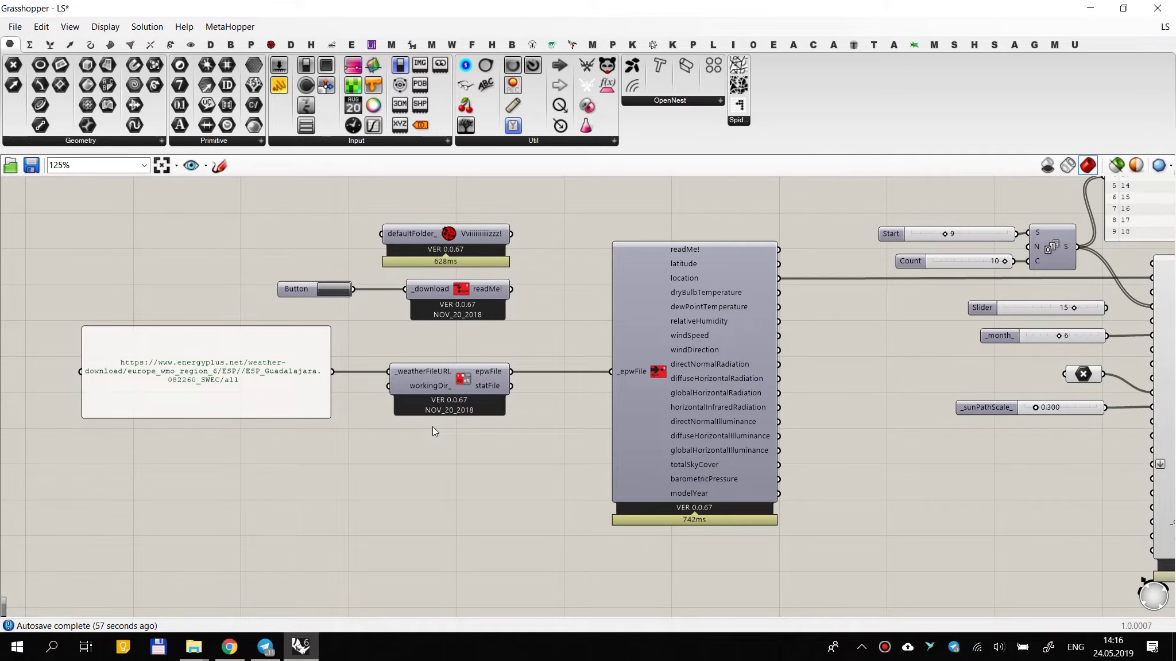
scroll(457, 468, down, 1)
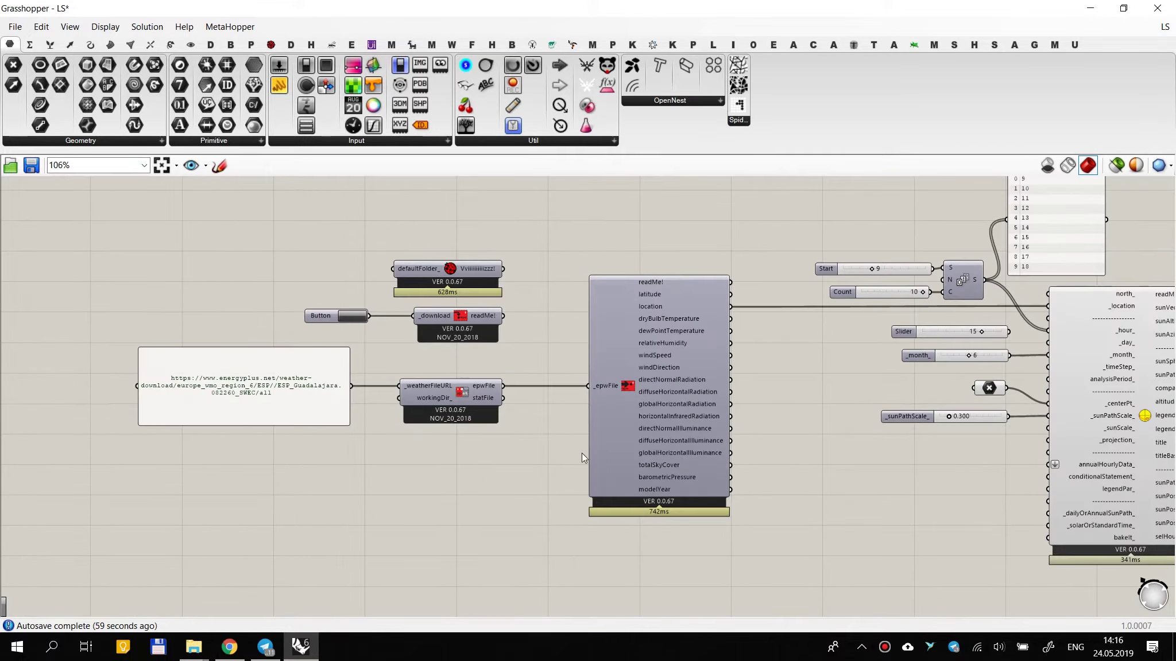
right_drag(697, 465, 624, 467)
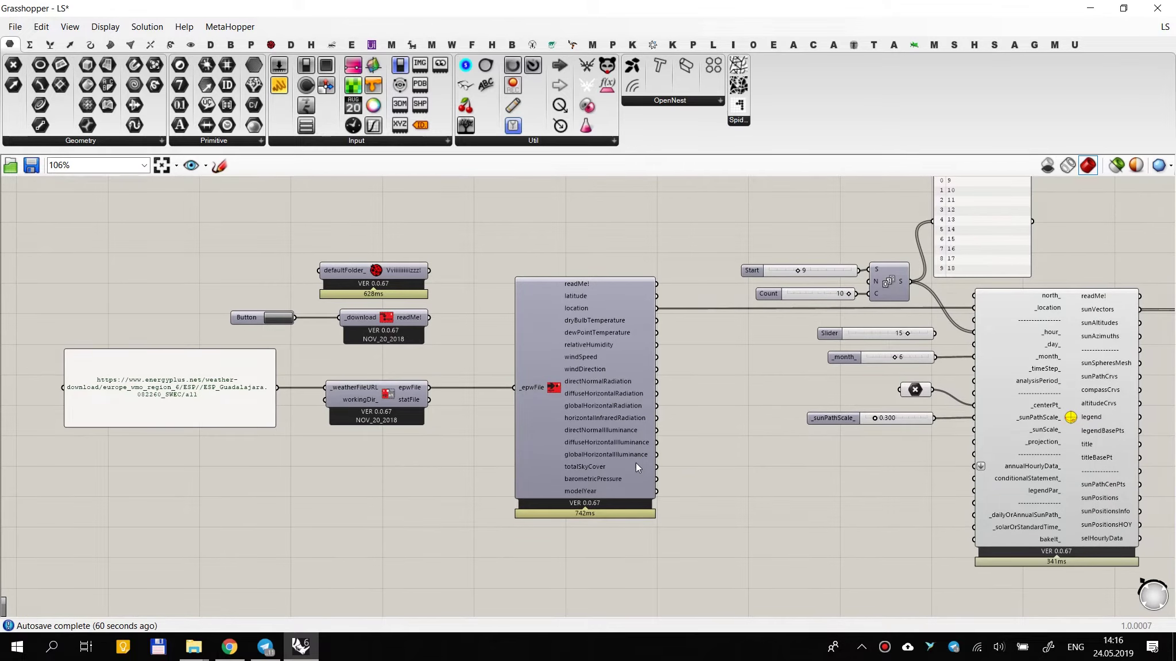
scroll(637, 485, down, 4)
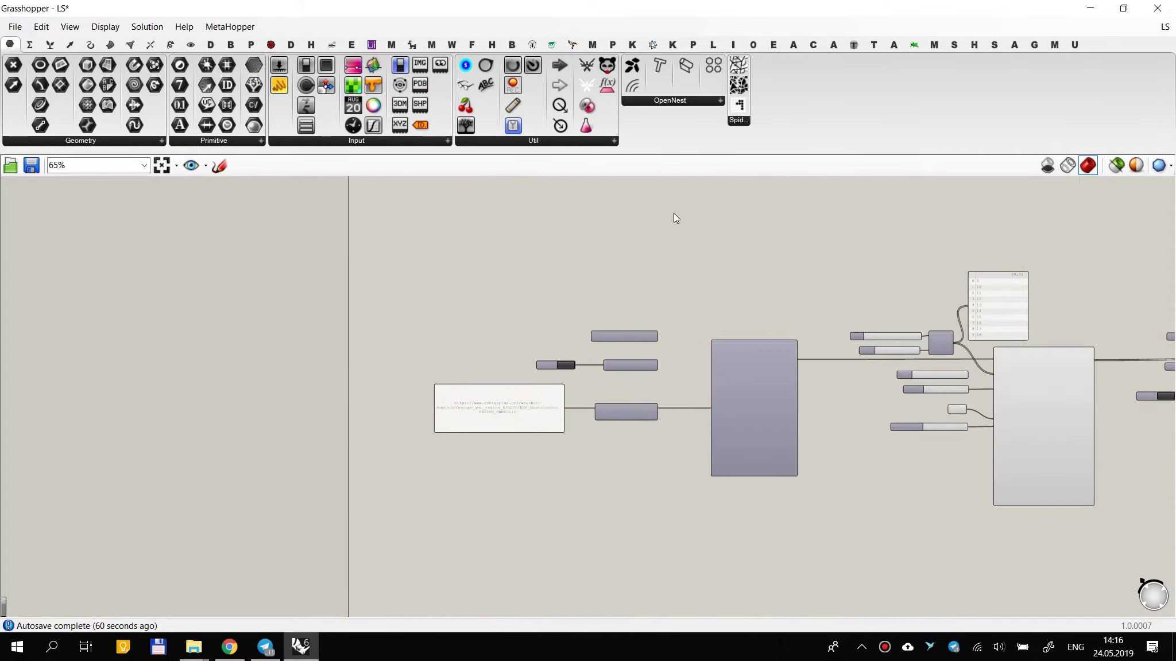
scroll(738, 326, down, 3)
right_drag(766, 334, 564, 385)
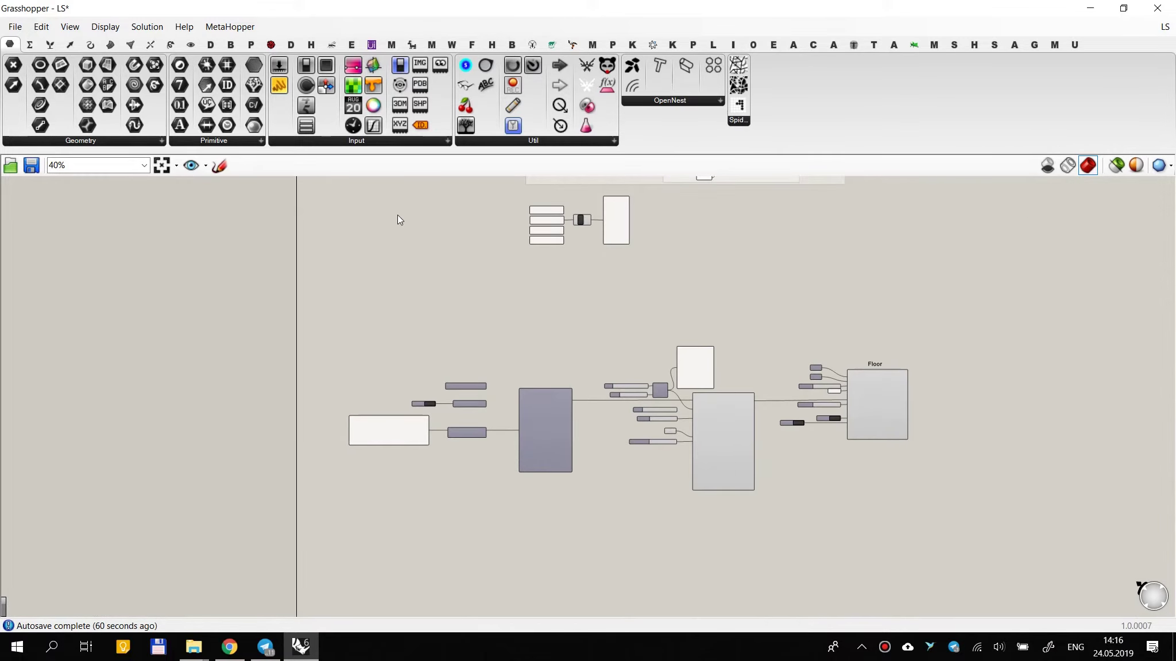
Step: Display the Human UI component set, switch to Chrome and read the Human UI plugin page on Food4Rhino
click(372, 45)
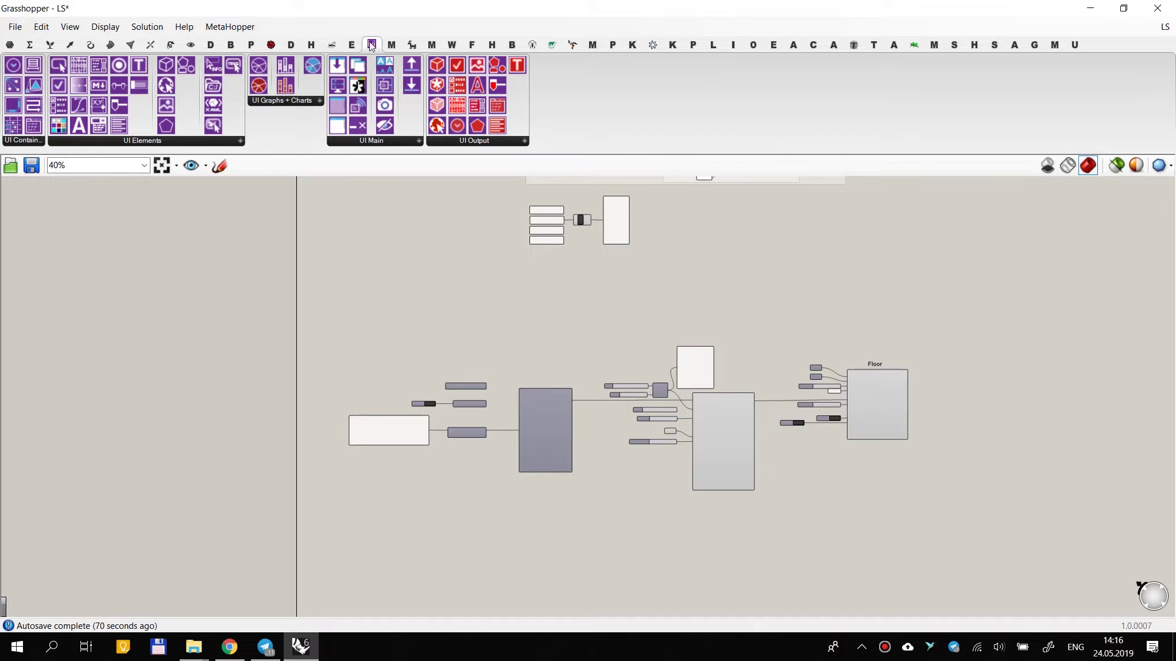
click(229, 647)
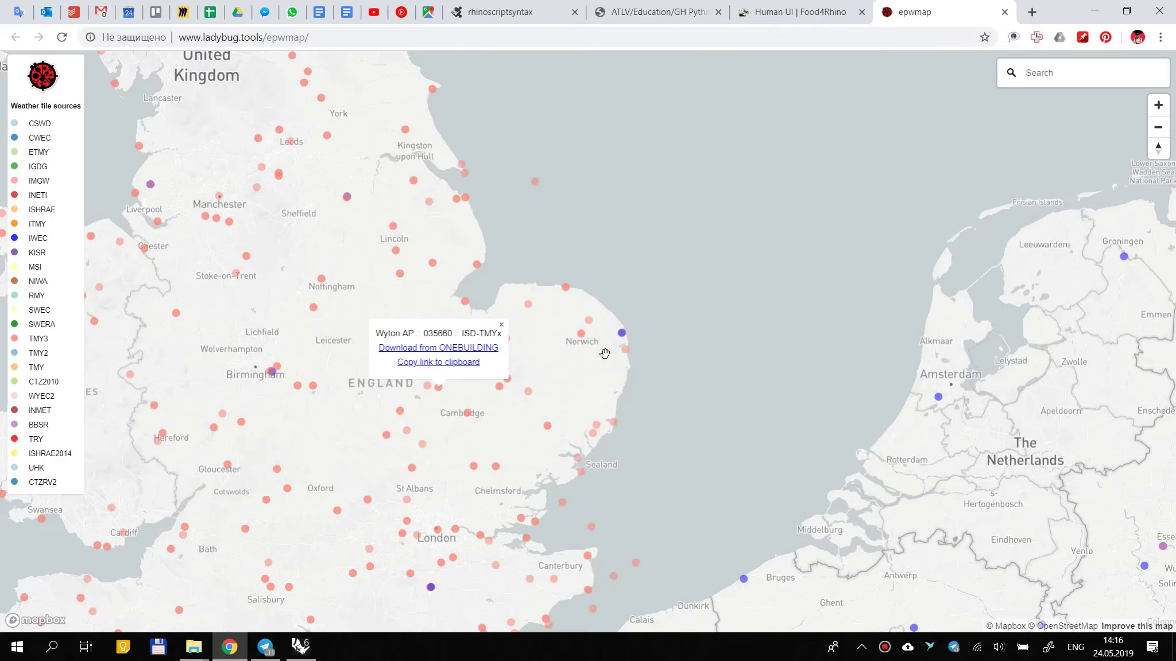
click(795, 13)
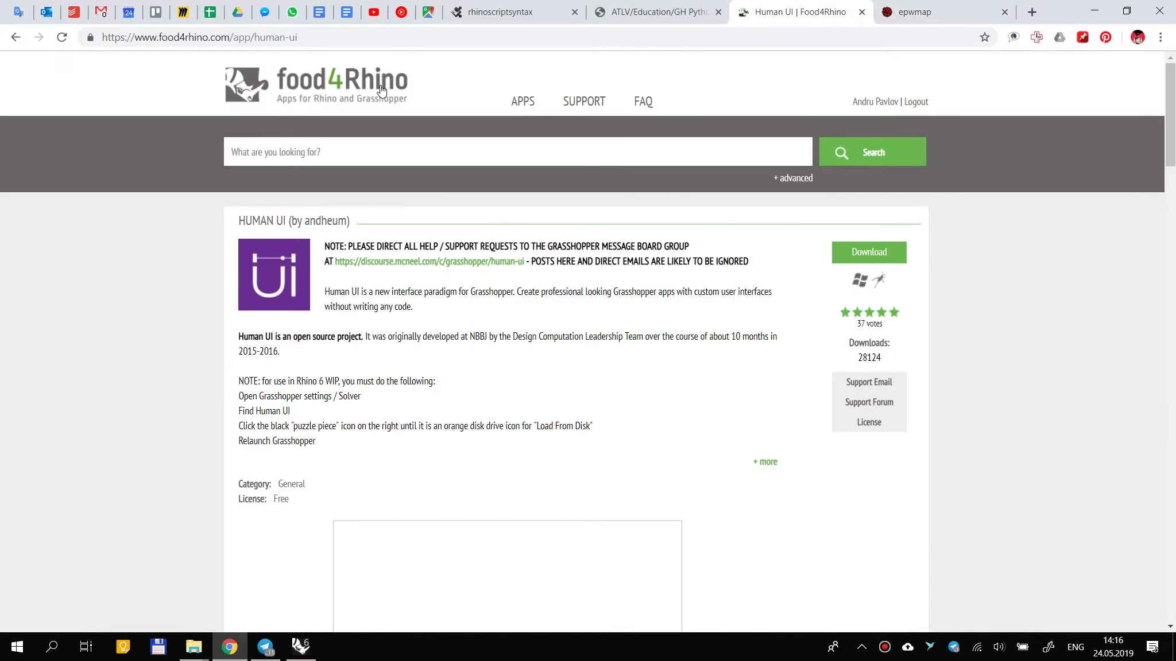
scroll(357, 265, down, 5)
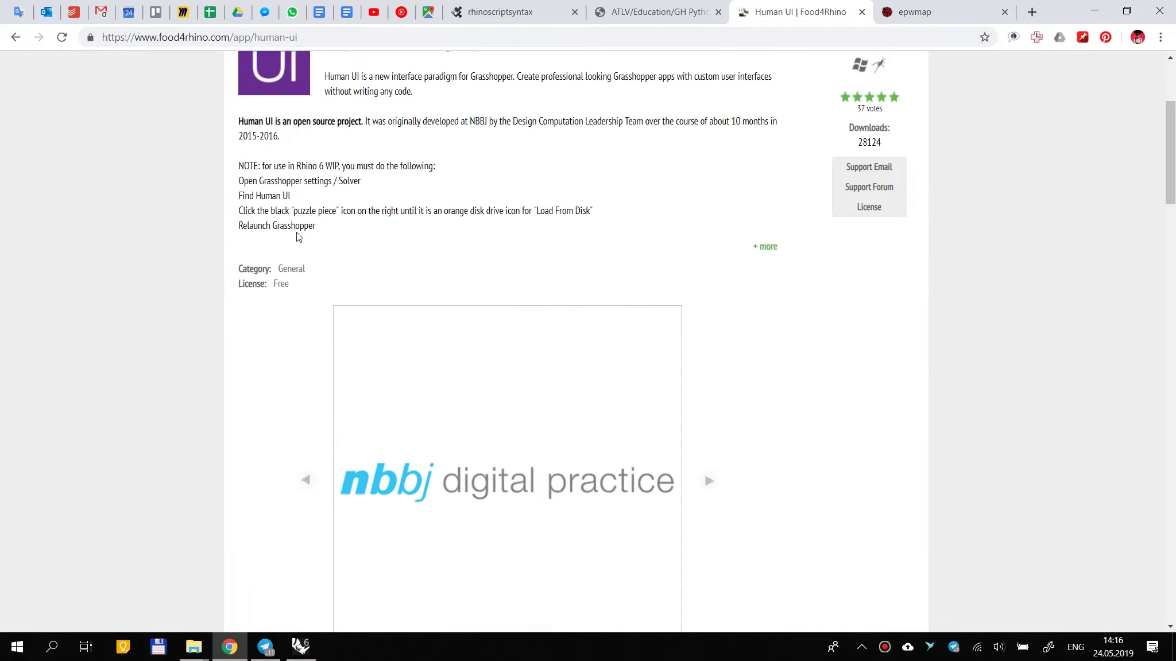
scroll(461, 407, down, 5)
scroll(476, 419, up, 10)
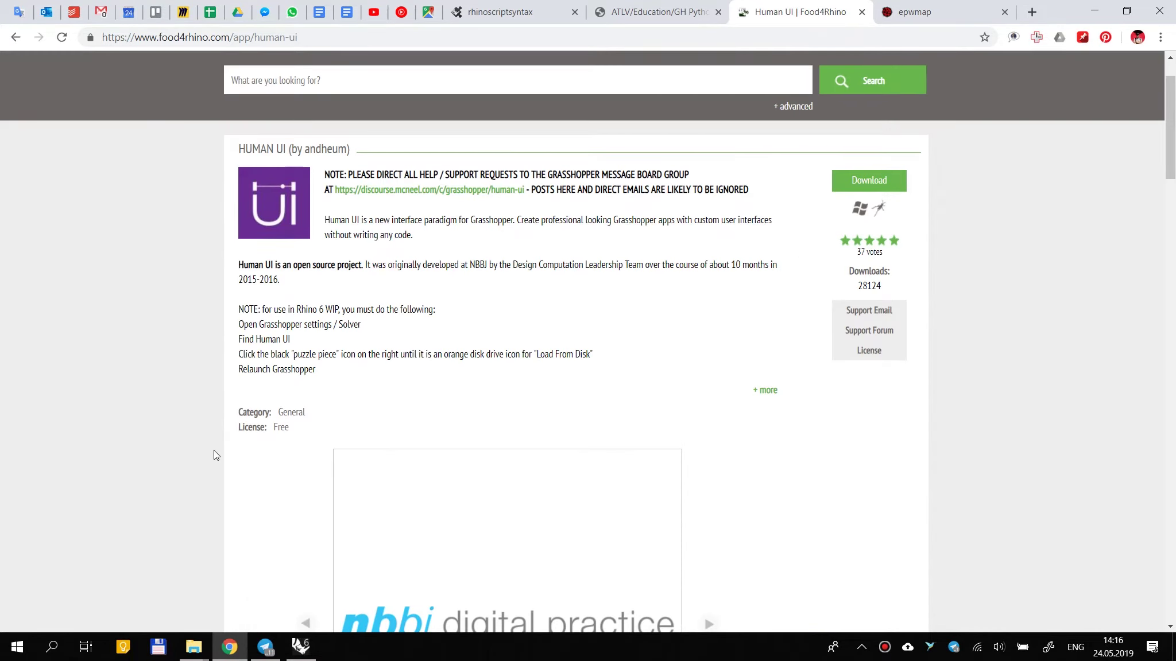
scroll(266, 431, down, 4)
scroll(344, 439, down, 3)
scroll(660, 299, up, 2)
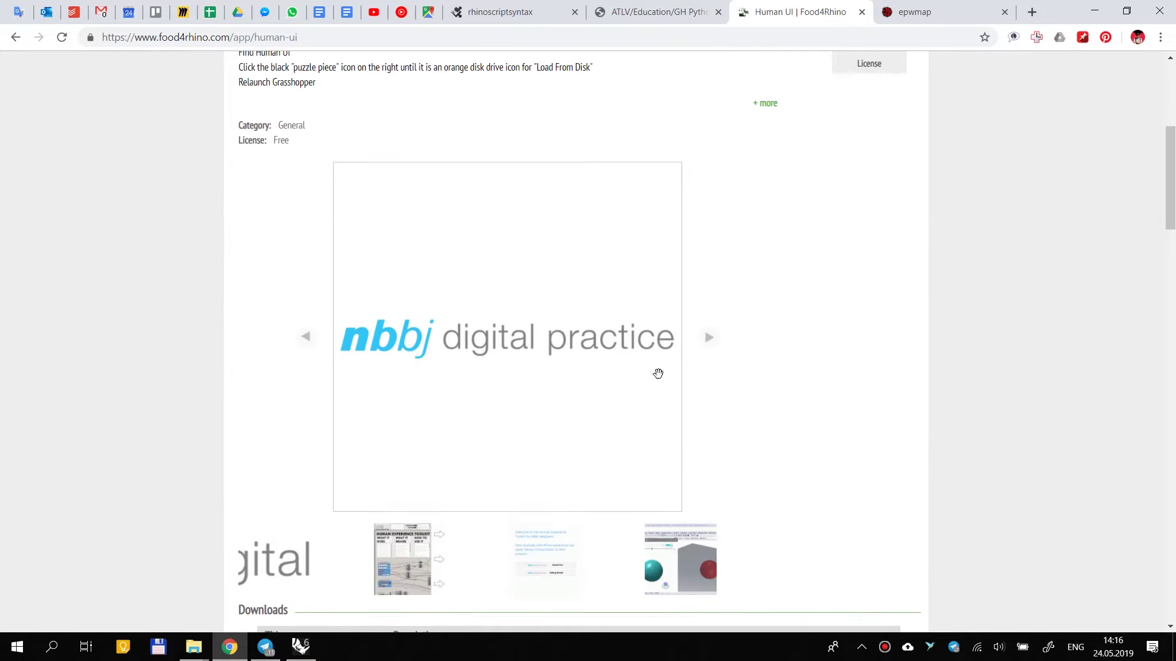
Step: Look through the Human UI page's gallery images on Food4Rhino and examine the Downloads list
click(703, 343)
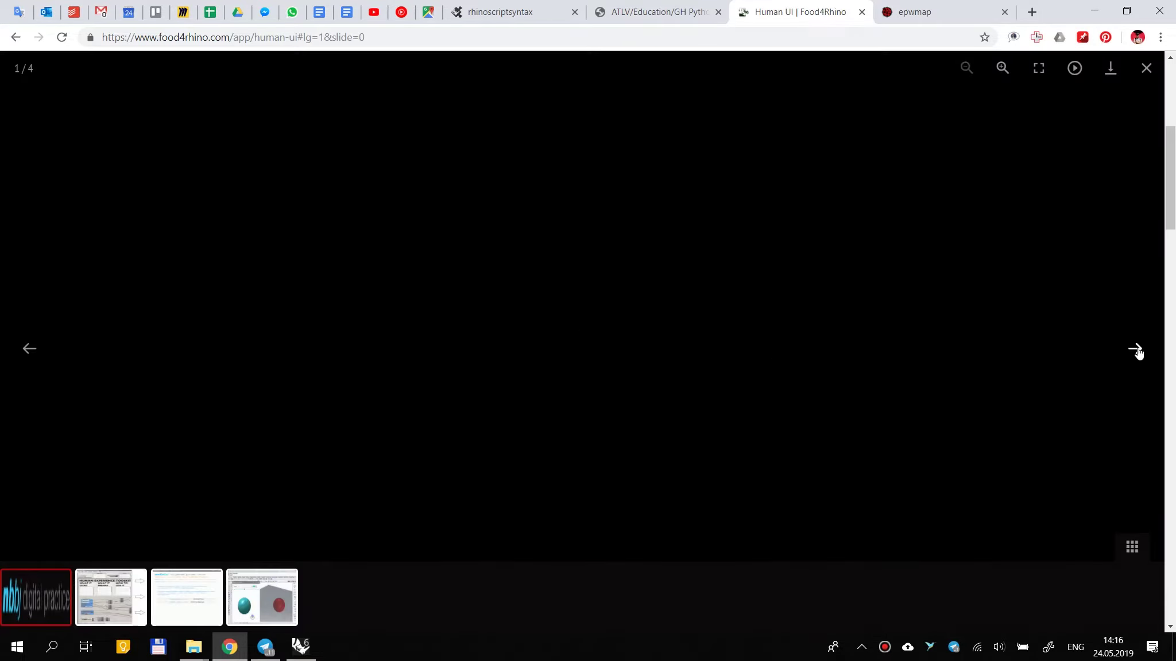
click(1135, 349)
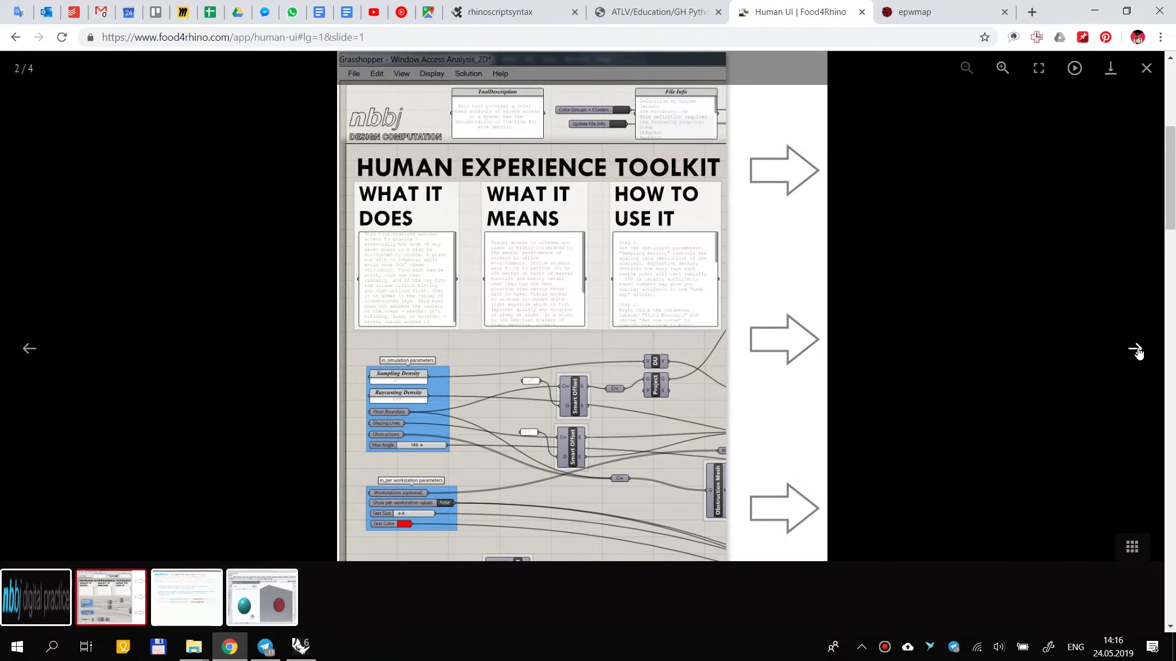
click(1135, 349)
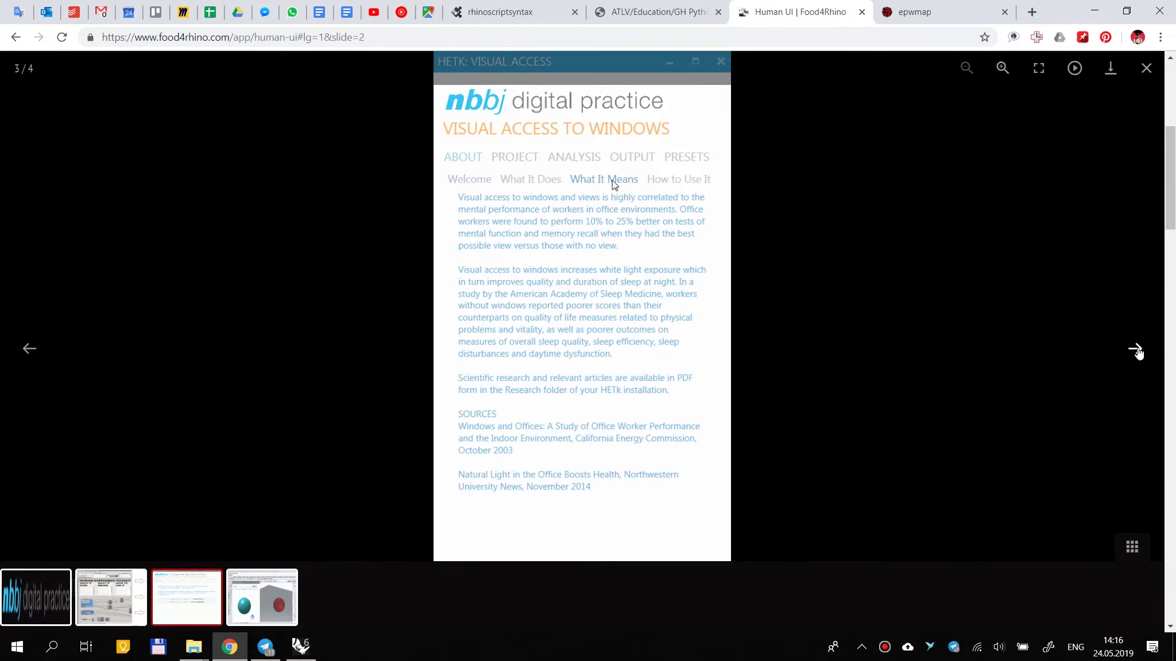
click(1145, 68)
scroll(327, 326, down, 6)
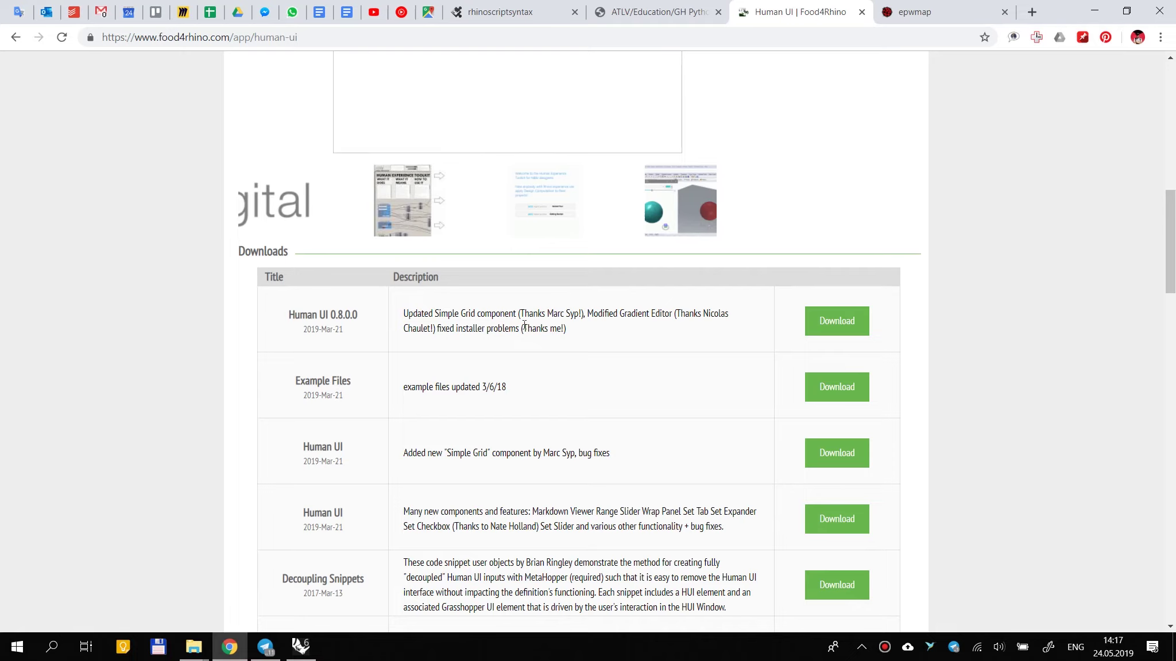
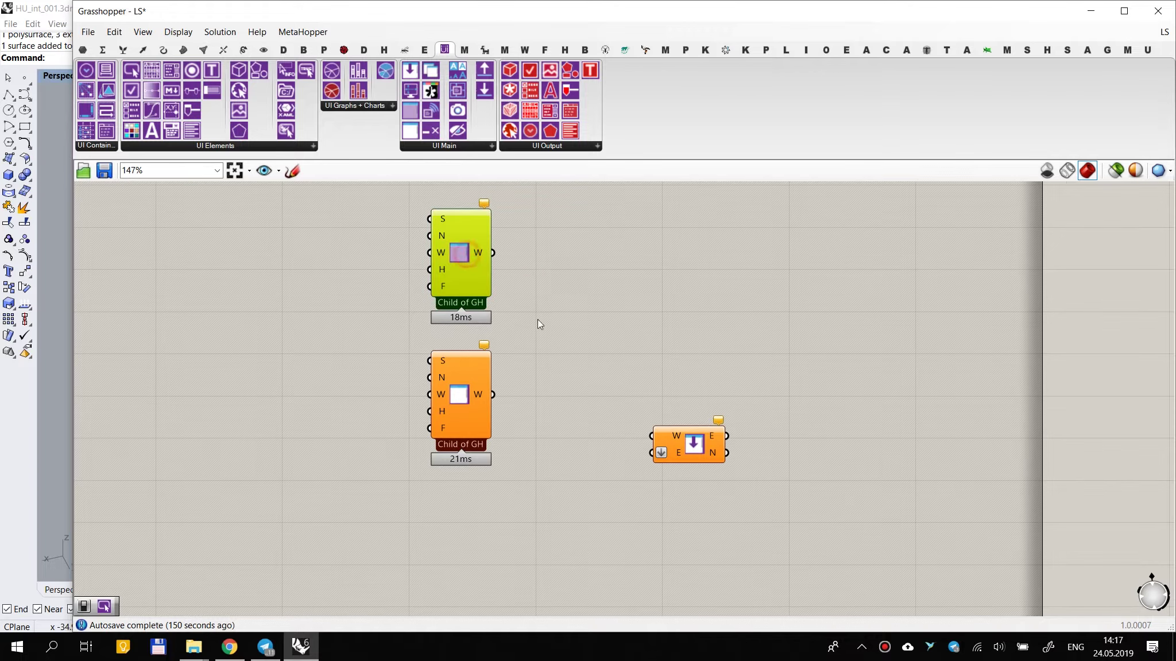
Step: Rearrange the three Human UI components in the Grasshopper definition and connect the Launch Window output to the Add Elements window input
scroll(458, 254, up, 3)
scroll(467, 250, down, 4)
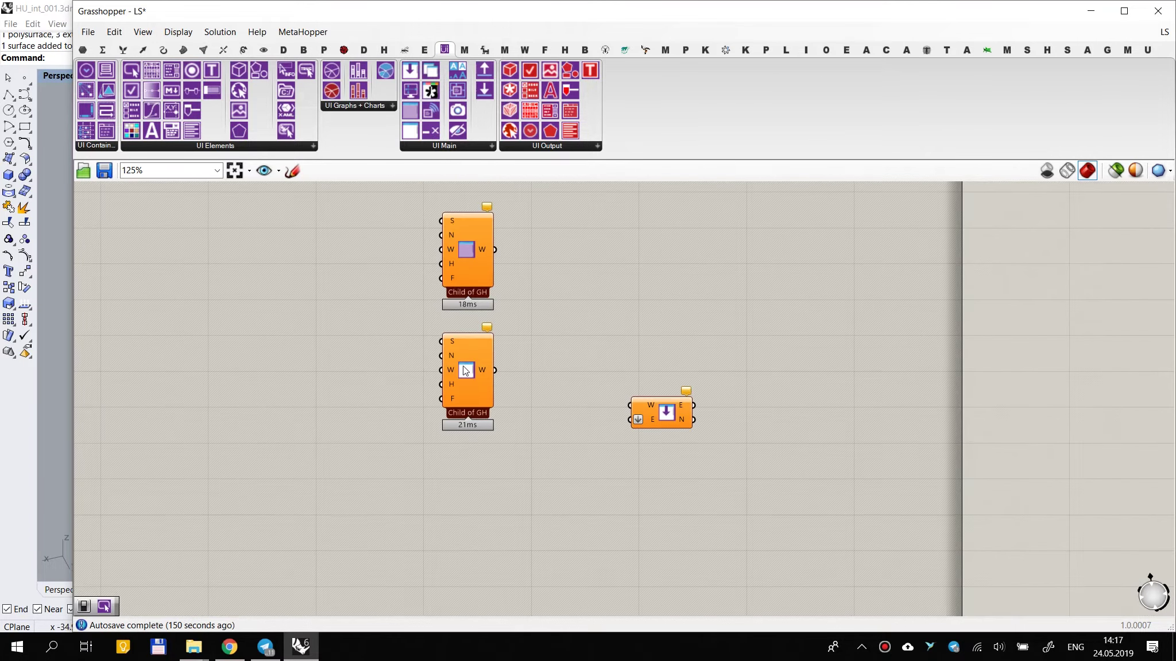
scroll(477, 375, up, 1)
drag(474, 369, 624, 274)
drag(467, 256, 453, 443)
drag(632, 295, 688, 412)
click(574, 294)
click(511, 275)
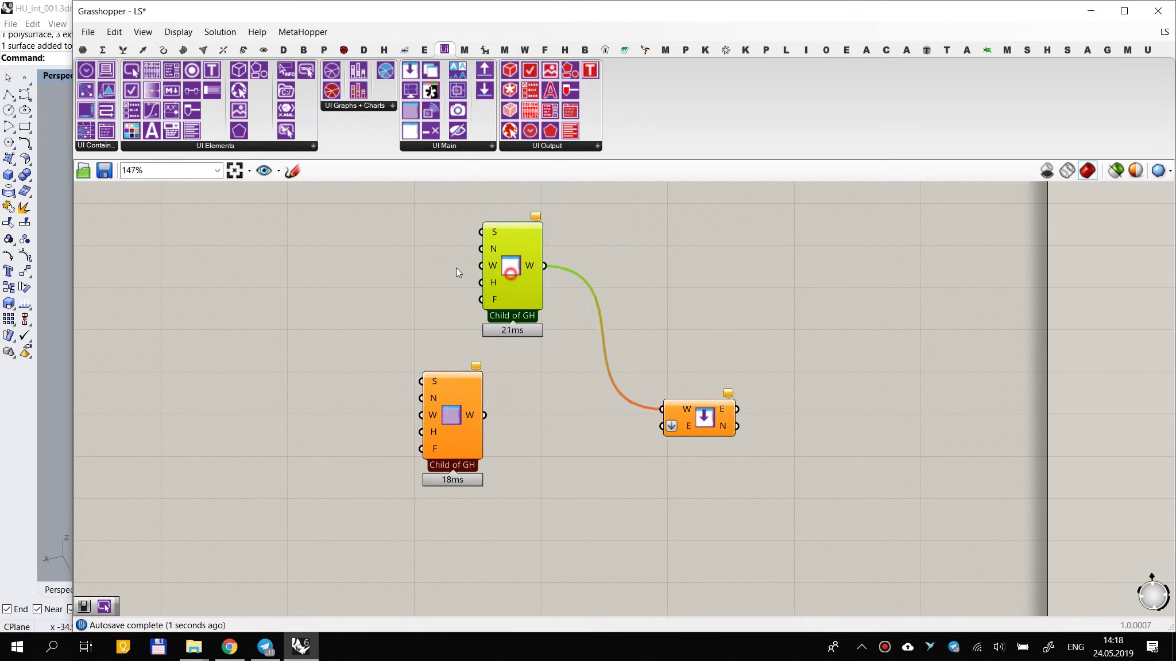
Step: Add a Boolean Toggle, connect it to the Launch Window's S input and set it to True to launch the control window
scroll(512, 270, up, 2)
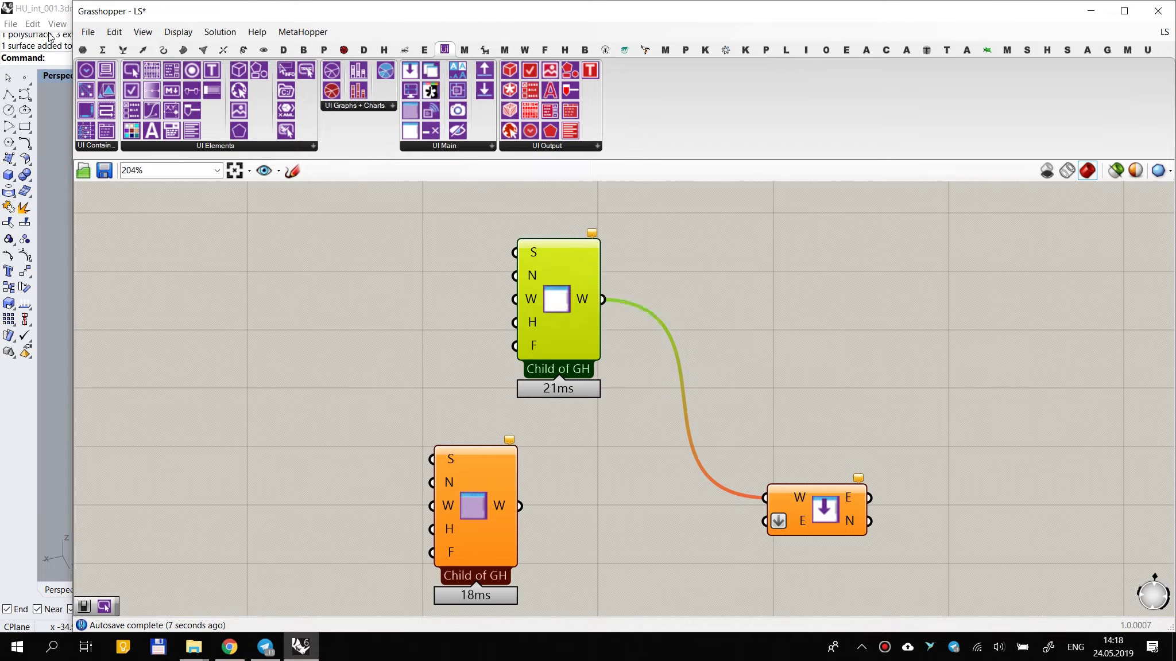
click(83, 50)
drag(375, 75, 515, 252)
drag(431, 255, 471, 254)
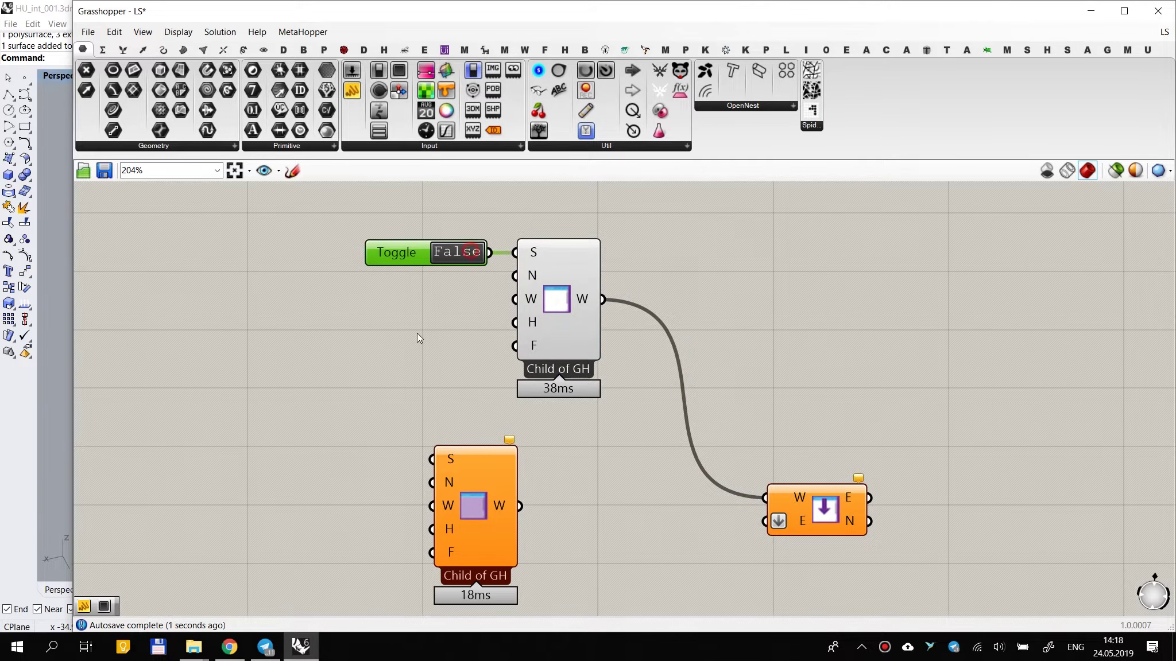
scroll(417, 332, down, 3)
drag(210, 131, 198, 156)
Step: Place Grasshopper beside the Rhino viewport, and move, minimize and restore the blank control window over the viewport
drag(595, 5, 1175, 144)
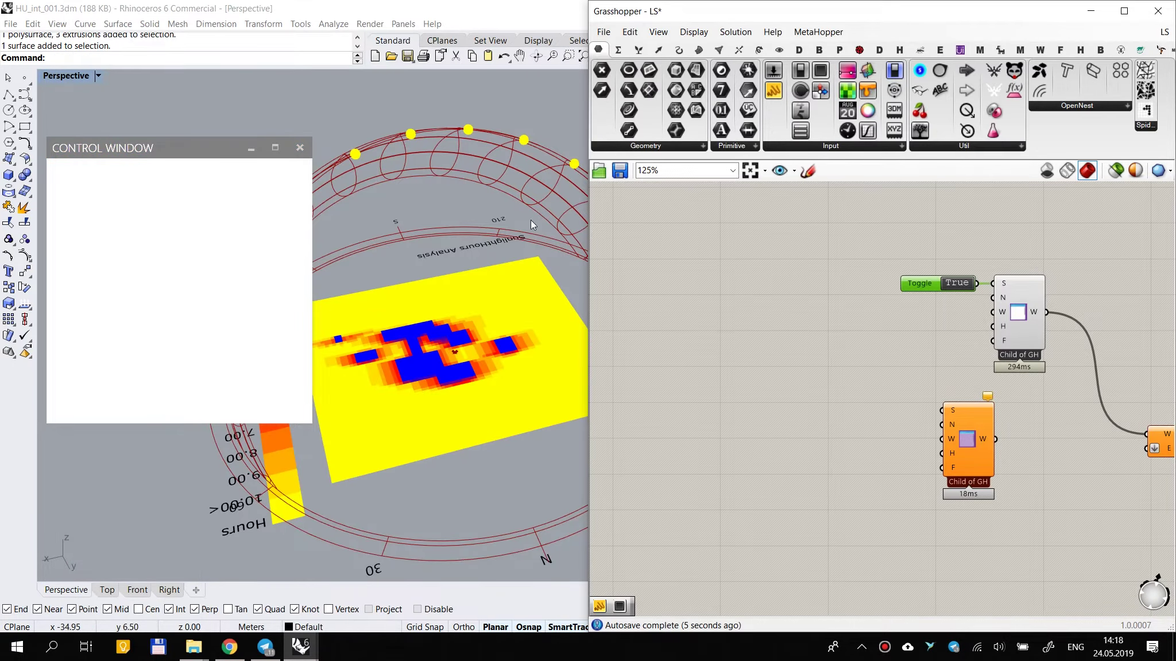
drag(190, 148, 484, 145)
drag(881, 154, 207, 84)
click(279, 90)
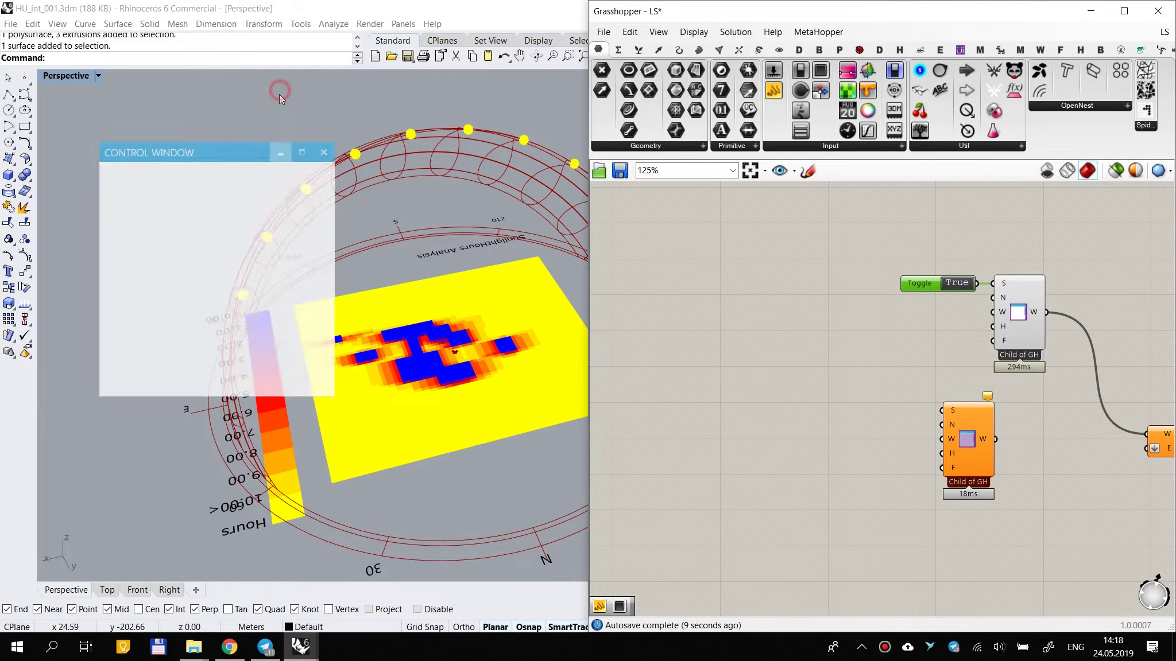
mouse_move(303, 649)
click(390, 580)
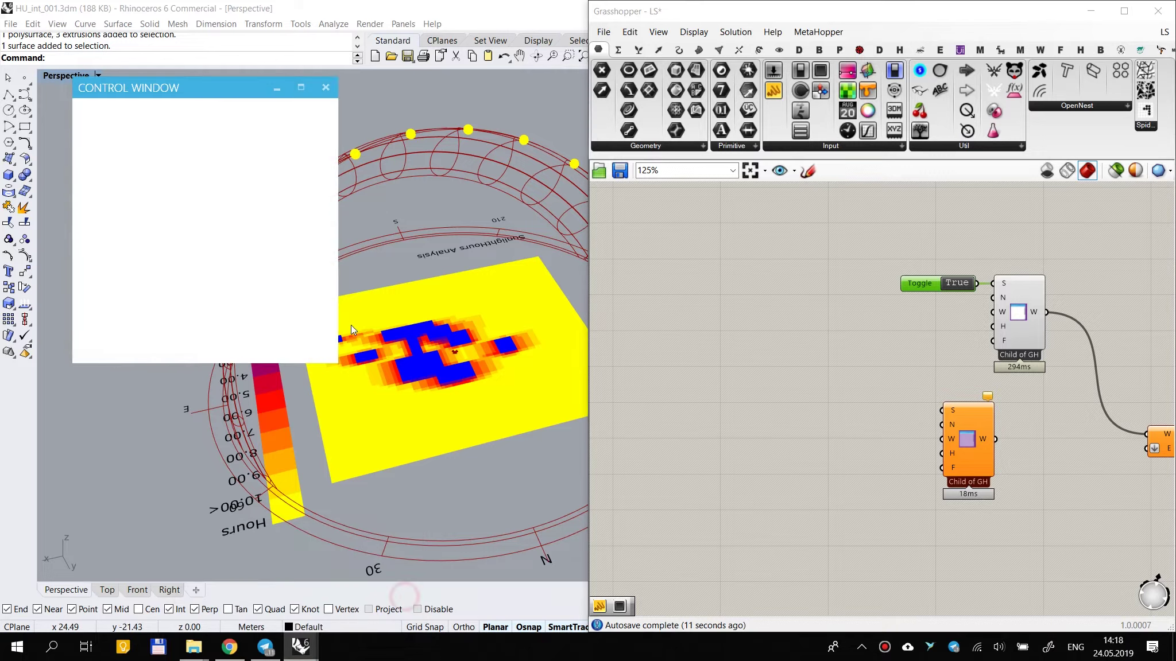
drag(212, 85, 181, 93)
Step: Align Launch Transparent Window below Launch Window, connect its output to Add Elements and feed its S input from the toggle
right_drag(870, 263, 734, 290)
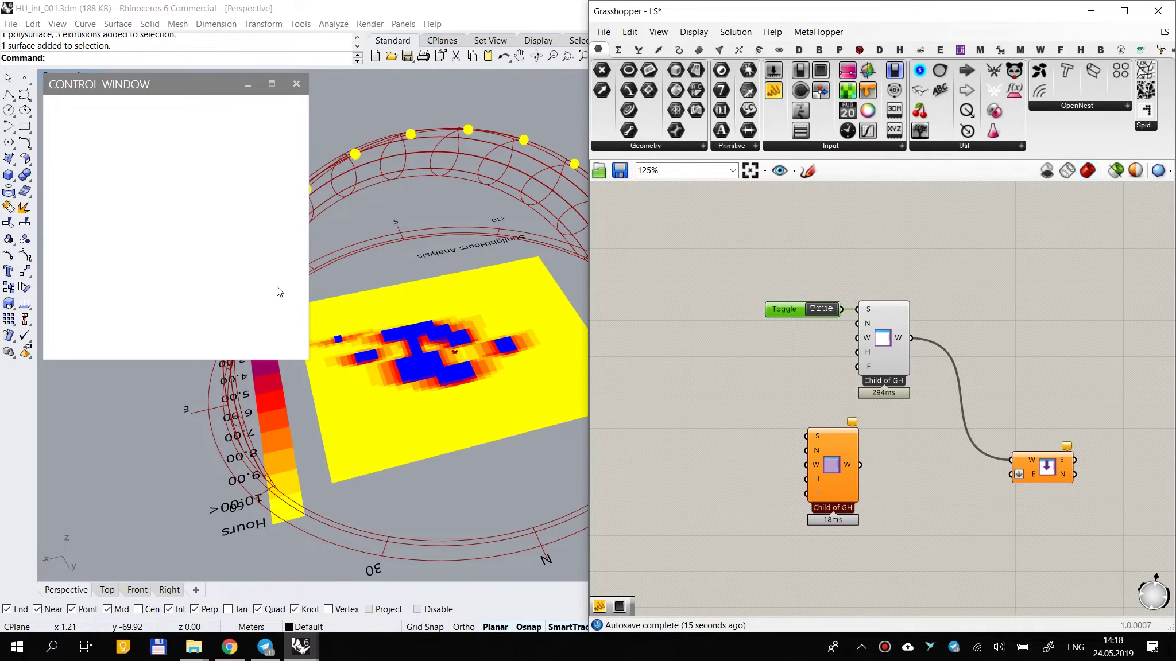
right_drag(800, 425, 695, 318)
scroll(737, 351, up, 2)
drag(732, 350, 803, 334)
scroll(594, 247, down, 3)
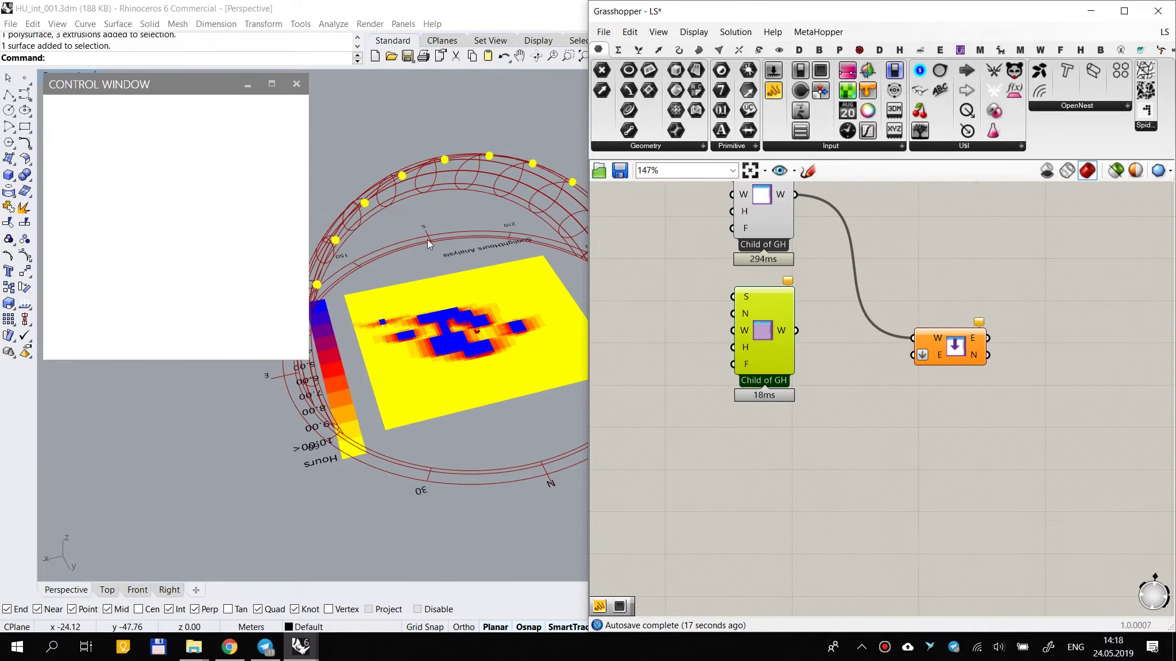
right_drag(795, 271, 819, 373)
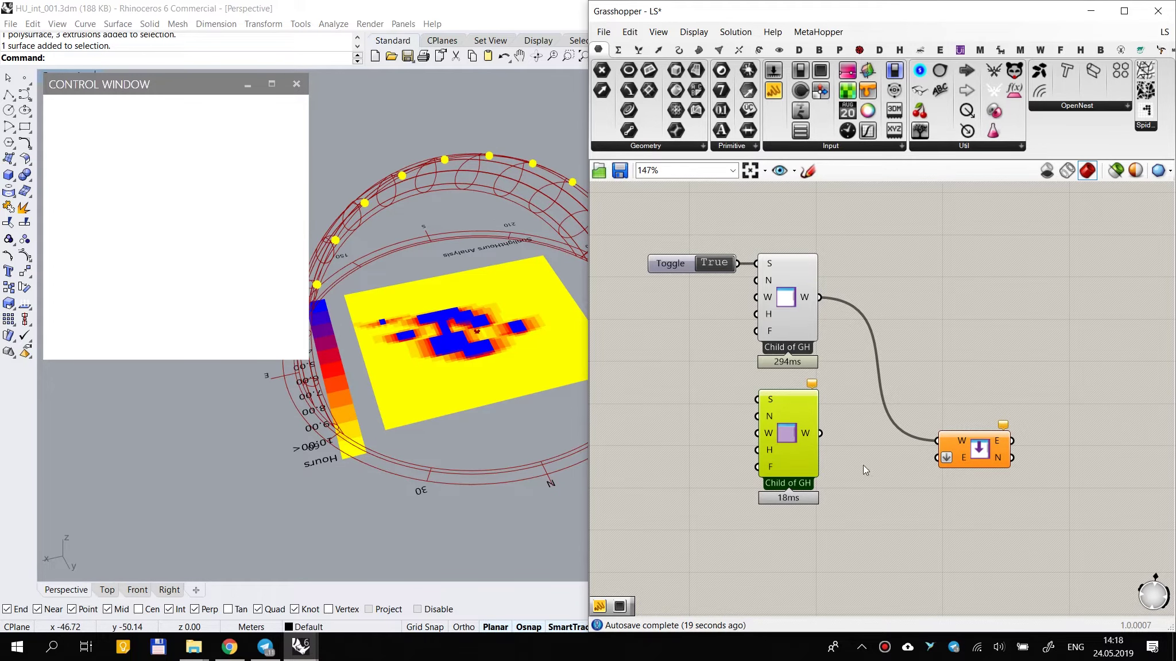
drag(820, 433, 937, 441)
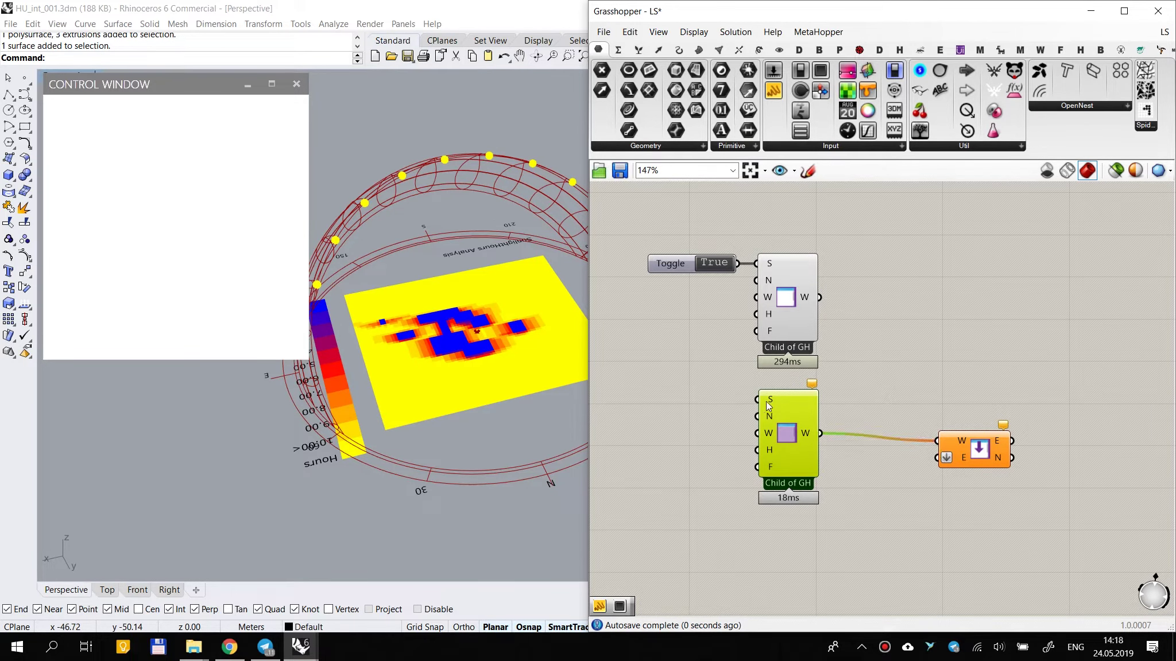
drag(758, 399, 739, 263)
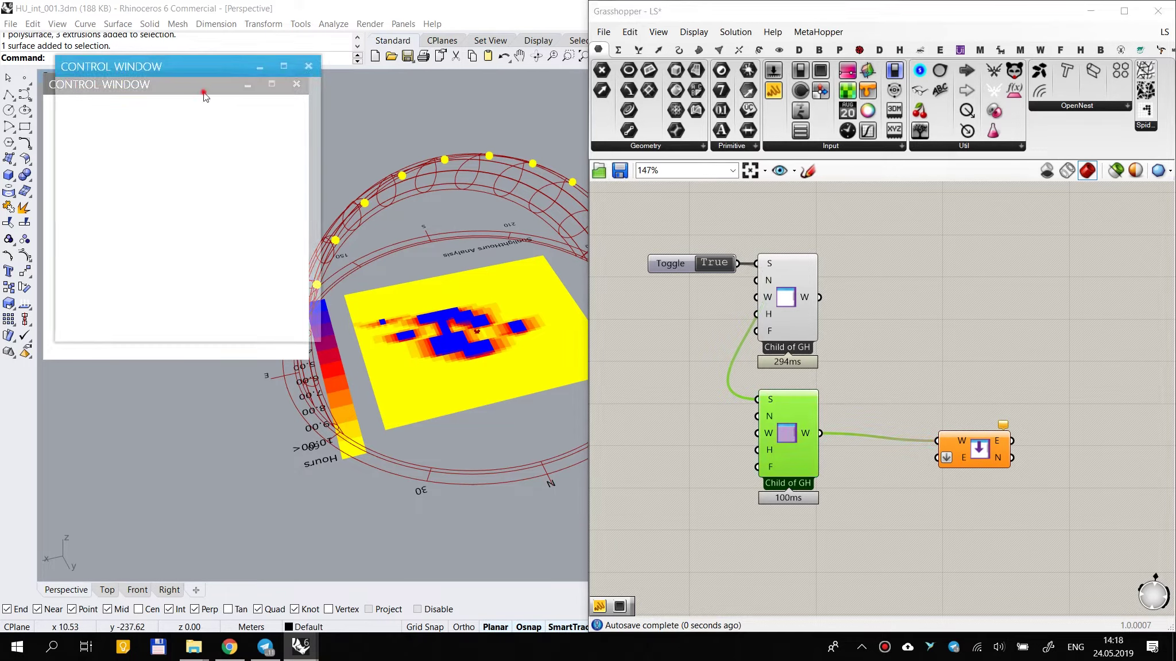
Step: Move the opaque and transparent control windows apart to compare them, and close both windows
drag(52, 92, 356, 114)
drag(192, 84, 175, 303)
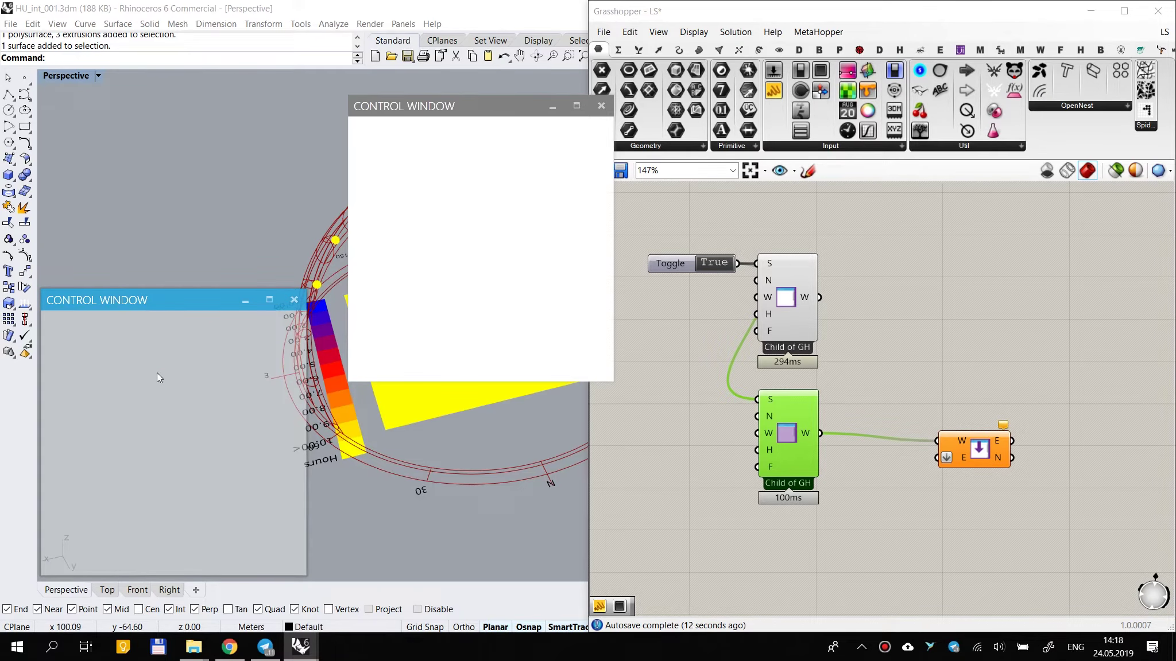
drag(490, 106, 185, 13)
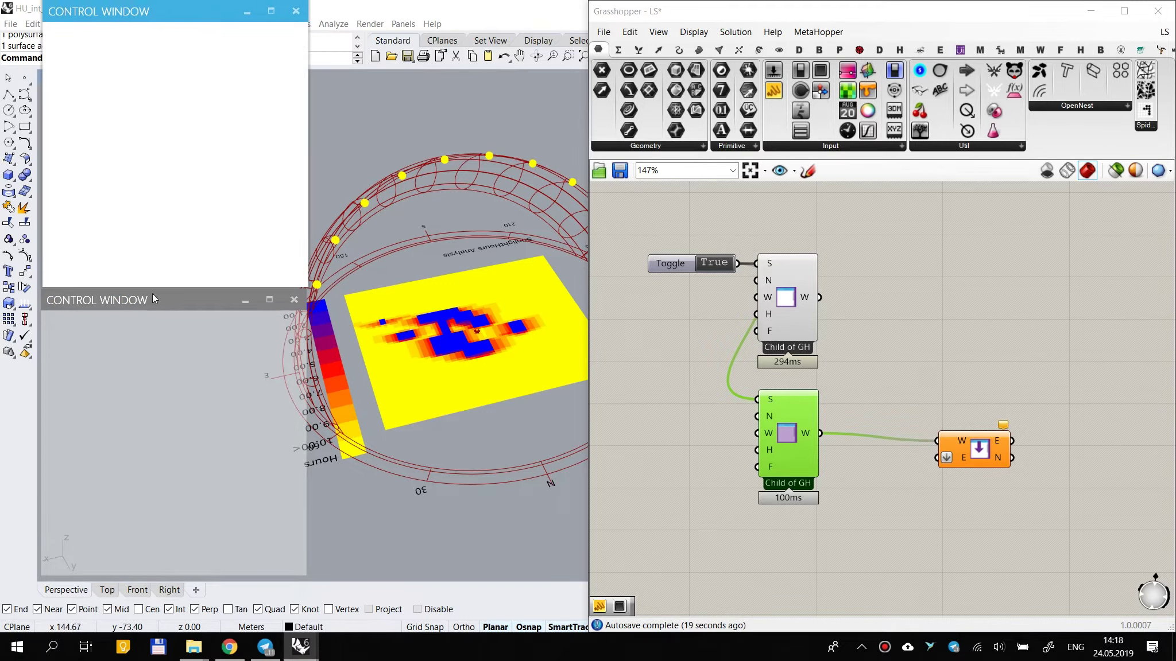
click(294, 300)
click(296, 11)
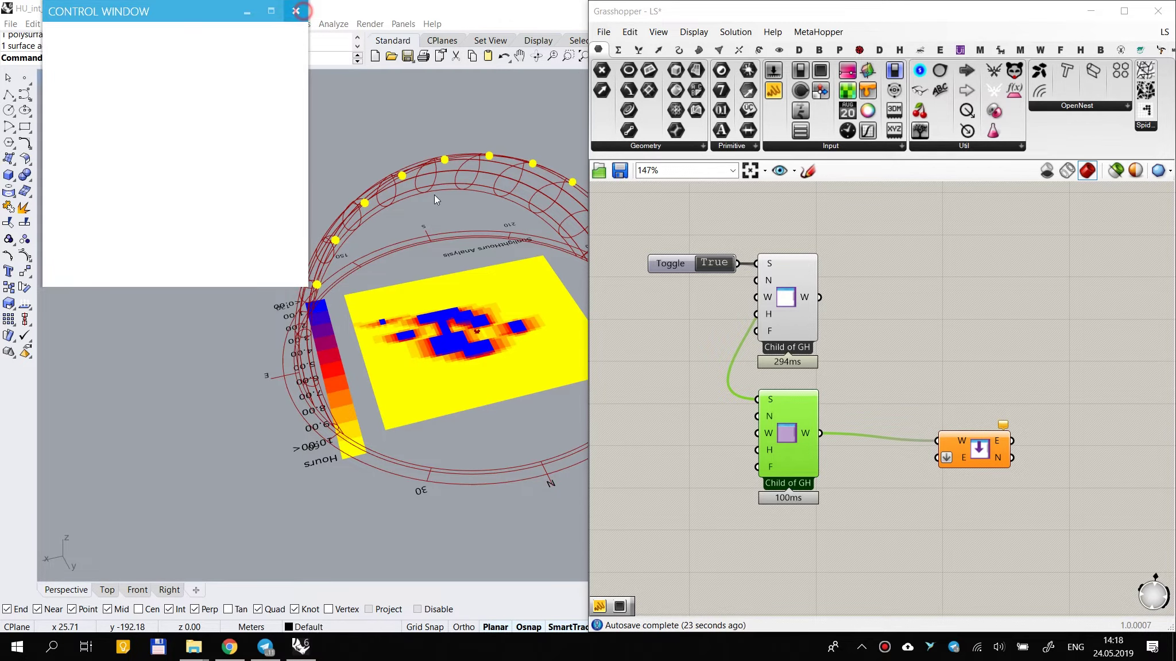
Step: Switch the toggle to False and back to True to relaunch both control windows, separate them and close both
click(720, 265)
click(720, 265)
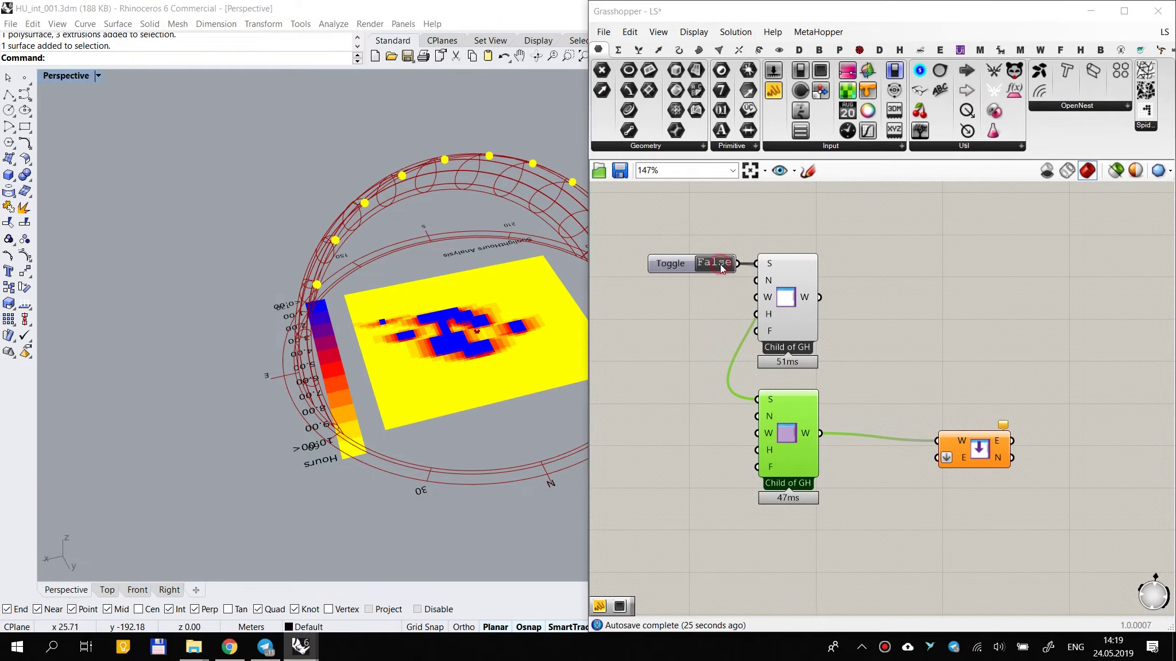
drag(218, 132, 276, 237)
drag(221, 68, 221, 222)
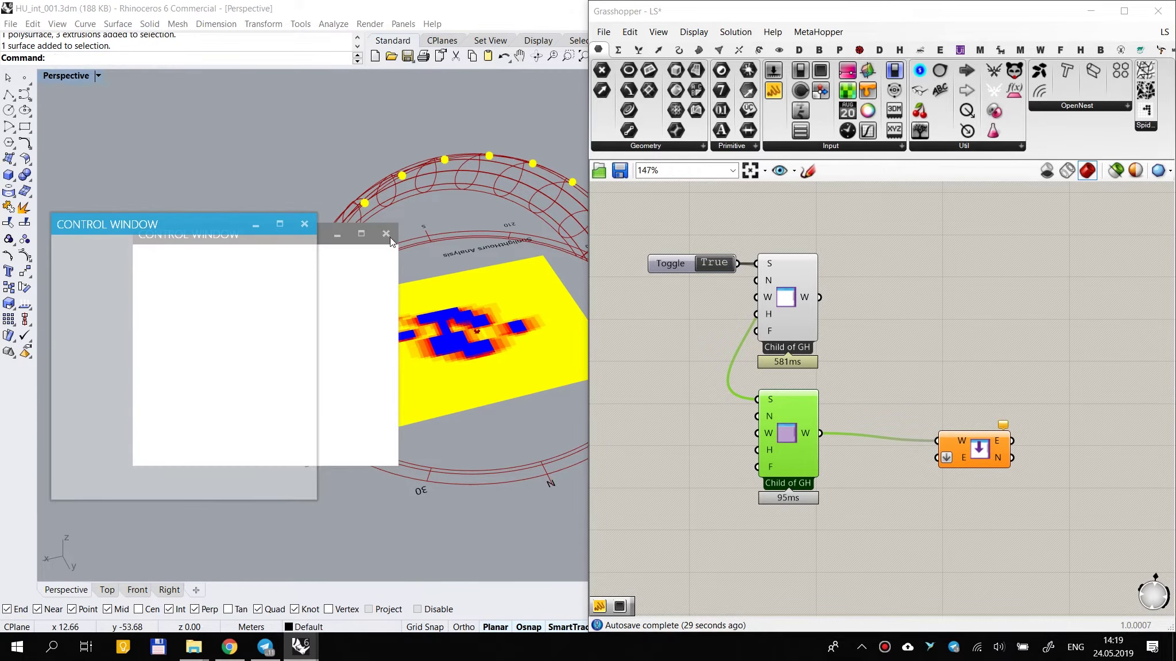
click(388, 236)
click(307, 223)
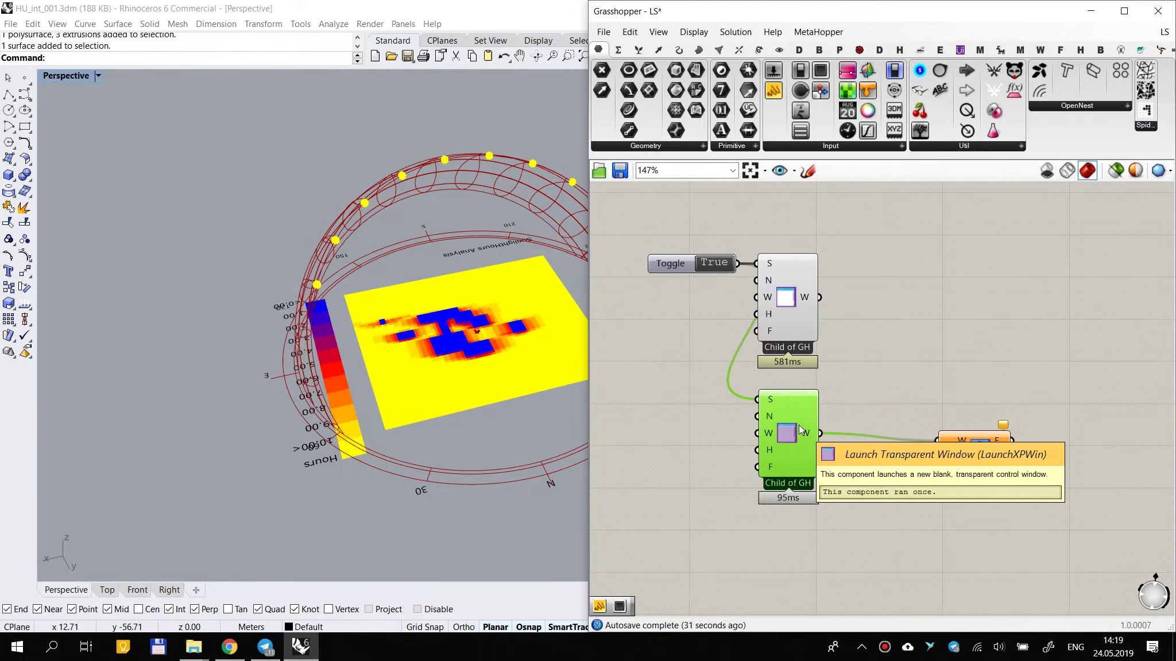
Step: Delete the Launch Transparent Window component, reposition Launch Window with its toggle and reconnect its output to Add Elements
key(Delete)
drag(784, 305, 781, 304)
drag(860, 244, 649, 372)
drag(794, 321, 787, 417)
drag(807, 352, 936, 441)
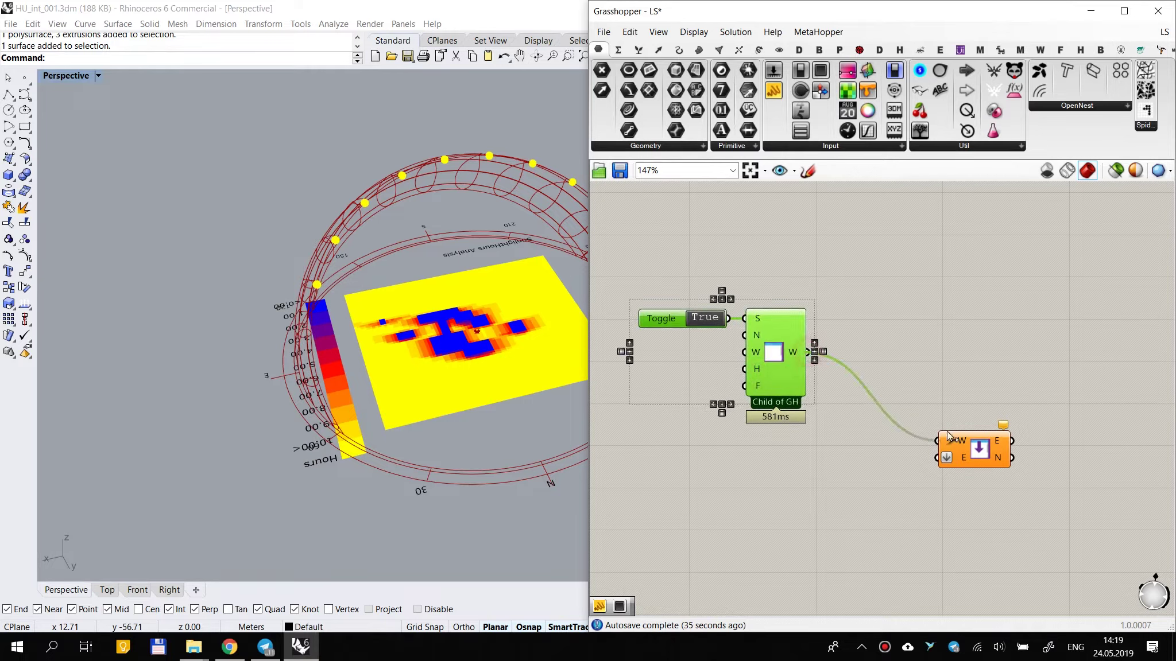
click(828, 270)
Step: Switch the toggle to False and back to True to relaunch the control window, and position it over the viewport
double_click(705, 320)
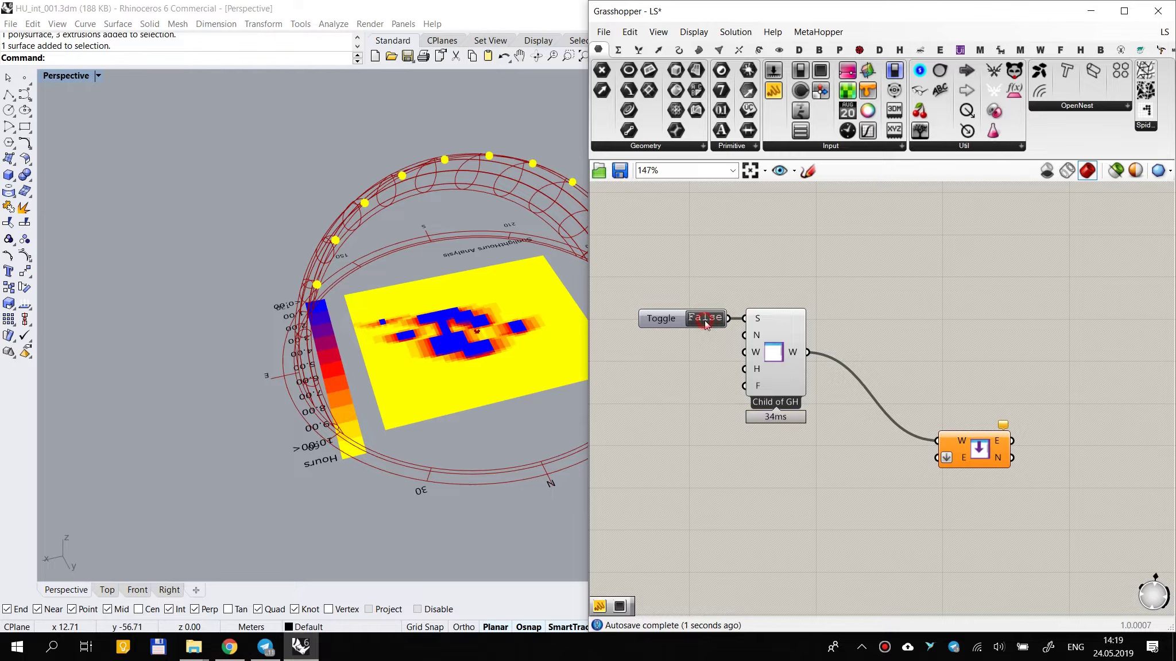
click(200, 87)
drag(200, 87, 184, 90)
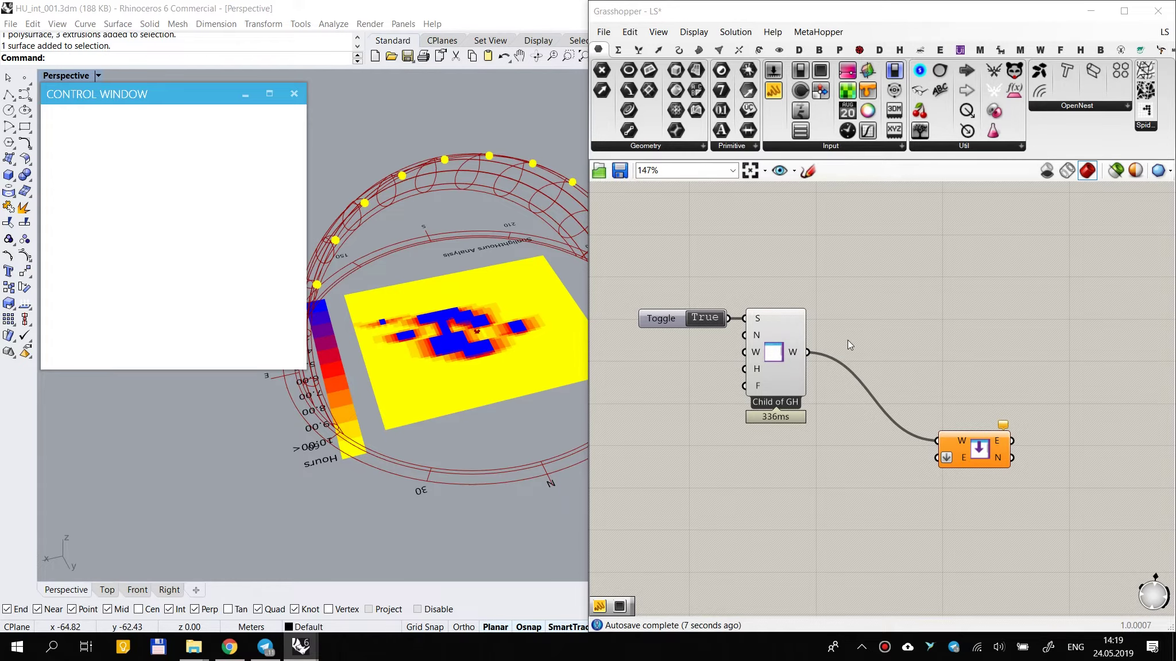
Step: Minimize and restore Grasshopper repeatedly to check how the control window behaves as a child of Grasshopper
click(1092, 11)
click(1092, 11)
click(307, 647)
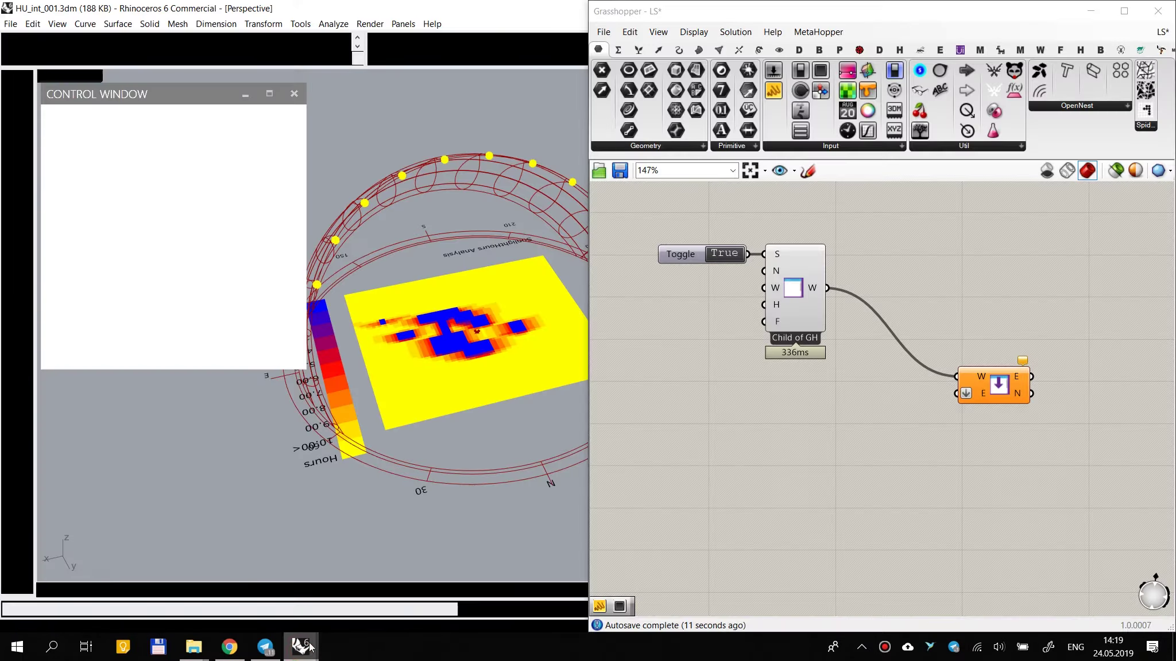
click(829, 435)
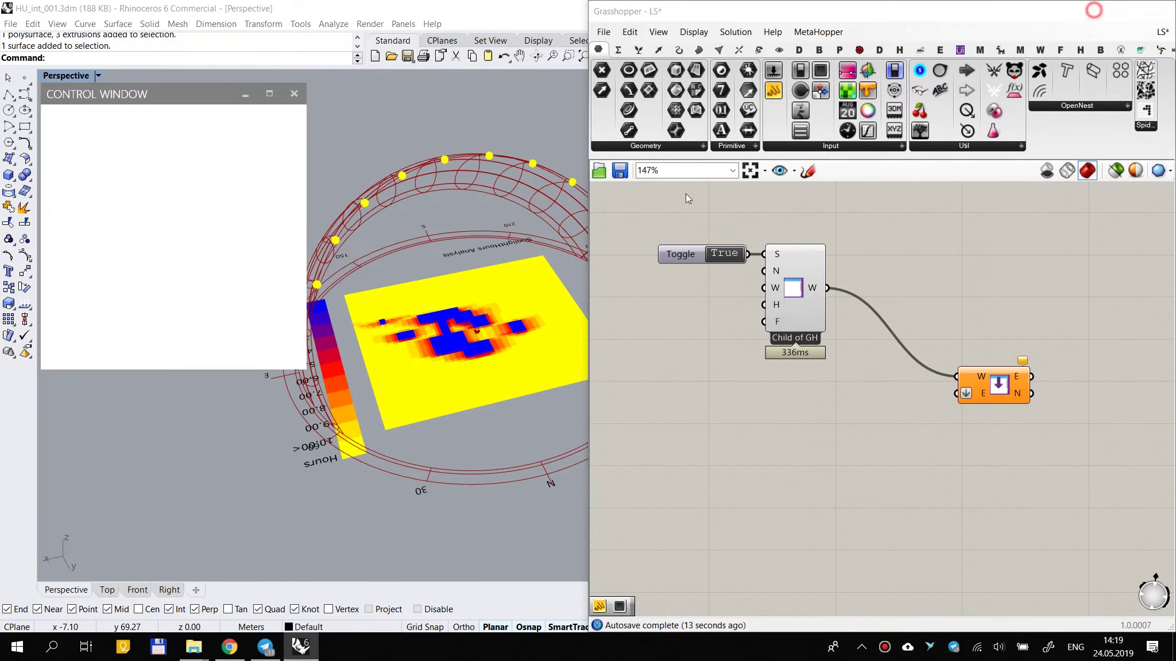
click(1092, 10)
click(23, 625)
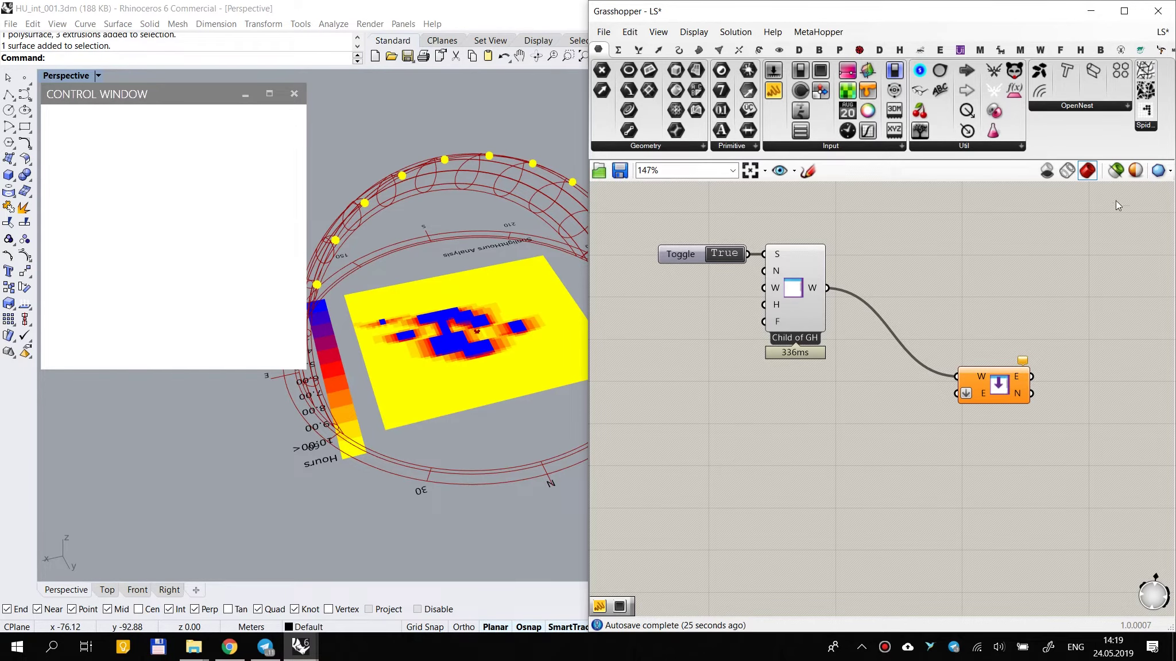
Step: Set the Launch Window component to Child of Rhino, reposition the control window and test it by minimizing Grasshopper
scroll(769, 246, up, 2)
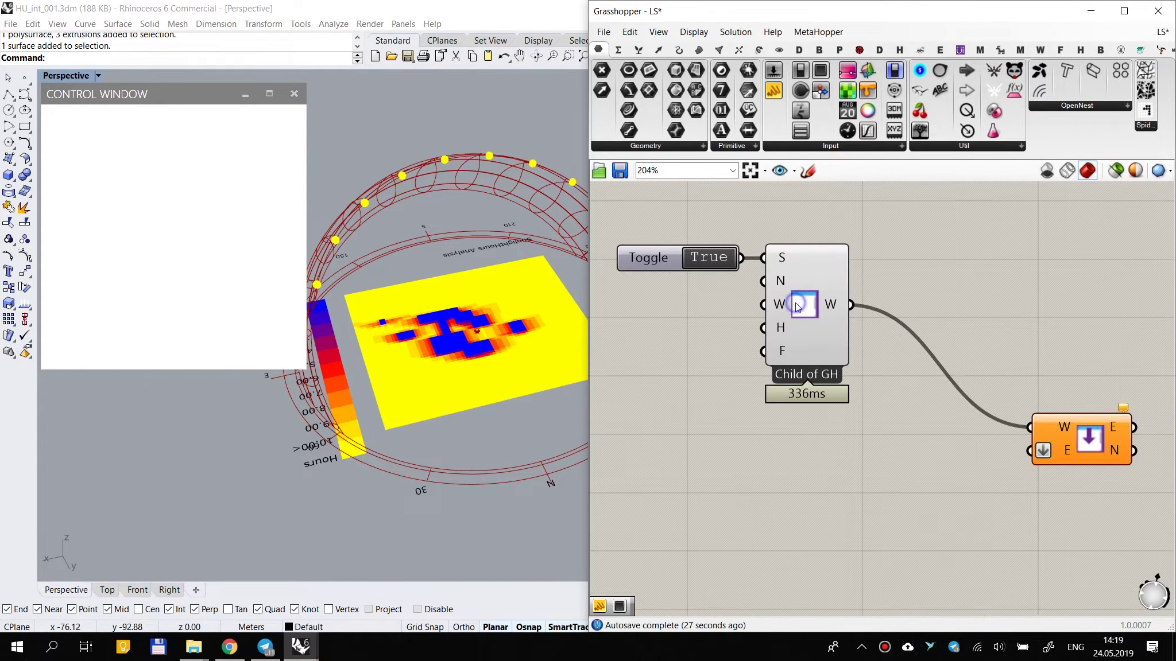
right_click(797, 304)
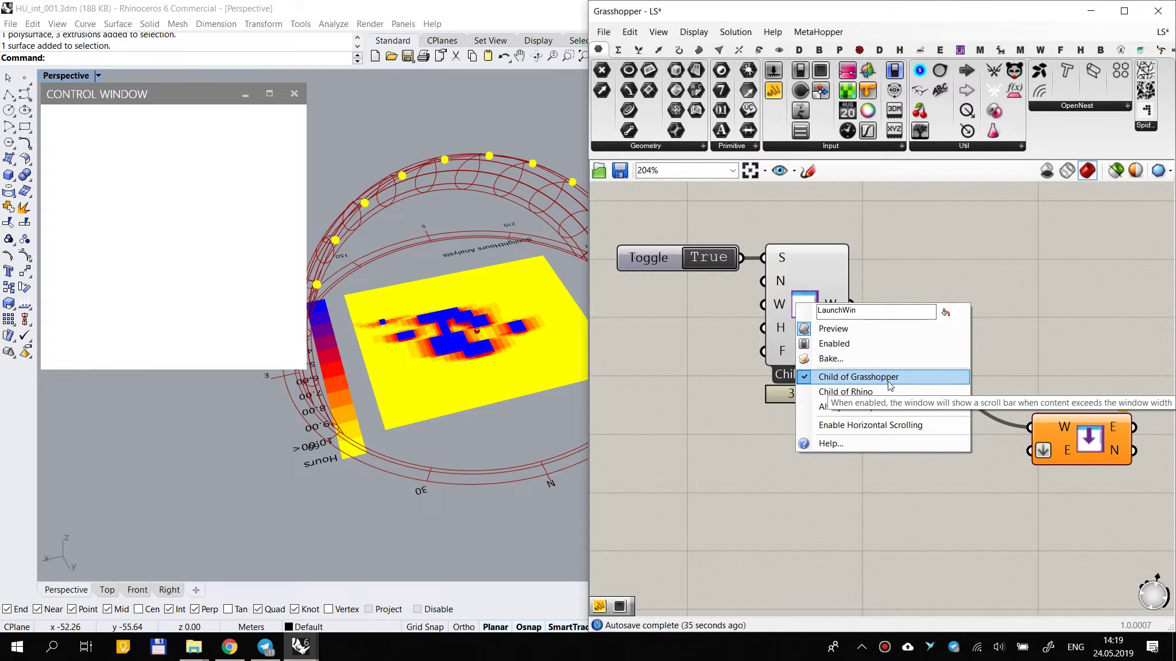
click(858, 394)
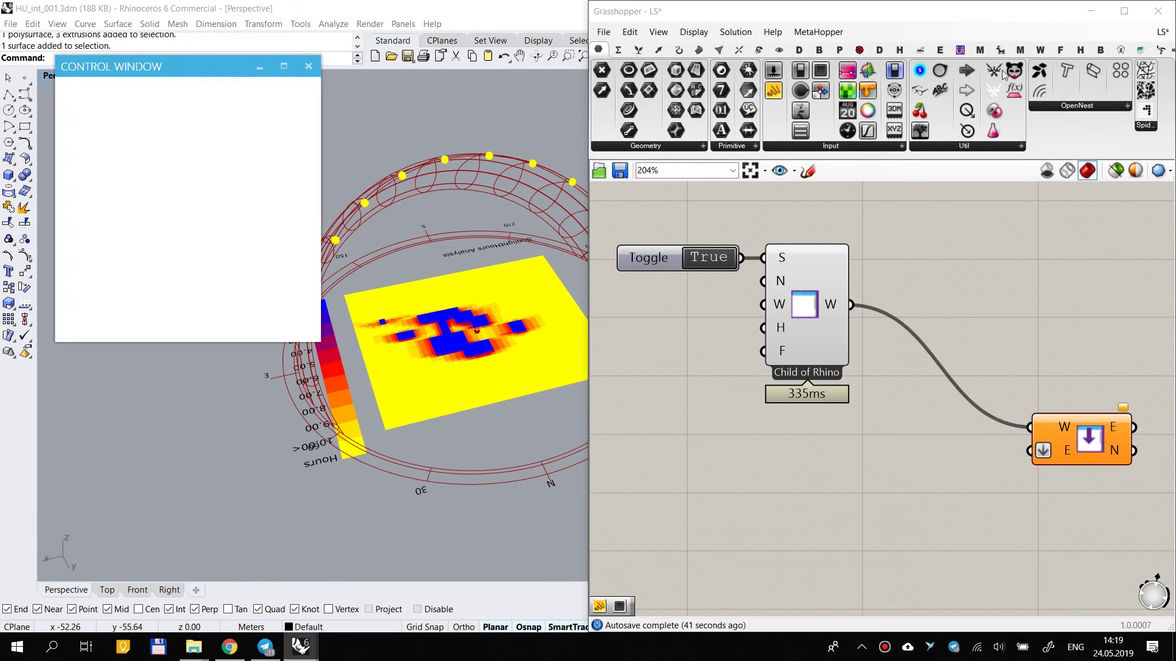
mouse_move(165, 72)
mouse_down()
mouse_move(142, 105)
mouse_move(158, 94)
mouse_up()
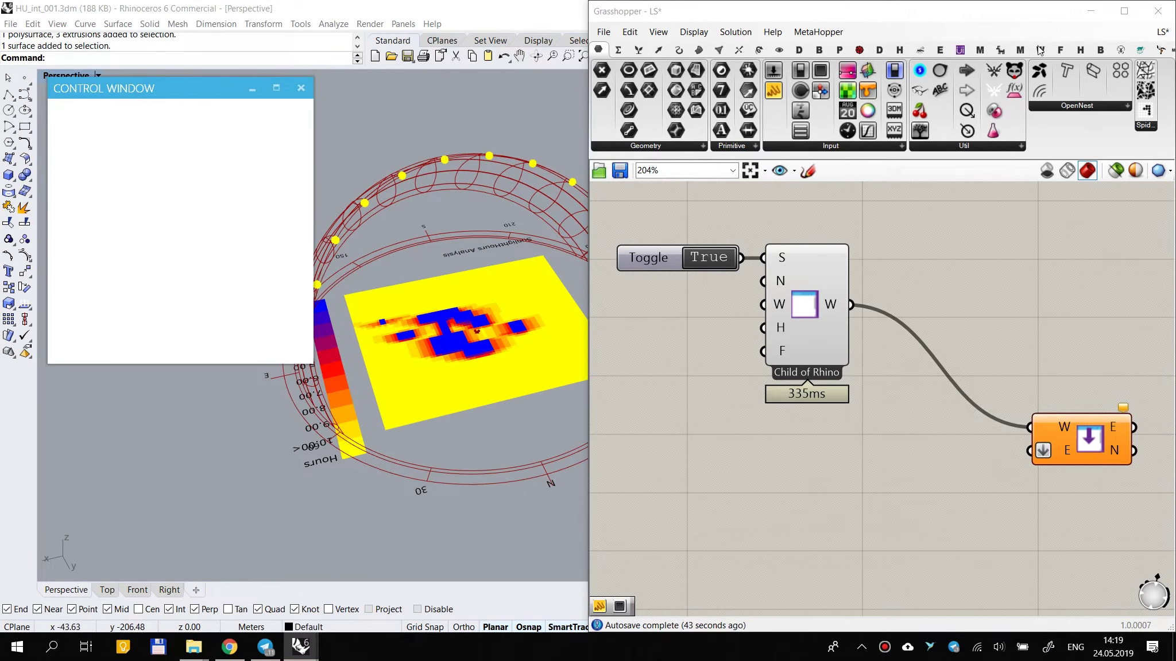
click(1091, 11)
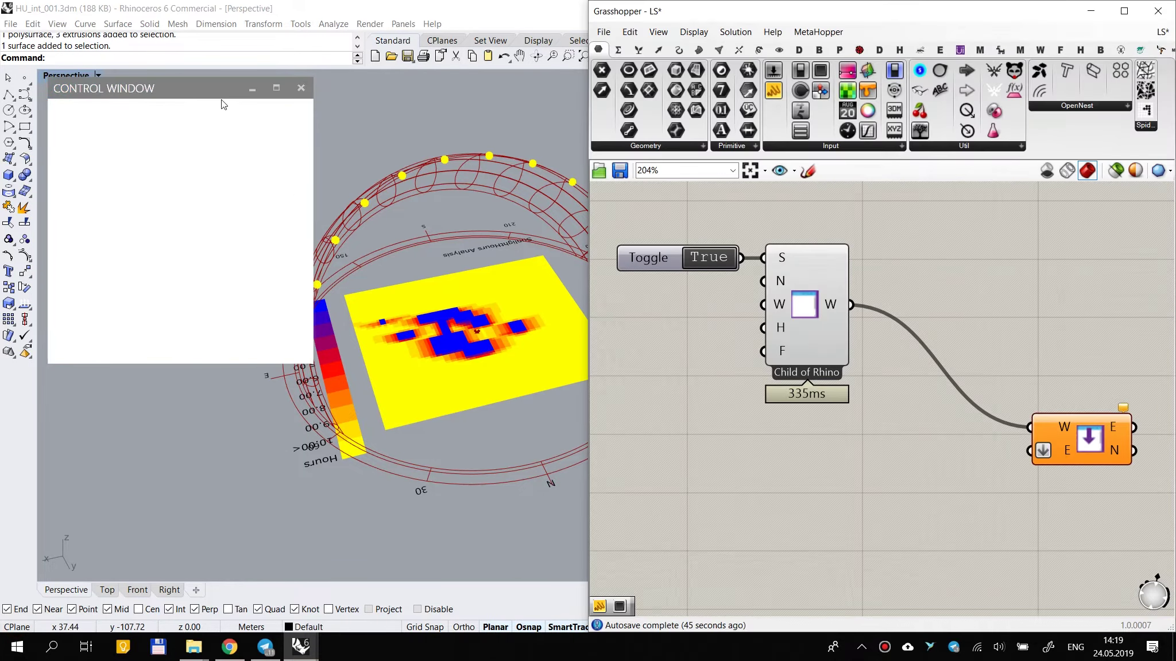
mouse_move(223, 101)
mouse_down()
mouse_move(292, 172)
mouse_move(224, 115)
mouse_up()
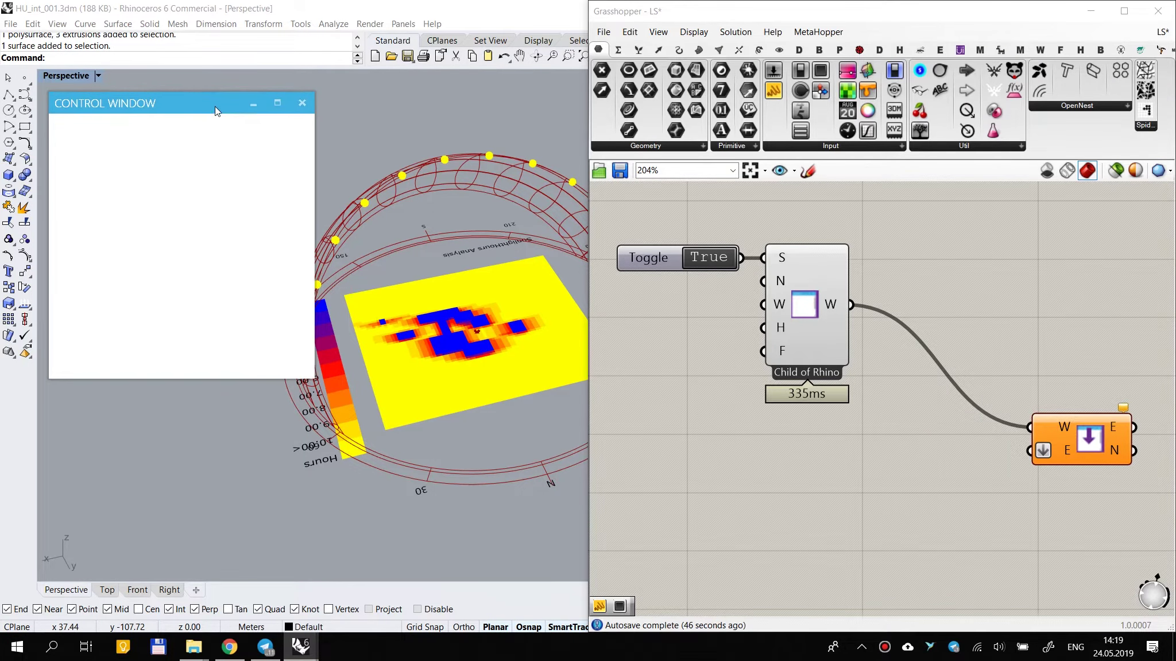
Step: Set the Launch Window component to Always On Top and test the control window by minimizing Grasshopper and Rhino, moving it and restoring the programs
right_click(808, 305)
click(864, 401)
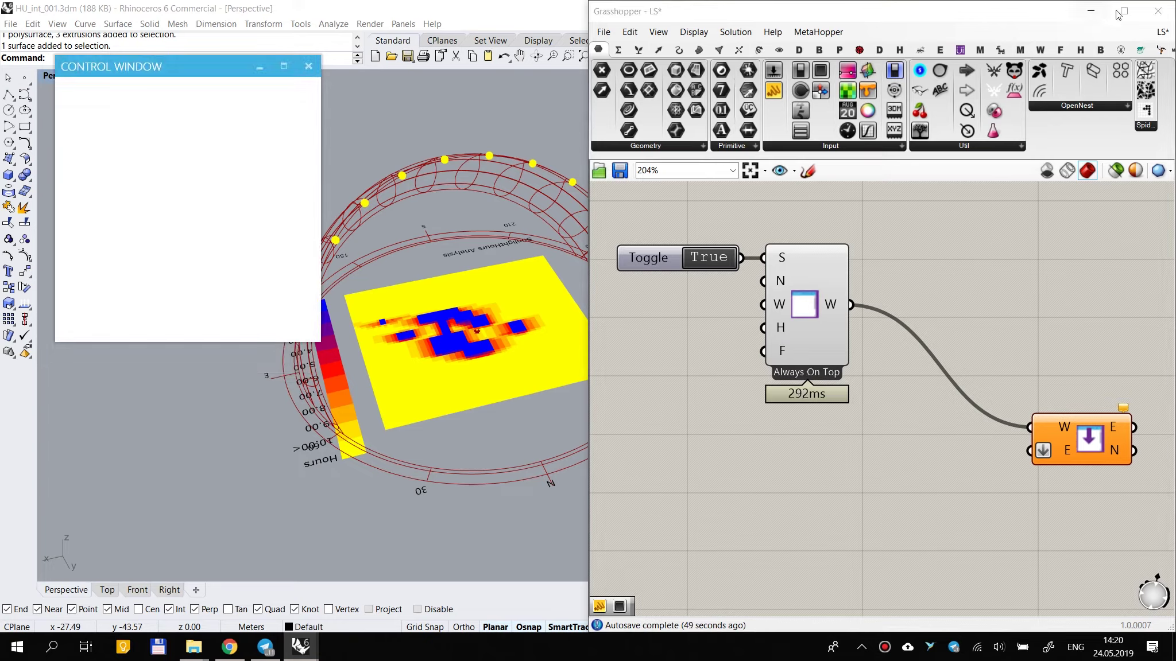
click(1091, 10)
click(1091, 6)
drag(168, 68, 270, 94)
mouse_move(300, 647)
click(292, 573)
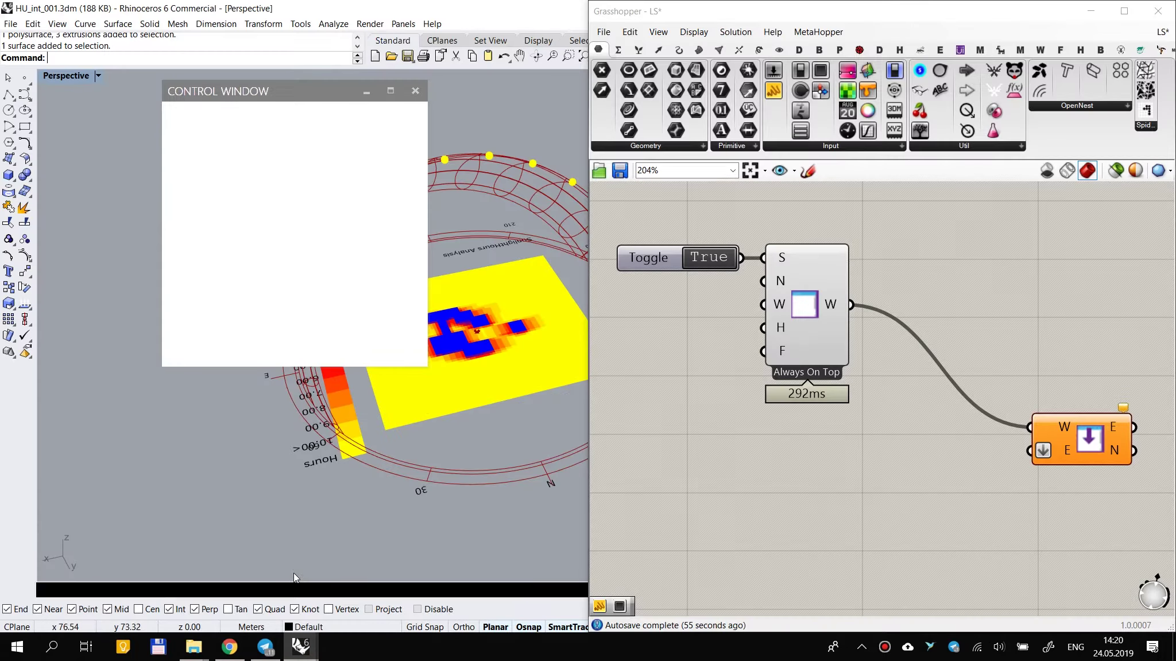
Step: Set the Launch Window component to Child of Rhino and test the control window by minimizing Grasshopper and Rhino and restoring them
right_click(818, 301)
click(864, 396)
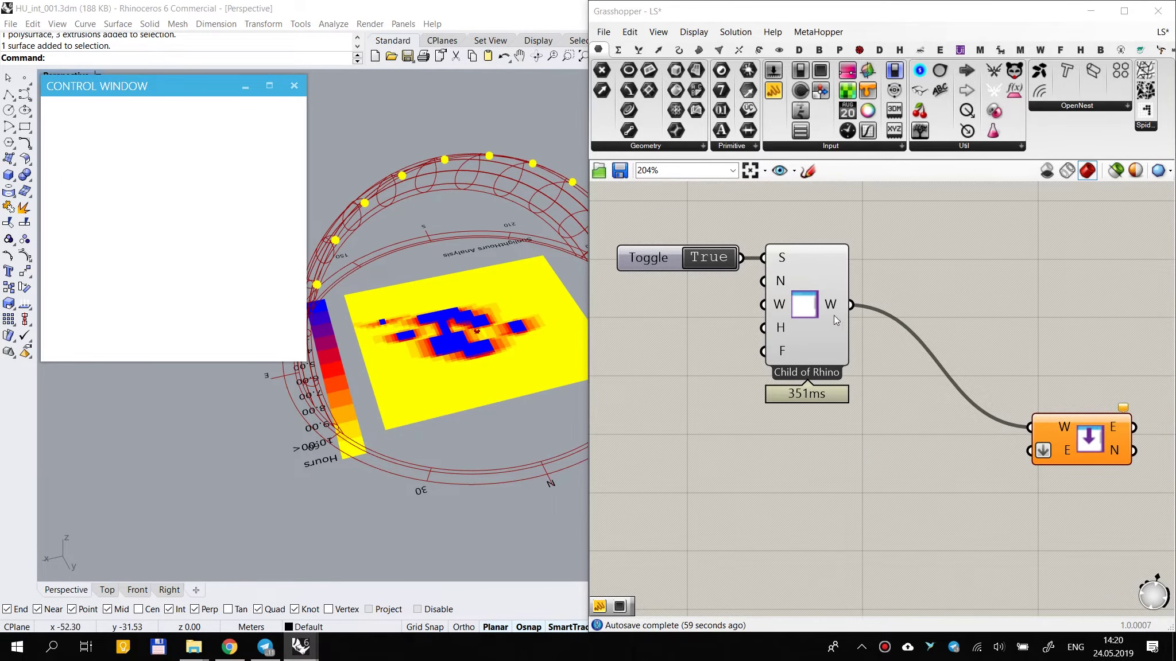
click(1091, 9)
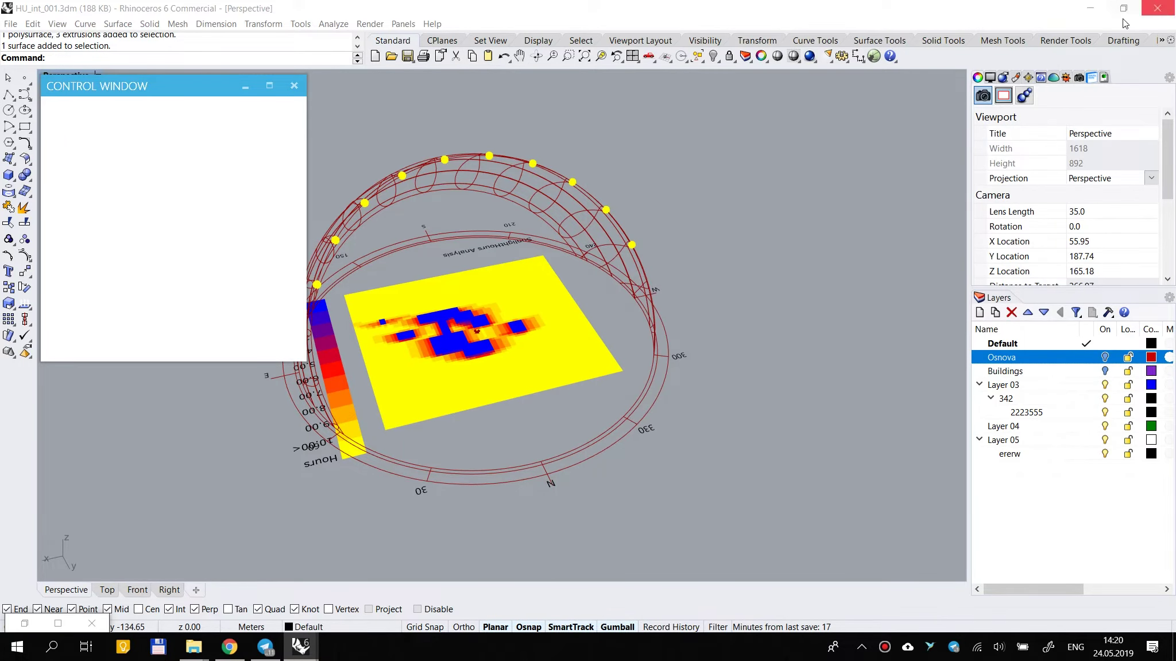
click(1093, 9)
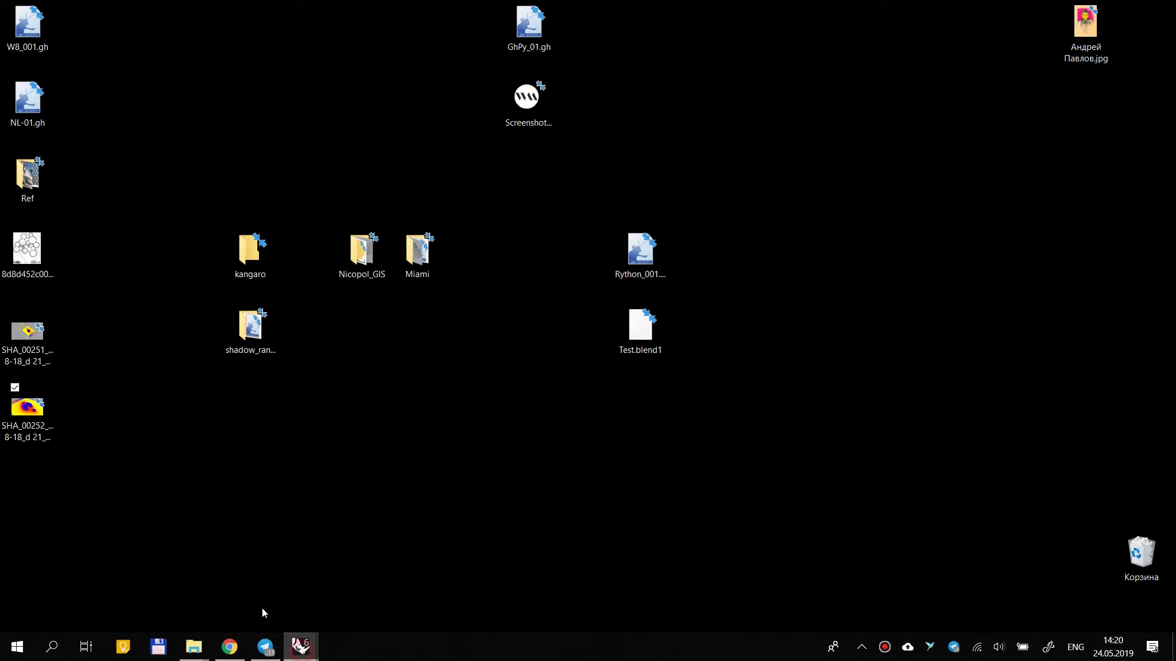
click(299, 647)
Step: Move the toggle above the Launch Window component, add a panel reading SO and connect it to the component's N input
scroll(800, 326, down, 2)
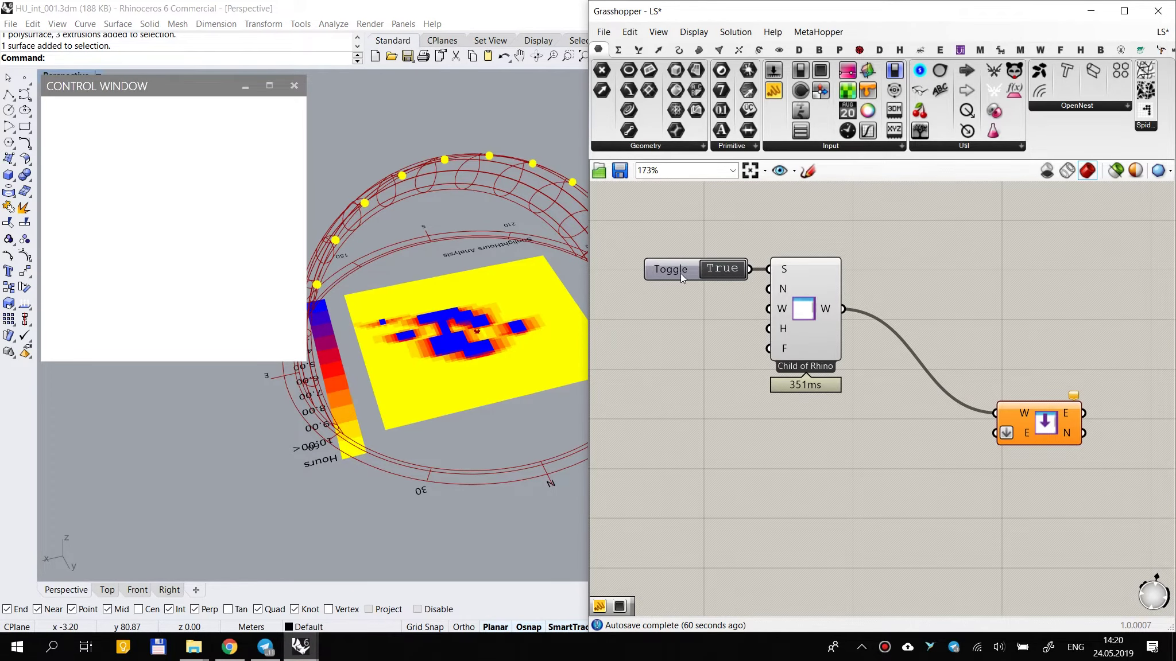
right_drag(806, 356, 847, 390)
drag(706, 298, 695, 264)
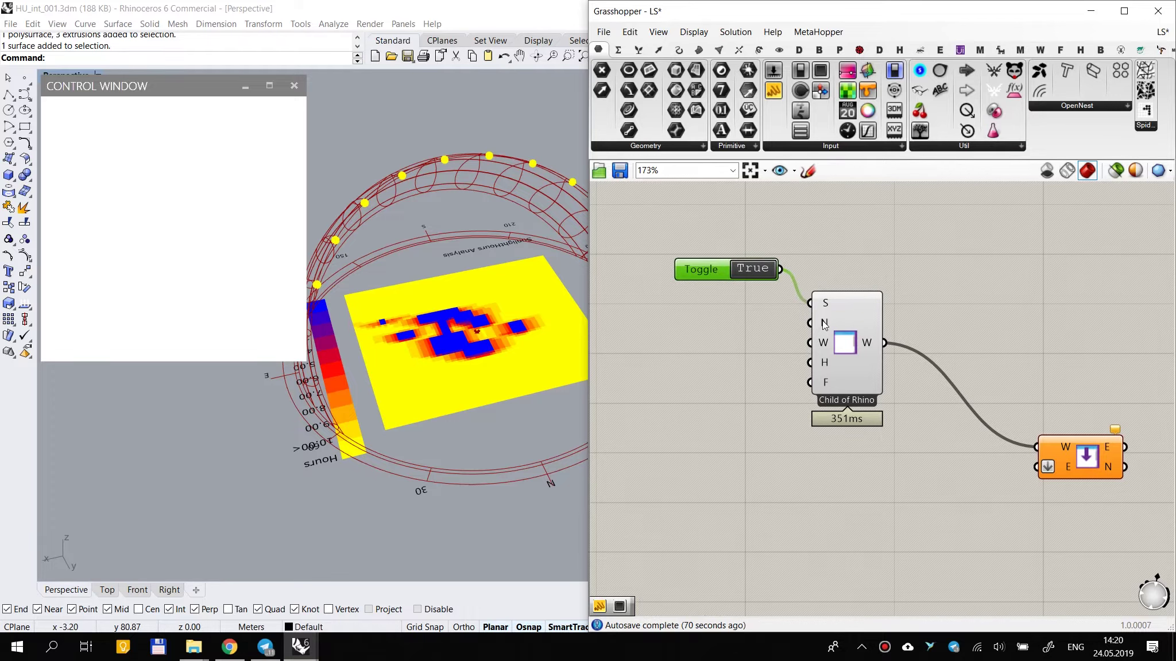
double_click(621, 328)
text(//SO)
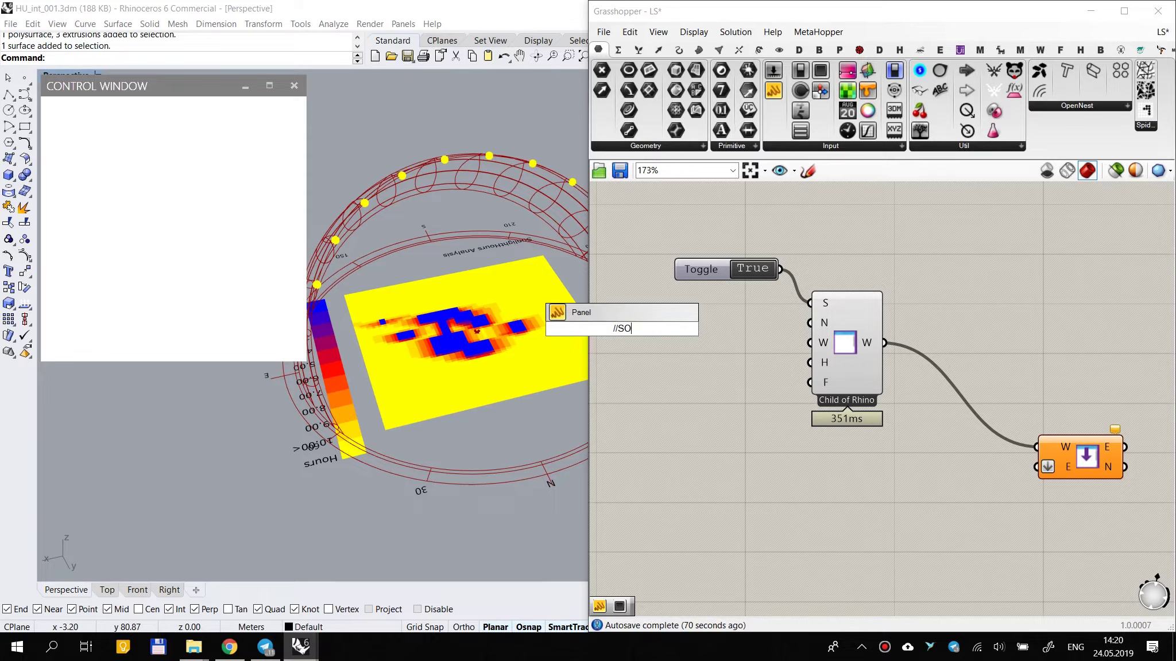
key(Return)
drag(810, 323, 768, 327)
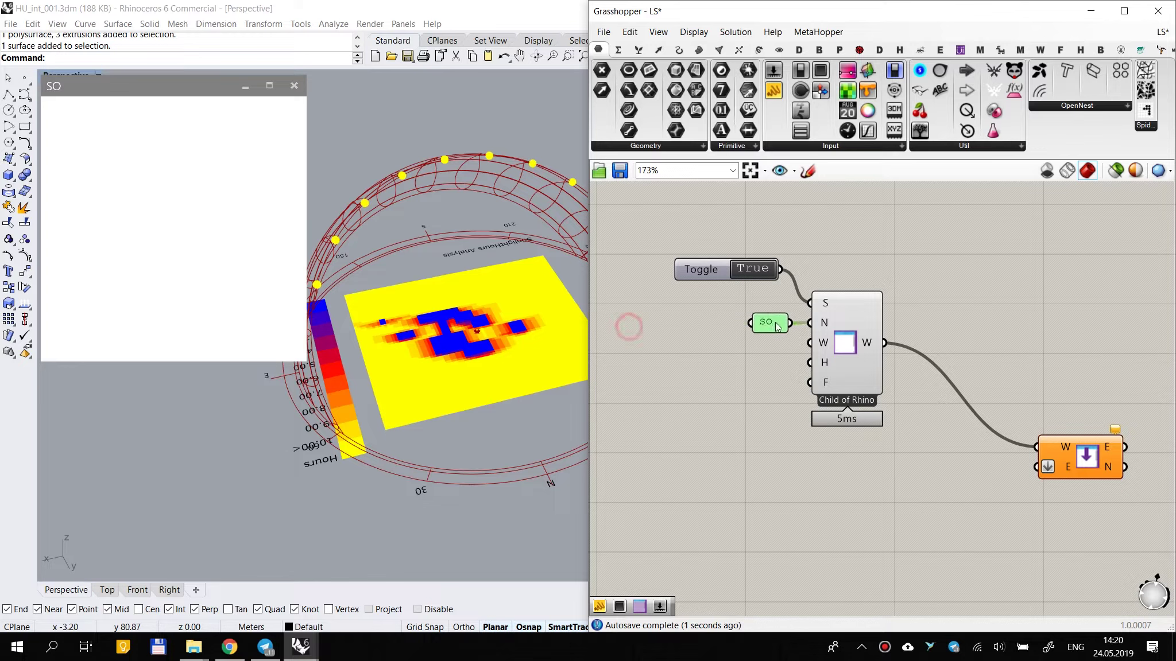
Step: Widen the SO panel beside the Launch Window component
scroll(738, 356, up, 2)
drag(761, 310, 699, 310)
scroll(715, 316, down, 3)
click(761, 388)
Step: Inspect the Width input, stretch and shrink the SO window in both directions, and relaunch it by switching the toggle to False and True
scroll(765, 380, up, 3)
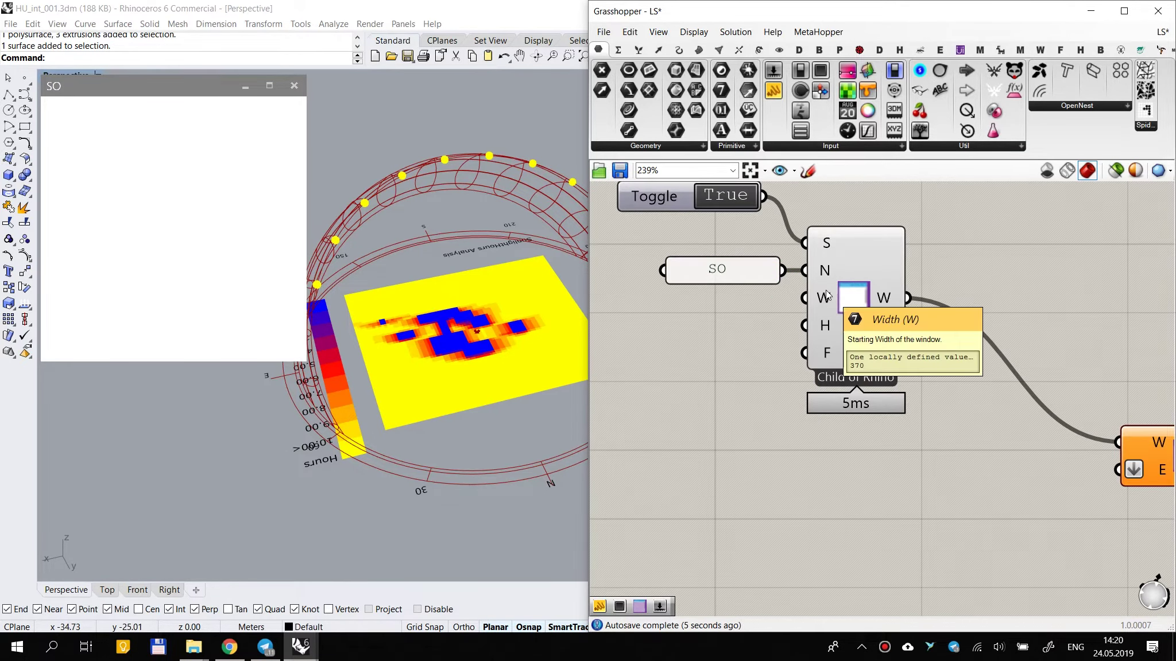
mouse_move(828, 303)
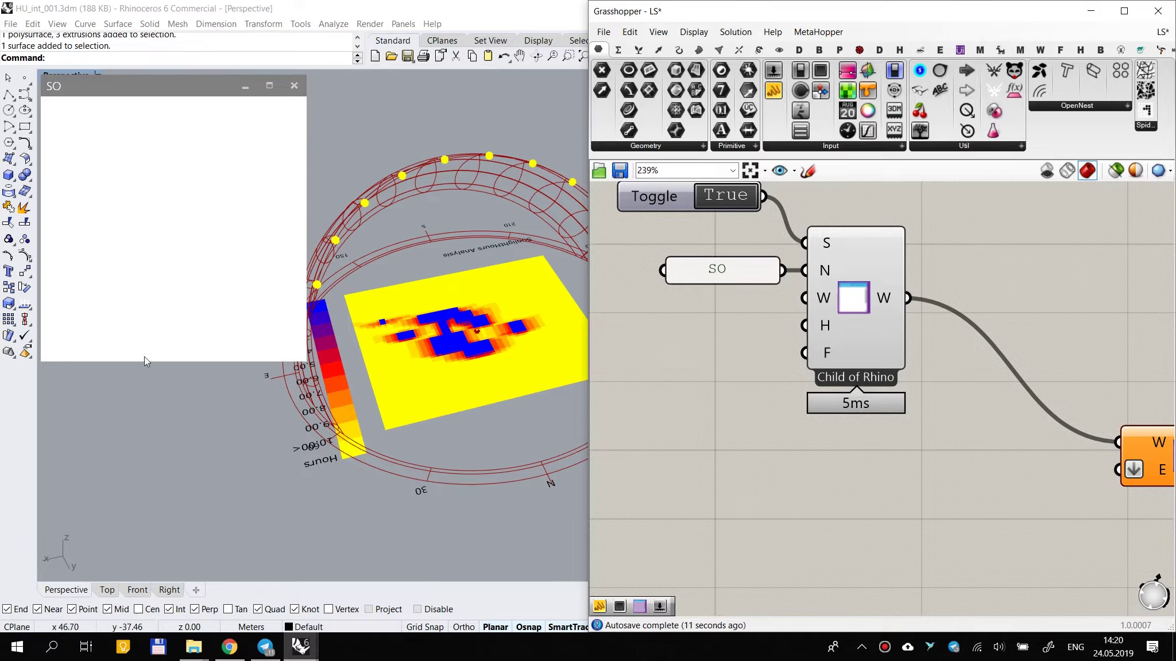
drag(307, 179, 510, 180)
drag(355, 360, 362, 484)
drag(509, 251, 281, 247)
drag(237, 483, 208, 297)
double_click(724, 202)
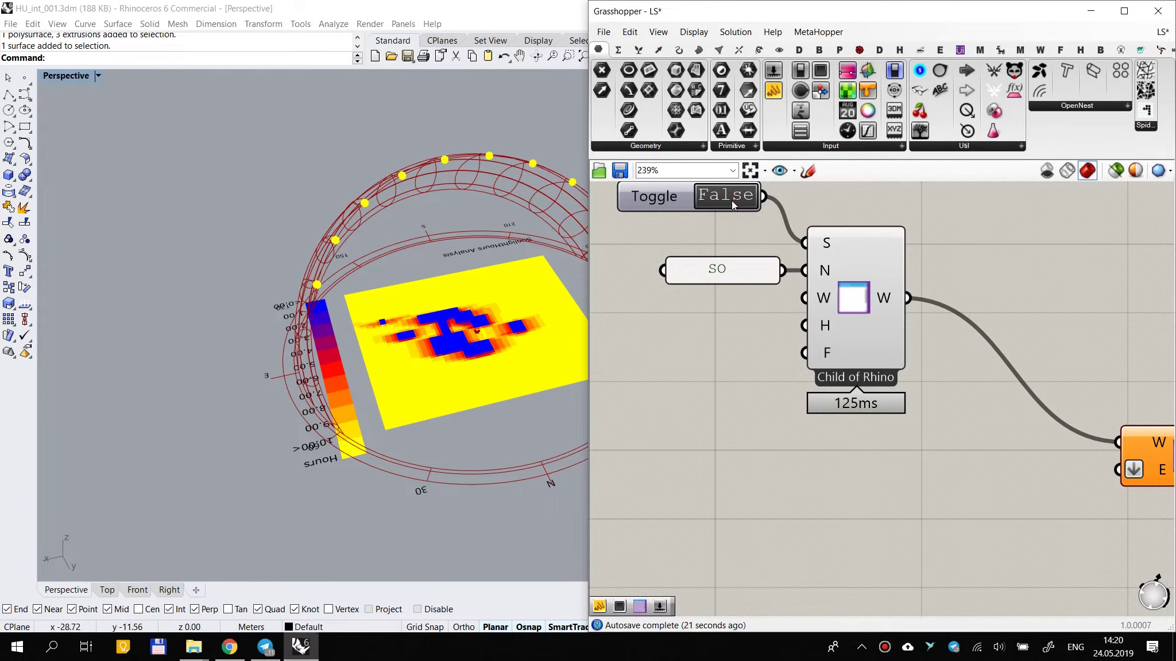
double_click(731, 200)
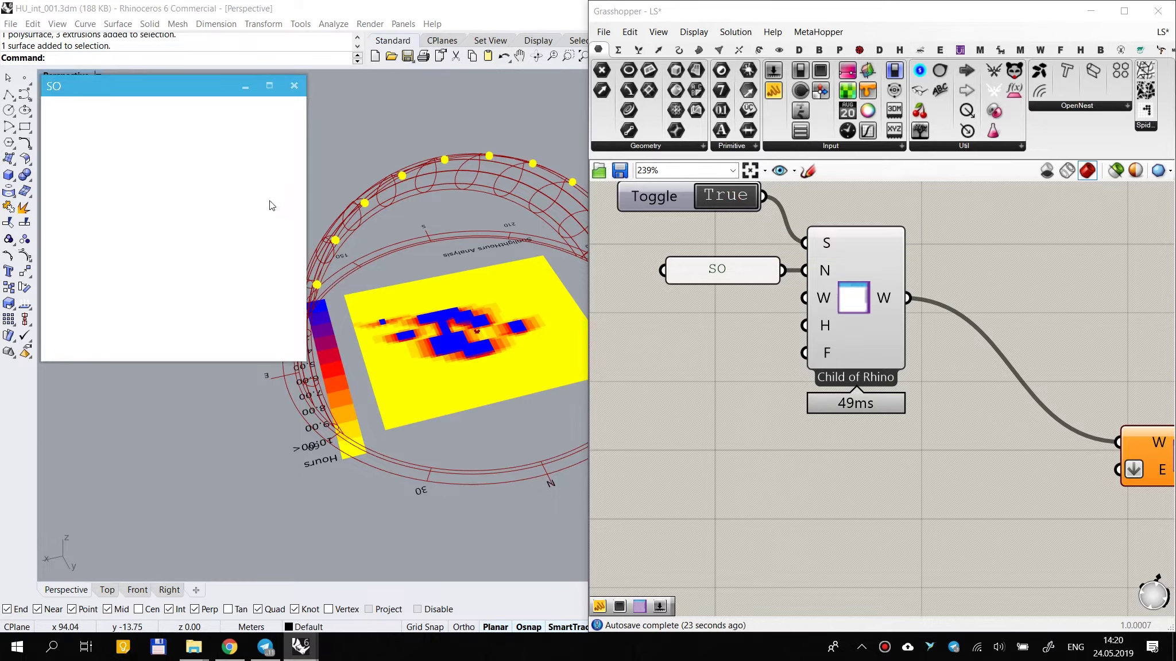
Step: Stretch the SO window's height downward and relaunch the window with the toggle to reset its size
drag(142, 361, 126, 530)
click(733, 196)
click(734, 198)
click(734, 198)
Step: Change the text of the window name panel to SA
scroll(947, 318, down, 3)
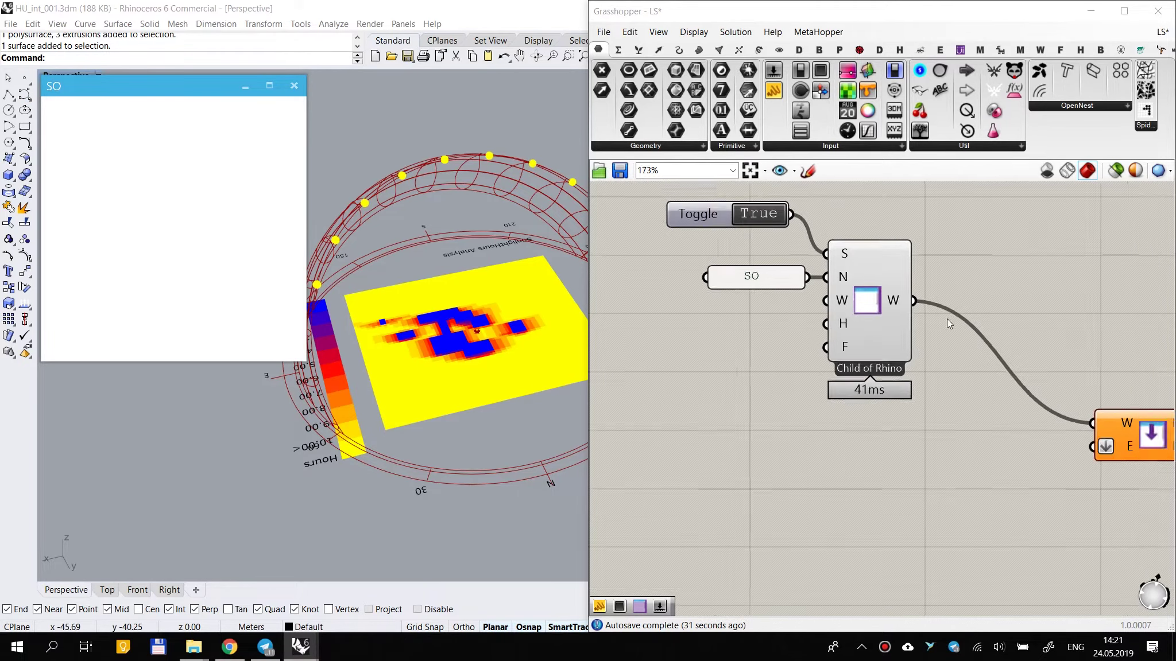
click(792, 285)
double_click(793, 285)
click(717, 209)
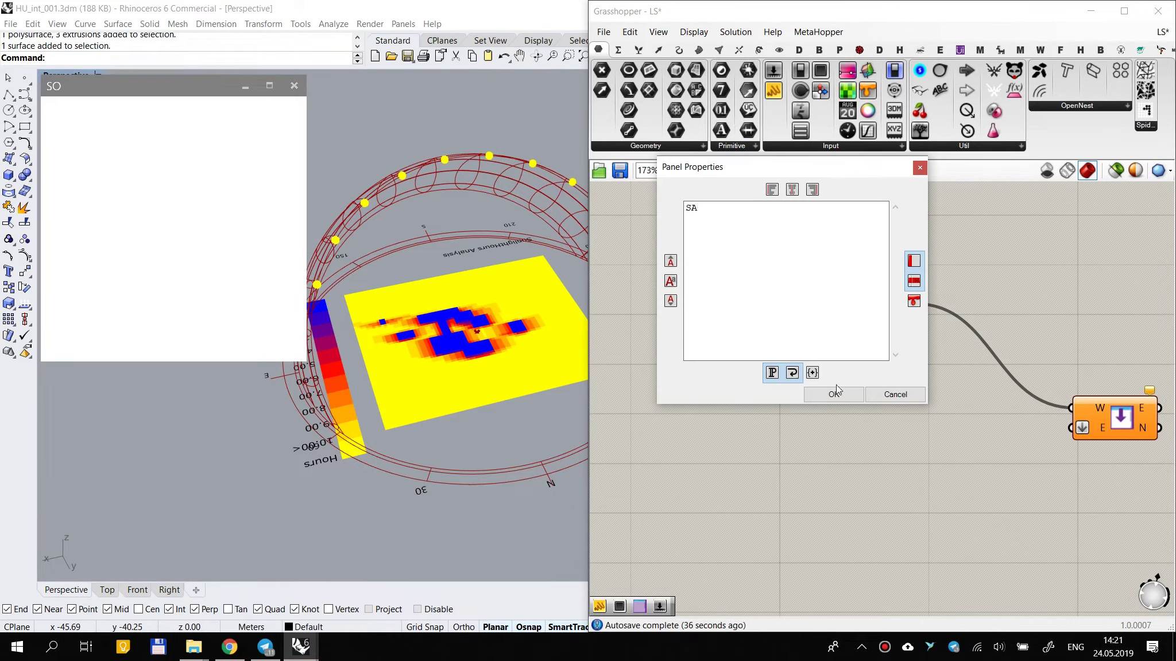
click(836, 393)
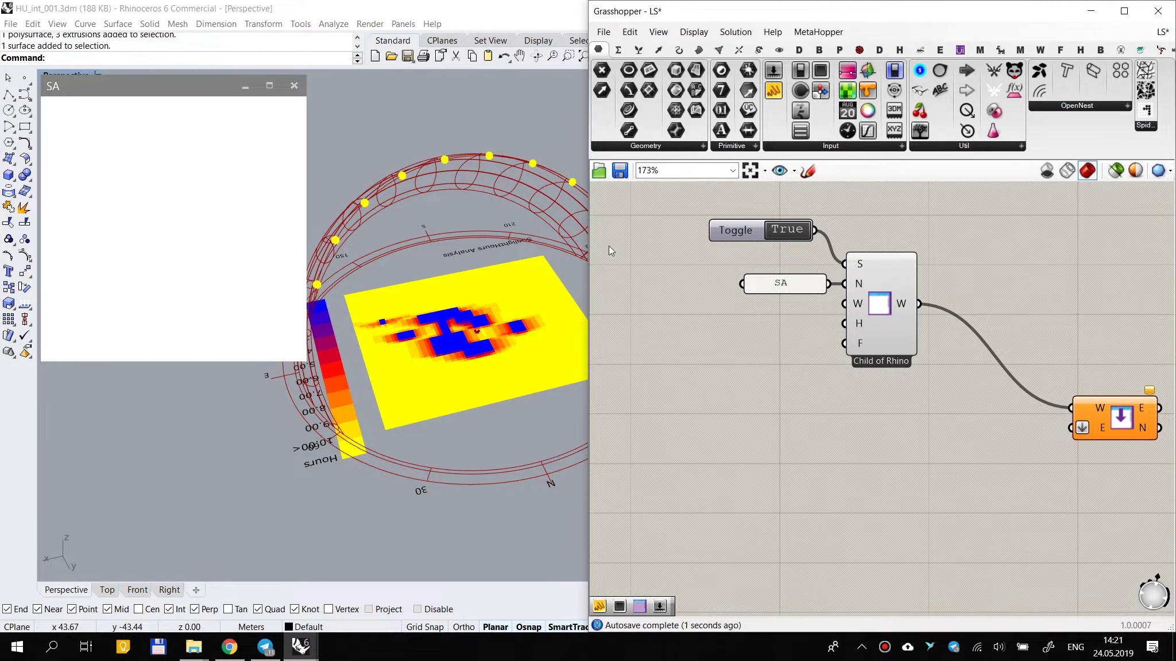
Step: Inspect the E input of Add Elements, widen the Grasshopper window and display the Human UI components
scroll(898, 355, up, 1)
right_drag(918, 367, 789, 289)
scroll(789, 288, down, 2)
scroll(908, 338, up, 2)
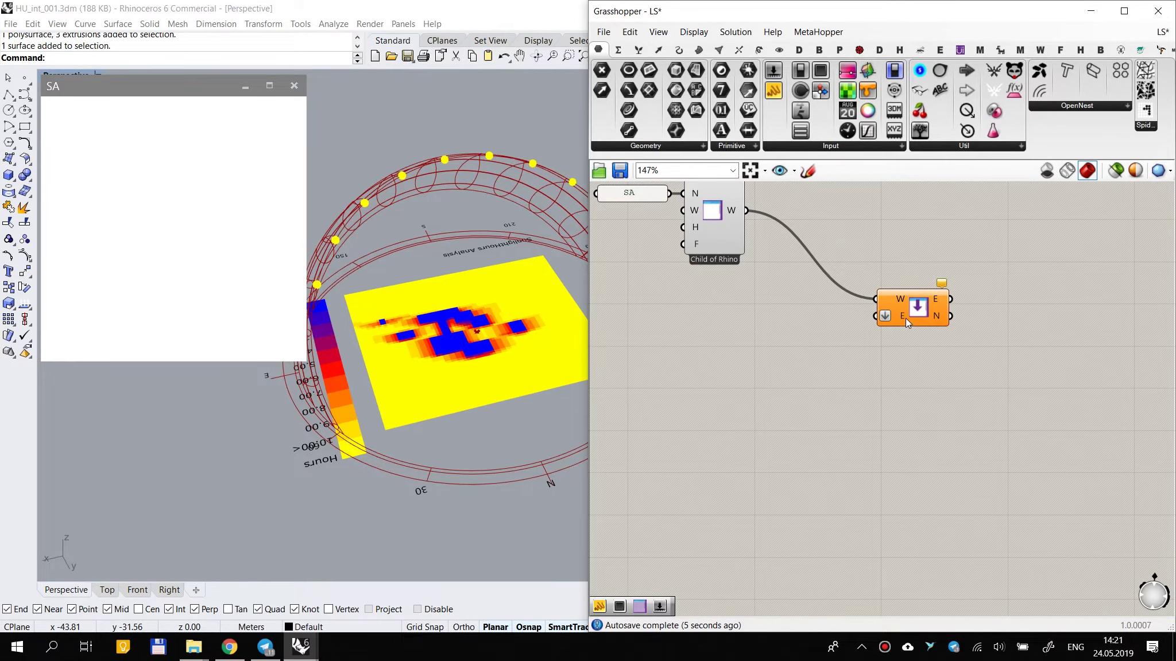
mouse_move(904, 317)
scroll(902, 316, down, 1)
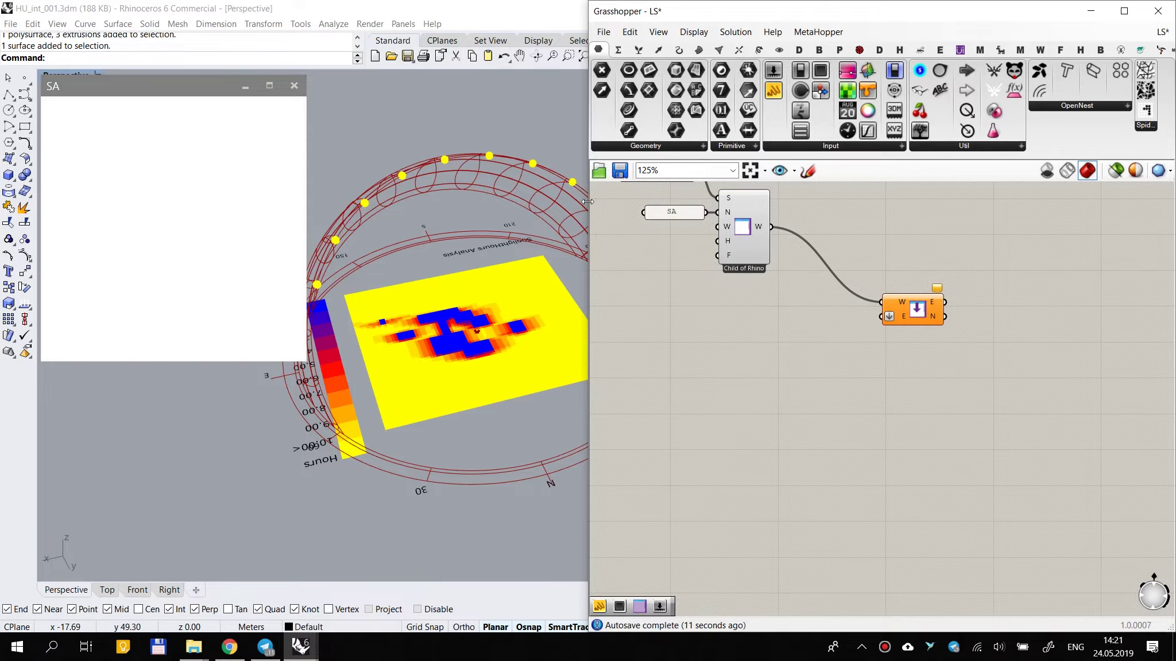
drag(588, 202, 448, 202)
click(813, 52)
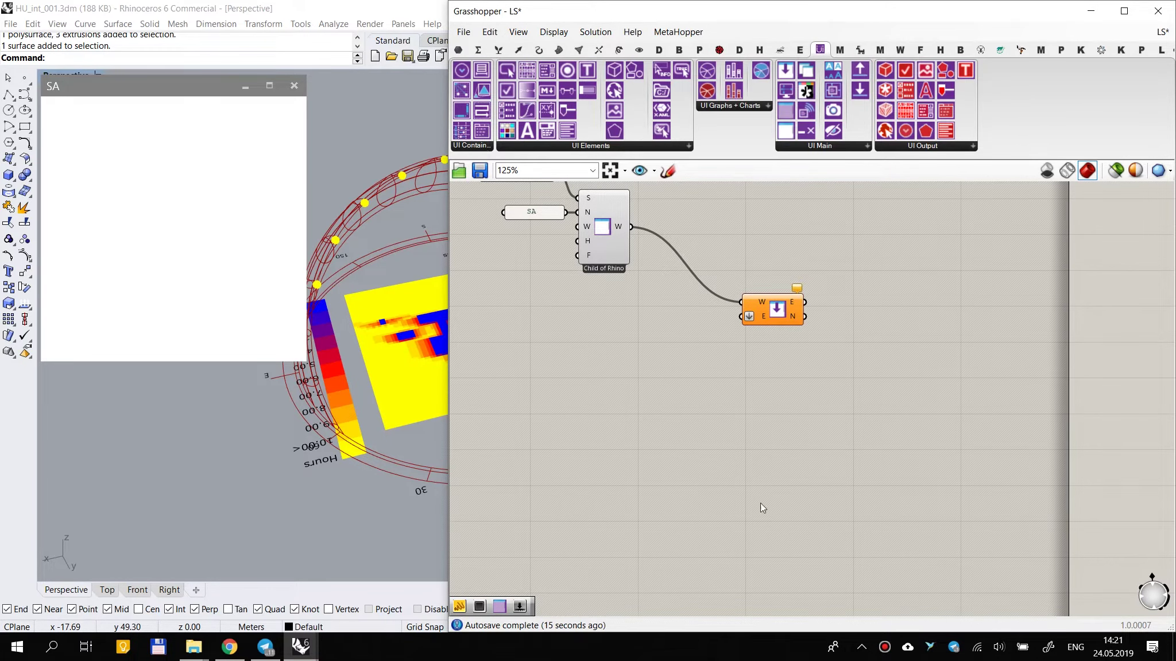
right_drag(756, 366, 860, 344)
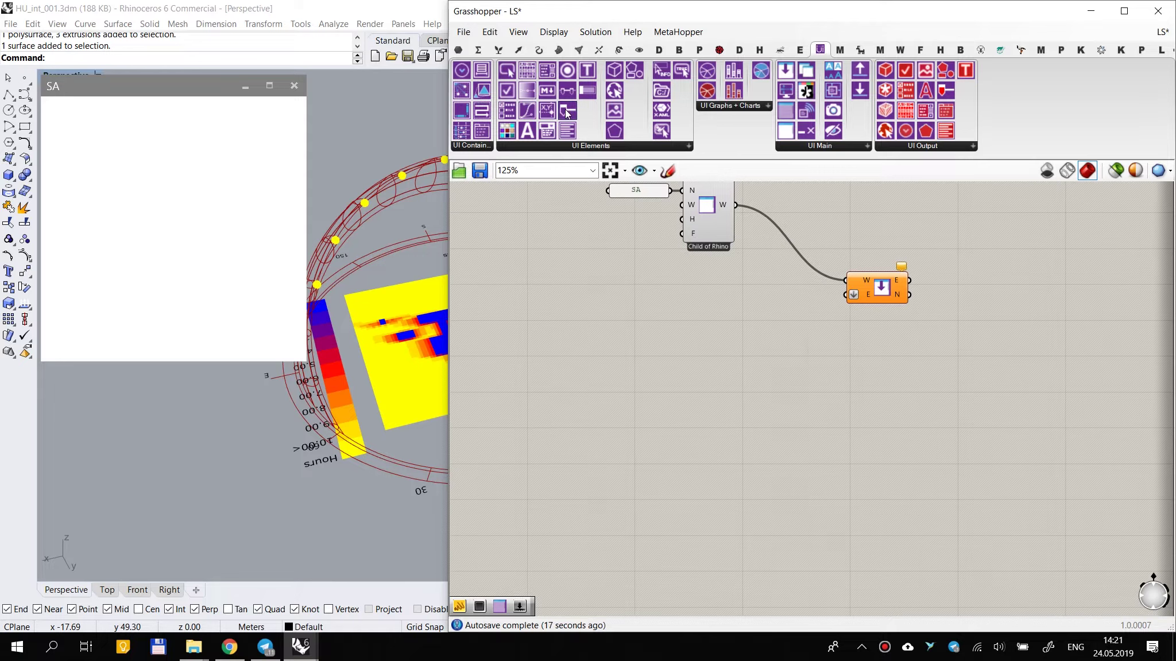
Step: Place a Create Slider component below Launch Window, connect its S output to the E input of Add Elements and check its warning
click(589, 145)
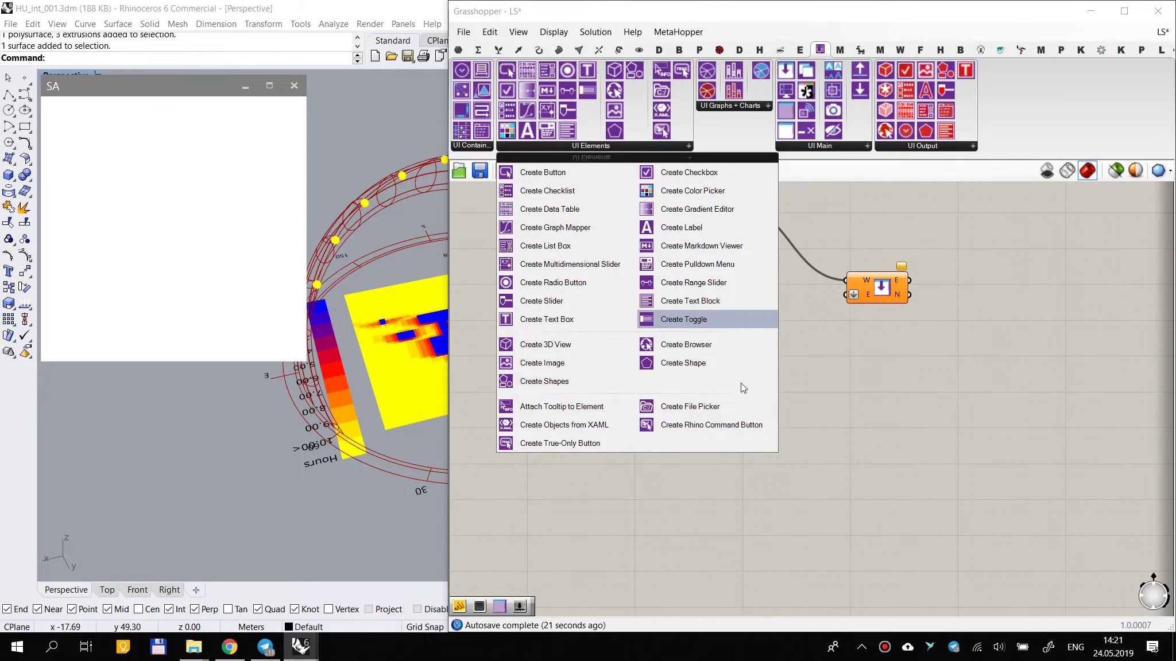
click(853, 362)
click(589, 145)
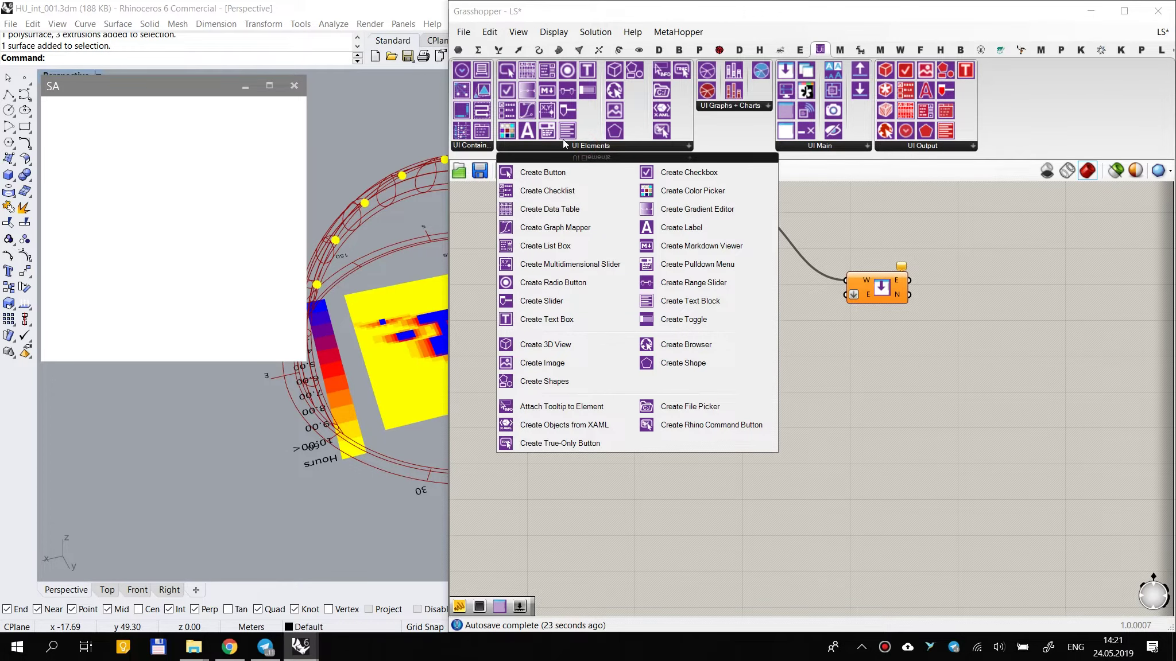
drag(548, 298, 703, 380)
scroll(657, 271, up, 3)
right_drag(602, 391, 625, 354)
drag(771, 339, 988, 270)
drag(758, 316, 808, 332)
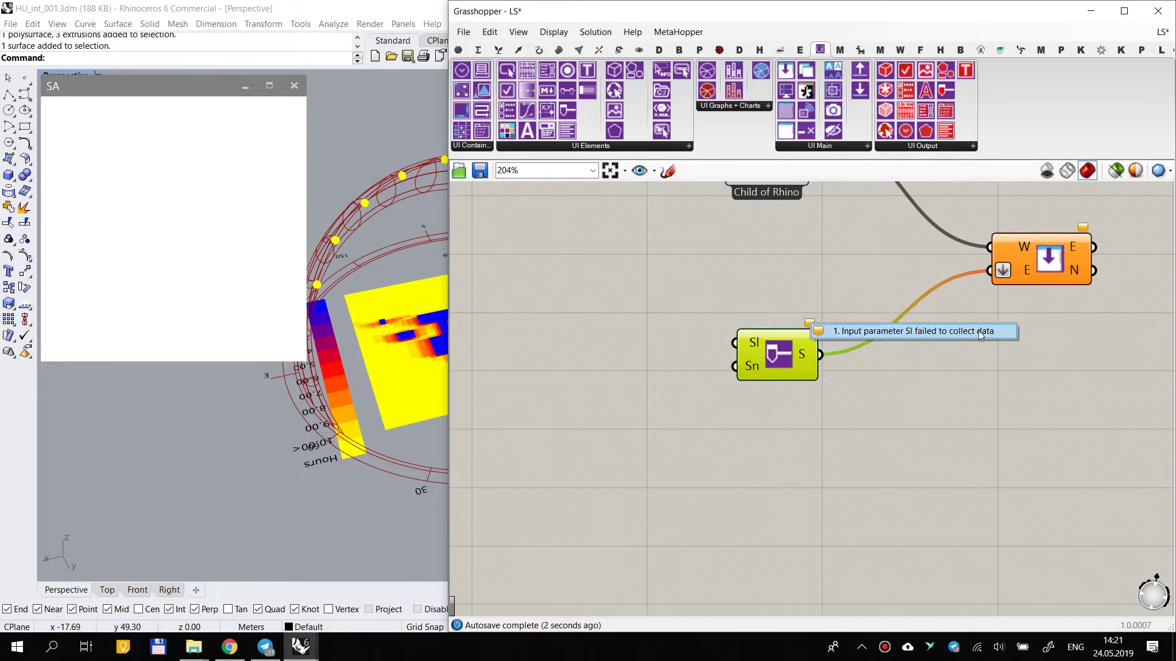
click(916, 379)
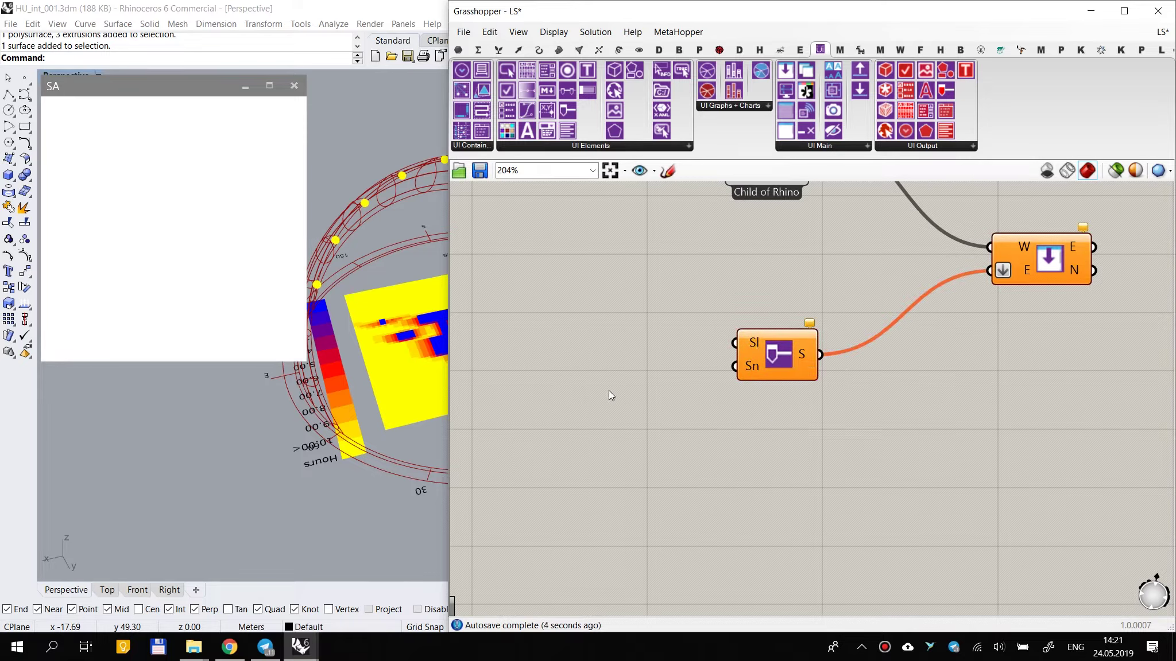
Step: Add a number slider with the value 100, connect it to the Sl input of Create Slider and align it beside the component
double_click(526, 320)
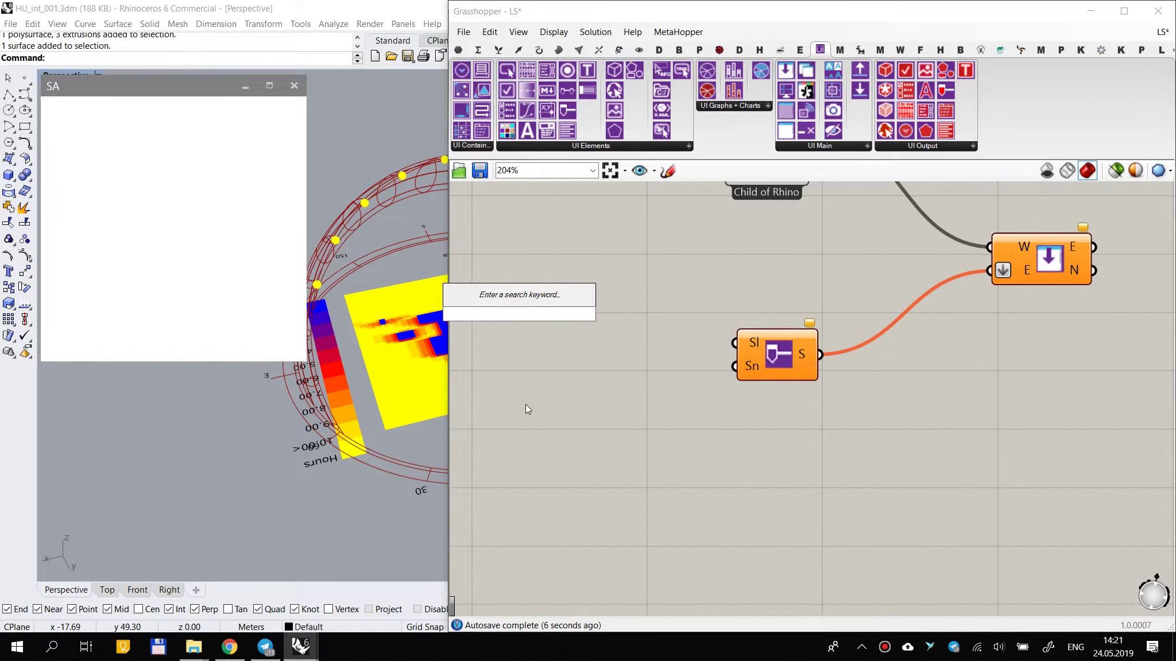
text(1)
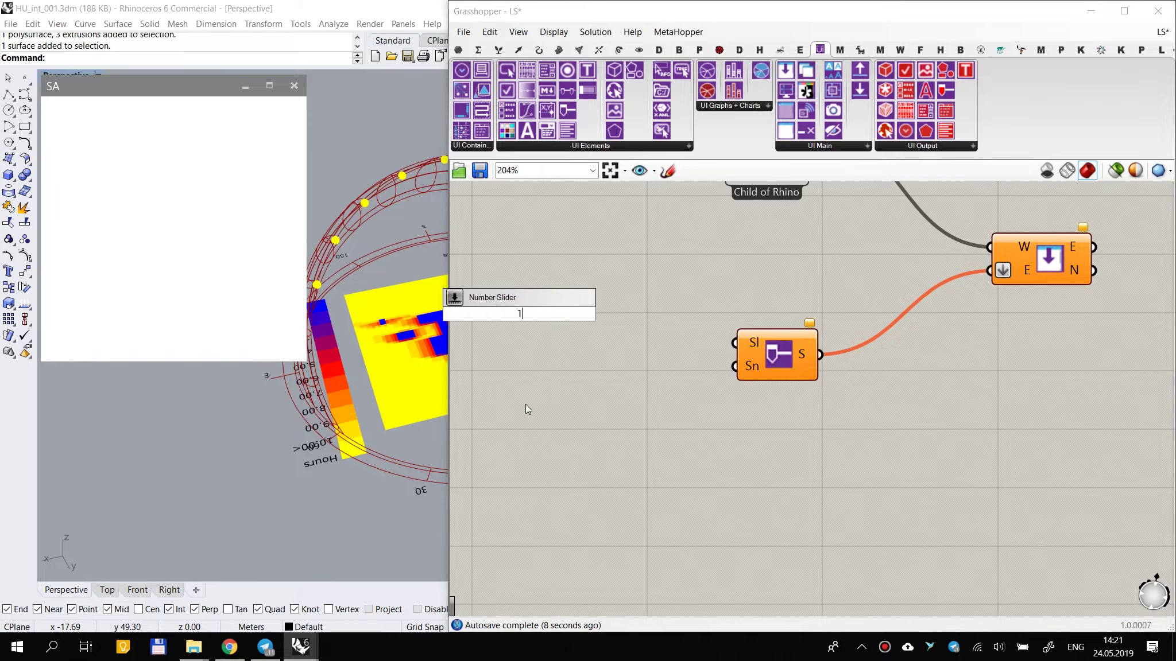
text(00)
key(Return)
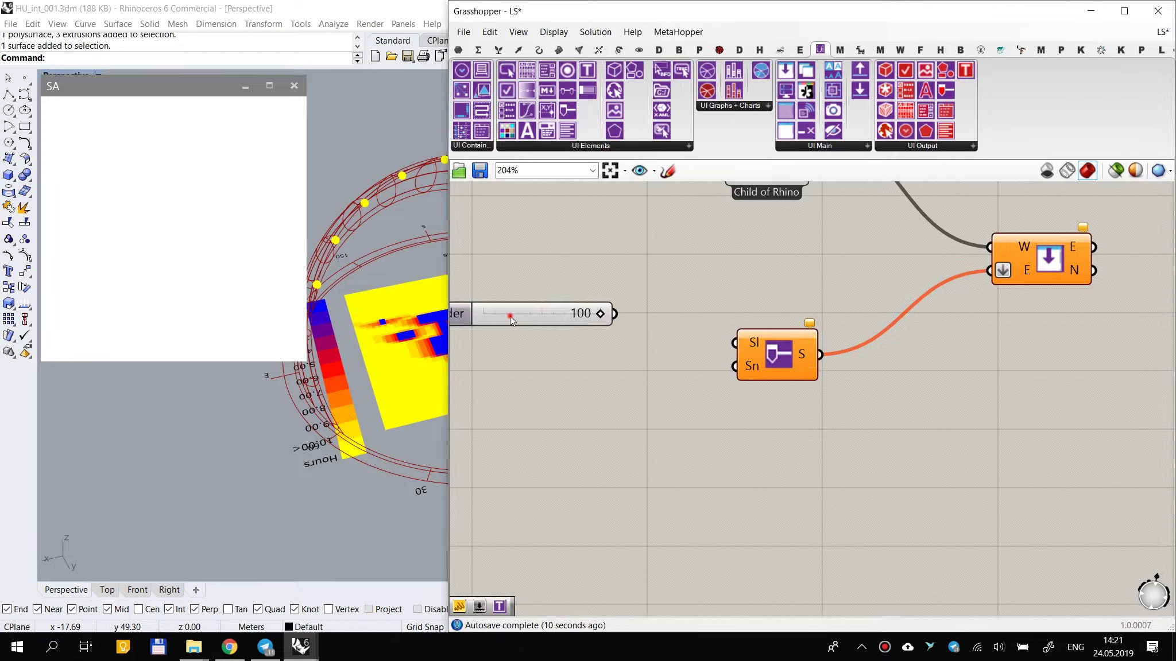
drag(511, 317, 581, 313)
drag(686, 311, 735, 343)
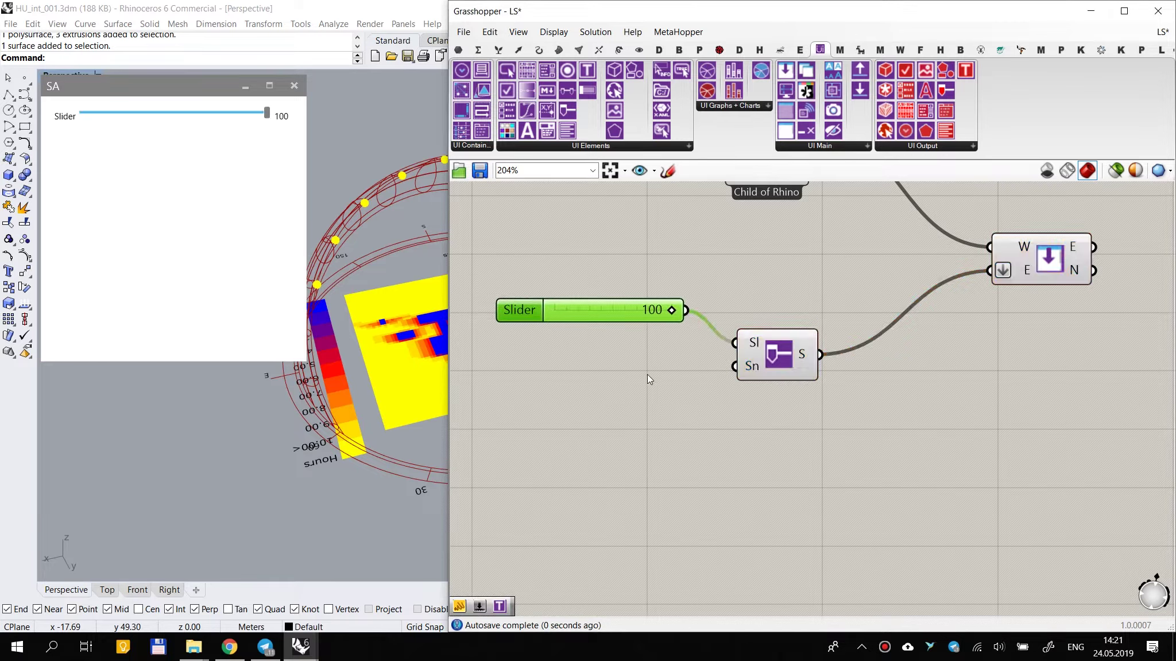
click(646, 374)
drag(616, 314, 638, 345)
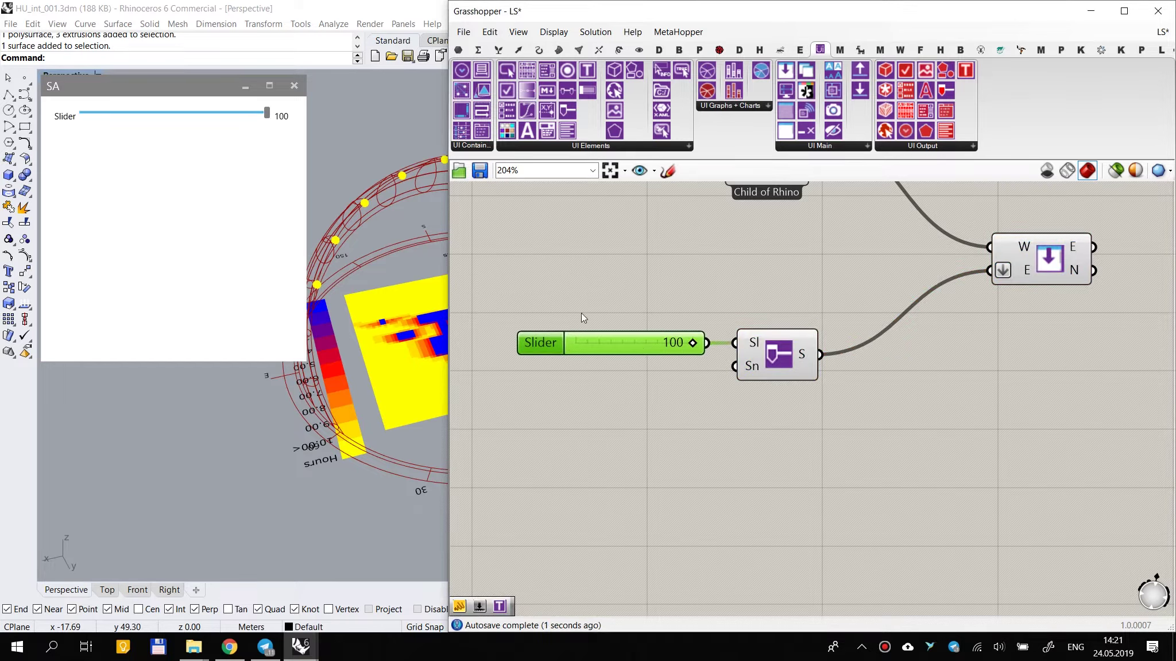
Step: Test the slider in the SA window by setting it to 45 and returning it to 100
drag(266, 116, 288, 247)
right_drag(880, 385, 841, 296)
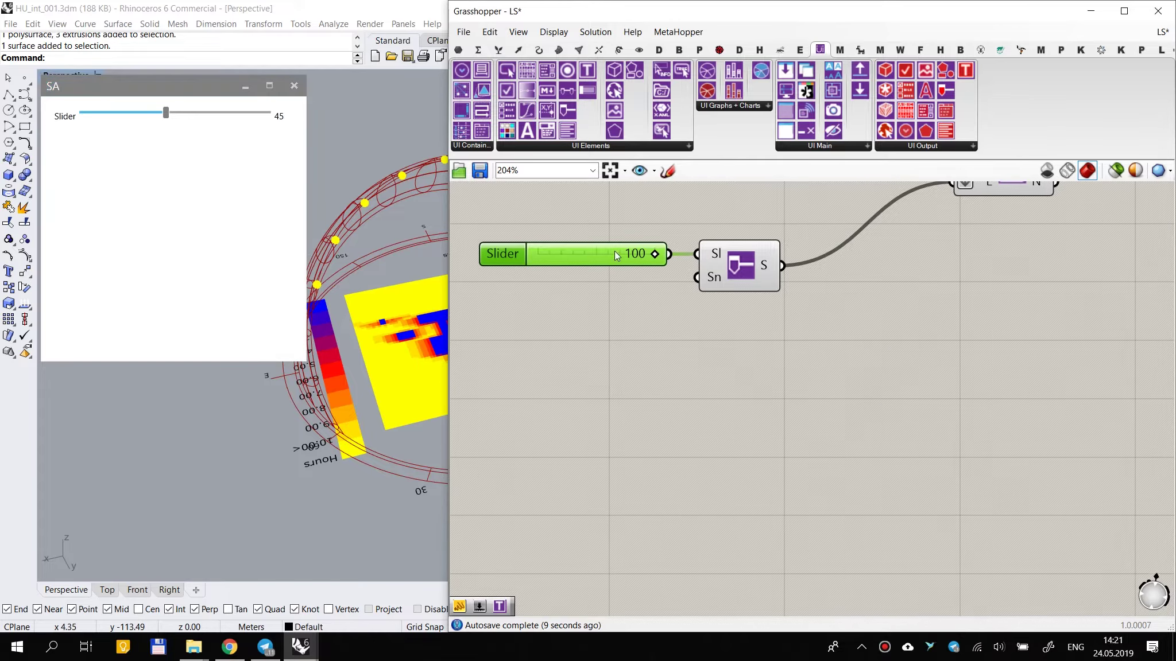
right_drag(634, 301, 724, 341)
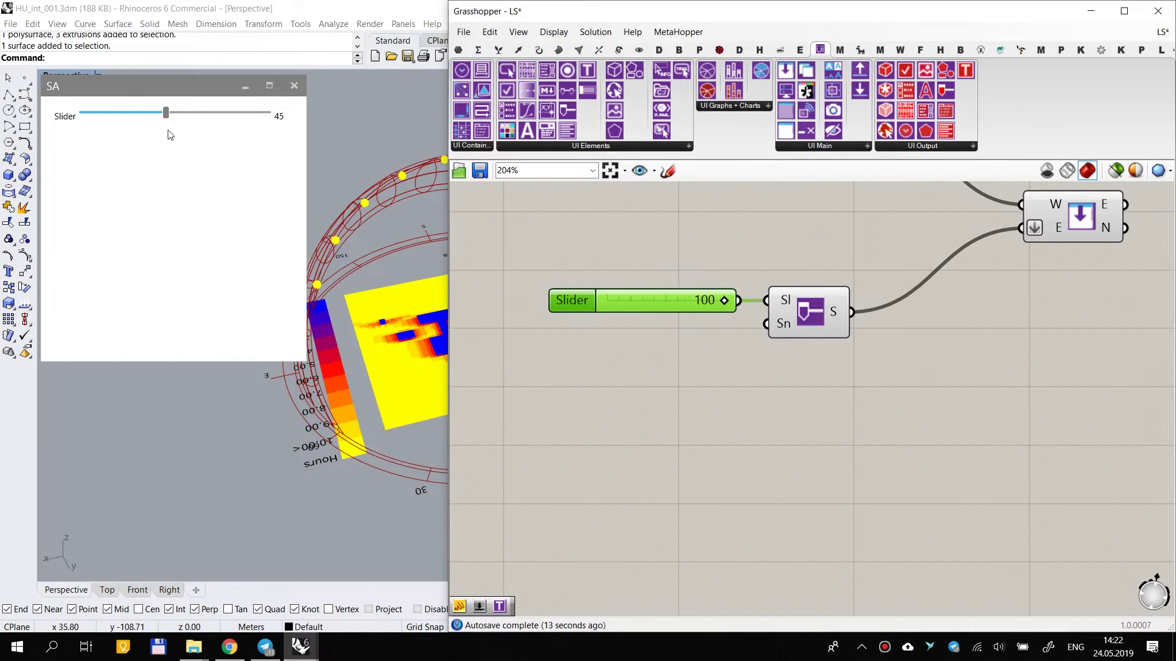
drag(157, 116, 275, 122)
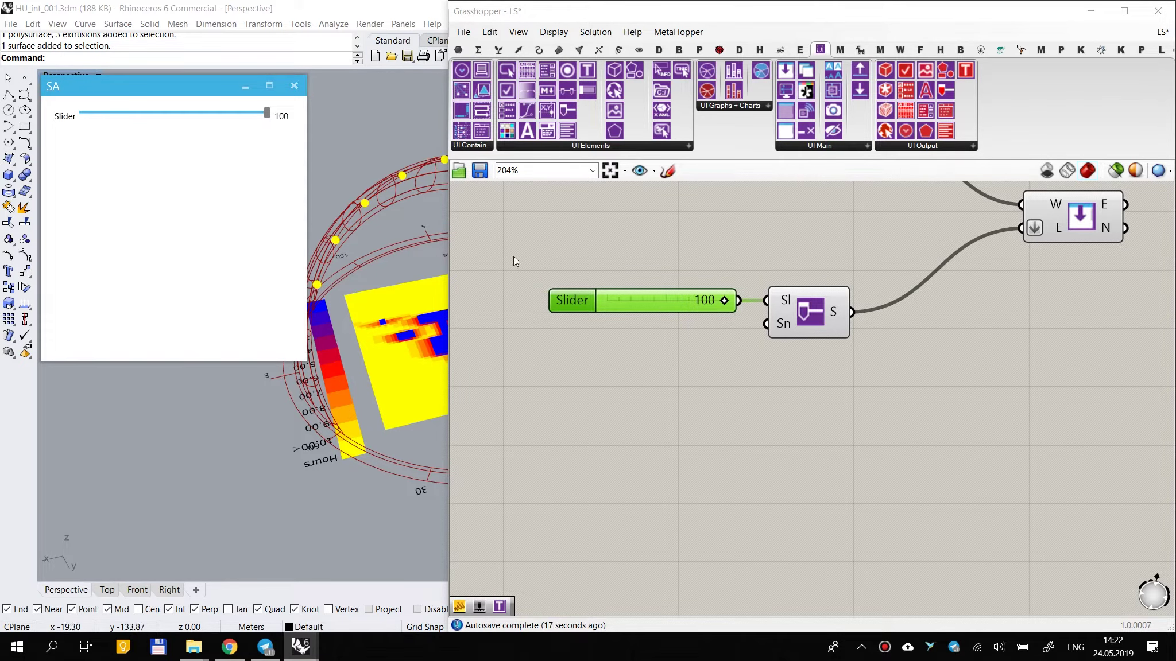
Step: Set the number slider's rounding to R with 3 digits and move the slider in the SA window to about 63.6
right_click(584, 297)
click(568, 304)
double_click(577, 300)
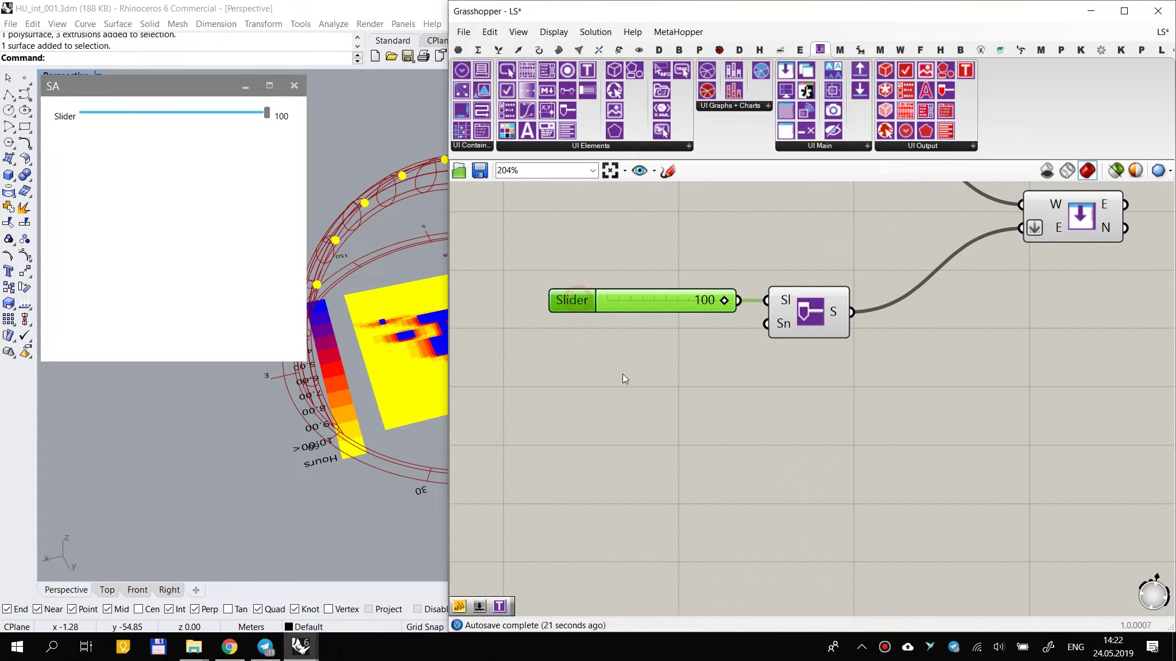
click(613, 341)
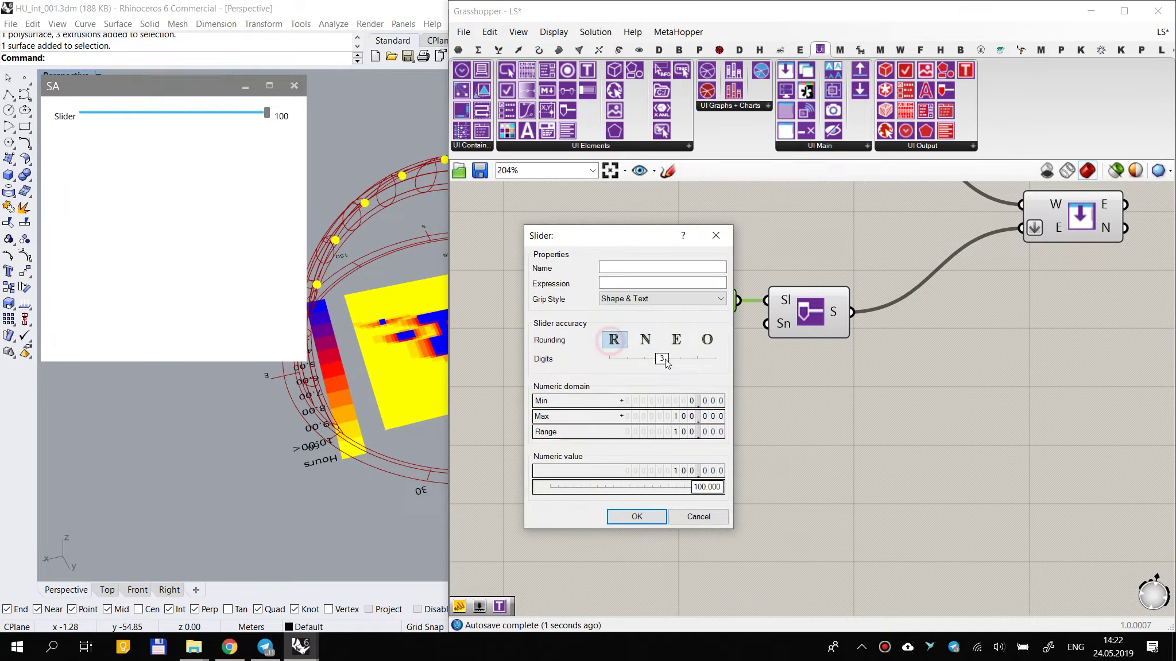
click(637, 516)
drag(248, 113, 183, 113)
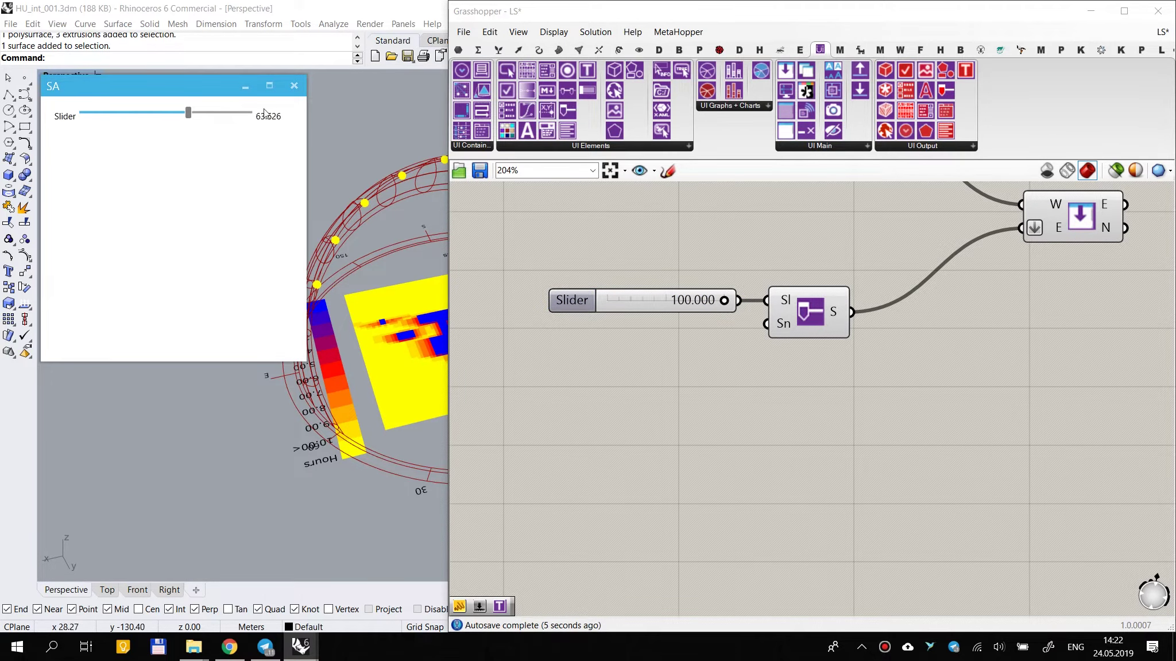
Step: Rename the number slider Test and reconnect it to the Sl input of Create Slider to refresh the SA window
right_click(576, 299)
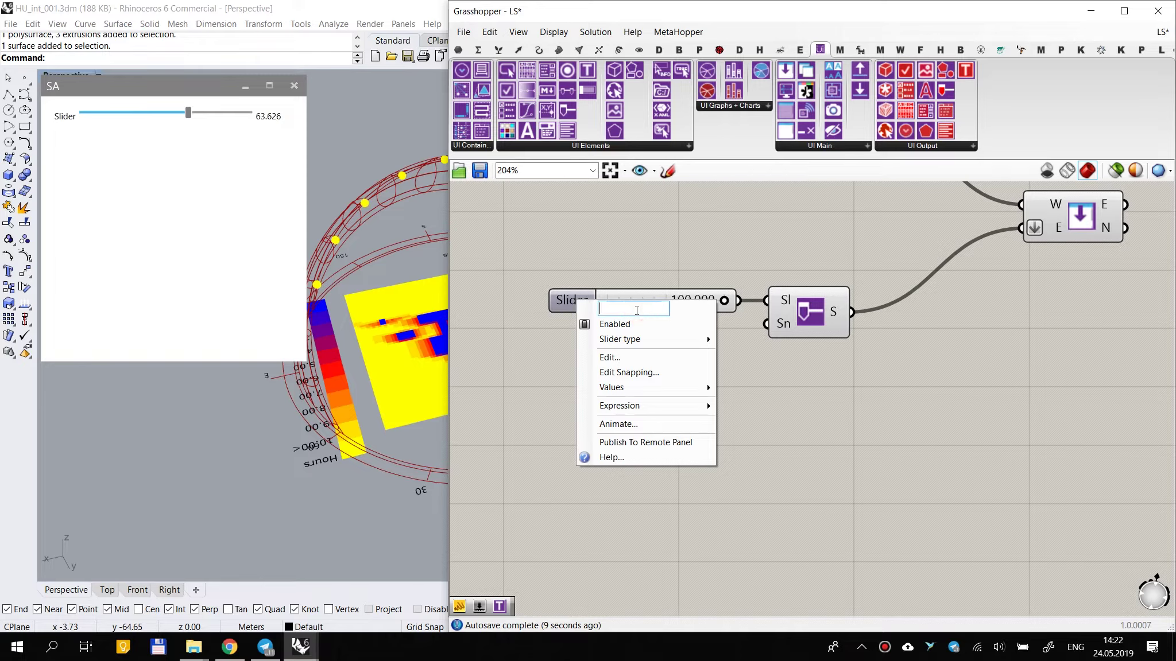
text(Te)
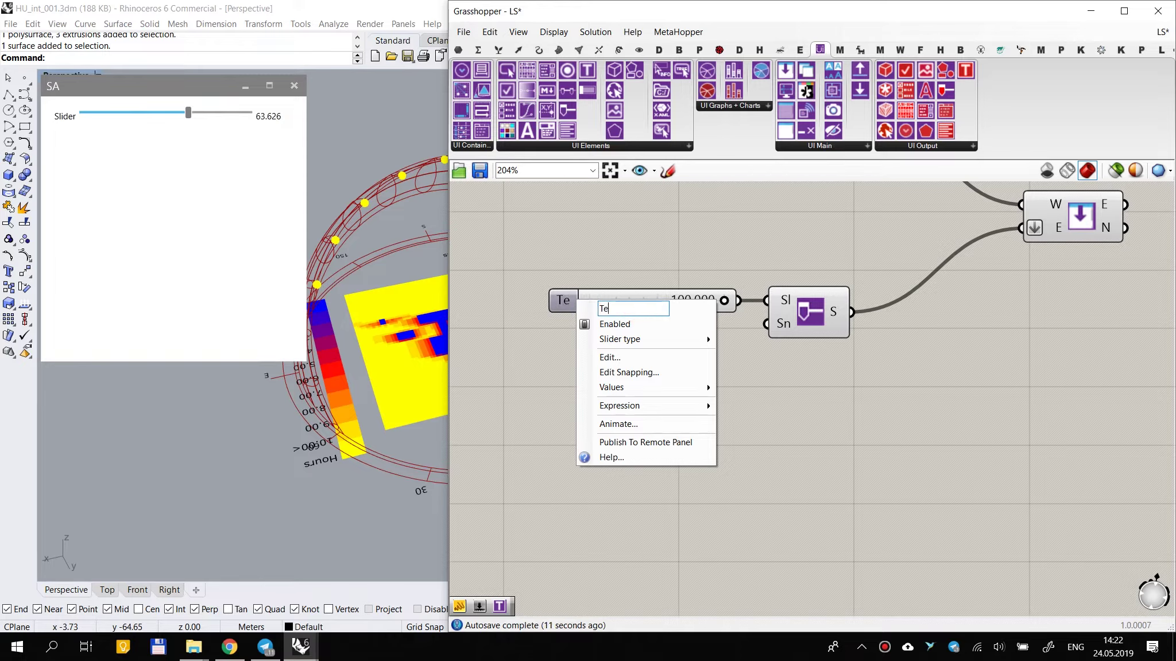
text(st)
key(Return)
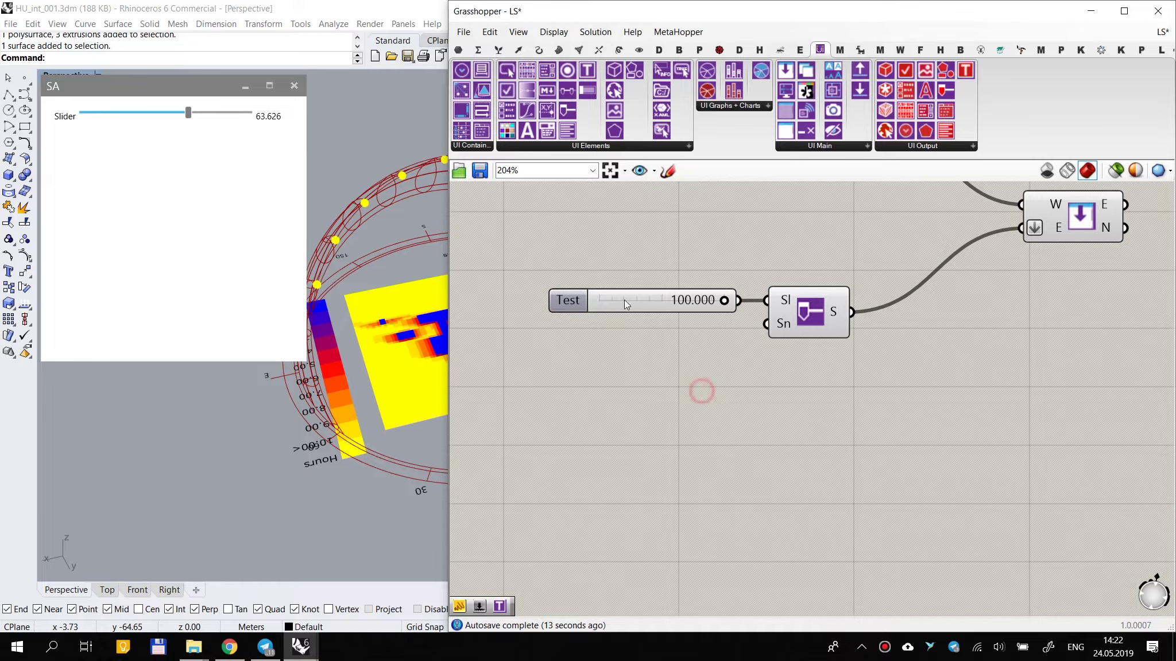
drag(752, 313, 767, 300)
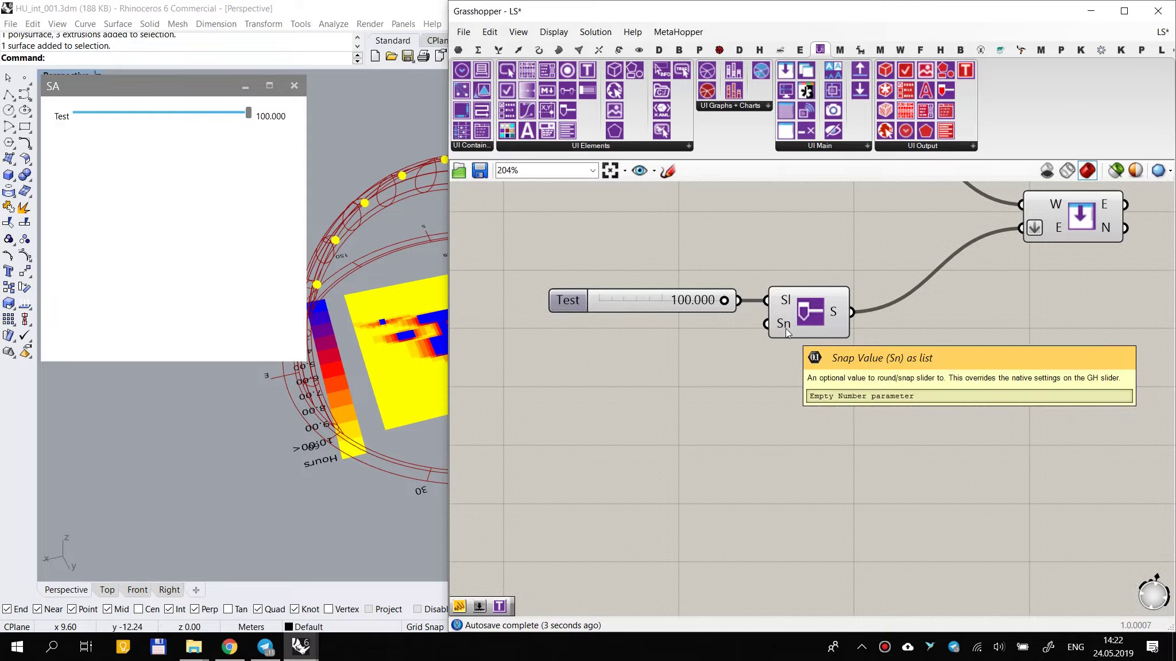
Step: Set the Test number slider to about 89.9 and place it close to the Create Slider component
drag(643, 297, 673, 300)
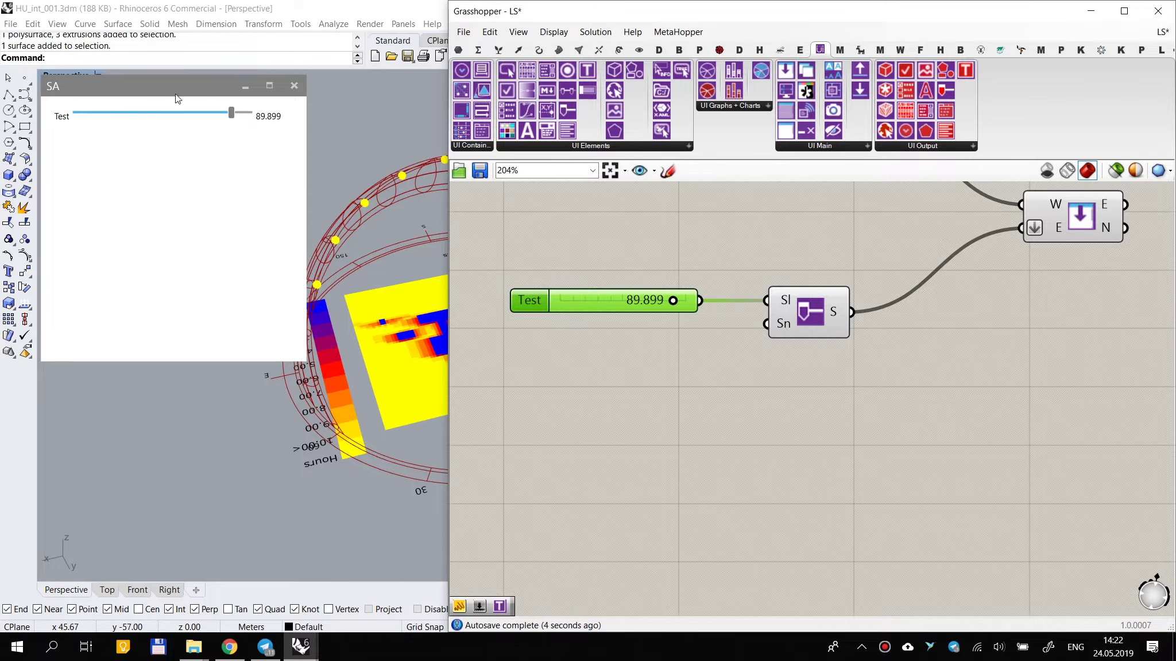
right_click(821, 312)
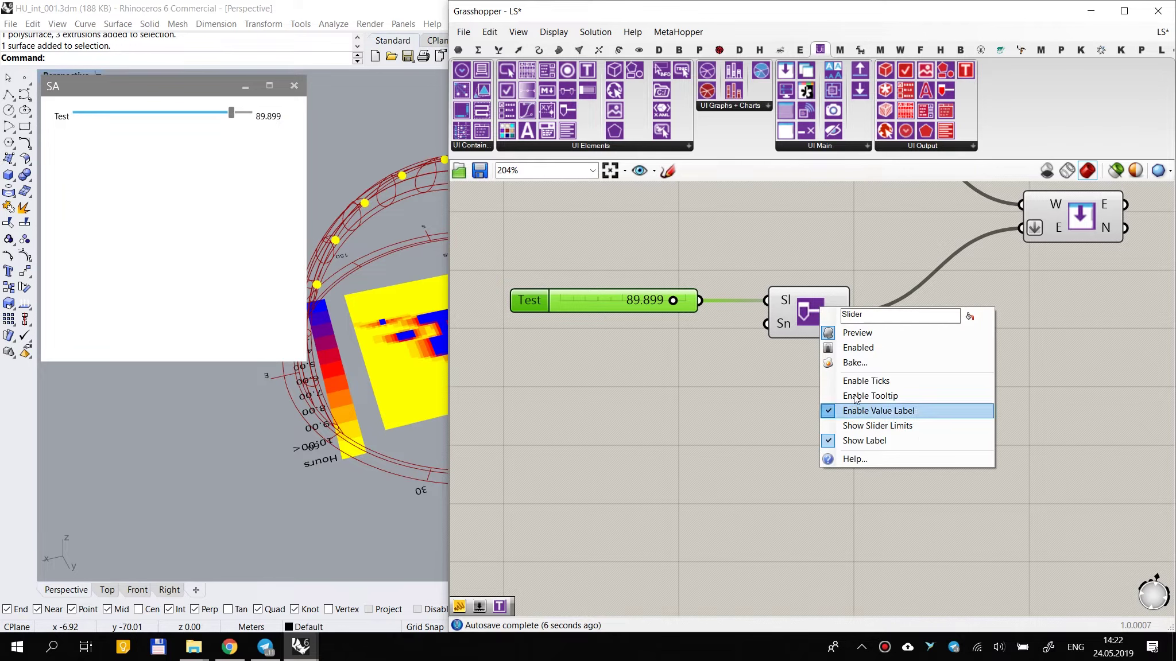
click(741, 385)
drag(595, 300, 639, 300)
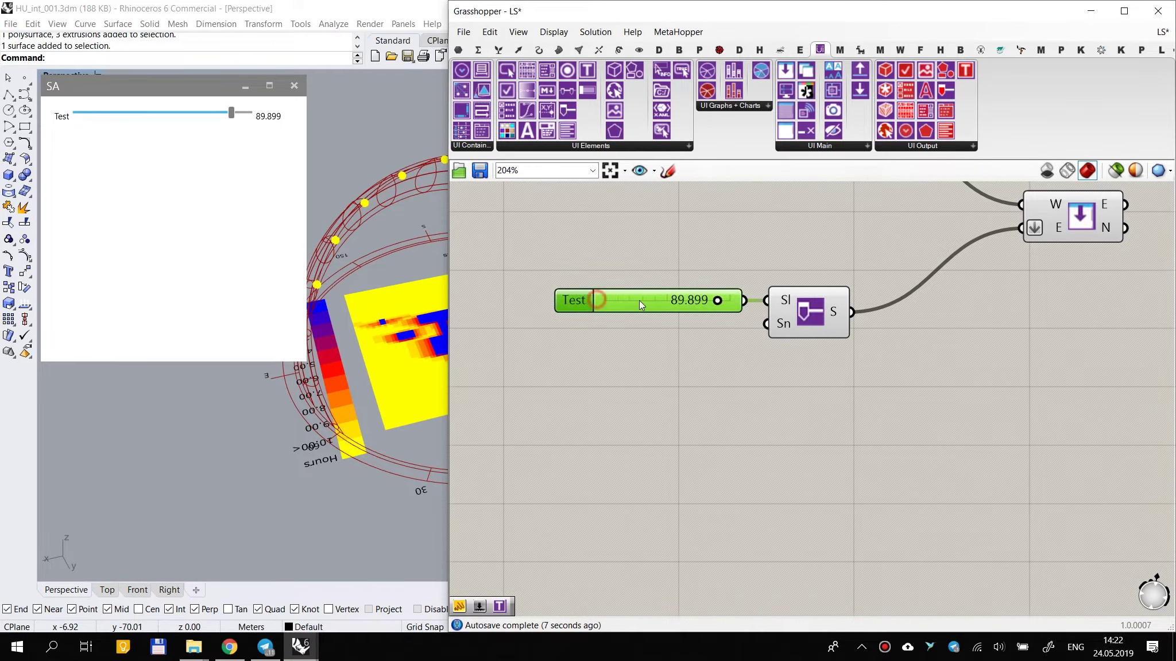
Step: Enable the ticks option on Create Slider, check its effect in the SA window and disable it again
right_click(810, 316)
click(628, 434)
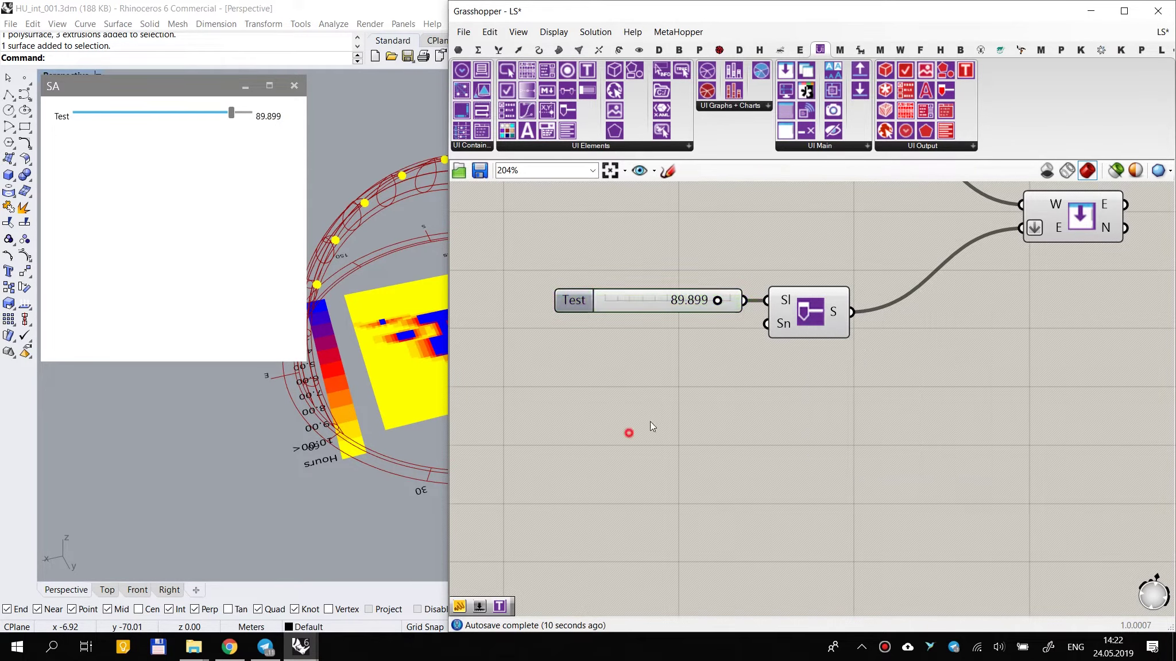
right_click(801, 306)
click(806, 276)
right_click(804, 316)
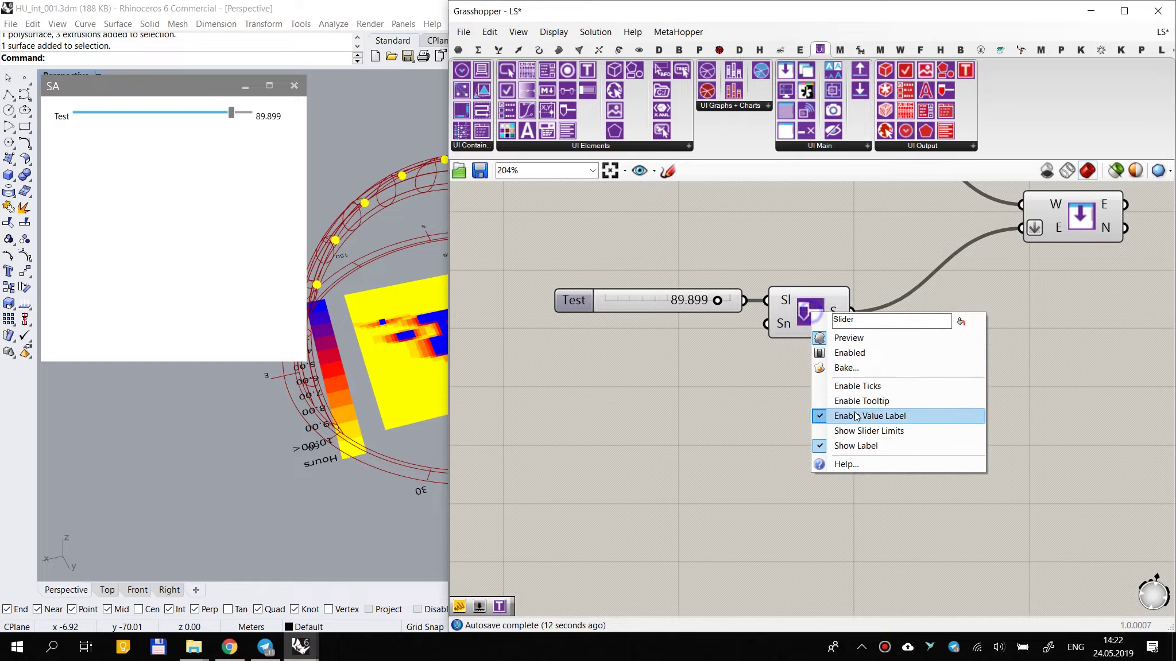
click(846, 383)
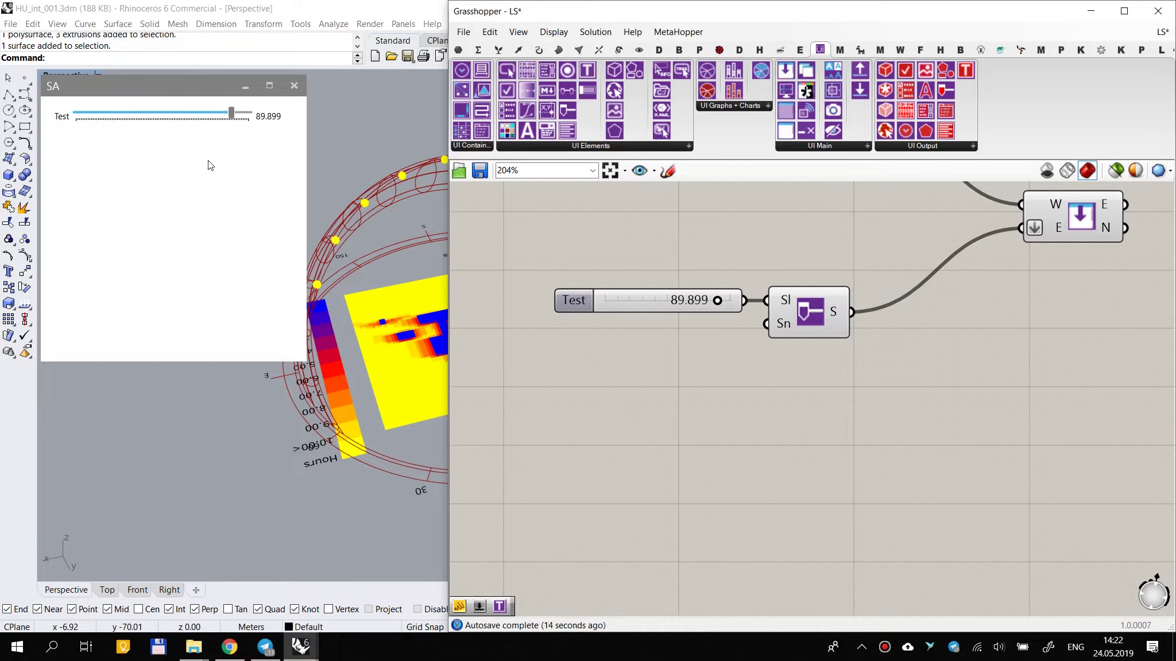
right_click(804, 311)
click(866, 383)
Step: Try the tooltip and slider limits options of Create Slider, turning each one on and off again
right_click(804, 308)
click(873, 402)
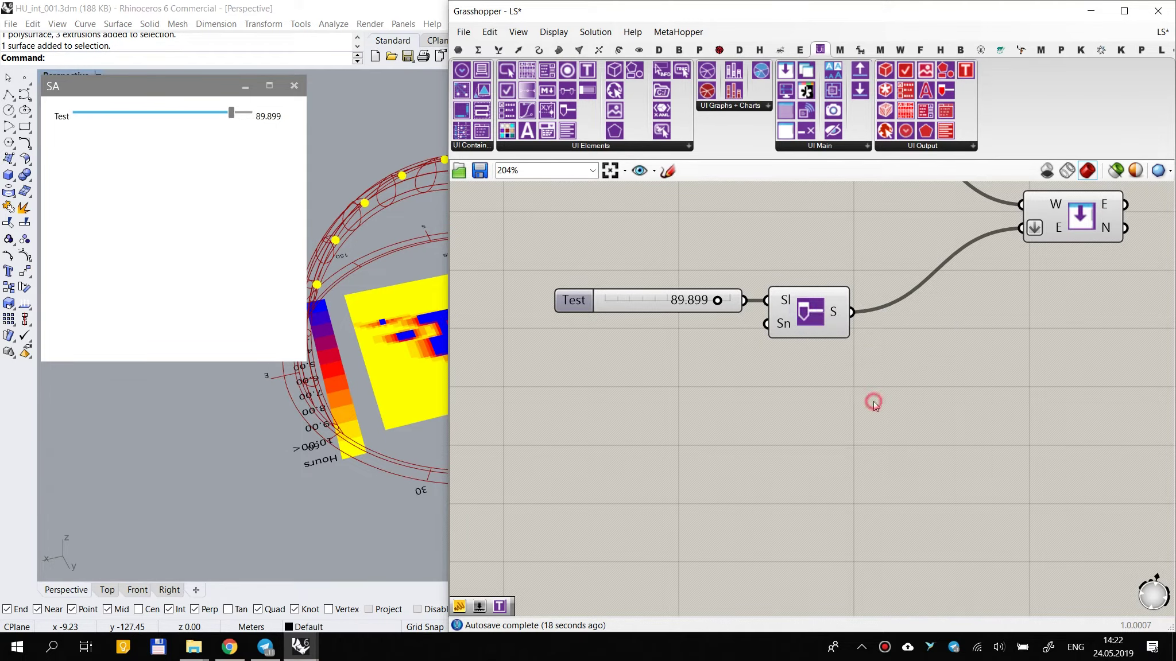
right_click(805, 310)
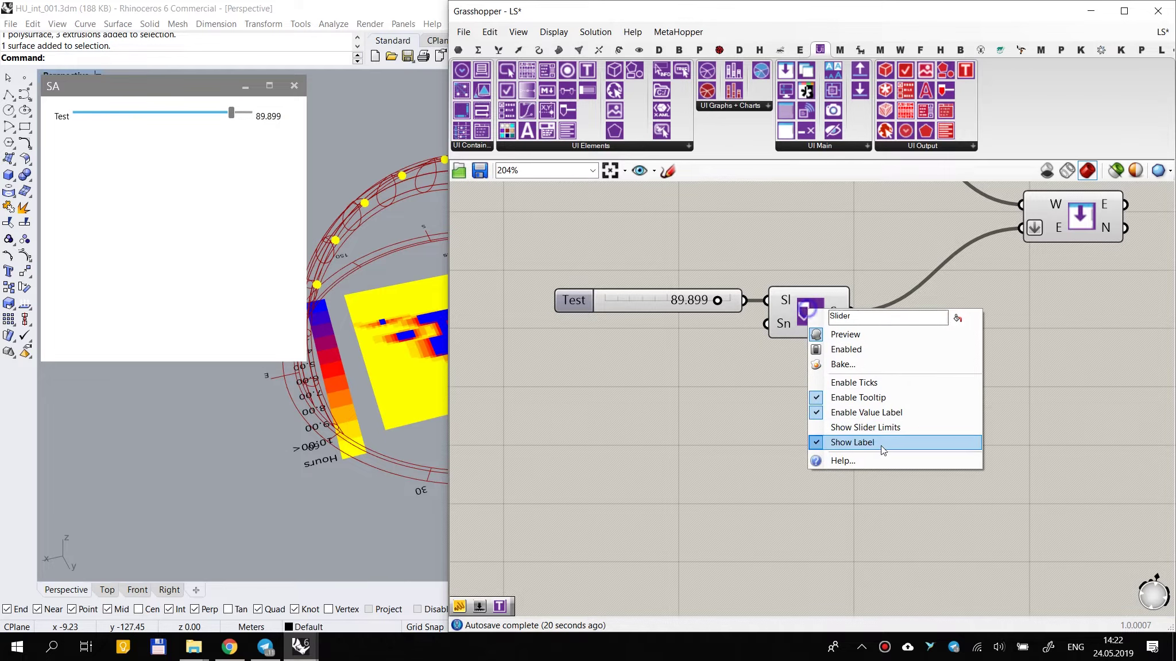
click(882, 401)
right_click(811, 317)
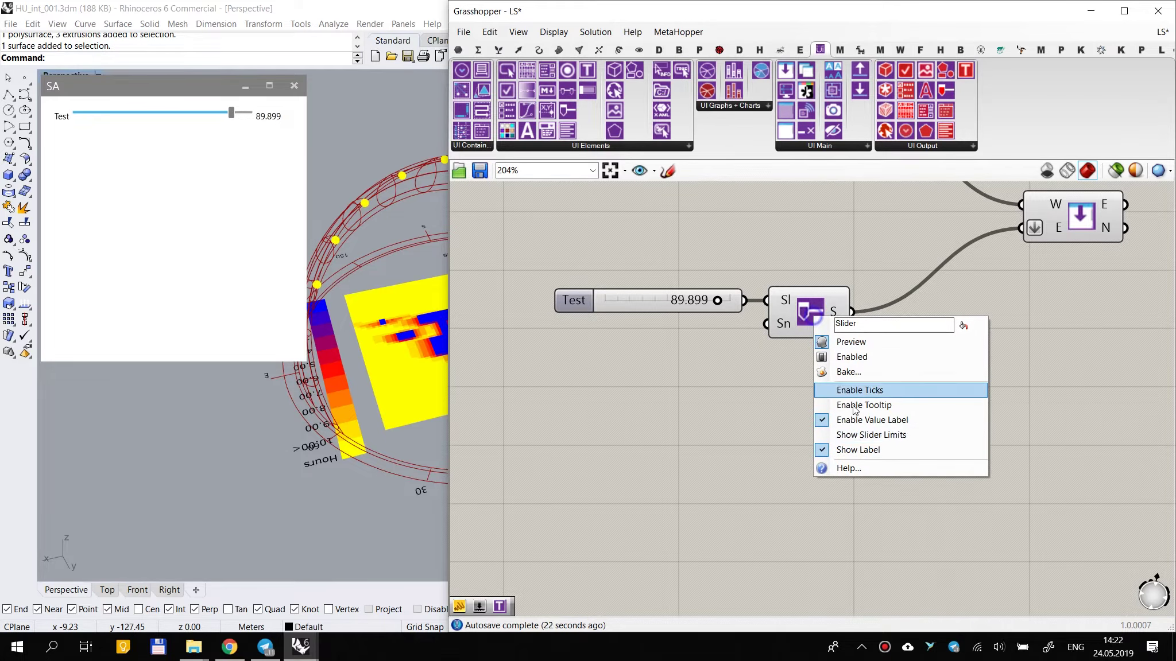
click(852, 434)
mouse_move(221, 114)
mouse_down()
mouse_move(119, 112)
mouse_move(240, 113)
mouse_up()
right_click(817, 319)
click(851, 434)
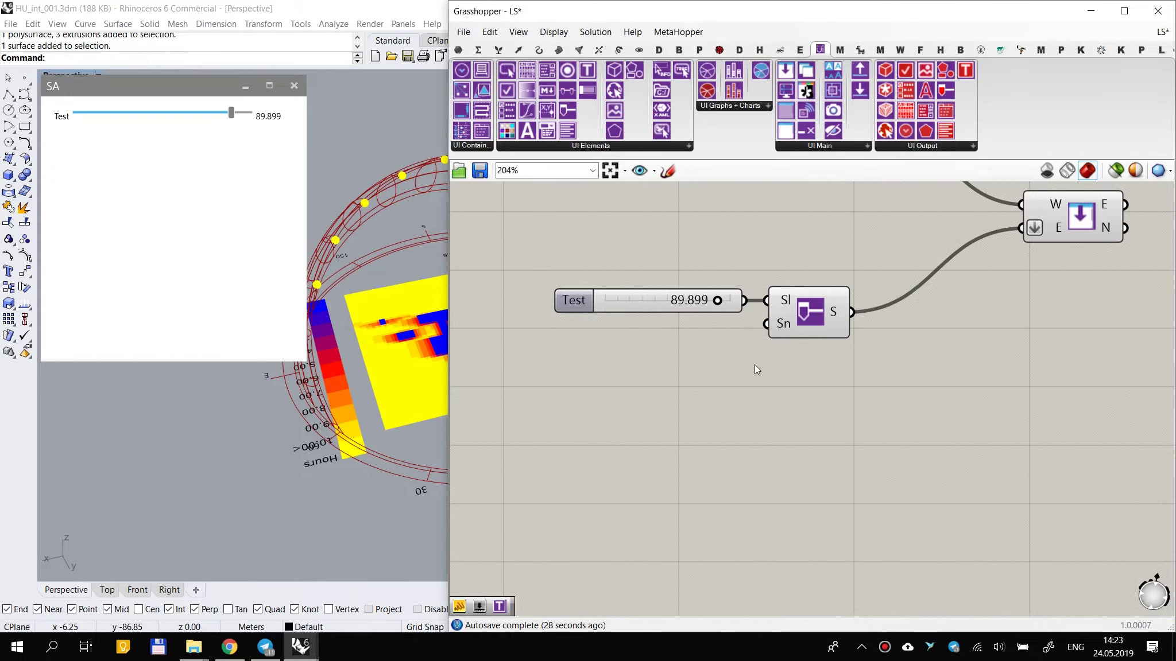
Step: Place a Create Button component below Create Slider and connect its B output to the E input of Add Elements
scroll(754, 365, down, 3)
scroll(764, 341, up, 3)
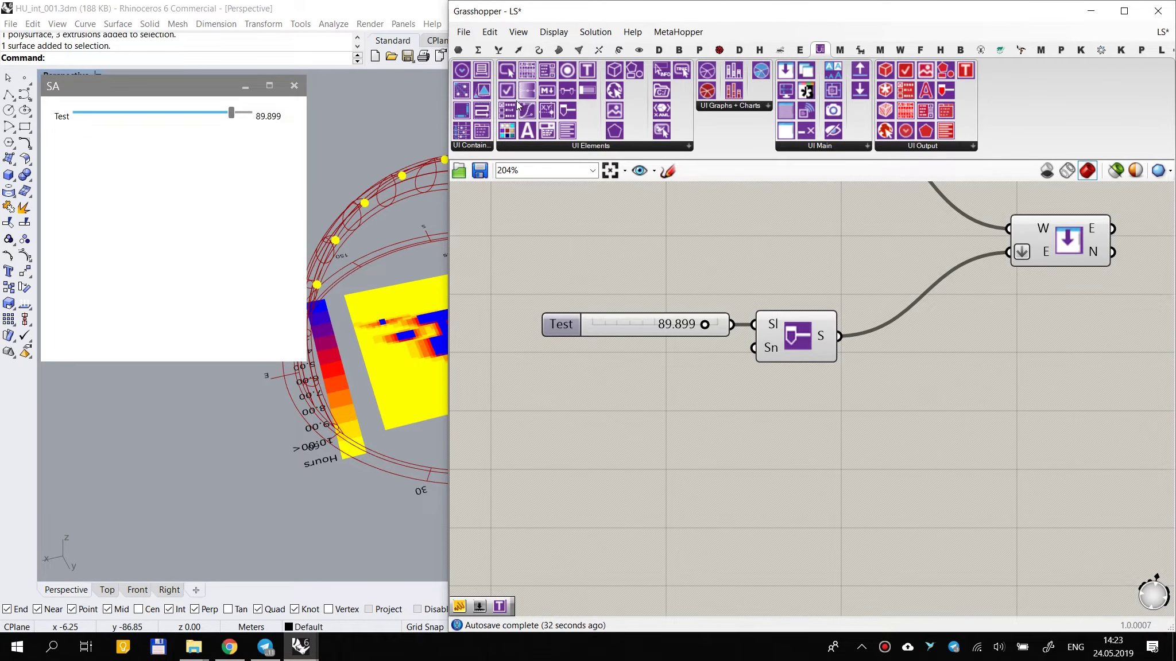
drag(507, 70, 792, 415)
drag(935, 327, 1007, 253)
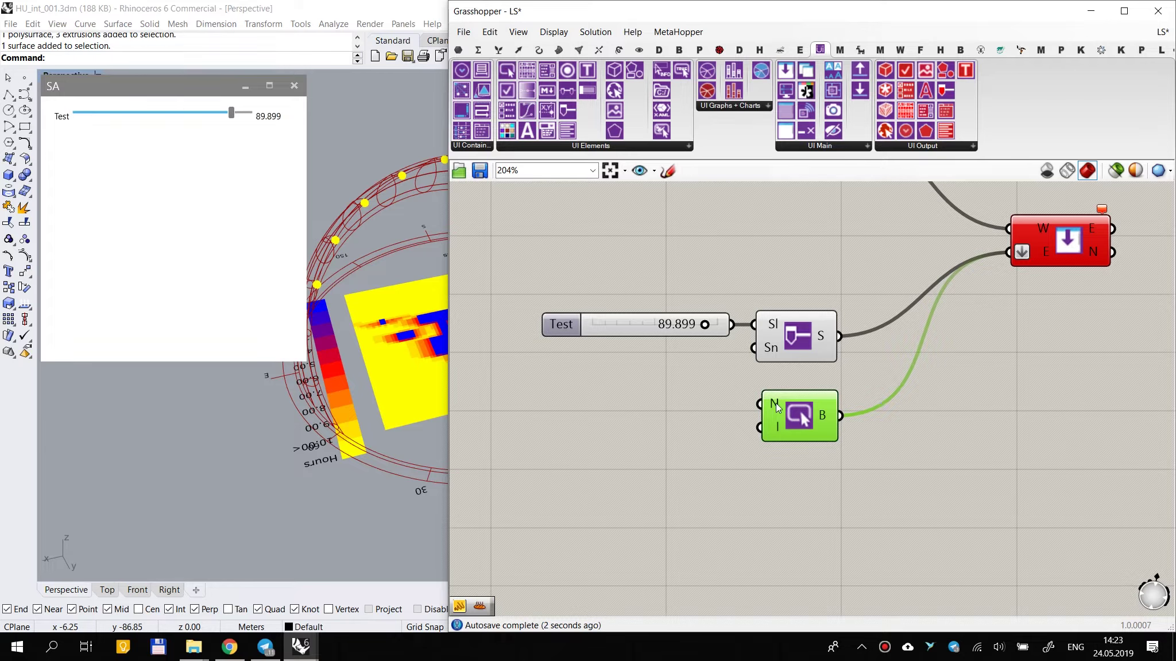
Step: Add a panel with the text Test, connect it to the button component's N input and try the button in the SA window
double_click(594, 418)
text(//)
key(Return)
text(Test)
key(Return)
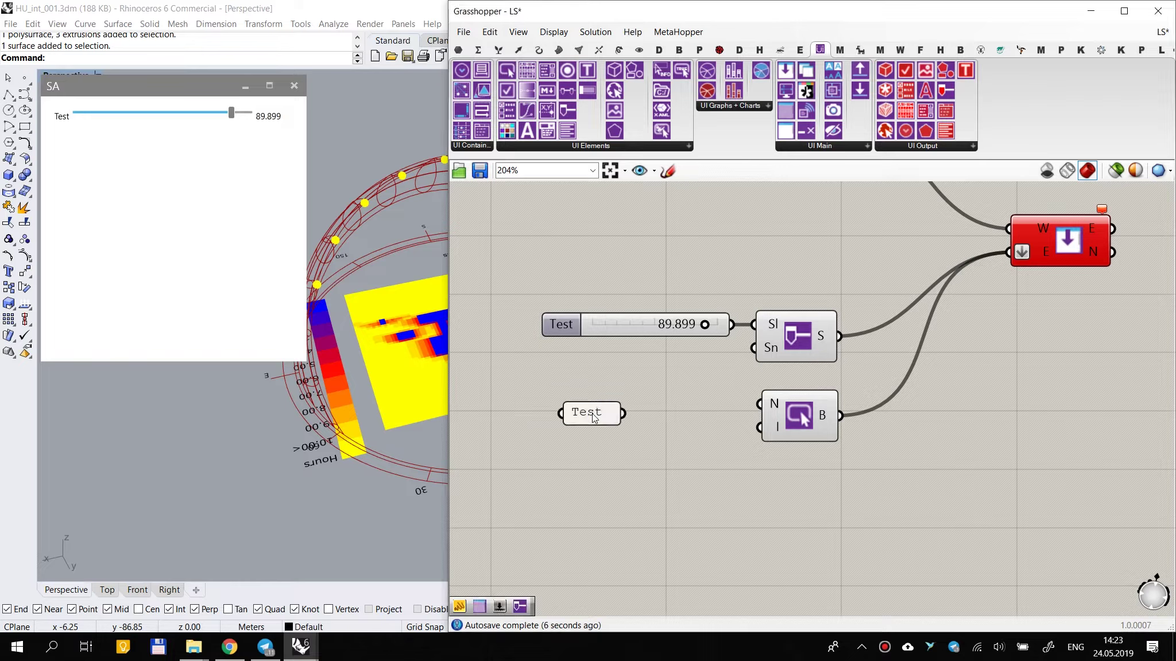
drag(623, 413, 684, 406)
click(174, 149)
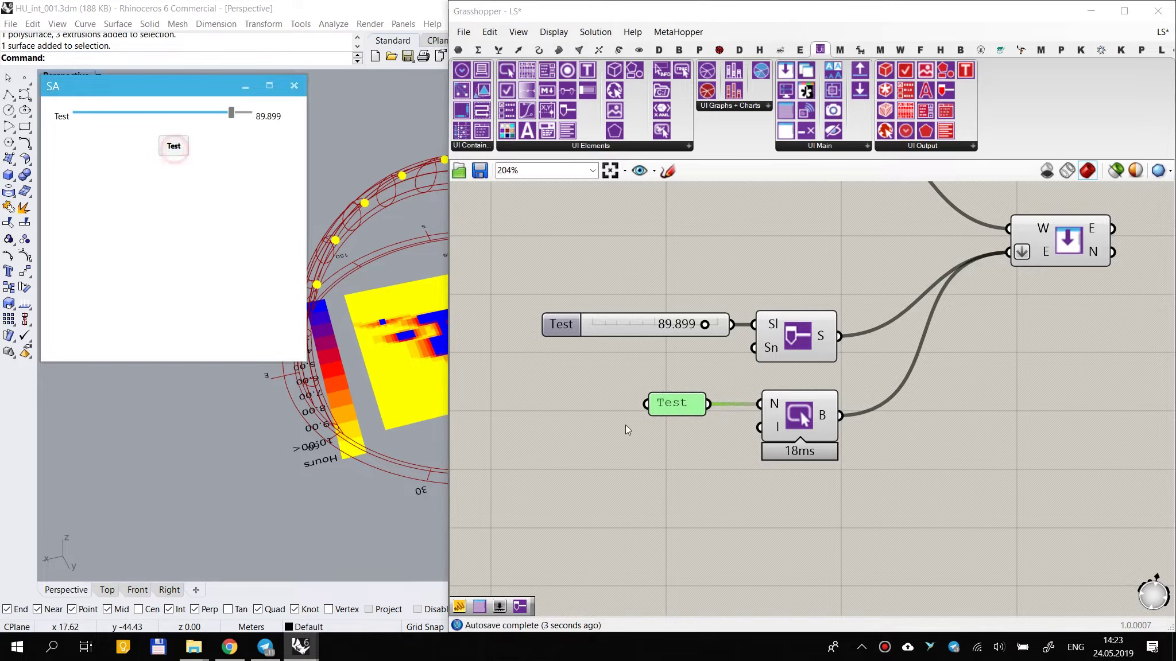
drag(650, 404, 619, 406)
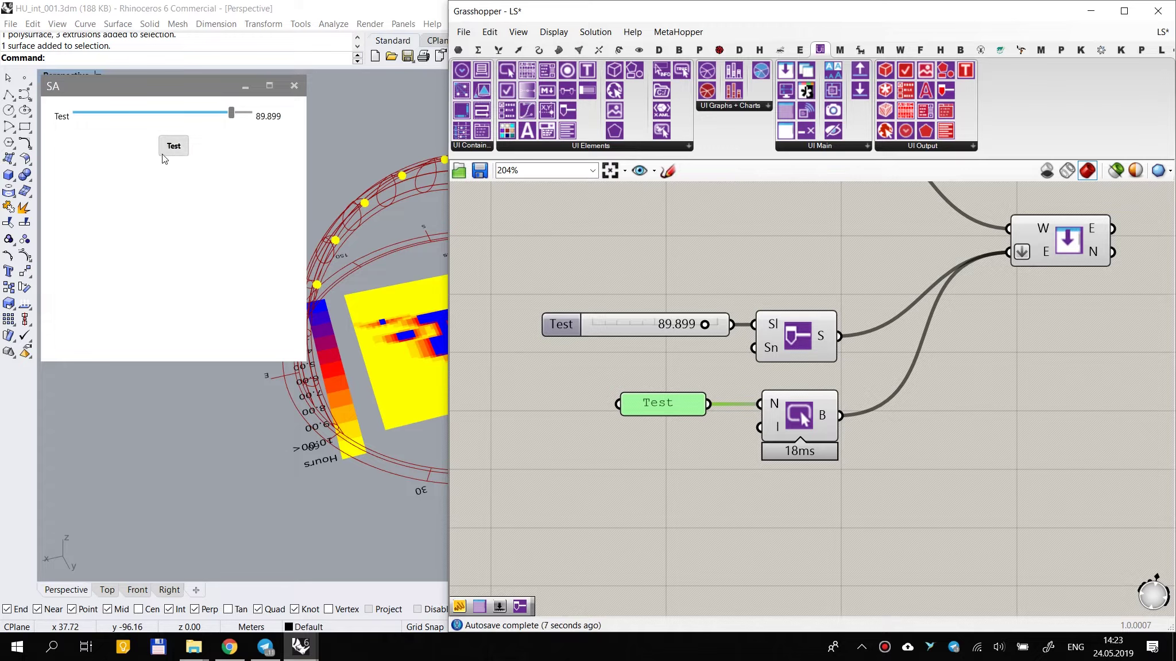
Step: Try the Square, Circle and Borderless styles on the button component, restore Default Style and test the button in the SA window
right_click(795, 423)
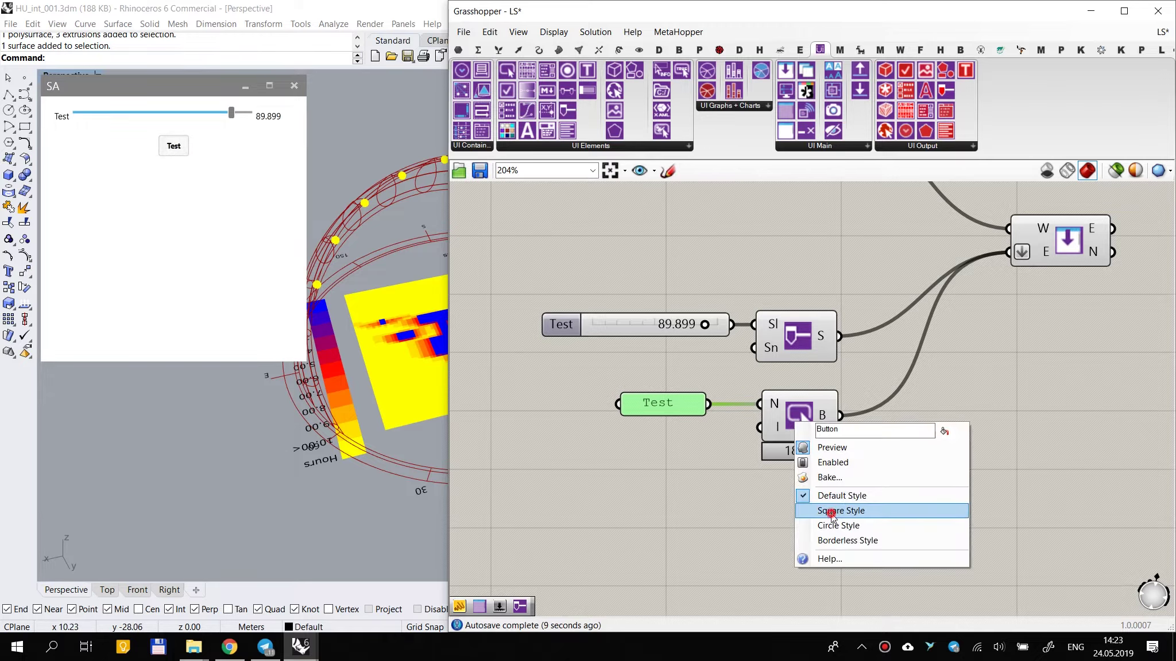
click(831, 511)
right_click(791, 417)
click(853, 520)
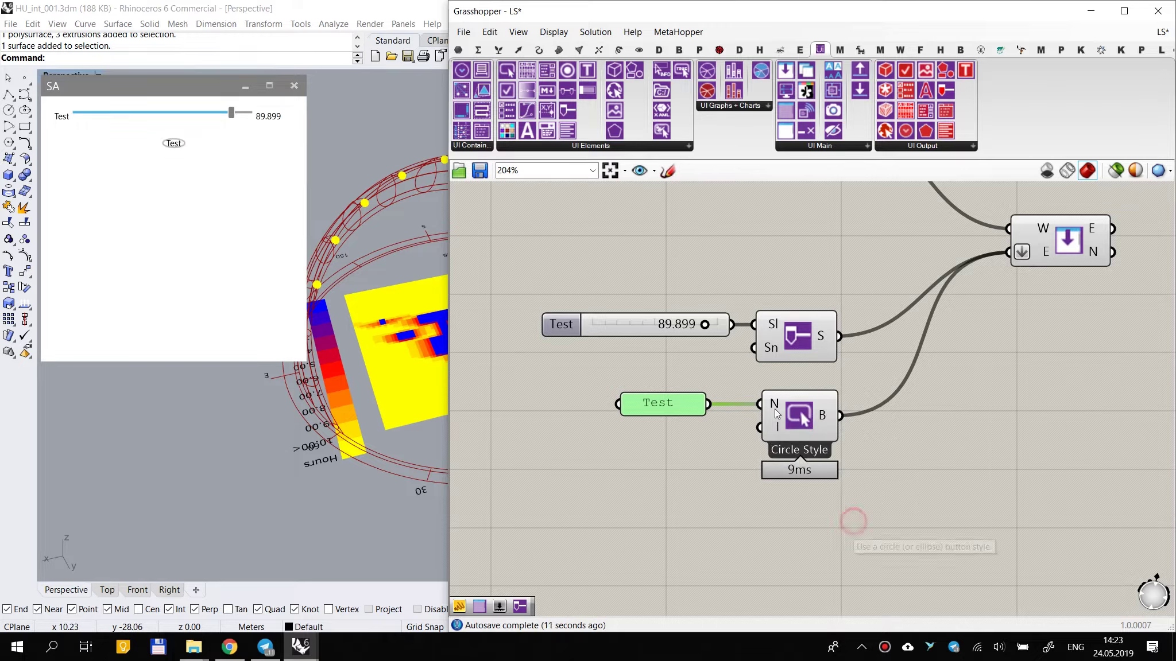
right_click(803, 421)
click(859, 542)
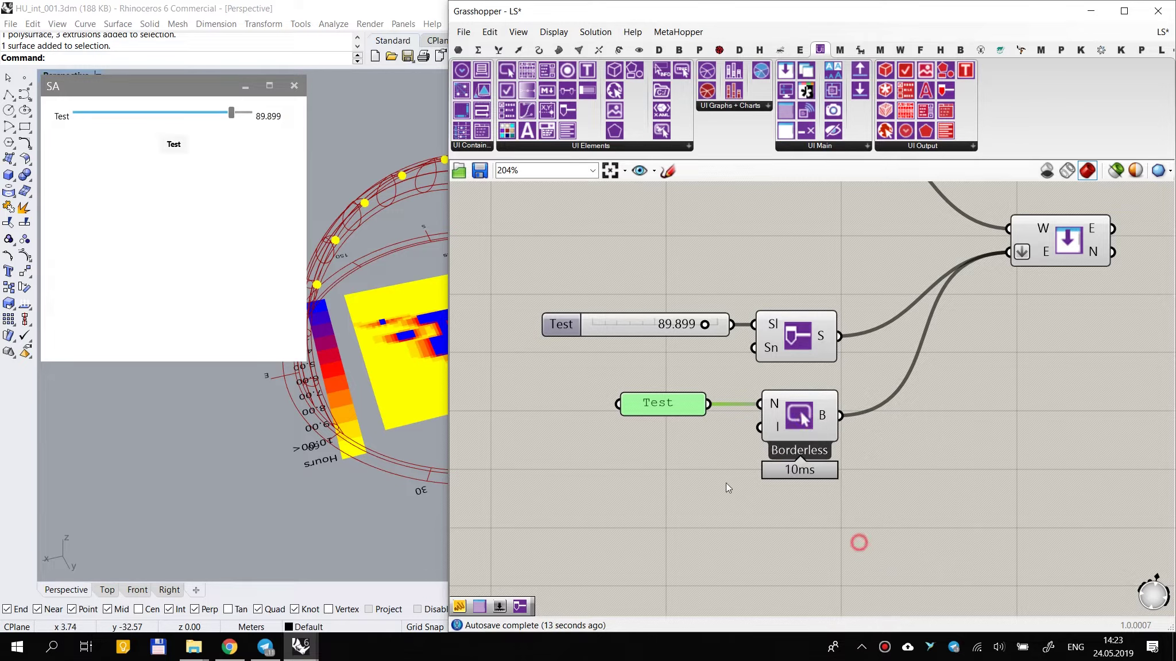
right_click(794, 423)
click(845, 490)
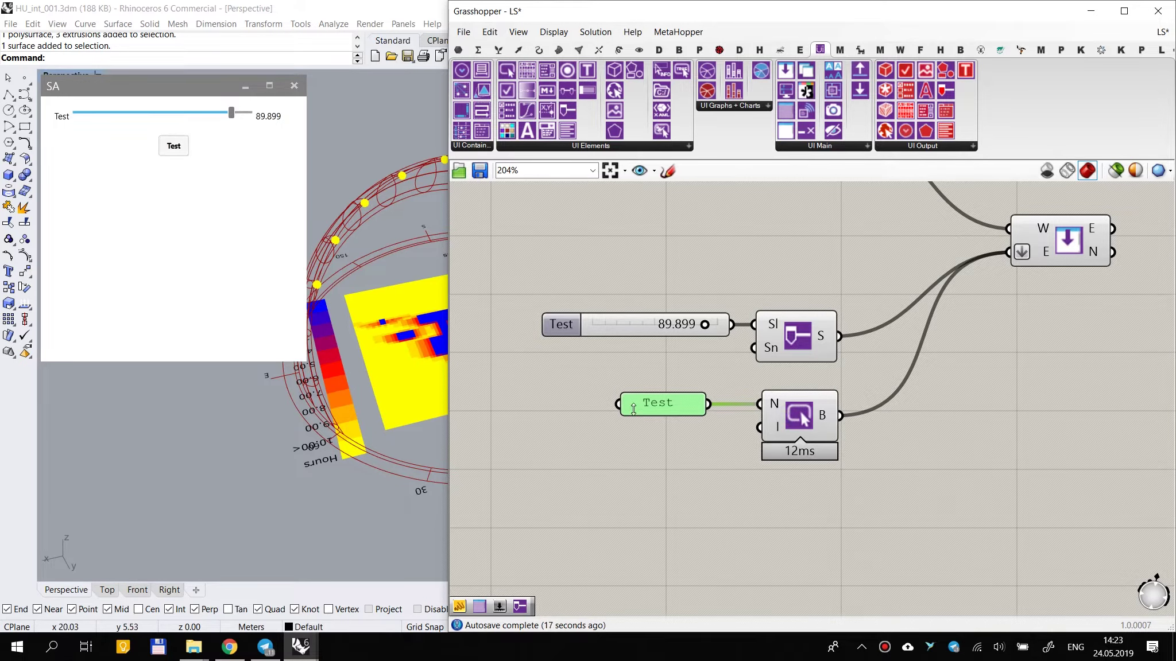
click(172, 147)
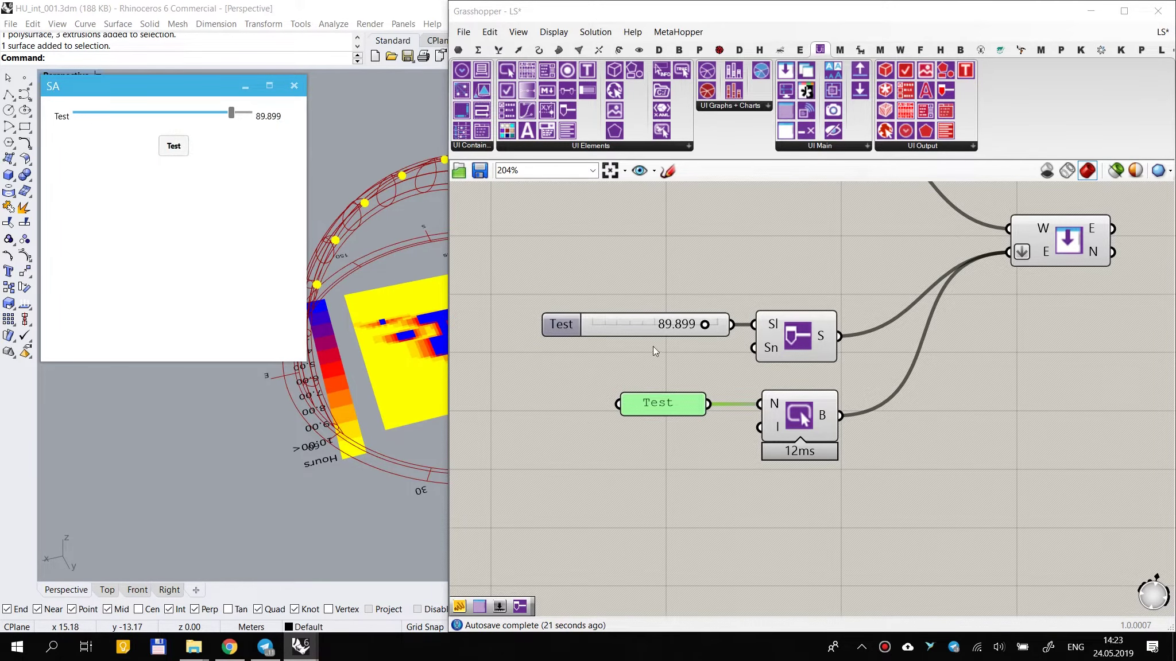
Step: Align the button component under Create Slider and line up its Test panel with the N input
right_drag(654, 346, 717, 323)
drag(834, 409, 862, 406)
drag(714, 382, 631, 385)
drag(931, 354, 604, 487)
alt+drag(863, 398, 867, 486)
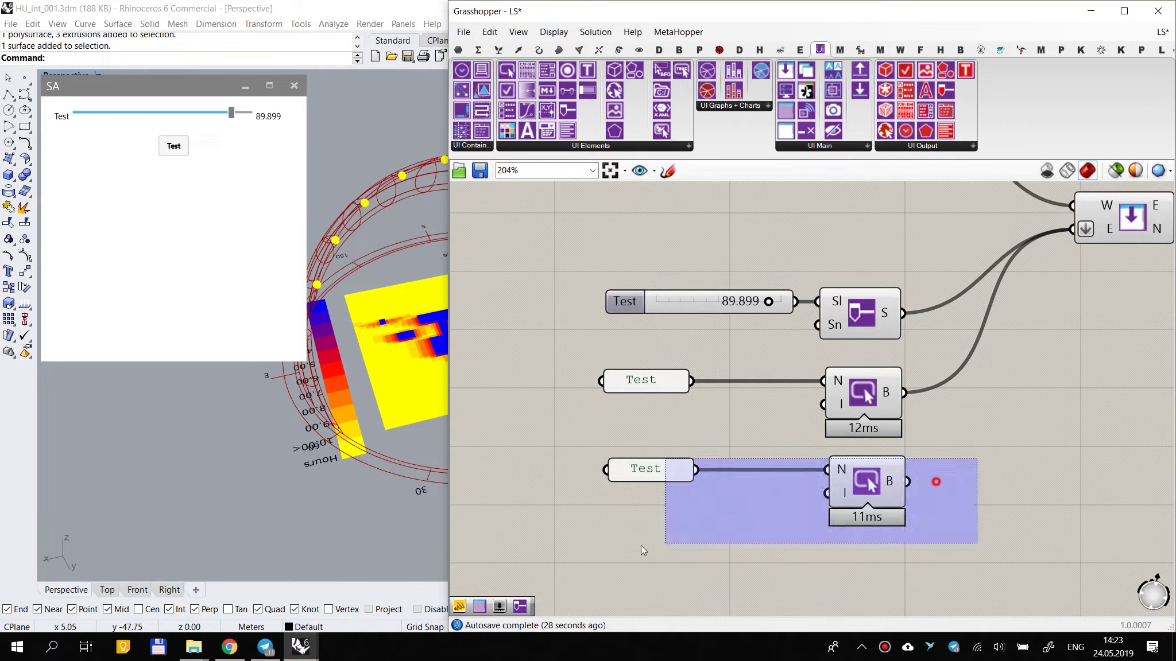
key(Delete)
Step: Turn off Multiline Data on the Test panel and list Test, T2 and T3 on separate lines
right_click(645, 379)
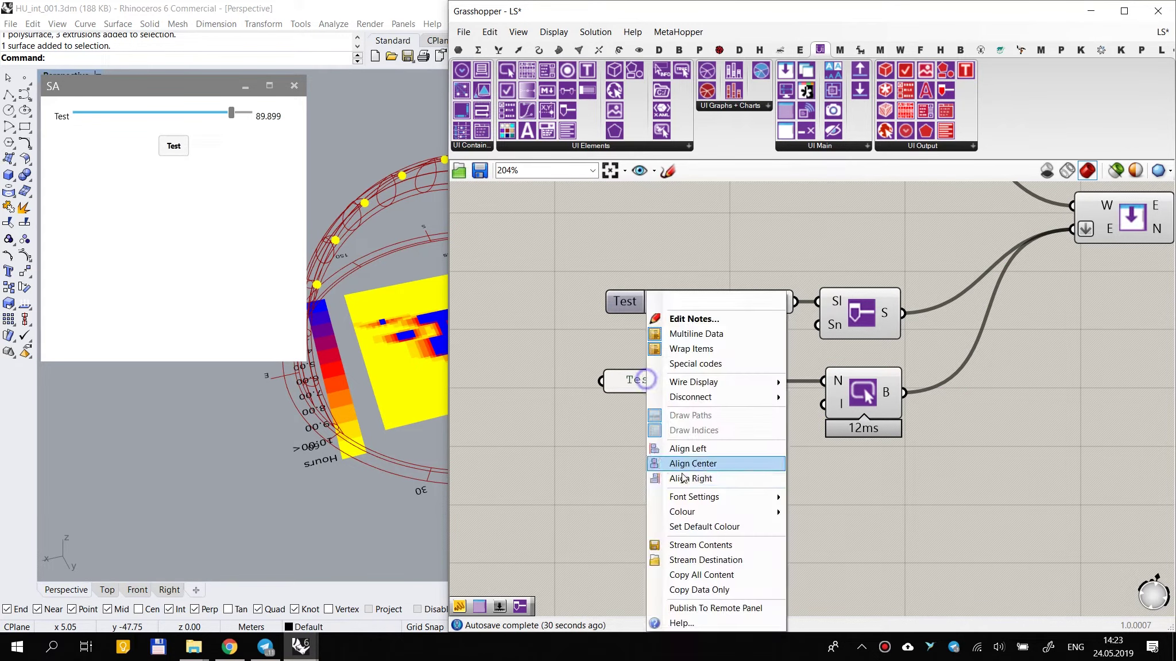
click(691, 333)
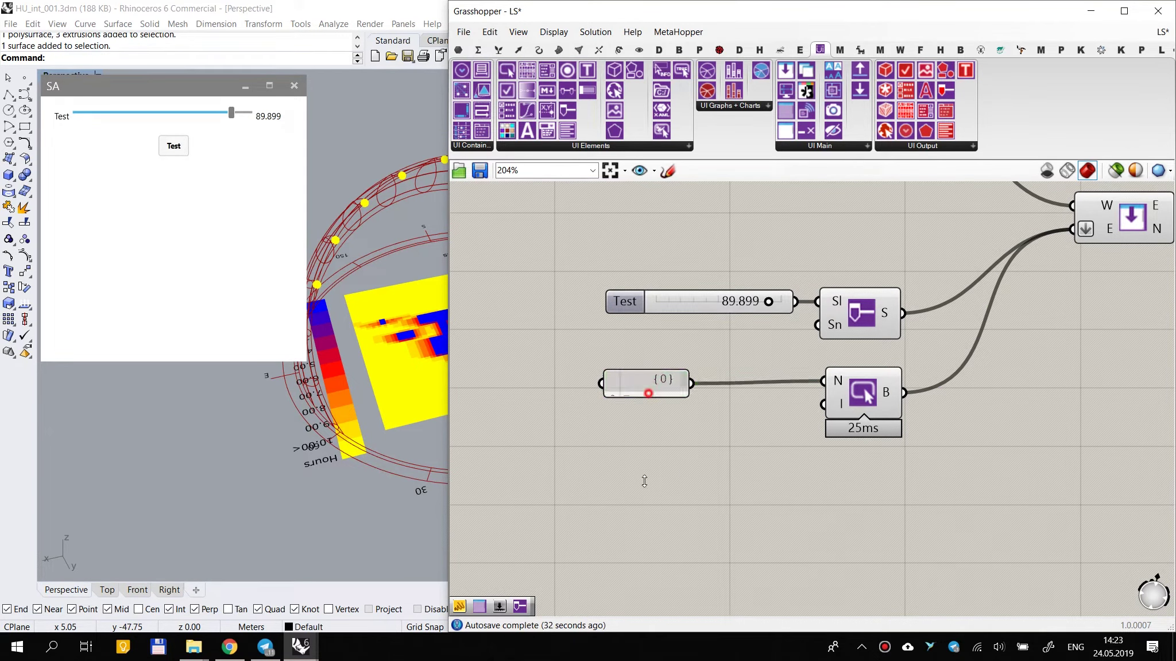
double_click(646, 386)
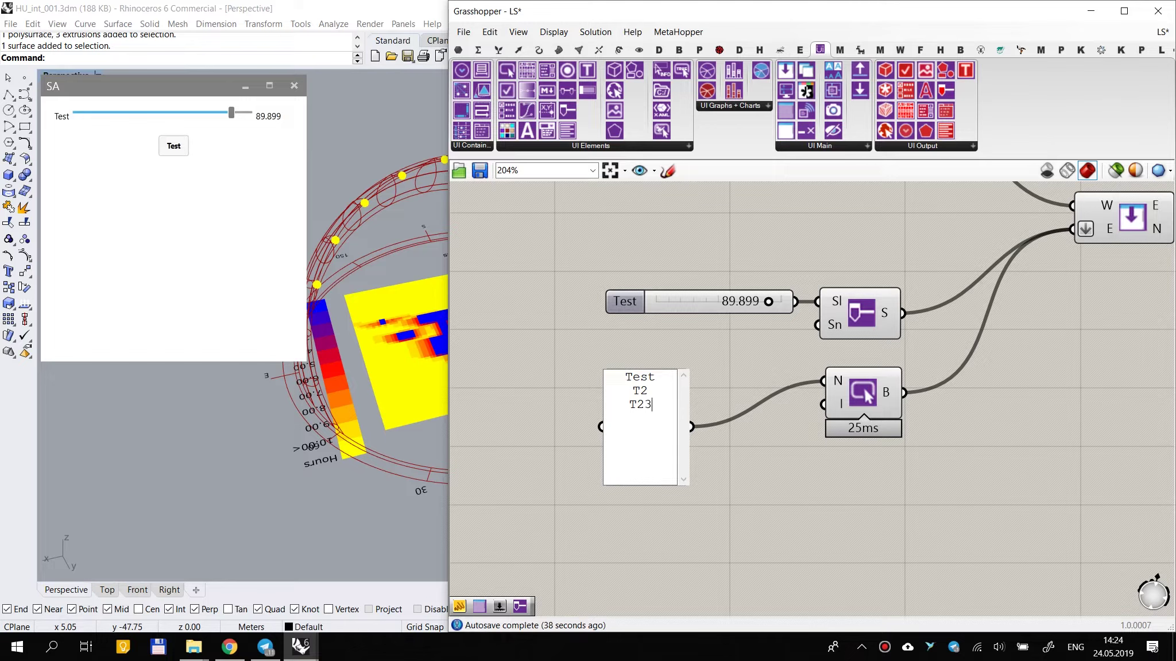
click(747, 354)
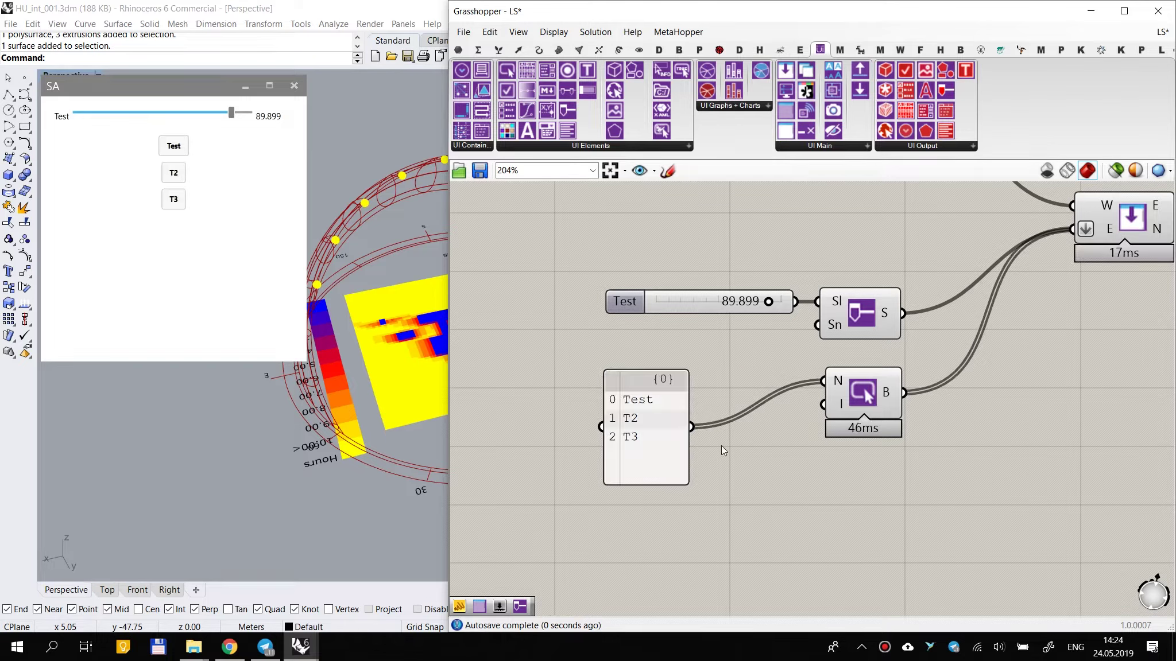
Step: Test the Test, T2 and T3 buttons in the SA window
click(181, 204)
click(173, 145)
click(173, 173)
click(174, 198)
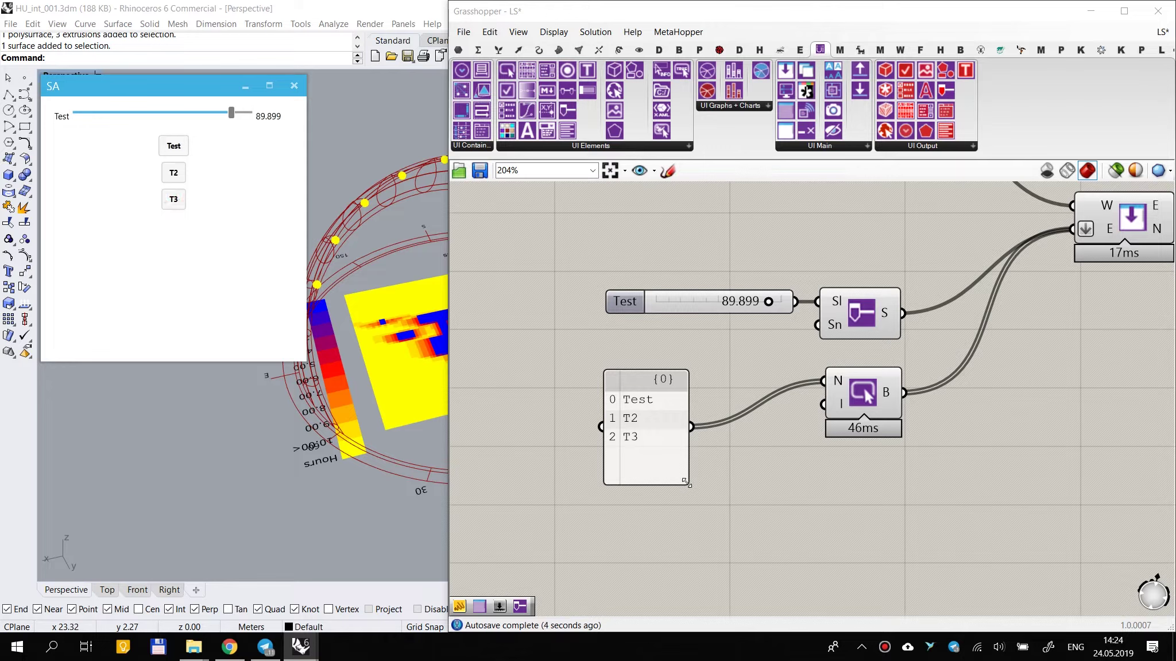
Step: Shrink the button names panel to fit its three entries and place it beside the button component's N input
drag(686, 482, 679, 456)
drag(651, 414, 744, 382)
click(767, 490)
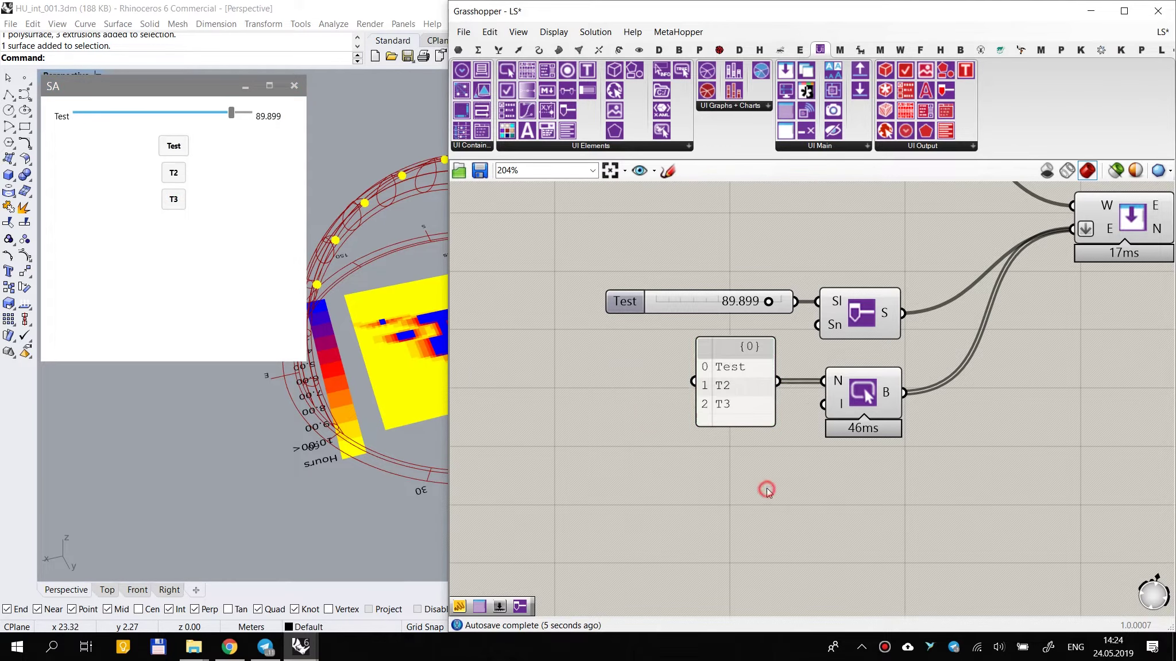
Step: Place a Create Text Box component below the button component, also connect its TB output to the E input of Add Elements and align it
right_drag(767, 491, 673, 412)
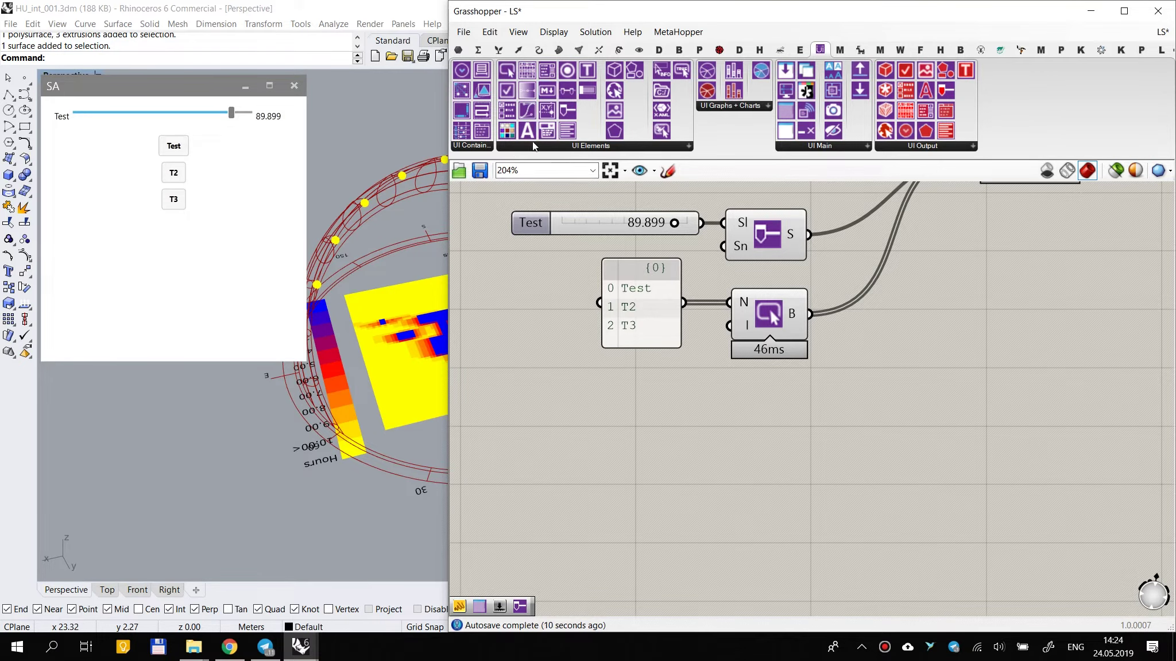
drag(587, 70, 769, 487)
drag(773, 438, 773, 427)
right_drag(807, 424, 759, 491)
scroll(761, 492, down, 1)
shift+drag(761, 493, 904, 268)
click(906, 487)
mouse_move(715, 495)
mouse_down()
mouse_move(724, 515)
mouse_move(725, 496)
mouse_up()
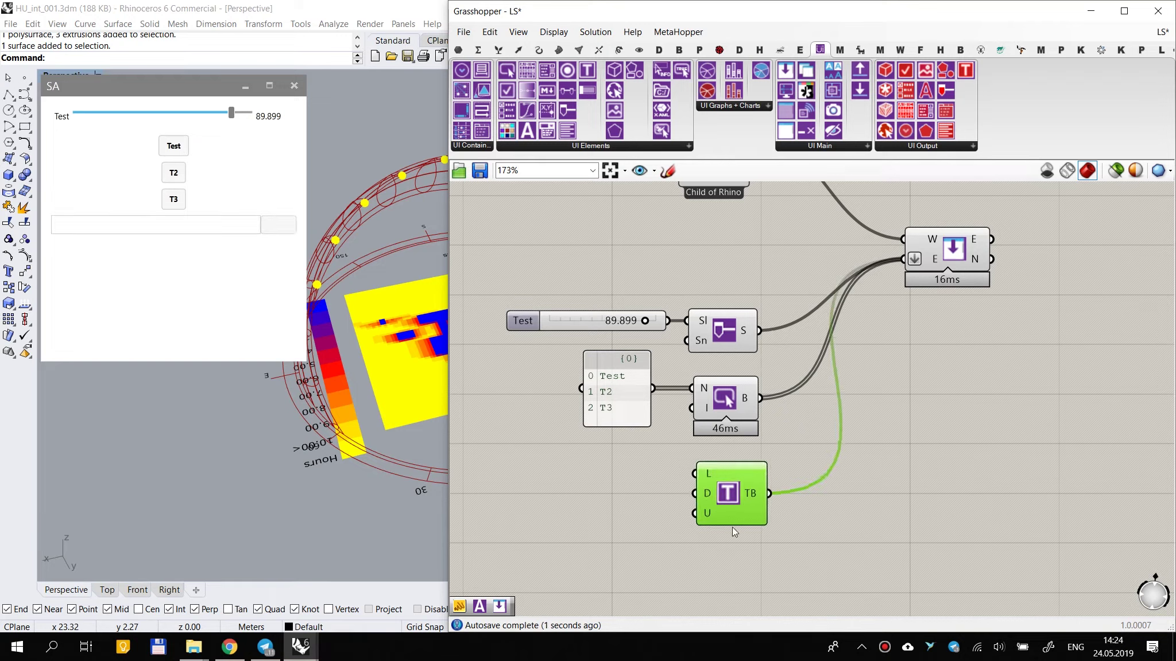
Step: Enter 34324 in the SA window's text box and submit it with the adjacent button
click(113, 227)
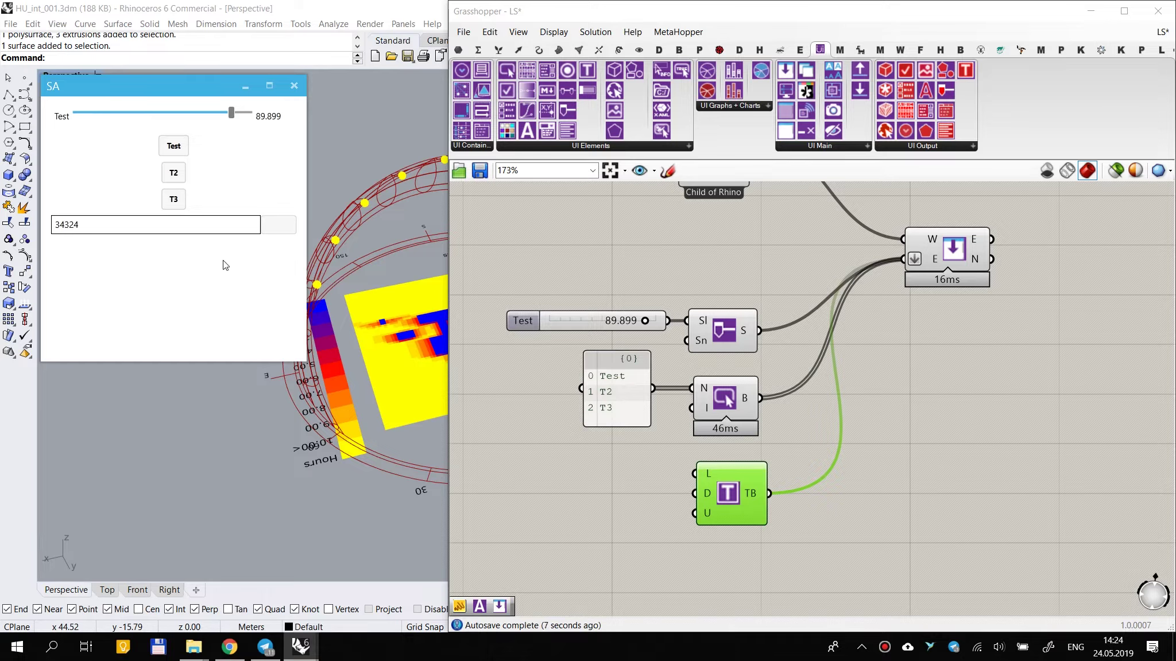
click(279, 226)
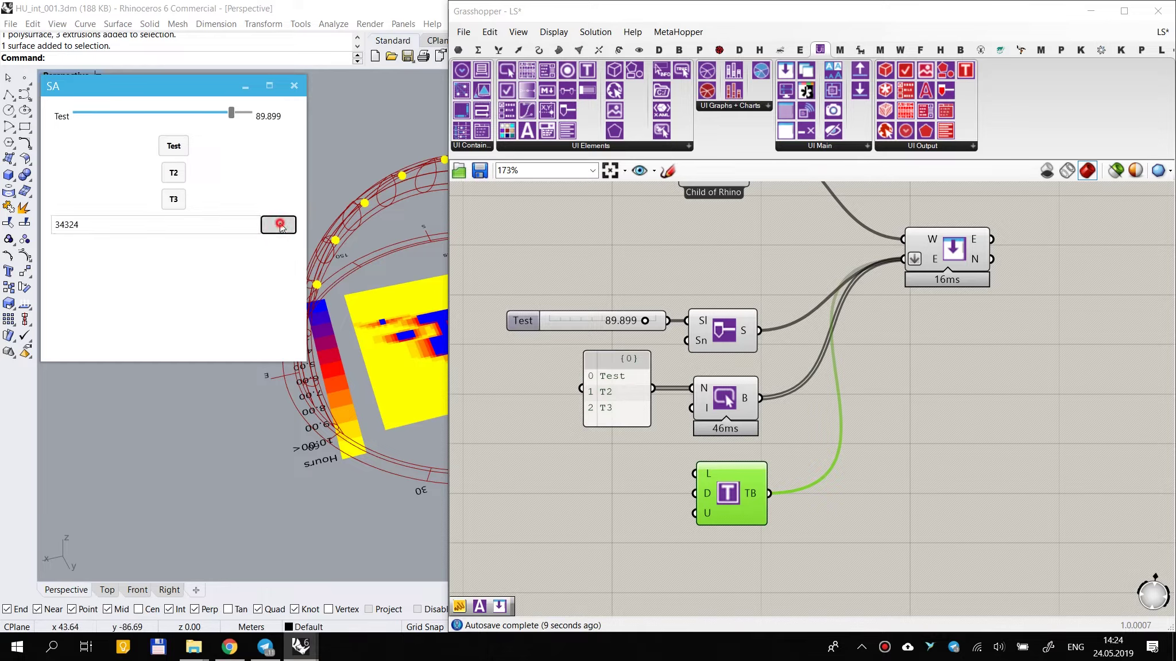
Step: Shift the Create Text Box component slightly to line it up under the button component
click(955, 462)
drag(750, 495, 743, 494)
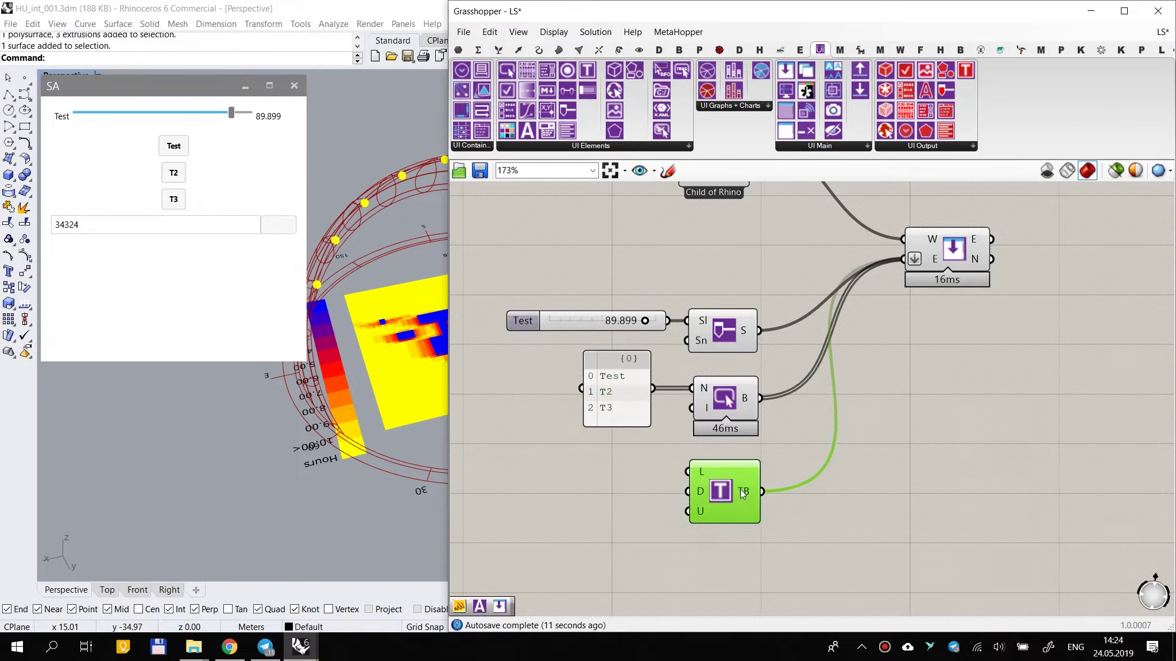
scroll(741, 493, down, 4)
scroll(727, 461, up, 3)
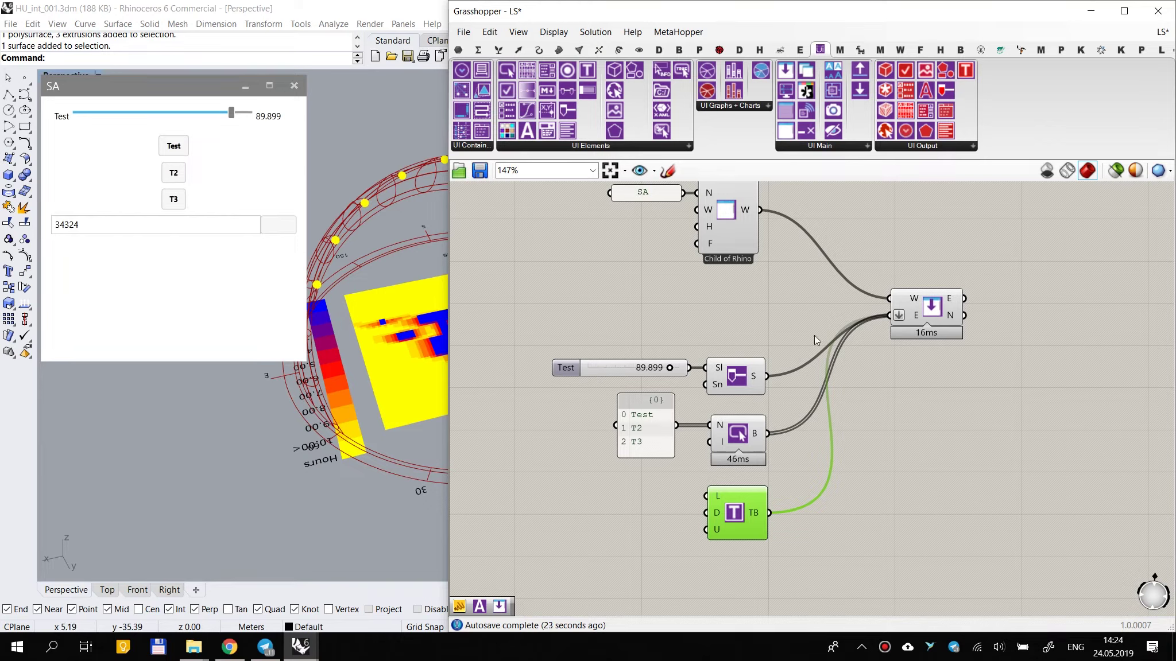
Step: Disconnect the slider component's S output from Add Elements and reconnect it to the E input as the last element
drag(860, 346, 769, 376)
shift+drag(890, 320, 890, 320)
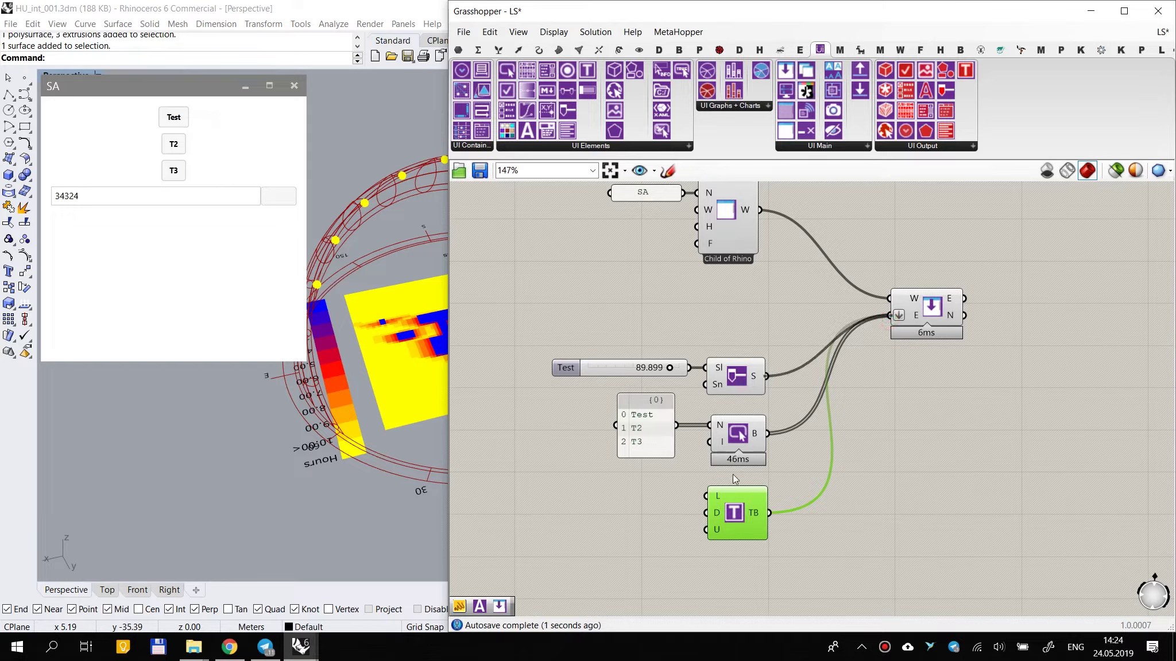
click(737, 376)
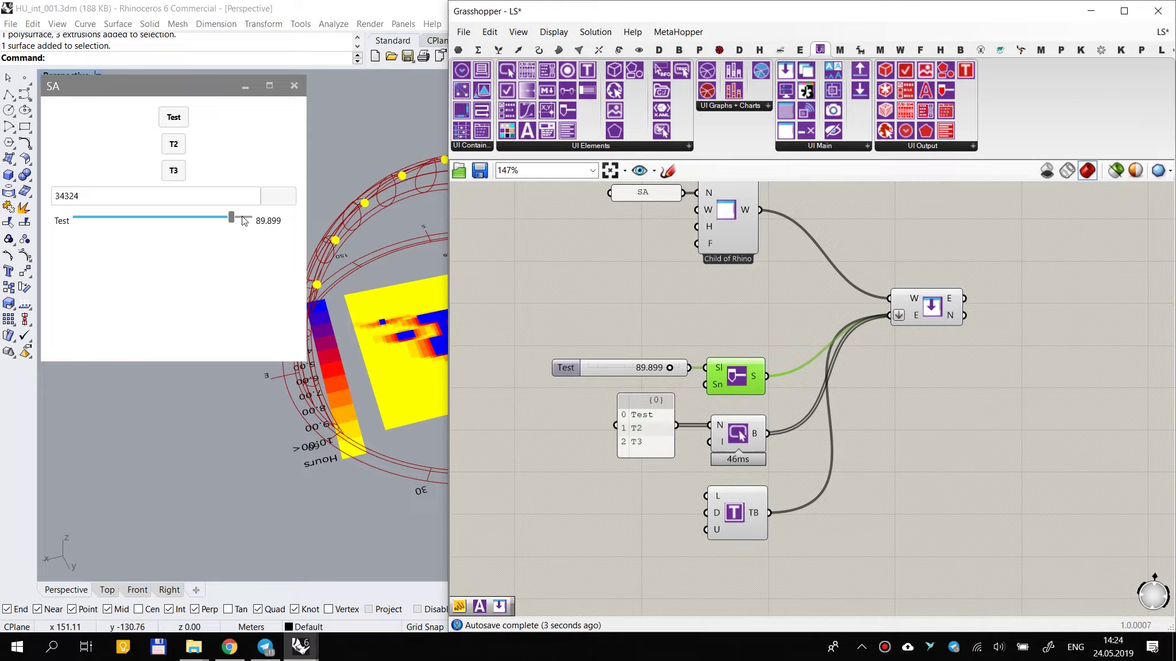
Step: Move the Add Elements component farther right to make room between it and the UI element components
click(1013, 388)
drag(942, 310, 1002, 312)
click(980, 391)
scroll(970, 415, down, 2)
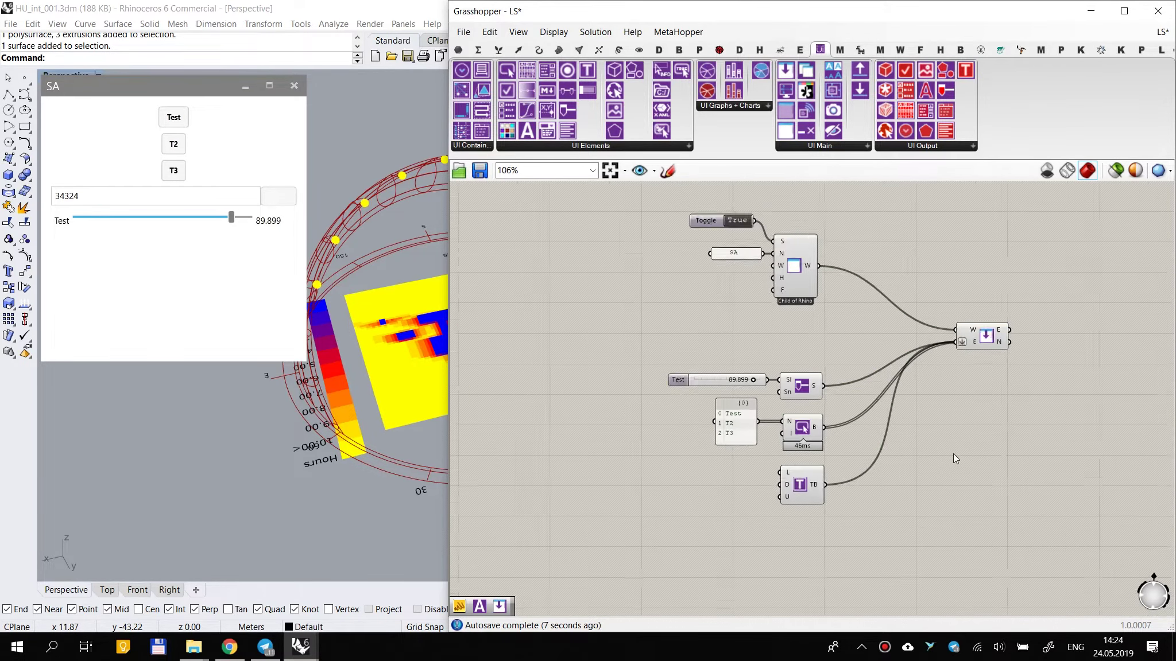
right_drag(937, 469, 904, 360)
scroll(861, 244, up, 2)
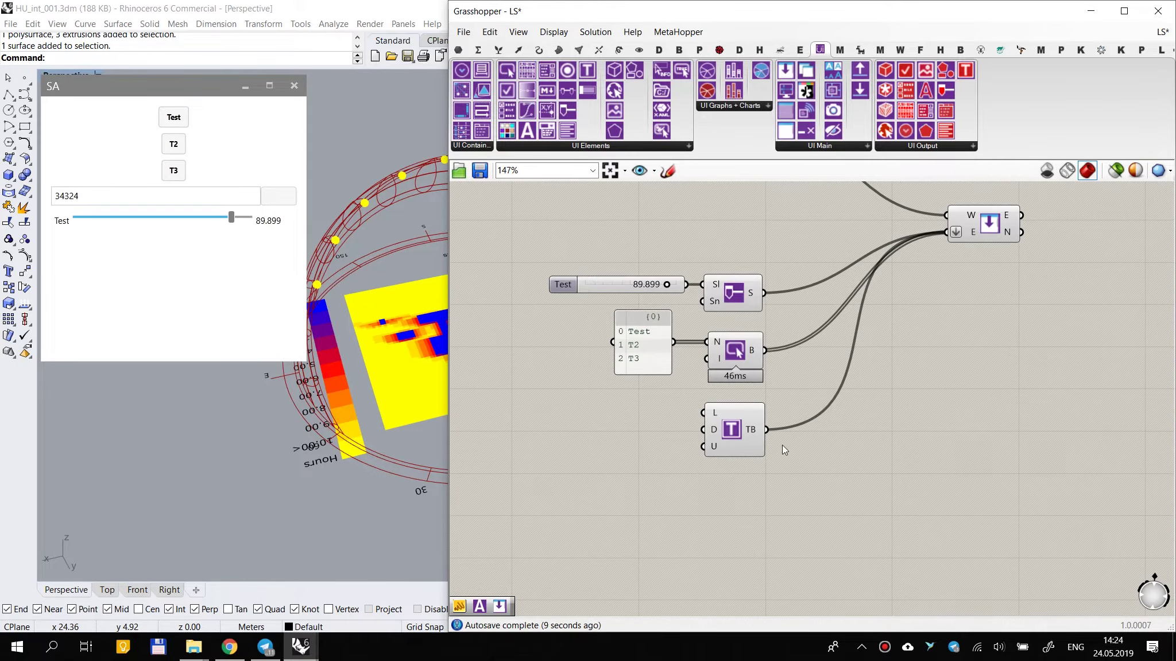
Step: Add two Merge components, feed the slider and buttons into one and the text box into the other, and connect both to Add Elements' E input
click(477, 49)
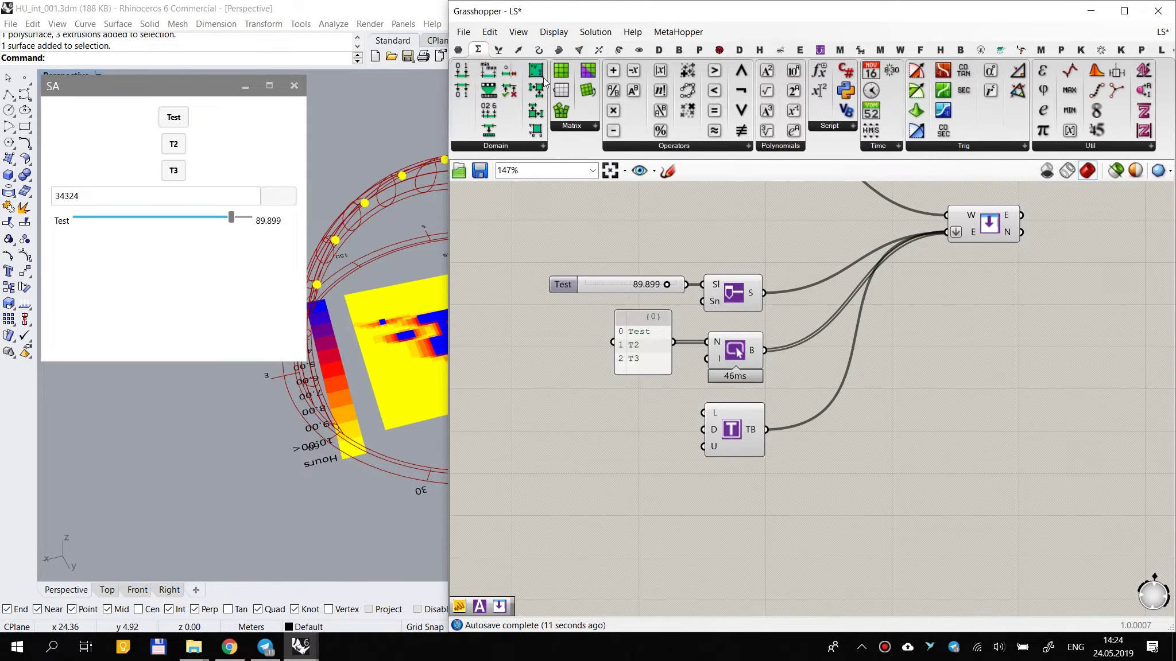
click(499, 49)
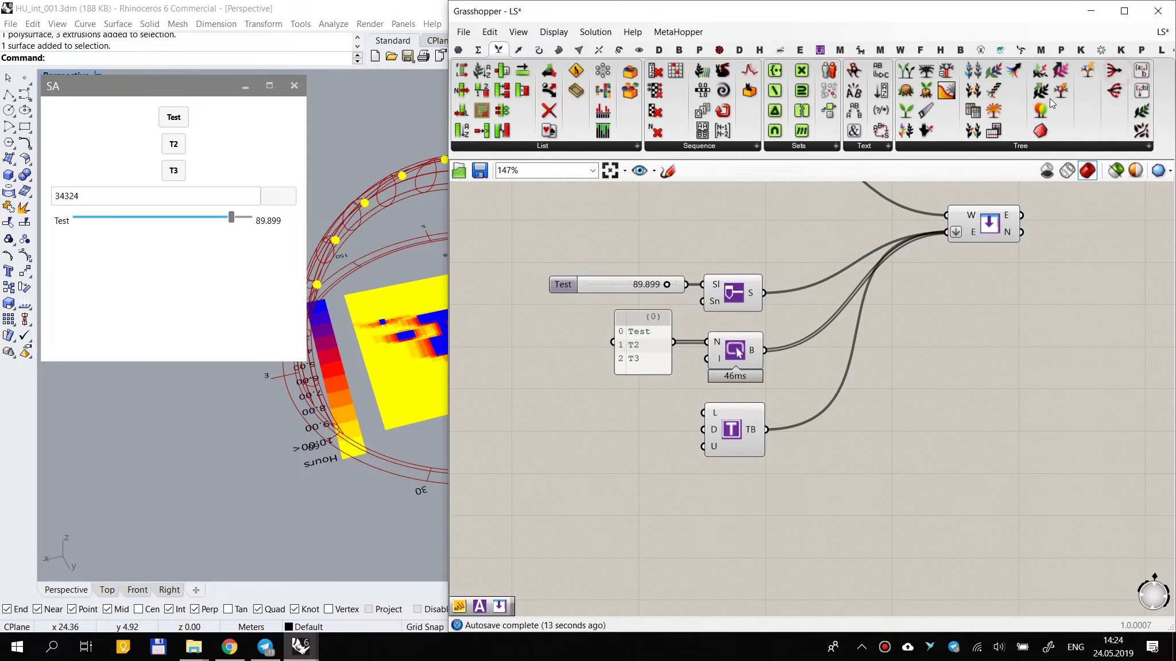
drag(1013, 70, 773, 294)
drag(878, 379, 767, 350)
drag(902, 376, 946, 232)
drag(862, 333, 767, 430)
drag(900, 467, 767, 350)
drag(876, 429, 1076, 241)
click(1038, 362)
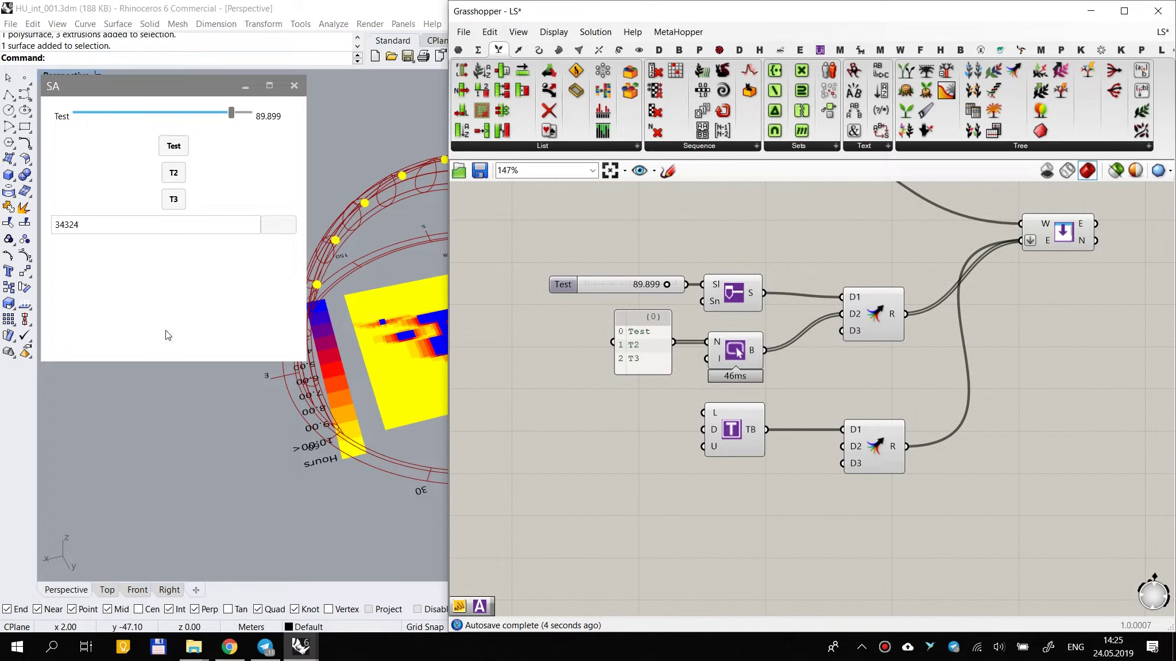
Step: Move both Merge components and Add Elements farther right, and save the definition
right_drag(973, 453, 758, 406)
scroll(792, 362, down, 3)
scroll(764, 357, up, 2)
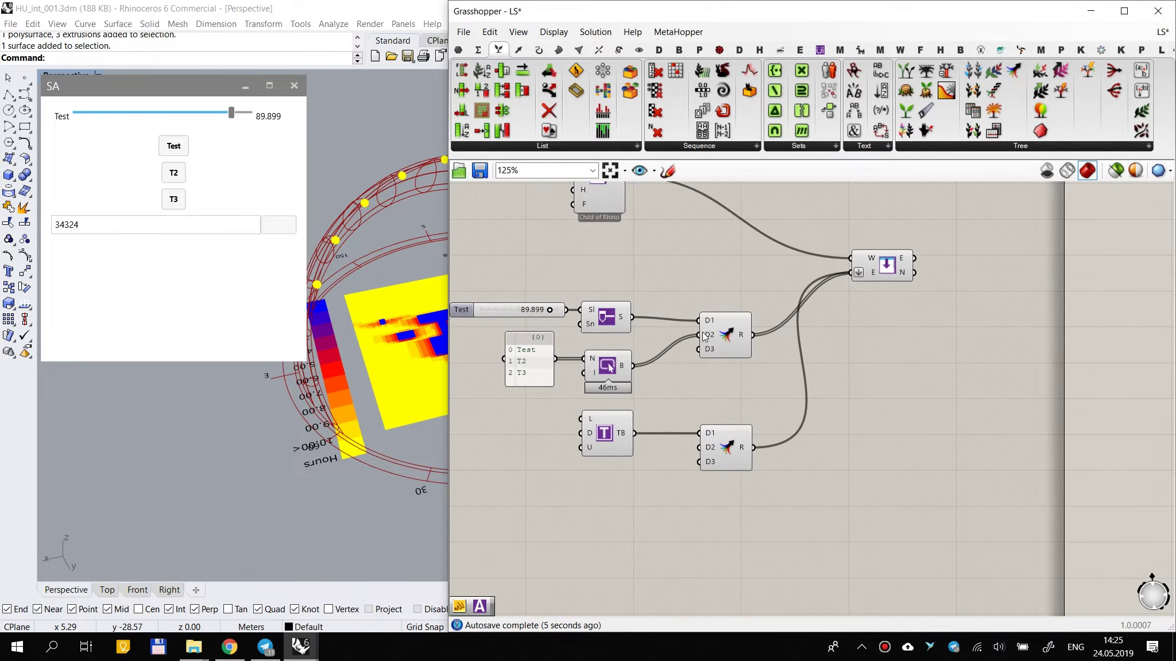
drag(759, 286, 721, 498)
drag(735, 334, 779, 334)
shift+click(899, 264)
drag(937, 267, 984, 273)
click(978, 361)
key(ctrl+z)
click(941, 442)
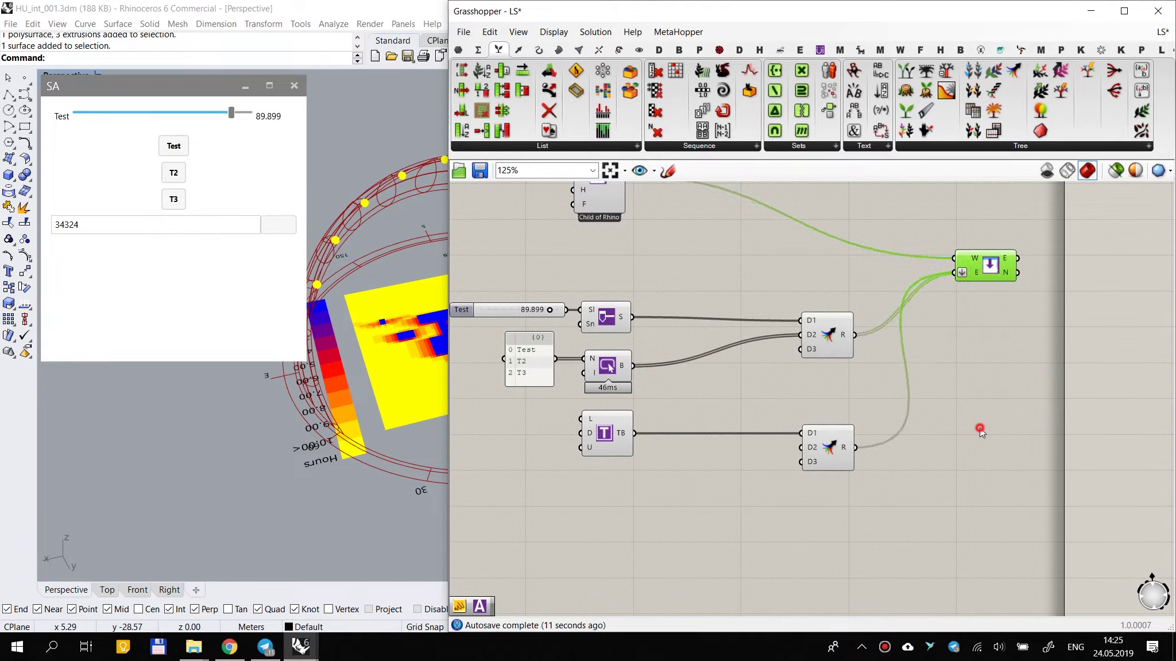
click(472, 174)
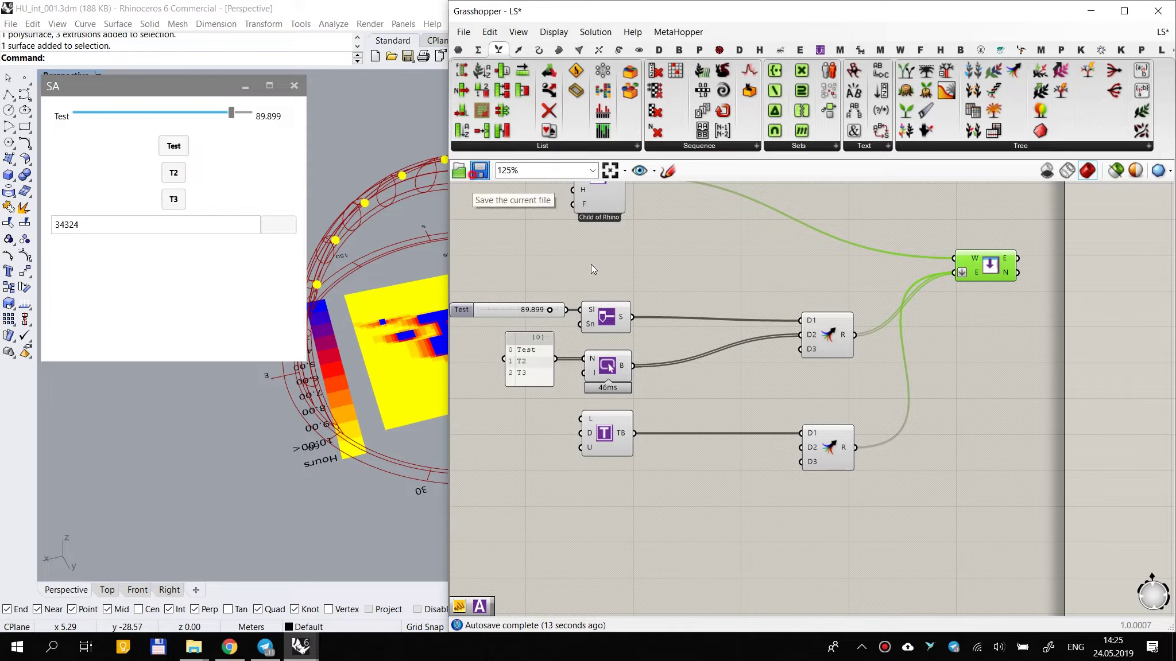
Step: Set the Test slider to 61.936 on the canvas and to 39.611 in the SA window
right_drag(758, 413, 778, 346)
scroll(606, 248, down, 2)
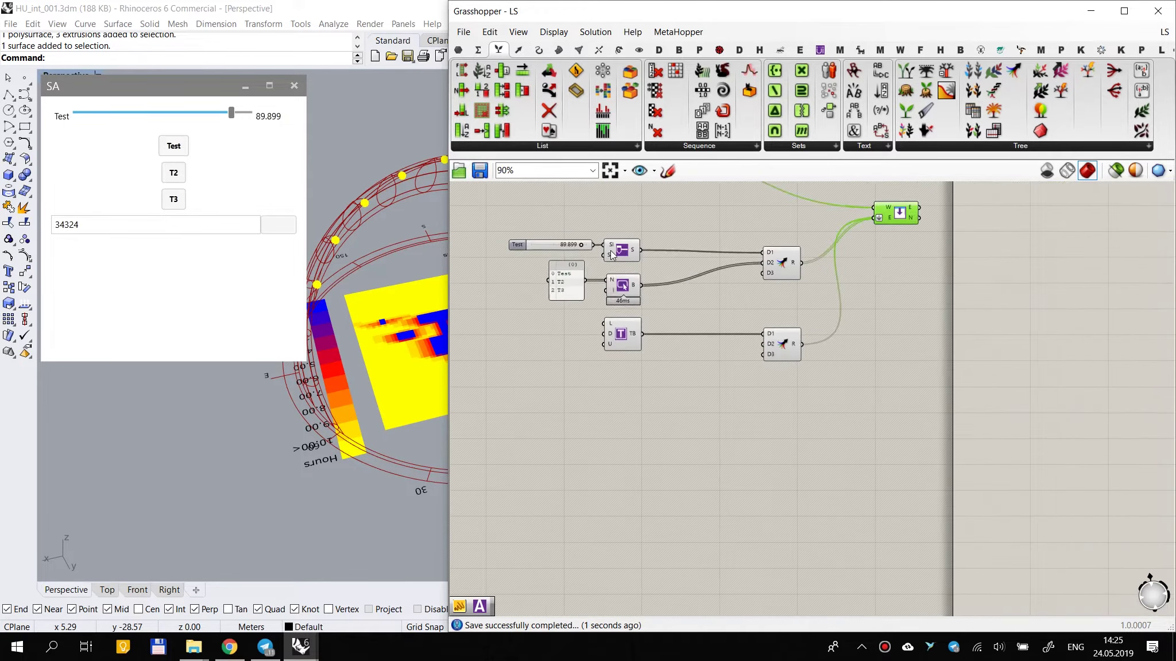
scroll(595, 248, up, 4)
click(511, 247)
scroll(566, 285, down, 2)
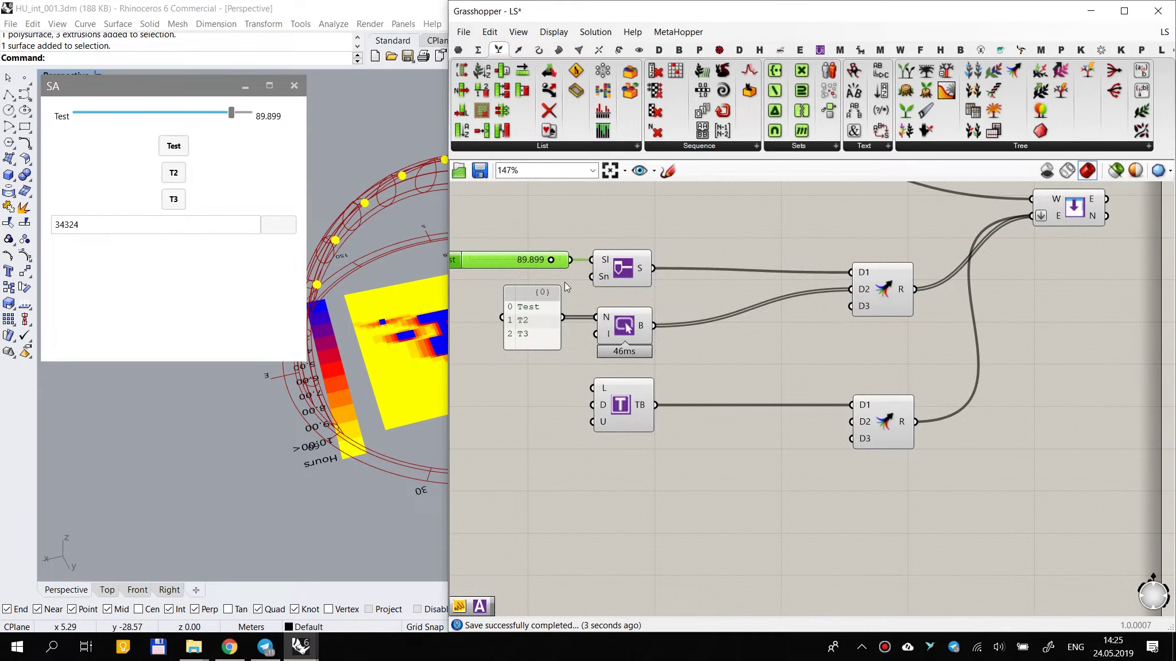
drag(553, 261, 530, 276)
click(184, 113)
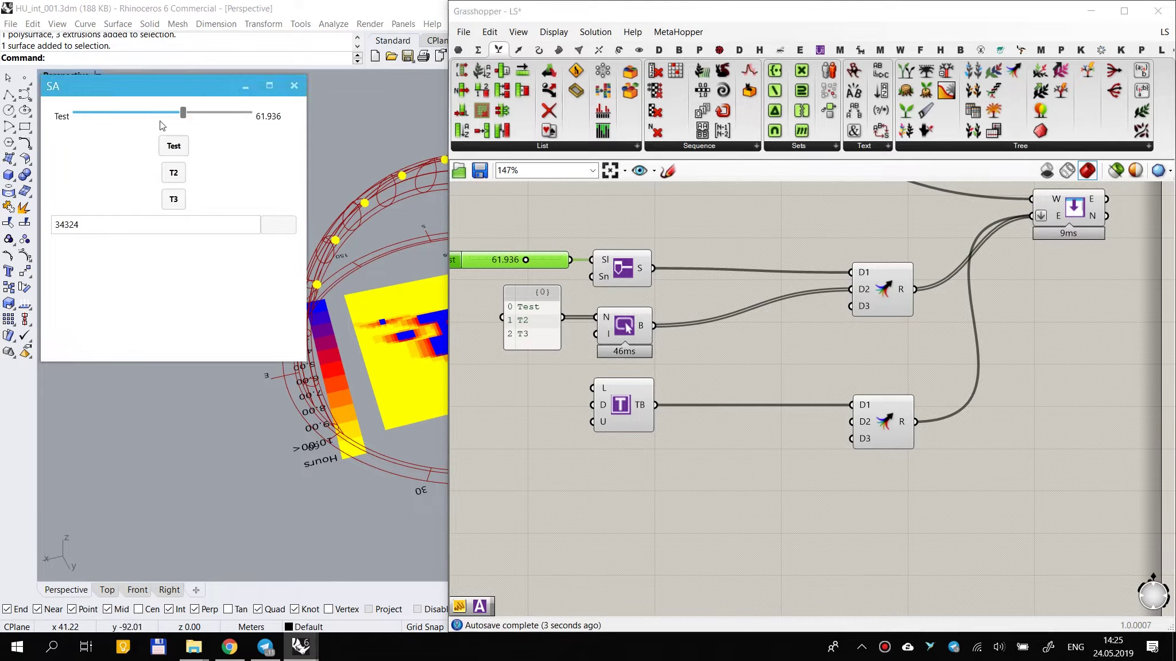
drag(184, 113, 145, 114)
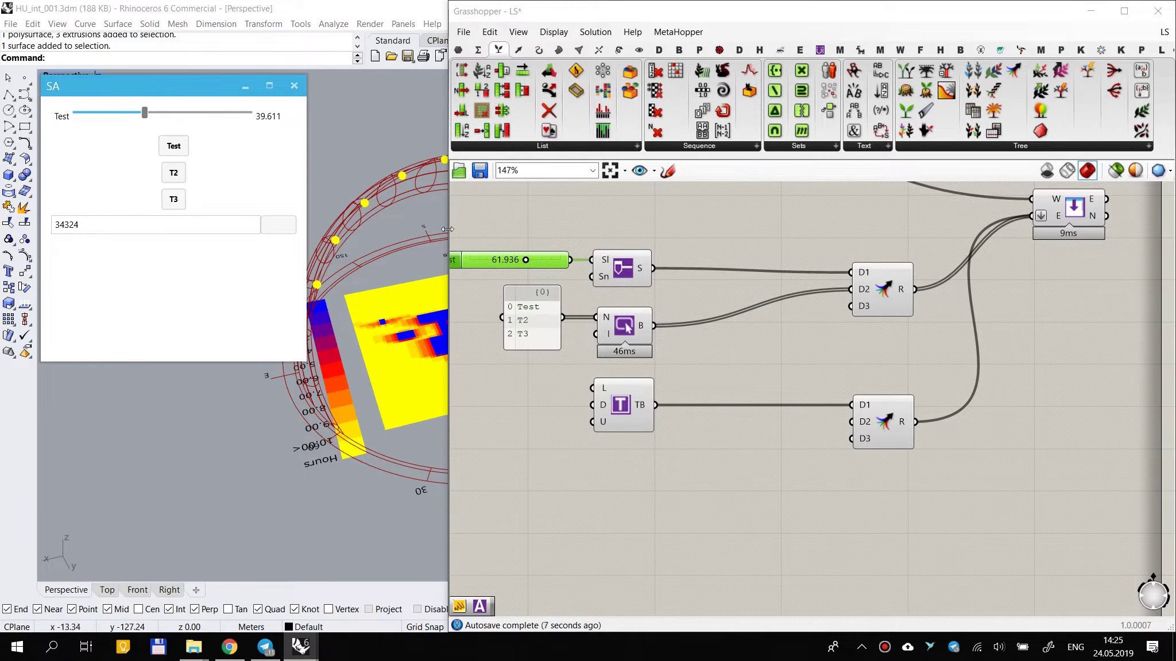
Step: Narrow the Grasshopper window to uncover more of the Rhino viewport and set the SA window's slider to 44.276
drag(449, 222, 538, 222)
mouse_move(146, 113)
mouse_down()
mouse_move(188, 113)
mouse_move(153, 113)
mouse_up()
right_drag(830, 435, 802, 449)
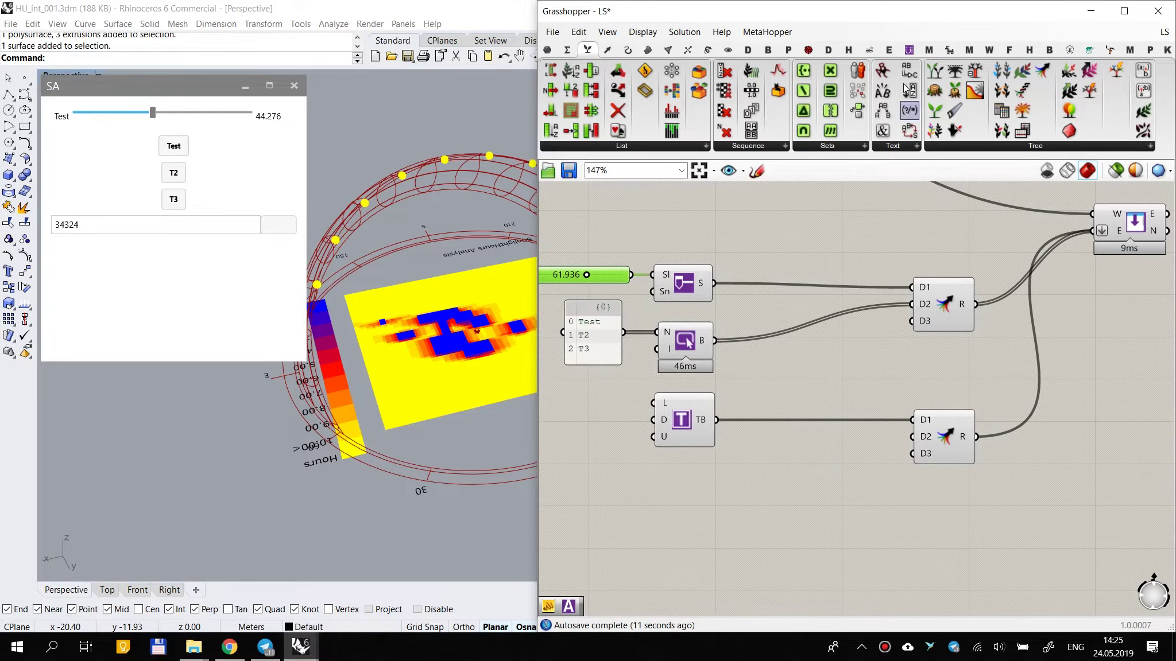
Step: Place a Value Listener above the slider component, connect the slider's S output to its E input, and set the SA window's slider to 58.937
click(909, 49)
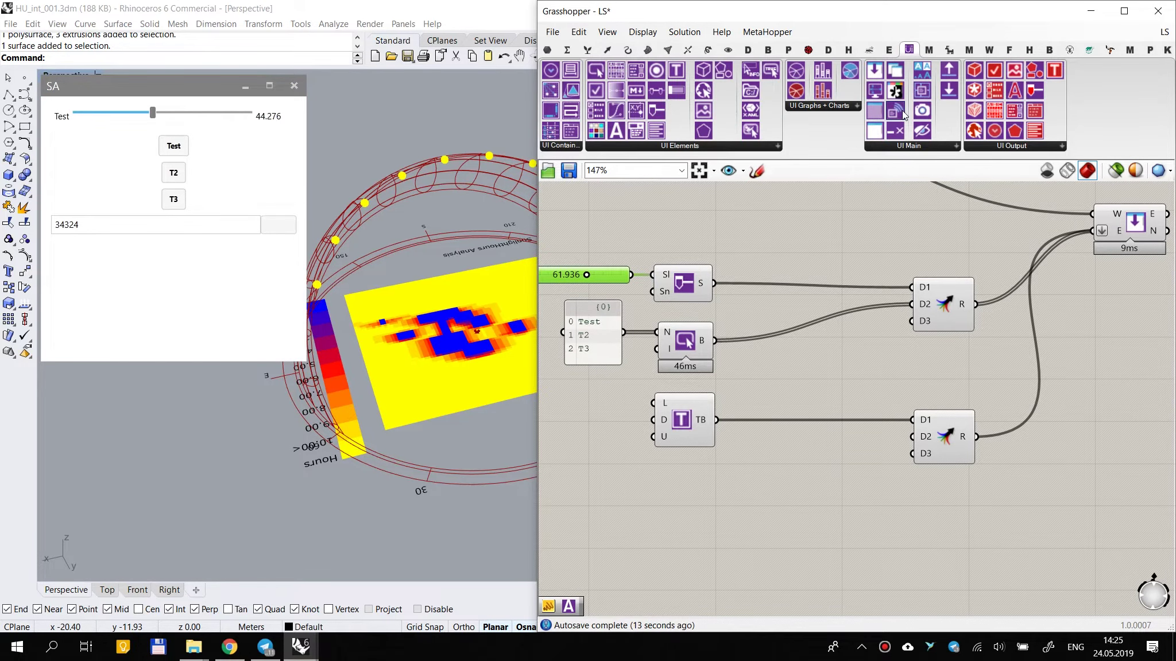
drag(903, 115, 779, 233)
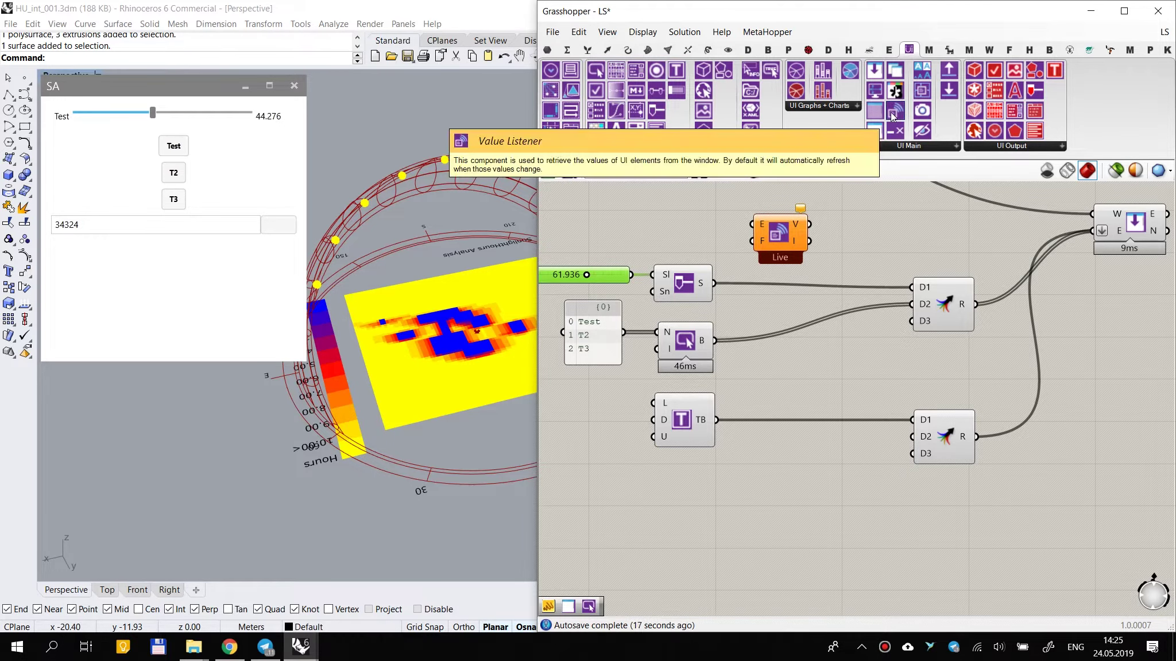
scroll(742, 277, up, 2)
scroll(742, 277, down, 3)
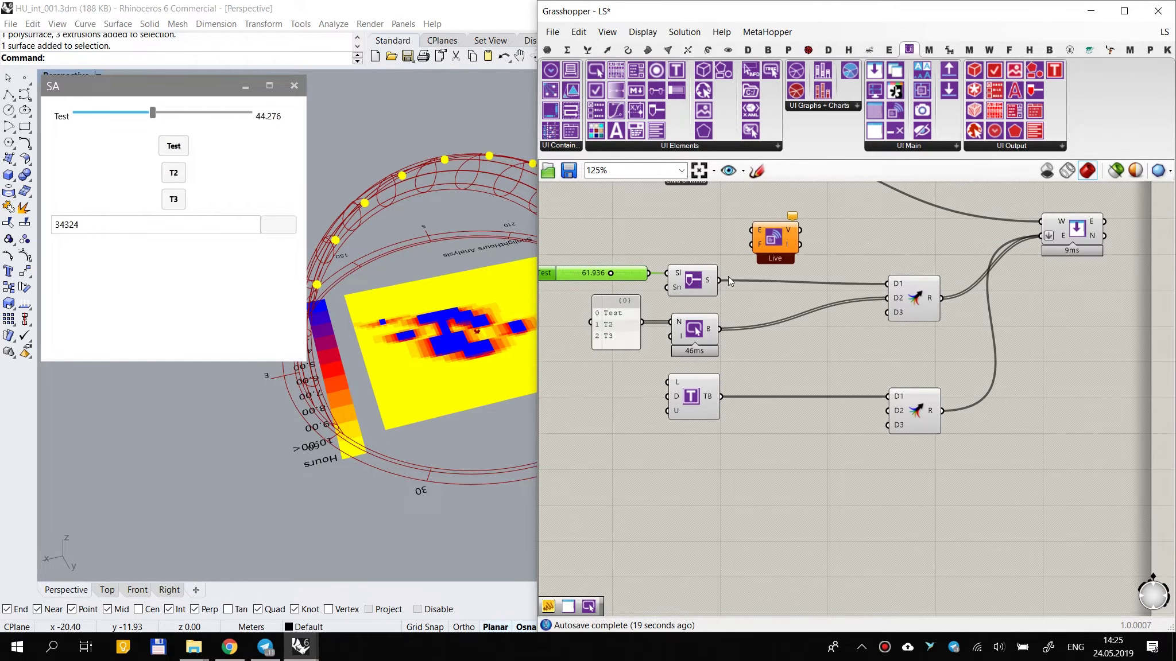
drag(153, 113, 179, 121)
drag(751, 230, 714, 279)
click(785, 241)
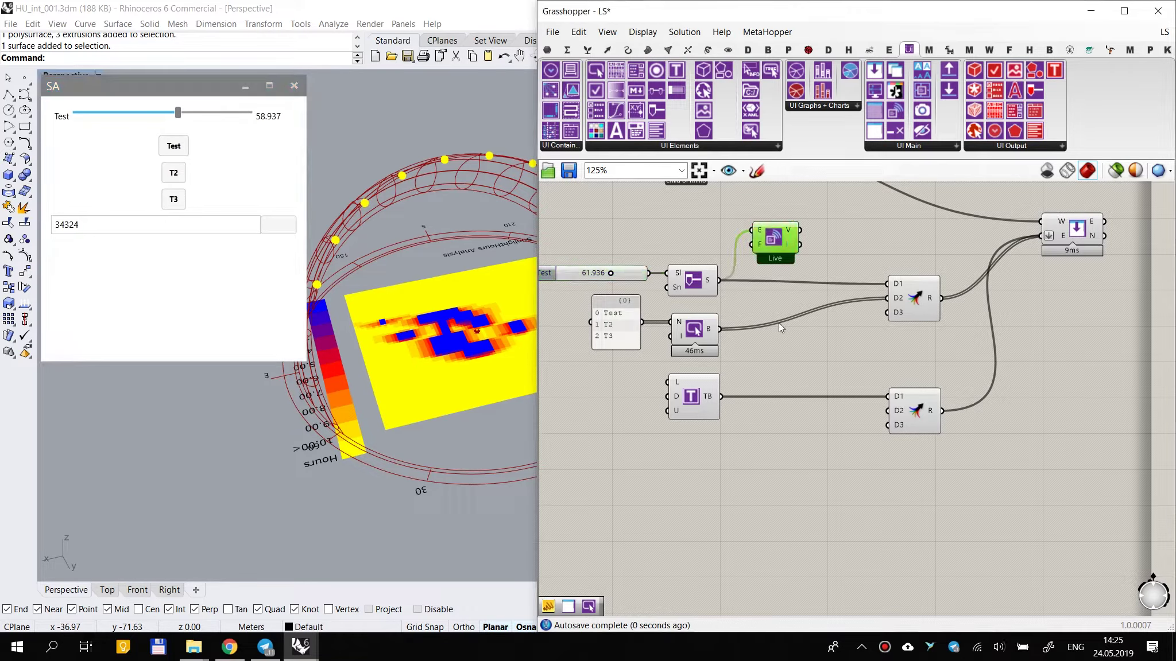
Step: Add an empty panel beside the Value Listener and connect the V output to it
double_click(882, 225)
text(//)
key(Return)
drag(802, 229, 825, 225)
scroll(829, 225, up, 3)
click(853, 230)
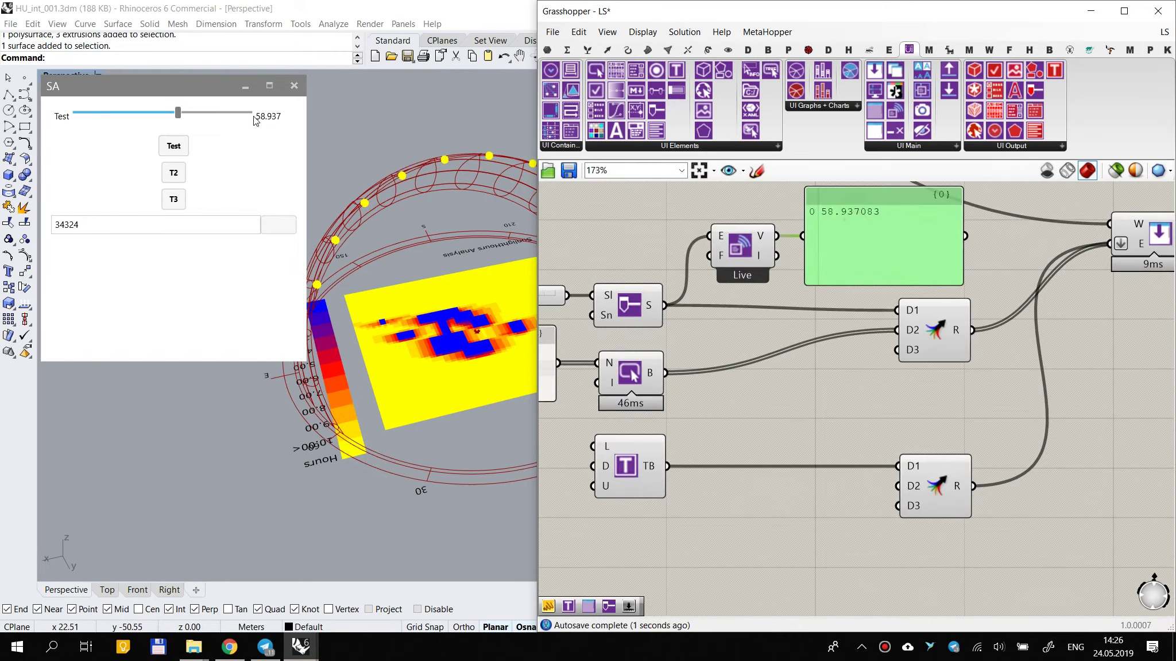
Step: Test the listener by setting the canvas slider to 51.672 and the SA window's slider to 35.011 and 41.009
mouse_move(181, 117)
mouse_down()
mouse_move(118, 115)
mouse_move(196, 115)
mouse_move(170, 114)
mouse_up()
right_drag(691, 358, 825, 376)
drag(182, 117, 211, 115)
drag(651, 317, 640, 318)
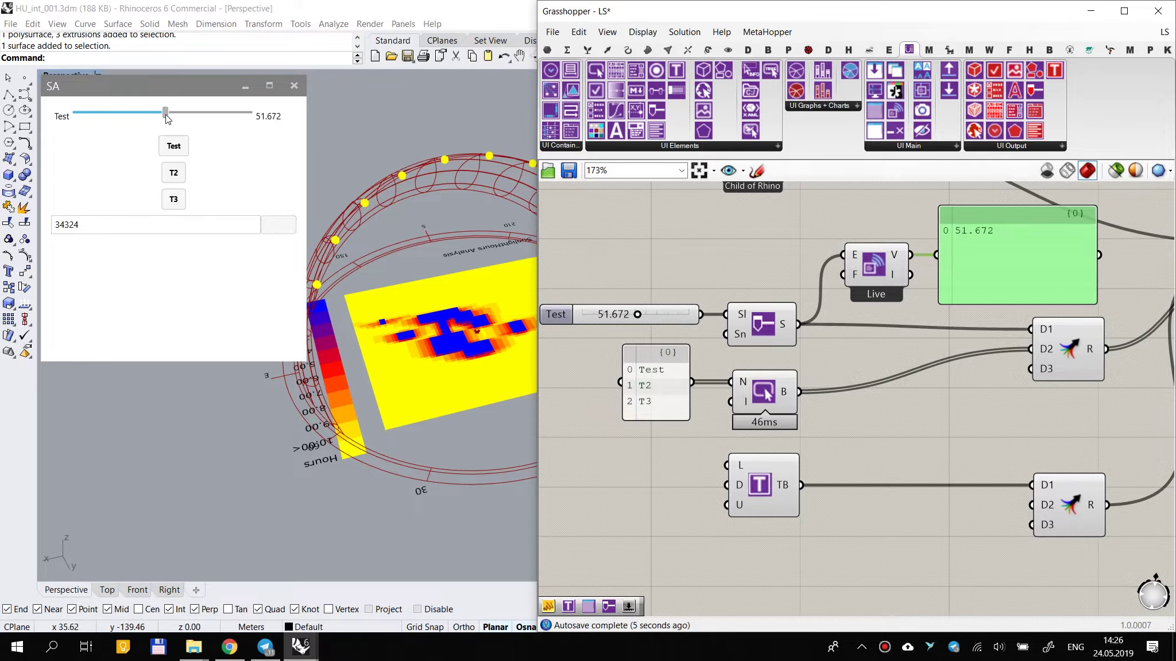
drag(167, 118, 136, 115)
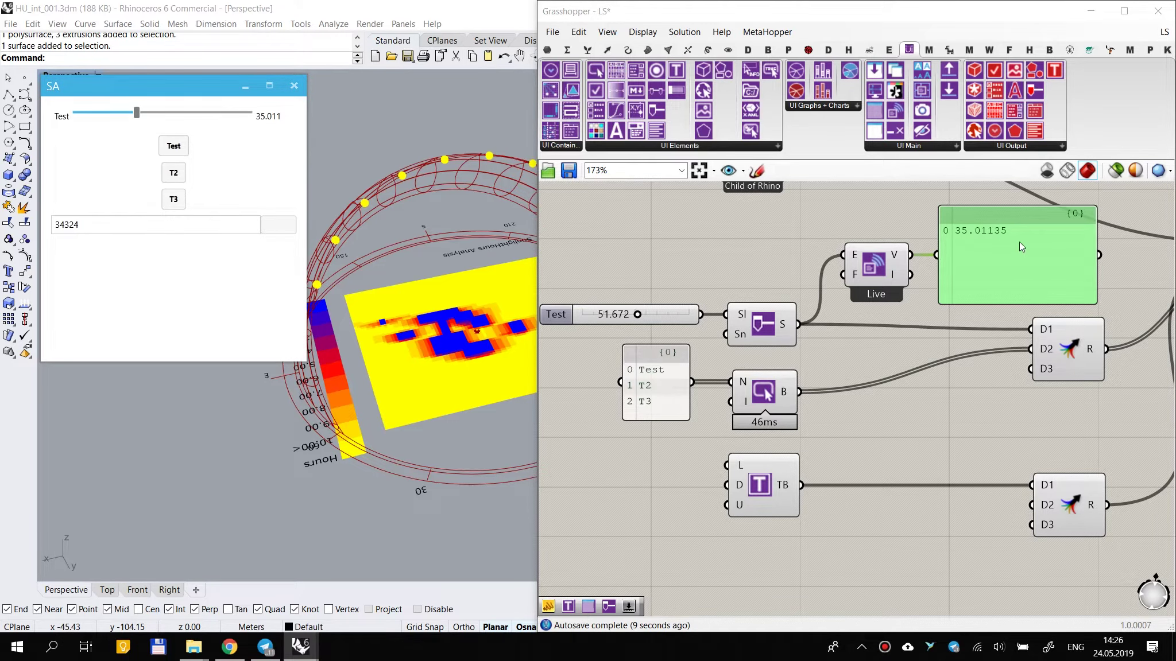
mouse_move(132, 117)
mouse_down()
mouse_move(100, 117)
mouse_move(147, 115)
mouse_up()
scroll(914, 261, down, 2)
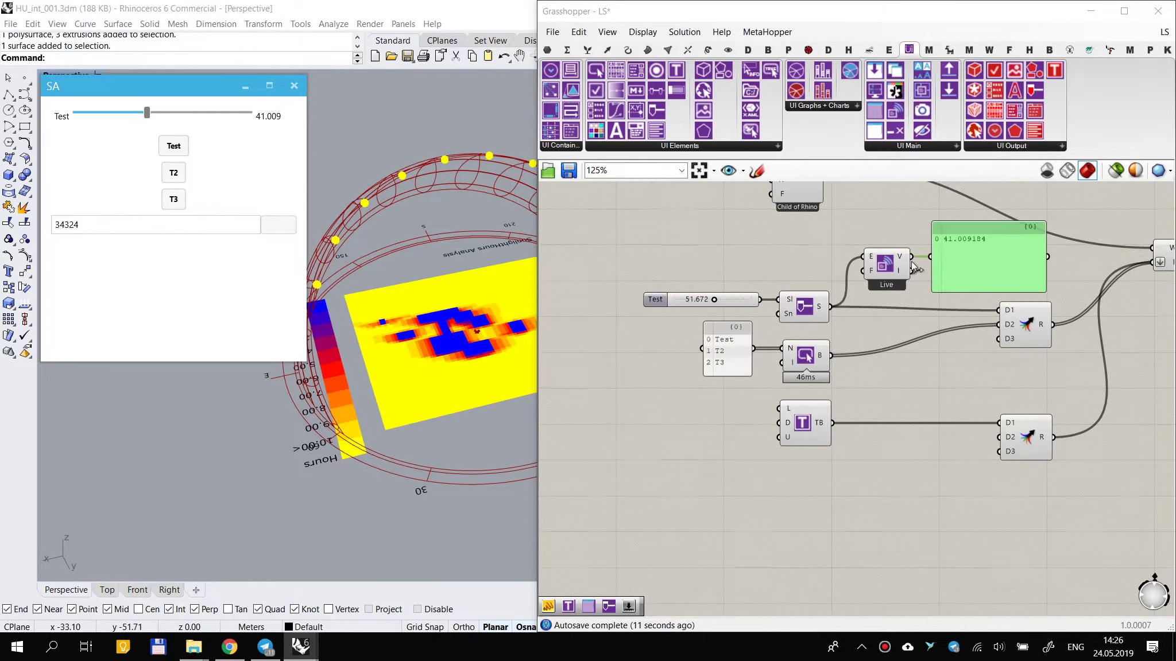
scroll(341, 488, up, 3)
shift+right_drag(369, 376, 379, 198)
click(648, 49)
click(669, 50)
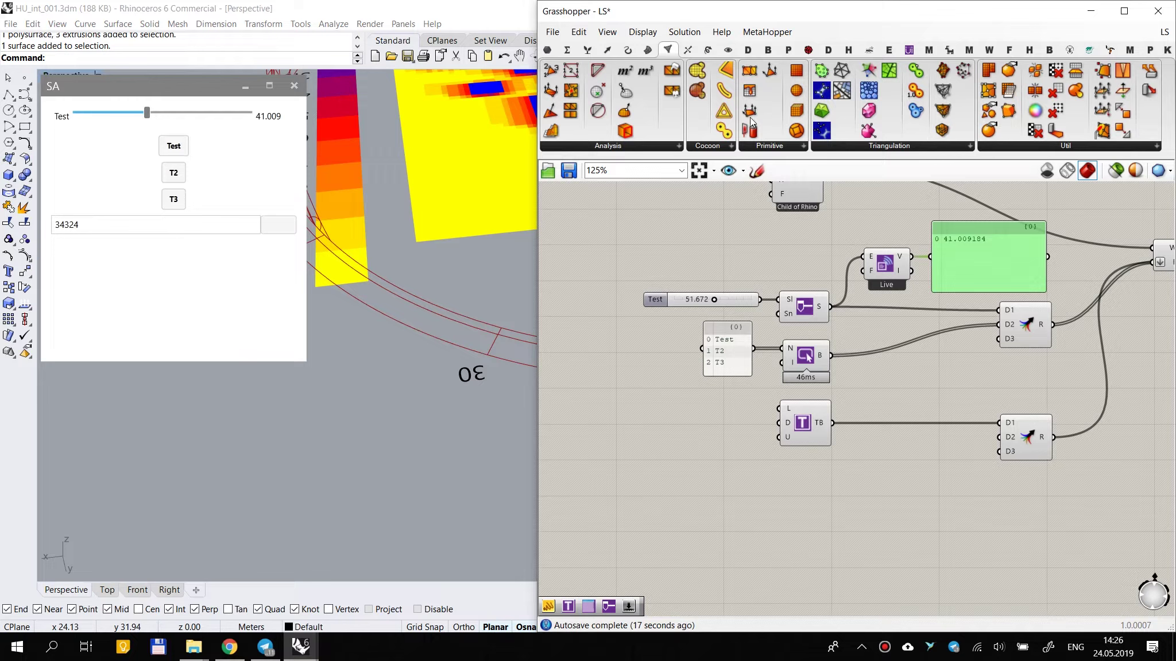
click(647, 49)
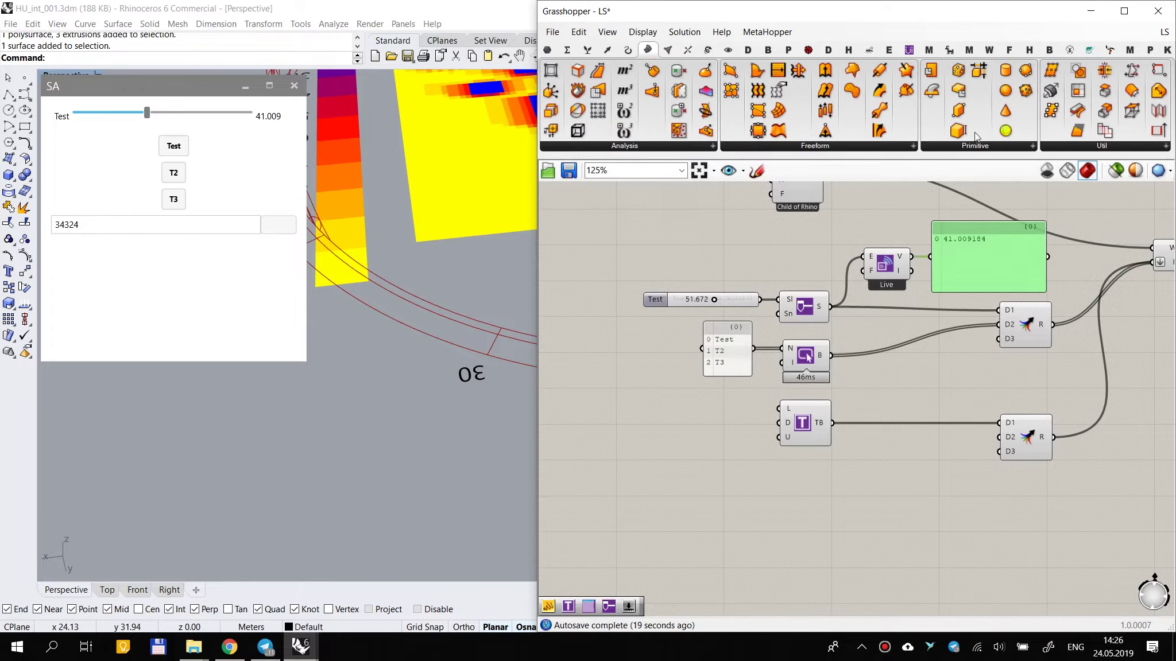
drag(958, 107, 912, 509)
click(909, 509)
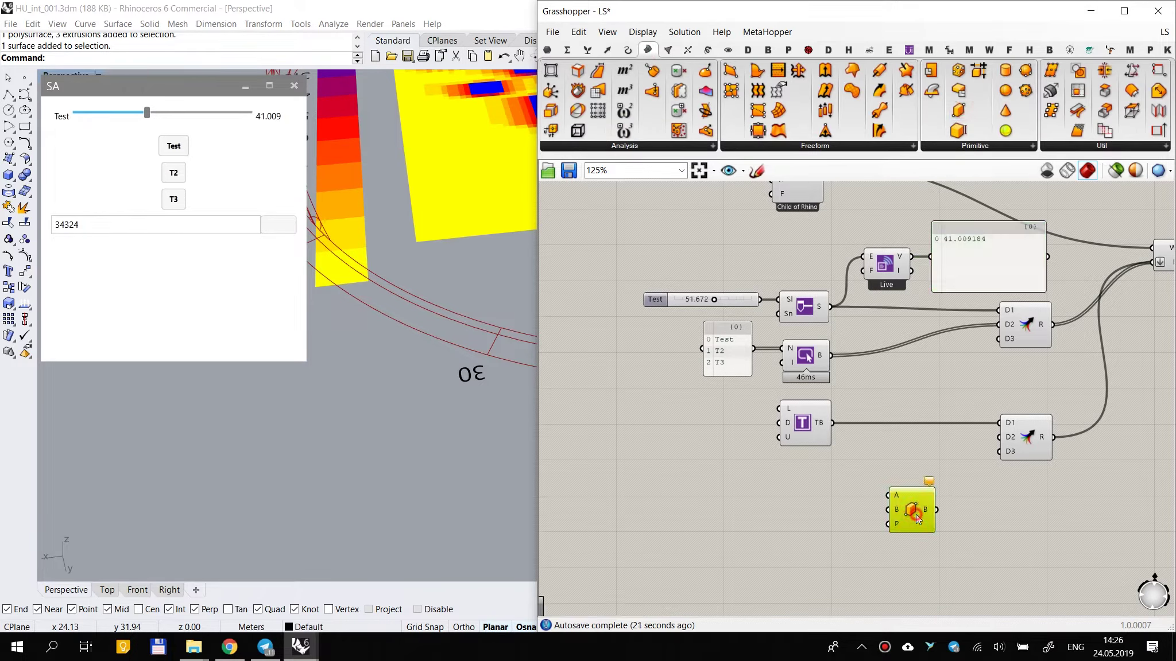
key(Delete)
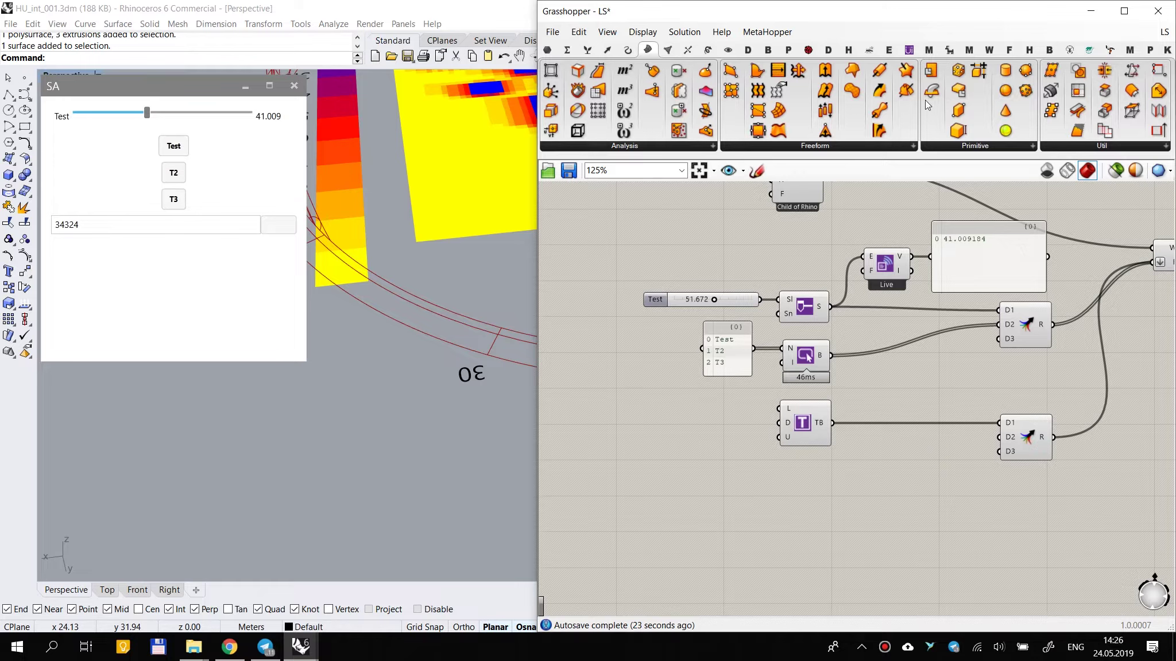
drag(947, 87, 937, 552)
key(Delete)
Step: Place a Center Box driven by the Value Listener's V output in X, Y and Z, and arrange it with the listener and panel below
drag(959, 90, 912, 257)
drag(932, 335, 912, 256)
drag(940, 437, 912, 256)
scroll(922, 299, down, 2)
drag(955, 384, 968, 513)
drag(943, 261, 996, 443)
drag(902, 276, 910, 498)
click(939, 461)
Step: Narrow the Grasshopper window to show the whole box in Rhino and resize the box by setting the SA window's slider to 48.340
scroll(484, 293, down, 10)
right_drag(383, 364, 437, 320)
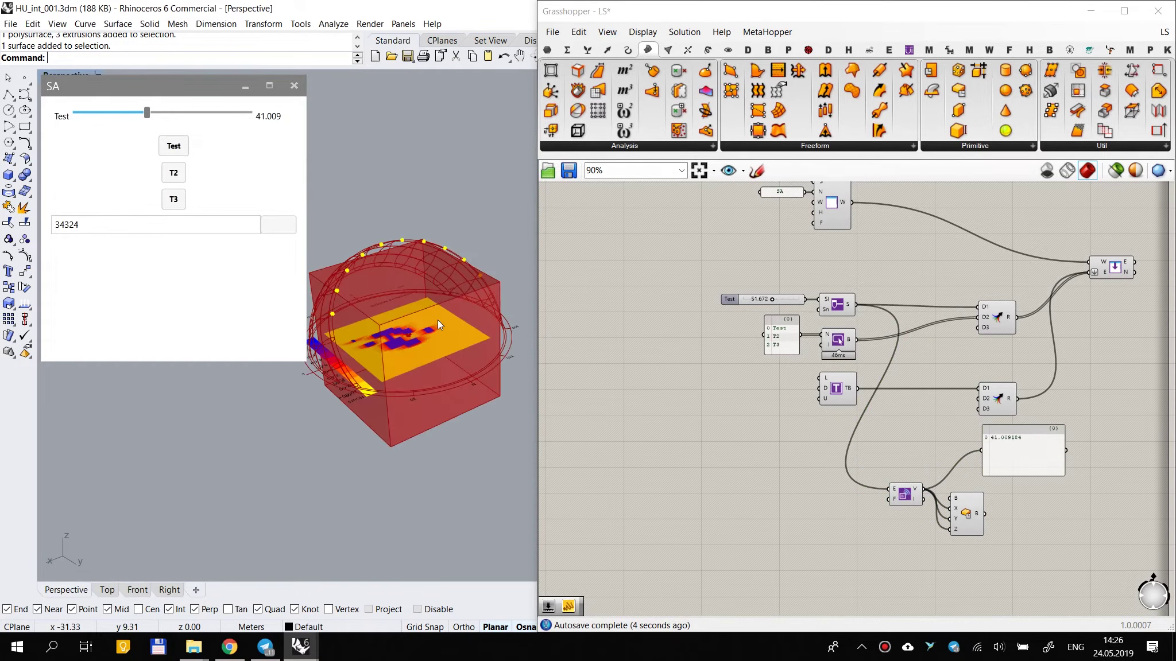
drag(540, 256, 647, 255)
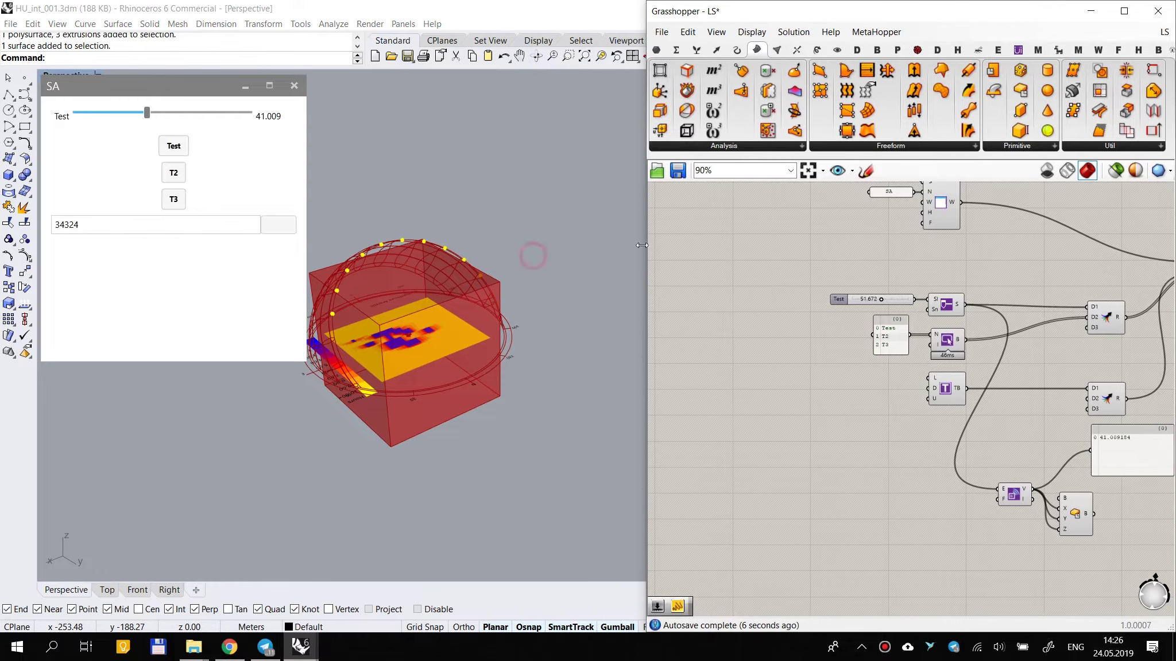
click(151, 118)
mouse_move(141, 118)
mouse_down()
mouse_move(236, 116)
mouse_move(92, 118)
mouse_move(121, 137)
mouse_move(202, 133)
mouse_move(161, 117)
mouse_up()
right_drag(966, 416, 863, 380)
scroll(862, 380, up, 1)
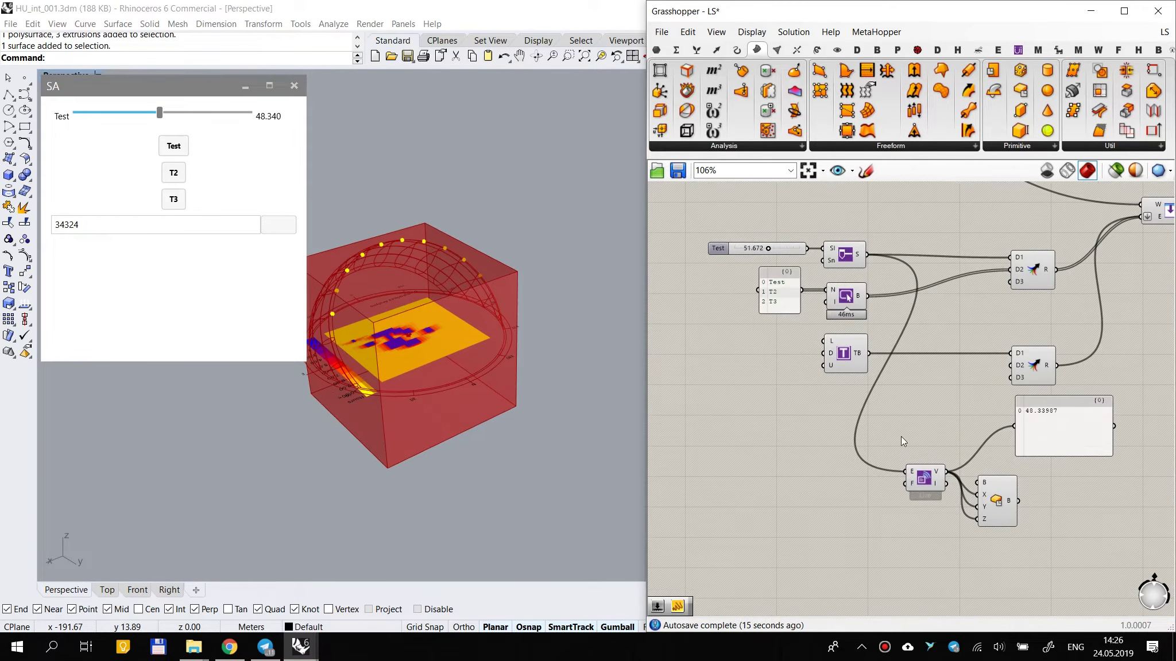
Step: Move the value panel farther right and reposition the Value Listener and Center Box together to free space below the text box component
right_drag(912, 450, 857, 328)
scroll(869, 370, up, 1)
drag(1035, 418, 820, 465)
drag(1003, 550, 840, 383)
drag(1017, 342, 1135, 342)
drag(873, 400, 883, 408)
drag(978, 393, 953, 370)
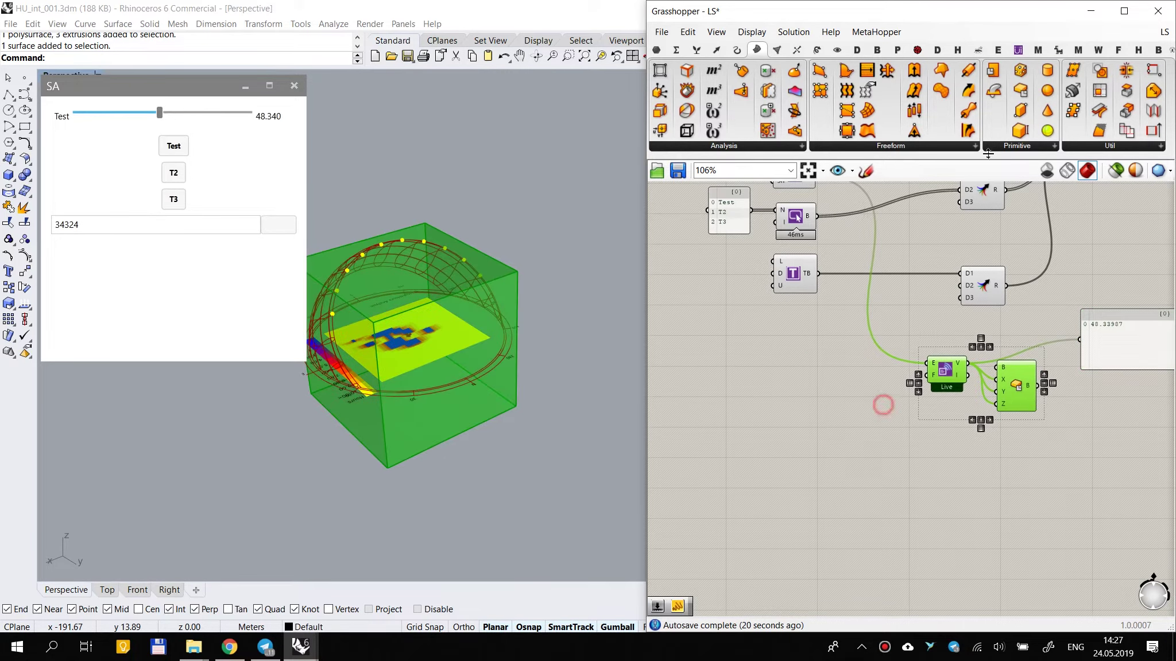
Step: Duplicate the Value Listener, connect the text box's TB output to the copy's E input, and wire its V output to the panel
click(1020, 47)
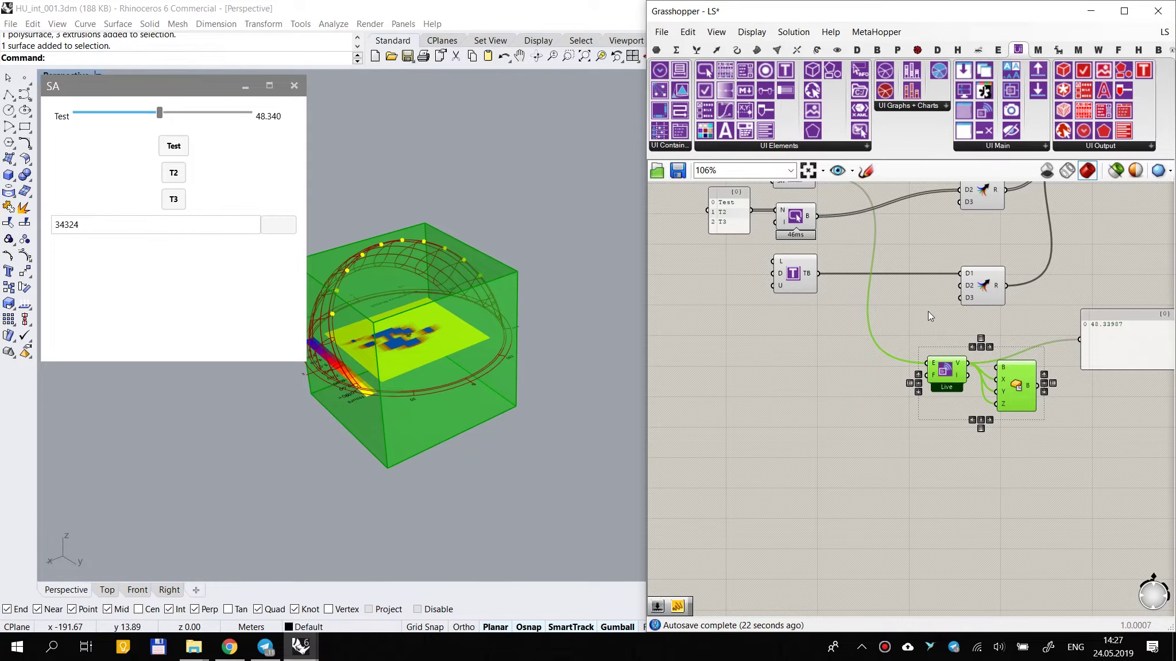
click(878, 300)
scroll(980, 366, up, 2)
scroll(960, 352, down, 2)
alt+drag(937, 363, 871, 344)
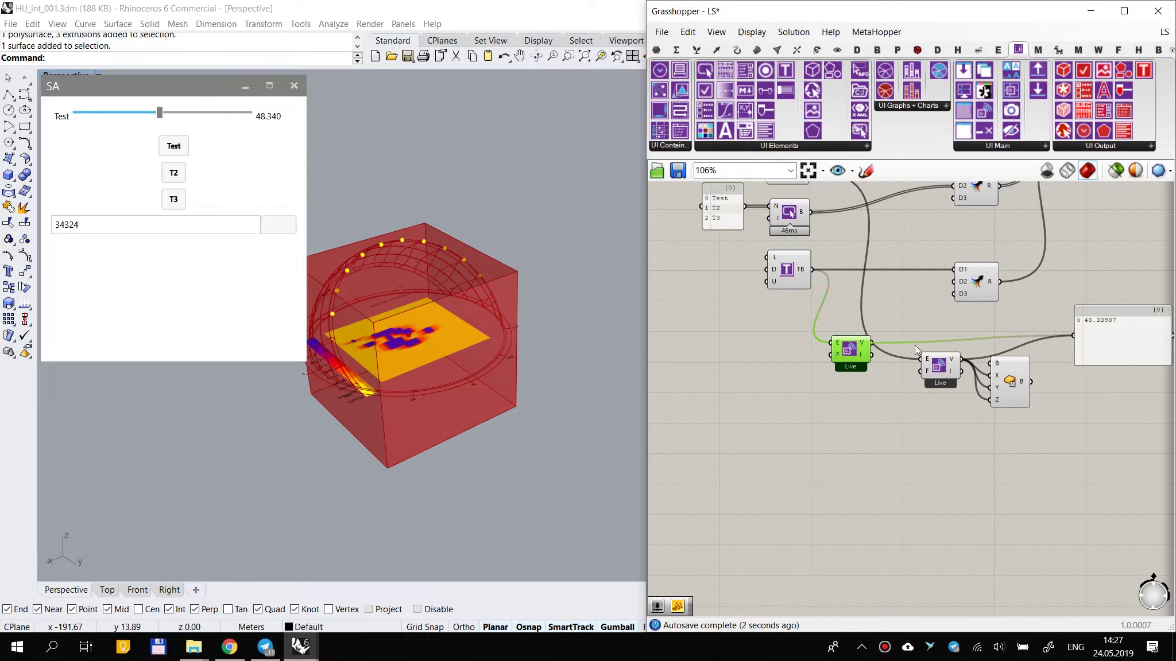
Step: Move the text box's Value Listener and its value panel together to below the Center Box
drag(1105, 340, 1042, 488)
drag(846, 359, 954, 481)
drag(1062, 493, 1058, 481)
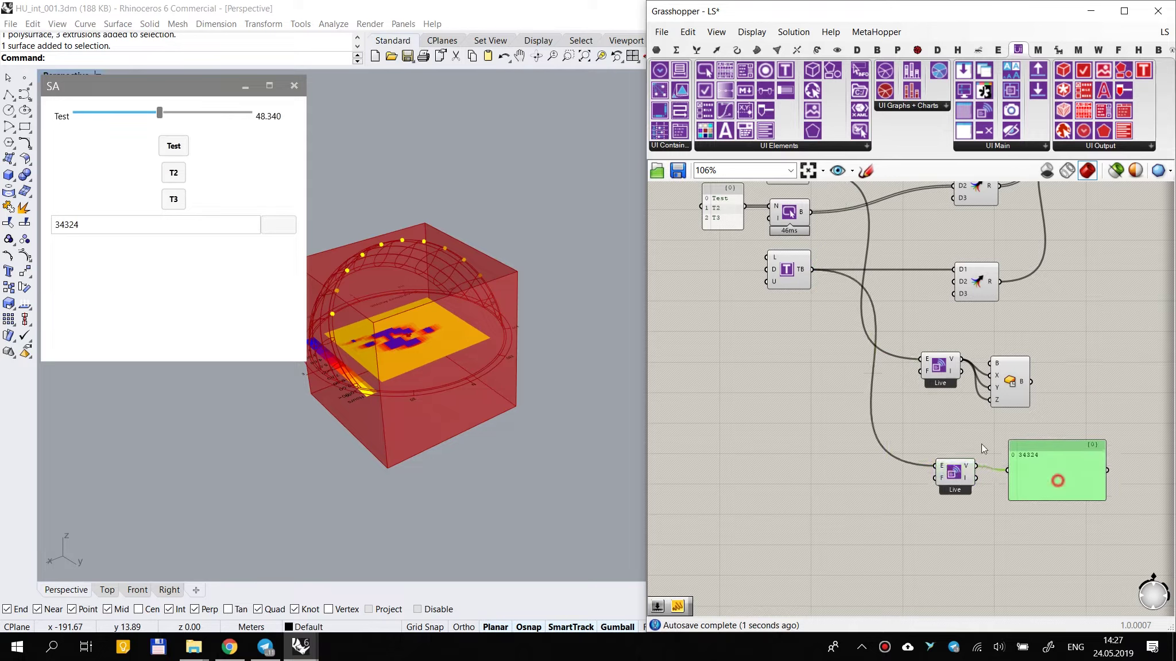
double_click(93, 226)
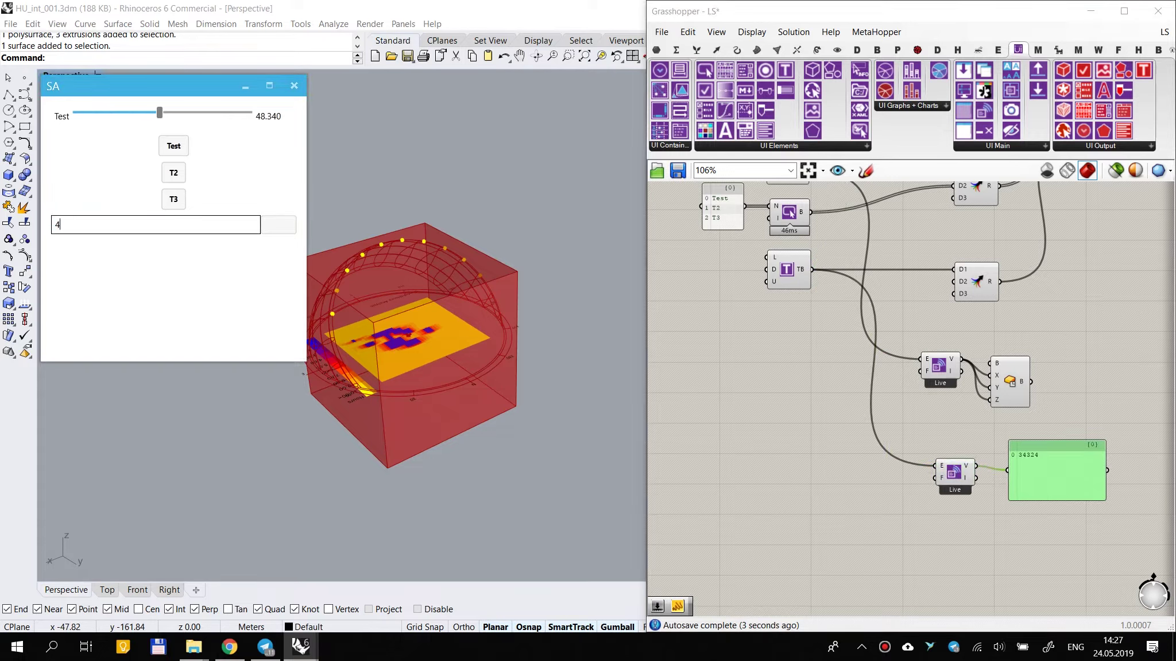
click(292, 225)
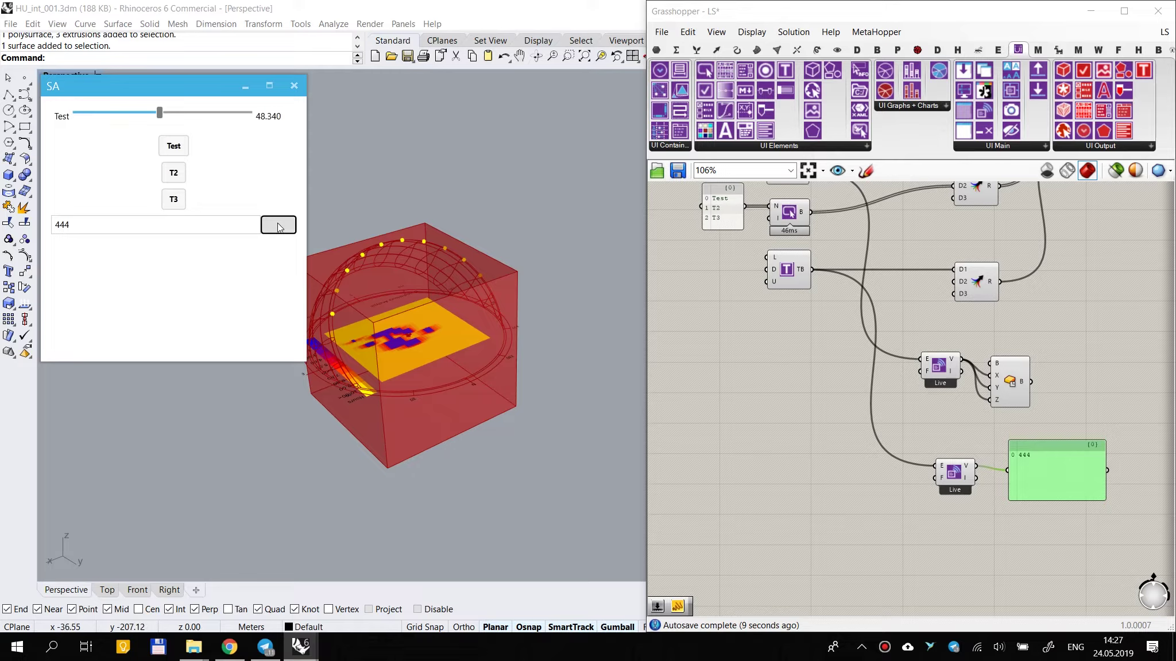
click(74, 224)
click(282, 227)
double_click(64, 225)
text(4353453)
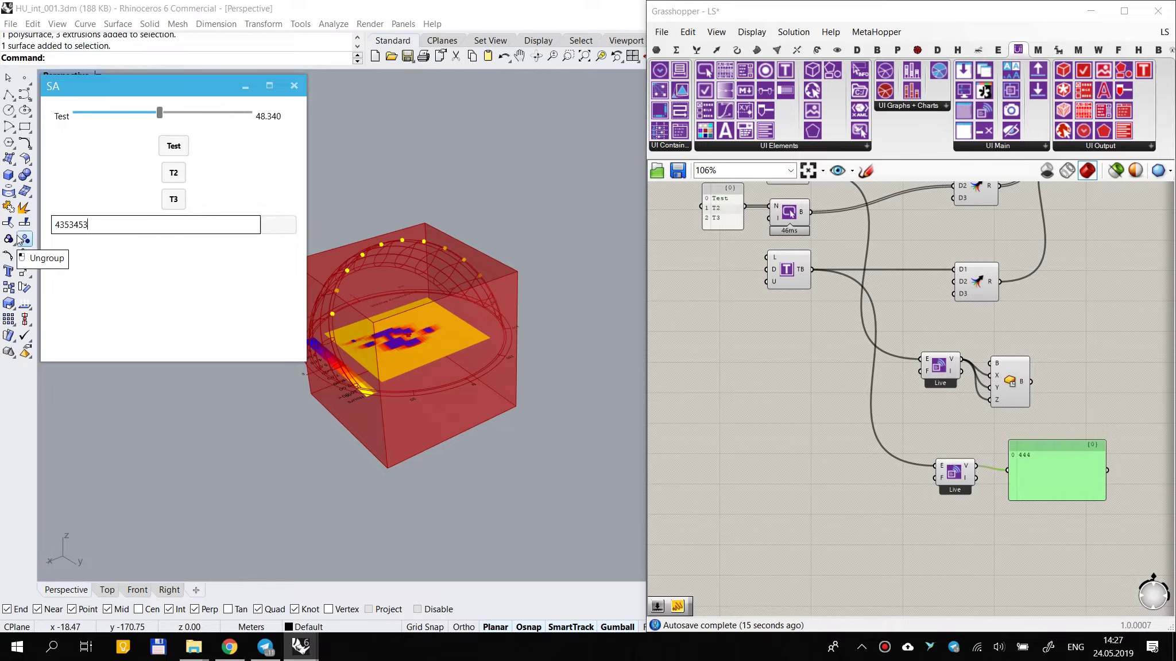
text(3465345)
click(282, 227)
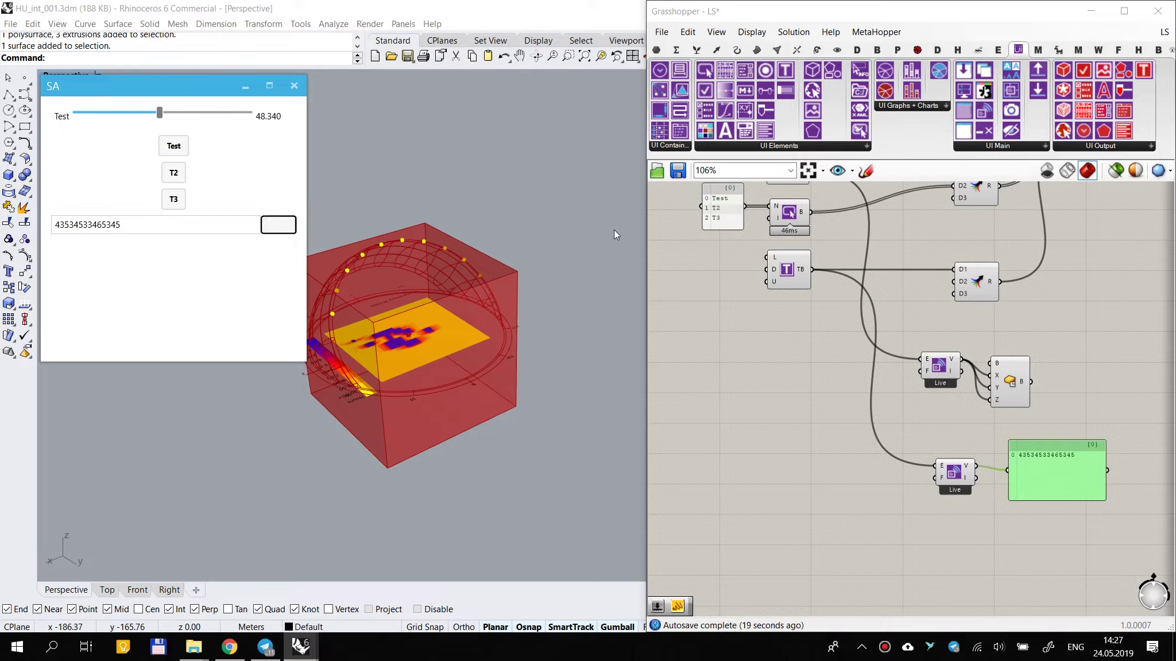
Step: Copy the Value Listener beside the button component, connect B to its E input, and wire its V output to a copied panel
right_drag(848, 363, 828, 419)
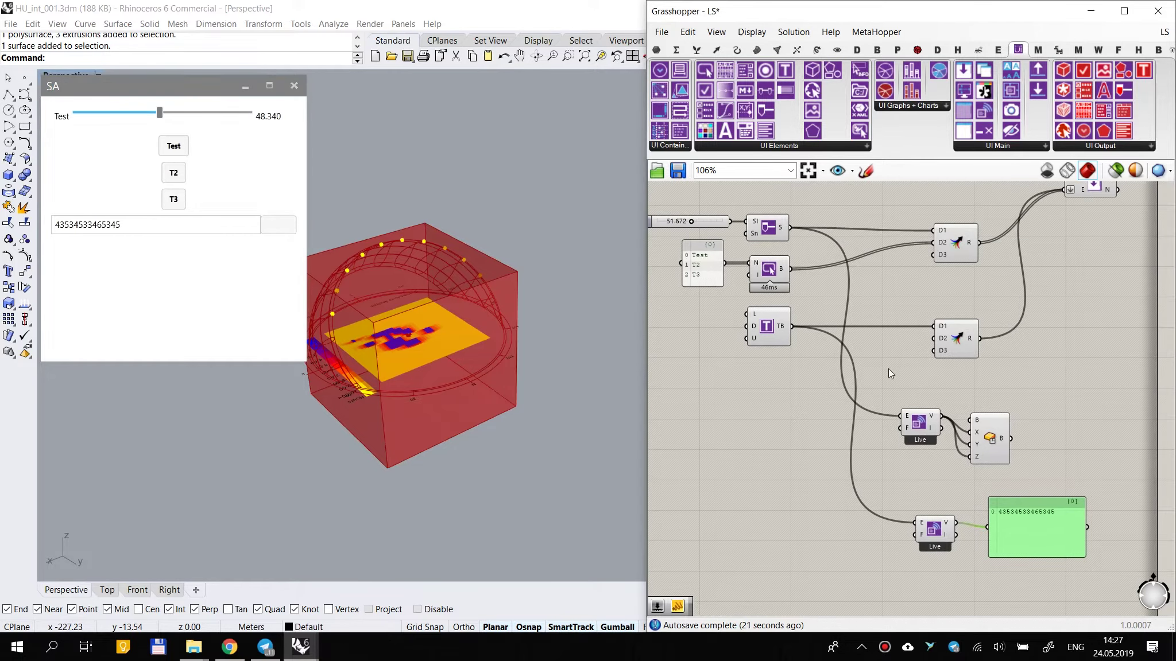
click(946, 526)
alt+drag(933, 489, 794, 268)
drag(924, 486, 868, 283)
scroll(774, 258, up, 2)
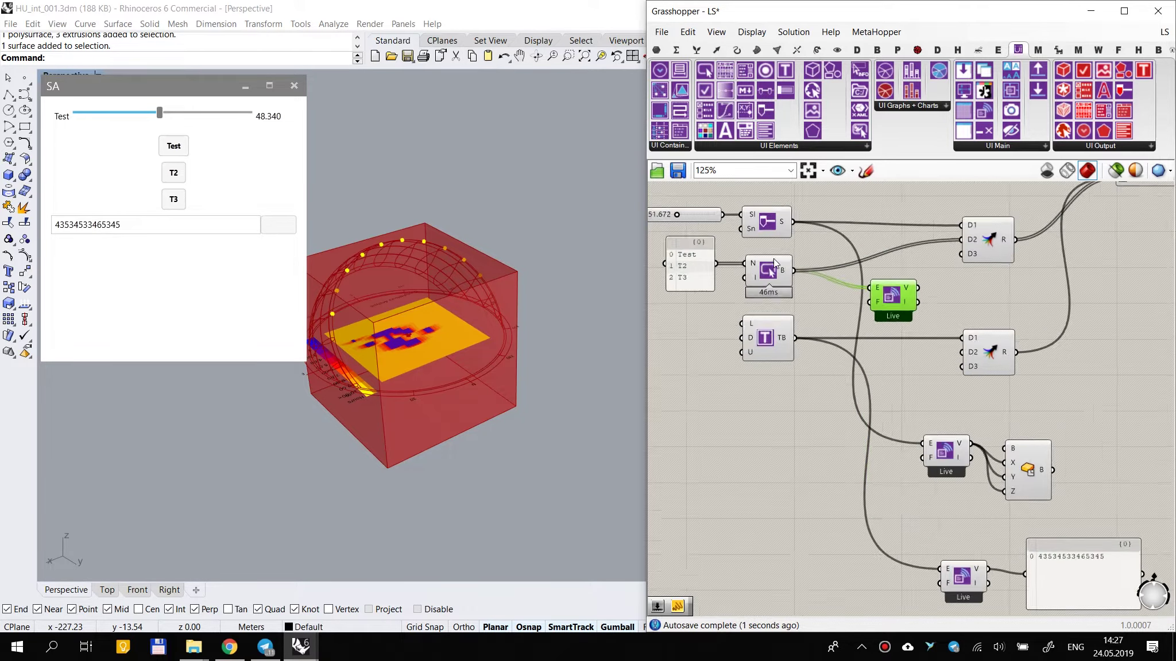
click(1106, 586)
alt+drag(1057, 311, 1057, 312)
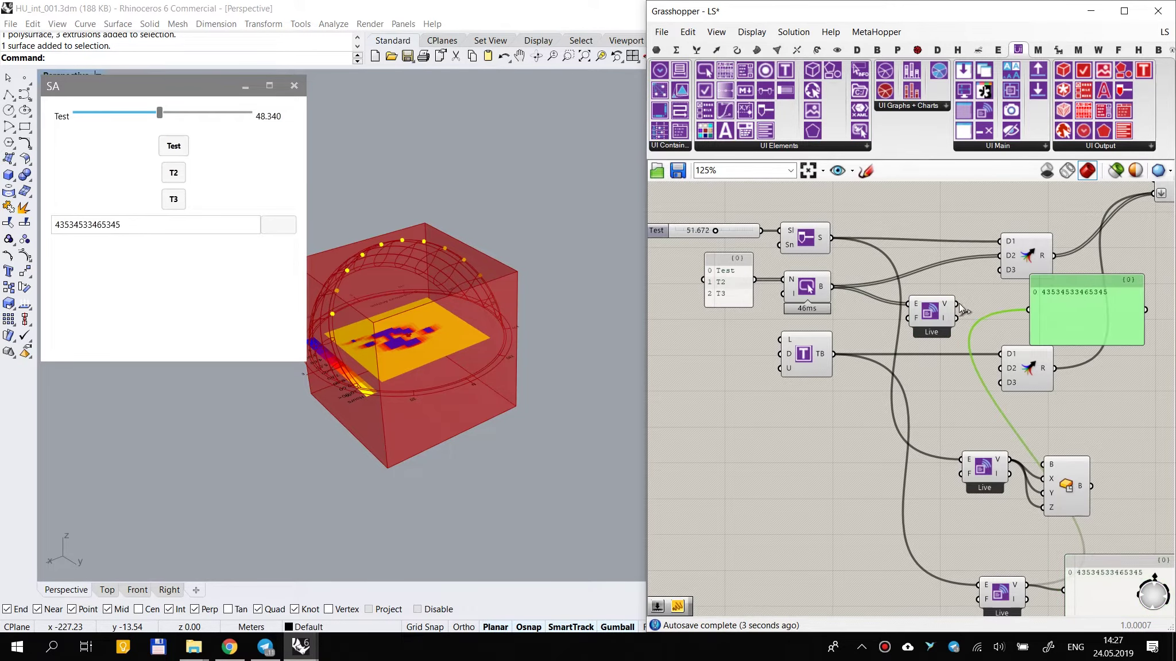
drag(956, 304, 1045, 315)
right_drag(1011, 328, 951, 336)
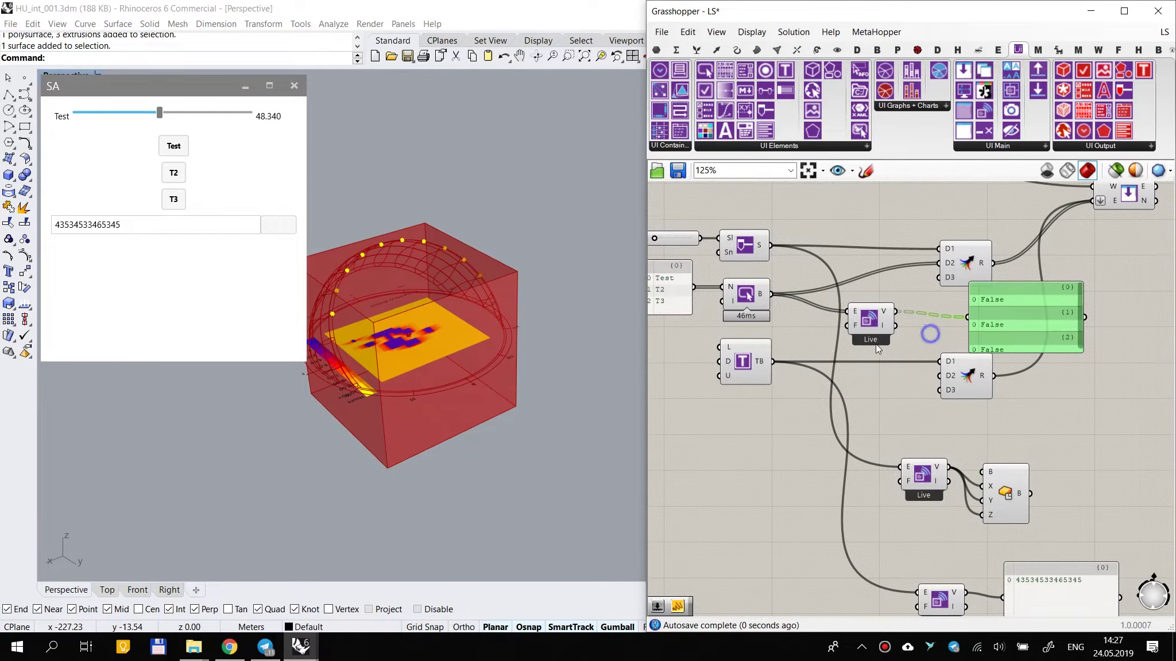
Step: Trigger the Test button in the SA window and check the response in the button listener's panel
click(184, 151)
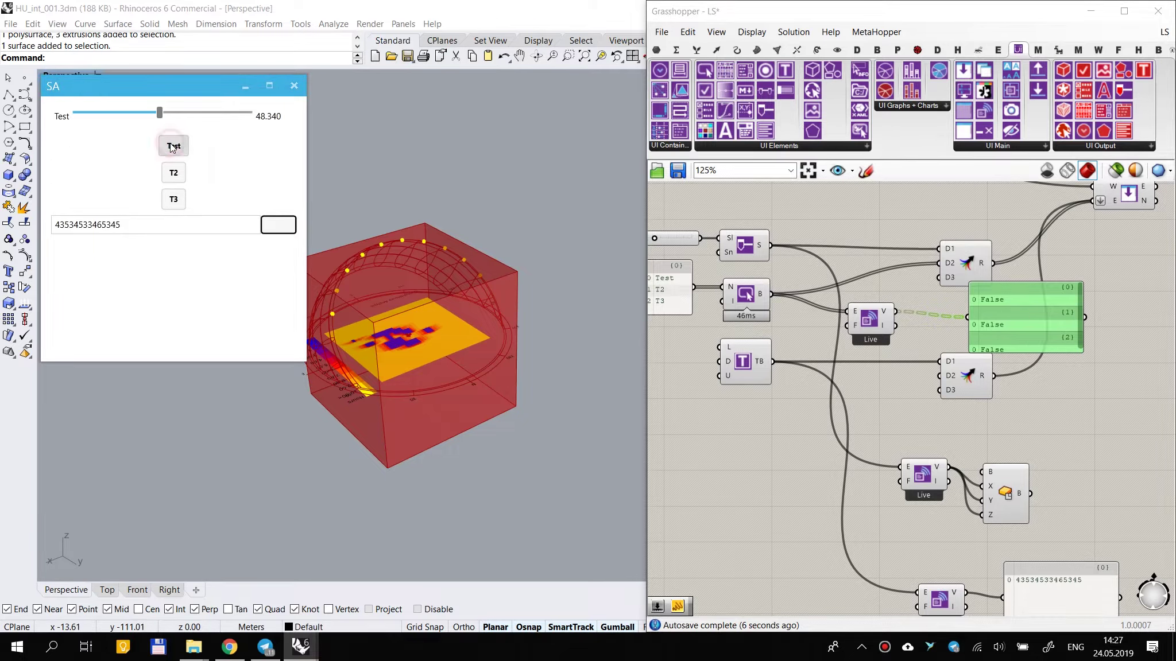
click(481, 200)
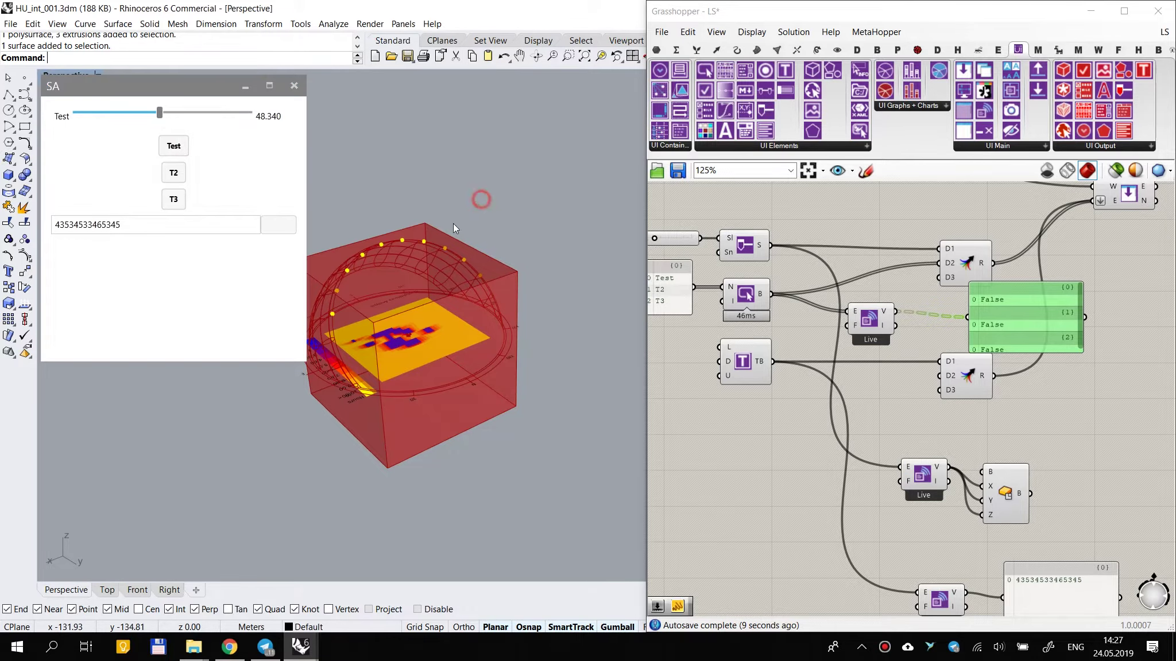
scroll(862, 433, down, 3)
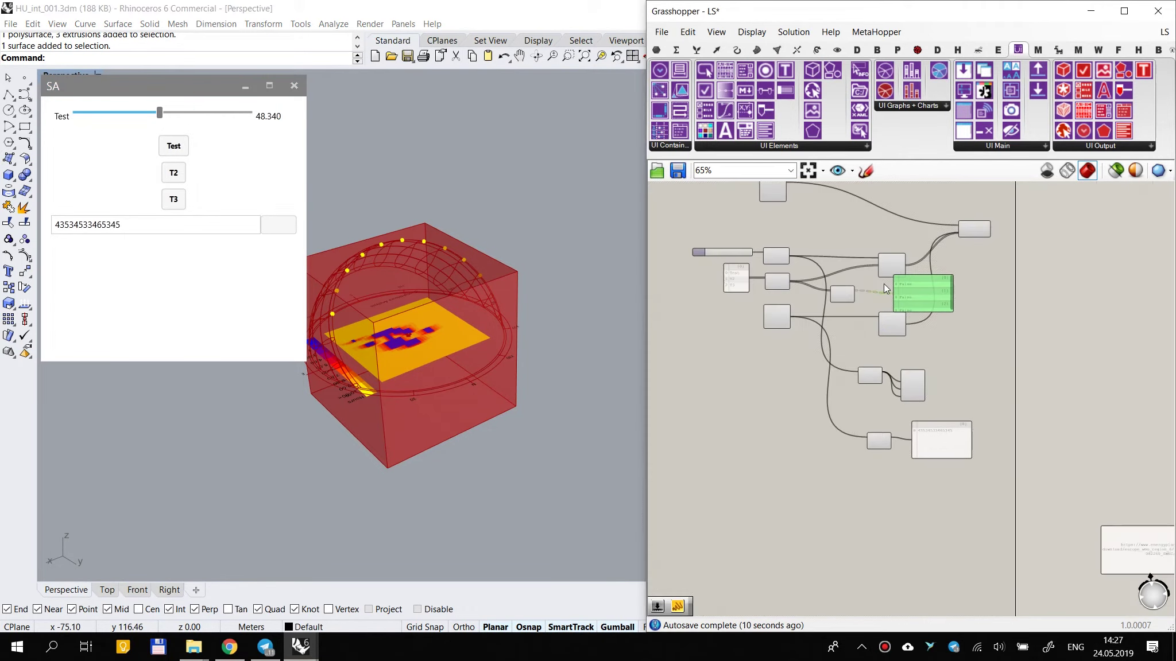
scroll(814, 264, down, 1)
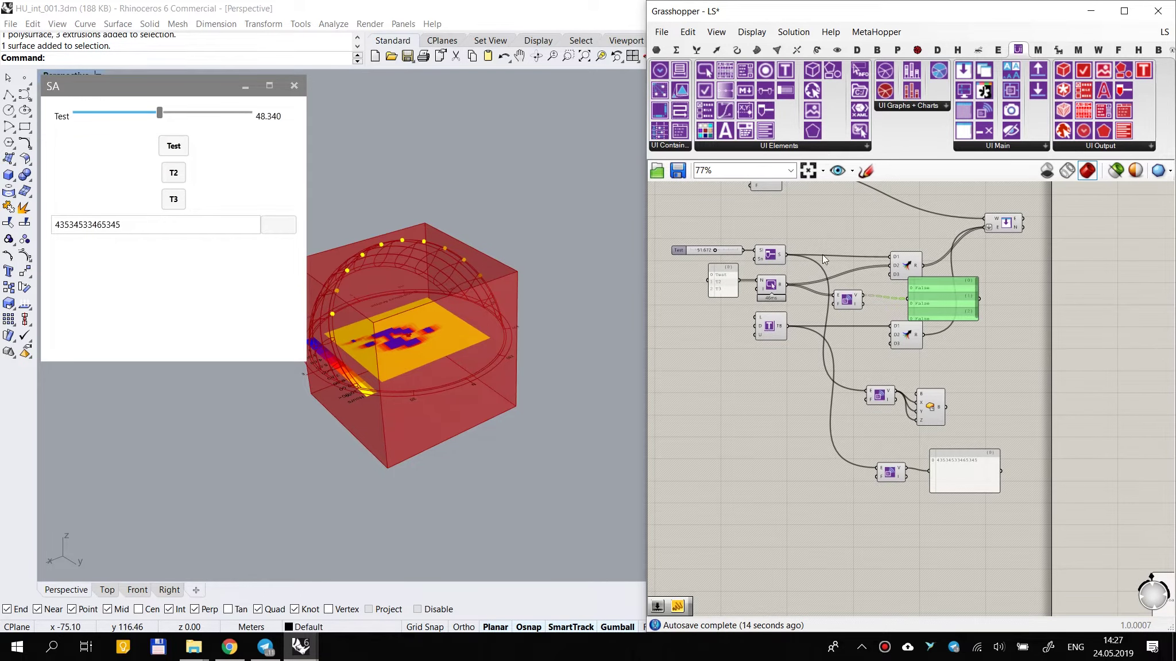
Step: Add a Create Toggle under the text box component, wire it to the lower Merge's D2 input, and try the toggle in the SA window
click(822, 147)
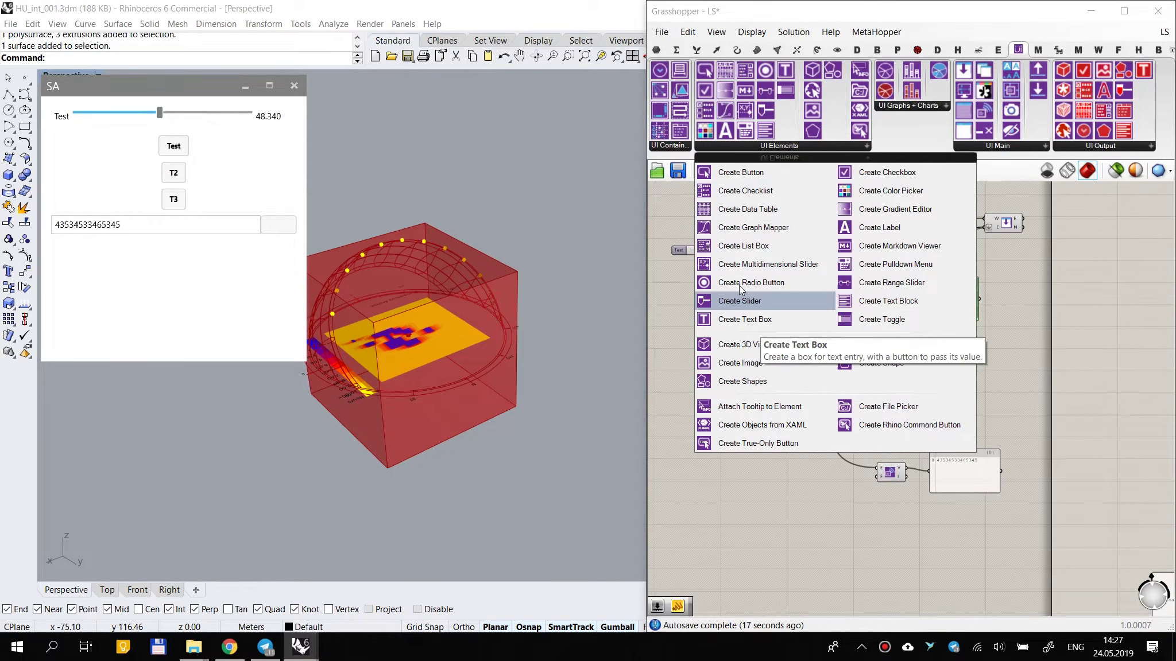
drag(856, 324, 892, 337)
click(794, 381)
scroll(816, 384, up, 2)
scroll(858, 365, down, 3)
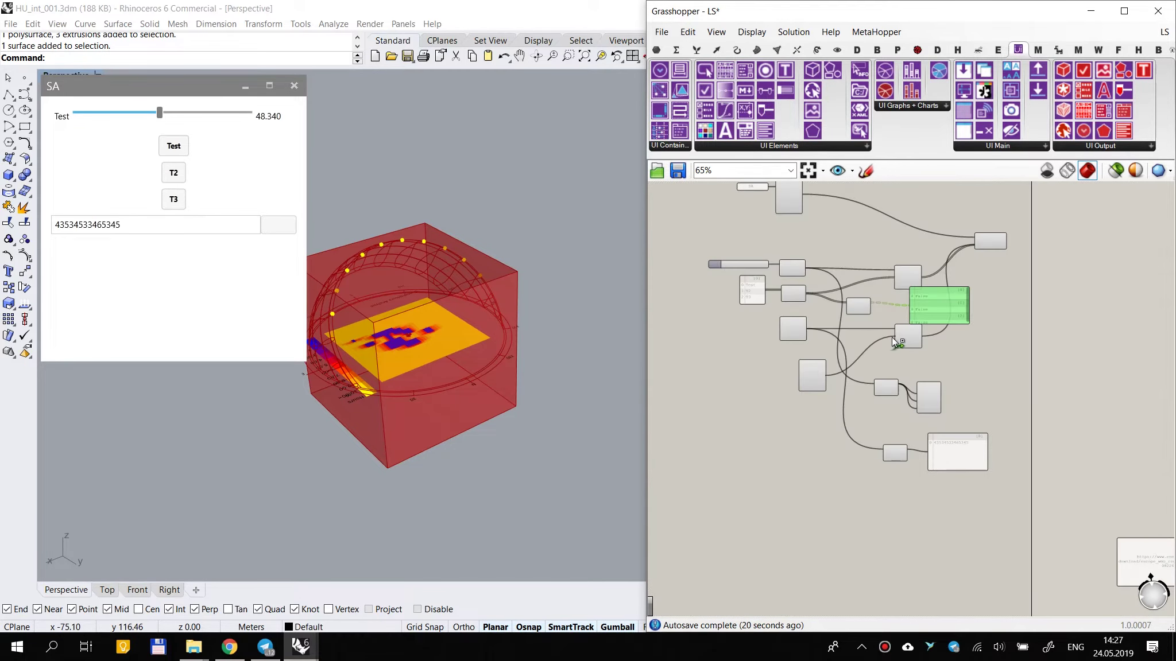
scroll(816, 379, up, 4)
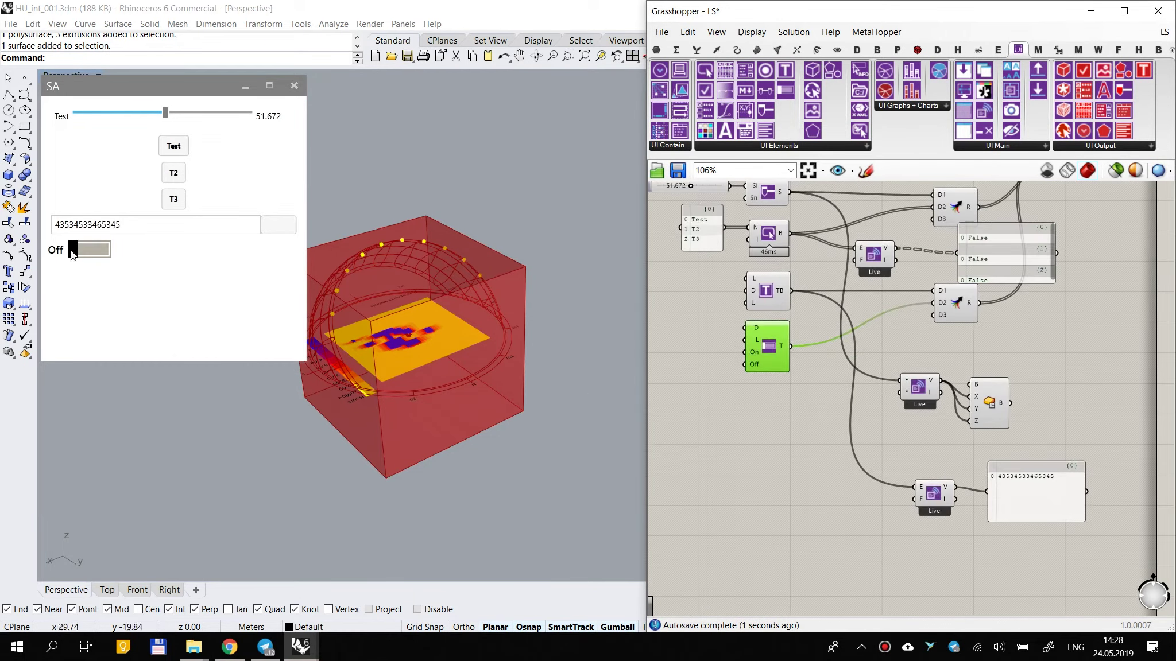
click(89, 249)
click(89, 249)
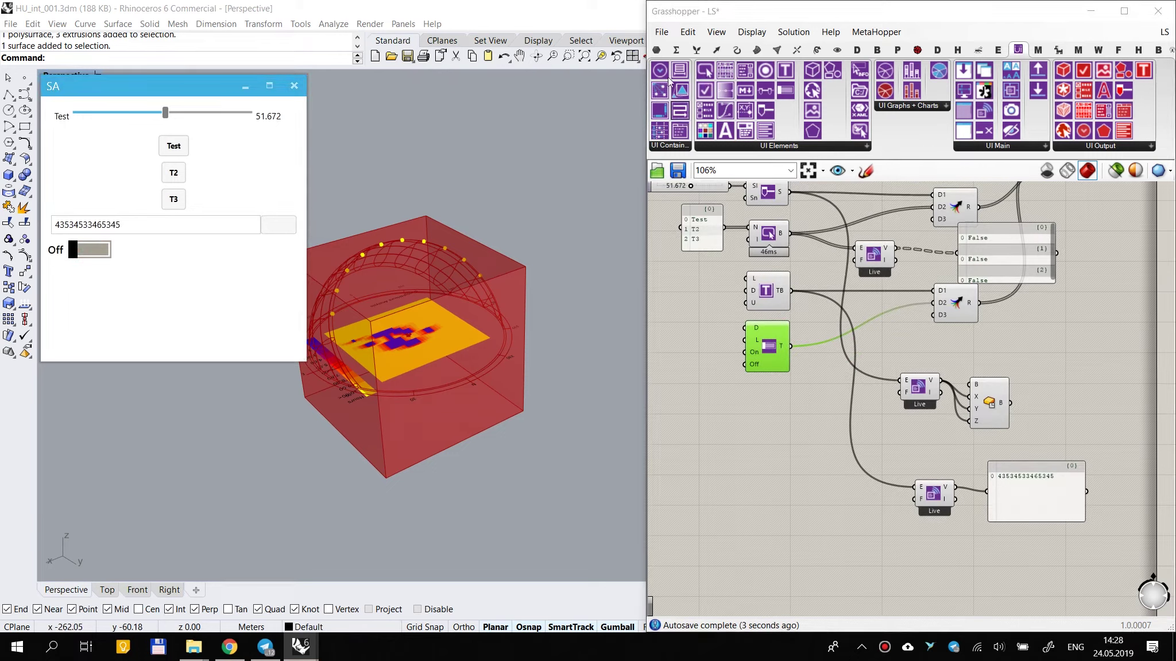
Step: Add a Create Radio Button wired to the lower Merge's D3 input, and feed its N and G inputs from a panel reading 3434
drag(765, 70, 932, 309)
drag(754, 411, 767, 400)
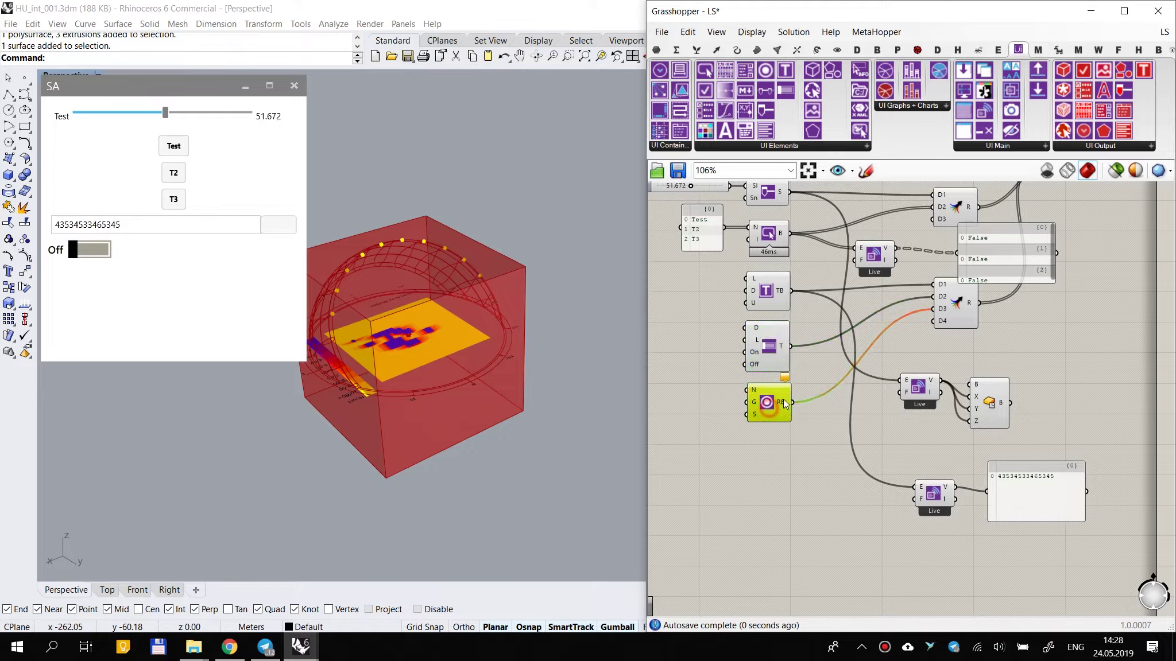
double_click(694, 402)
text(//)
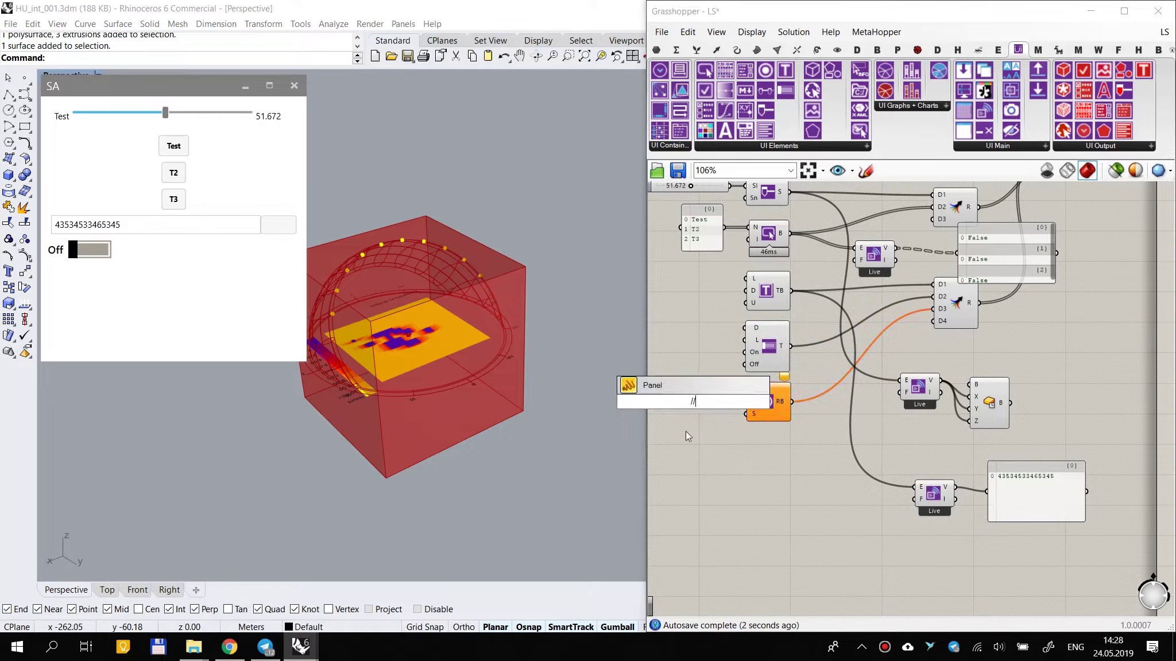
text(3434)
key(Return)
scroll(685, 430, up, 2)
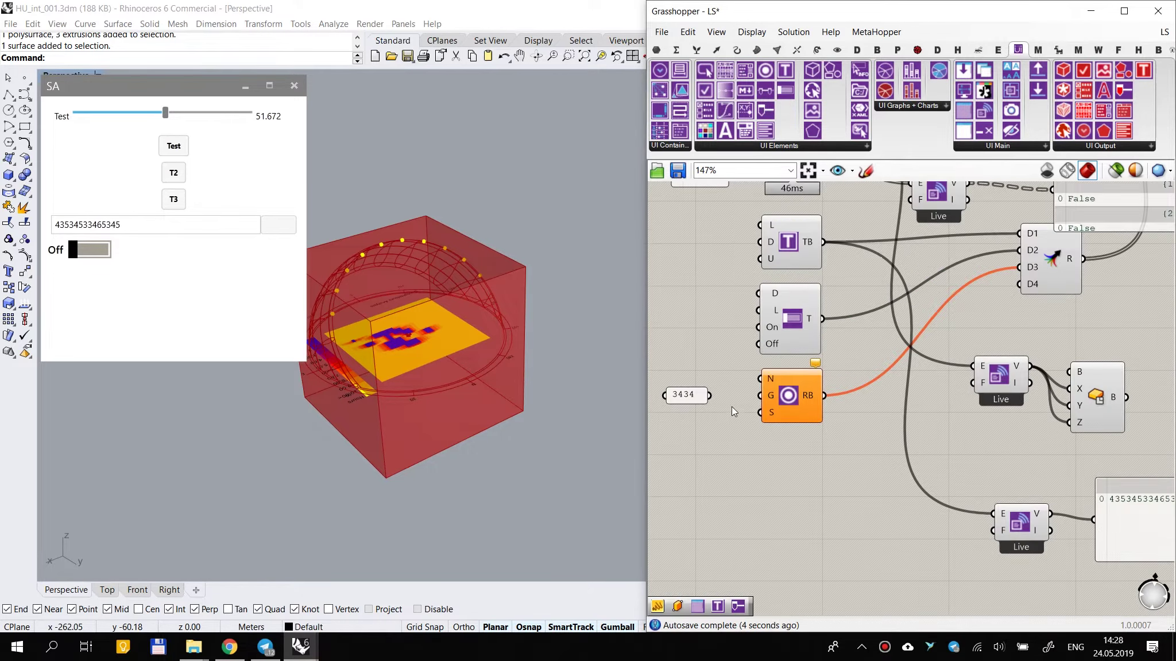
drag(750, 388, 713, 384)
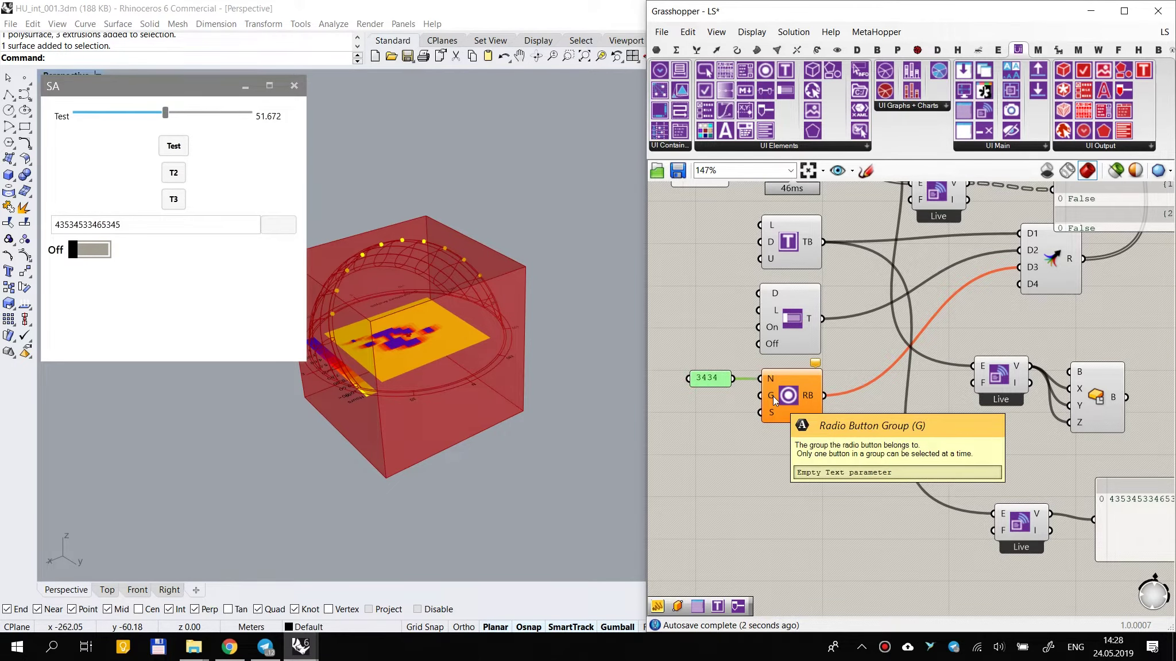
right_drag(713, 431, 814, 413)
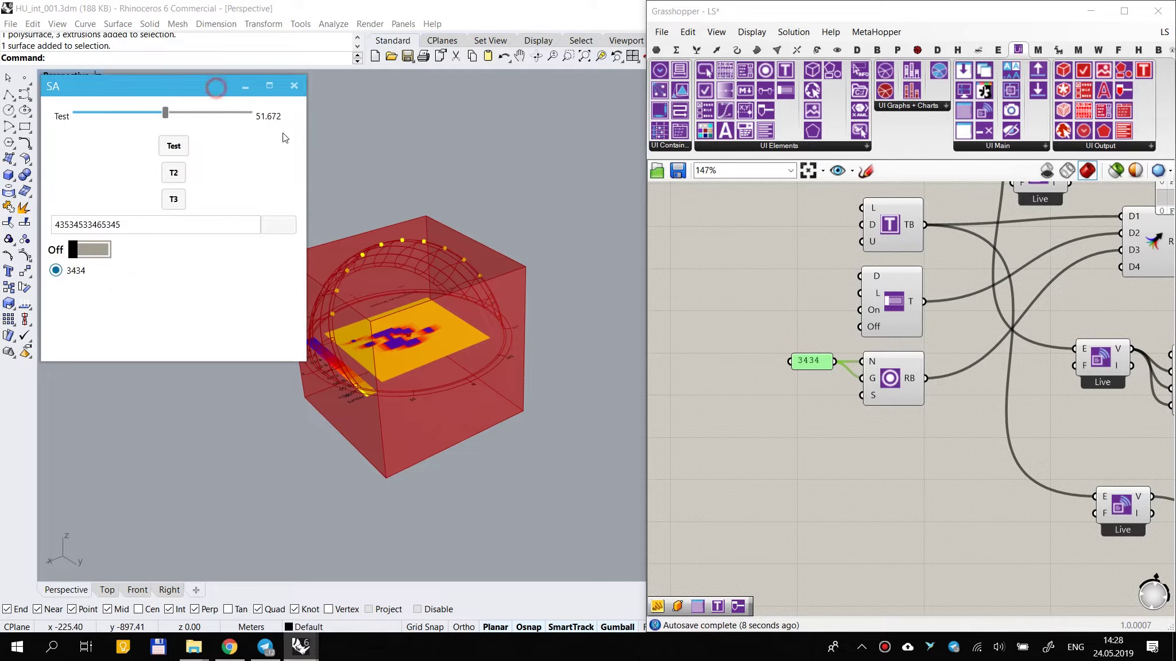
Step: Disconnect the 3434 panel from the radio button's G input, keep it on N, and select both components
scroll(844, 366, up, 1)
ctrl+drag(864, 379, 836, 361)
click(863, 450)
drag(1002, 352, 808, 433)
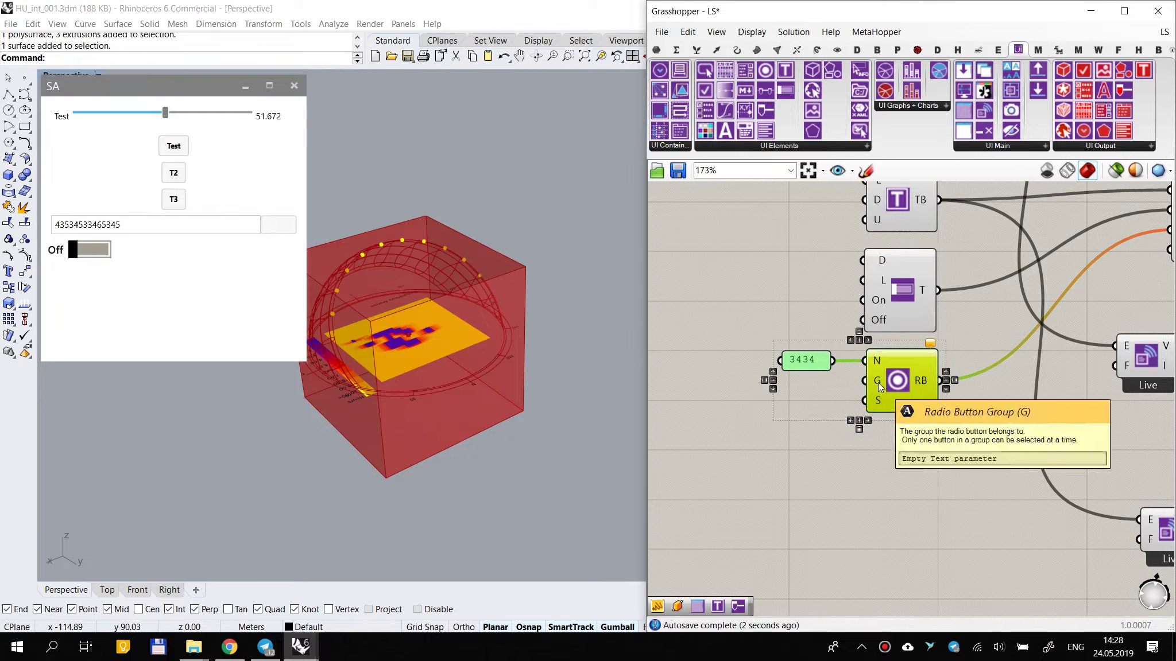
click(834, 471)
drag(959, 347, 811, 448)
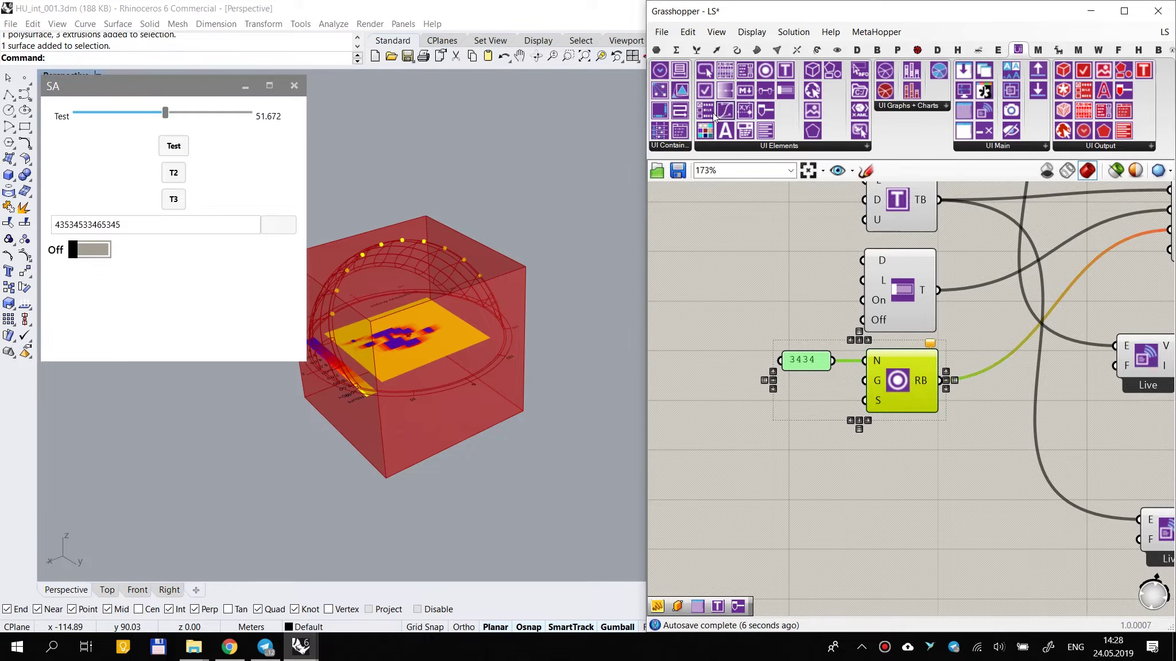
Step: Add a Create Checkbox wired to the lower Merge's D4 input, label it with a copied 3434 panel, and try it in the SA window
drag(705, 91, 1112, 314)
scroll(935, 462, down, 2)
drag(910, 471, 919, 467)
click(934, 499)
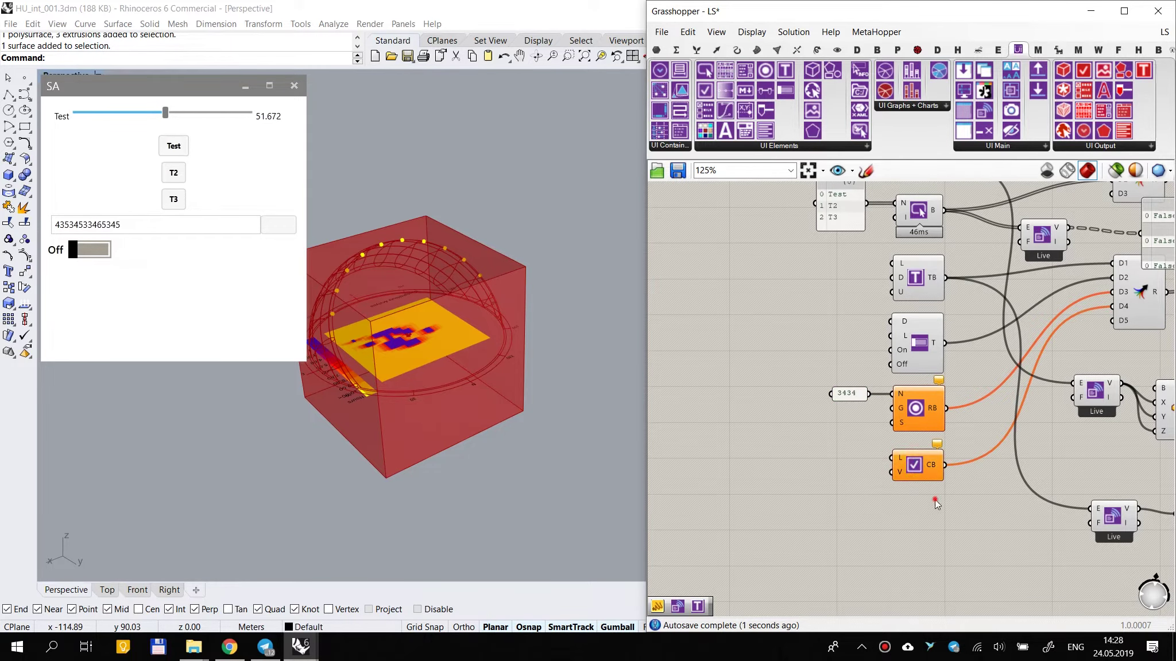
click(936, 504)
scroll(905, 461, up, 2)
alt+drag(833, 370, 887, 460)
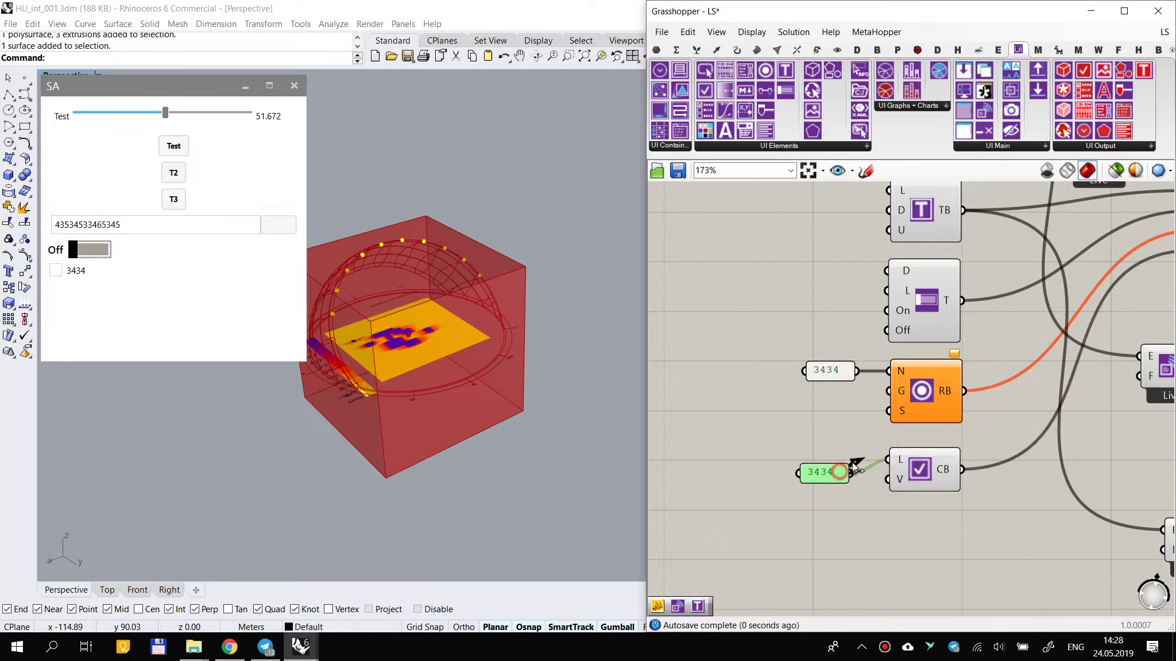
click(55, 271)
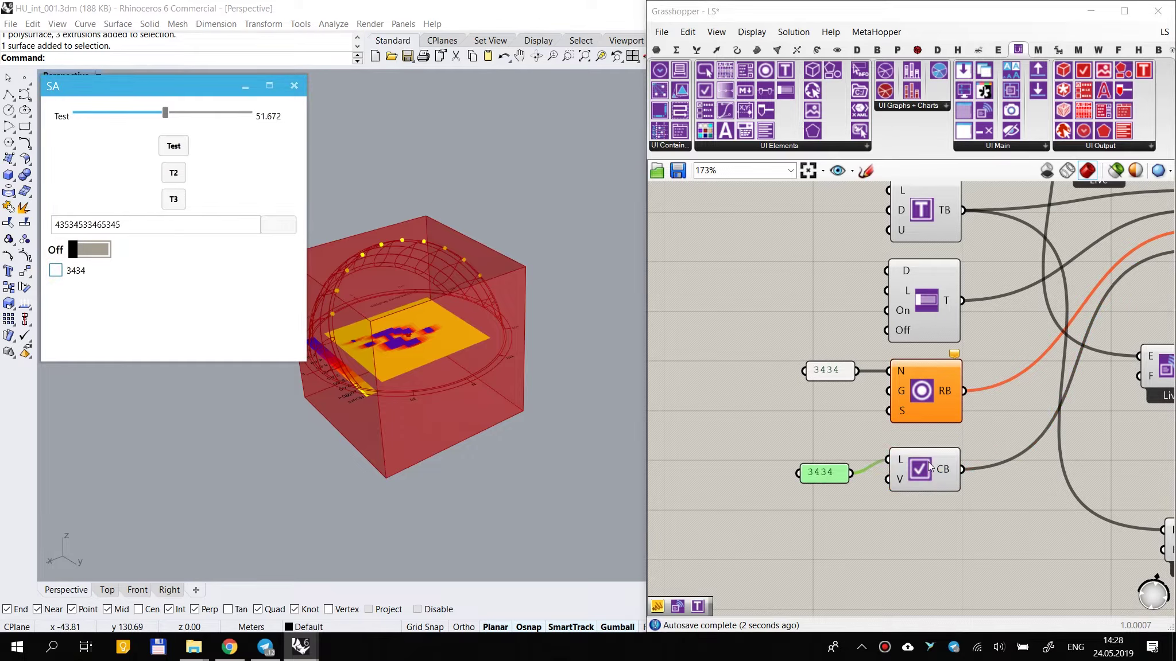
Step: Delete the checkbox component together with its 3434 label panel
click(983, 514)
drag(988, 532, 714, 332)
click(1086, 538)
right_drag(975, 508, 889, 354)
scroll(858, 340, down, 2)
scroll(811, 336, up, 2)
drag(906, 367, 764, 300)
key(Delete)
scroll(925, 396, down, 2)
right_drag(925, 395, 920, 402)
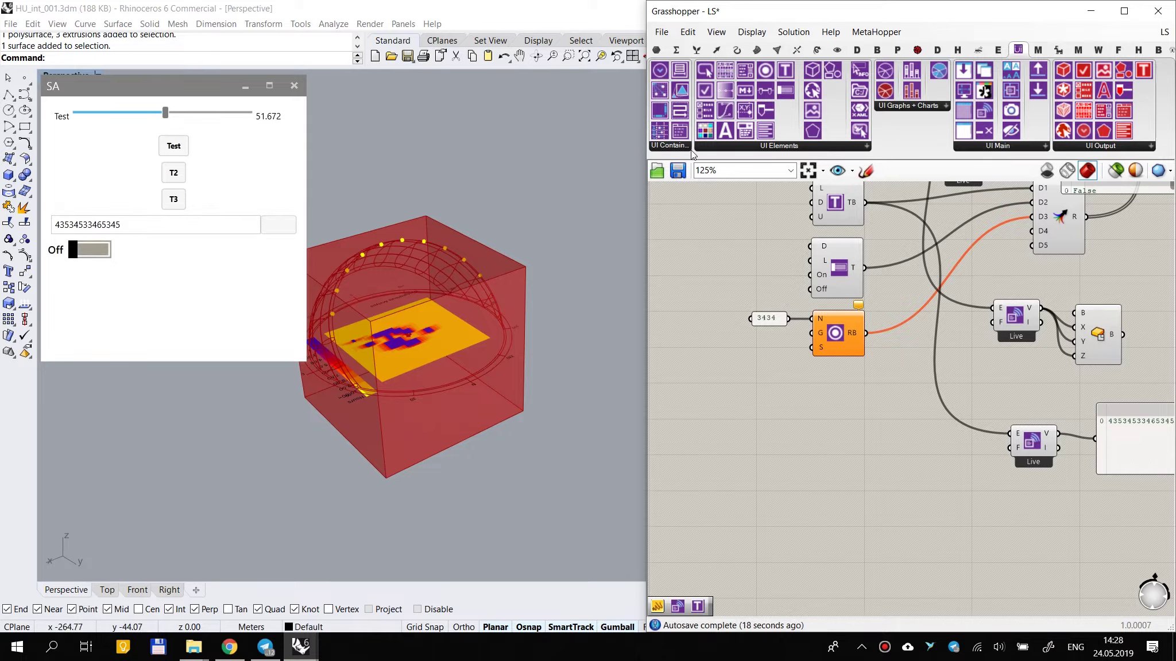
Step: Widen the Grasshopper window, place a Create Range Slider below the radio button, and wire its RS output to the lower Merge's D4 input
drag(644, 165, 539, 165)
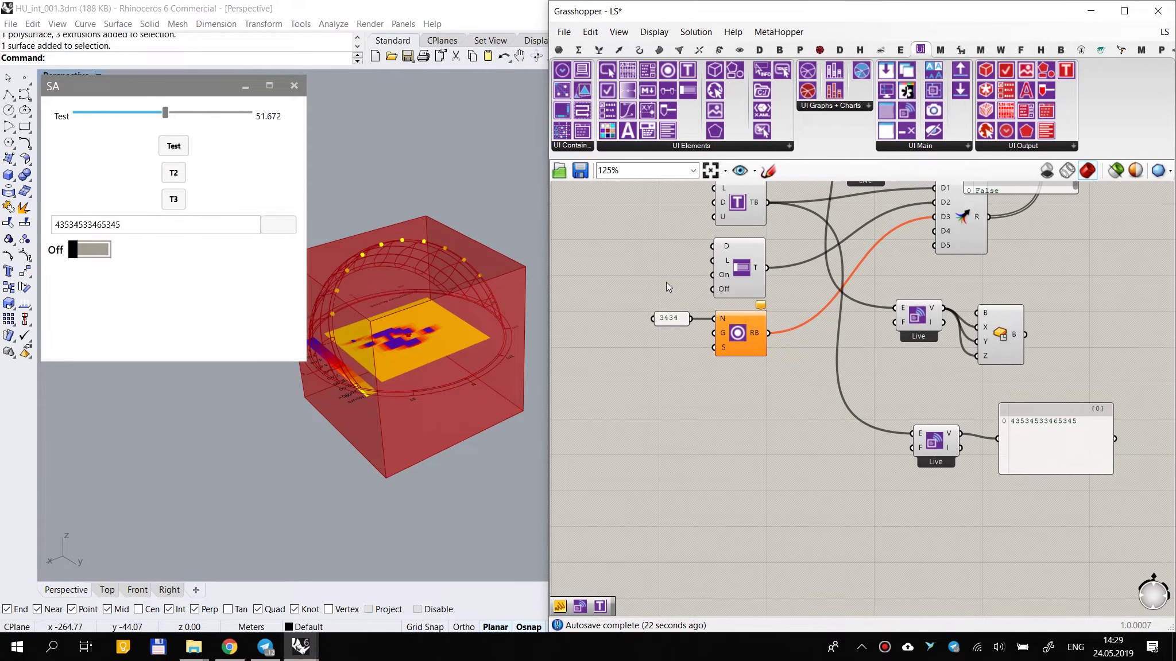
click(572, 148)
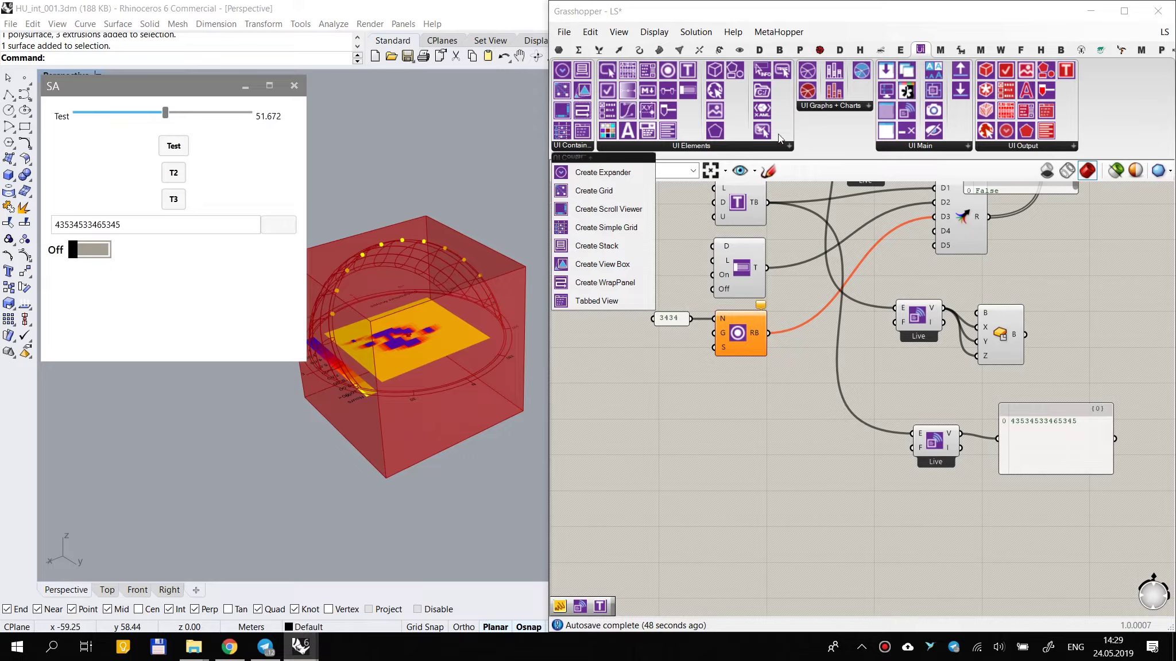
mouse_move(722, 331)
click(668, 90)
click(721, 373)
drag(726, 375, 934, 231)
click(787, 443)
Step: Place a Construct Domain component beside the range slider and connect its output to the slider's R input
scroll(716, 383, up, 2)
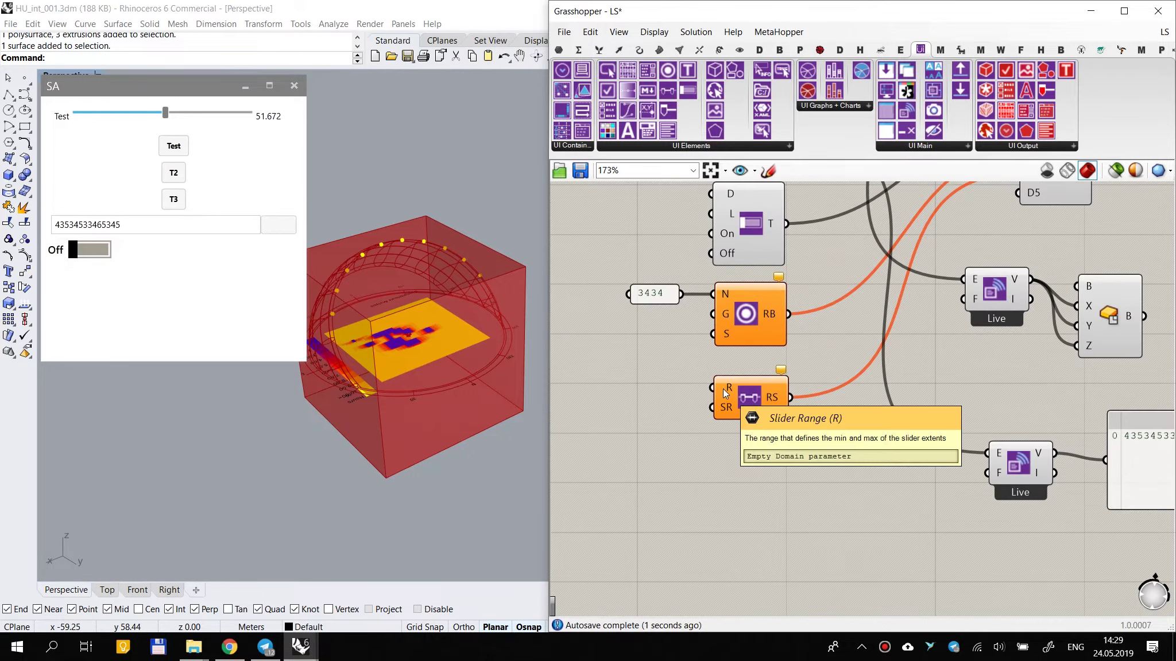
drag(723, 388, 726, 389)
click(578, 50)
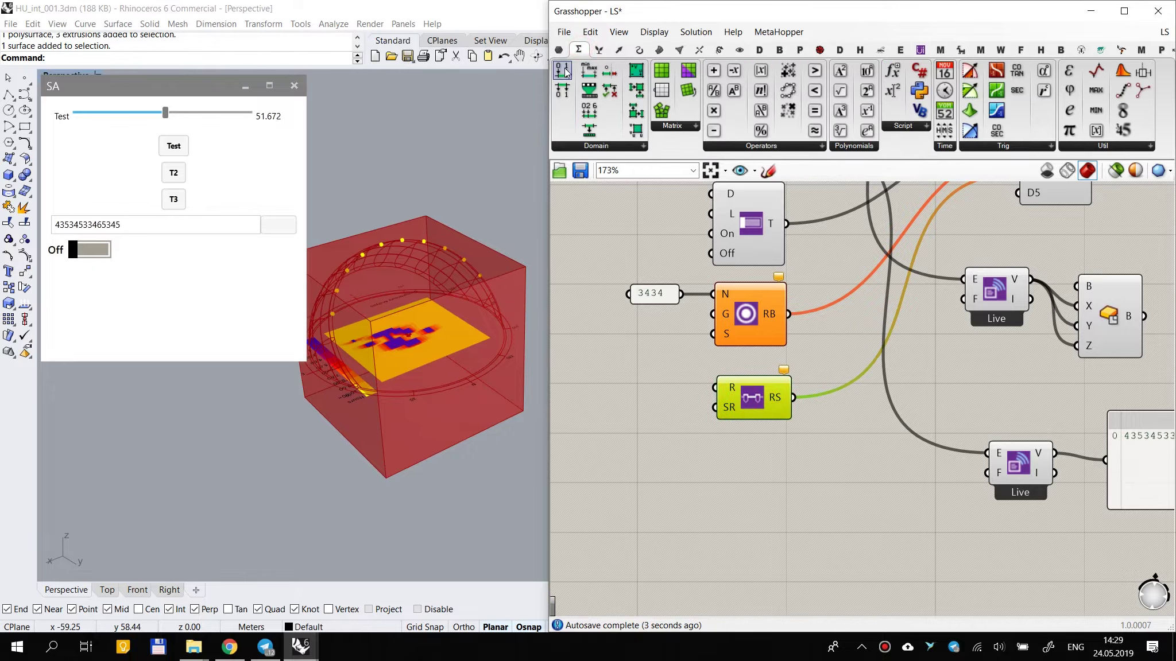
drag(564, 72, 715, 388)
drag(615, 357, 624, 385)
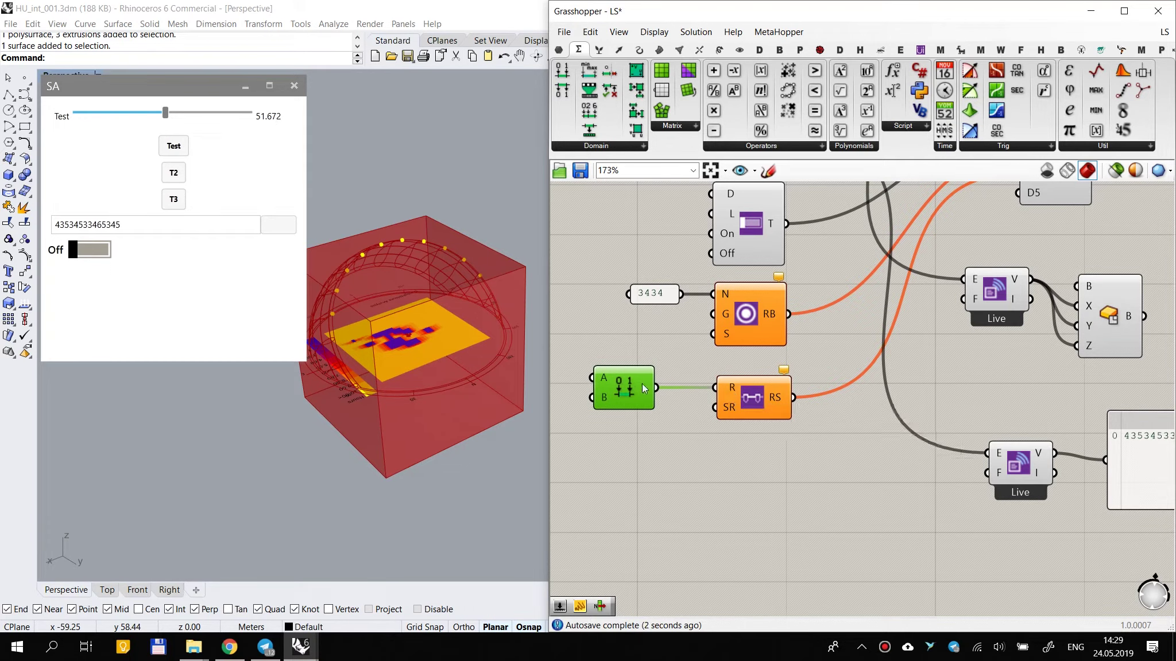
Step: Duplicate the Construct Domain for the range slider's SR input, and set the upper handle near mid-range in the SA window
right_drag(725, 374, 881, 368)
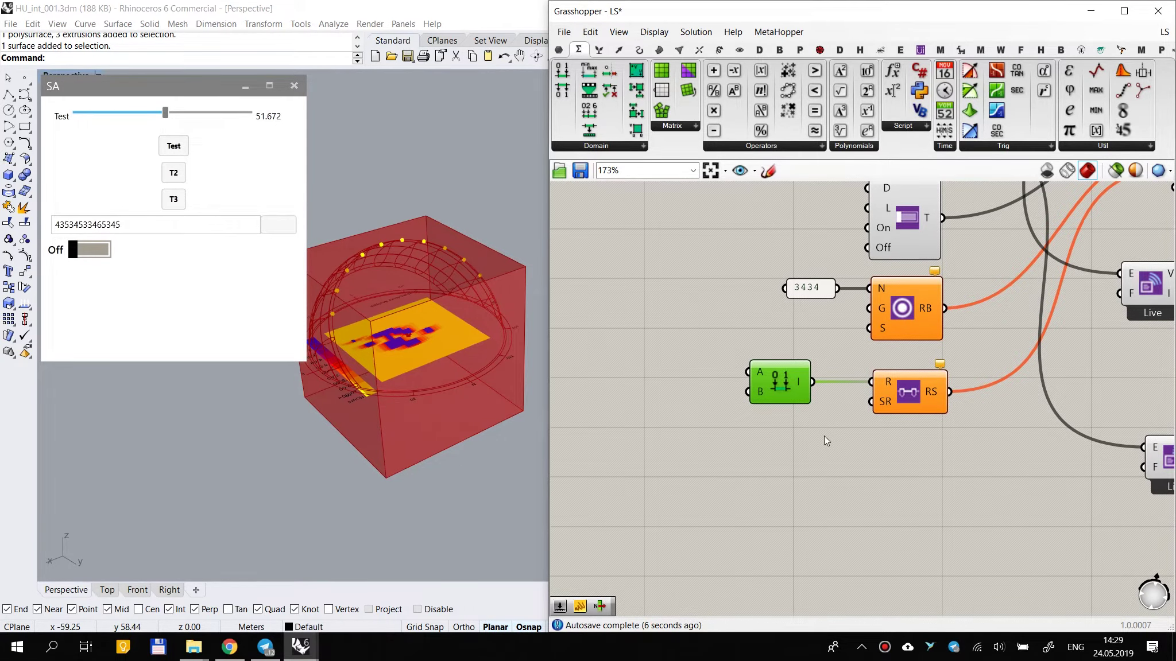
alt+drag(787, 391, 780, 446)
drag(866, 404, 771, 435)
drag(292, 269, 181, 269)
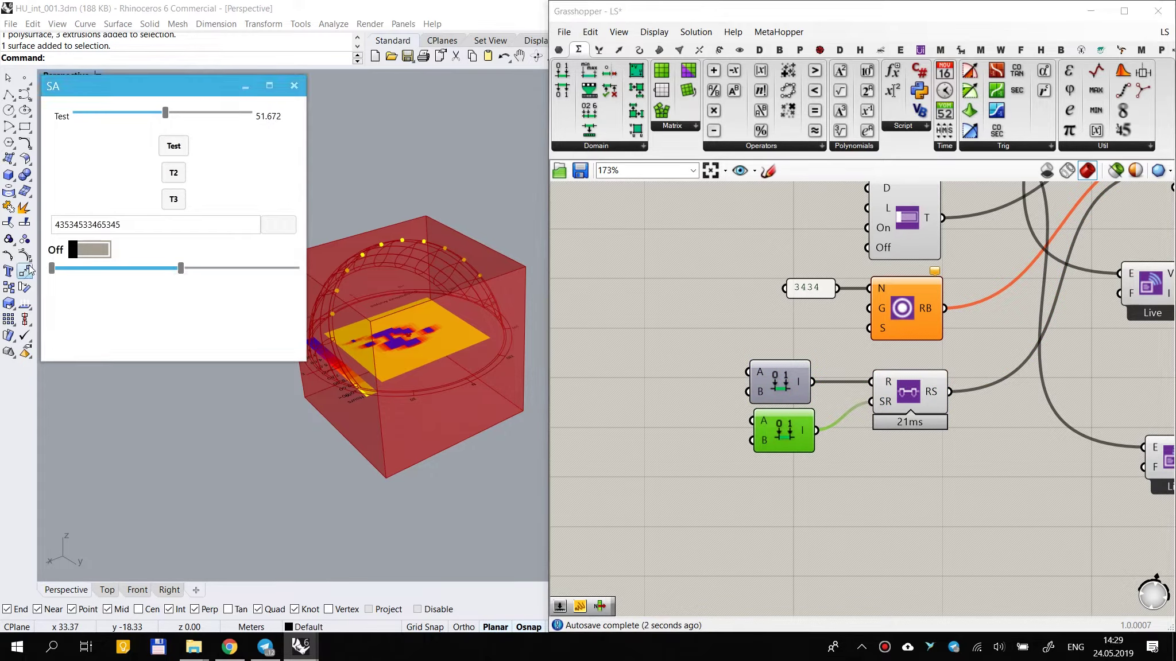
Step: Move the range slider's lower handle in the SA window close to its upper handle
drag(52, 269, 256, 274)
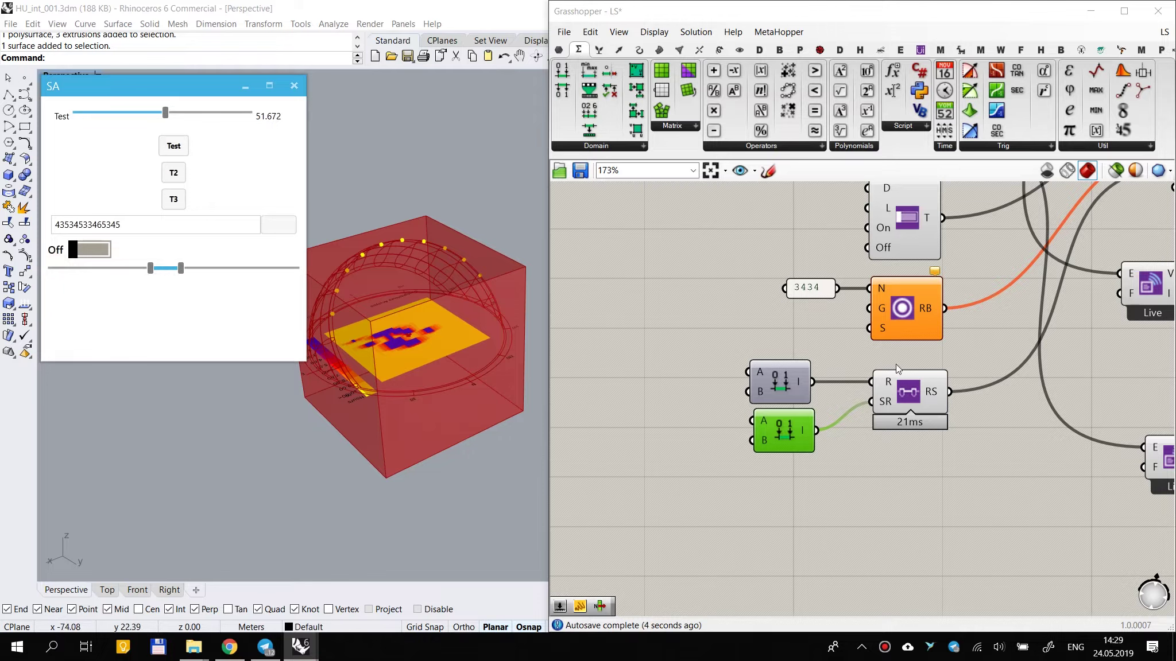
click(921, 50)
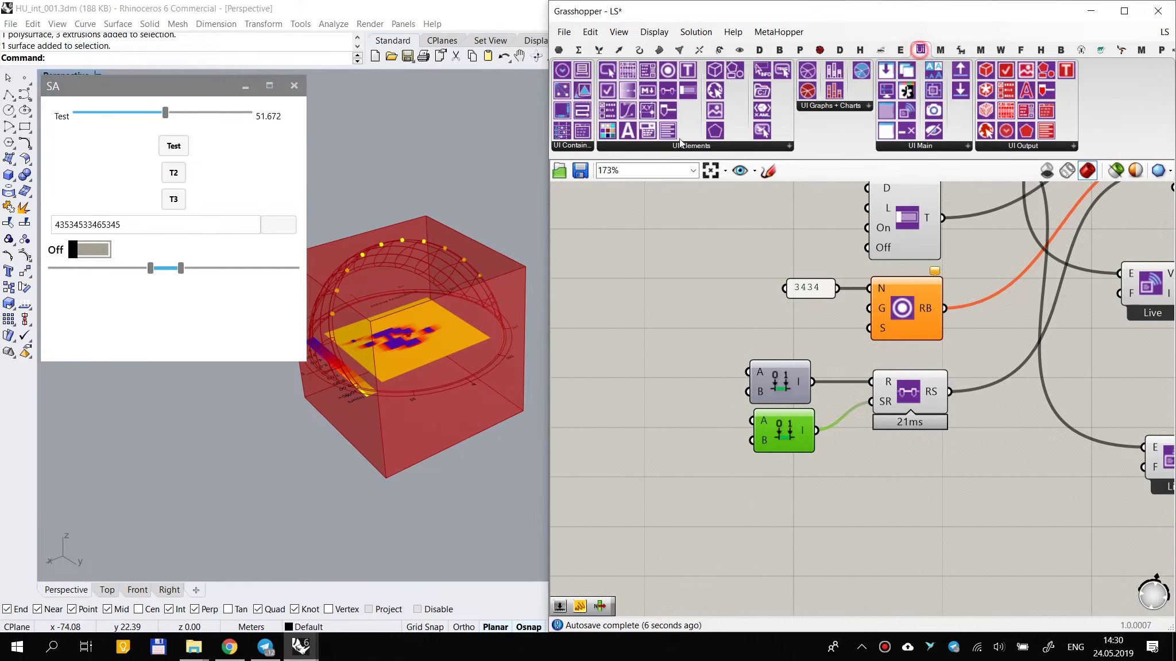
drag(722, 122, 899, 495)
click(903, 497)
key(Delete)
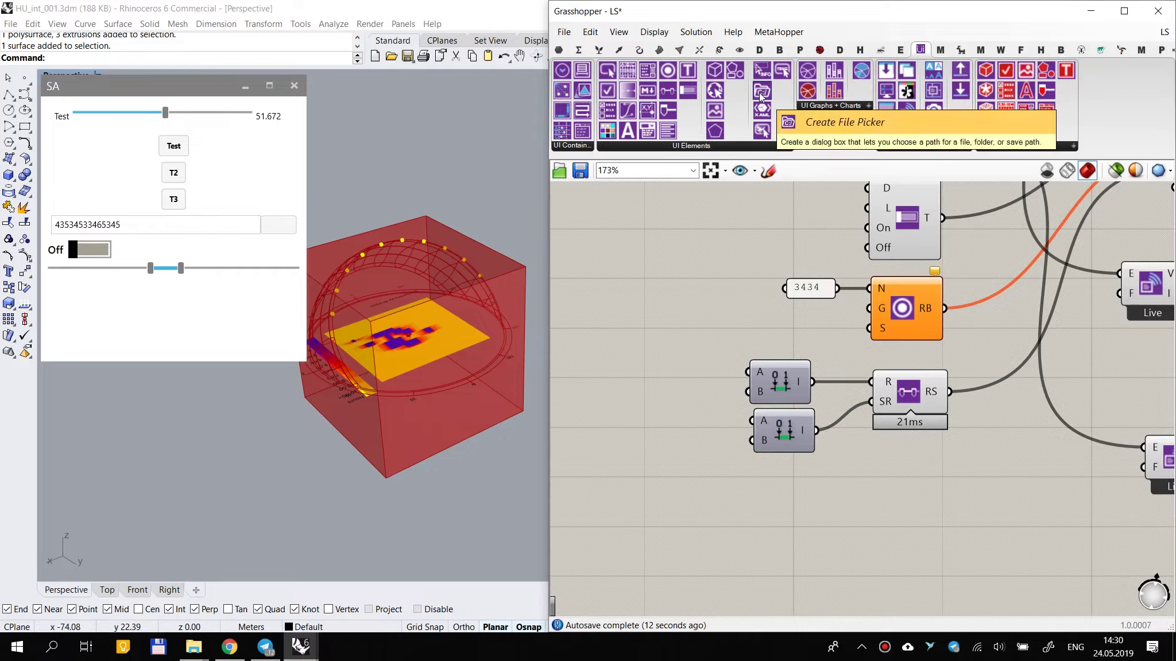
Step: Place a Create Multidimensional Slider below the range slider and wire its S output to the lower Merge's D5 input
drag(647, 111, 919, 507)
scroll(919, 505, down, 3)
right_drag(895, 519, 819, 560)
drag(860, 541, 999, 344)
click(871, 579)
right_drag(857, 564, 859, 504)
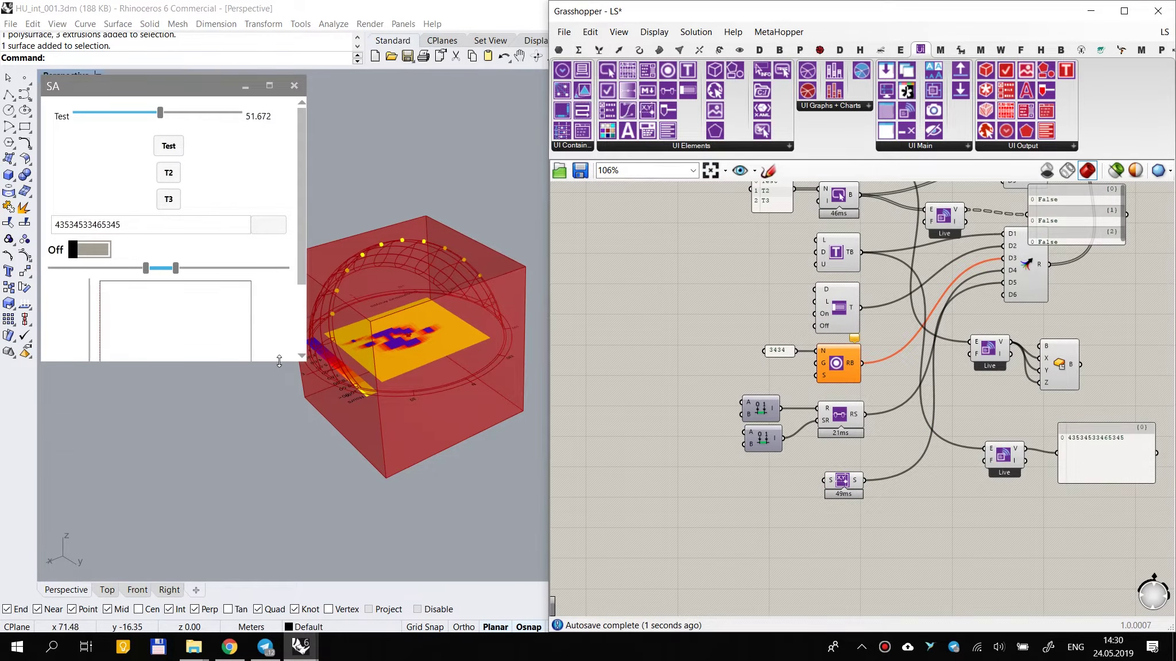
Step: Enlarge the SA window downward to fit the whole 2D slider, and move the slider's point from its corner toward the middle
drag(279, 361, 241, 524)
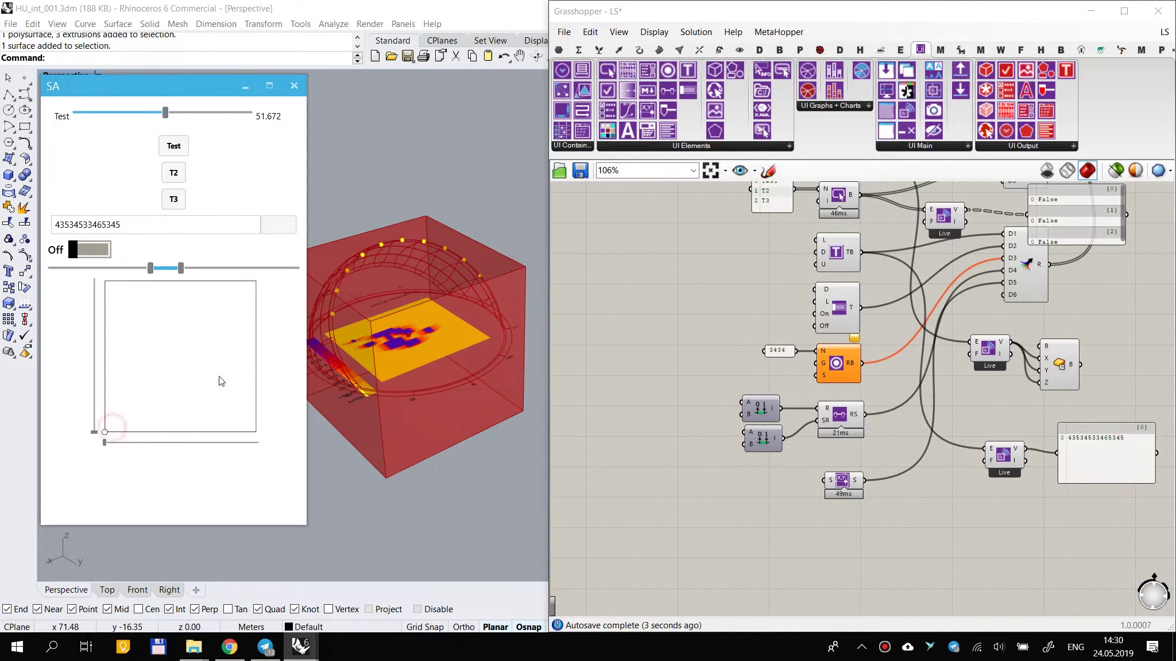
drag(105, 432, 200, 354)
Step: Delete the multidimensional slider component from the canvas
drag(881, 449, 837, 522)
key(Delete)
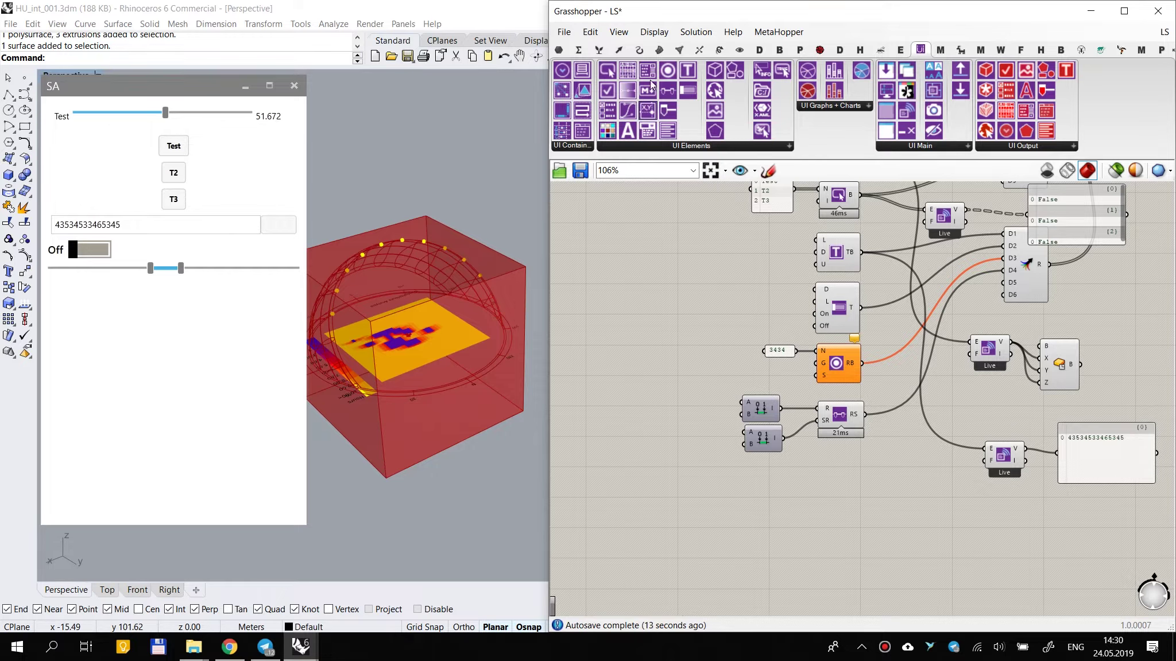
Step: Look through the full list of available Human UI element components
click(648, 148)
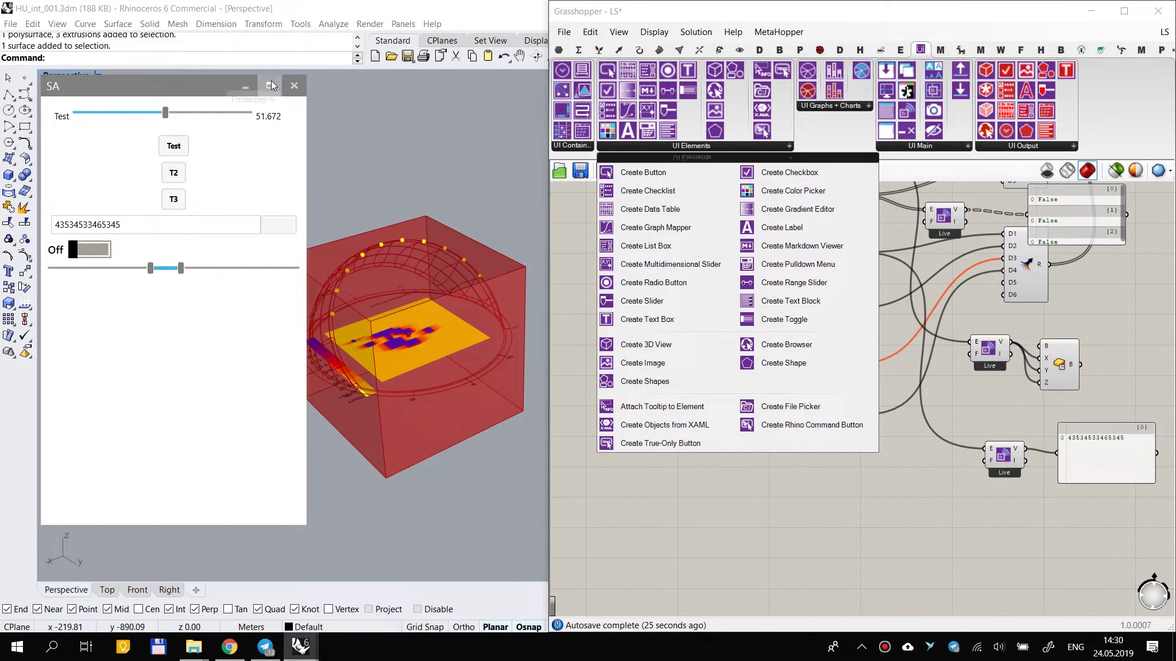
click(800, 519)
Step: Delete all UI elements with their inputs, the Merges, Value Listeners, panels and box, keeping only the window setup and the element-adding component
scroll(884, 490, down, 4)
right_drag(889, 492, 747, 483)
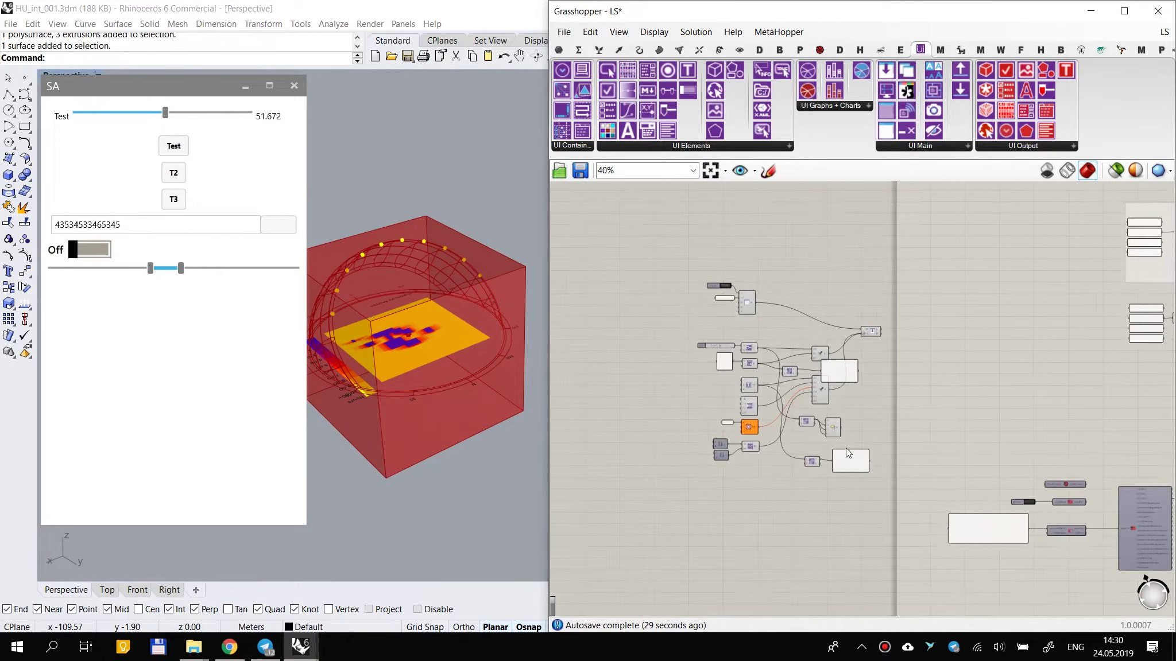
scroll(850, 444, up, 2)
scroll(943, 218, down, 2)
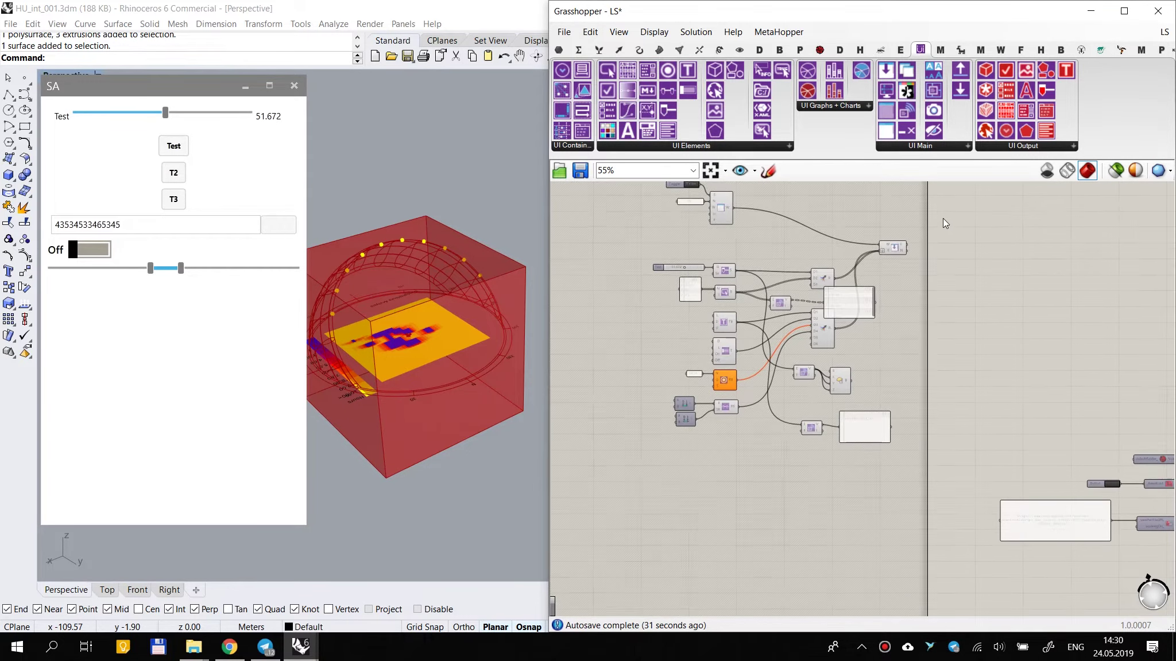
scroll(895, 314, down, 3)
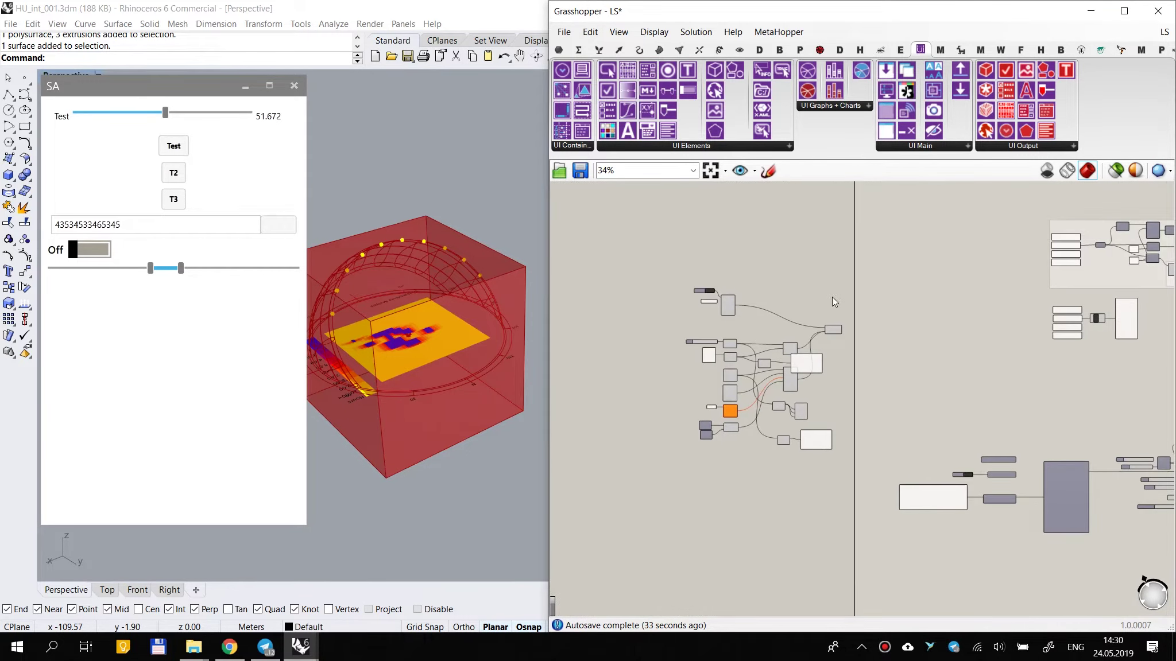
scroll(854, 264, up, 3)
drag(920, 200, 658, 471)
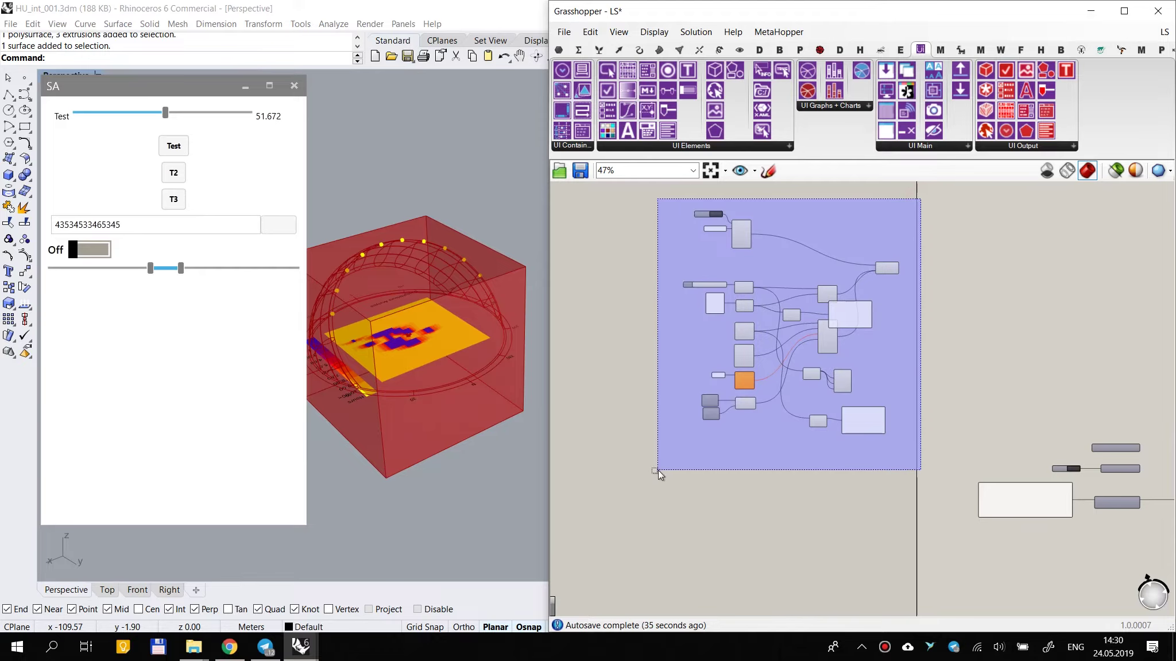
drag(939, 209, 943, 319)
drag(902, 284, 619, 523)
key(Delete)
scroll(803, 241, up, 1)
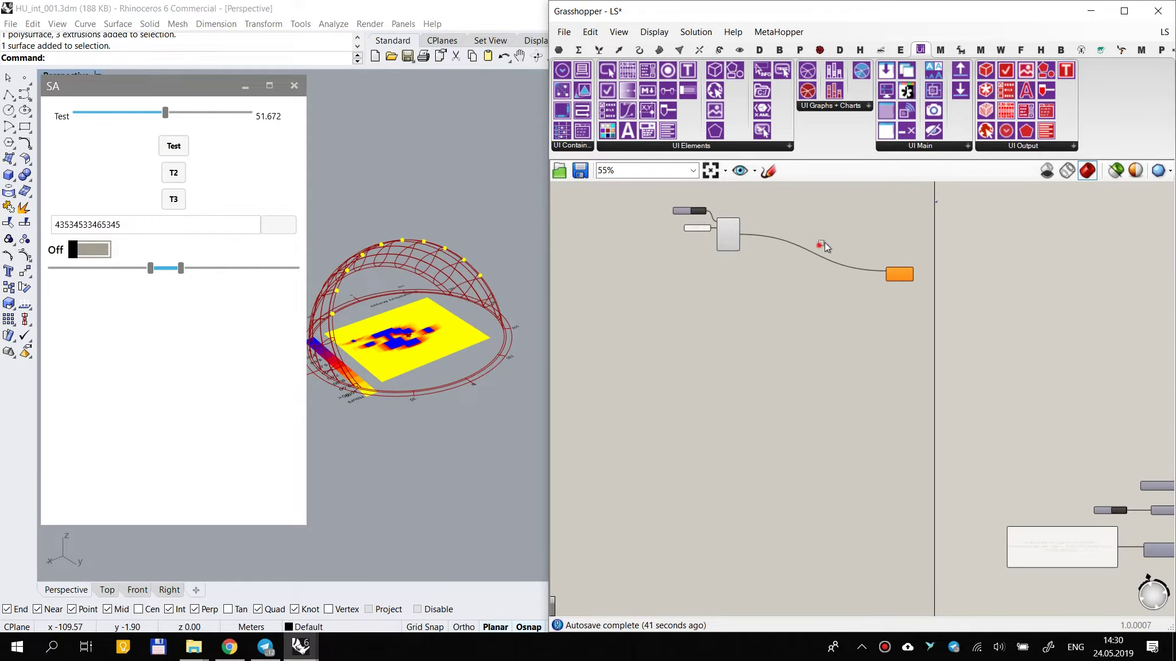
Step: Delete the old Human UI test window components beside the main definition
drag(821, 245, 712, 271)
drag(963, 185, 614, 370)
key(Delete)
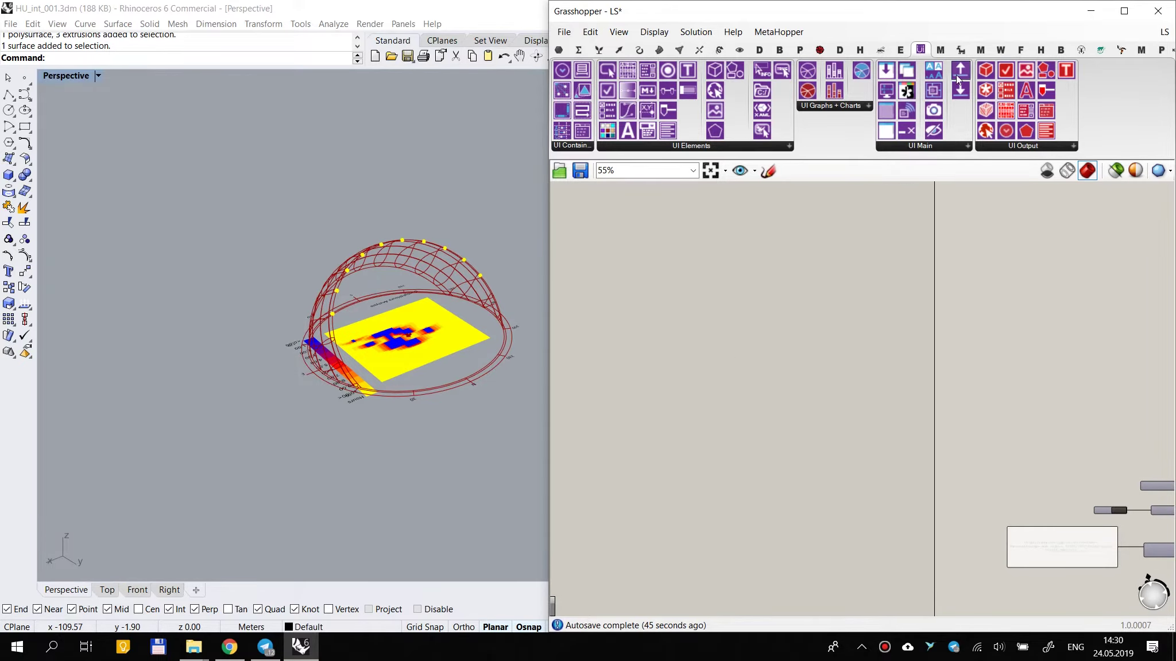
Step: Place a Human UI Add Elements component on the empty canvas beside the Ladybug definition
drag(884, 72, 810, 422)
scroll(795, 418, down, 4)
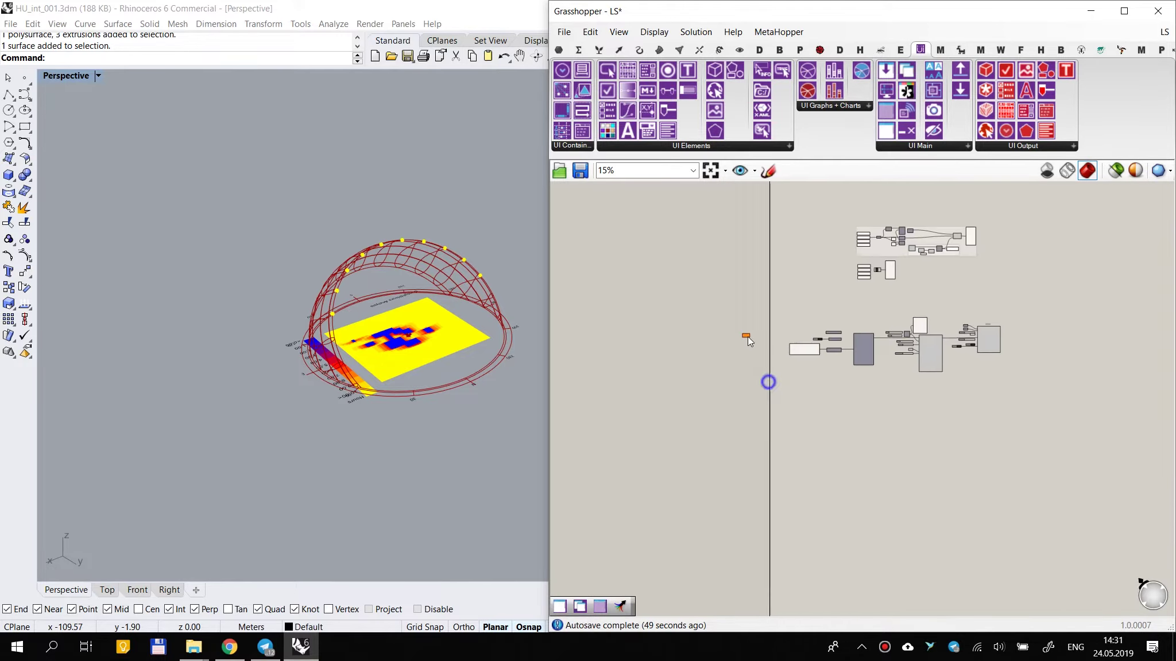
drag(748, 336, 745, 300)
scroll(739, 312, up, 4)
scroll(742, 303, down, 7)
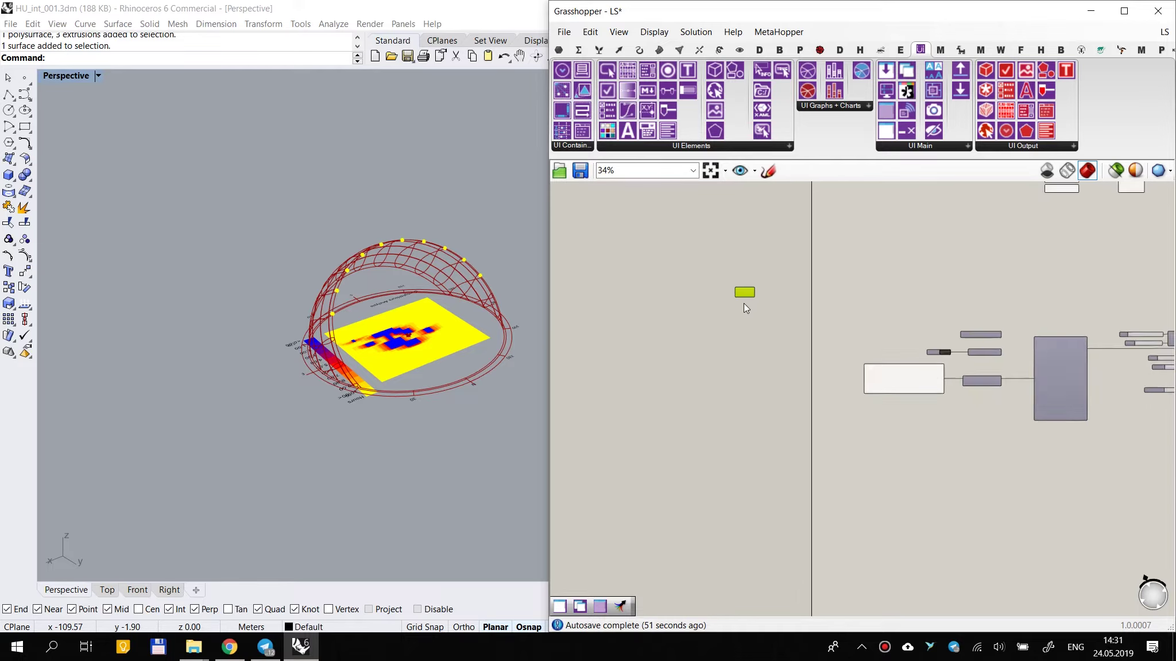
right_drag(767, 329, 769, 418)
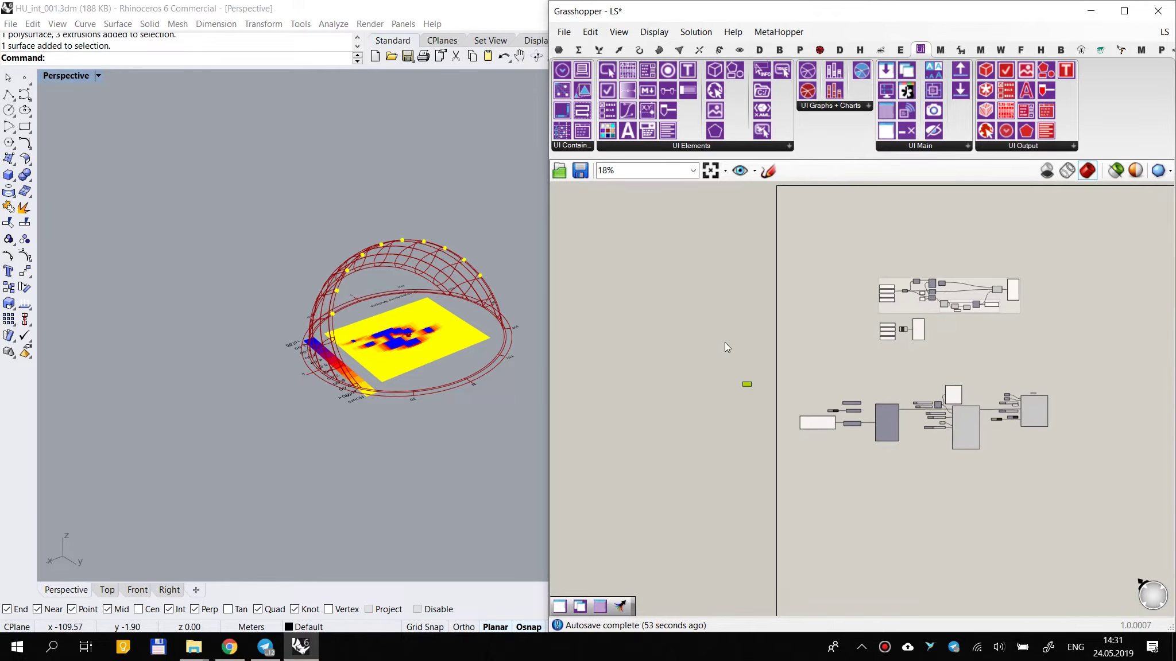
drag(718, 428, 777, 576)
scroll(711, 401, up, 2)
scroll(753, 385, up, 4)
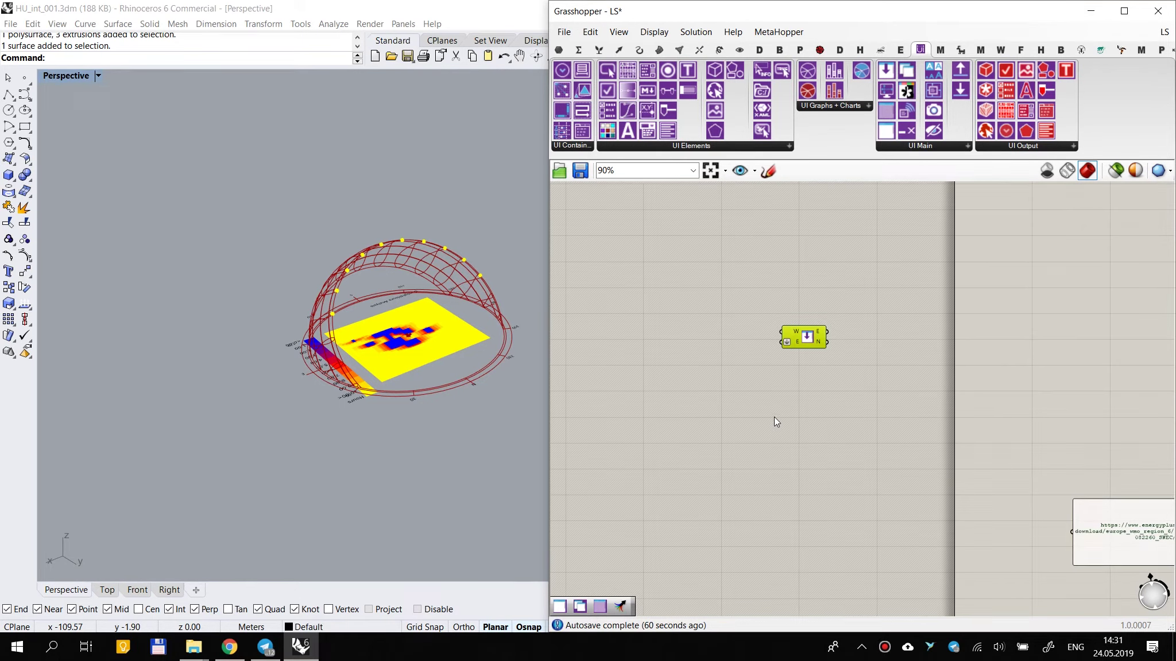
scroll(830, 374, up, 2)
right_drag(803, 335, 882, 332)
drag(885, 334, 915, 348)
Step: Place a Launch Window component and connect its window output to the Add Elements window input
drag(885, 130, 885, 338)
drag(764, 240, 820, 284)
double_click(725, 232)
key(Escape)
Step: Add a Boolean Toggle feeding the Launch Window's show input and set it to True
click(558, 50)
mouse_move(765, 264)
mouse_down()
mouse_move(746, 246)
mouse_move(765, 249)
mouse_up()
scroll(790, 243, up, 2)
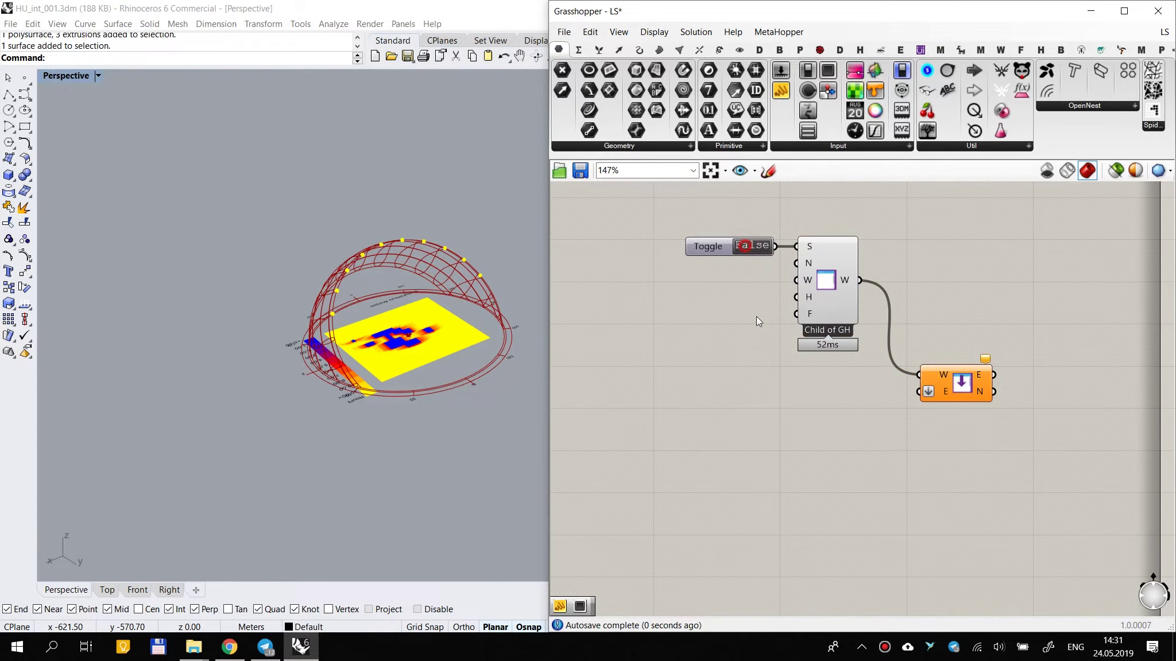
click(745, 247)
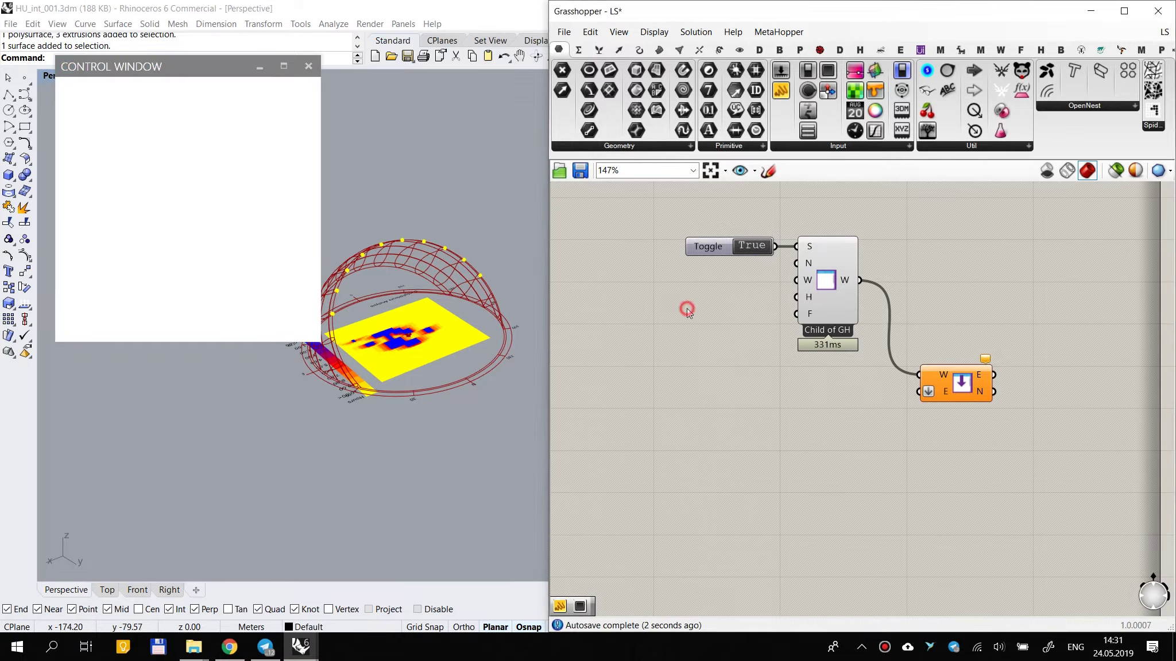
Step: Add a panel with the text SA and connect it to the Launch Window's name input
double_click(686, 307)
text(//)
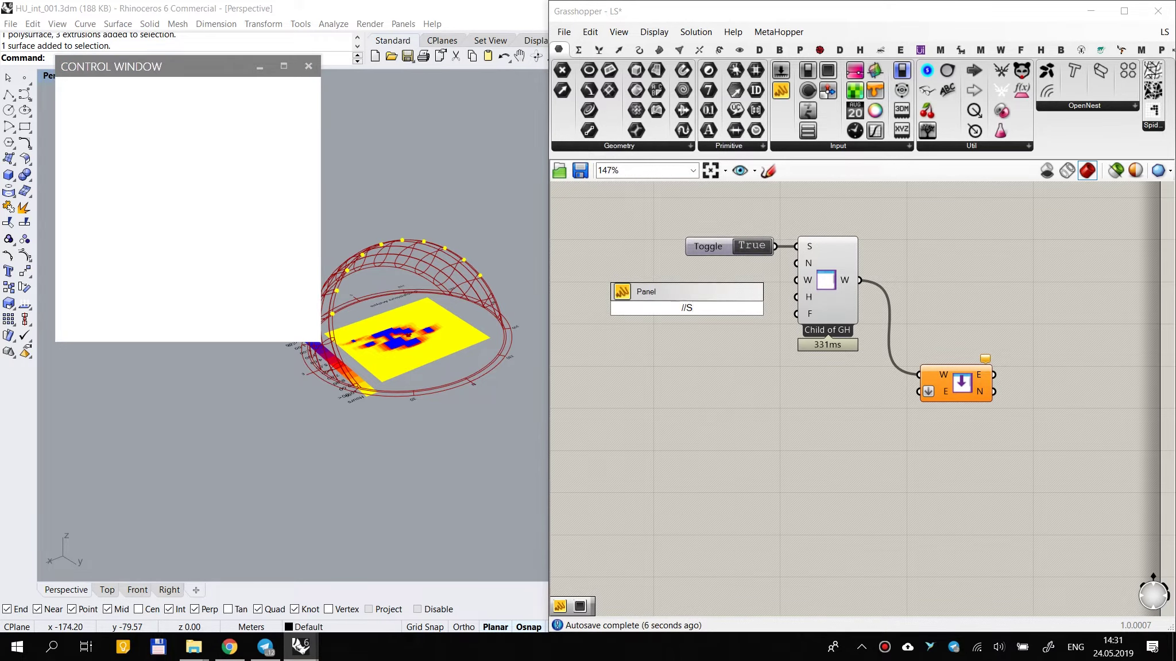
text(SA)
key(Return)
drag(797, 263, 756, 268)
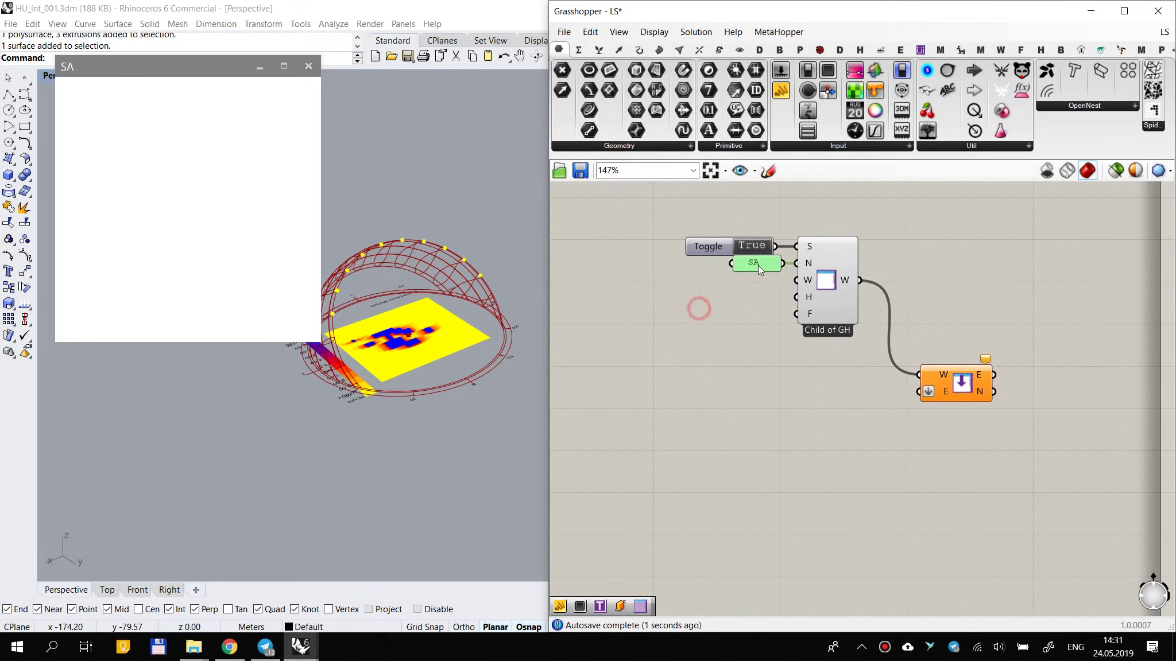
click(735, 354)
scroll(764, 361, down, 3)
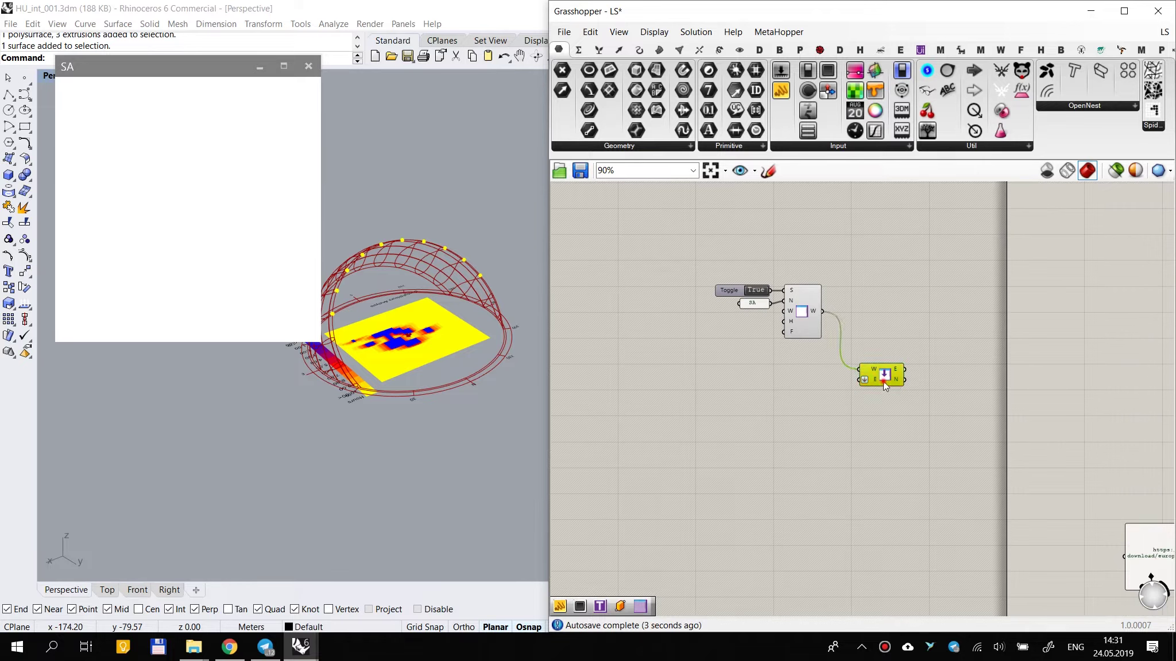
click(801, 435)
Step: Examine the Ladybug weather components, from the weather-file URL panel through to the EPW import
right_drag(916, 454, 756, 427)
scroll(1018, 509, down, 3)
right_drag(1018, 509, 727, 355)
scroll(934, 382, up, 3)
scroll(933, 383, down, 4)
scroll(946, 434, up, 3)
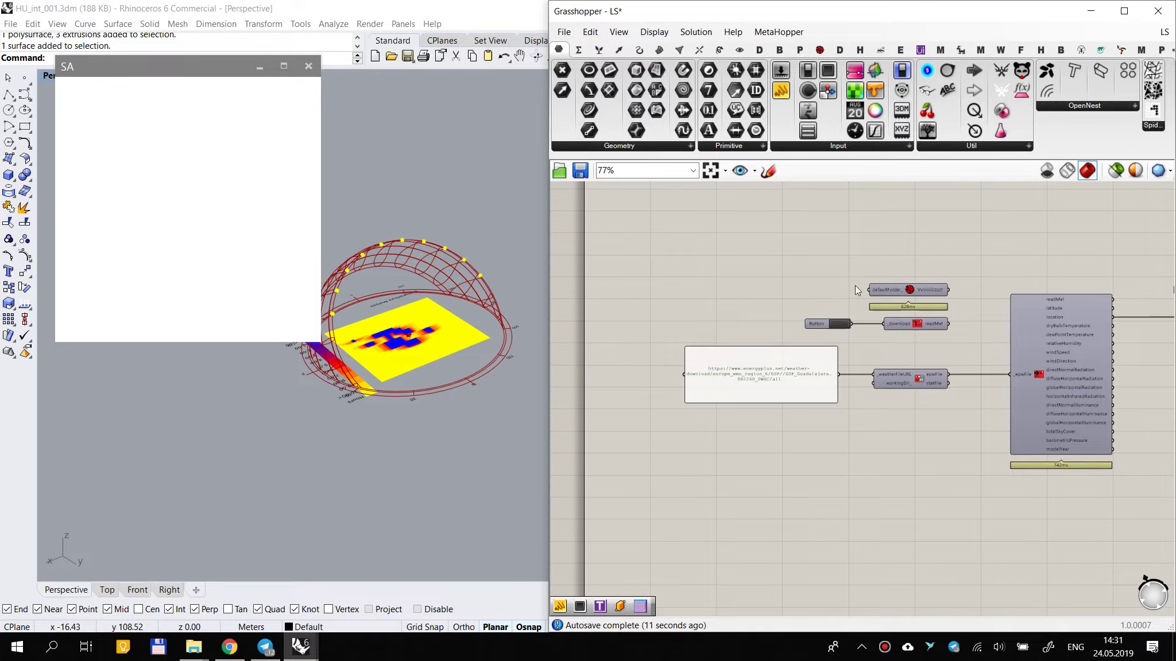
drag(816, 395, 756, 421)
click(933, 278)
right_drag(1093, 253, 880, 279)
scroll(880, 279, down, 3)
drag(885, 255, 635, 443)
Step: Examine the sun path component's inputs and the Floor sunlight-hours analysis with its sliders and toggles
scroll(1087, 358, up, 5)
mouse_move(1035, 365)
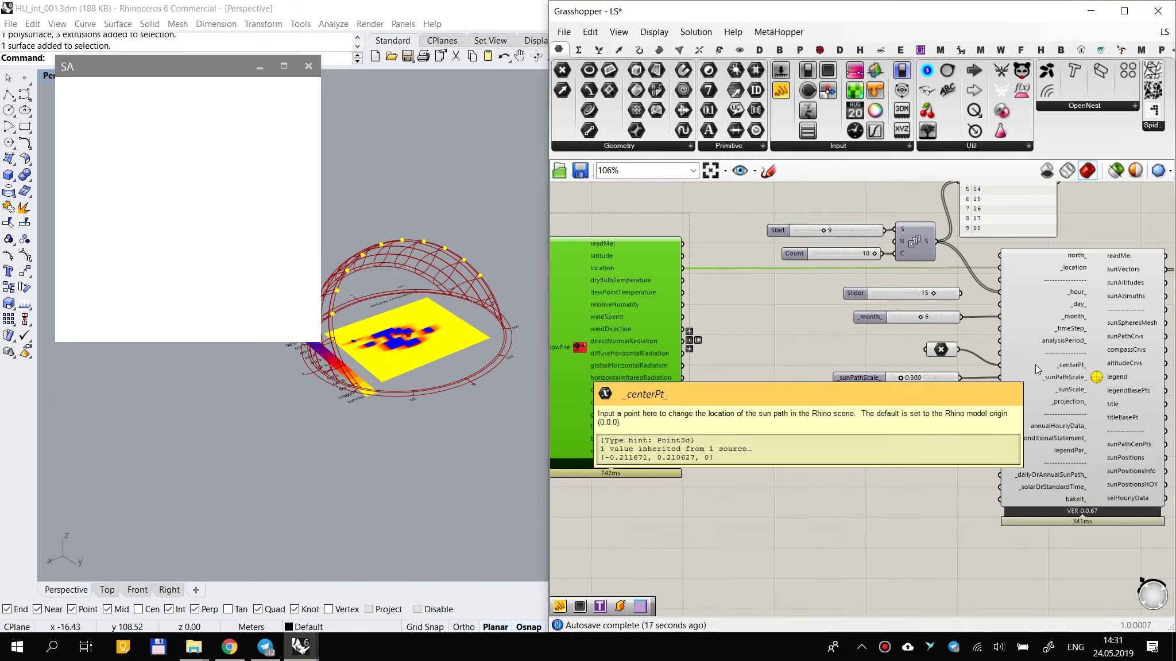
scroll(884, 353, down, 2)
scroll(951, 319, up, 2)
scroll(953, 338, down, 2)
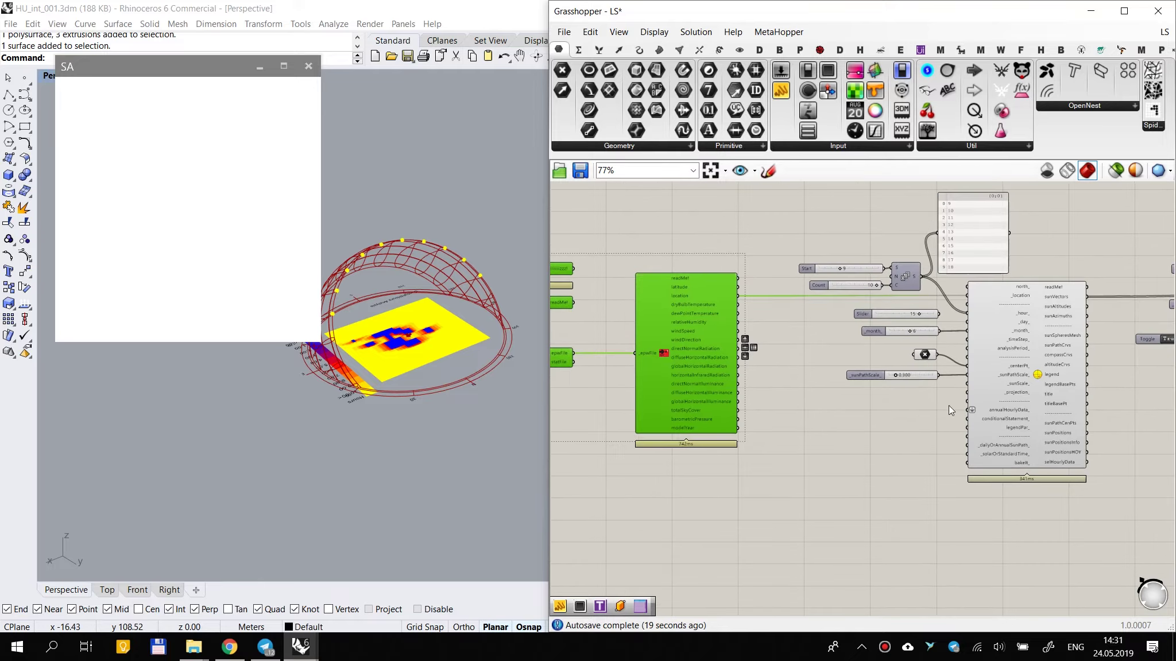
right_drag(944, 407, 746, 414)
scroll(747, 414, down, 1)
scroll(739, 379, up, 2)
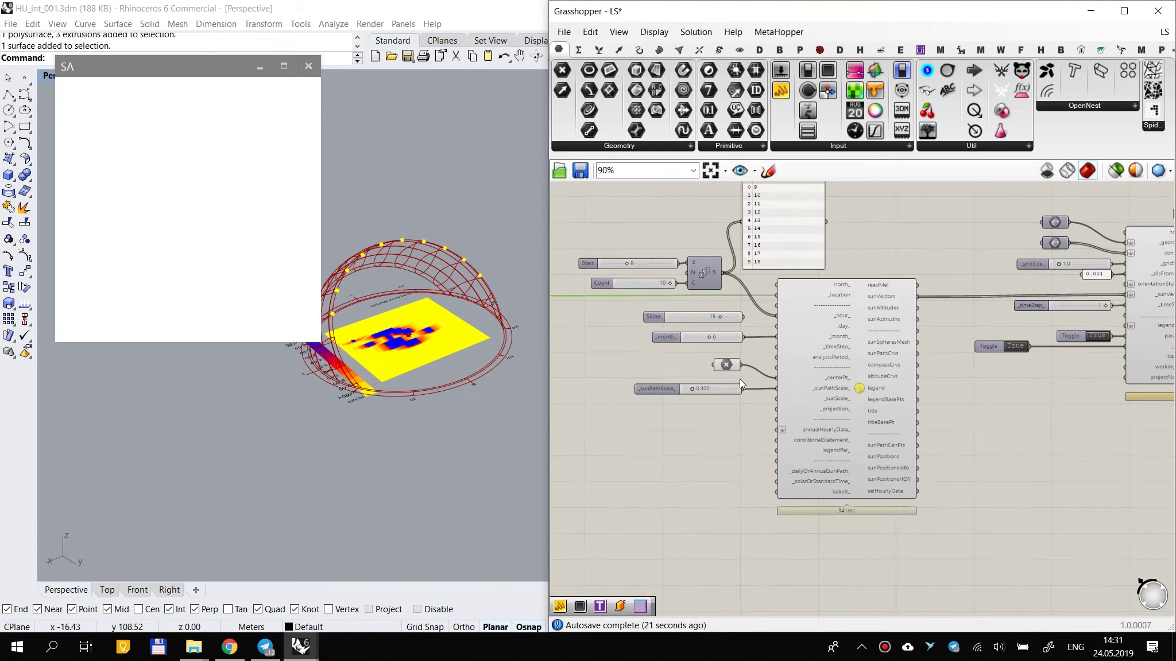
right_drag(955, 420, 787, 405)
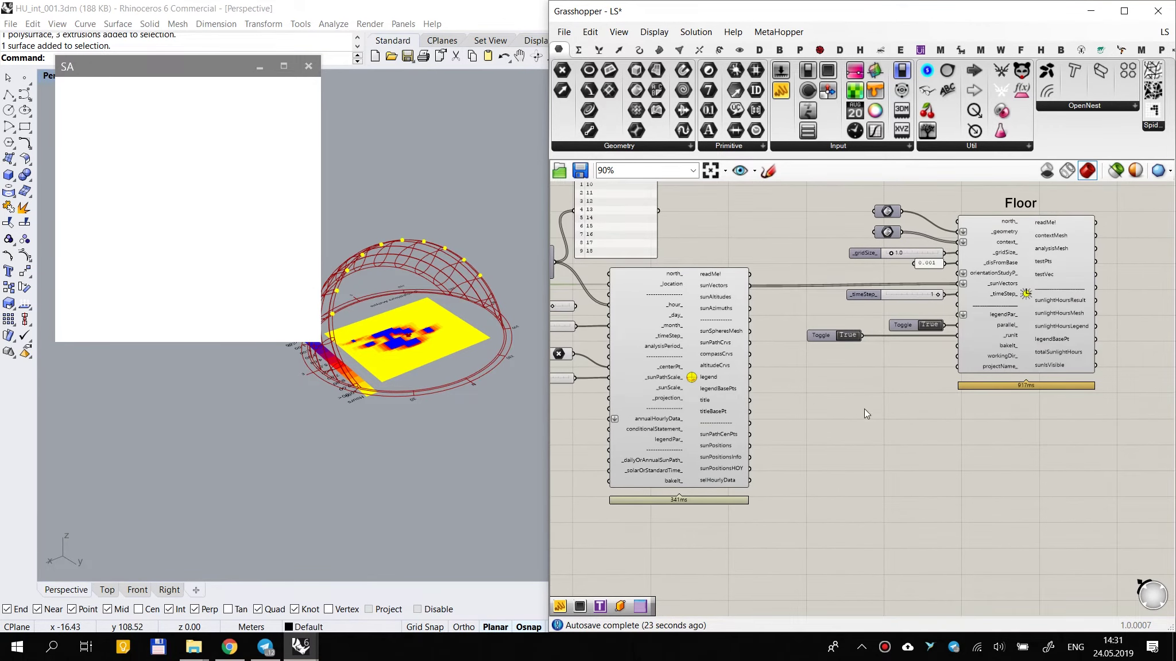
right_drag(882, 410, 747, 440)
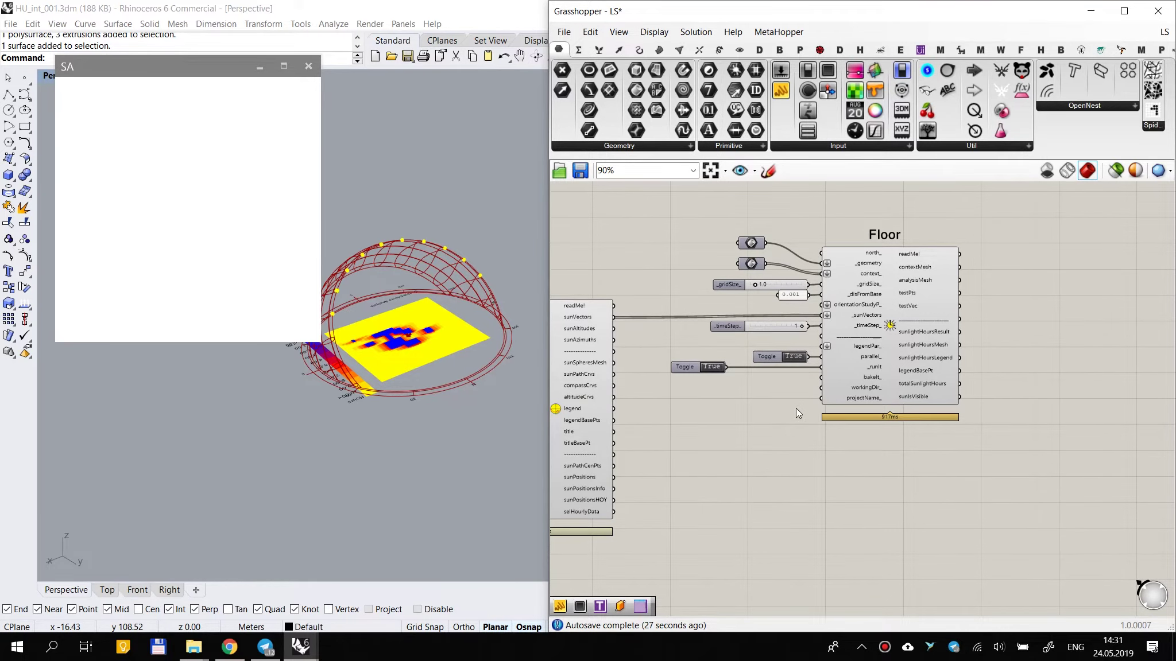
Step: Look over the definition from the Floor analysis back to the SA window components
scroll(781, 426, down, 3)
right_drag(821, 452, 1106, 412)
right_drag(768, 399, 1009, 396)
right_drag(860, 398, 1010, 400)
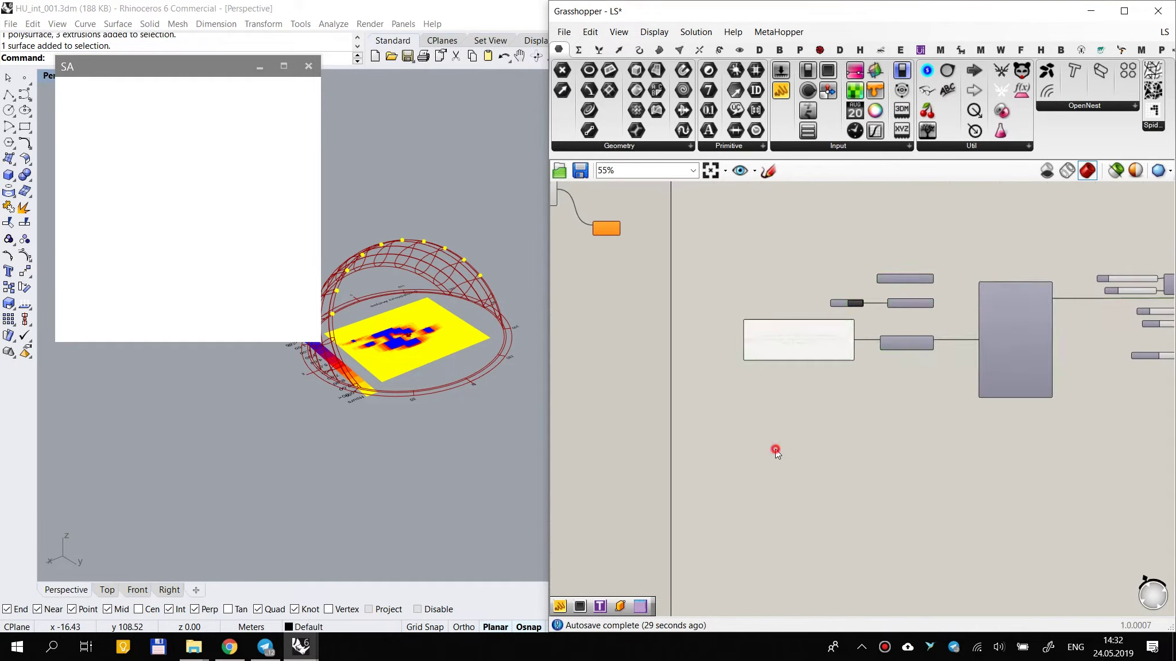
click(774, 449)
scroll(696, 295, up, 2)
right_drag(759, 362, 997, 409)
scroll(836, 229, up, 3)
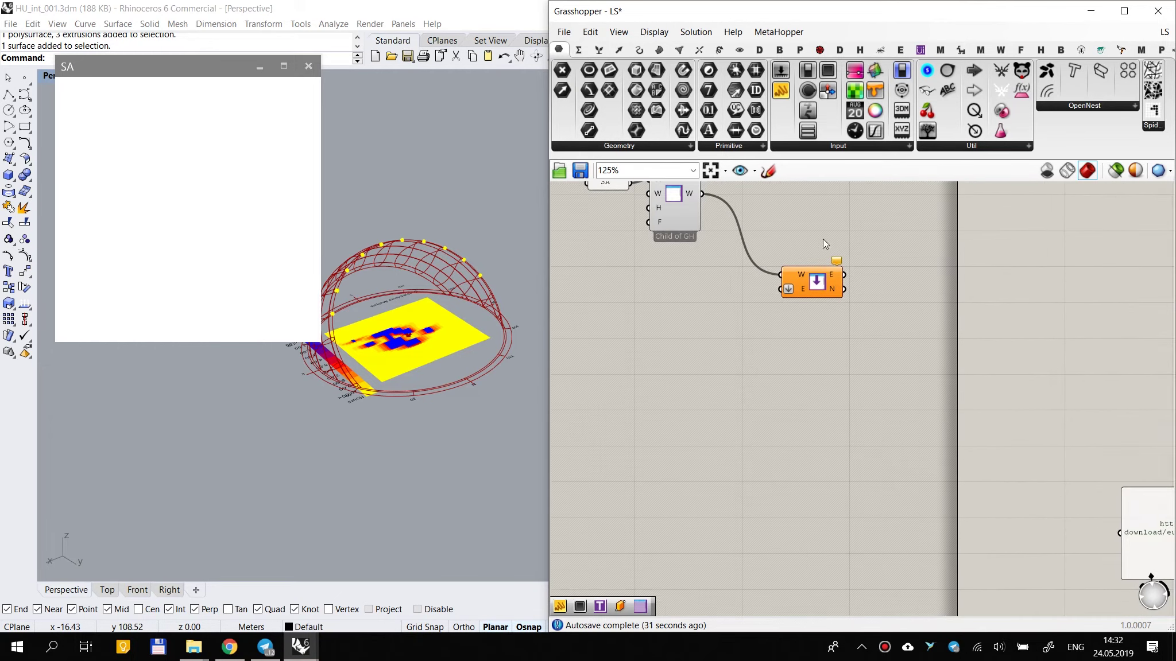
right_drag(774, 306, 941, 297)
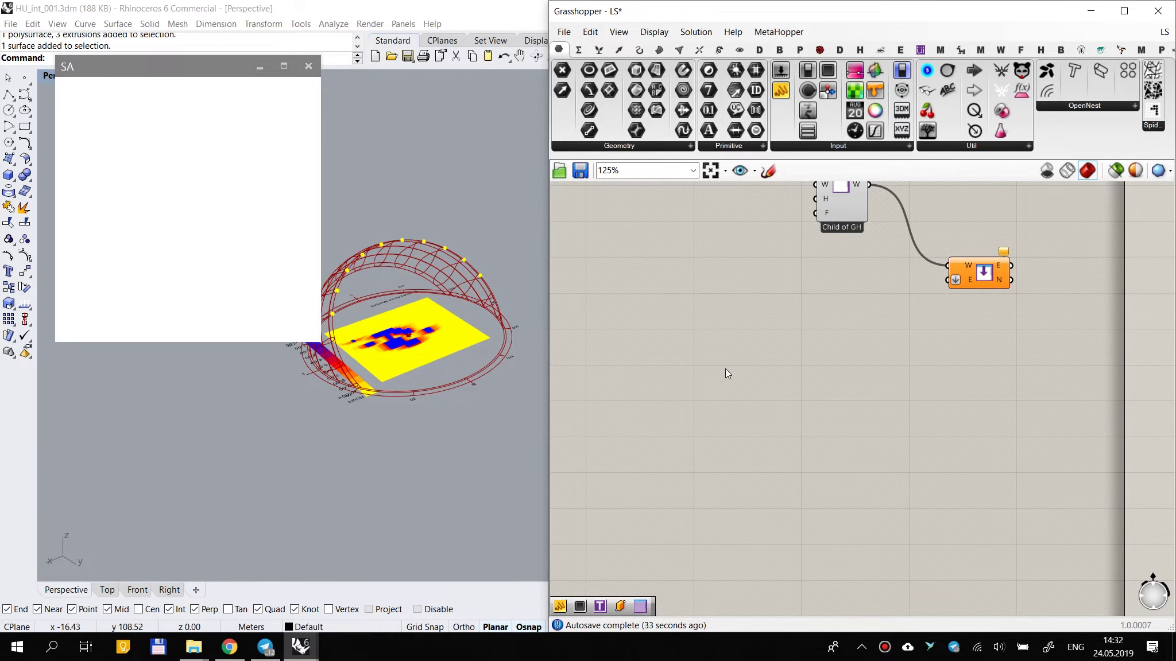
Step: Reduce the height of the weather-file URL panel and move the EPW map download component closer to its button
scroll(677, 466, down, 3)
right_drag(887, 439, 734, 374)
scroll(933, 437, up, 2)
drag(1034, 395, 1021, 422)
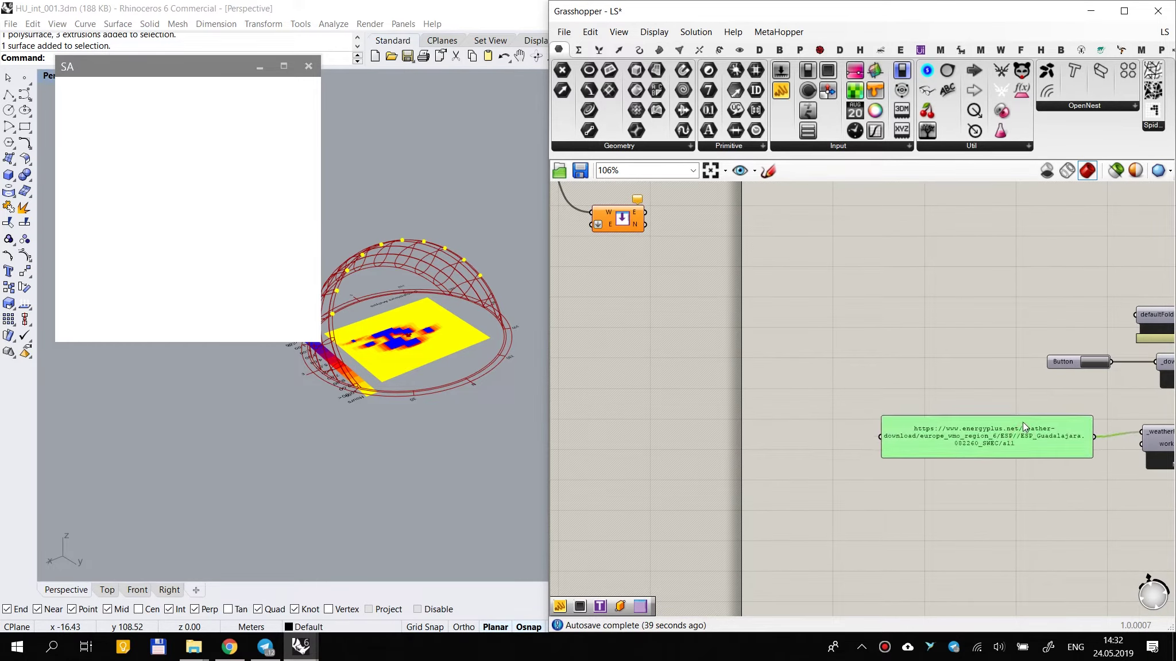
right_drag(1016, 466, 702, 423)
scroll(703, 424, up, 1)
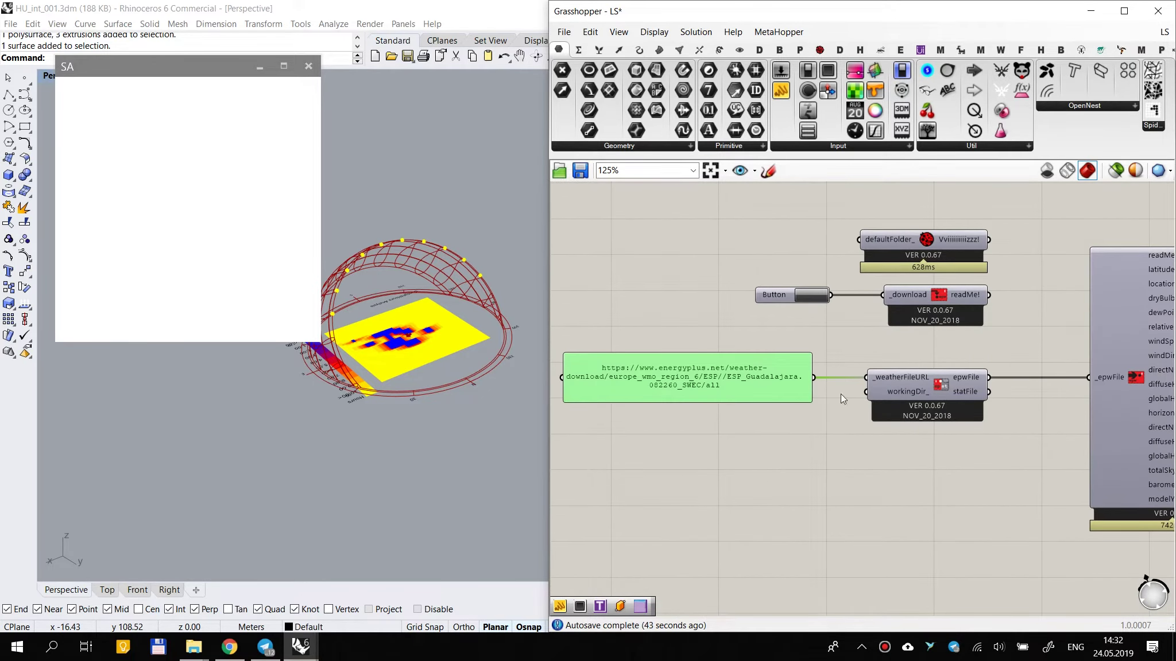
click(965, 299)
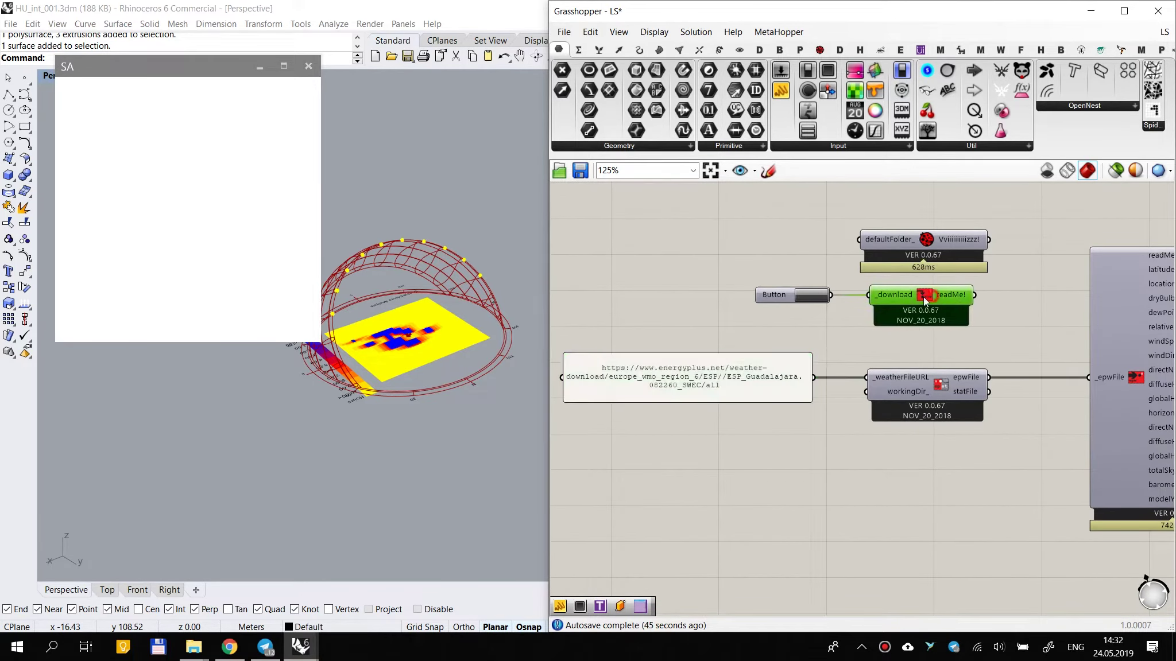
right_drag(930, 300, 808, 339)
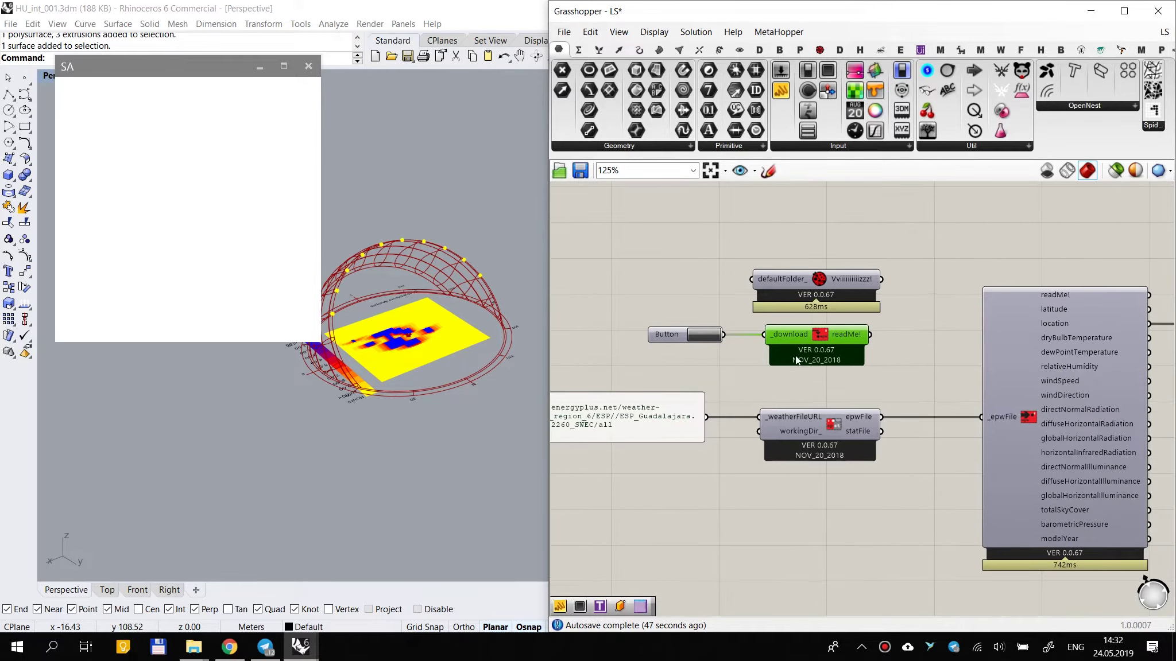
Step: Trigger the download button, view the weather stations on the epwmap page in the browser, close that page and return to Grasshopper
click(710, 336)
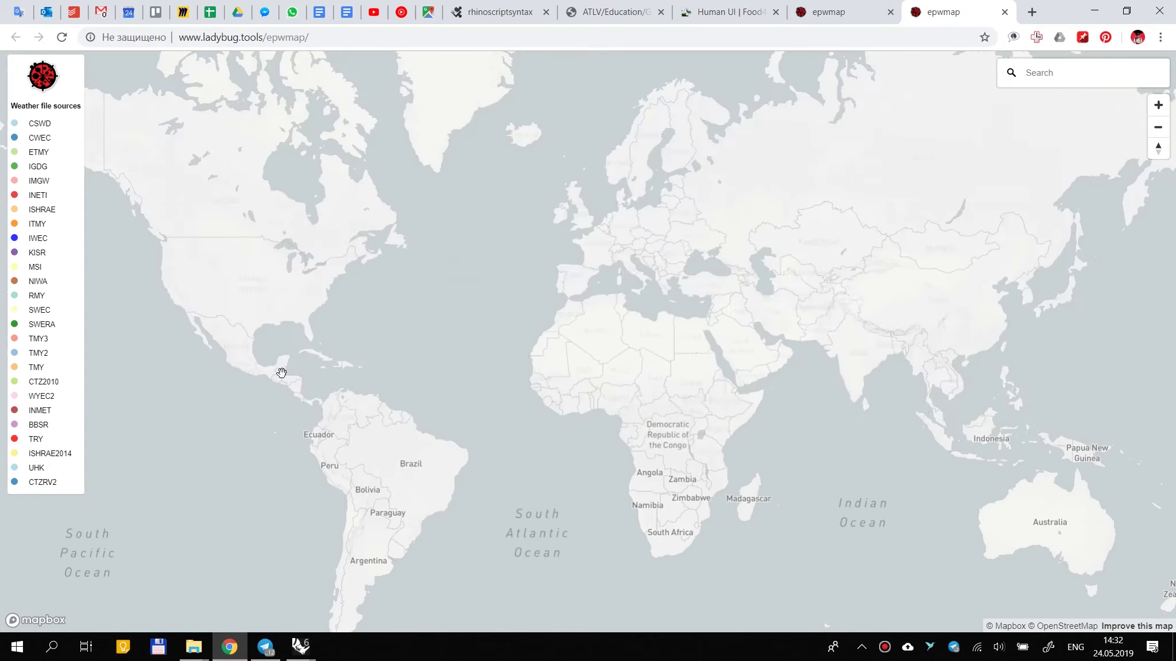
drag(451, 326, 494, 352)
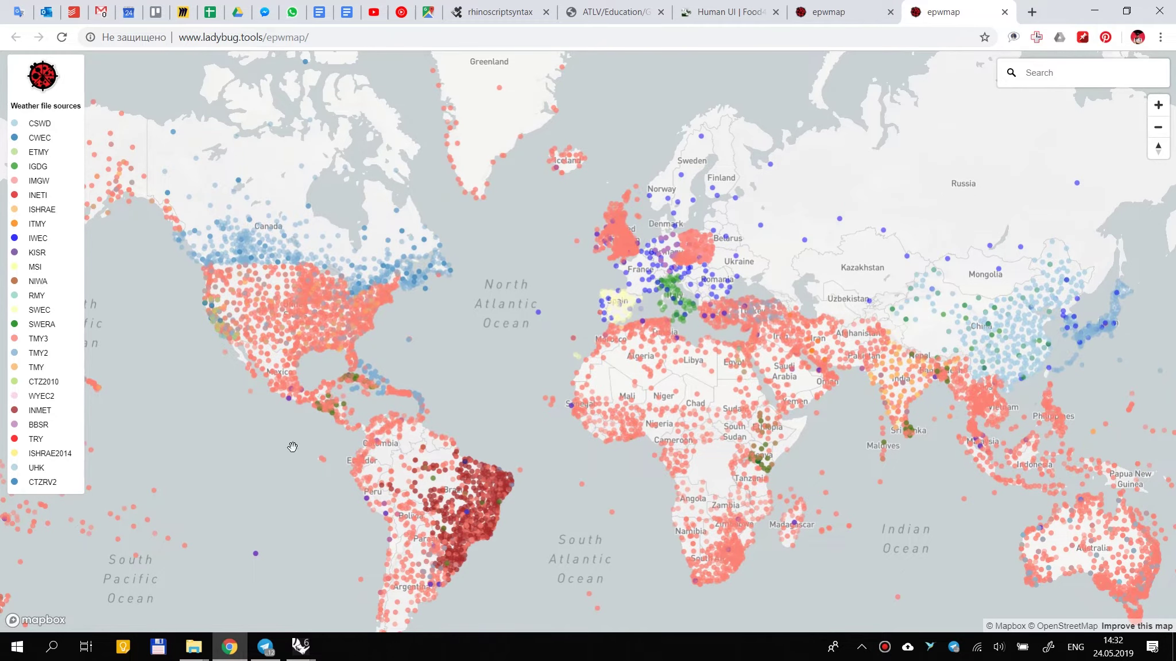
click(1004, 13)
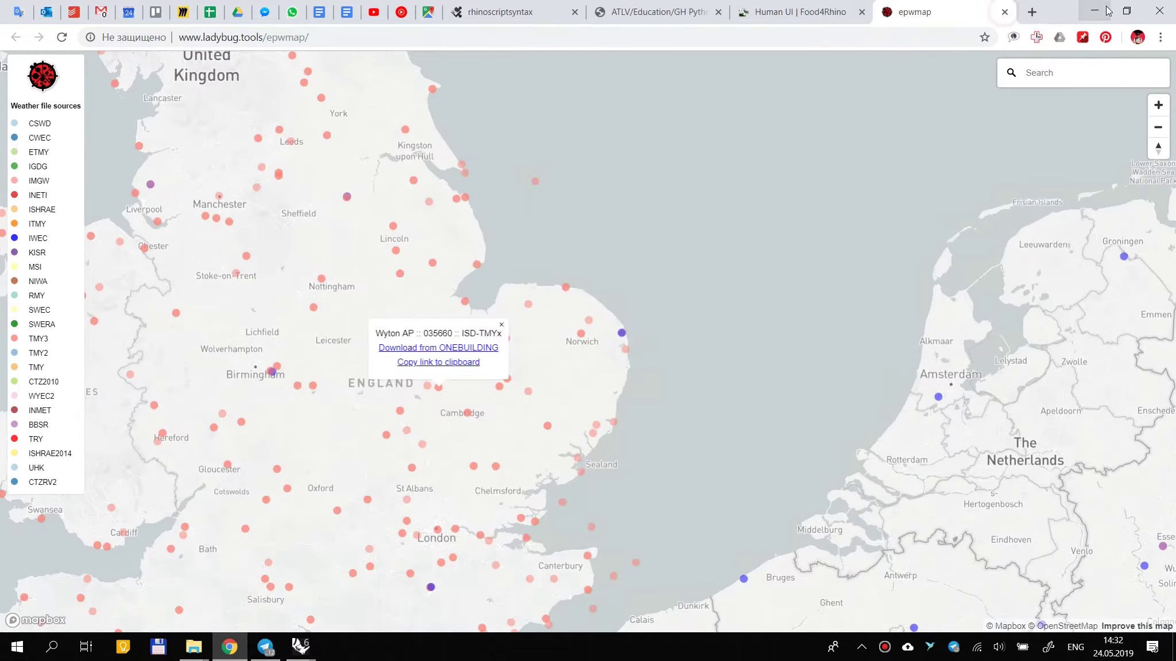
click(1094, 10)
Step: Move the weather-file URL panel closer to the component that downloads the EPW file
right_drag(811, 432, 929, 353)
scroll(790, 344, up, 2)
drag(739, 330, 768, 334)
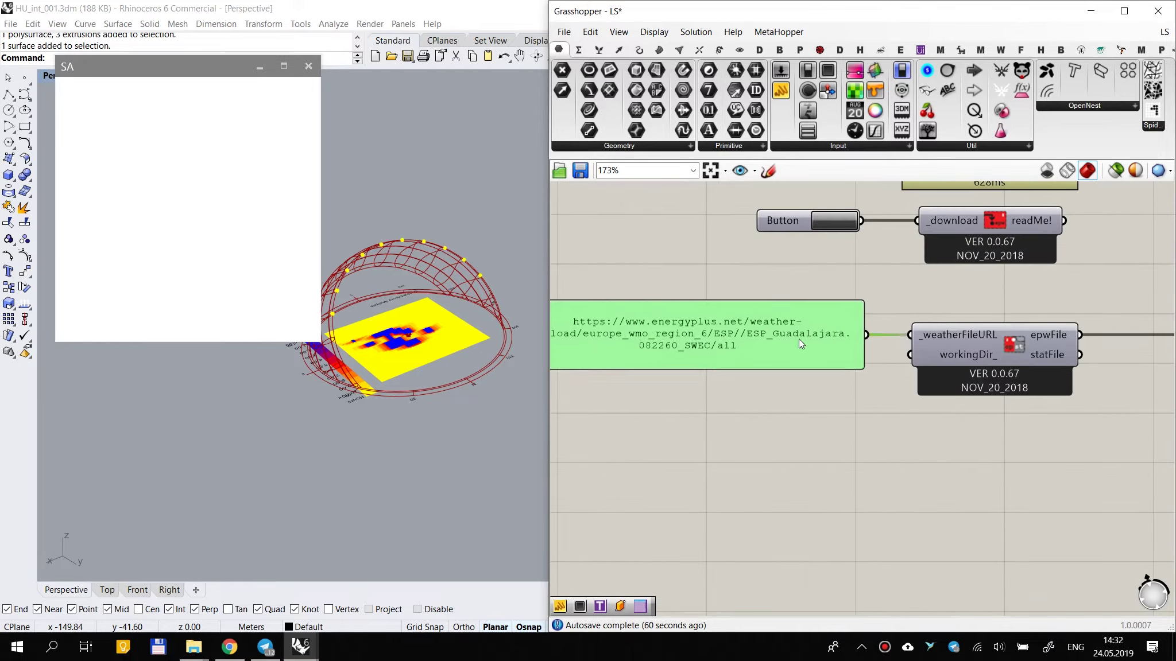
scroll(787, 336, down, 2)
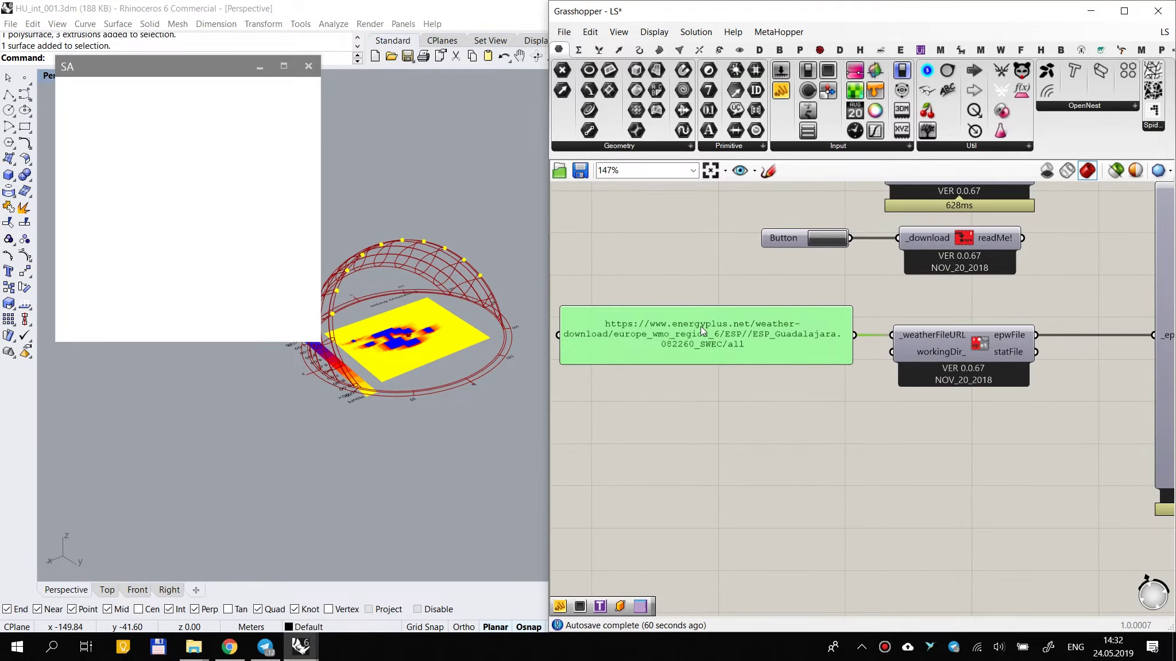
Step: Review how the weather-file URL panel feeds the file download and the EPW import components
scroll(718, 327, down, 3)
right_drag(772, 349, 795, 398)
scroll(826, 348, up, 3)
right_drag(761, 356, 826, 367)
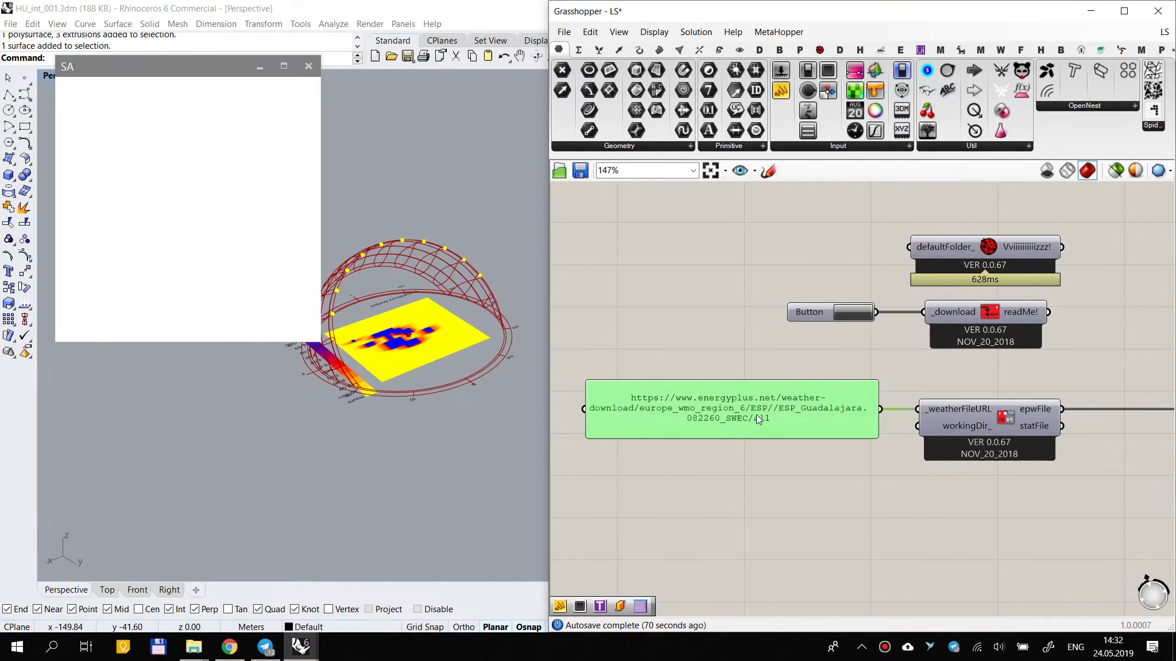
scroll(756, 415, down, 5)
scroll(815, 447, up, 2)
scroll(999, 405, down, 3)
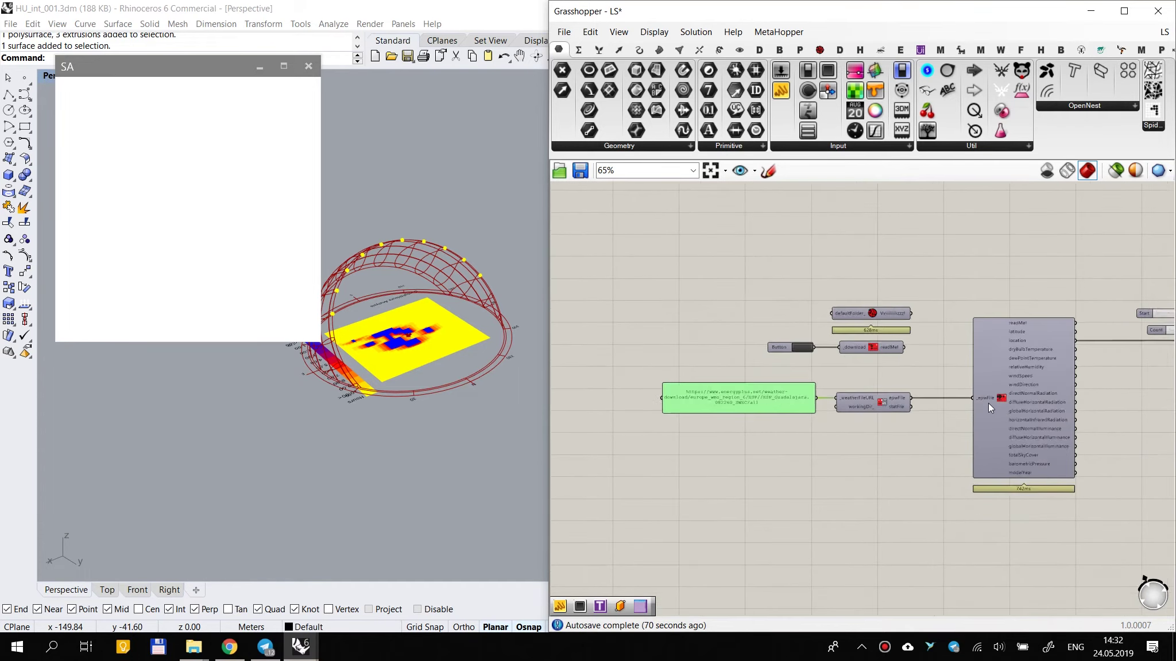
scroll(895, 381, up, 3)
scroll(954, 365, down, 3)
mouse_move(785, 425)
right_down()
mouse_move(862, 425)
mouse_move(769, 420)
right_up()
scroll(815, 411, up, 2)
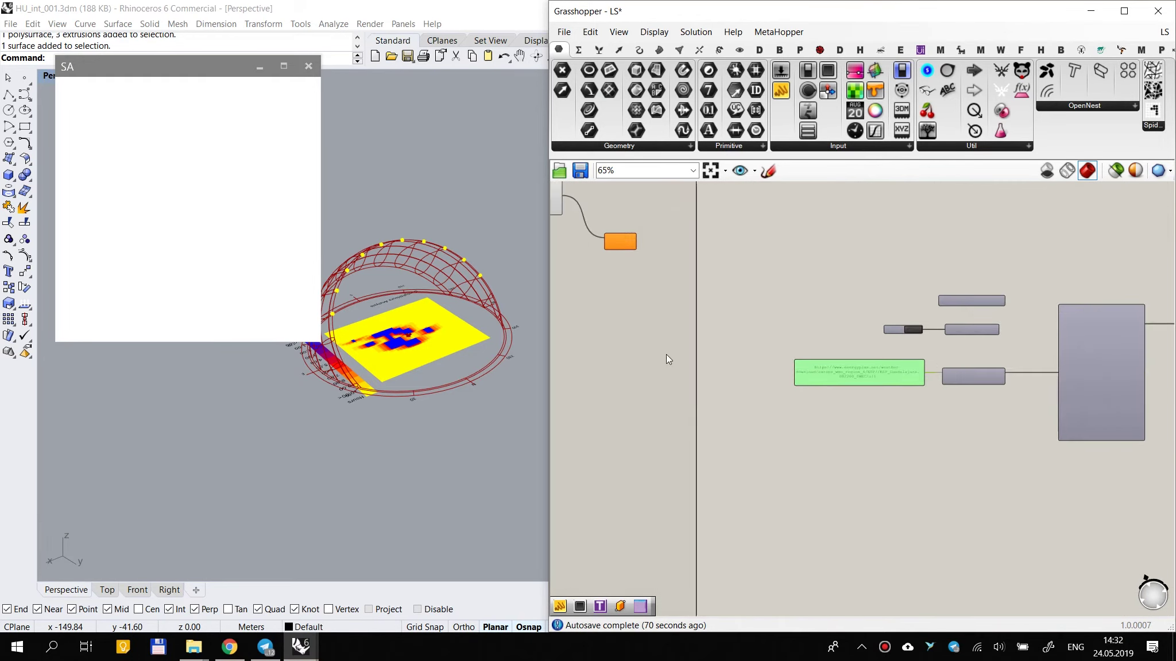
Step: Place a Human UI Create Button component on the canvas below the Launch Window component
right_drag(566, 312, 785, 363)
scroll(692, 223, up, 2)
click(922, 49)
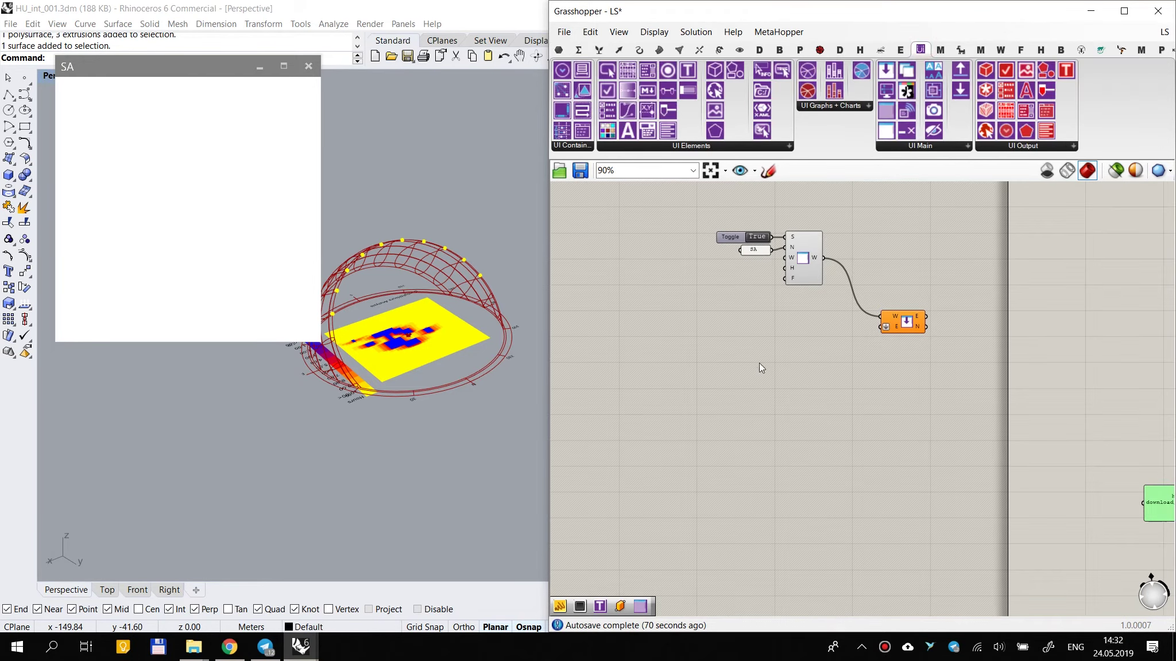
drag(607, 70, 764, 337)
scroll(789, 346, up, 2)
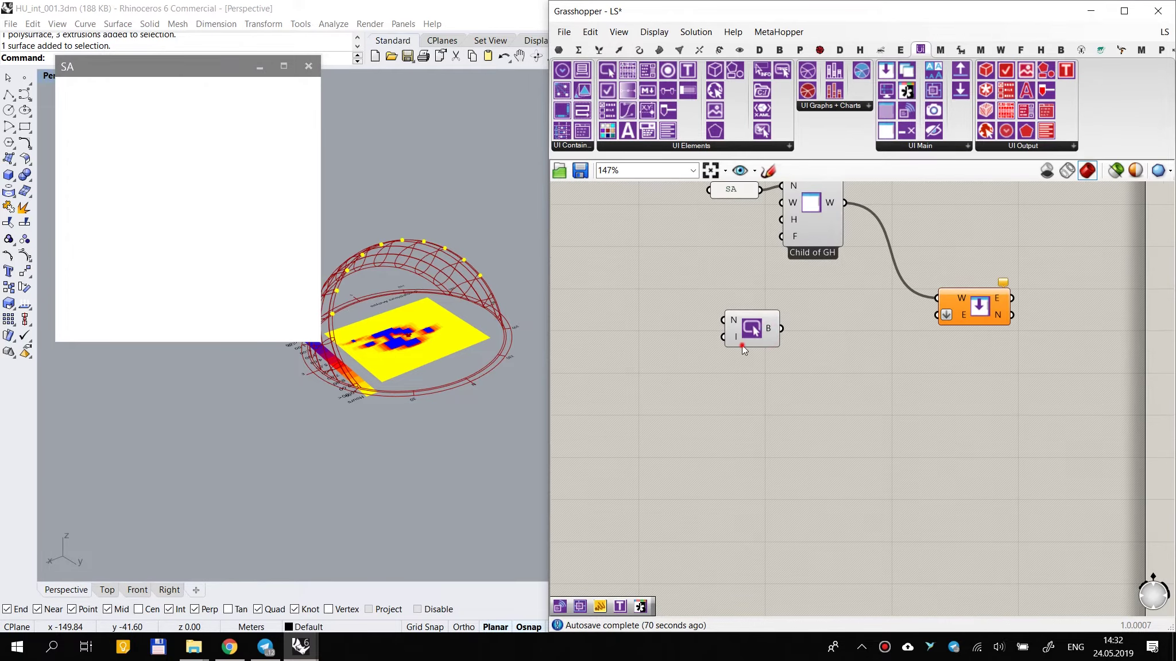
Step: Try to copy the name of the _download input on the Ladybug download component
scroll(693, 337, down, 3)
scroll(1046, 418, up, 5)
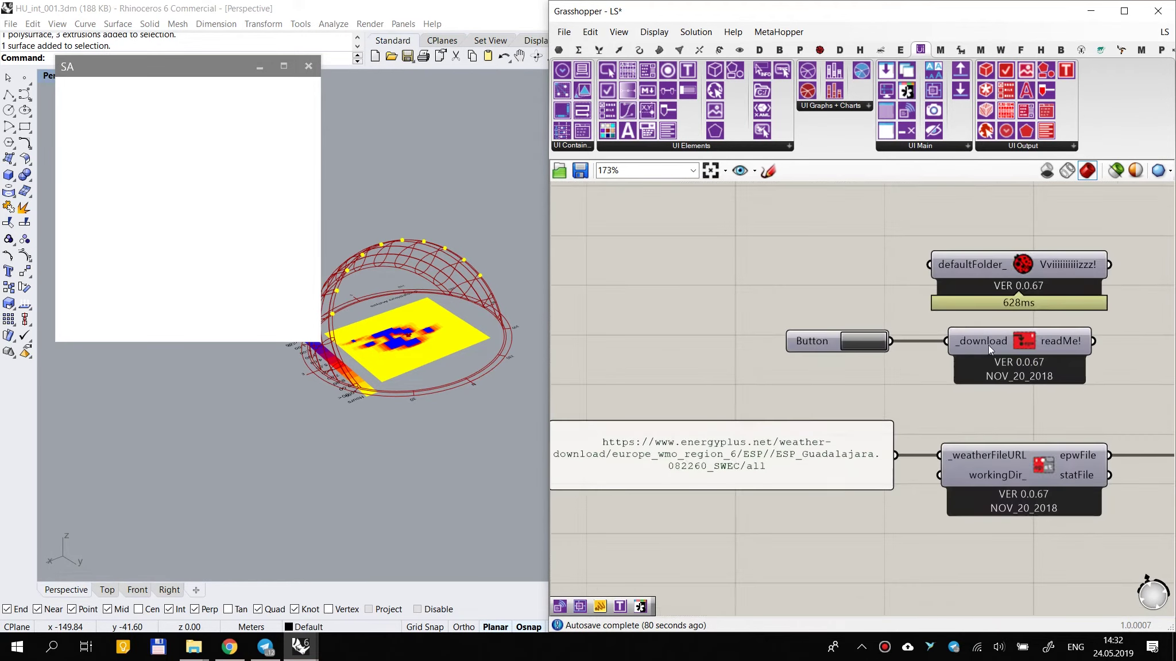
right_click(984, 343)
drag(1011, 325, 1053, 327)
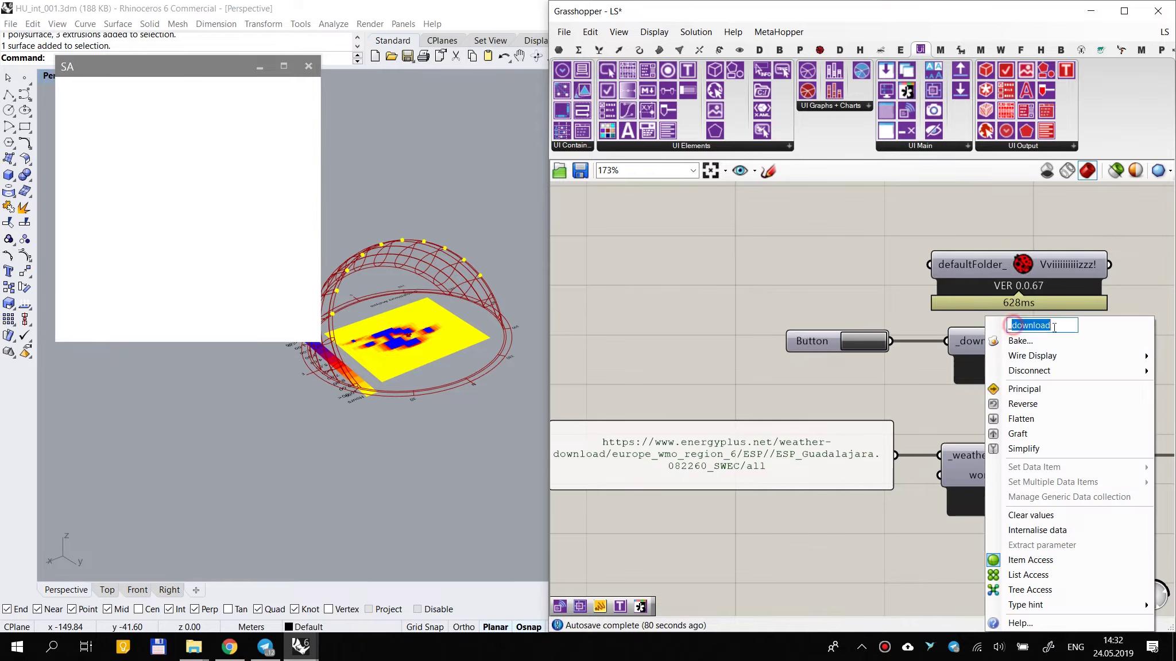
right_click(1037, 331)
click(954, 365)
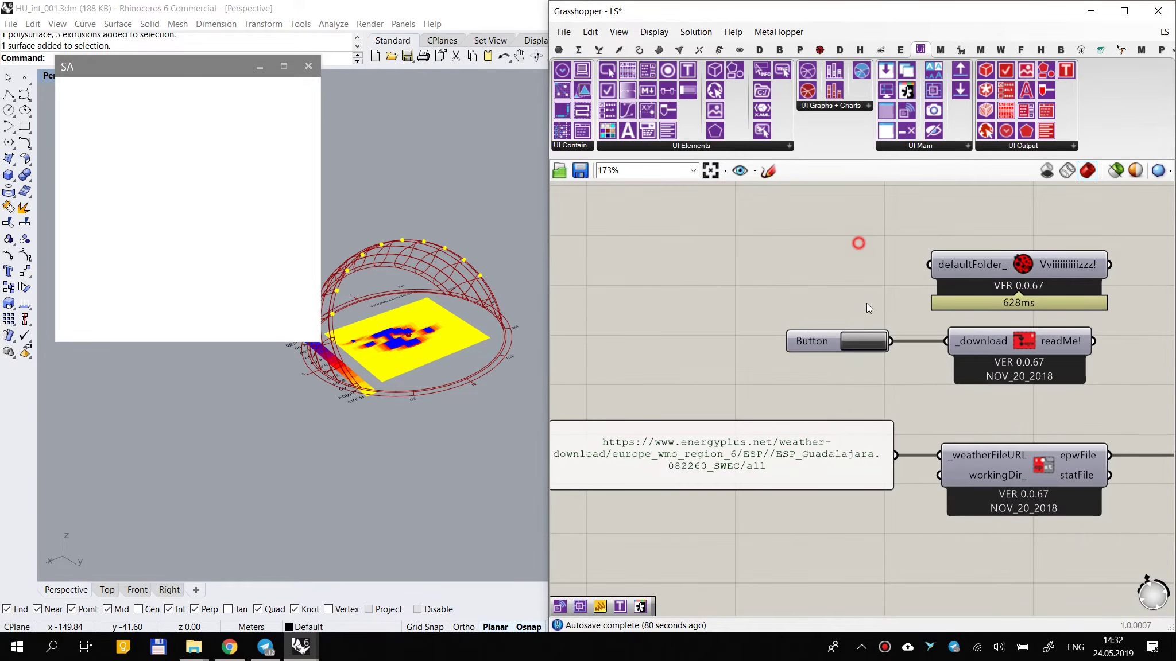
Step: Add a text panel beside the Create Button component, paste the clipboard text into it and undo the paste
scroll(882, 381, down, 5)
scroll(831, 388, up, 4)
double_click(831, 383)
text(//)
key(Return)
double_click(835, 387)
key(ctrl+v)
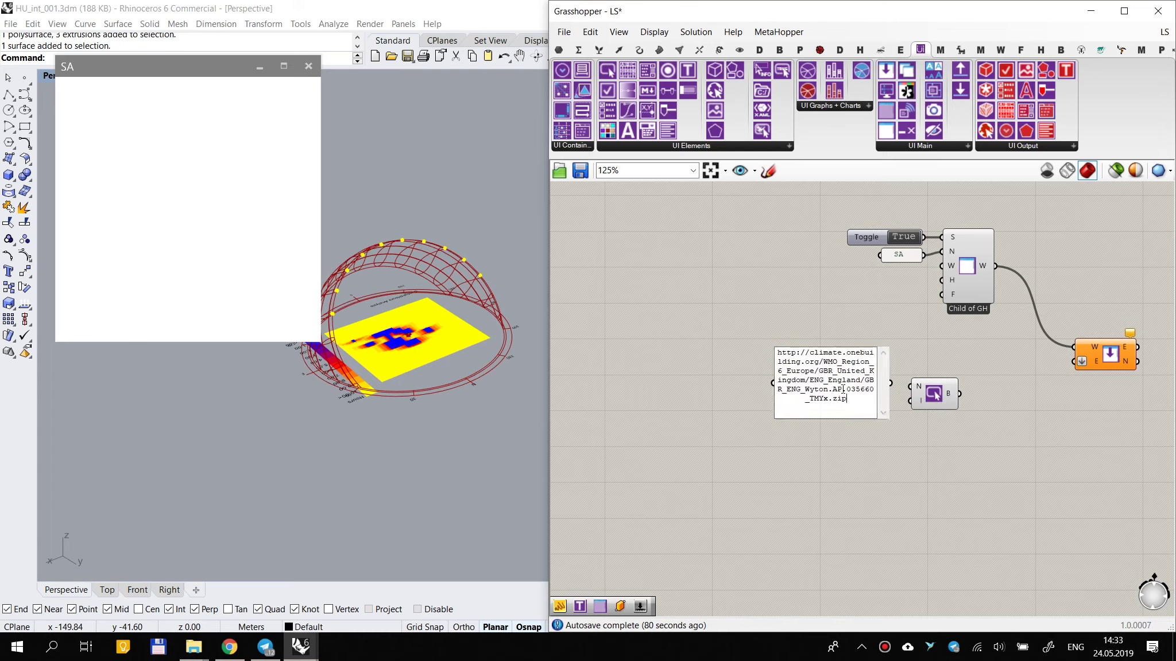
key(ctrl+z)
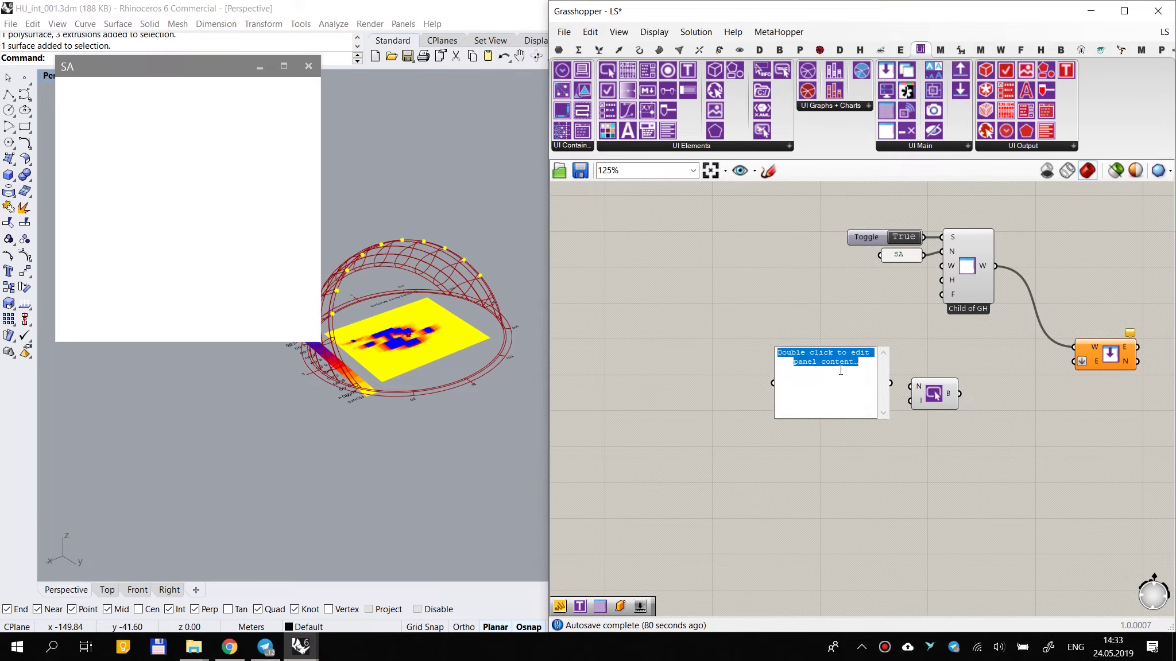
Step: Return to the Ladybug download component and try once more to copy its _download input name
click(859, 302)
scroll(859, 302, down, 5)
right_drag(1050, 420, 706, 328)
scroll(845, 305, up, 5)
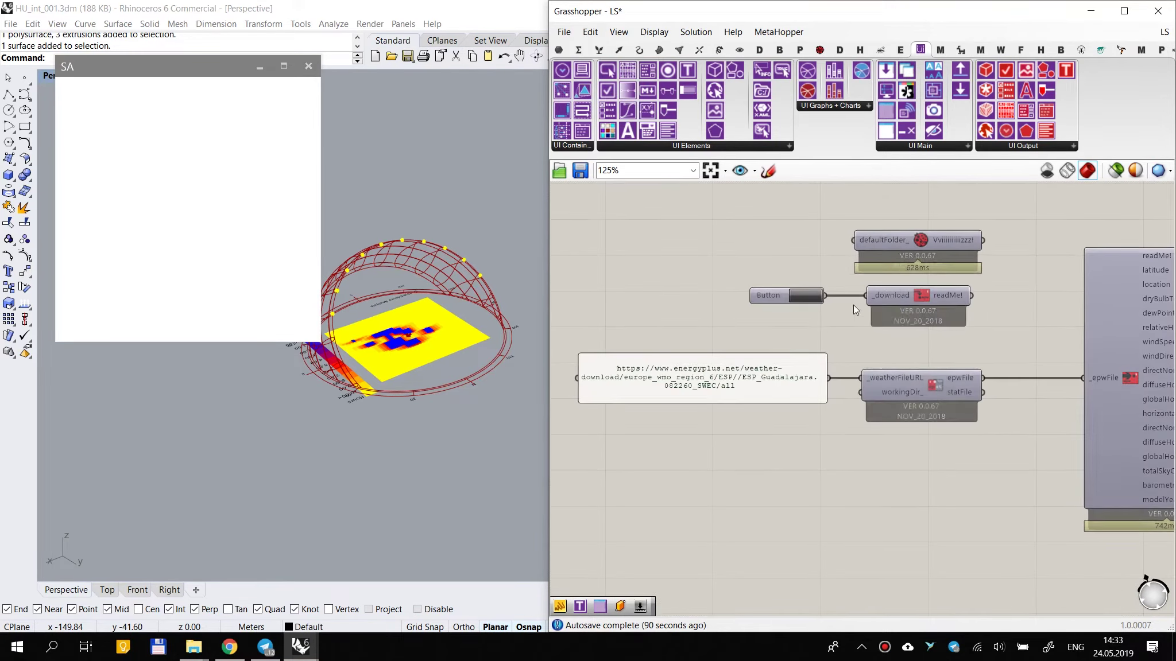
right_click(888, 297)
right_click(956, 304)
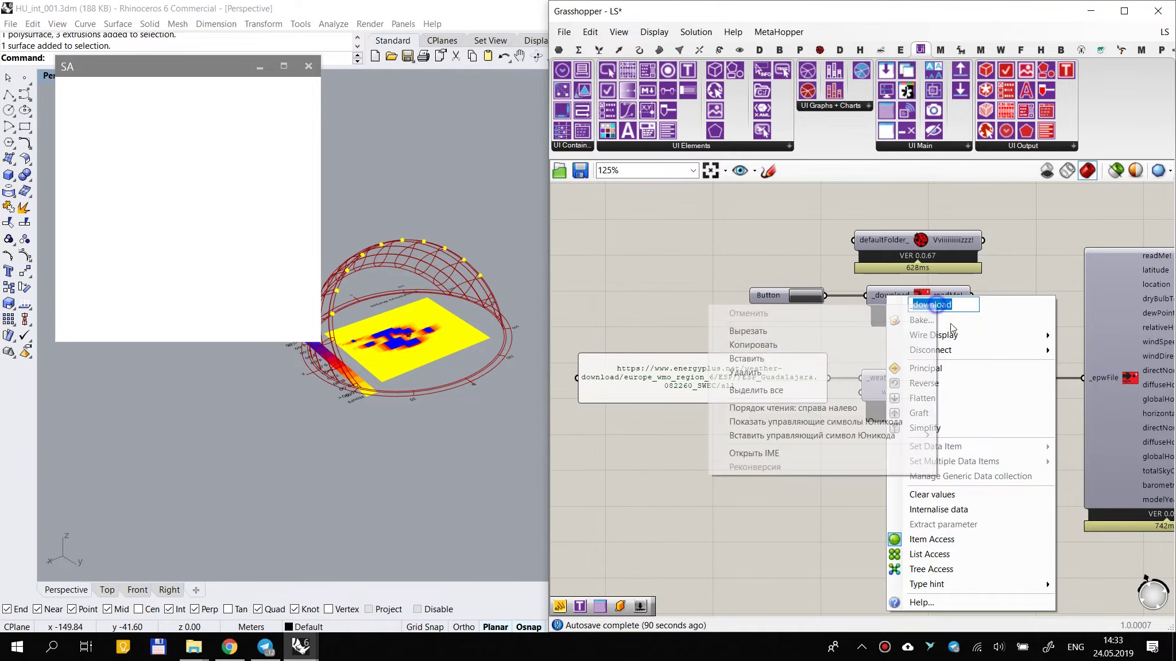
click(835, 342)
Step: Try to replace the placeholder text of the panel beside the Create Button component with the copied input name
scroll(741, 372, down, 5)
scroll(740, 373, up, 5)
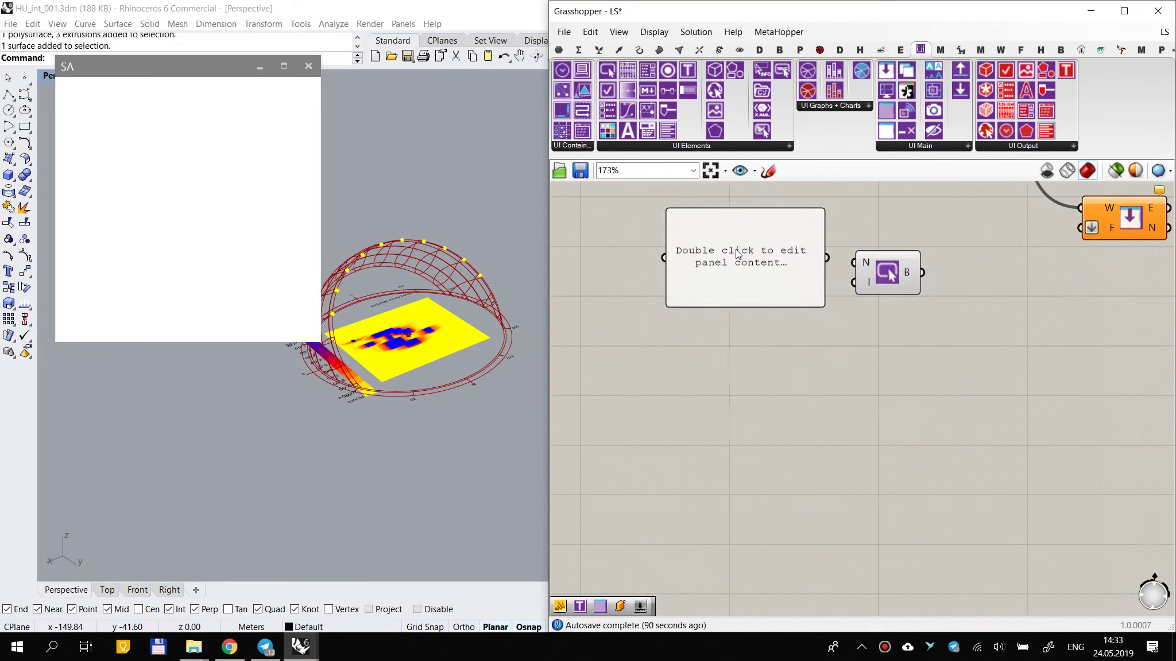
double_click(737, 249)
key(Delete)
key(ctrl+v)
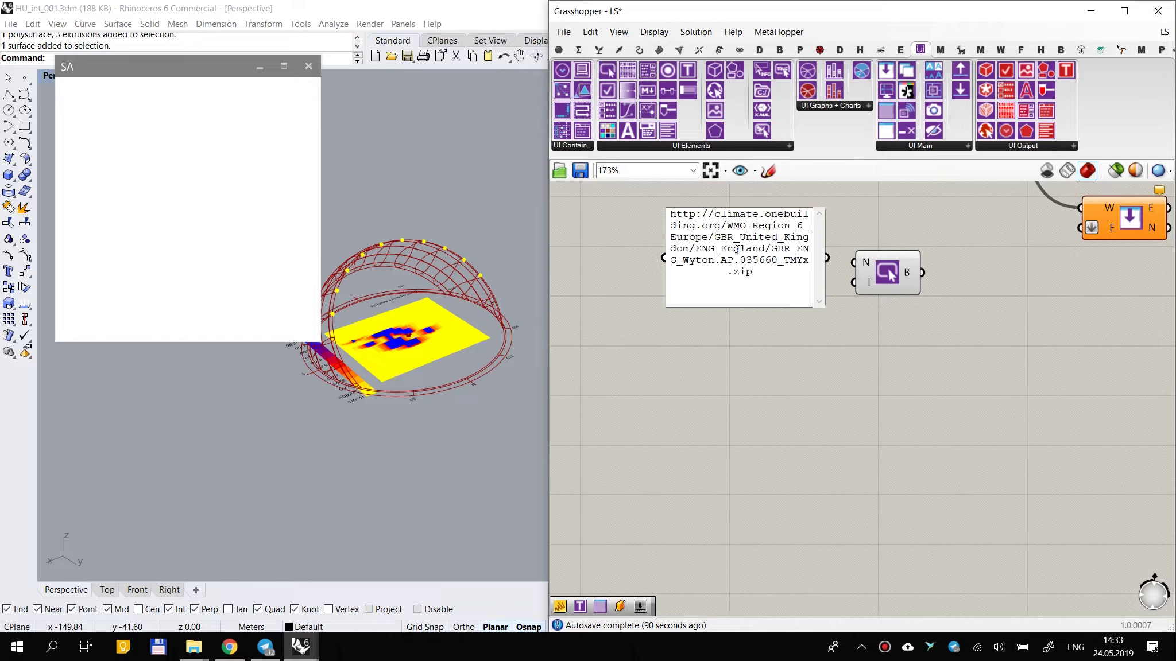
key(BackSpace)
Step: Copy the _download input's name and create a new text panel containing it
scroll(820, 400, down, 6)
scroll(819, 346, up, 5)
right_click(893, 315)
drag(923, 320, 955, 320)
double_click(964, 321)
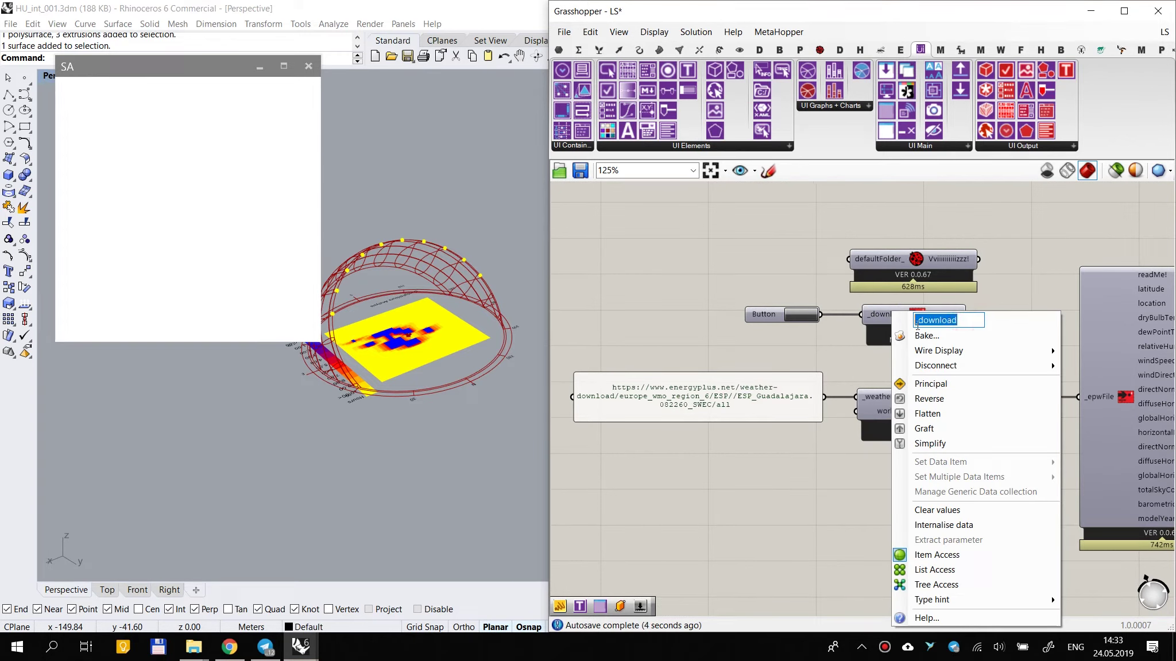
click(662, 240)
double_click(661, 241)
text(//)
key(Return)
Step: Move the new _download panel across the canvas to the area near the Create Button component
click(661, 240)
right_drag(784, 293, 1025, 348)
scroll(1025, 347, down, 3)
drag(947, 321, 673, 306)
right_drag(664, 304, 913, 326)
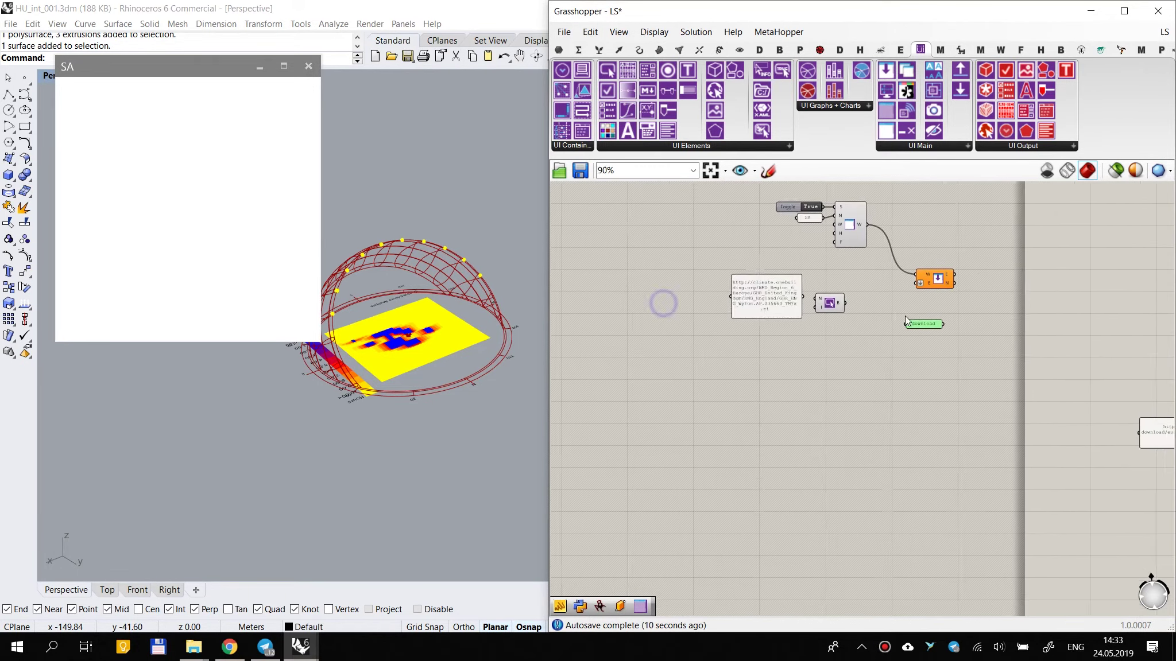
Step: Delete the panel holding the climate.onebuilding.org URL and connect the _download panel to the Create Button's N input
scroll(915, 323, up, 4)
click(611, 266)
key(Delete)
drag(974, 331, 749, 286)
scroll(709, 274, up, 2)
Step: Change the button name panel's text to Download and arrange it beside the Create Button component
double_click(637, 277)
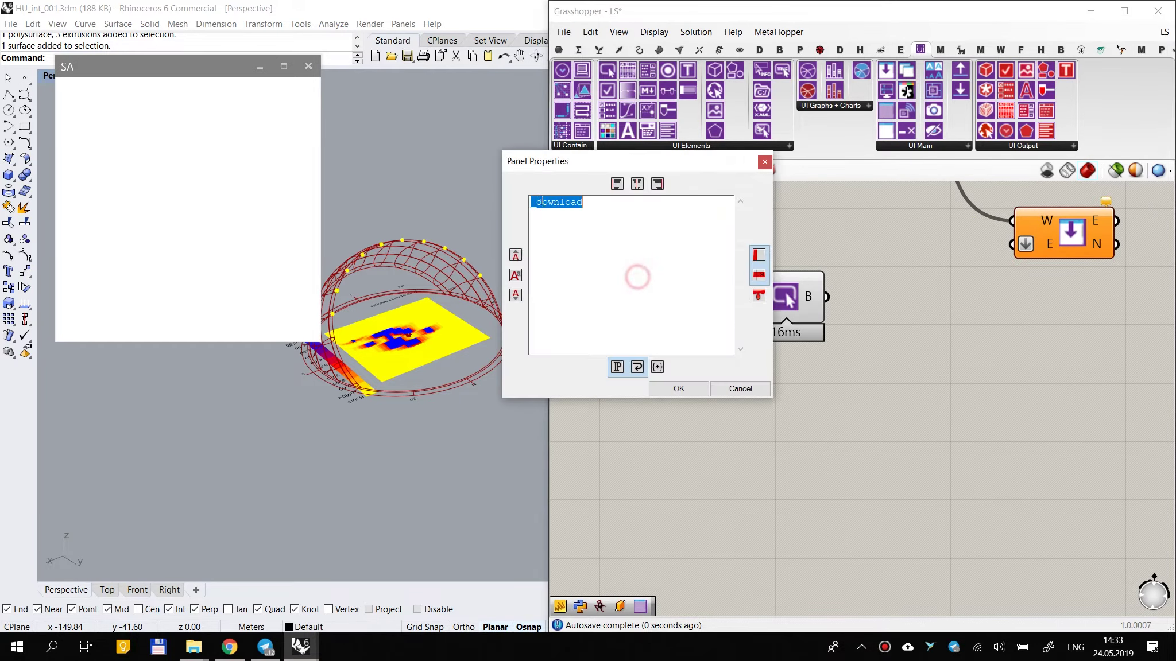
text(Download)
click(678, 389)
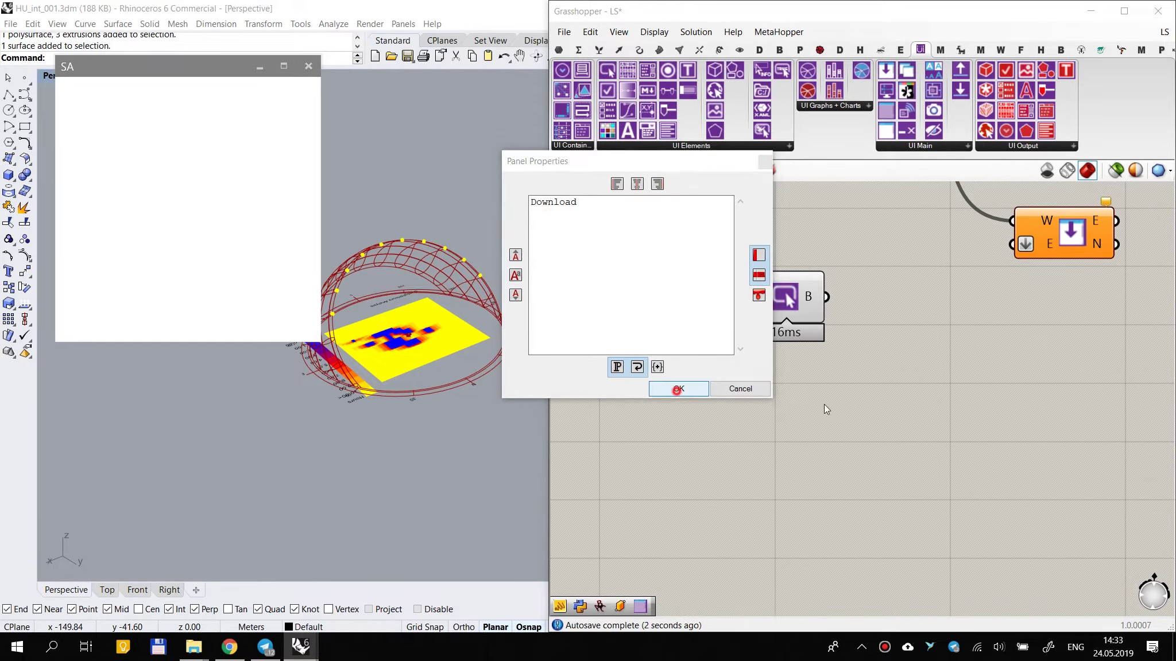
click(867, 404)
drag(666, 278, 691, 291)
drag(827, 297, 880, 320)
Step: Place a Merge component, feed the Create Button output into D1 and connect its result to the Add Elements E input
scroll(861, 310, down, 3)
click(596, 50)
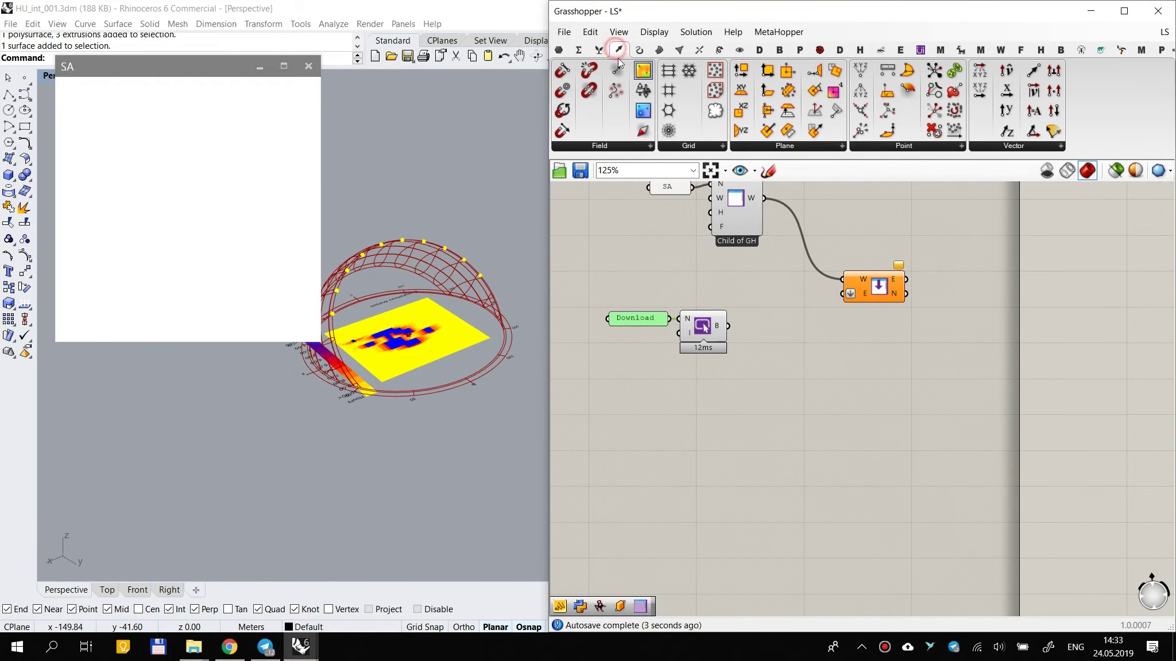
drag(1053, 70, 728, 326)
drag(850, 347, 941, 292)
drag(783, 336, 801, 336)
click(857, 382)
right_drag(862, 347, 1052, 351)
drag(916, 280, 799, 345)
click(823, 364)
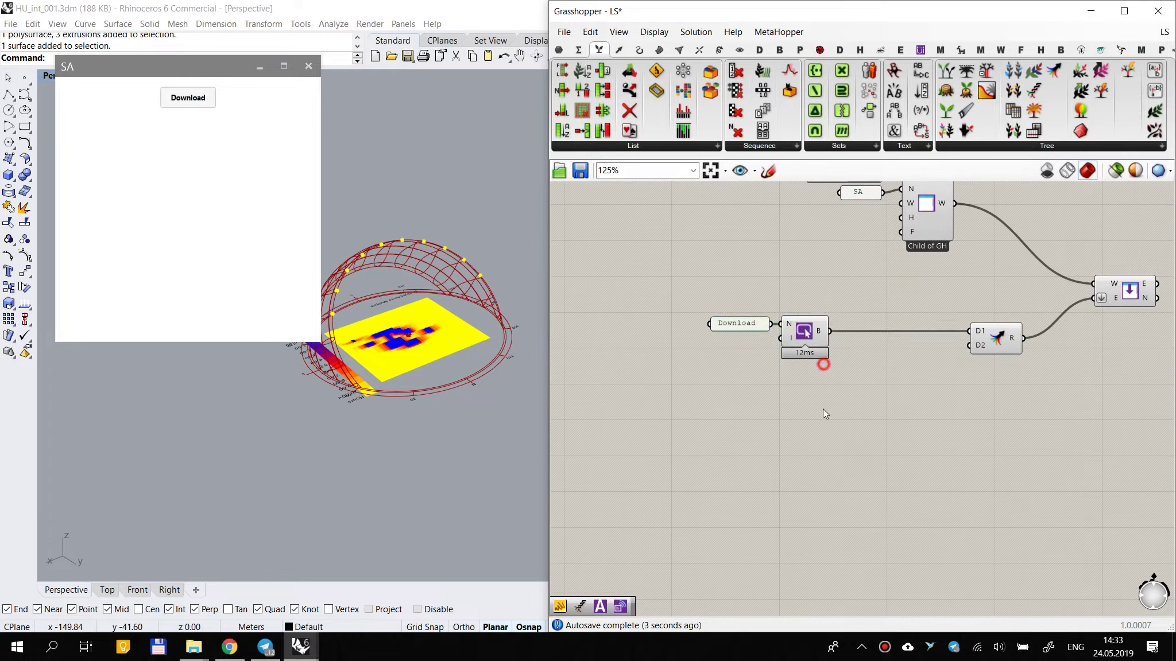
Step: Place a Human UI Create Text Box component below the Create Button and connect its TB output to Merge input D2
click(918, 50)
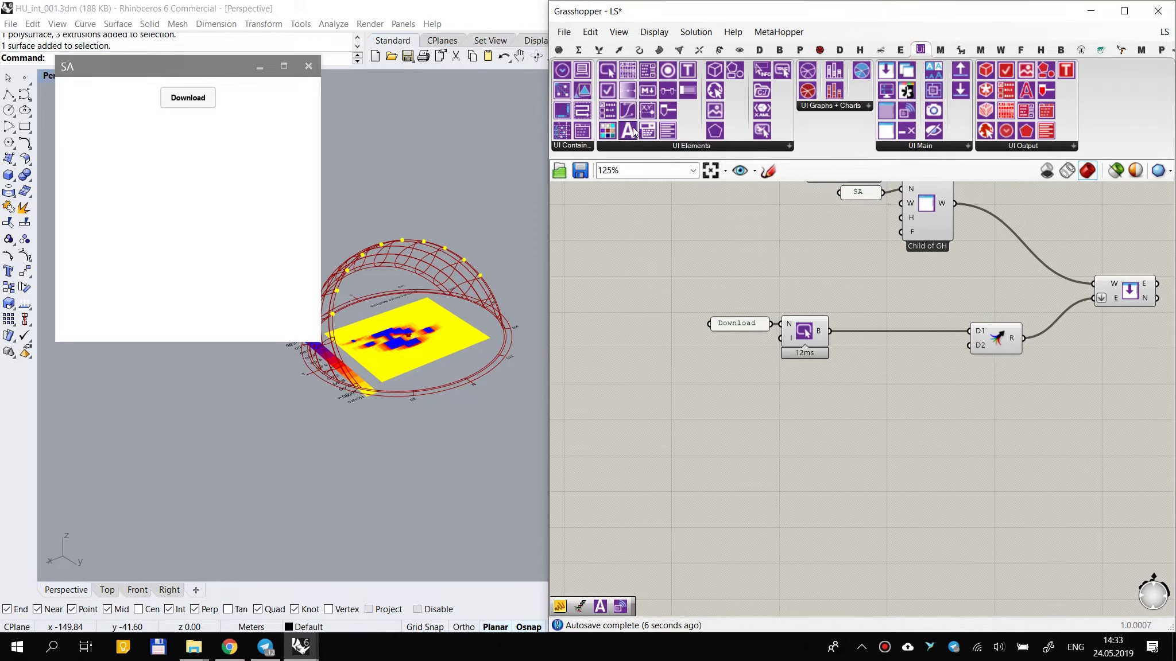
drag(694, 67, 967, 345)
click(936, 431)
click(999, 343)
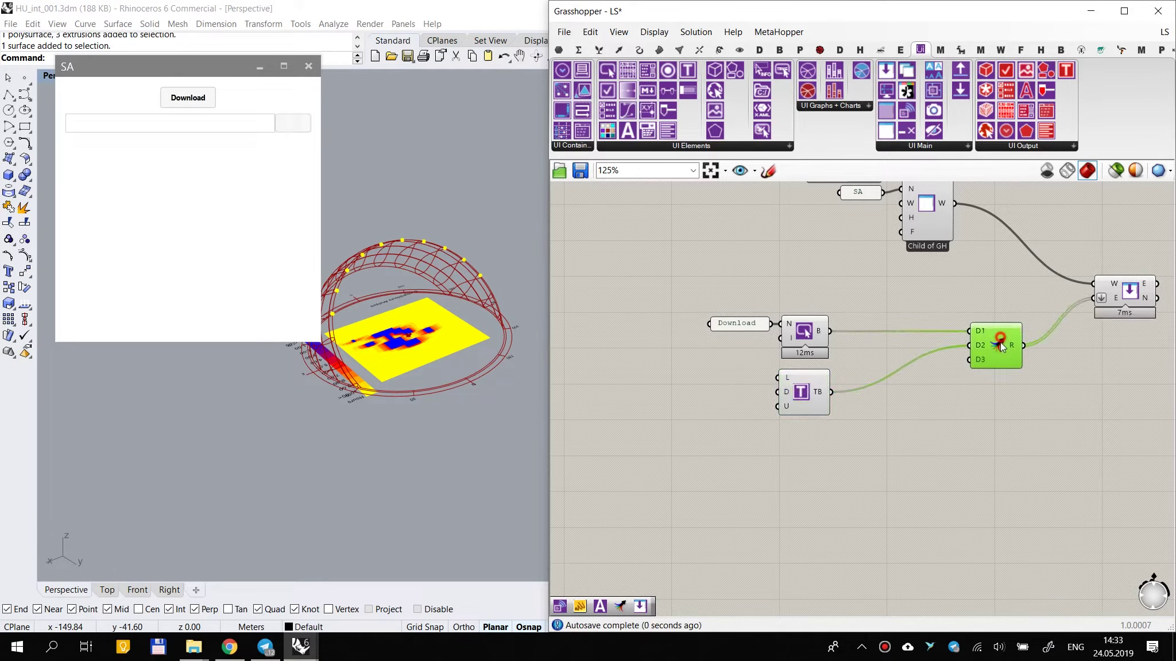
click(906, 513)
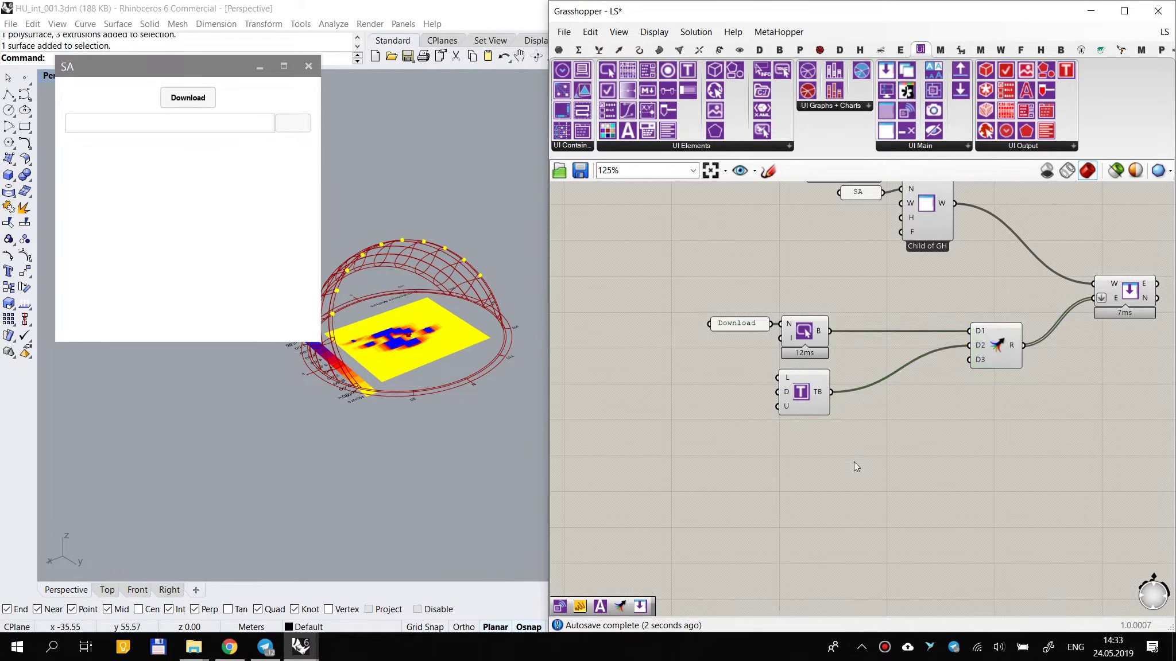
scroll(853, 467, up, 1)
Step: Turn off the text box's update button through its U input and try the field in the SA window
click(163, 124)
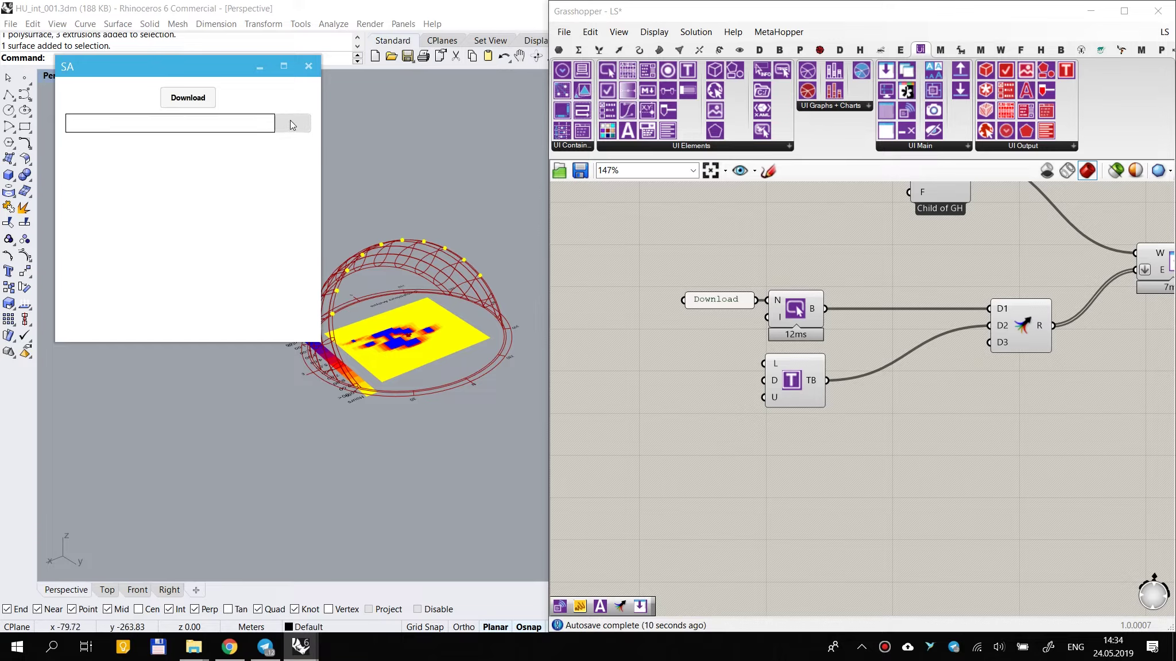
right_click(778, 405)
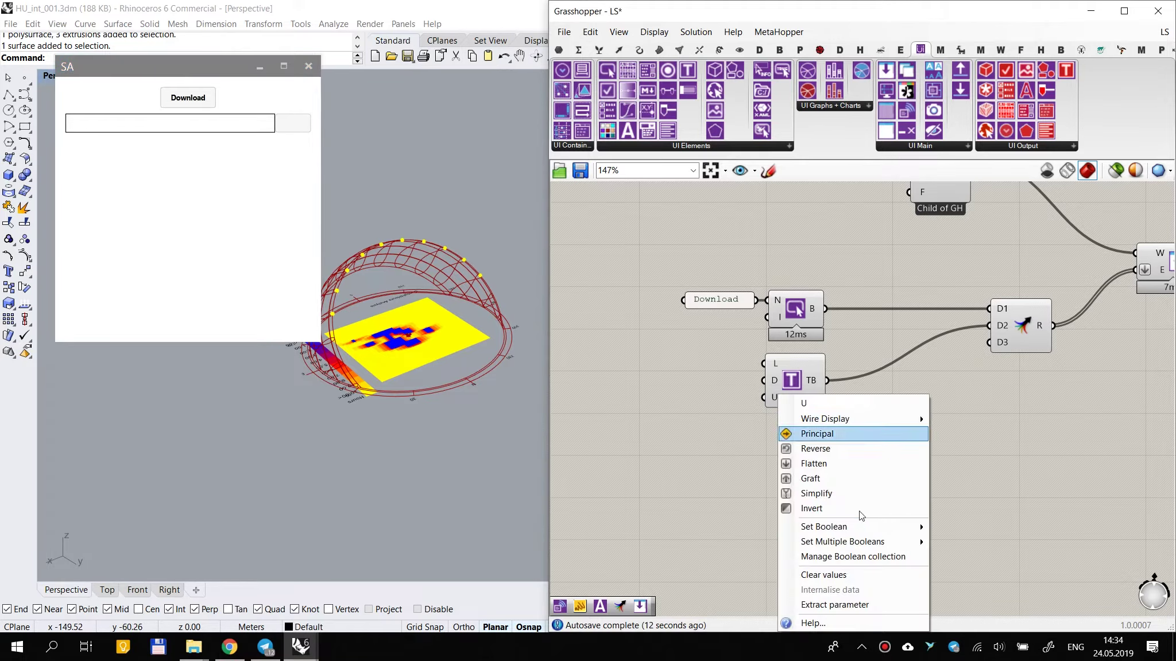
mouse_move(864, 530)
click(957, 540)
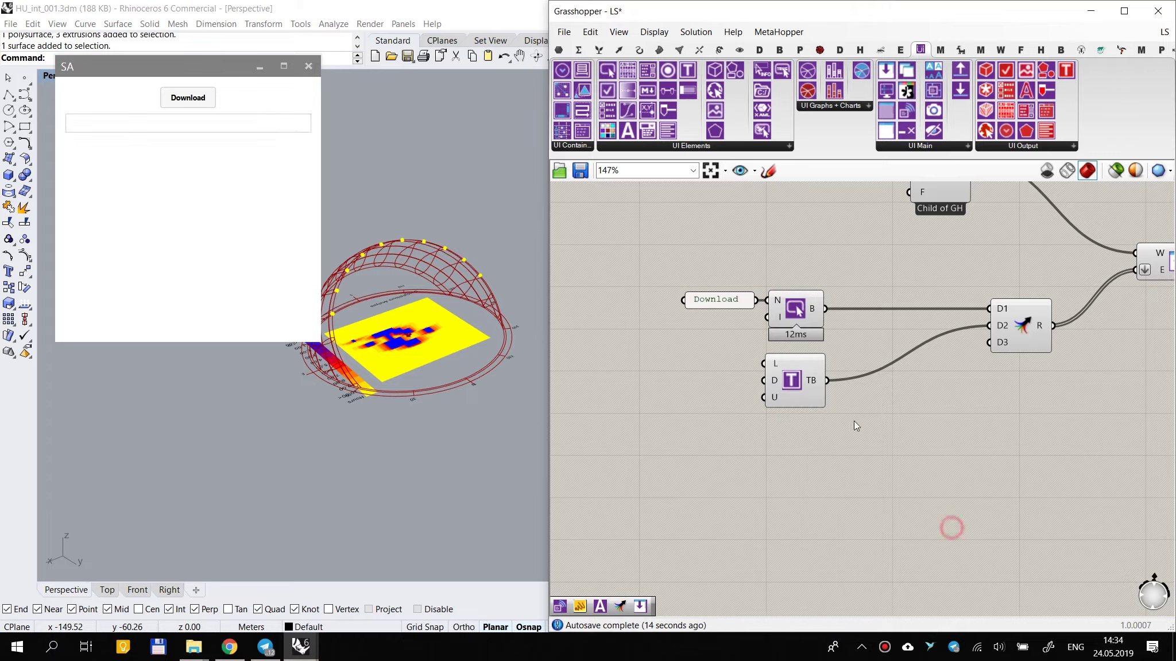
click(142, 124)
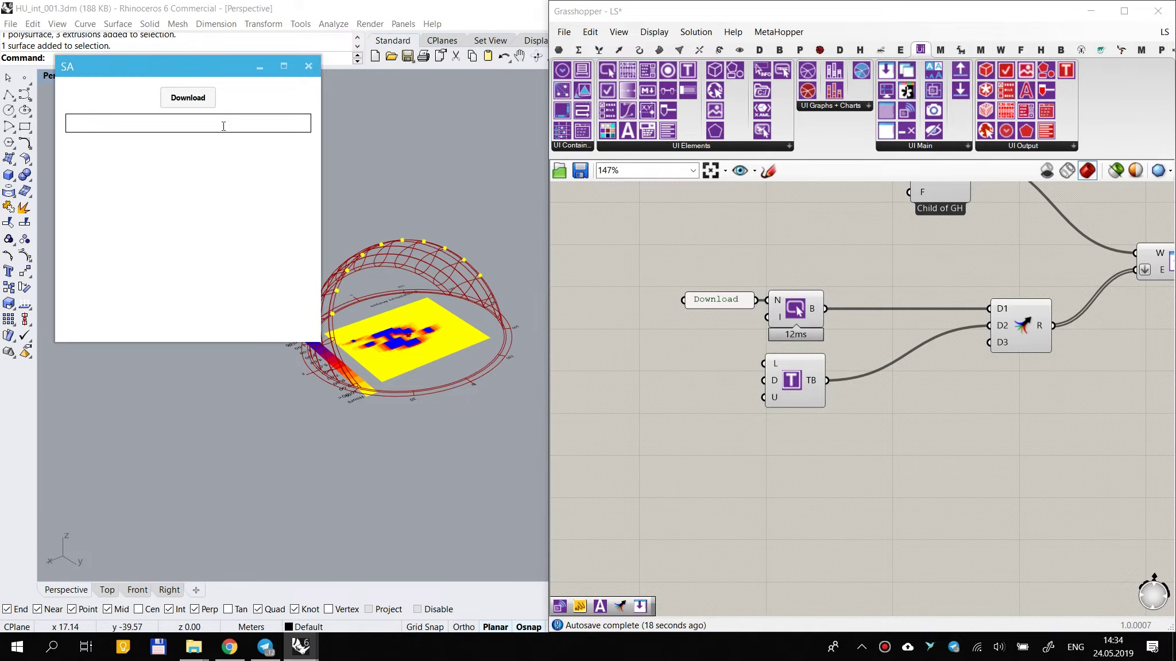
Step: Turn the text box's update button back on through the U input and test the field again
right_click(776, 398)
mouse_move(865, 527)
click(958, 539)
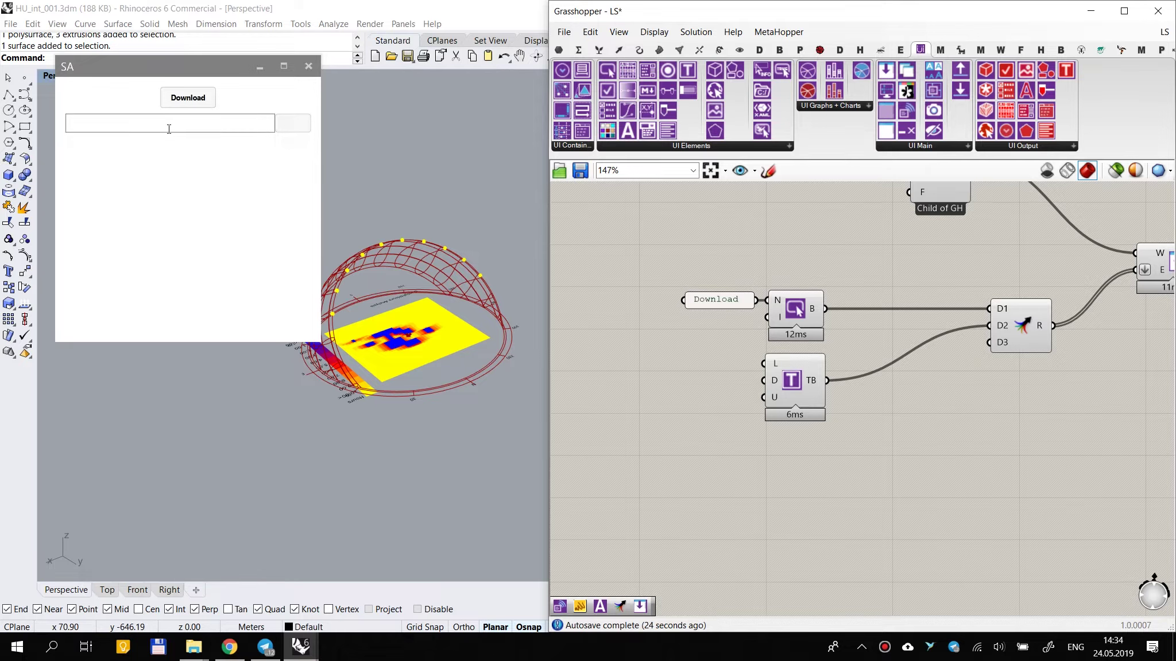
click(106, 123)
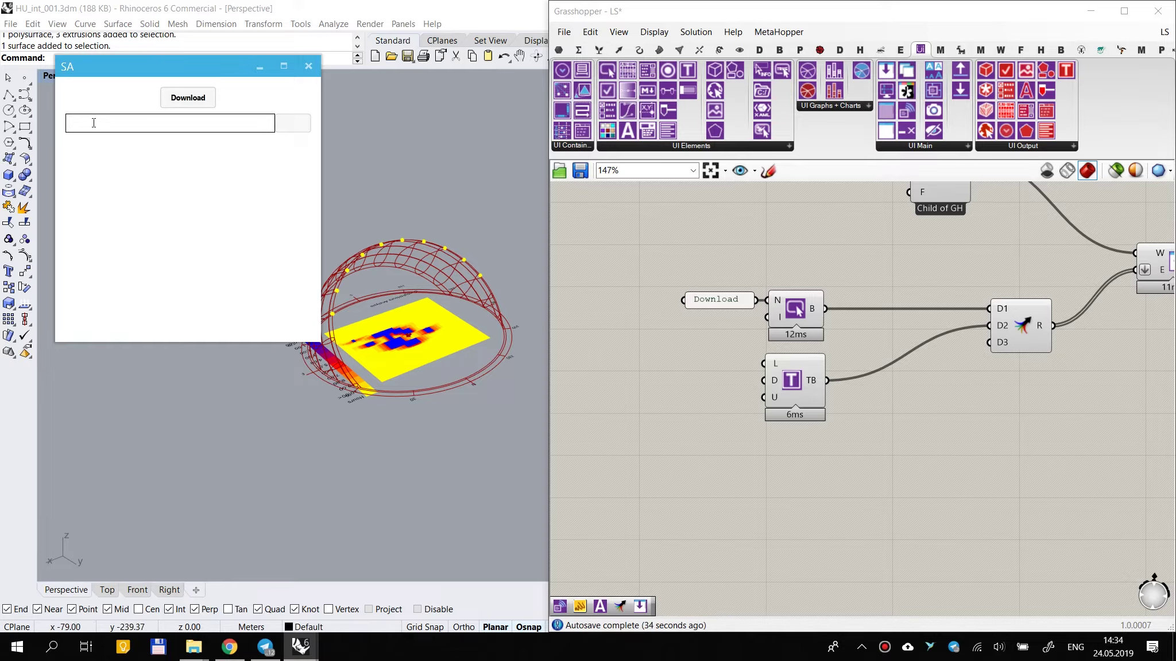
Step: Set the Create Text Box U input so that the text field has no update button, and activate the field
right_click(778, 398)
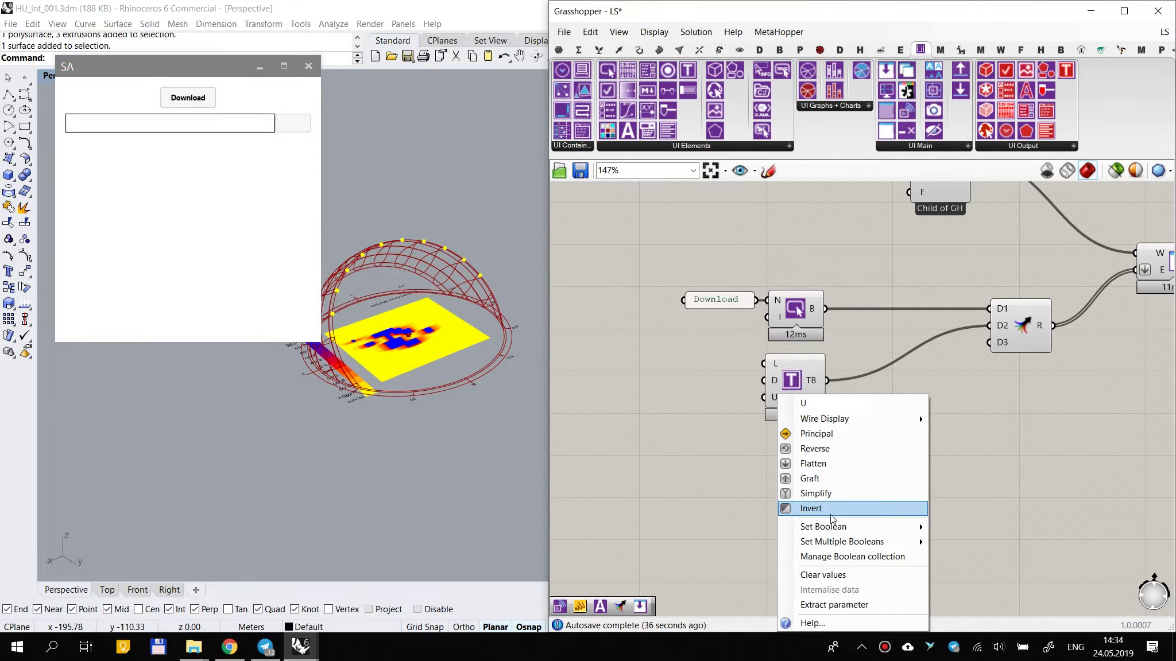
click(746, 421)
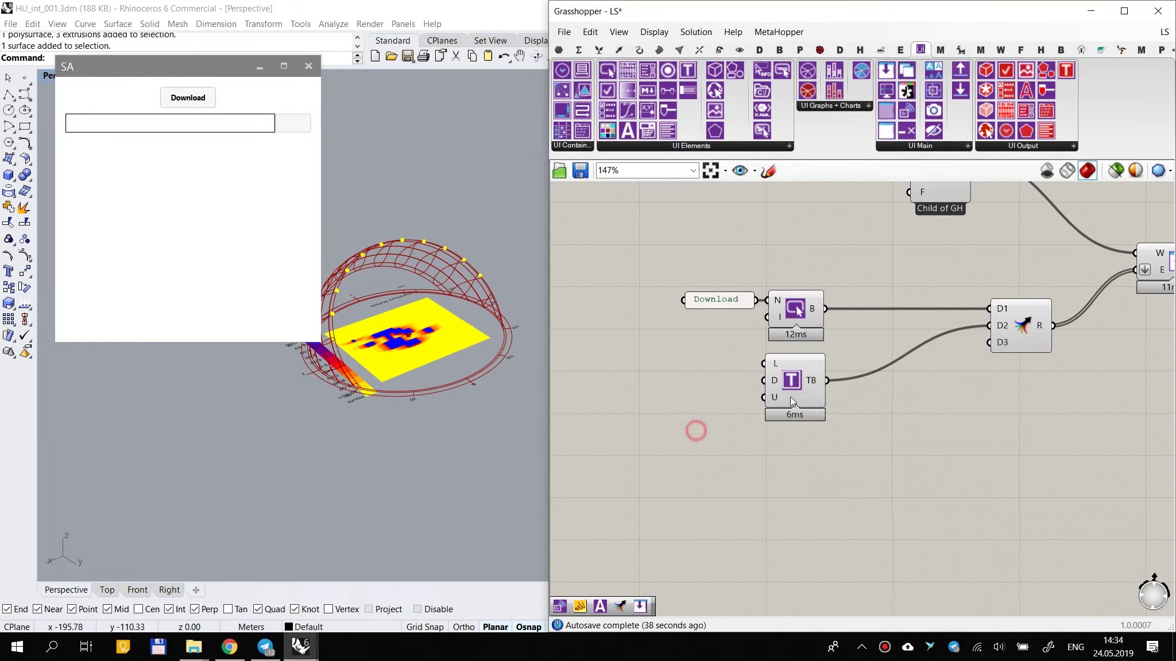
right_click(776, 398)
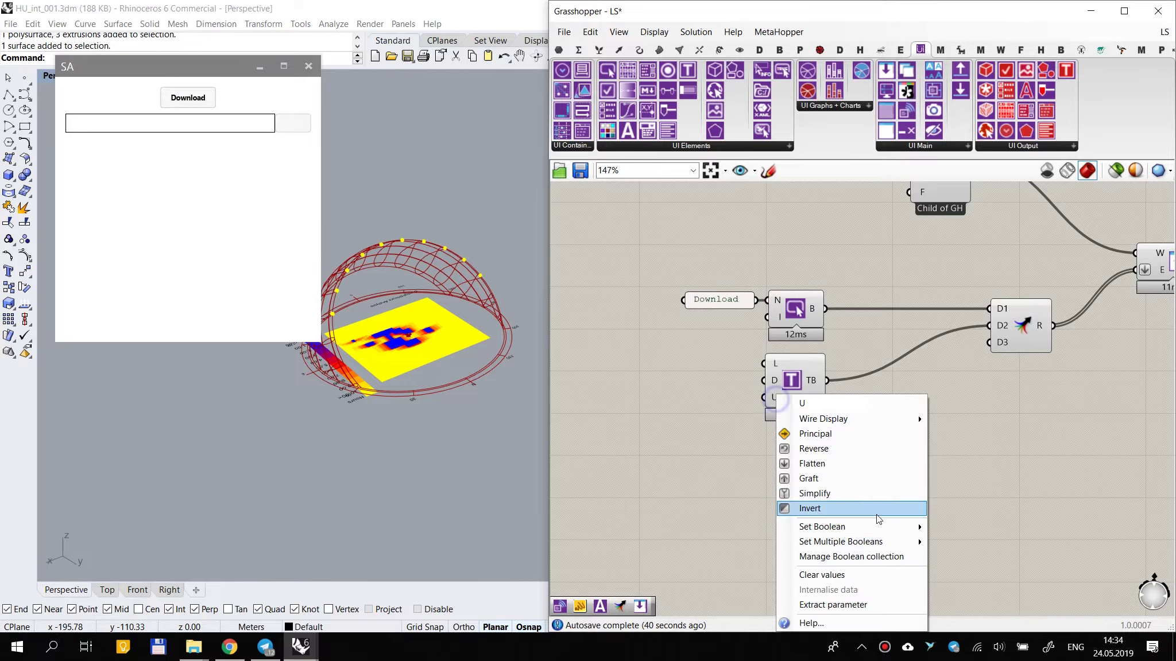
mouse_move(872, 526)
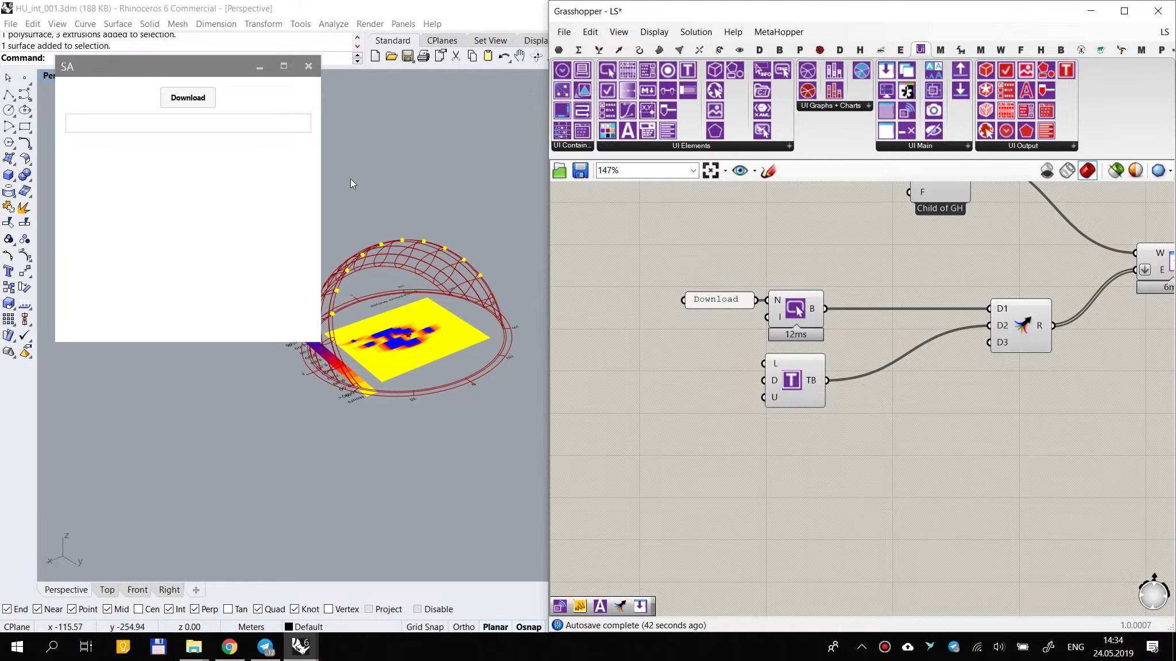
click(155, 125)
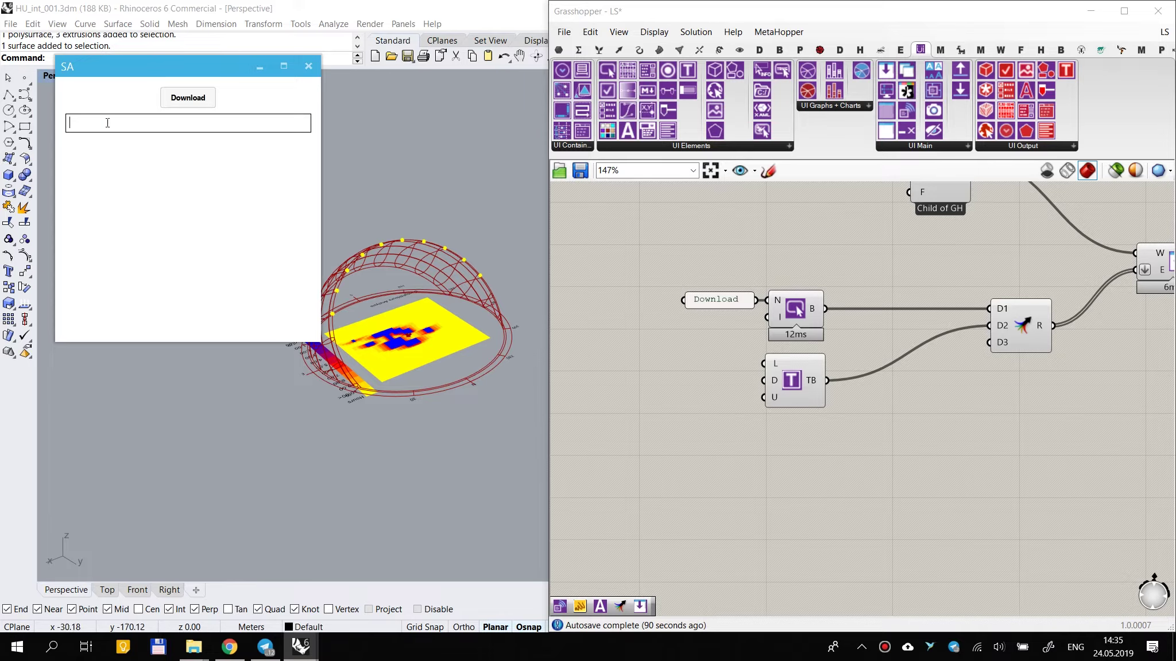
Step: Place a Human UI Value Listener component and connect the Create Button's B output to its element input
right_drag(944, 423, 823, 367)
scroll(791, 362, down, 2)
scroll(735, 355, up, 2)
drag(686, 352, 683, 367)
click(758, 421)
scroll(706, 381, up, 1)
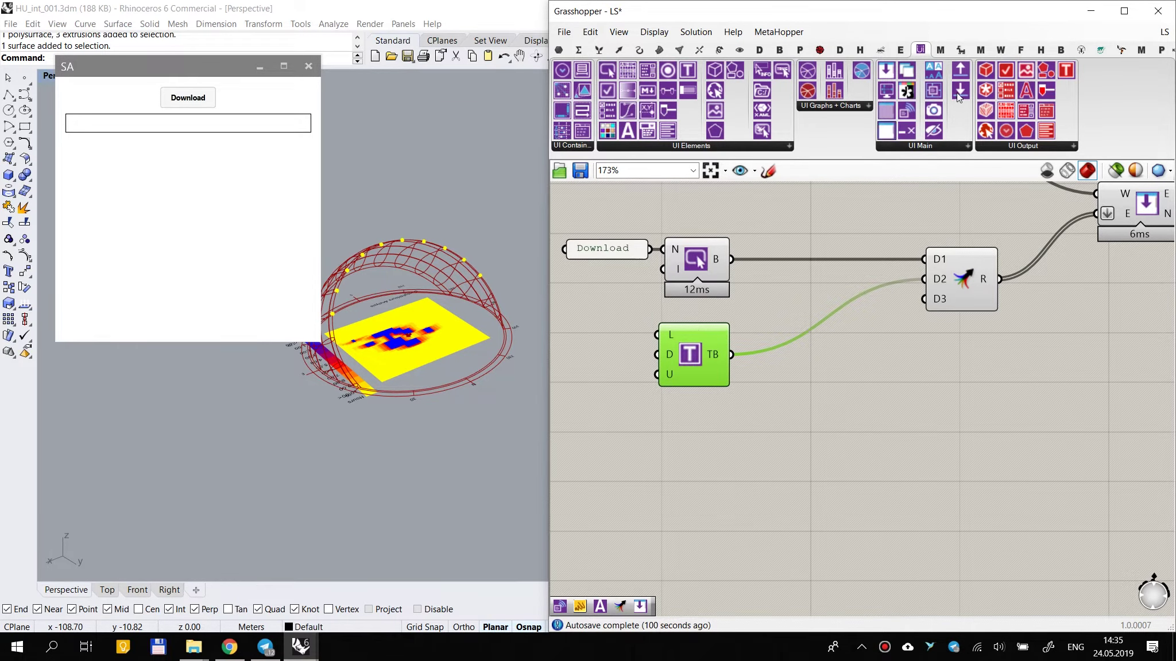
drag(907, 116, 731, 258)
scroll(932, 354, down, 5)
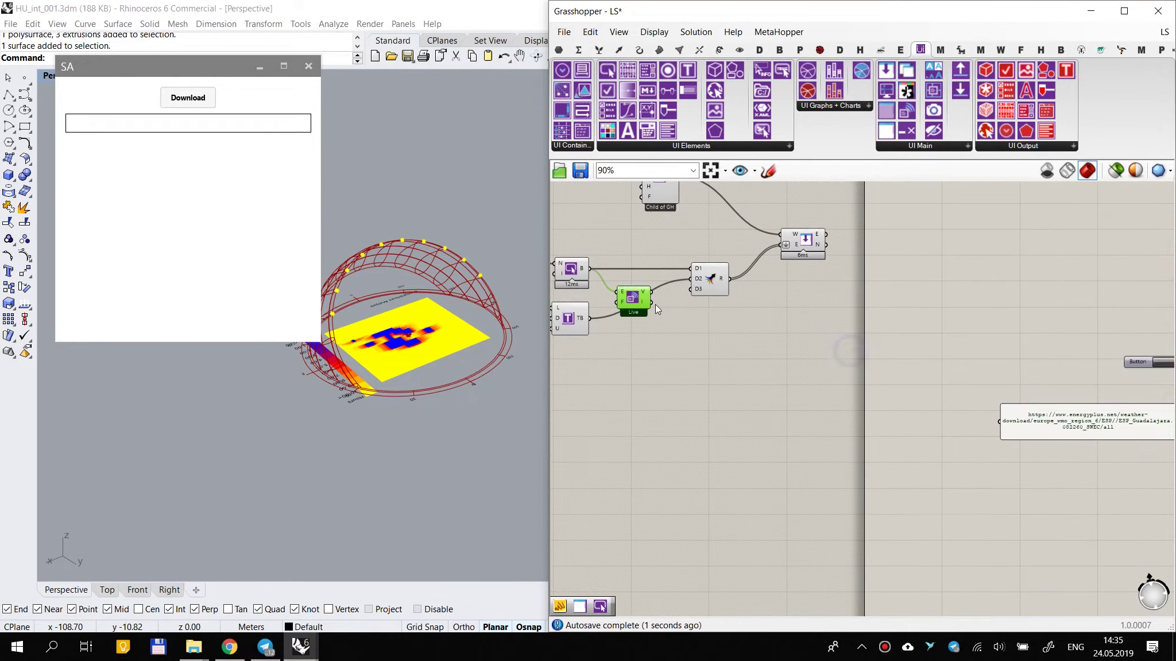
Step: Connect the Value Listener's V output to the _download input, replacing the Grasshopper Button's wire
drag(651, 302, 999, 367)
scroll(838, 384, down, 4)
scroll(1039, 393, up, 5)
right_drag(1013, 377, 888, 359)
scroll(879, 351, up, 2)
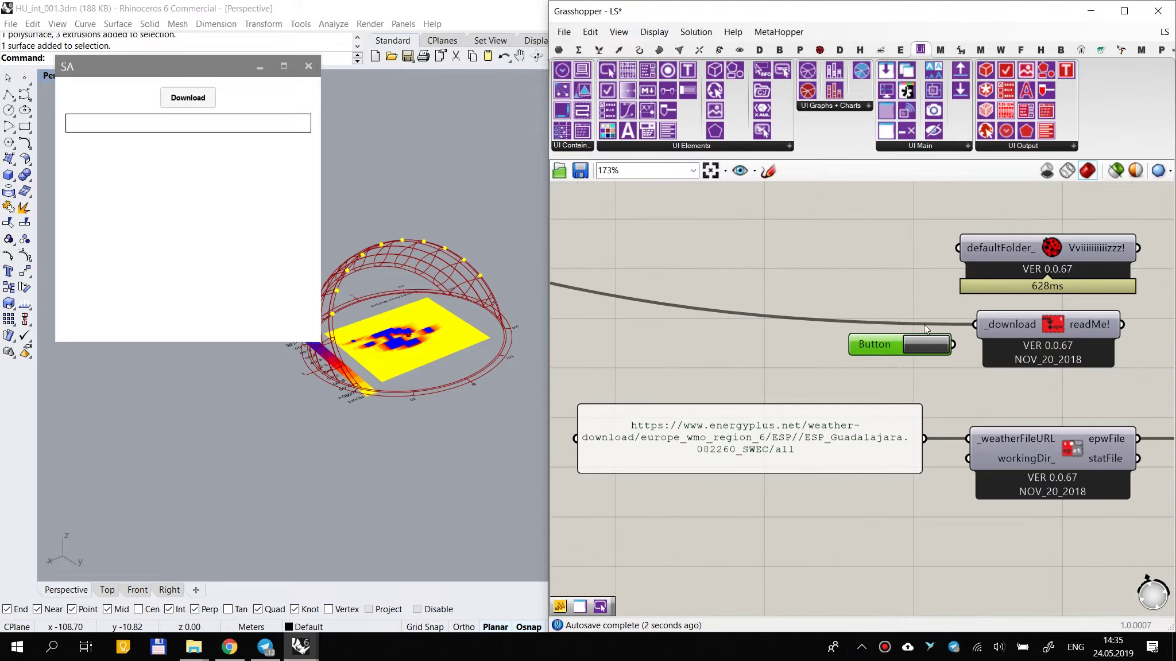
scroll(943, 349, down, 1)
Step: Review the wiring from the Create Button through the Value Listener to the Ladybug download component and the Button beside it
drag(990, 223, 966, 495)
click(1020, 245)
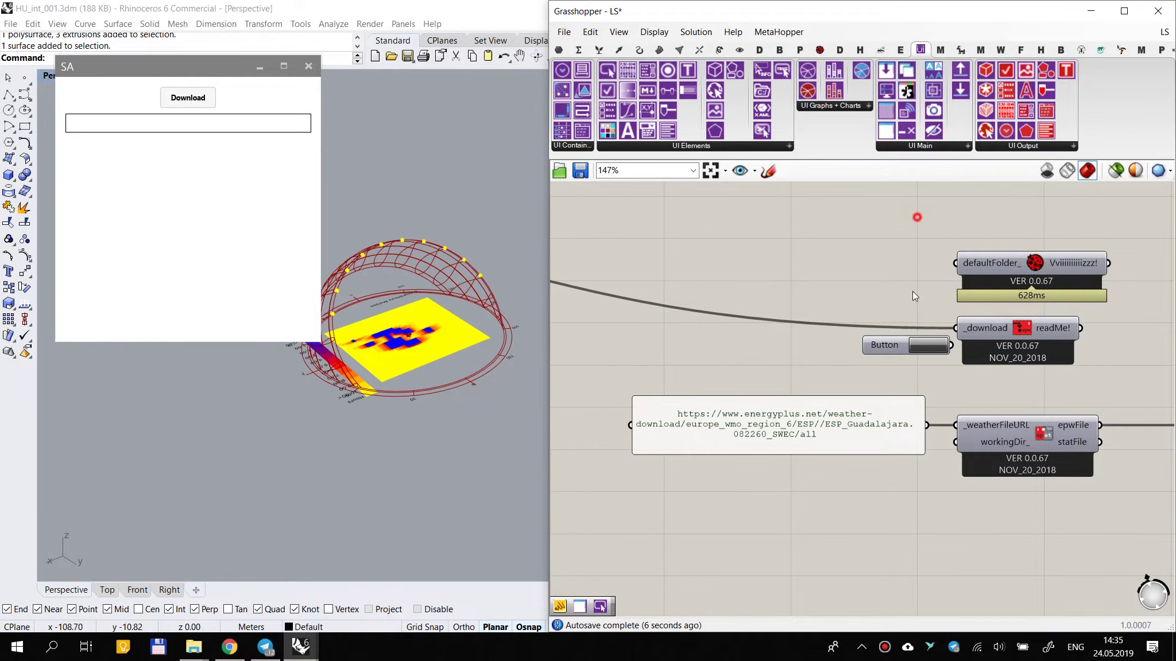
click(879, 345)
scroll(870, 350, up, 2)
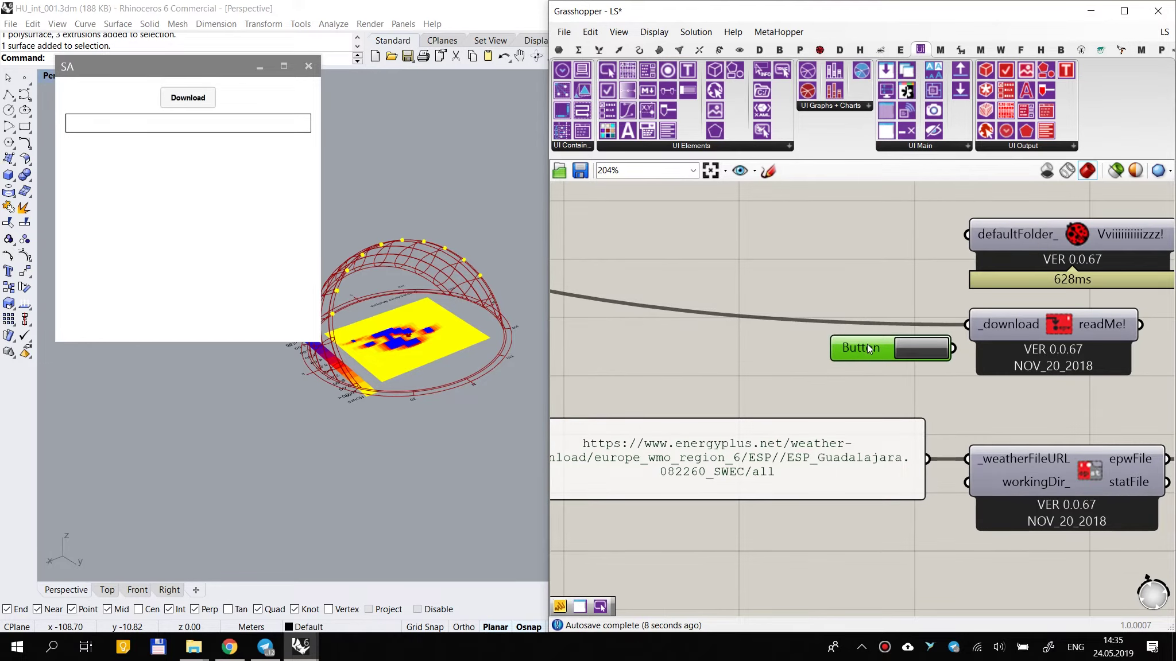
scroll(866, 343, down, 6)
right_drag(812, 340, 1035, 337)
scroll(848, 323, up, 3)
scroll(847, 324, down, 3)
right_drag(597, 292, 894, 312)
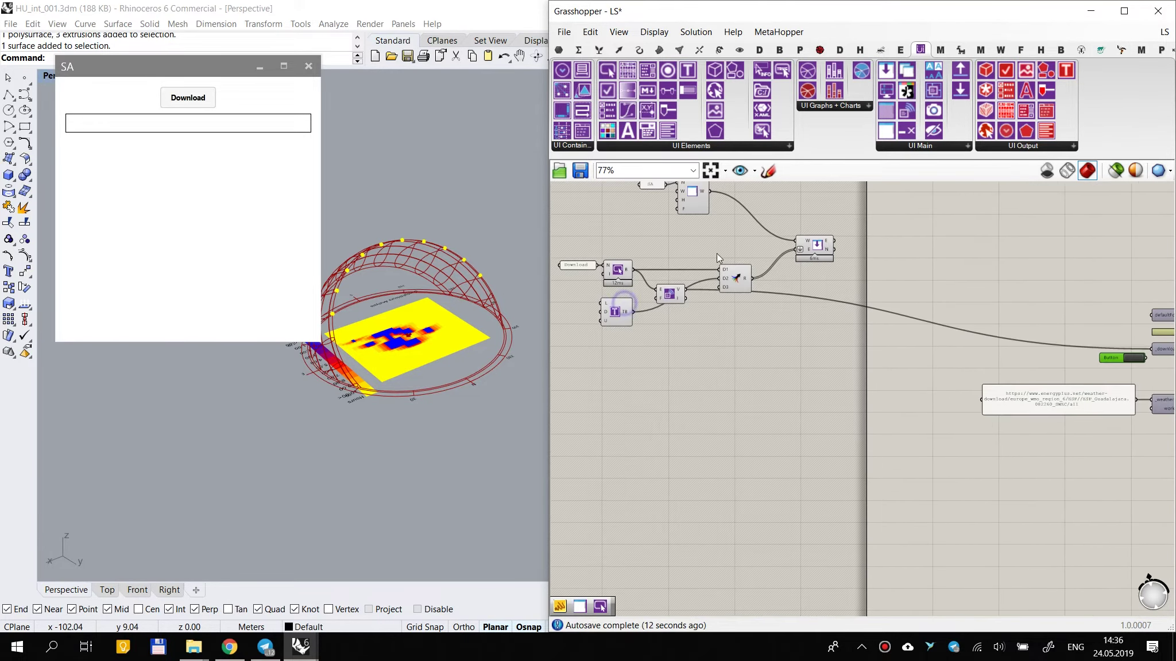
Step: Examine the wiring from the Value Listener to the _download input, the unused Button, and the URL panel feeding _weatherFileURL
scroll(998, 341, up, 6)
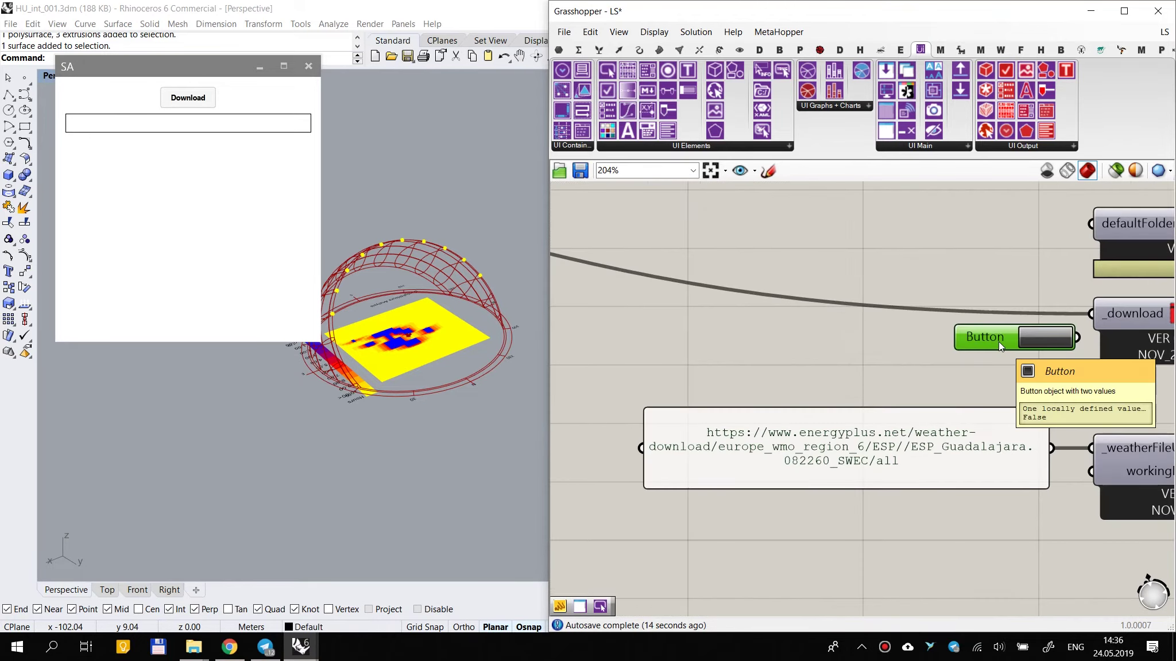
scroll(1039, 355, down, 2)
right_drag(1037, 356, 860, 341)
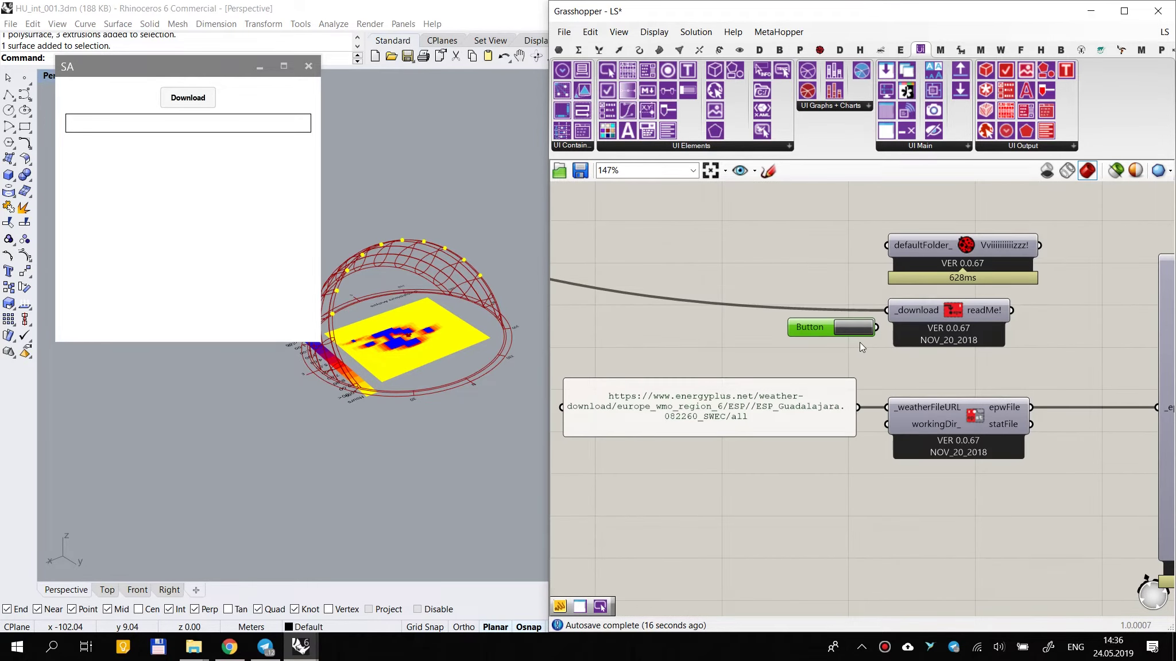
scroll(868, 346, down, 4)
scroll(841, 342, down, 3)
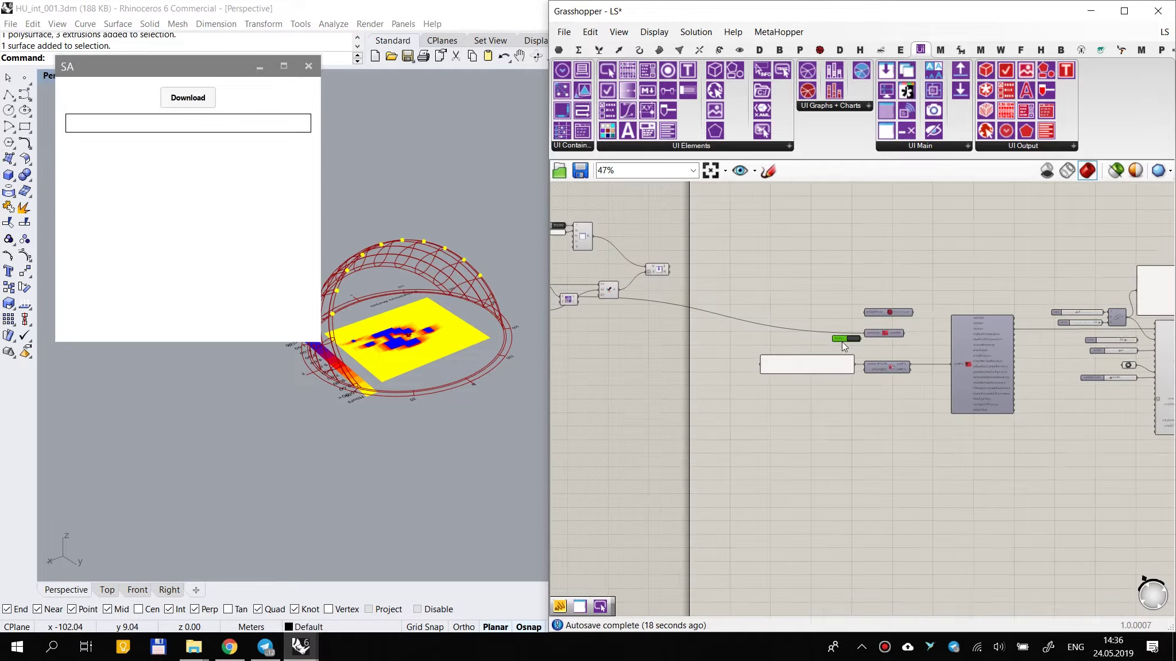
right_drag(568, 274, 858, 316)
right_drag(1045, 369, 795, 361)
scroll(933, 355, up, 3)
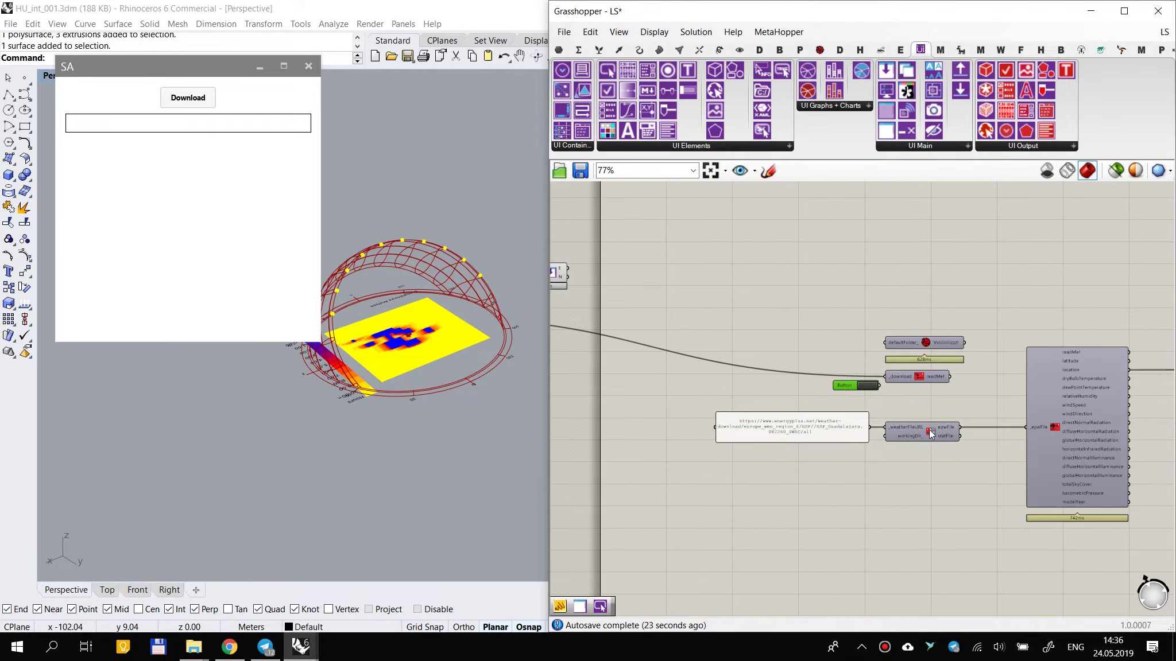
scroll(863, 373, up, 5)
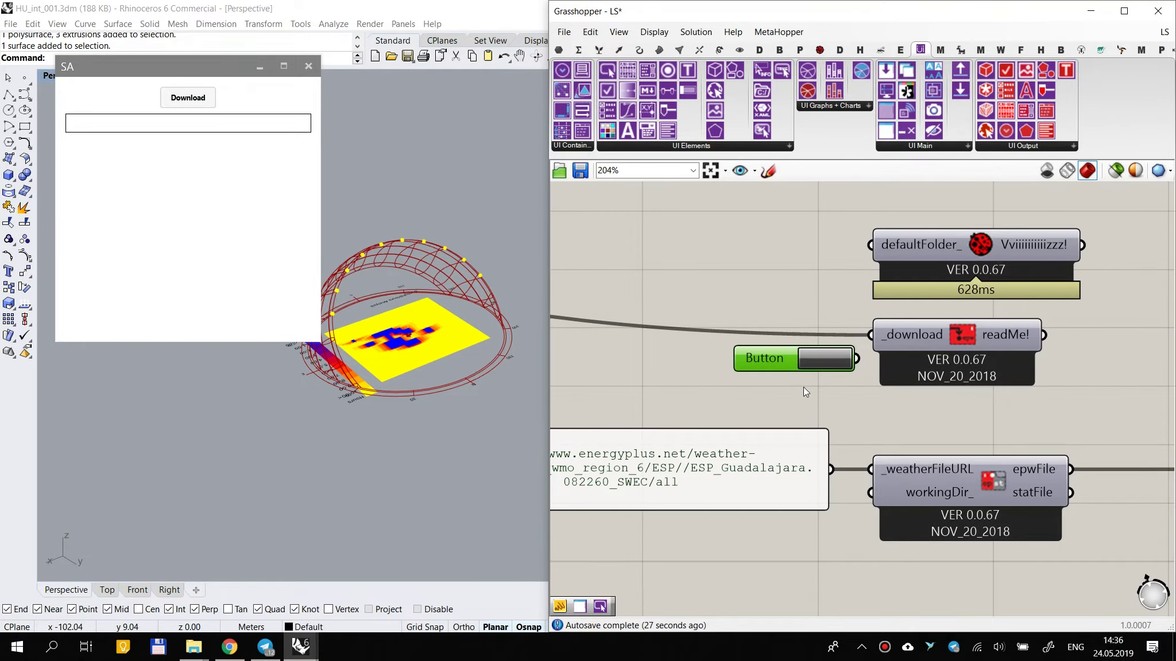
scroll(799, 385, down, 1)
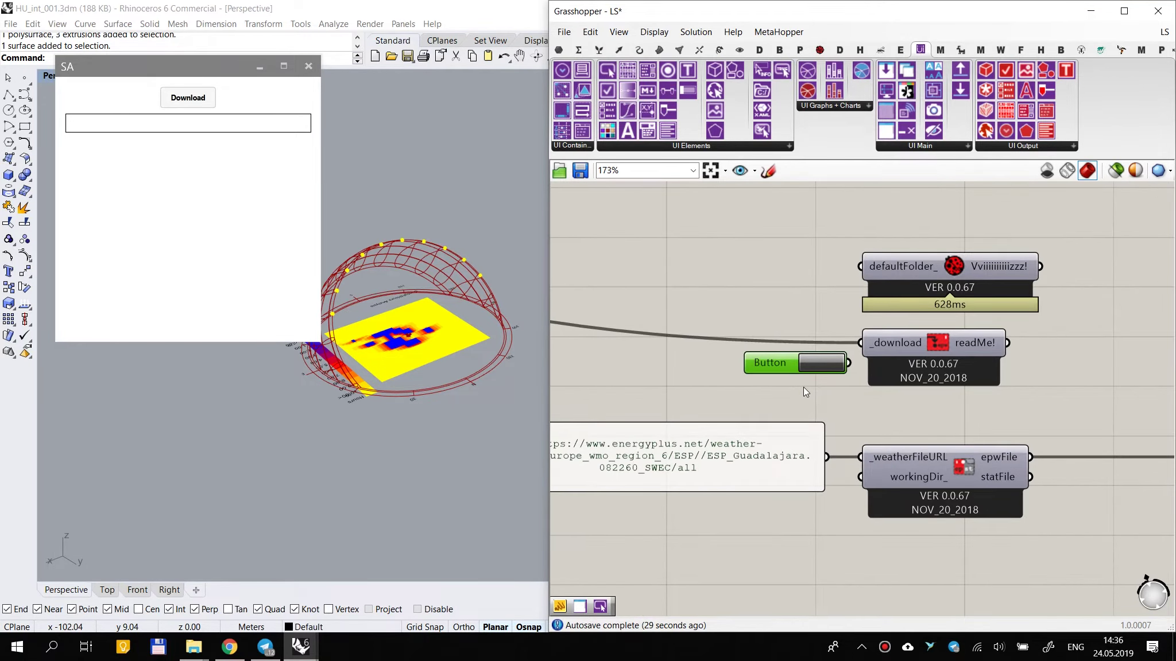
scroll(825, 353, down, 4)
right_drag(756, 383, 899, 364)
right_drag(790, 349, 1054, 371)
scroll(761, 304, up, 3)
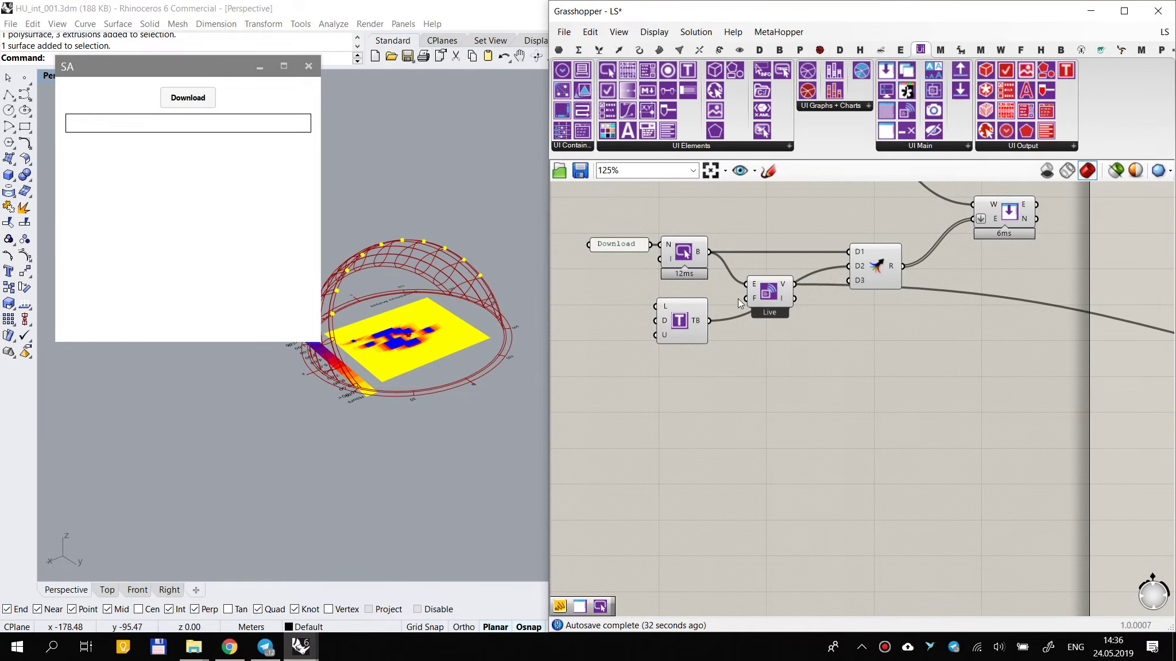
Step: Launch the Ladybug EPW map with the SA window's Download control and close the extra epwmap page in the browser
click(184, 96)
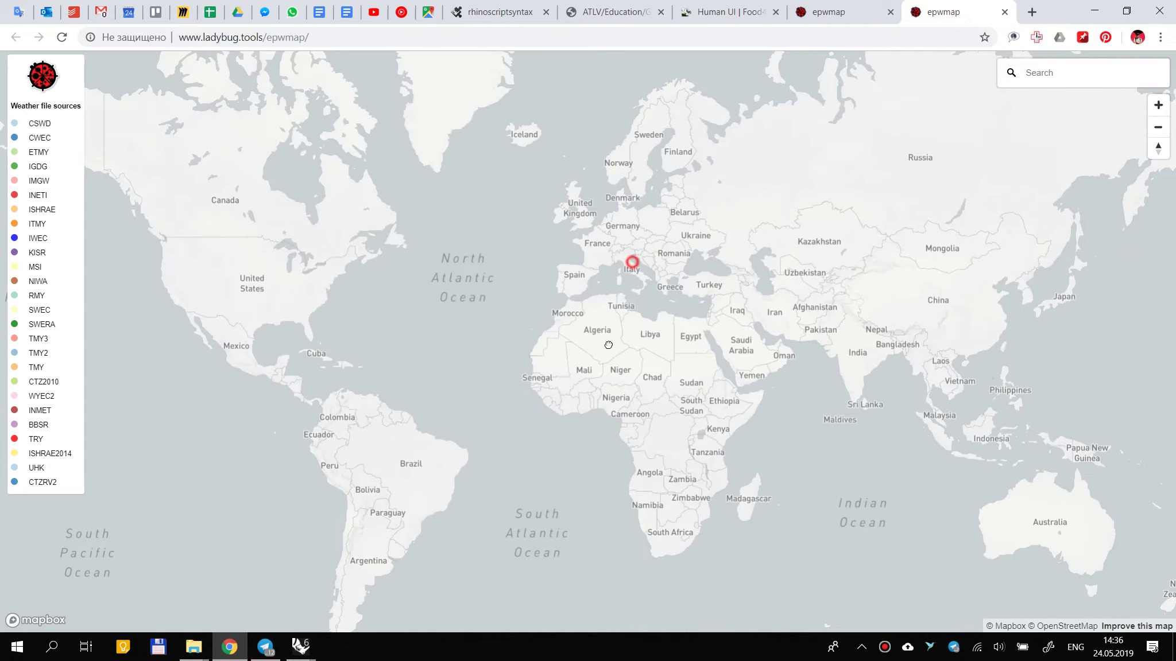
drag(632, 262, 613, 299)
scroll(613, 298, down, 2)
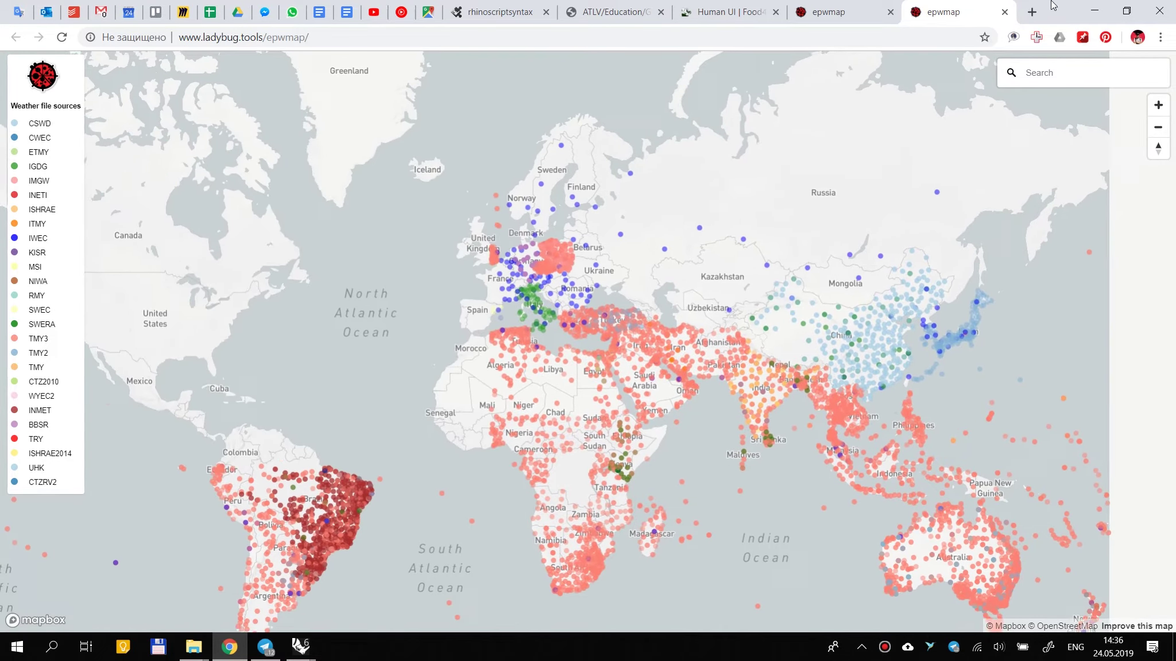
click(1004, 11)
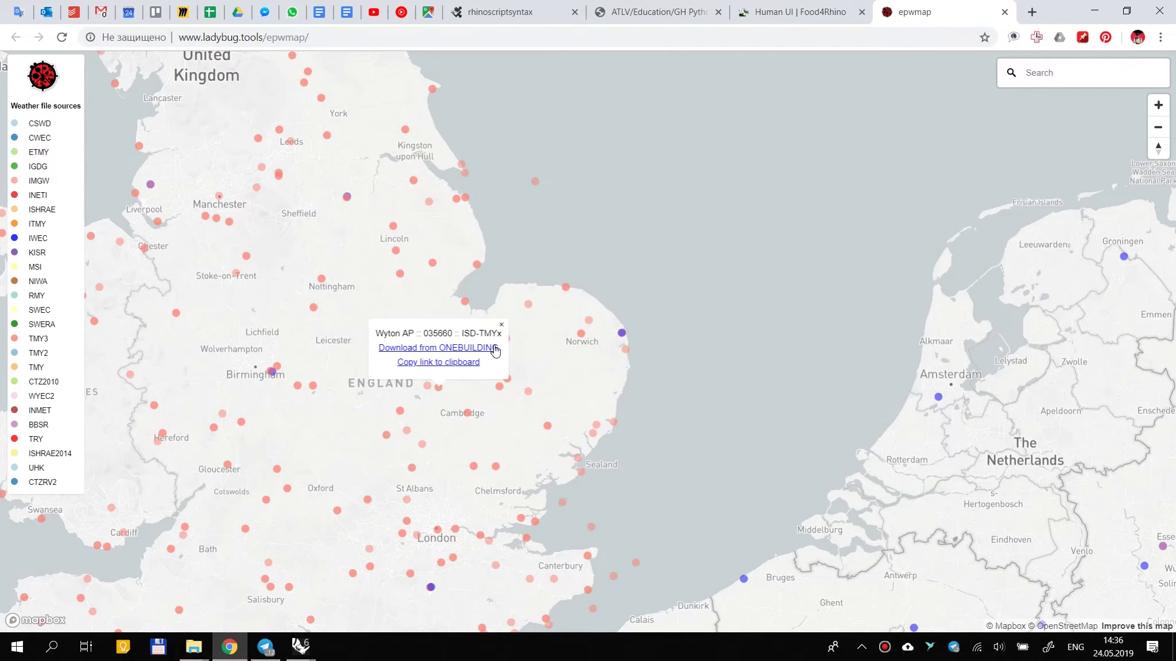
Step: Copy the weather file link for RAF Sculthorpe in England and paste it into the SA window's text box in Rhino
click(528, 305)
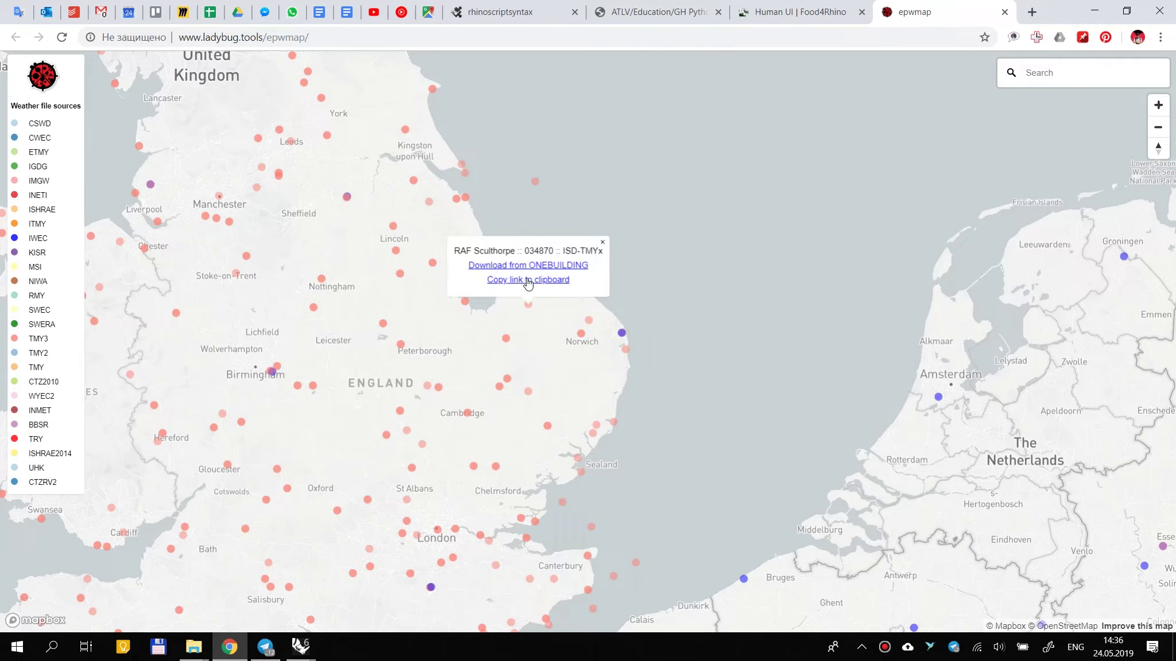
click(1102, 7)
click(186, 124)
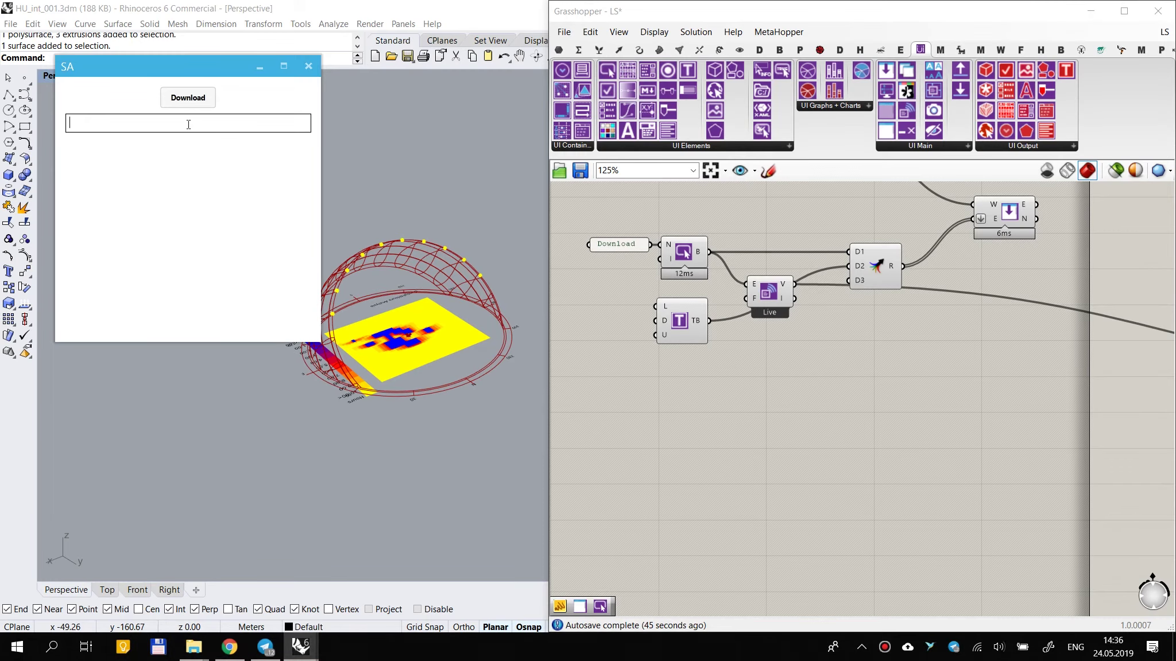
key(ctrl+v)
click(681, 398)
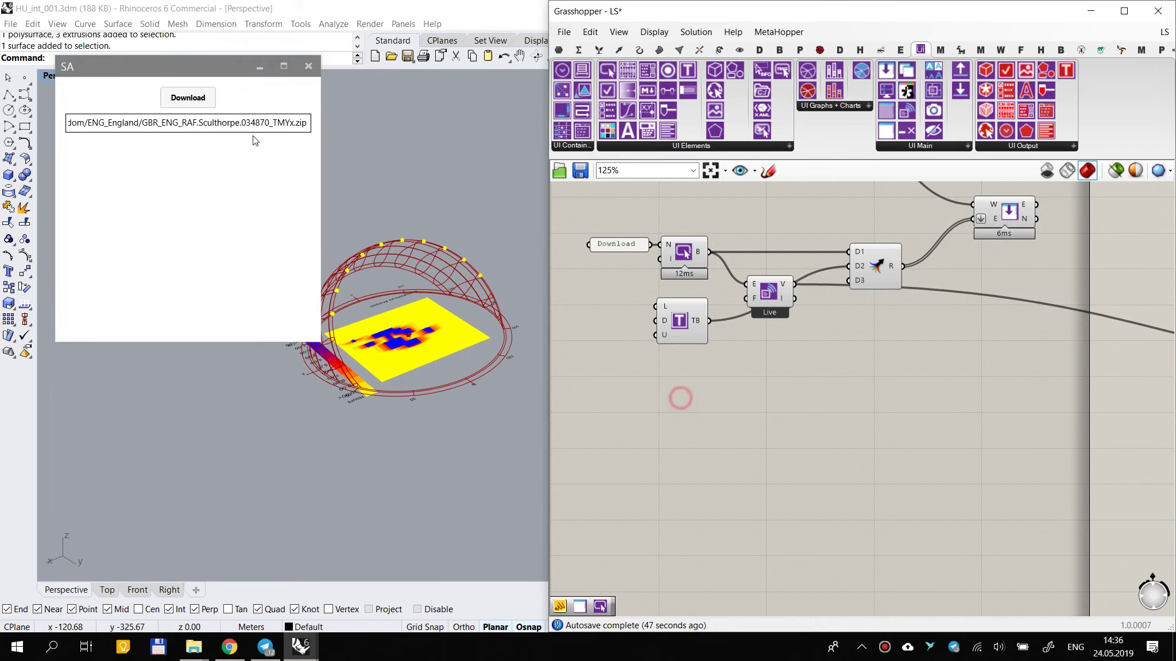
drag(266, 122, 488, 149)
click(900, 443)
Step: Place a second Value Listener below the first and connect the Create Text Box's TB output to its element input
scroll(791, 325, up, 3)
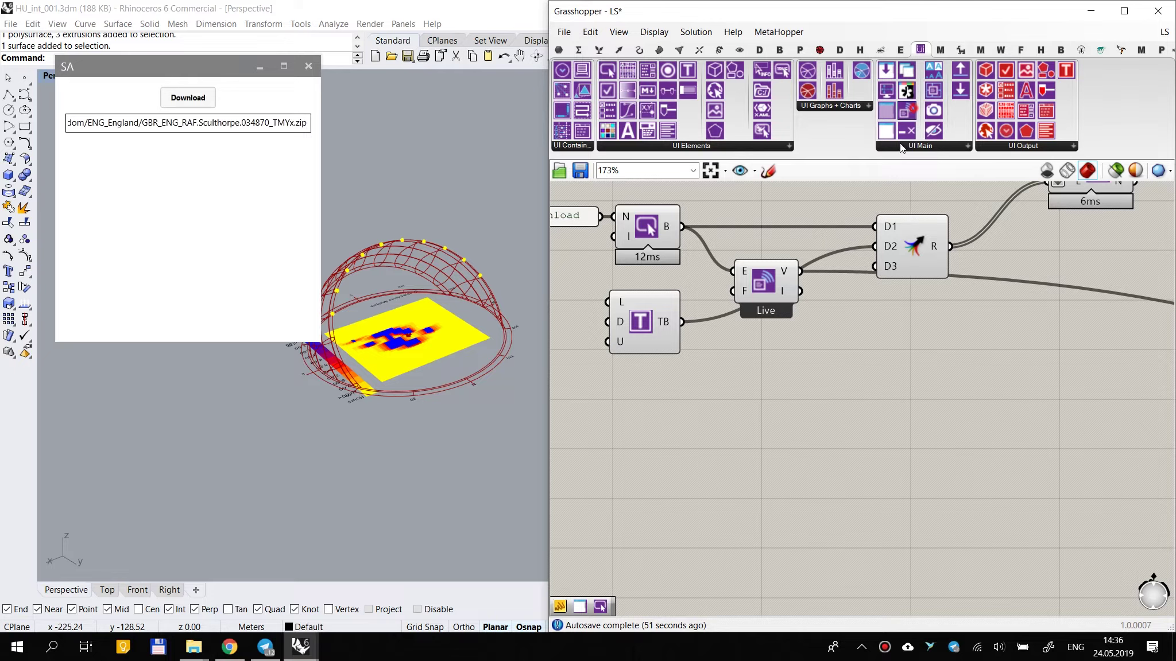
drag(907, 110, 682, 321)
drag(804, 357, 767, 366)
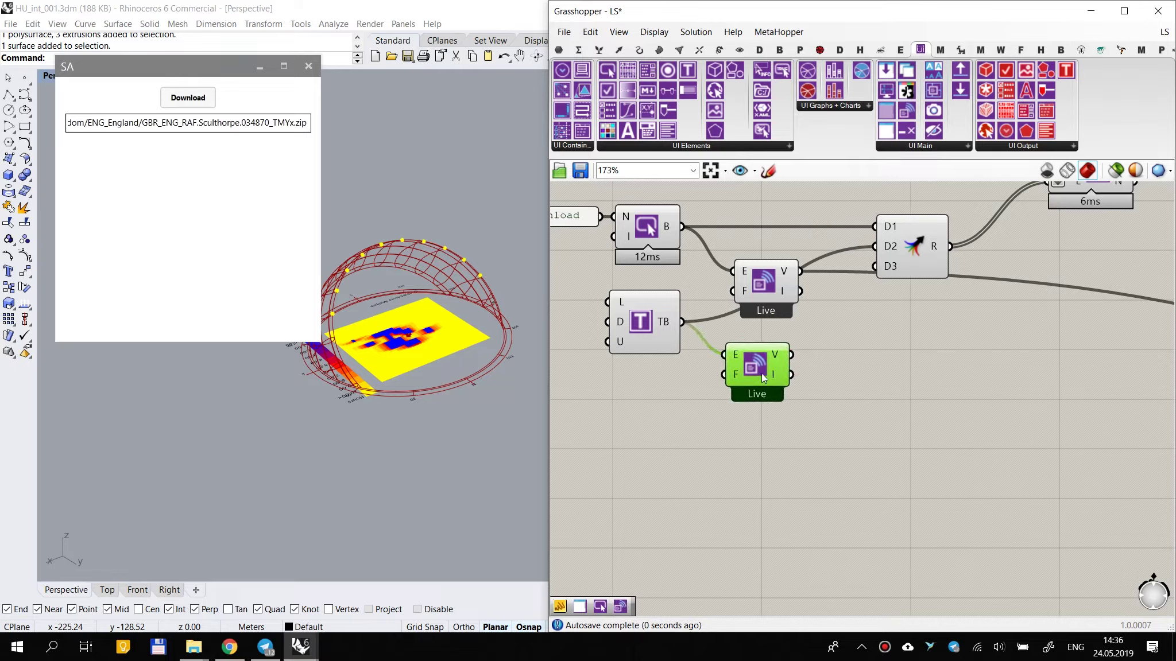
click(637, 320)
Step: Add a Panel, connect the second Value Listener's V output to it, and enlarge it to show the full URL
double_click(967, 362)
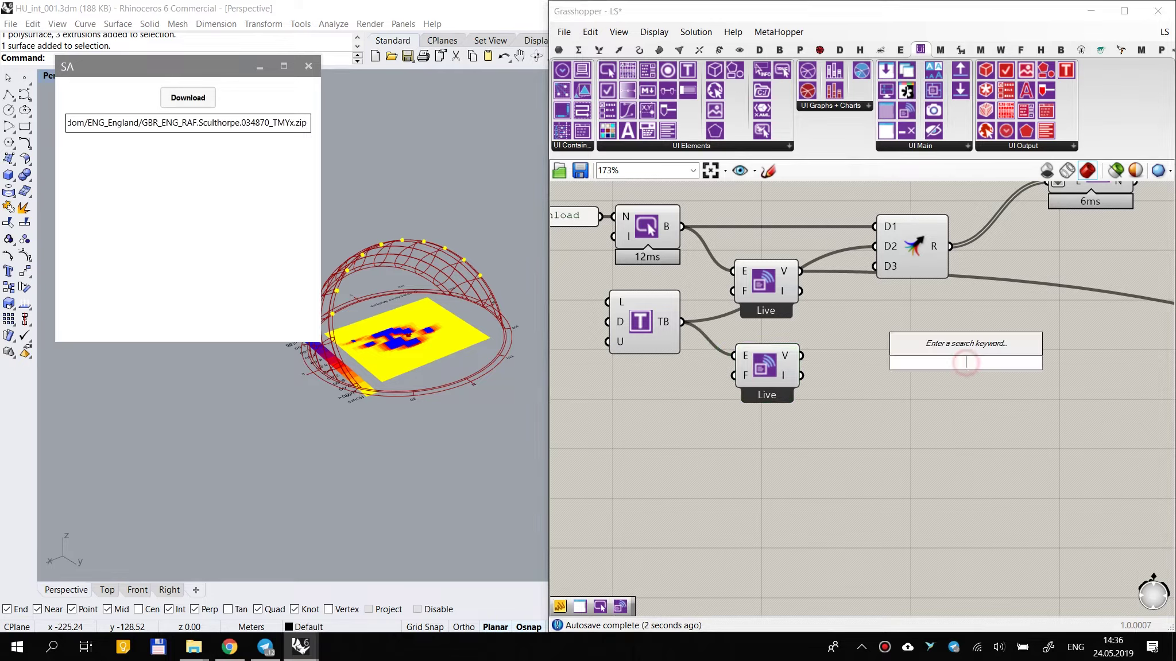
text(panel)
key(Return)
drag(801, 357, 953, 376)
right_drag(1085, 437, 940, 389)
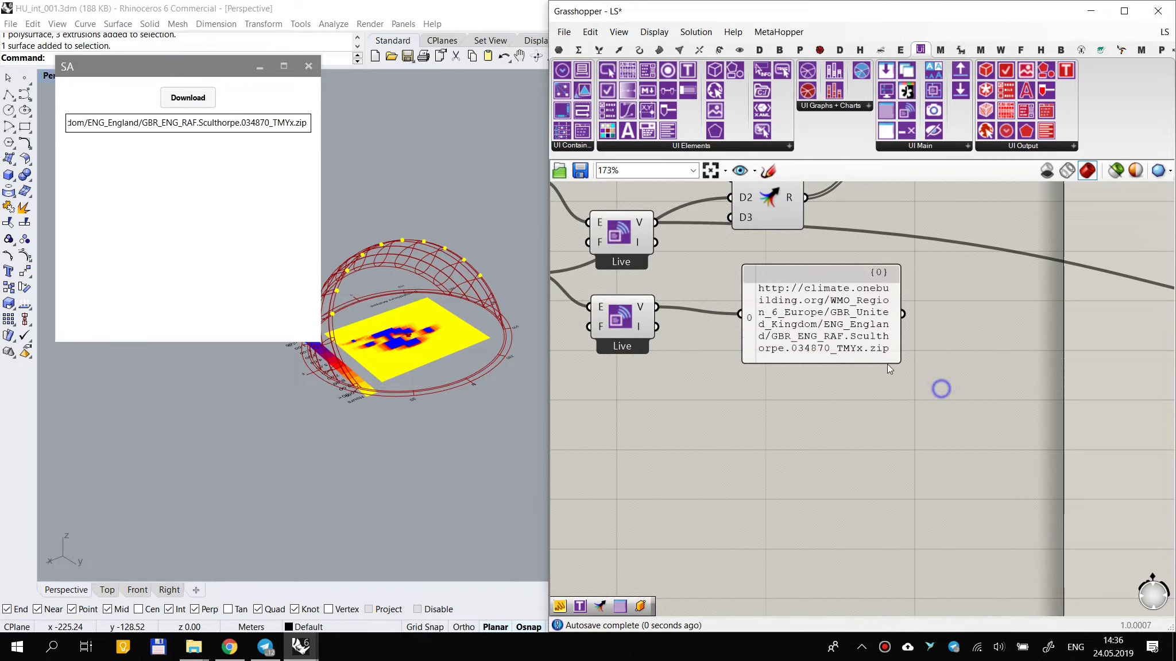
drag(898, 361, 1039, 426)
drag(874, 338, 883, 307)
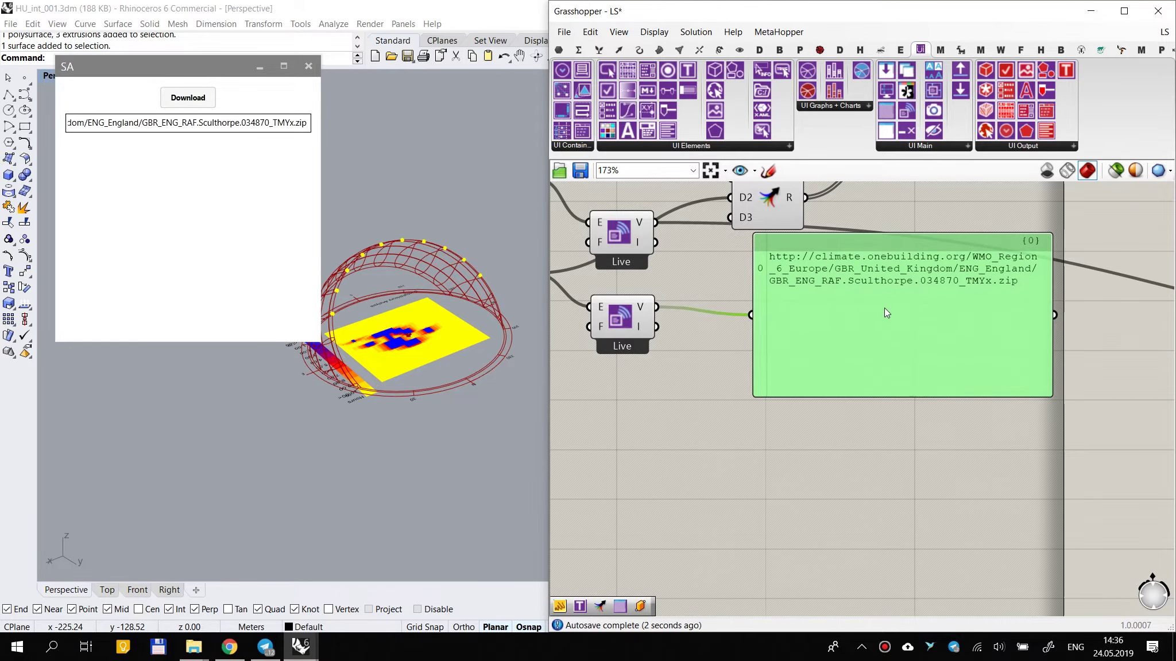
Step: Connect the second Value Listener's V output to _weatherFileURL in place of the old URL panel, and move that panel and the Button aside
scroll(693, 295, down, 3)
drag(670, 302, 1043, 338)
scroll(684, 306, down, 3)
scroll(985, 378, up, 3)
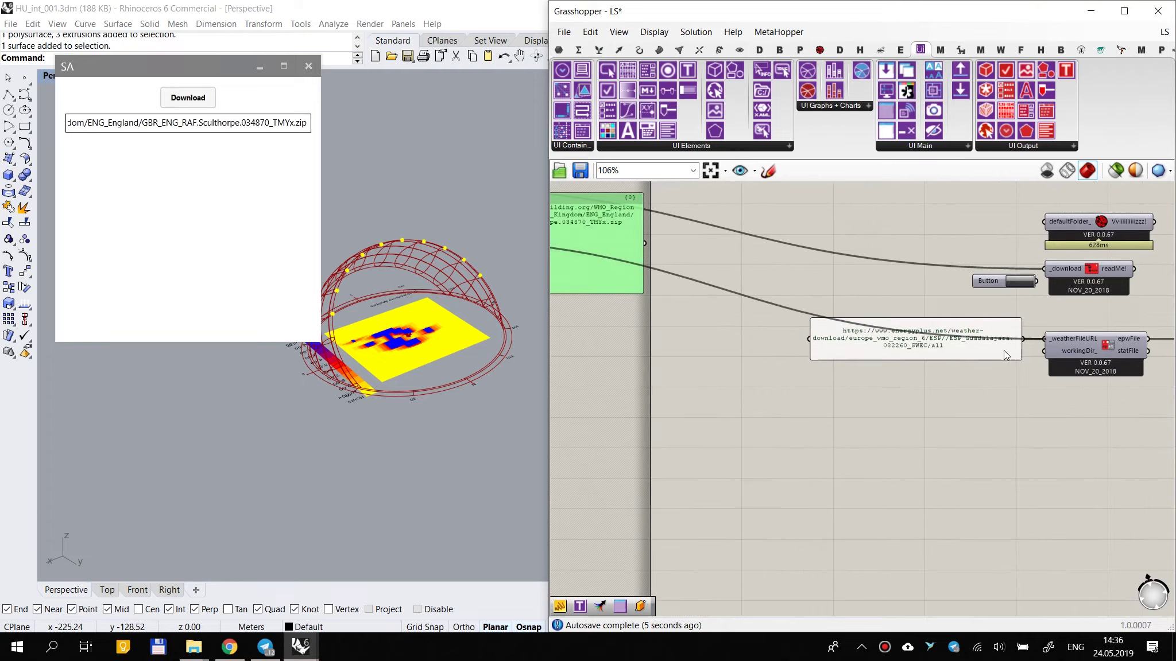
drag(972, 351, 986, 378)
drag(984, 284, 981, 288)
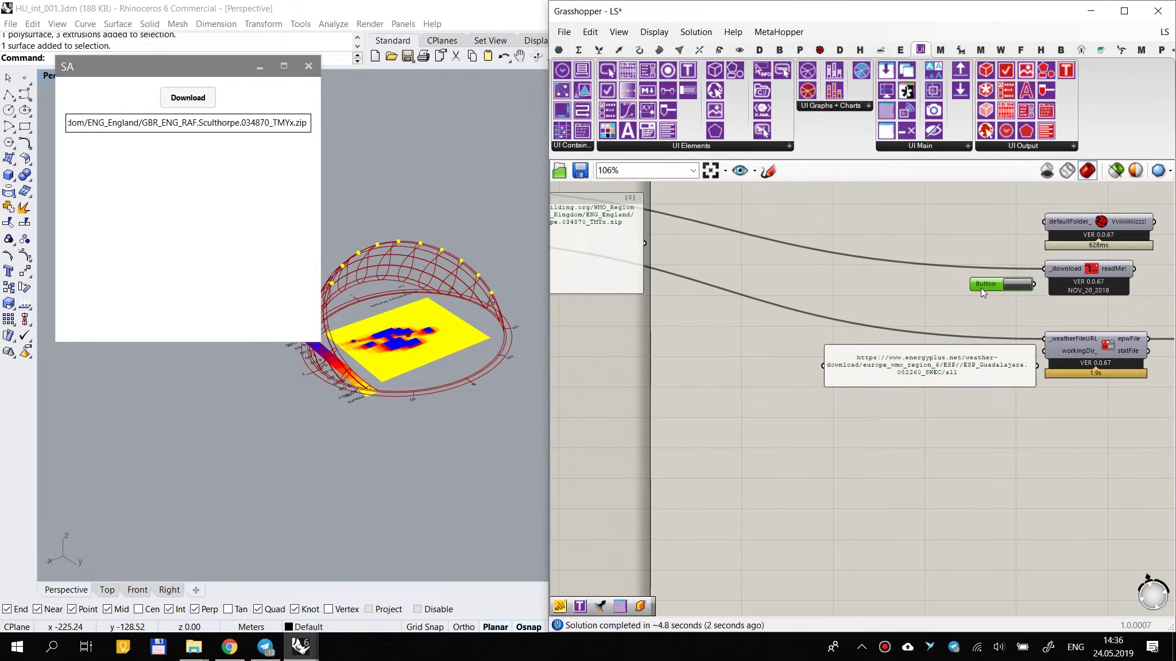
right_drag(981, 288, 915, 307)
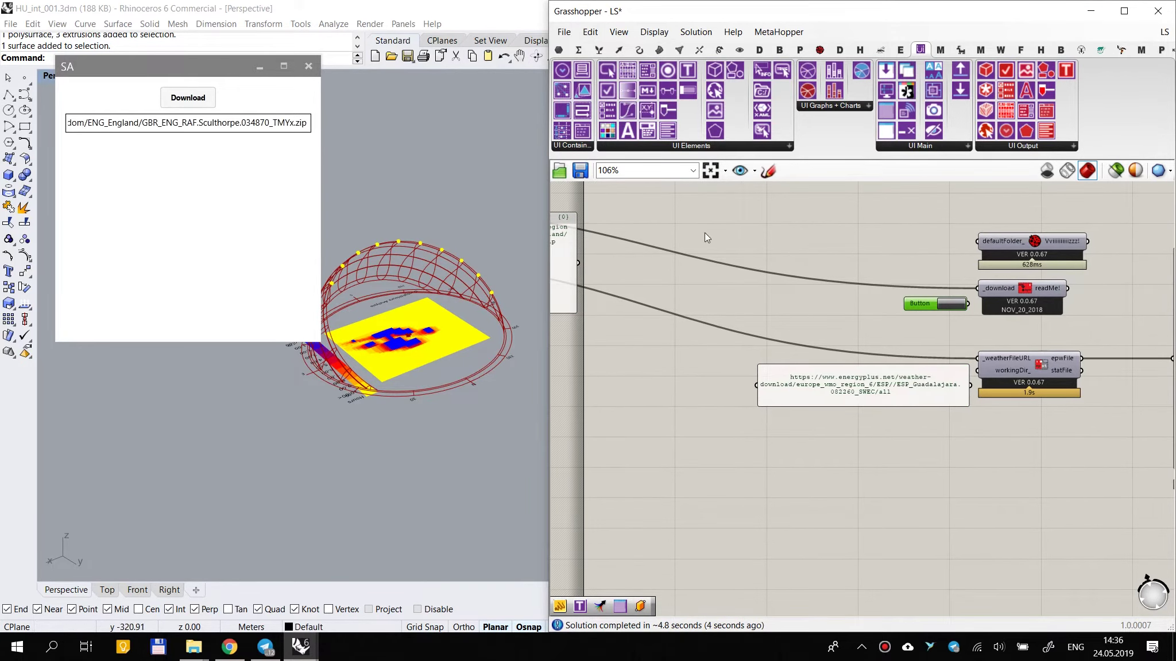
Step: Delete the Panel attached to the second Value Listener's V output
click(884, 268)
scroll(884, 266, down, 3)
scroll(598, 252, up, 3)
right_drag(598, 252, 763, 278)
click(782, 287)
key(Delete)
scroll(732, 338, up, 3)
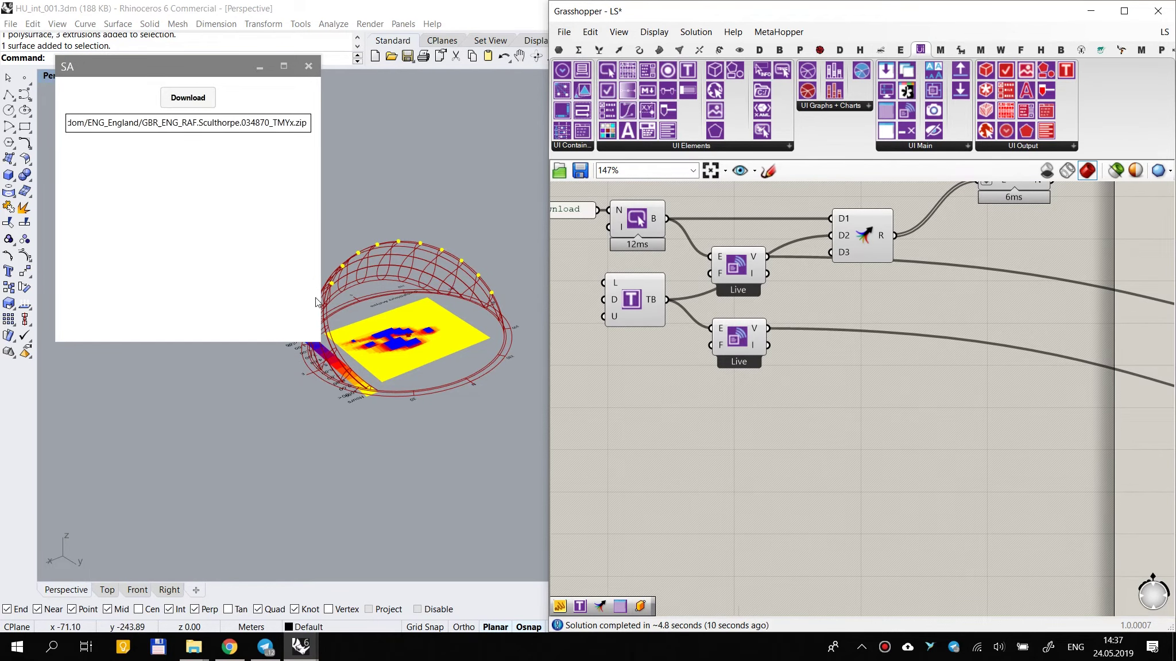
Step: Reopen the EPW map with the SA window's Download control and copy the weather file link for Lusaka Kaunda Intl AP in Zambia
scroll(386, 321, up, 5)
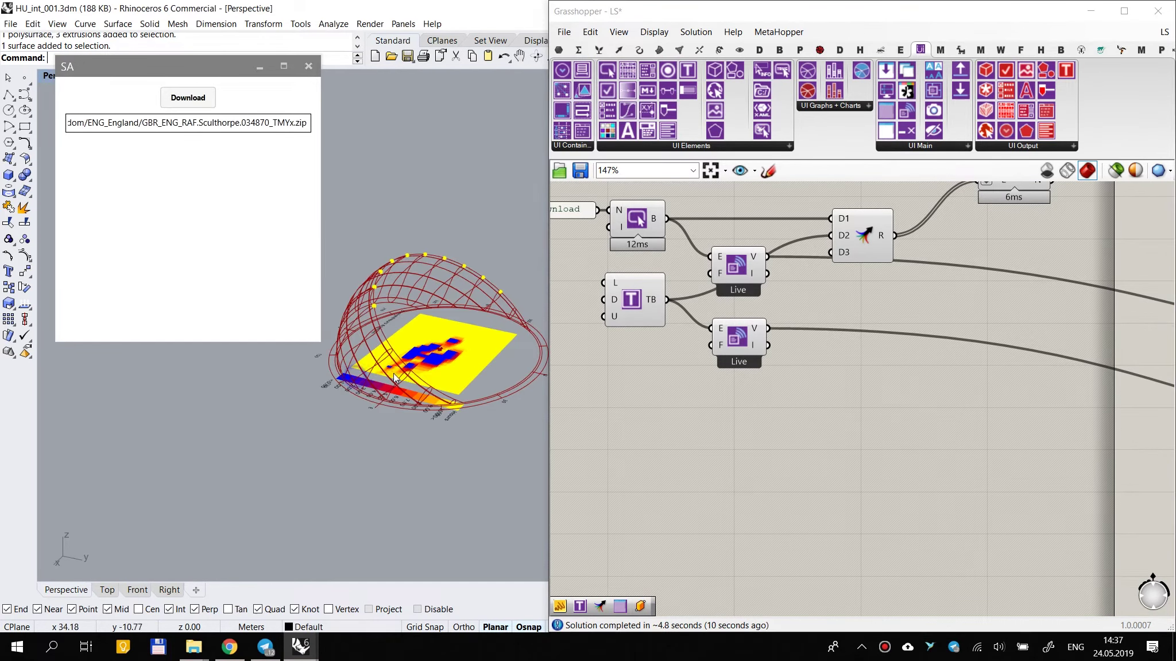
click(184, 104)
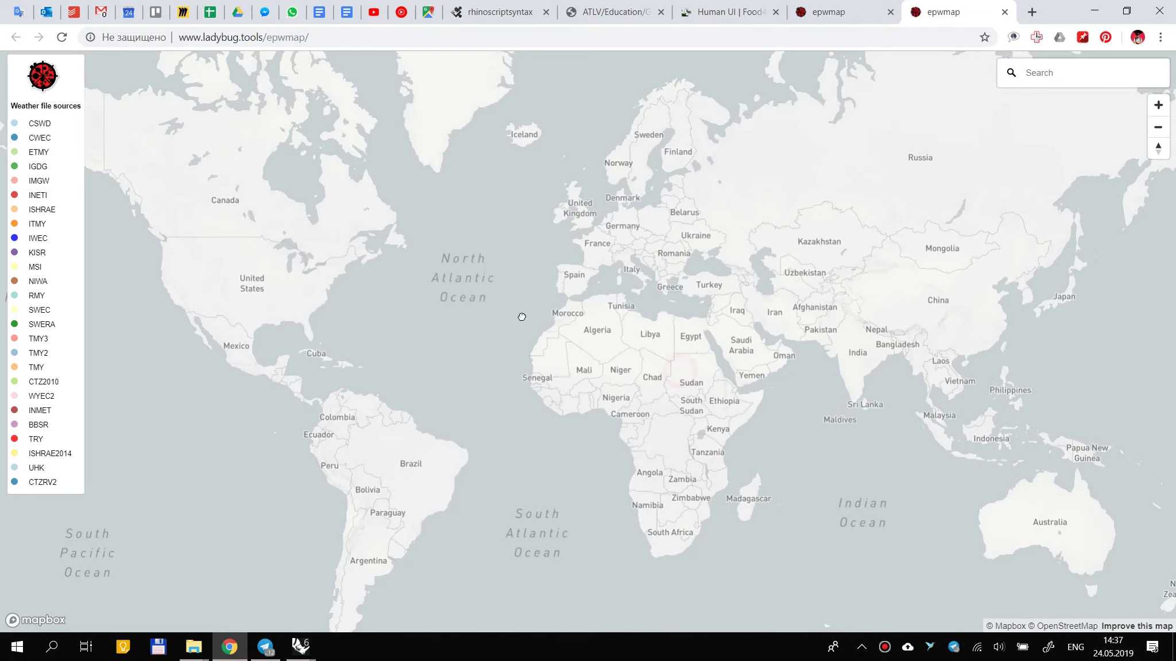
scroll(436, 406, up, 5)
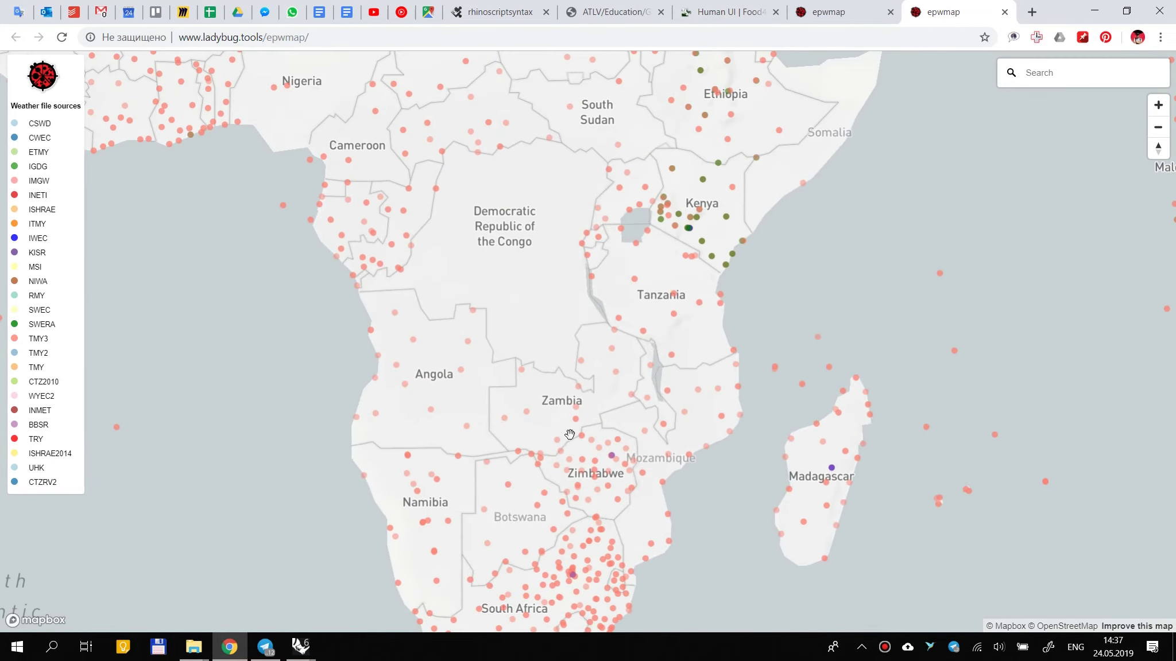
click(576, 420)
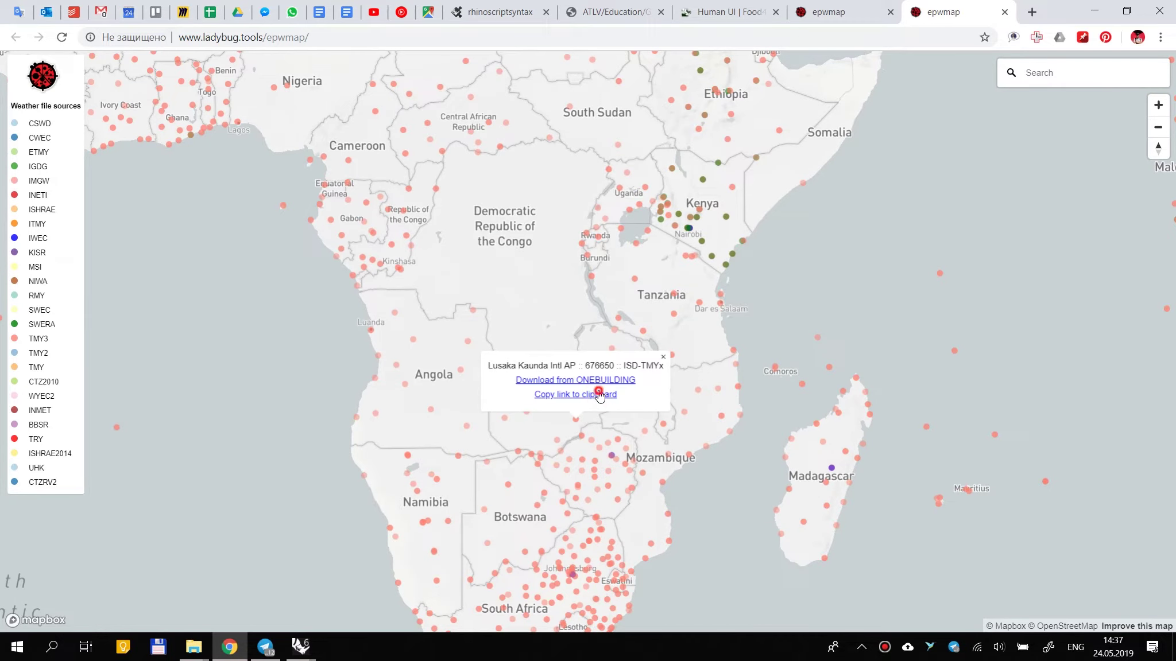
mouse_move(300, 647)
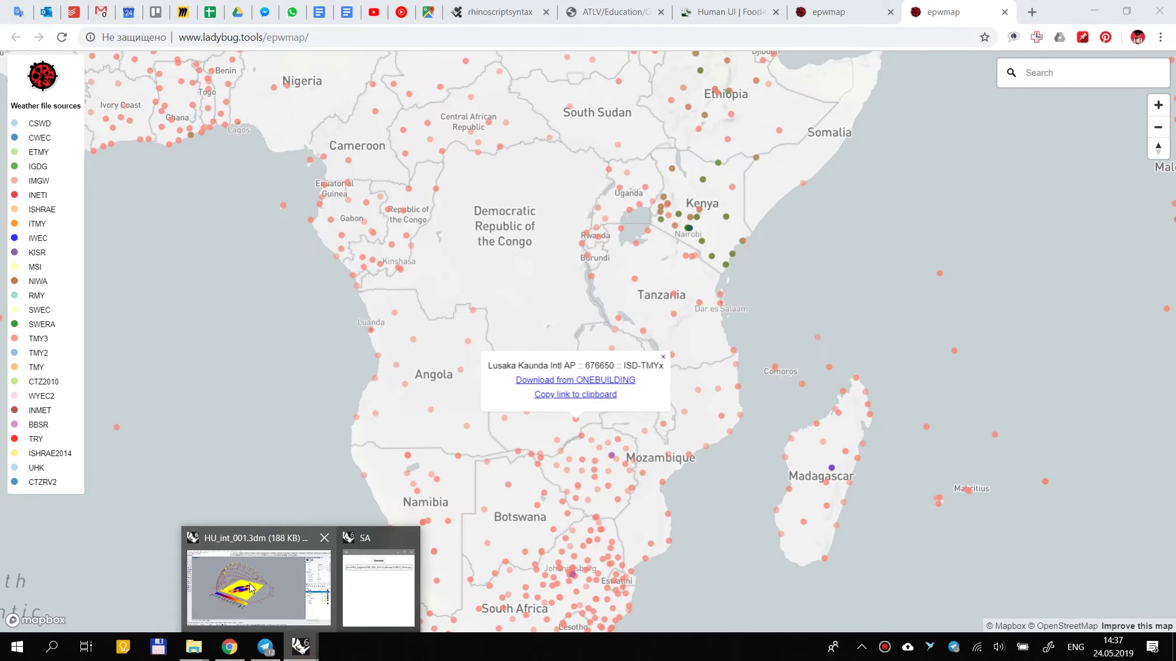
Step: Replace the URL in the SA window's text box with the copied Lusaka Kaunda link and inspect the sun path and sunlight analysis
click(362, 585)
click(184, 122)
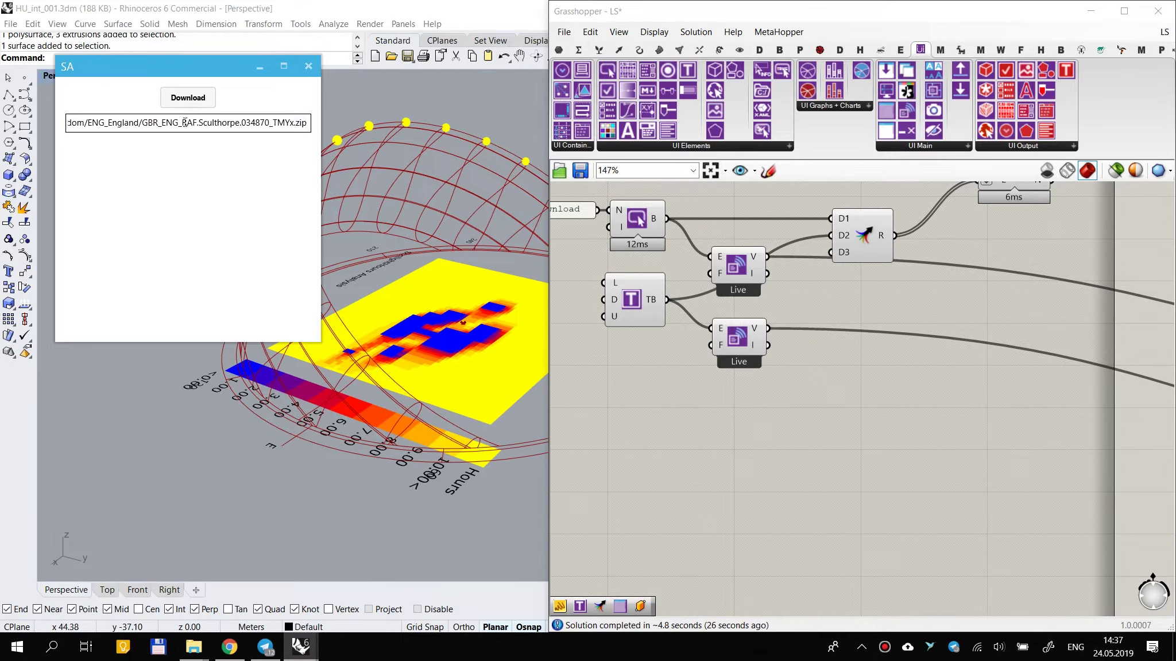
key(ctrl+a)
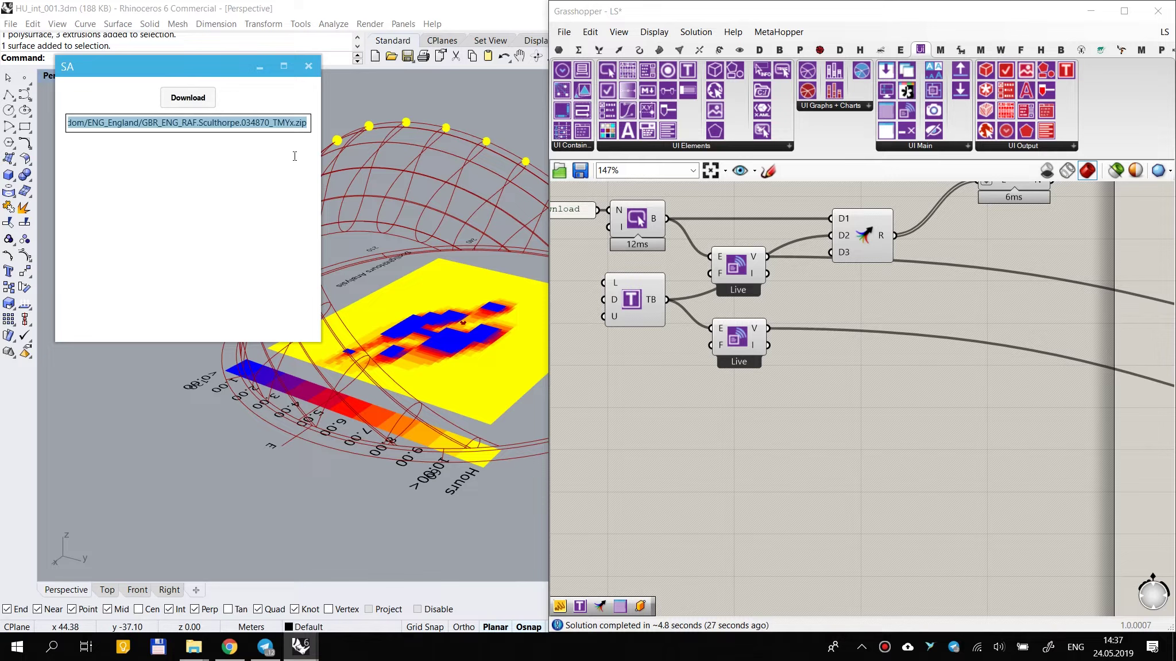
key(ctrl+v)
scroll(458, 281, down, 5)
right_drag(457, 281, 528, 292)
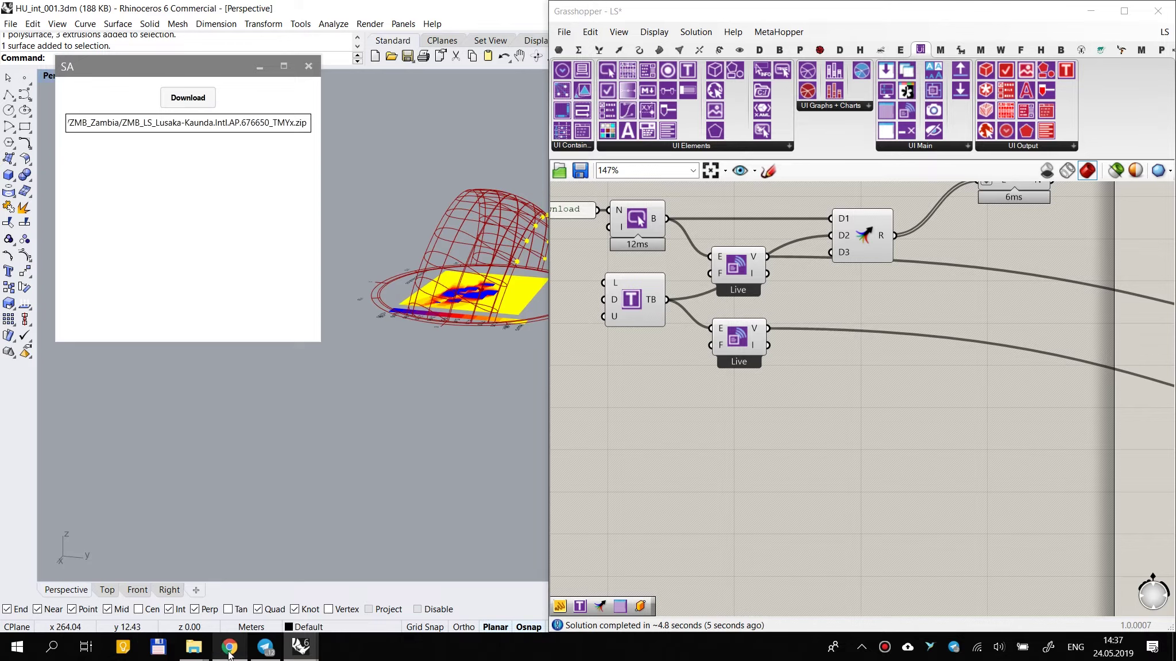
scroll(453, 270, up, 6)
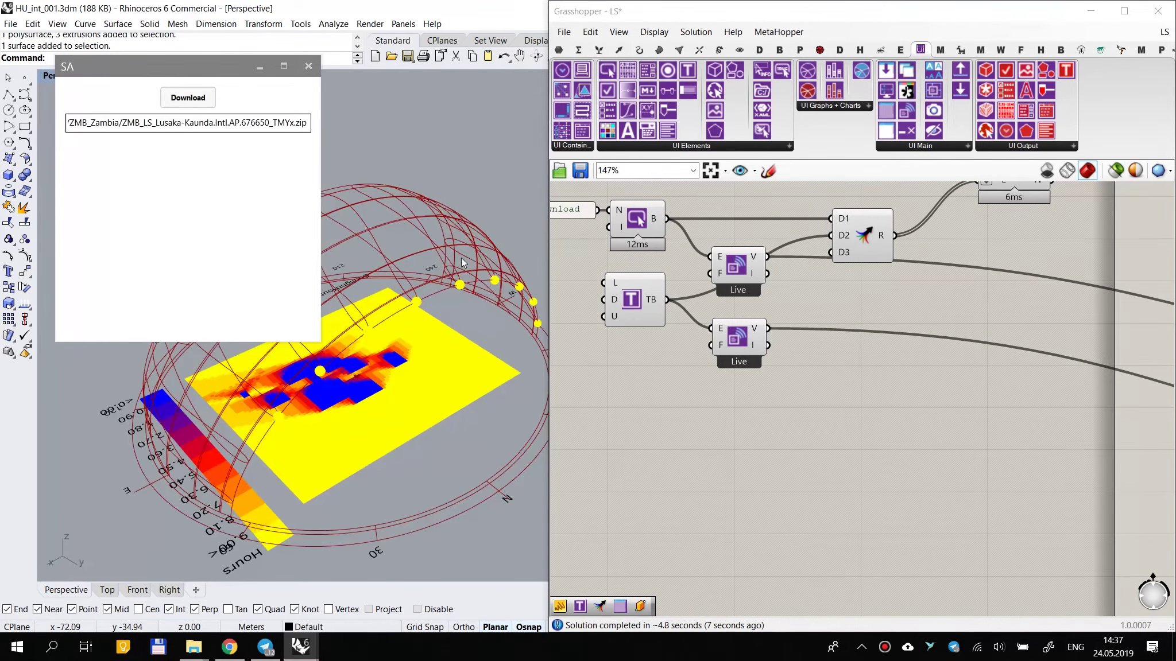
Step: Clear the weather file URL from the SA window's text box and check the Ladybug components on the canvas
scroll(811, 453, down, 6)
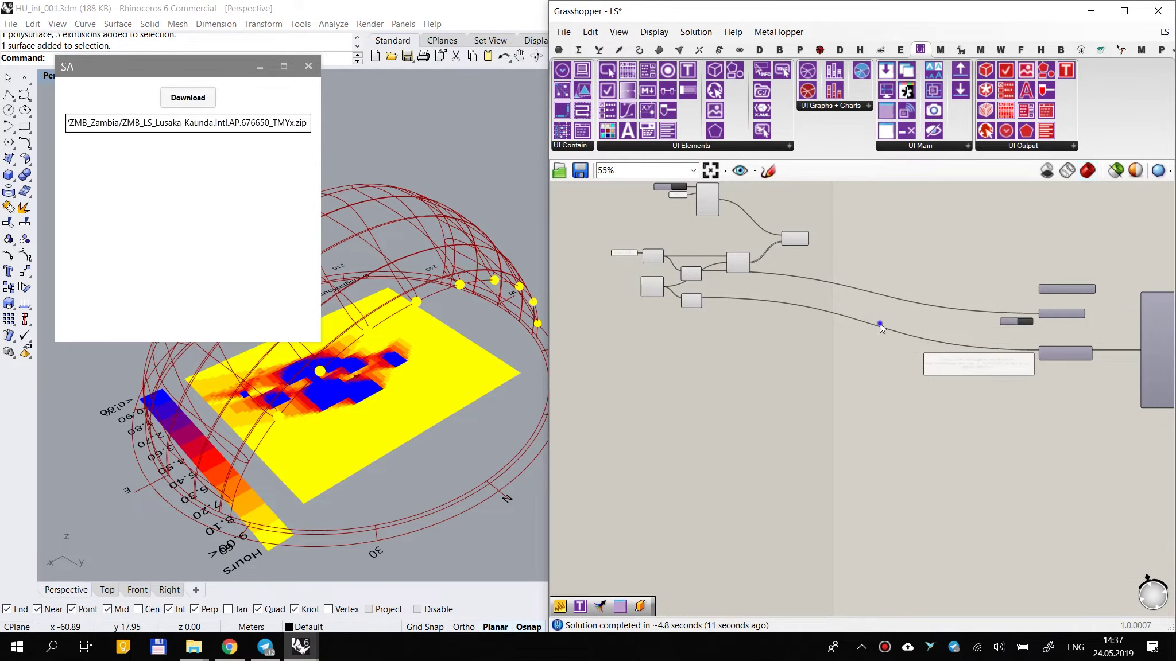
right_drag(924, 323, 870, 333)
click(234, 123)
double_click(234, 123)
key(ctrl+a)
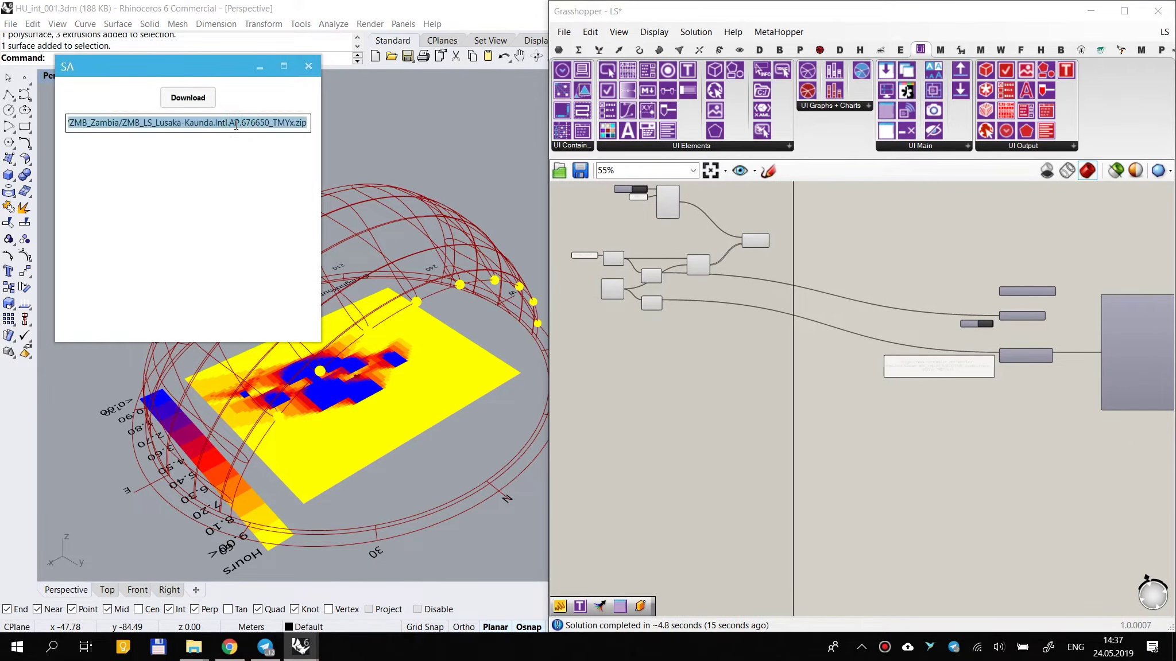
key(BackSpace)
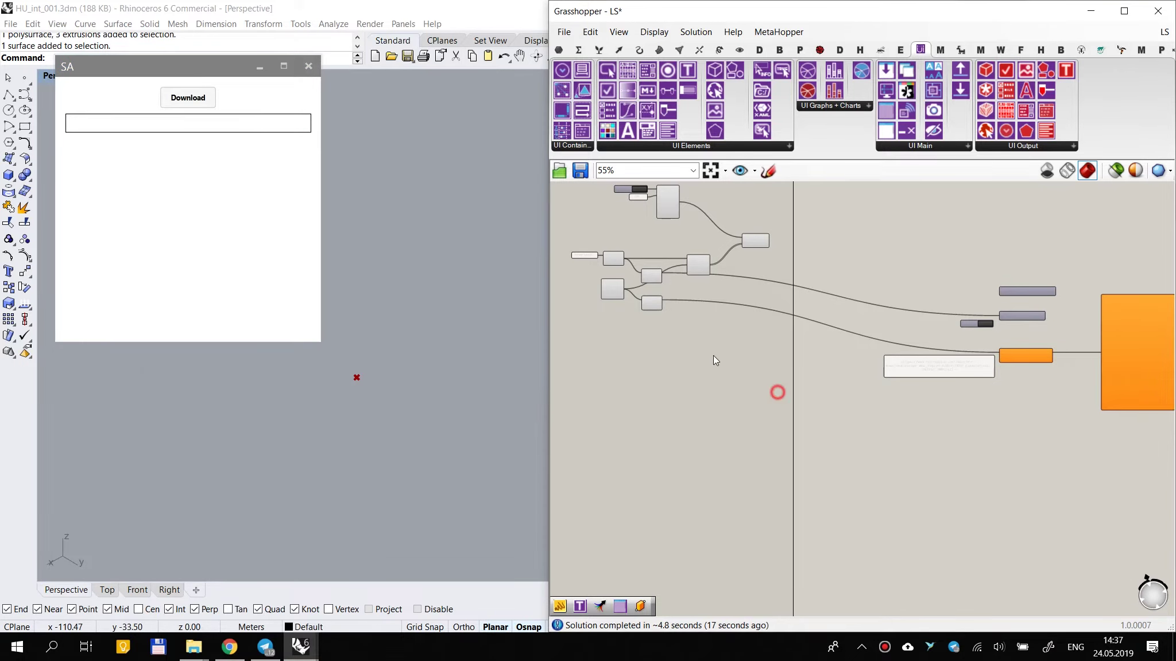
scroll(723, 356, up, 3)
scroll(714, 322, down, 1)
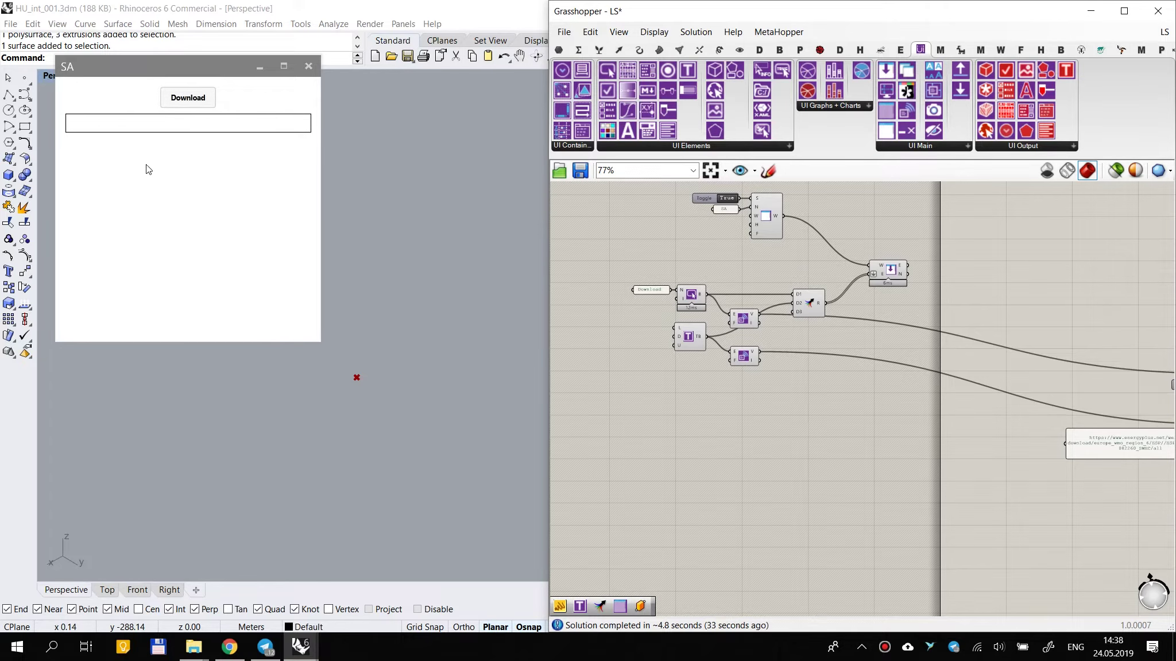
Step: Move the button's Value Listener down and disconnect the button and text box from the Merge component's D1 and D2 inputs
scroll(900, 354, up, 1)
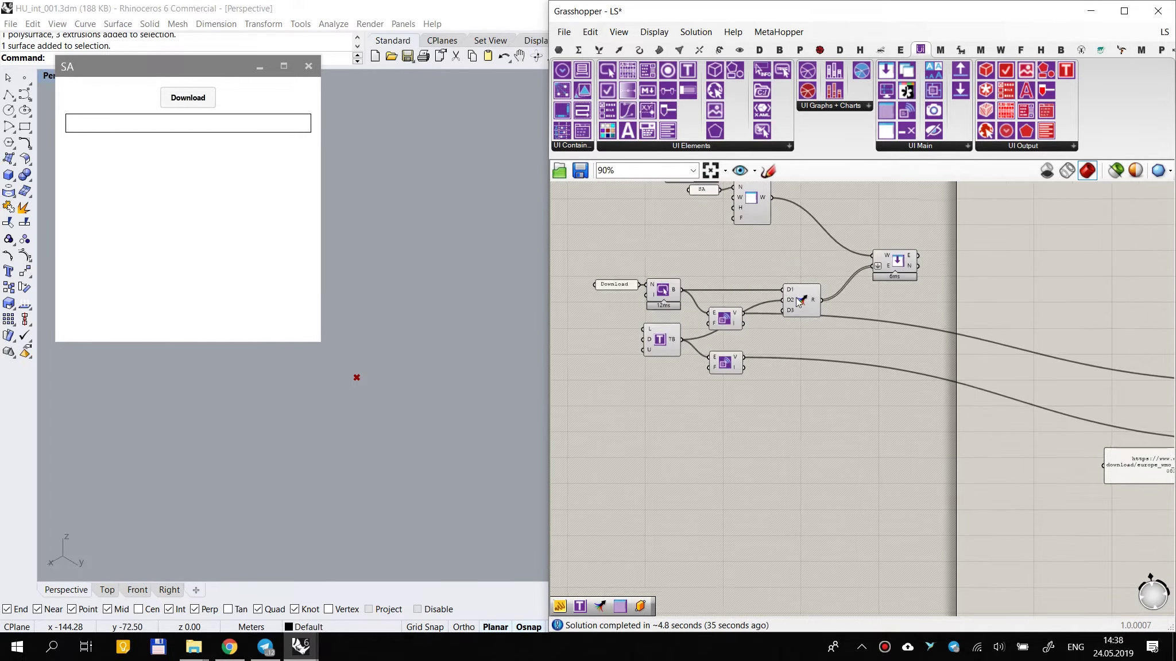
scroll(763, 296, up, 2)
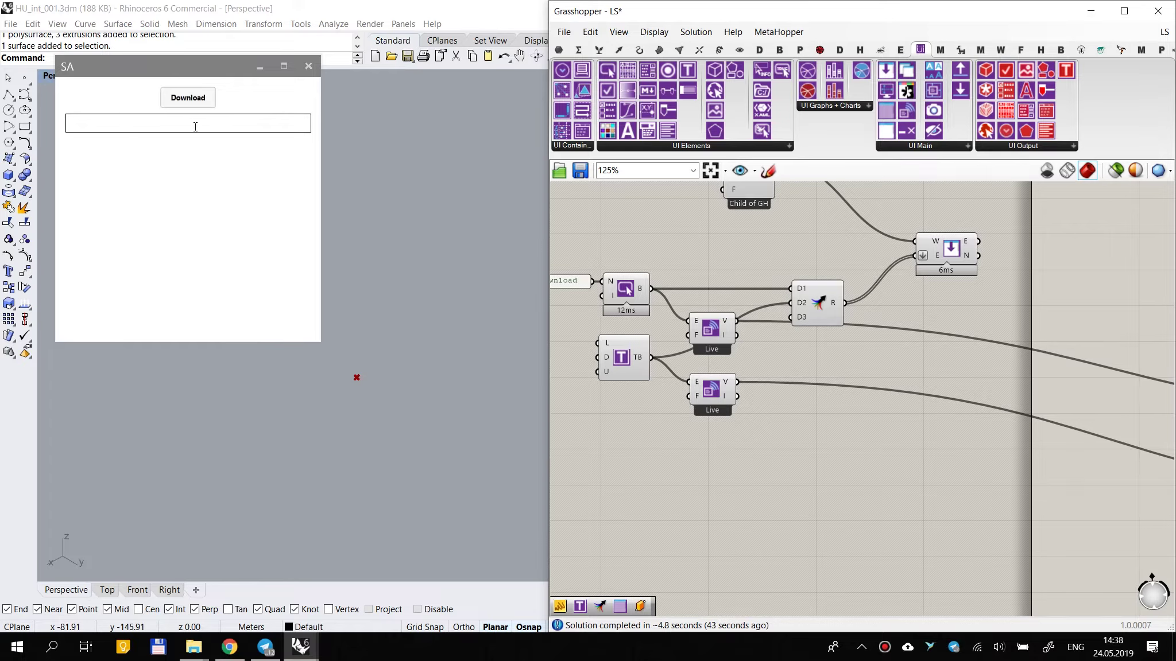
click(816, 400)
click(861, 447)
right_drag(737, 355, 791, 388)
scroll(798, 388, down, 2)
scroll(819, 389, up, 2)
drag(769, 362, 770, 378)
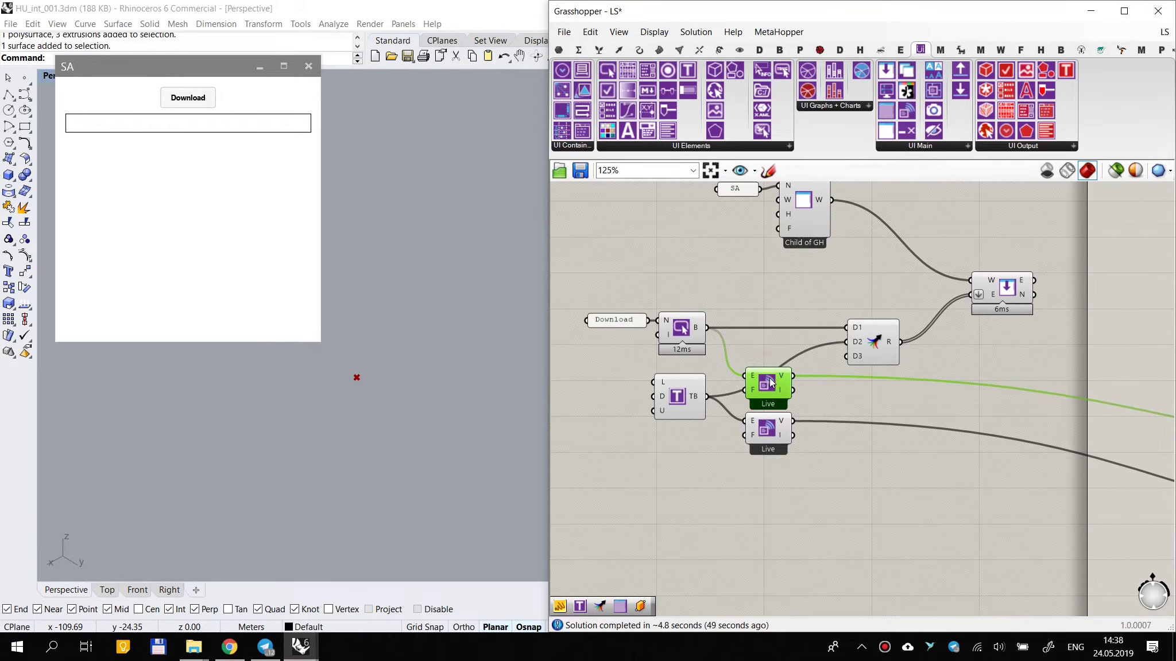
ctrl+drag(839, 344, 708, 330)
click(827, 298)
Step: Add a Create Stack component and feed both the button's B output and the text box's TB output into its E input
click(578, 69)
drag(732, 332, 767, 303)
scroll(767, 303, up, 4)
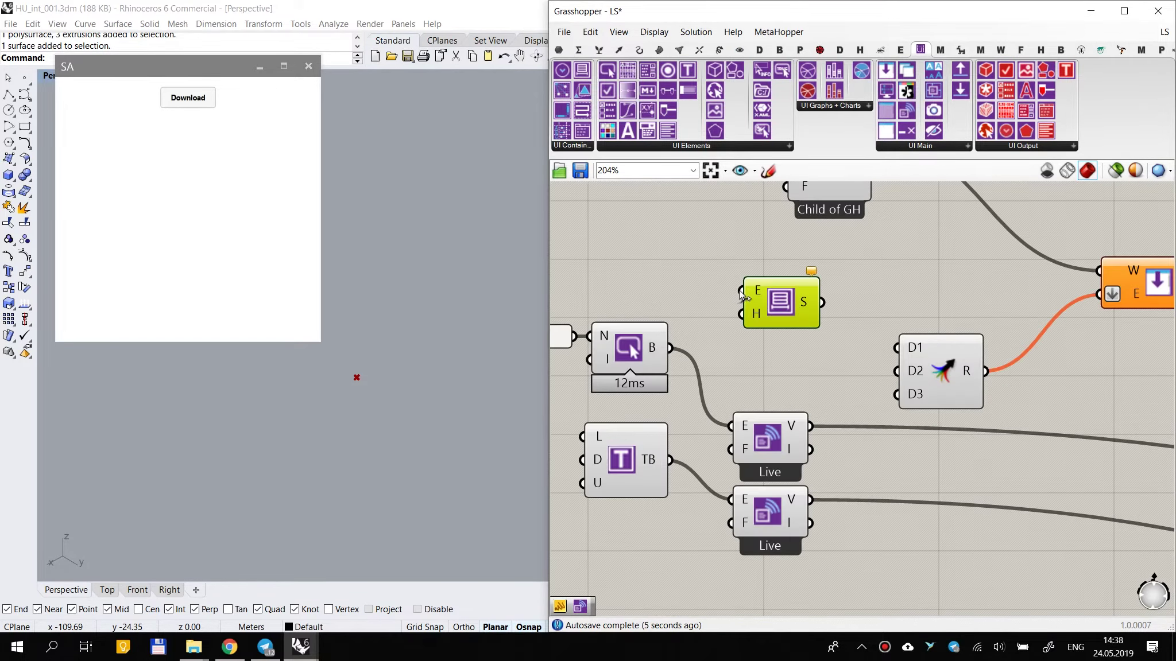
scroll(636, 299, down, 2)
right_drag(676, 318, 732, 312)
scroll(761, 309, up, 2)
drag(775, 273, 700, 439)
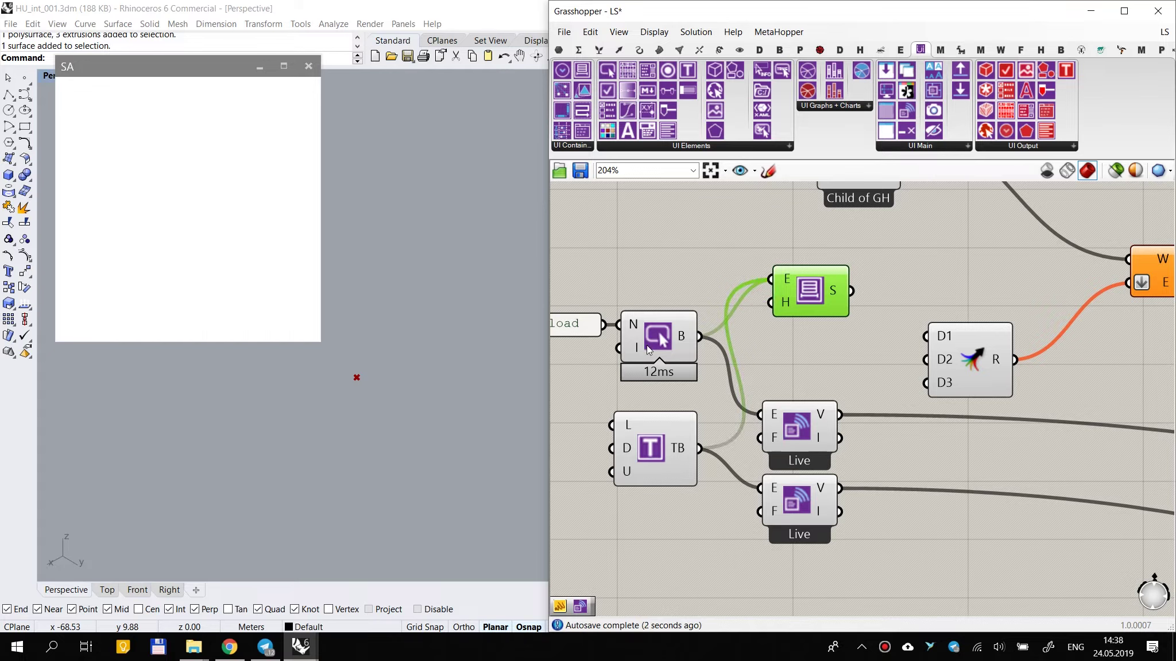
Step: Connect the stack's S output to Merge's D1 input, align the two components and try the text box in the SA window
drag(825, 292, 918, 335)
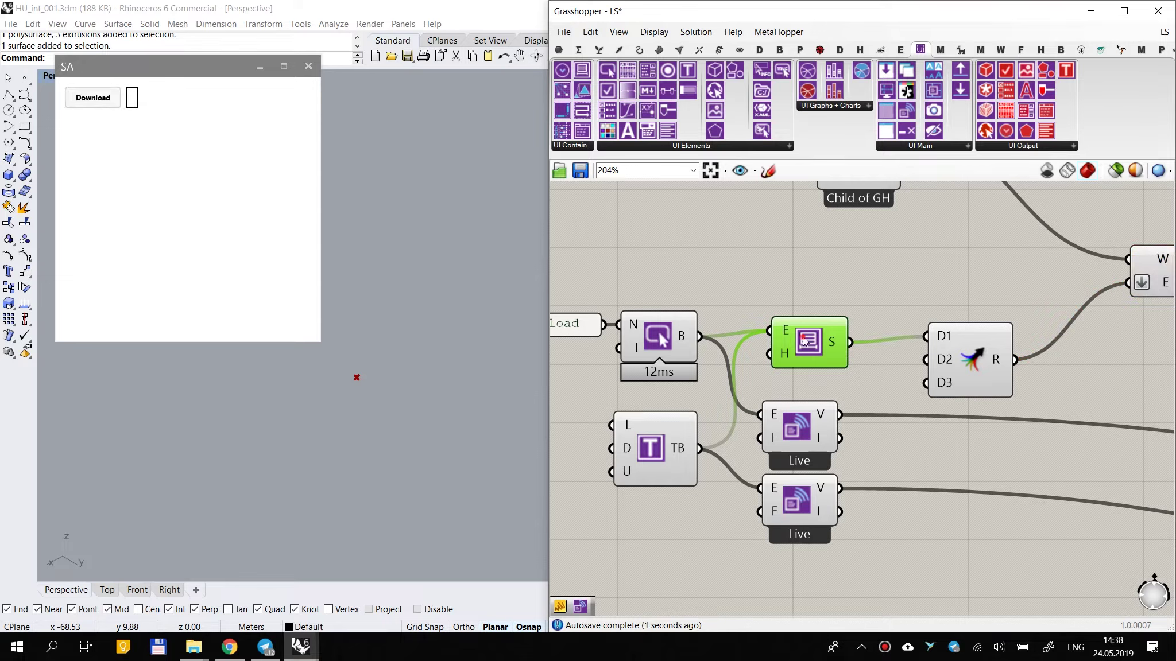
drag(810, 337, 800, 342)
drag(968, 358, 968, 370)
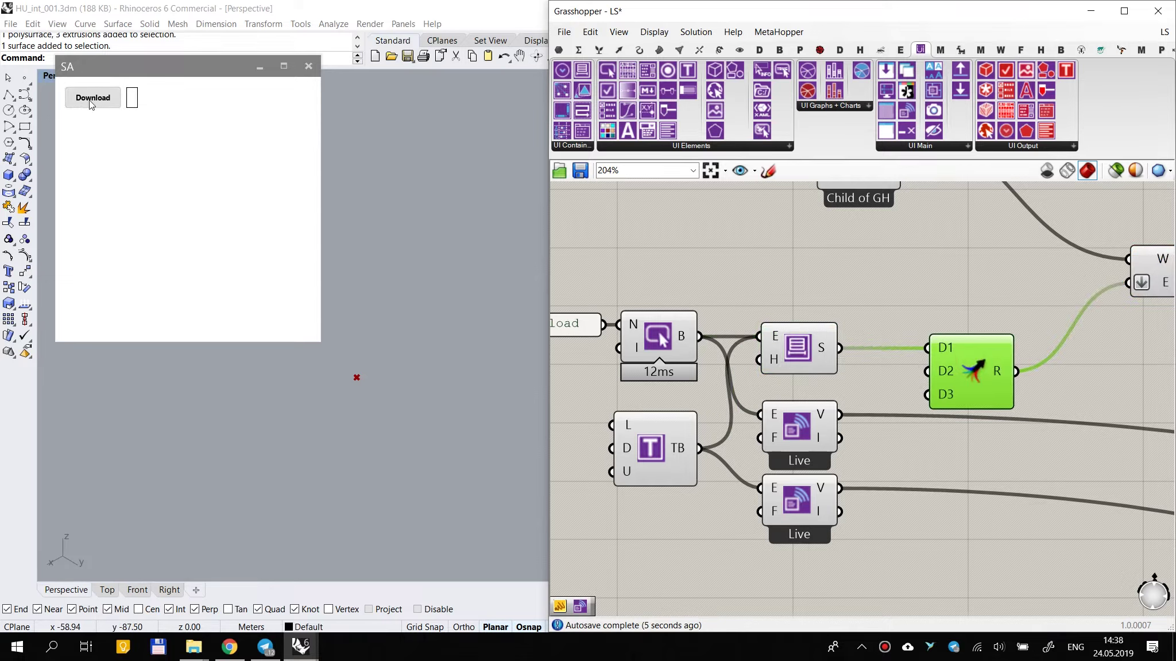
click(131, 97)
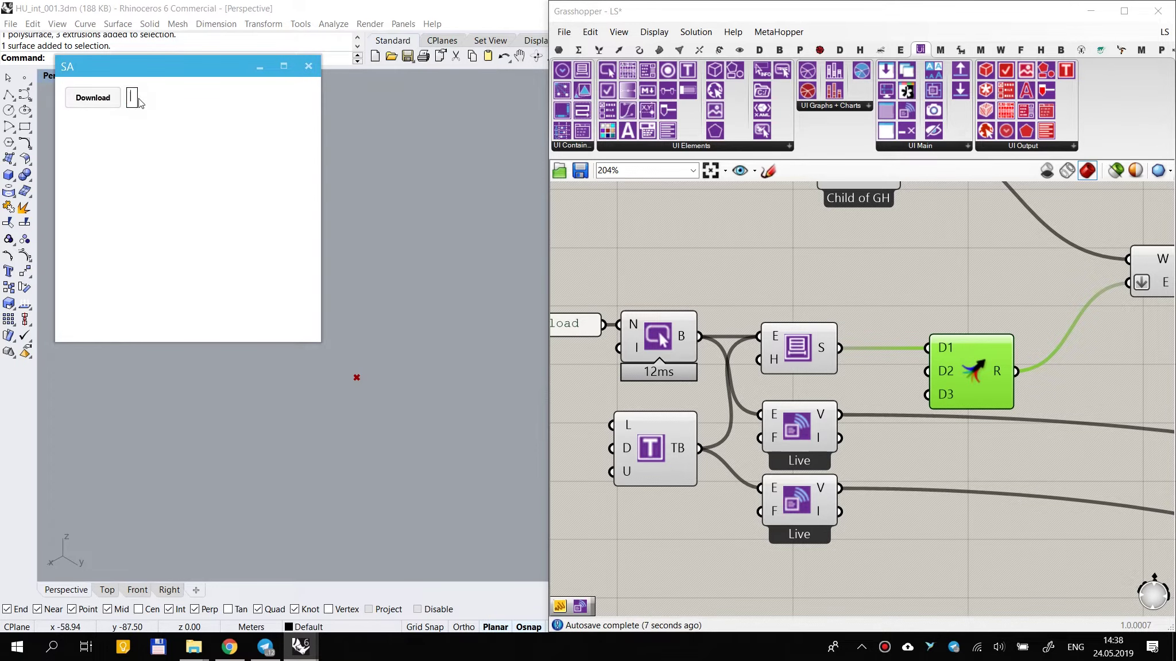
click(908, 376)
scroll(895, 383, down, 3)
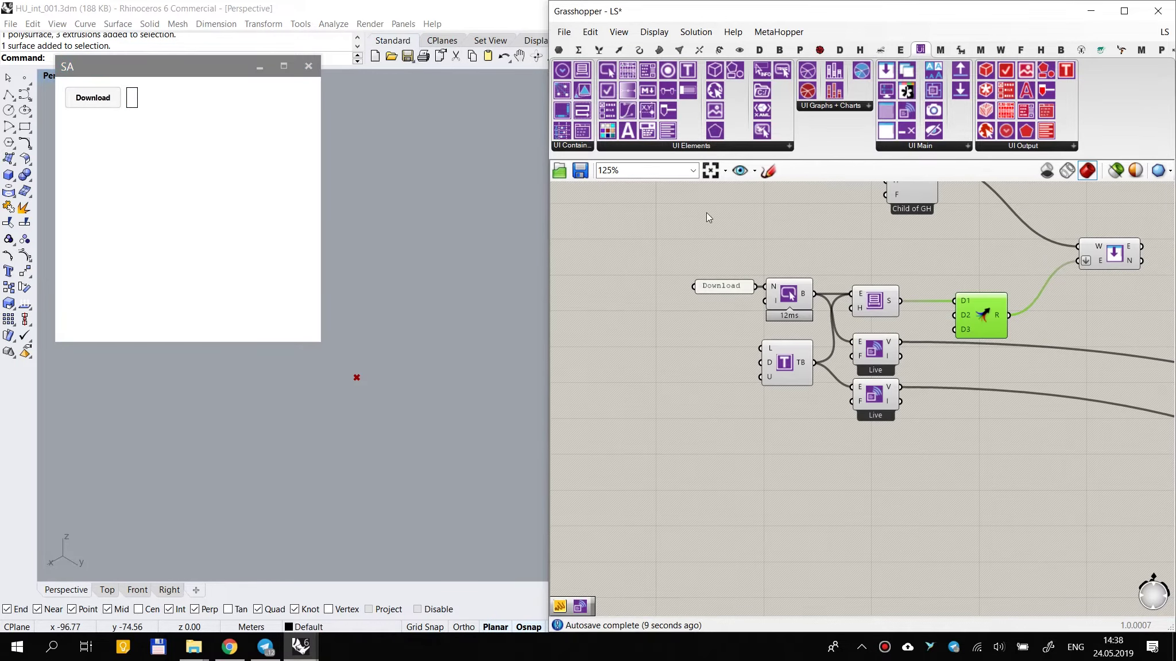
scroll(791, 384, up, 2)
scroll(792, 352, down, 2)
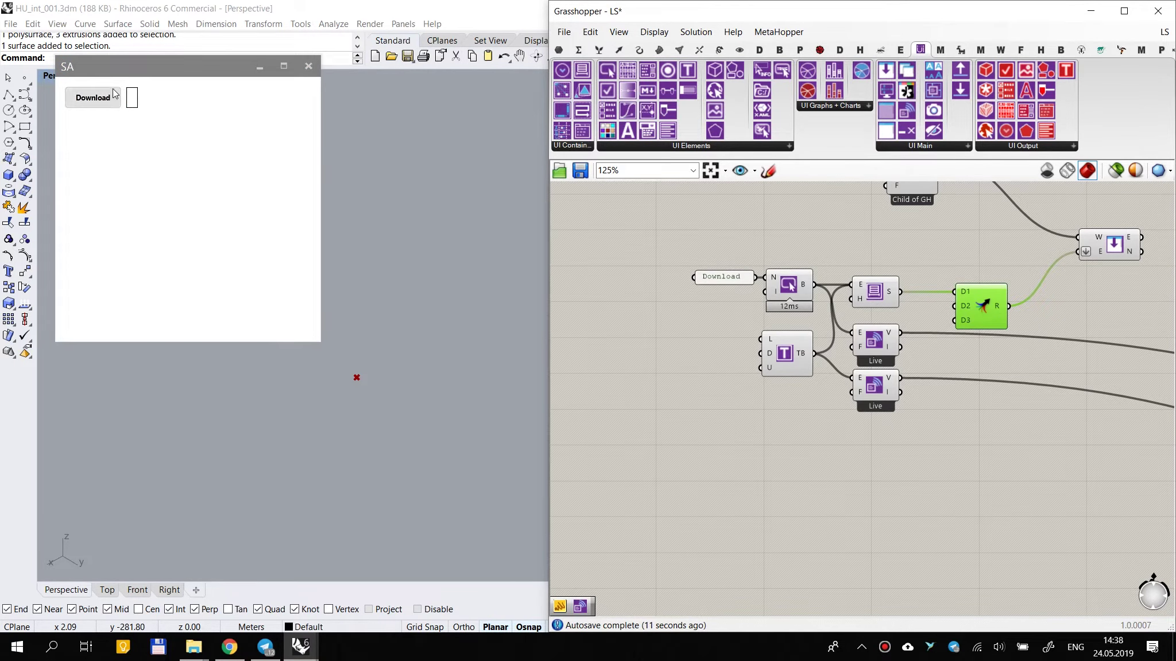
scroll(897, 422, up, 1)
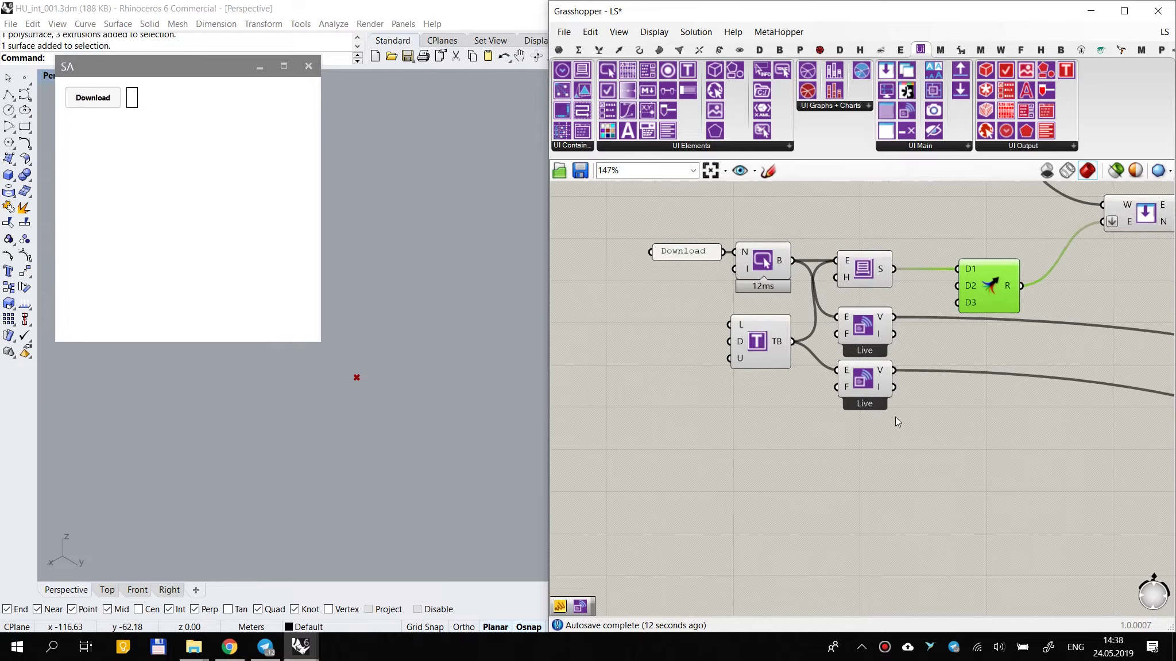
Step: Place Adjust Element Appearance and Adjust Element Positioning components, one above the other, beside the Download panel
click(931, 73)
click(602, 234)
right_drag(661, 308, 819, 350)
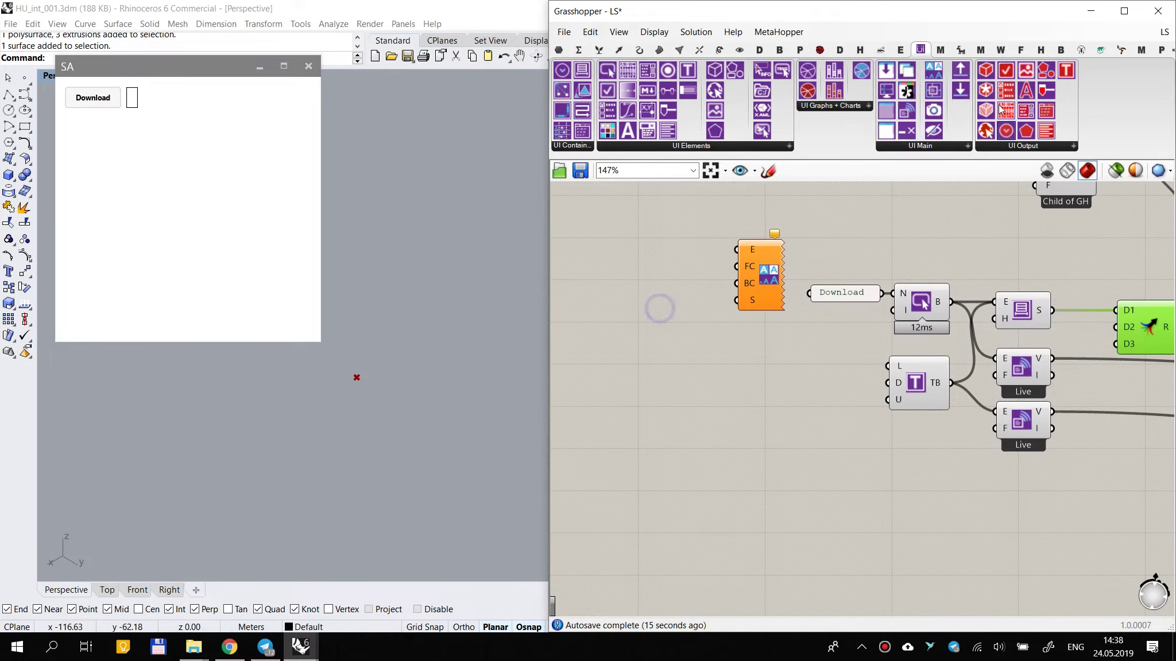
drag(768, 363, 768, 370)
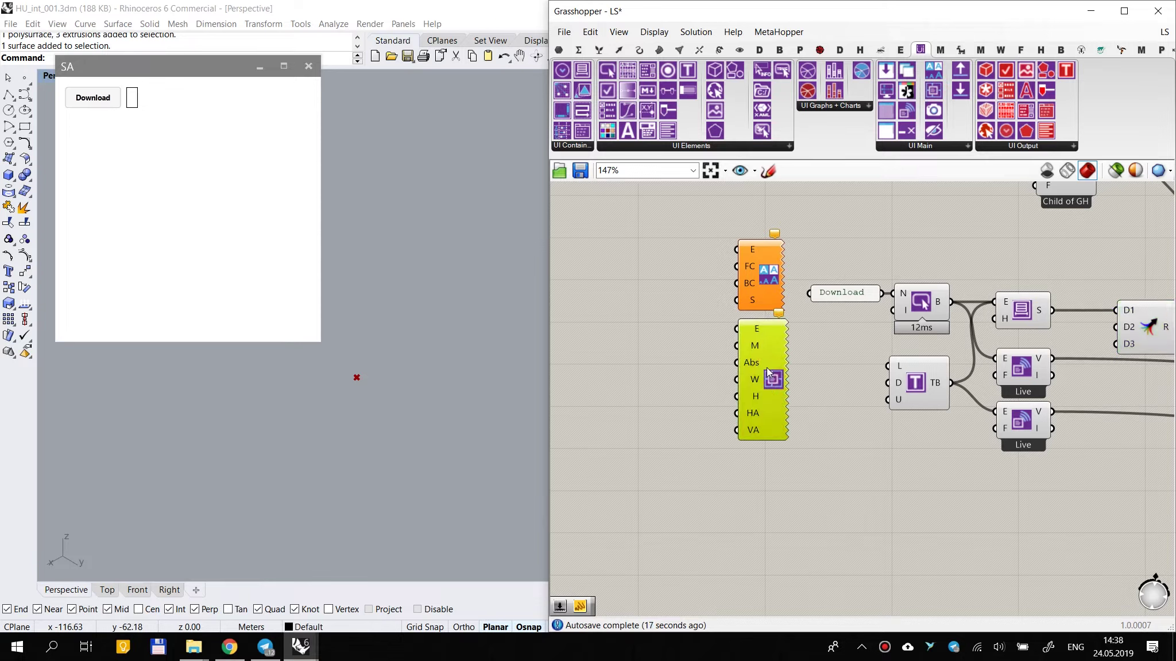
click(850, 370)
scroll(768, 273, up, 2)
click(765, 272)
drag(765, 271, 764, 276)
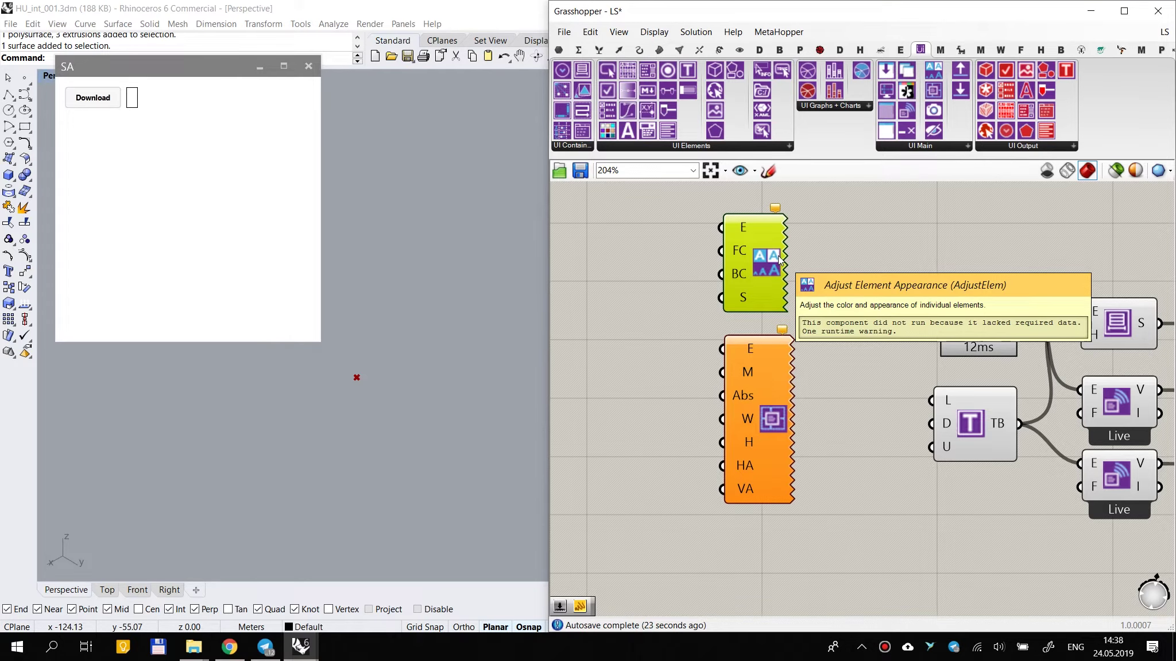
Step: Move the Adjust Element Positioning component down and connect the text box's TB output to its E input
click(757, 442)
scroll(769, 429, up, 1)
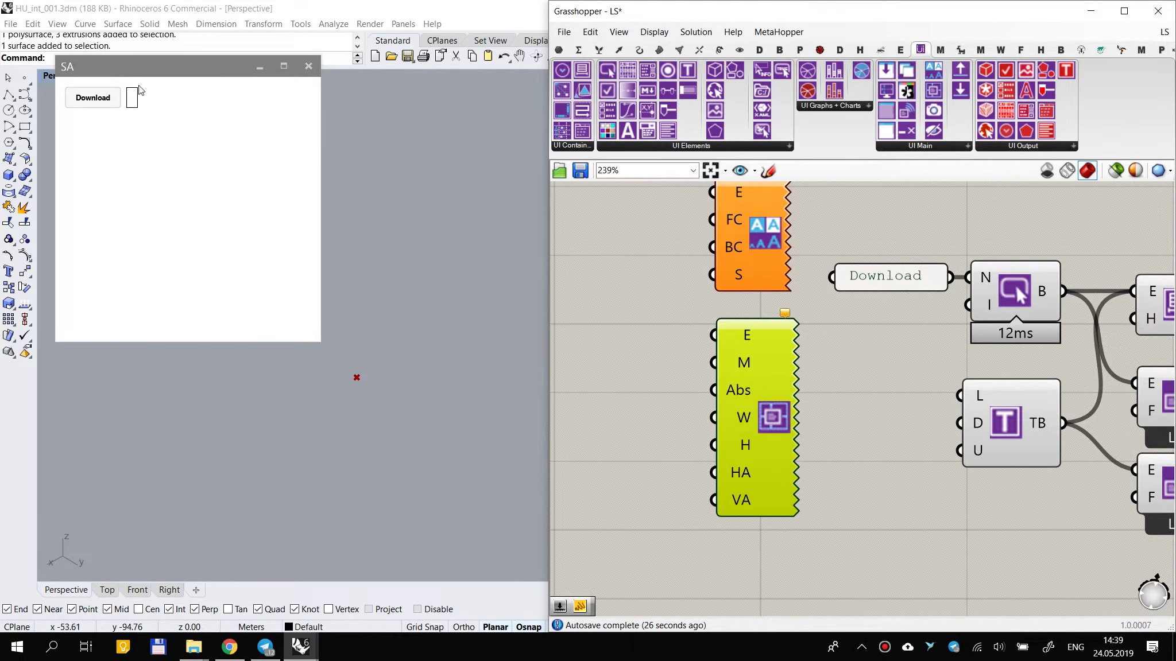
scroll(766, 379, down, 3)
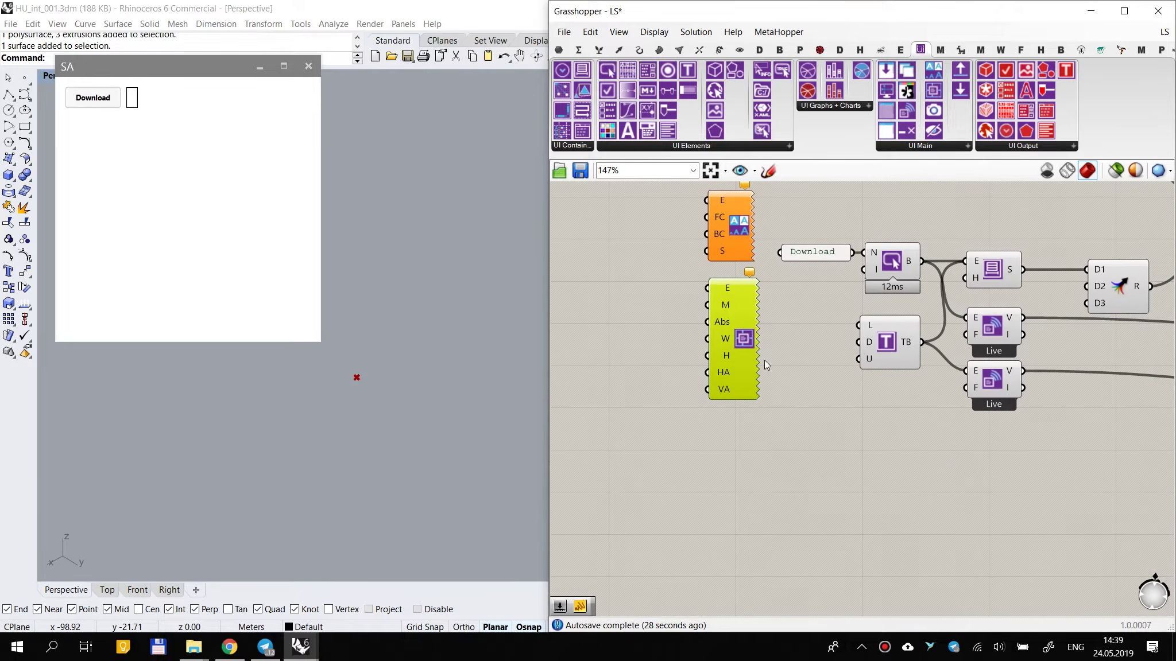
drag(739, 349, 739, 388)
click(849, 453)
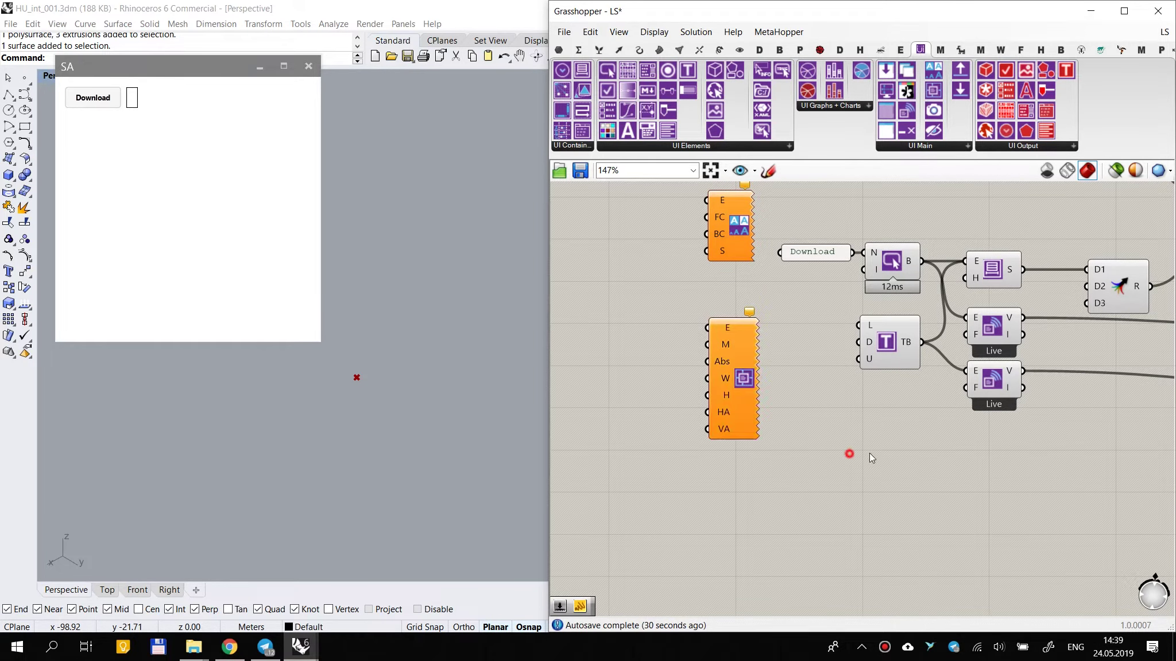
drag(723, 333, 921, 343)
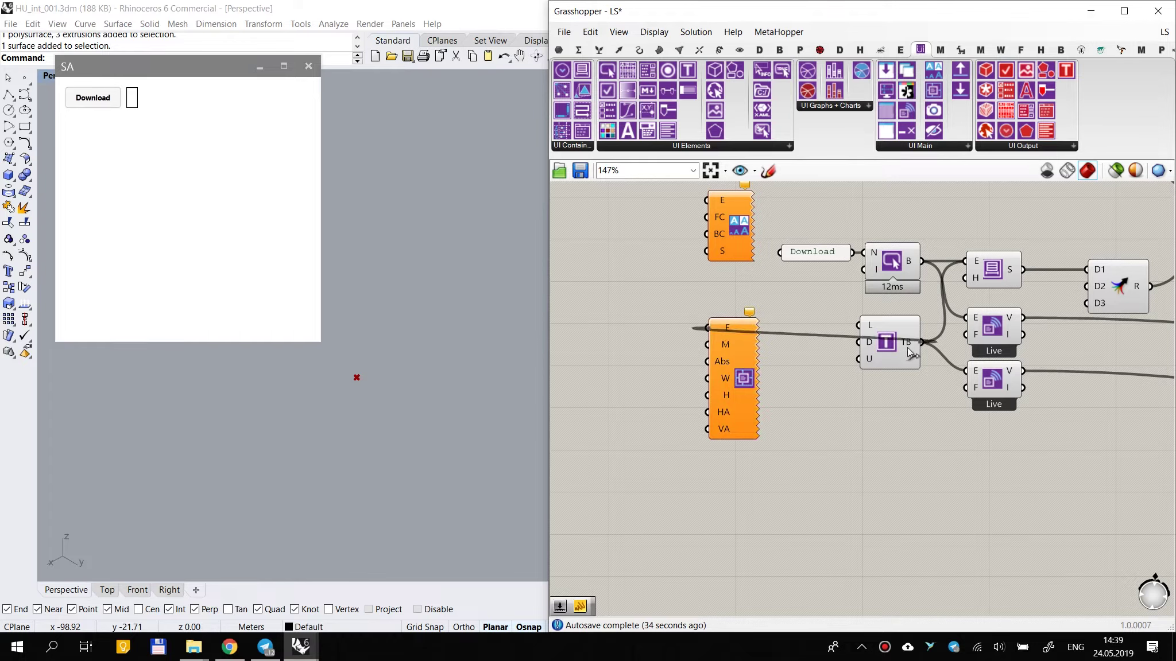
click(735, 357)
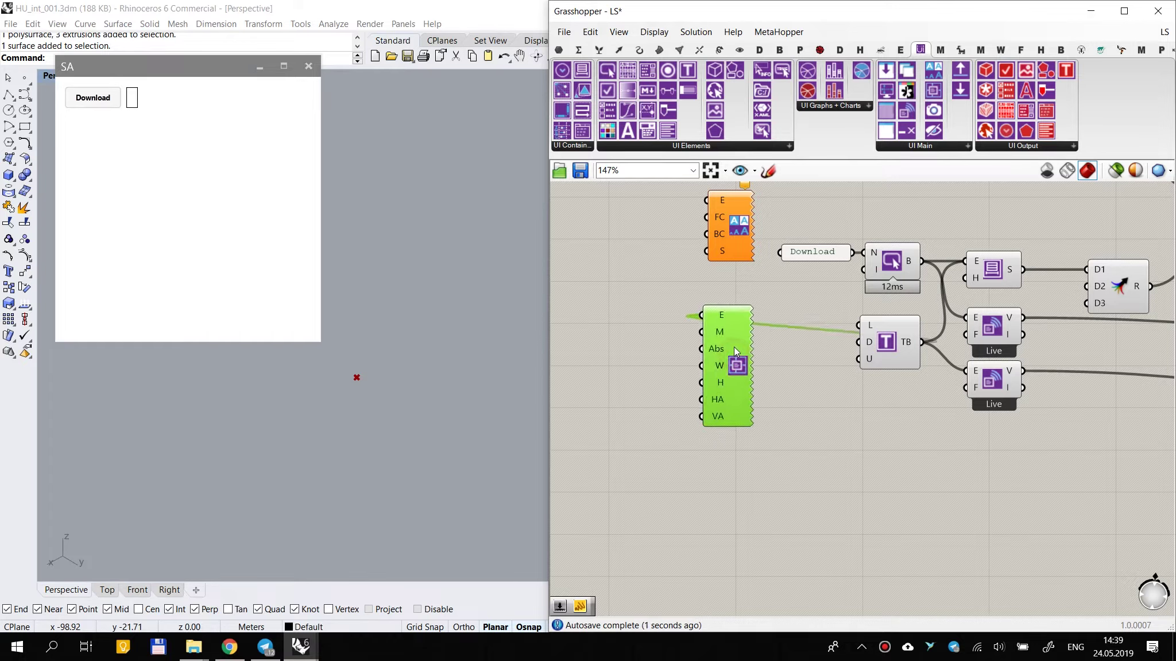
click(848, 452)
scroll(760, 382, up, 2)
right_drag(706, 358, 796, 356)
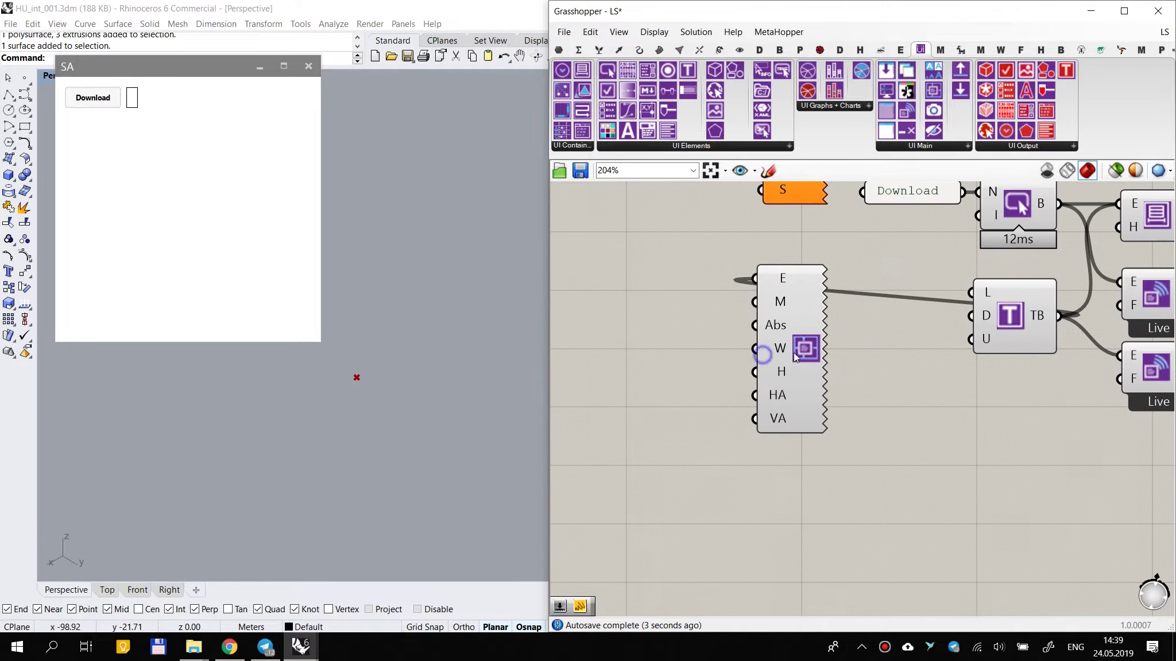
drag(701, 323, 791, 385)
scroll(791, 384, down, 2)
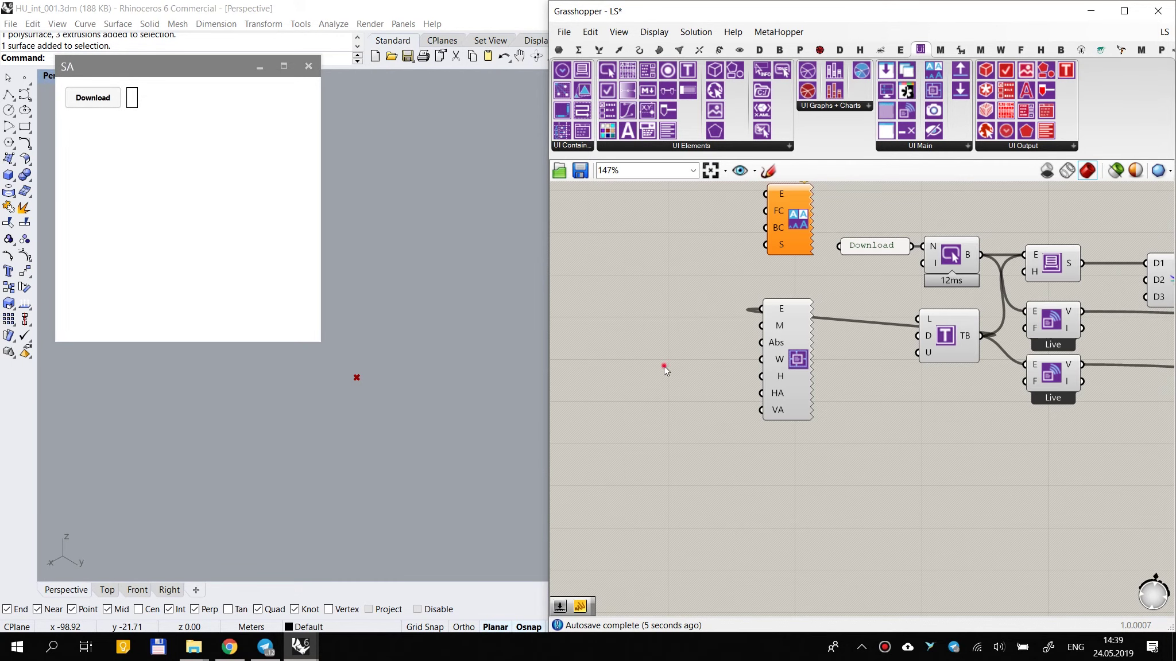
double_click(664, 365)
text(30)
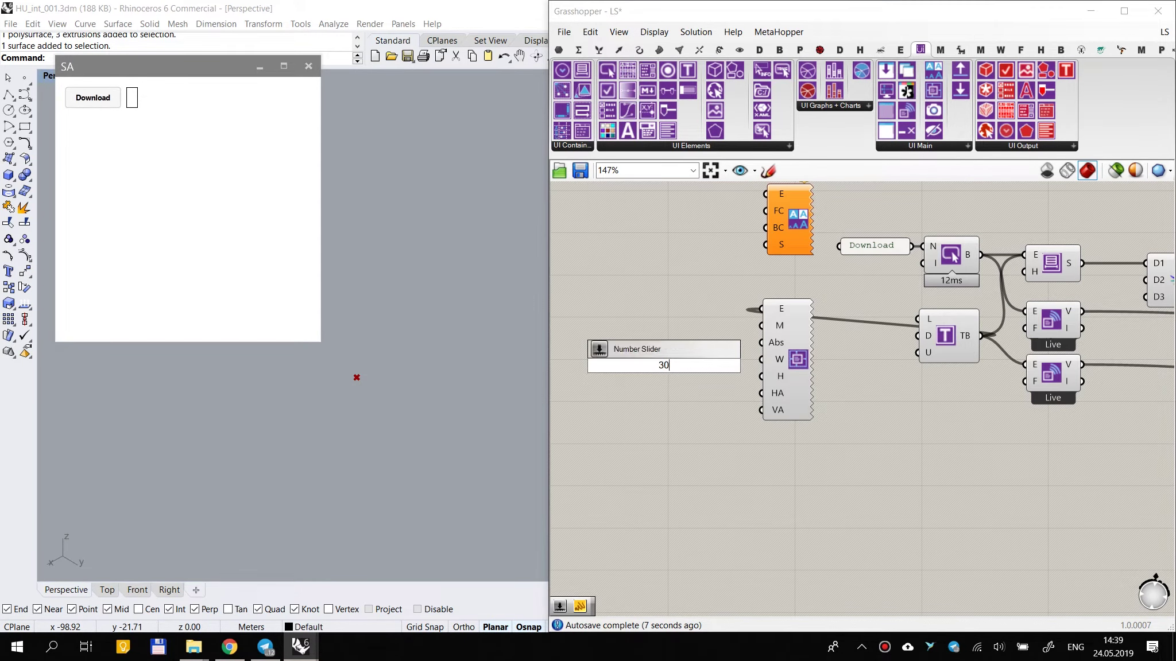
key(Return)
click(689, 366)
key(Delete)
Step: Create a number slider from the value 300, connect it to the positioning component's W input and set it to 256
double_click(686, 341)
text(300)
key(Return)
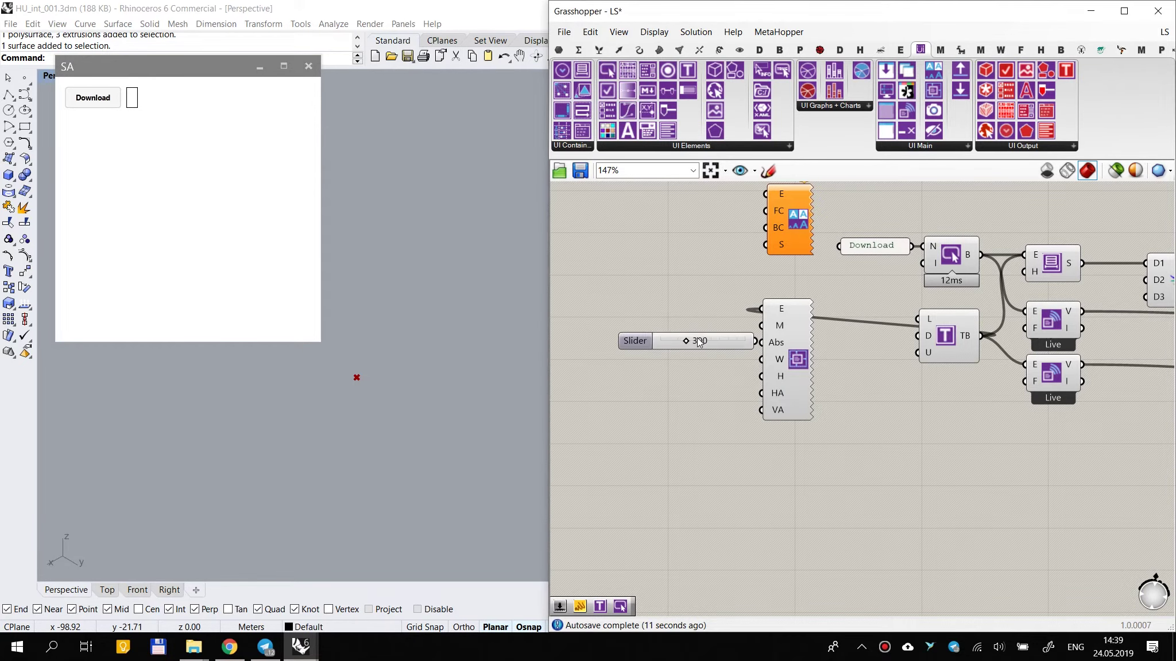
scroll(697, 338, up, 2)
drag(736, 340, 657, 370)
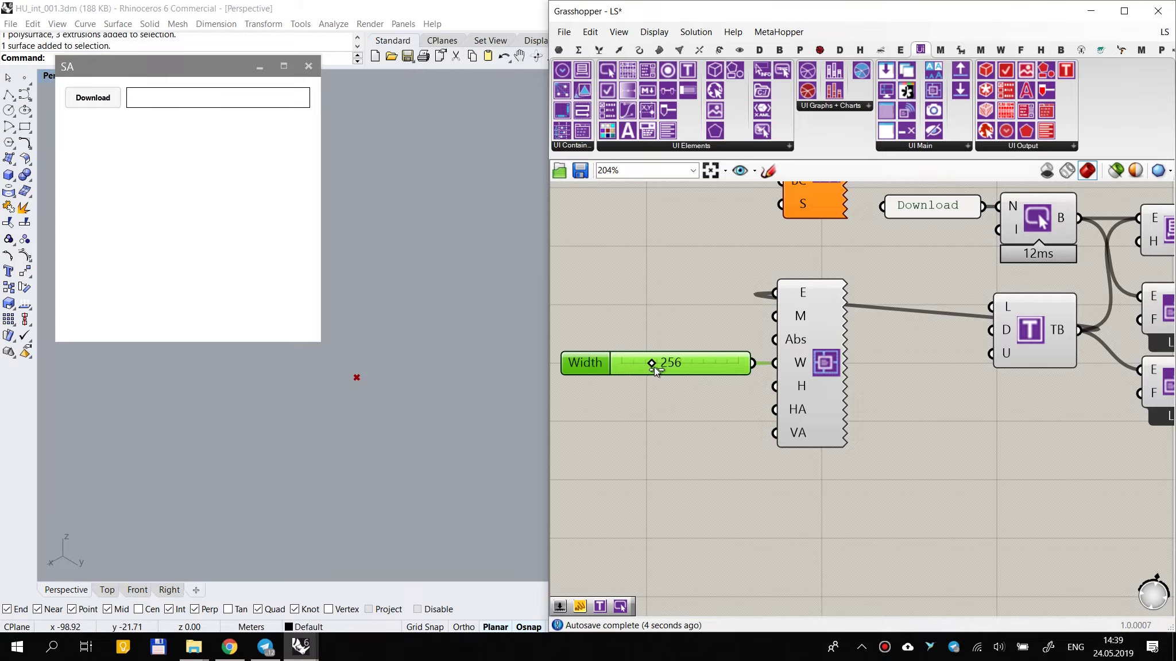
mouse_move(284, 367)
right_down()
mouse_move(372, 325)
mouse_move(542, 318)
mouse_move(329, 331)
mouse_move(270, 347)
right_up()
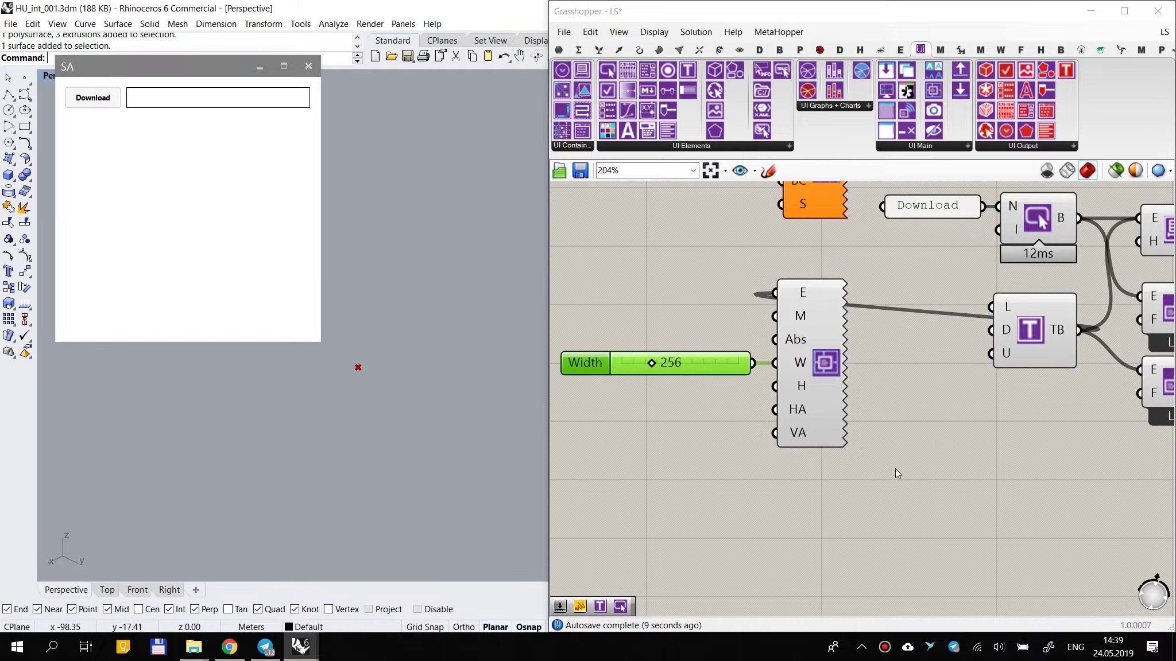
Step: Duplicate the Width slider, connect the copy to the positioning component's H input and set it to 30
alt+drag(715, 366, 774, 386)
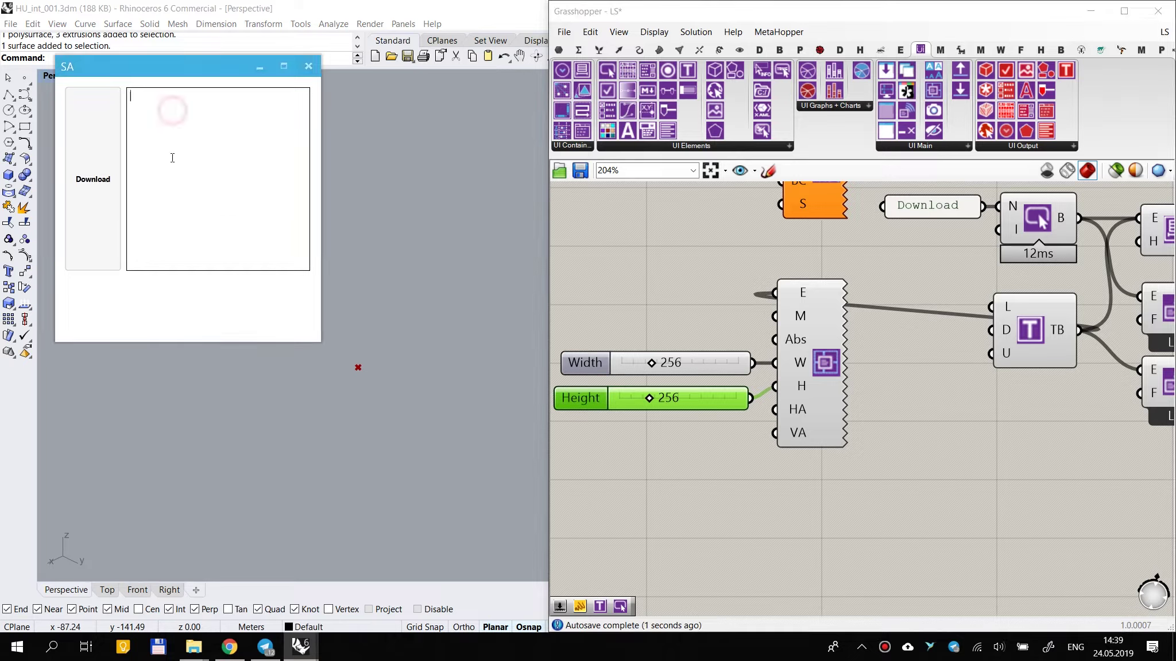
drag(649, 399, 626, 403)
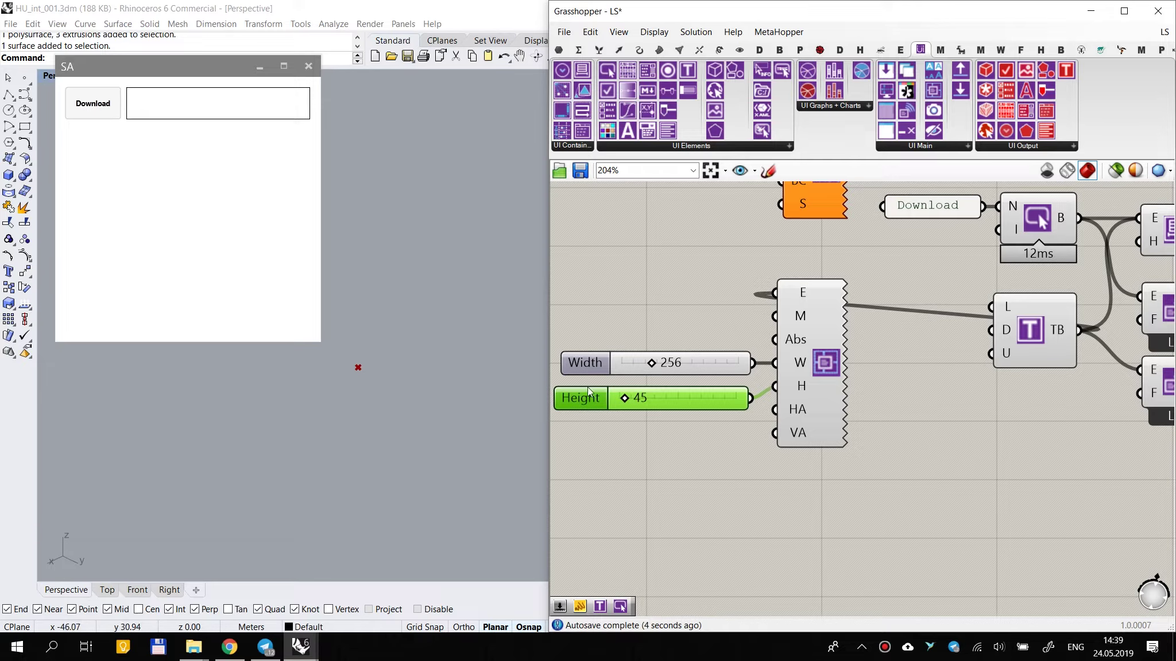
drag(622, 402, 623, 404)
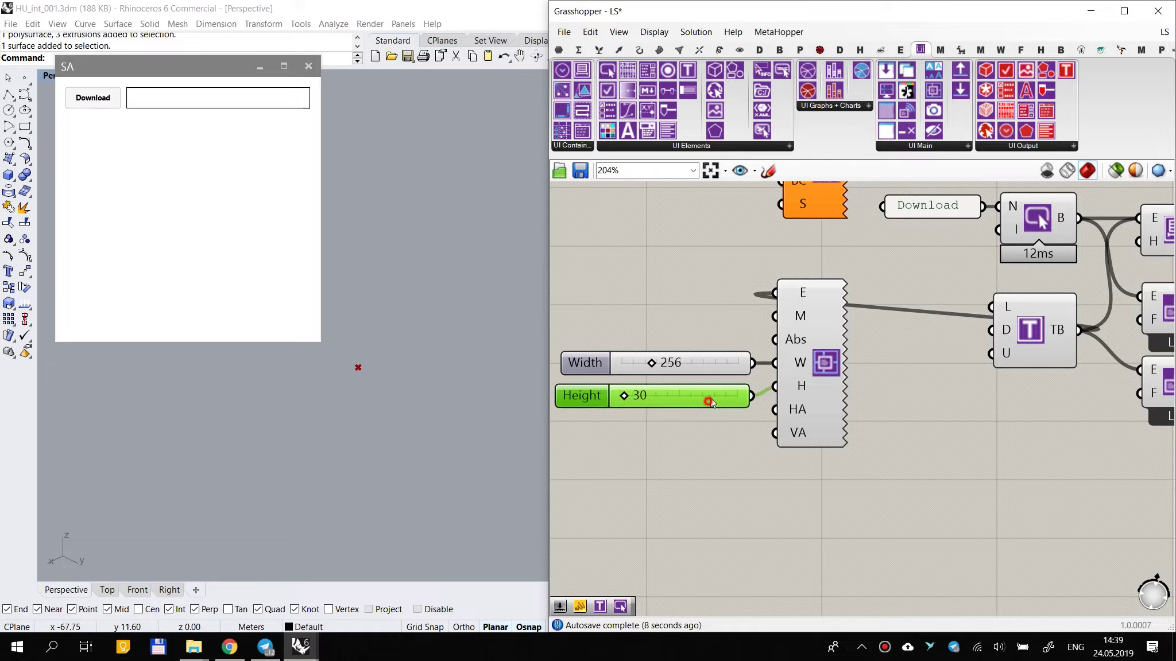
Step: Move the Adjust Element Positioning component with its two sliders down to free space below Adjust Element Appearance
scroll(747, 406, down, 2)
drag(867, 358, 729, 452)
drag(792, 384, 794, 415)
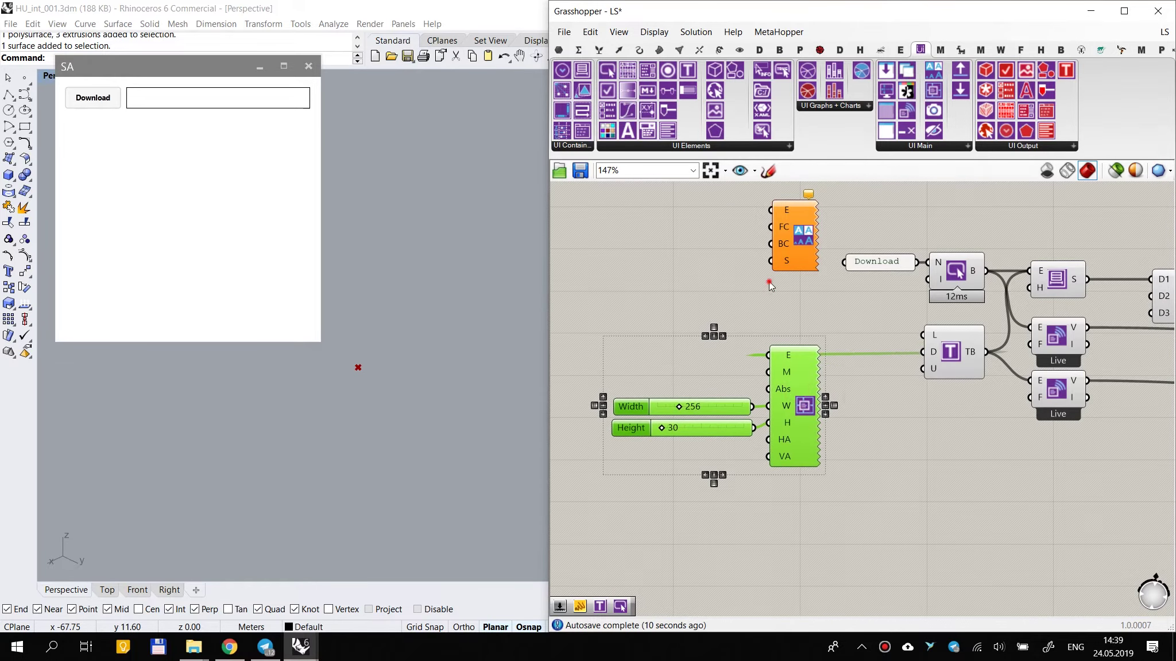
click(769, 282)
scroll(769, 280, up, 2)
scroll(799, 227, down, 3)
drag(799, 222, 799, 228)
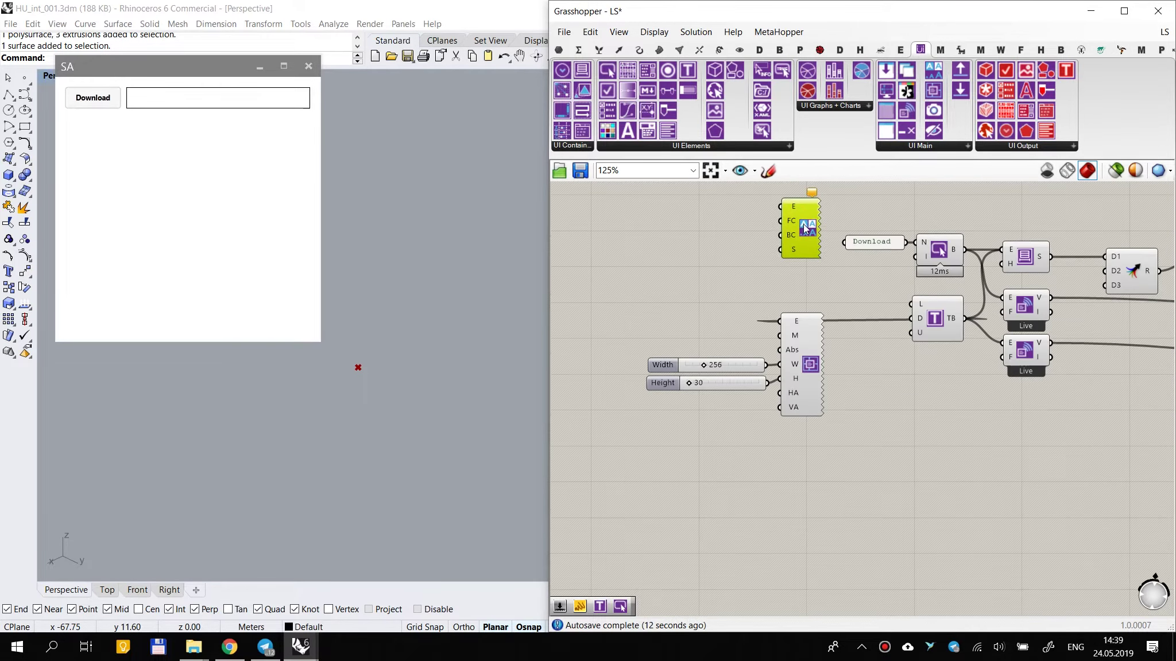
right_drag(799, 227, 756, 310)
drag(810, 402, 706, 502)
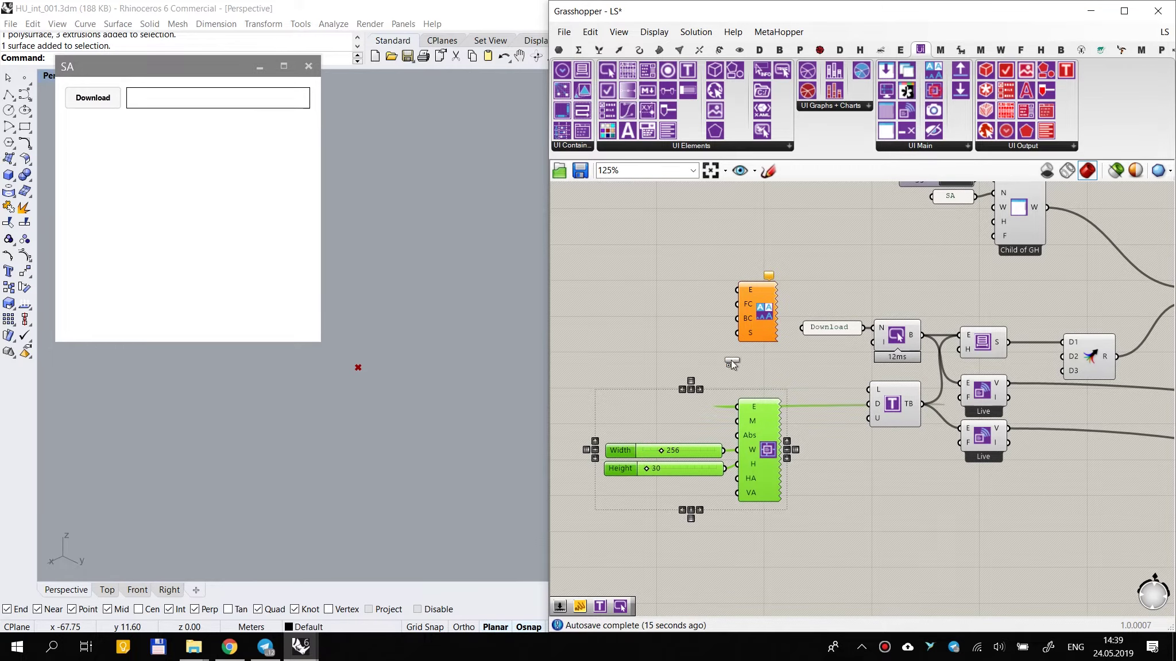
Step: Move Adjust Element Appearance up, add a second Adjust Element Positioning below it and connect the Download button's B output to its E input
click(706, 287)
drag(769, 304, 790, 206)
drag(715, 290, 765, 342)
drag(739, 297, 920, 335)
scroll(668, 325, up, 2)
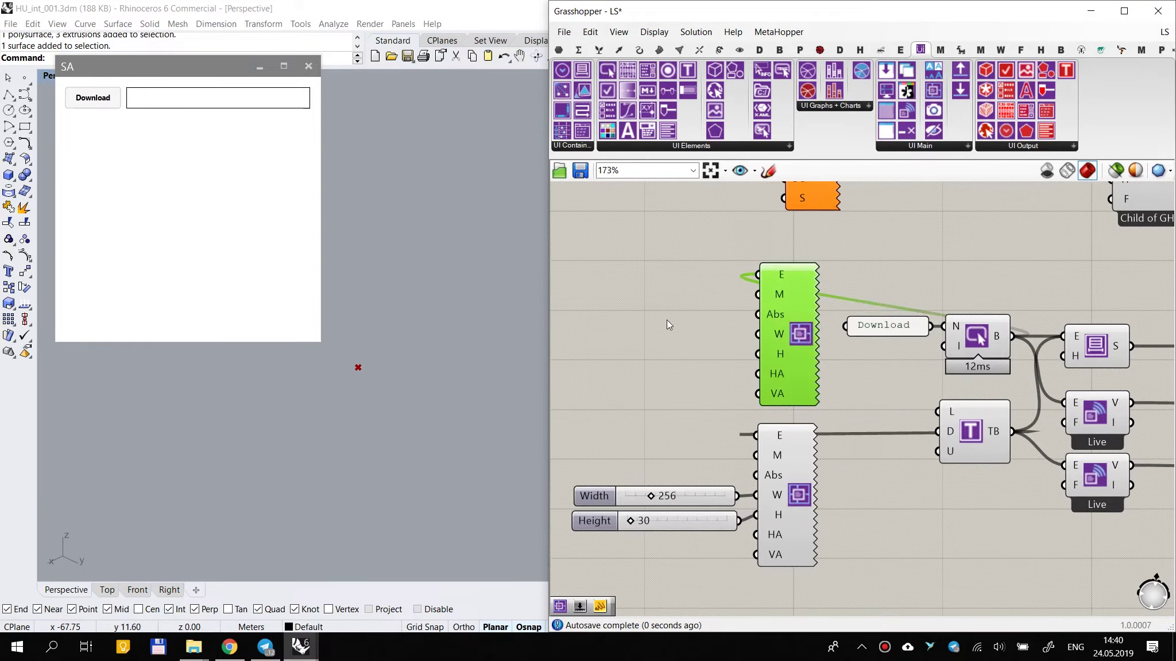
Step: Copy the 256 Width slider, connect it to the button positioning component's W input, set it to 77 and align it with that input
click(654, 322)
alt+drag(688, 498, 654, 361)
drag(757, 334, 705, 358)
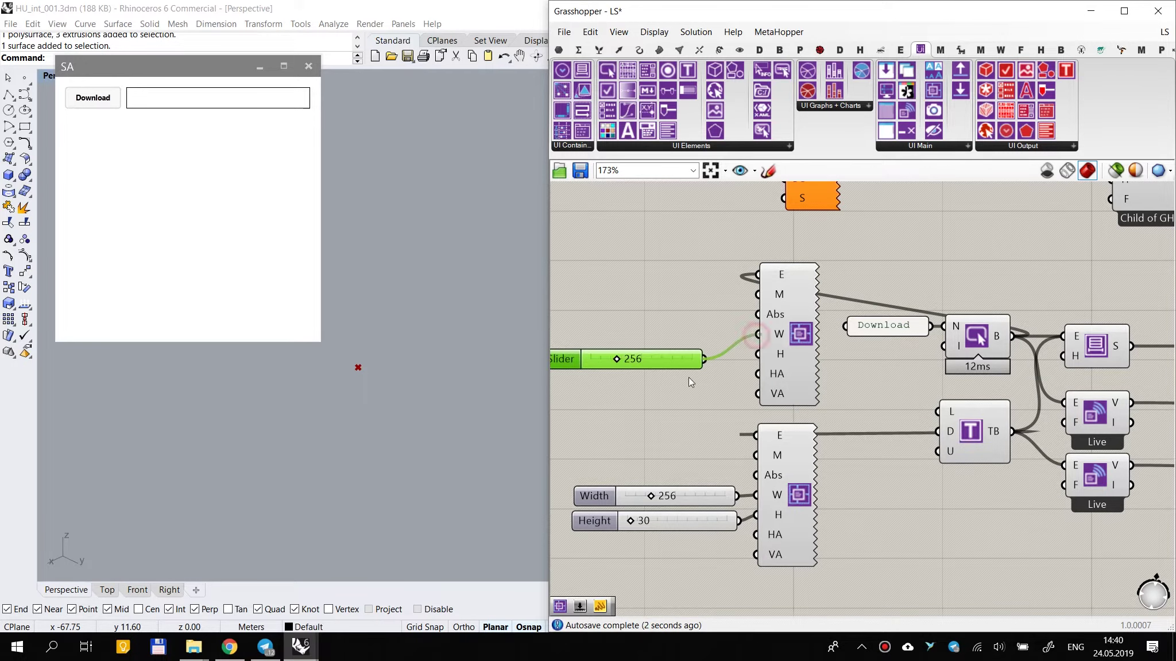
right_drag(690, 382, 723, 363)
drag(650, 340, 472, 344)
click(701, 410)
drag(691, 338, 713, 314)
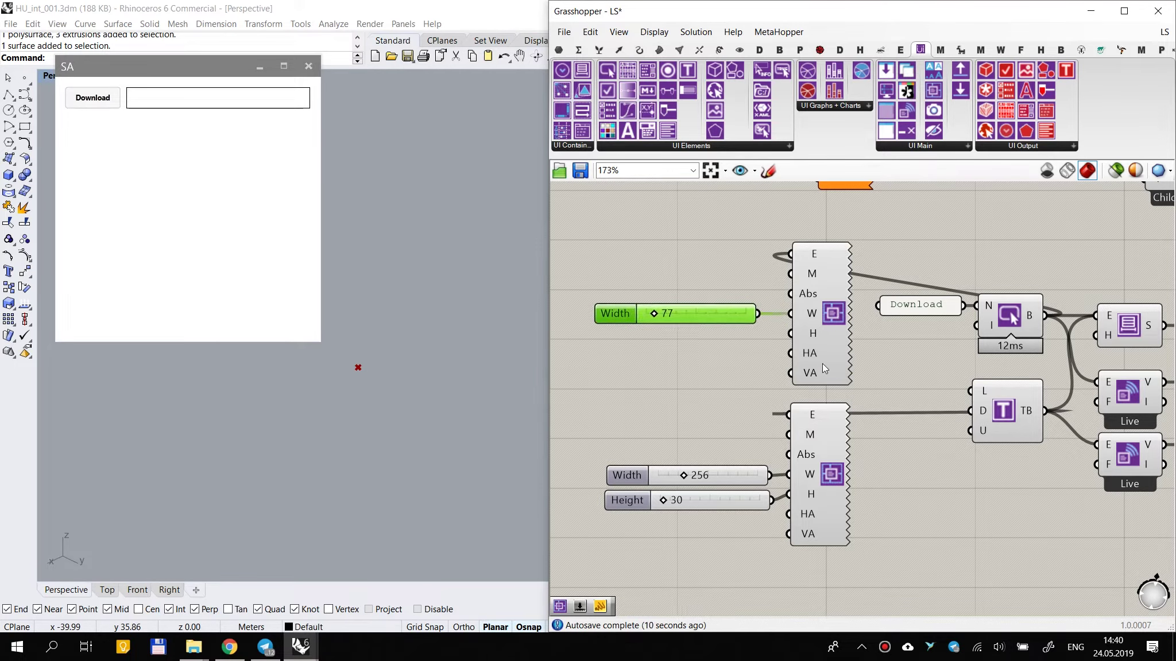
Step: Connect the Download button's B output to the E input of the Adjust Element Appearance component
scroll(817, 331, down, 4)
right_drag(821, 241, 814, 325)
scroll(816, 325, up, 3)
drag(829, 308, 999, 458)
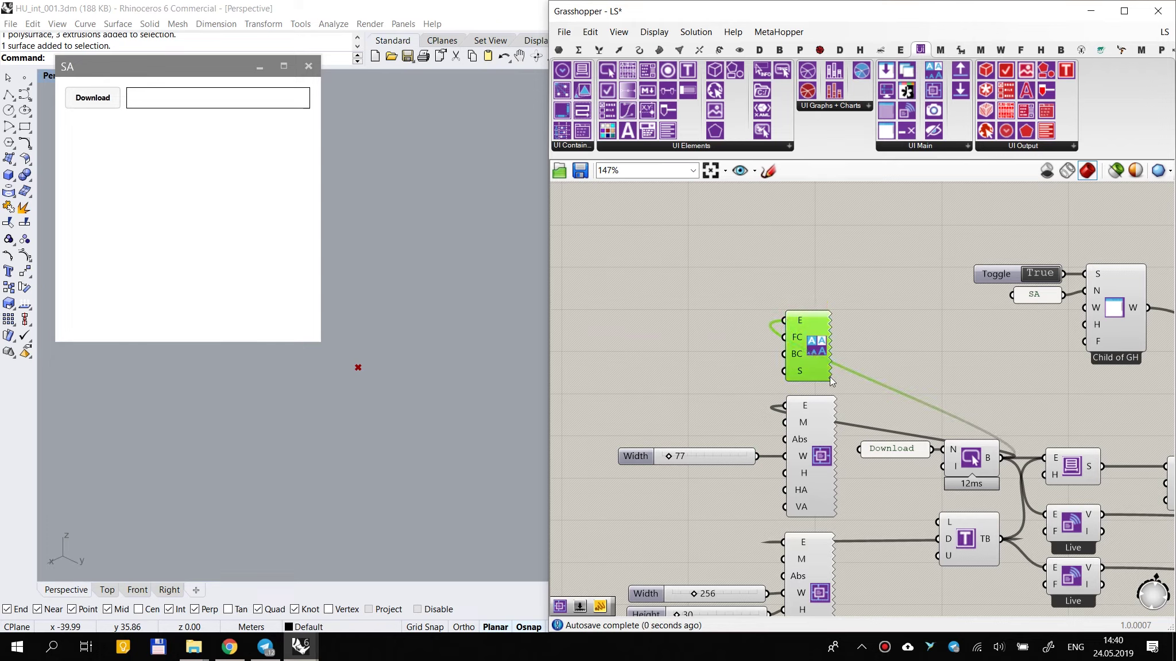
Step: Align the Adjust Element Appearance component above the positioning components and set the wire display of all three components' E inputs to Faint
drag(826, 356, 831, 364)
click(934, 316)
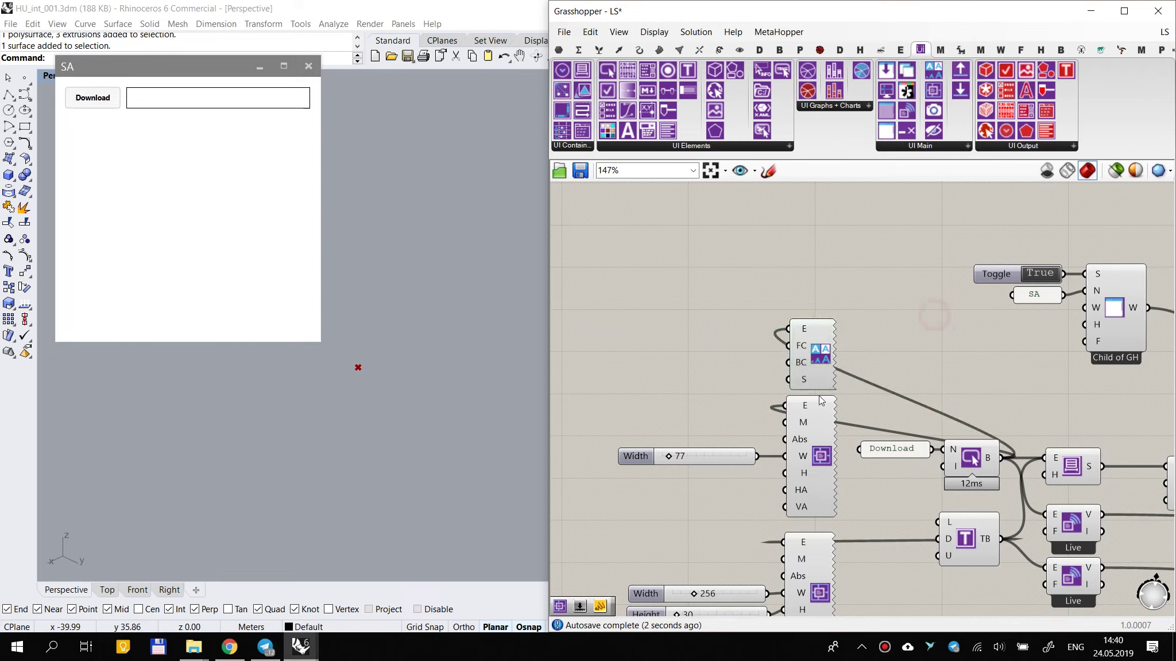
right_click(802, 407)
mouse_move(911, 414)
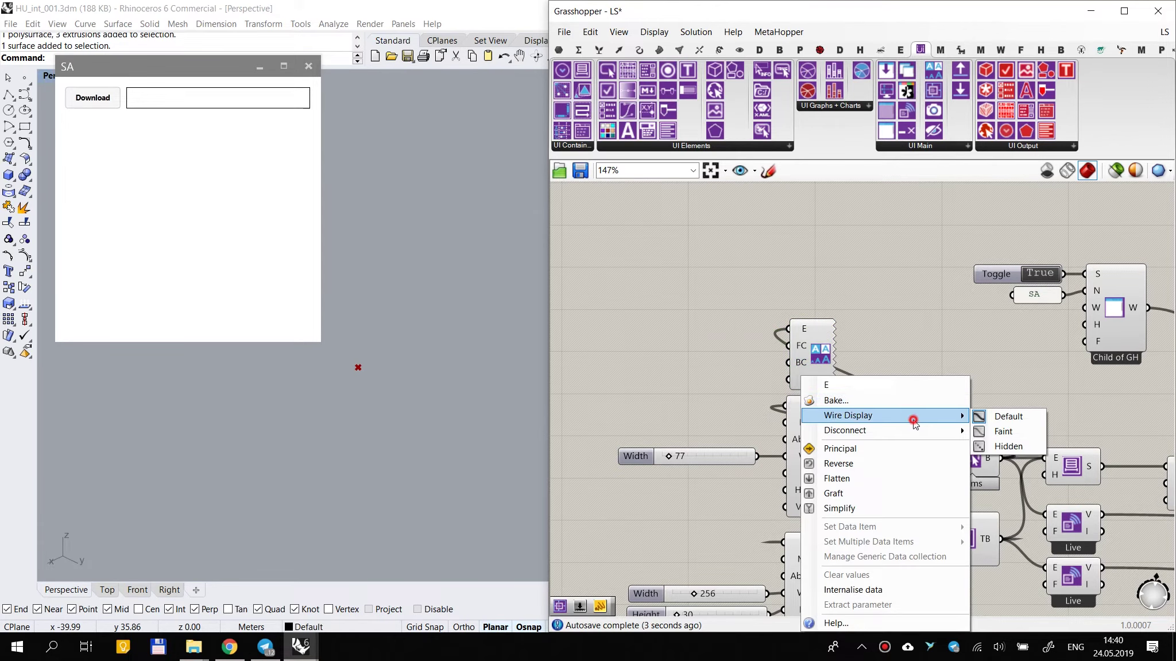
click(1000, 429)
right_click(804, 330)
mouse_move(911, 371)
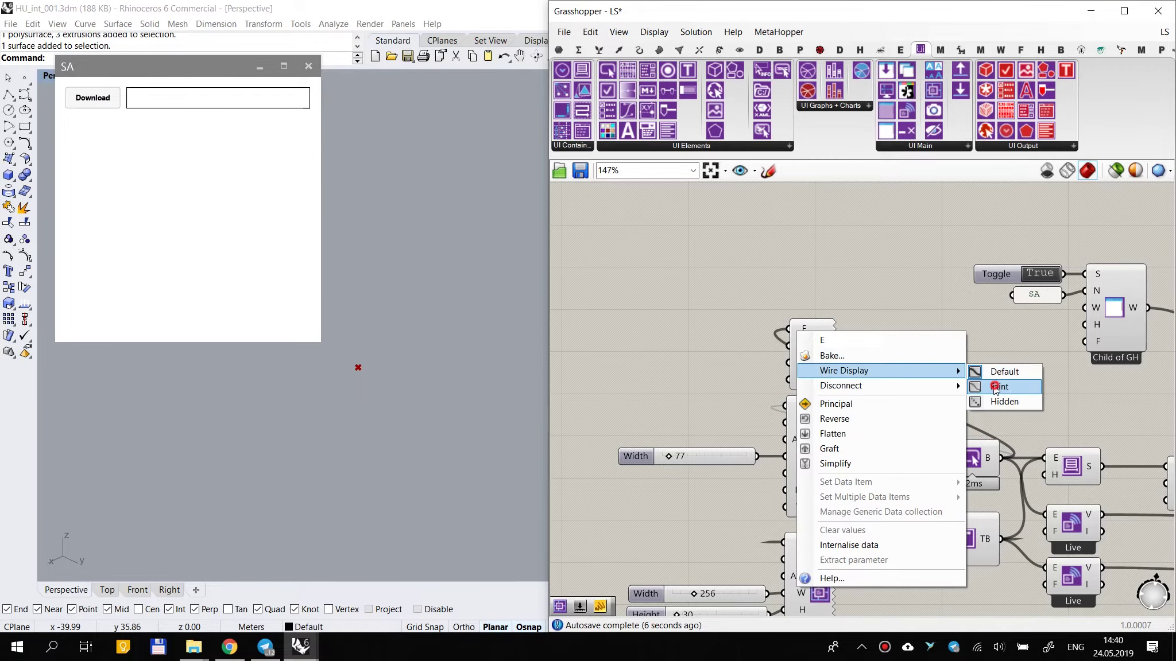
click(1009, 386)
right_drag(835, 413, 806, 250)
right_click(768, 378)
mouse_move(913, 415)
click(974, 430)
Step: Set the wire display to Faint on the _download input and the _weatherFileURL input of the two Ladybug EPW components
scroll(957, 234, down, 3)
right_drag(1053, 270, 827, 341)
scroll(792, 374, up, 2)
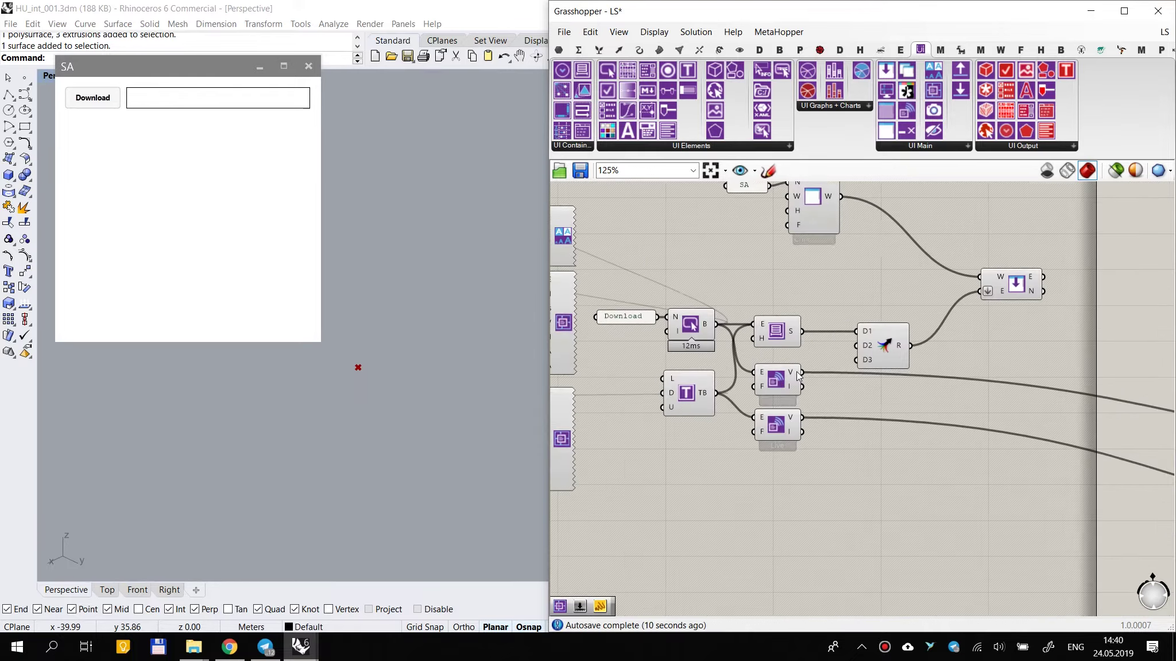
right_click(795, 372)
click(869, 413)
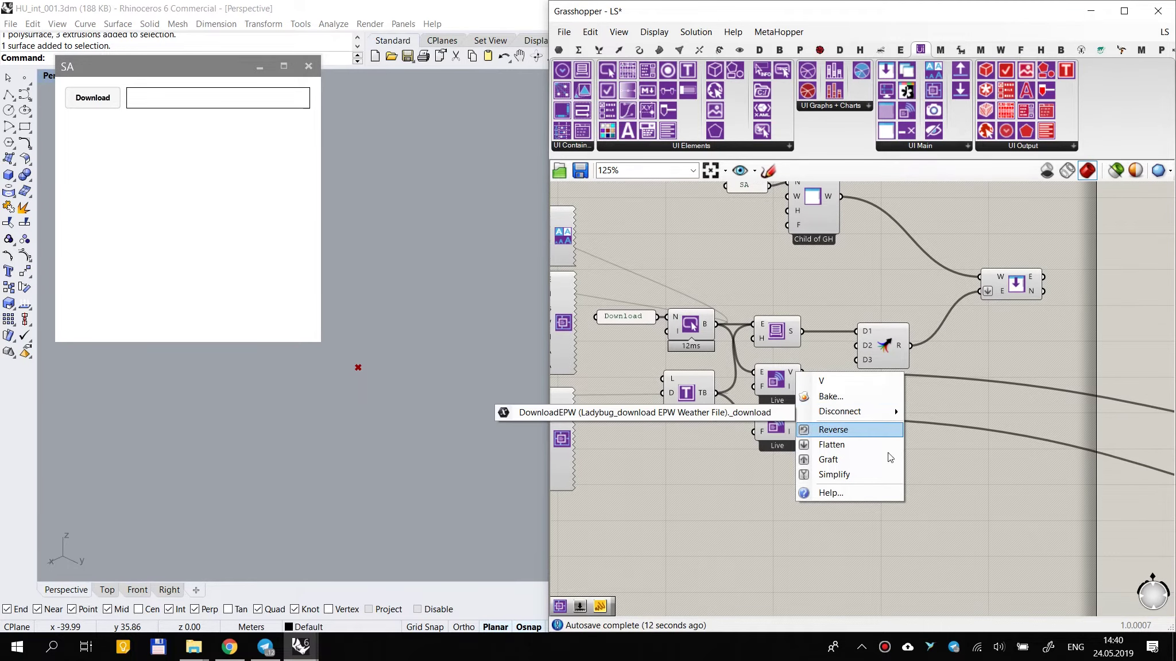
click(961, 425)
scroll(785, 379, down, 3)
right_drag(967, 415, 649, 322)
scroll(938, 329, up, 2)
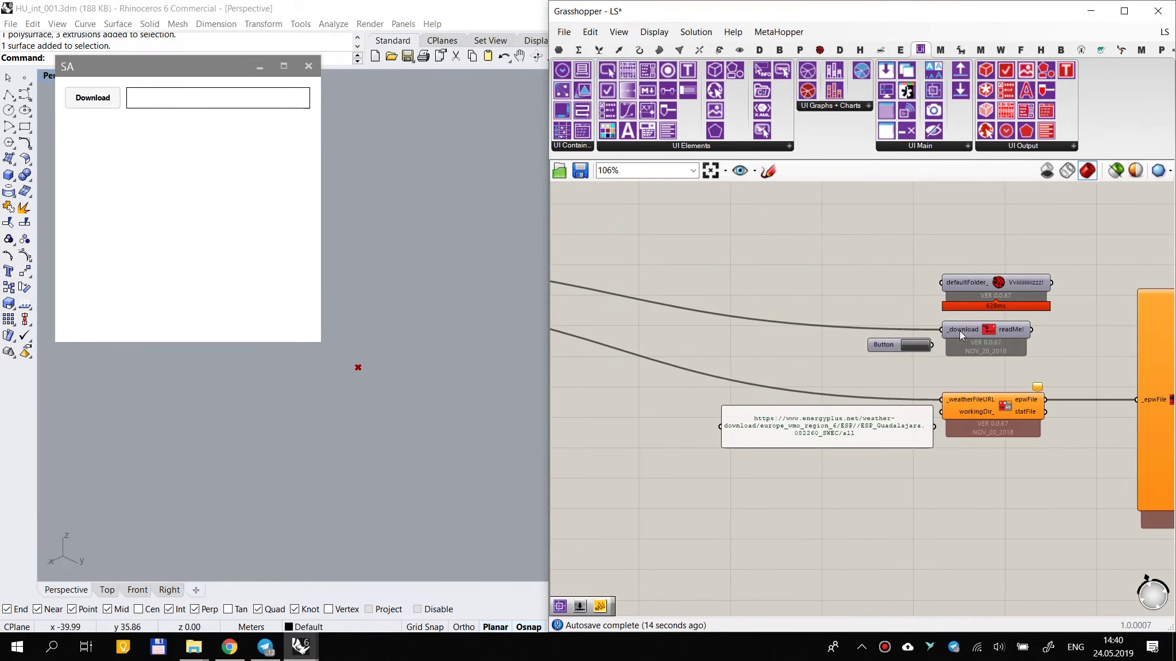
right_click(956, 332)
click(912, 370)
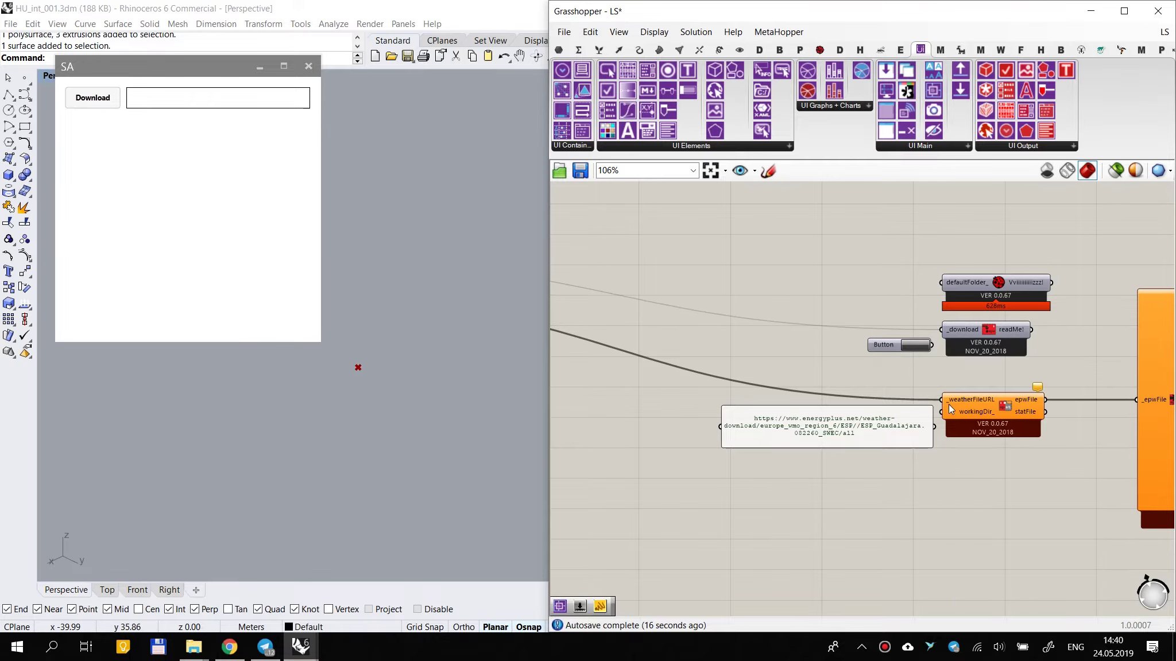
right_click(951, 400)
click(1031, 356)
click(911, 372)
Step: Add a Colour Swatch beside the Adjust Element Appearance component, connect it to the FC input and align it with that input
scroll(864, 241, down, 3)
right_drag(763, 343, 864, 332)
scroll(792, 299, up, 3)
right_drag(732, 320, 812, 415)
right_drag(681, 323, 718, 343)
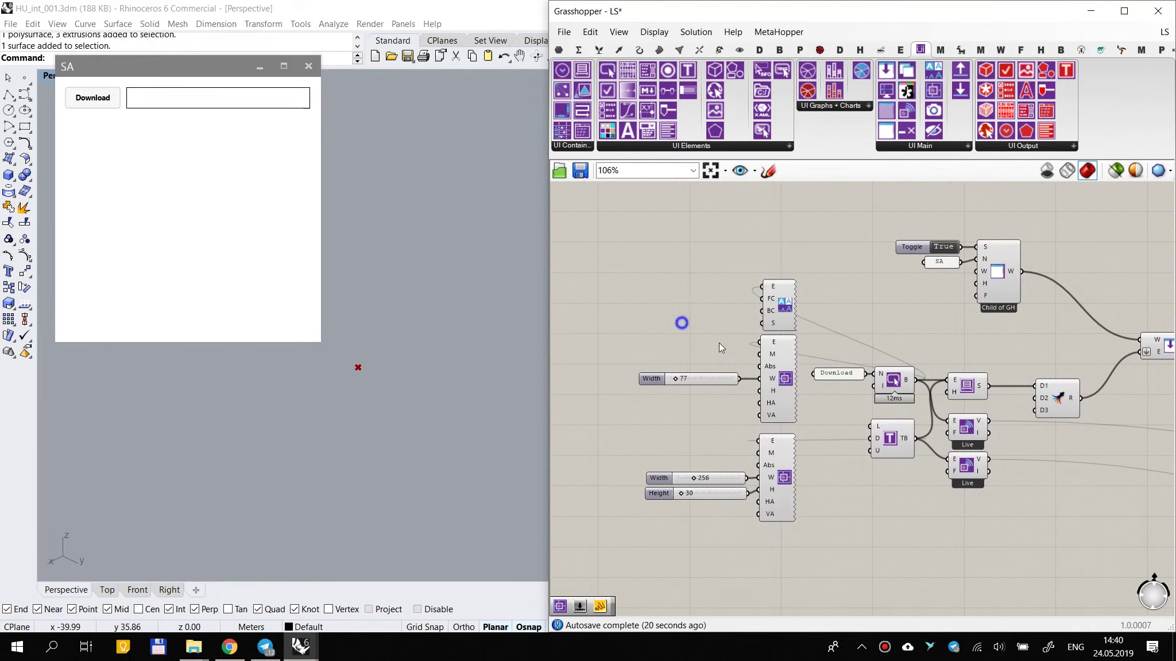
scroll(754, 316, up, 3)
mouse_move(778, 290)
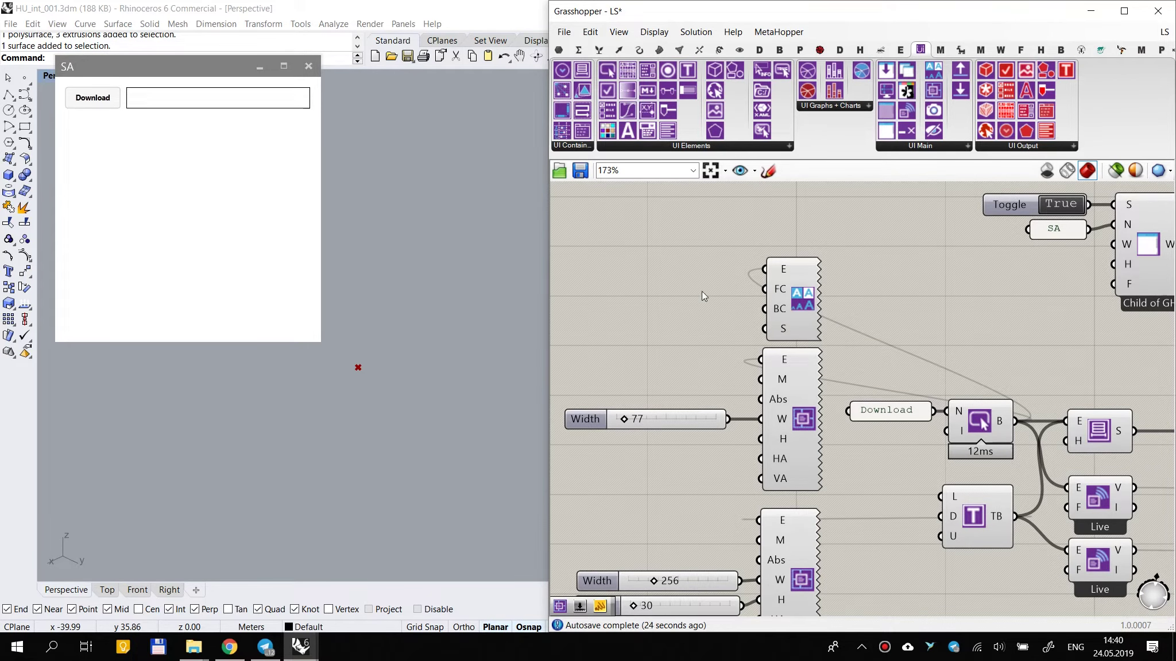
click(559, 50)
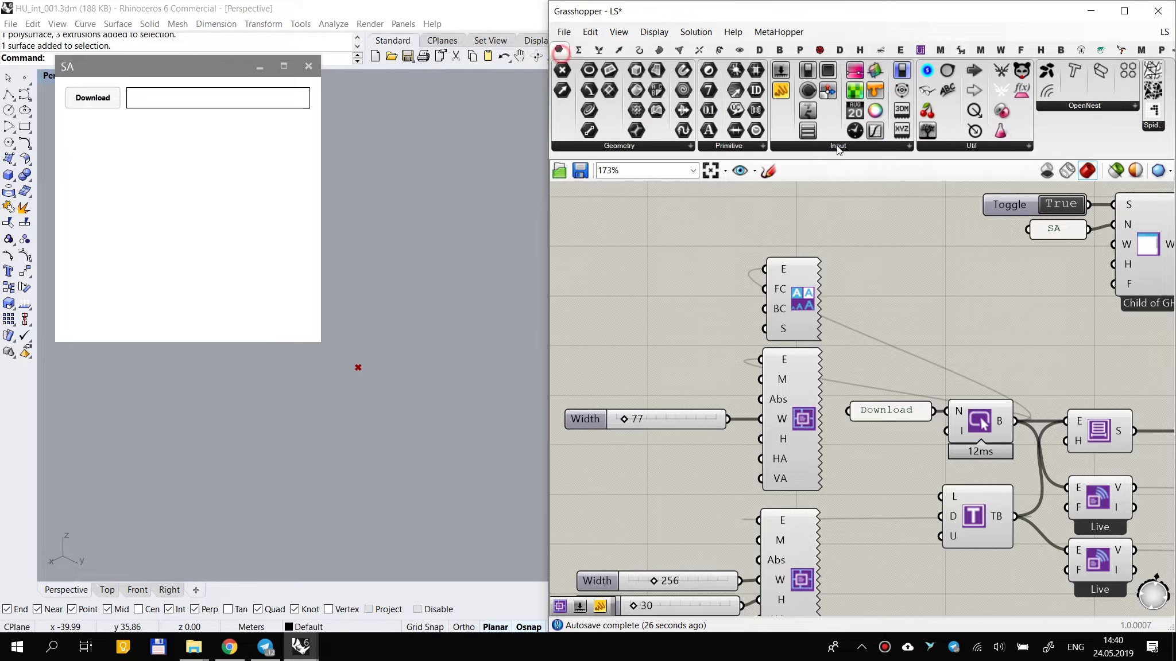
click(666, 285)
drag(764, 289, 688, 287)
scroll(692, 291, up, 2)
click(668, 285)
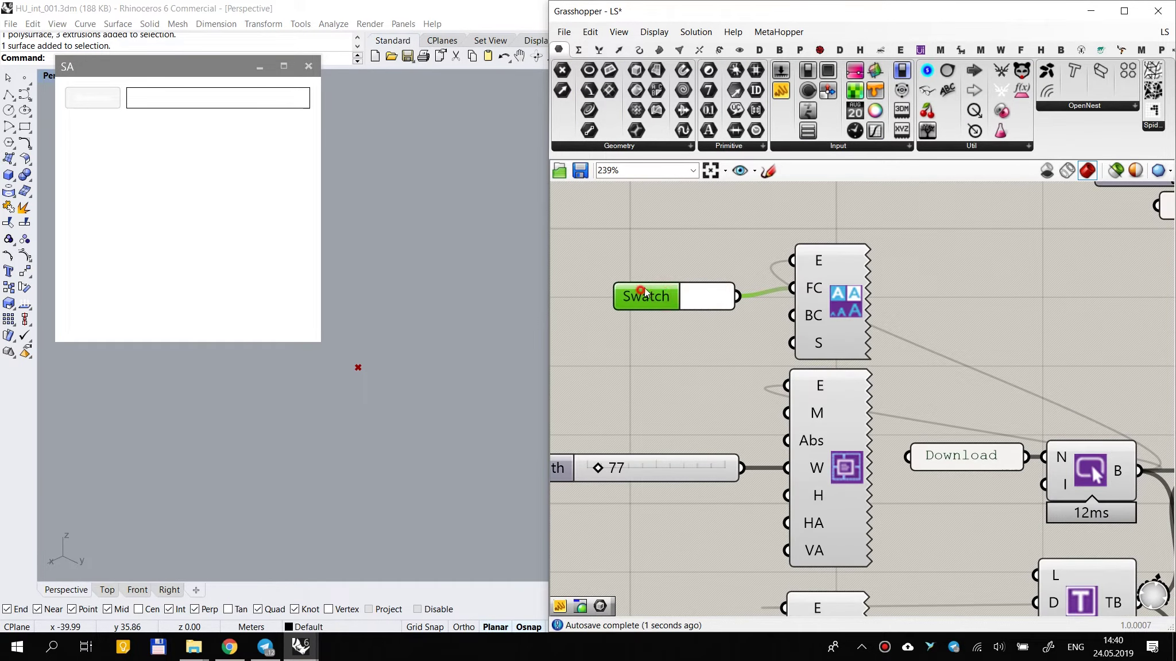
Step: Try green shades as the Download button's foreground colour and set the swatch back to white
click(698, 288)
drag(801, 364, 863, 374)
click(754, 342)
drag(807, 426, 825, 409)
drag(755, 323, 727, 312)
drag(825, 412, 822, 419)
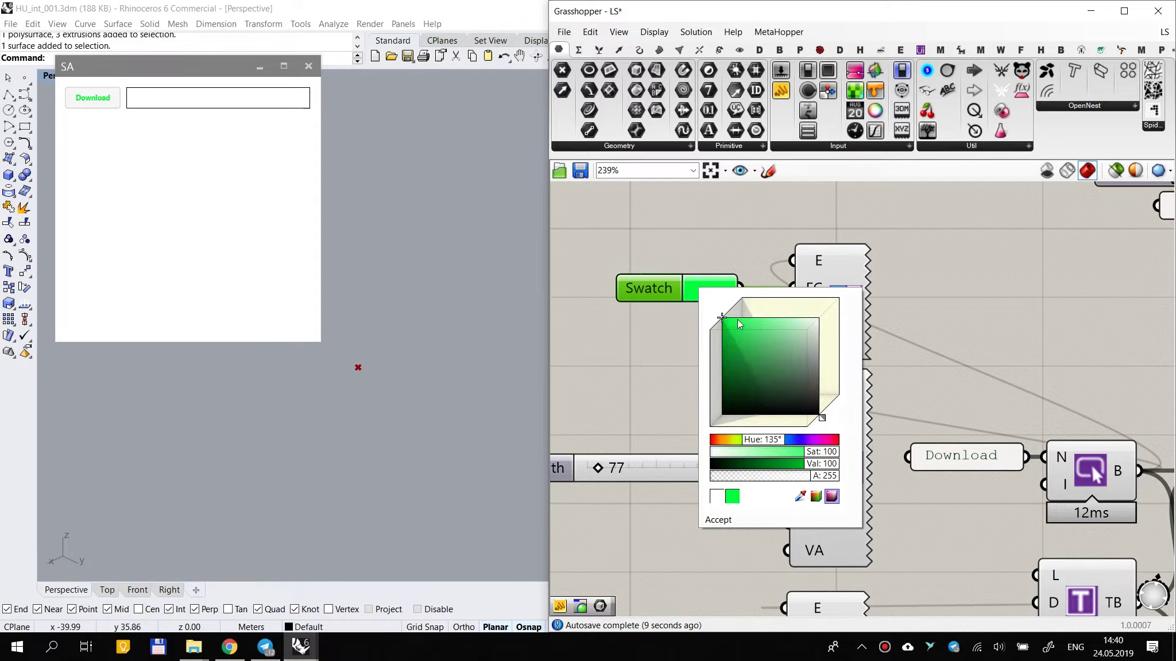
drag(732, 319, 855, 308)
click(692, 210)
Step: Copy the white swatch directly below, connect the copy to the BC input, set it to mid grey and place it close underneath
alt+drag(671, 288, 667, 336)
drag(792, 320, 736, 336)
click(703, 339)
drag(788, 411, 712, 480)
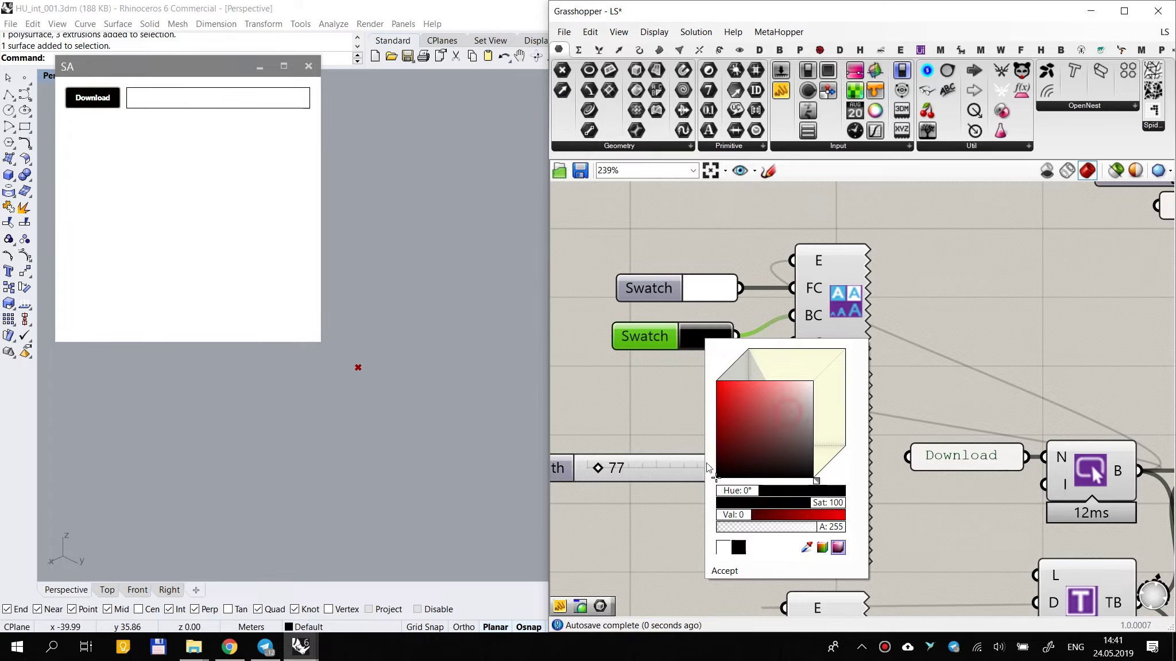
drag(762, 425, 825, 424)
click(666, 205)
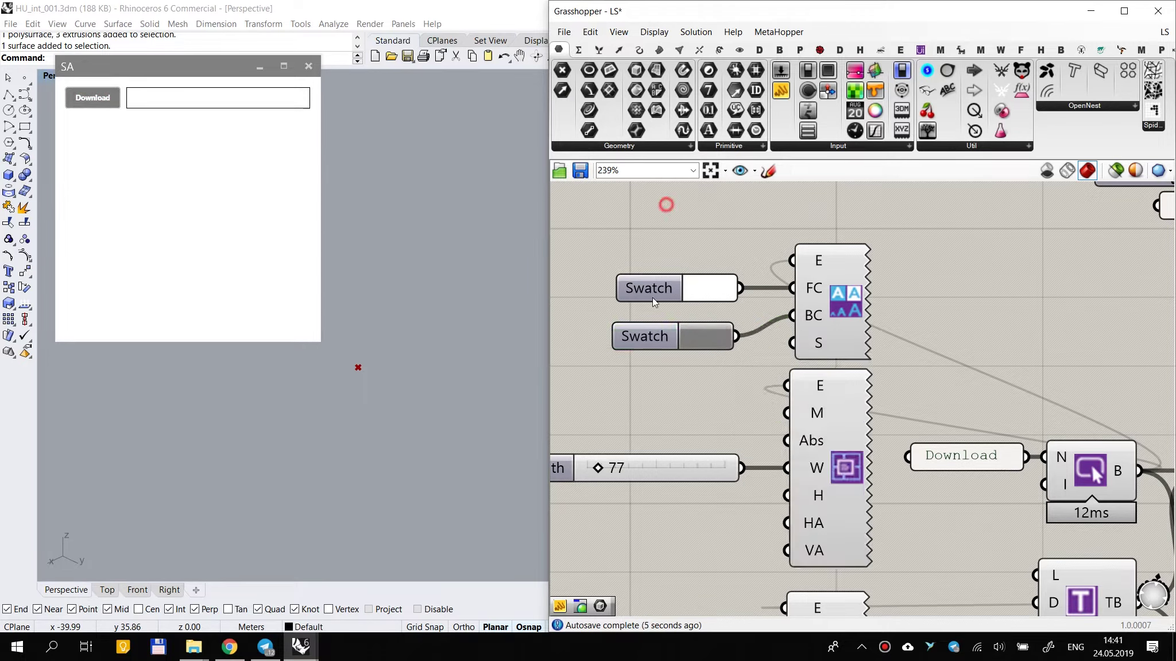
drag(655, 334, 657, 323)
Step: Change the Download button component from the default look to Square Style
scroll(661, 321, down, 3)
right_drag(1063, 536, 953, 422)
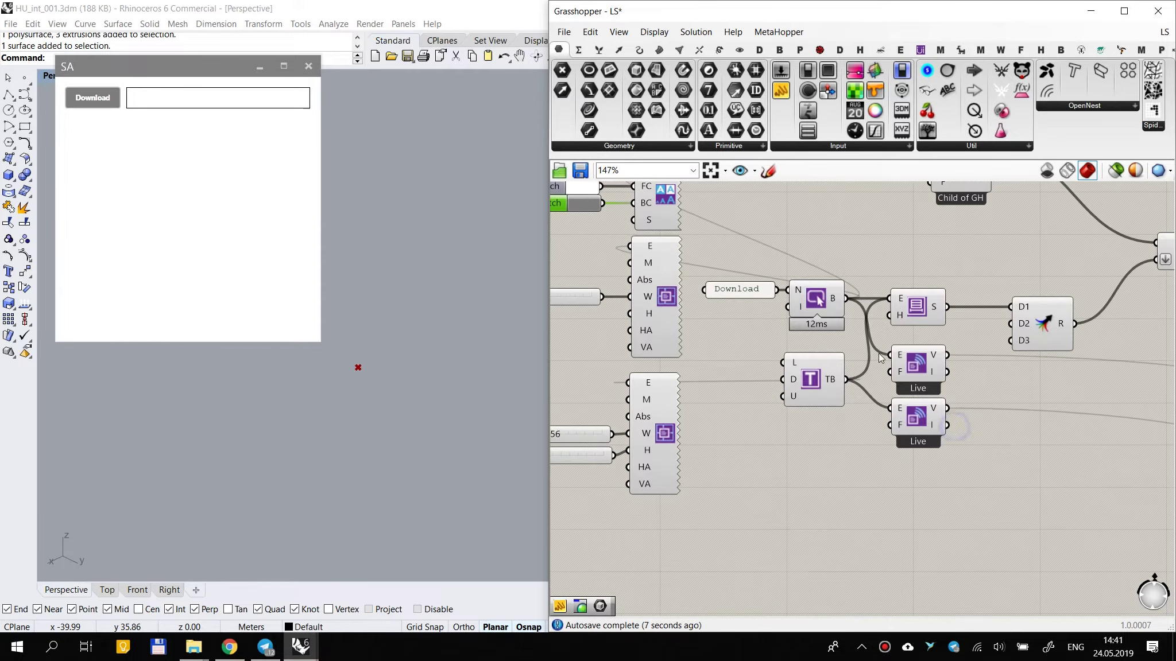
scroll(874, 355, up, 1)
right_click(805, 289)
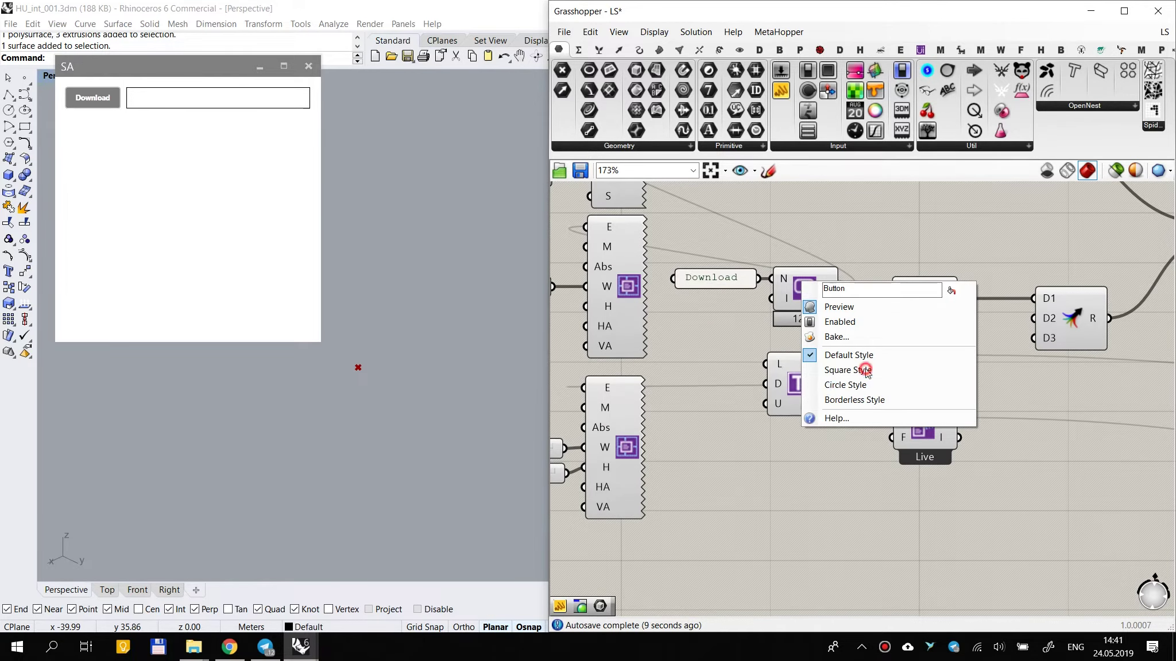
click(849, 370)
right_drag(598, 197, 725, 325)
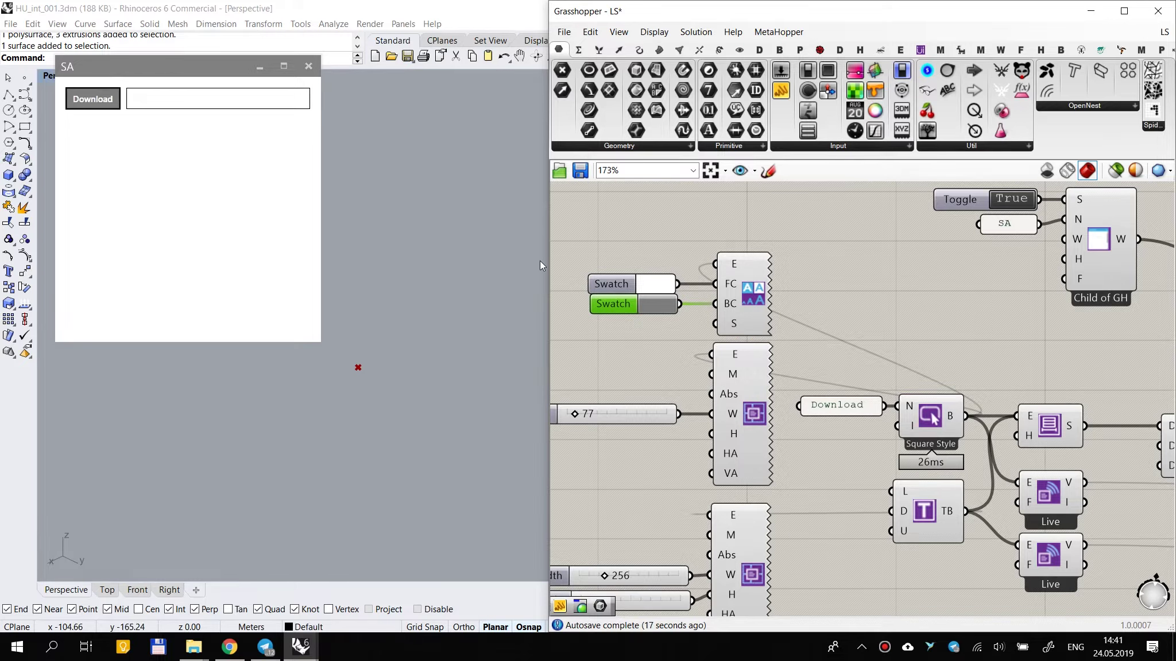
right_drag(821, 349, 810, 315)
scroll(809, 315, down, 2)
right_drag(790, 431, 803, 313)
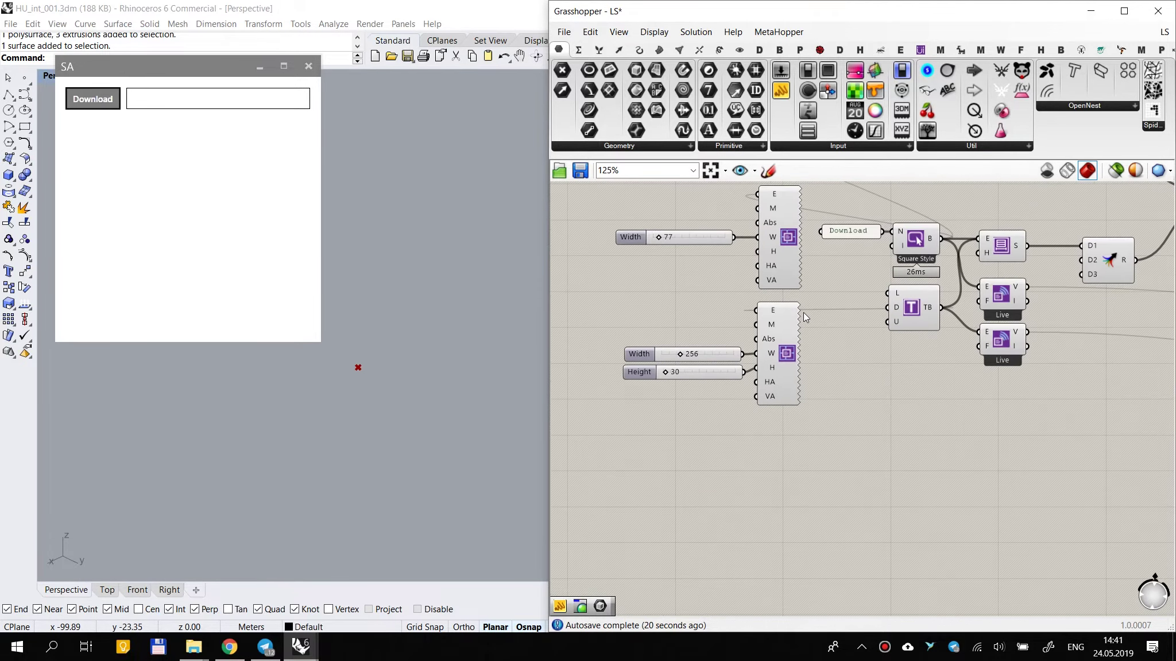
click(731, 377)
scroll(895, 369, down, 2)
right_drag(894, 369, 758, 350)
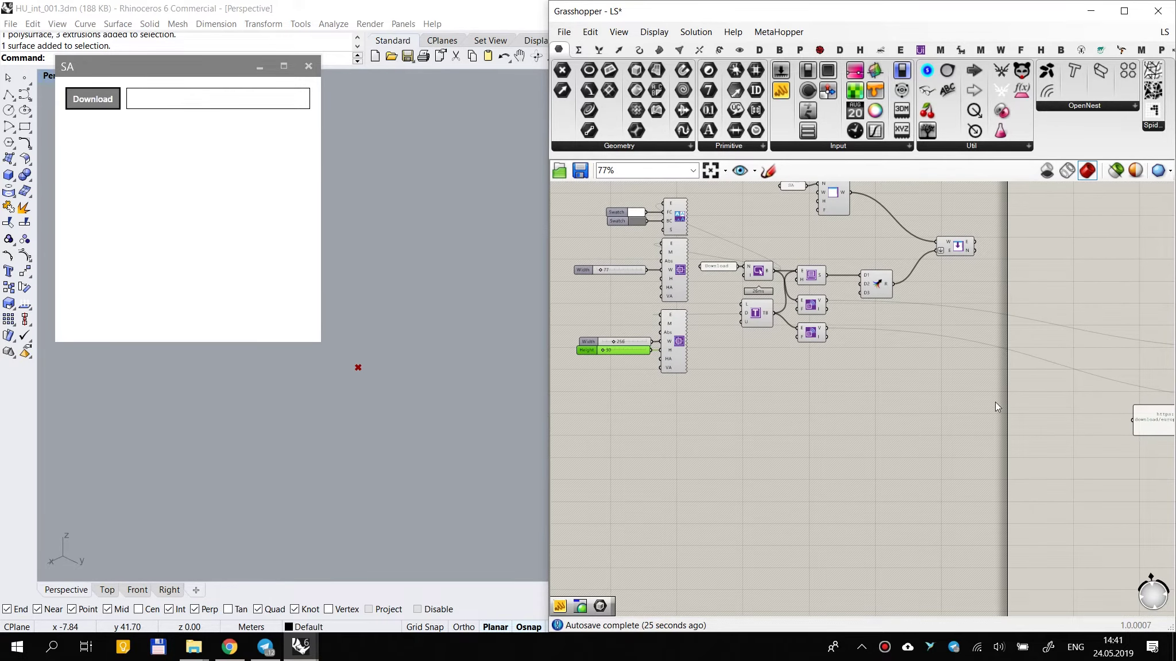
right_drag(924, 336, 822, 375)
scroll(822, 375, down, 1)
Step: Open the epwmap from the SA window's Download button, copy the link of the Tiska Djanet AP weather file and minimise the browser
click(107, 99)
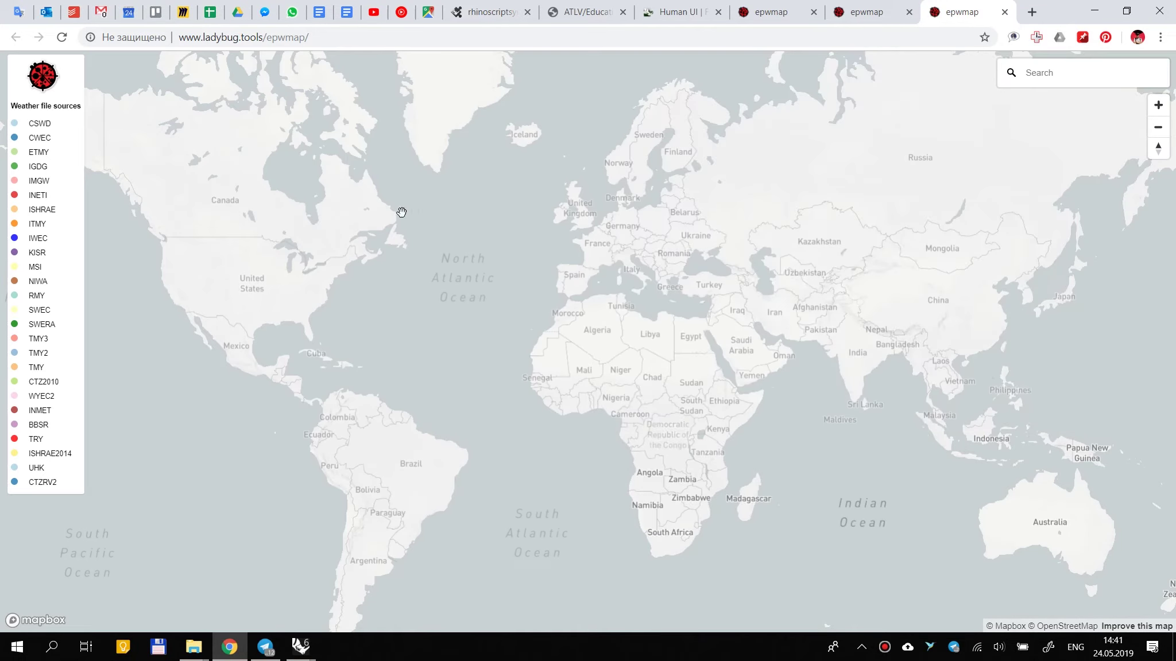
scroll(637, 385, up, 2)
scroll(638, 385, up, 2)
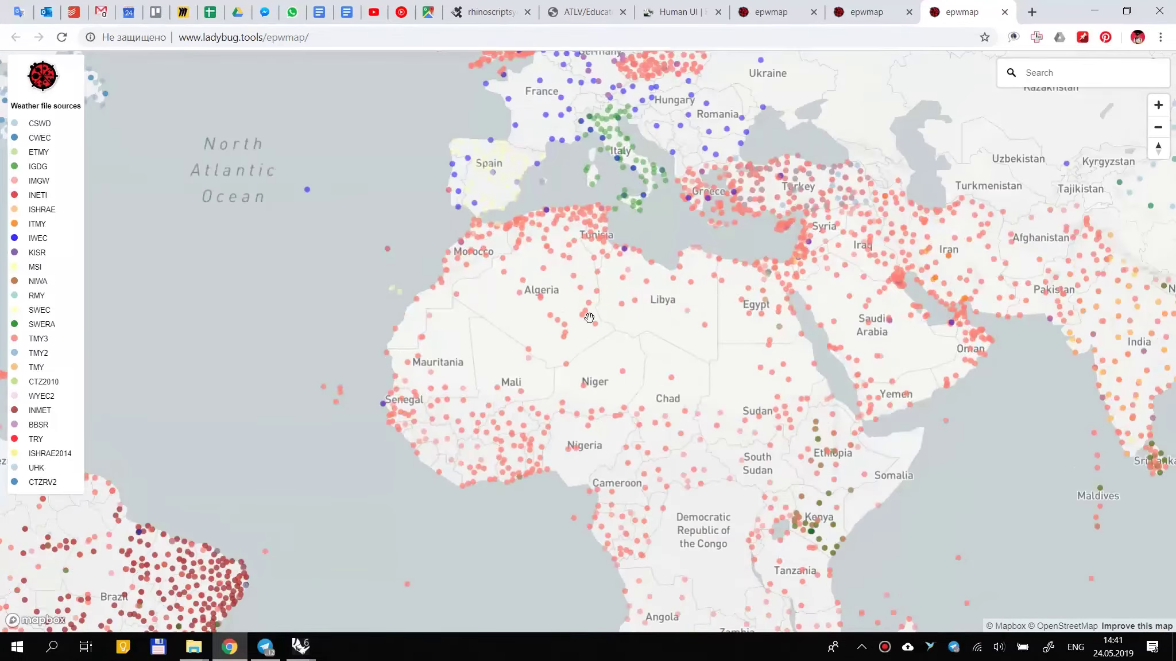
click(596, 321)
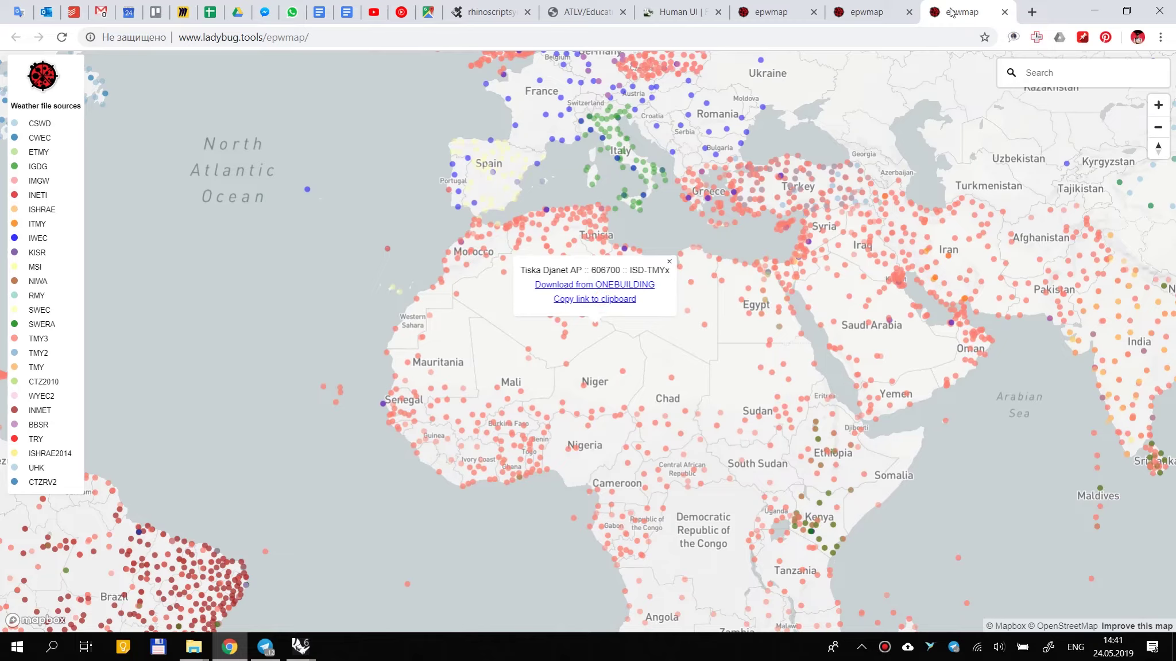
click(1093, 12)
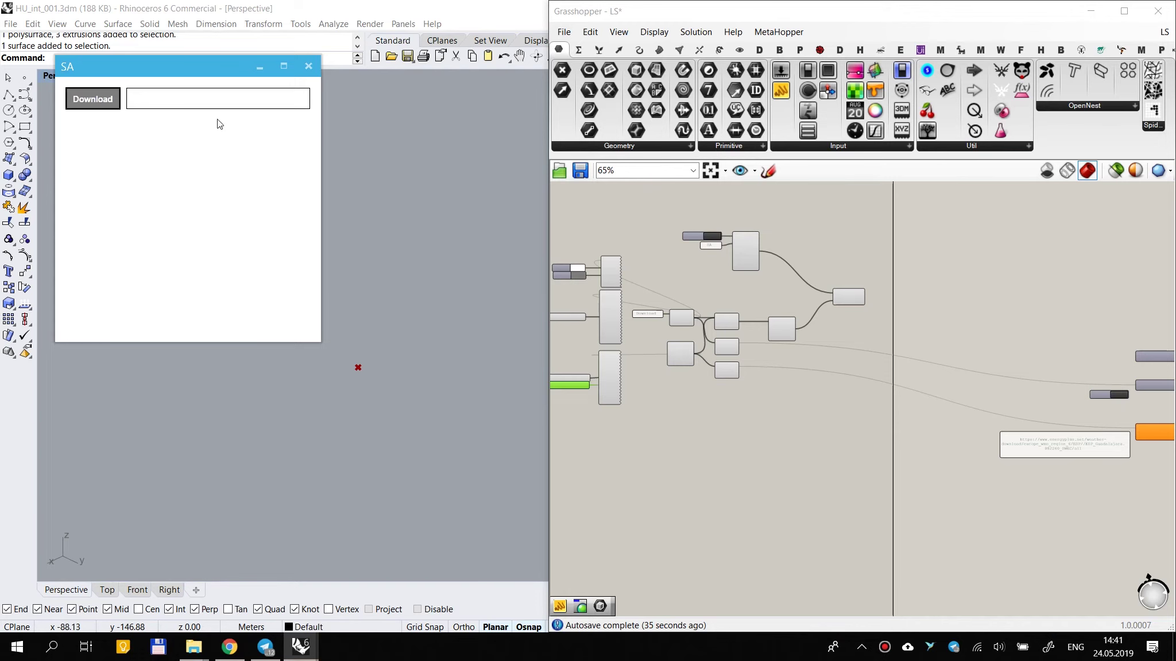
Step: Paste the copied weather file link into the SA window's URL text box and scroll the text to the end of the link
right_click(206, 96)
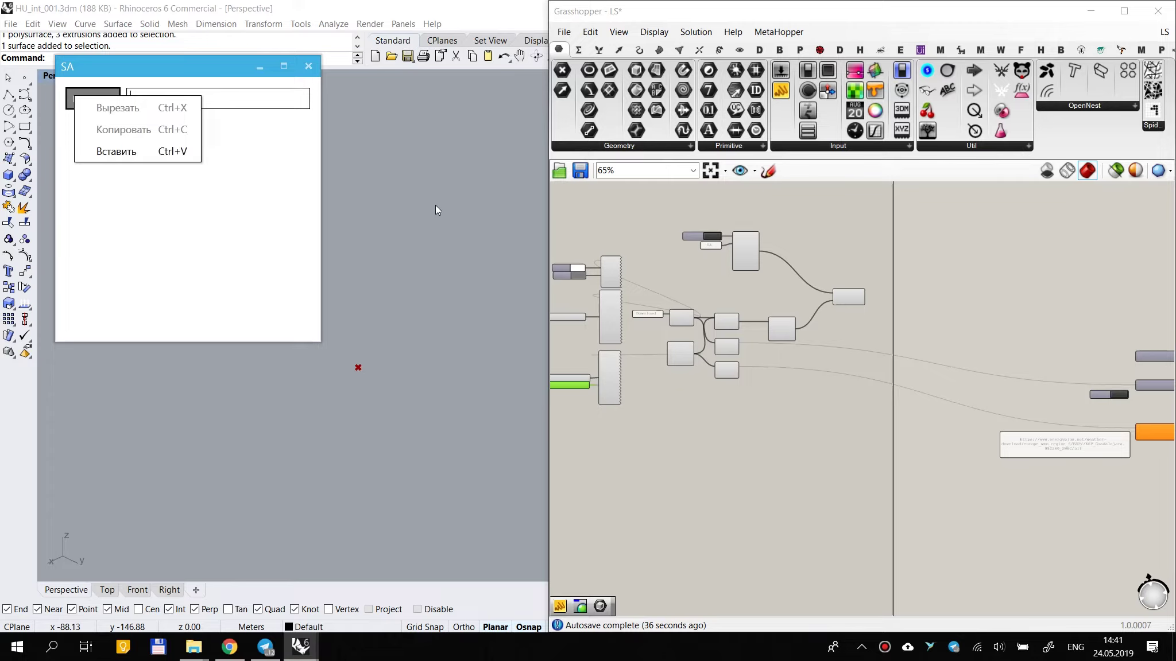
right_drag(342, 370, 314, 329)
click(808, 196)
drag(228, 97, 188, 128)
click(203, 98)
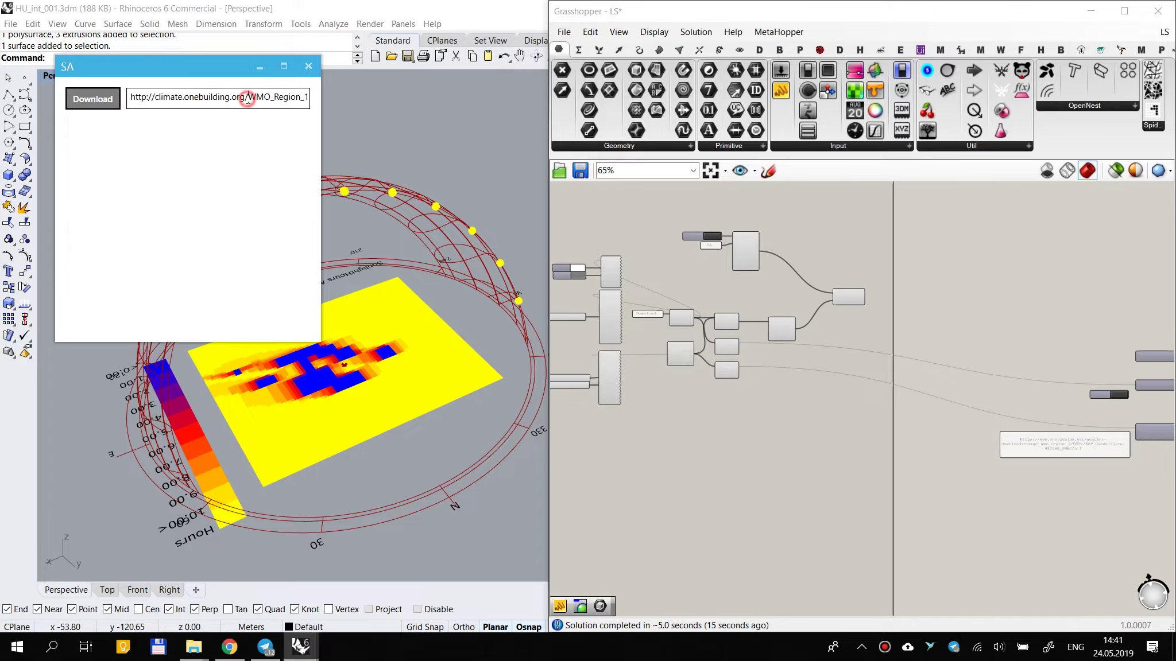
click(778, 382)
scroll(706, 354, up, 2)
right_drag(850, 459, 1009, 415)
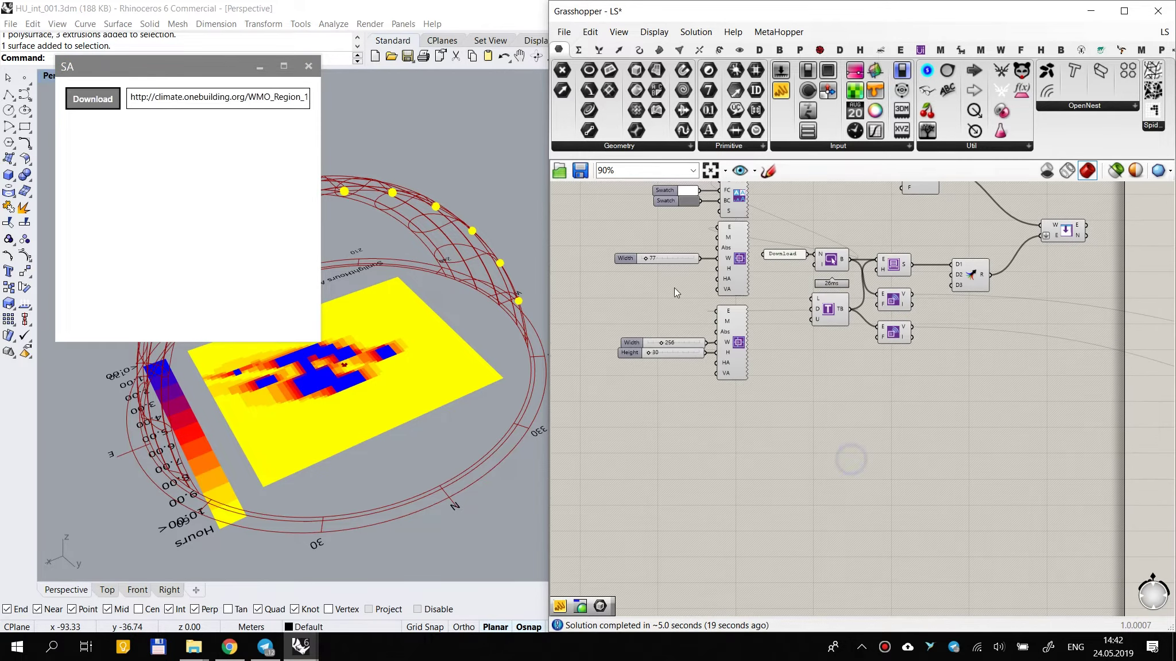
drag(225, 100, 646, 126)
click(859, 449)
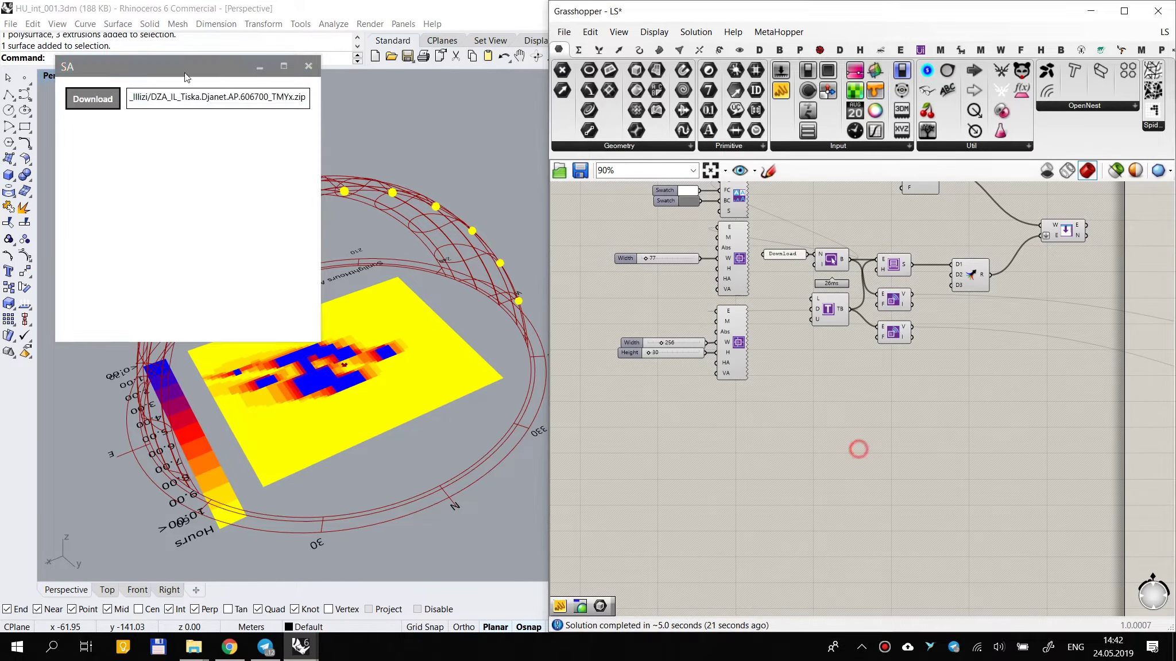
Step: Move the Ladybug EPW import component closer to the weather file download component, leaving more room before the sun path sliders
right_drag(870, 341, 822, 376)
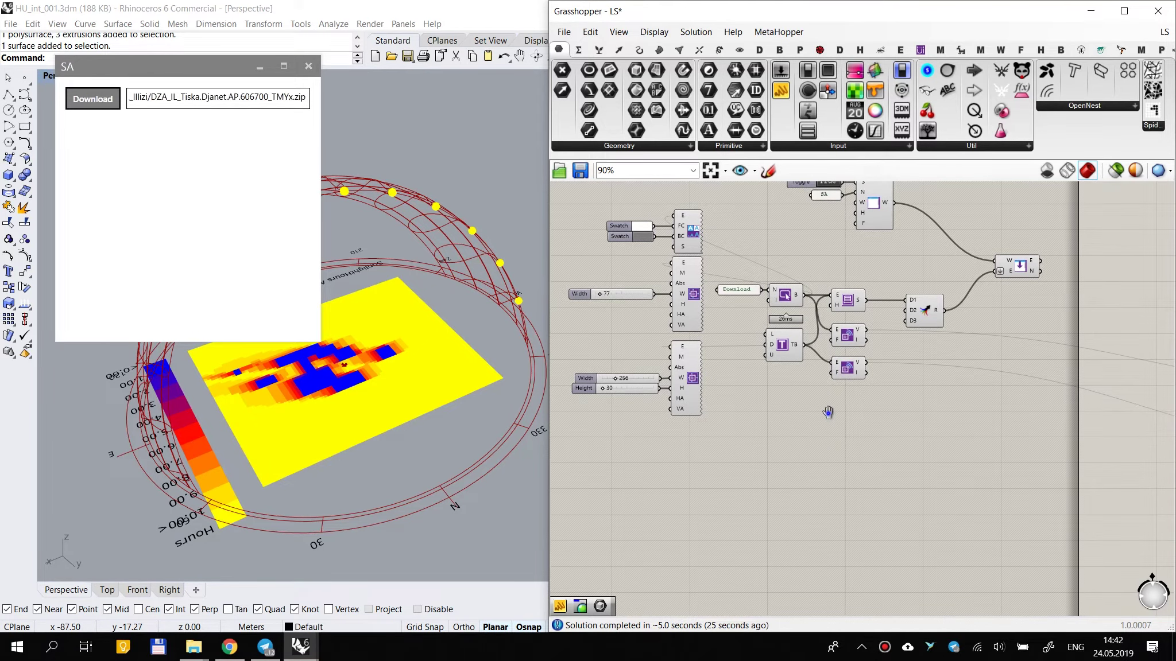
right_drag(829, 412, 743, 401)
scroll(744, 401, down, 4)
right_drag(908, 388, 708, 339)
scroll(892, 346, up, 3)
scroll(947, 344, up, 2)
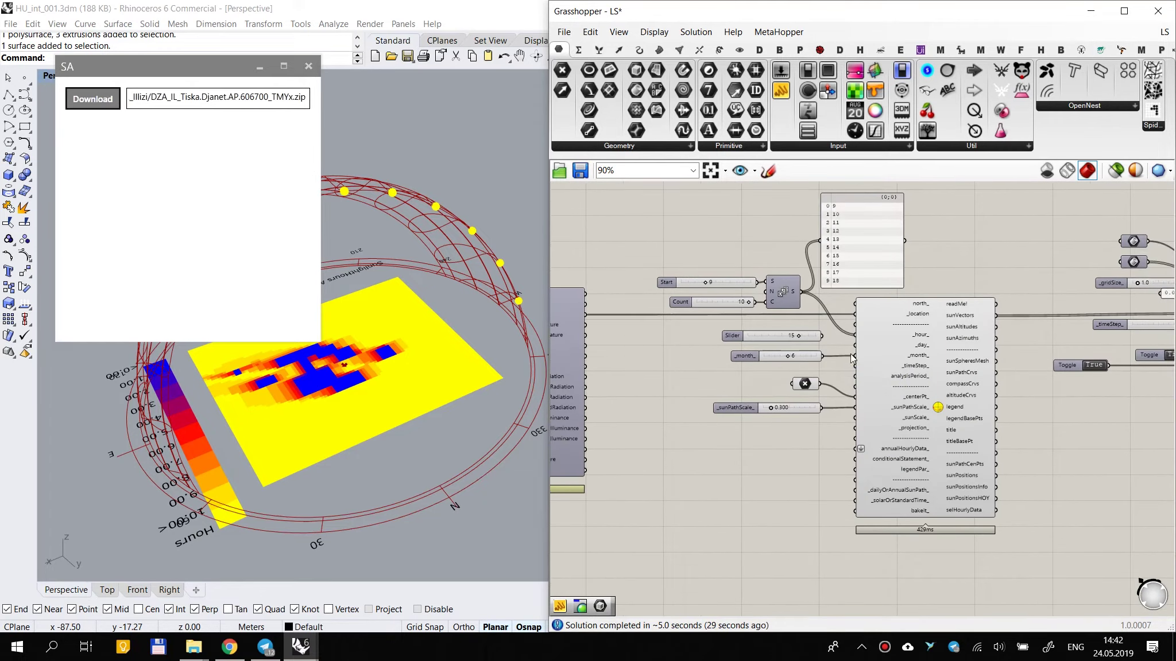
scroll(631, 348, down, 3)
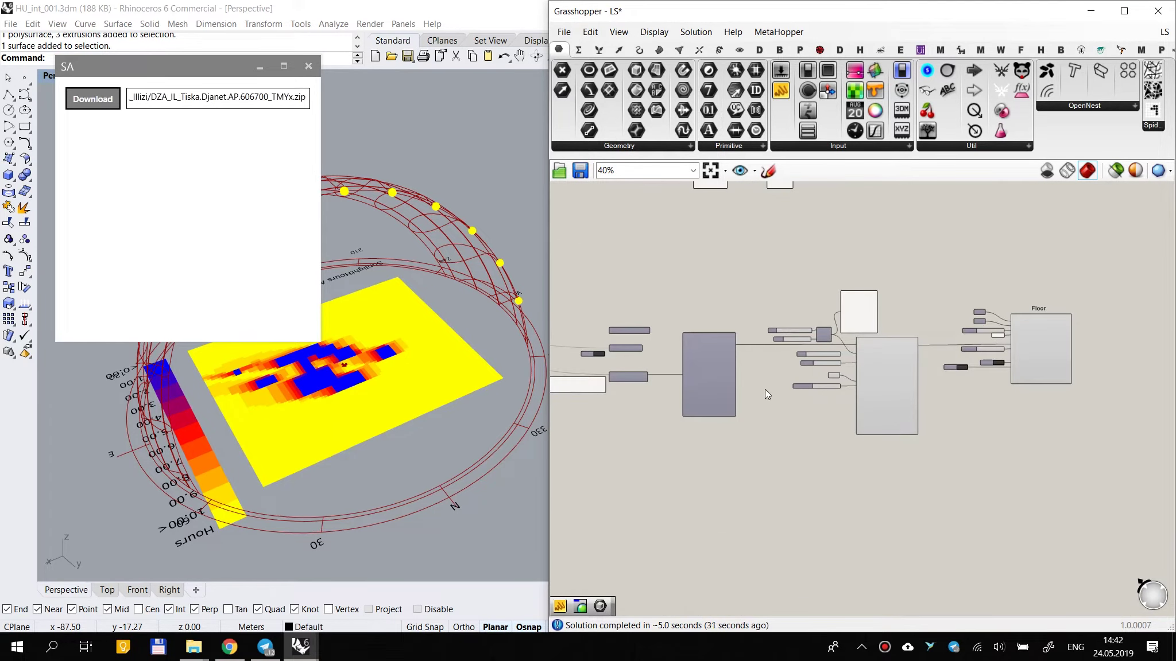
scroll(724, 357, up, 3)
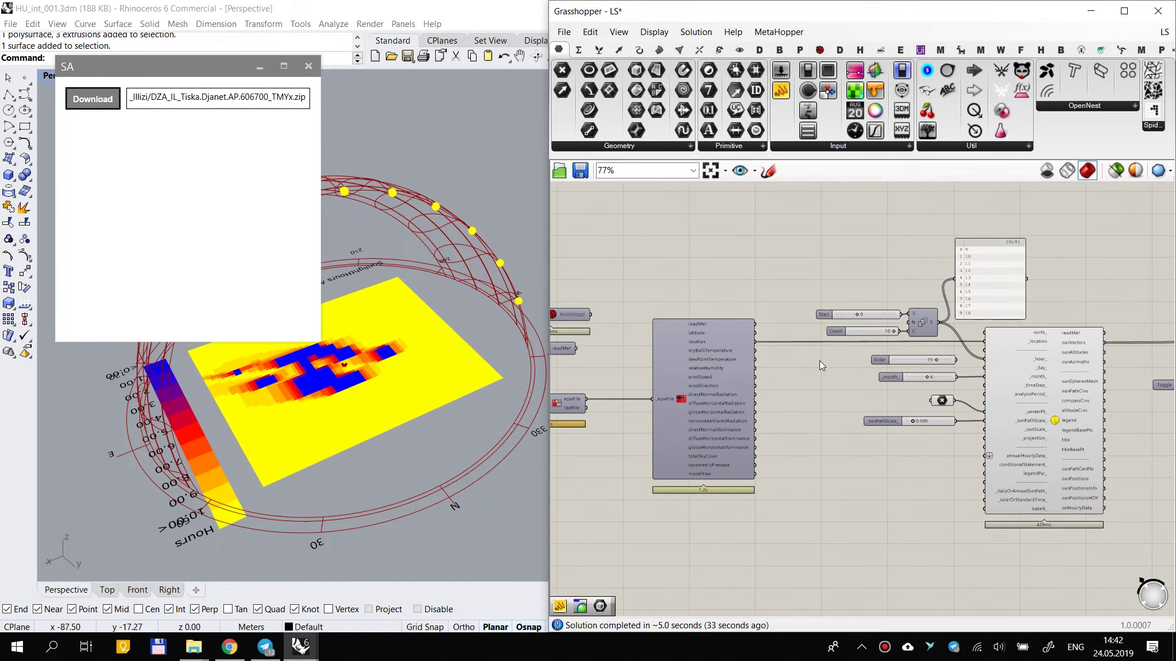
drag(699, 388, 655, 389)
click(677, 261)
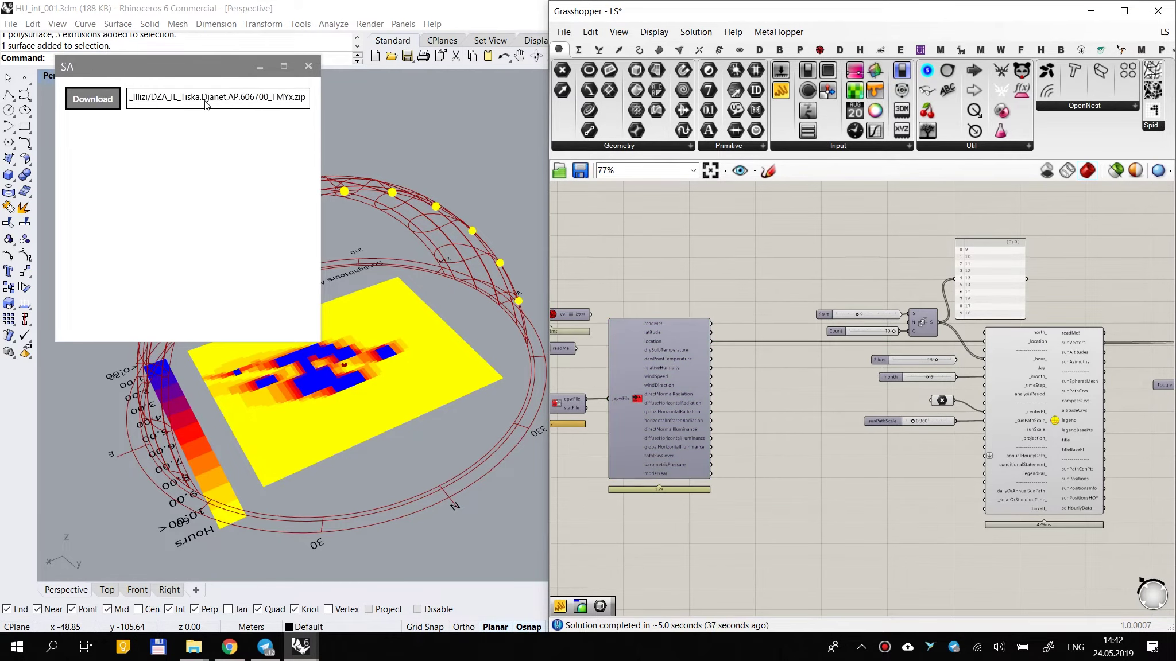
Step: Insert an extra input above the first one on the Merge component that feeds the SA window's elements
right_drag(715, 304, 802, 297)
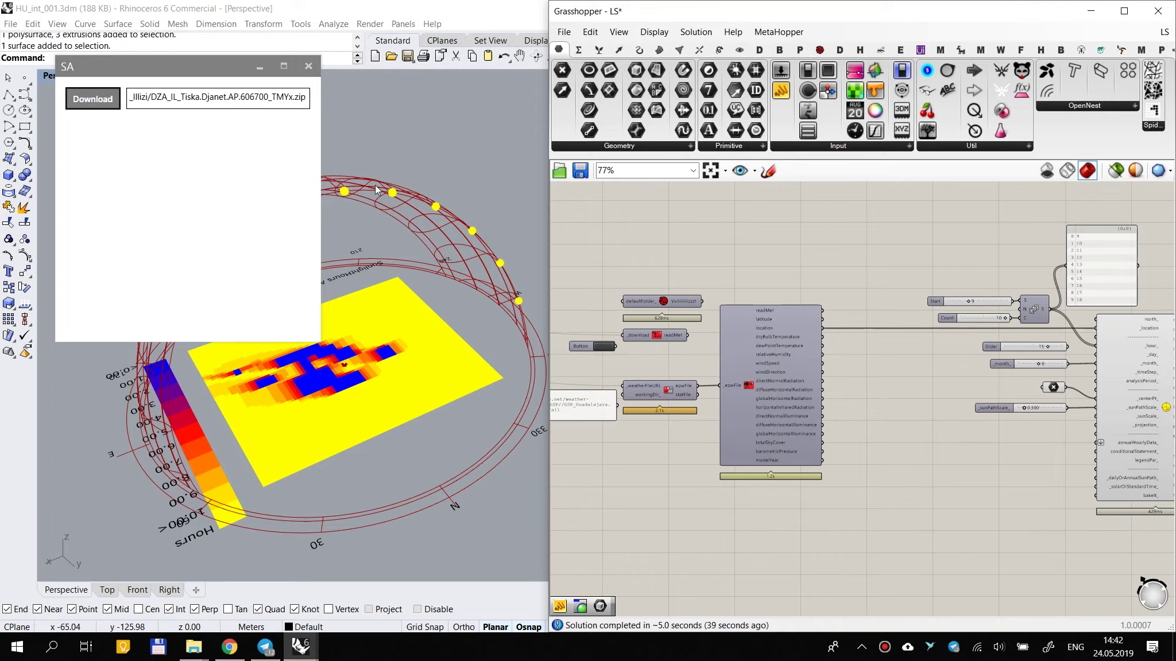
right_drag(711, 315, 953, 340)
scroll(954, 340, down, 1)
right_drag(604, 333, 790, 327)
scroll(597, 222, up, 3)
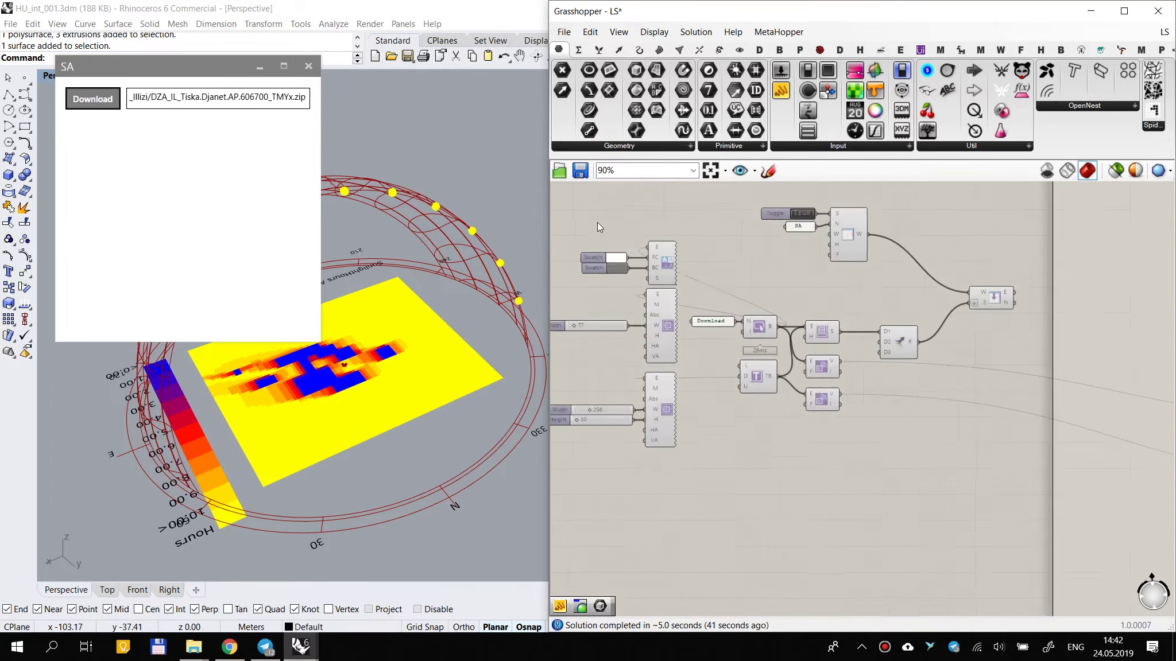
scroll(843, 367, down, 1)
right_drag(1032, 374, 995, 371)
scroll(963, 380, up, 3)
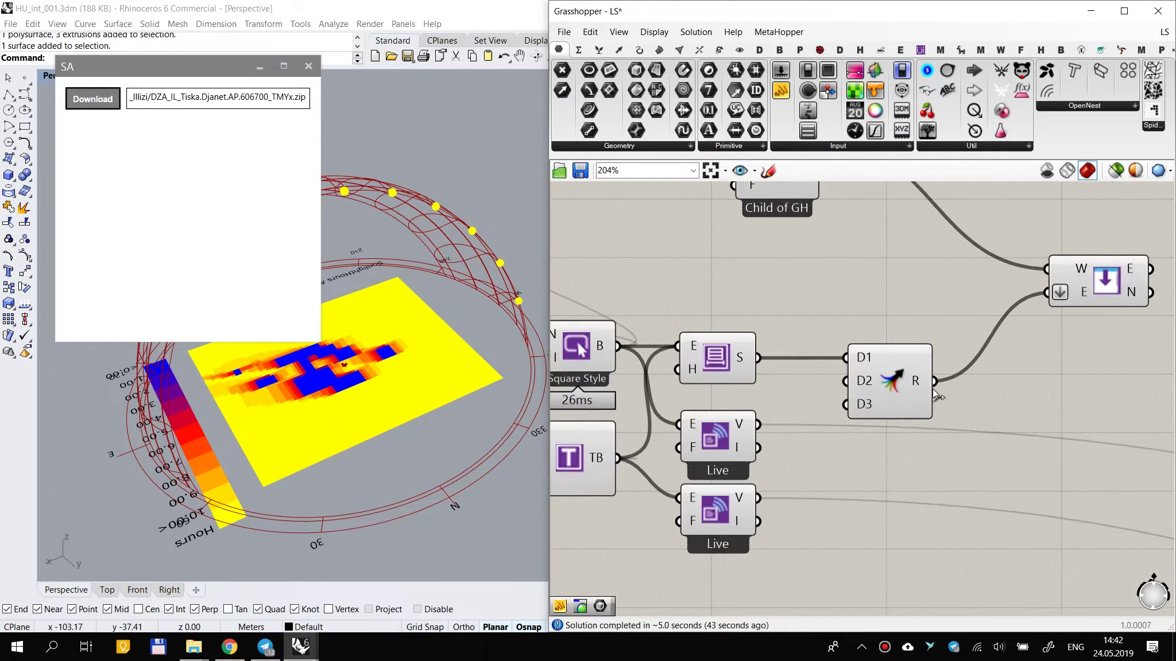
scroll(942, 381, down, 2)
scroll(857, 357, up, 5)
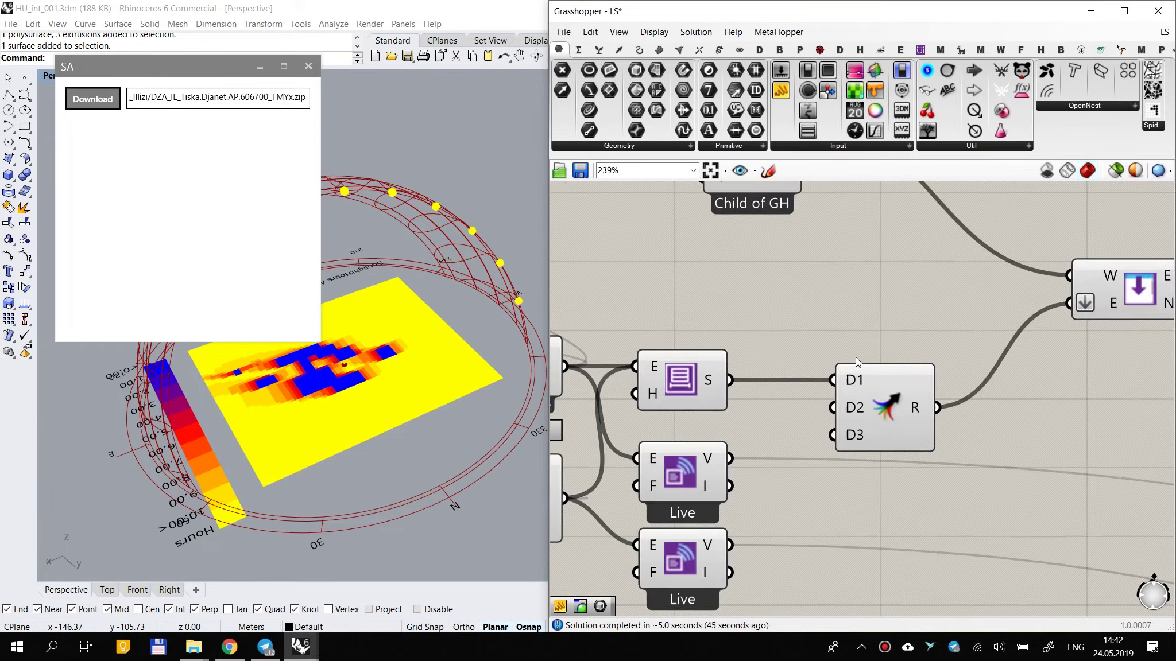
click(886, 367)
drag(944, 420, 961, 380)
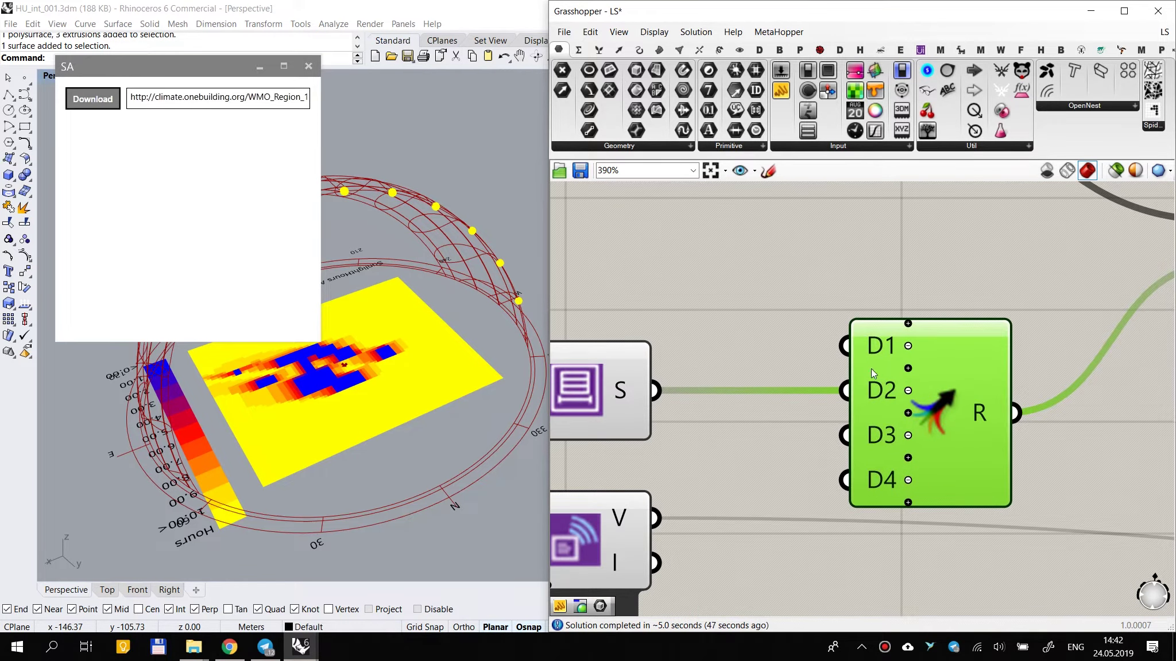
scroll(862, 413, down, 2)
scroll(904, 287, up, 2)
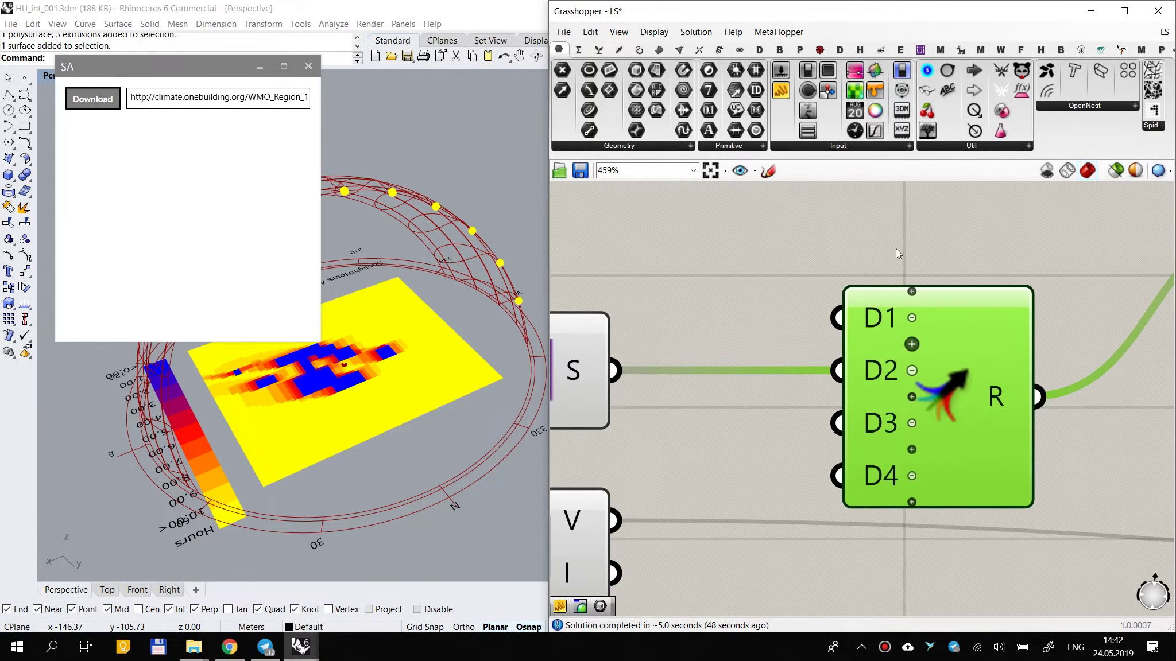
Step: Move the SA window launch components up to leave free space above the Download button components
scroll(891, 415, down, 3)
scroll(796, 351, down, 3)
drag(1009, 257, 640, 360)
drag(807, 295, 807, 243)
click(825, 259)
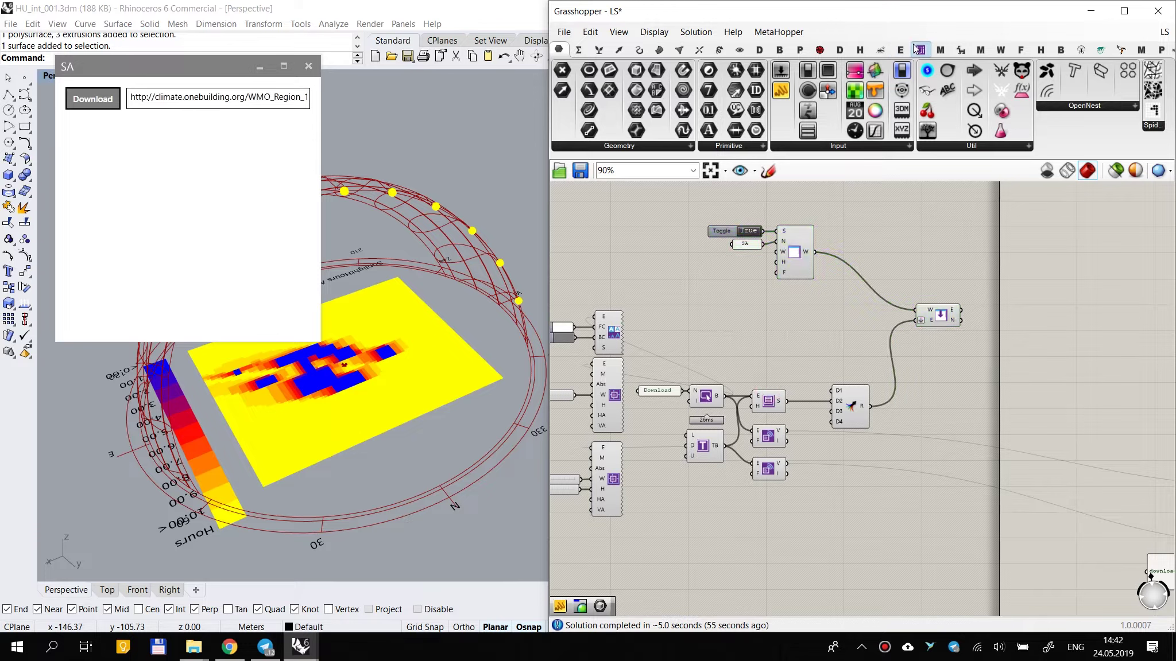
Step: Add a Human UI toggle component above the Download button component and connect its T output to the Merge's D1 input
click(940, 50)
click(920, 50)
drag(682, 271, 903, 454)
scroll(766, 347, up, 3)
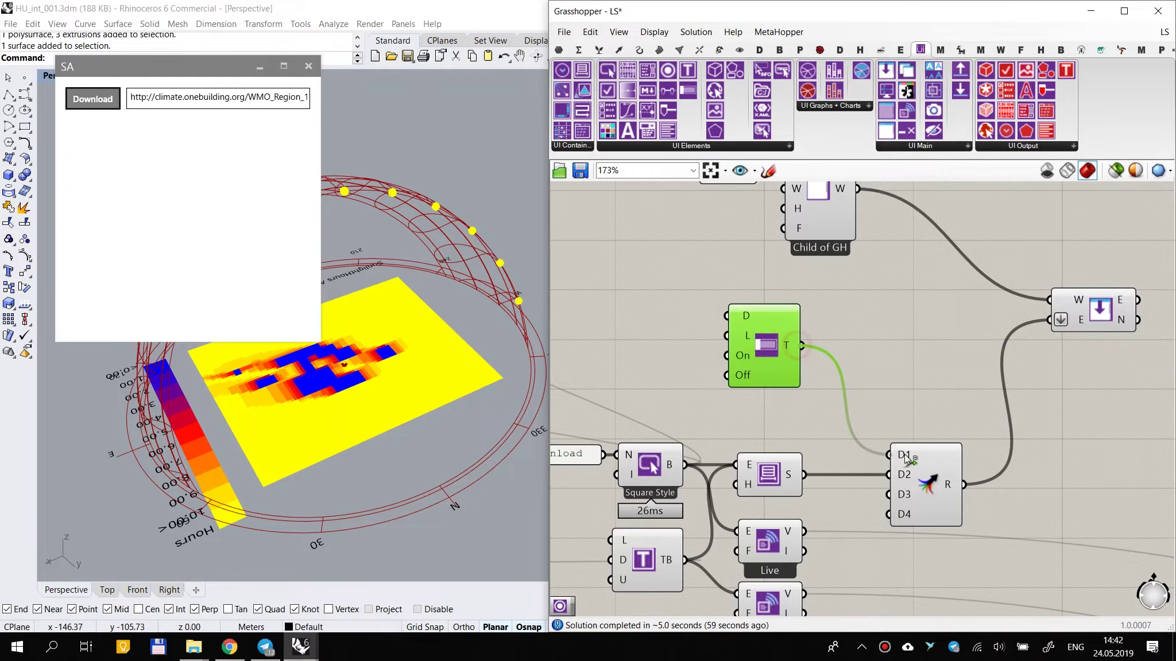
click(874, 327)
drag(782, 355, 786, 394)
click(829, 329)
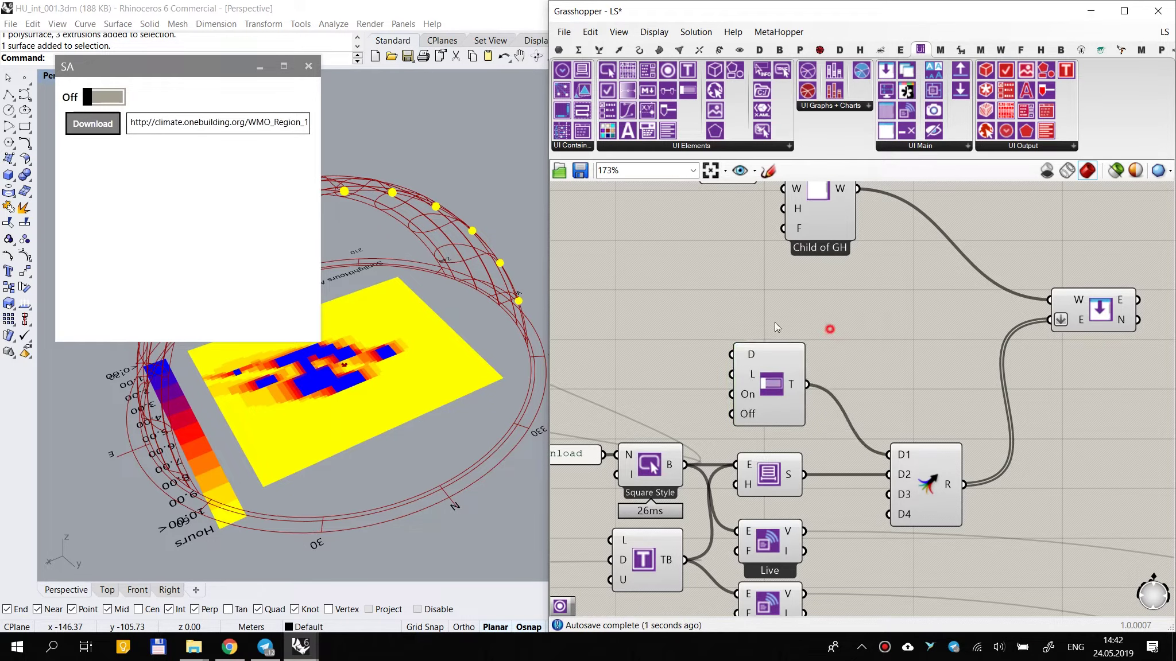
Step: Test the new toggle in the SA window by switching it on and back off
click(118, 98)
click(117, 98)
scroll(718, 408, up, 3)
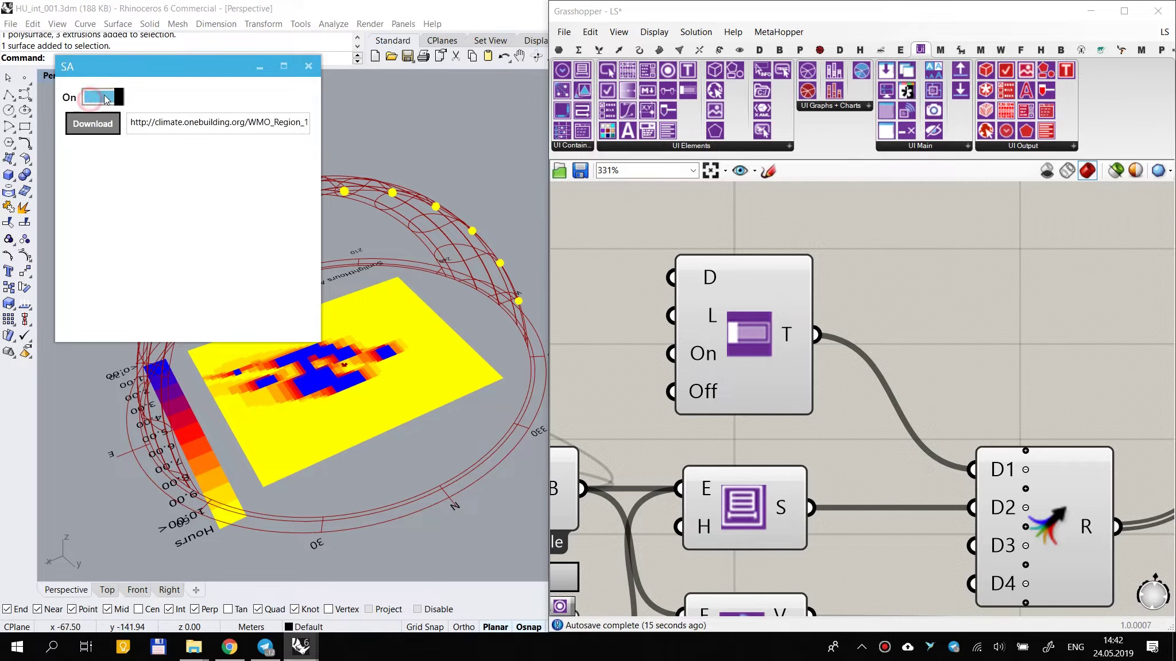
scroll(796, 296, down, 4)
scroll(797, 295, down, 3)
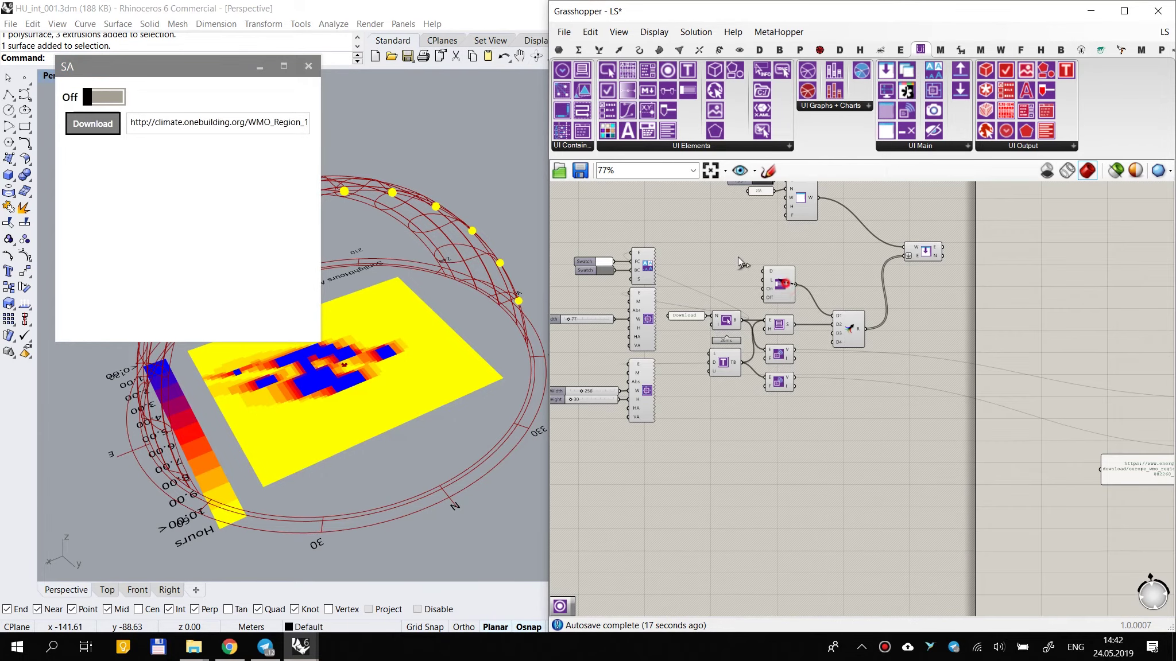
Step: Shift the toggle component aside and add a Value Listener beside it, wired to the toggle's T output
drag(747, 281, 725, 279)
scroll(729, 279, up, 2)
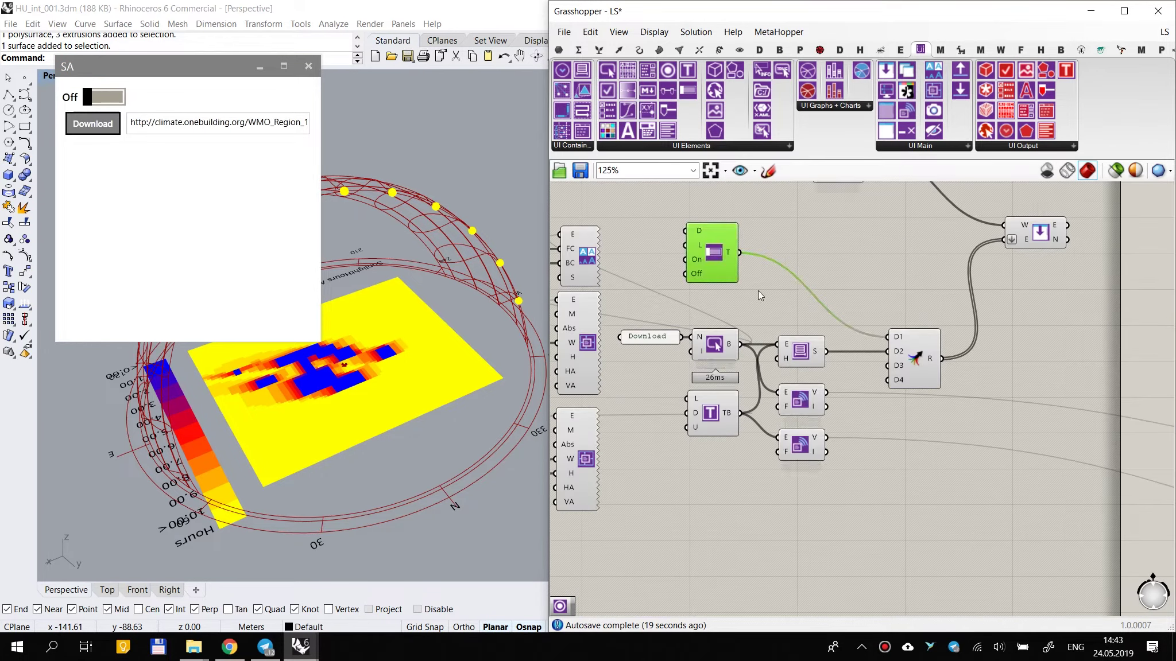
click(884, 276)
drag(907, 110, 806, 281)
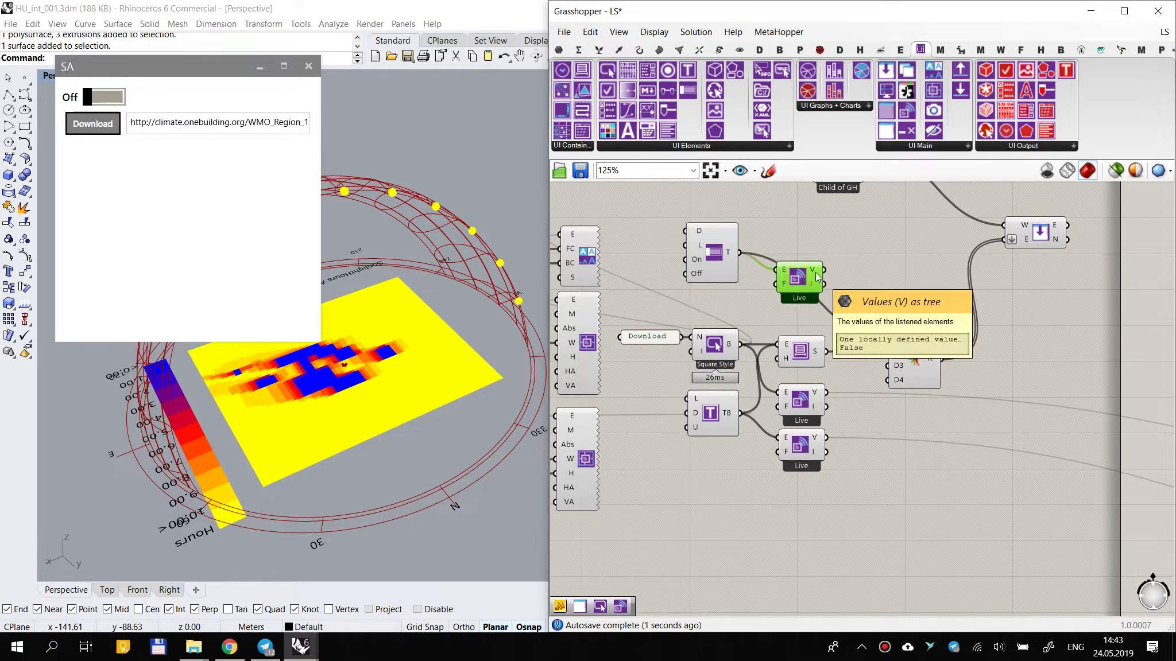
Step: Adjust the EPW import component's spacing so it sits just beside the weather file download component
scroll(818, 277, down, 5)
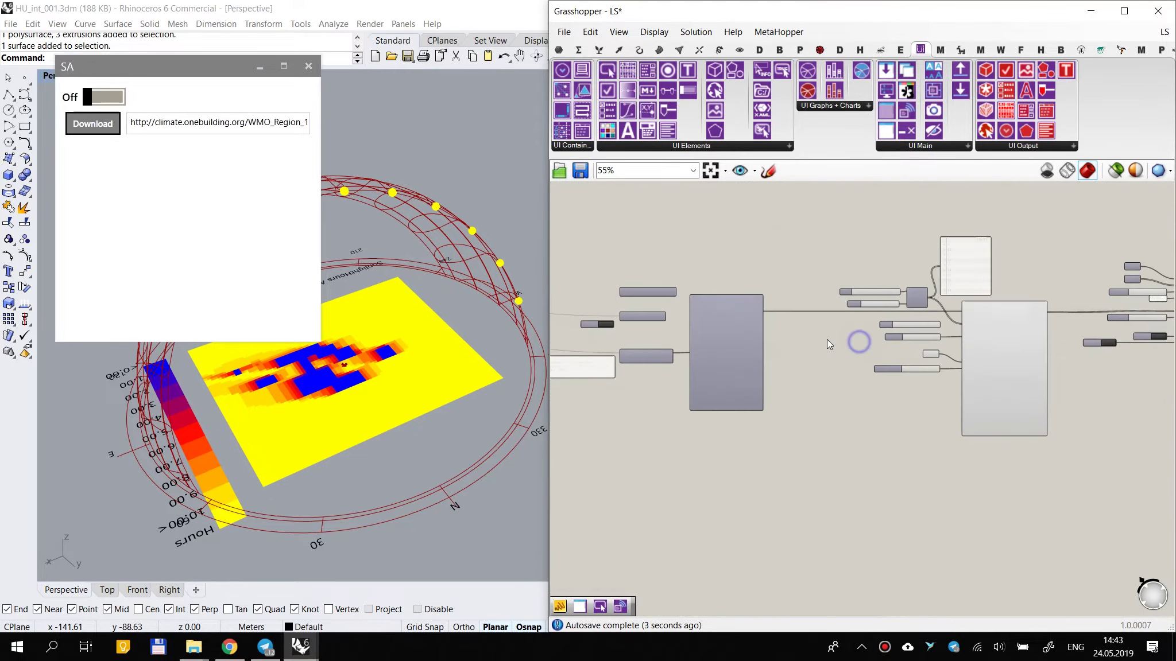
drag(809, 223, 811, 424)
scroll(769, 301, up, 4)
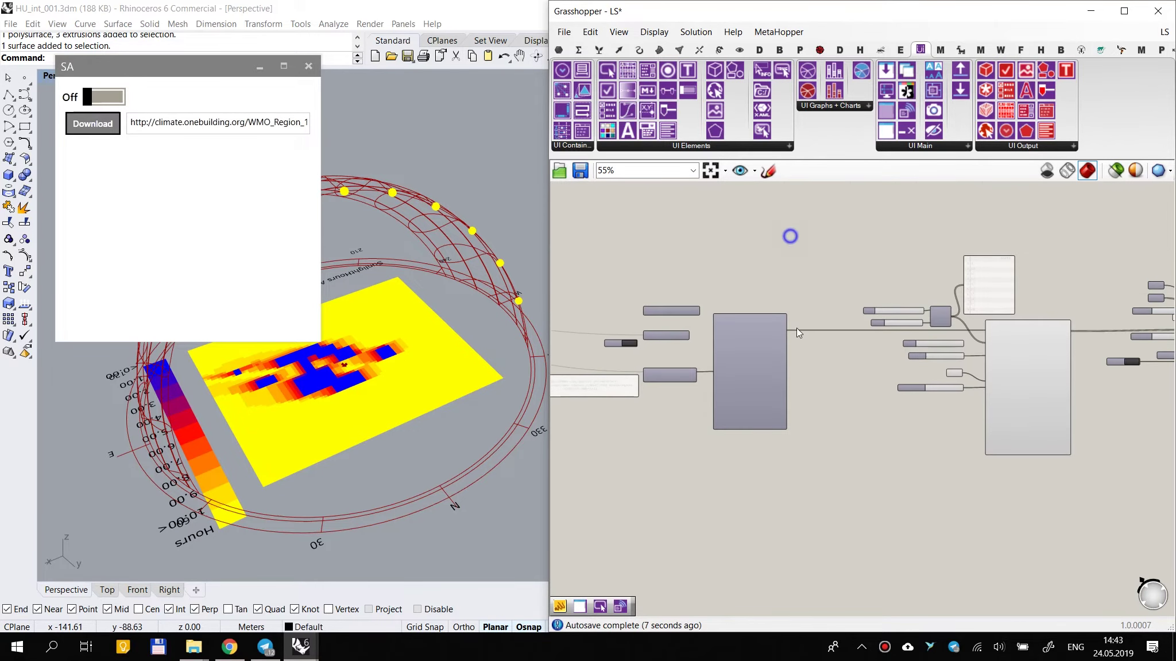
drag(740, 379, 783, 378)
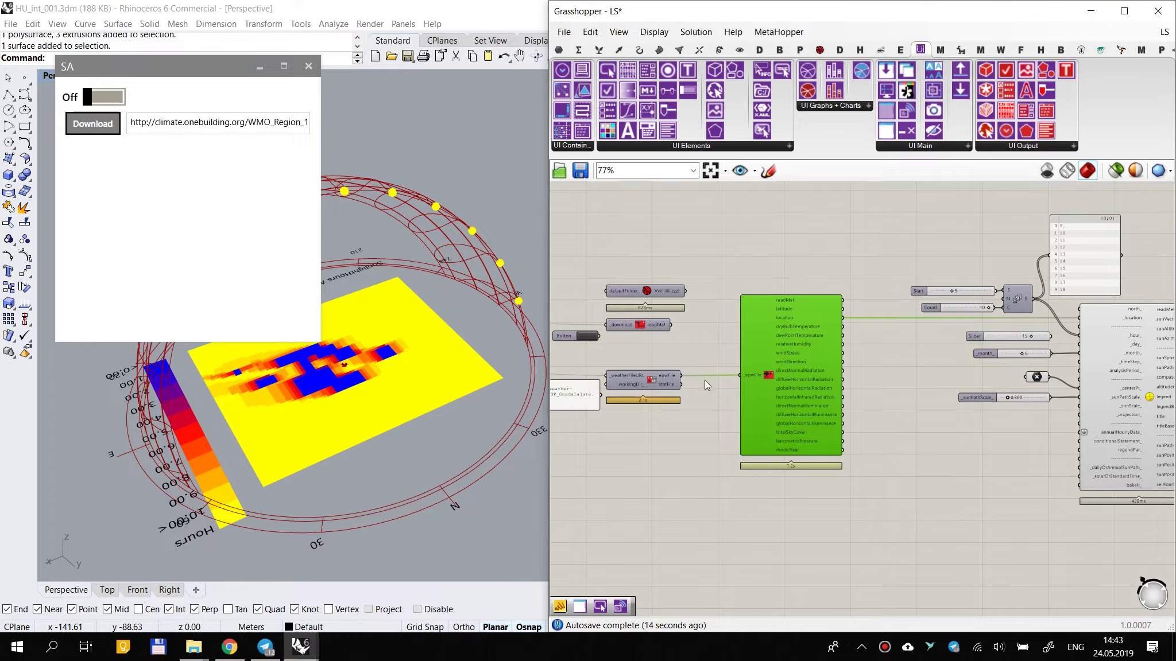
drag(795, 361, 765, 361)
click(828, 238)
Step: Place a Cull Pattern component between the EPW import component and the sun path sliders
scroll(838, 269, up, 3)
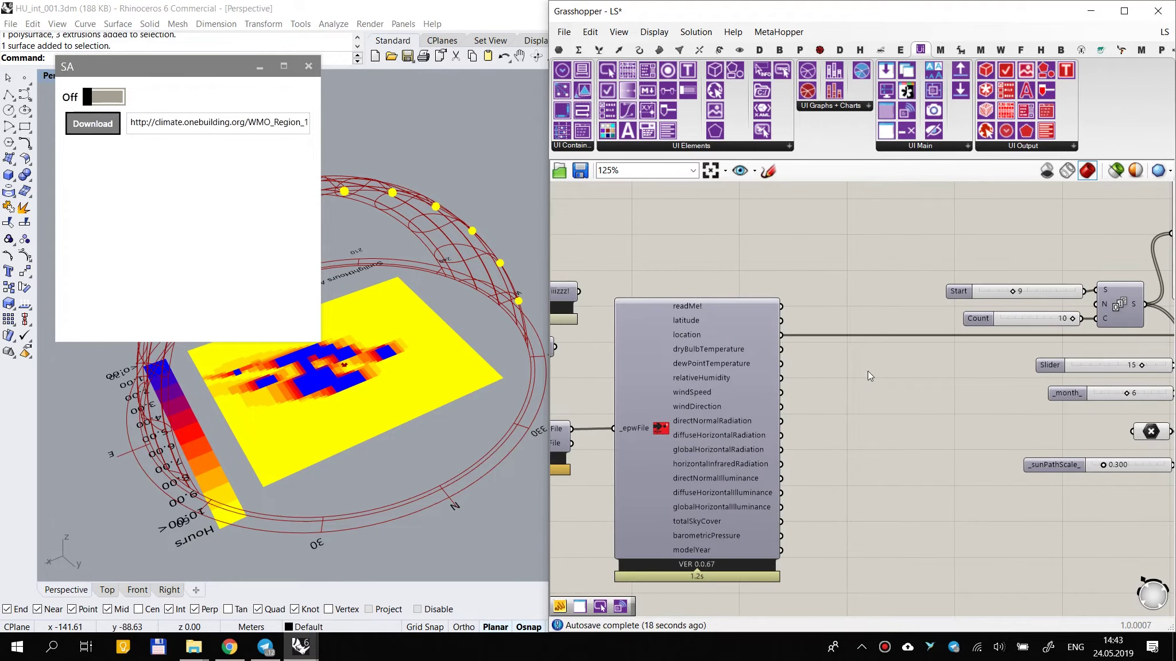
click(579, 50)
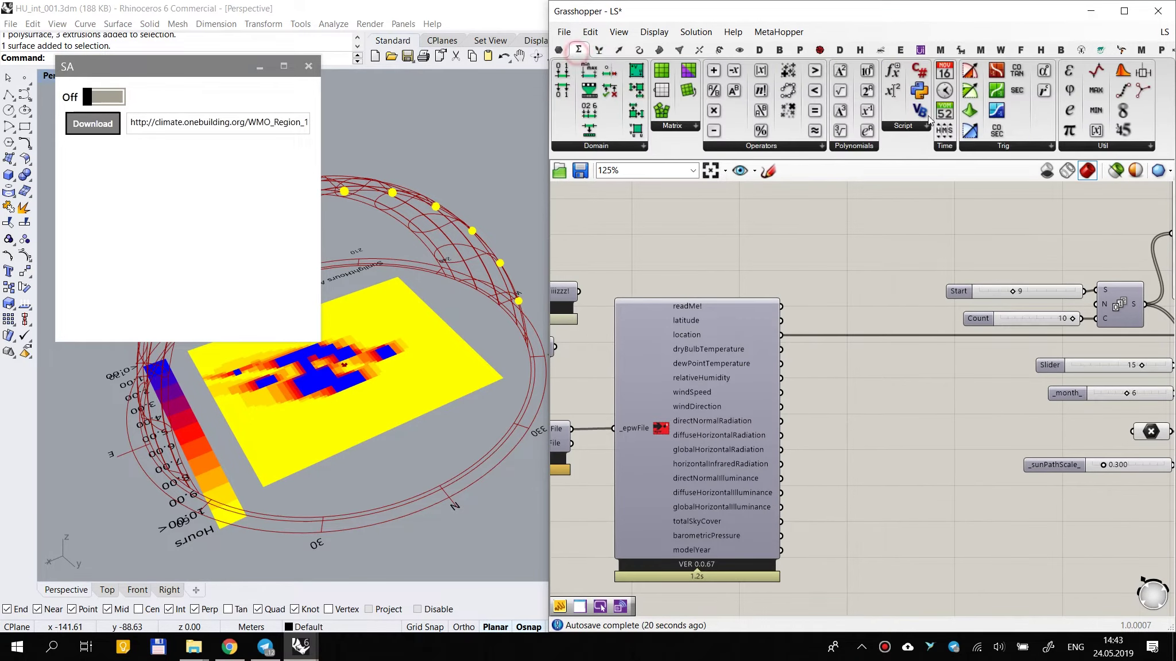
click(599, 50)
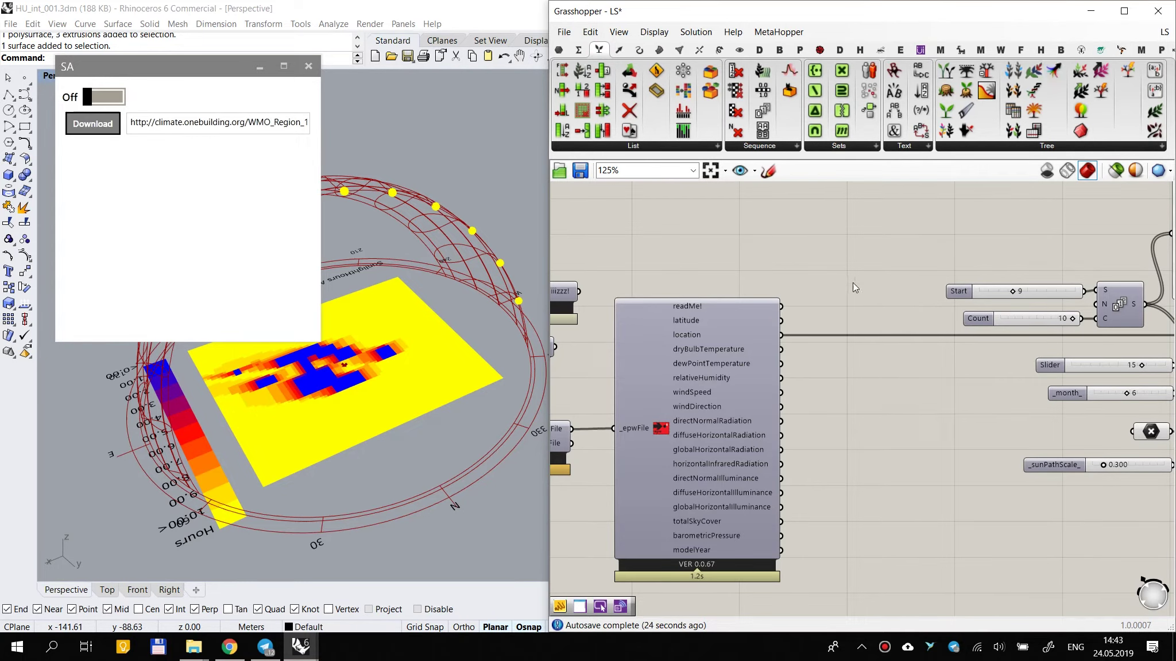
scroll(835, 271, down, 5)
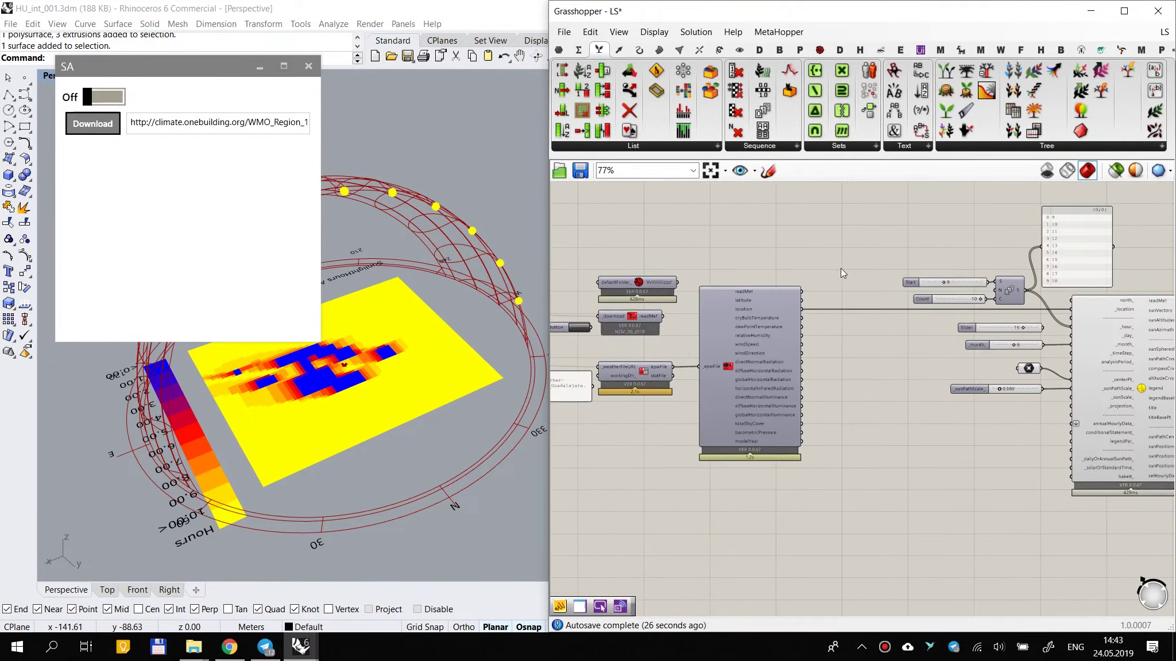
scroll(724, 276, up, 3)
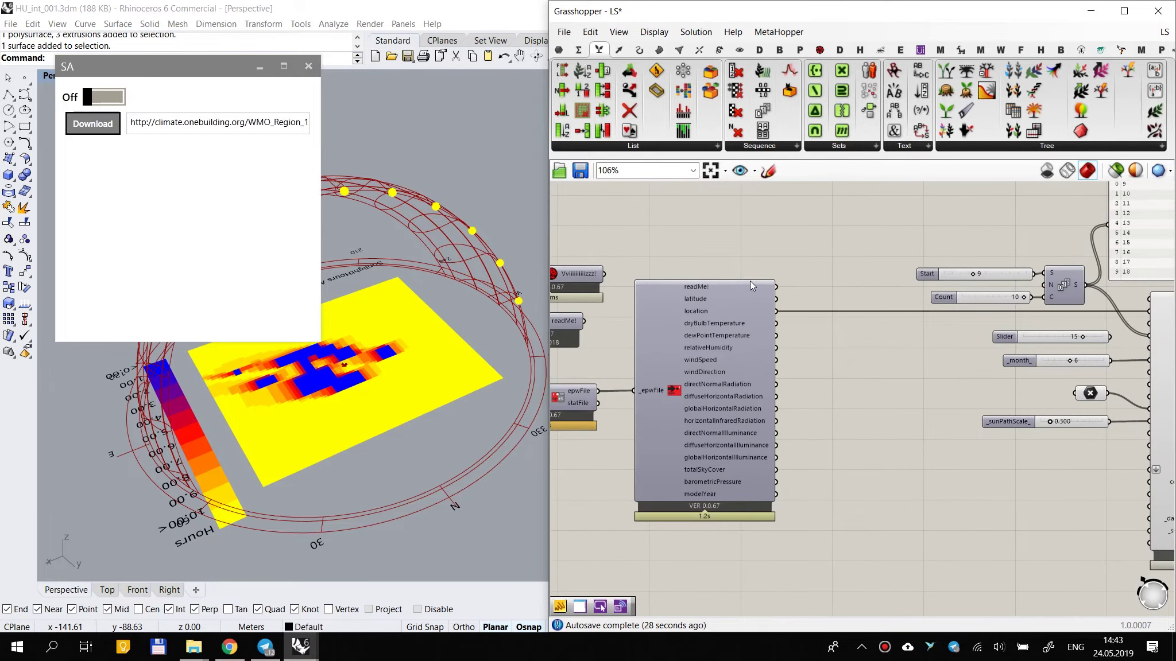
drag(735, 111, 865, 273)
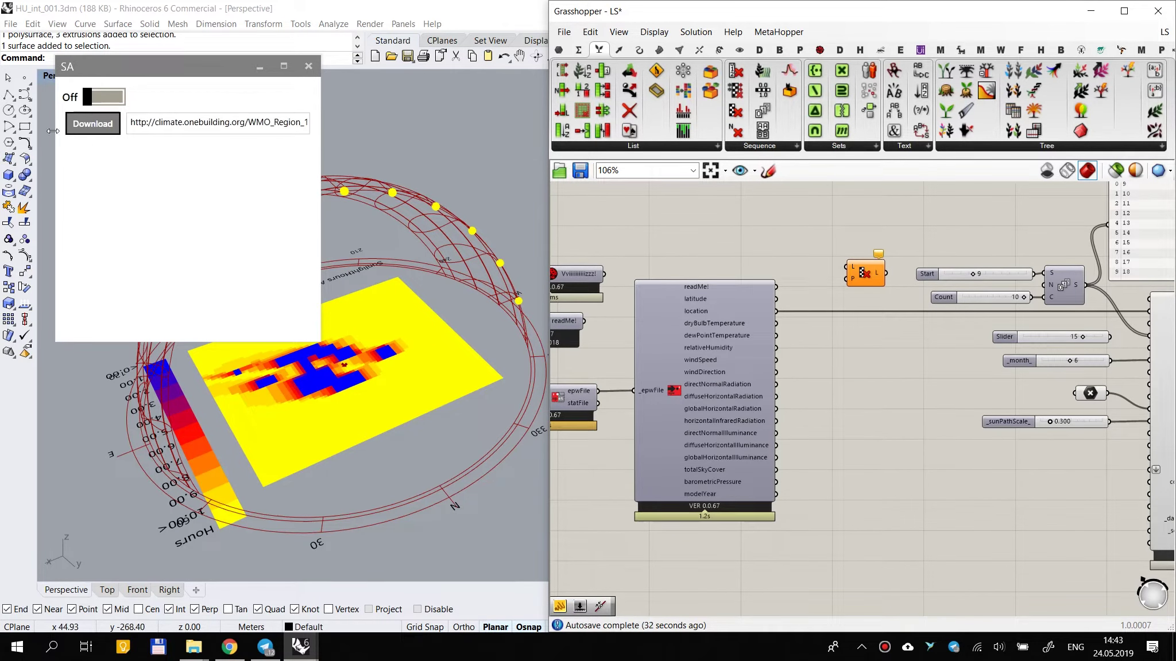
Step: Route the EPW import's location output through the Cull Pattern list into the sun path's _location input
scroll(841, 294, up, 2)
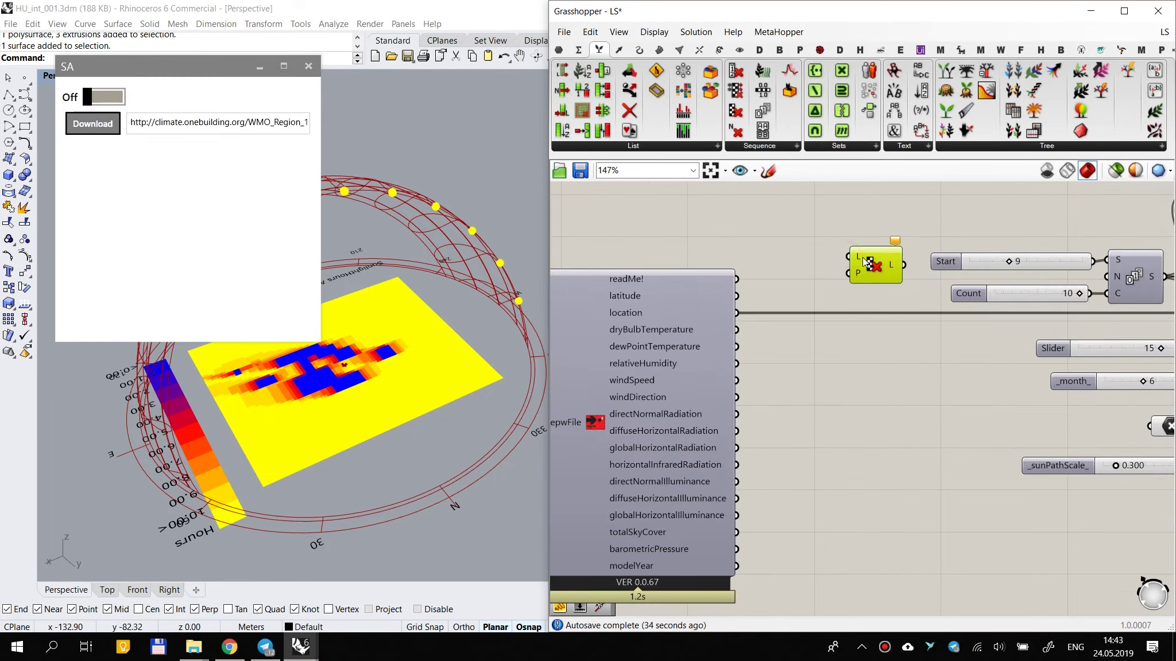
drag(849, 256, 736, 312)
scroll(897, 308, down, 1)
right_drag(1024, 320, 897, 309)
drag(775, 261, 1071, 302)
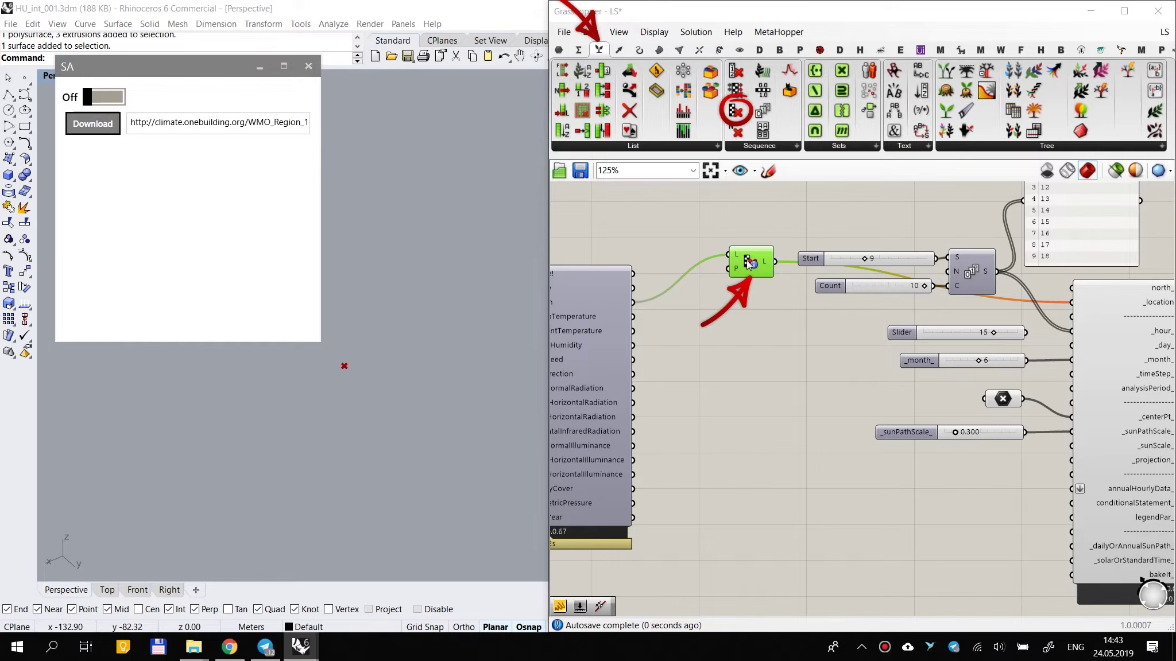
Step: Connect the toggle's Value Listener V output to the Cull Pattern's P input
drag(752, 264, 926, 372)
scroll(913, 353, down, 8)
scroll(622, 321, up, 3)
right_drag(821, 367, 926, 372)
scroll(640, 295, up, 5)
drag(926, 372, 699, 282)
scroll(720, 271, down, 3)
right_drag(922, 315, 688, 270)
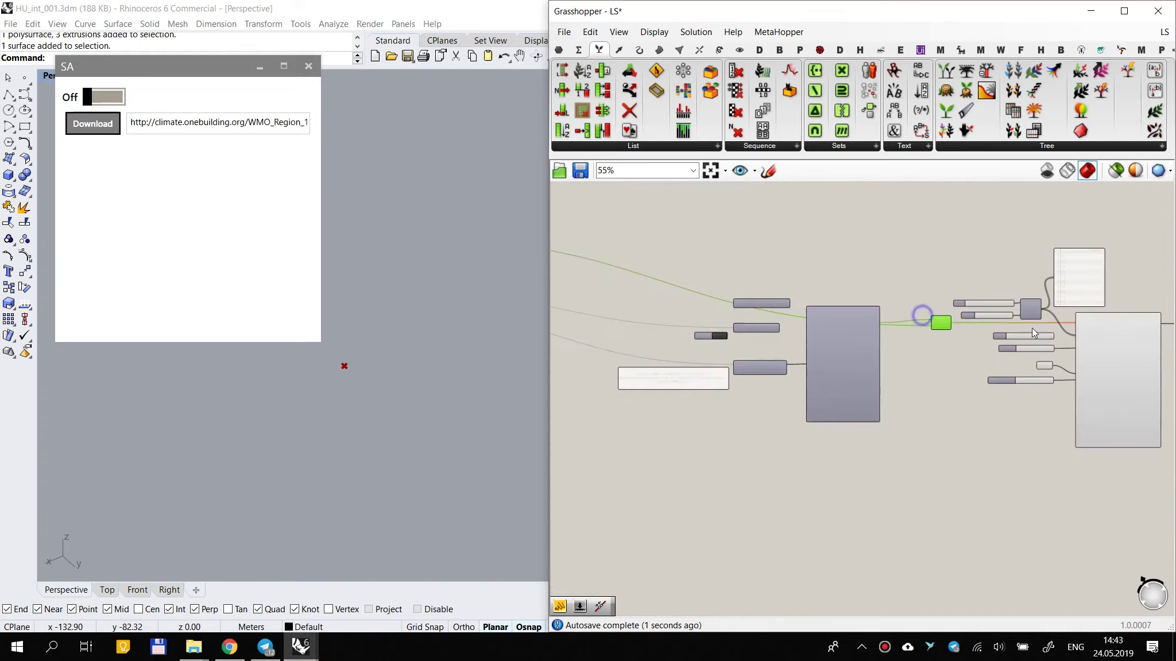
Step: Set the wire display of the Cull Pattern's P input to faint
right_drag(957, 327, 773, 328)
scroll(772, 328, up, 3)
click(766, 255)
right_click(727, 329)
mouse_move(832, 357)
click(897, 370)
scroll(776, 247, down, 3)
click(769, 199)
Step: Check the toggle's control of the sunlight analysis by switching it on and off again in the SA window
right_drag(649, 319, 788, 359)
drag(1107, 231, 674, 475)
click(950, 445)
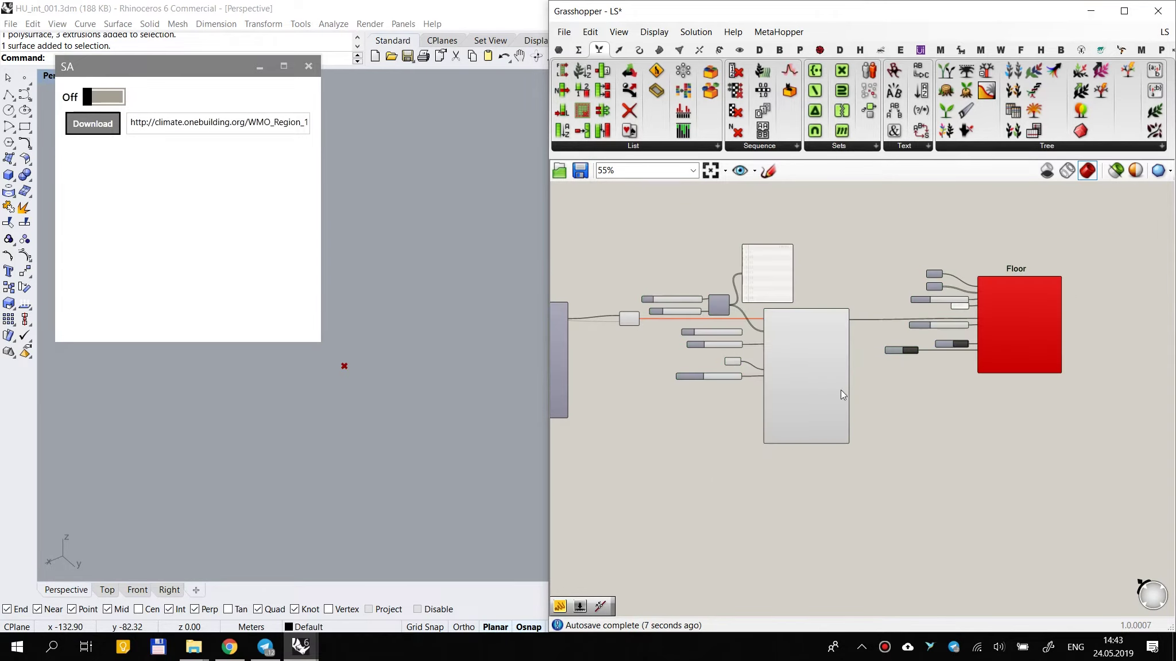
right_drag(856, 373, 1000, 382)
click(89, 102)
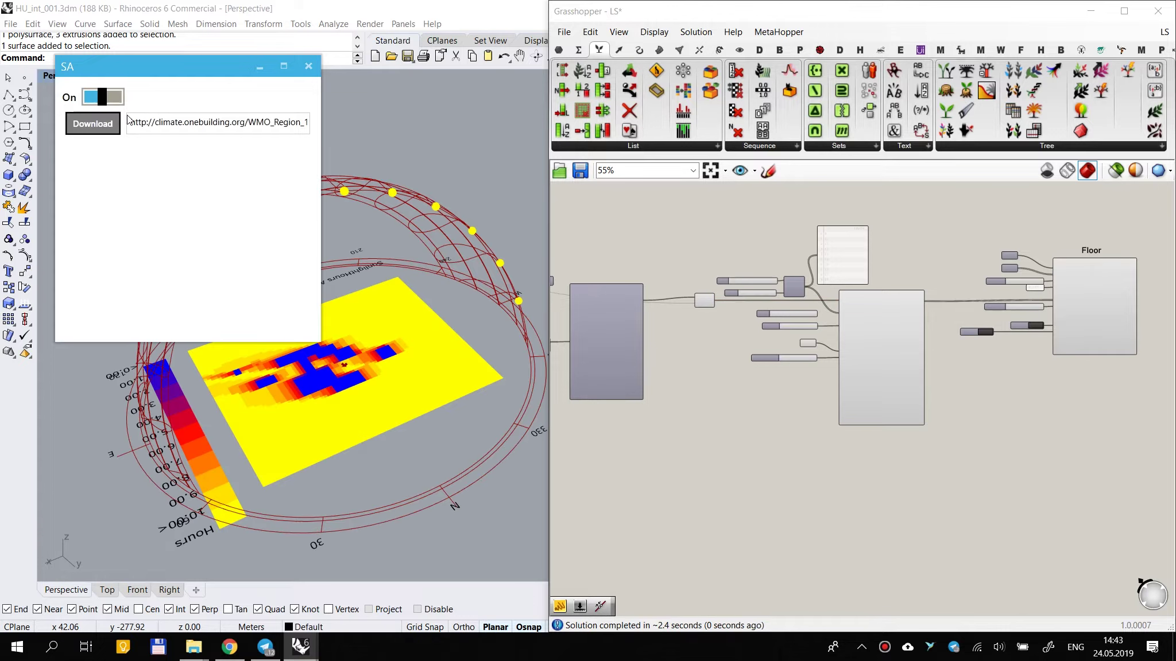
click(104, 100)
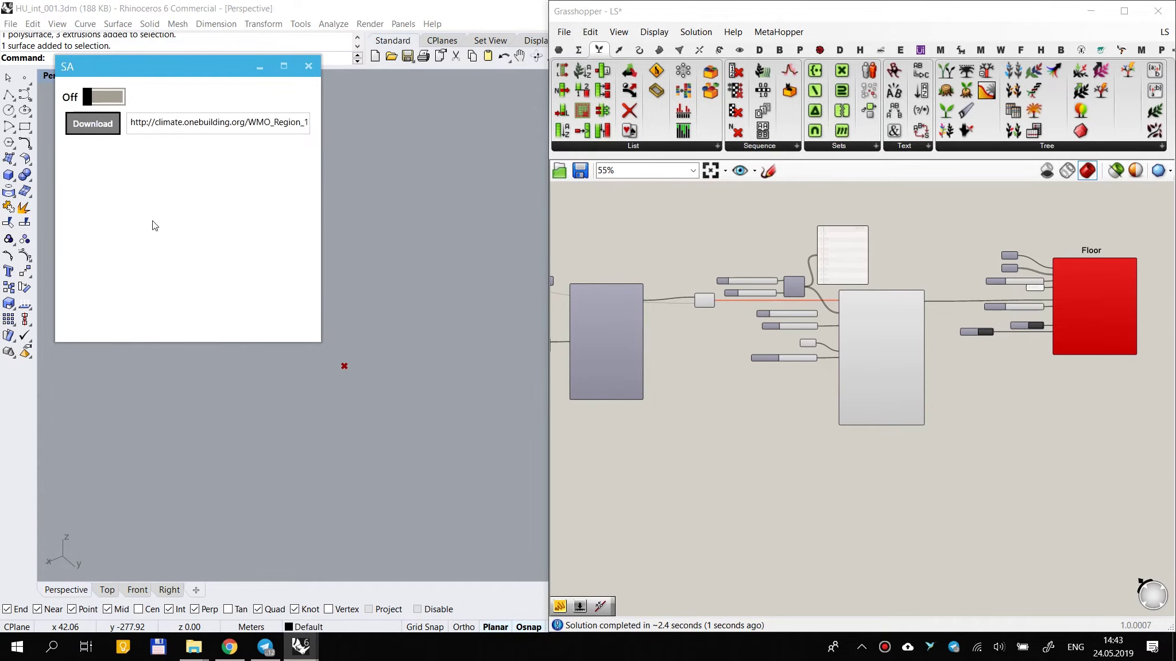
Step: Set the _gridSize_ slider of the Floor sunlight hours component to 2.0
scroll(1000, 307, up, 5)
scroll(1001, 307, up, 1)
scroll(1000, 305, down, 4)
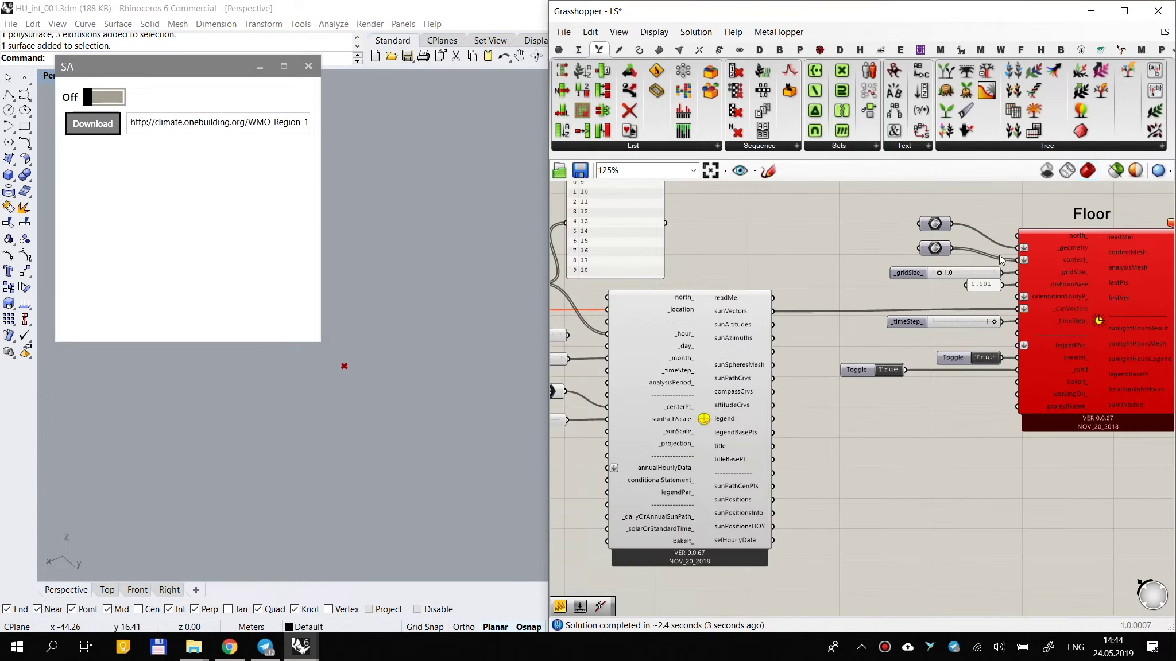
scroll(996, 256, up, 3)
double_click(968, 290)
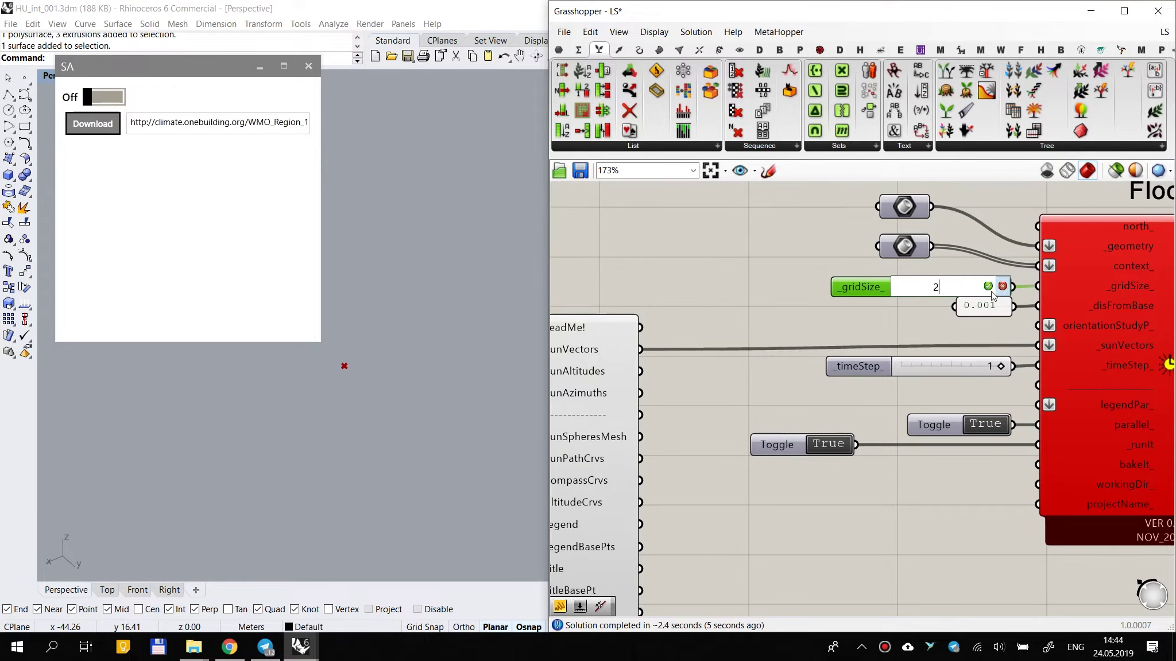
click(988, 286)
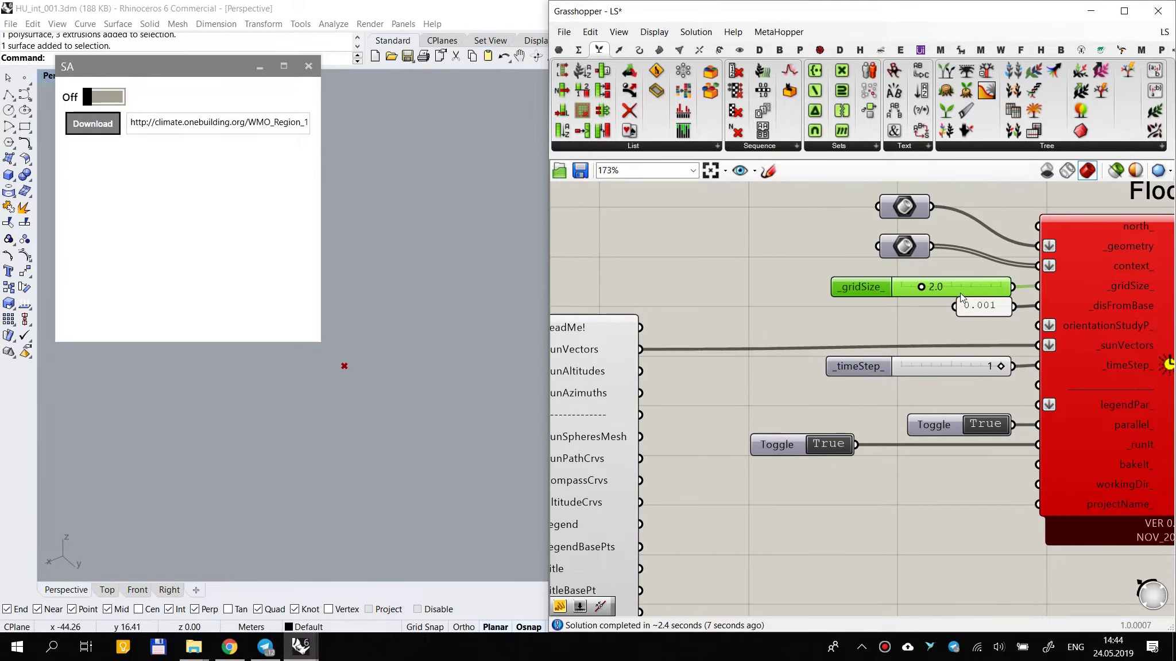
Step: Switch the SA window's toggle on to run the analysis and inspect the sunlight mesh in the Perspective viewport
scroll(780, 380, down, 5)
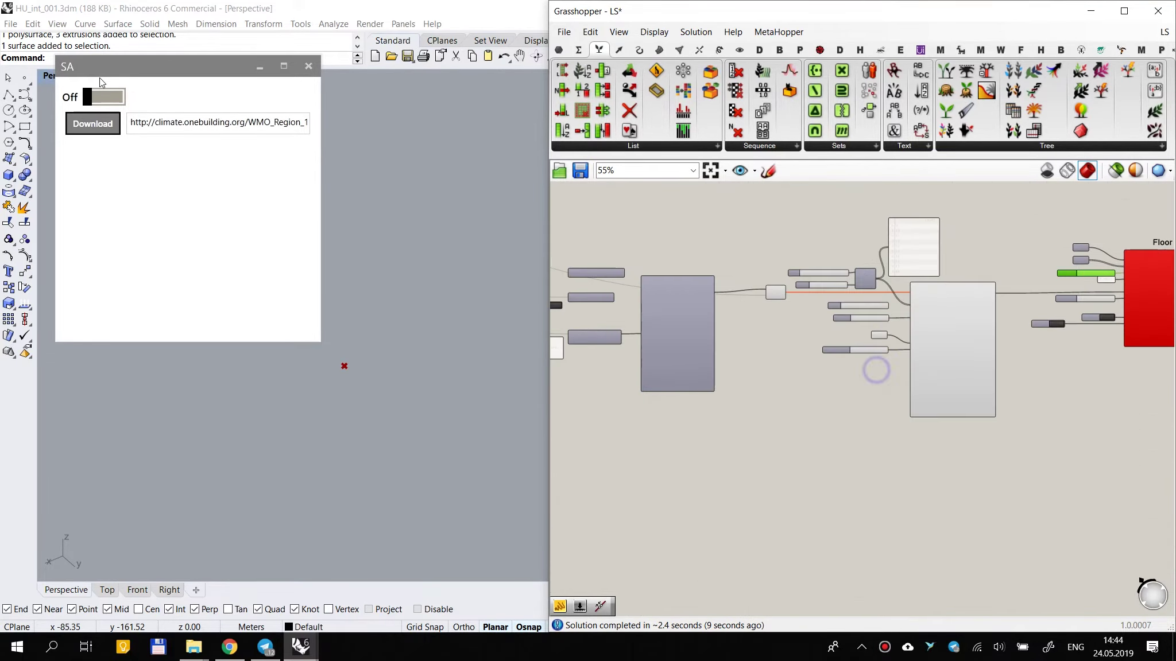
click(94, 98)
click(92, 96)
right_drag(344, 368, 433, 315)
scroll(433, 315, down, 4)
scroll(396, 353, up, 5)
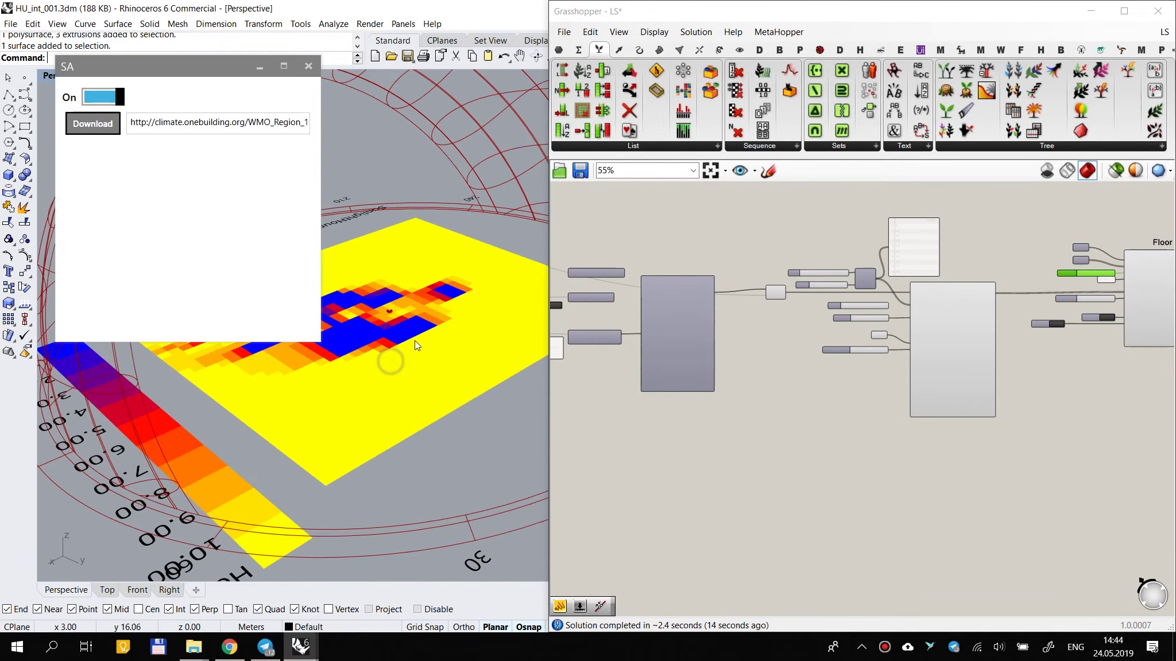
Step: Move the SA window down over the viewport, then save the Grasshopper definition and the Rhino model
drag(190, 68, 179, 305)
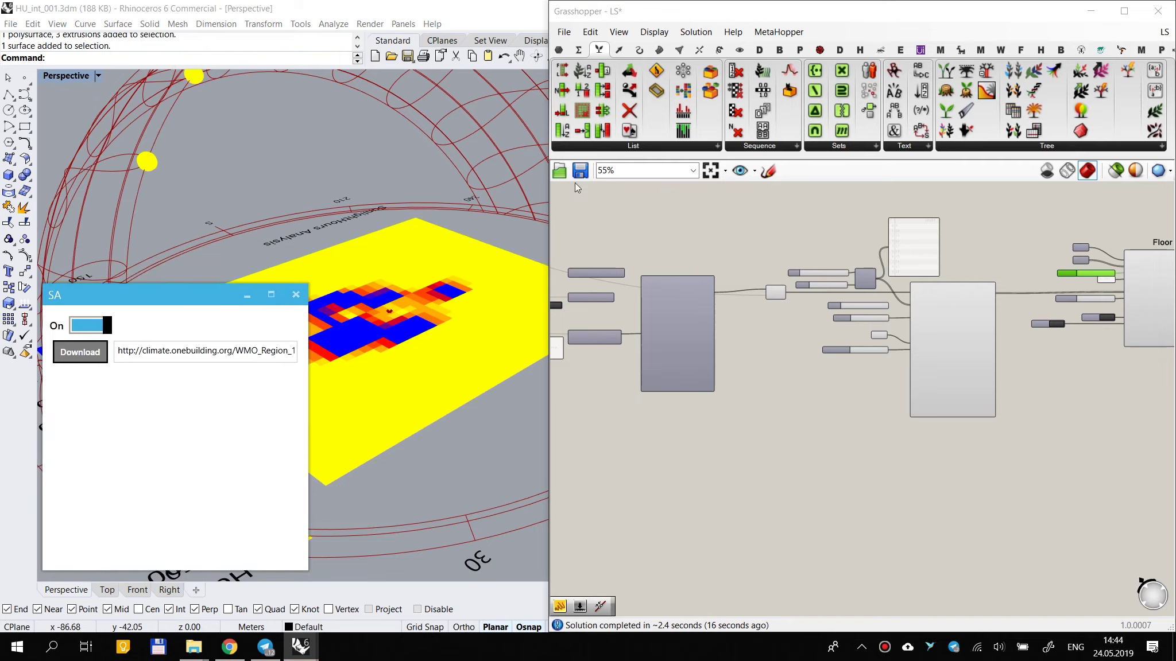
click(580, 170)
click(406, 56)
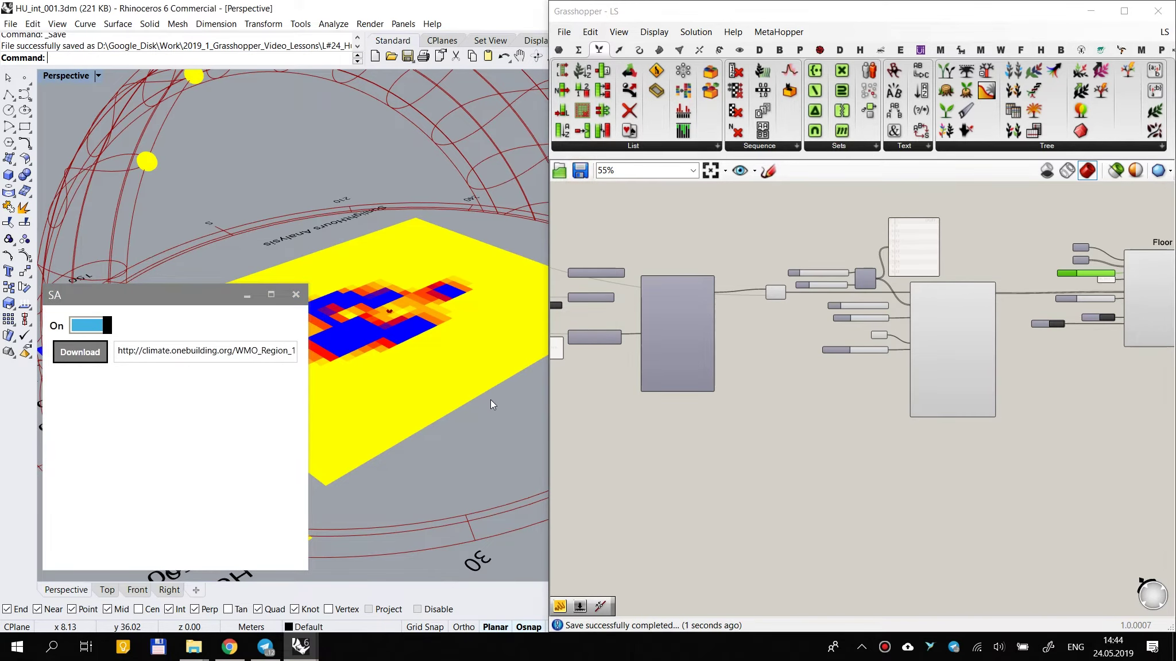
right_drag(790, 321, 919, 326)
scroll(787, 325, down, 3)
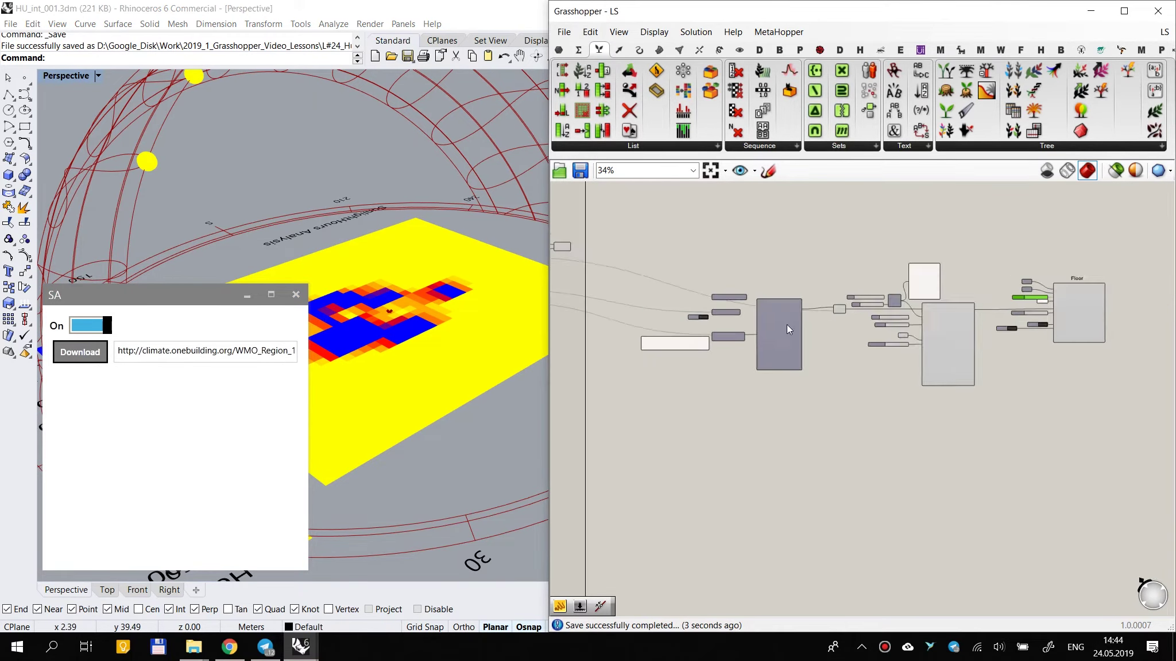
scroll(806, 307, up, 3)
scroll(806, 306, down, 2)
right_drag(685, 331, 864, 326)
scroll(827, 277, up, 5)
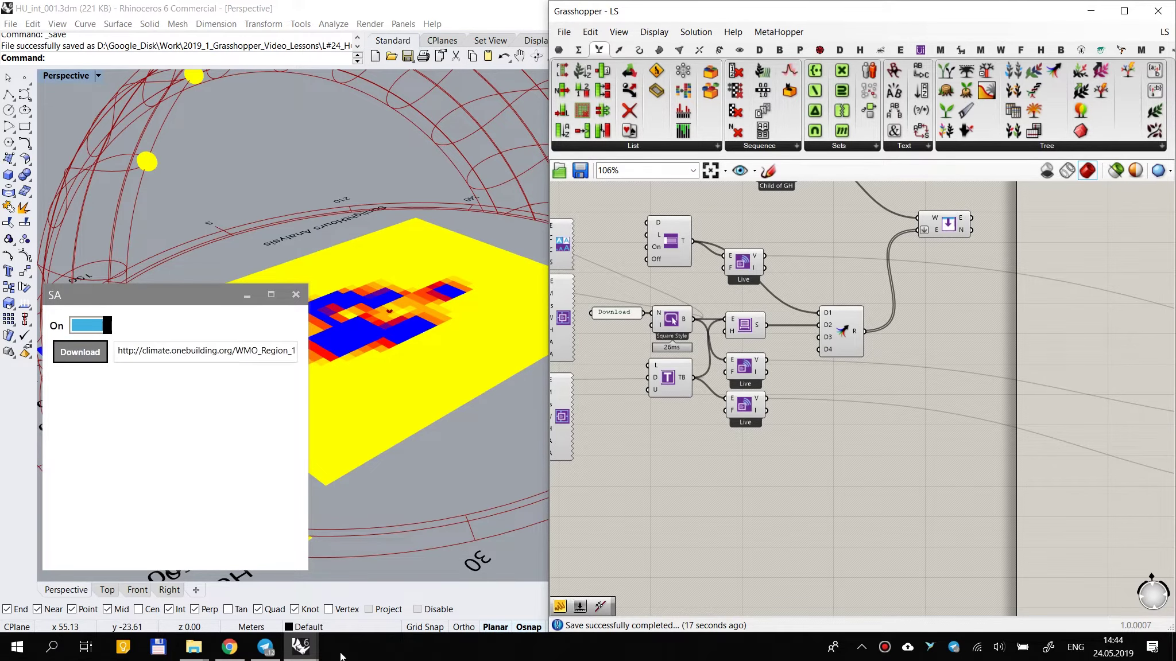
Step: Switch to Chrome, examine the weather station coverage across Ukraine on the Ladybug epwmap, and return to Grasshopper
click(229, 647)
drag(896, 168, 864, 276)
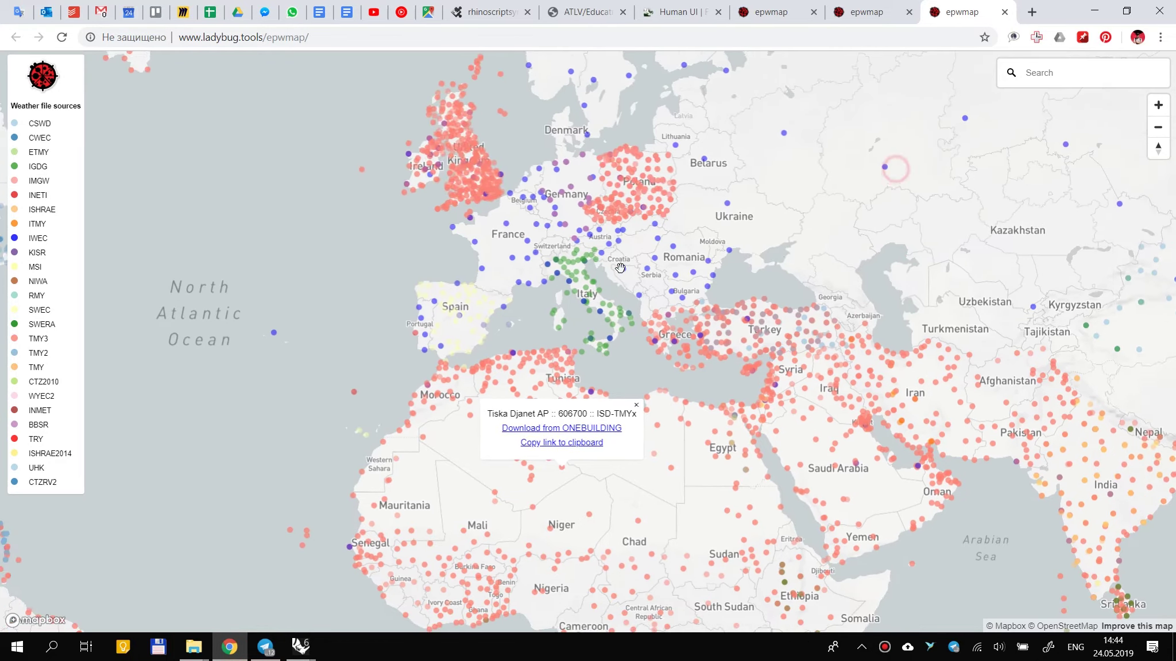
scroll(619, 239, up, 6)
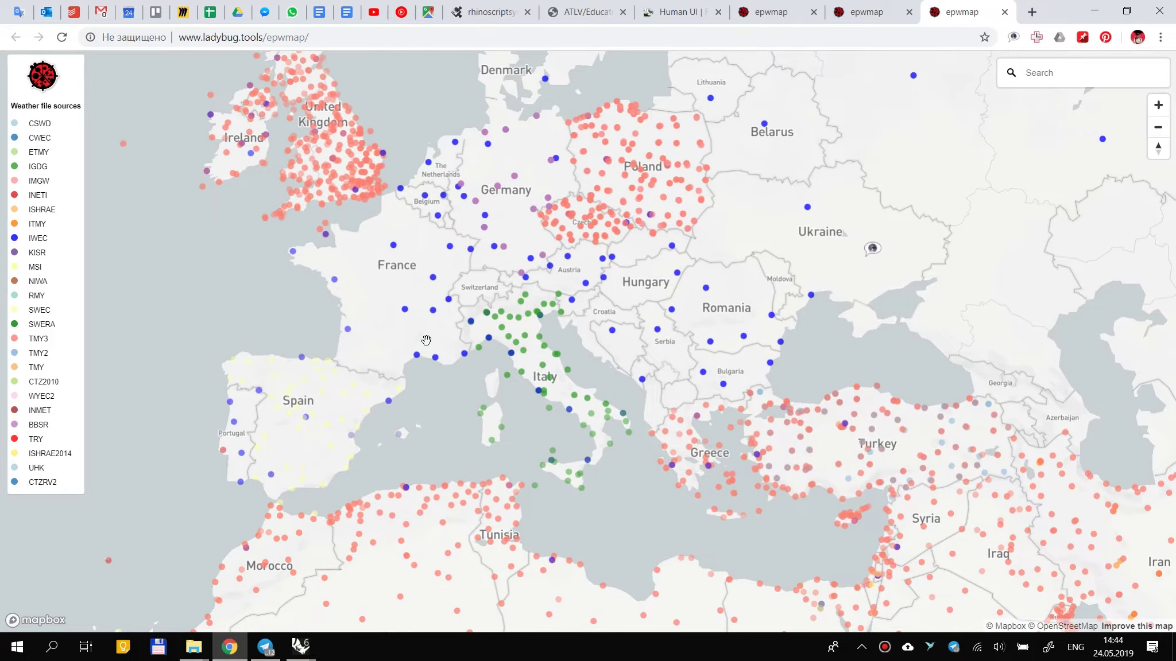
scroll(388, 333, up, 3)
drag(485, 184, 442, 247)
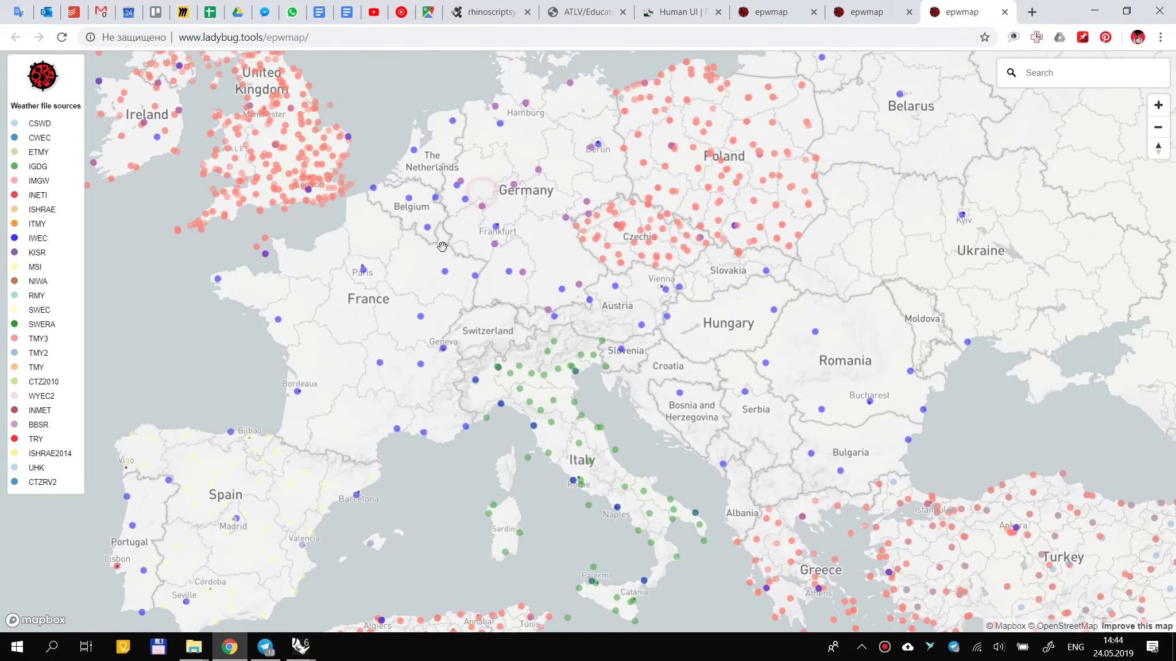
drag(897, 208, 649, 217)
scroll(824, 225, up, 5)
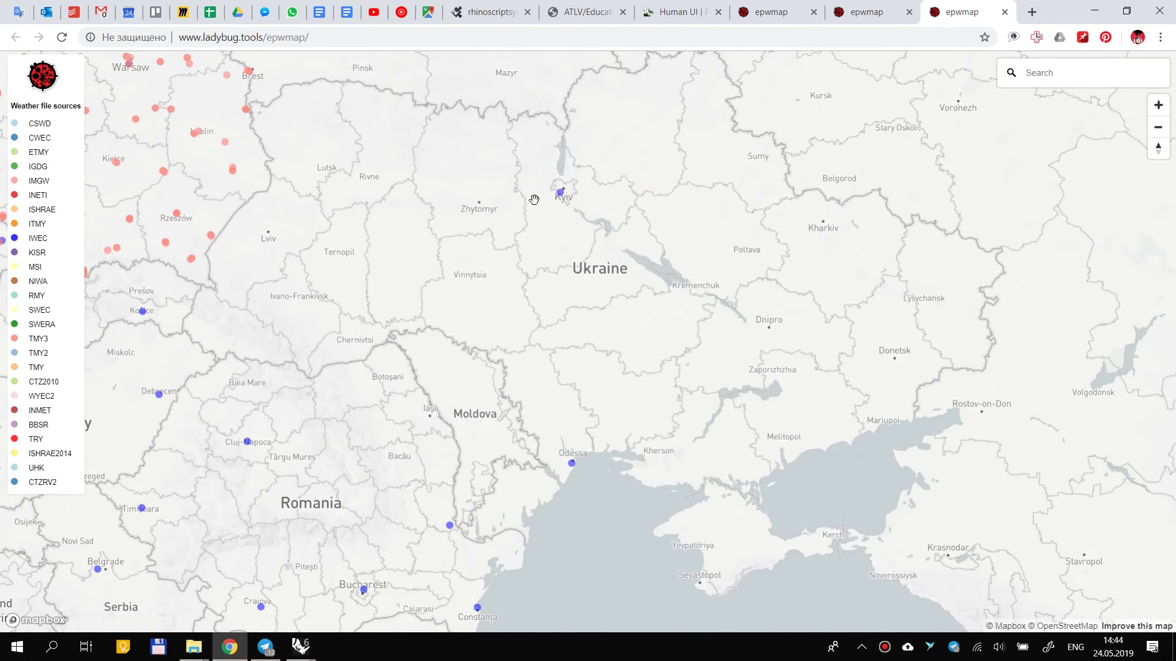
drag(833, 216, 830, 224)
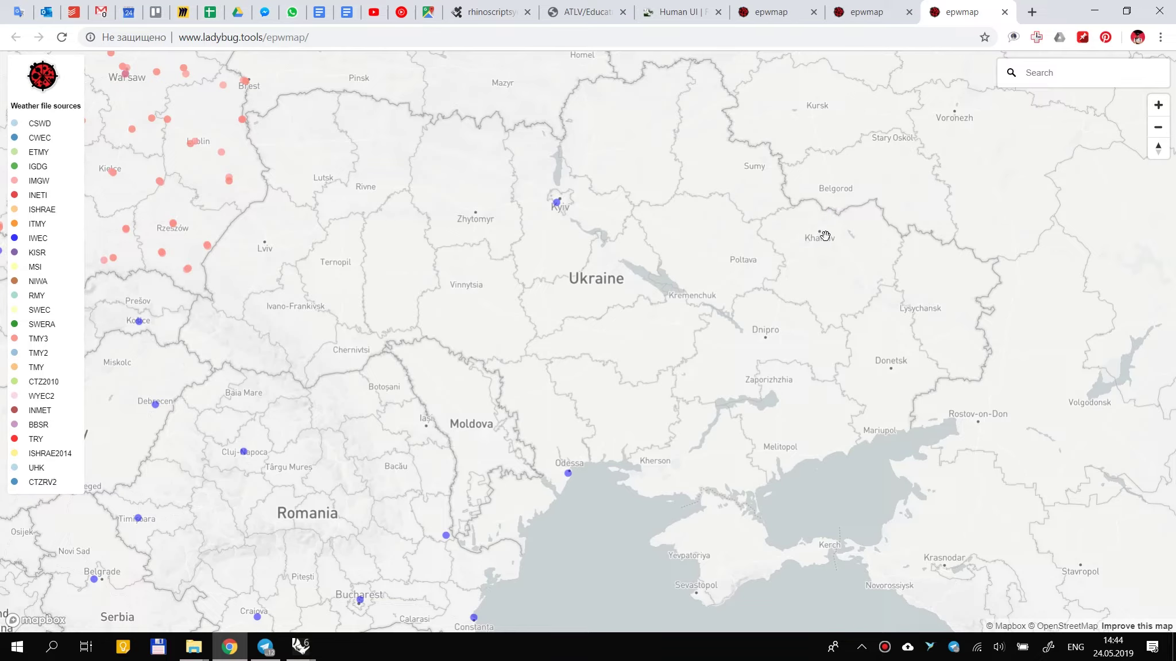
click(1094, 12)
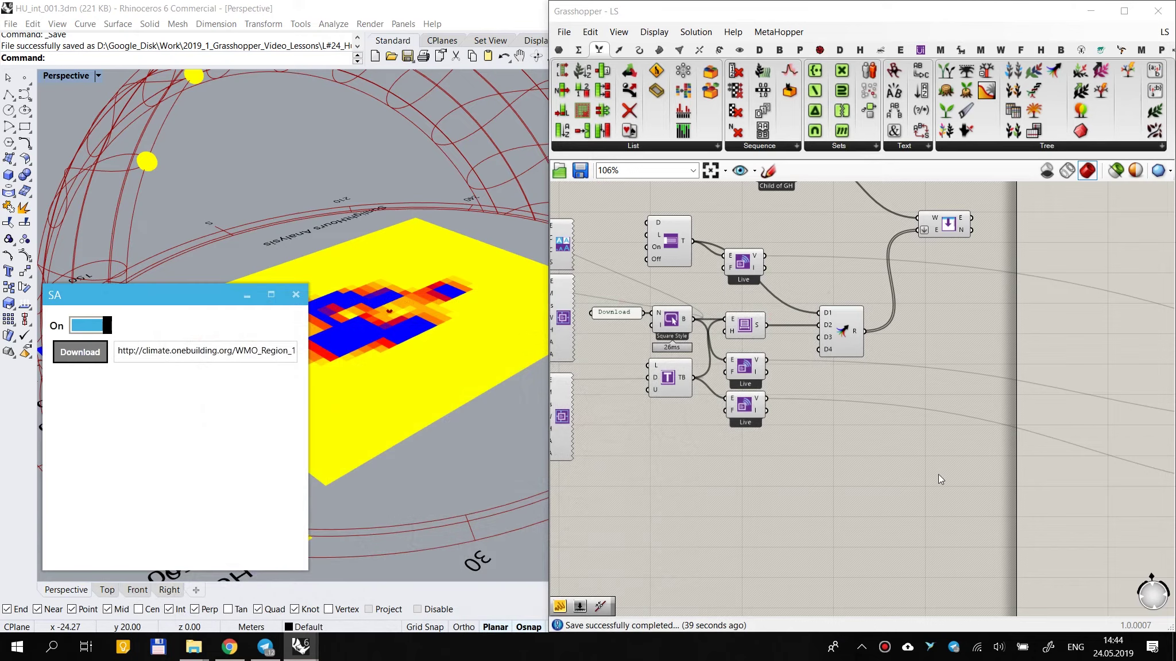
Step: Add Ladybug's Construct Location component to the canvas above the EPW import component
scroll(866, 455, down, 5)
right_drag(903, 440, 775, 404)
scroll(872, 414, up, 5)
right_drag(966, 419, 808, 406)
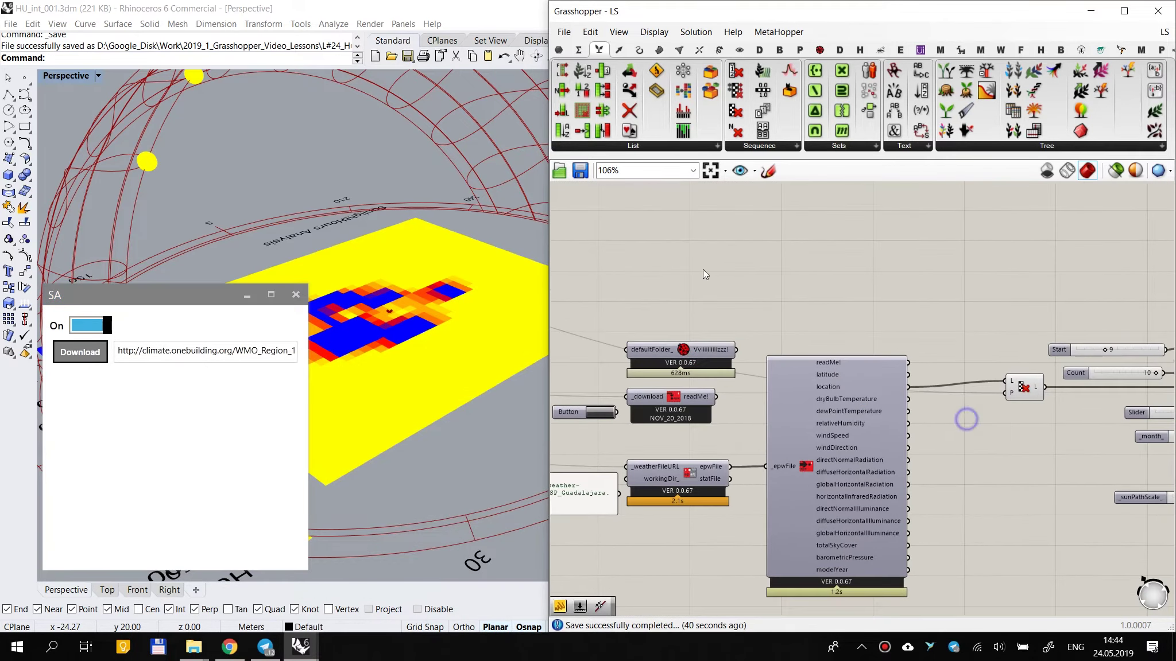
click(820, 50)
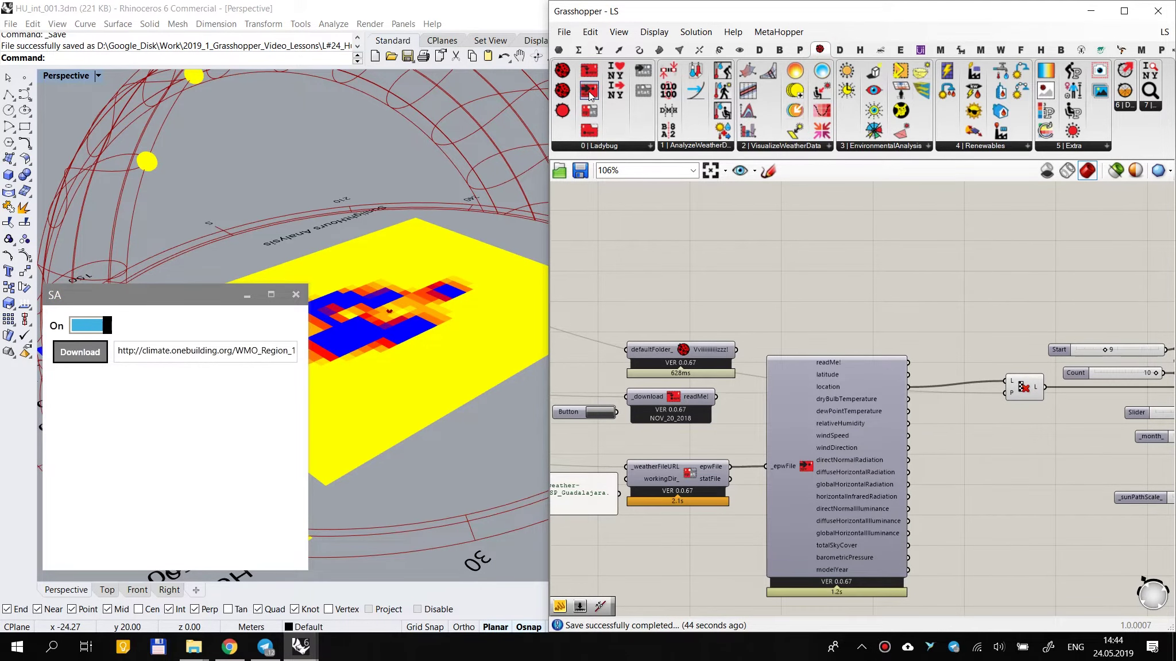
drag(615, 70, 746, 247)
scroll(861, 281, up, 4)
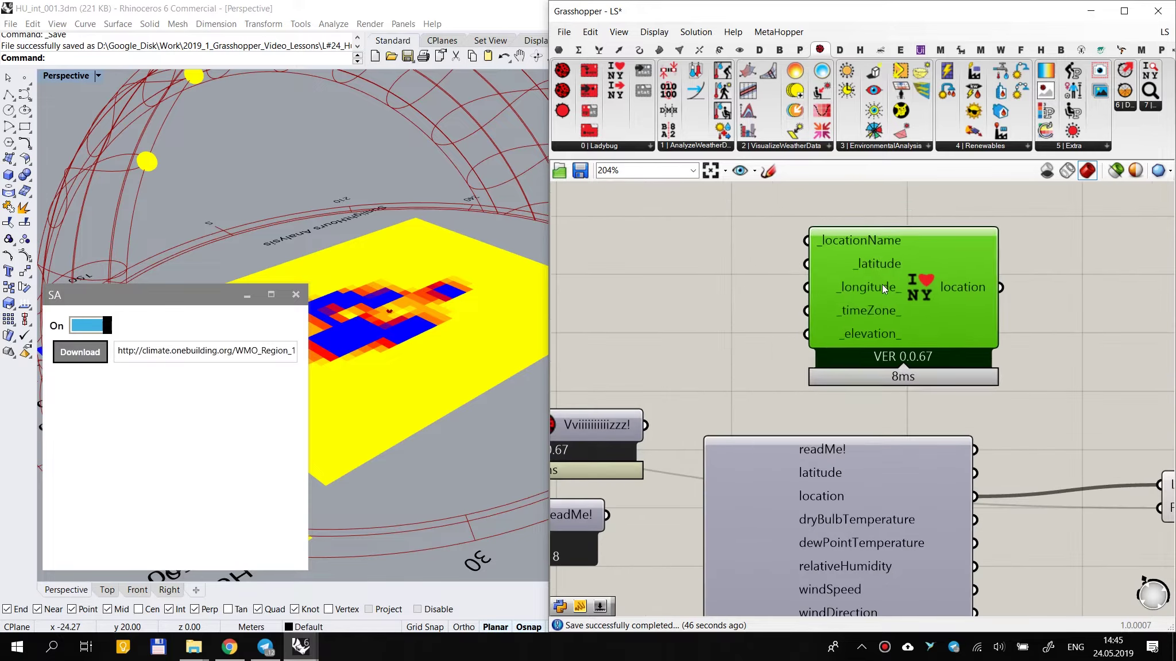
Step: Align the Construct Location component directly above the EPW import component
drag(881, 287, 798, 261)
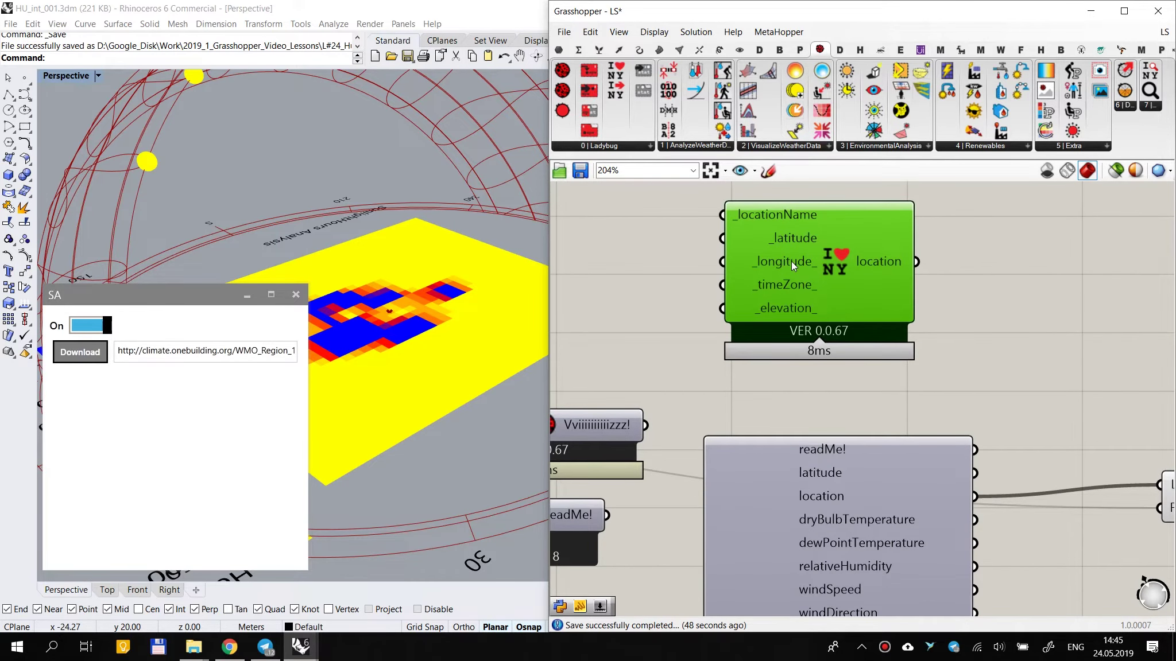
mouse_move(791, 262)
scroll(887, 255, down, 1)
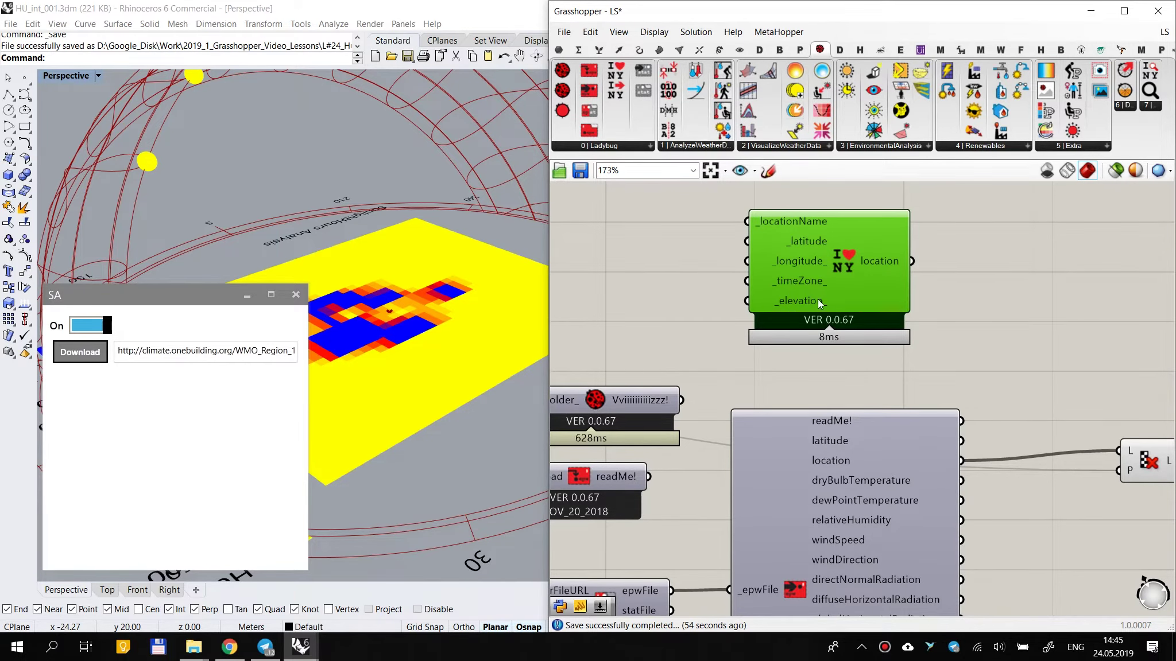
scroll(927, 289, down, 1)
scroll(850, 278, down, 1)
scroll(920, 278, up, 1)
drag(866, 290, 924, 291)
scroll(958, 298, down, 2)
right_drag(964, 301, 678, 248)
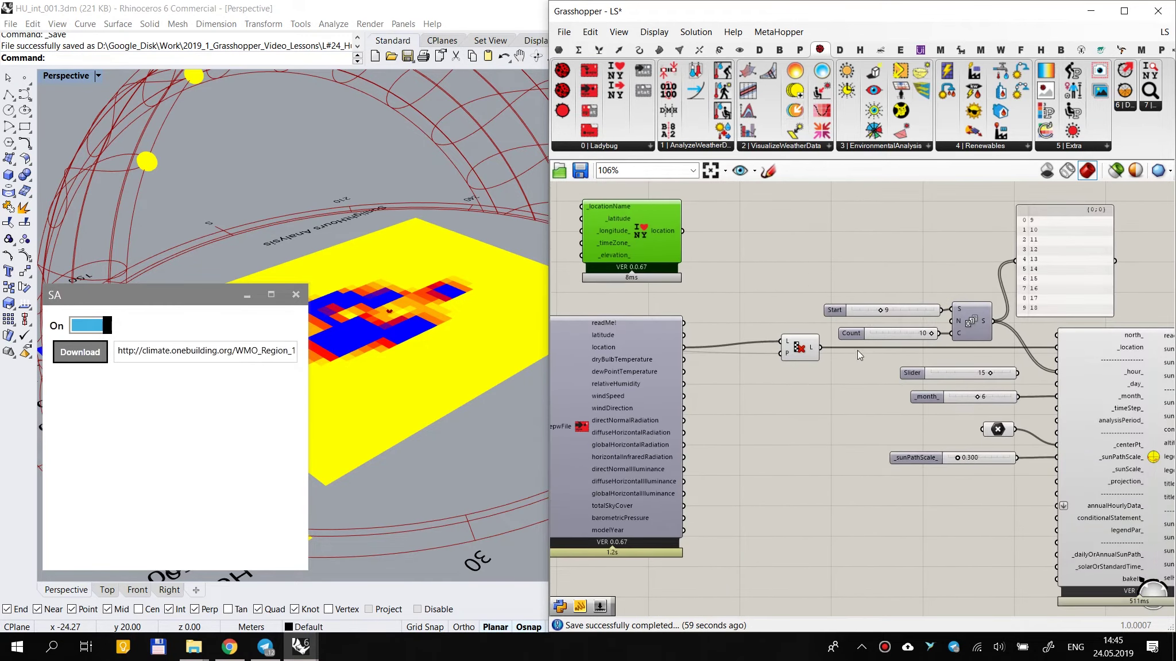
Step: Move the weather download, weather file, URL panel and EPW import components down slightly and group them
right_drag(732, 288, 828, 301)
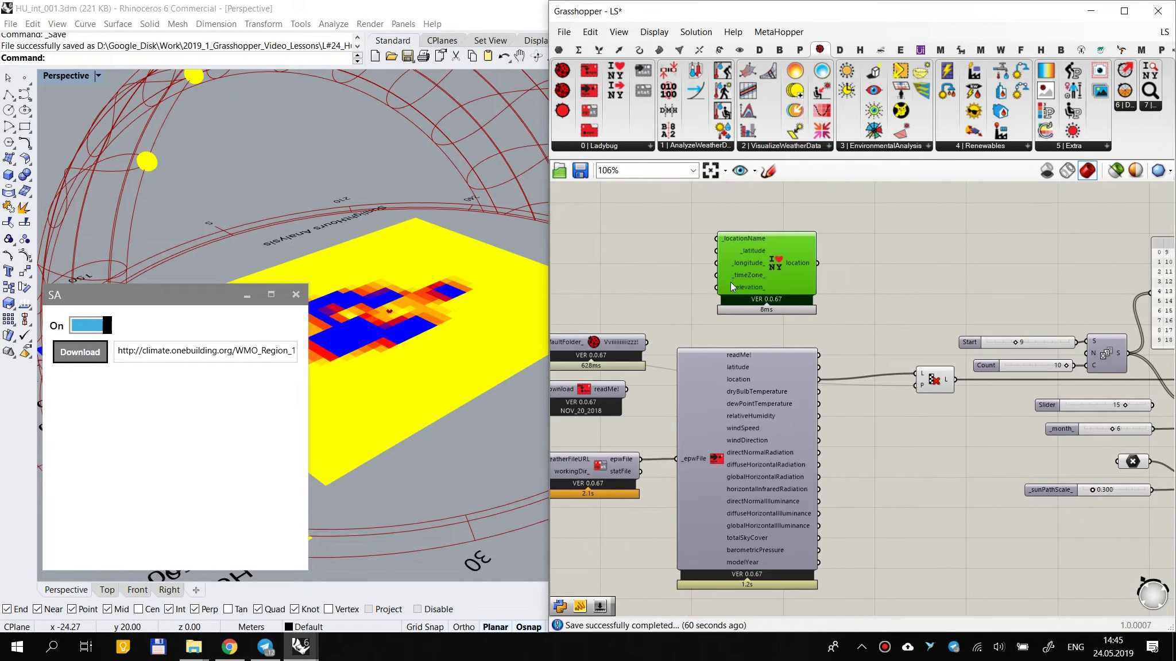
right_drag(758, 276, 876, 288)
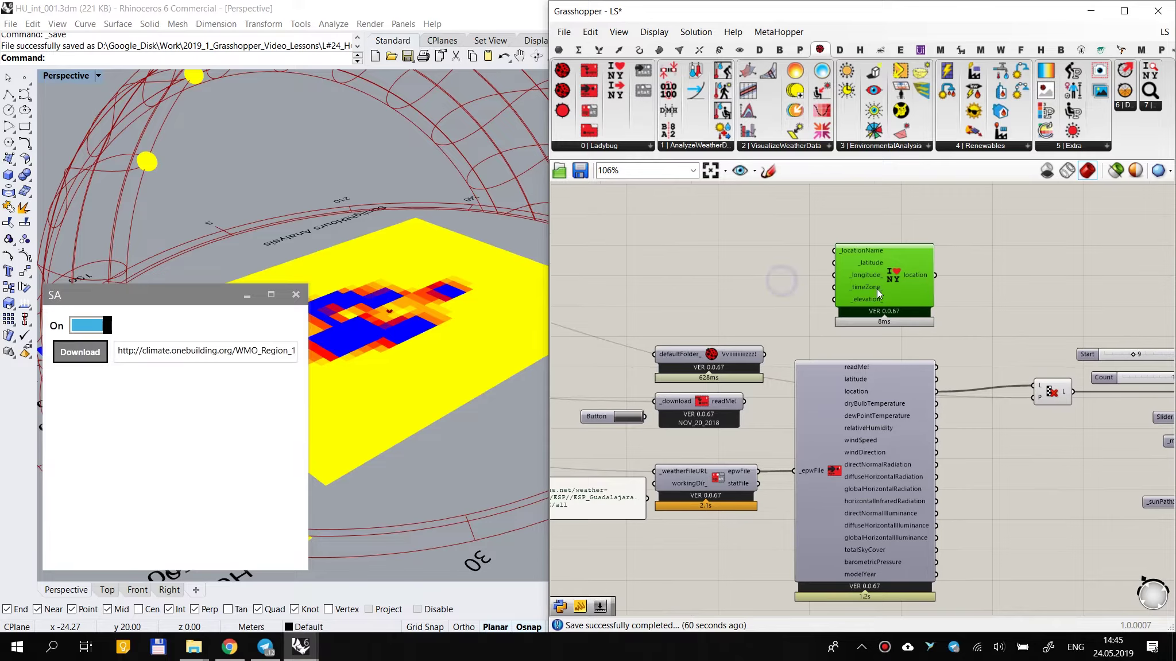
scroll(876, 284, up, 2)
scroll(962, 274, down, 3)
right_drag(989, 283, 817, 259)
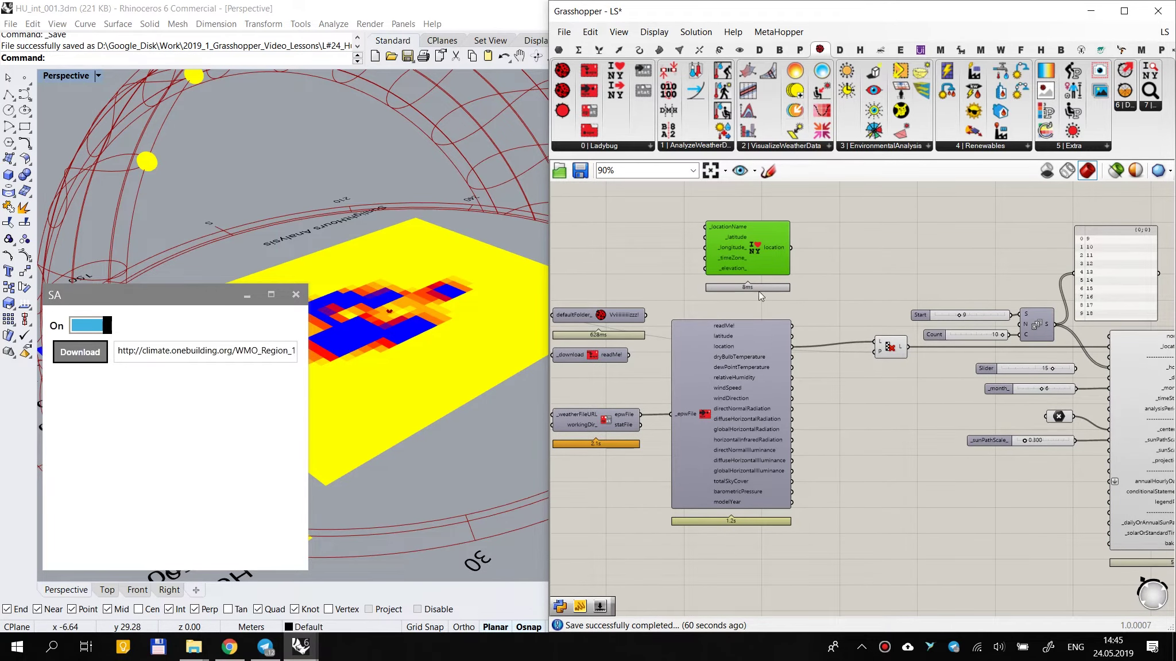
right_drag(743, 402, 860, 446)
drag(933, 285, 586, 489)
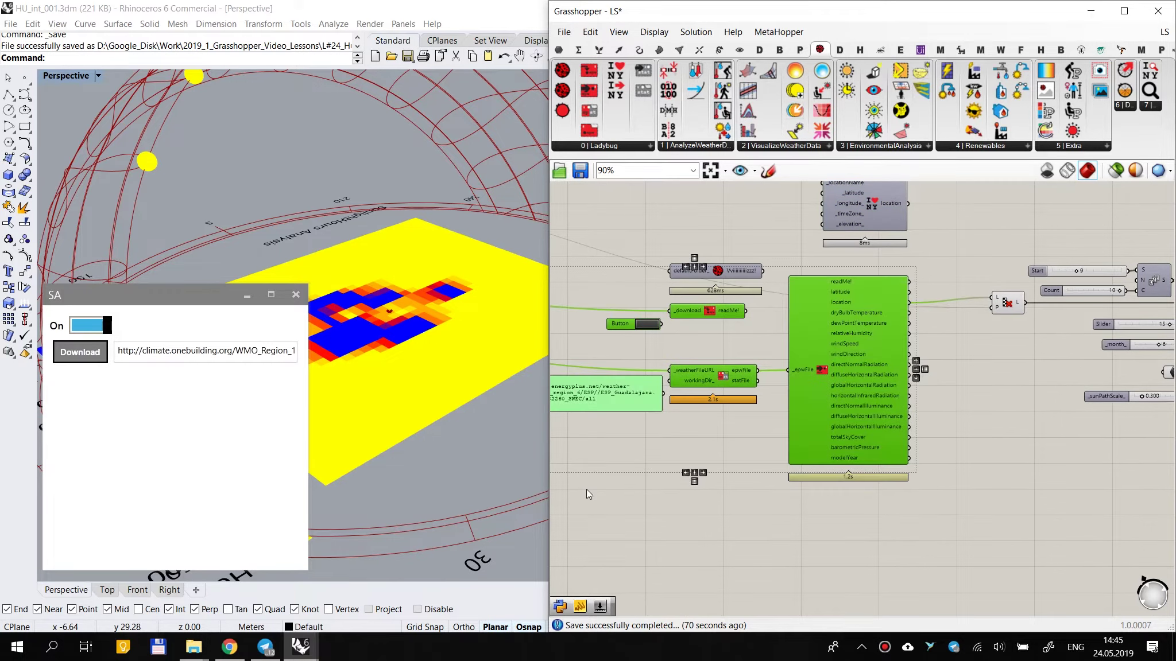
drag(869, 378, 869, 419)
click(937, 303)
Step: Move the Construct Location component down a little and place it in its own group
right_drag(937, 303, 922, 356)
drag(856, 250, 846, 272)
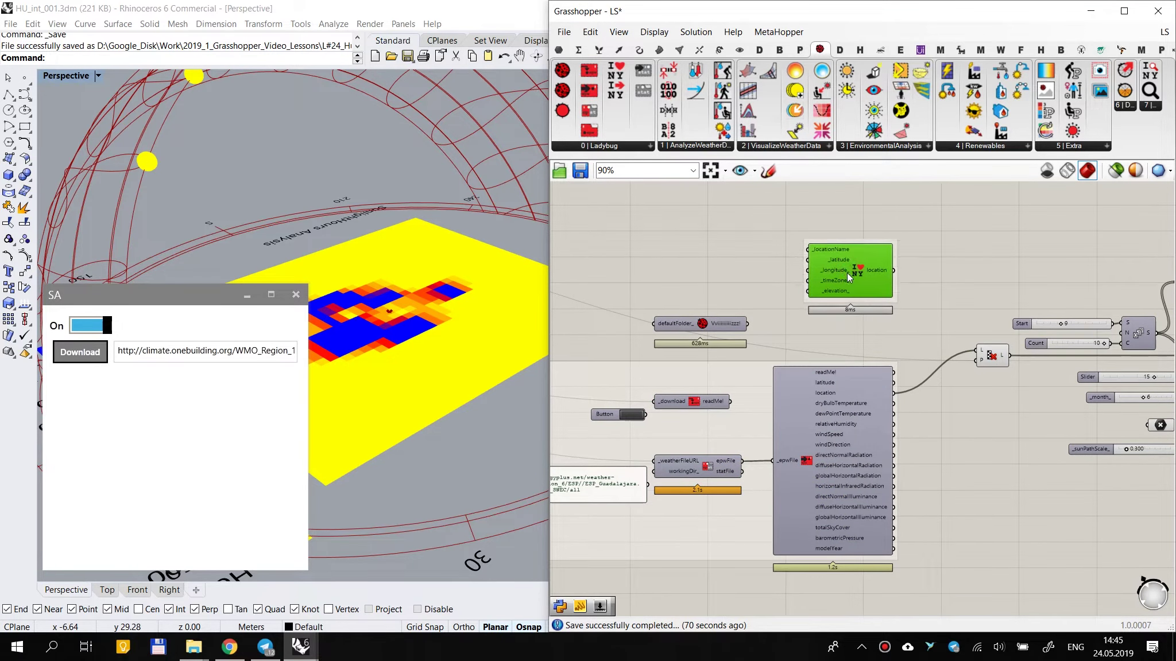
mouse_move(856, 279)
mouse_down()
mouse_move(834, 277)
mouse_move(853, 281)
mouse_up()
click(949, 435)
click(916, 255)
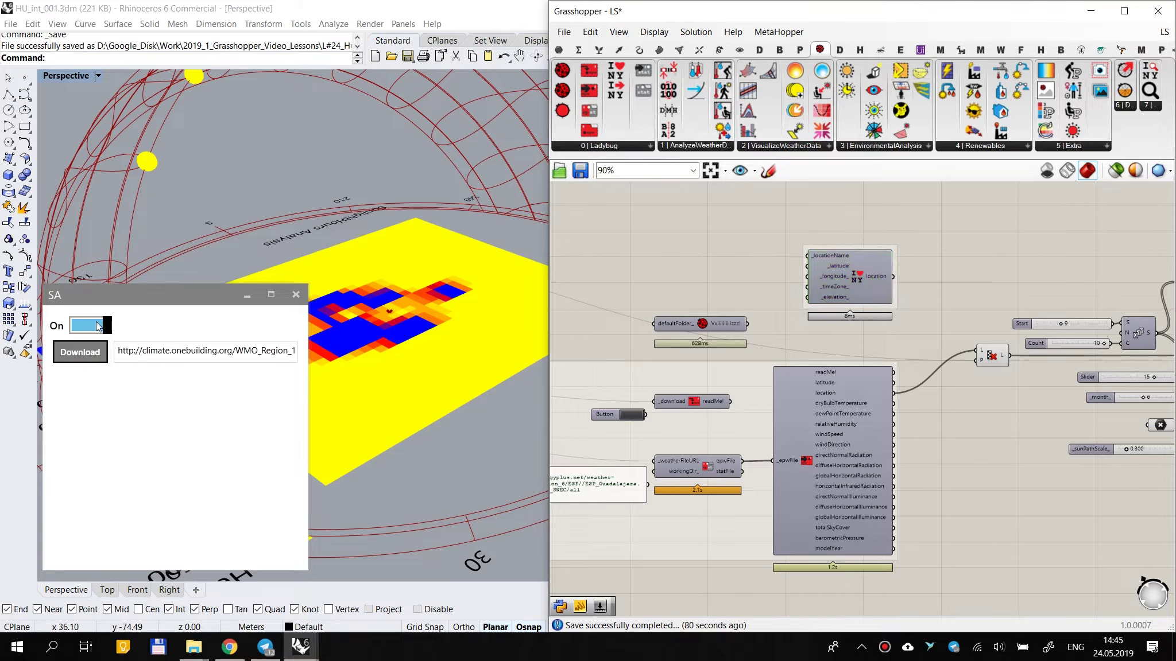
Step: Add a Human UI checkbox component to the canvas near the SA window's toggle component
scroll(836, 353, down, 3)
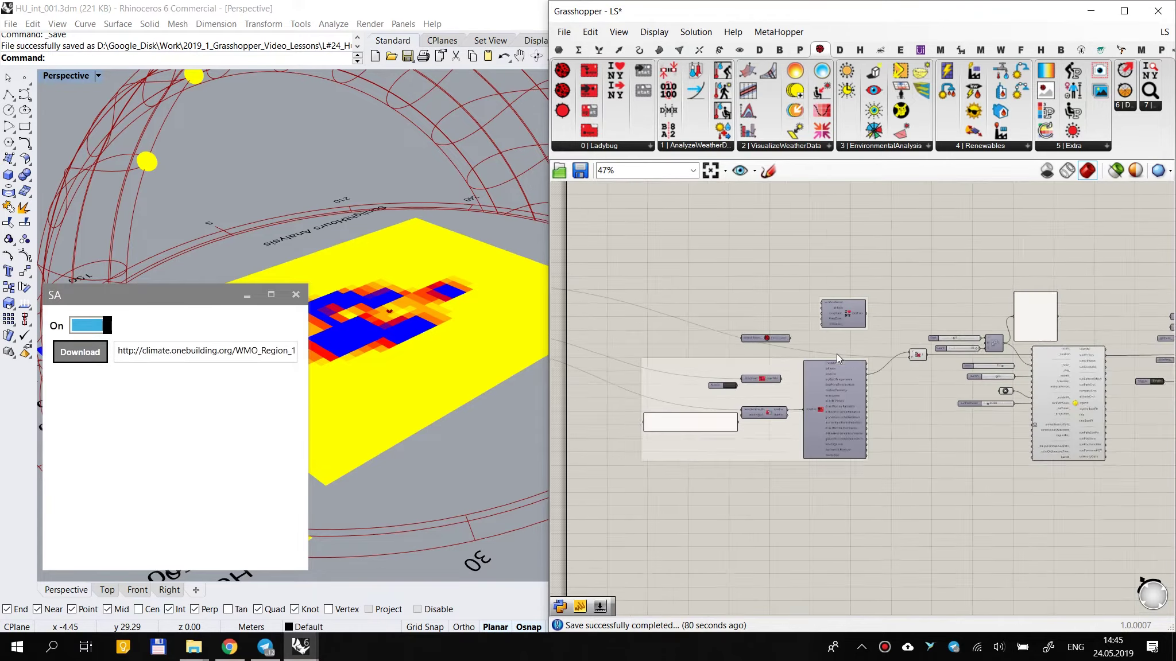
right_drag(643, 338, 739, 341)
right_drag(552, 286, 741, 292)
scroll(681, 287, up, 4)
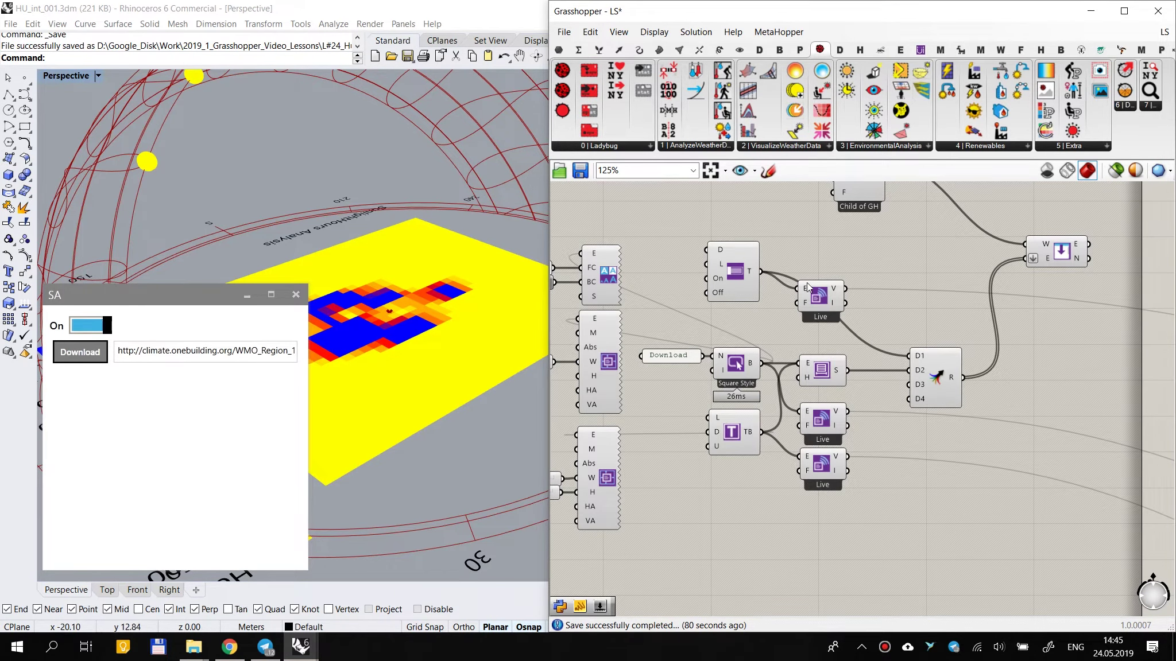
right_drag(809, 298, 824, 360)
click(921, 49)
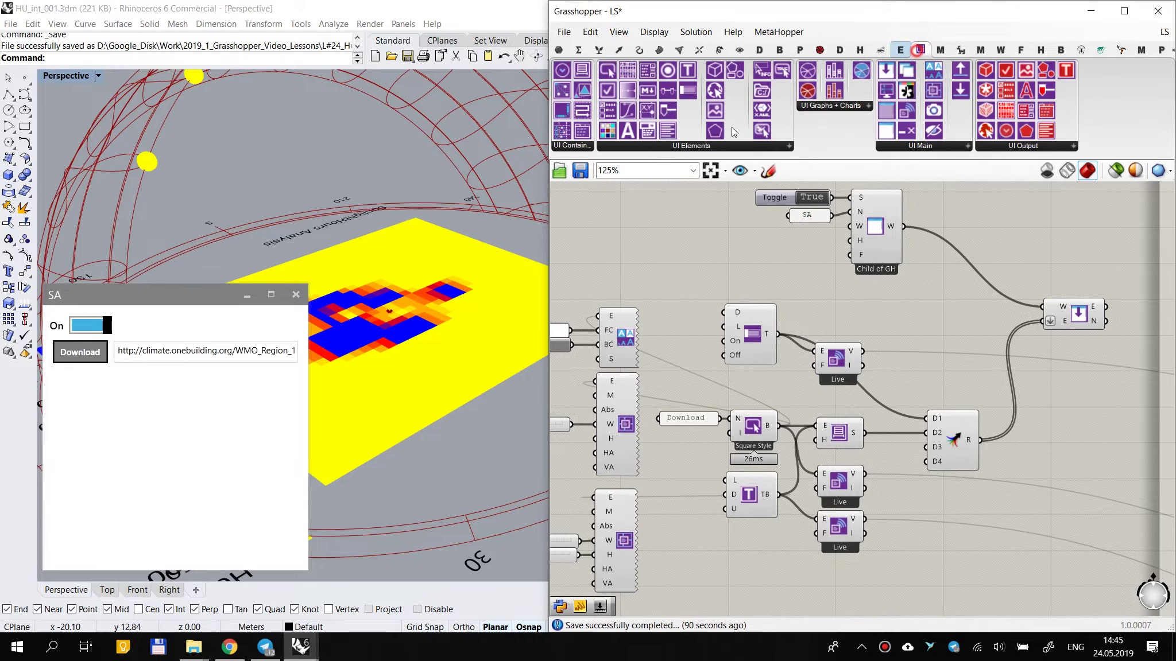
click(606, 90)
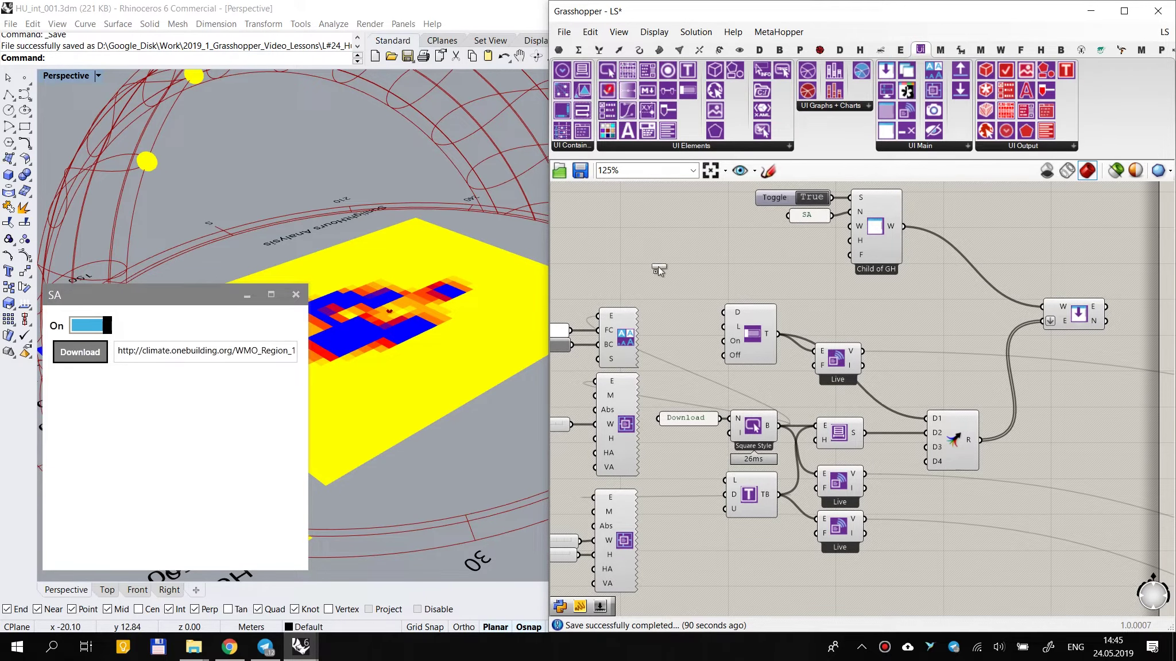
click(660, 266)
Step: Move the Download button, text box, their styling components and the Merge component down to make room below the toggle
scroll(668, 257, up, 3)
scroll(668, 257, down, 4)
right_drag(720, 400, 726, 358)
scroll(830, 412, down, 2)
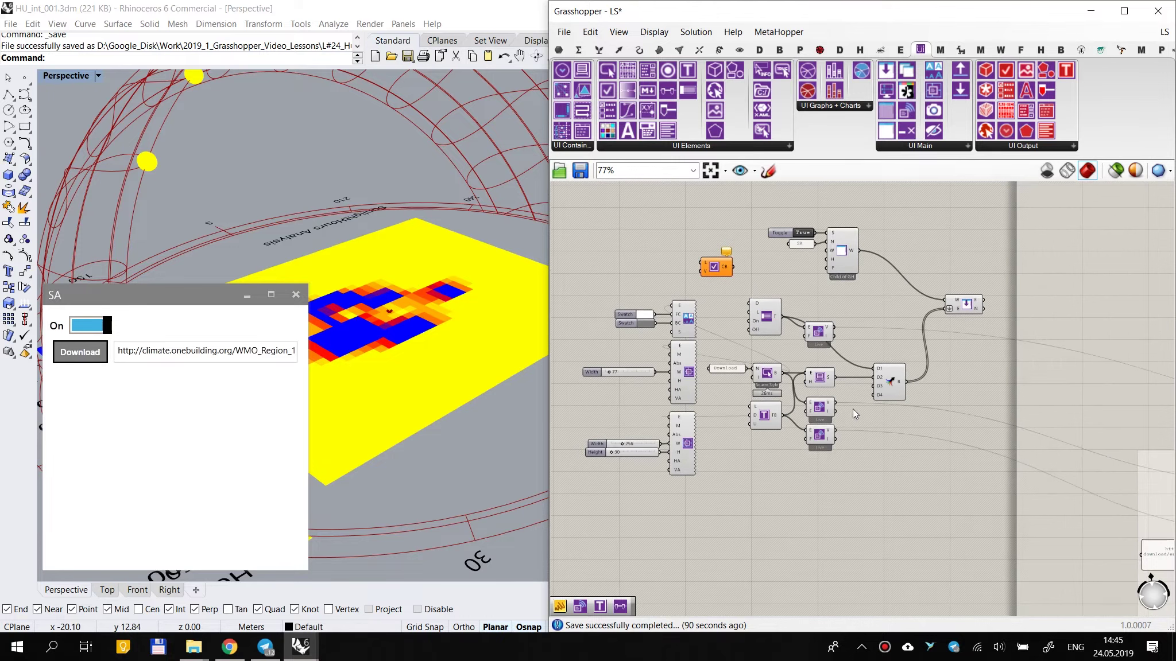
drag(908, 355, 637, 462)
shift+drag(701, 292, 554, 463)
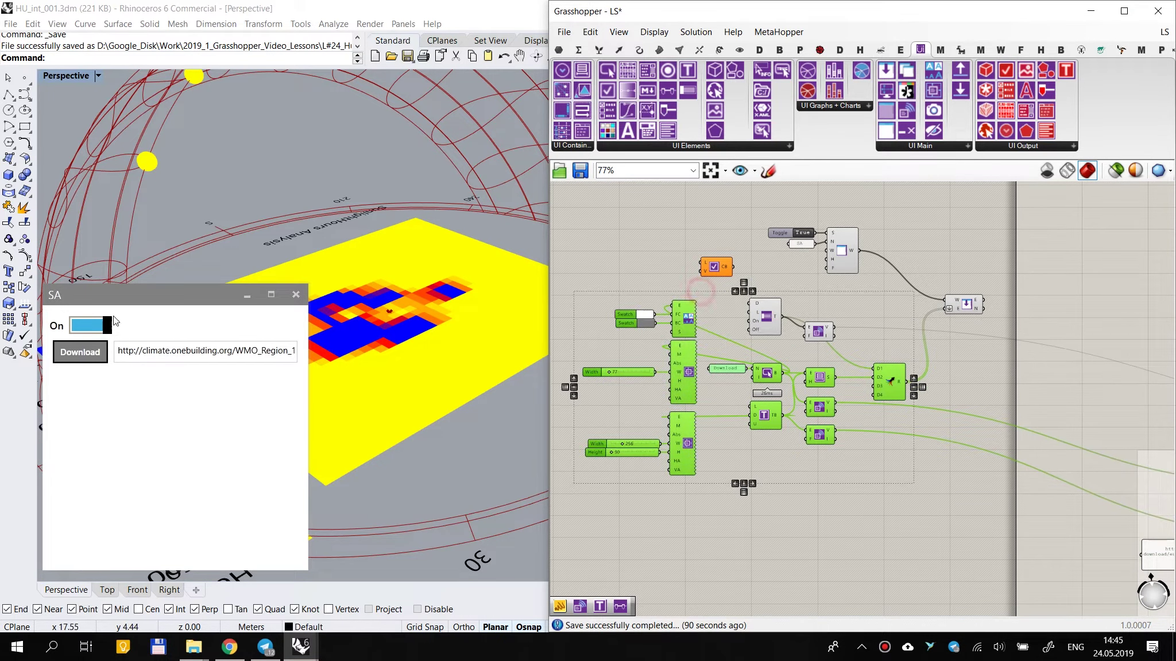
drag(695, 333, 695, 392)
click(880, 325)
Step: Insert an empty D2 input between the toggle and the stack inputs of the Merge component
scroll(887, 439, up, 7)
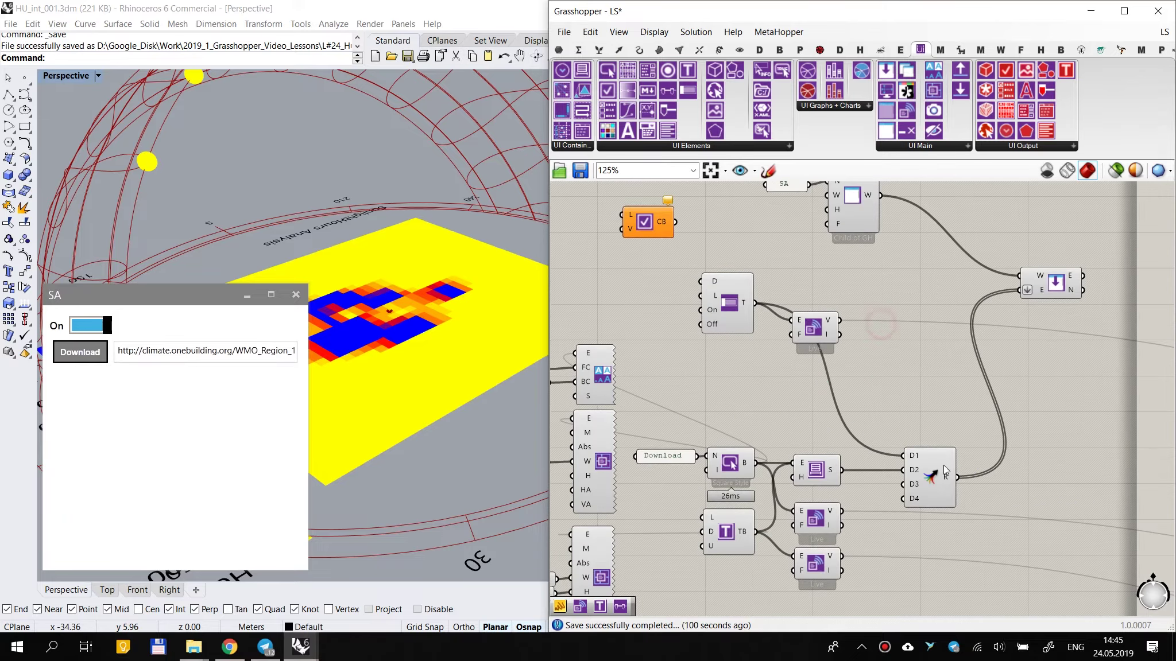
click(906, 454)
scroll(960, 471, down, 6)
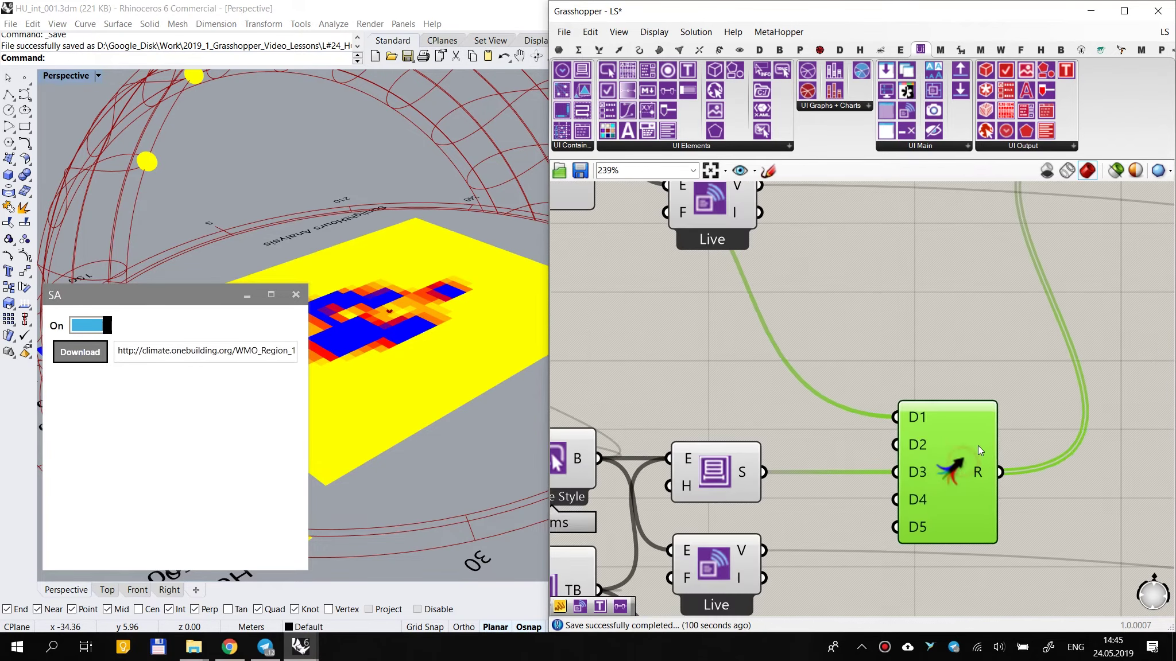
Step: Place the checkbox component between the toggle and the Download button and connect its CB output to Merge input D2
drag(678, 216, 776, 372)
scroll(944, 445, up, 4)
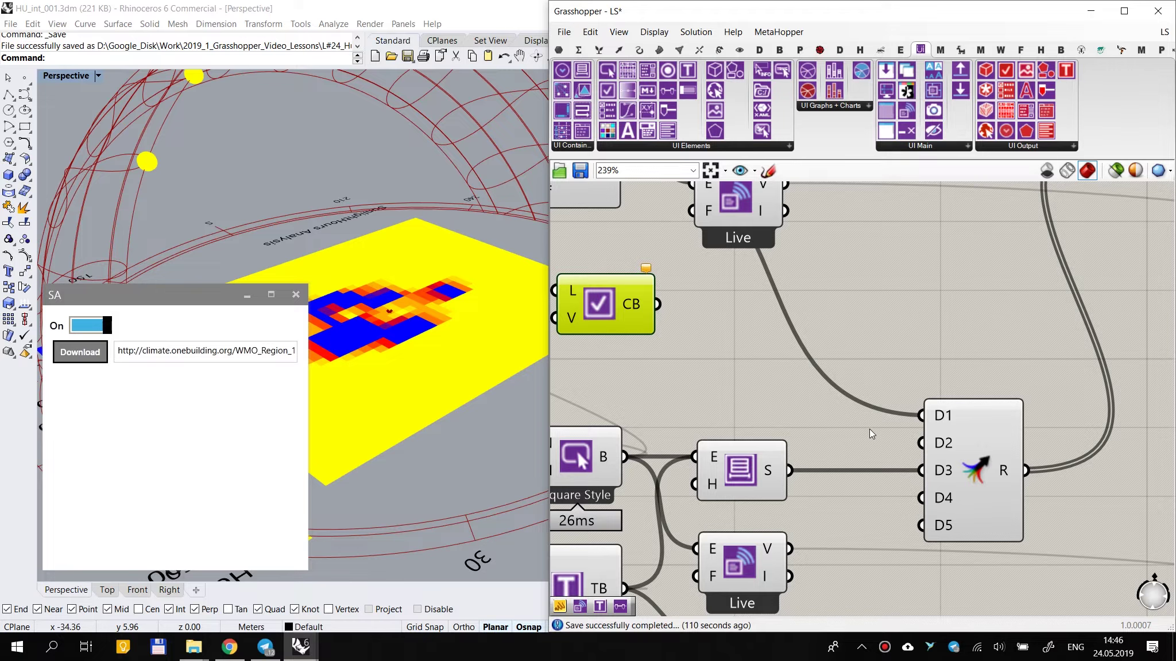
scroll(869, 429, down, 2)
drag(673, 343, 650, 352)
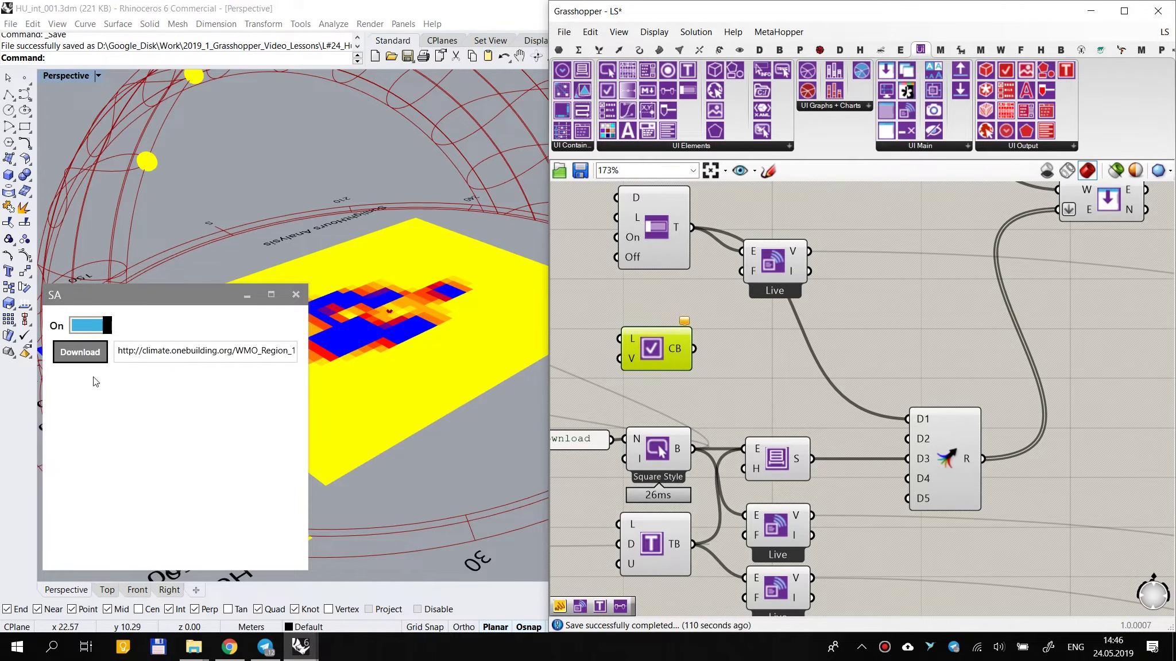
drag(663, 345, 666, 340)
right_drag(678, 377, 789, 343)
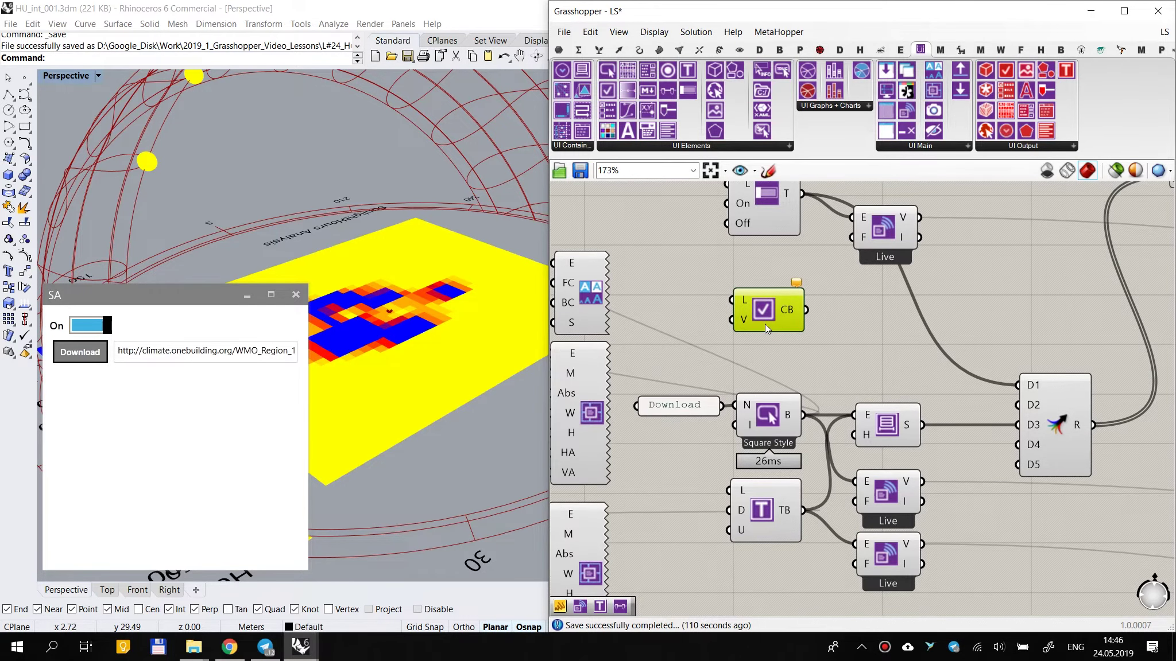
drag(806, 310, 1018, 405)
click(977, 290)
Step: Shift the style and size adjustment components with their swatches and sliders left, clearing space beside the checkbox component
right_drag(707, 297, 801, 284)
scroll(782, 303, down, 2)
drag(791, 208, 618, 546)
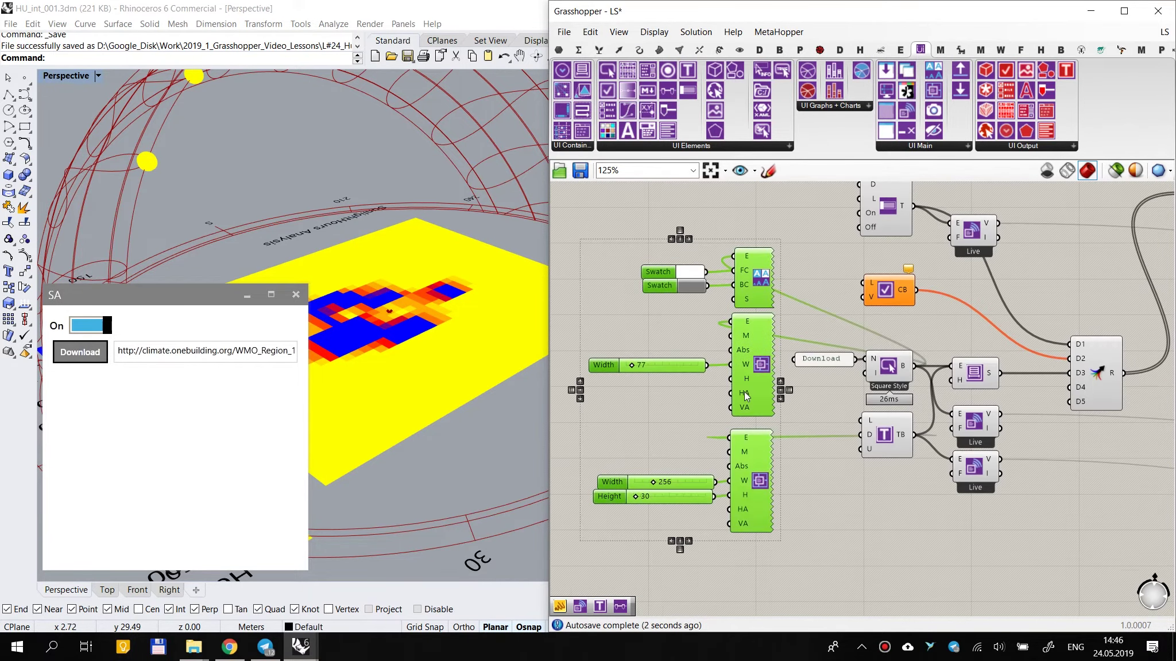
drag(745, 396, 683, 396)
click(764, 270)
Step: Create a panel reading "http or geo", connect it to the checkbox's L input and place it beside the component
scroll(781, 253, up, 3)
double_click(779, 270)
text(//)
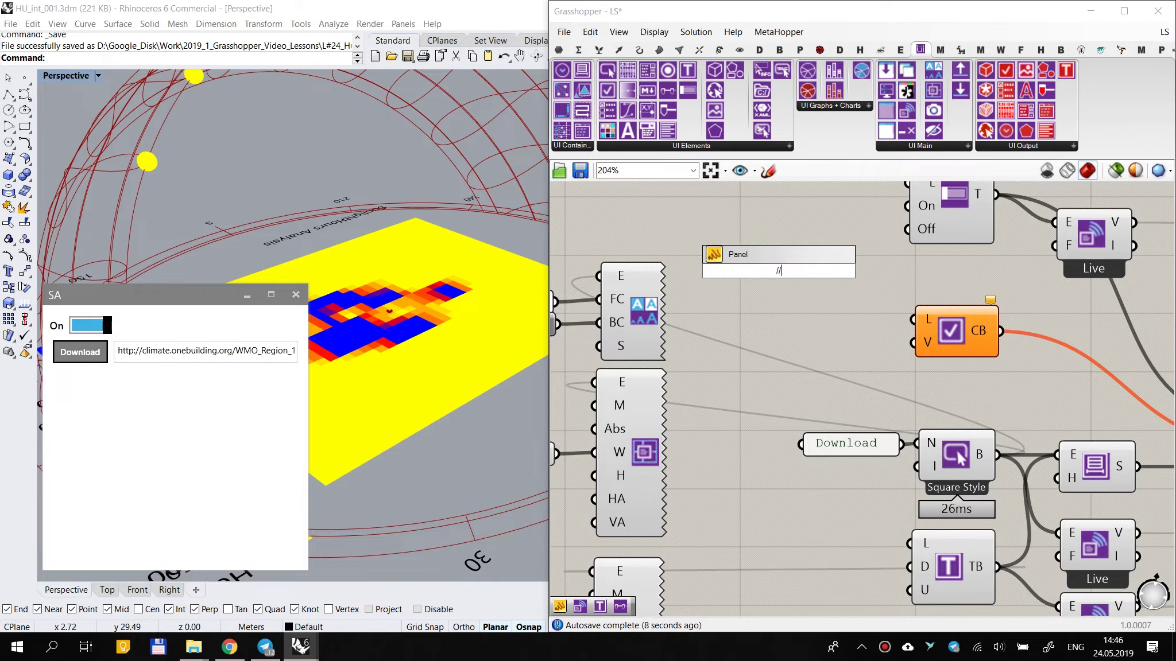
text(http orgeo)
key(Return)
drag(838, 269, 913, 320)
drag(802, 276, 847, 323)
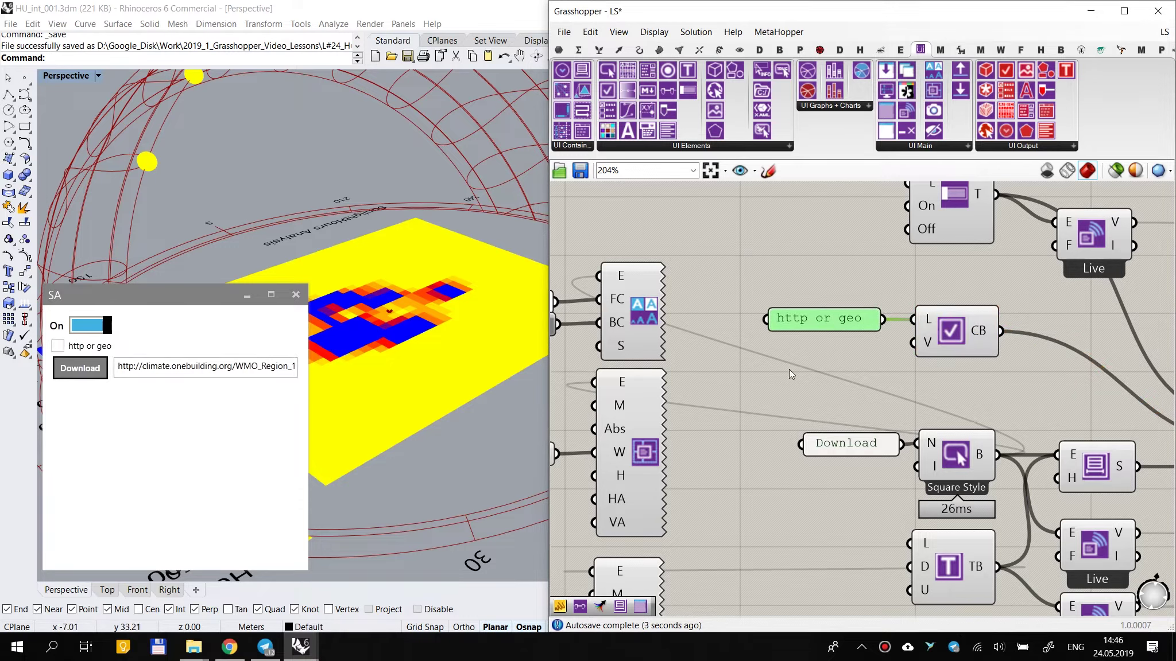
double_click(848, 325)
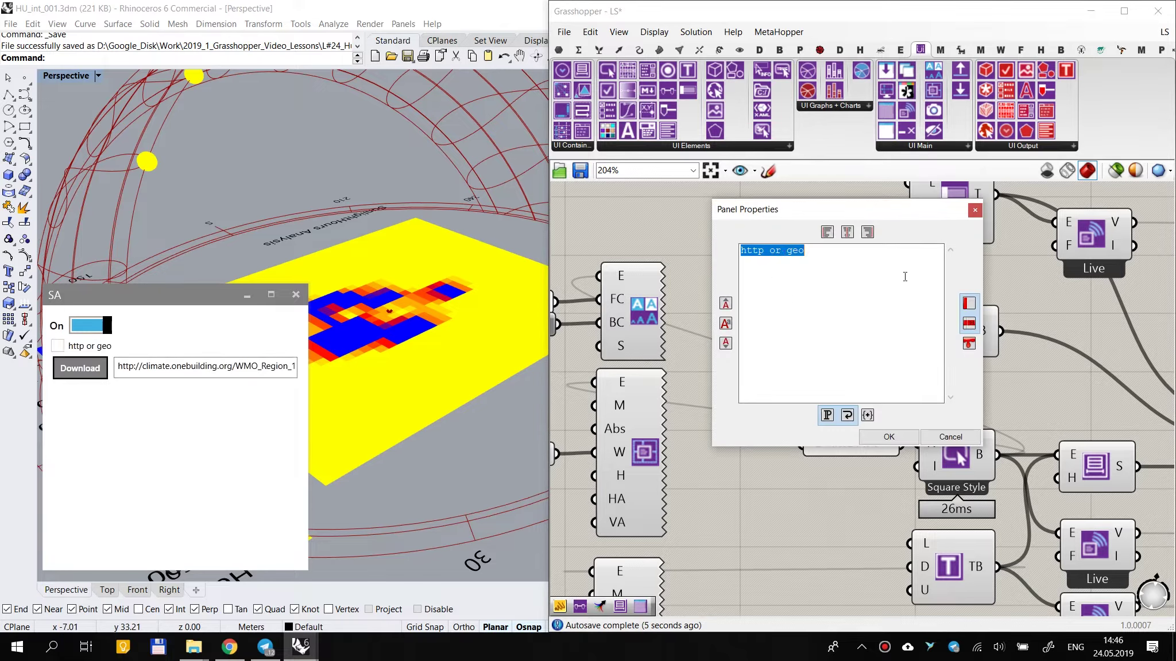
click(972, 212)
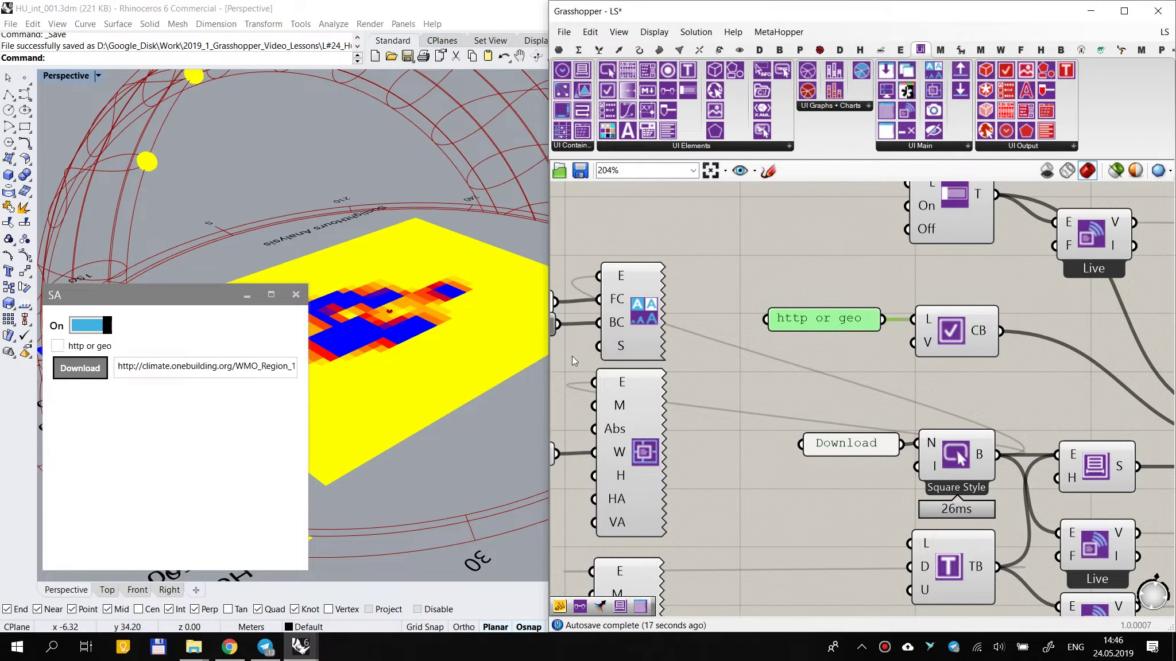
Step: Duplicate the toggle's value listener beside the checkbox component and connect the CB output to its E input
right_drag(910, 377, 810, 348)
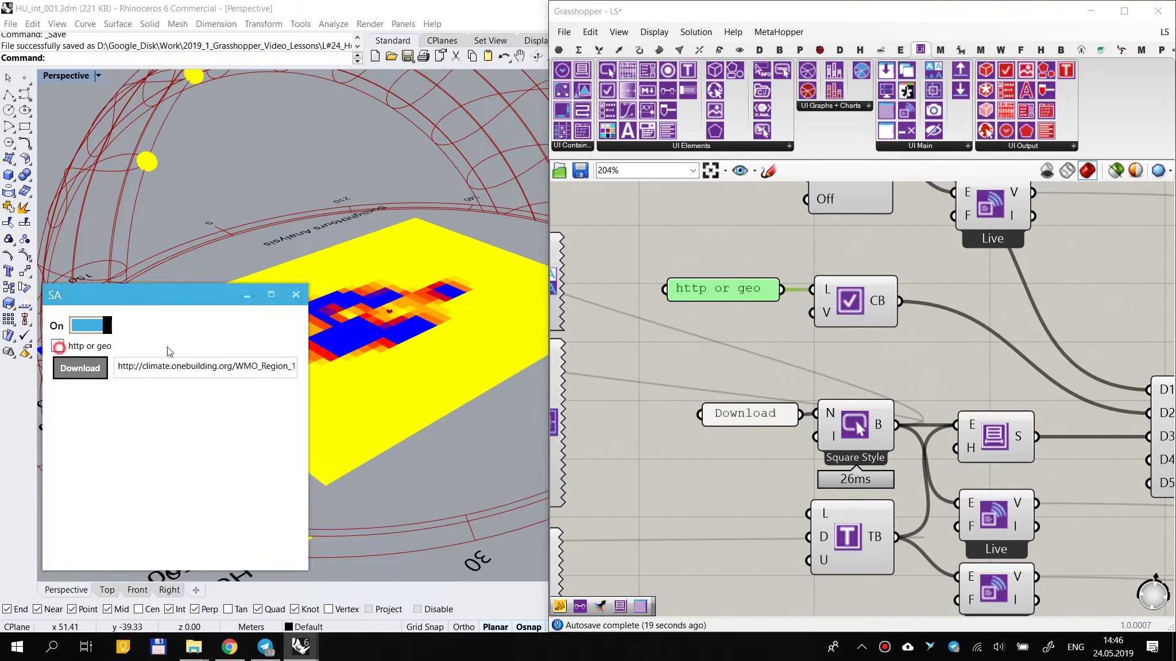
scroll(806, 333, down, 4)
scroll(805, 331, down, 2)
scroll(888, 333, up, 3)
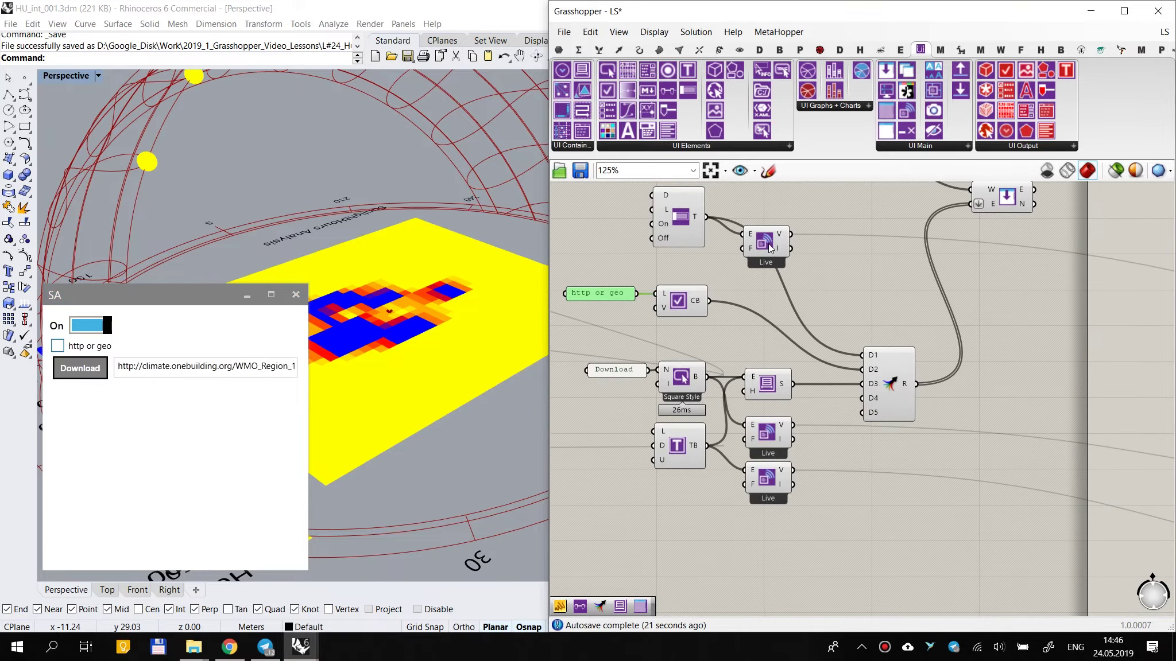
click(767, 247)
alt+drag(761, 314, 708, 300)
drag(774, 306, 767, 325)
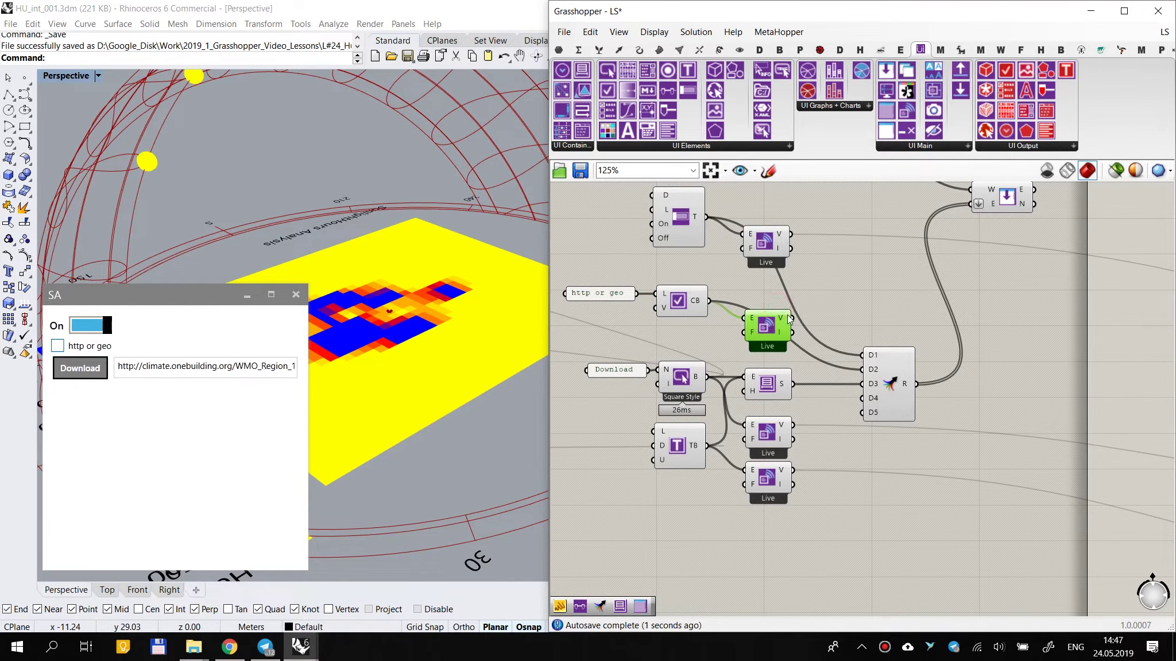
Step: Add a panel and connect the checkbox listener's V output to it to read the checkbox value
double_click(895, 296)
text(panel)
key(Return)
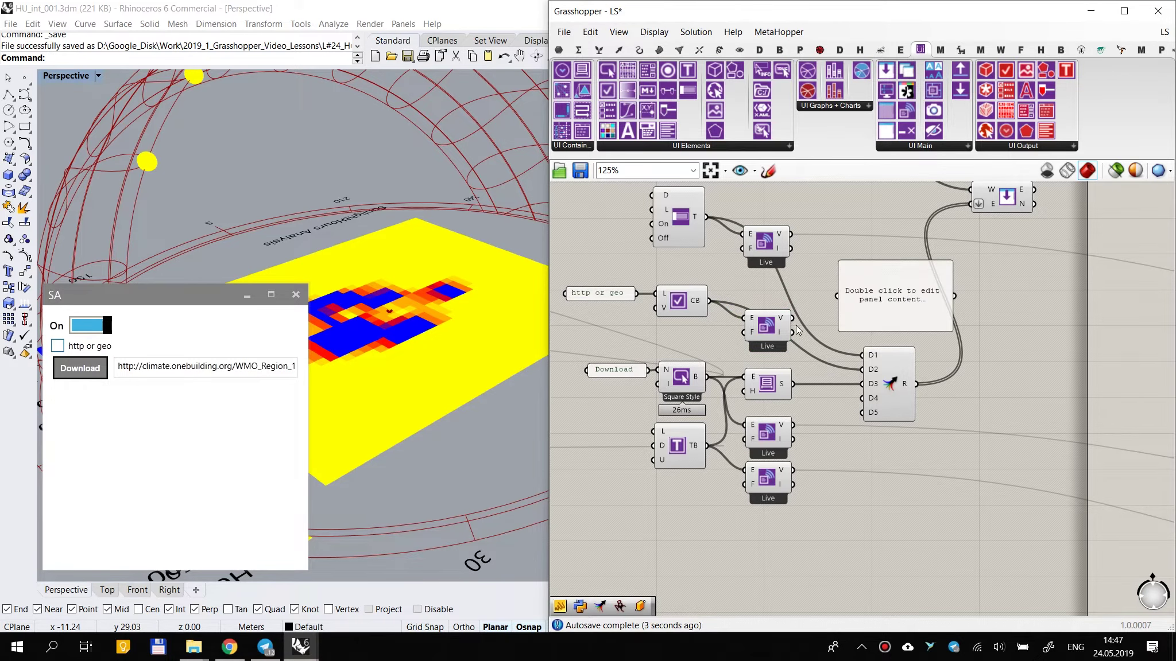
drag(844, 304, 841, 299)
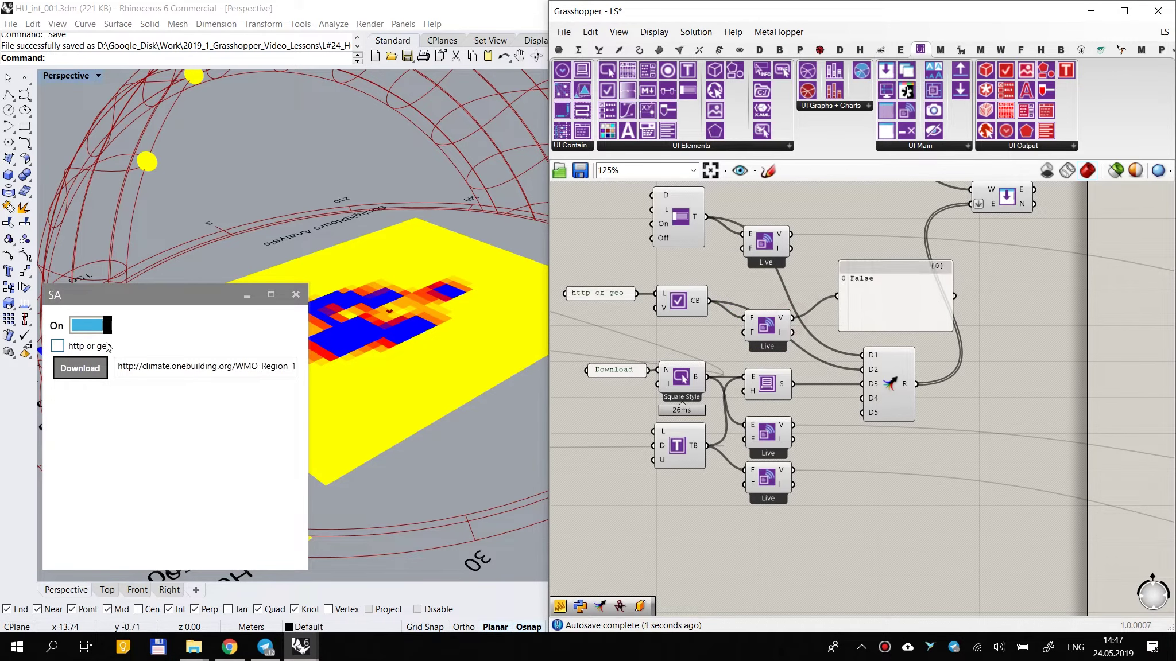
Step: Tick the http or geo checkbox in the SA window and set the checkbox component's V input to True
right_drag(692, 318, 777, 309)
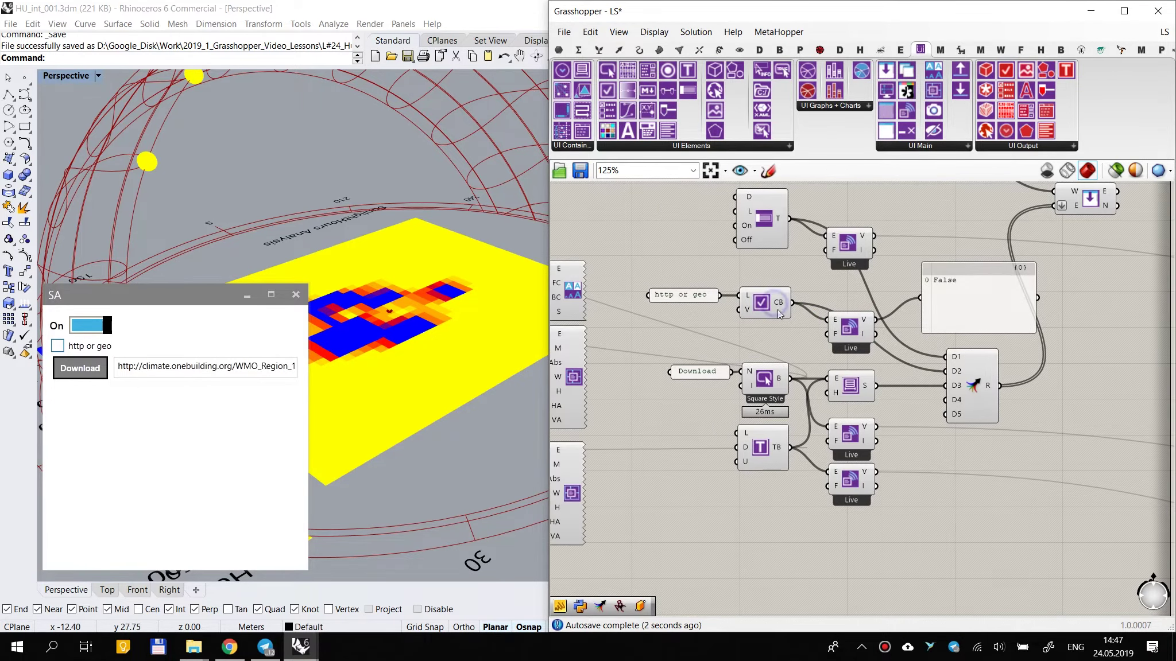
click(57, 345)
scroll(732, 300, up, 2)
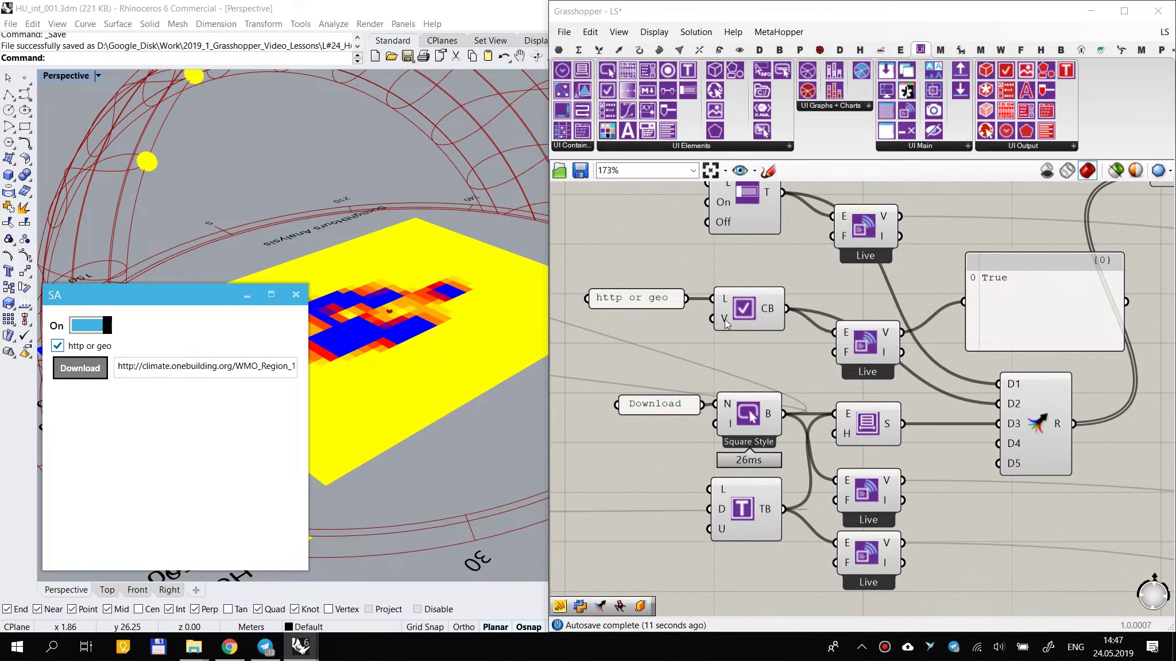
right_click(725, 325)
mouse_move(829, 449)
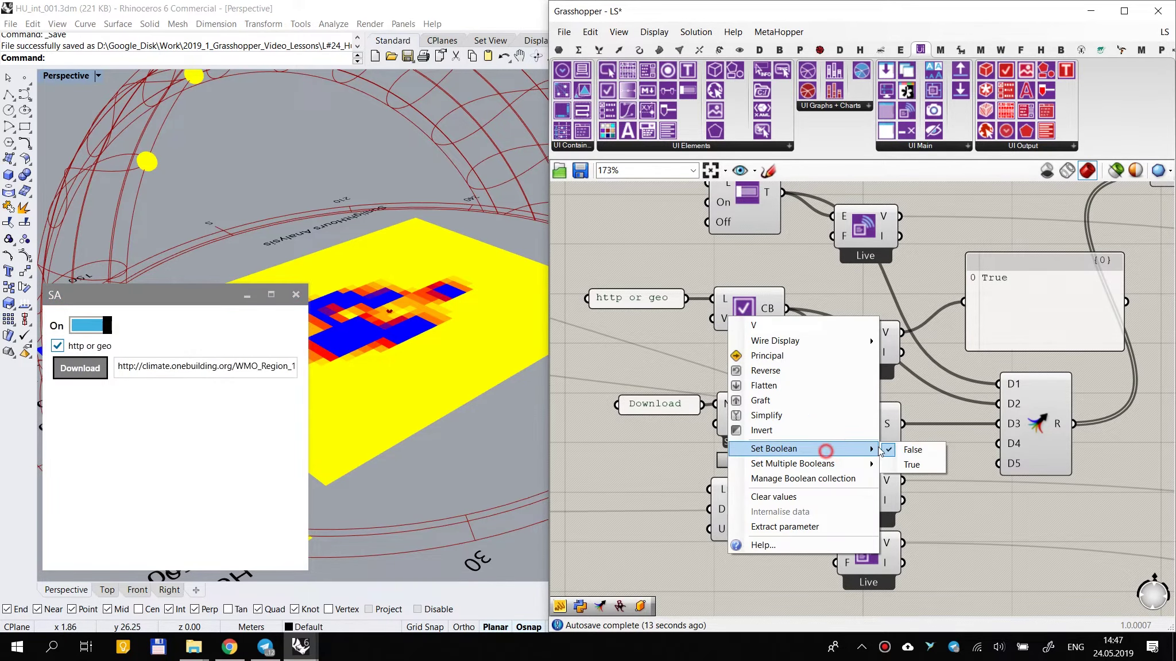
click(924, 465)
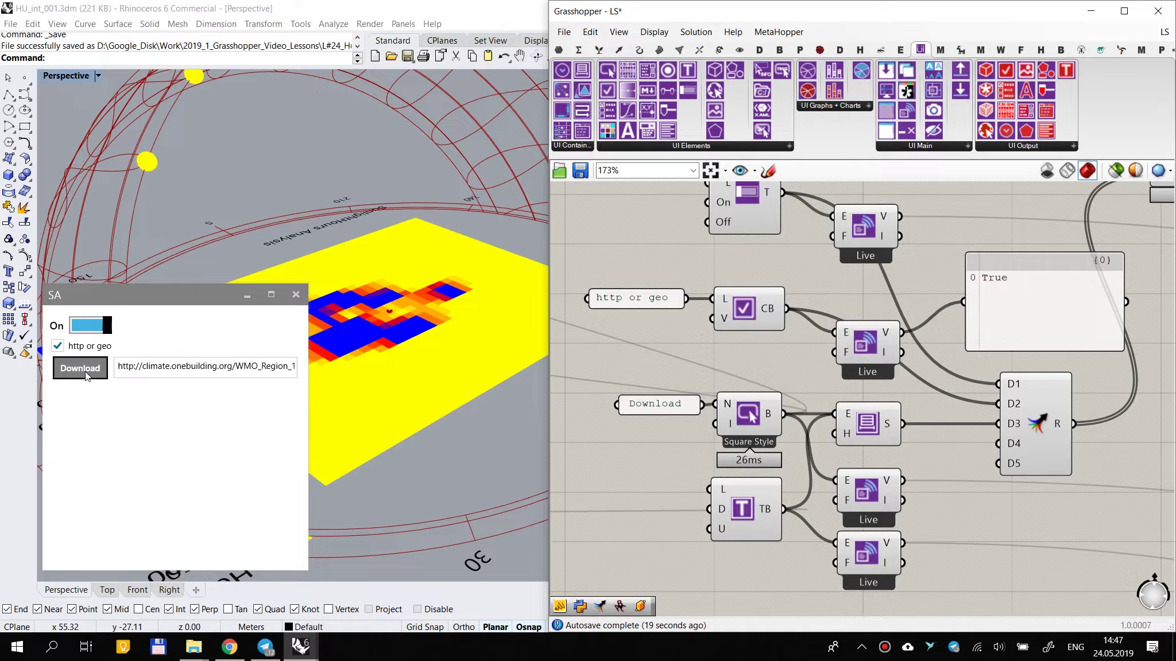
Step: Place a Stream Filter component between the two Ladybug location outputs and the Cull Pattern component
right_drag(1016, 317, 719, 277)
scroll(832, 282, down, 5)
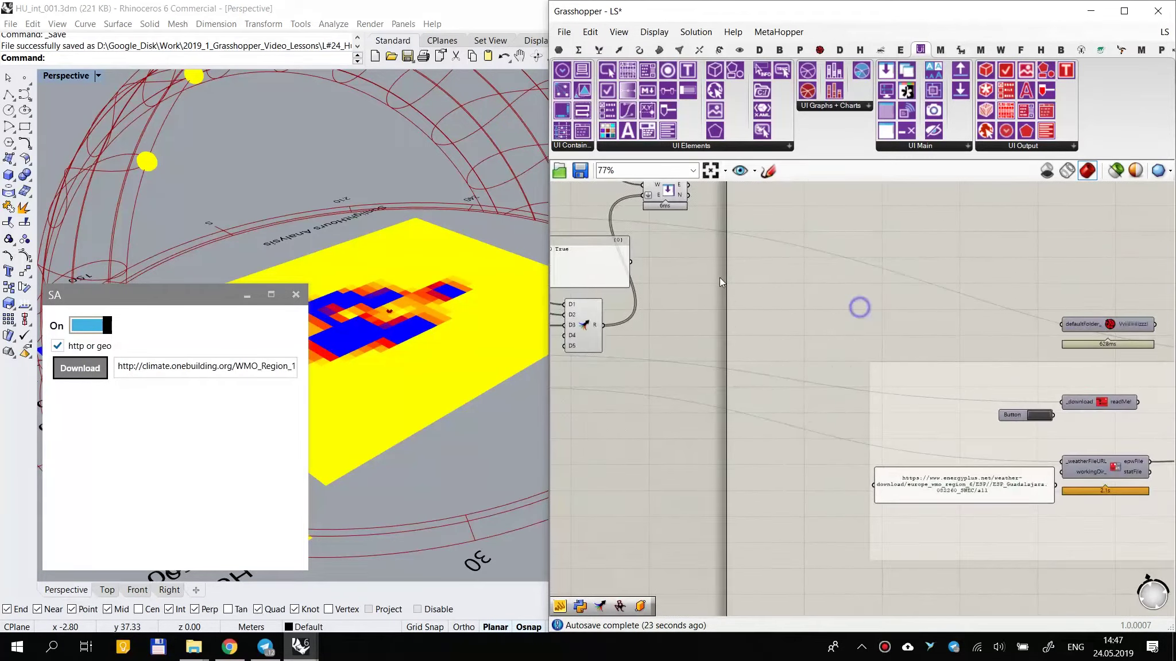
scroll(719, 277, down, 3)
right_drag(949, 339, 802, 356)
scroll(929, 323, up, 2)
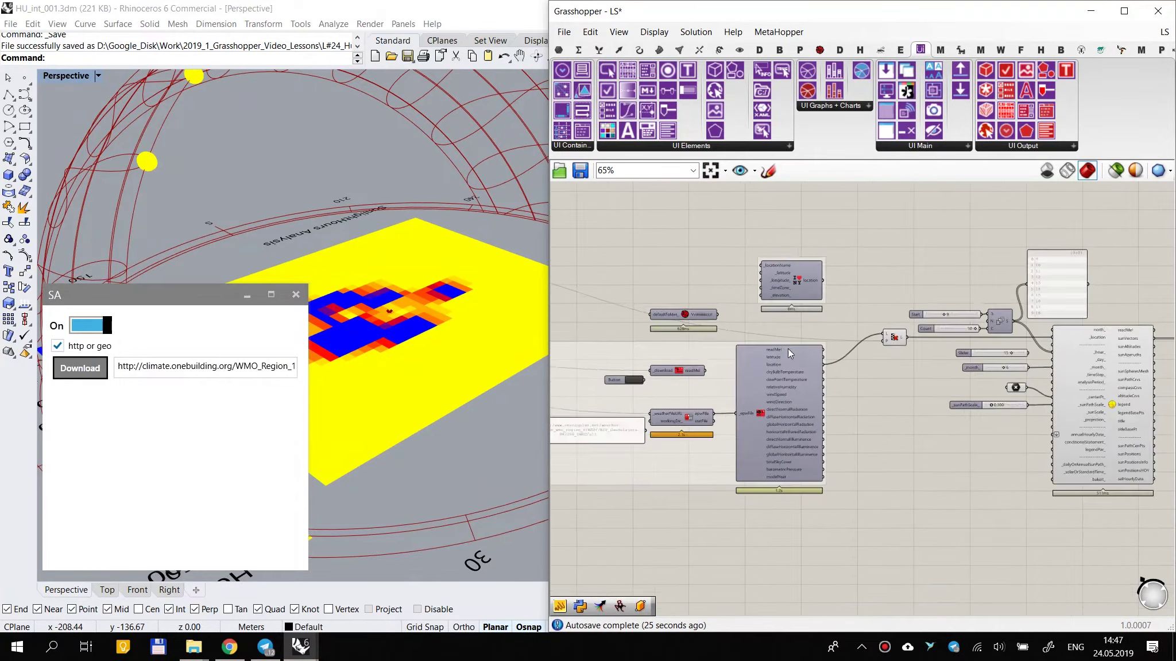
scroll(865, 250, up, 3)
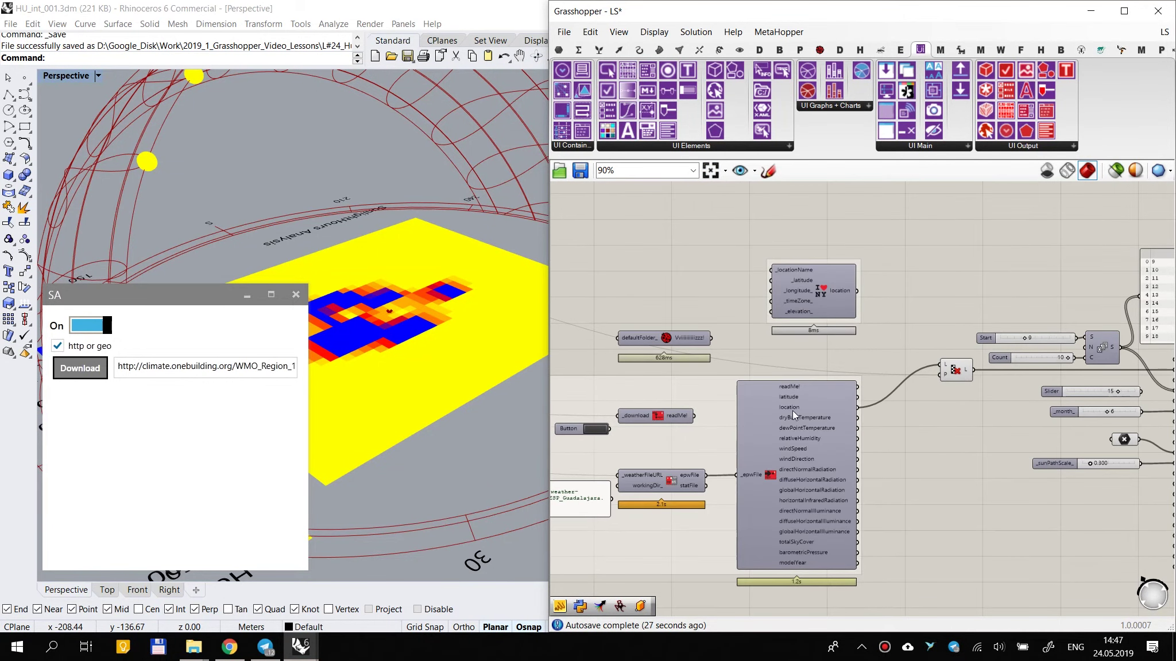
click(599, 50)
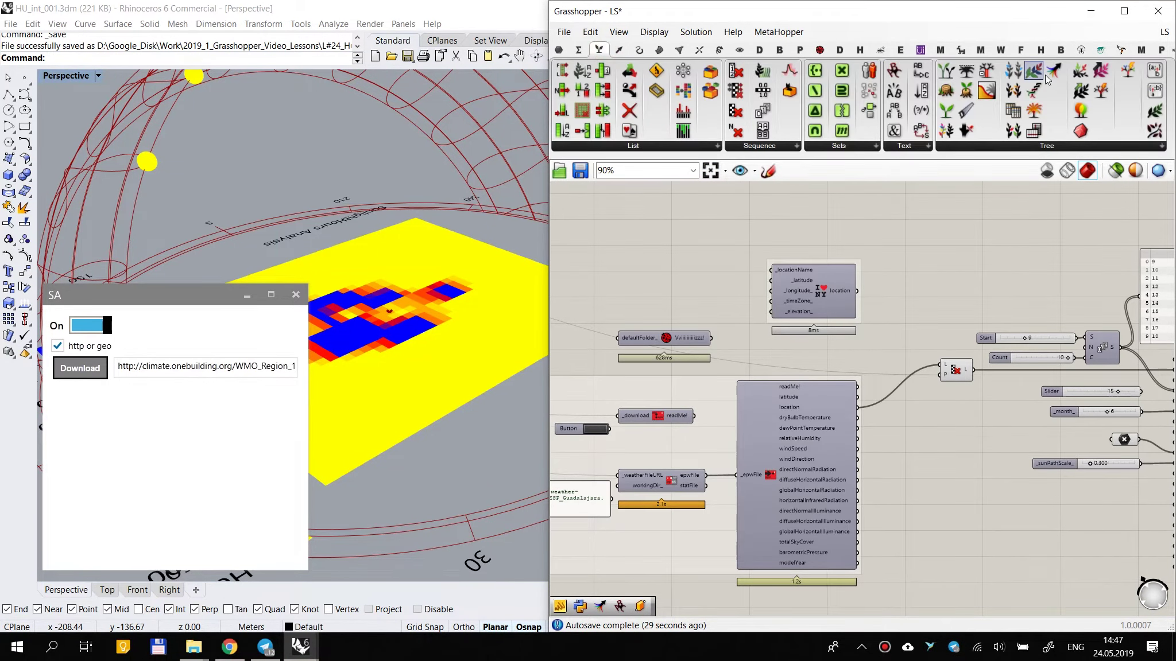
click(1069, 148)
drag(965, 454, 932, 326)
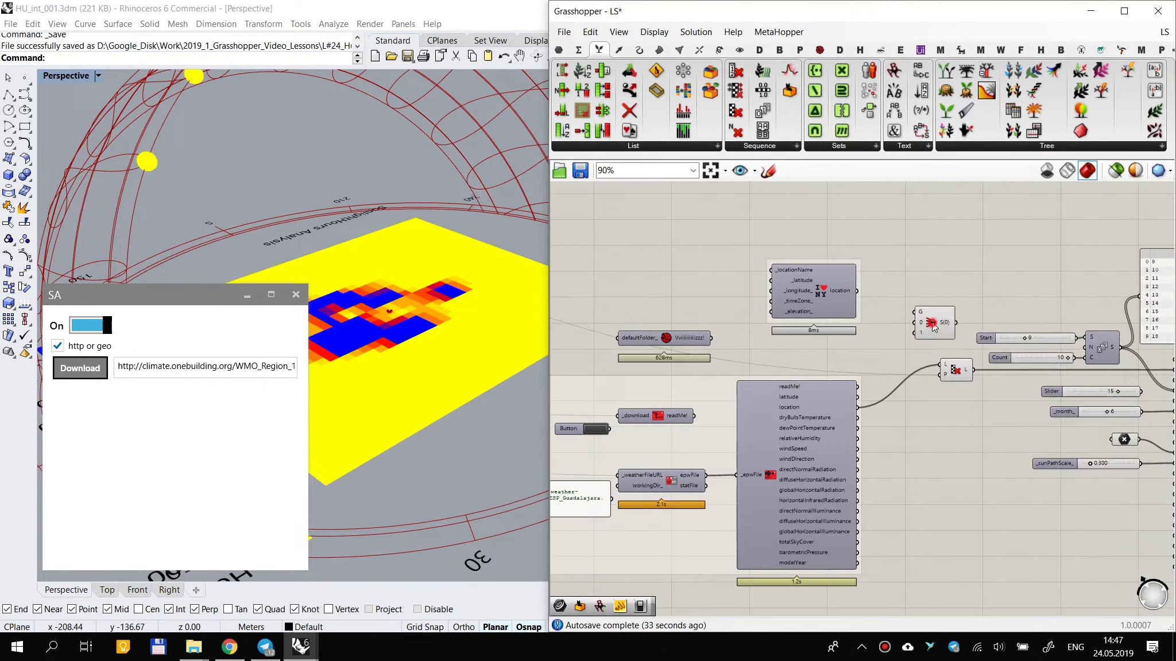
scroll(931, 325, up, 4)
scroll(919, 316, down, 1)
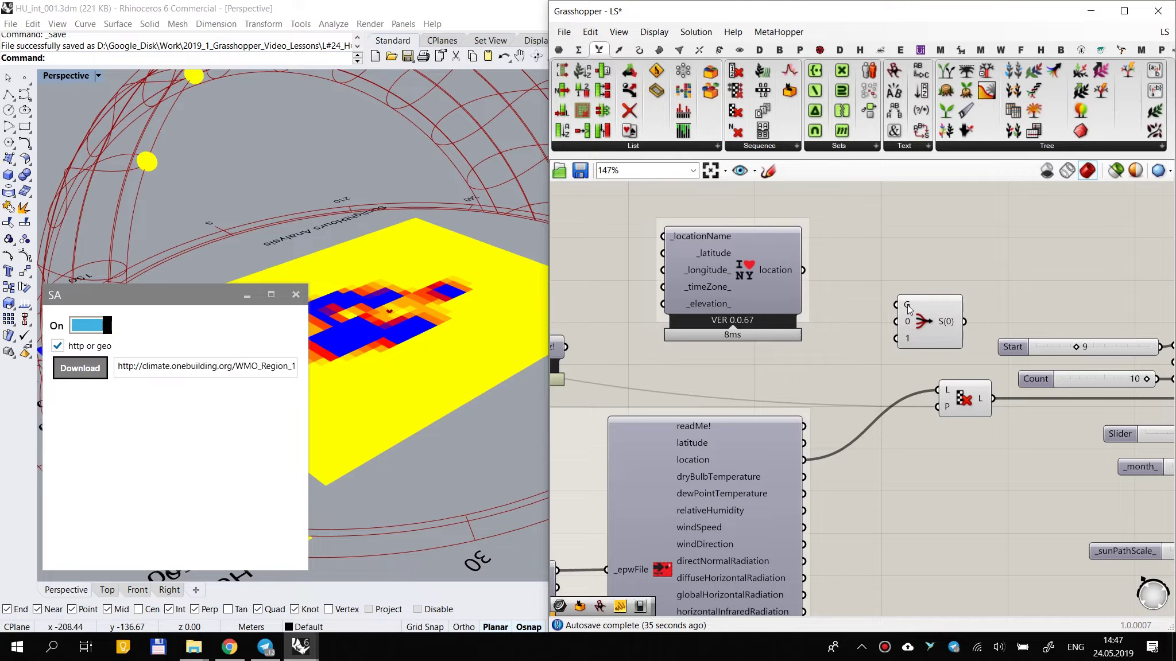
click(924, 324)
scroll(931, 337, down, 3)
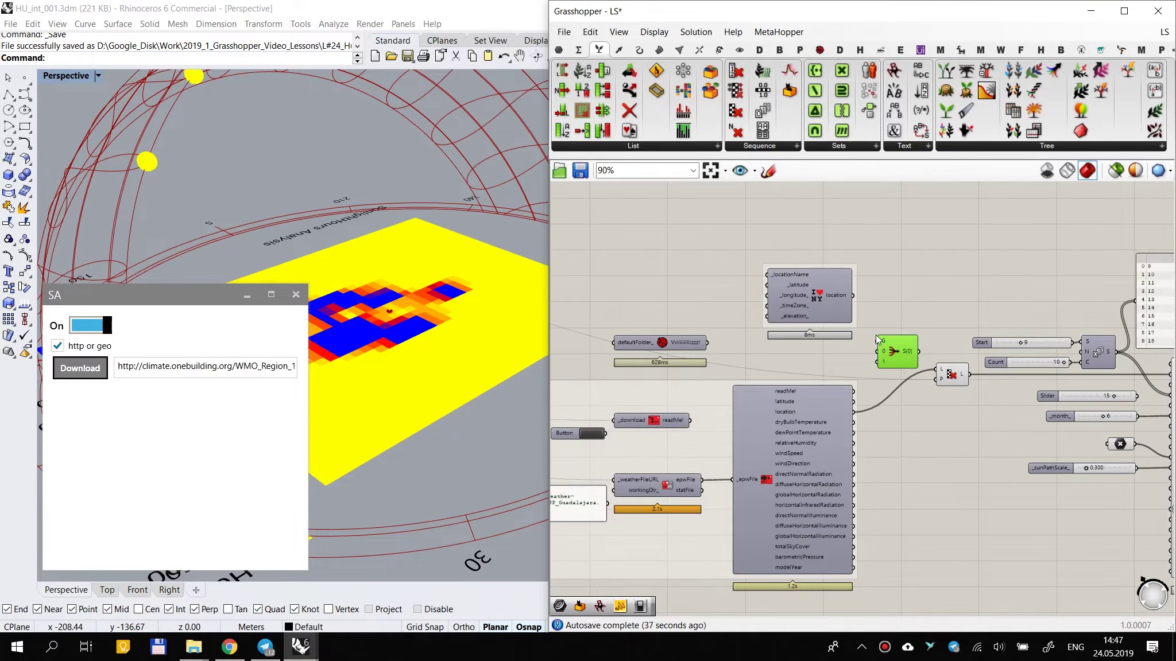
Step: Connect the Stream Filter's G input to the checkbox listener's V output and delete the panel reading the checkbox value
scroll(975, 327, down, 5)
drag(957, 332, 682, 318)
scroll(580, 304, up, 1)
scroll(919, 326, down, 2)
scroll(691, 307, up, 10)
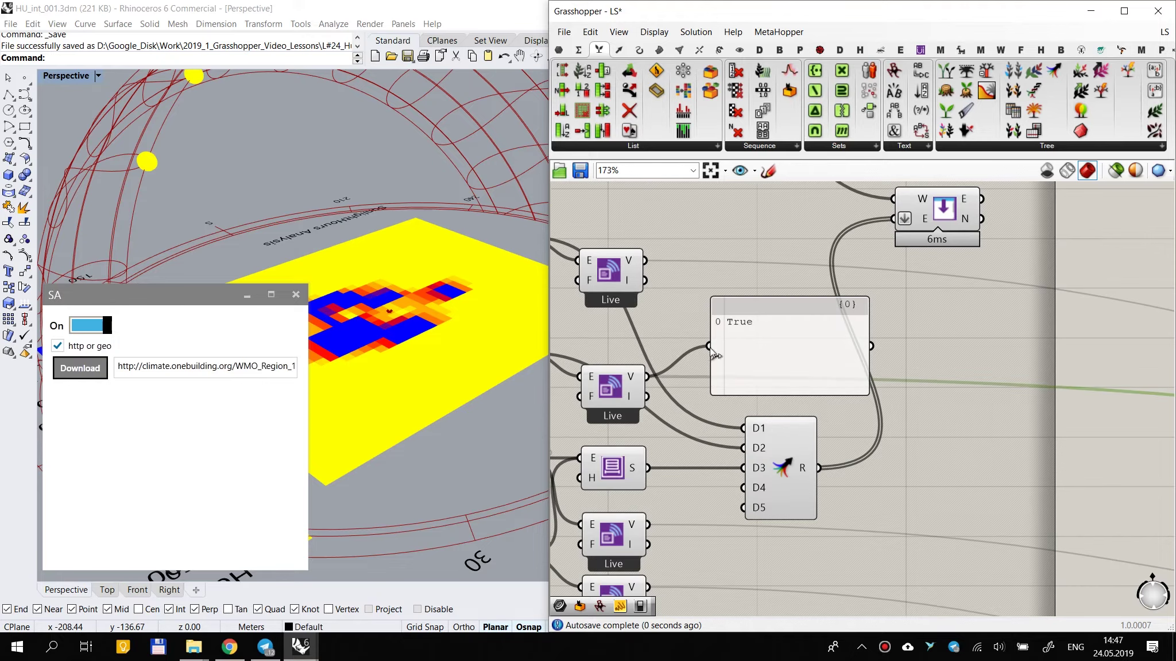
scroll(814, 337, down, 3)
click(800, 343)
key(Delete)
Step: Connect the location output of the weather file import component to Stream Filter input 1
scroll(900, 368, down, 2)
right_drag(899, 367, 702, 342)
scroll(833, 361, up, 5)
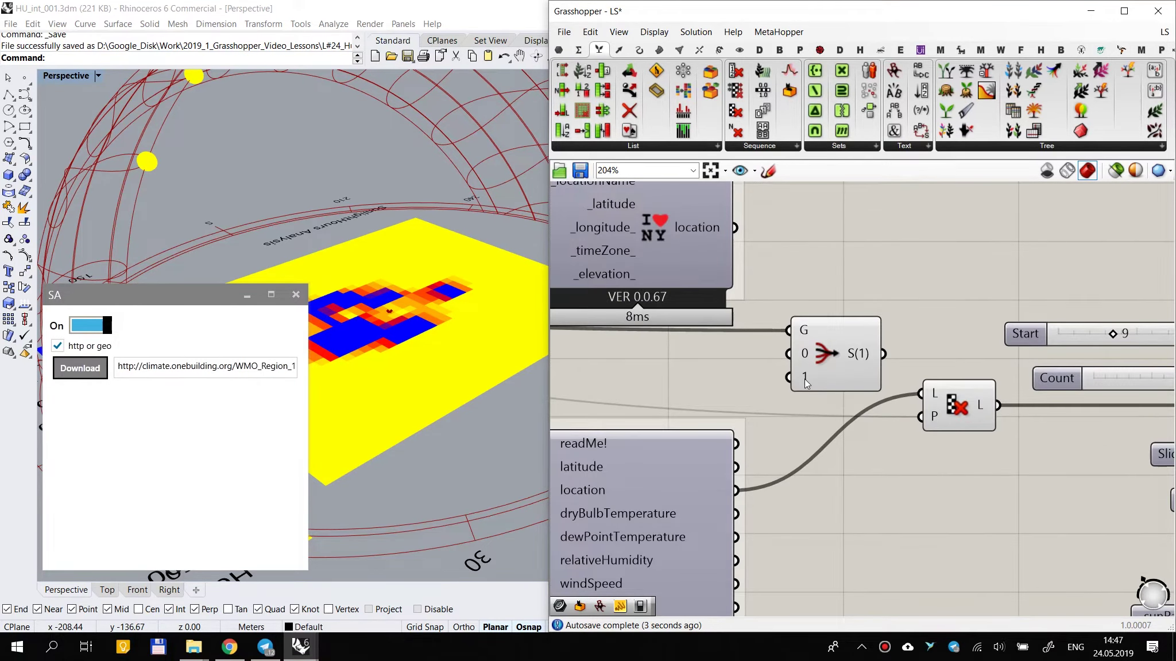
scroll(803, 379, down, 2)
drag(785, 459, 768, 451)
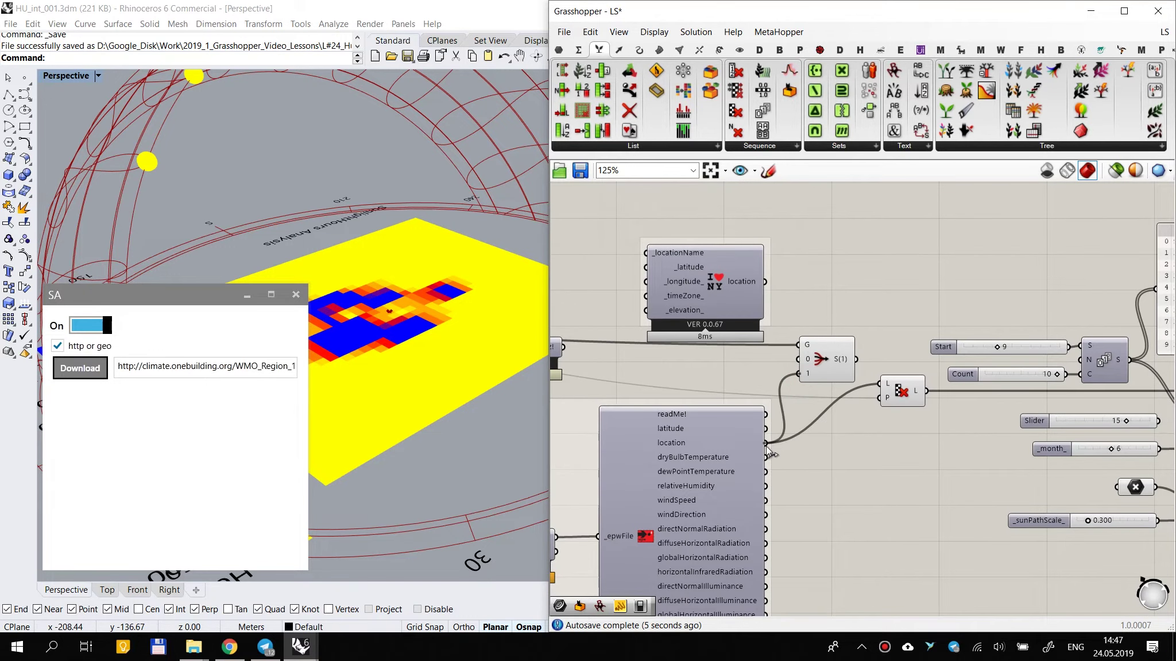
Step: Connect the construct location component's output to Stream Filter input 0 and feed the filter's output into Cull Pattern's L input
mouse_move(855, 359)
mouse_down()
mouse_move(884, 386)
mouse_move(841, 396)
mouse_move(769, 288)
mouse_up()
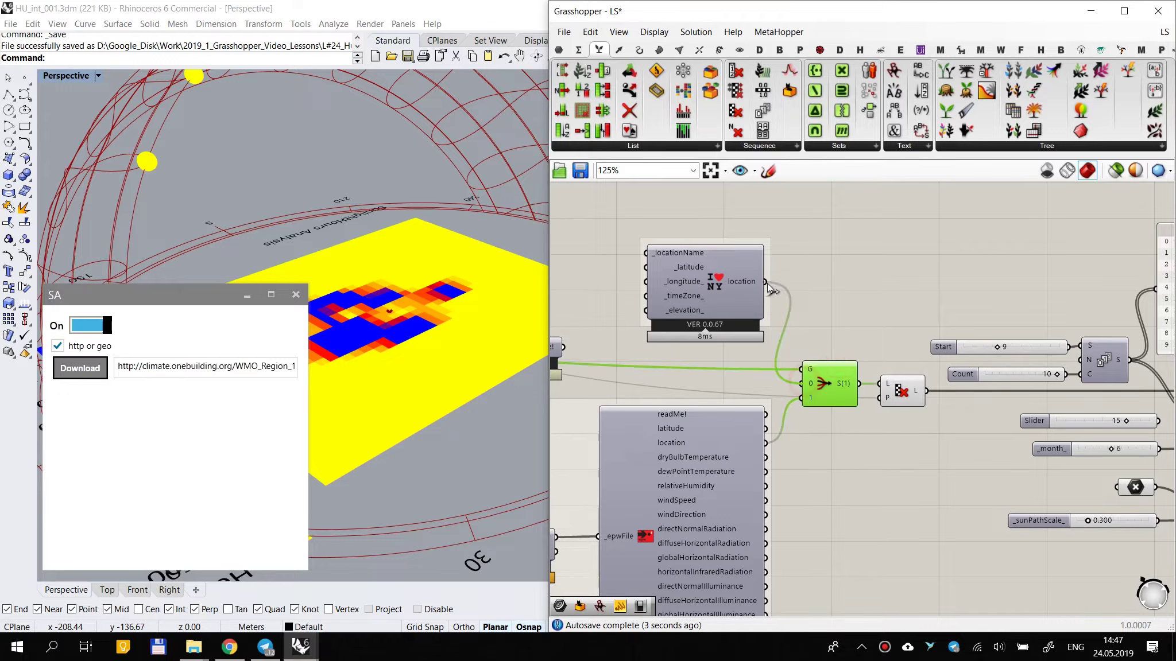
drag(915, 351, 864, 392)
click(888, 283)
drag(704, 295, 704, 297)
Step: Untick the http or geo checkbox in the SA window and inspect the sun path in the perspective view
scroll(617, 258, down, 2)
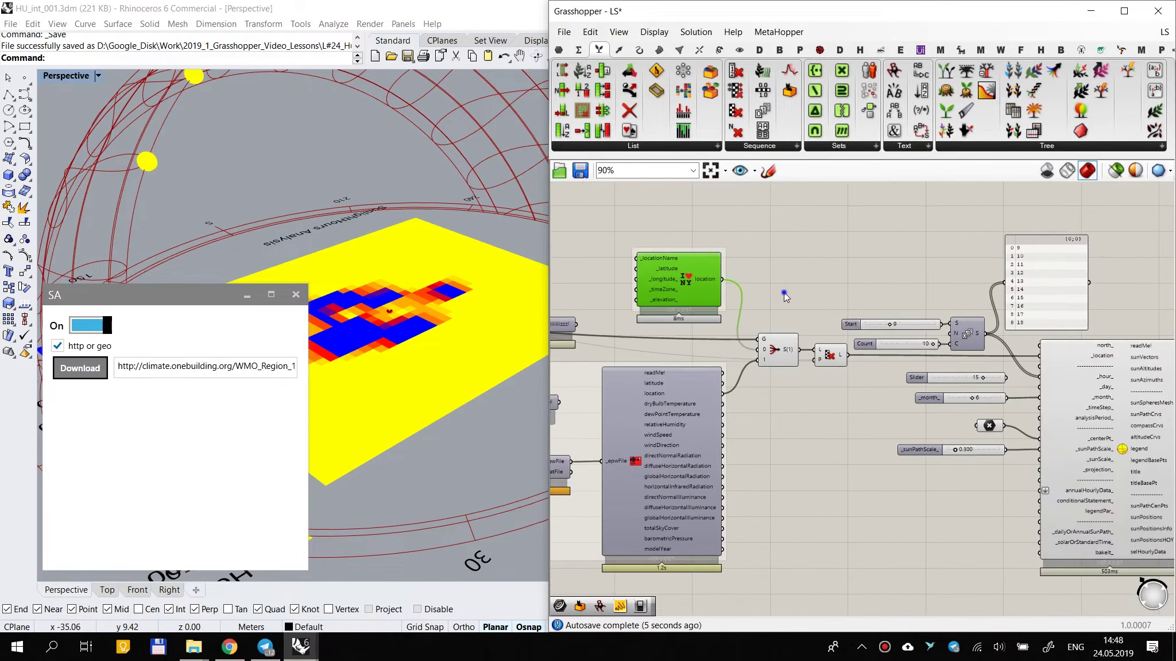
right_drag(726, 276, 942, 290)
scroll(409, 268, down, 5)
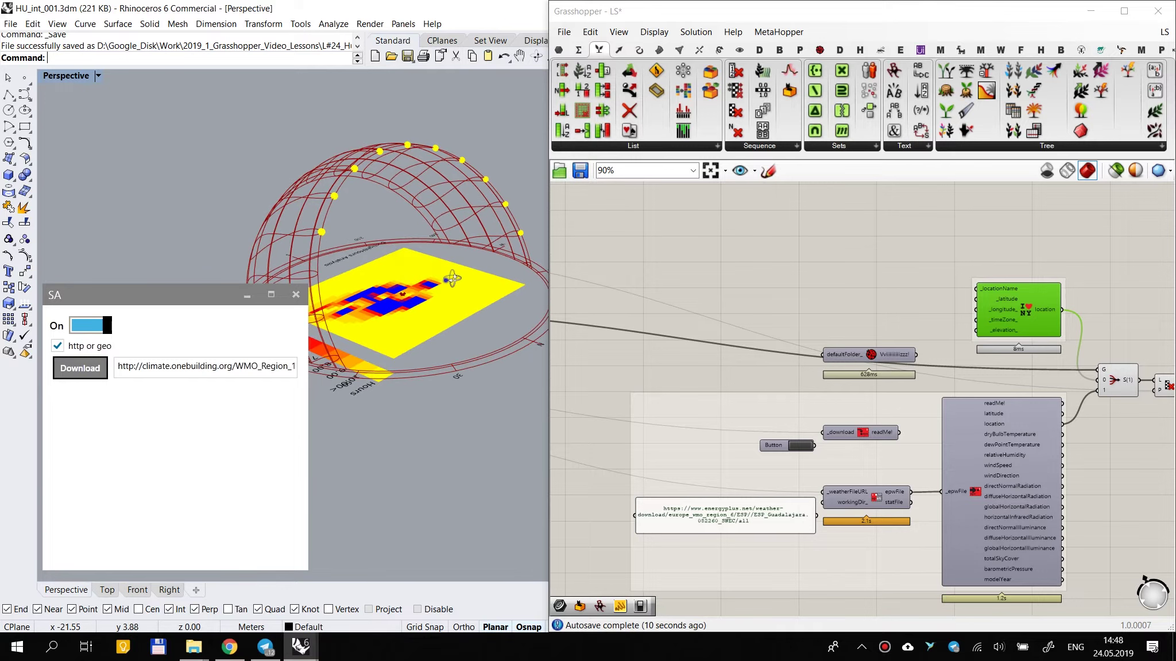
right_drag(452, 278, 461, 280)
click(60, 348)
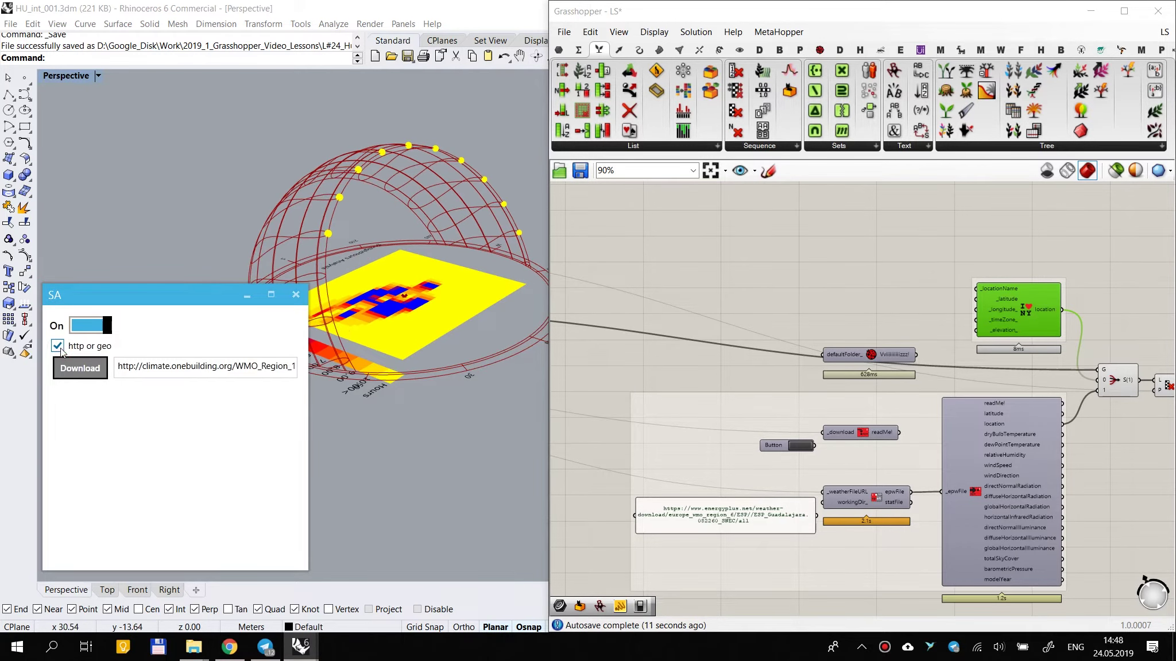
click(57, 347)
right_drag(370, 270, 472, 282)
right_drag(406, 227, 380, 302)
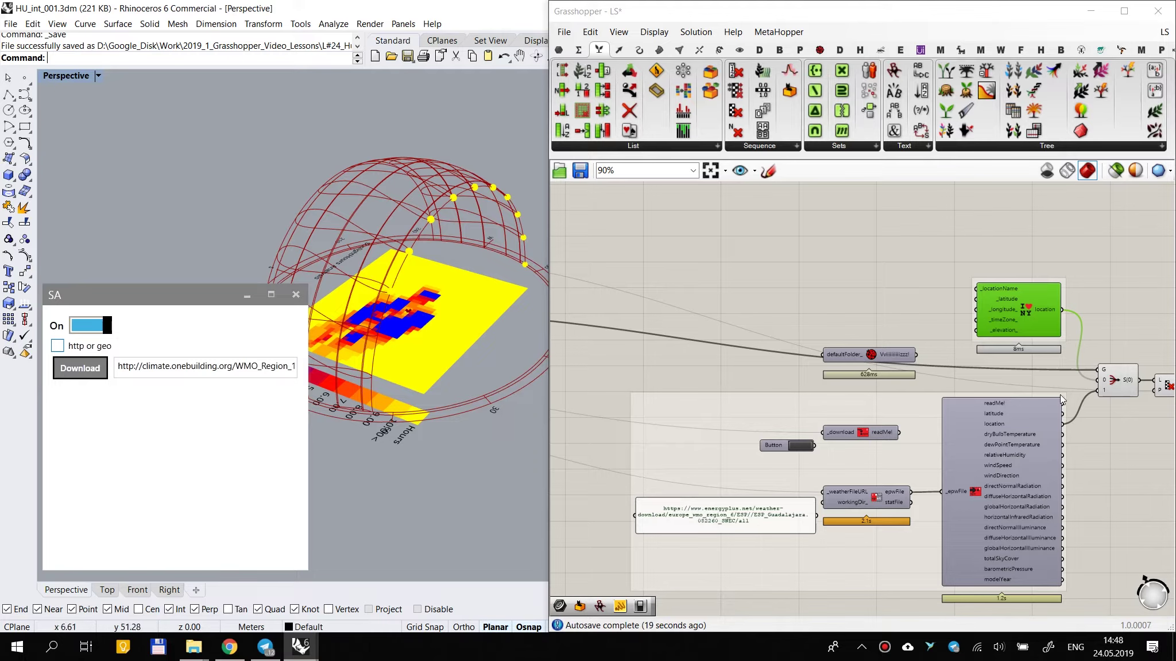
Step: Move the main Ladybug component with the defaultFolder input into the weather file group and save the definition
scroll(926, 350, up, 2)
scroll(926, 285, down, 2)
mouse_move(891, 333)
mouse_down()
mouse_move(883, 353)
mouse_move(882, 255)
mouse_move(650, 430)
mouse_move(667, 420)
mouse_up()
scroll(883, 352, down, 2)
click(951, 220)
scroll(941, 244, up, 3)
click(857, 300)
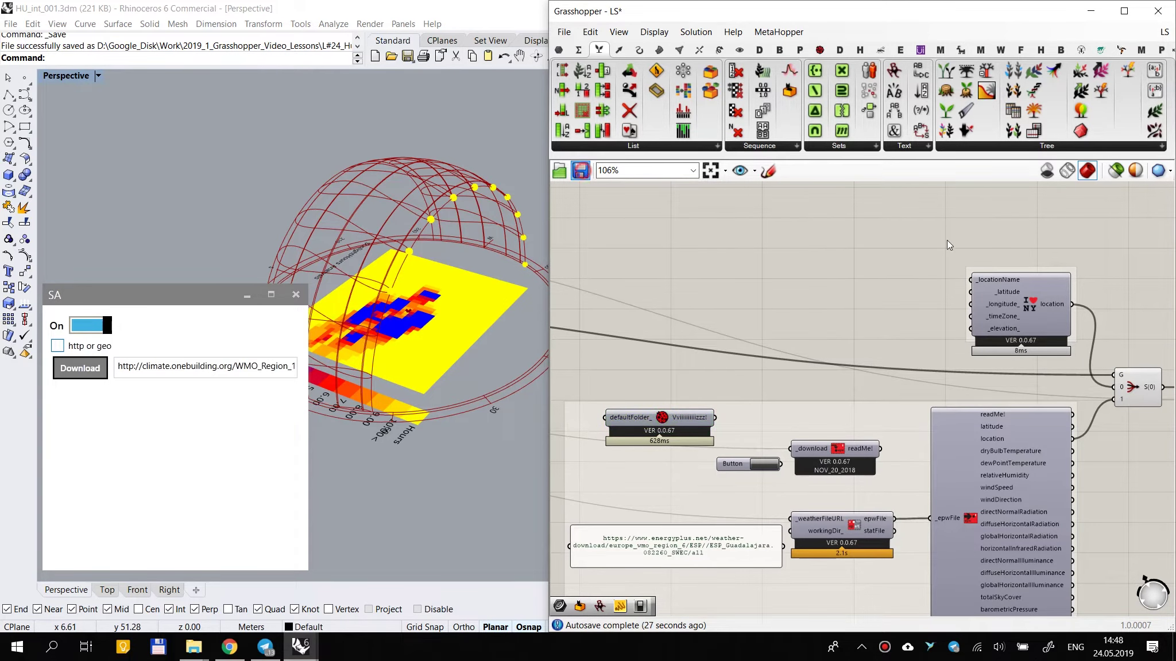
key(ctrl+s)
Step: Add a panel beside the construct location component and turn off its multiline data option
right_drag(947, 239, 822, 277)
scroll(775, 334, up, 4)
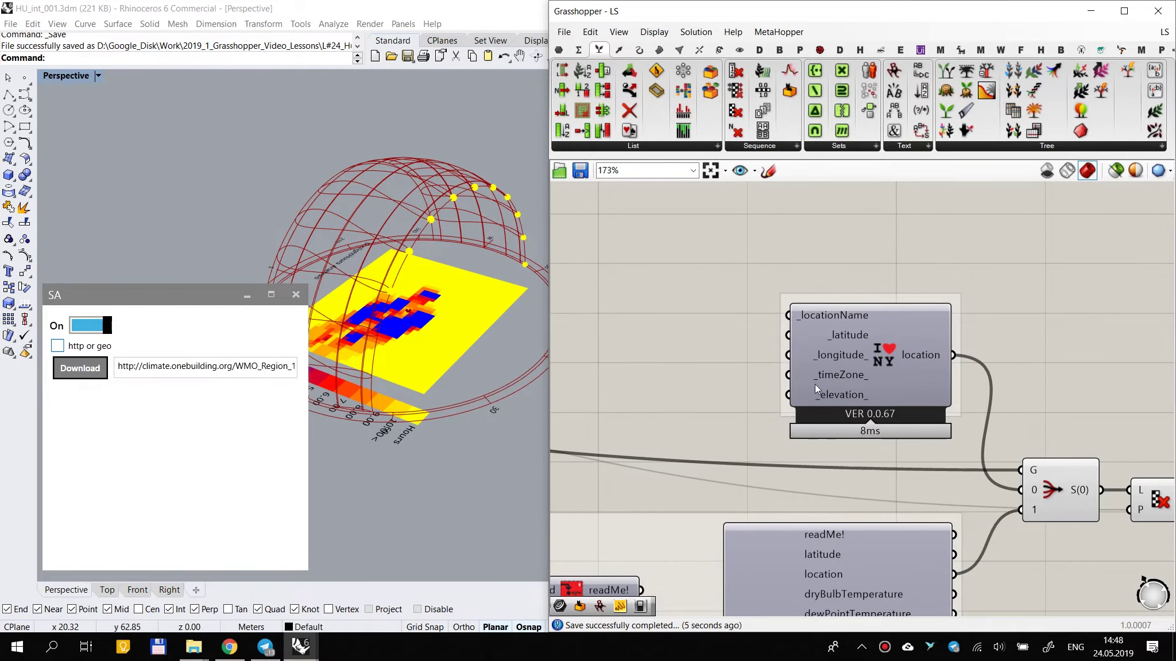
right_drag(815, 384, 966, 319)
double_click(699, 286)
text(Panel)
key(Return)
double_click(701, 288)
key(Escape)
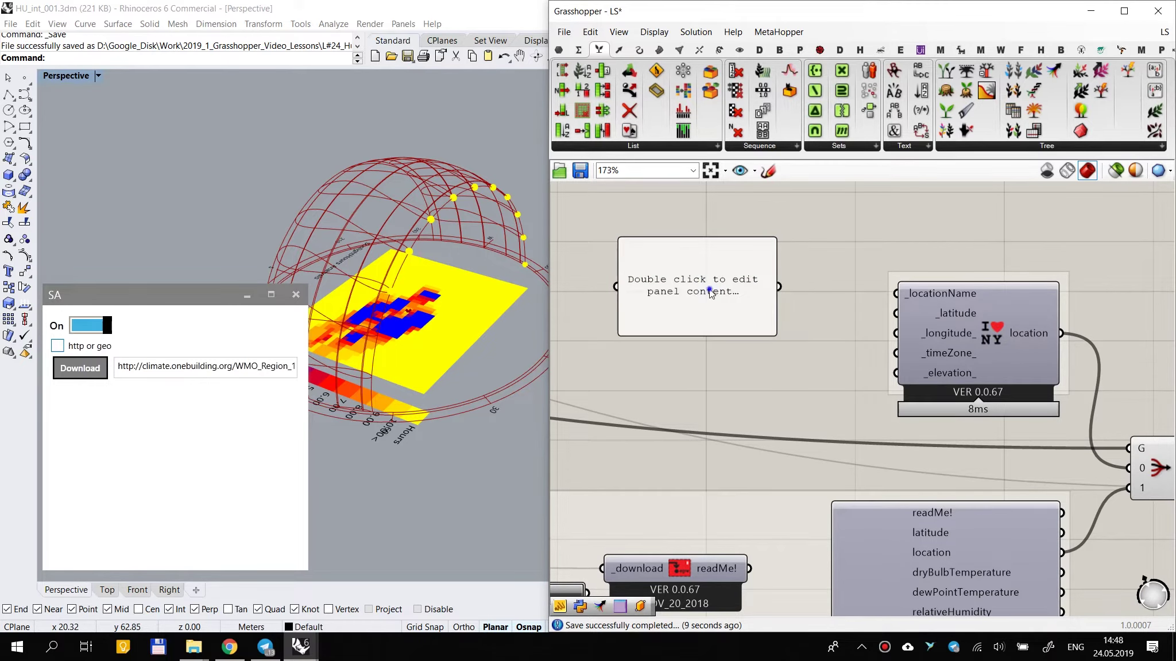
right_click(708, 292)
click(736, 334)
scroll(708, 294, up, 2)
click(768, 251)
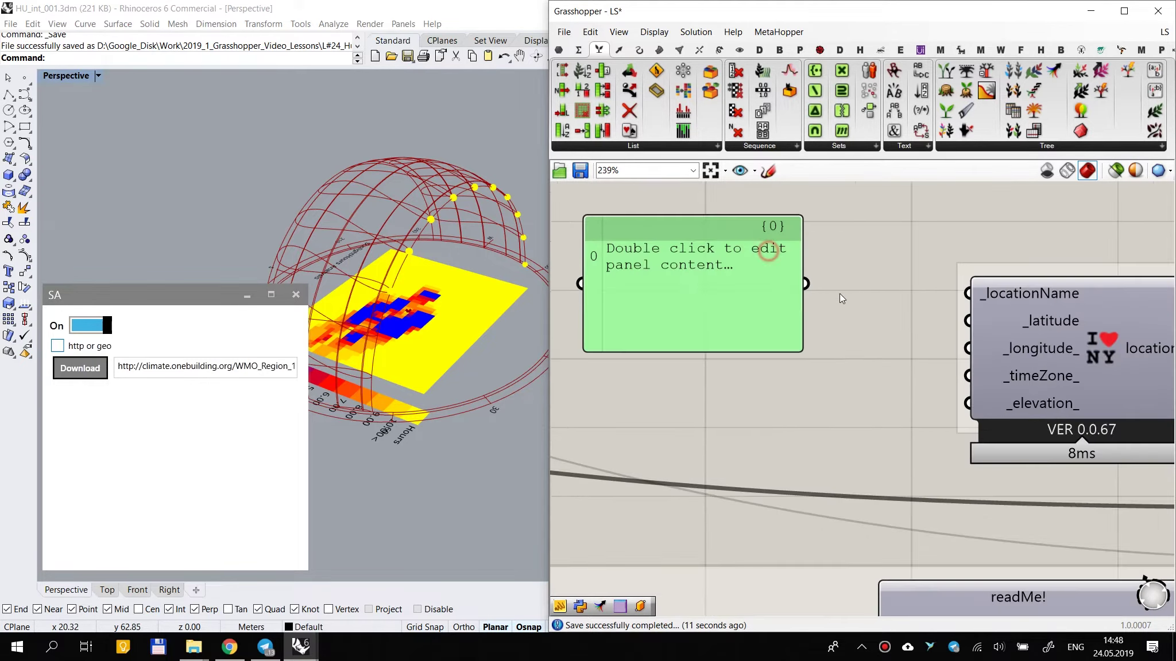
click(873, 339)
scroll(874, 338, down, 2)
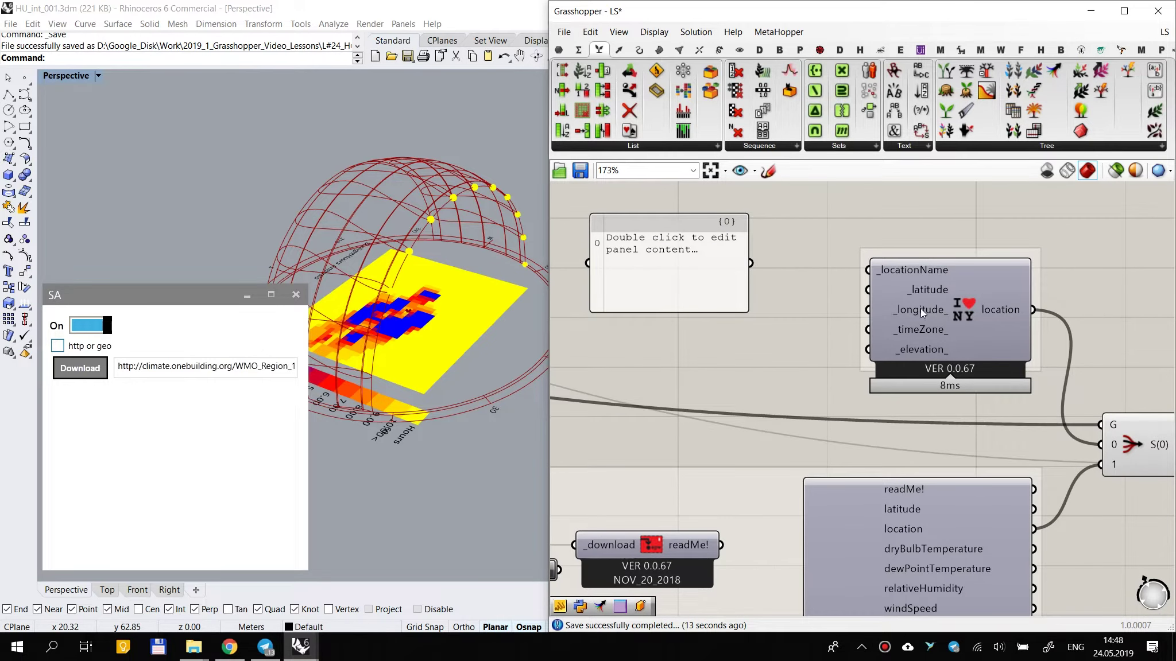
Step: Enter "latitude" as the first line of the new panel, matching the construct location component's input name
right_click(926, 292)
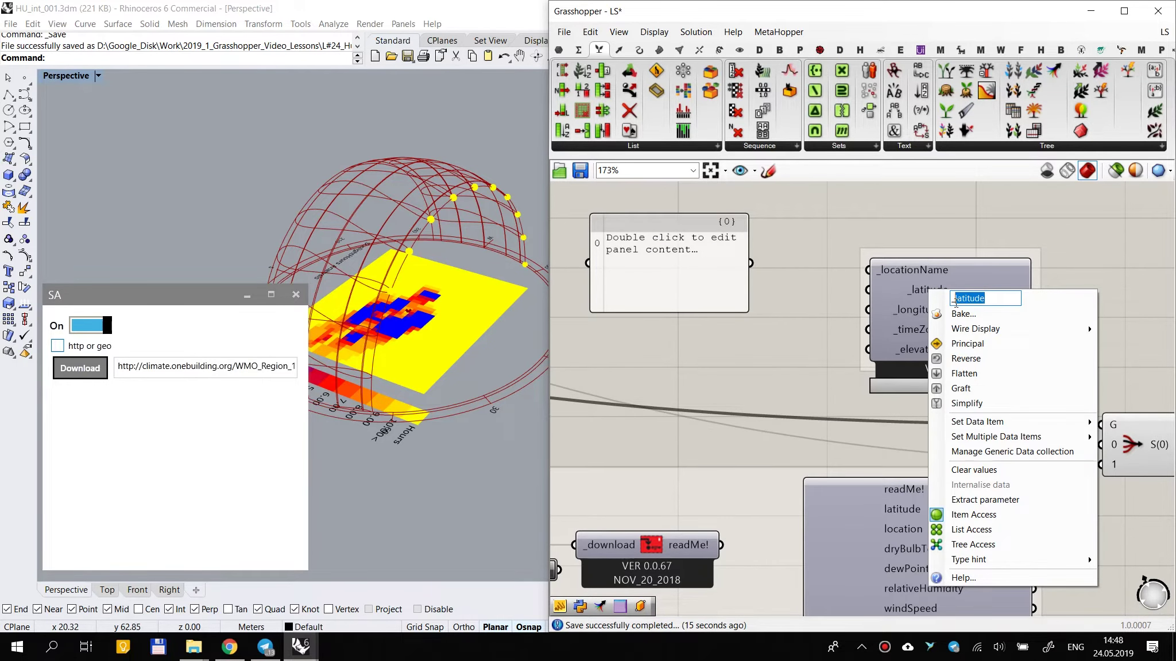
click(616, 268)
double_click(616, 267)
text(latitude)
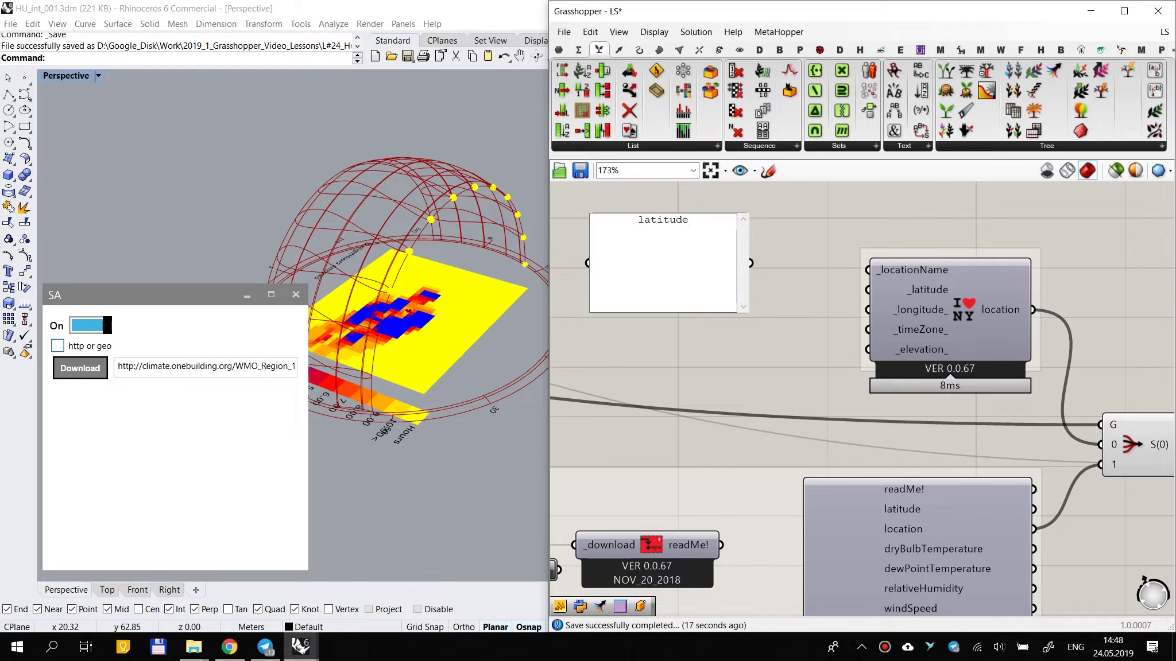
Step: Add "longitude" as the second line of the panel, matching the construct location component's input name
right_click(931, 311)
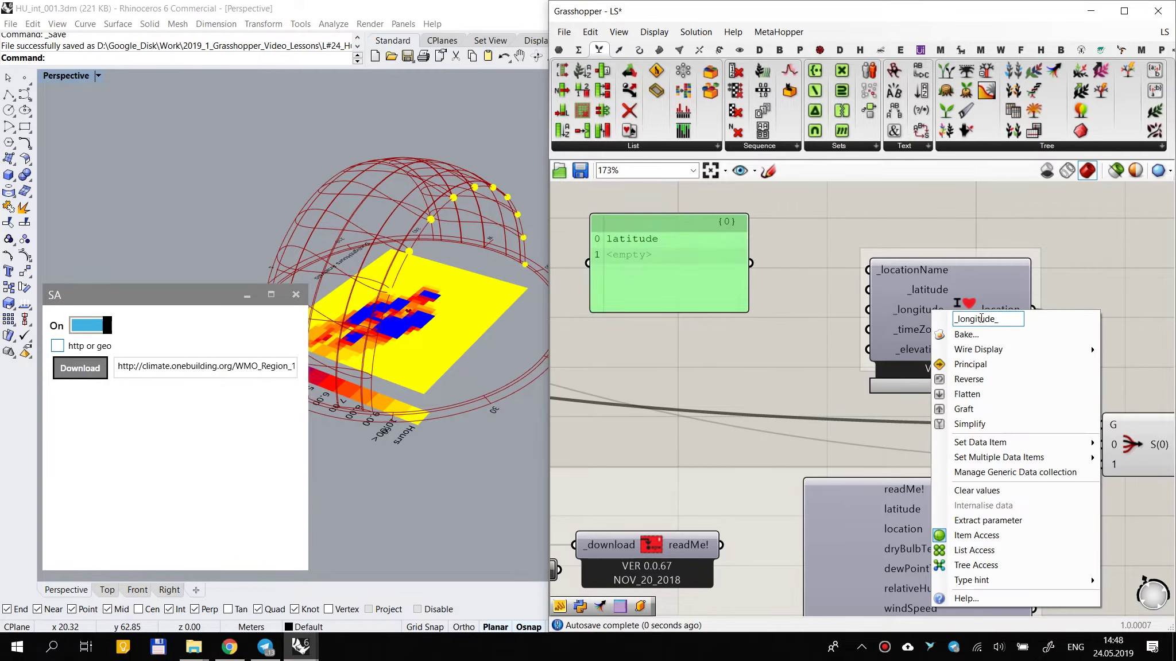
drag(955, 319, 998, 329)
key(ctrl+c)
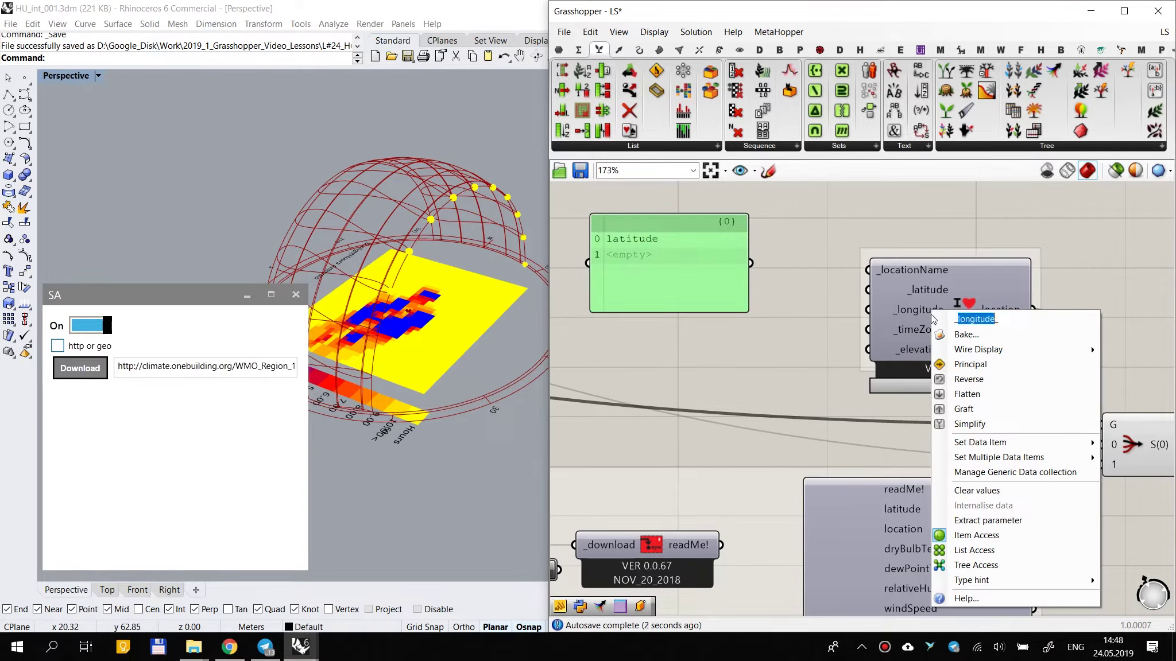
click(634, 268)
double_click(638, 256)
key(ctrl+v)
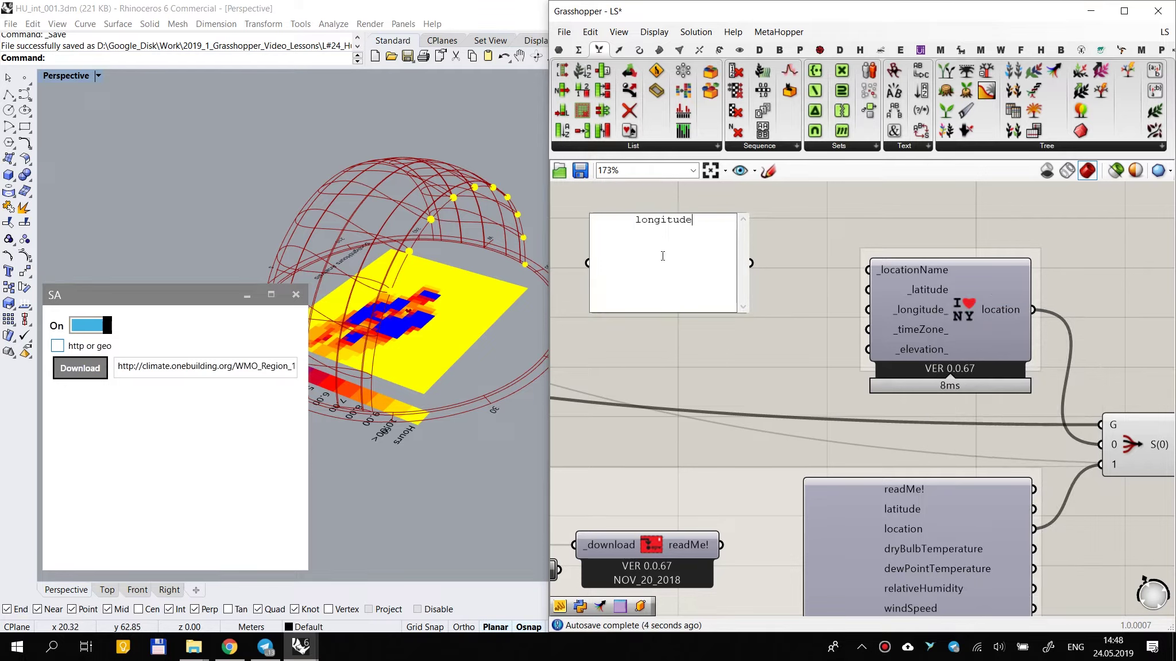
key(ctrl+z)
click(679, 247)
key(ctrl+v)
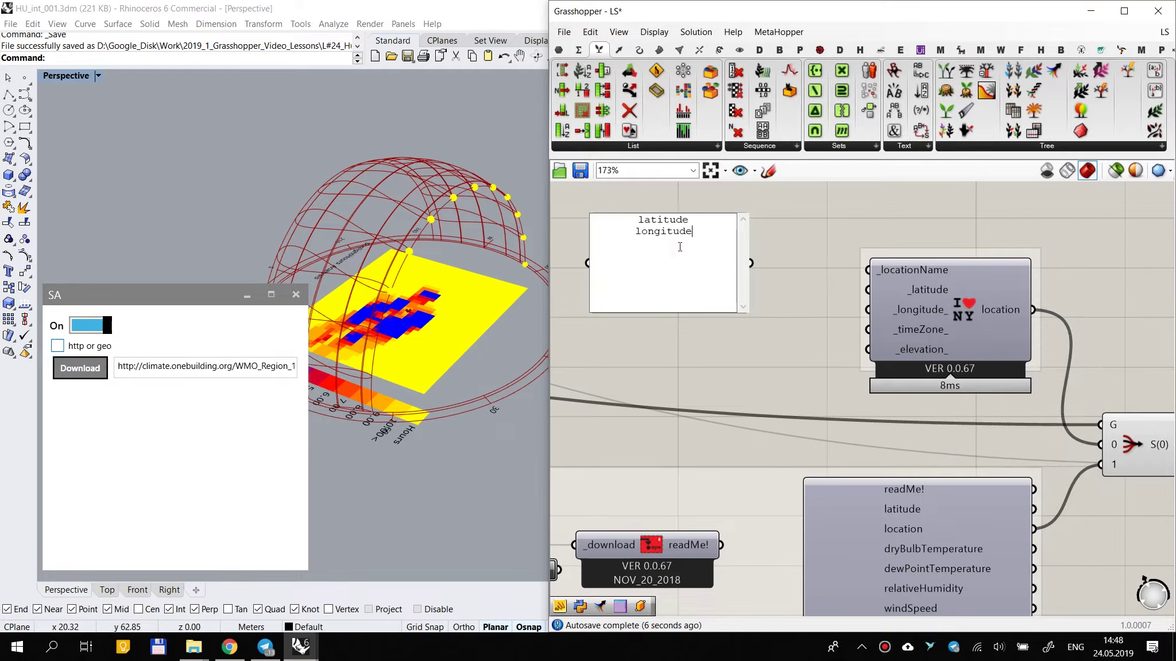
Step: Add "timeZone" as the third line of the panel and shrink the panel to fit its three entries
right_click(919, 331)
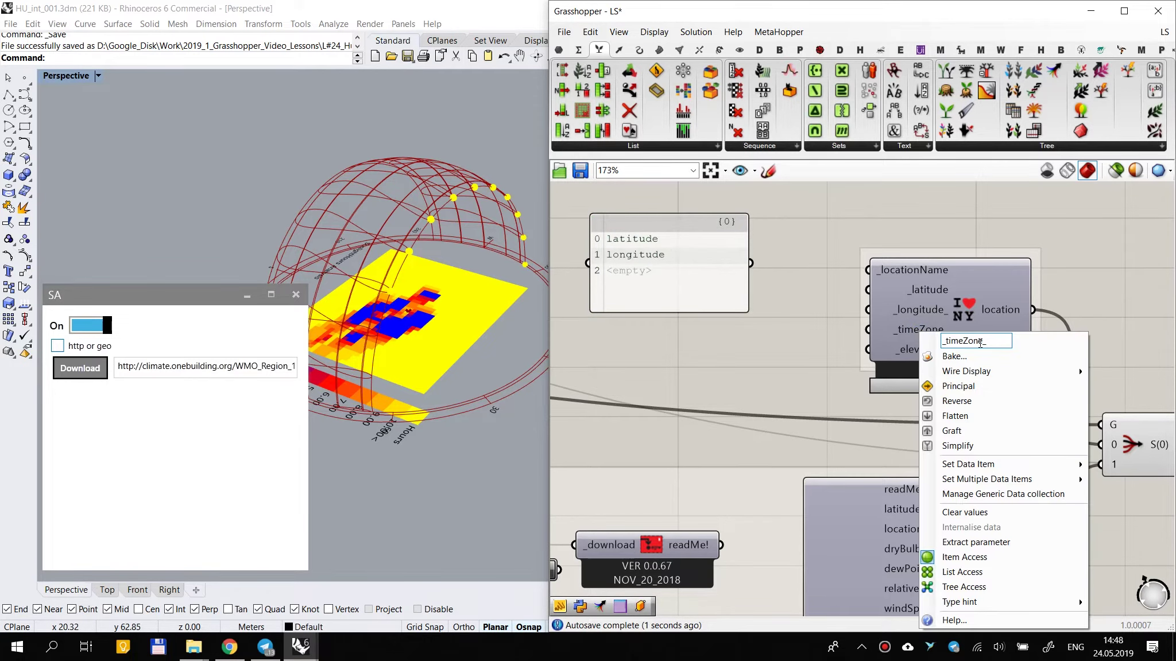
drag(982, 343, 946, 341)
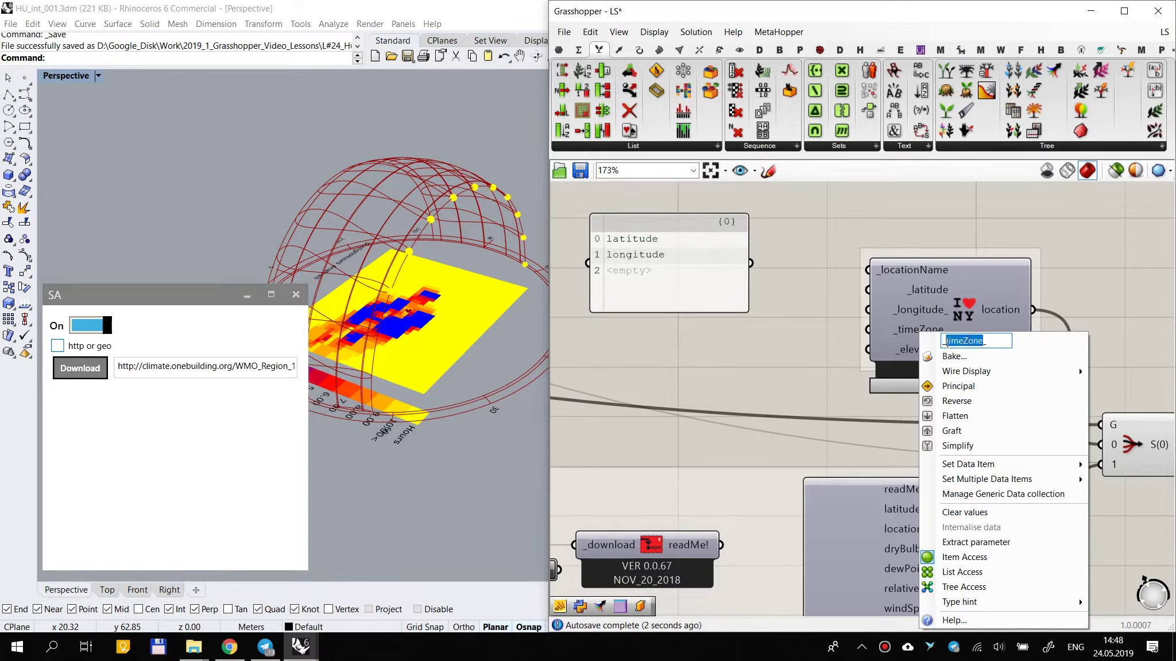
key(ctrl+c)
click(671, 260)
double_click(672, 260)
key(ctrl+v)
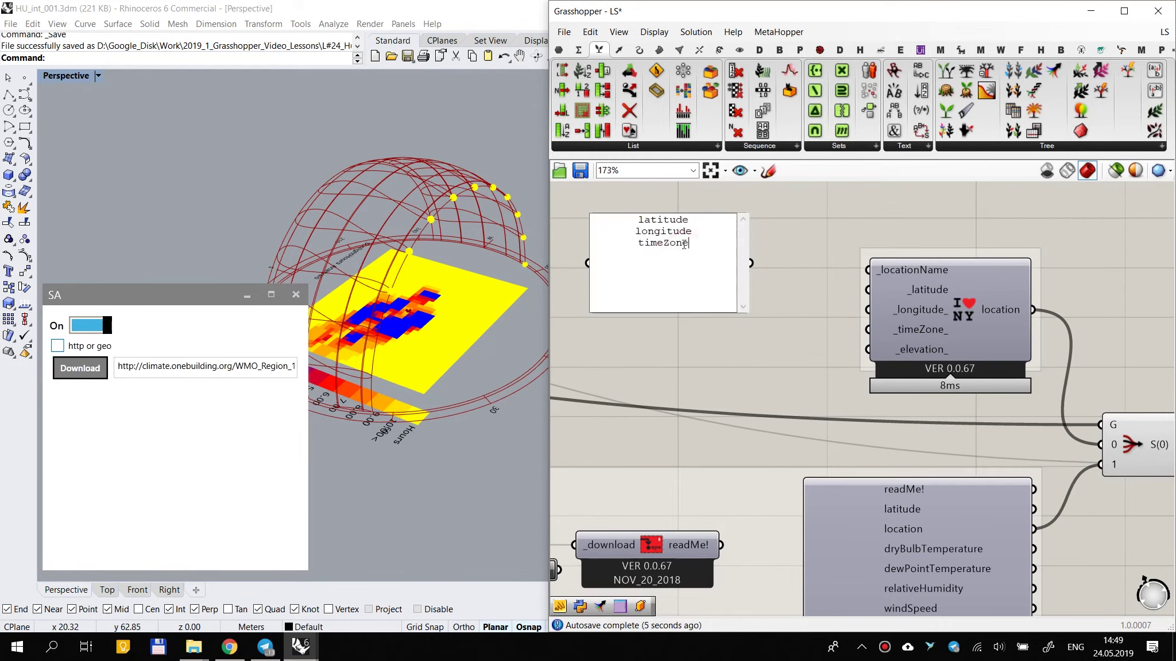
click(775, 279)
drag(746, 310, 731, 288)
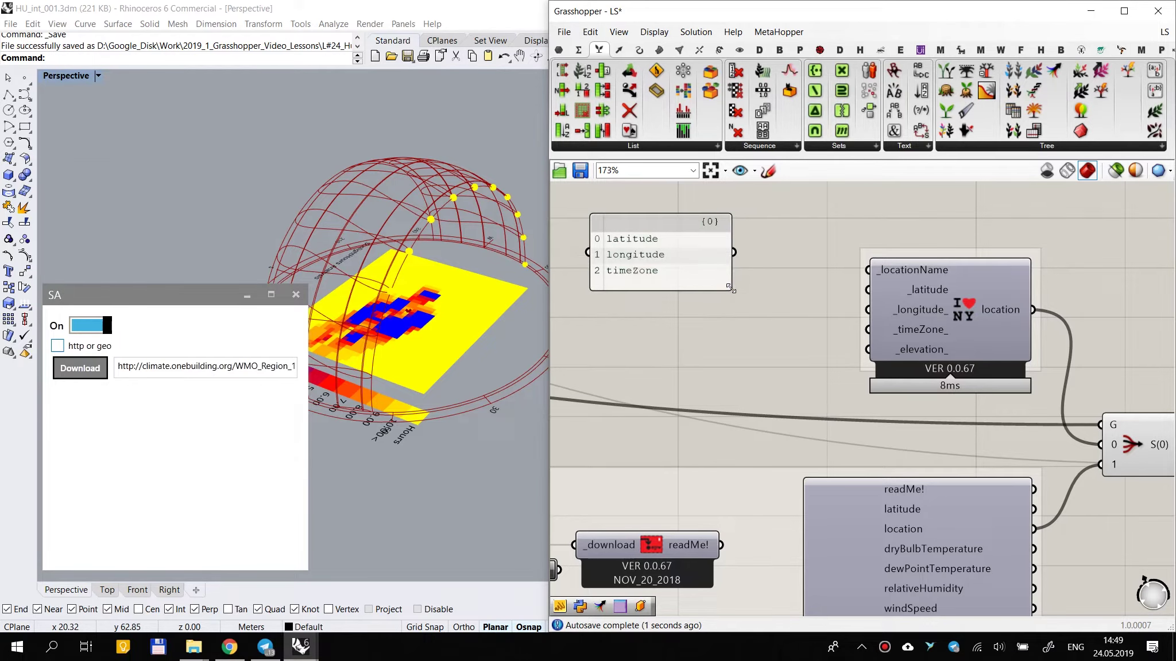
Step: Move the latitude, longitude and timeZone panel below the Download button and URL text box components
scroll(907, 348, down, 3)
scroll(763, 287, up, 3)
scroll(764, 283, down, 5)
mouse_move(748, 280)
mouse_down()
mouse_move(748, 323)
mouse_move(755, 285)
mouse_up()
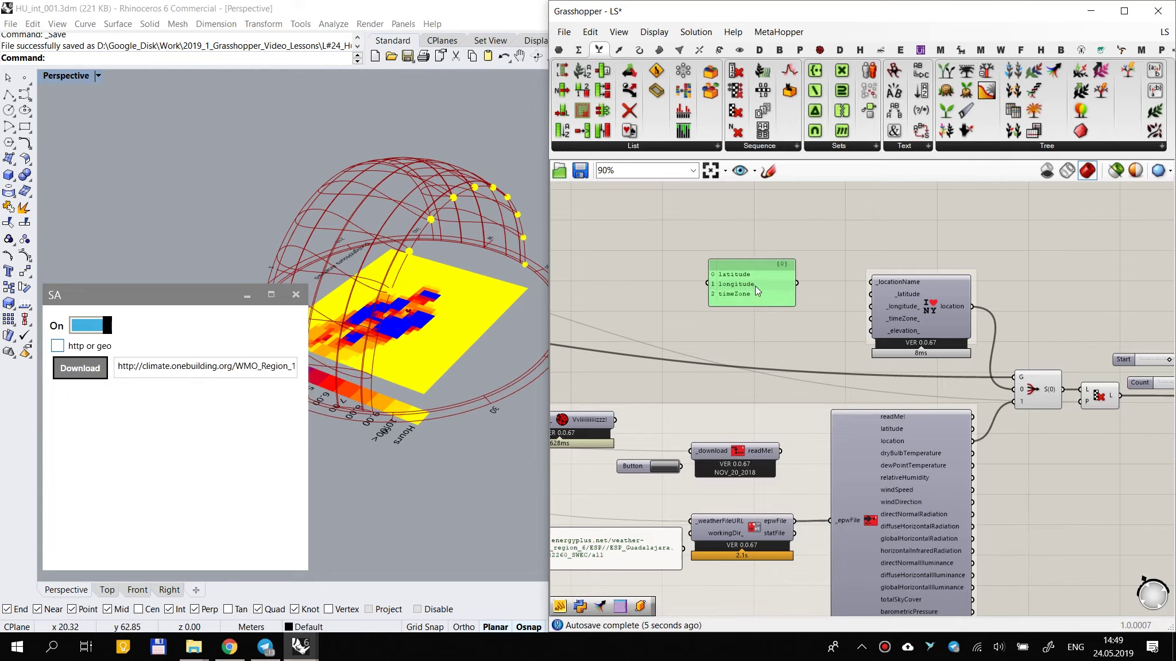
scroll(871, 315, down, 2)
drag(913, 320, 748, 358)
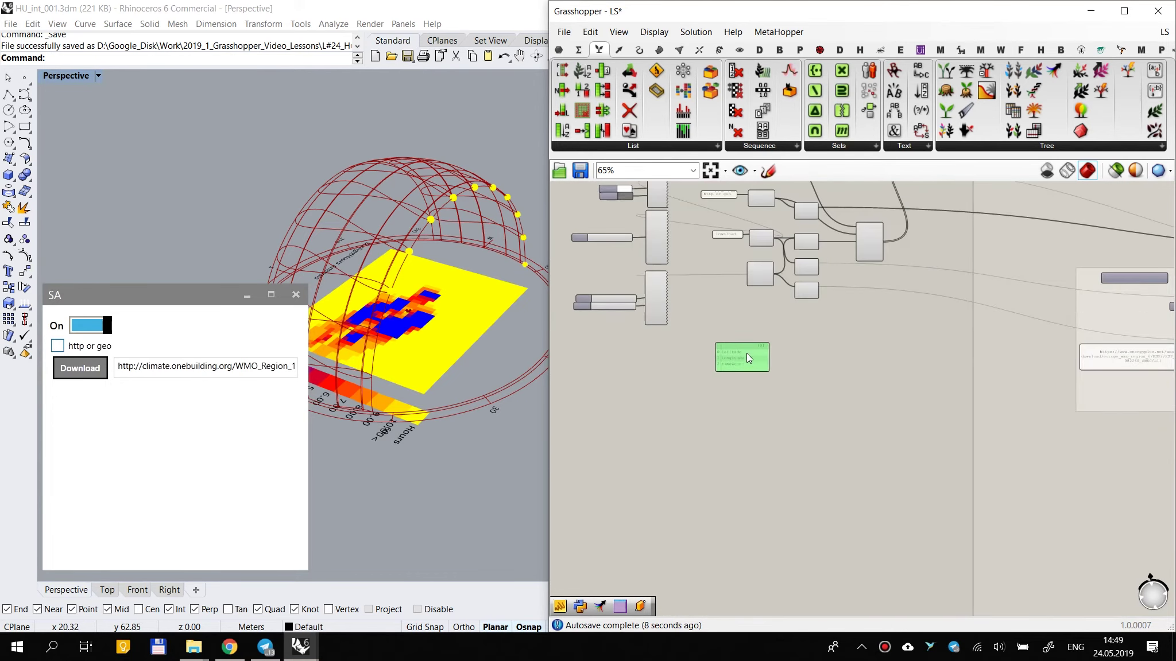
scroll(917, 184, up, 2)
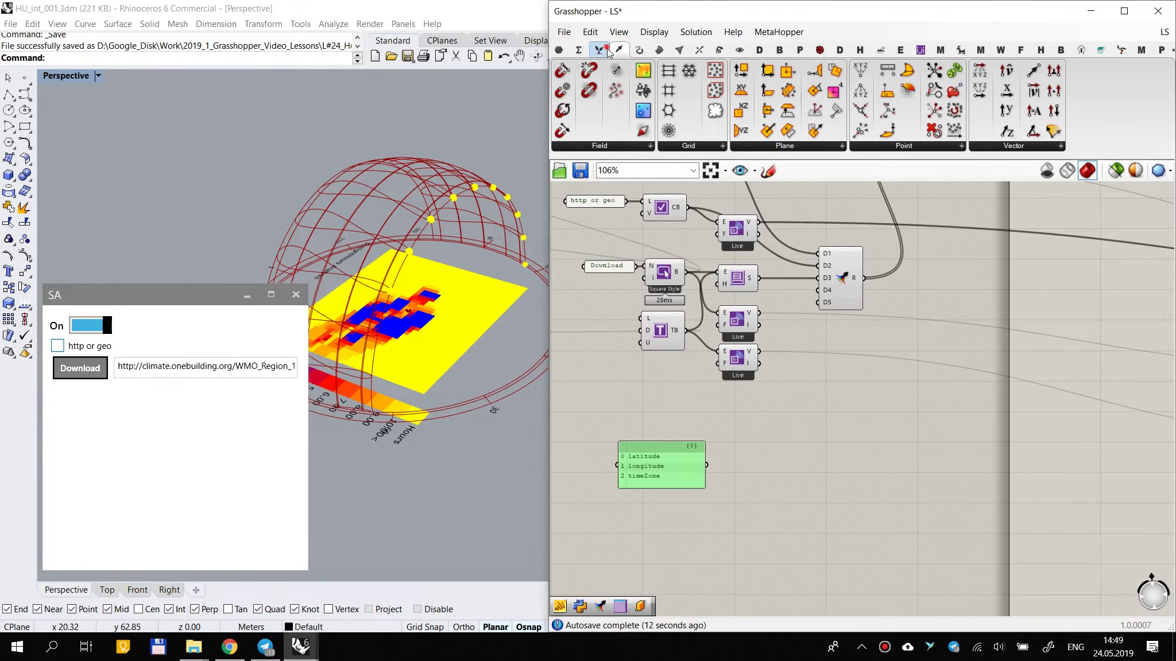
Step: Add a second Merge component near the panel, wired additionally into the window component's elements input, and give that input a faint wire display
mouse_move(1021, 84)
mouse_down()
mouse_move(1028, 92)
mouse_move(865, 430)
mouse_move(845, 438)
mouse_move(884, 254)
mouse_up()
scroll(856, 452, down, 2)
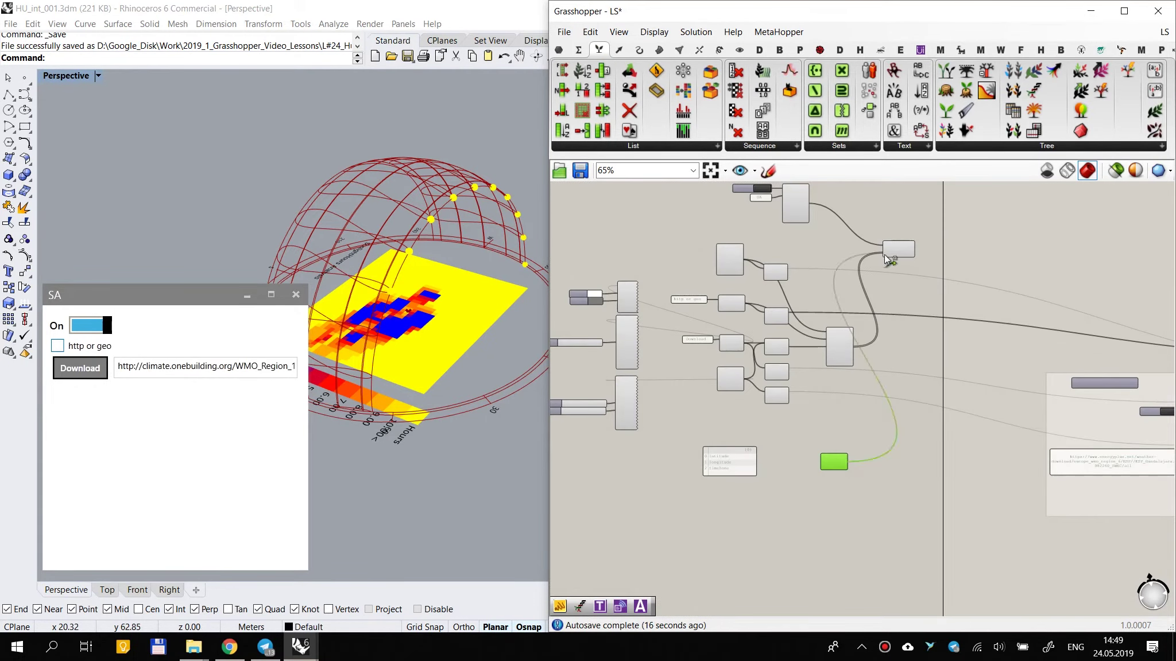
scroll(885, 255, up, 3)
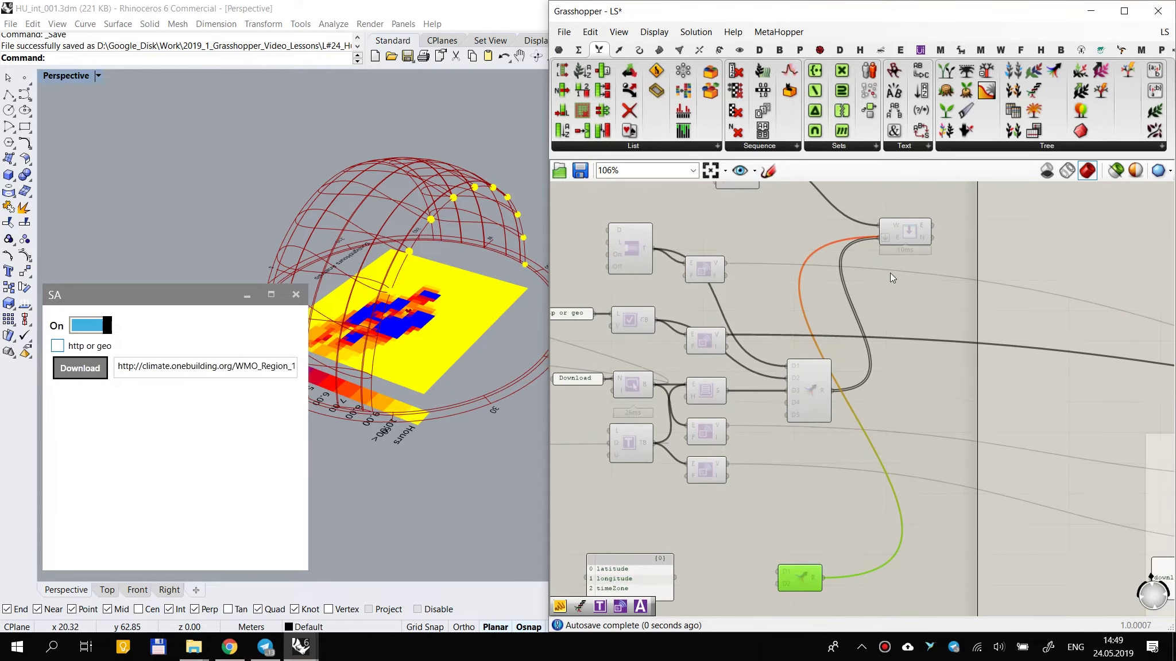
right_click(924, 239)
mouse_move(1010, 289)
click(1113, 291)
click(1014, 203)
click(943, 235)
scroll(917, 458, down, 2)
click(859, 457)
click(860, 506)
scroll(861, 414, up, 2)
click(860, 442)
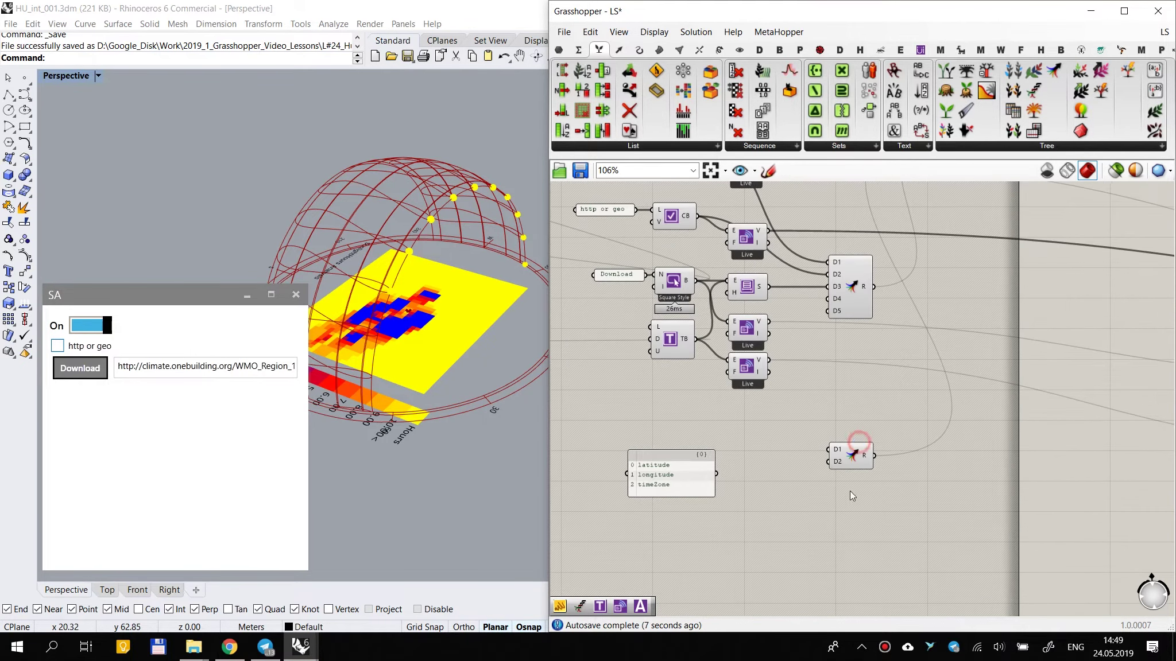
Step: Add a Human UI text box component, feeding its L input from the three-line panel and its TB output into D1 of the new Merge
right_drag(780, 488, 815, 444)
scroll(746, 445, up, 3)
drag(721, 432, 628, 421)
scroll(735, 417, down, 3)
scroll(816, 394, up, 1)
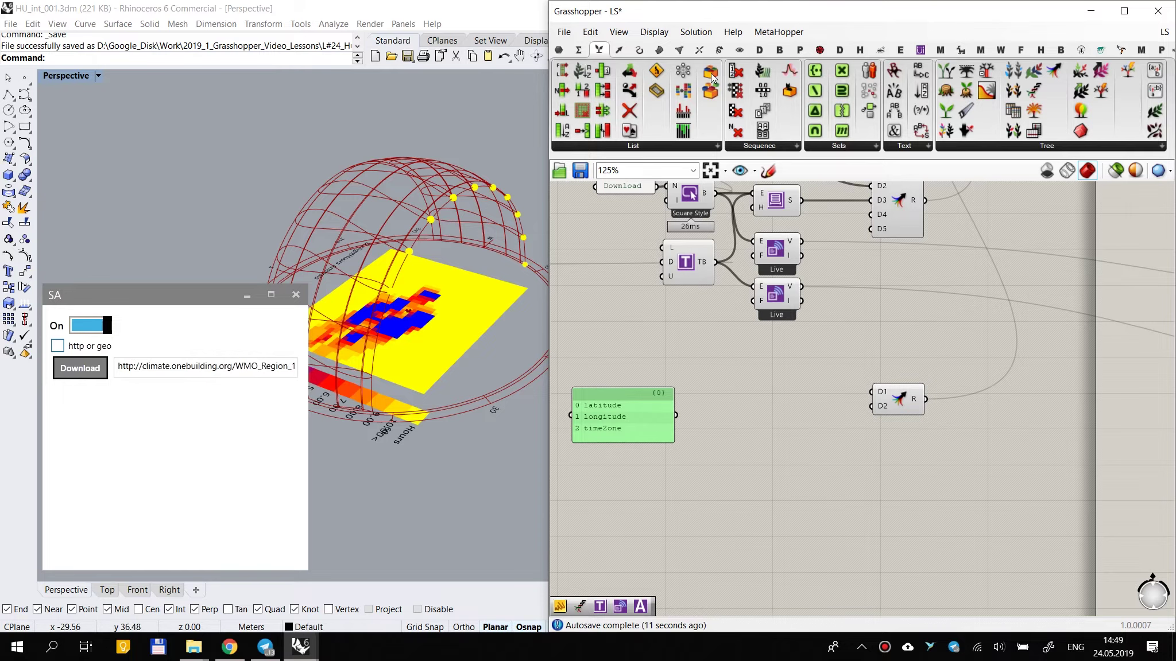
click(920, 50)
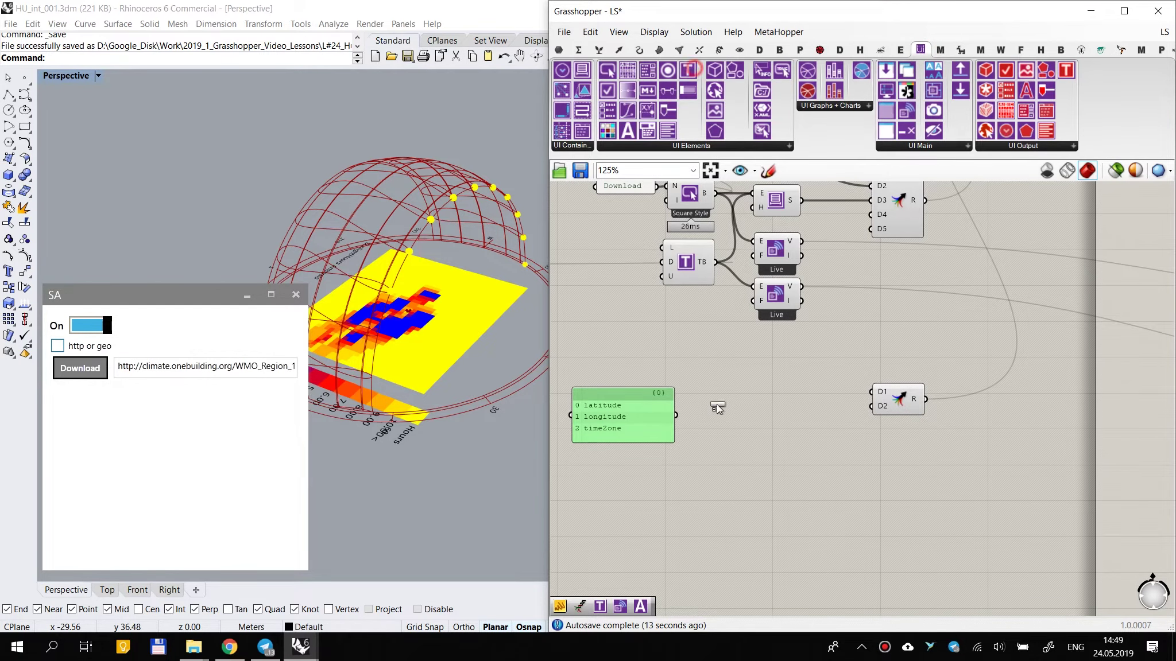
drag(689, 342, 730, 410)
scroll(729, 411, up, 2)
drag(654, 416, 693, 390)
drag(767, 409, 939, 388)
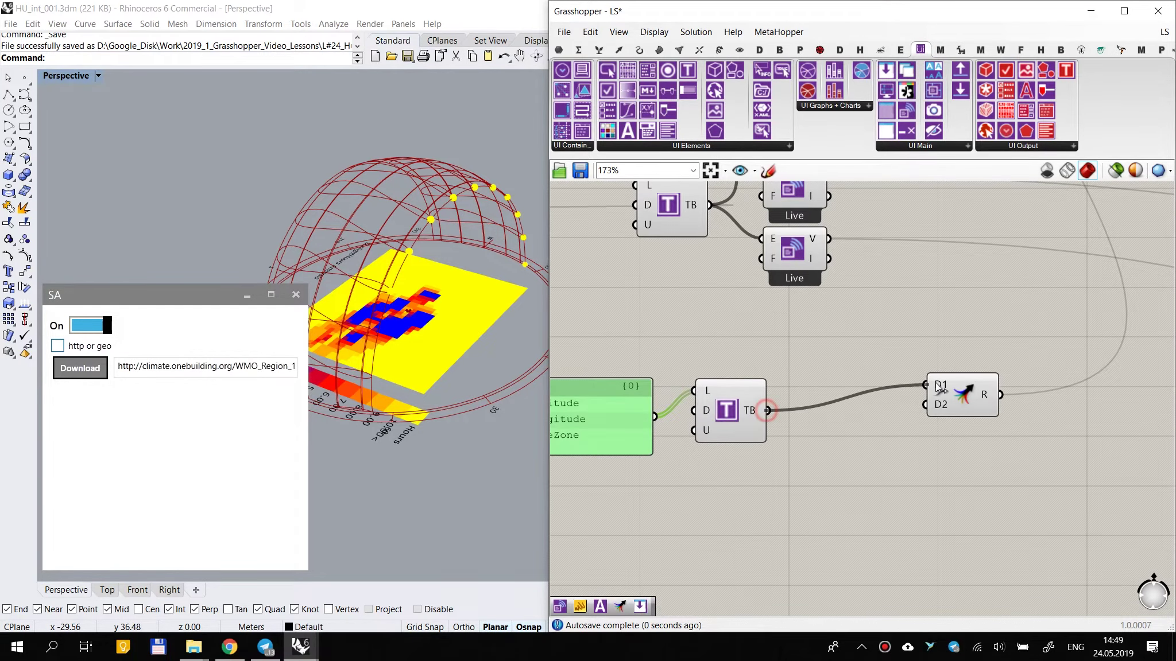
Step: Reposition the three-line panel and its text box component so they line up with more space before the Merge
right_drag(742, 430, 919, 402)
drag(896, 400, 859, 405)
right_drag(841, 379, 795, 460)
drag(726, 447, 701, 447)
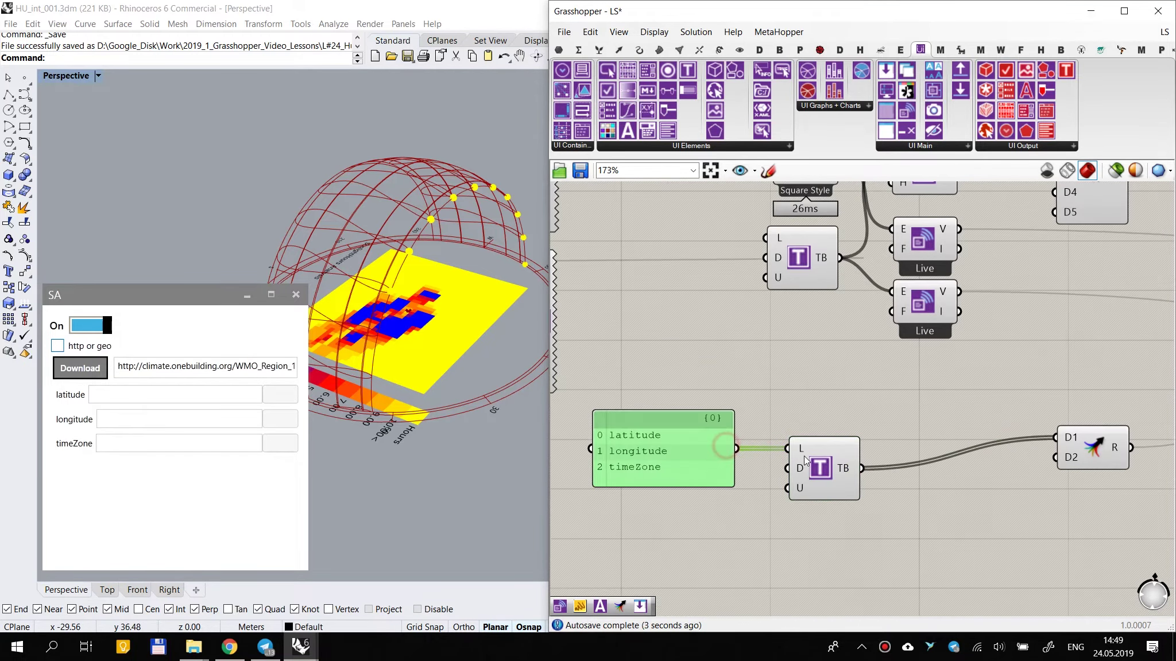
drag(809, 463, 782, 464)
click(858, 529)
right_drag(858, 522, 762, 389)
Step: Set the U input of the new text box component to False
scroll(760, 377, up, 2)
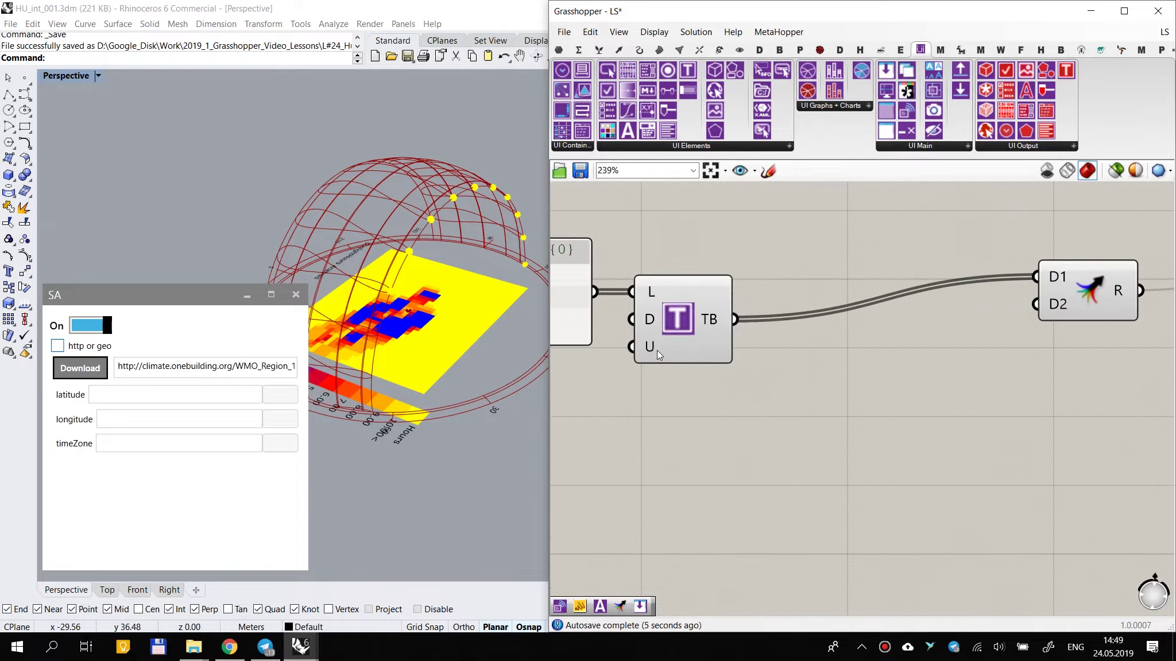
right_click(657, 349)
click(628, 377)
right_click(652, 341)
right_click(653, 344)
mouse_move(792, 473)
click(830, 473)
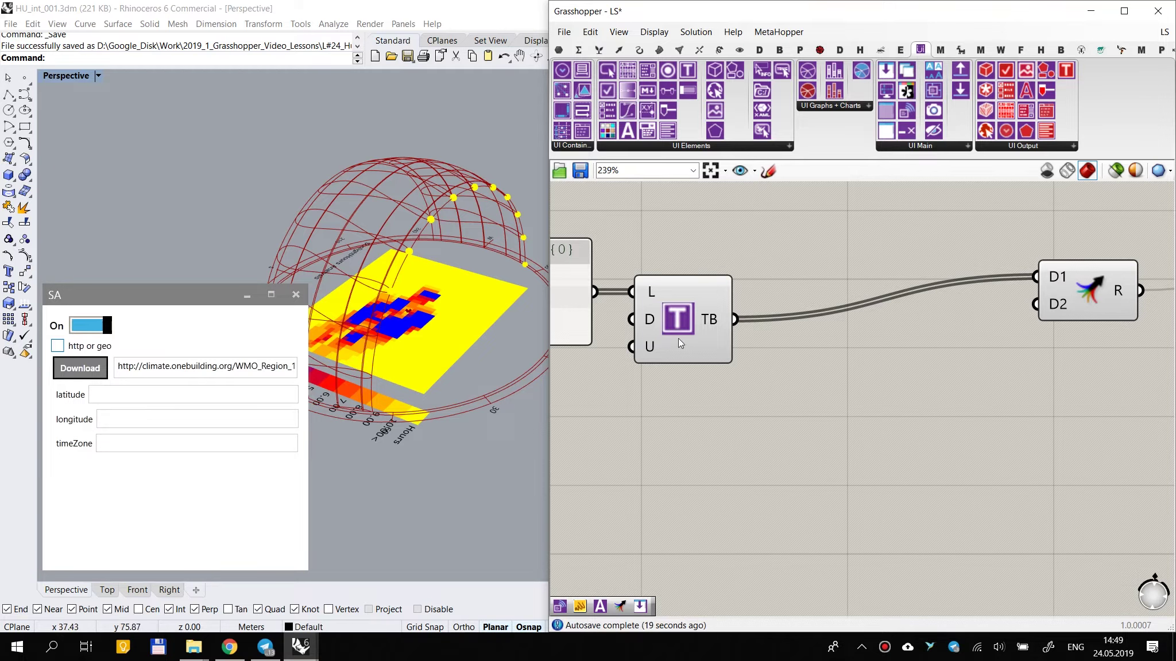
Step: Set the text box component's U input to True, try entering 3423 as latitude in the SA window, and clear the entry
right_click(651, 350)
mouse_move(732, 482)
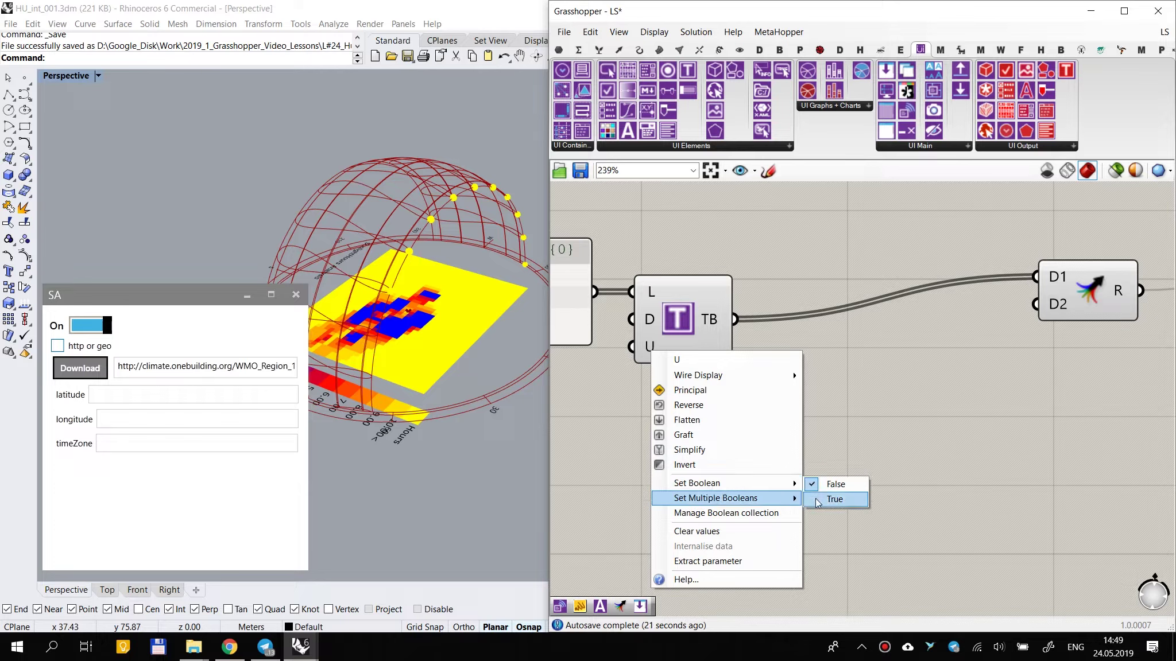
click(835, 500)
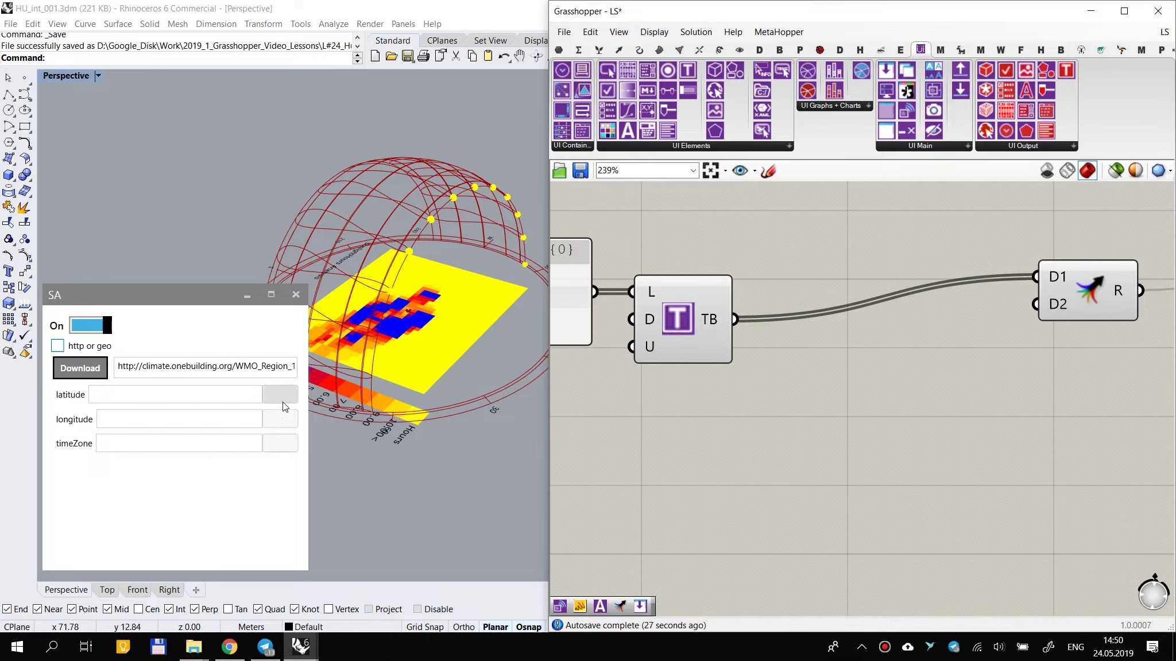
click(127, 397)
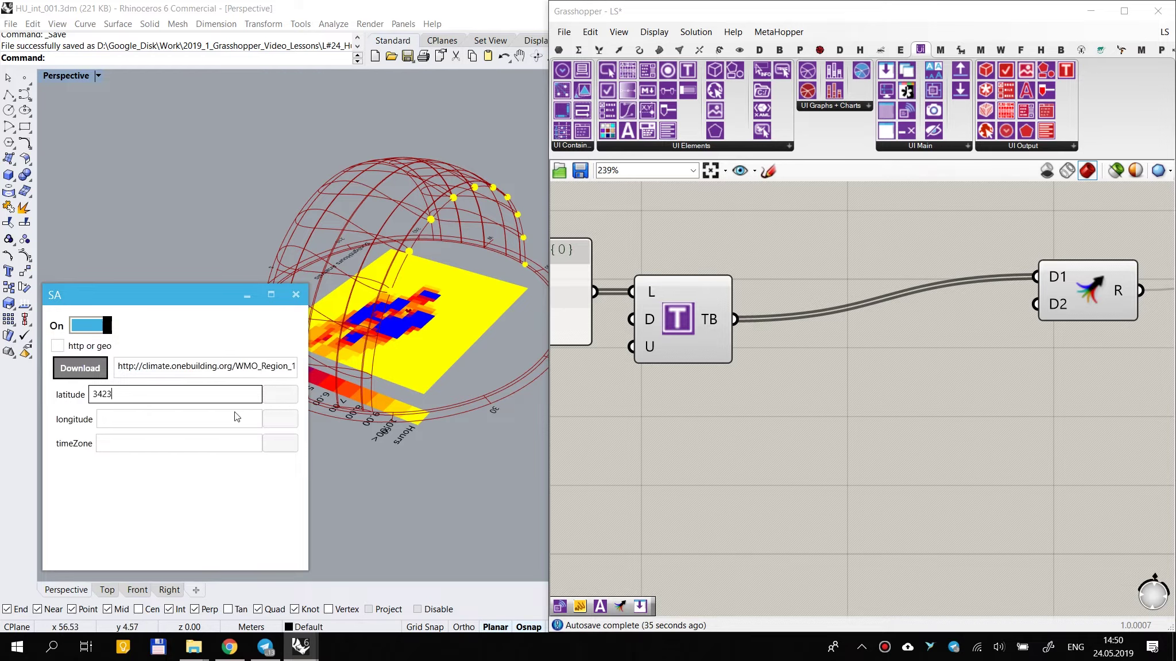
double_click(154, 391)
key(BackSpace)
Step: Set the text box component's U input back to False to remove the update buttons
click(603, 464)
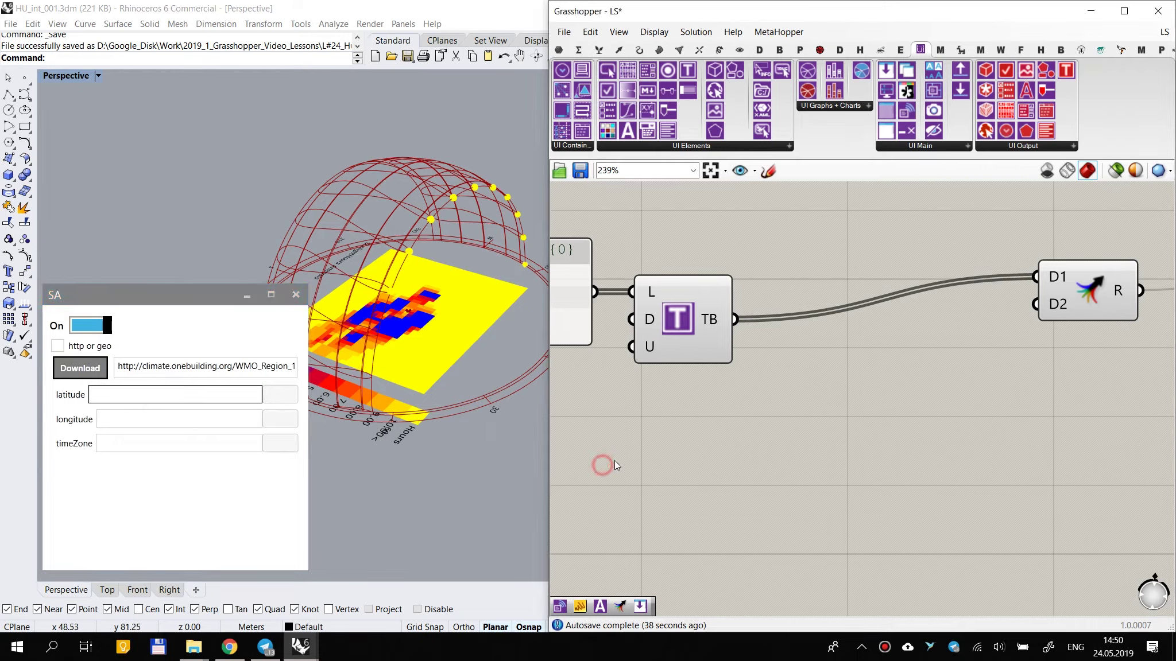
right_click(651, 351)
click(827, 478)
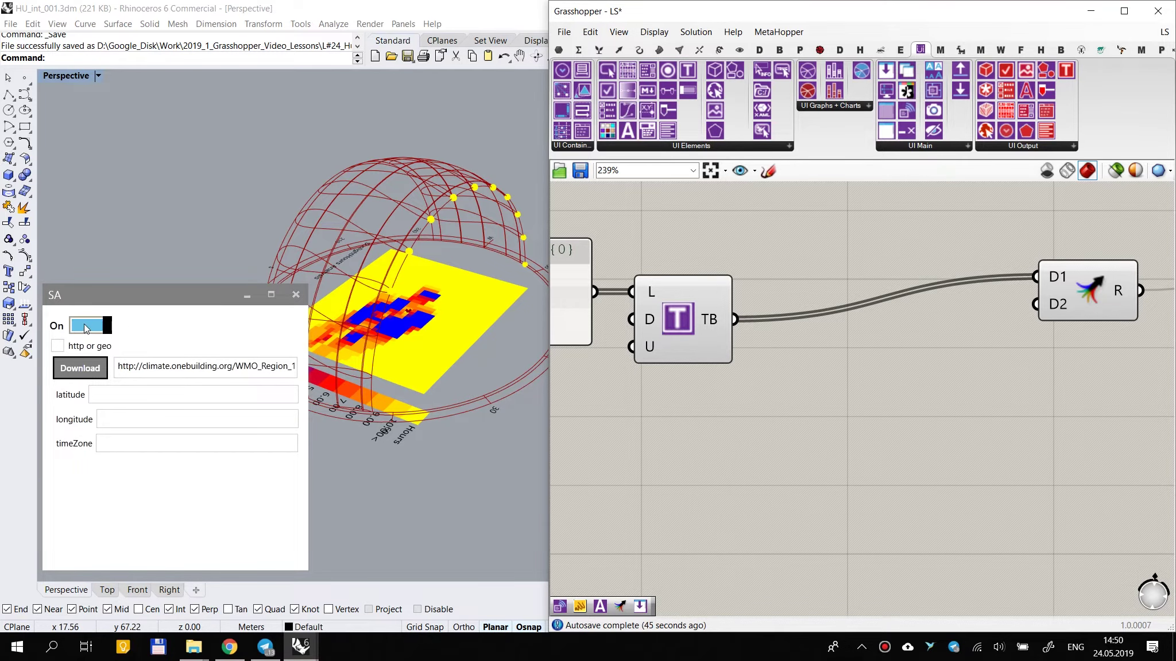
Step: Insert a Human UI stack component between the location text boxes and D1 of the new Merge
scroll(911, 404, down, 3)
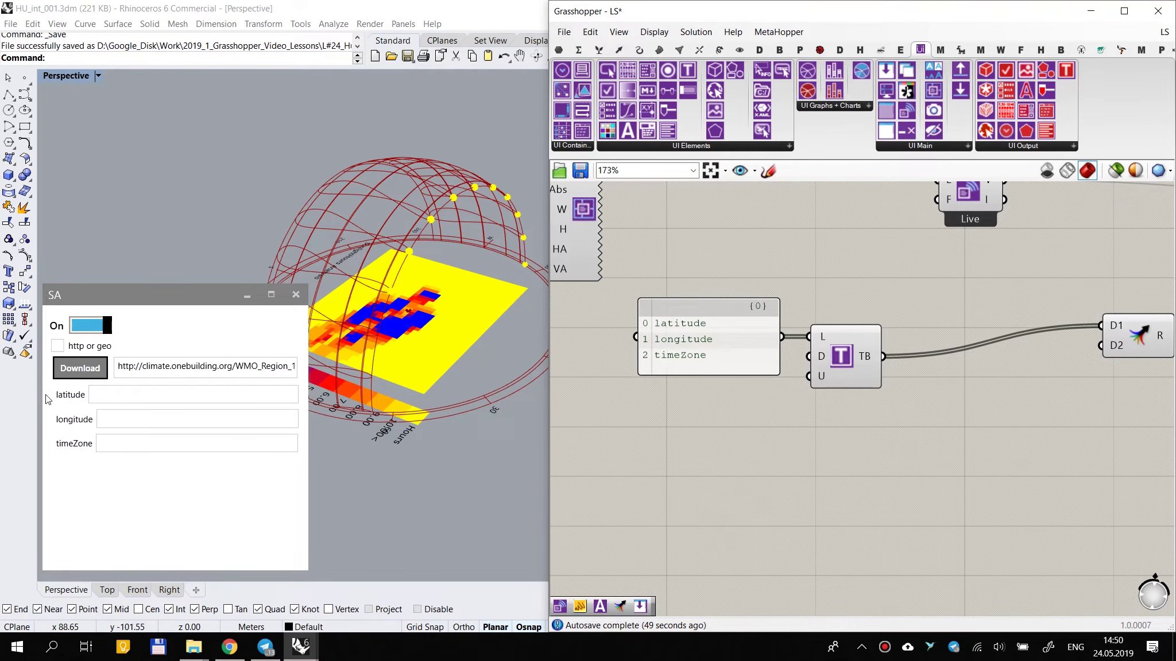
right_drag(880, 377, 798, 427)
scroll(782, 425, down, 2)
right_drag(853, 317, 829, 396)
drag(831, 271, 837, 275)
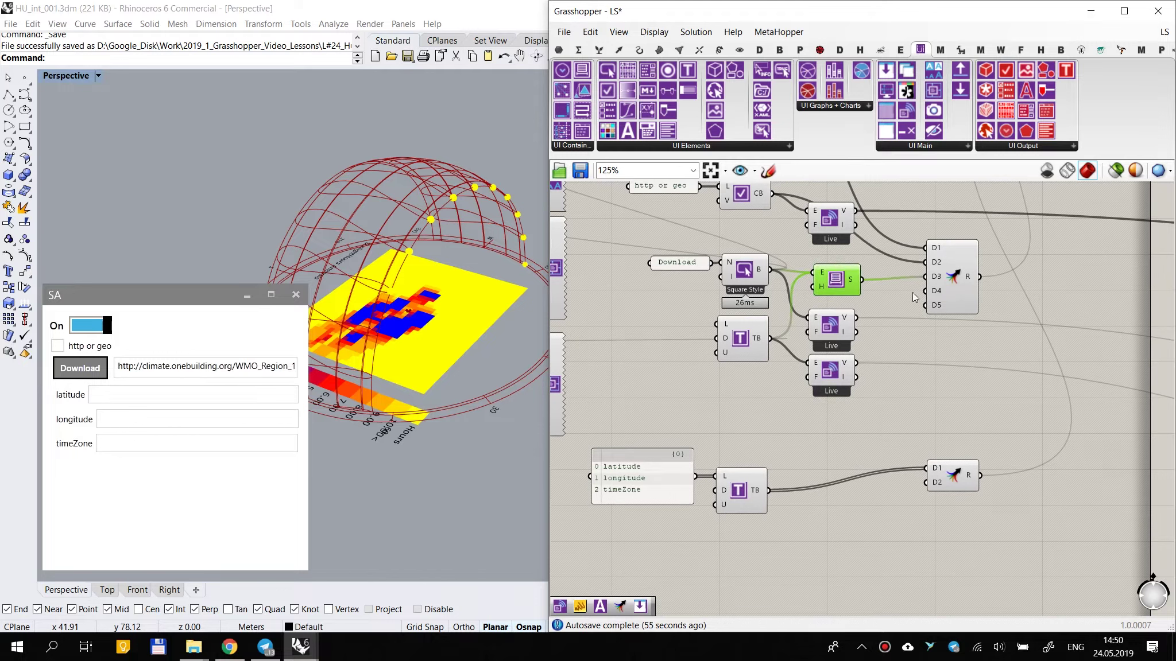
drag(836, 285, 830, 282)
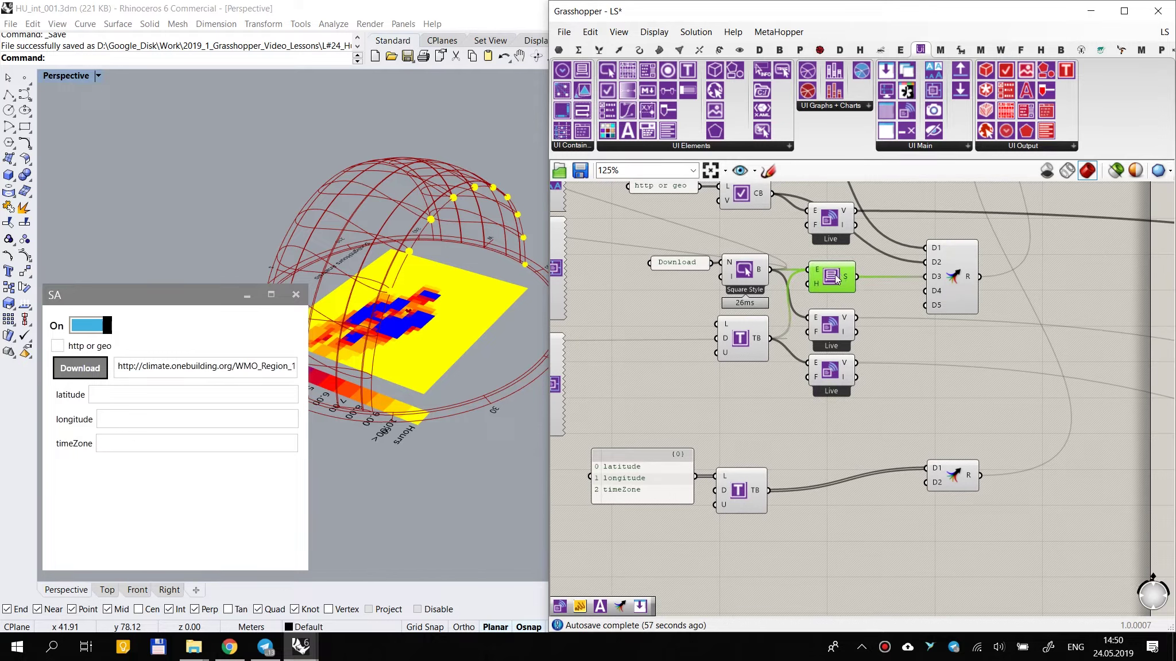
drag(583, 71, 735, 499)
scroll(830, 465, up, 2)
drag(962, 466, 833, 484)
scroll(833, 511, down, 2)
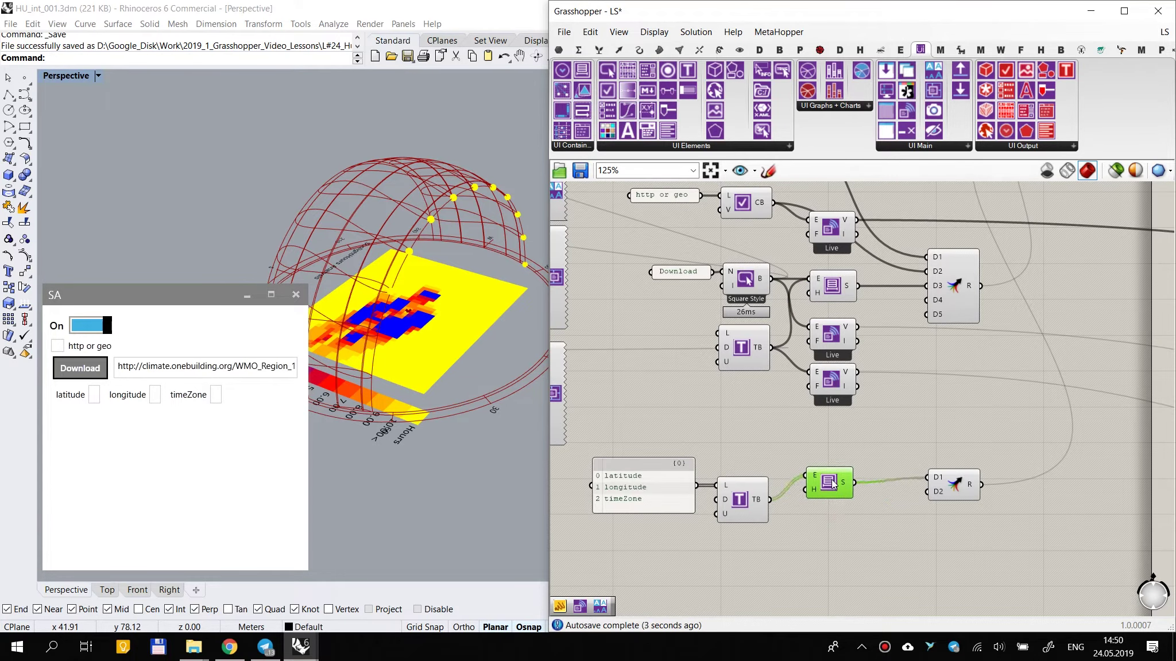
click(833, 543)
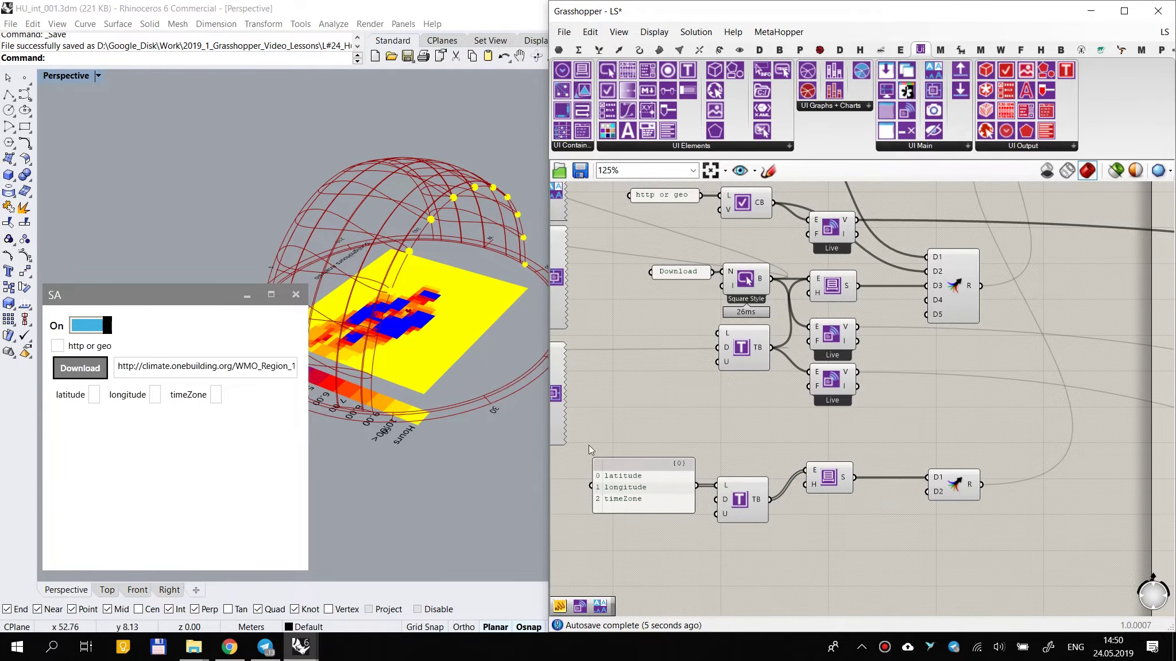
Step: Add an element positioning component below the three-line panel and connect the location text boxes' TB output to its E input
right_drag(754, 504, 842, 430)
scroll(726, 428, down, 1)
drag(800, 403, 761, 416)
click(741, 335)
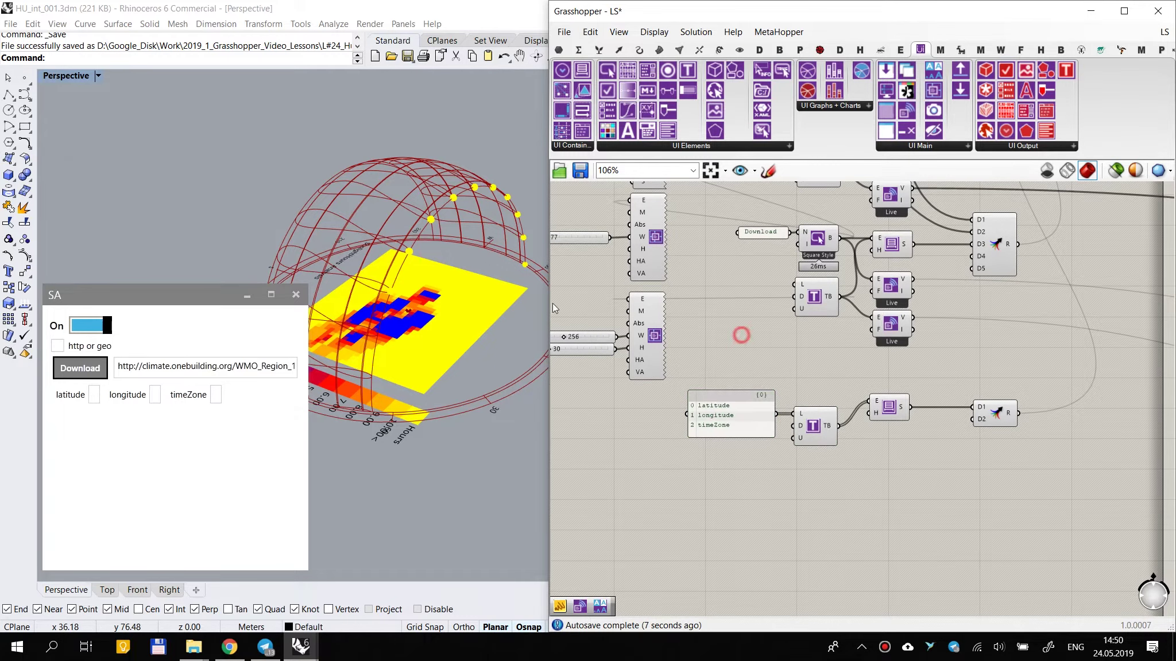
drag(932, 104, 654, 499)
drag(632, 461, 832, 431)
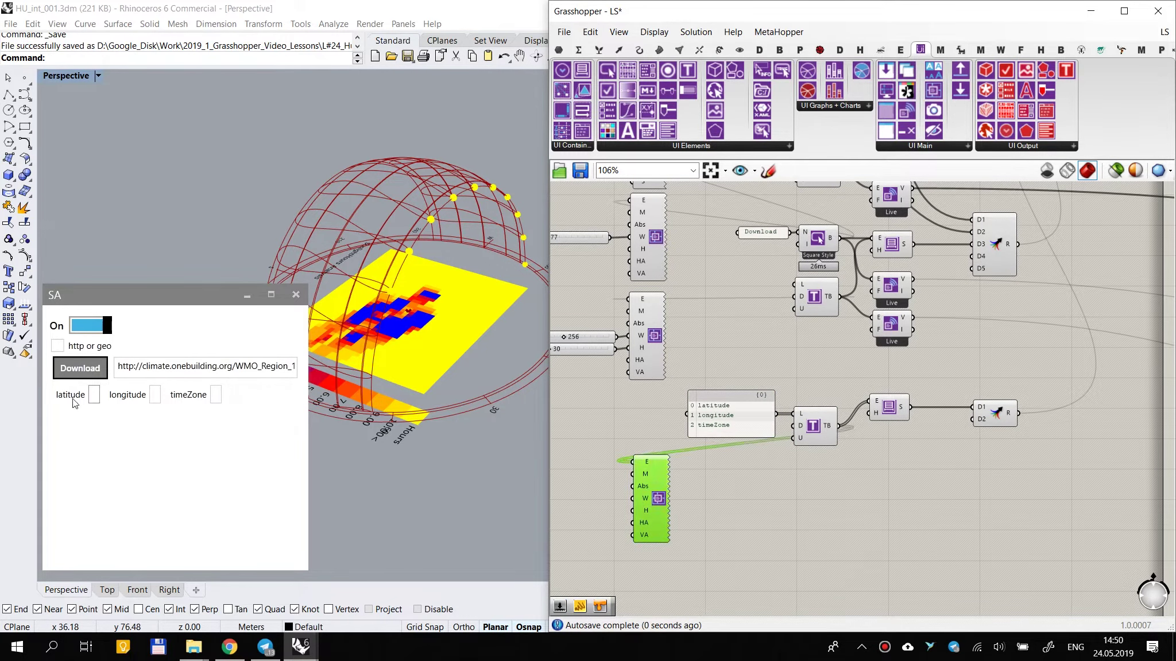
right_drag(798, 480, 954, 432)
scroll(954, 431, up, 2)
drag(739, 497, 739, 483)
Step: Copy the Width slider, connect it to the new positioning component's W input, and set it to 108
alt+drag(662, 234, 619, 424)
drag(728, 444, 662, 424)
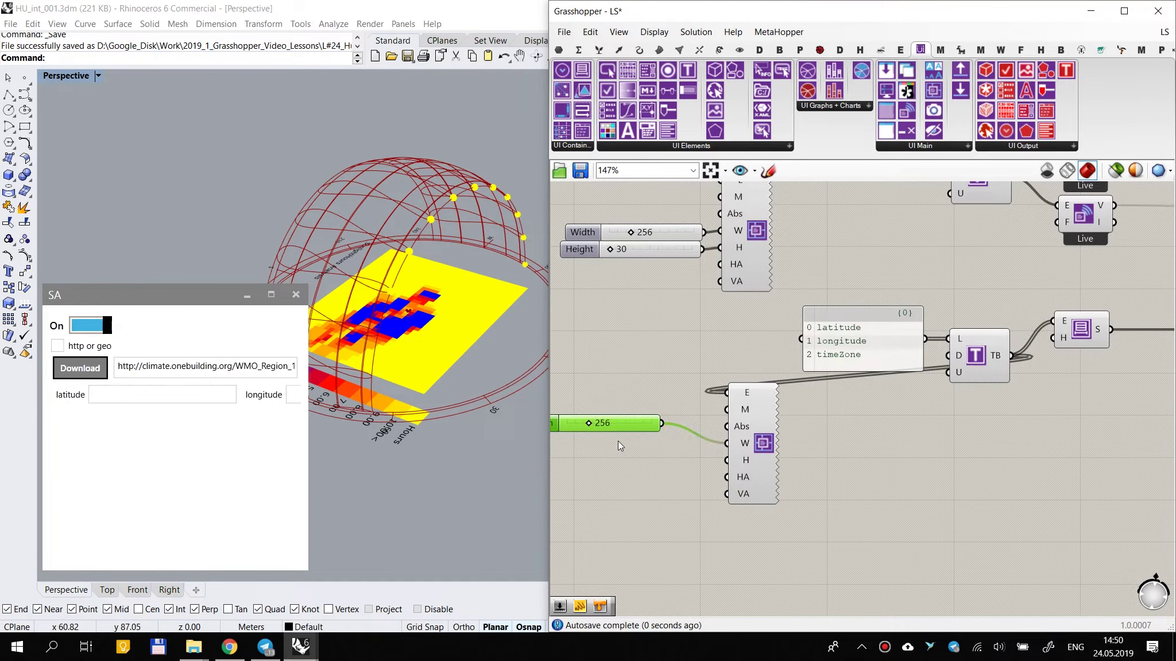
drag(584, 423, 461, 428)
click(657, 521)
drag(647, 428, 697, 449)
click(924, 444)
scroll(899, 384, down, 1)
Step: Duplicate the latitude, longitude and timeZone panel just below the original and clear all text from the copy
drag(895, 355, 880, 395)
scroll(893, 322, up, 3)
scroll(879, 300, down, 1)
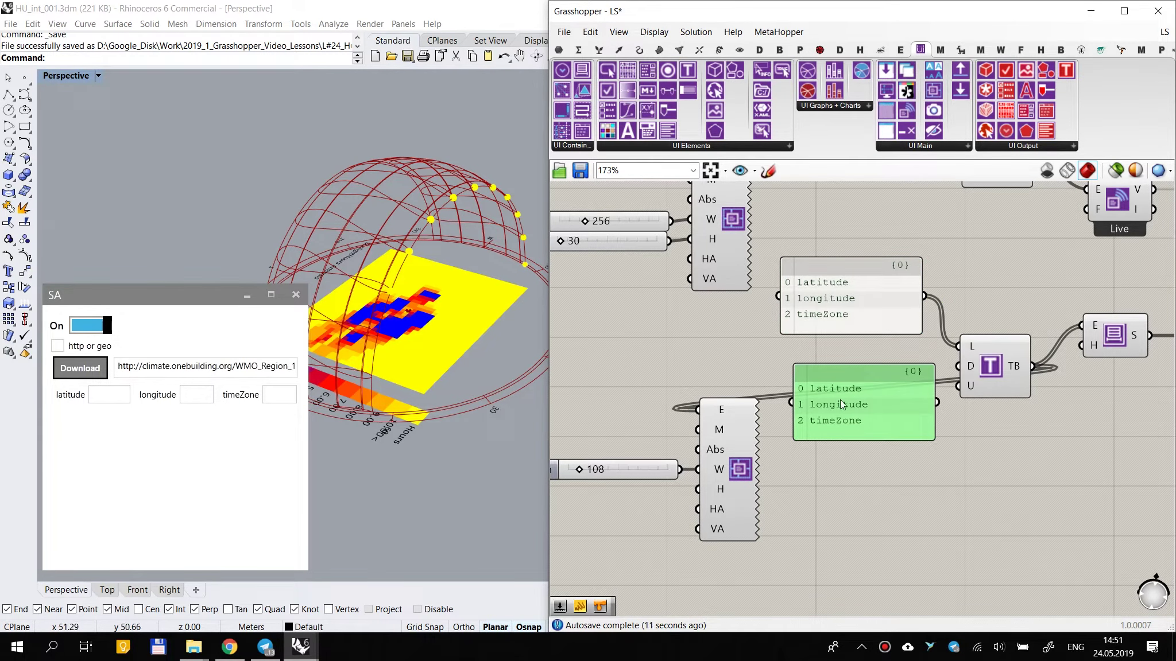
double_click(878, 411)
key(BackSpace)
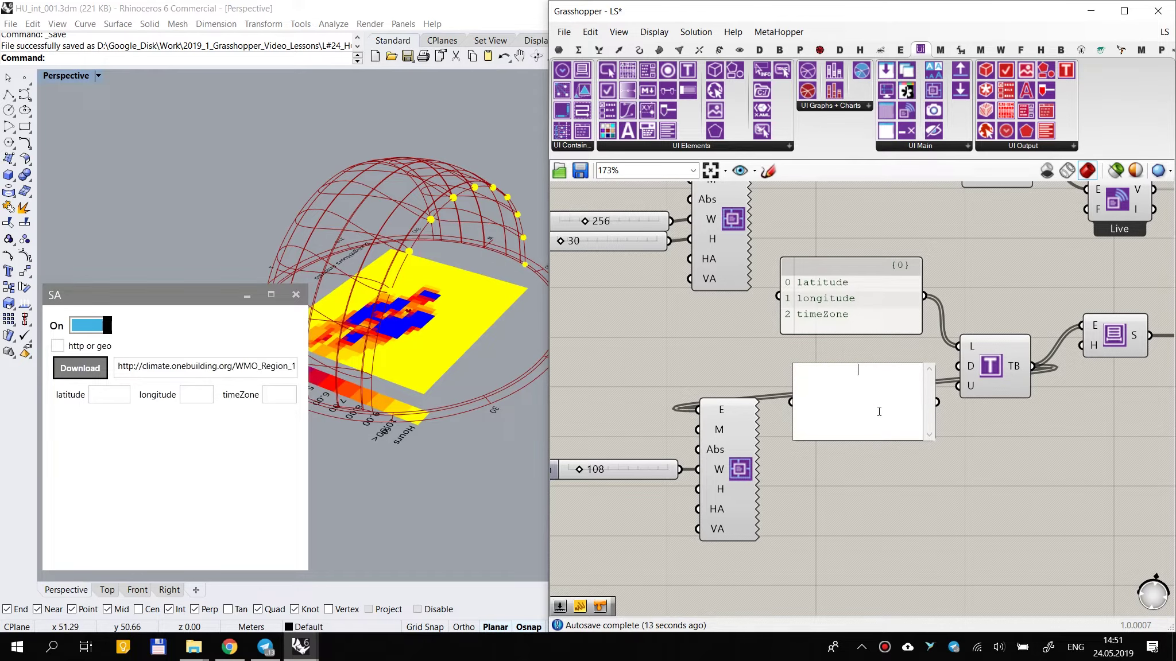
click(988, 463)
Step: Move the empty panel beside the Ladybug location component and enter 38, 35 and +3 on separate lines
scroll(756, 402, down, 8)
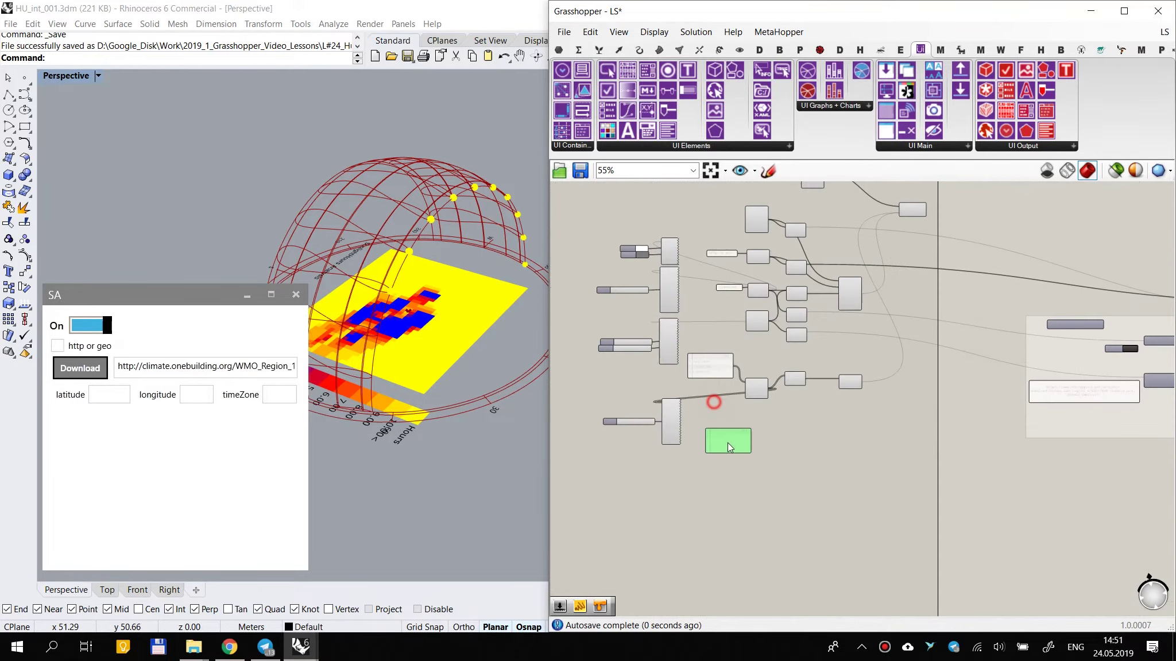
scroll(763, 425, up, 7)
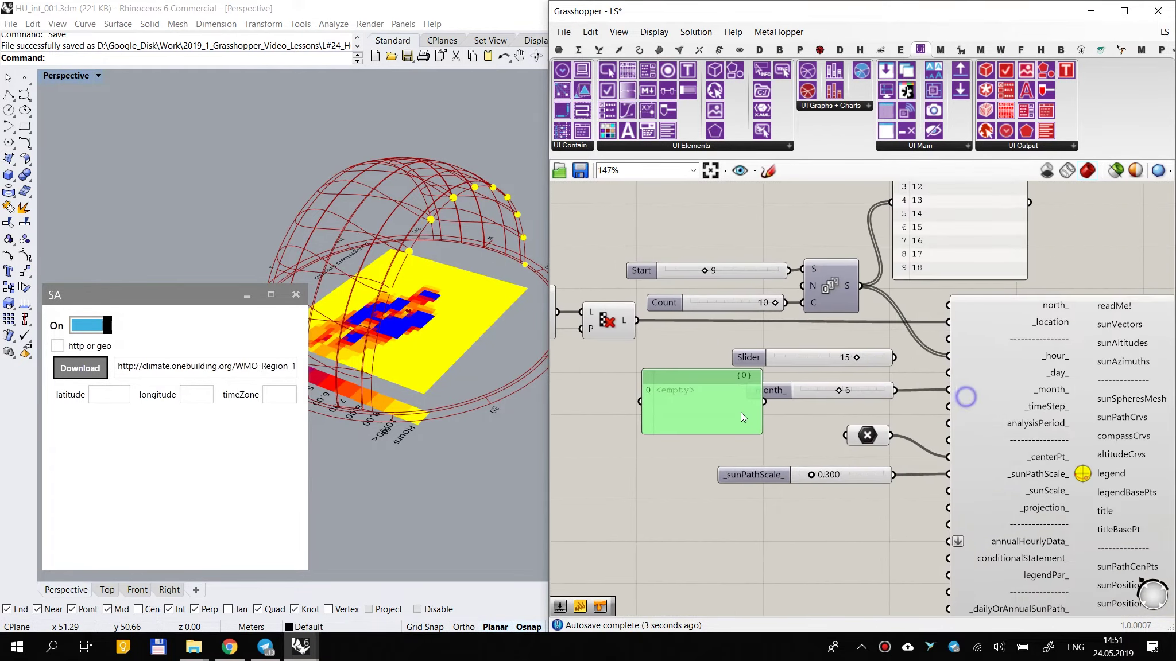
right_drag(700, 430, 879, 436)
scroll(882, 433, down, 1)
drag(881, 431, 589, 250)
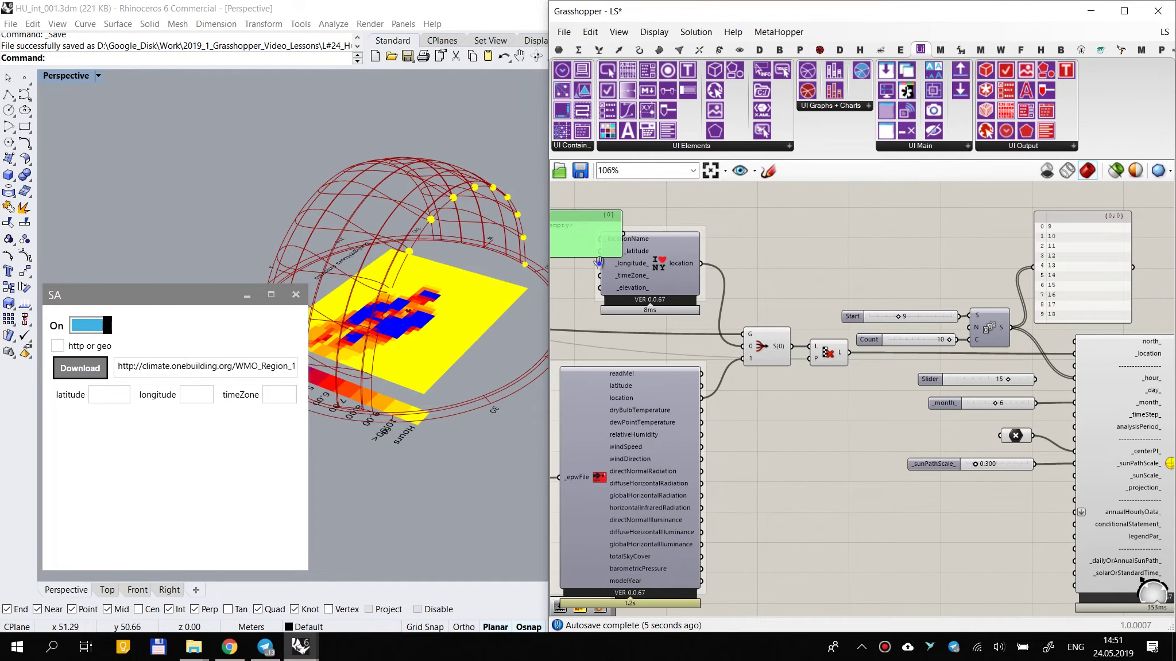
right_drag(599, 259, 789, 328)
scroll(790, 322, up, 3)
drag(791, 316, 686, 311)
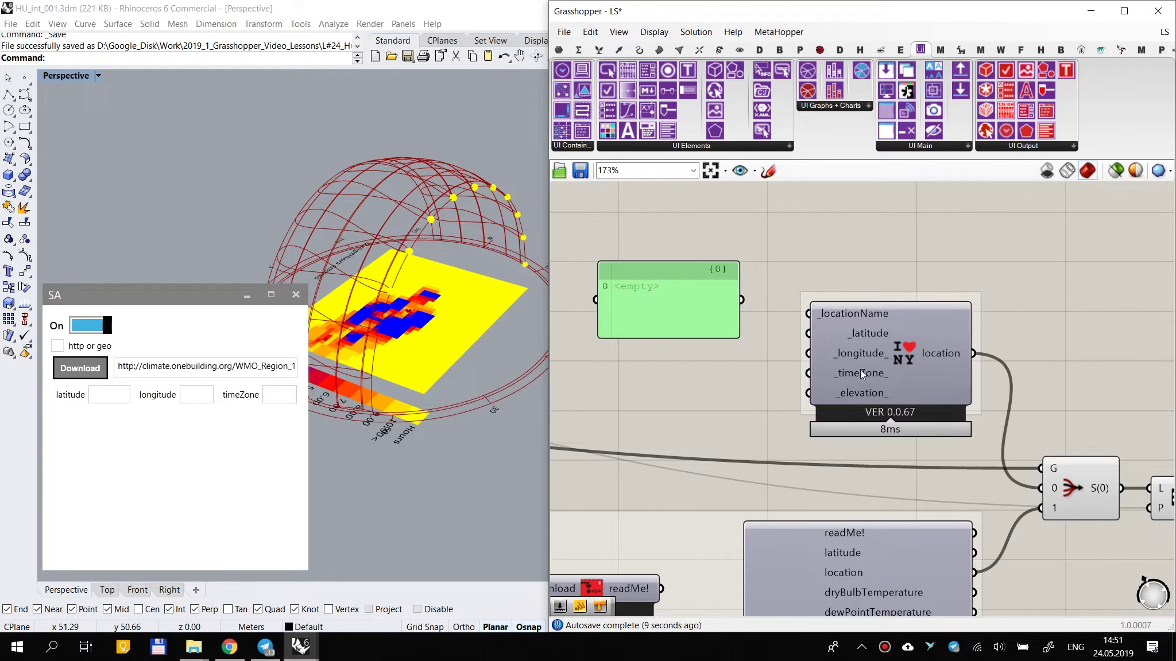
double_click(665, 286)
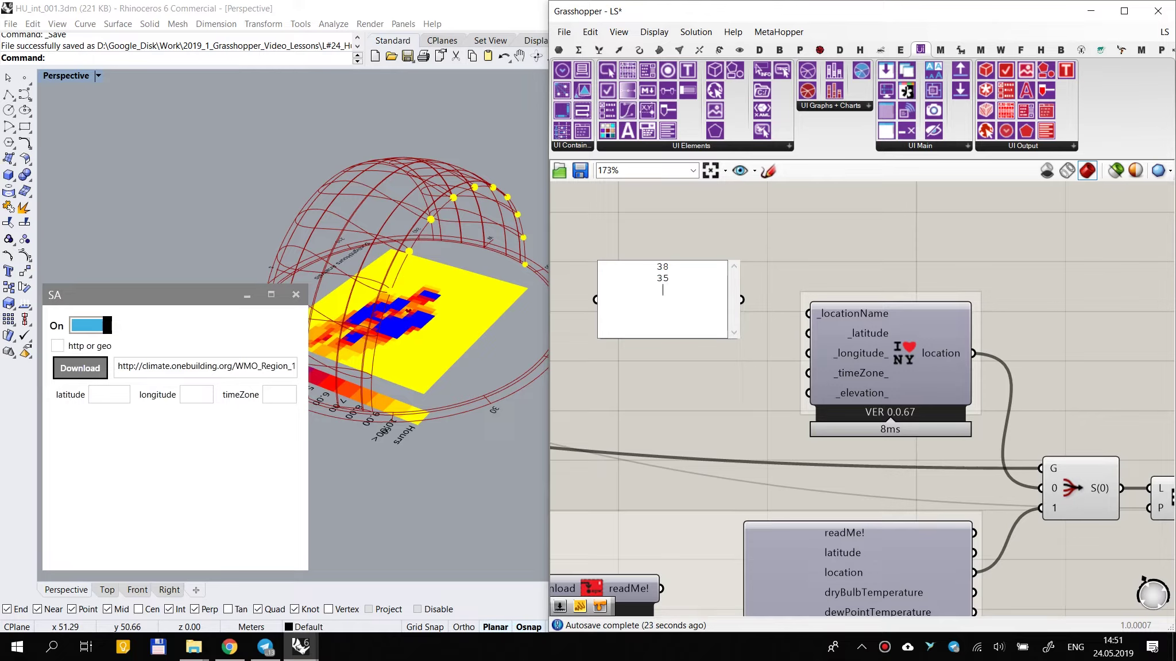
click(842, 243)
Step: Move the 38, 35, +3 panel back below the label panel and connect it to the location text boxes' D input
right_drag(688, 339, 842, 315)
scroll(854, 301, down, 2)
drag(856, 304, 951, 323)
scroll(919, 338, down, 5)
scroll(951, 328, up, 7)
drag(814, 351, 764, 383)
drag(735, 376, 747, 357)
click(795, 425)
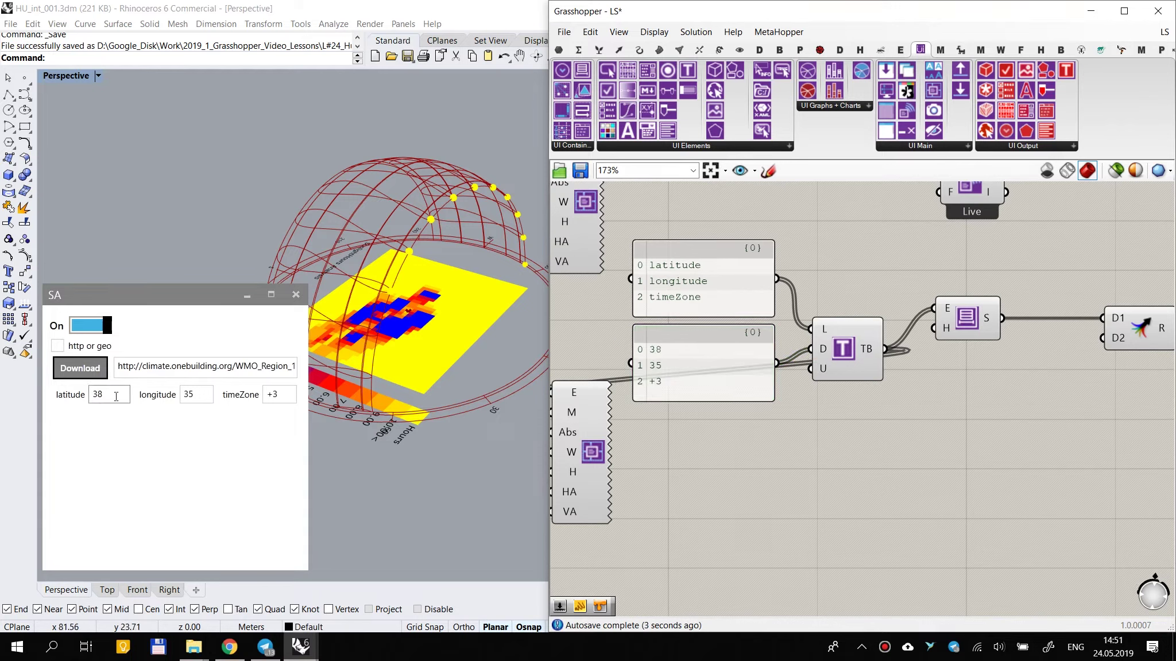
Step: Set the latitude in the SA window to 40
double_click(99, 396)
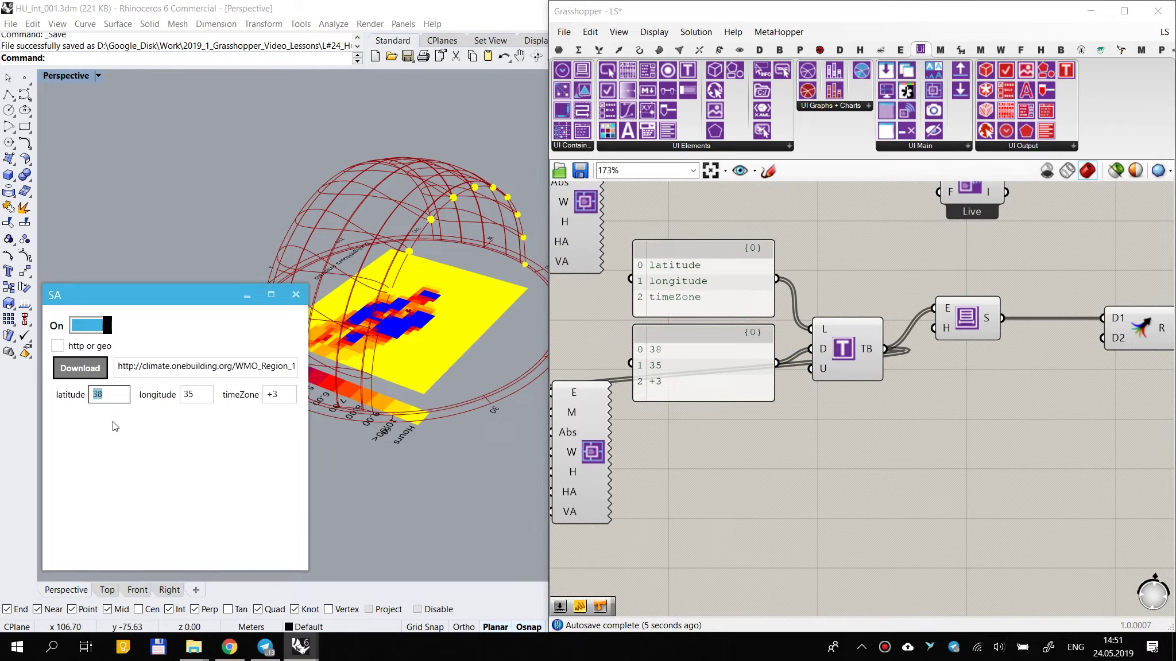
text(40)
click(148, 442)
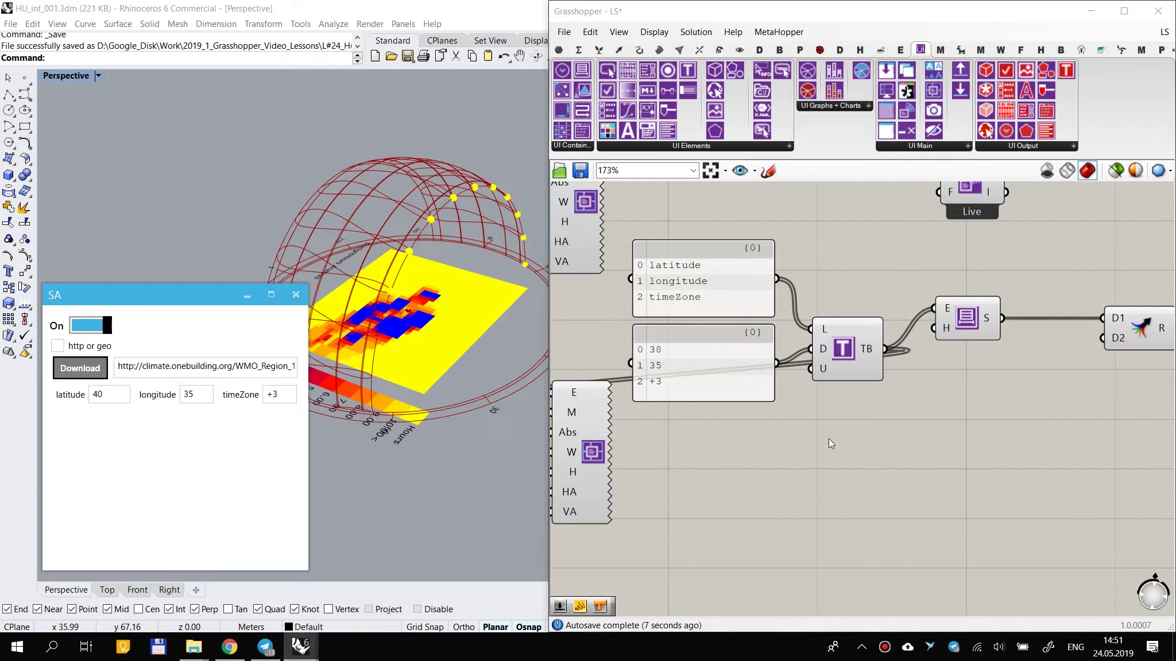
Step: Narrow the label and default-value panels to fit their text, and save the LS definition
mouse_move(772, 366)
mouse_down()
mouse_move(685, 363)
mouse_move(759, 355)
mouse_up()
drag(668, 356, 760, 361)
drag(774, 290, 743, 284)
click(697, 282)
click(840, 270)
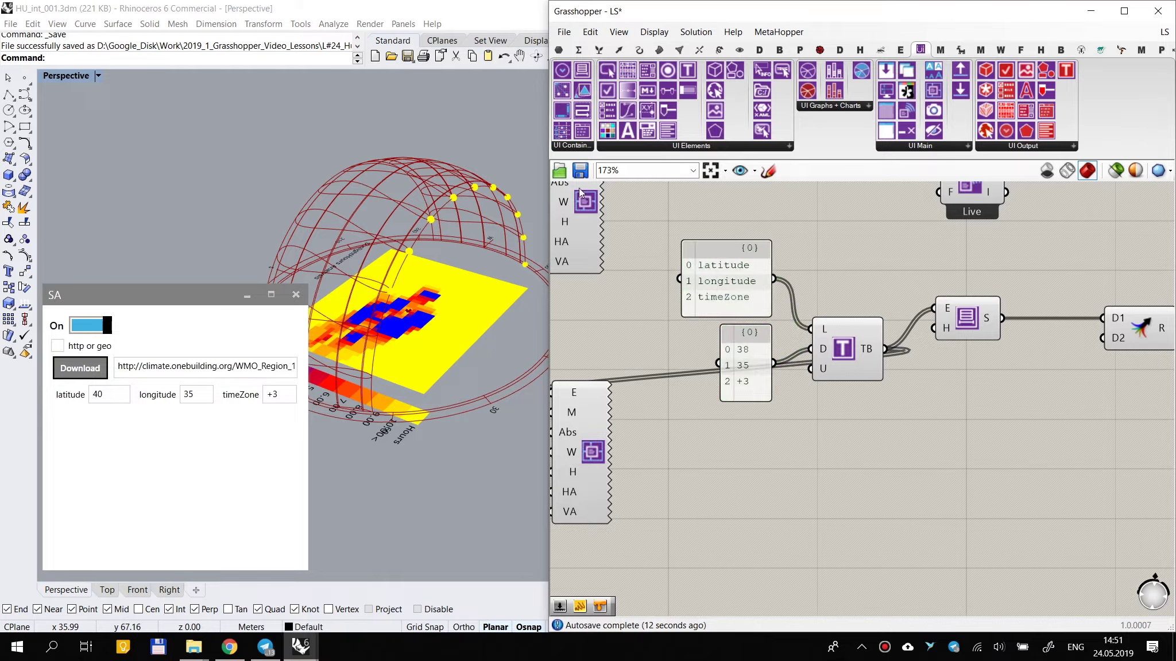
key(ctrl+s)
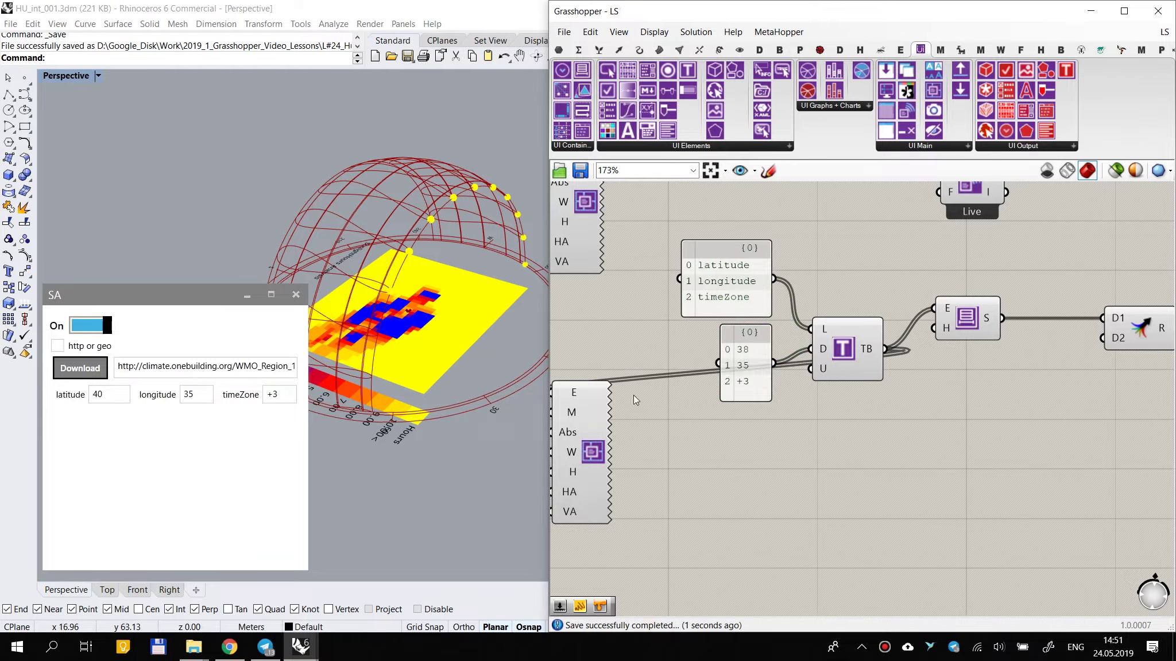
Step: Switch to the HU_int_002 definition to examine its finished interface, and return to the LS definition
right_drag(373, 407, 321, 411)
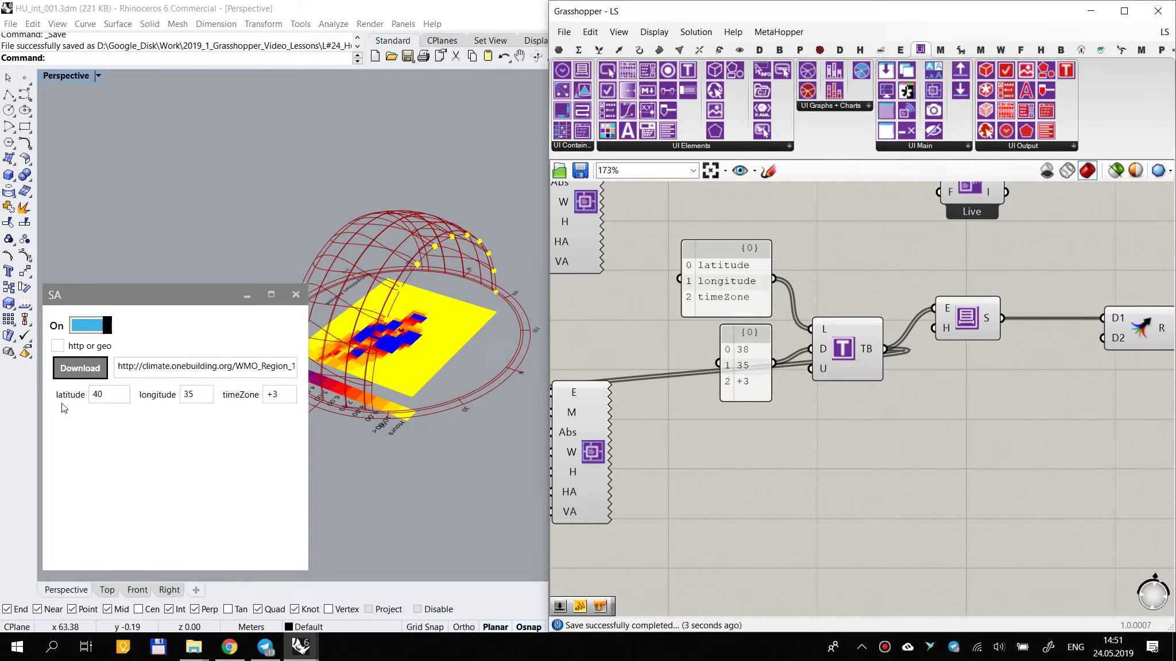
click(1164, 32)
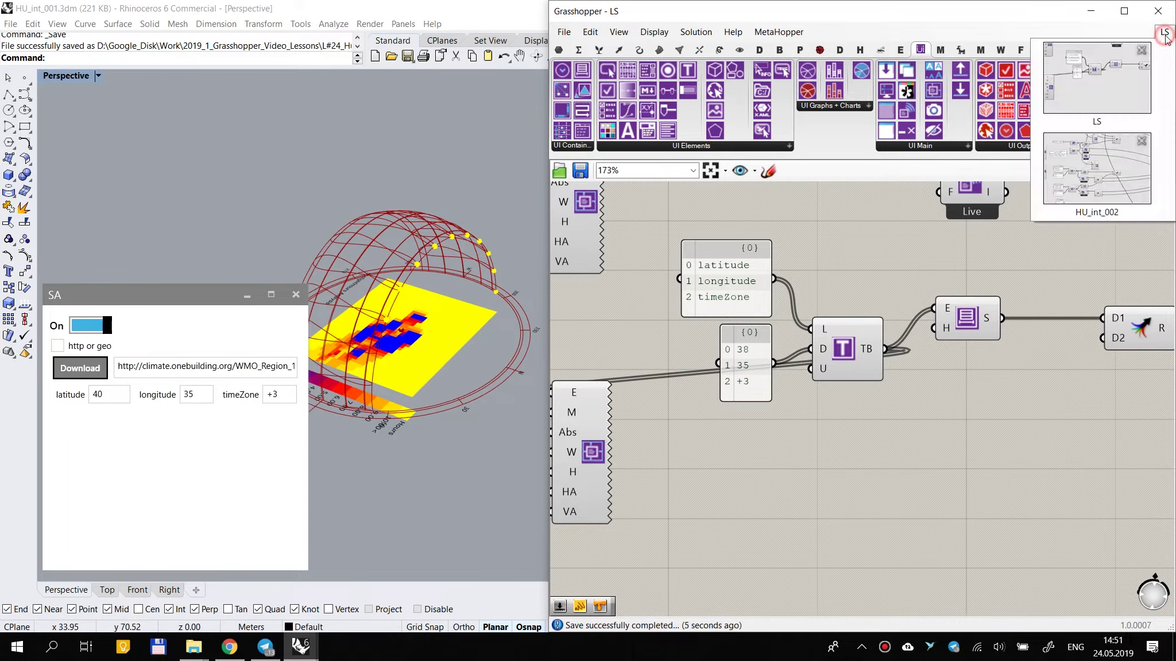
click(1042, 206)
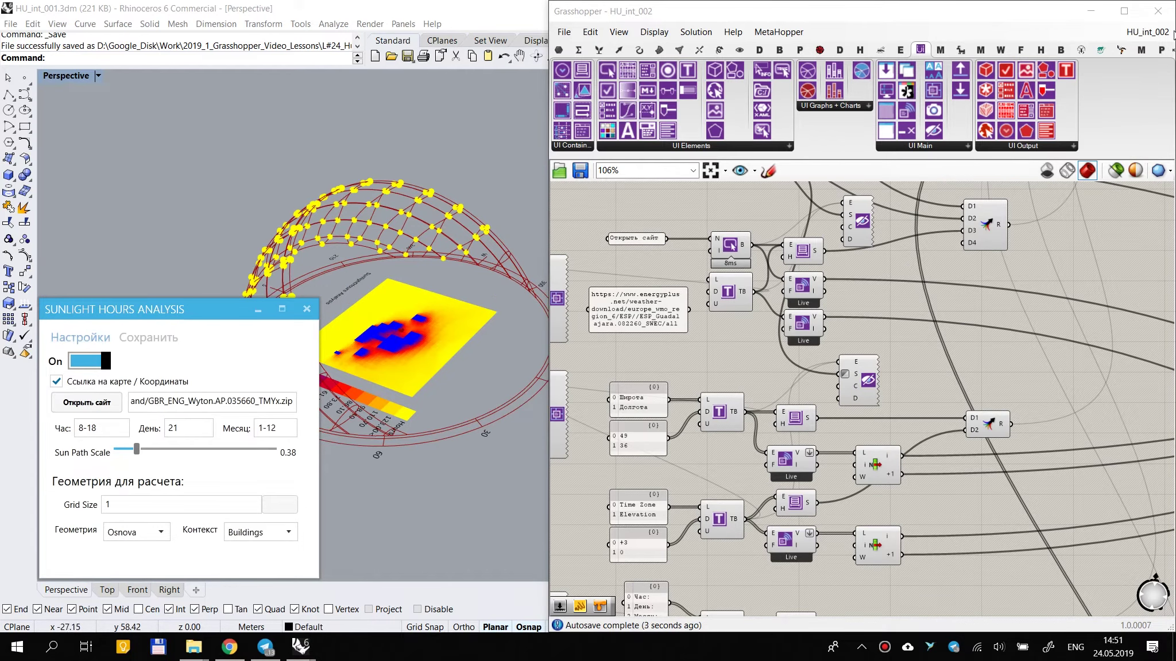
click(1147, 31)
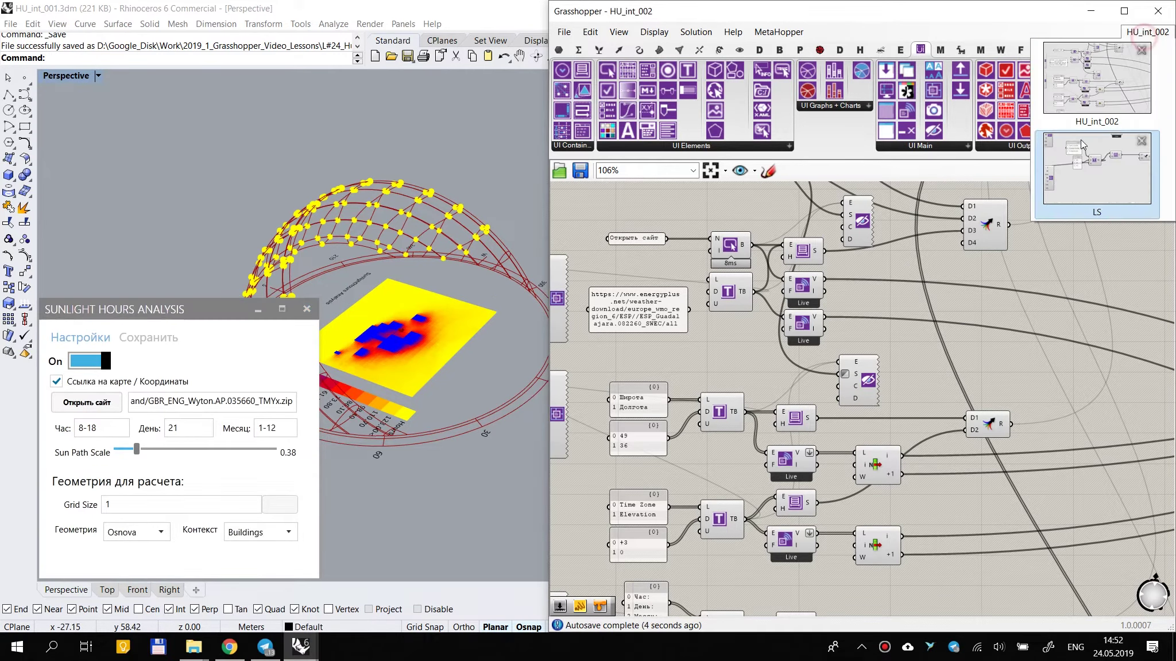
click(1097, 189)
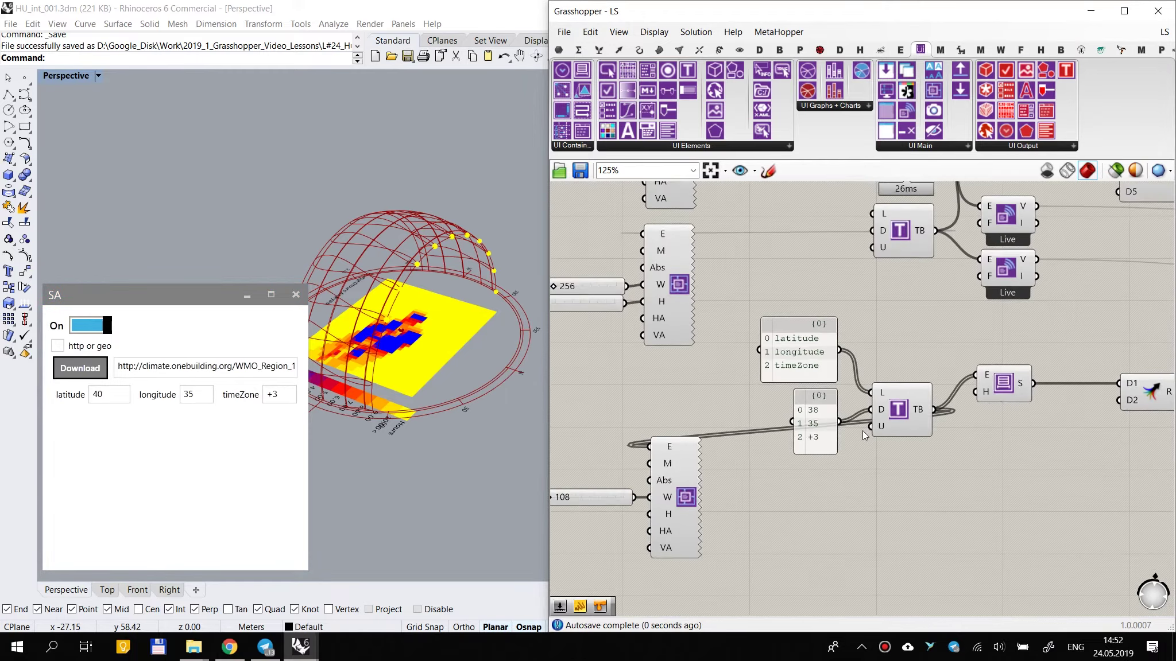
Step: Toggle the http or geo checkbox in the SA window to test it, and leave it ticked
scroll(862, 431, down, 1)
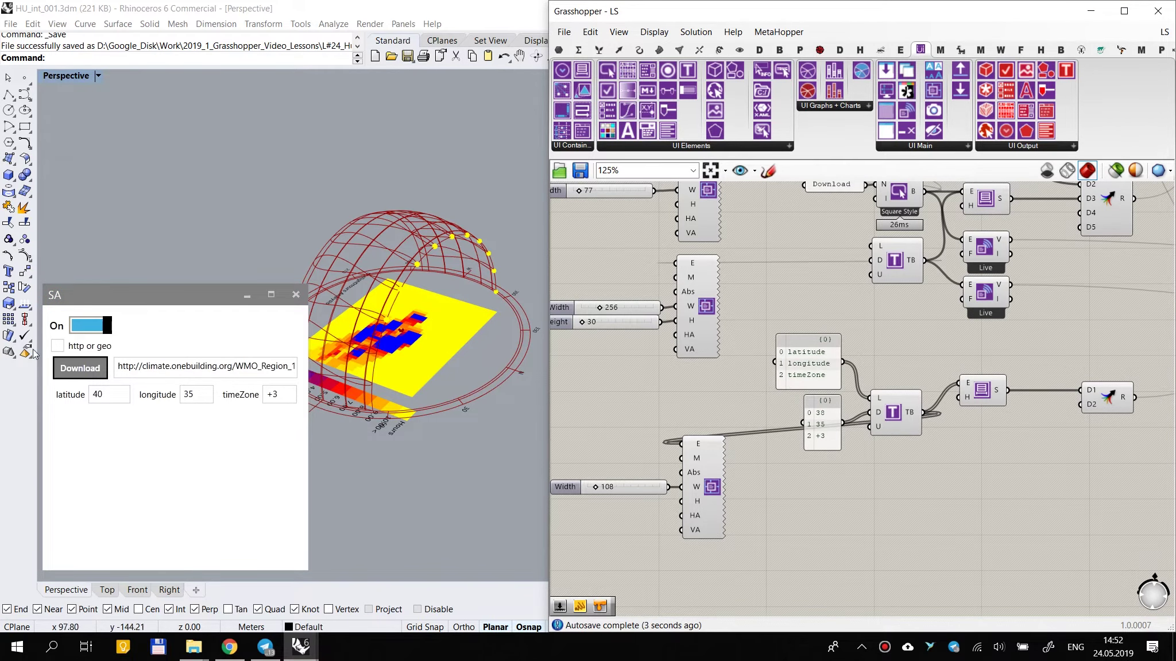
click(58, 346)
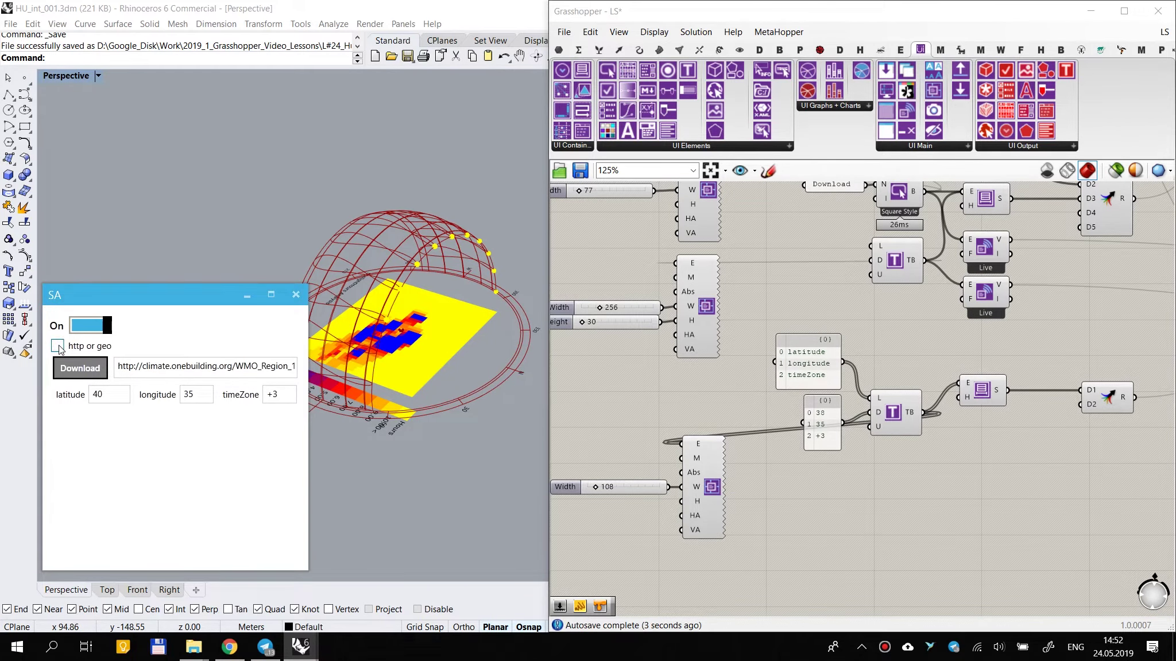
click(58, 346)
click(58, 346)
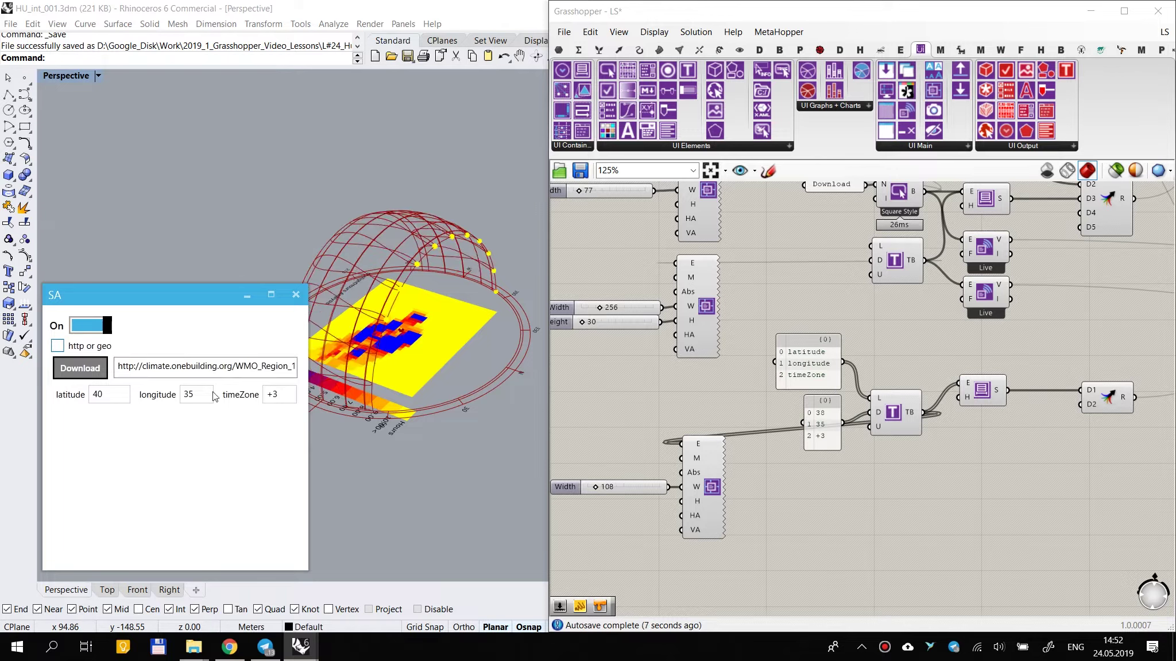
click(51, 346)
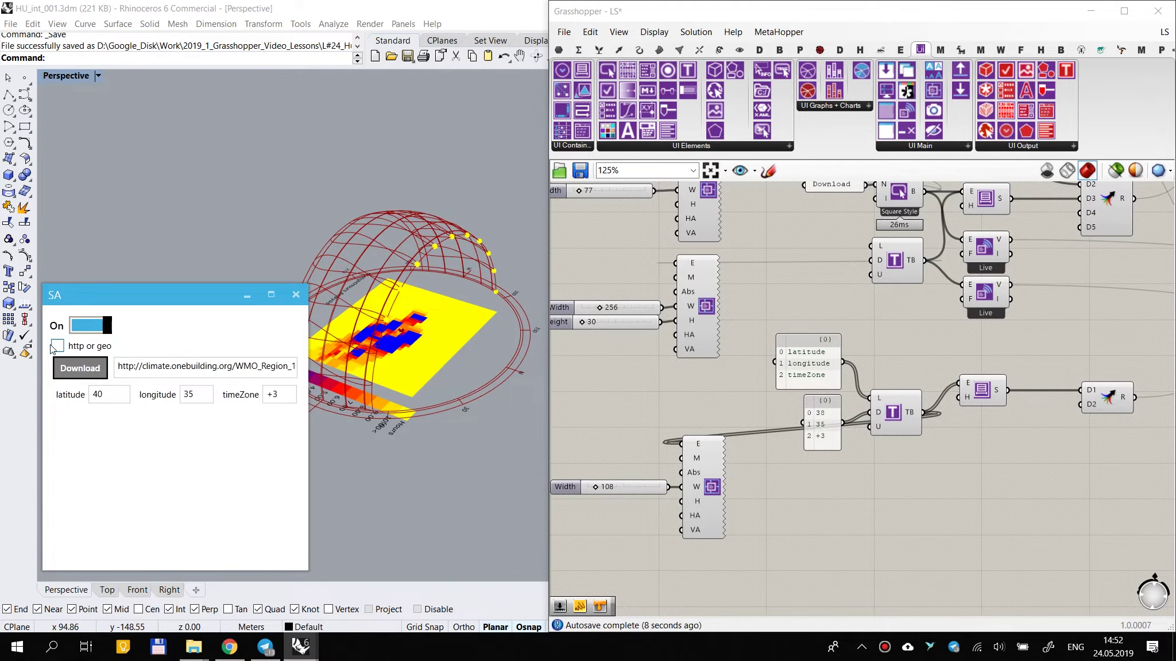
right_drag(1062, 415, 894, 415)
scroll(901, 379, down, 3)
scroll(814, 401, up, 3)
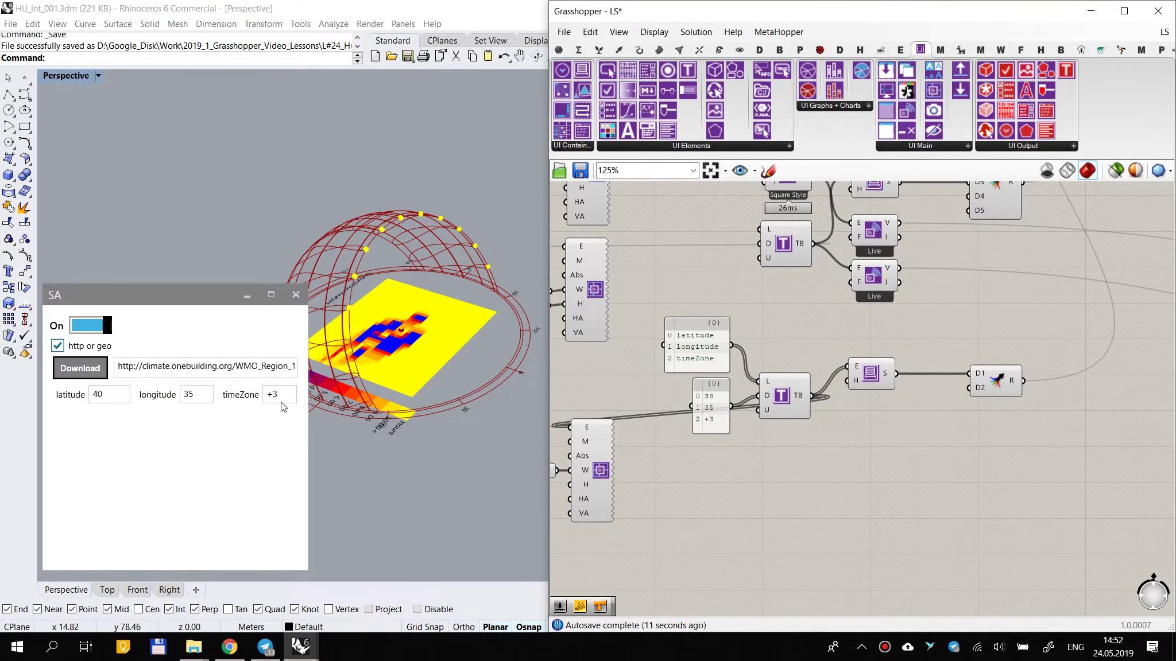
Step: Turn off the http or geo option in the SA window
click(58, 347)
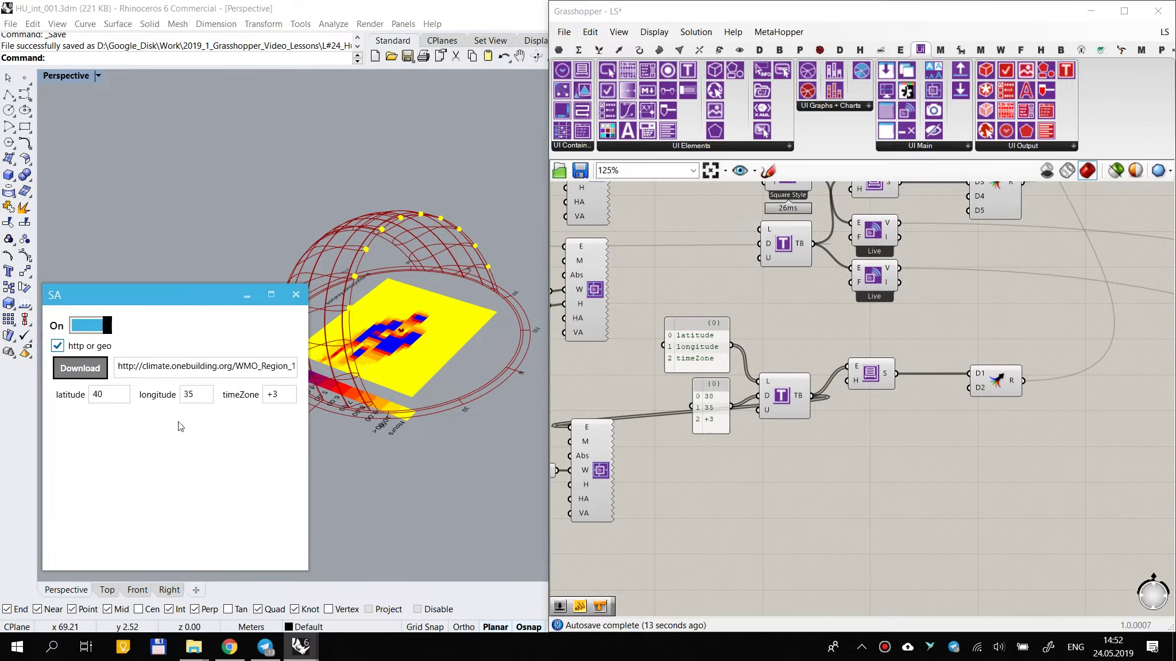
right_drag(828, 408, 691, 364)
scroll(691, 364, up, 3)
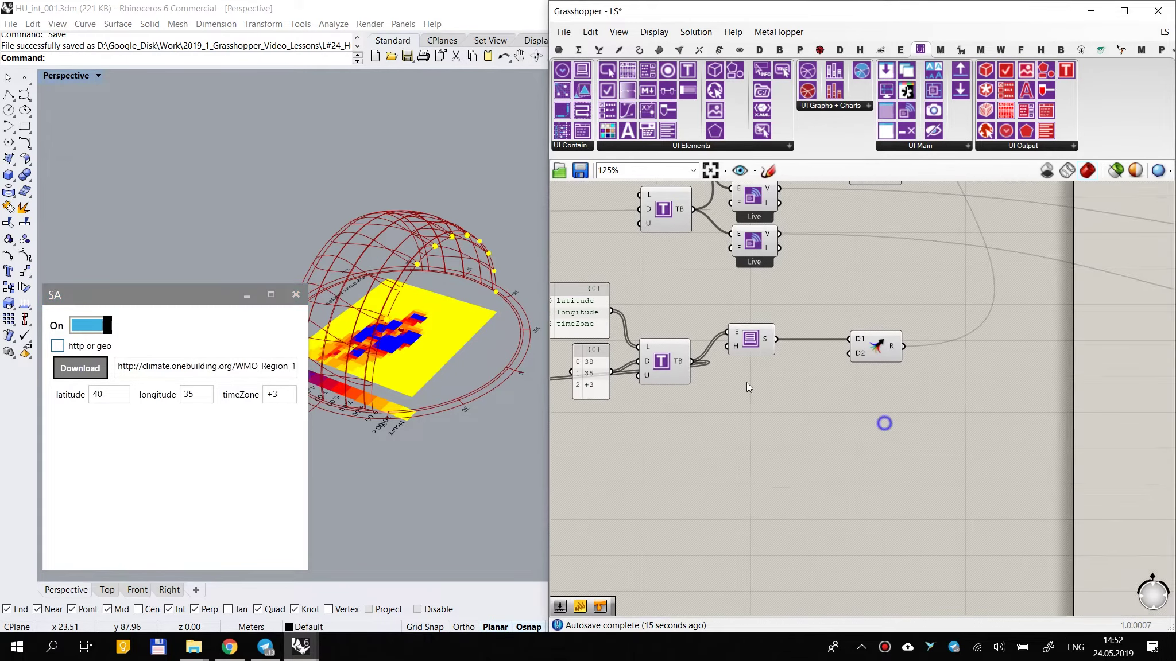
scroll(689, 364, down, 4)
scroll(671, 366, up, 4)
scroll(747, 402, down, 3)
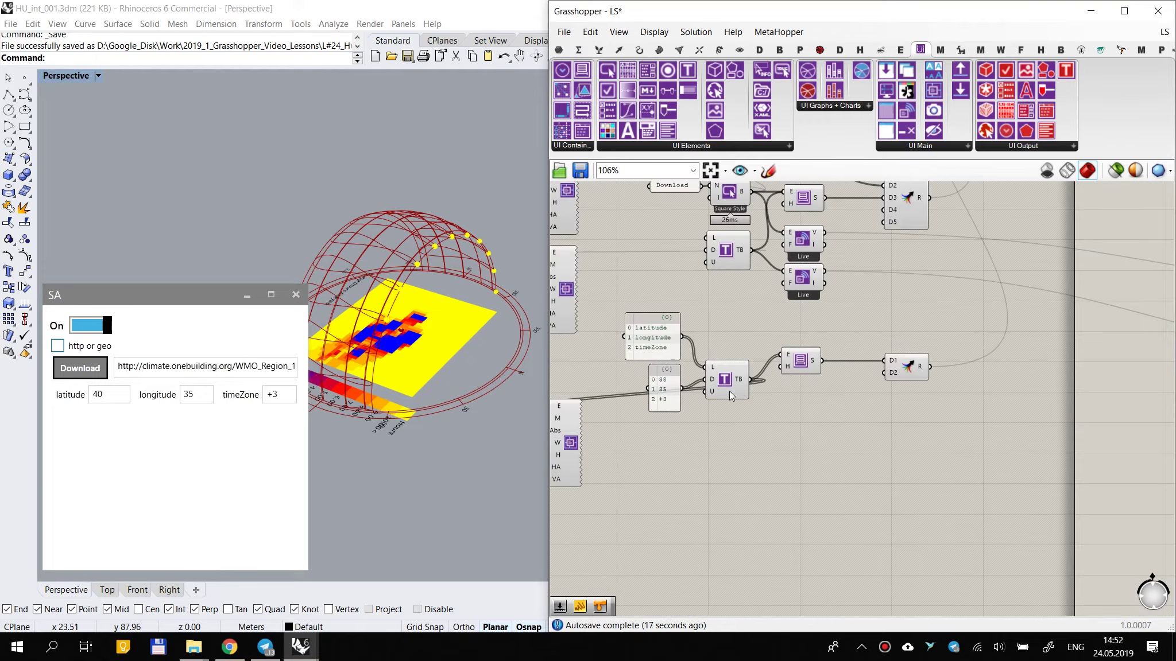
Step: Inspect the coordinate text box component's TB output in a temporary panel, and delete the panel
scroll(729, 392, up, 2)
double_click(857, 427)
text(//)
key(Return)
drag(736, 376, 778, 427)
right_drag(820, 457, 945, 448)
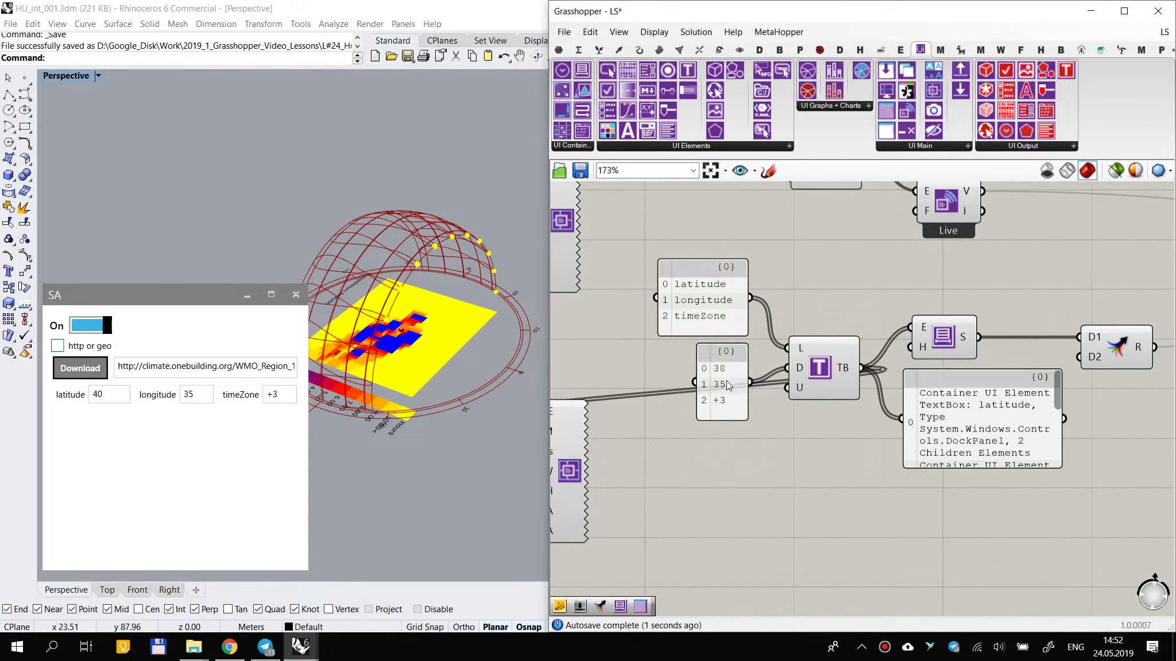
right_drag(1109, 505, 950, 467)
click(827, 394)
key(Delete)
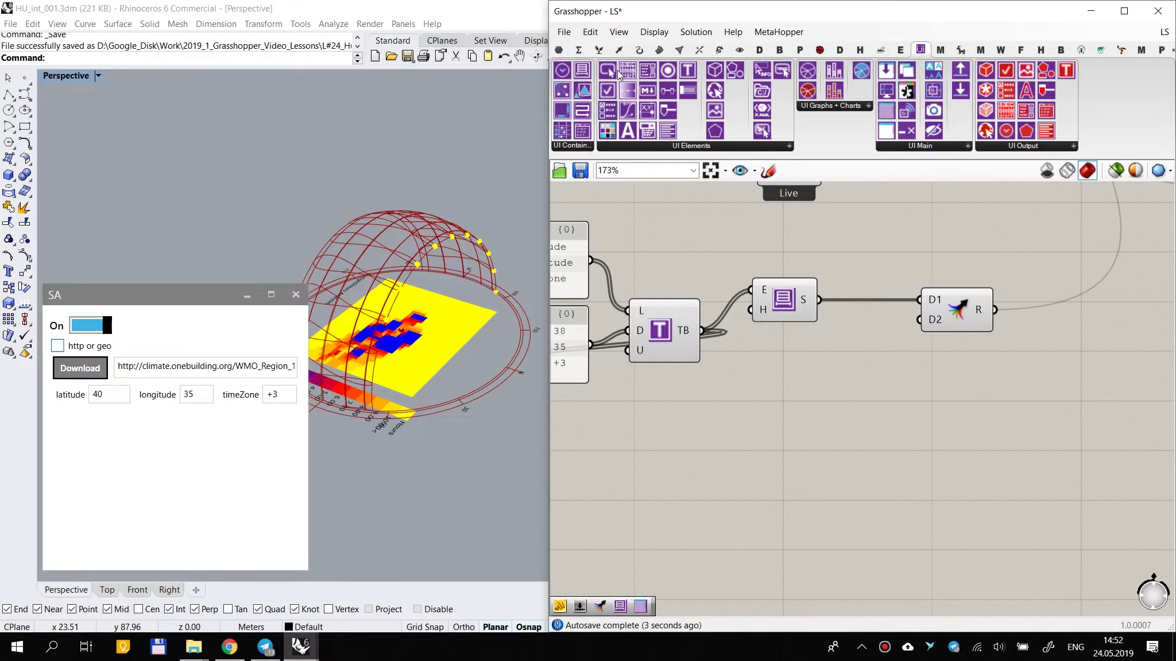
Step: Add a Value Listener below the stack component and feed its E input from the coordinate text boxes' TB output
click(599, 49)
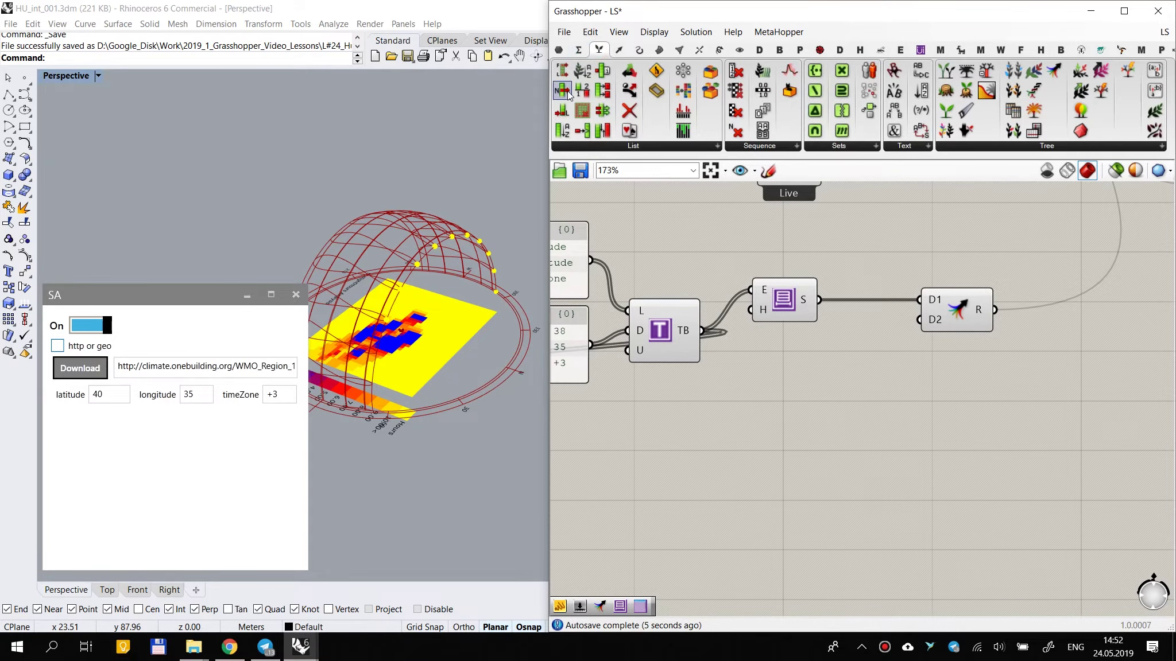
click(920, 50)
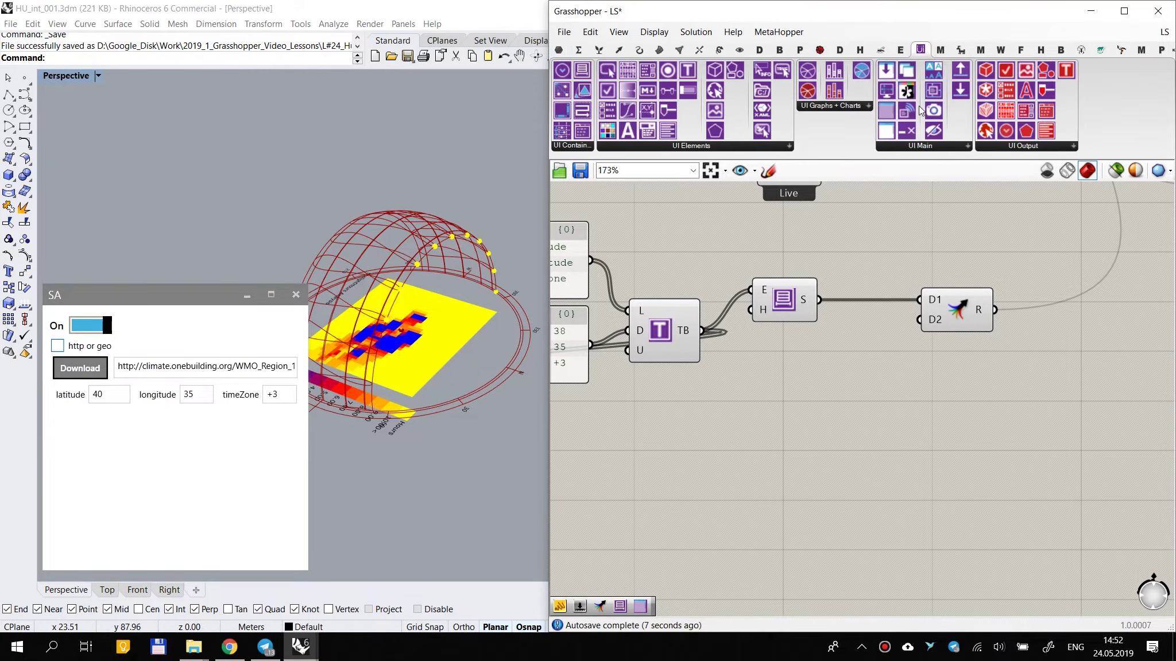
click(900, 117)
click(795, 468)
drag(703, 331, 775, 408)
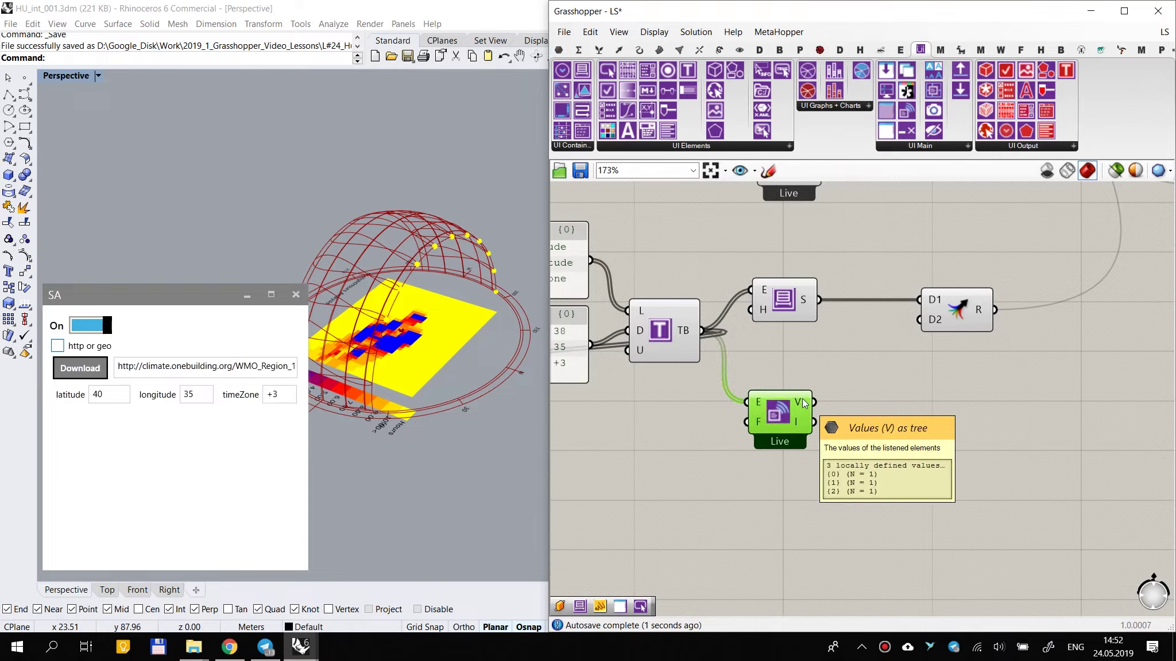
Step: Place a List Item component beside the new Value Listener
click(579, 49)
click(599, 49)
drag(562, 90, 891, 428)
Step: Add the +1 and +2 outputs to the List Item component, with its L input fed by the listener's V output
scroll(891, 424, up, 3)
click(907, 462)
click(897, 470)
click(897, 470)
scroll(896, 469, up, 3)
click(898, 469)
scroll(894, 490, down, 5)
click(957, 504)
scroll(909, 439, up, 2)
scroll(913, 426, down, 4)
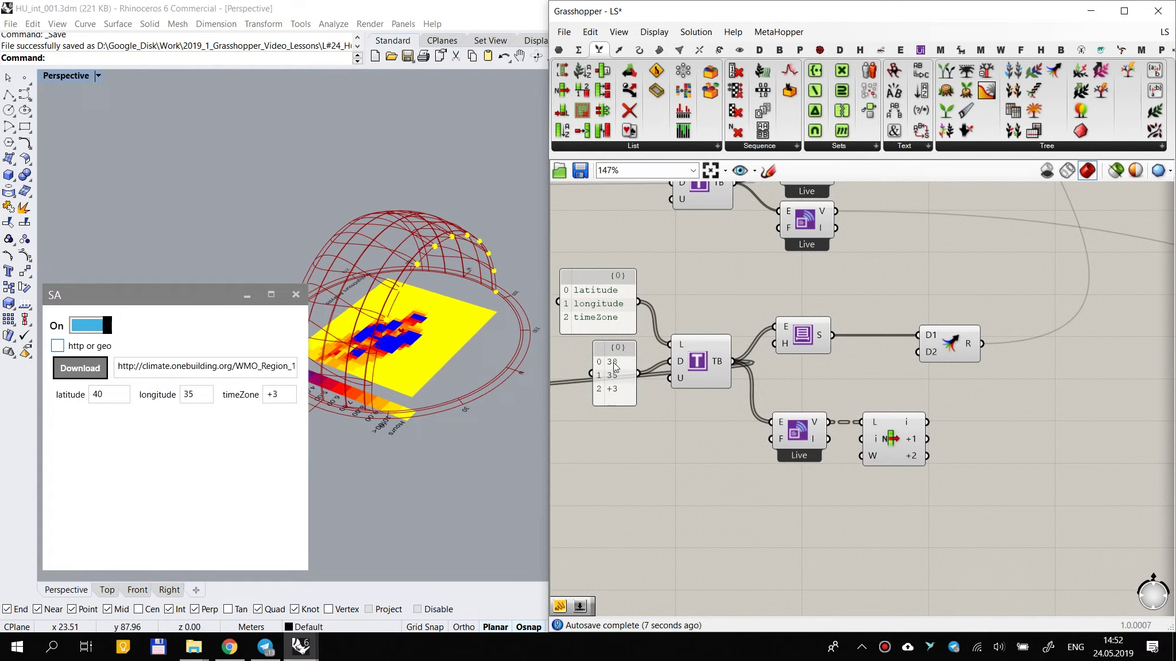
Step: Add a panel and connect the List Item's i output to it
double_click(1003, 438)
text(//)
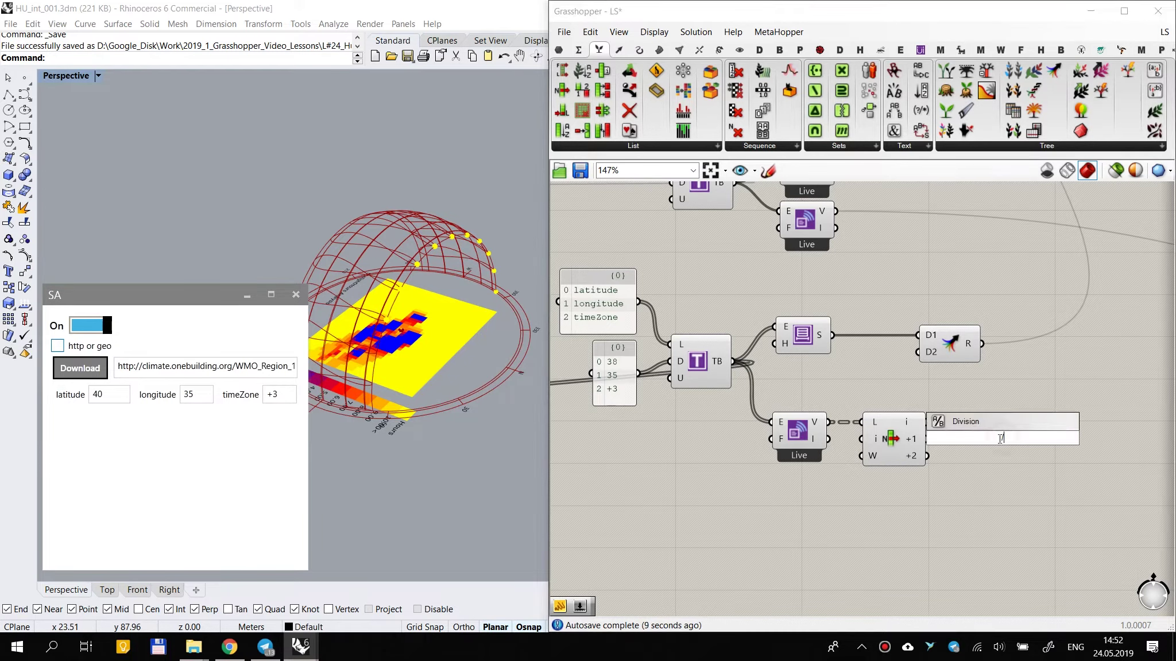
key(Return)
drag(925, 422, 1036, 405)
click(987, 442)
scroll(791, 422, up, 2)
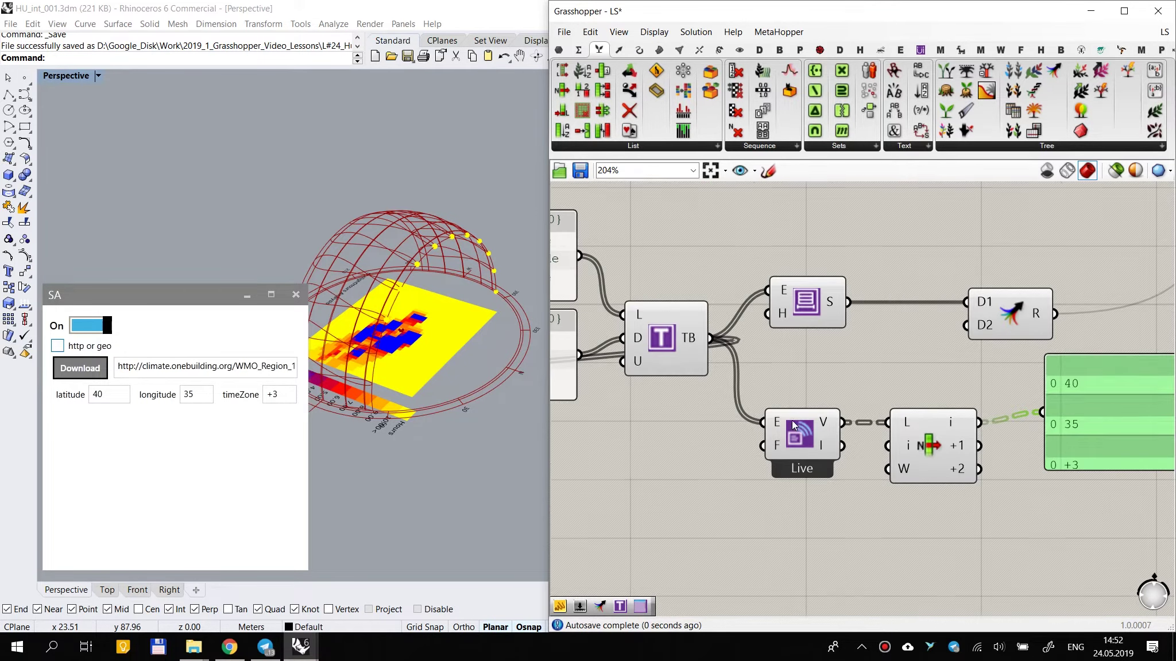
Step: Flatten the Value Listener's V output so all coordinate values form one list
right_click(832, 422)
click(868, 493)
right_drag(868, 499, 779, 474)
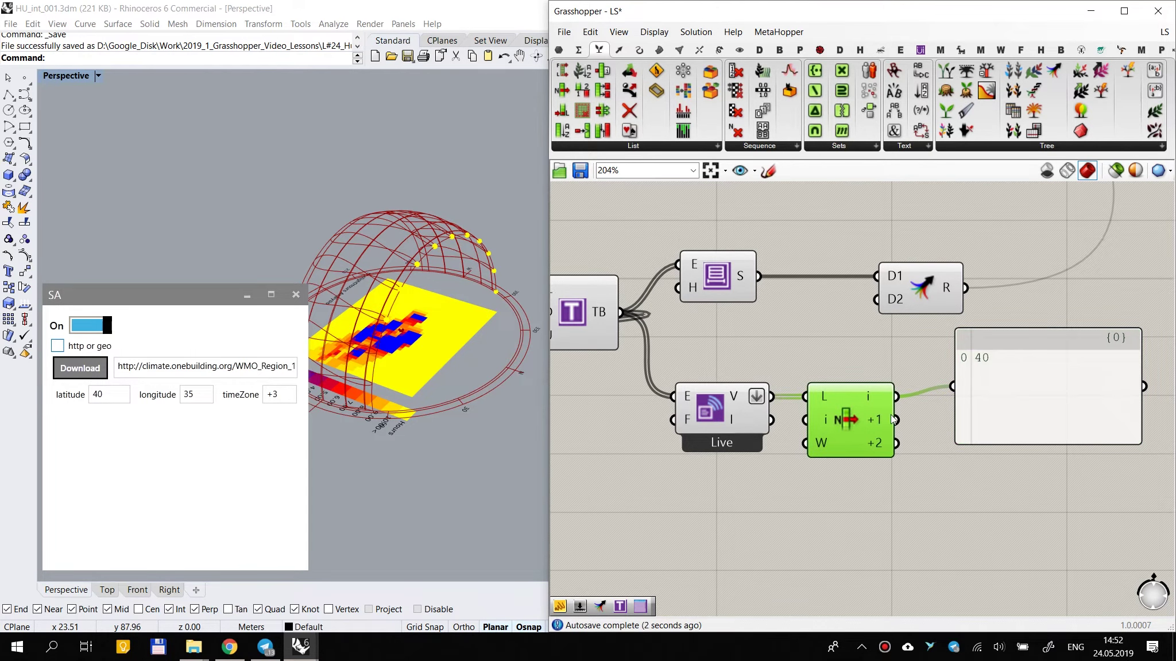
Step: Compare the listener's values in the panel with flattening of the V output switched off and on
drag(810, 394, 808, 396)
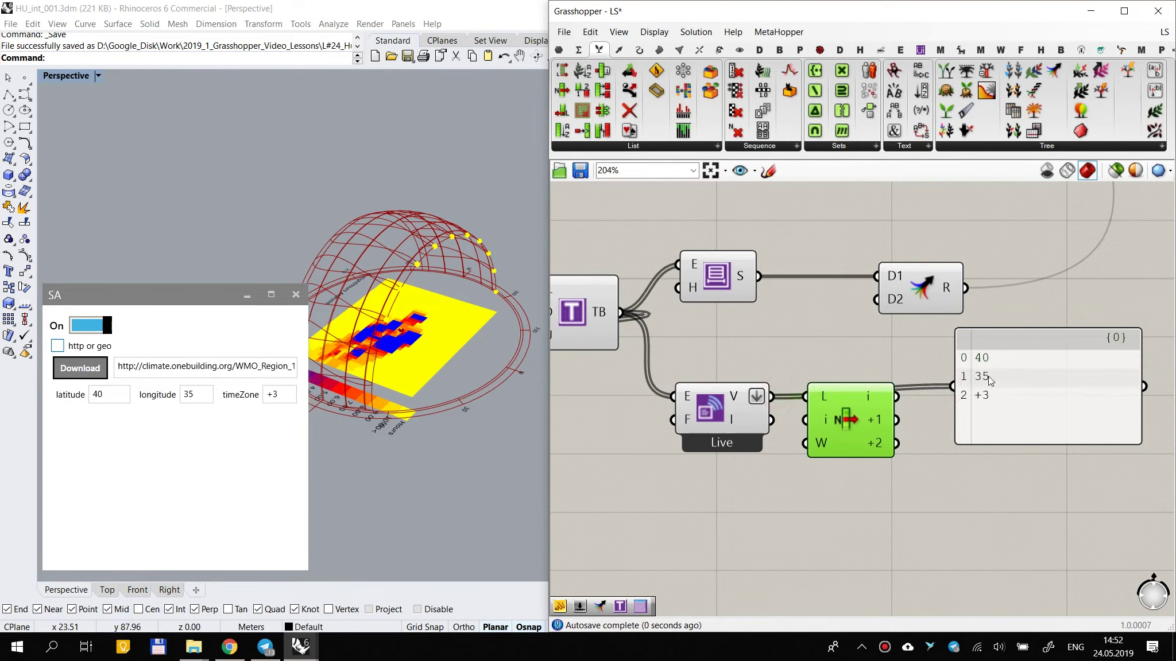
right_click(749, 398)
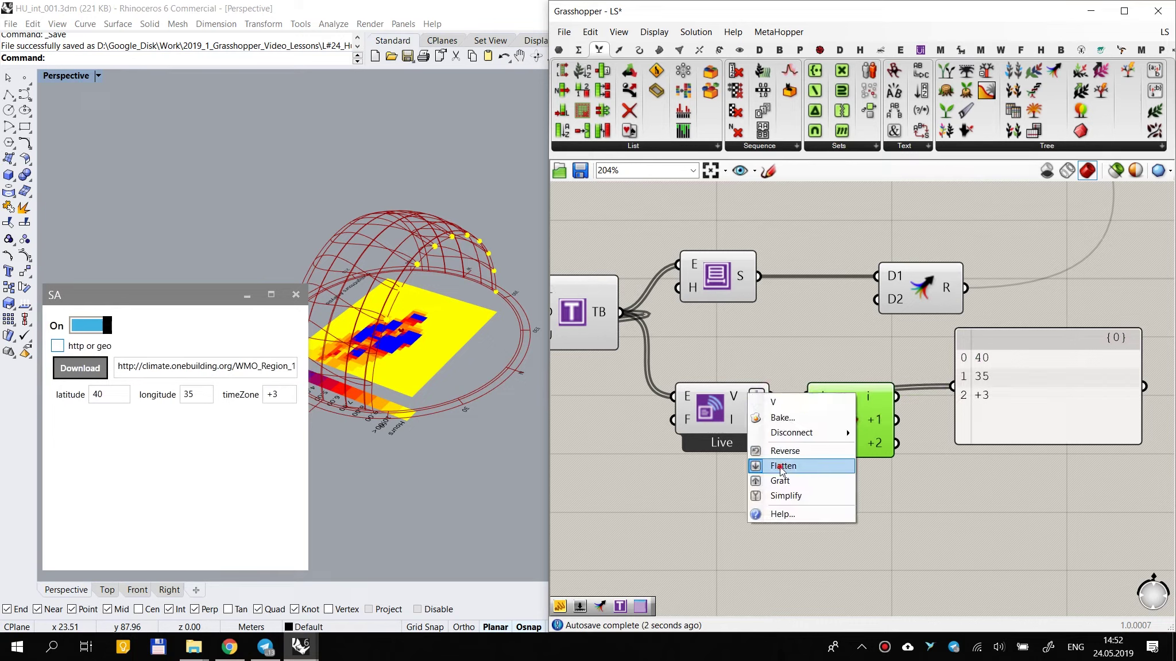
click(778, 478)
right_click(729, 395)
click(755, 466)
right_click(738, 396)
click(786, 465)
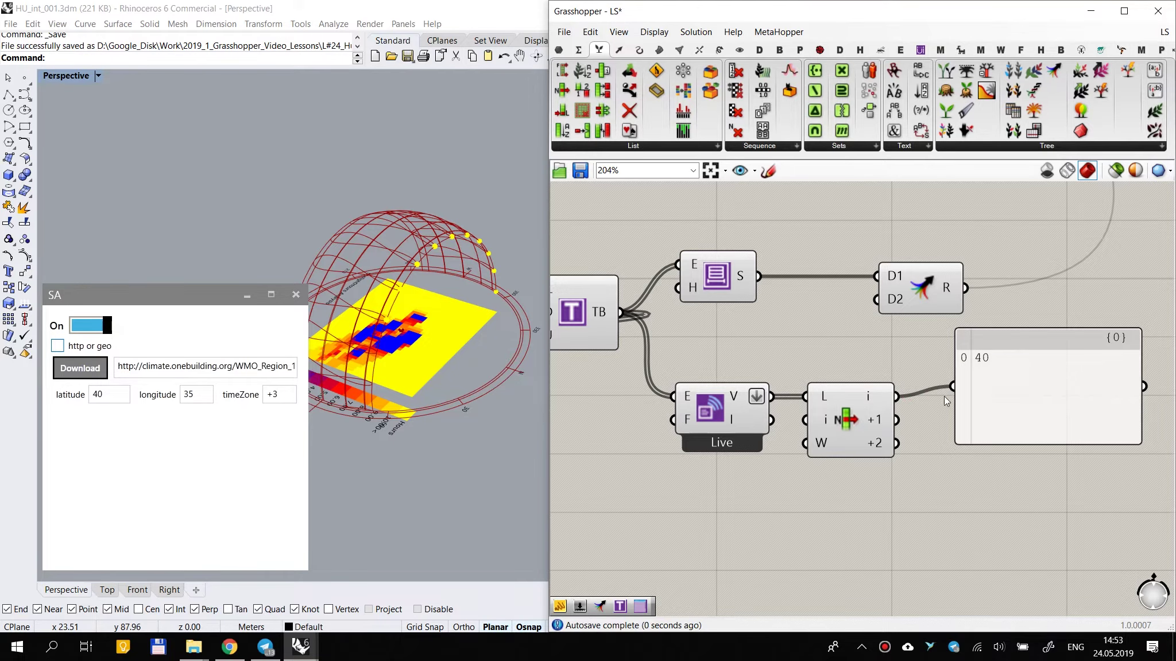
Step: Connect the List Item's +2 output to the panel to check it, and delete the panel
drag(952, 384, 895, 443)
click(1023, 412)
scroll(986, 430, down, 3)
key(Delete)
Step: Move the location component beside the List Item and connect outputs i, +1 and +2 to _latitude, _longitude_ and _timeZone_
scroll(985, 430, down, 6)
right_drag(1086, 402, 770, 428)
scroll(978, 327, up, 2)
drag(968, 313, 722, 415)
scroll(669, 415, up, 4)
drag(637, 403, 636, 435)
drag(739, 457, 749, 427)
Step: Turn on the http or geo option in the SA window
click(58, 345)
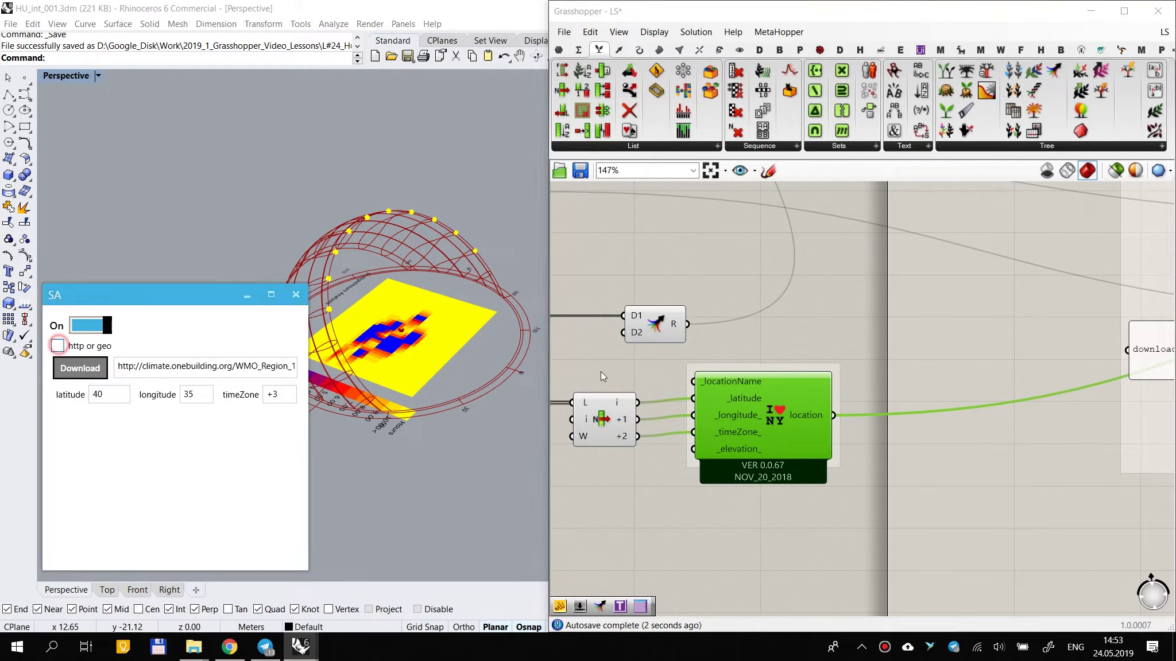
right_drag(708, 528, 764, 480)
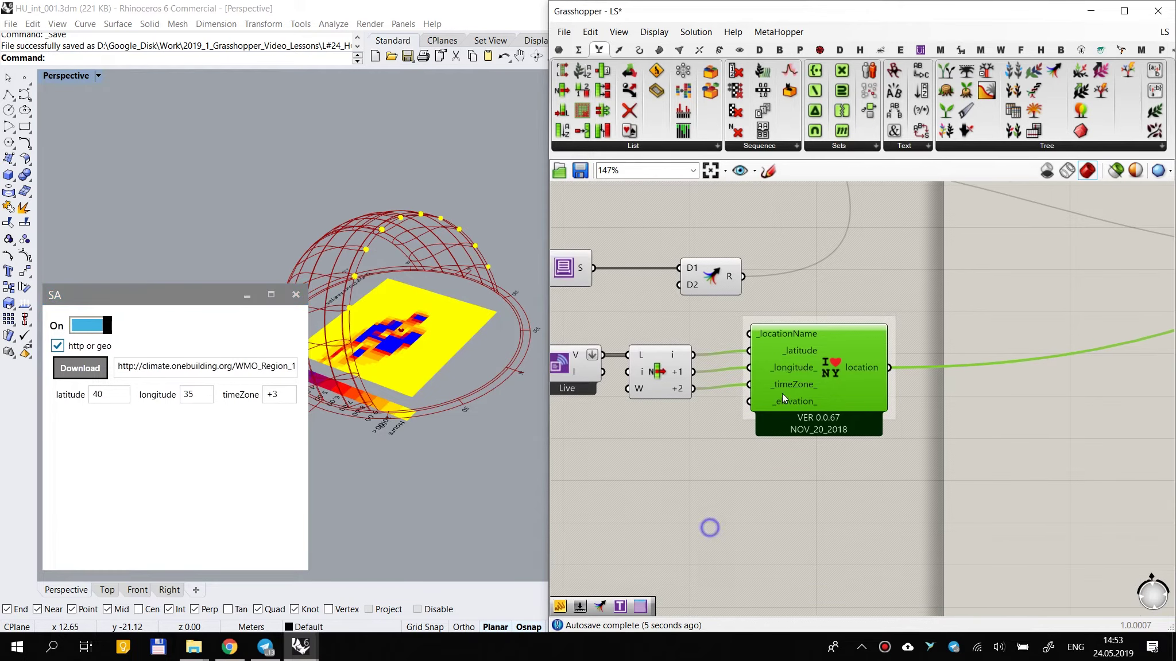
Step: Align the location component with the List Item and set its _latitude, _longitude_ and _timeZone_ wire displays to Faint
drag(802, 339, 807, 350)
right_click(800, 353)
mouse_move(933, 355)
click(1008, 357)
right_click(787, 376)
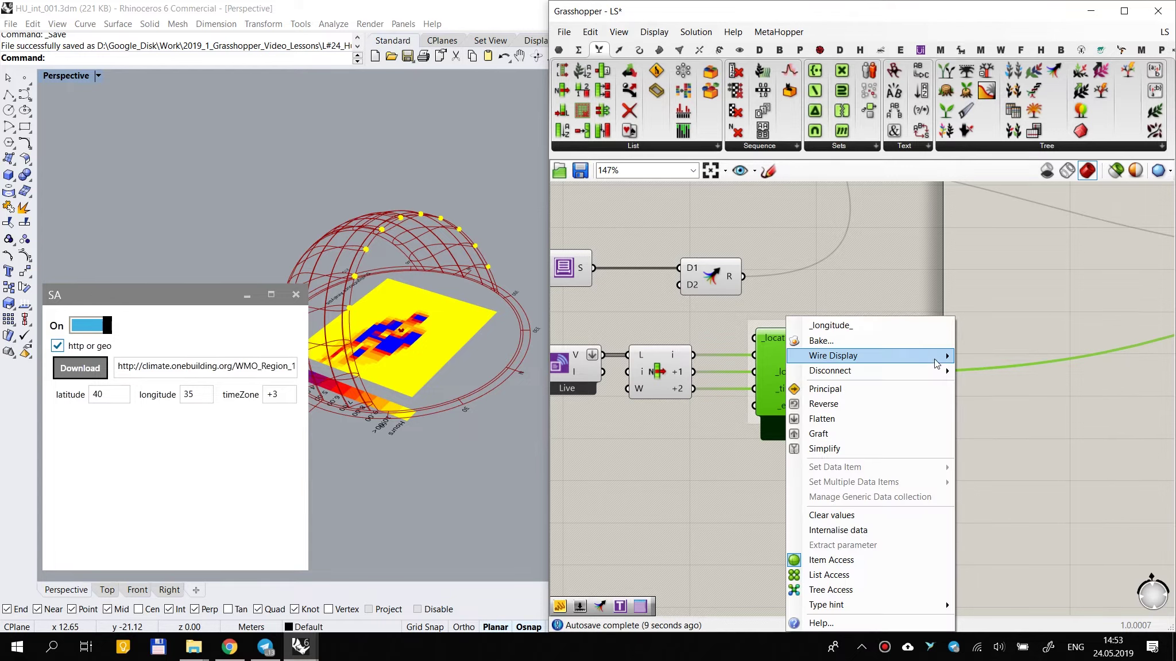
click(993, 373)
right_click(776, 393)
click(933, 354)
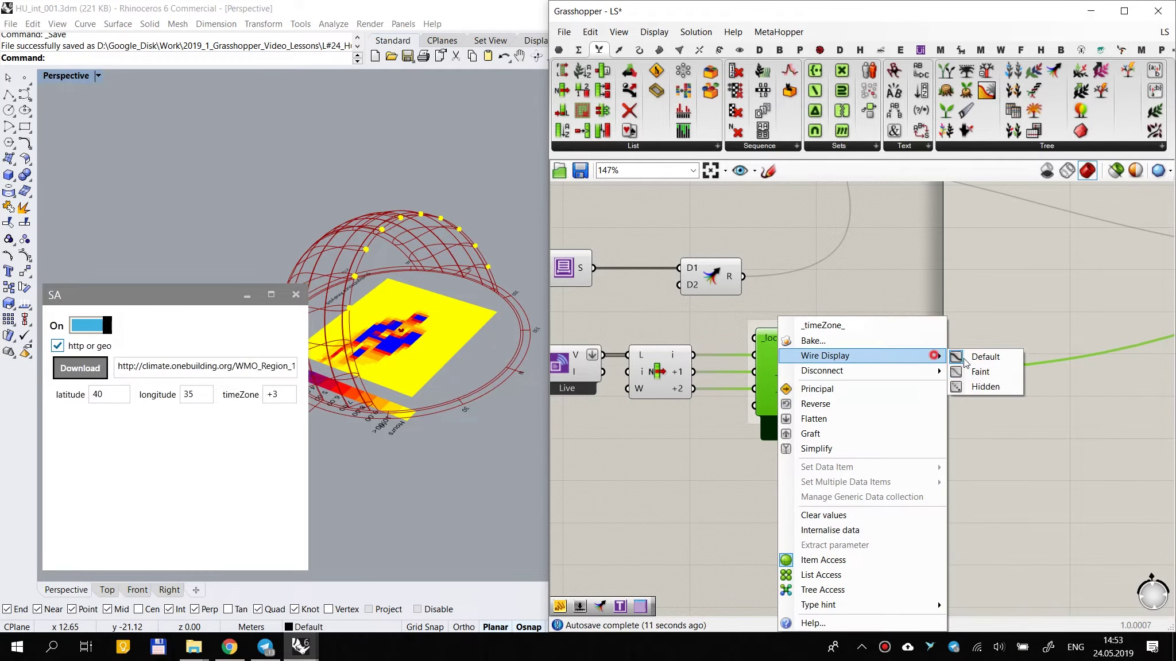
click(975, 375)
click(800, 482)
Step: Move the location component above the weather file download group, and save the definition
scroll(800, 481, down, 4)
right_drag(823, 471, 703, 488)
drag(703, 461, 1136, 301)
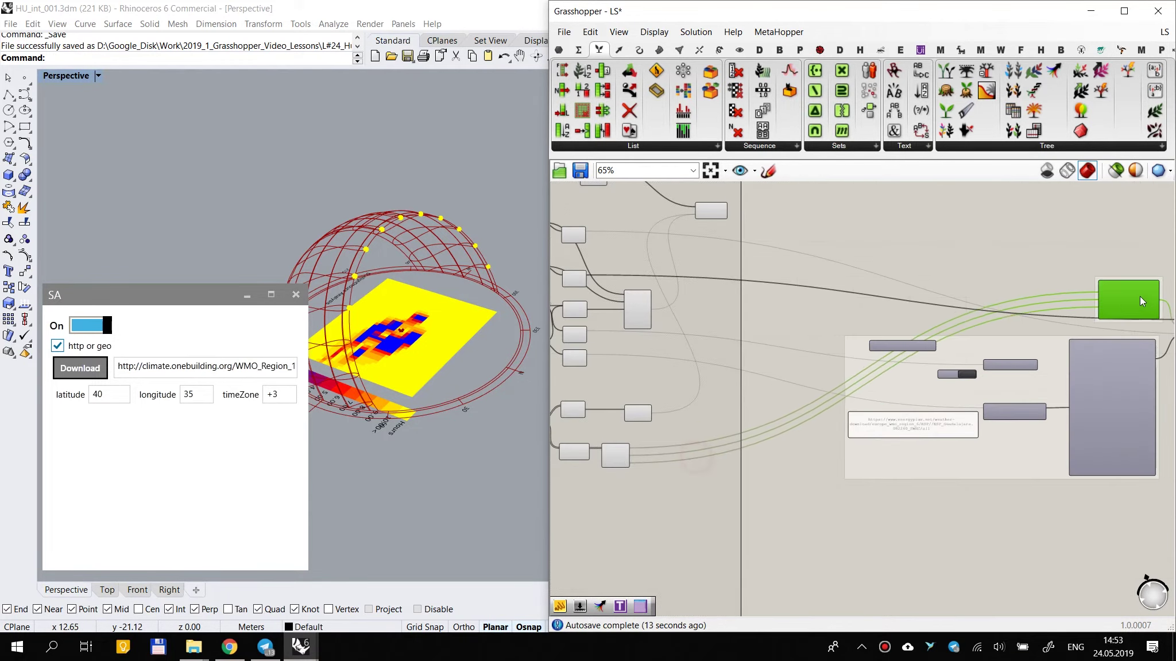
scroll(678, 414, up, 4)
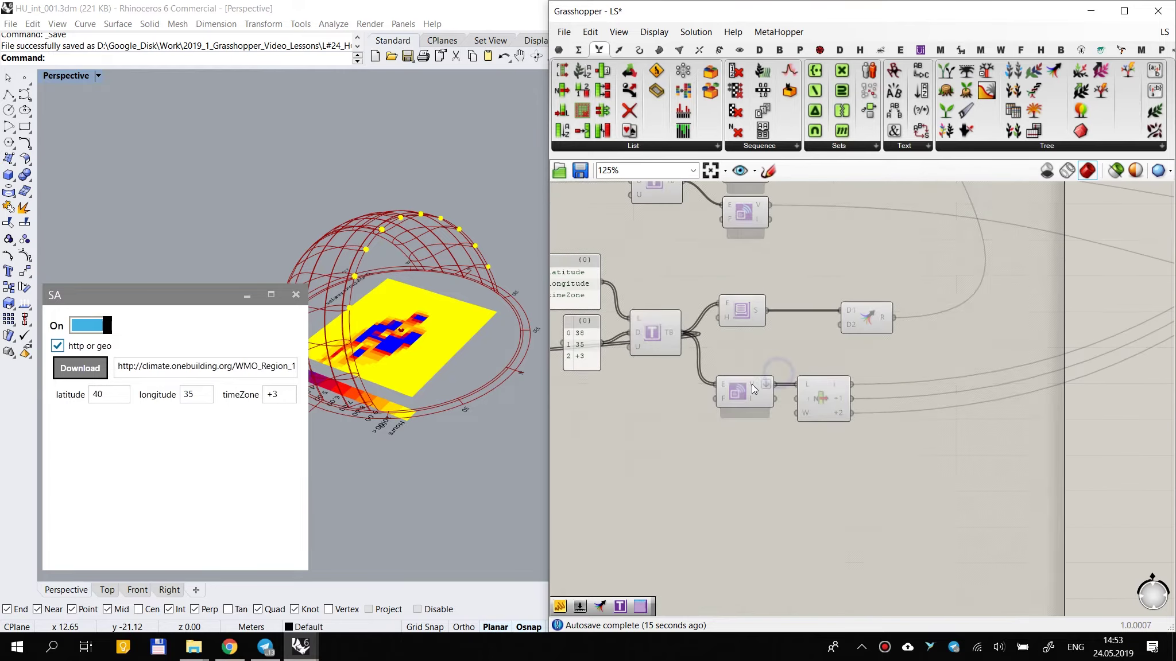
click(580, 171)
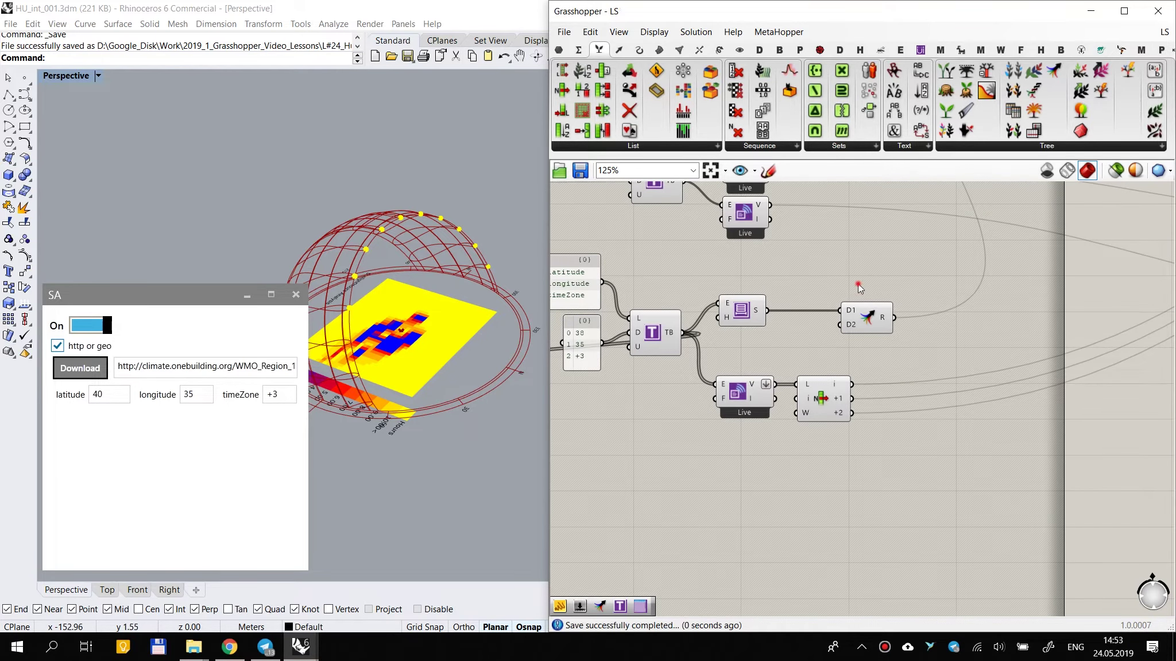
Step: Turn off http or geo in the SA window and set the longitude to 40
click(58, 345)
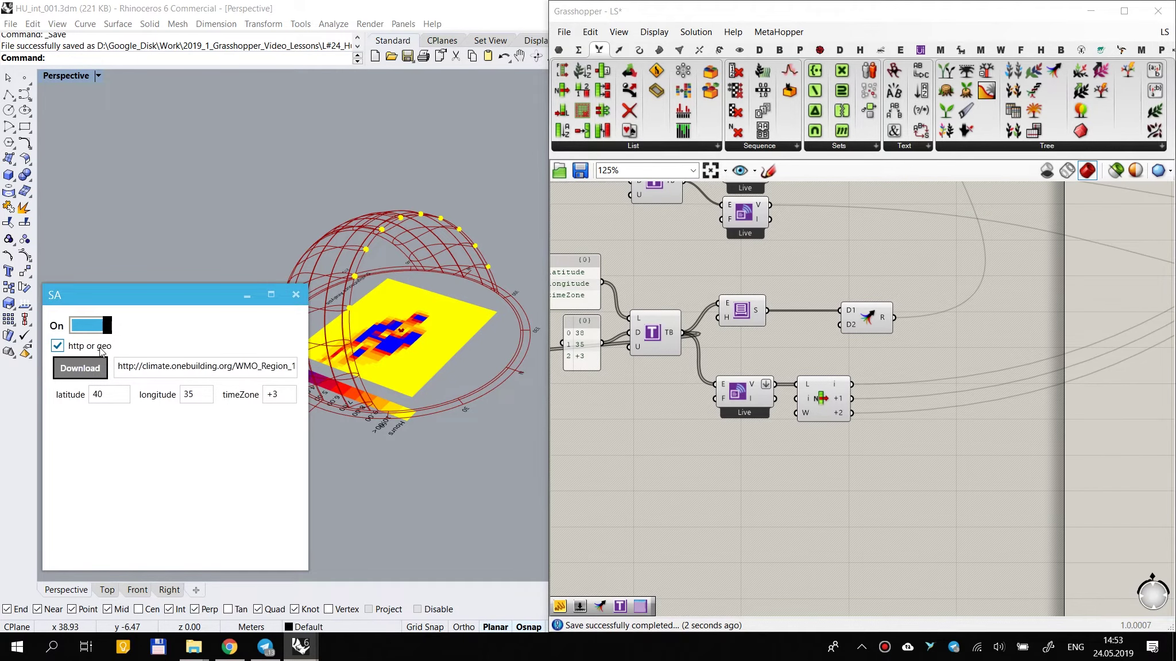
double_click(275, 394)
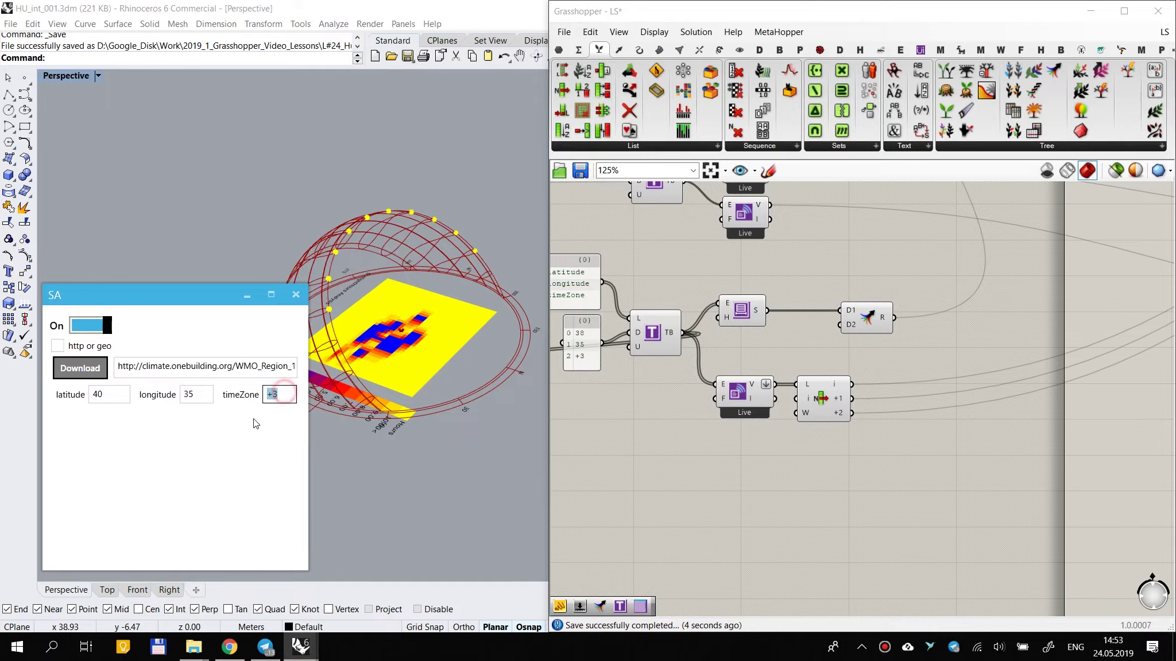
double_click(179, 402)
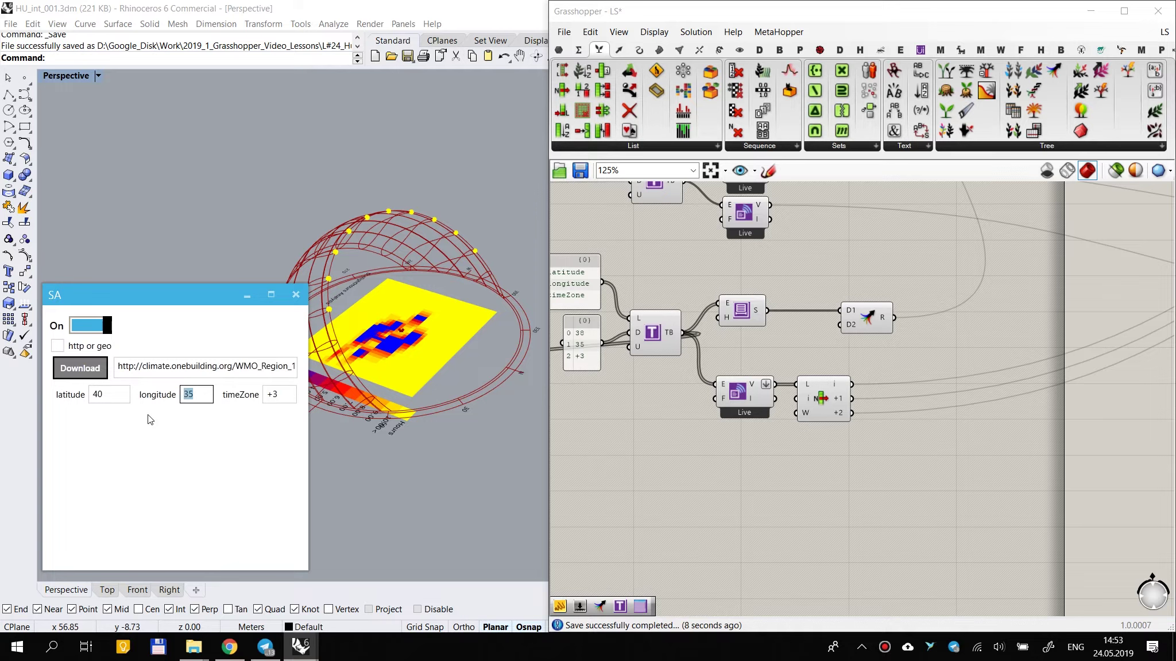
text(40)
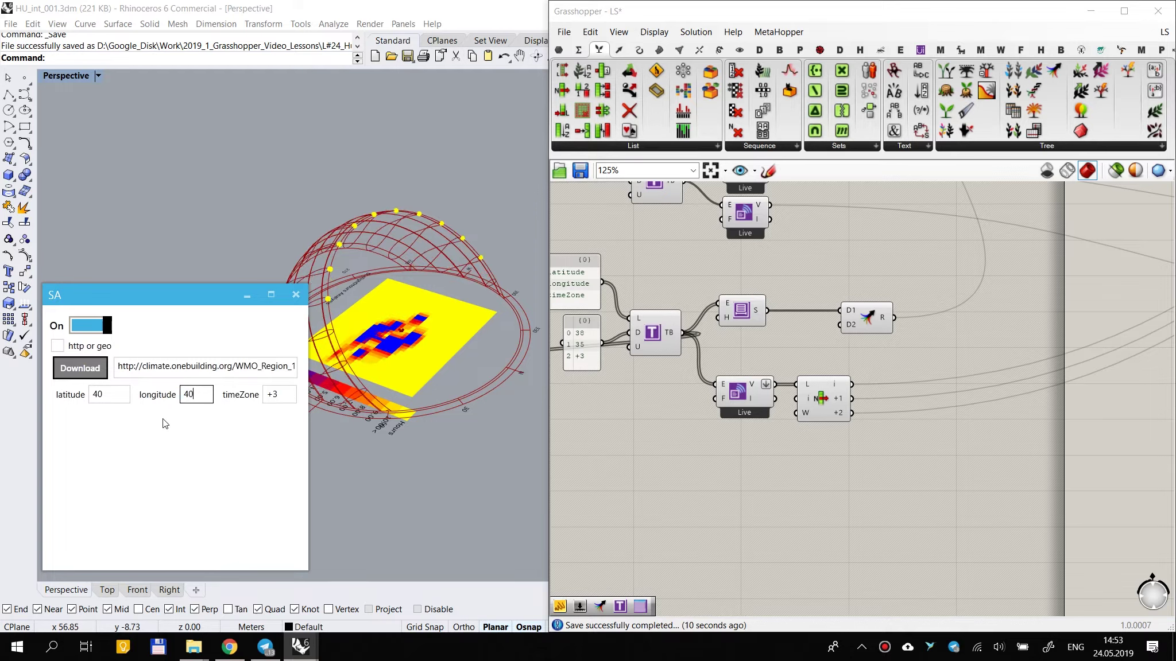
click(417, 463)
Step: Set the latitude to 15 in the SA window and examine the resulting sun path
double_click(102, 395)
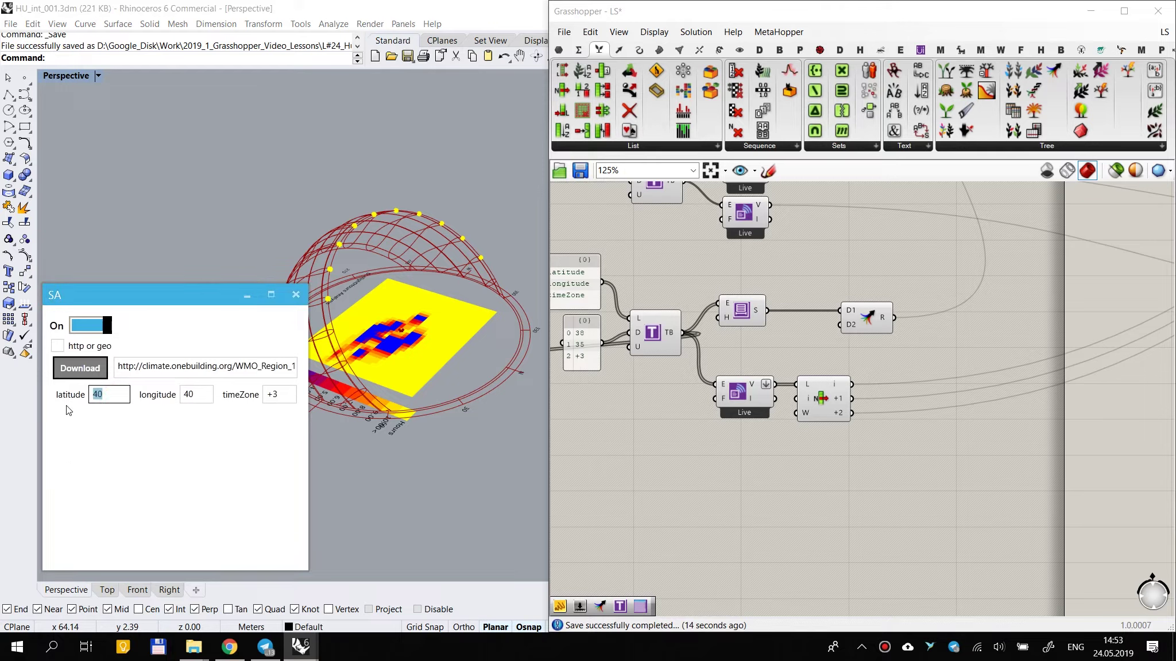
text(15)
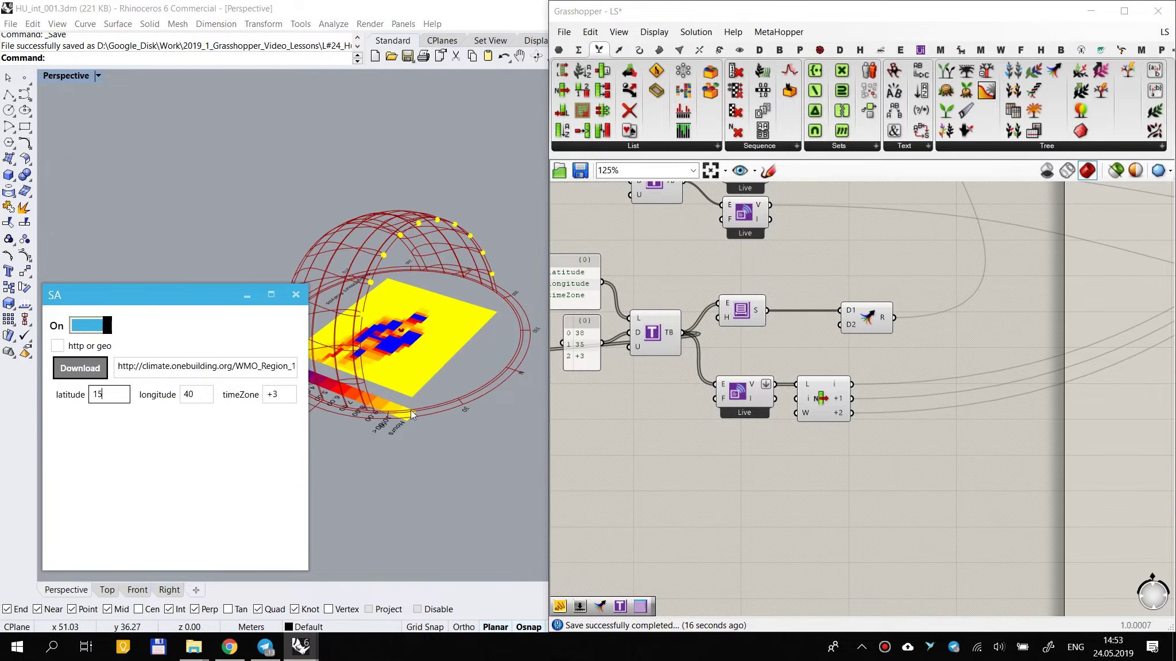
drag(119, 397, 81, 400)
click(433, 446)
right_drag(448, 335, 488, 356)
Step: Set the latitude to 35 in the SA window and examine the sunlight hours mesh up close
double_click(100, 396)
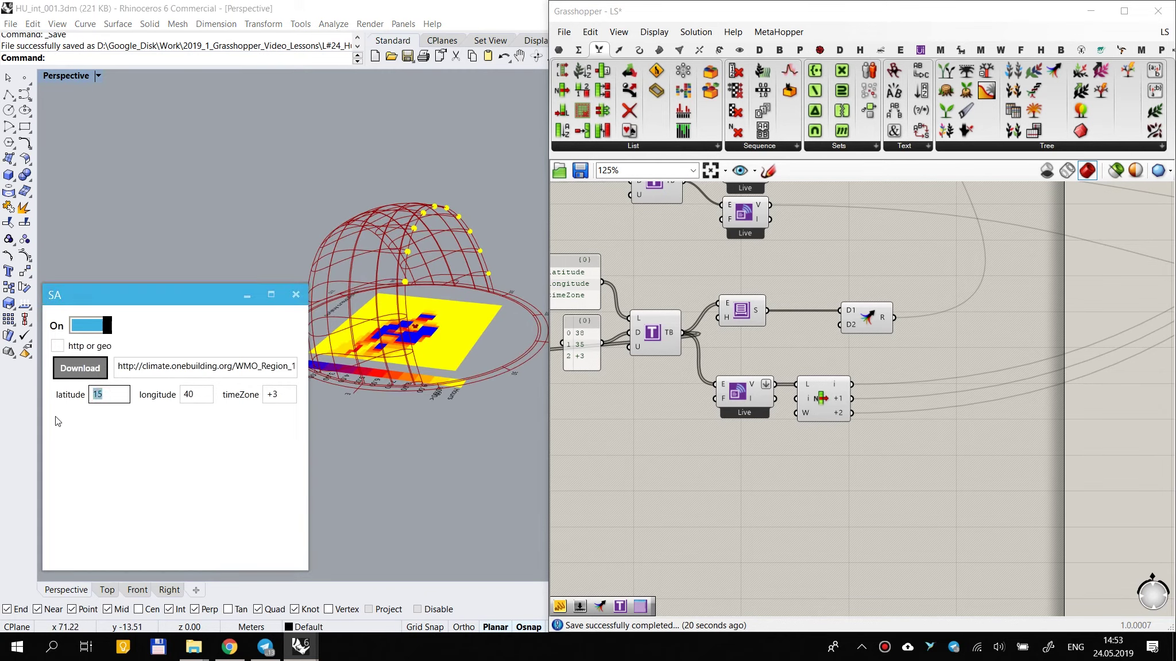
text(3)
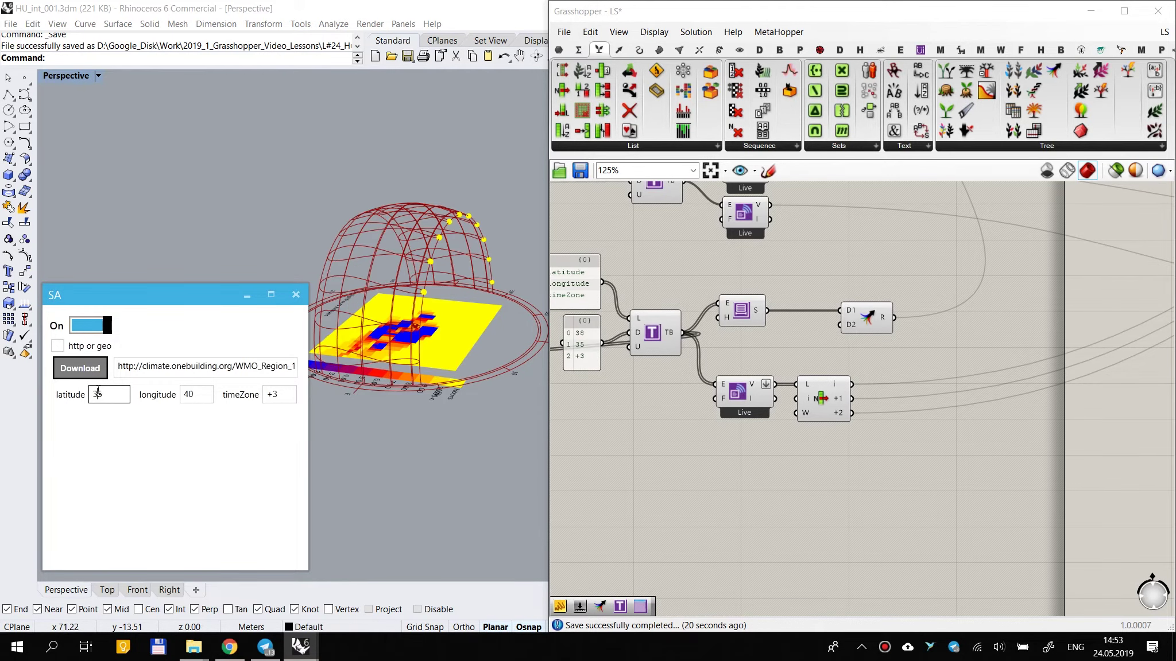
right_drag(501, 282, 467, 321)
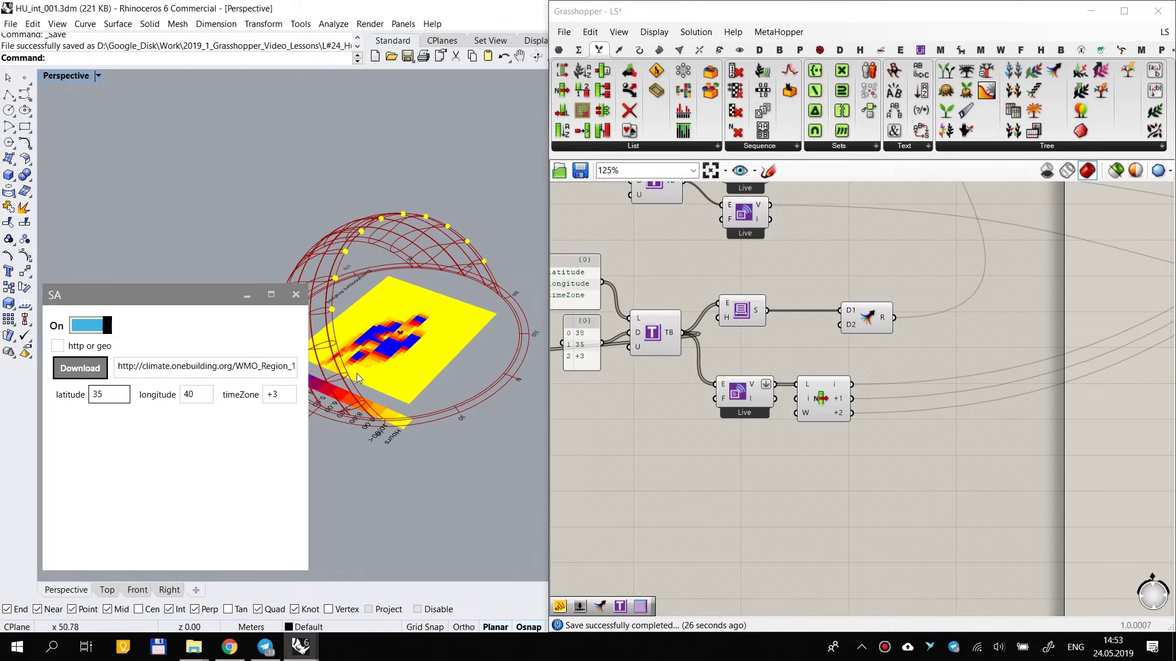
scroll(361, 367, up, 4)
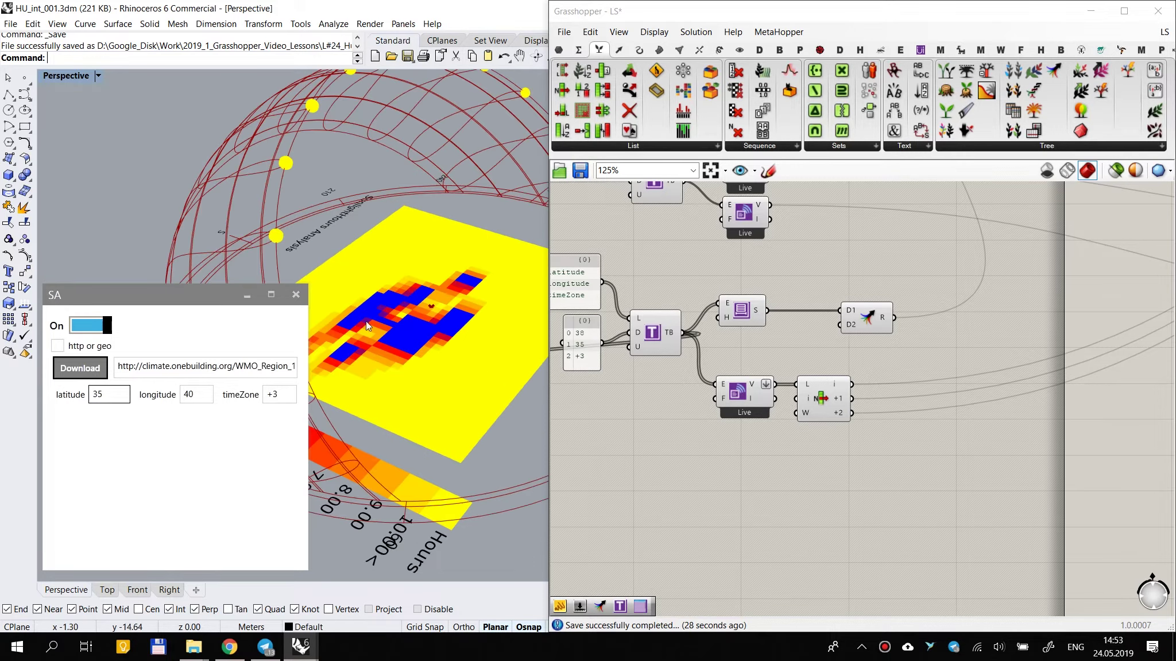
Step: Switch the analysis off in the SA window and set the latitude to 45 and the longitude to 38
click(79, 325)
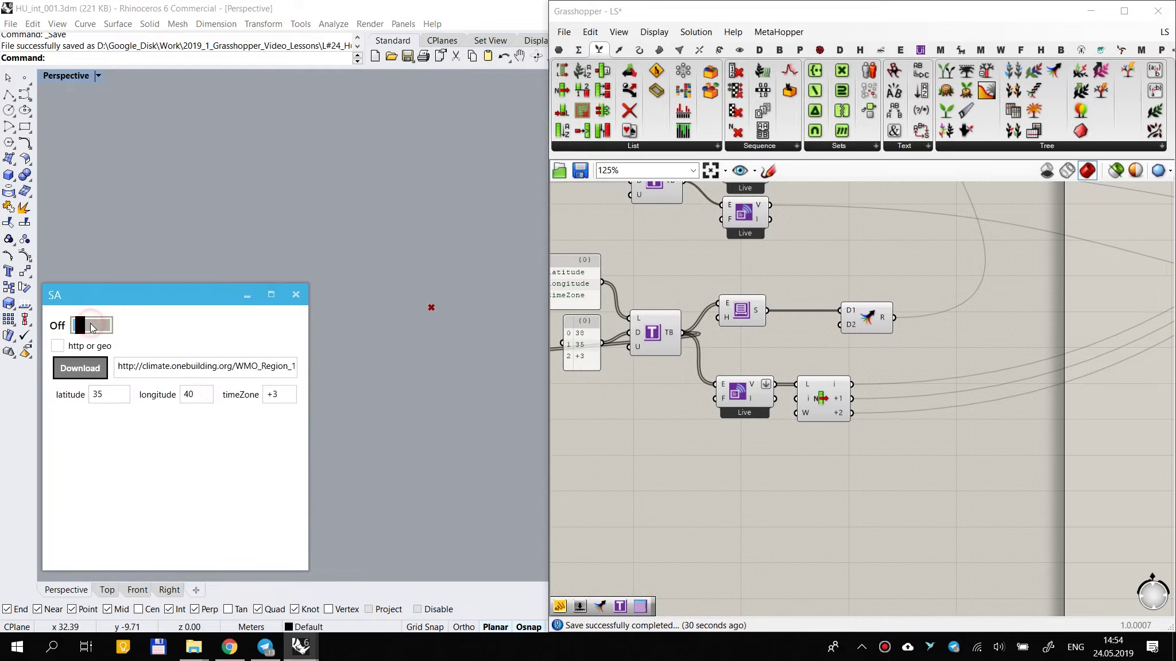
double_click(102, 395)
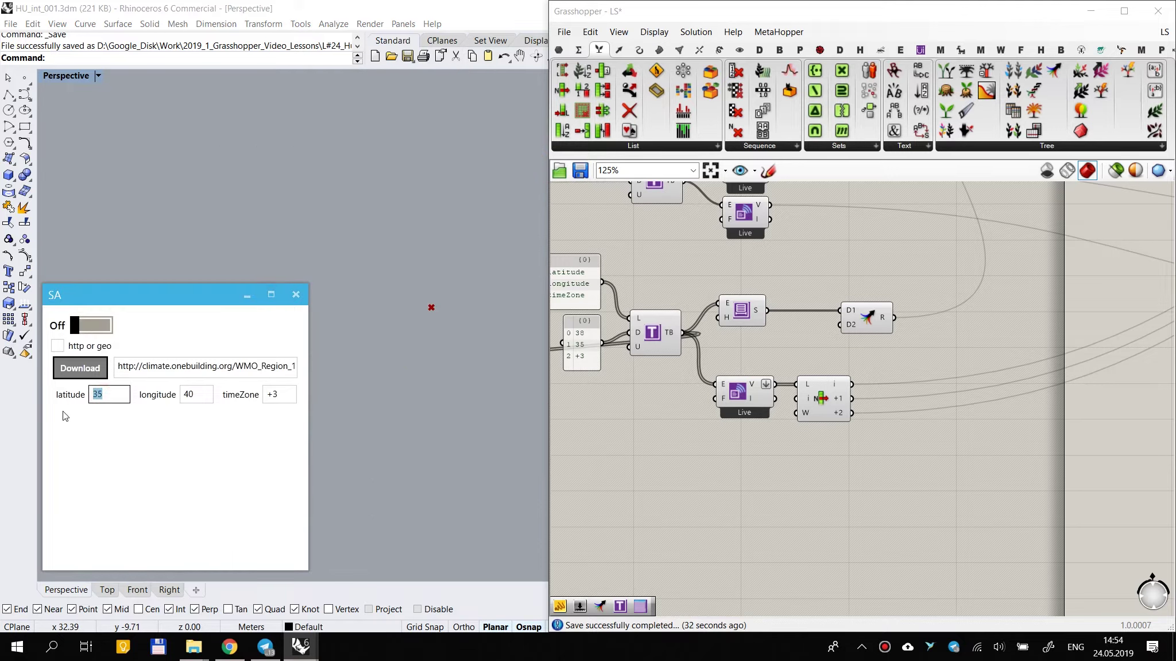
double_click(196, 395)
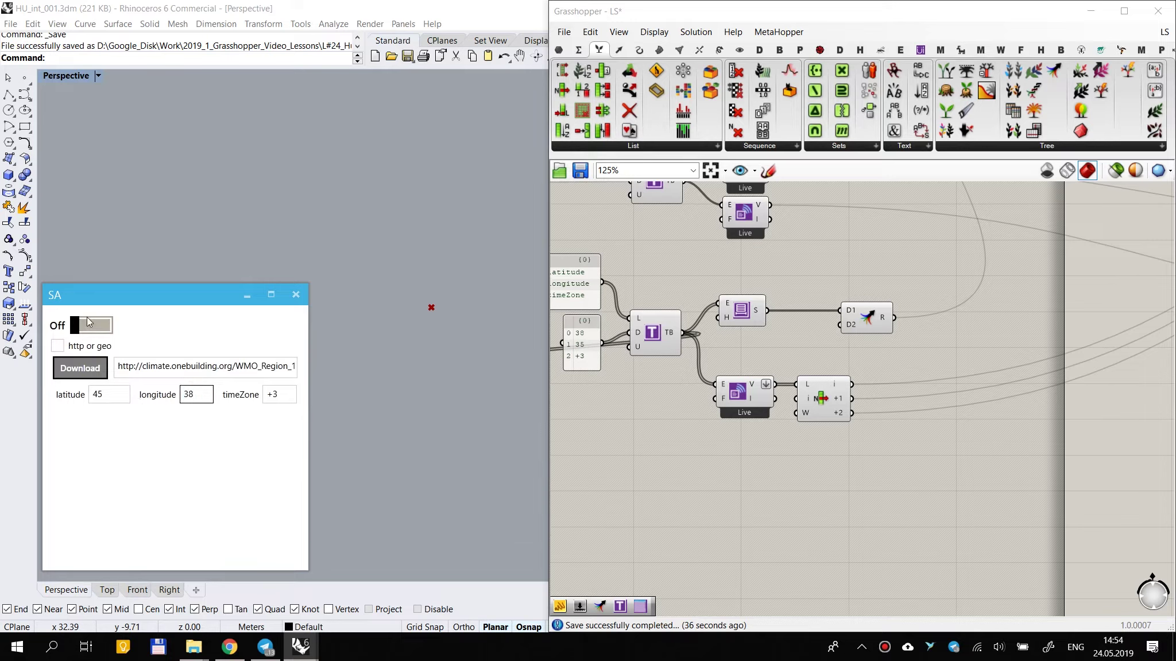
Step: Switch the analysis on in the SA window and turn on http or geo to compare the two sun paths
click(87, 329)
right_drag(401, 436, 401, 344)
click(57, 346)
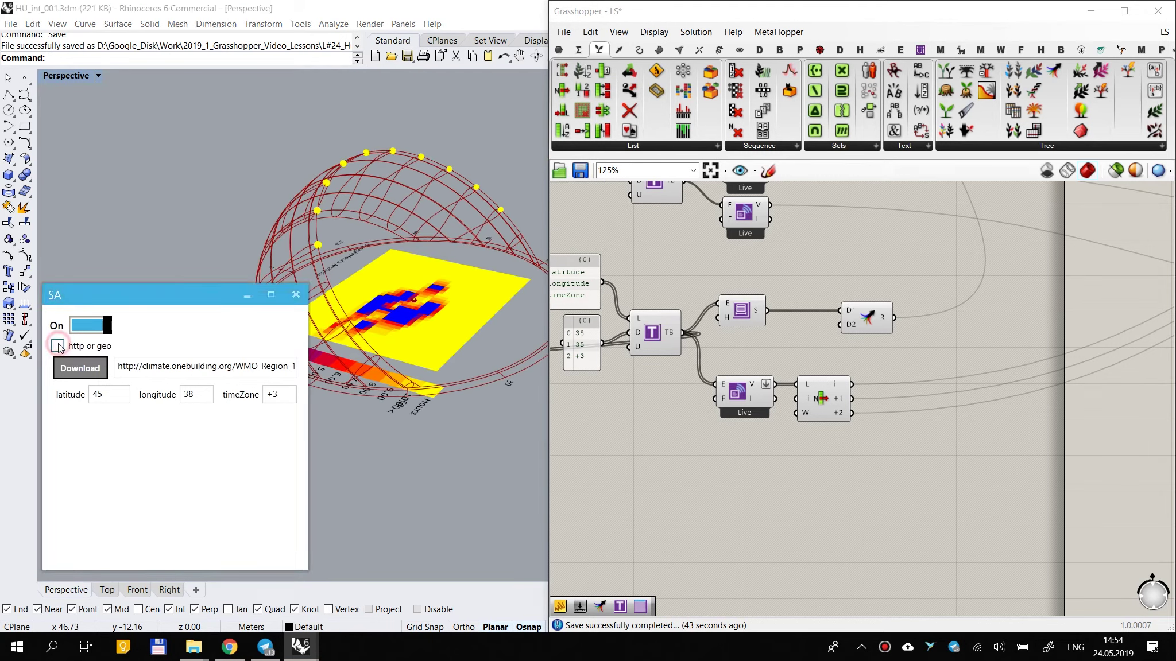
click(58, 346)
click(58, 347)
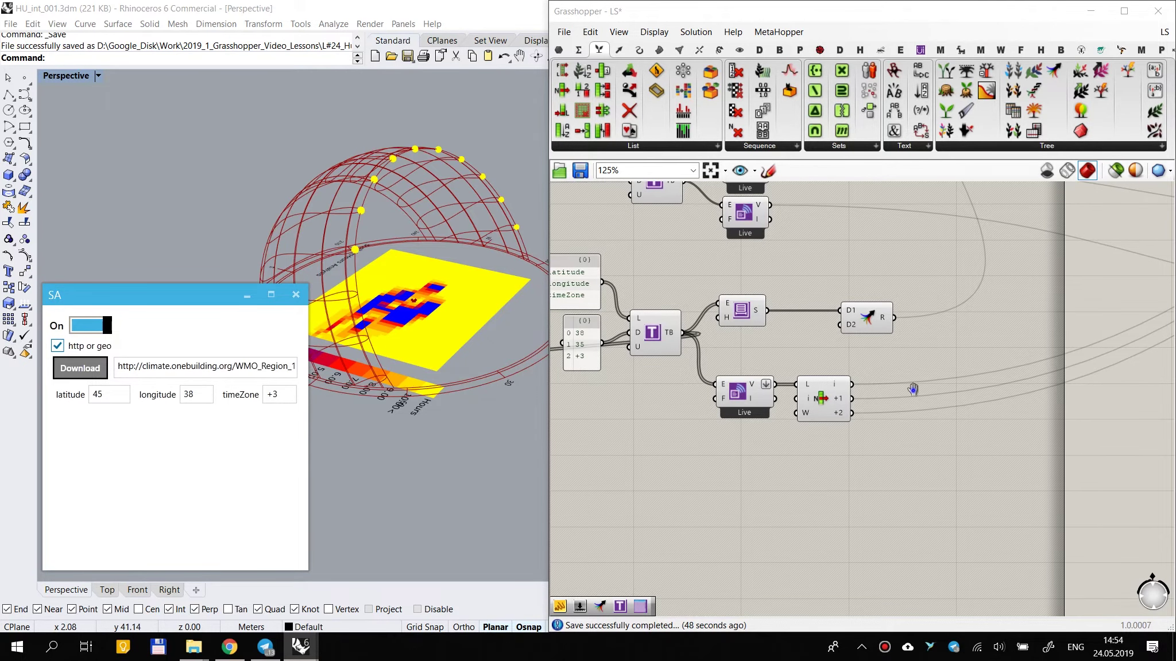
Step: Move the List Item component farther from the Value Listener of the latitude, longitude and time zone fields
scroll(907, 396, down, 2)
drag(851, 449, 884, 448)
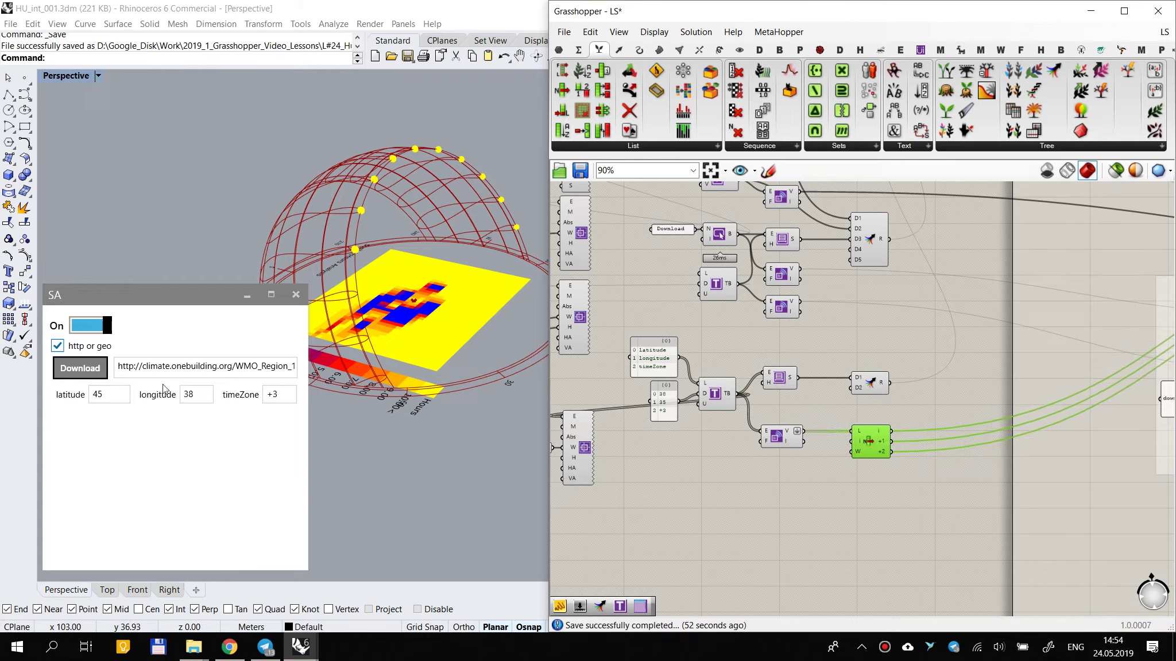
click(76, 369)
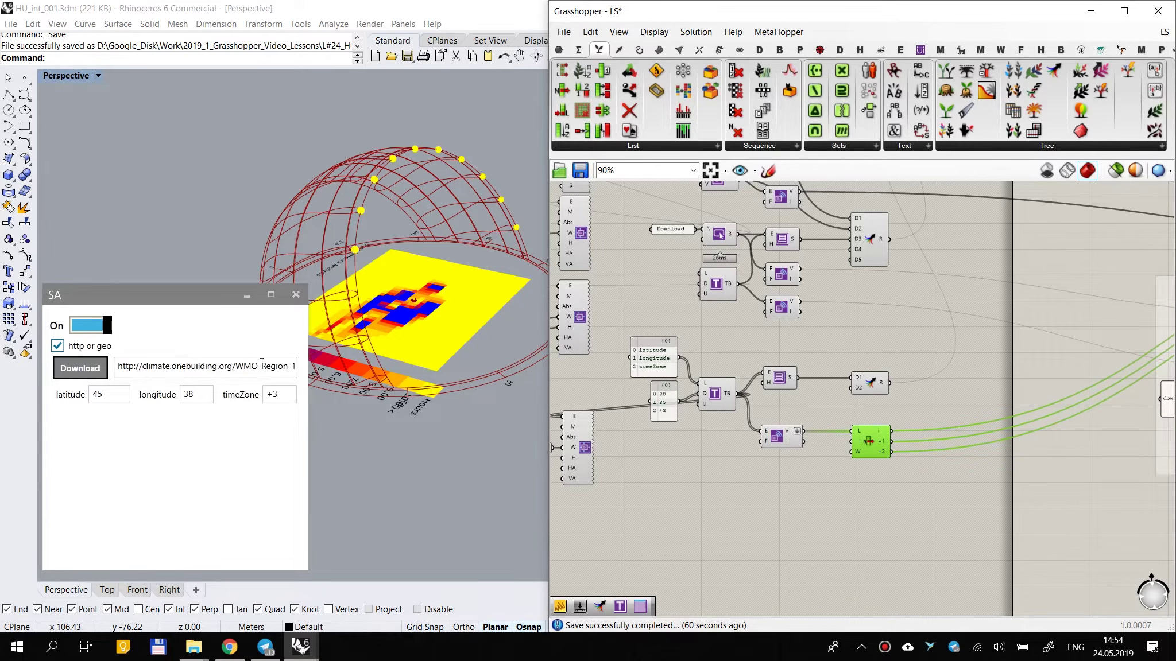
right_drag(856, 377, 825, 440)
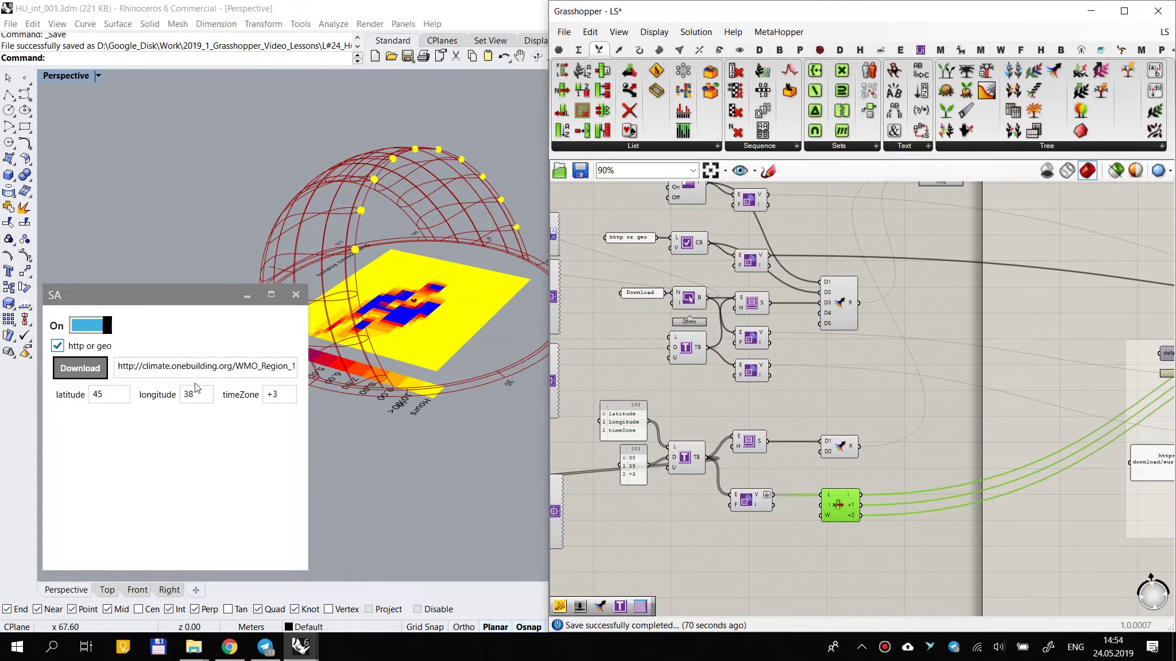
click(60, 390)
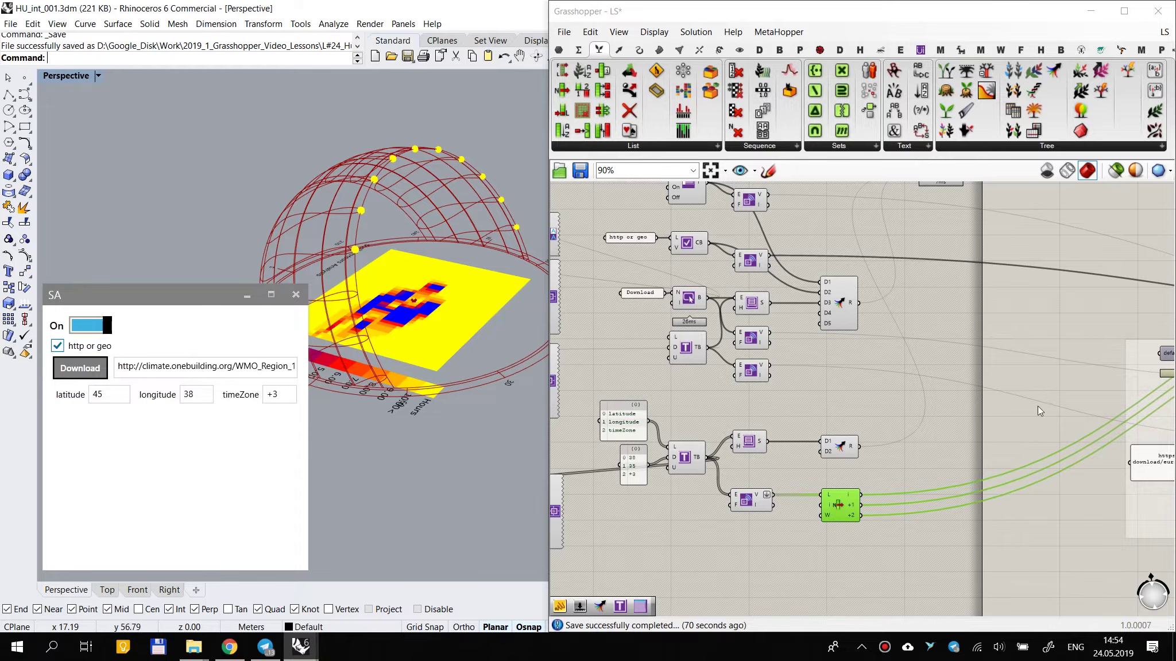
Step: Add a panel connected to the value output of the http or geo checkbox's Value Listener and place it beside the listener
right_drag(950, 362, 922, 403)
right_drag(746, 271, 843, 338)
scroll(787, 326, up, 4)
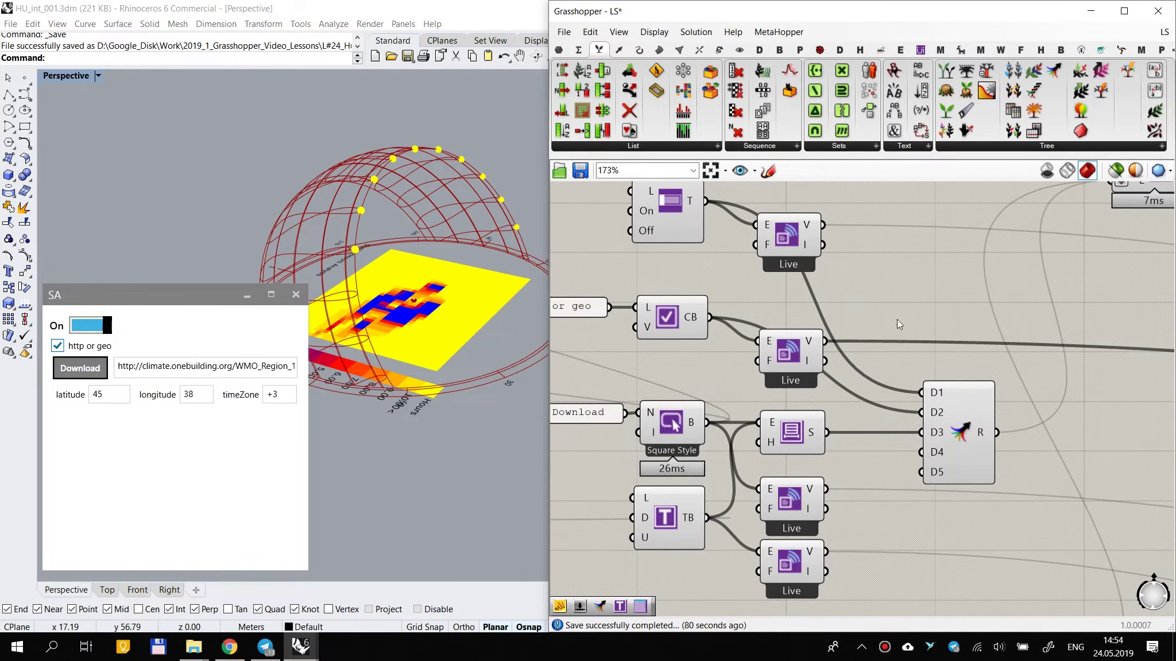
double_click(916, 303)
text(")
key(Return)
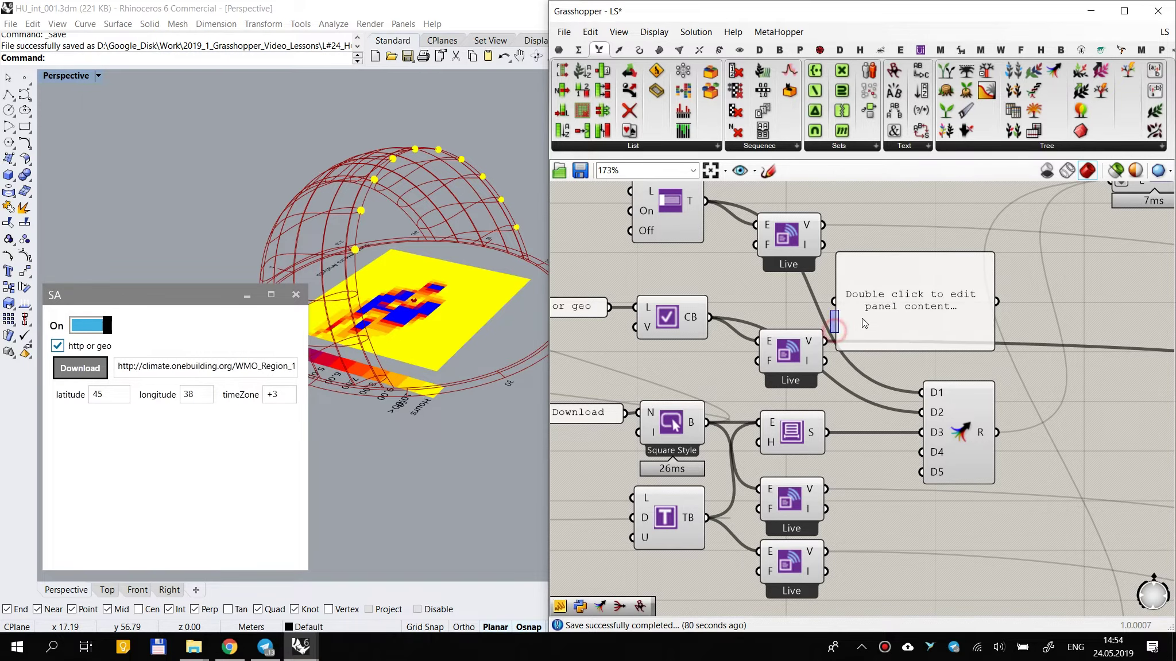
drag(824, 332, 825, 340)
drag(927, 309, 1040, 306)
scroll(1023, 309, down, 2)
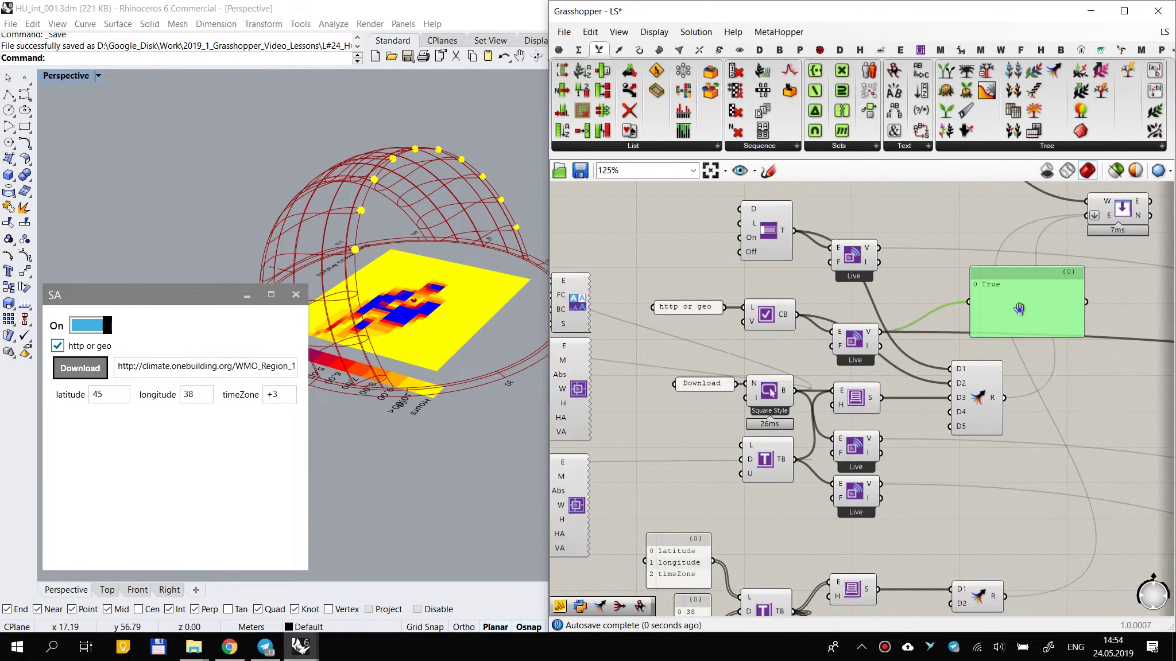
right_drag(1021, 309, 840, 292)
drag(847, 279, 884, 299)
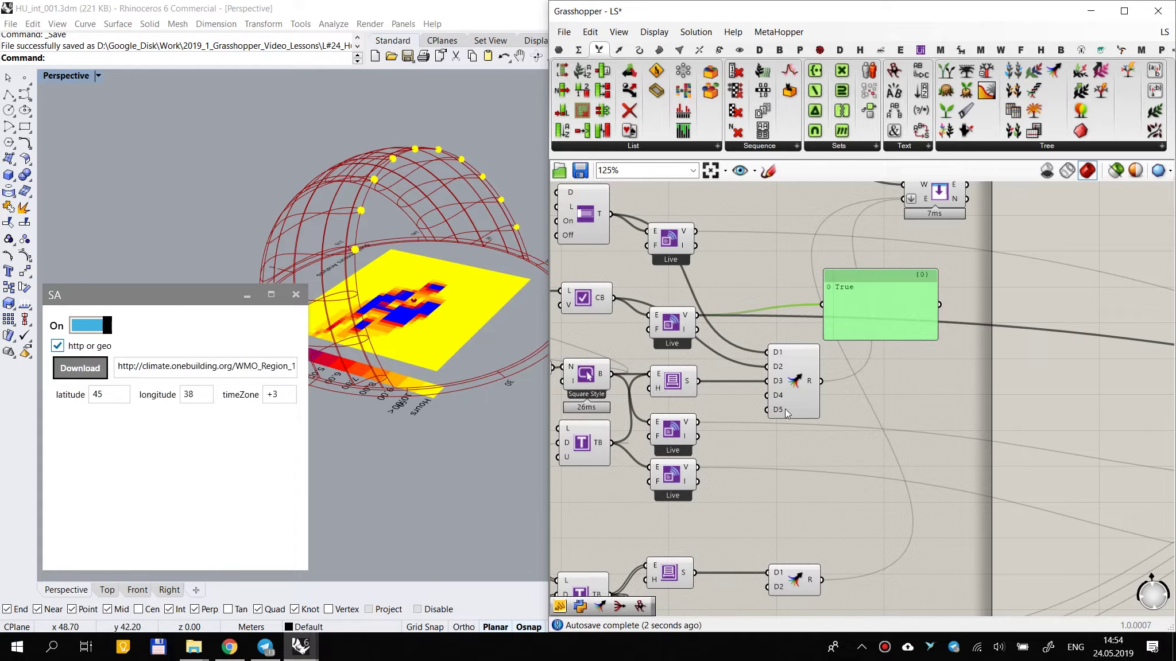
Step: Place the Human UI component for hiding and showing elements below the merge component of the Download controls
right_drag(838, 396, 844, 341)
scroll(871, 285, down, 1)
click(921, 49)
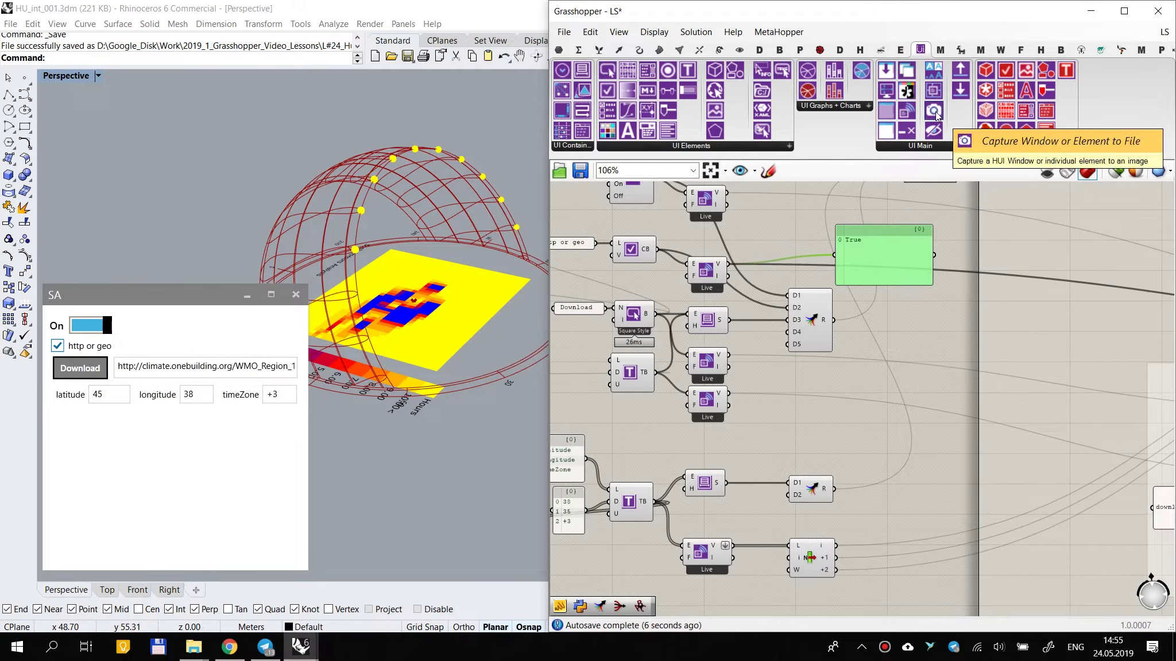
drag(934, 131, 864, 394)
scroll(866, 393, up, 3)
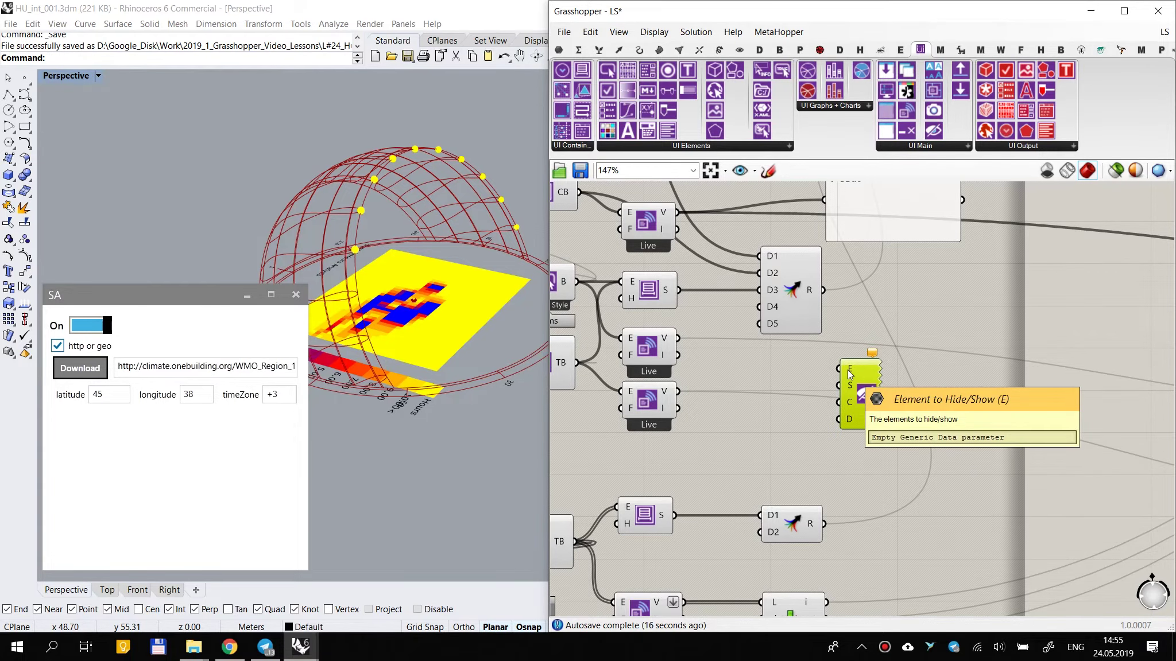
scroll(849, 374, down, 2)
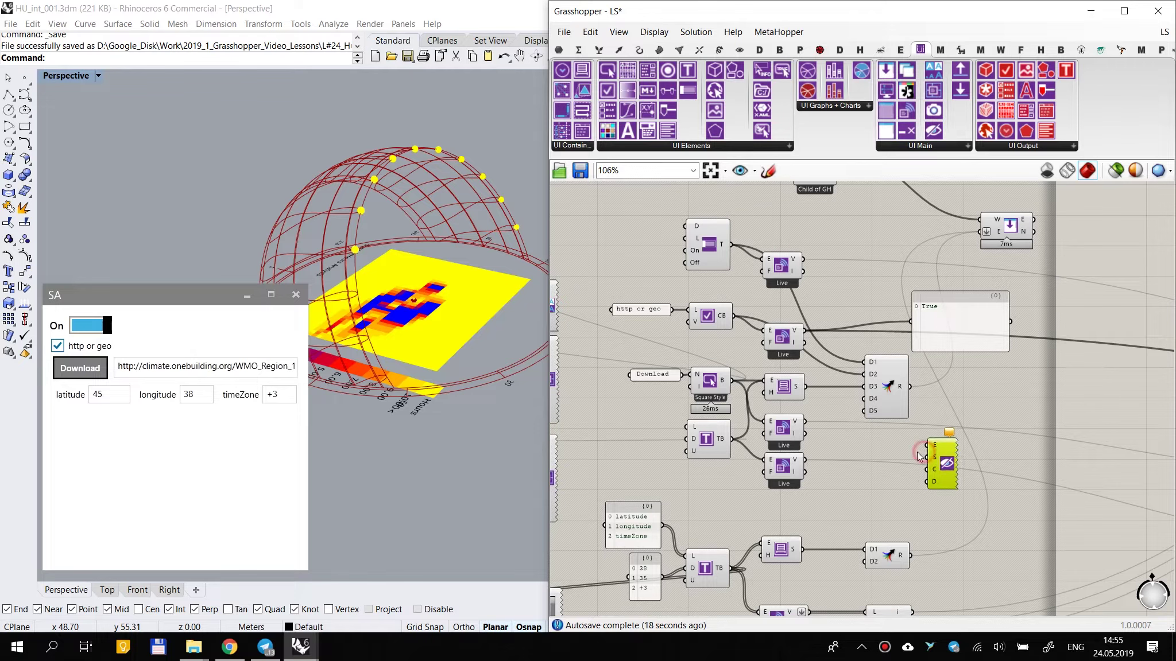
scroll(802, 390, up, 1)
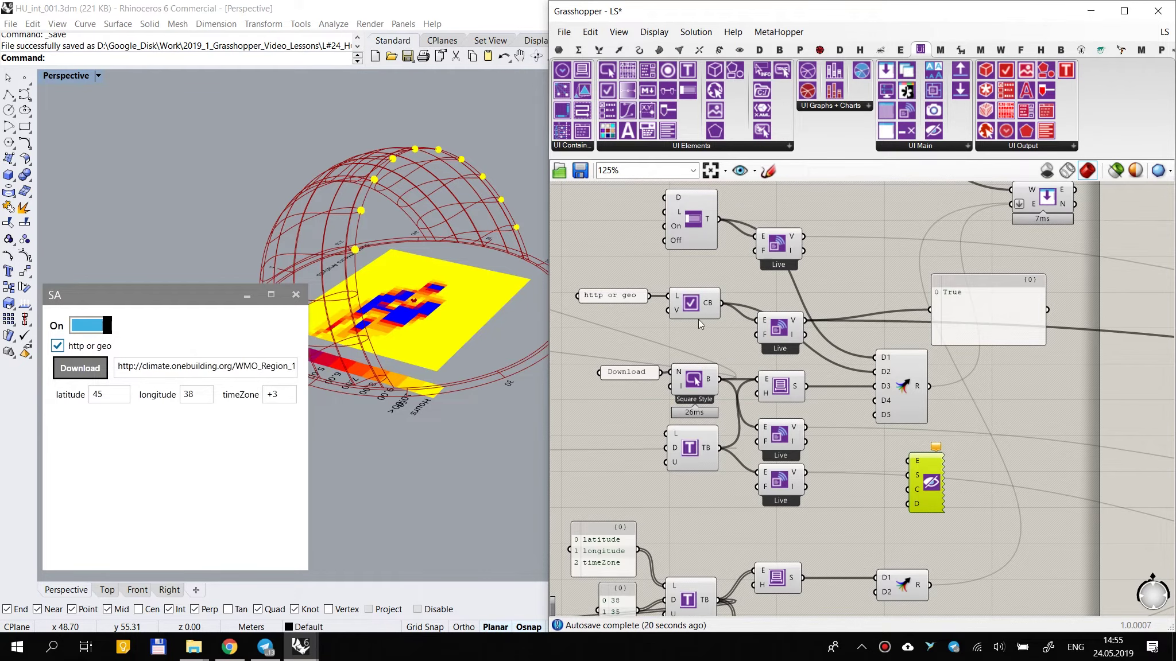
Step: Connect the Download button and its text box to the element input of the hide/show component
click(696, 306)
click(694, 379)
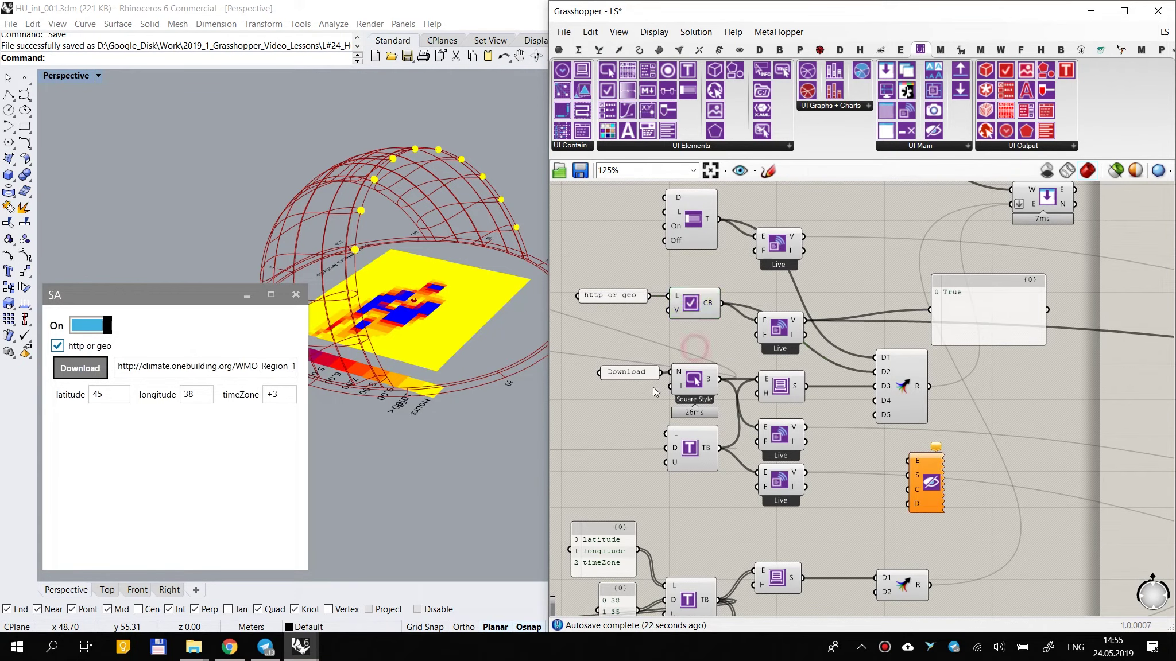
click(688, 460)
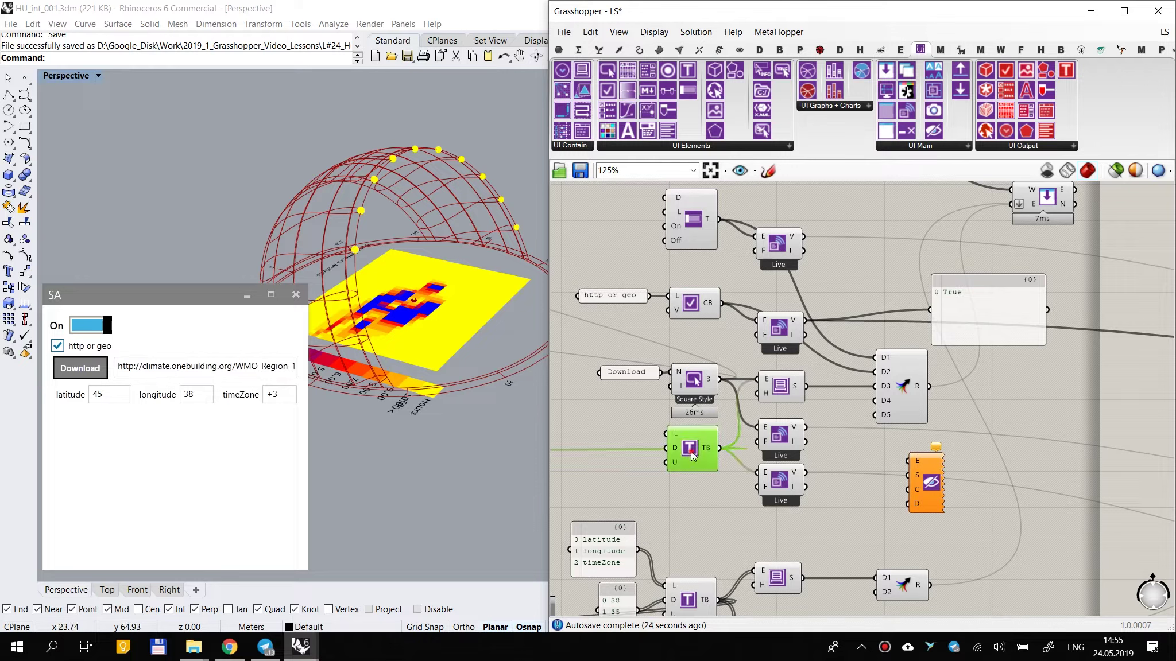
drag(719, 379, 719, 447)
Step: Set the wire display of the hide/show component's element input to faint and move the component farther out
right_click(915, 463)
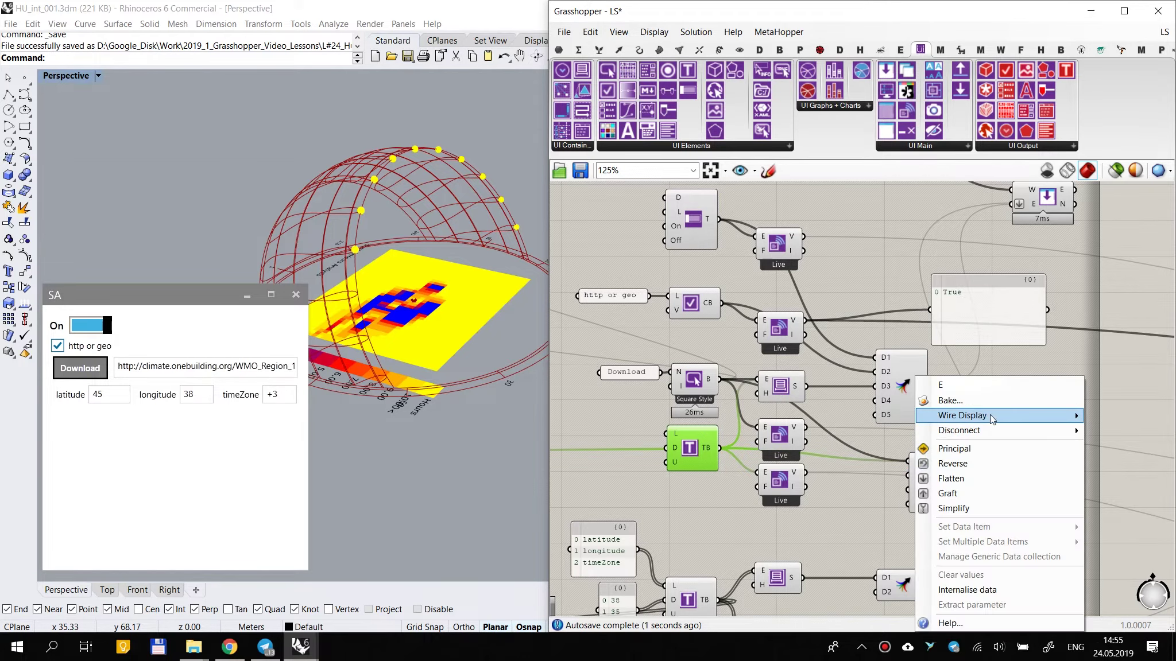
mouse_move(990, 414)
click(1056, 431)
click(1016, 479)
drag(931, 482, 939, 472)
click(1004, 466)
scroll(925, 461, up, 1)
scroll(925, 464, up, 1)
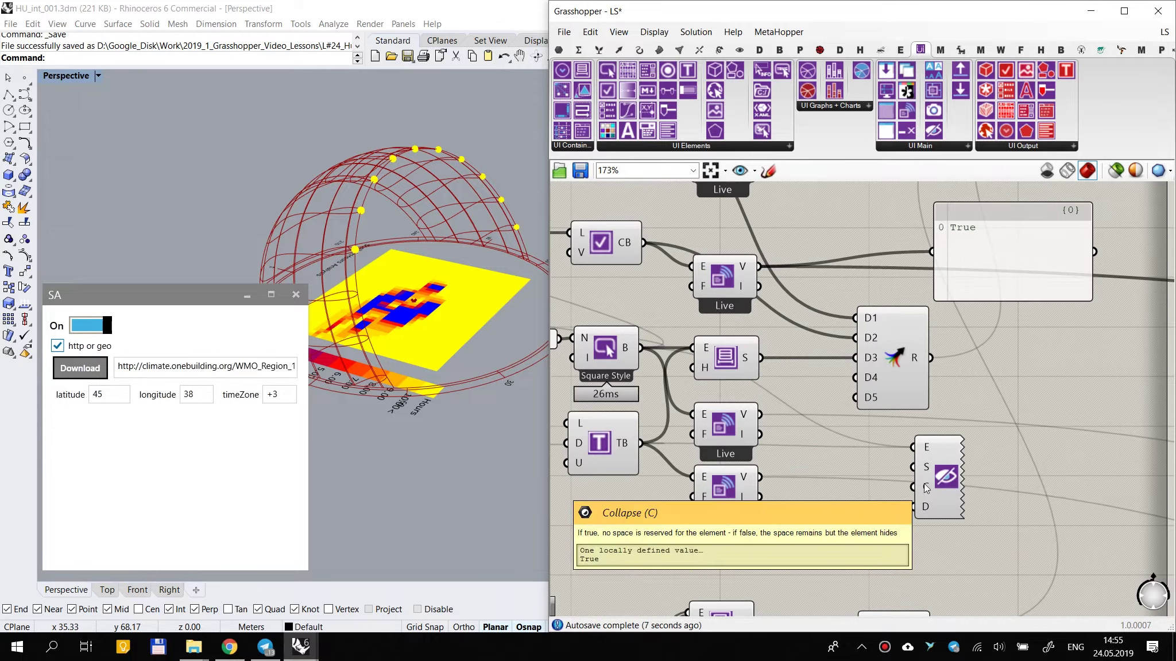
drag(937, 485, 1007, 486)
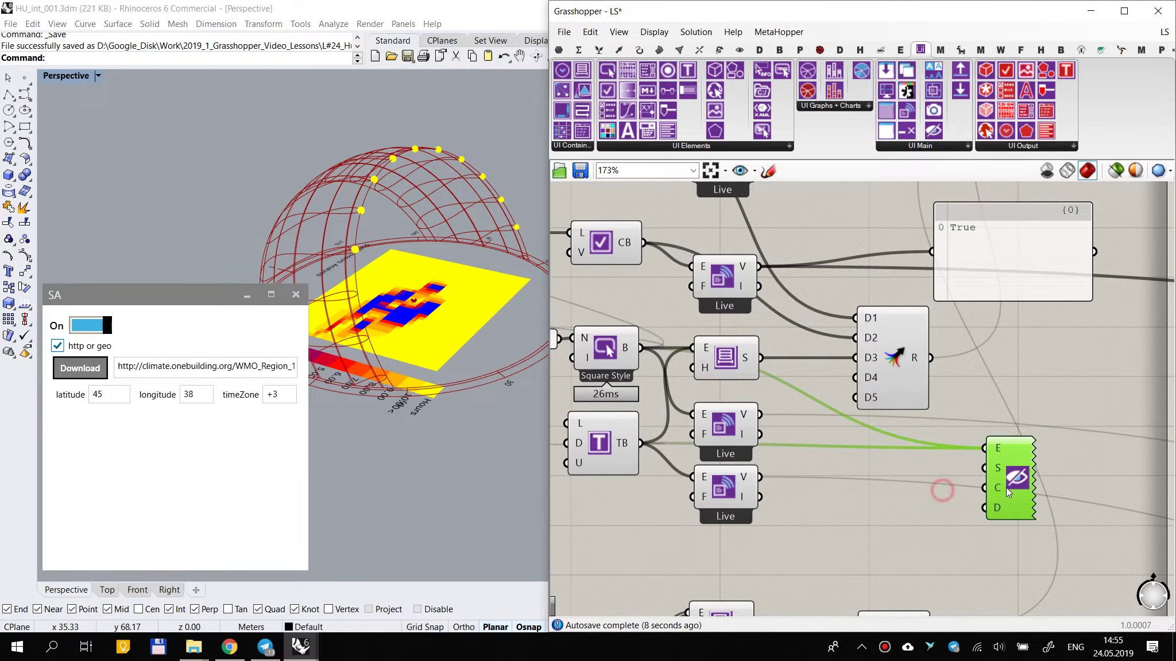
Step: Connect a Boolean Toggle to the hide/show component's S input and switch it repeatedly to test hiding the Download controls
click(560, 51)
drag(807, 70, 882, 492)
drag(985, 468, 910, 473)
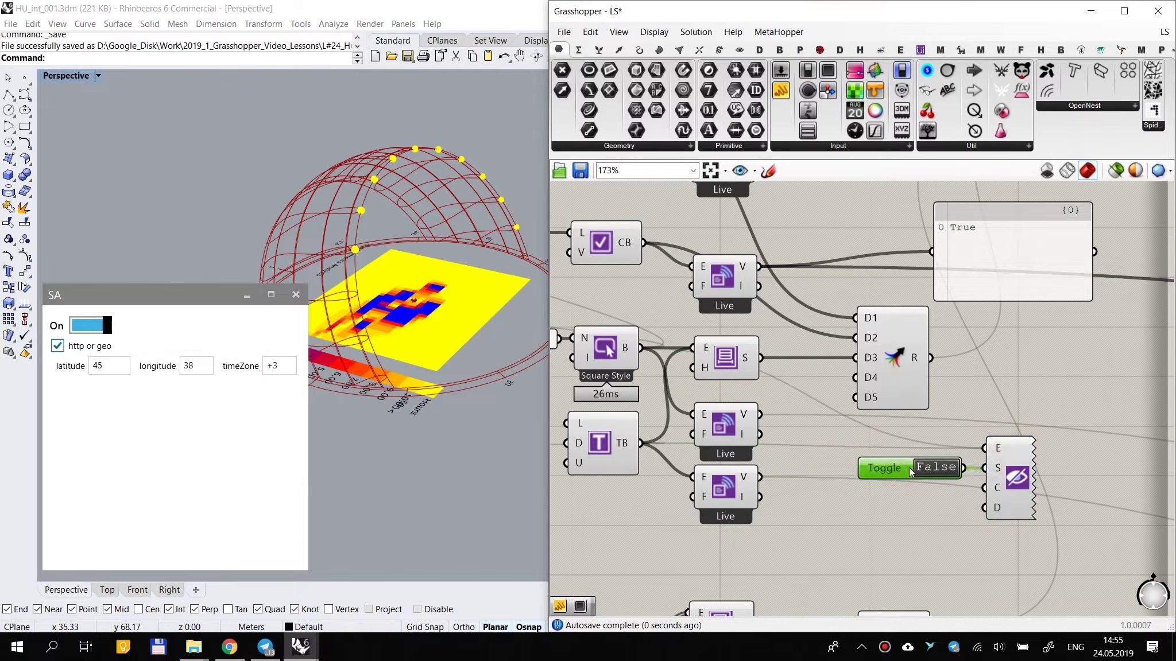
double_click(943, 469)
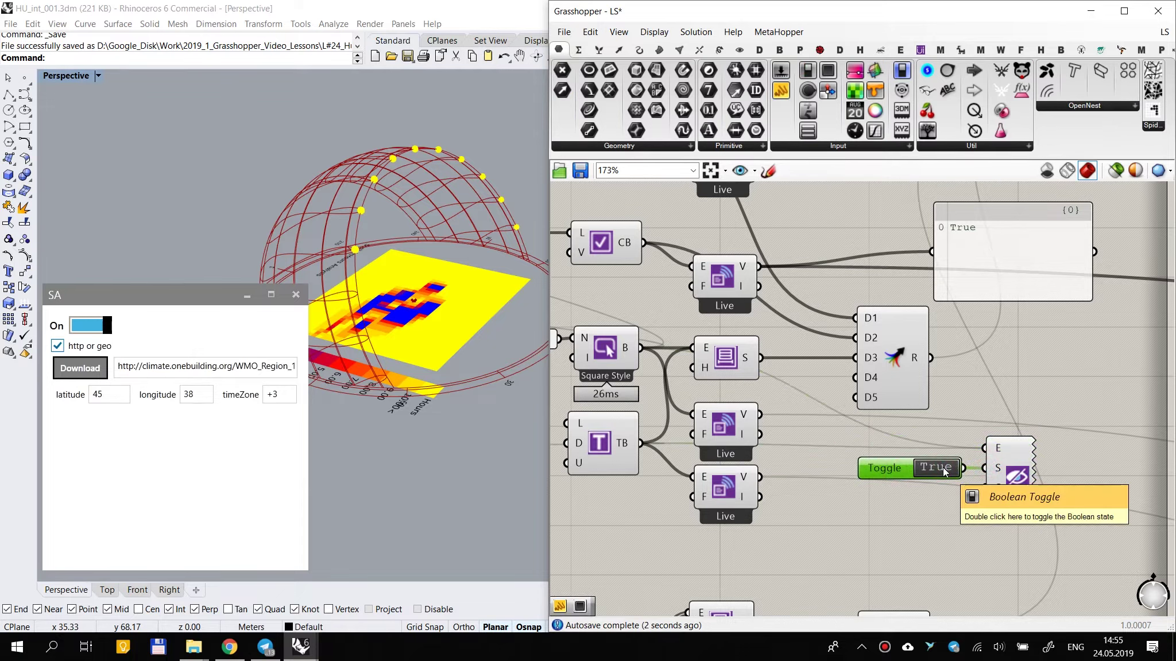
double_click(943, 468)
double_click(943, 469)
double_click(943, 469)
double_click(944, 469)
Step: Move the Boolean Toggle's connection from the S input to the Collapse input and set the toggle to False
right_drag(898, 495, 838, 450)
ctrl+drag(928, 422, 918, 426)
drag(835, 424, 825, 444)
scroll(921, 443, up, 2)
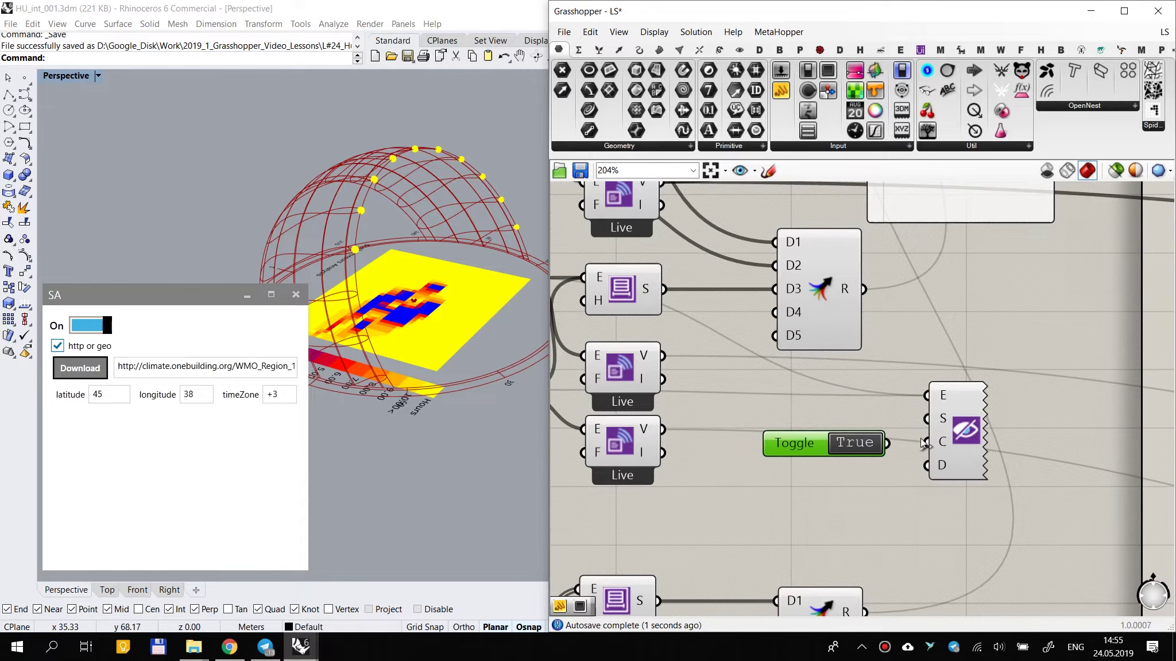
double_click(860, 446)
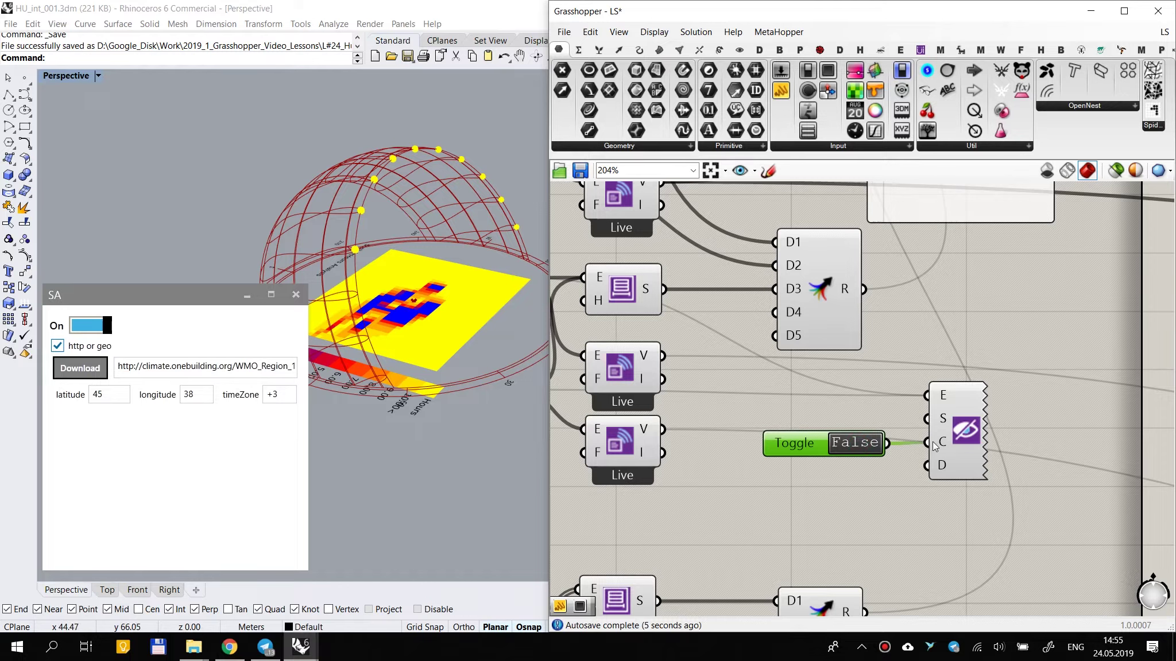
Step: Reconnect the Boolean Toggle to the D input and test disabling the Download controls with True, ending on False
mouse_move(942, 446)
drag(886, 450, 910, 460)
click(858, 442)
drag(796, 442, 816, 465)
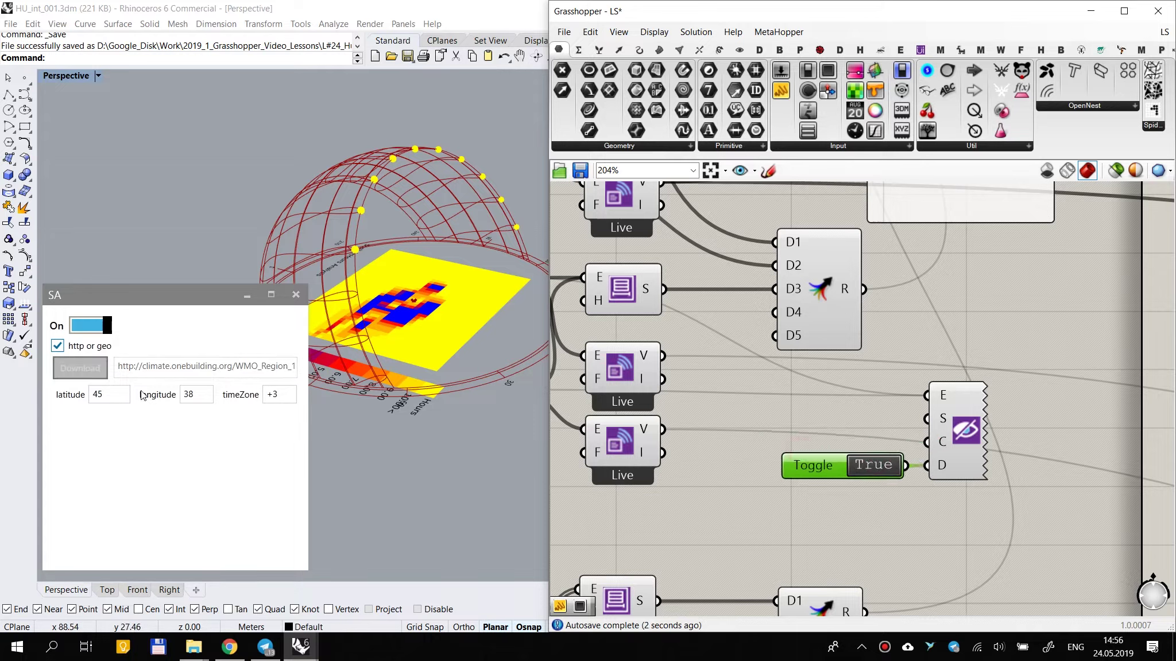
click(91, 368)
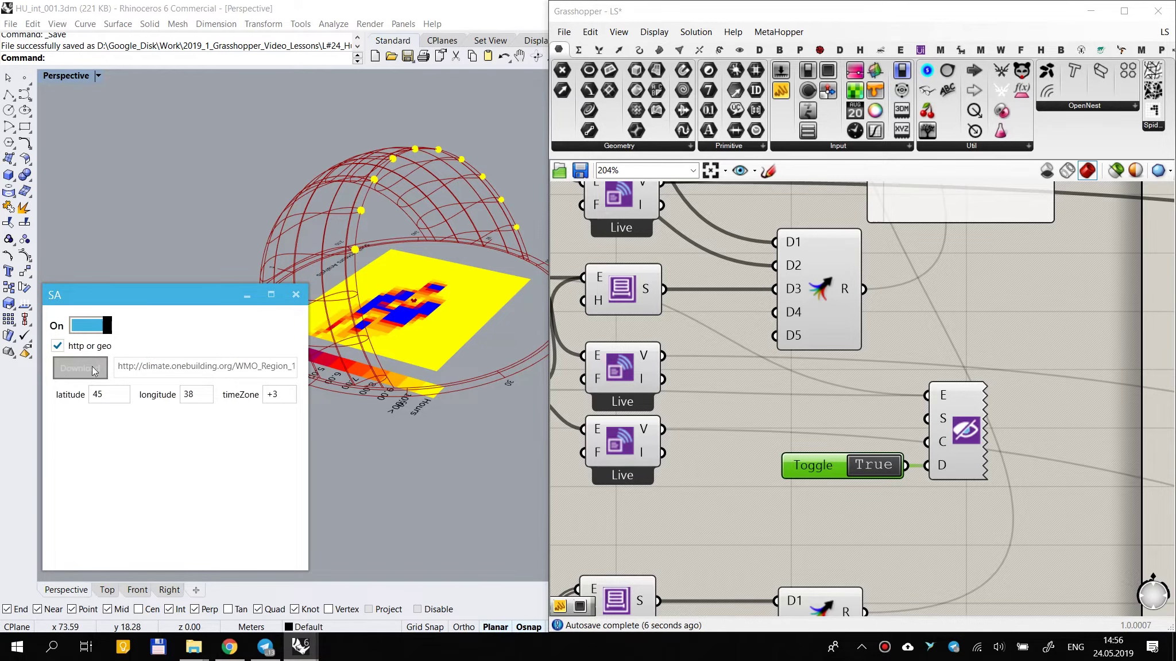
click(165, 366)
click(107, 364)
double_click(885, 467)
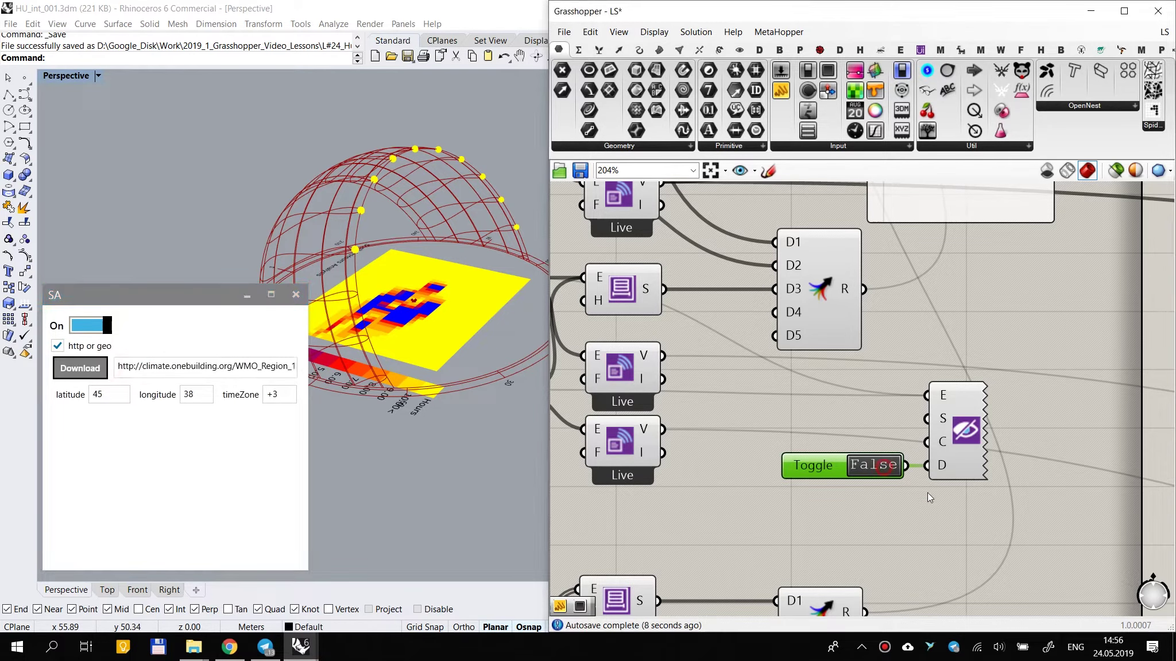
Step: Delete the Boolean Toggle and connect the http or geo Value Listener's value output to the hide/show component's S input
scroll(886, 485, down, 3)
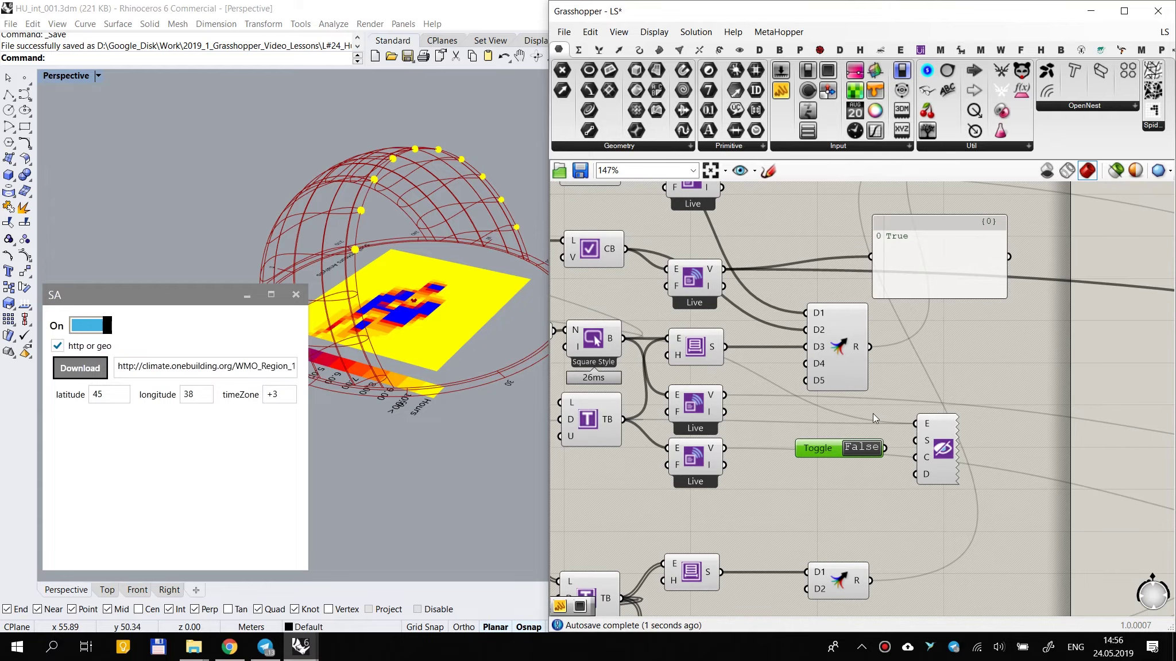
right_drag(911, 435, 901, 480)
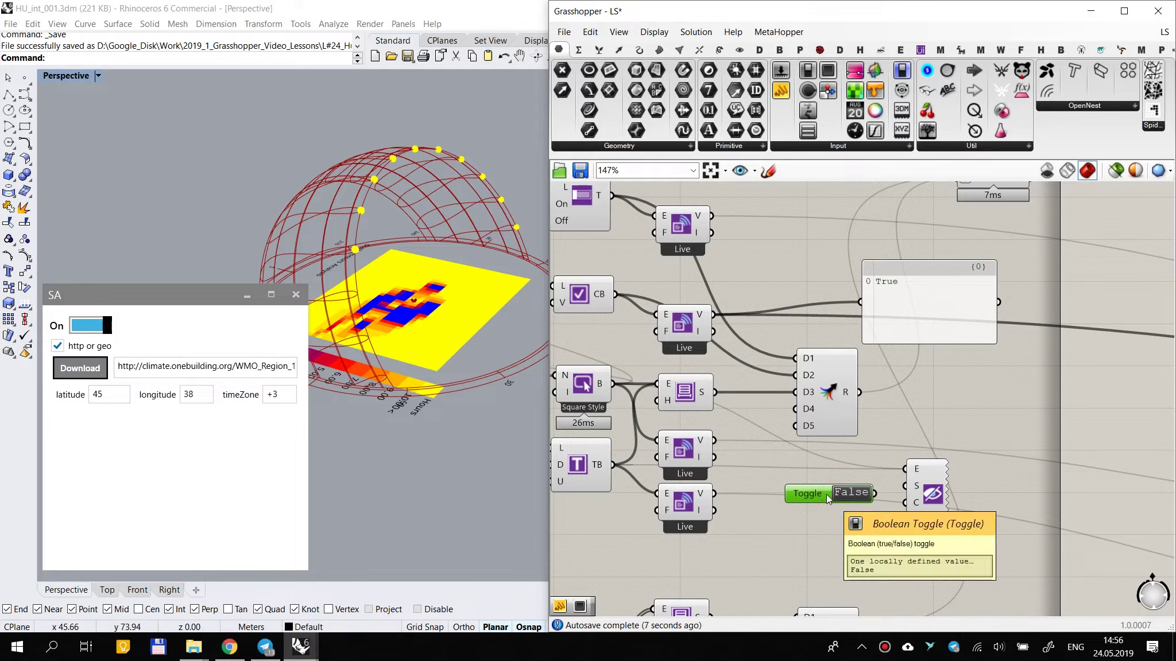
key(Delete)
drag(905, 486, 713, 314)
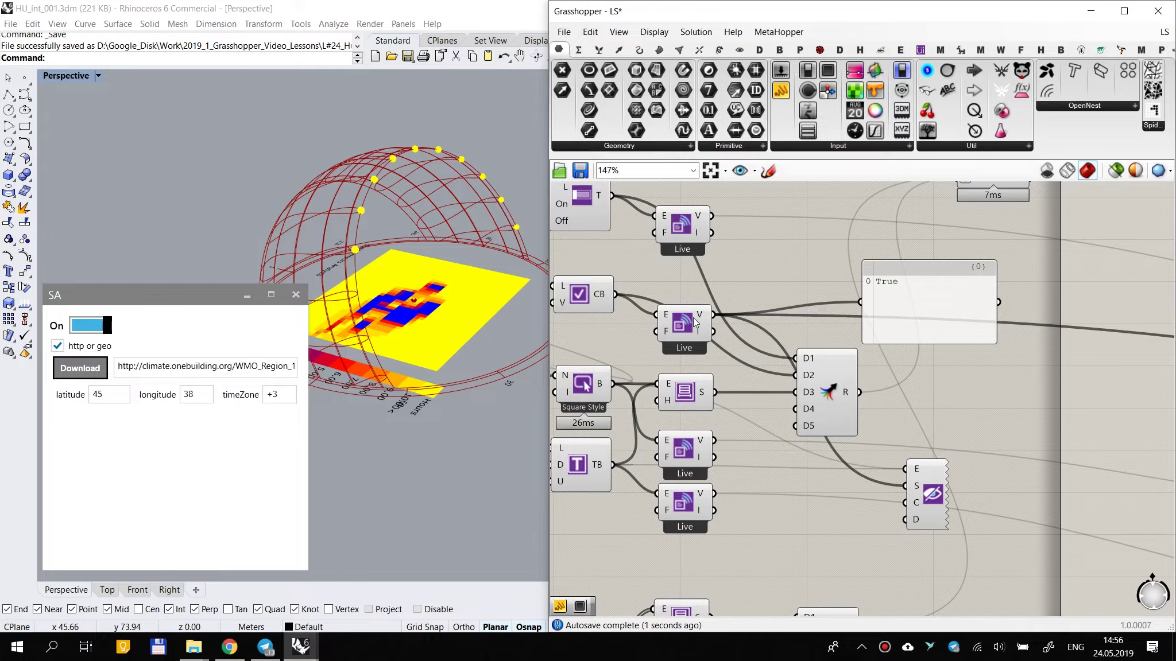
Step: Turn http or geo off and on again in the SA window to test its control over the Download controls
right_drag(695, 315, 788, 351)
drag(1011, 336, 942, 327)
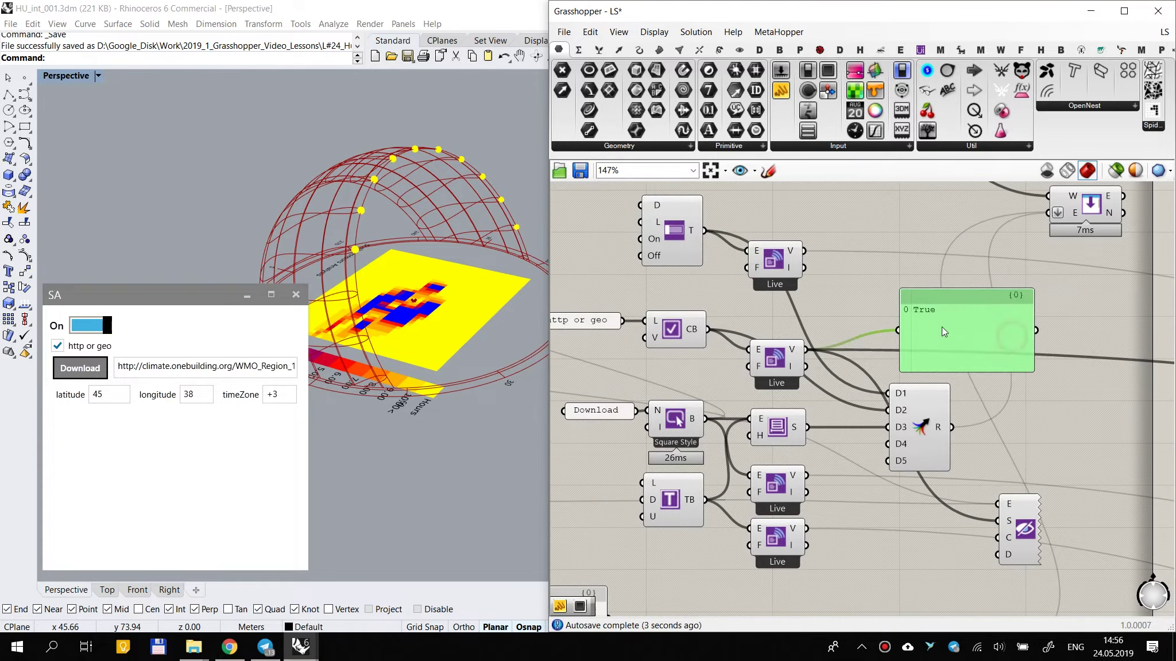
right_drag(638, 342, 772, 347)
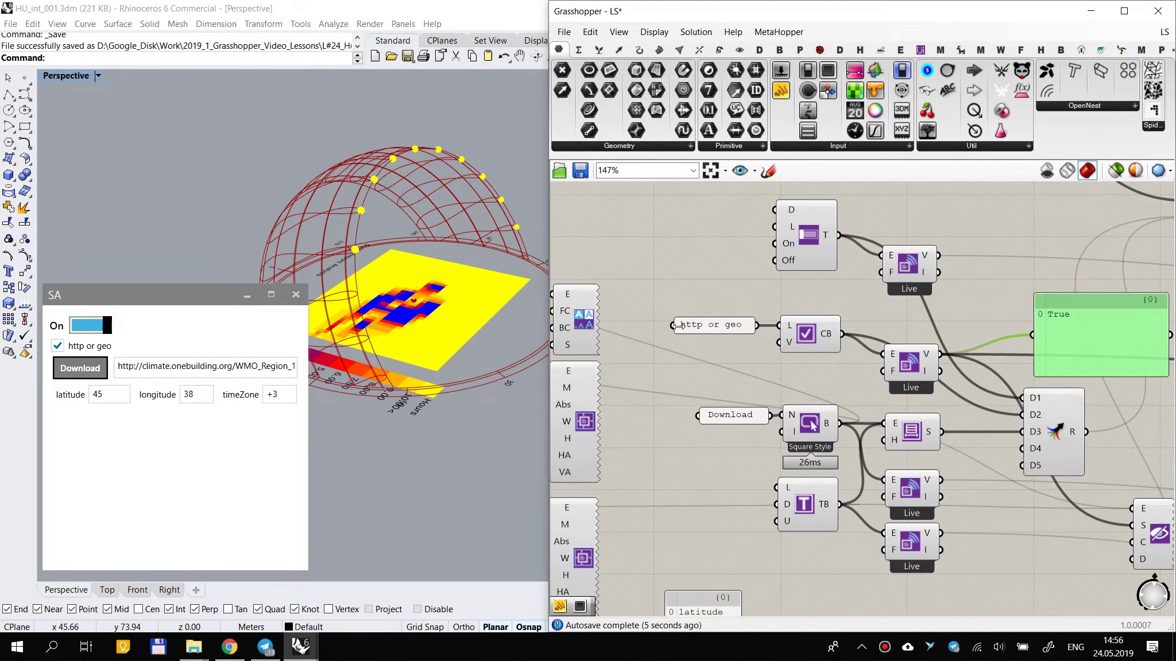
click(59, 346)
click(58, 347)
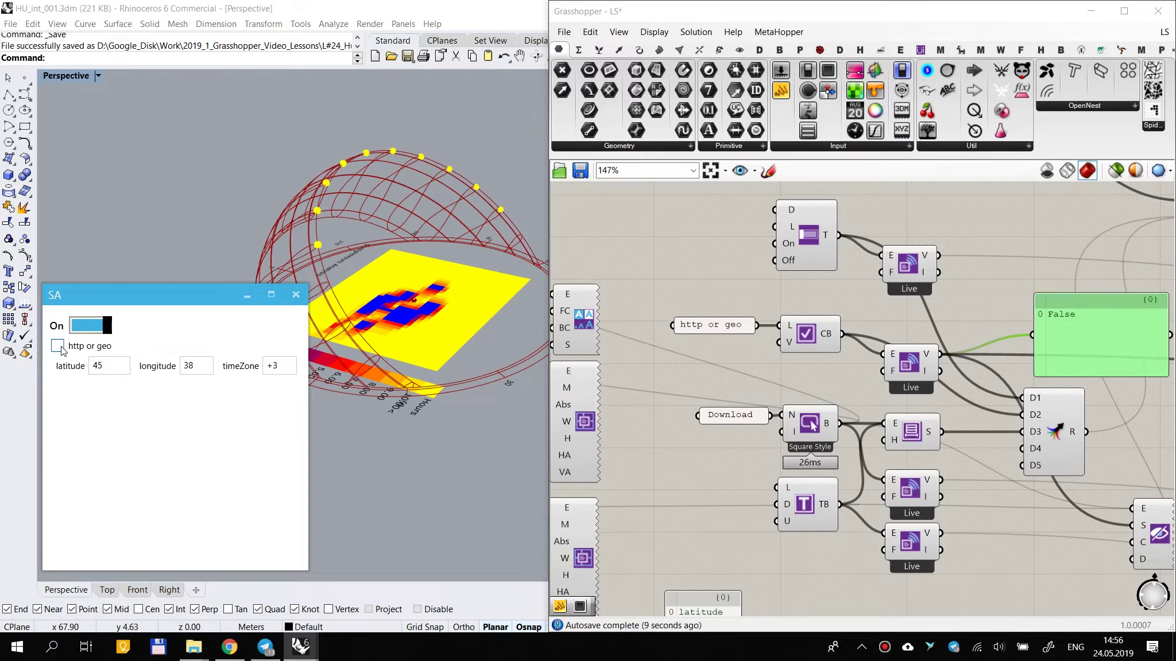
click(58, 347)
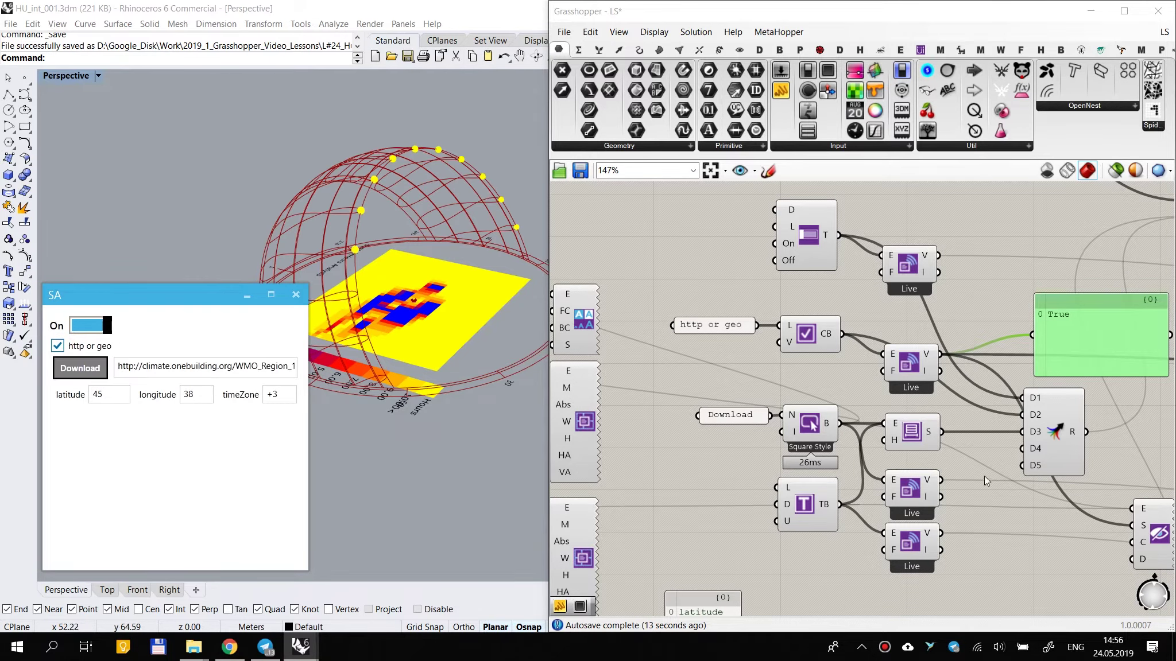
Step: Shrink the panel showing the http or geo value and move it close to its Value Listener
right_drag(972, 469, 758, 384)
click(884, 256)
drag(950, 290, 769, 247)
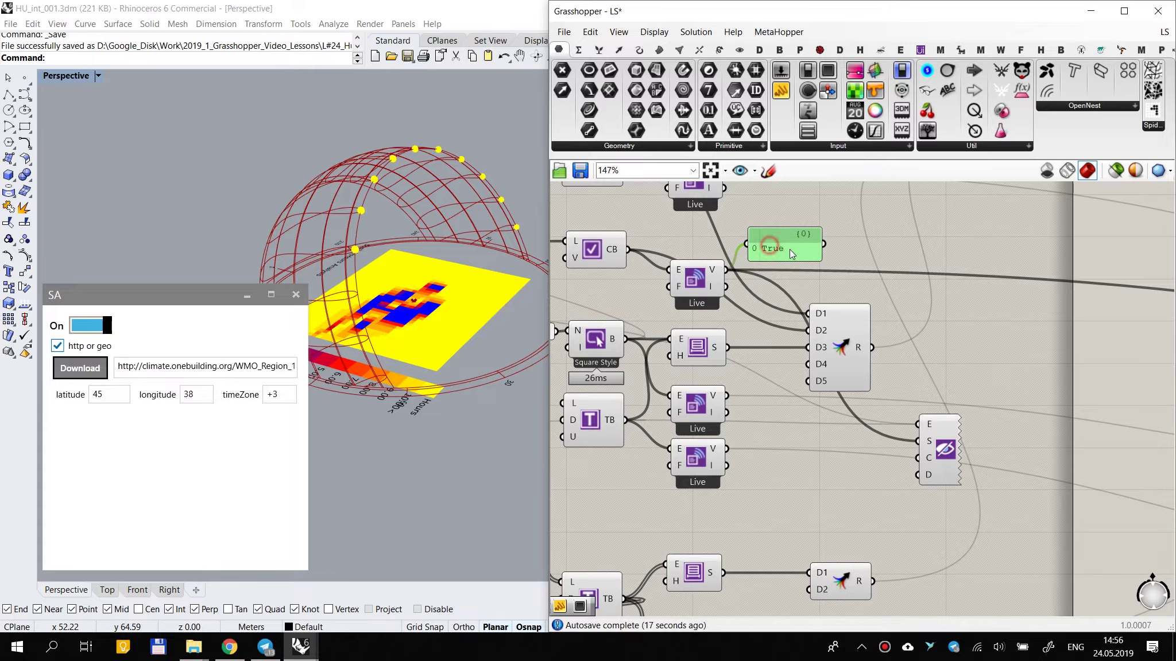
Step: Duplicate the hide/show component and place the copy near the merge component of the latitude, longitude and time zone fields
scroll(793, 252, down, 3)
click(907, 367)
drag(907, 368, 842, 402)
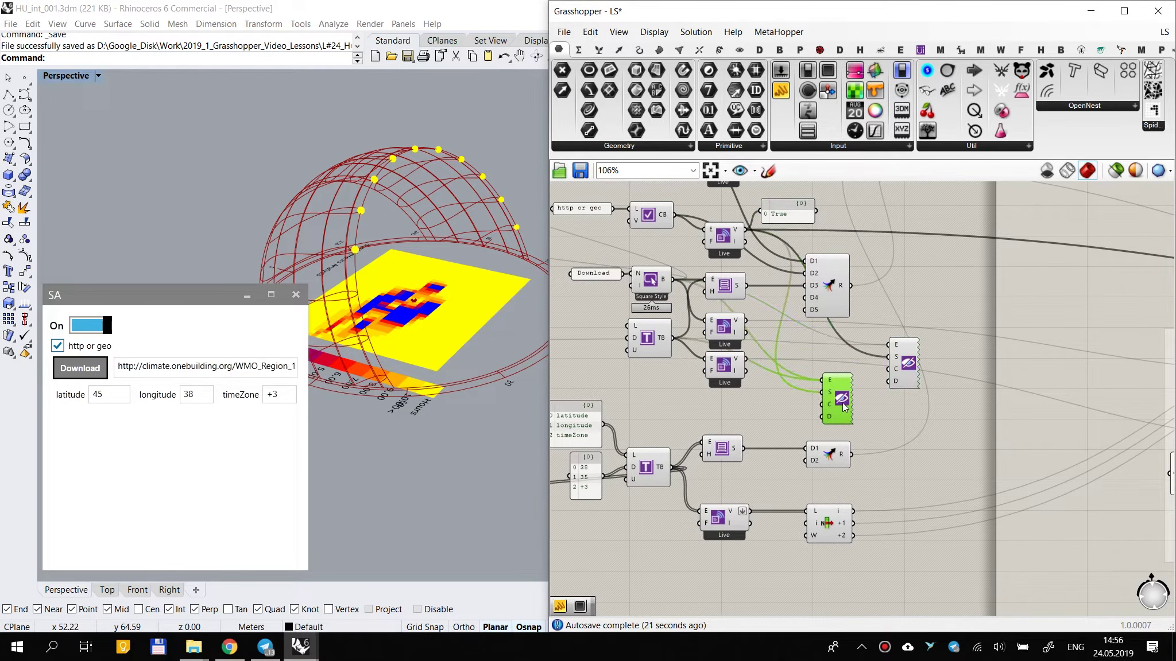
Step: Connect the copied hide/show component's E input to the latitude, longitude and time zone text boxes and invert its S input
scroll(718, 437, up, 3)
drag(895, 390, 651, 480)
click(1039, 482)
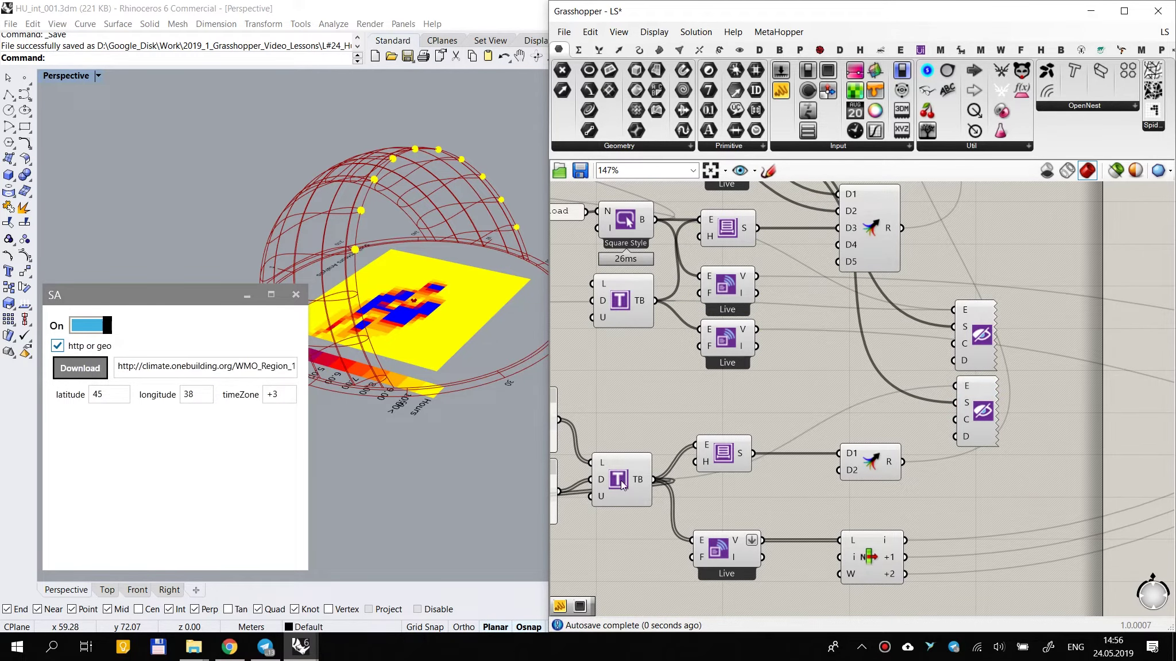
right_click(967, 406)
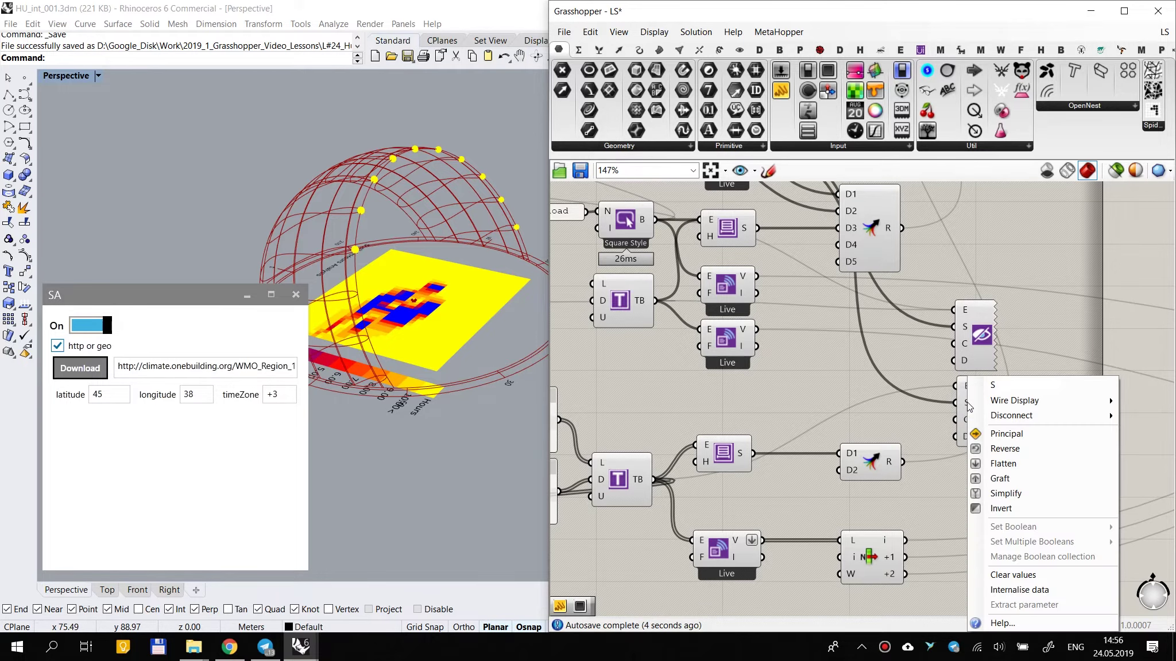
click(1002, 510)
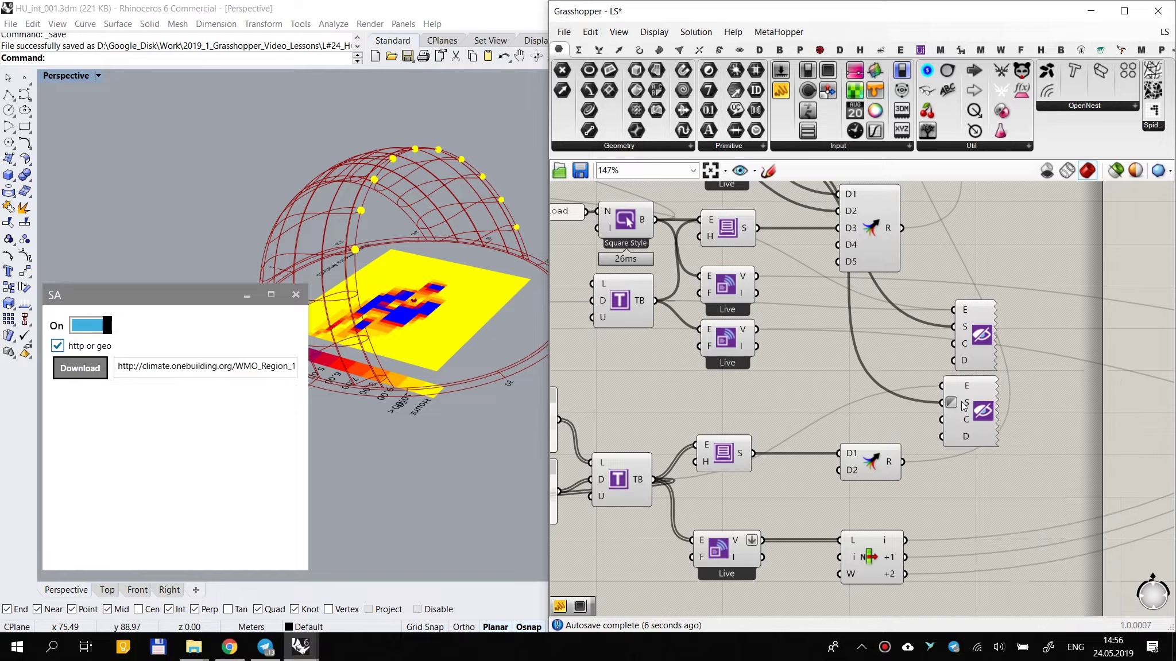
scroll(967, 406, up, 5)
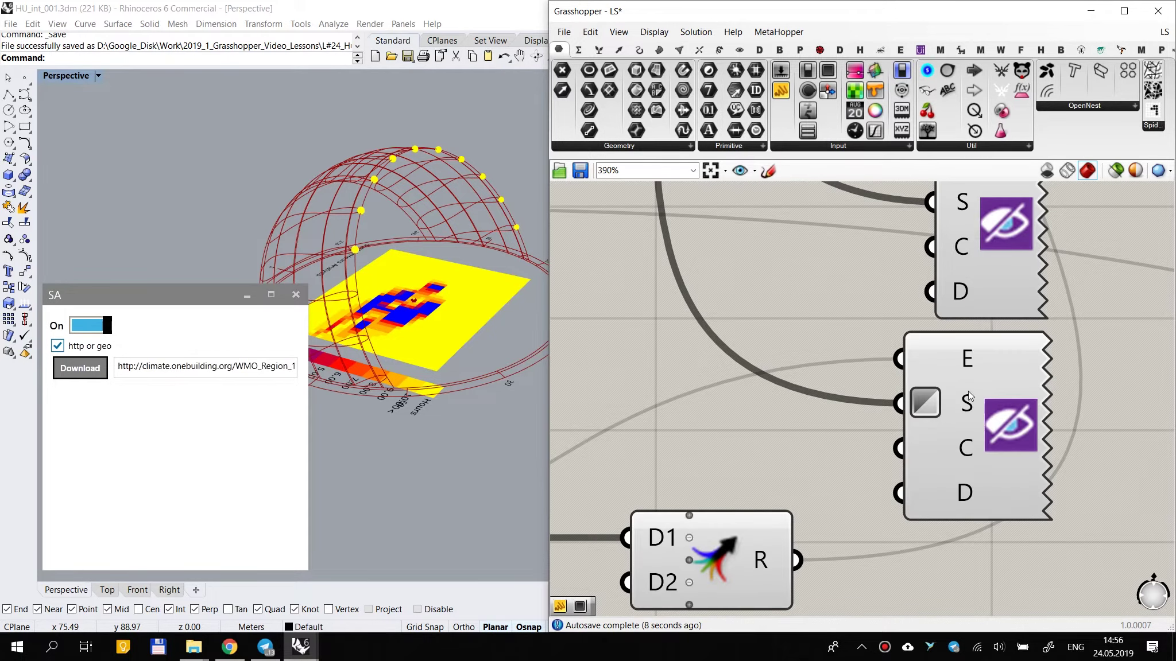
scroll(967, 405, down, 5)
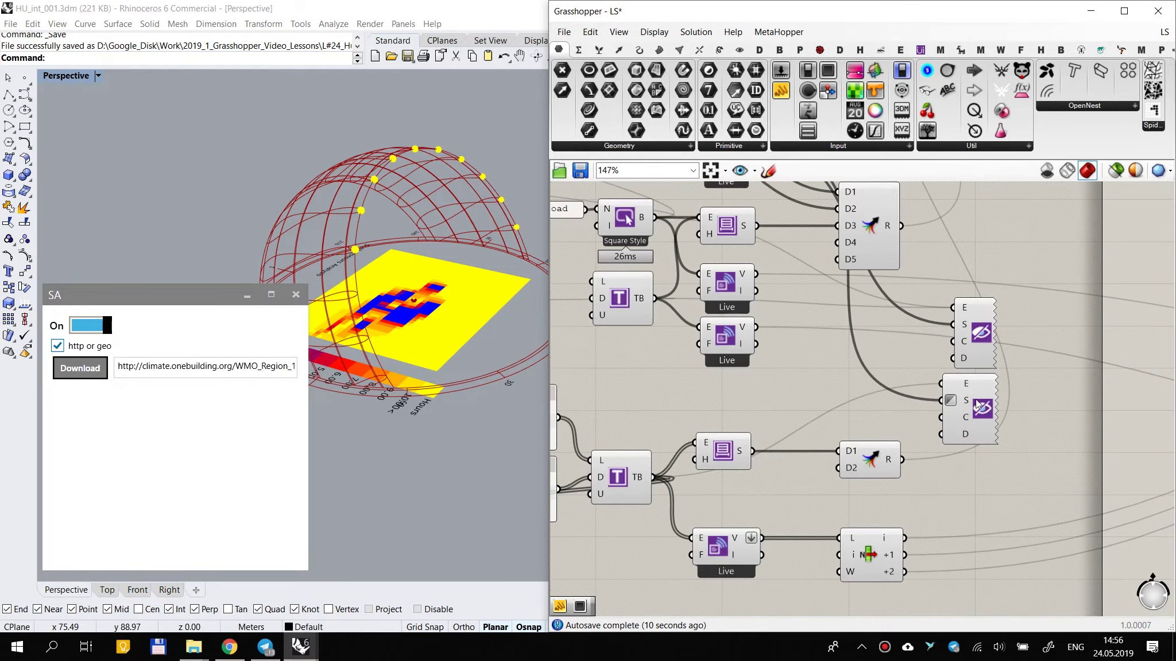
Step: Toggle http or geo in the SA window to test switching between download and location fields, leave it checked, and save the definition
click(58, 346)
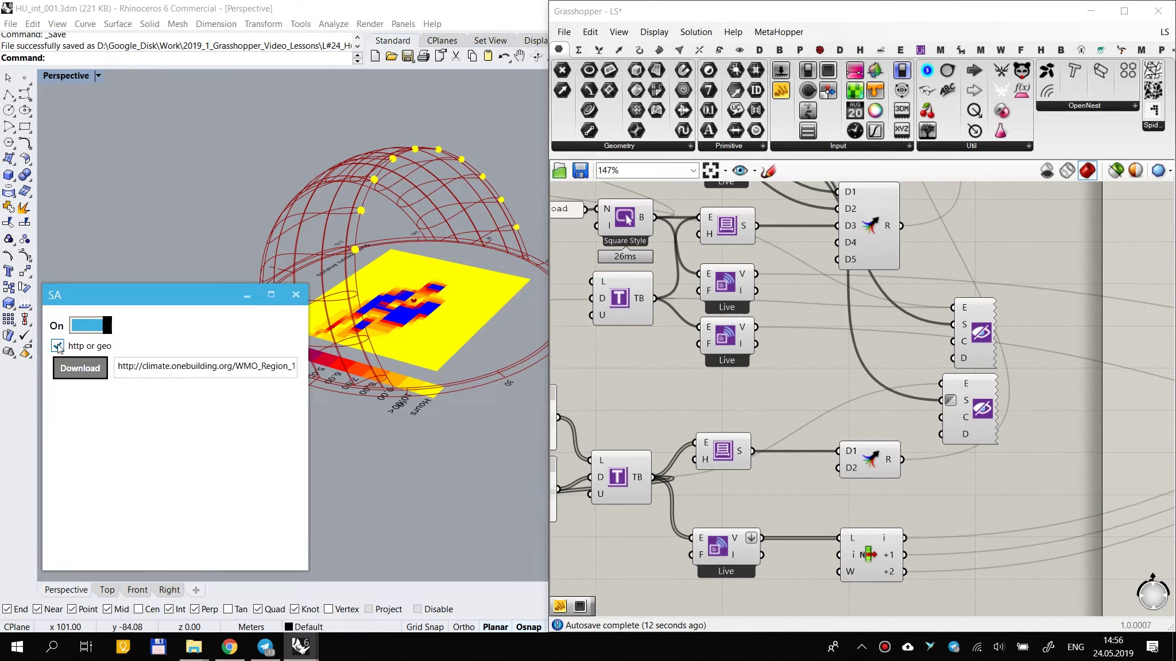
click(58, 346)
click(57, 346)
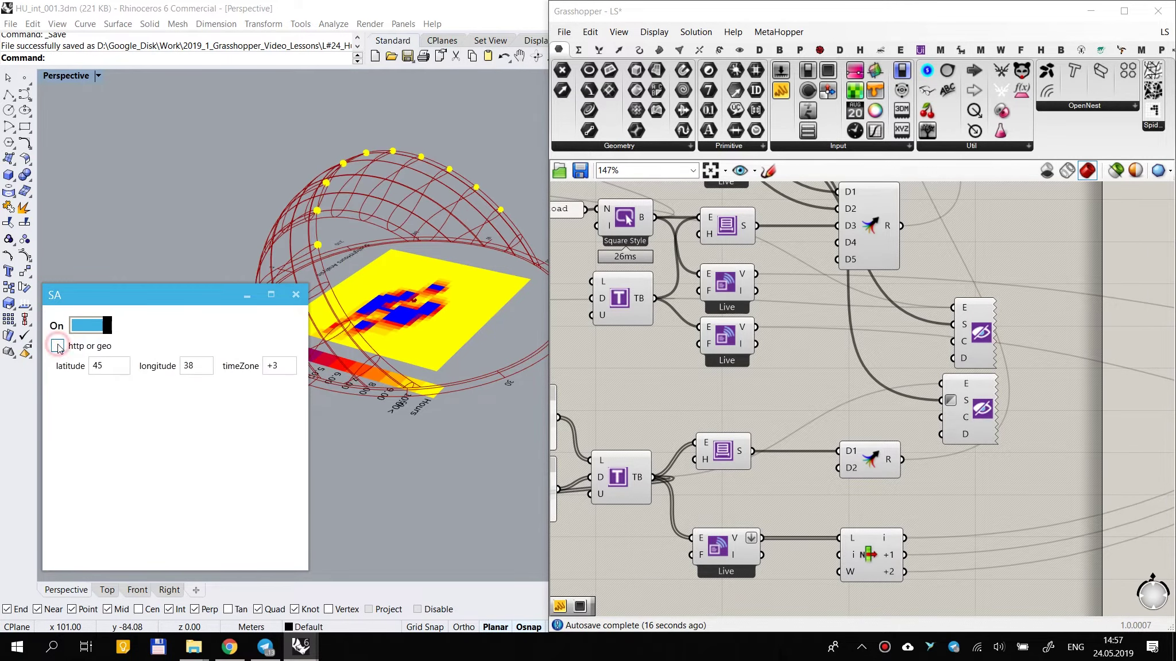
click(58, 346)
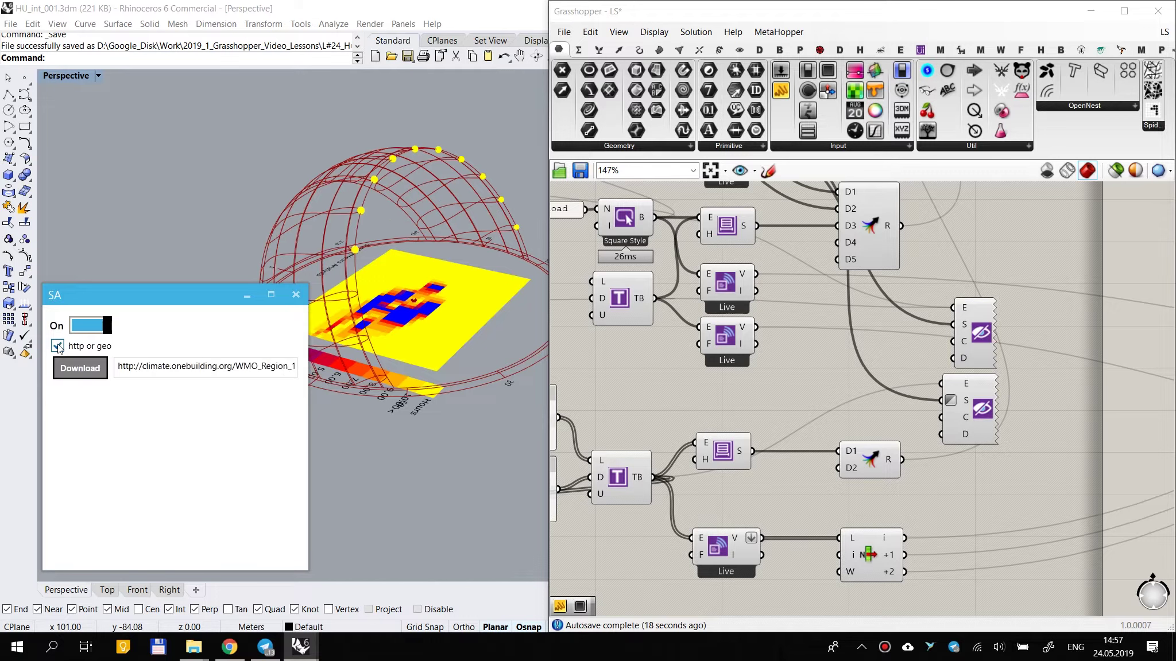
click(580, 172)
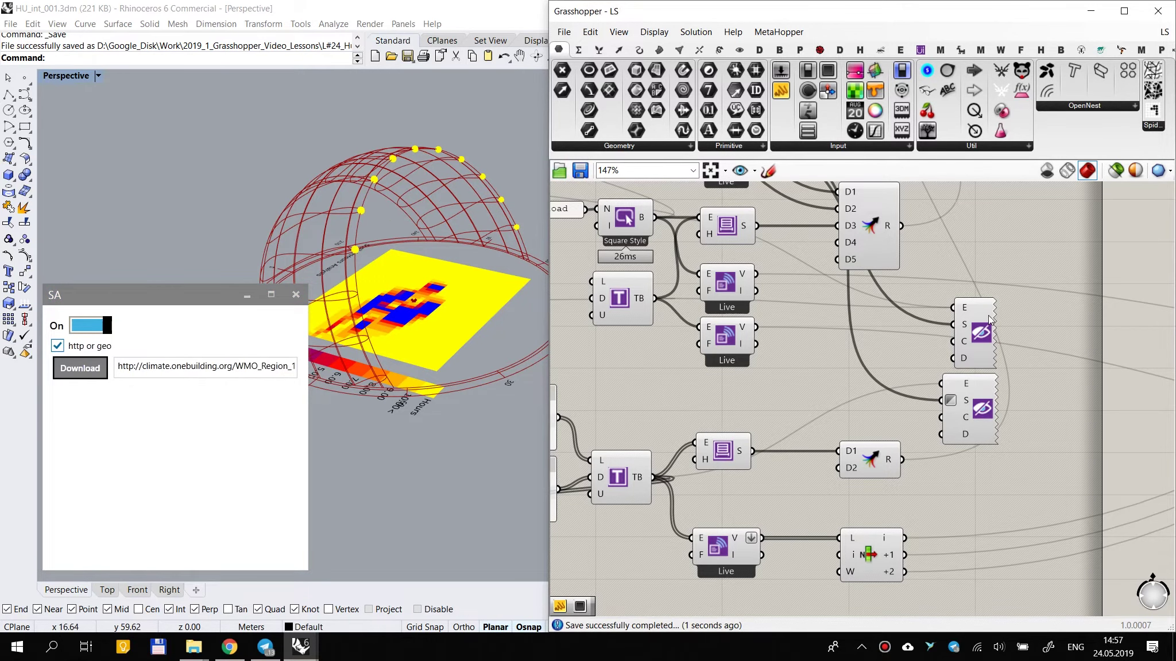
Step: Add a Human UI Attach Tooltip to Element component to the canvas, in the free area beside the http or geo Value Listener
scroll(988, 320, down, 3)
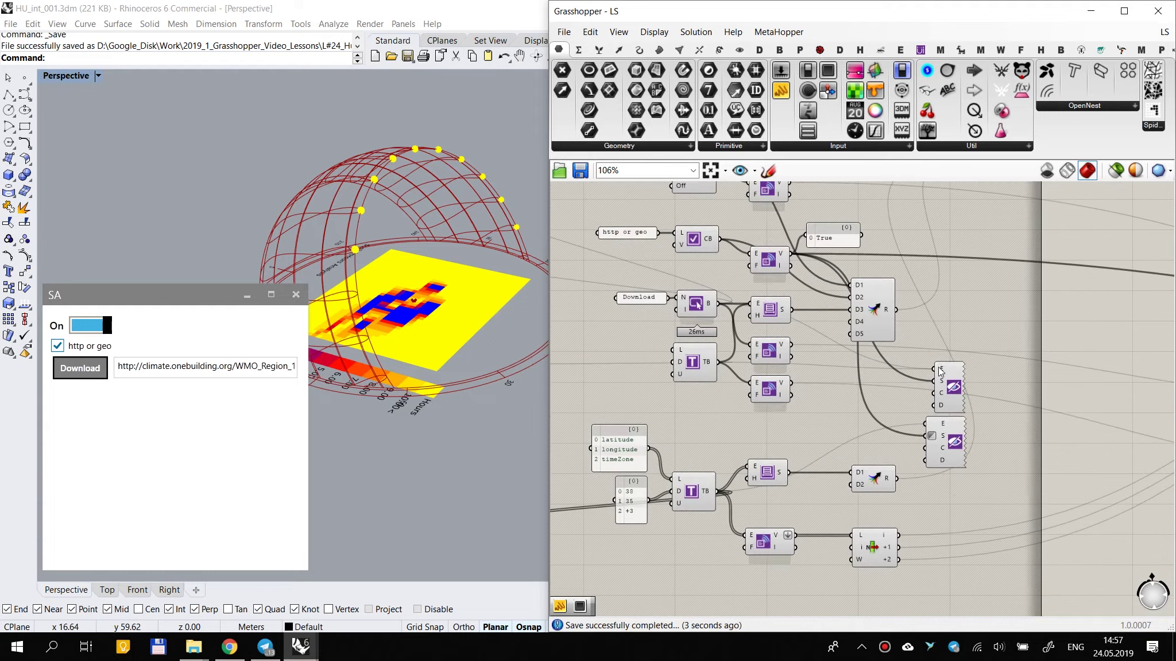
click(920, 50)
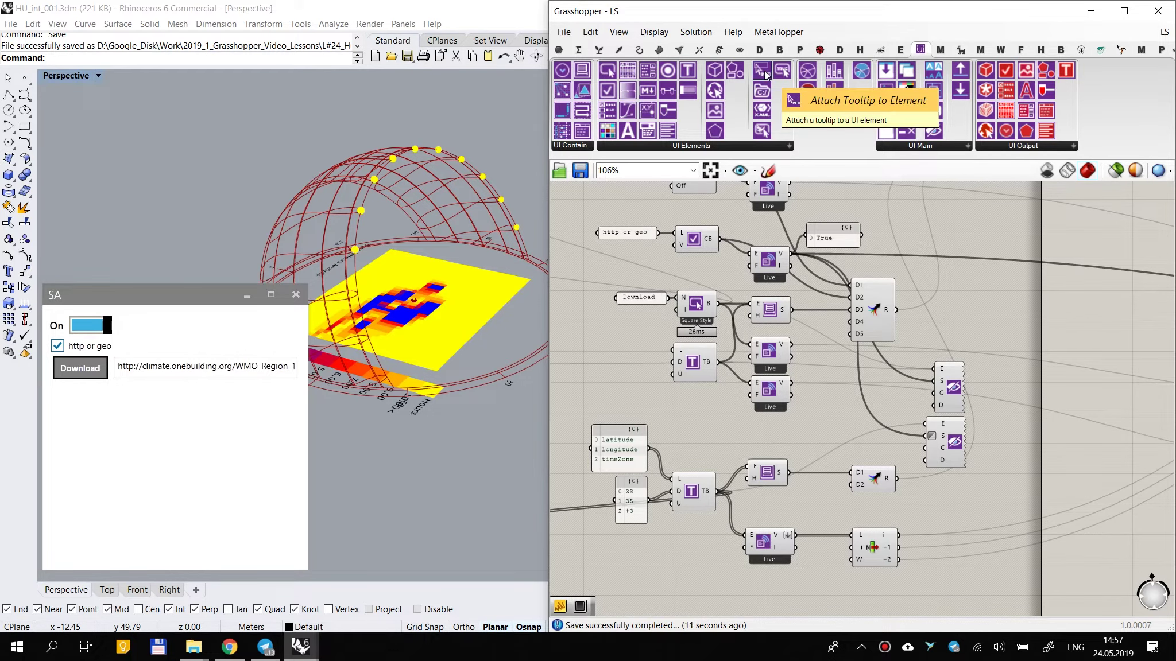
drag(766, 75, 929, 235)
scroll(929, 236, up, 4)
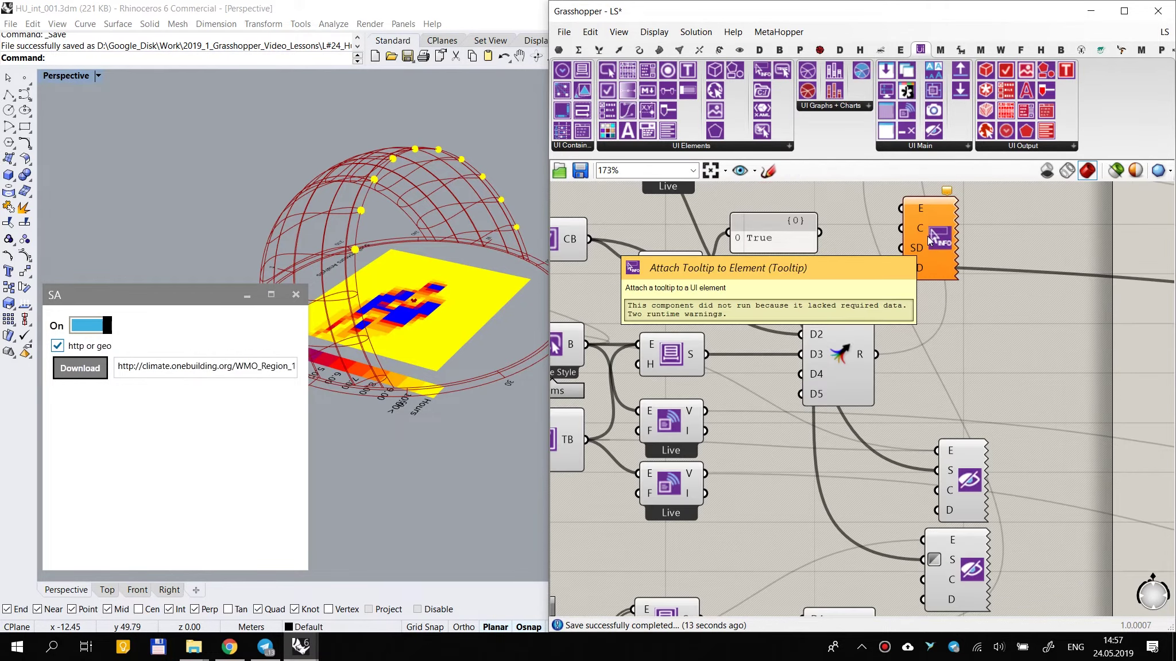
scroll(929, 240, down, 4)
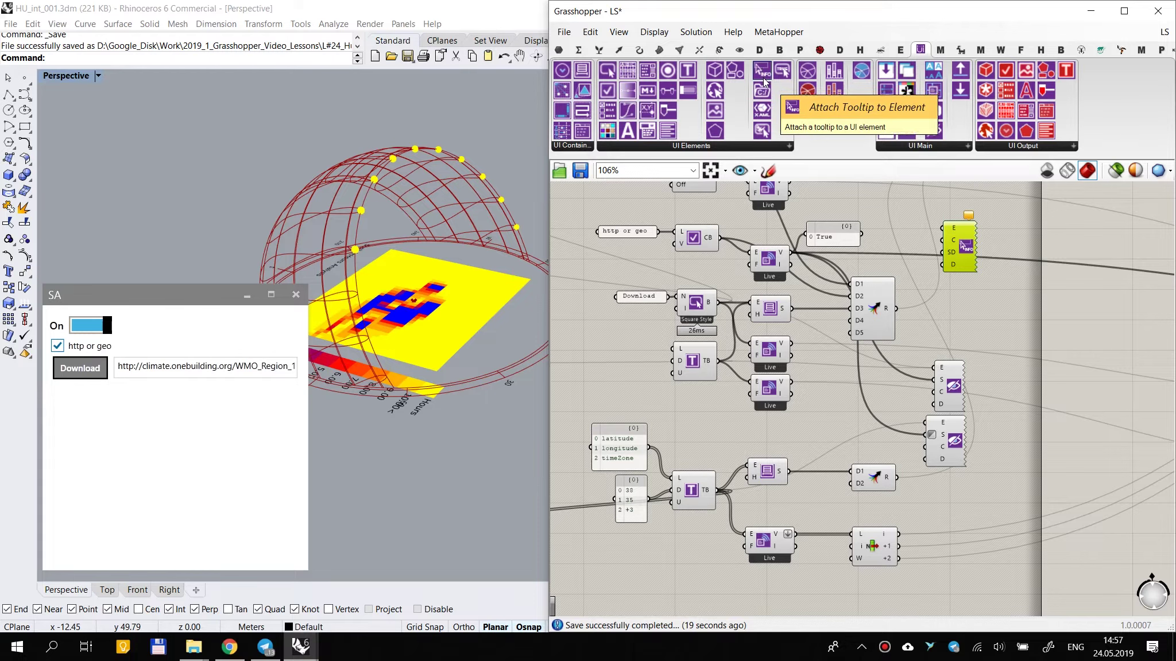
Step: Move the tooltip component around the definition to the free space below the component that adds elements to the window
scroll(939, 233, down, 3)
scroll(927, 311, up, 1)
scroll(839, 354, down, 1)
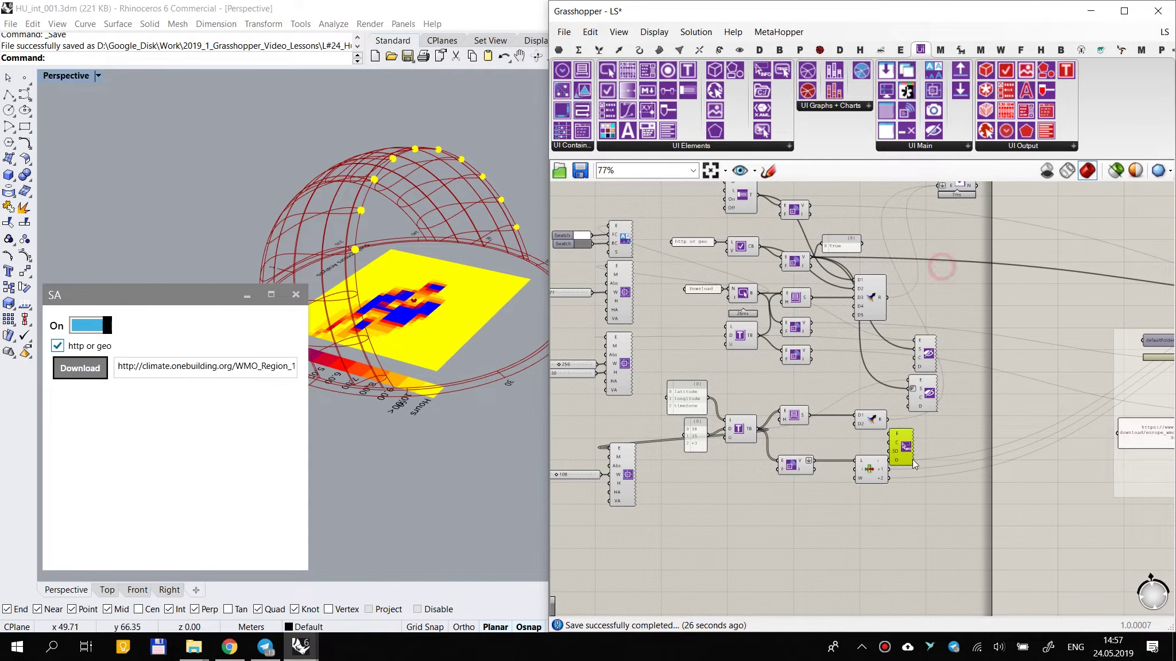
drag(912, 459, 870, 555)
scroll(871, 556, up, 2)
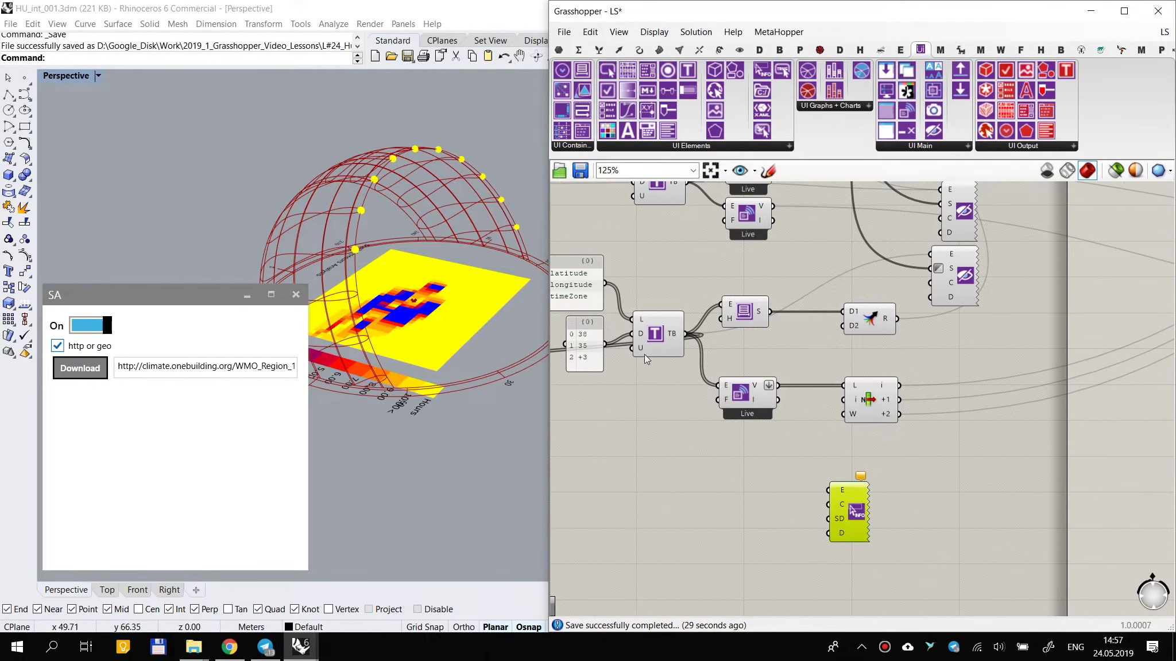
scroll(808, 344, down, 3)
drag(830, 457, 922, 256)
right_drag(900, 231, 908, 422)
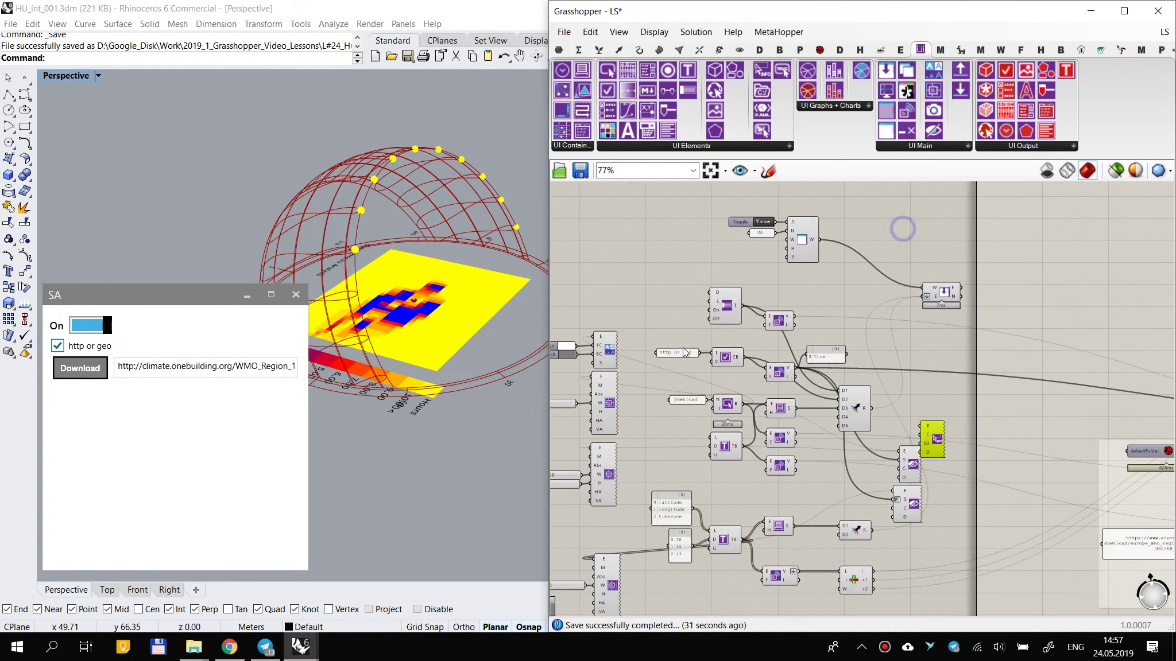
scroll(682, 342, up, 2)
drag(1026, 481, 981, 359)
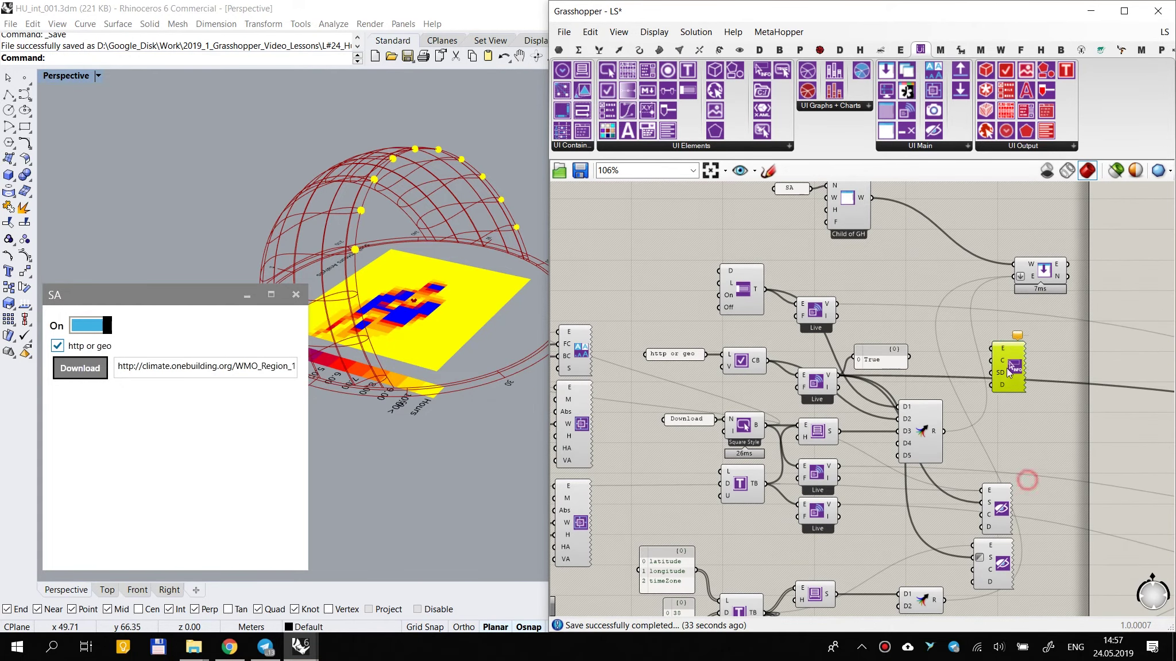
Step: Connect the download address text box to the tooltip component's E input and move the component to the empty area beyond the Width sliders
drag(764, 485, 974, 347)
scroll(999, 379, down, 2)
right_drag(990, 331, 989, 320)
drag(982, 307, 746, 399)
scroll(763, 394, up, 2)
right_drag(775, 393, 921, 381)
drag(913, 375, 1061, 455)
click(999, 377)
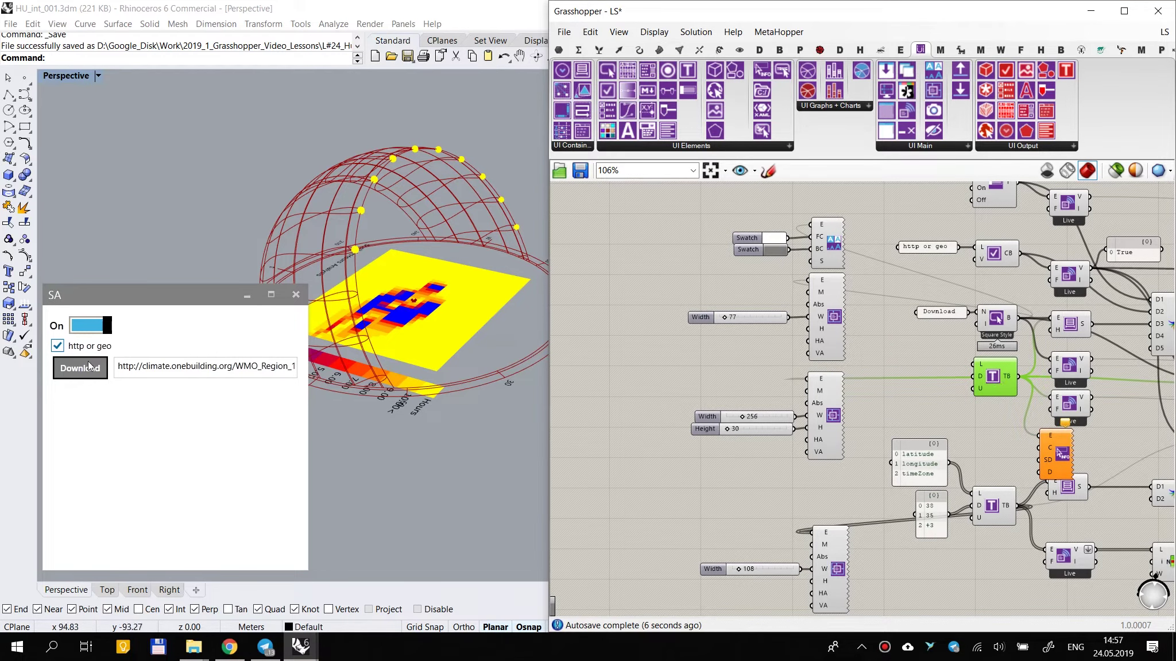
scroll(1055, 456, down, 3)
drag(1054, 459, 708, 413)
scroll(707, 412, up, 3)
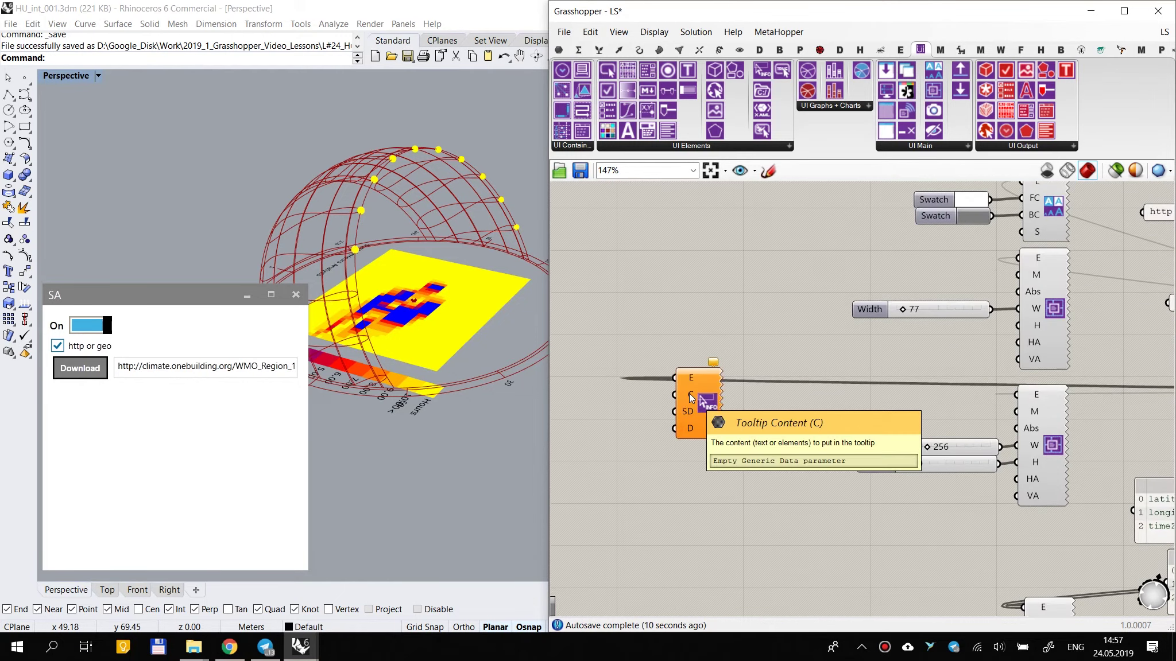
Step: Add a panel with the text "egowehoifweopvnpwe fwef ]wefjweofj[wef" and connect it to the tooltip component's content input C
mouse_move(687, 413)
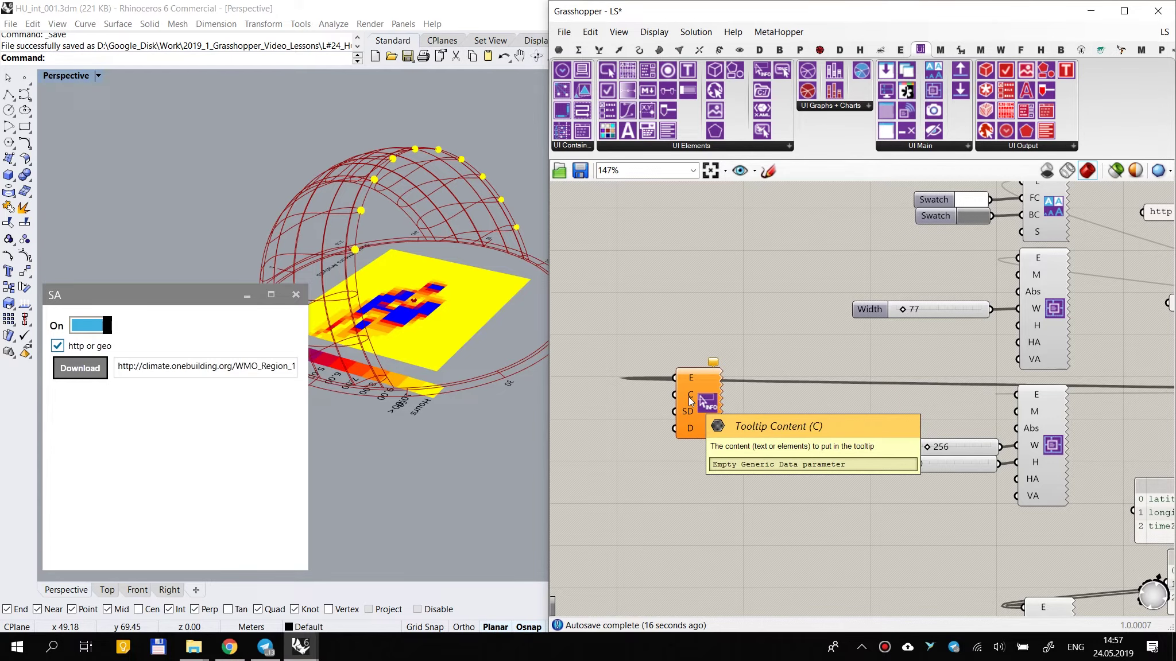
right_drag(688, 397, 905, 382)
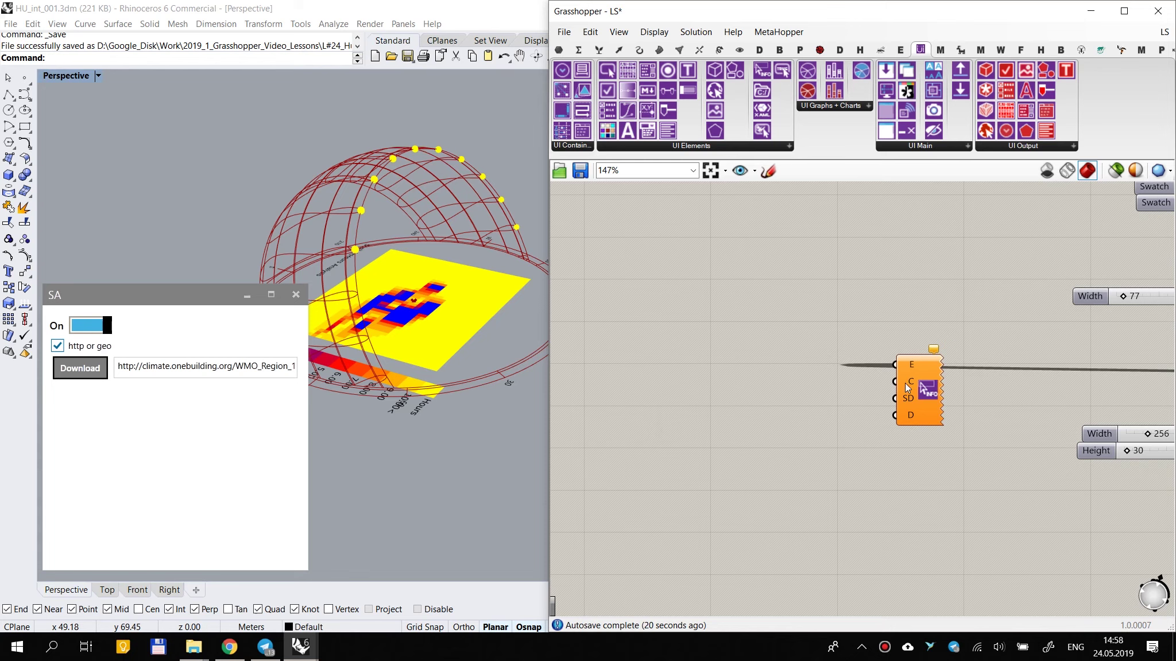
double_click(706, 400)
text(//)
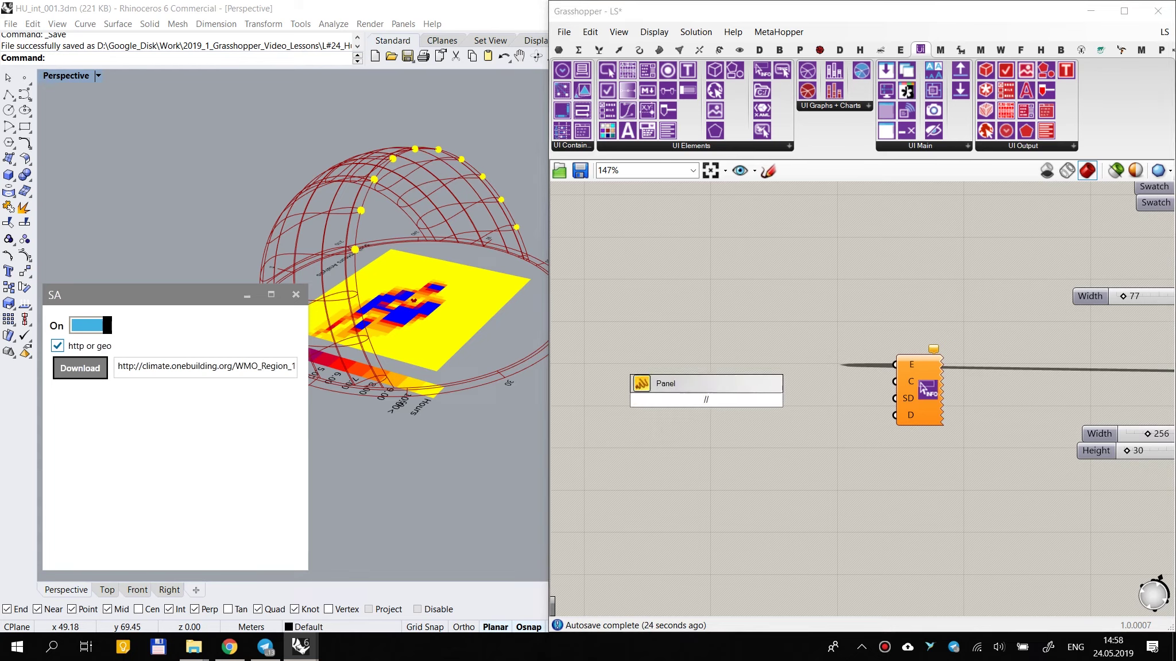
key(Return)
double_click(707, 400)
text(egowehoifweopvnpwe fwef ]wefjweofj[wef)
key(Return)
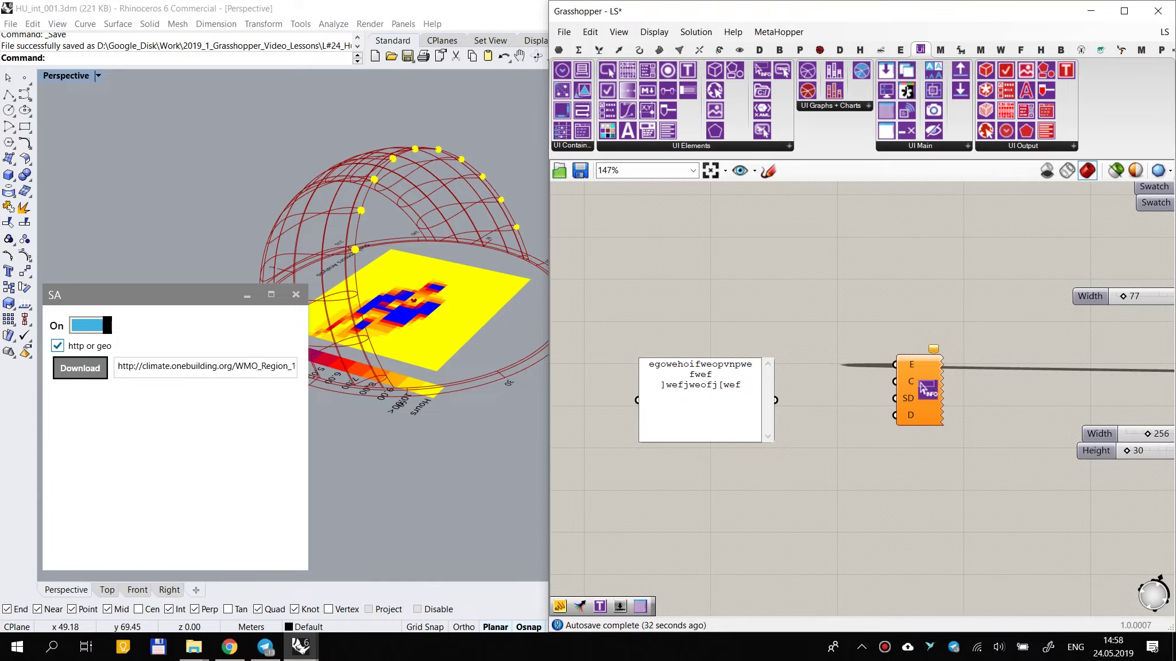
click(834, 391)
drag(899, 381, 815, 396)
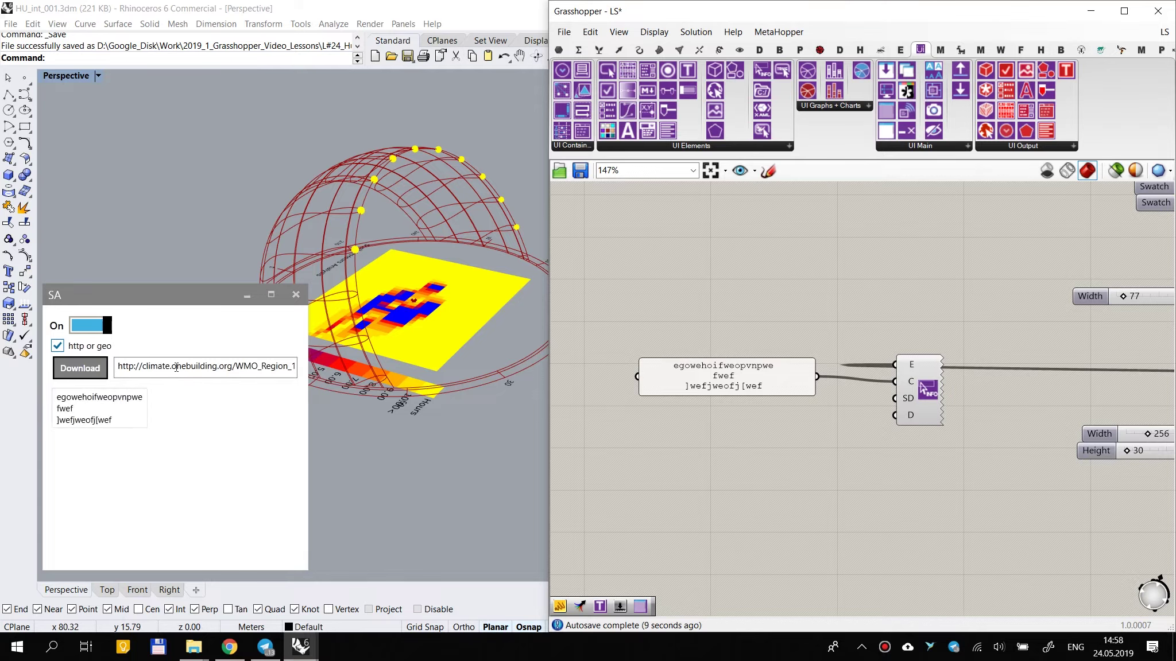
Step: Widen the tooltip text panel and preview the tooltip over the download address box in the SA window
drag(640, 386, 612, 386)
drag(743, 386, 763, 391)
scroll(925, 421, up, 2)
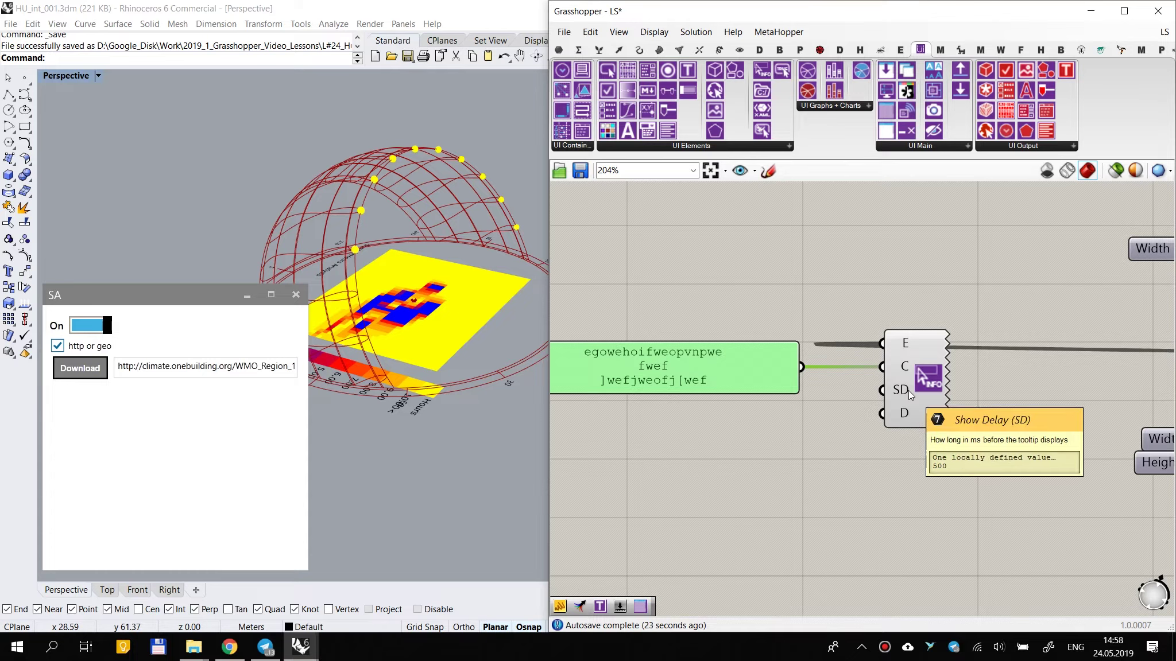
mouse_move(171, 370)
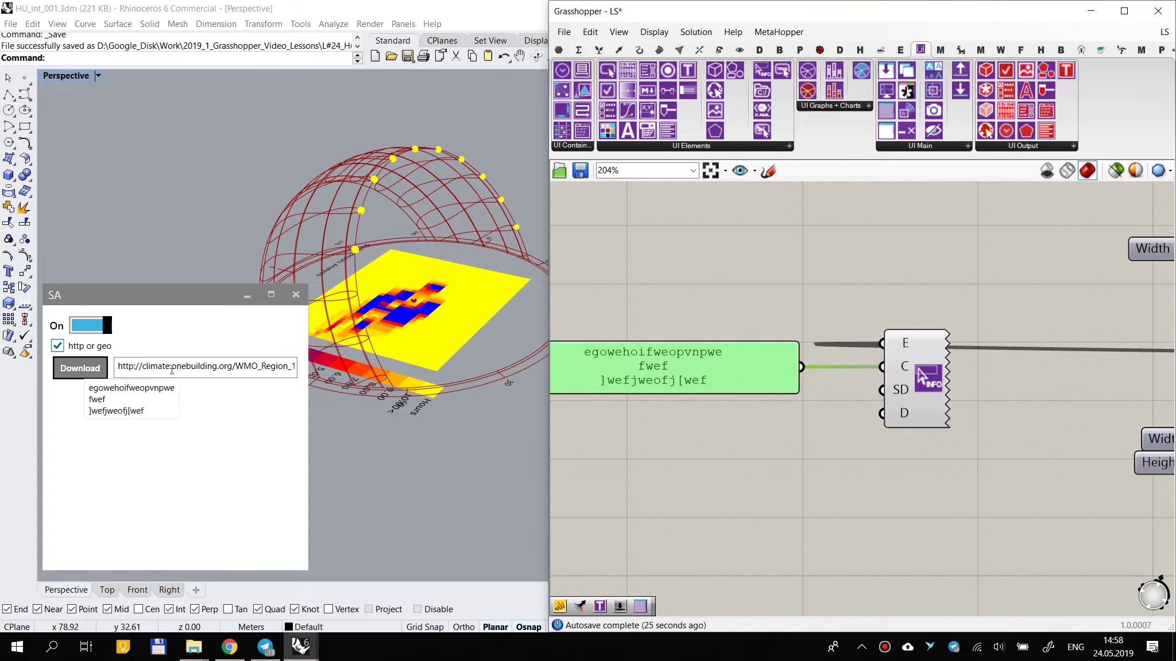
mouse_move(137, 365)
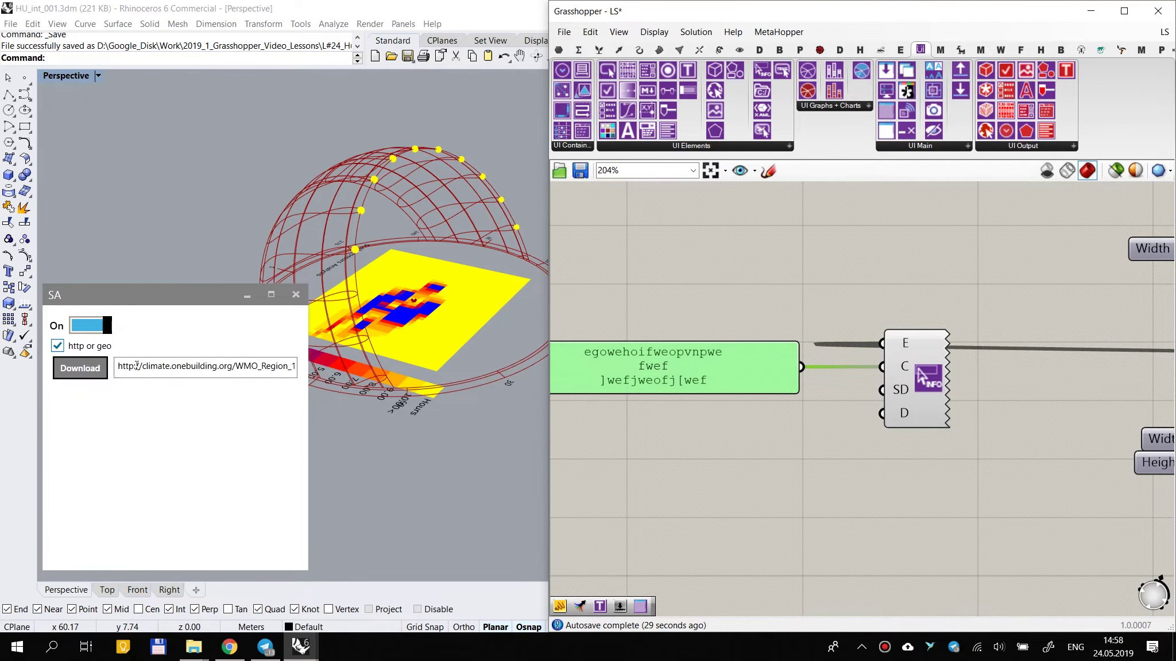
Step: Widen the tooltip text panel further and join "fwef" onto the first line of its text
drag(782, 393, 782, 388)
right_drag(721, 394, 918, 387)
drag(714, 357, 597, 358)
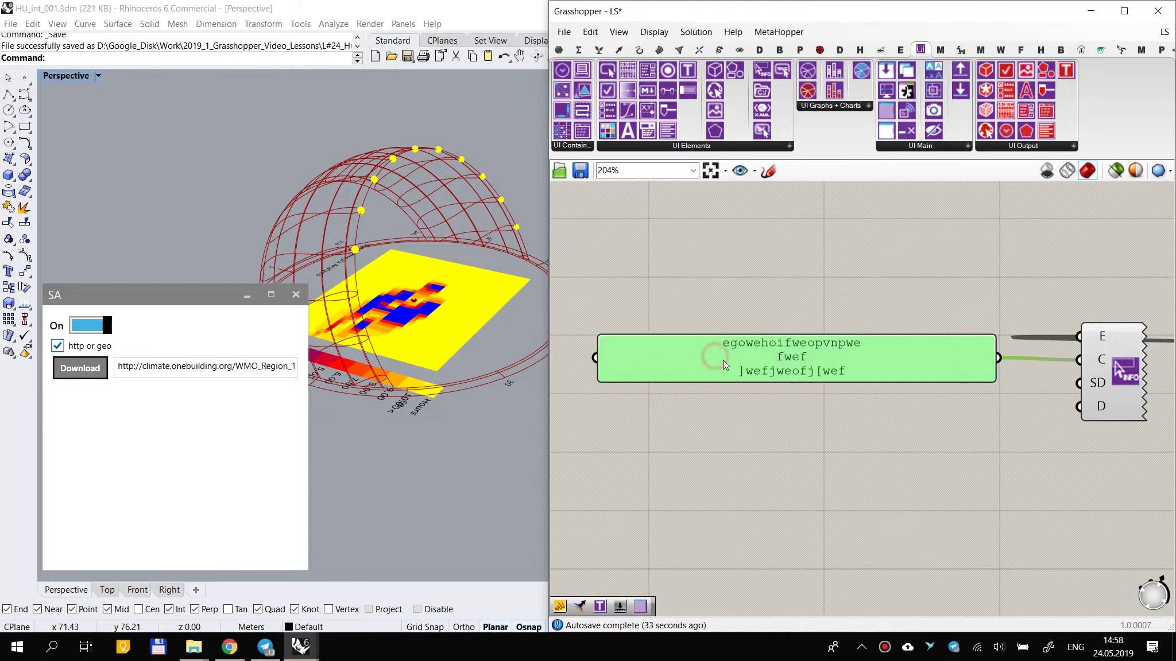
double_click(796, 358)
click(691, 293)
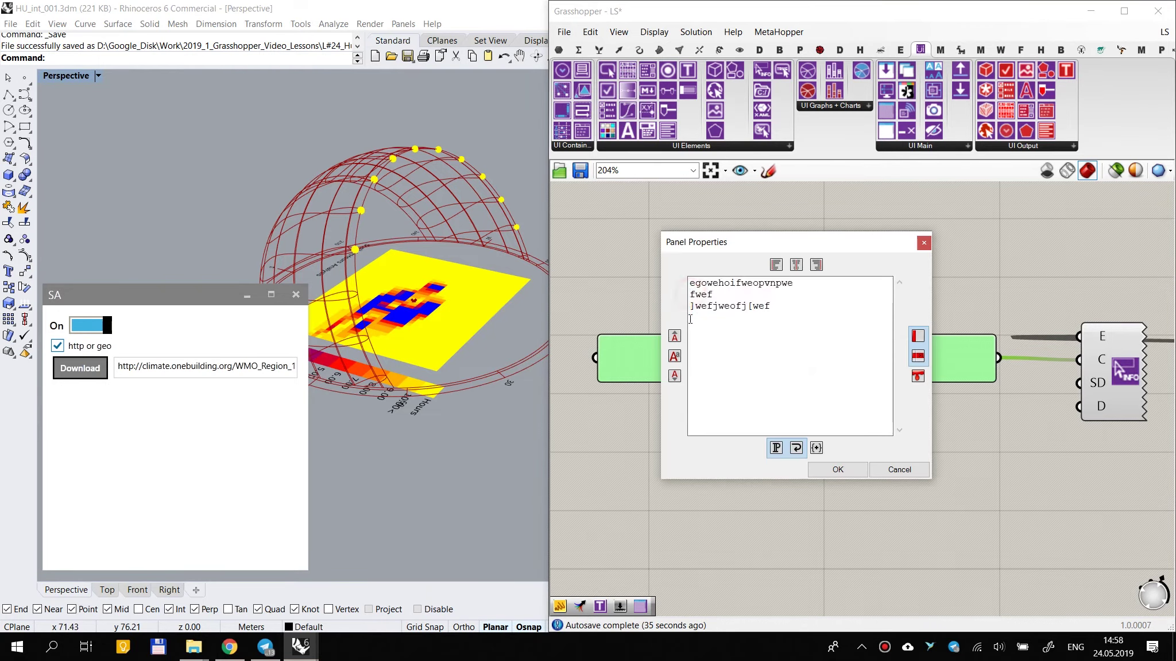
key(BackSpace)
click(838, 470)
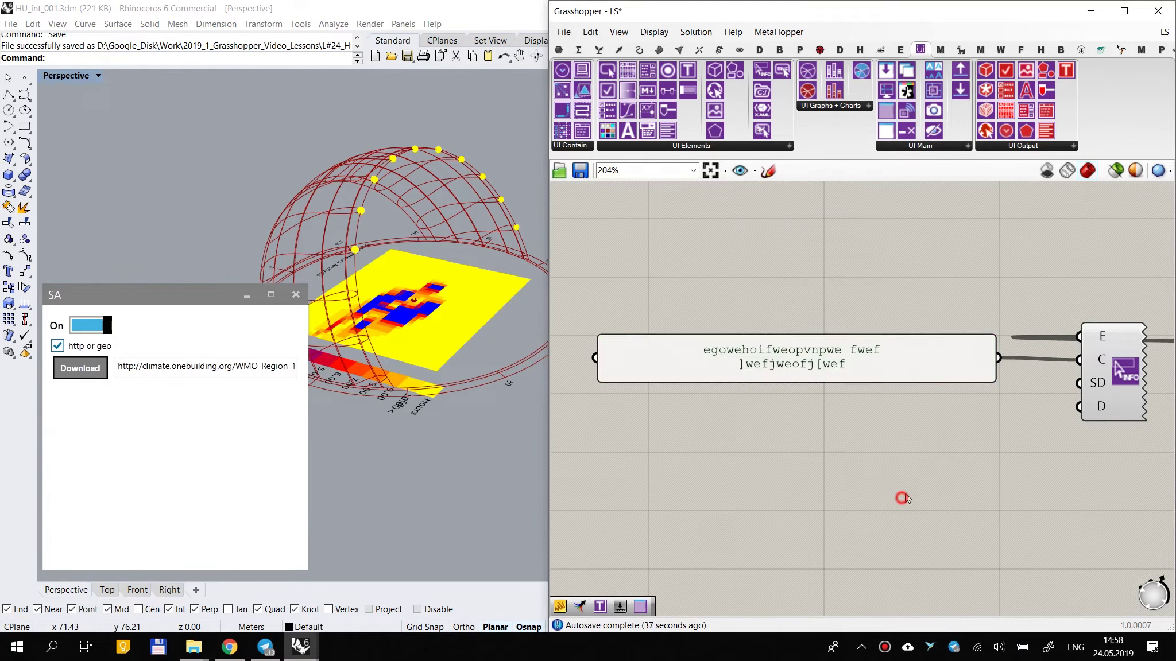
Step: Open and read the help for the _weatherFileURL input of the EPW+STAT component
scroll(782, 406, down, 5)
scroll(878, 409, up, 4)
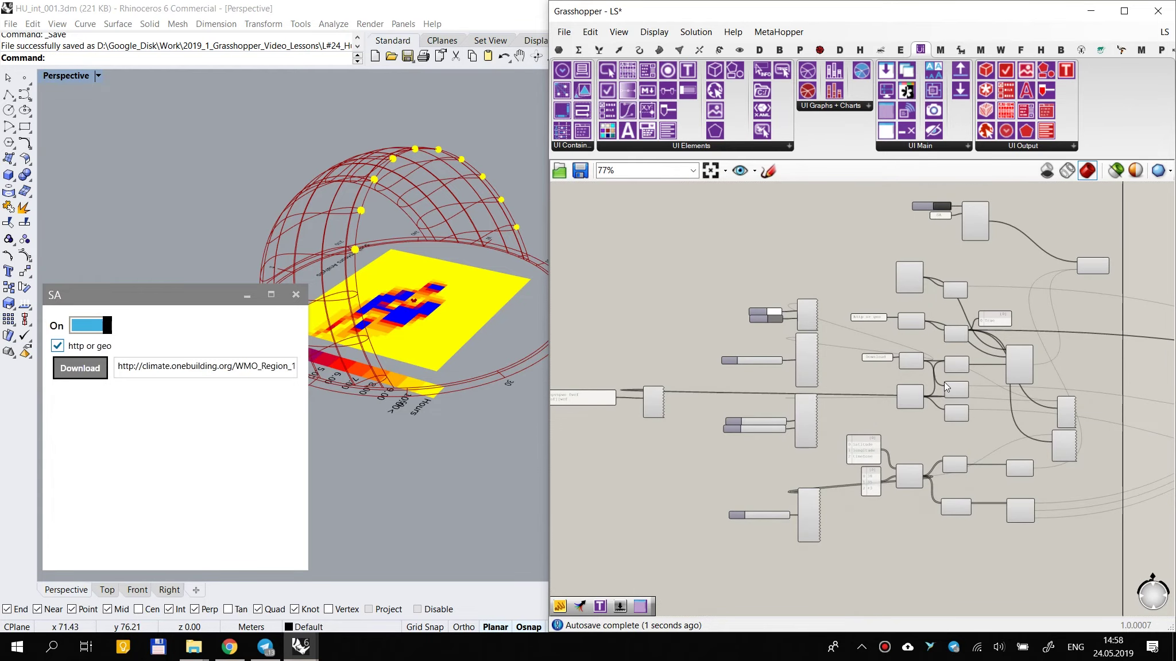
right_drag(967, 402, 873, 376)
scroll(874, 376, up, 2)
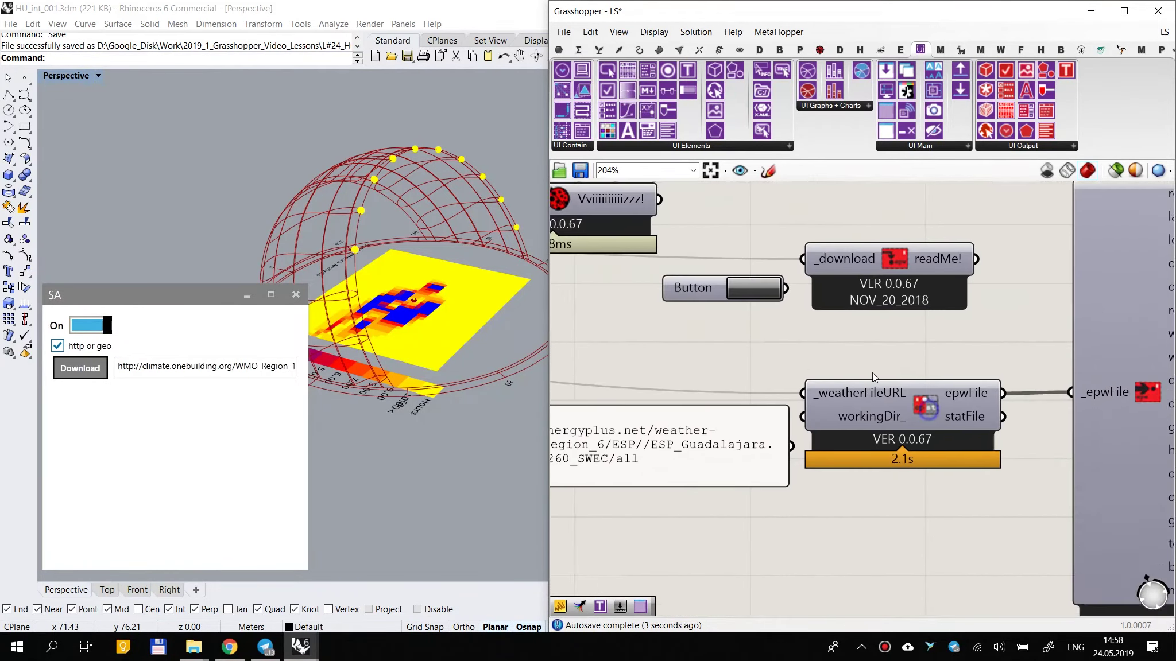
scroll(870, 390, down, 2)
right_click(855, 391)
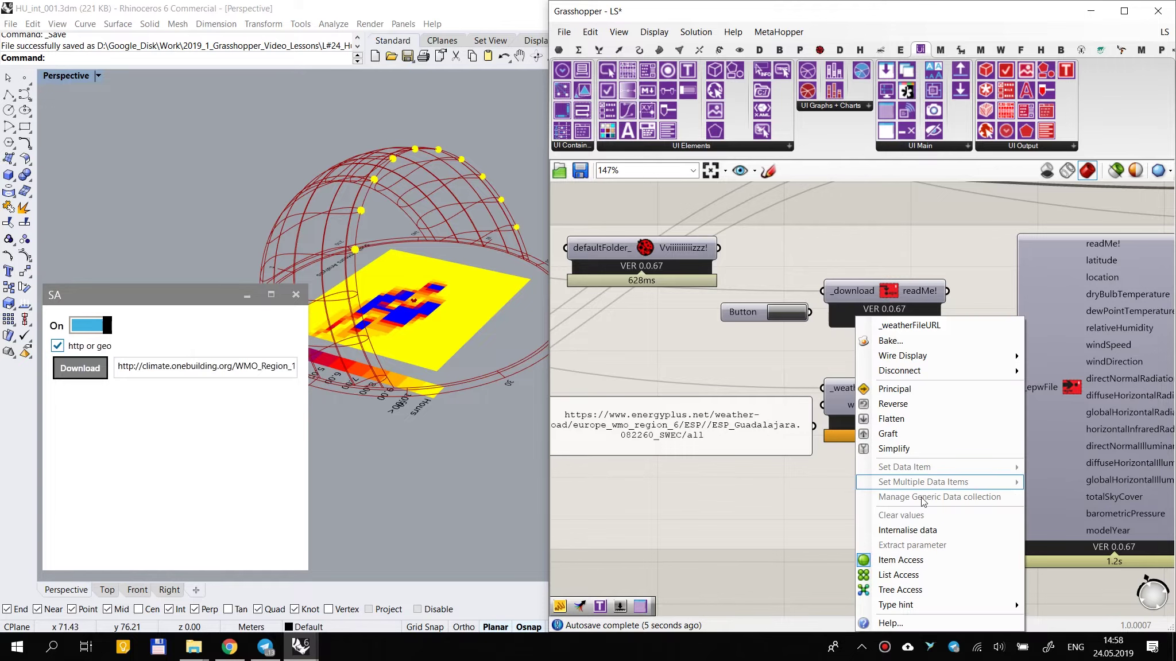
click(878, 625)
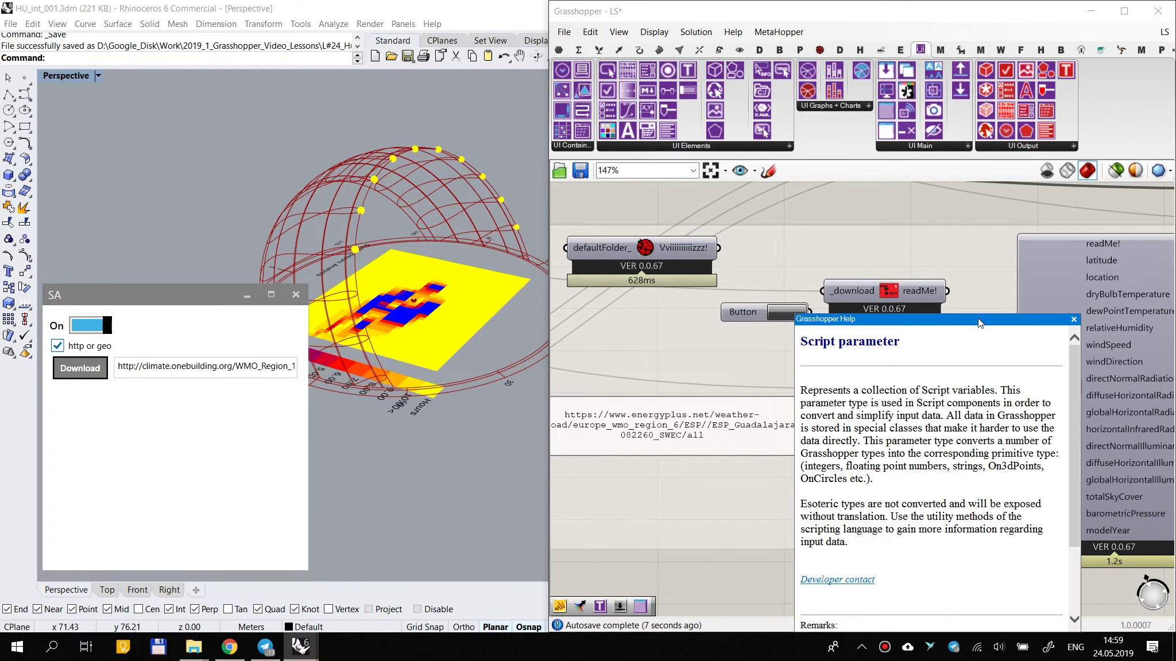
scroll(1075, 379, down, 3)
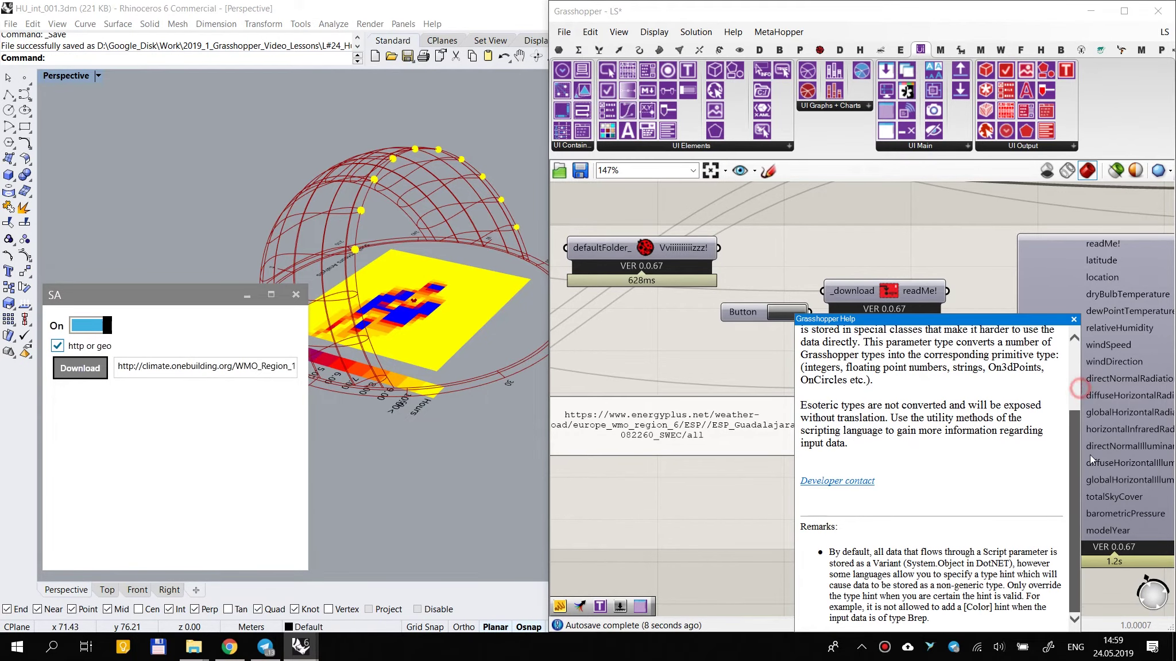
click(1074, 320)
right_click(852, 389)
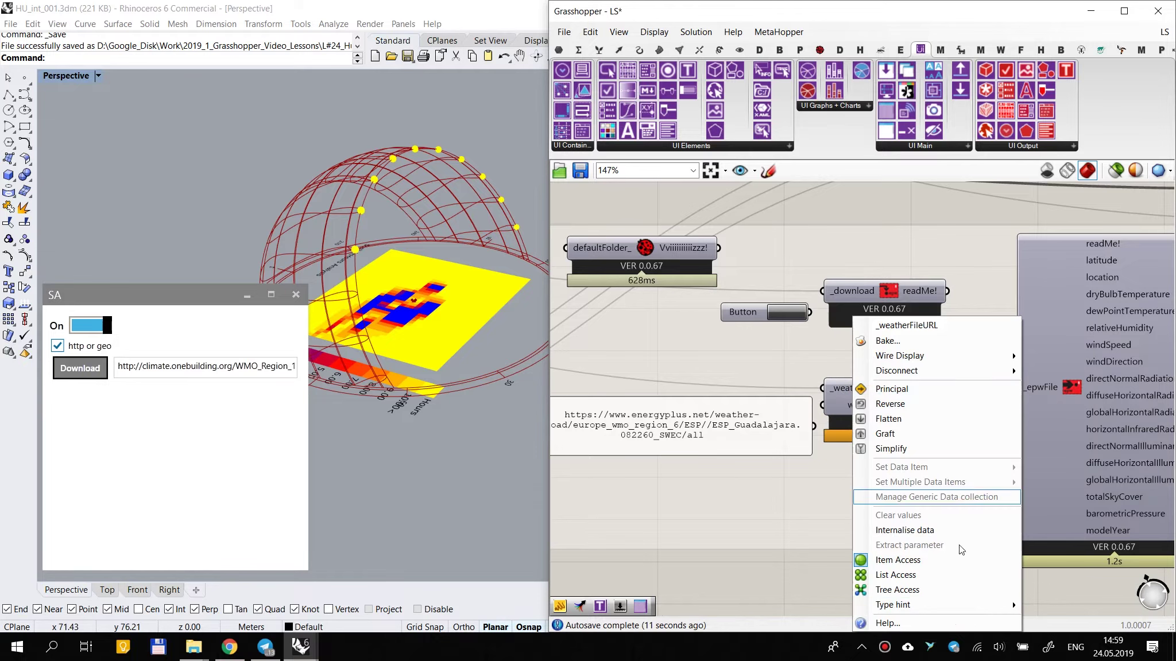
click(944, 625)
scroll(1078, 449, down, 3)
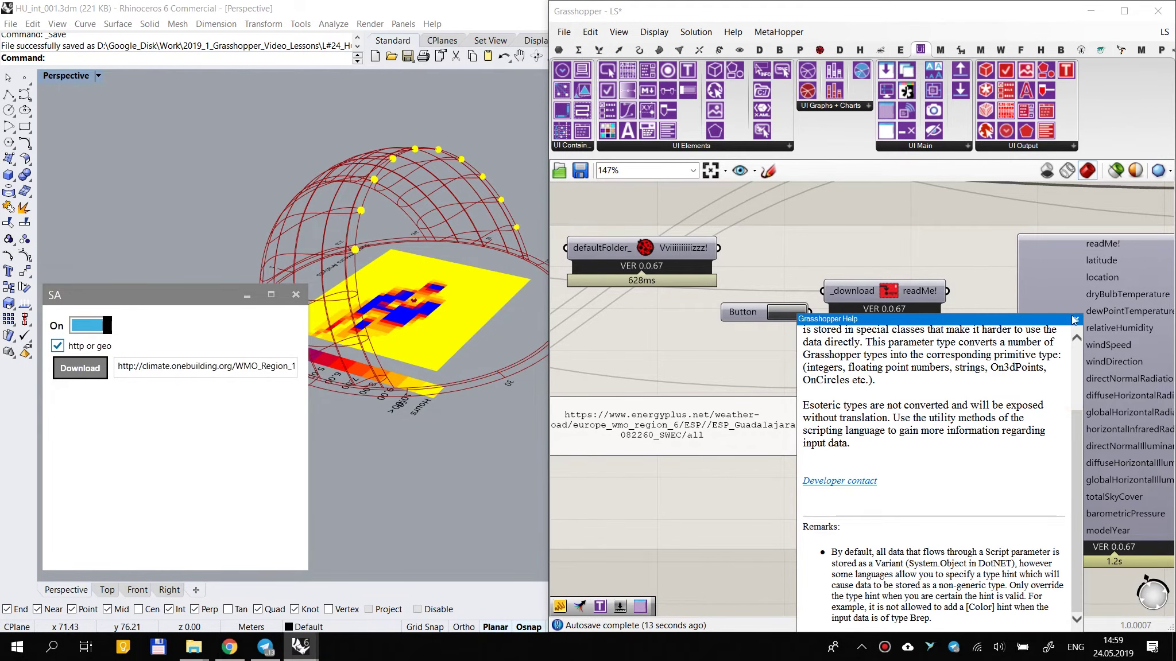
click(1075, 319)
Step: Copy the _weatherFileURL description from the EPW+STAT component's help
right_click(909, 400)
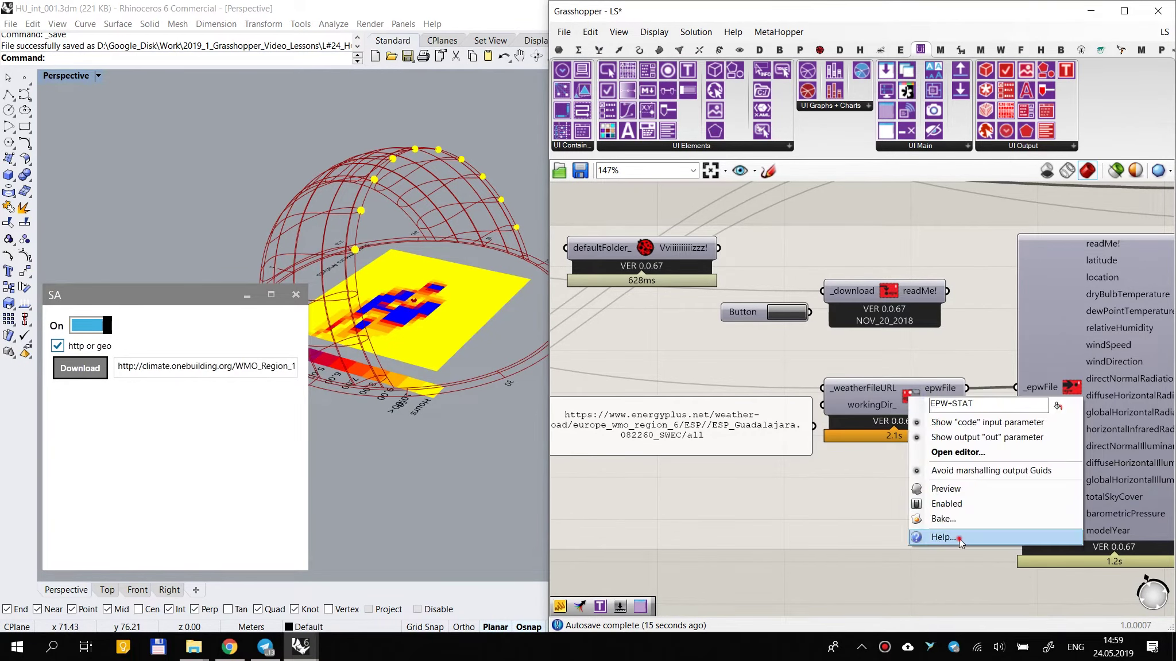
click(936, 538)
drag(942, 342, 774, 152)
scroll(679, 232, down, 5)
drag(678, 232, 749, 315)
right_click(749, 314)
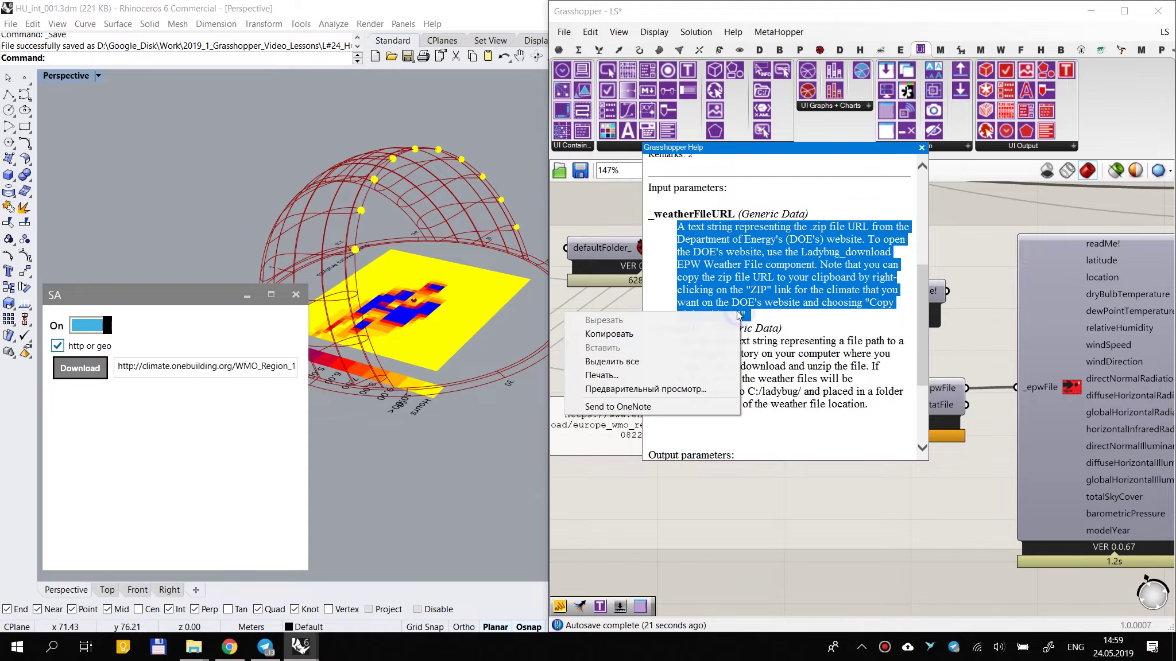
click(646, 335)
click(921, 148)
Step: Replace the tooltip text panel's content with the copied _weatherFileURL description
scroll(969, 371, down, 7)
right_drag(787, 370, 1062, 365)
scroll(724, 304, up, 5)
double_click(716, 315)
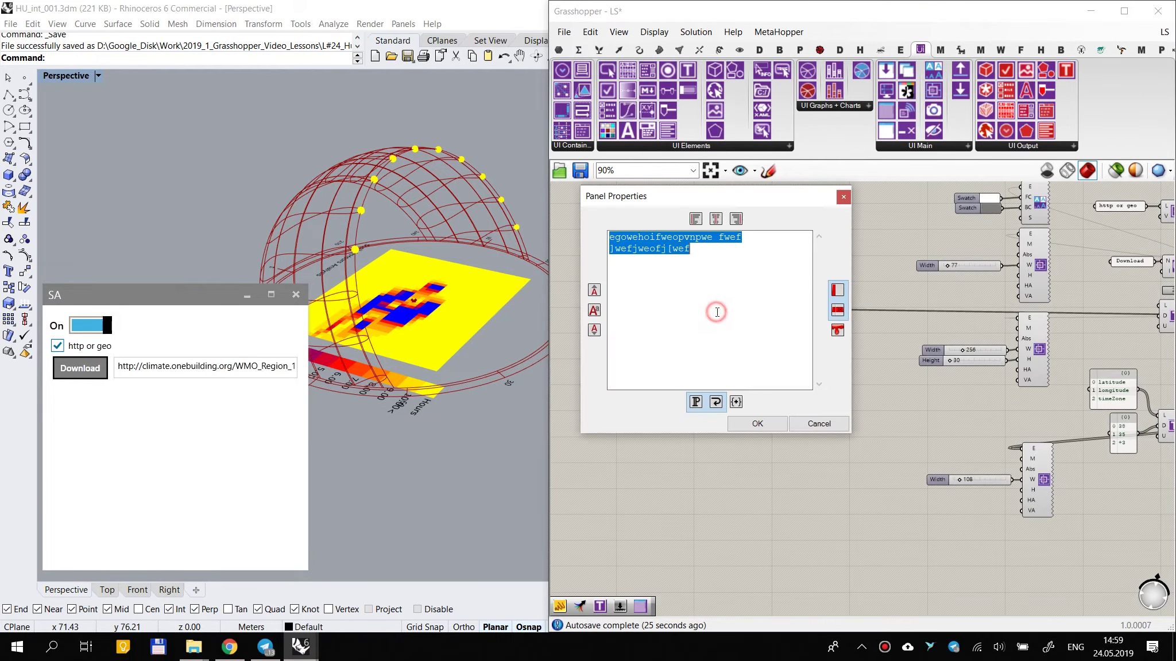
key(ctrl+v)
click(756, 423)
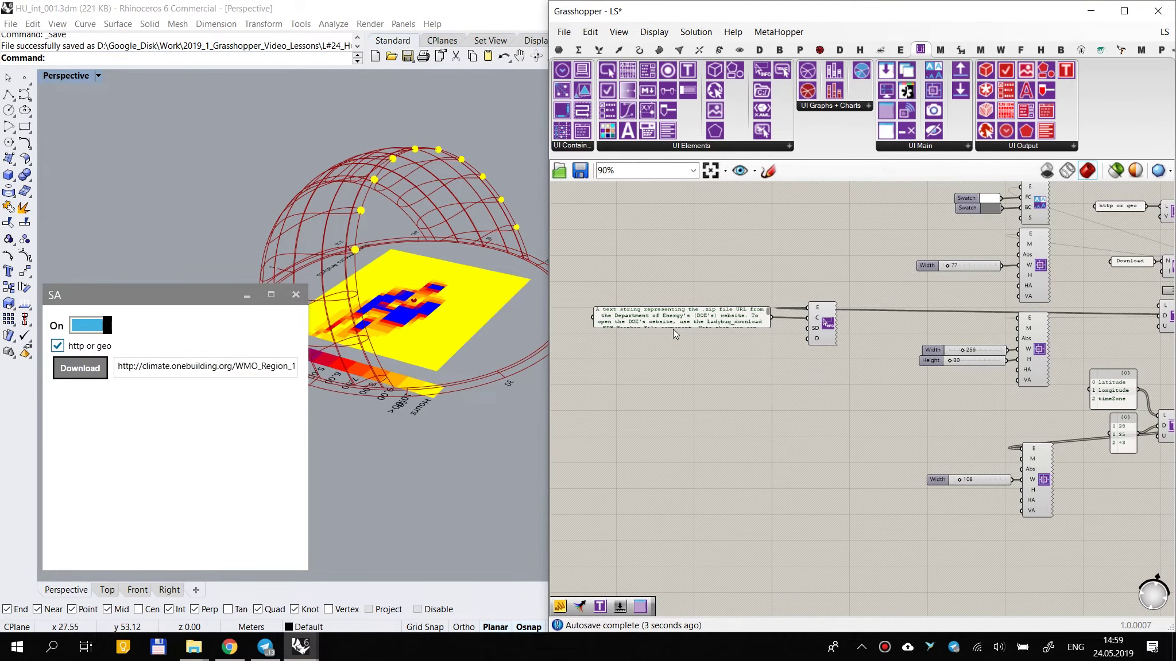
Step: Enlarge the tooltip text panel in height and width so the whole description is readable
drag(673, 329, 664, 437)
scroll(664, 436, up, 3)
scroll(625, 363, down, 2)
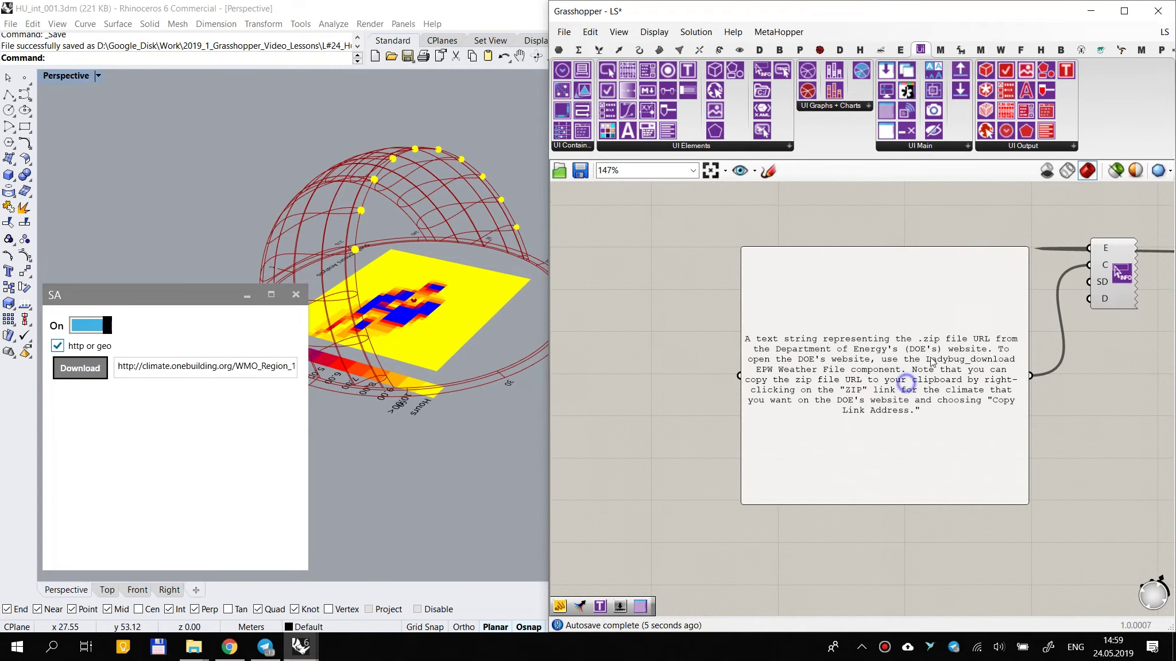
drag(778, 357, 555, 372)
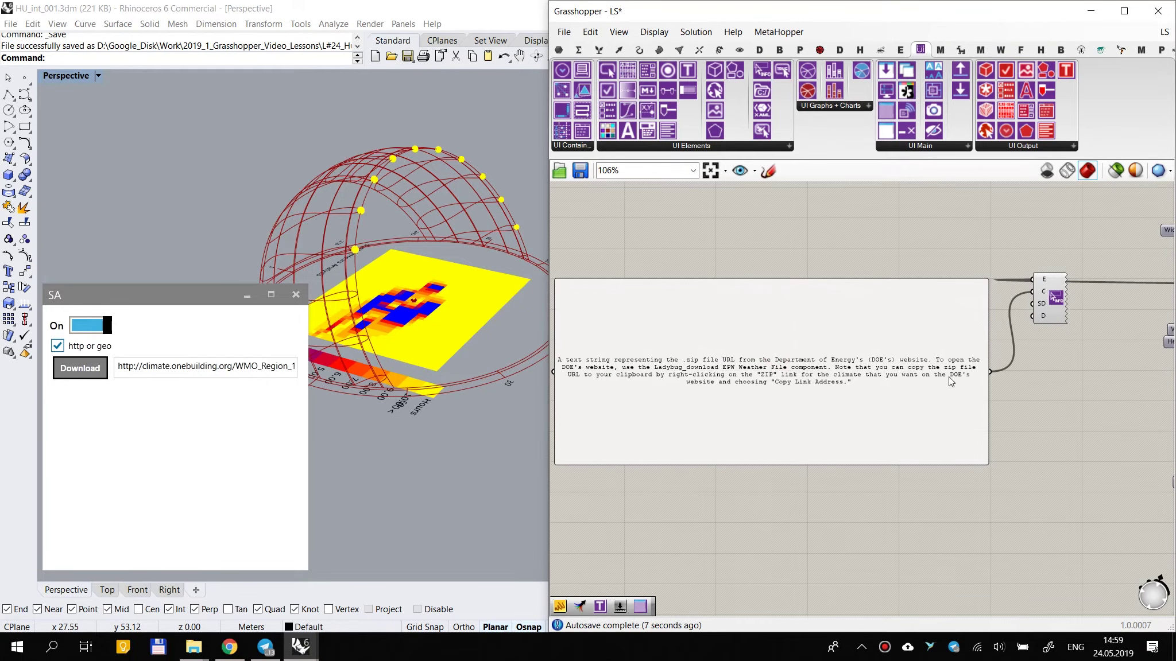
scroll(948, 376, up, 1)
Step: Insert line breaks in the tooltip text after "Department", "Ladybug_download", "clipboard" and "website"
double_click(893, 355)
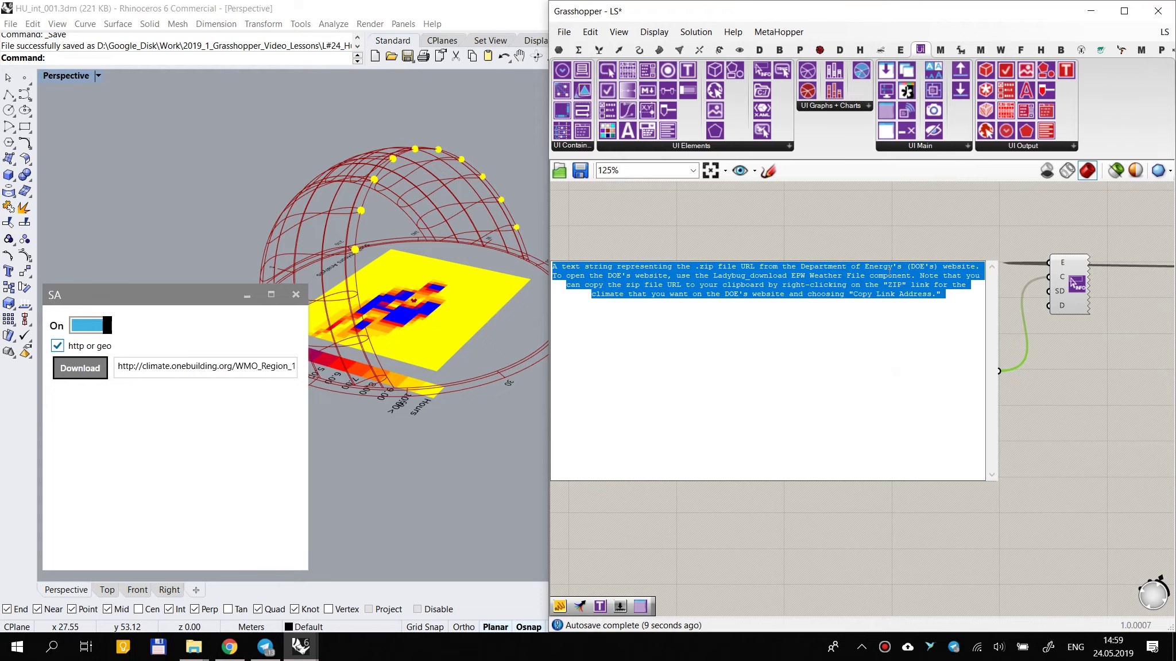
click(847, 267)
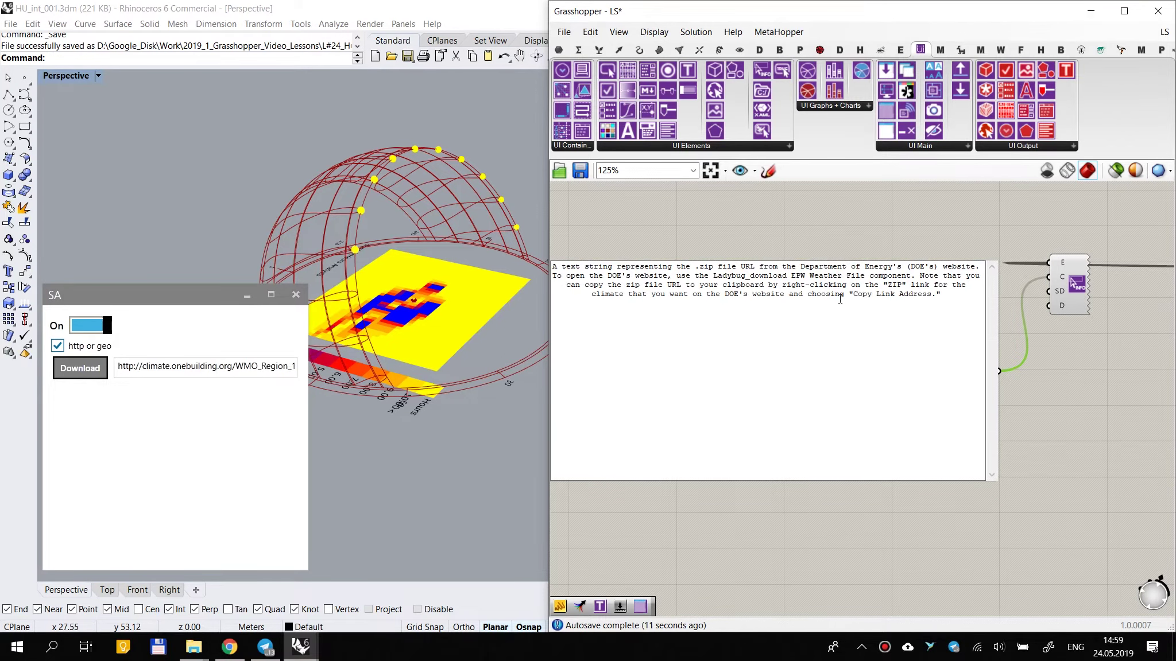
key(Return)
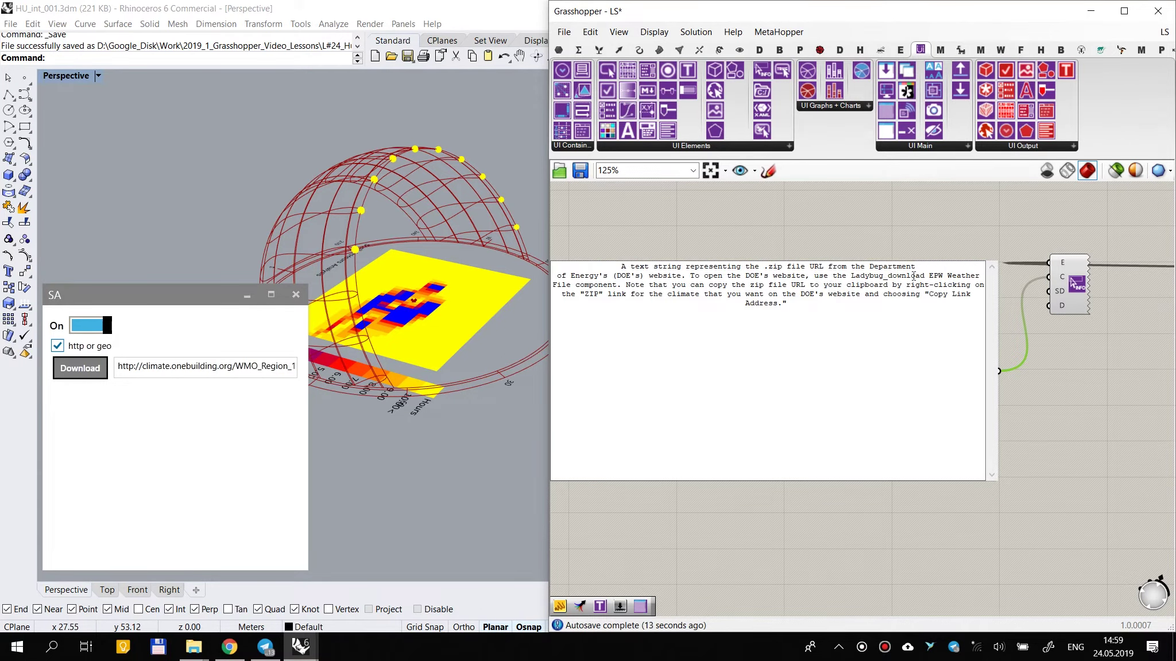
click(928, 277)
key(Return)
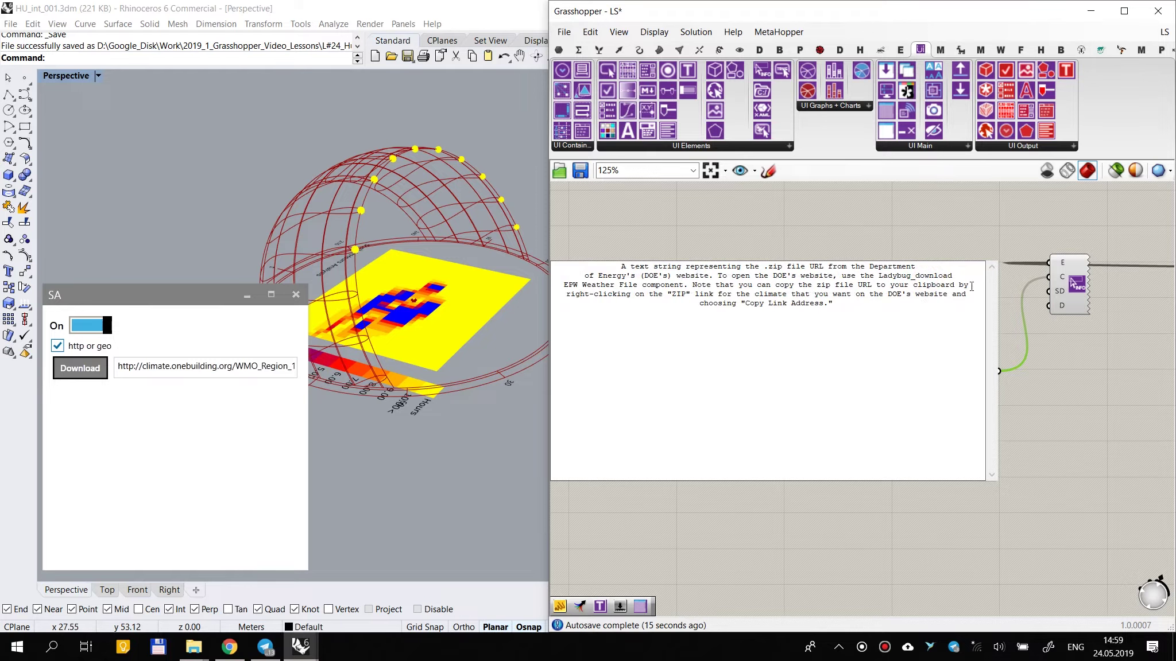
click(957, 285)
key(Return)
click(959, 295)
key(Return)
click(1038, 401)
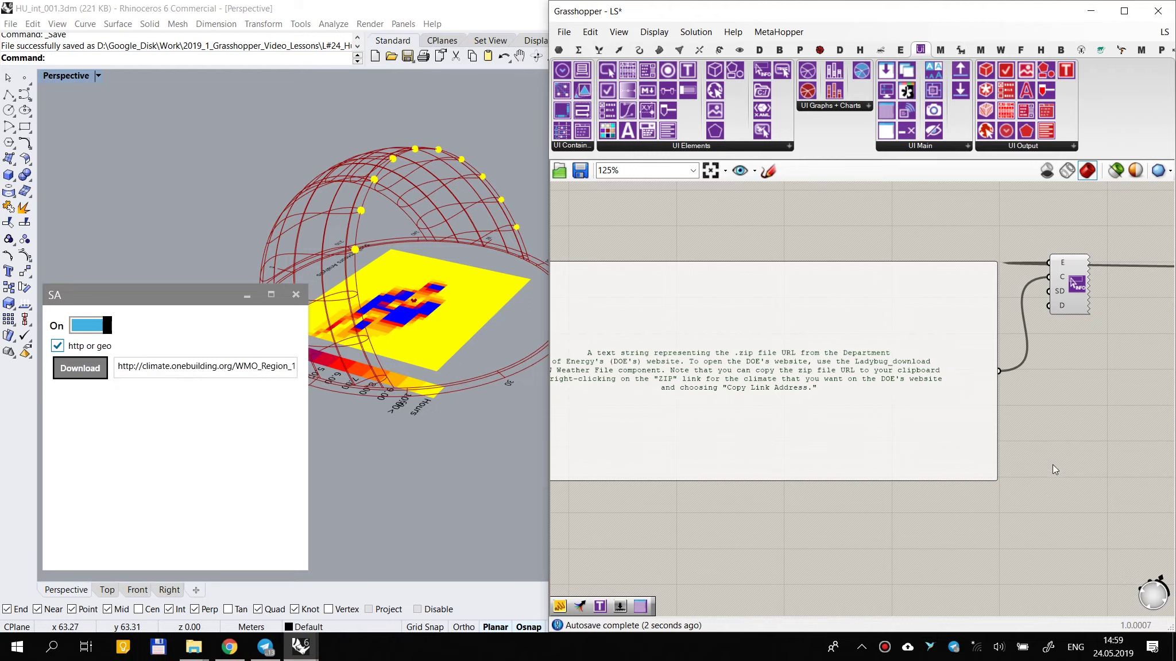
Step: Shrink the tooltip text panel to fit its text and move it closer to the tooltip component
drag(998, 479, 944, 330)
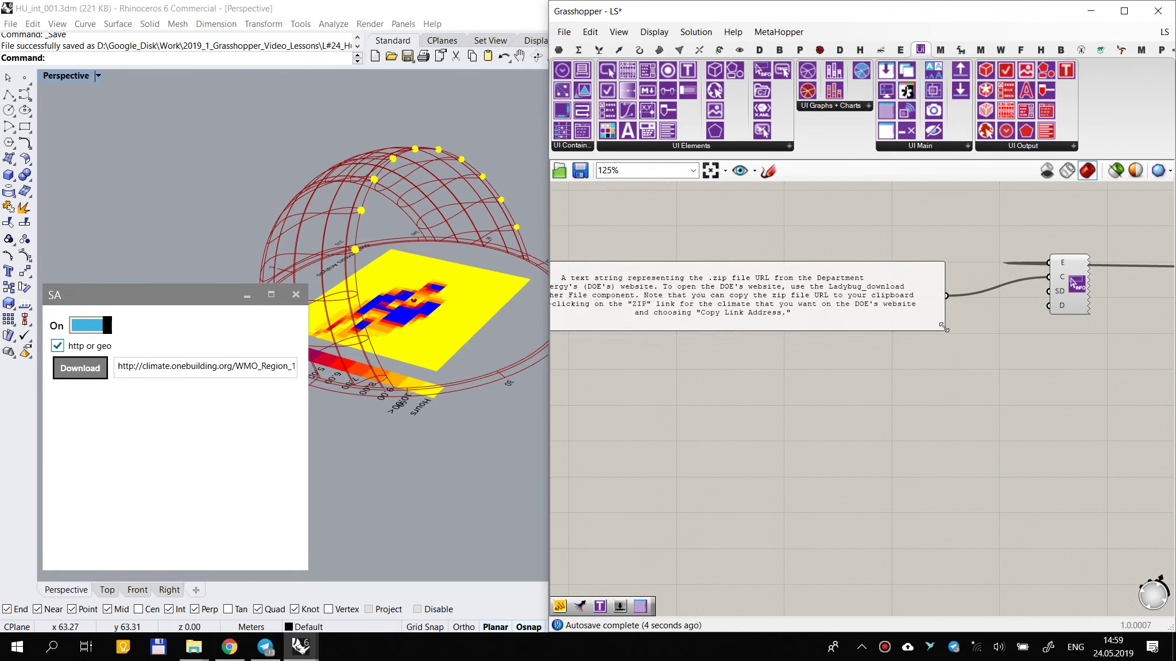
drag(865, 280, 947, 281)
click(1058, 398)
Step: Set the wire display of the tooltip component's E input to Faint and save the definition
right_drag(1057, 398, 775, 417)
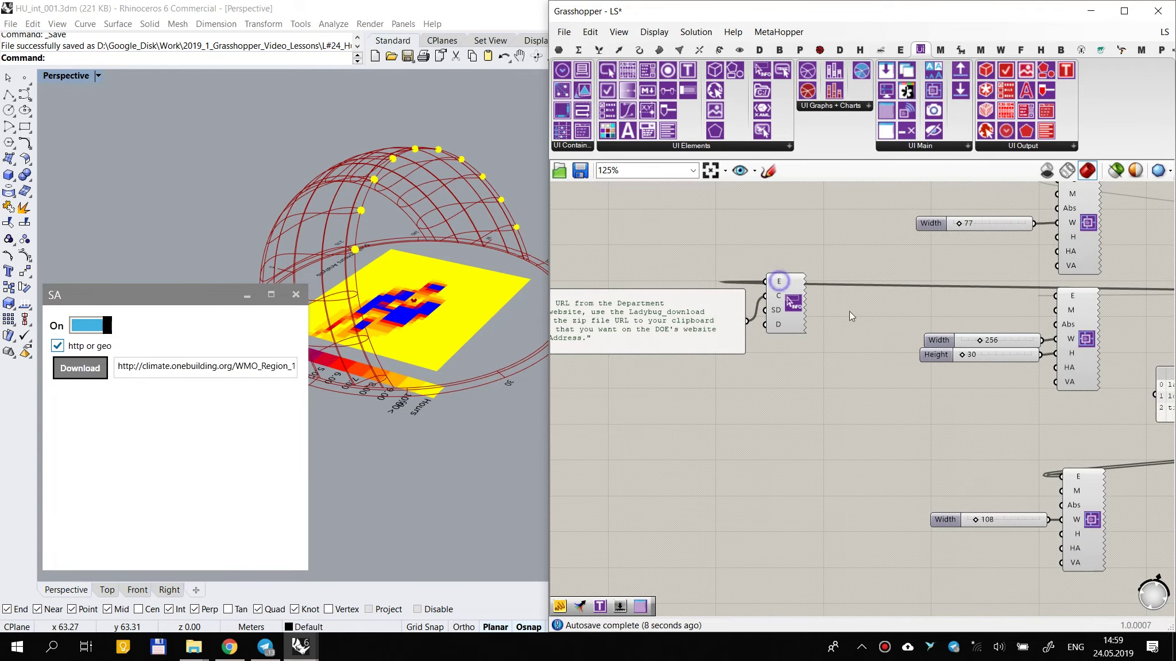
right_click(780, 281)
mouse_move(868, 324)
click(957, 335)
scroll(818, 241, down, 2)
click(580, 170)
Step: Nudge the tooltip text panel slightly and save the definition again
scroll(679, 276, up, 2)
click(679, 300)
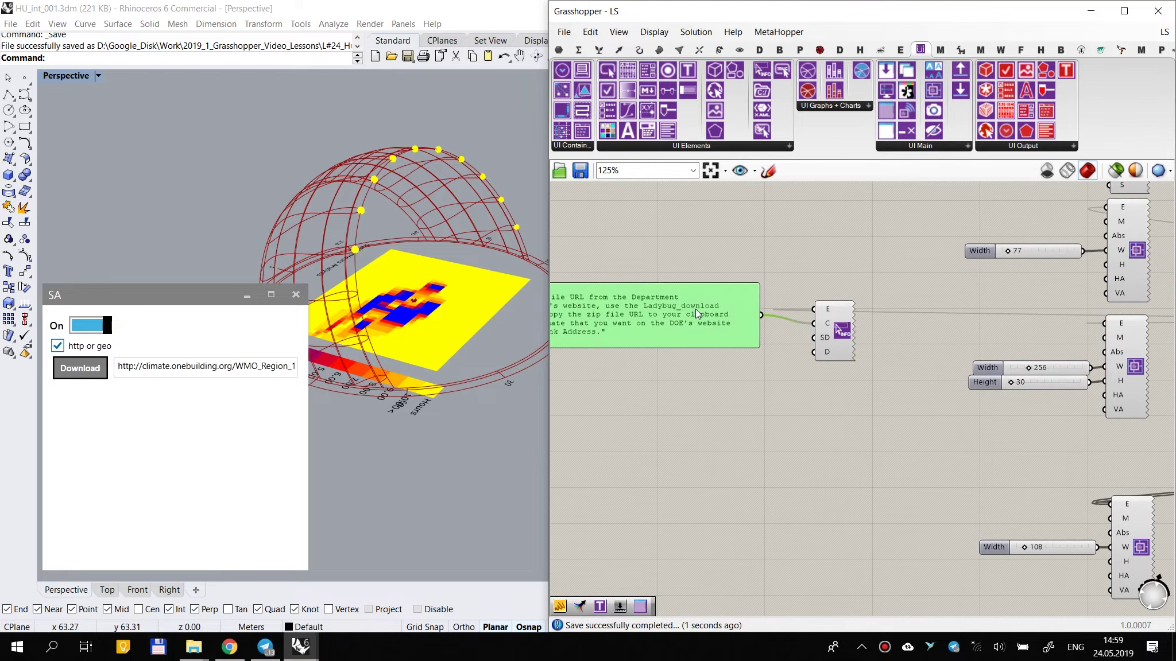
drag(696, 310, 704, 319)
click(580, 170)
Step: Check the reference interface in the HU_int_002 definition, then return to the LS definition and save it
right_drag(896, 259, 786, 286)
scroll(775, 290, down, 3)
right_drag(946, 334, 763, 316)
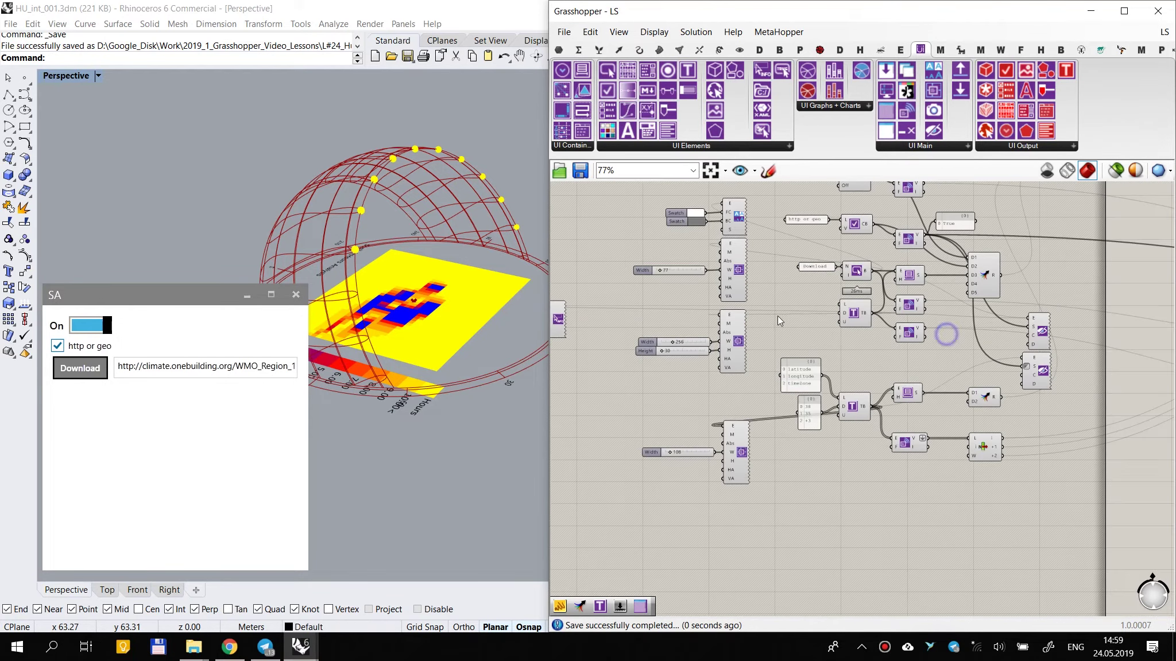
click(1164, 32)
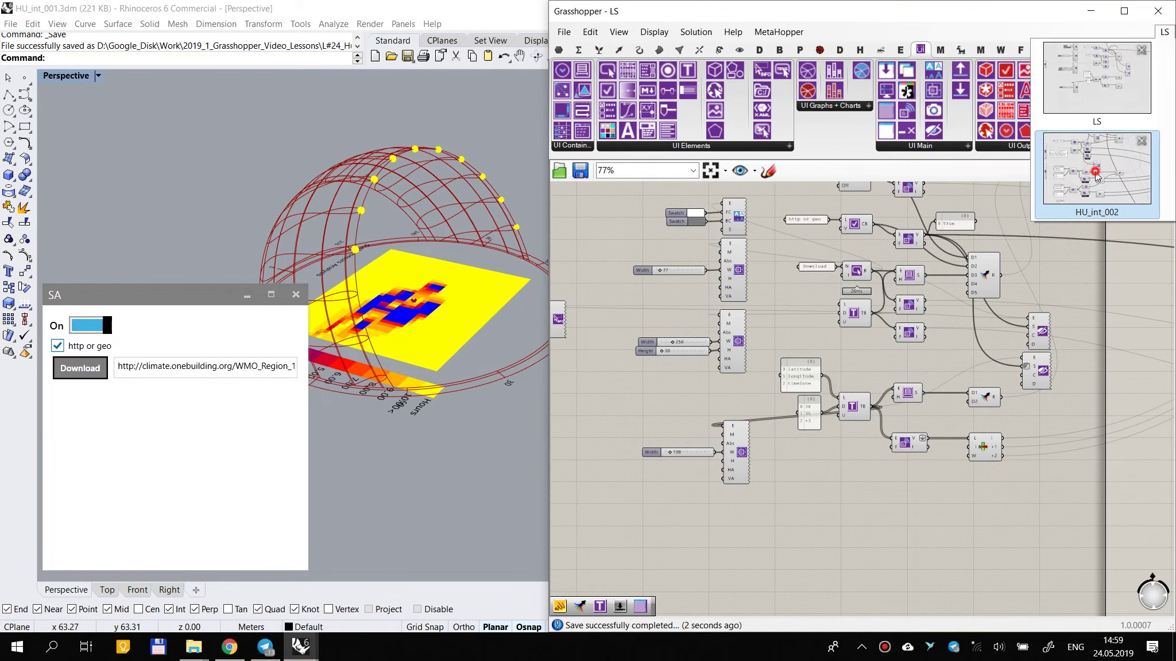
click(1090, 176)
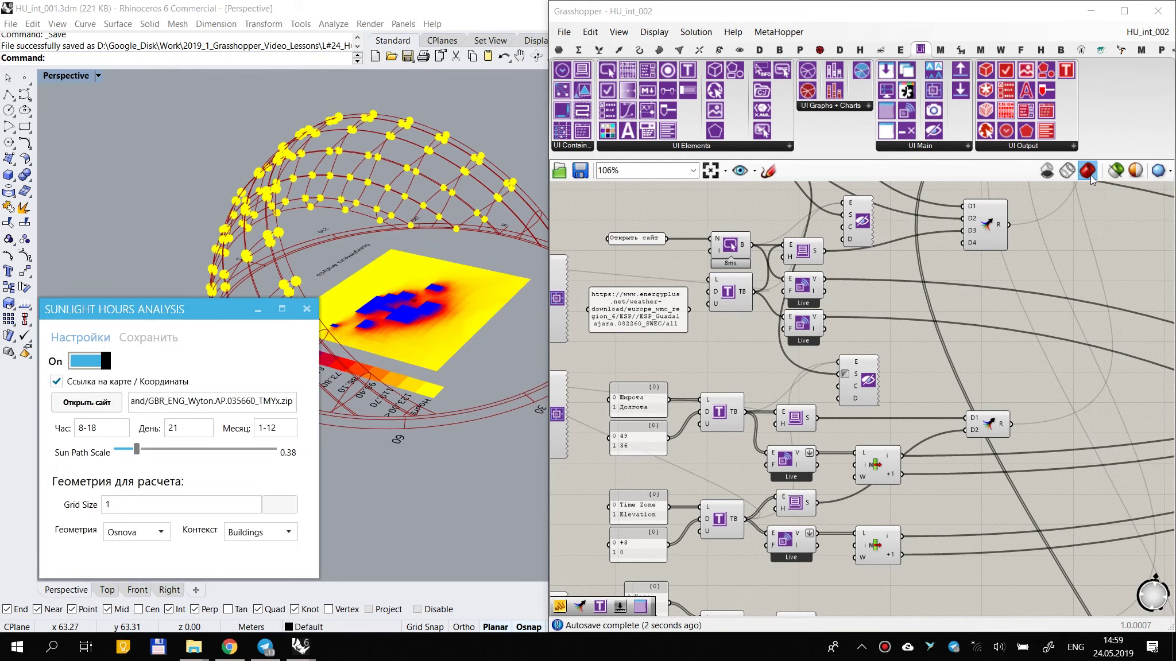
click(1164, 33)
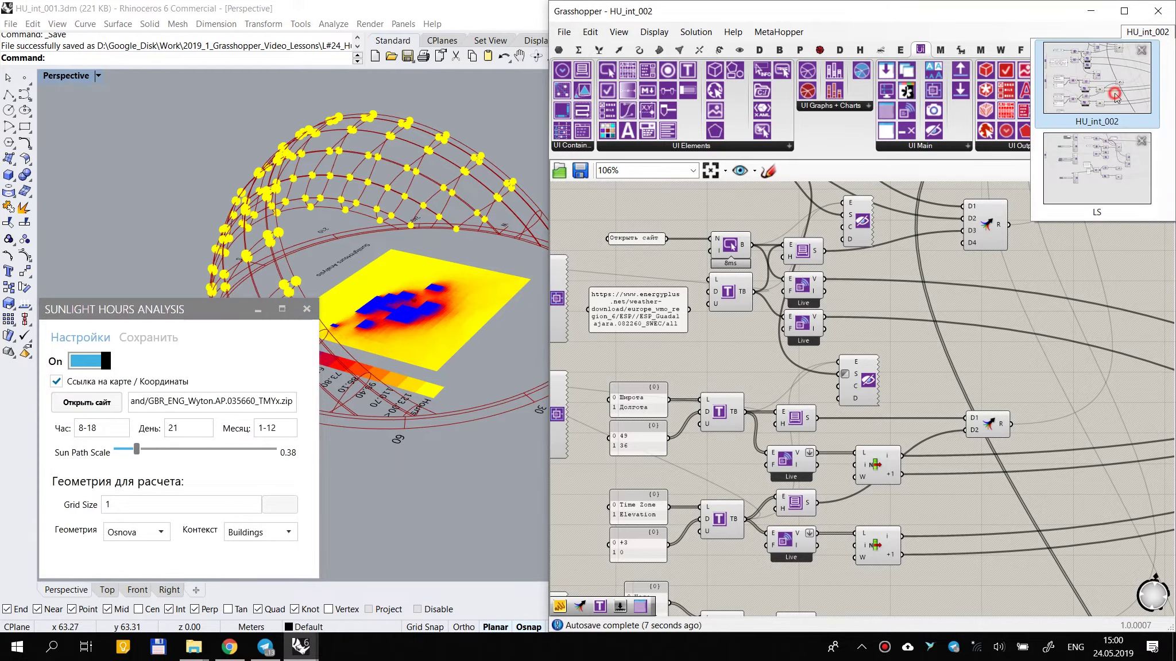
click(1110, 161)
click(579, 171)
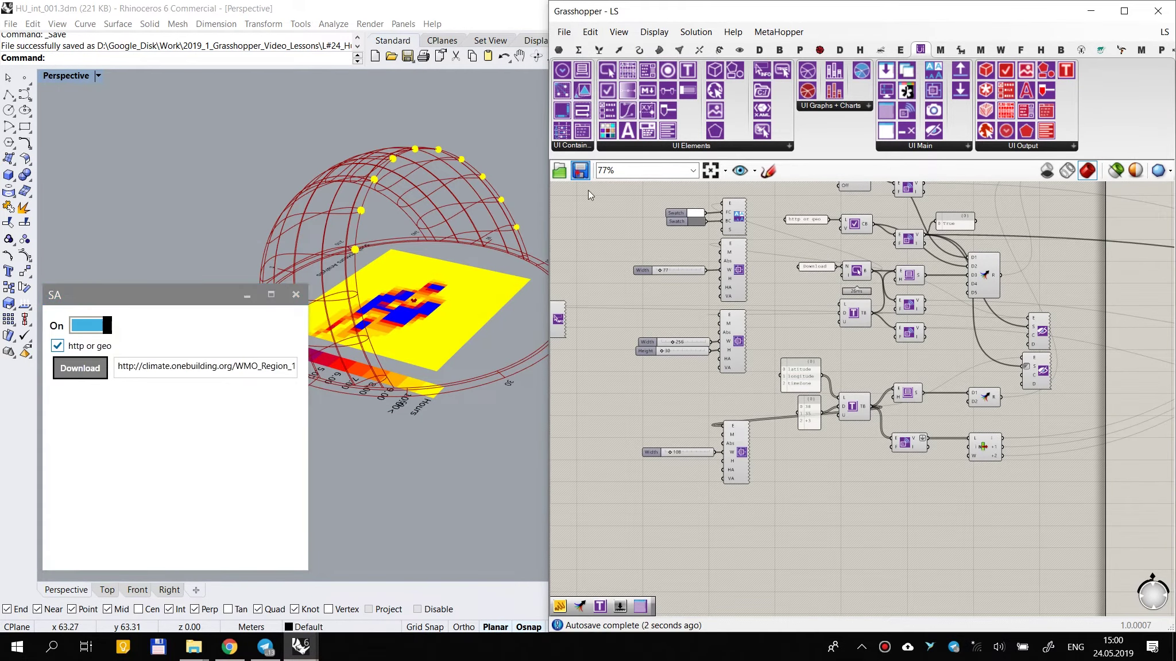
Step: Set the _sunPathScale_ slider of the sun path component to 0.487
scroll(807, 406, down, 2)
scroll(807, 406, down, 2)
right_drag(807, 405, 801, 374)
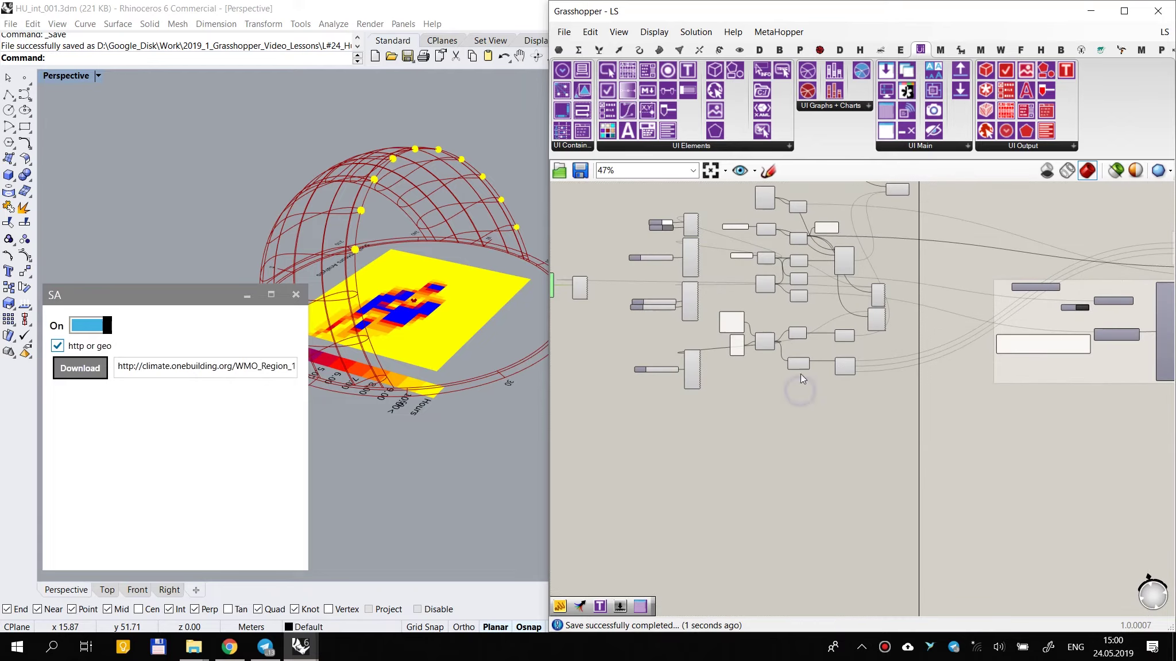
right_drag(1083, 362, 894, 367)
scroll(1045, 323, up, 3)
scroll(1045, 324, down, 4)
right_drag(1044, 323, 761, 365)
scroll(898, 353, up, 4)
right_drag(326, 288, 412, 360)
scroll(912, 379, up, 5)
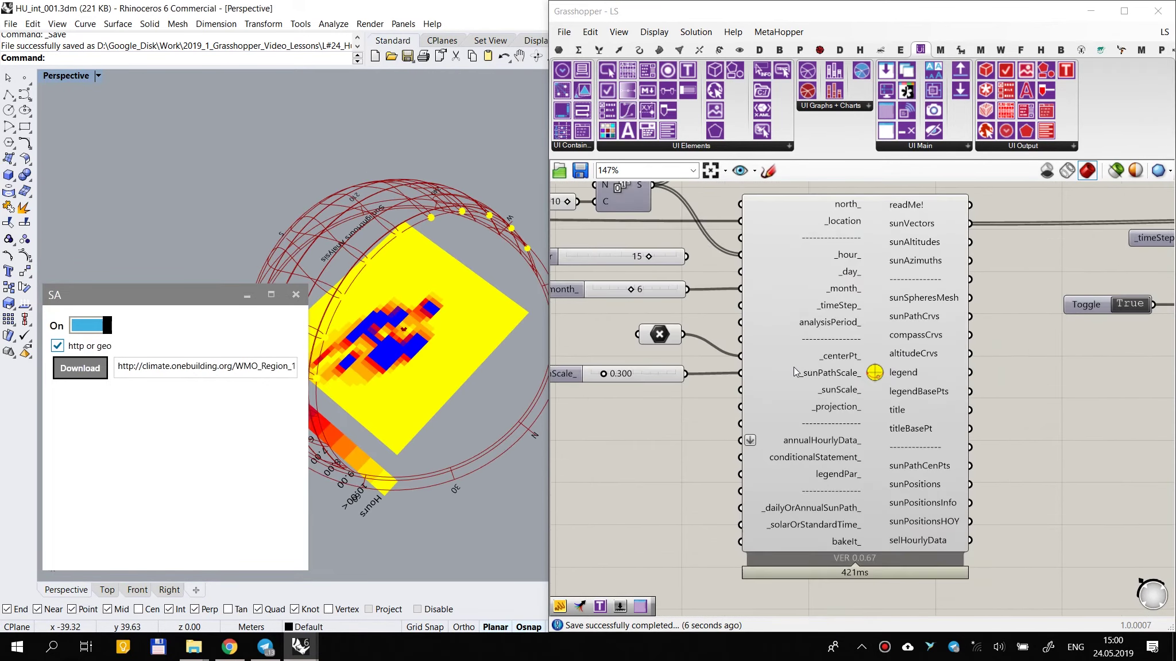
drag(696, 374, 678, 367)
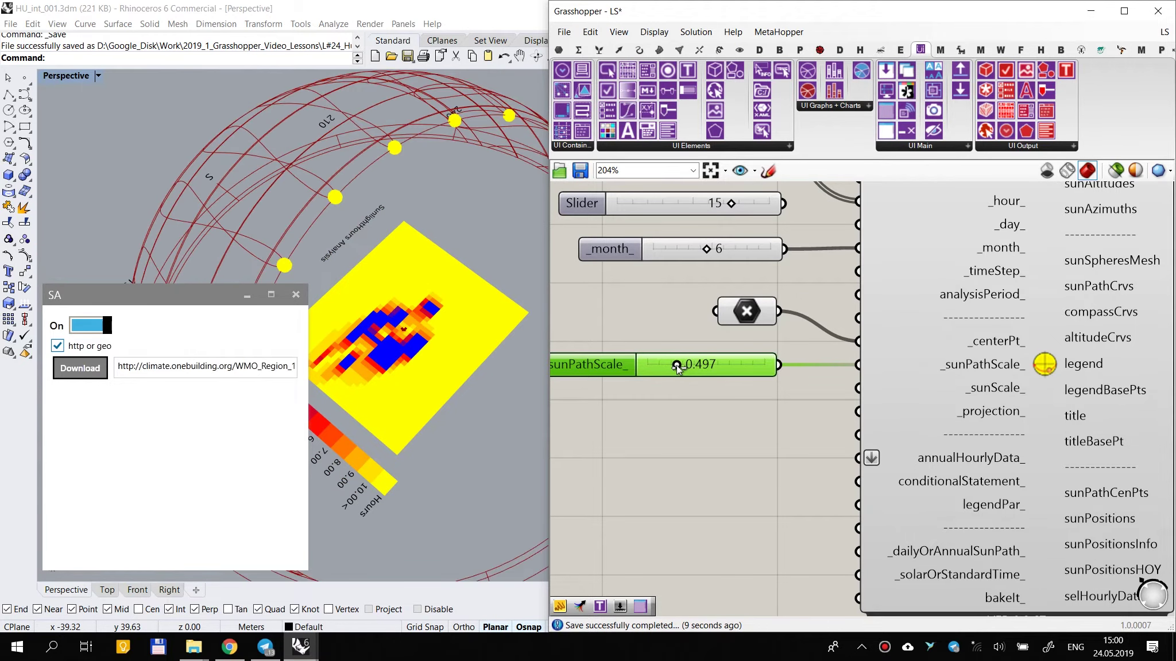
Step: Move the list item component closer to the value listener of the latitude, longitude and timezone text boxes
scroll(739, 428, down, 5)
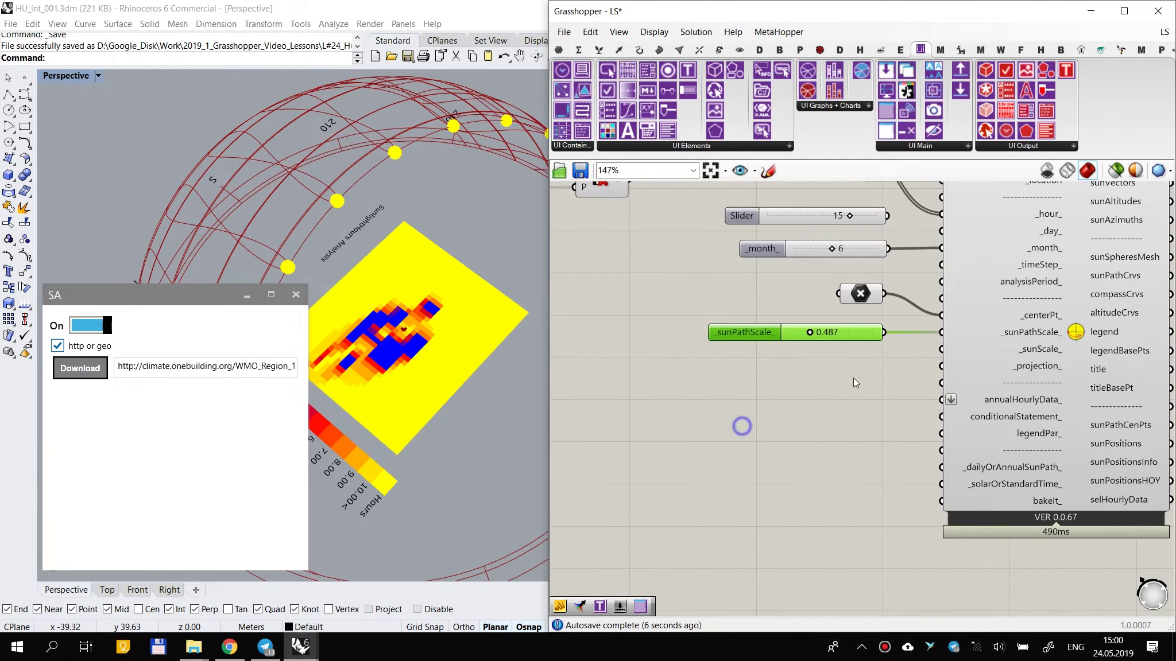
right_drag(871, 364, 646, 405)
scroll(646, 406, up, 3)
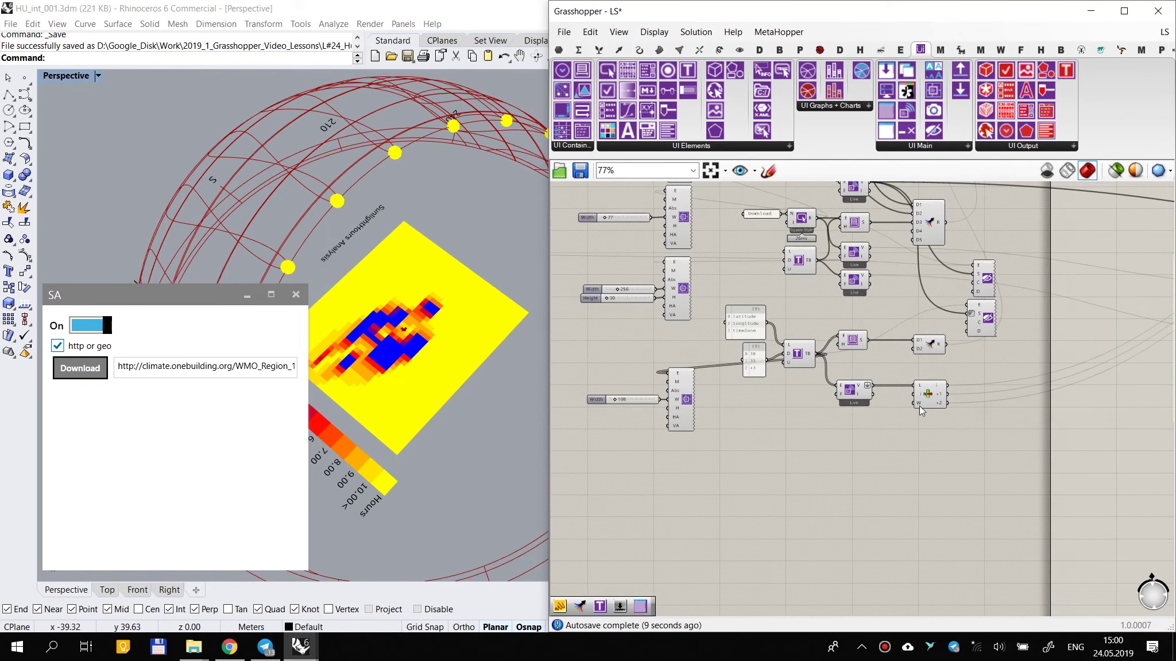
scroll(920, 405, down, 2)
drag(942, 389, 901, 394)
Step: Move the five-input and two-input Merge components outward, past the visibility components
right_drag(972, 354, 847, 440)
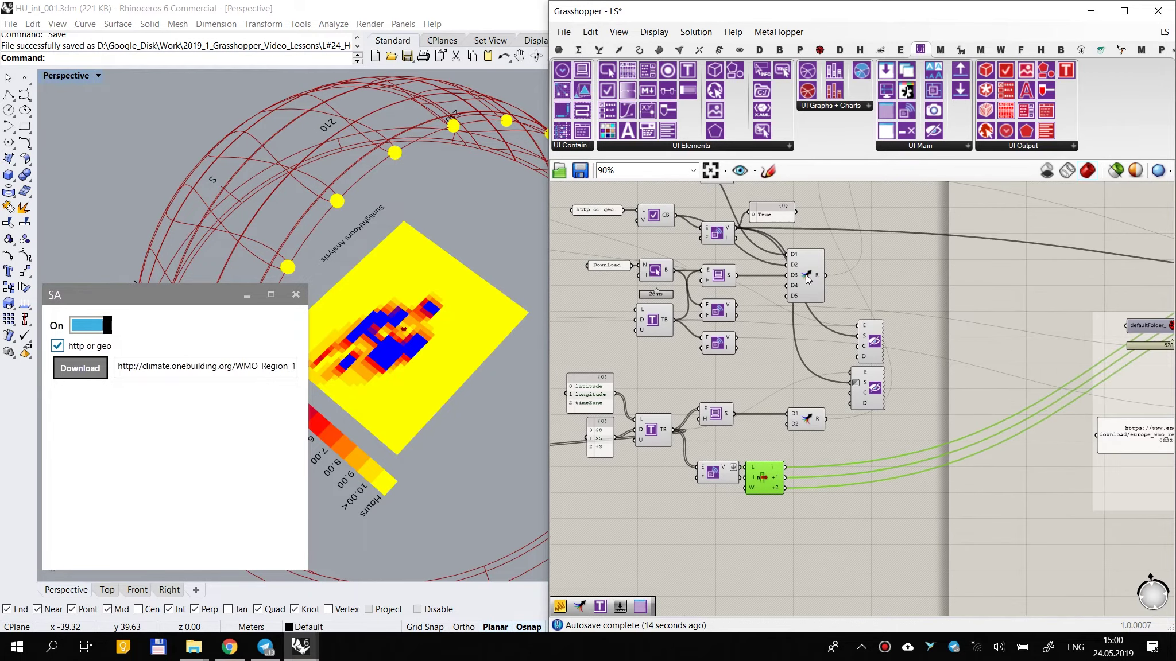
drag(805, 275, 824, 276)
drag(798, 426, 912, 426)
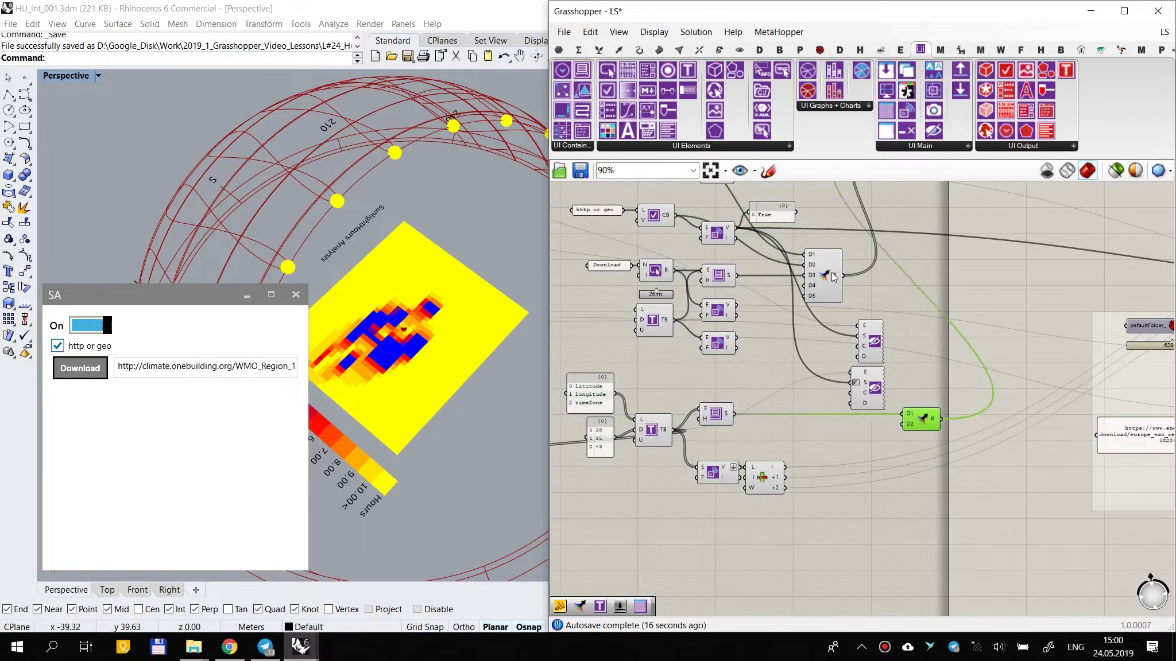
drag(839, 274, 944, 276)
mouse_move(917, 418)
mouse_down()
mouse_move(953, 414)
mouse_move(922, 416)
mouse_up()
Step: Move the component that adds elements to the window outward and bring the two-input Merge back under the five-input Merge
scroll(930, 402, down, 2)
right_drag(932, 335, 865, 445)
scroll(850, 325, up, 2)
shift+drag(852, 324, 933, 330)
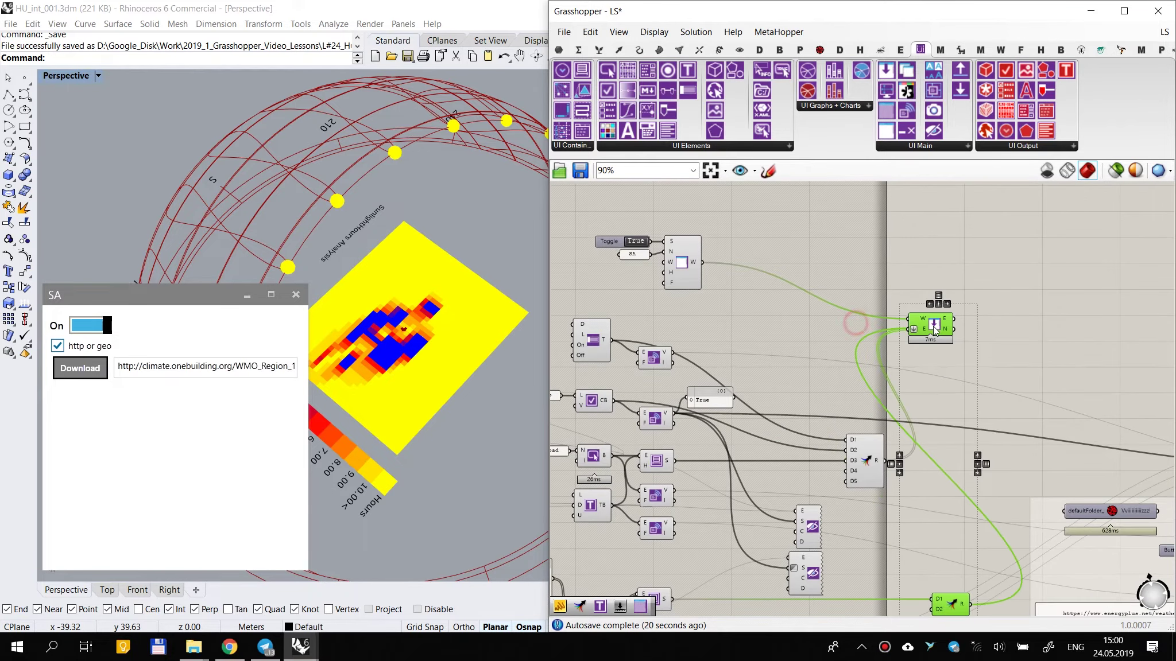
click(1015, 291)
drag(959, 606, 871, 594)
Step: Move all the interface components together as one block slightly farther from the location and weather file components
right_drag(824, 385, 910, 263)
scroll(910, 263, down, 5)
drag(955, 190, 649, 428)
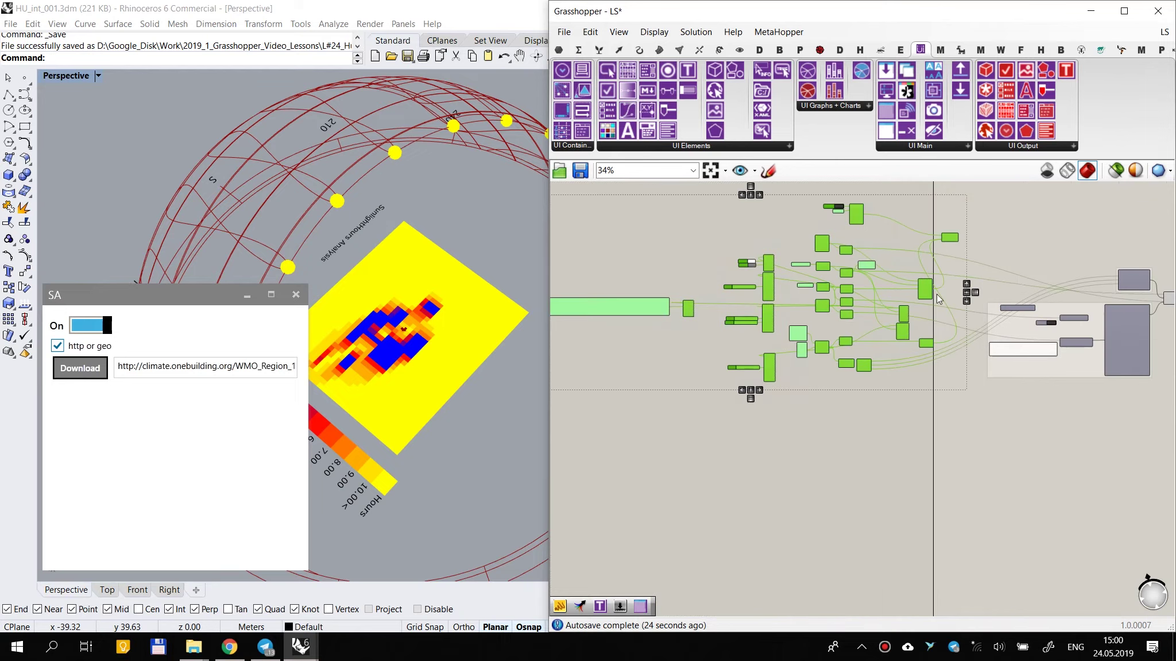
drag(949, 240, 921, 237)
click(913, 197)
scroll(913, 281, up, 7)
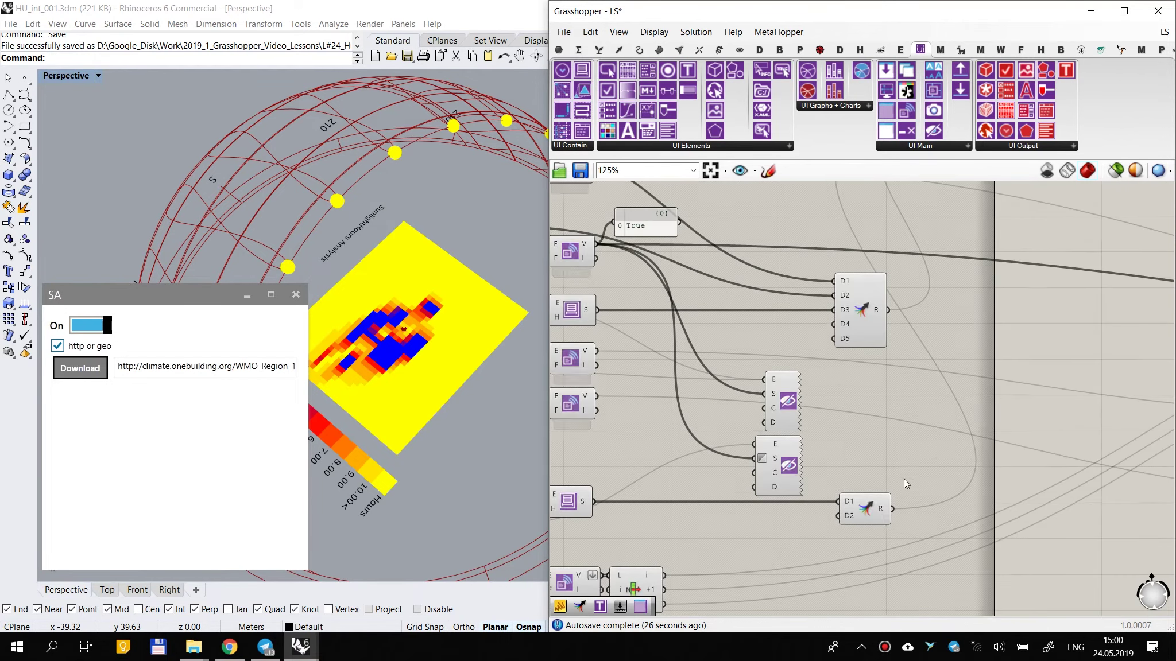
Step: Add a Create Slider component below the latitude, longitude and timezone text boxes and feed it with a 1.00 number slider
right_drag(886, 517, 993, 356)
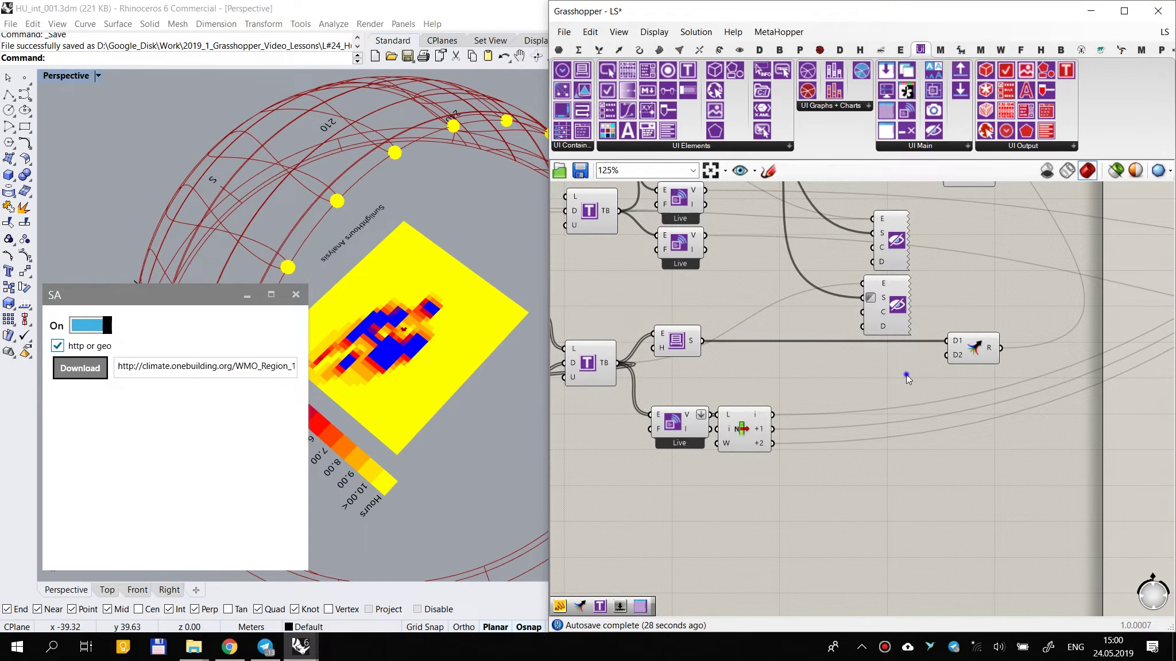
right_drag(905, 375, 998, 342)
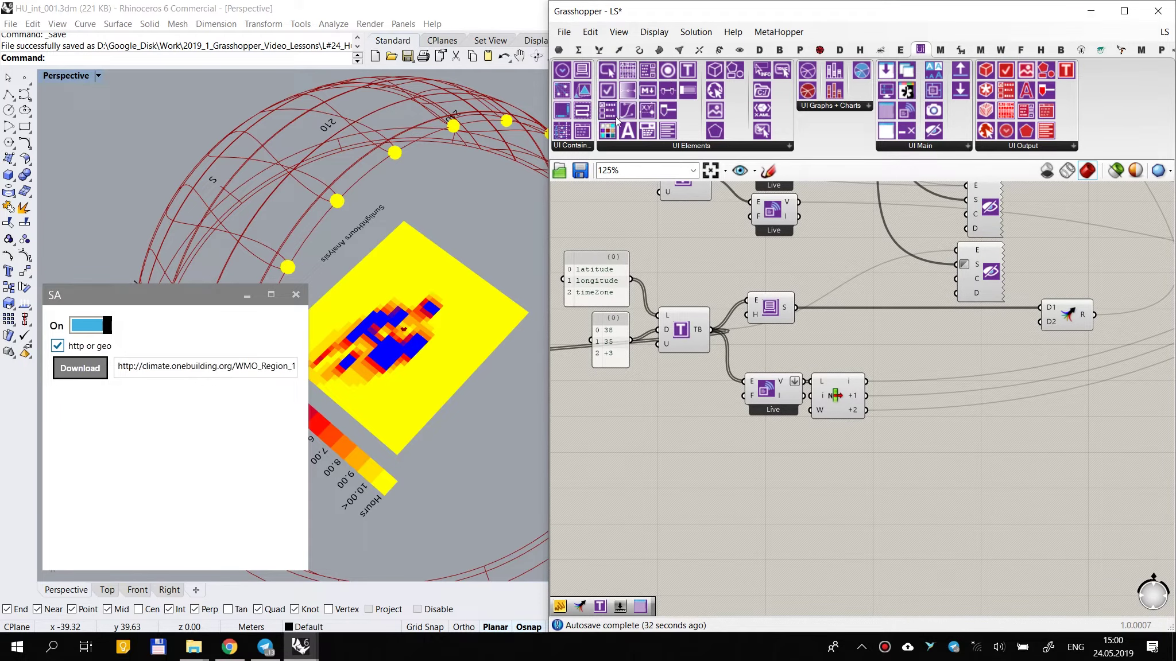
drag(667, 110, 651, 431)
scroll(652, 430, up, 2)
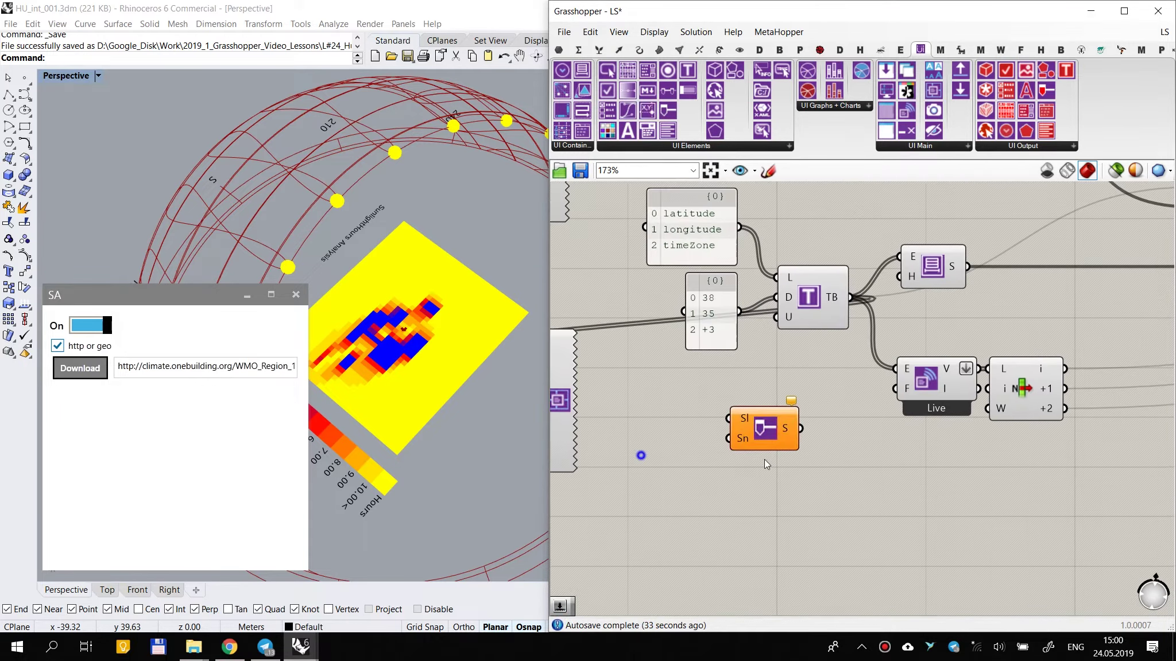
double_click(708, 494)
text(1)
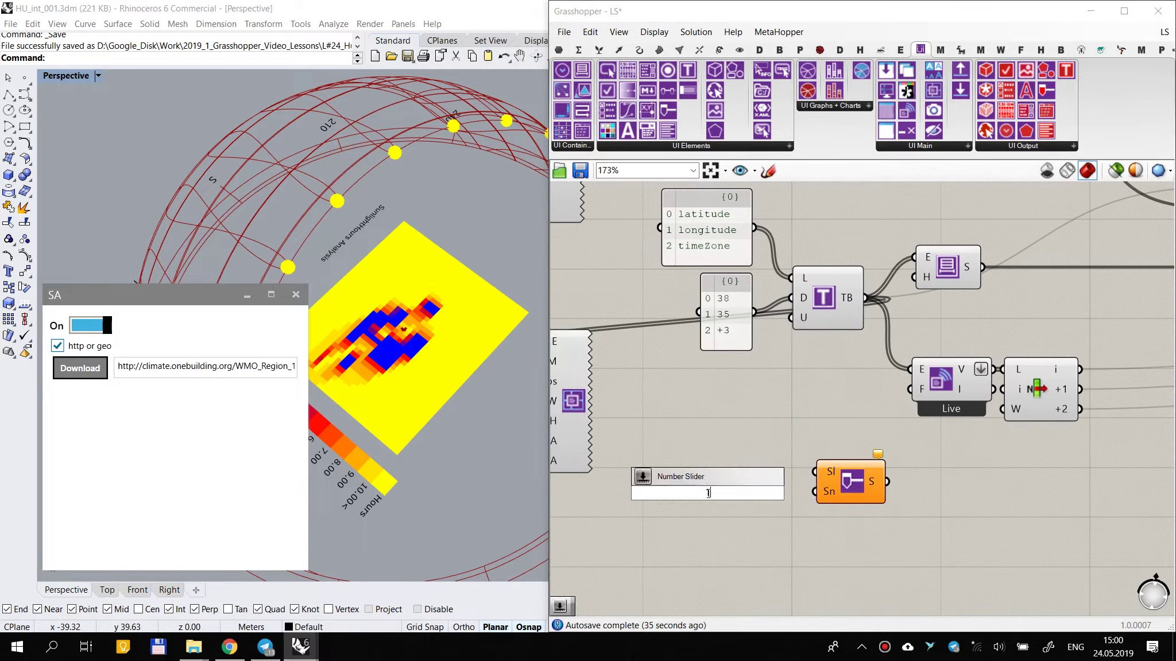
text(.00)
key(Return)
drag(777, 492, 814, 472)
Step: Set the new number slider's maximum to 3.00
double_click(647, 492)
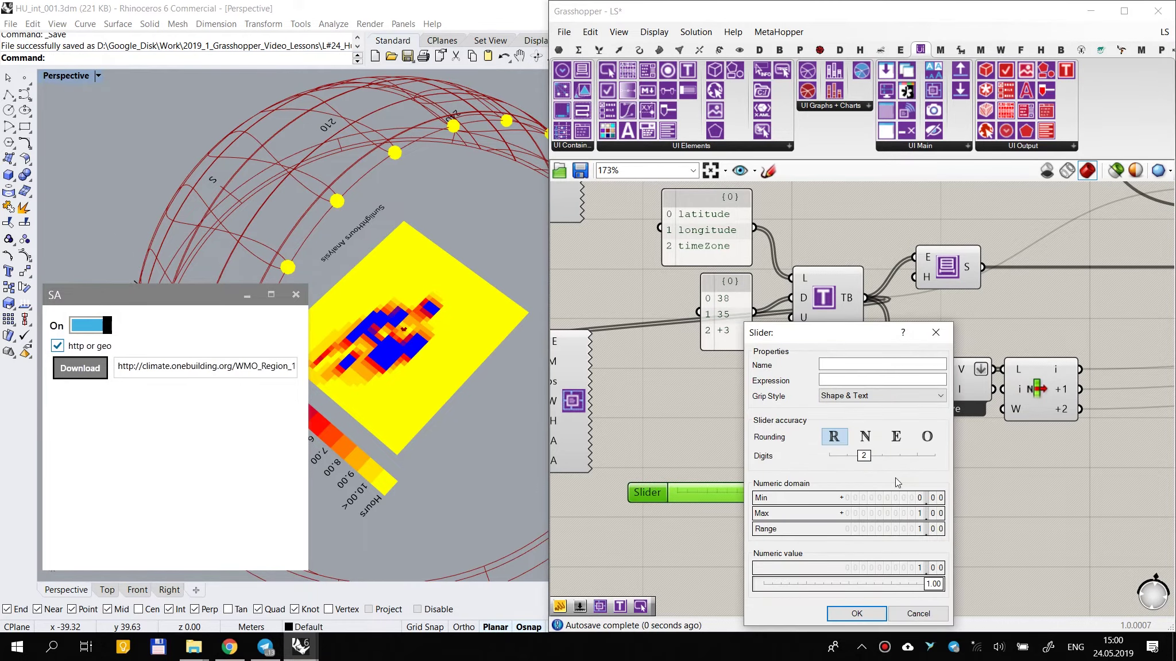
scroll(919, 513, up, 2)
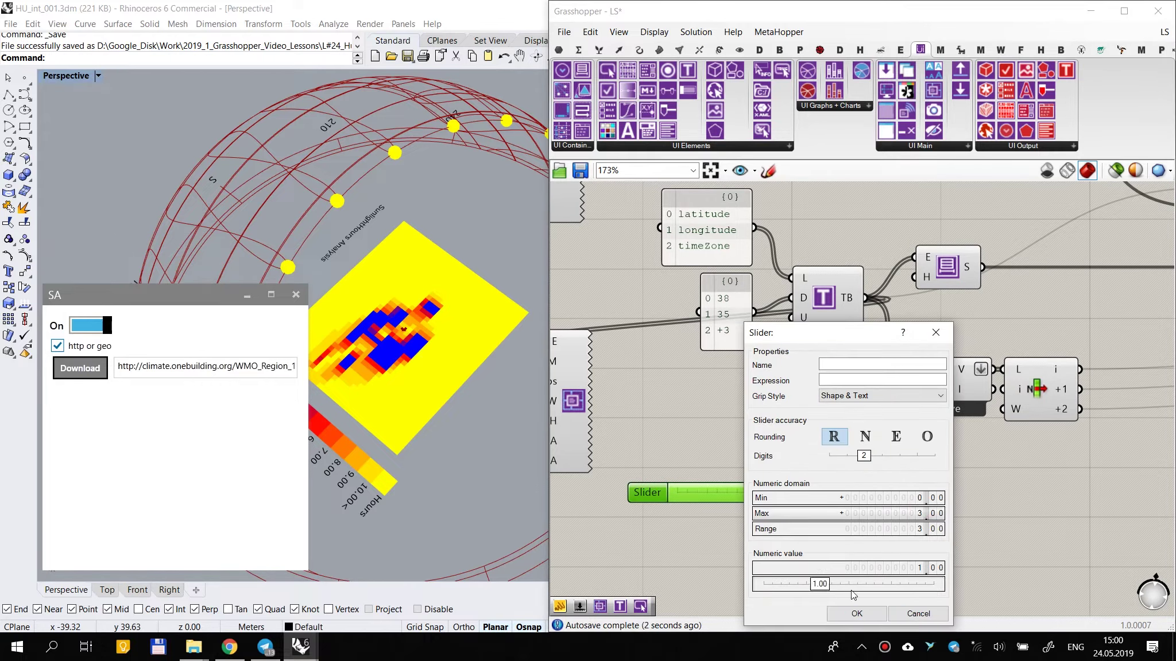
click(856, 613)
drag(773, 504, 787, 483)
right_click(661, 468)
click(681, 423)
Step: Look up the scale input's name on the sun path component and rename the new number slider sunPathScale
scroll(681, 424, down, 8)
right_drag(1142, 391, 918, 454)
scroll(948, 482, up, 9)
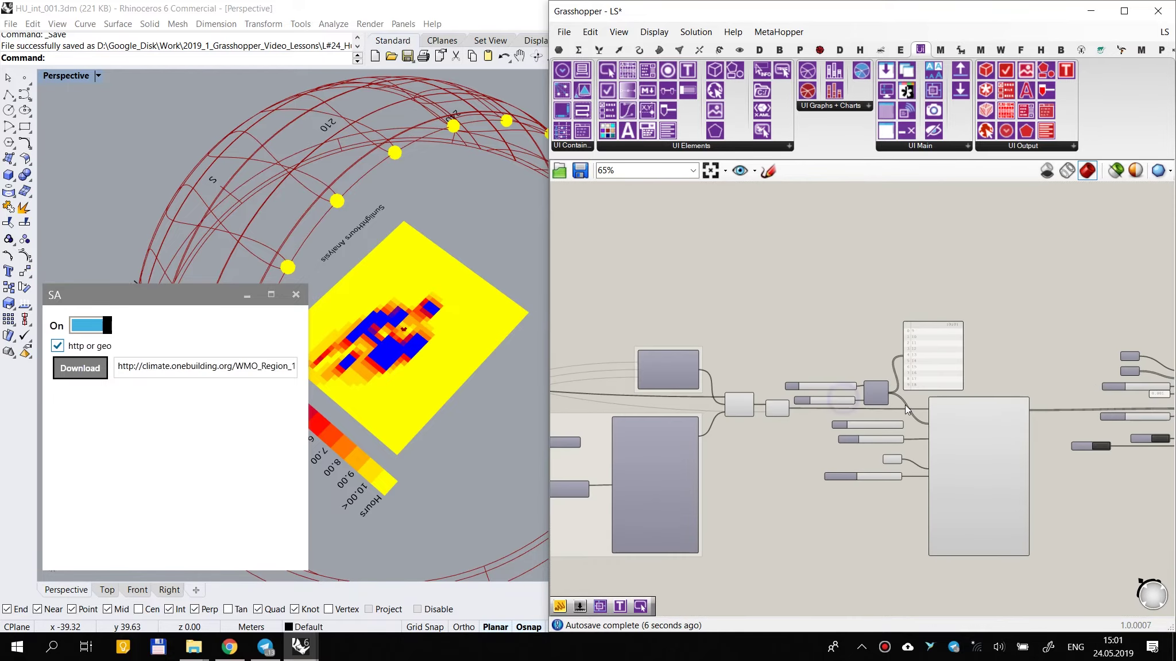
right_click(983, 470)
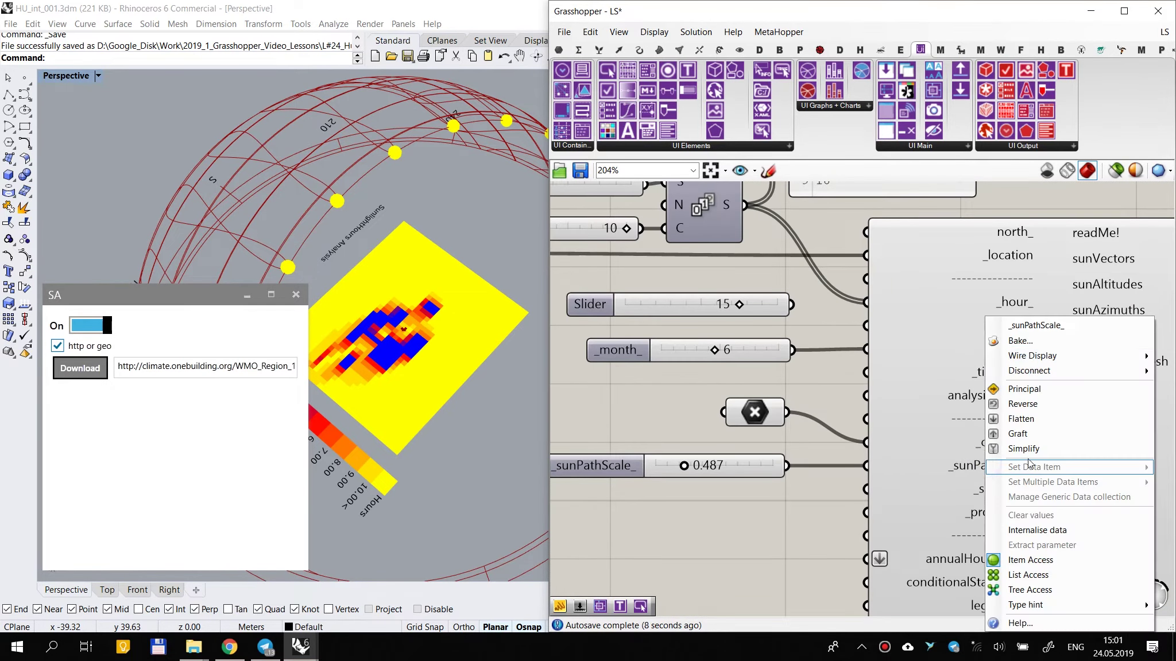
drag(1059, 326, 1014, 326)
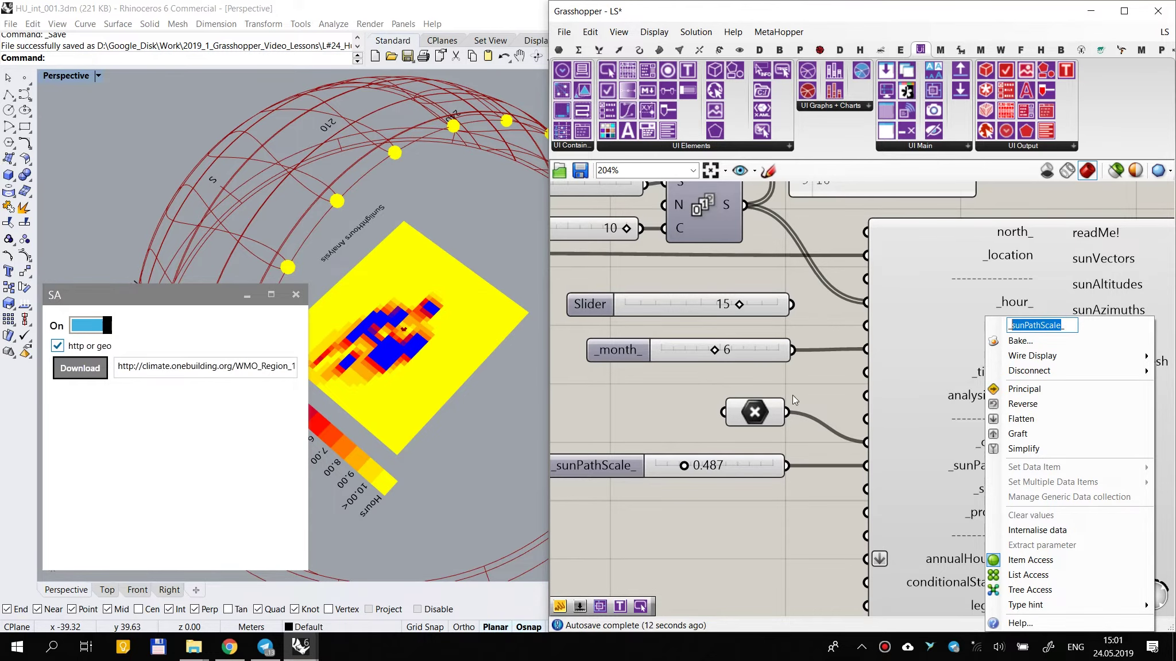
scroll(809, 386, down, 8)
scroll(617, 407, up, 7)
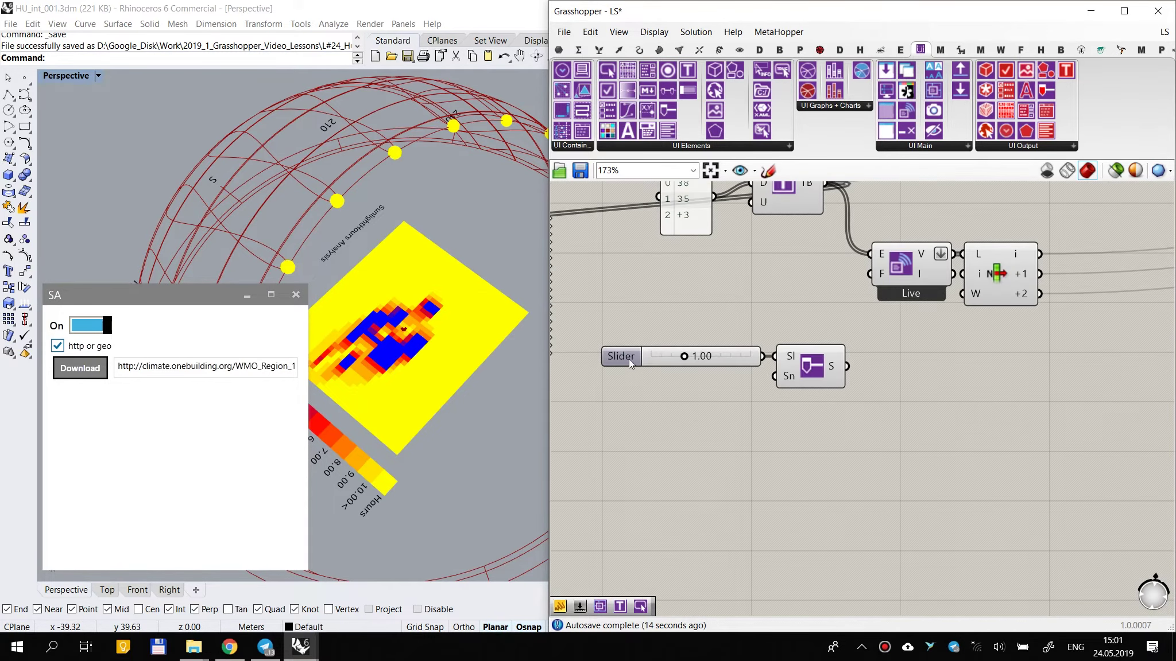
right_click(630, 356)
right_drag(691, 310, 832, 340)
Step: Tidy the slider components and wire the Create Slider output into D2 of the lower Merge component
drag(818, 385, 787, 384)
drag(948, 334, 803, 468)
scroll(762, 412, down, 3)
drag(907, 351, 978, 299)
click(990, 453)
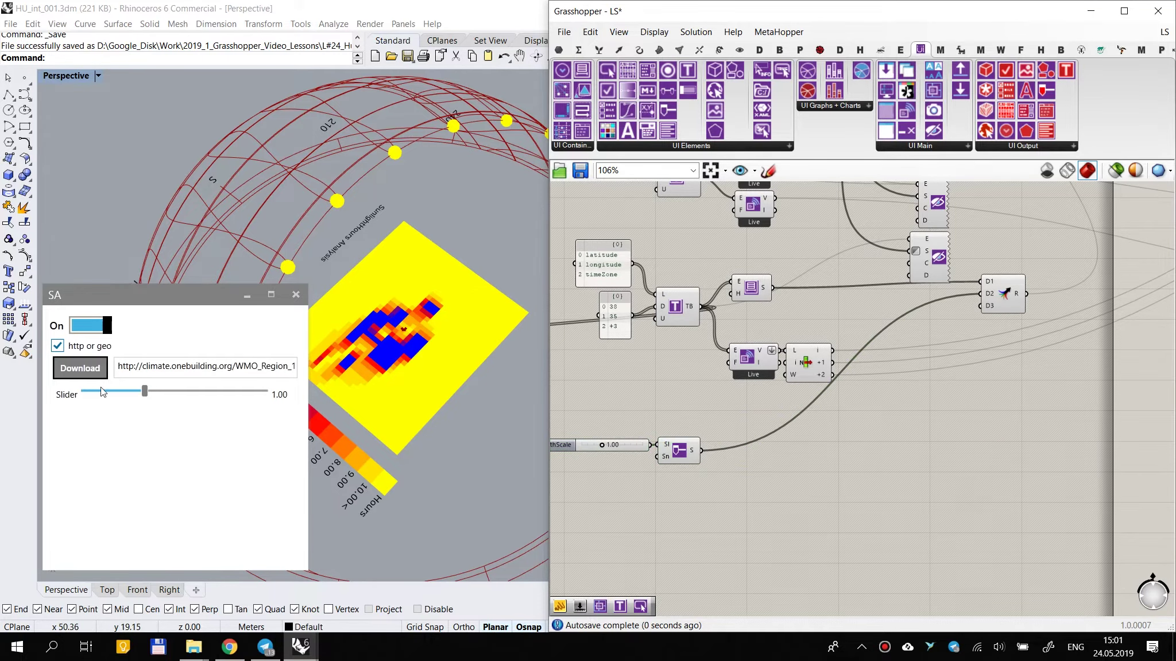
scroll(804, 482, up, 2)
scroll(713, 435, down, 1)
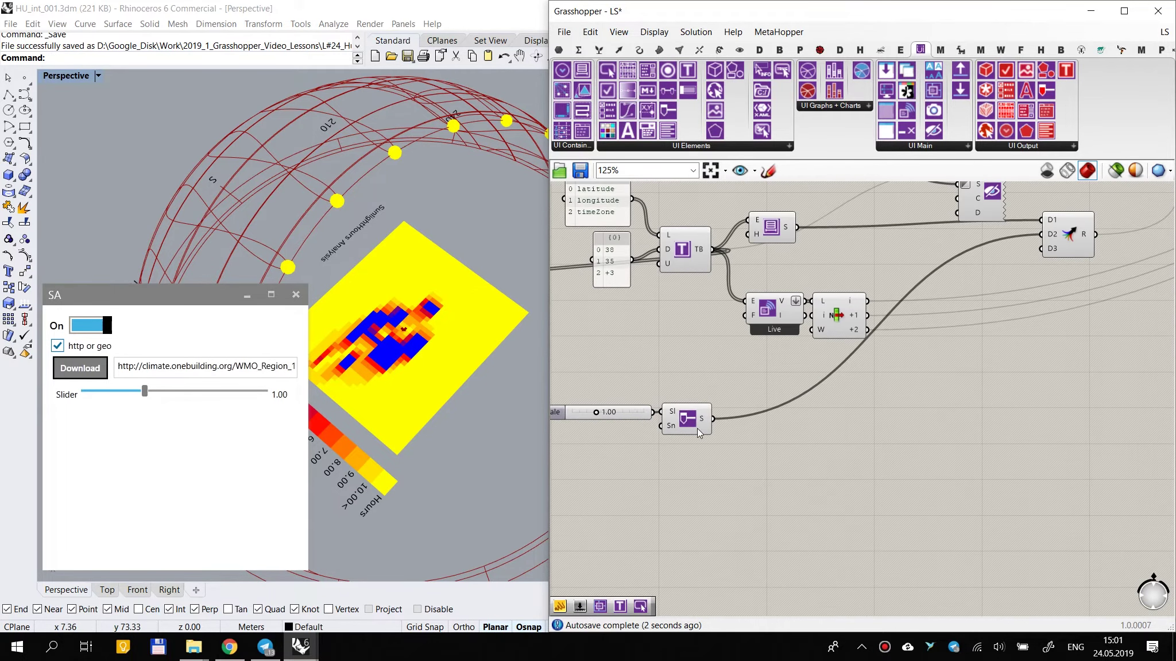
drag(681, 419, 686, 420)
alt+drag(774, 233, 717, 419)
drag(785, 452, 778, 445)
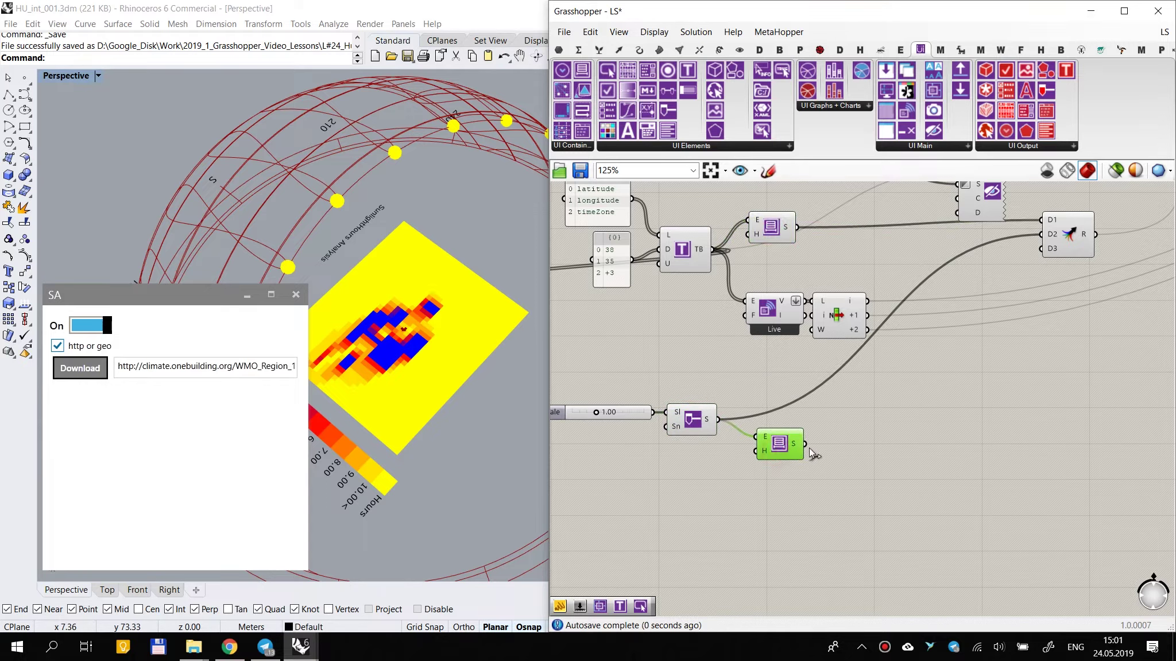
key(Delete)
Step: Place a copy of the value listener on the Create Slider output and remove flattening from its value output
alt+drag(764, 324, 715, 420)
right_click(789, 465)
click(825, 519)
drag(764, 494, 764, 465)
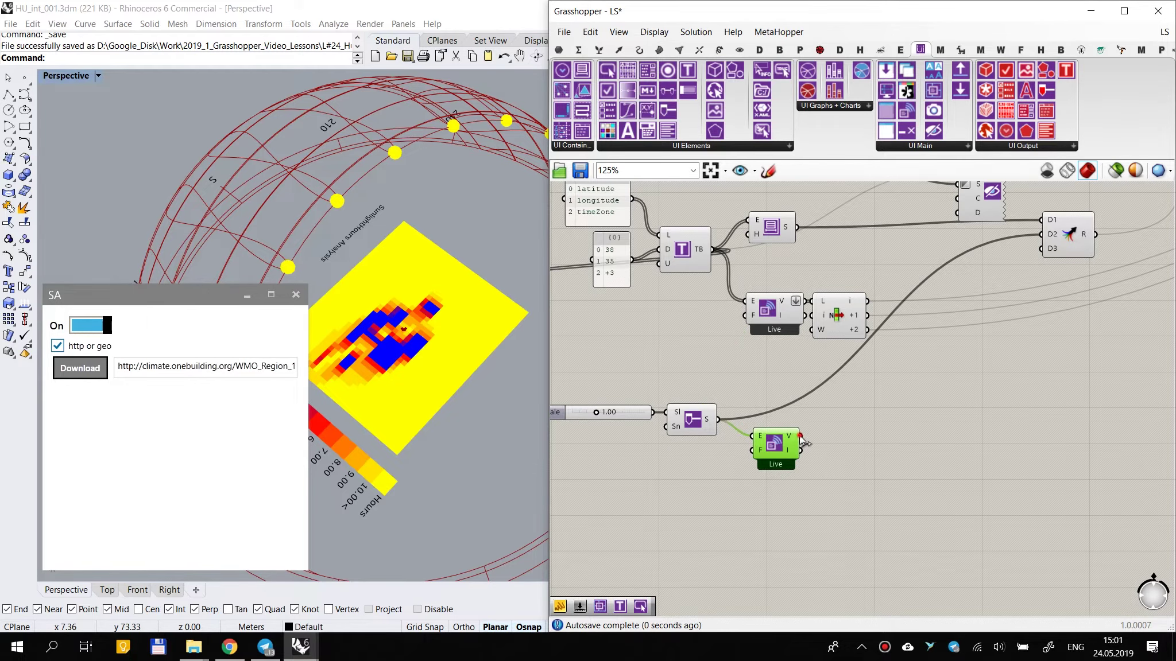
Step: Wire the new value listener into the sun path's _sunPathScale_ input in place of the 0.487 slider, and move that slider aside
scroll(803, 443, down, 6)
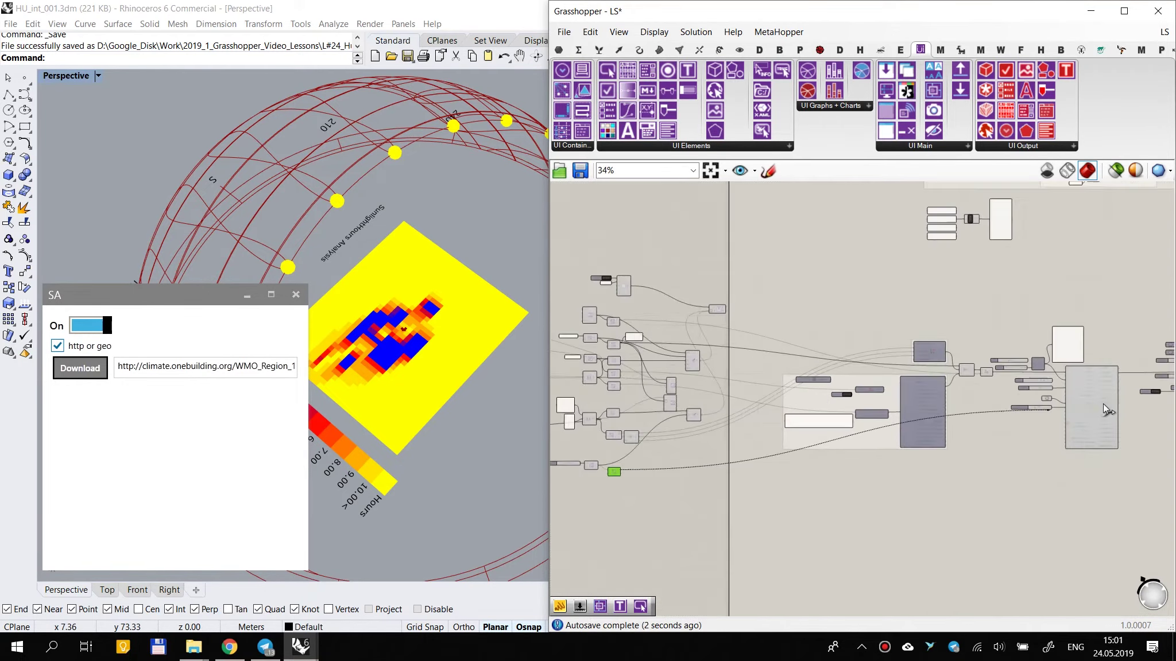
scroll(1105, 408, up, 6)
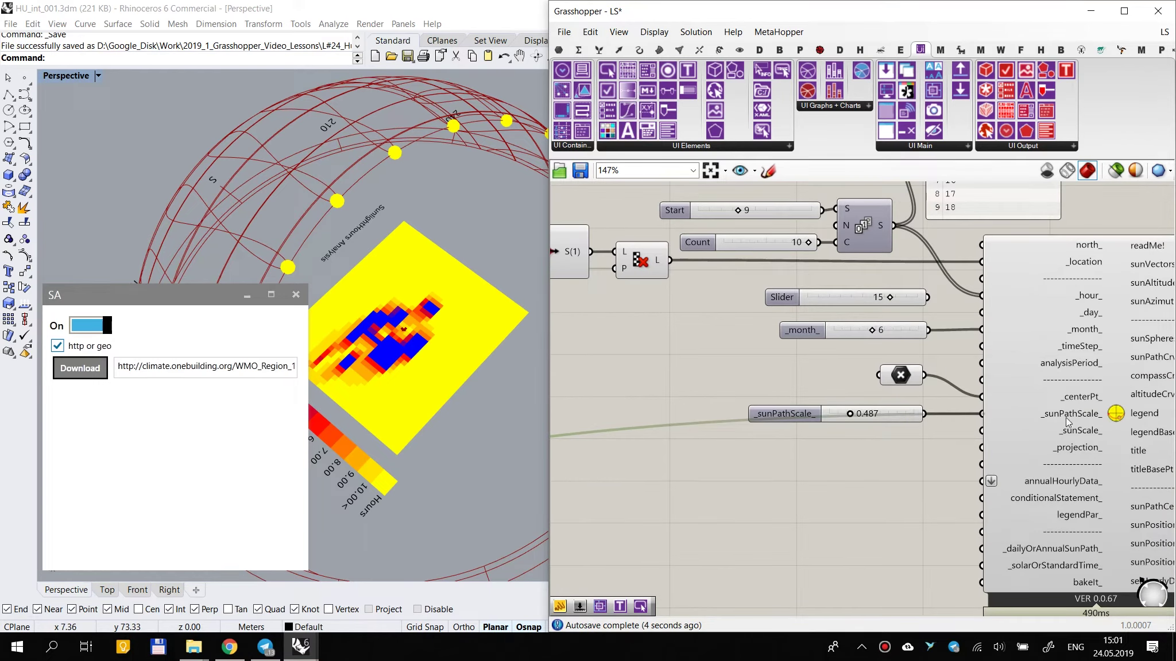
drag(903, 419, 902, 432)
click(909, 482)
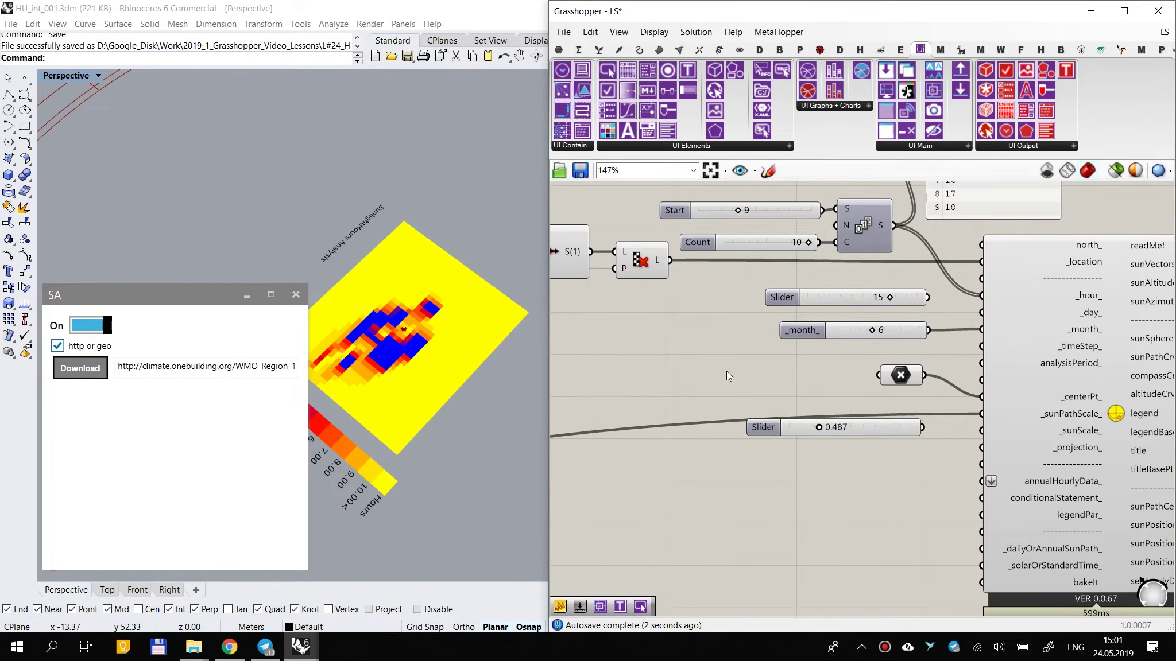
Step: Set the sunPathScale slider's value to 0.40 and refresh it in the interface window
scroll(850, 406, down, 5)
scroll(803, 406, up, 5)
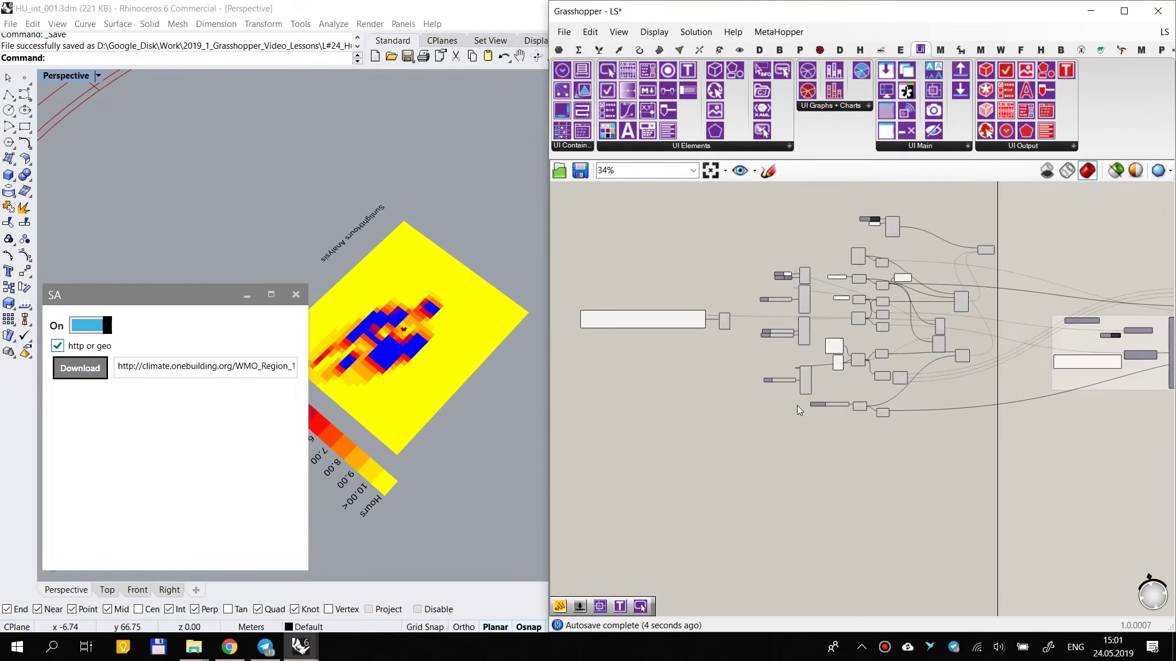
scroll(841, 401, up, 3)
double_click(663, 416)
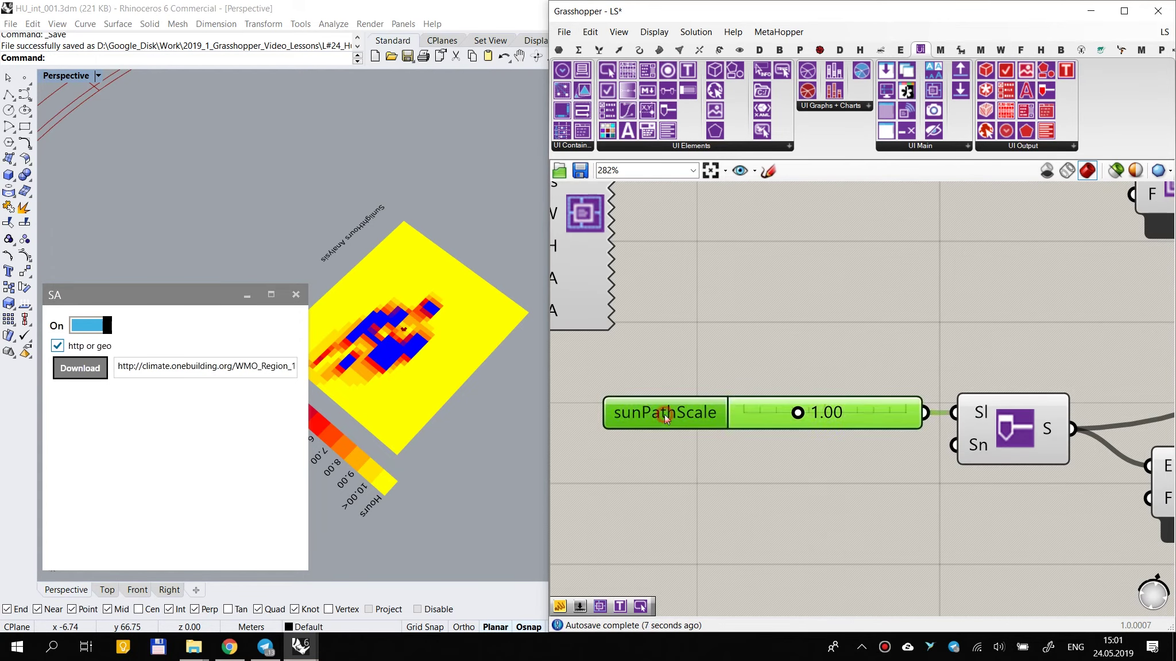
drag(793, 585, 763, 595)
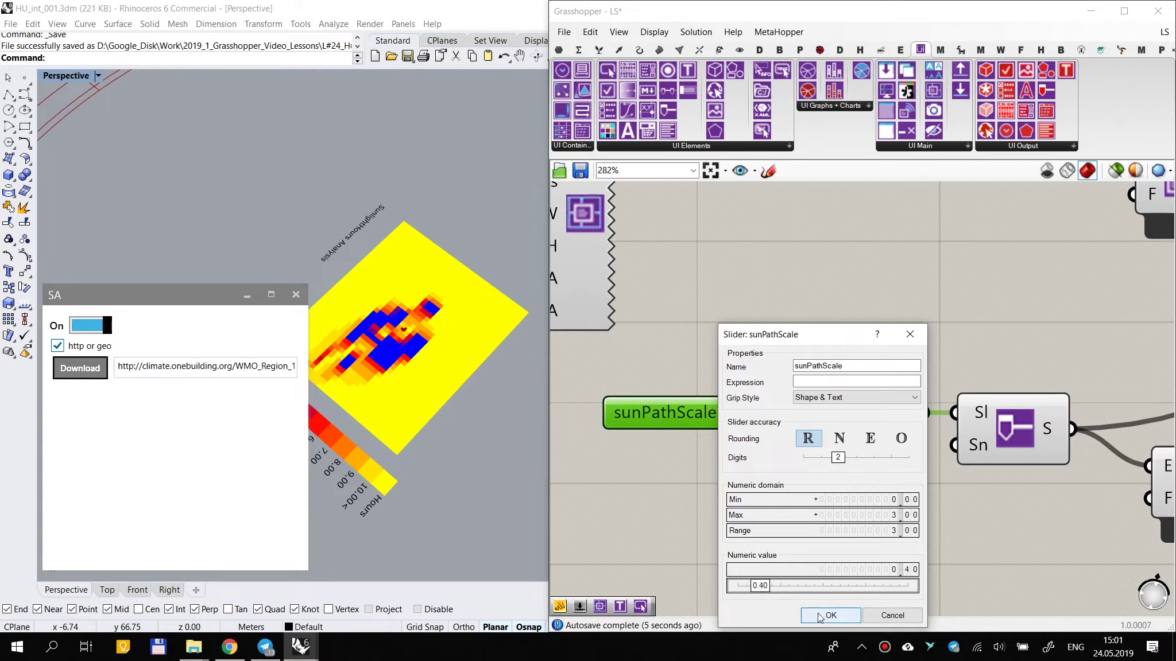
key(Return)
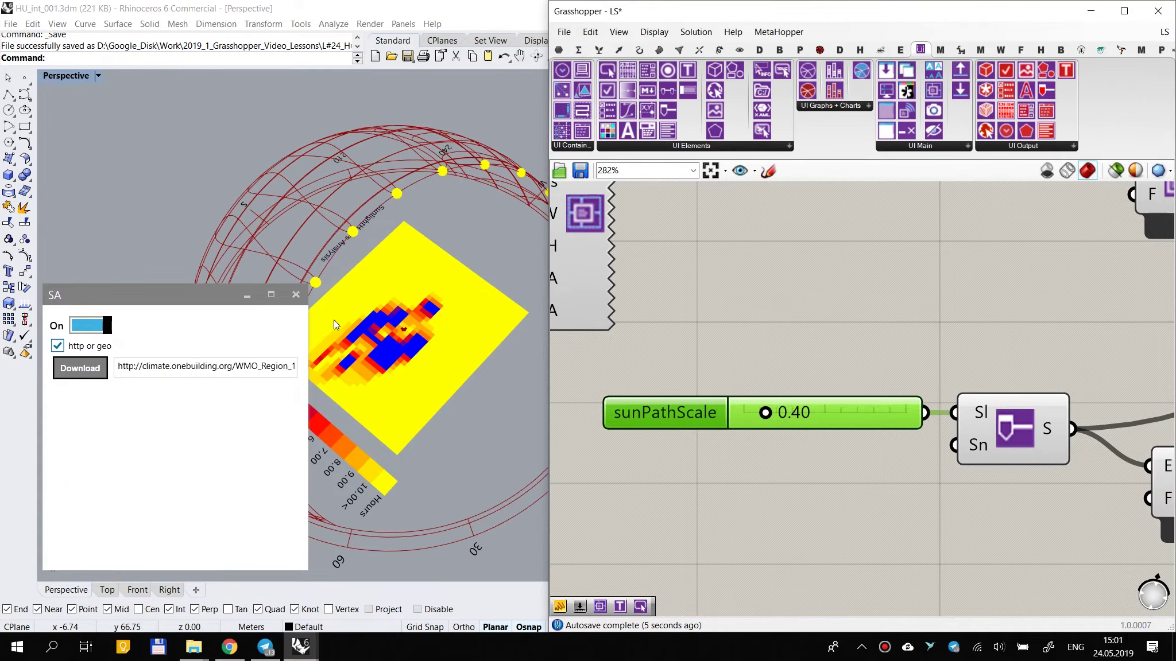
right_drag(508, 244, 431, 302)
right_click(658, 413)
click(754, 348)
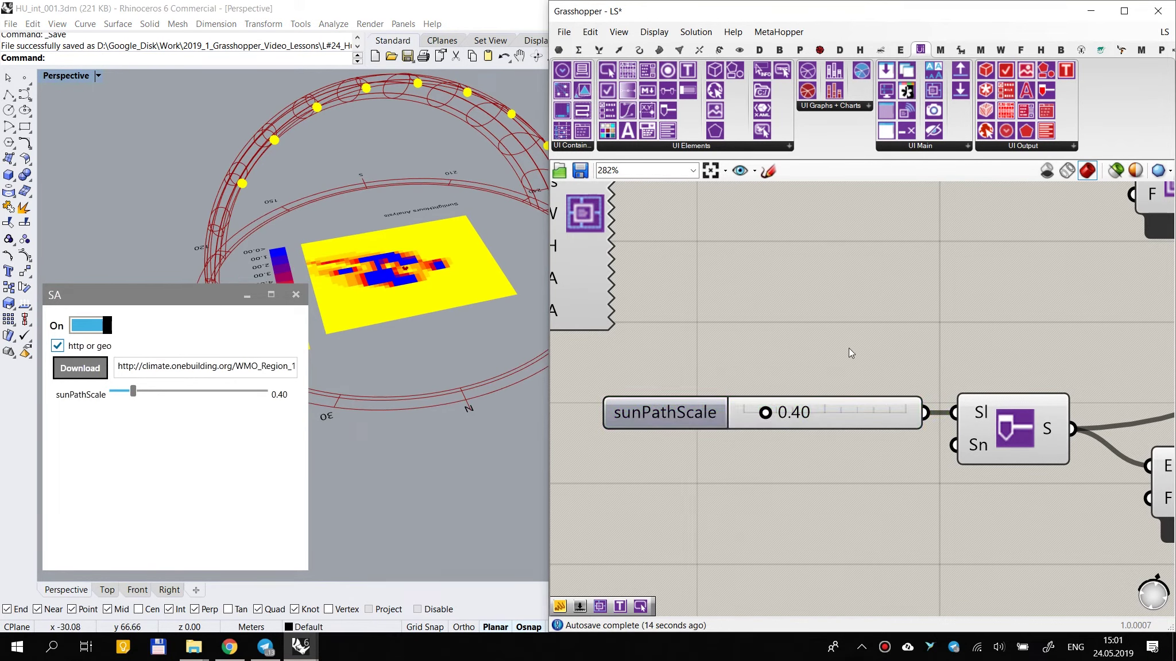
Step: Nudge the Create Slider component and the lower Merge component into a tidier alignment
scroll(848, 350, down, 1)
scroll(646, 411, up, 2)
scroll(700, 396, down, 3)
scroll(846, 396, down, 4)
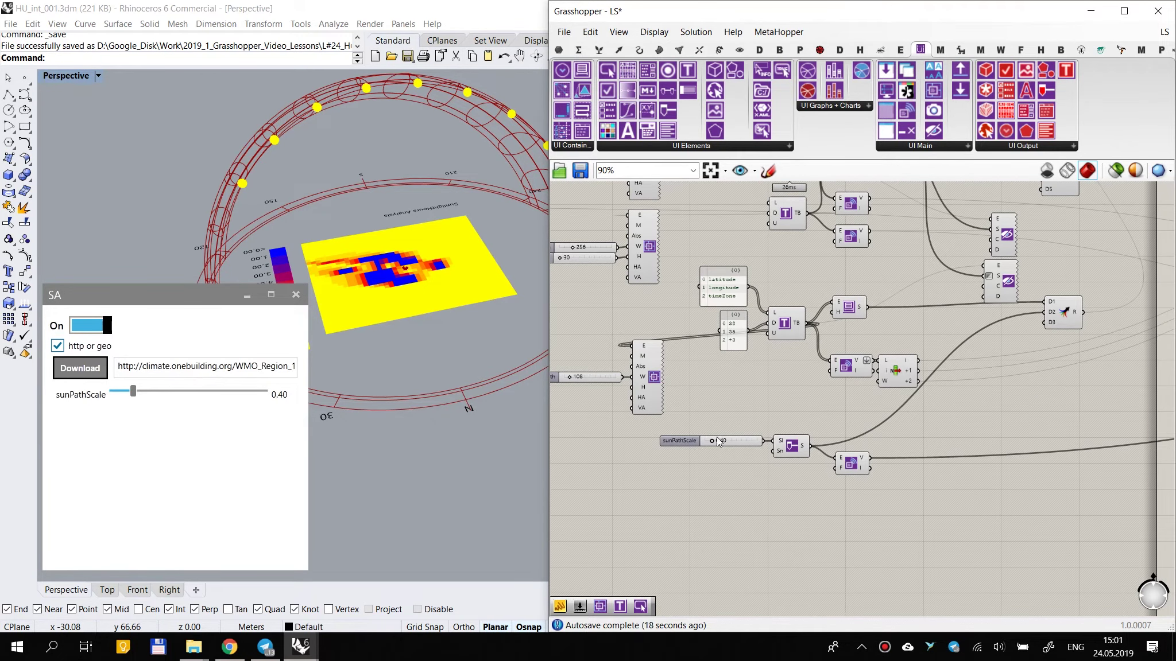
drag(747, 446, 792, 449)
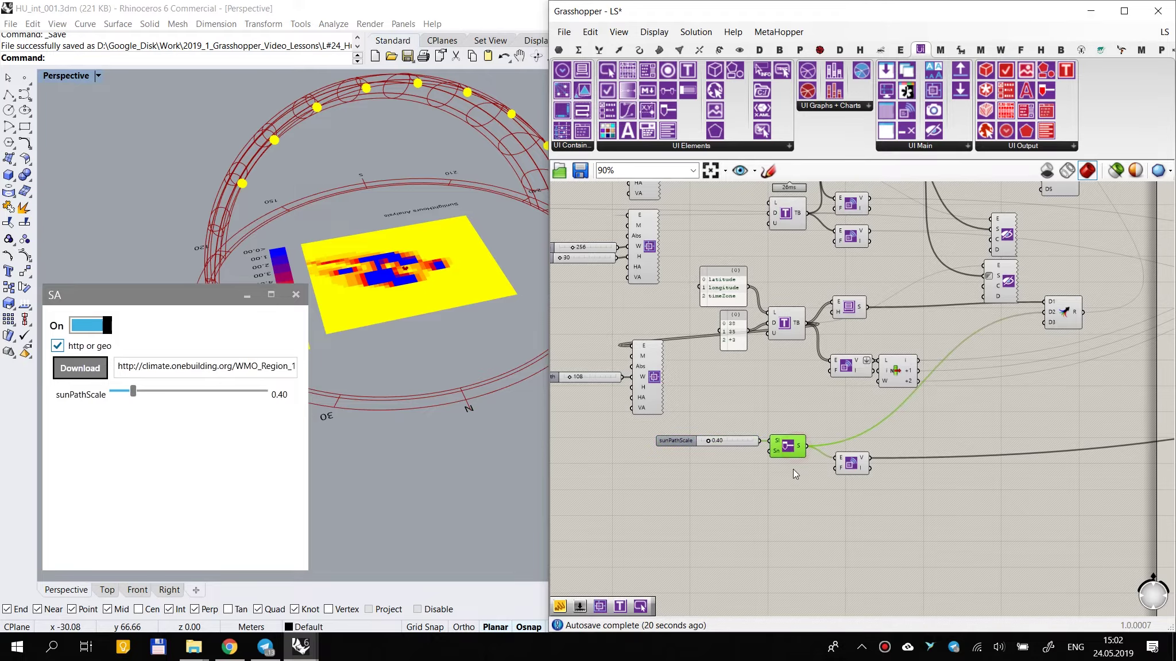
click(792, 478)
scroll(813, 476, down, 3)
scroll(890, 464, up, 3)
drag(860, 500, 612, 437)
click(858, 516)
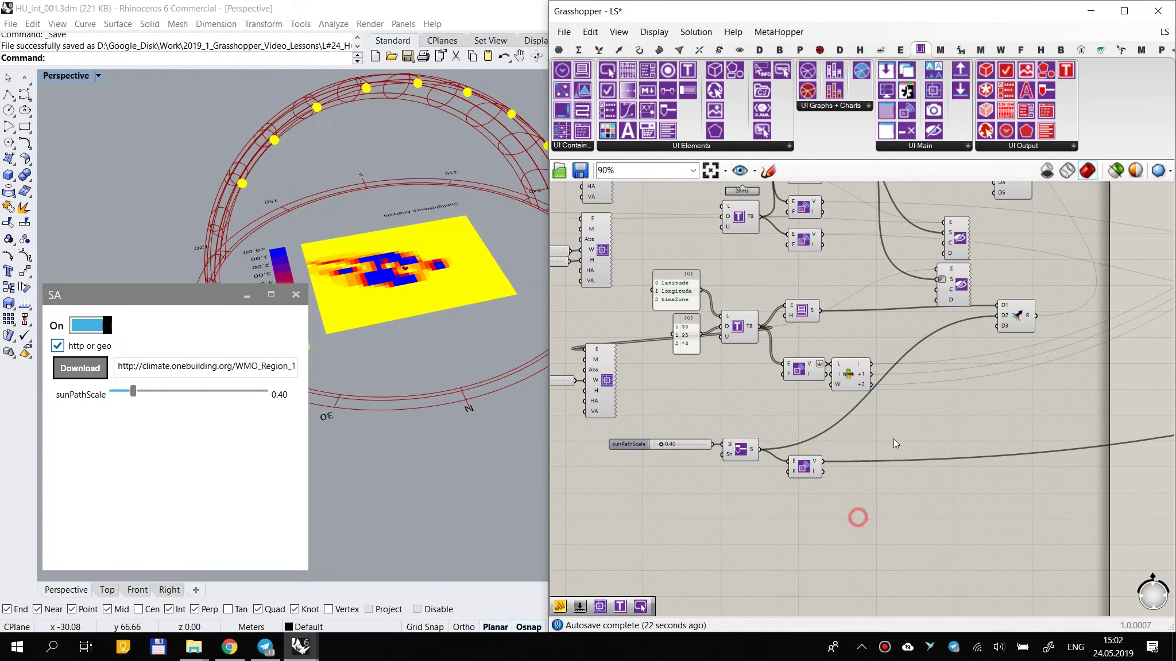
click(1009, 319)
click(971, 448)
drag(1009, 318, 1006, 326)
Step: Switch to the HU_int_002 definition to check its Merge layout and interface window, and return to the LS definition
click(1164, 31)
click(1077, 207)
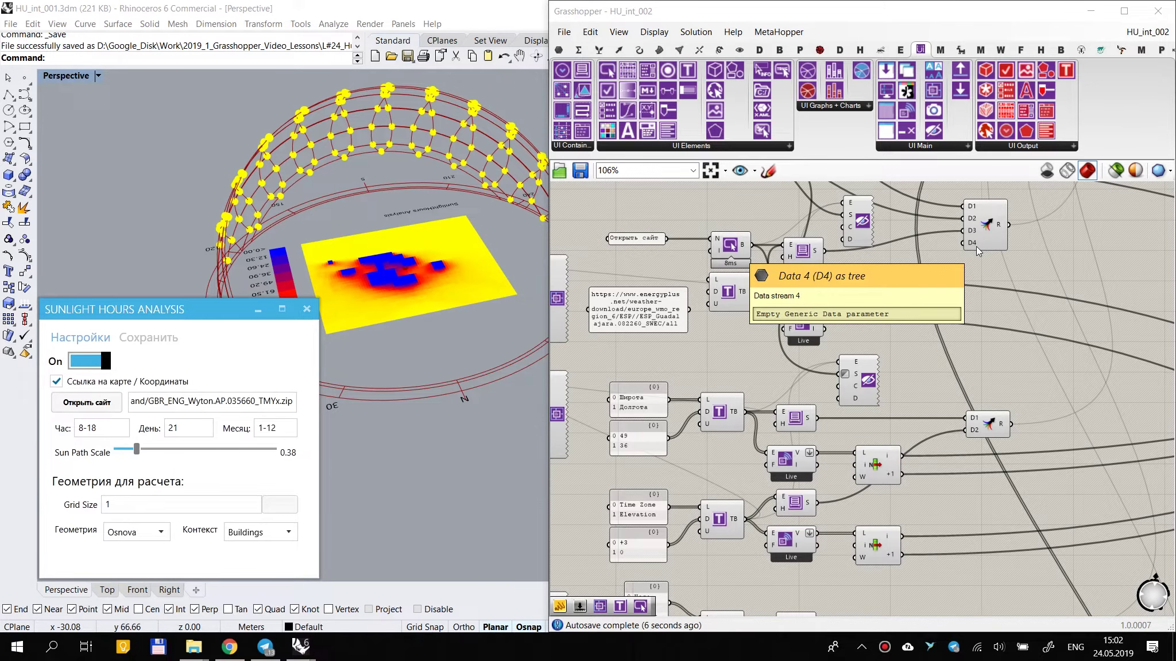
click(1147, 32)
click(1095, 182)
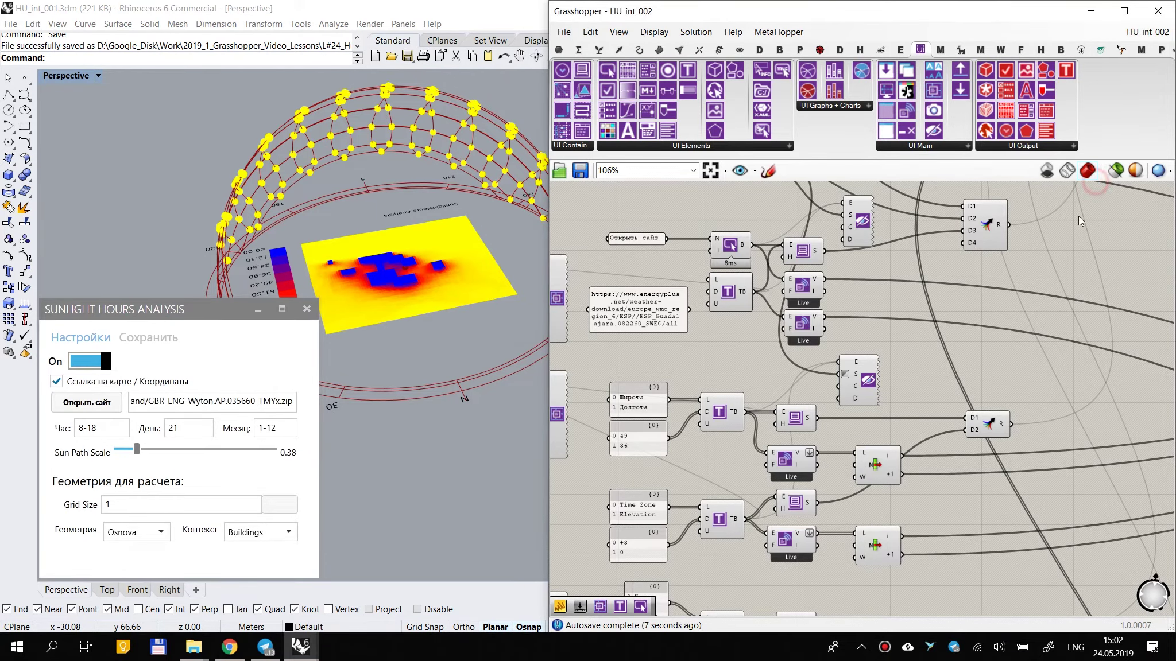
Step: Examine the LS definition through to the sun path component's hour, day, month and scale inputs
right_drag(784, 390, 634, 402)
scroll(823, 417, down, 3)
scroll(925, 406, up, 3)
right_drag(916, 407, 759, 399)
scroll(903, 422, up, 1)
scroll(798, 398, up, 3)
scroll(779, 384, down, 1)
scroll(703, 389, up, 1)
scroll(702, 389, down, 2)
scroll(702, 381, up, 3)
scroll(712, 373, down, 3)
right_drag(1143, 305, 841, 371)
drag(665, 228, 1034, 466)
right_drag(837, 490, 1062, 453)
click(999, 466)
right_drag(653, 428, 811, 431)
scroll(798, 407, up, 3)
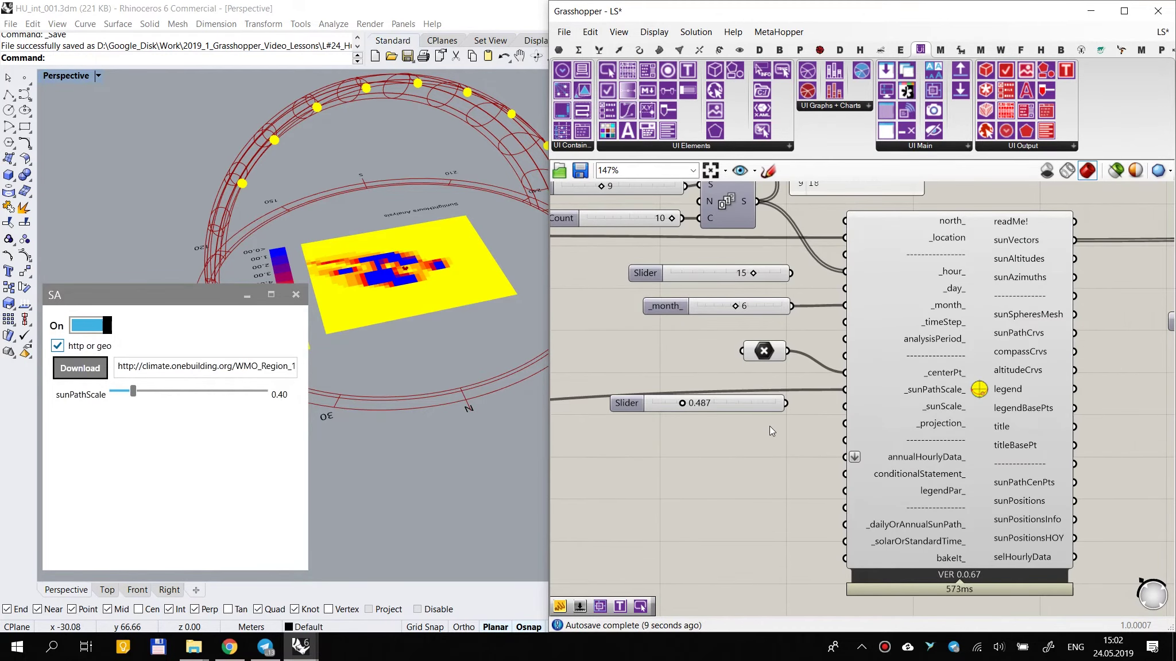
scroll(778, 412, down, 2)
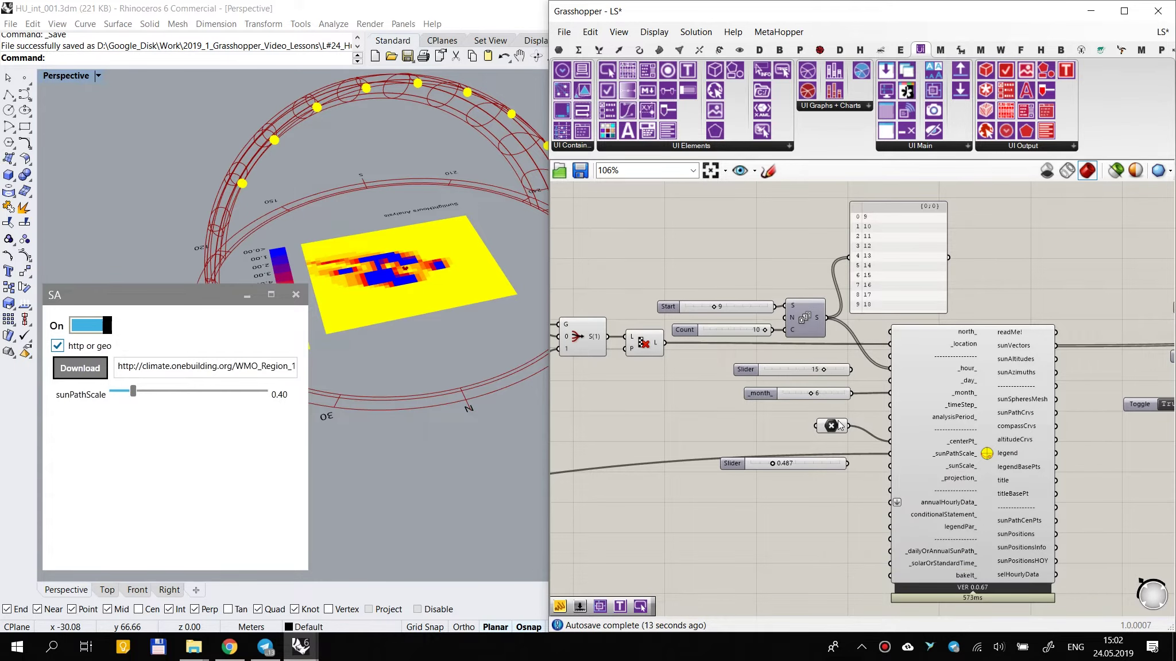
Step: Check the hour, day, month and Sun Path Scale controls in HU_int_002's window and return to the LS interface components
click(1162, 32)
click(1087, 185)
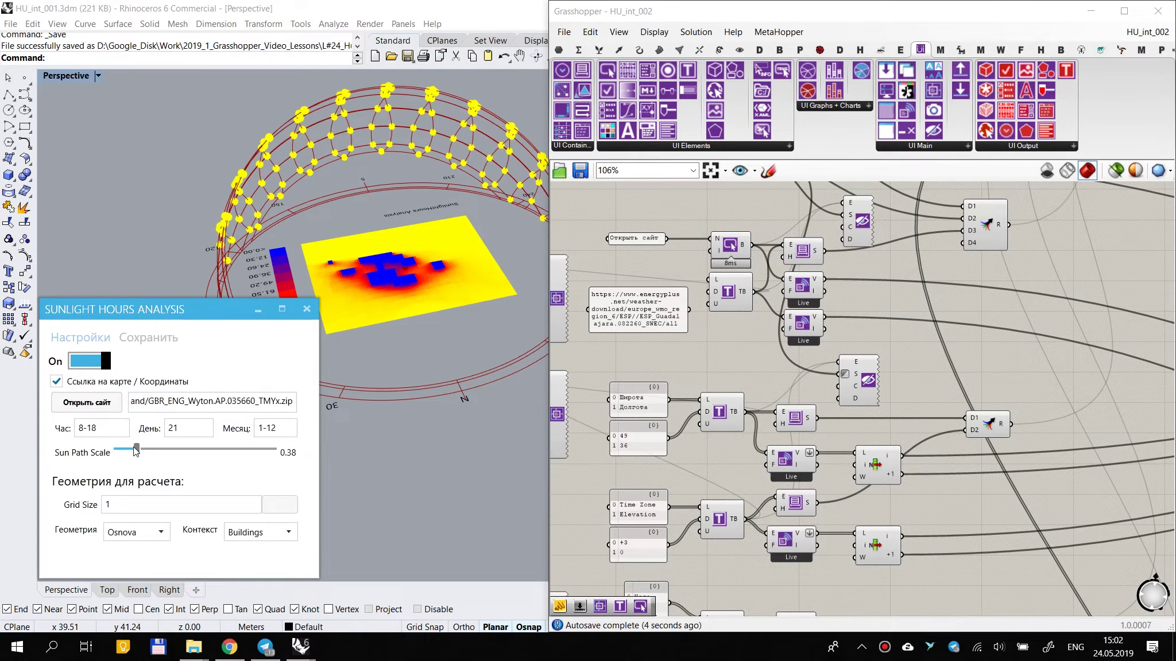
click(1148, 31)
click(1114, 172)
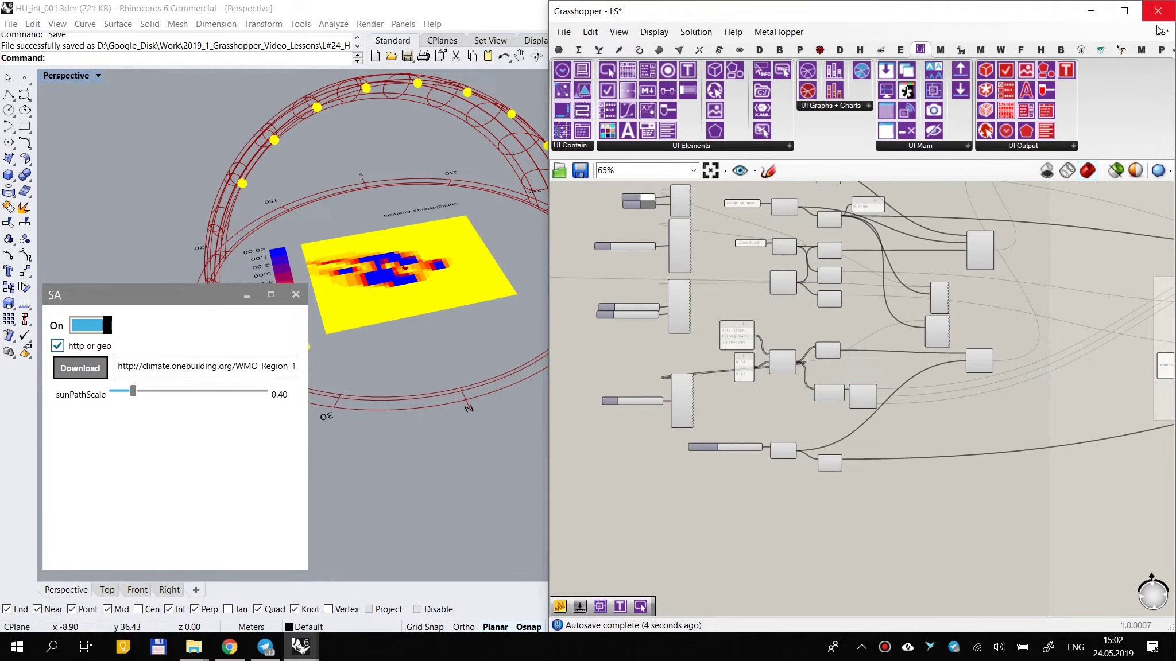
scroll(791, 316, up, 3)
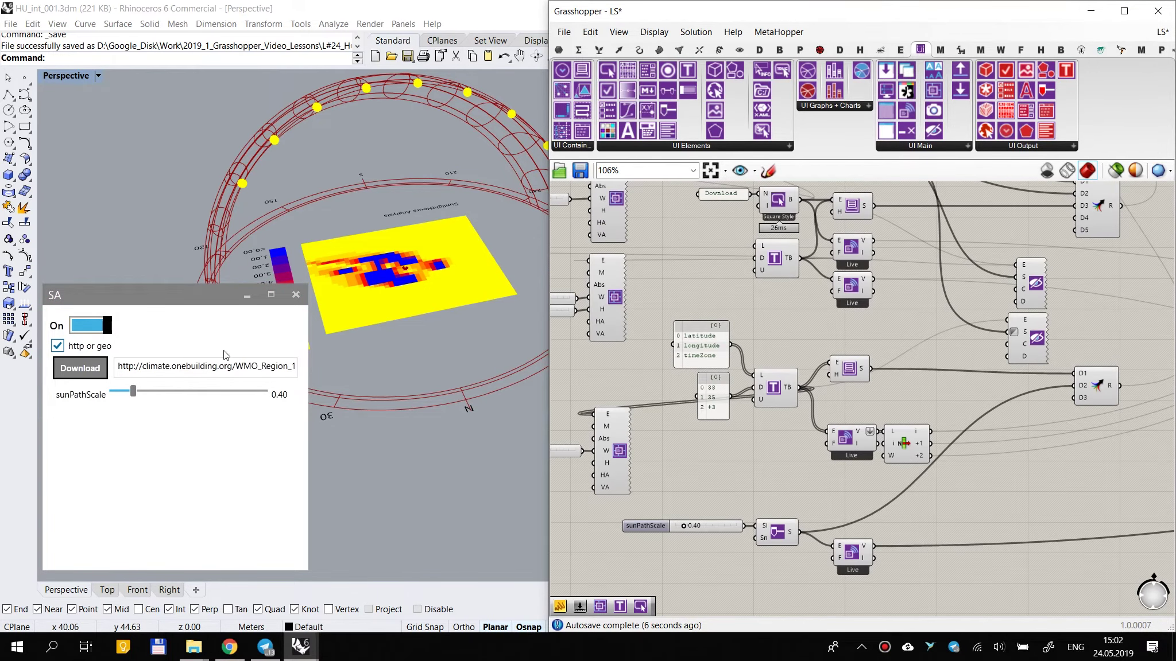
scroll(1016, 363, down, 5)
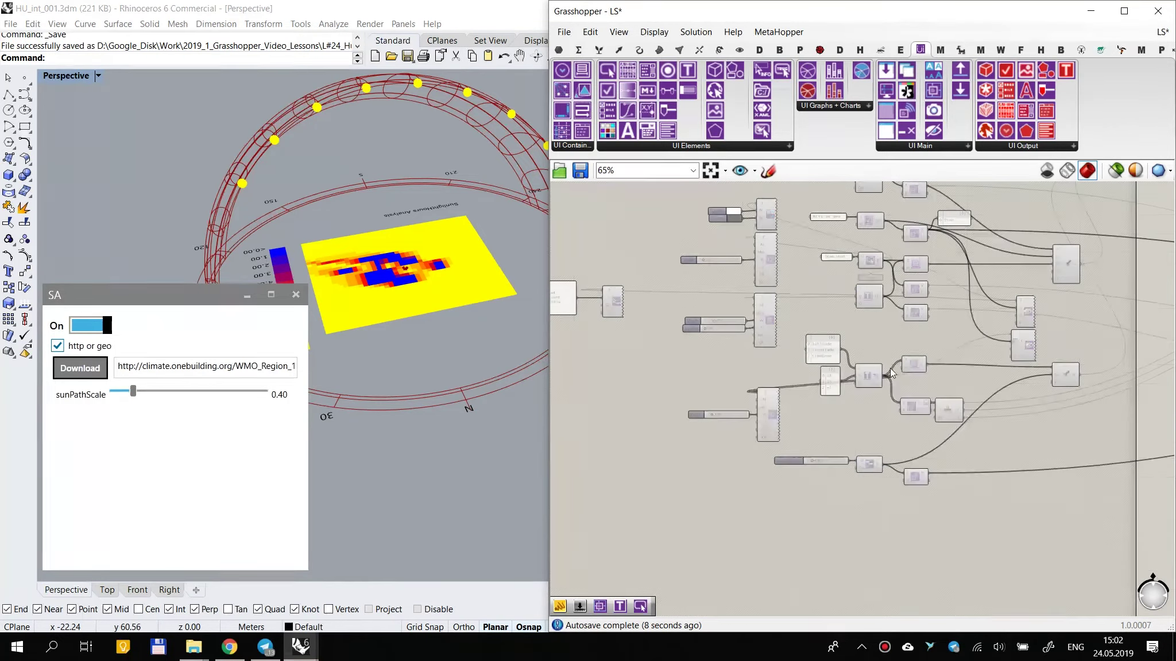
Step: Examine the sun path component's hour, day and month inputs and the sliders and series that feed them
scroll(824, 369, up, 5)
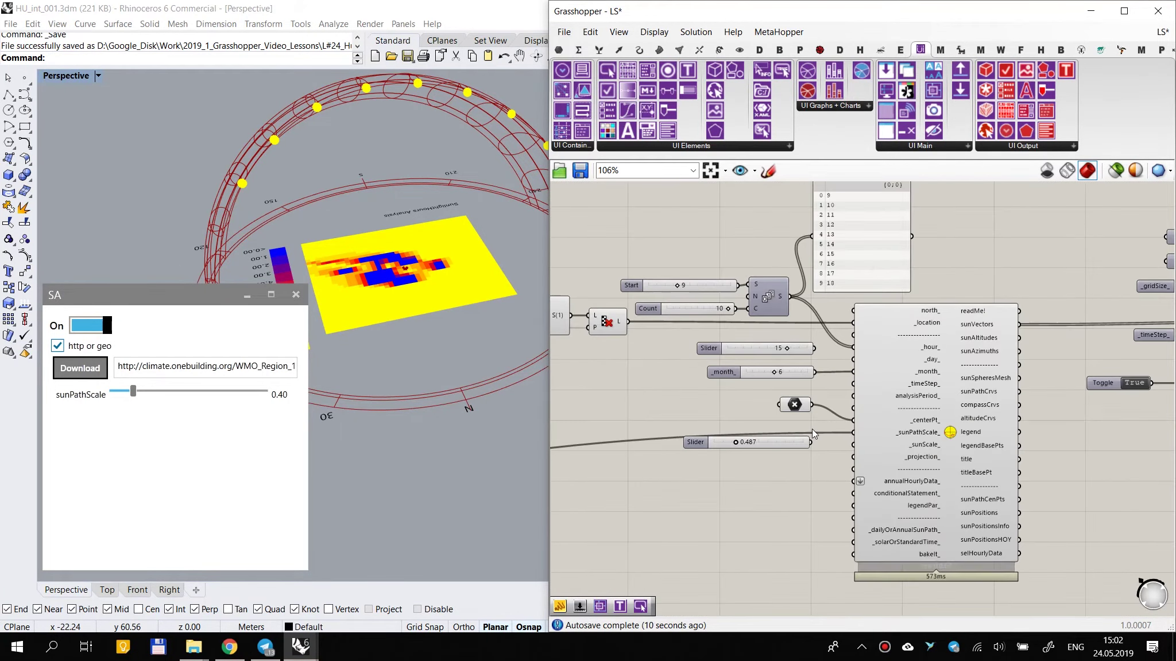
scroll(821, 390, down, 5)
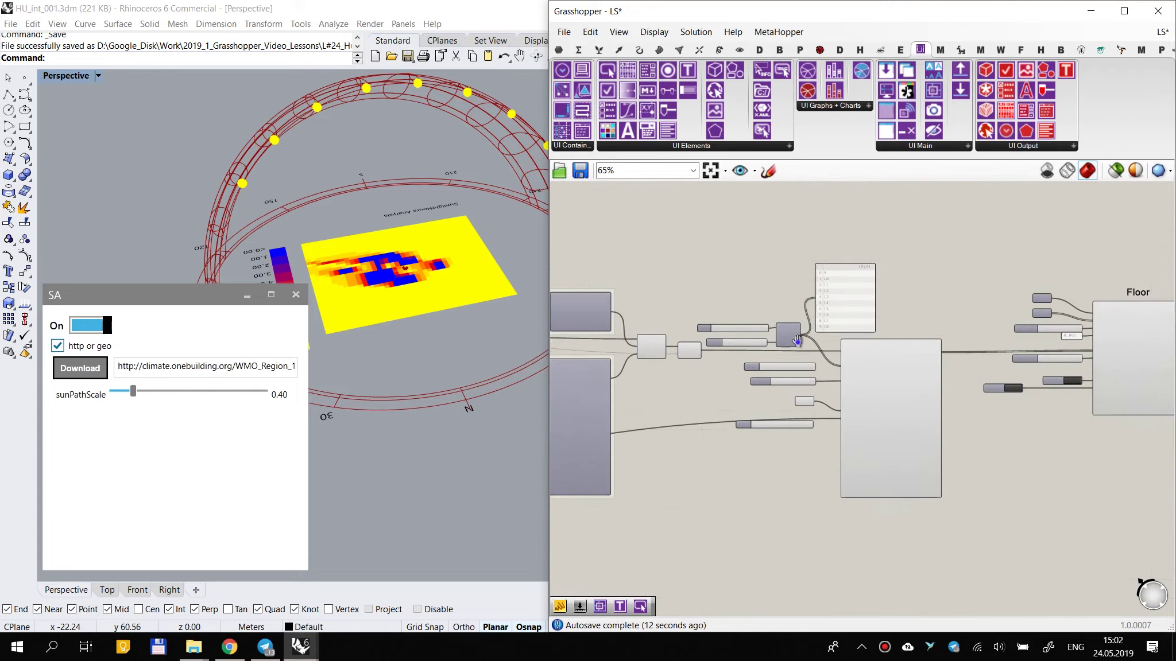
scroll(844, 356, up, 1)
right_drag(706, 380, 909, 385)
right_drag(817, 362, 945, 388)
scroll(732, 328, up, 4)
scroll(620, 385, down, 4)
scroll(1079, 391, up, 6)
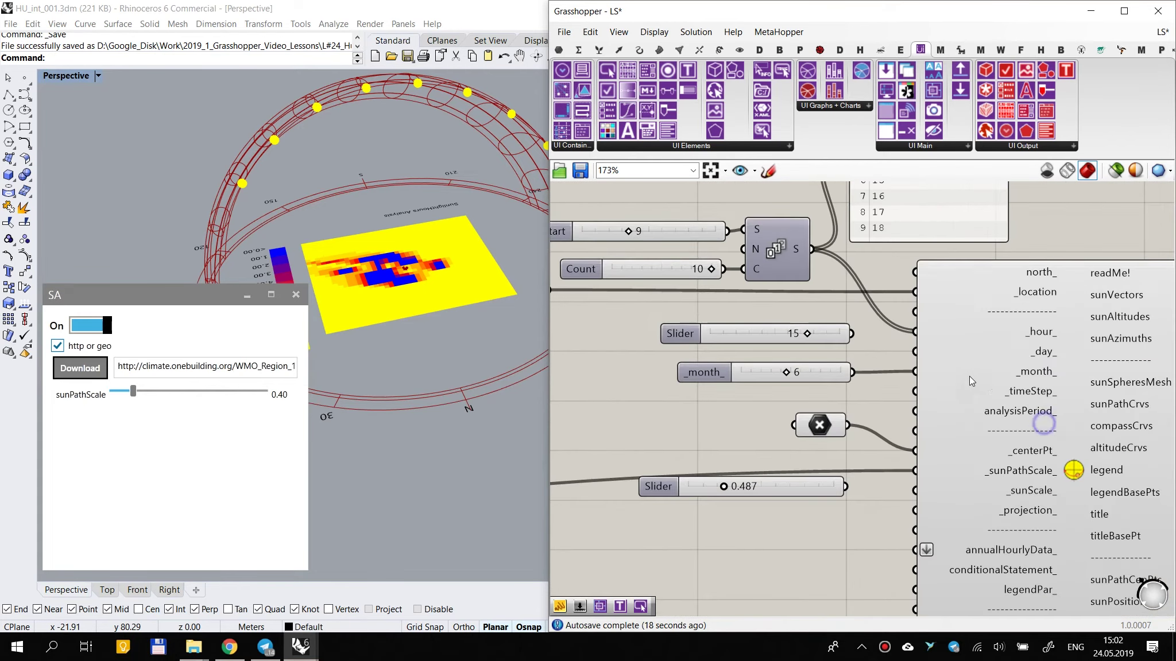
right_drag(1032, 385, 1004, 458)
right_drag(841, 338, 838, 423)
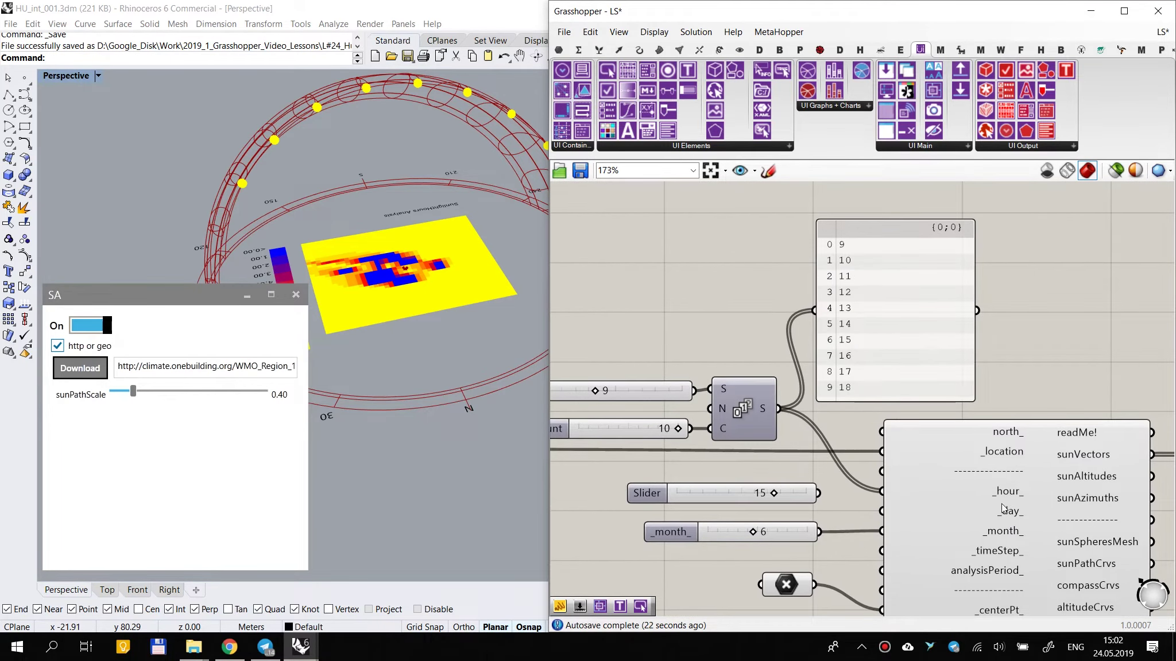
Step: Add a panel near the hour series with the lines hour, day and month
double_click(628, 227)
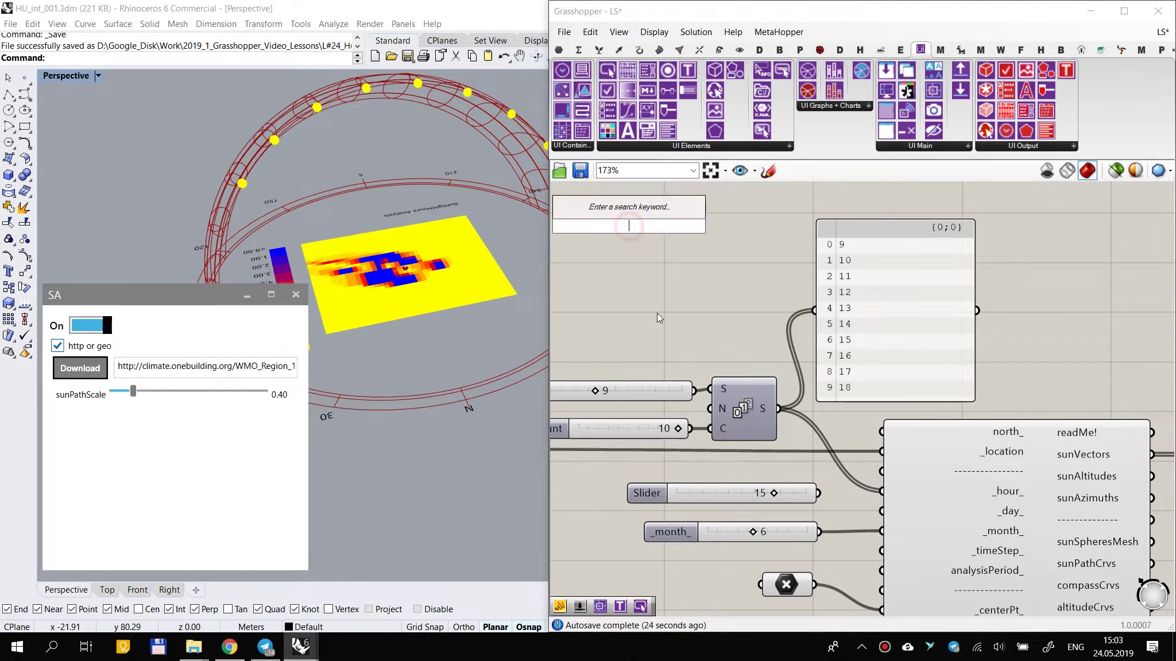
text(//)
key(Return)
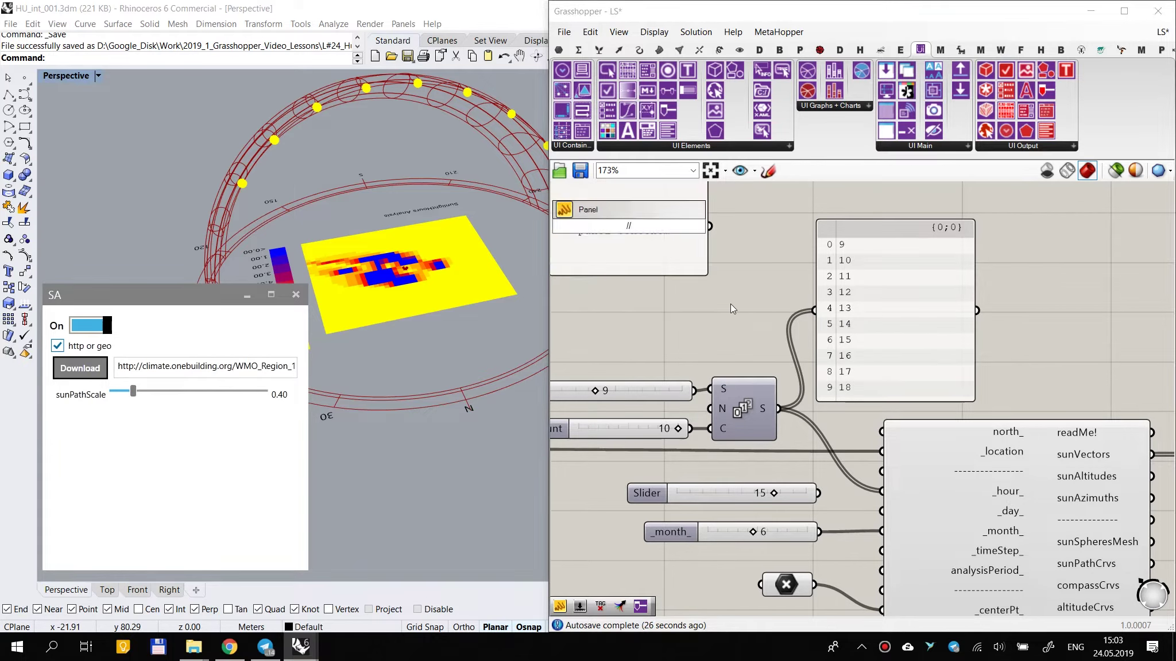
right_click(647, 231)
click(686, 275)
right_drag(674, 274, 707, 339)
right_click(1010, 497)
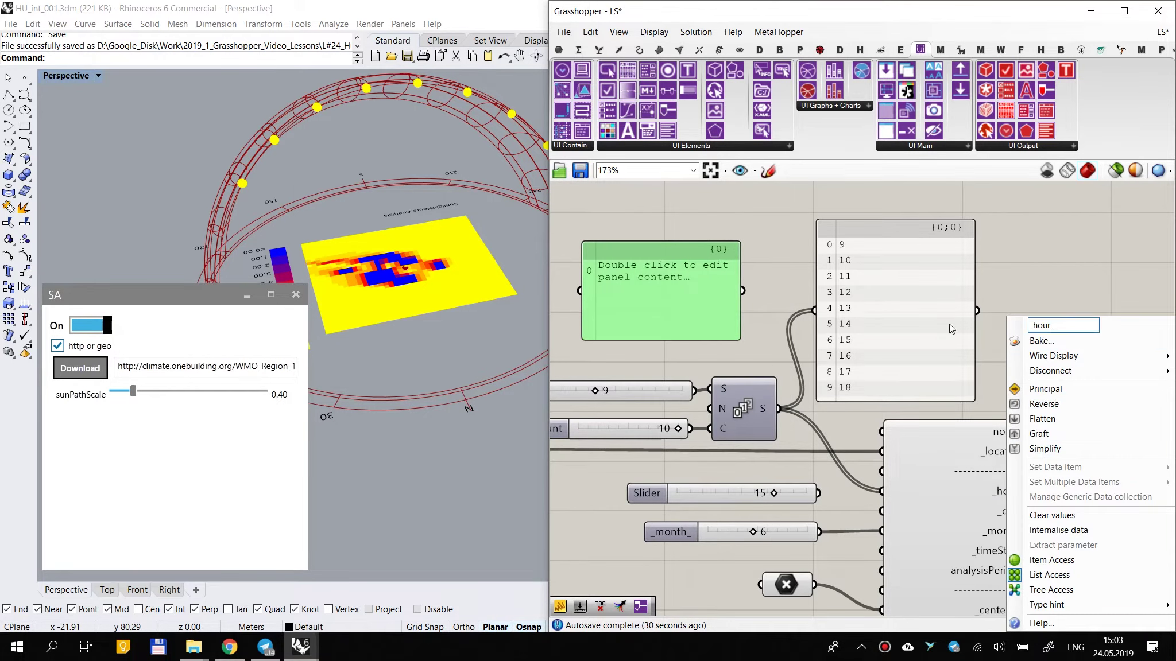
click(589, 276)
double_click(638, 276)
text(H)
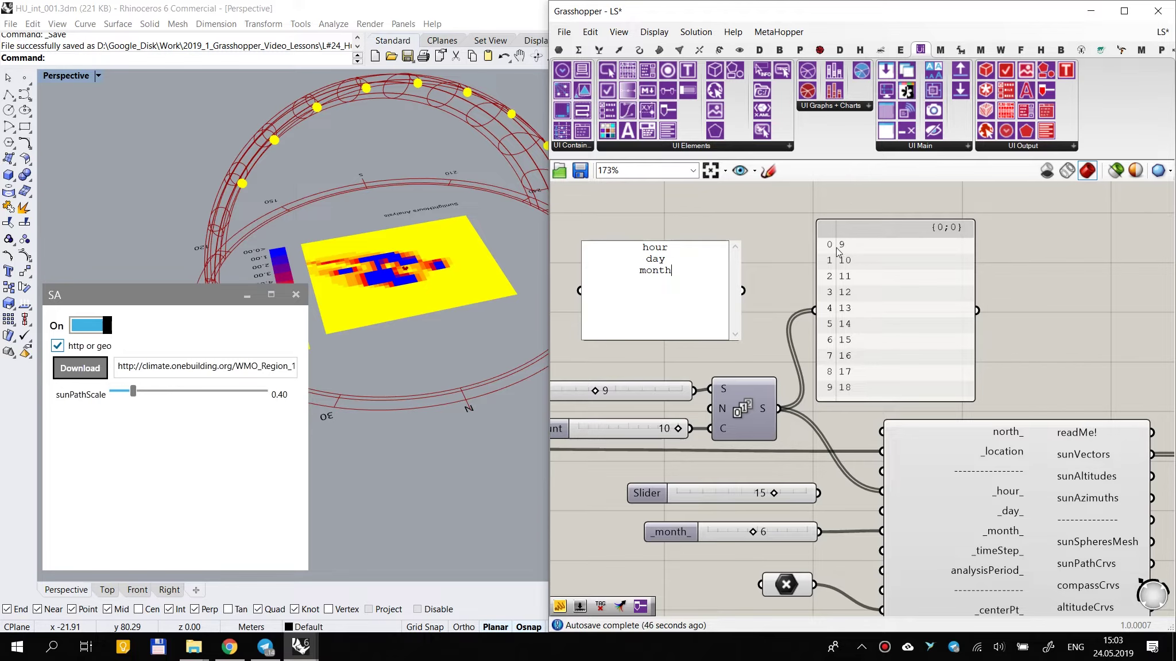
scroll(732, 293, down, 2)
Step: Move the hour/day/month panel in among the interface components and shift the sunPathScale slider group down to make room
right_drag(730, 287, 922, 304)
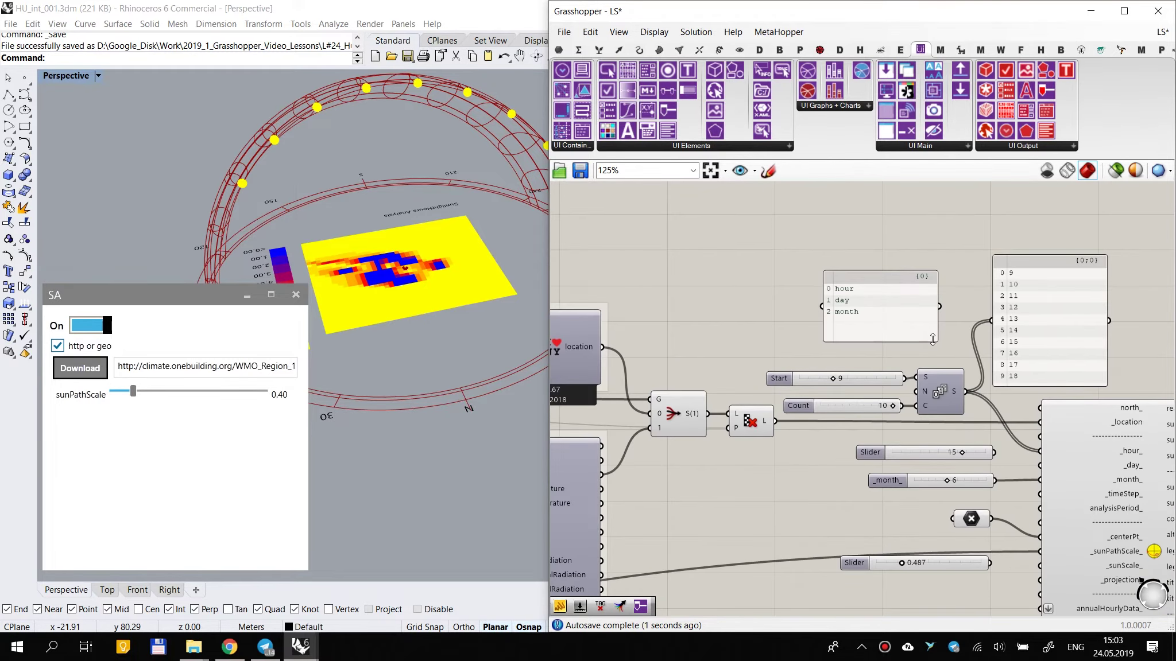
drag(931, 335, 651, 391)
scroll(956, 300, down, 9)
scroll(655, 402, up, 7)
right_drag(839, 200, 829, 295)
scroll(828, 297, up, 1)
drag(859, 376, 667, 463)
drag(713, 421, 714, 485)
drag(599, 518, 625, 419)
click(822, 358)
right_drag(817, 359, 799, 399)
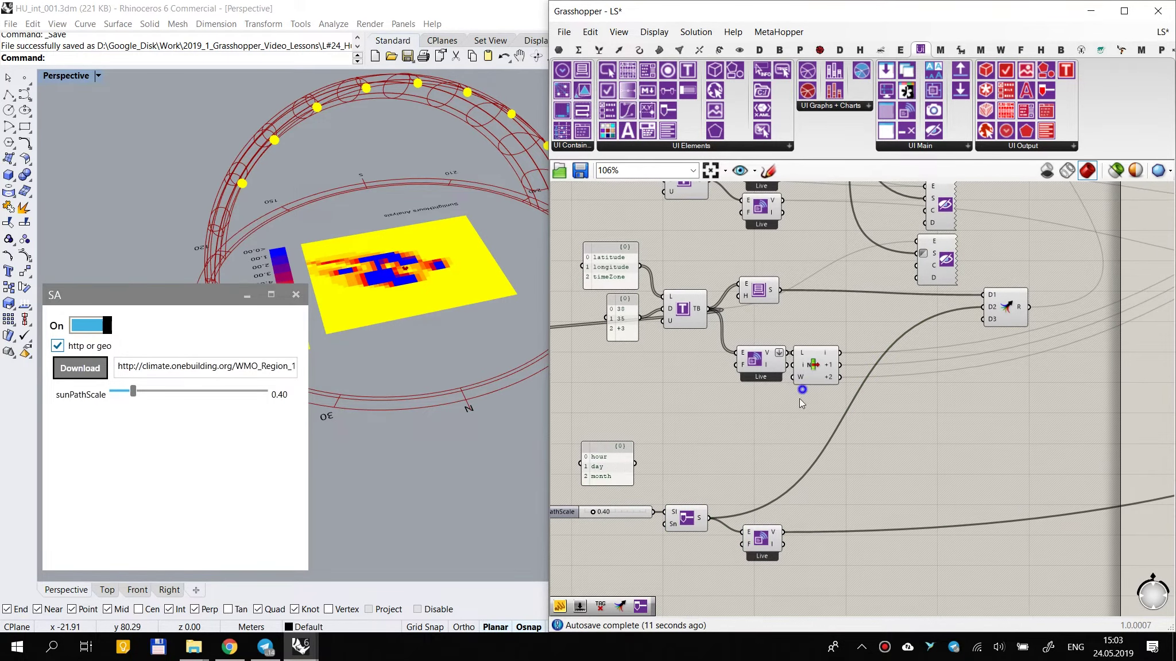
Step: Insert an extra Merge input between the latitude/longitude/timeZone stack's input and the sunPathScale slider's input
click(1013, 306)
scroll(1011, 306, up, 4)
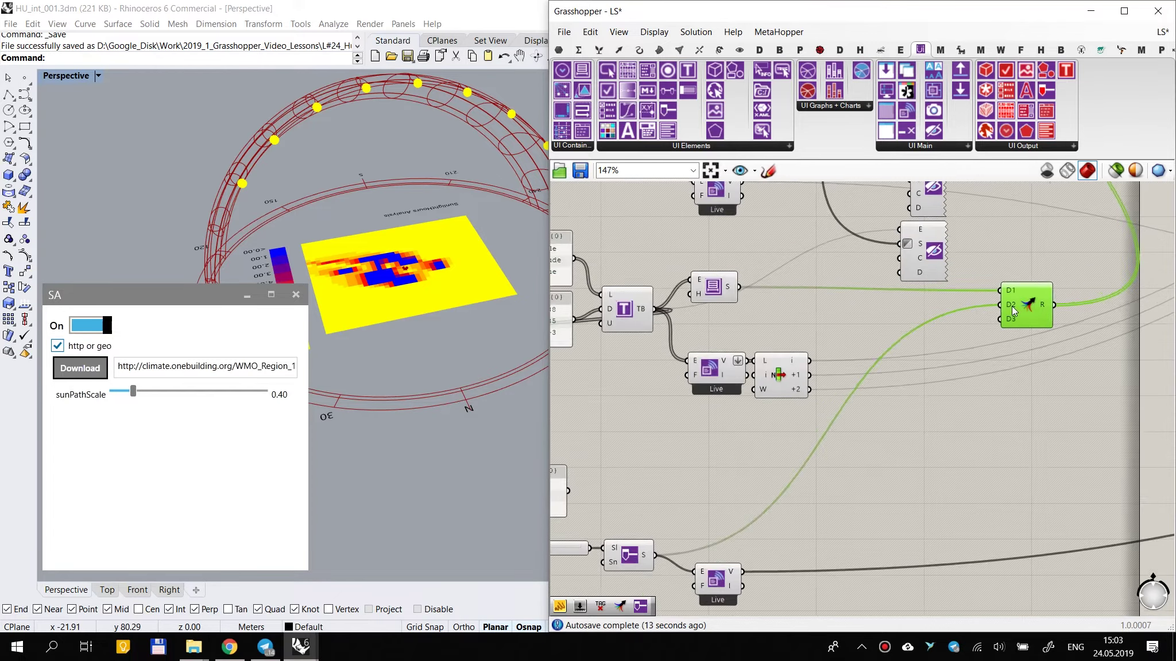
scroll(1014, 298, up, 2)
click(1030, 291)
scroll(1041, 334, down, 5)
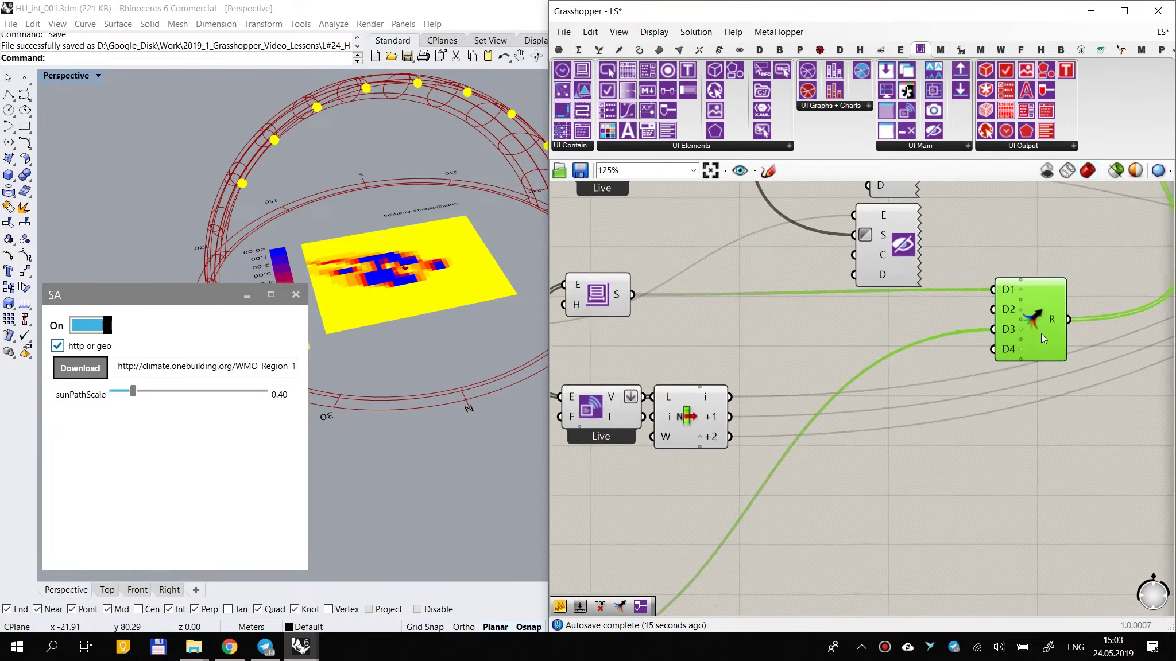
drag(1046, 336, 1046, 340)
click(992, 466)
scroll(795, 479, down, 2)
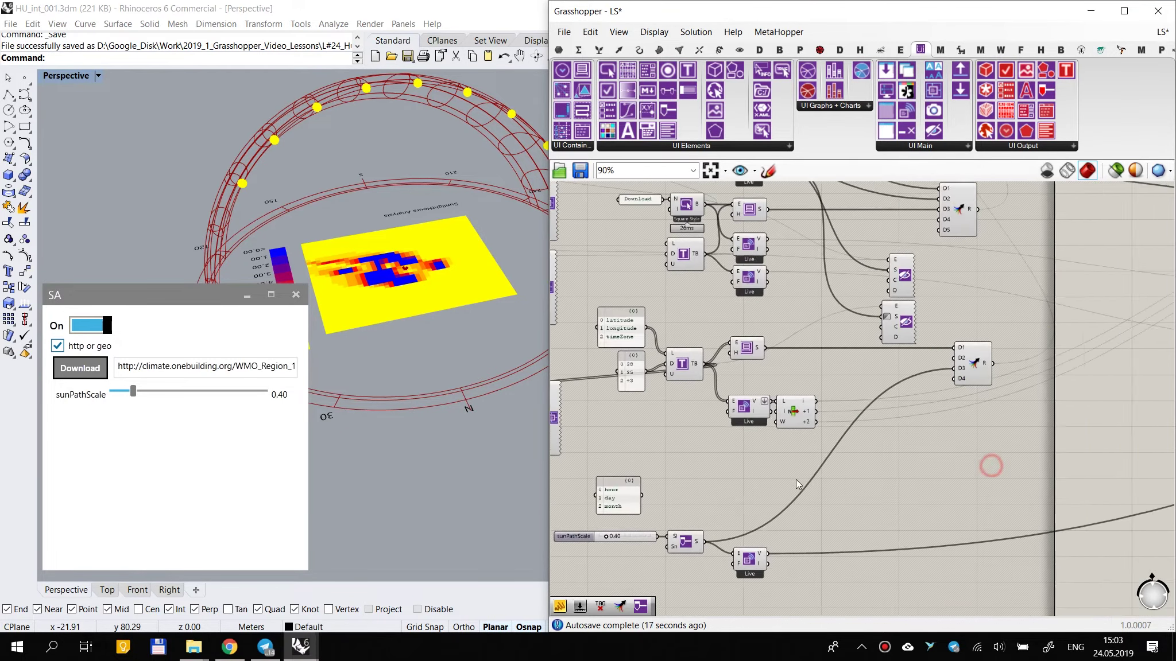
Step: Duplicate the location text box component below the original and connect the hour/day/month panel to its label input
right_drag(710, 512, 765, 480)
scroll(700, 457, up, 1)
scroll(697, 456, up, 2)
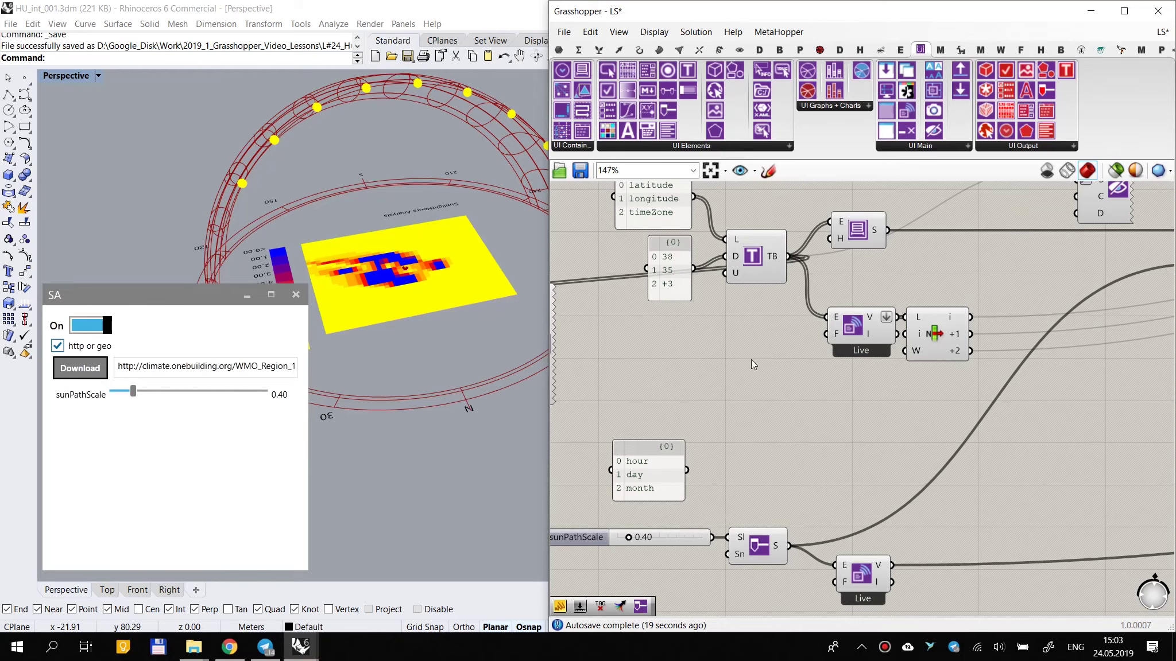
click(769, 265)
key(ctrl+c)
key(ctrl+shift+v)
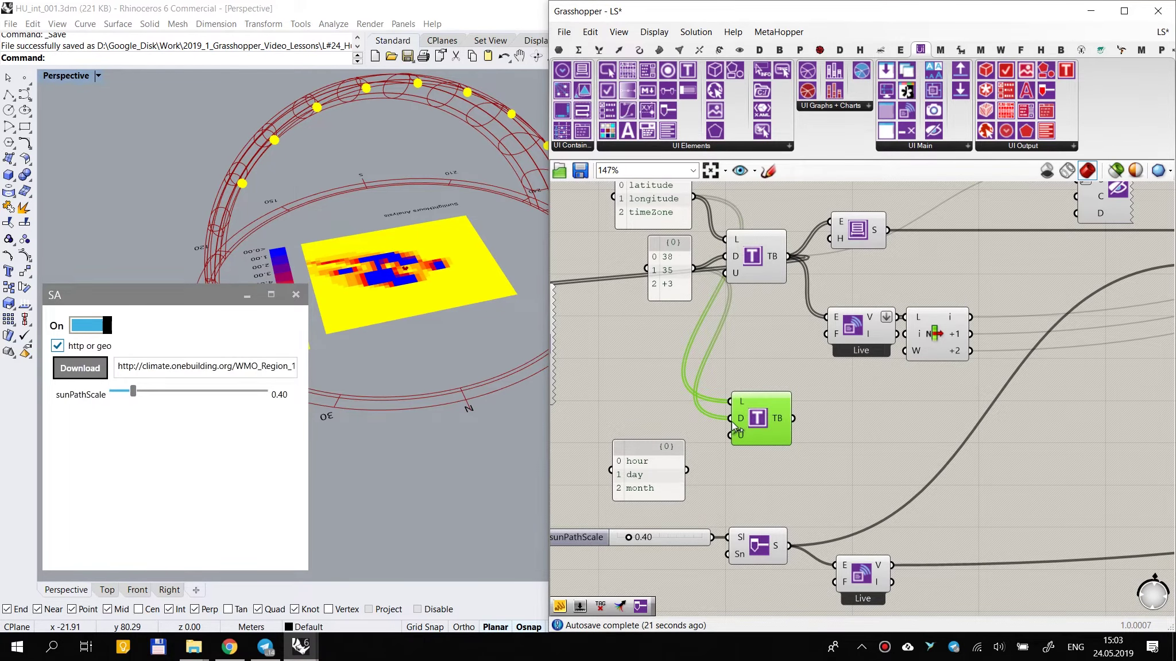
right_drag(749, 412, 801, 447)
drag(794, 477, 738, 505)
mouse_move(832, 477)
mouse_down()
mouse_move(821, 515)
mouse_move(837, 495)
mouse_up()
shift+click(728, 521)
click(963, 486)
Step: Add a Create Stack component and connect the hour/day/month text boxes to its elements input
click(582, 71)
click(939, 481)
drag(911, 476, 848, 488)
drag(942, 491, 915, 506)
scroll(725, 436, down, 4)
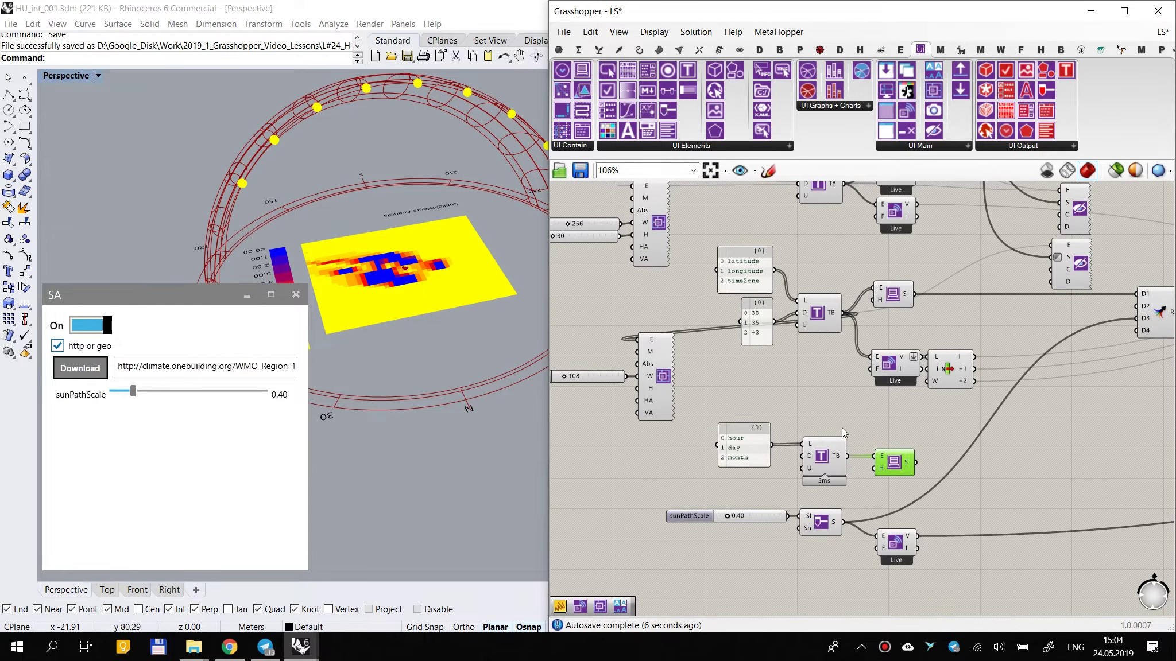
Step: Connect the hour/day/month stack to the free D2 input of the Merge component
scroll(882, 454, up, 1)
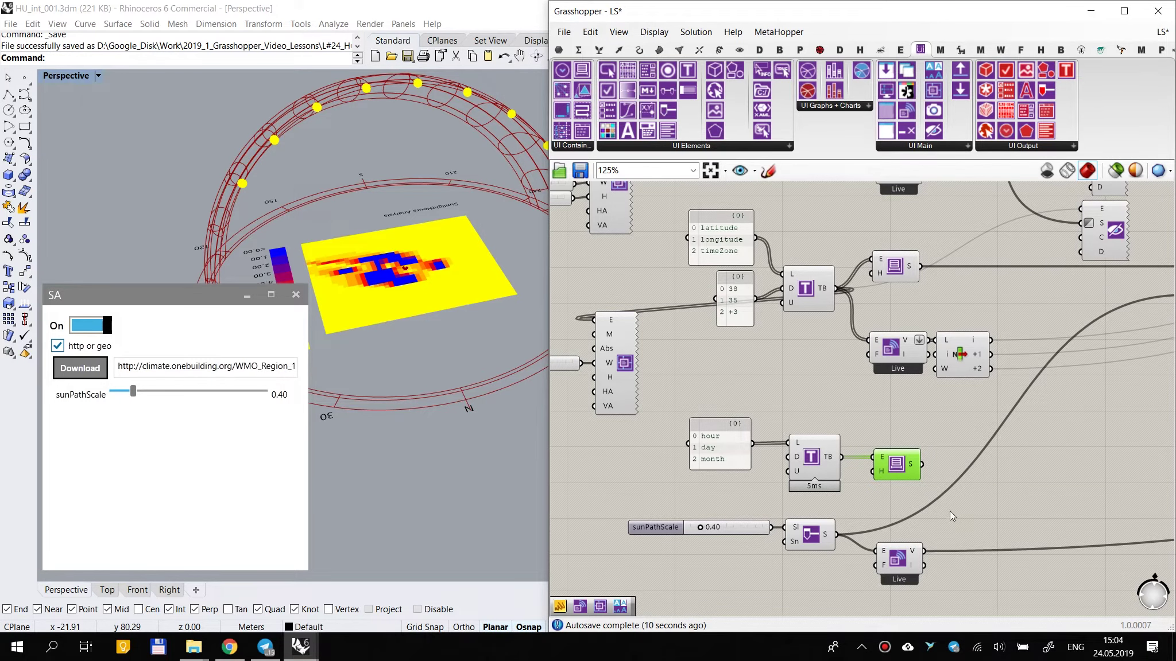
right_drag(938, 461, 827, 498)
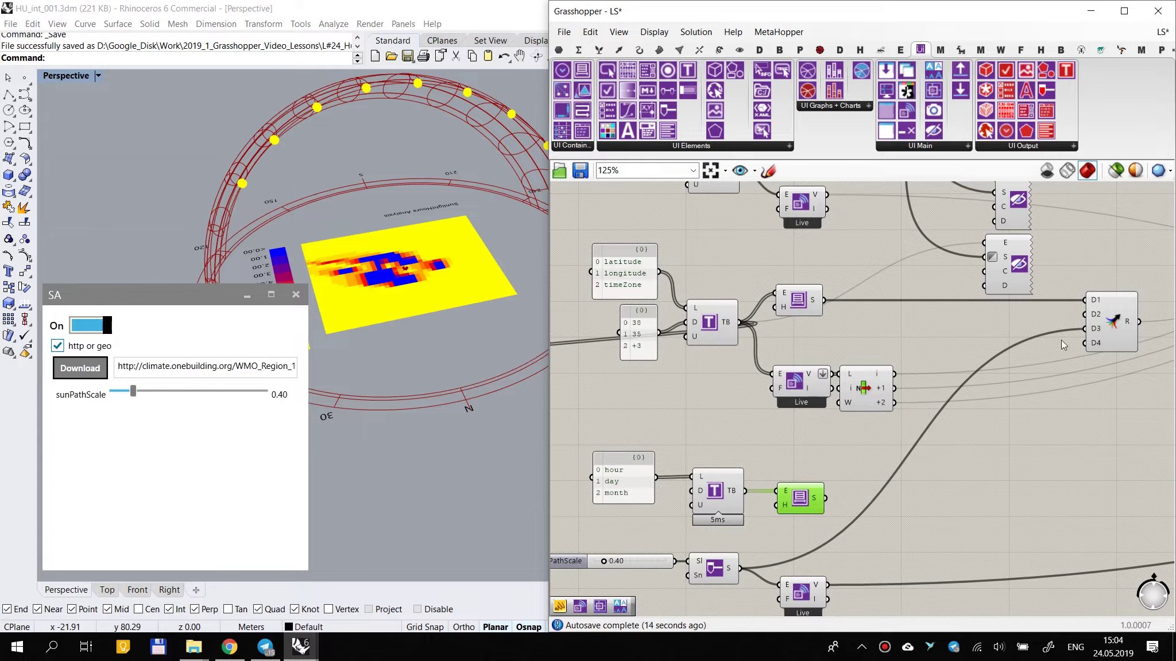
drag(1085, 318, 825, 498)
click(1025, 508)
Step: Duplicate the element adjustment component with its 108 Width slider and connect the copy to the hour/day/month text boxes
right_drag(741, 425, 1012, 367)
drag(807, 270, 632, 396)
alt+drag(774, 296, 1015, 433)
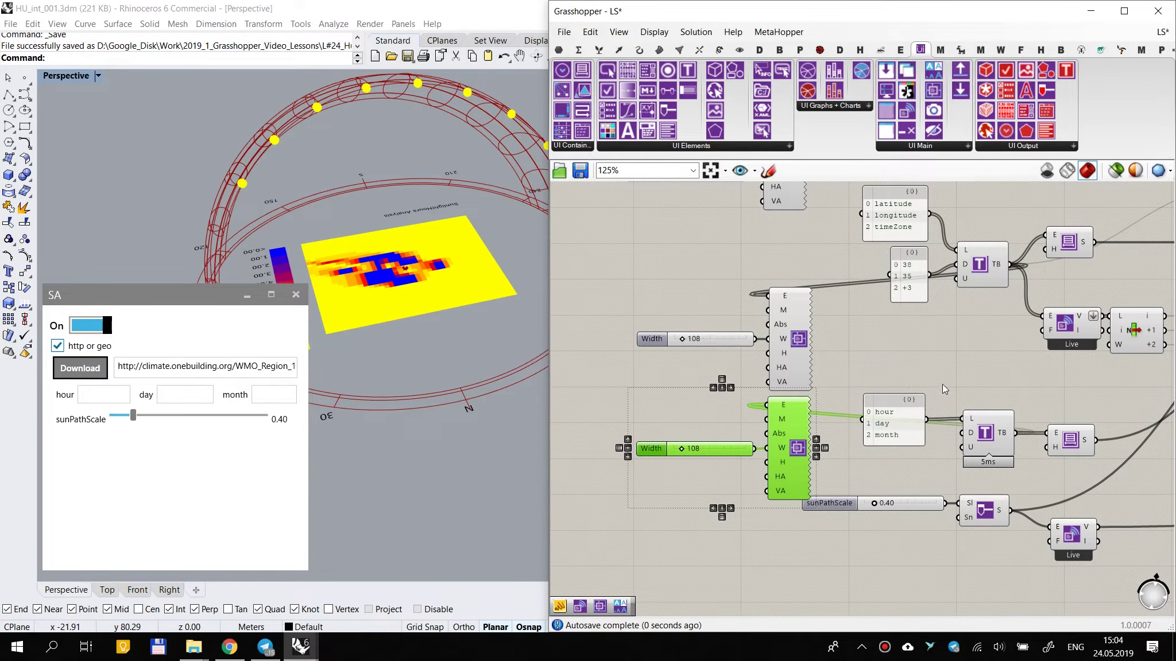
click(875, 360)
scroll(774, 440, up, 1)
scroll(967, 523, down, 1)
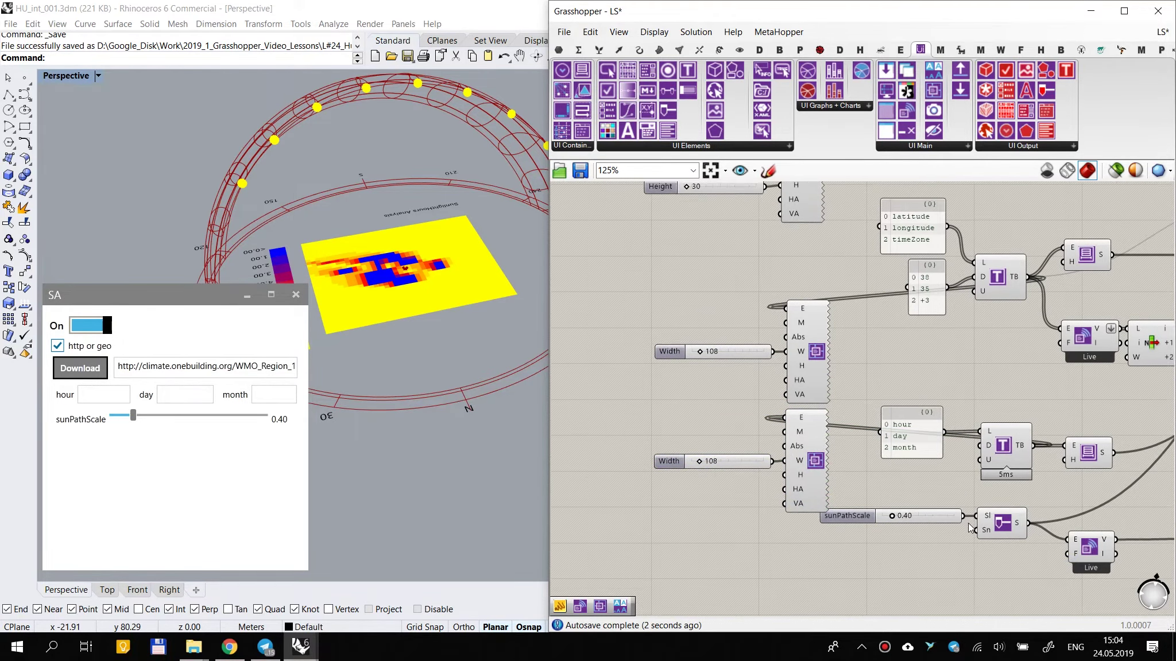
Step: Move the sunPathScale slider, its Create Slider component and value listener down, clear of the duplicated adjustment component
right_drag(1042, 511, 943, 472)
drag(1066, 463, 782, 534)
drag(919, 482, 921, 503)
click(939, 469)
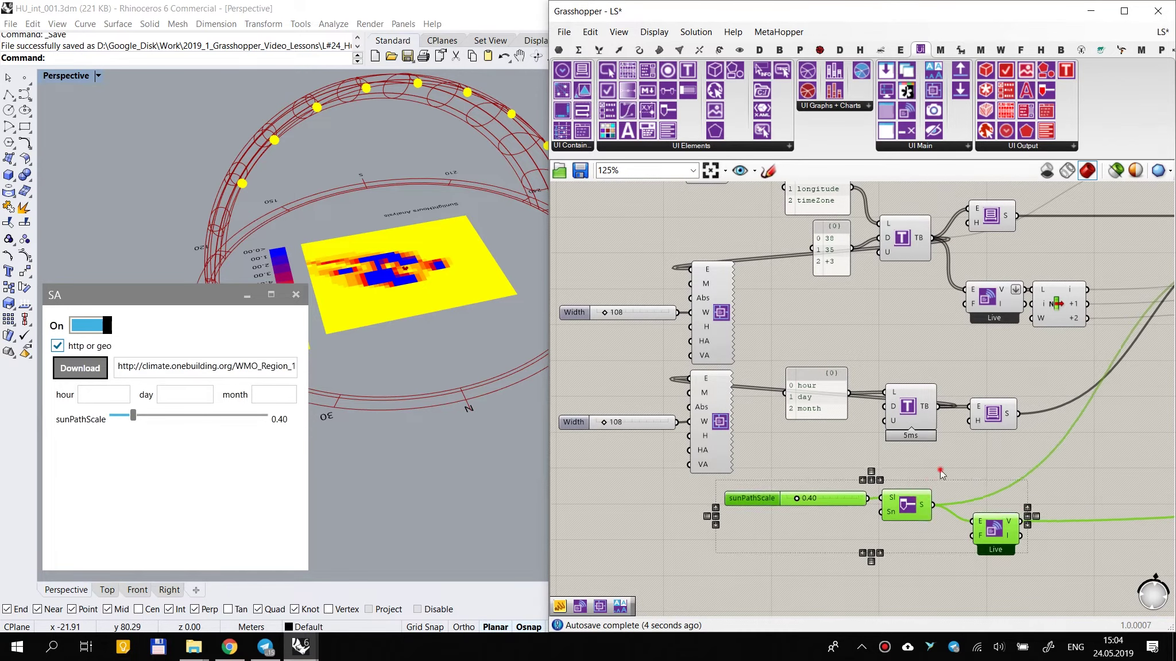
Step: Set the wire display of the E inputs on both lower element adjustment components to Faint
scroll(941, 420, up, 1)
right_click(666, 374)
mouse_move(718, 402)
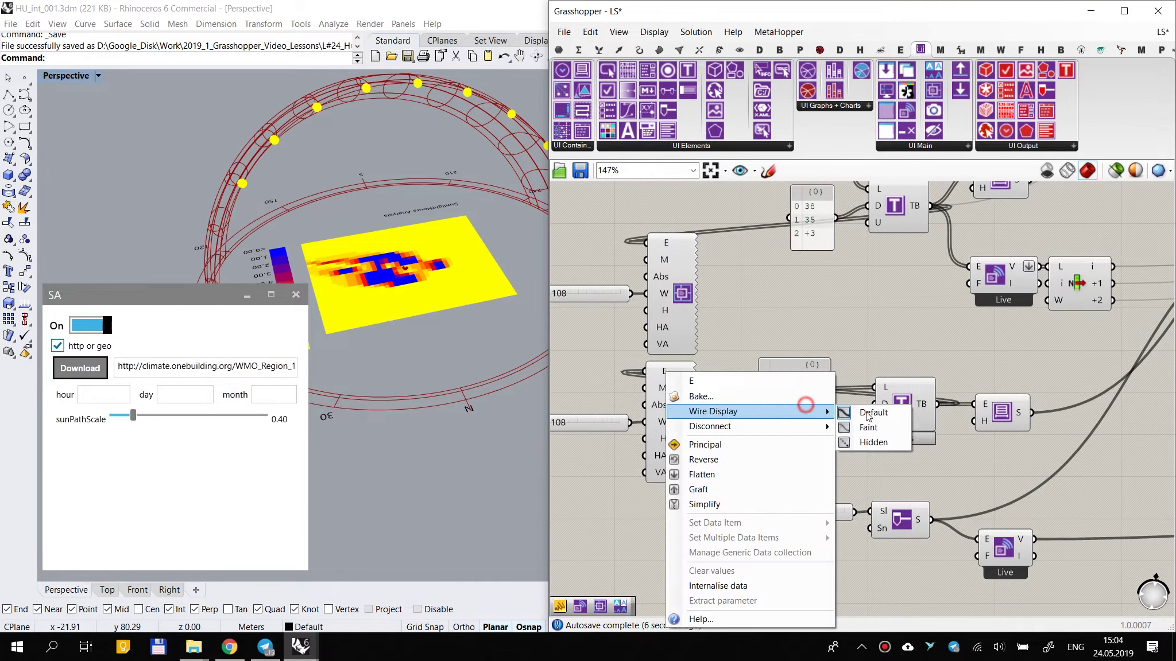
click(874, 425)
right_click(661, 242)
mouse_move(742, 273)
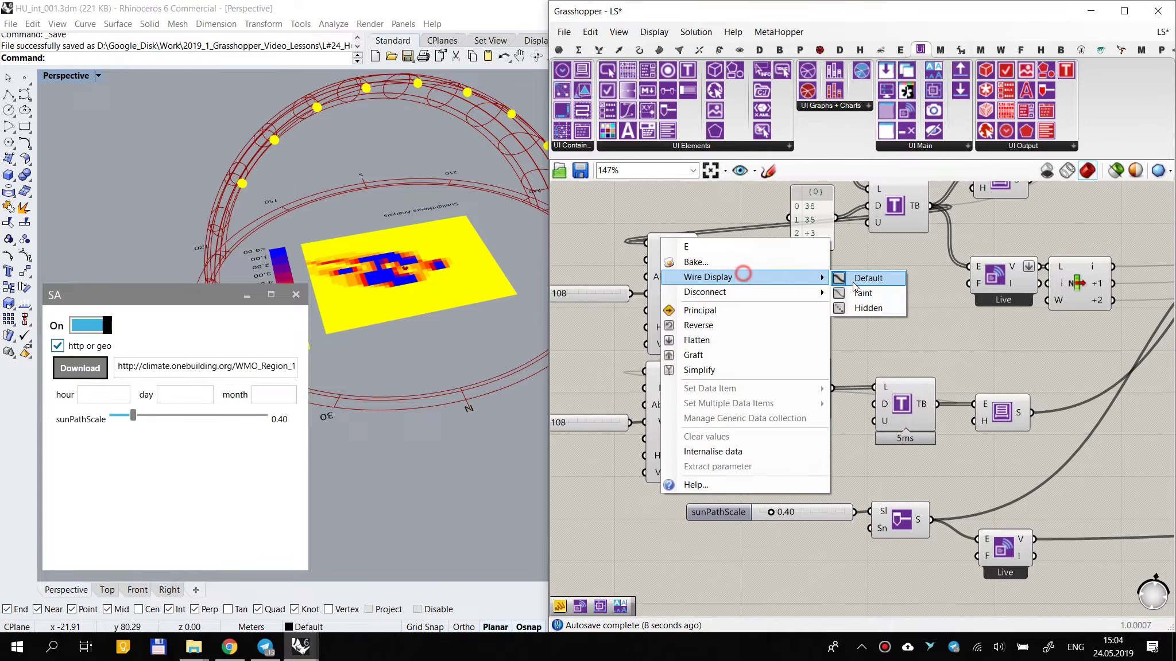
click(853, 285)
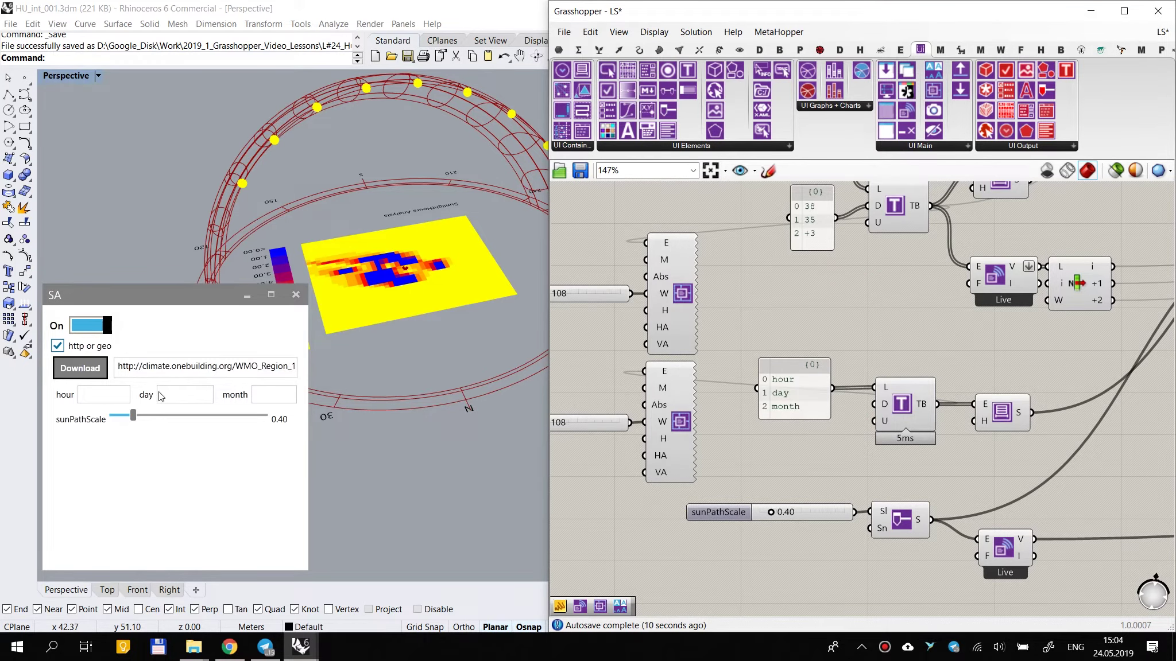
Step: Duplicate the hour/day/month panel directly below the original
scroll(798, 353, up, 2)
alt+drag(793, 348, 800, 421)
scroll(800, 421, down, 3)
scroll(835, 400, up, 4)
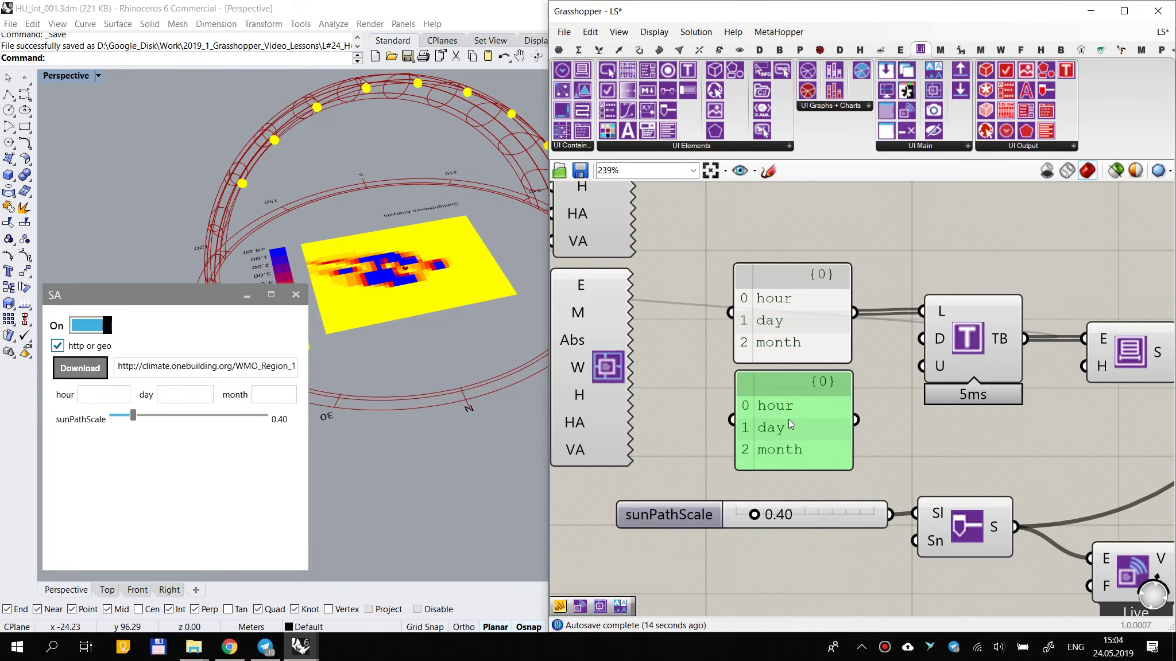
Step: Replace the duplicated panel's text with the lines 8-18, 21 and 6 and connect it to the text boxes' D input
double_click(790, 420)
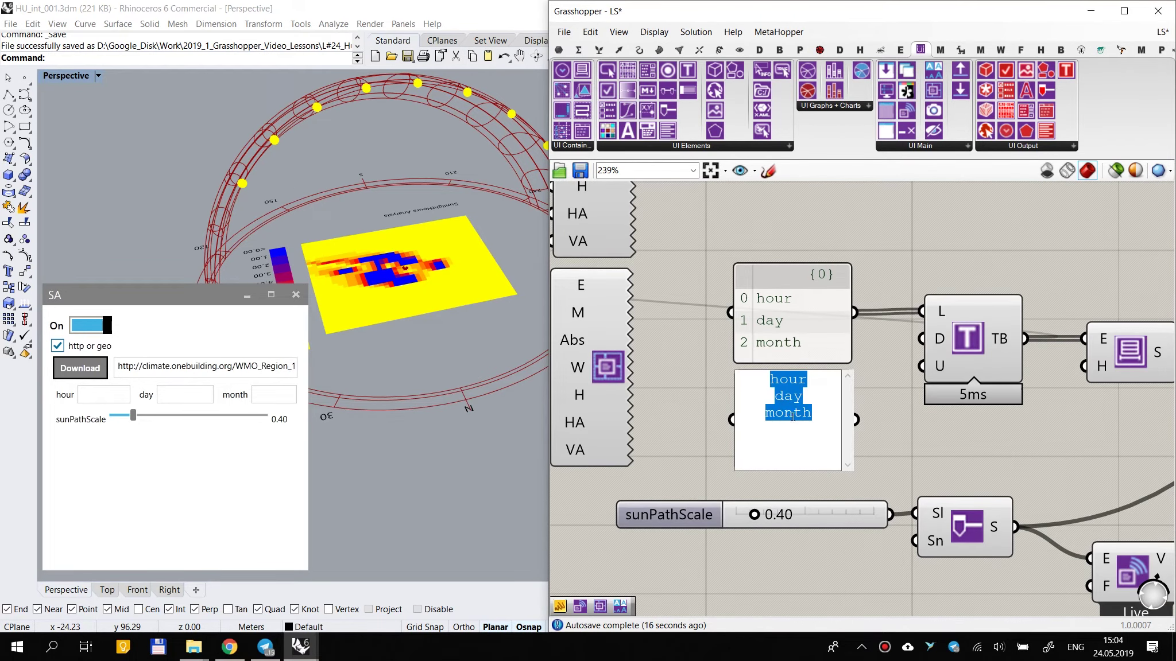
key(Delete)
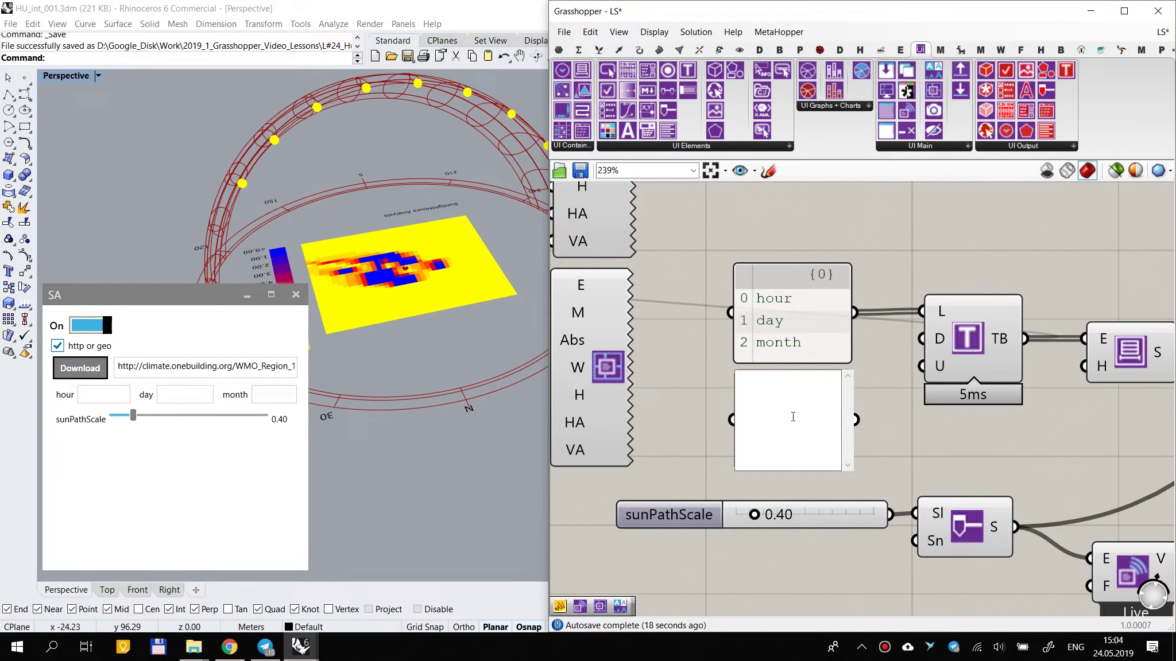
text(1-)
key(BackSpace)
key(BackSpace)
text(8-)
text(18 )
text(21)
click(918, 446)
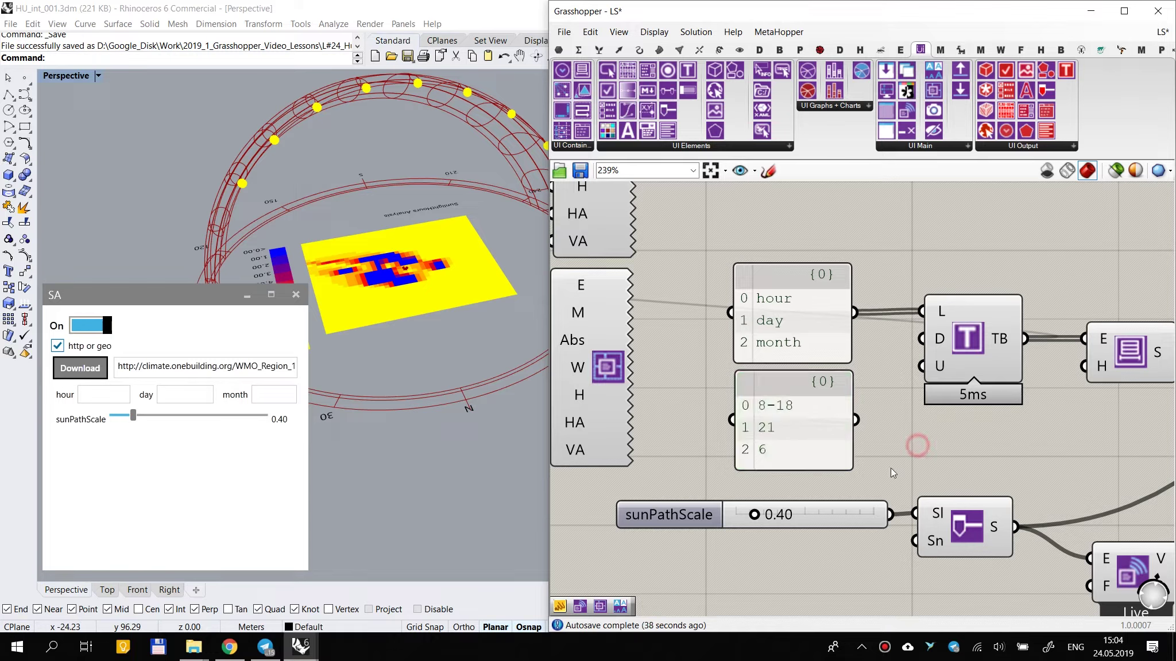
drag(922, 339, 855, 420)
Step: Duplicate the location's value listener and List Item and connect the copied listener to the hour/day/month text boxes
scroll(990, 393, down, 3)
right_drag(981, 402, 773, 379)
scroll(880, 380, up, 1)
scroll(863, 328, down, 2)
drag(939, 195, 832, 258)
alt+drag(850, 223, 797, 332)
click(1026, 314)
Step: Nudge the upper and lower List Item components into a tidier alignment beside their value listeners
right_drag(1047, 385, 957, 399)
scroll(957, 399, up, 1)
drag(830, 400, 838, 403)
drag(808, 223, 818, 223)
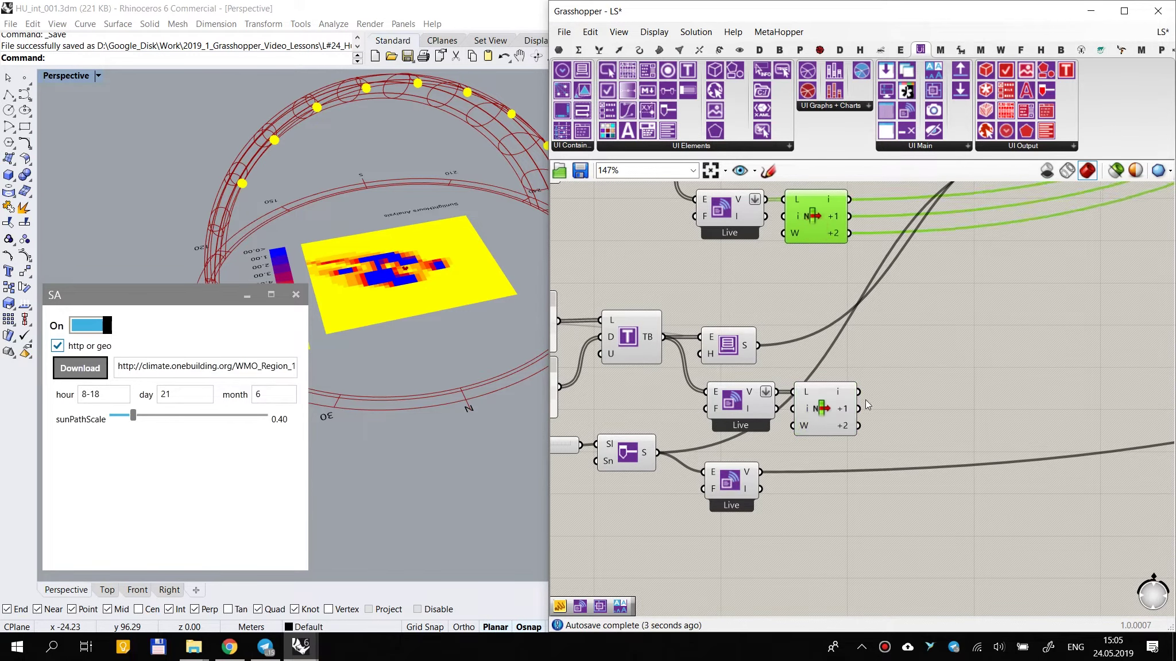
drag(838, 402, 834, 402)
Step: Add a panel, wire the lower List Item's i, +1 and +2 outputs to it in turn, and move it lower
click(997, 362)
double_click(998, 362)
text(/)
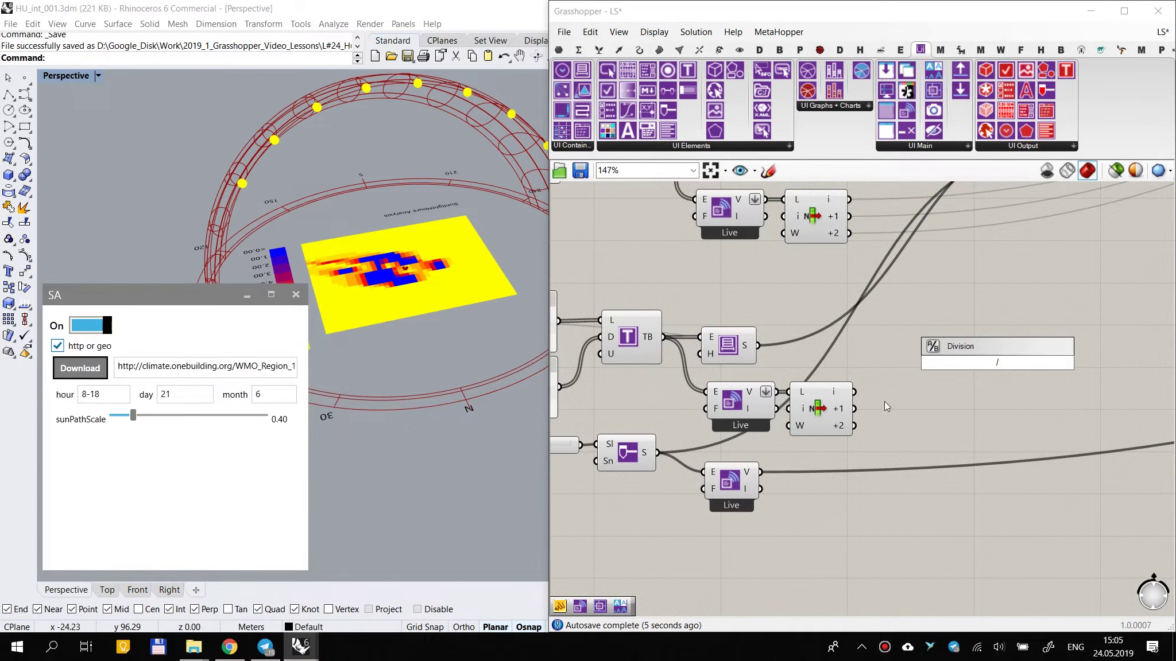
text(/)
key(Return)
drag(852, 392, 941, 364)
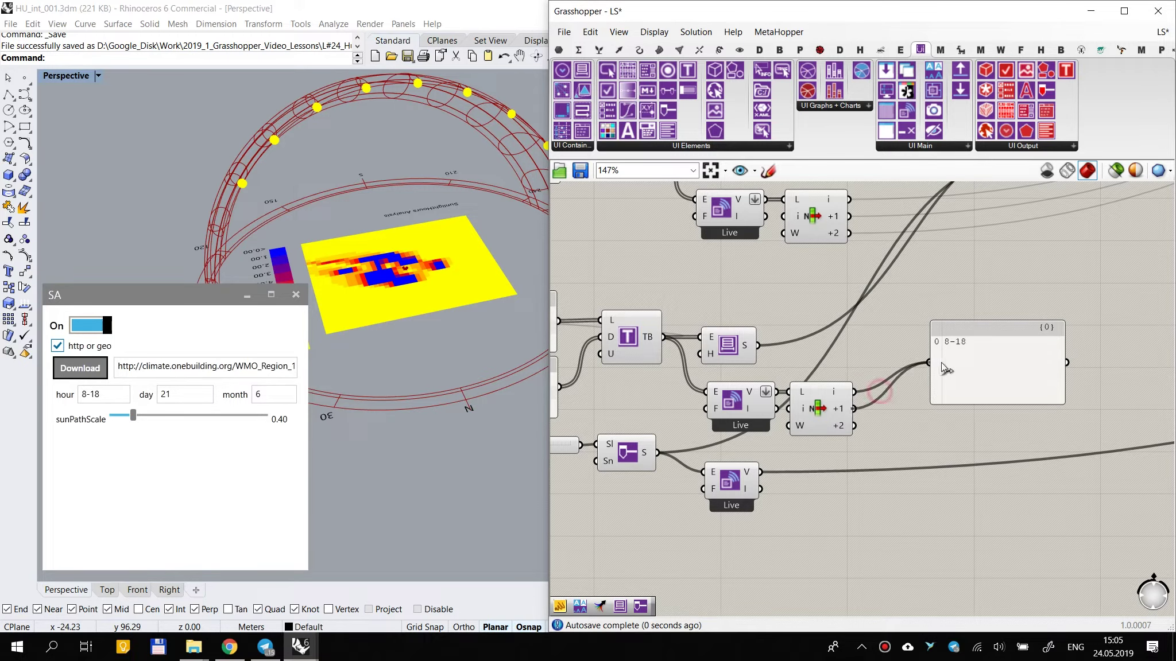
drag(854, 426, 929, 362)
drag(1027, 362, 1014, 422)
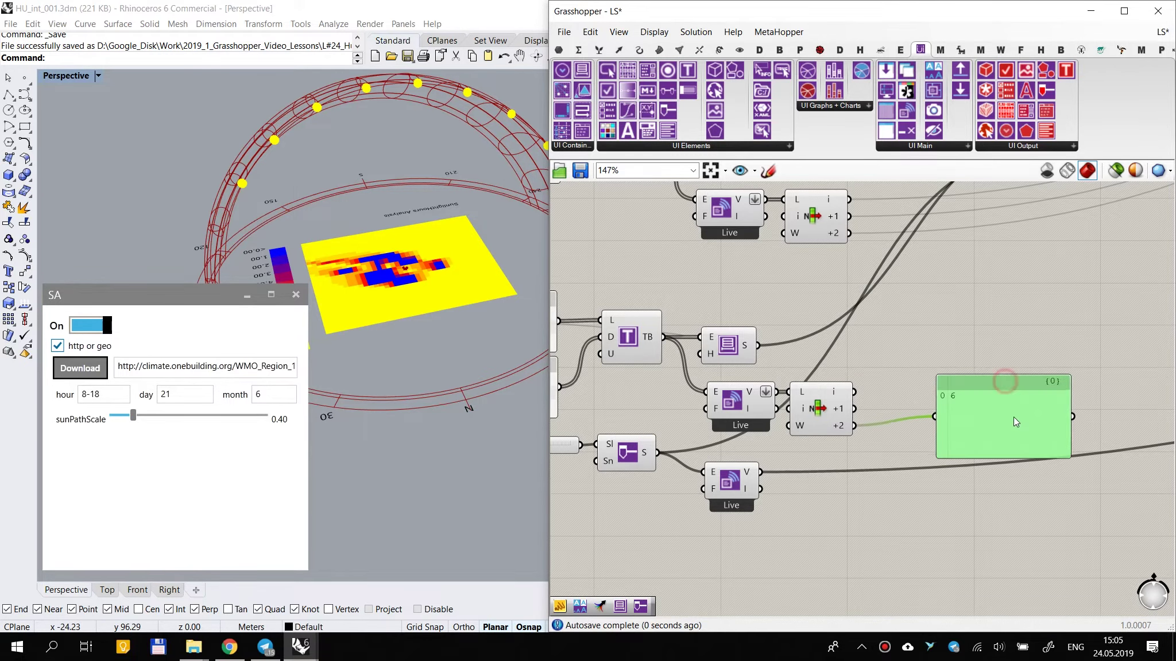
Step: Add three Text parameters fed by the lower List Item's i, +1 and +2 outputs and move the panel aside
scroll(891, 383, up, 2)
click(559, 50)
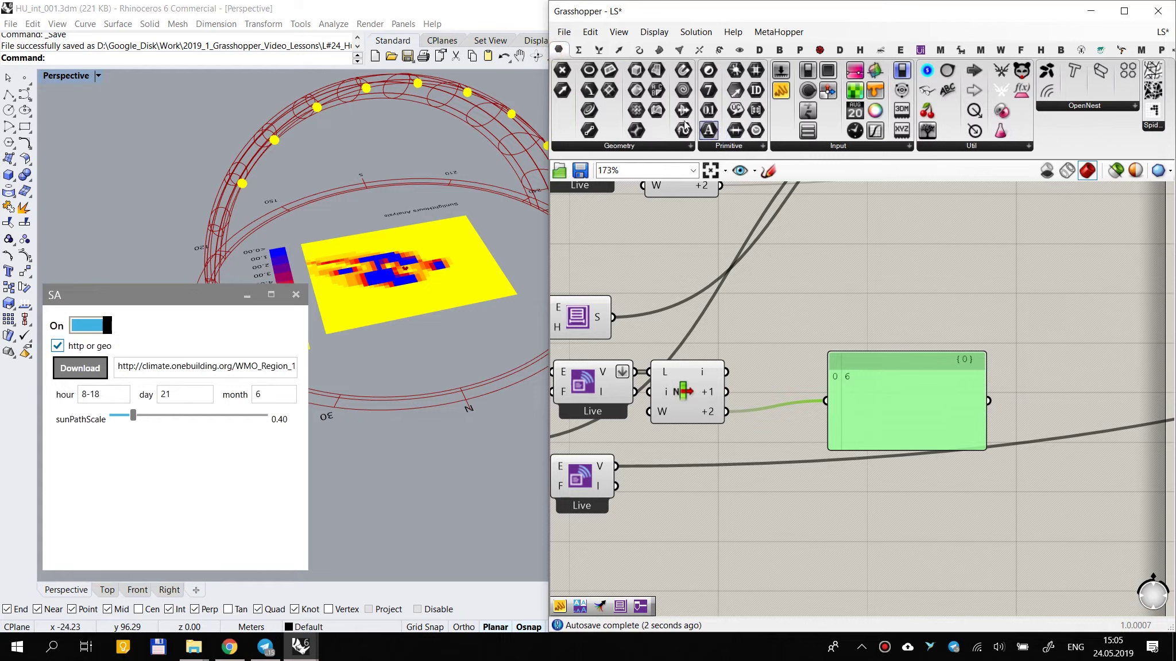
drag(708, 130, 727, 370)
alt+drag(791, 306, 727, 392)
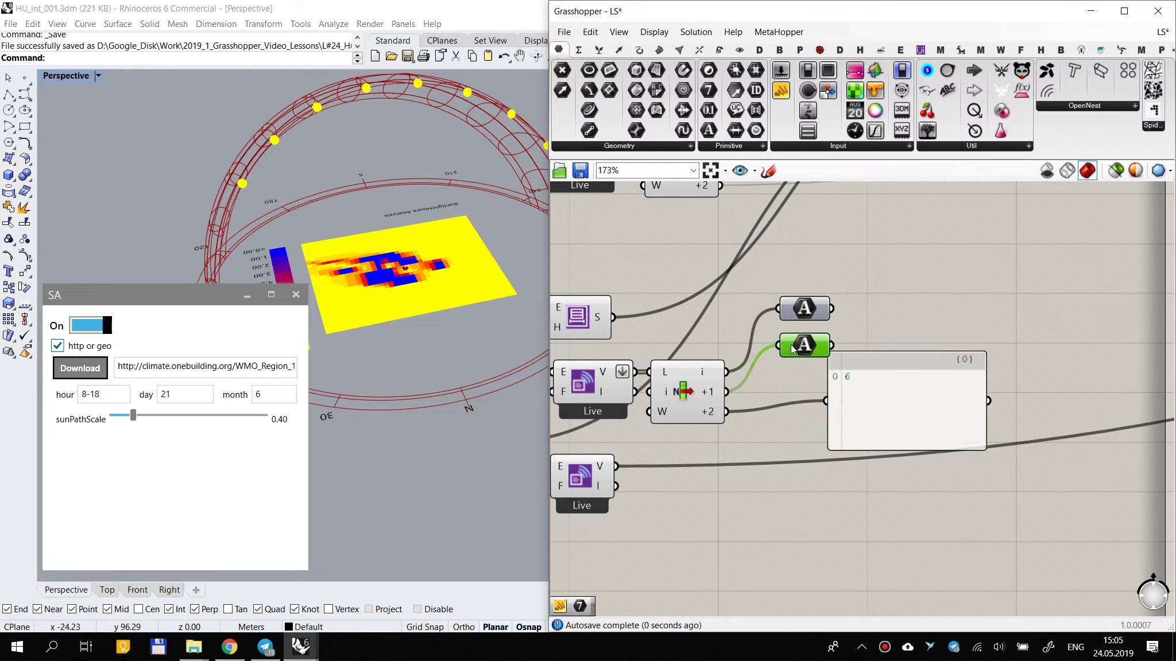
alt+drag(793, 342, 728, 411)
drag(876, 406, 1010, 417)
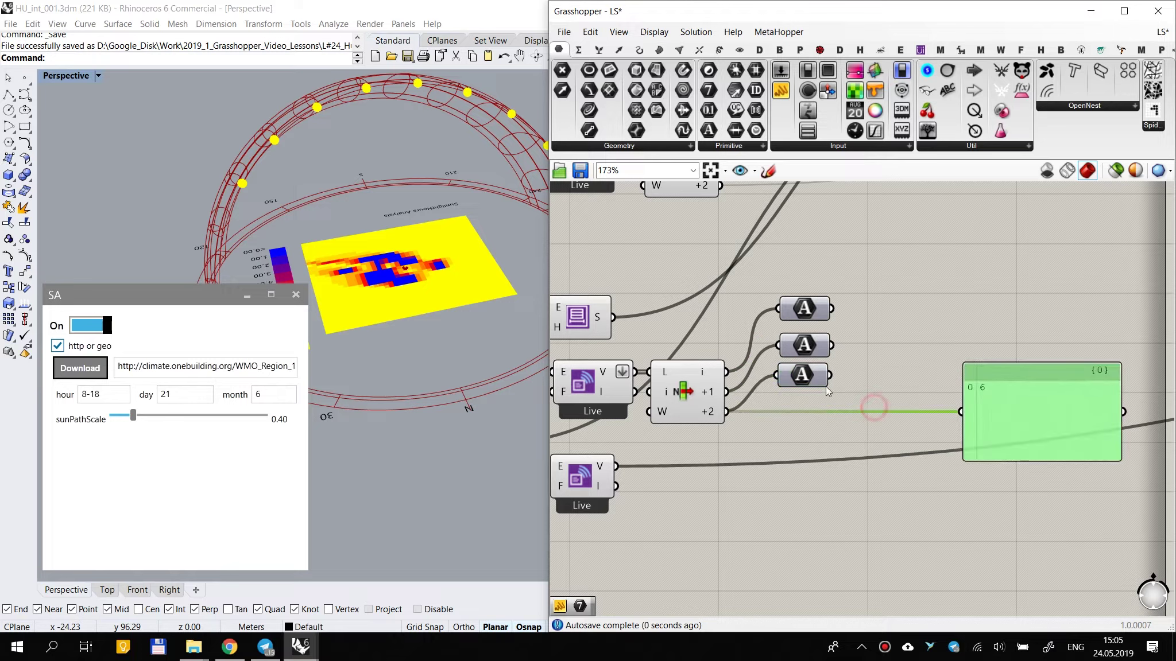
Step: Align and evenly distribute the three Text parameters beside the lower List Item and delete the test panel
drag(807, 315, 783, 382)
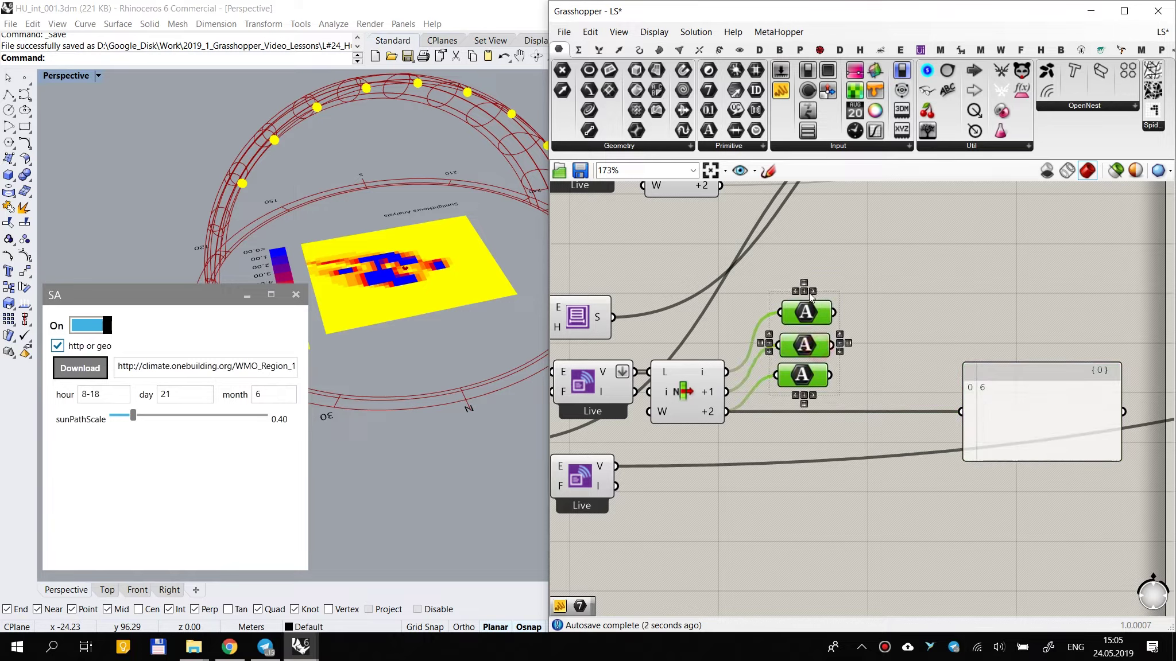
click(803, 290)
click(802, 282)
click(1018, 399)
key(Delete)
Step: Move the three Text parameters into the free space above the Series component and hour list panel of the sun path inputs
drag(825, 275, 708, 404)
scroll(820, 416, down, 13)
scroll(864, 410, up, 10)
scroll(699, 460, up, 1)
double_click(814, 327)
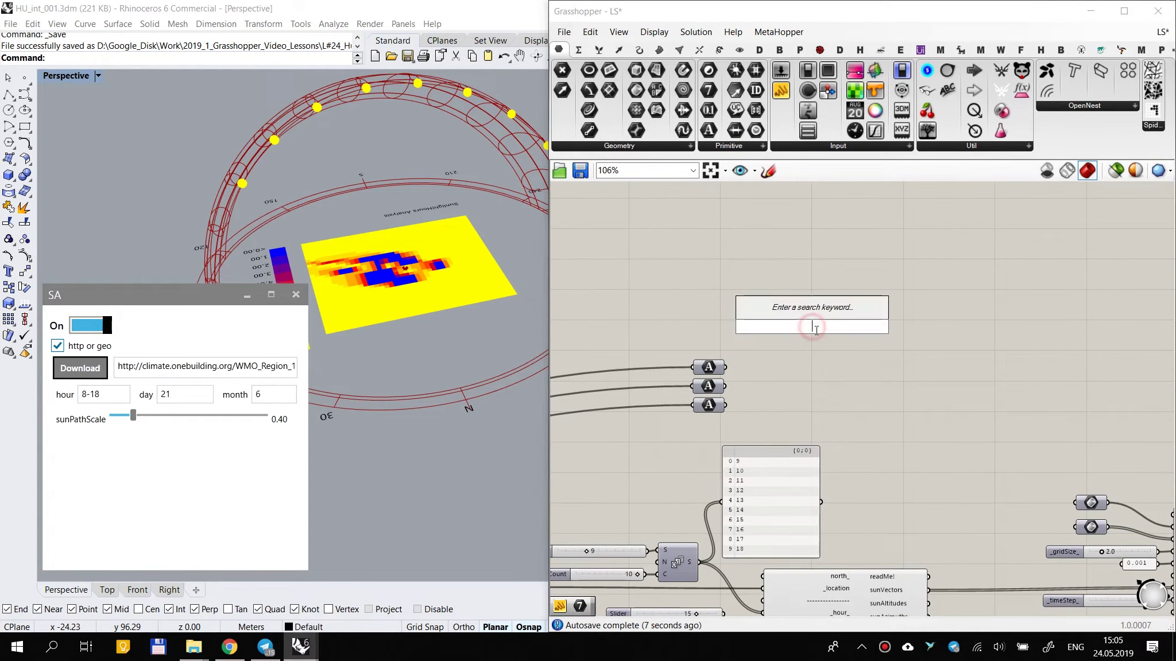
right_drag(674, 472, 753, 365)
scroll(861, 265, up, 2)
drag(866, 265, 737, 315)
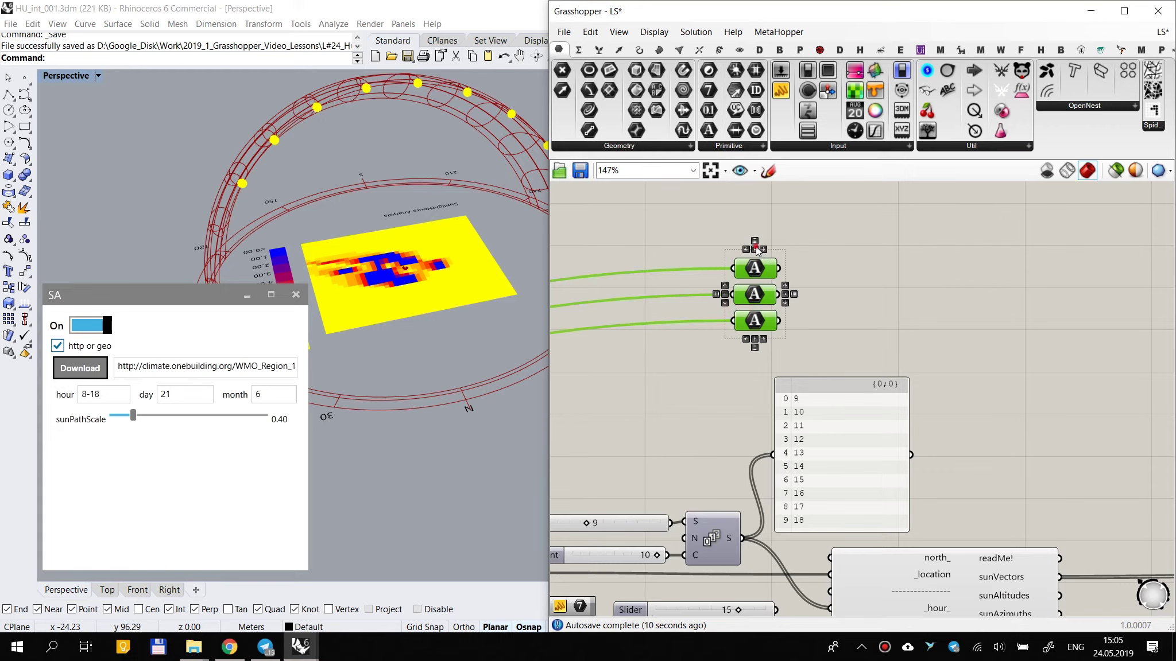
drag(747, 269, 677, 290)
click(776, 262)
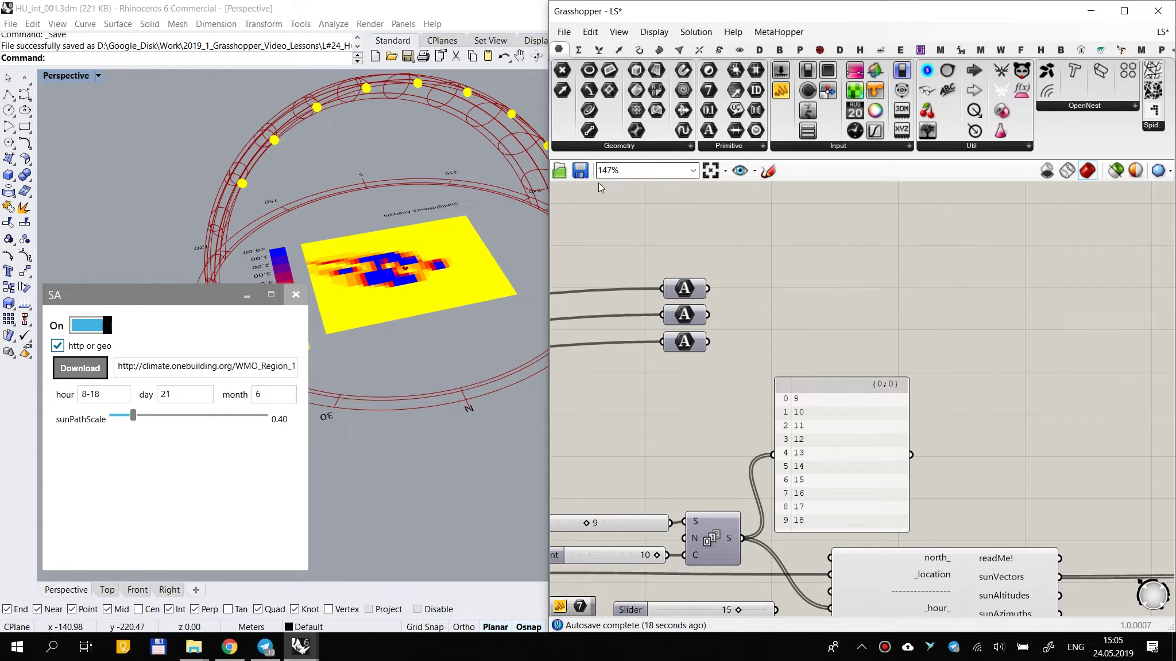
Step: Save both the Grasshopper definition and the Rhino model
click(580, 171)
click(408, 57)
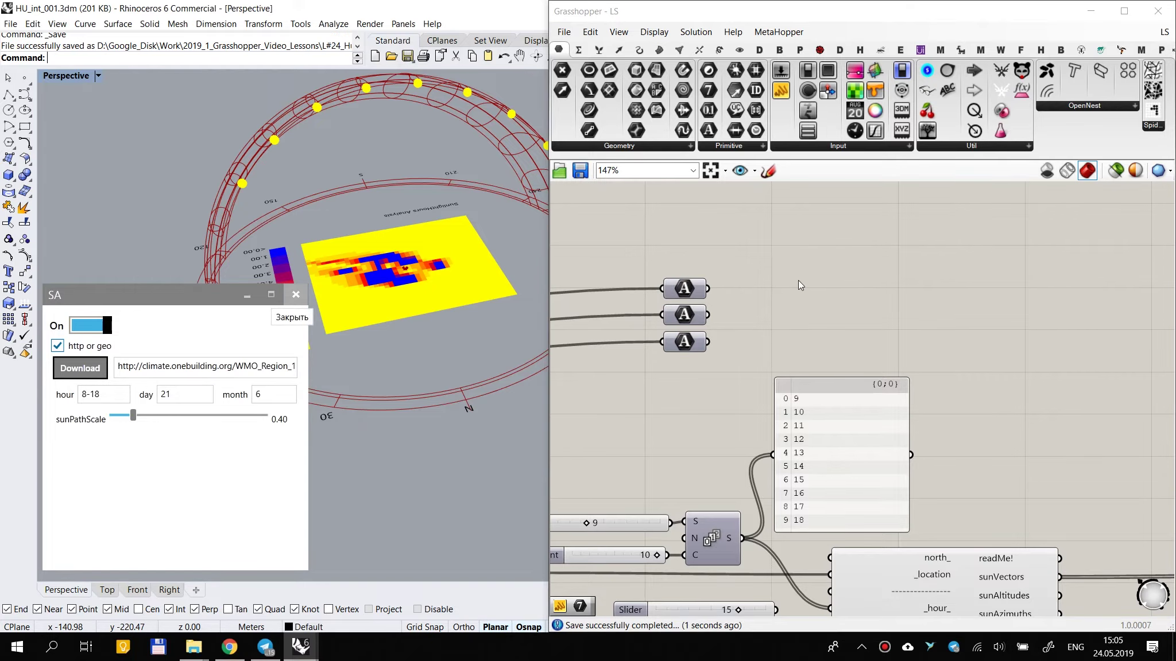
click(877, 240)
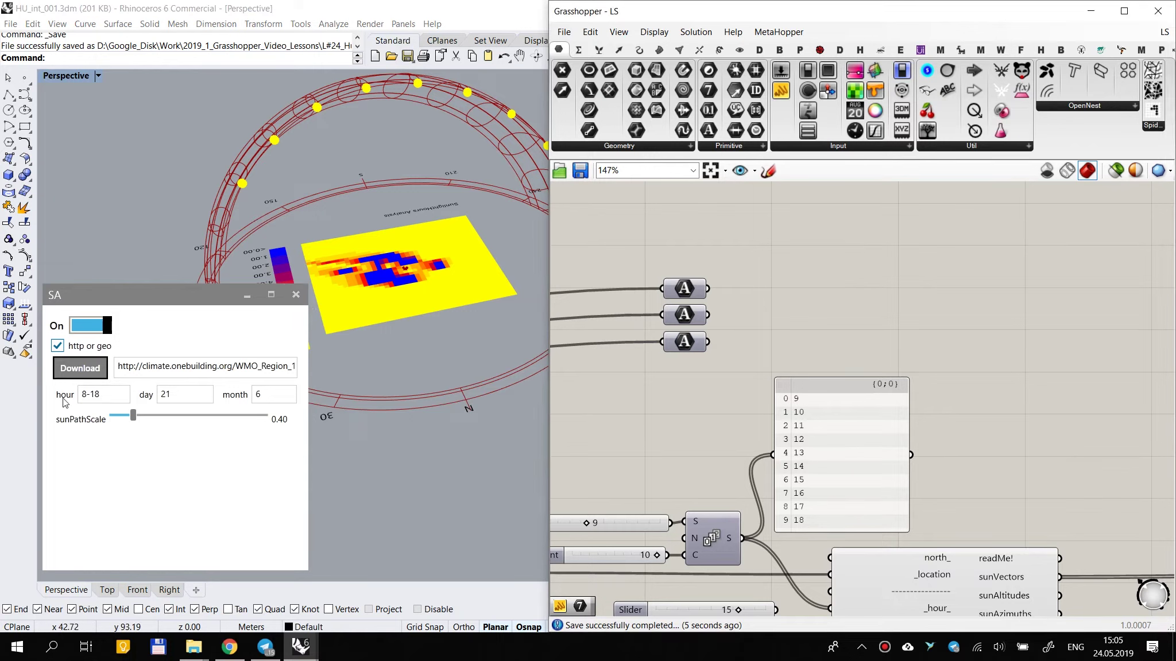
Step: Set the month field in the SA window to 6,9,12
click(82, 399)
click(260, 395)
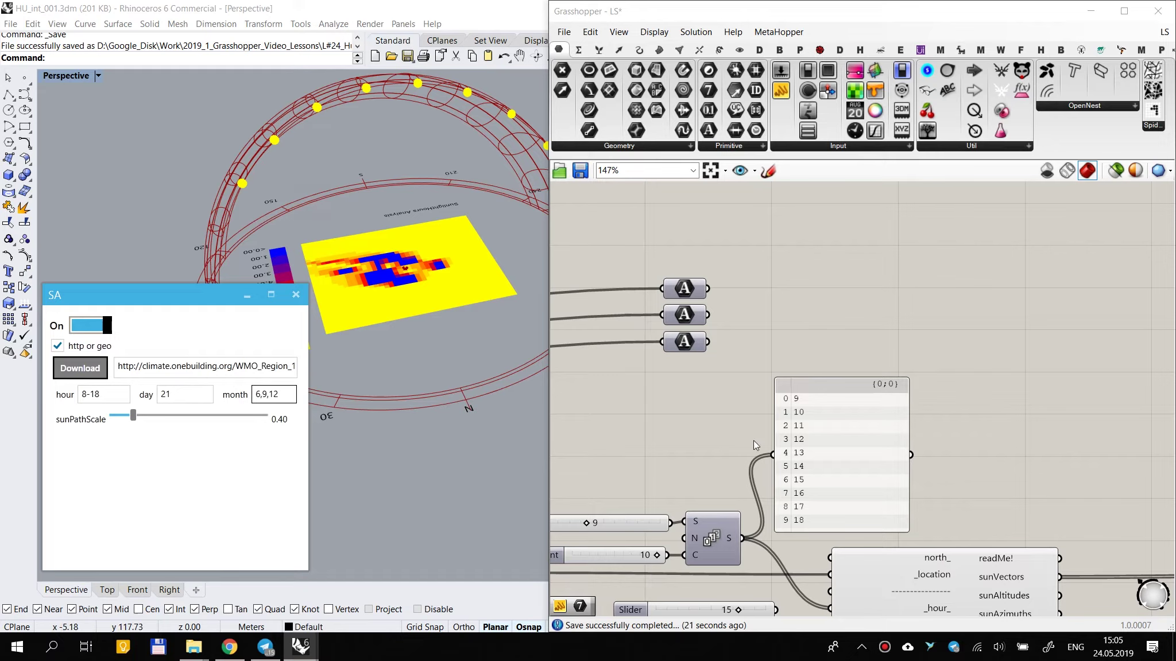
click(682, 418)
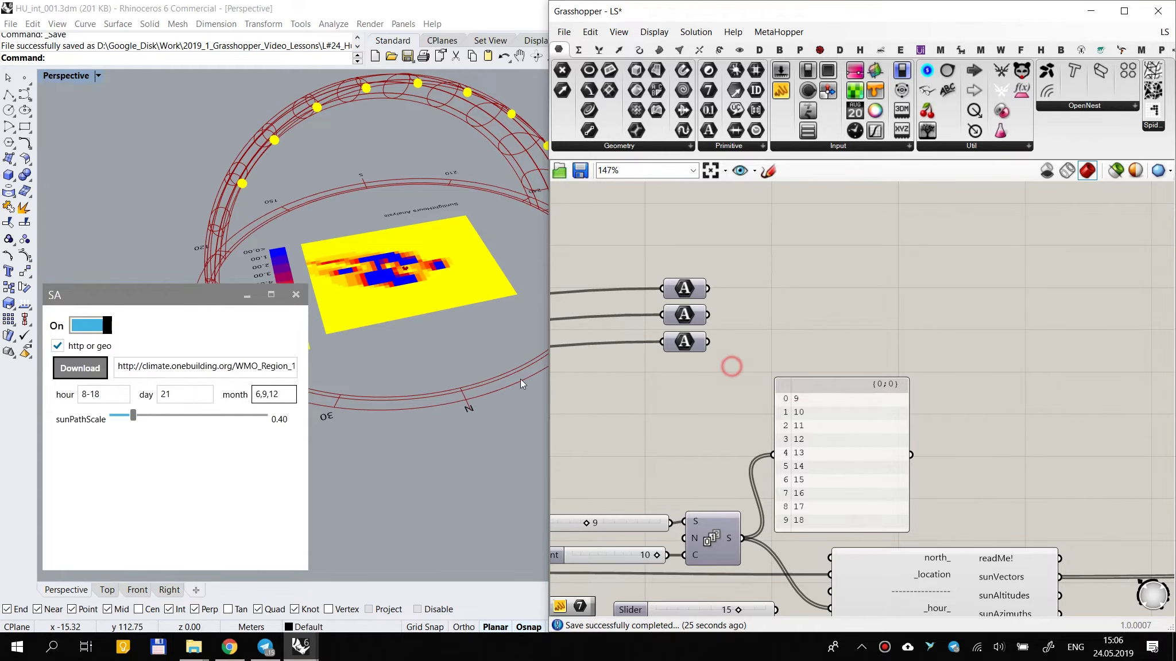
Step: Examine the example time-parsing group and its input formats for a single hour, a range and comma-separated lists
scroll(732, 345, down, 4)
scroll(780, 323, down, 3)
drag(953, 212, 594, 397)
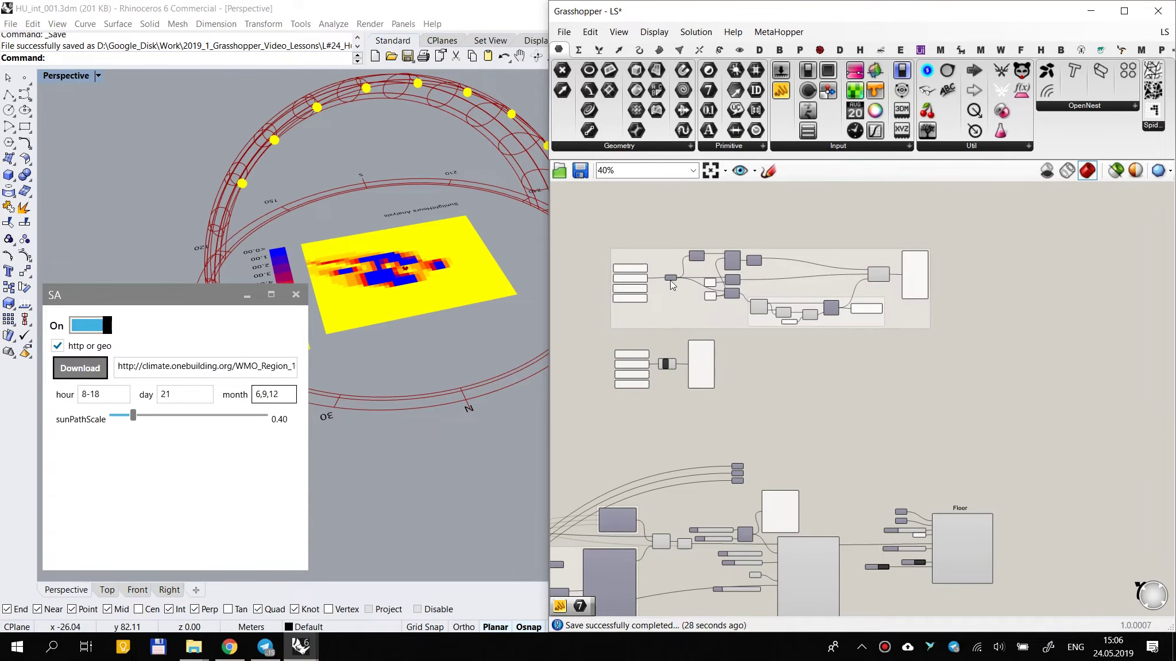
scroll(730, 273, up, 2)
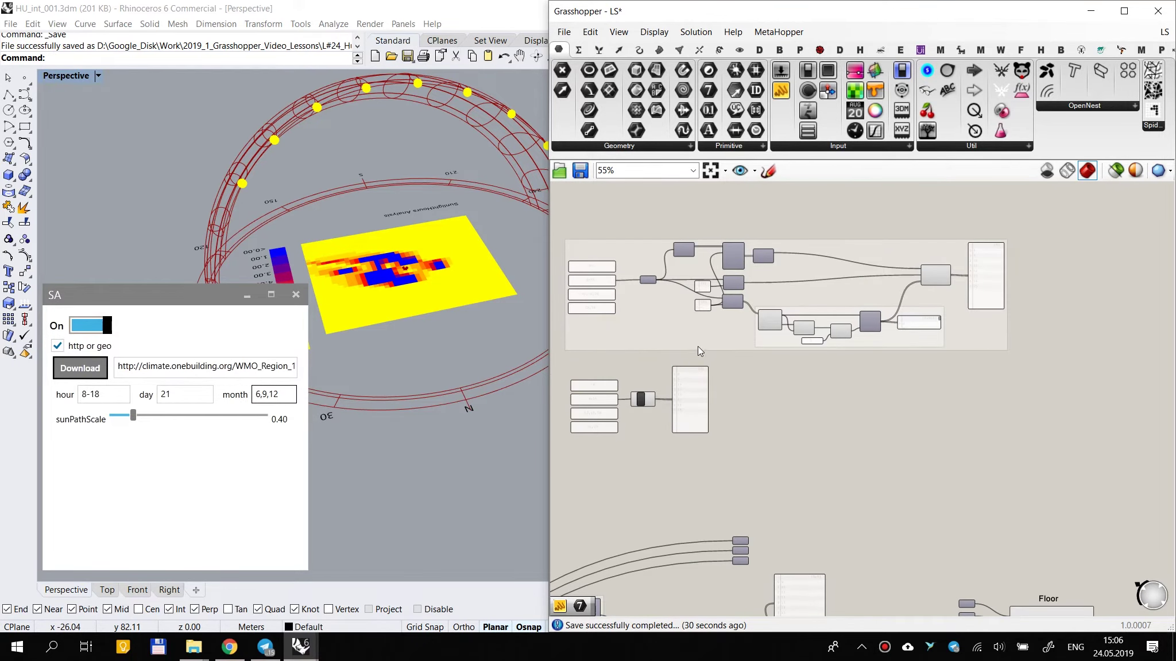
scroll(703, 340, up, 2)
scroll(702, 339, down, 3)
right_drag(741, 430, 754, 409)
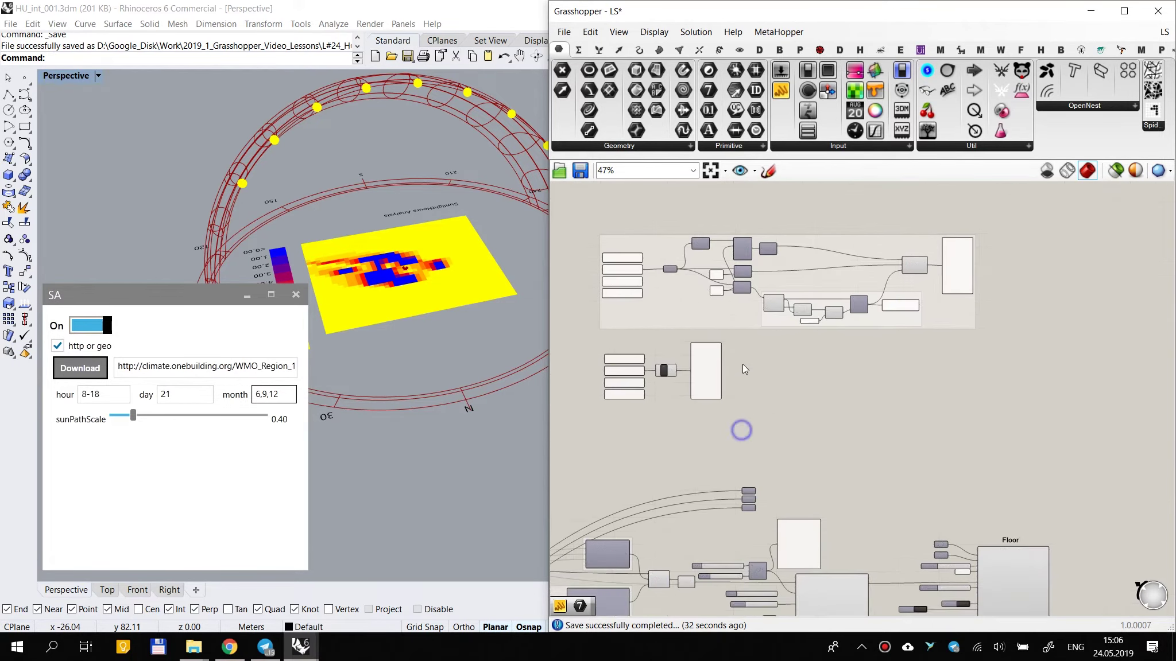
scroll(641, 287, up, 8)
click(669, 321)
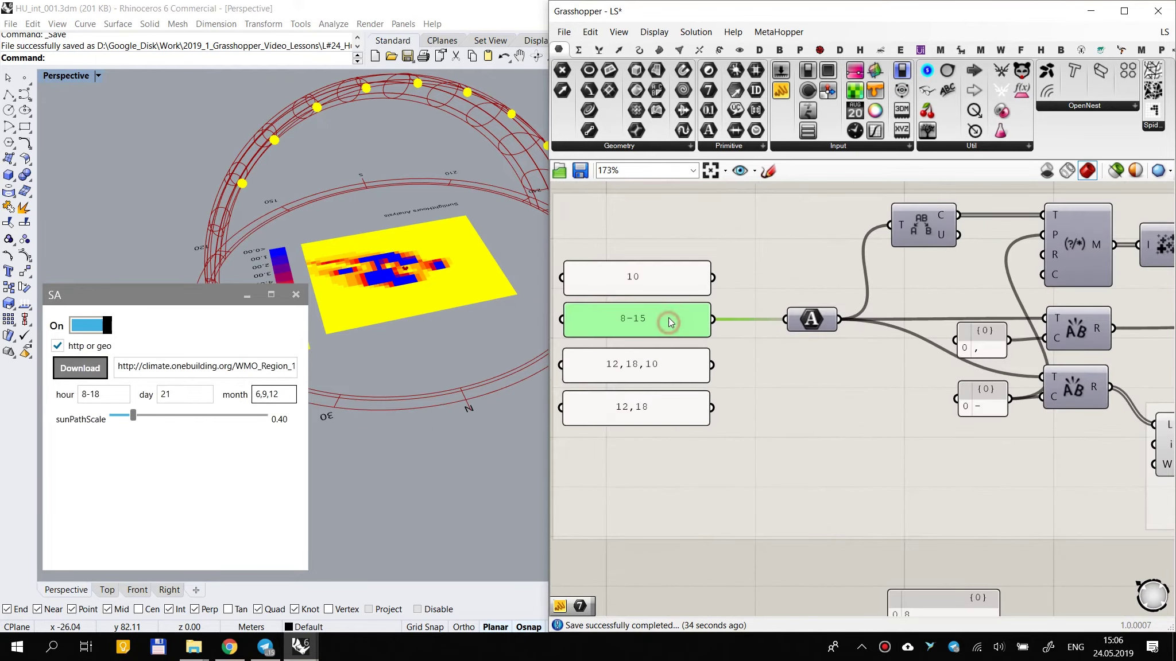
scroll(632, 315, down, 2)
scroll(637, 314, up, 2)
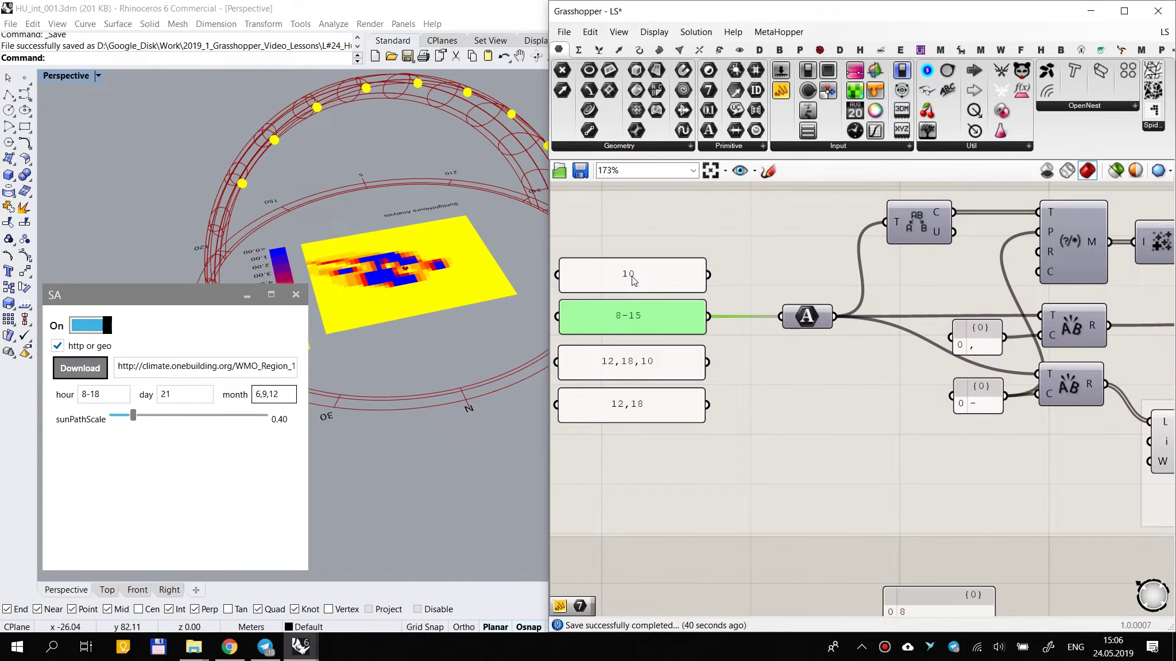
scroll(632, 279, down, 3)
scroll(636, 279, up, 2)
scroll(636, 279, down, 2)
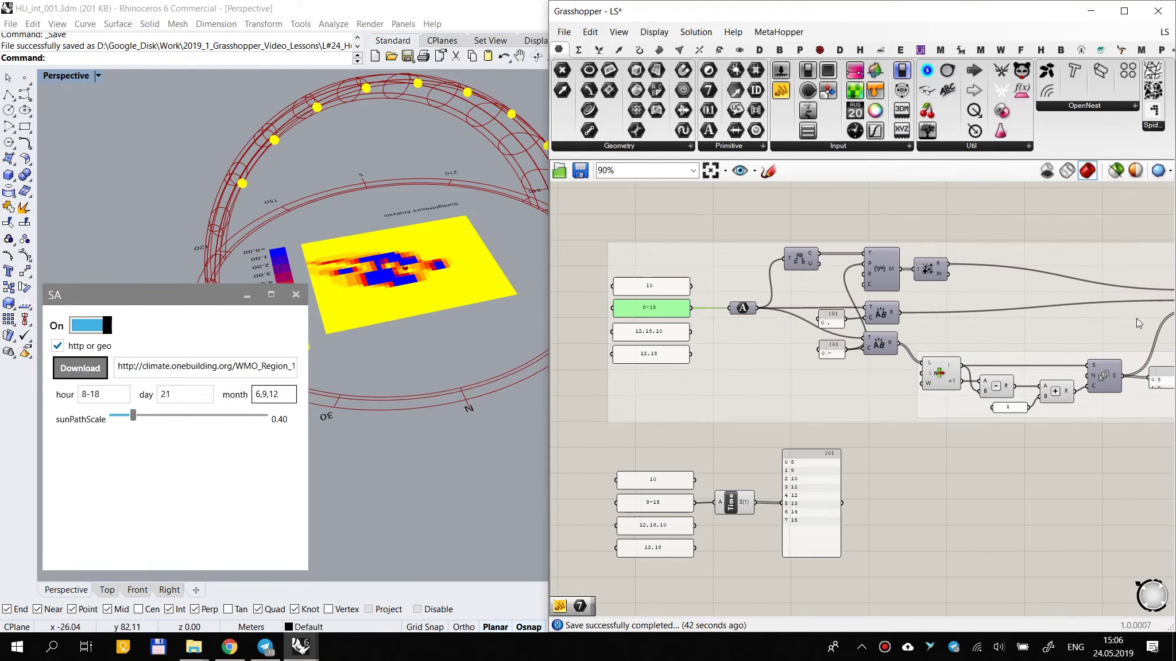
scroll(666, 290, up, 3)
scroll(647, 308, down, 1)
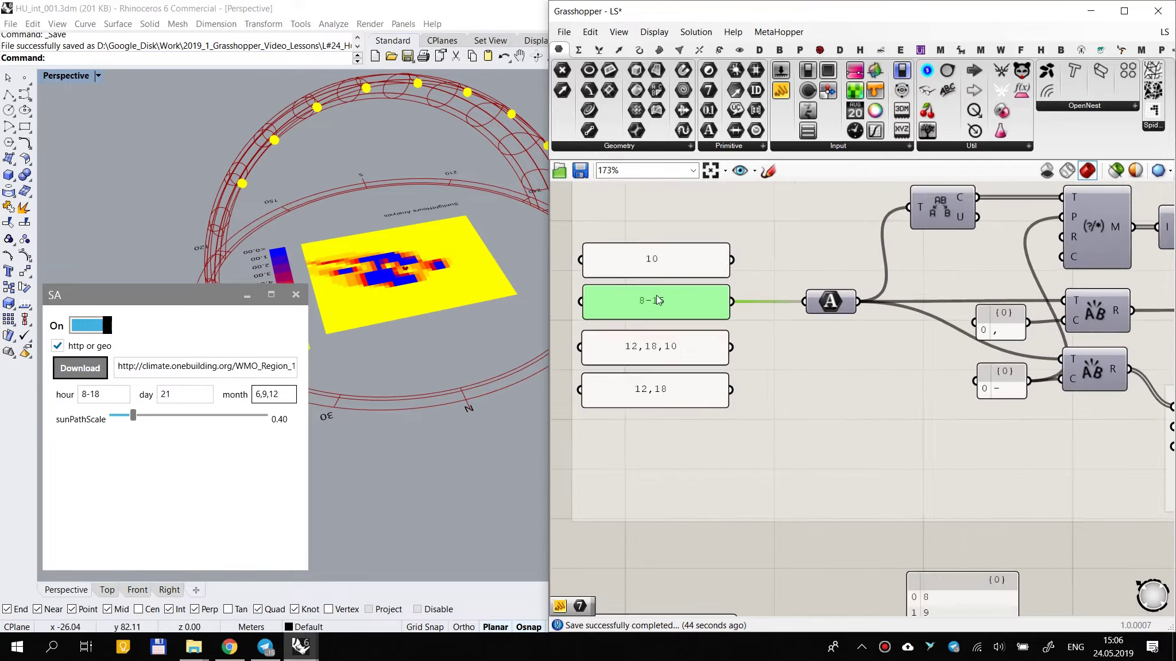
scroll(622, 301, up, 1)
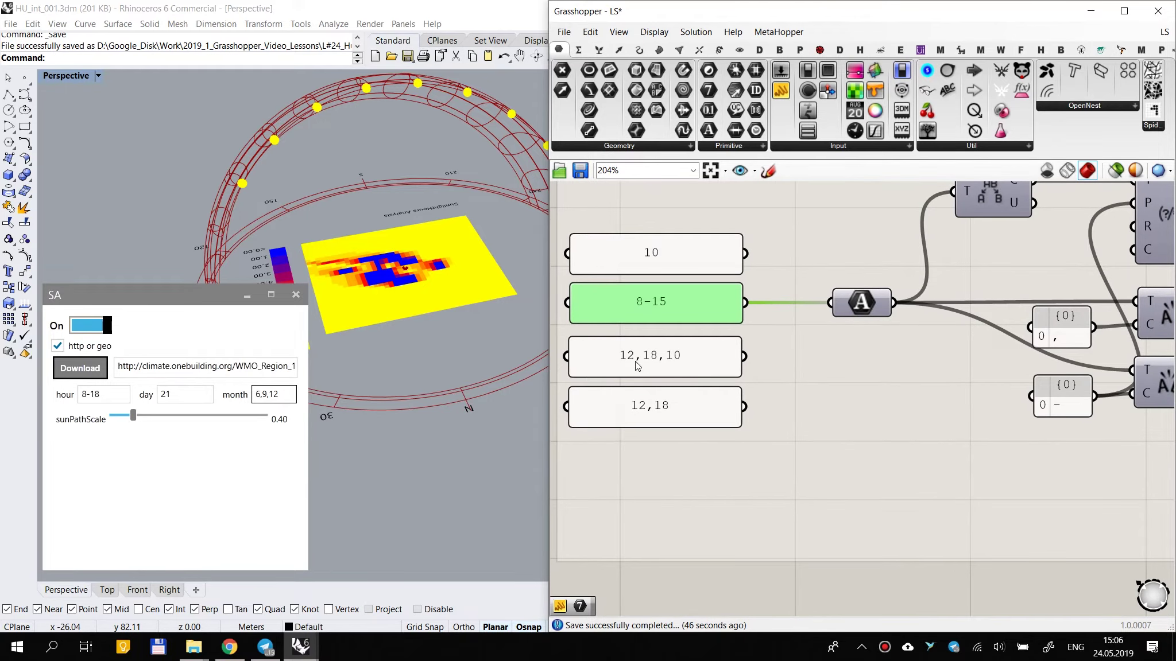
scroll(722, 343, down, 2)
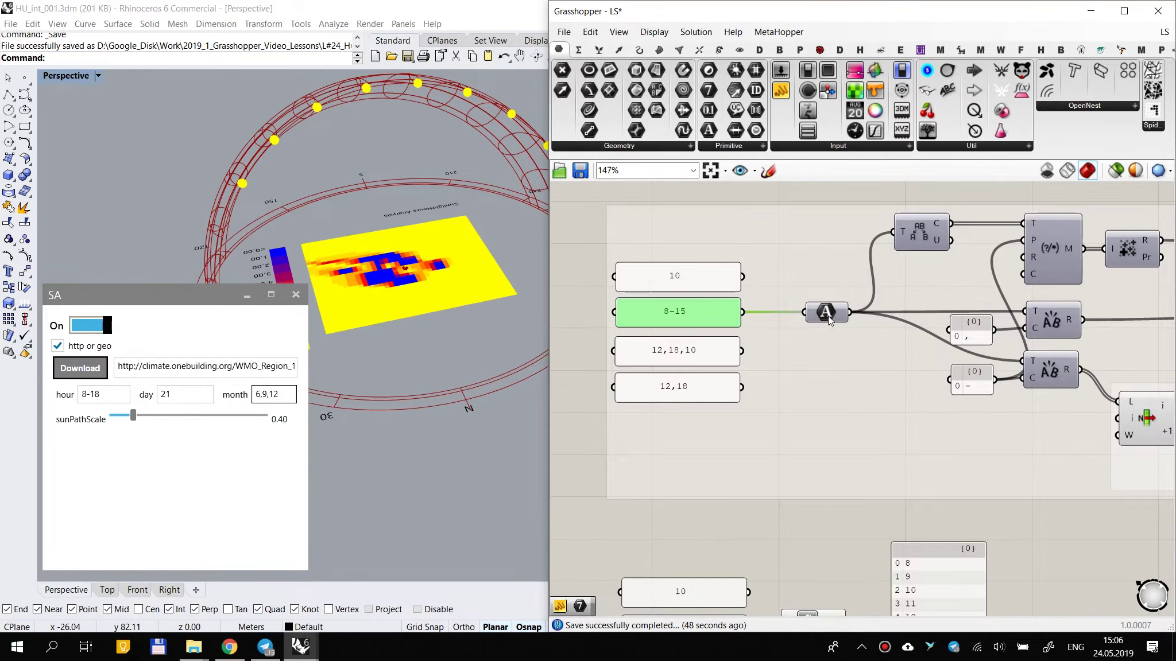
scroll(827, 314, up, 2)
scroll(651, 363, down, 2)
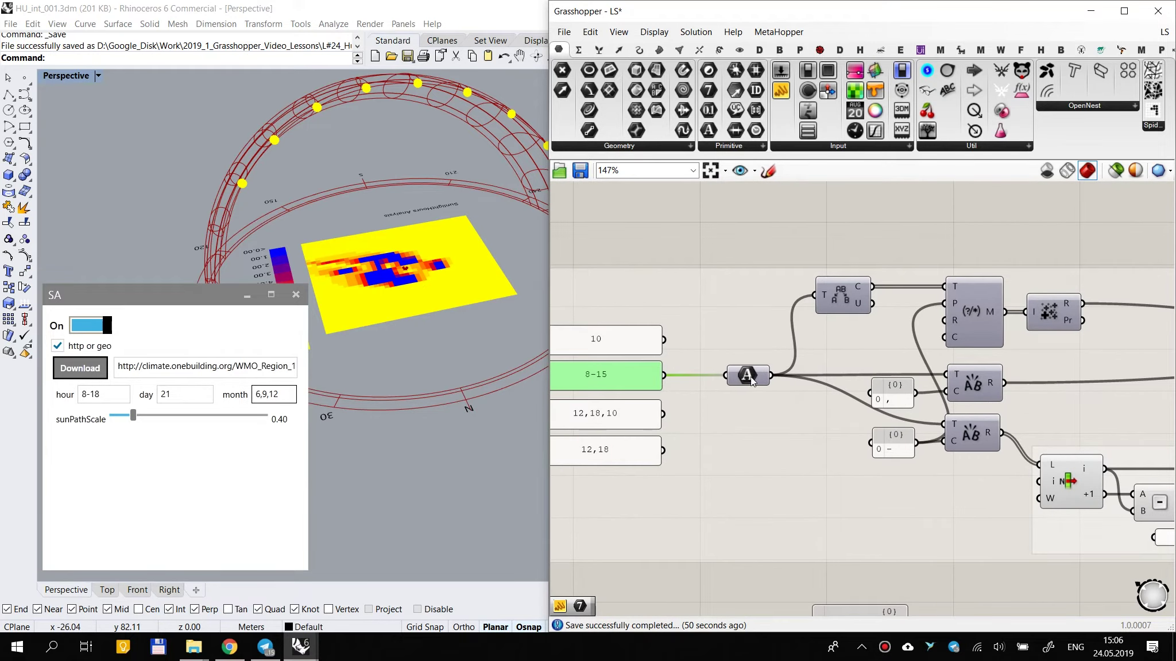
Step: Look up where the example's Text parameter and character-splitting component are found in the component library
click(748, 376)
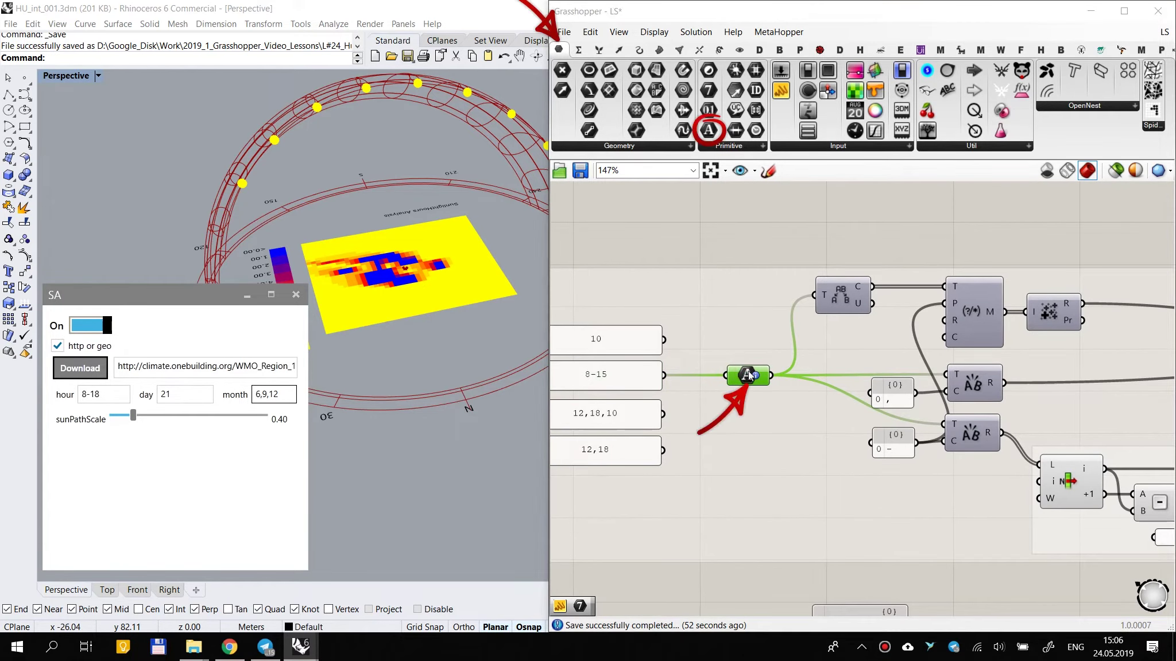
right_drag(854, 338, 755, 373)
scroll(717, 339, up, 2)
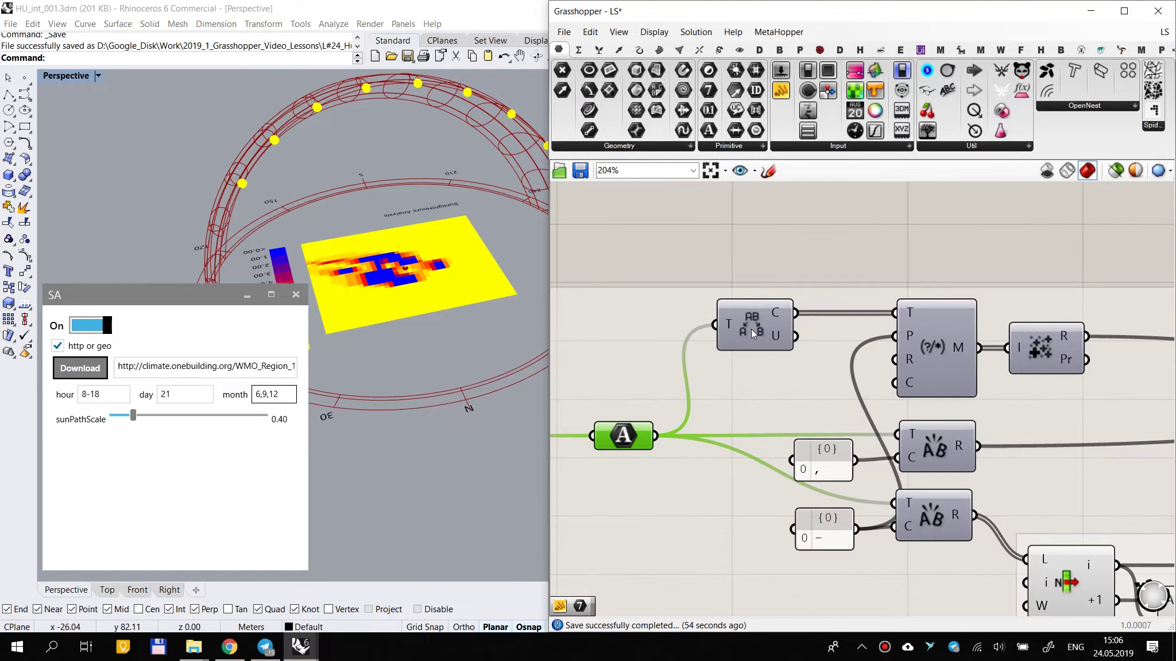
ctrl+alt+click(754, 323)
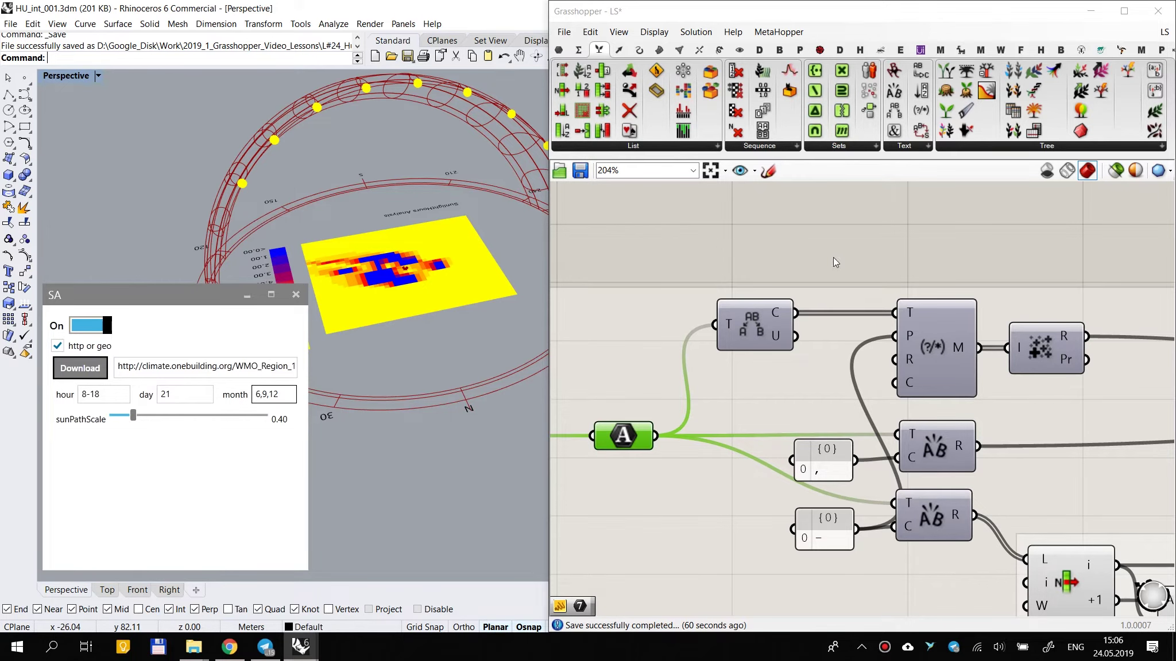
scroll(976, 356, down, 1)
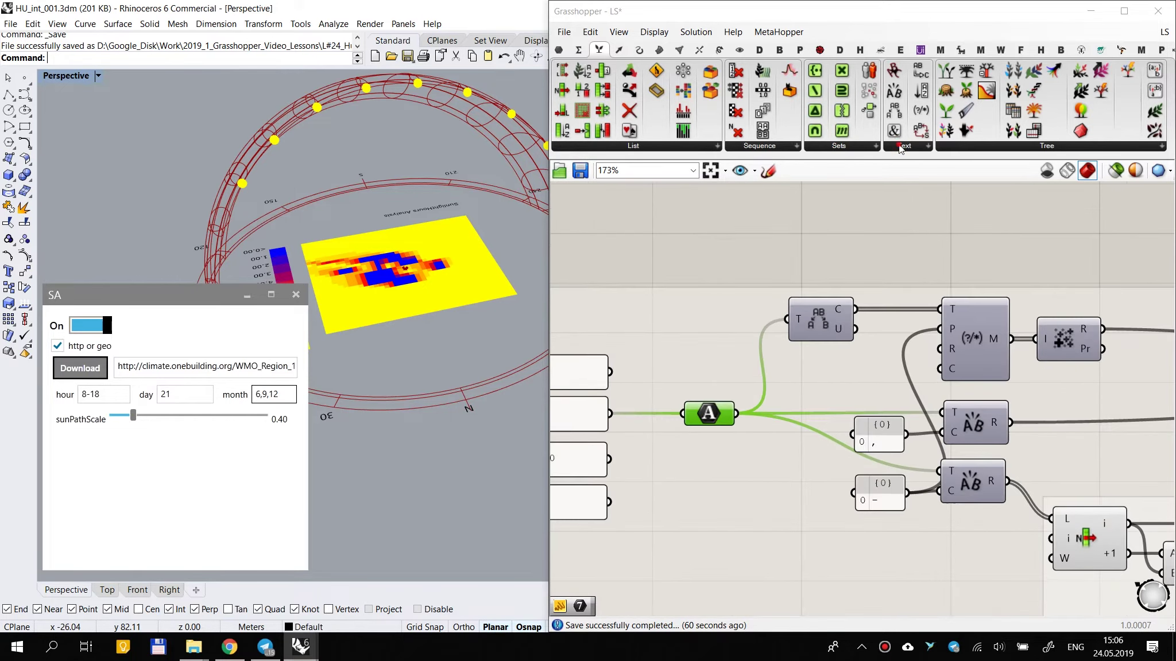
click(904, 145)
click(787, 217)
Step: Add a panel above the example group and wire it to the character-splitting component's C output
right_drag(904, 214, 835, 261)
double_click(834, 260)
text(//)
key(Return)
drag(820, 295, 886, 294)
drag(819, 260, 785, 356)
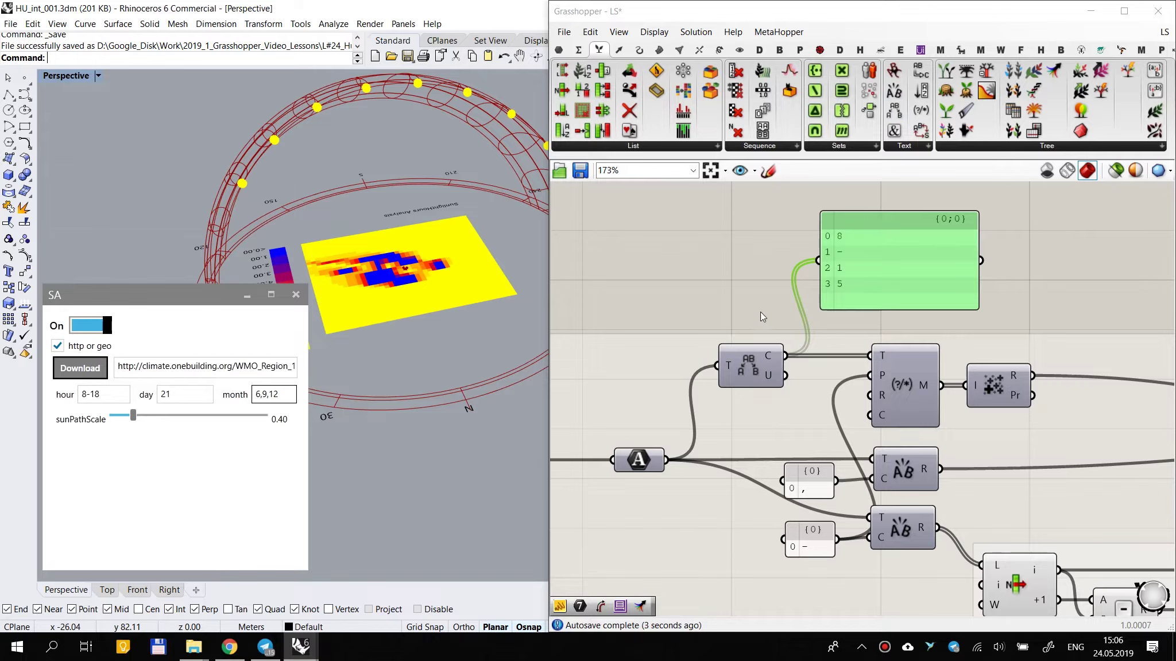
Step: Feed the panel from the Text parameter as a check, and reconnect it to the character-splitting component's C output
click(743, 300)
right_drag(699, 398, 729, 404)
drag(695, 466, 850, 266)
right_drag(726, 337, 870, 290)
right_drag(859, 406, 731, 468)
drag(832, 377, 866, 282)
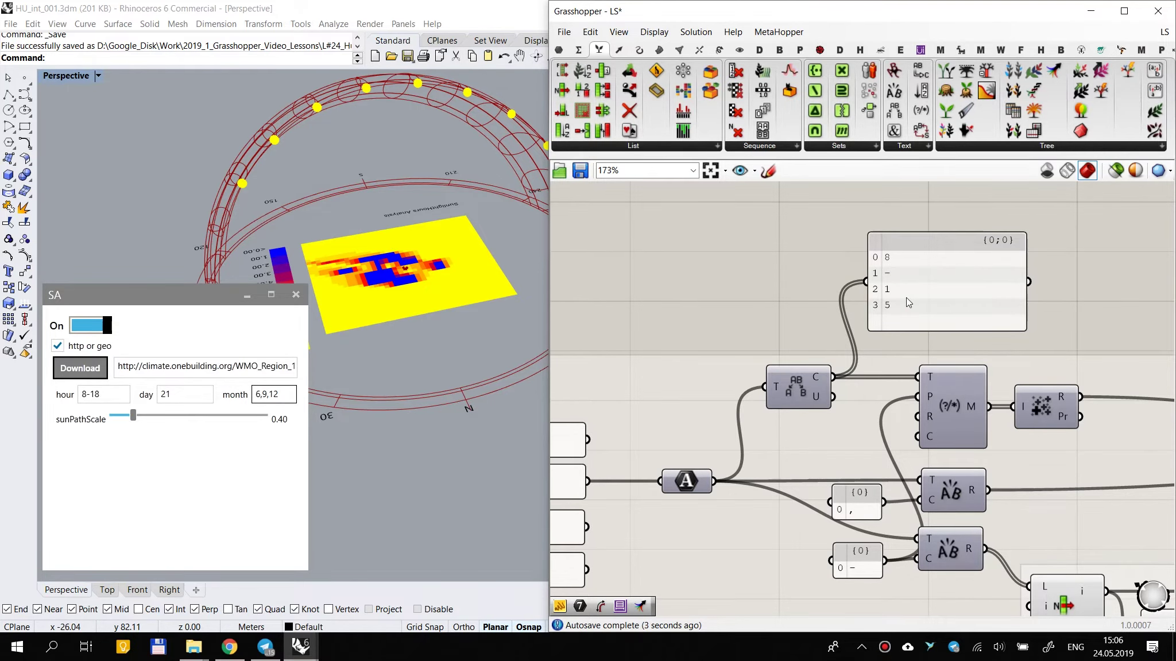
Step: Move the characters panel higher and nudge the comma and hyphen separator panels away from the text-splitting components
drag(905, 271, 902, 205)
scroll(904, 221, down, 2)
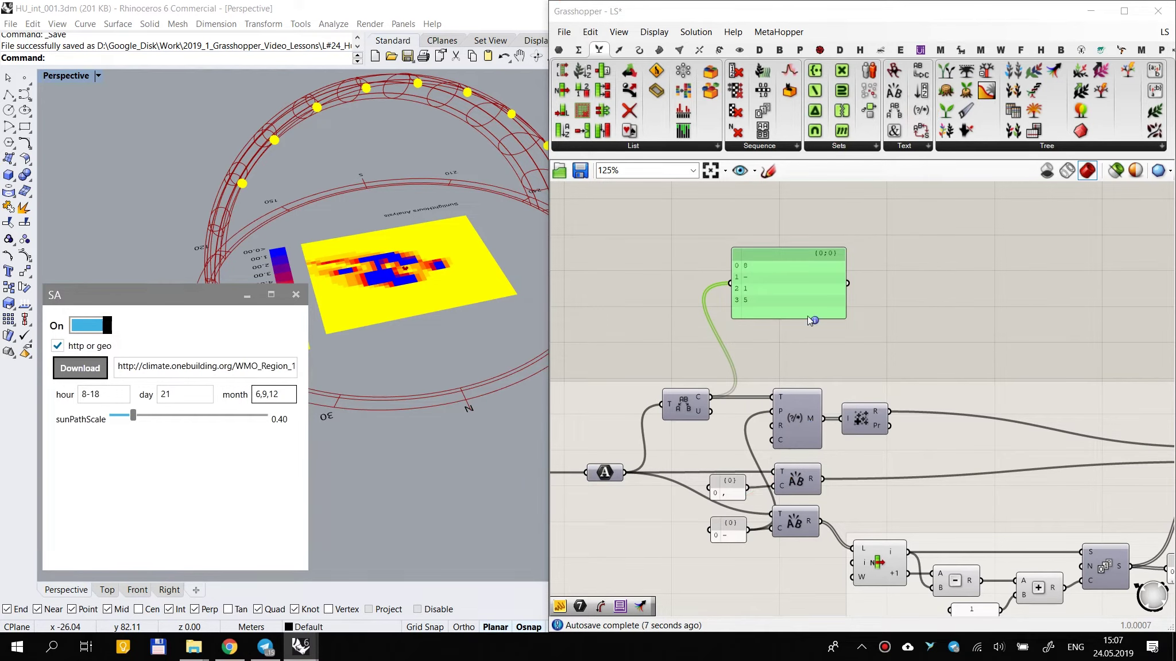
scroll(740, 539, up, 1)
drag(739, 537, 730, 537)
drag(727, 483, 718, 483)
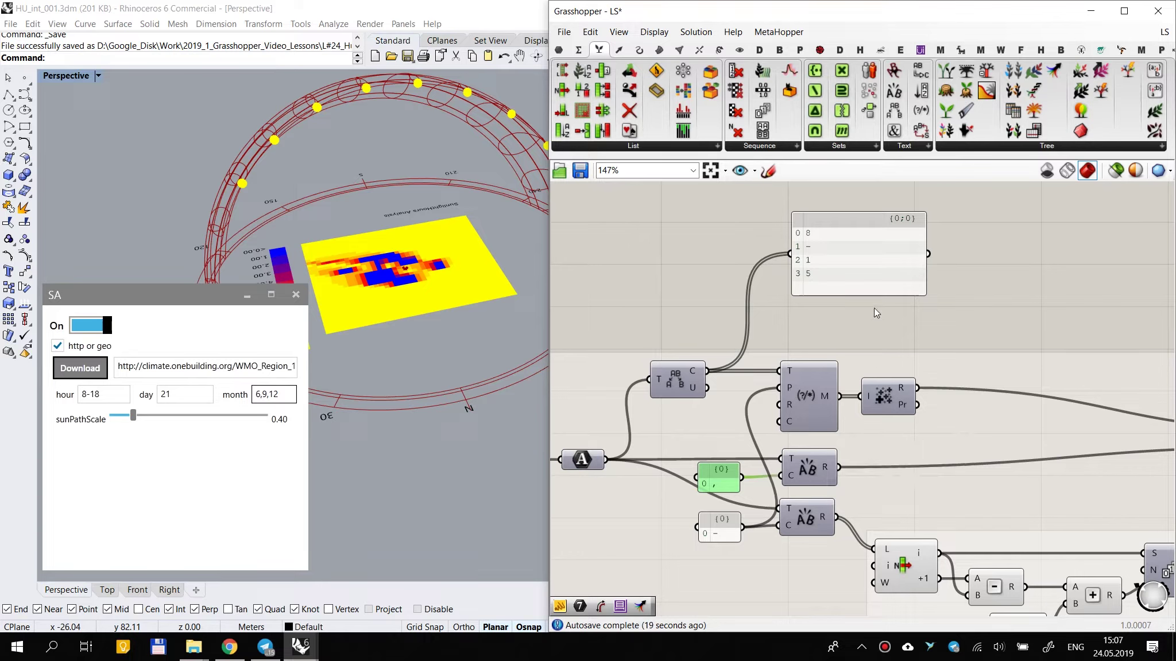
Step: Add a second panel and wire it to the M output of the text-matching component
double_click(899, 357)
text(panel)
key(Return)
drag(906, 325, 964, 315)
drag(840, 396, 880, 312)
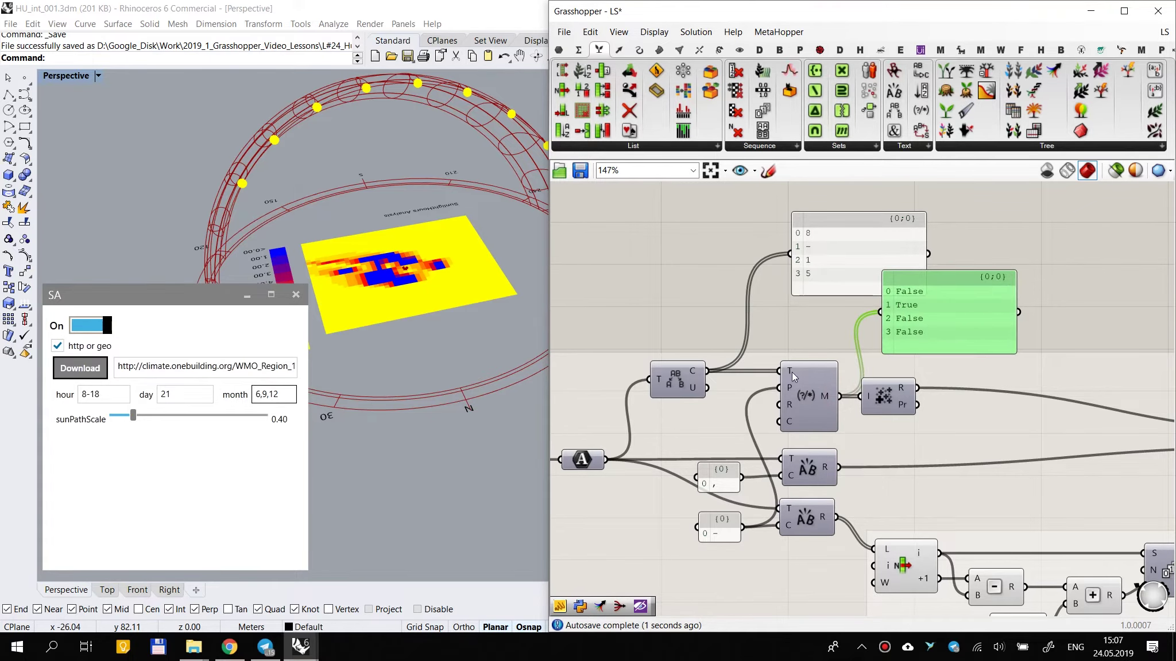
Step: Compare the character list with the match results and trace the hyphen pattern into the Mass Addition component
scroll(724, 539, up, 4)
scroll(724, 539, down, 1)
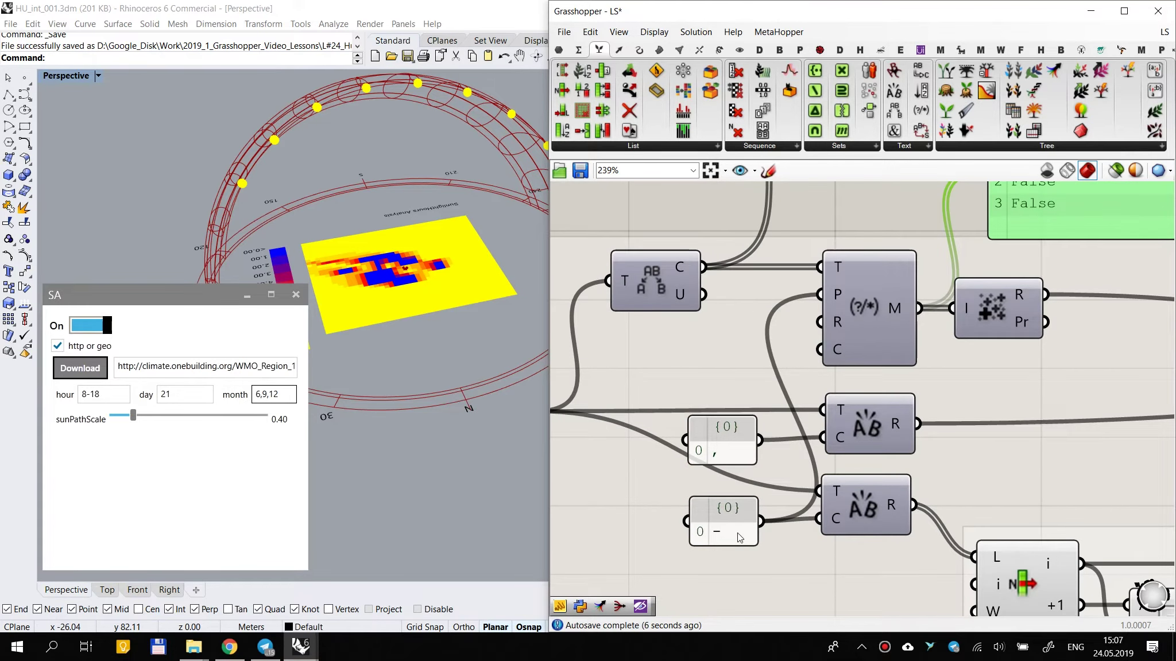
scroll(798, 352, down, 2)
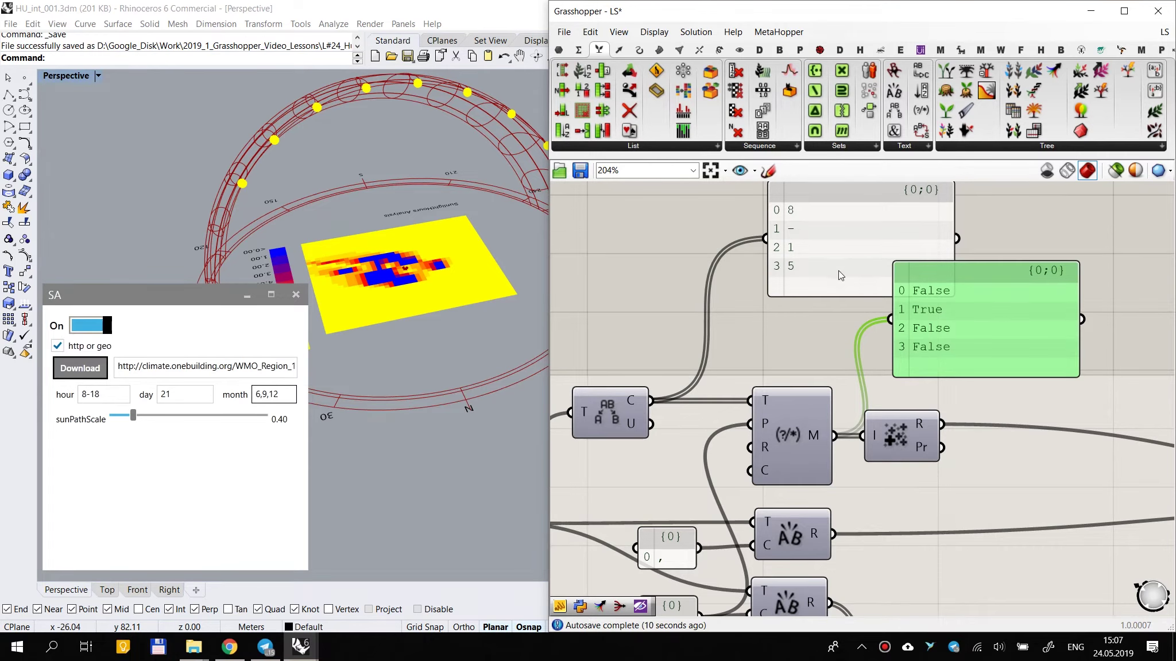
scroll(933, 292, up, 2)
right_drag(763, 262, 721, 332)
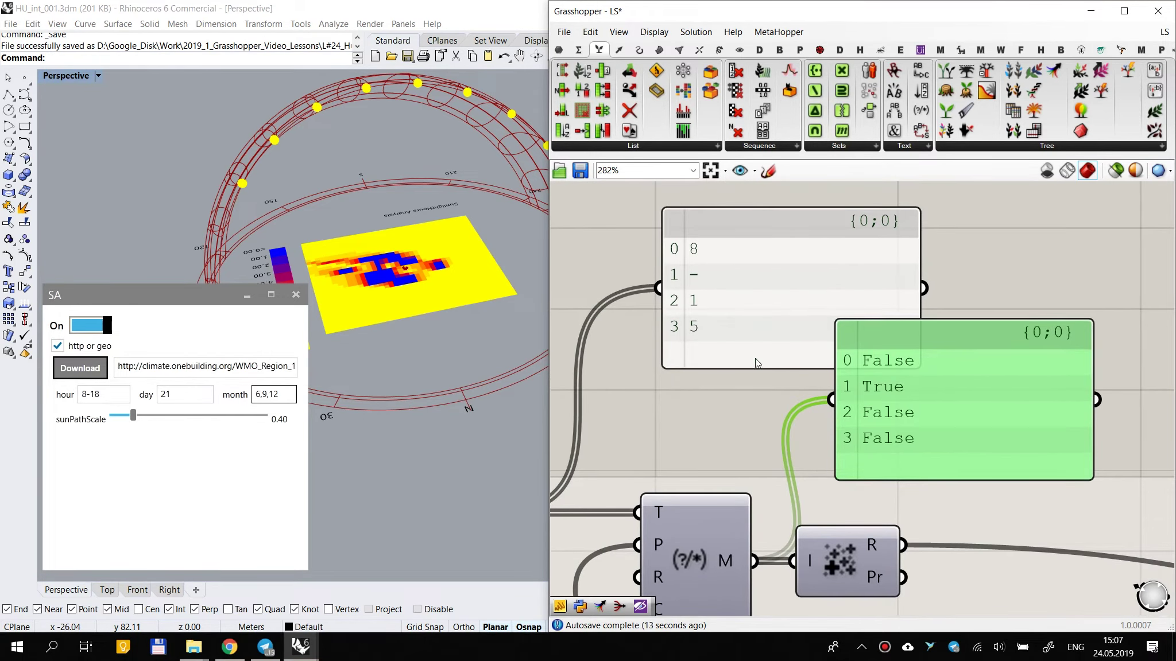
scroll(740, 343, down, 3)
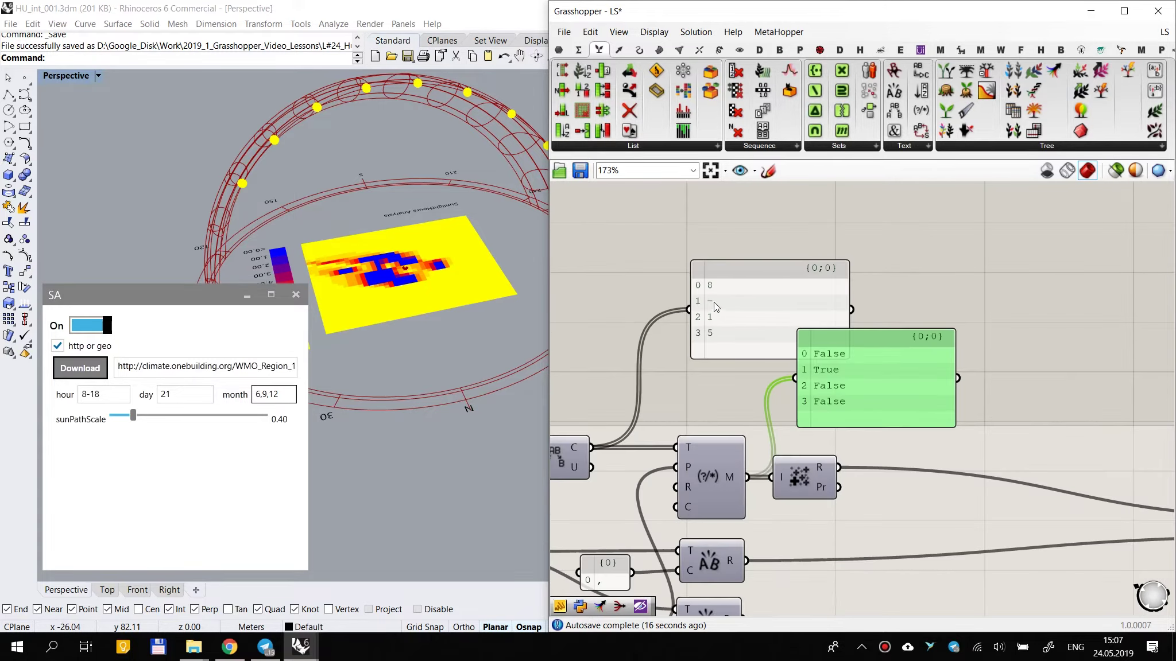
right_drag(790, 360, 964, 324)
right_drag(859, 345, 847, 273)
scroll(847, 273, down, 2)
scroll(926, 310, up, 3)
right_drag(921, 334, 844, 404)
scroll(852, 398, down, 2)
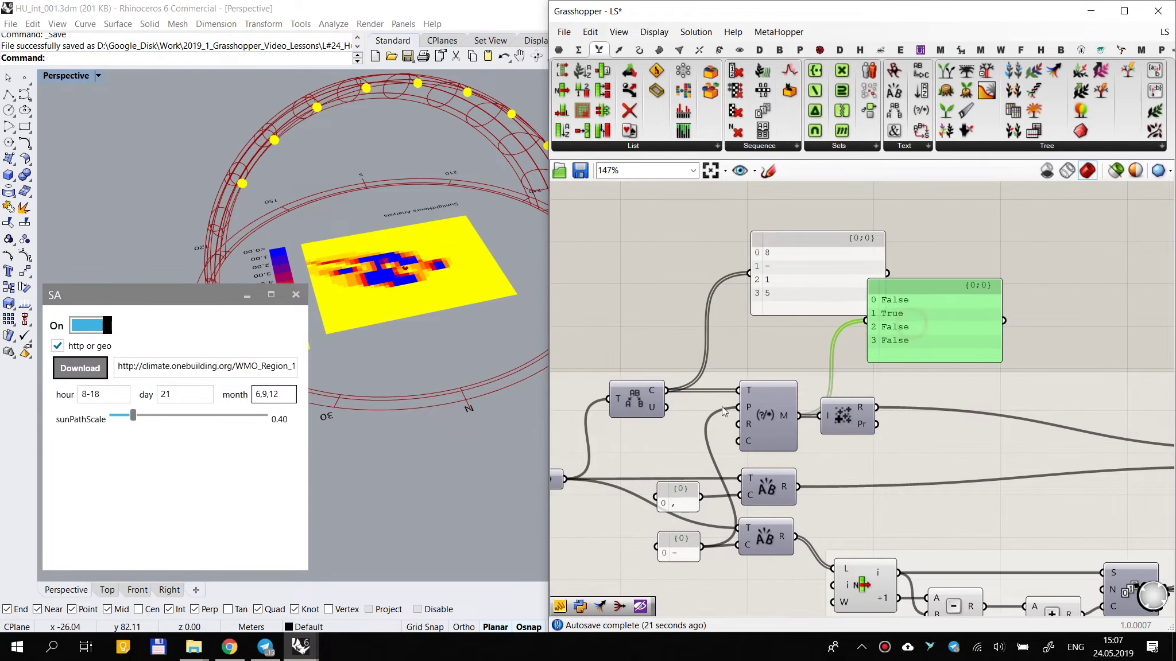
right_drag(843, 415, 788, 370)
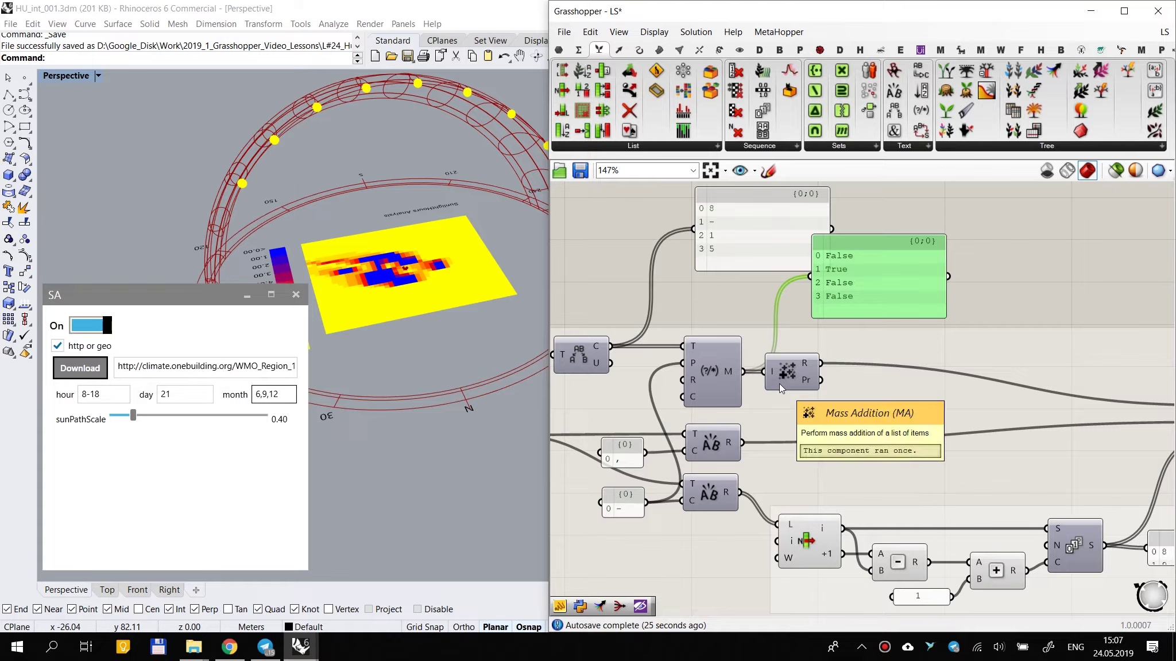
Step: Nudge the hyphen panel slightly up and move the match results panel clear of the characters panel
click(631, 453)
drag(627, 504, 626, 497)
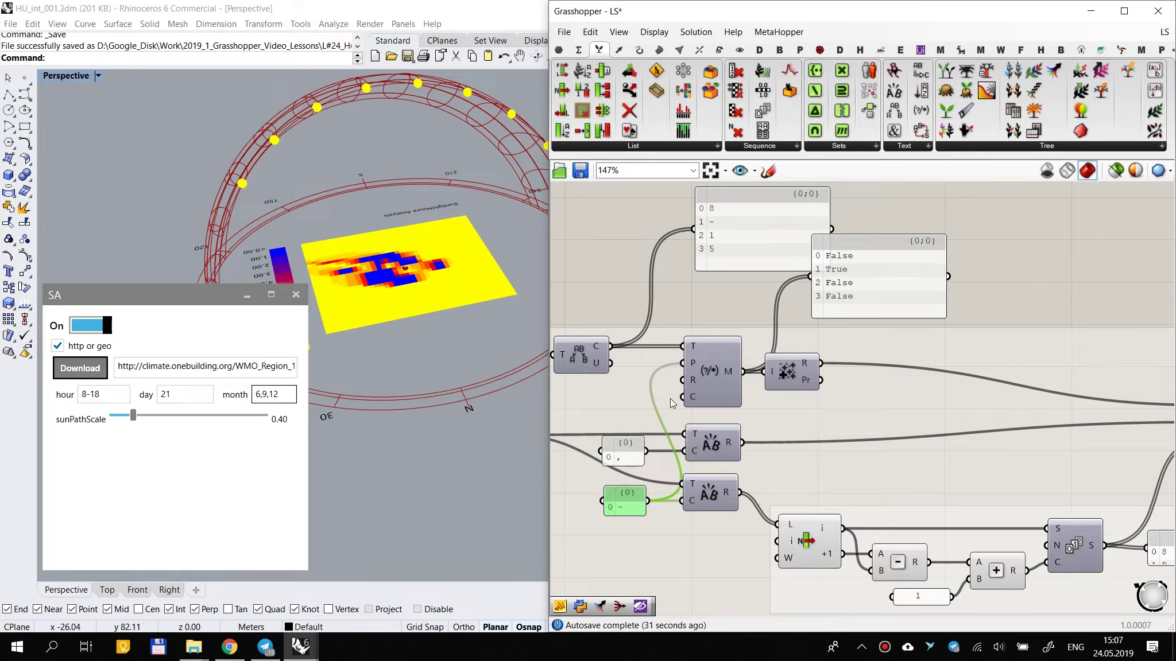
drag(910, 279, 957, 275)
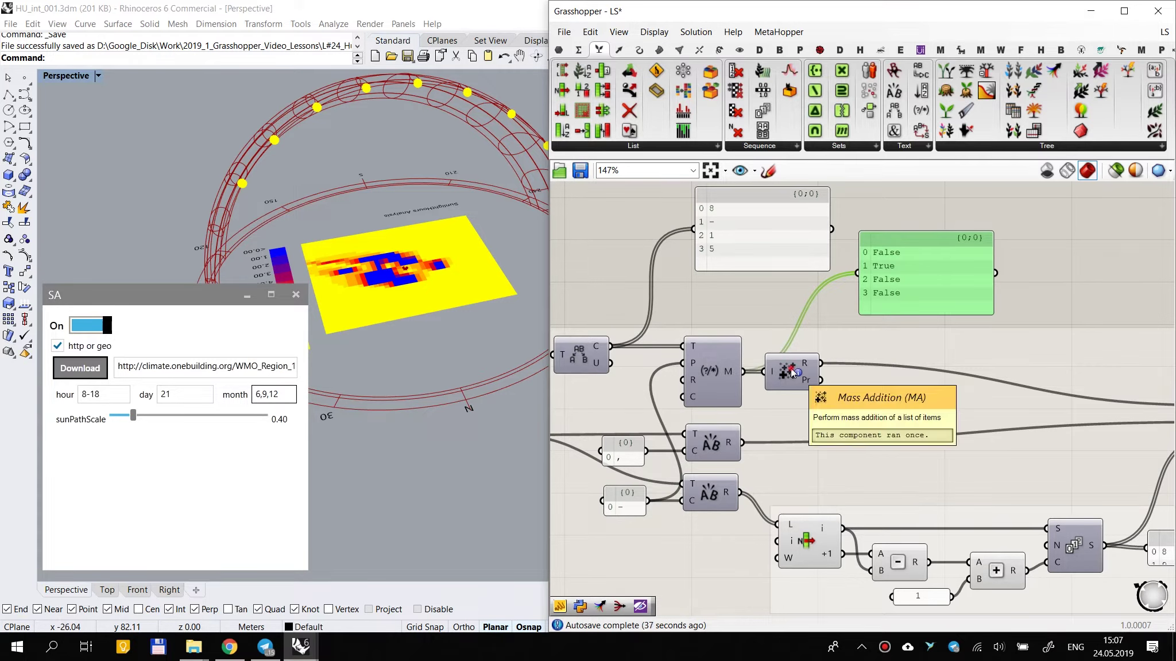
Step: Convert the text-matching component's M output with an Integer parameter and show the integers in a copy of the match results panel
key(ctrl+alt)
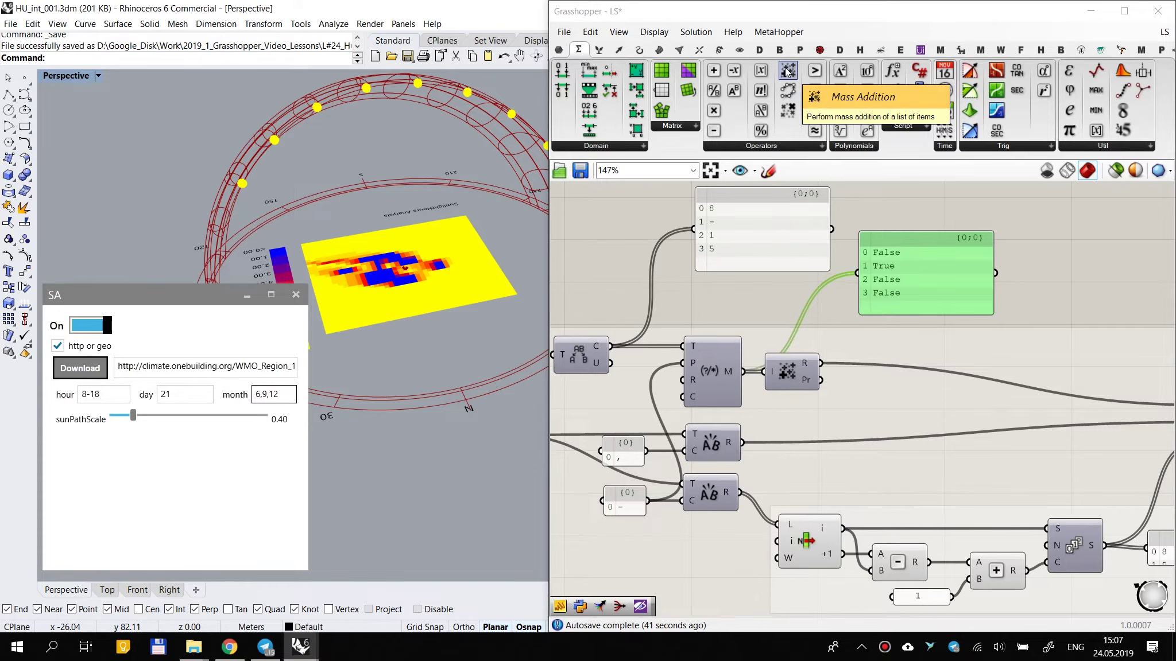
scroll(902, 284, up, 2)
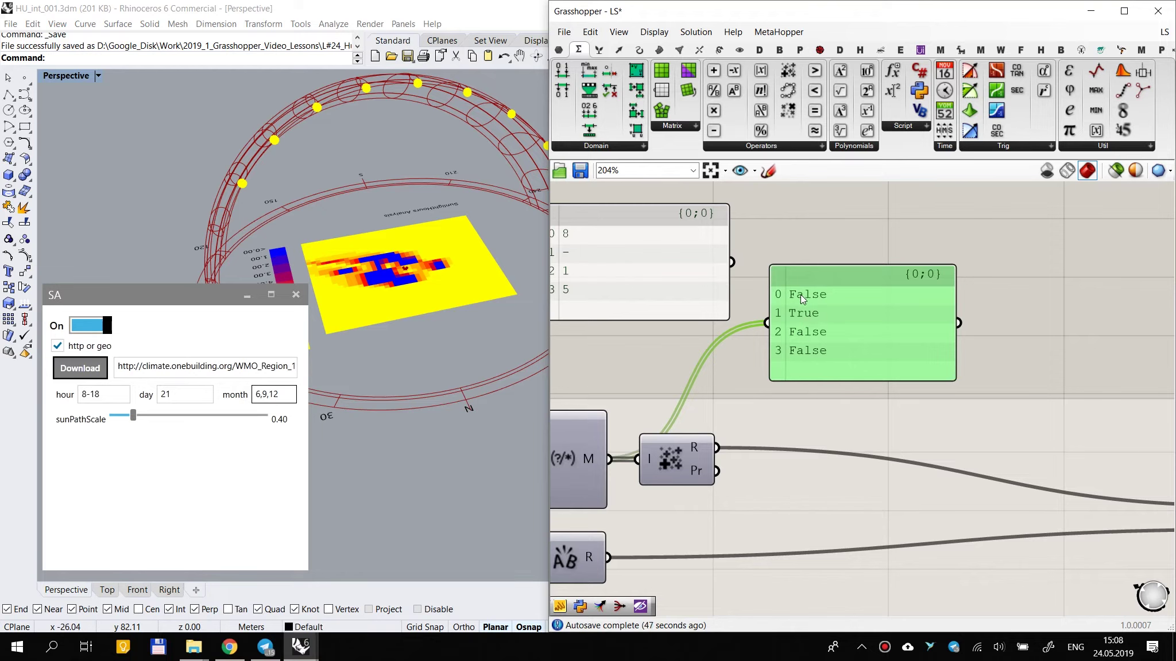
click(559, 50)
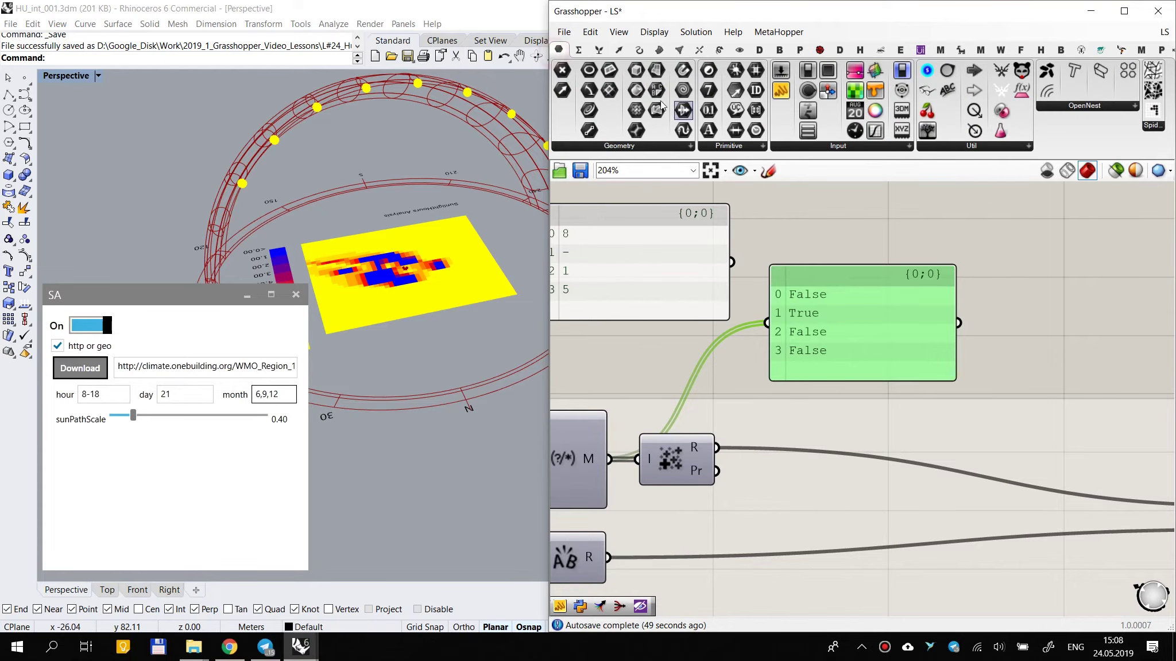
drag(708, 90, 611, 458)
right_drag(991, 254, 906, 310)
alt+drag(791, 384, 985, 277)
drag(781, 277, 947, 284)
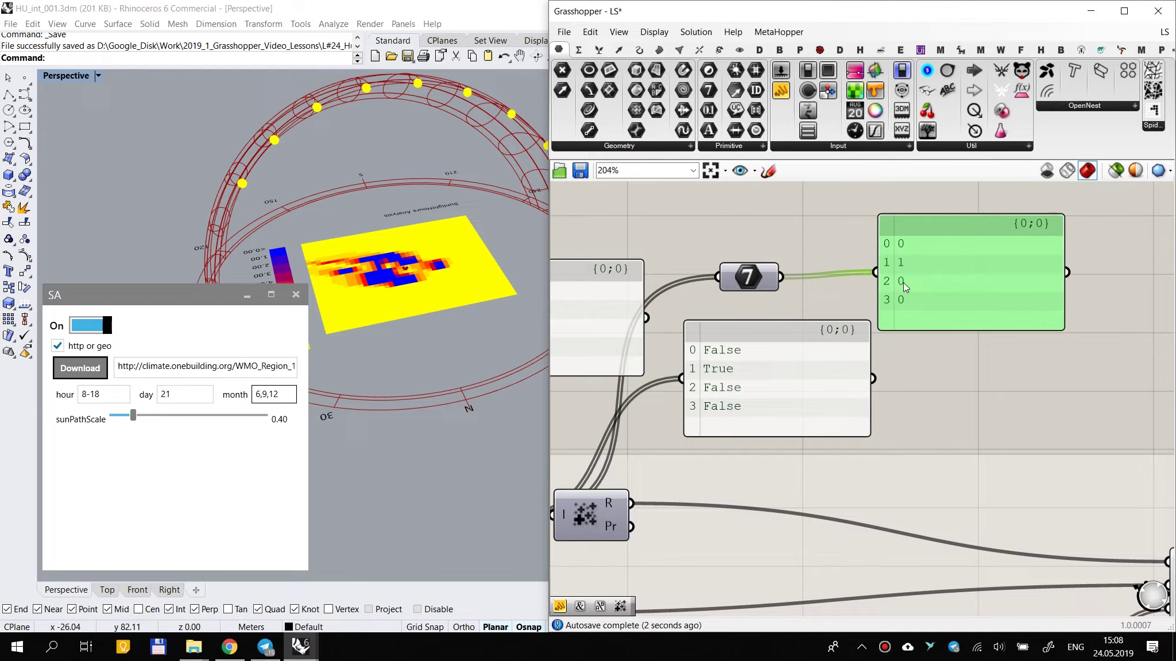
Step: Delete the Integer parameter with its panel, and wire Mass Addition's R output into the match results panel
drag(903, 214, 775, 316)
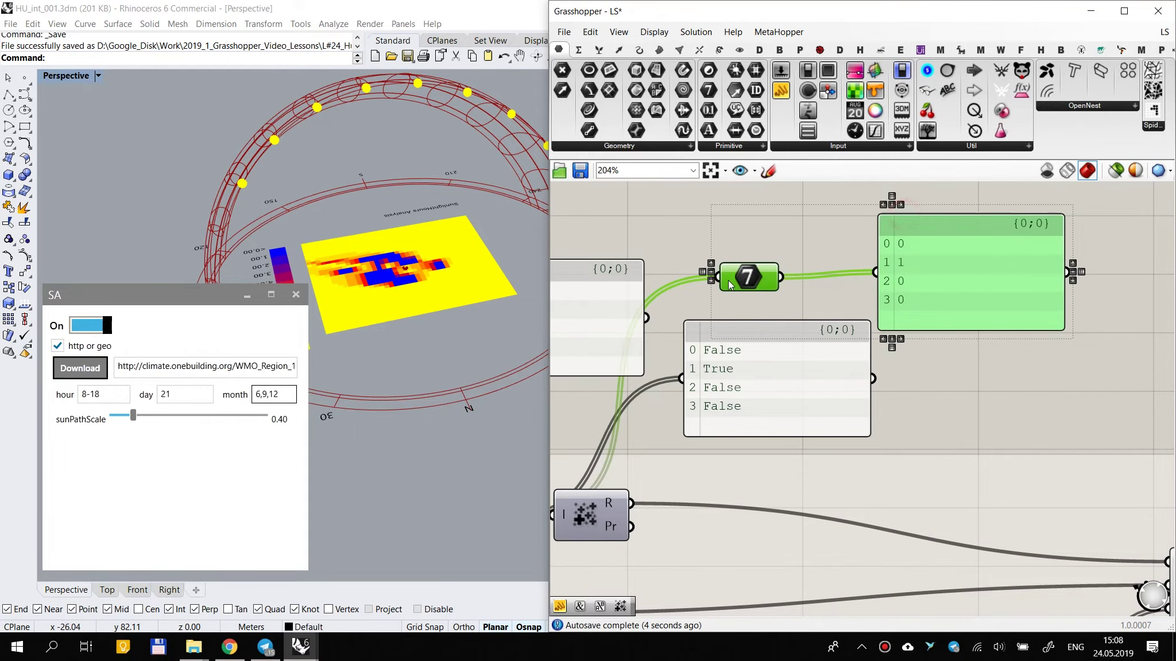
key(Delete)
right_drag(742, 445, 861, 333)
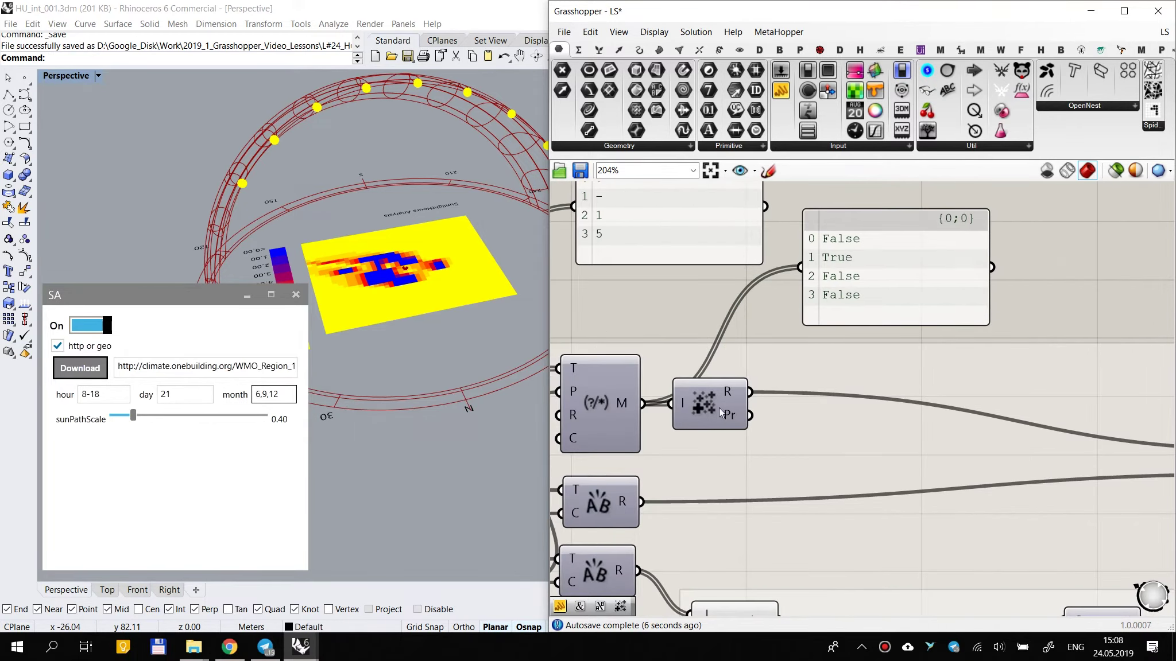
drag(752, 392, 834, 240)
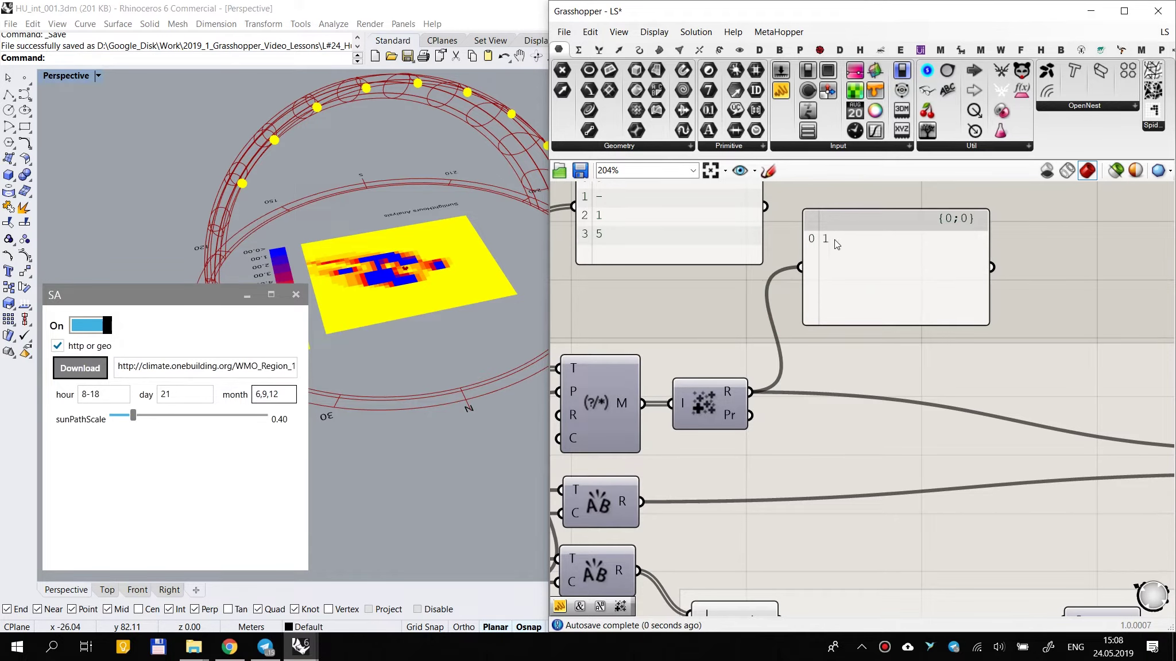
Step: Compare the character list and the Mass Addition result with the hour input in the SA window, and trace the wires through the text components
scroll(783, 291, down, 2)
scroll(764, 254, up, 1)
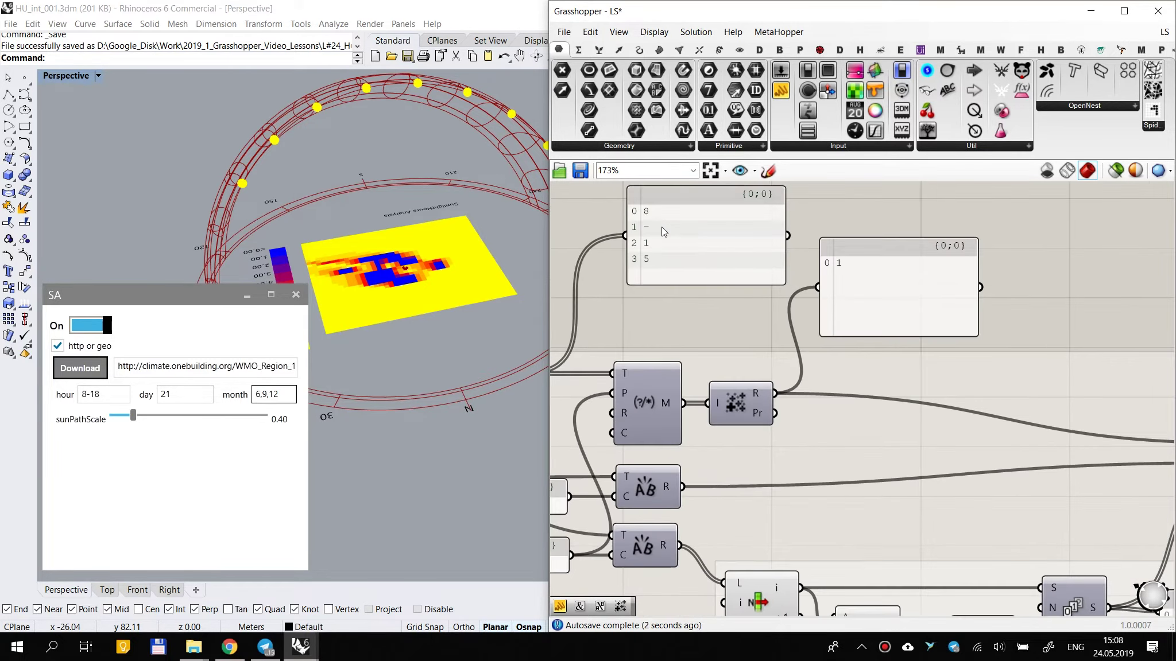
scroll(825, 312, down, 2)
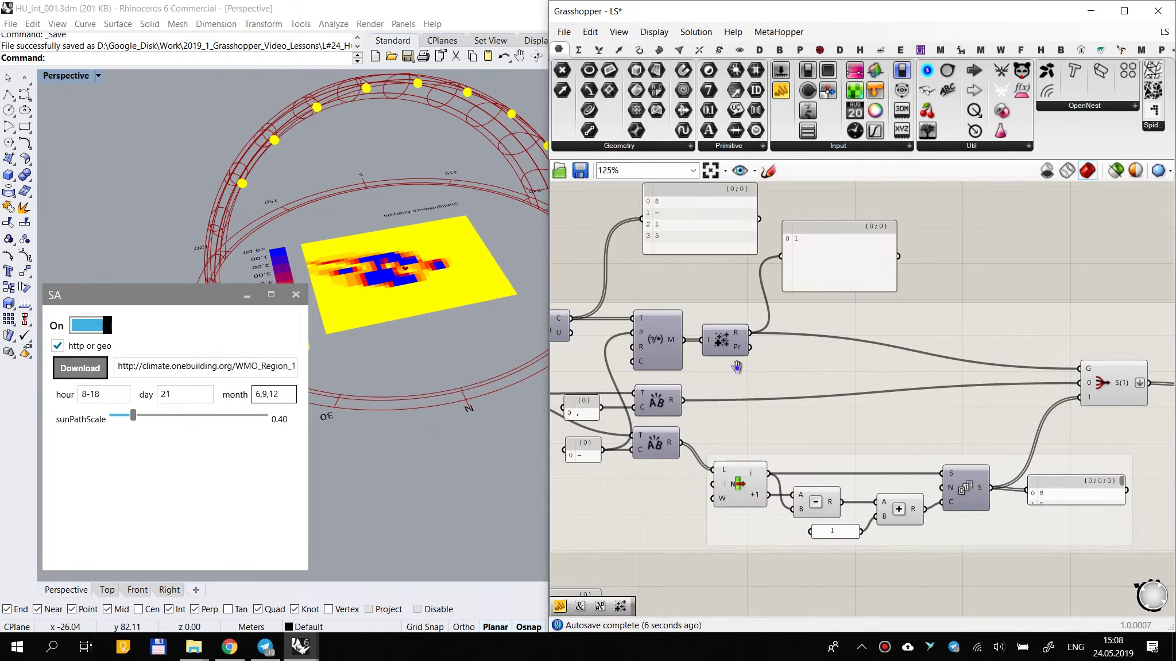
right_drag(736, 367, 865, 361)
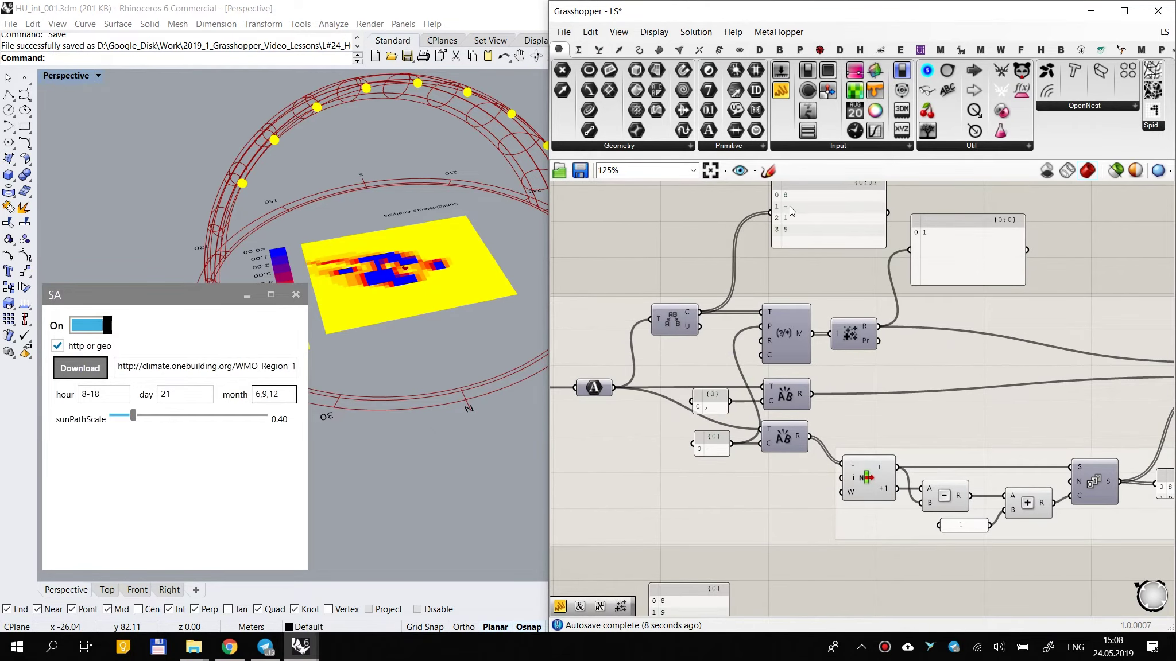
scroll(750, 228, up, 3)
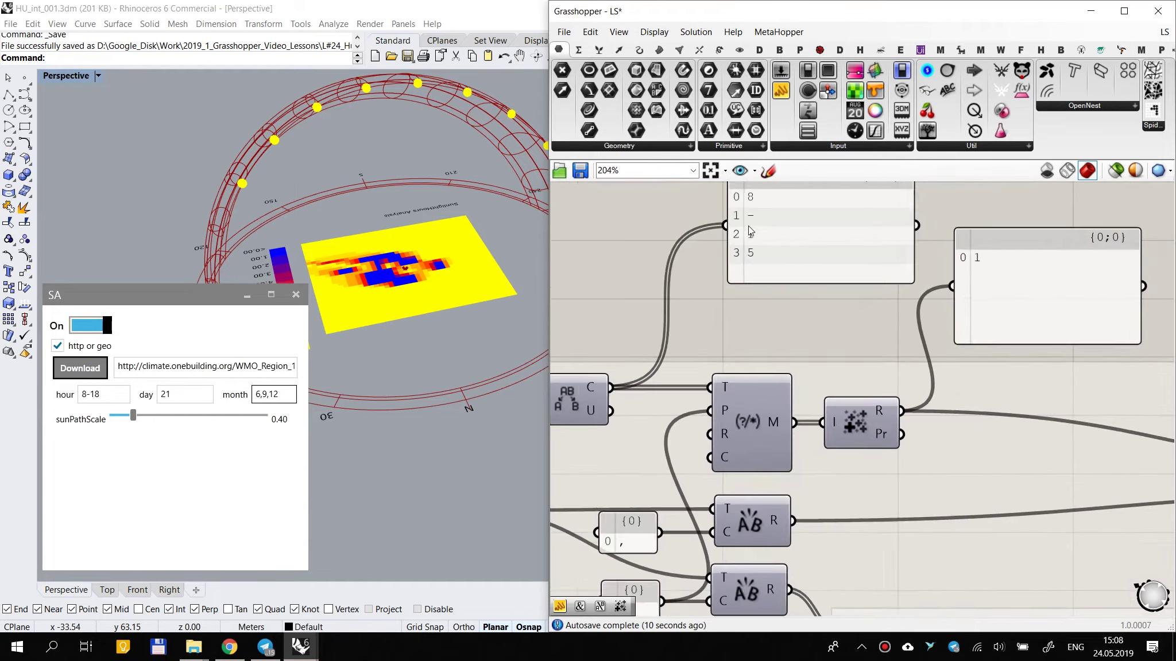
scroll(749, 228, down, 1)
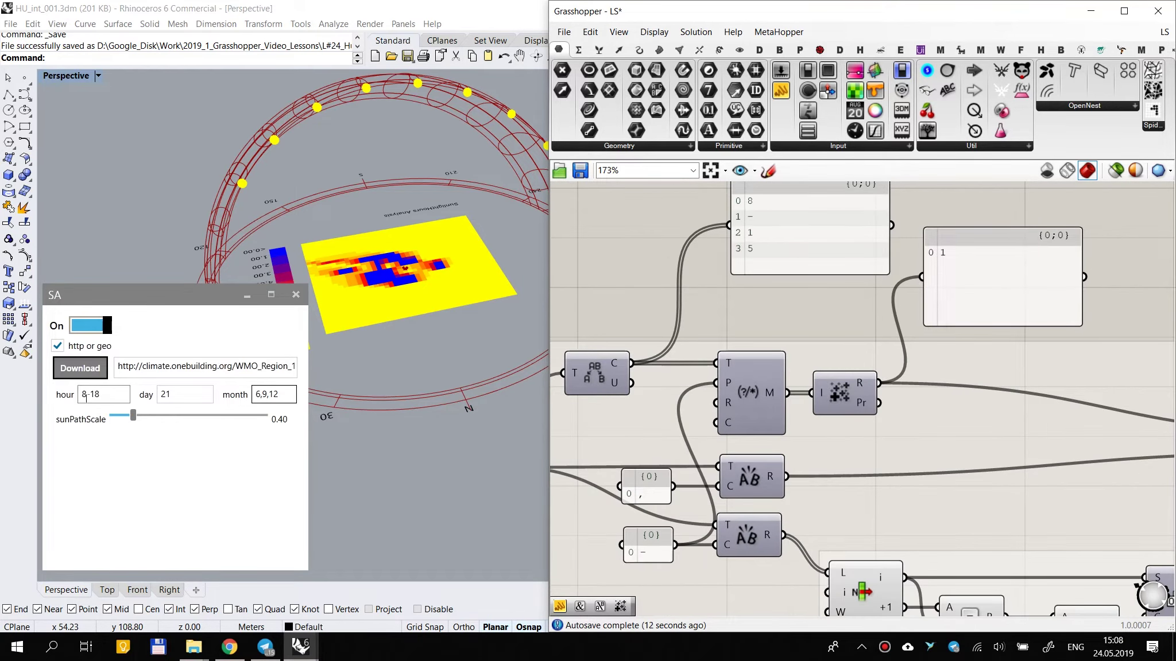
click(113, 395)
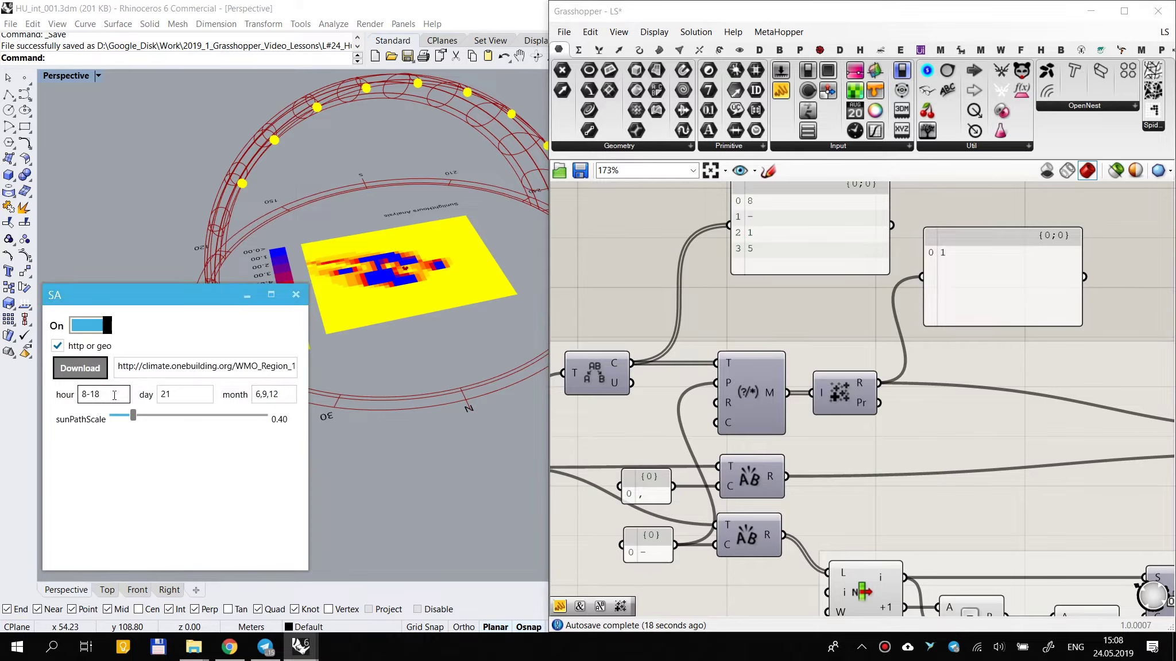
right_drag(821, 346, 757, 371)
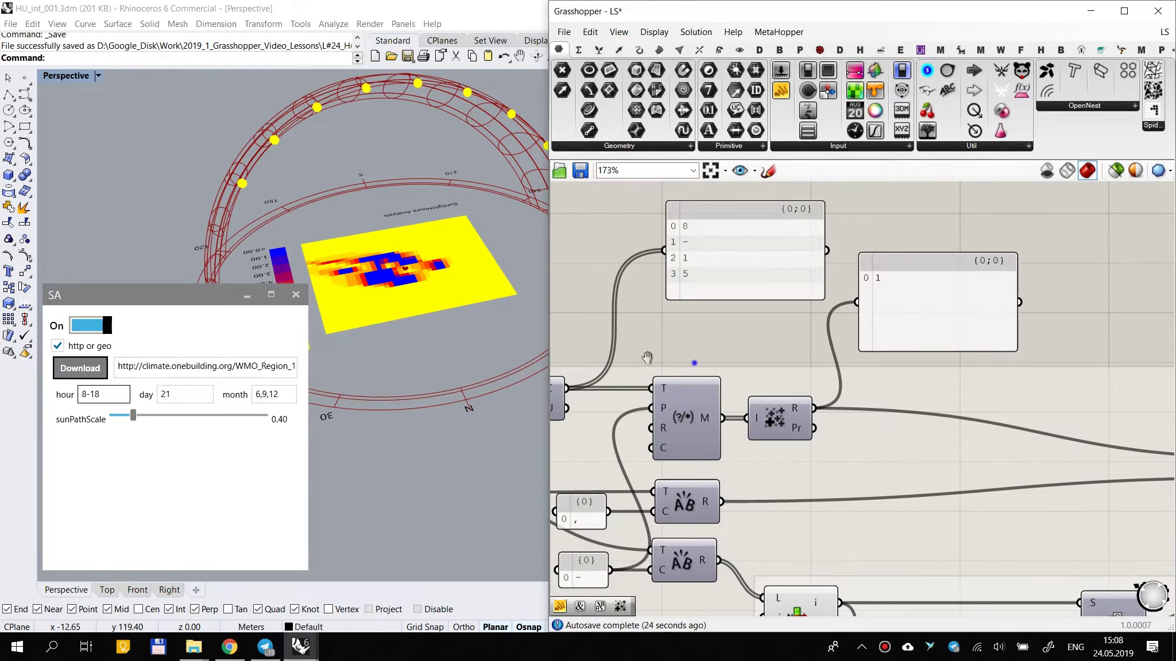
scroll(702, 330, down, 3)
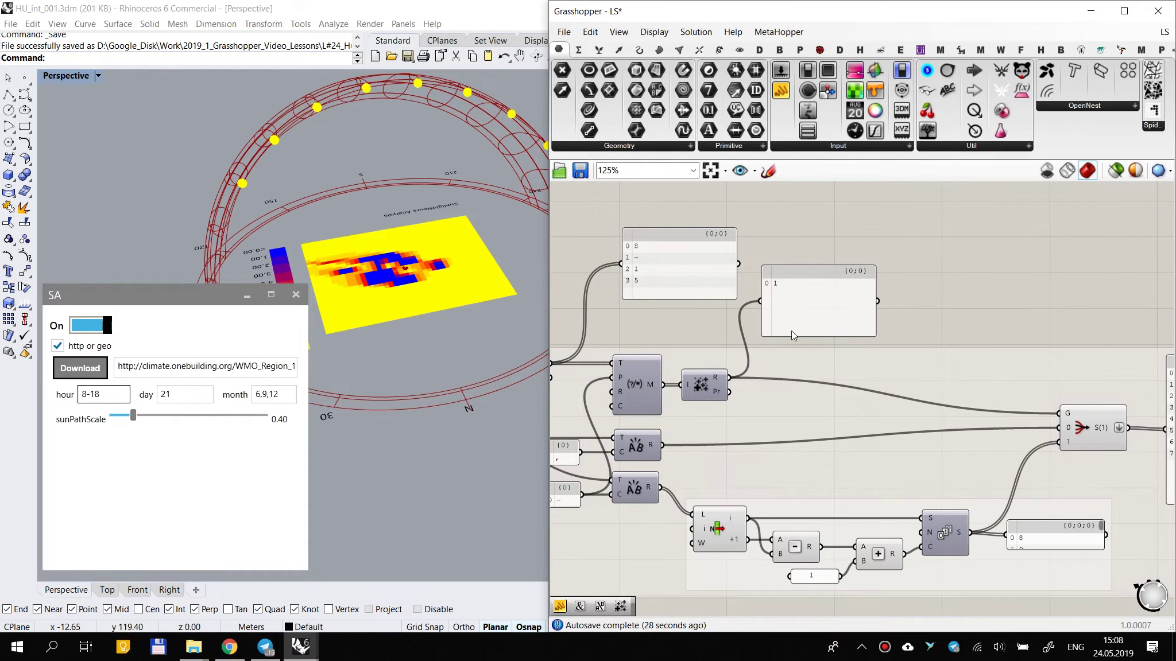
right_drag(804, 325, 815, 274)
right_drag(737, 366, 877, 331)
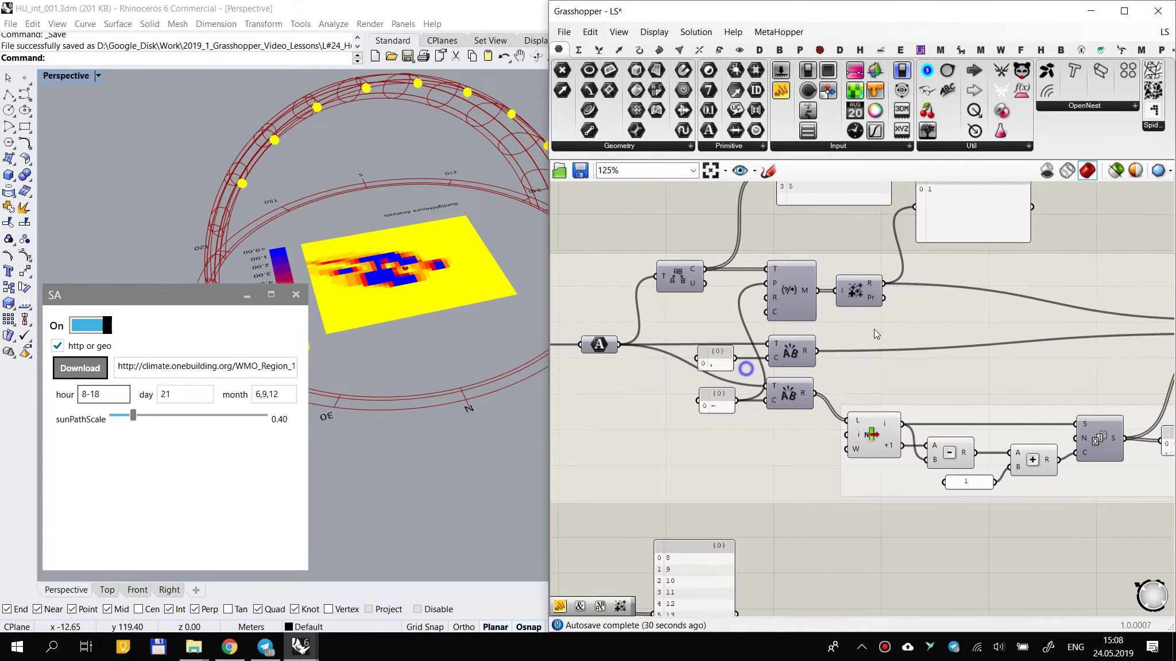
scroll(765, 424, up, 1)
scroll(800, 413, down, 1)
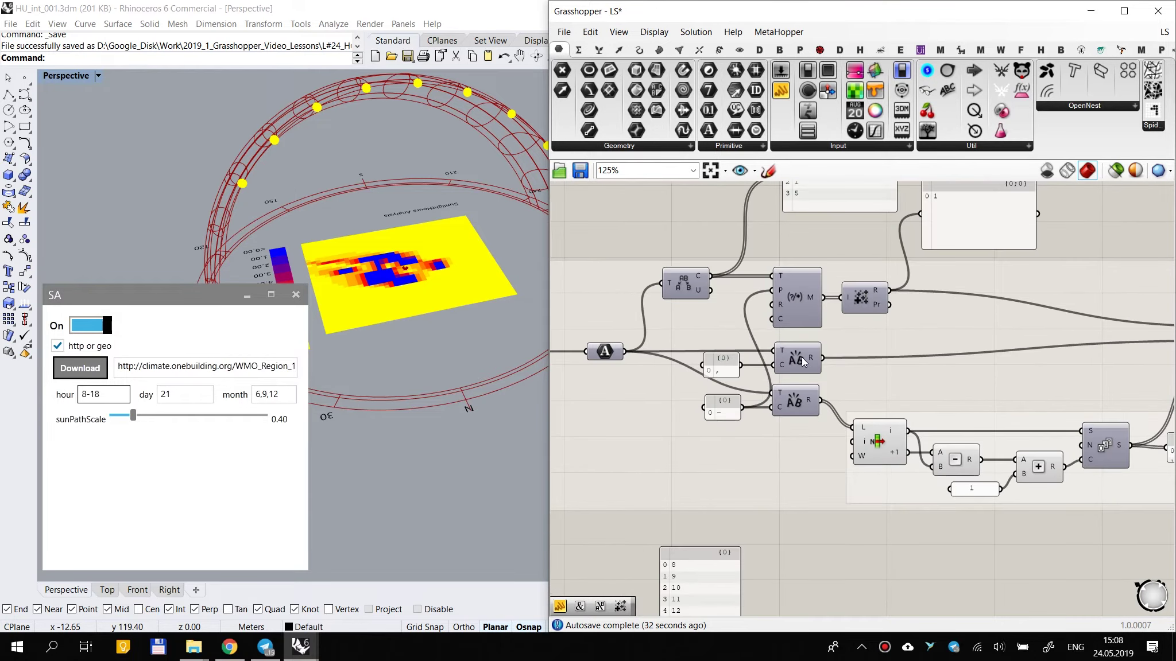
Step: Show the comma-split and hyphen-split outputs in turn in the results panel, and move the panel below the group
ctrl+alt+click(806, 359)
right_drag(866, 327, 793, 433)
mouse_move(749, 463)
mouse_down()
mouse_move(838, 344)
mouse_move(865, 335)
mouse_move(882, 473)
mouse_move(871, 488)
mouse_up()
right_drag(842, 486, 875, 383)
scroll(794, 378, up, 1)
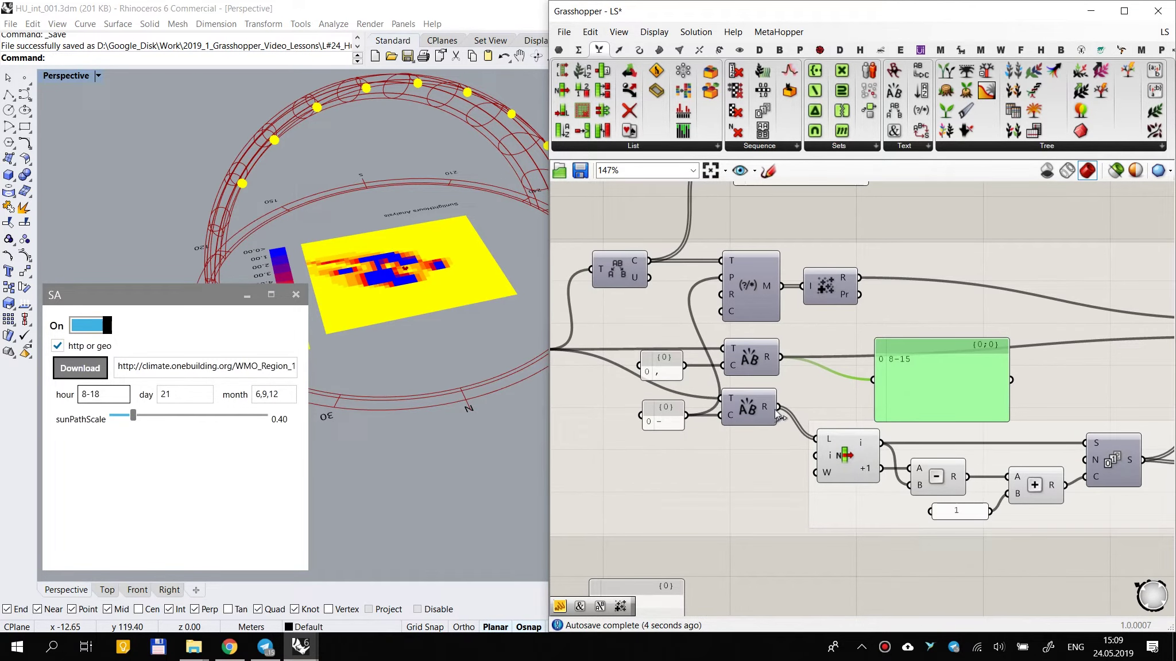
drag(779, 407, 884, 382)
drag(921, 340, 902, 533)
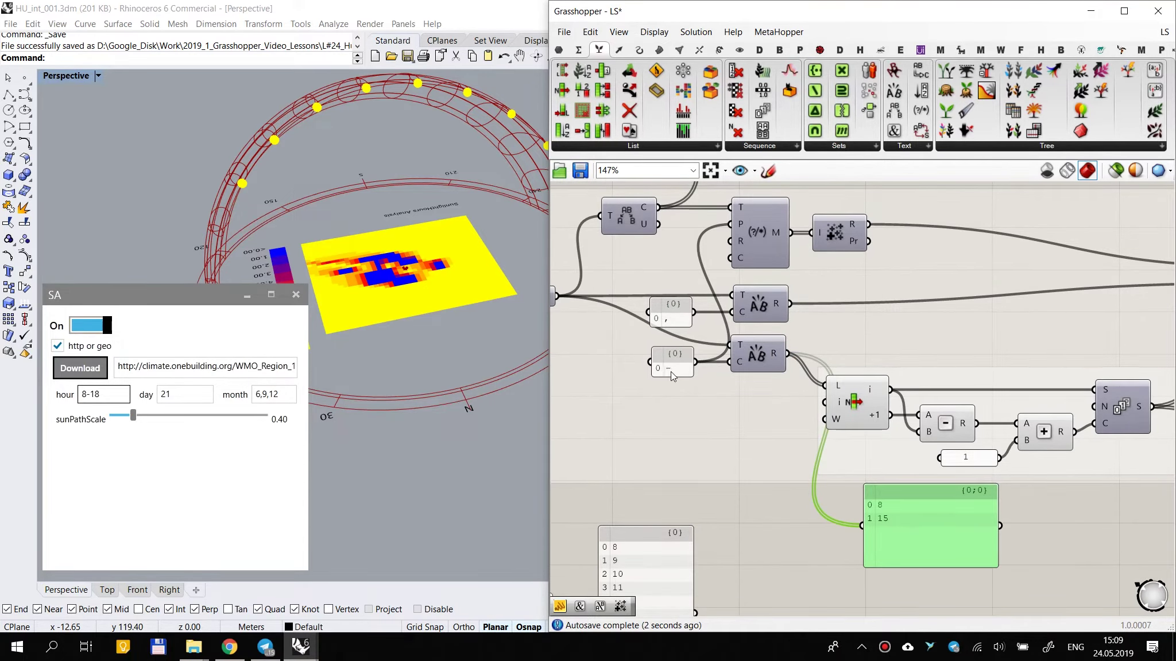
Step: Compare the hyphen separator and the split values with the 8-15 source panel that feeds the text parameter
scroll(673, 376, up, 2)
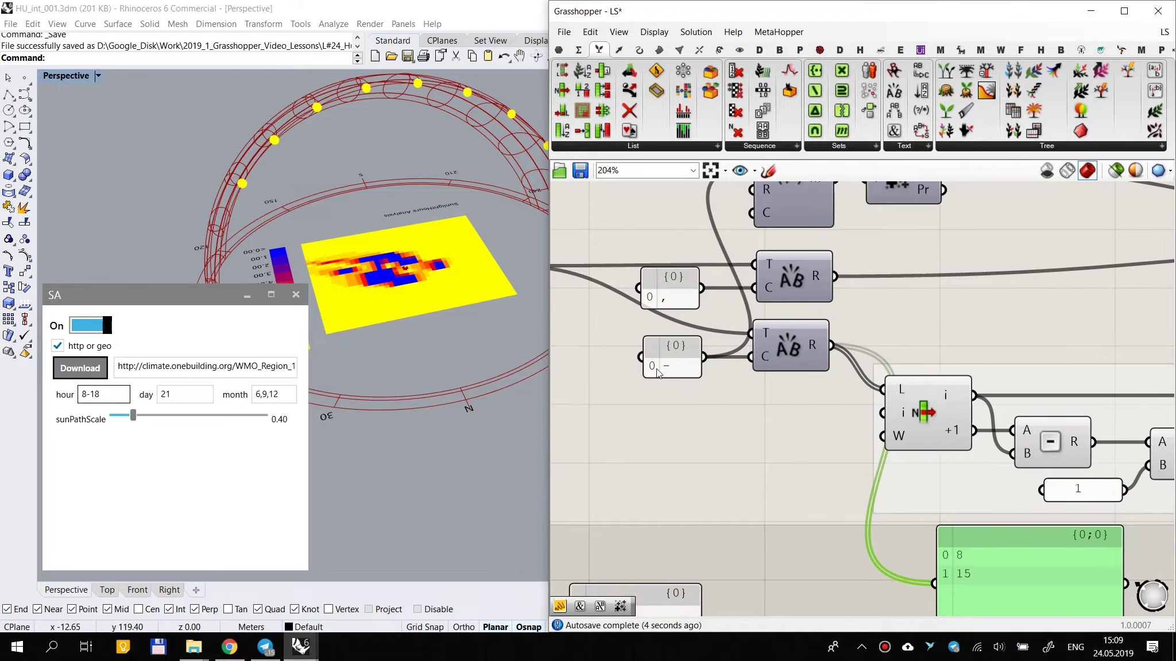
scroll(674, 368, down, 1)
scroll(683, 323, down, 1)
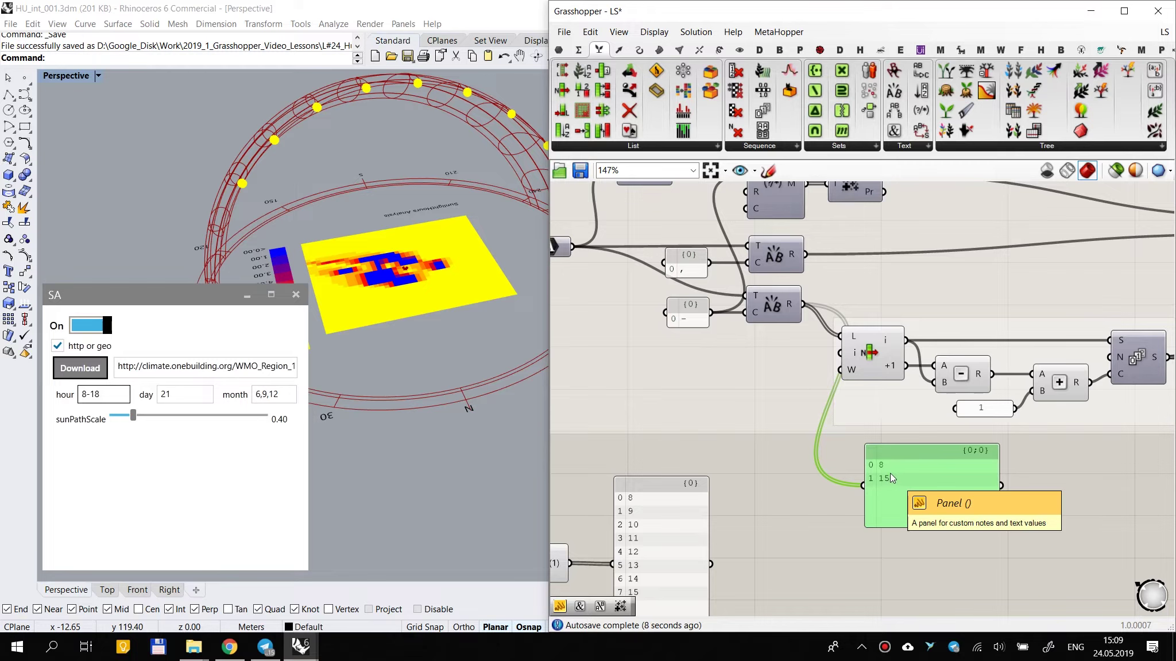
scroll(758, 404, down, 2)
right_drag(680, 376, 740, 374)
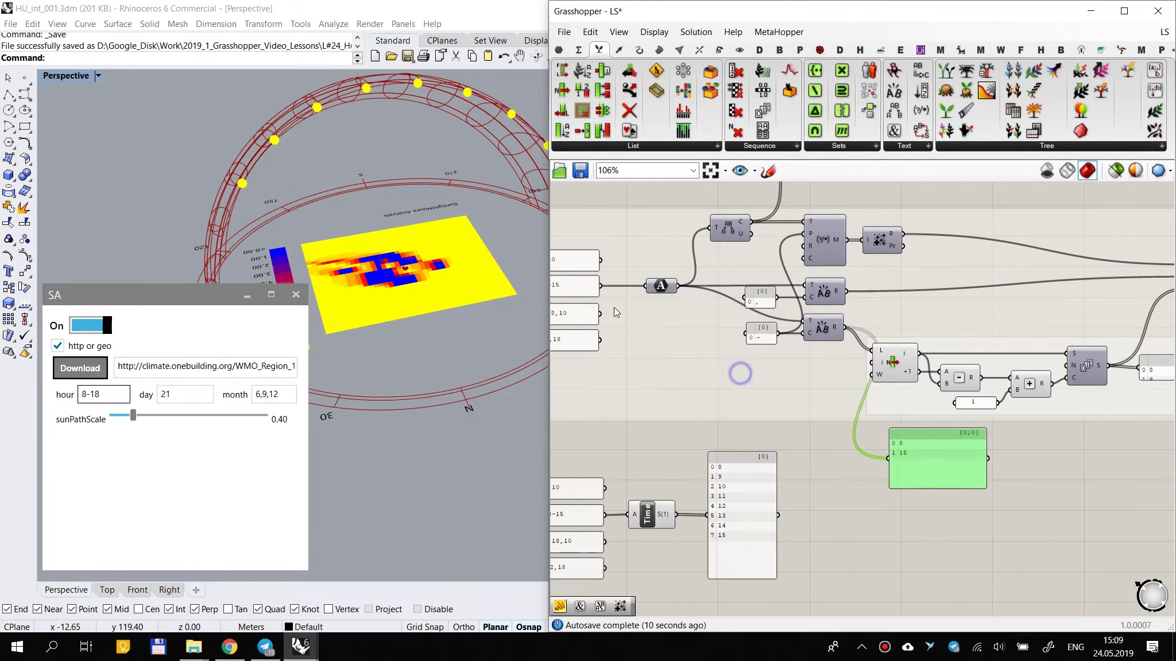
right_drag(575, 290, 629, 286)
scroll(612, 281, up, 2)
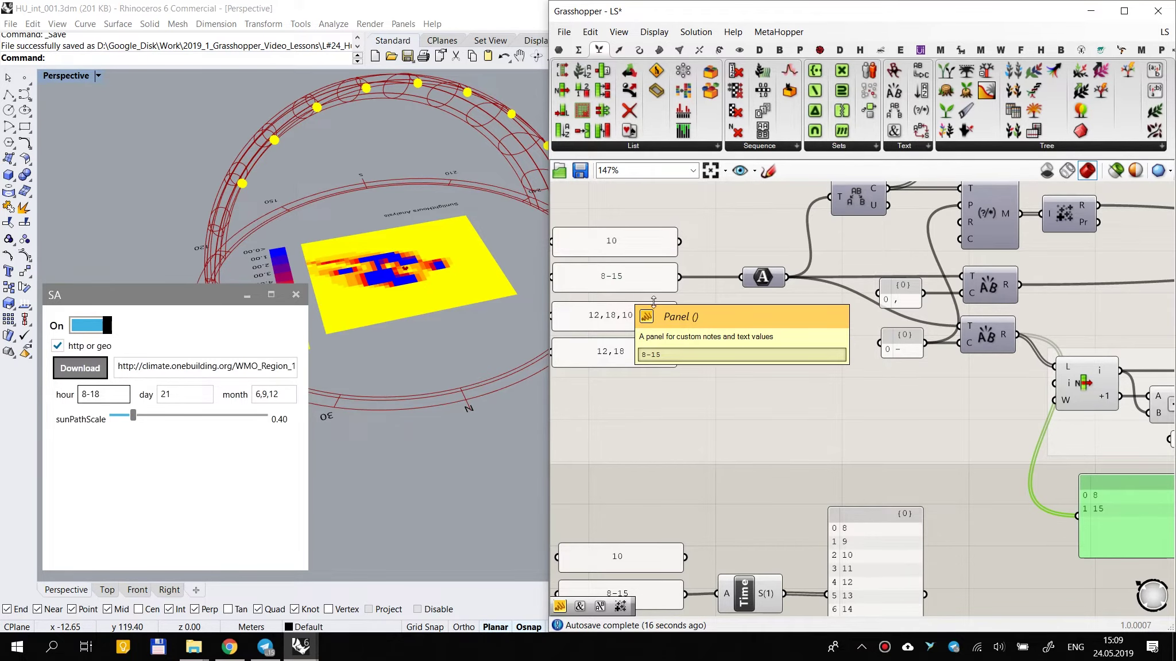
right_drag(928, 434, 779, 389)
scroll(779, 388, down, 2)
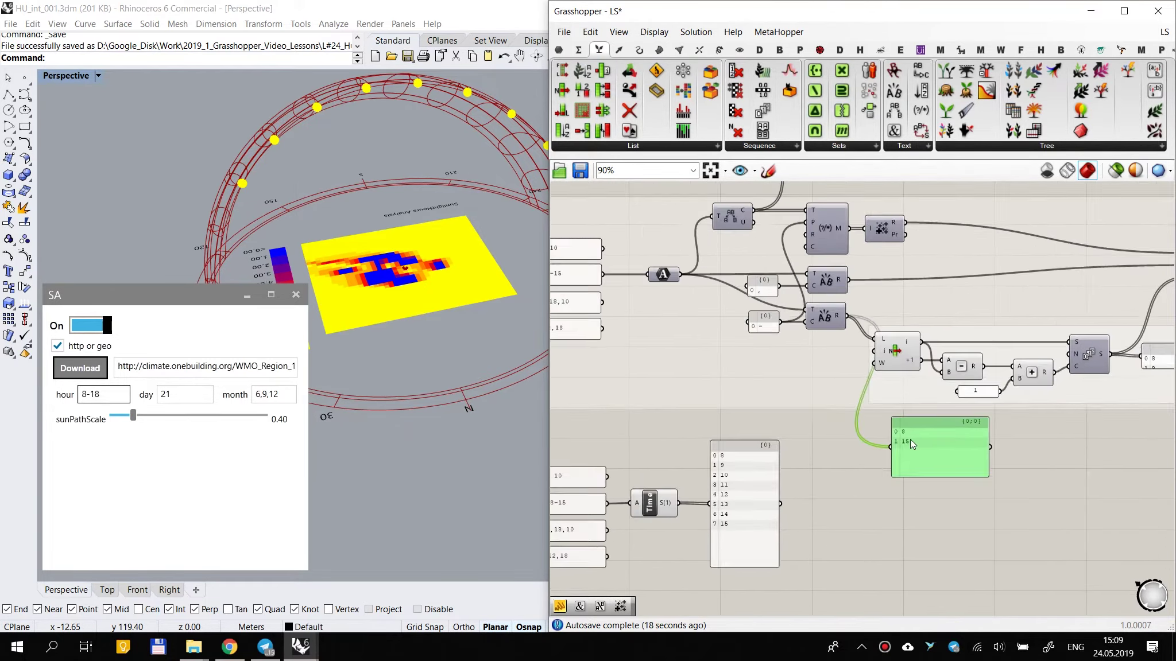
Step: Move the split results panel aside and copy the hyphen panel and its text-splitting component into the free space below the group
right_drag(1001, 486, 847, 421)
scroll(847, 420, up, 2)
drag(778, 394, 943, 423)
right_drag(579, 437, 822, 437)
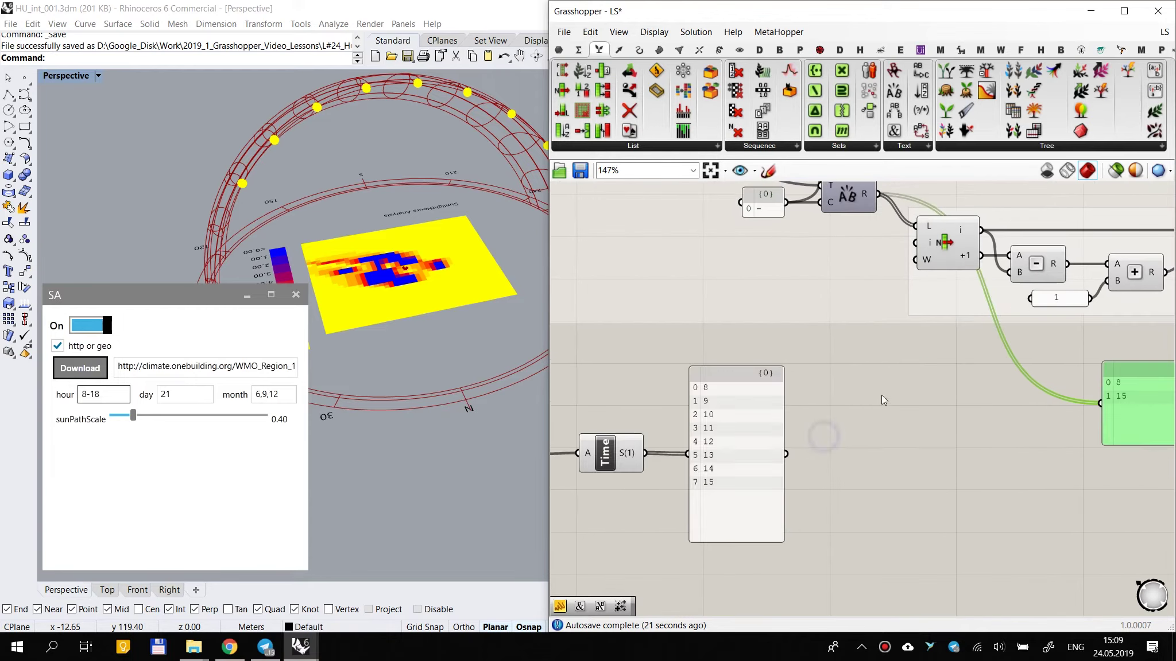
right_drag(838, 314, 816, 377)
click(829, 250)
shift+click(739, 260)
alt+drag(826, 257, 969, 481)
click(993, 545)
scroll(924, 514, up, 2)
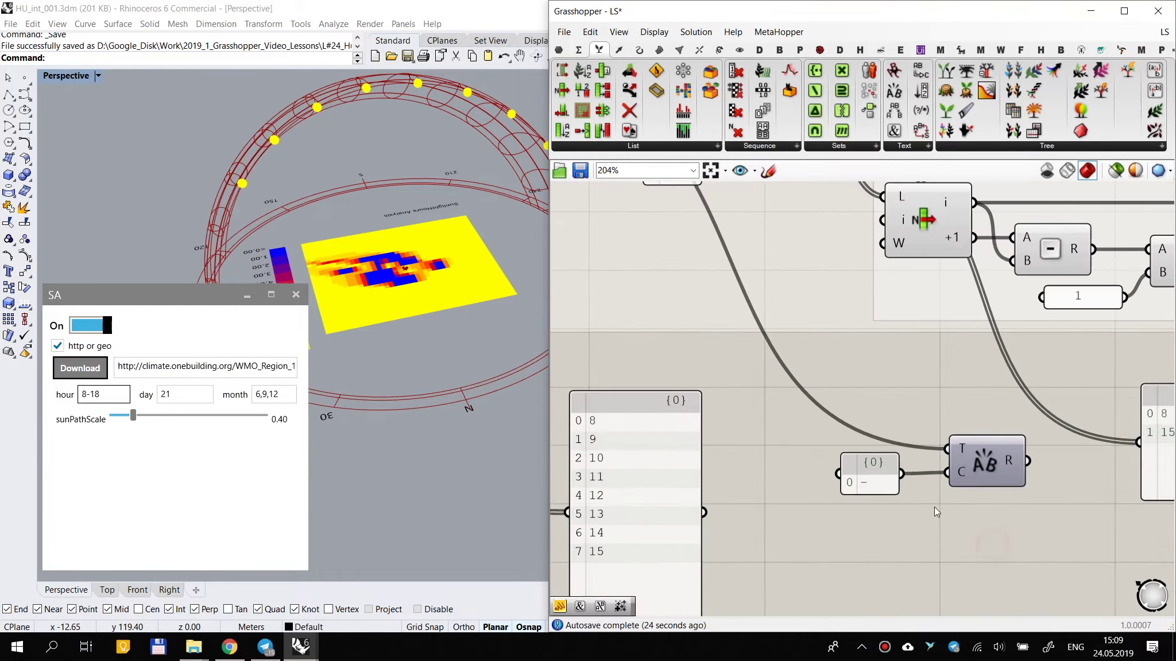
Step: Feed a new panel containing D3-erte-tt into the copied splitter's T input and show its R output in the results panel
double_click(763, 404)
text(//)
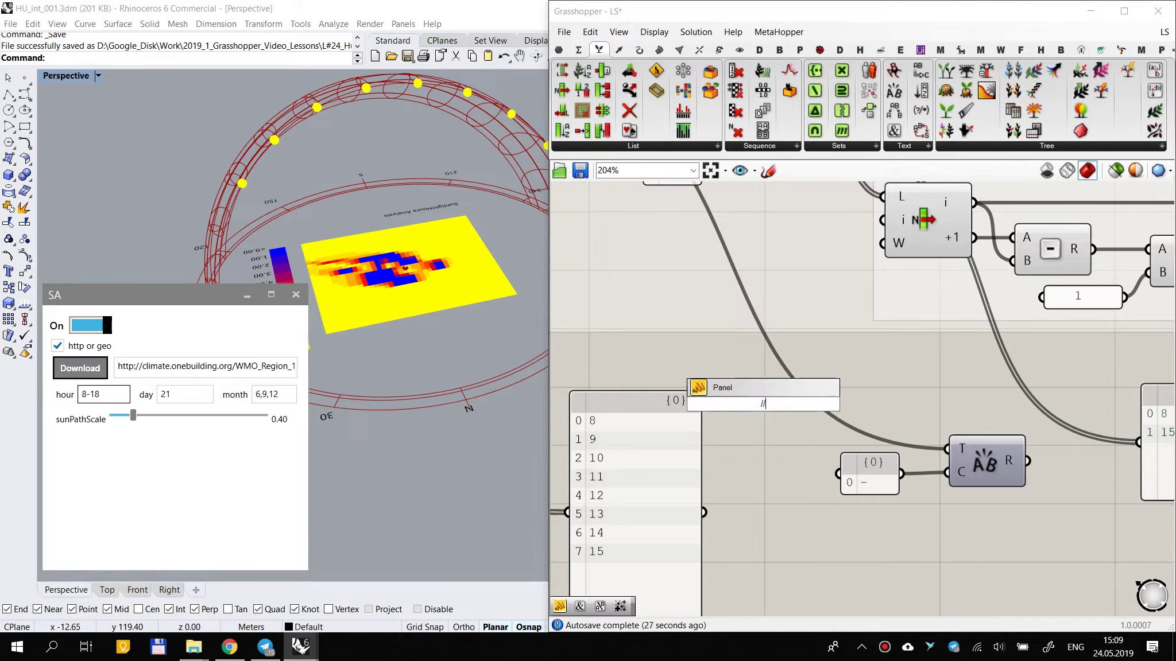
text(D3-erte-tt)
key(Return)
drag(817, 404, 947, 449)
scroll(950, 472, down, 3)
drag(865, 377, 968, 402)
scroll(633, 319, up, 3)
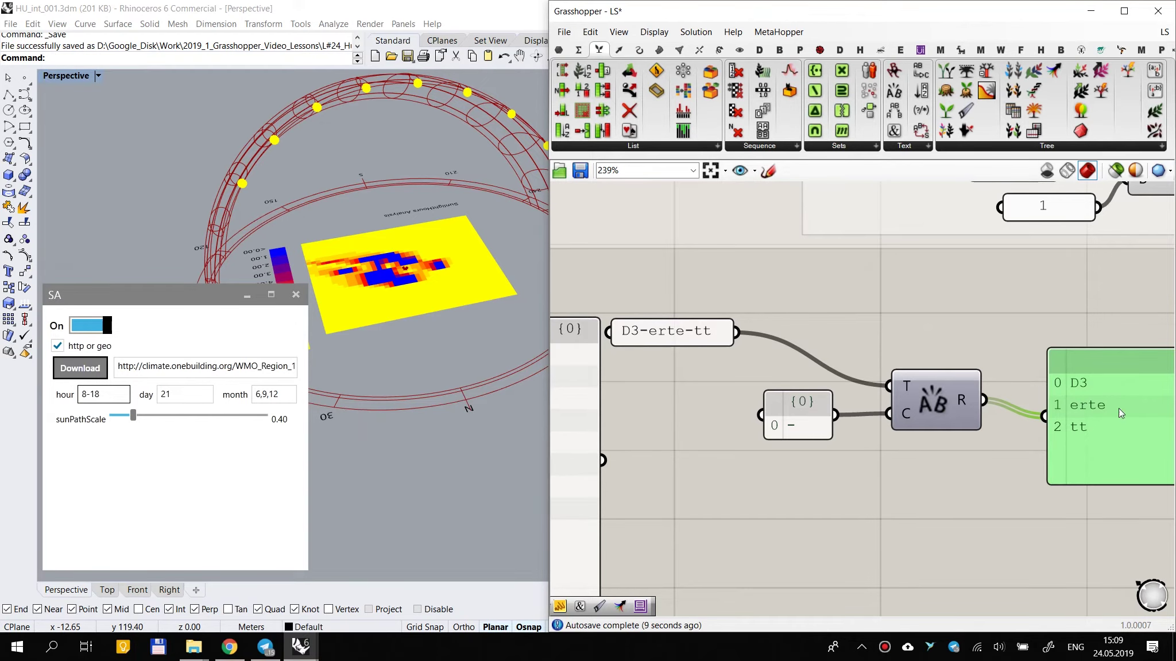
Step: Delete the copied splitter together with its text, hyphen and result panels
scroll(1068, 338, down, 3)
drag(1074, 328, 874, 490)
key(Delete)
right_drag(988, 385, 893, 560)
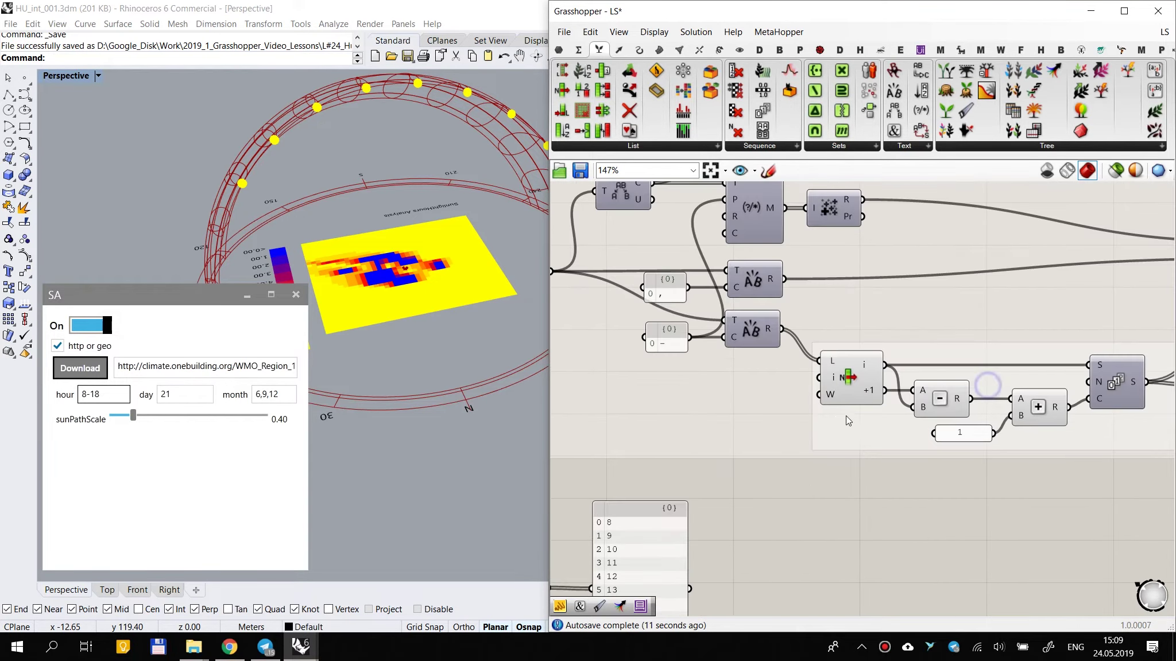
Step: Add a panel below the group and wire it to the hyphen-splitting component's R output
scroll(726, 344, down, 2)
double_click(820, 454)
text(//)
key(Return)
scroll(765, 356, up, 2)
drag(764, 331, 859, 532)
right_drag(858, 532, 877, 497)
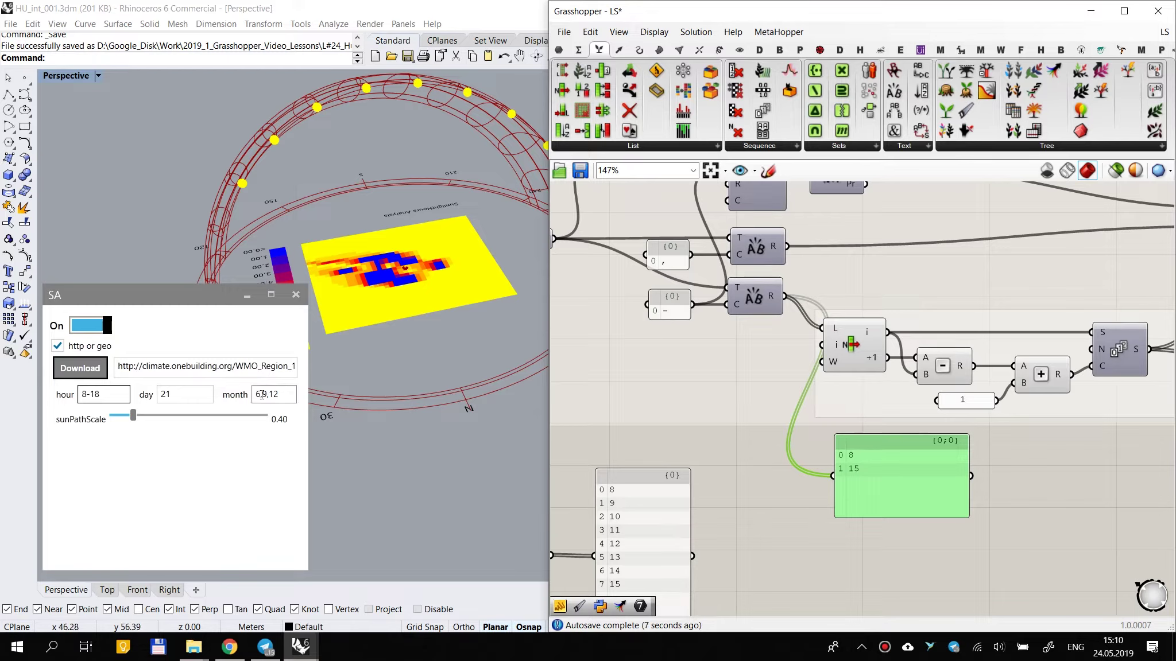
Step: Switch the panel's source to the comma-splitting component's R output and compare the two text-splitting components
shift+drag(786, 246, 935, 505)
click(760, 241)
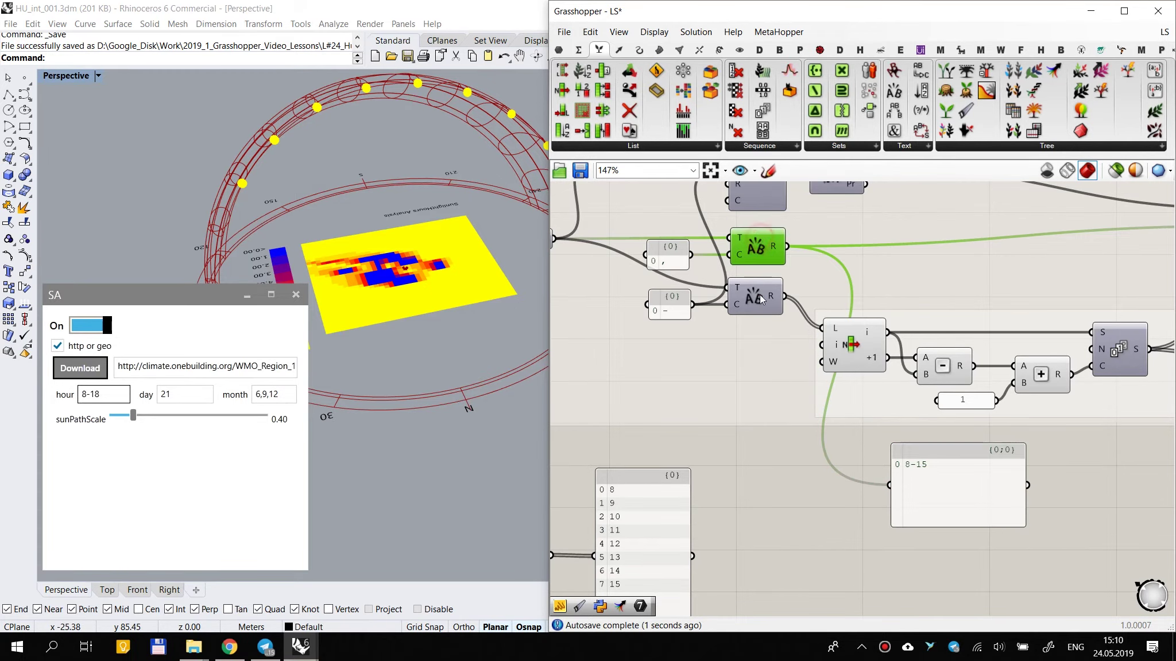
click(765, 295)
Step: Delete the panel showing the comma-split output
click(934, 492)
scroll(933, 491, down, 2)
right_drag(933, 482, 816, 482)
key(Delete)
Step: Add a panel beside the characters panel, above the group, and wire it to the hyphen-splitting component's R output
right_drag(912, 453, 837, 484)
double_click(806, 227)
text(panel)
key(Return)
scroll(762, 249, up, 3)
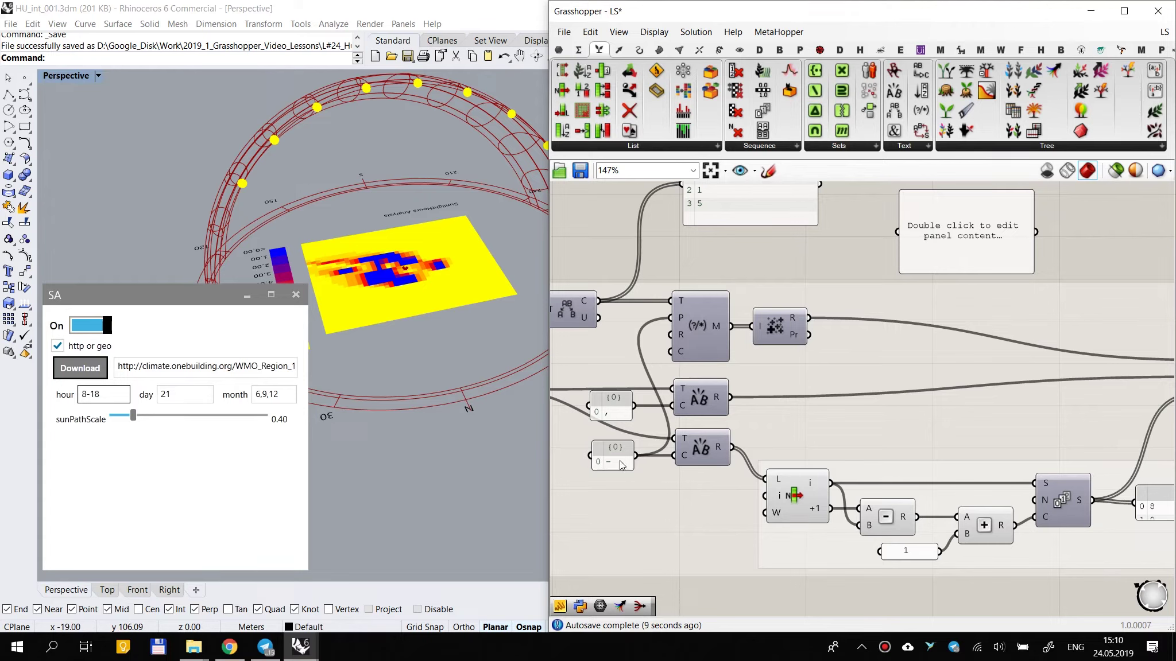
right_drag(709, 440, 749, 446)
scroll(775, 448, down, 3)
drag(732, 453, 904, 322)
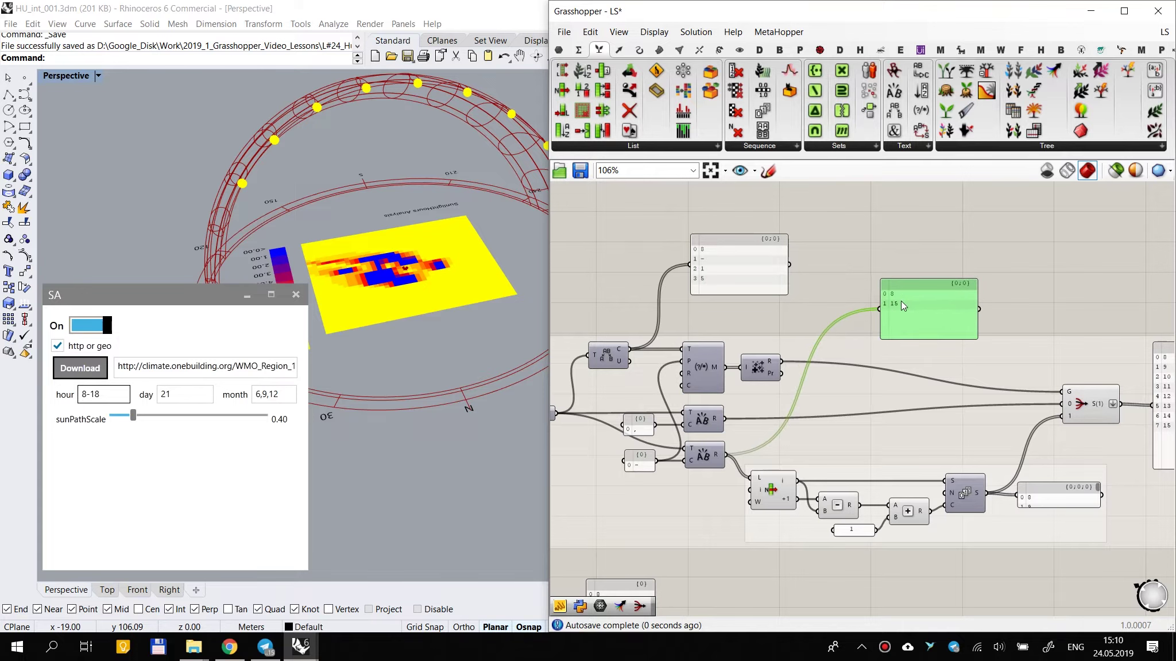
scroll(649, 432, up, 2)
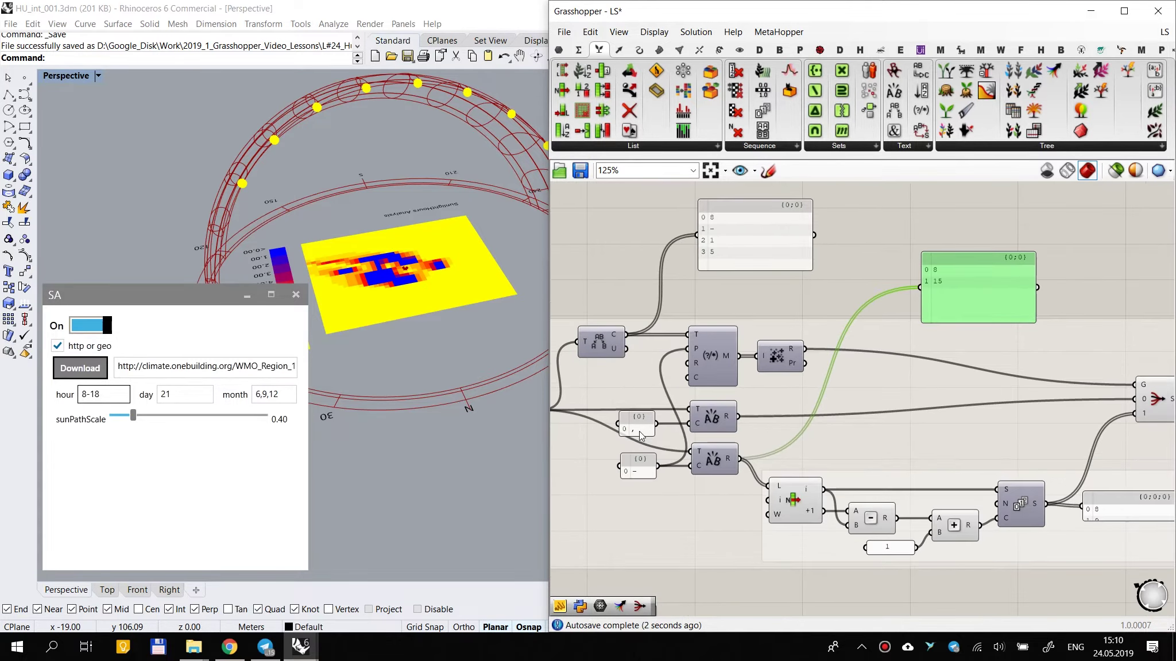
right_drag(641, 436, 737, 415)
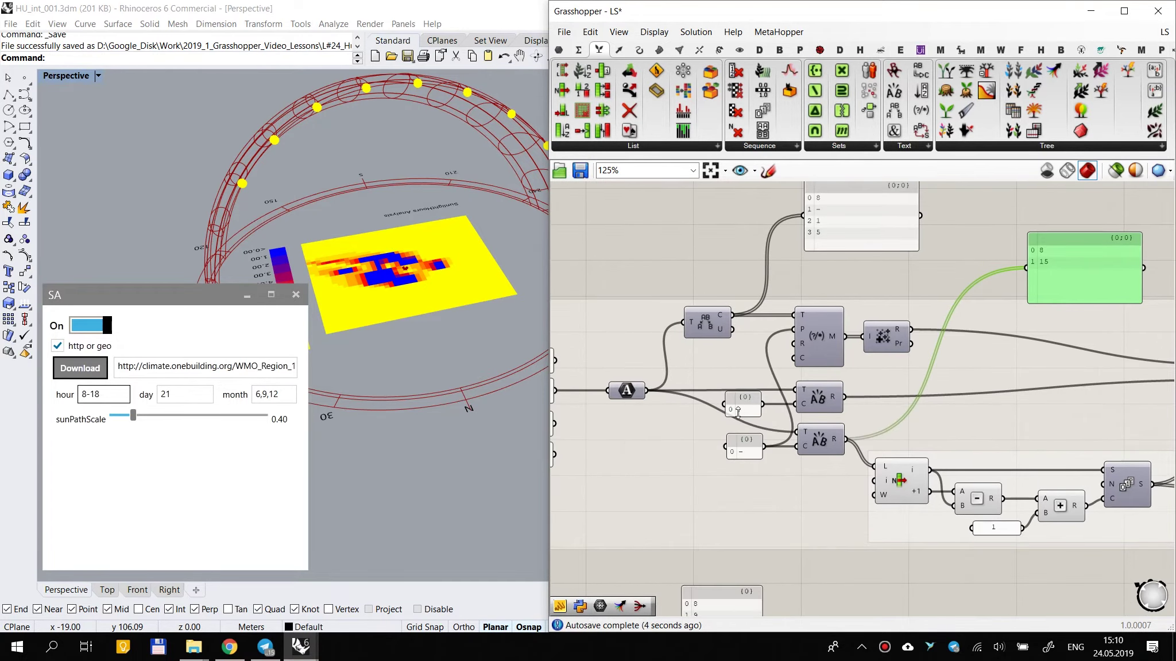
Step: Rewire the panel above the group to the comma-splitting component's R output
right_drag(836, 414, 700, 432)
drag(710, 415, 892, 290)
click(847, 260)
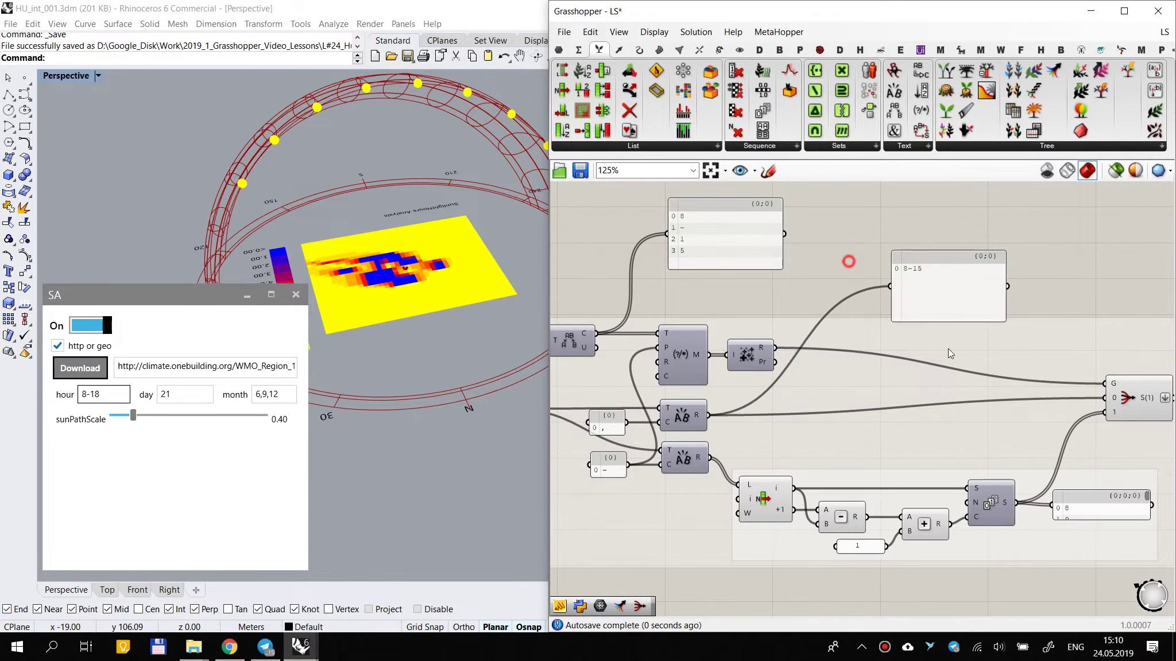
Step: Select the Stream Filter component and locate it in the component library
right_drag(1118, 402, 1028, 351)
click(1038, 346)
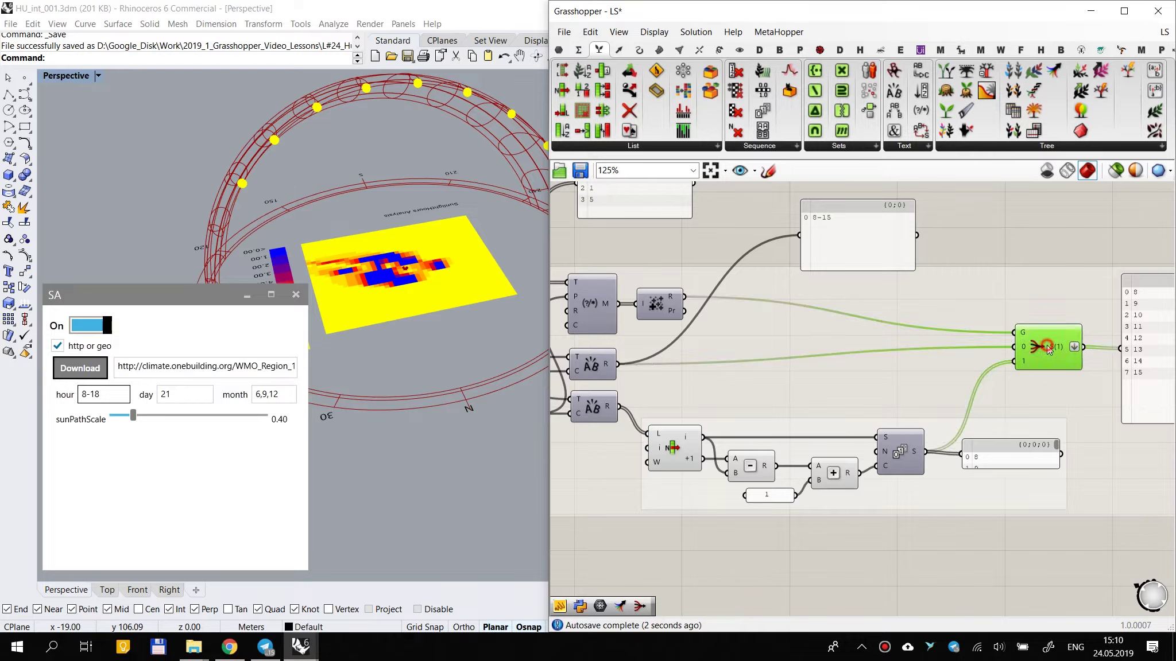
ctrl+alt+click(1049, 349)
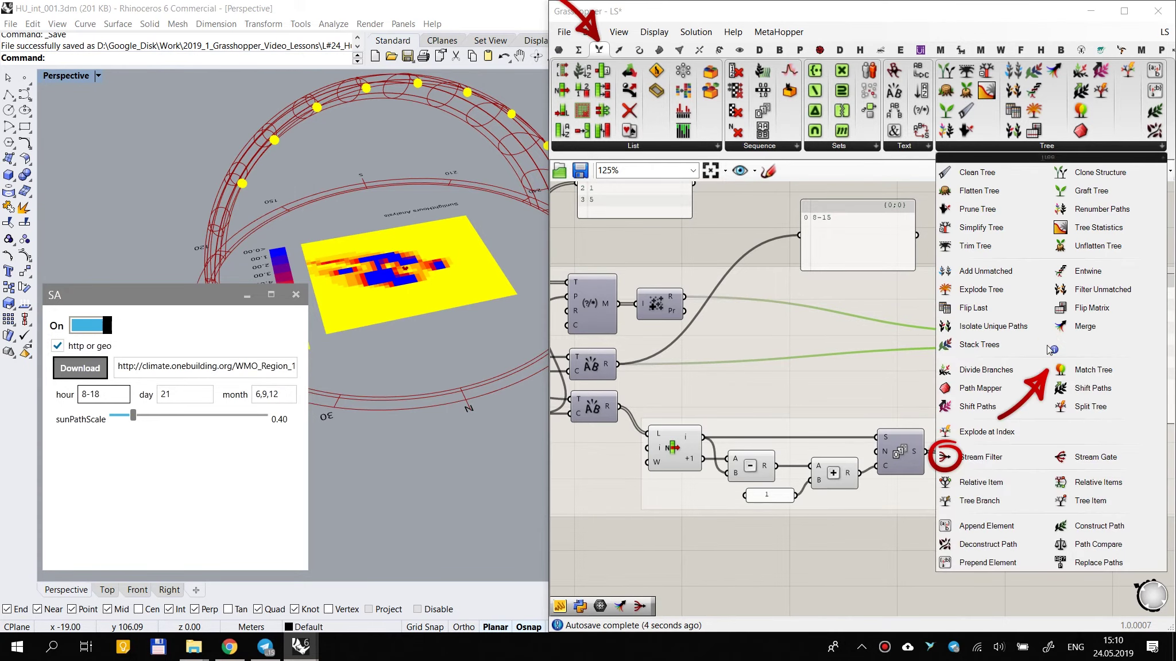
Step: Reposition the panel above the group and wire it to the Mass Addition component's R output
right_drag(1039, 367, 927, 352)
scroll(900, 324, up, 1)
right_drag(751, 345, 1049, 429)
click(773, 354)
drag(747, 364, 969, 295)
scroll(885, 347, down, 2)
drag(838, 356, 936, 298)
scroll(954, 287, up, 2)
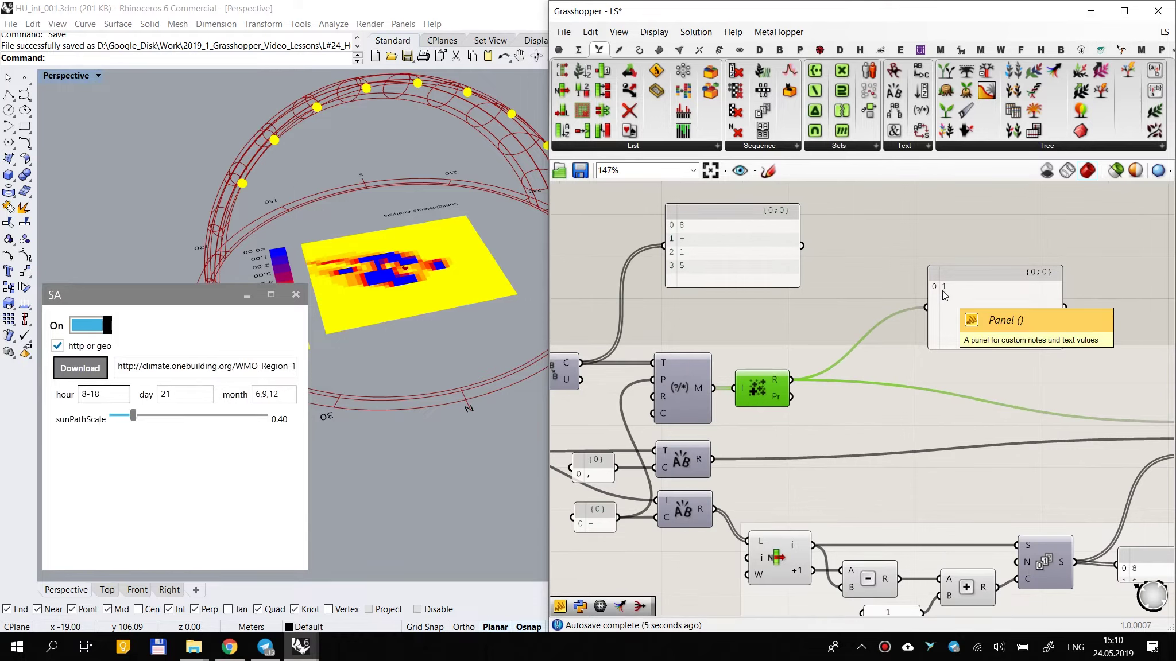
Step: Delete the panel connected to the Mass Addition's R output
click(967, 285)
drag(978, 315, 847, 314)
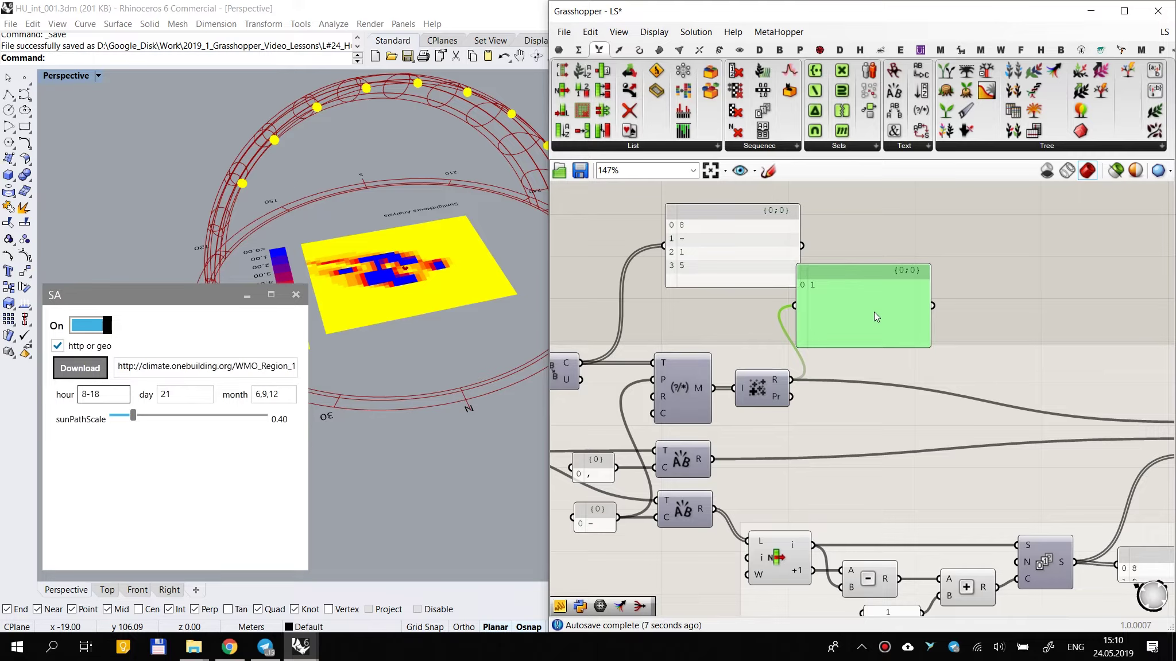
key(Delete)
Step: Wire the hyphen-splitting component's R output directly to input 1 of the Stream Filter, replacing the Series connection
right_drag(992, 377, 856, 349)
scroll(959, 414, down, 2)
click(966, 409)
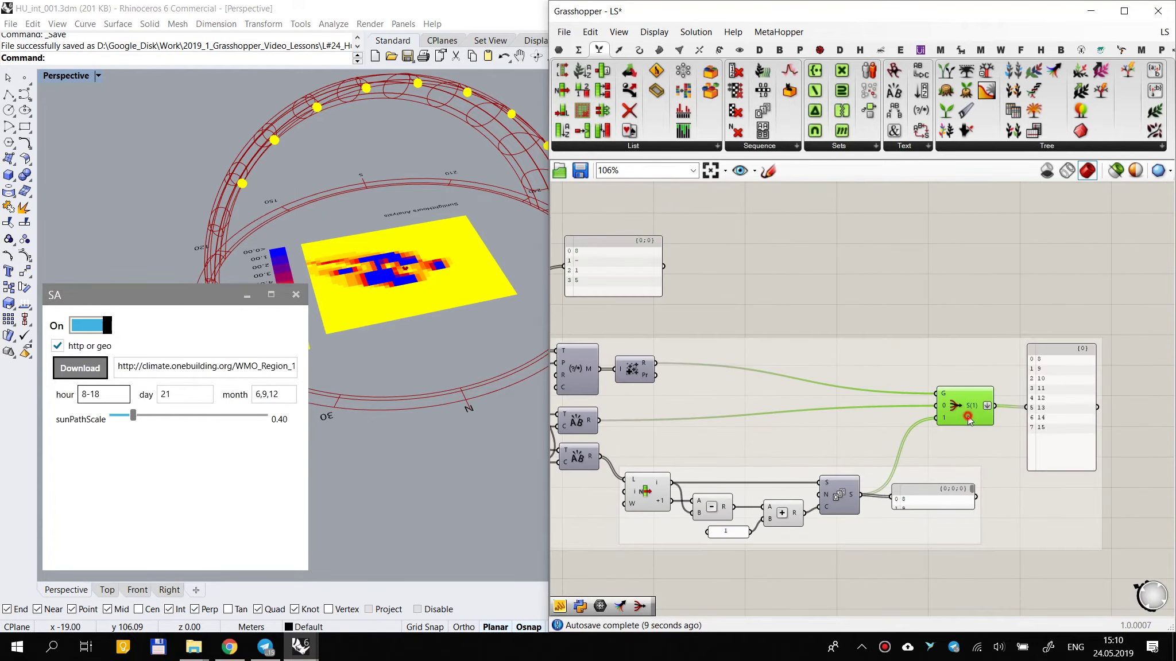
drag(963, 414, 963, 421)
right_drag(684, 422, 815, 394)
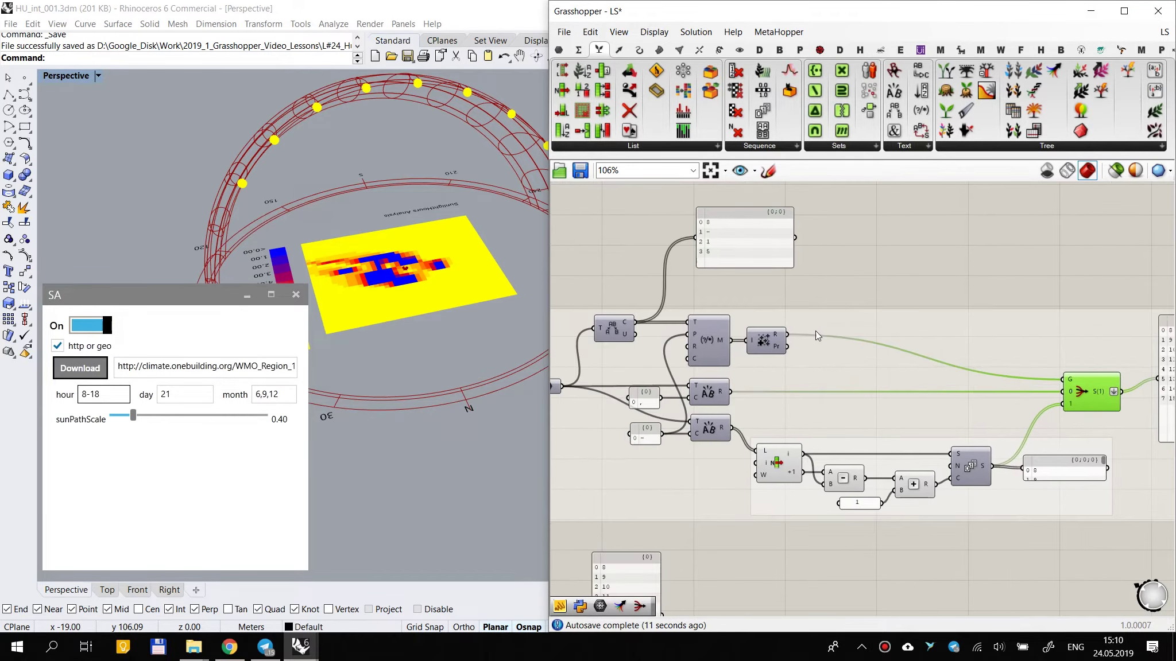
right_drag(765, 437, 779, 373)
right_drag(827, 452, 782, 461)
drag(702, 373, 1031, 349)
Step: Move the Stream Filter's result panel next to the four test input panels
right_drag(947, 394, 749, 407)
scroll(922, 344, up, 2)
scroll(922, 344, down, 2)
right_drag(889, 362, 1070, 363)
scroll(1064, 364, down, 2)
drag(1055, 358, 603, 284)
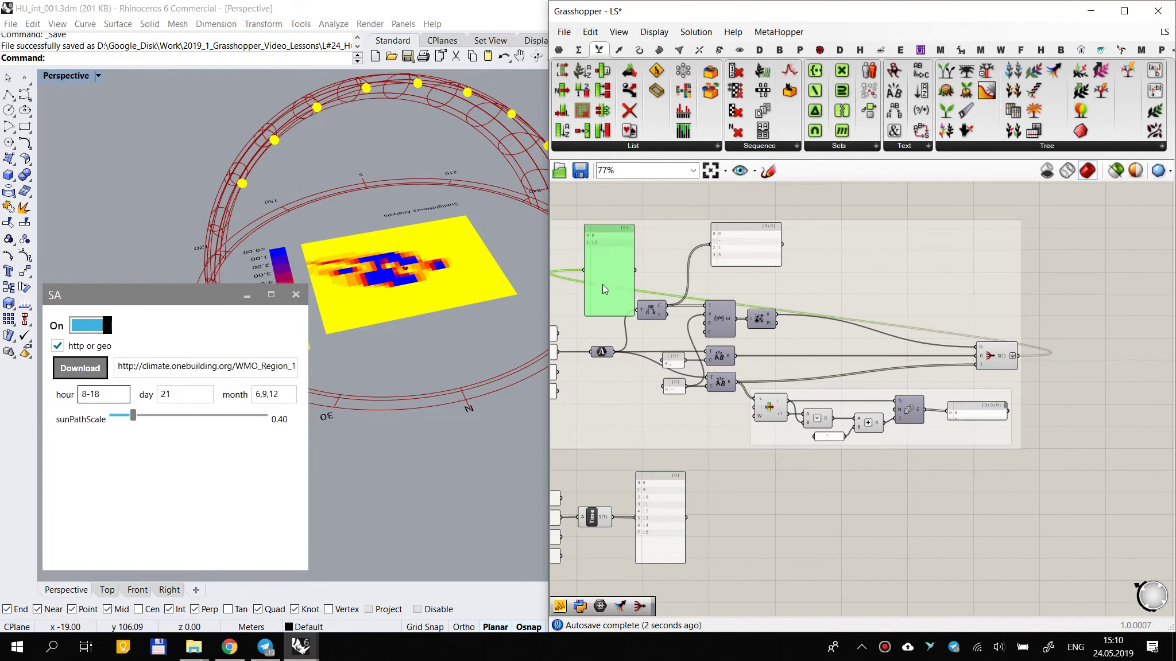
right_drag(602, 286, 800, 283)
scroll(746, 287, up, 2)
scroll(749, 344, up, 2)
Step: Feed the Text parameter from the 12,18,10 panel and from the 12,18 panel in turn
right_drag(787, 411, 746, 480)
drag(713, 495, 775, 458)
drag(713, 495, 771, 468)
drag(713, 533, 774, 458)
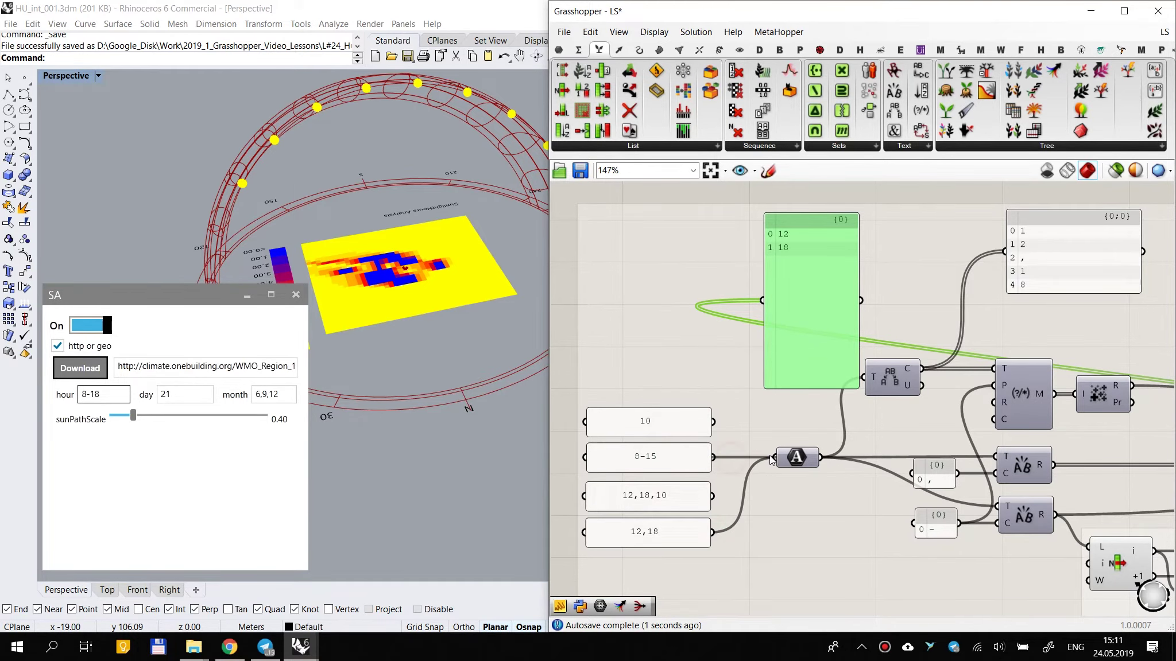
Step: Return the result panel beside the Stream Filter and trace the 8-15 input through the hyphen-splitting branch and the Series group
scroll(718, 466, down, 6)
right_drag(617, 321, 920, 376)
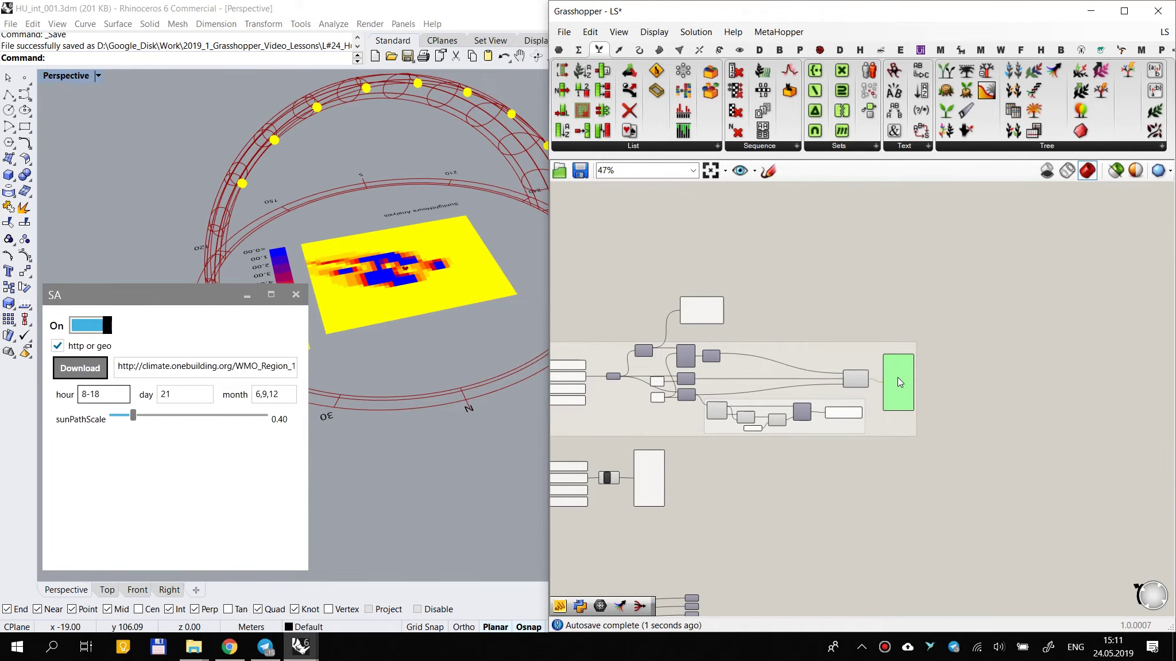
scroll(897, 375, up, 3)
scroll(677, 397, down, 1)
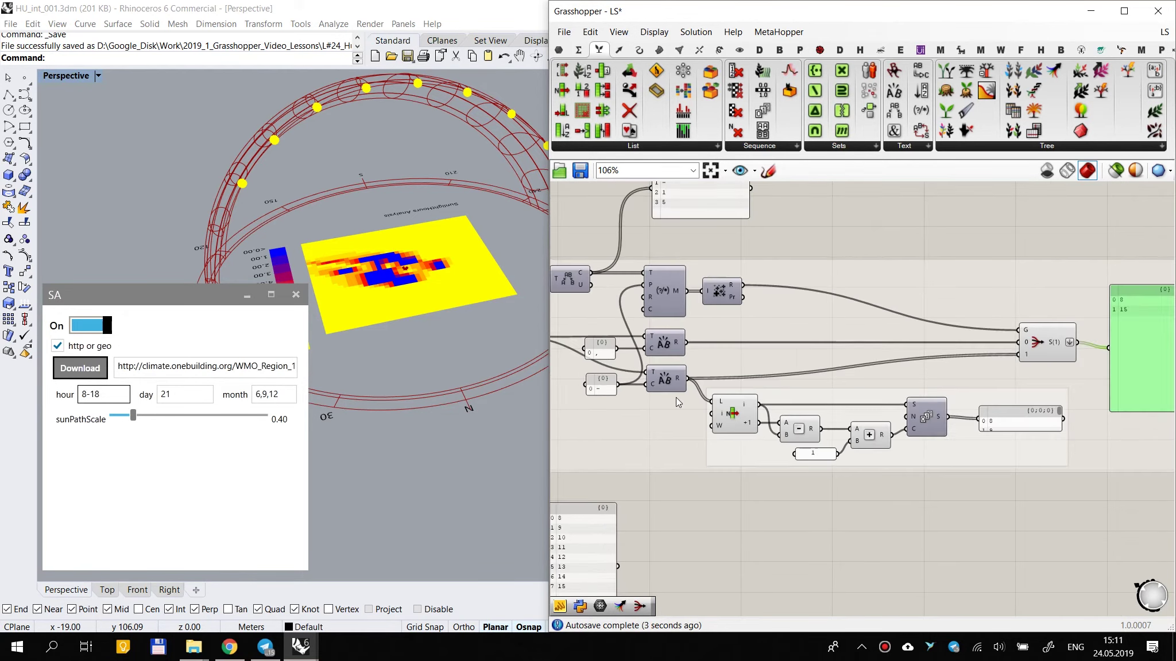
scroll(734, 393, down, 1)
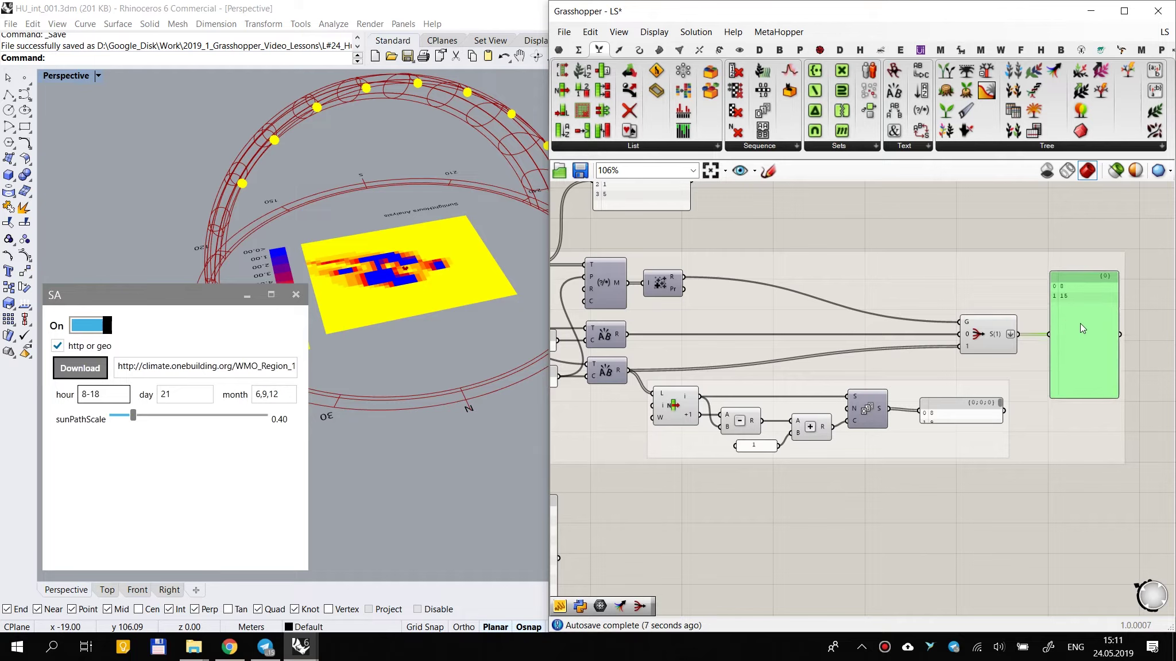
right_drag(664, 311, 865, 320)
scroll(611, 343, up, 3)
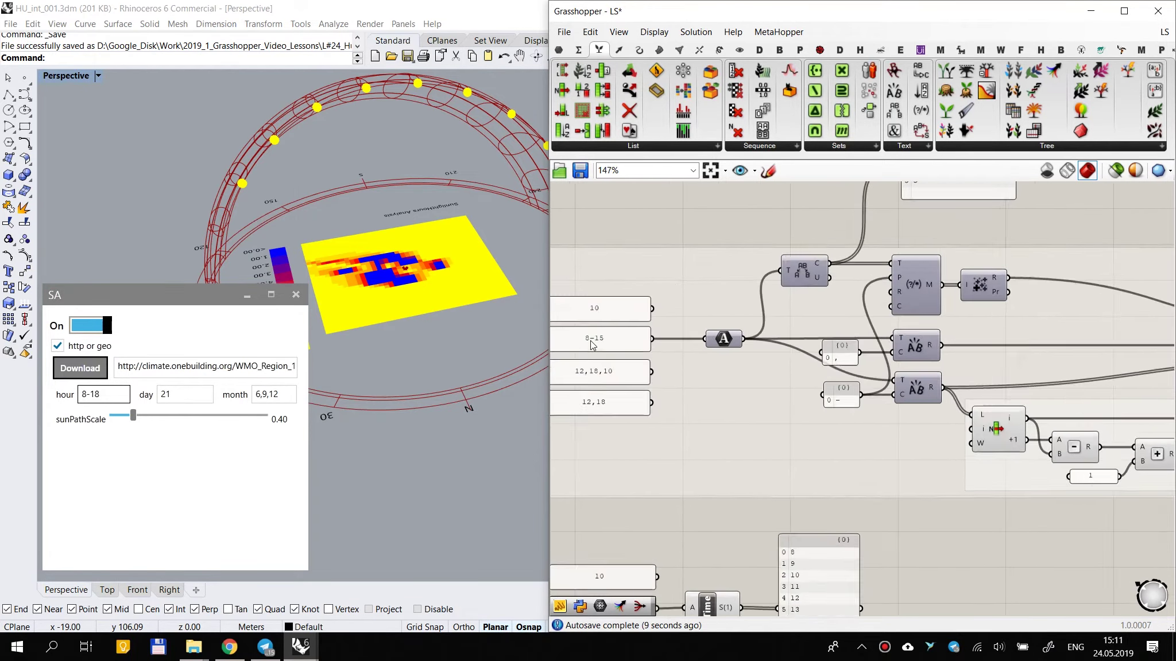
scroll(605, 338, down, 2)
right_drag(948, 388, 742, 327)
right_drag(808, 339, 629, 319)
right_drag(663, 357, 767, 348)
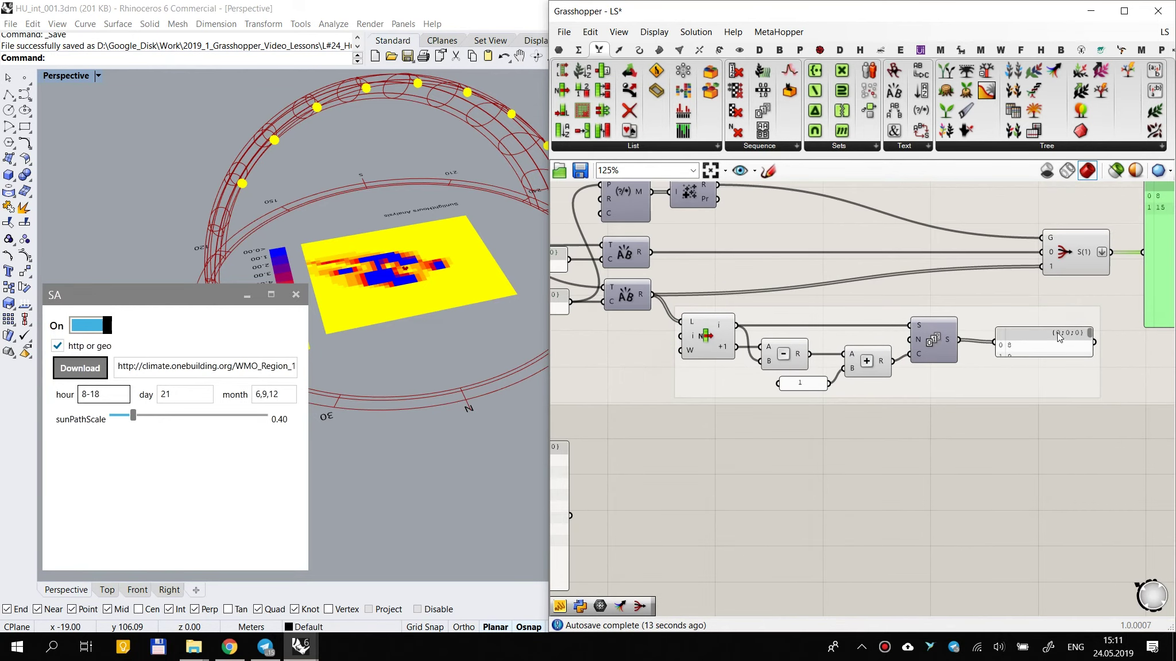
Step: Enlarge the panel on the Series component's S output to show its whole list
drag(1057, 331, 1062, 307)
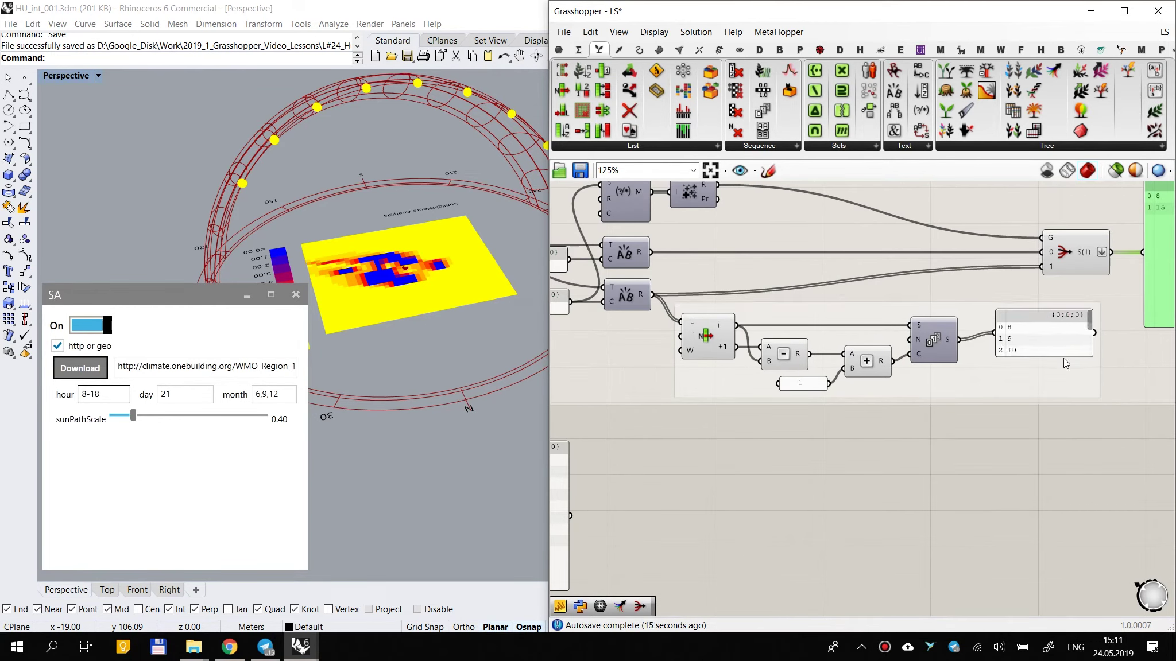
drag(1063, 358, 1069, 387)
click(722, 343)
Step: Add an empty panel below the group, wire it to the hyphen-splitting component's R output and examine the range bounds
double_click(776, 501)
text(//)
key(Return)
drag(652, 295, 720, 500)
right_drag(808, 521, 828, 460)
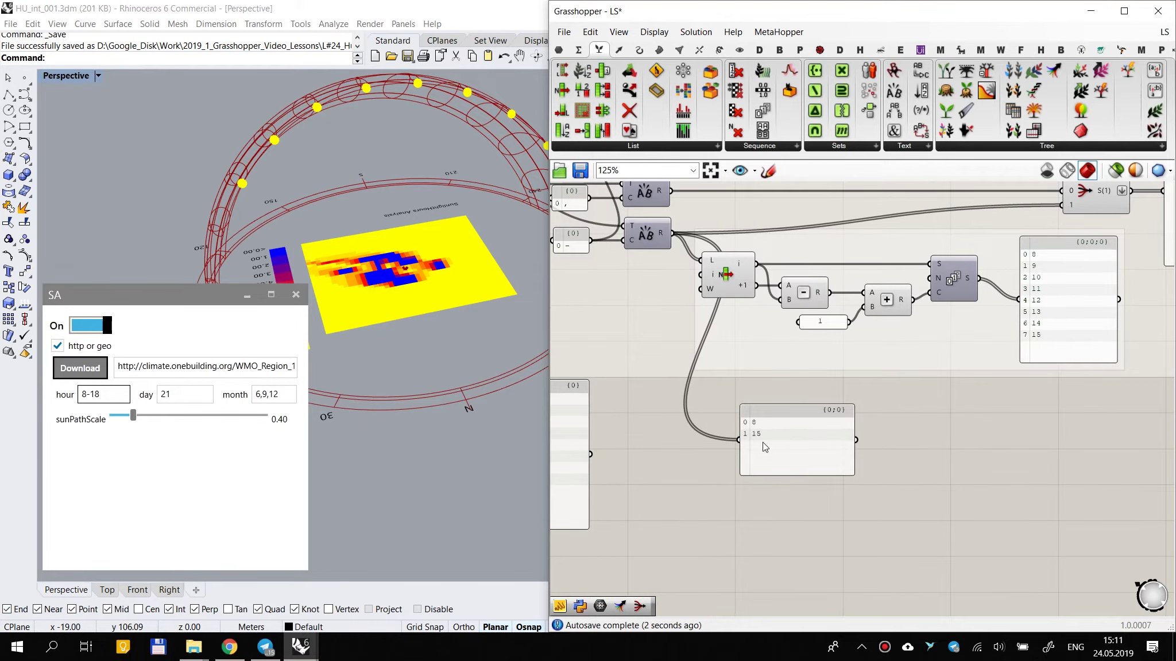
scroll(747, 276, up, 2)
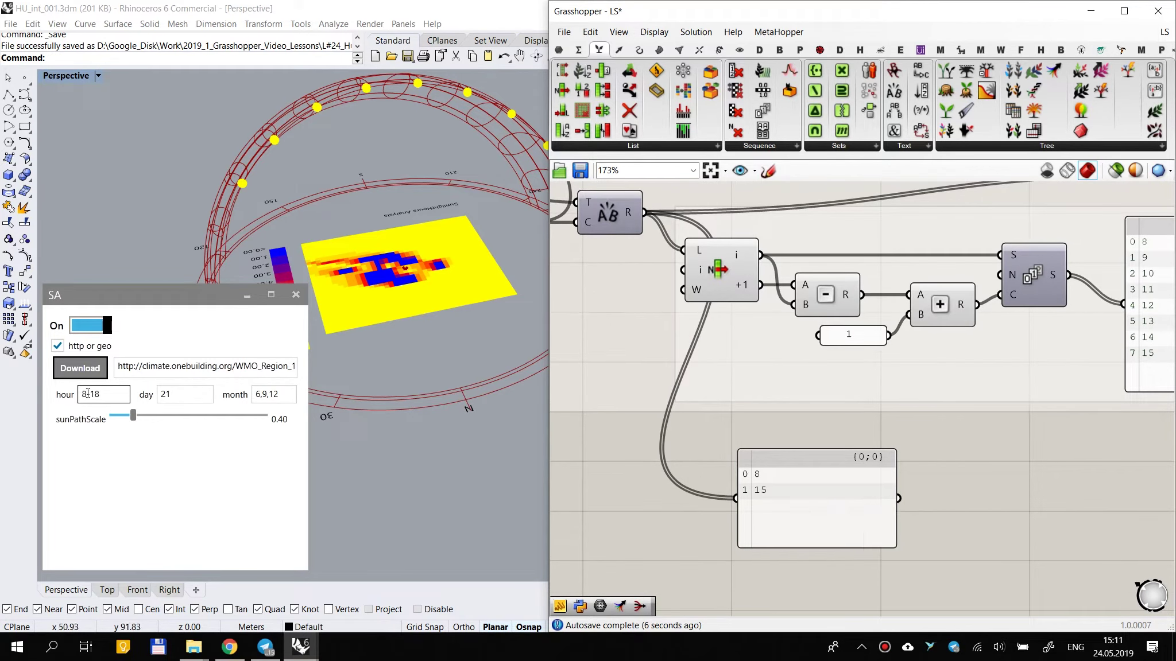
scroll(468, 204, down, 3)
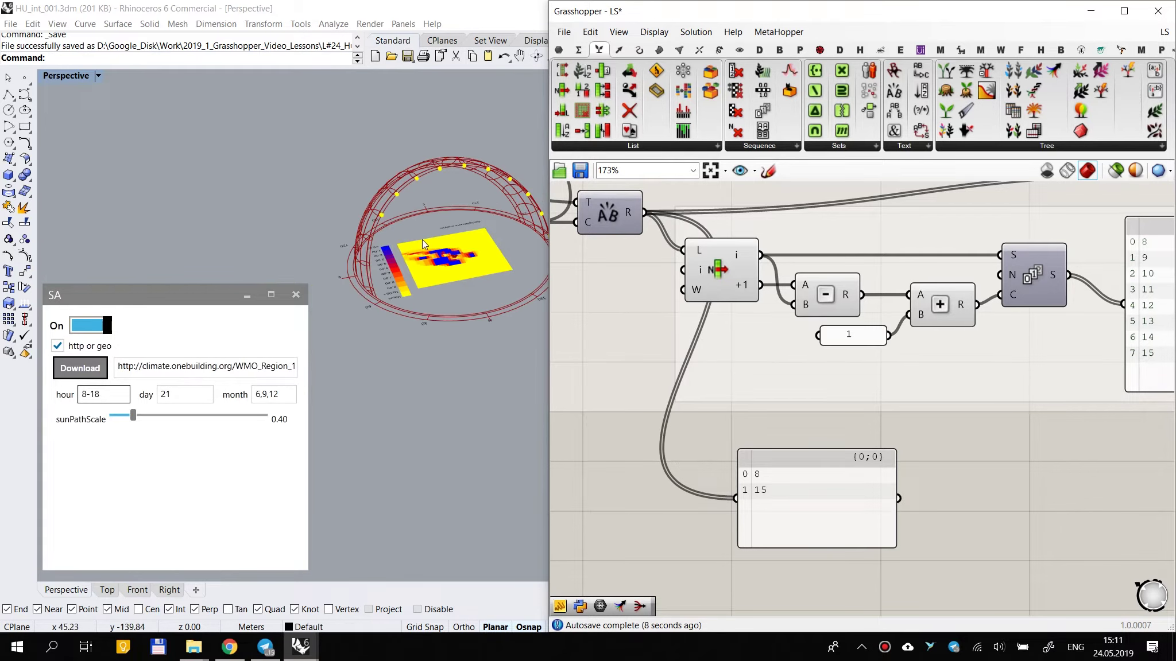
scroll(476, 223, up, 2)
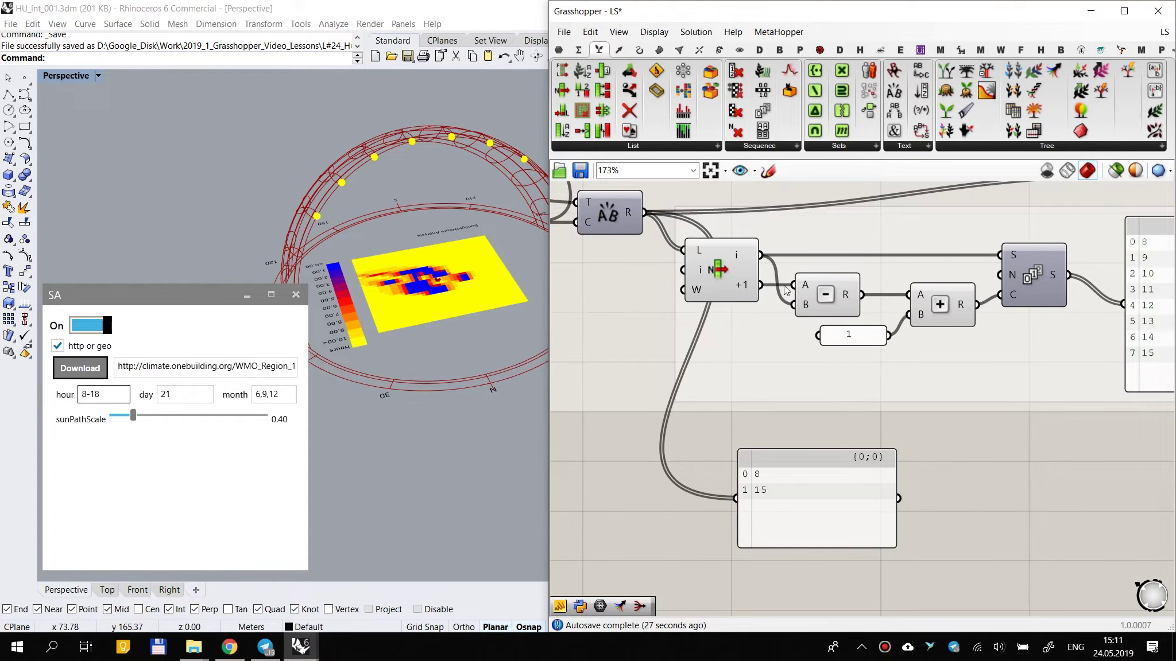
Step: Move the panel below the Series component and wire it to the List Item's i output, then to the Addition's R output
right_drag(892, 423, 742, 425)
drag(732, 519, 935, 527)
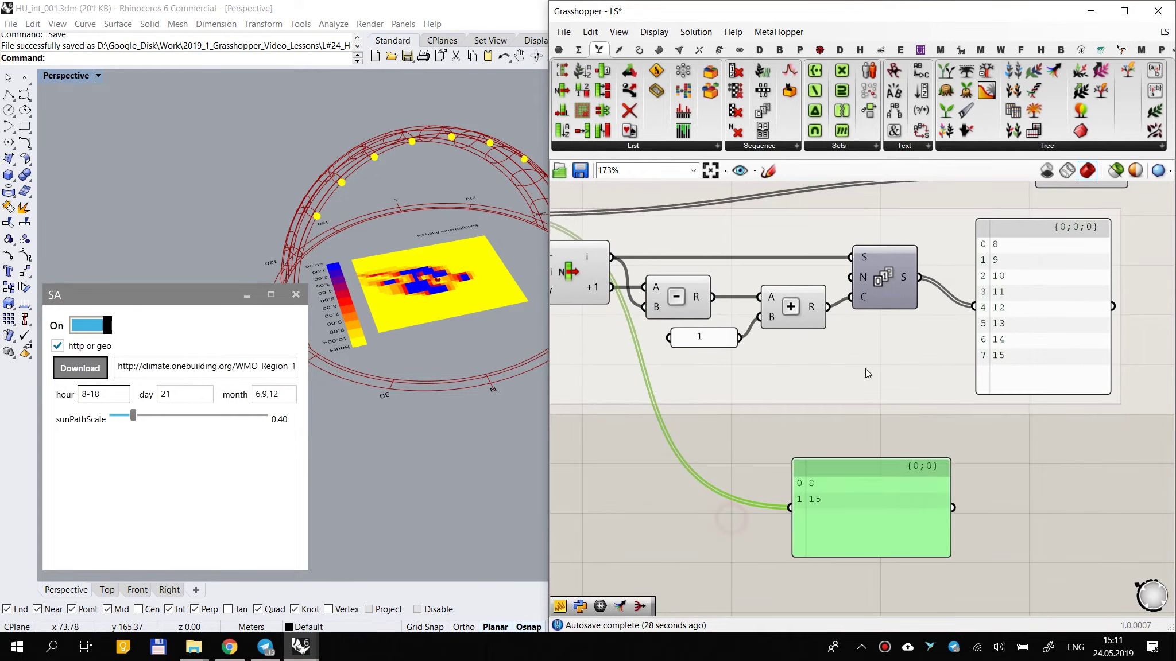
click(883, 279)
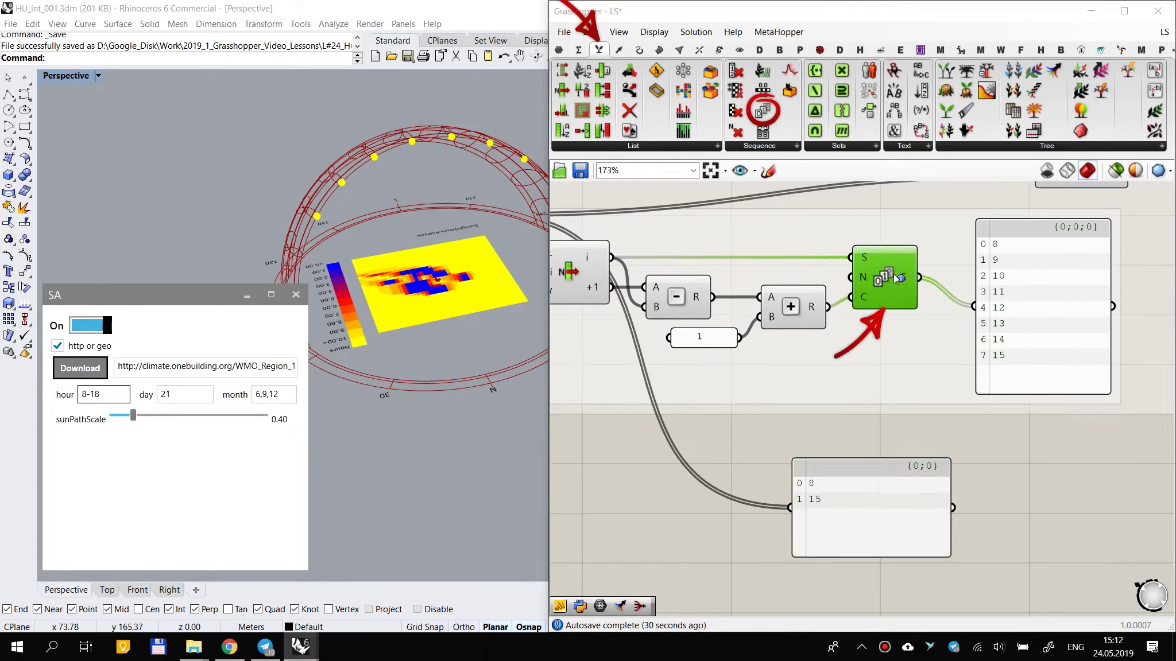
drag(612, 257, 792, 508)
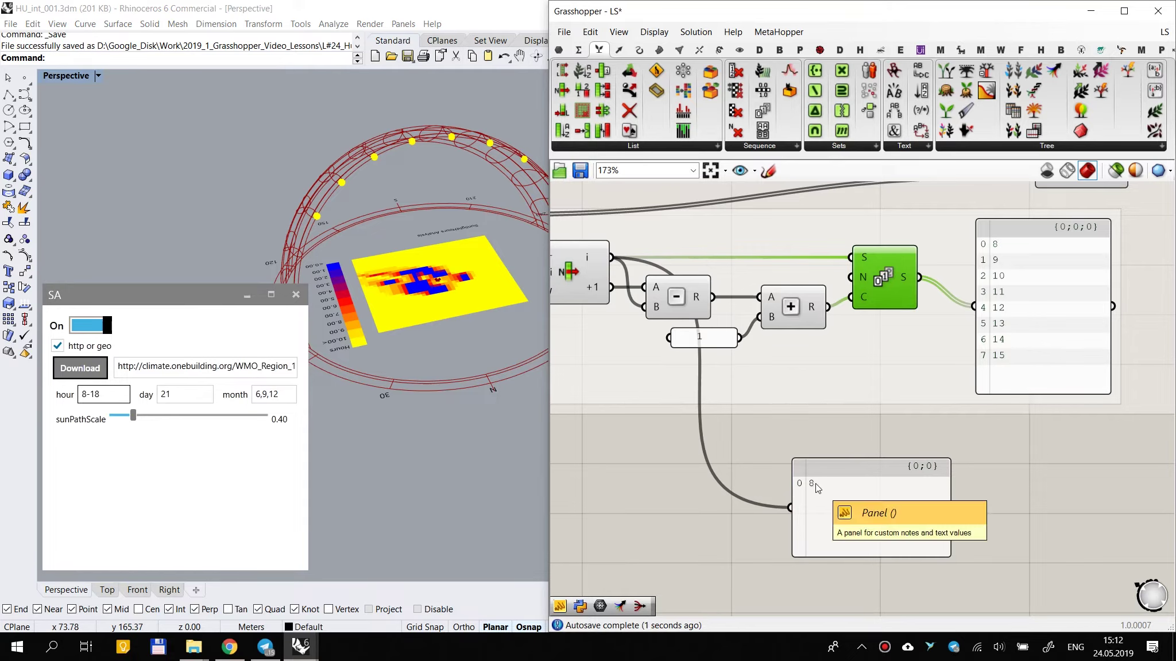
drag(827, 307, 793, 506)
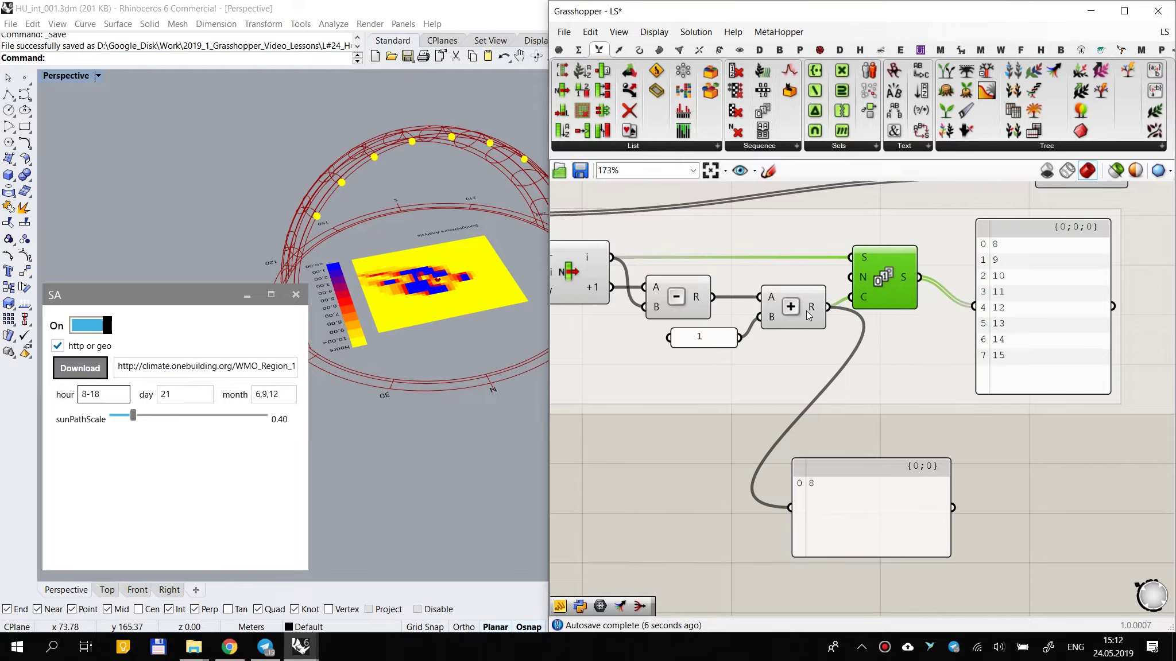
Step: Delete the panel connected to the Addition's R output
drag(847, 507, 973, 499)
scroll(998, 305, up, 2)
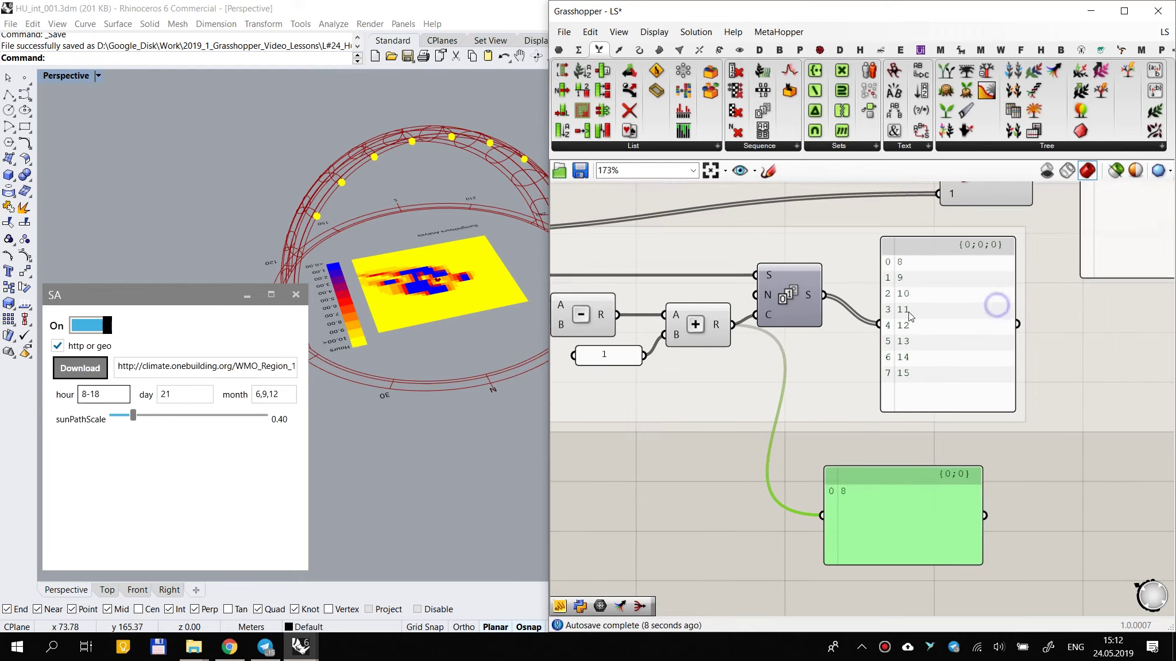
key(Delete)
Step: Wire the Series component's S output to input 1 of the Stream Filter and check the result panel
scroll(893, 546, down, 2)
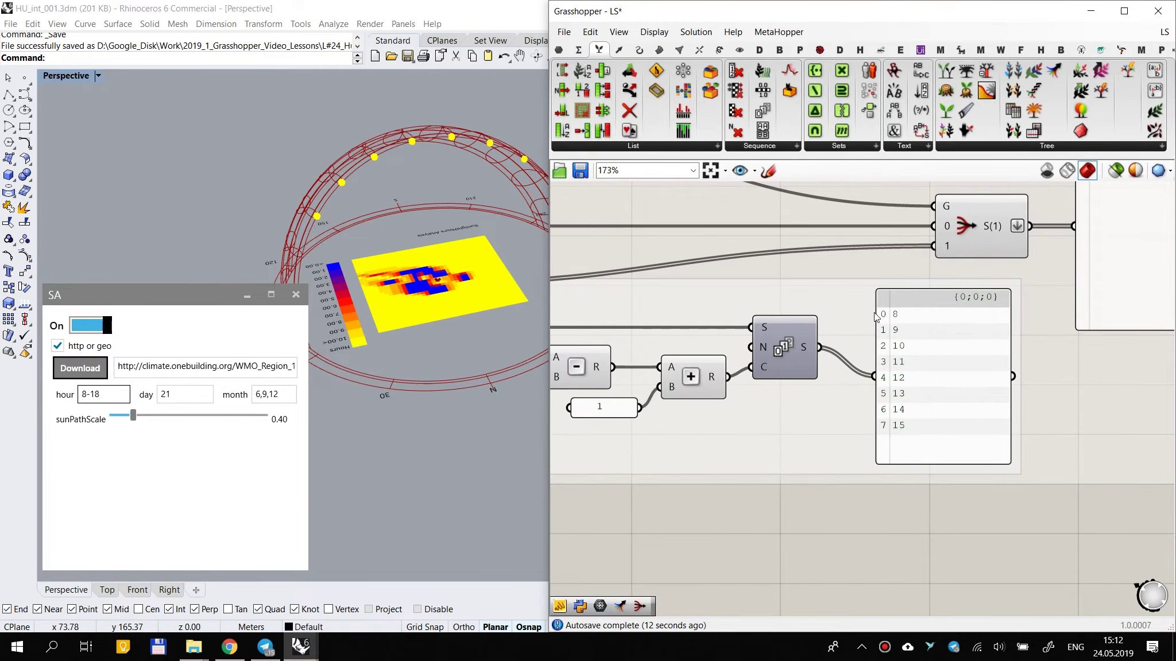
scroll(811, 345, down, 1)
drag(818, 347, 918, 261)
right_drag(986, 384, 831, 520)
scroll(949, 335, up, 1)
scroll(950, 339, down, 3)
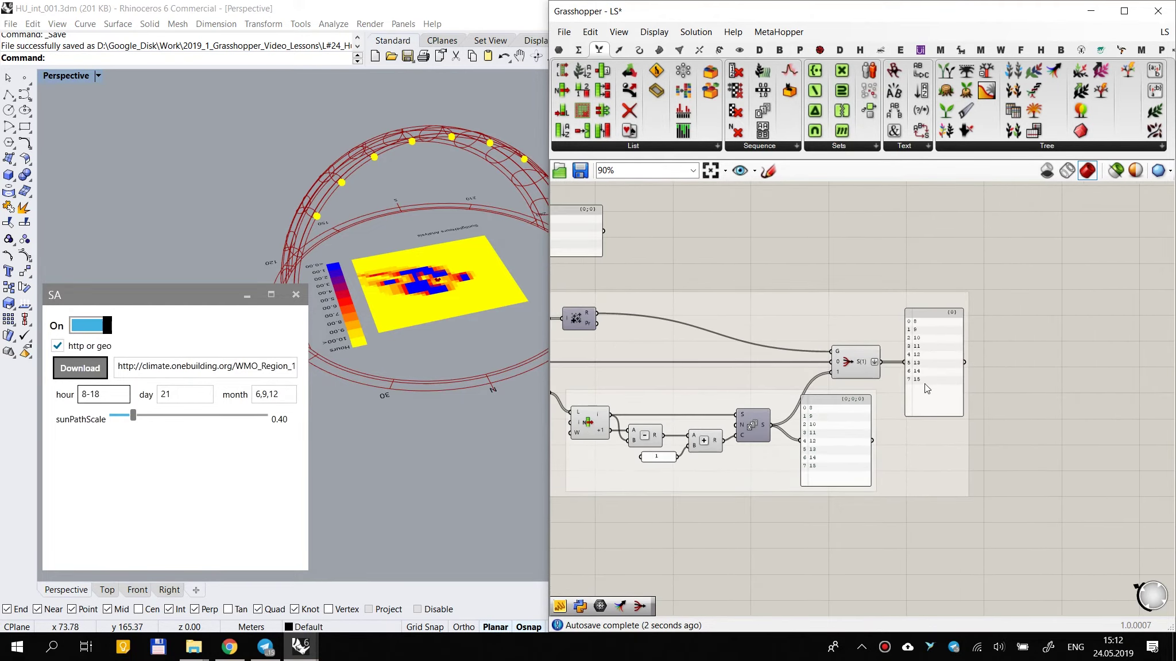
Step: Move the Stream Filter's result panel above the Text parameter, beside the test input panels
scroll(883, 387, down, 5)
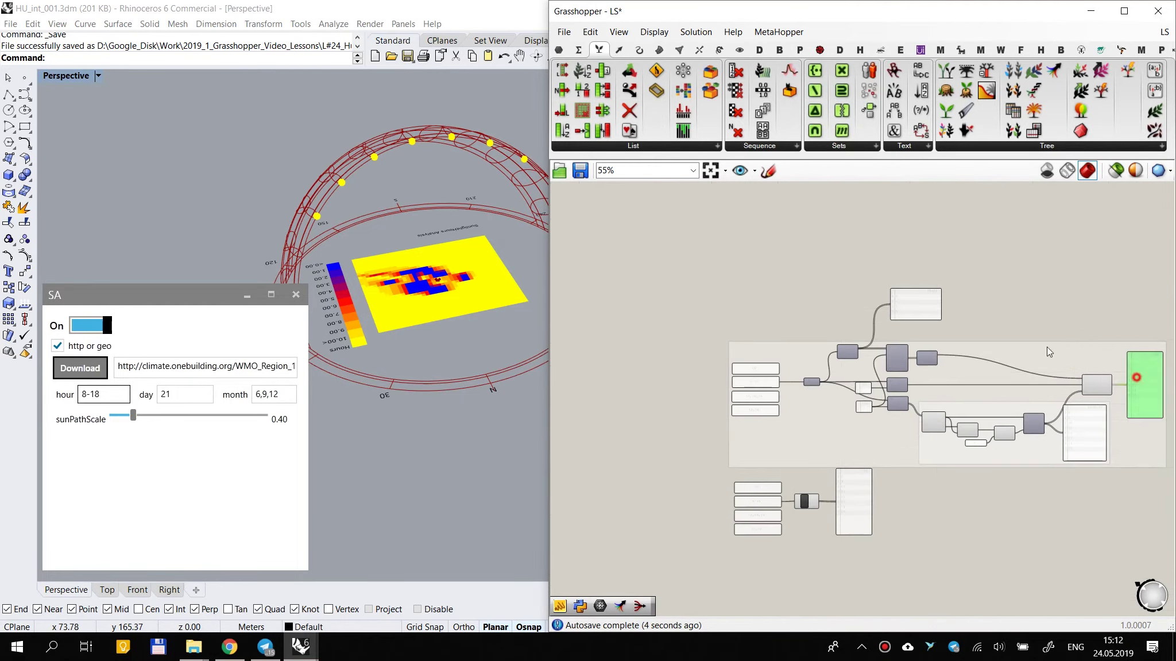
click(781, 320)
scroll(790, 361, up, 8)
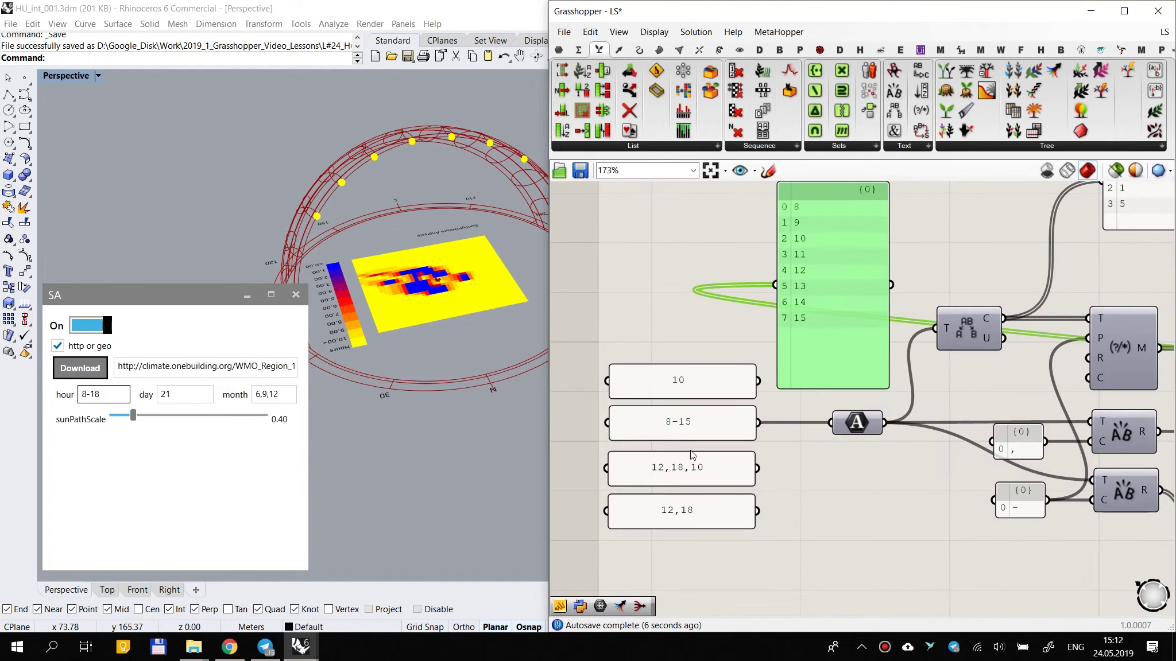
right_drag(705, 425, 675, 484)
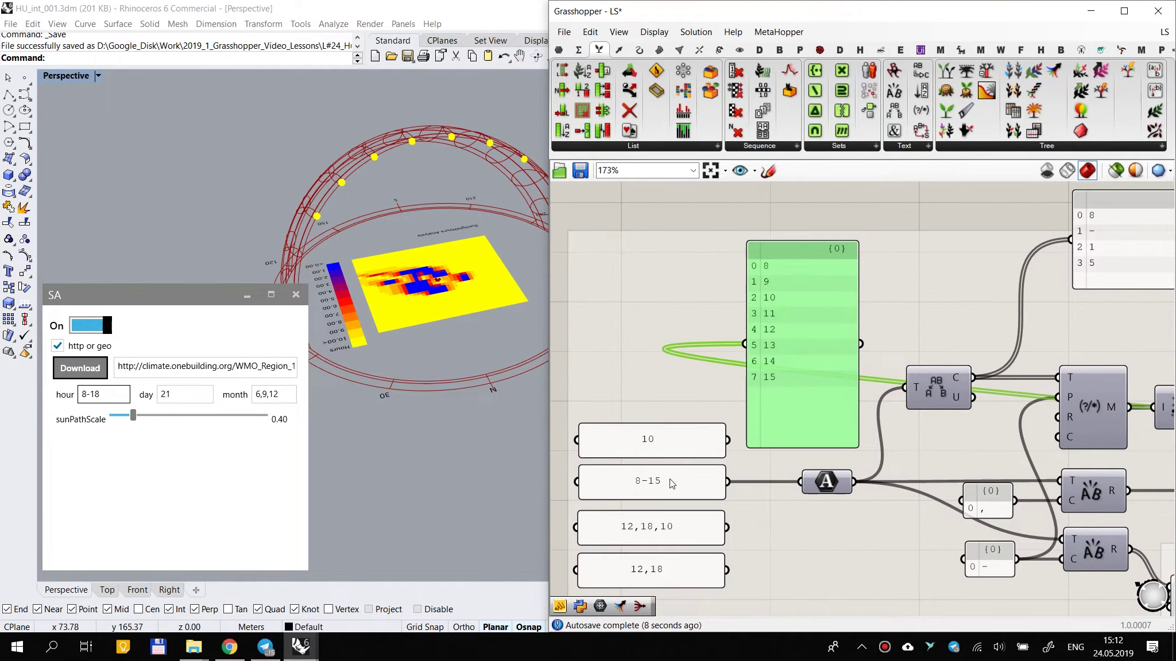
Step: Feed the Text parameter from the 12,18,10 panel and then the 10 panel, and return the result panel beside the Stream Filter
drag(727, 526, 801, 482)
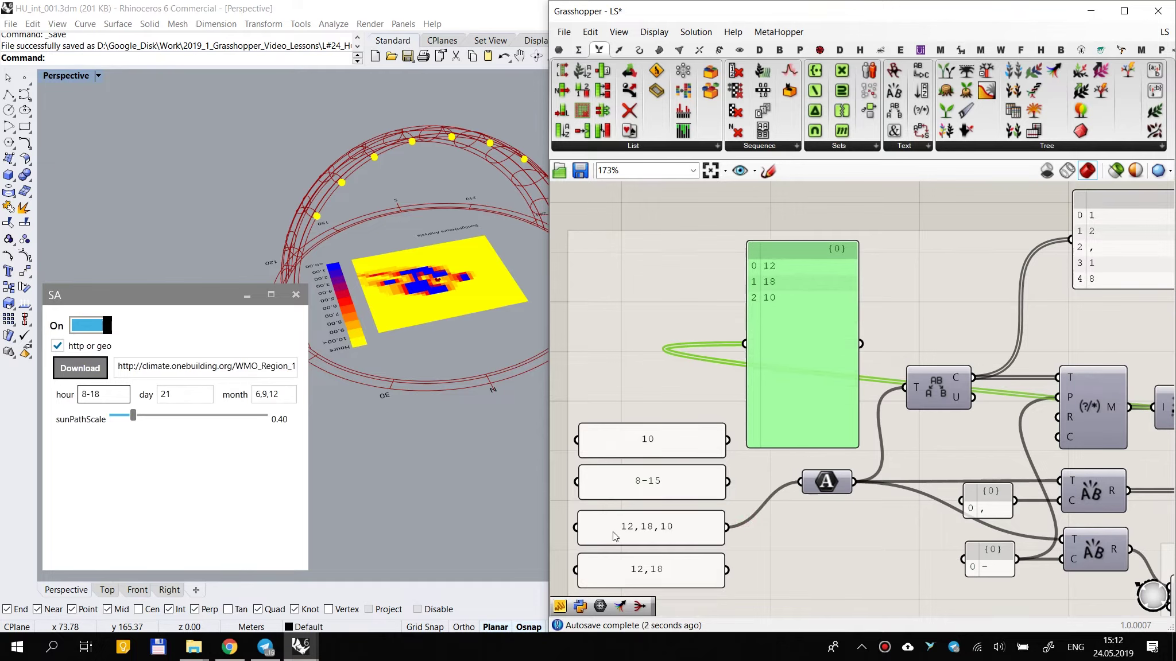
drag(724, 441, 801, 482)
right_drag(960, 476, 808, 414)
scroll(806, 416, down, 2)
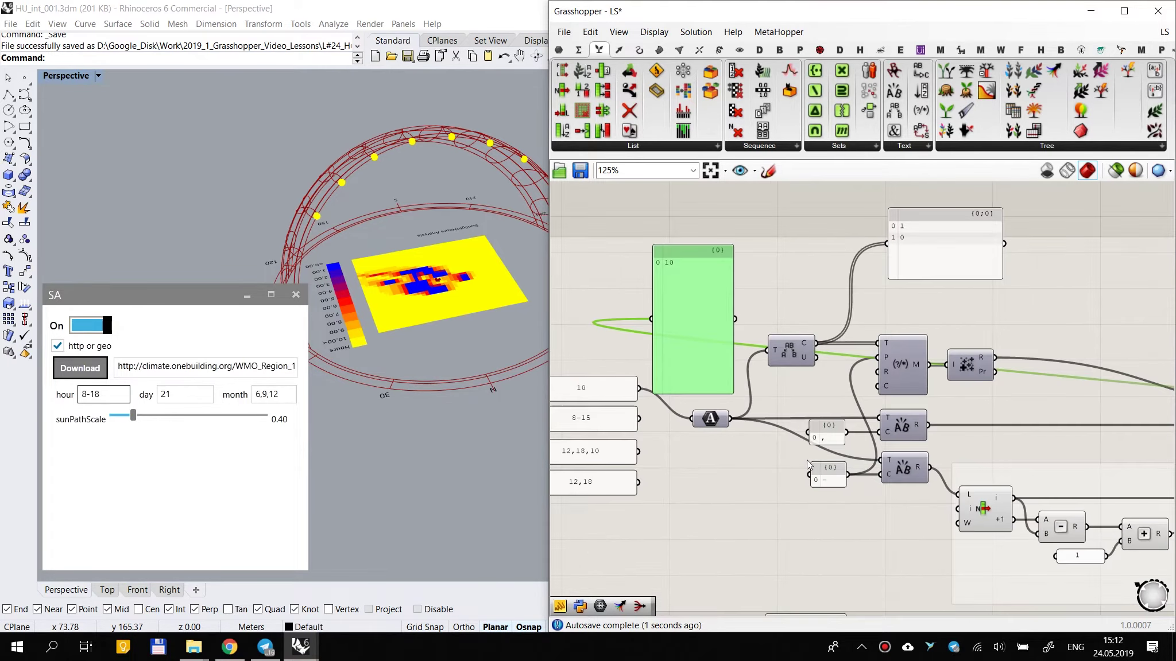
scroll(654, 288, up, 2)
scroll(691, 267, down, 2)
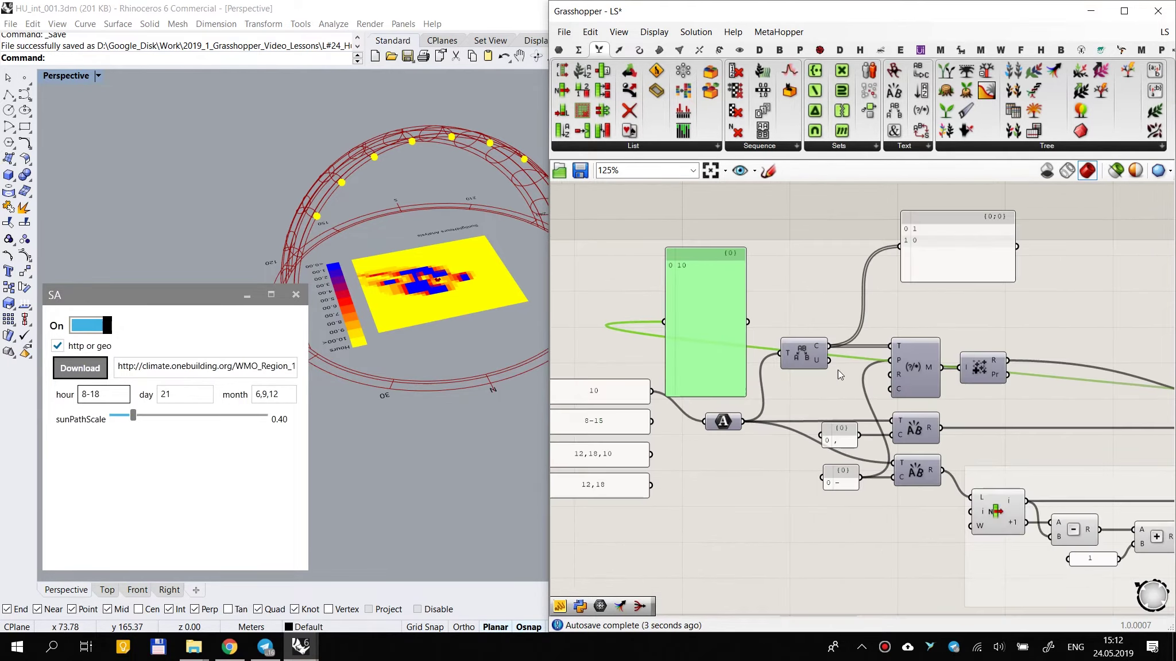
scroll(649, 323, down, 4)
drag(672, 326, 1069, 386)
Step: Open the Time cluster to inspect its contents and return to the main definition
scroll(843, 474, up, 3)
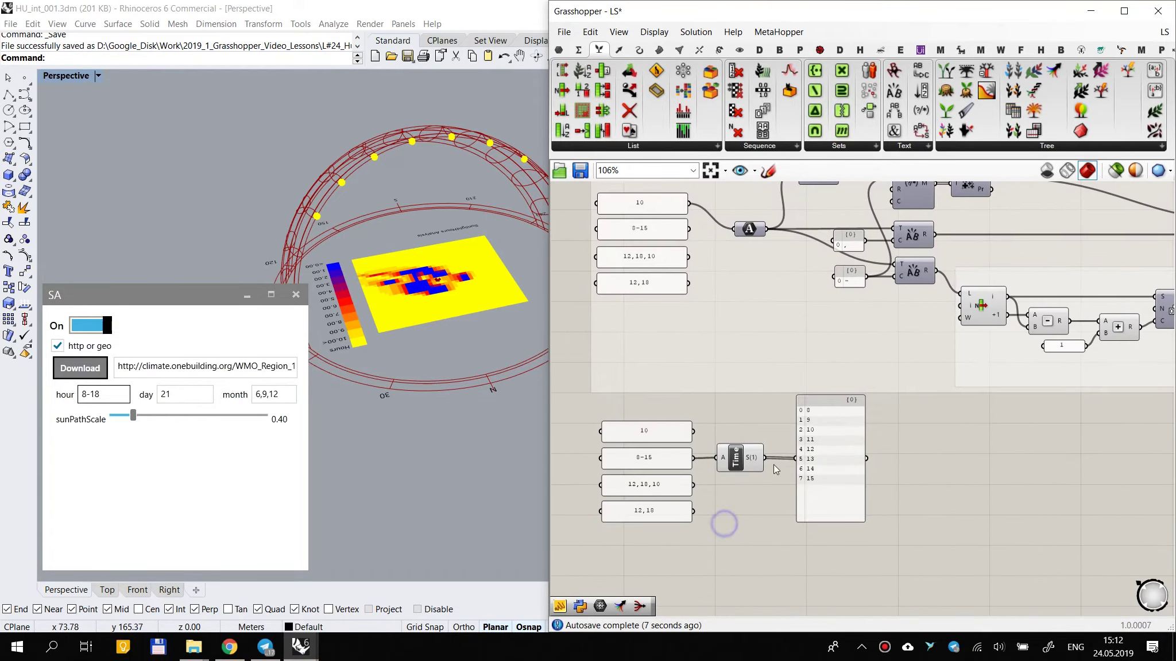
click(736, 462)
double_click(736, 463)
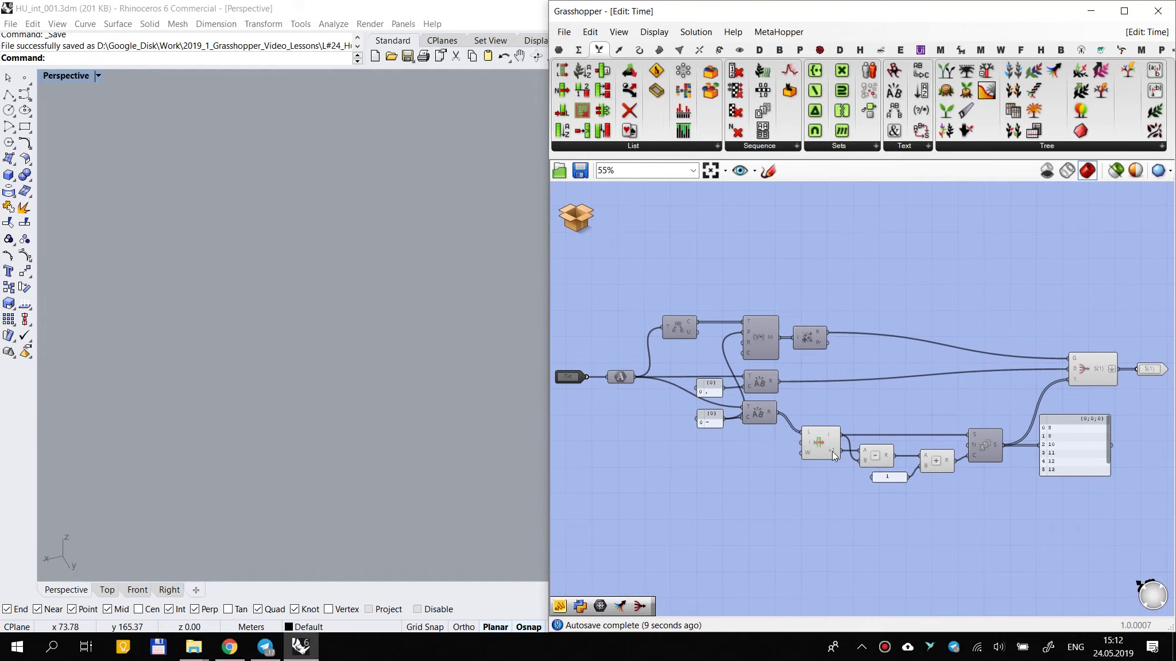
mouse_move(576, 218)
click(637, 225)
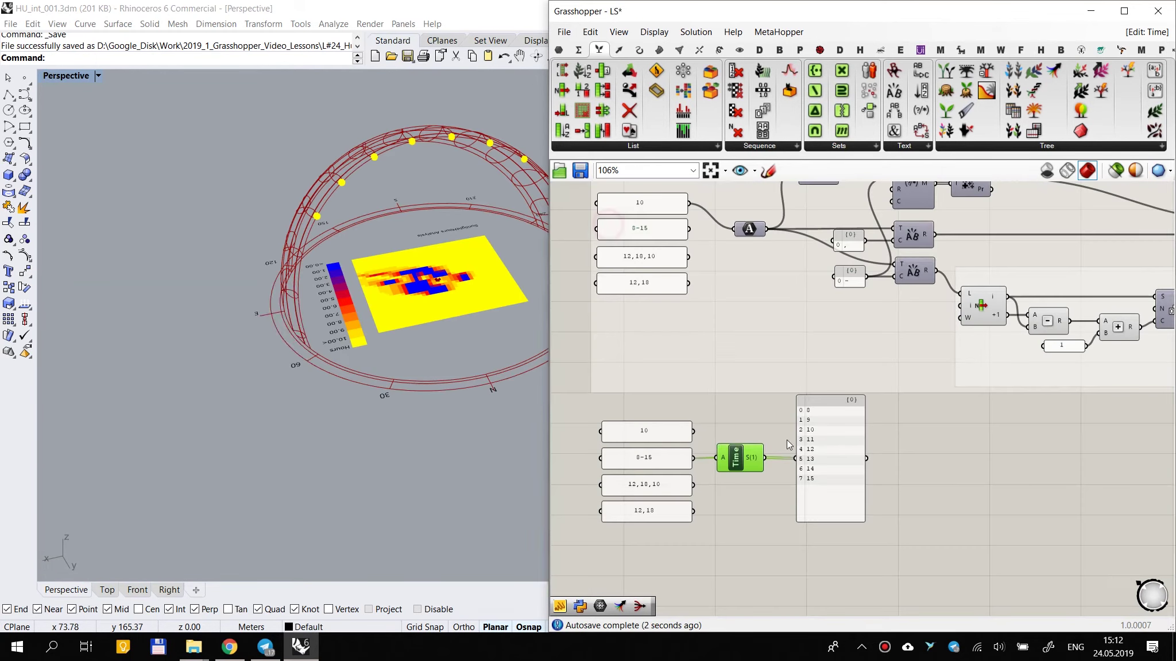
Step: Return to the main definition and paste a copy of the Time cluster near the three Text parameters fed by the window
click(768, 380)
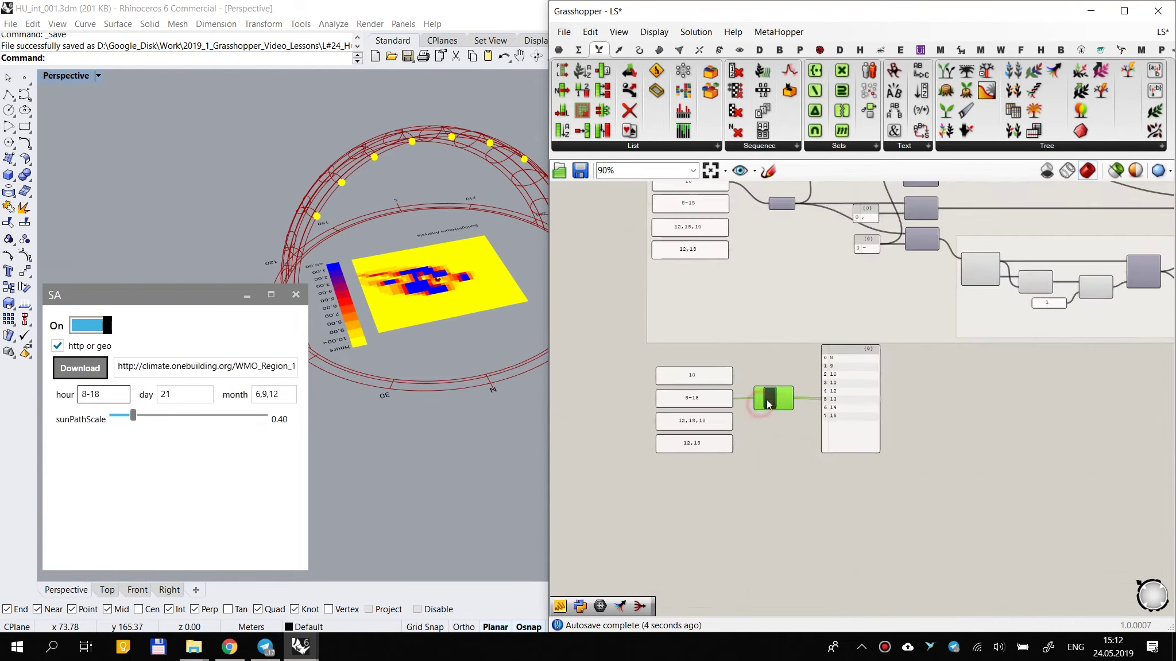
right_drag(779, 373, 779, 307)
scroll(779, 349, down, 3)
right_drag(759, 444, 796, 339)
scroll(929, 514, up, 3)
scroll(925, 514, down, 3)
right_drag(860, 434, 834, 466)
key(ctrl+c)
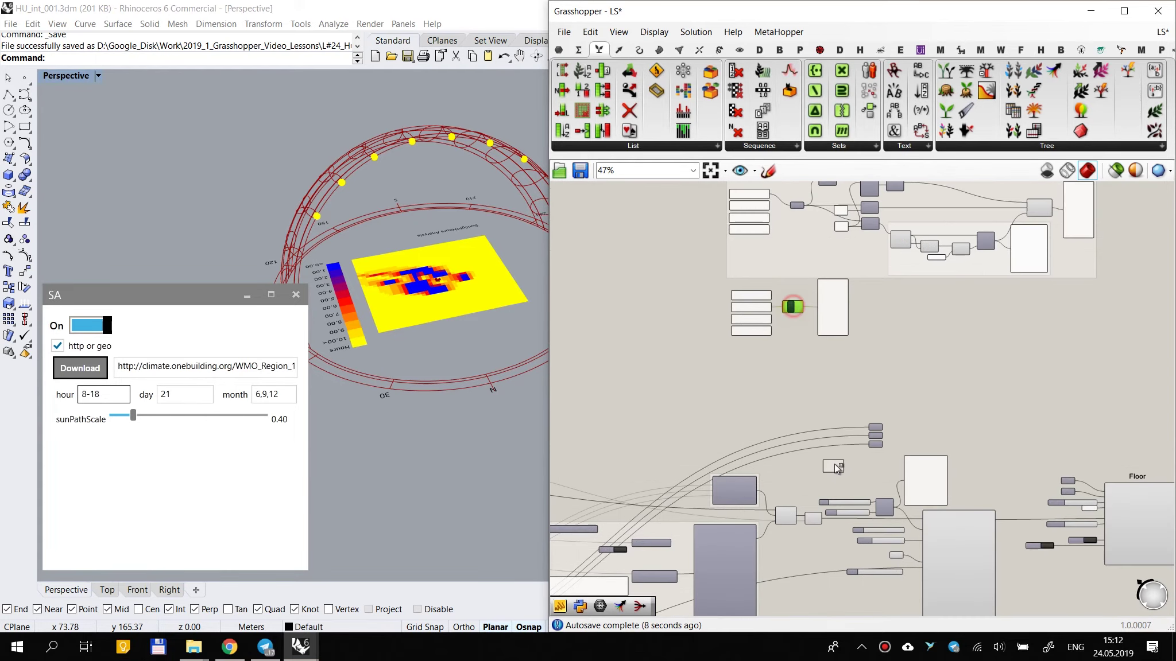
key(ctrl+v)
scroll(834, 466, up, 4)
scroll(832, 456, down, 1)
scroll(823, 441, down, 2)
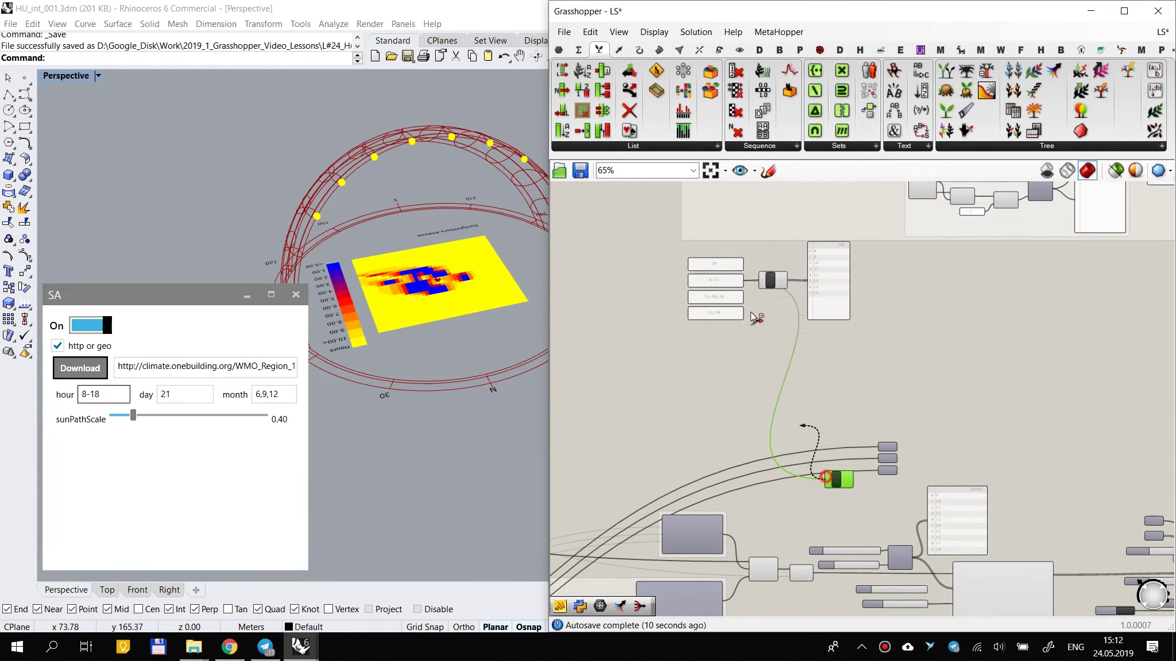
Step: Shorten the pasted Time cluster's nickname to a single character
scroll(878, 540, up, 3)
right_click(788, 397)
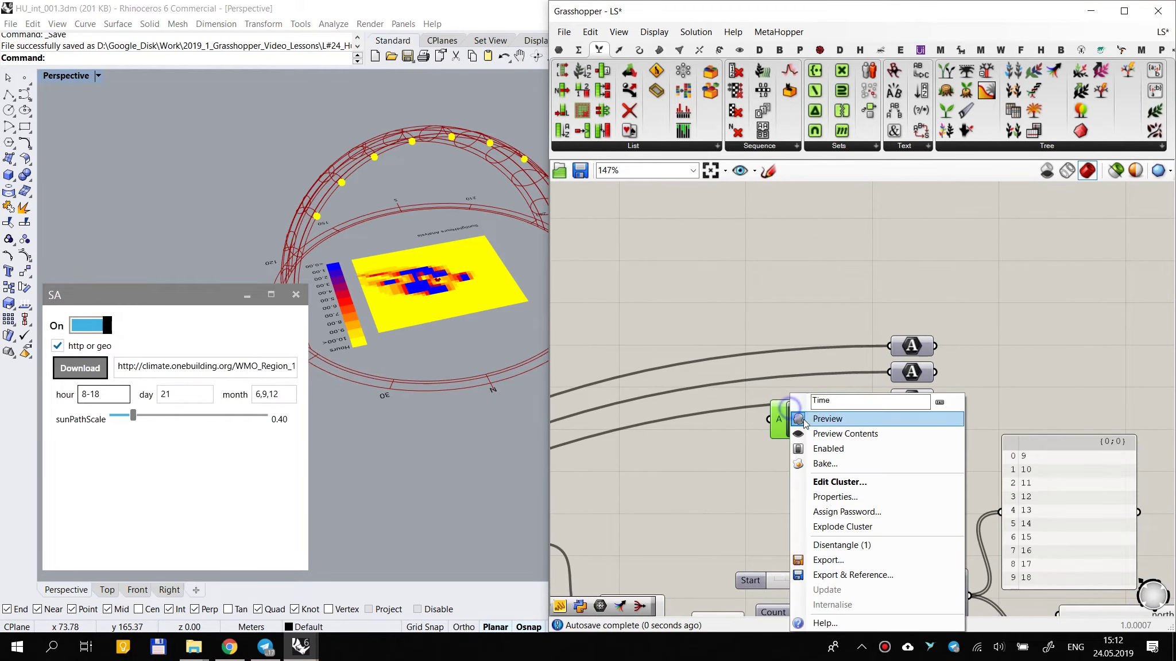
key(BackSpace)
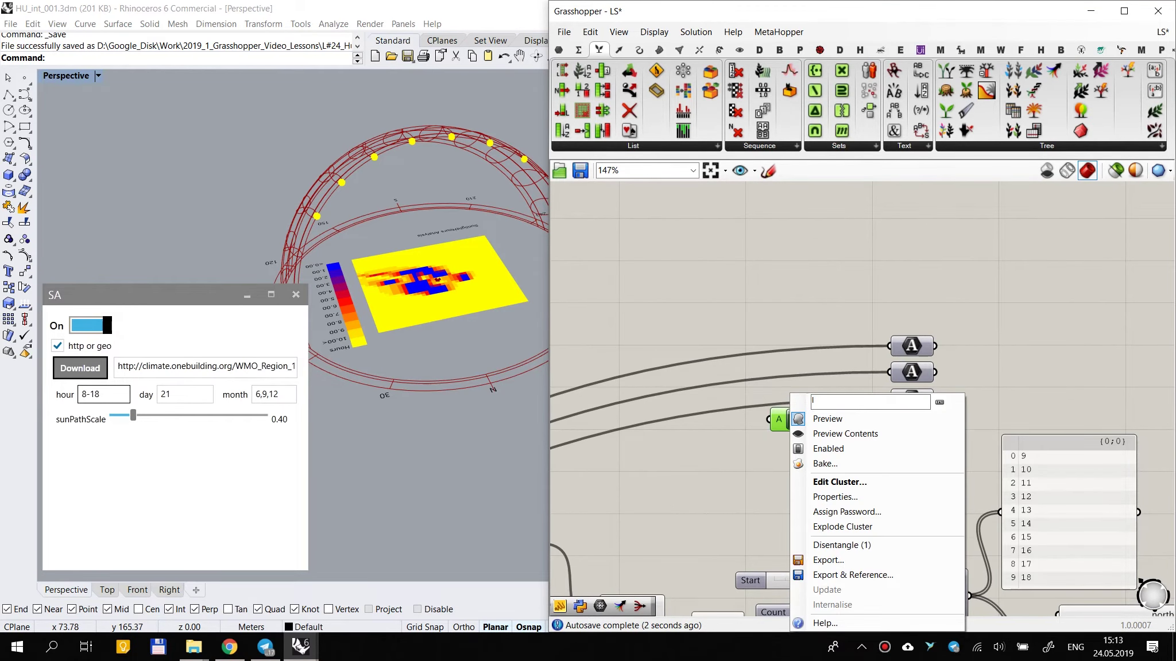
key(Return)
scroll(789, 358, down, 3)
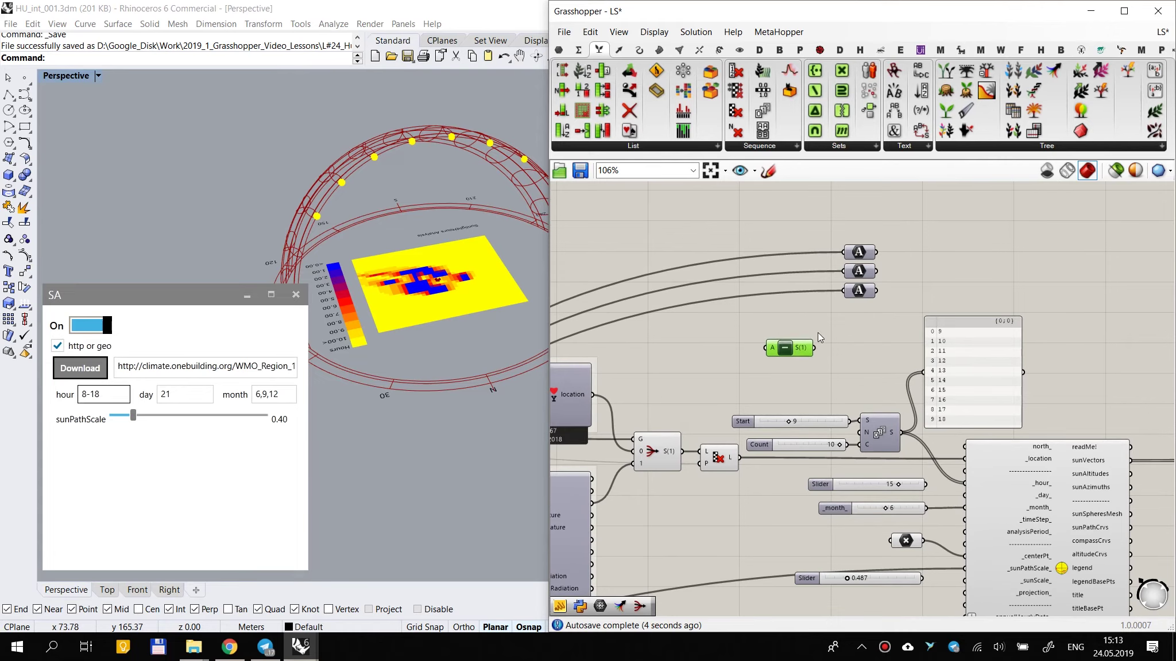
Step: Shift the three Text parameters aside and feed each one into its own copy of the Time cluster placed beside it
scroll(853, 286, up, 2)
drag(850, 265, 736, 307)
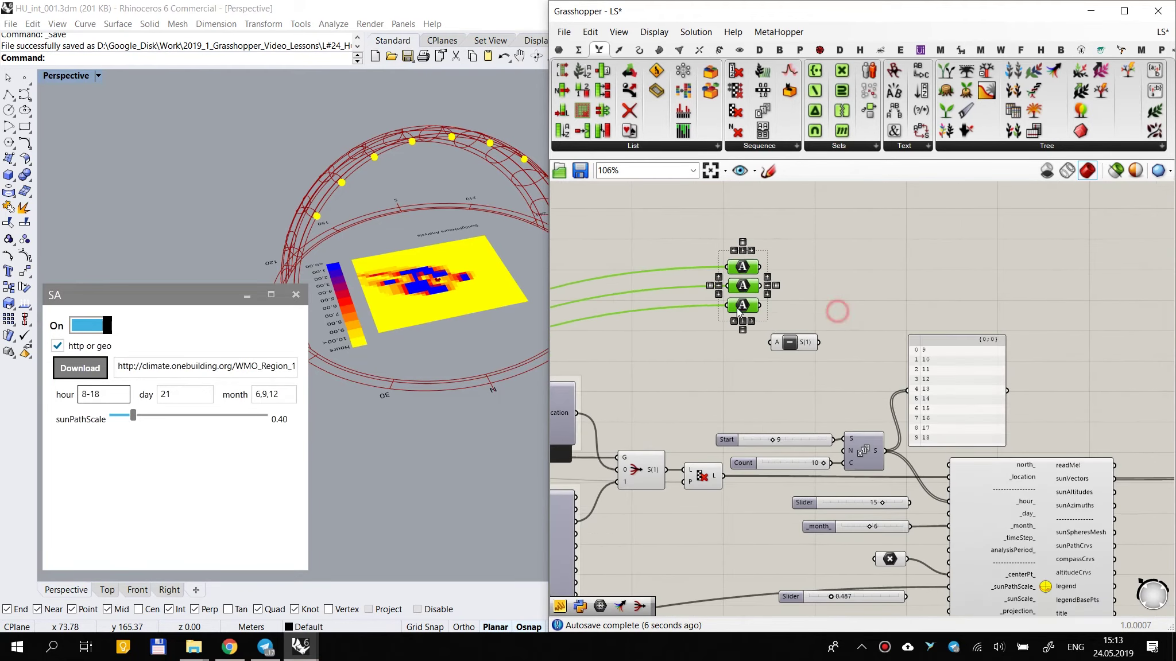
drag(797, 344, 741, 292)
scroll(812, 268, up, 2)
drag(825, 308, 819, 342)
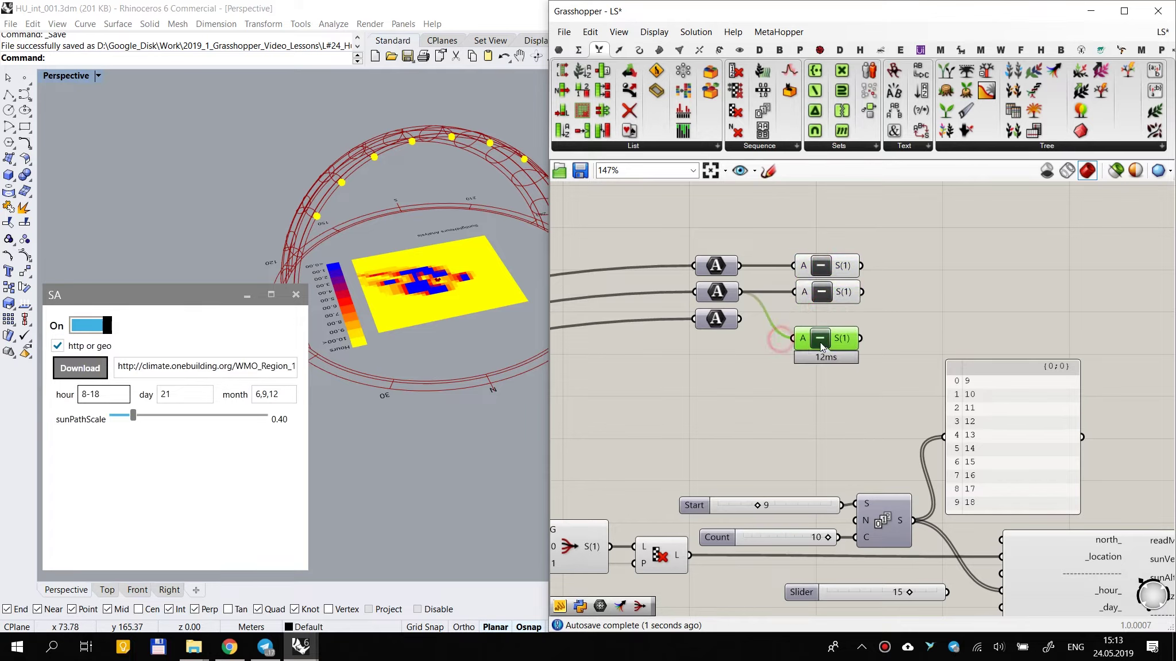
drag(743, 328, 740, 319)
drag(827, 335, 830, 316)
Step: Align the three cluster copies in one column and the three Text parameters in another
click(915, 276)
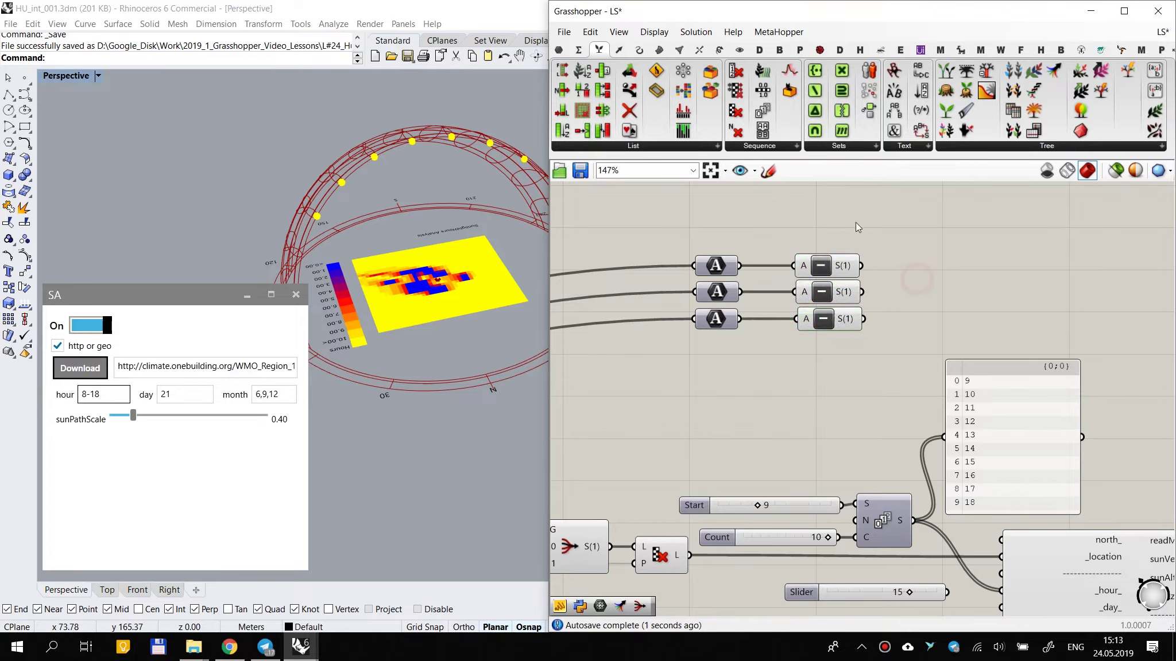
drag(854, 225, 807, 364)
click(828, 244)
drag(725, 214, 703, 344)
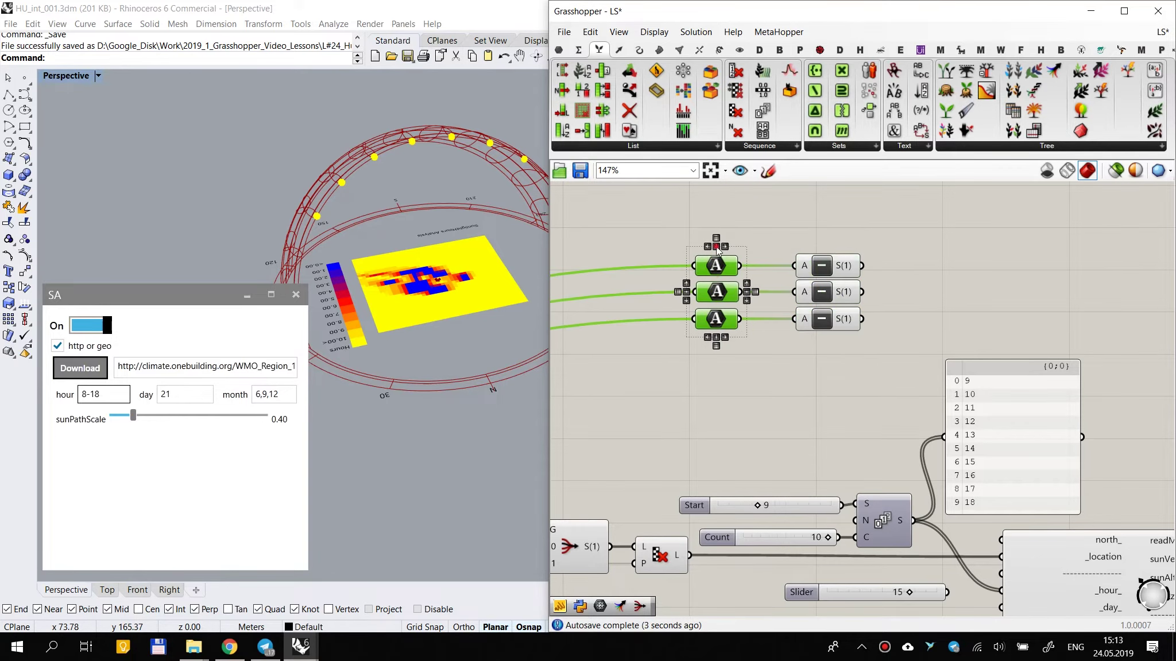
click(716, 247)
click(774, 209)
Step: Switch the SA window's toggle to Off to pause the sunlight analysis
scroll(782, 207, down, 2)
right_drag(787, 291, 830, 240)
scroll(840, 244, down, 3)
scroll(852, 264, up, 3)
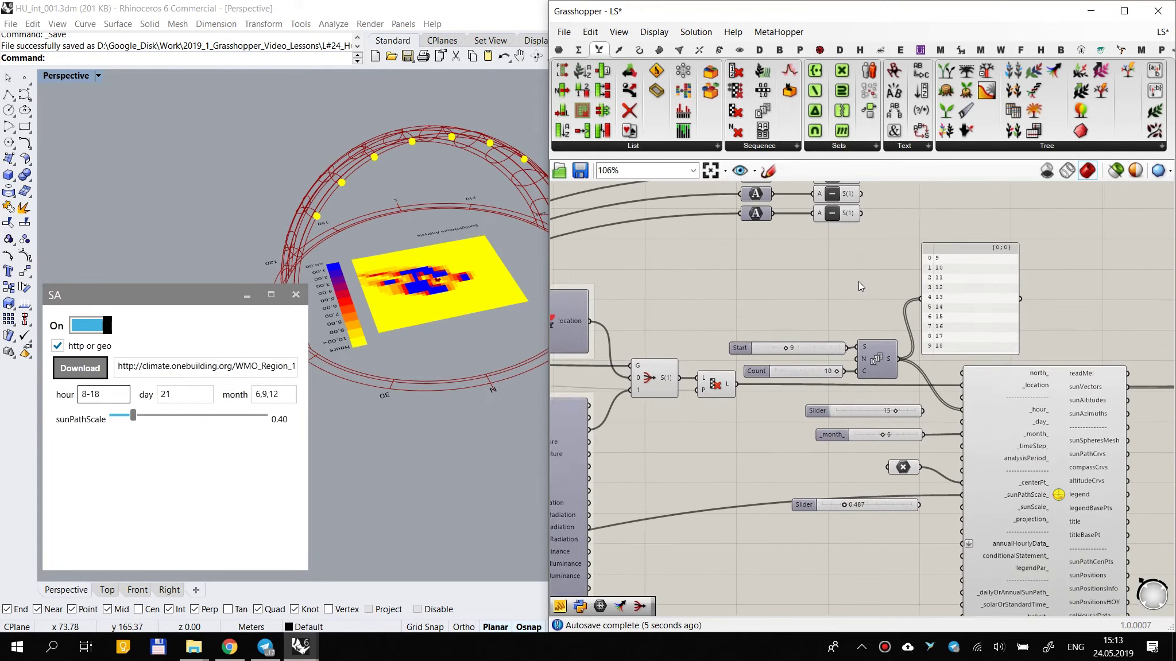
right_drag(857, 281, 827, 348)
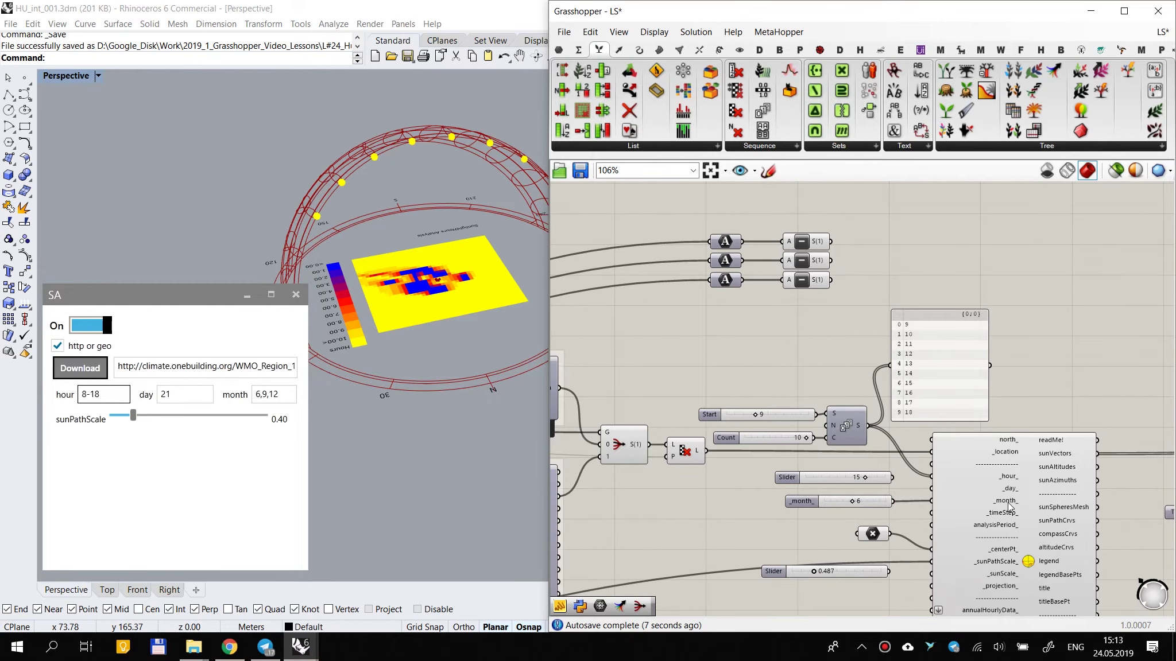
right_drag(862, 430, 772, 350)
right_drag(684, 361, 868, 401)
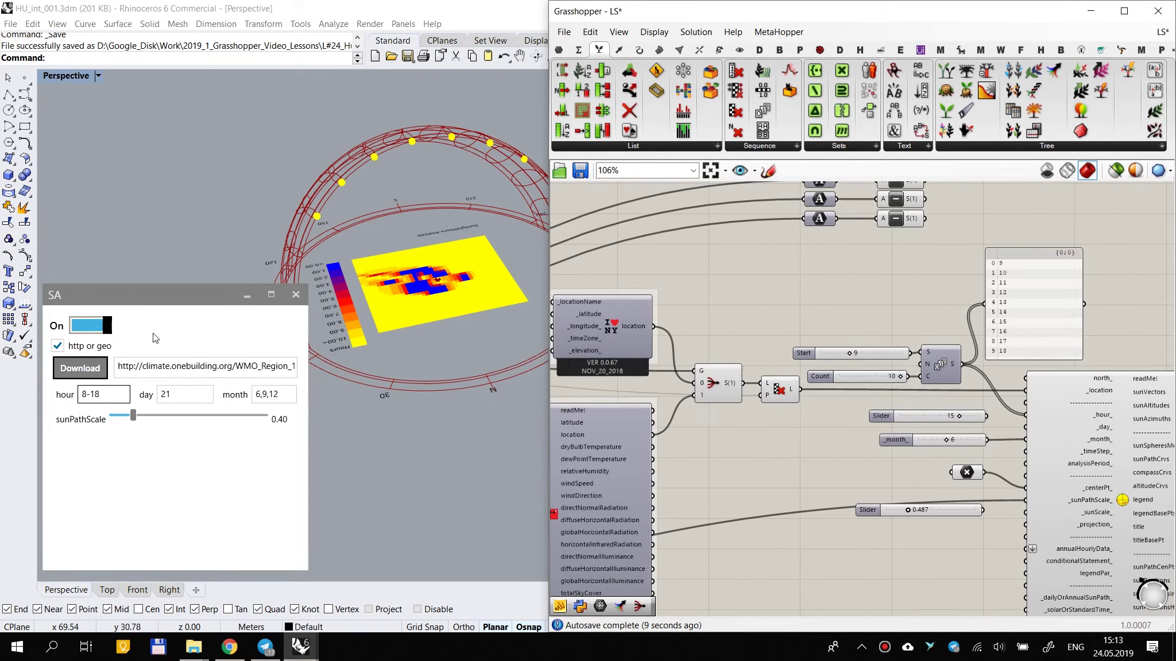
click(102, 327)
Step: Delete the Start and Count sliders, the Series component with its panel, and the old hour and month sliders
right_drag(974, 218, 754, 371)
scroll(817, 490, up, 2)
drag(806, 376, 725, 446)
shift+click(923, 375)
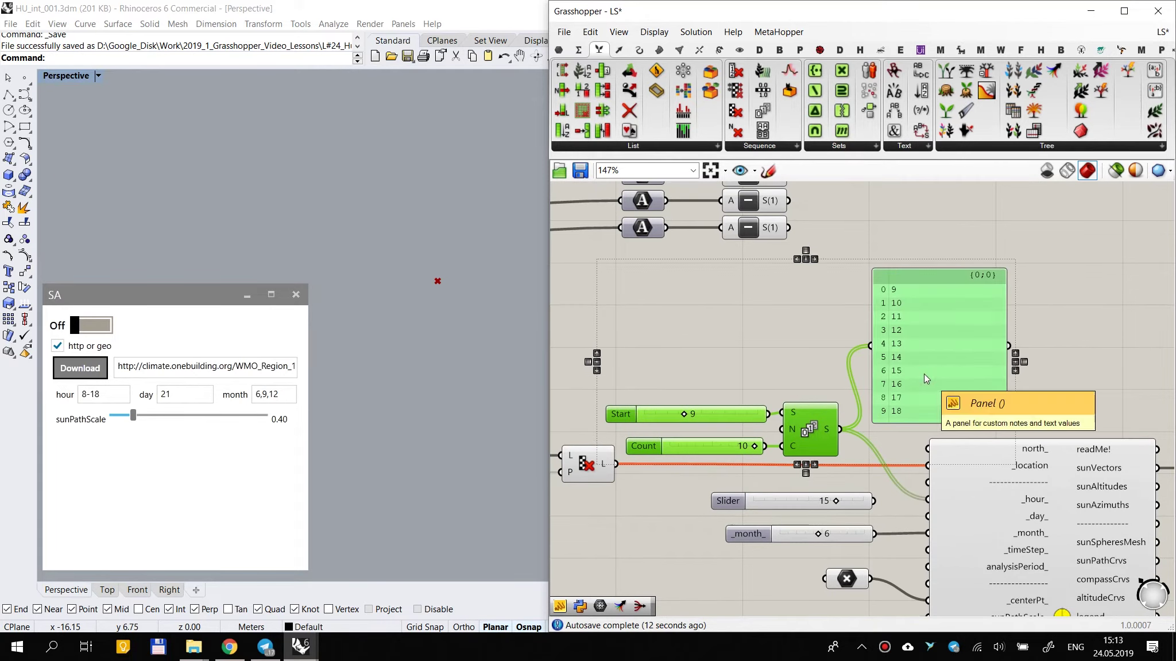
key(Delete)
drag(876, 480, 711, 551)
key(Delete)
Step: Move the three time clusters down beside the sun path component's _hour_, _day_ and _month_ inputs
scroll(768, 311, down, 3)
scroll(768, 317, down, 1)
drag(795, 200, 657, 279)
drag(796, 200, 820, 424)
drag(697, 210, 642, 287)
right_drag(856, 473, 843, 337)
Step: Space the three time clusters evenly and wire their outputs to the sun path component's _hour_, _day_ and _month_ inputs
scroll(815, 298, up, 2)
scroll(821, 326, up, 3)
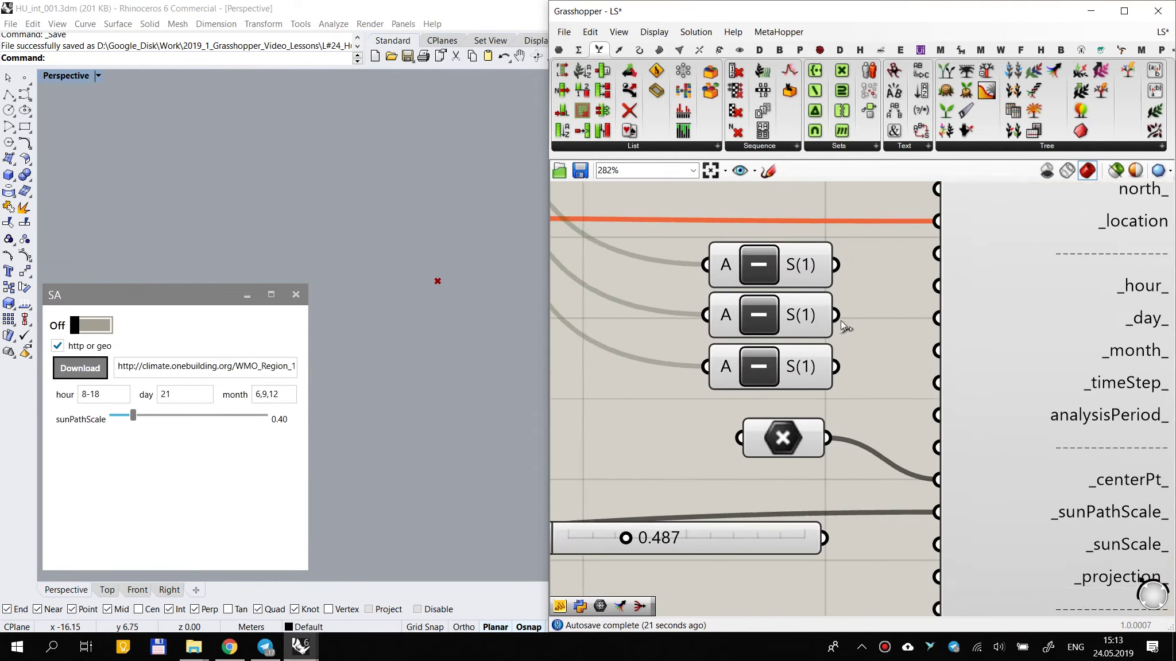
drag(781, 308, 780, 344)
click(827, 346)
drag(855, 370, 782, 383)
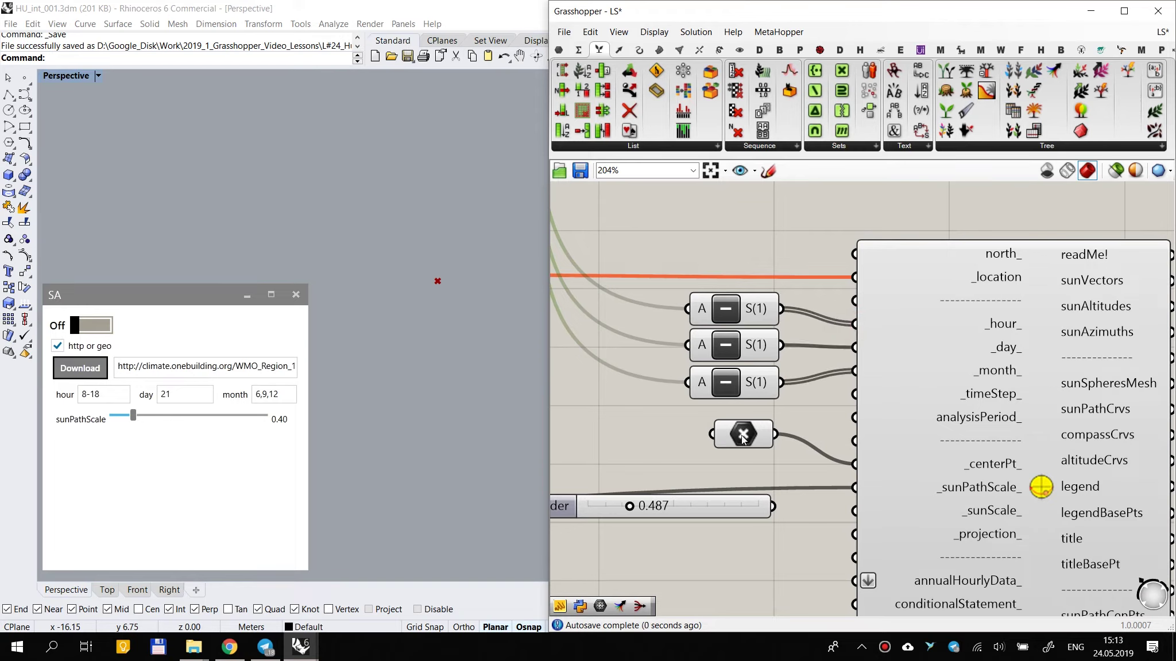
Step: Line up the Point parameter with the sun path component's _centerPt_ input and select it
drag(754, 433, 753, 463)
click(797, 404)
scroll(736, 466, down, 3)
right_drag(758, 470, 798, 381)
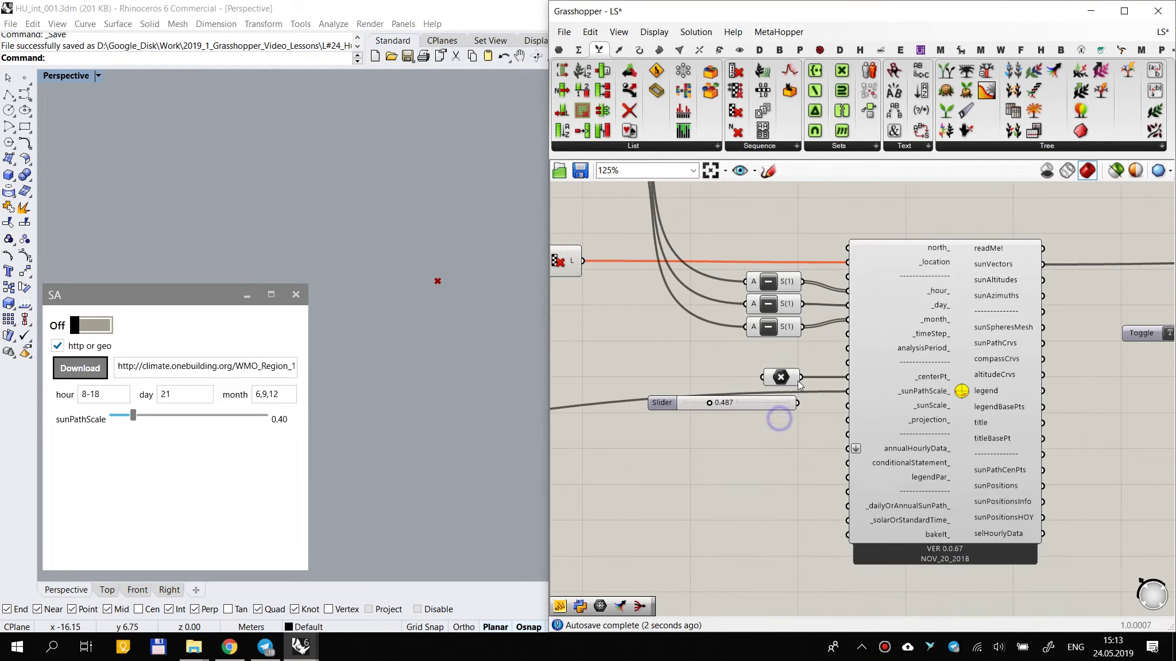
scroll(799, 385, up, 2)
click(792, 380)
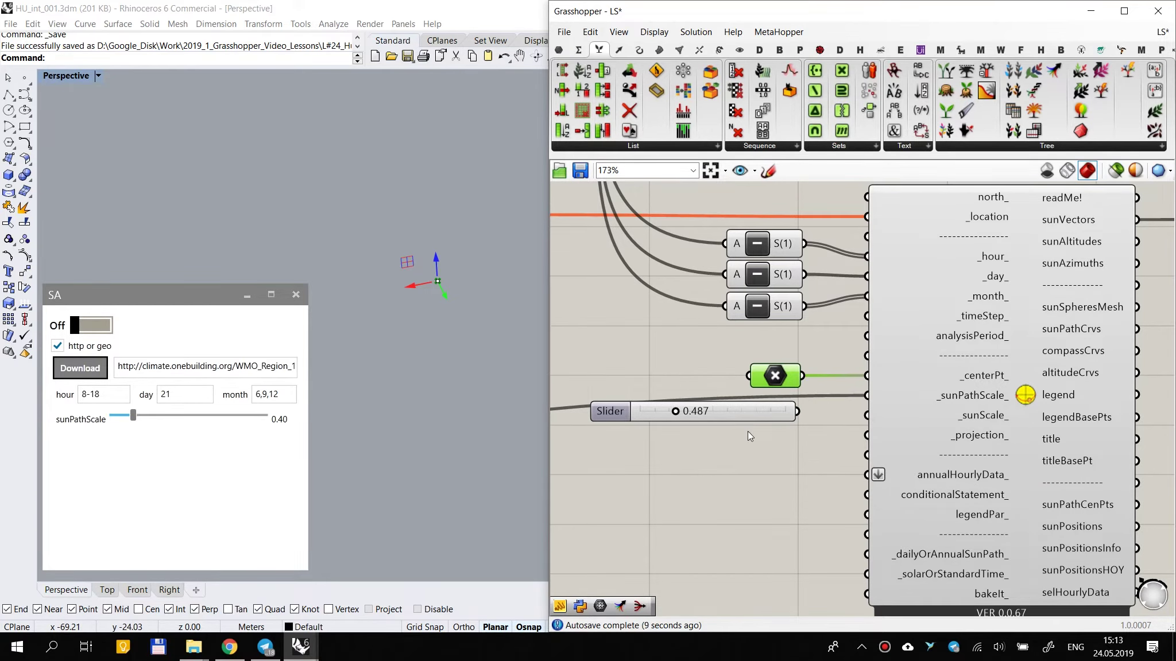
Step: Switch on the sunlight analysis with the toggle in the SA window
scroll(752, 406, down, 3)
click(728, 267)
right_drag(728, 267, 815, 399)
drag(641, 222, 654, 343)
click(753, 270)
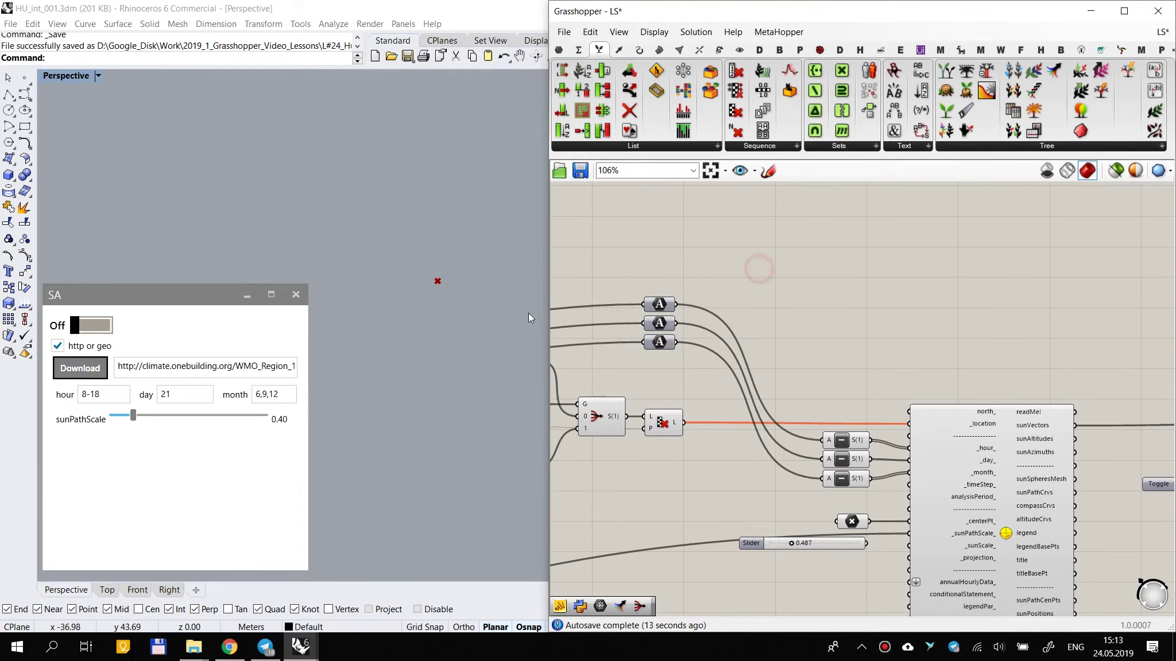
click(90, 328)
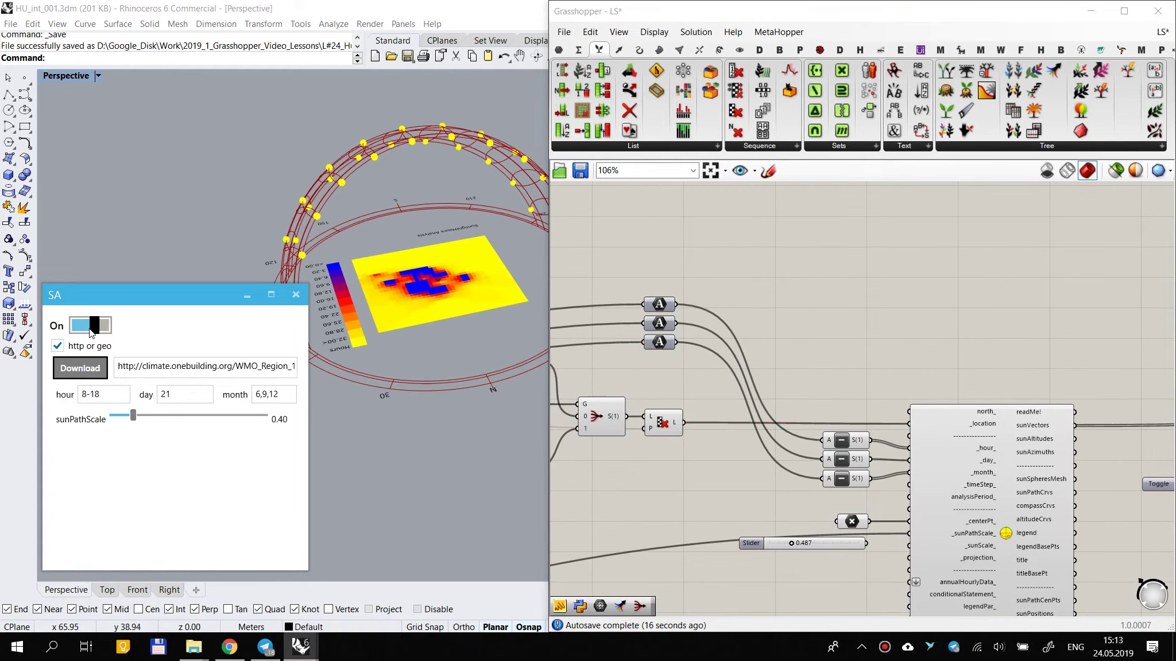
Step: Check how the SA window behaves over the Rhino viewport when Grasshopper is minimized and restored
right_drag(361, 237, 1021, 45)
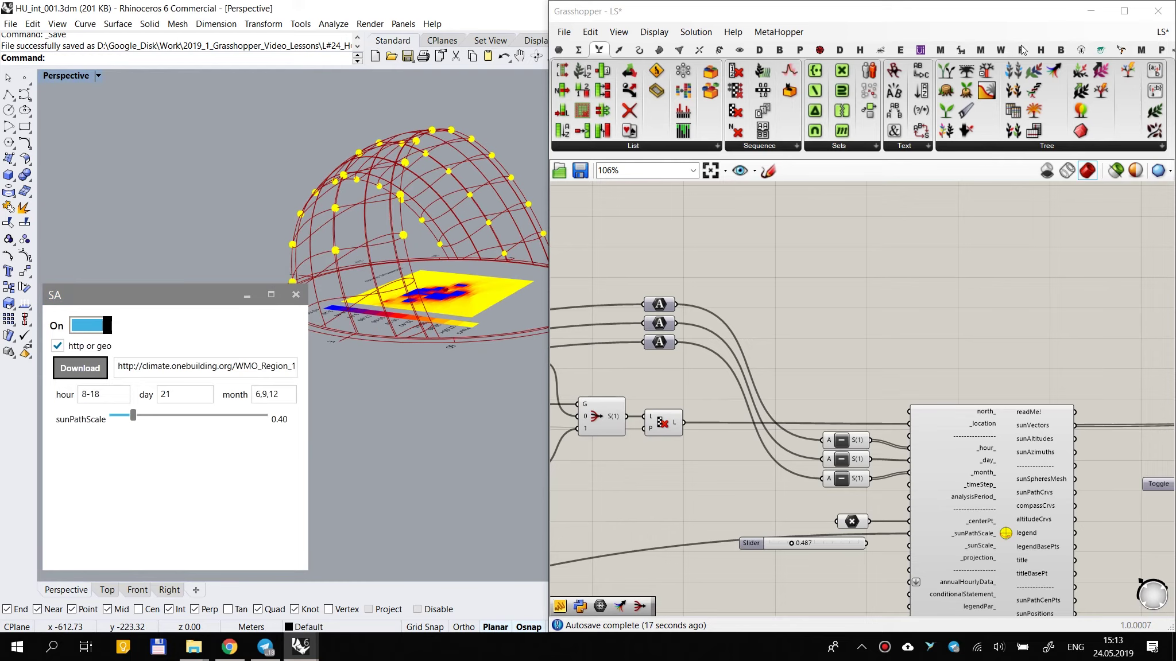
click(1094, 11)
right_drag(607, 294, 581, 313)
click(32, 622)
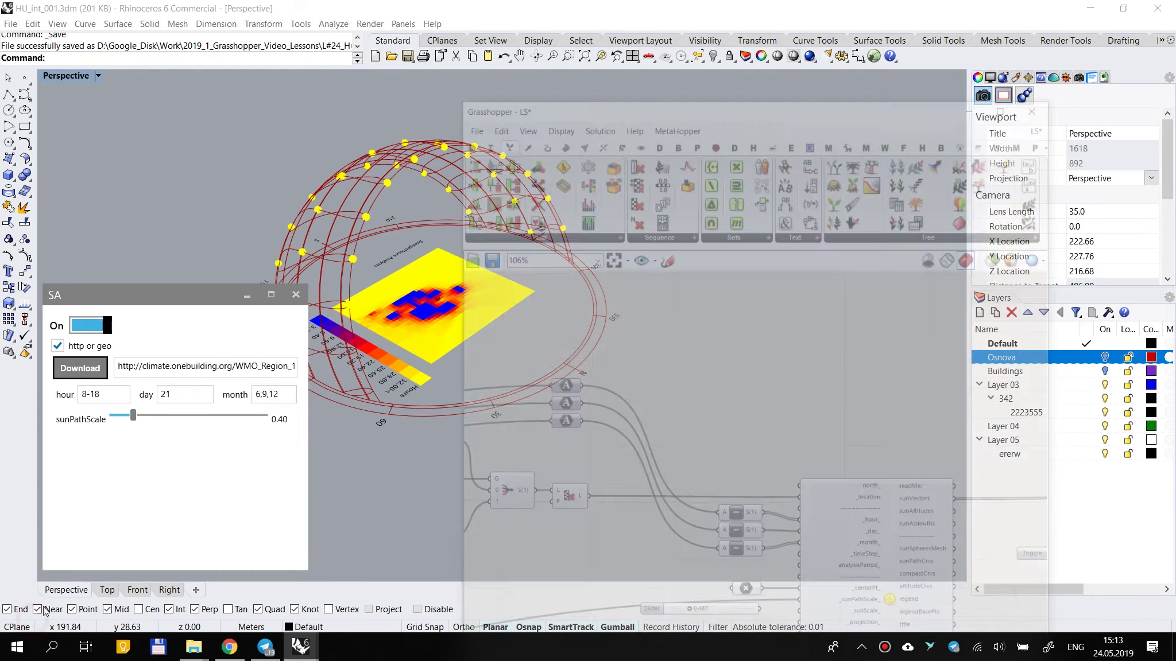
click(199, 286)
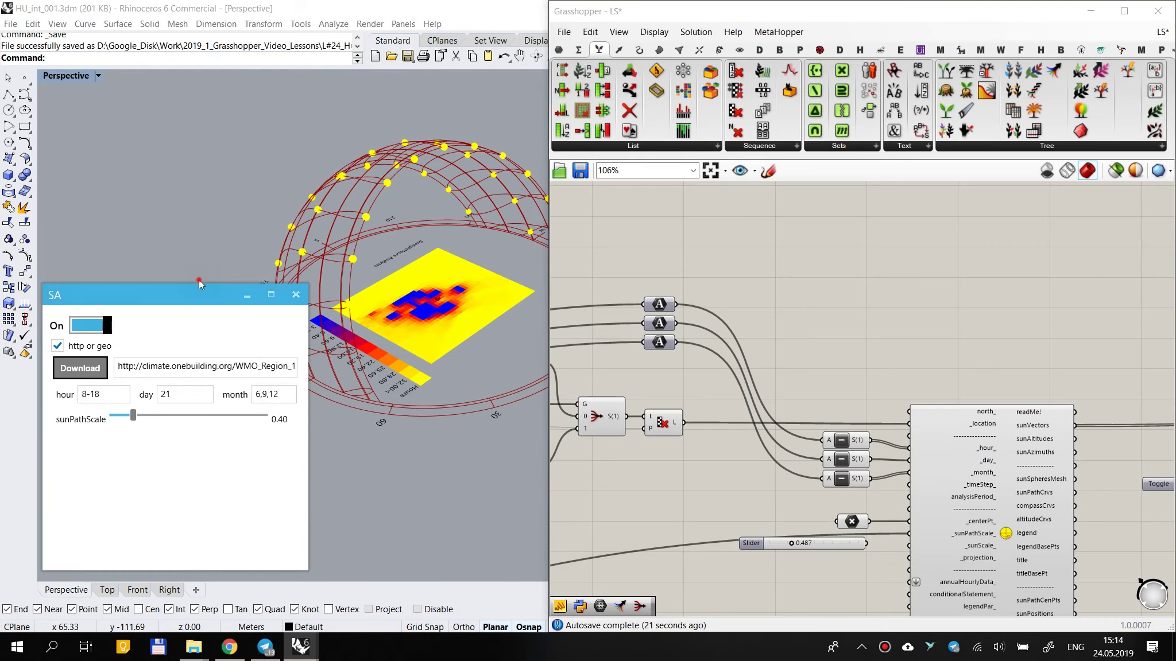
click(1092, 9)
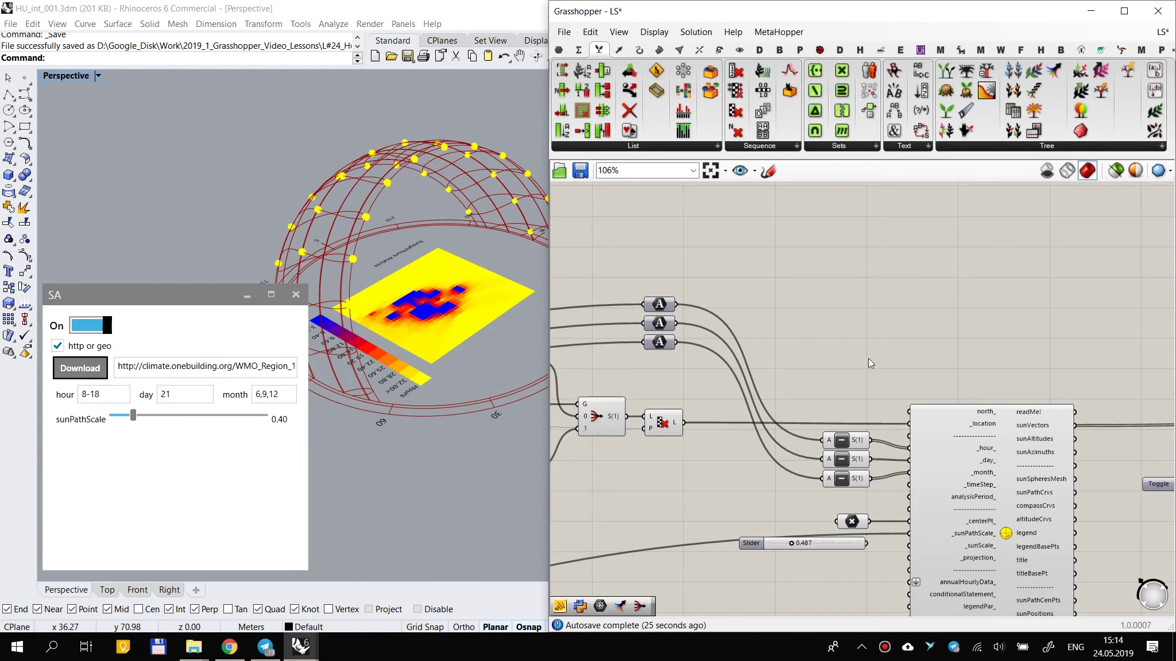
Step: Make the LaunchWin component's window a Child of Rhino, then minimize Grasshopper and reposition the SA window over the viewport
scroll(868, 358, down, 6)
right_drag(877, 312, 1165, 341)
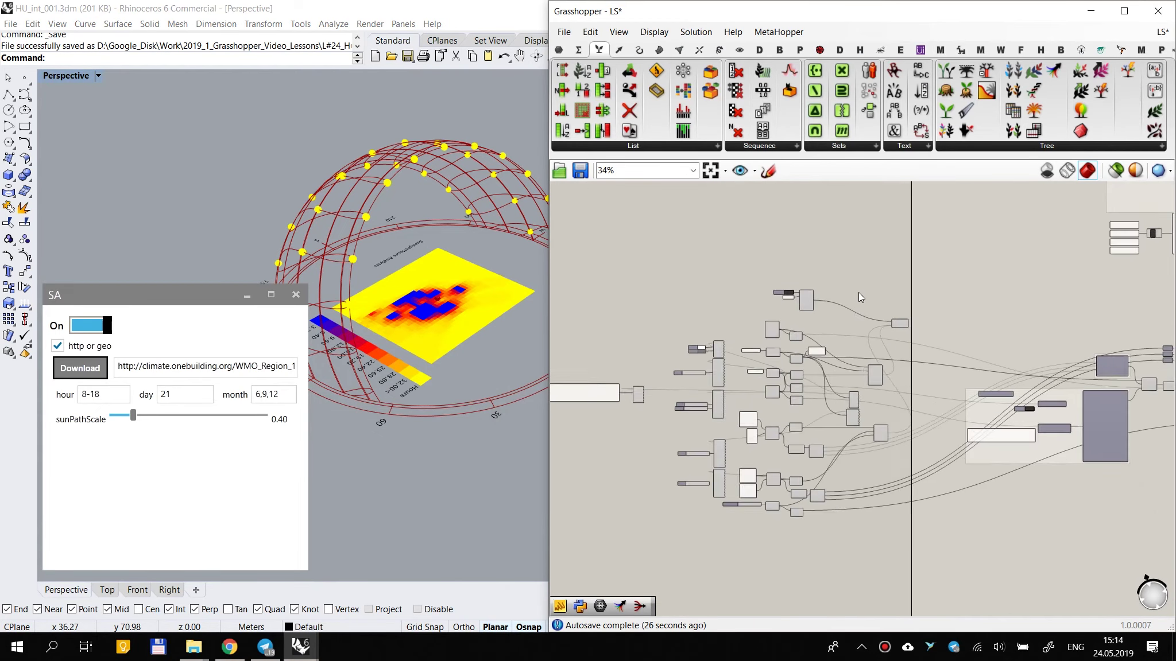
scroll(778, 298, up, 6)
right_click(747, 293)
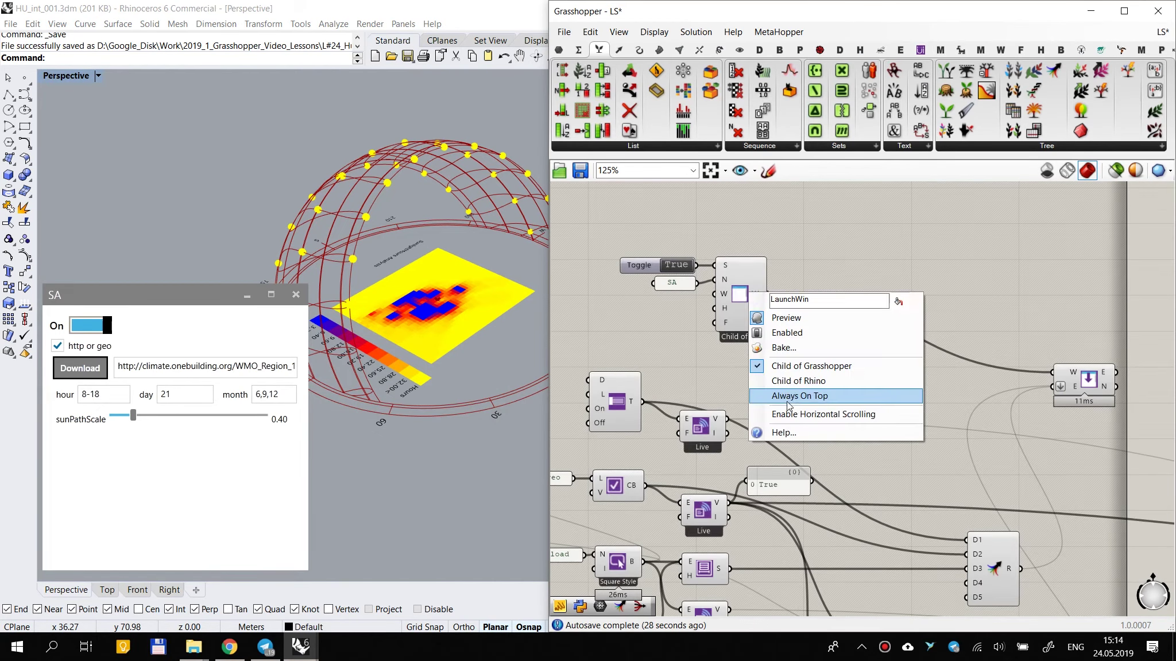
click(825, 381)
click(1092, 9)
drag(233, 108, 183, 306)
Step: Examine the sun path dome and the sunlight-hours mesh from several angles in the Perspective view
right_drag(555, 352, 659, 321)
scroll(431, 268, up, 9)
scroll(488, 268, down, 5)
scroll(485, 290, up, 4)
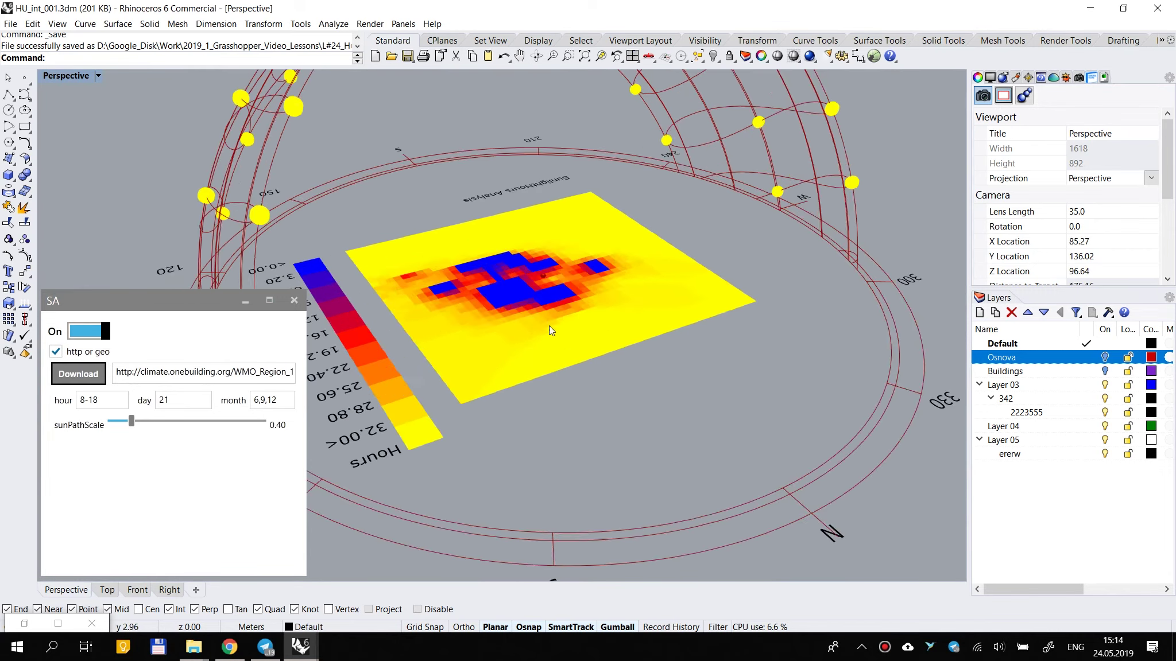
scroll(486, 290, down, 3)
right_drag(486, 290, 425, 252)
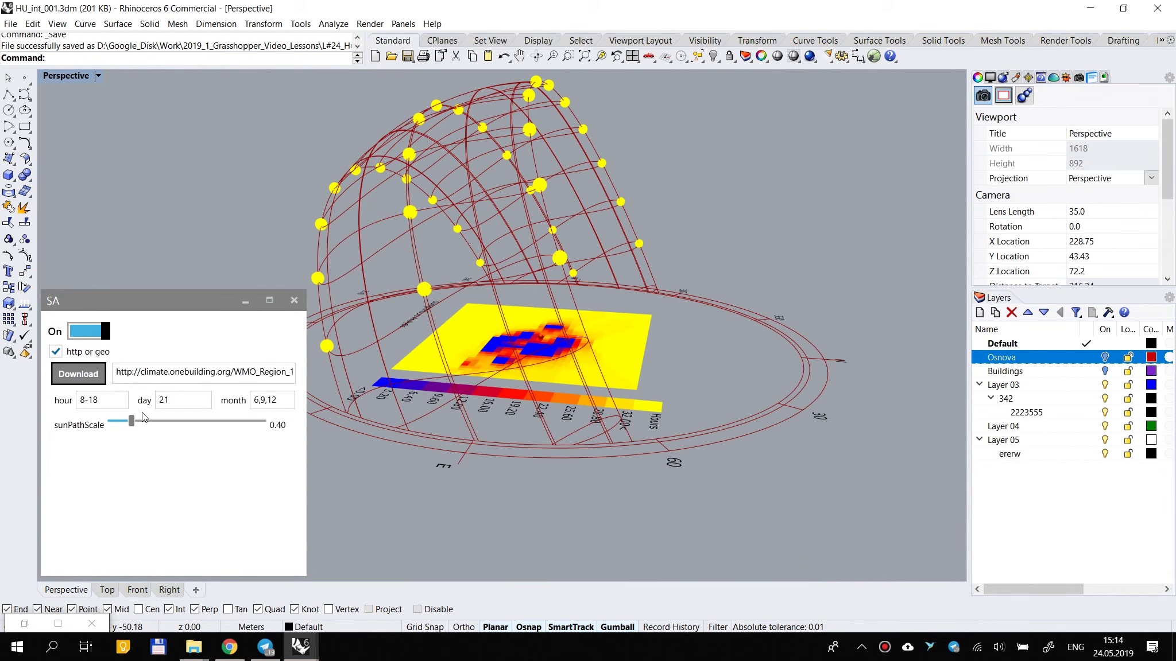
right_drag(682, 299, 647, 312)
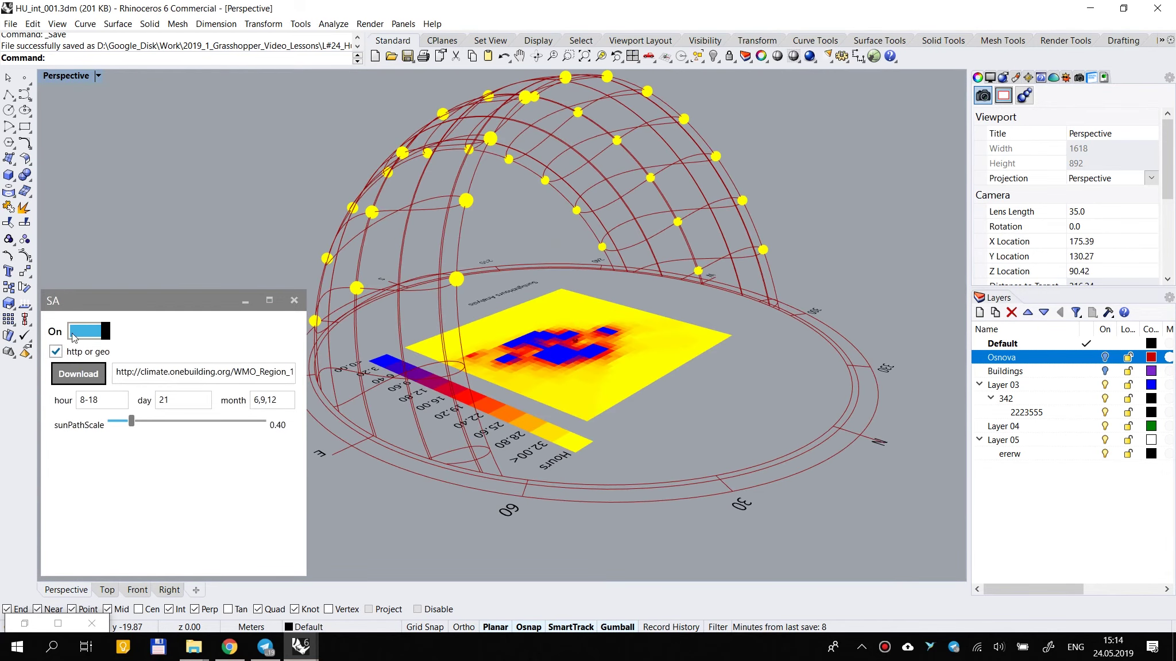
Step: Switch the analysis off, set the month to 9 in the SA window, and switch the analysis on
click(89, 331)
click(272, 400)
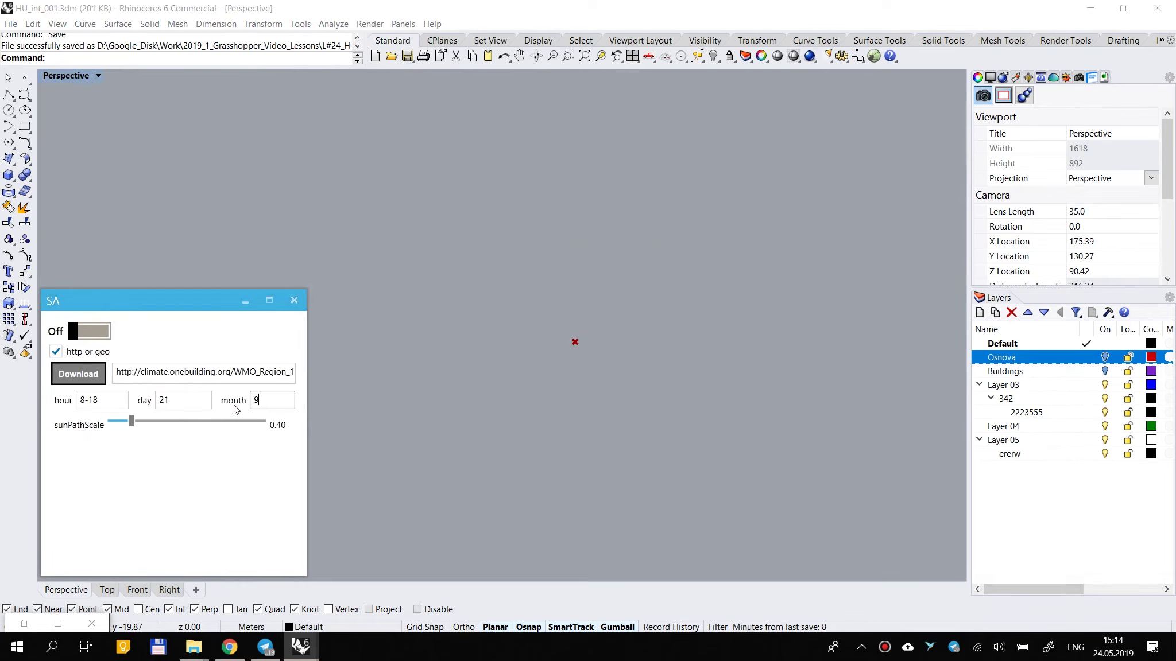
click(106, 332)
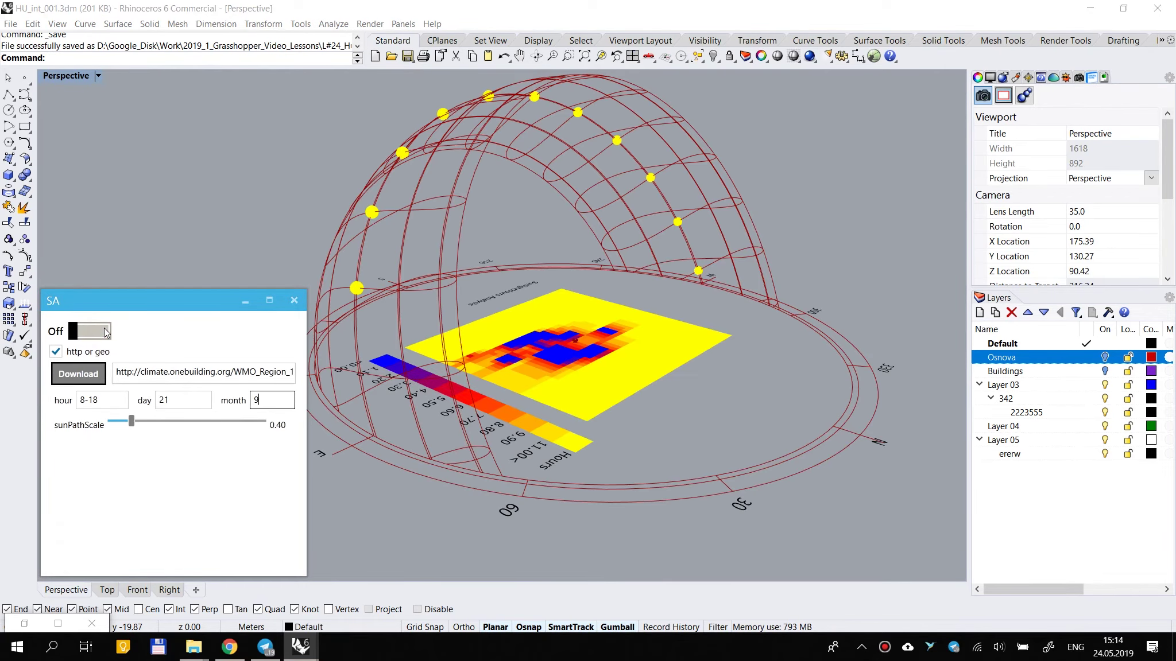
right_drag(415, 301, 551, 324)
Step: Switch the analysis off, set the month range to 1-12, and rerun it to inspect the sun path
click(86, 331)
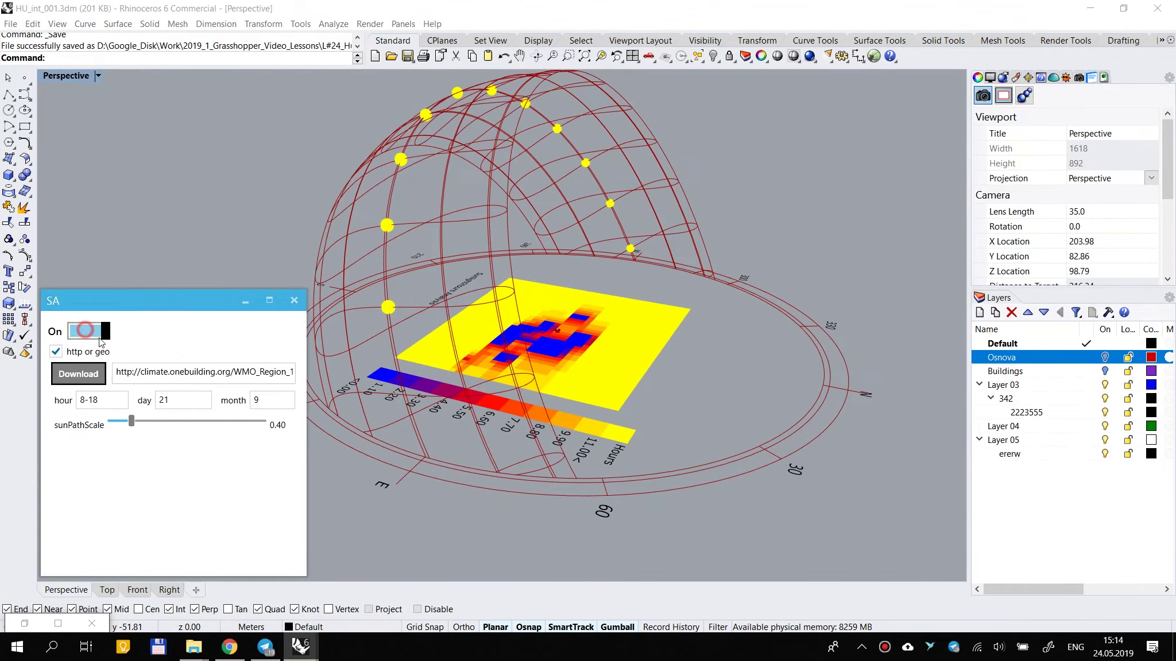
click(255, 401)
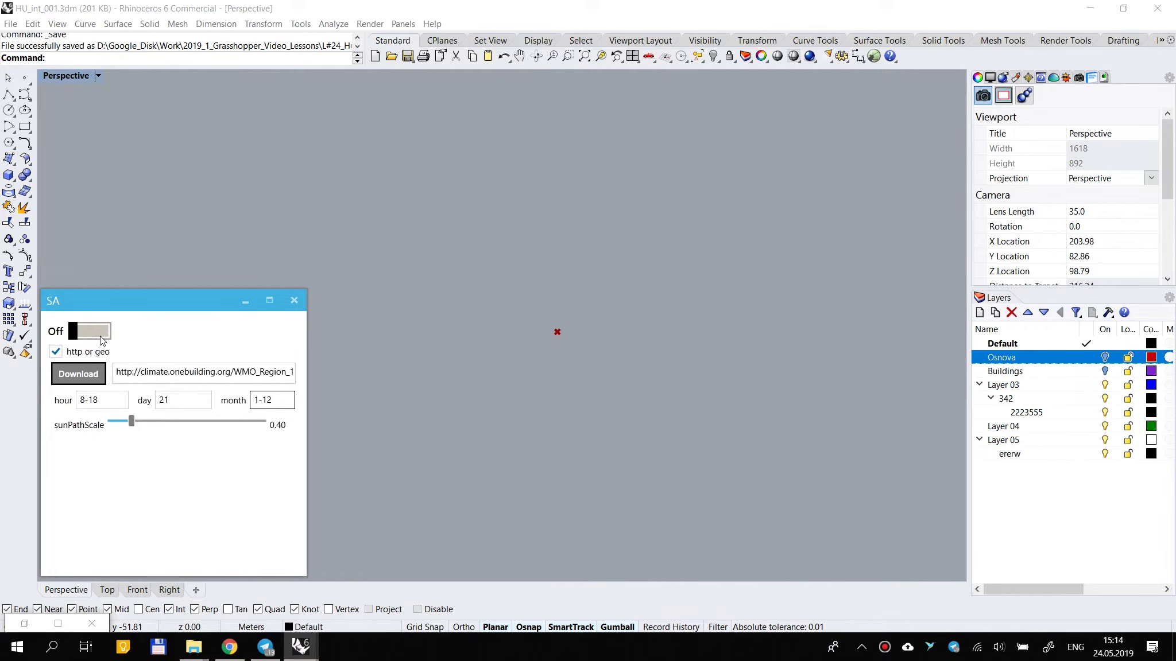
right_drag(439, 287, 411, 152)
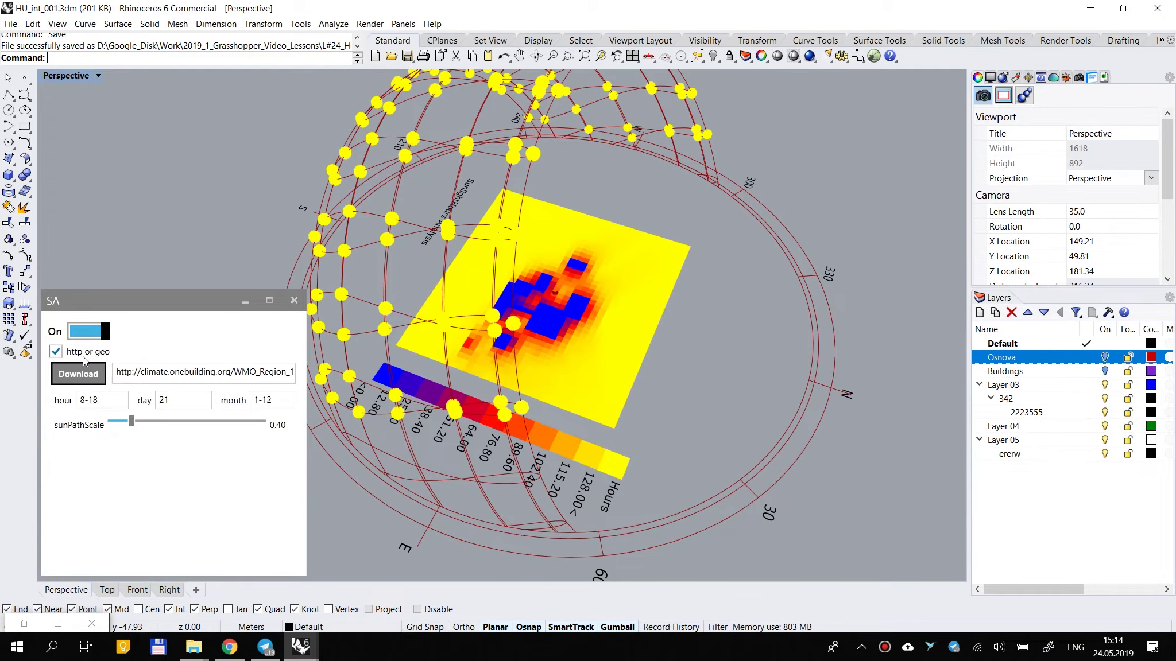
right_drag(504, 326, 437, 350)
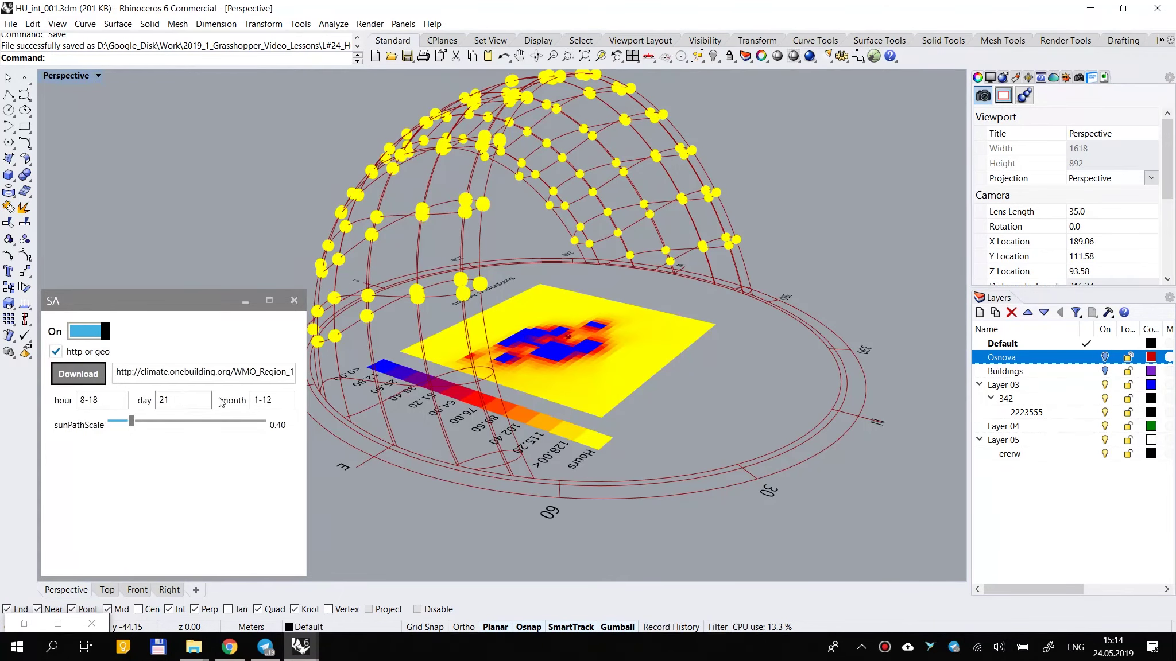
Step: Switch the analysis off, set the month to 6, and rerun the analysis
click(89, 330)
click(256, 401)
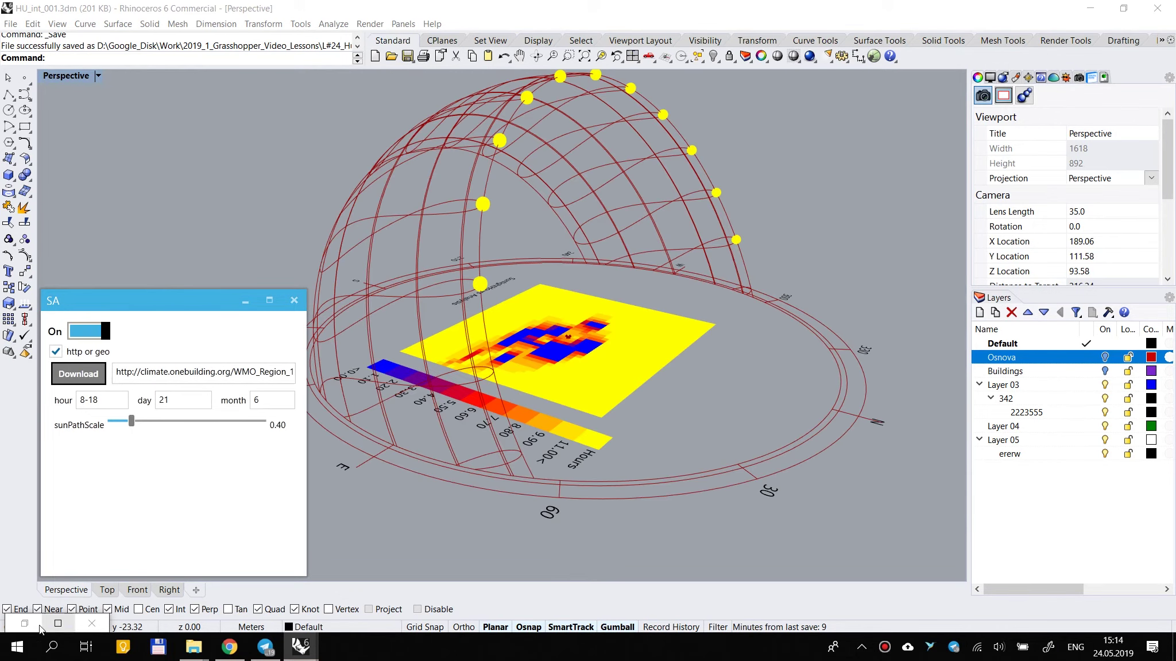
Step: Restore the Grasshopper window and save both the LS definition and the Rhino file
click(24, 624)
click(580, 171)
scroll(897, 219, down, 2)
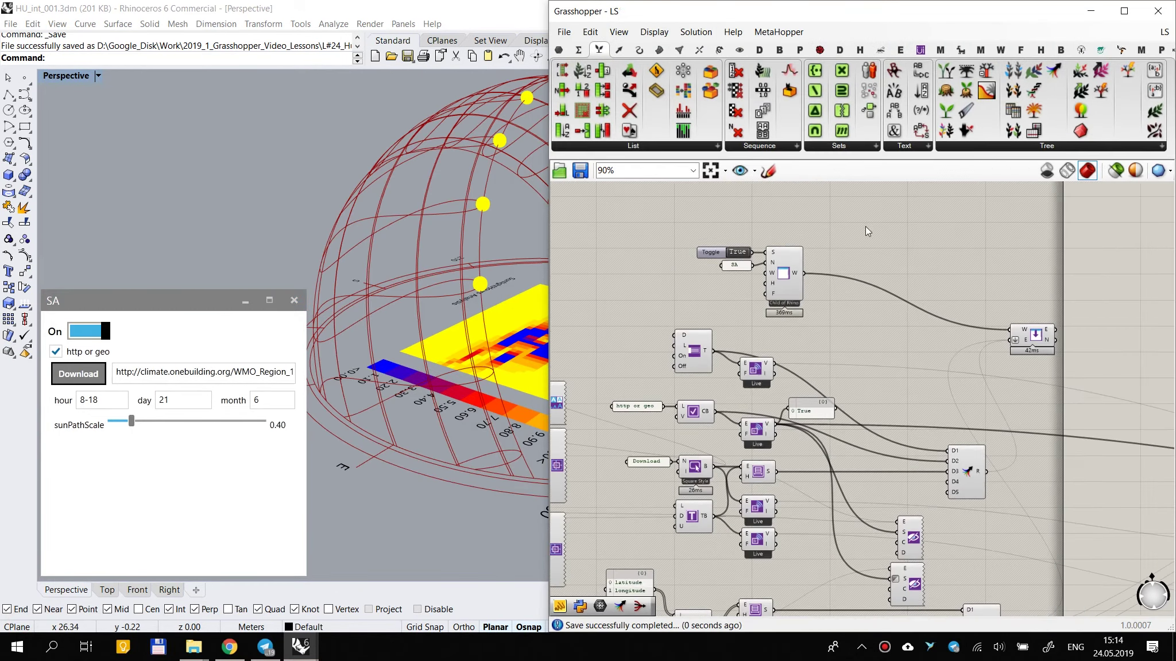
click(407, 56)
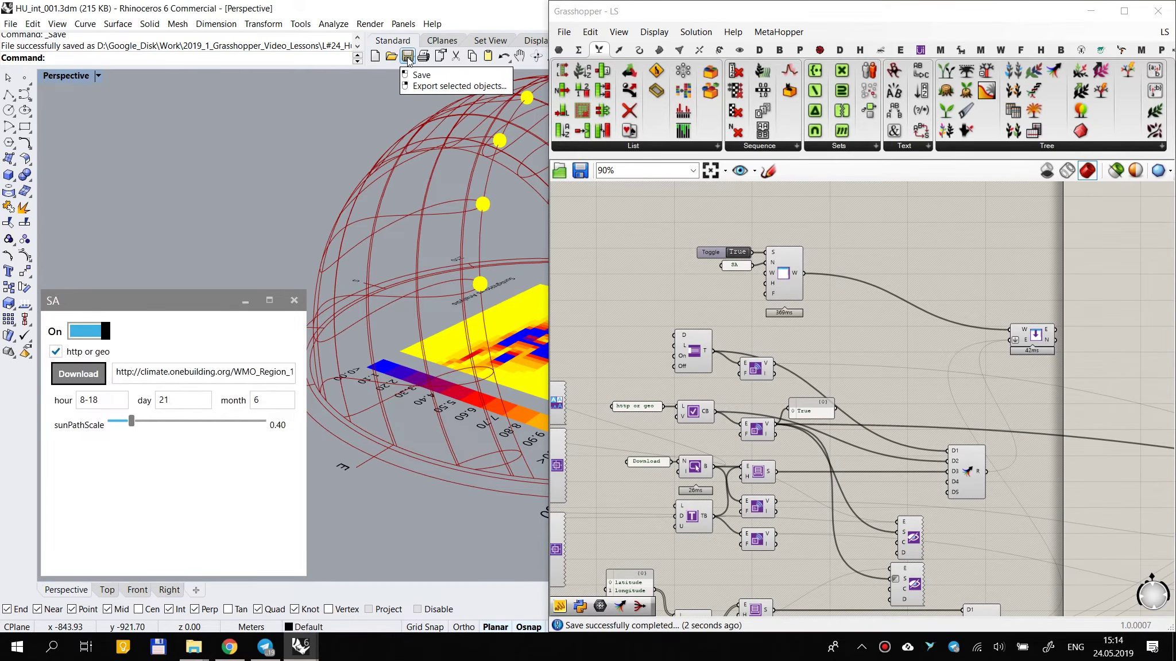
Step: Review the LS definition up to the Floor component, consult the HU_int_002 definition's finished interface, and return to LS
scroll(718, 309, down, 6)
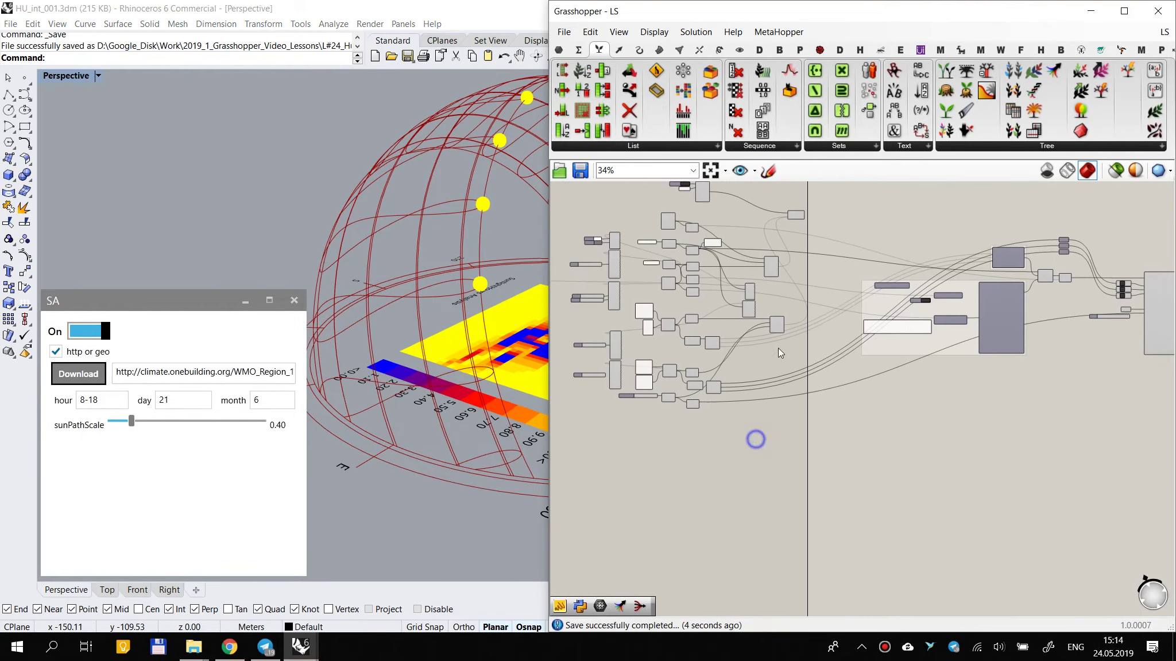
scroll(833, 378, up, 5)
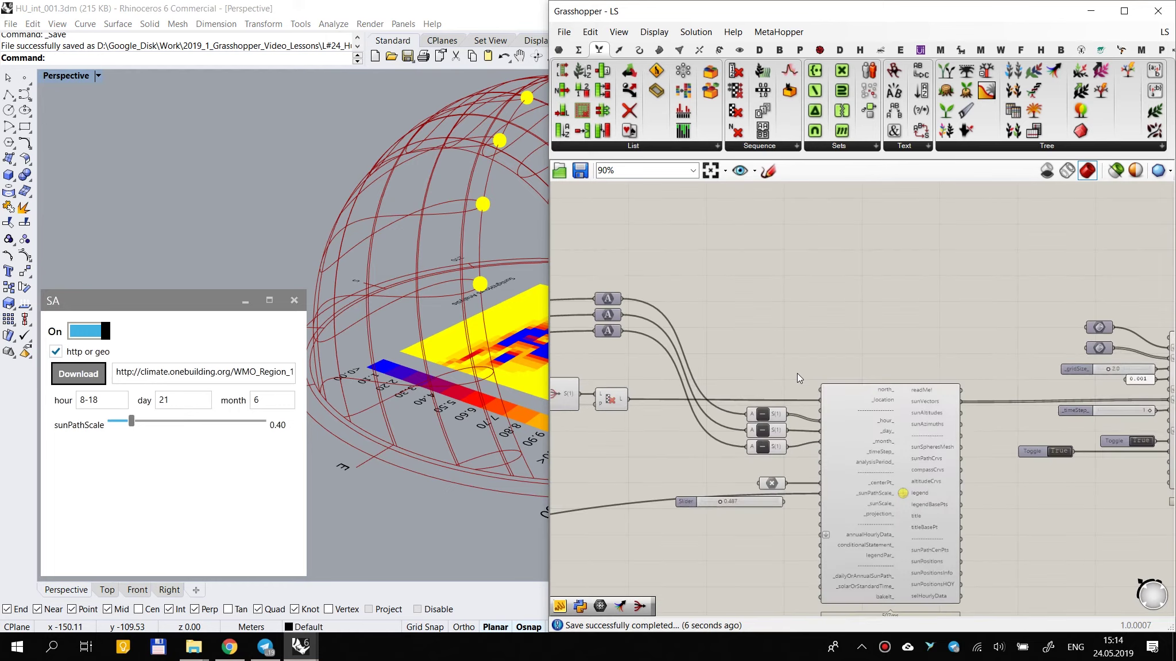
scroll(792, 493, up, 4)
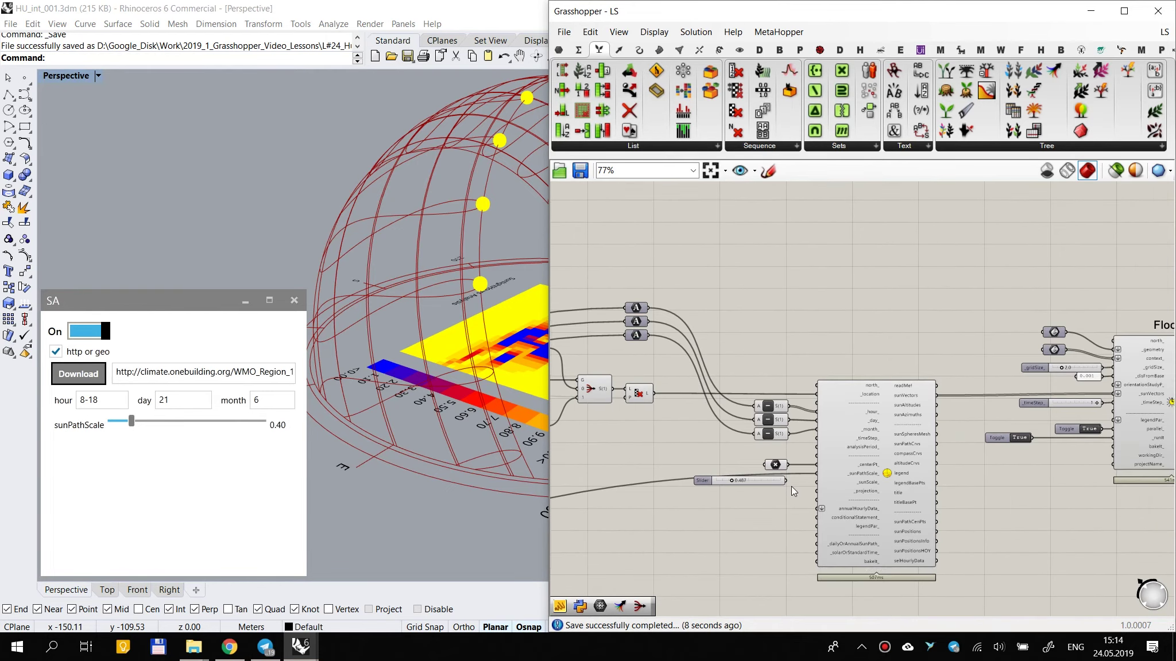
scroll(815, 448, down, 3)
scroll(849, 402, up, 3)
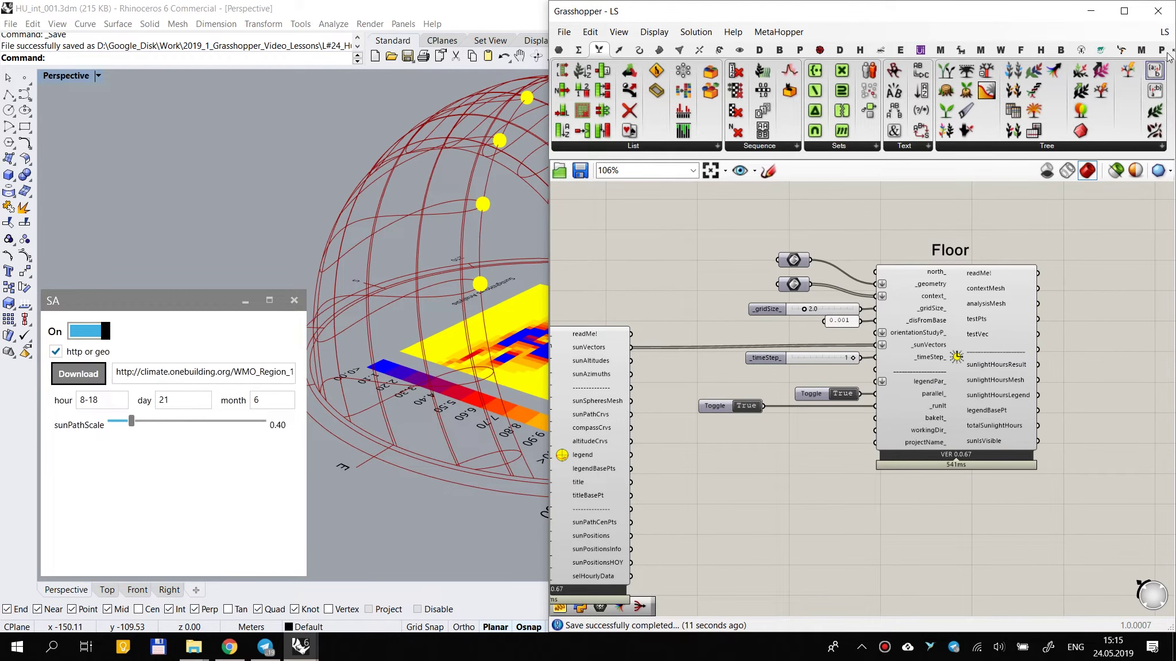
click(1164, 31)
click(1102, 175)
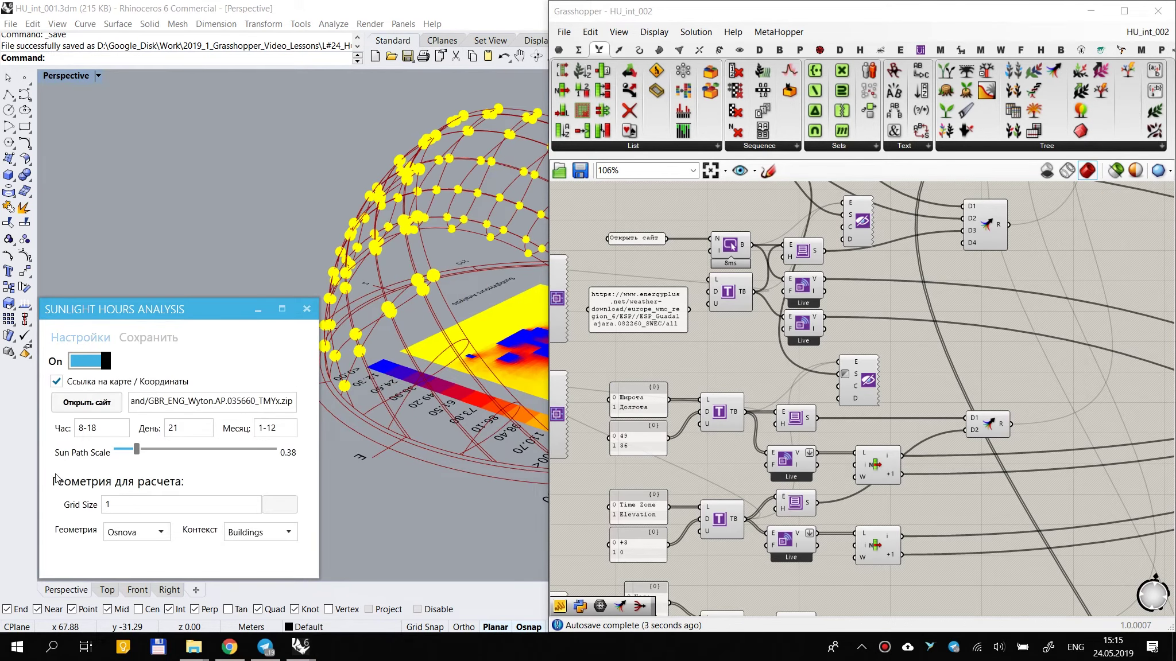
click(1147, 31)
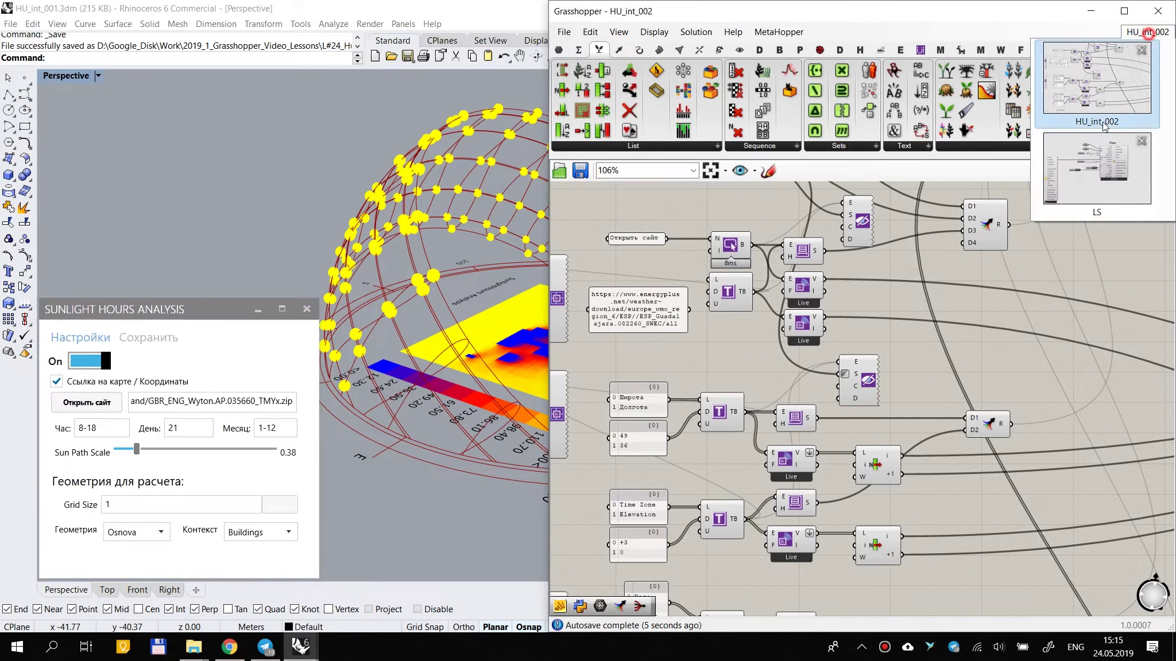
click(1092, 164)
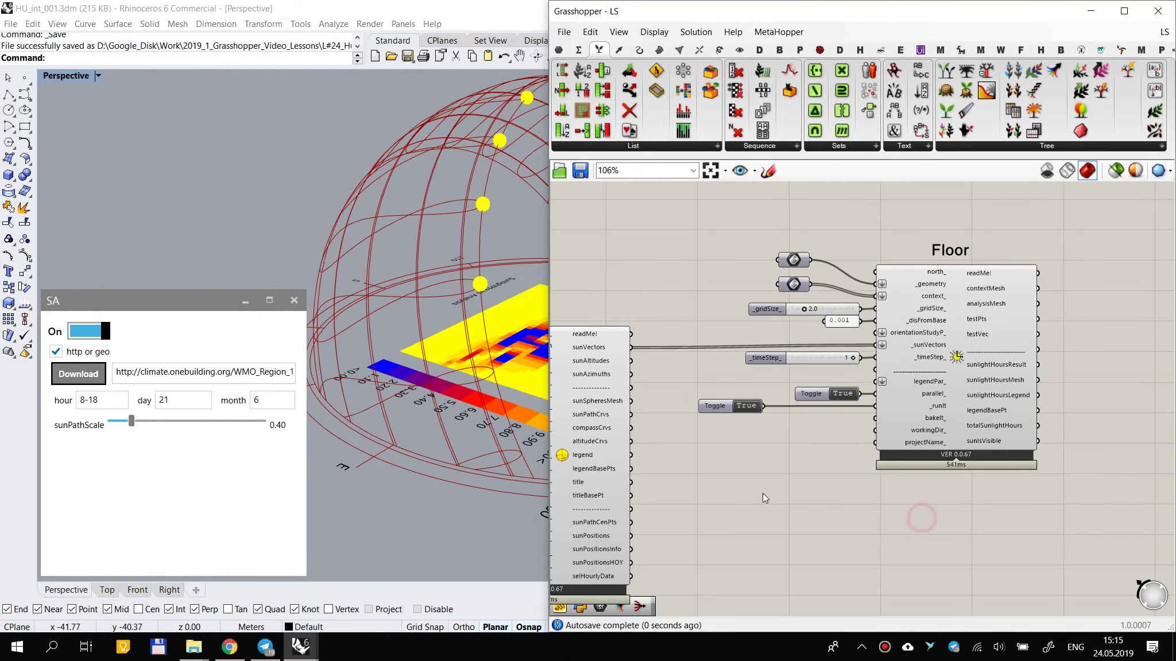
Step: Examine the inputs of the Floor sunlight component, including the geometry, context and _gridSize_ slider
scroll(1026, 319, up, 2)
scroll(1010, 310, down, 3)
scroll(892, 283, up, 3)
drag(892, 283, 913, 285)
scroll(1059, 287, down, 3)
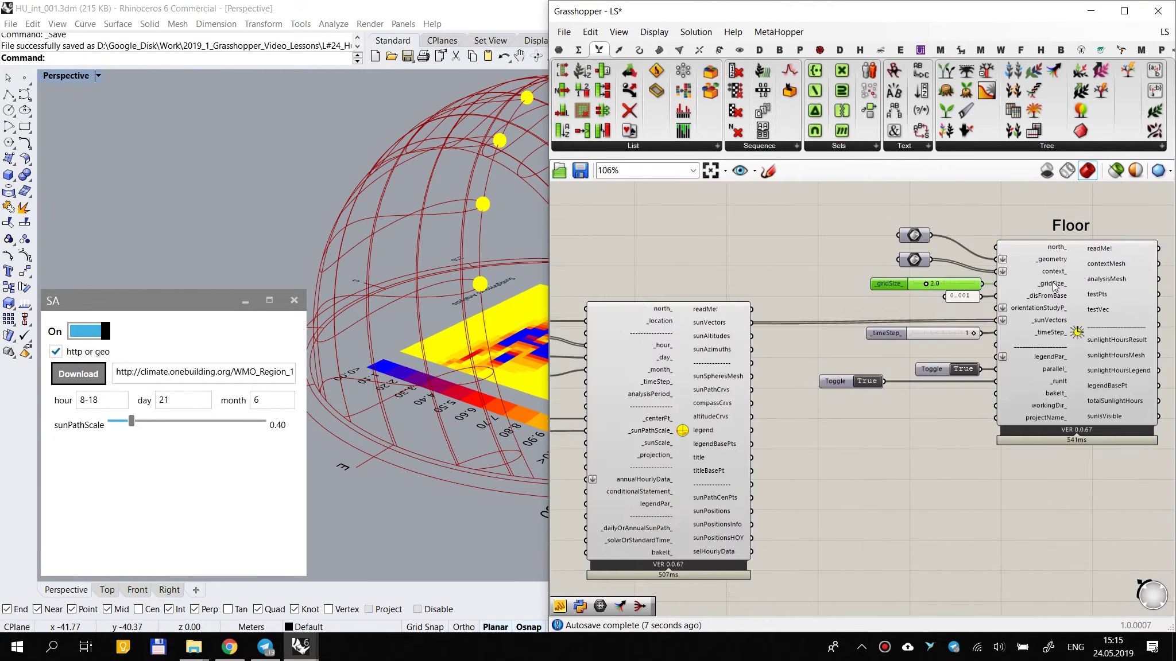
Step: Place a new Merge component below the existing ones and add its output to the element input of the component fed by LaunchWin
scroll(878, 412, down, 5)
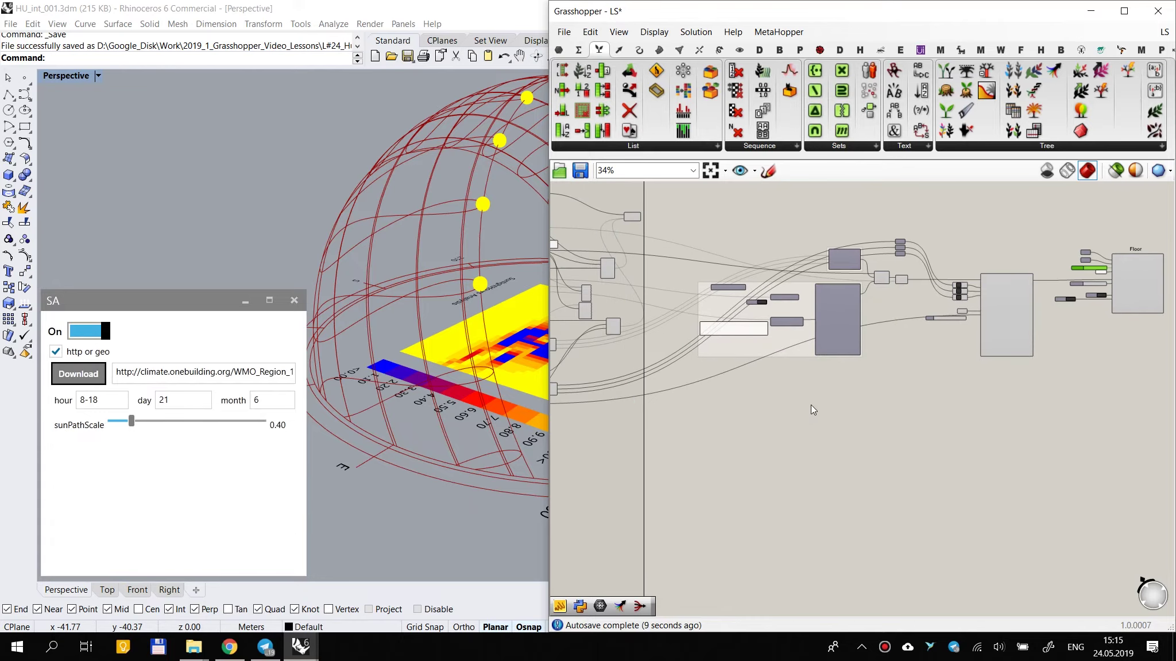
scroll(821, 409, up, 5)
scroll(749, 435, down, 4)
scroll(789, 302, up, 2)
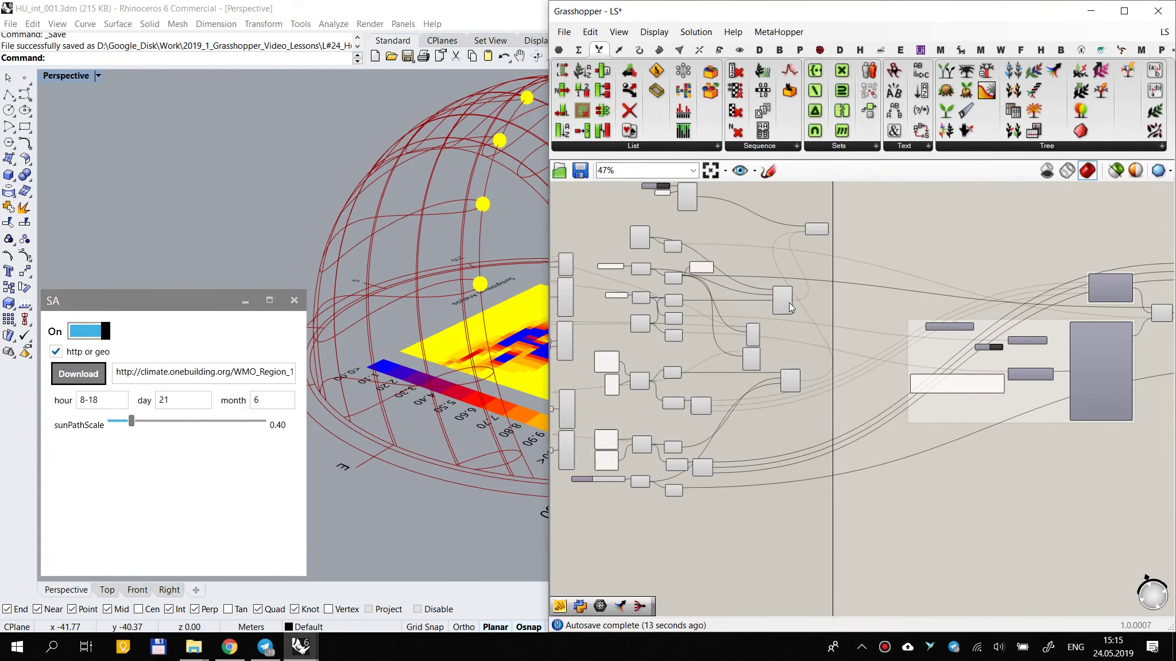
scroll(790, 384, up, 1)
click(785, 396)
drag(784, 396, 790, 392)
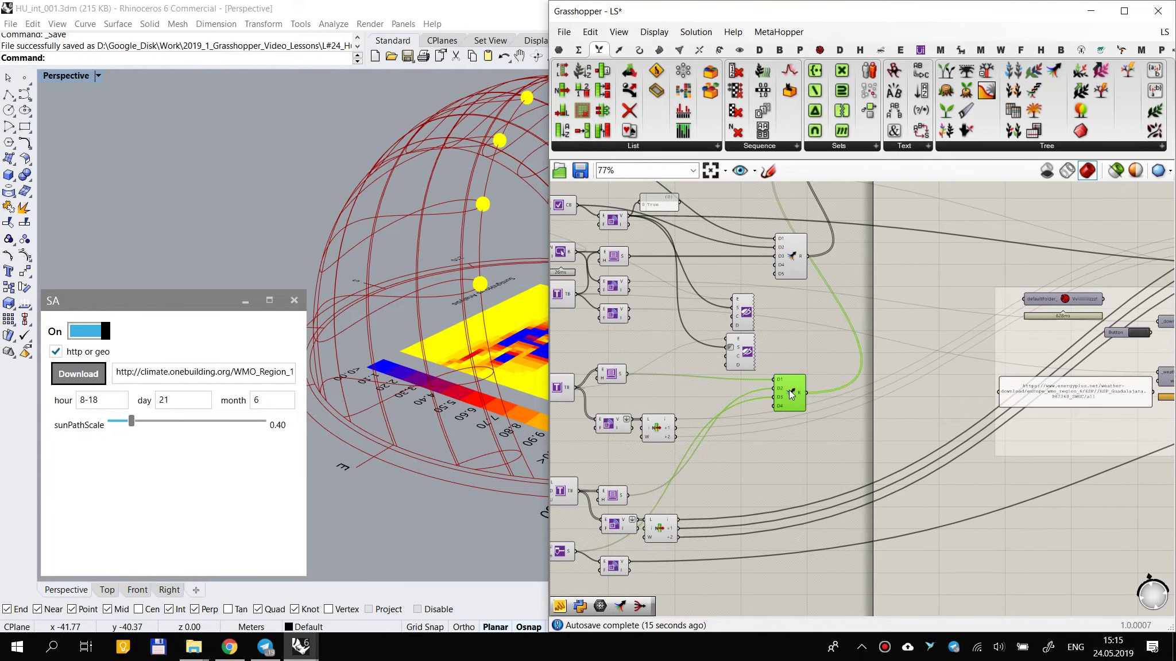
click(1056, 74)
click(791, 485)
scroll(795, 484, down, 2)
shift+drag(804, 483, 822, 238)
click(874, 278)
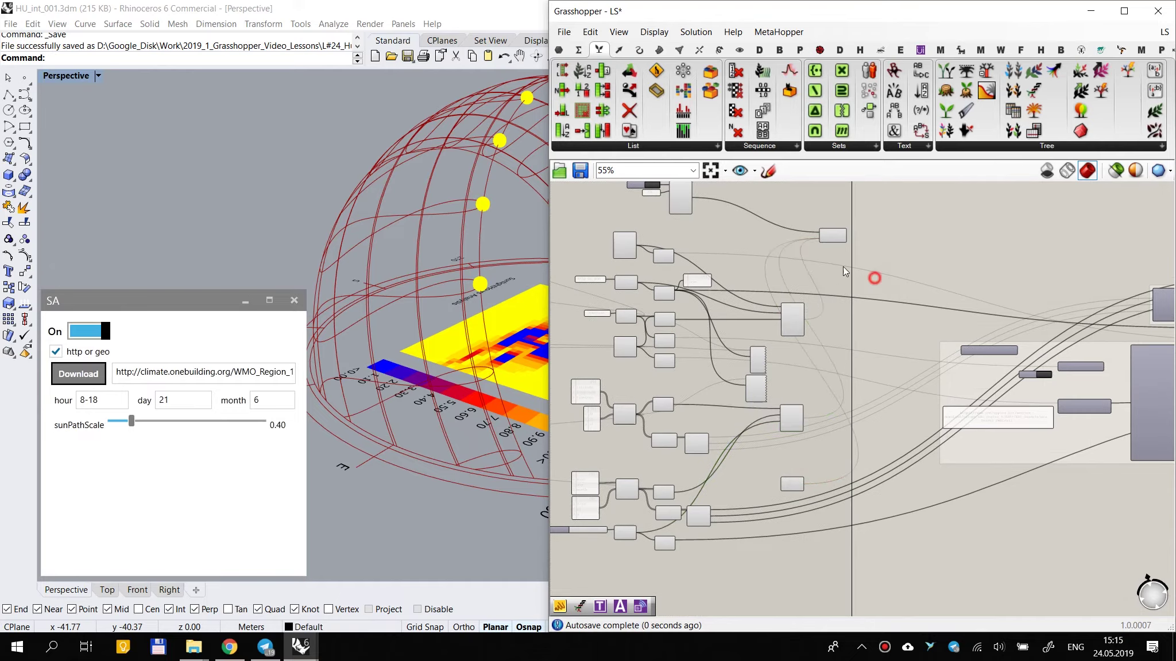
Step: Move the new Merge component down to the free canvas area below the sunPathScale slider group
scroll(843, 266, up, 3)
scroll(806, 248, down, 4)
right_drag(787, 483, 829, 295)
drag(829, 295, 829, 374)
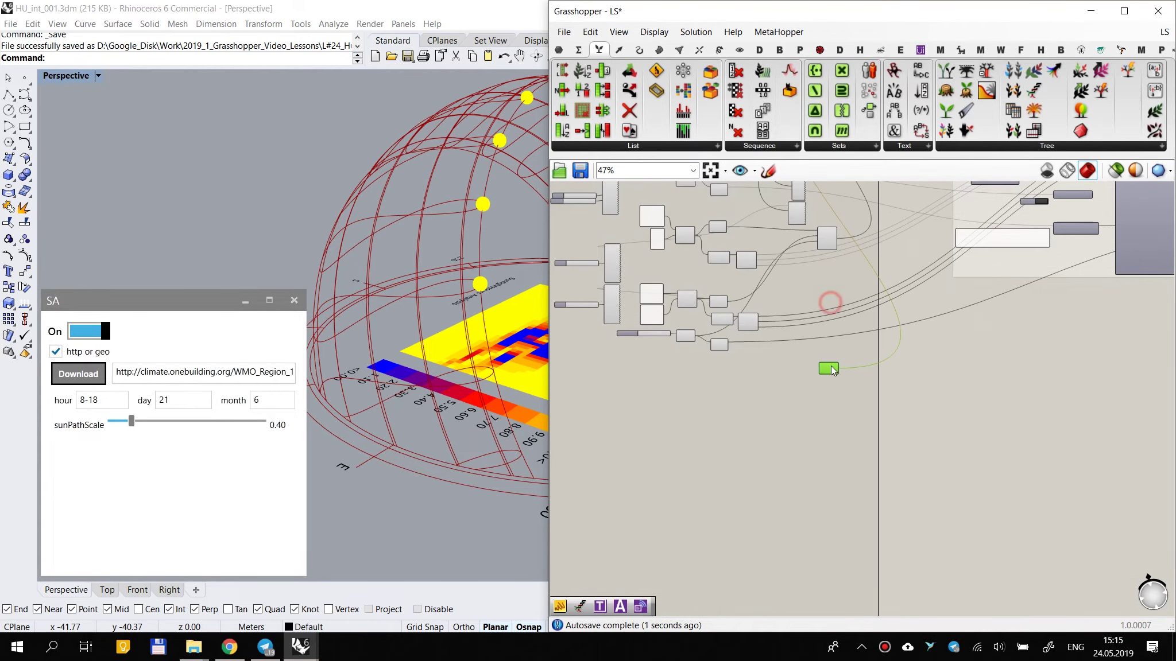
click(833, 427)
Step: Place a text box component below the sunPathScale group, reposition the new Merge beside it, and connect the text box to the Merge's first input
scroll(725, 346, up, 3)
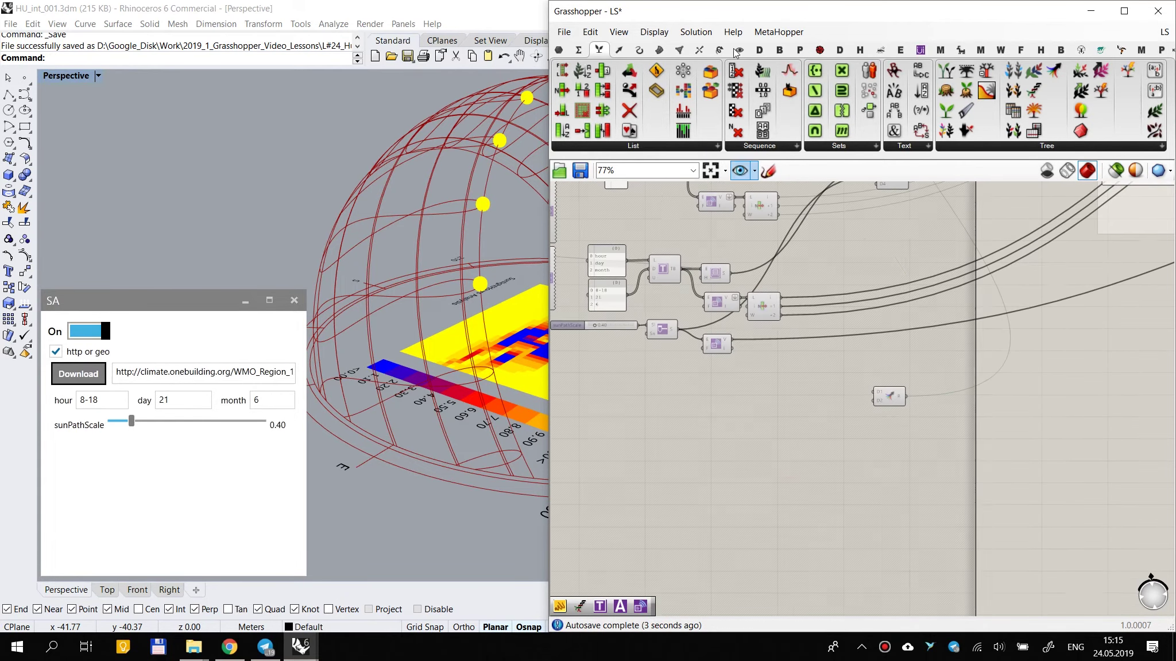
click(920, 50)
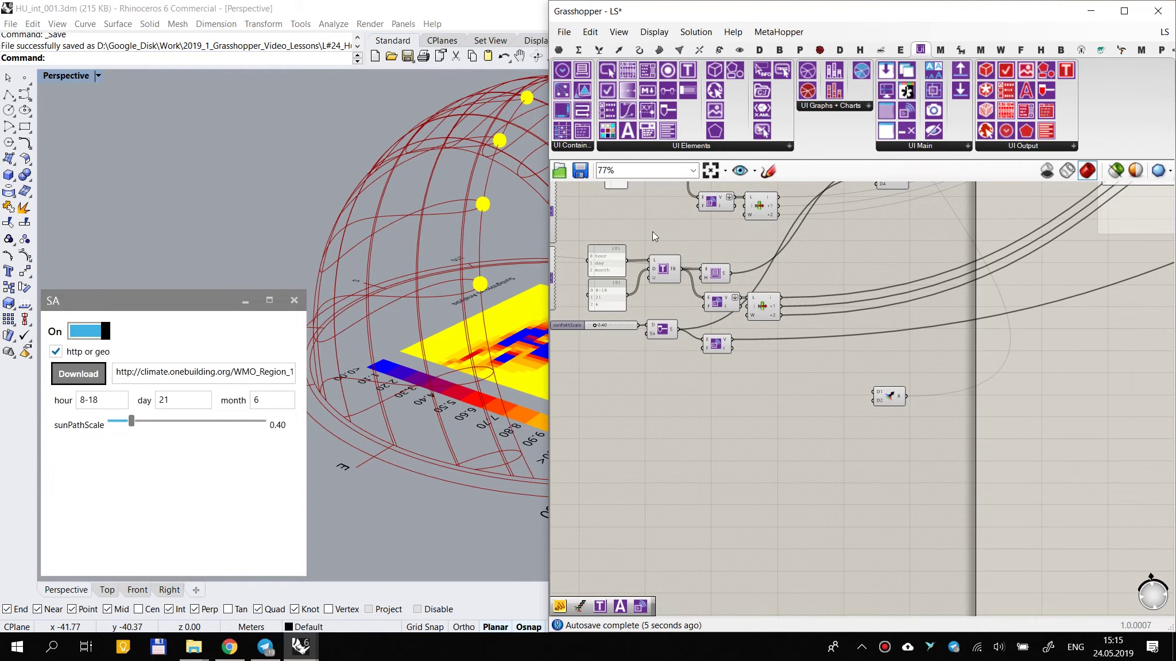
drag(691, 75, 728, 384)
scroll(729, 384, up, 2)
drag(958, 407, 932, 420)
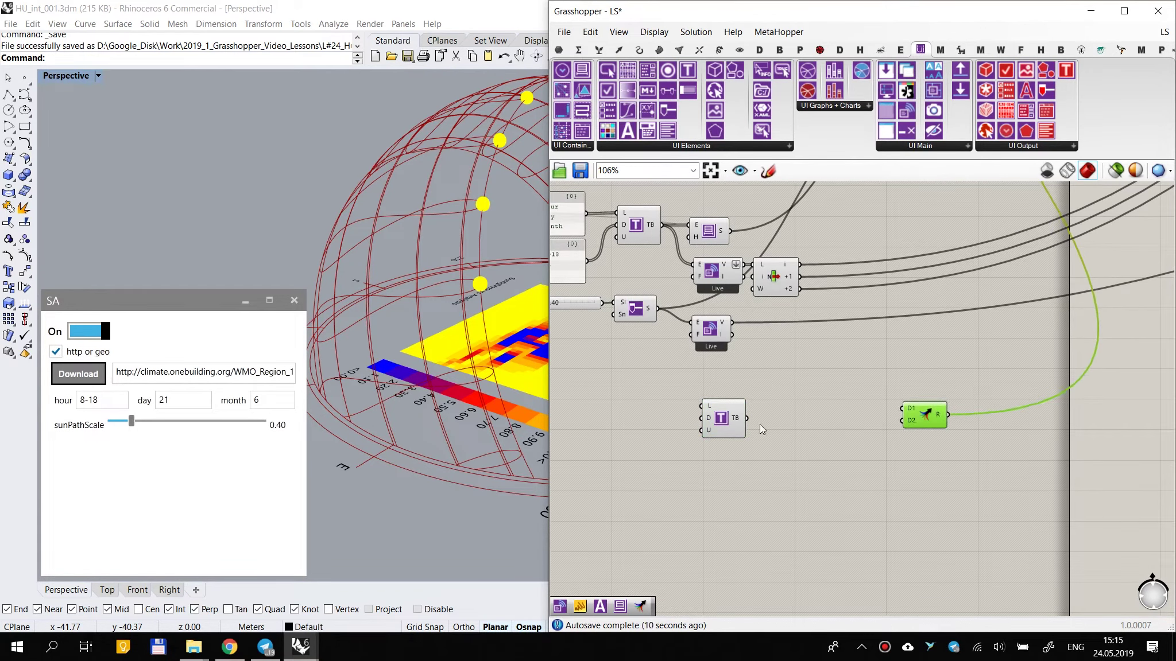
drag(745, 418, 723, 404)
Step: Look up the name of the grid size input on the Floor component
scroll(715, 403, up, 2)
scroll(779, 425, down, 7)
scroll(1075, 304, up, 8)
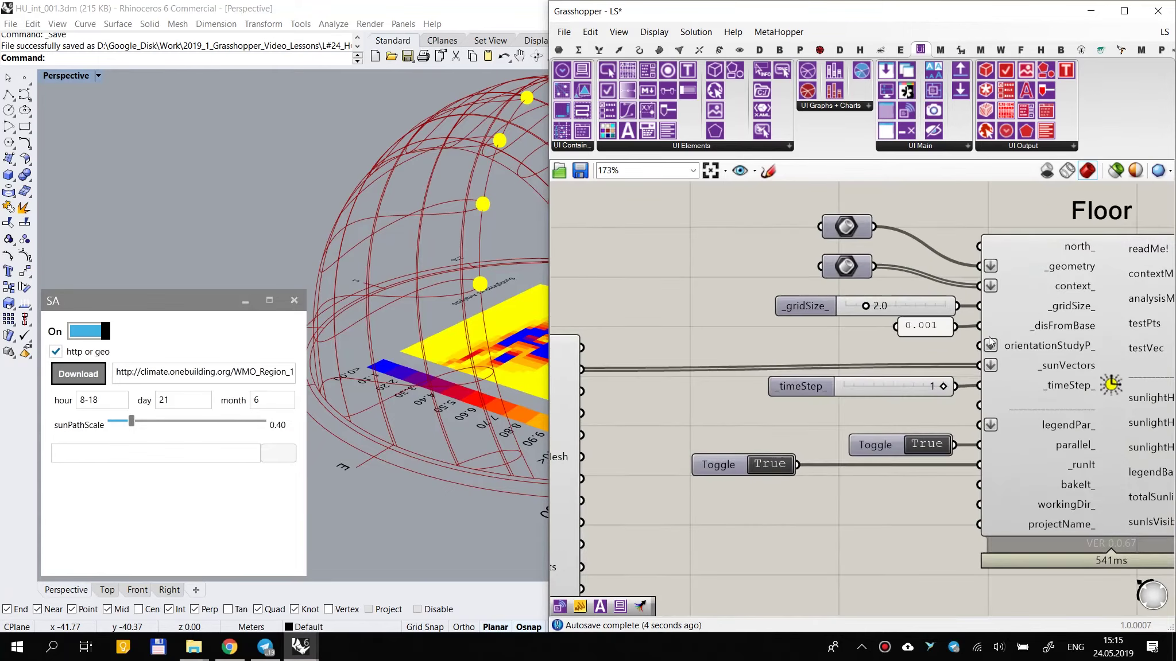
right_click(1074, 304)
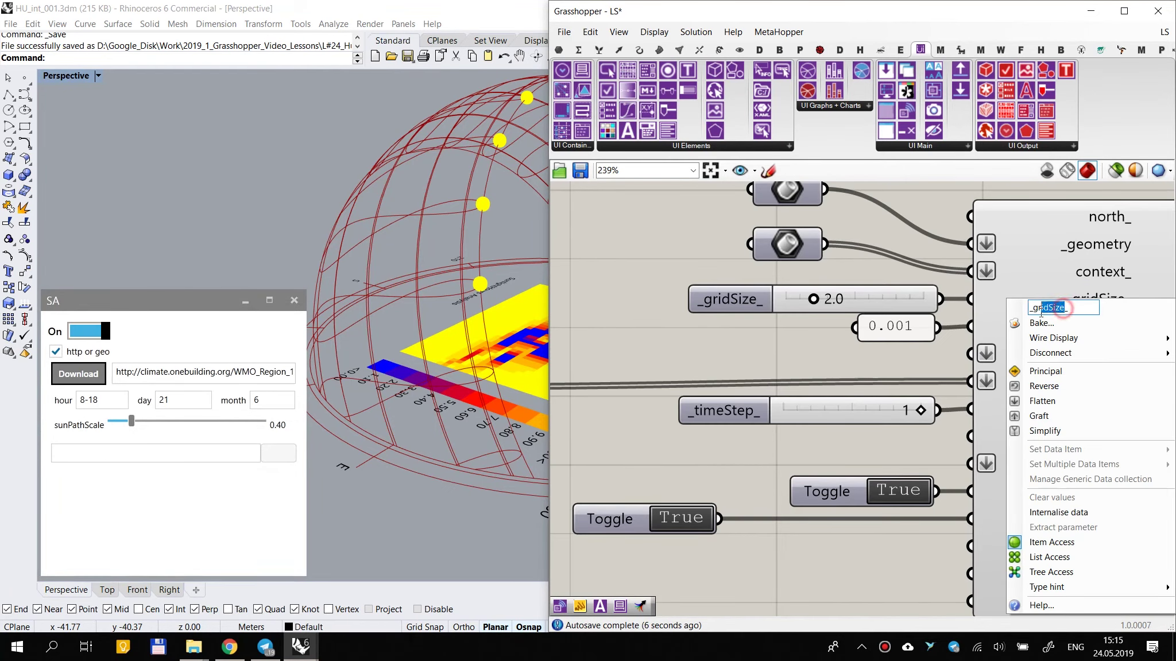
click(799, 336)
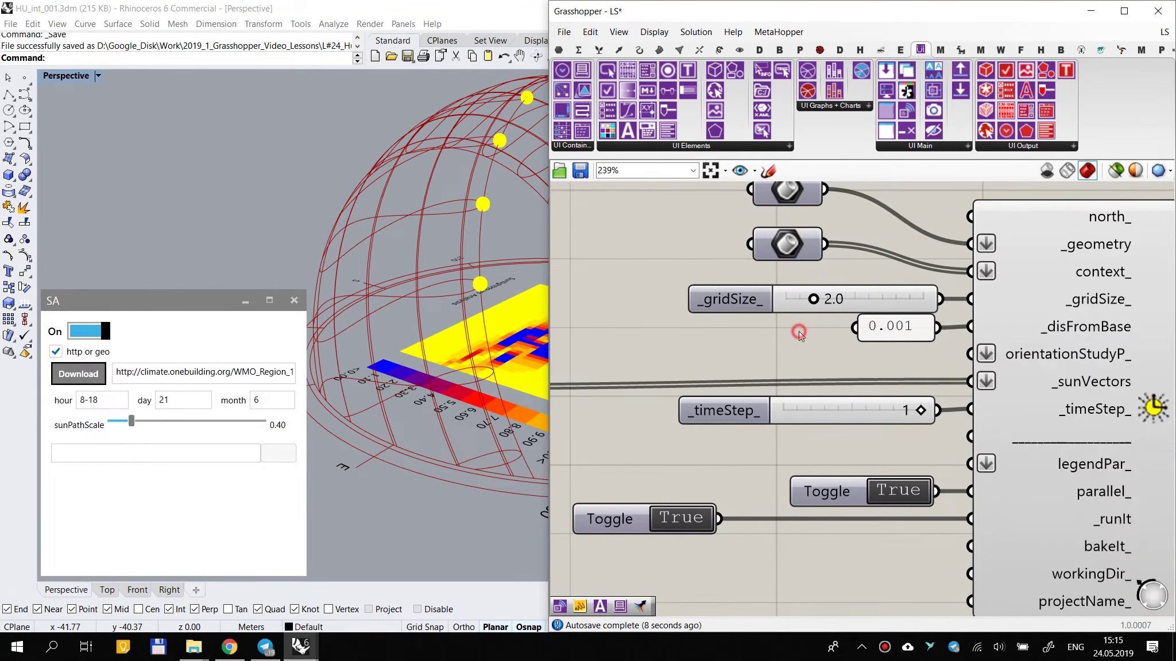
Step: Add a panel containing gridSize, connect it to the new text box's label input, and widen the panel
scroll(802, 333, down, 8)
right_drag(749, 407, 969, 326)
right_drag(761, 376, 1128, 311)
right_drag(744, 370, 761, 385)
scroll(759, 383, up, 5)
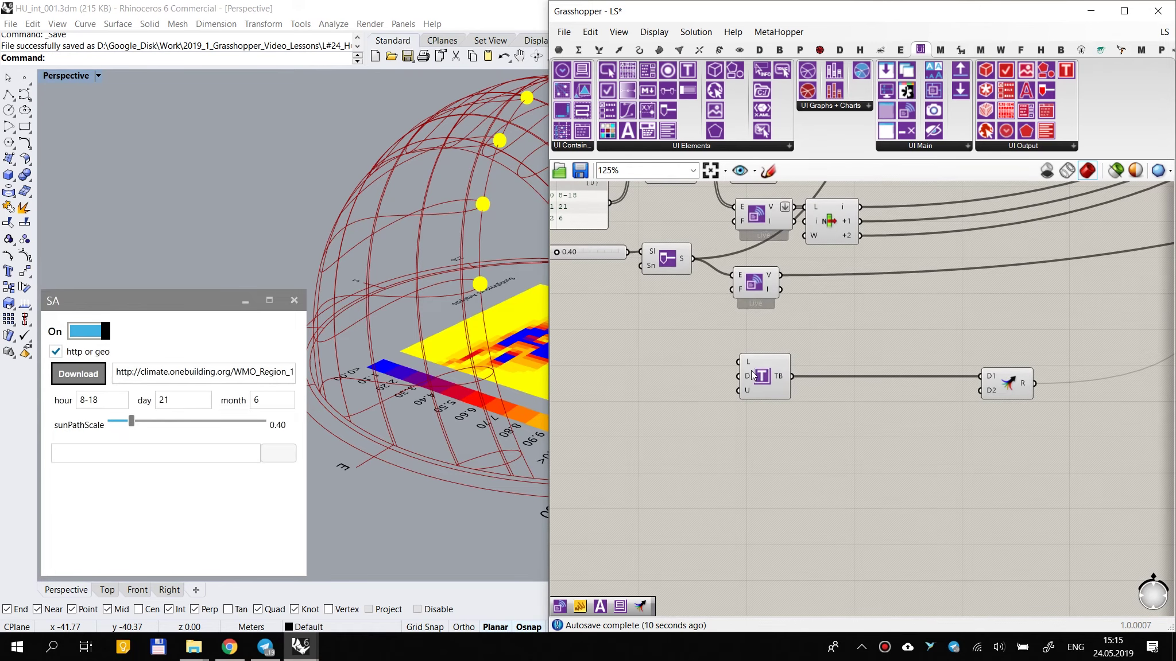
double_click(685, 361)
text(//gridSize)
key(Return)
scroll(655, 390, up, 3)
drag(773, 357, 725, 367)
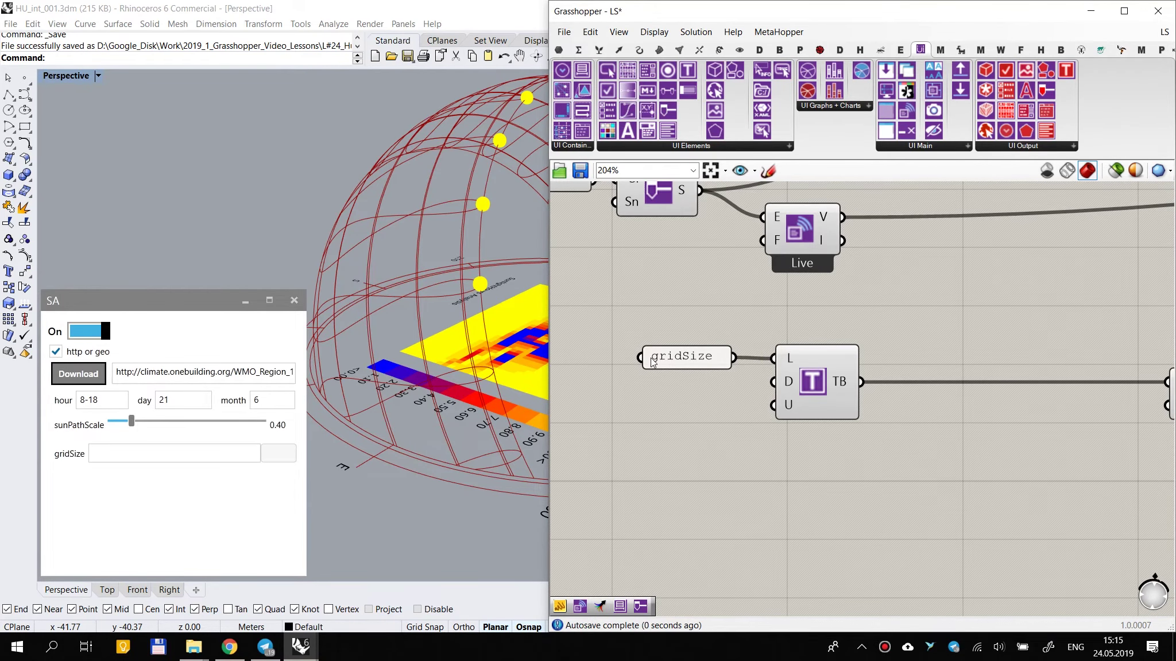
drag(642, 357, 585, 359)
Step: Add a panel with the value 2.0 below the gridSize panel and connect it to the text box's default text input
double_click(660, 440)
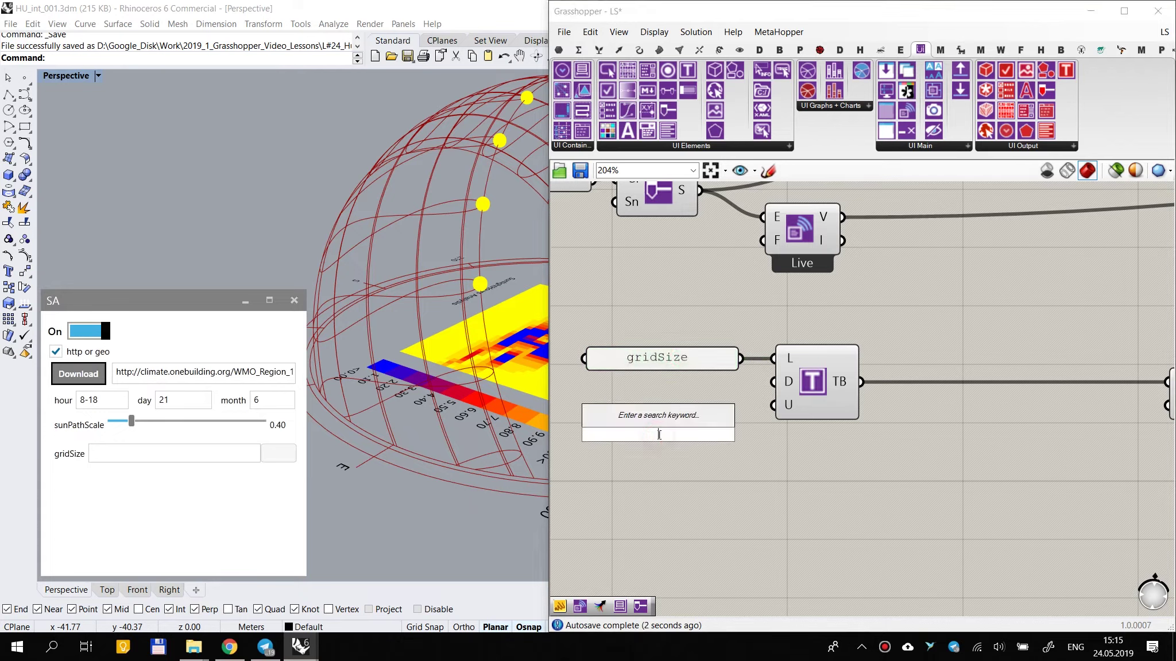
text(//2)
key(Return)
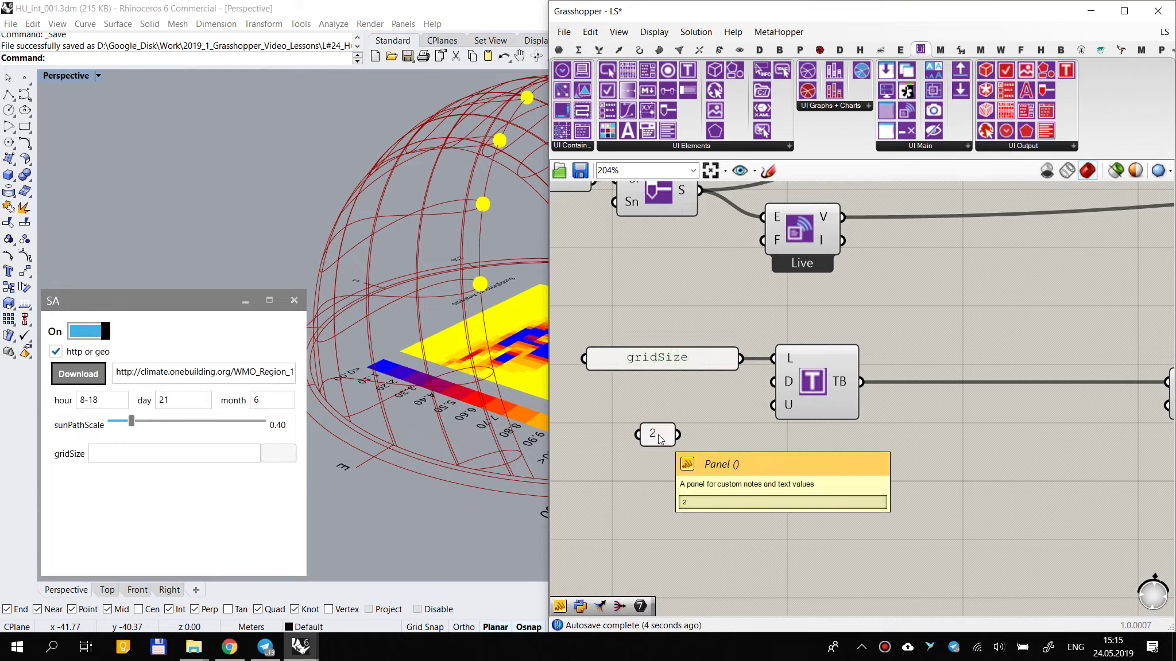
double_click(665, 441)
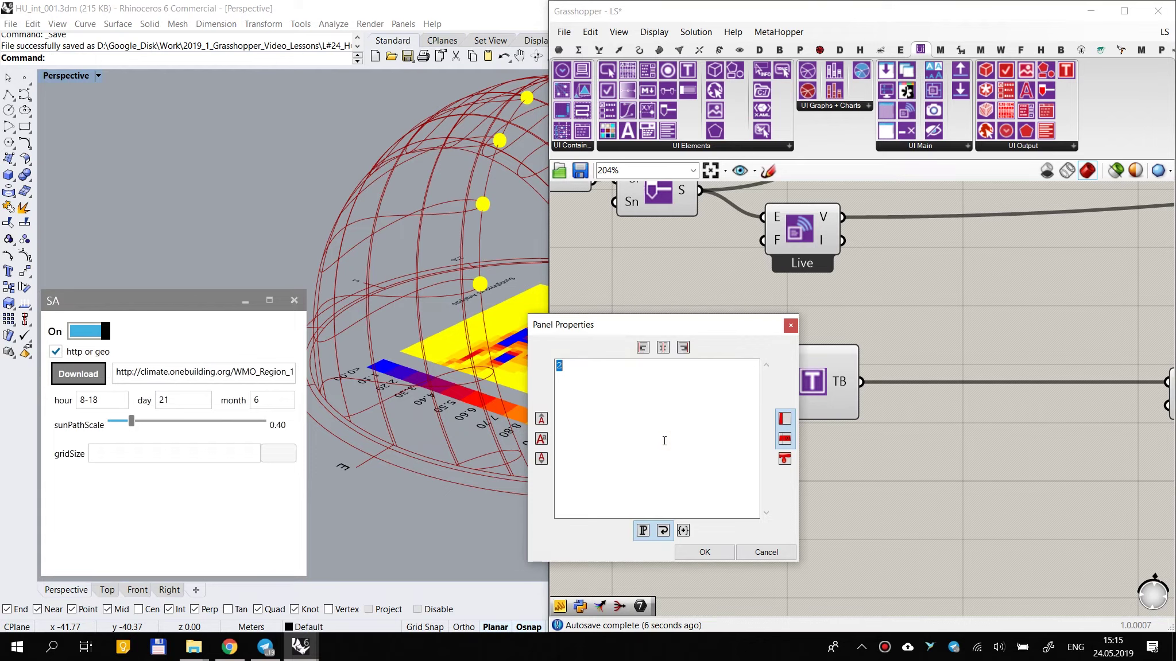
text(.0)
click(700, 552)
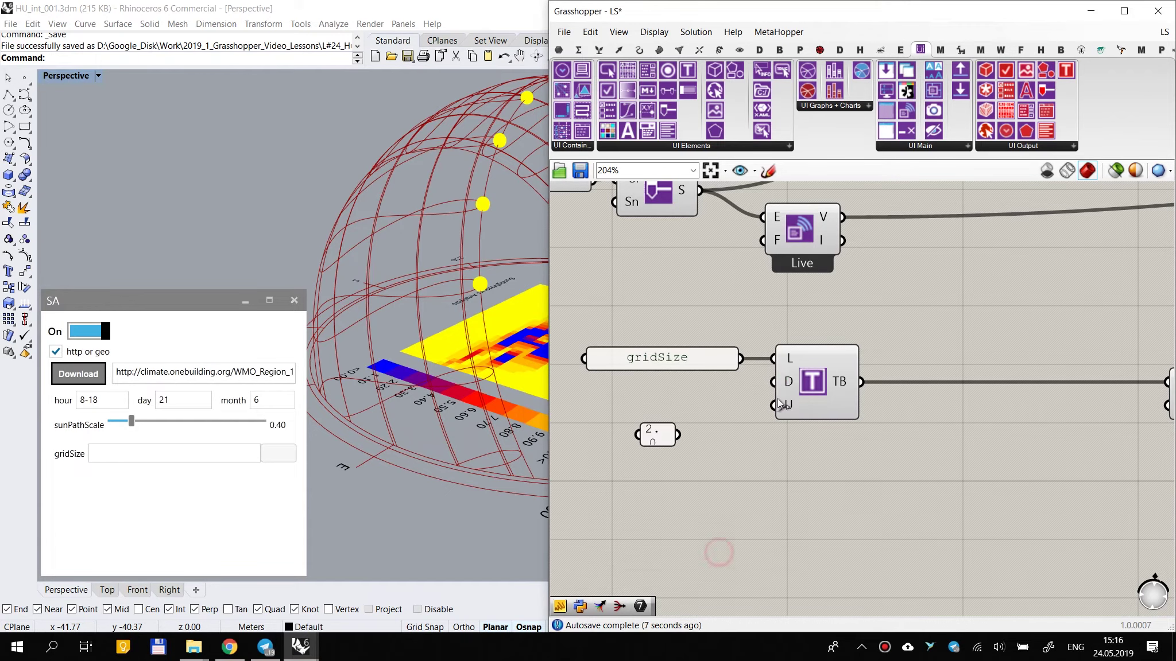
drag(640, 435, 705, 391)
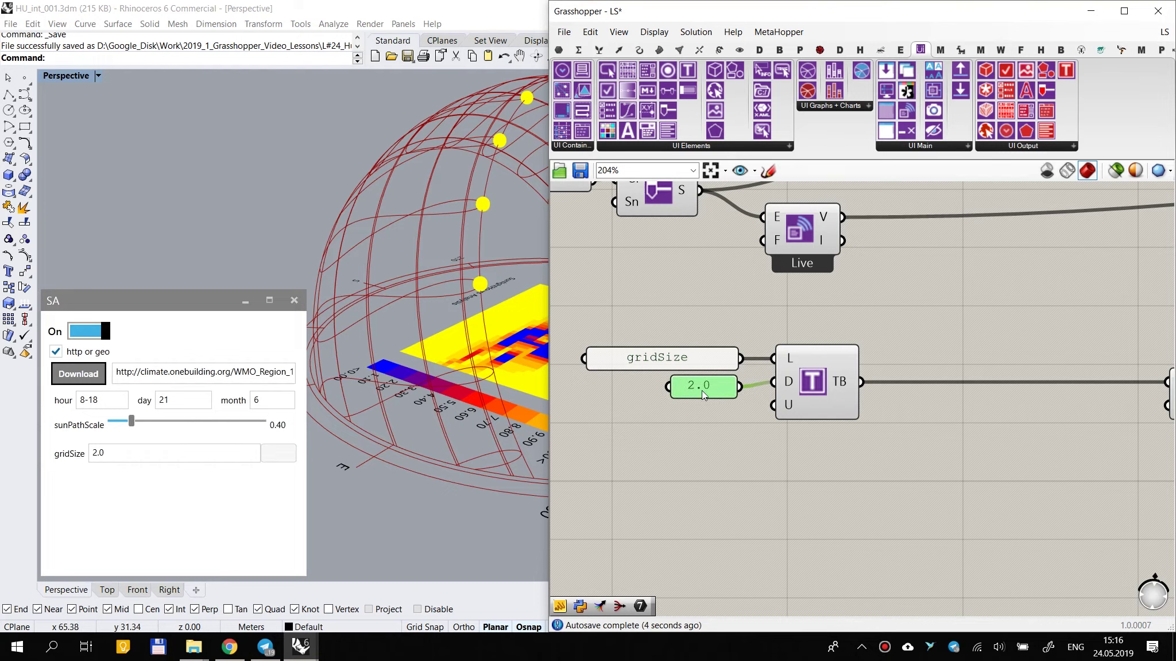
Step: Check the gridSize field in the SA window by selecting its text
click(107, 453)
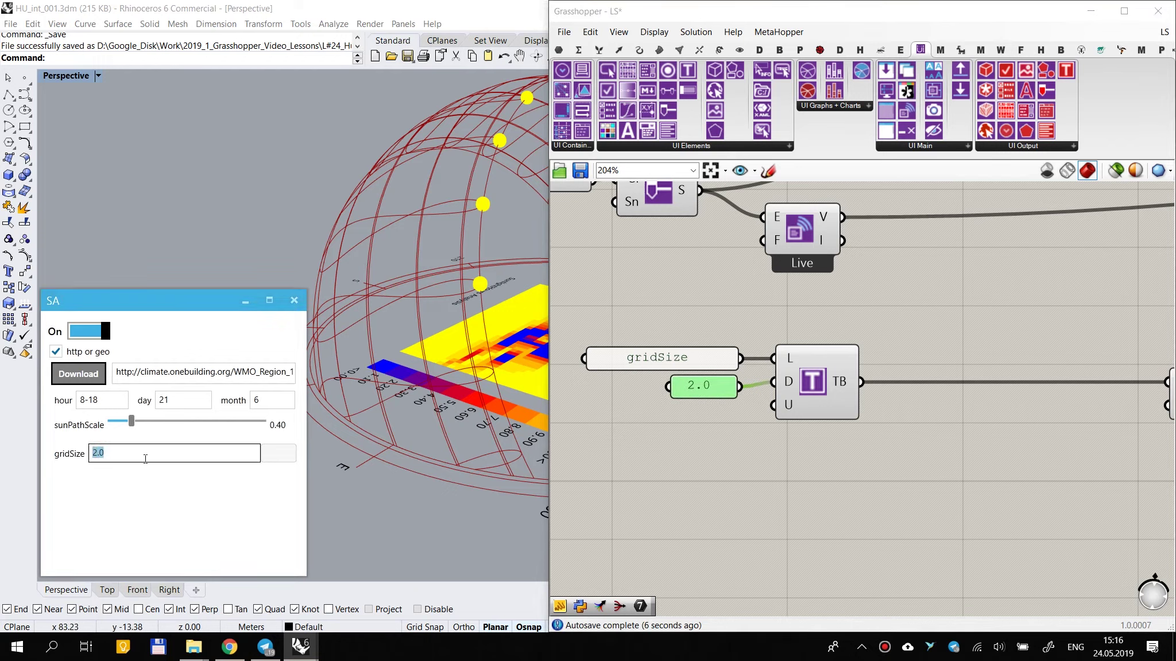
drag(99, 453, 87, 459)
click(616, 468)
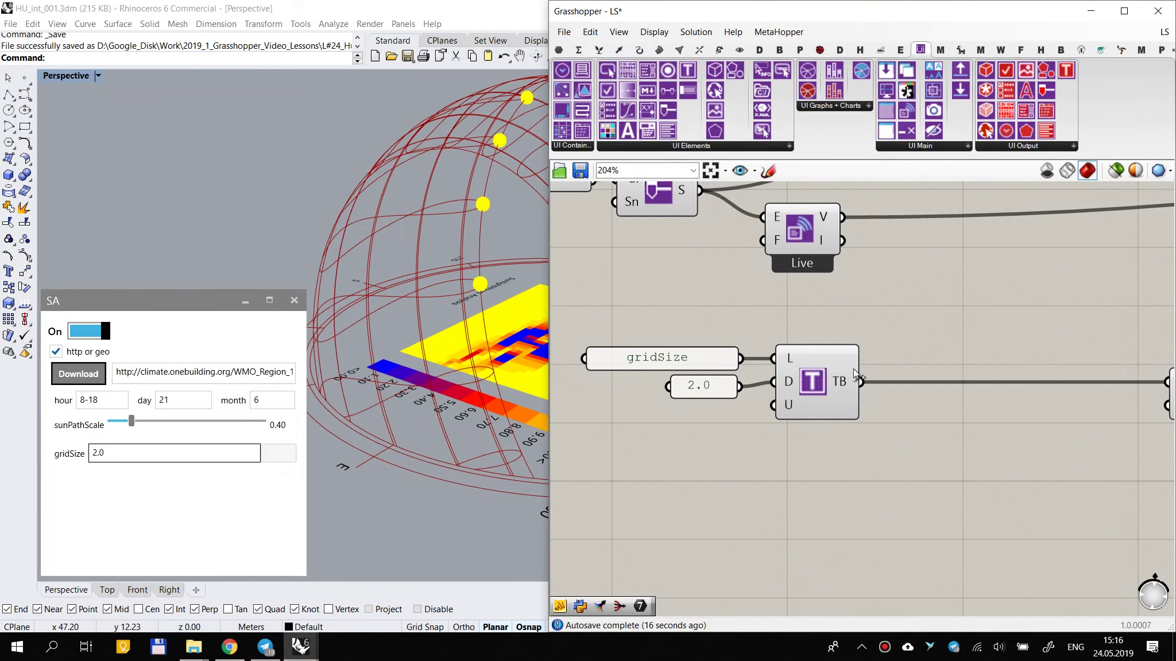
Step: Insert a free input above the text box connection on the new Merge component
scroll(853, 368, down, 4)
right_drag(947, 387, 817, 381)
scroll(914, 374, up, 7)
click(904, 362)
scroll(909, 410, down, 3)
click(930, 406)
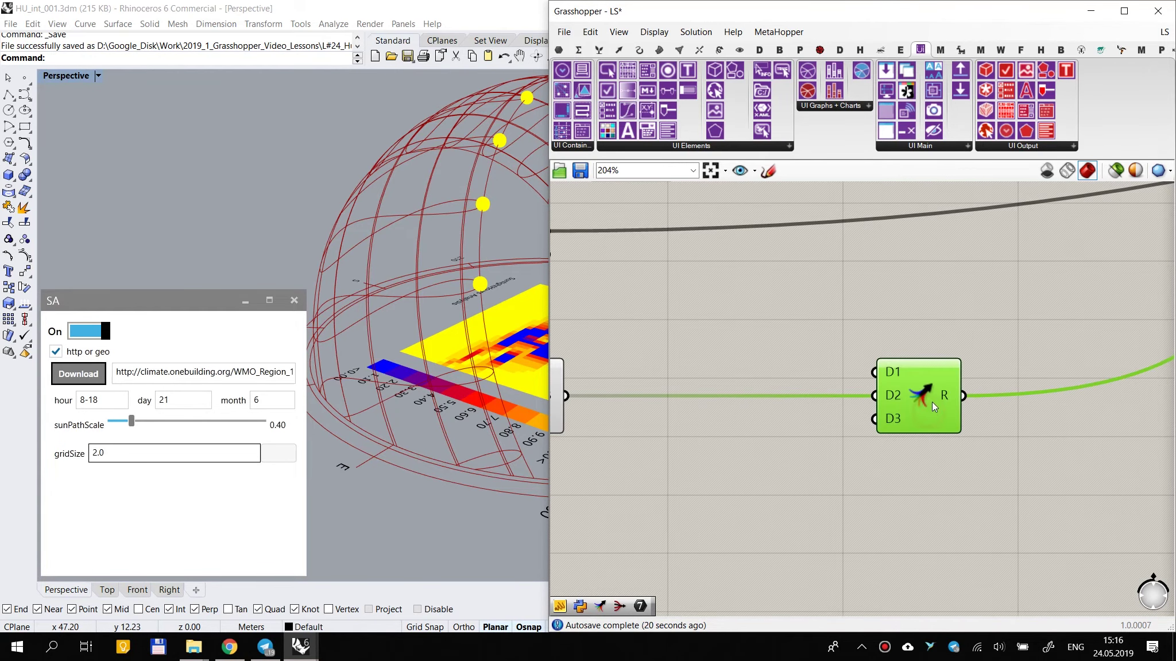
scroll(800, 446, down, 3)
click(767, 370)
drag(1004, 356, 600, 435)
click(850, 351)
scroll(826, 402, down, 4)
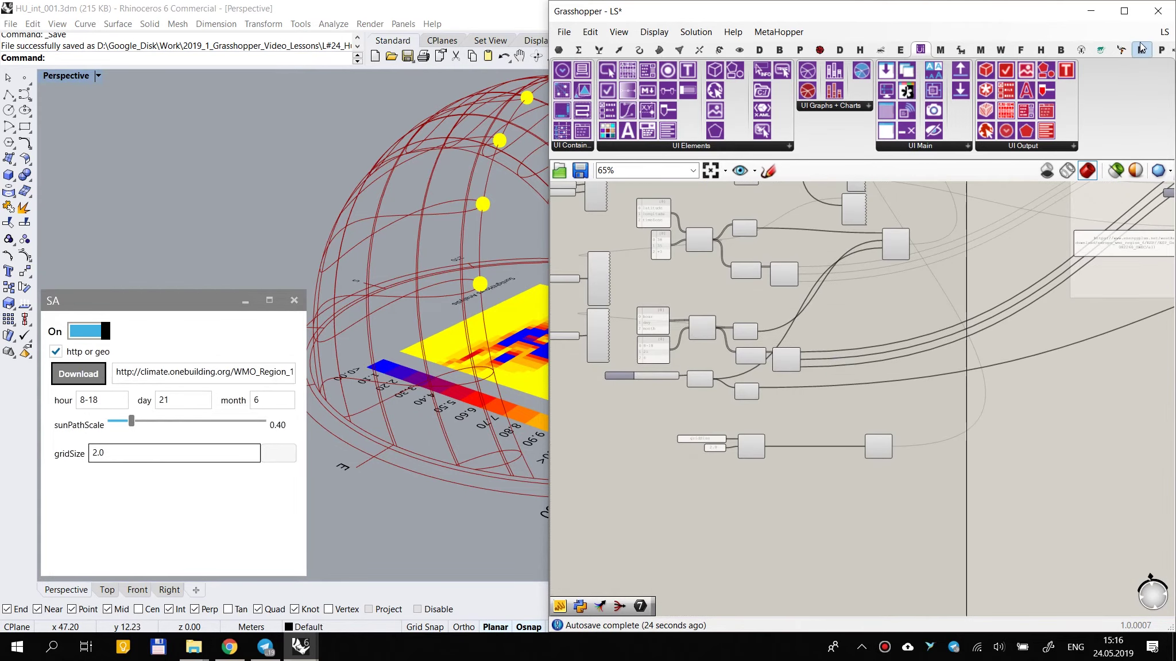
Step: Place a label component above the gridSize text box and connect its output to the Merge's D1 input
scroll(778, 384, up, 4)
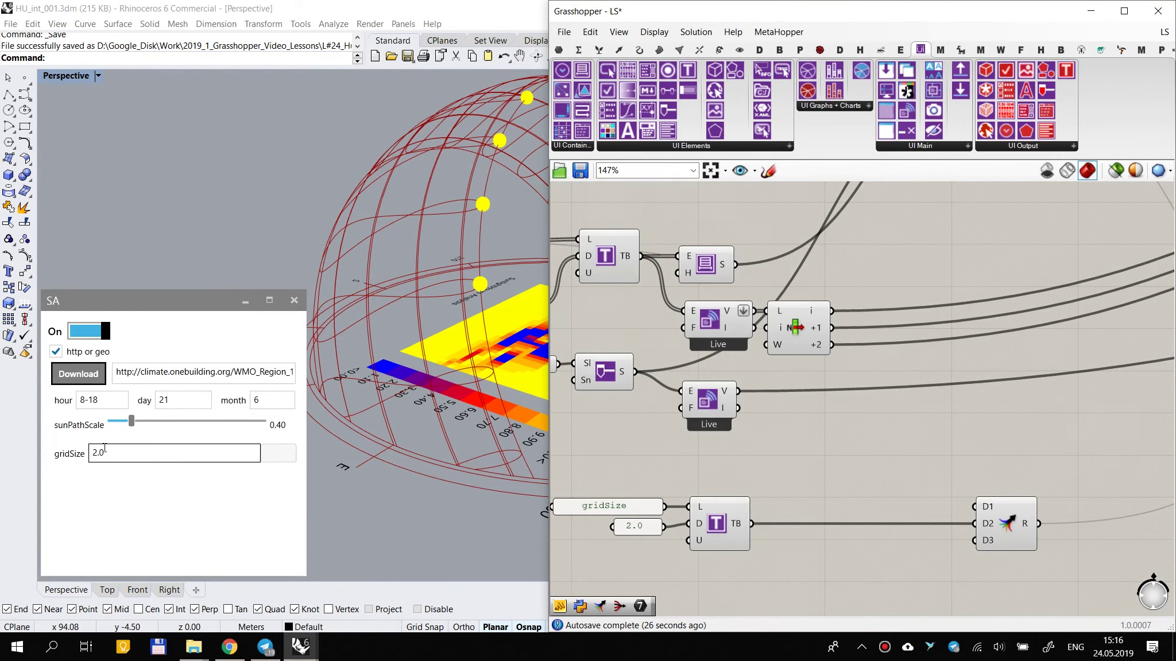
drag(627, 130, 660, 466)
scroll(716, 467, up, 2)
drag(920, 432, 720, 488)
drag(754, 371, 1045, 409)
scroll(837, 373, down, 3)
scroll(824, 360, up, 2)
Step: Add a panel with a row of dashes and connect it to the label component's text input
click(664, 360)
double_click(664, 360)
text(//---------------------------)
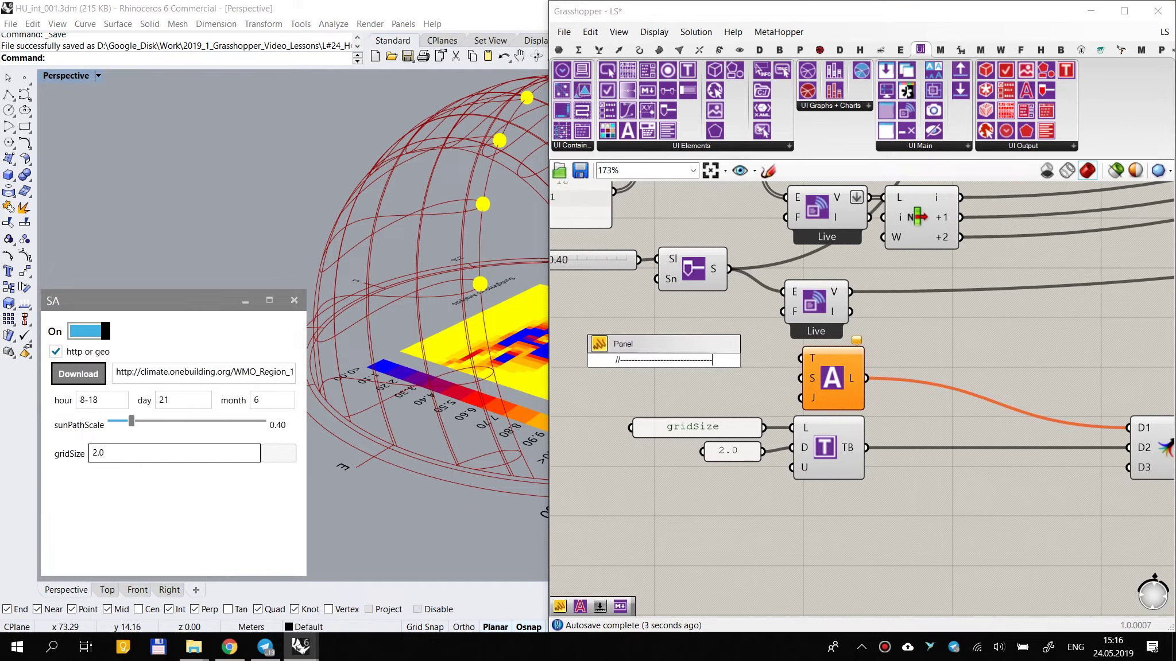
key(Return)
click(691, 362)
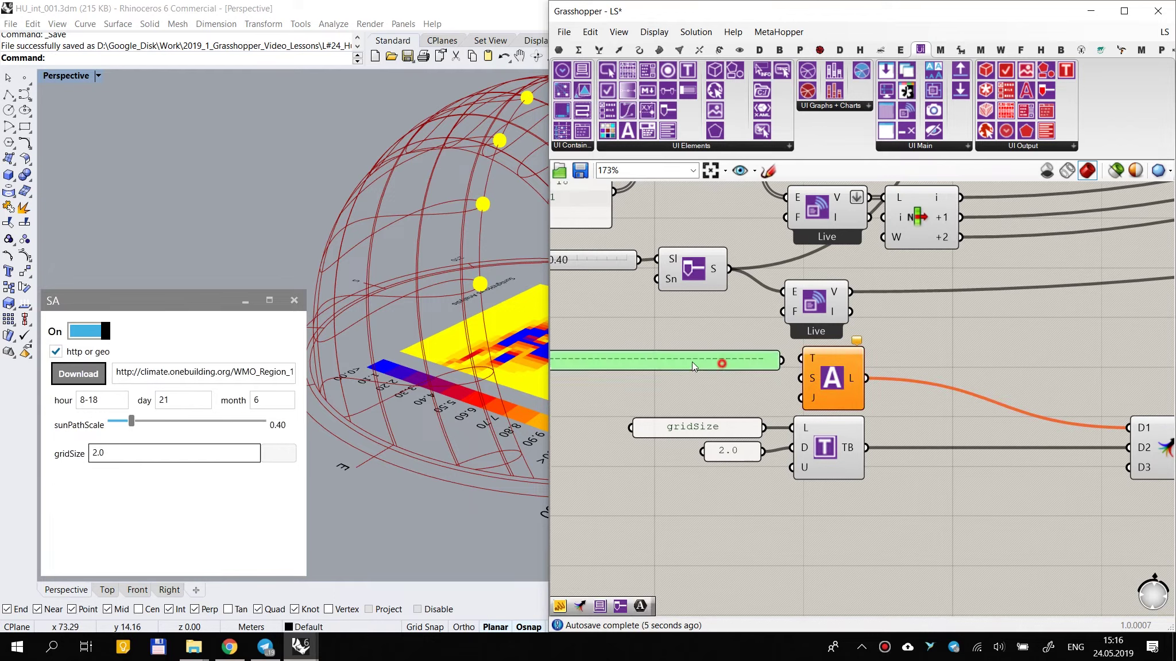
drag(759, 363, 760, 365)
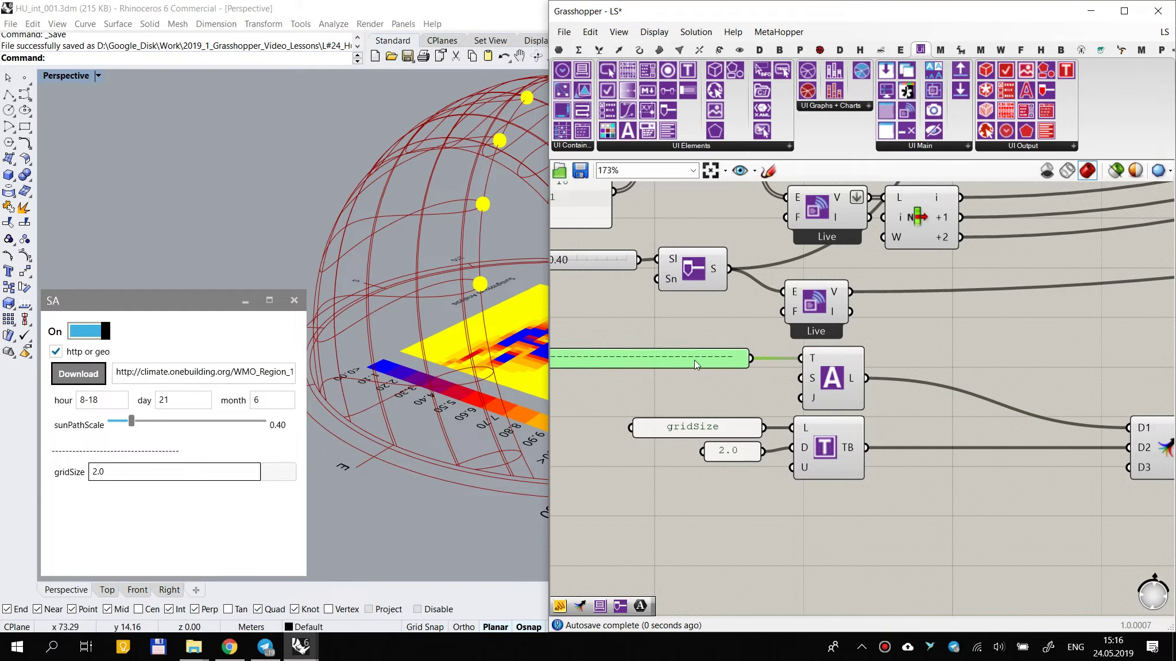
right_drag(686, 358, 780, 358)
Step: Replace the dashes in the separator panel with a row of equals signs
double_click(779, 359)
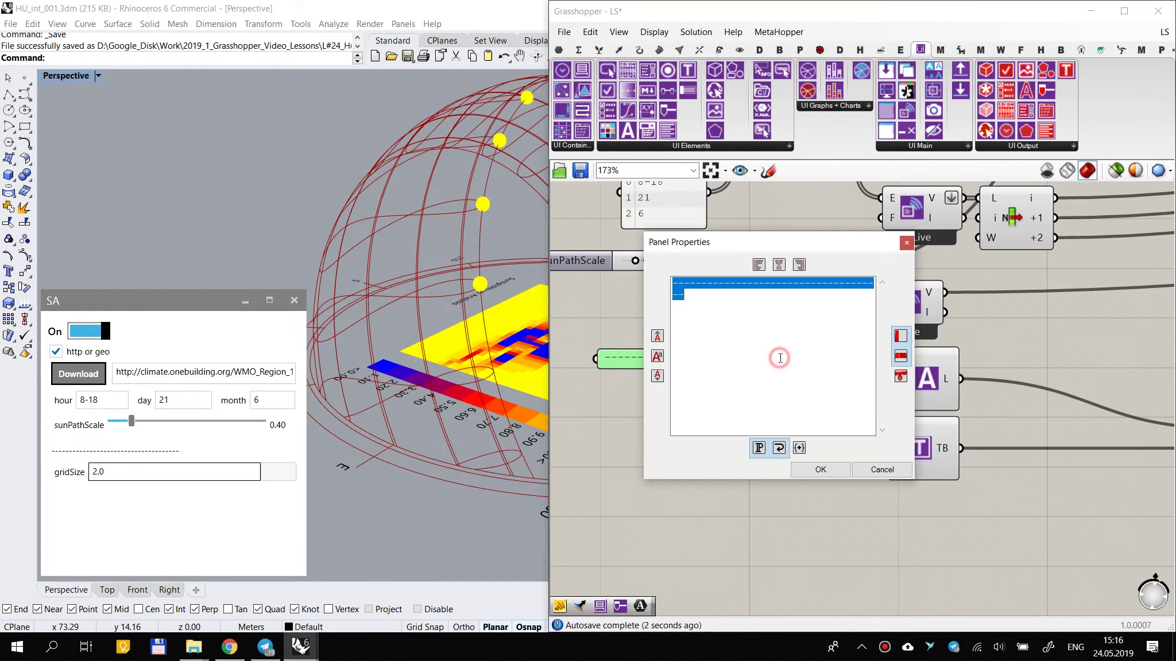
text(=)
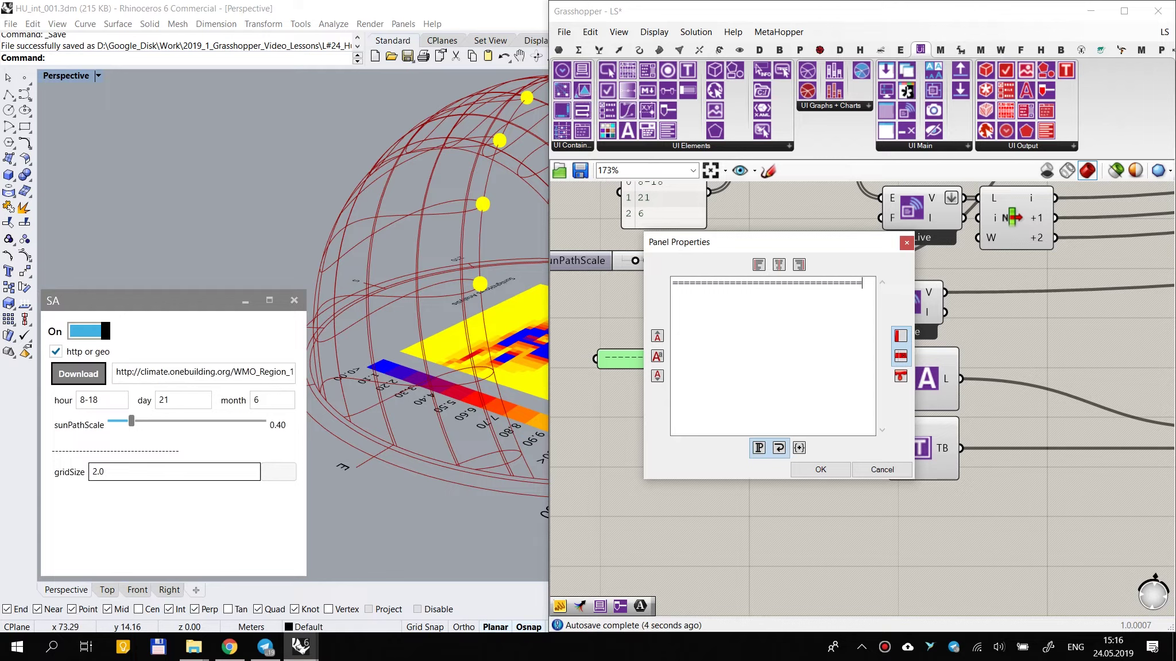
click(807, 470)
click(750, 531)
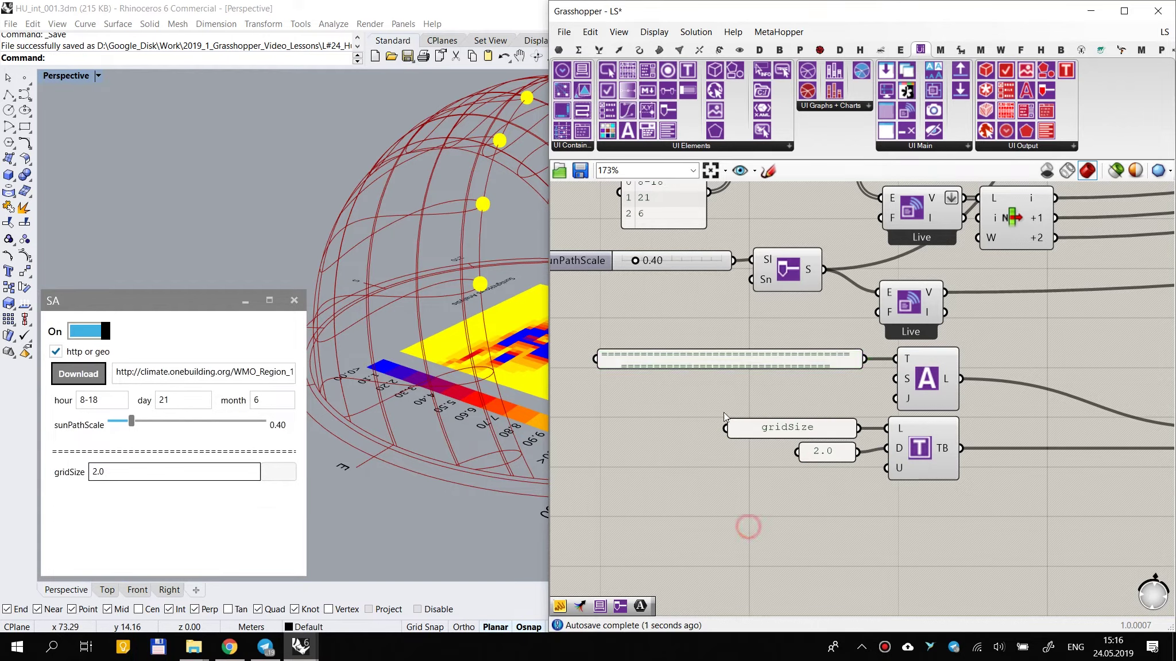
Step: Lengthen the separator panel's row of equals signs, and trim it back to a single line
double_click(729, 364)
click(823, 302)
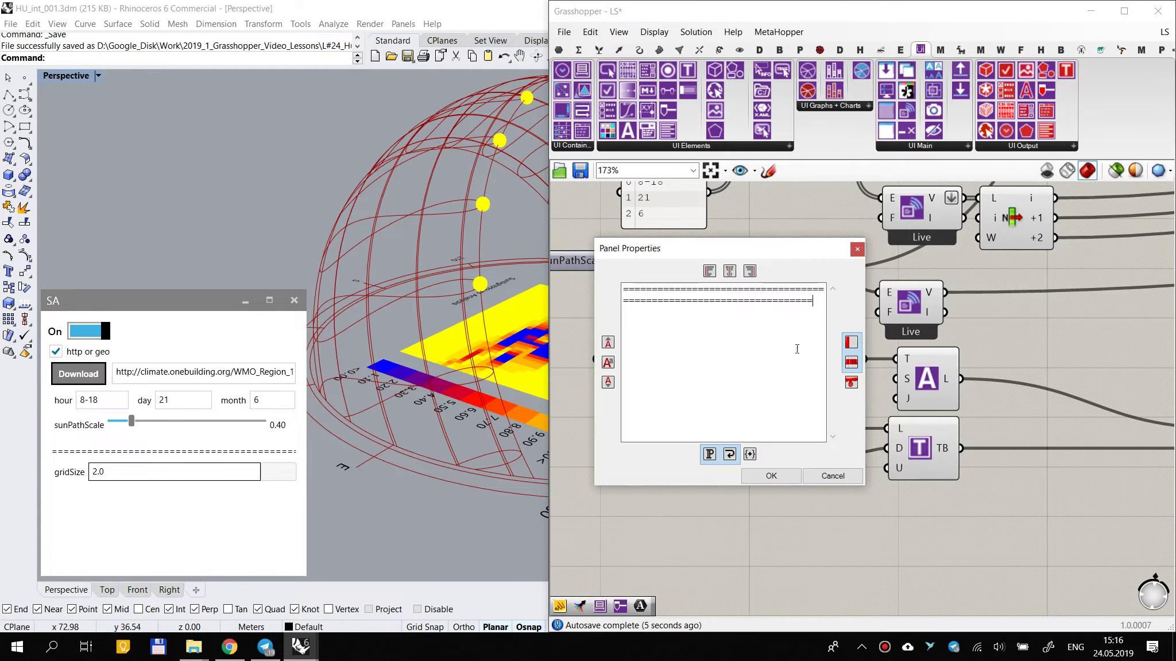
click(769, 476)
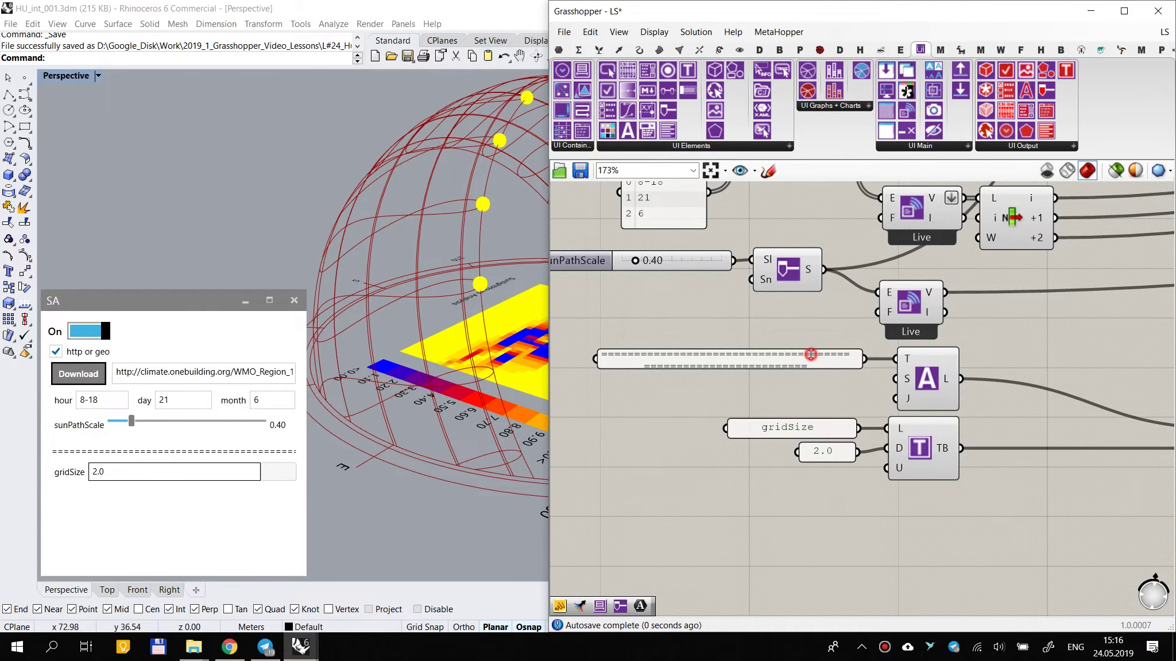
double_click(811, 354)
drag(859, 295, 709, 294)
key(BackSpace)
click(846, 467)
double_click(822, 354)
key(BackSpace)
click(855, 467)
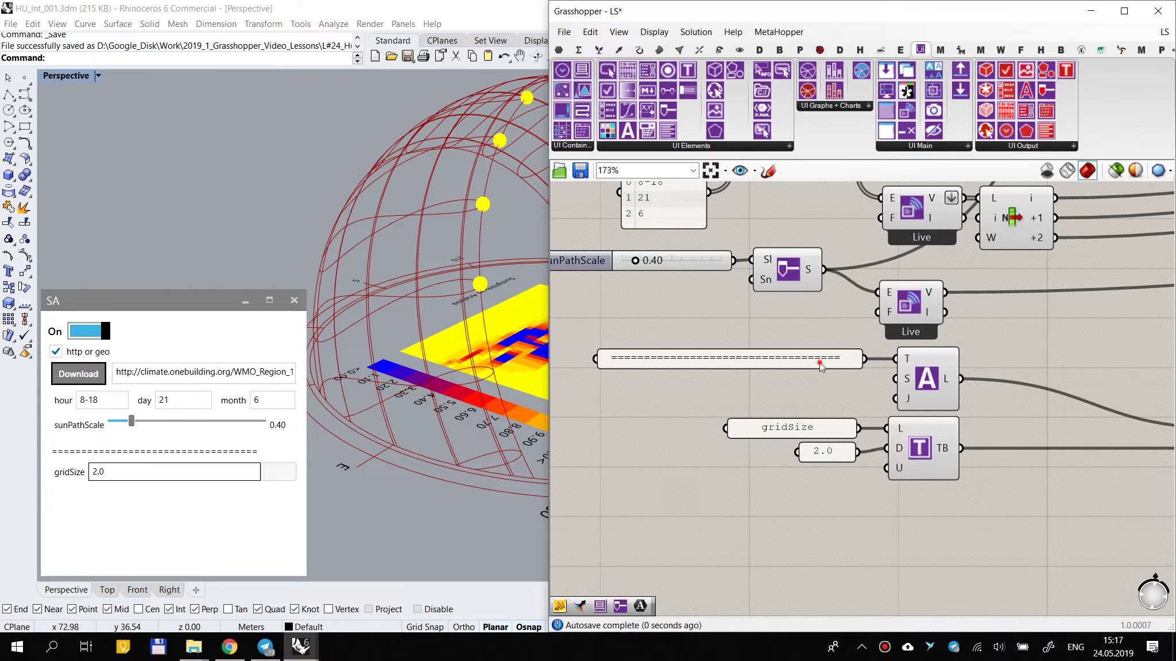
Step: Add more equals signs to the separator panel so the line spans the width of the SA window's controls
double_click(819, 363)
click(844, 292)
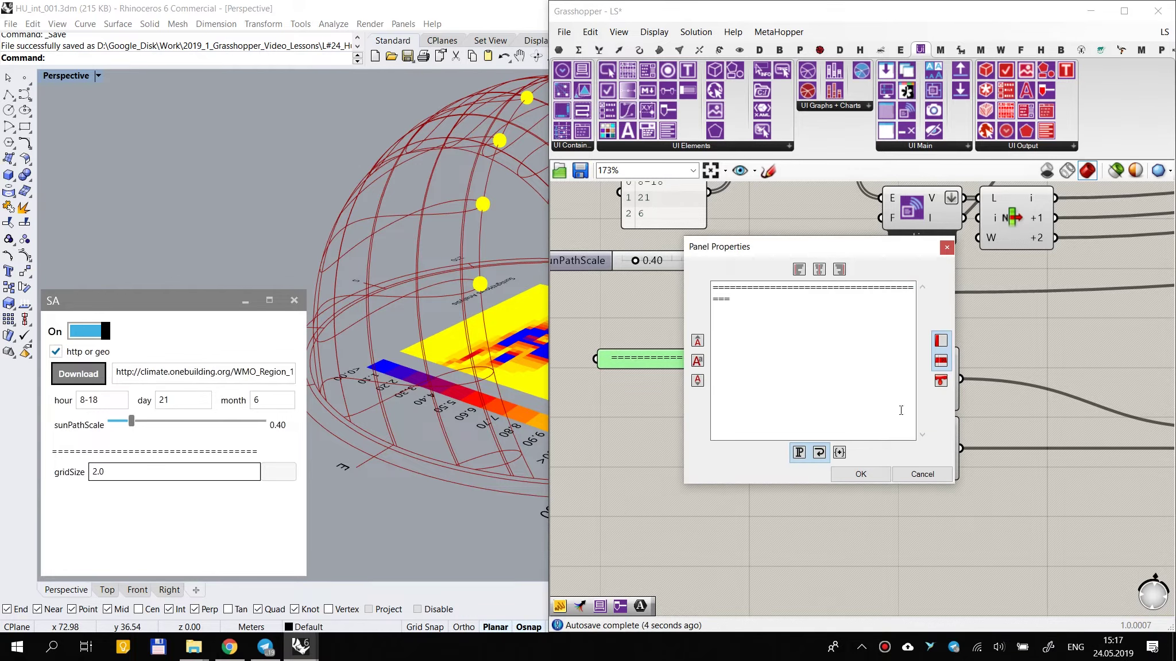
click(861, 475)
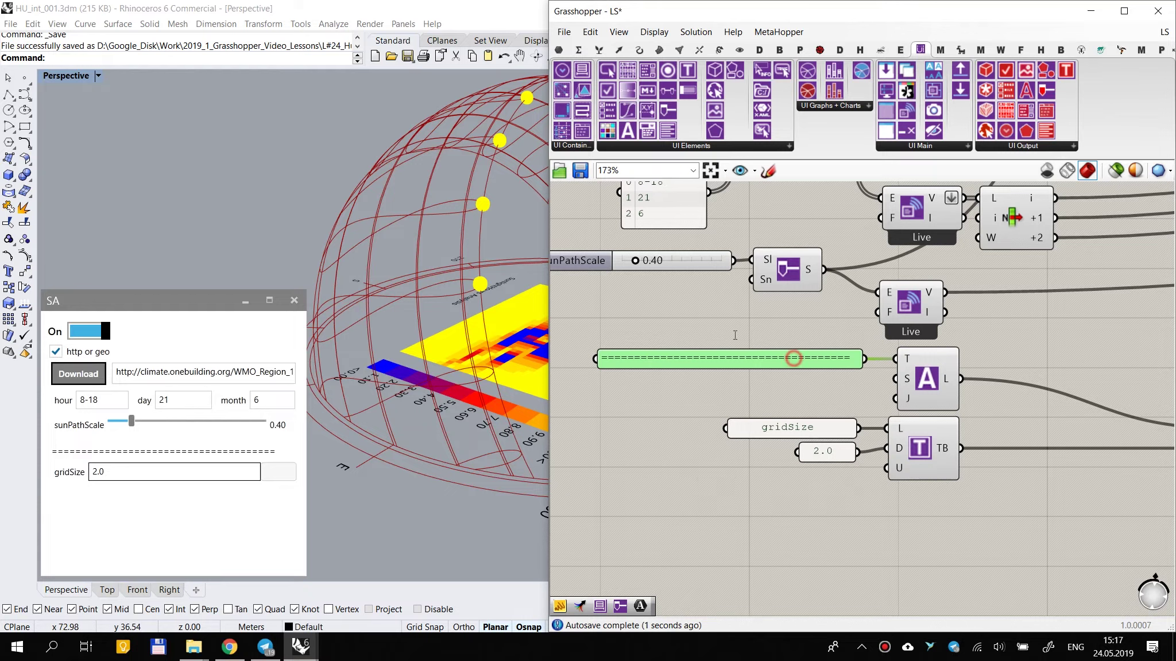
double_click(793, 359)
click(729, 307)
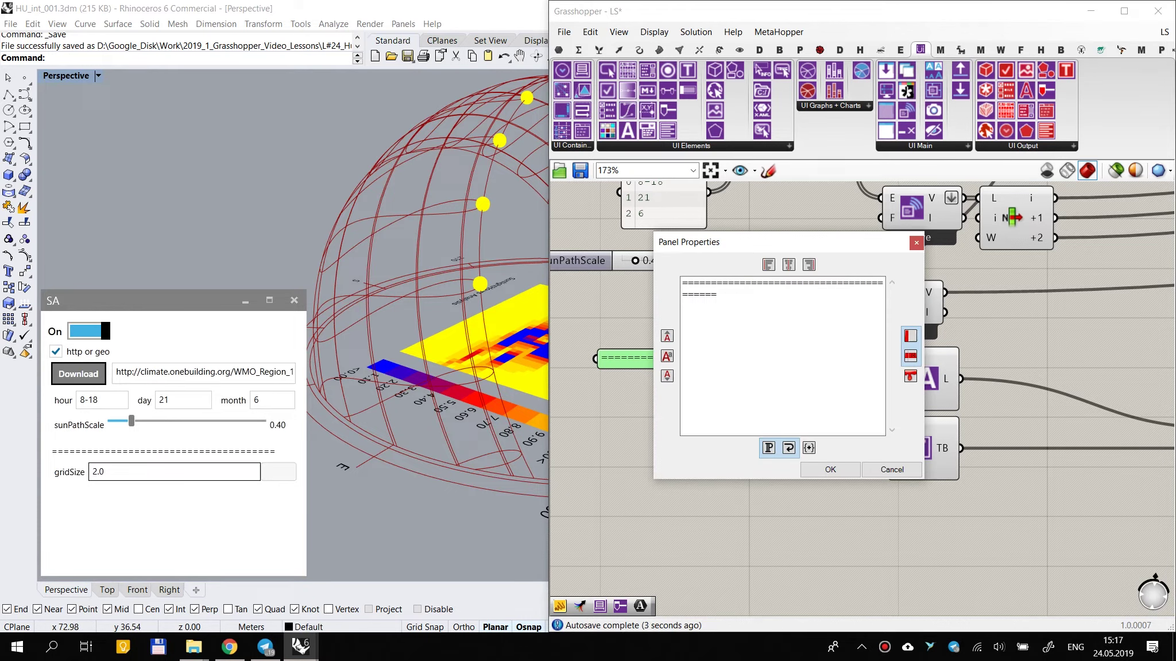
click(827, 471)
click(856, 501)
Step: Insert the heading GEO, with spaces around it, in the middle of the separator panel's equals signs
double_click(776, 359)
drag(755, 284, 797, 284)
text(GE)
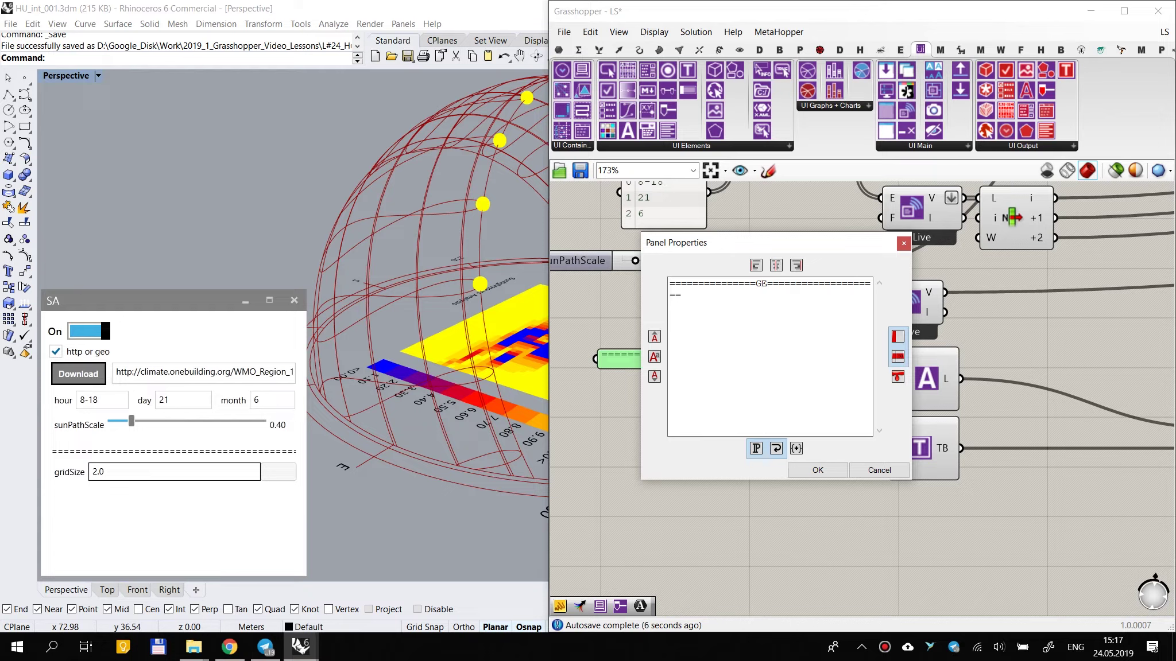
text(O)
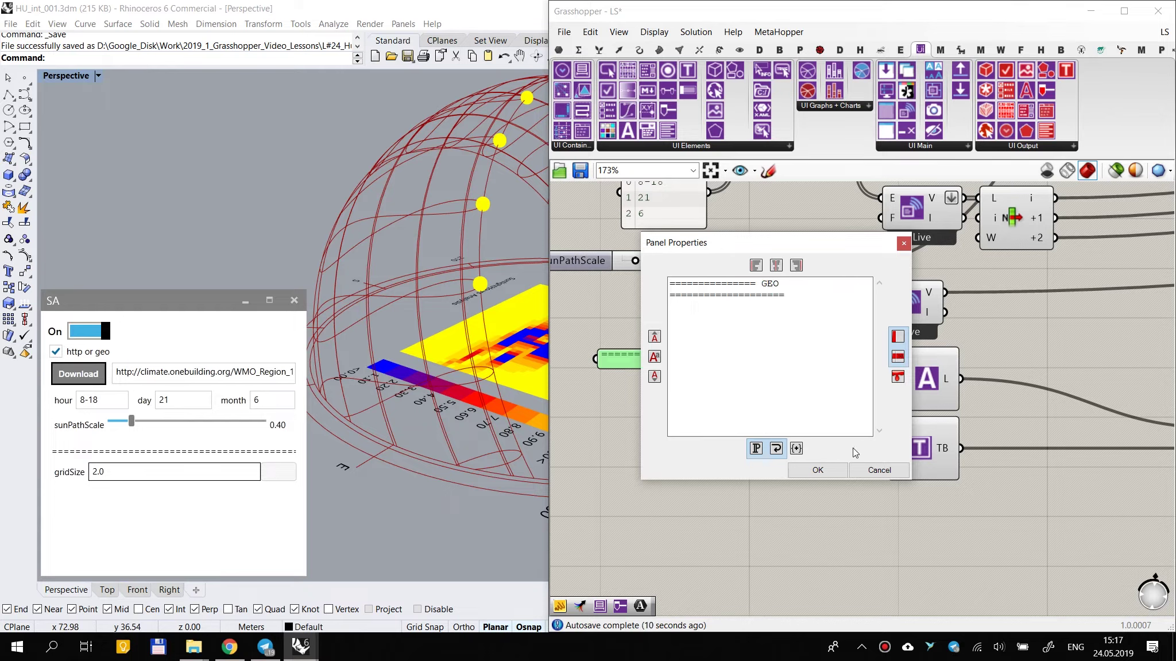
key(BackSpace)
click(819, 469)
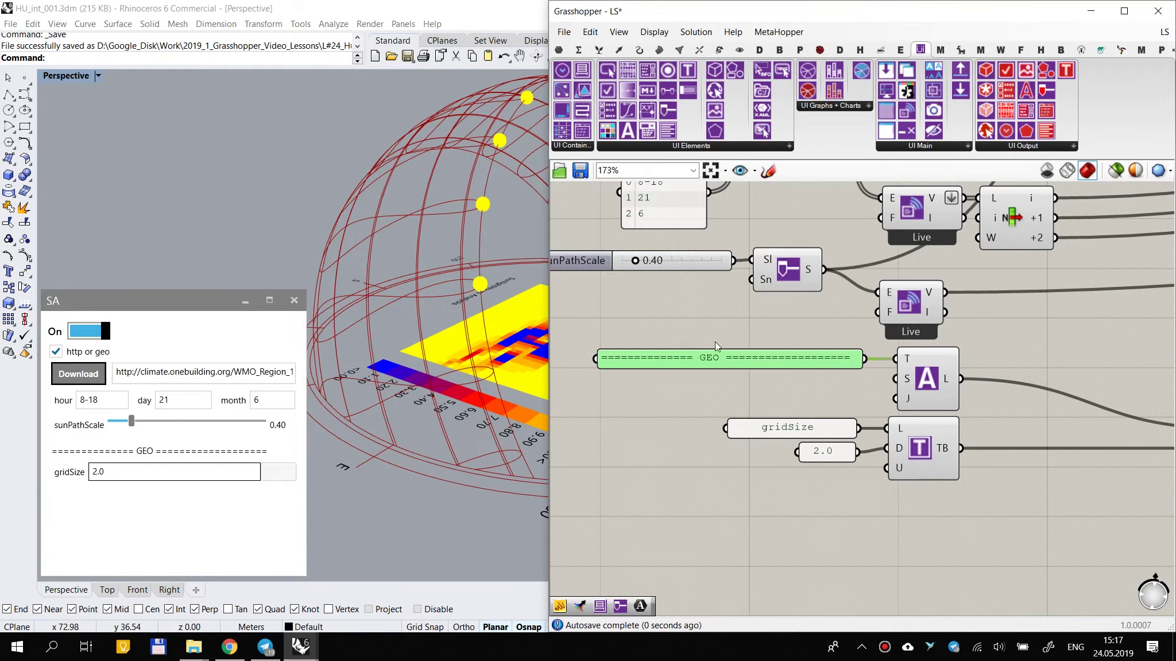
Step: Add more equals signs before GEO in the separator panel to centre the heading, and save the Grasshopper definition
double_click(728, 354)
drag(662, 280, 666, 280)
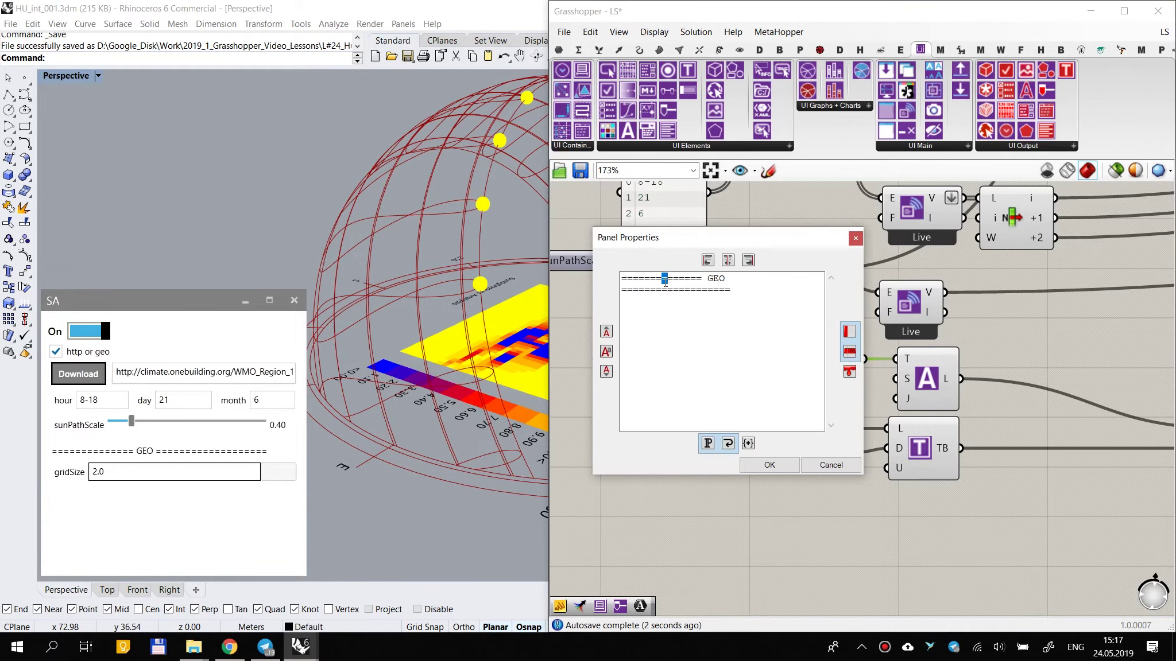
click(768, 466)
double_click(705, 360)
click(674, 285)
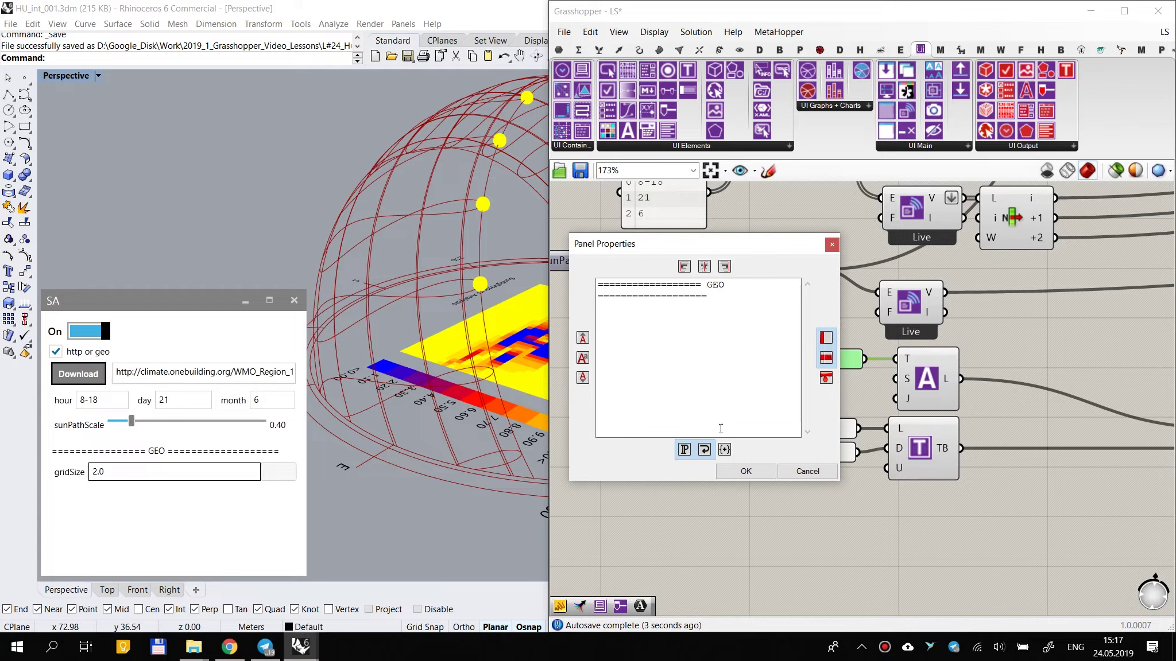
click(745, 471)
click(790, 516)
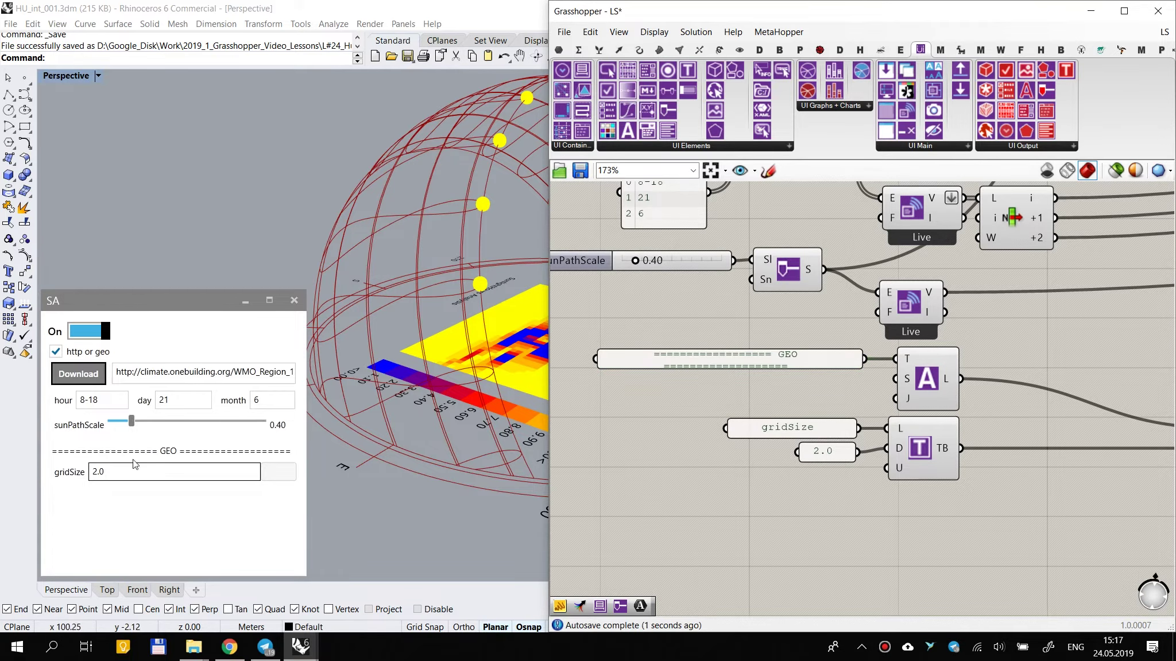
click(580, 171)
Step: Move the GEO label and gridSize text box, together with their panels, slightly down and left on the canvas
scroll(798, 402, down, 1)
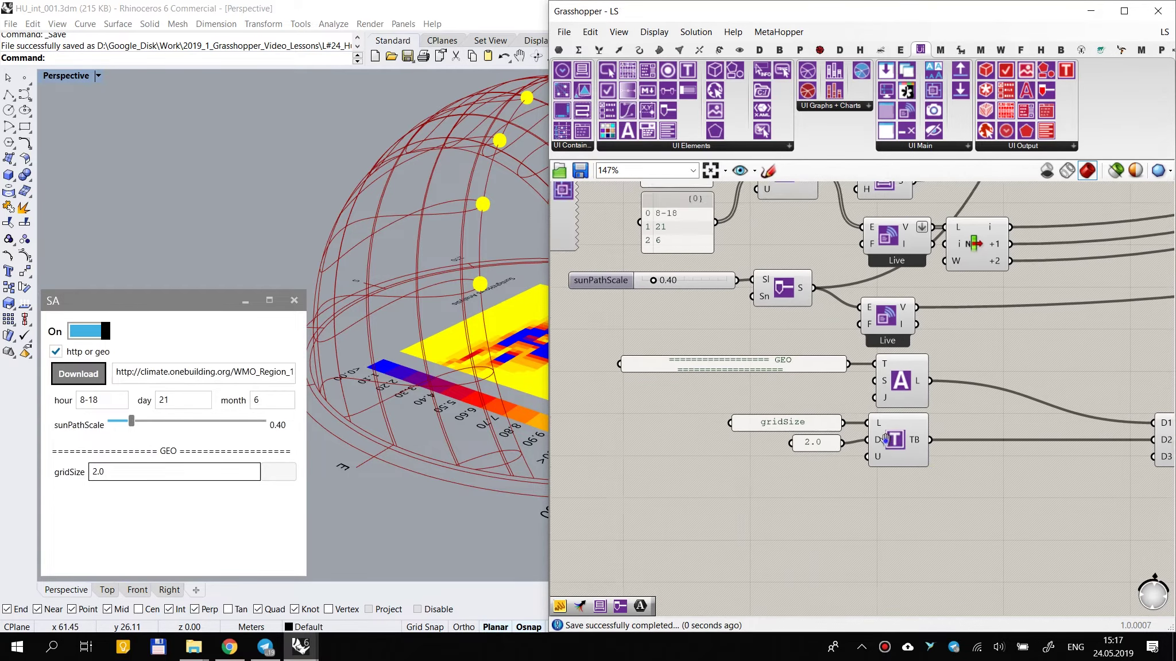
scroll(886, 439, up, 2)
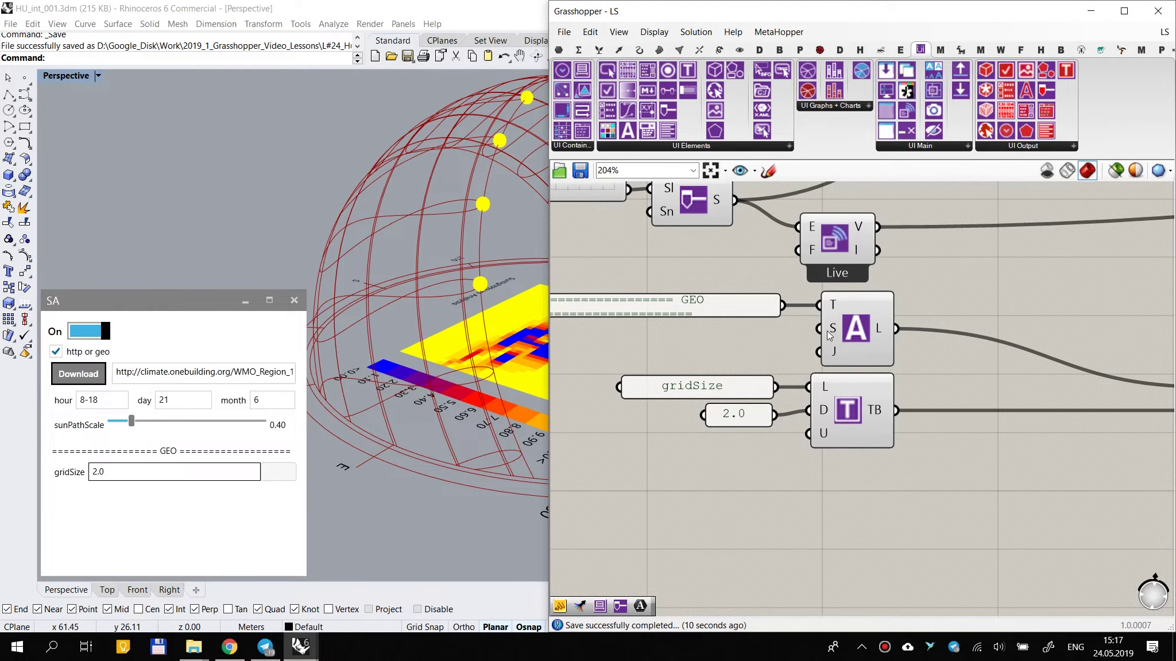
scroll(831, 335, down, 2)
drag(894, 310, 728, 443)
drag(849, 343, 841, 360)
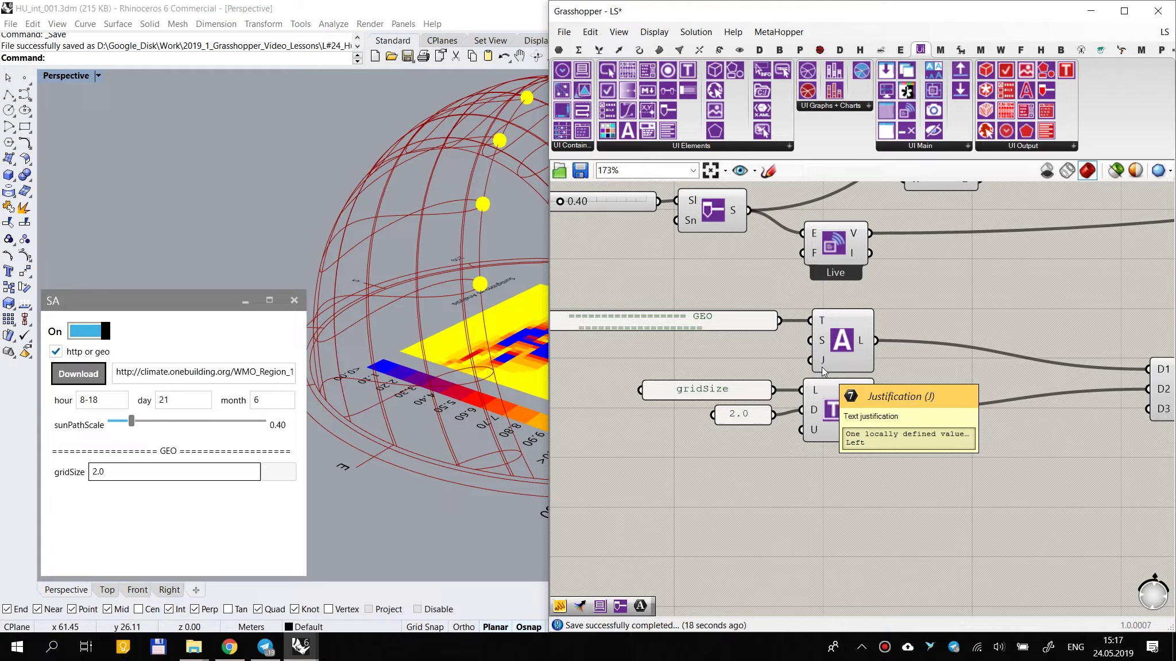
Step: Add a Value Listener beside the gridSize text box and connect the text box's TB output to it
scroll(944, 403, down, 2)
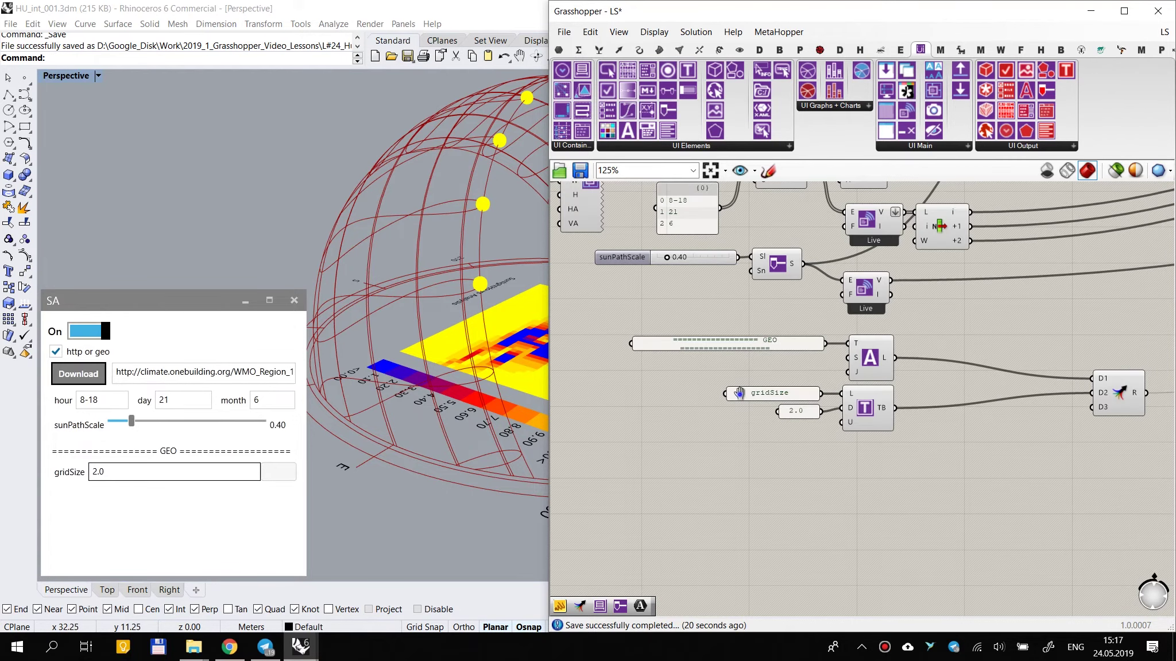
scroll(738, 373, down, 3)
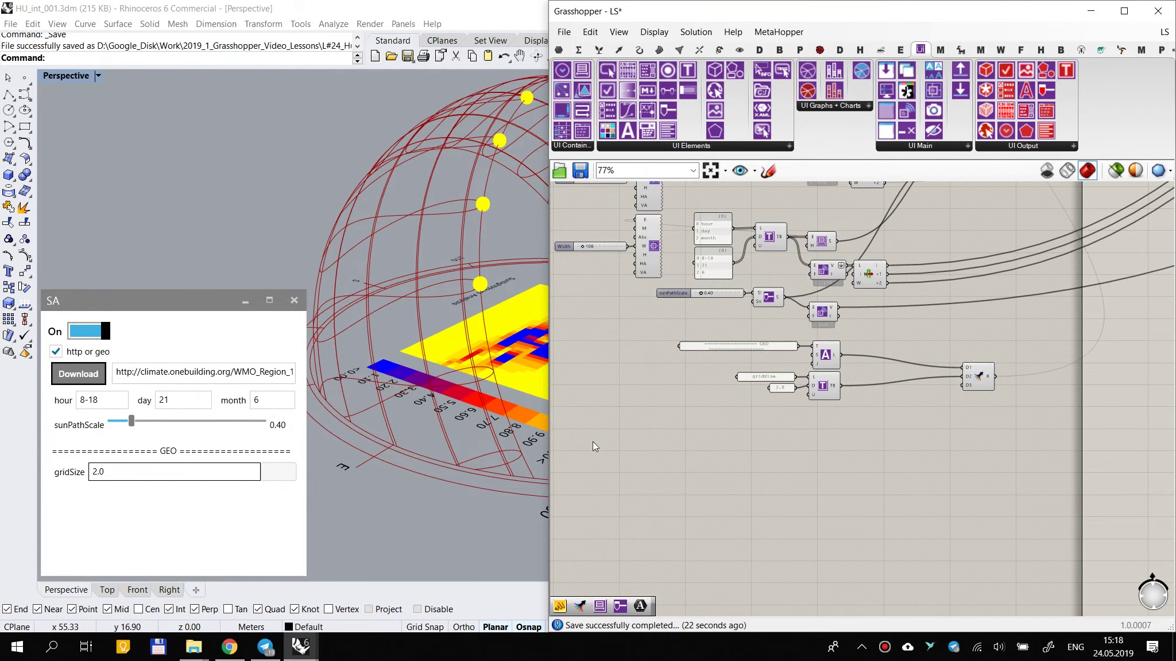
right_drag(985, 409, 928, 413)
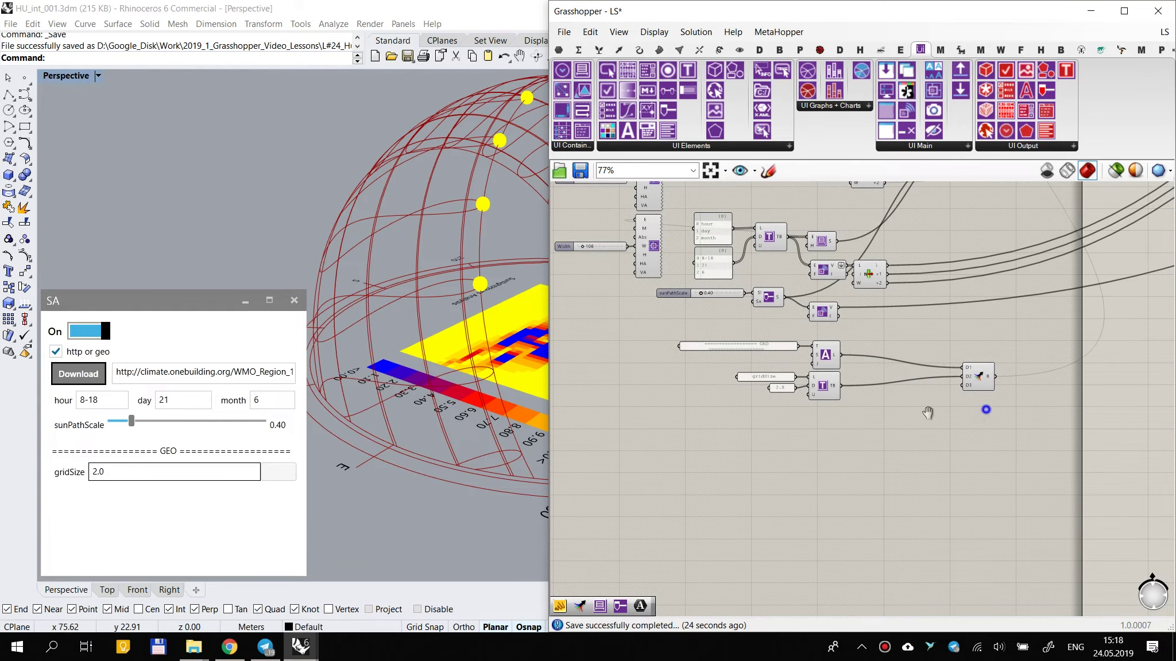
scroll(996, 391, up, 4)
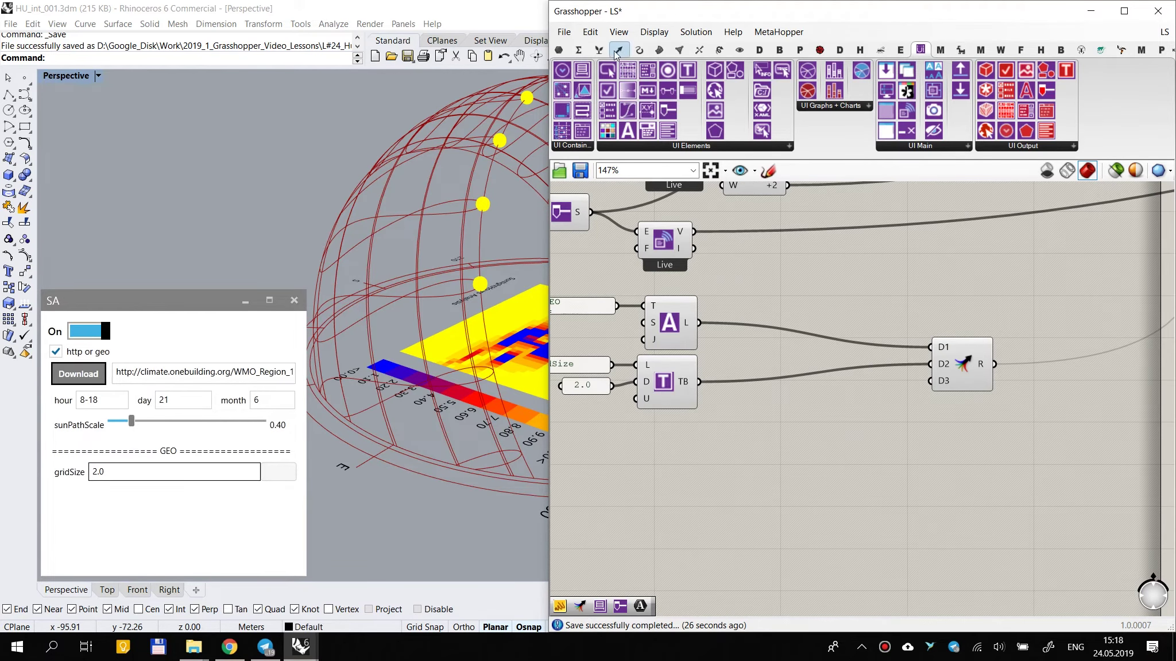
click(752, 411)
drag(699, 382, 726, 402)
drag(748, 403, 764, 405)
scroll(811, 410, down, 3)
right_drag(813, 415, 768, 442)
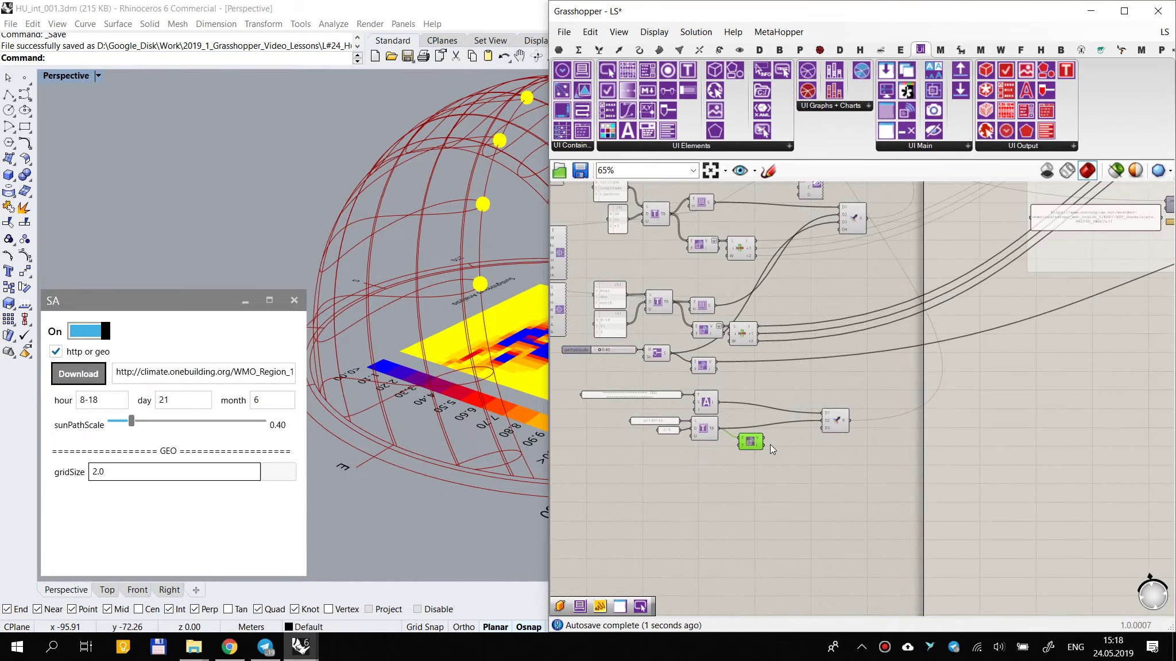
Step: Shift the GEO label, gridSize text box and new Value Listener as a group to the left
scroll(770, 446, up, 1)
right_drag(718, 379, 799, 393)
drag(855, 359, 638, 532)
drag(756, 389, 679, 393)
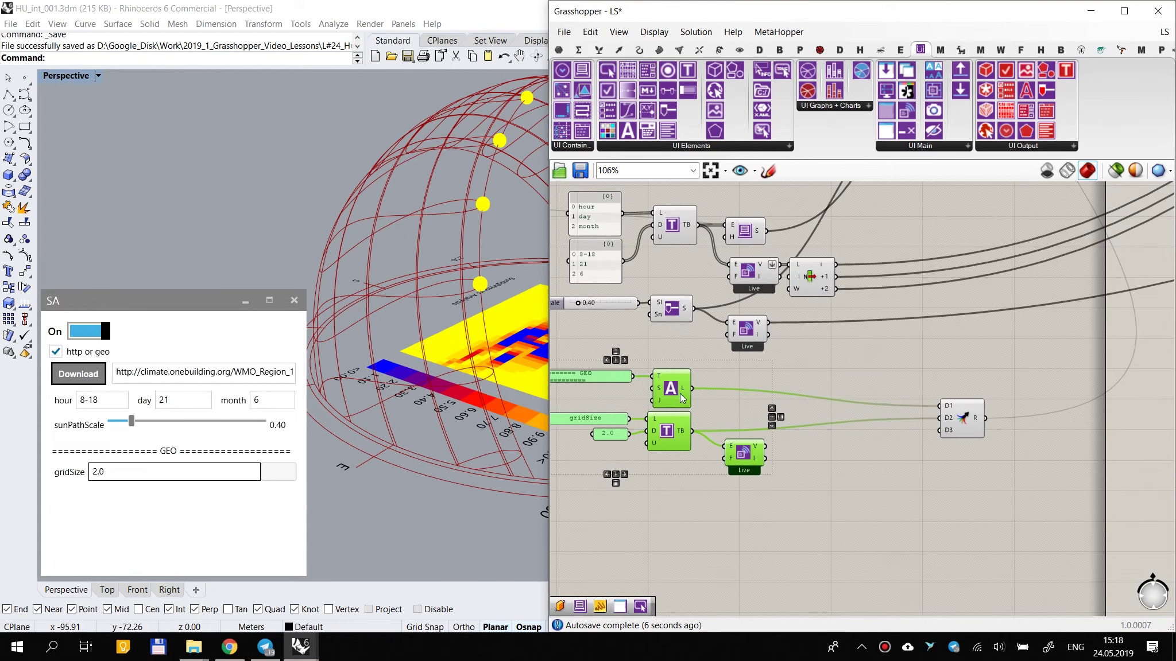
click(783, 525)
Step: Connect the gridSize Value Listener's V output to the Floor component's _gridSize input in place of the slider
drag(767, 447, 887, 238)
scroll(804, 442, down, 5)
scroll(990, 297, up, 7)
key(ctrl+z)
click(823, 241)
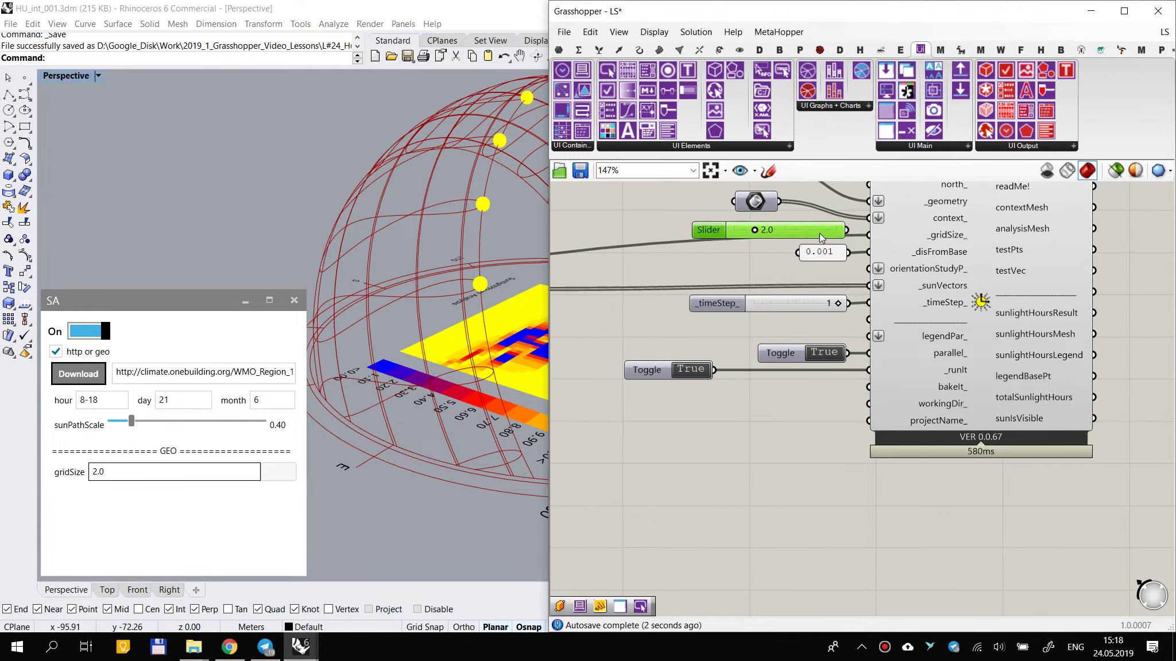
scroll(821, 352, down, 3)
click(815, 497)
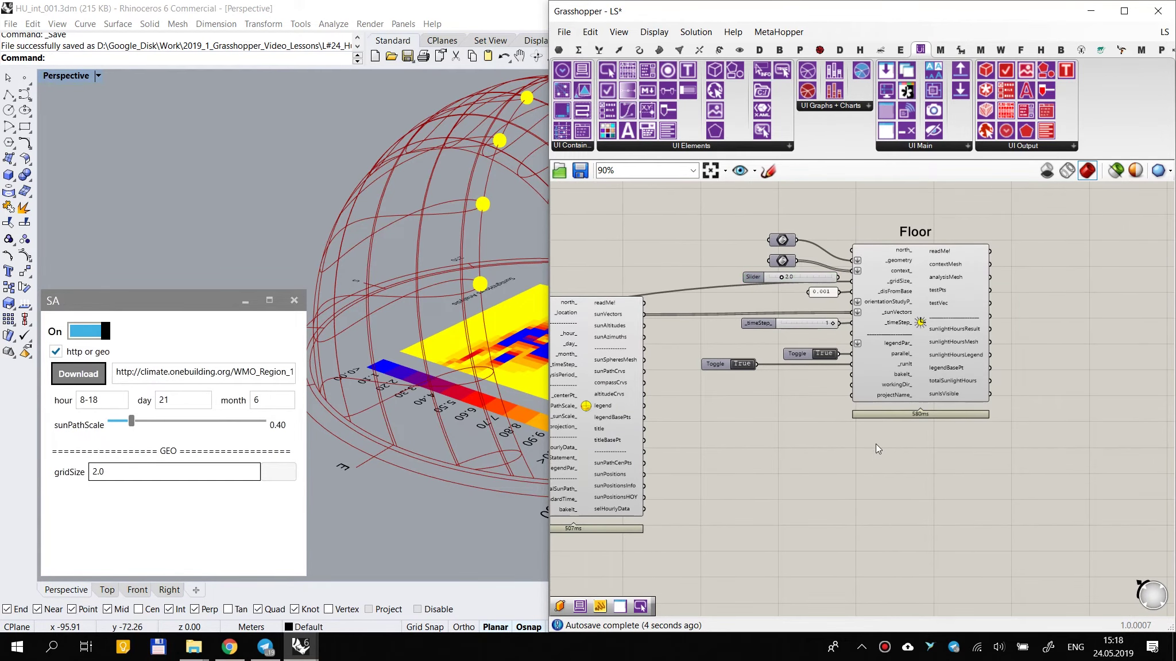
Step: Narrow the Grasshopper window to expose more of the Rhino viewport and zoom in on the sunlight-hours mesh
scroll(880, 343, up, 2)
scroll(882, 348, down, 2)
scroll(930, 459, down, 6)
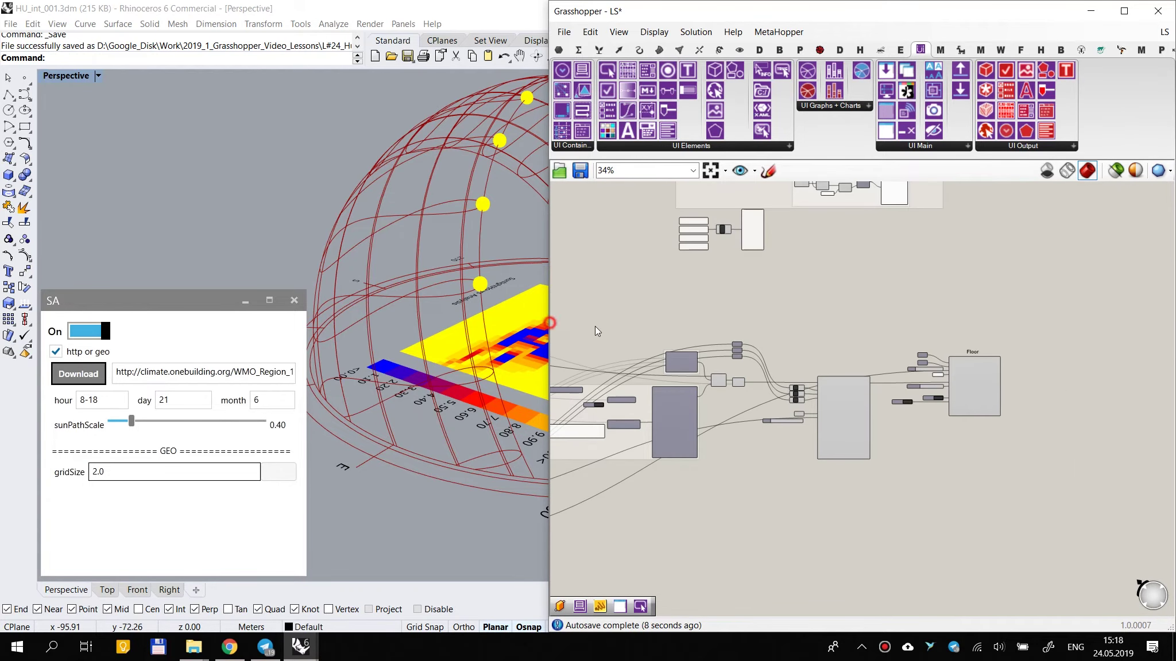
right_drag(768, 322, 927, 319)
drag(548, 309, 790, 313)
scroll(674, 324, up, 6)
click(552, 359)
Step: Test the gridSize control in the SA window by applying 5, followed by 1.5
click(150, 473)
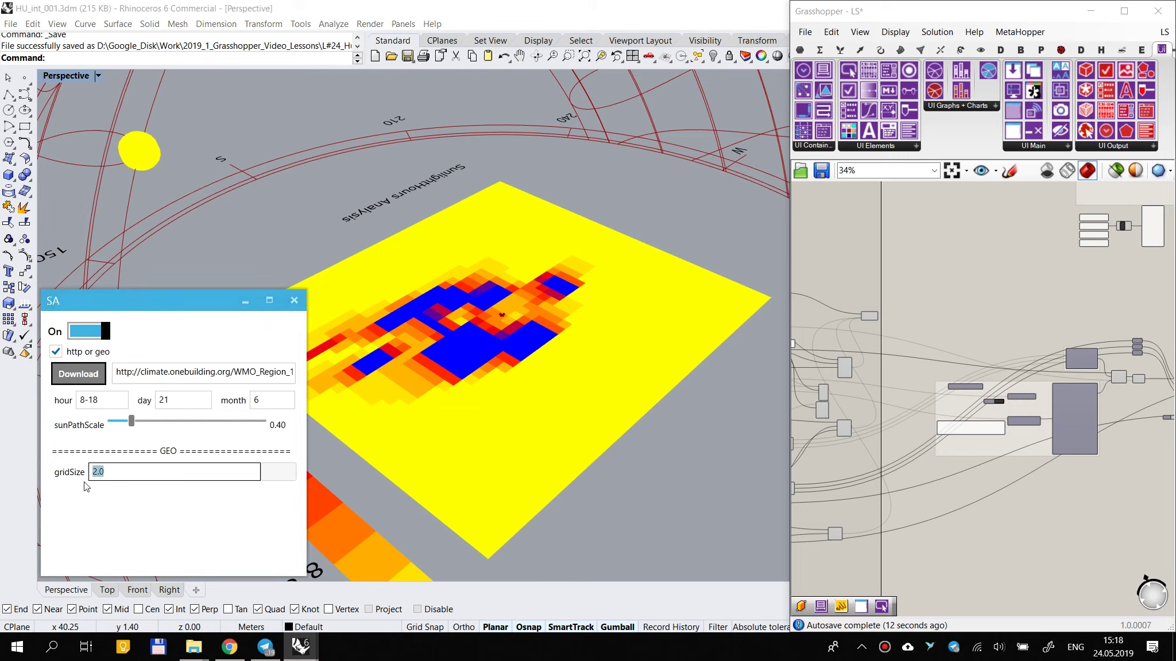
text(5)
click(278, 472)
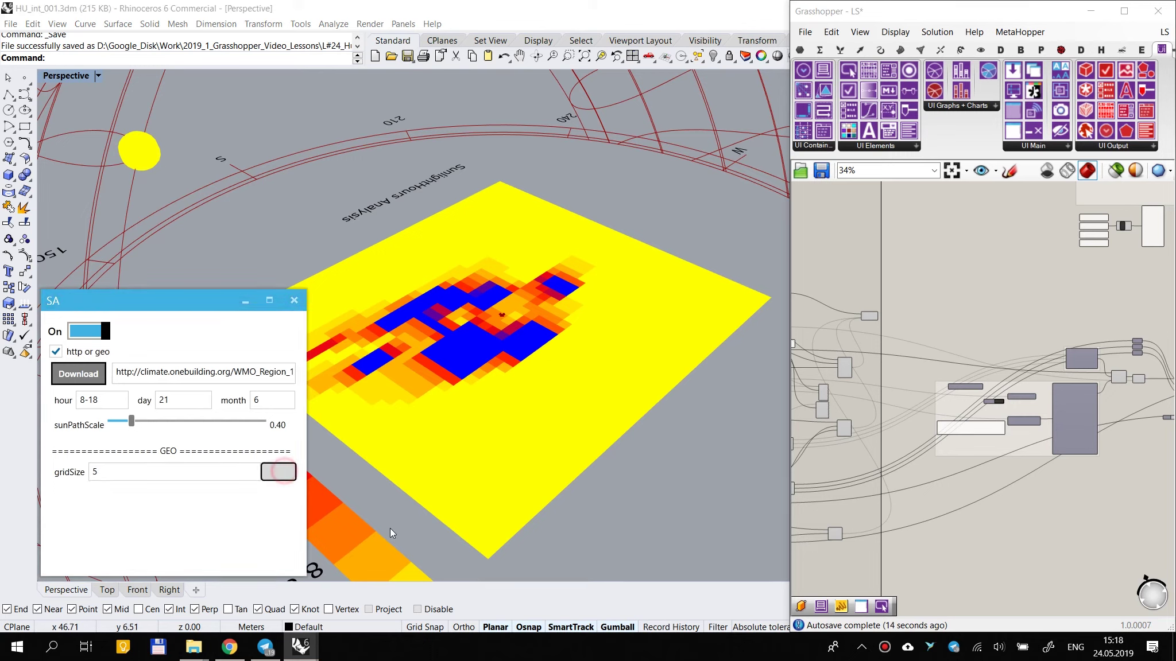
drag(118, 472, 35, 481)
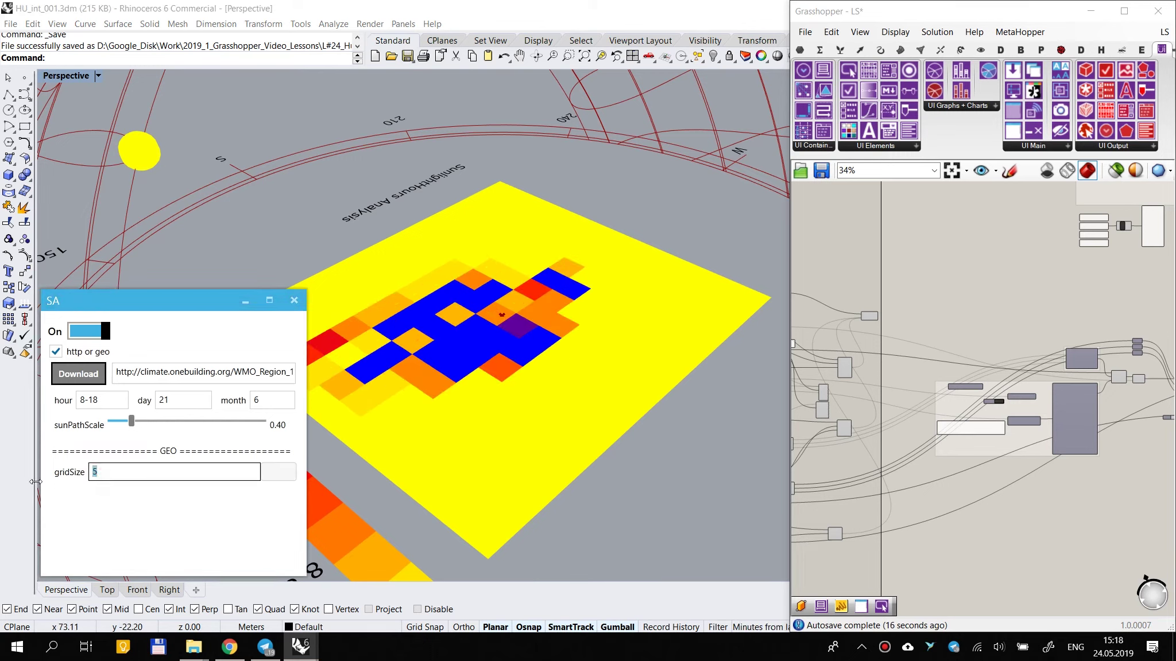
text(1.5)
click(278, 471)
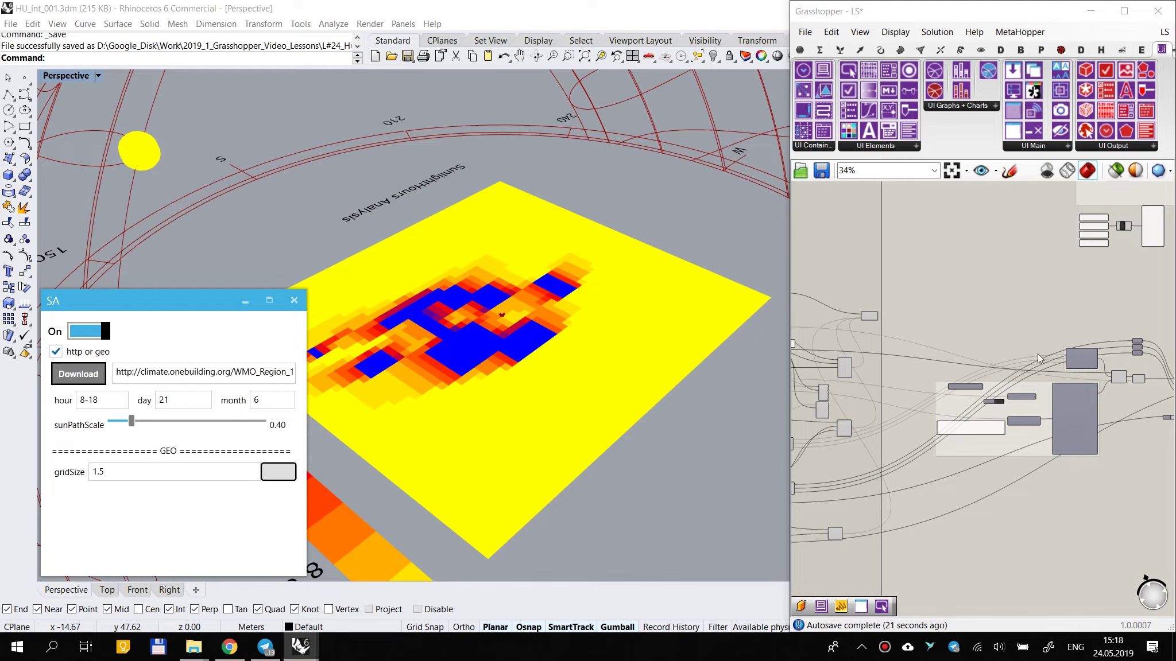
Step: Widen the Grasshopper window, inspect the gridSize wiring through to the Floor component's geometry inputs, and save the definition
drag(791, 273, 555, 275)
right_drag(778, 335, 862, 319)
scroll(867, 315, down, 4)
right_drag(791, 489, 852, 412)
scroll(852, 417, up, 7)
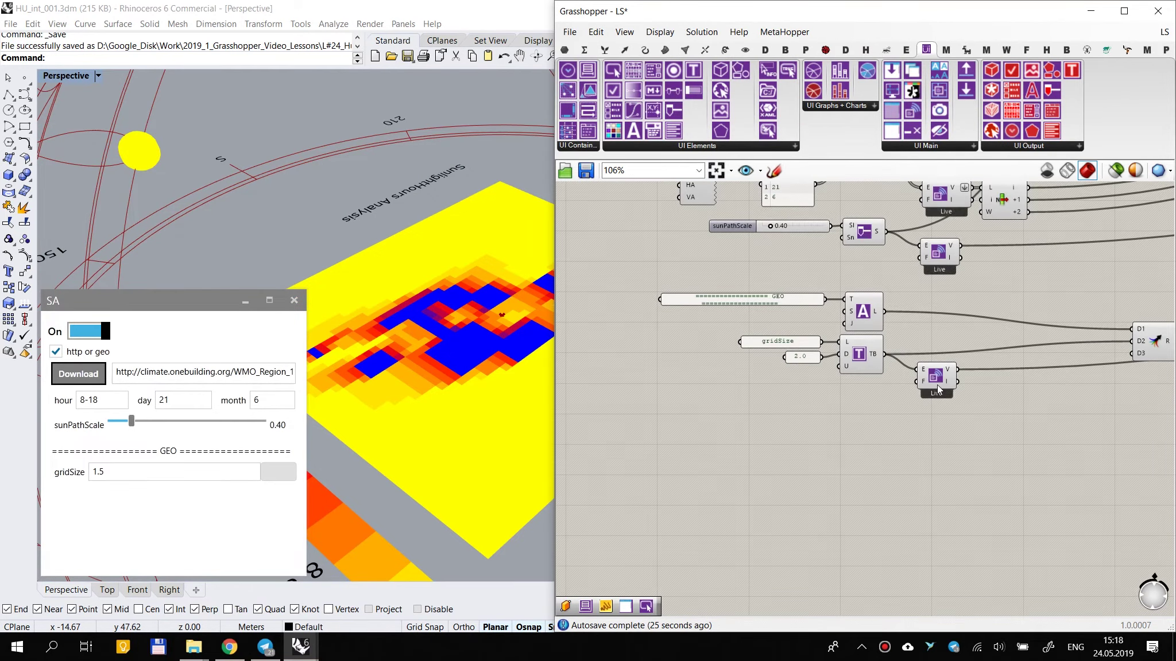
scroll(833, 391, down, 8)
scroll(1005, 374, up, 7)
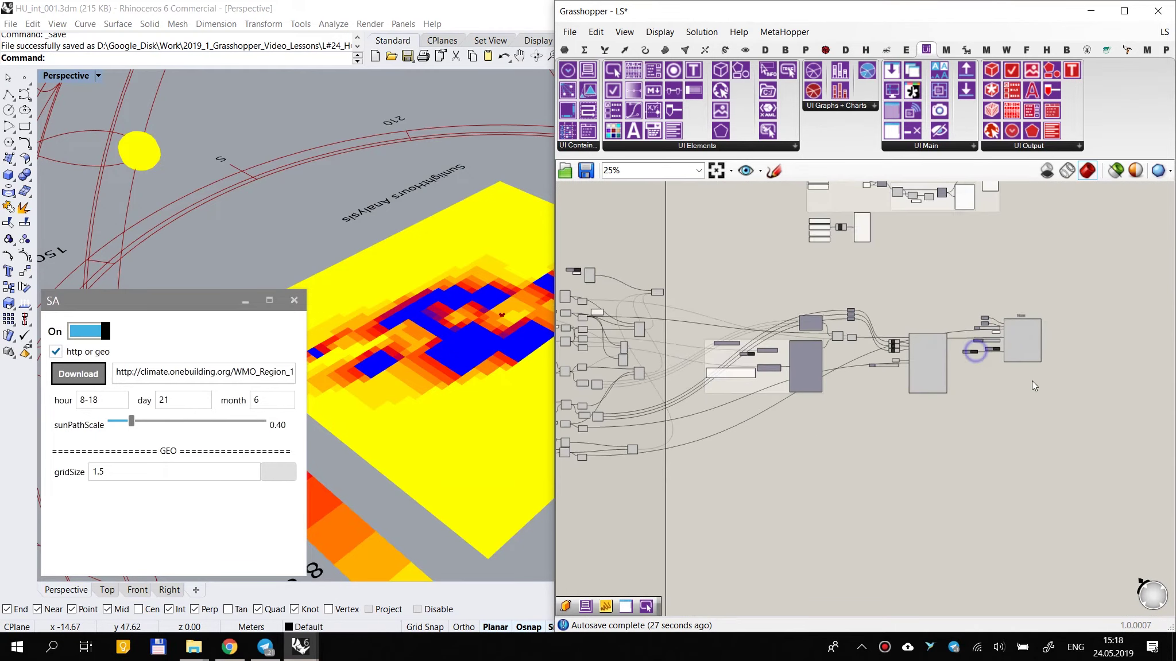
scroll(1003, 293, up, 5)
click(933, 259)
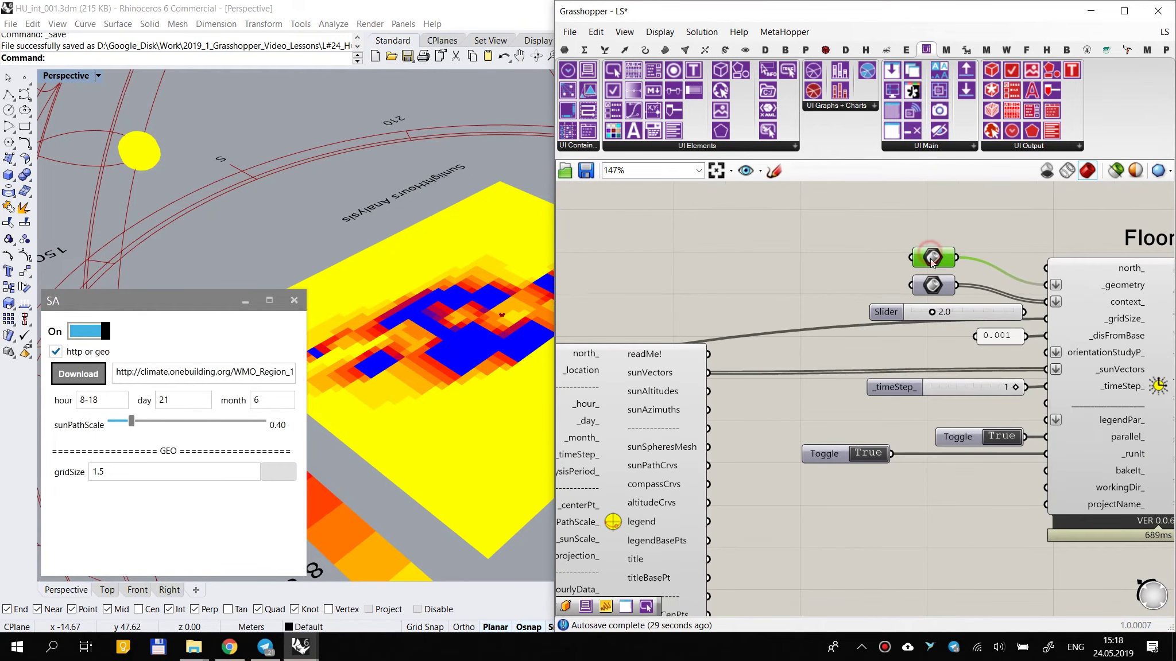
click(585, 171)
Step: Widen the Grasshopper window over the Rhino viewport and display the Human plugin's components
scroll(674, 415, down, 3)
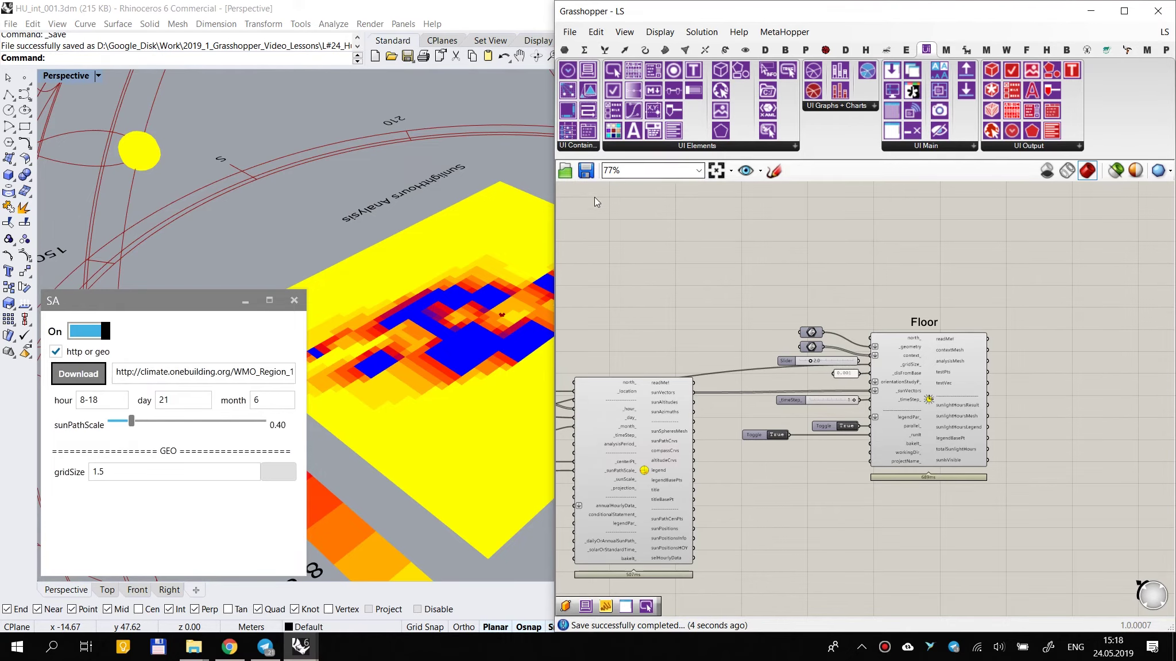
drag(554, 218, 226, 230)
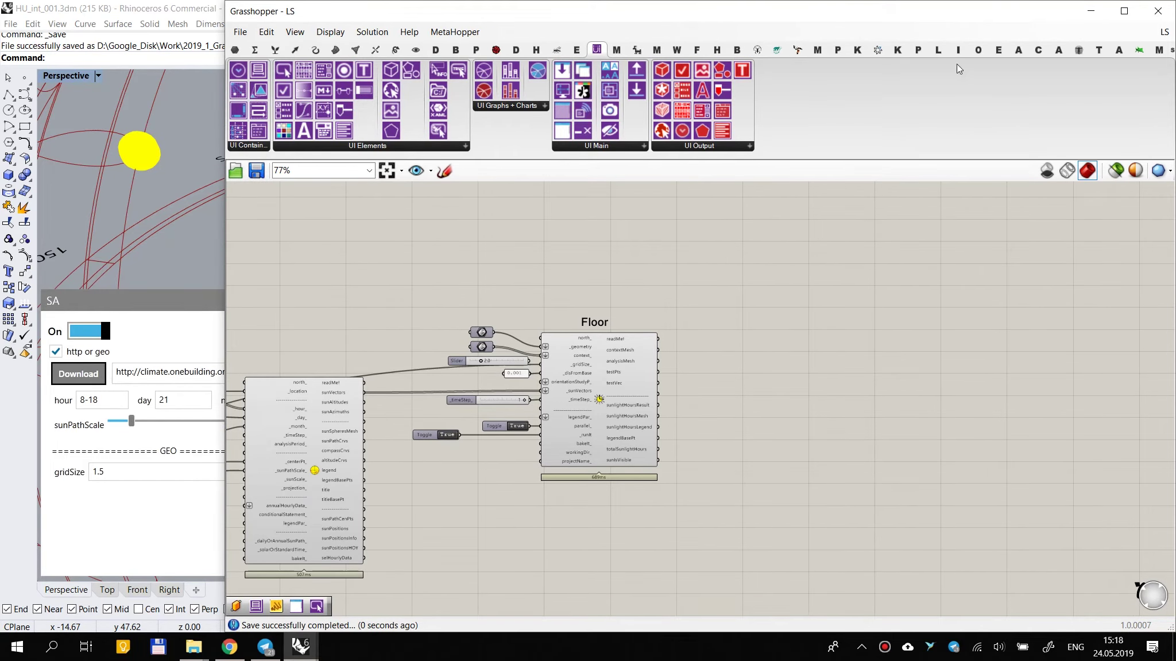
click(1079, 50)
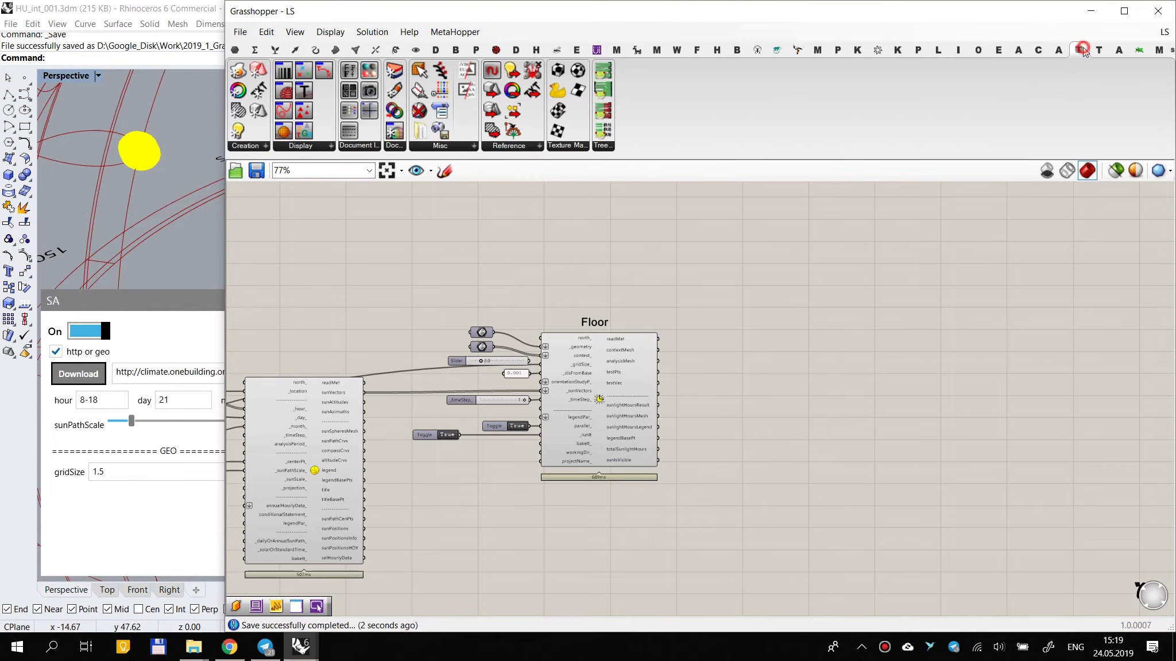
Step: Switch to Chrome, search food4Rhino for Human, and open the Human plugin's page
click(229, 647)
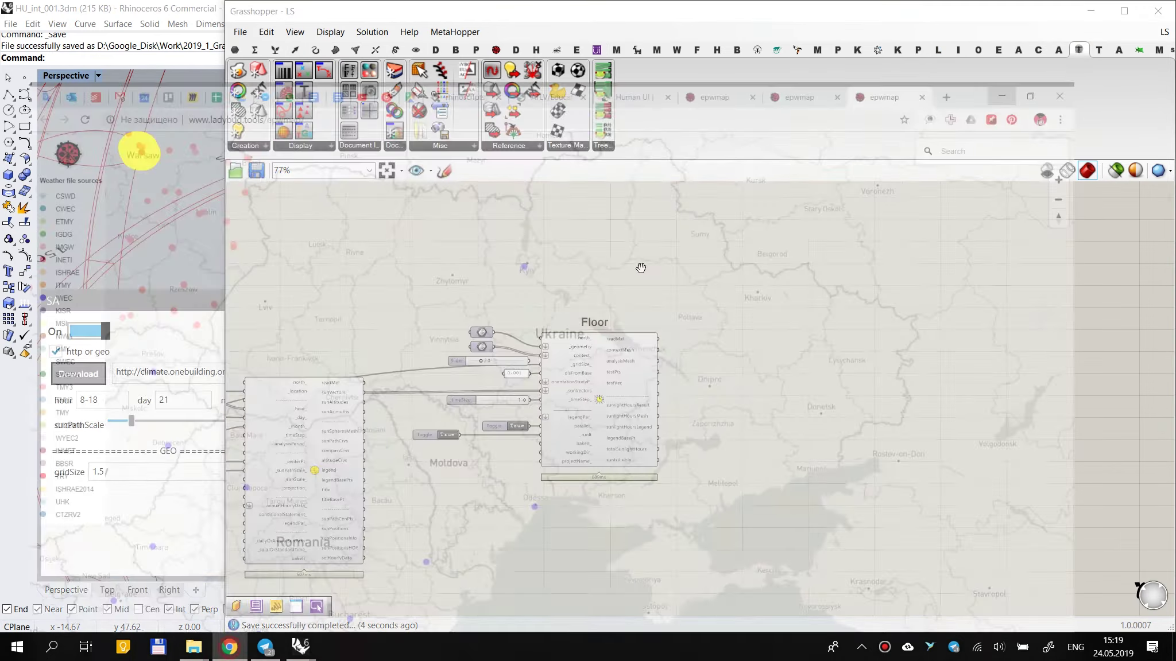
click(669, 13)
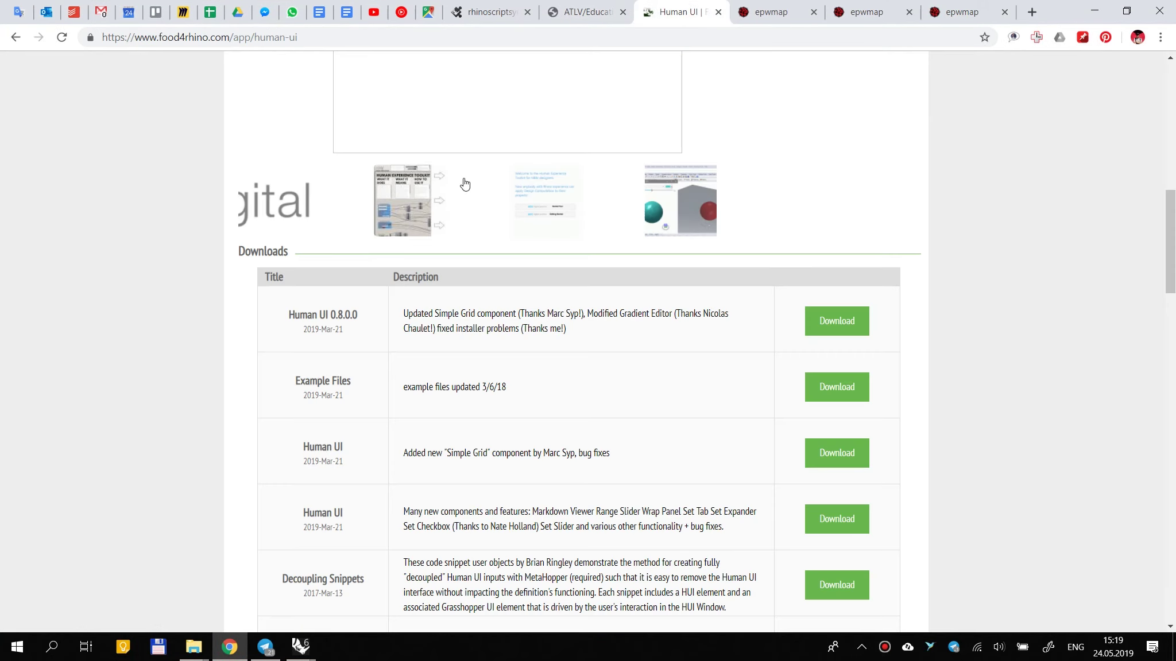
scroll(454, 172, up, 15)
click(351, 156)
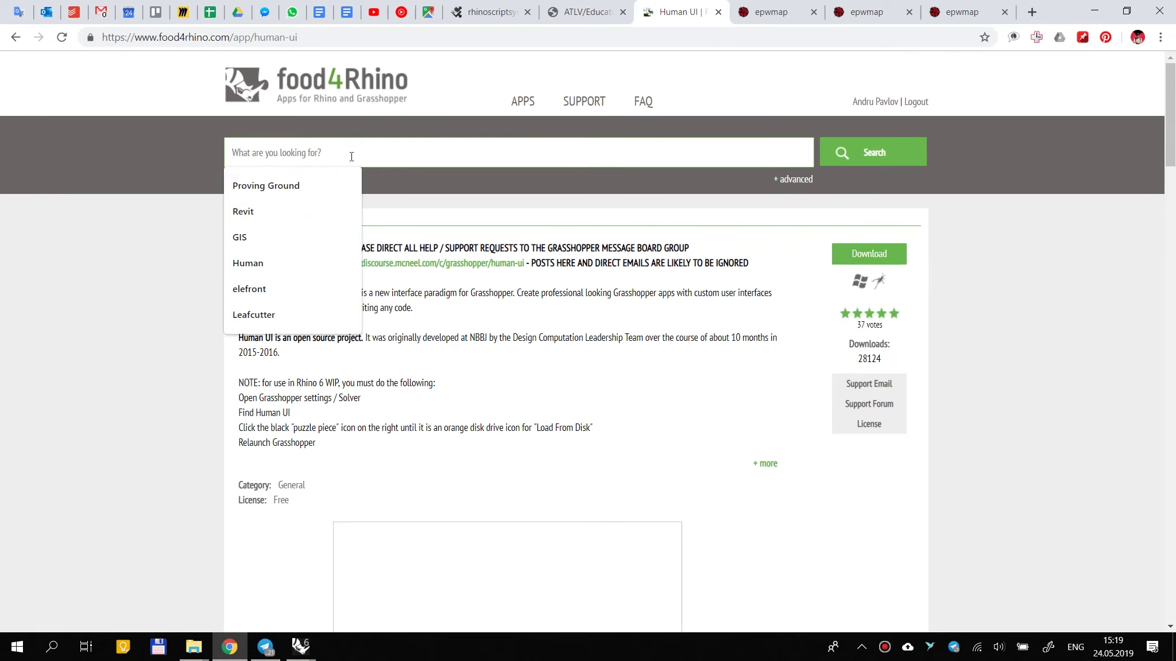
click(246, 263)
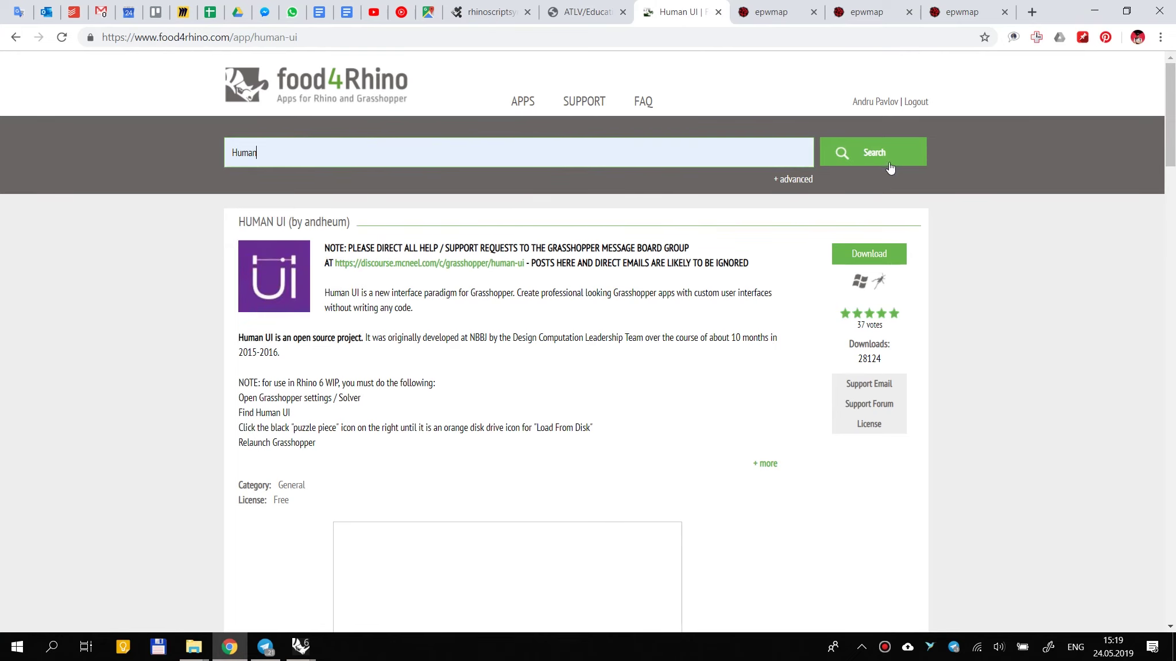
click(887, 165)
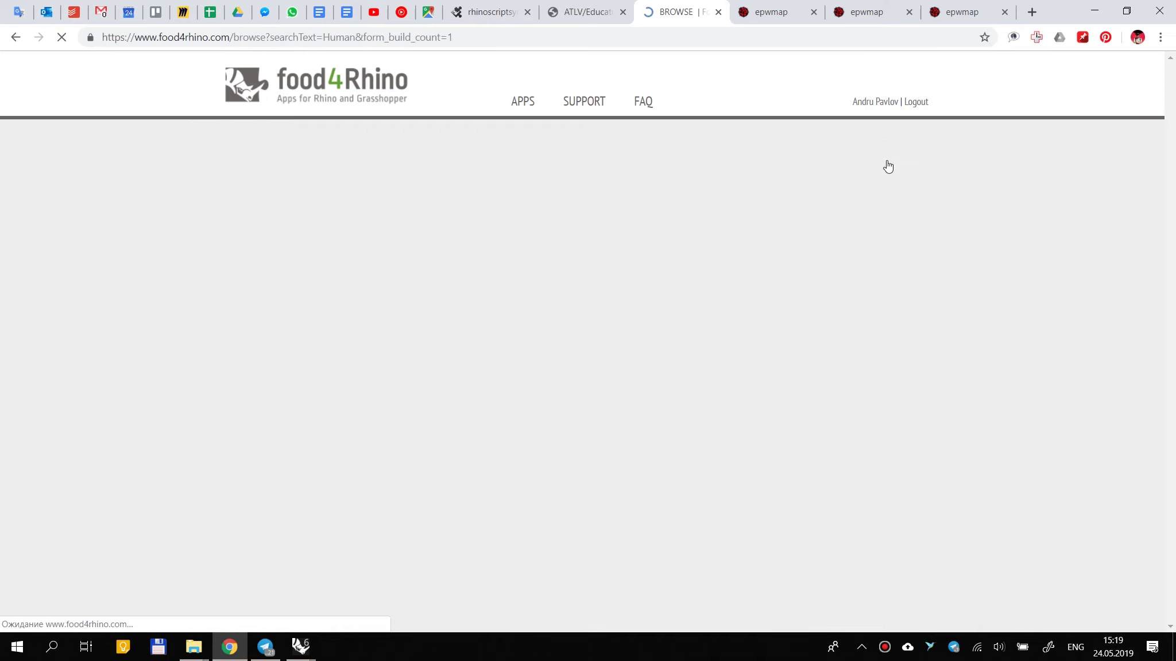
click(507, 246)
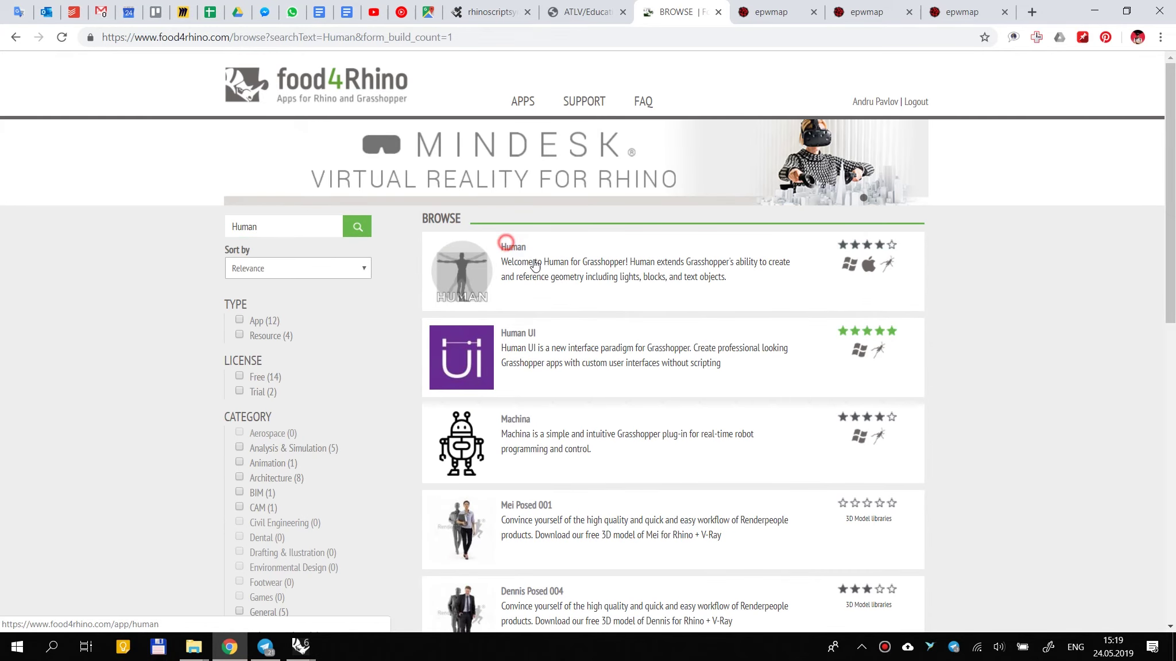
Step: Examine the Human plugin's component toolbar picture and its list of available downloads
scroll(536, 380, down, 6)
scroll(537, 378, down, 2)
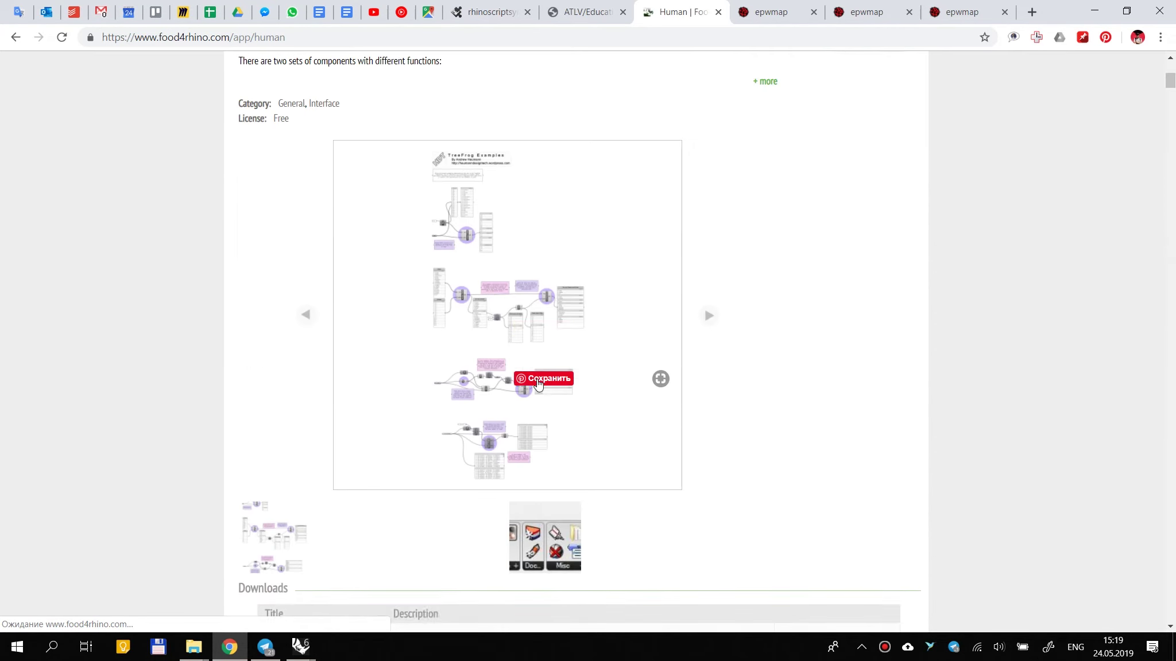
click(537, 460)
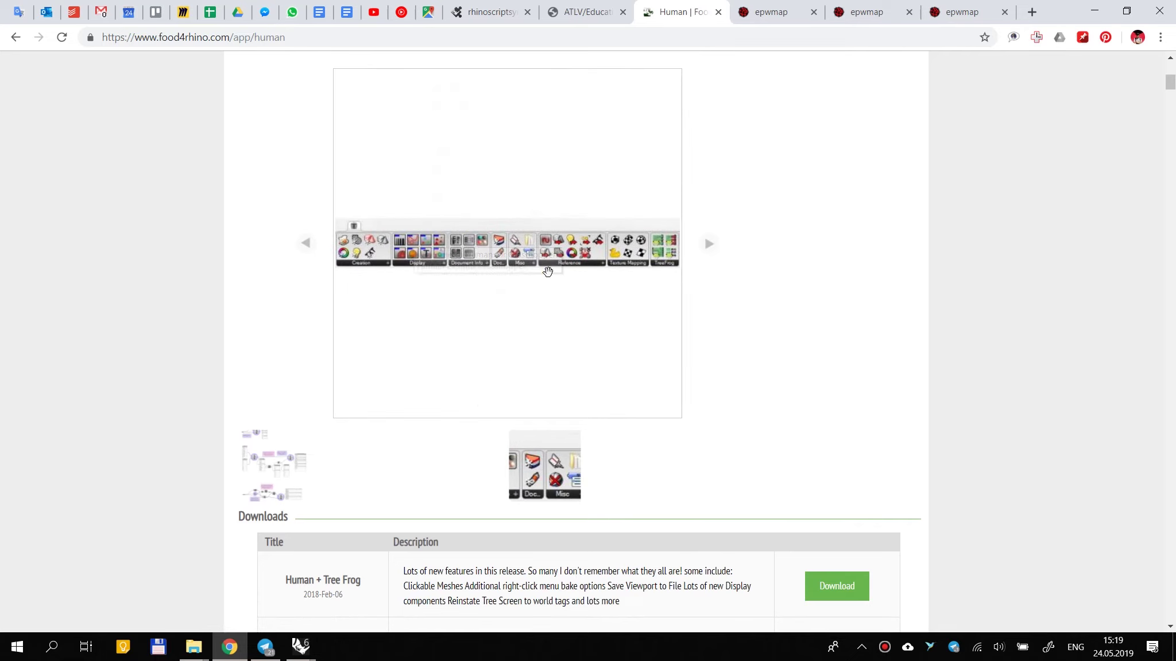
scroll(478, 281, down, 5)
scroll(481, 286, down, 3)
scroll(481, 285, up, 5)
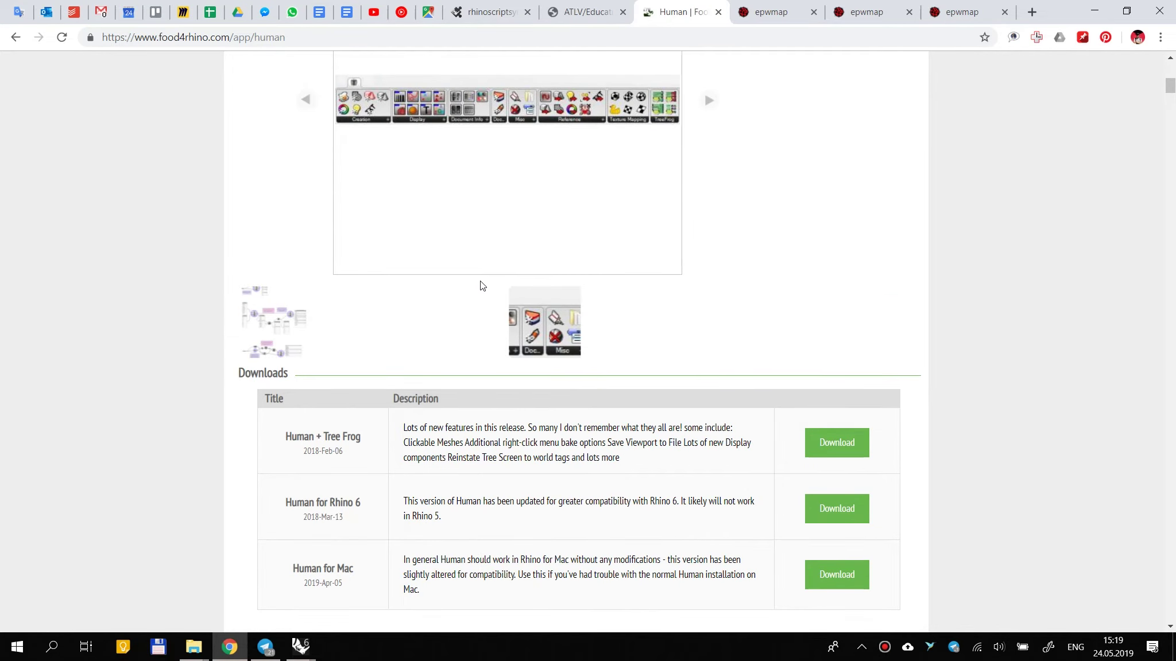
scroll(484, 312, down, 5)
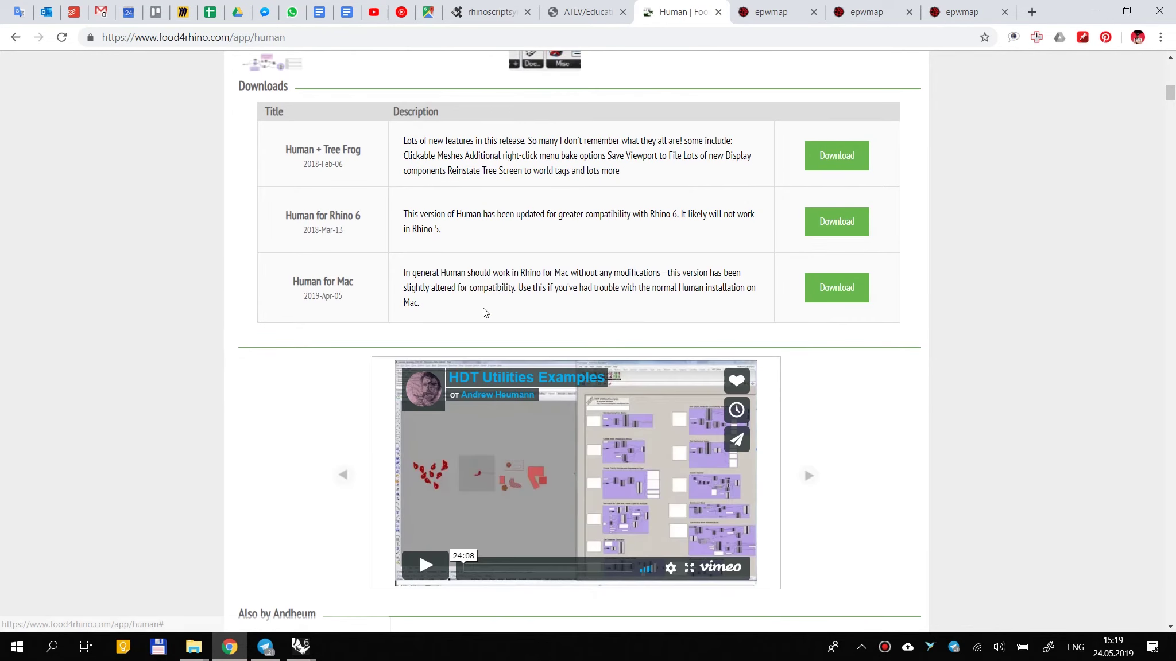
Step: Switch from Chrome back to Grasshopper and place Human's Layer Table component on the canvas above the Floor component
scroll(483, 315, up, 4)
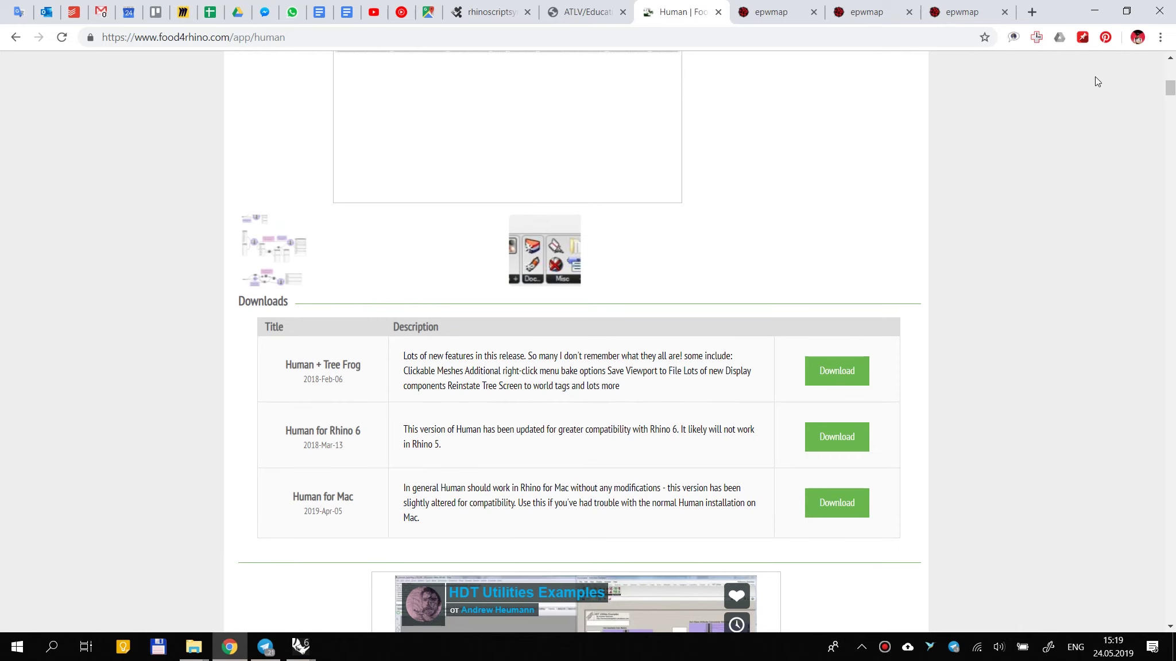
click(1094, 11)
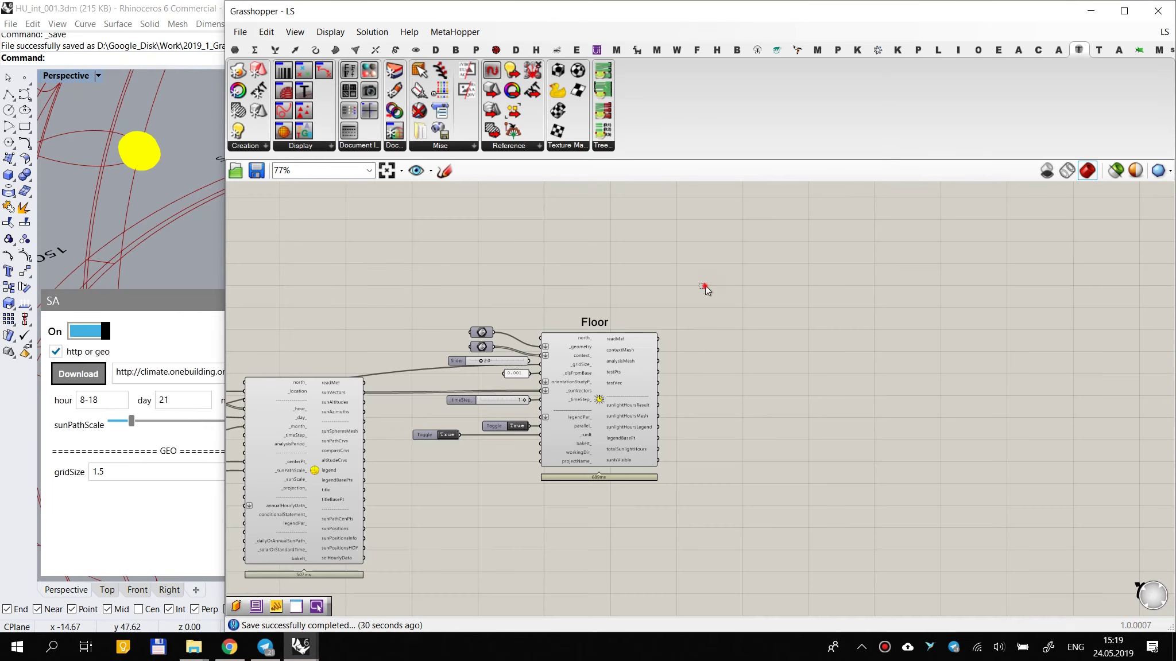
scroll(585, 257, up, 3)
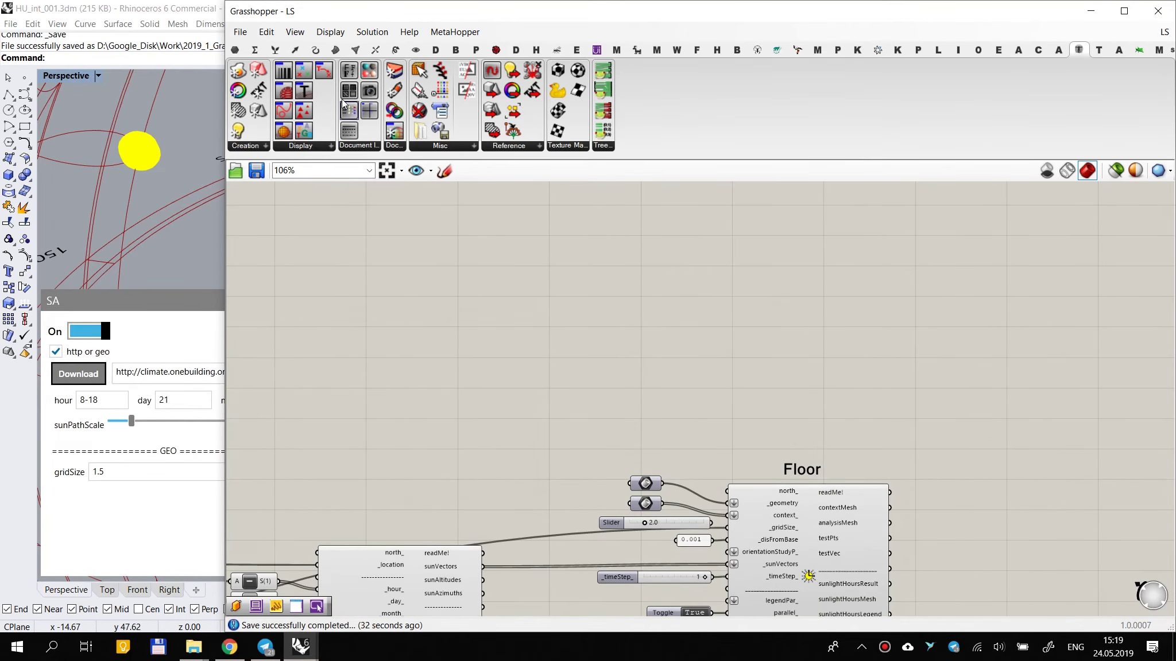
click(357, 145)
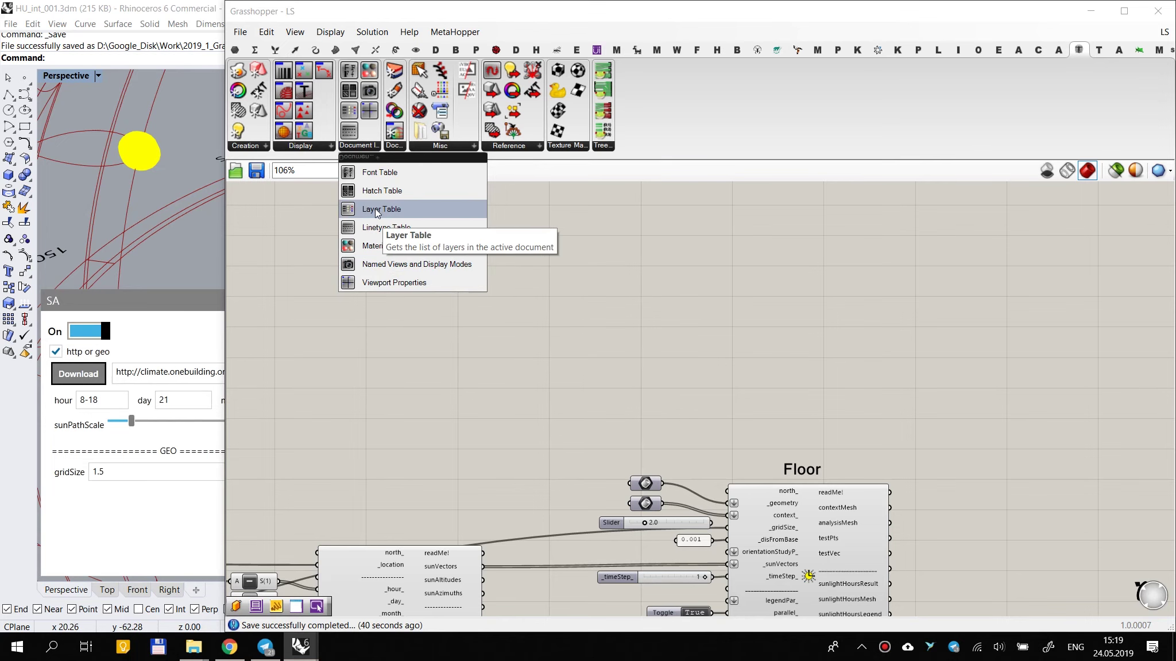
drag(379, 209, 518, 328)
scroll(519, 327, up, 2)
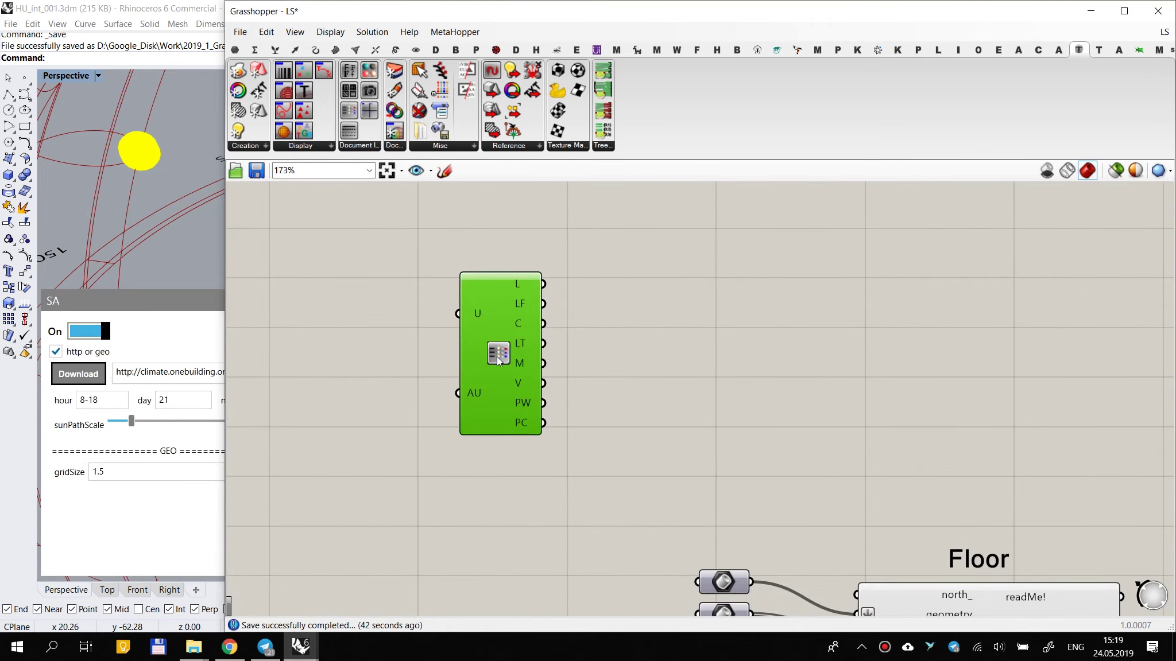
Step: Add a panel beside the Layer Table, feed it the L output, and enlarge it to show all layer names
double_click(731, 296)
text(panel)
key(Return)
drag(543, 284, 649, 297)
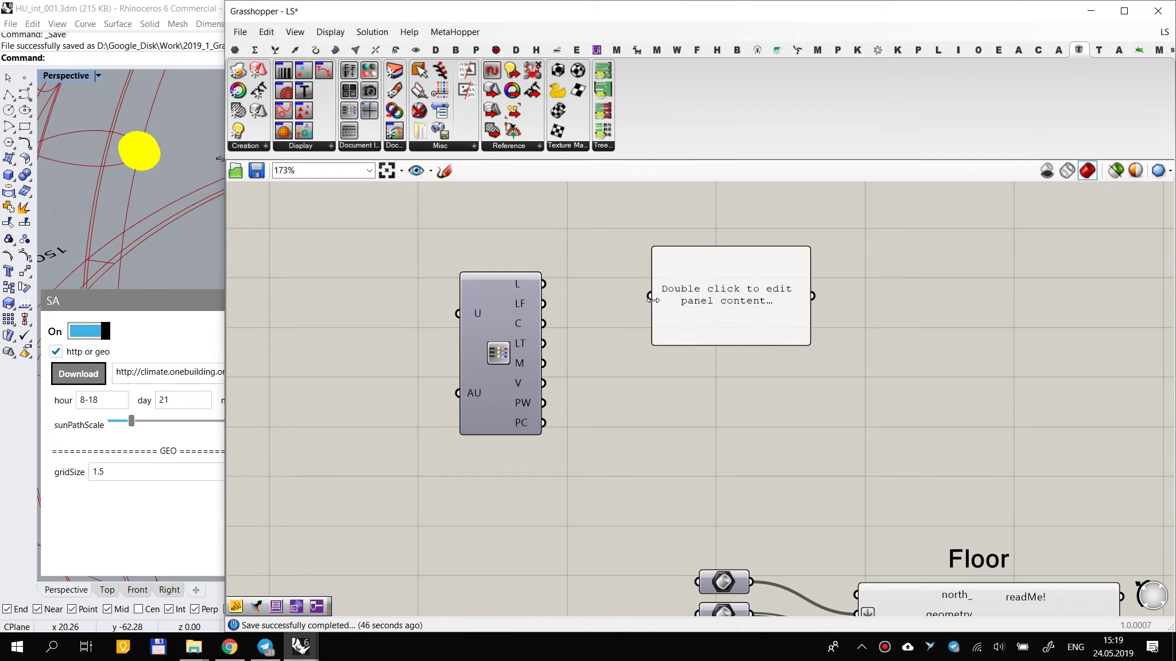
drag(740, 295, 671, 278)
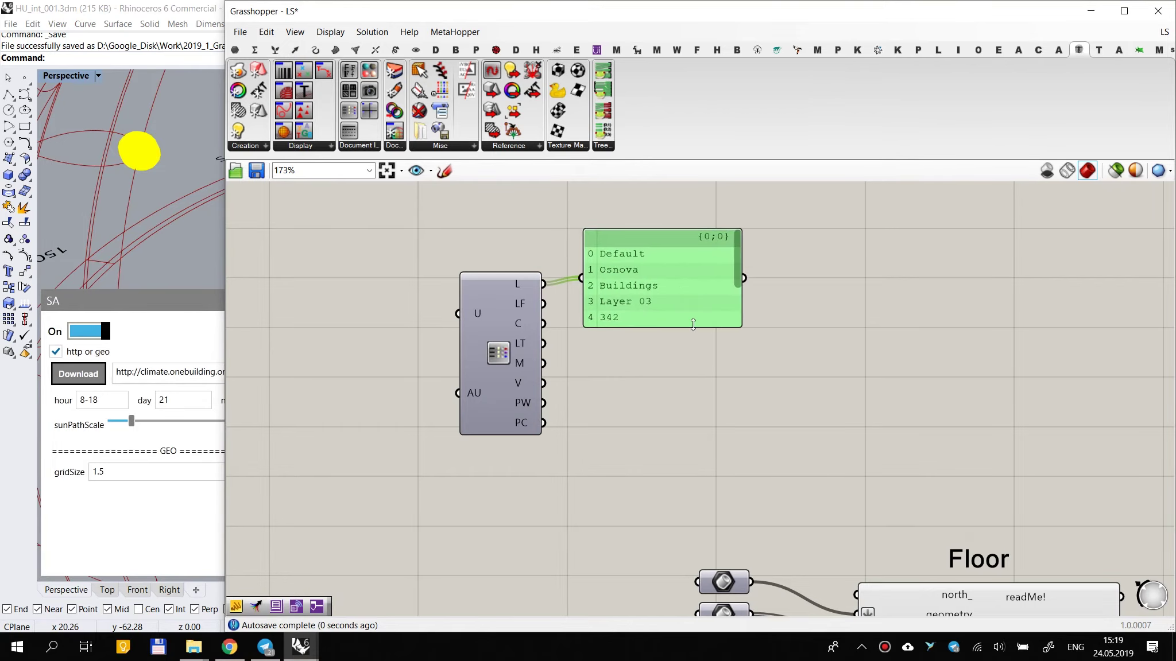
drag(692, 328, 693, 437)
Step: Compare Rhino's layer list with the panel and adjust the panel's position beside the Layer Table
click(1091, 11)
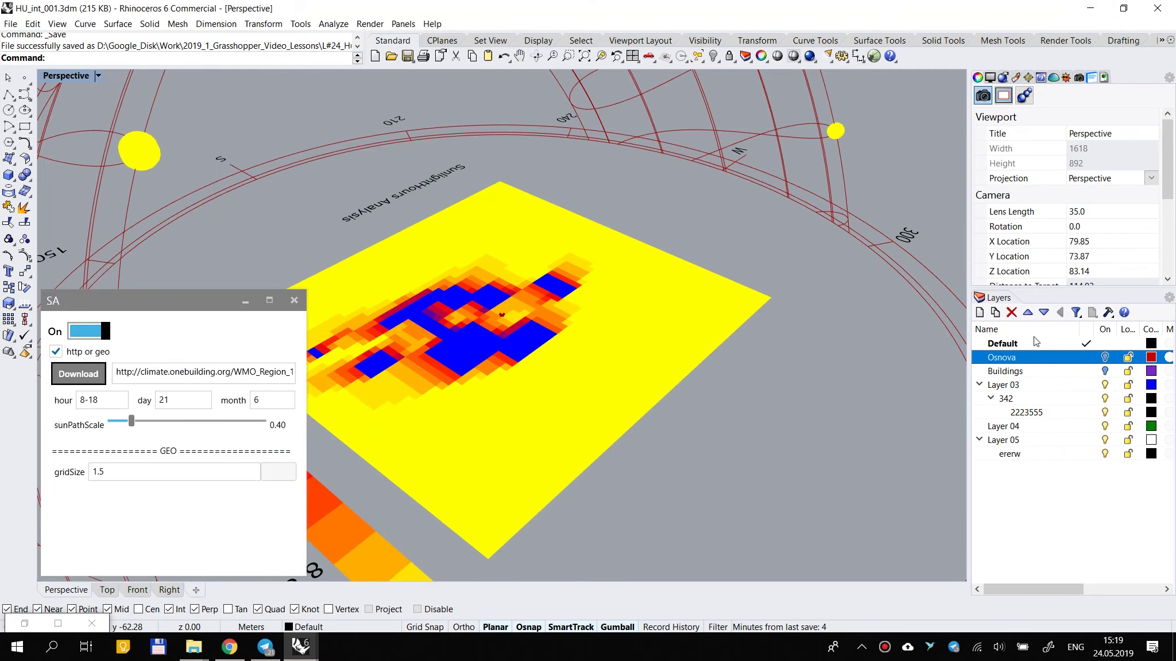
click(24, 623)
drag(649, 346, 668, 297)
click(905, 325)
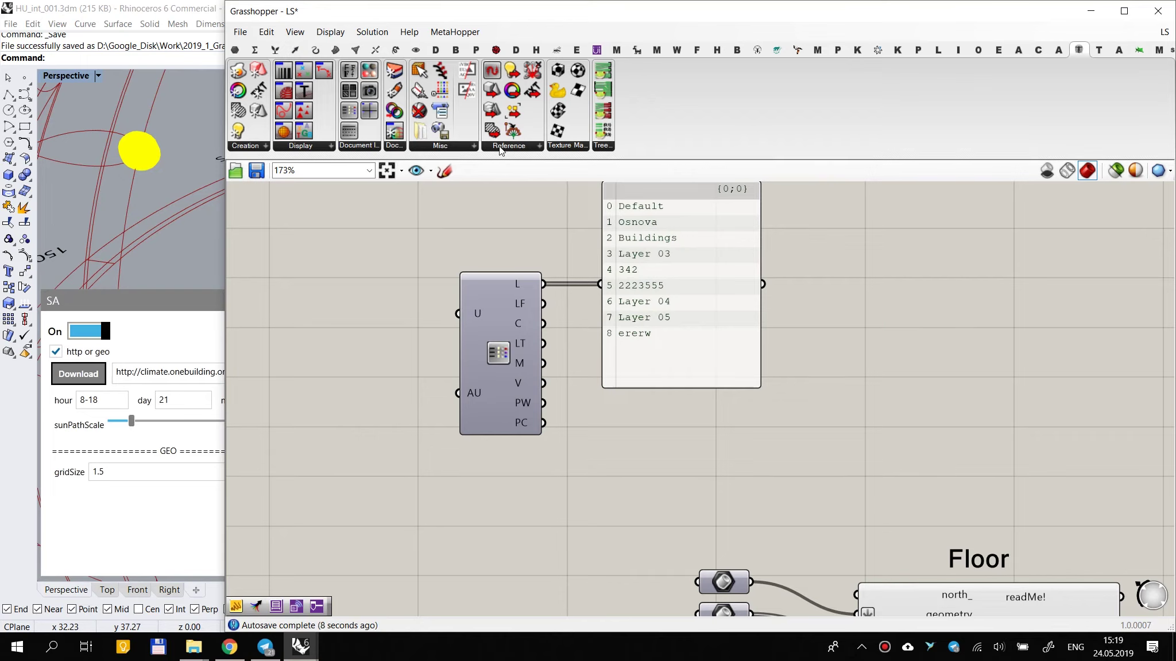
Step: Place Human's Dynamic Geometry Pipeline component to the right of the layer-name panel, leaving a gap between them
drag(493, 71, 852, 305)
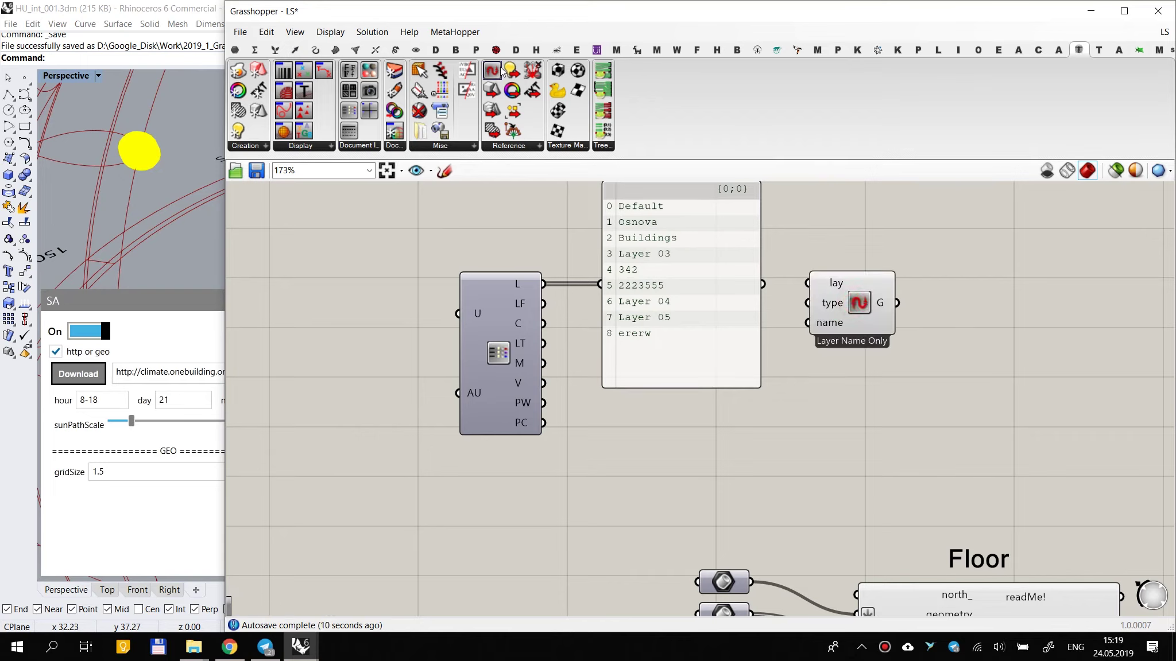
click(515, 150)
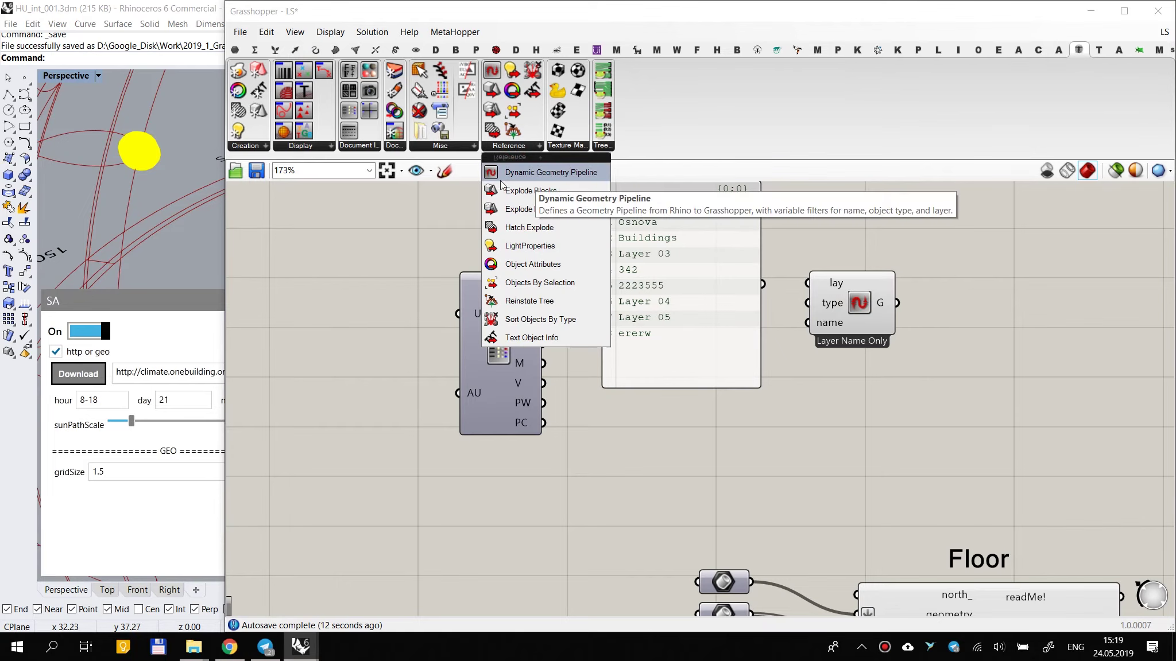
right_drag(954, 362, 839, 378)
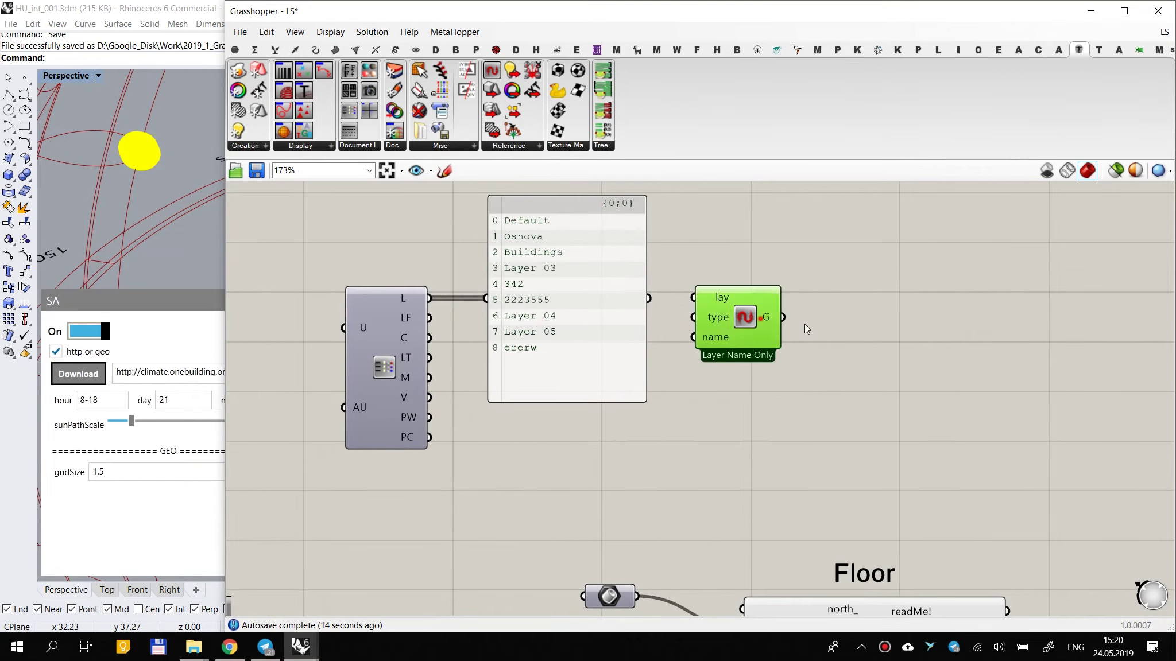
drag(732, 309, 802, 314)
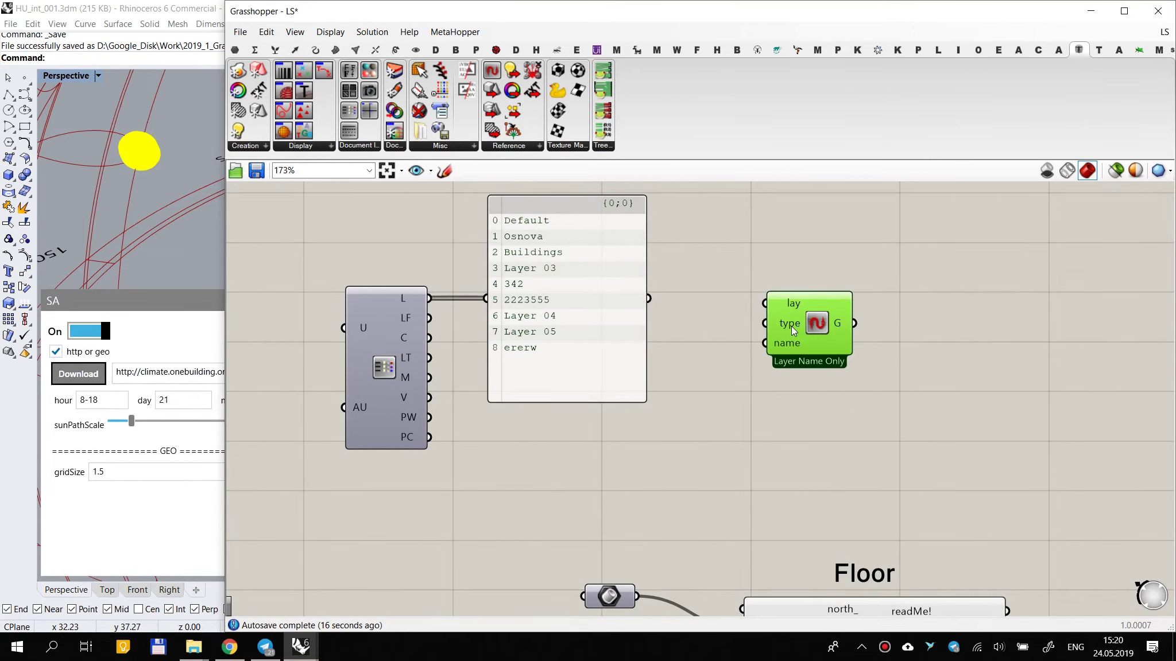
Step: Select the Layer Table, panel and pipeline components, and shift the Grasshopper window aside to uncover the SA window and Rhino viewport
scroll(801, 301, down, 5)
drag(874, 277, 553, 364)
scroll(621, 336, down, 4)
right_drag(622, 336, 775, 352)
scroll(775, 351, up, 2)
drag(560, 16, 1174, 158)
right_drag(1085, 299, 883, 318)
scroll(924, 308, up, 2)
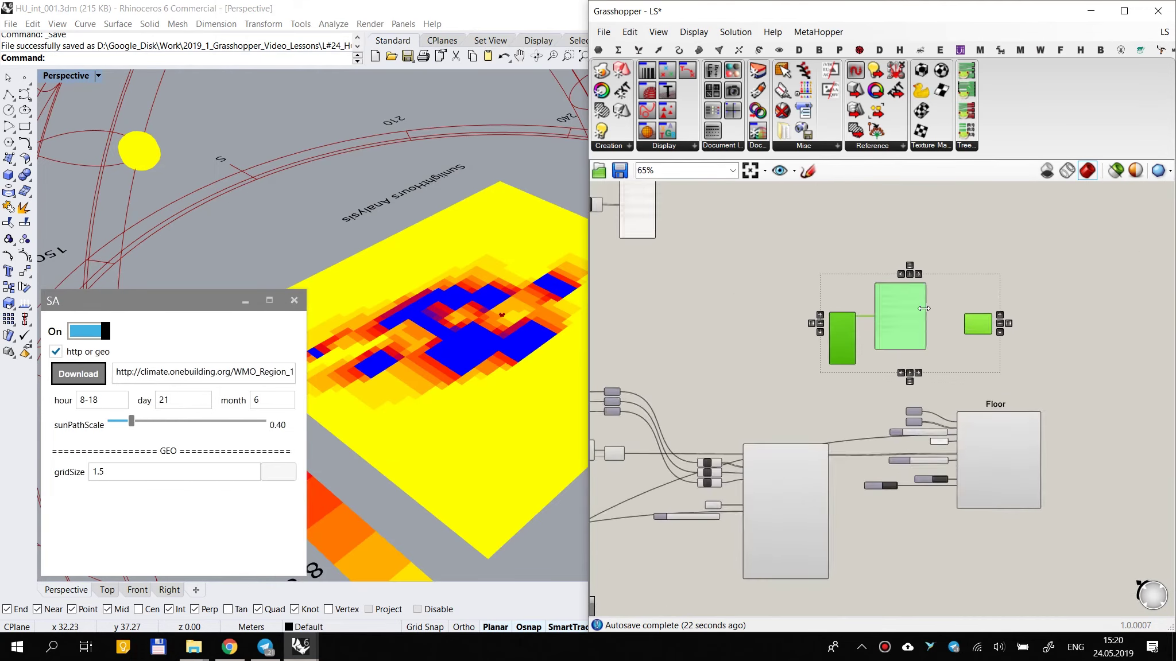
Step: Move the Layer Table, panel and Dynamic Geometry Pipeline together to an empty area of the canvas
scroll(921, 313, down, 4)
drag(917, 314, 969, 328)
scroll(969, 327, down, 3)
drag(969, 327, 934, 410)
scroll(806, 458, up, 5)
drag(837, 452, 857, 405)
scroll(875, 436, up, 3)
click(913, 469)
scroll(768, 414, up, 2)
scroll(773, 412, up, 1)
scroll(884, 400, down, 1)
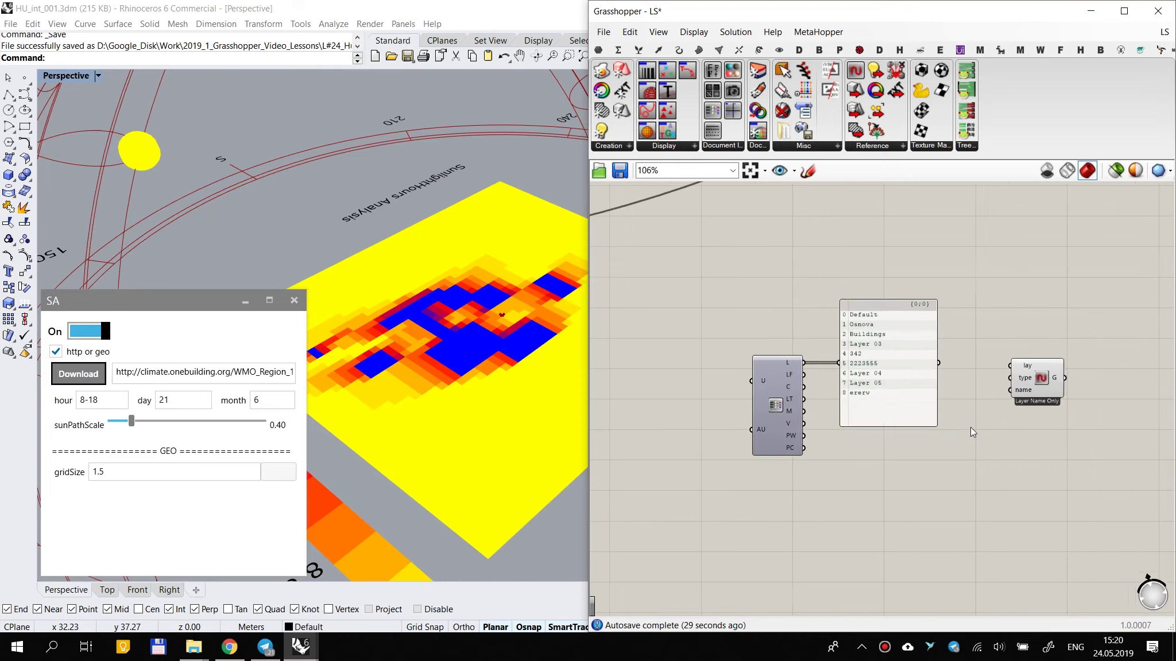
right_drag(929, 426, 897, 421)
scroll(927, 407, down, 2)
drag(1028, 352, 795, 431)
scroll(797, 429, down, 2)
scroll(907, 470, up, 5)
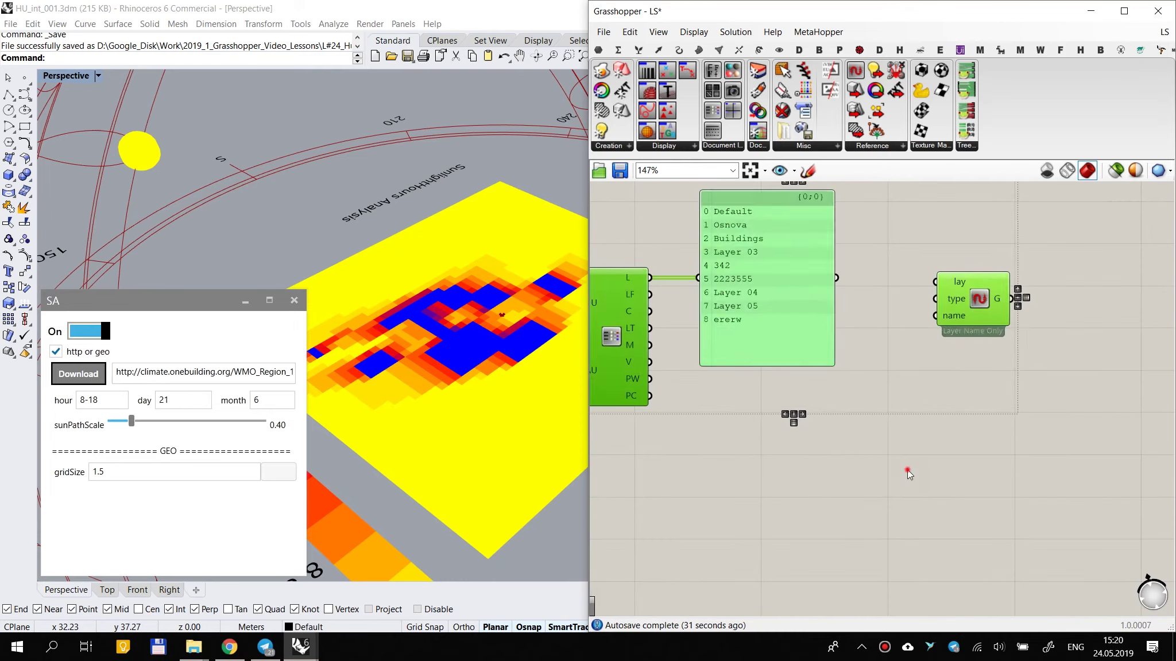
click(907, 470)
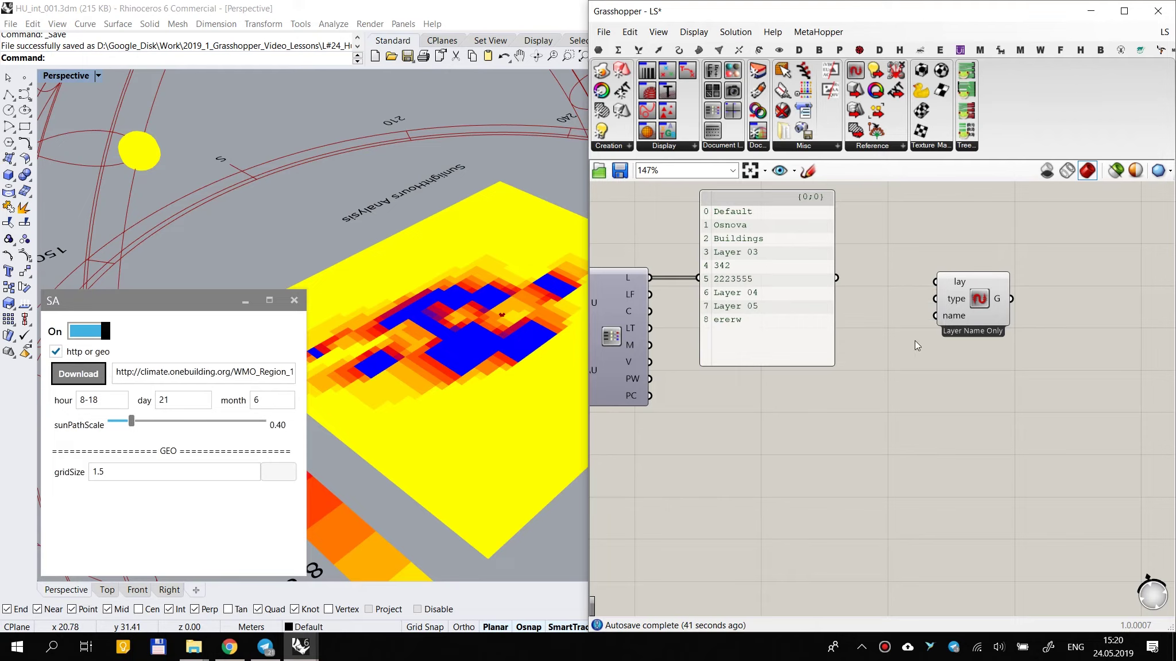
Step: Shrink the layer-name panel, shift it above the wire, and display the Human UI components
drag(829, 362, 767, 321)
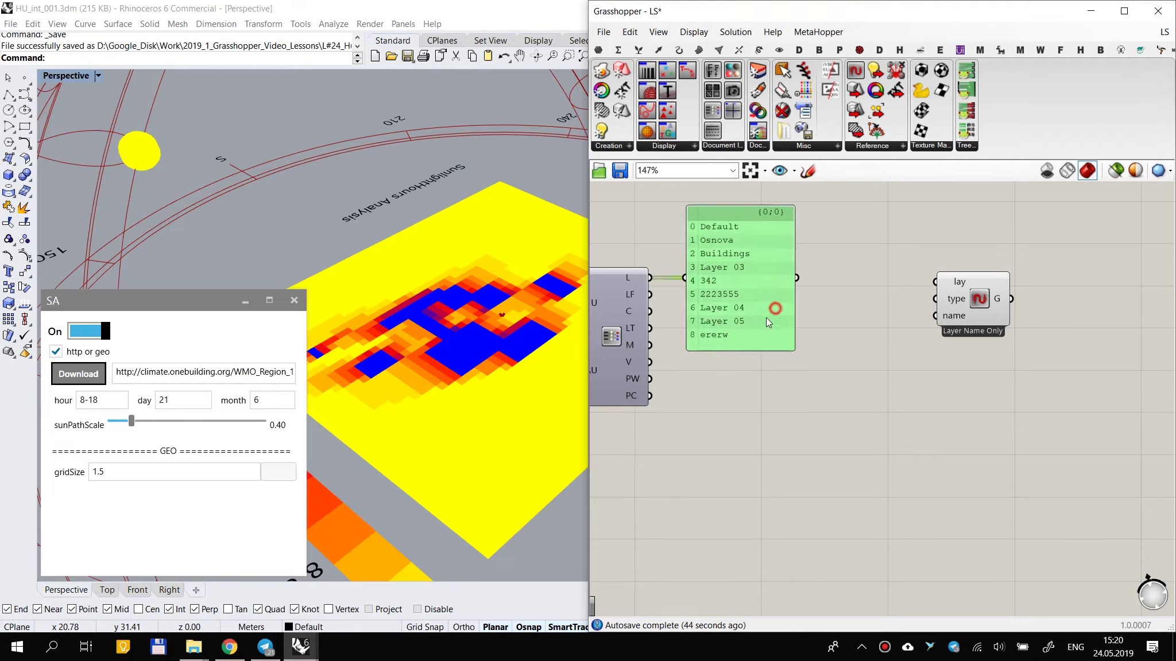
click(960, 49)
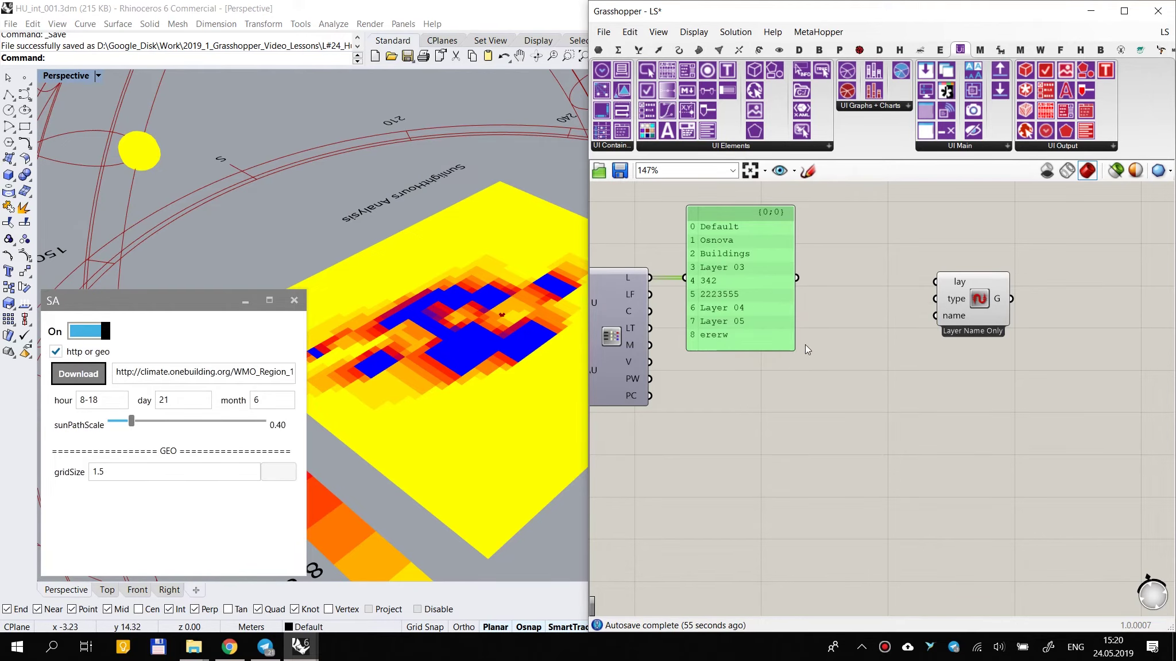
scroll(930, 329, down, 3)
drag(800, 300, 801, 258)
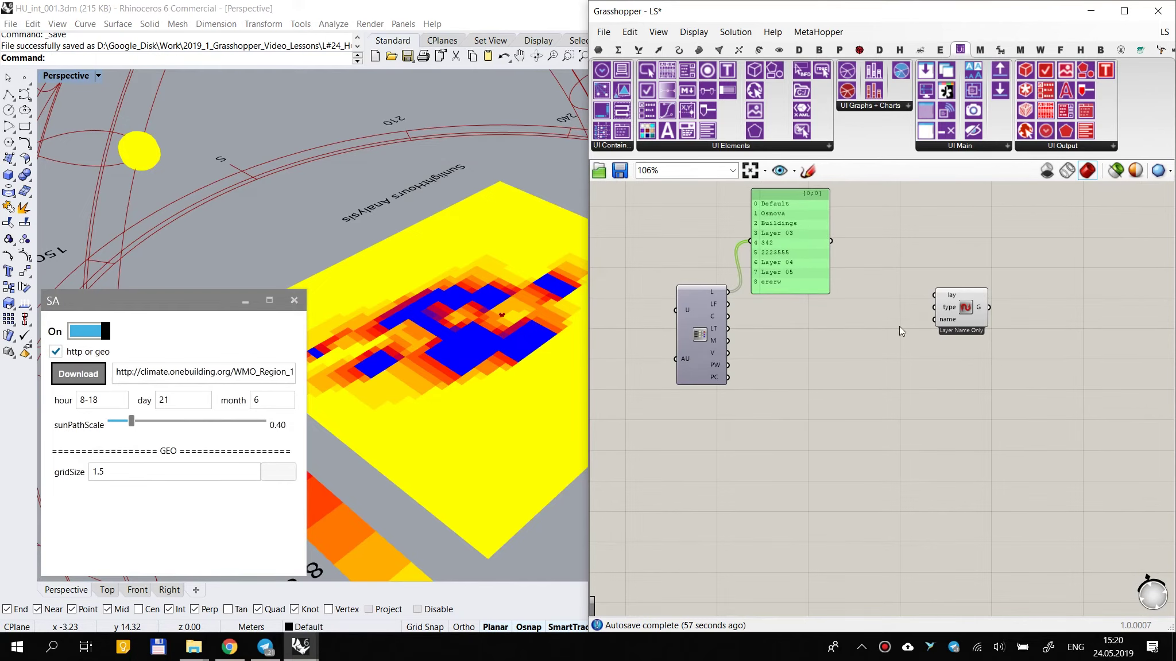
scroll(811, 293, up, 3)
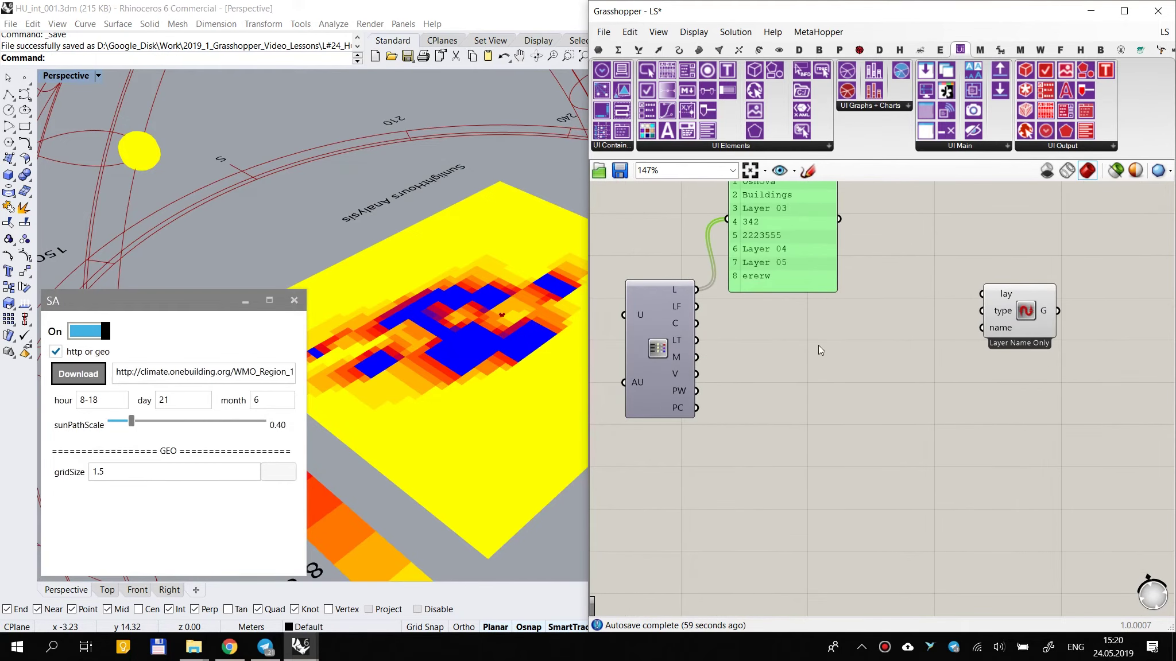
Step: Line the layer-name panel up with the Layer Table's L output
scroll(948, 363, down, 3)
click(948, 367)
scroll(778, 313, up, 3)
click(725, 344)
drag(706, 373, 678, 315)
drag(858, 247, 689, 365)
click(939, 341)
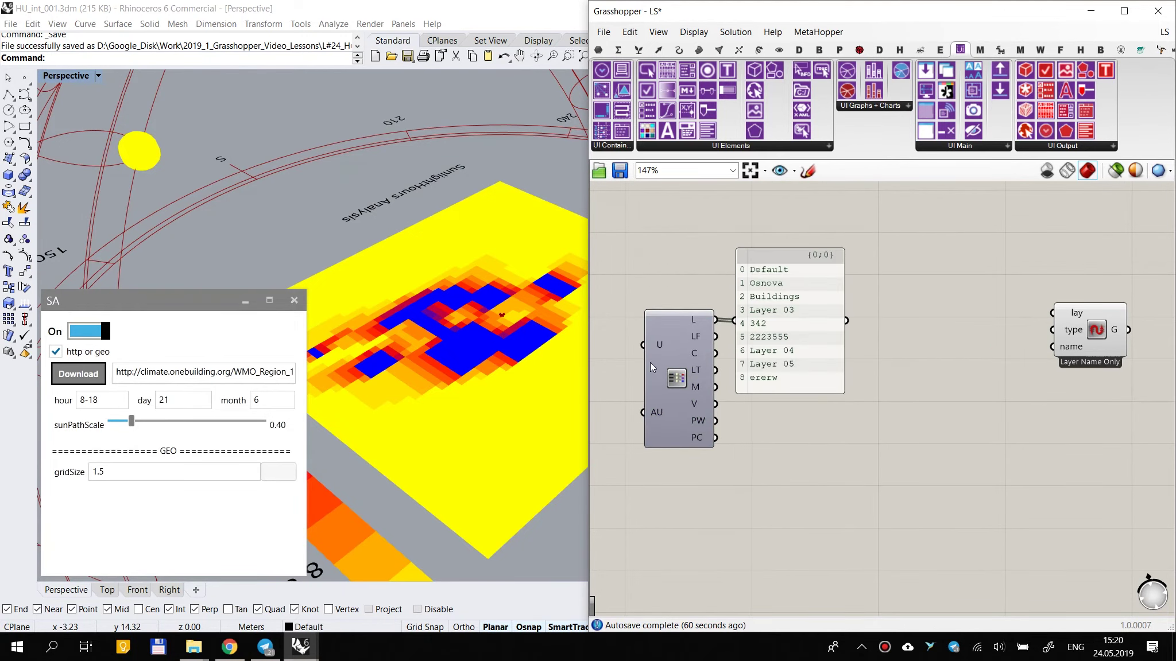
mouse_move(695, 379)
drag(773, 348, 786, 337)
right_drag(770, 427, 900, 430)
scroll(874, 411, up, 2)
scroll(874, 412, down, 1)
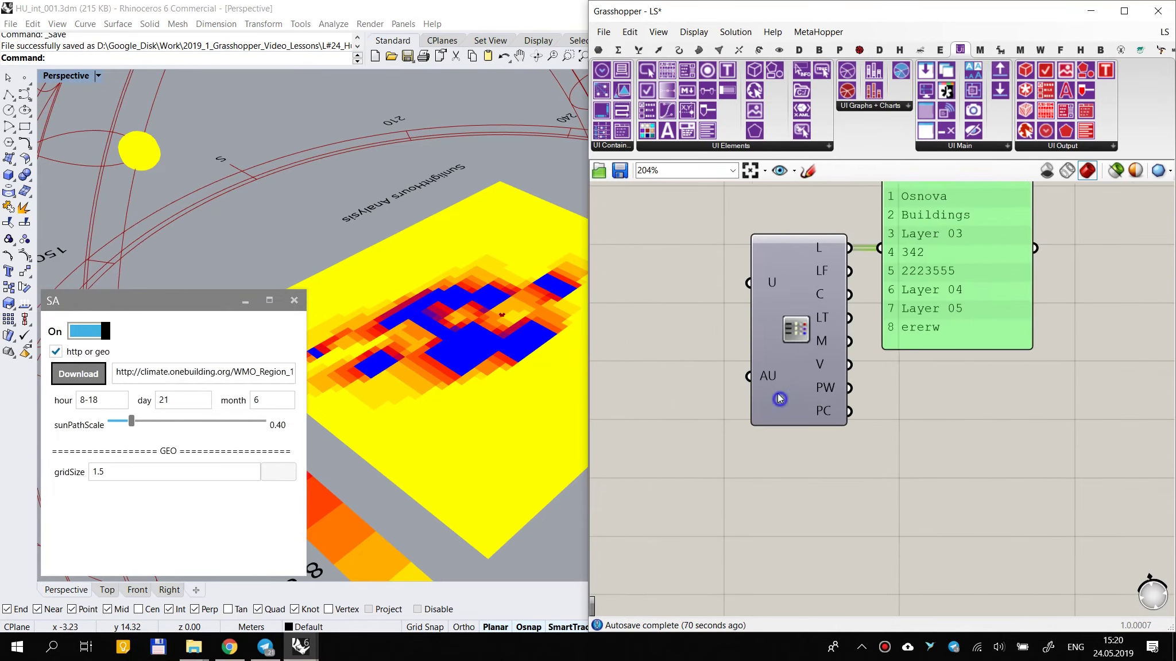
Step: View the HU_int_002 definition and its finished Sunlight Hours Analysis interface, and return to the LS definition
click(1156, 41)
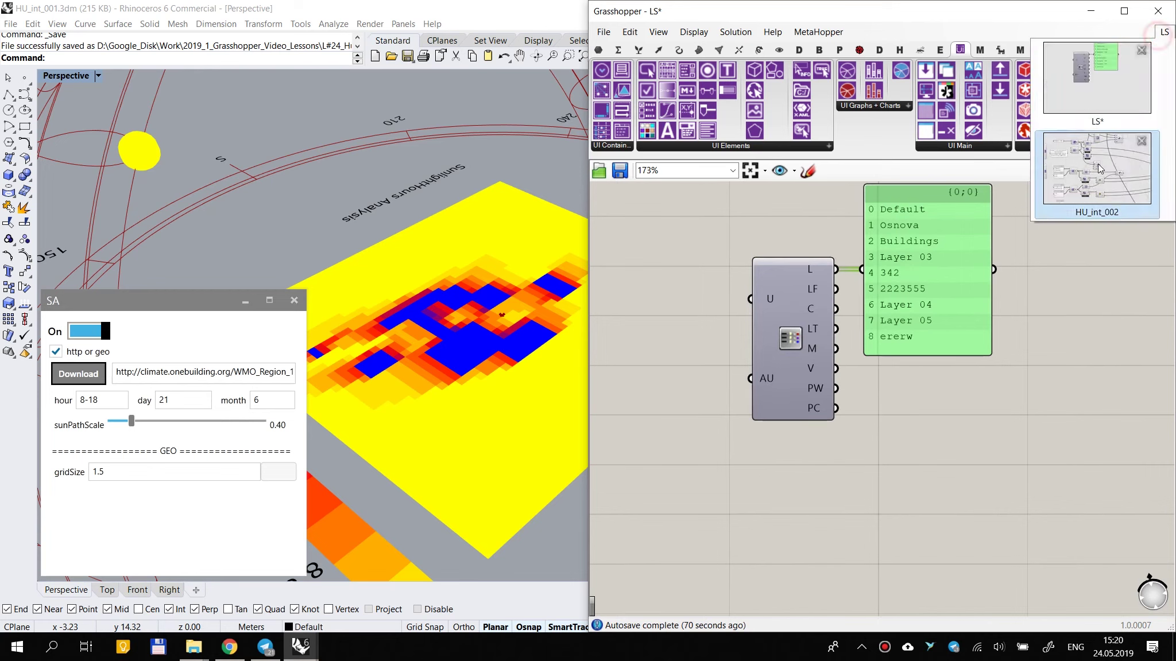
click(1097, 164)
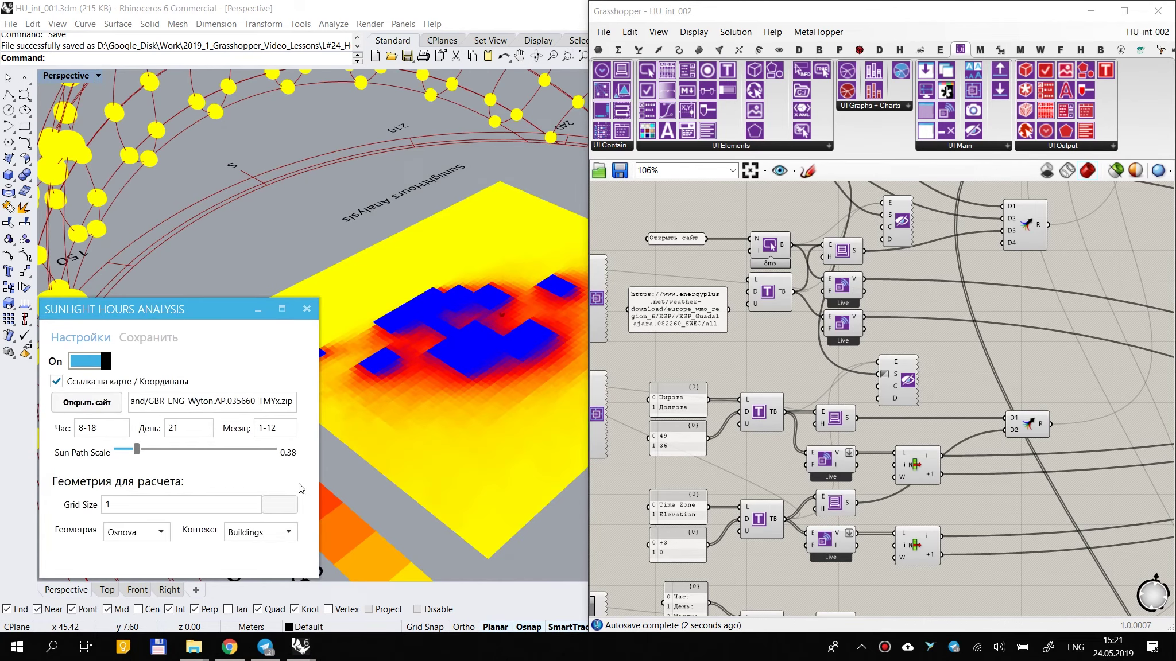
click(1154, 35)
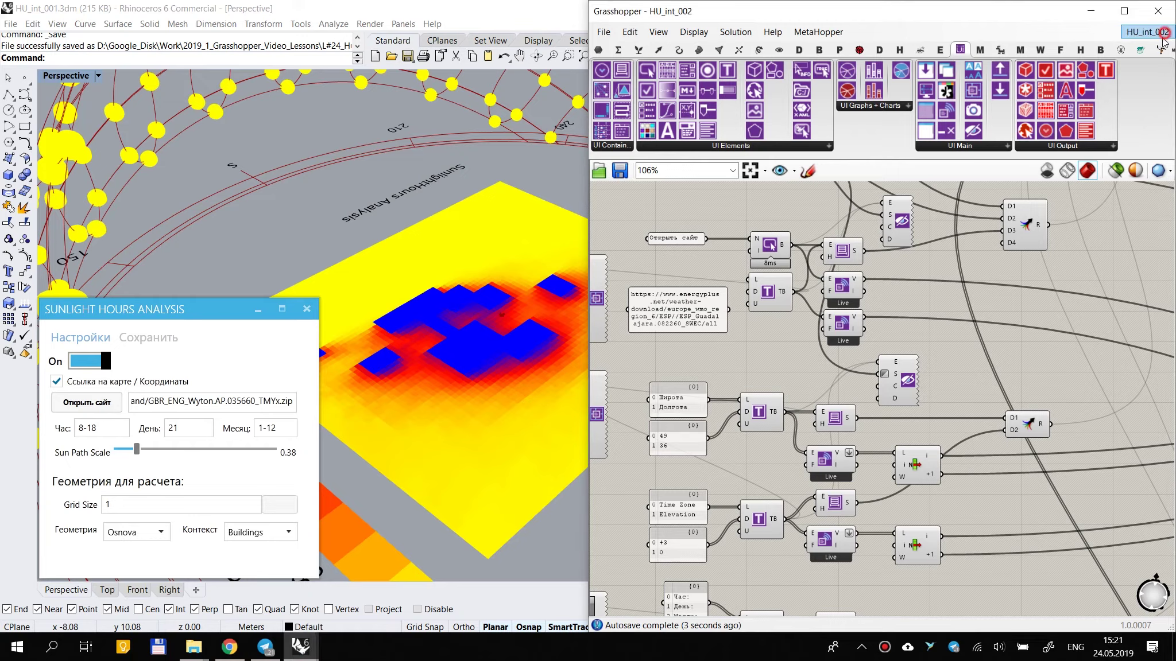
click(1089, 178)
click(888, 446)
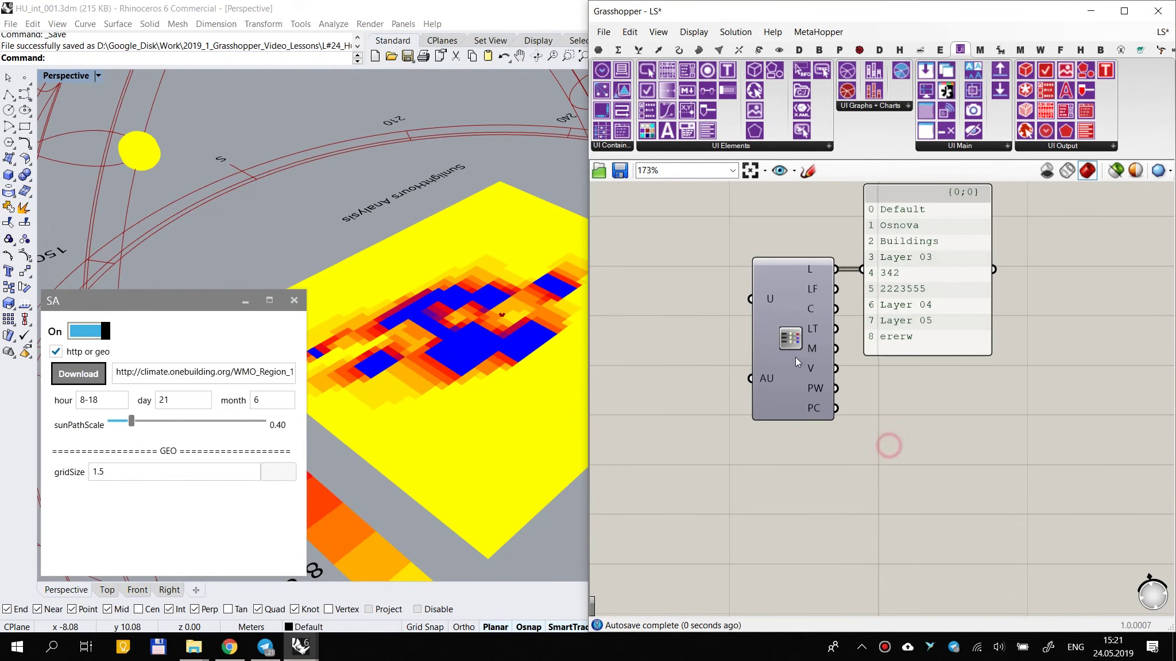
Step: Add a Boolean Toggle to the Layer Table's Auto-Update (AU) input and set it to True
scroll(764, 389, down, 2)
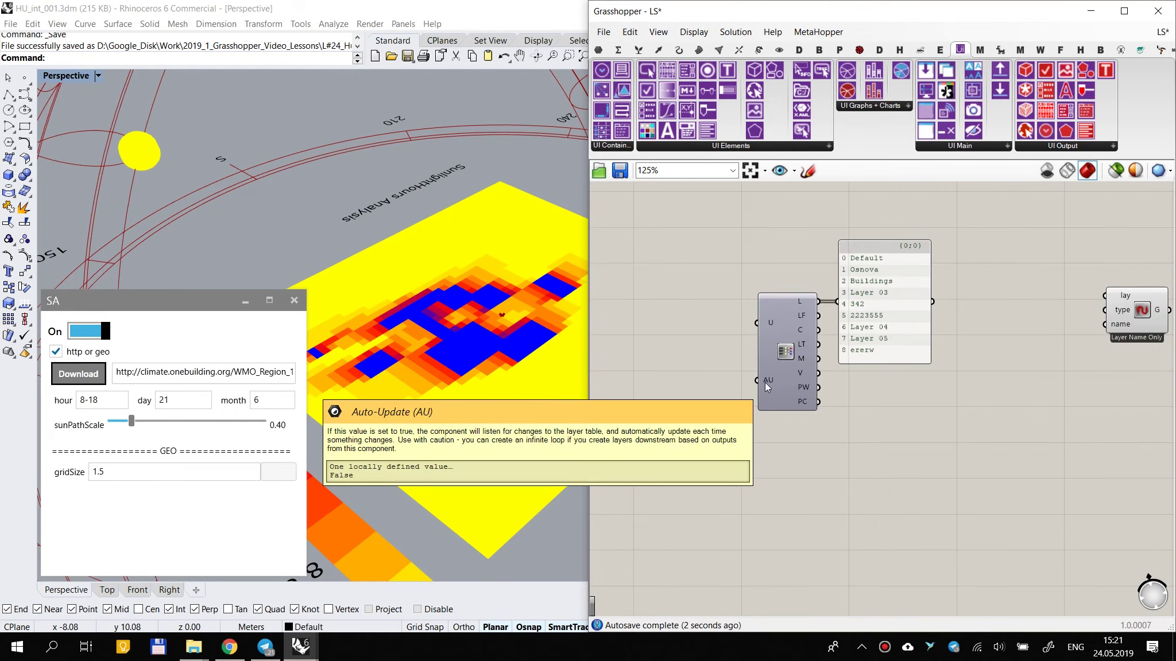
double_click(704, 380)
click(599, 49)
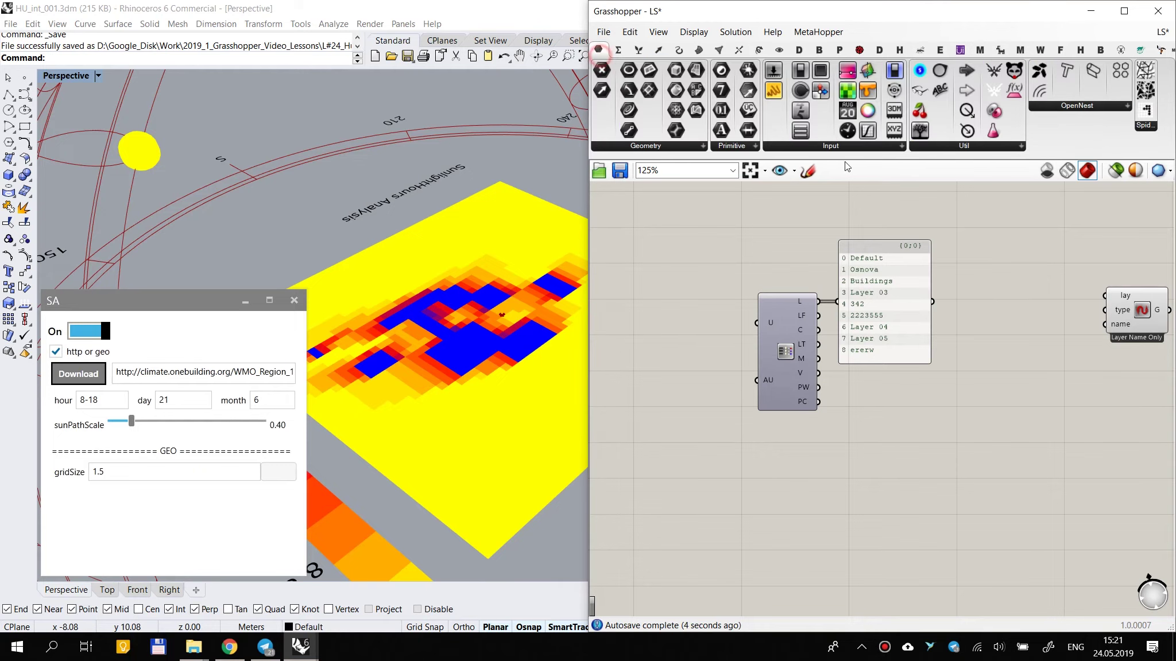
click(801, 72)
scroll(691, 401, up, 3)
click(727, 372)
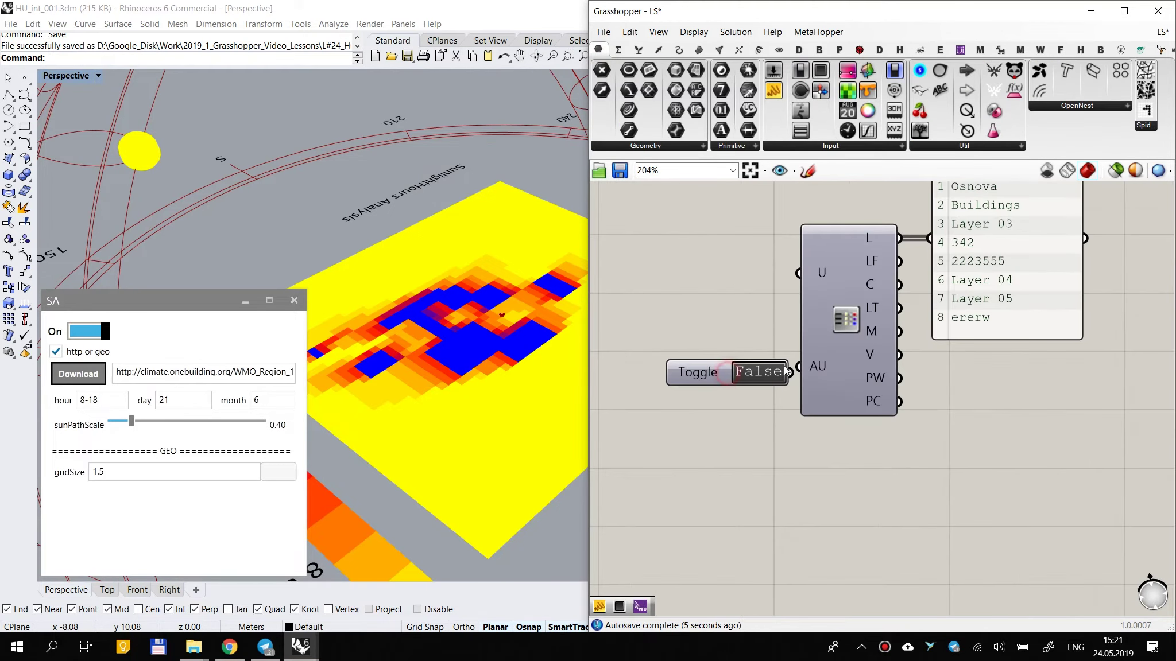
click(728, 382)
scroll(854, 339, down, 1)
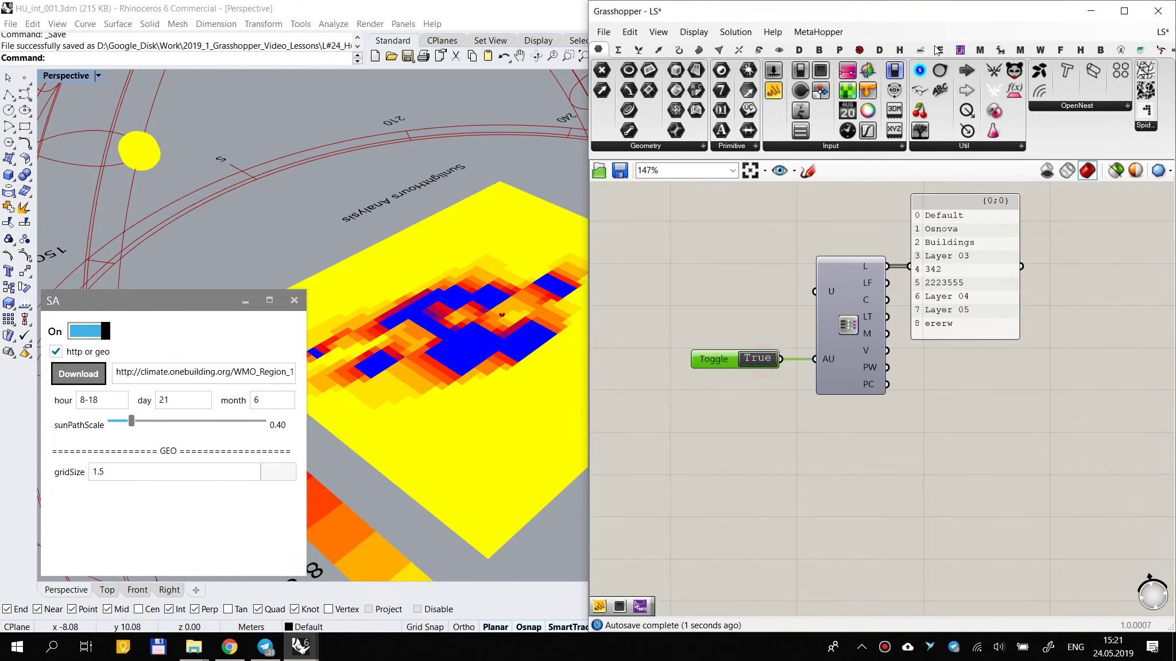
Step: Move the Grasshopper window to uncover Rhino's Layers list, and switch the Osnova layer on and off again
drag(943, 13, 731, 23)
click(1104, 359)
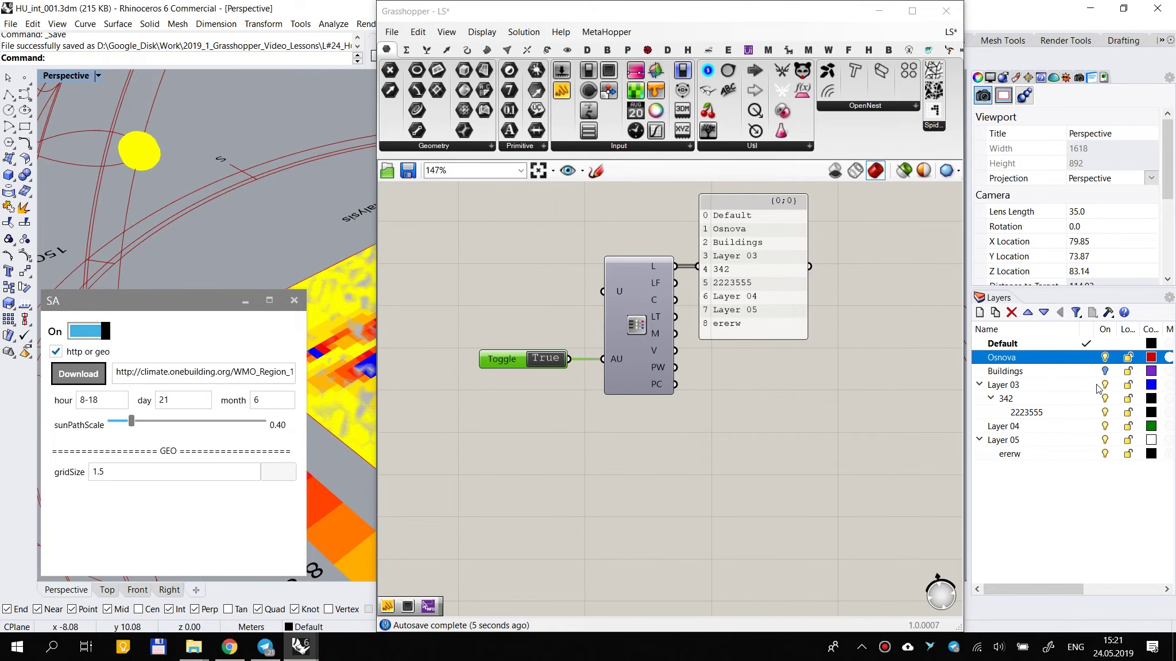
click(1105, 357)
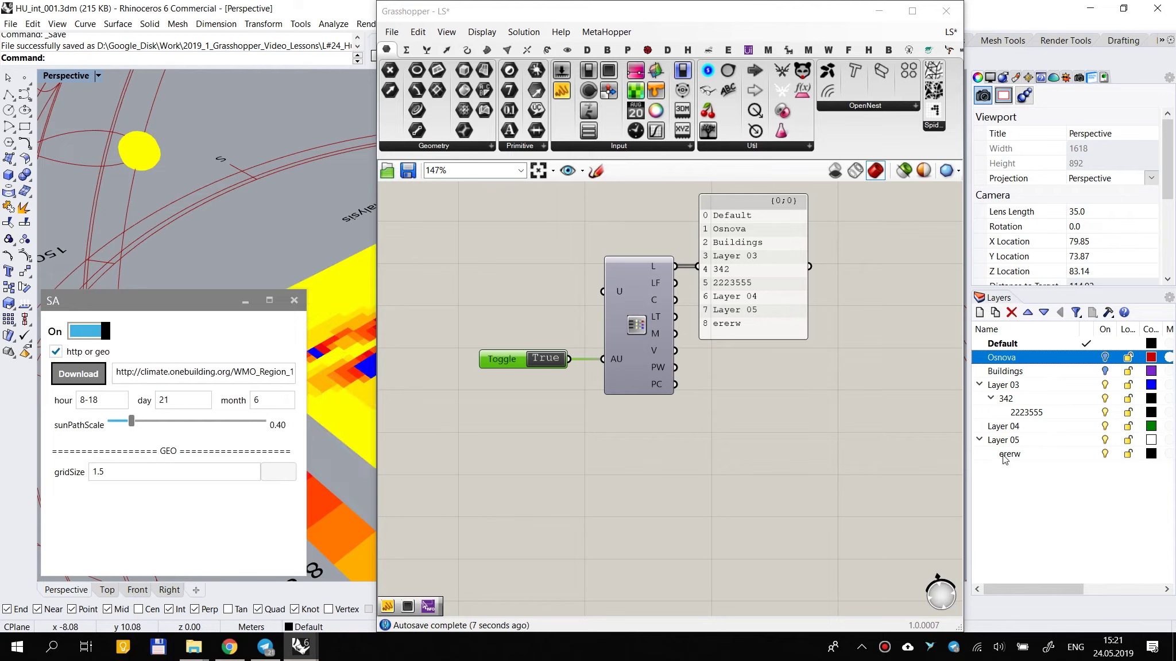
Step: Create a Rhino layer next to ererw under Layer 05 and name it ttttt
click(1009, 454)
click(979, 313)
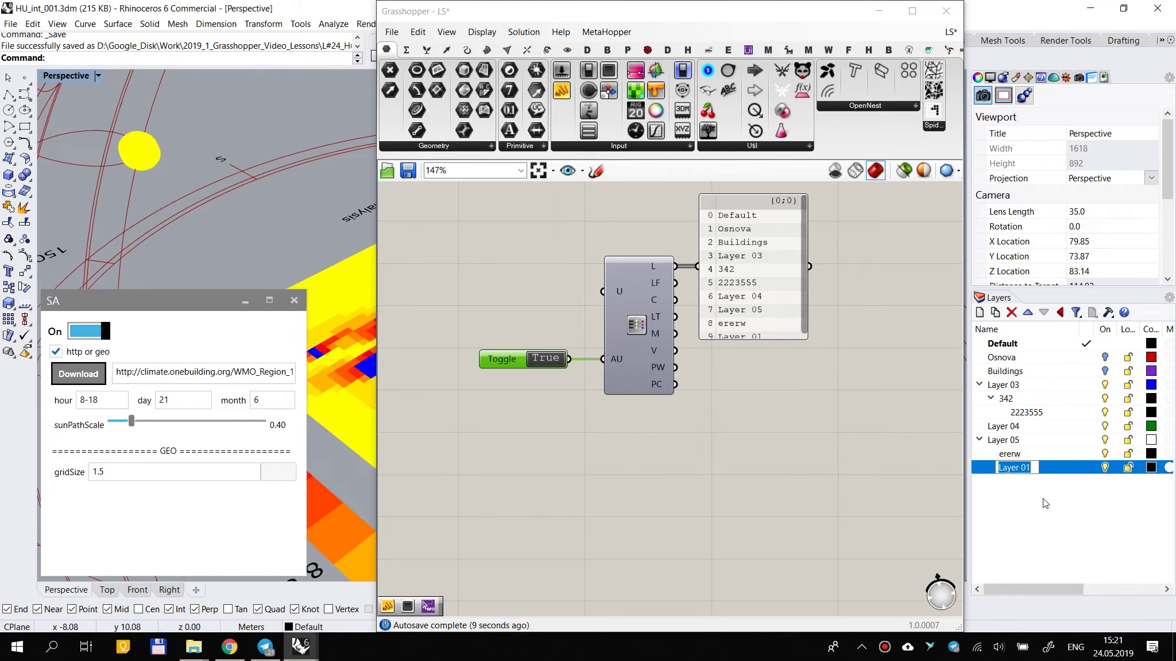
text(ttttt)
key(Return)
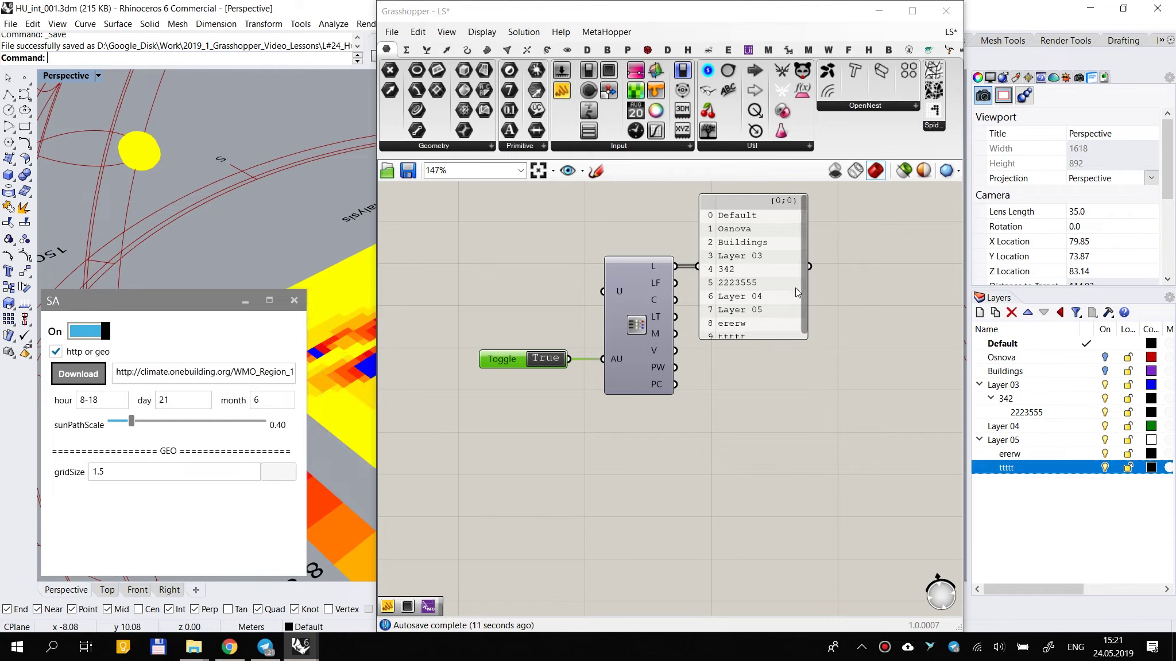
Step: Enlarge the layer-name panel to fit the whole list and set the Layer Table's Auto-Update toggle to False
drag(777, 336, 780, 314)
click(546, 359)
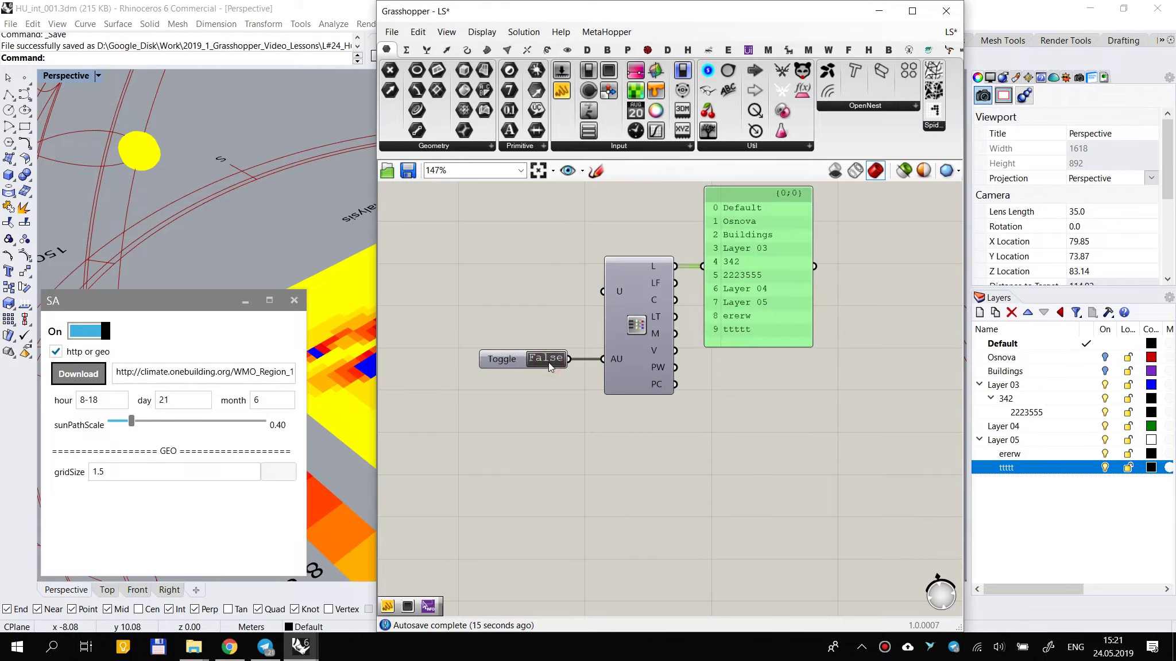
click(812, 430)
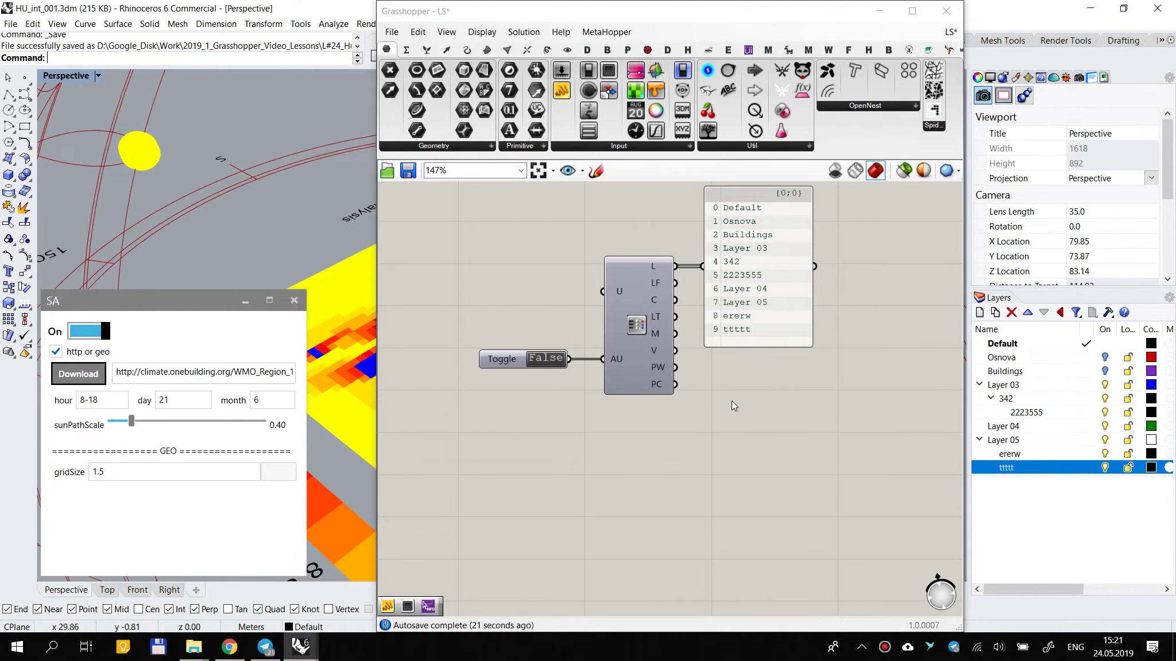
scroll(729, 400, down, 3)
click(805, 370)
scroll(730, 317, up, 3)
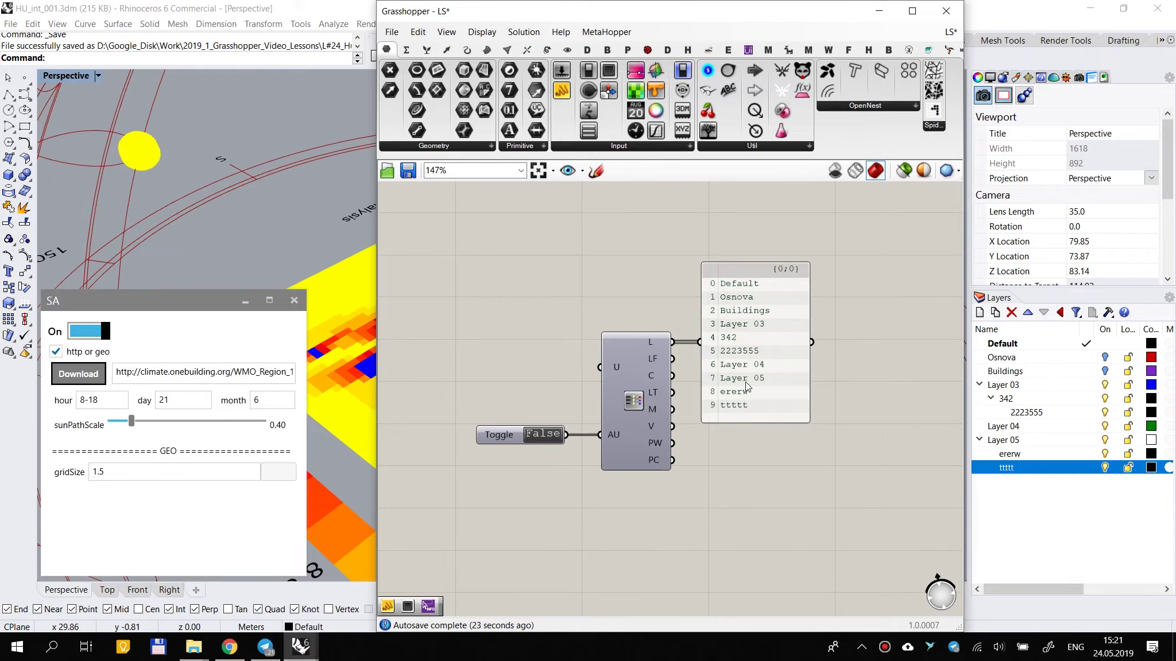
Step: Move the Dynamic Geometry Pipeline closer to the layer list and check its Layer Filter (lay) input
scroll(759, 386, down, 2)
drag(832, 335, 738, 432)
scroll(713, 390, up, 2)
drag(710, 389, 607, 382)
click(813, 386)
scroll(759, 386, down, 2)
right_drag(759, 386, 662, 389)
drag(882, 364, 823, 368)
scroll(728, 365, up, 3)
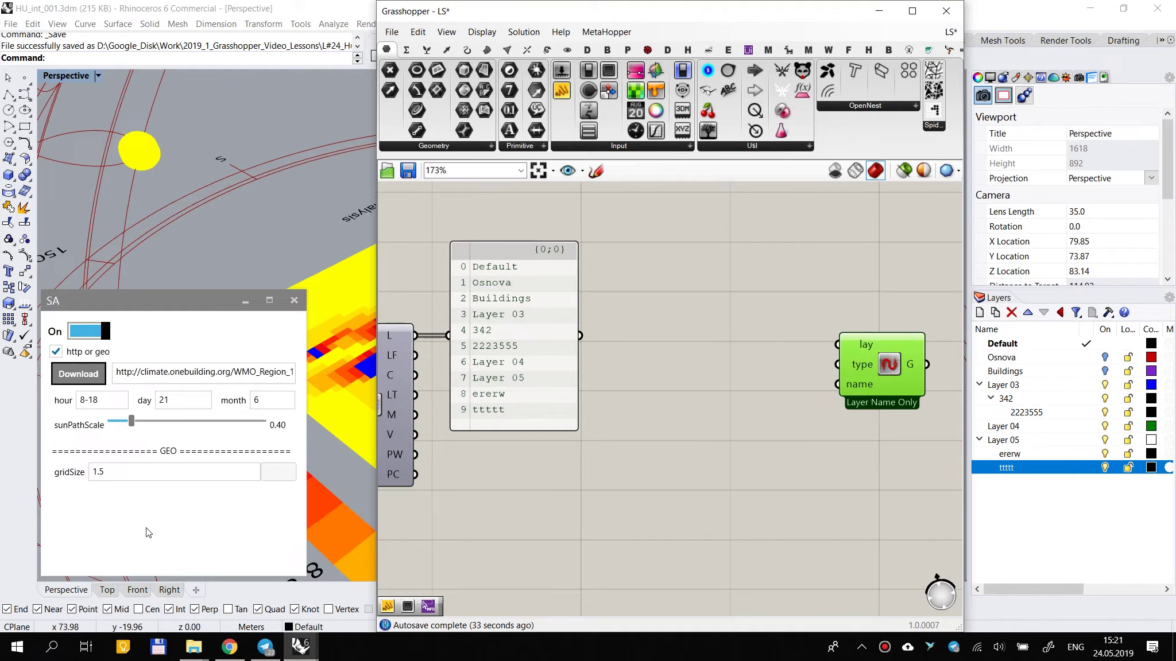
scroll(803, 379, down, 3)
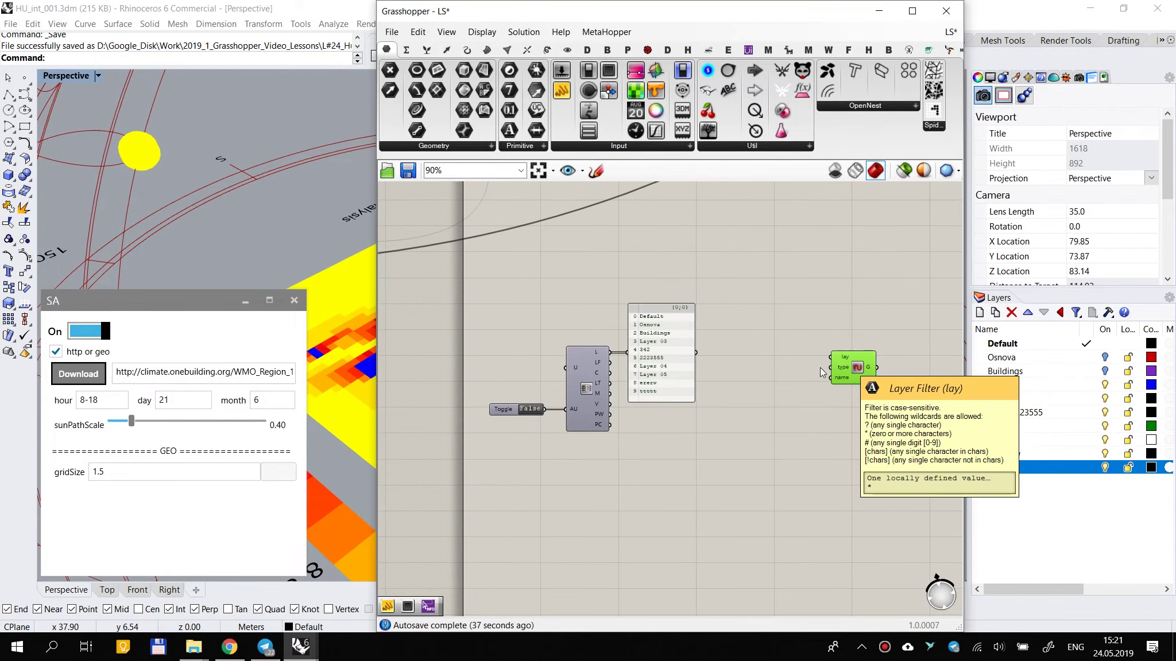
Step: Add a Human UI pulldown menu component below the gridSize text box components
scroll(716, 414, down, 4)
scroll(556, 410, up, 2)
scroll(519, 406, down, 2)
right_drag(519, 406, 697, 408)
scroll(536, 274, up, 1)
click(748, 50)
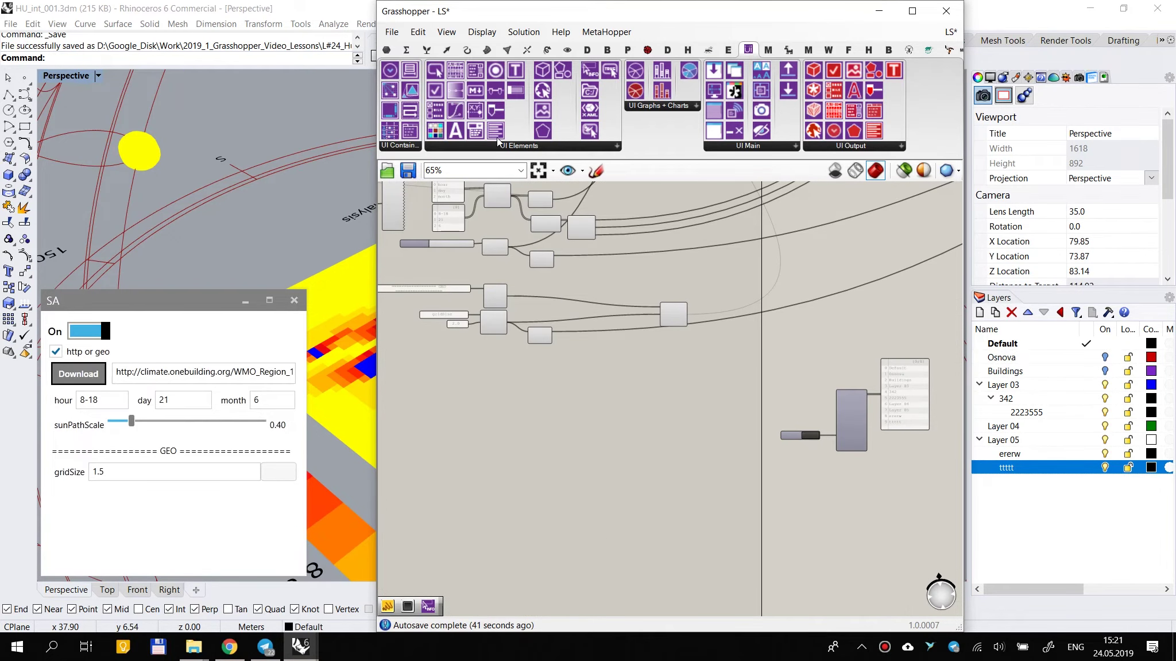
drag(476, 133, 477, 406)
scroll(484, 396, up, 3)
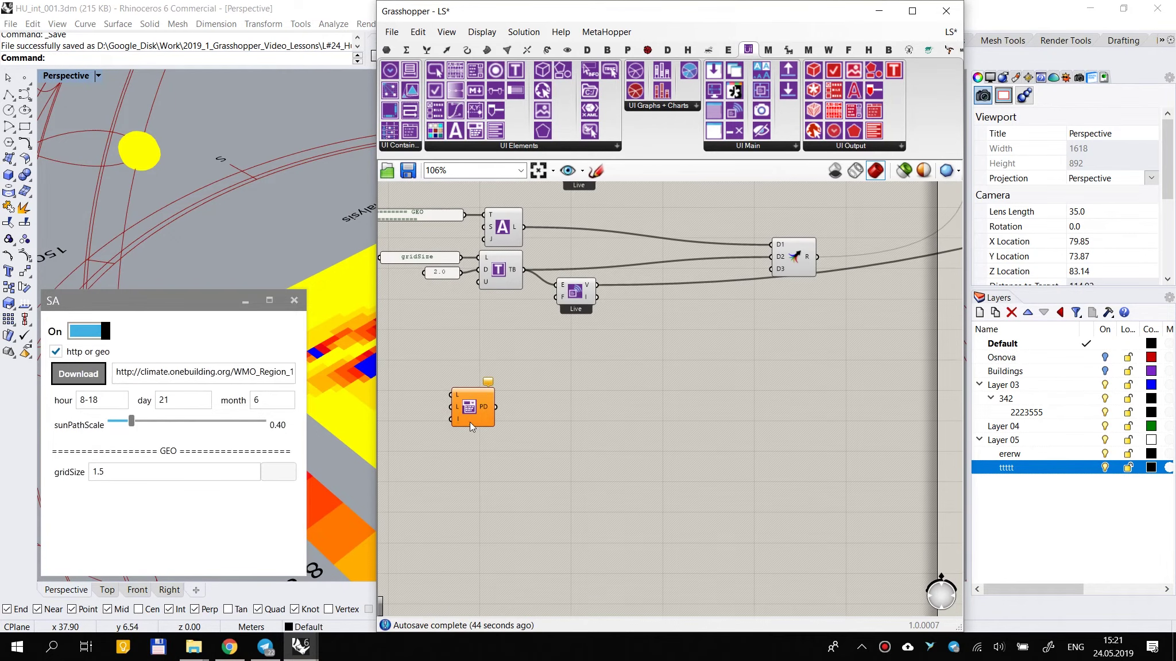
Step: Move the Layer Table with its toggle and layer list panel beside the new pulldown component
scroll(516, 375, down, 7)
drag(717, 355, 448, 388)
scroll(495, 393, up, 4)
click(568, 452)
right_drag(566, 400, 809, 491)
scroll(764, 488, up, 2)
scroll(694, 448, up, 1)
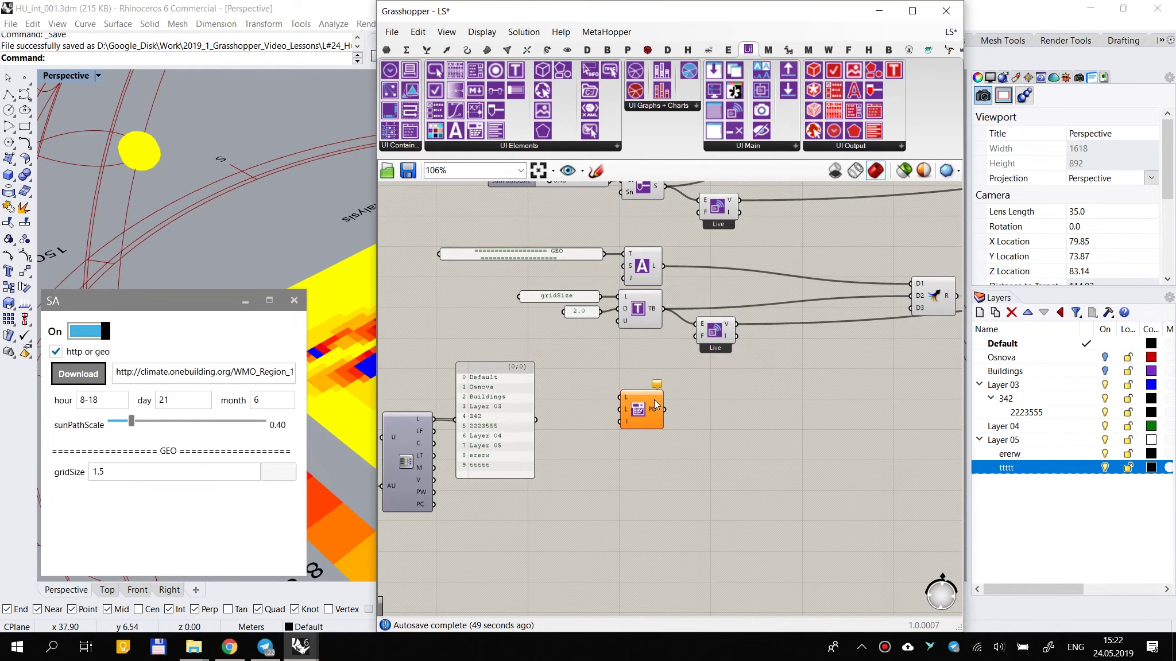
Step: Connect the pulldown's PD output to the GEO Merge as D3, between the gridSize text box and its listener, and check the Label input
drag(664, 410, 910, 310)
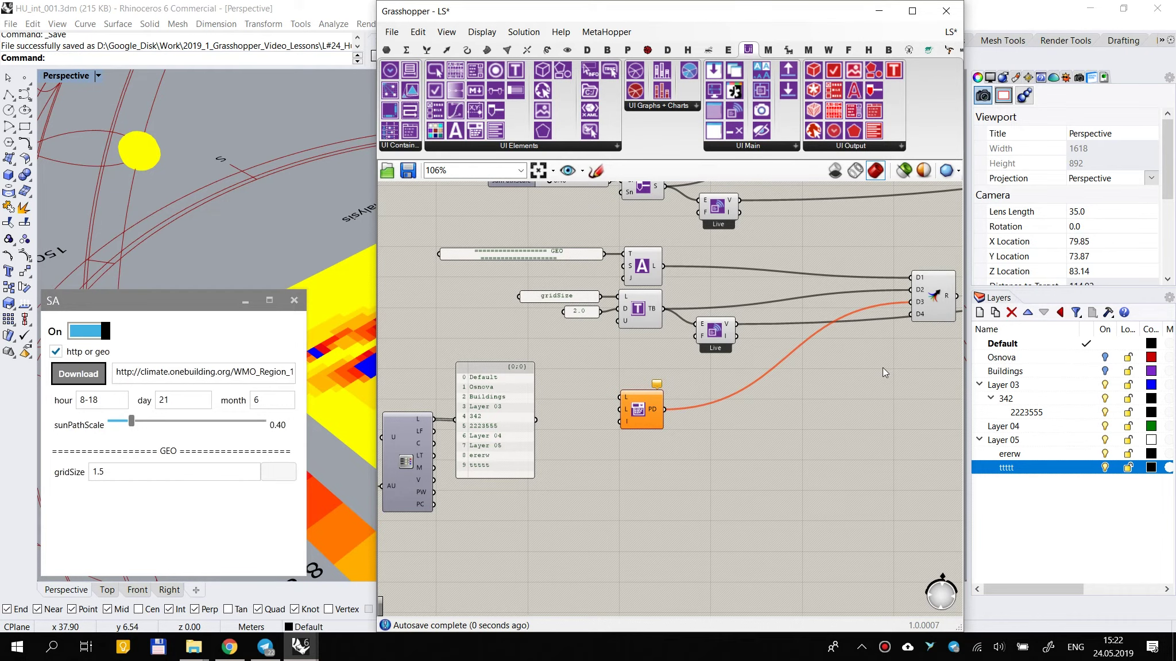
scroll(623, 392, up, 3)
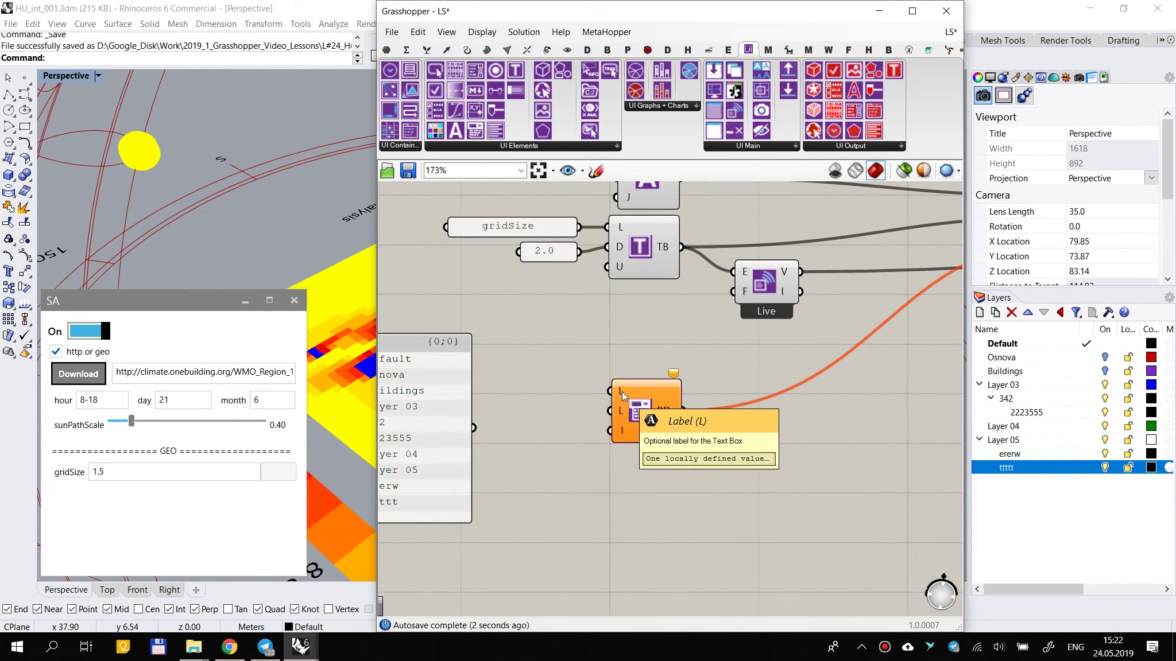
right_drag(572, 400, 663, 391)
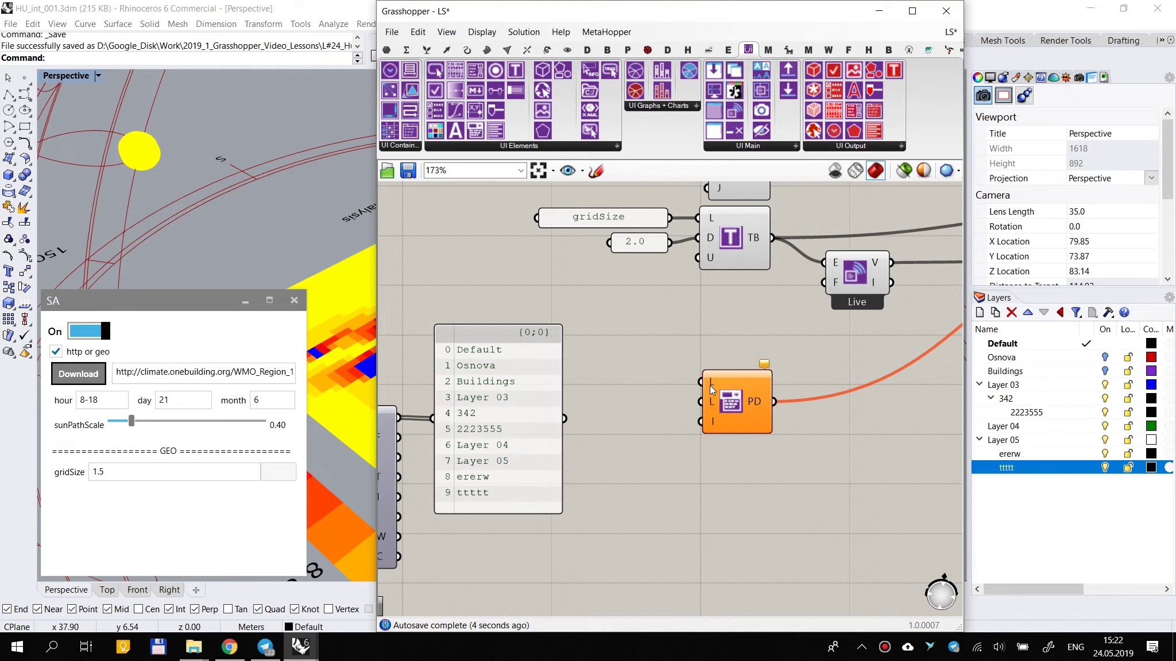
scroll(715, 380, down, 3)
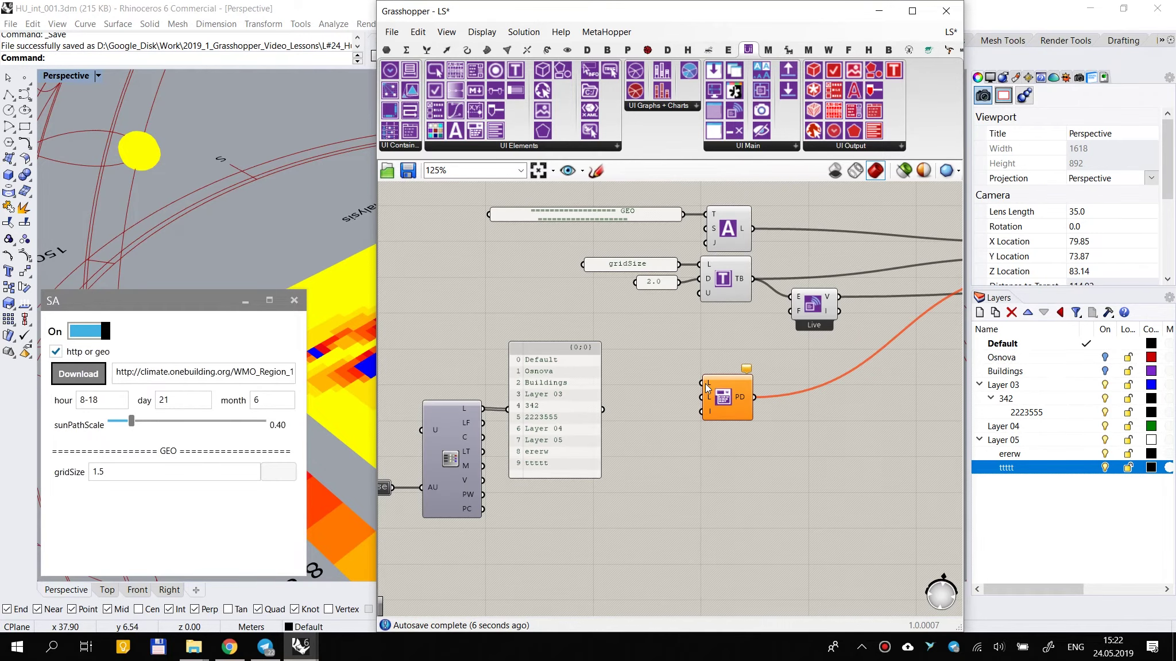
Step: Add an empty panel above the geometry inputs of the Floor sunlight-hours component
scroll(712, 390, down, 2)
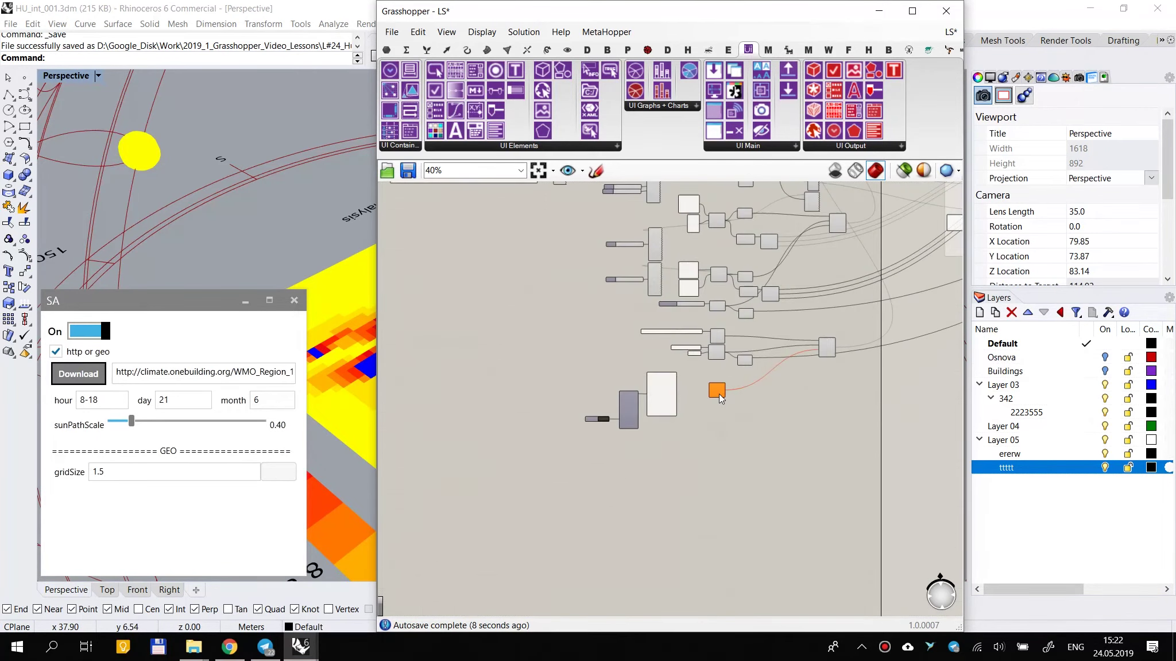
scroll(717, 393, down, 9)
right_drag(718, 393, 546, 443)
right_drag(804, 367, 465, 384)
scroll(465, 382, up, 10)
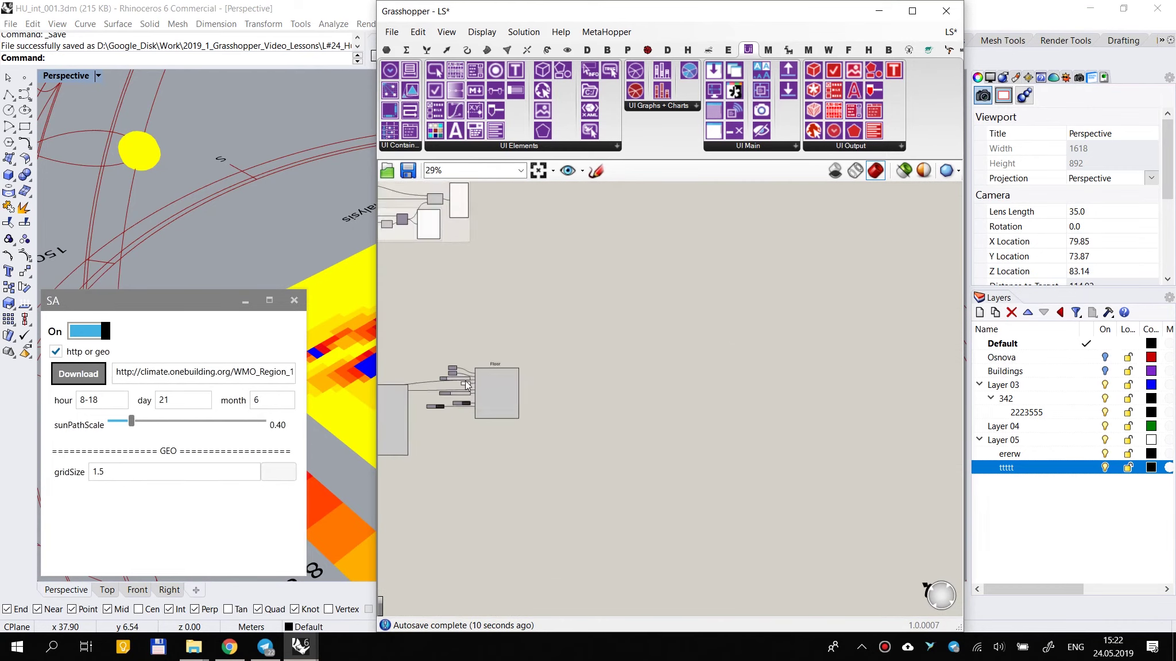
scroll(466, 389, up, 3)
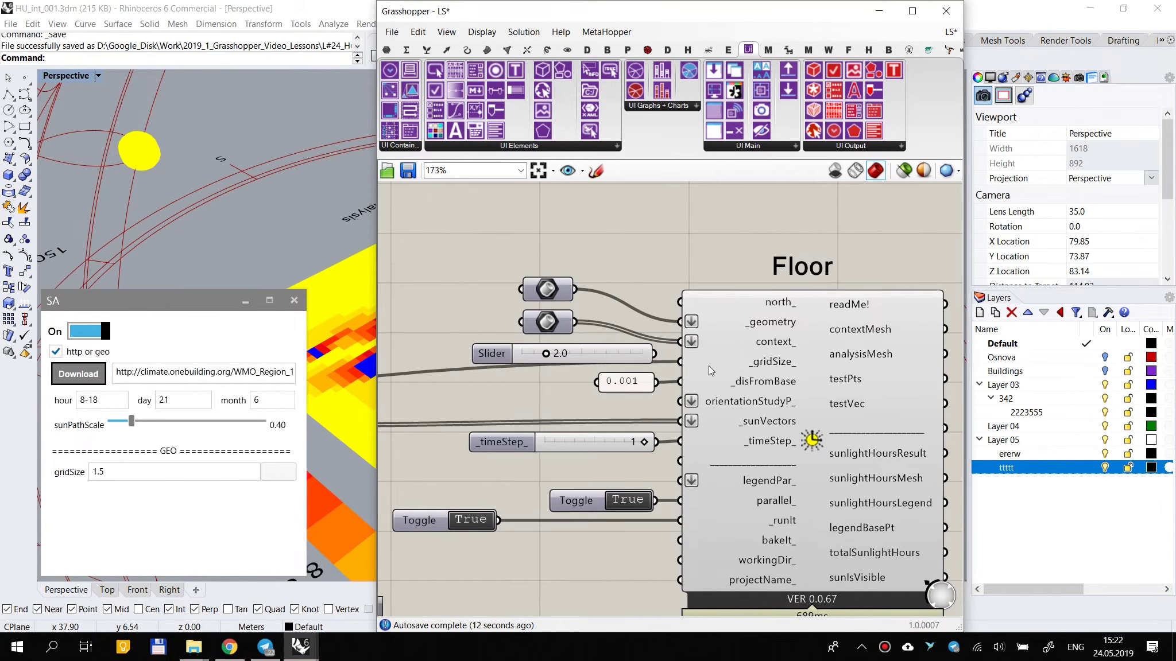
right_drag(594, 177, 585, 260)
double_click(584, 260)
text(//)
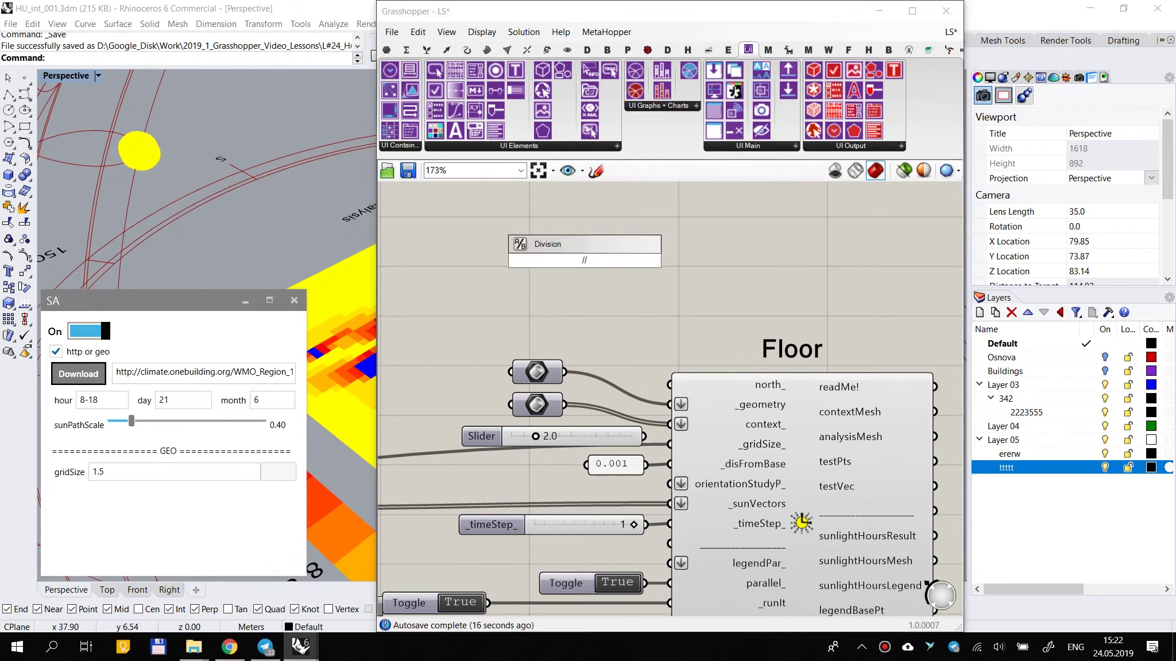
click(781, 253)
double_click(610, 257)
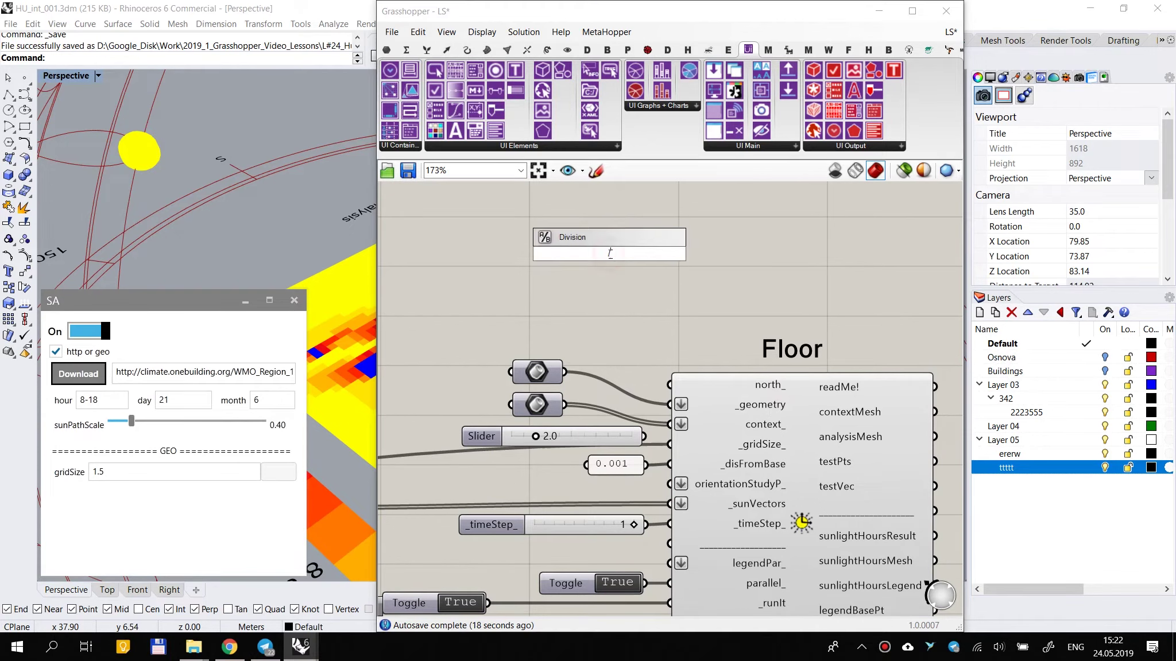
text(//)
key(Return)
Step: Set the empty panel's text to Geometry, reusing the name of the Floor component's _geometry input
right_click(771, 412)
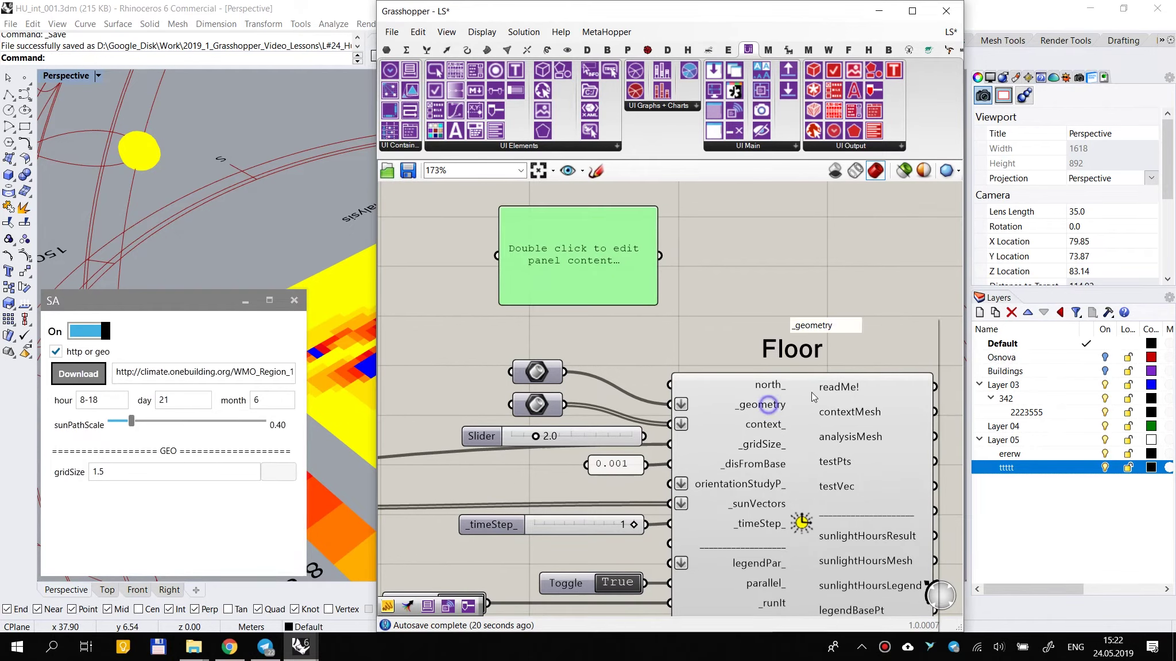
drag(797, 325, 838, 325)
key(ctrl+c)
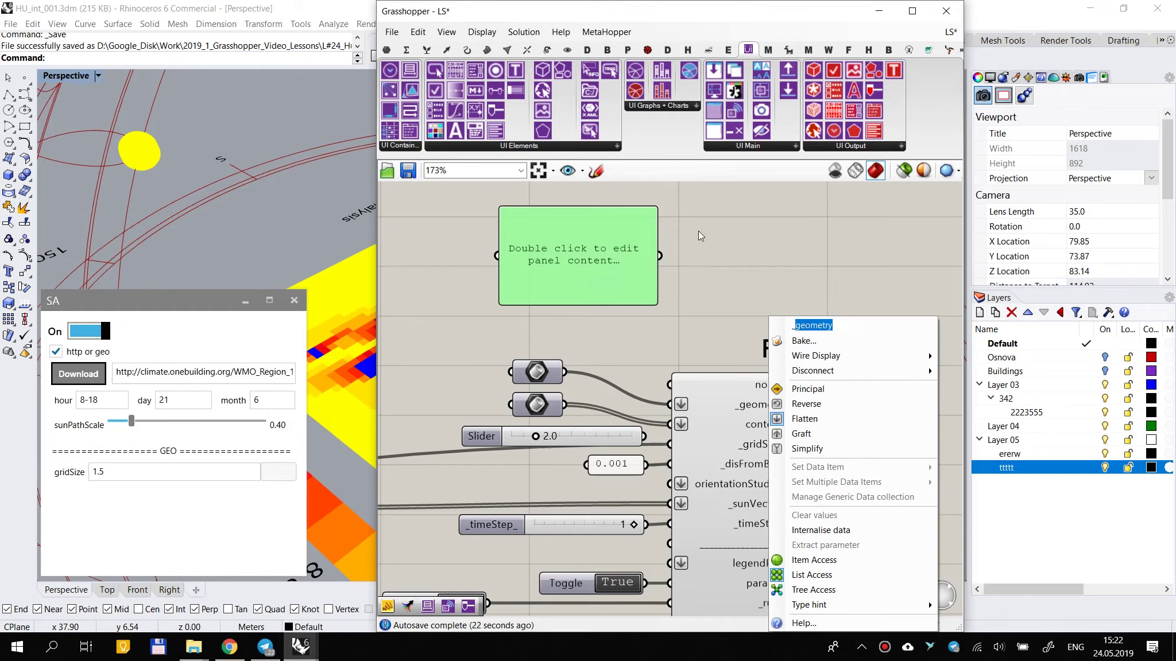
key(Escape)
double_click(551, 255)
key(ctrl+v)
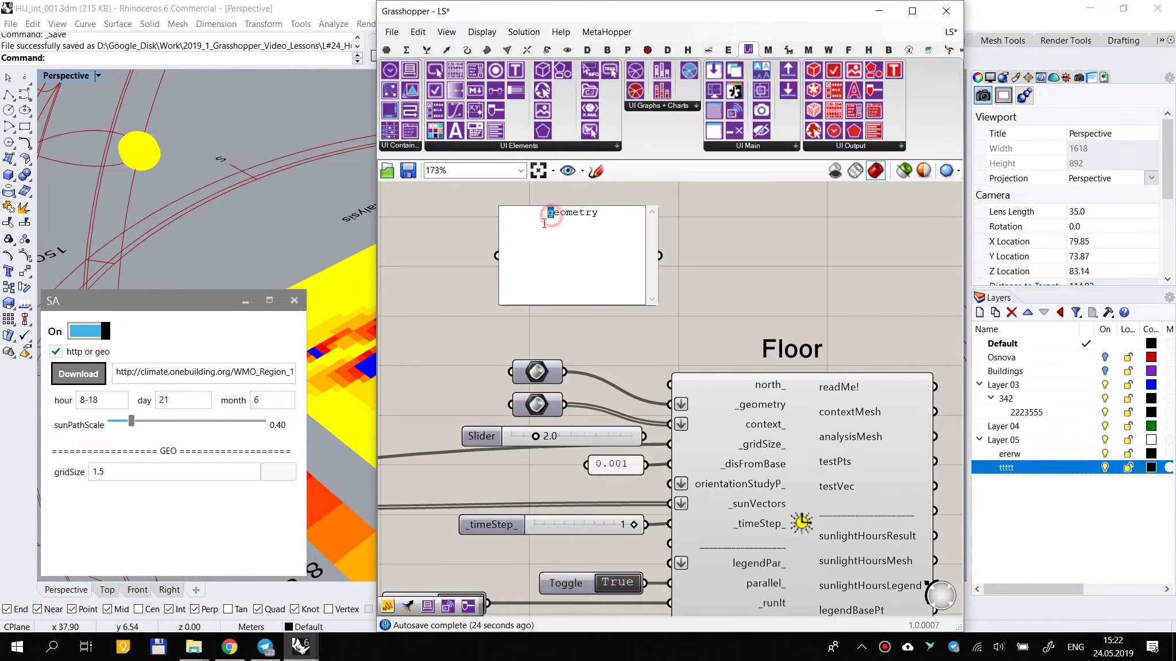
click(810, 247)
Step: Shrink and duplicate the Geometry panel, and set the copy's text to Context from the context_ input's name
drag(605, 257, 552, 244)
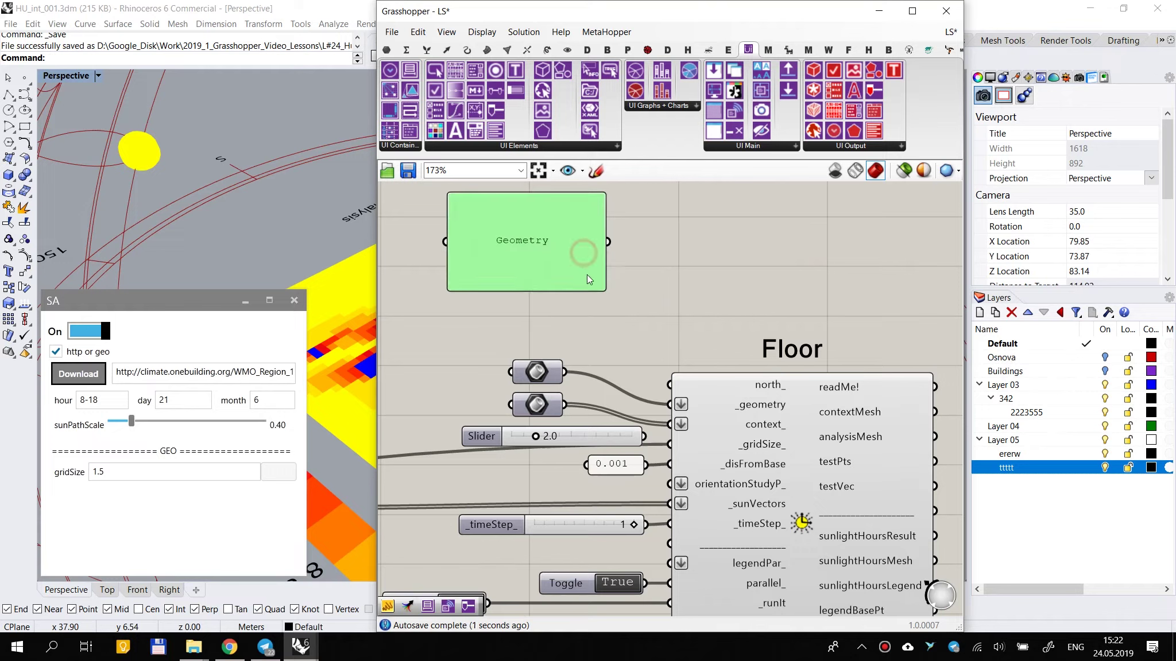
drag(600, 286, 546, 292)
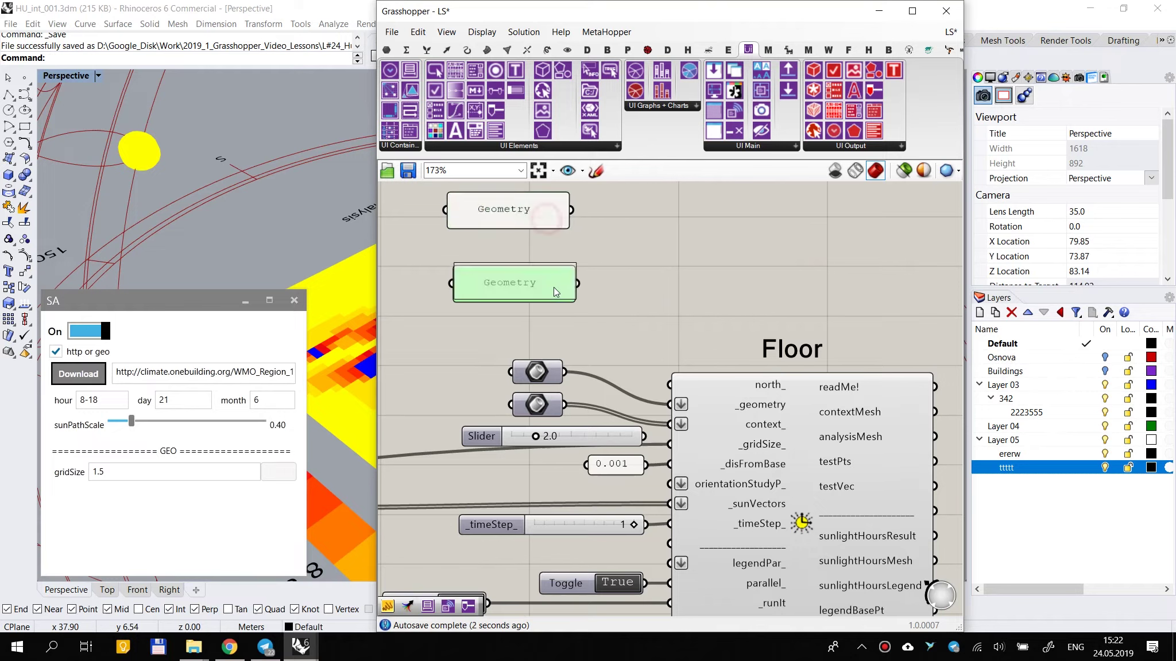
right_click(769, 425)
click(711, 351)
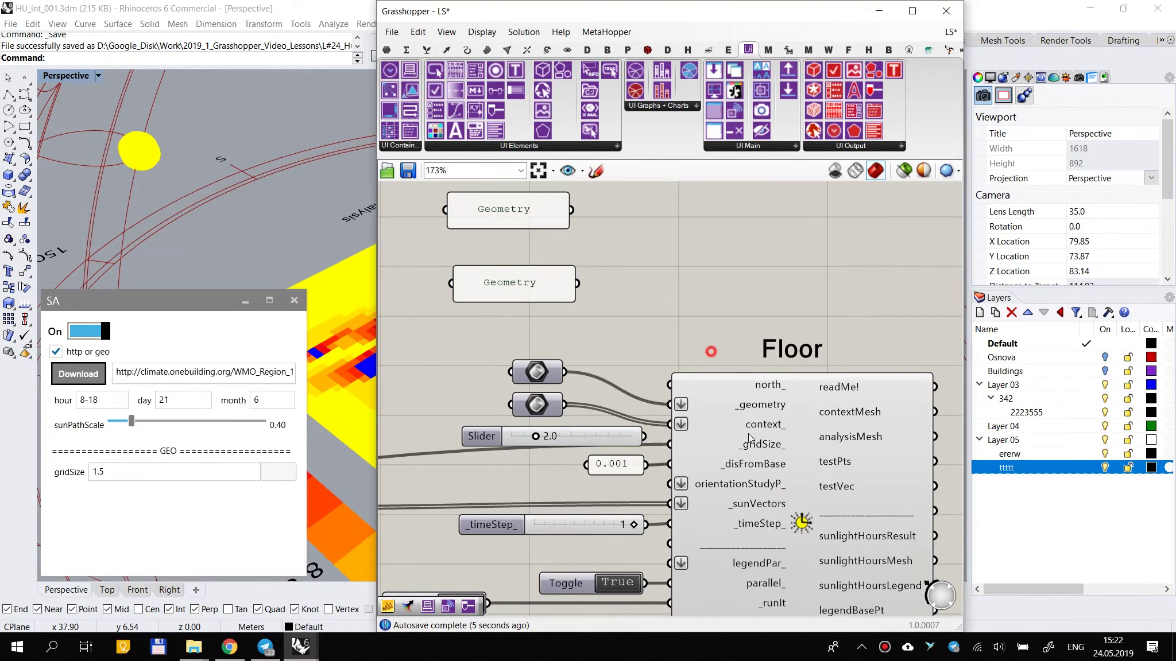
right_click(766, 427)
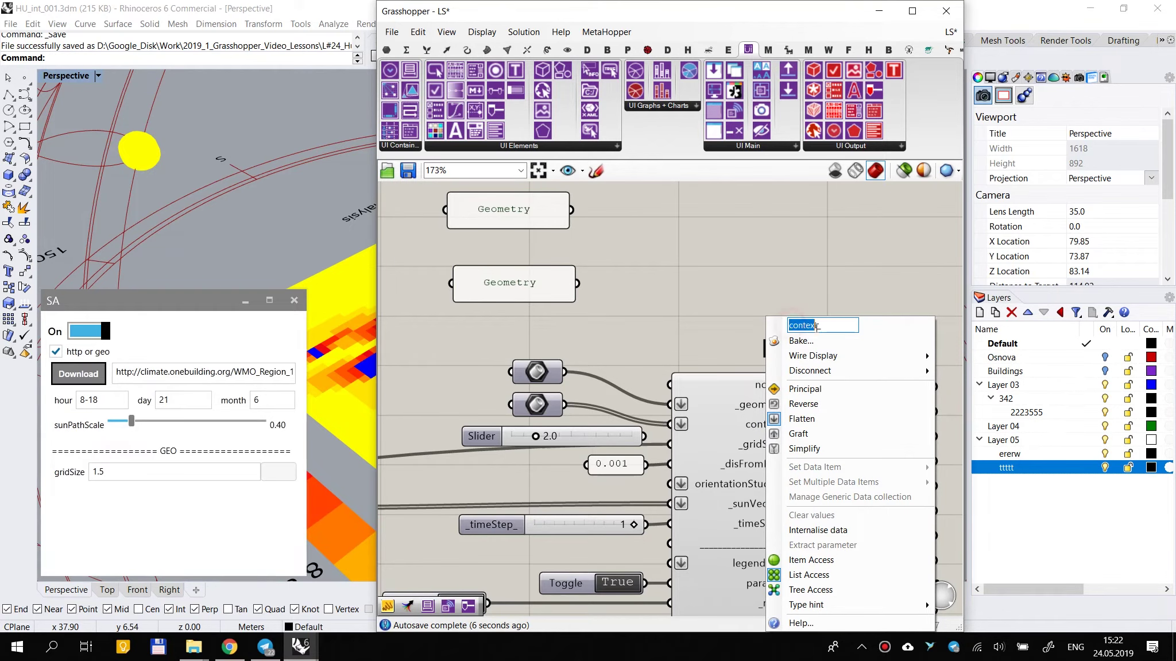
key(ctrl+c)
click(510, 270)
double_click(520, 282)
key(ctrl+v)
text(C)
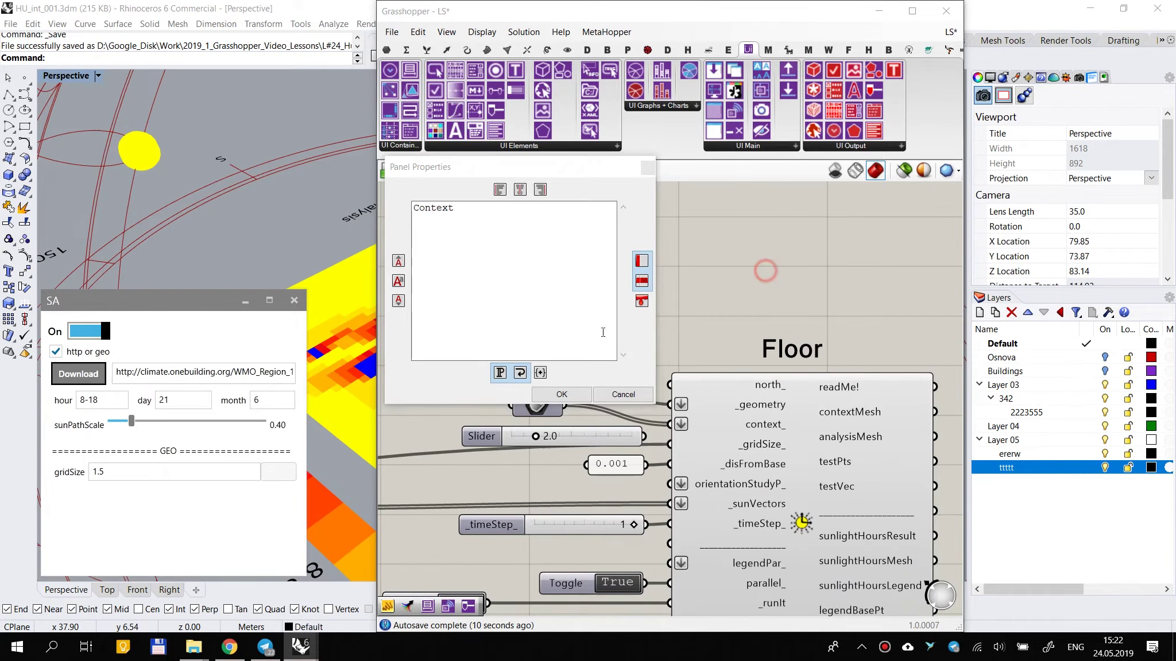
click(548, 400)
Step: Move the Geometry and Context panels across the canvas to the pulldown component
scroll(584, 264, down, 2)
right_drag(617, 310, 725, 345)
drag(730, 265, 660, 310)
scroll(827, 281, down, 5)
drag(647, 253, 661, 438)
scroll(827, 281, down, 2)
scroll(809, 347, down, 3)
scroll(433, 446, up, 8)
scroll(663, 439, up, 3)
click(835, 465)
Step: Feed the Geometry panel into the pulldown's label input, shrink it, and feed the layer list into the pulldown's list input
drag(732, 463, 711, 360)
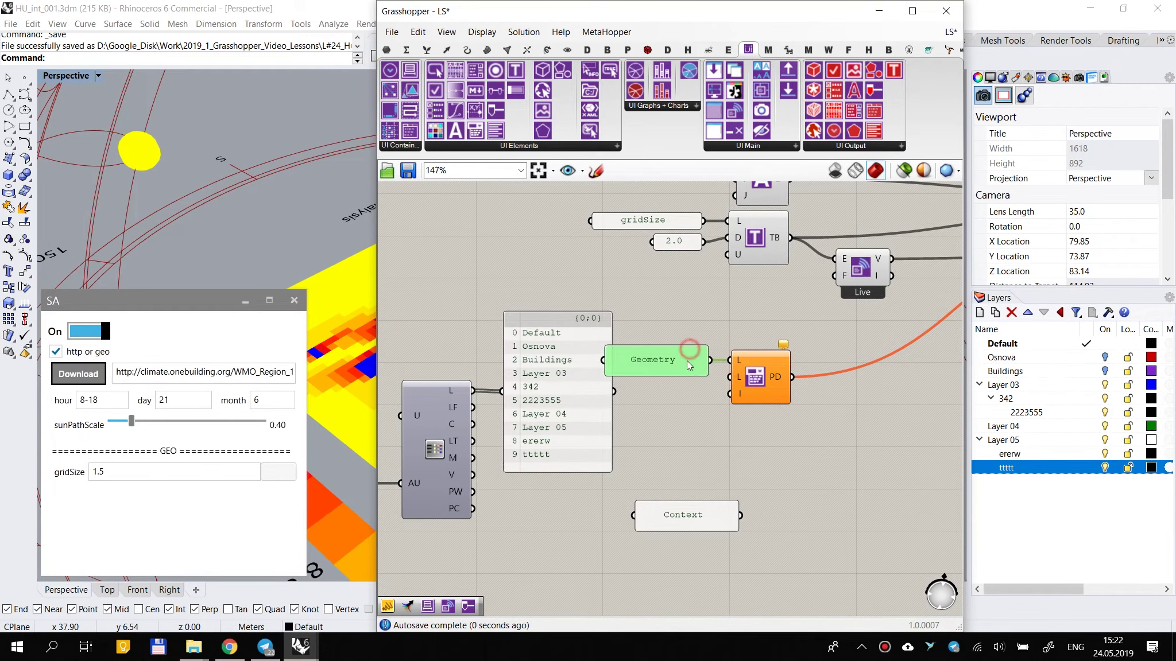
scroll(701, 383, down, 1)
click(705, 378)
click(704, 373)
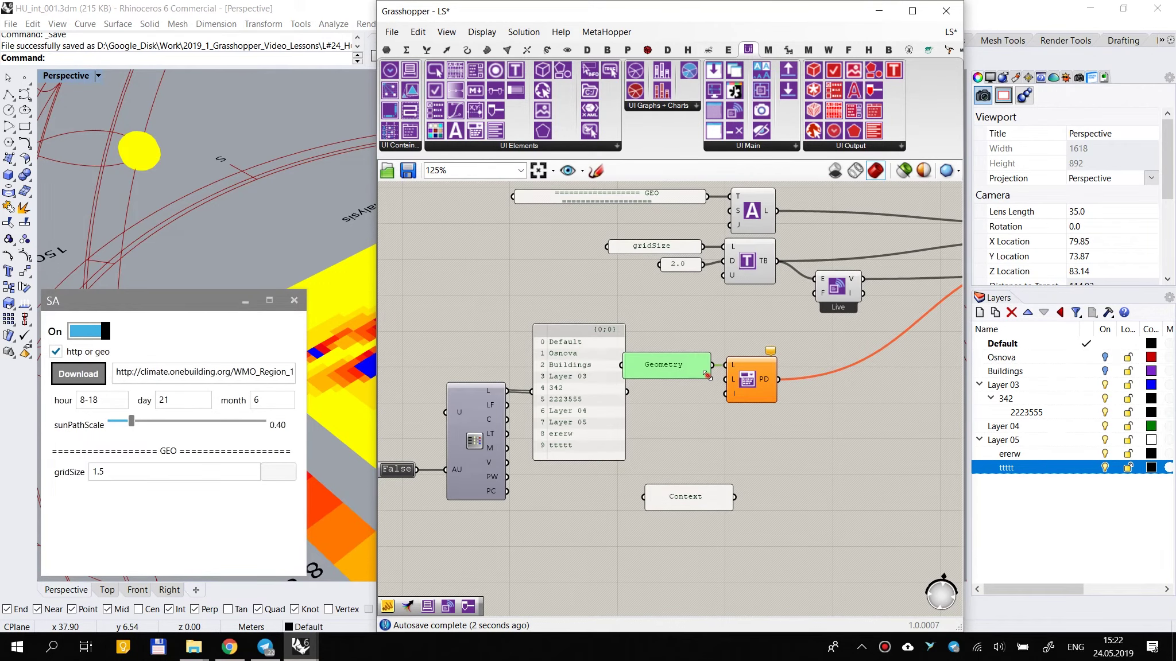
drag(630, 395, 724, 379)
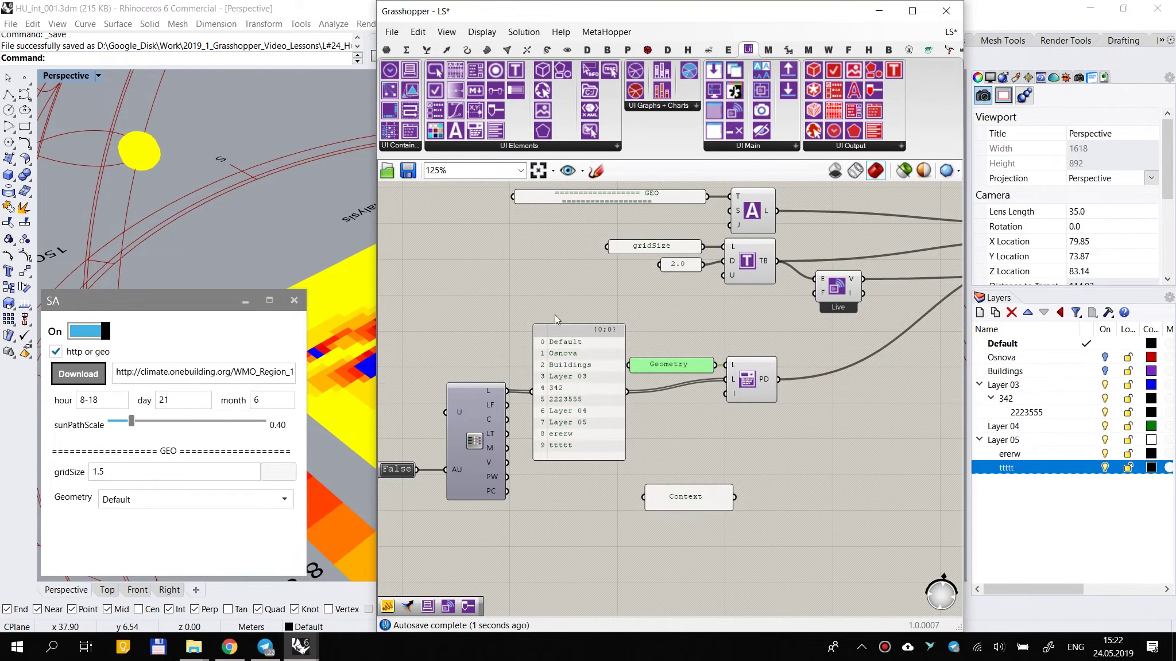
Step: Space the Layer Table, toggle and layer list away from the Geometry panel, and disconnect the layer list from the pulldown
right_drag(577, 312, 742, 257)
drag(745, 232, 581, 476)
drag(708, 346, 677, 347)
mouse_move(542, 414)
mouse_down()
mouse_move(481, 429)
mouse_move(523, 411)
mouse_up()
click(723, 256)
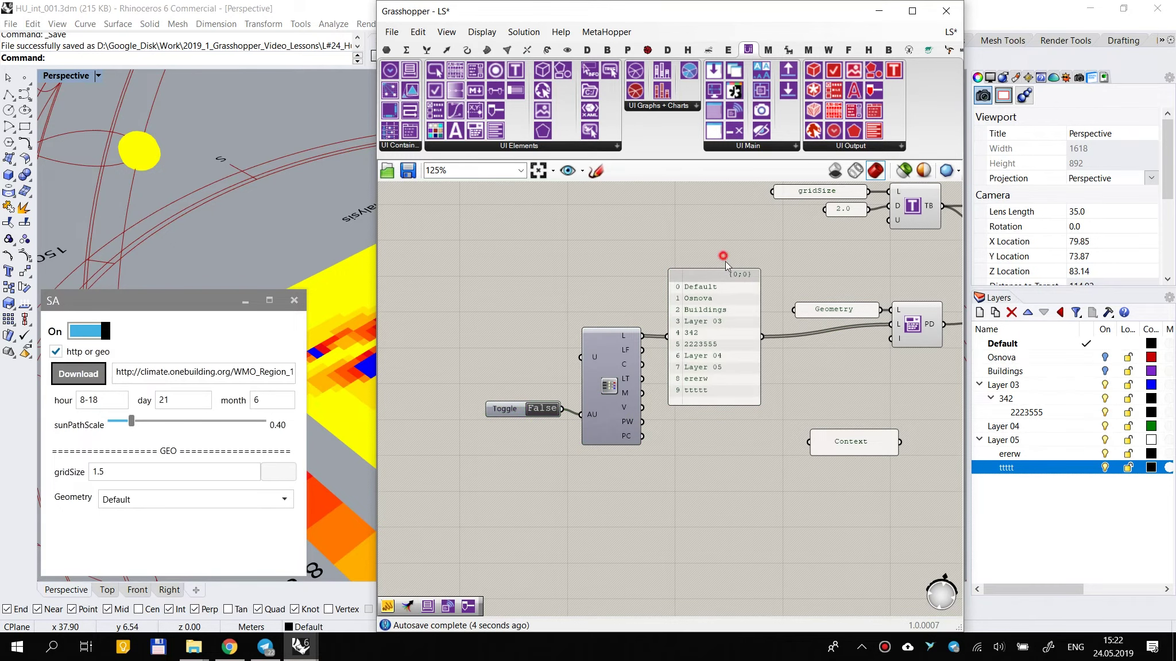
scroll(725, 264, up, 3)
ctrl+drag(767, 316, 598, 331)
Step: Try to replace the Geometry panel's text with Context, reusing the Context panel's text
double_click(730, 297)
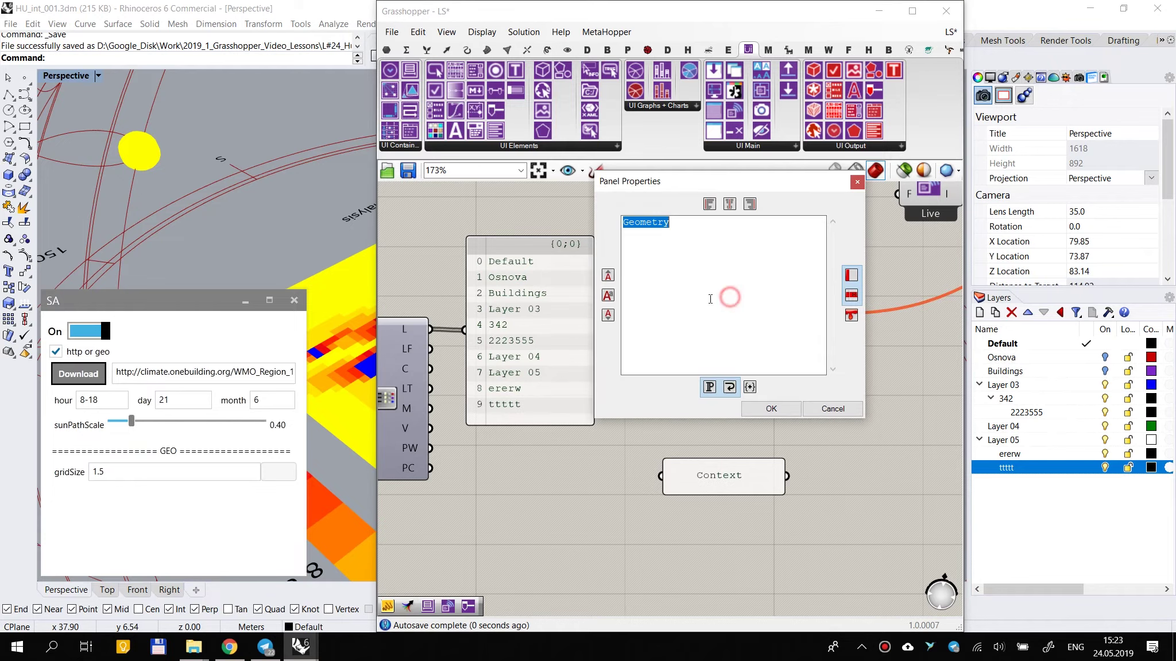
click(832, 408)
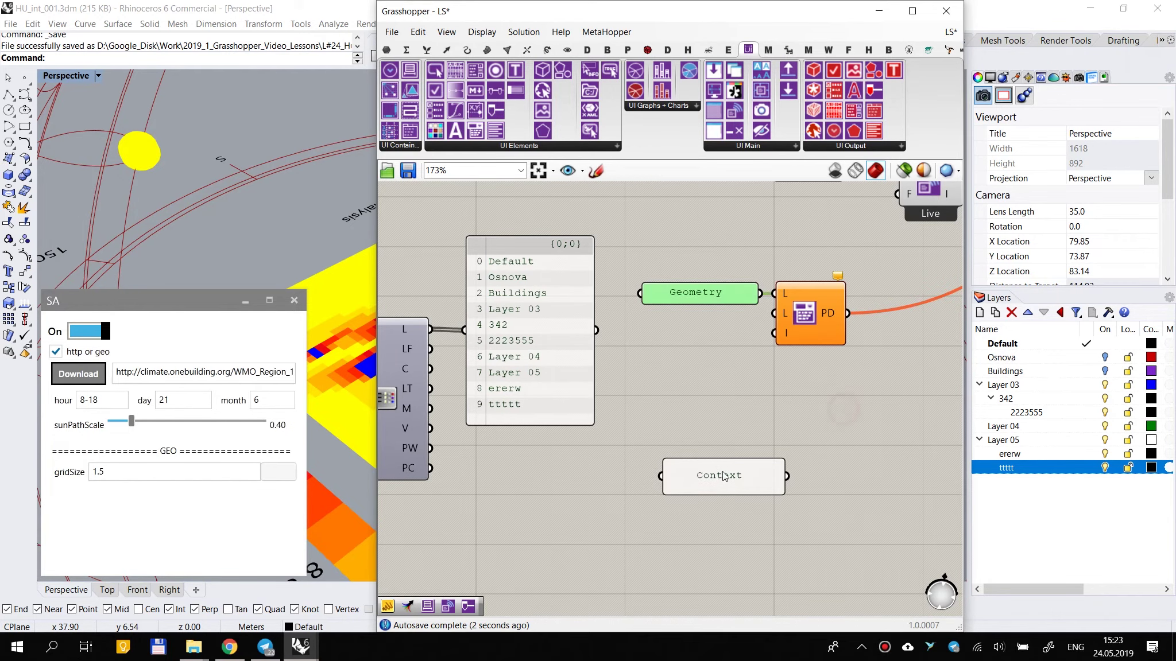
double_click(722, 471)
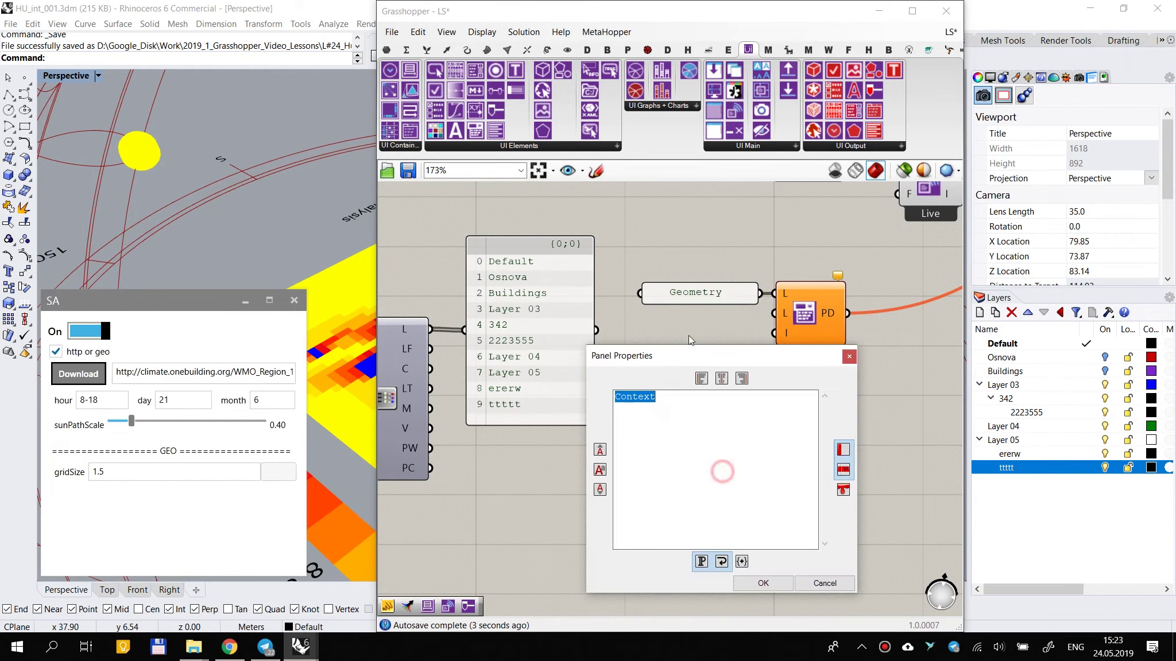
click(756, 583)
double_click(719, 291)
key(ctrl+v)
click(773, 402)
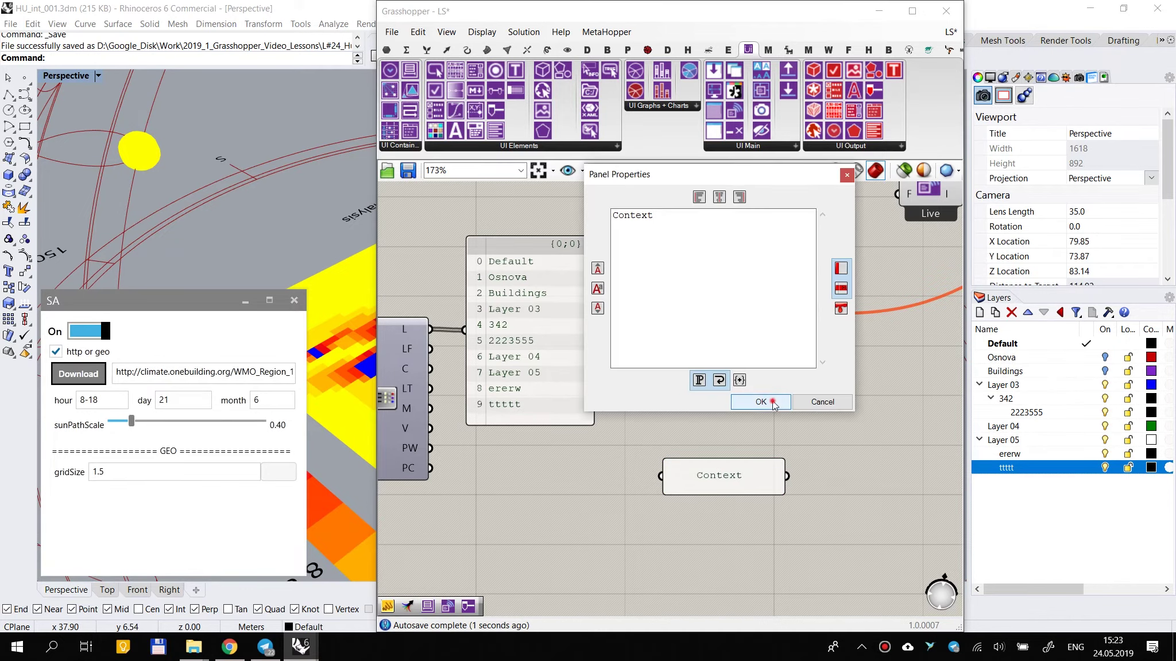
click(772, 403)
key(ctrl+z)
Step: Make each line of the Geometry panel a separate item, add Context as its second line, and straighten the panel beside the pulldown
right_click(727, 309)
click(751, 340)
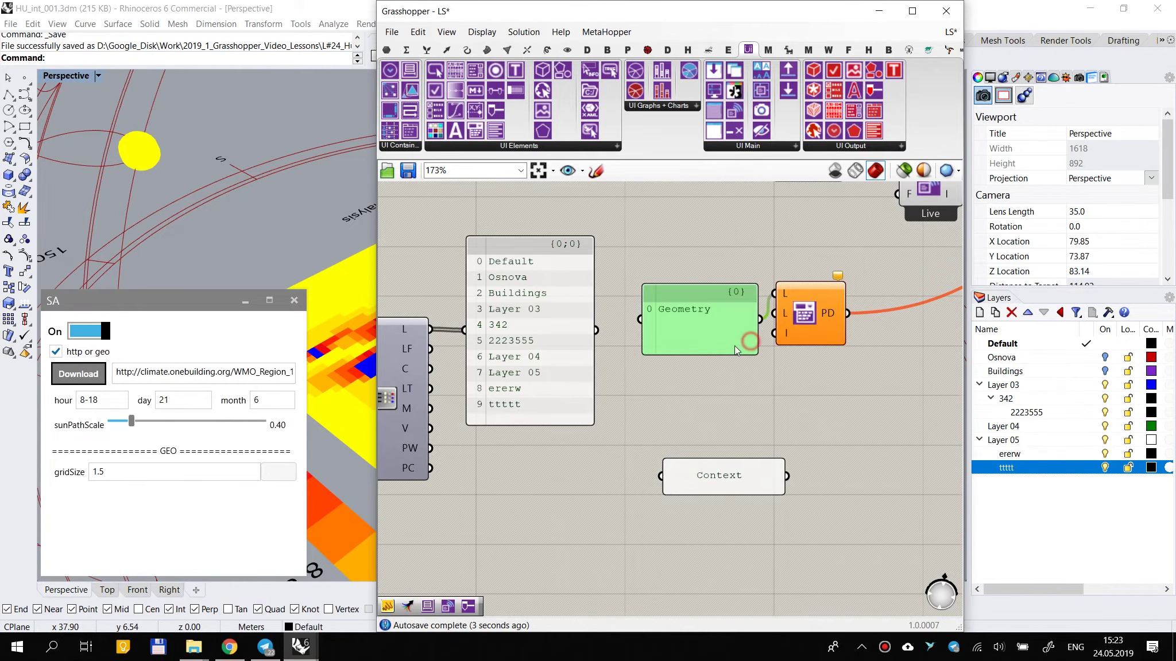
double_click(719, 329)
click(729, 288)
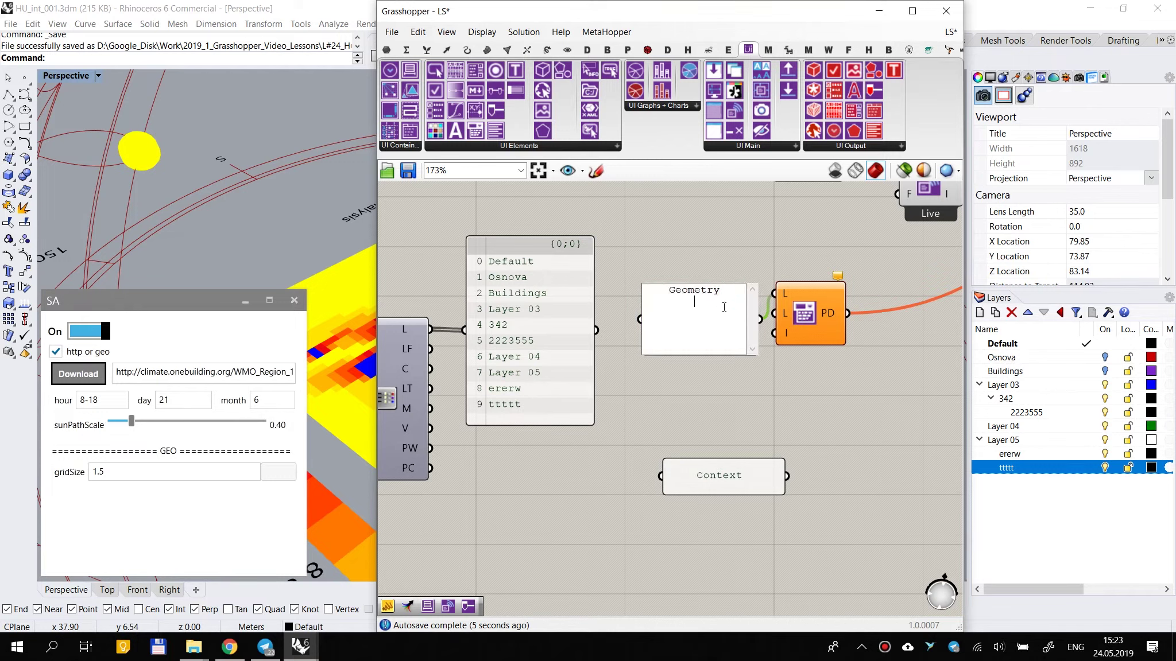
click(766, 419)
drag(721, 336, 716, 311)
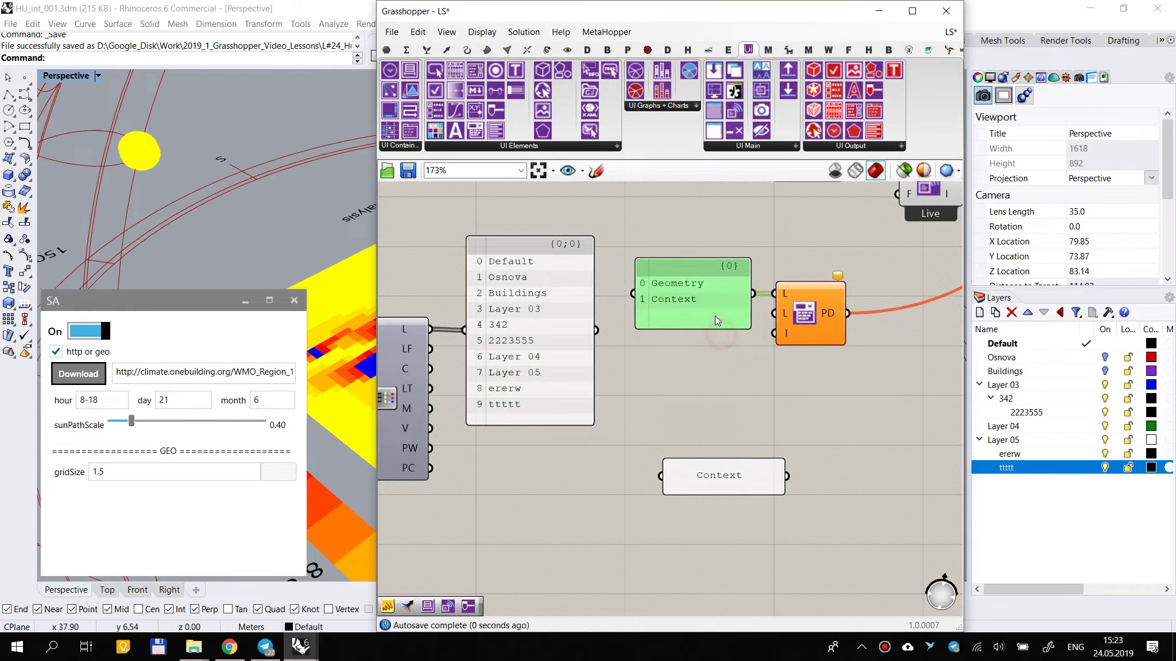
Step: Feed the layer list into the pulldown's list input and space the Layer Table, toggle and layer list away from the labels panel
drag(596, 331, 633, 293)
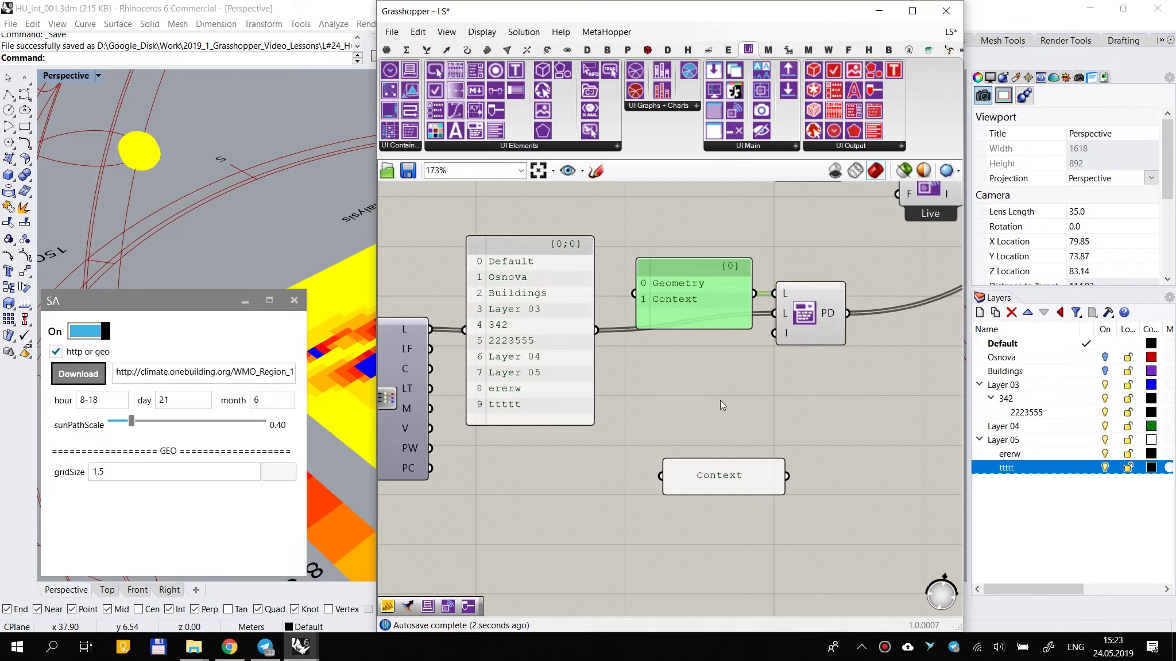
scroll(720, 401, down, 1)
drag(839, 324, 831, 303)
right_click(783, 418)
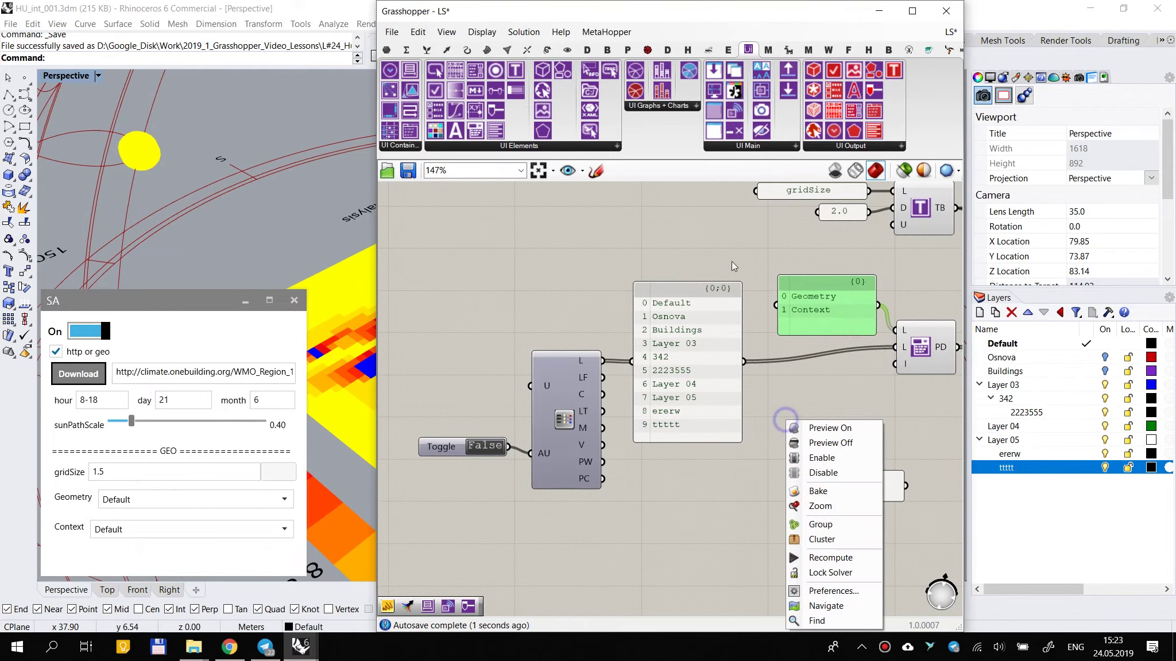
drag(729, 265, 495, 461)
drag(682, 364, 646, 352)
click(757, 421)
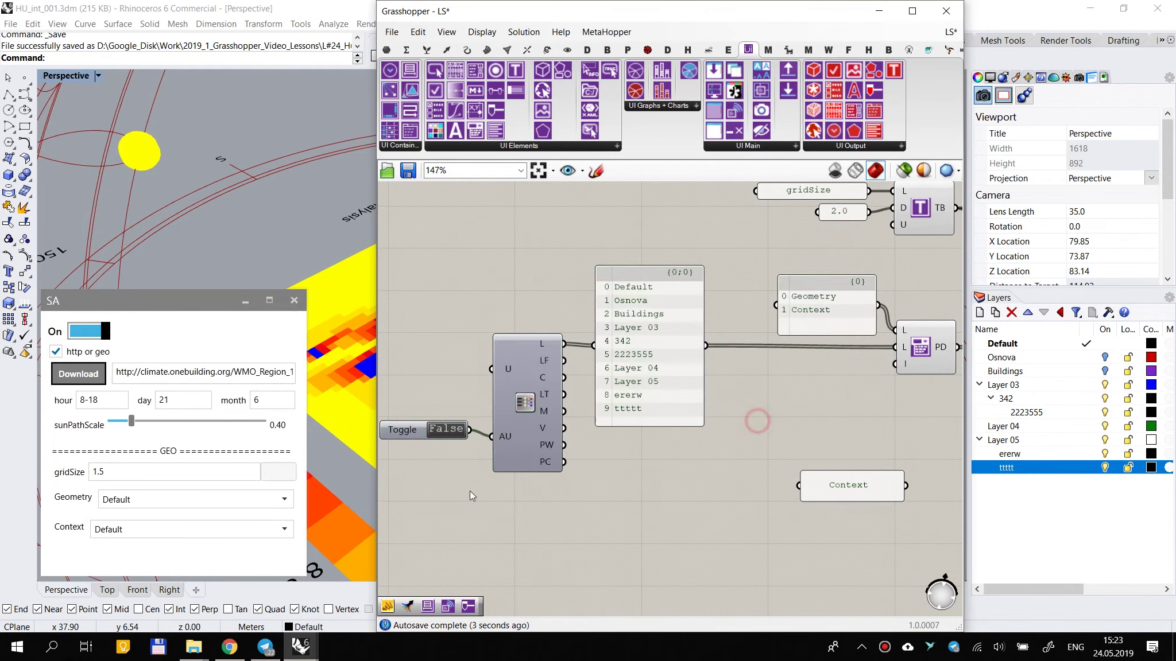
drag(426, 435, 432, 442)
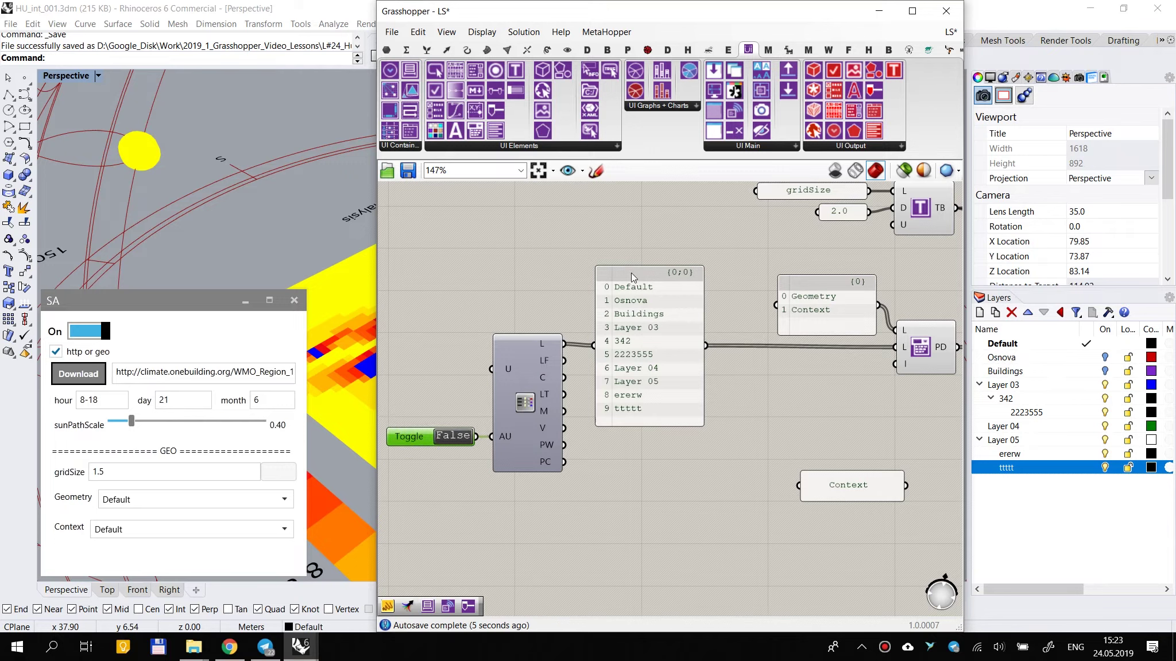
drag(650, 329, 646, 328)
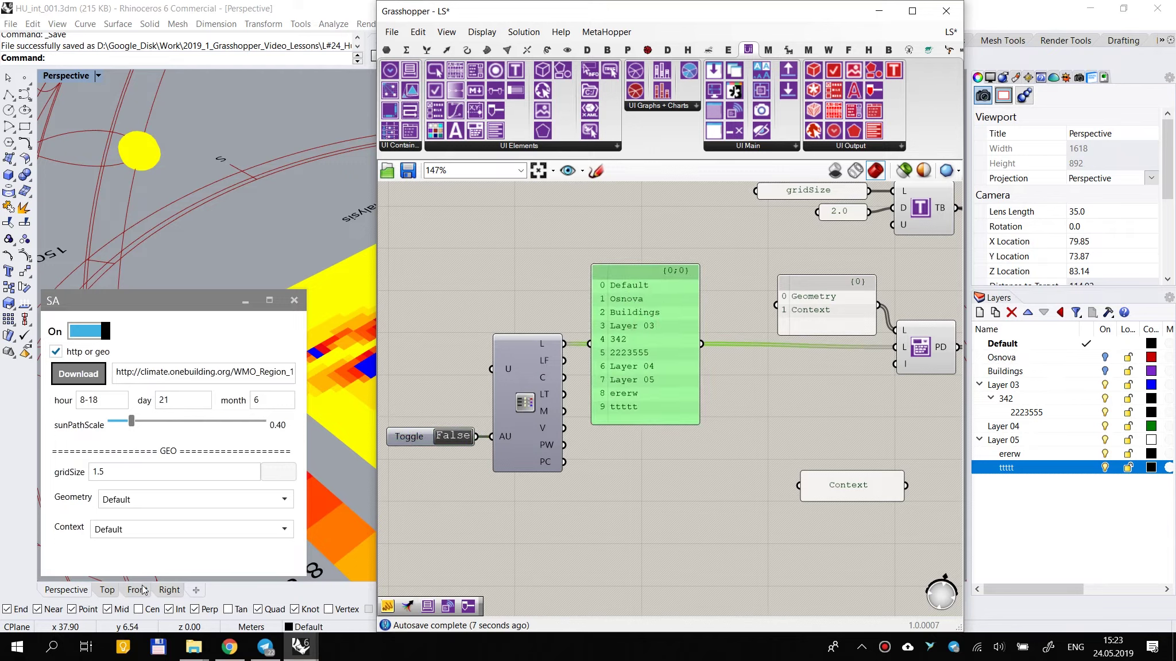
Step: Choose Layer 03 for Geometry and Layer 04 for Context in the SA interface
click(240, 495)
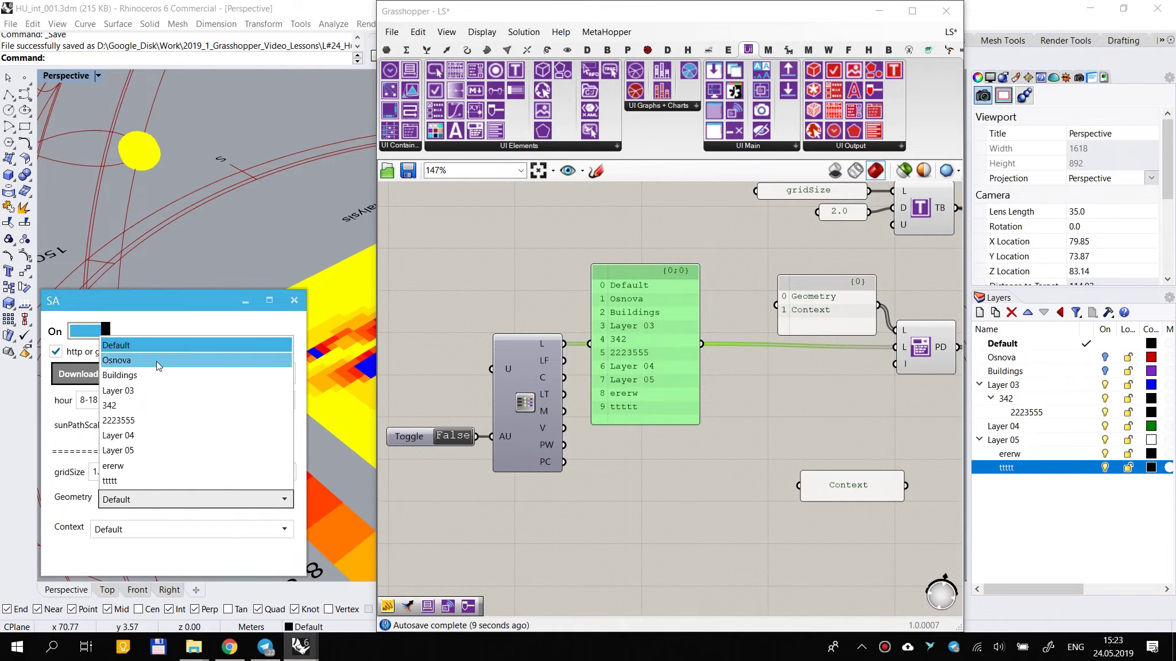
click(147, 391)
click(172, 529)
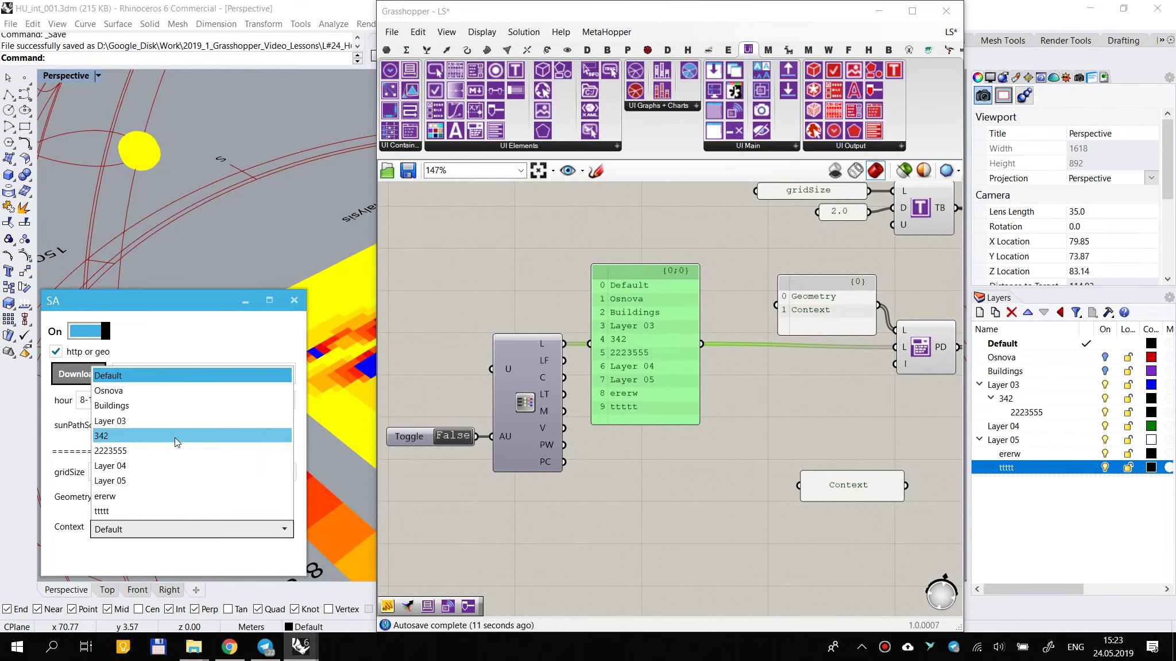
click(148, 471)
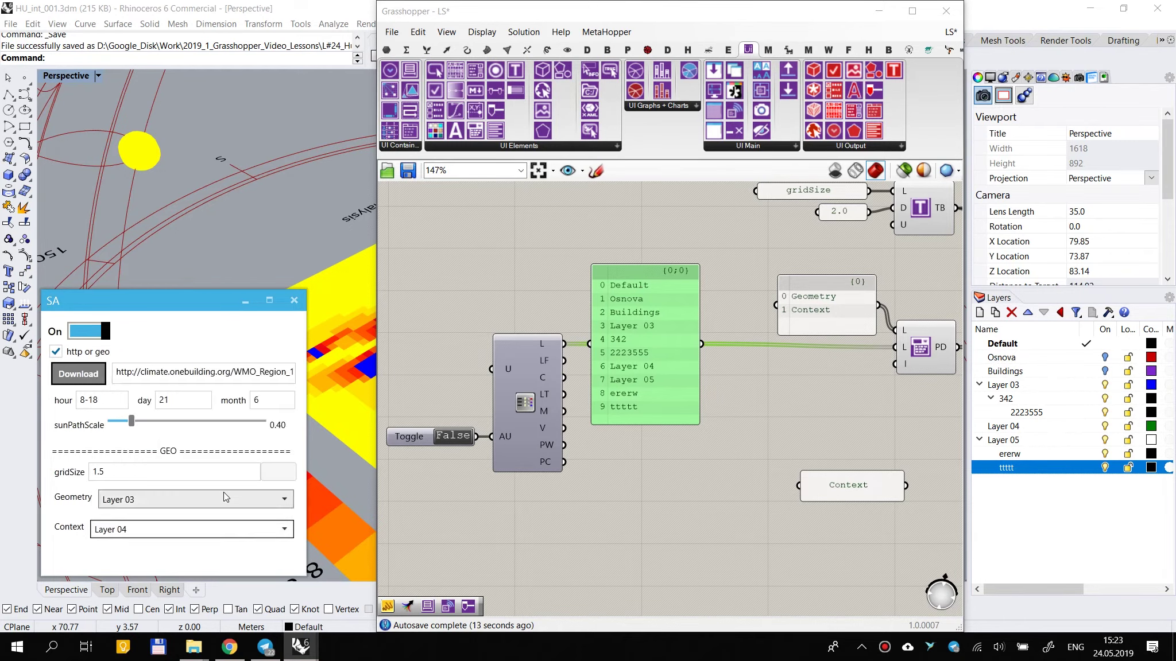
Step: Disconnect the pulldown from the merge component and route it through a new stack container into input D3
click(714, 474)
right_drag(760, 419, 497, 420)
scroll(580, 383, down, 3)
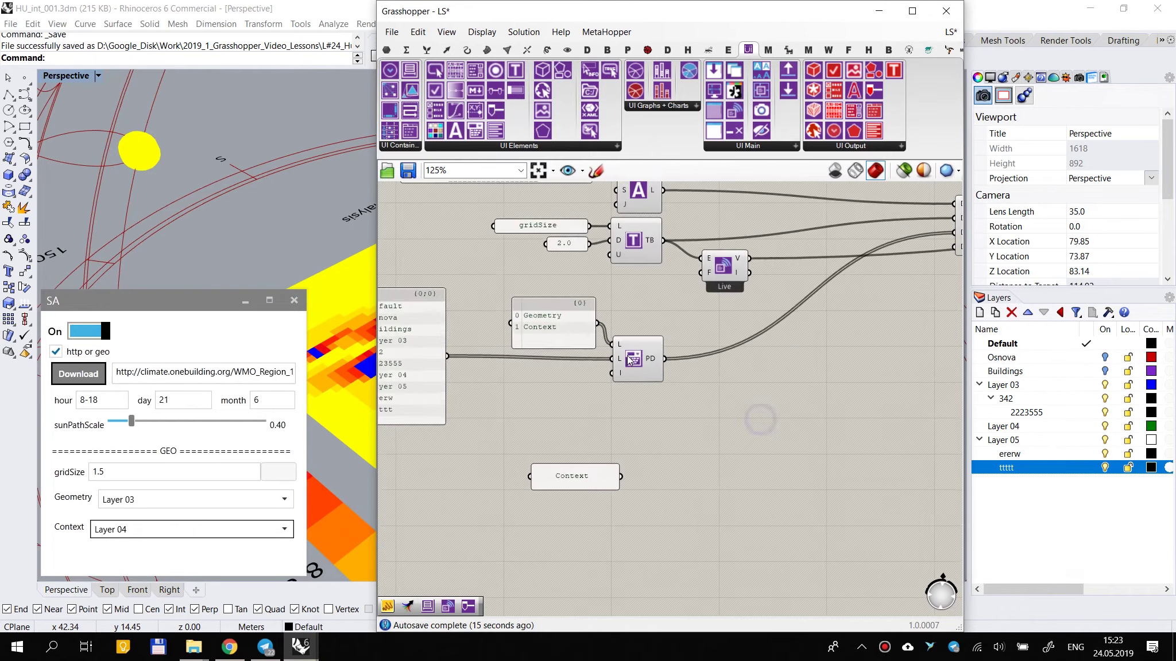
right_drag(664, 359, 635, 400)
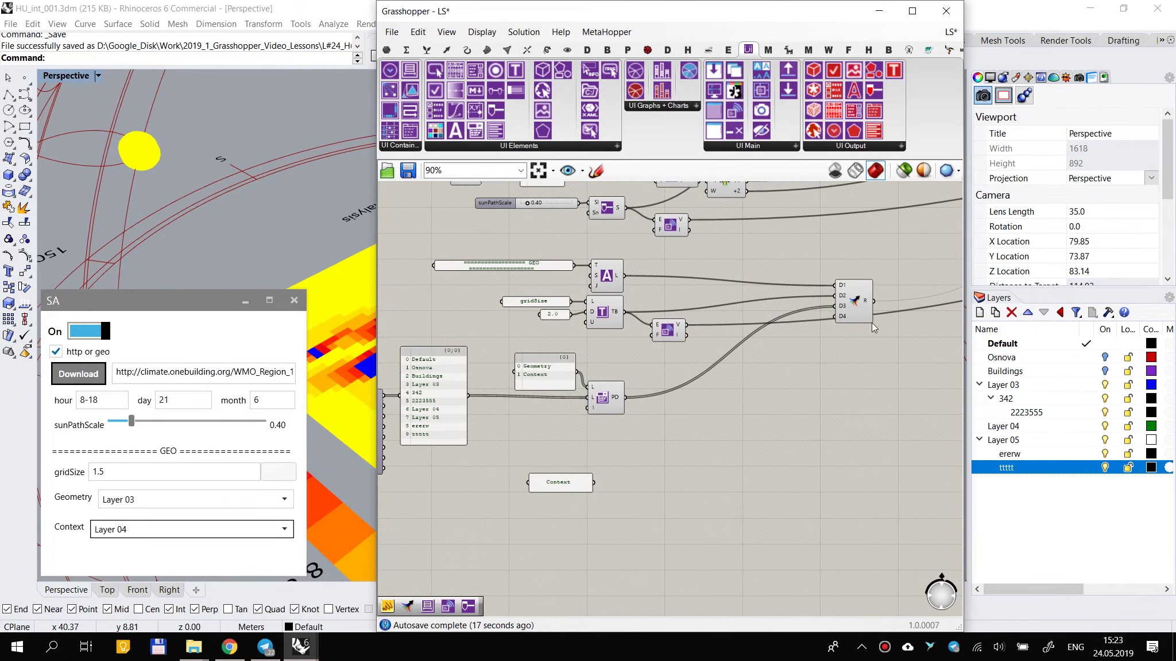
ctrl+drag(788, 348, 627, 399)
right_drag(630, 377, 632, 414)
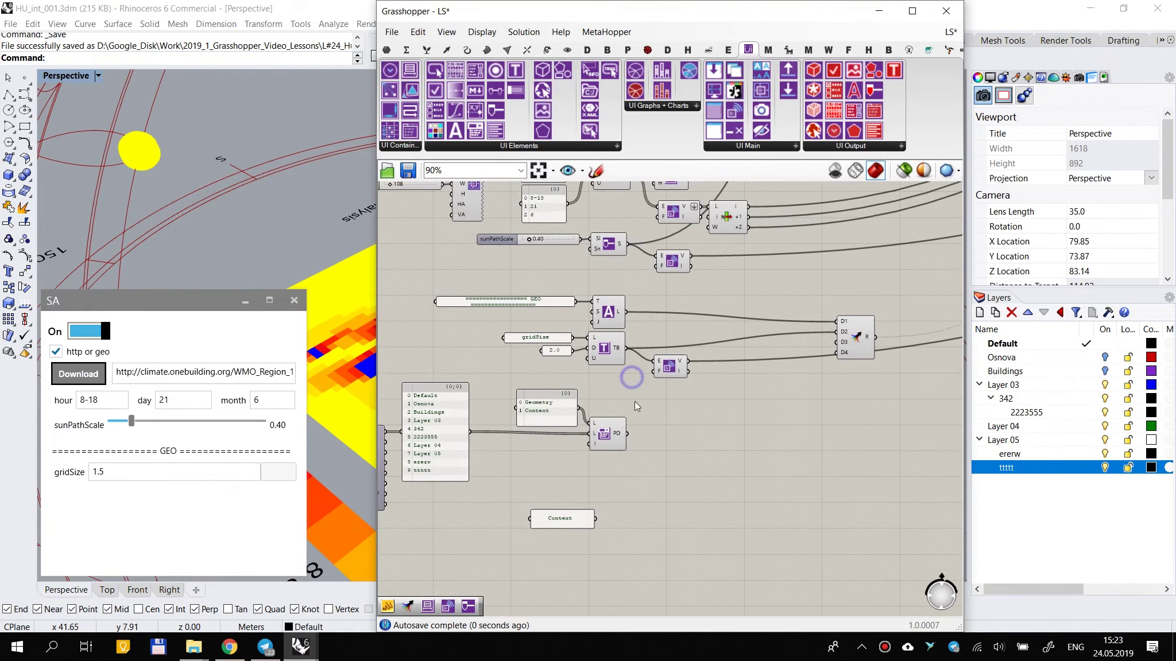
scroll(604, 437, up, 1)
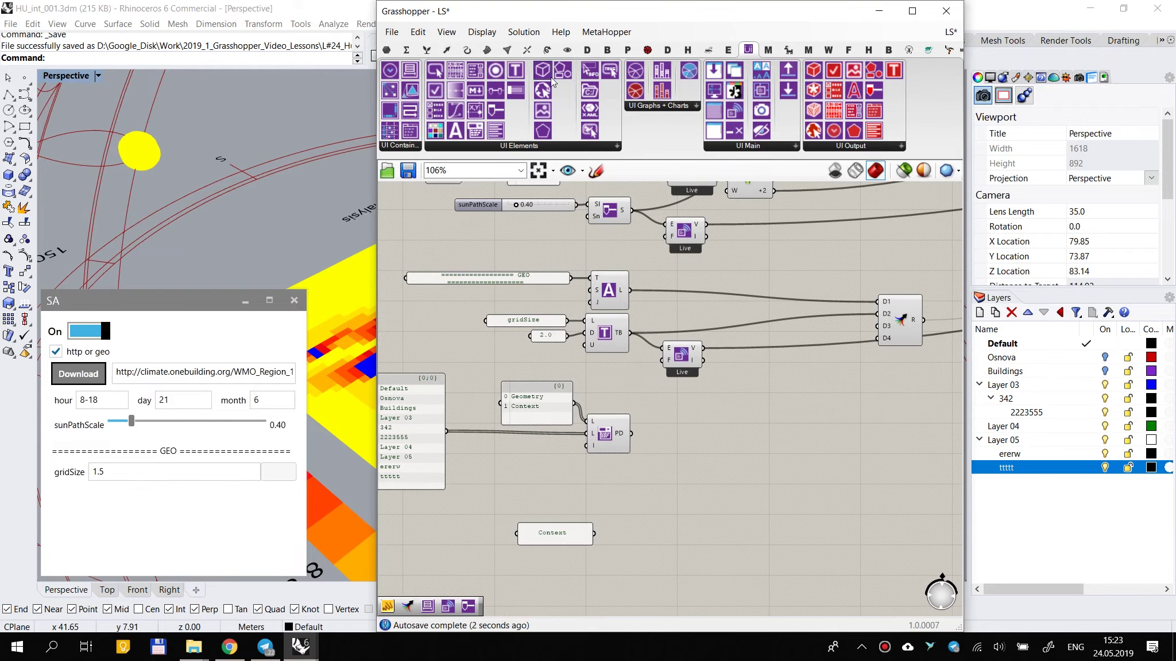
drag(414, 71, 614, 432)
drag(695, 441, 881, 326)
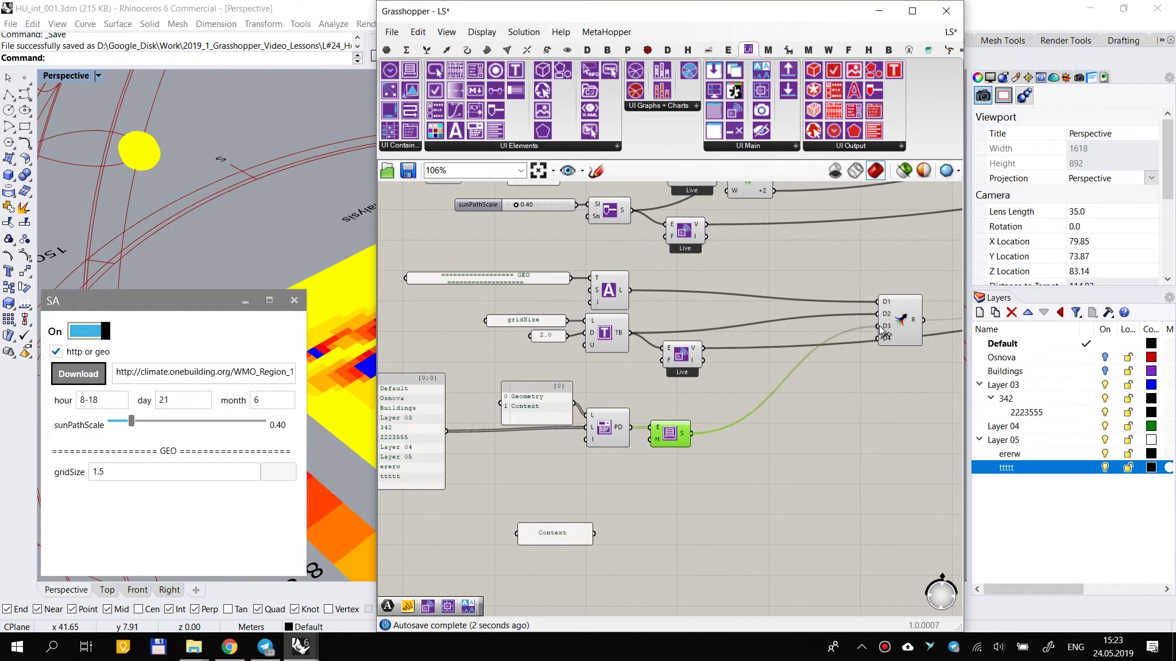
Step: Set the wire display of the Floor analysis component's _gridSize input to Faint
scroll(724, 422, down, 3)
right_drag(817, 401, 636, 389)
right_drag(805, 354, 560, 408)
right_drag(757, 335, 422, 488)
scroll(841, 253, up, 3)
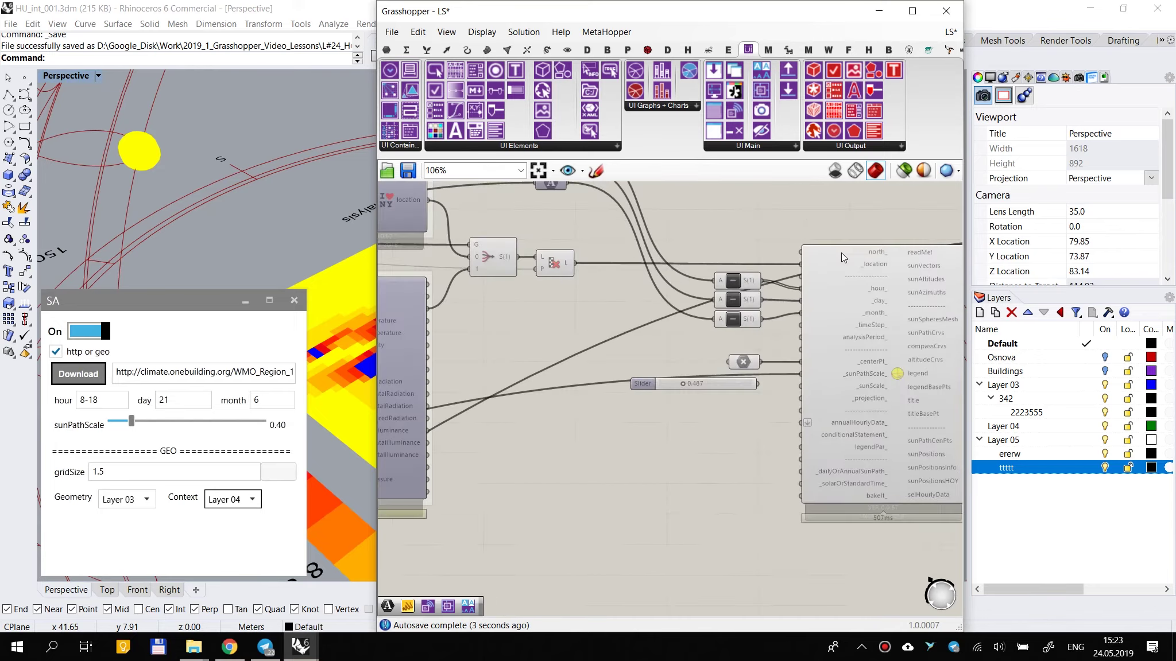
scroll(841, 252, down, 2)
right_drag(841, 253, 499, 328)
right_drag(757, 326, 603, 352)
scroll(598, 357, up, 4)
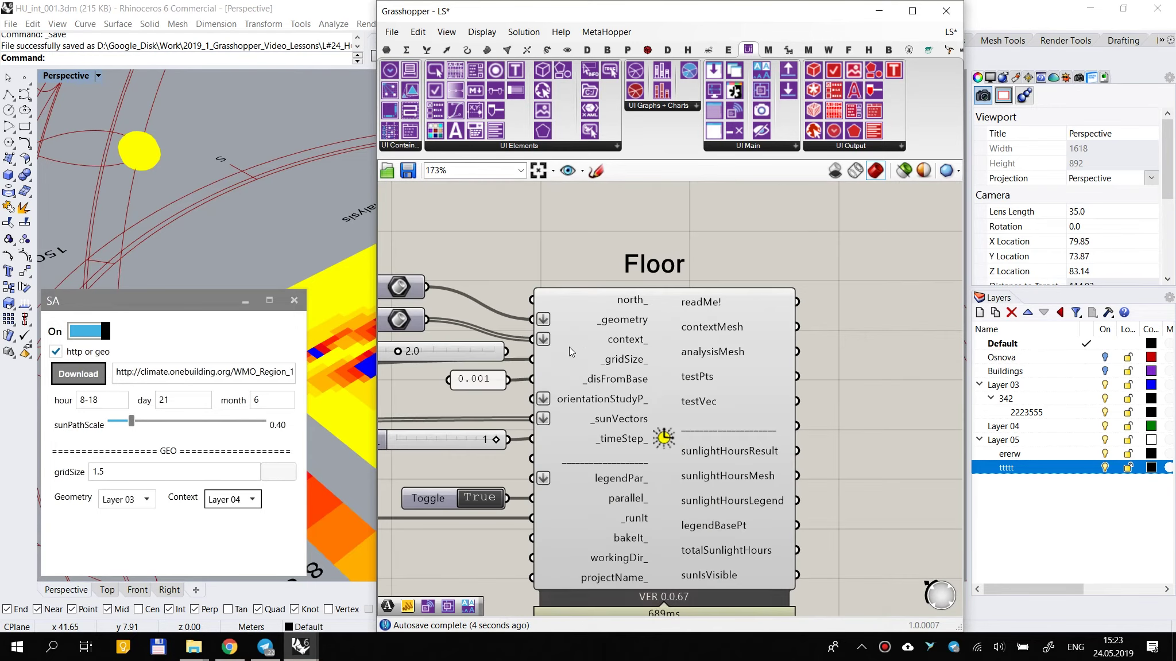
right_click(600, 359)
mouse_move(717, 356)
click(804, 374)
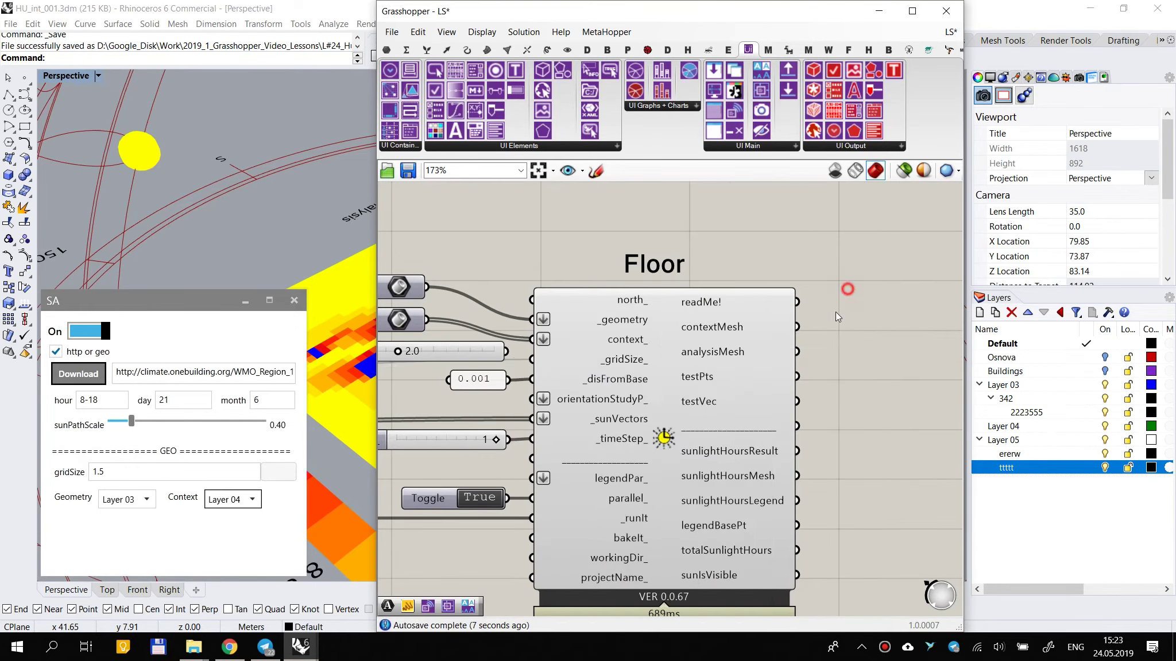
Step: Place a copy of the Value Listener below the stack container and feed the pulldown's output into its E input
scroll(836, 312, down, 8)
right_drag(642, 429, 899, 350)
mouse_move(585, 441)
right_down()
mouse_move(698, 392)
mouse_move(625, 402)
mouse_move(583, 436)
right_up()
scroll(695, 362, up, 6)
click(537, 394)
click(579, 449)
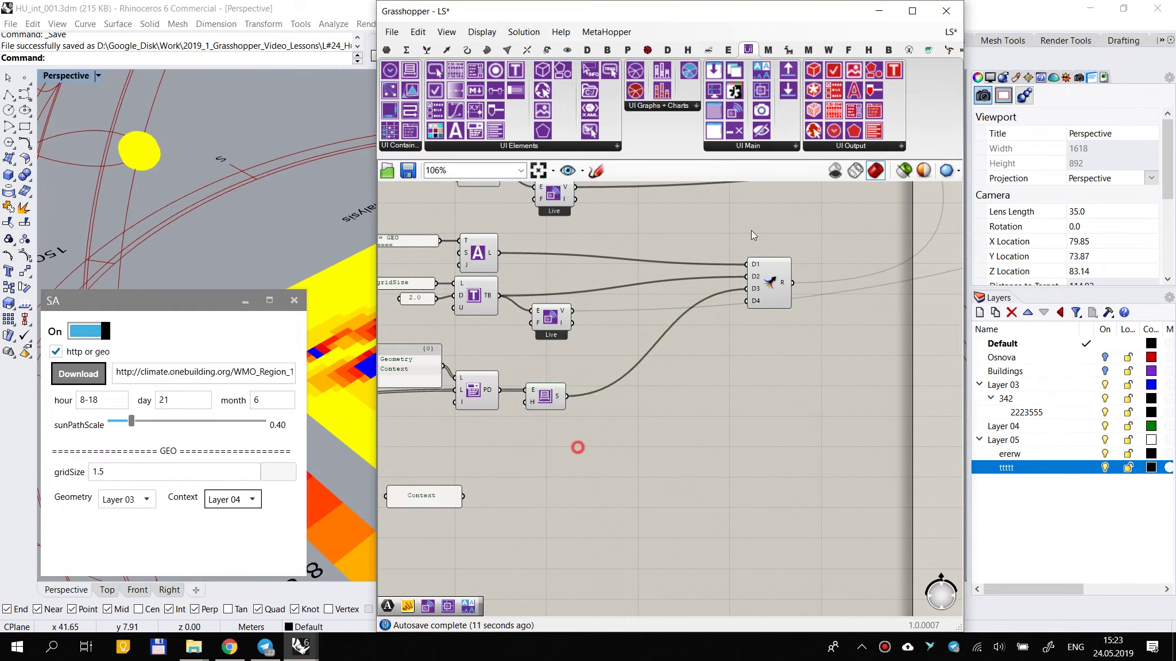
key(ctrl+v)
scroll(537, 431, up, 3)
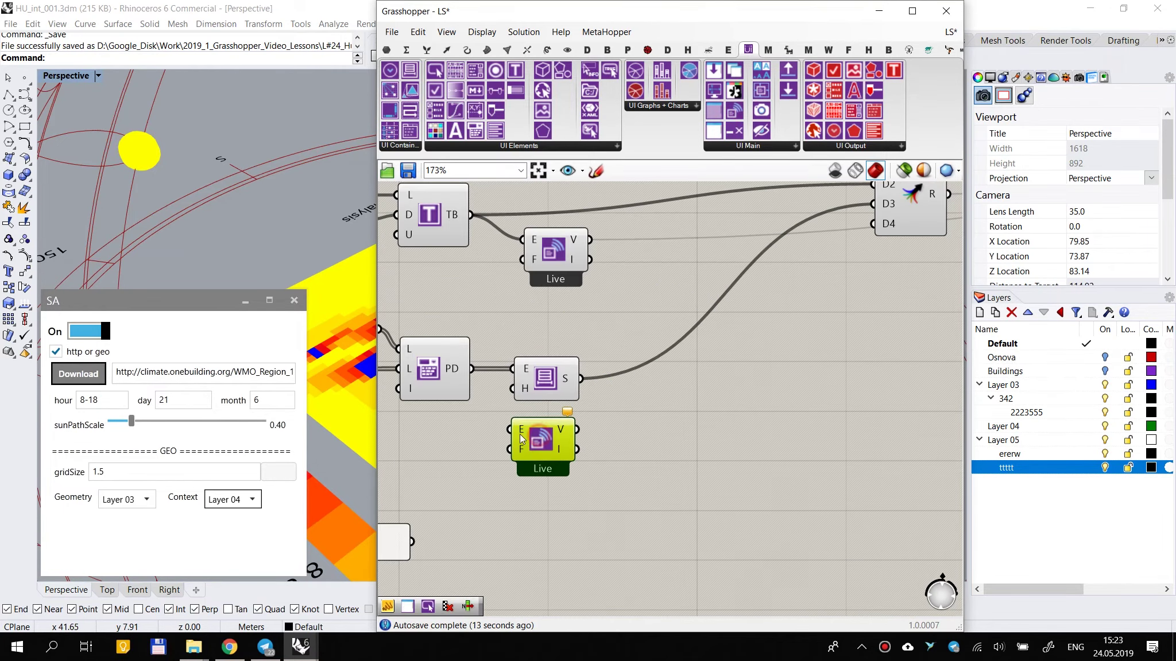
drag(478, 379, 472, 368)
click(708, 493)
scroll(720, 336, down, 2)
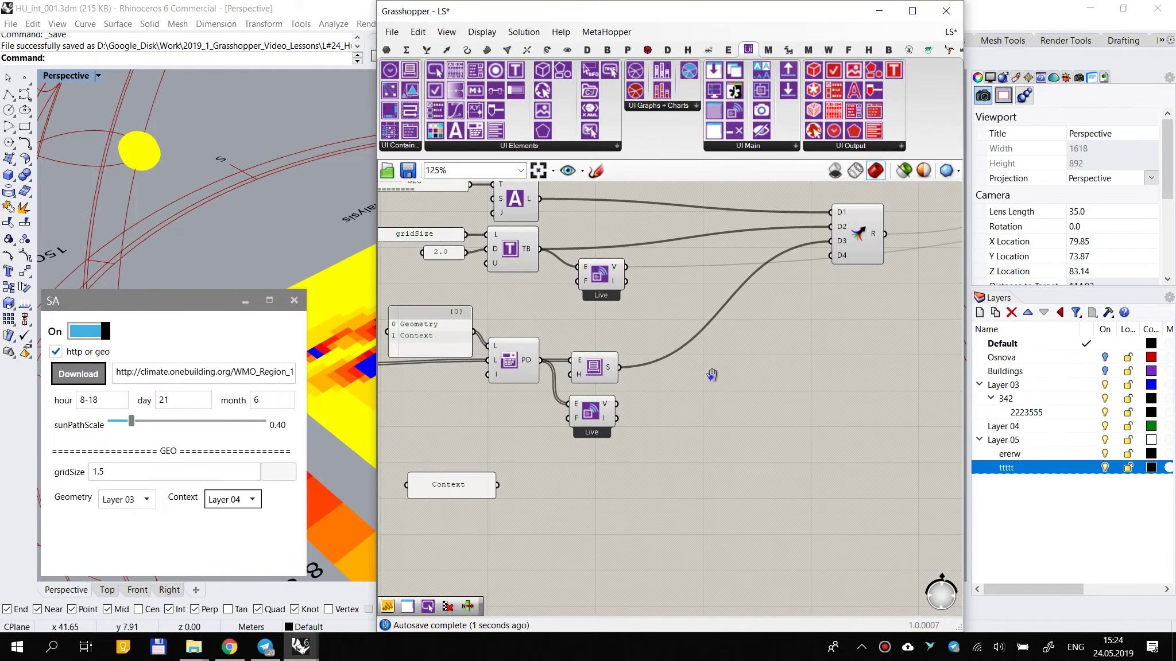
Step: Add an Adjust Element Positioning component near the Layer Table and connect its E input to the pulldown's output
right_drag(645, 385, 776, 406)
mouse_move(603, 436)
right_down()
mouse_move(670, 409)
mouse_move(693, 349)
right_up()
right_drag(585, 372, 773, 491)
drag(747, 112, 600, 303)
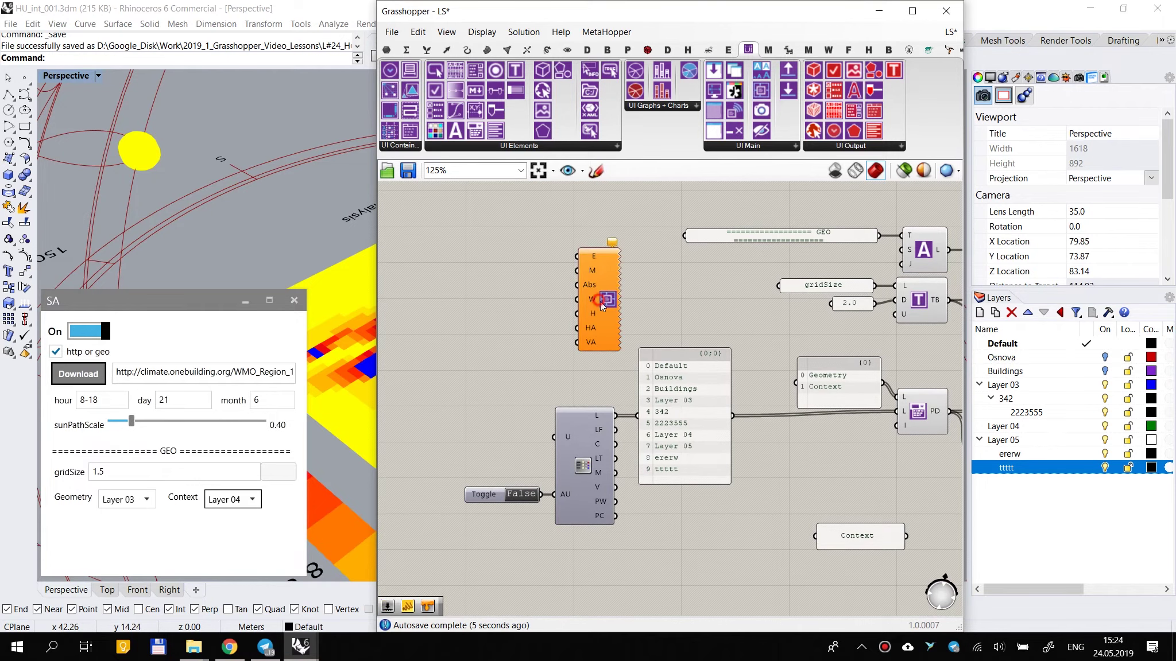
drag(577, 256, 939, 415)
right_drag(673, 380, 665, 314)
drag(570, 262, 660, 472)
key(ctrl+z)
drag(591, 252, 448, 324)
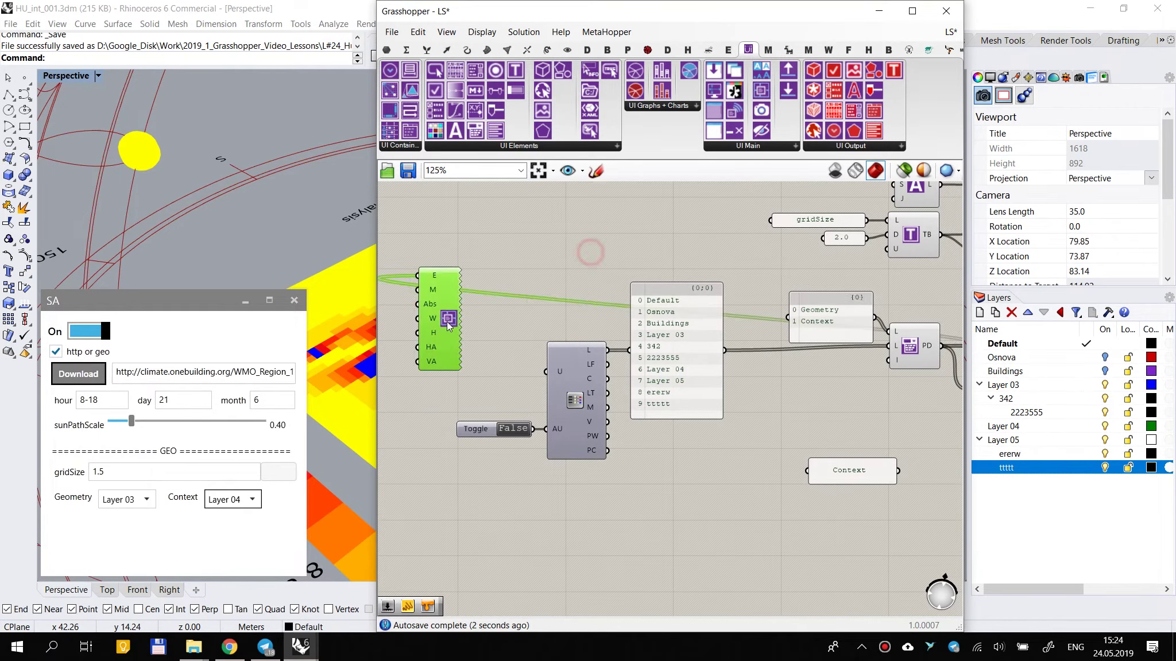
Step: Set the positioning component's E input wire display to Faint and move the component beside the Layer Table
right_click(431, 275)
mouse_move(491, 315)
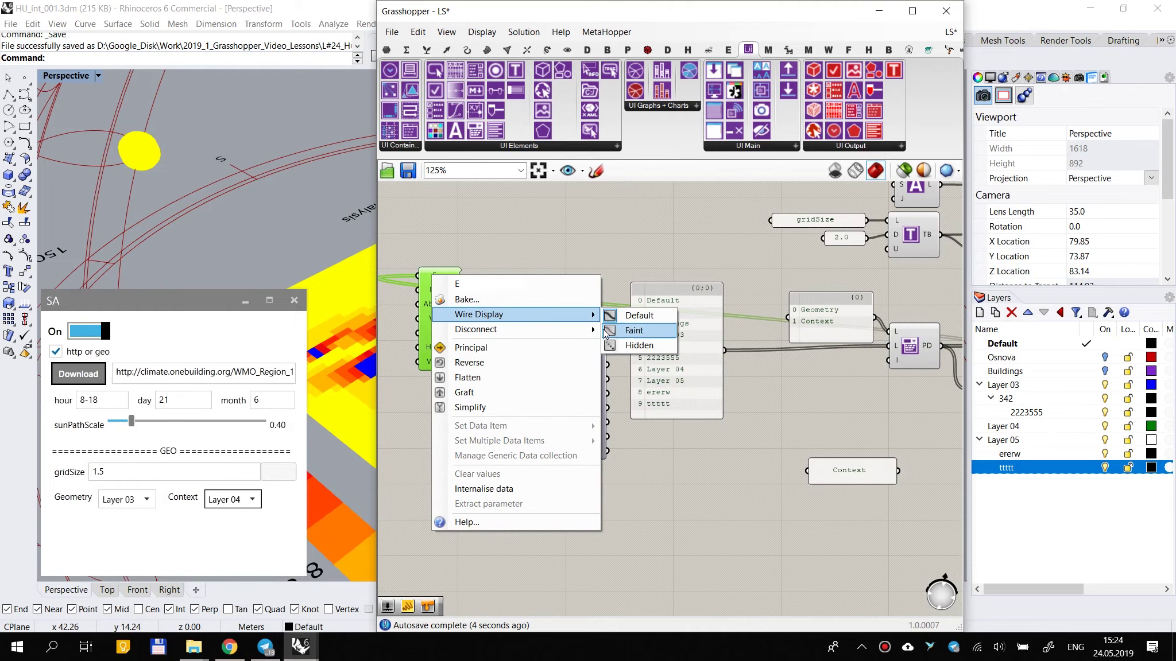
click(622, 330)
click(598, 234)
drag(446, 319, 483, 347)
click(557, 248)
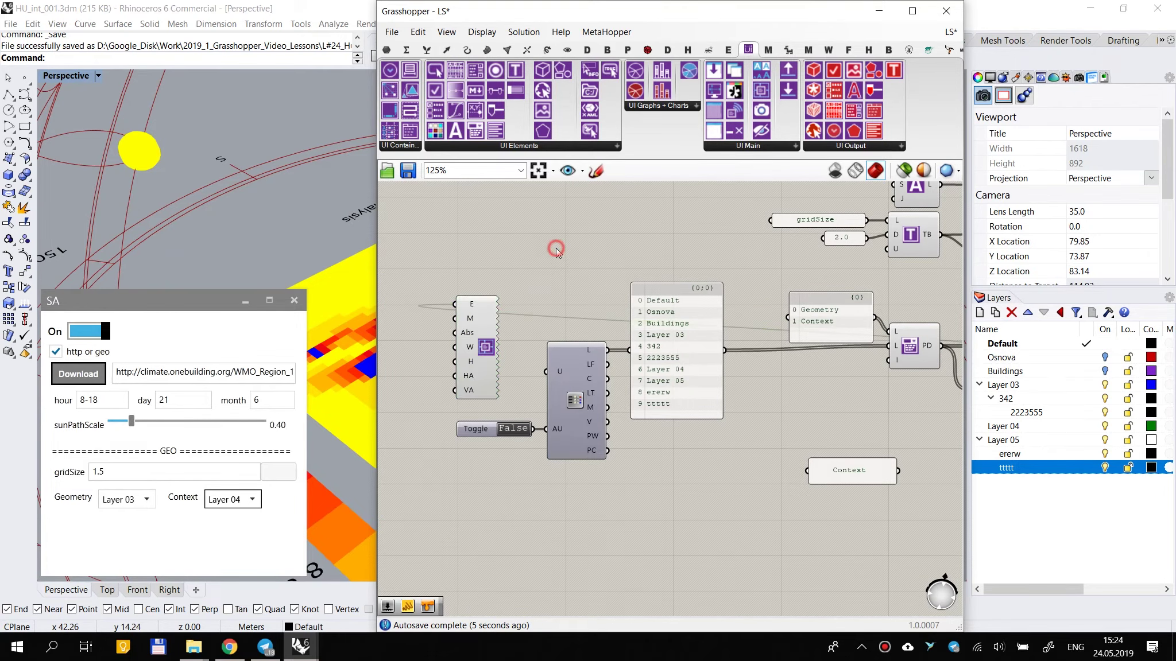
Step: Wire the Layer Table's L output directly into the pulldown's list input and leave the layer list panel below as a side branch
scroll(556, 253, down, 2)
right_drag(554, 297, 634, 300)
scroll(792, 337, up, 1)
drag(736, 361, 740, 415)
drag(665, 326, 902, 323)
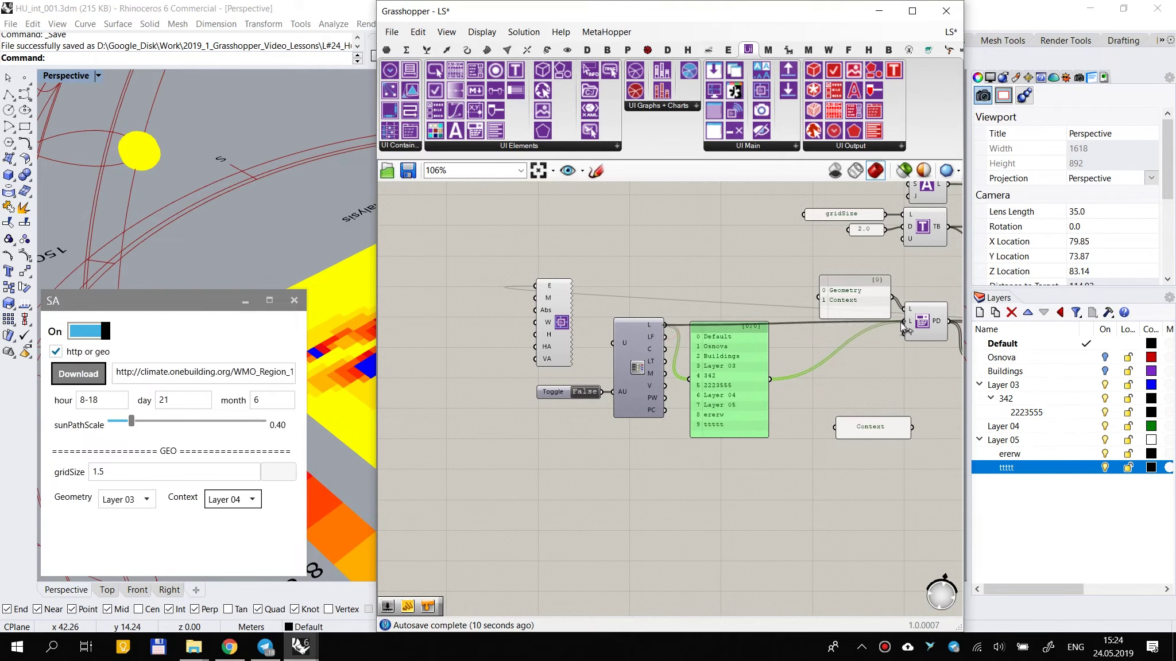
drag(743, 362, 738, 373)
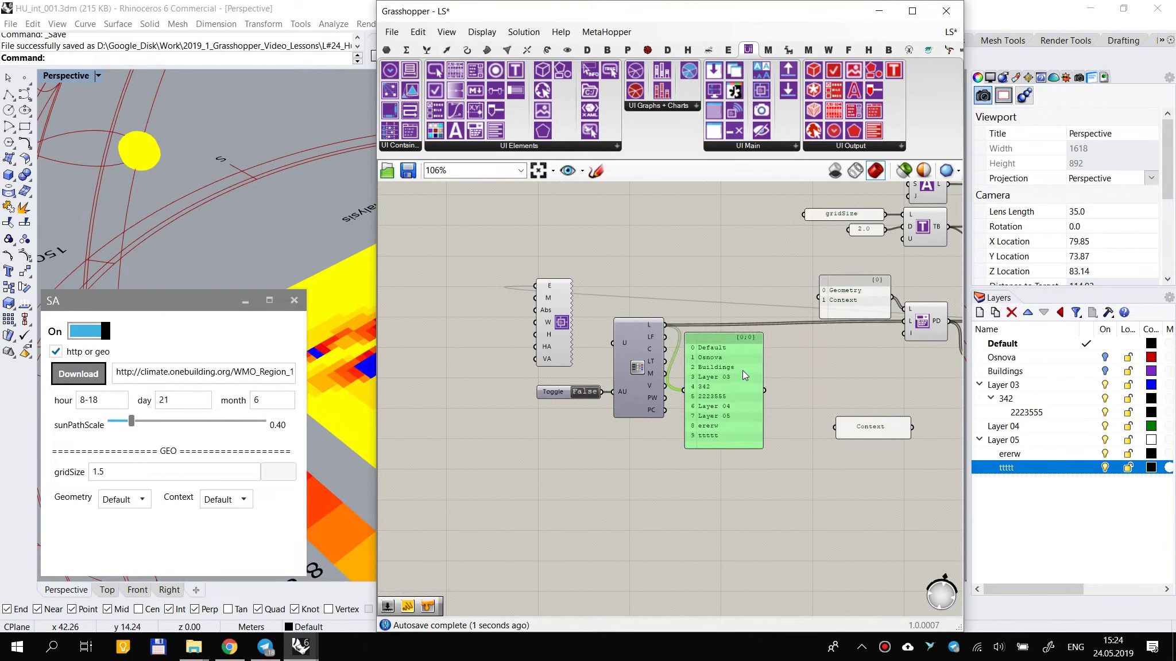
Step: Add a number slider starting at 300, connect it to the positioning component's W input, and set it to 170
scroll(597, 312, up, 1)
scroll(615, 312, up, 1)
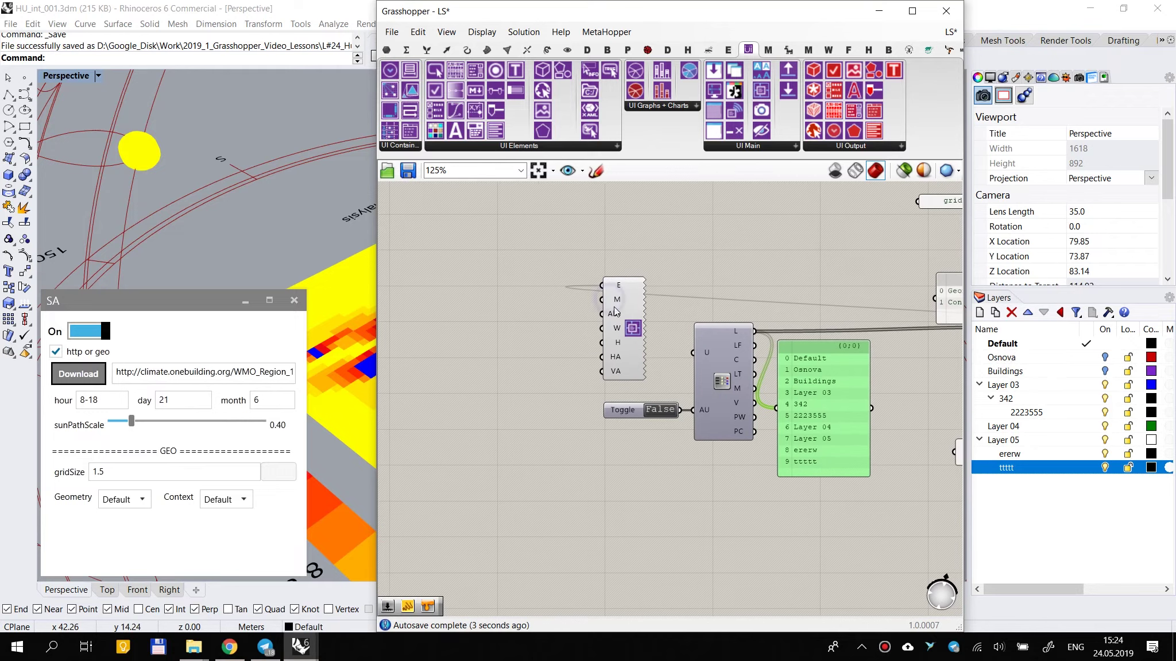
double_click(544, 356)
text(300)
key(Return)
scroll(544, 356, up, 3)
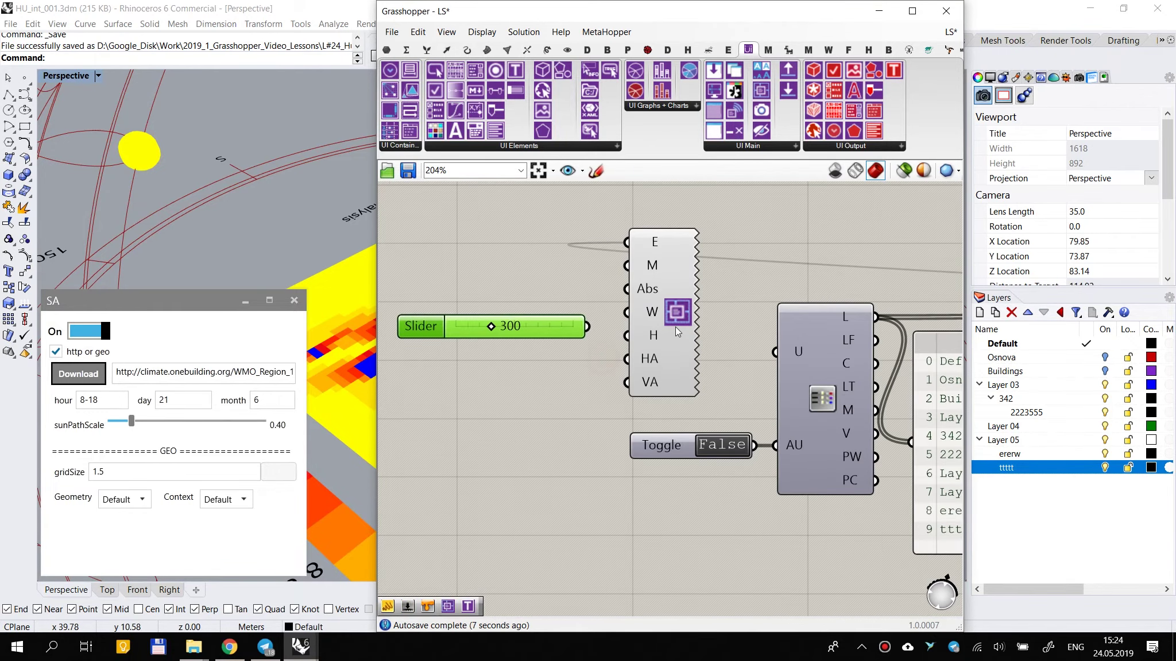
drag(590, 329, 590, 330)
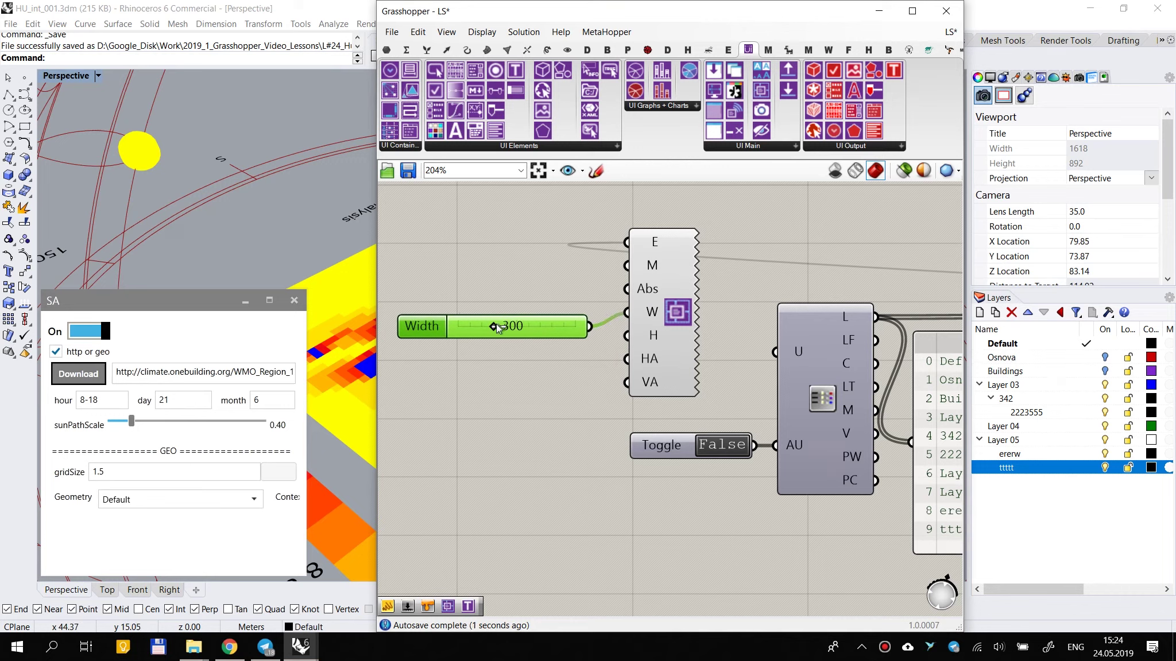
drag(465, 334, 344, 331)
click(499, 255)
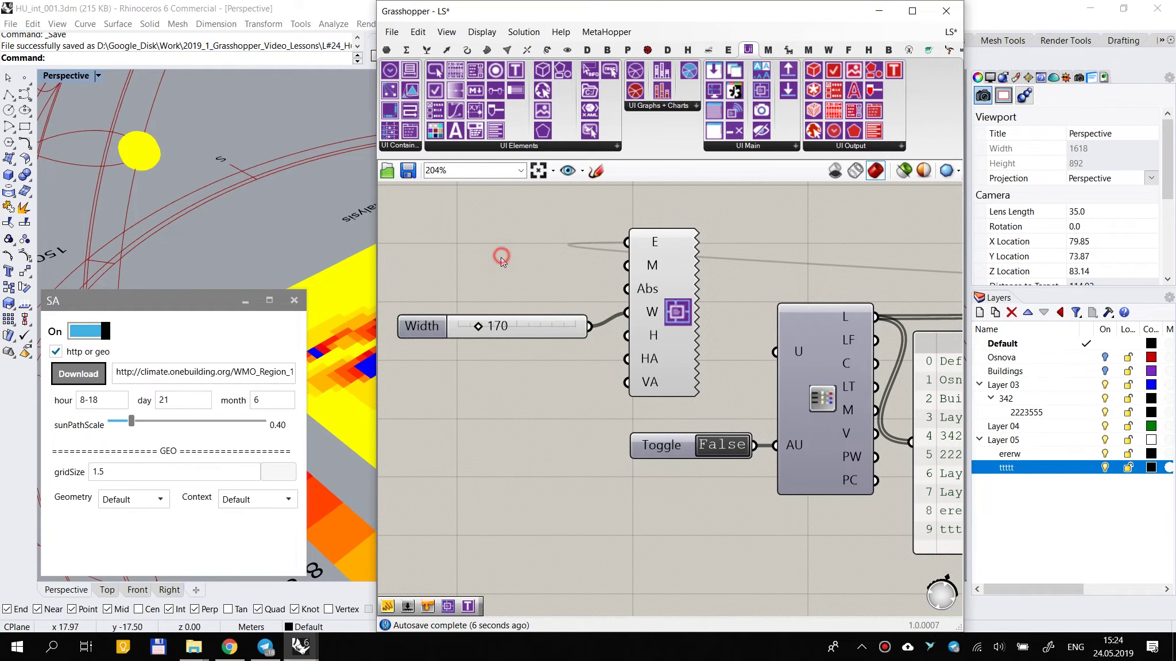
Step: Check the layer choices offered by the Context and Geometry pulldowns in the SA interface
scroll(499, 257, down, 3)
click(544, 350)
scroll(544, 347, down, 3)
scroll(715, 363, up, 3)
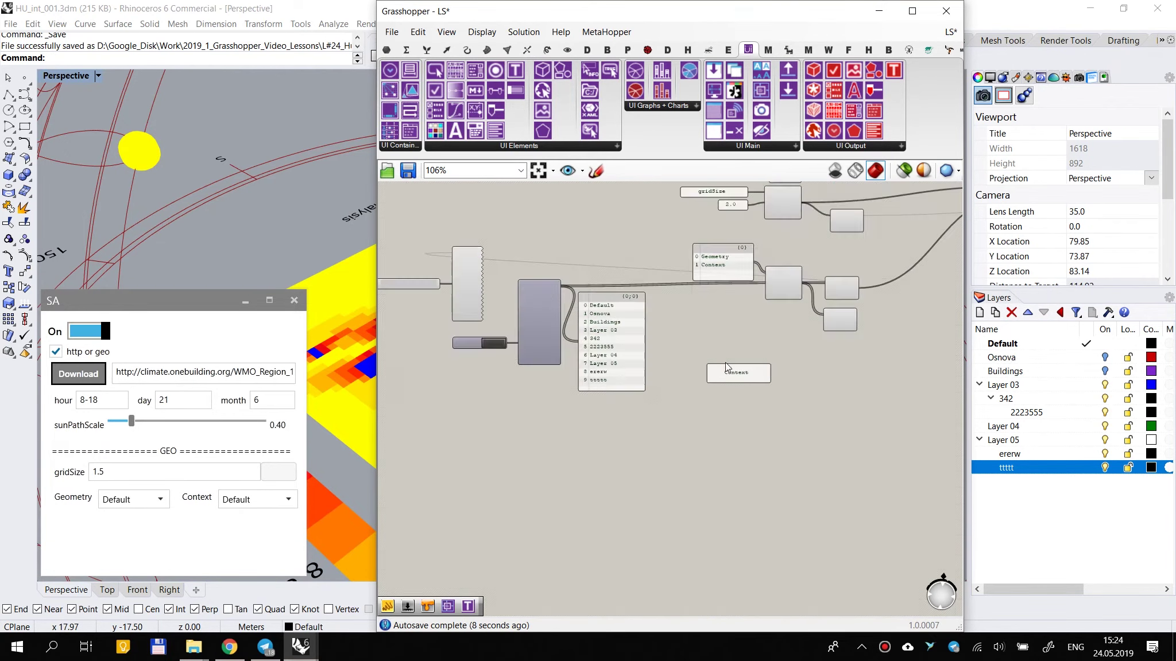
click(612, 344)
click(244, 504)
click(294, 498)
click(158, 498)
click(504, 491)
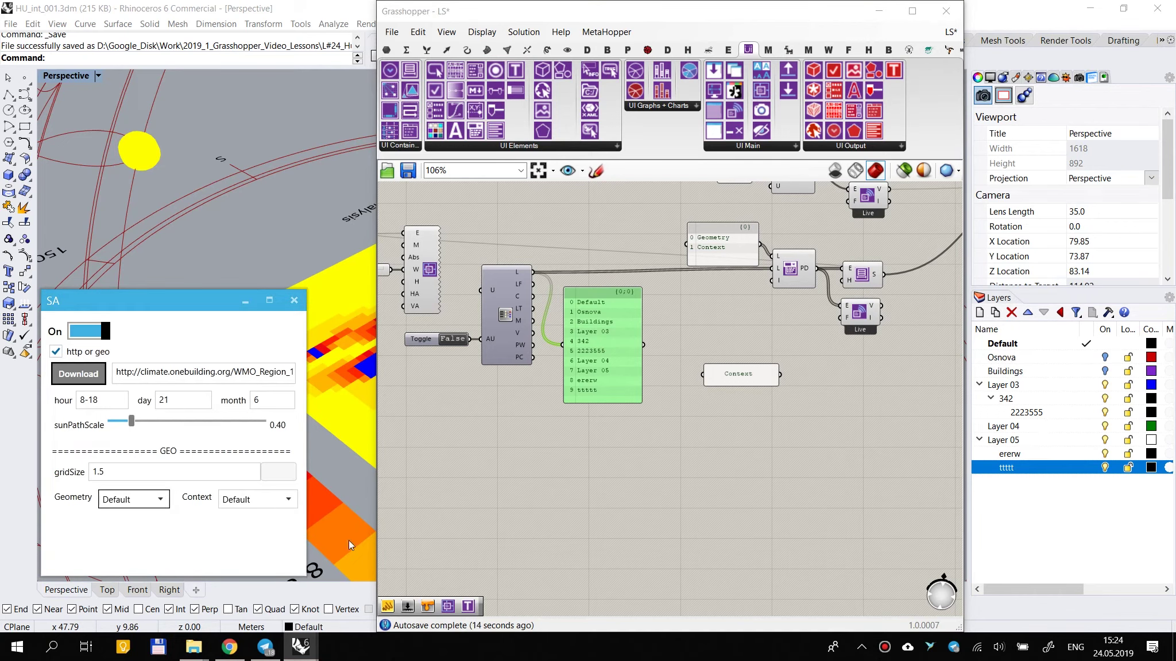
Step: Add a List Item component beside the layer pulldown's Value Listener, feed its list input from the V output, and flatten that output
right_drag(668, 482, 752, 465)
scroll(755, 459, down, 2)
right_drag(925, 413, 698, 391)
scroll(744, 316, up, 4)
right_drag(774, 383, 744, 423)
click(424, 49)
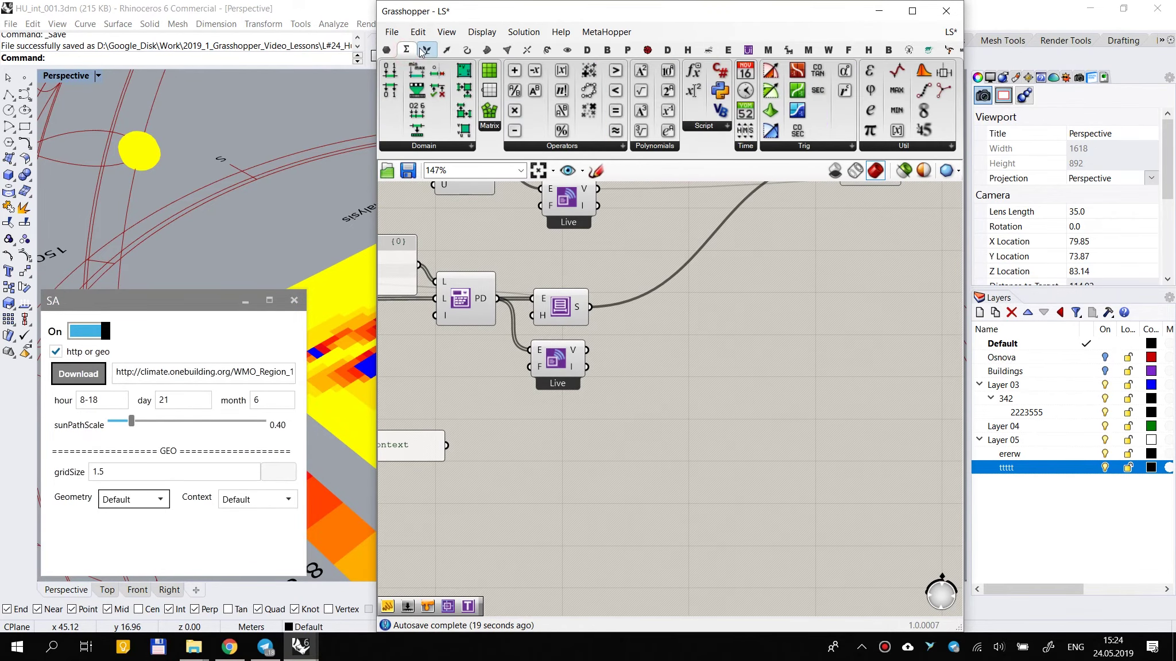
drag(394, 89, 783, 370)
drag(587, 349, 643, 372)
right_click(577, 353)
click(603, 423)
Step: Add a +1 output to the List Item component
scroll(675, 382, up, 4)
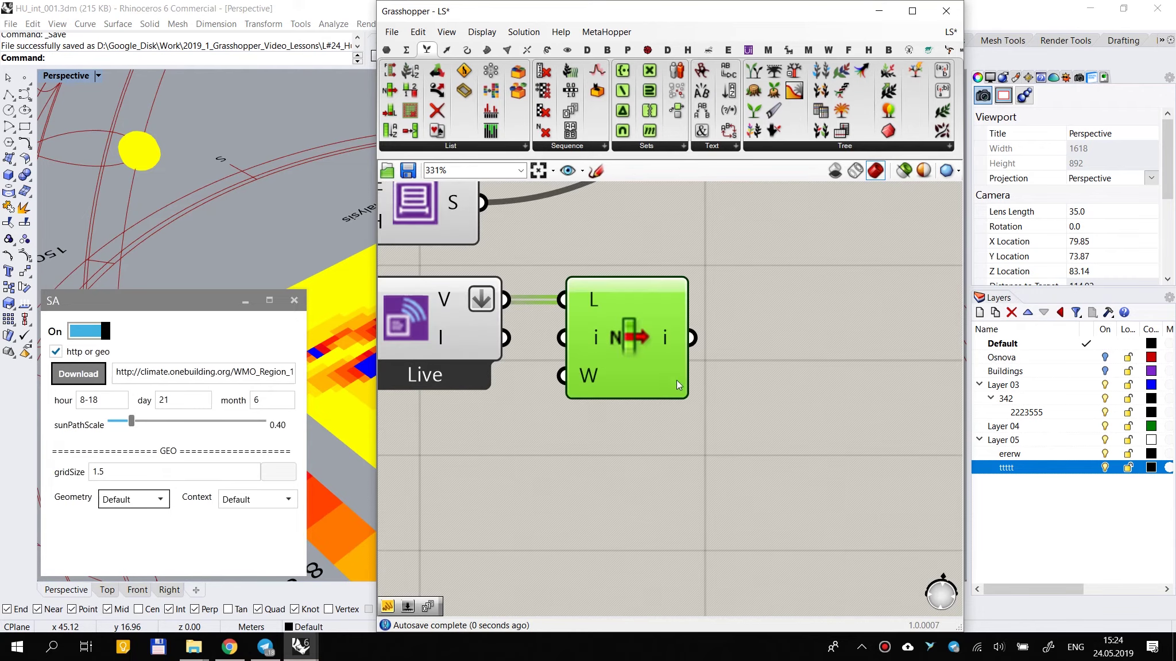
click(656, 401)
scroll(657, 406, down, 2)
scroll(656, 407, up, 2)
click(656, 396)
Step: Add an empty panel beside the List Item component and connect it to the +1 output
scroll(861, 388, down, 3)
right_drag(861, 383, 744, 389)
double_click(782, 379)
text(//)
key(Return)
drag(646, 356, 687, 376)
right_drag(810, 399, 707, 346)
drag(678, 357, 773, 336)
drag(545, 338, 682, 303)
drag(774, 323, 758, 371)
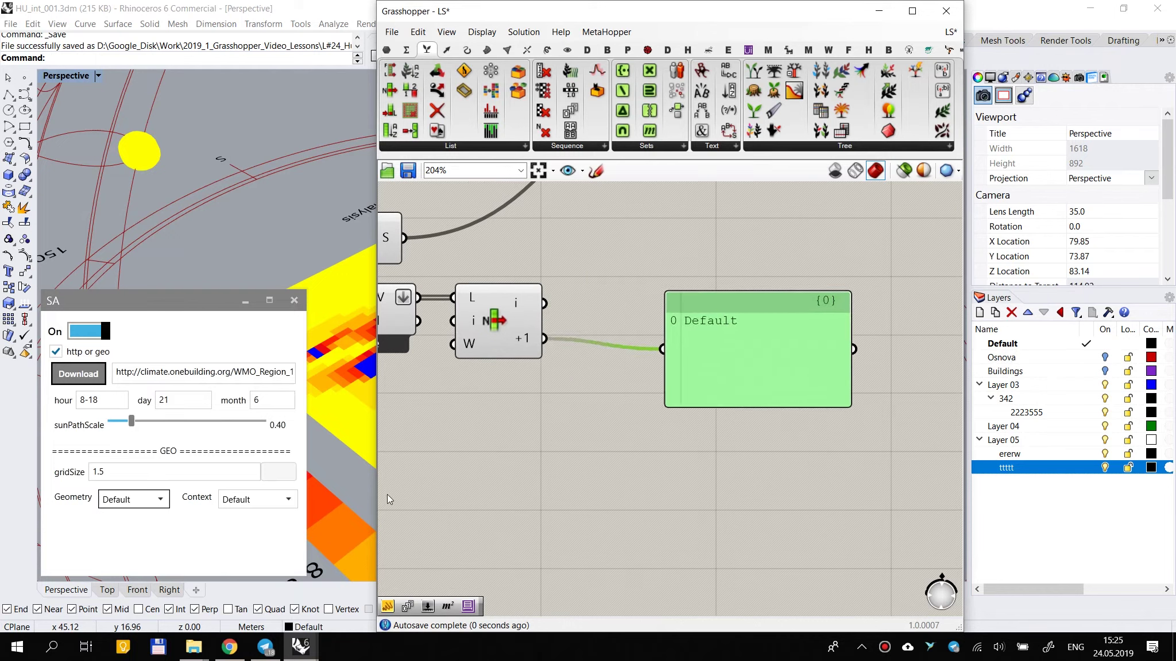
Step: Choose Layer 03 in the Context pulldown and rewire the panel to the List Item's i output
click(270, 499)
click(247, 388)
drag(545, 302, 662, 349)
Step: Move the geometry pipeline component near the List Item component and shift the output panel below it
scroll(725, 386, down, 3)
scroll(690, 297, down, 5)
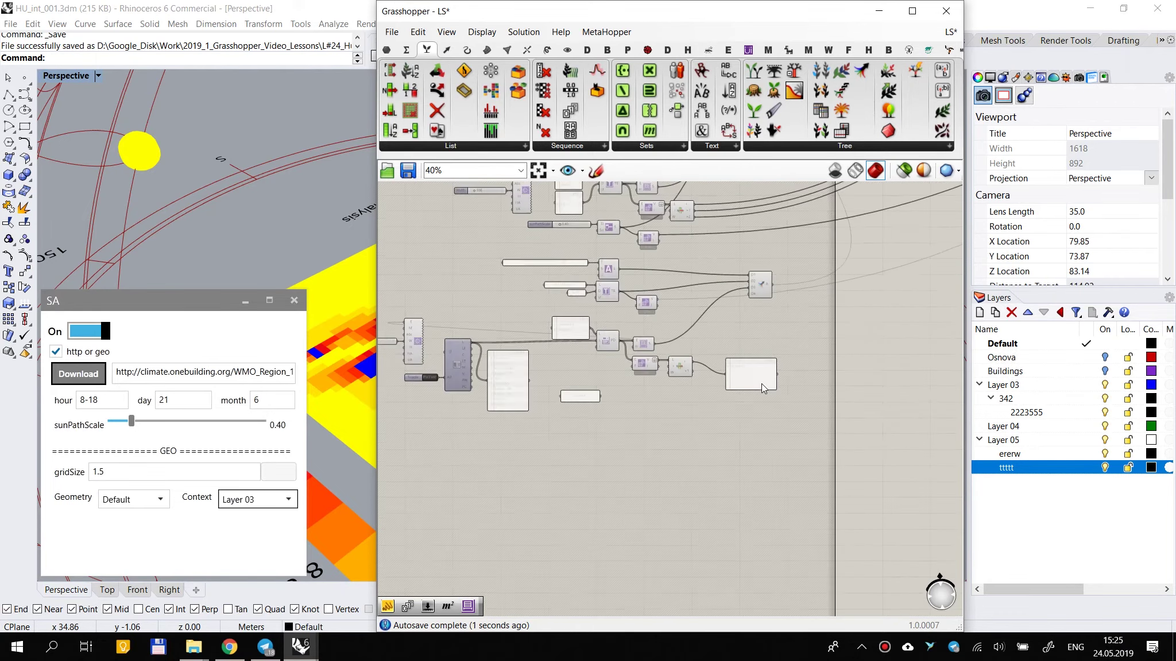
drag(475, 358, 538, 360)
scroll(509, 368, up, 6)
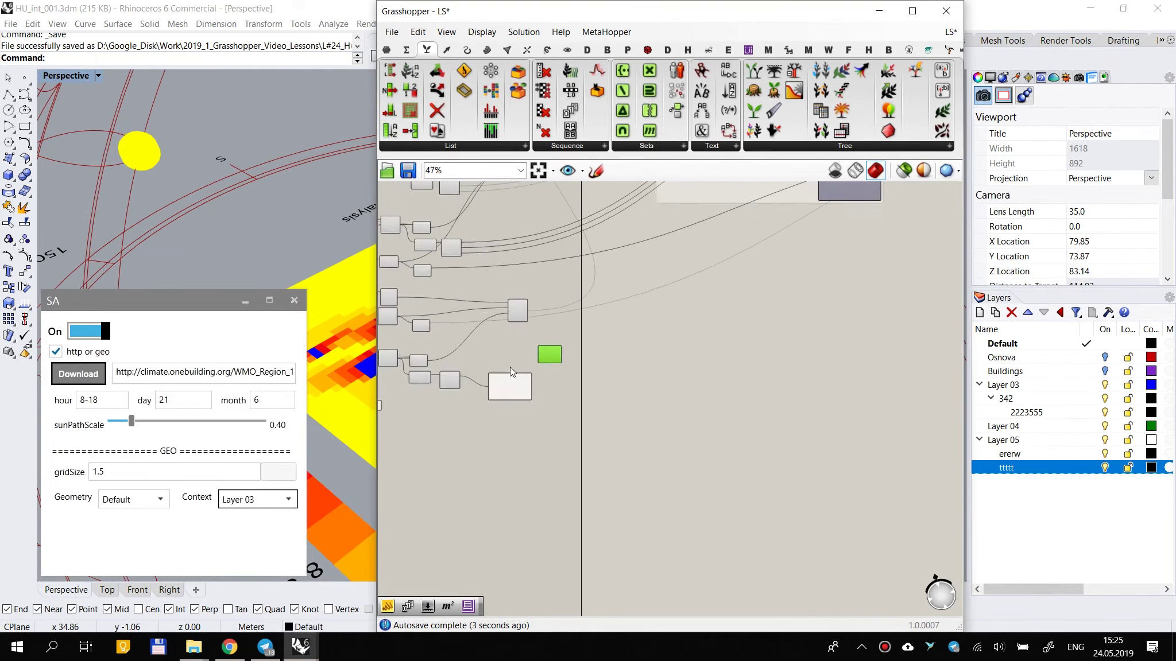
right_drag(593, 419, 740, 434)
drag(758, 347, 644, 348)
drag(635, 439, 780, 497)
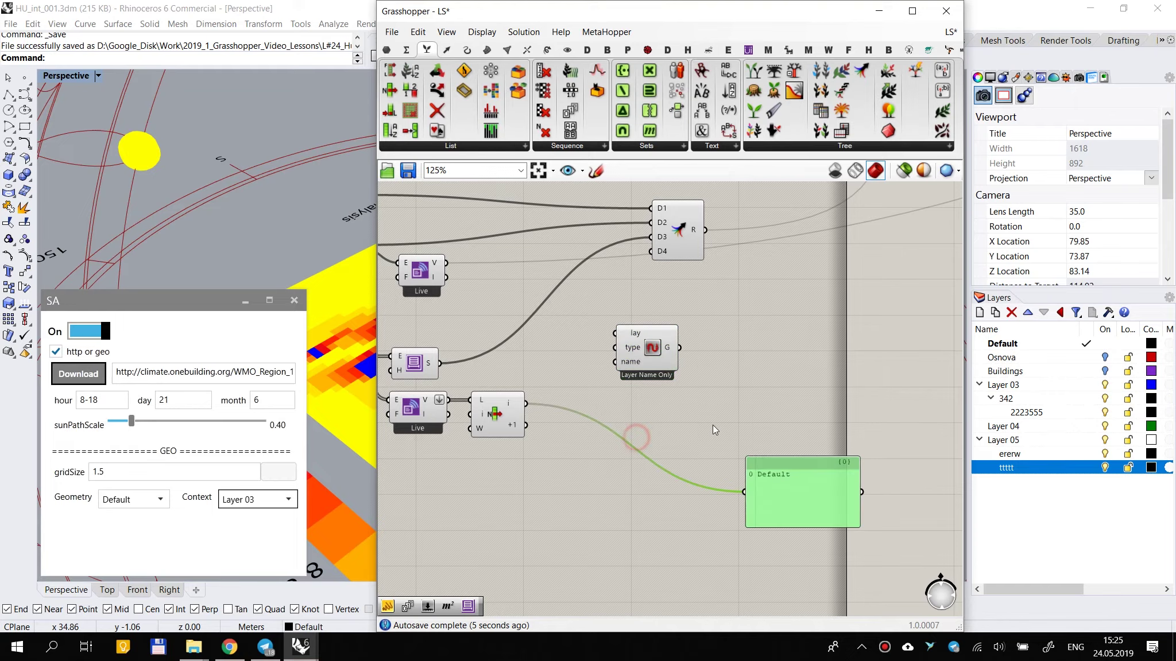
scroll(669, 378, up, 2)
drag(619, 380, 715, 411)
right_drag(618, 383, 792, 361)
scroll(889, 334, down, 1)
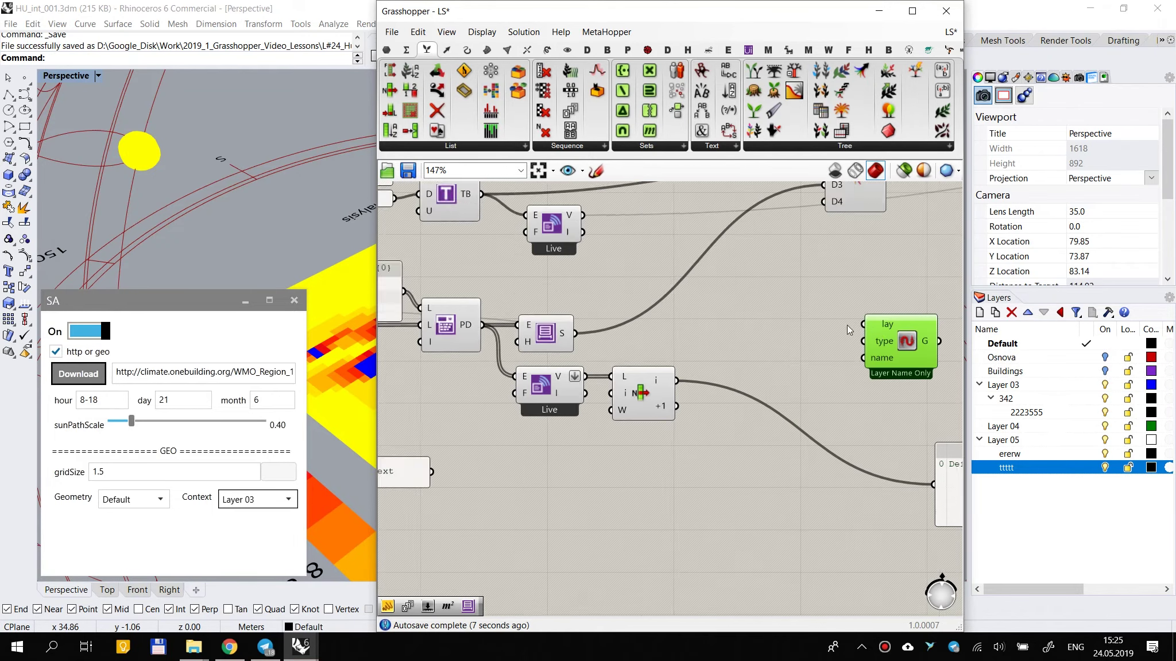
Step: Connect the List Item's i output to the pipeline's lay input and show the pipeline's G output in the panel
right_drag(889, 334, 785, 333)
drag(537, 376, 798, 479)
drag(845, 490, 854, 372)
Step: Move the Grasshopper window aside to uncover the Rhino viewport and bring the geometry pipeline into close view
drag(661, 19, 1174, 167)
click(971, 504)
scroll(970, 419, up, 2)
right_drag(939, 417, 803, 470)
scroll(785, 396, up, 1)
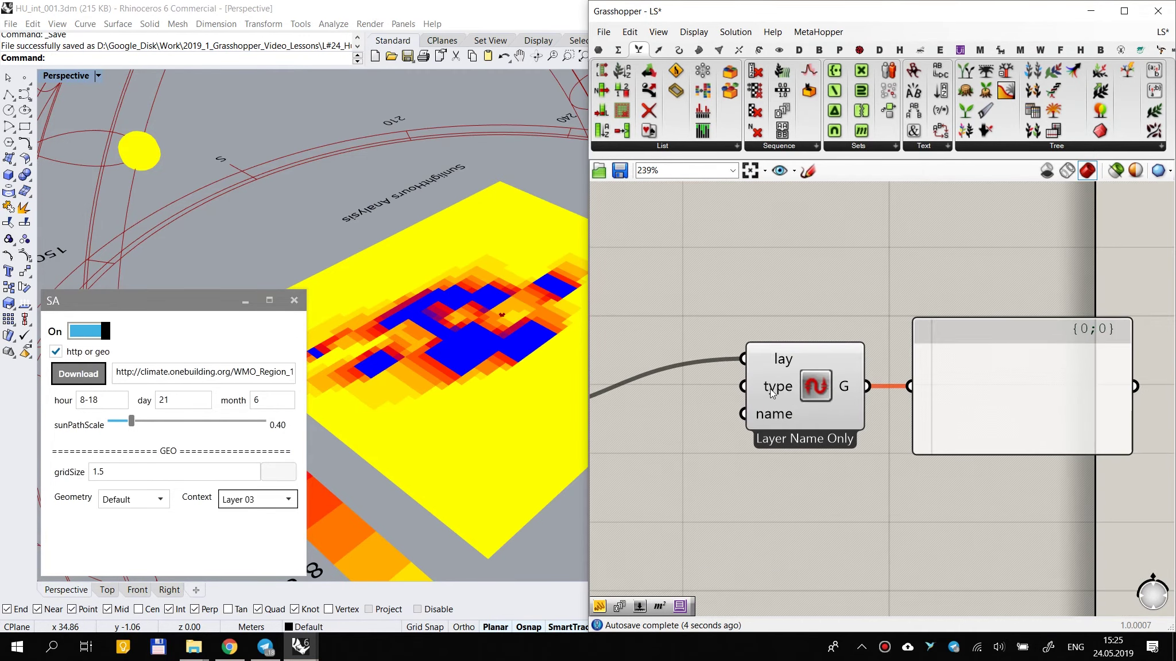
mouse_move(771, 393)
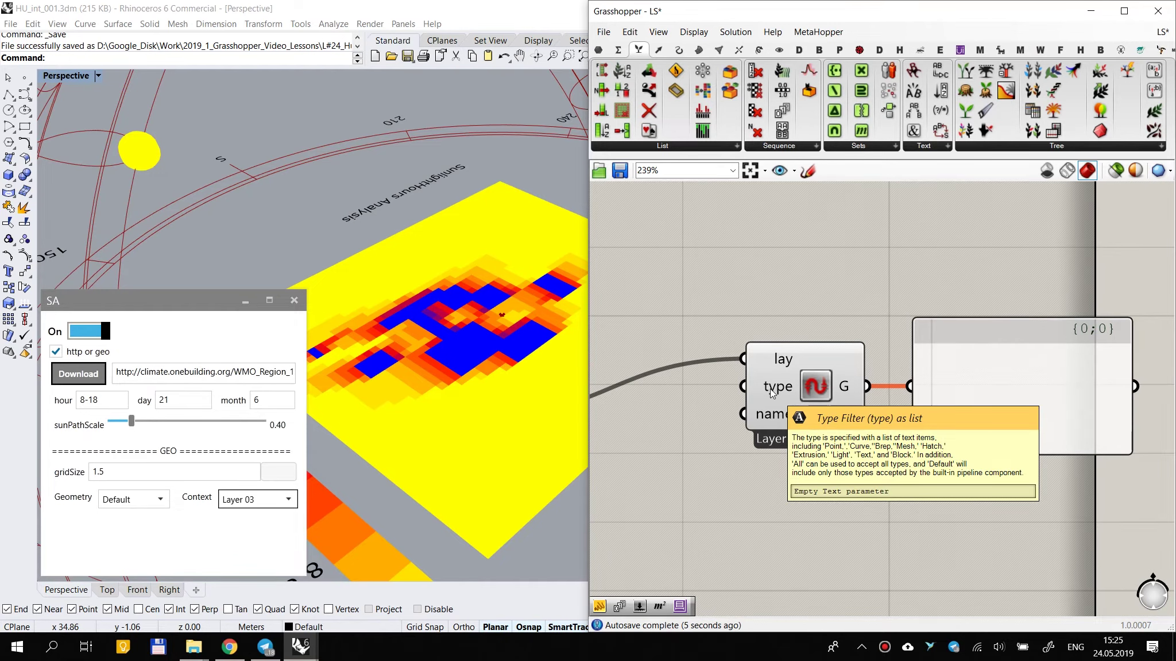
right_drag(638, 300, 812, 318)
double_click(813, 319)
text(//Pp)
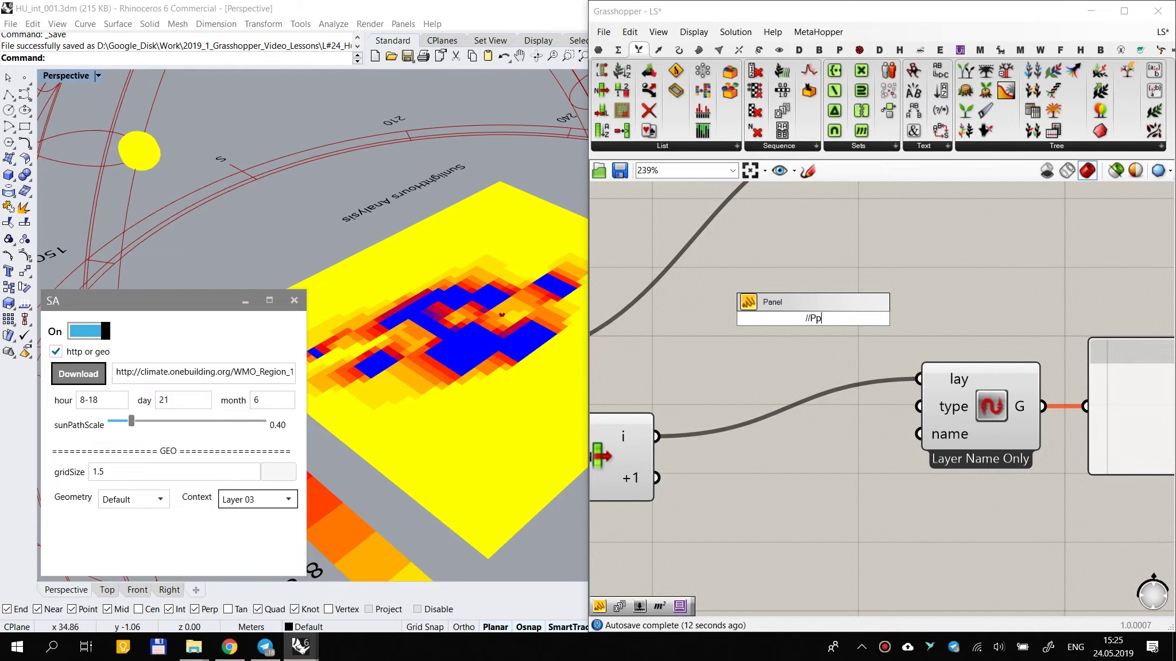
click(946, 285)
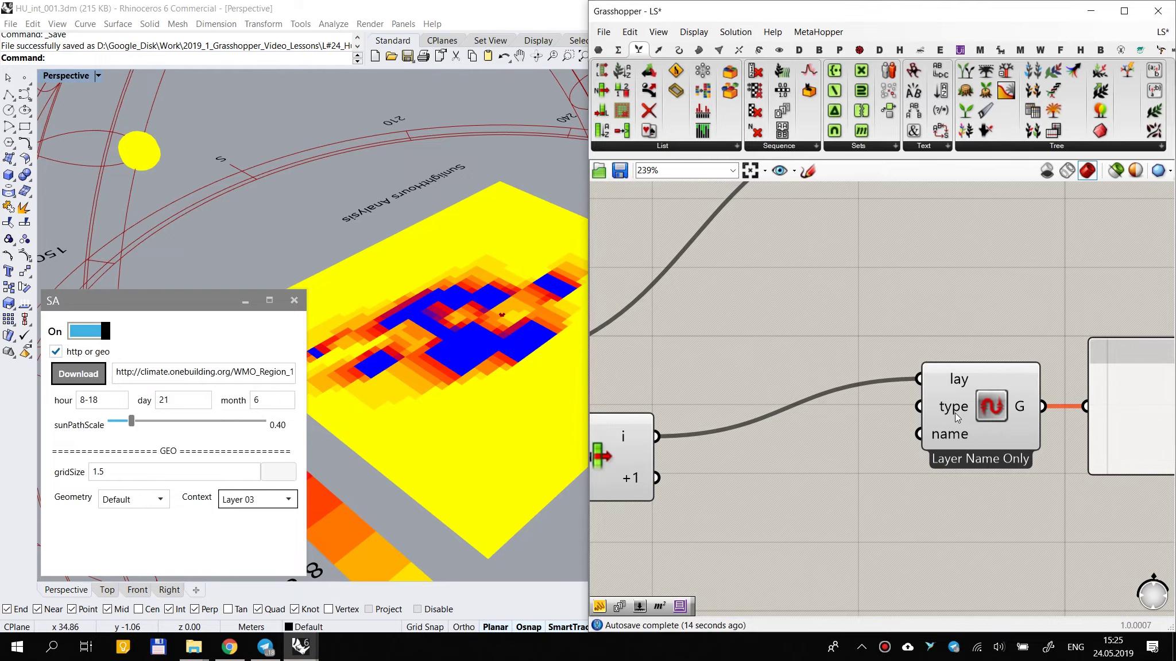
right_drag(948, 417, 845, 366)
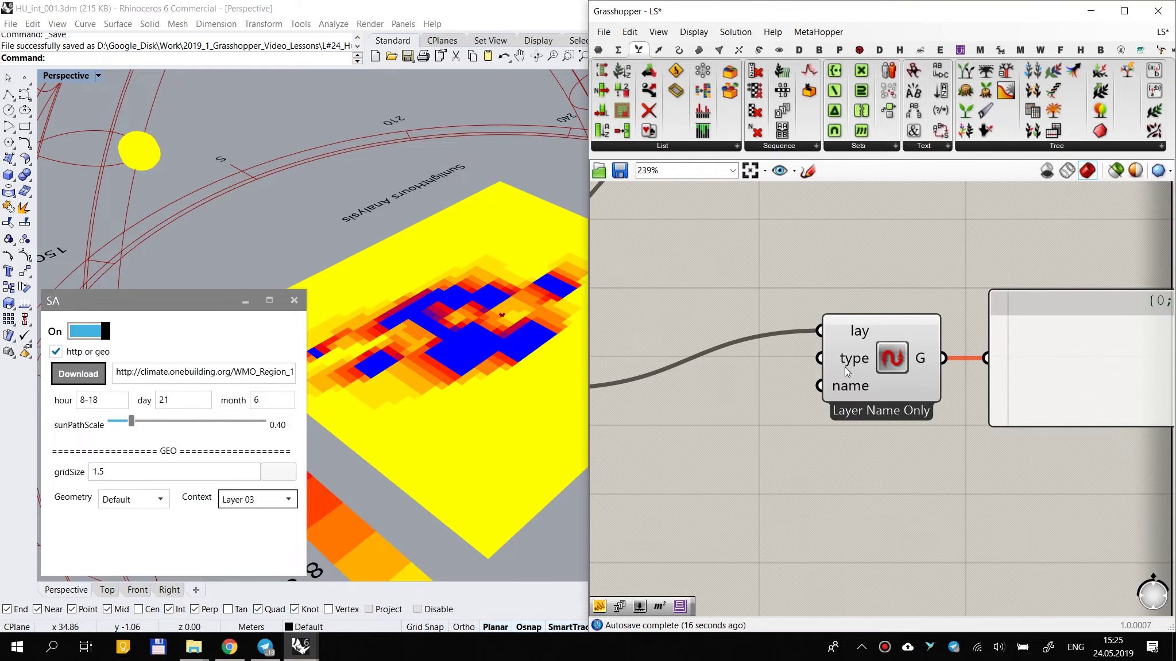
mouse_move(857, 363)
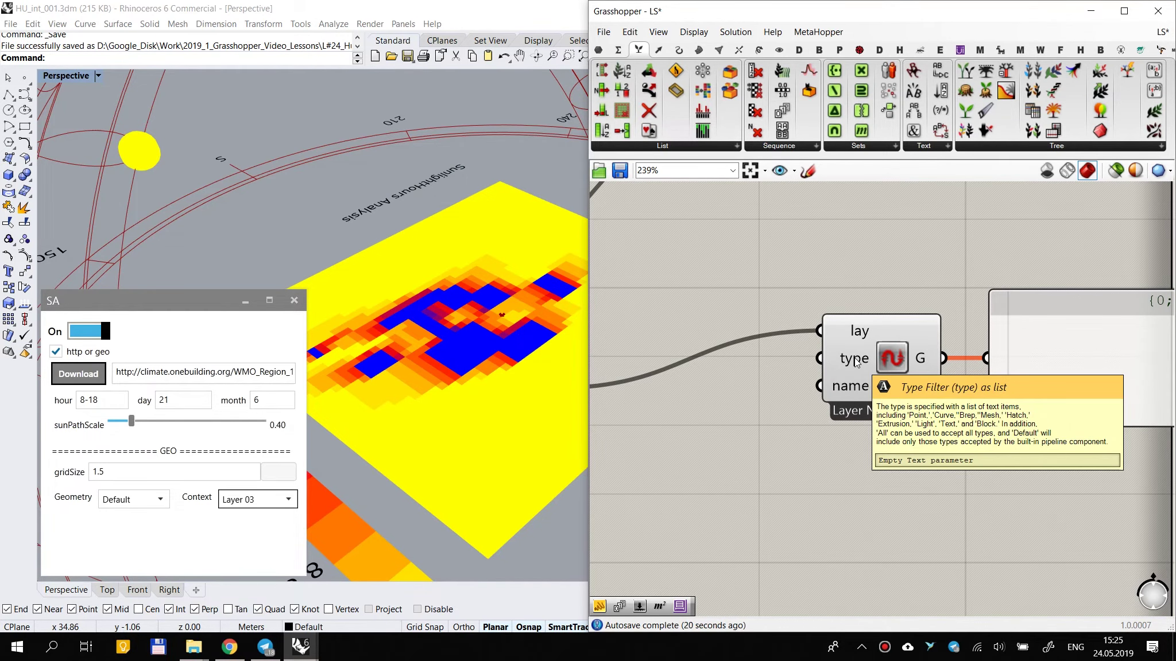
double_click(696, 253)
click(869, 363)
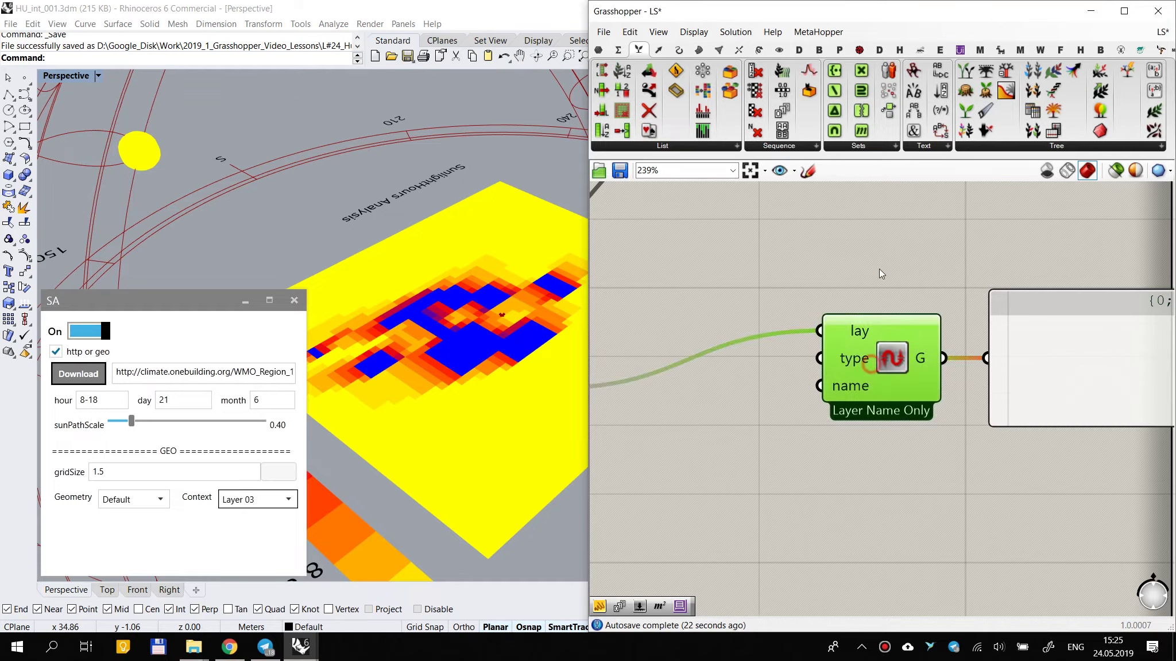
click(686, 261)
Step: Add a panel containing All, connect it to the pipeline's type input, and place it directly beside that input
double_click(673, 241)
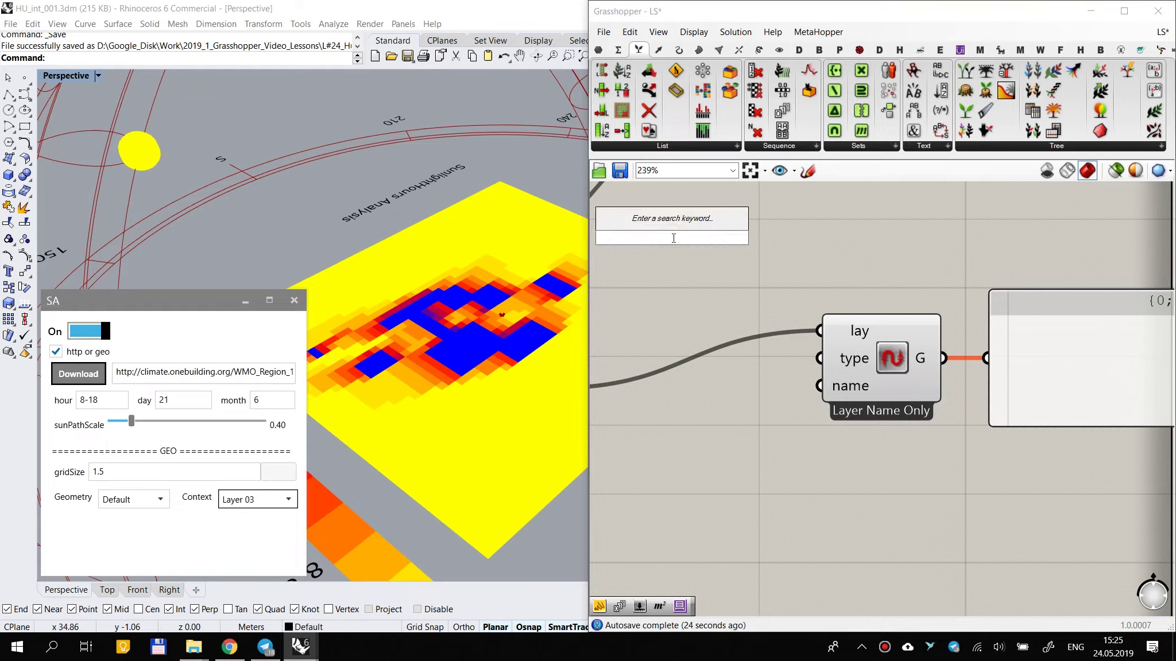
text(//All)
key(Return)
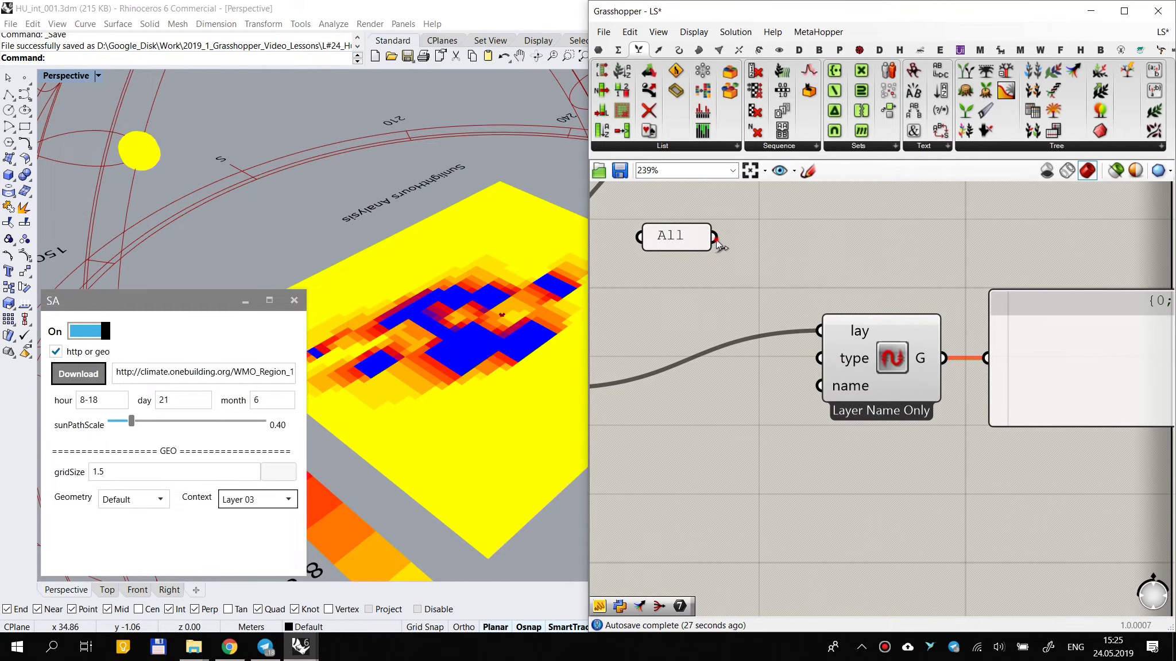
drag(715, 239, 820, 358)
drag(685, 235, 771, 362)
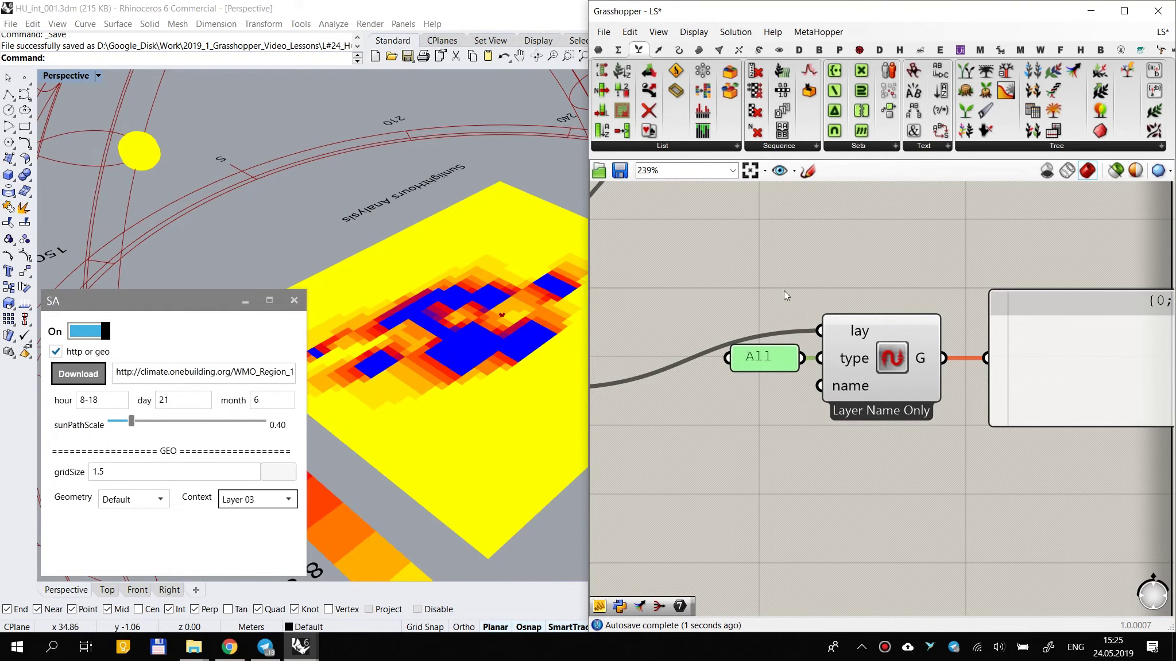
click(791, 243)
Step: Check the Osnova, Buildings and nested layers in Rhino's layer list, and return to the Grasshopper definition
scroll(792, 243, down, 3)
scroll(748, 364, up, 1)
right_drag(749, 364, 844, 431)
click(142, 505)
click(143, 505)
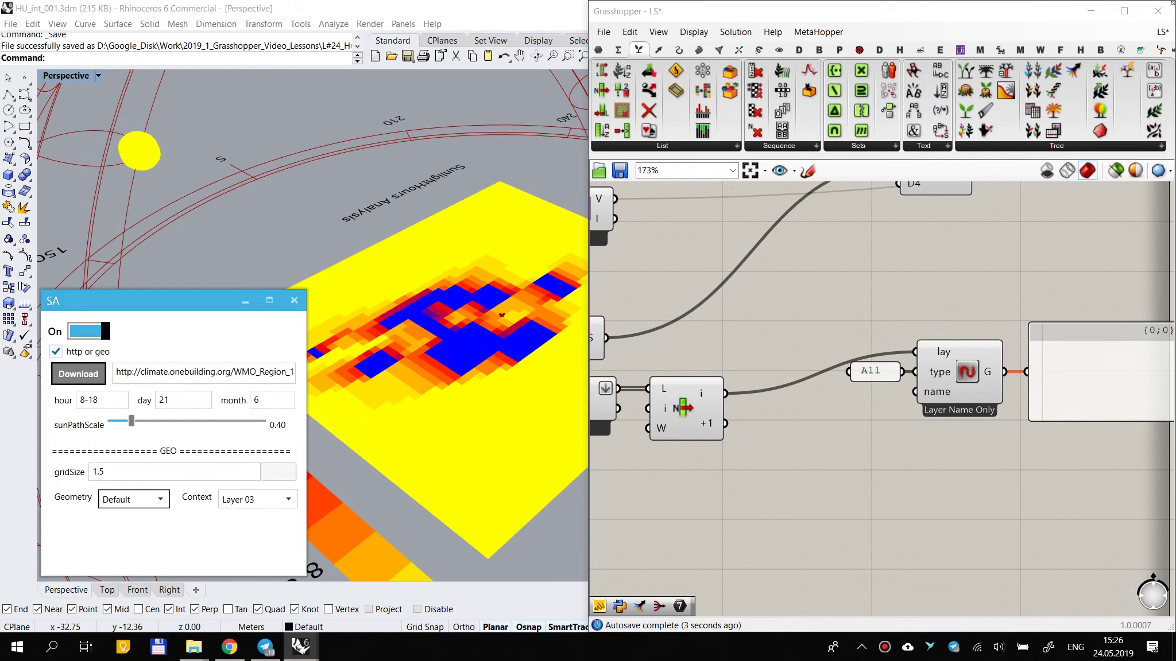
click(1090, 12)
click(1004, 357)
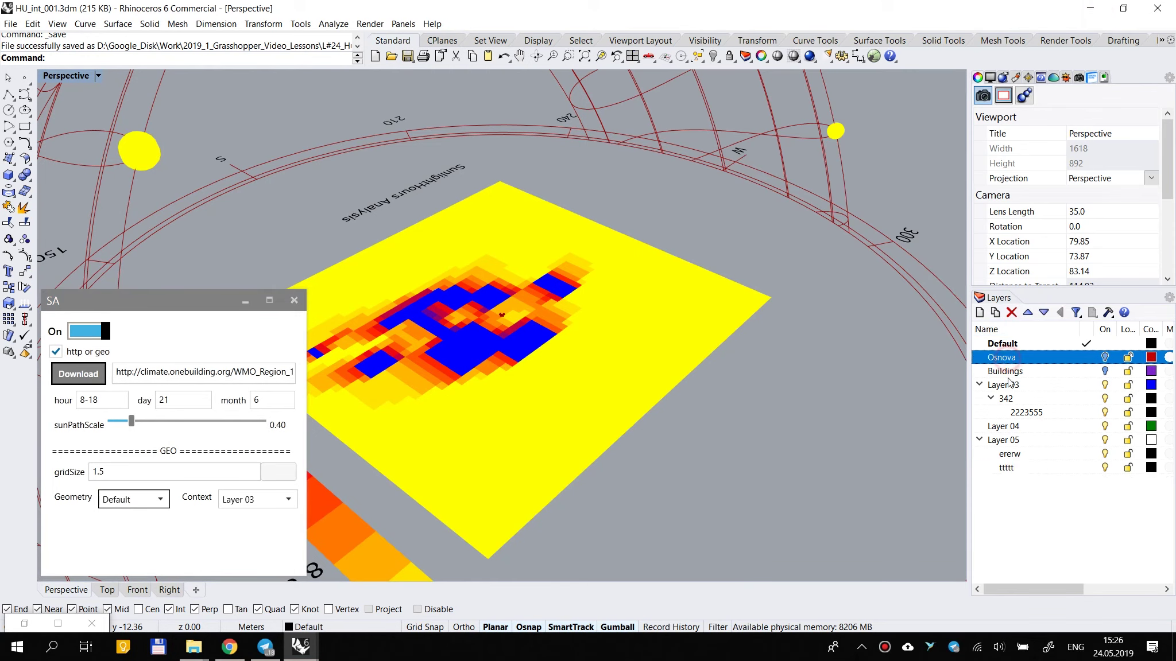
shift+click(1005, 371)
click(979, 384)
click(979, 412)
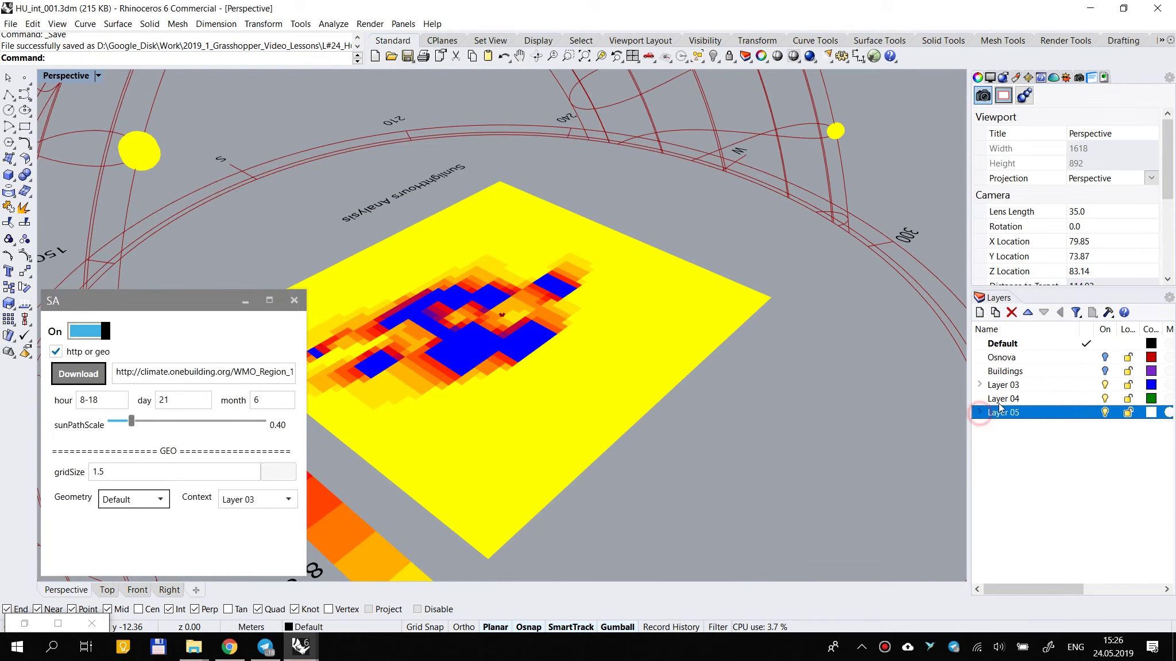
click(980, 384)
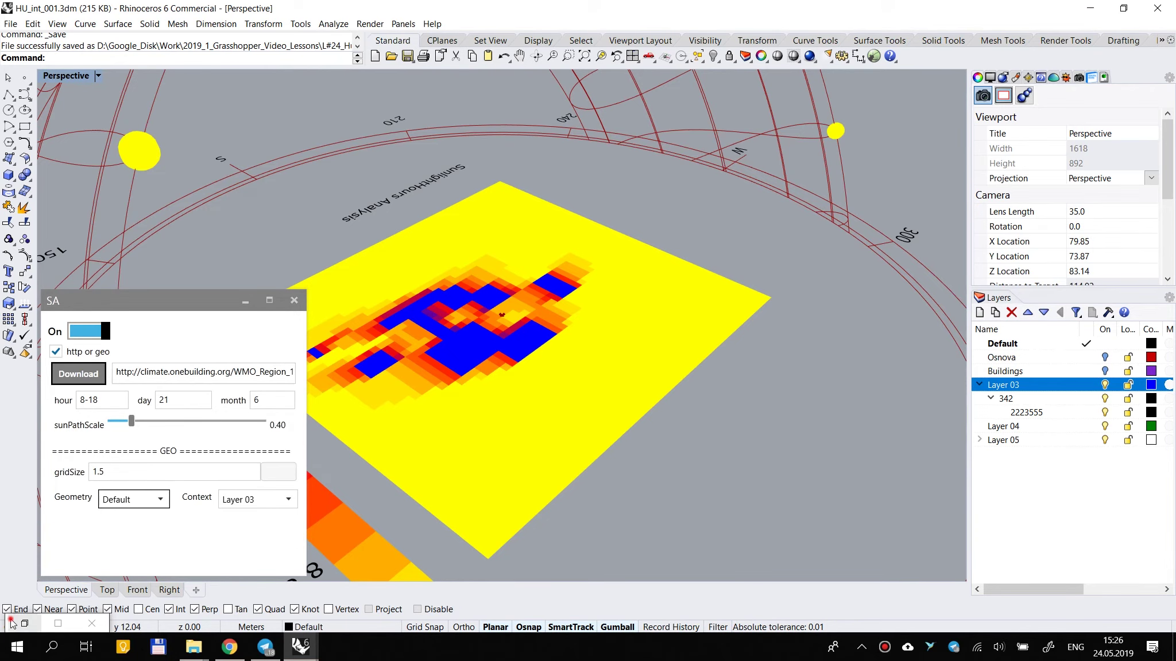
click(25, 624)
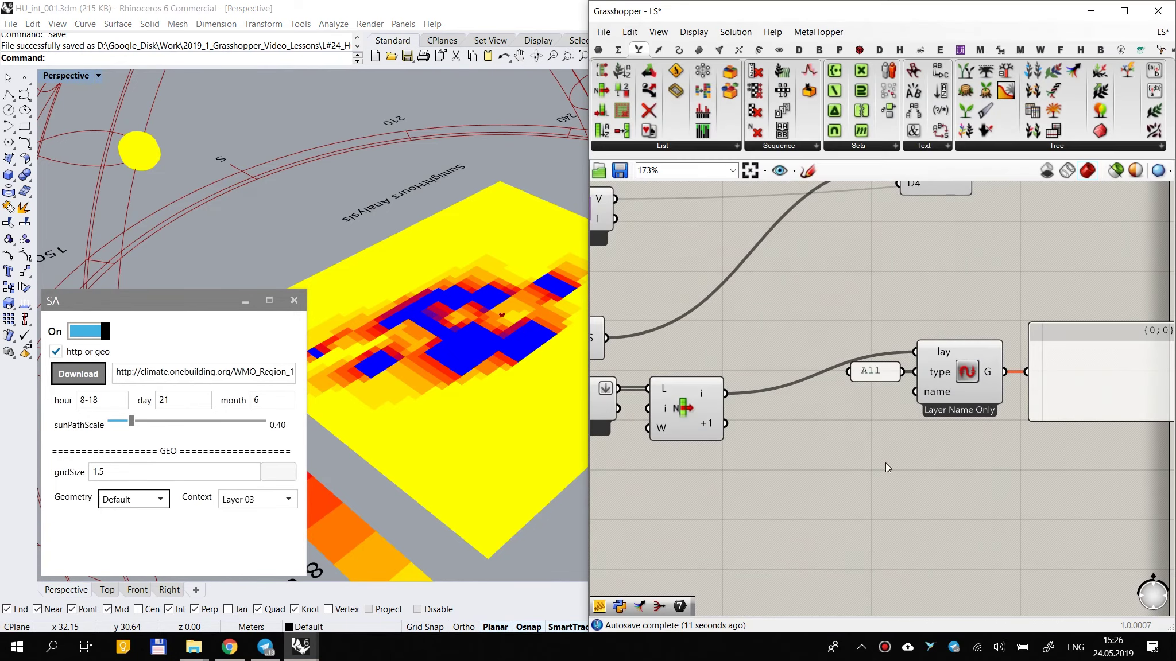
Step: Choose Osnova in the Geometry pulldown and check the referenced geometry in the Rhino view and the pipeline's panel
click(134, 499)
click(135, 360)
right_drag(518, 361, 448, 362)
click(1023, 481)
right_drag(889, 421, 878, 386)
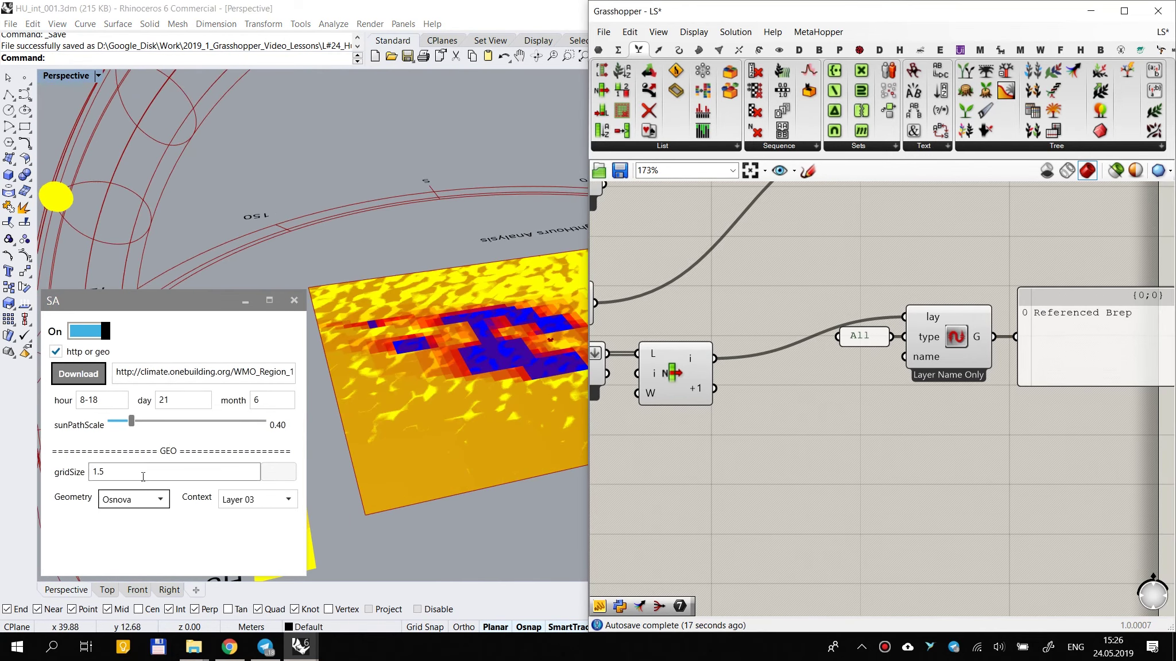
Step: Try the Buildings and Default layers in the Geometry pulldown and return it to Osnova
click(138, 499)
click(127, 372)
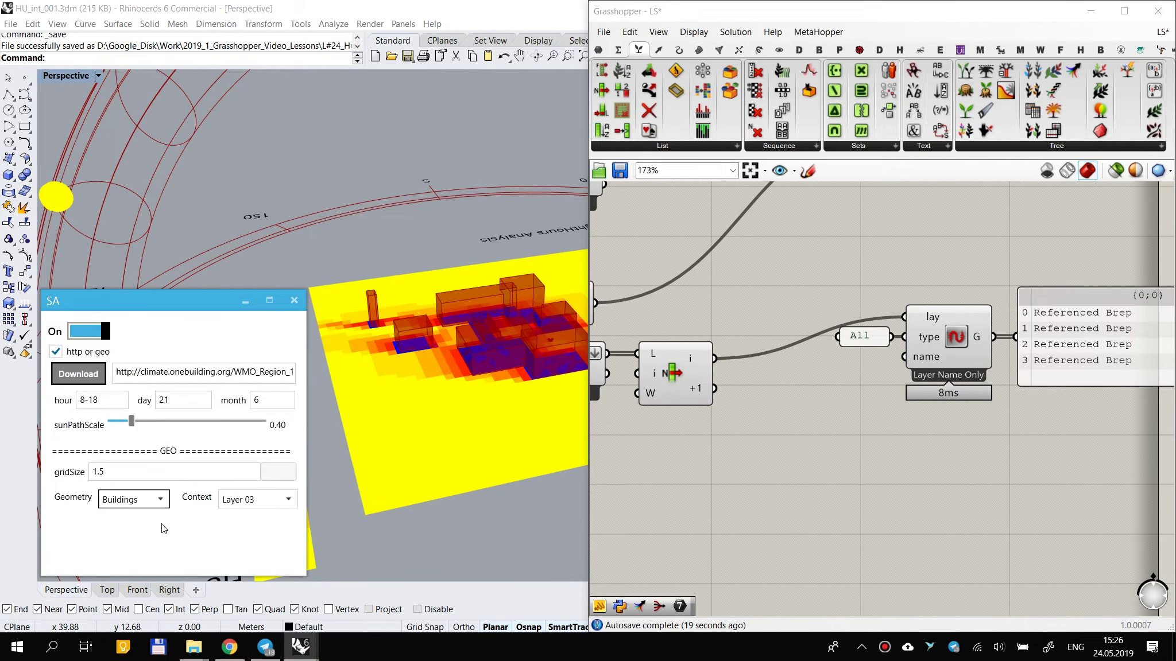
click(143, 499)
click(121, 344)
click(143, 499)
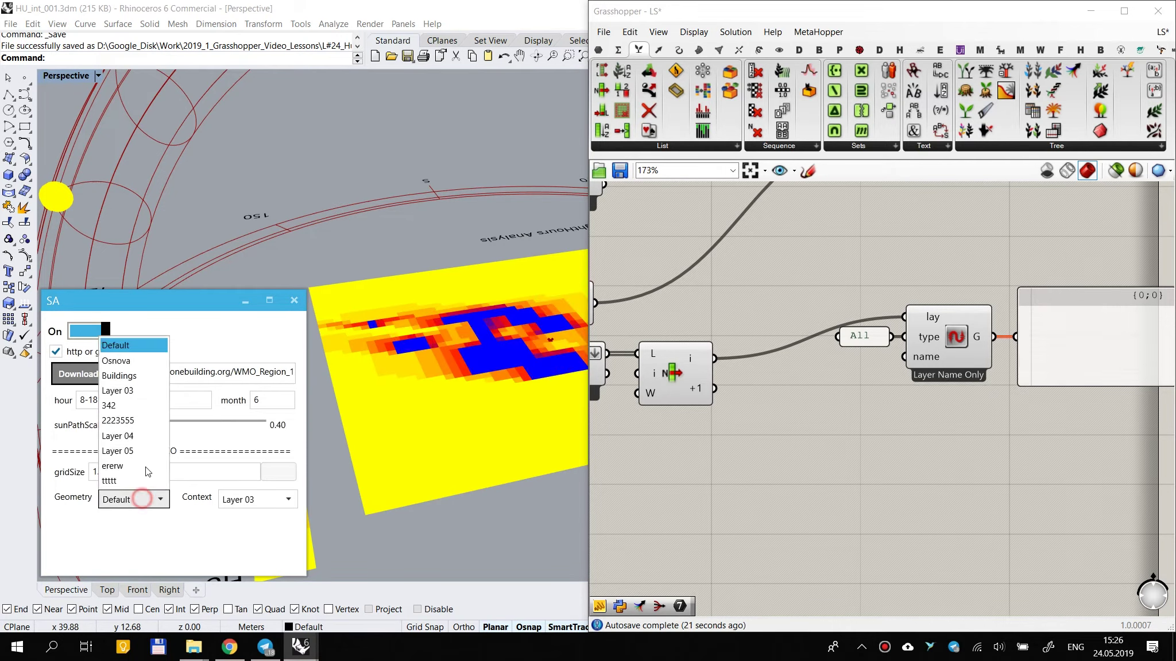
click(117, 429)
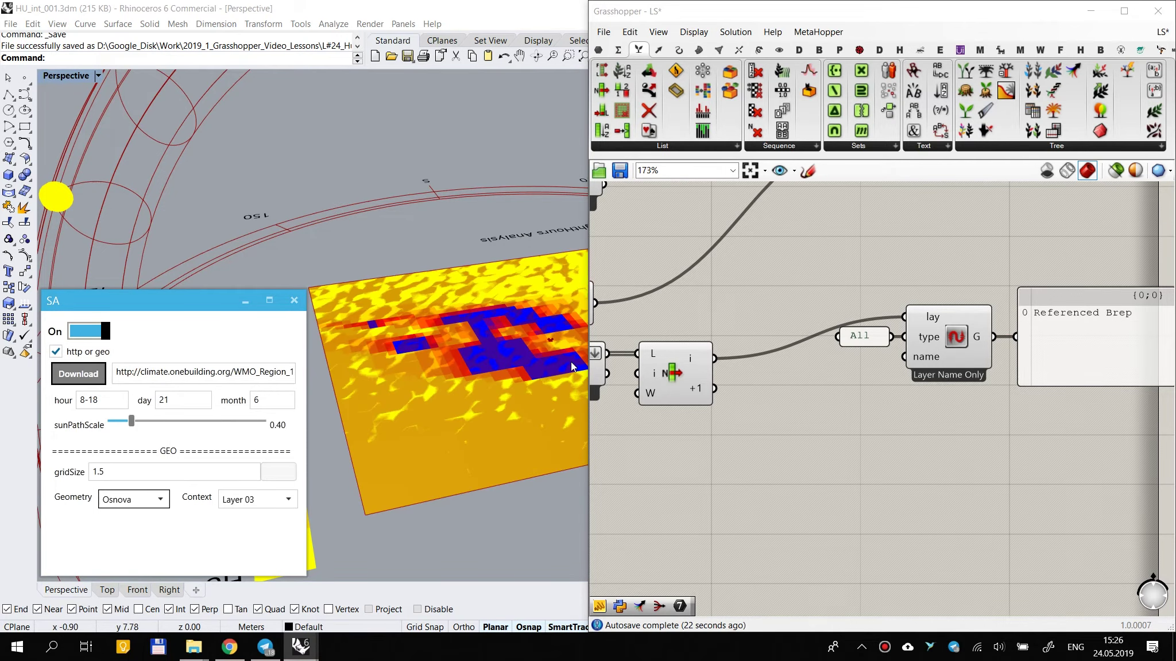
Step: Choose Buildings for Context and duplicate the pipeline with its panels, feeding the copy's lay input from the List Item's +1 output
click(270, 500)
click(240, 376)
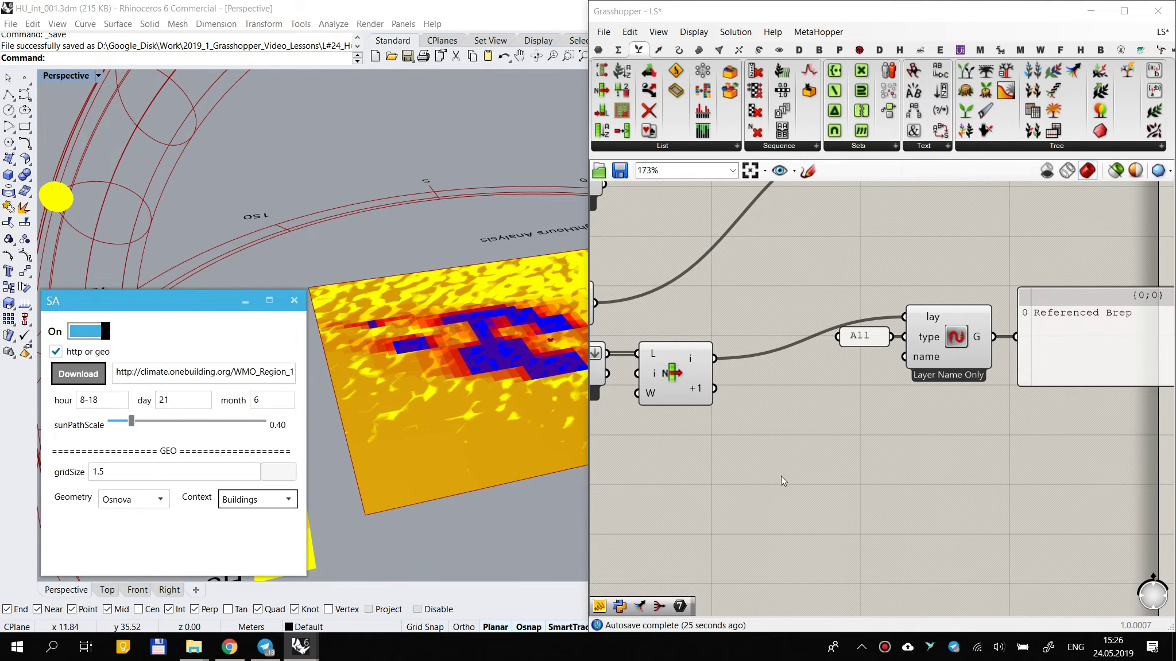
right_drag(890, 428, 821, 389)
scroll(821, 389, down, 2)
drag(955, 246, 798, 373)
alt+drag(863, 327, 697, 361)
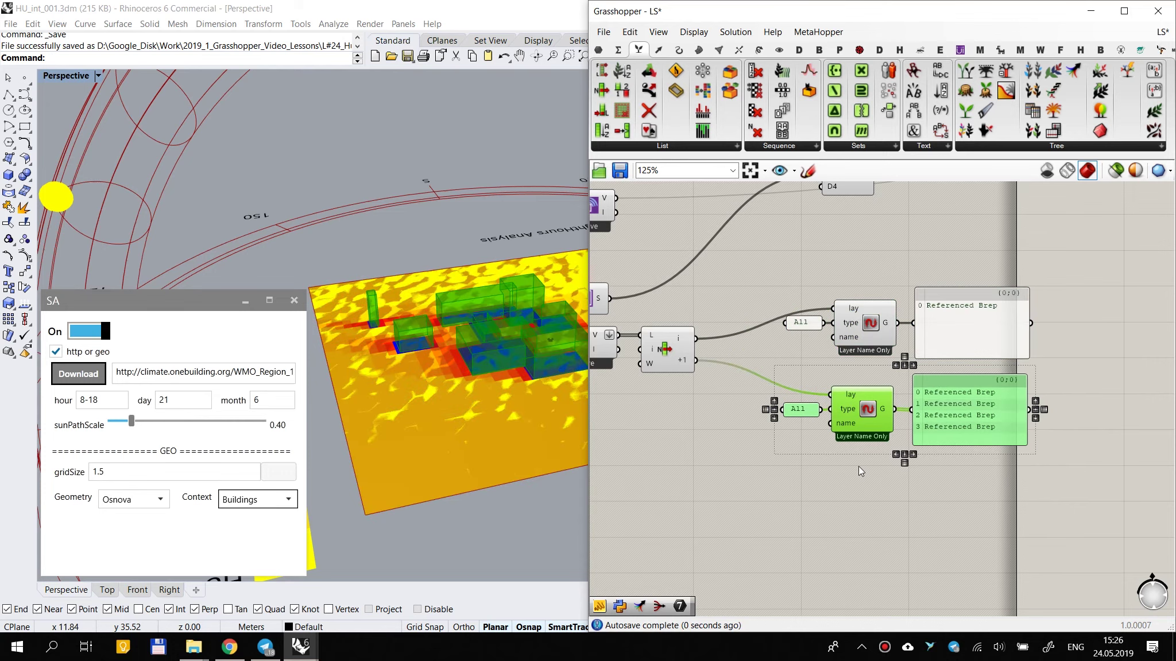
click(857, 466)
Step: Check which geometry each pipeline references in the Rhino view and turn off the preview of both pipeline components
scroll(799, 448, up, 1)
right_drag(400, 363, 453, 350)
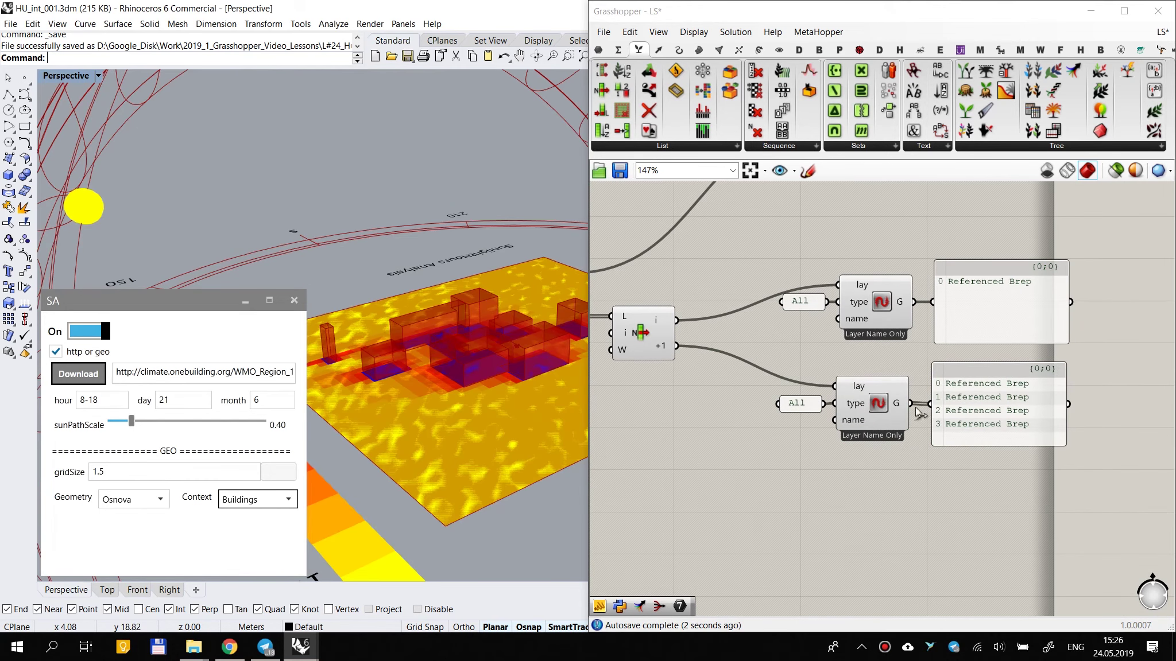
click(870, 401)
click(891, 326)
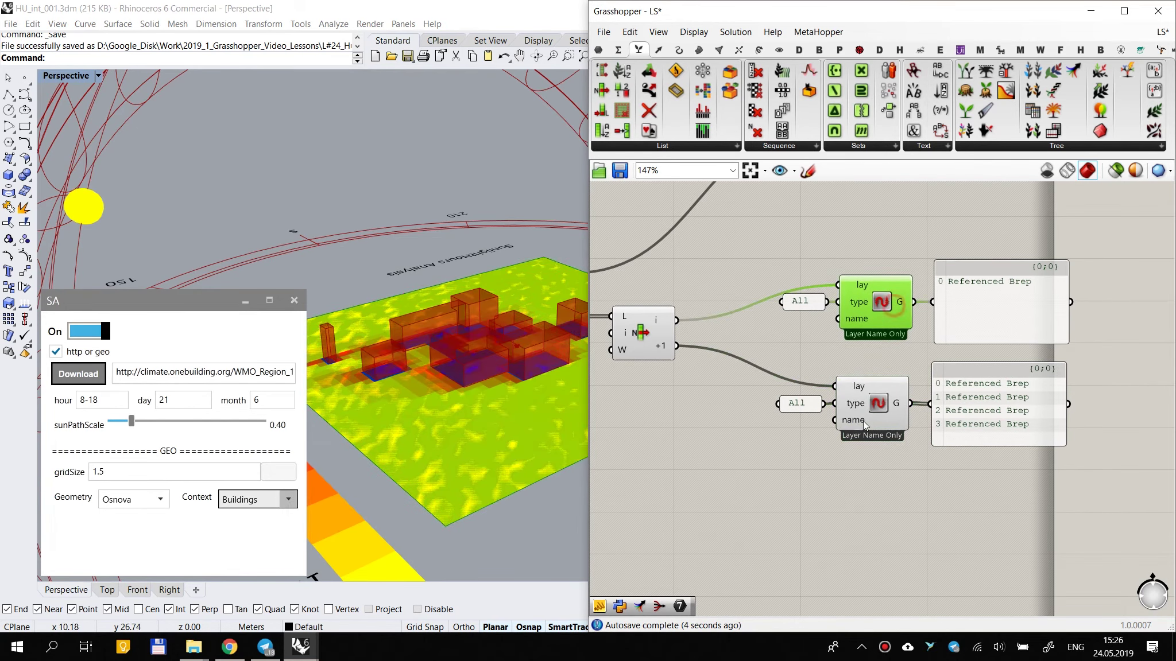
click(924, 506)
drag(912, 230, 881, 436)
Step: Flatten the G outputs of both geometry pipelines and move their output panels farther away from them
right_drag(932, 506, 831, 500)
drag(1021, 279, 918, 456)
click(916, 550)
drag(929, 414, 933, 472)
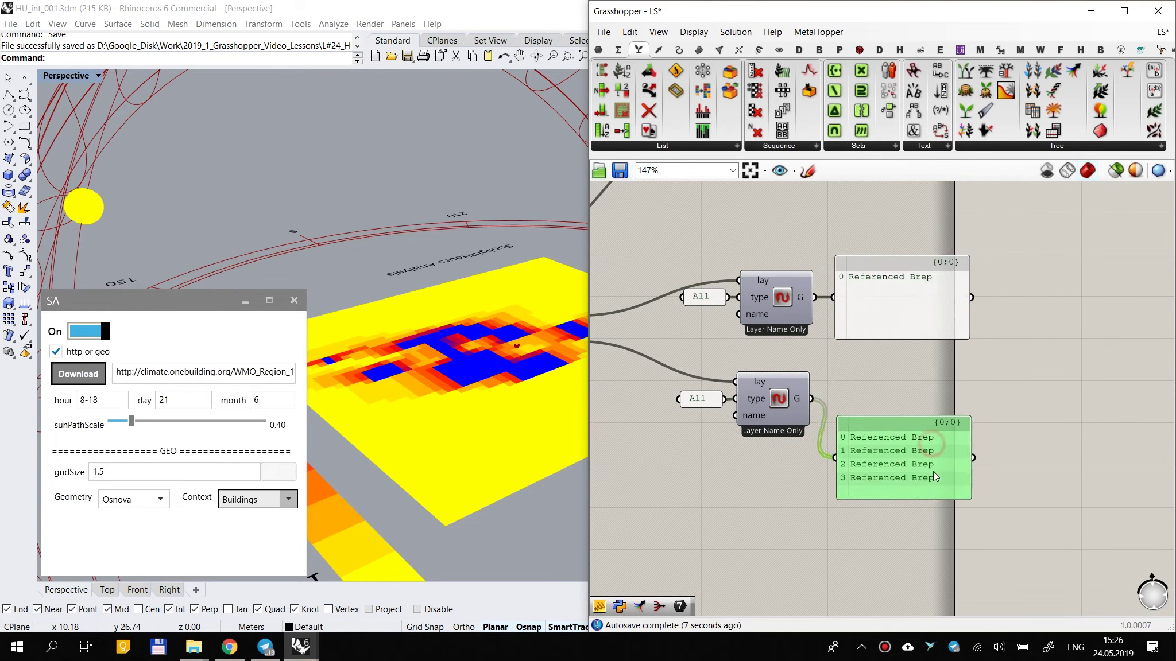
right_click(802, 400)
click(824, 467)
right_click(806, 296)
click(840, 369)
drag(907, 299, 941, 299)
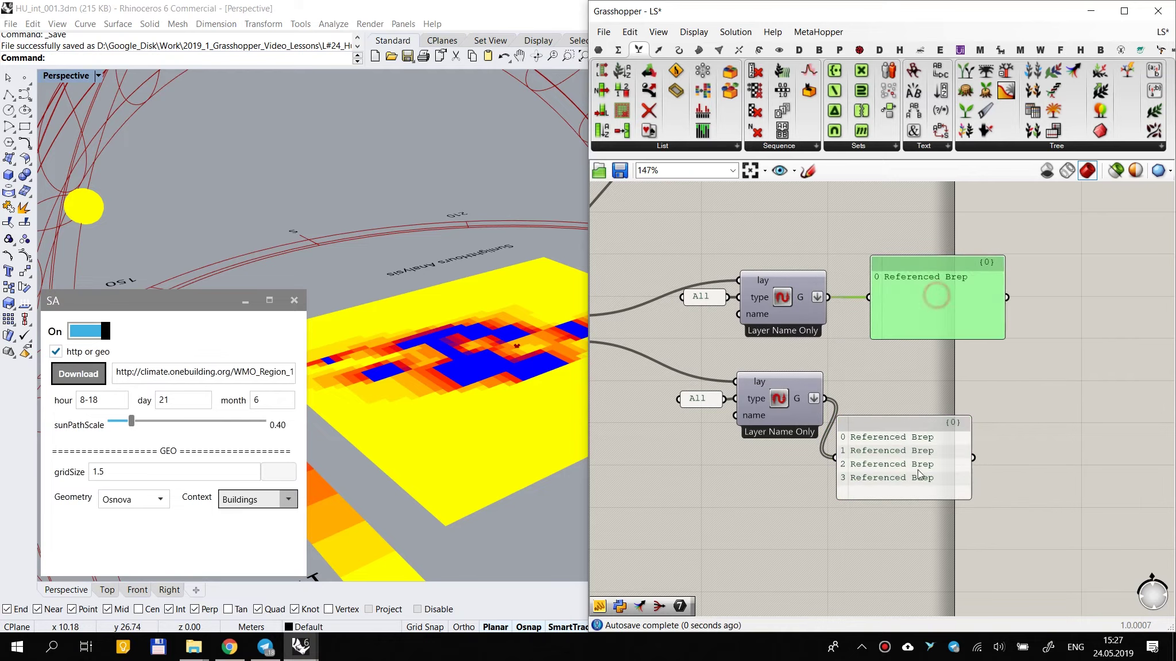
drag(916, 476, 947, 501)
click(946, 297)
click(1084, 411)
Step: Locate the Floor sunlight-hours component and switch the analysis off in the SA interface before rewiring its geometry inputs
scroll(1084, 412, down, 3)
scroll(1031, 414, up, 1)
right_drag(1031, 413, 881, 406)
click(600, 51)
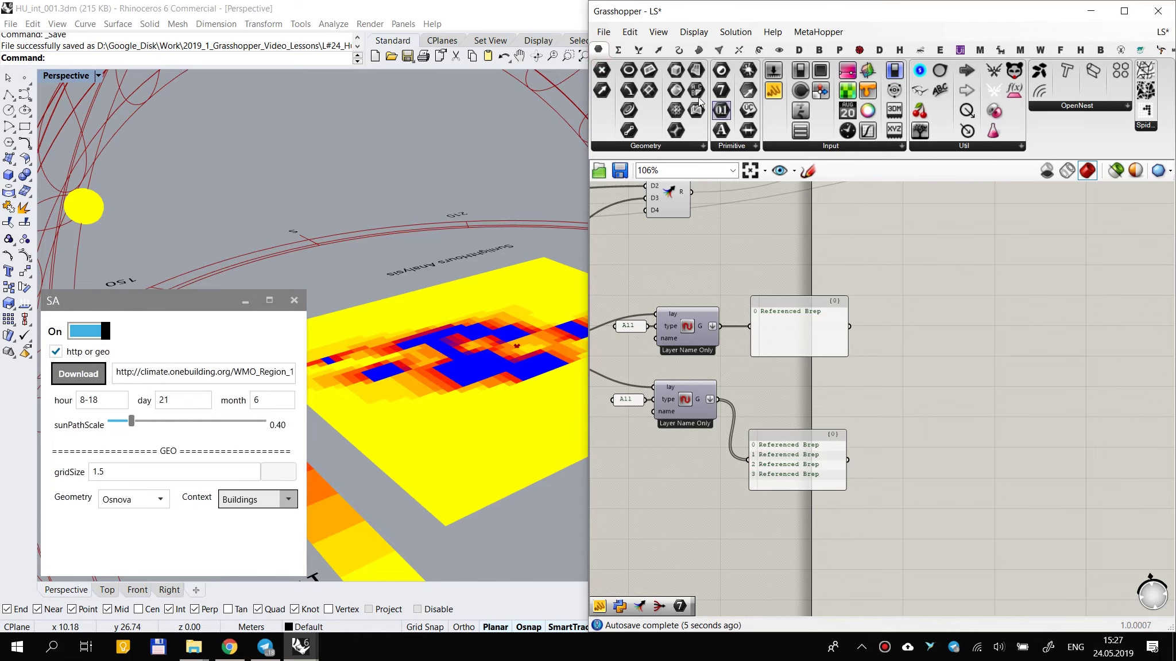
scroll(746, 324, down, 2)
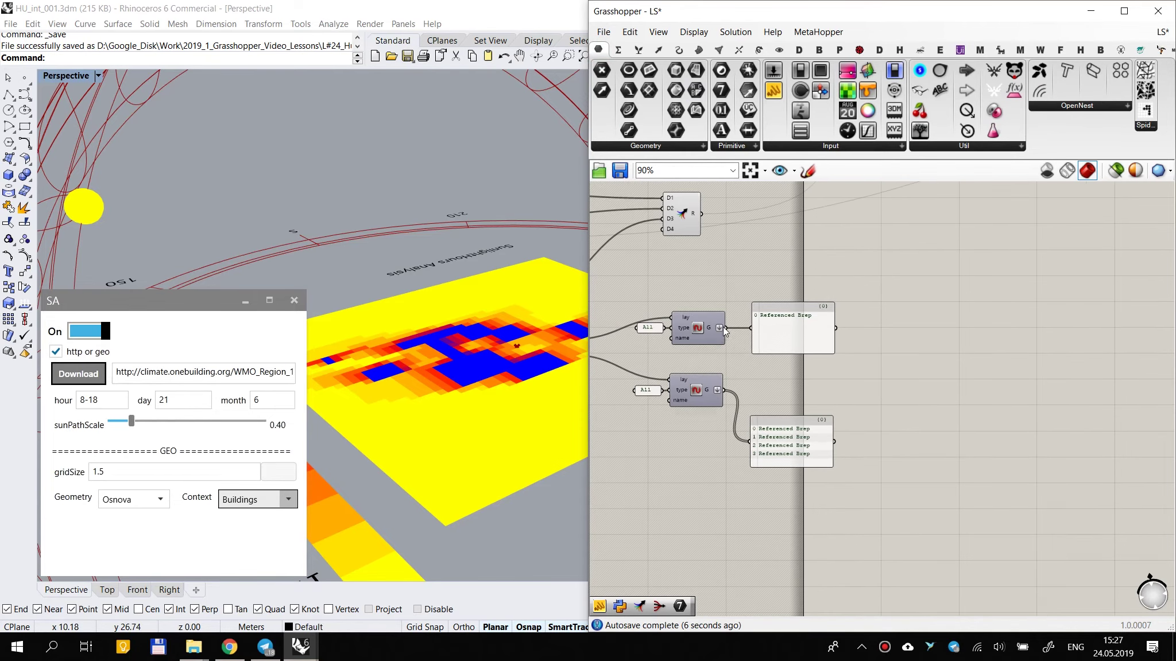
scroll(749, 326, down, 10)
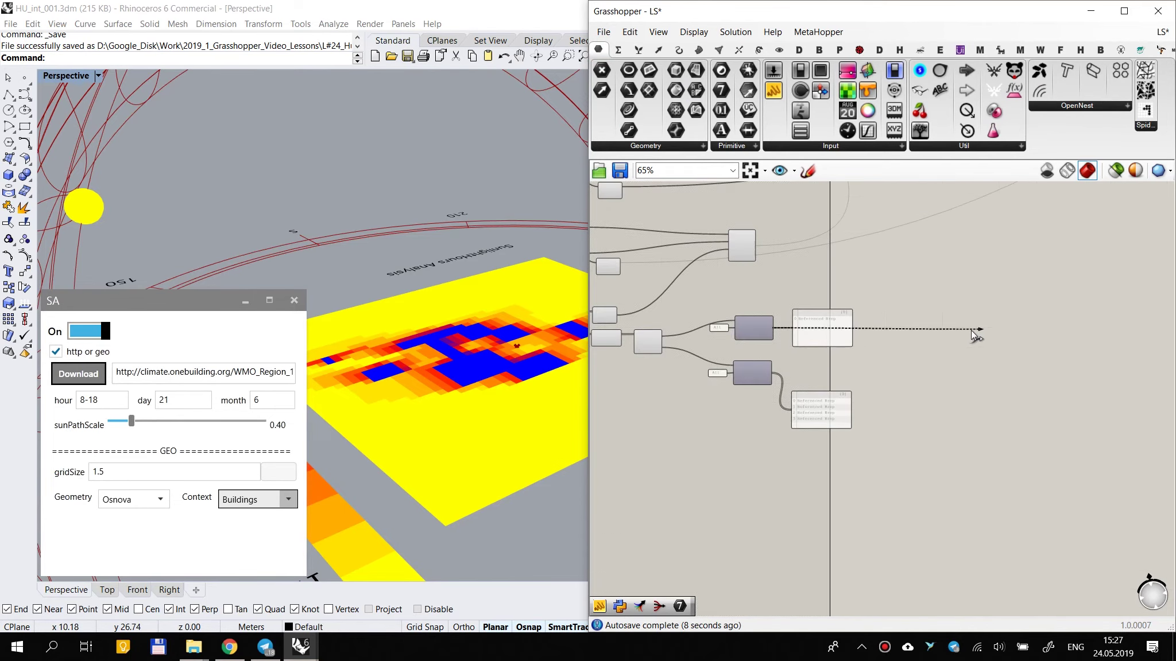
scroll(822, 368, up, 10)
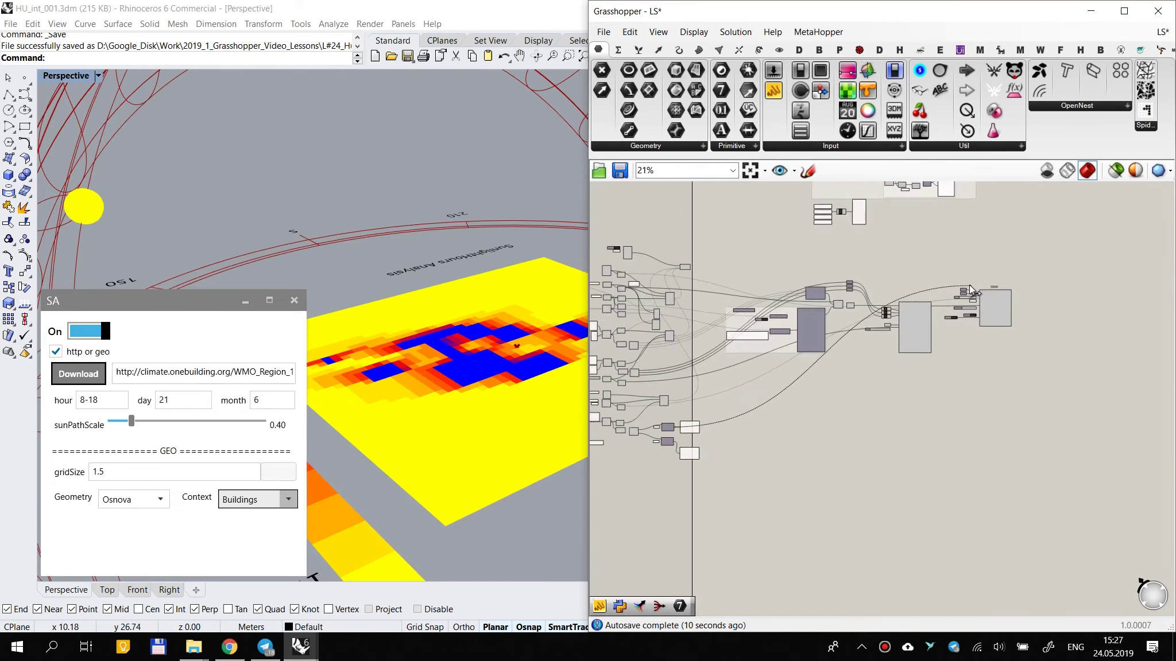
drag(1000, 316, 864, 245)
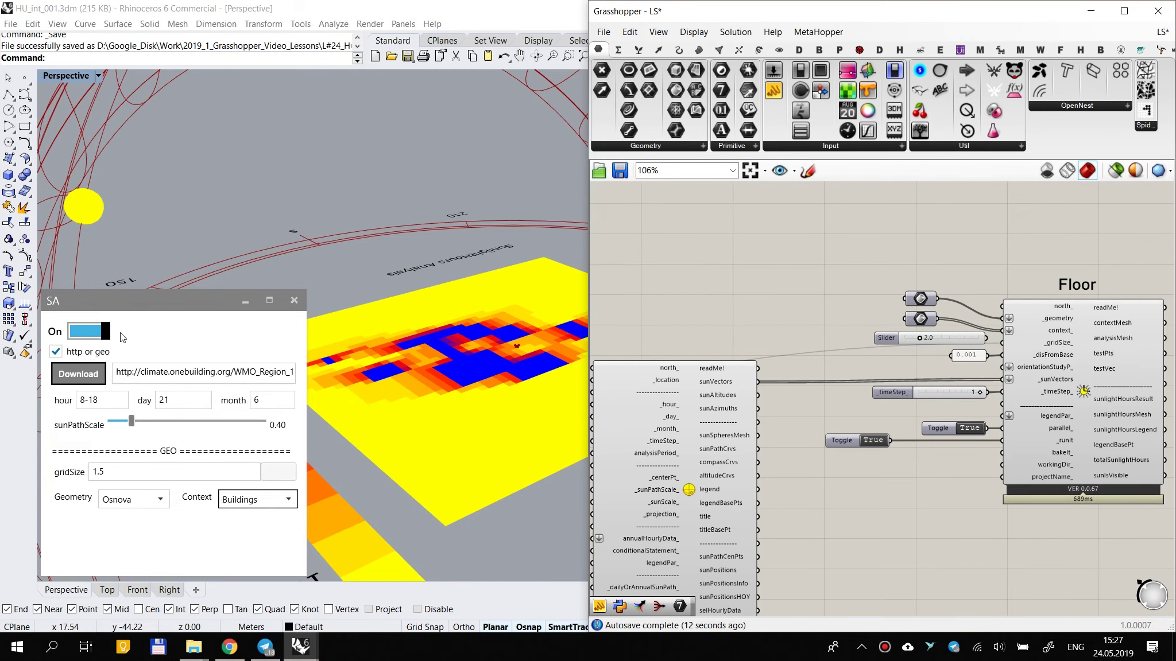
click(97, 334)
Step: Connect the upper geometry pipeline's G output to the Floor component's _geometry input and the lower pipeline's G output to context_
drag(1001, 320, 922, 393)
scroll(1088, 296, down, 9)
scroll(815, 425, up, 3)
scroll(872, 402, up, 6)
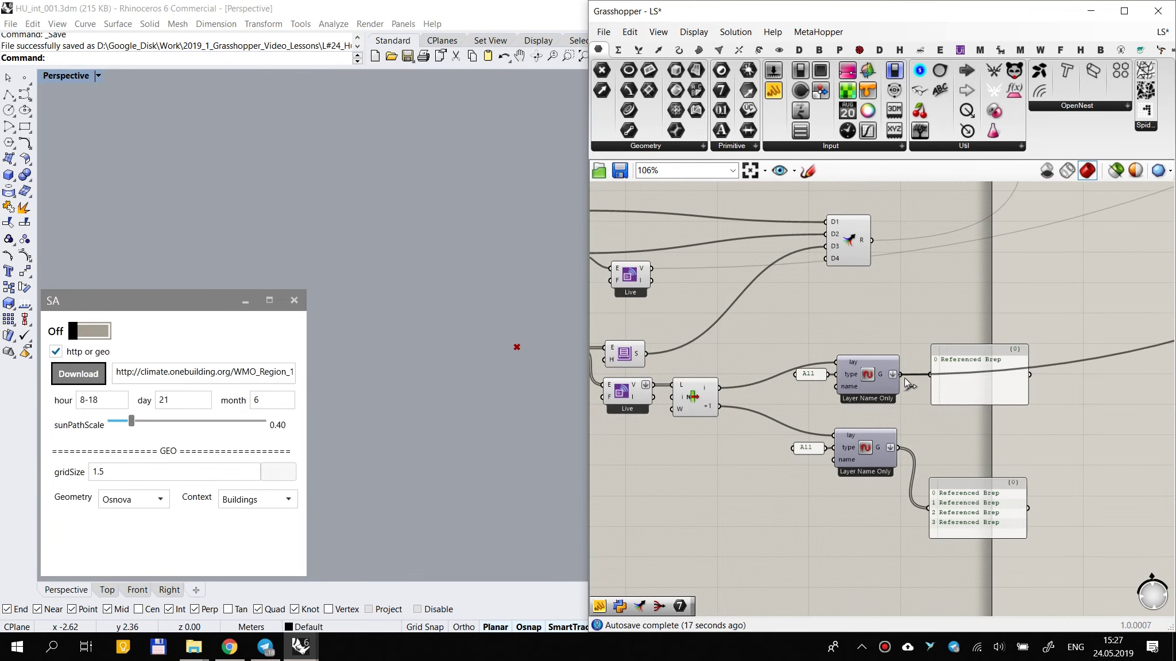
scroll(803, 396, down, 9)
drag(905, 454, 964, 295)
scroll(1005, 317, up, 11)
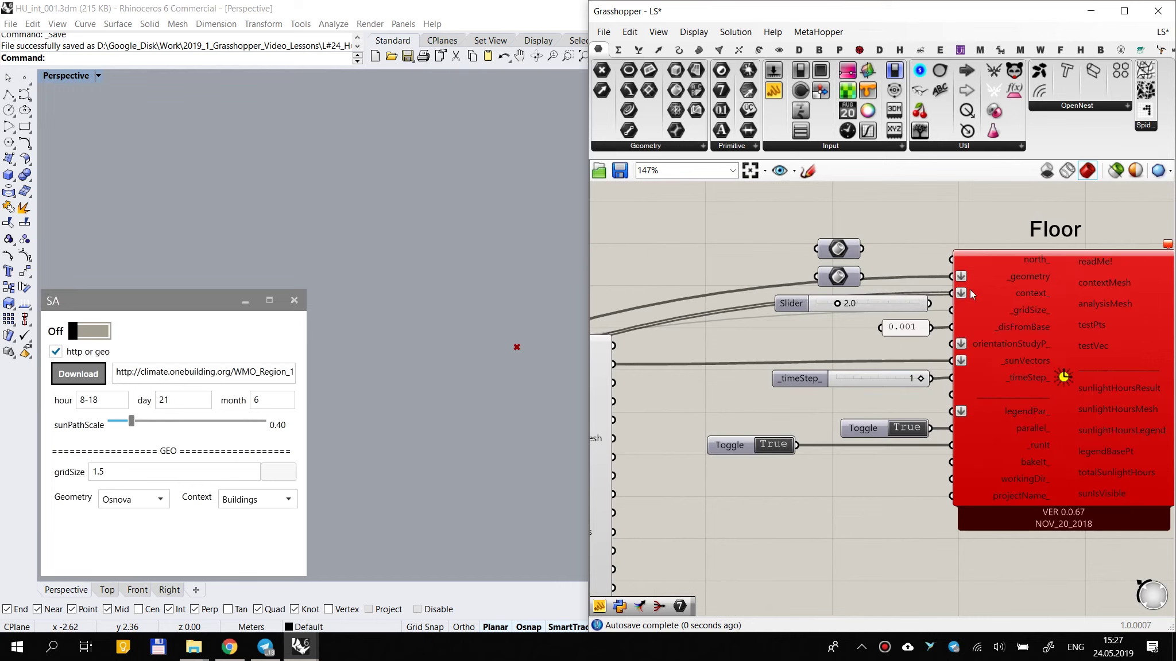
Step: Set the wire display of the Floor component's _geometry and context_ inputs to Faint and save the definition
right_click(989, 281)
right_drag(1002, 252, 910, 279)
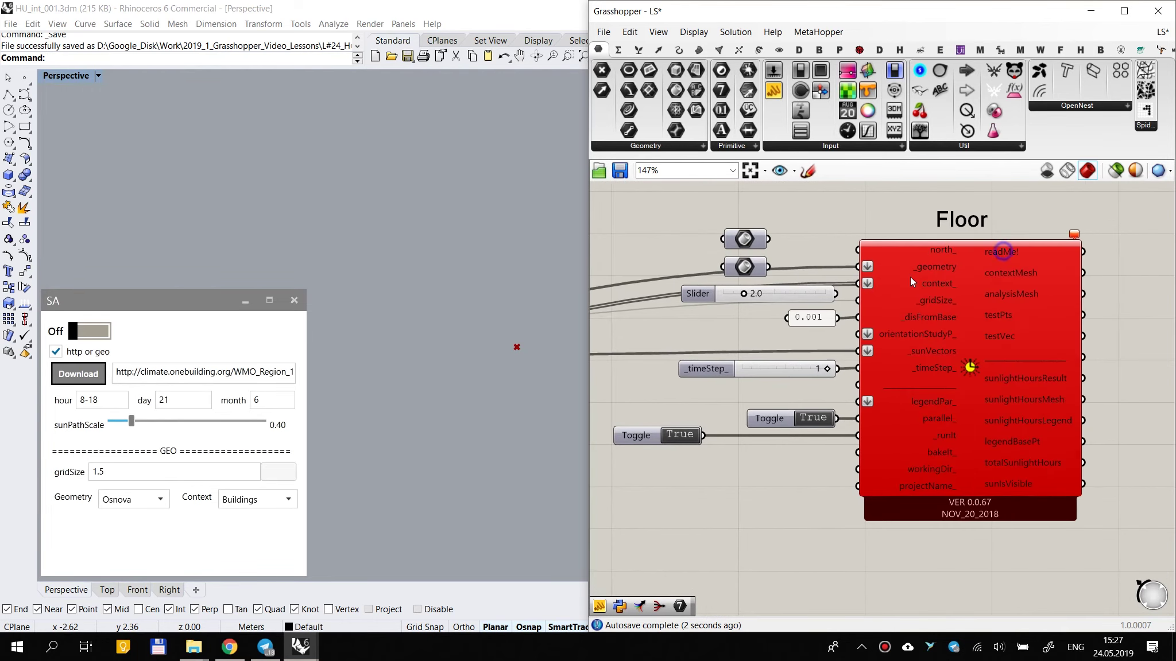
right_click(919, 270)
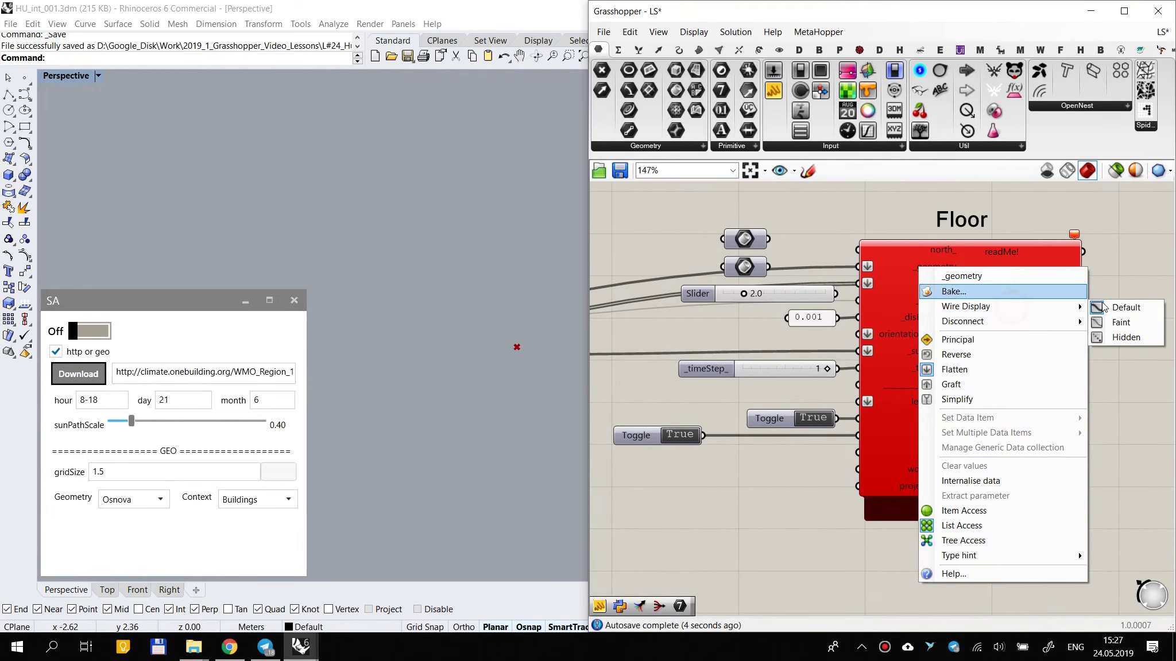
click(1121, 322)
right_click(925, 282)
mouse_move(1074, 323)
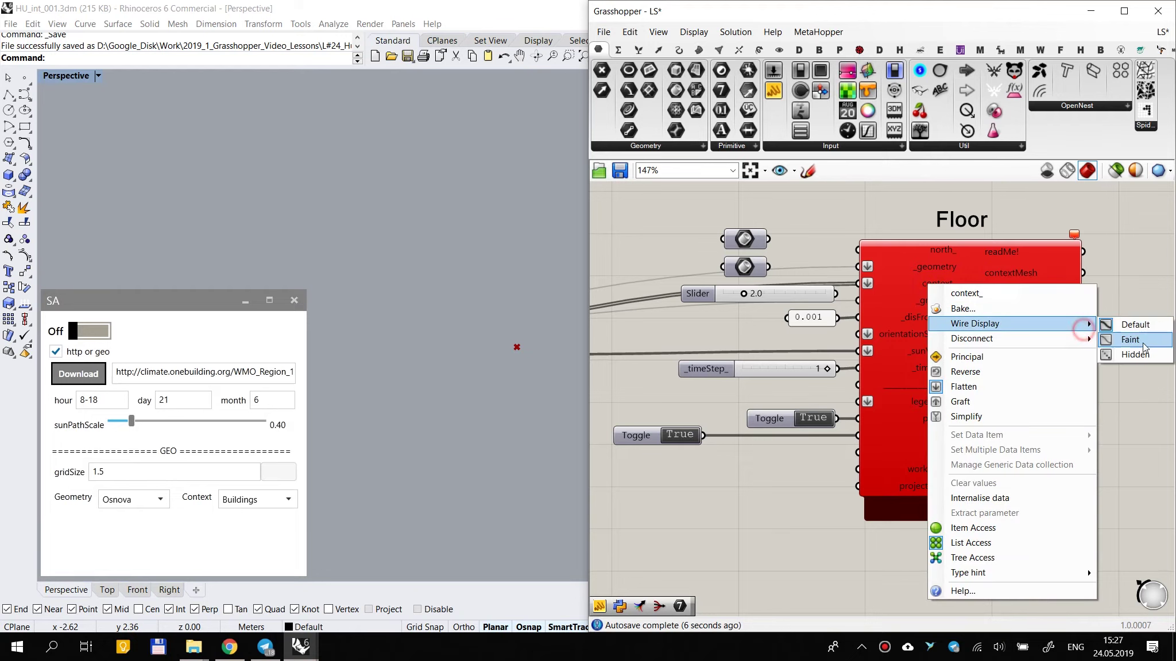
click(1120, 335)
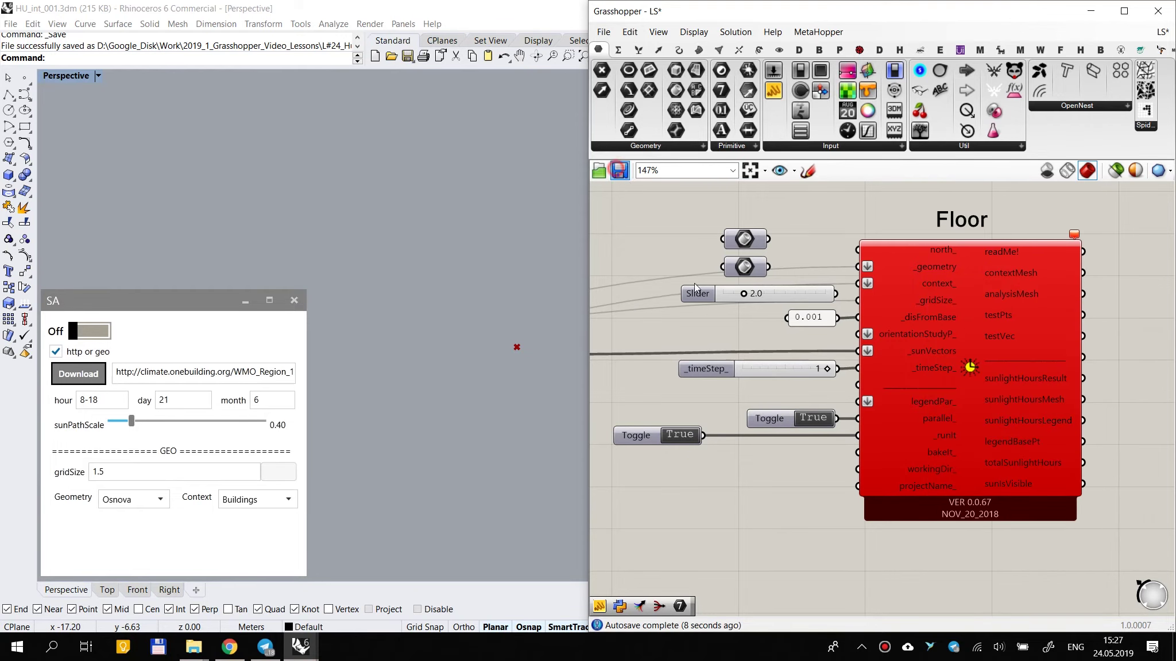
scroll(764, 338, down, 9)
Step: Switch the analysis on in the SA interface, minimize Grasshopper and inspect the sunlight-hours mesh in the Rhino view
right_drag(775, 459, 1029, 359)
scroll(811, 352, up, 1)
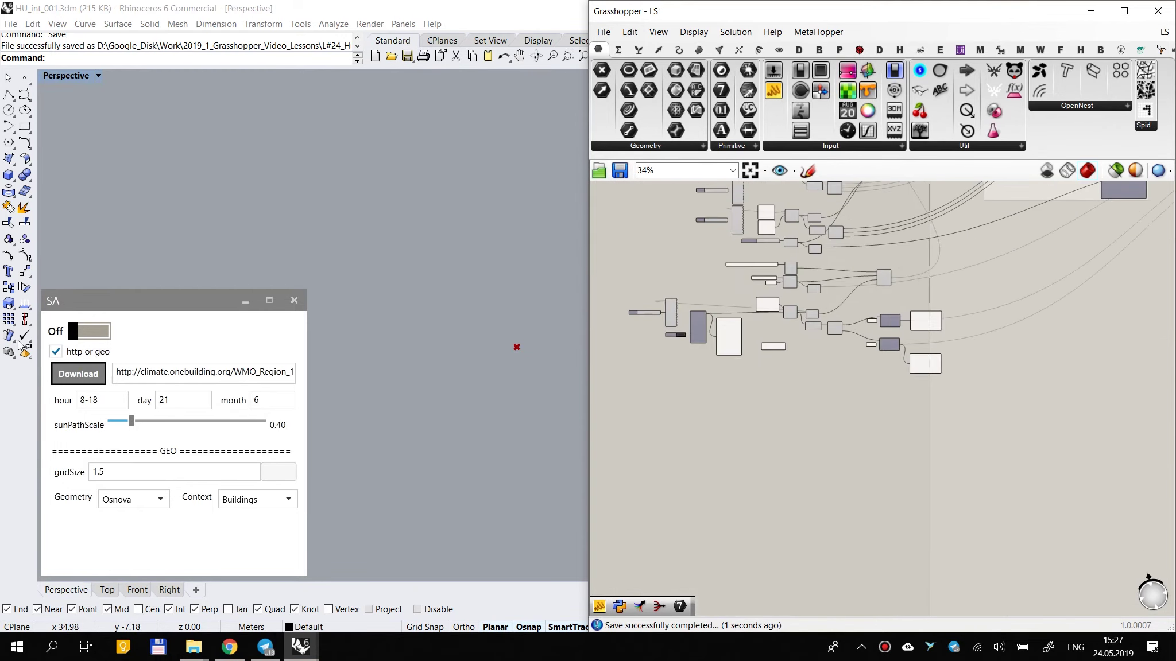
click(88, 326)
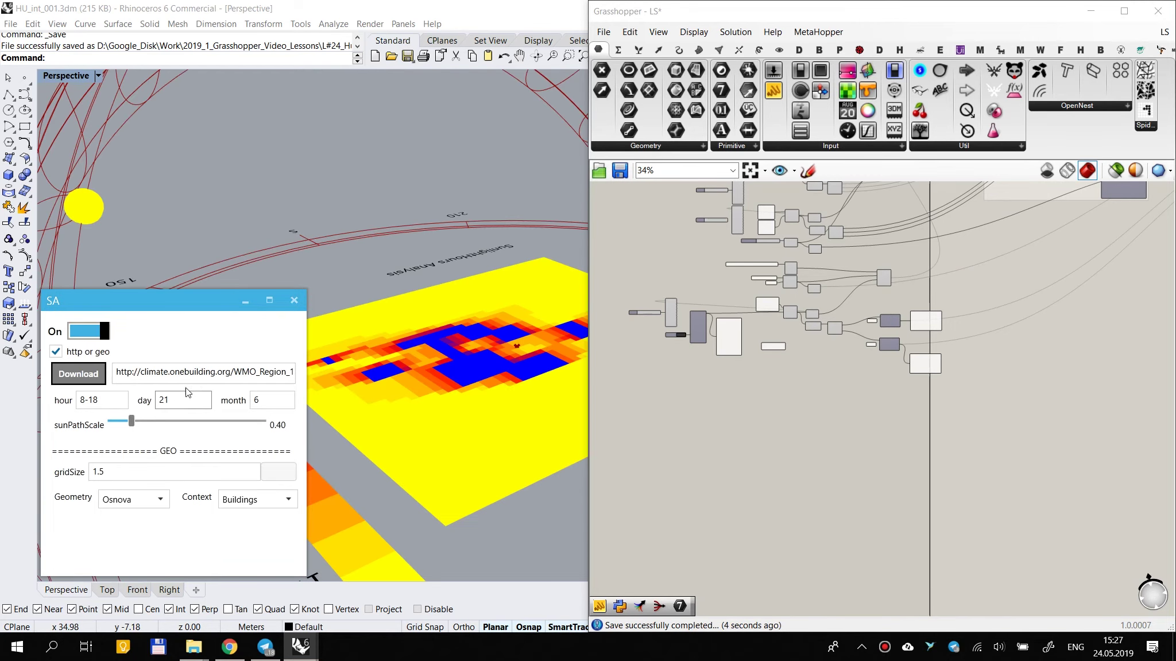
right_drag(533, 379, 488, 368)
scroll(494, 361, down, 3)
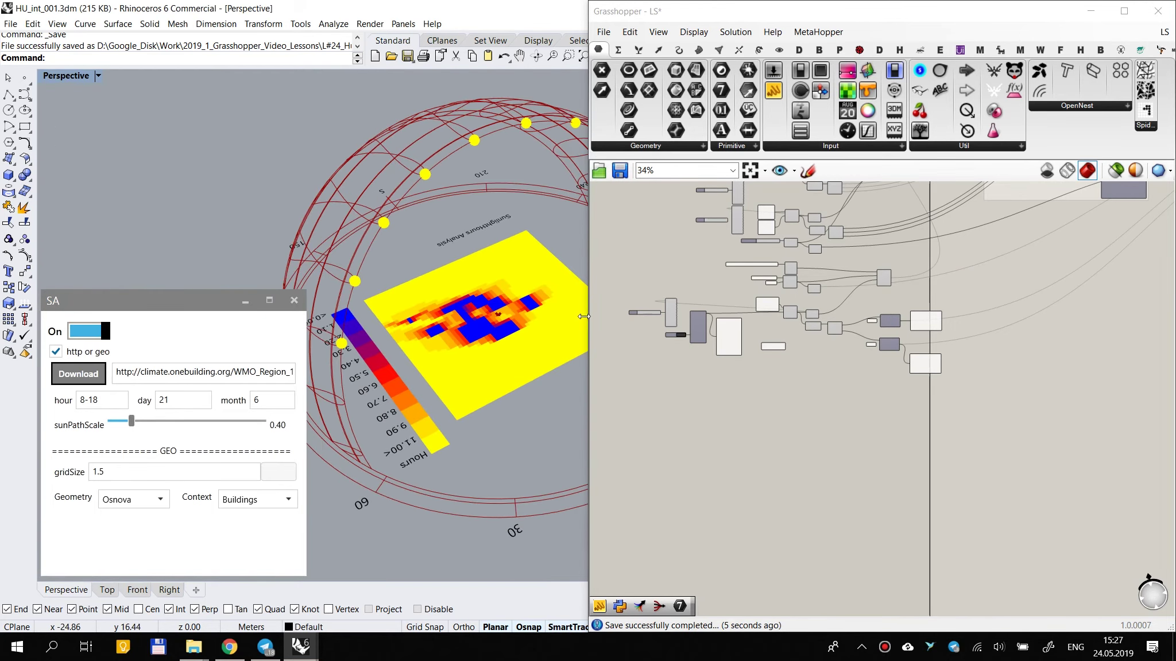
click(1091, 11)
scroll(459, 372, up, 8)
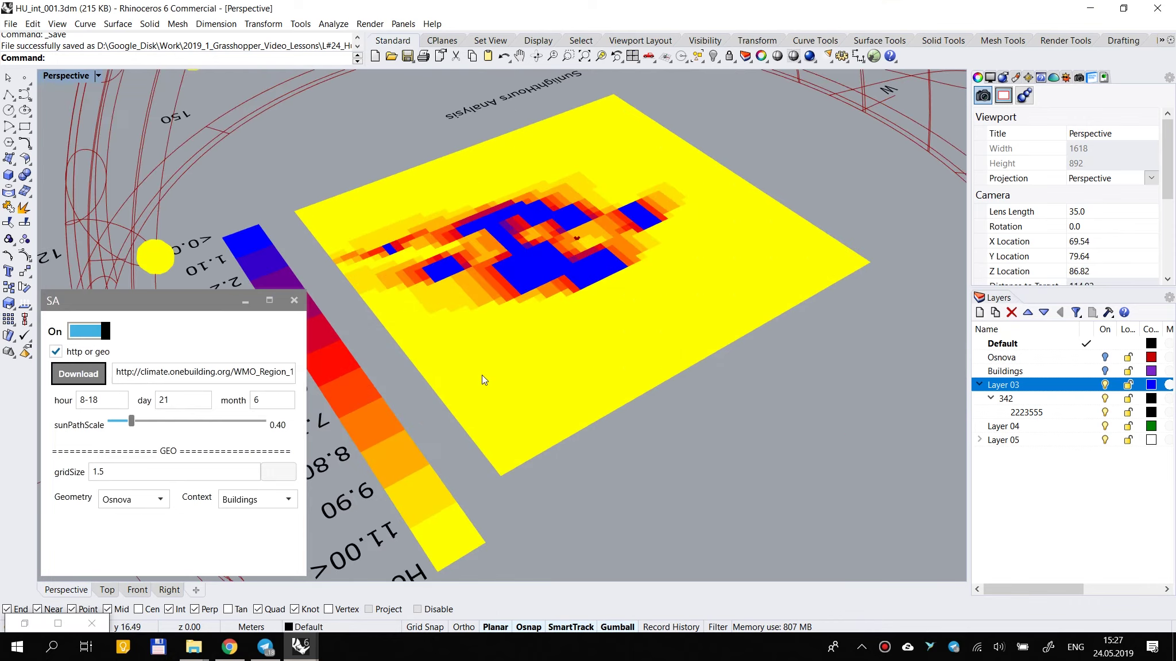
Step: With the analysis off, choose Buildings for Geometry and Osnova for Context, and run the analysis again
click(95, 328)
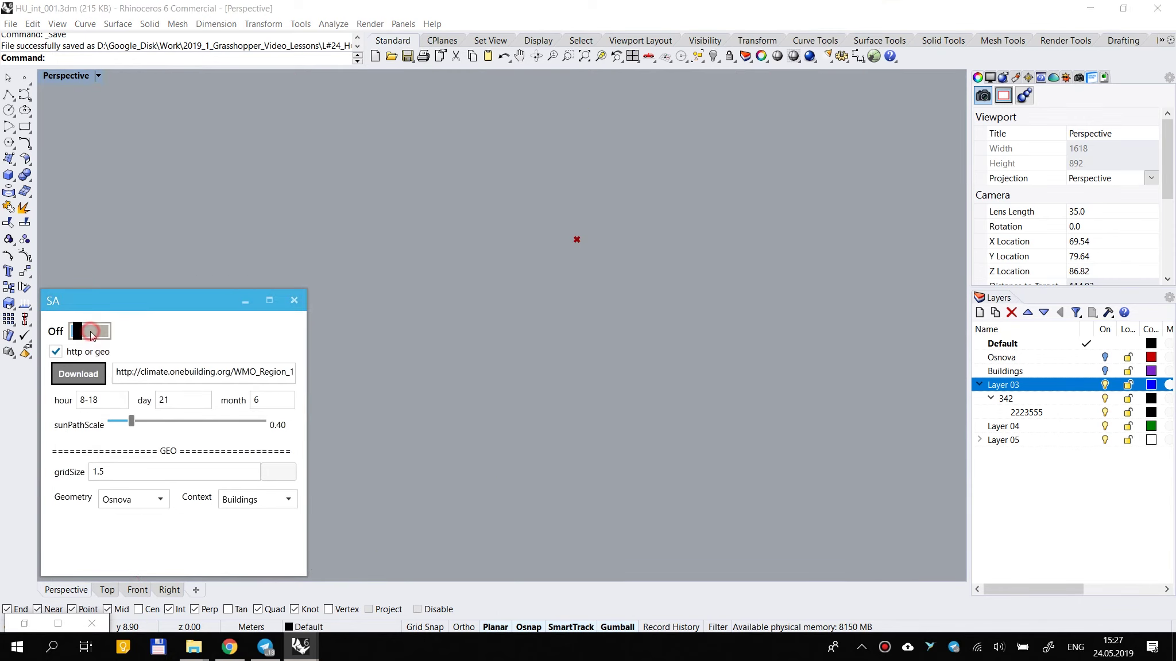
click(141, 499)
click(148, 375)
click(255, 499)
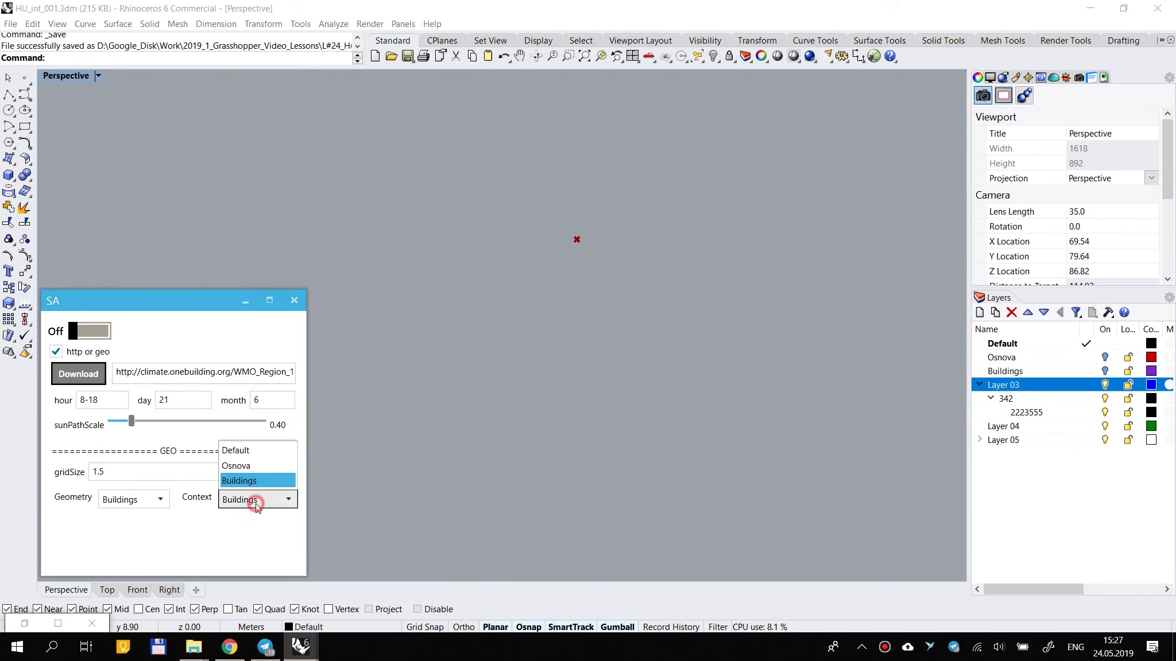
click(246, 360)
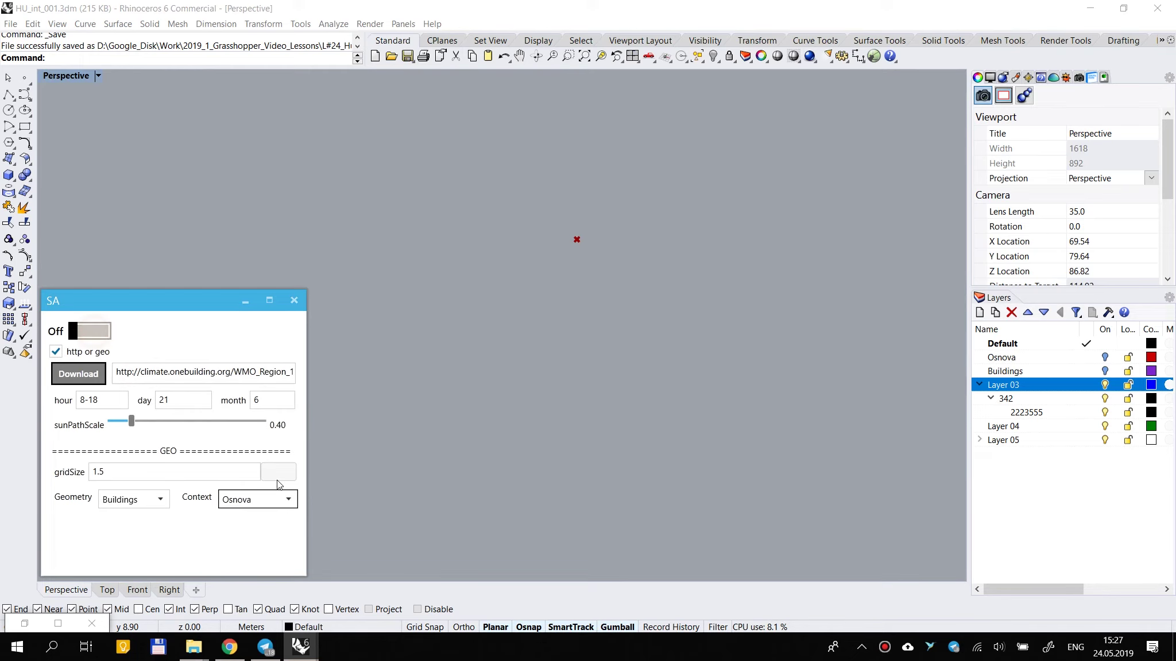
right_drag(672, 326, 627, 314)
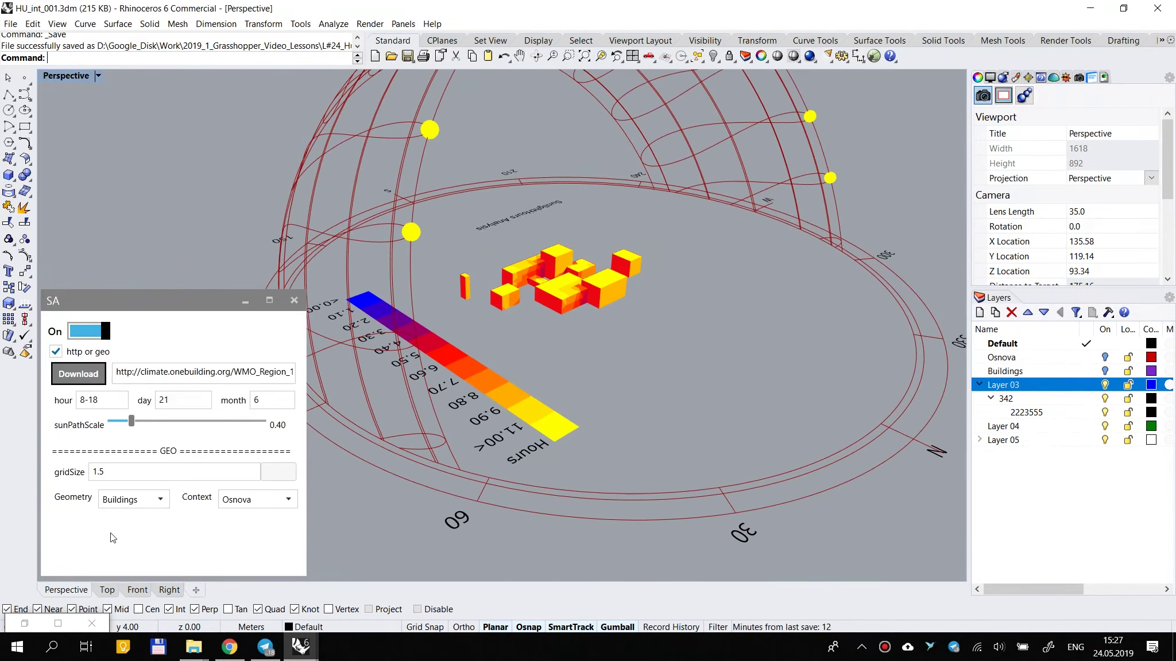
Step: Restore the Grasshopper window, check the output panels of both geometry pipelines and save the definition
click(26, 623)
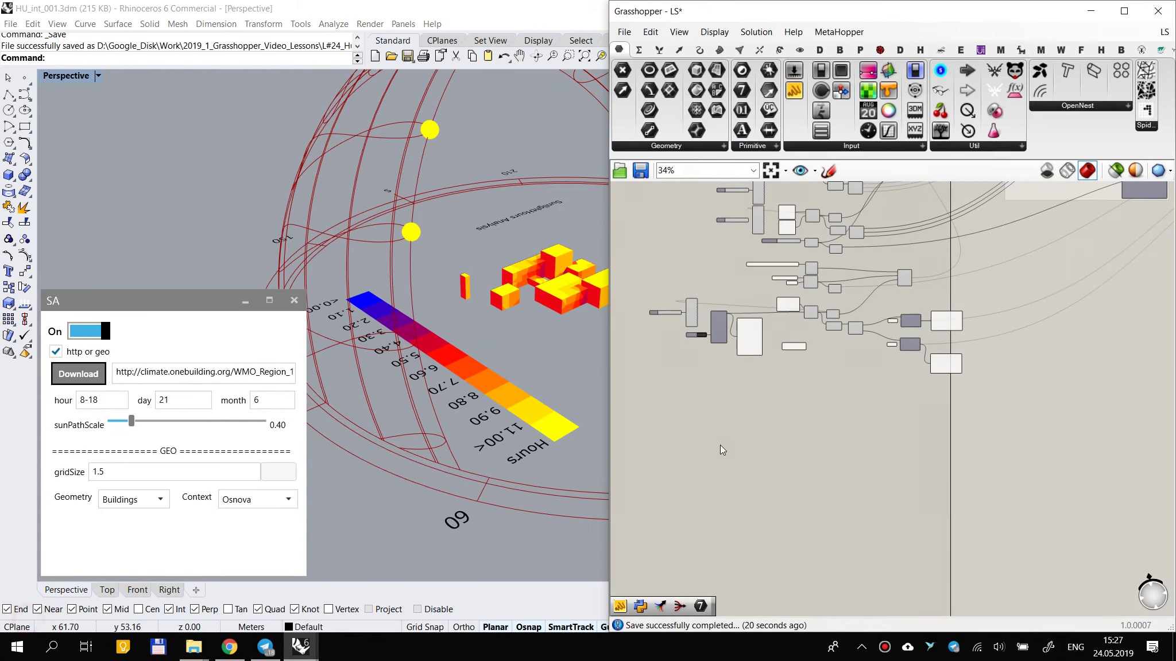
scroll(907, 379, up, 7)
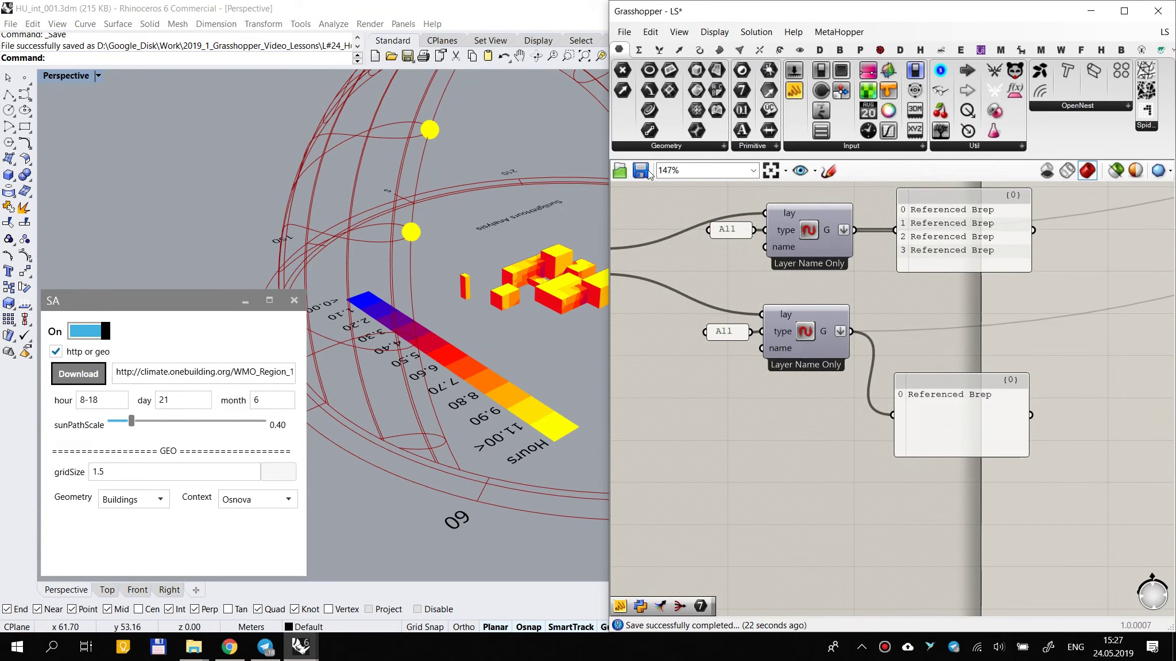
key(ctrl+s)
Step: Examine the faint wires from the pipelines to the analysis component and the analysed buildings in the Rhino view
scroll(852, 350, down, 10)
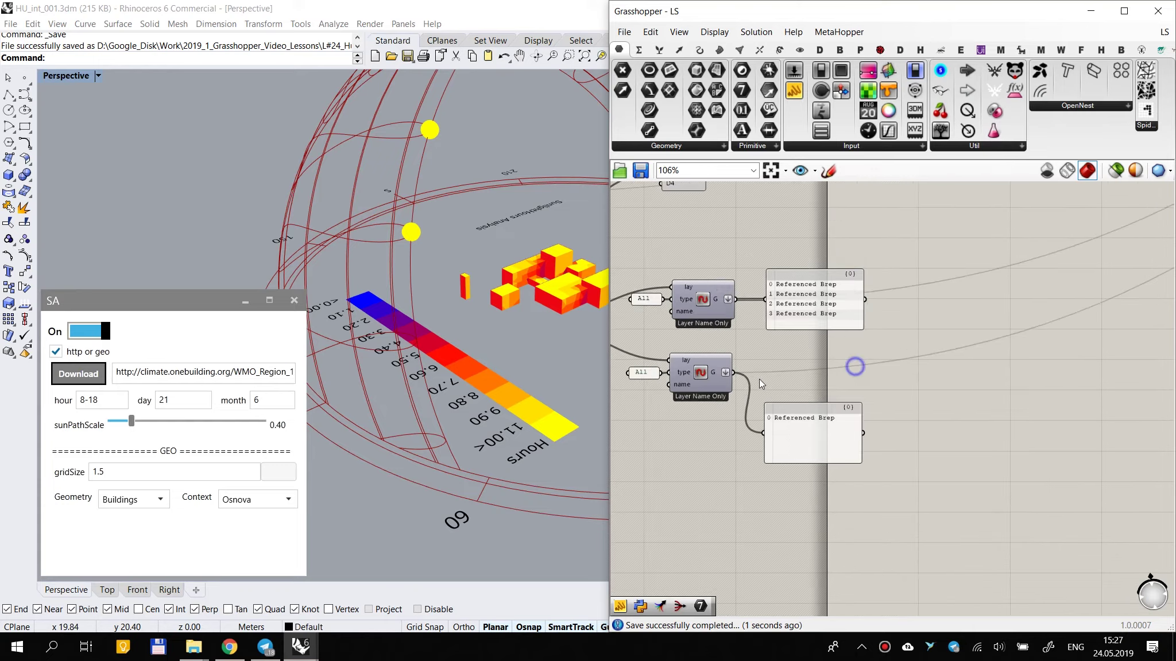
scroll(851, 328, down, 1)
right_drag(867, 325, 814, 368)
scroll(916, 322, up, 3)
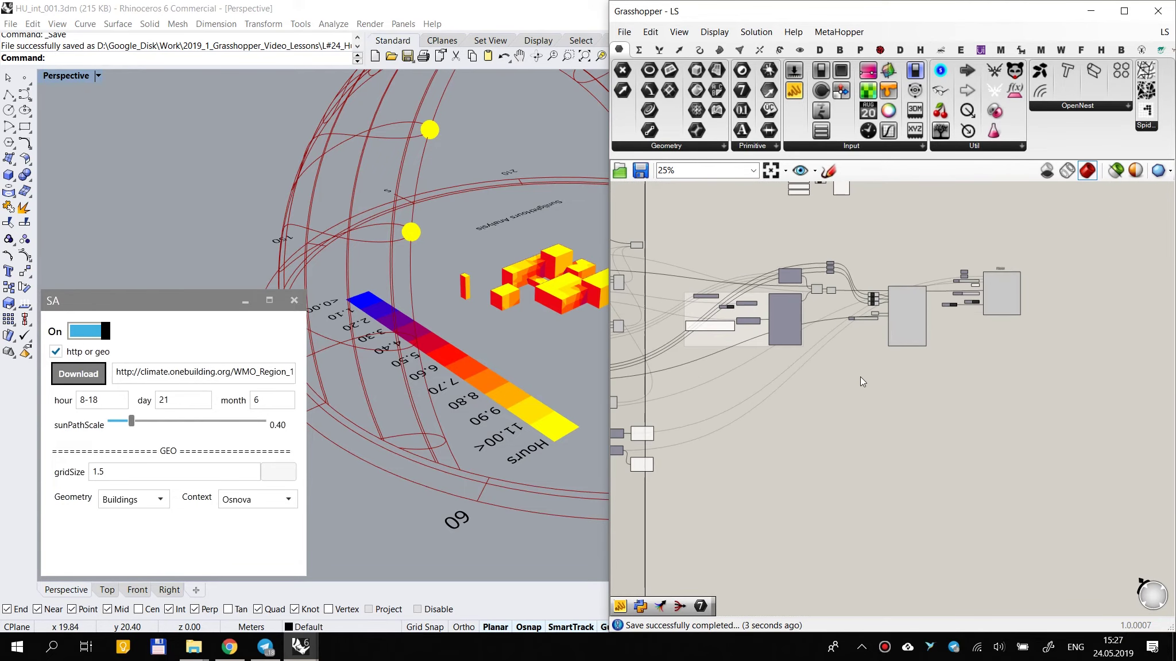
right_drag(908, 347, 907, 403)
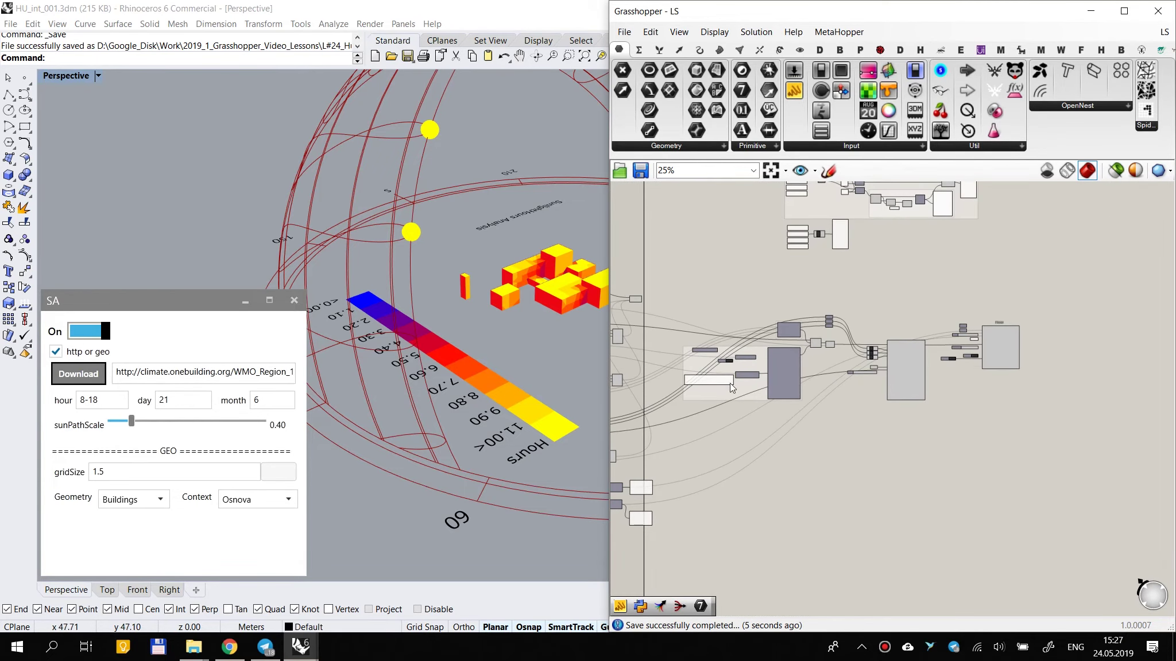
scroll(404, 346, down, 4)
right_drag(449, 333, 446, 372)
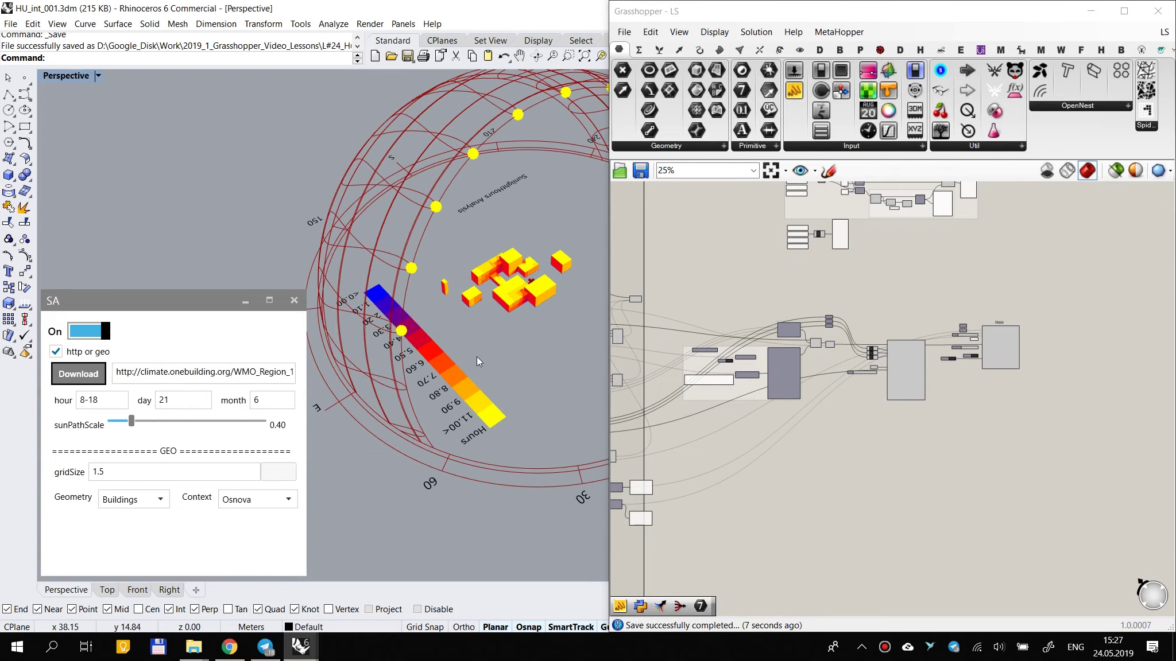
scroll(476, 356, up, 2)
right_drag(786, 402, 906, 375)
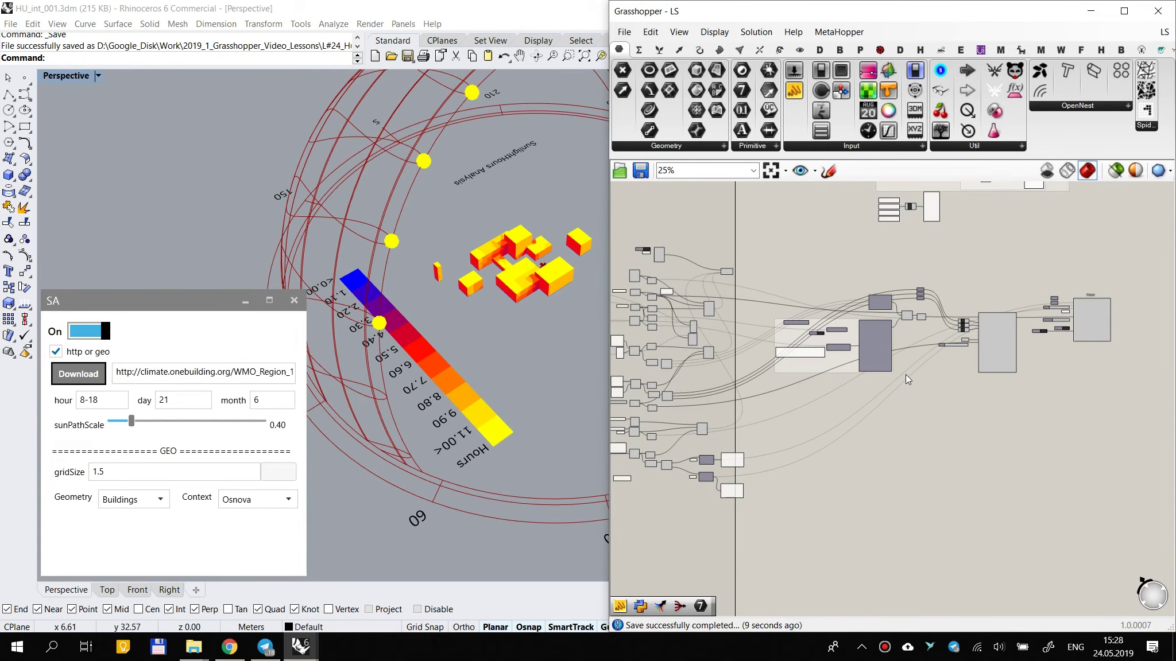
scroll(935, 274, up, 5)
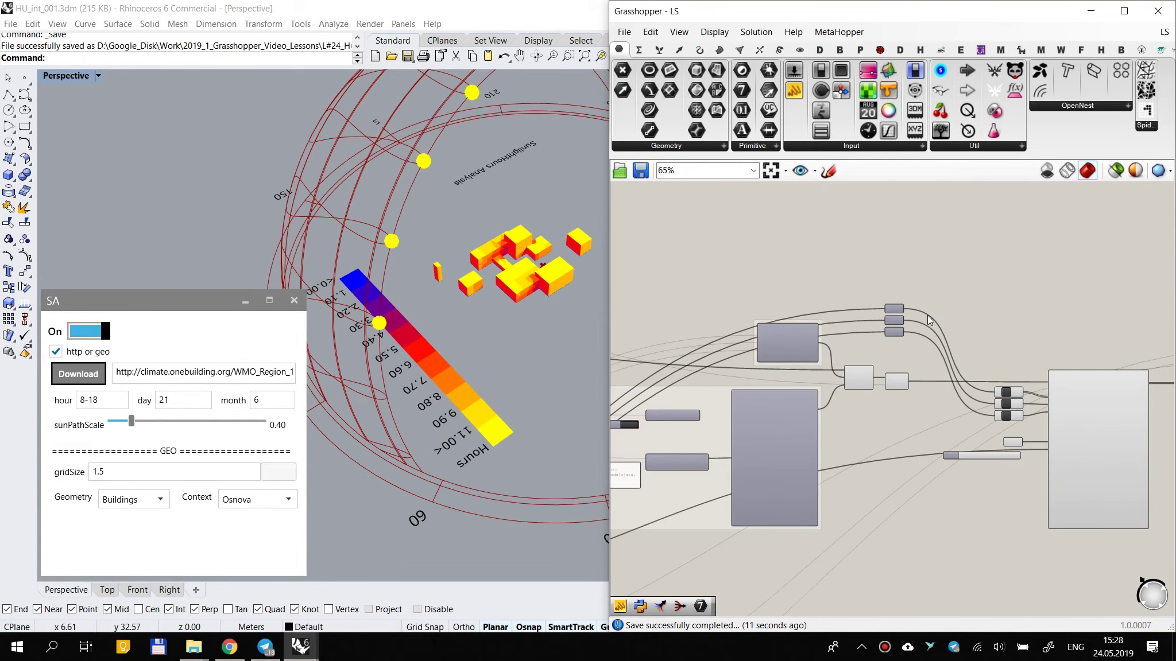
Step: Save the definition, return to the interface components and bring up the Human UI component set
click(639, 176)
scroll(953, 259, down, 3)
right_drag(869, 330, 1019, 308)
right_drag(814, 328, 962, 276)
right_drag(930, 257, 915, 321)
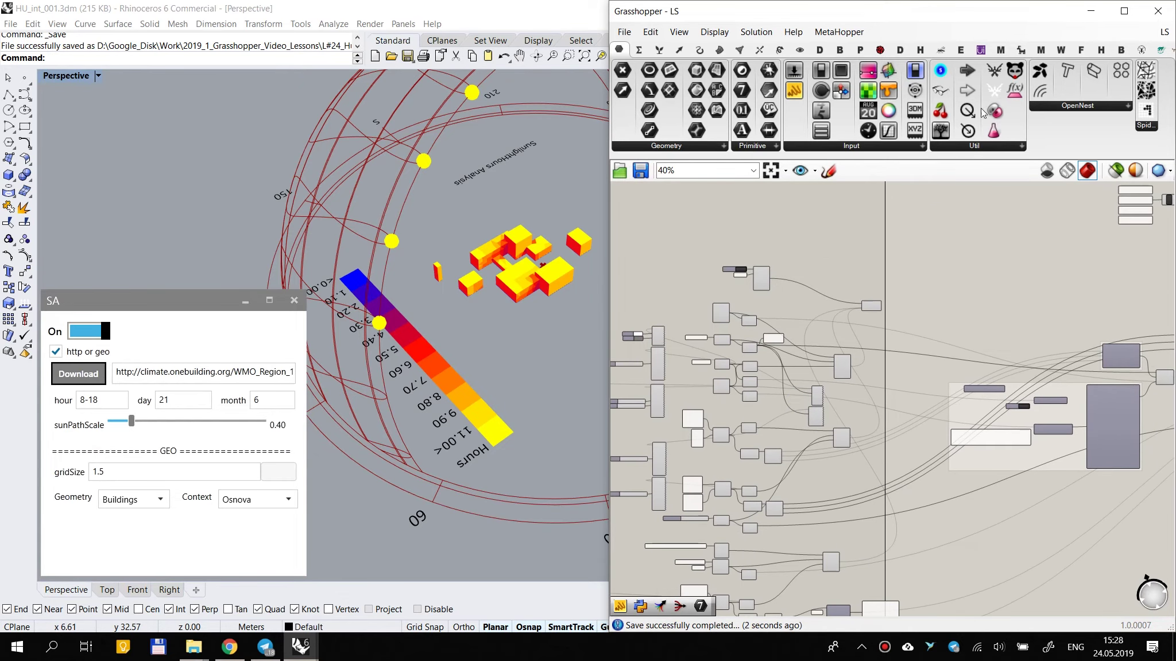
click(981, 50)
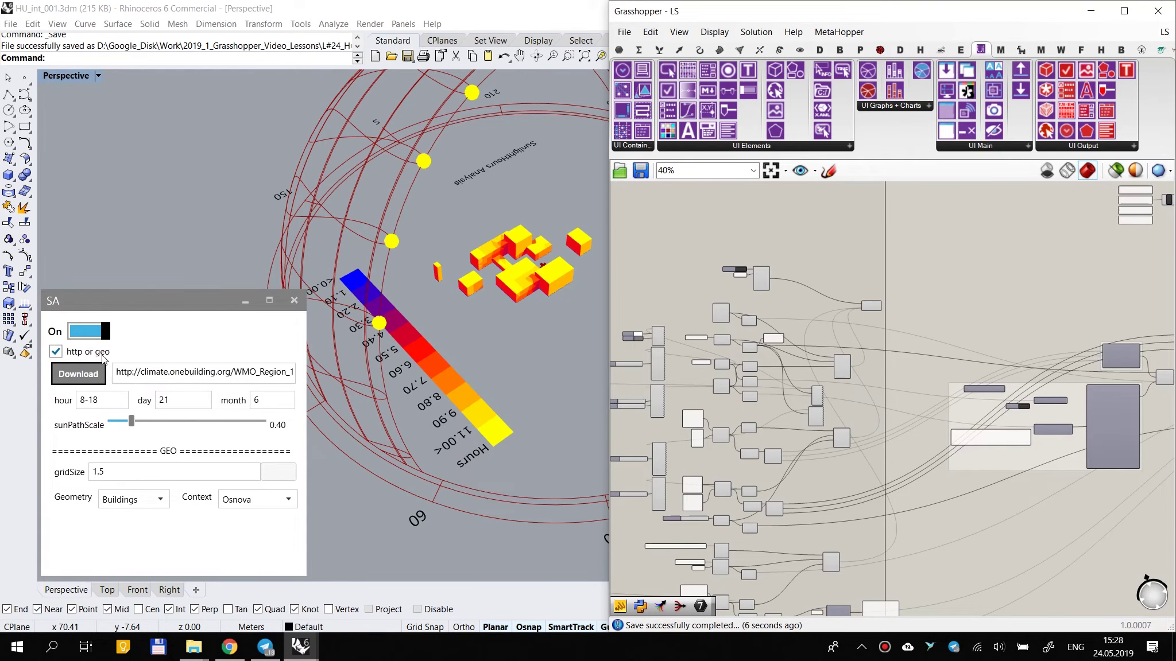
Step: Switch to the HU_int_002 definition to view its tabbed interface with Настройки and Сохранить, and return to LS and save it
click(1164, 31)
click(1109, 167)
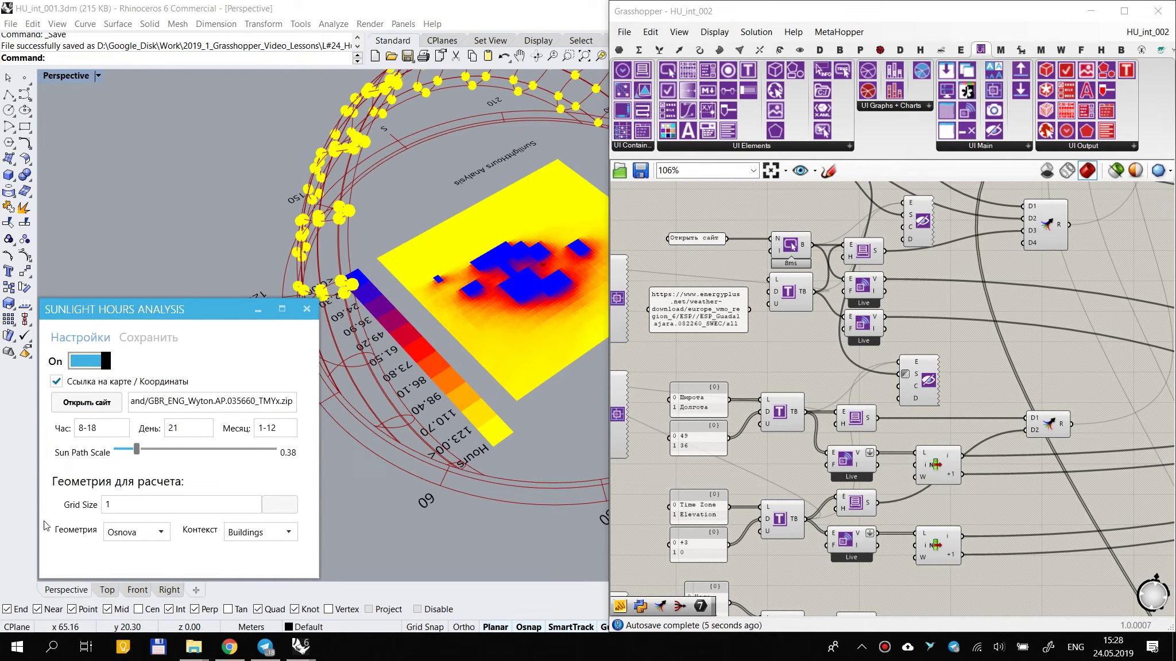
click(1150, 30)
click(1103, 152)
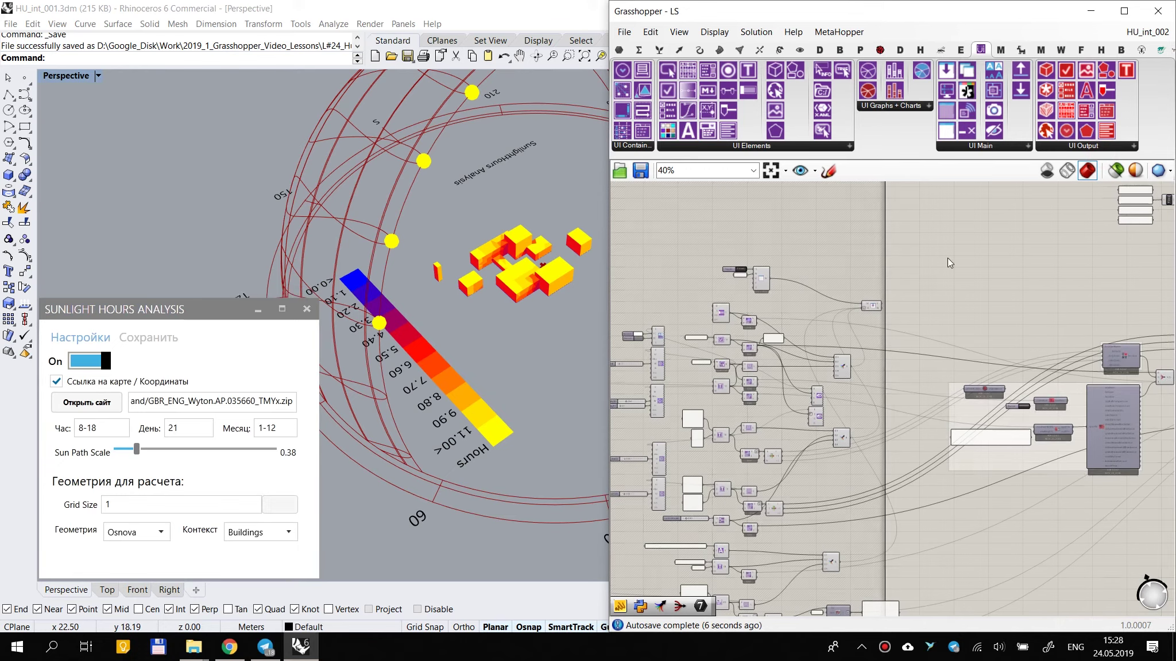
click(646, 177)
Step: Place a Human UI tabbed view component on the canvas below the wire leaving the window component
scroll(746, 287, up, 7)
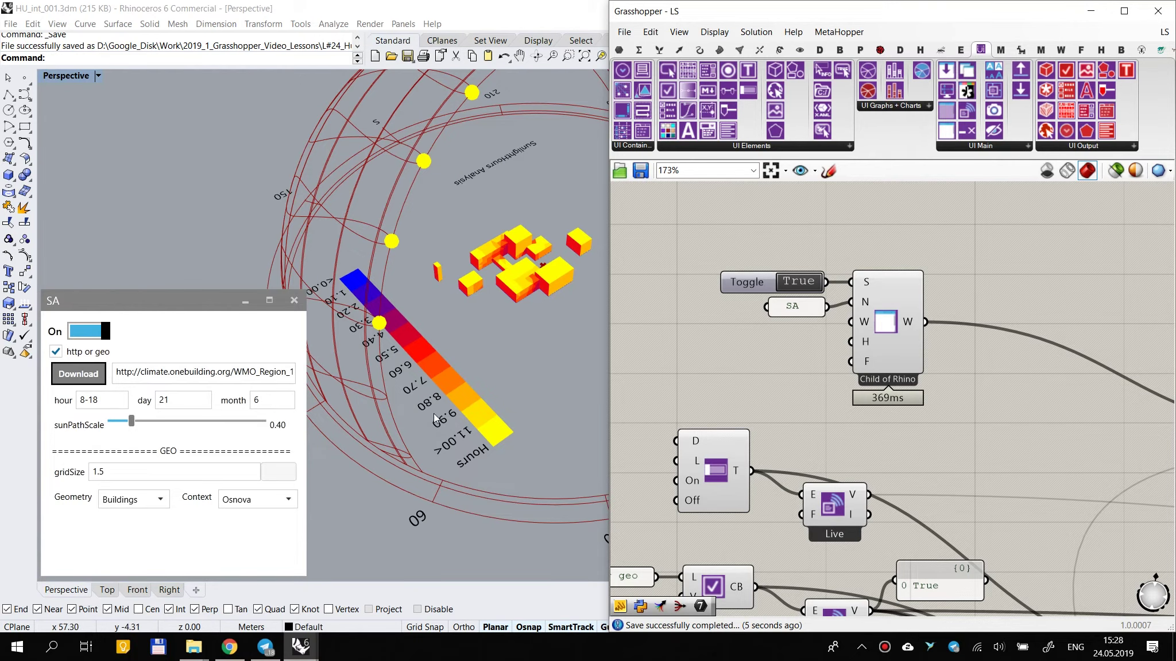
right_drag(942, 385, 908, 377)
scroll(566, 322, down, 2)
scroll(793, 321, down, 5)
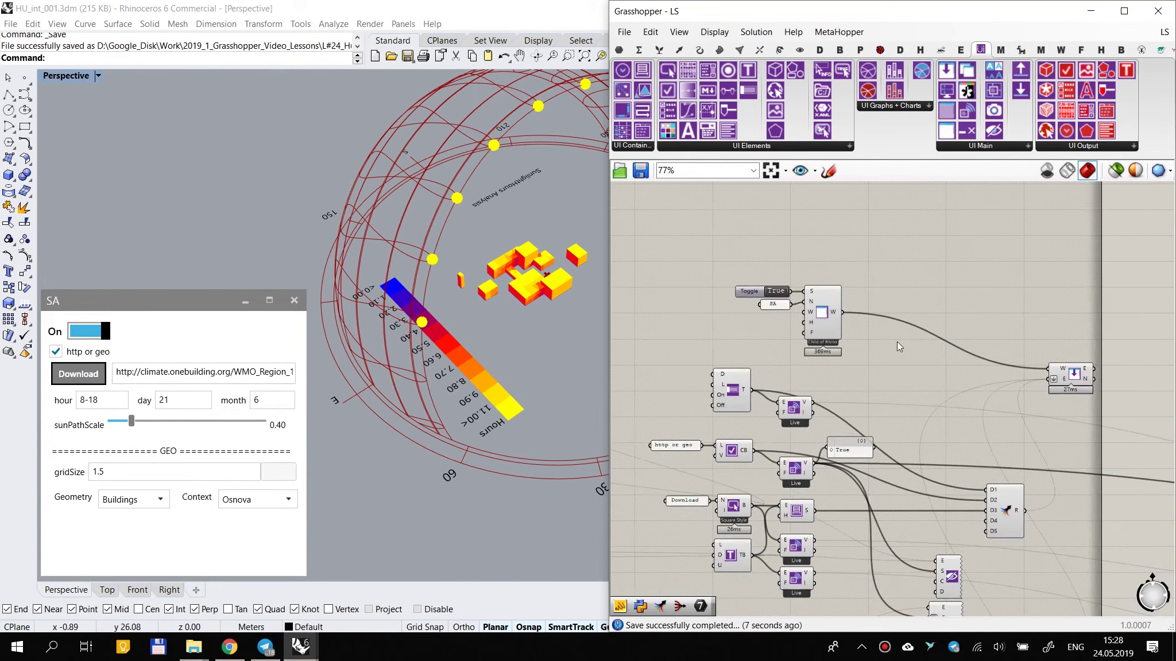
right_drag(927, 351, 822, 276)
scroll(821, 276, down, 2)
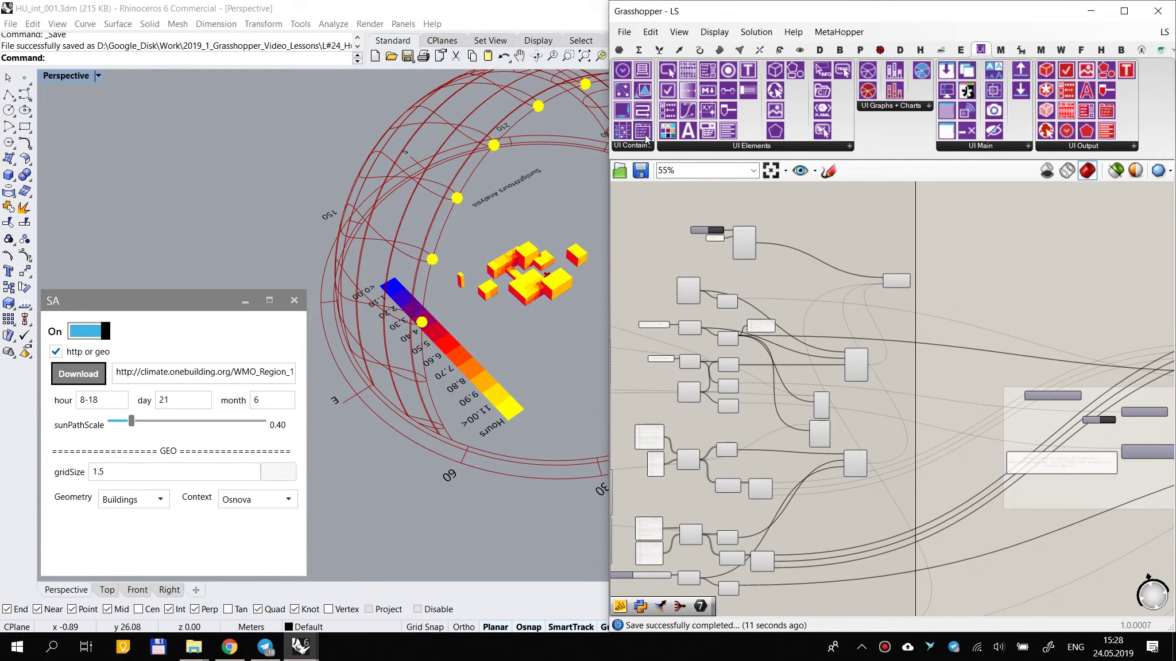
drag(646, 137, 829, 282)
scroll(830, 282, up, 8)
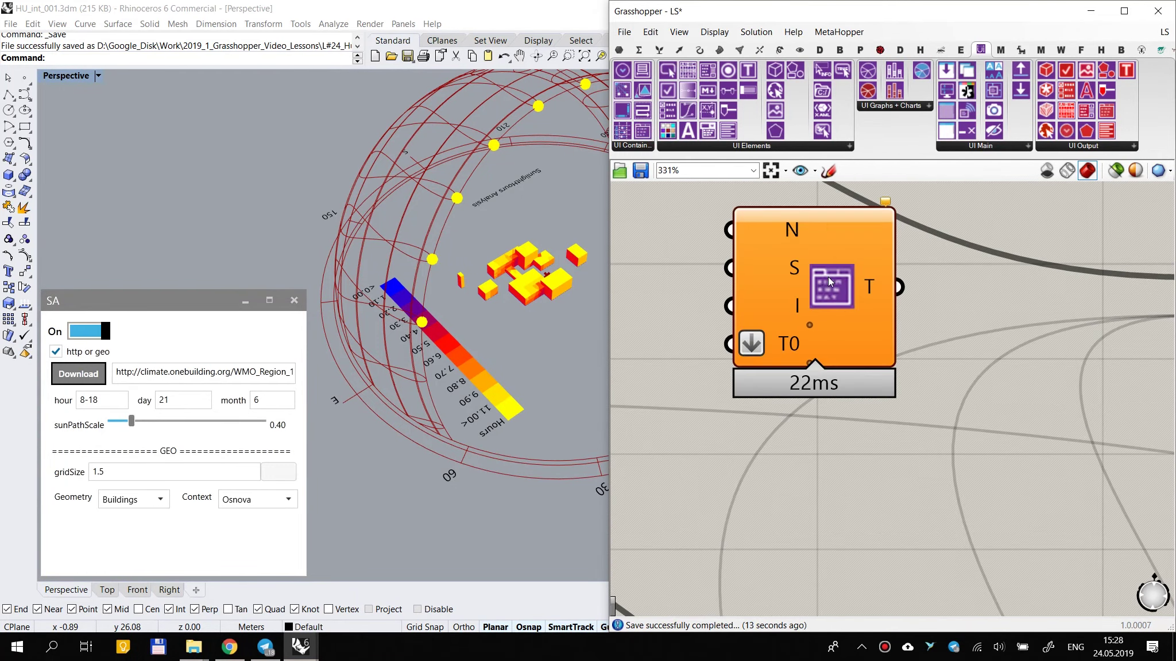
Step: Shift the Add Elements component further right and move the tabbed view component up beside the window wire
scroll(842, 277, down, 12)
scroll(949, 241, up, 4)
right_drag(907, 303, 865, 188)
scroll(865, 190, down, 6)
right_drag(842, 278, 917, 266)
scroll(921, 252, down, 2)
drag(926, 198, 672, 543)
click(920, 242)
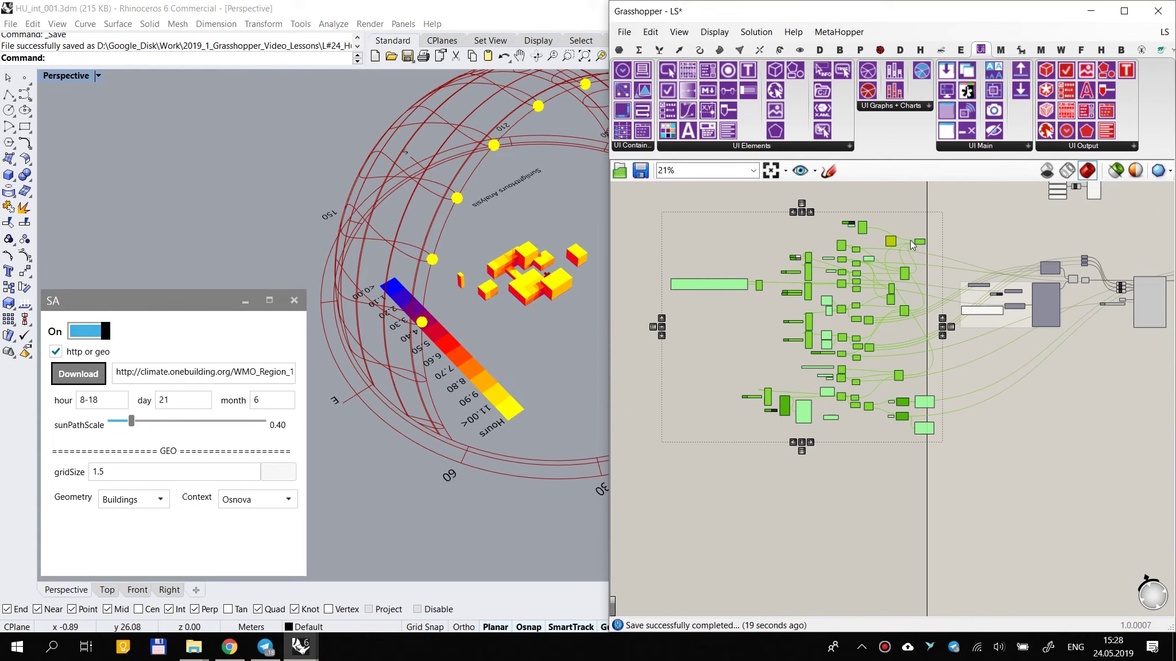
drag(920, 242, 901, 246)
scroll(907, 242, up, 8)
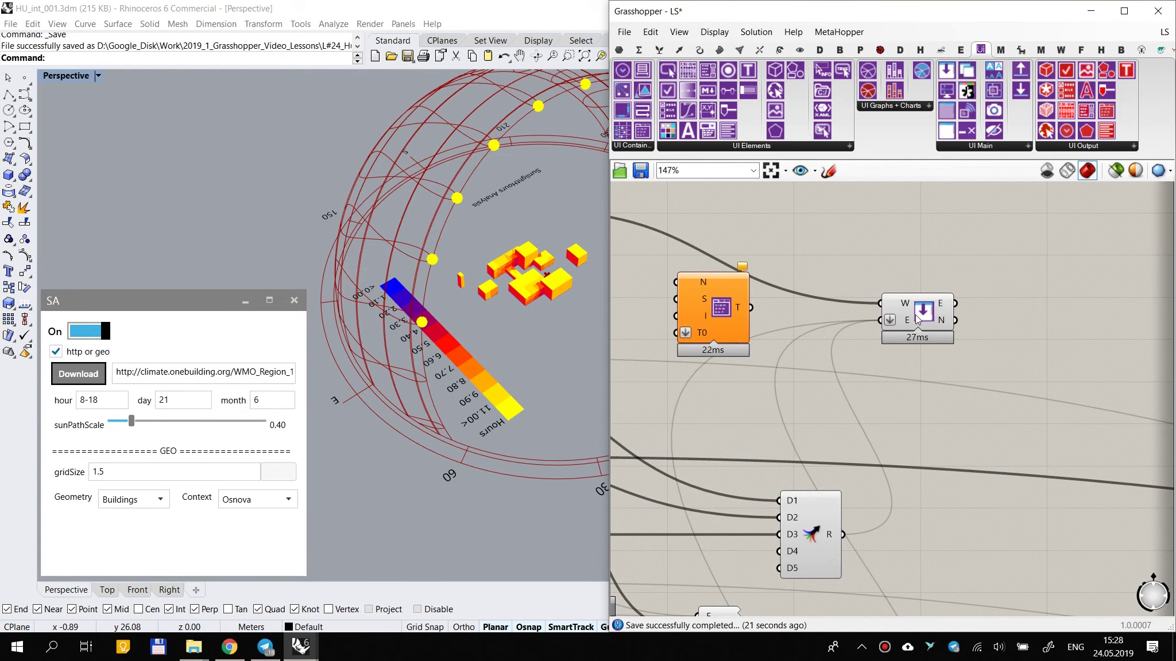
drag(957, 317, 972, 310)
drag(727, 297, 904, 183)
right_drag(906, 321, 890, 380)
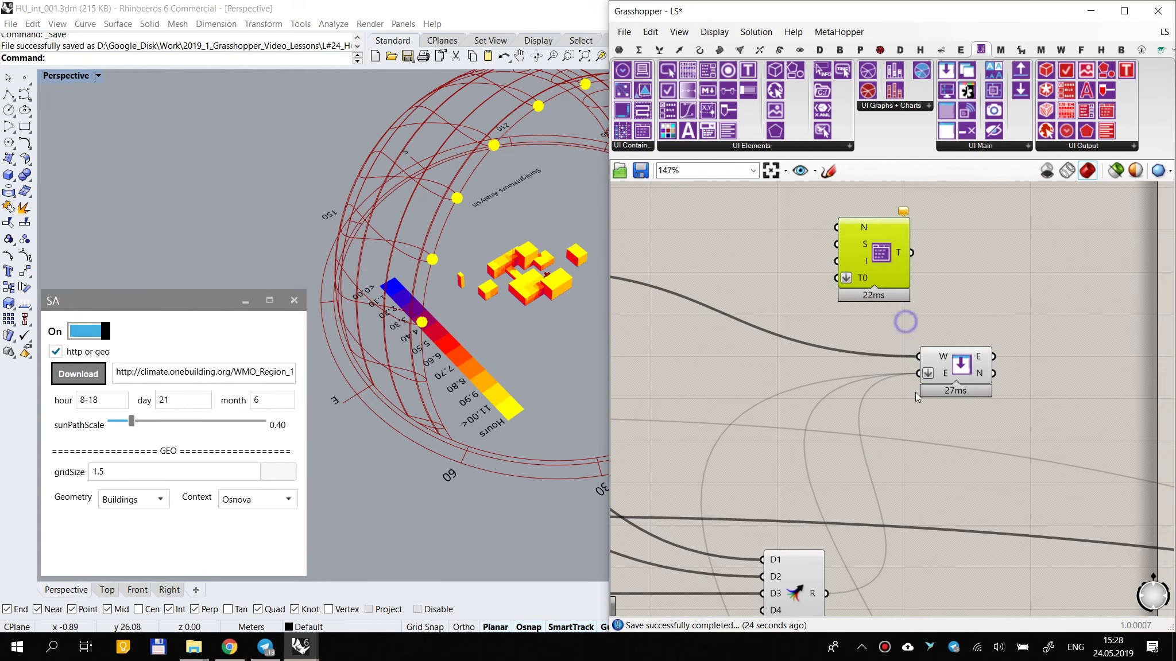
Step: Move all wires from the Add Elements E input to the tabbed view's T0, connect T to E, and place the tabbed view beside Add Elements
ctrl+shift+drag(926, 375, 847, 279)
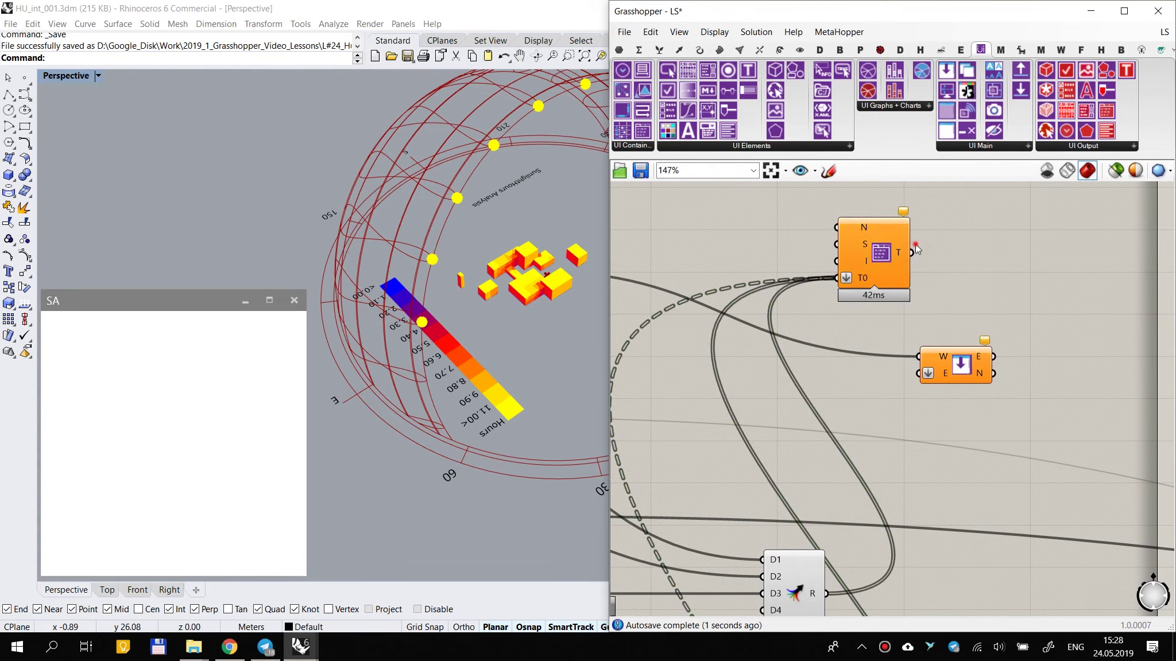
drag(911, 253, 1059, 369)
drag(864, 246, 965, 398)
click(947, 266)
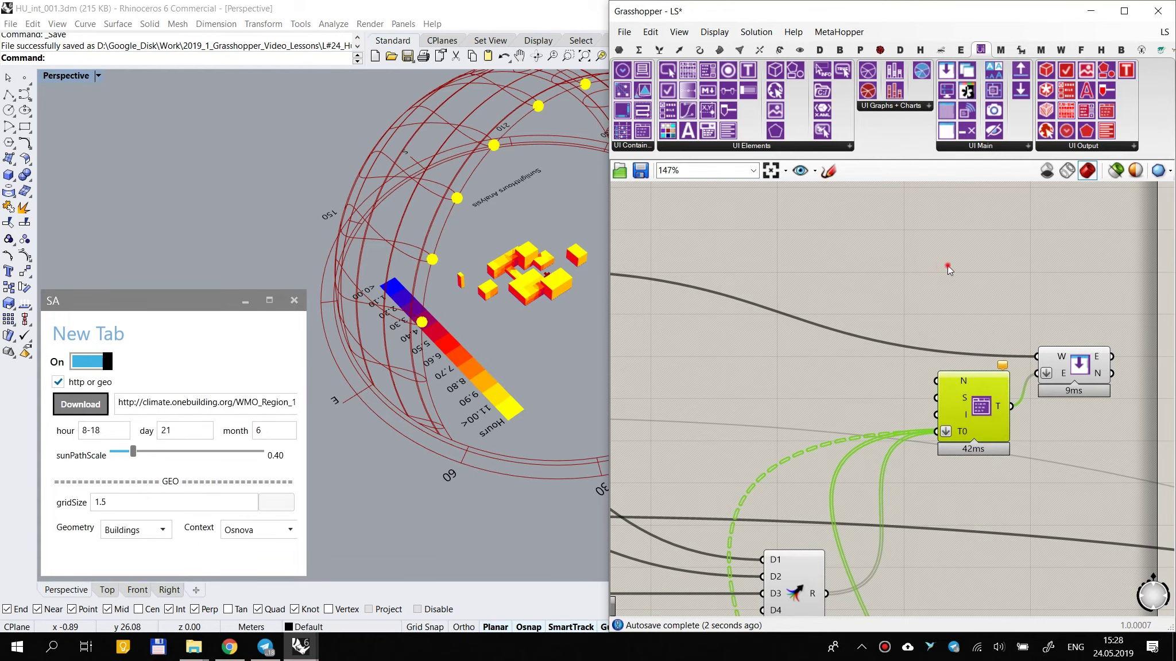
Step: Add a second tab input, T1, to the tabbed view component
scroll(948, 265, down, 4)
right_drag(946, 397, 887, 276)
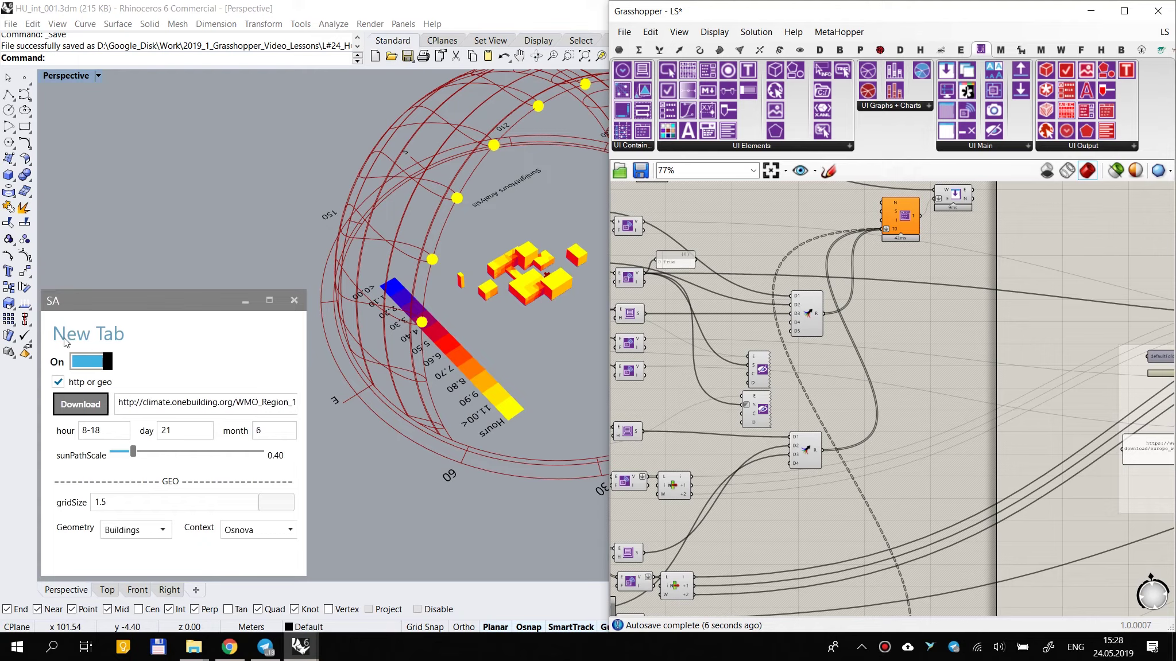
scroll(903, 343, up, 5)
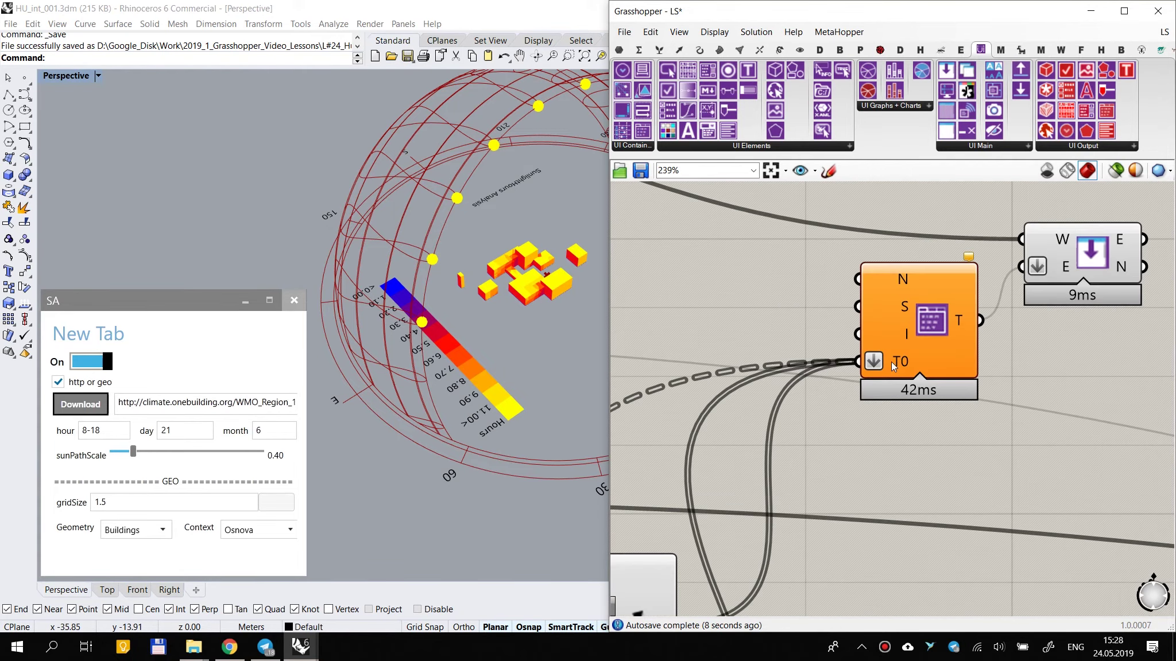
scroll(907, 361, up, 4)
click(905, 356)
scroll(898, 361, down, 7)
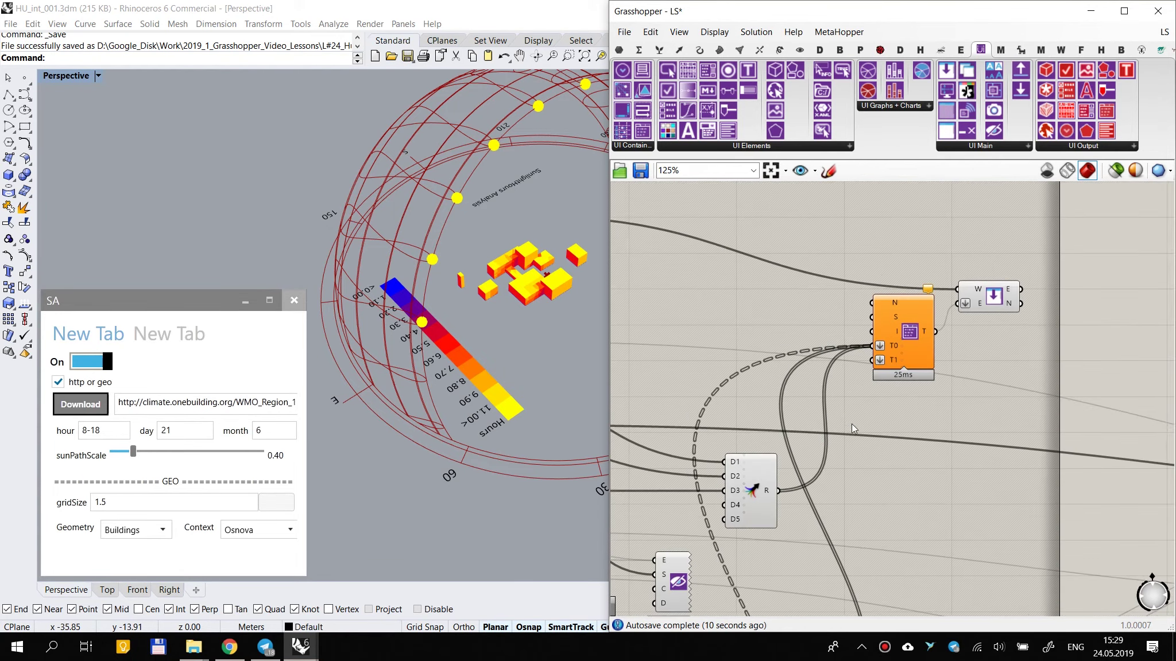
right_drag(850, 396, 845, 310)
scroll(845, 310, down, 4)
scroll(890, 363, up, 3)
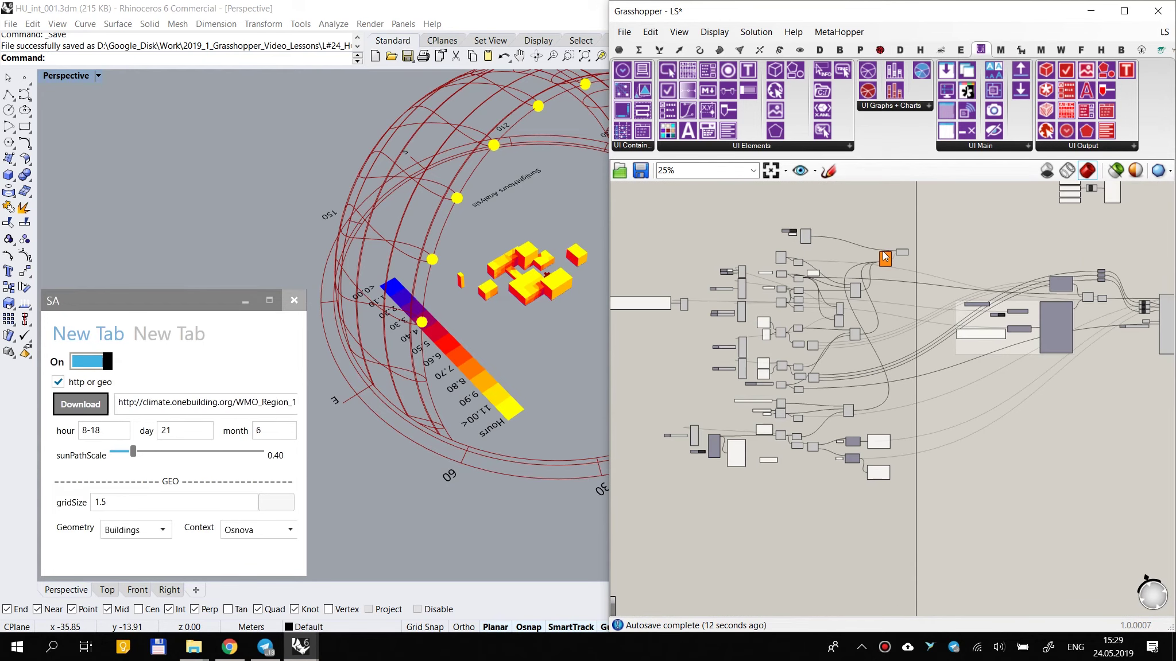
click(878, 308)
scroll(828, 243, up, 2)
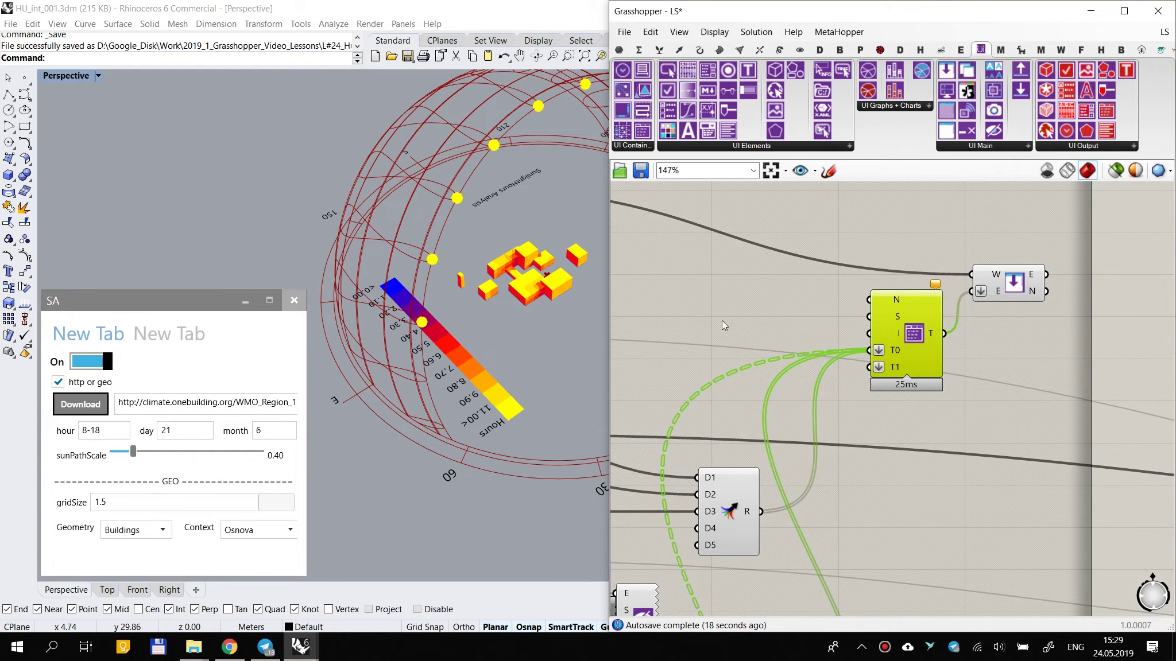
right_drag(747, 311, 790, 296)
double_click(789, 296)
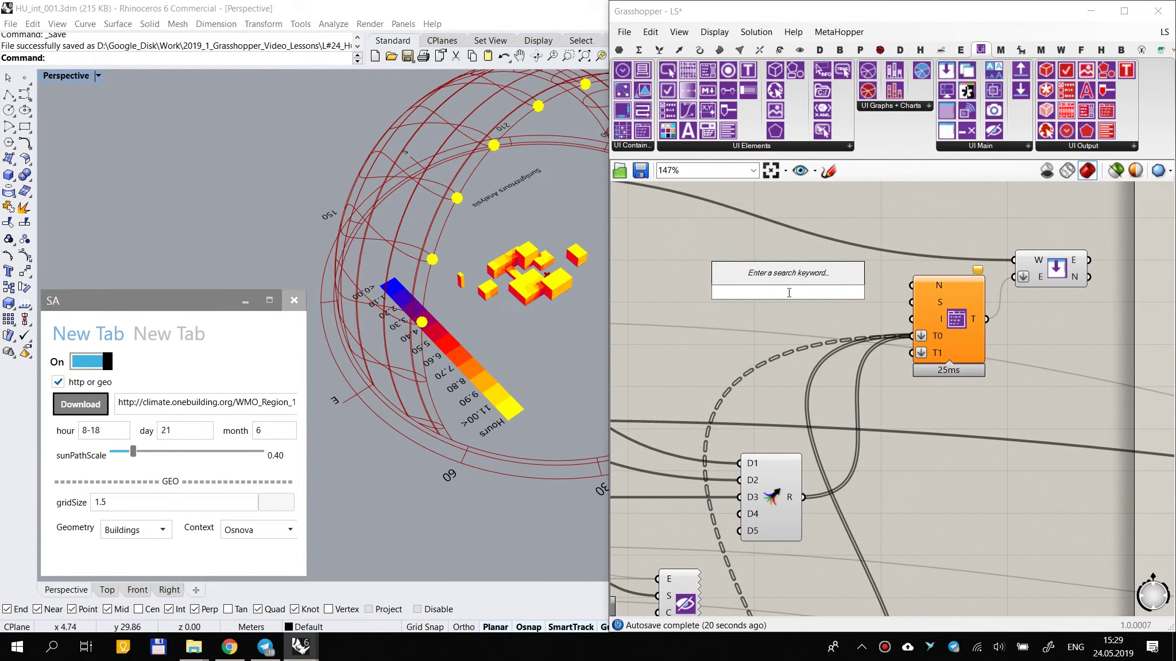
text(Settin)
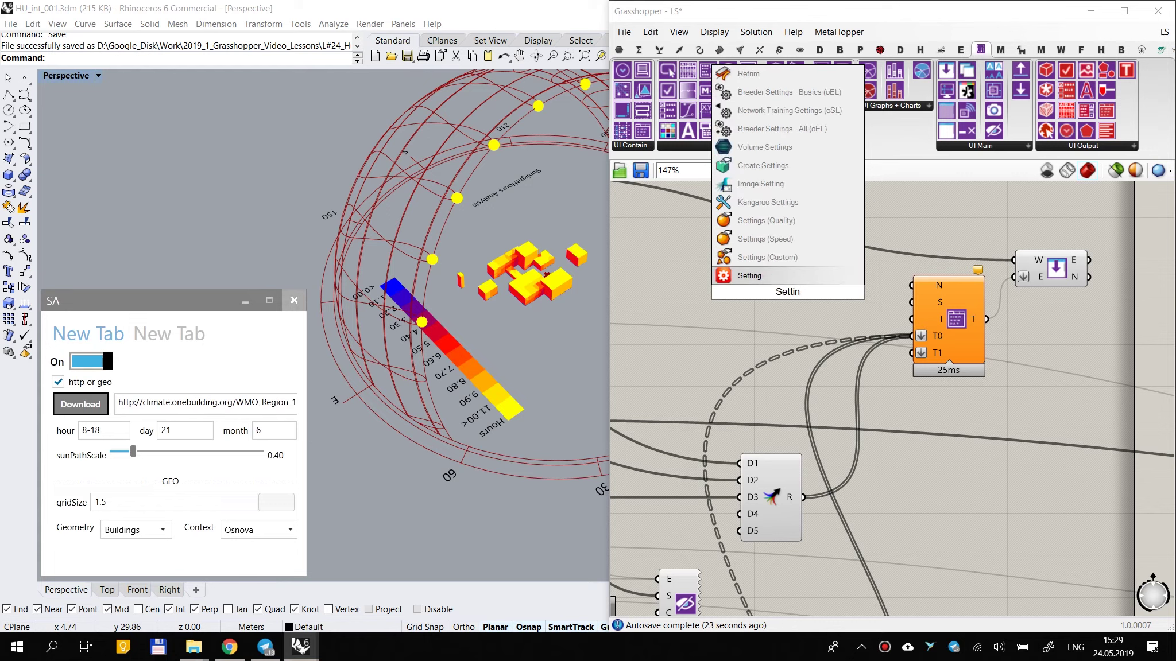
key(Return)
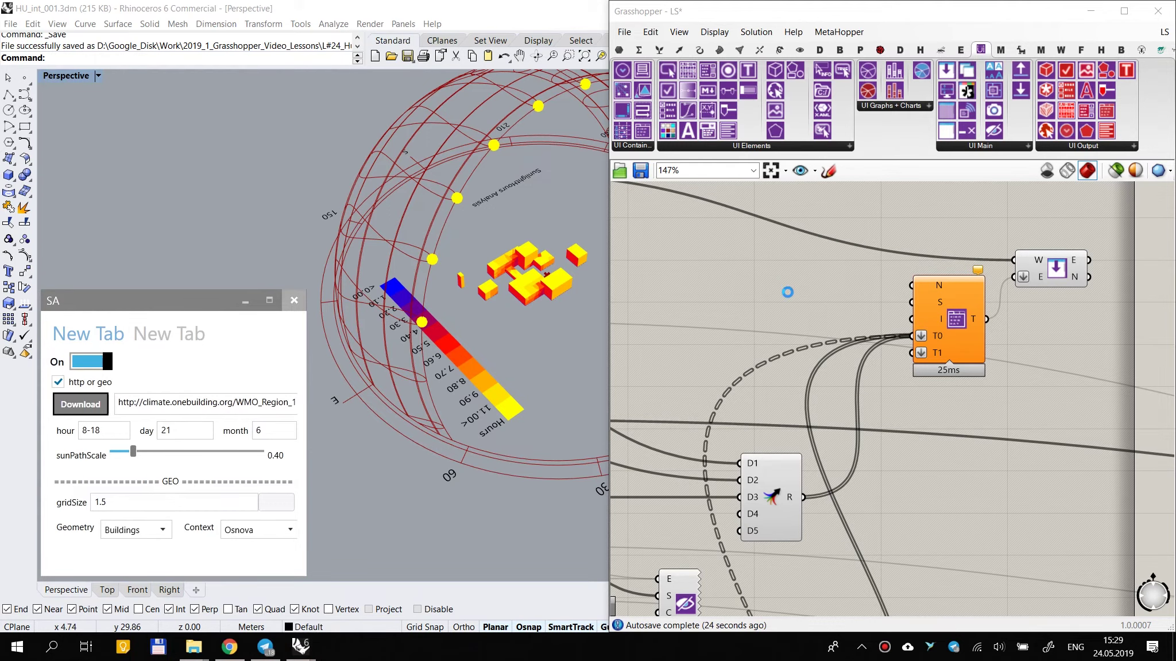
key(Delete)
right_click(795, 287)
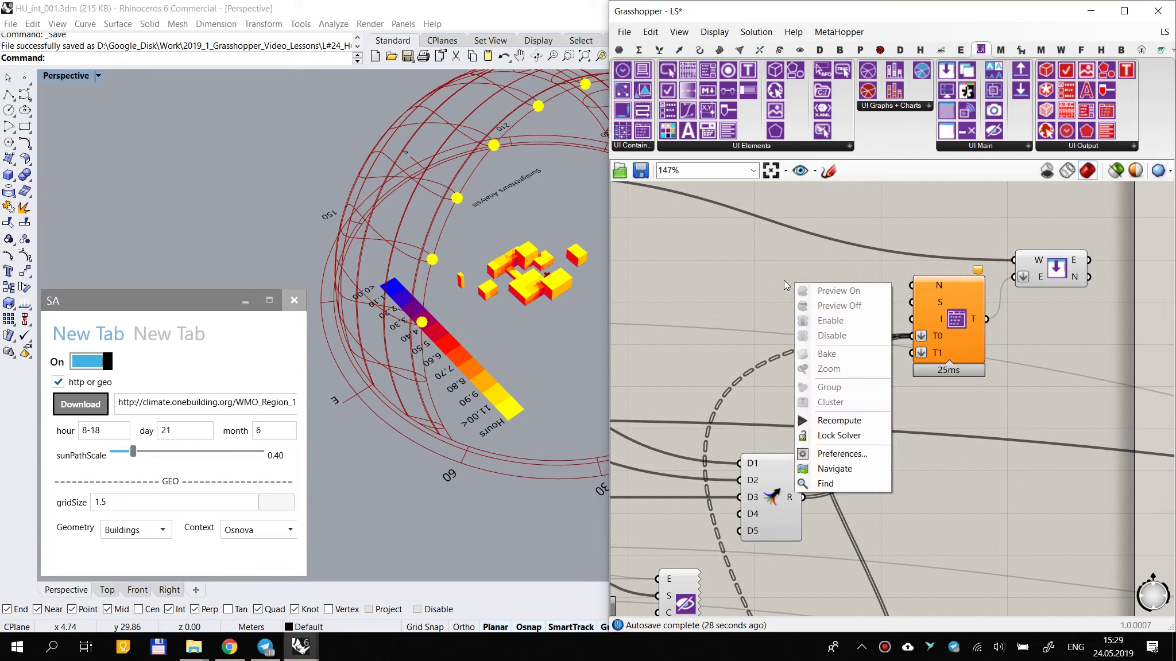
Step: Create a text panel reading "Set" and connect it to the tabbed view's N input
scroll(801, 269, up, 4)
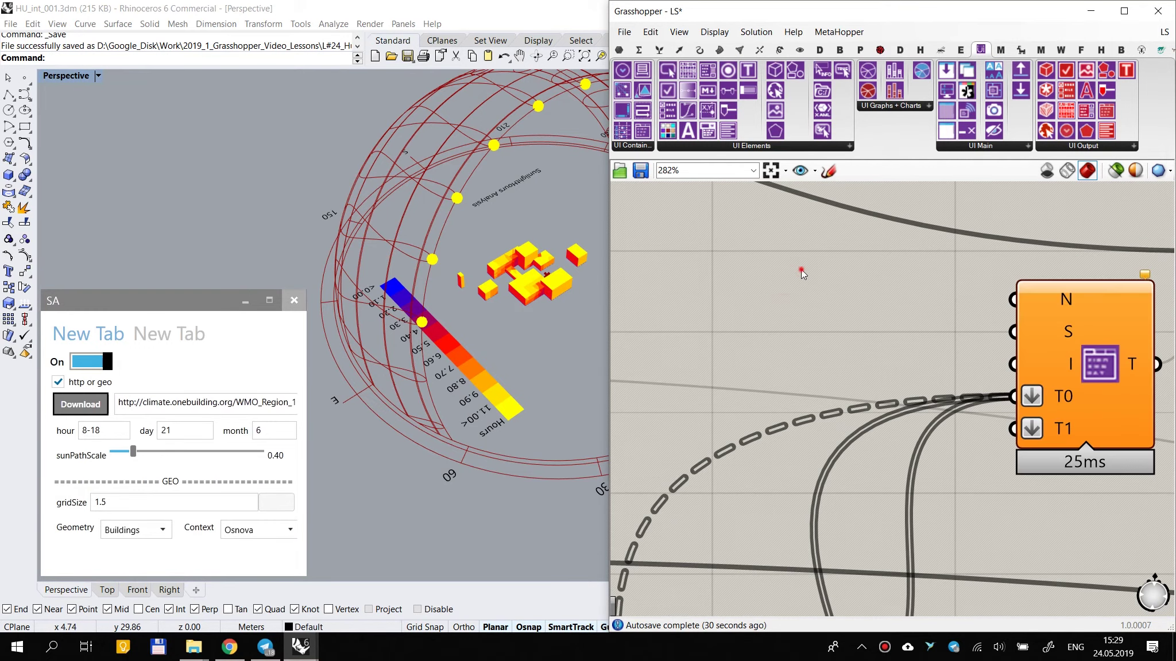
double_click(802, 269)
text(//)
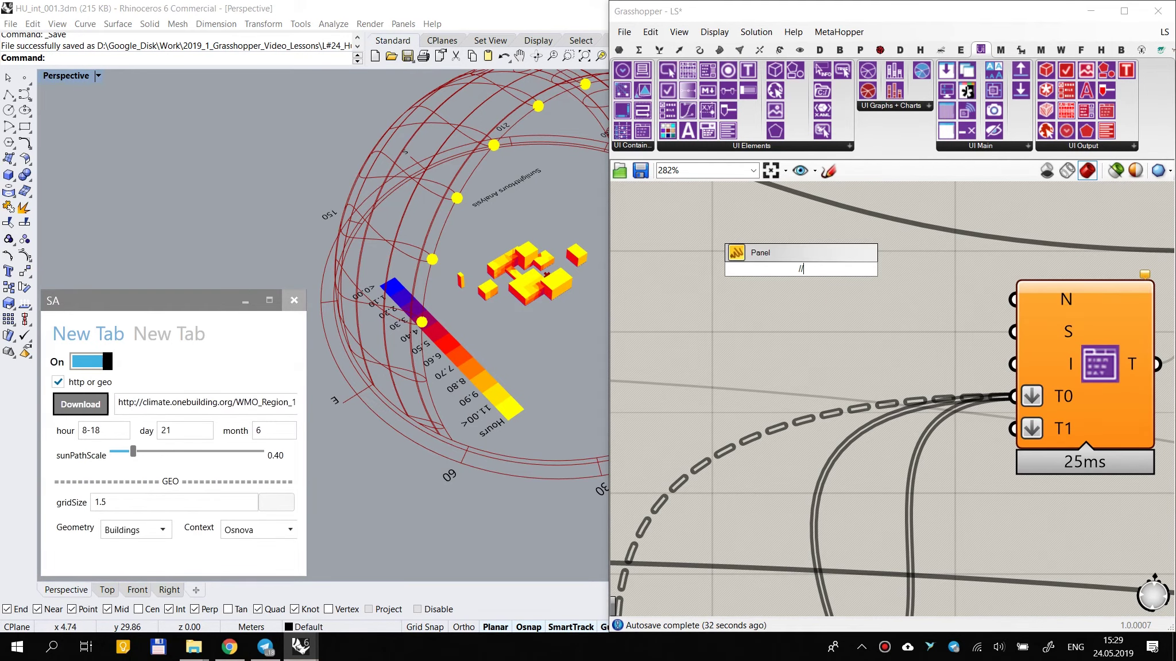
key(Return)
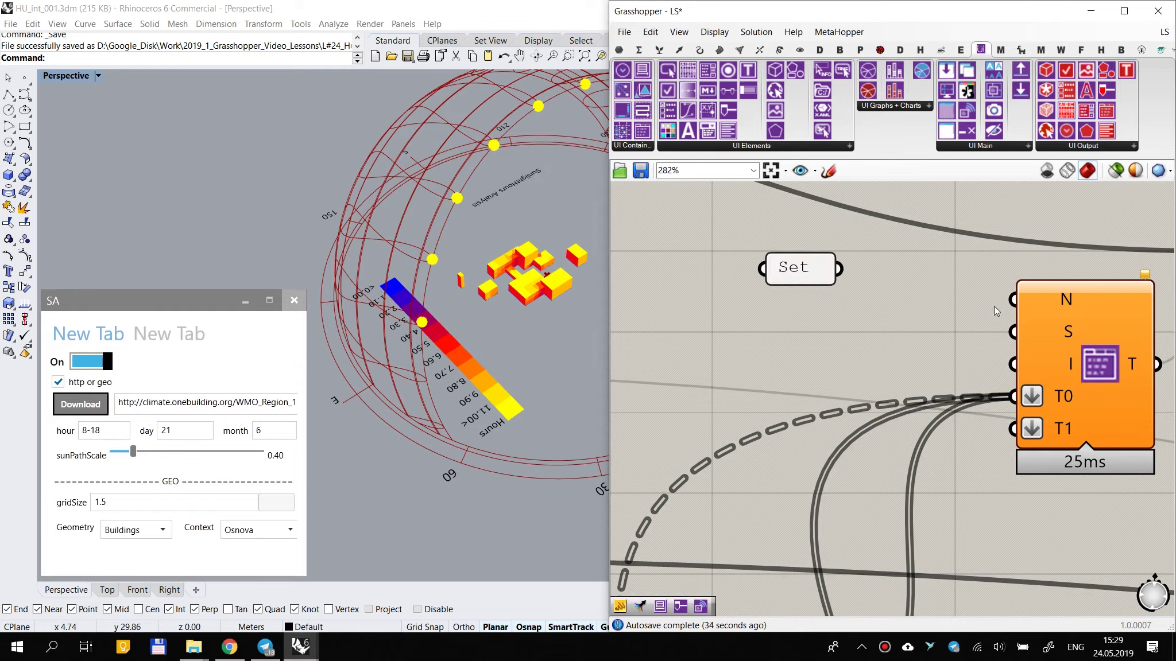
drag(1013, 299, 838, 290)
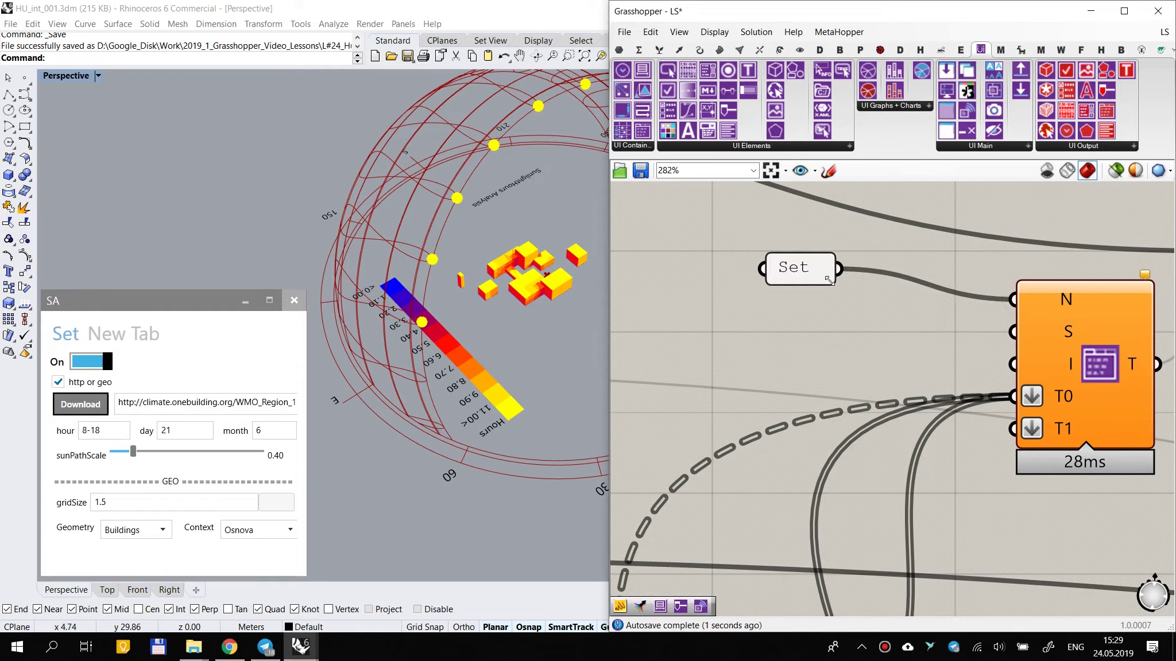
Step: Turn the tab name panel into a list with the separate items SET and JPG, and move it away from the tabbed view
right_click(843, 274)
click(896, 354)
double_click(838, 295)
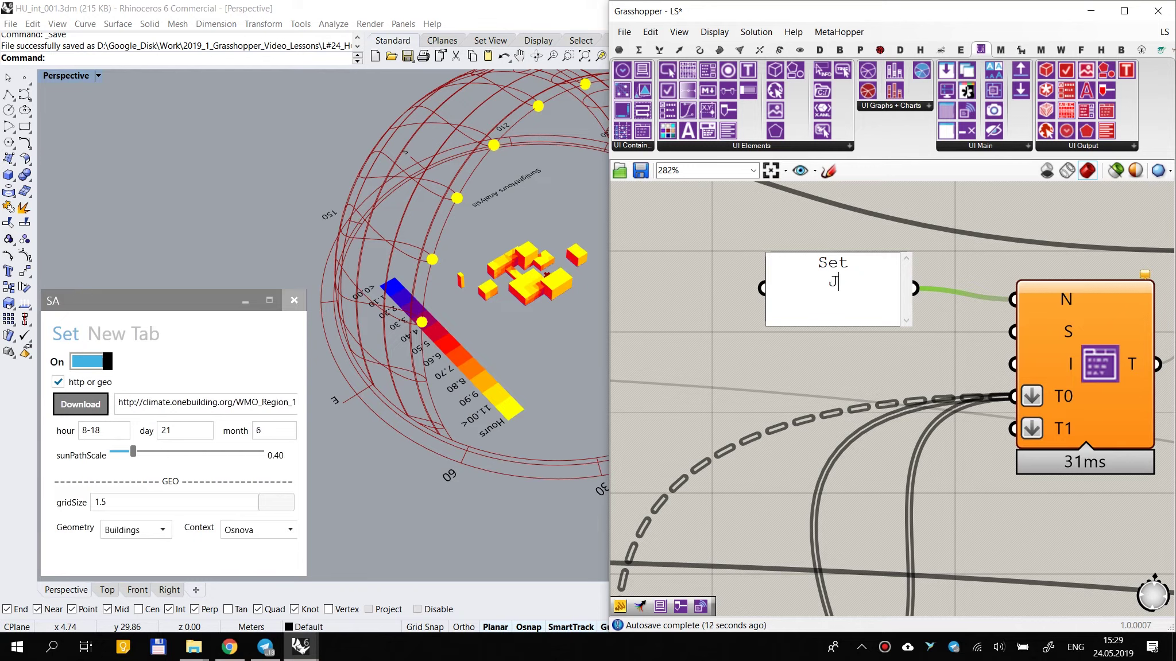
text(G)
click(865, 232)
double_click(819, 295)
drag(853, 262, 784, 271)
text(SET)
click(705, 336)
scroll(726, 313, down, 3)
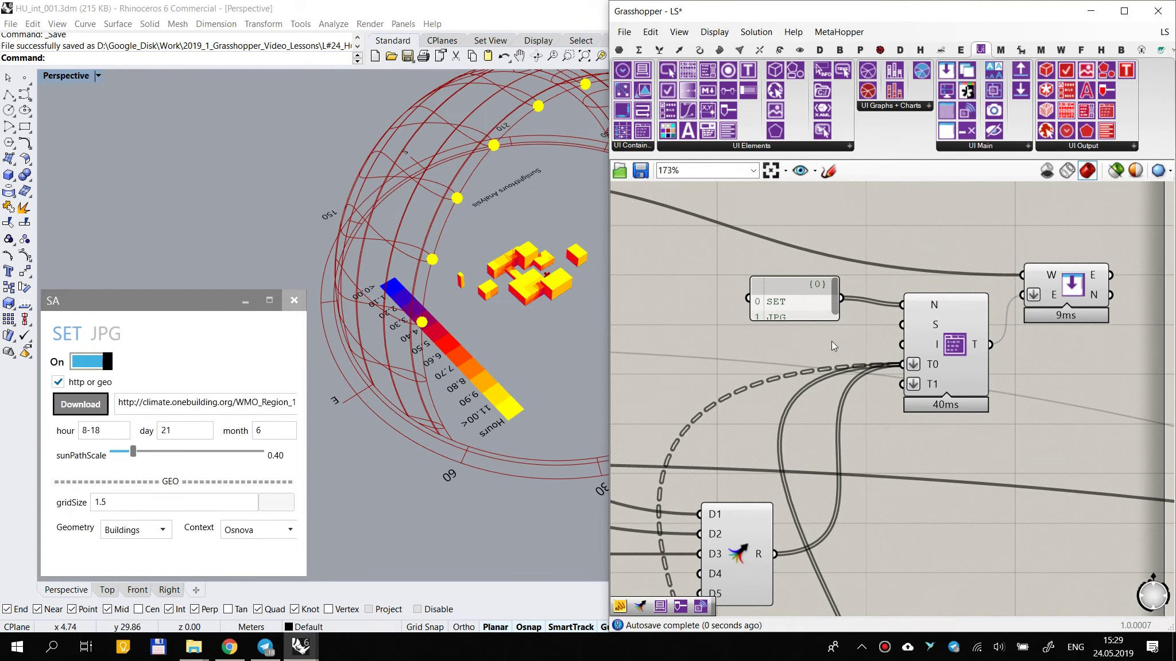
scroll(832, 341, up, 2)
click(790, 321)
drag(795, 317, 648, 242)
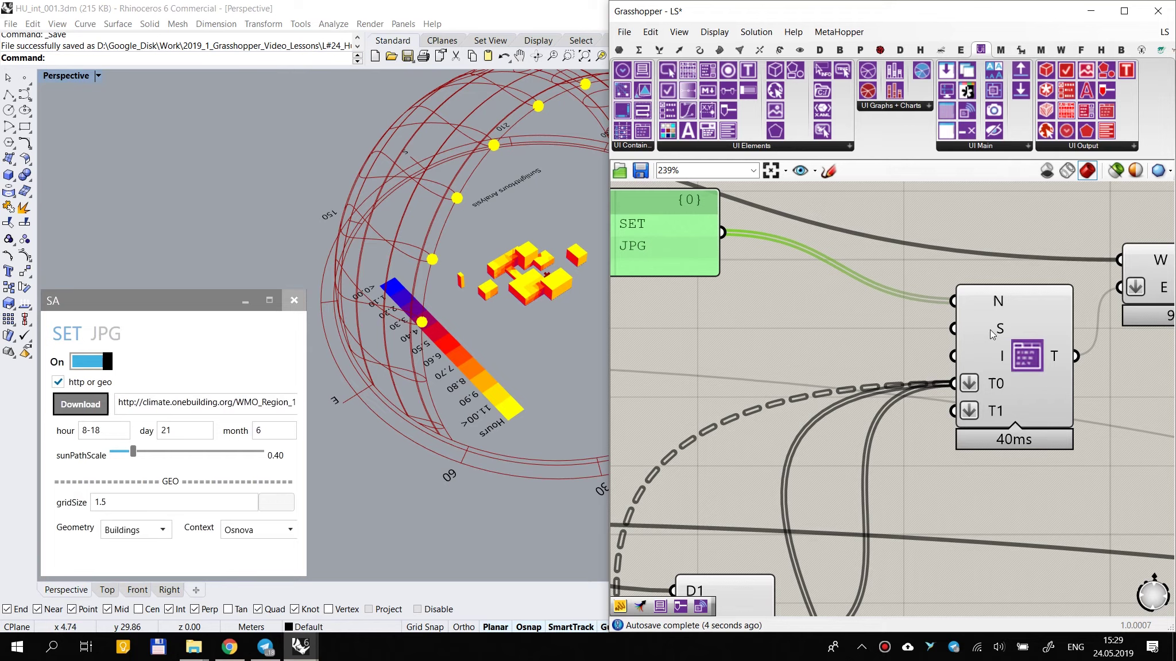
Step: Add a number slider for the tabbed view's S input and set the tab text size to 18
click(735, 342)
double_click(734, 342)
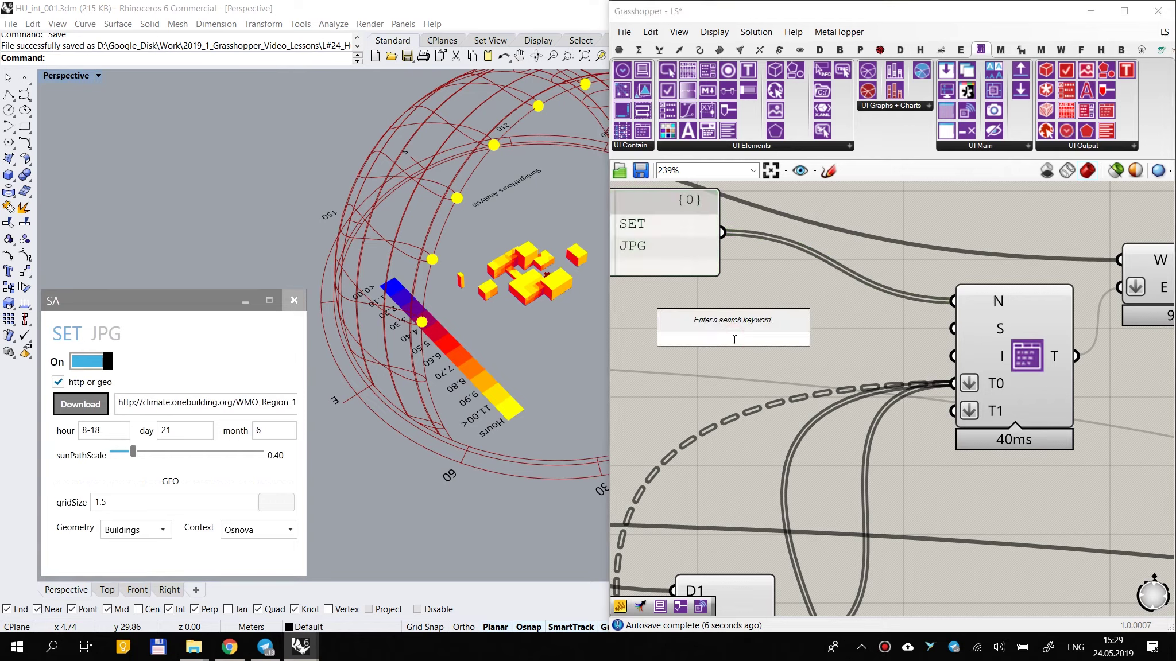
text(15)
key(Return)
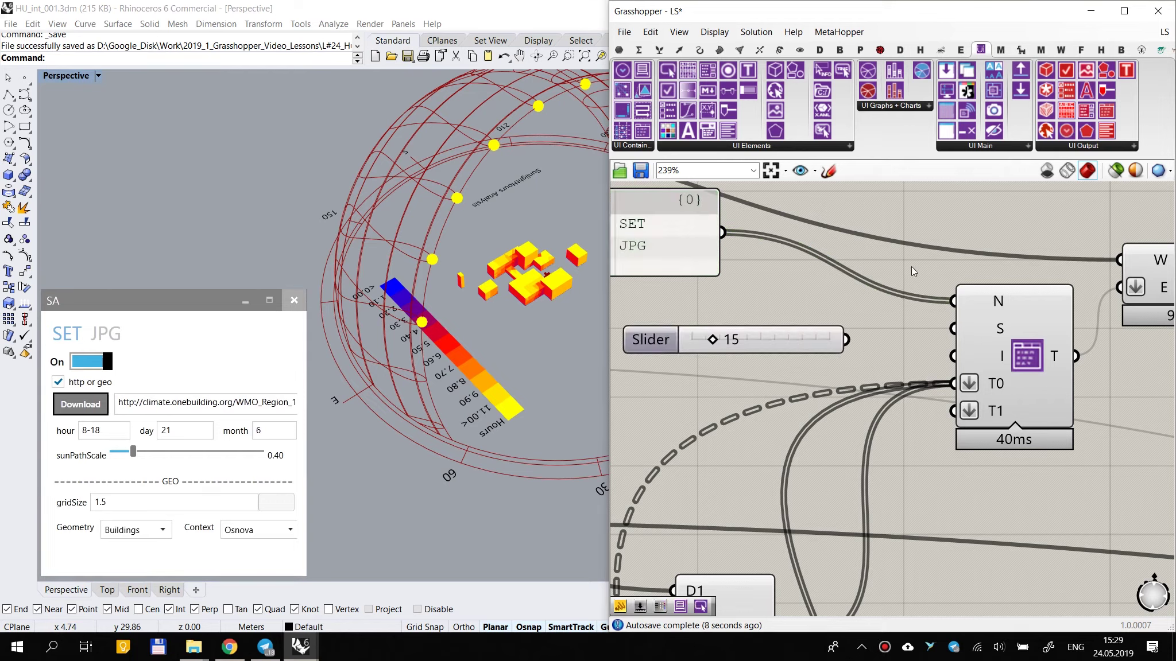
drag(954, 328, 846, 340)
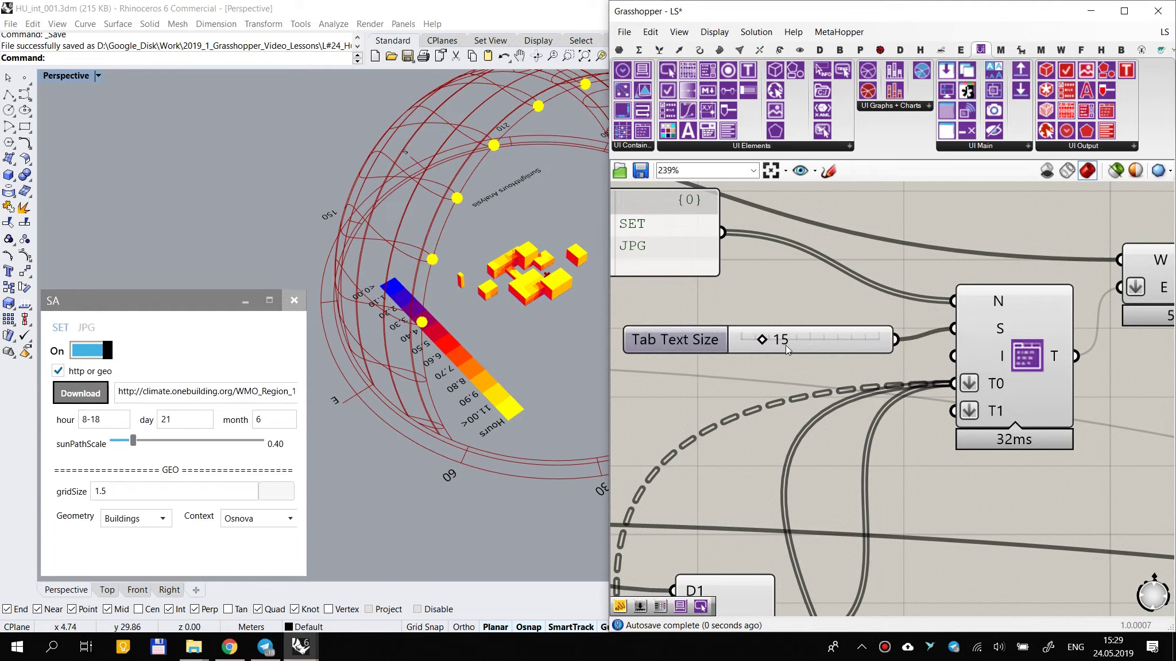
drag(767, 340, 853, 325)
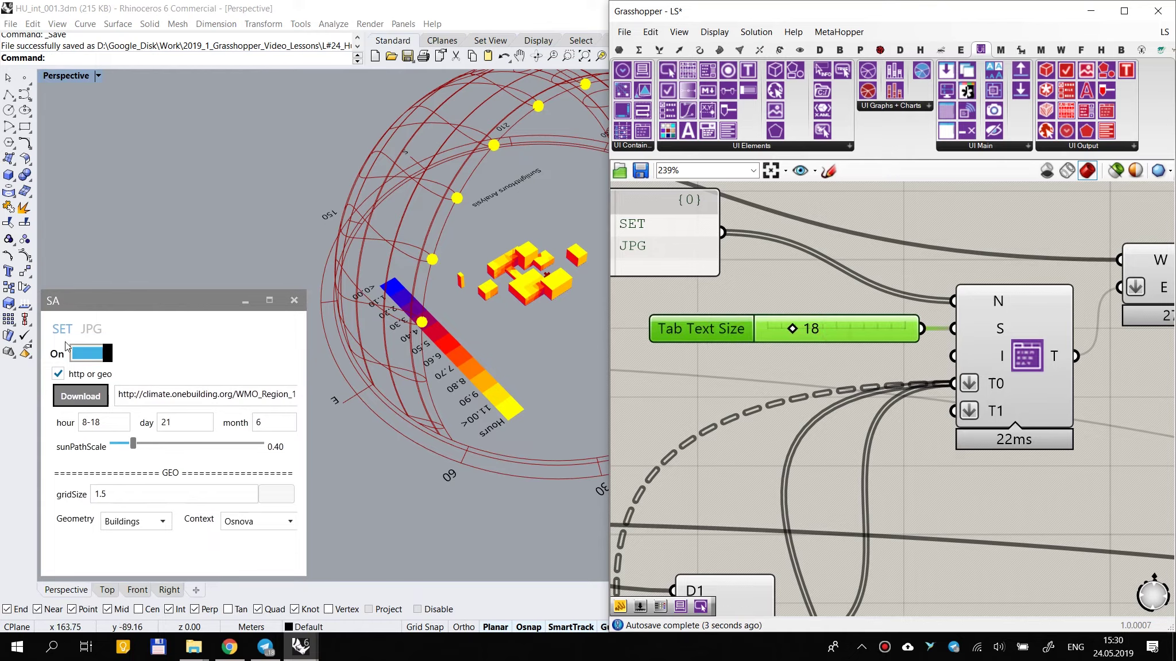
Step: Test the interface window by switching back and forth between the SET and JPG tabs
click(91, 329)
click(57, 329)
click(92, 329)
click(57, 328)
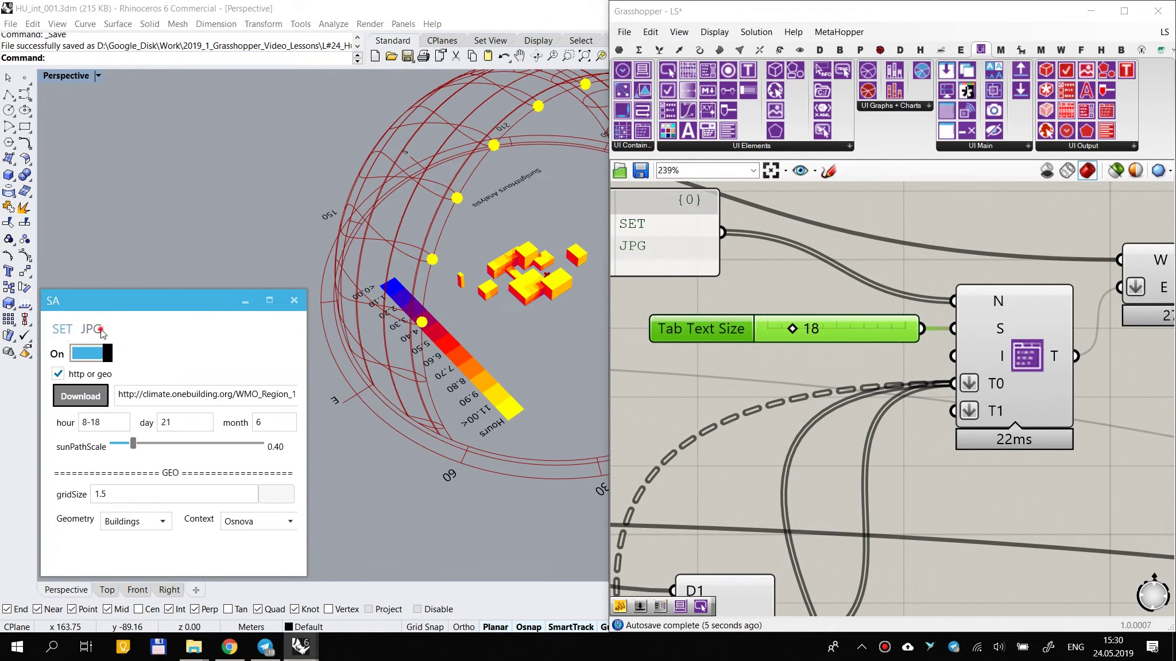
click(92, 329)
click(58, 330)
click(99, 330)
click(58, 328)
Step: Try adding a third tab input, T2, to the tabbed view component and remove it again
scroll(1085, 408, down, 2)
right_drag(1092, 414, 935, 347)
scroll(862, 366, up, 3)
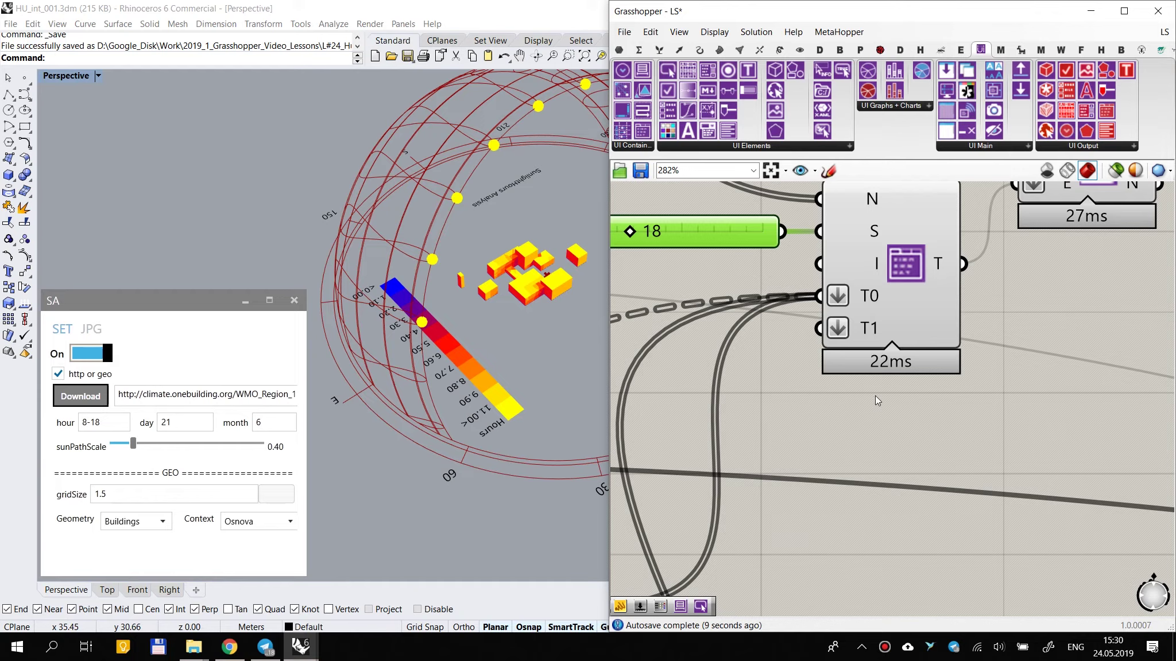
scroll(844, 325, down, 2)
scroll(924, 328, up, 5)
click(921, 323)
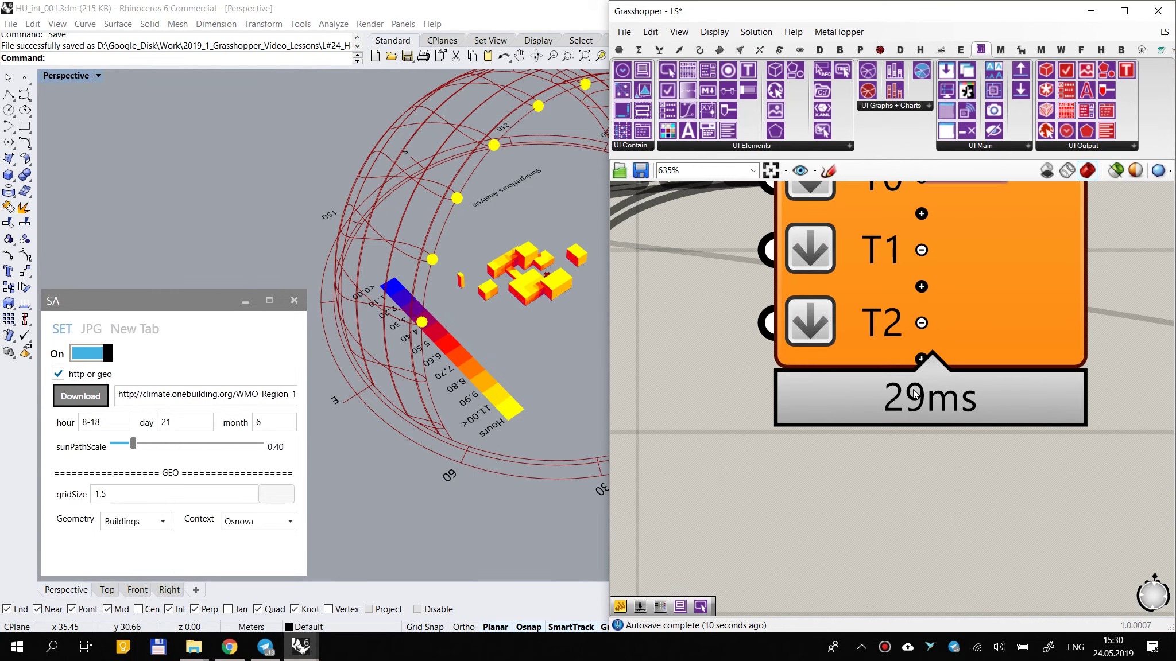
scroll(915, 386, down, 2)
click(920, 339)
click(921, 341)
click(979, 413)
Step: Check the description of the tabbed view's icon source input and save the definition
scroll(985, 444, down, 9)
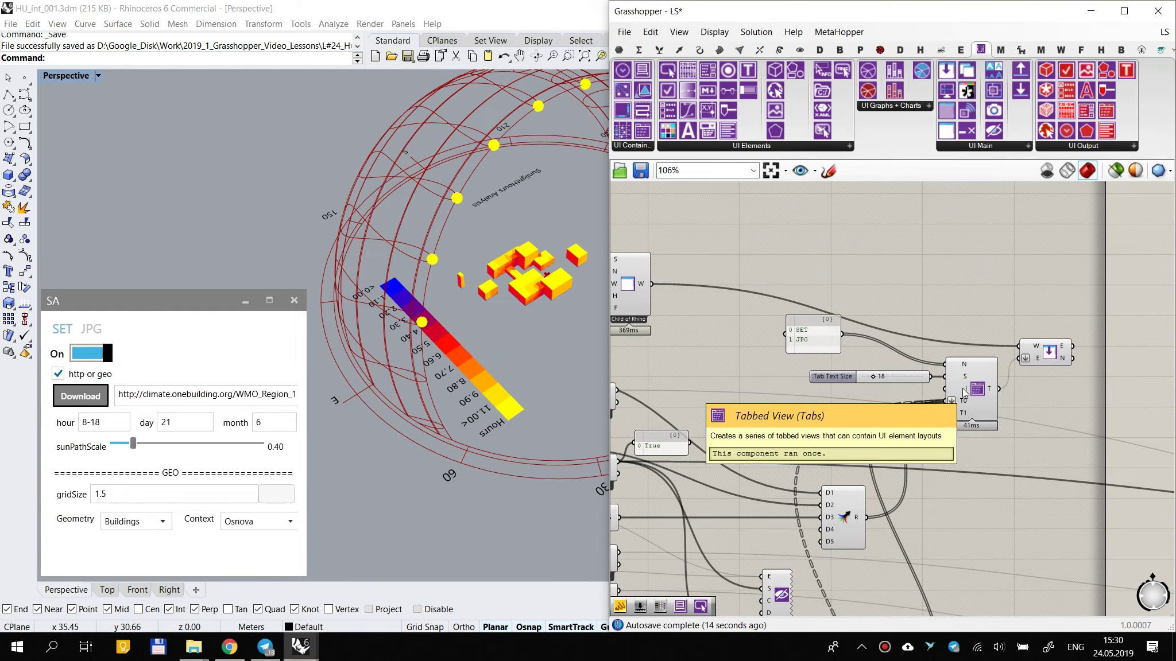
scroll(965, 393, up, 3)
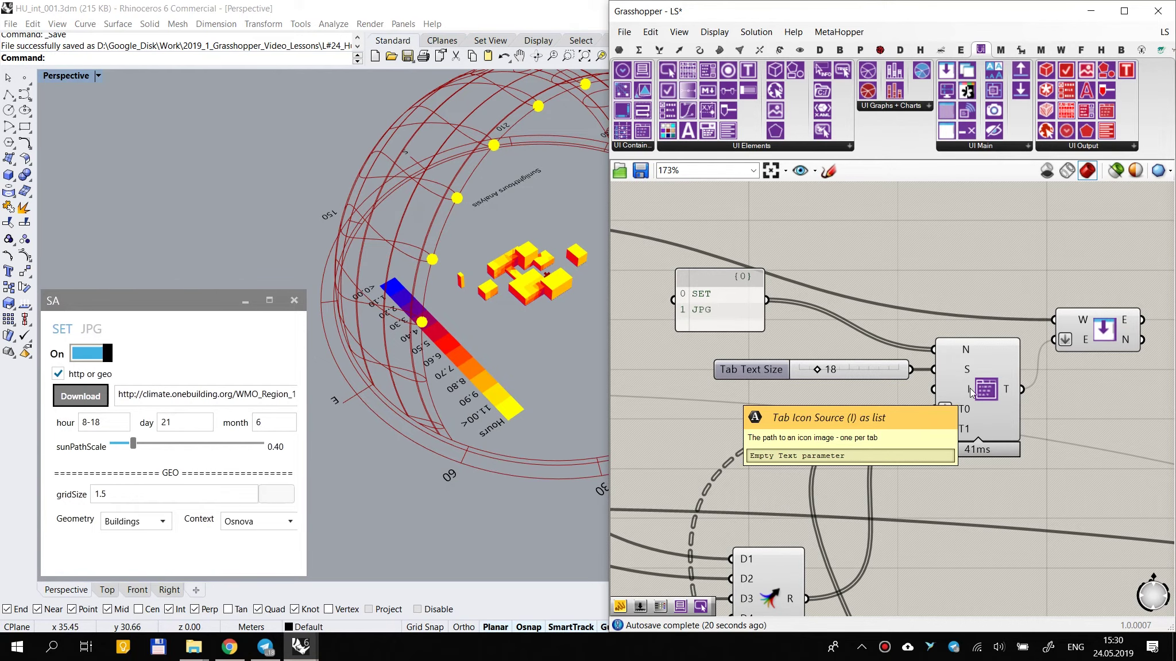
scroll(551, 407, down, 2)
scroll(743, 329, down, 5)
right_drag(887, 463, 865, 379)
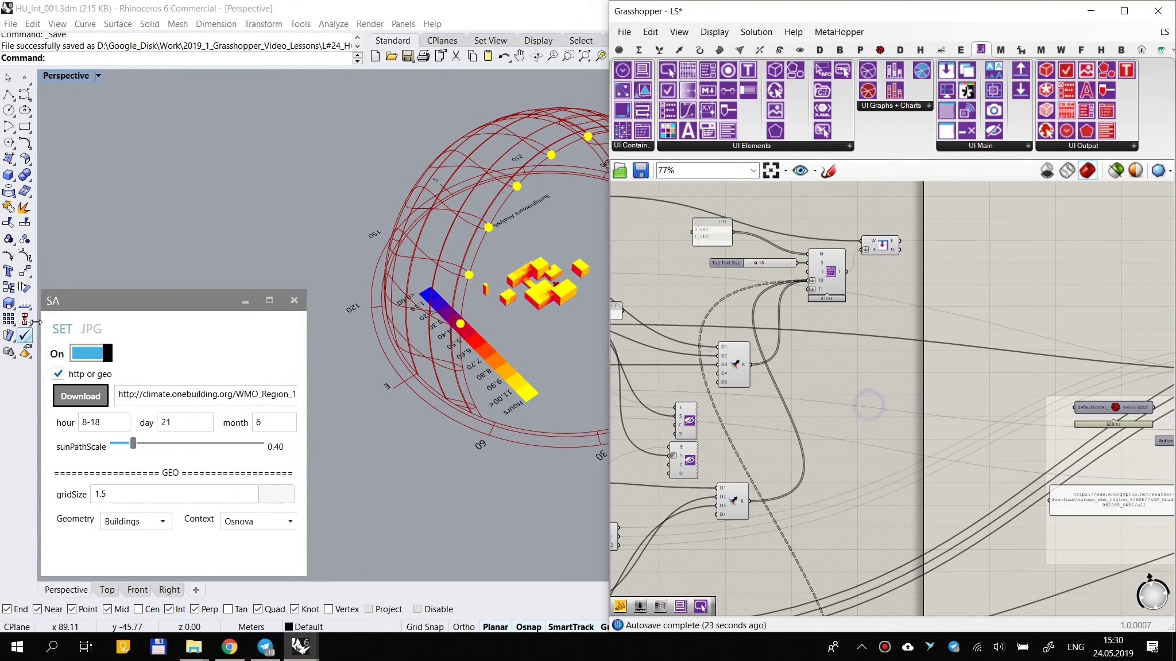
scroll(855, 304, down, 3)
key(ctrl+s)
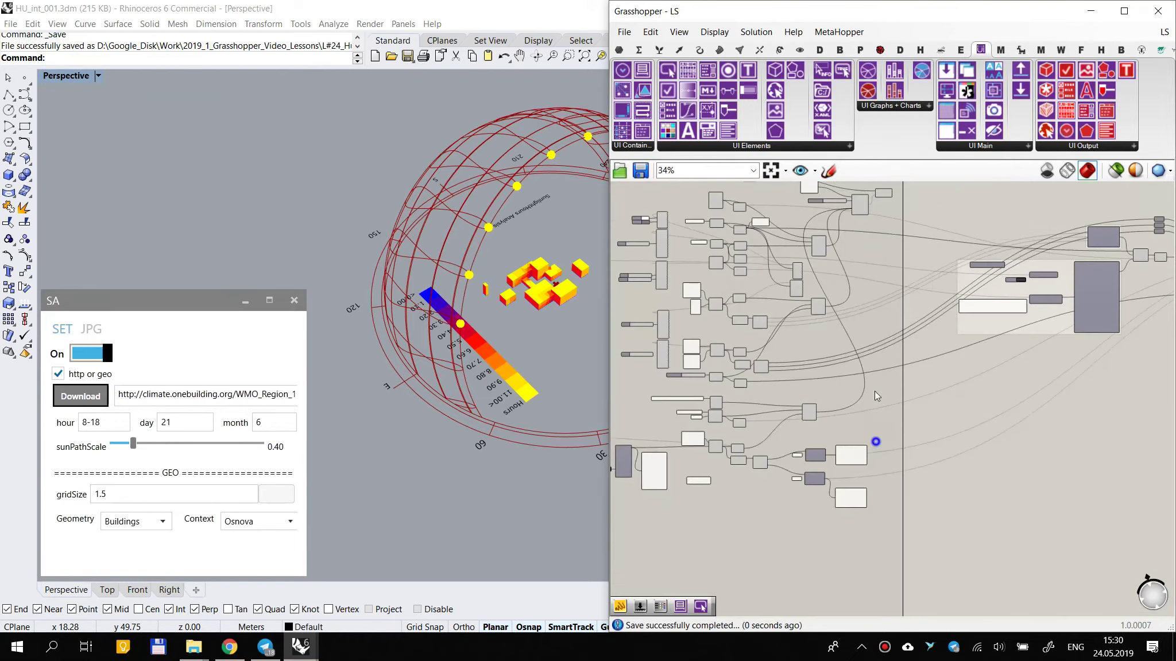
Step: Set the wires entering the tabbed view's T0 input to faint display
scroll(858, 350, up, 7)
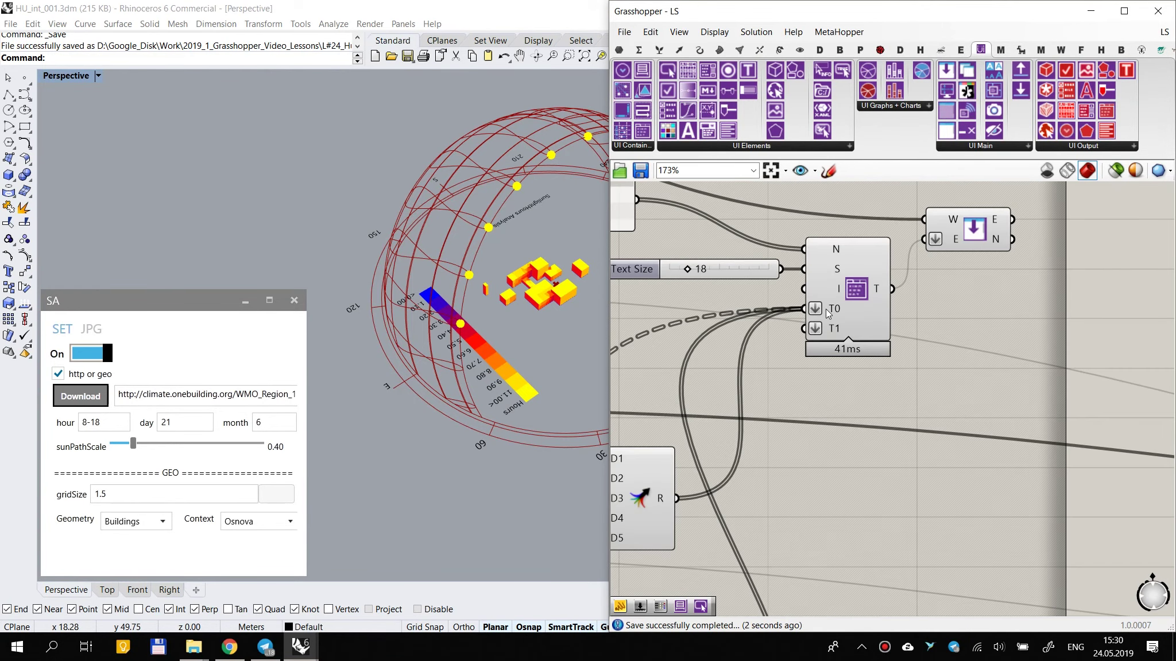
right_click(837, 308)
mouse_move(905, 344)
click(1047, 362)
scroll(951, 396, down, 4)
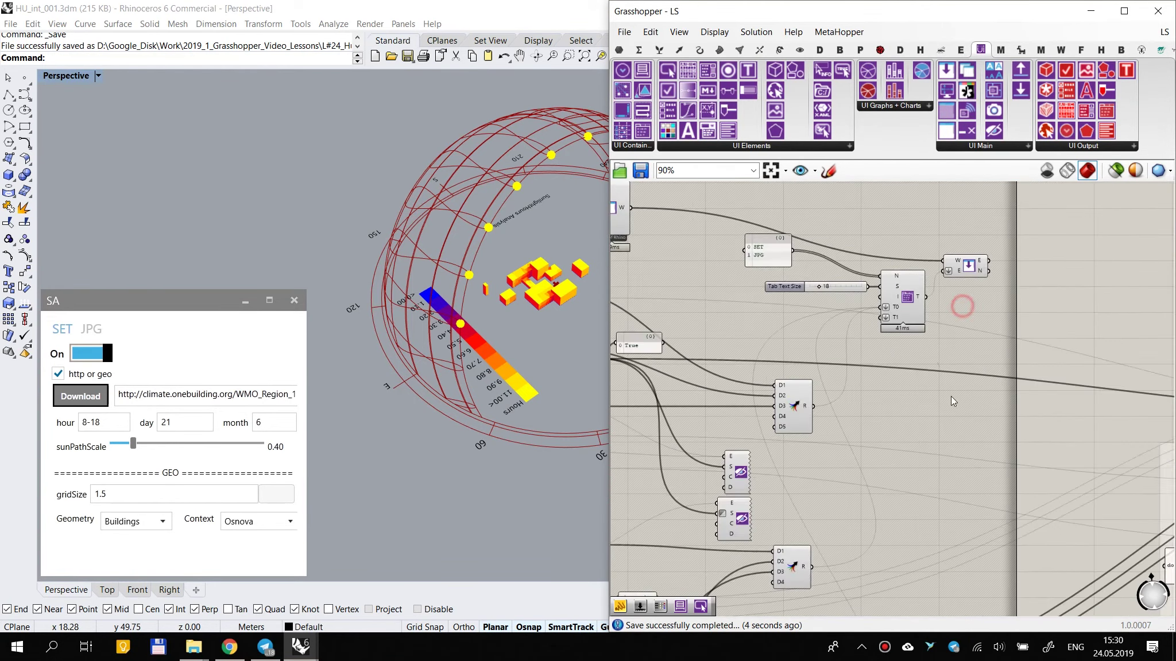
right_drag(912, 454, 923, 308)
scroll(816, 497, down, 1)
right_drag(802, 484, 914, 403)
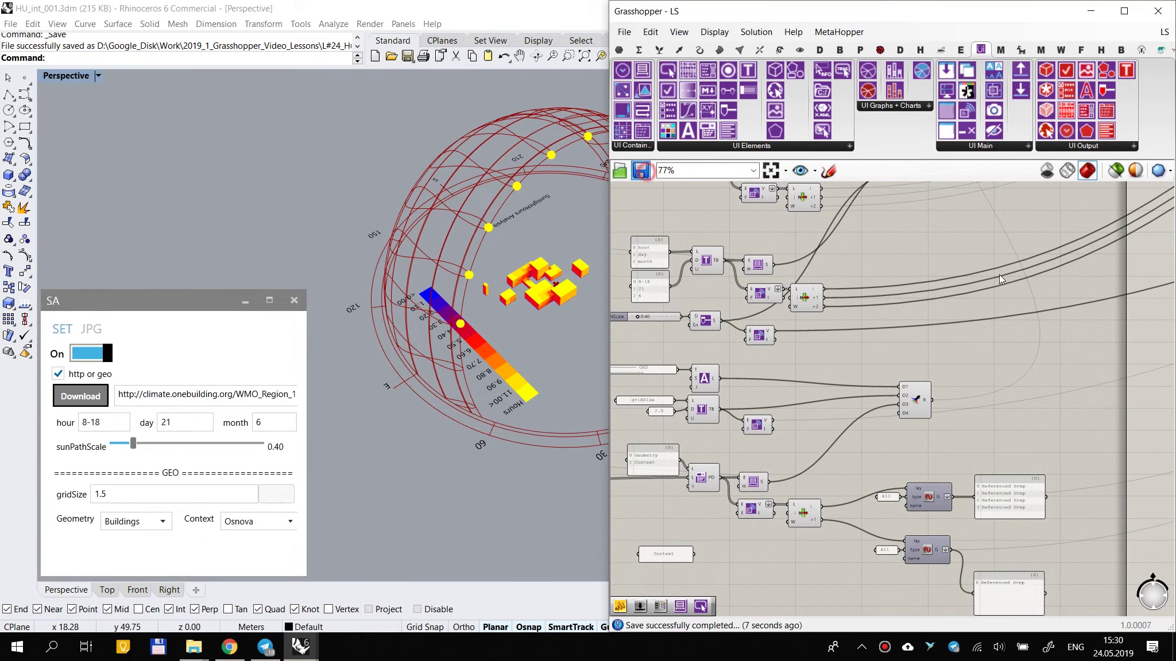
Step: Look over the definition from the GEO inputs back up to the component that launches the SA window
scroll(942, 370, down, 4)
scroll(806, 495, up, 6)
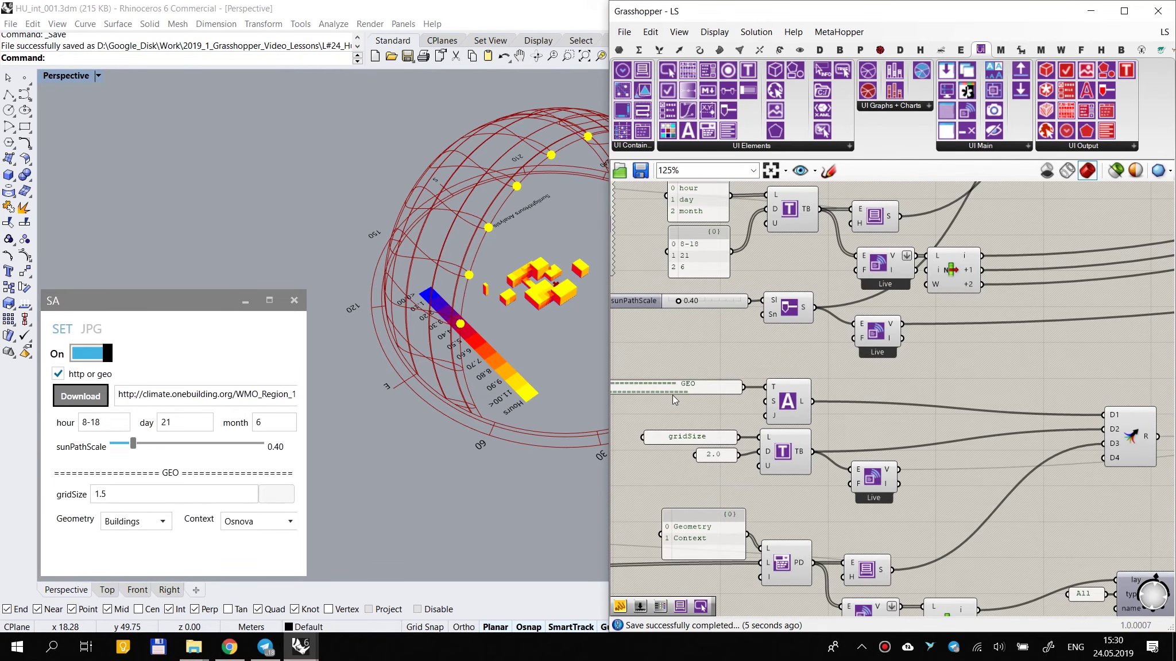
scroll(672, 395, down, 3)
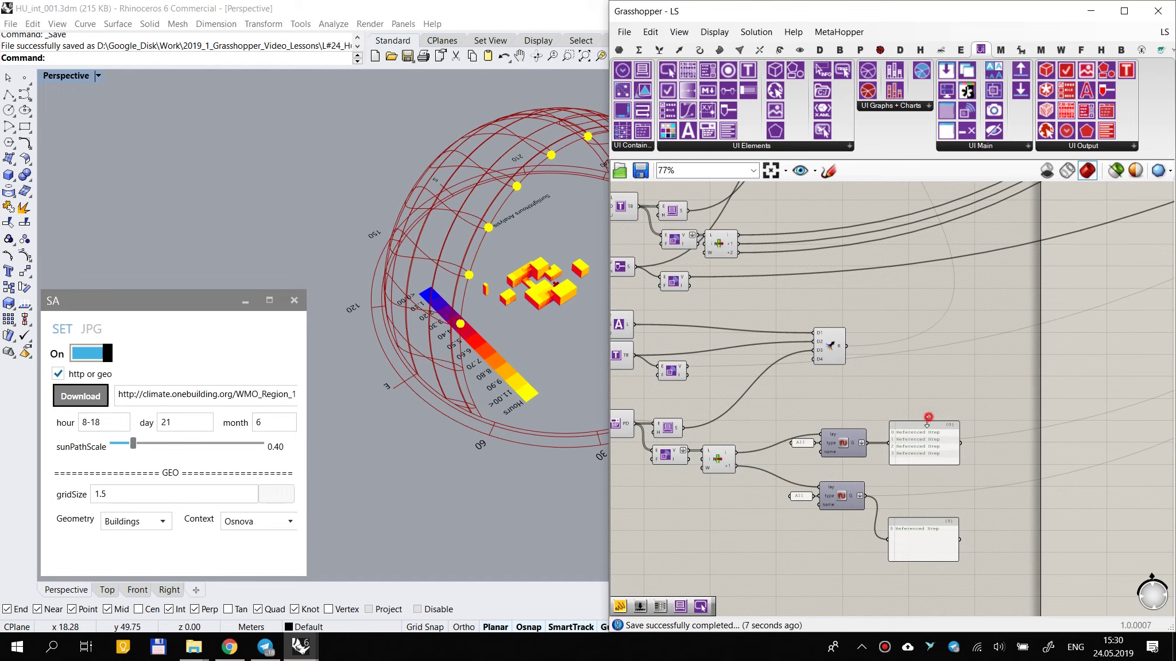
right_drag(928, 422, 940, 378)
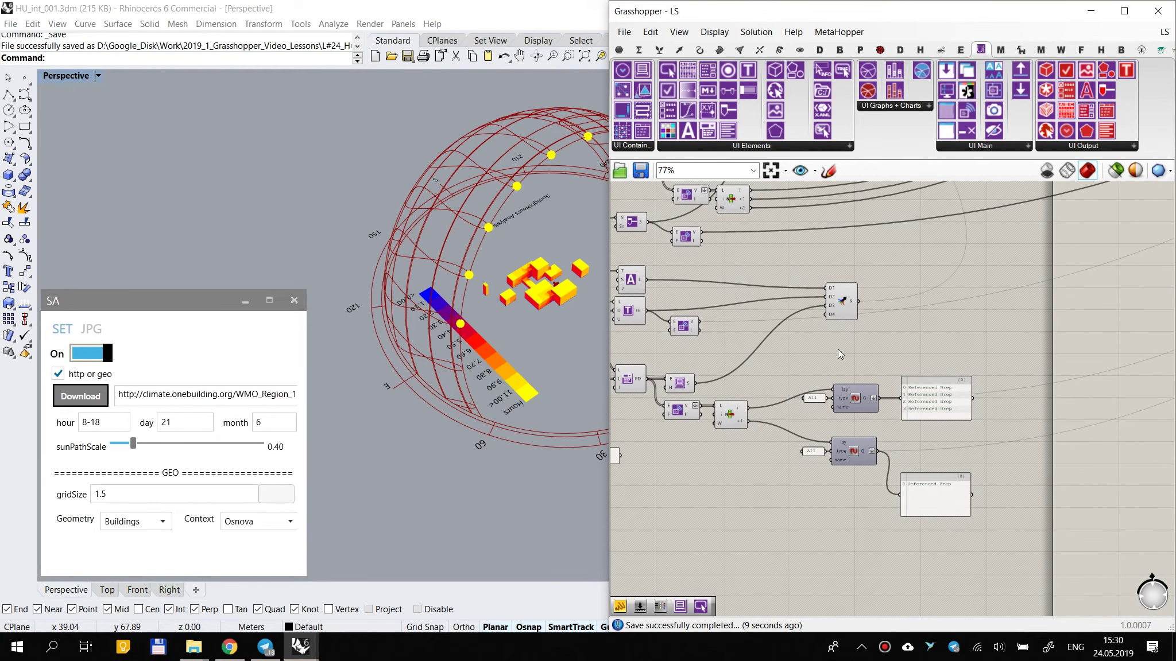
right_drag(839, 354, 837, 428)
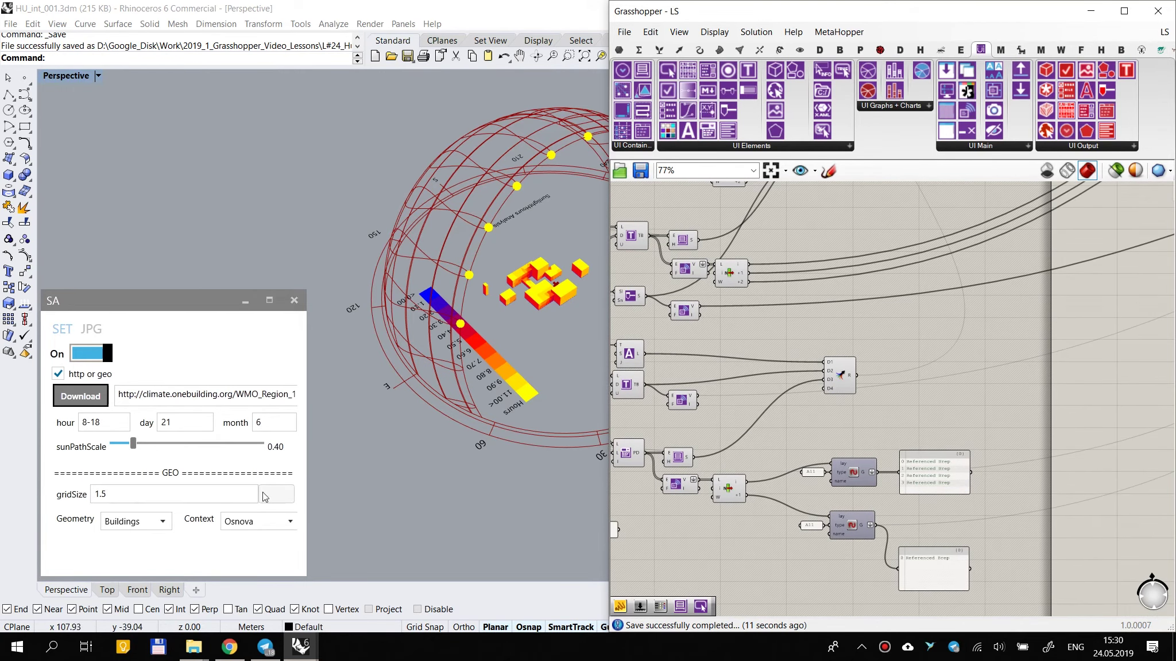
right_drag(812, 189, 939, 548)
scroll(750, 395, up, 2)
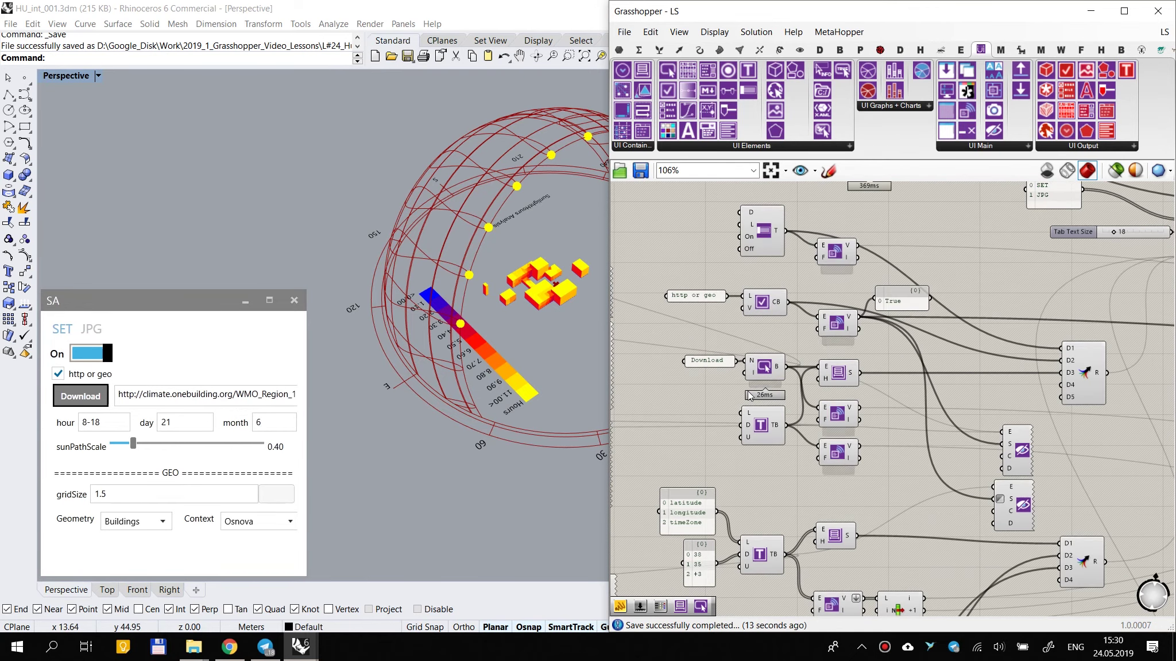
right_drag(849, 212, 824, 388)
scroll(815, 330, up, 7)
right_drag(812, 334, 959, 340)
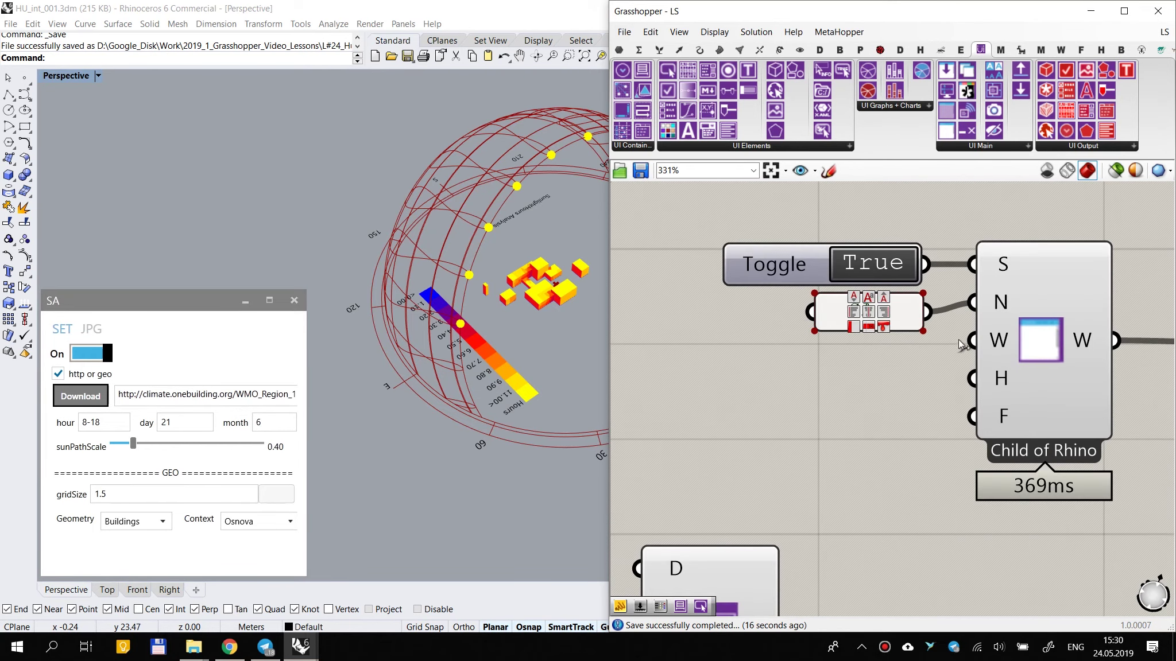
double_click(710, 447)
text(4000)
key(Return)
click(800, 448)
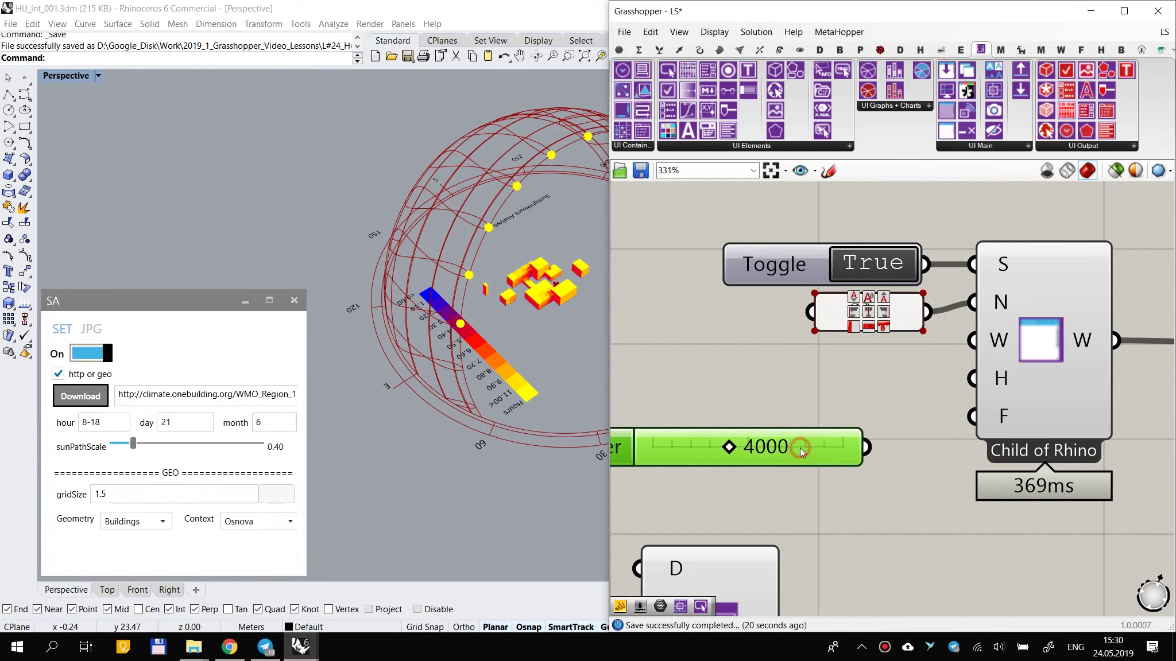
key(Delete)
Step: Add a number slider starting at 400, wire it to the SA window component's width input, and adjust it to 377
double_click(790, 427)
text(400)
key(Return)
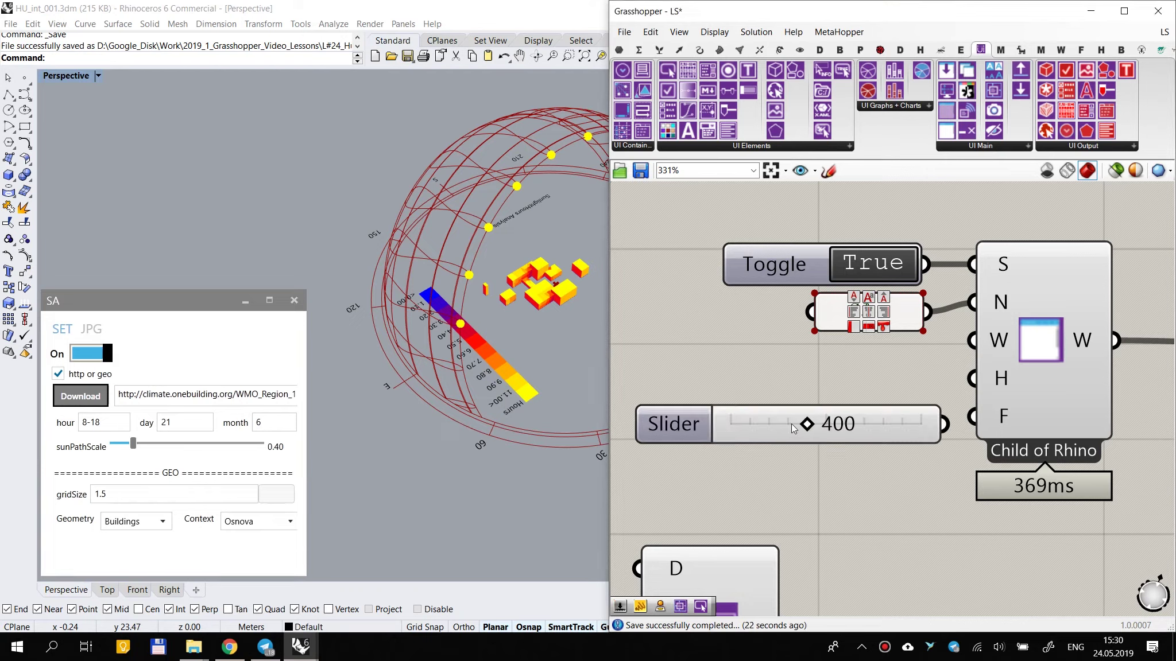
drag(973, 339, 943, 424)
drag(804, 434, 675, 391)
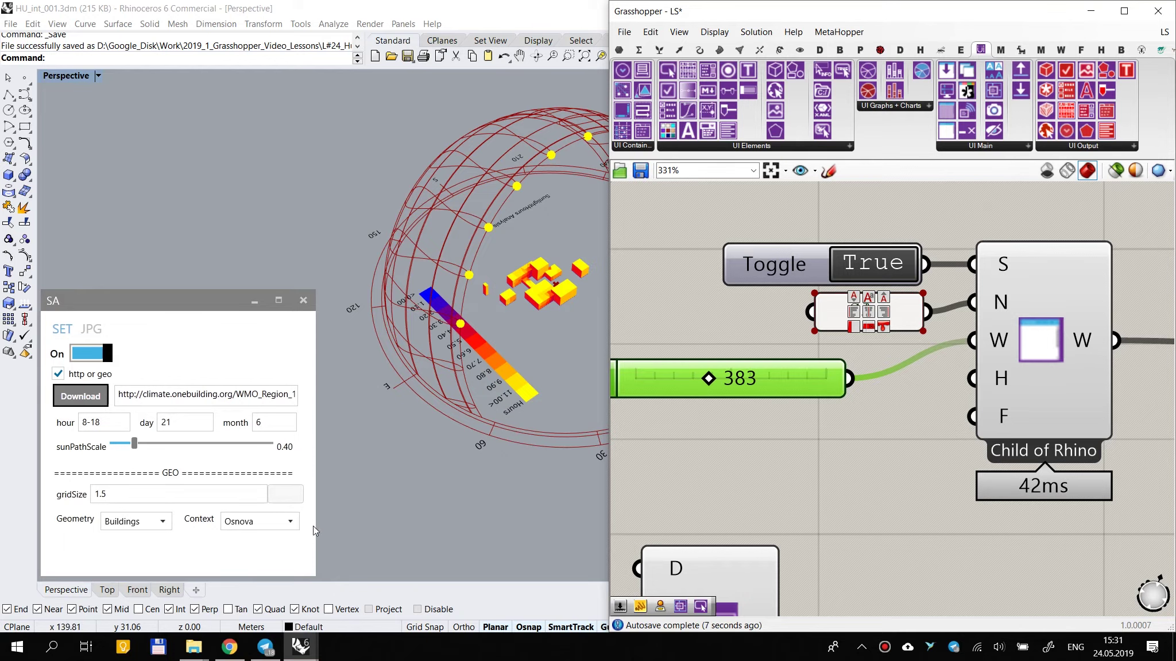
drag(709, 386, 698, 387)
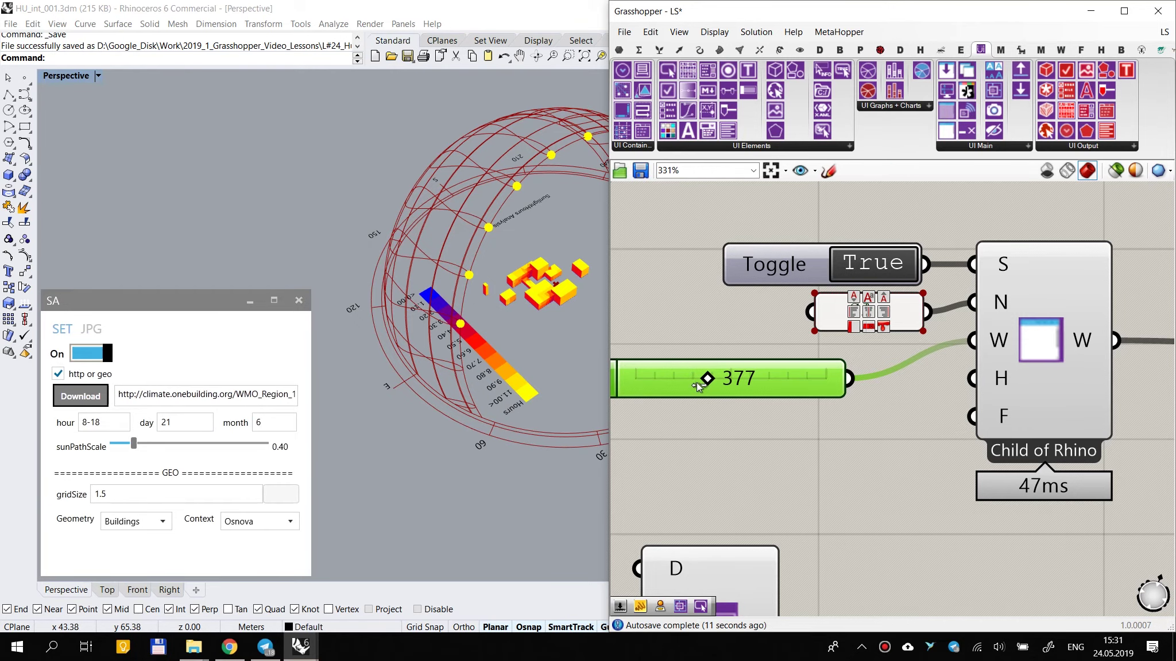
Step: Duplicate the width slider, wire the copy to the window component's height input, and set it to 358
key(ctrl+v)
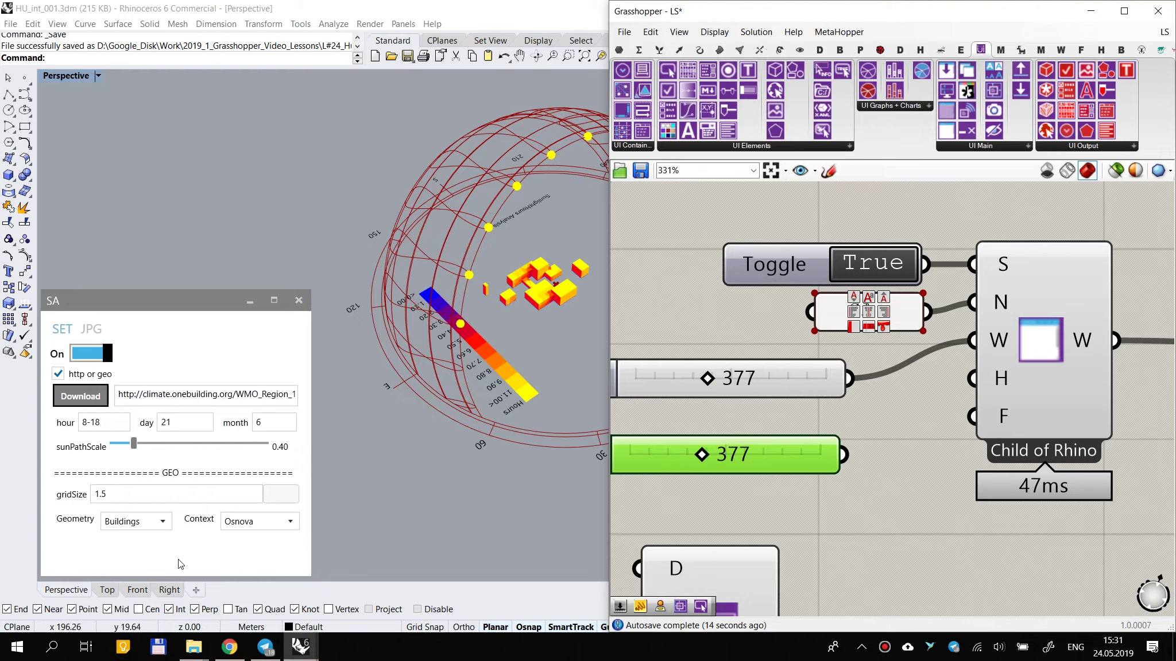
drag(976, 380, 845, 457)
drag(711, 457, 656, 461)
Step: Test the resized SA window by switching the http or geo checkbox off and back on twice
click(61, 382)
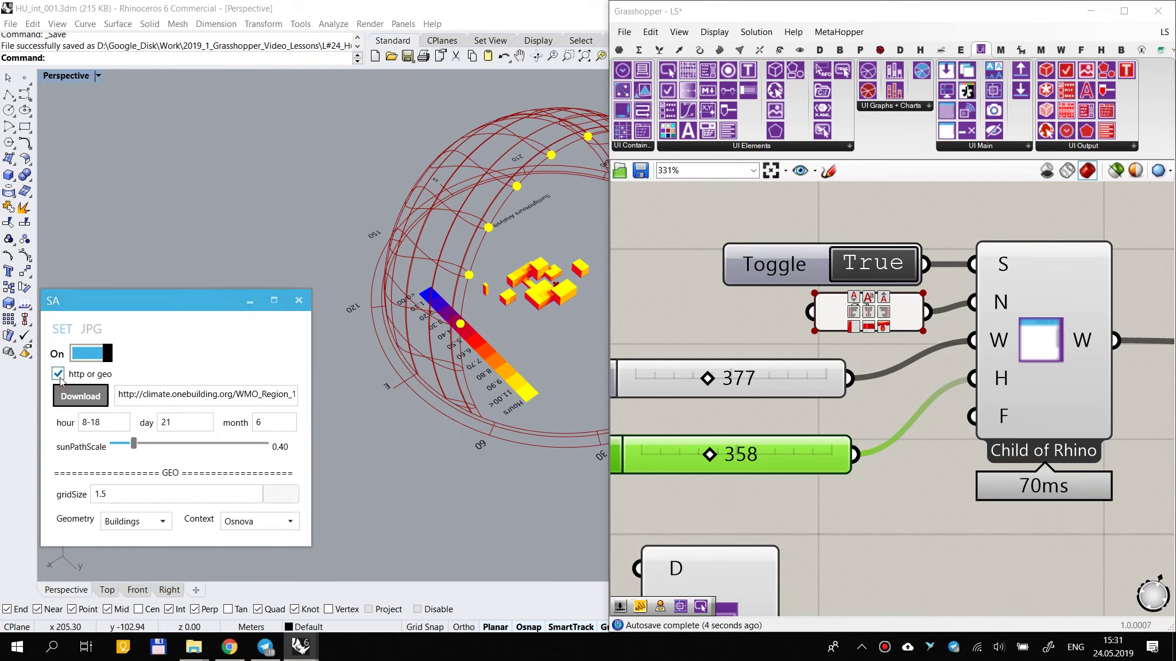
click(58, 374)
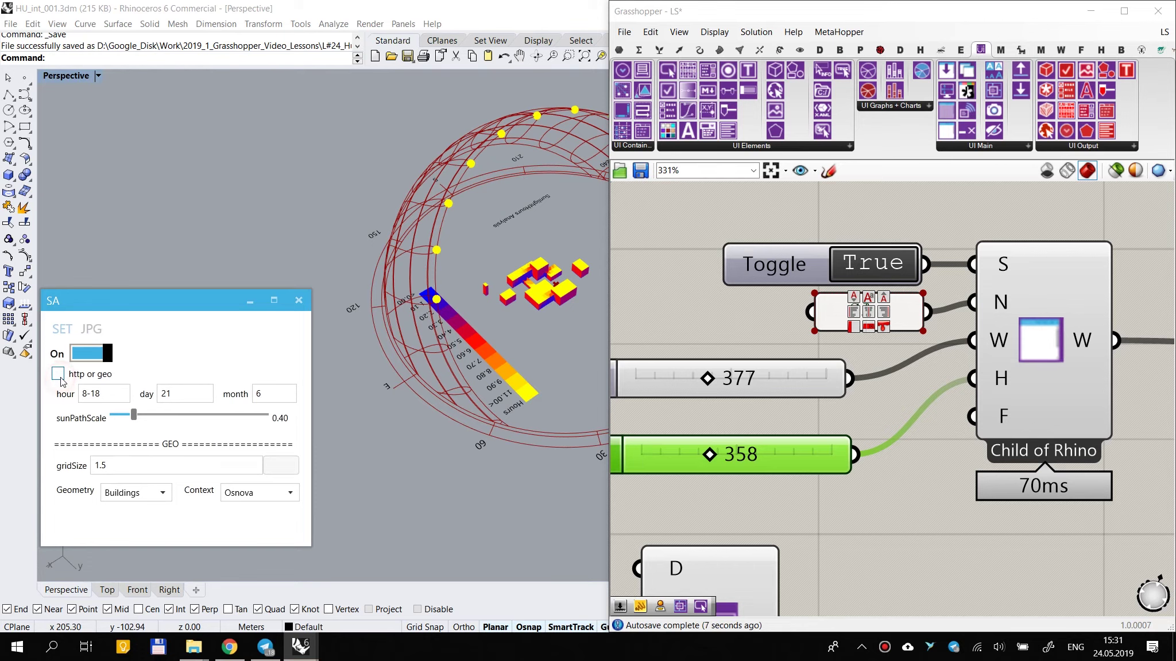
click(61, 379)
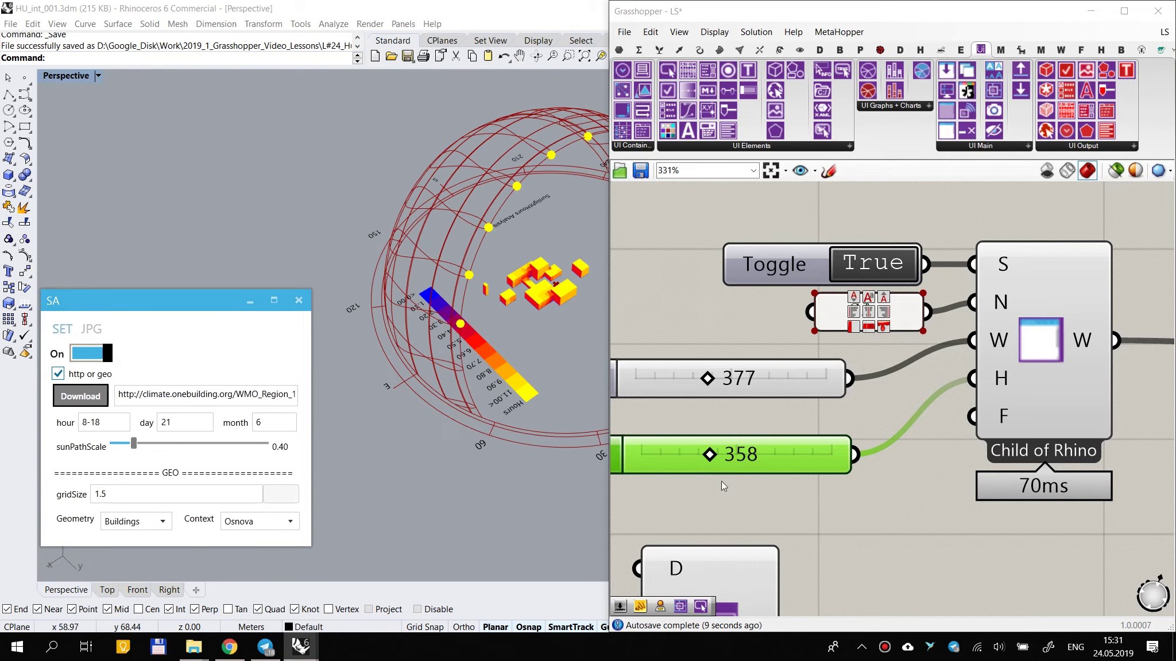
click(59, 375)
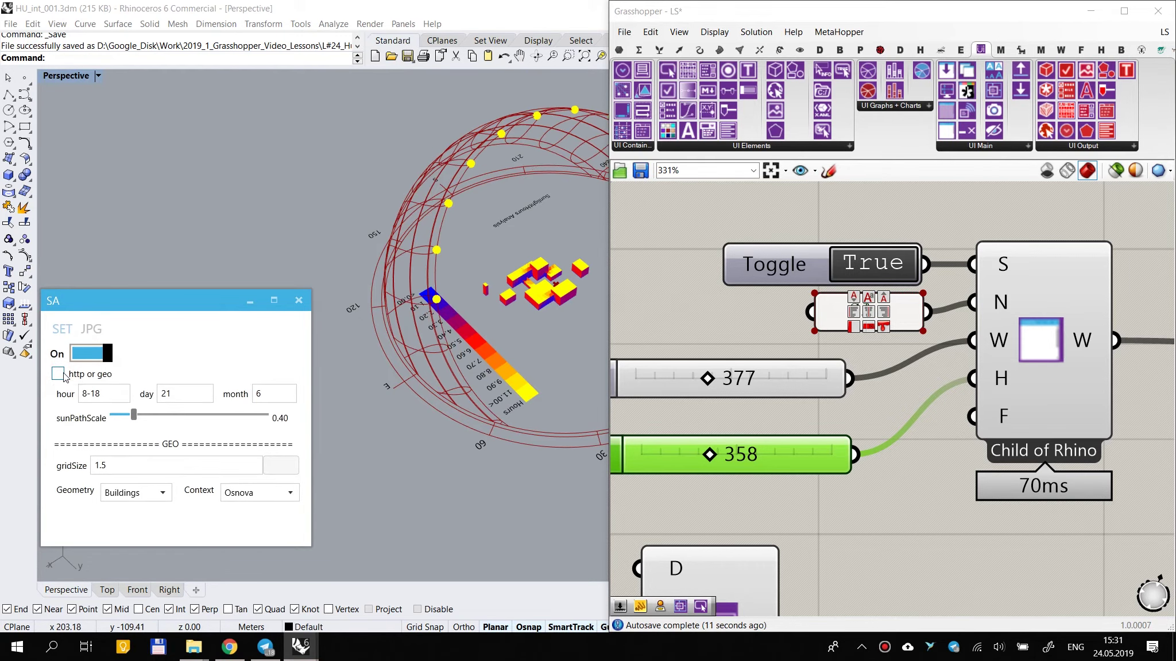
click(59, 374)
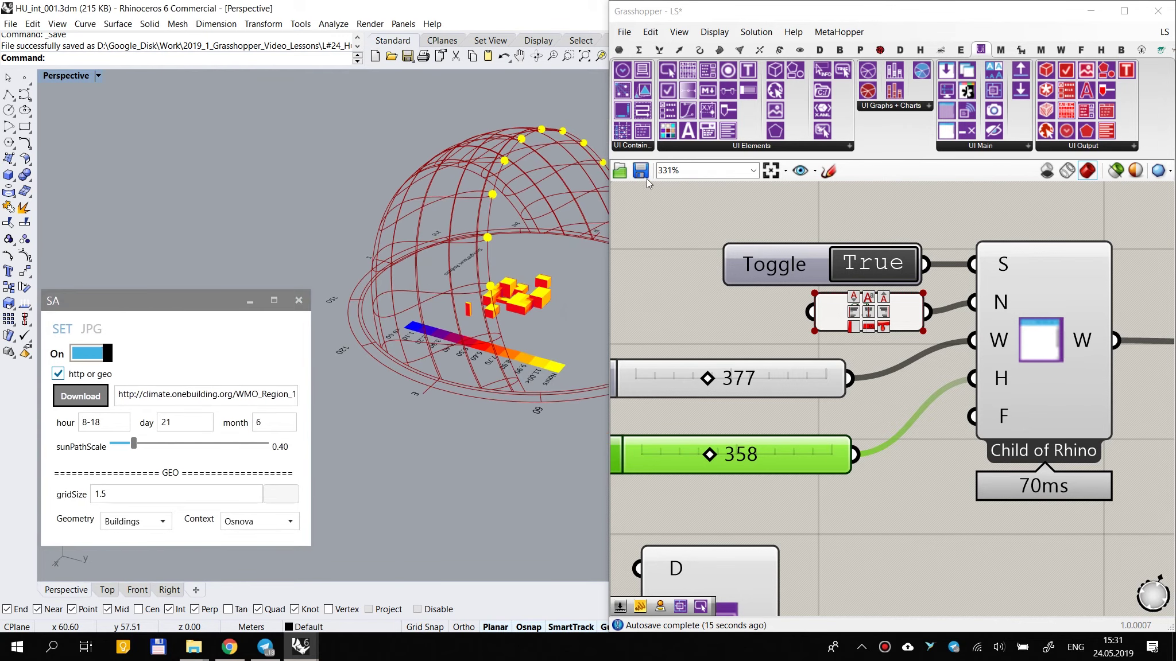
Step: Place the height slider directly beneath the width slider and save the definition
drag(787, 458, 792, 415)
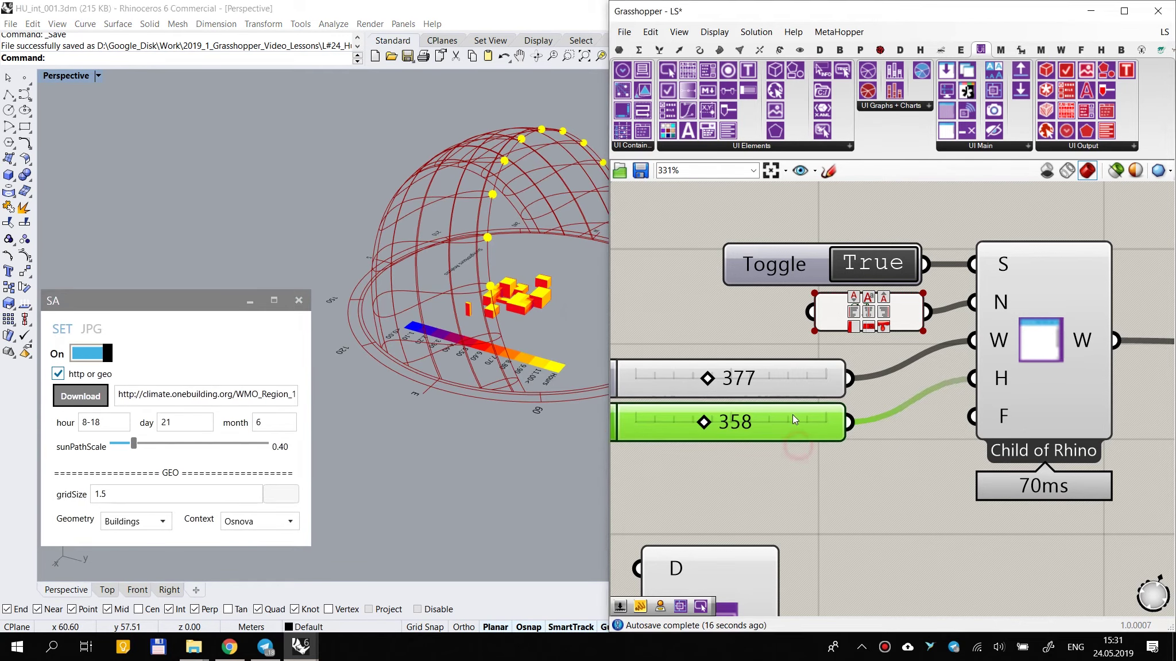
click(651, 296)
scroll(655, 298, down, 6)
right_drag(794, 426, 841, 340)
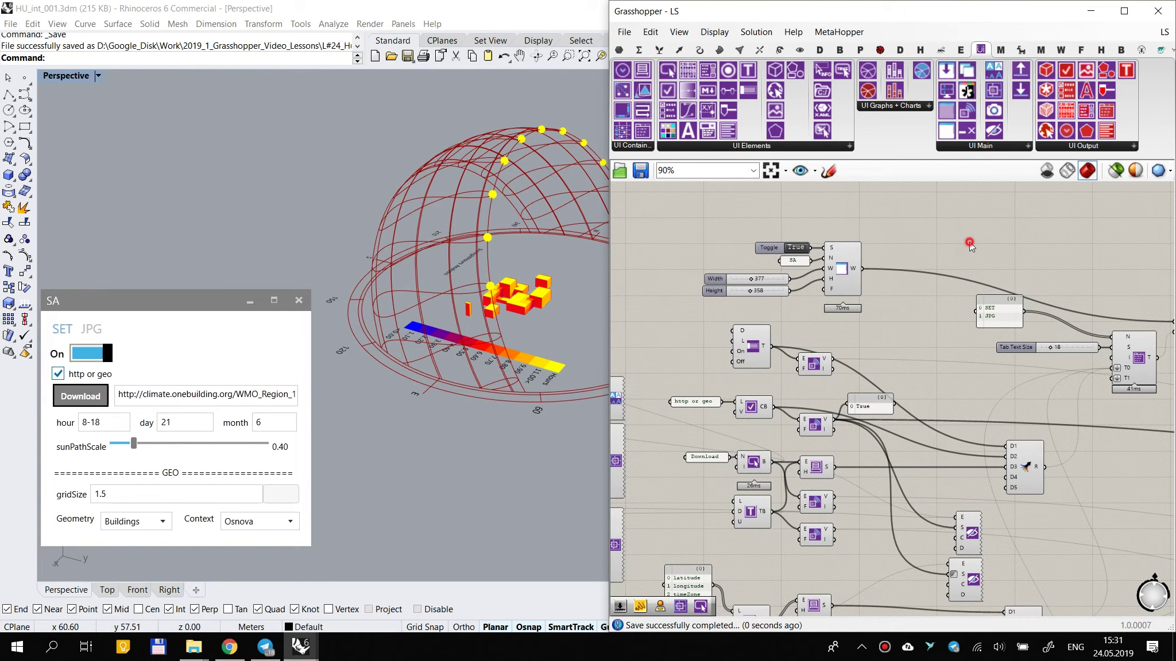
Step: Add a Set Window Properties component above the window launcher and wire the launcher's window output to its W input
scroll(944, 227, up, 5)
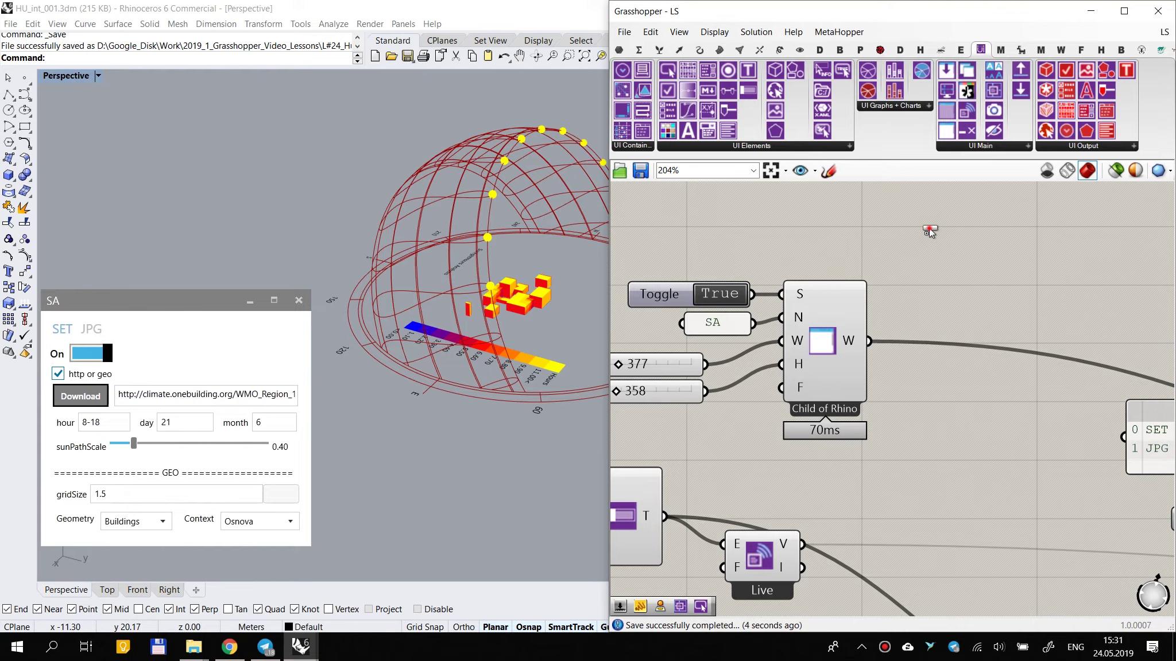
click(918, 246)
right_drag(829, 254, 802, 340)
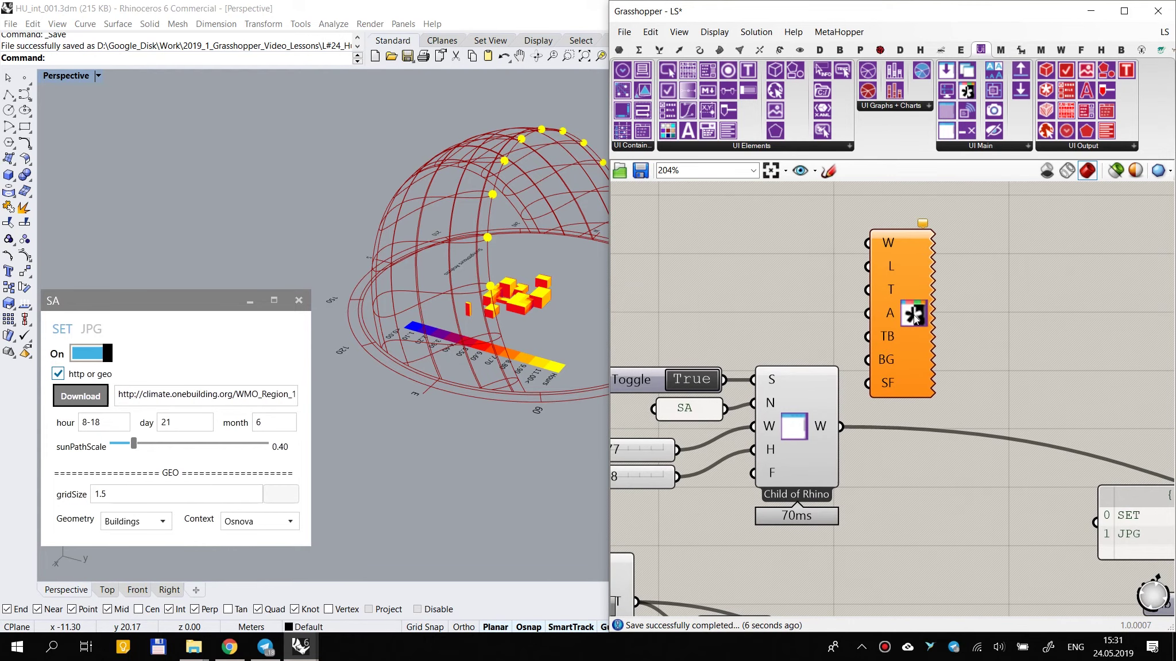
drag(868, 244, 839, 426)
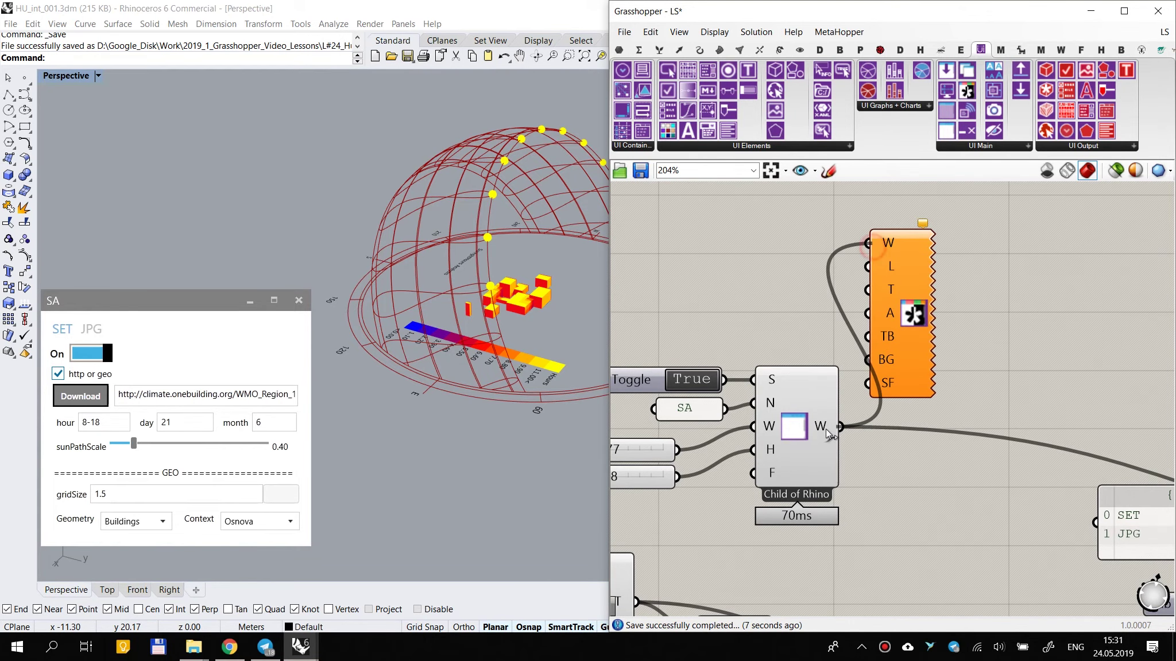
click(913, 313)
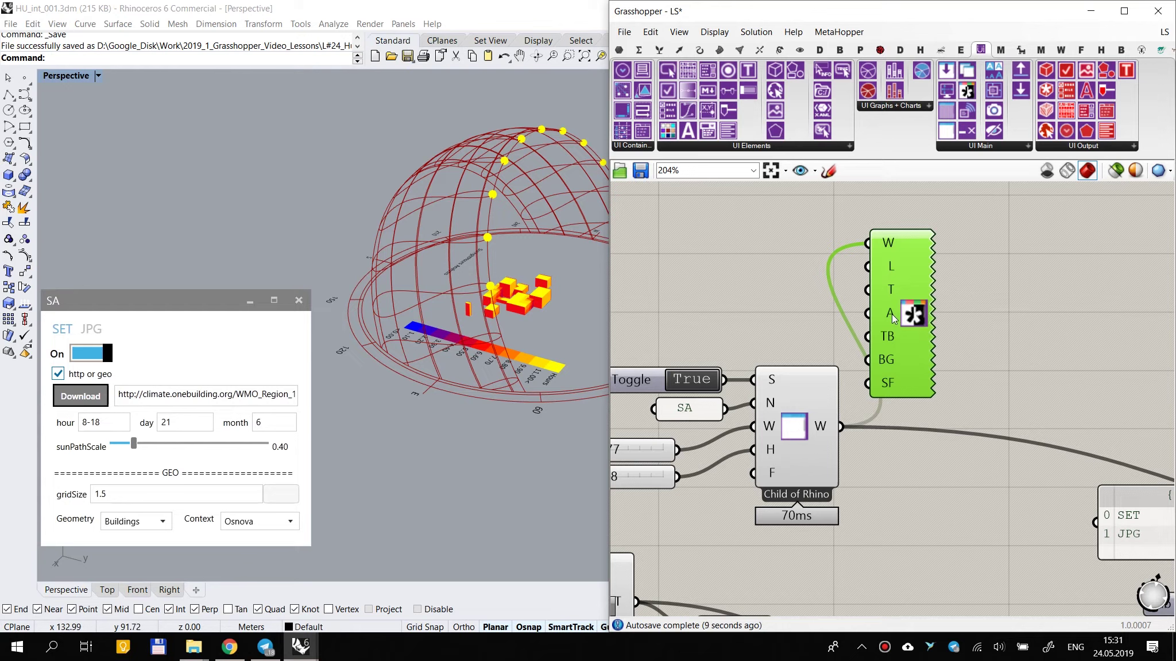
Step: Move the window properties component slightly farther away from the SA window component on the canvas
mouse_move(892, 317)
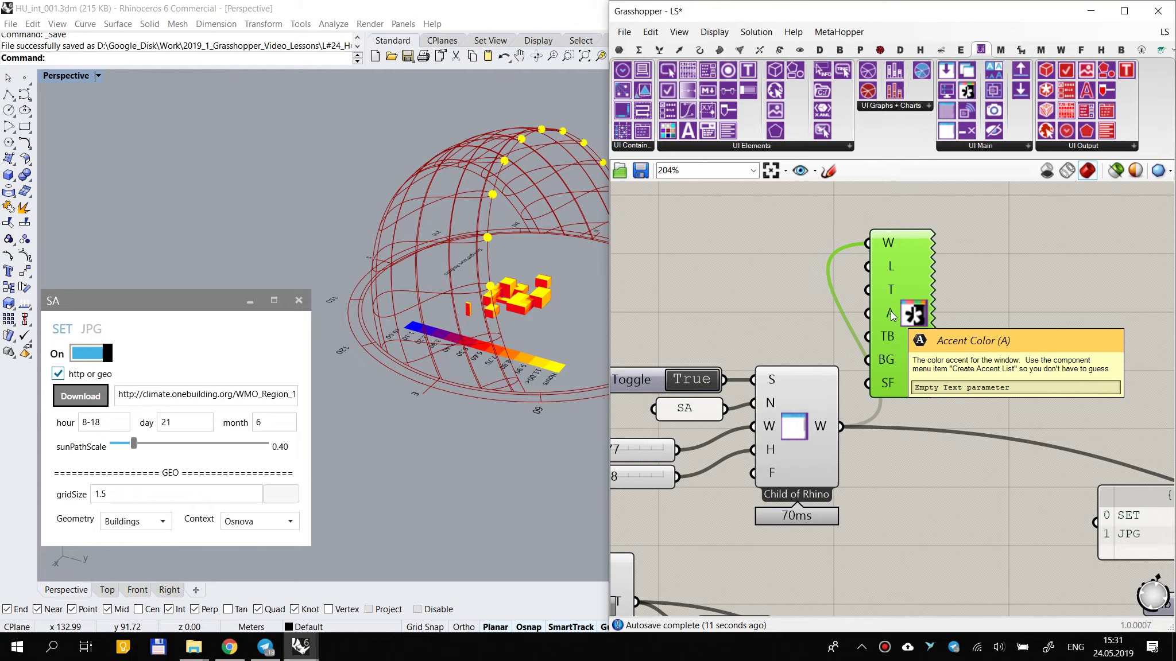
drag(892, 317, 922, 316)
click(713, 271)
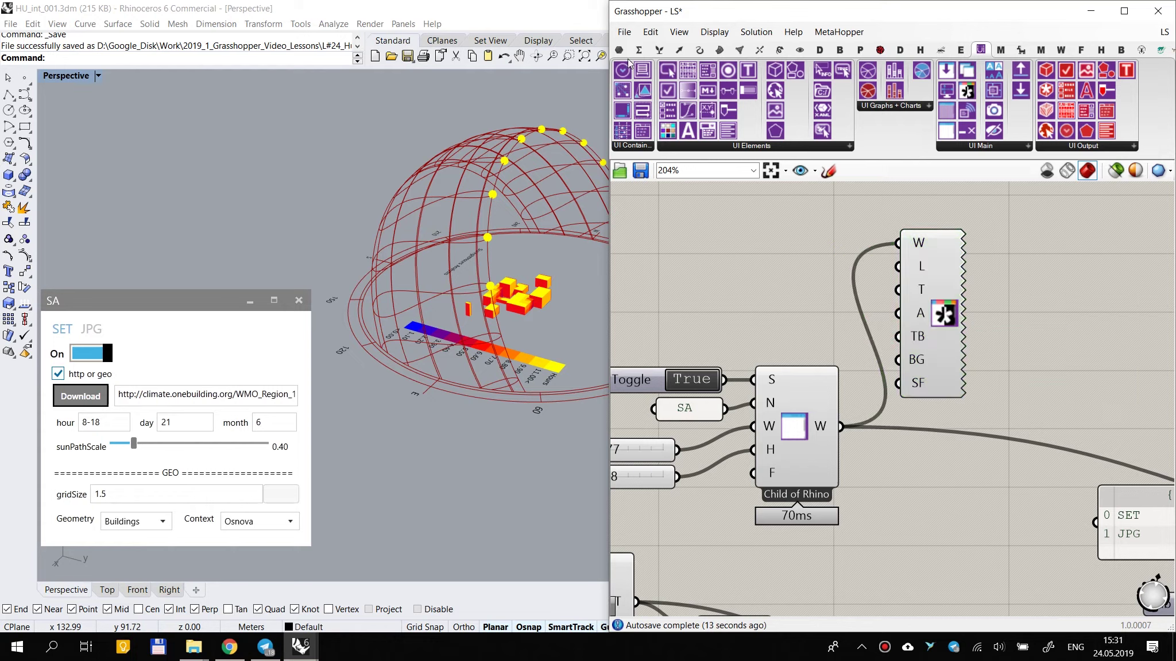
Step: Try a Colour Swatch as the window's background colour on the BG input, and delete the swatch again
click(619, 50)
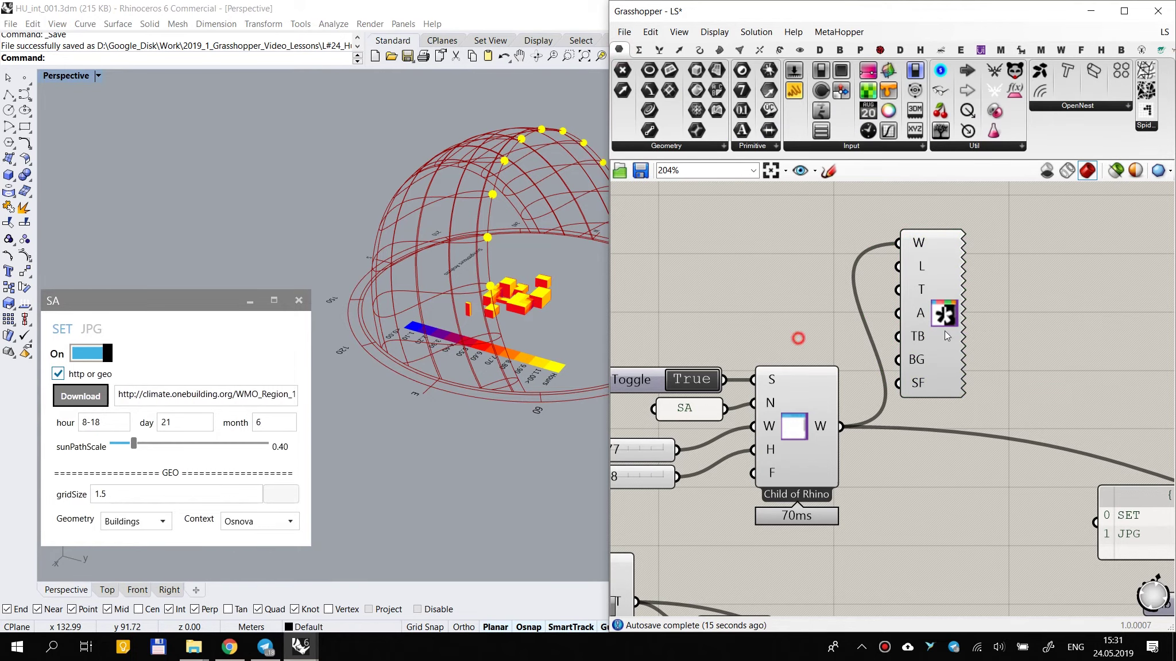
drag(780, 329, 782, 327)
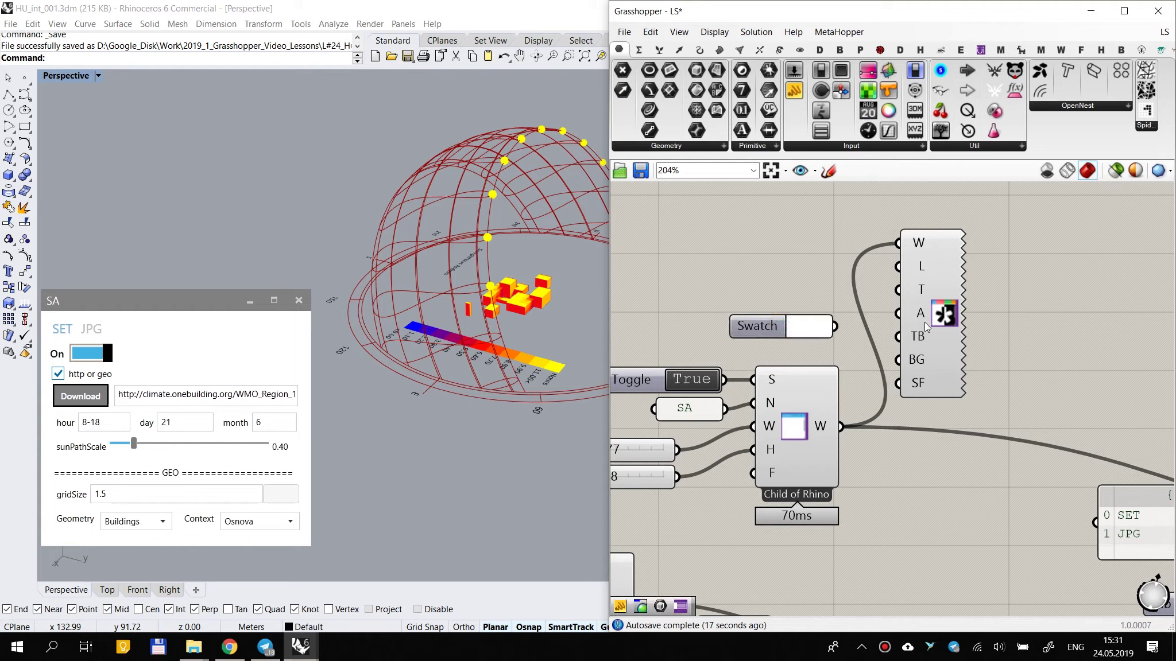
drag(900, 336, 835, 327)
drag(914, 361, 835, 328)
click(806, 328)
drag(851, 388, 1063, 350)
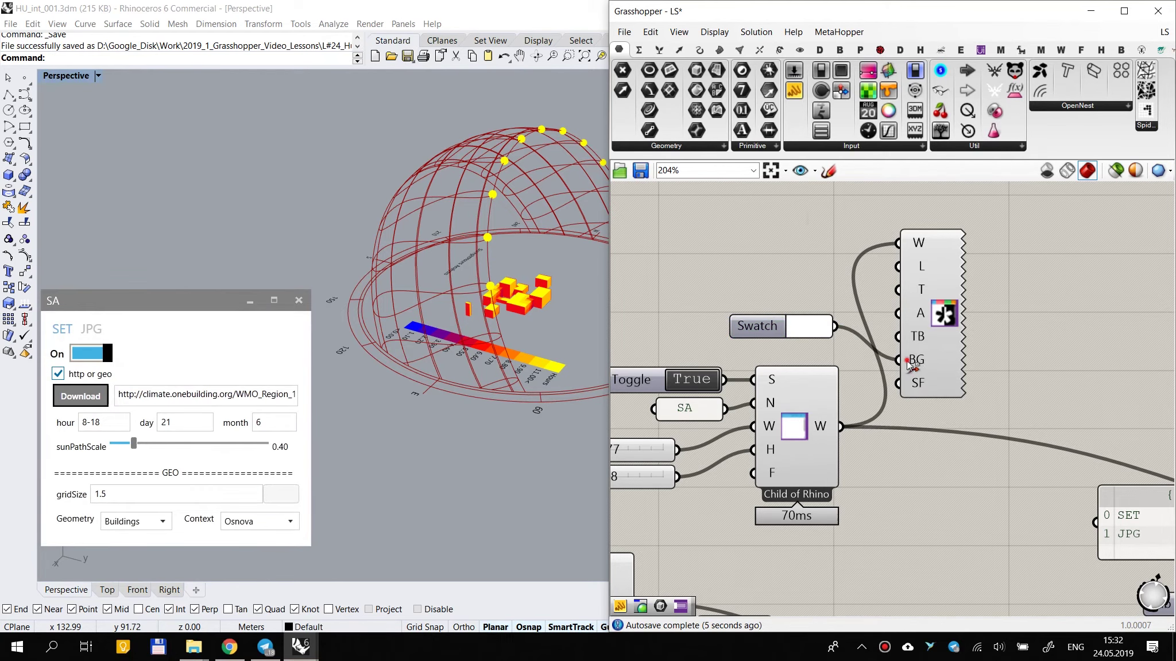
drag(920, 385, 933, 352)
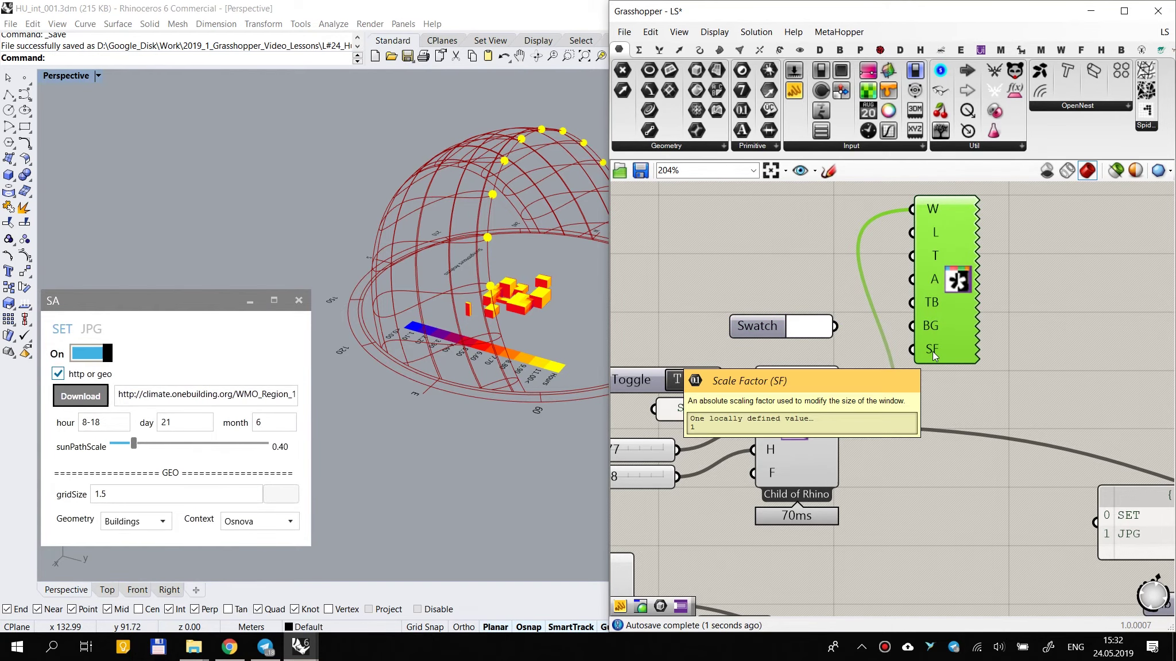
scroll(930, 305, up, 2)
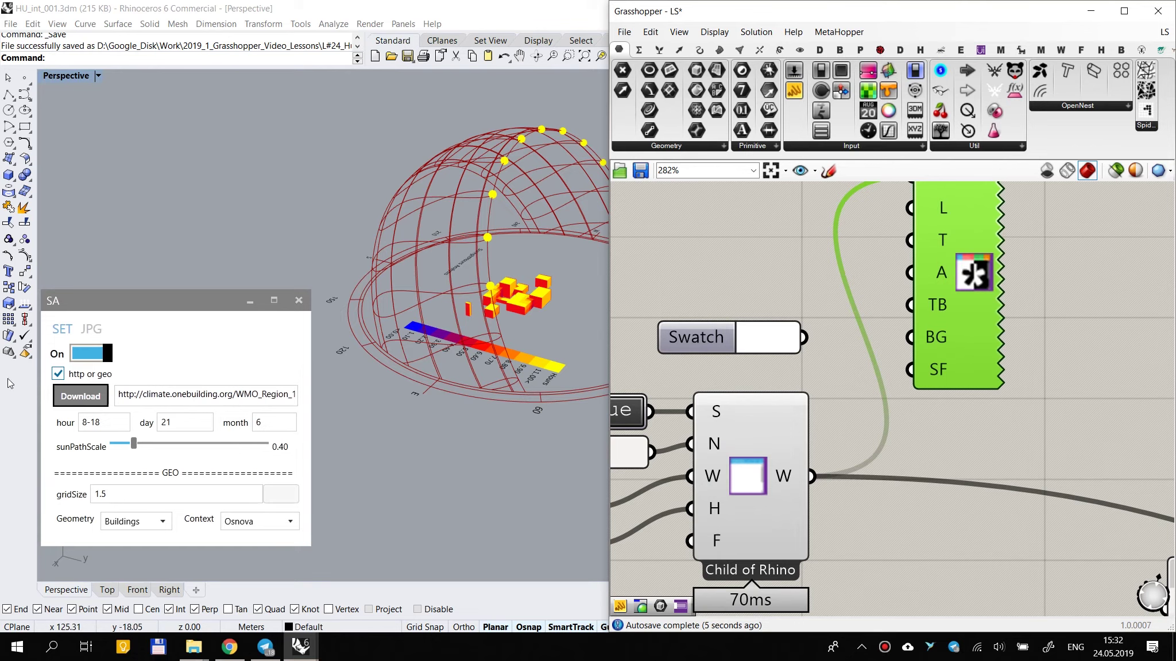
click(719, 347)
key(Delete)
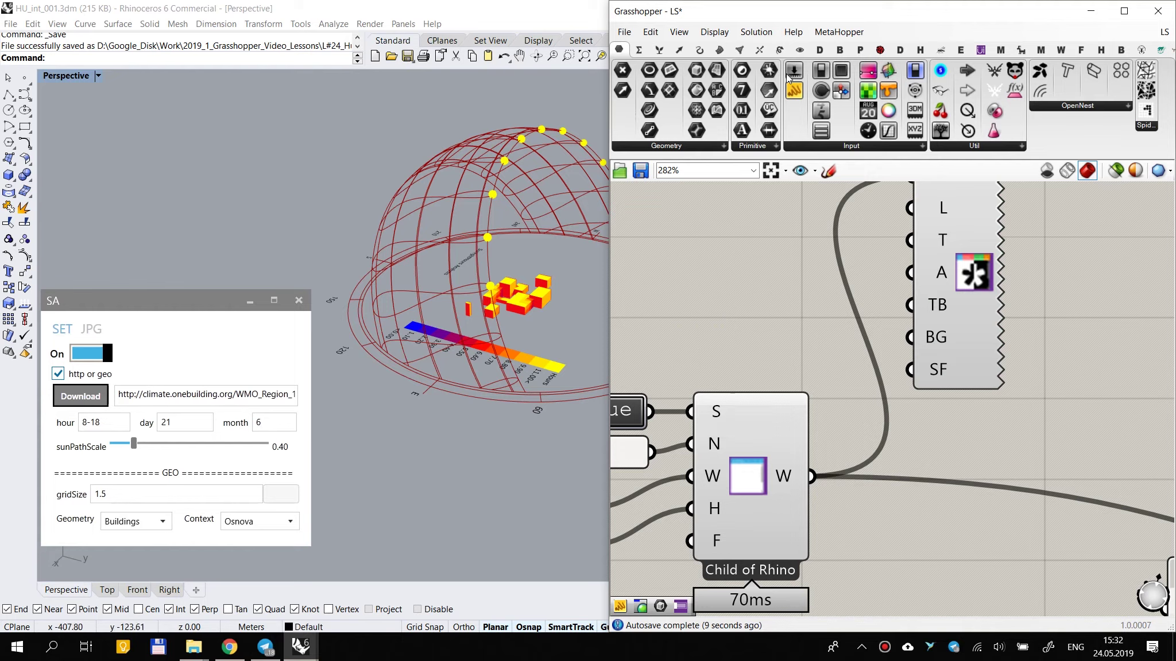
Step: Add a Boolean Toggle wired to the TB title bar input of the window properties component, set to False
drag(821, 71, 718, 325)
double_click(766, 338)
double_click(764, 331)
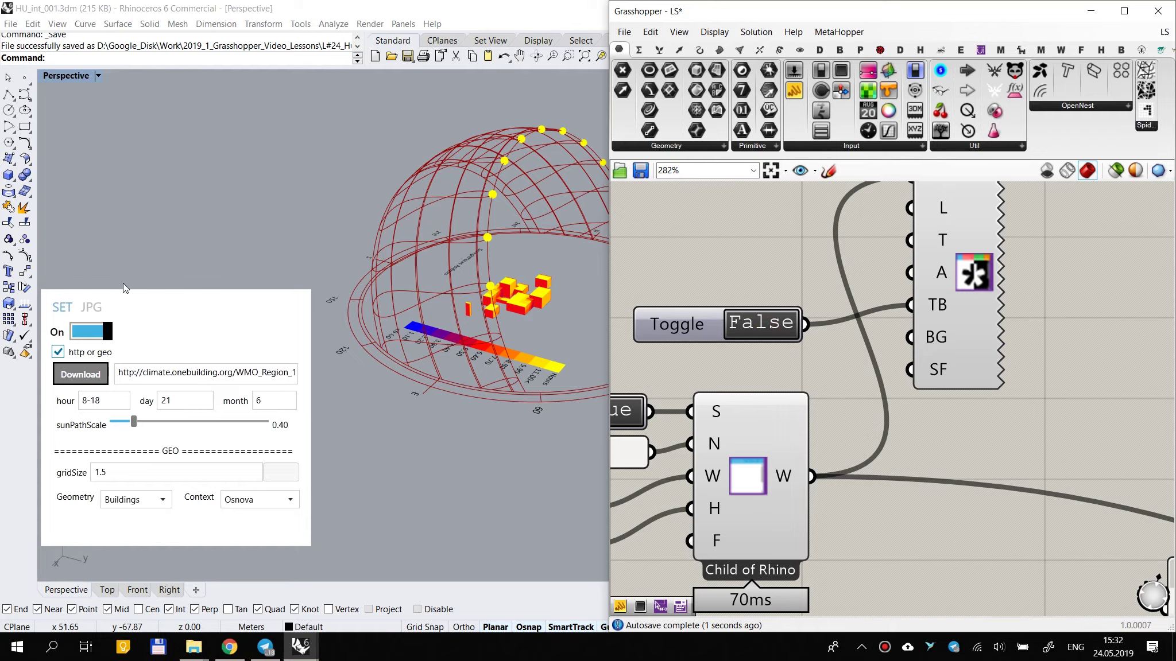
Step: Try to move the SA window by its upper edge without a title bar
click(210, 296)
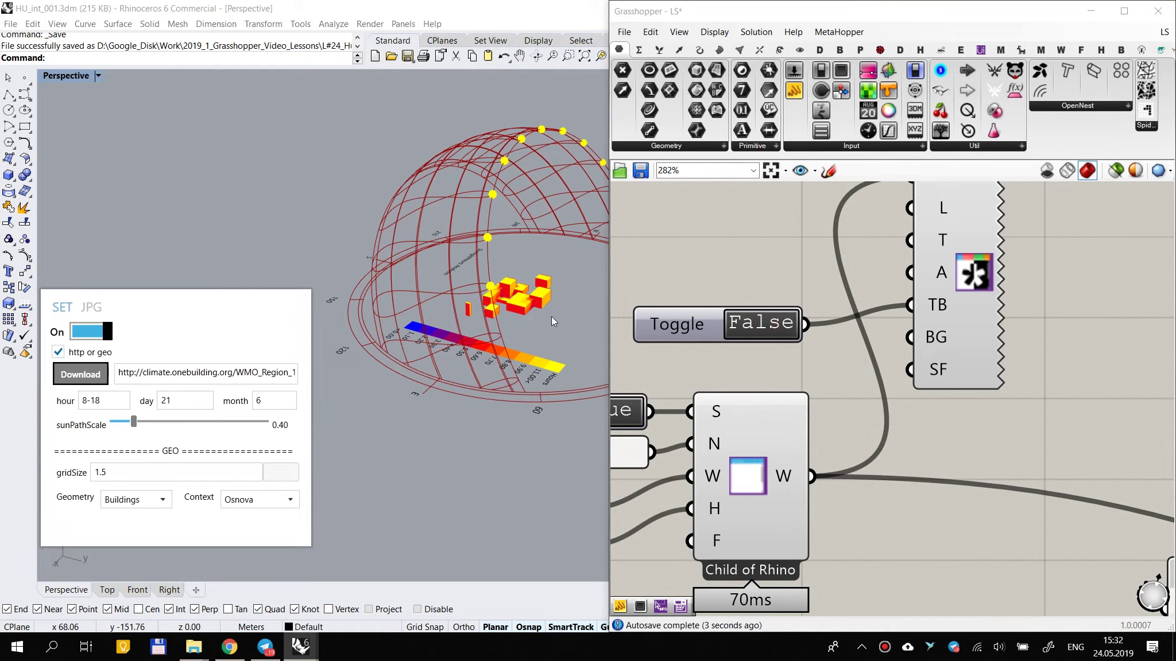
click(170, 294)
drag(90, 290, 90, 291)
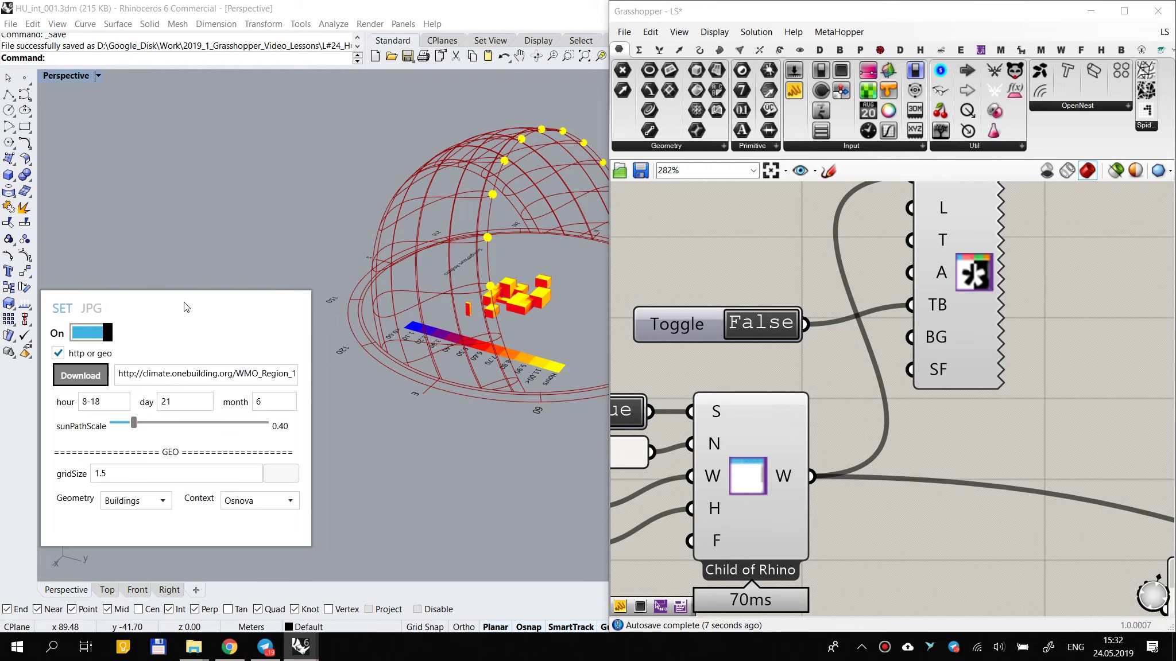
drag(185, 292, 199, 276)
Step: Set the title bar toggle to True and reposition the SA window over the Rhino viewport
double_click(764, 330)
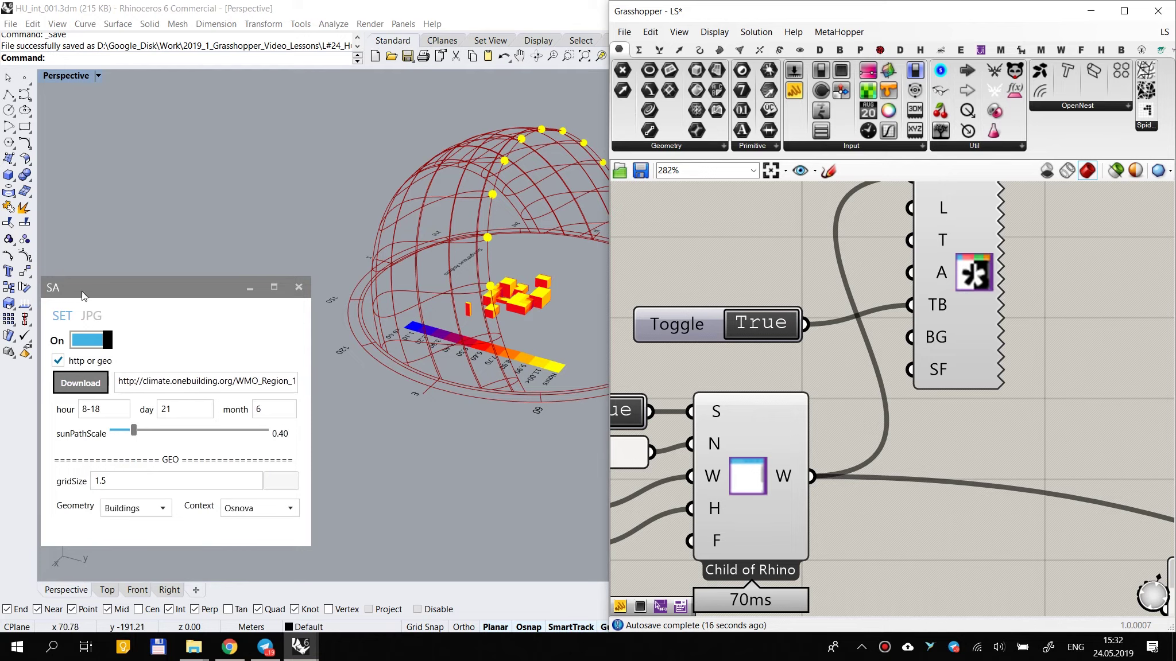
drag(174, 297, 186, 328)
Step: Save the LS Grasshopper definition
click(640, 171)
scroll(768, 341, down, 2)
click(774, 327)
scroll(925, 333, down, 4)
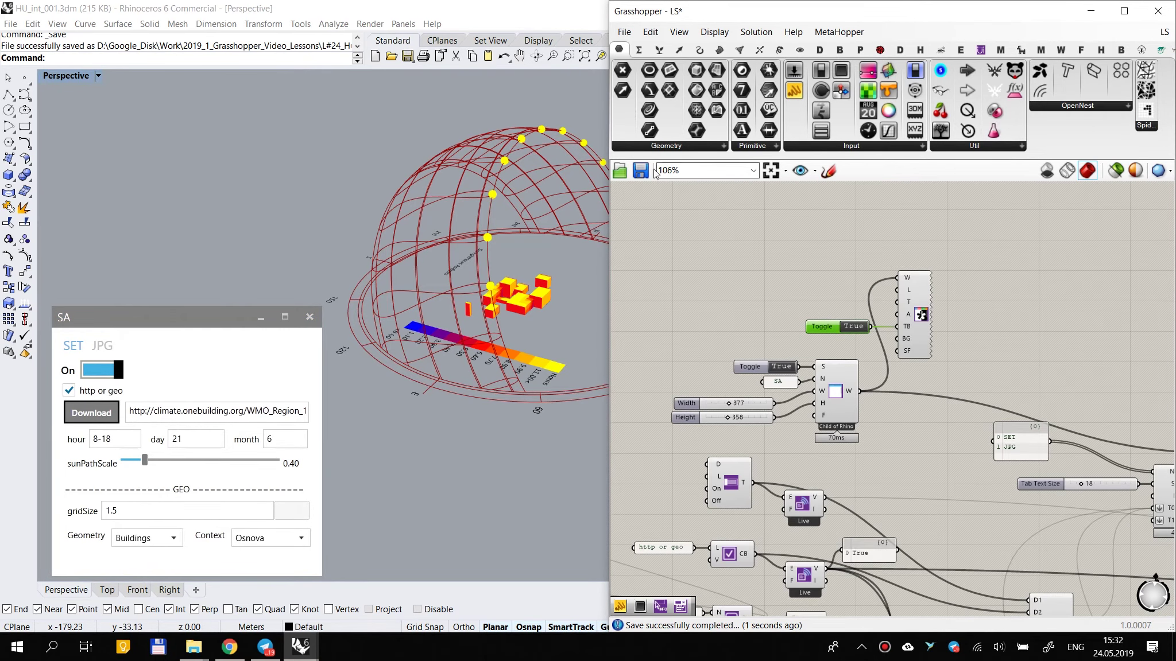
click(985, 280)
key(ctrl+s)
Step: Add an MD Slider wired to the starting location input (L) and set its point to about 0.33 ; 0.4
scroll(876, 375, up, 3)
mouse_move(926, 234)
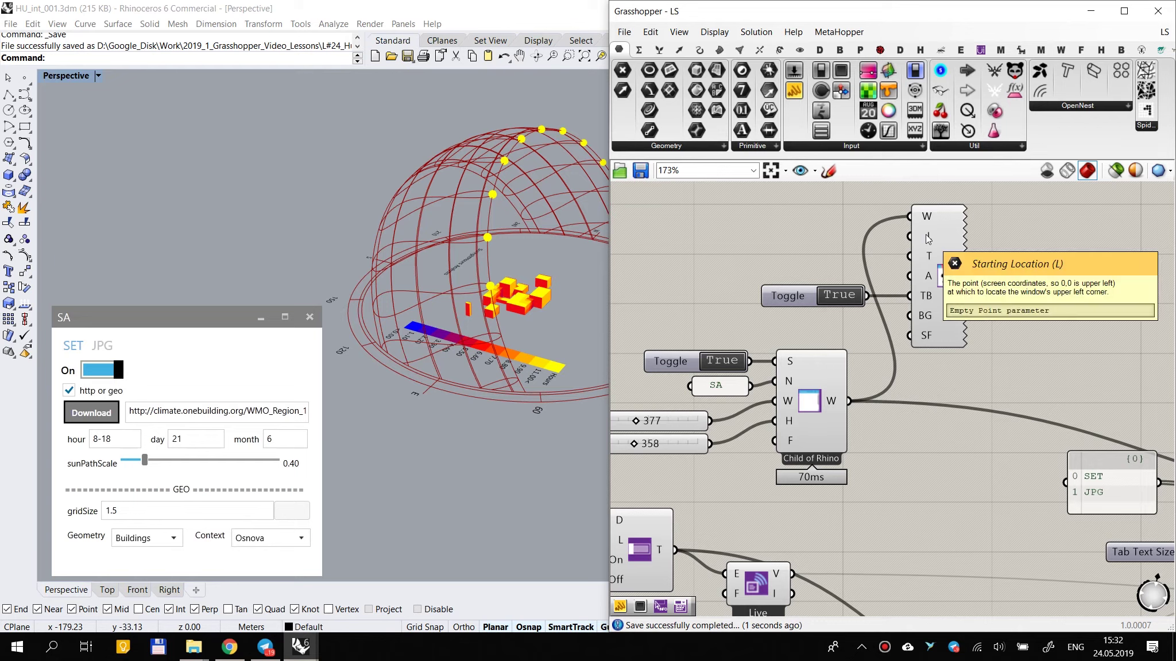
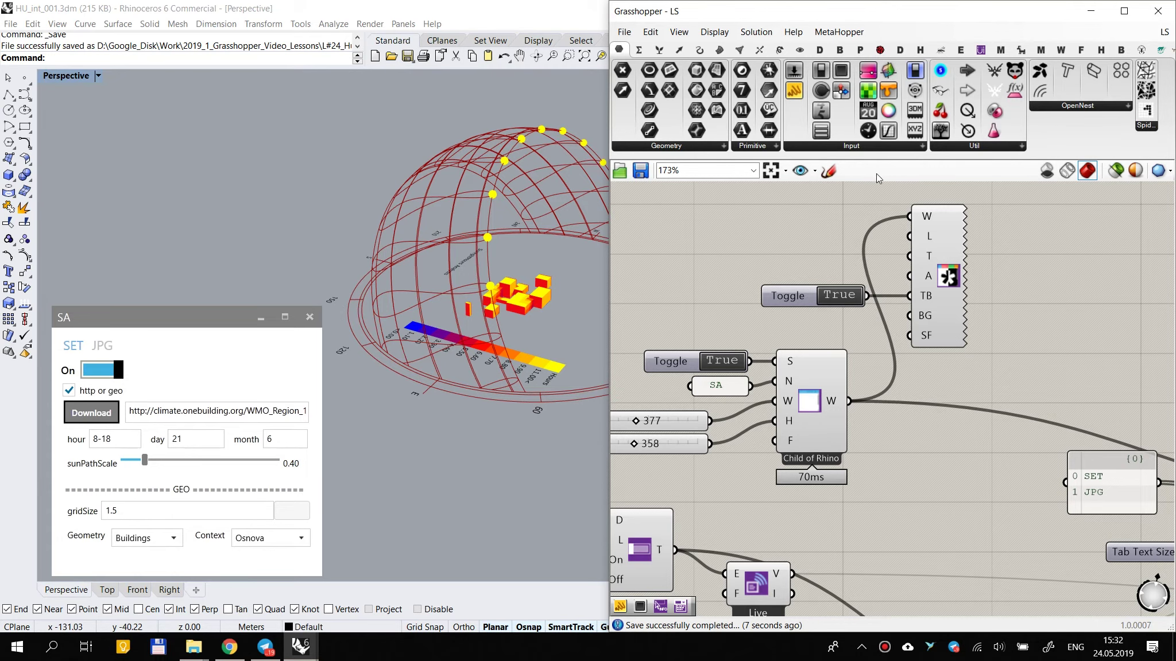
scroll(929, 236, up, 1)
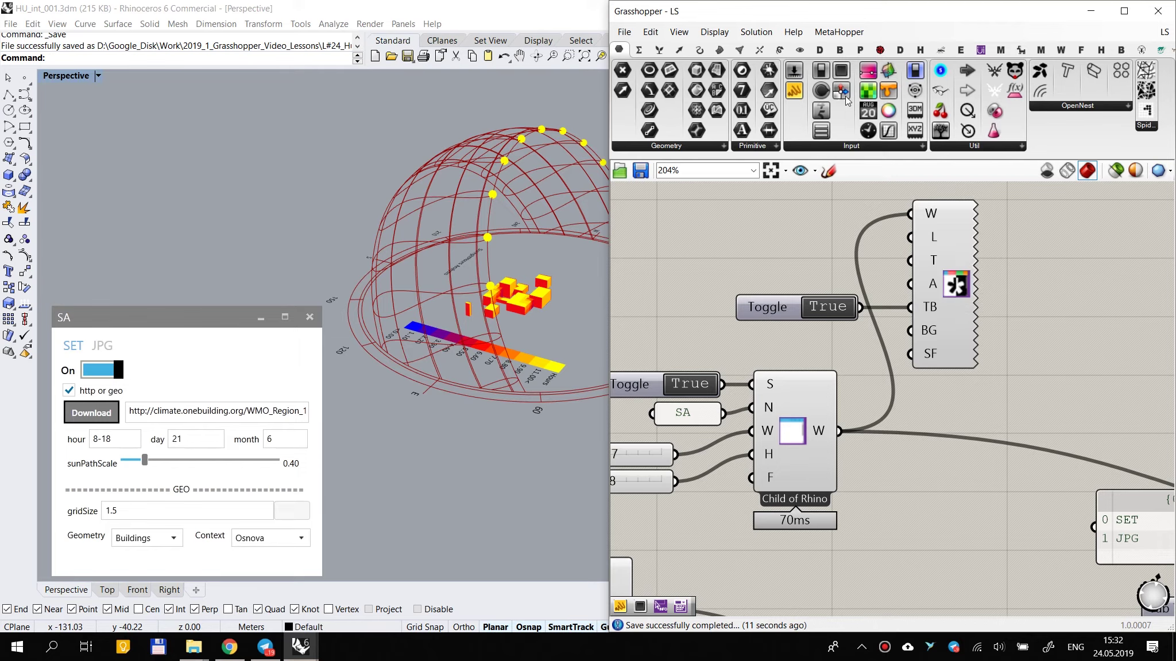
drag(745, 228, 746, 230)
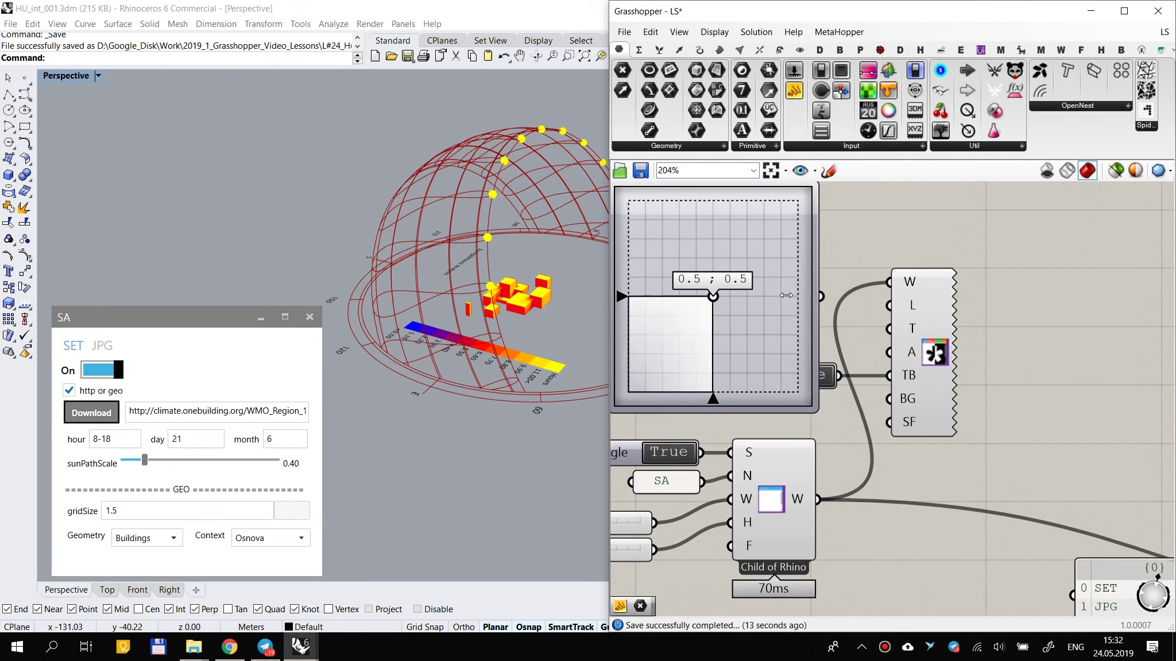
drag(807, 299, 889, 305)
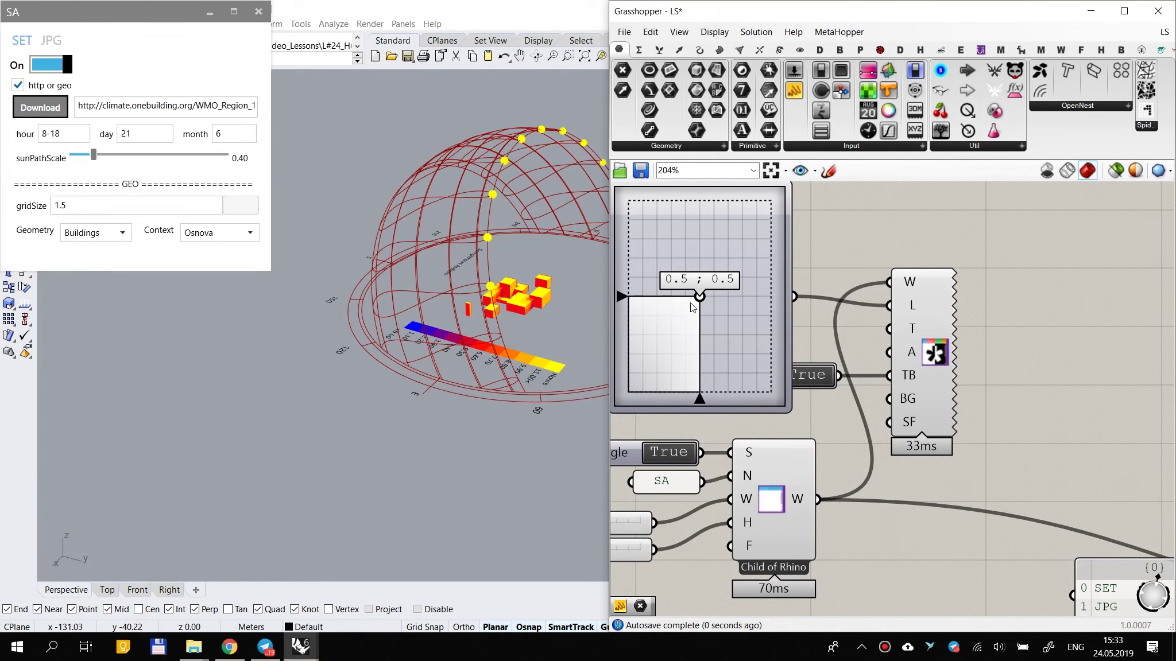
drag(699, 296, 728, 315)
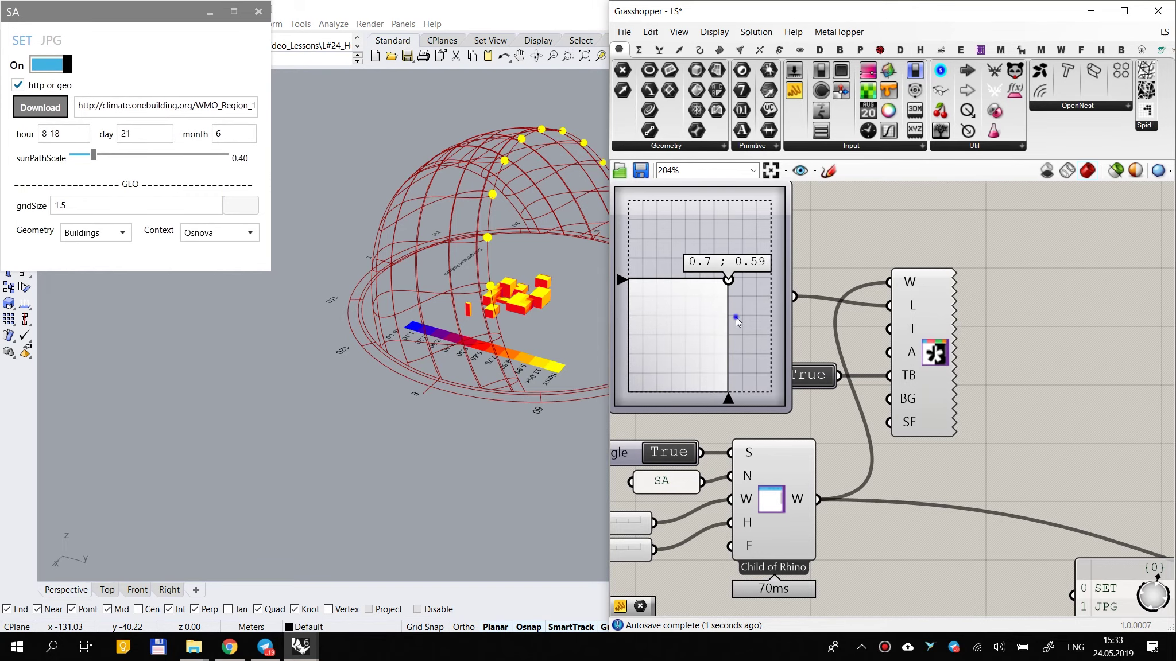
right_drag(728, 314, 860, 420)
drag(812, 431, 808, 432)
Step: Set both the X and Y domains of the MD Slider to 0 To 1000
double_click(842, 345)
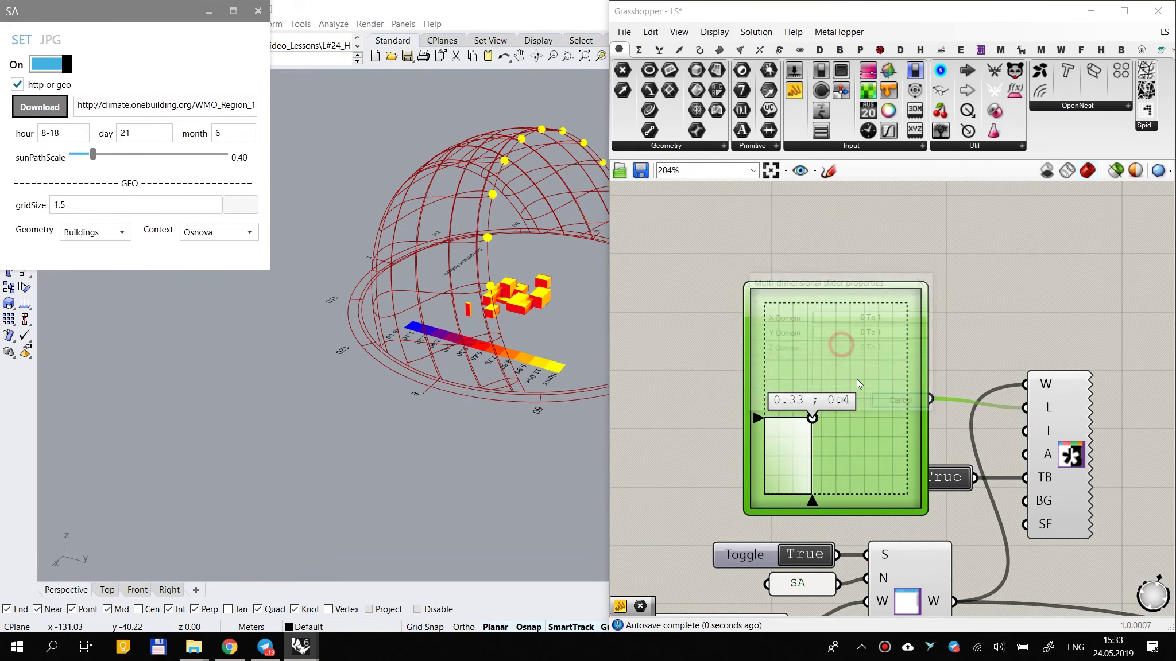
click(892, 315)
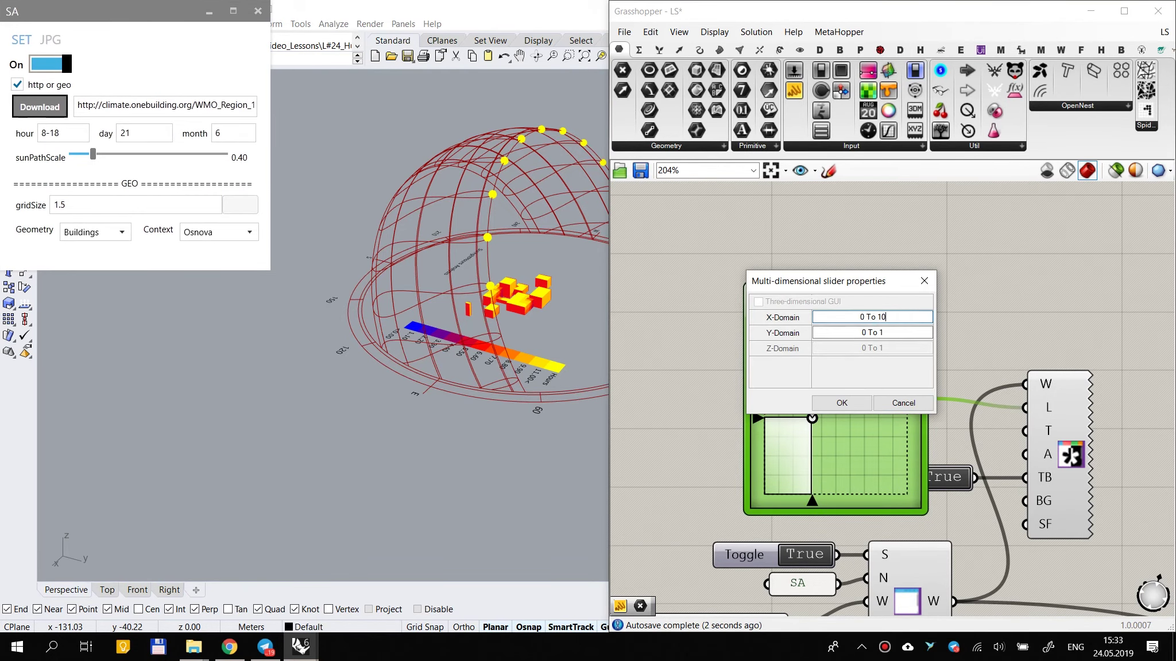
text(000)
click(898, 332)
text(000)
click(844, 401)
Step: Set the MD Slider point to about 57.02 ; 428.1 and relaunch the SA window by switching its show toggle off and on
drag(862, 462, 727, 308)
click(924, 331)
scroll(795, 361, down, 2)
right_drag(965, 375, 937, 225)
click(778, 330)
click(780, 332)
click(780, 330)
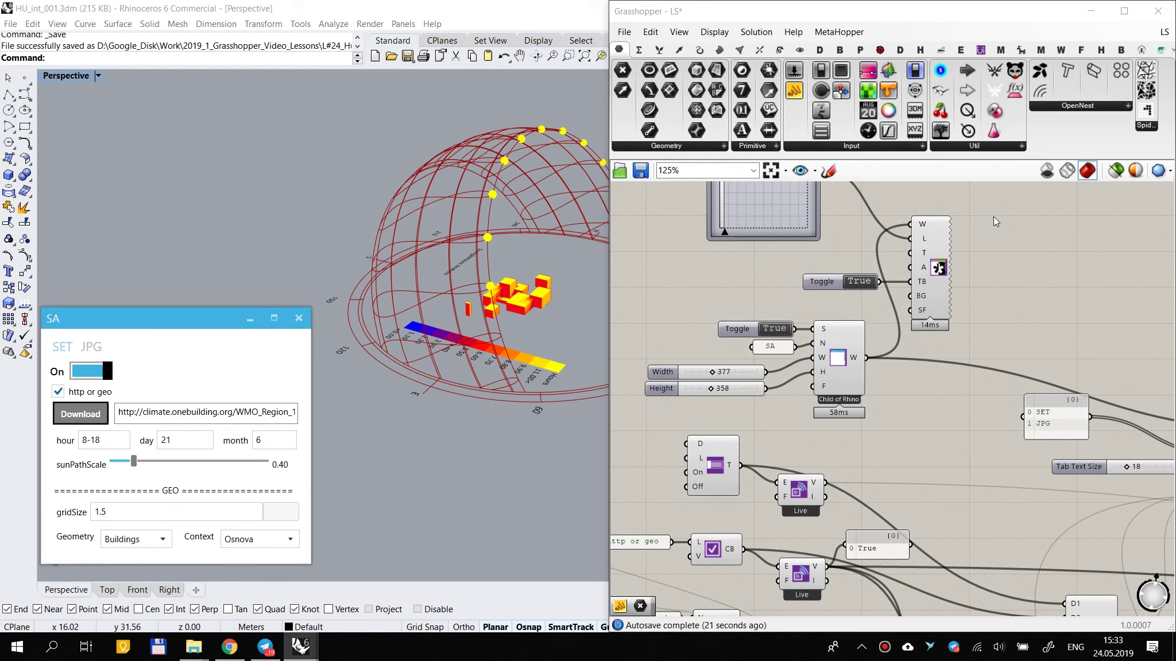
Step: Adjust the MD Slider point to about 54.11 ; 451.91 to shift the SA window's location
scroll(752, 263, up, 3)
right_drag(936, 305, 951, 483)
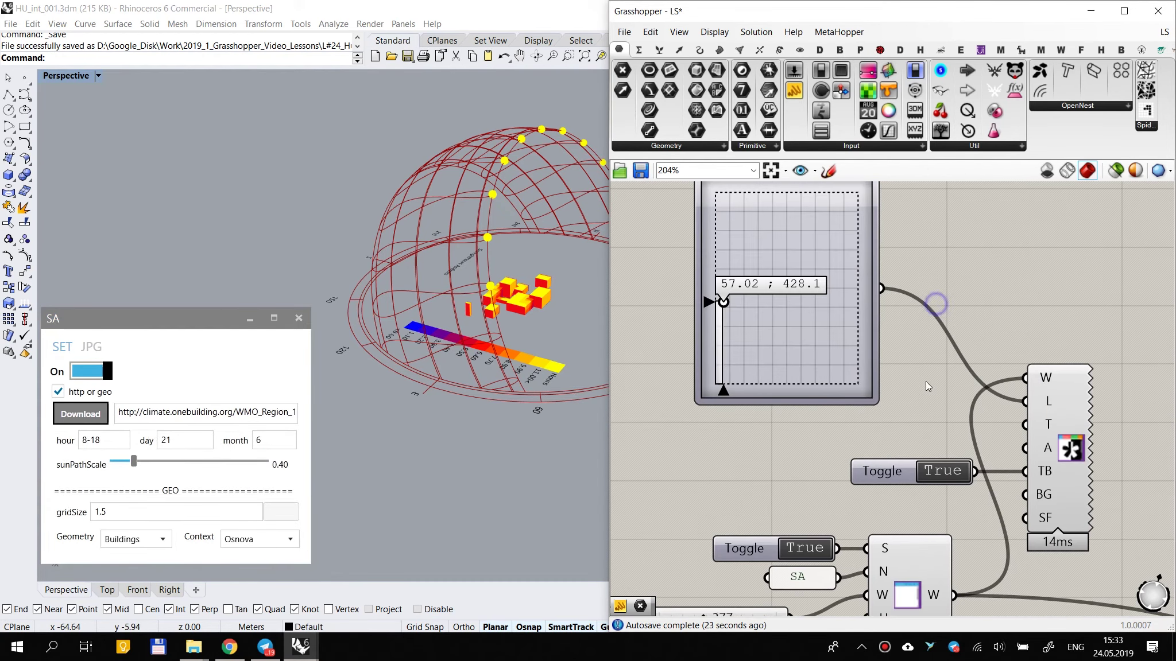
scroll(721, 295, up, 2)
drag(722, 295, 722, 288)
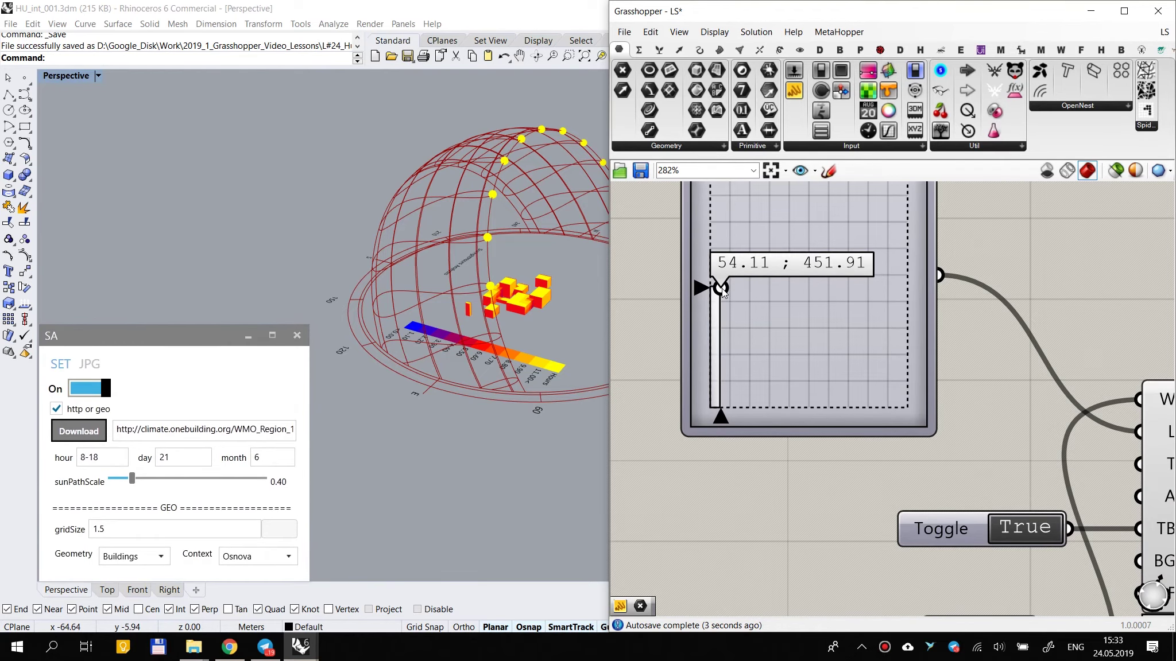
Step: Set the title bar toggle to False to hide the SA window's title bar
right_drag(946, 406, 870, 326)
scroll(867, 333, down, 3)
scroll(815, 434, up, 2)
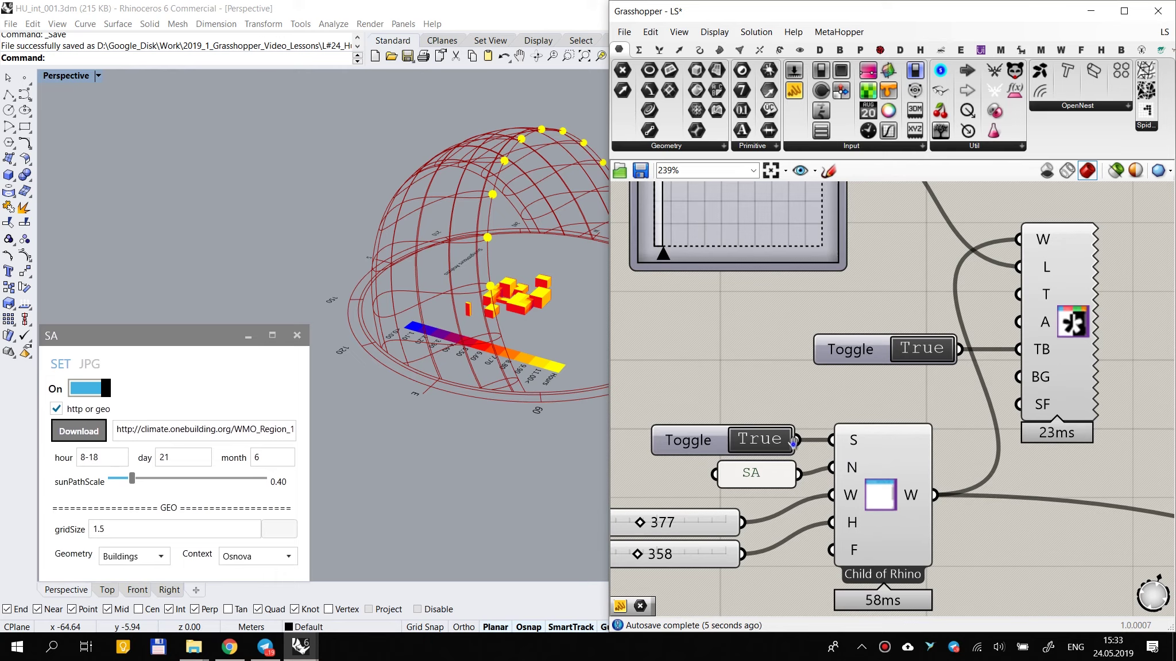
right_drag(793, 444, 860, 337)
double_click(998, 247)
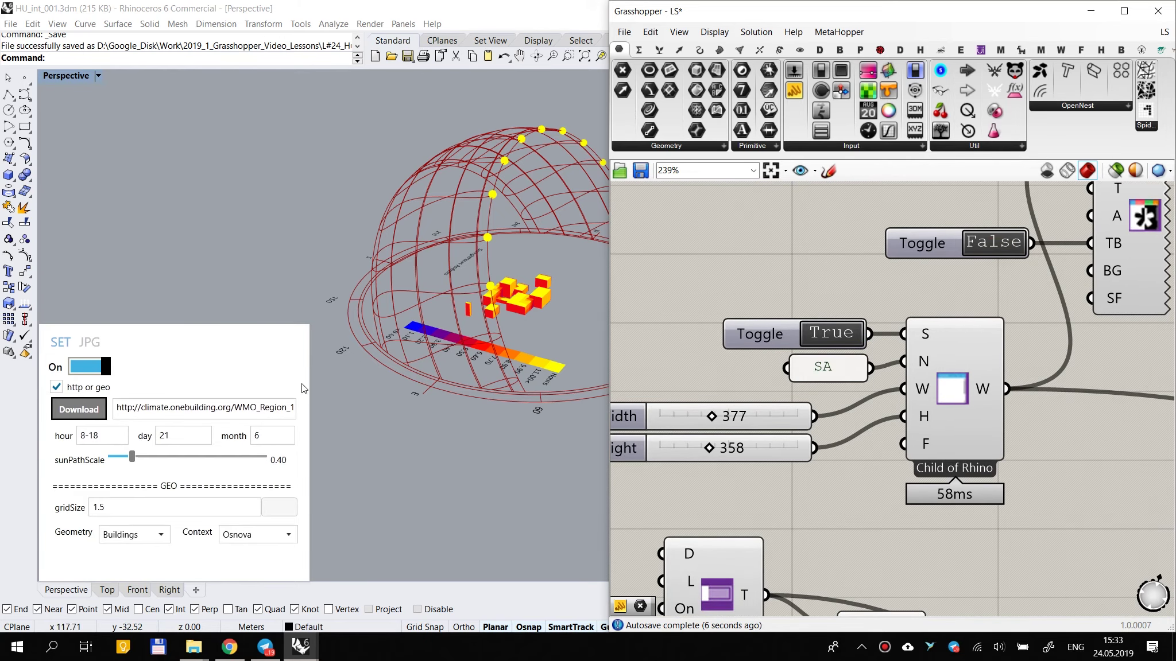
Step: Relaunch the SA window without a title bar by switching its show toggle off and back to True
scroll(953, 407, down, 3)
scroll(837, 442, up, 3)
scroll(836, 443, down, 3)
scroll(825, 443, up, 3)
scroll(826, 443, down, 4)
right_drag(854, 462, 857, 392)
scroll(857, 391, up, 3)
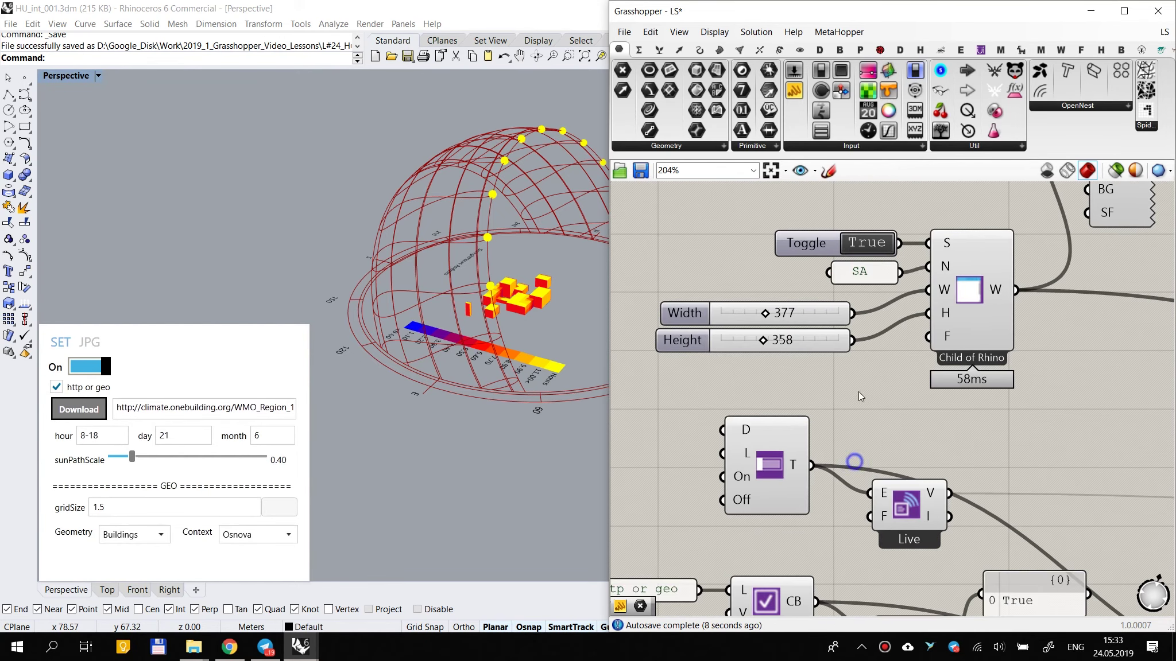
double_click(874, 251)
double_click(875, 250)
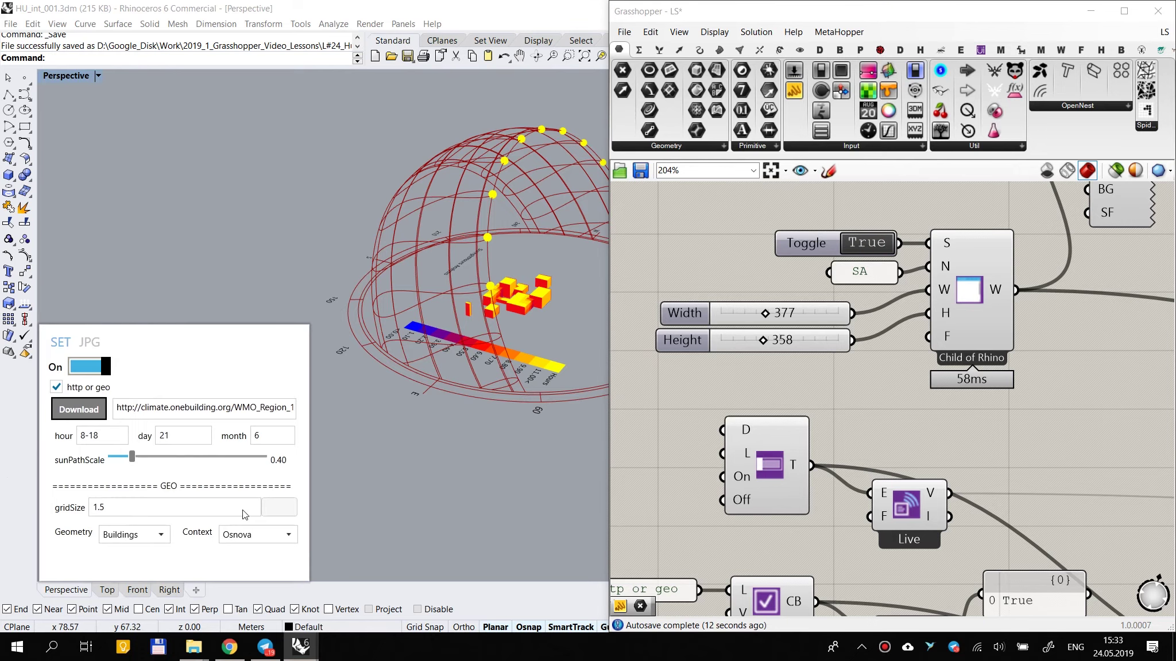
Step: Set the title bar toggle to True and disconnect the MD Slider from the starting location input (L)
right_drag(905, 213, 868, 403)
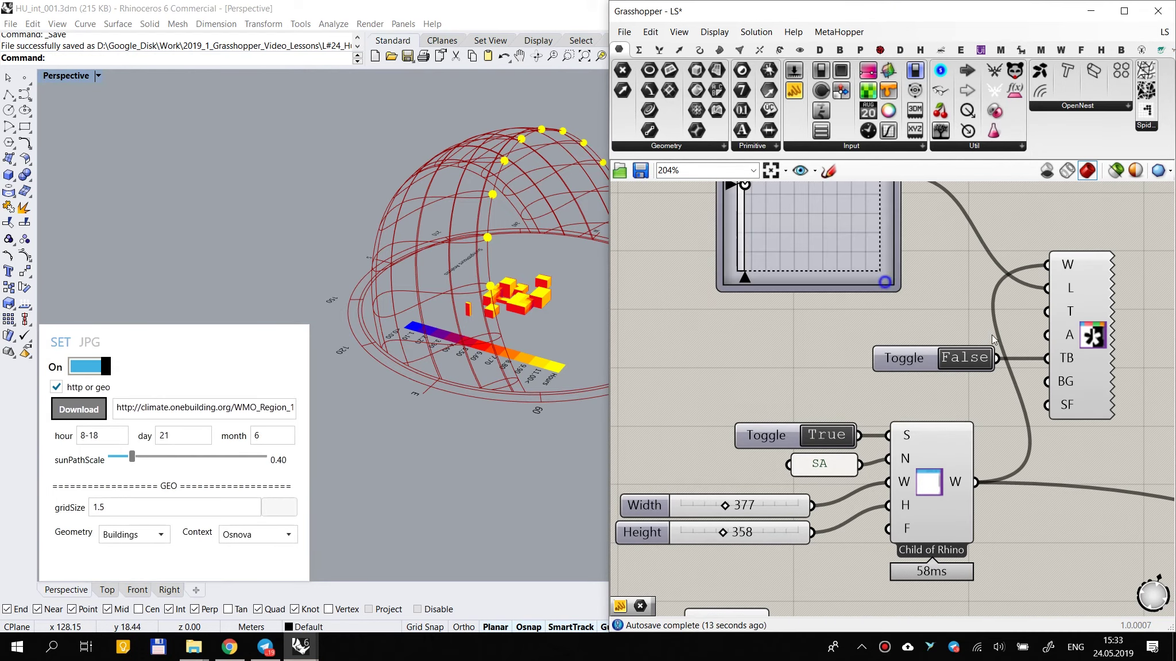
double_click(970, 361)
right_drag(1038, 299, 1028, 385)
ctrl+drag(1046, 379, 976, 367)
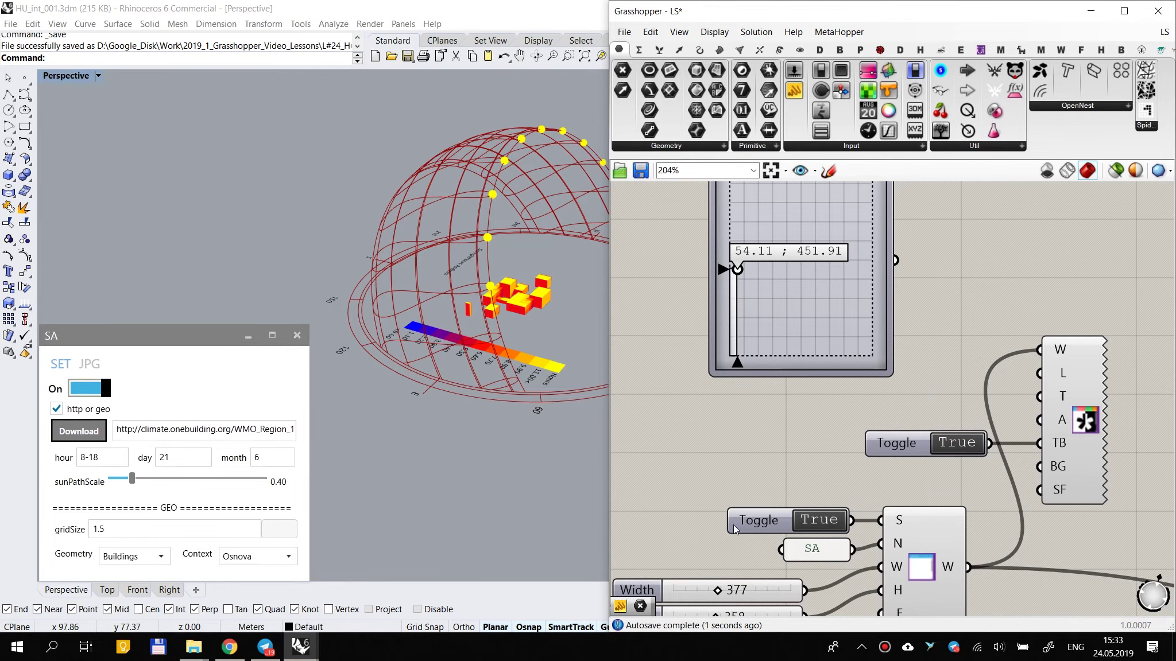
Step: Relaunch the SA window by switching its show toggle off and on, and reposition it over the Rhino viewport
right_drag(734, 528, 721, 422)
click(813, 418)
click(812, 418)
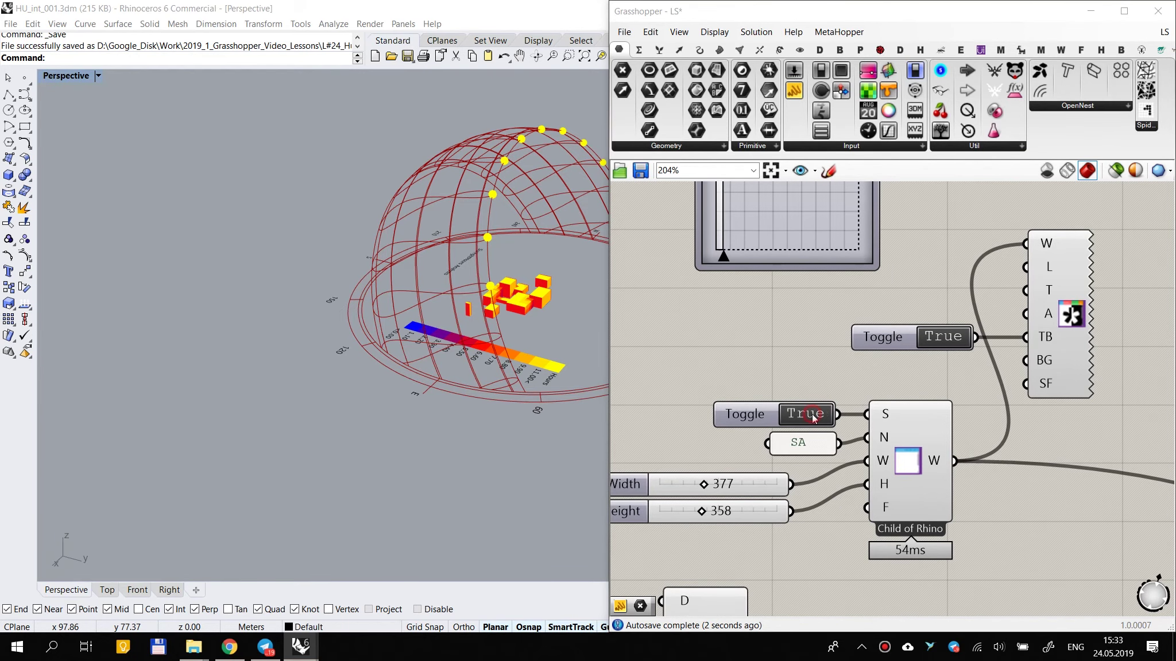
drag(160, 338, 162, 336)
Step: Save the definition and move the disconnected MD Slider closer to the window properties component
click(635, 173)
key(ctrl+s)
scroll(767, 240, down, 2)
right_drag(779, 247, 776, 359)
drag(776, 359, 842, 389)
scroll(884, 370, down, 6)
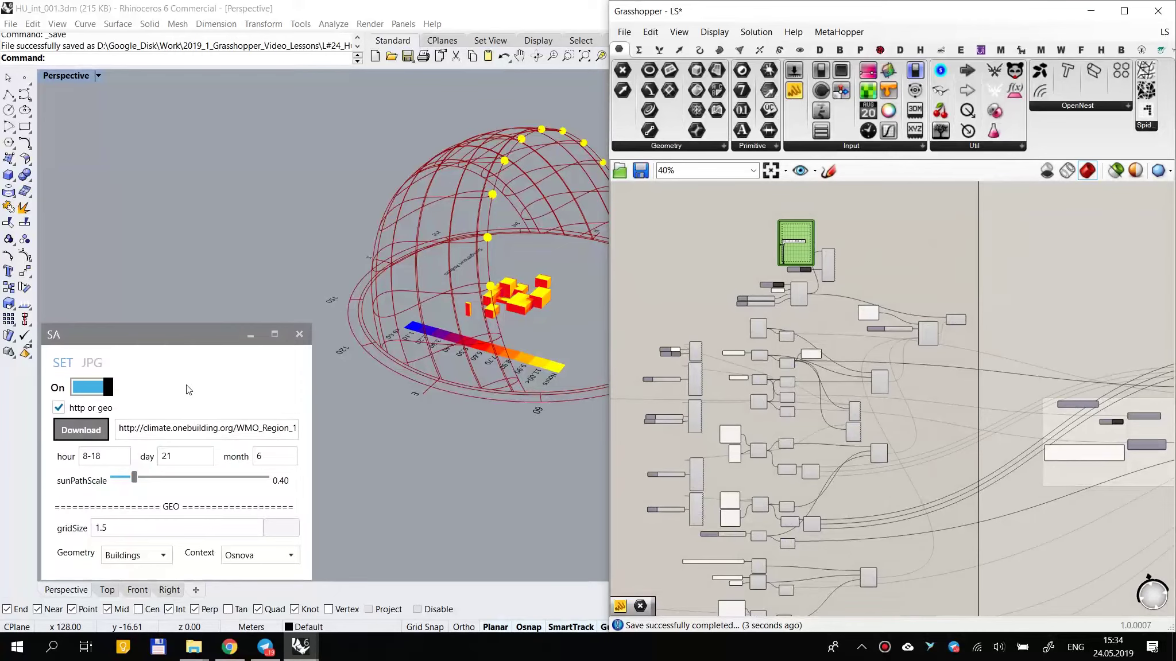
Step: Show the JPG page of the SA window and widen the Grasshopper window up to its edge
click(85, 360)
scroll(1025, 426, down, 2)
right_drag(1026, 426, 970, 322)
right_drag(928, 440, 929, 322)
scroll(922, 389, up, 2)
right_drag(922, 389, 725, 449)
drag(606, 268, 320, 334)
Step: Add the Ladybug Capture View component in the empty canvas area below the existing definition
click(882, 315)
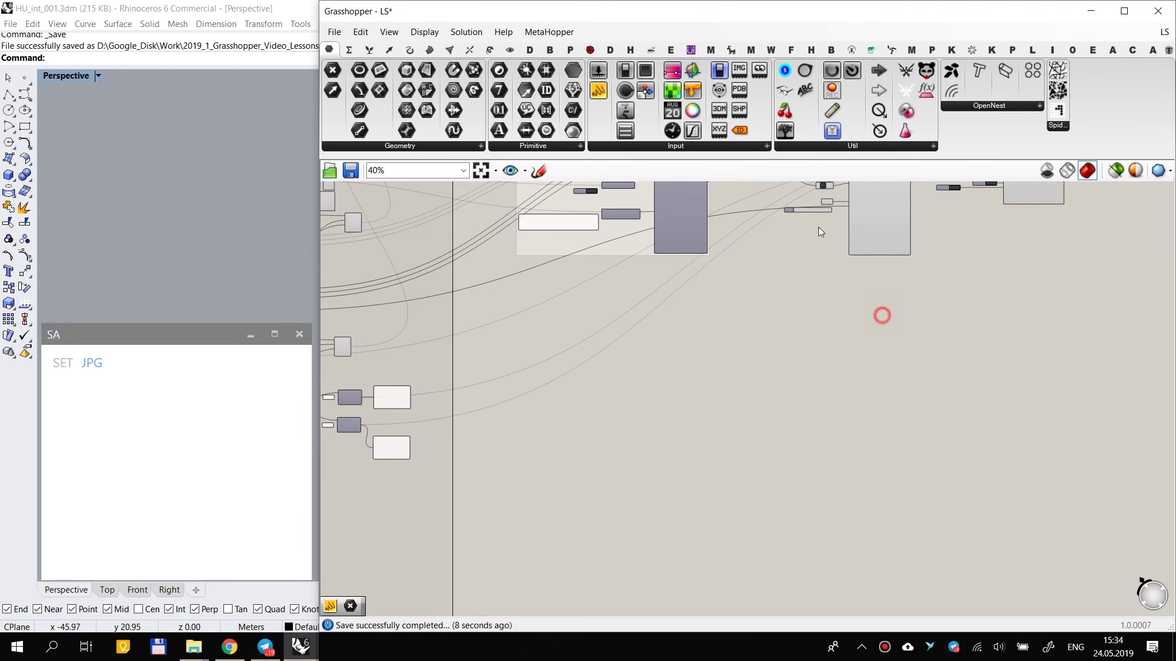
click(589, 50)
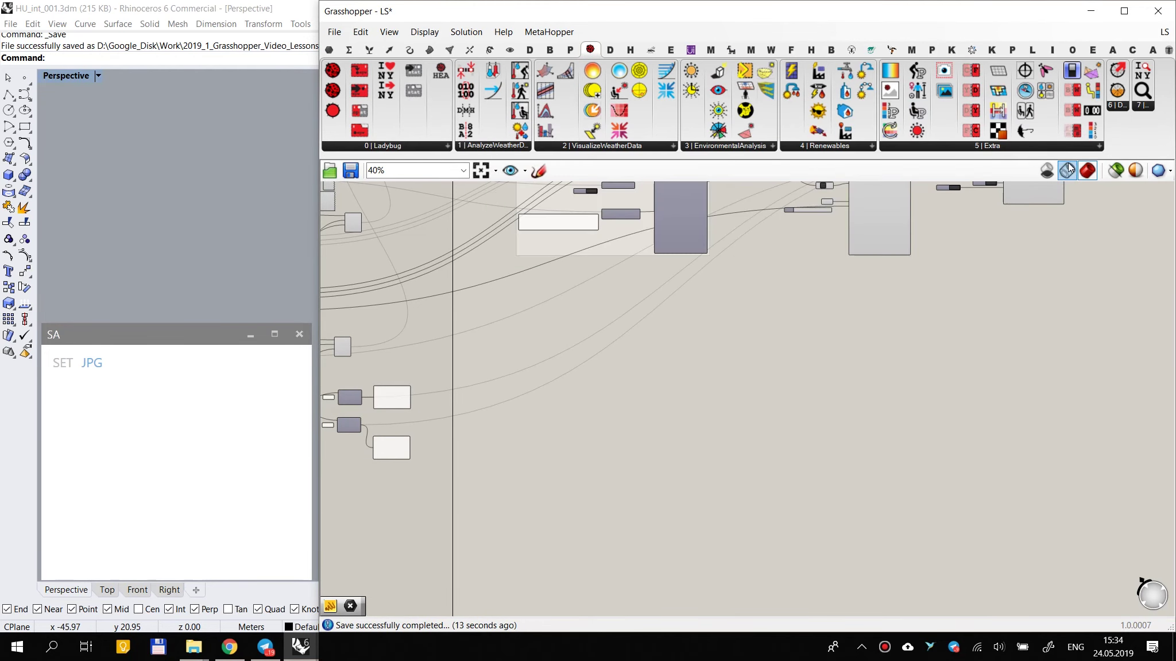
drag(943, 73, 597, 423)
scroll(597, 419, up, 5)
scroll(560, 439, up, 2)
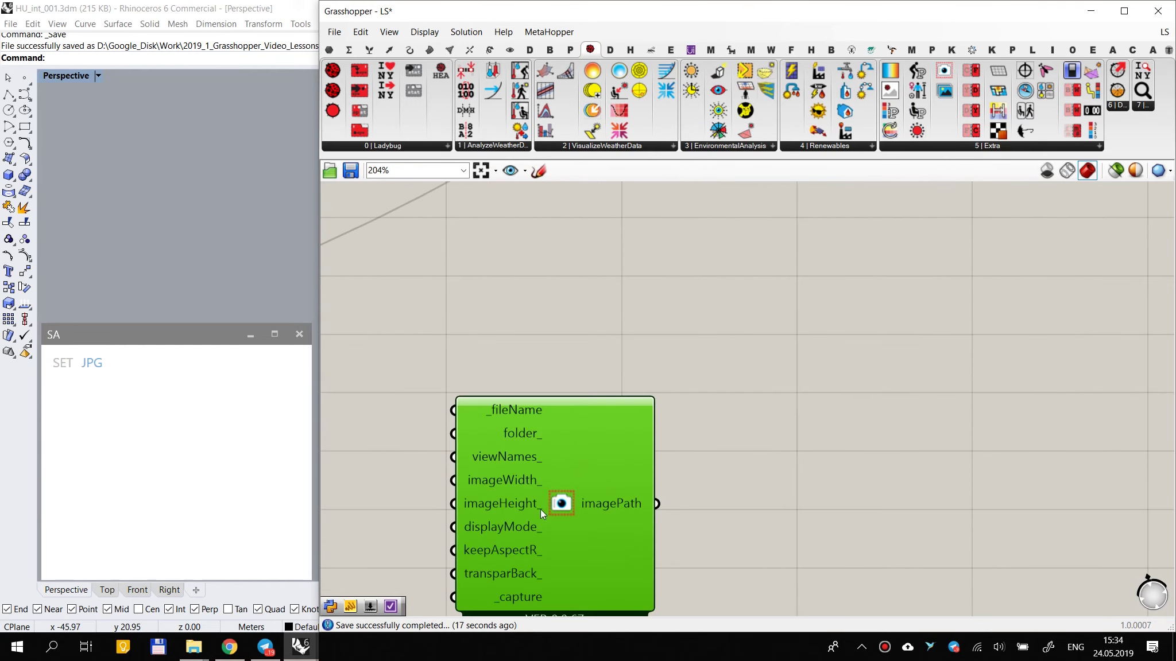
Step: Resize the Grasshopper window to uncover the Rhino viewport and check the SA window's SET and JPG pages
right_drag(582, 496, 701, 401)
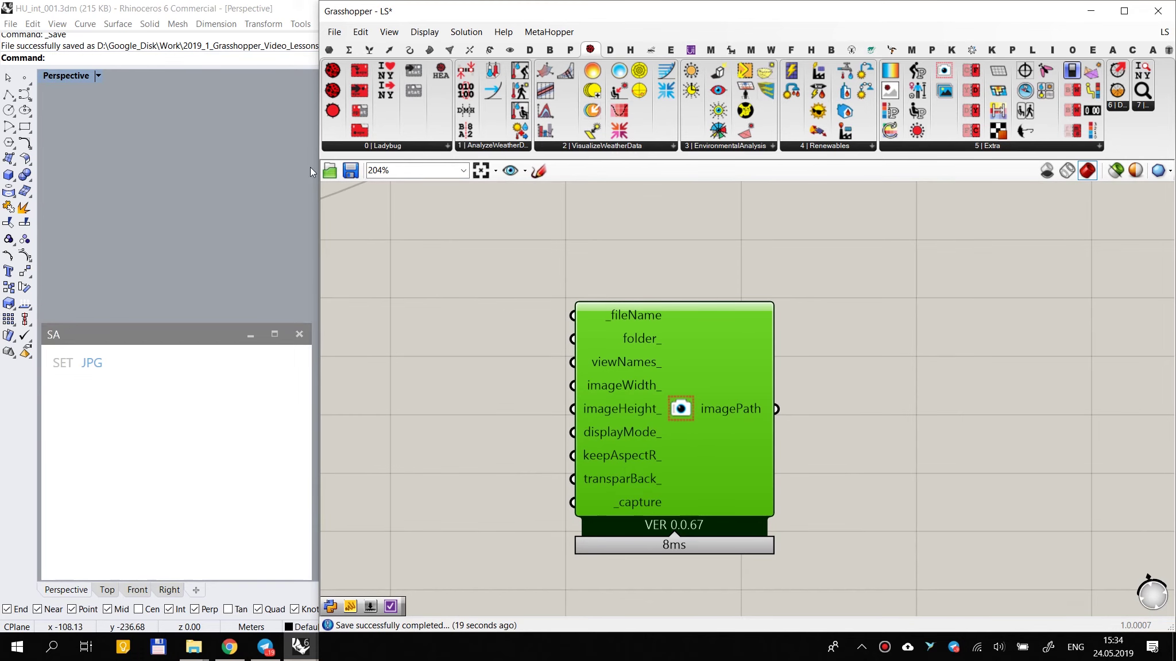
drag(319, 186, 605, 201)
scroll(804, 322, down, 3)
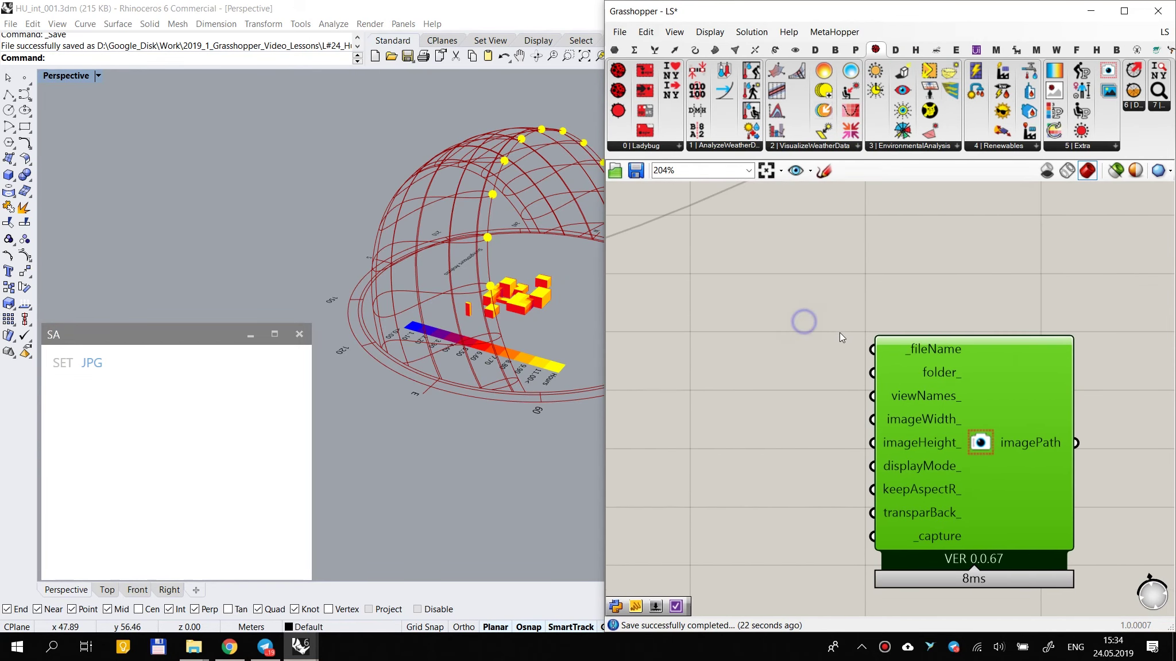
click(63, 362)
click(91, 362)
click(923, 306)
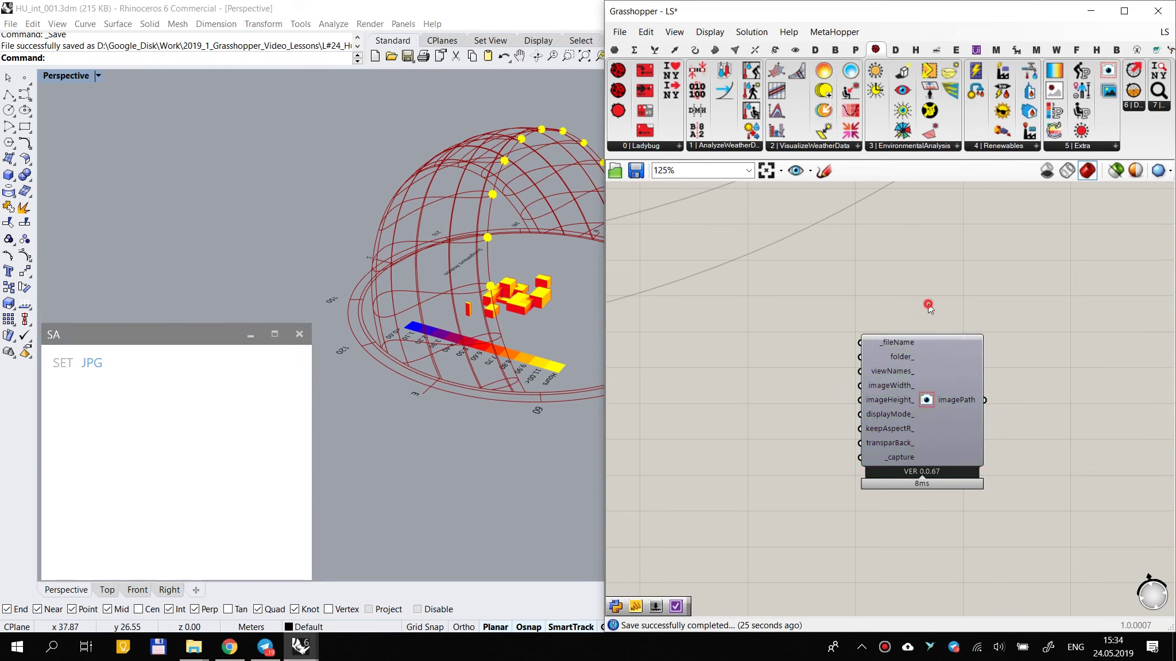
scroll(841, 319, down, 3)
right_drag(841, 320, 852, 319)
drag(603, 277, 359, 290)
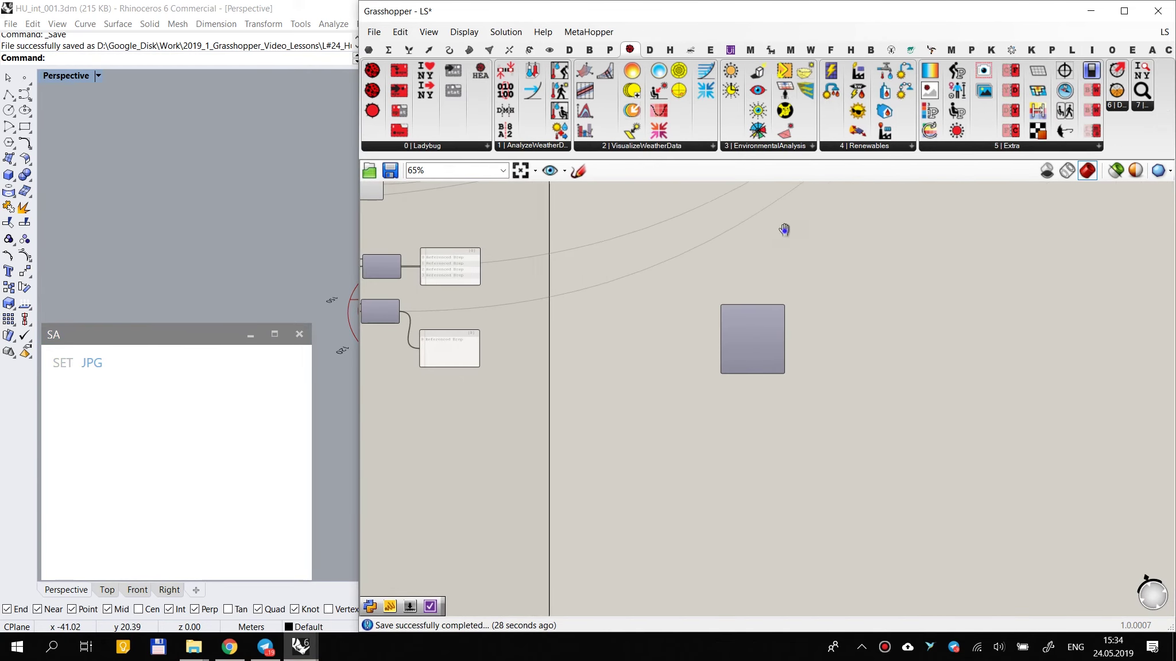
Step: Move the Capture View component from the empty lower canvas up to the free space above the sun path section
right_drag(779, 228, 773, 365)
scroll(757, 483, up, 3)
scroll(834, 460, down, 6)
right_drag(819, 460, 805, 530)
drag(794, 527, 975, 222)
scroll(975, 222, up, 5)
scroll(966, 239, up, 2)
right_drag(992, 310, 806, 380)
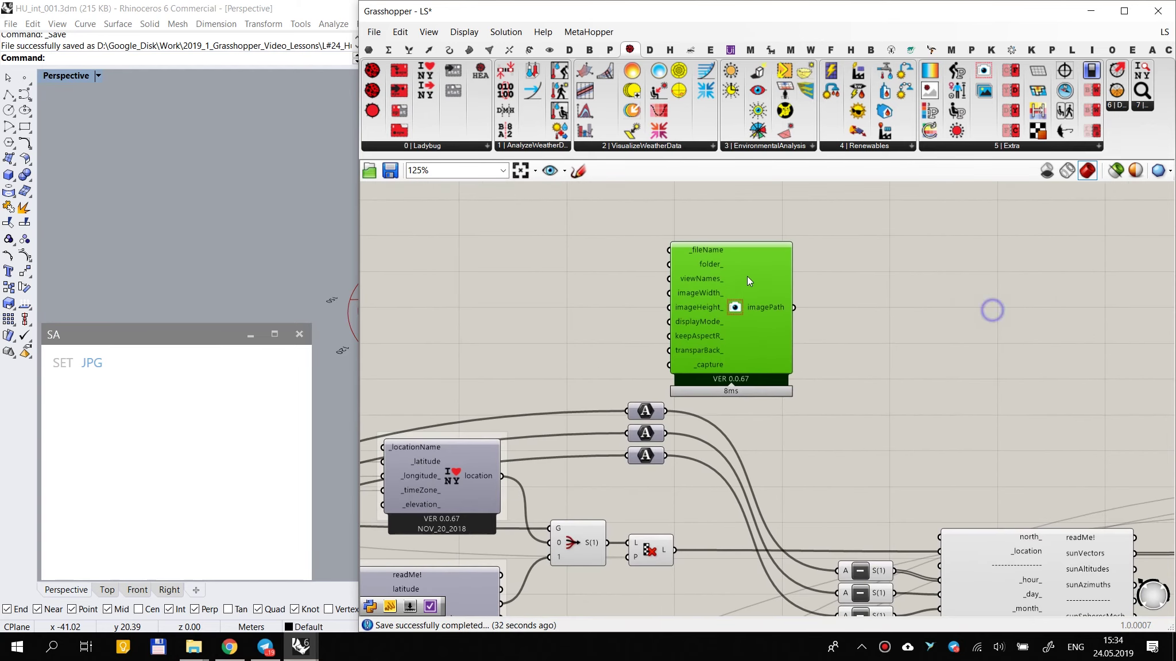
Step: Shift the Capture View component further along the canvas, clear of the three text parameters
drag(774, 283, 1004, 291)
scroll(927, 265, up, 3)
scroll(934, 260, down, 3)
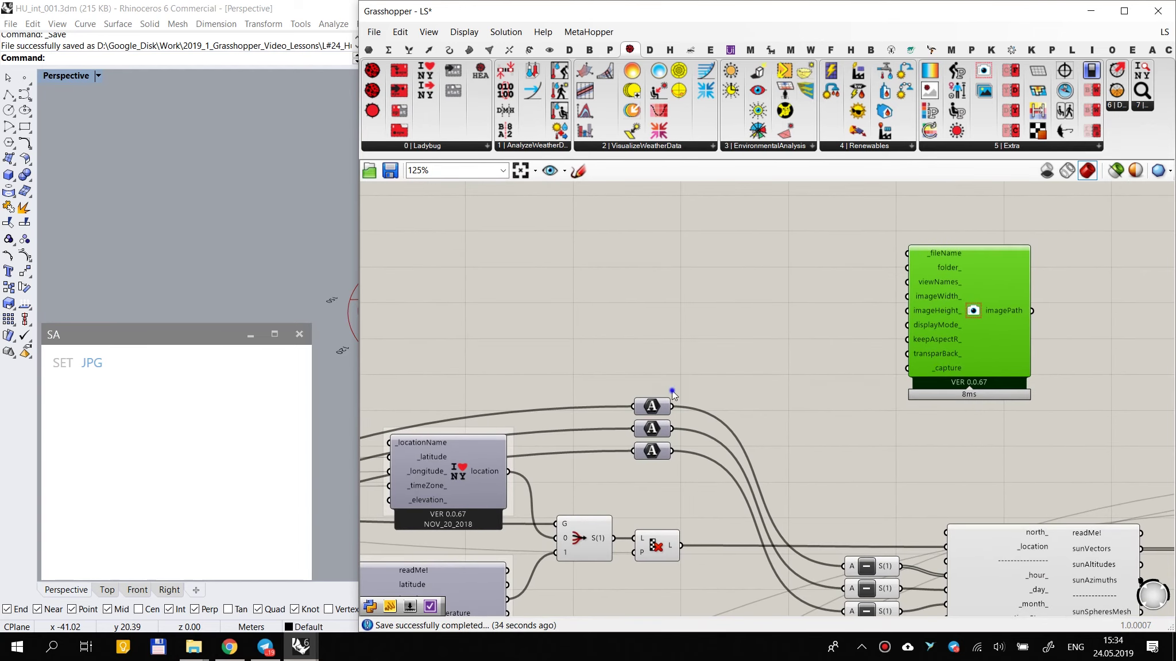
scroll(750, 283, up, 2)
scroll(994, 286, down, 2)
right_drag(1019, 280, 832, 320)
drag(840, 306, 975, 315)
scroll(729, 311, up, 2)
Step: Check the Capture View component's _fileName input and nudge the component slightly to make more room before its inputs
click(388, 49)
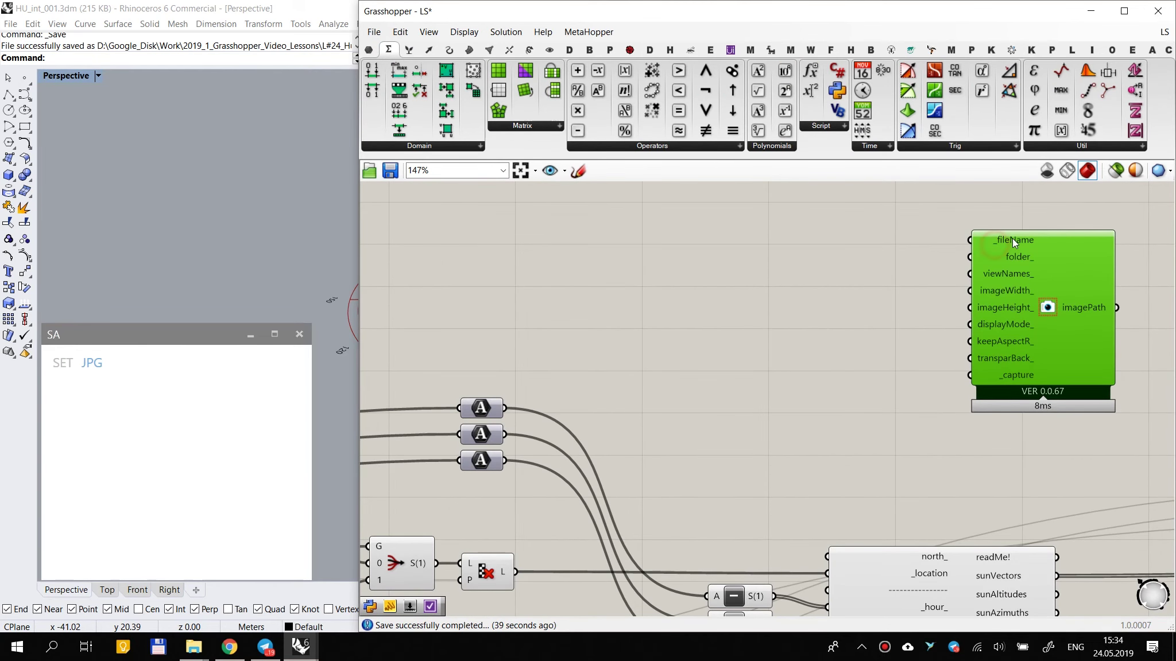
mouse_move(1012, 240)
mouse_move(991, 374)
click(816, 318)
right_drag(816, 317, 757, 348)
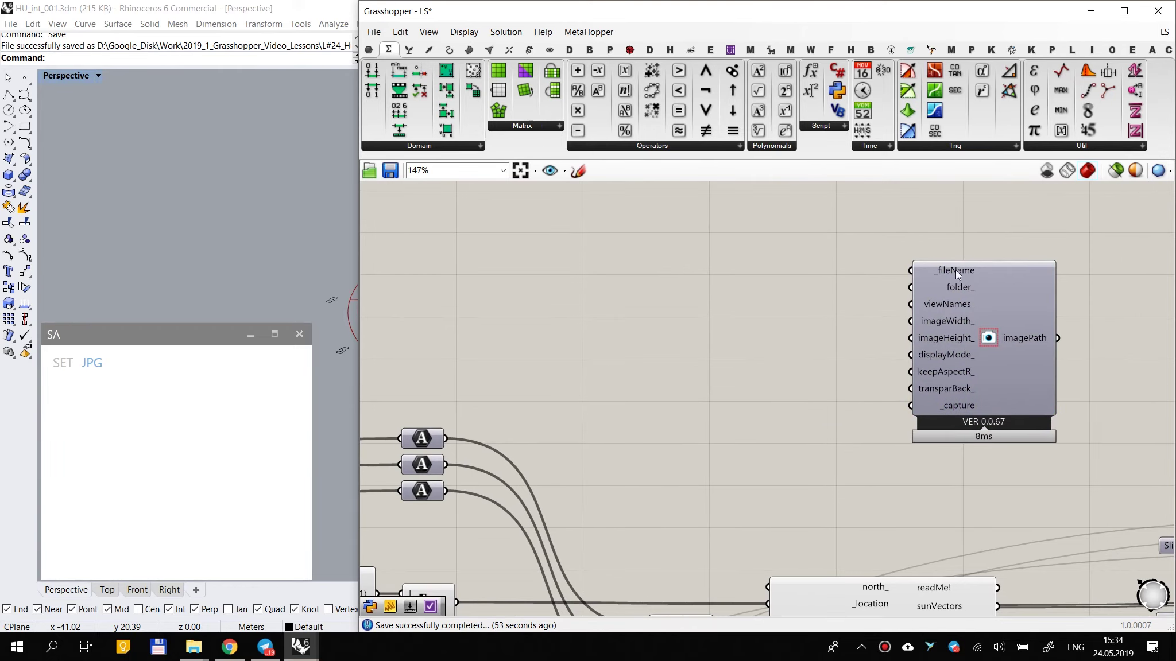
drag(959, 354, 994, 386)
click(704, 356)
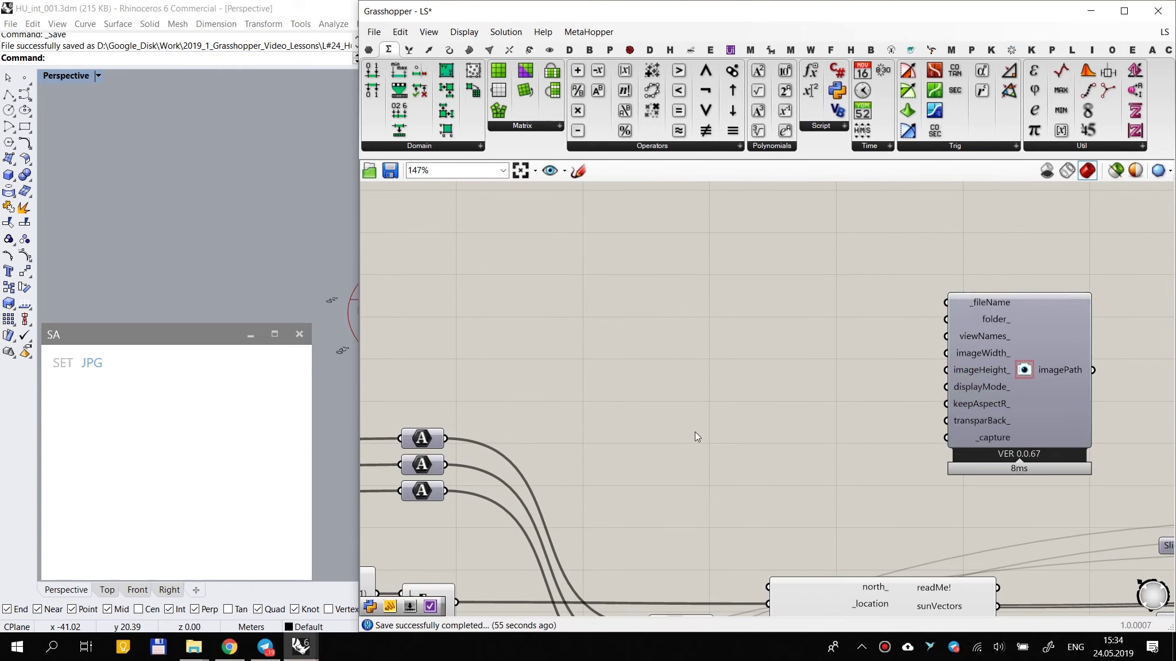
double_click(561, 370)
text(panel)
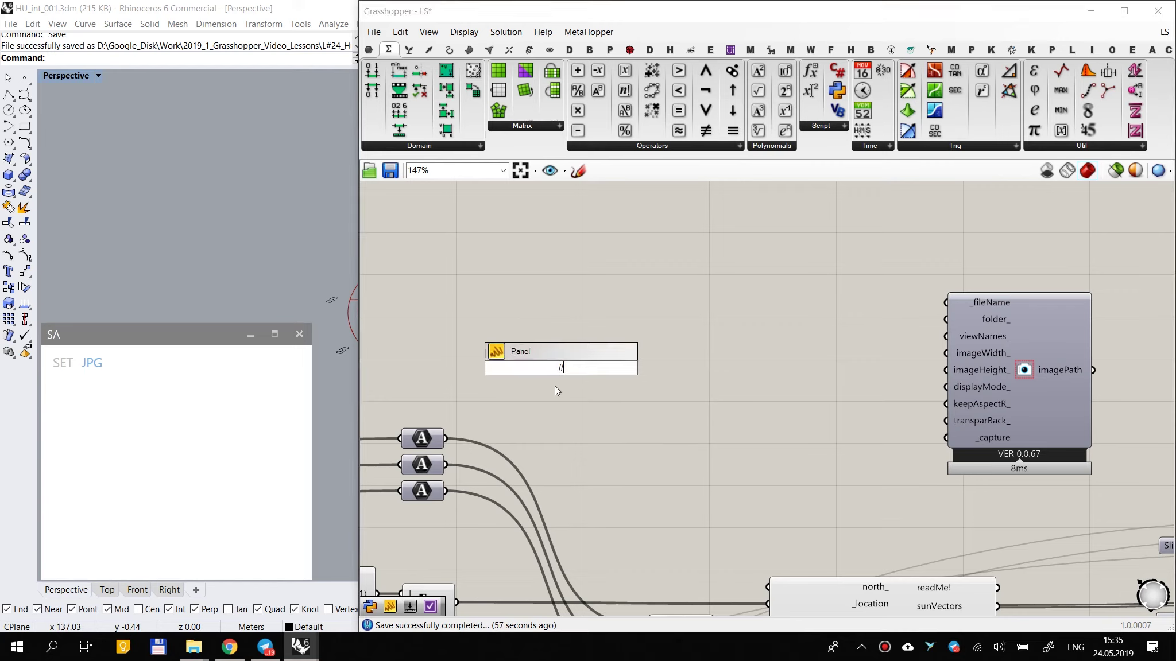
key(Return)
drag(444, 438, 540, 396)
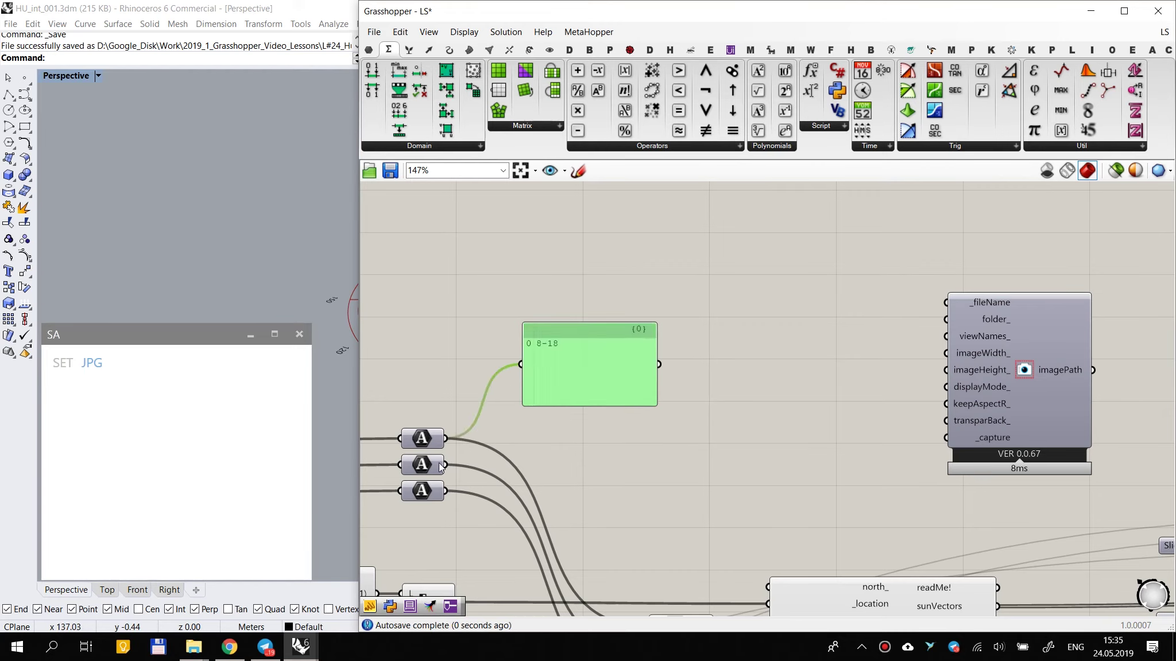
shift+drag(446, 464, 715, 396)
key(Delete)
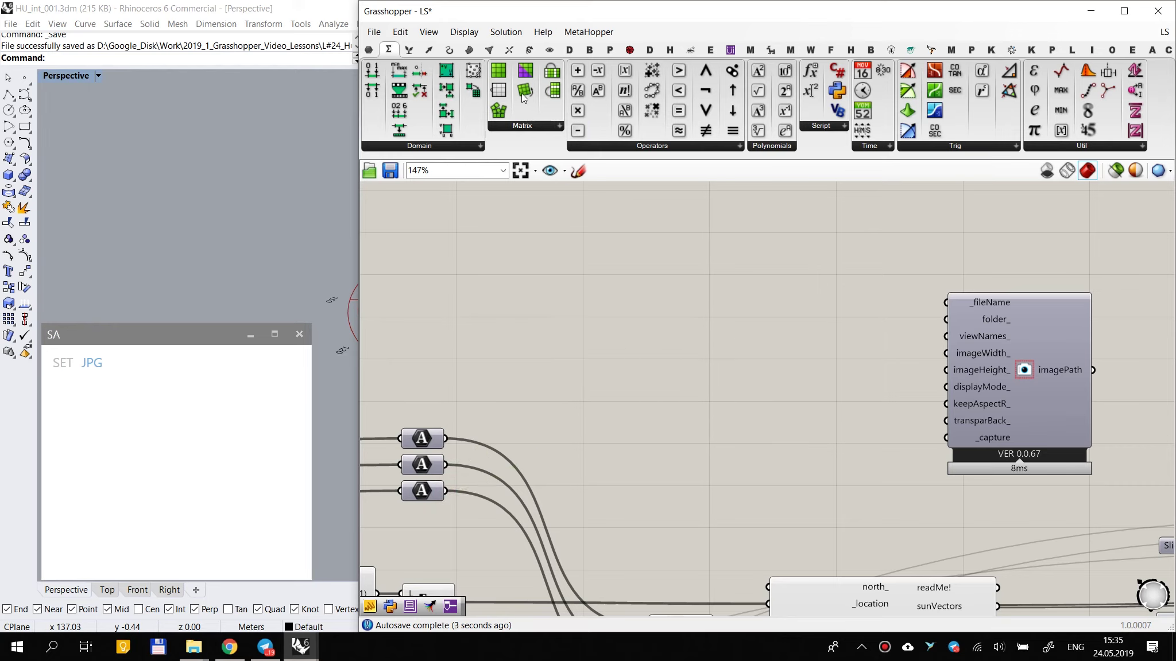
Step: Add a Concatenate component before Capture View and connect the first two text parameters to its A and B inputs
click(409, 50)
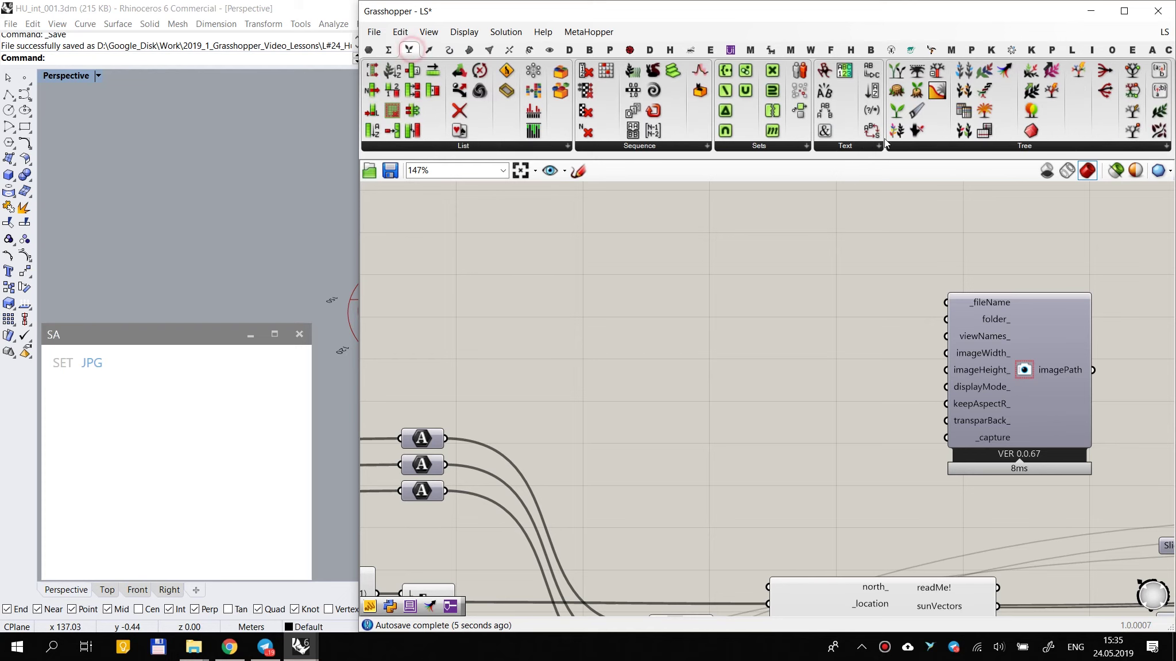
drag(827, 134, 703, 353)
scroll(714, 356, up, 6)
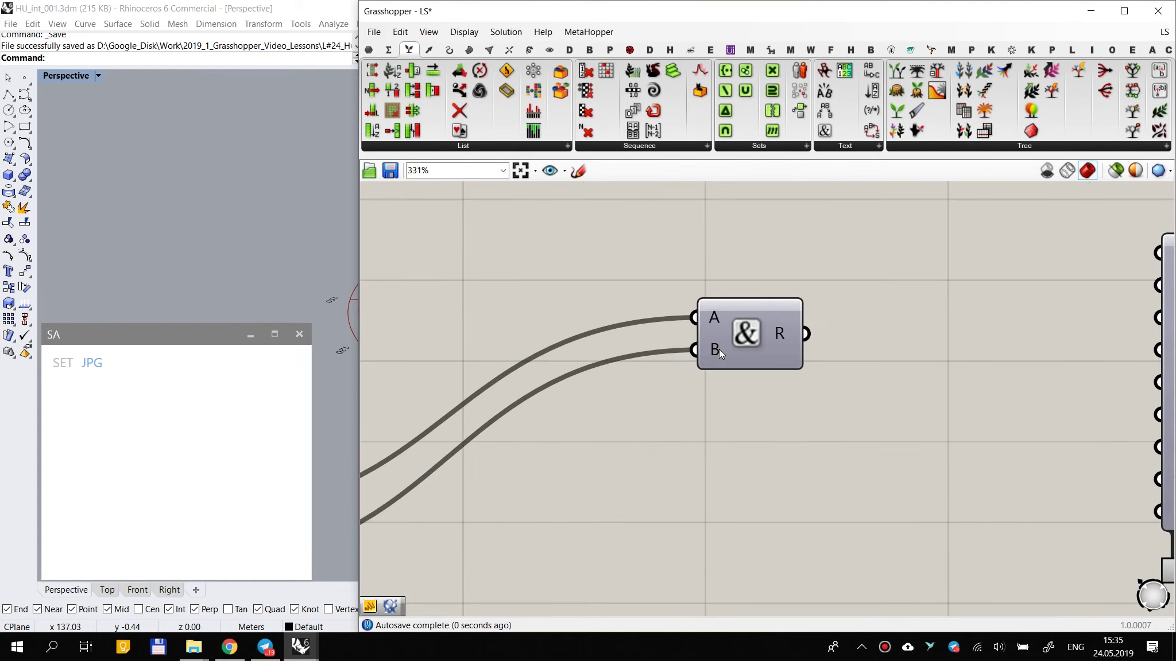
Step: Add inputs C, D and E to Concatenate, with E between A and B, and connect the third text parameter to D
click(735, 376)
click(736, 404)
scroll(735, 431, down, 3)
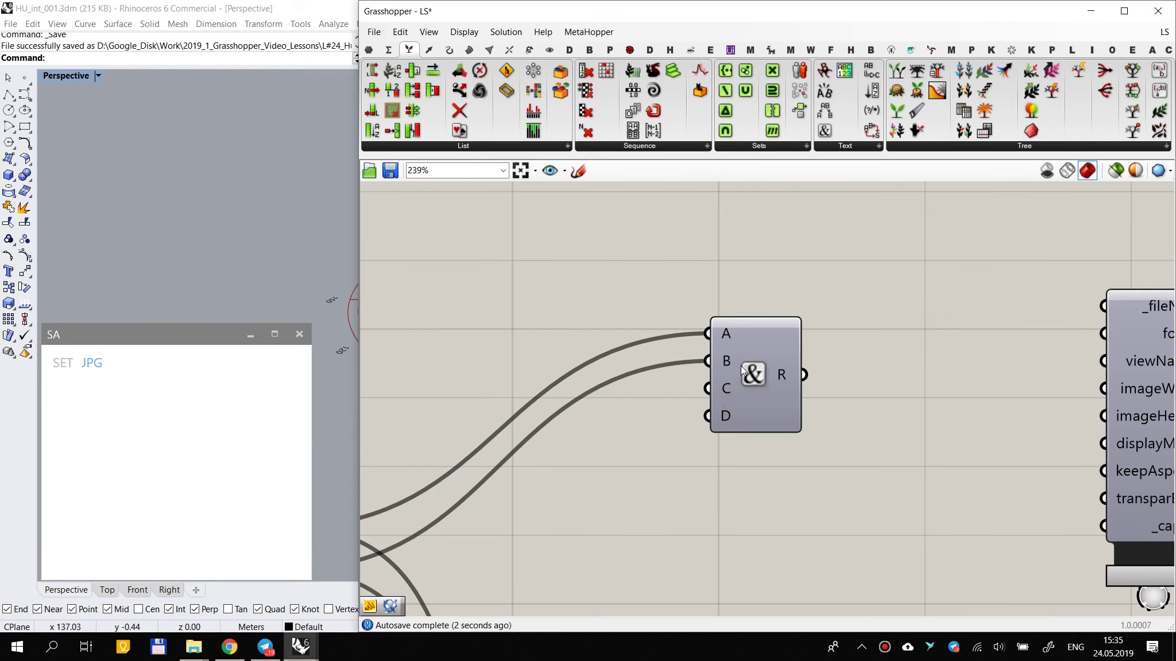
scroll(744, 370, up, 3)
click(736, 334)
scroll(737, 425, down, 5)
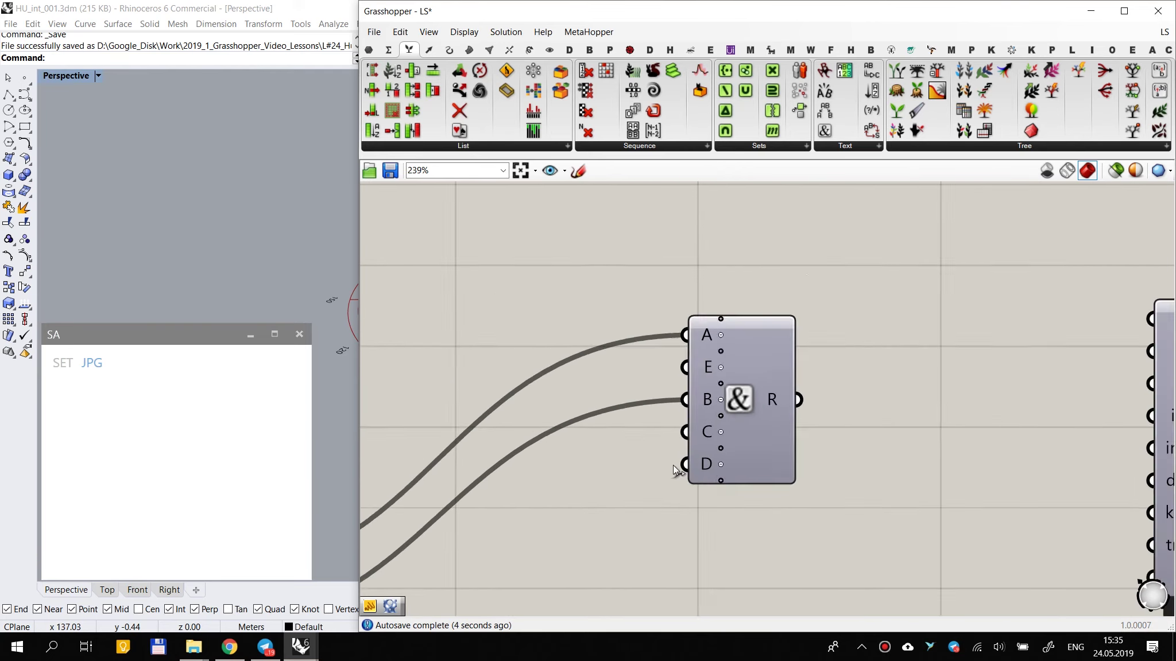
drag(862, 310, 889, 312)
right_drag(954, 249, 809, 332)
Step: Add an empty panel, feed it the Concatenate result R, and space the two apart
double_click(813, 275)
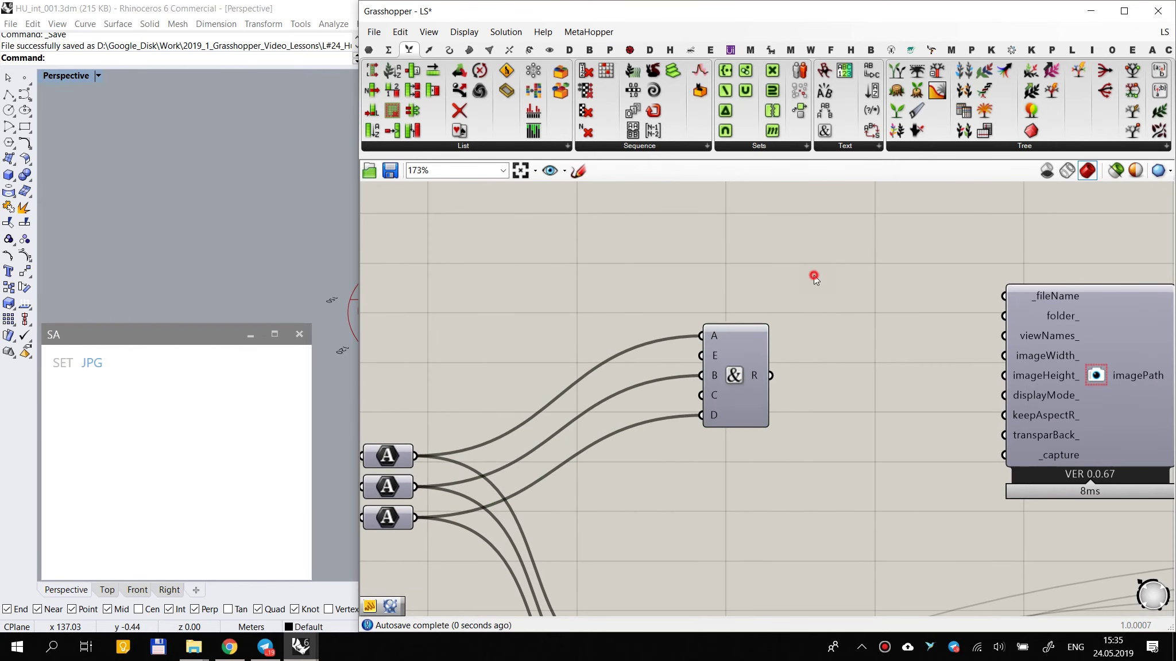
text(//)
key(Return)
drag(836, 283, 955, 253)
drag(770, 374, 688, 366)
click(917, 259)
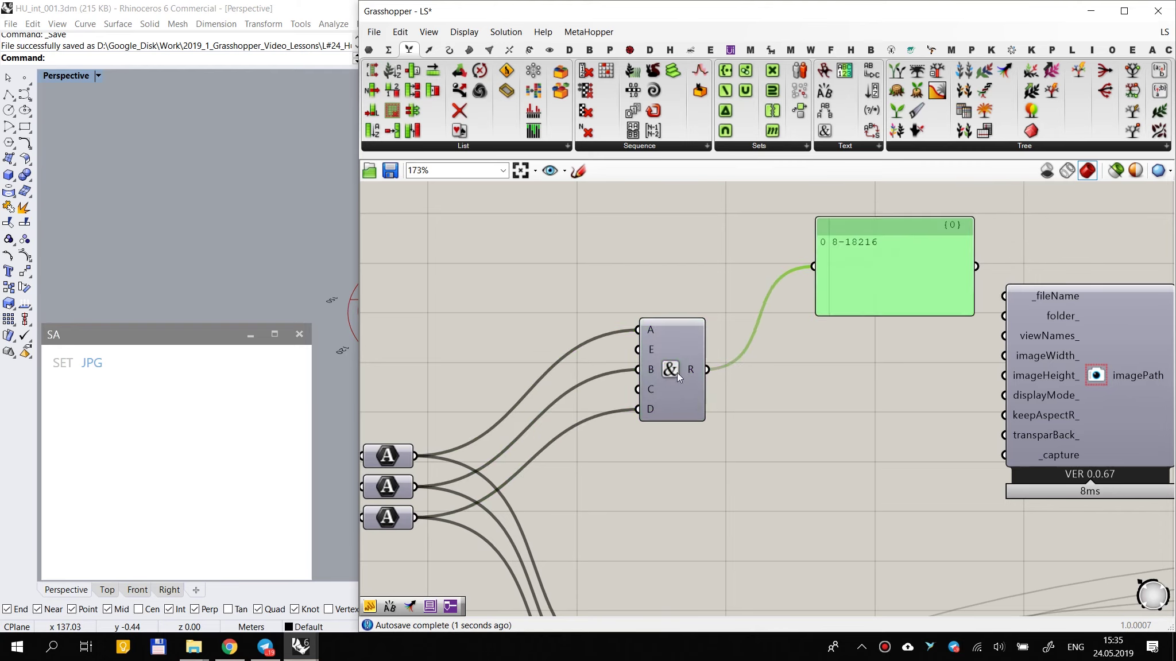
Step: Insert input F above A on Concatenate and move the component down level with the text parameters
scroll(677, 373, up, 3)
scroll(746, 407, down, 3)
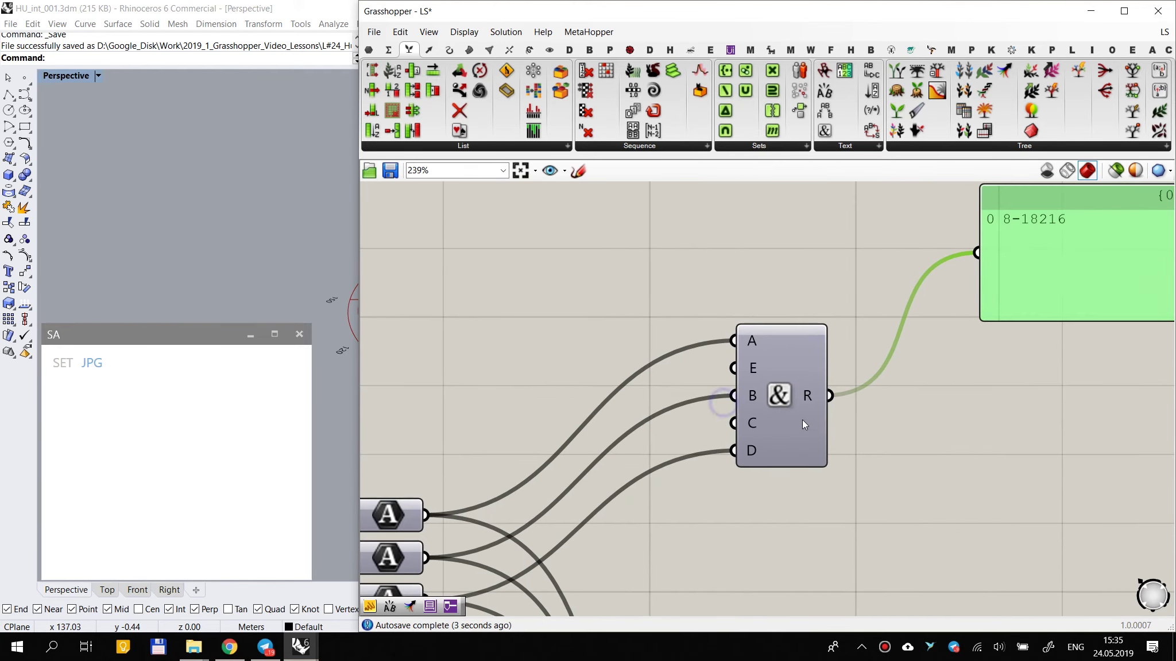
scroll(758, 430, up, 2)
scroll(814, 440, down, 3)
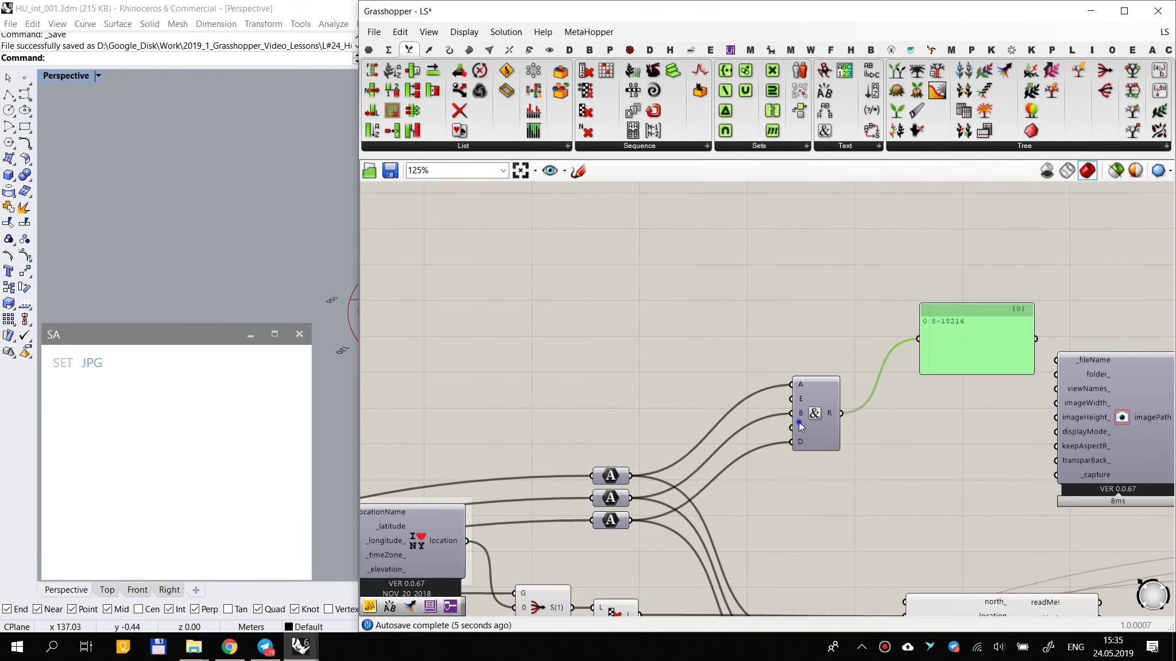
right_drag(798, 422, 745, 321)
double_click(683, 228)
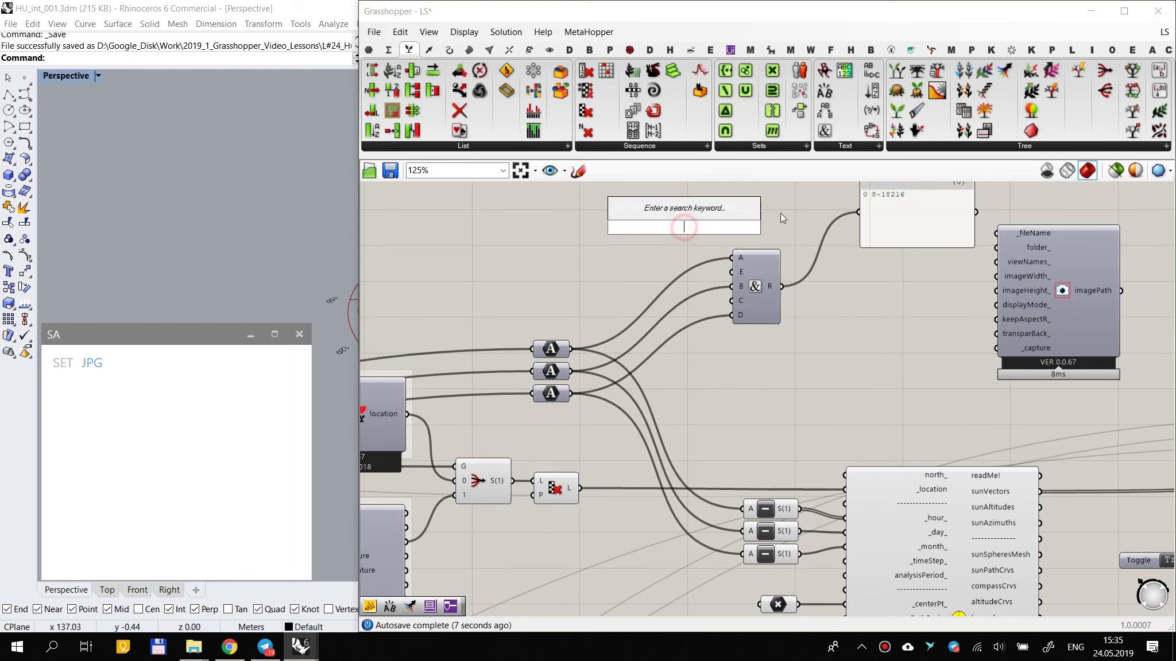
scroll(738, 249, up, 6)
click(758, 255)
scroll(757, 257, down, 4)
drag(771, 339, 812, 458)
right_drag(831, 472, 740, 363)
scroll(738, 366, up, 2)
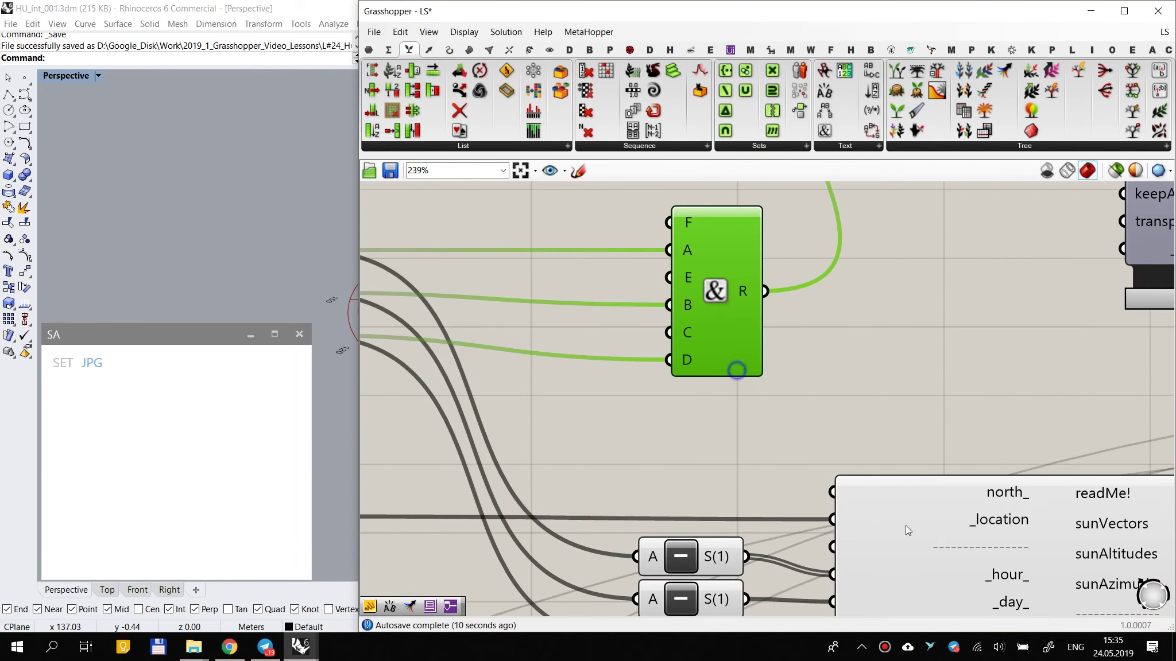
double_click(599, 213)
text(//_h)
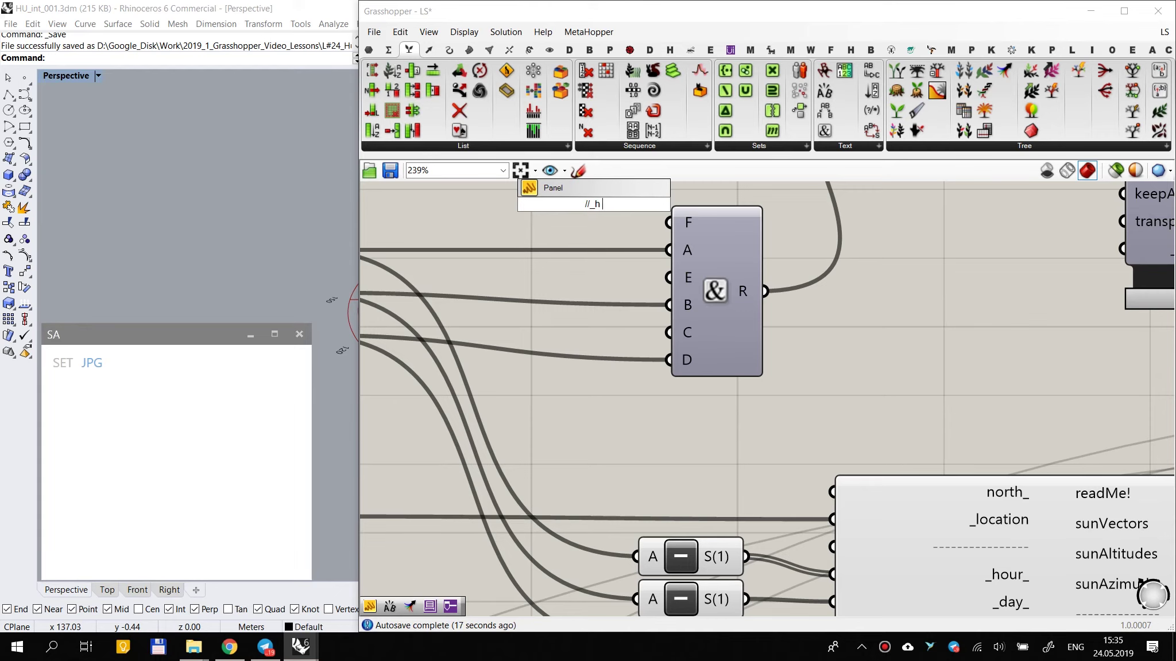
click(575, 225)
Step: Add a panel containing _h and connect it to Concatenate's F input
scroll(603, 231, down, 2)
right_drag(590, 198, 612, 291)
double_click(592, 280)
text(//)
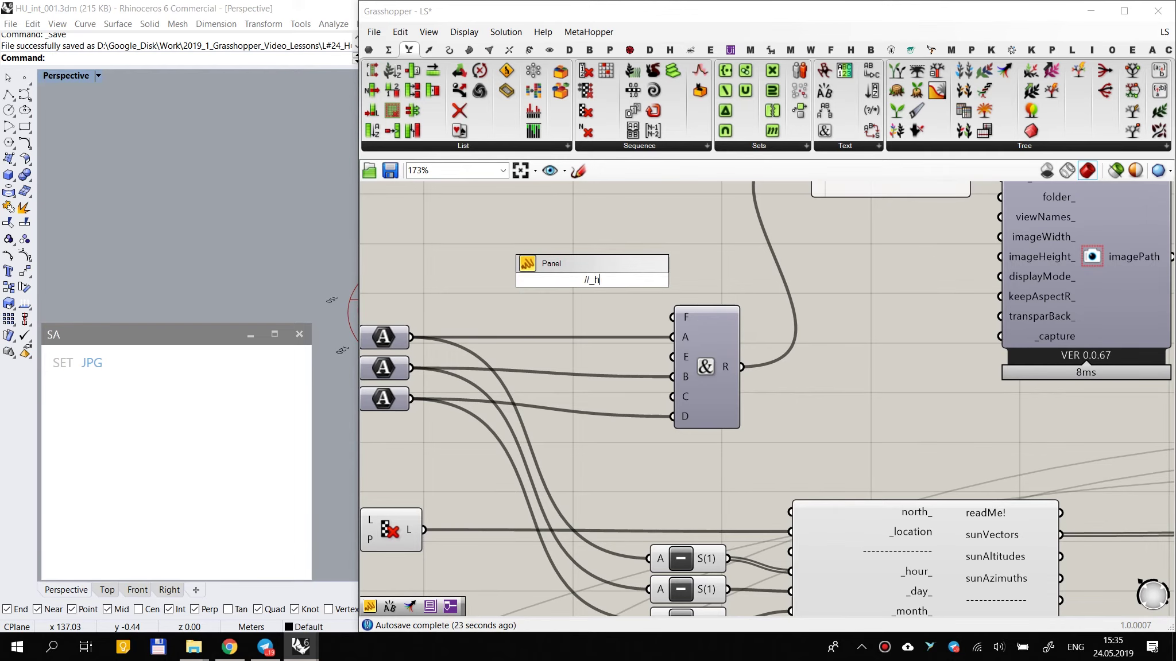
key(Return)
scroll(661, 316, up, 1)
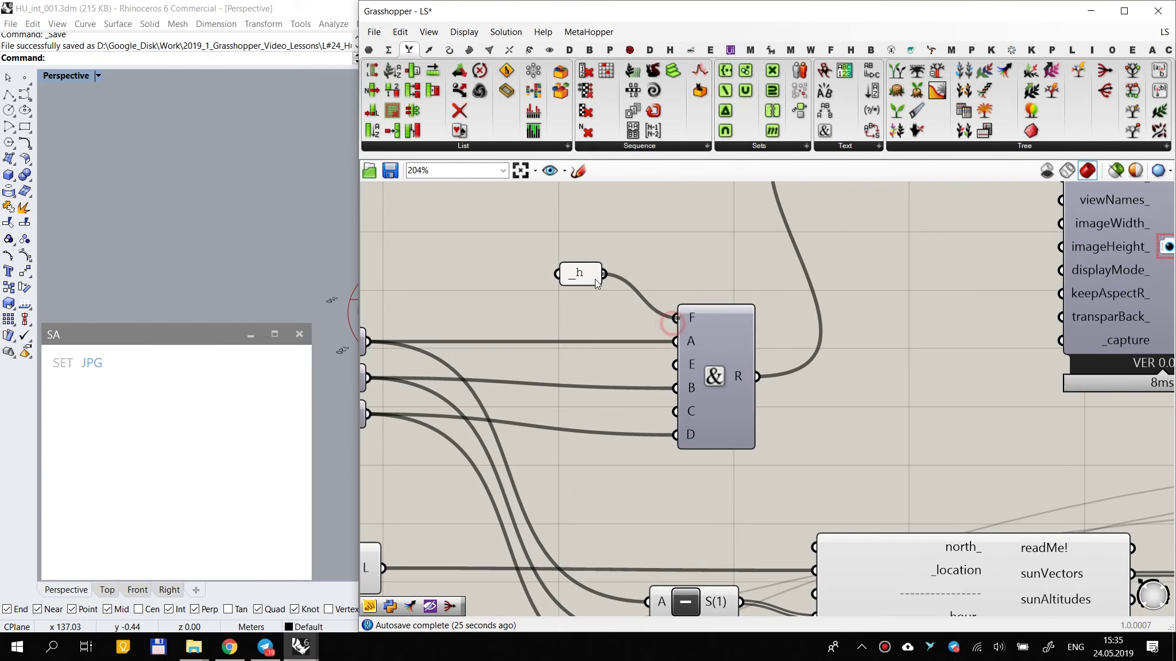
Step: Move the result panel down beside the Concatenate output
scroll(595, 279, down, 2)
right_drag(767, 271, 703, 365)
drag(777, 281, 764, 471)
right_drag(703, 434, 745, 337)
Step: Duplicate the _h panel, set the copy's text to _d, and connect it to Concatenate's E input
scroll(744, 337, up, 2)
alt+drag(516, 250, 532, 343)
double_click(517, 337)
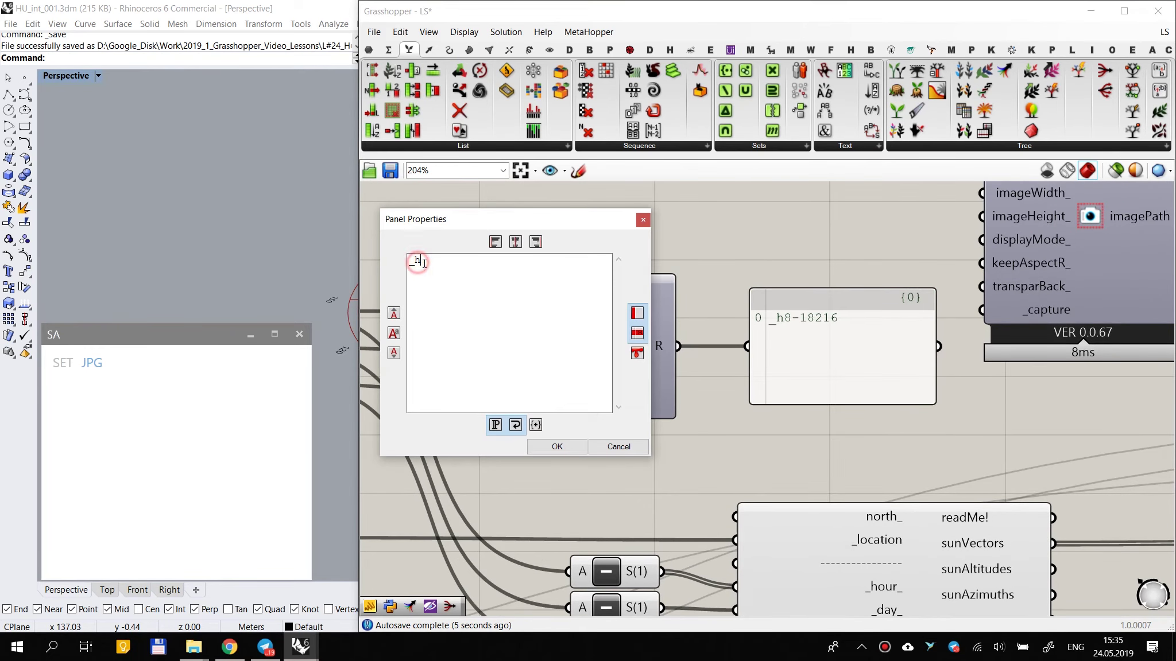
click(557, 447)
drag(593, 336, 543, 342)
right_drag(820, 399, 805, 329)
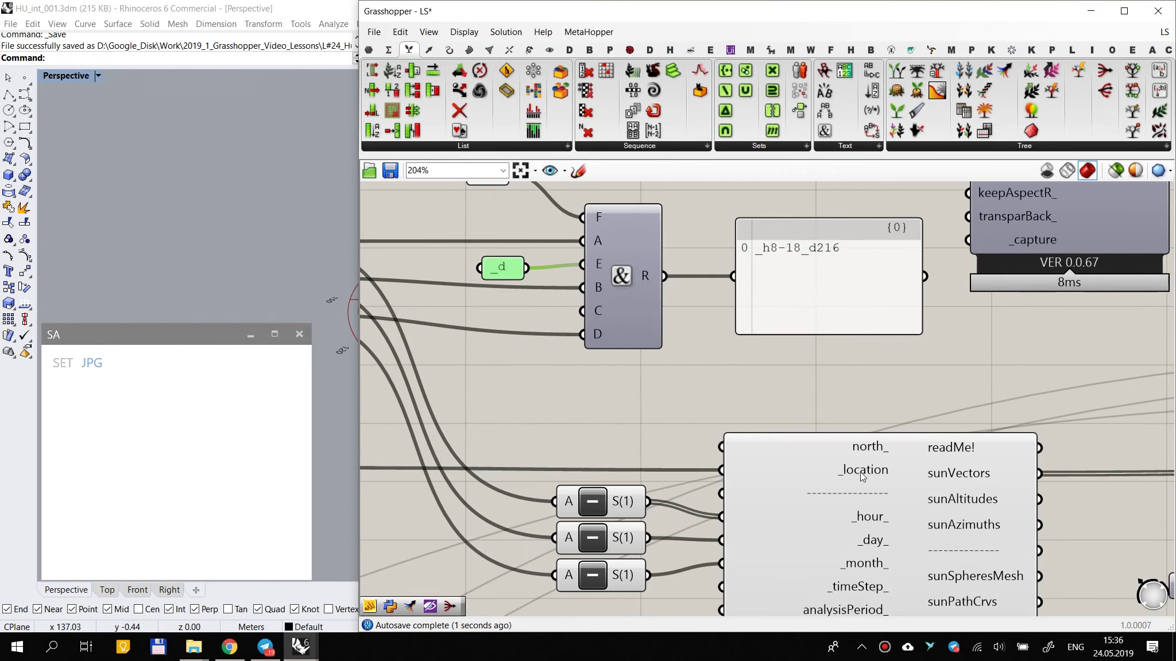
Step: Duplicate the _d panel, set the copy's text to _m, and connect it to Concatenate's C input
right_drag(503, 265, 538, 339)
alt+drag(539, 339, 540, 391)
double_click(539, 391)
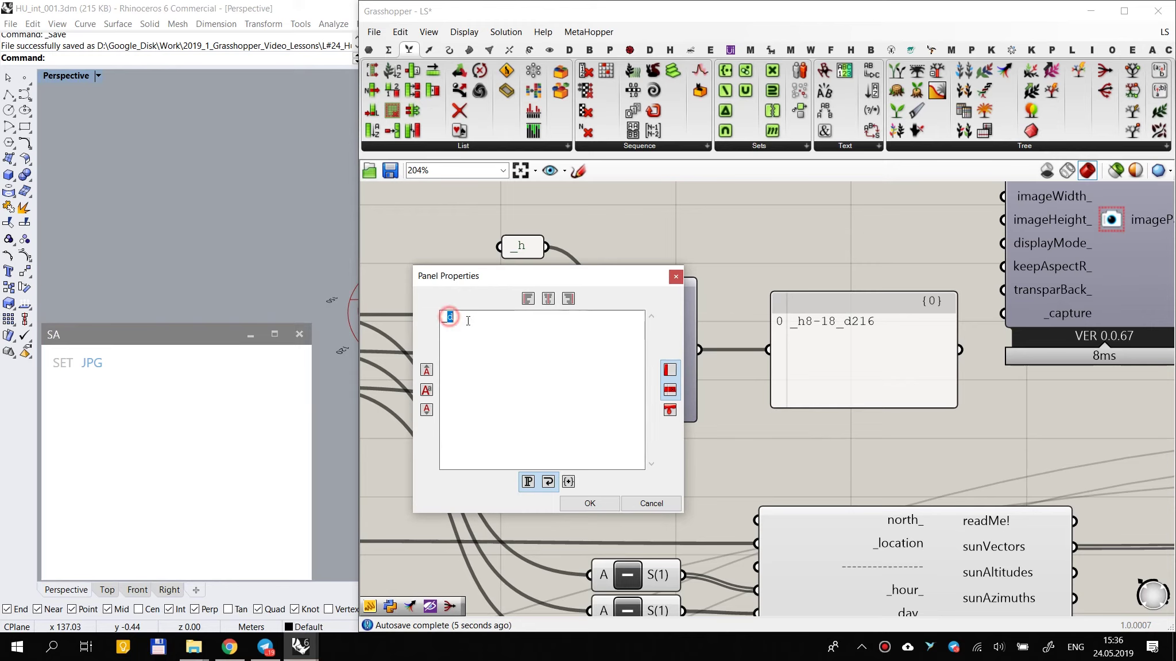
click(590, 503)
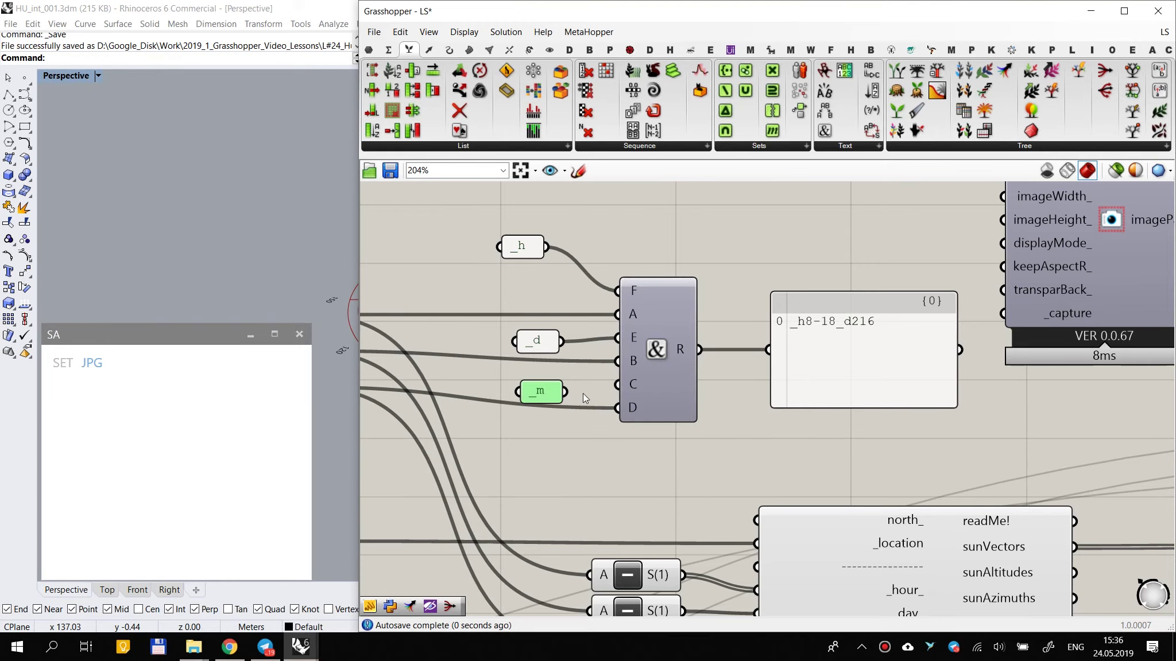
drag(615, 385, 564, 383)
Step: Line up the _d and _h panels directly beside Concatenate's E and F inputs
drag(536, 341, 565, 337)
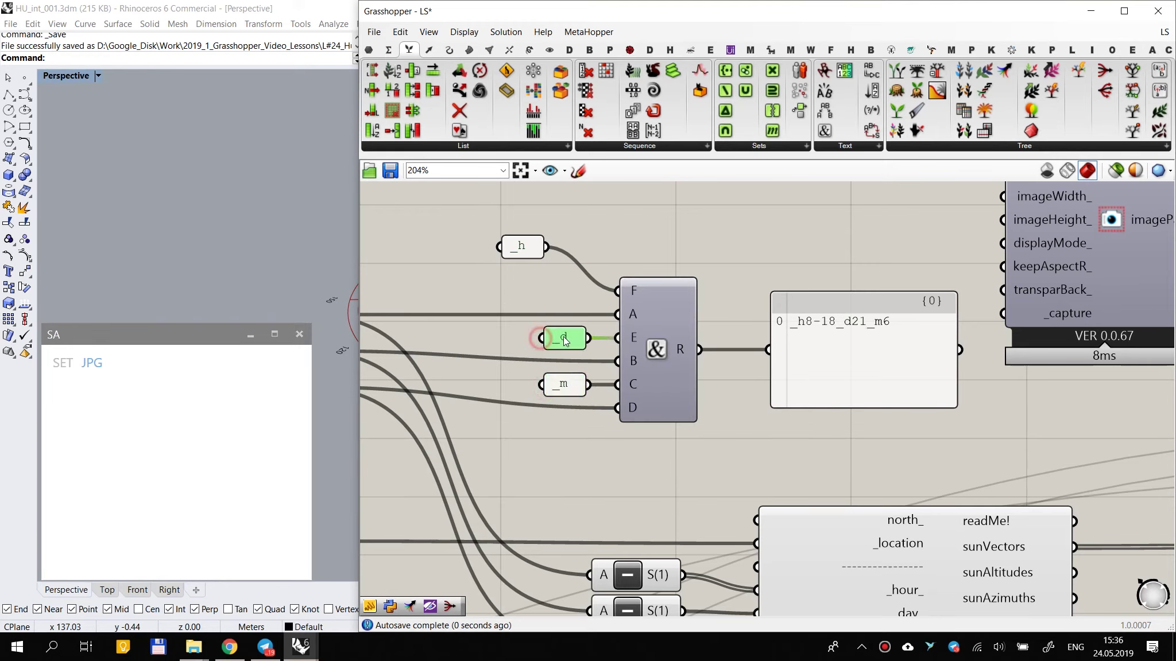
drag(525, 248, 571, 291)
click(733, 267)
right_drag(798, 423, 795, 363)
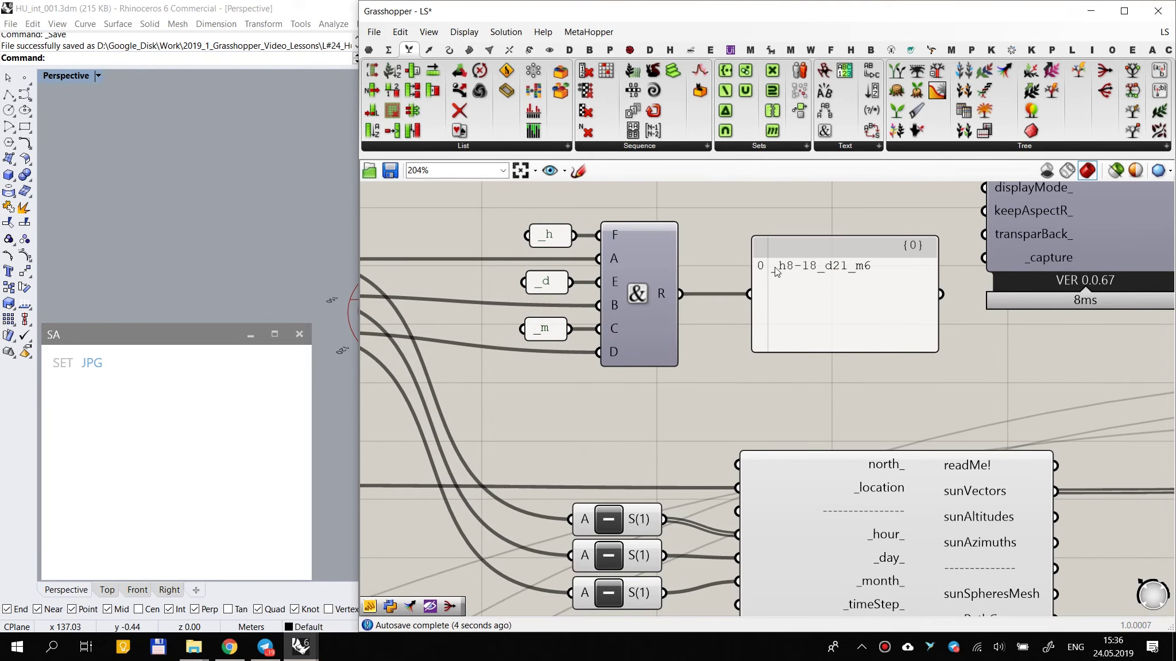
right_drag(641, 375, 641, 349)
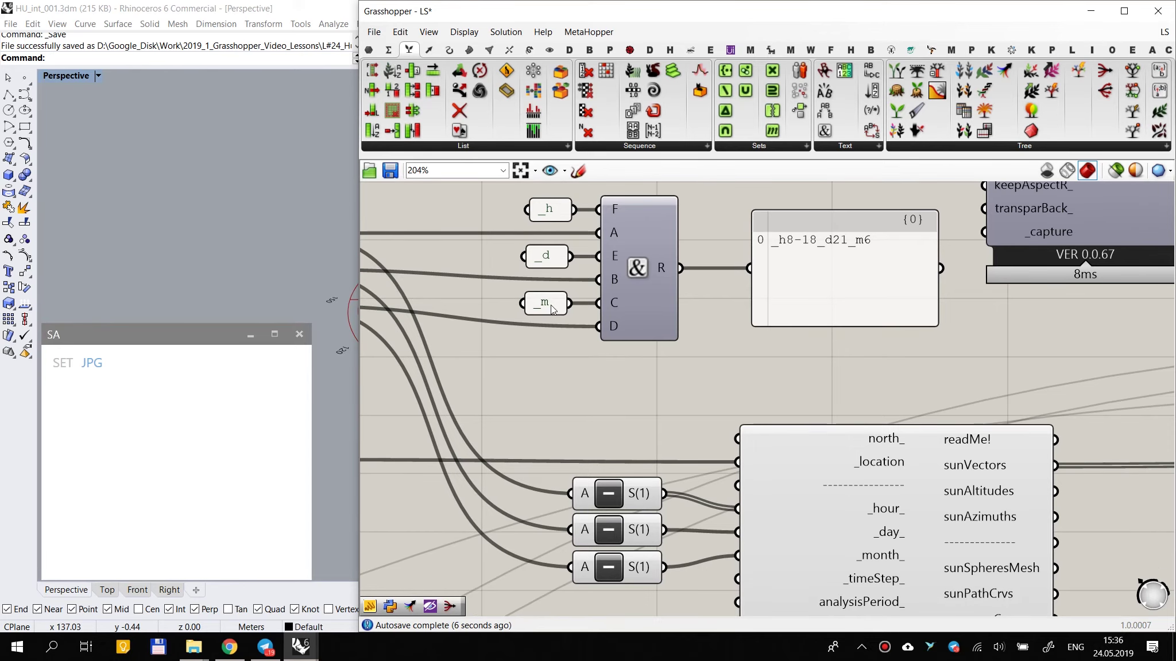
scroll(635, 331, up, 4)
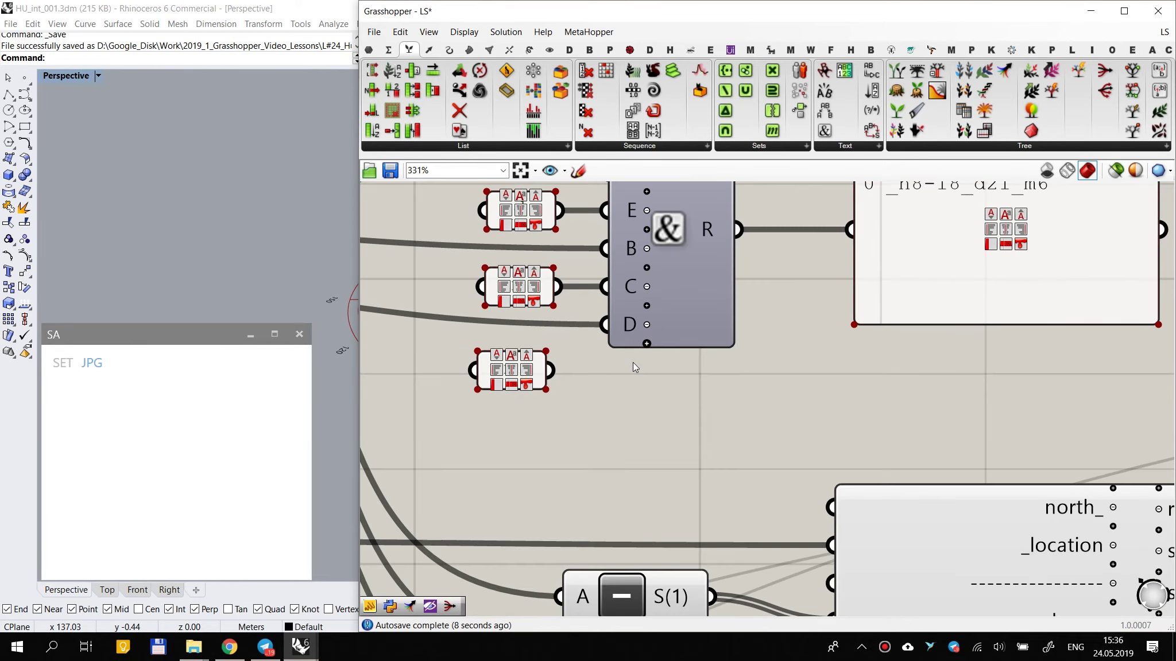
scroll(663, 394, down, 2)
click(635, 407)
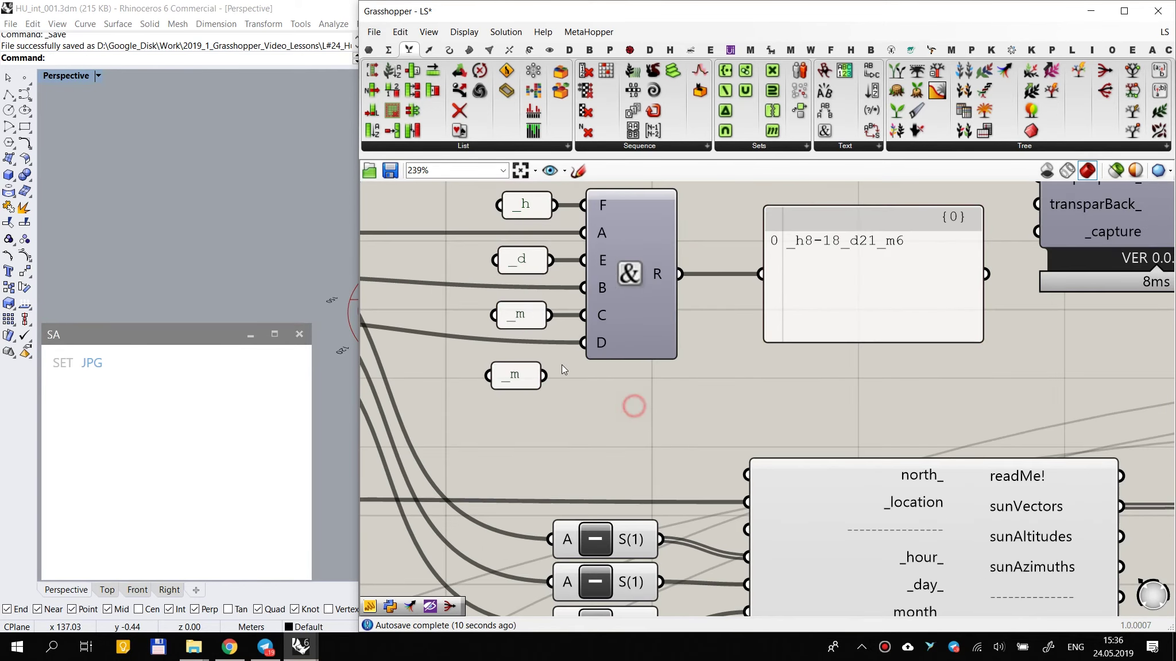
drag(561, 364, 497, 412)
key(Delete)
scroll(585, 373, down, 2)
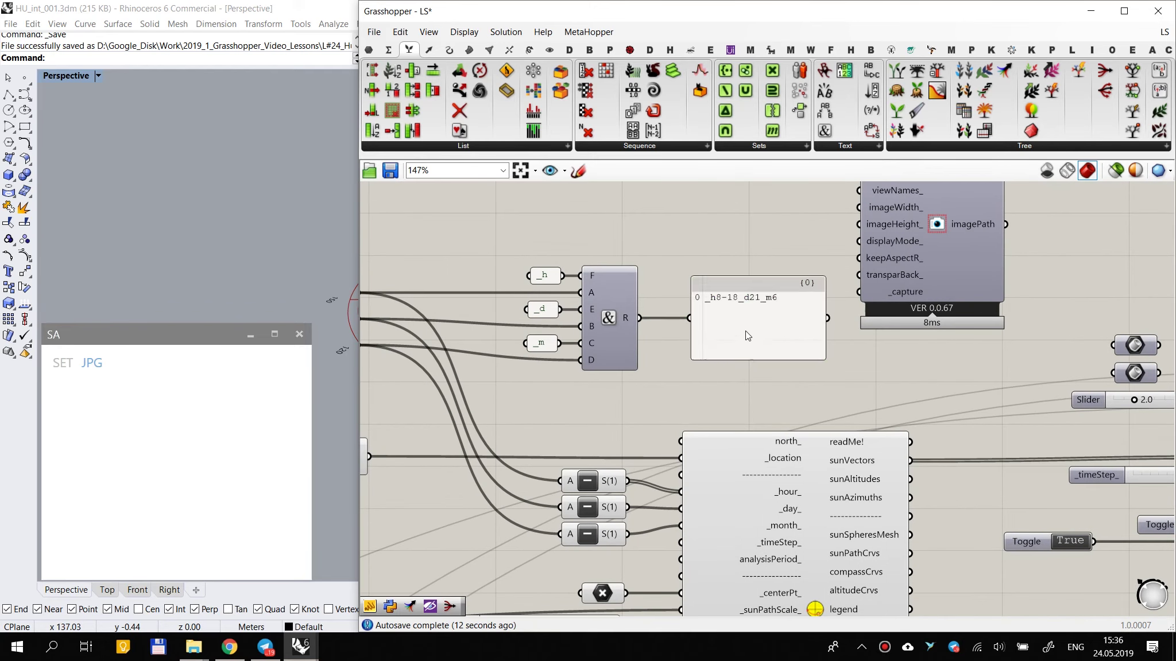
Step: Move the Concatenate component together with its text panels and result panel up, roughly level with the Capture View component
click(716, 333)
scroll(716, 332, down, 1)
right_drag(716, 332, 761, 400)
drag(762, 320, 616, 421)
drag(684, 421, 668, 321)
click(722, 388)
scroll(708, 311, up, 3)
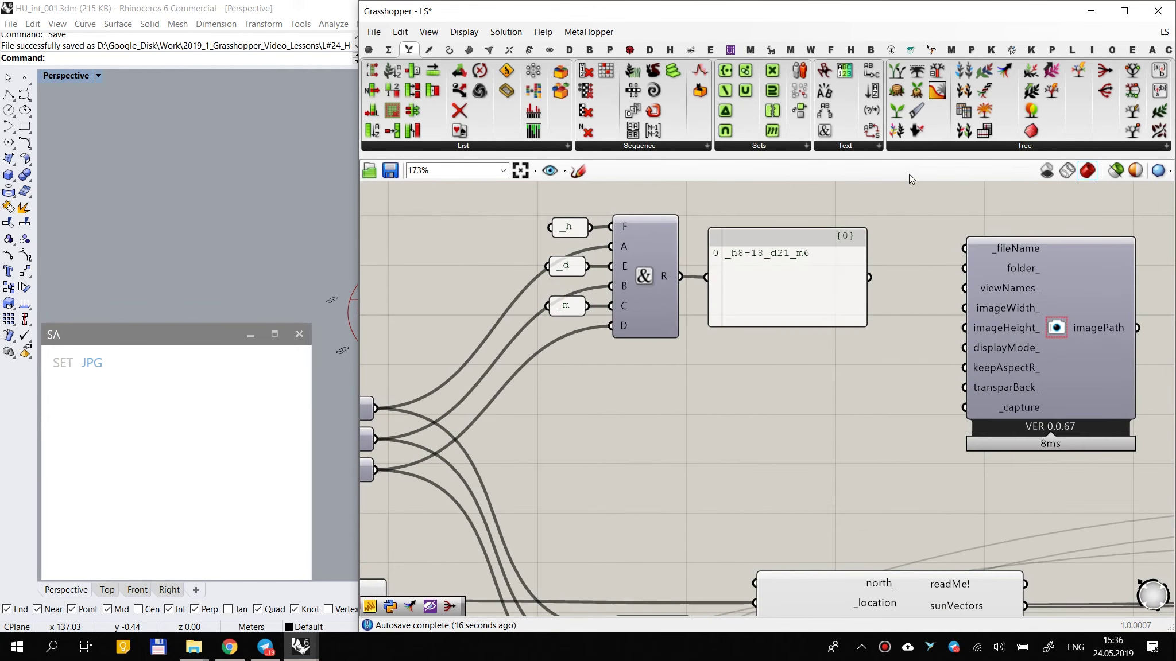
Step: Add a second Concatenate fed at B by the first one's result, and attach a copy of the result panel to its output
click(388, 49)
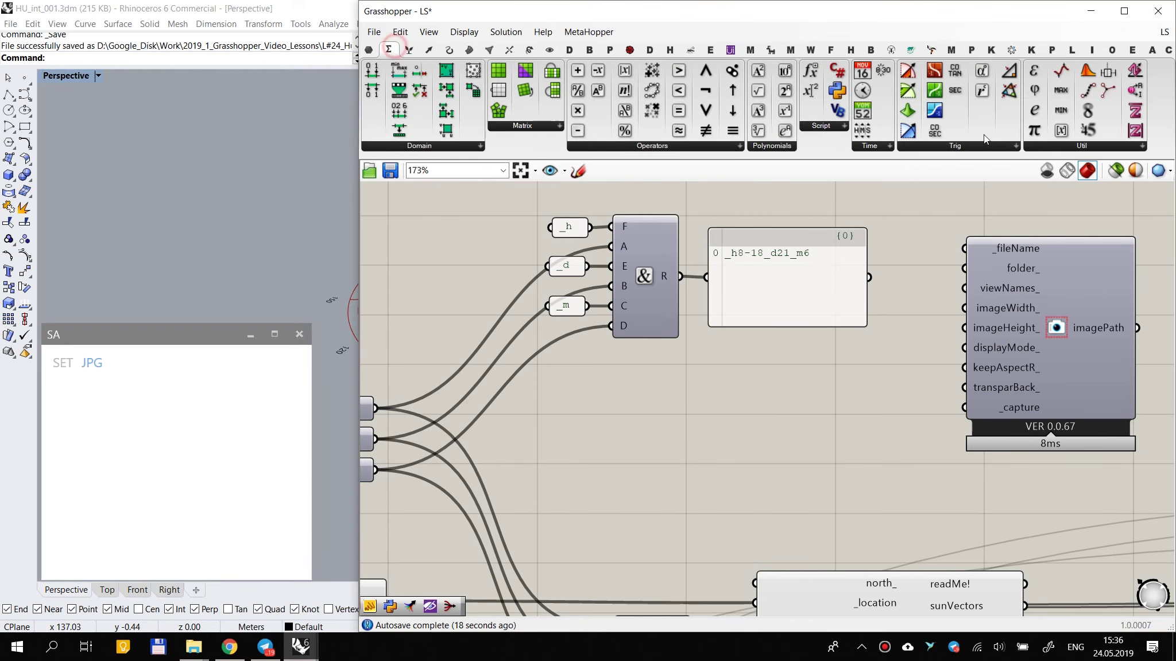
click(409, 50)
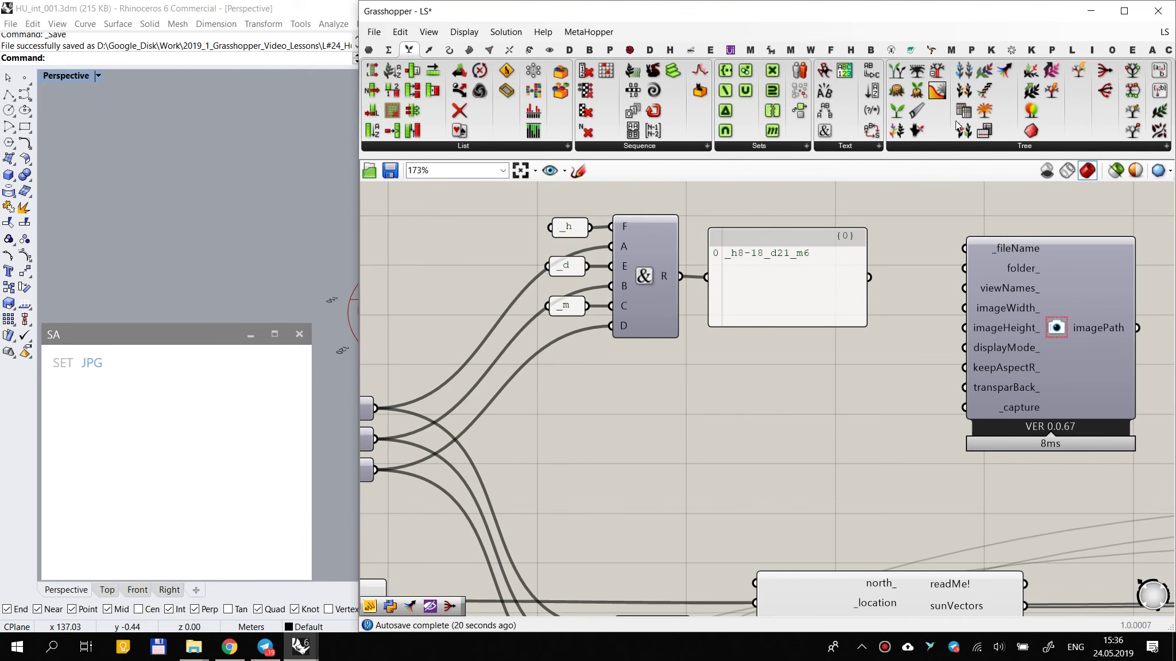
drag(824, 131, 775, 417)
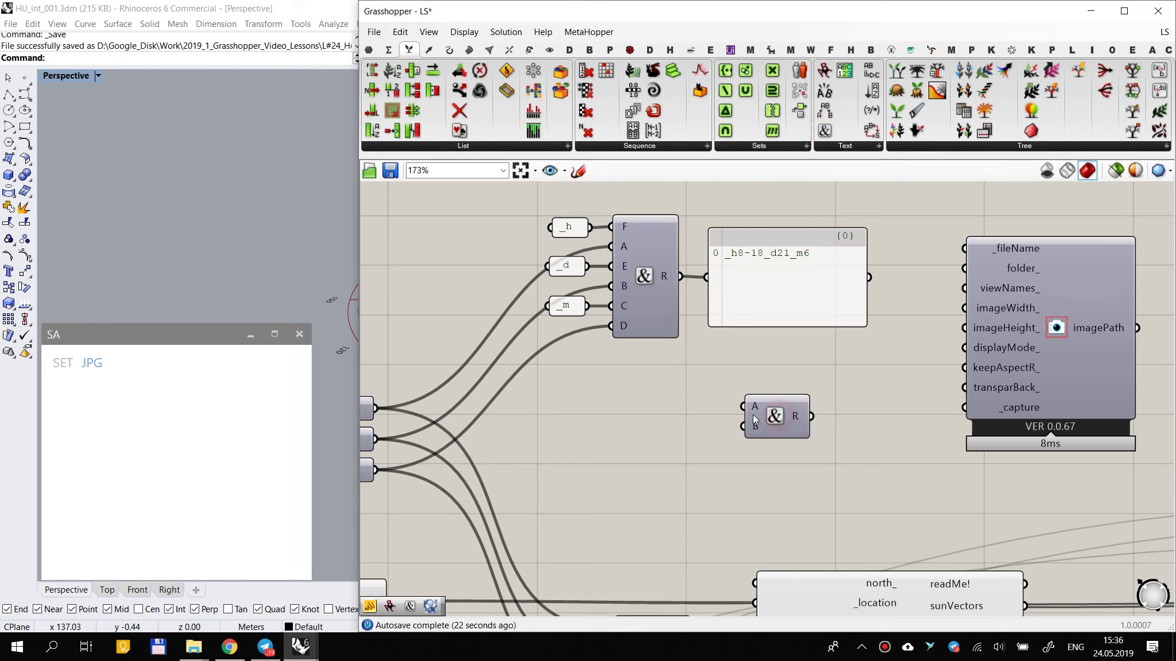
drag(678, 279, 743, 426)
alt+drag(817, 271, 924, 408)
drag(808, 418, 753, 416)
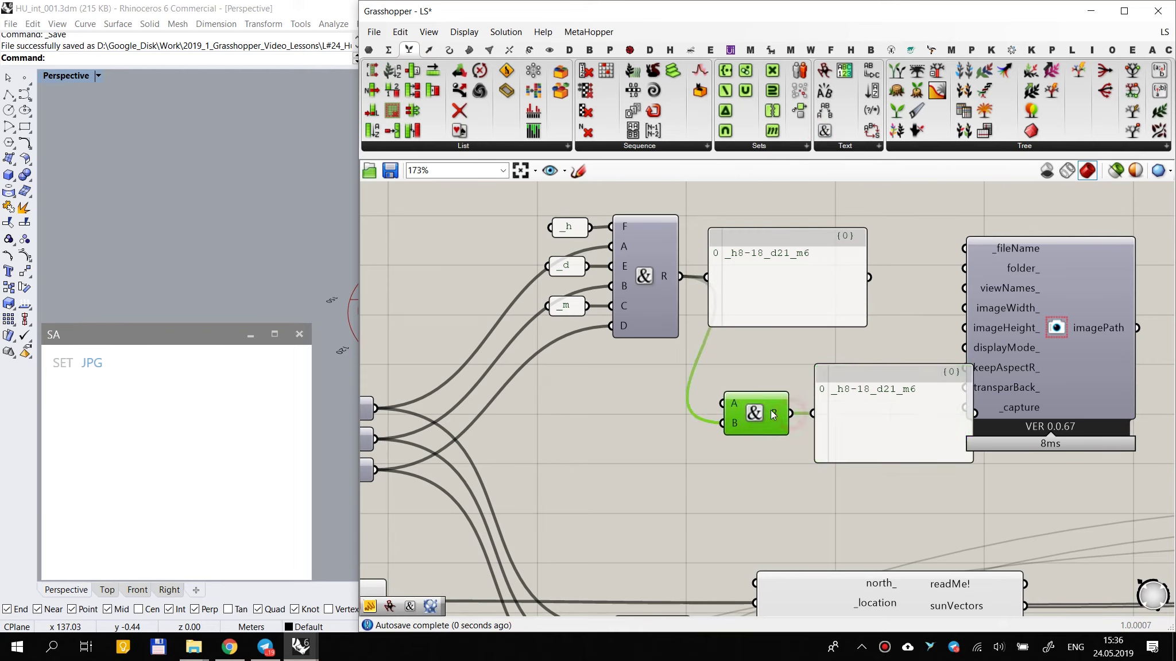
Step: Shrink both result panels to fit their single line and move the Capture View component farther away from them
drag(908, 410, 899, 409)
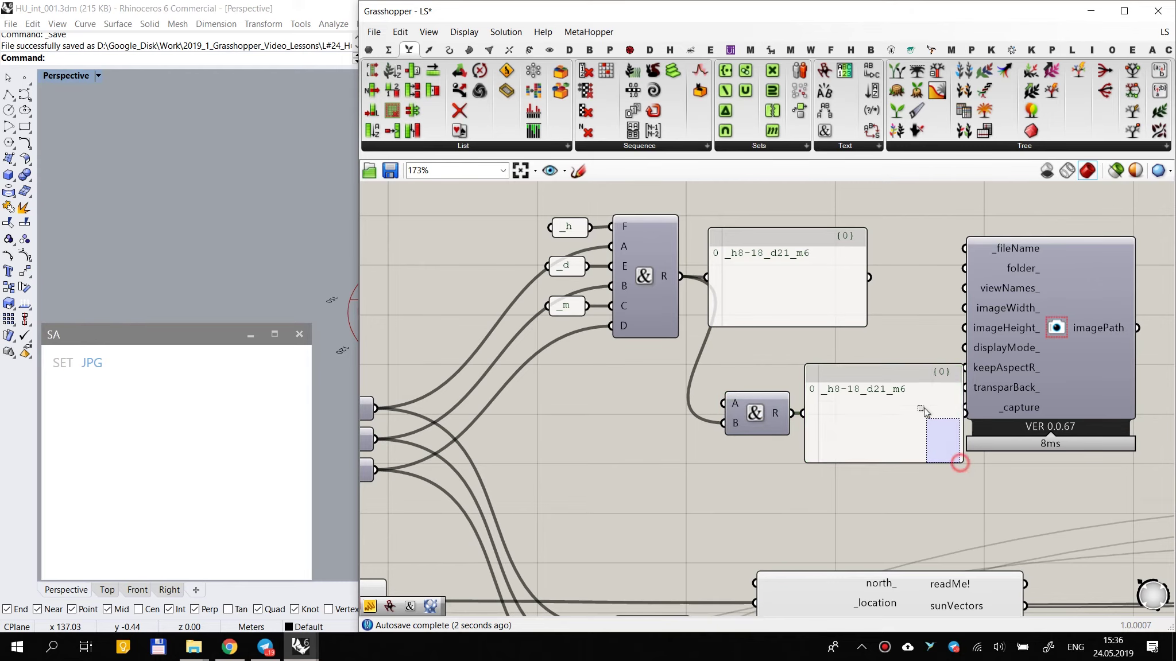
drag(958, 458, 920, 417)
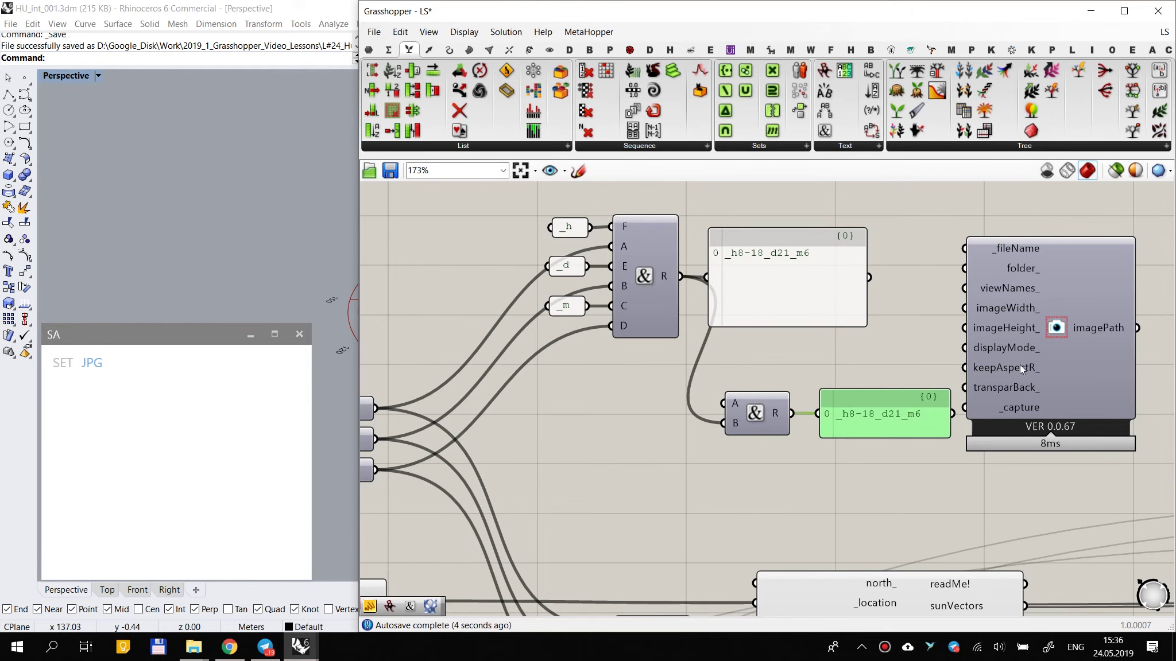
scroll(920, 417, down, 3)
right_drag(909, 350, 713, 373)
drag(873, 334, 990, 306)
scroll(777, 356, up, 2)
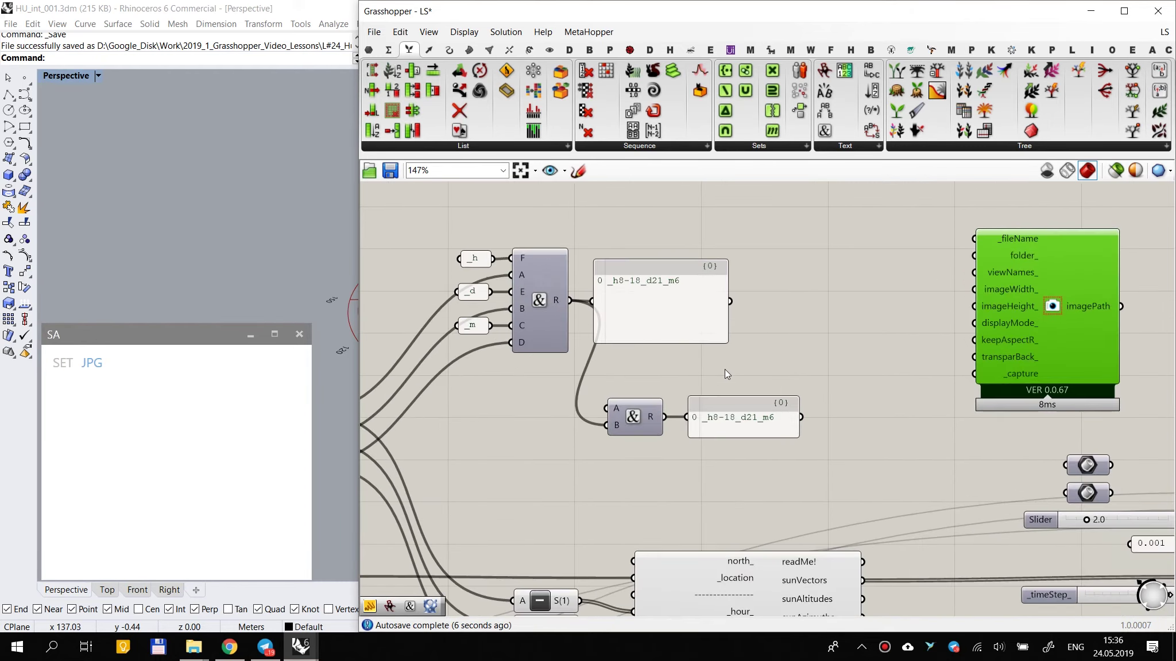
scroll(449, 424, down, 3)
click(768, 277)
drag(838, 314, 809, 283)
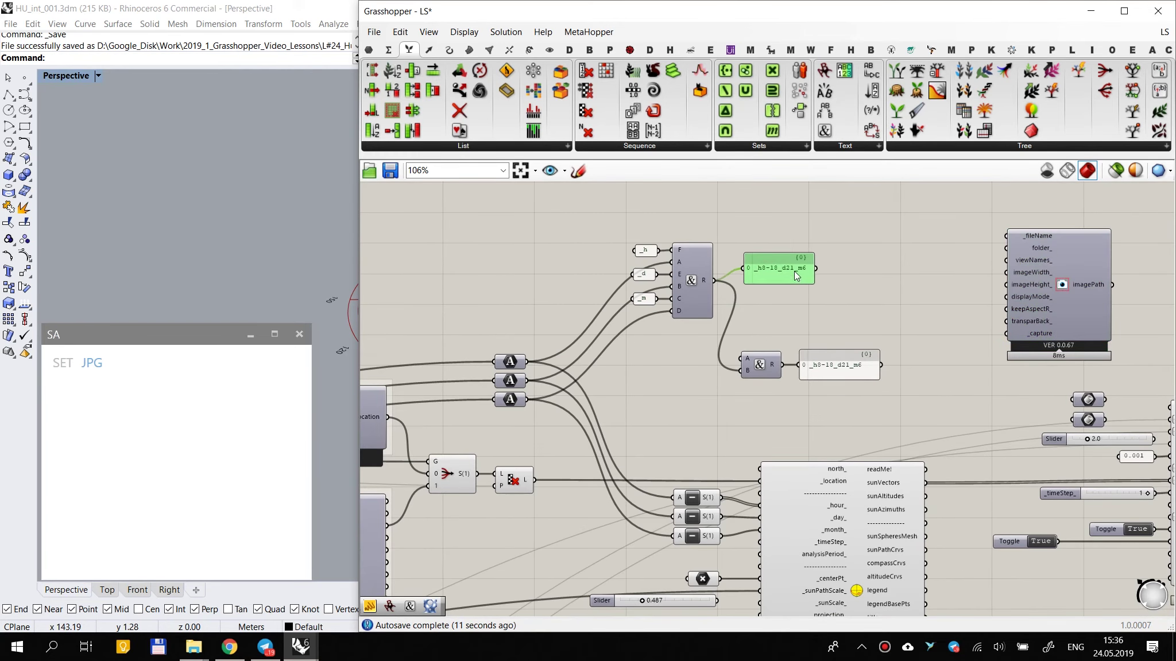
Step: Add a Merge component near the SET/JPG tab component and connect its output to the T1 input
scroll(795, 273, down, 8)
scroll(688, 475, up, 8)
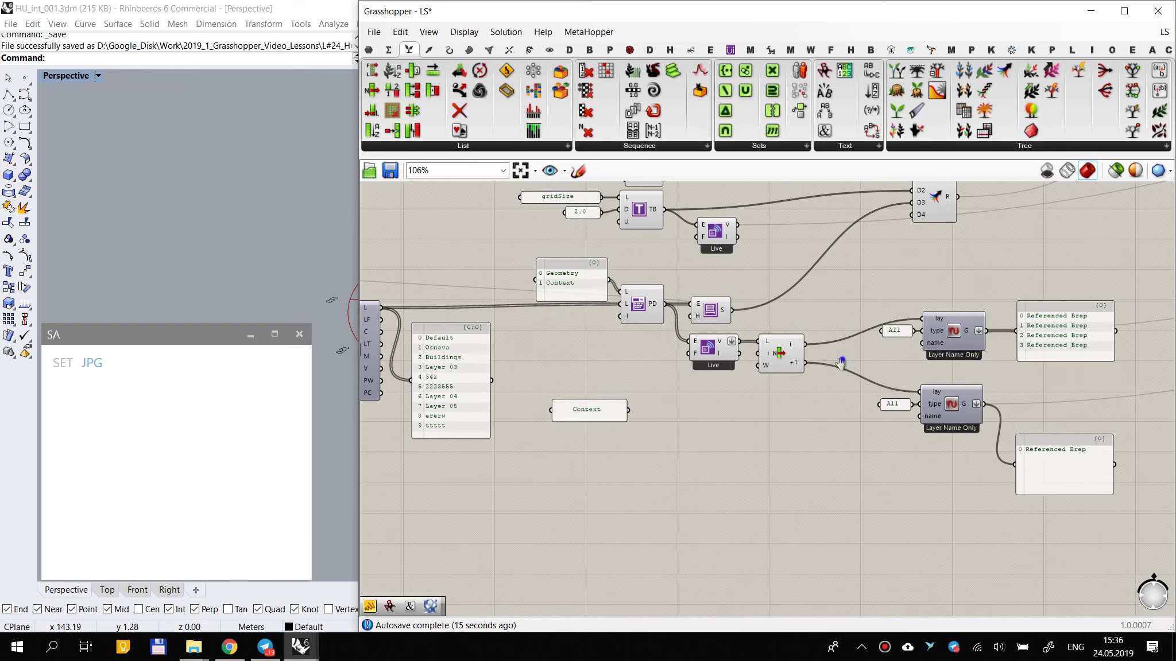
right_drag(840, 362, 835, 384)
scroll(860, 292, down, 3)
right_drag(897, 294, 801, 540)
right_drag(881, 311, 830, 437)
right_drag(779, 250, 758, 351)
scroll(816, 333, up, 6)
scroll(833, 348, down, 2)
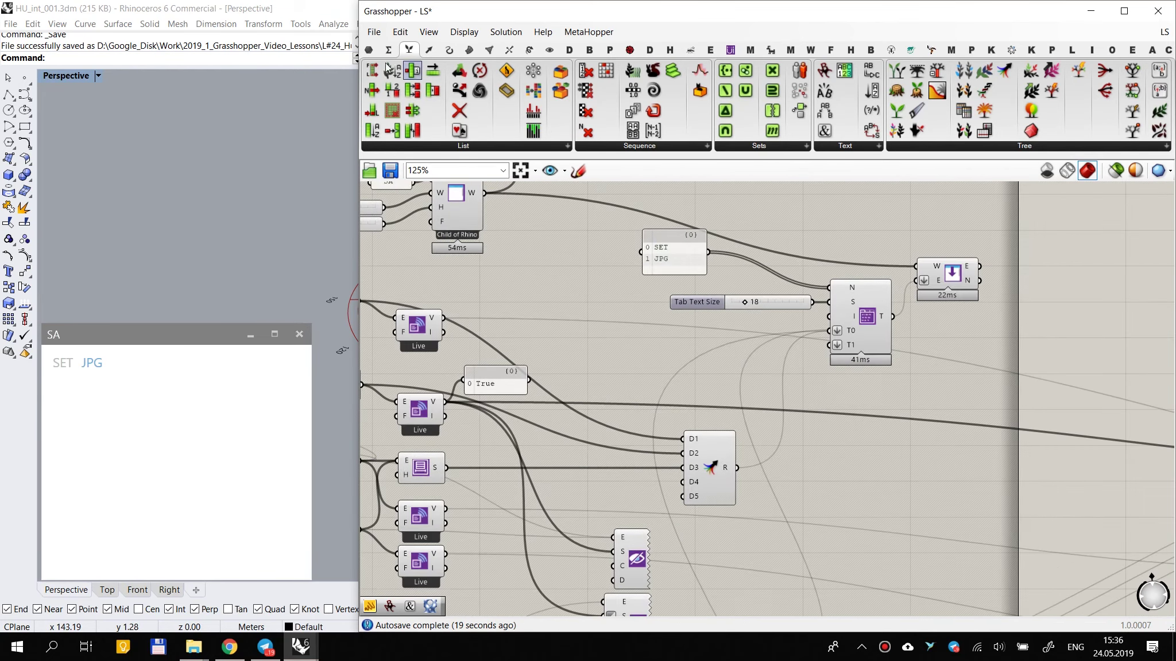
drag(960, 133, 830, 344)
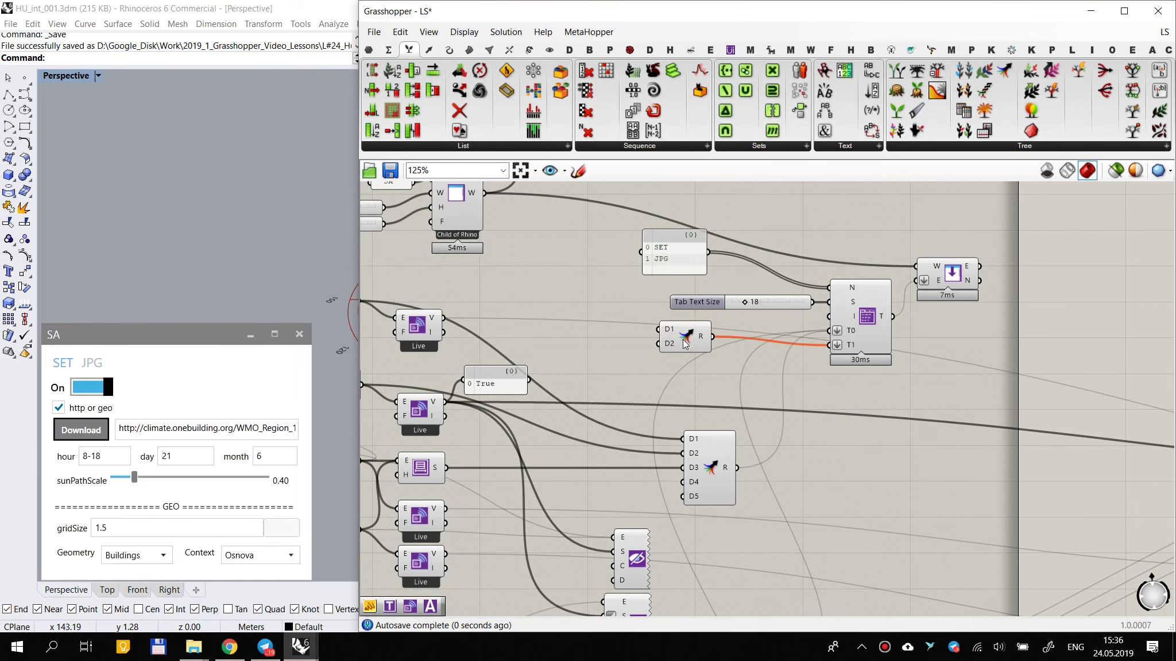
Step: Move the new Merge component down the canvas, below the Geometry and Context layer components
drag(684, 343, 708, 383)
scroll(760, 239, down, 5)
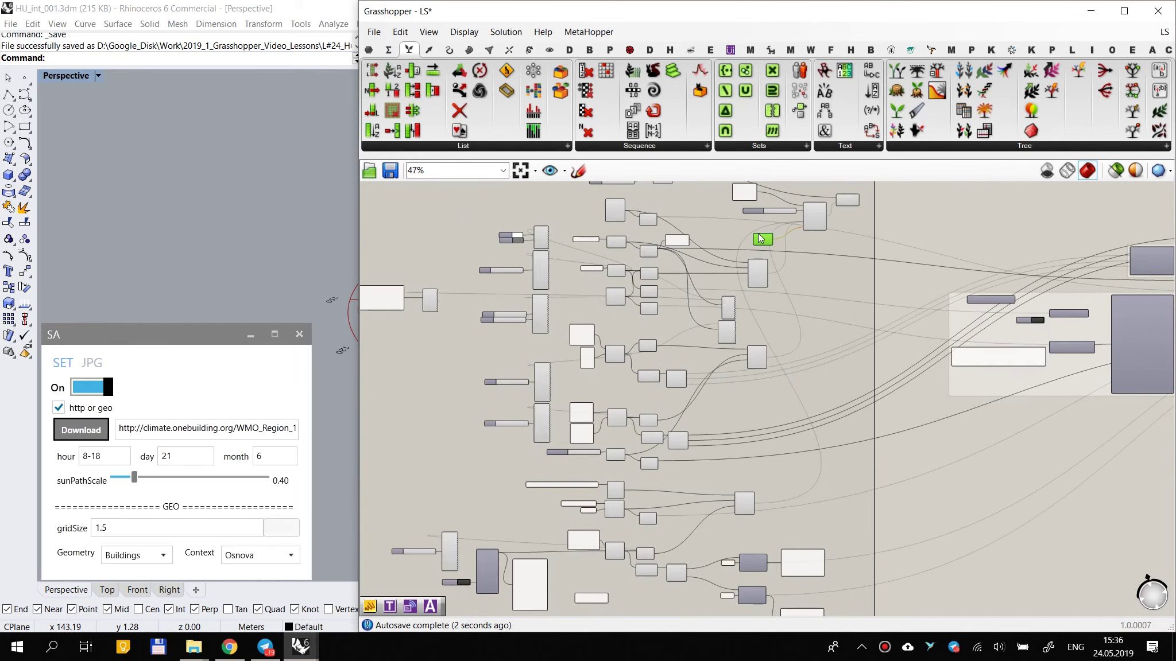
scroll(762, 243, down, 3)
drag(760, 242, 748, 490)
scroll(771, 532, up, 2)
right_drag(867, 252, 832, 401)
scroll(768, 259, up, 4)
scroll(768, 265, down, 2)
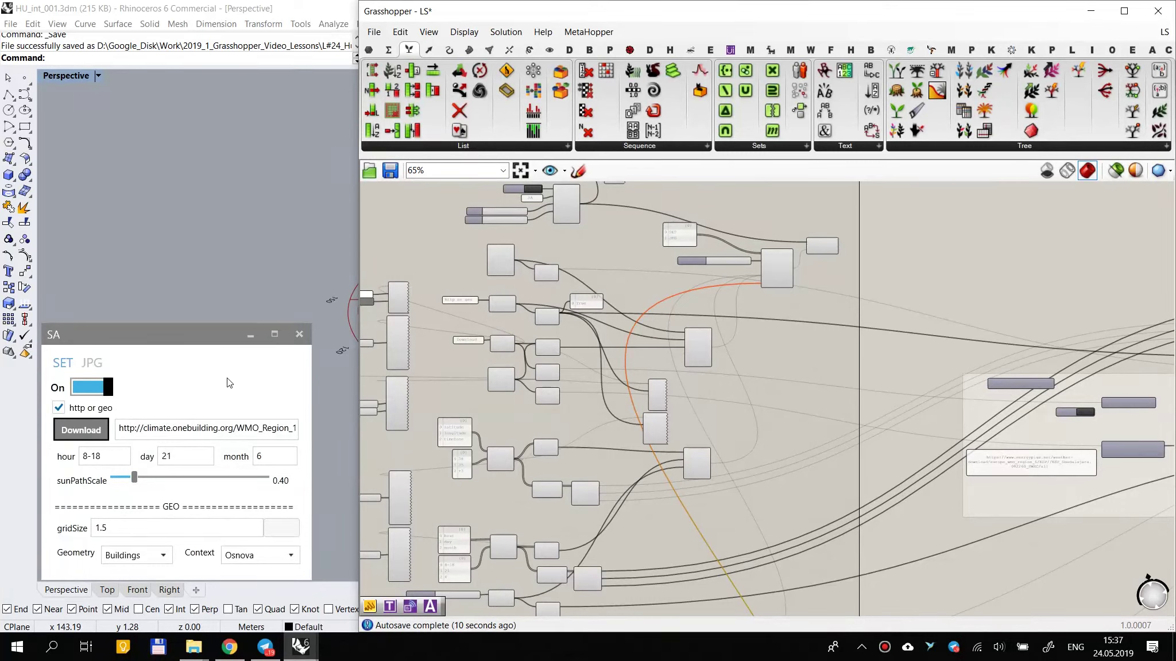
Step: Check the SA window's JPG page, then return to its SET page
click(92, 363)
scroll(768, 295, up, 3)
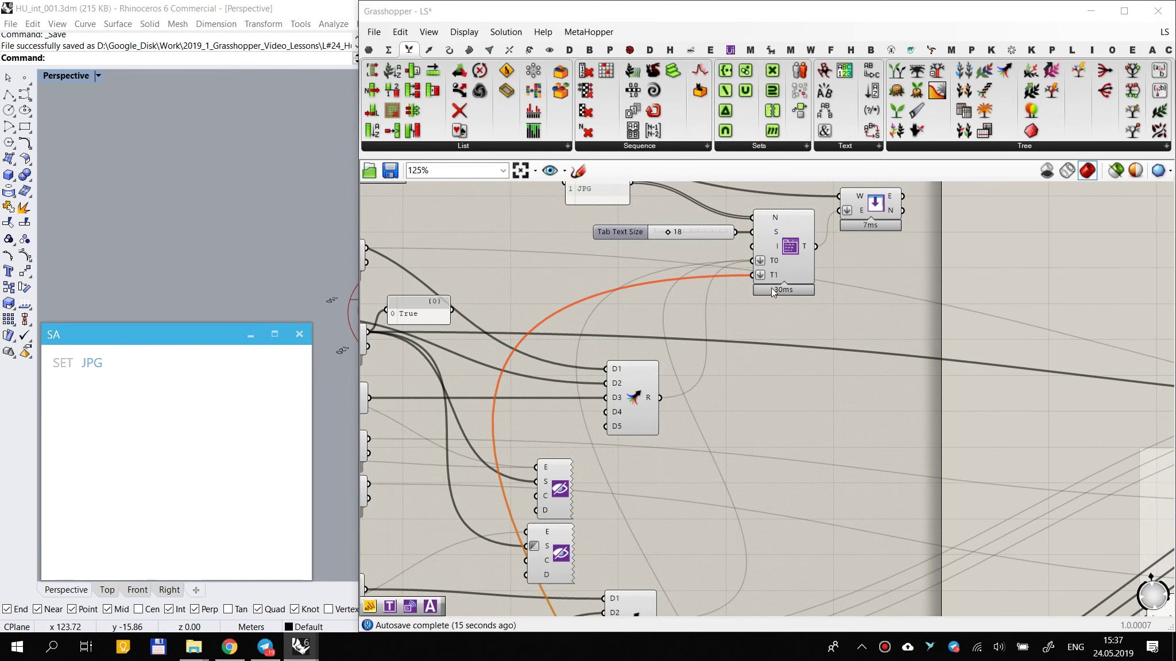
click(63, 364)
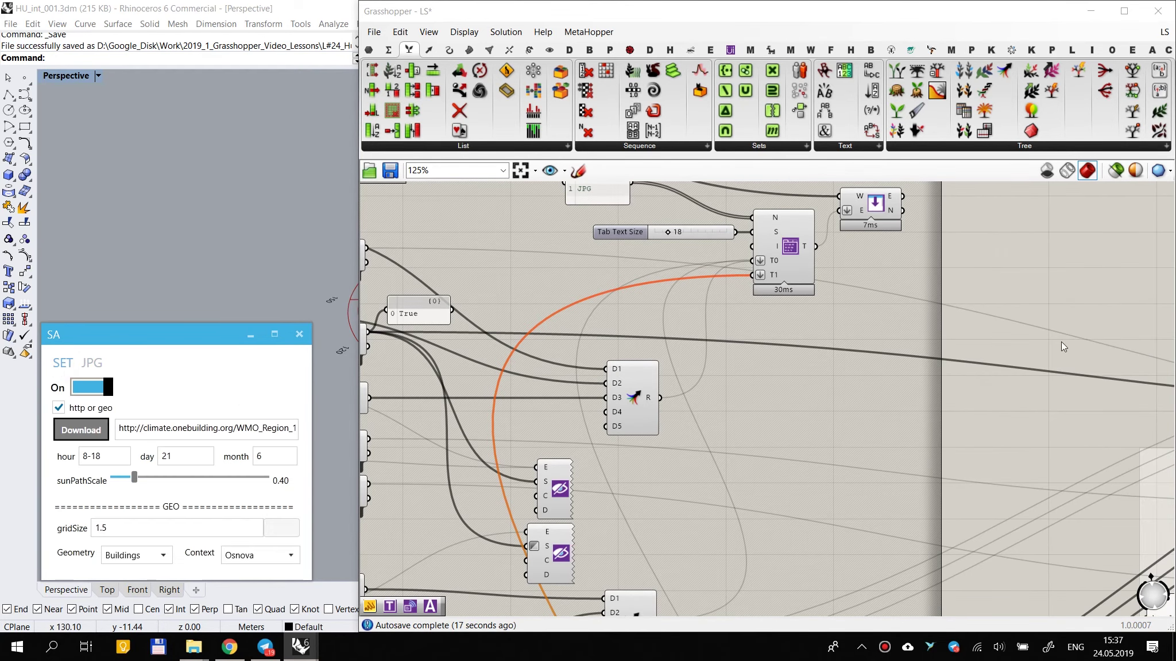
Step: Place the Merge component slightly lower and move the lower Referenced Brep panel up beside its source component
scroll(1060, 343, down, 5)
right_drag(848, 525, 823, 361)
scroll(815, 497, up, 3)
scroll(803, 515, up, 2)
right_drag(745, 559, 768, 459)
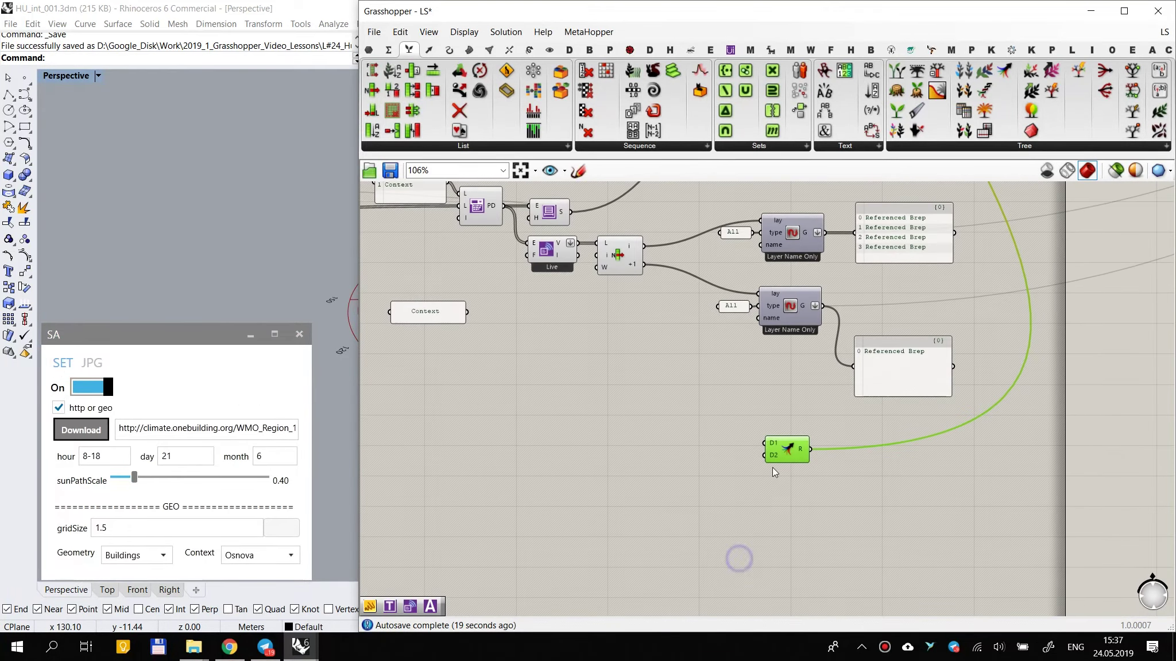
scroll(773, 467, down, 2)
drag(778, 458, 776, 465)
scroll(861, 410, up, 2)
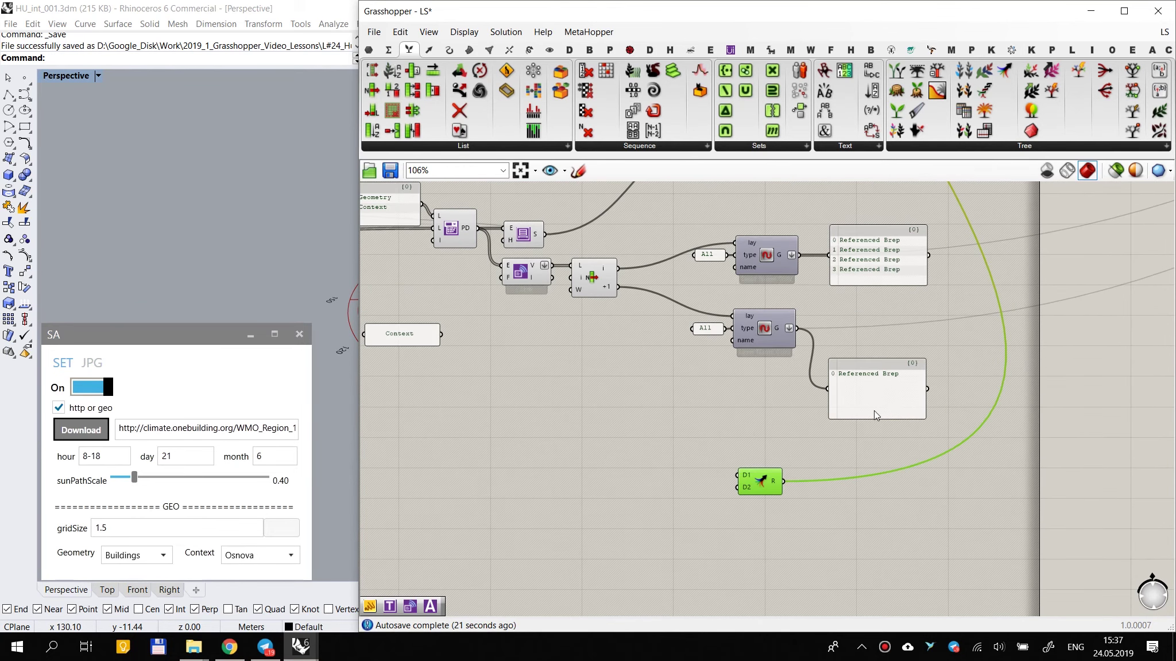
click(872, 366)
click(823, 447)
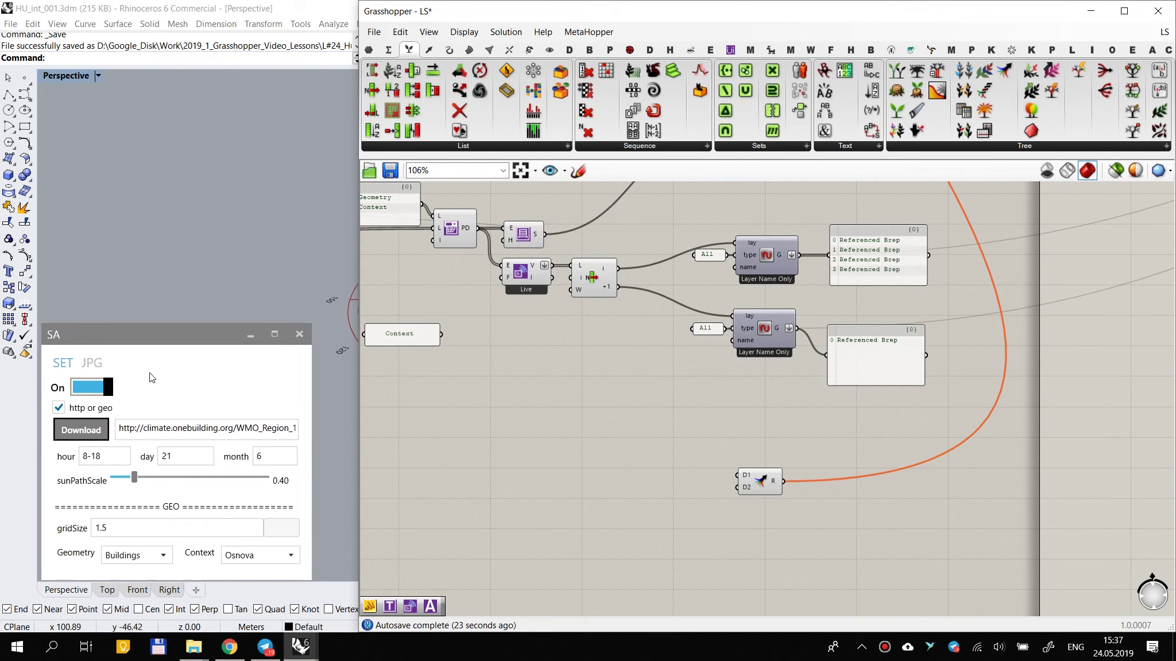
Step: Show the SA window's JPG page, then add a UI Text Box component and a panel reading Name below the Context panel
click(91, 362)
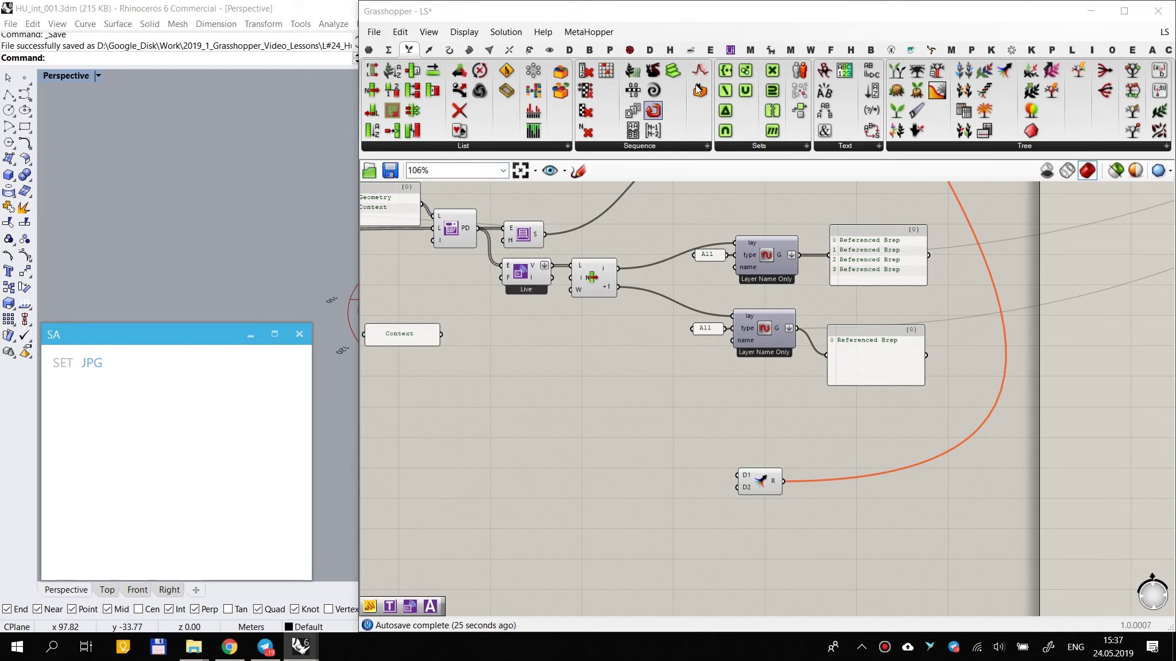
click(731, 52)
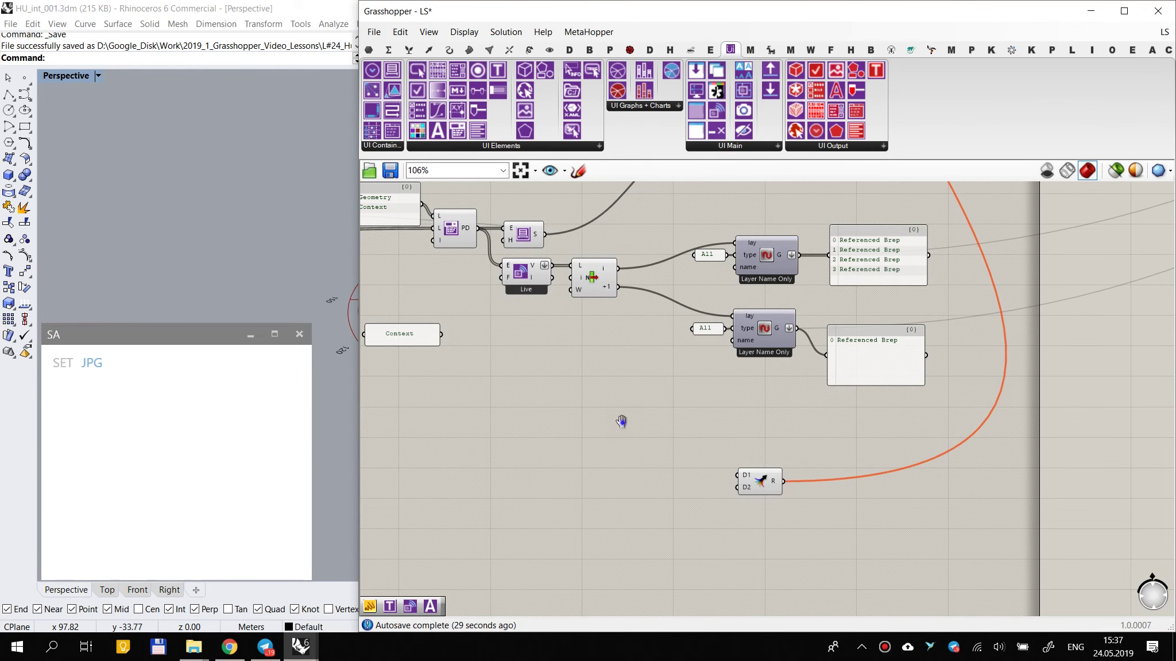
right_drag(622, 420, 680, 417)
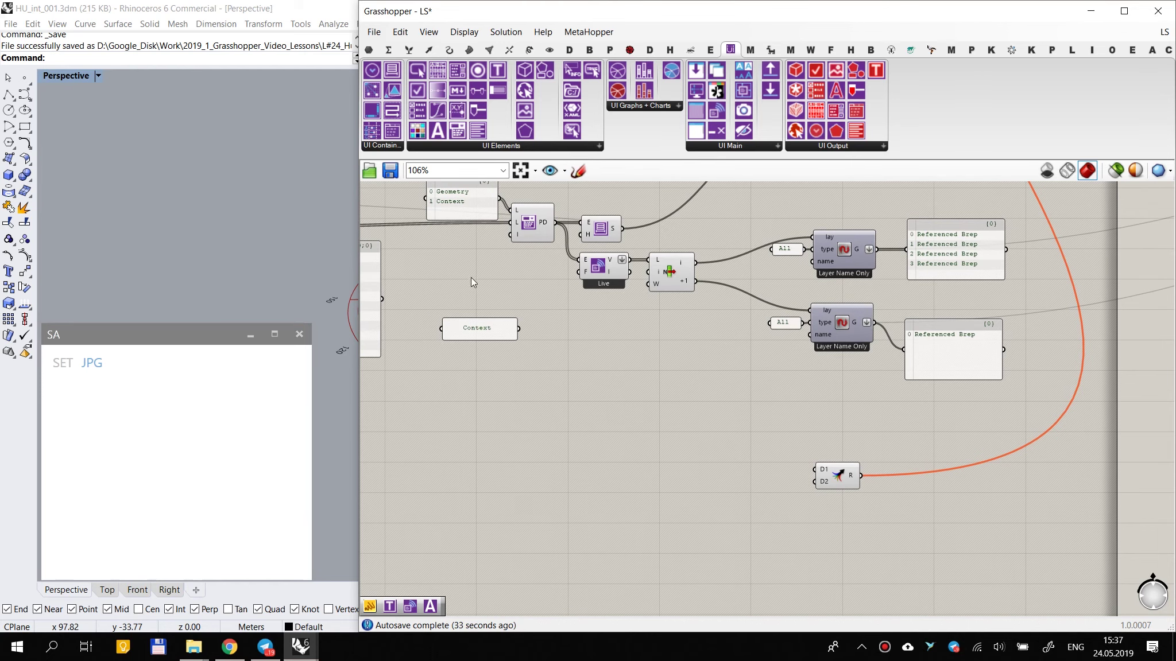
scroll(517, 243, up, 1)
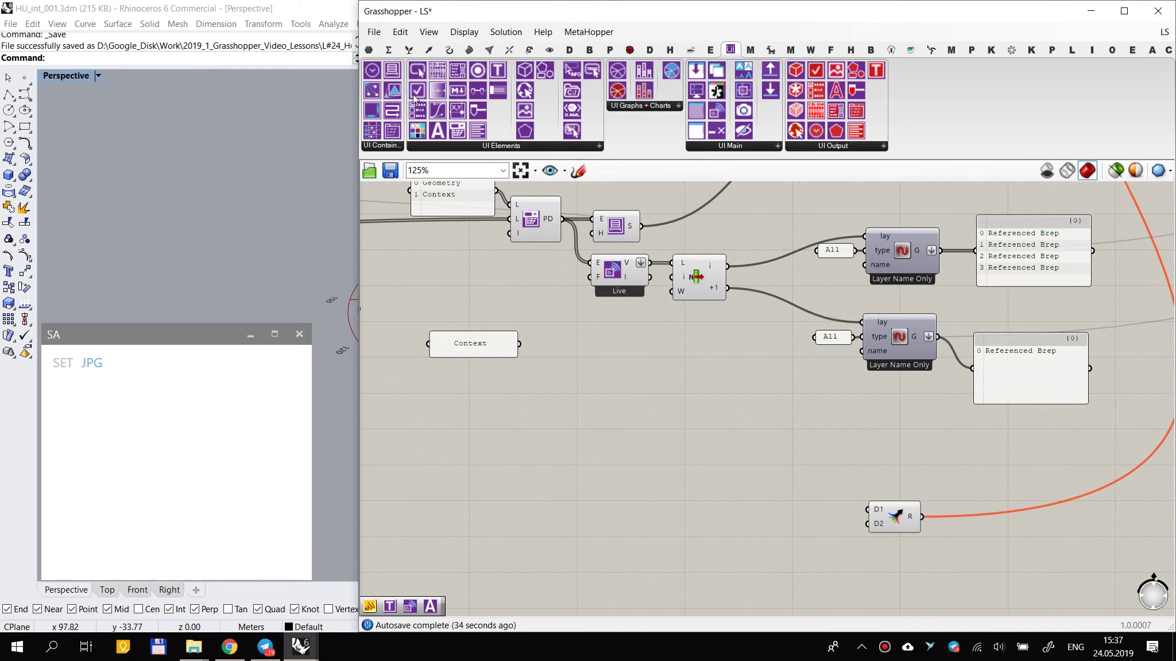
drag(503, 76, 543, 458)
scroll(545, 458, up, 2)
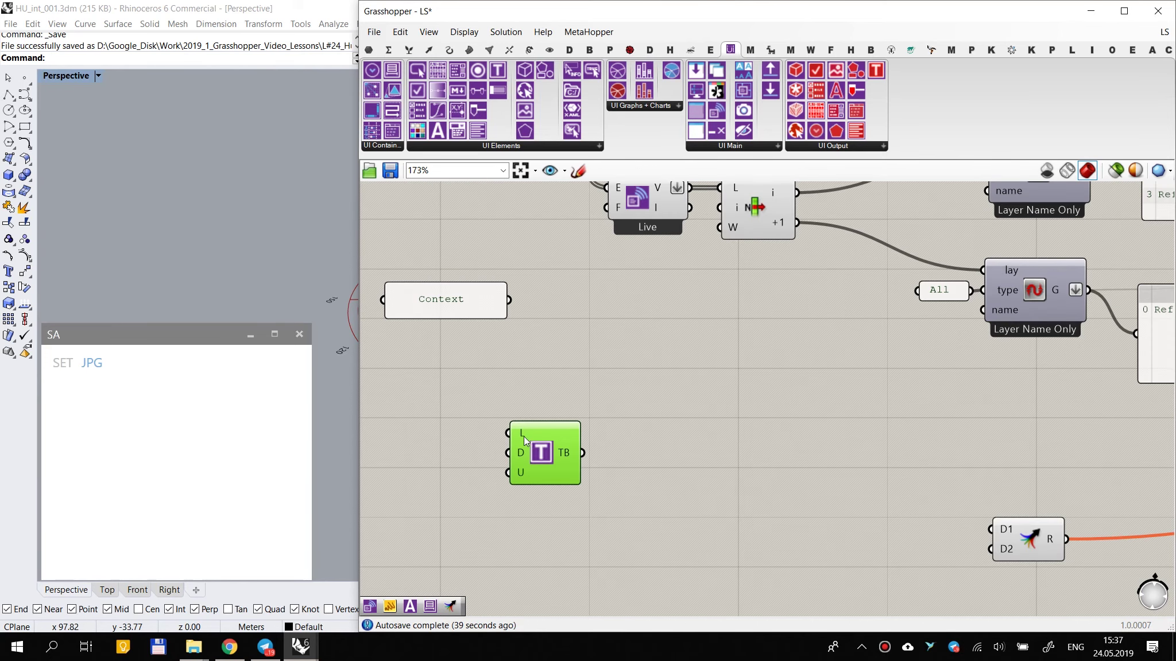
double_click(444, 413)
text(//Name)
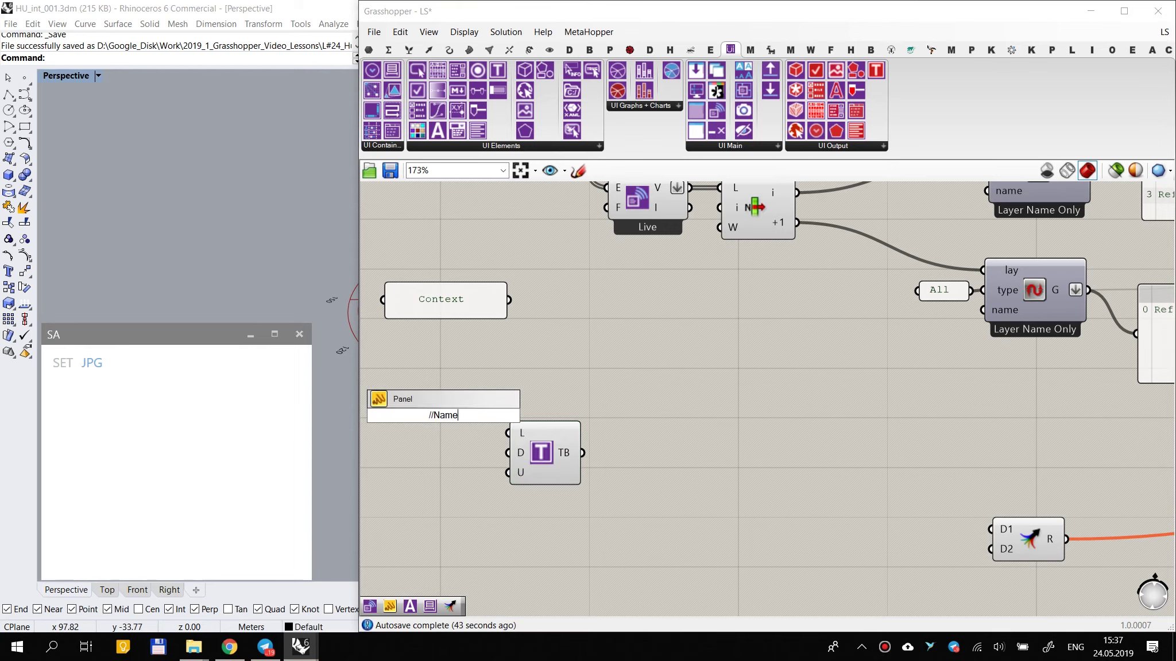
key(Return)
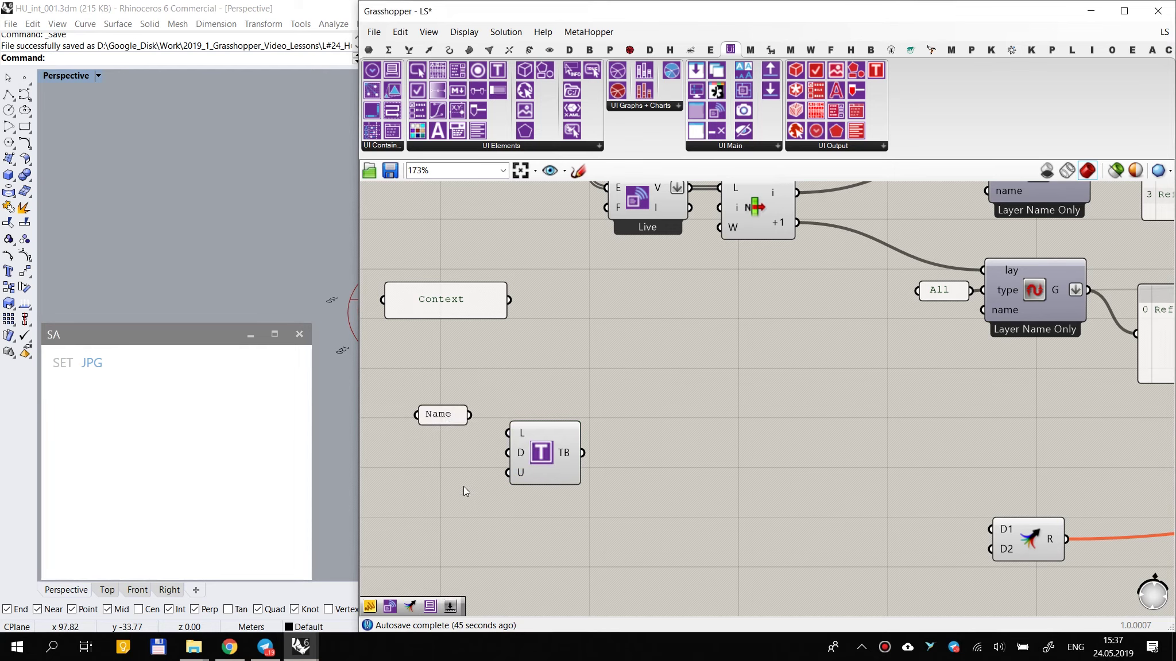
Step: Connect the Name panel to the text box's L input and its TB output to Merge's D1, then open the JPG page
drag(505, 431, 508, 433)
drag(582, 452, 993, 529)
click(93, 364)
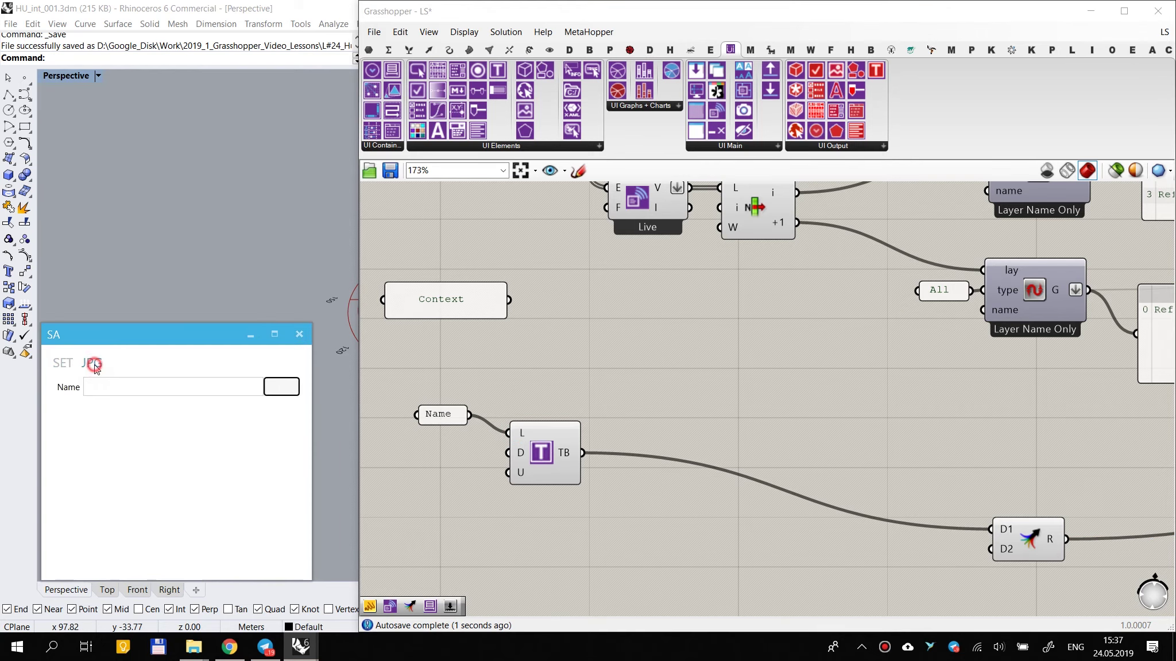
Step: Turn off the text box's button through its U input and reopen the SA window's JPG page
right_click(508, 477)
mouse_move(566, 525)
click(708, 529)
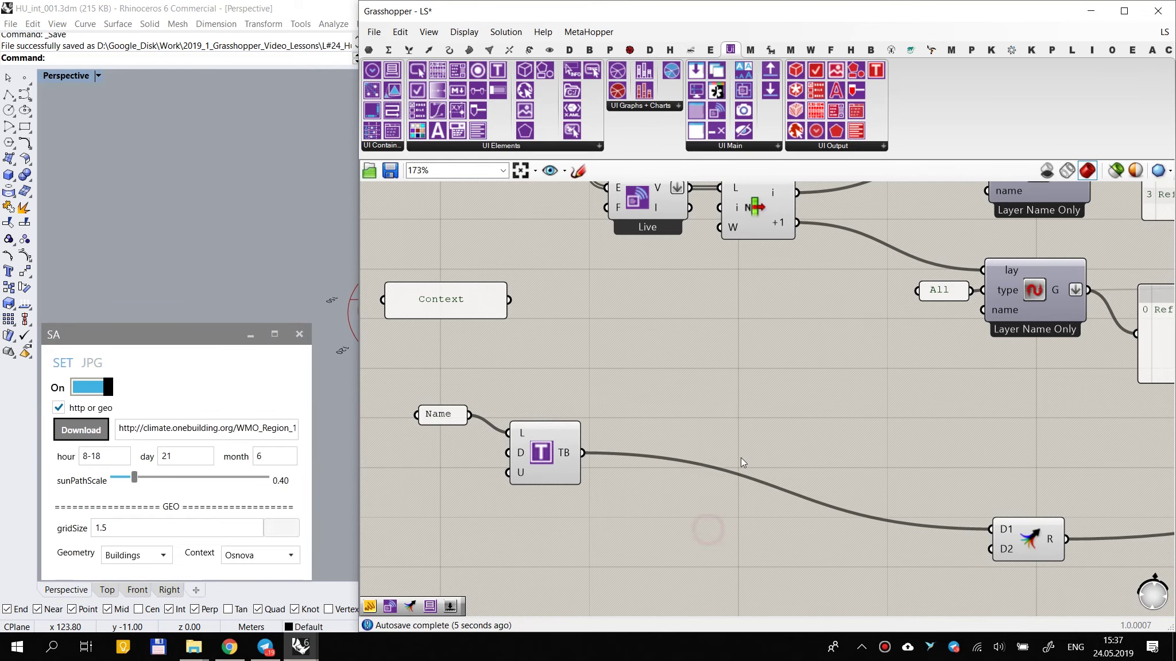
click(93, 364)
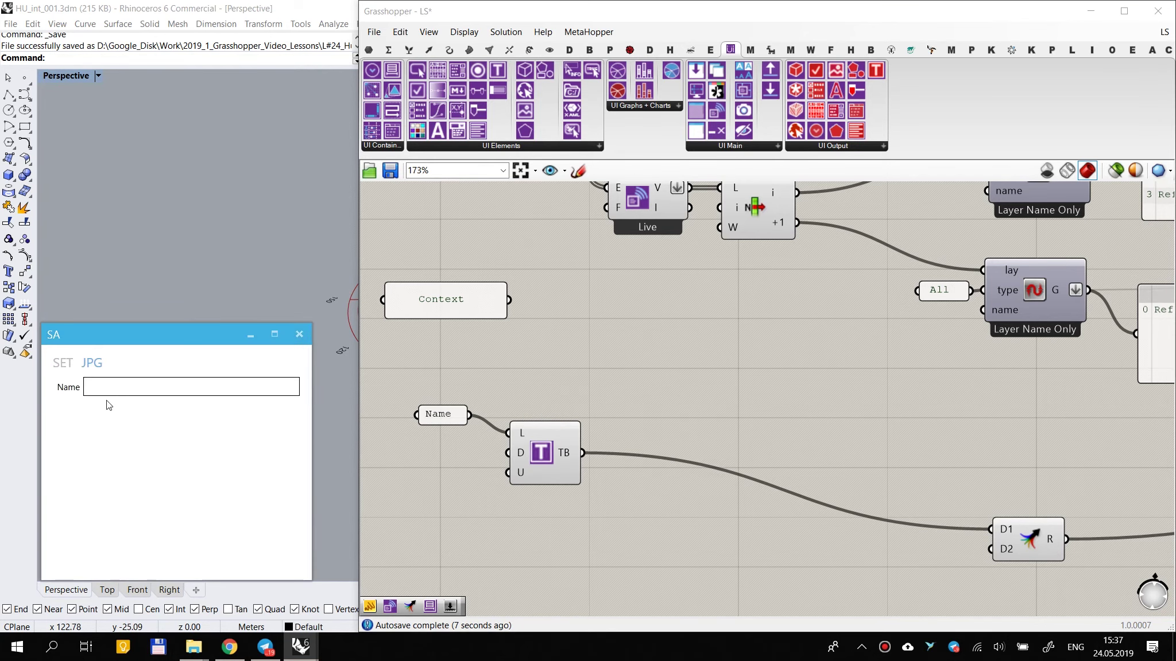
Step: Add a second UI Text Box component directly below the Name text box
click(428, 415)
scroll(654, 367, down, 2)
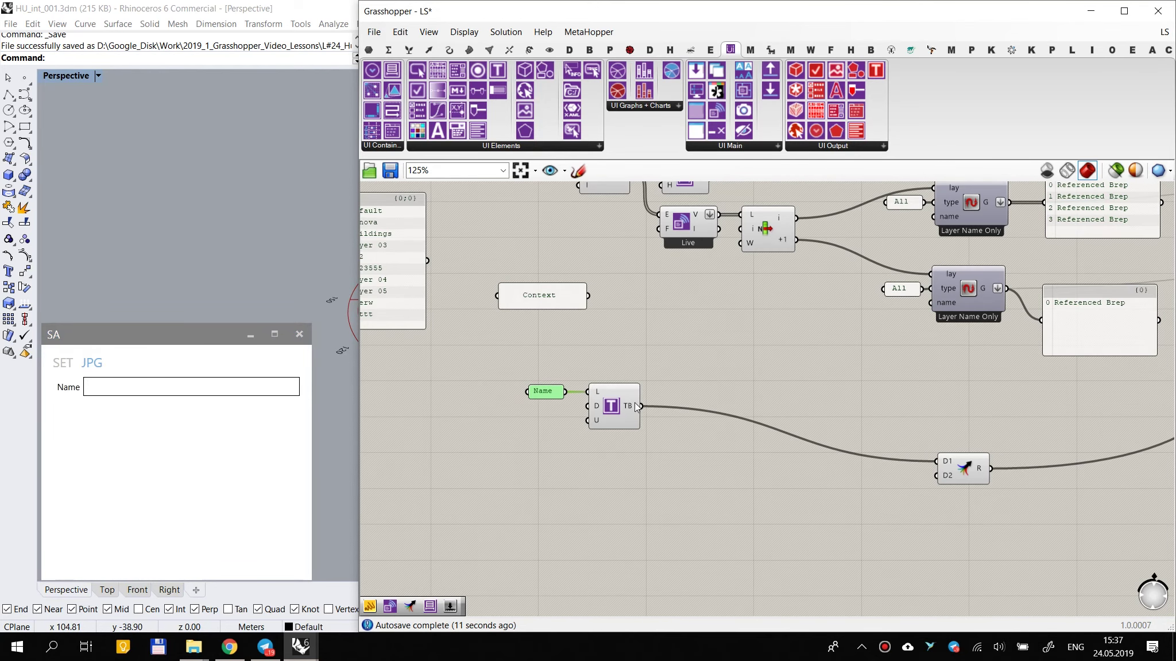
scroll(632, 389, up, 3)
drag(499, 72, 604, 513)
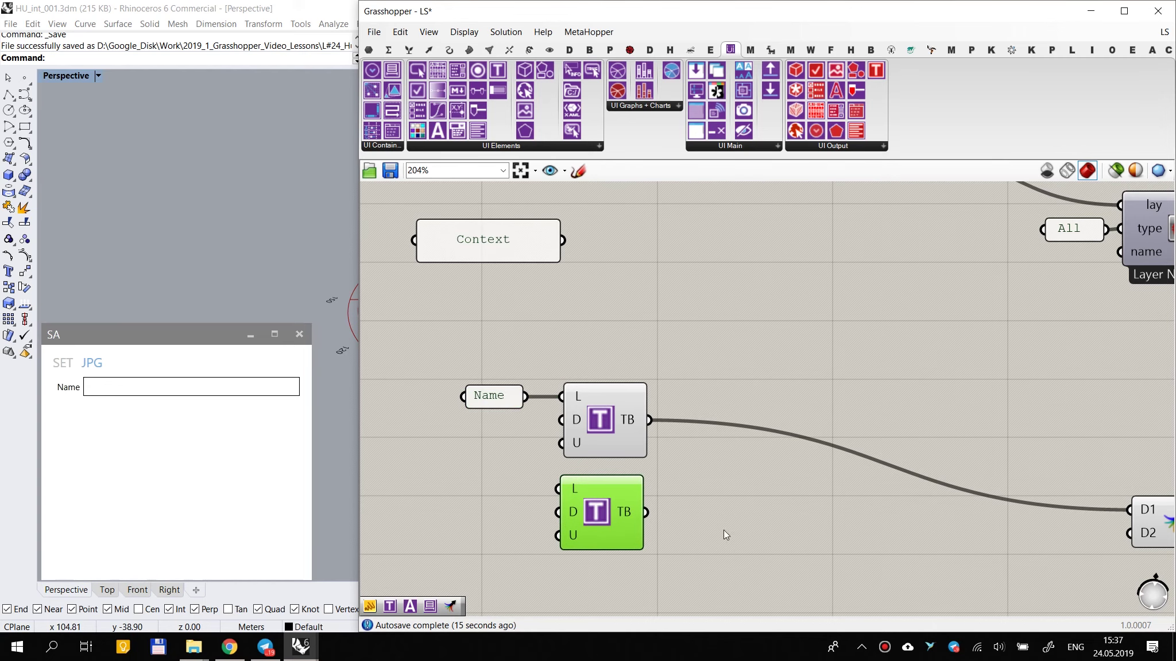
Step: Save the Grasshopper definition and move the Merge component up, closer to level with the text boxes
scroll(676, 485, down, 5)
click(390, 171)
scroll(816, 431, up, 2)
scroll(818, 431, down, 2)
drag(826, 430, 817, 409)
click(828, 449)
click(390, 170)
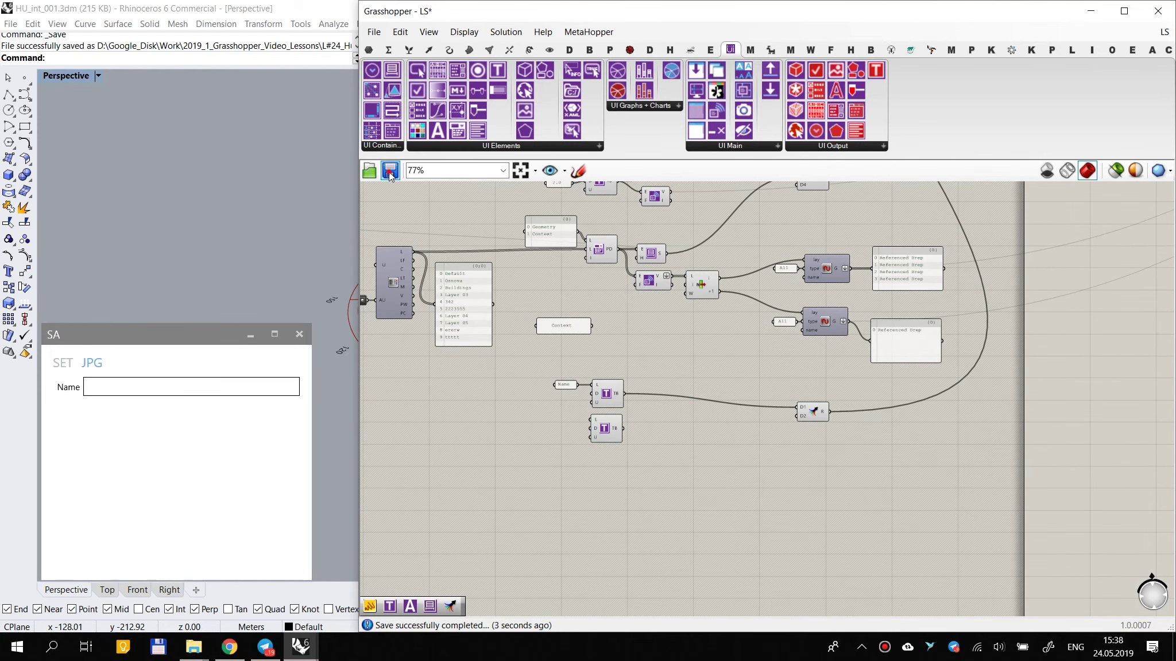
scroll(625, 396, up, 3)
Step: Connect the combined file name text from the concatenation area to the second text box below the Name text box
click(597, 451)
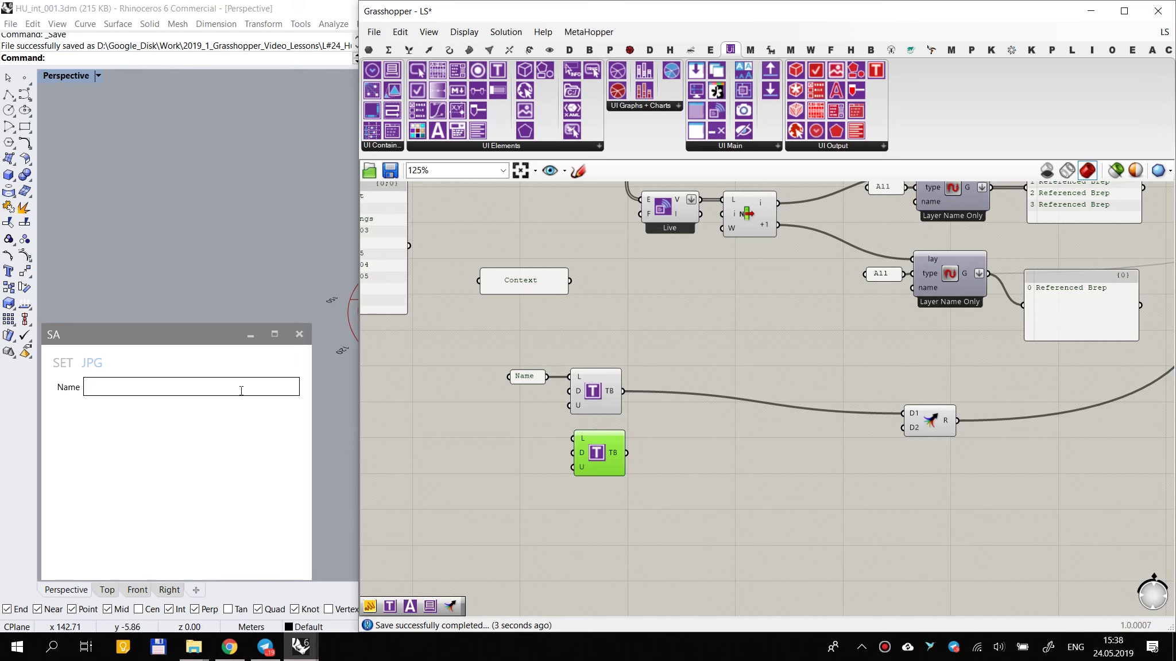
scroll(625, 393, down, 7)
right_drag(745, 349, 569, 517)
right_drag(801, 400, 496, 531)
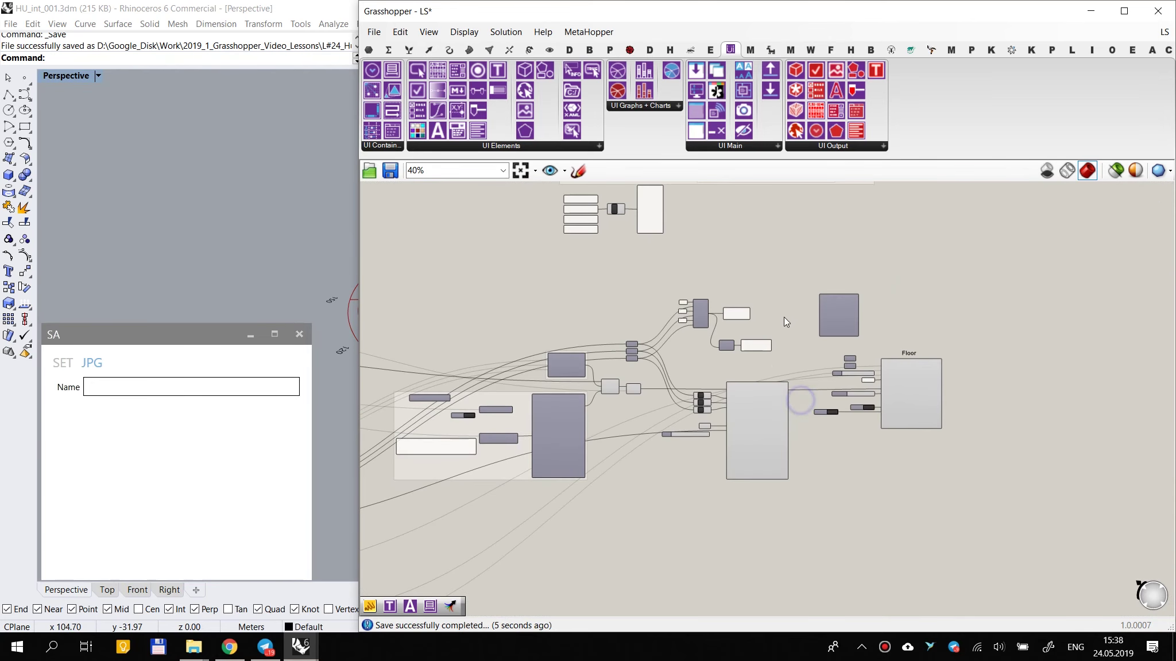
scroll(753, 345, up, 6)
scroll(786, 347, down, 3)
right_drag(722, 368, 764, 351)
scroll(785, 332, up, 3)
drag(771, 330, 566, 497)
scroll(936, 279, down, 8)
scroll(574, 459, up, 9)
click(721, 494)
scroll(637, 464, down, 8)
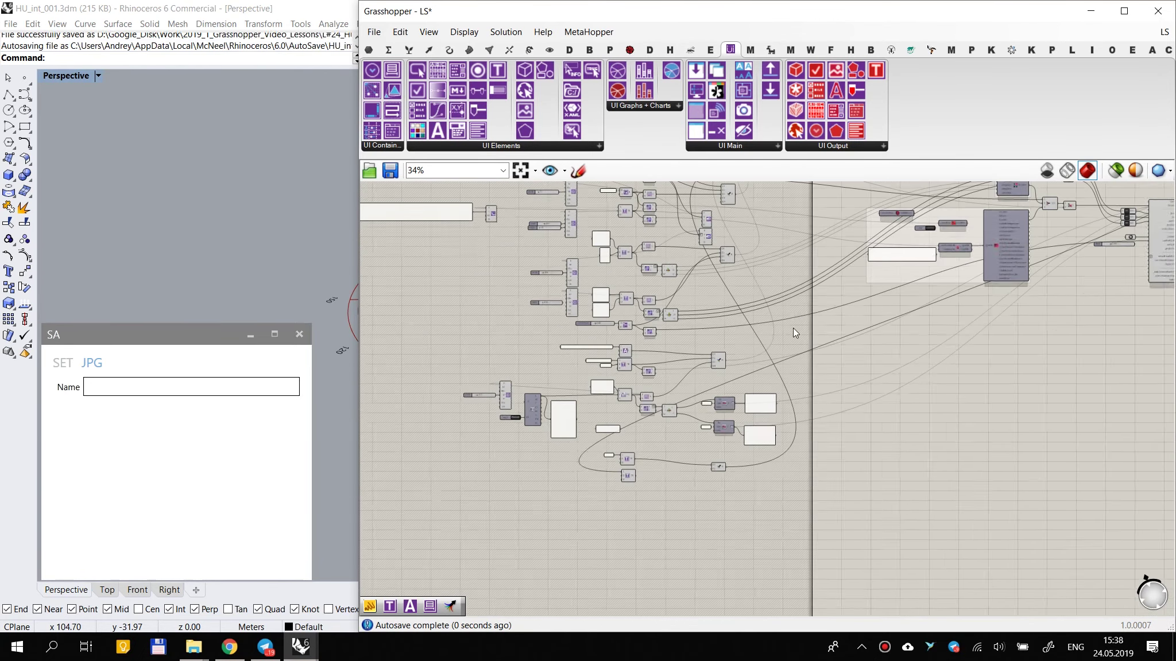
Step: Connect the second text box's TB output to the D2 input of the Merge component
right_drag(797, 311, 748, 483)
scroll(744, 350, up, 4)
scroll(743, 345, down, 1)
right_drag(648, 583, 735, 323)
scroll(613, 525, up, 2)
right_drag(612, 524, 640, 403)
scroll(630, 481, up, 2)
drag(540, 507, 817, 475)
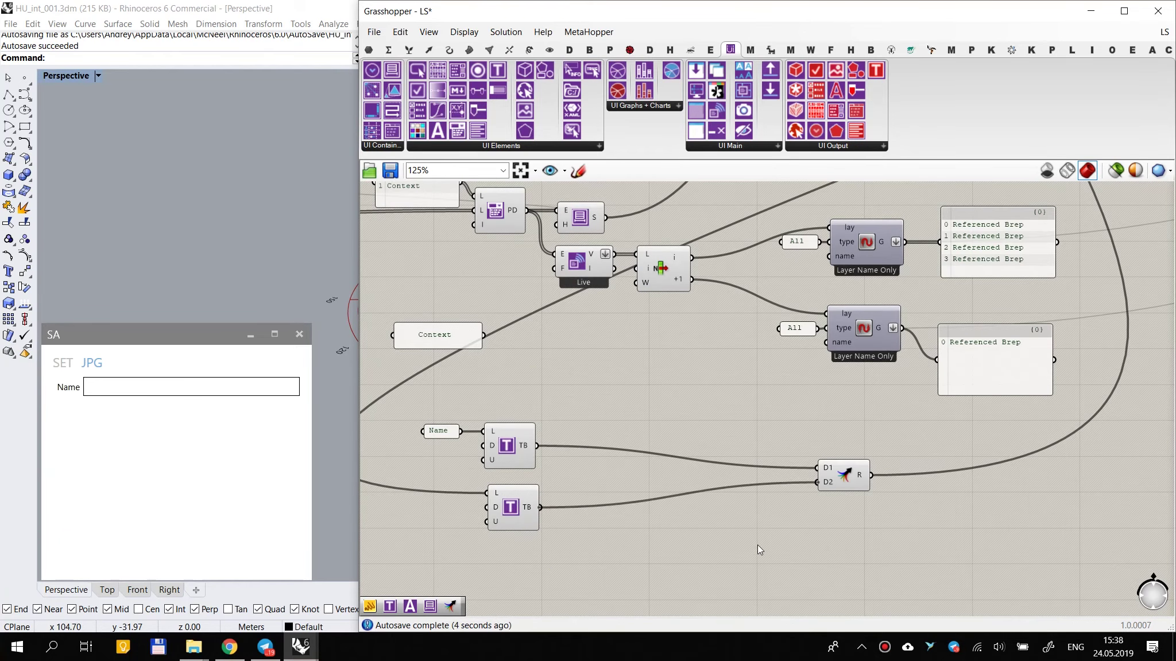
Step: Read the warning on the orange component that adds the elements to the SA window
scroll(767, 518, down, 6)
right_drag(869, 209, 815, 366)
scroll(814, 310, up, 9)
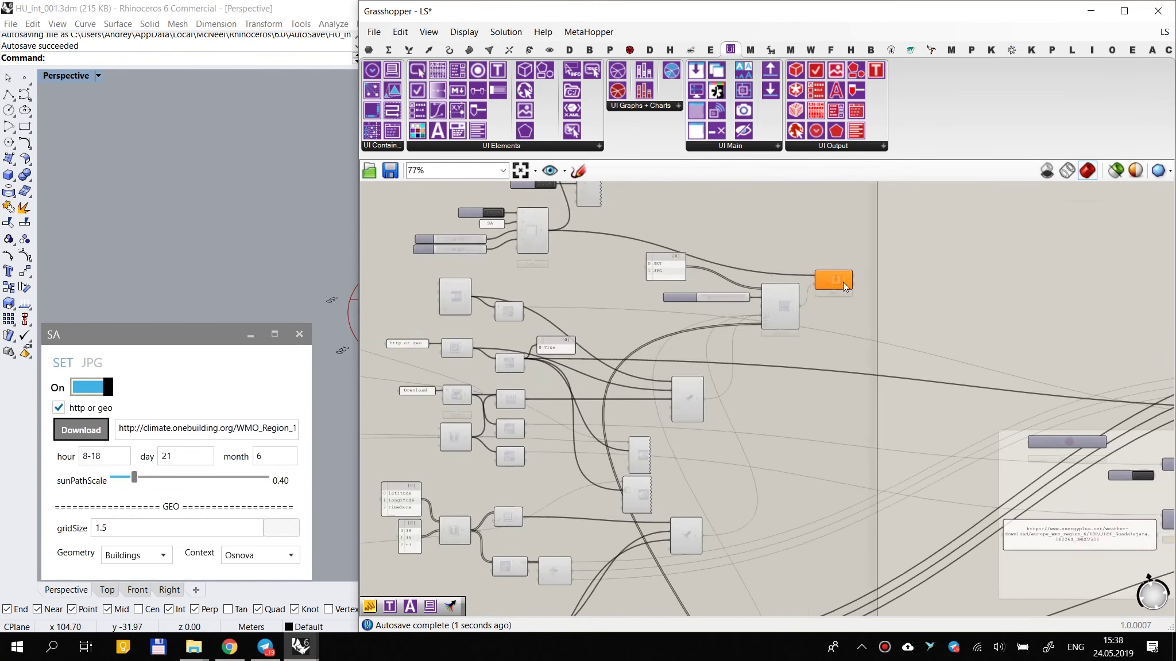
mouse_move(851, 260)
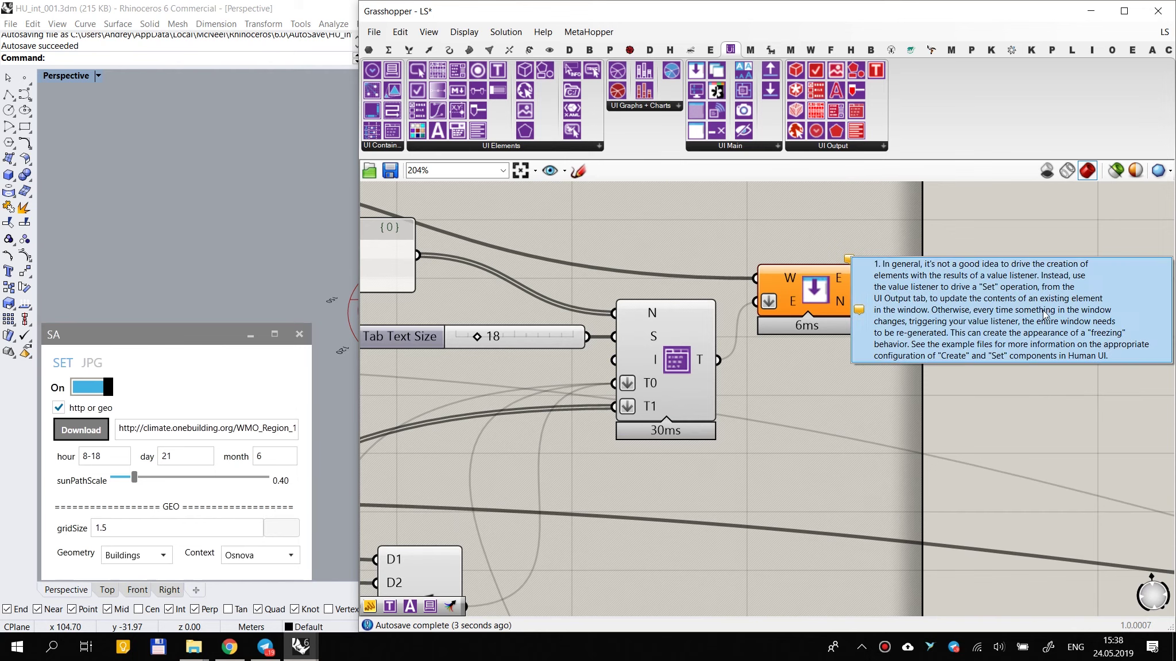
scroll(993, 392, down, 3)
scroll(993, 392, down, 5)
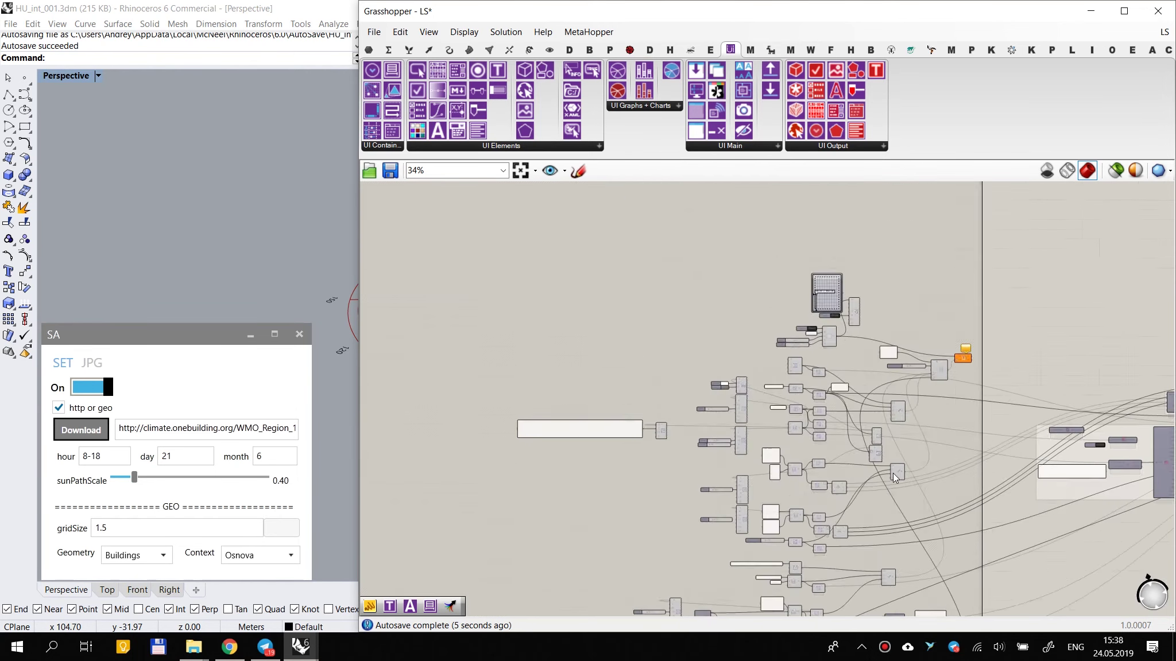
scroll(680, 525, up, 3)
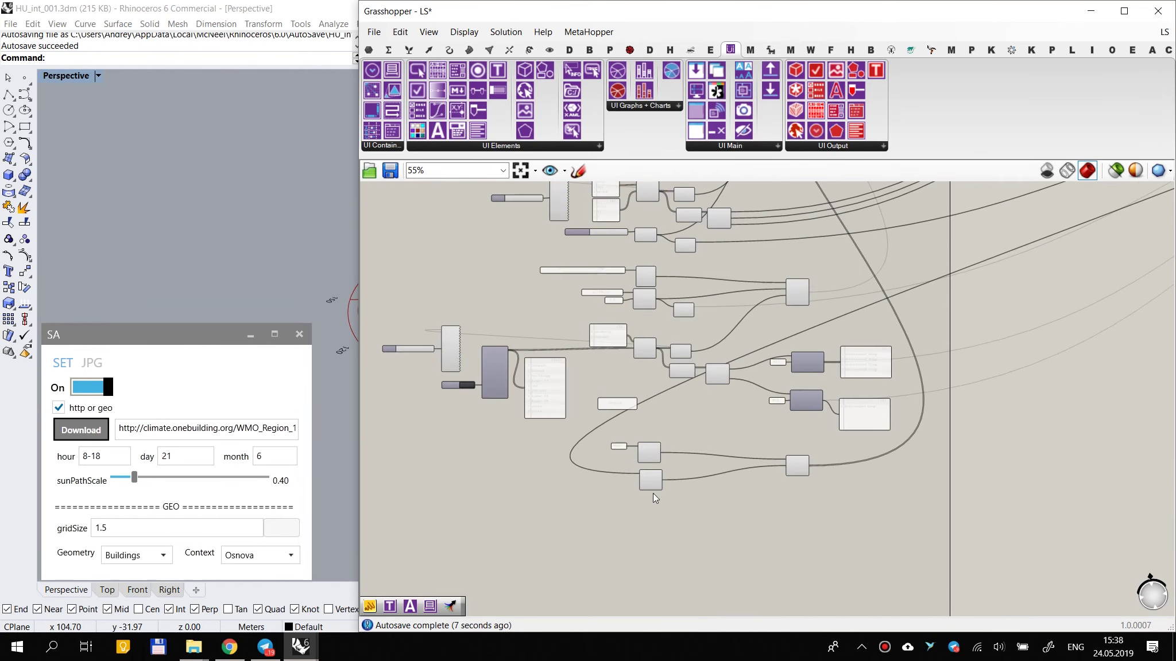
Step: Move the second text box up closer to the Name text box and shift the Merge component up slightly
scroll(656, 493, up, 2)
drag(635, 476, 635, 464)
drag(976, 445, 978, 433)
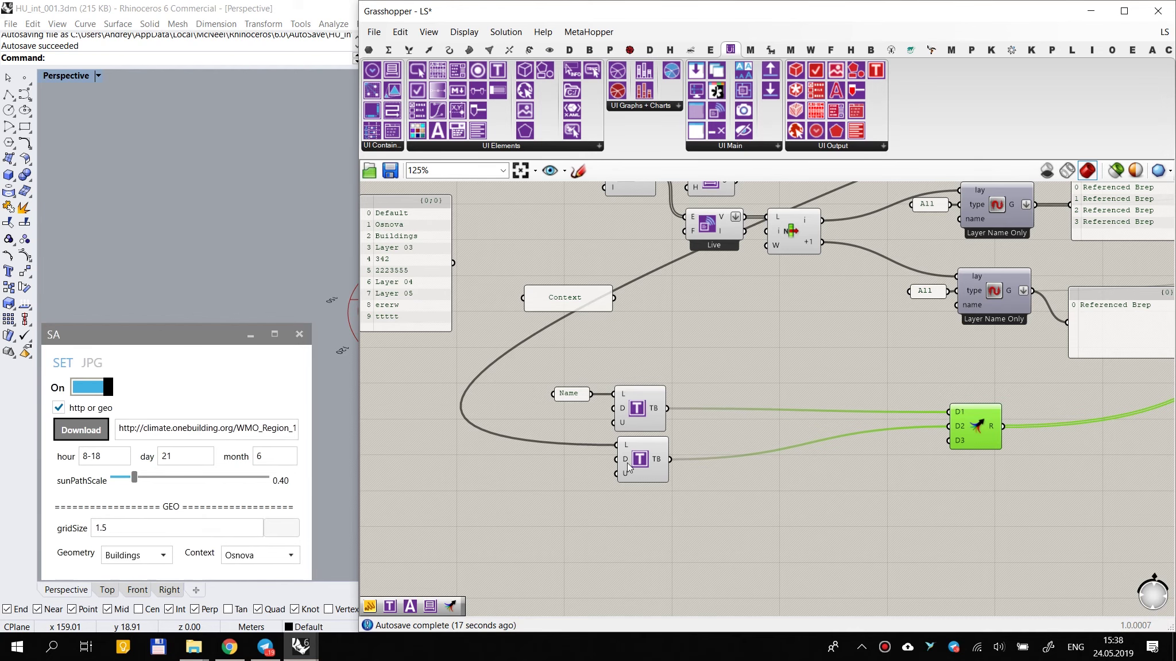
scroll(628, 466, down, 3)
scroll(585, 425, down, 8)
drag(623, 449, 969, 232)
scroll(1033, 238, up, 4)
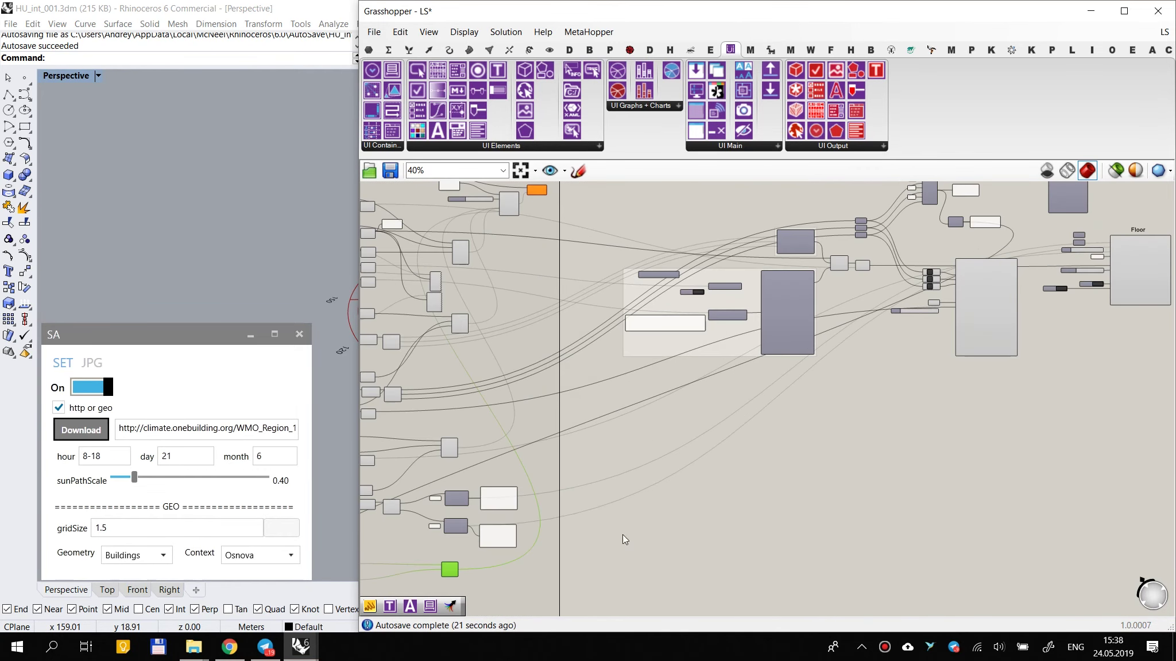
right_drag(623, 534, 916, 395)
scroll(613, 436, up, 5)
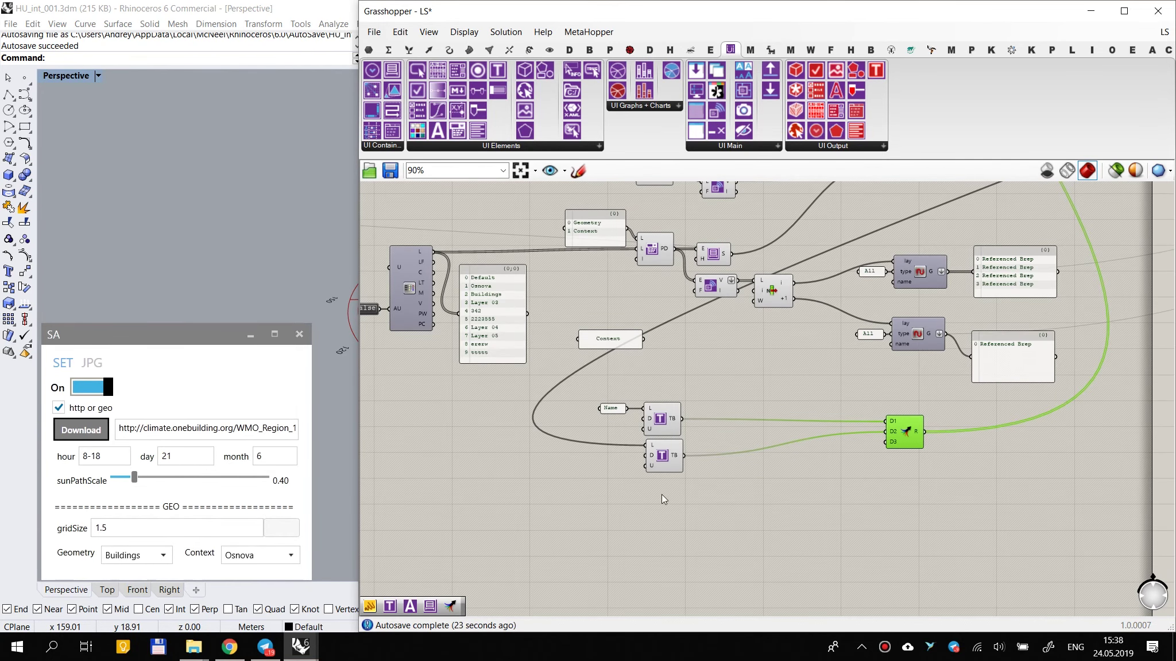
Step: Align the second text box with the Name text box directly above it
click(664, 459)
scroll(688, 479, up, 1)
scroll(688, 479, up, 2)
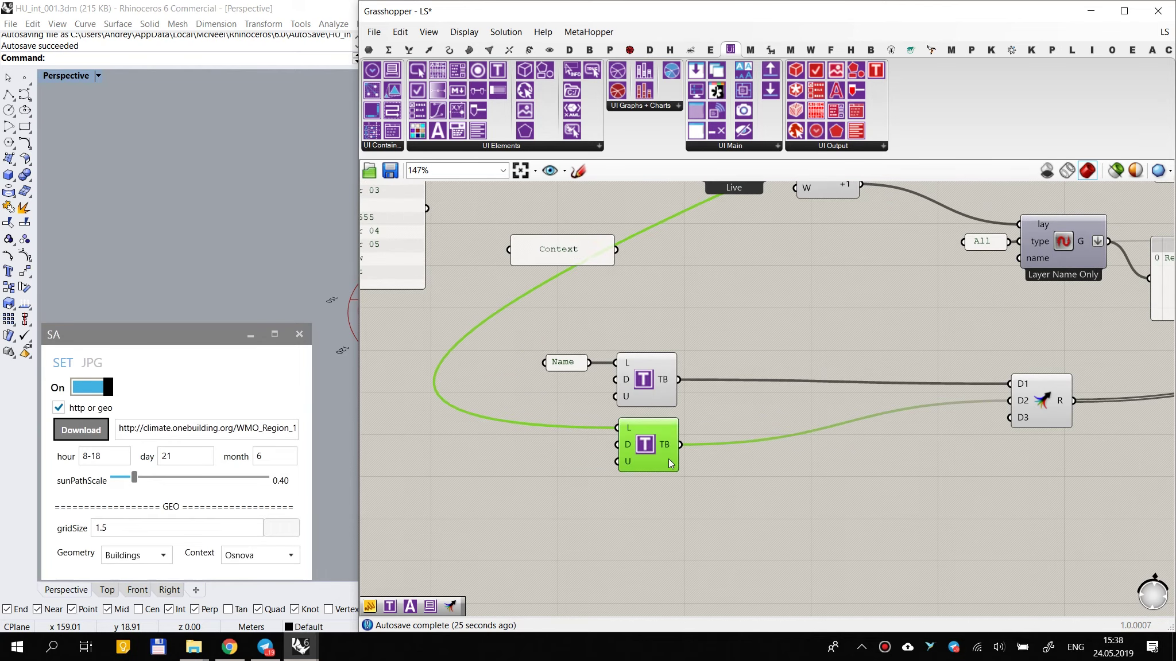
click(744, 534)
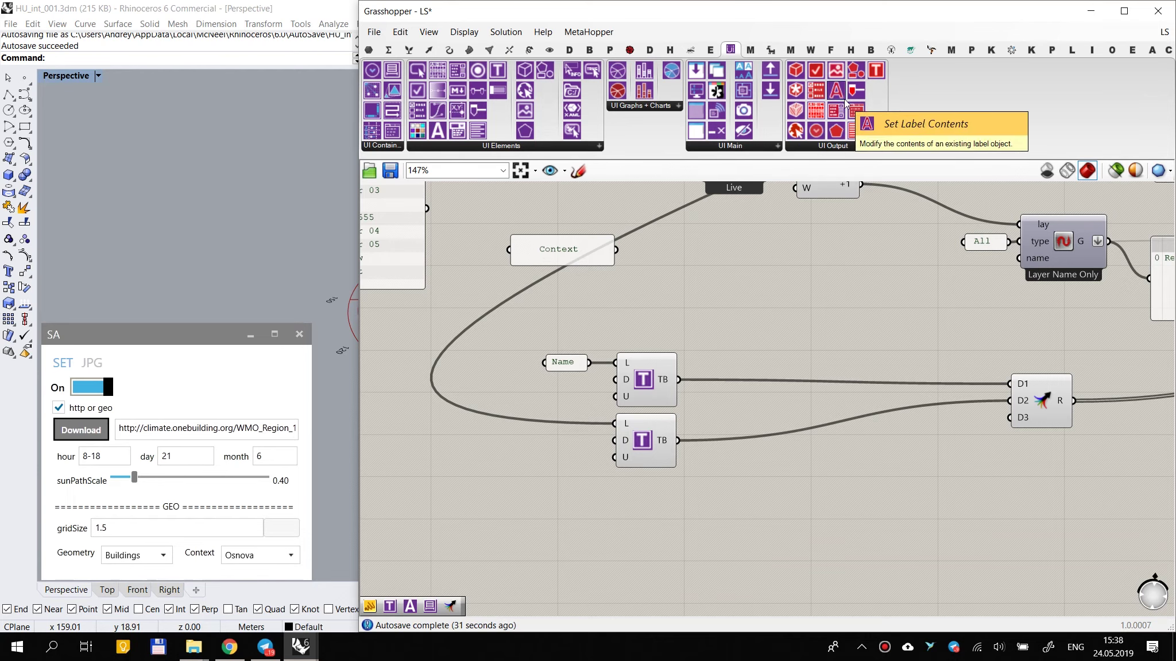
Step: Add a Set TextBox Contents component below and beside the second text box
drag(876, 73, 835, 477)
scroll(801, 498, down, 2)
scroll(715, 430, down, 3)
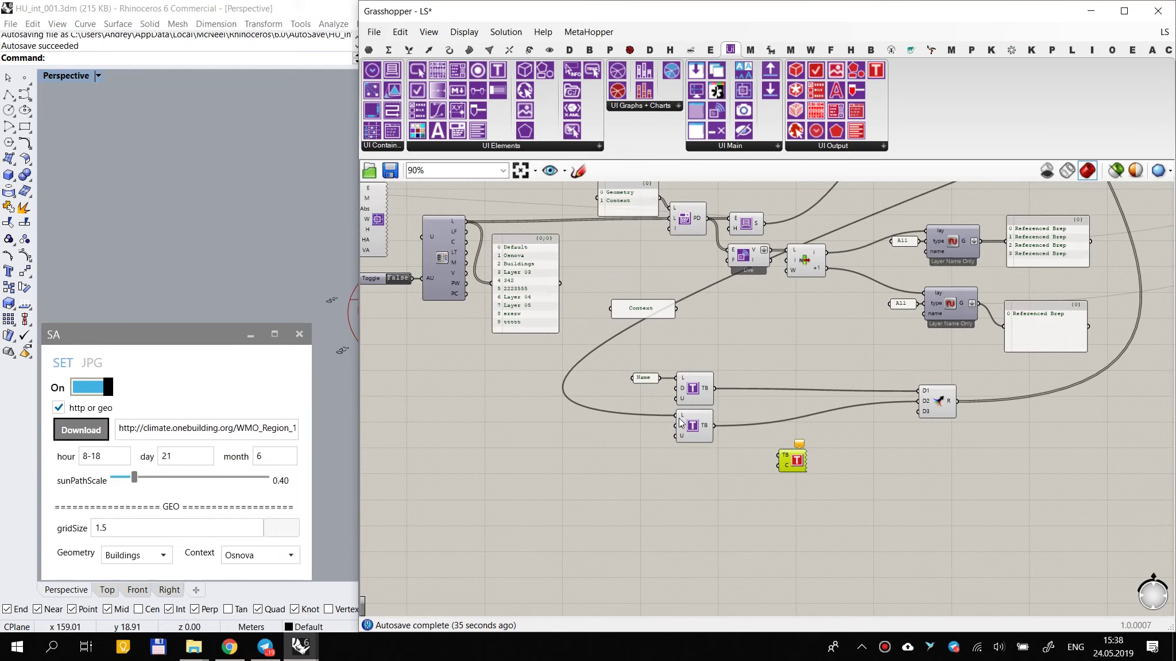
Step: Disconnect the combined file name from the second text box's label input and connect the text box to the Set TextBox Contents component
scroll(664, 415, down, 4)
scroll(976, 258, up, 4)
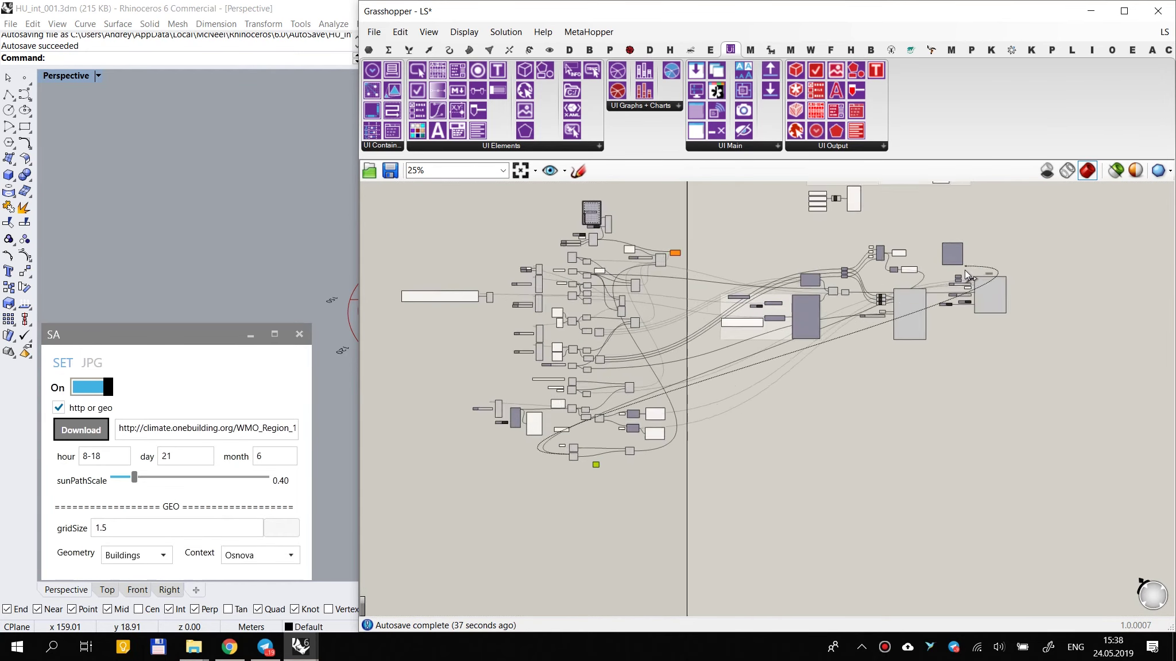
scroll(658, 546, up, 4)
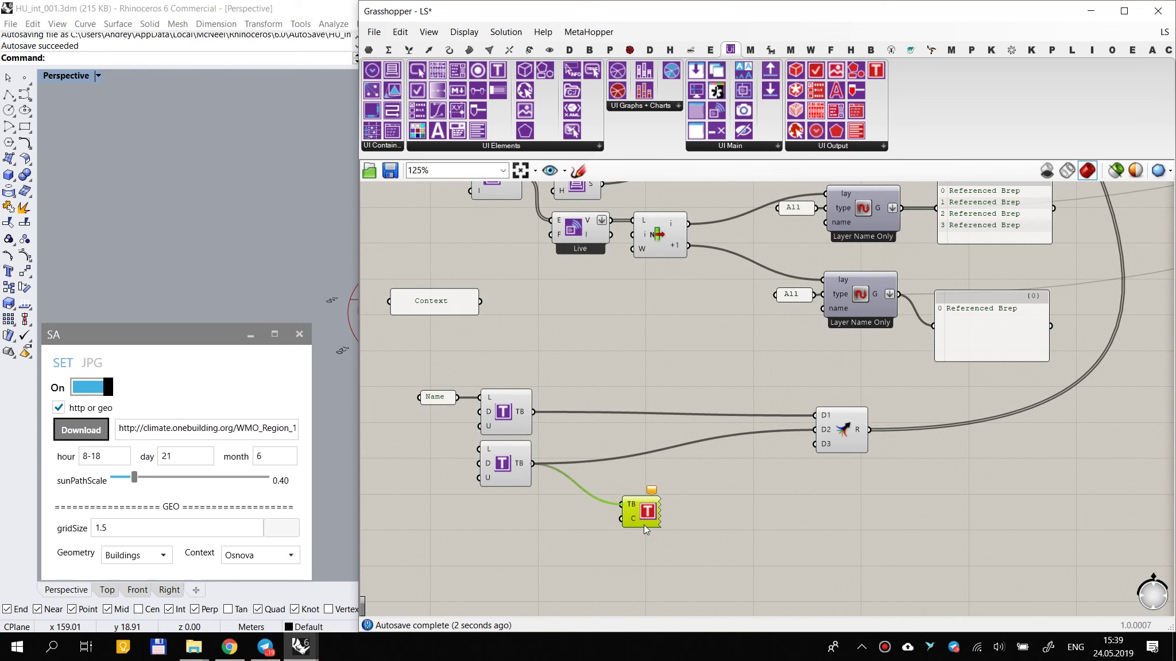
Step: Connect the concatenated file name text to the C input of Set TextBox Contents and open the SA window's JPG page
scroll(694, 437, down, 8)
drag(622, 519, 890, 365)
scroll(964, 241, up, 8)
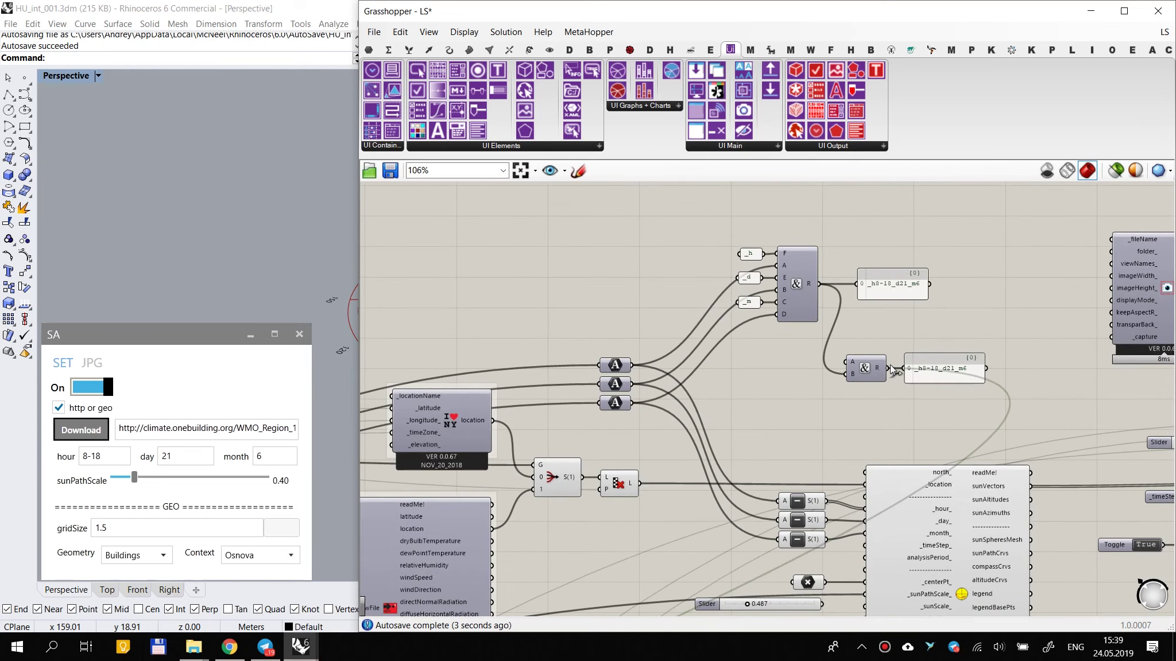
scroll(1019, 311, down, 4)
scroll(1019, 311, down, 3)
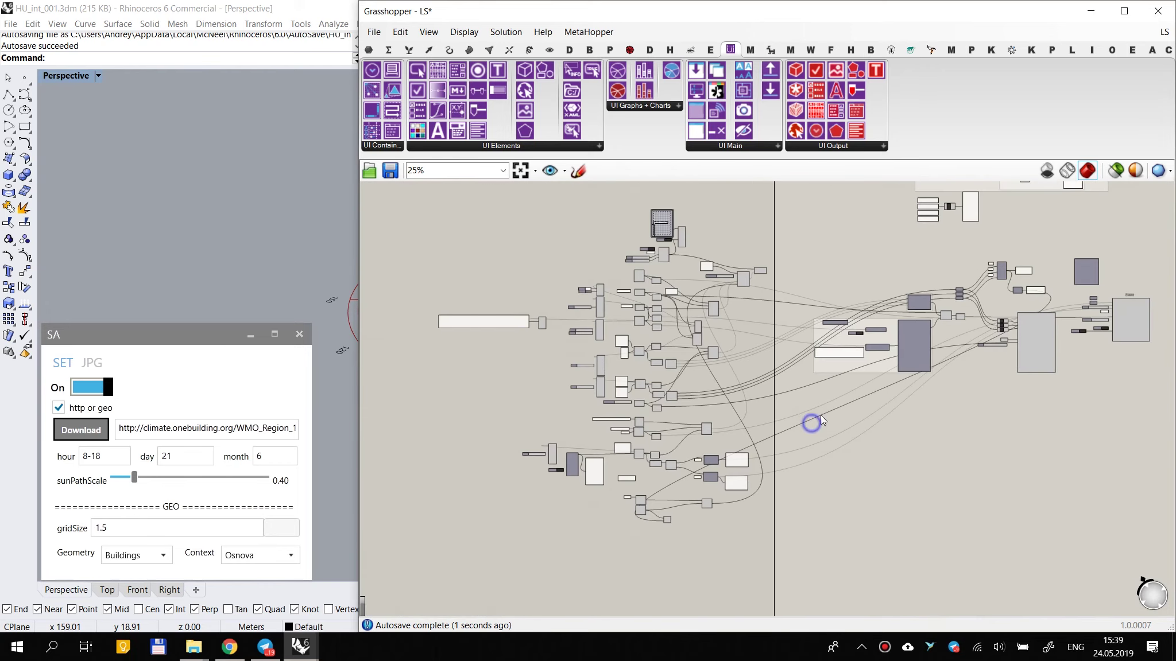
click(90, 362)
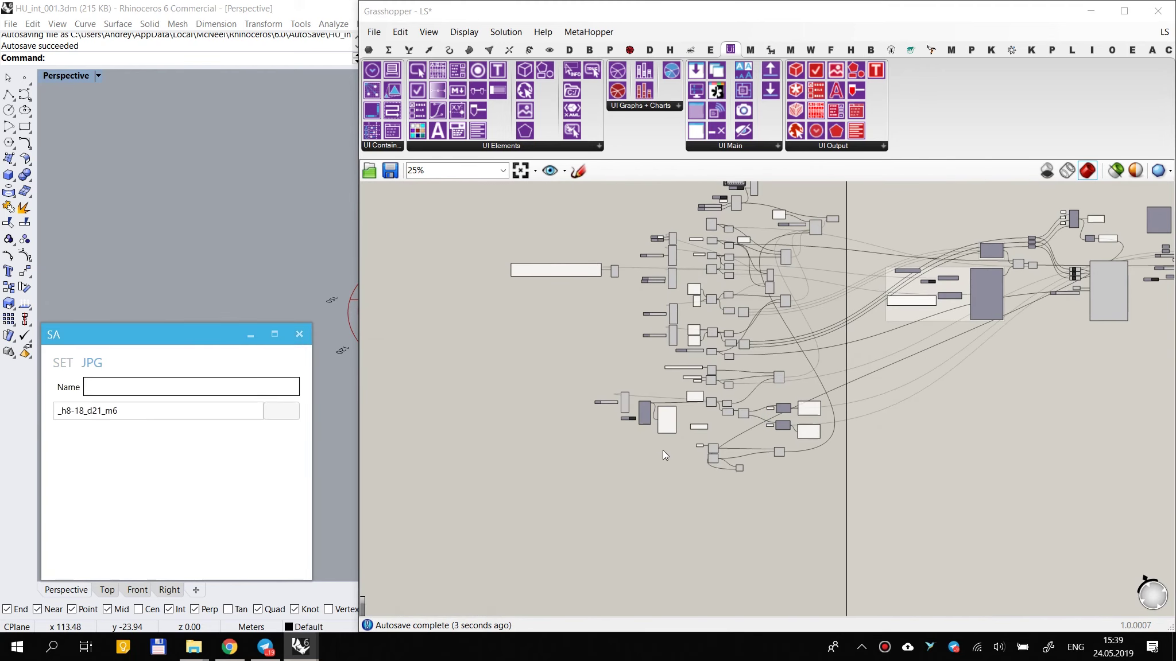
Step: Set the wire display of the Set TextBox Contents component's C input to faint
scroll(696, 463, up, 3)
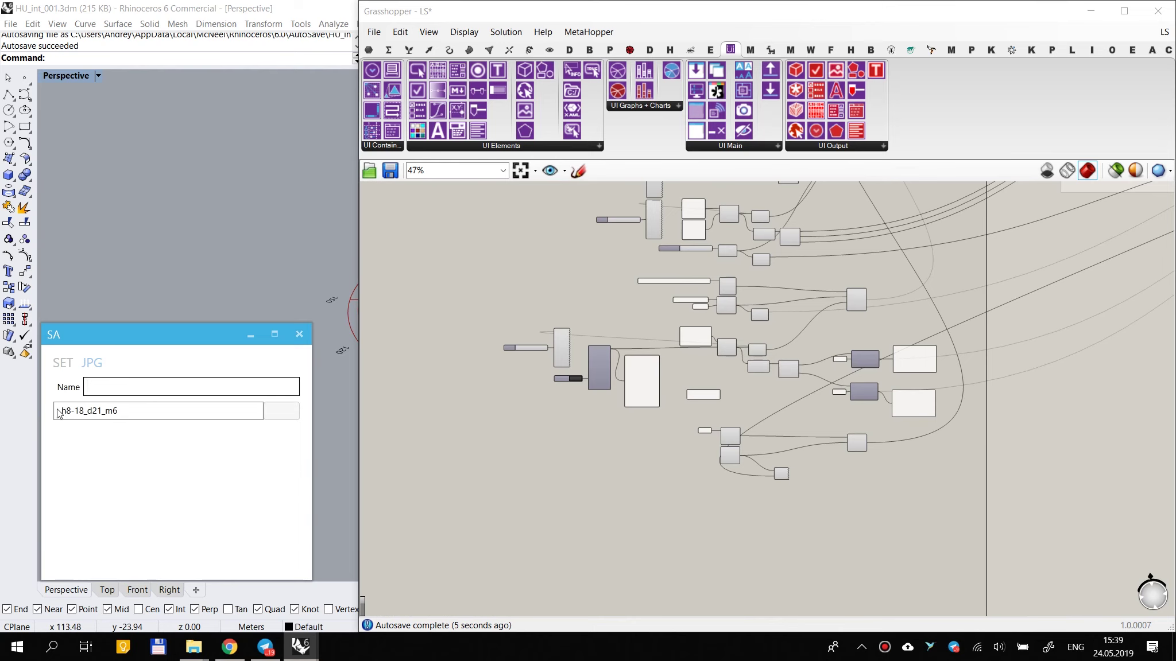
scroll(742, 470, up, 5)
click(760, 474)
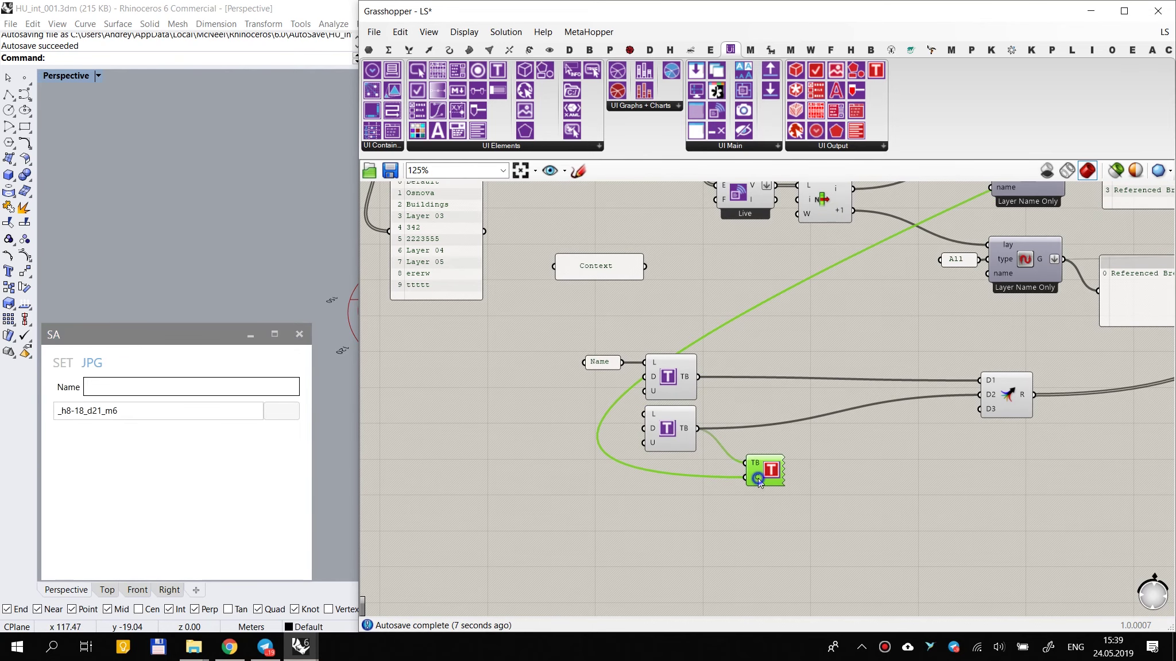
right_click(758, 479)
click(930, 431)
click(887, 491)
Step: Move the Set TextBox Contents component closer to the second text box
scroll(887, 459, down, 4)
right_drag(921, 307, 801, 550)
right_drag(900, 339, 844, 499)
scroll(768, 378, up, 5)
click(740, 382)
drag(737, 381, 741, 388)
click(824, 370)
Step: Test selecting the file name text in the second text box of the SA window
drag(135, 409, 74, 415)
click(95, 406)
click(136, 412)
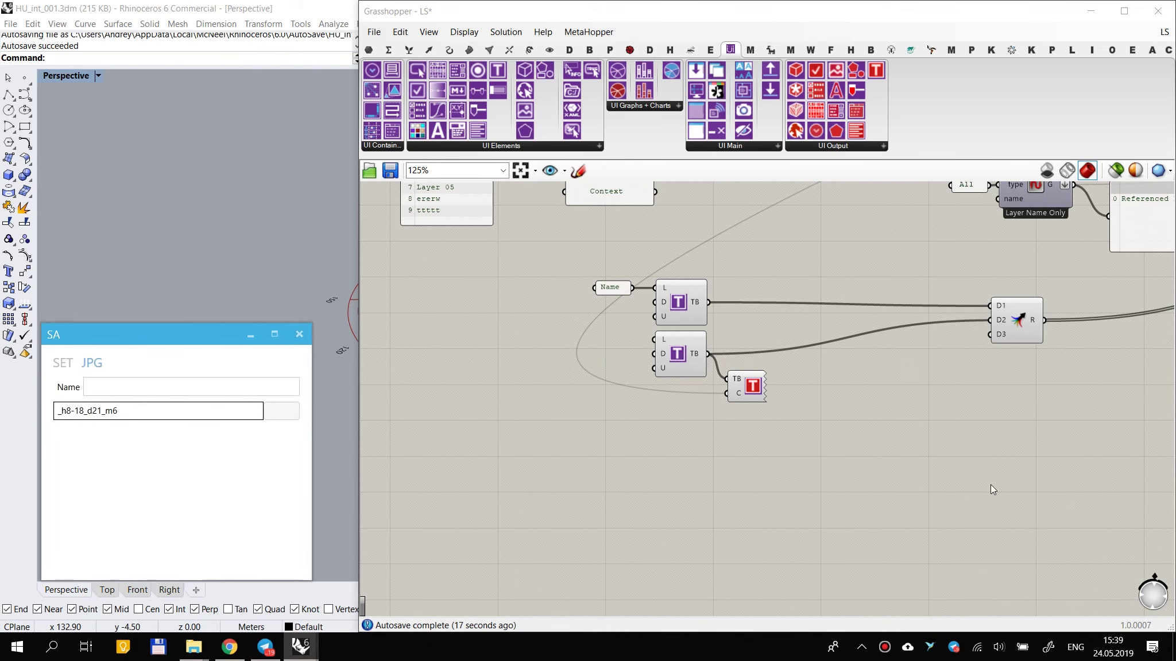
Step: Move the Set TextBox Contents component farther down from the second text box
click(895, 401)
scroll(800, 402, up, 5)
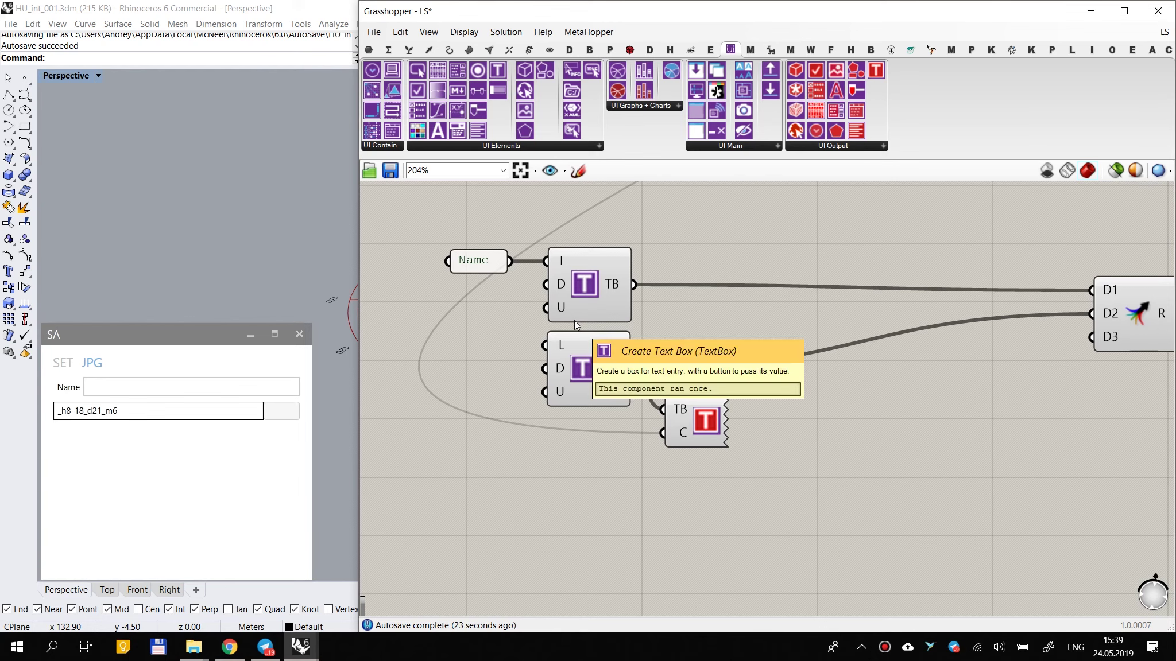
scroll(521, 265, down, 2)
right_drag(503, 277, 518, 345)
scroll(518, 345, up, 2)
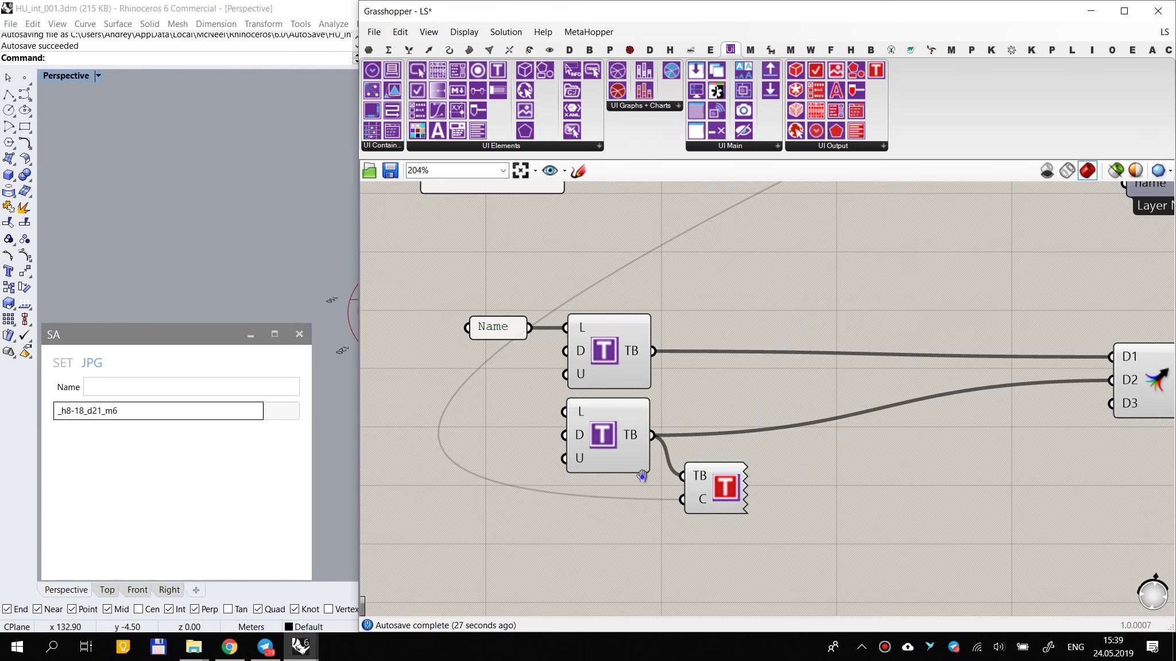
scroll(792, 396, down, 2)
scroll(770, 400, up, 2)
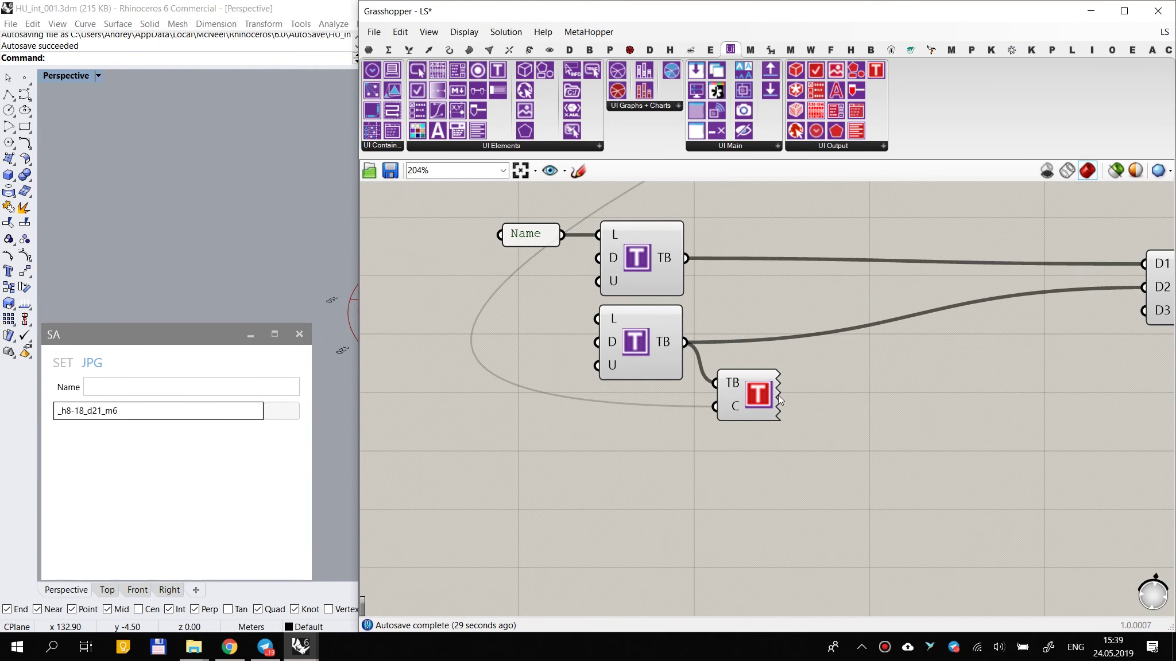
drag(752, 405, 759, 440)
click(828, 417)
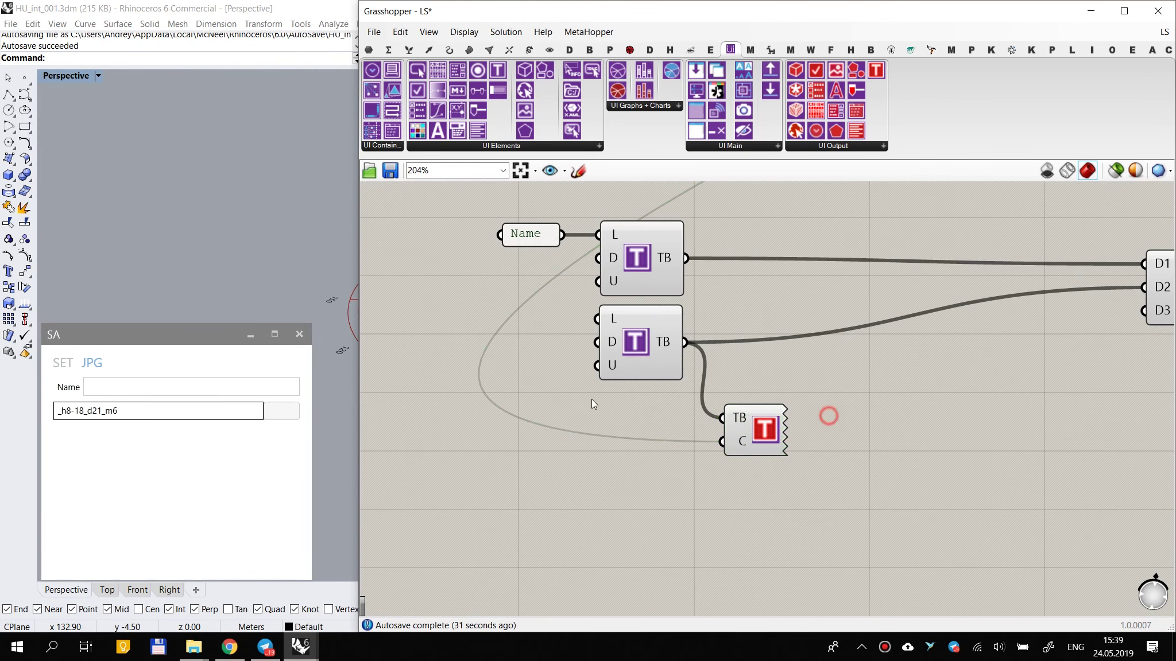
Step: Turn off the second text box's button through its U input and reopen the SA window's JPG page
right_click(610, 366)
mouse_move(697, 498)
click(802, 501)
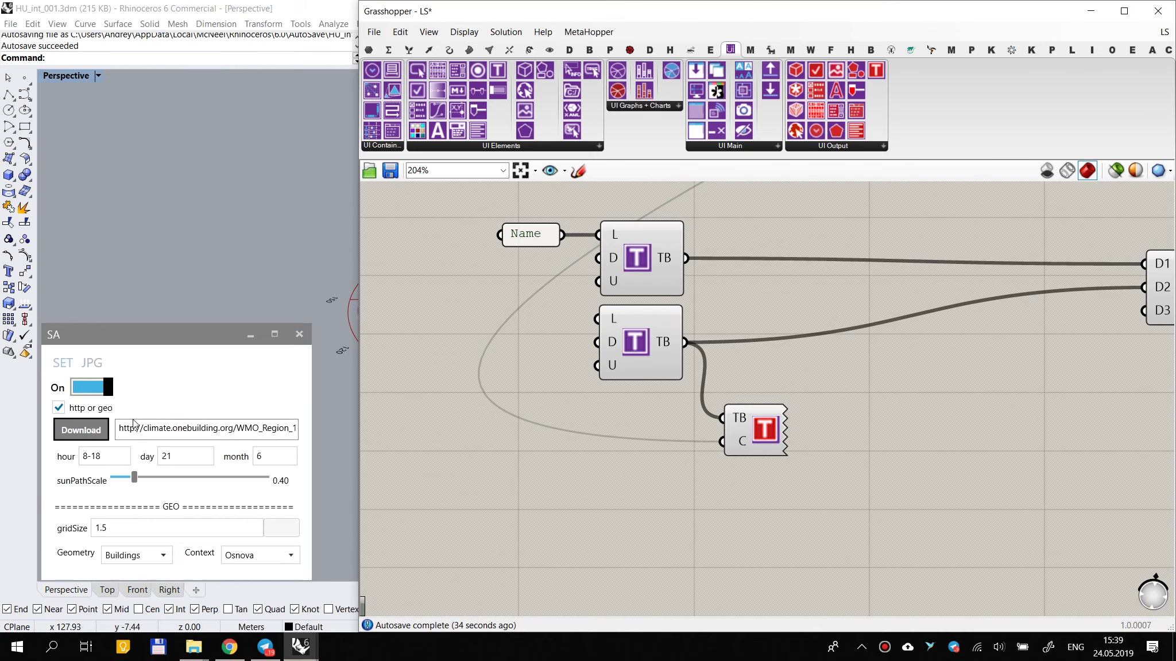
click(89, 374)
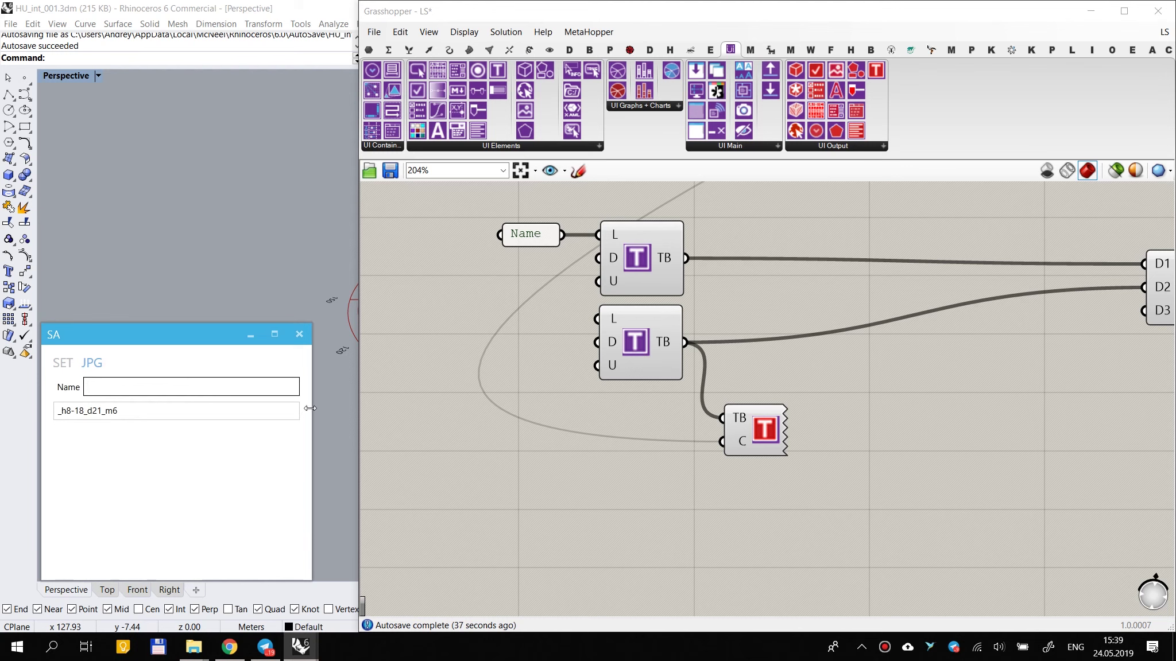
Step: Disconnect the second text box from the Merge component's D2 input
scroll(752, 370, down, 2)
click(791, 310)
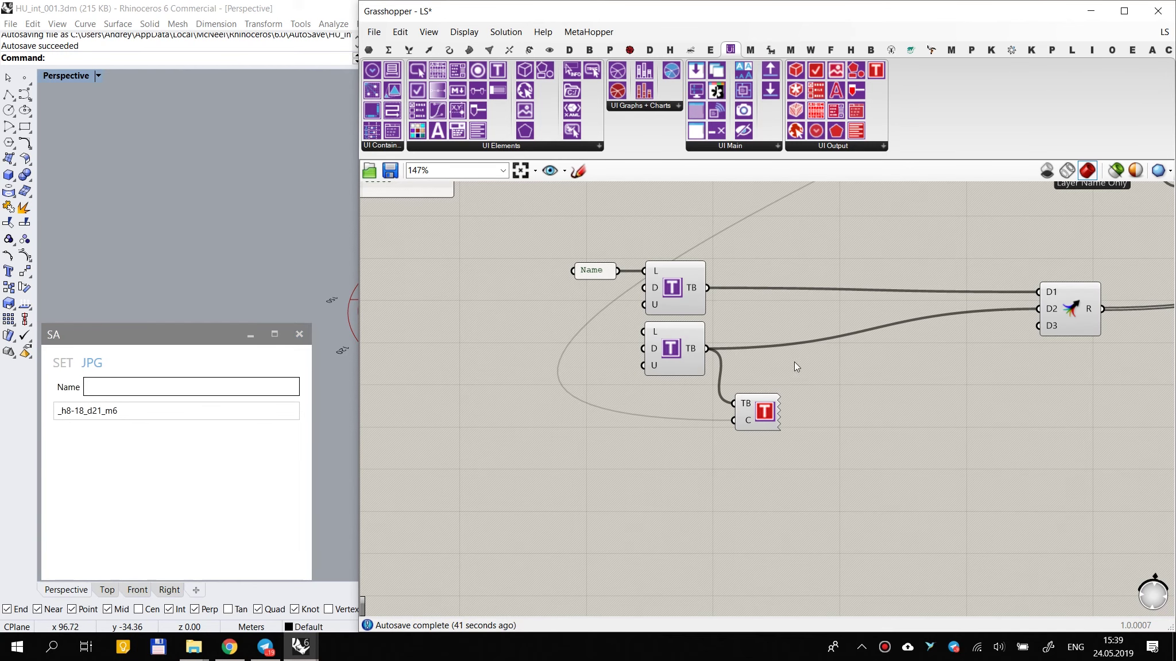
right_drag(792, 300, 800, 354)
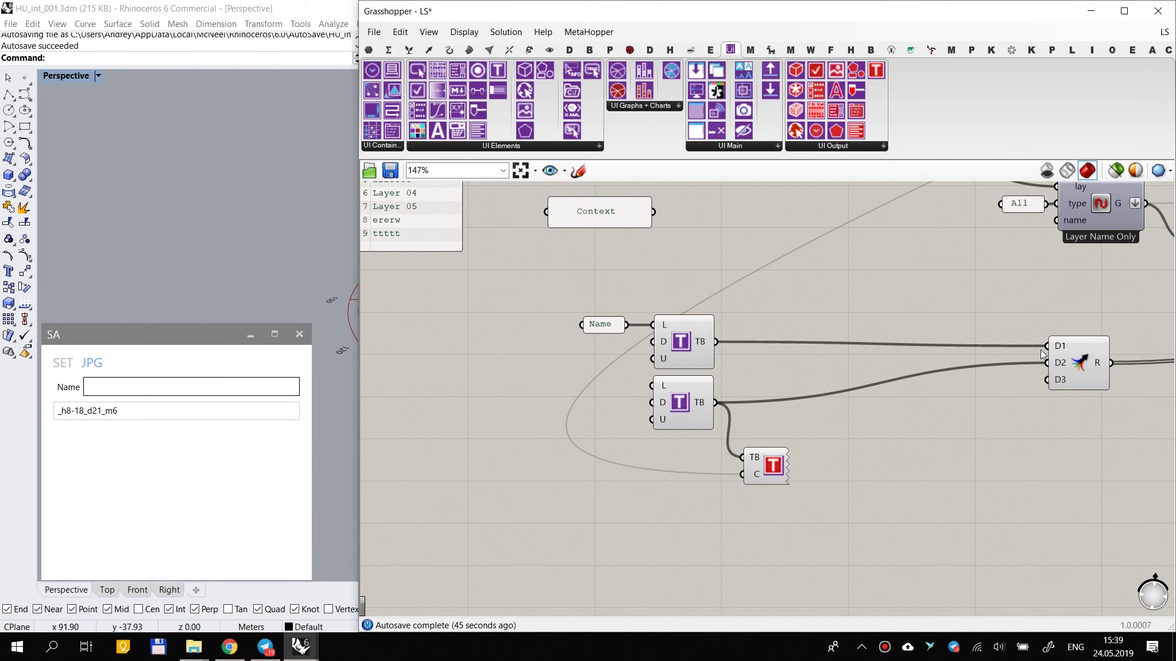
ctrl+drag(1043, 363, 716, 403)
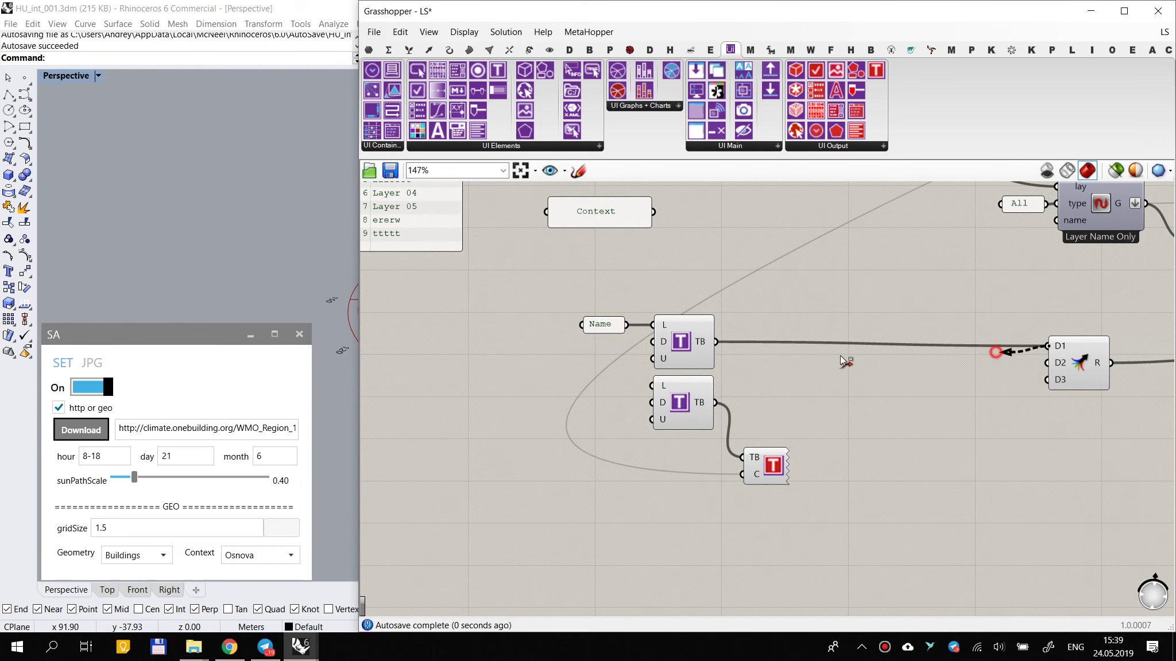
Step: Place a Create Stack component beside the text boxes and connect both text boxes to its E input
click(393, 71)
click(763, 320)
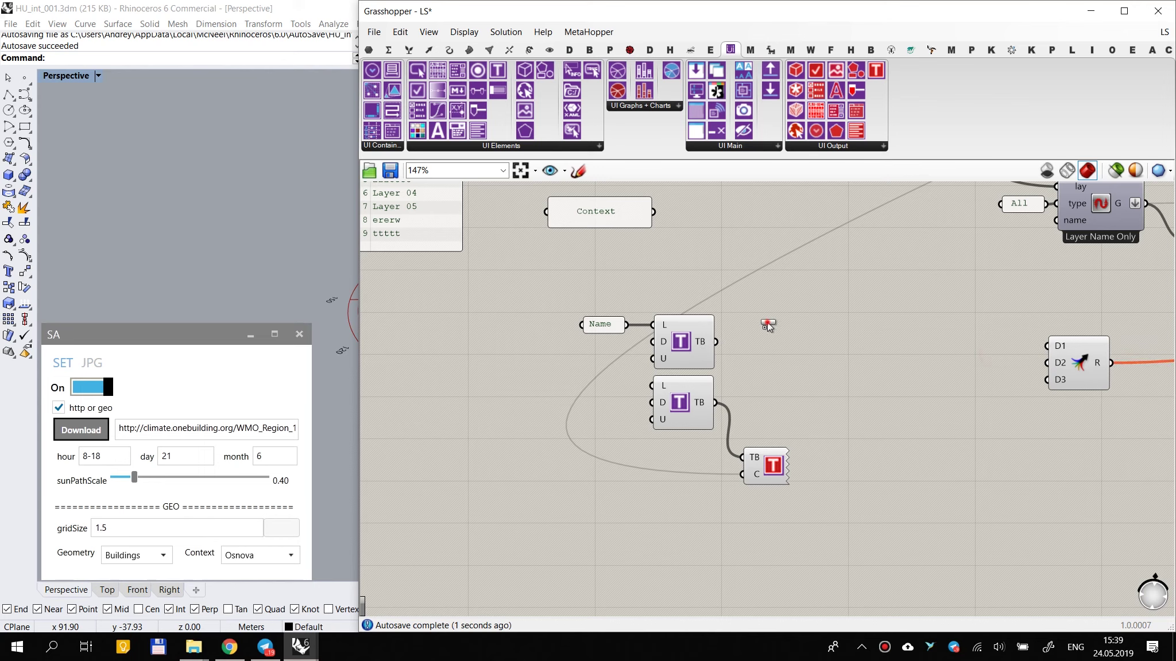
drag(759, 325, 783, 349)
shift+drag(758, 336, 715, 402)
Step: Feed the stack's output into the Merge component's D1 input and reopen the SA window's JPG page
drag(795, 363, 1045, 347)
drag(801, 364, 802, 357)
click(930, 410)
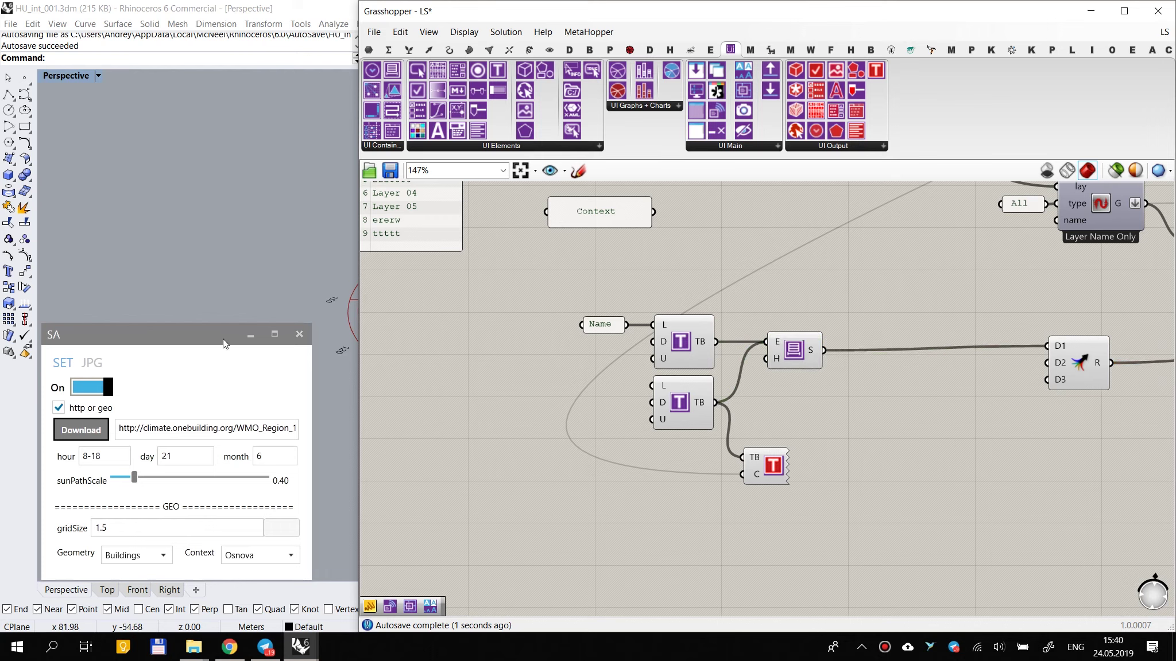
click(103, 361)
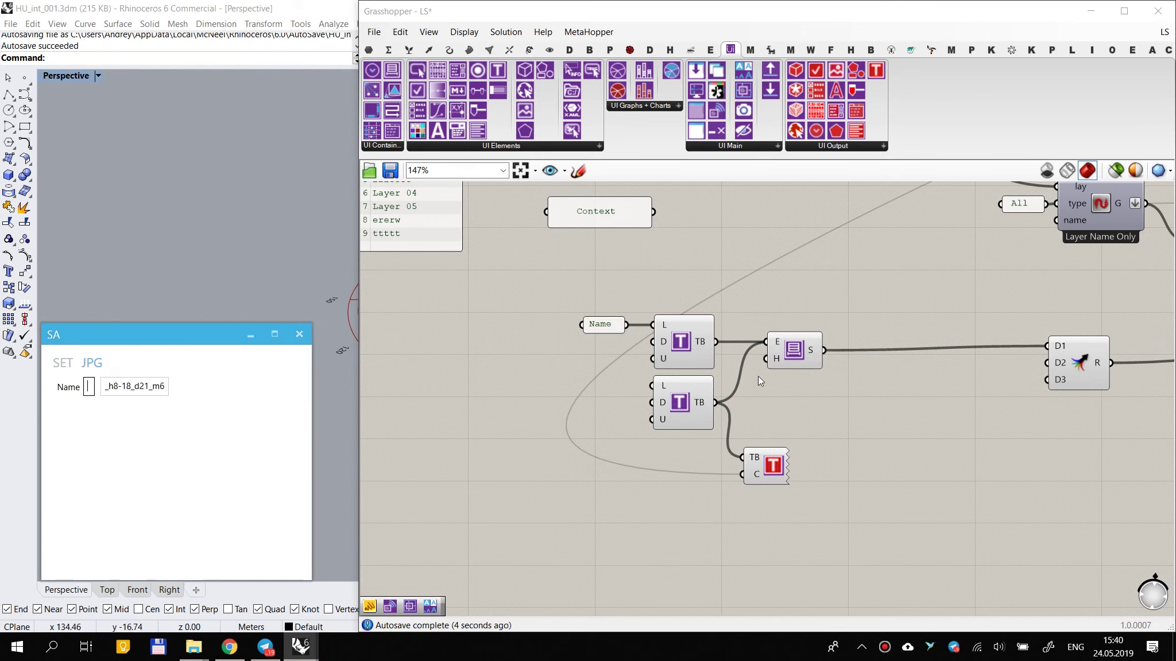
Step: Move the Set TextBox Contents component up and under the Create Stack component
scroll(797, 406, up, 3)
click(765, 305)
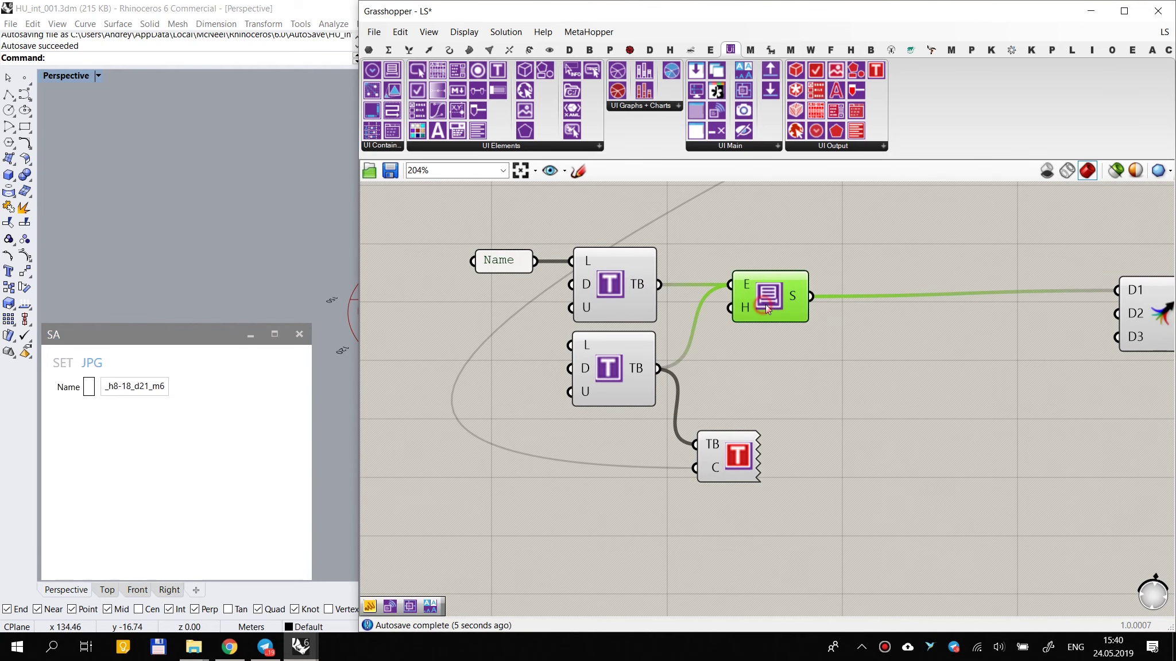
click(904, 393)
scroll(779, 358, down, 3)
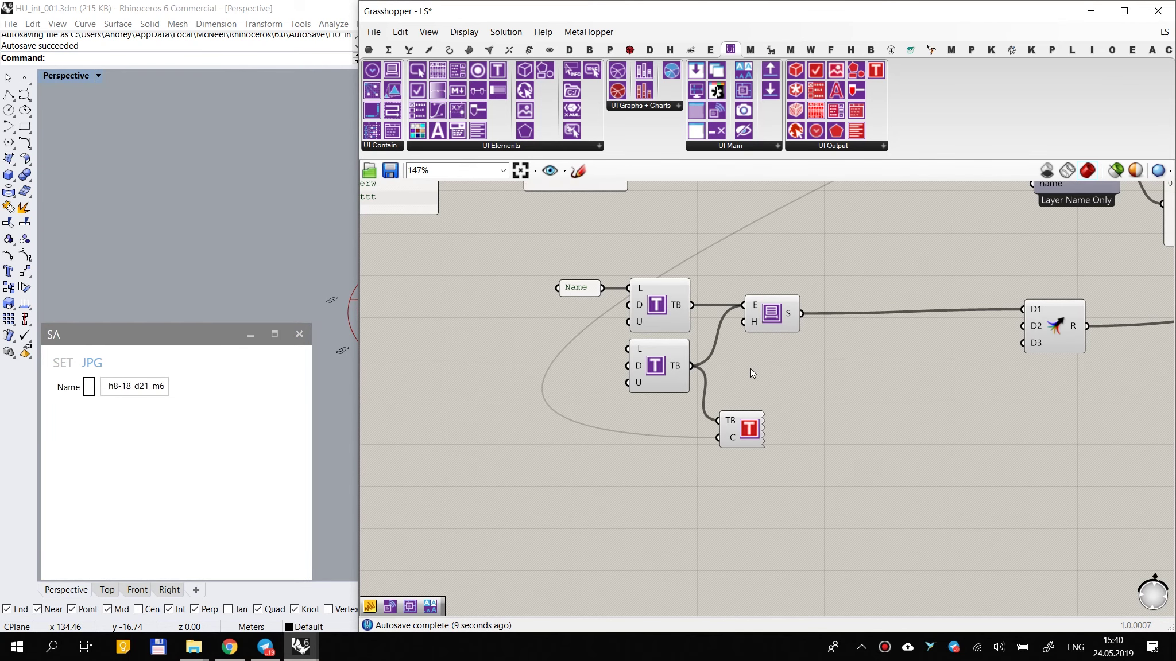
drag(754, 435, 777, 425)
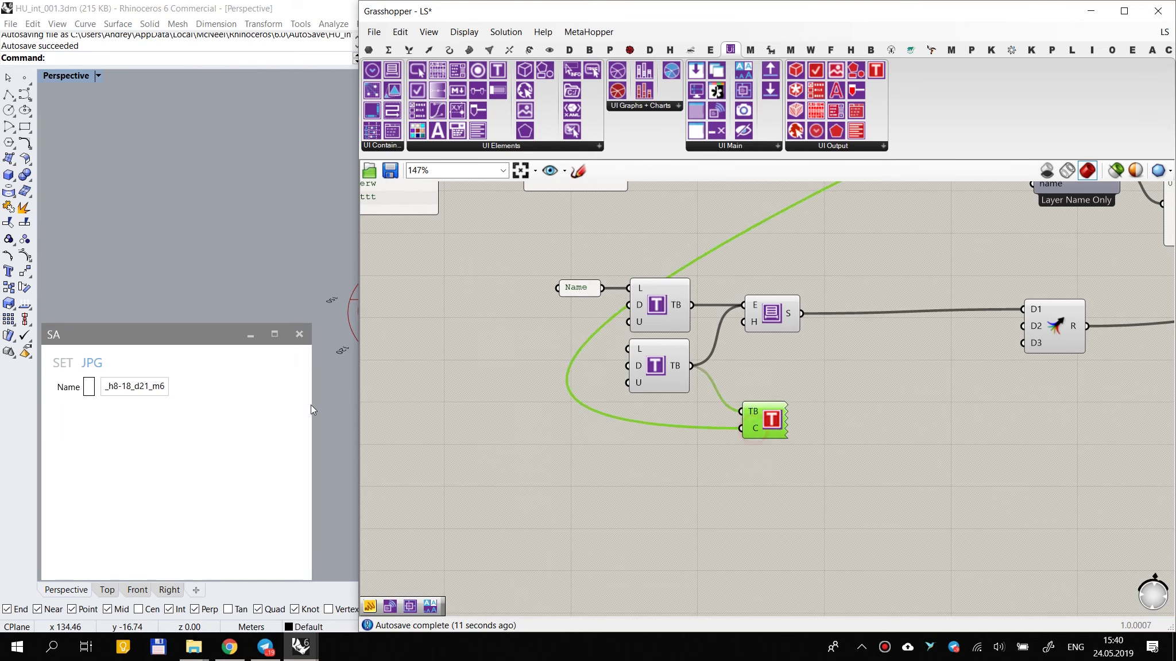
right_drag(534, 326, 637, 388)
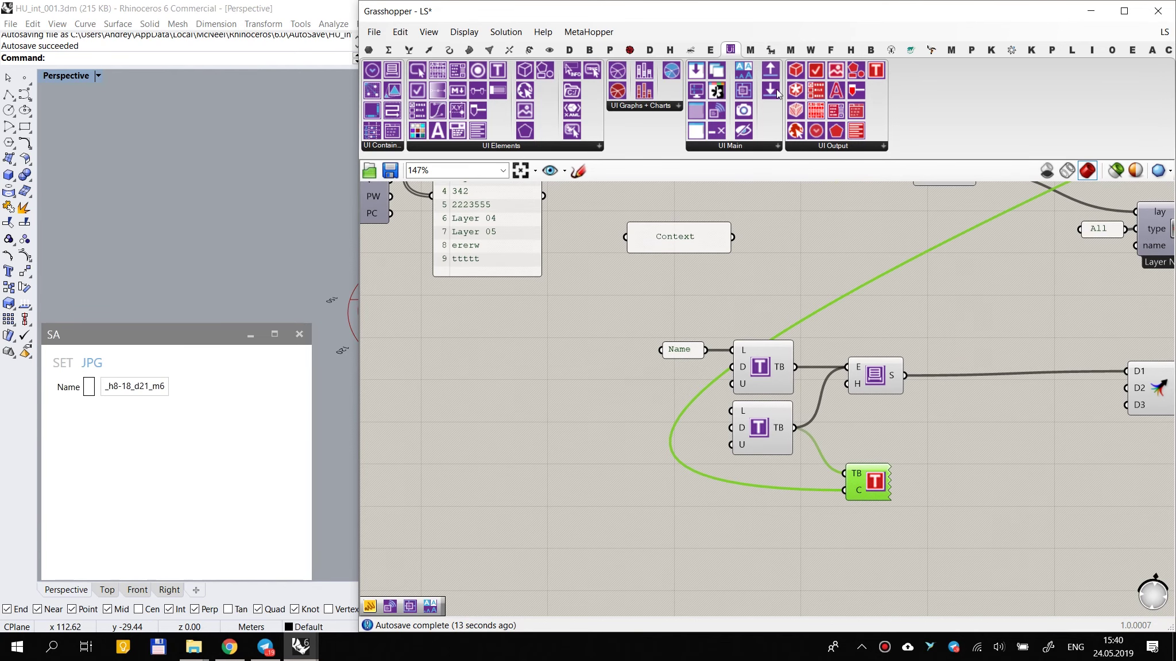
Step: Place an Adjust Element Positioning component beside the text boxes and connect the second text box to its E input with a faint wire
drag(744, 90, 553, 453)
drag(527, 410, 794, 428)
drag(551, 448, 563, 430)
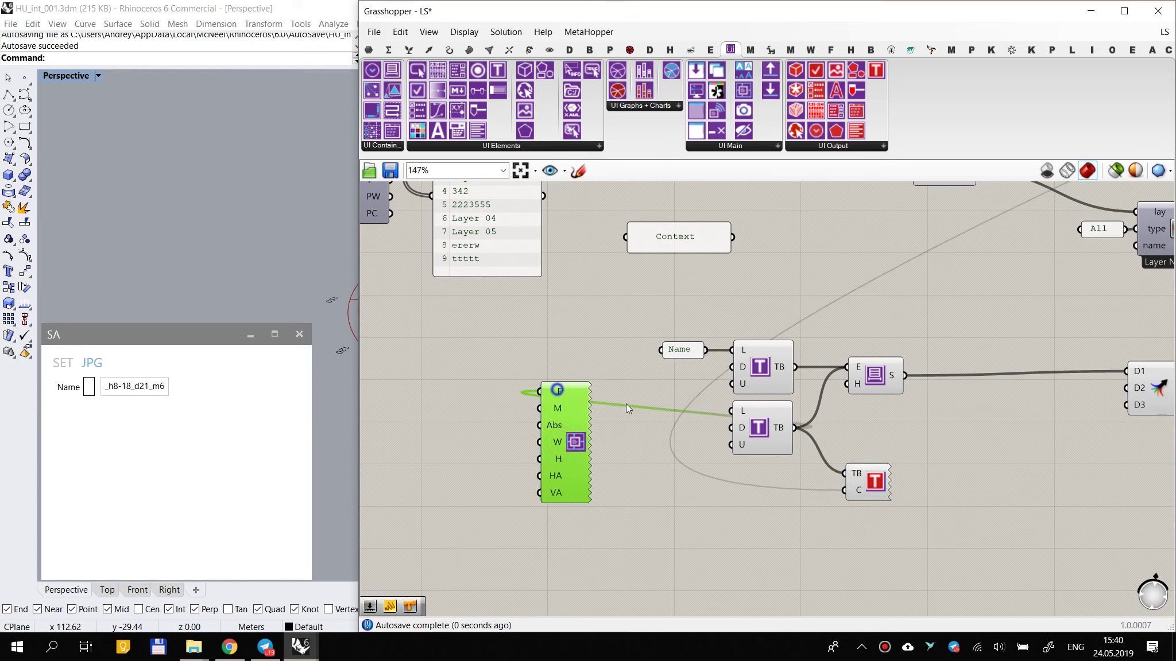
right_click(555, 391)
mouse_move(631, 412)
click(752, 427)
Step: Create a number slider of 300 and connect it to the positioning component's W input
double_click(466, 392)
text(300)
key(Return)
scroll(439, 437, up, 2)
drag(562, 436, 556, 368)
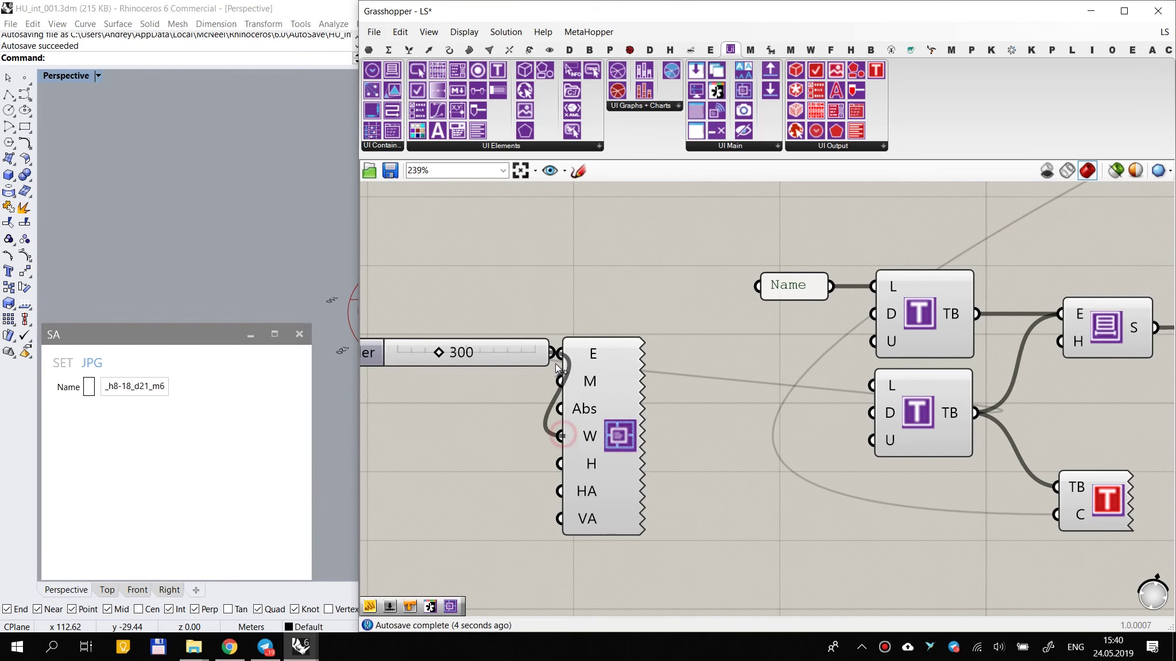
right_drag(506, 379, 626, 367)
drag(627, 350, 606, 427)
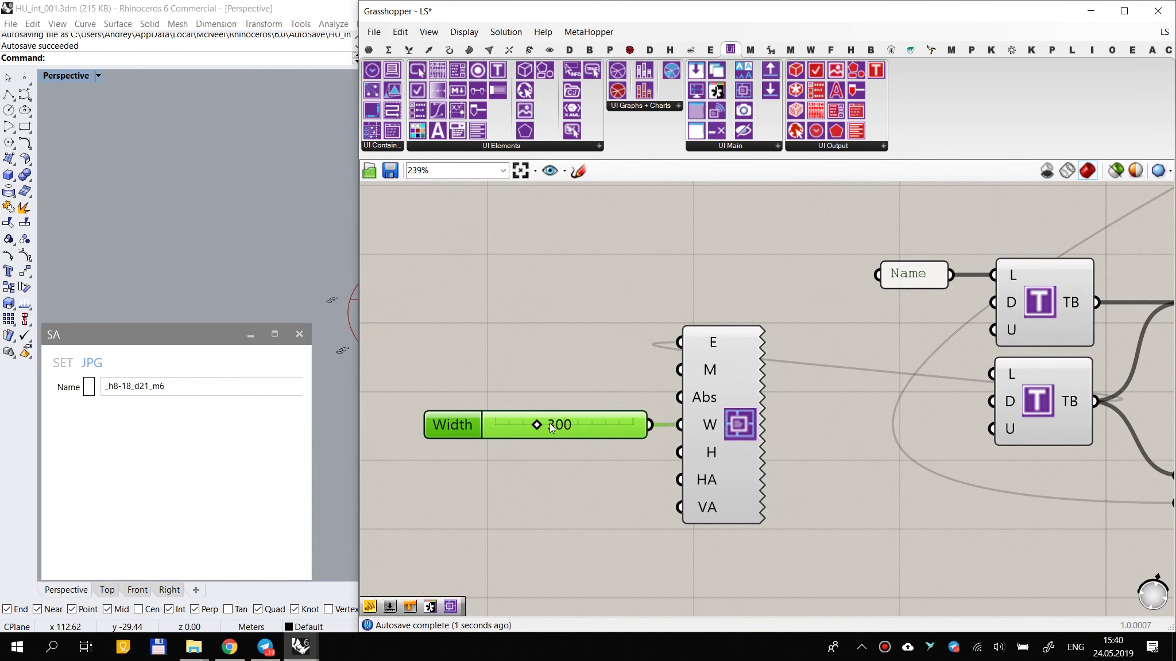
Step: Set the Width slider for the second text box to 134
drag(536, 423, 543, 426)
scroll(898, 430, down, 1)
mouse_move(637, 428)
mouse_down()
mouse_move(607, 431)
mouse_move(622, 432)
mouse_up()
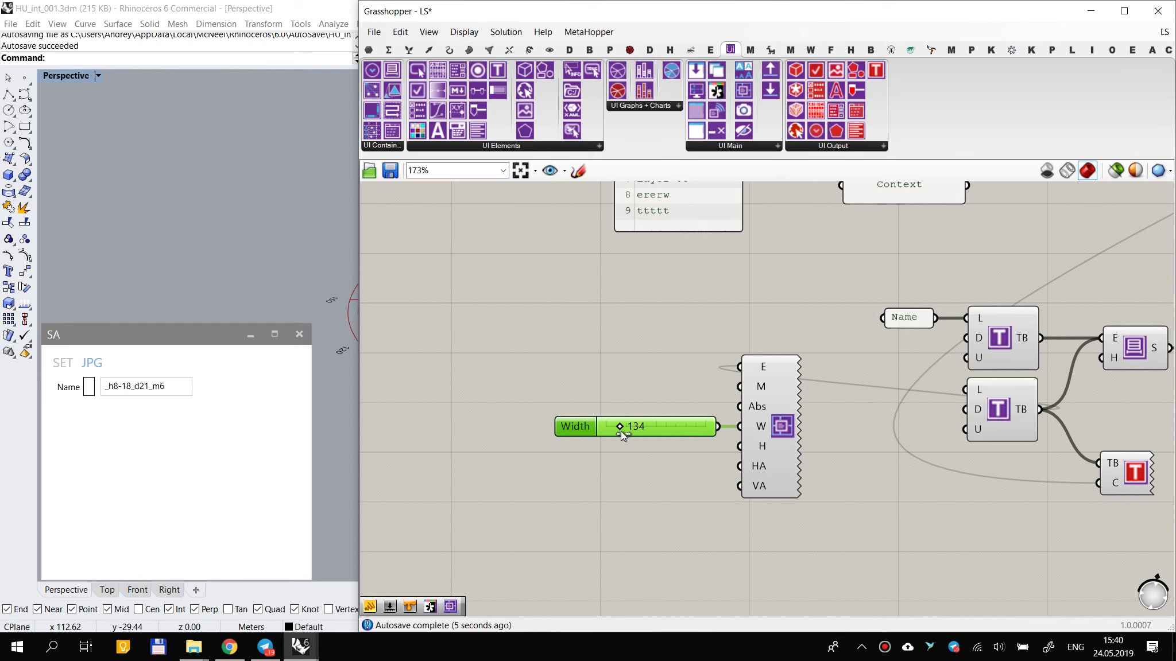
Step: Duplicate the positioning component with its Width slider, connect the copy to the Name text box, and set its width to 198
drag(791, 331, 554, 520)
drag(775, 437, 766, 490)
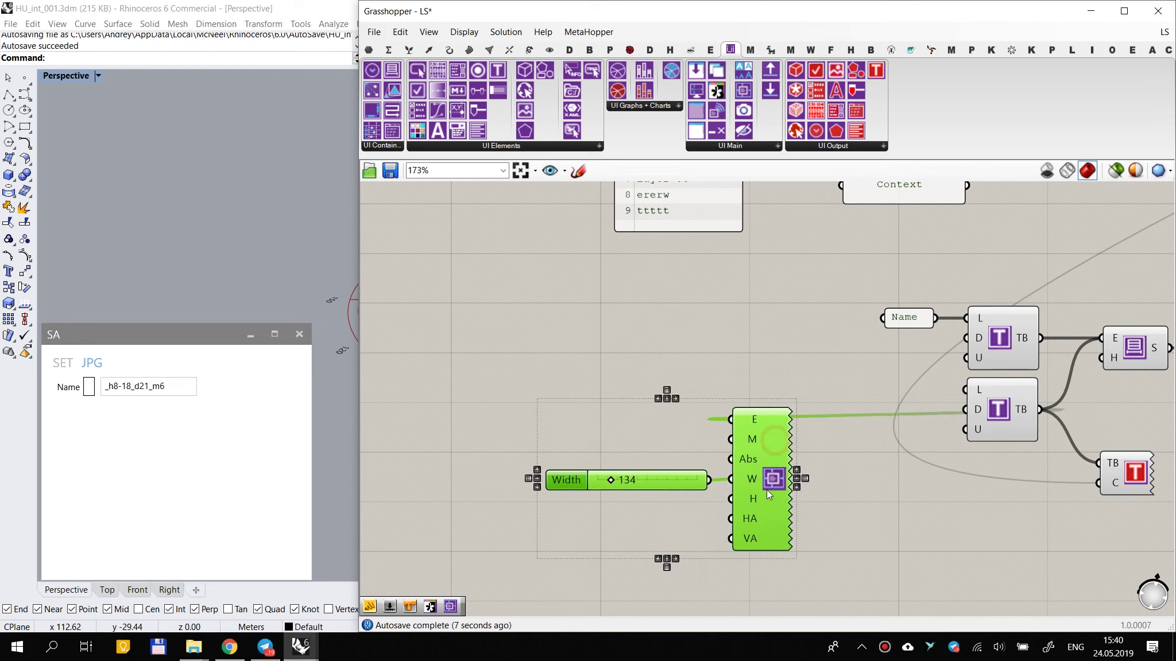
key(ctrl+c)
key(ctrl+v)
drag(768, 329, 768, 329)
drag(730, 271, 1037, 338)
drag(613, 337, 677, 331)
click(680, 304)
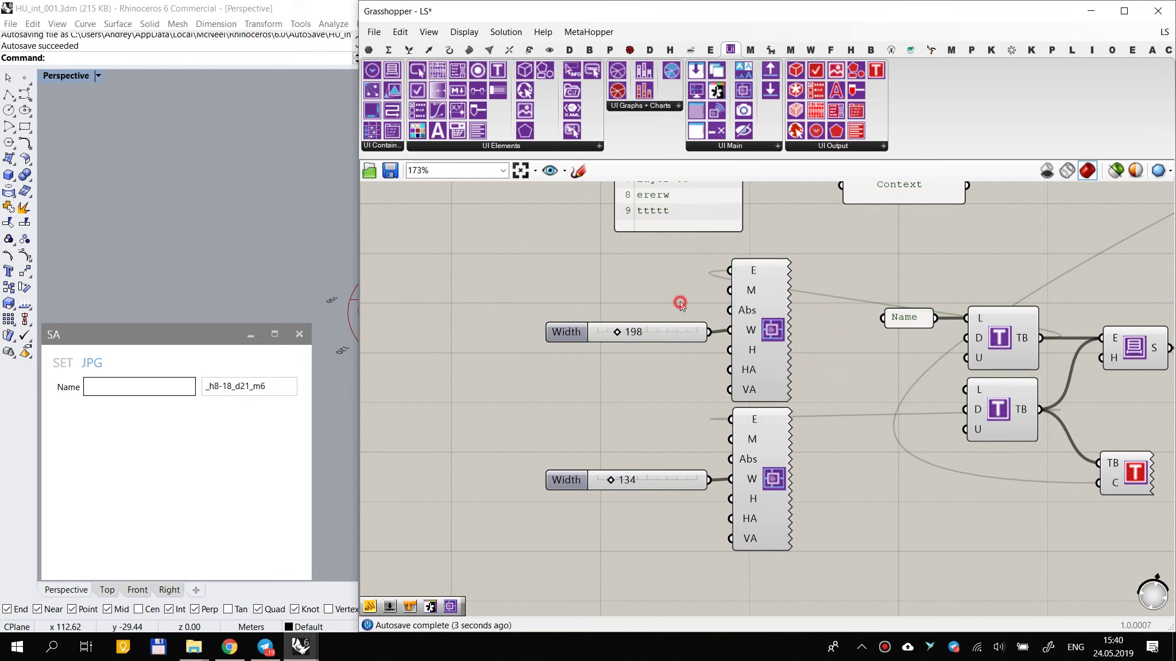
Step: Create a panel reading SA_001_, connect it to the Name text box's D input, and reopen the SA window's JPG page
click(643, 429)
scroll(748, 414, down, 3)
scroll(896, 368, up, 5)
double_click(667, 382)
text(//)
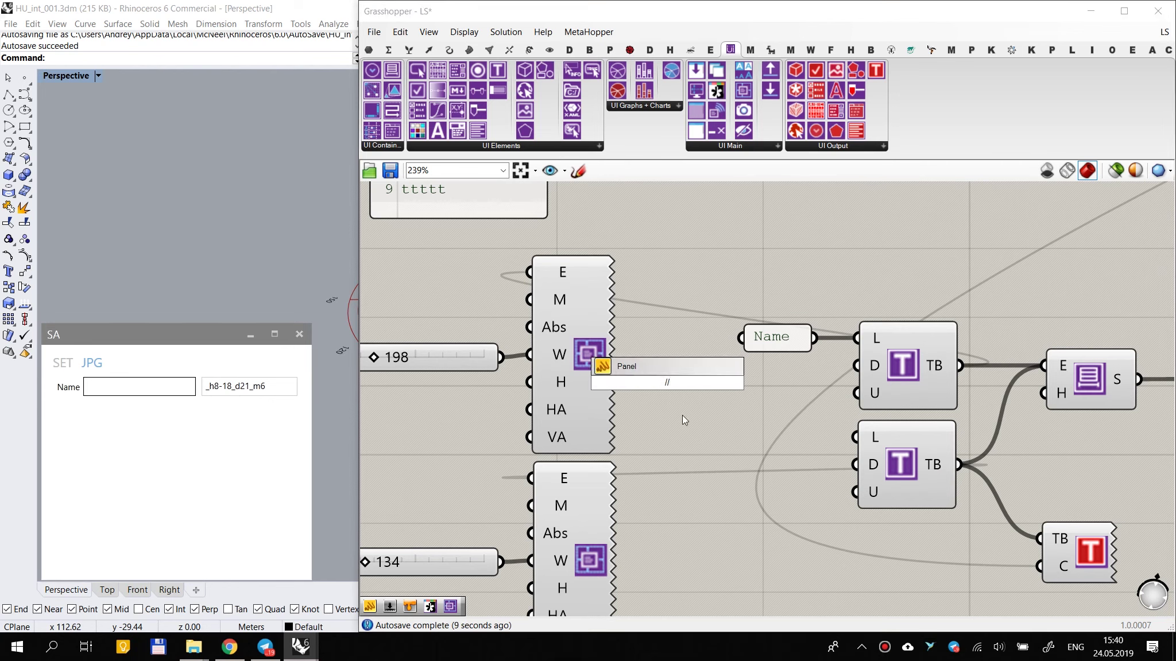
text(SA_001_)
key(Return)
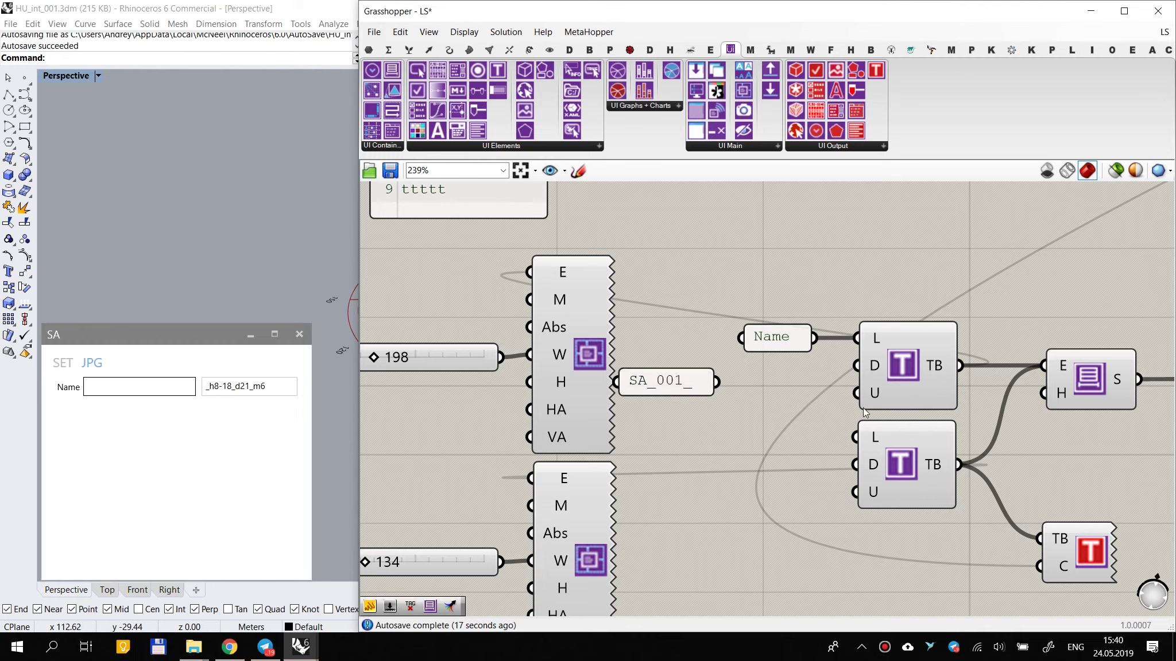
drag(785, 378, 683, 372)
drag(784, 375, 779, 368)
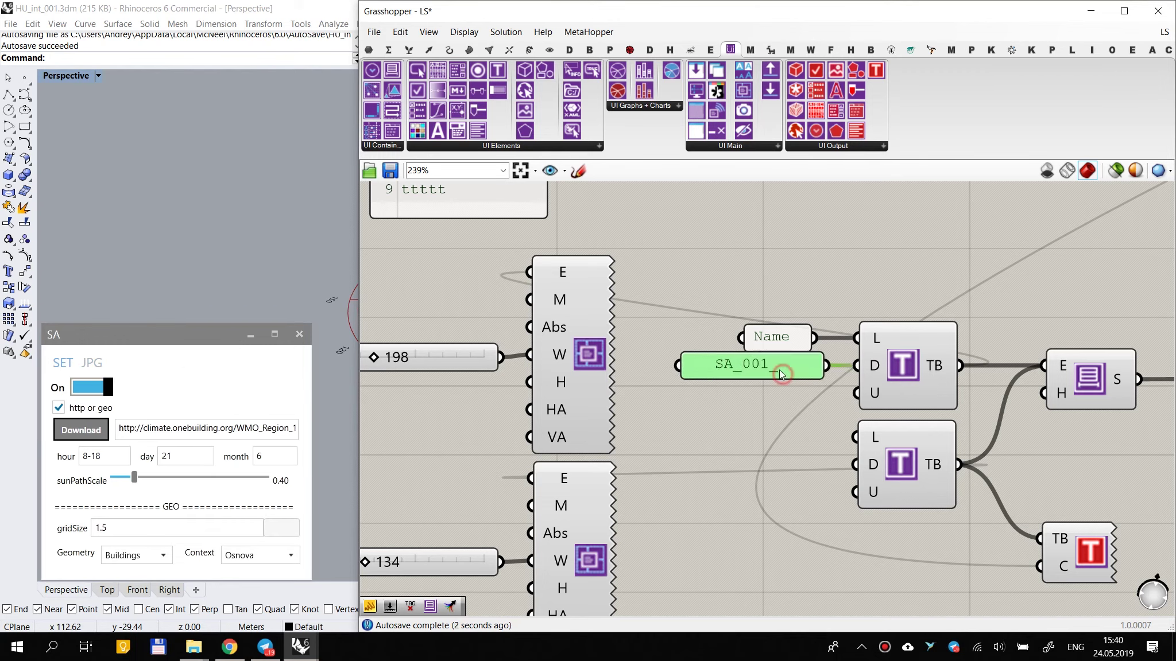
click(92, 362)
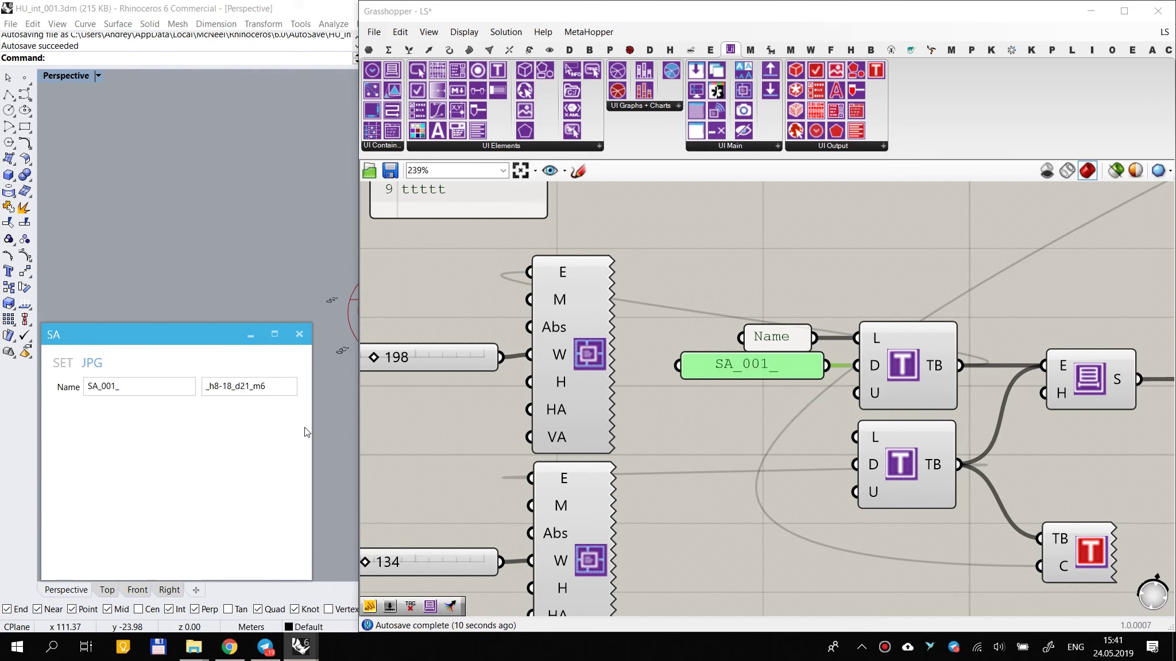
Step: Move the Set TextBox Contents component slightly closer to the second text box and save the definition
scroll(763, 454, down, 4)
right_drag(777, 448, 680, 348)
scroll(850, 409, up, 2)
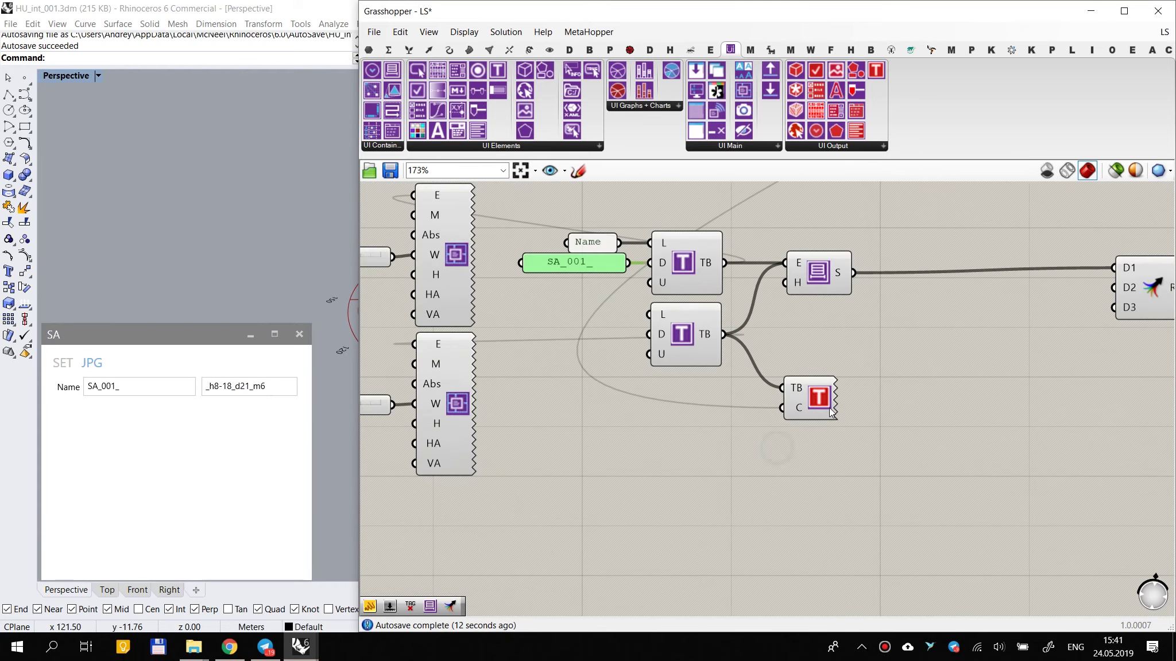
drag(808, 401, 813, 376)
click(390, 171)
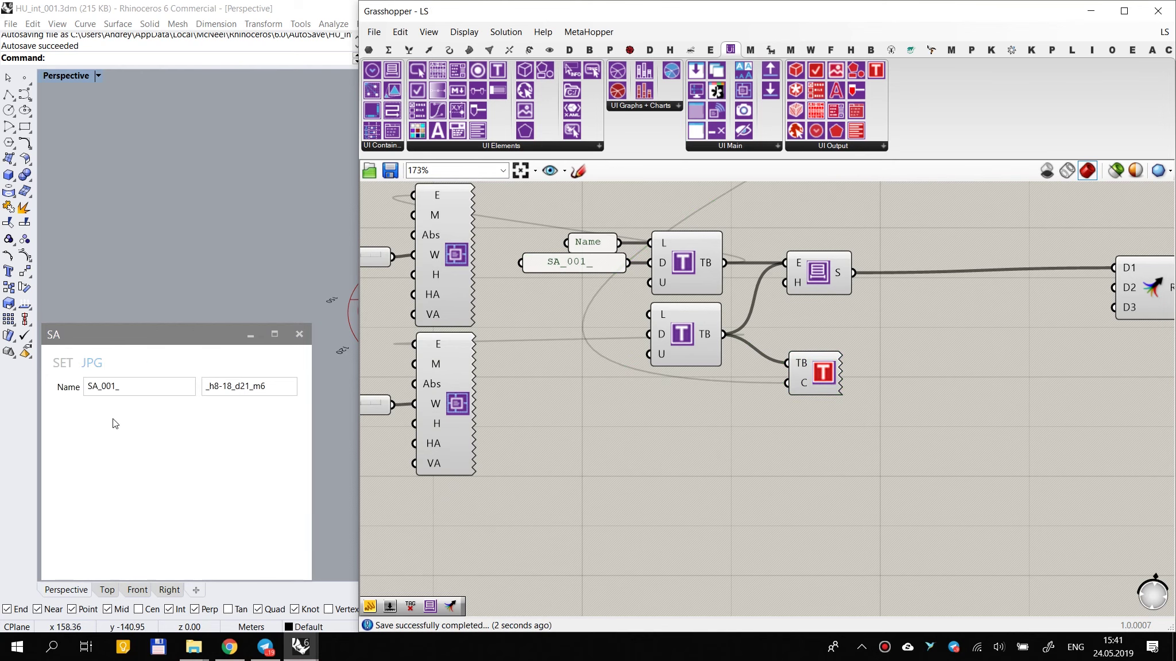
Step: Place a Create File Picker component below the text boxes, connect it to the Merge component's D2 input, and reopen the JPG page
scroll(535, 259, down, 6)
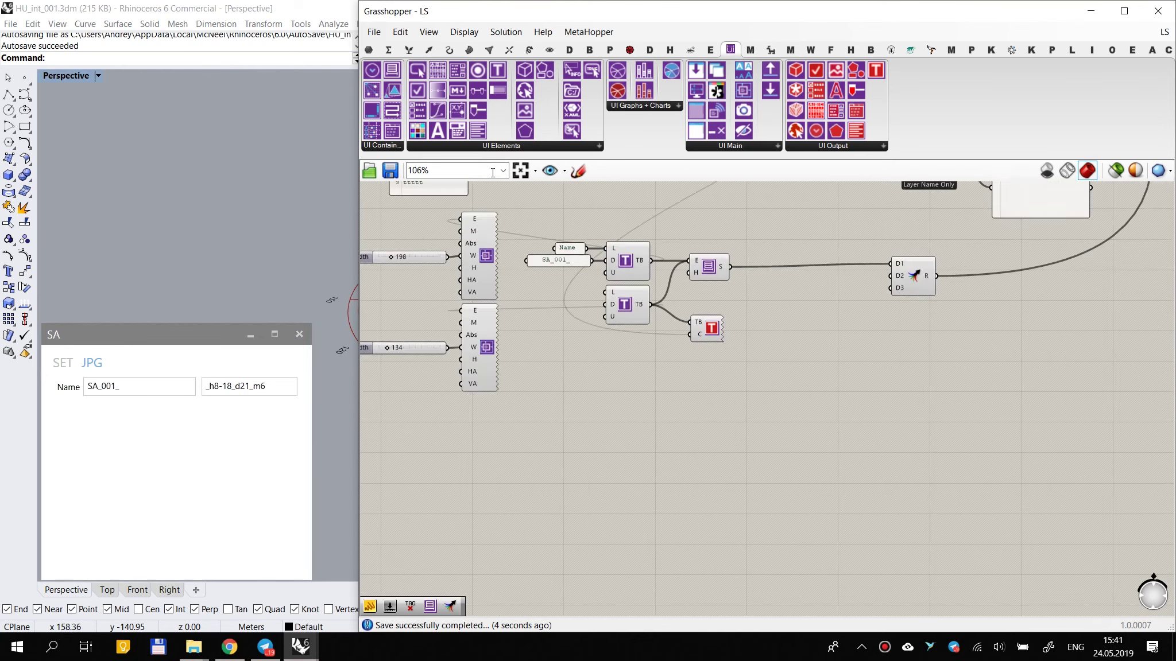
drag(576, 96, 714, 404)
scroll(714, 404, up, 4)
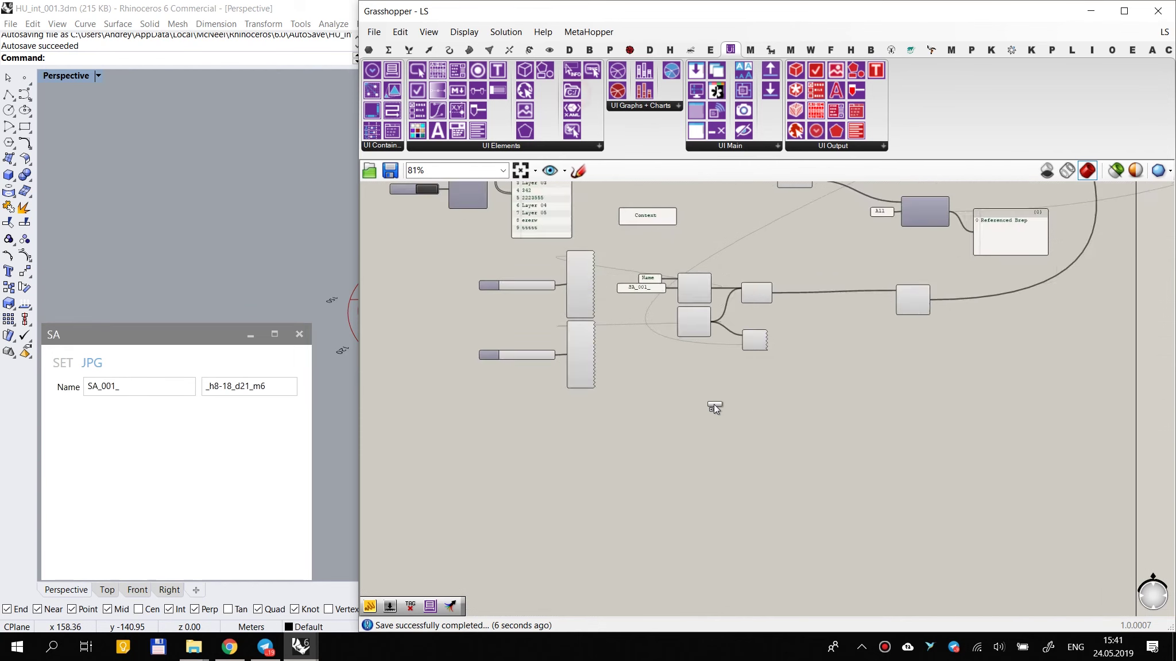
drag(711, 407, 993, 244)
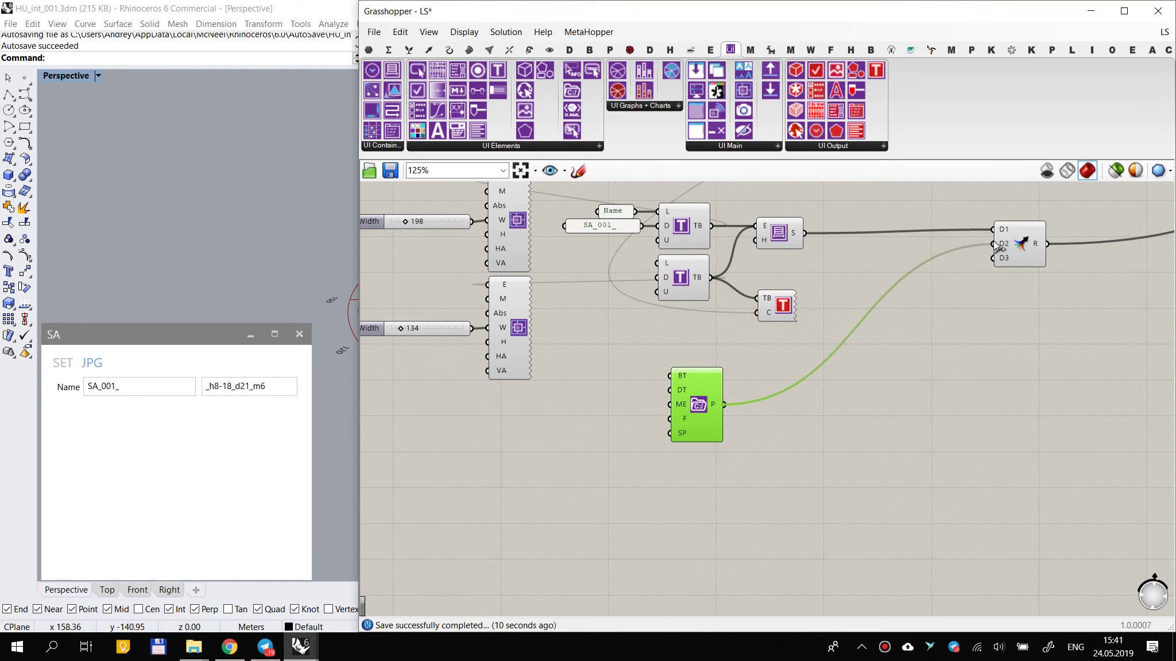
click(92, 363)
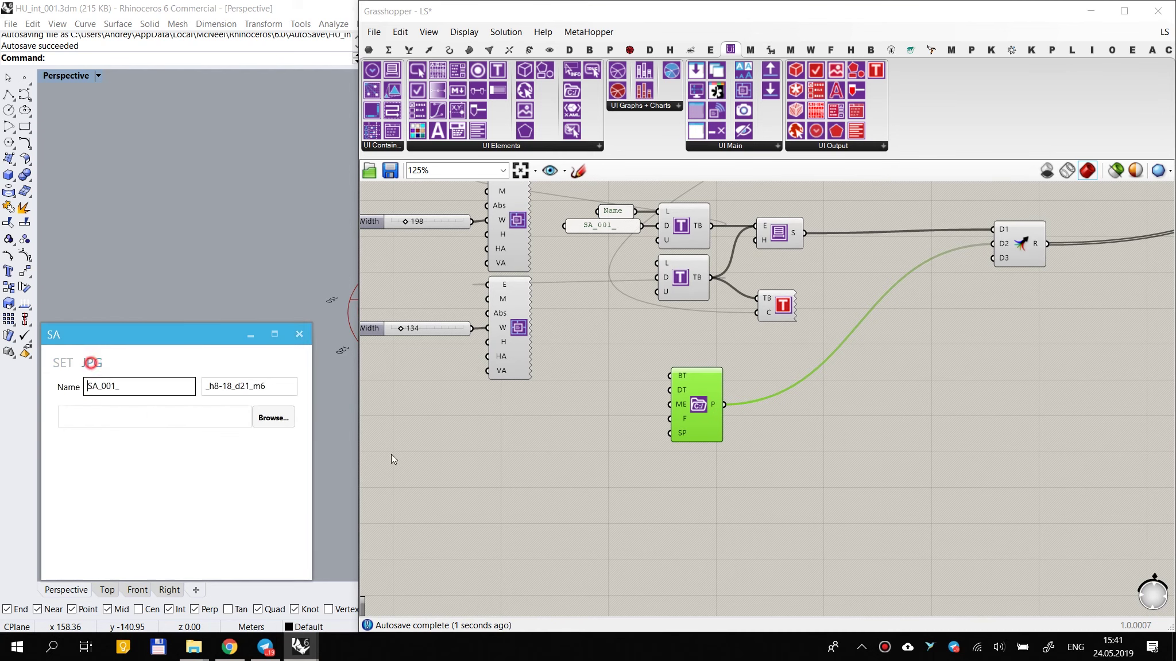
drag(698, 397, 694, 380)
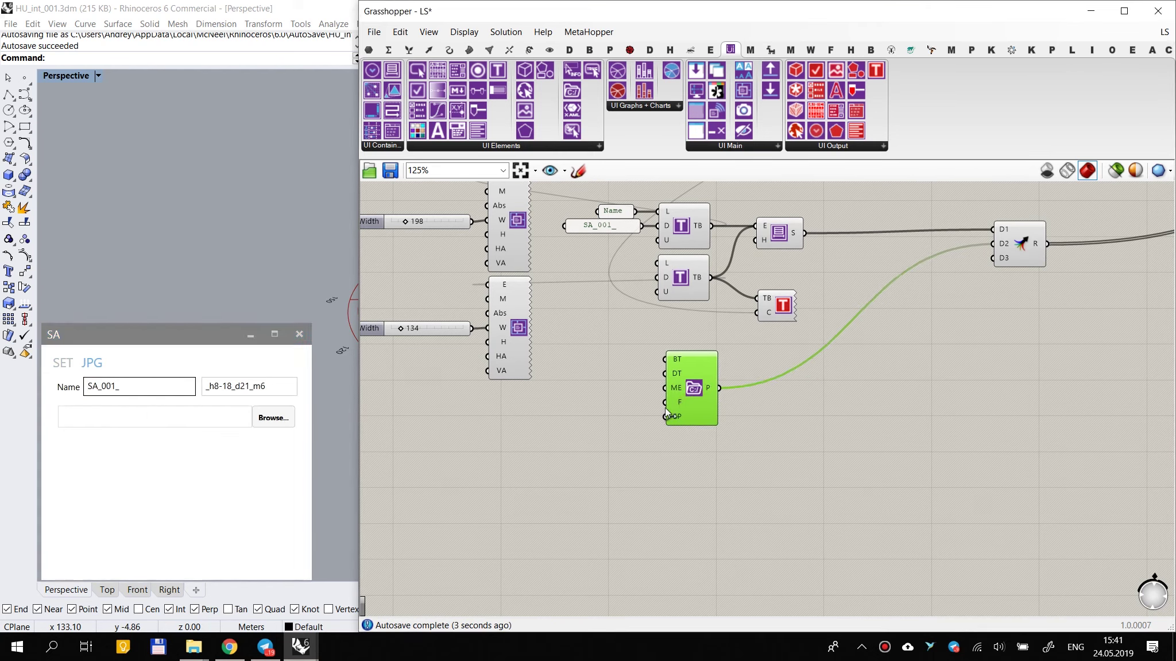
Step: Test the SA window's Browse dialog and switch the file picker's Dialog Type to Browse Folder
click(272, 414)
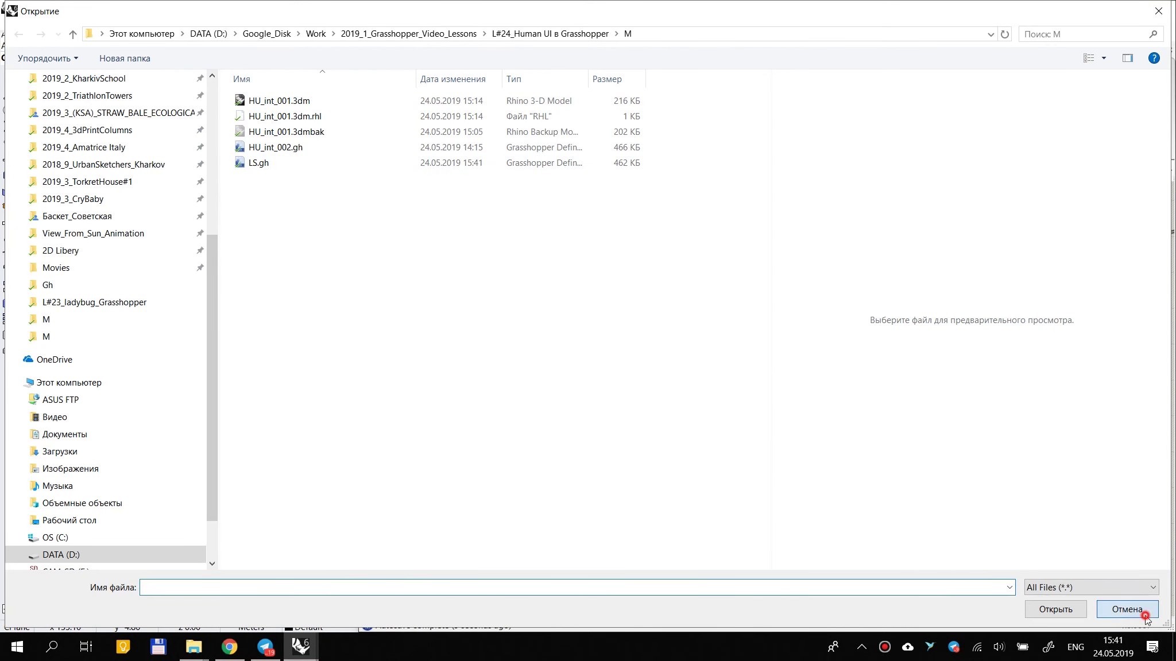
click(1144, 614)
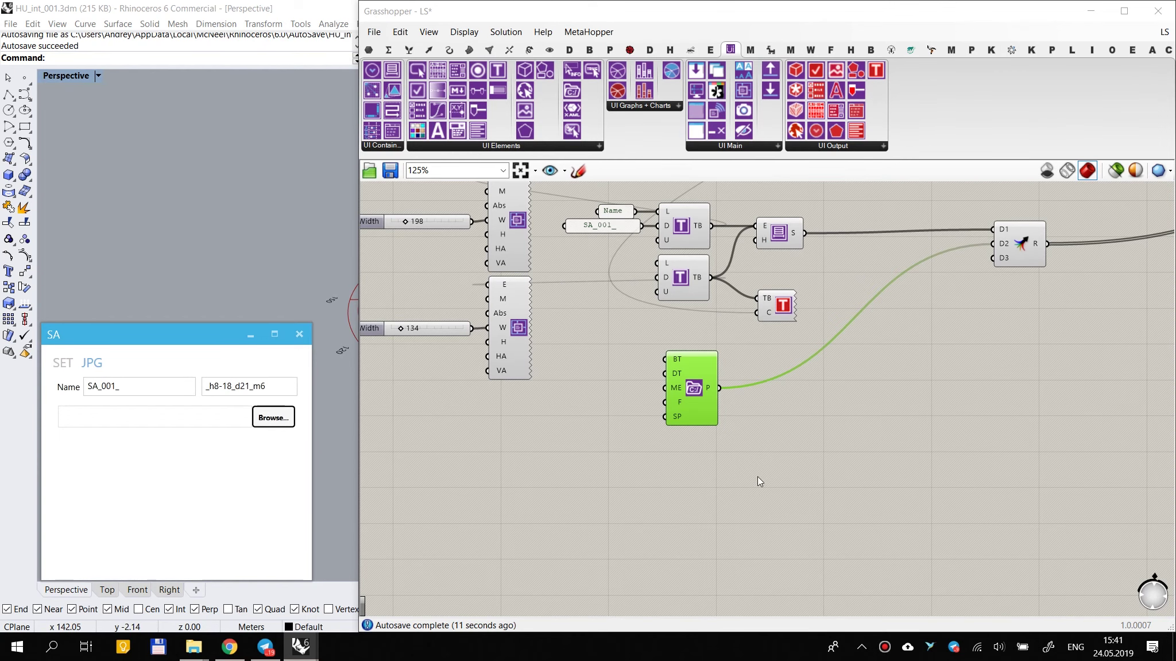
scroll(665, 390, up, 2)
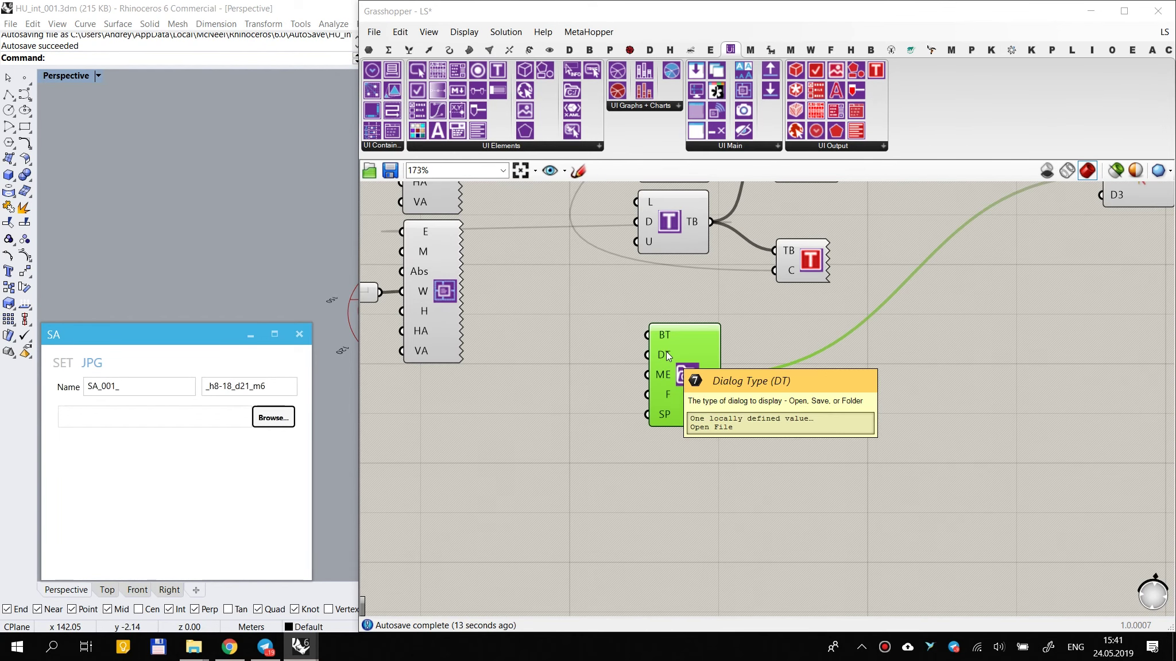
right_click(667, 351)
click(636, 299)
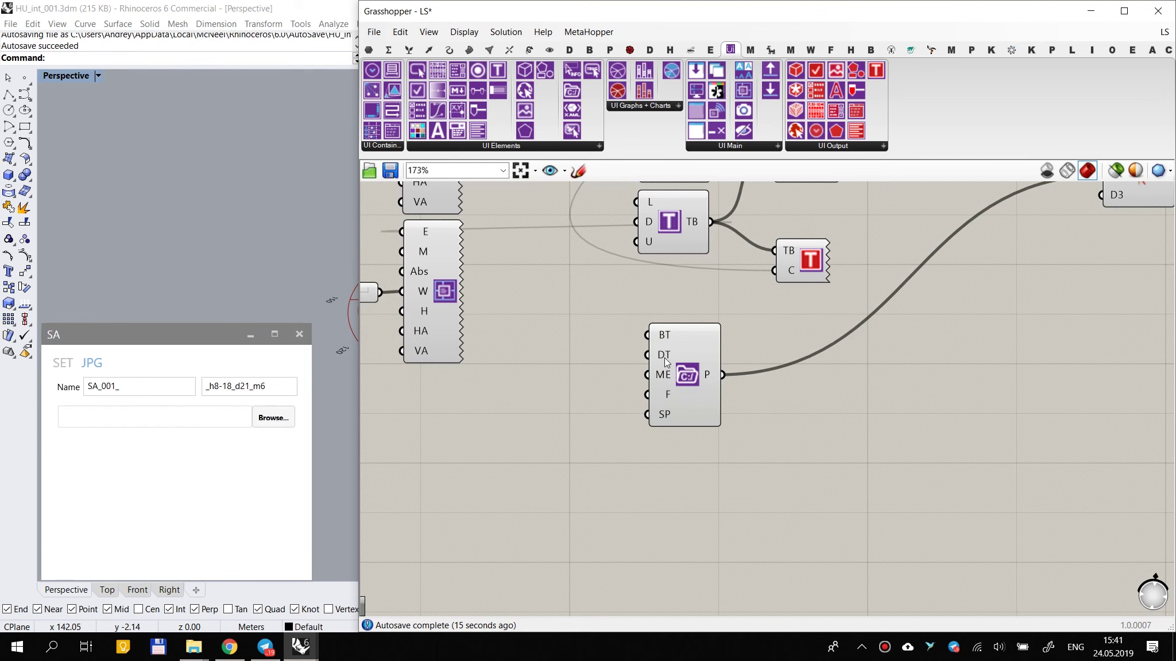
right_click(664, 357)
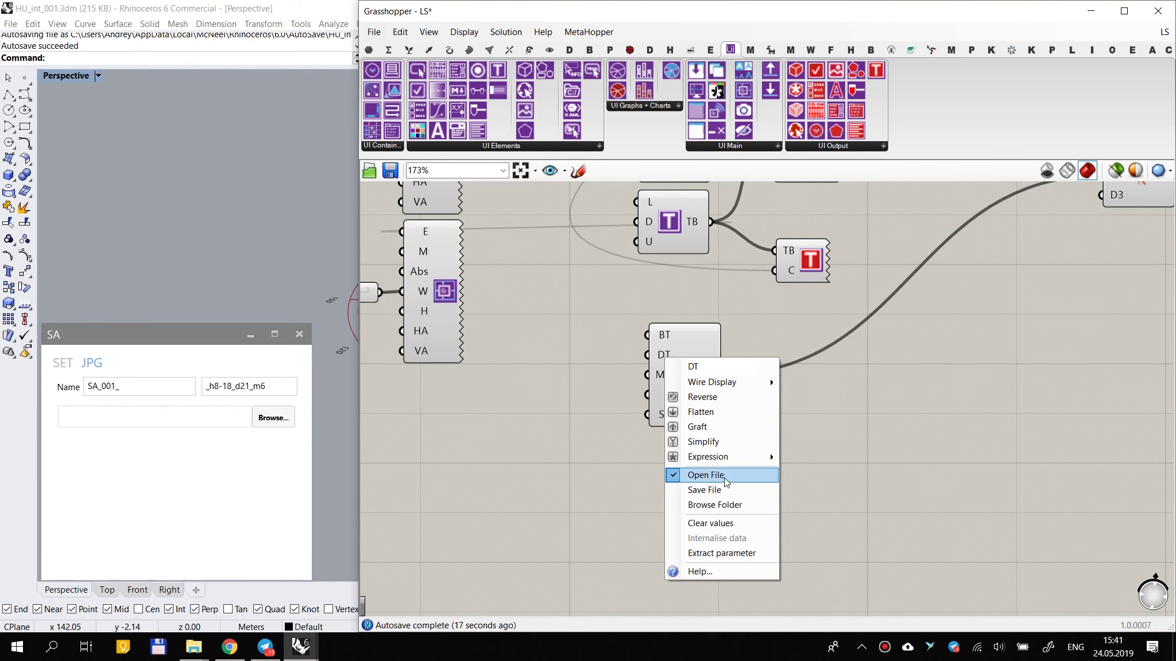
click(725, 506)
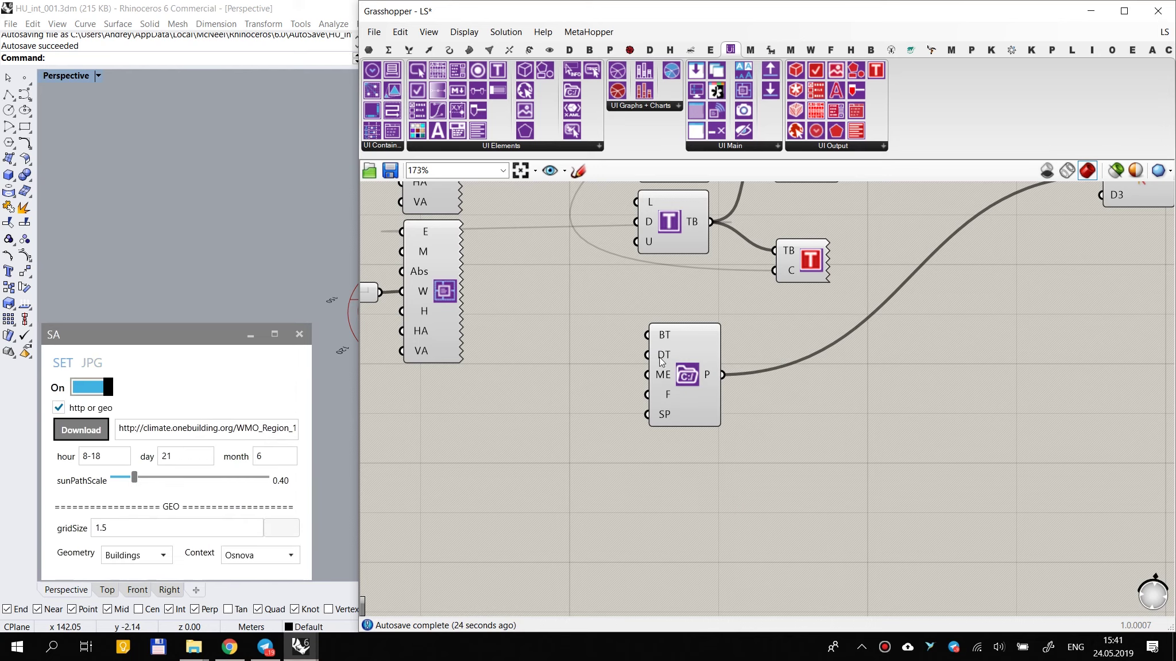
Step: On the SA window's JPG page, choose the Desktop as the output folder and save the definition
click(92, 363)
click(273, 418)
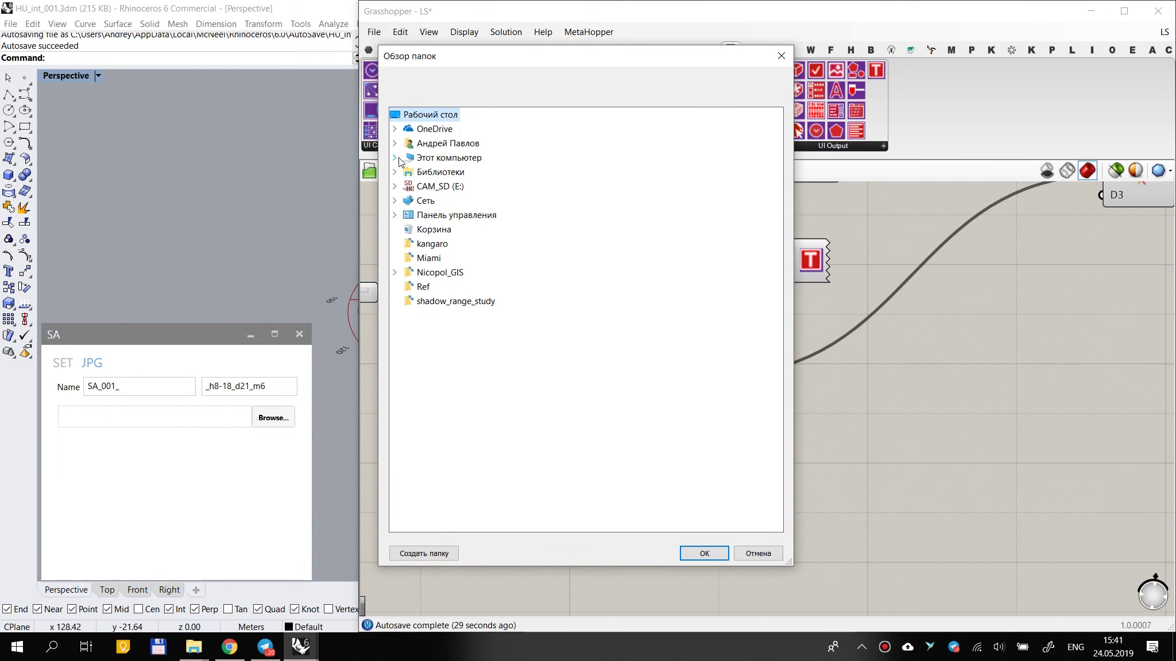
click(395, 159)
double_click(455, 259)
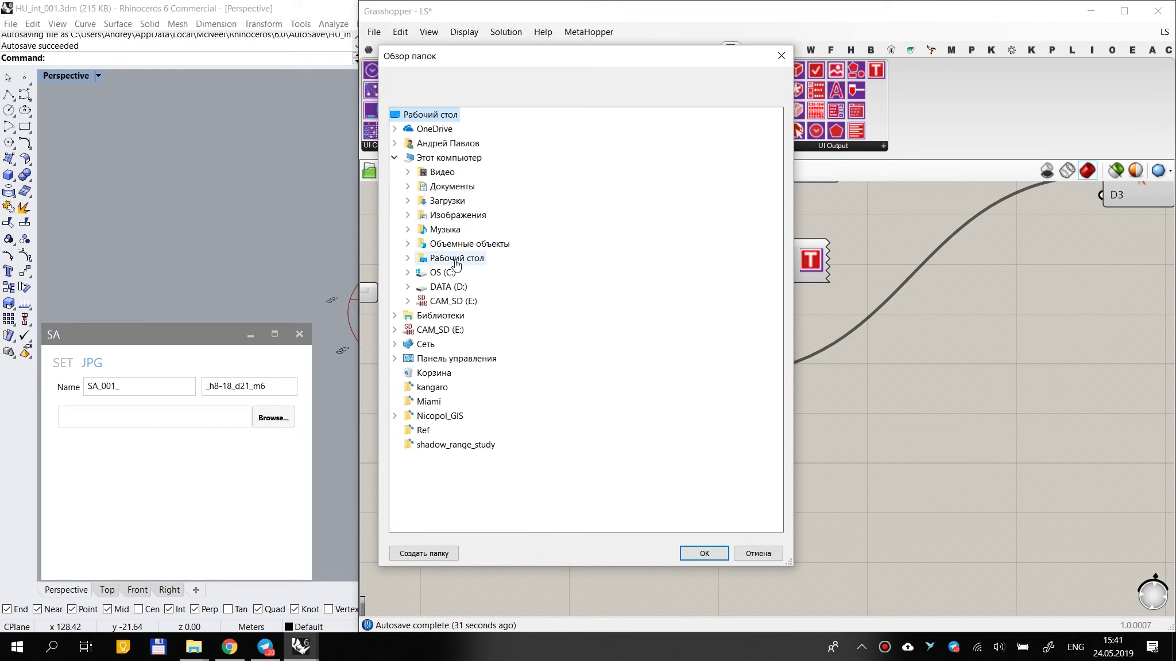
click(706, 553)
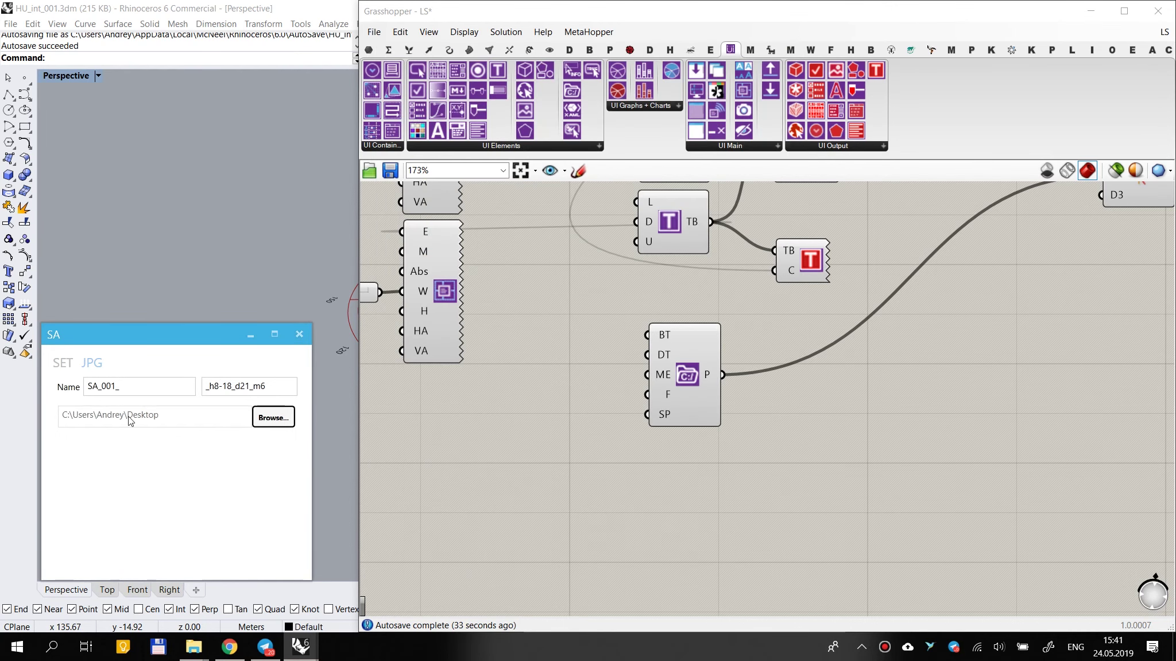
click(611, 467)
scroll(592, 474, down, 2)
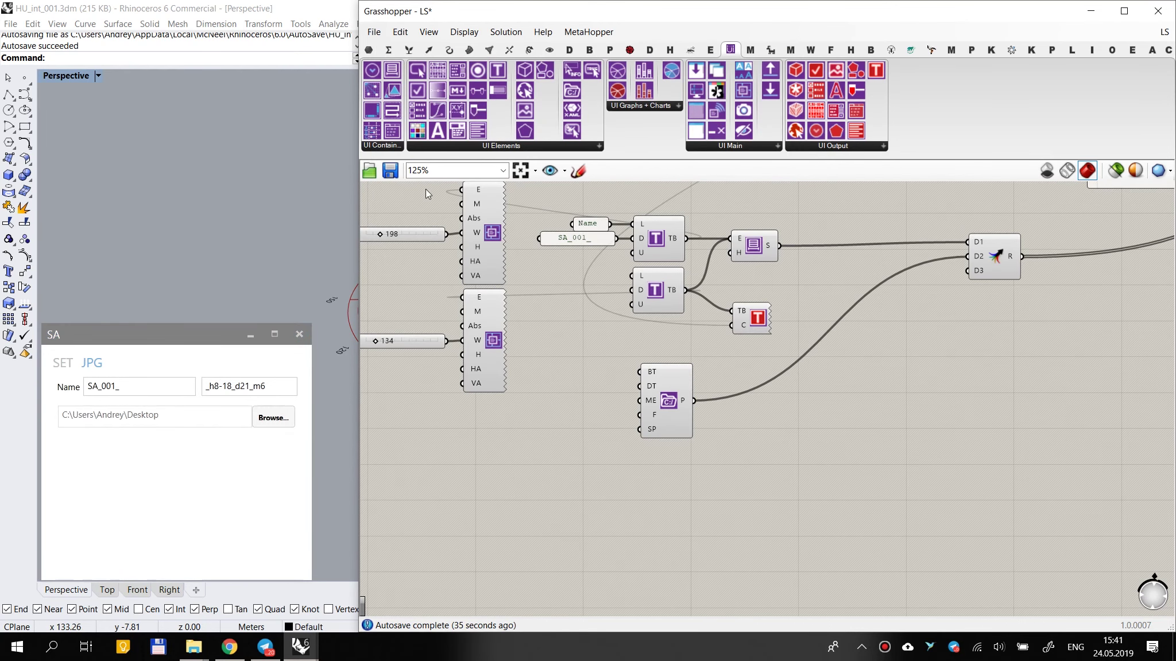
key(ctrl+s)
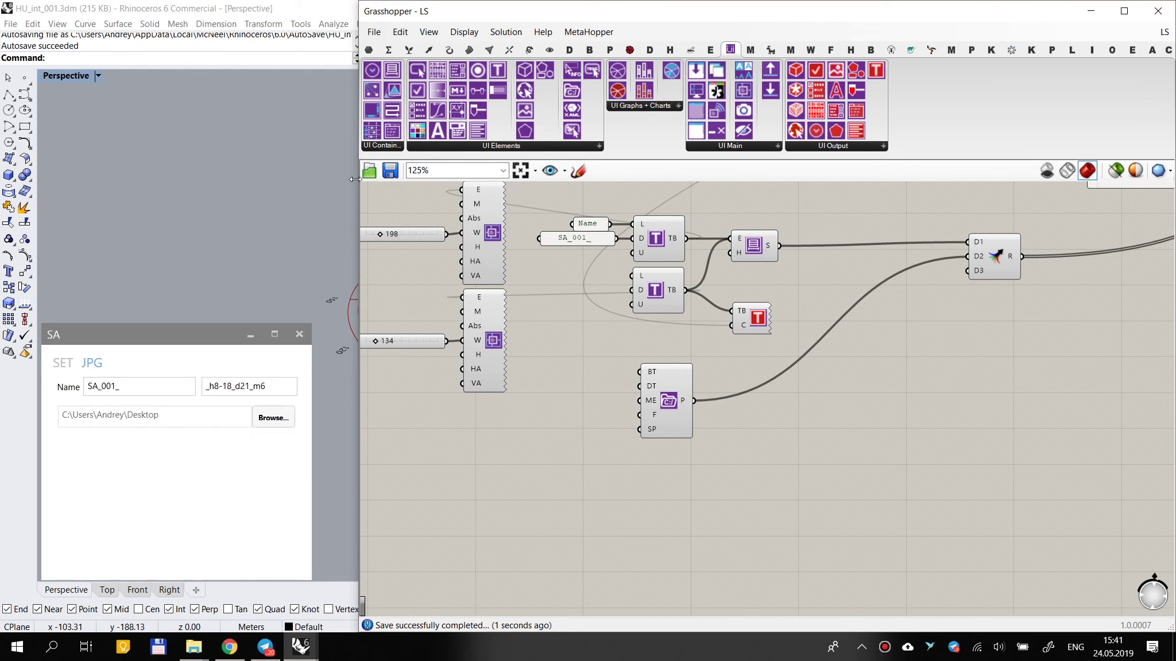
Step: Move the file picker up slightly, add a Value Listener beside it, and connect the picker's P output to the listener's E input
scroll(798, 333, up, 2)
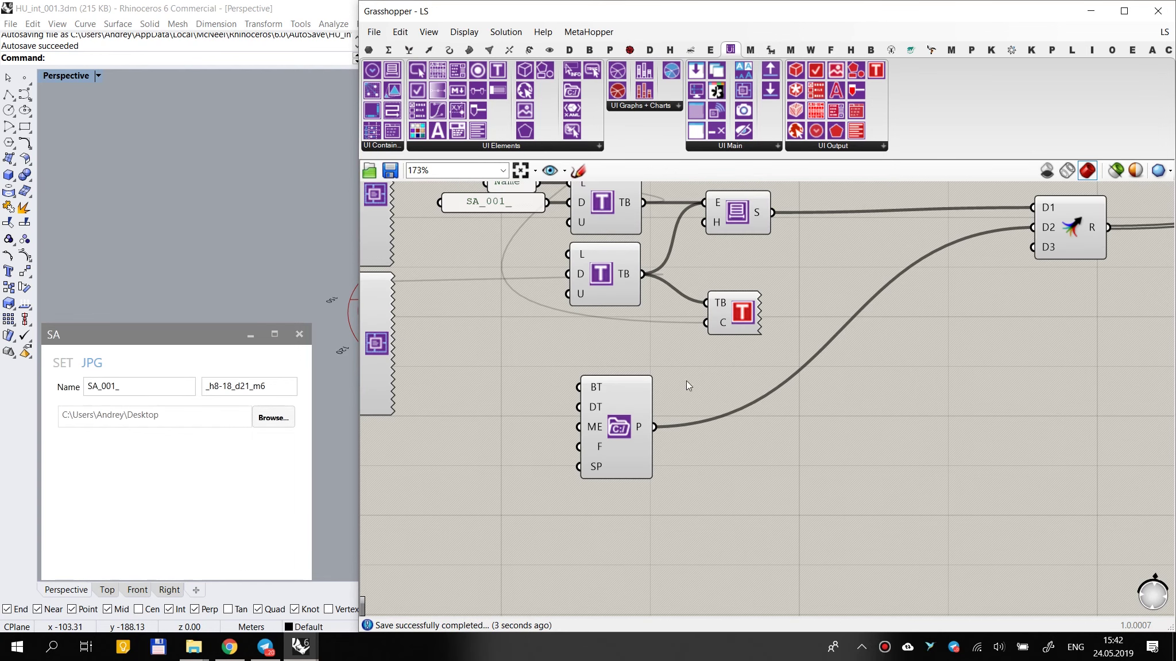
click(625, 404)
drag(626, 403, 627, 402)
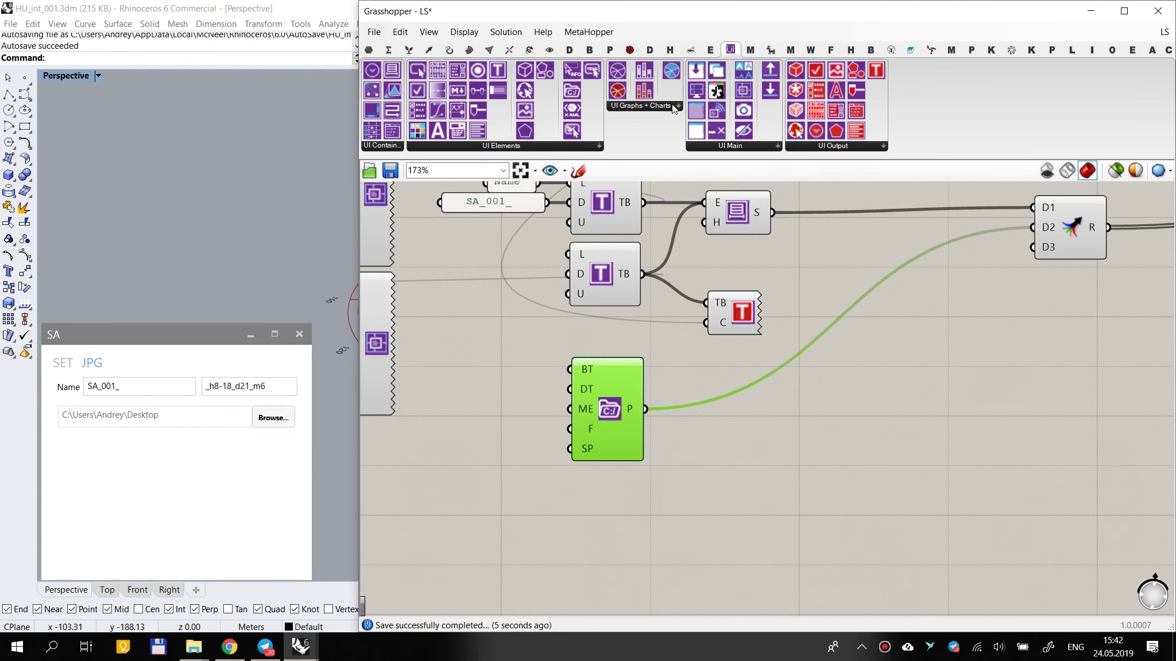
drag(732, 584, 738, 469)
drag(707, 459, 639, 412)
click(790, 445)
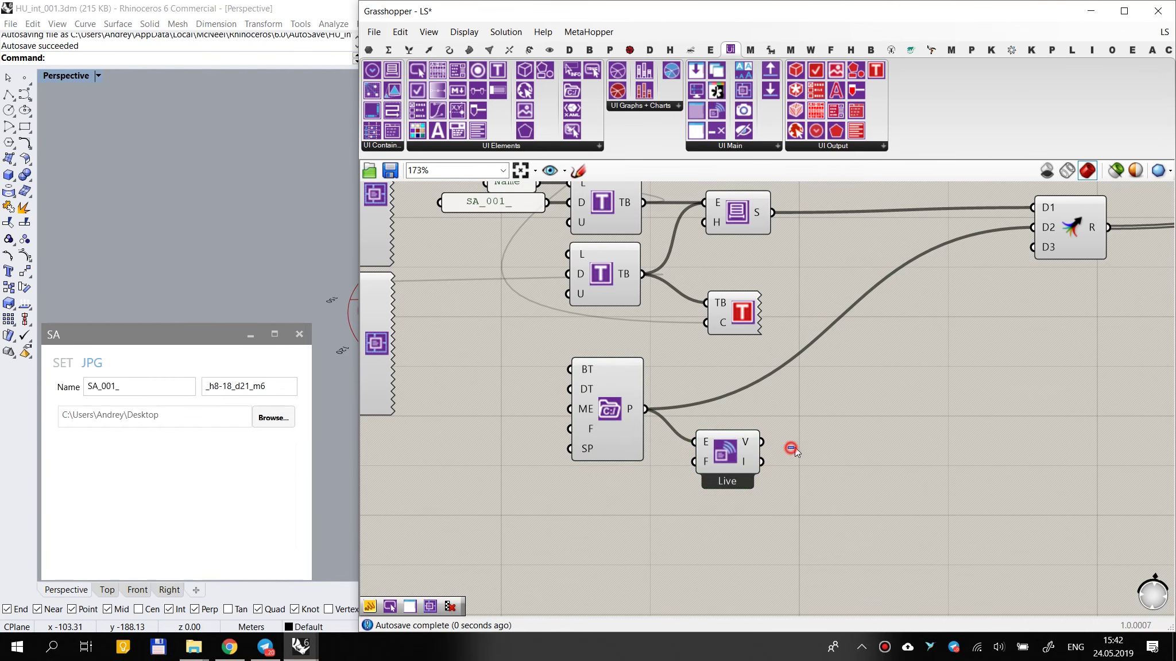
Step: Add a panel beside the Value Listener and connect the listener's V output to it
scroll(795, 447, down, 3)
right_click(889, 418)
double_click(835, 450)
text(panel)
key(Return)
scroll(790, 445, up, 3)
drag(781, 448, 781, 449)
drag(838, 463, 866, 456)
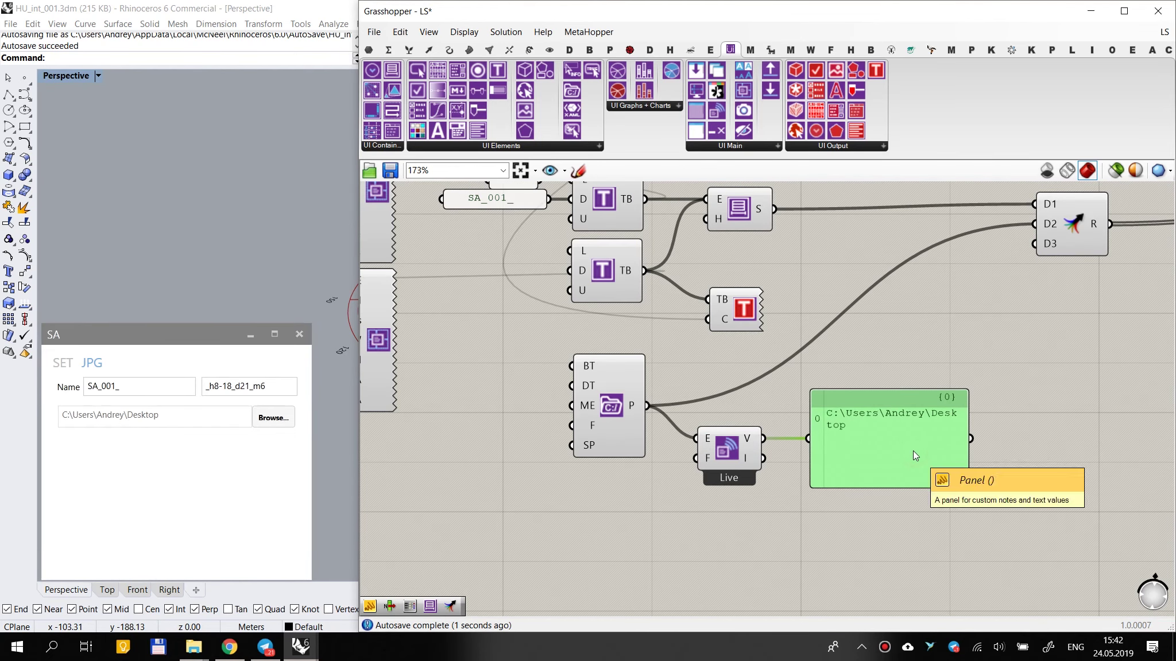
Step: Examine the Capture View component's inputs and the Concatenate component that assembles the file name
scroll(912, 451, down, 10)
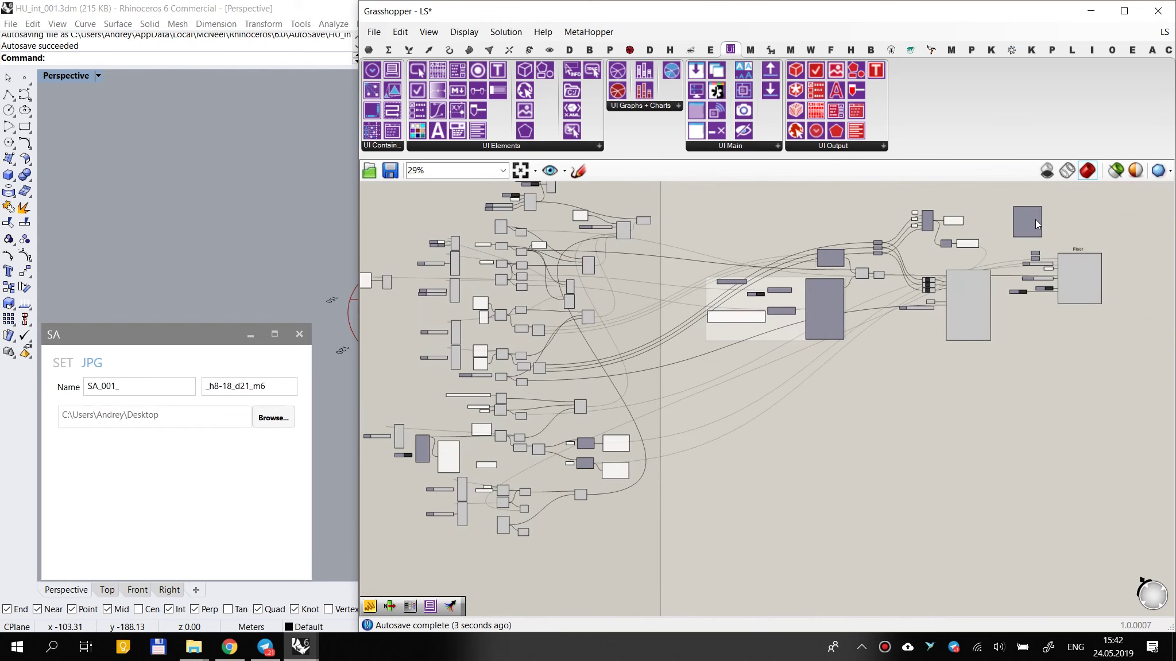
scroll(1035, 220, up, 6)
scroll(968, 260, up, 3)
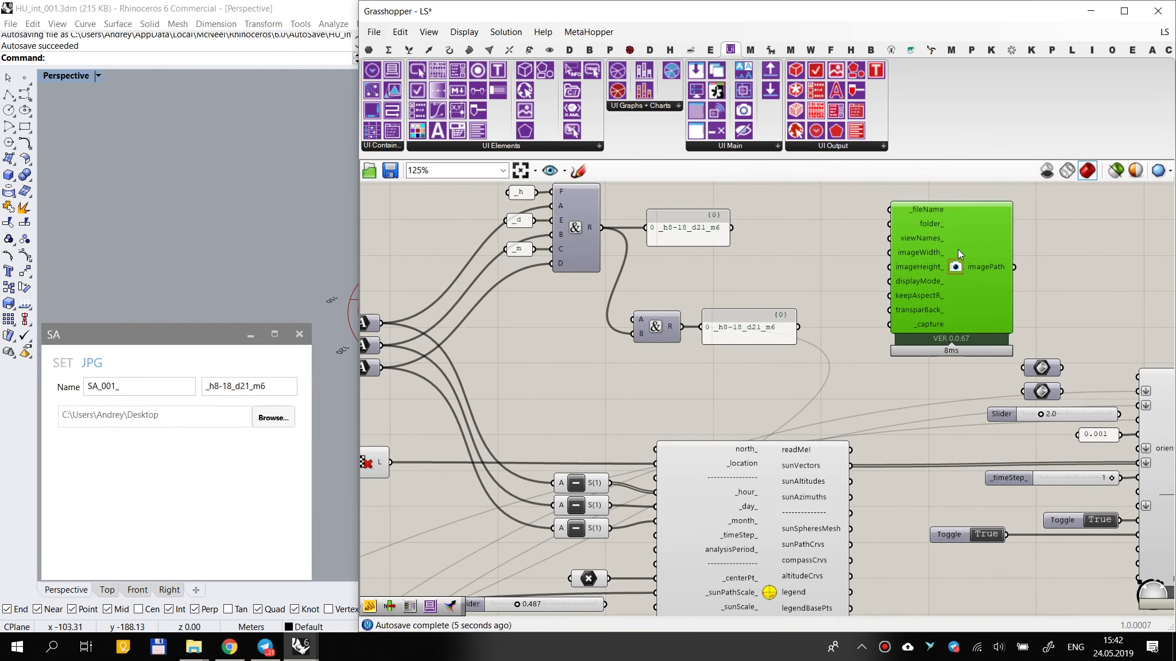
scroll(540, 414, up, 2)
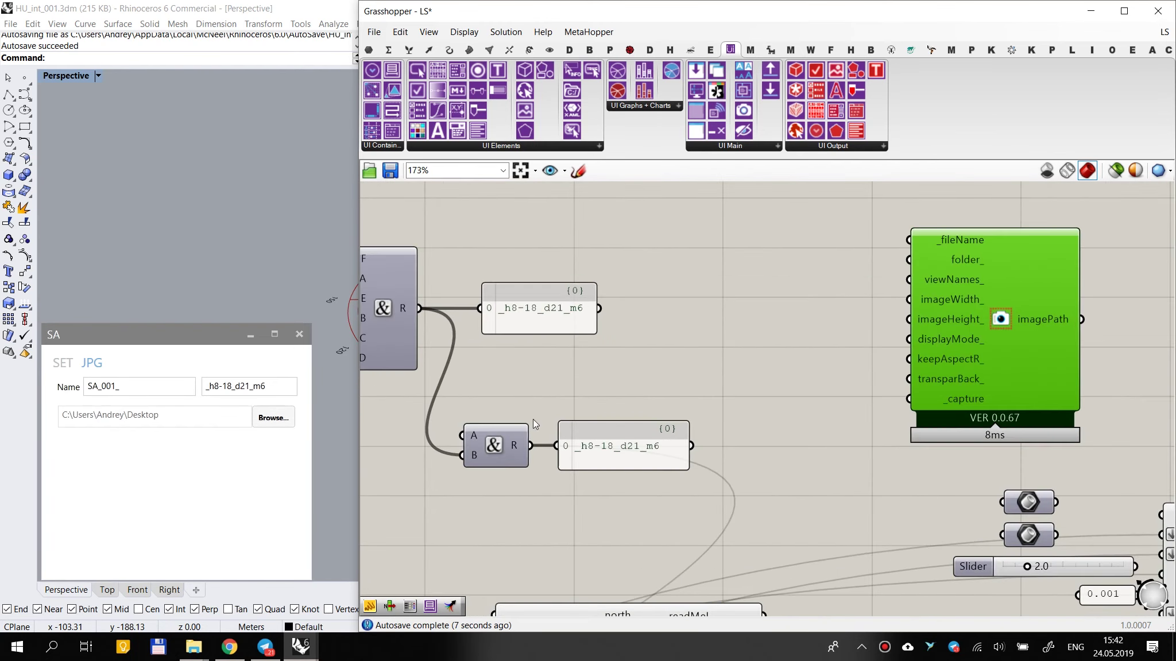
scroll(465, 459, down, 2)
right_drag(438, 484, 704, 412)
scroll(735, 388, up, 1)
scroll(775, 344, down, 3)
Step: Duplicate the file picker's Value Listener beside the Name text box and connect the text box's TB output to its E input
scroll(778, 343, down, 8)
right_drag(641, 457, 878, 359)
scroll(749, 414, up, 6)
scroll(746, 456, down, 3)
right_drag(778, 398, 675, 490)
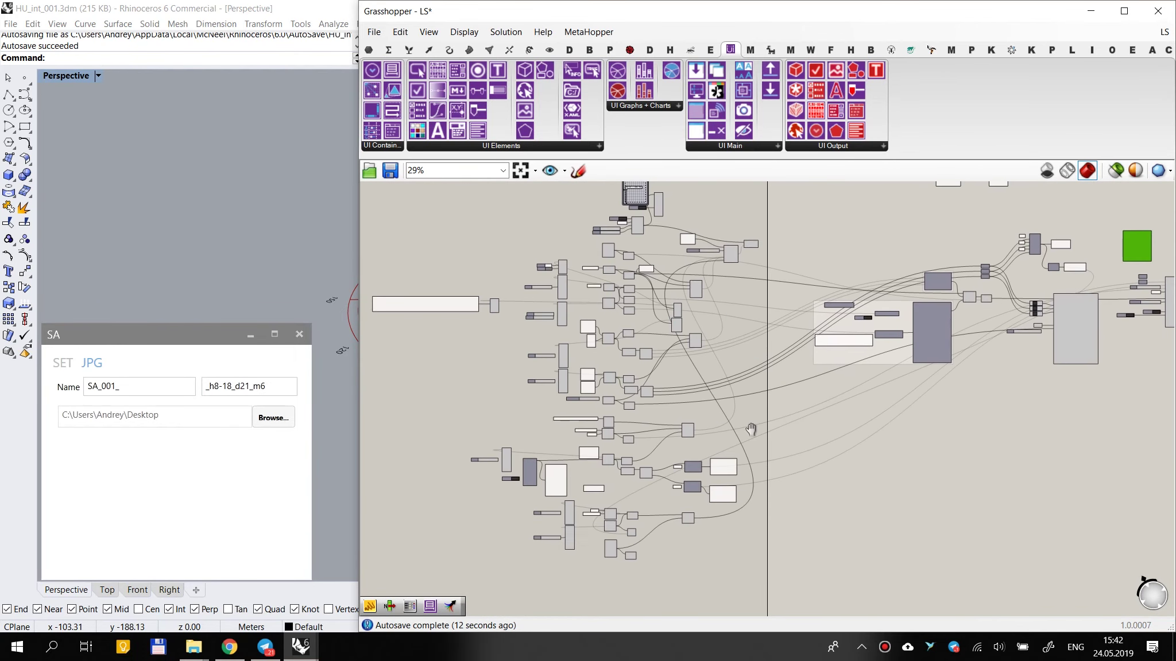
scroll(700, 462, up, 8)
click(648, 325)
right_drag(750, 351, 647, 485)
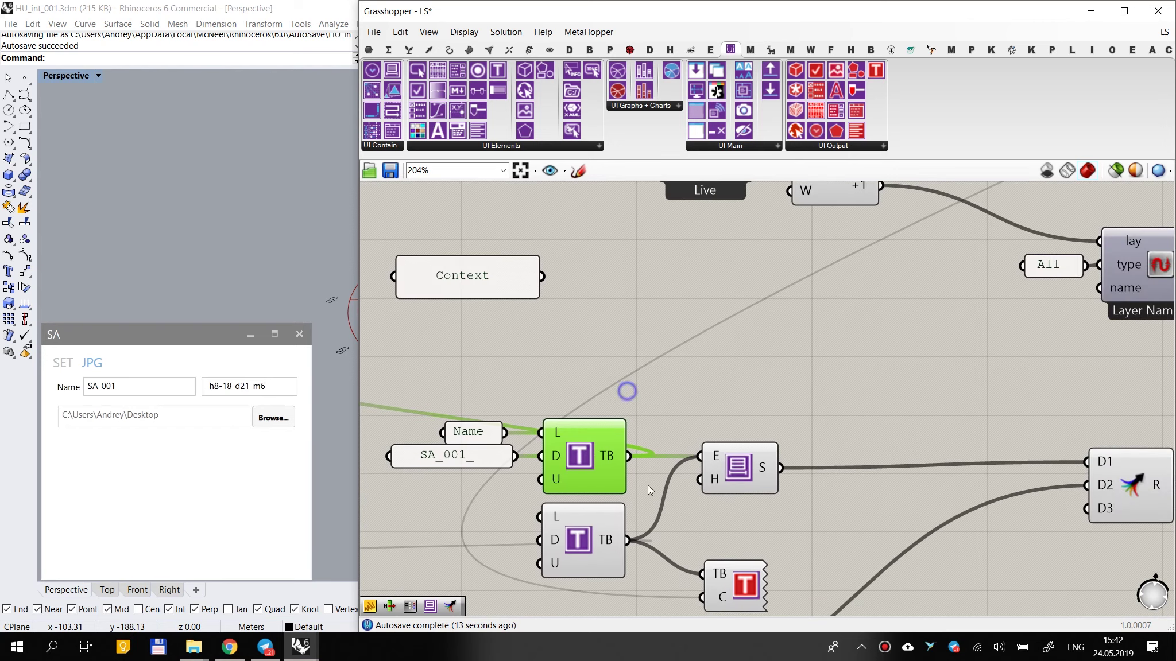
scroll(701, 581, down, 3)
right_drag(715, 591, 729, 453)
alt+drag(736, 550, 745, 331)
click(789, 284)
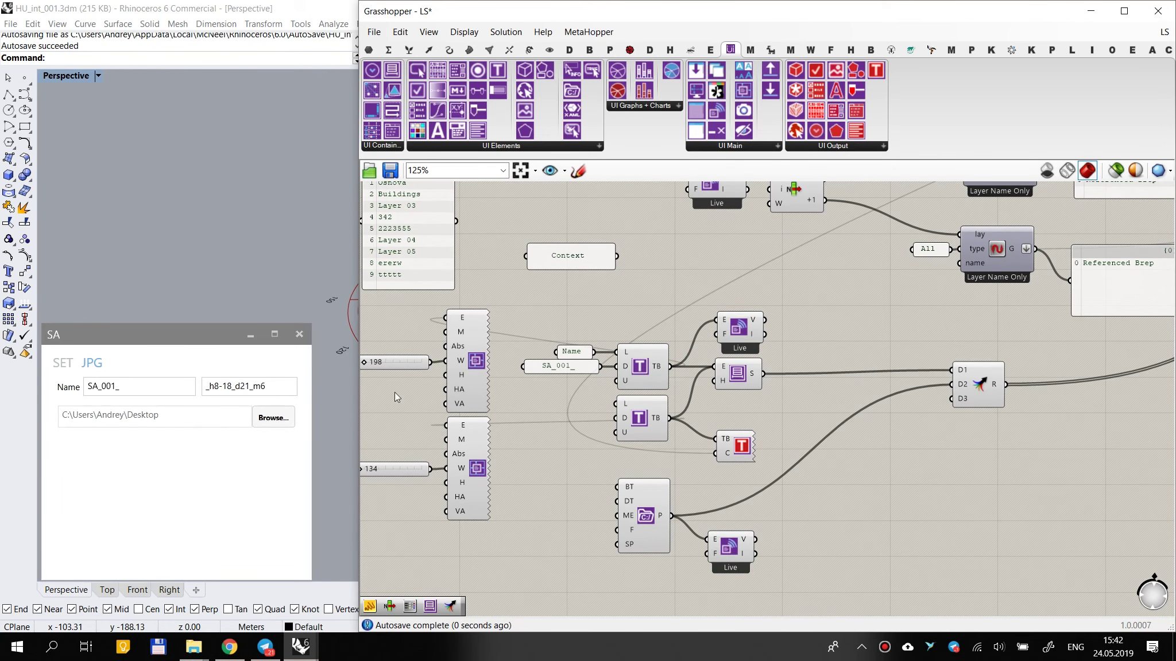
Step: Connect the Name listener's V output to the lower Concatenate's A input and widen its result panel to fit the file name on one line
scroll(765, 418, down, 10)
drag(780, 331, 907, 365)
scroll(947, 362, up, 6)
scroll(918, 376, up, 7)
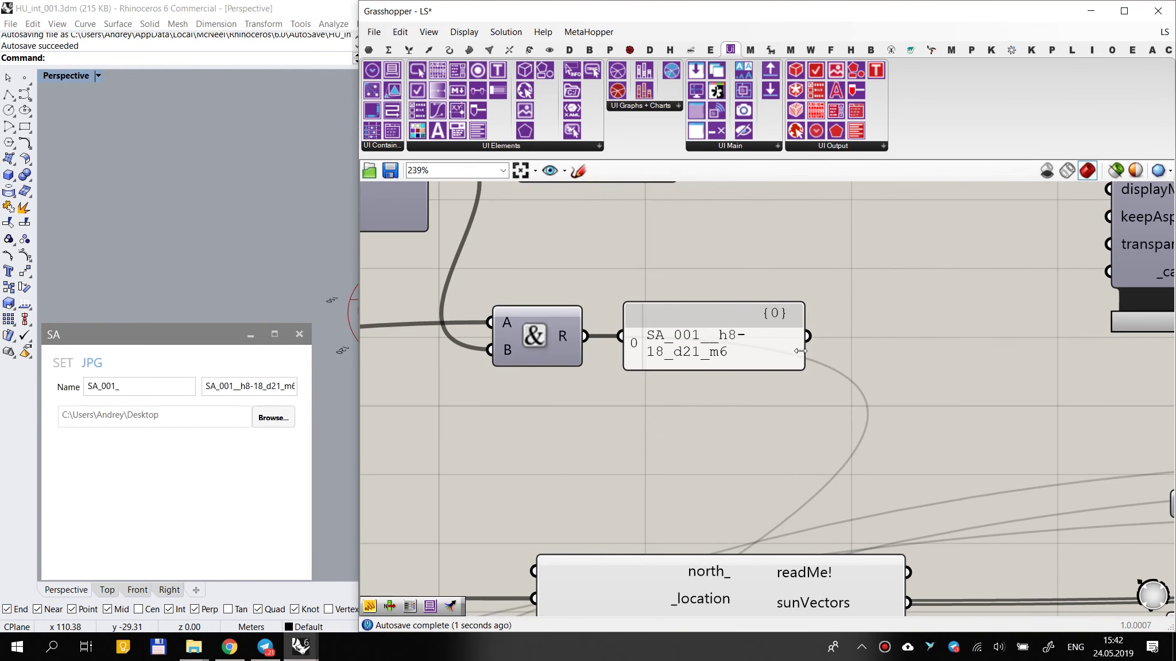
drag(800, 351, 1011, 342)
scroll(923, 364, down, 3)
scroll(825, 365, up, 3)
scroll(824, 365, down, 2)
right_drag(761, 422, 785, 546)
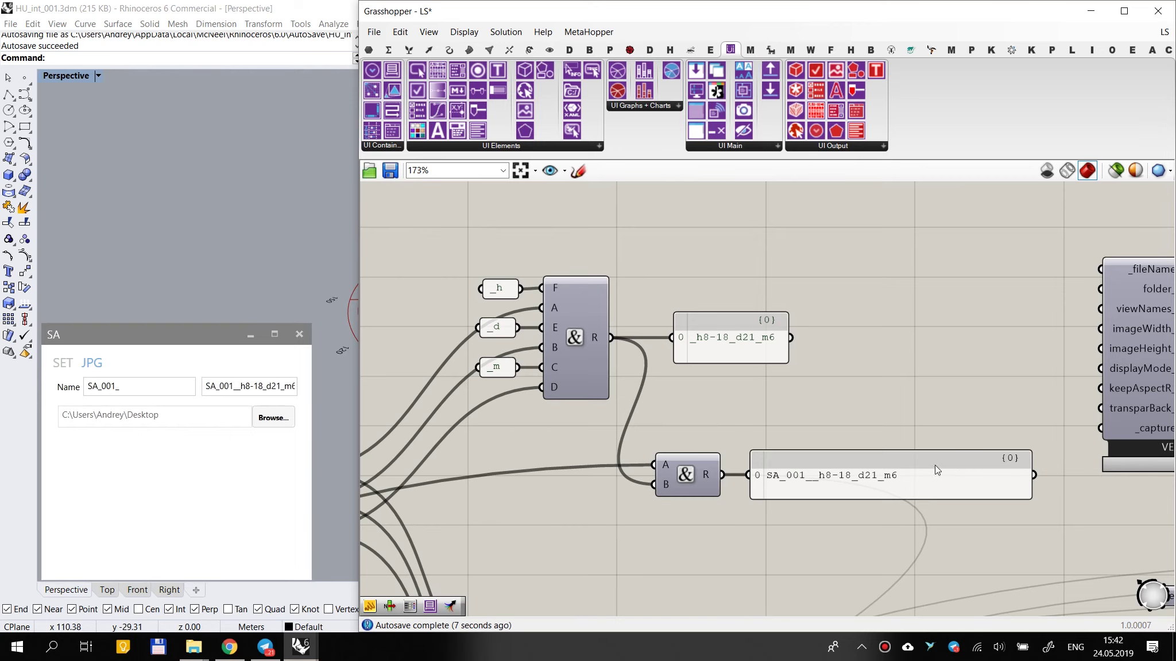
Step: Reposition the result panel and Capture View, and connect the lower Concatenate's R output to Capture View's _fileName input
right_drag(935, 465, 878, 387)
right_drag(749, 409, 738, 395)
scroll(746, 391, down, 3)
scroll(803, 425, up, 4)
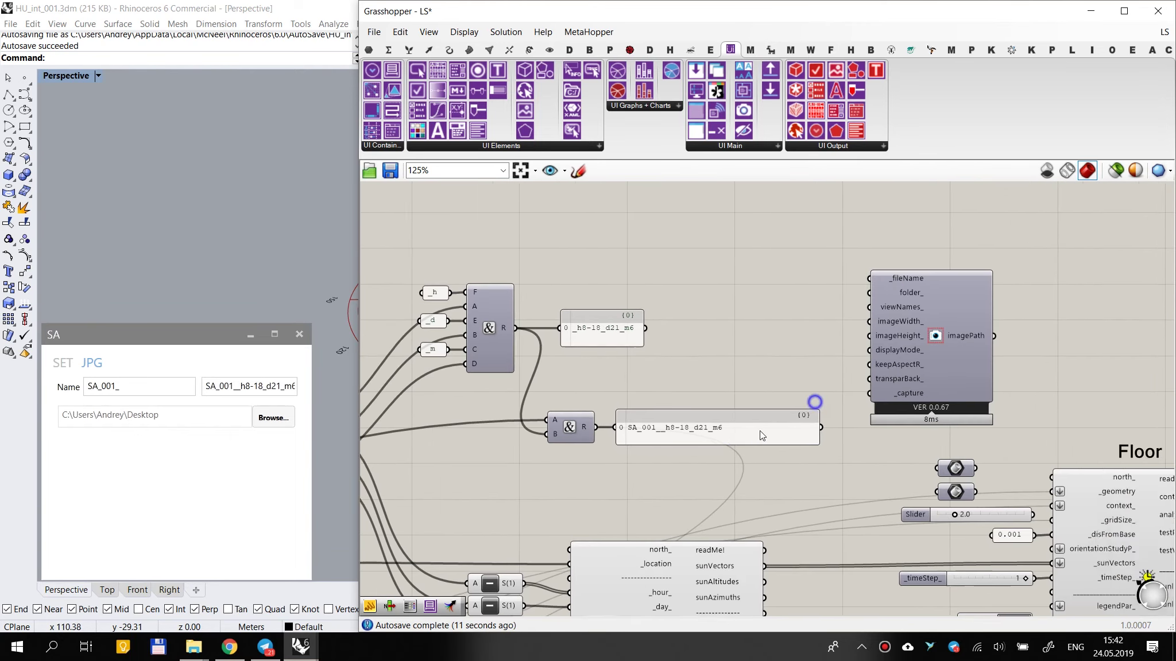
scroll(768, 430, down, 3)
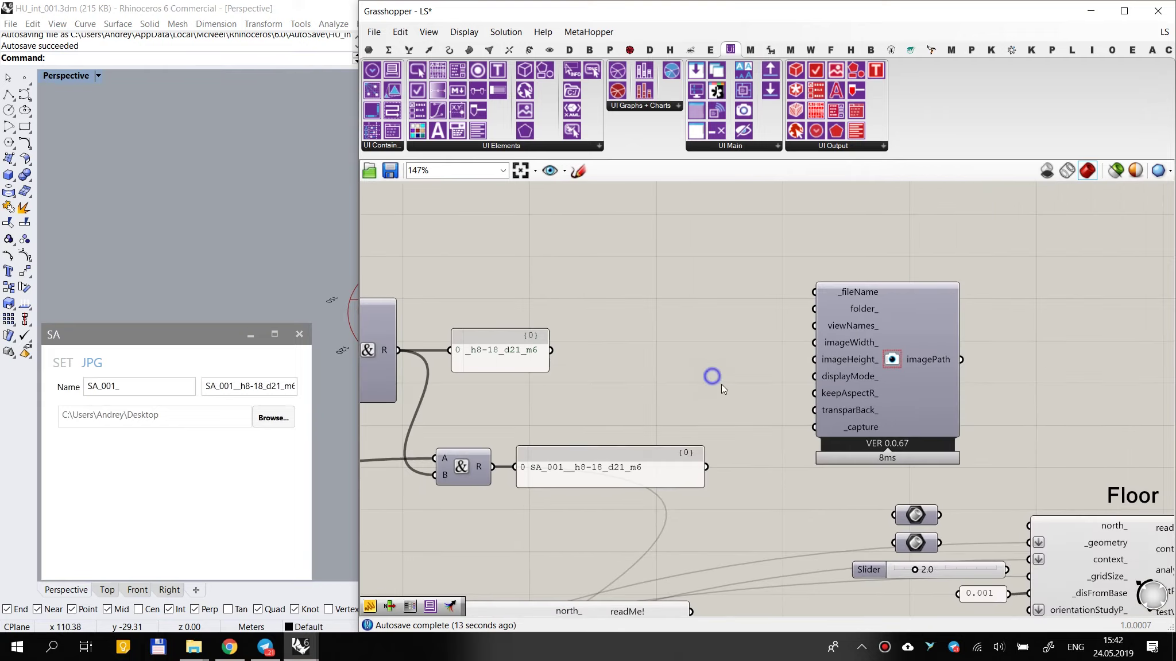
scroll(691, 419, up, 1)
drag(566, 476, 573, 493)
drag(459, 481, 602, 356)
drag(846, 272, 822, 263)
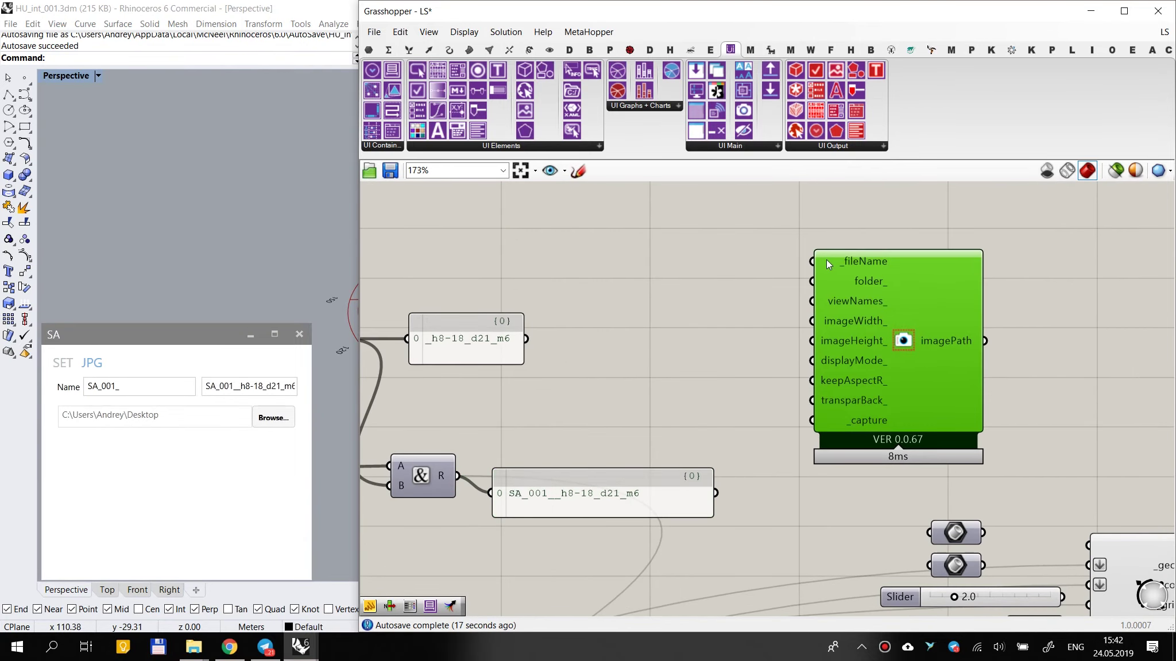
drag(812, 262, 458, 476)
click(718, 365)
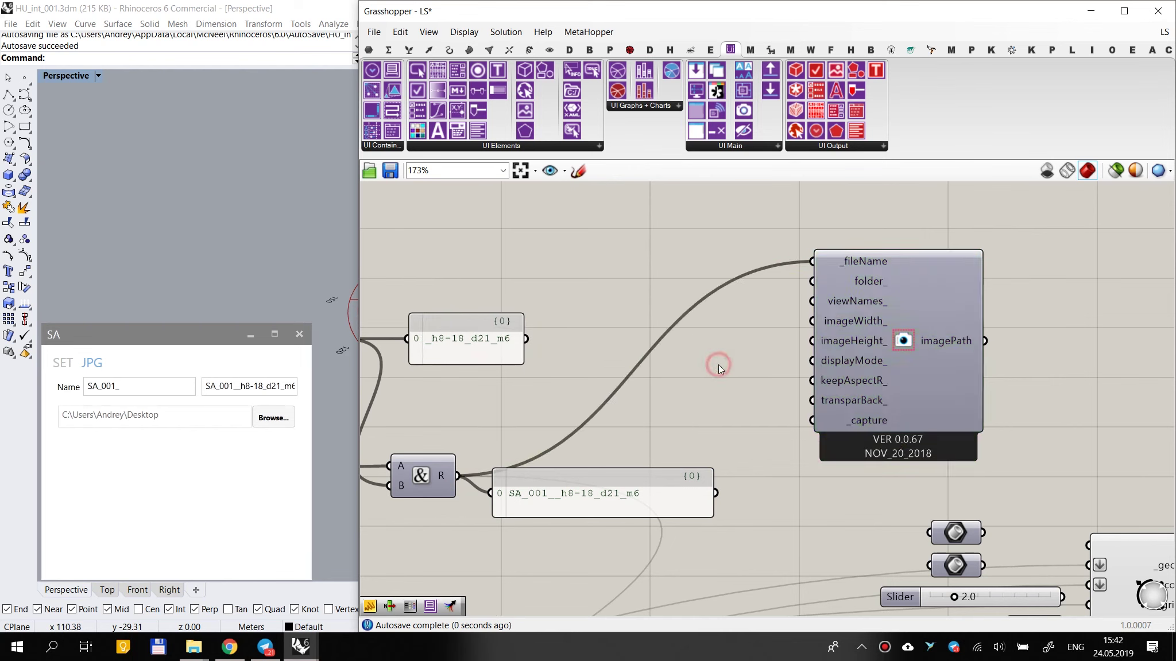
Step: Connect Capture View's folder_ input to the V output of the file picker's Value Listener
scroll(862, 281, down, 3)
scroll(786, 300, up, 2)
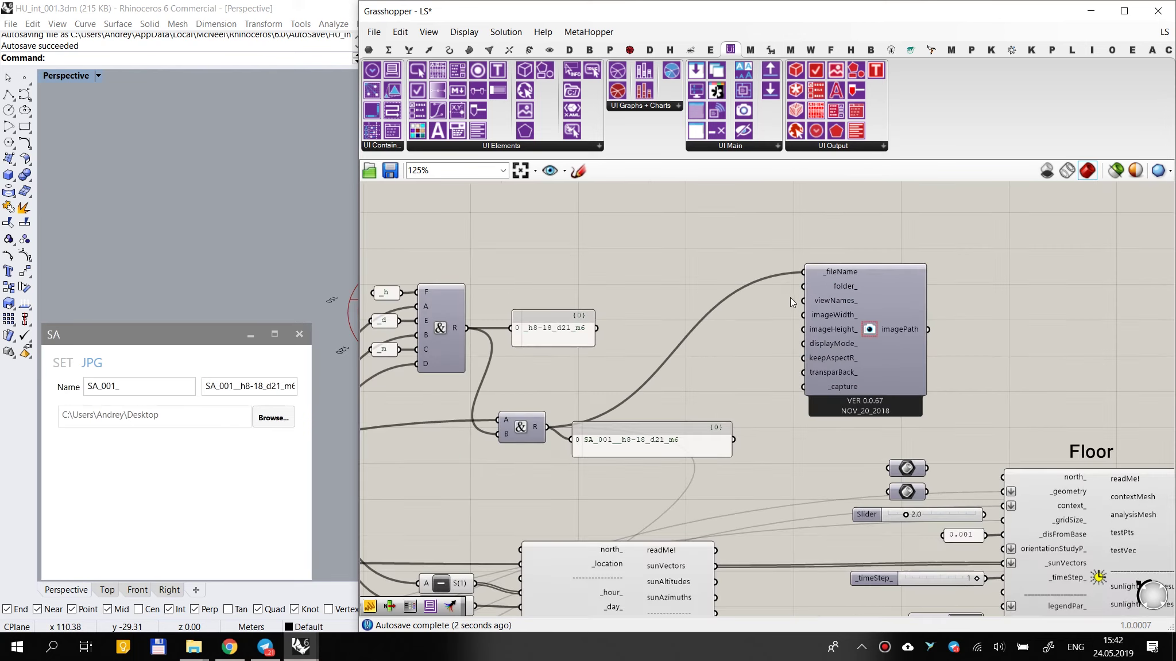
right_click(824, 267)
click(769, 284)
drag(805, 286, 516, 461)
scroll(1016, 261, down, 7)
scroll(717, 425, down, 2)
scroll(492, 545, up, 10)
scroll(479, 560, up, 5)
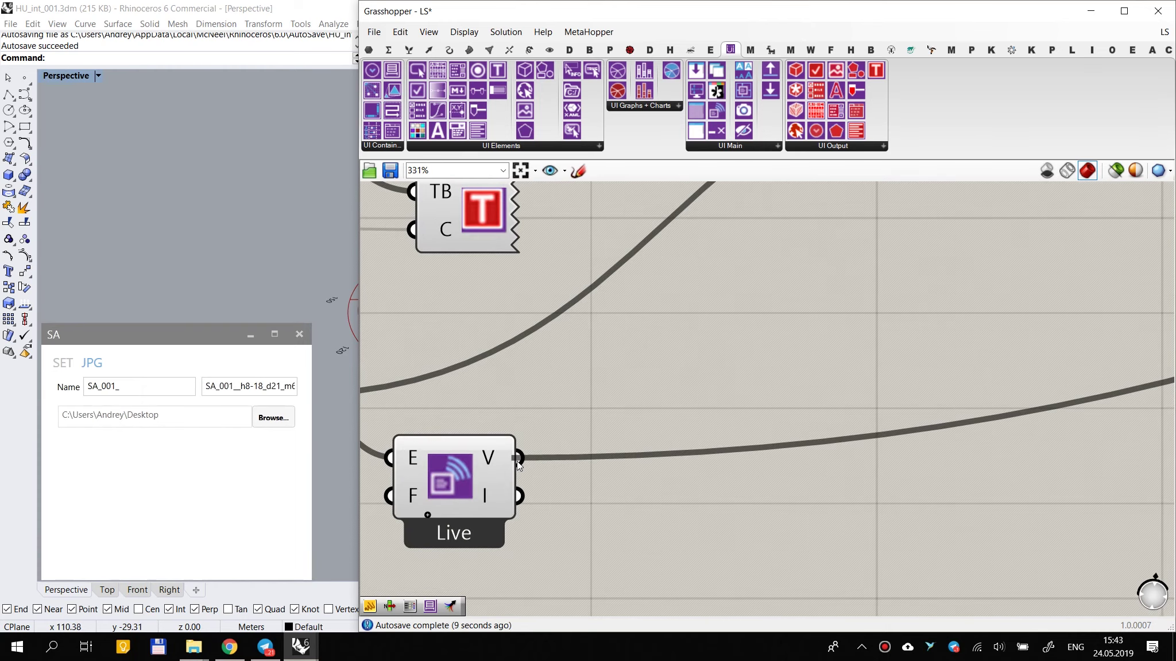
Step: Set the wire display of Capture View's folder_ input to Faint
scroll(525, 461, down, 15)
scroll(791, 312, up, 11)
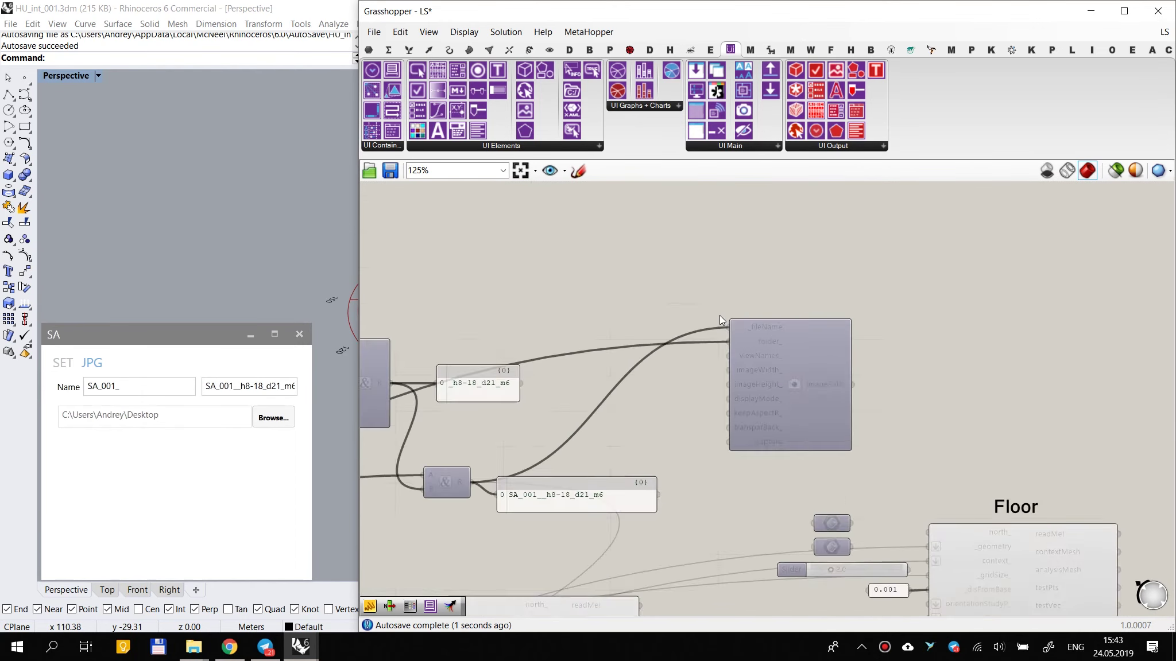
right_click(763, 358)
mouse_move(900, 354)
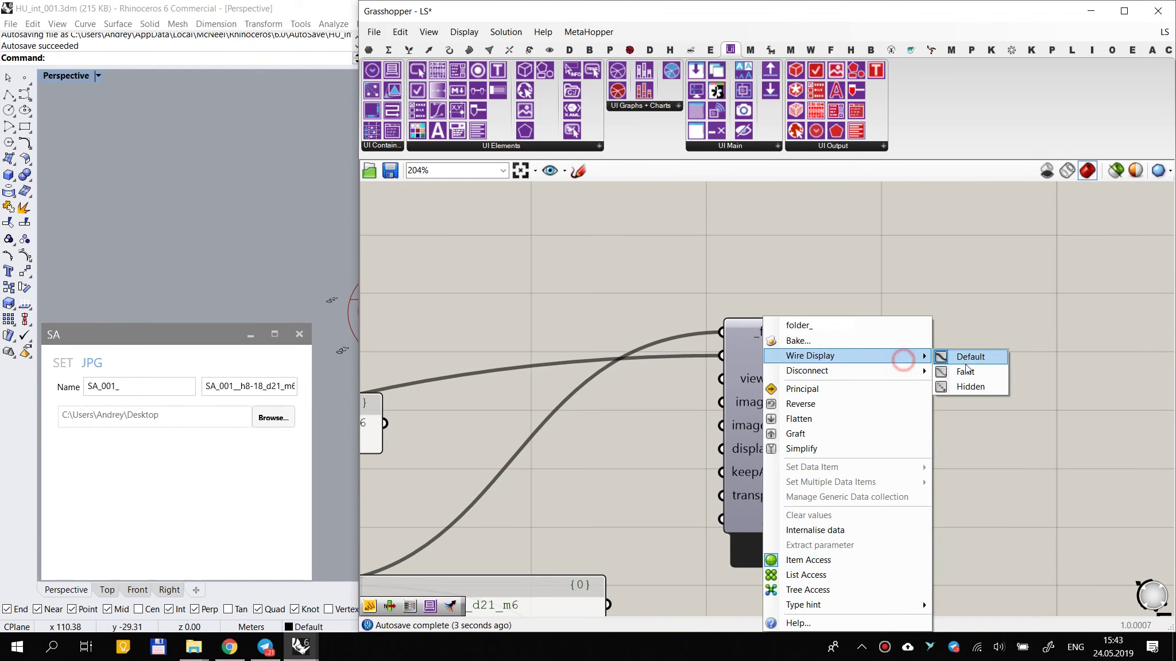
click(965, 370)
Step: Add a Boolean parameter beside Capture View and connect it to the _capture input
scroll(826, 298, down, 2)
scroll(773, 367, up, 2)
right_drag(768, 510, 865, 382)
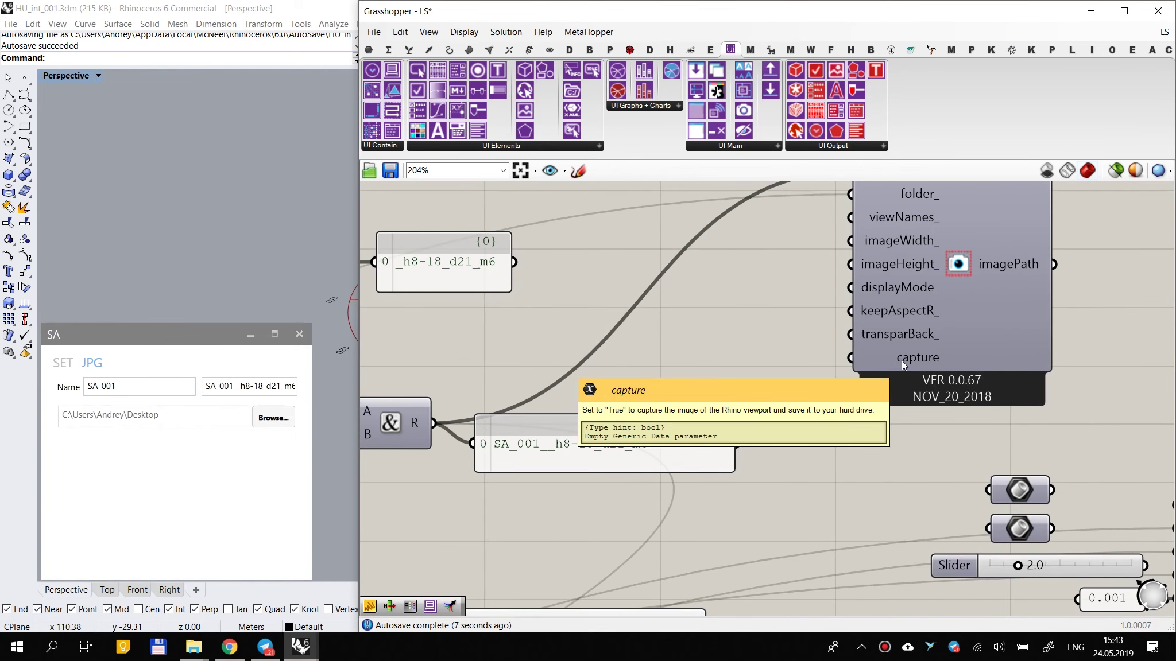
click(374, 50)
click(538, 71)
click(692, 319)
drag(725, 321, 866, 361)
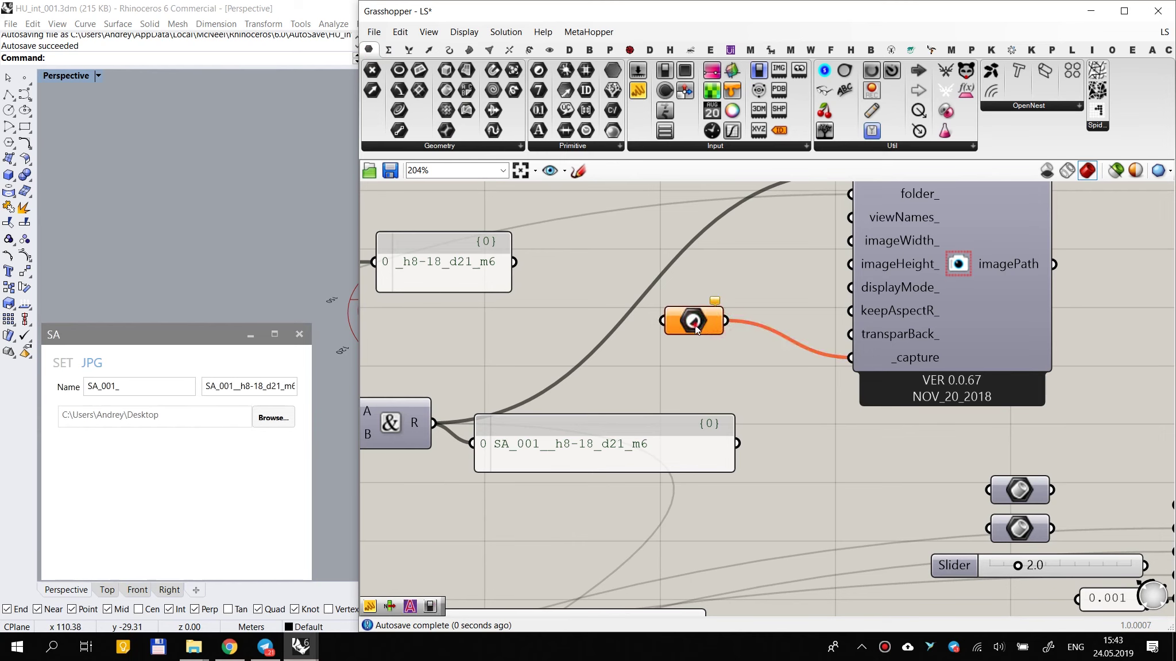
drag(696, 327, 737, 338)
Step: Set the _capture input's wire display to Faint and move the Boolean parameter below the file picker's Value Listener
right_click(874, 363)
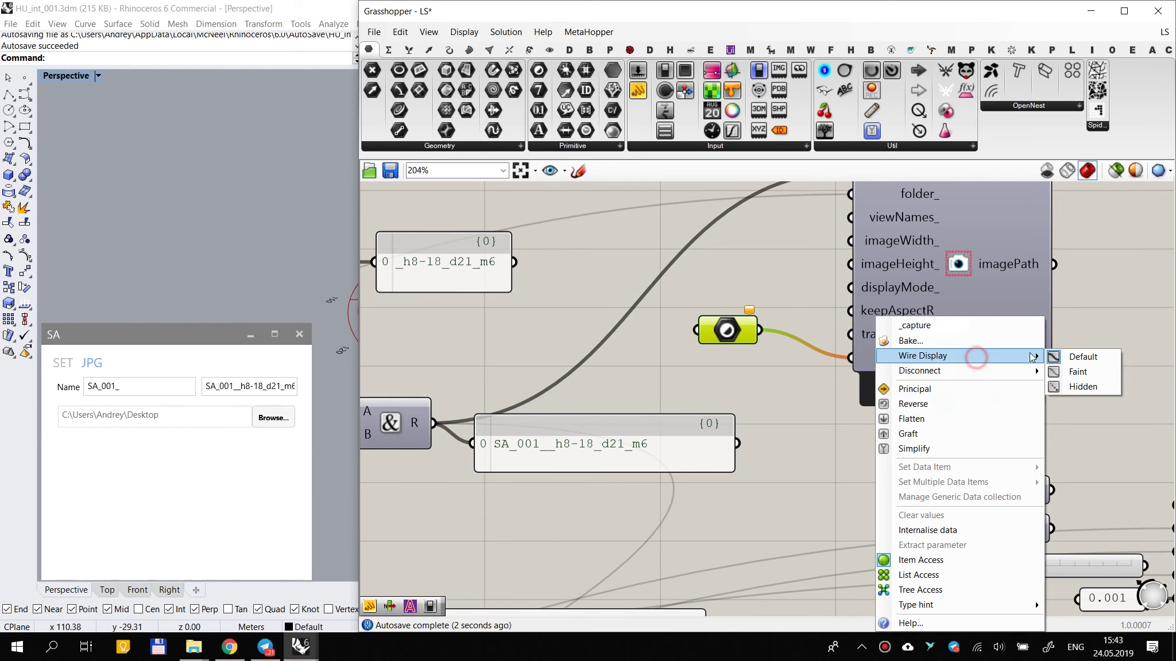
click(728, 321)
click(746, 347)
scroll(752, 346, down, 10)
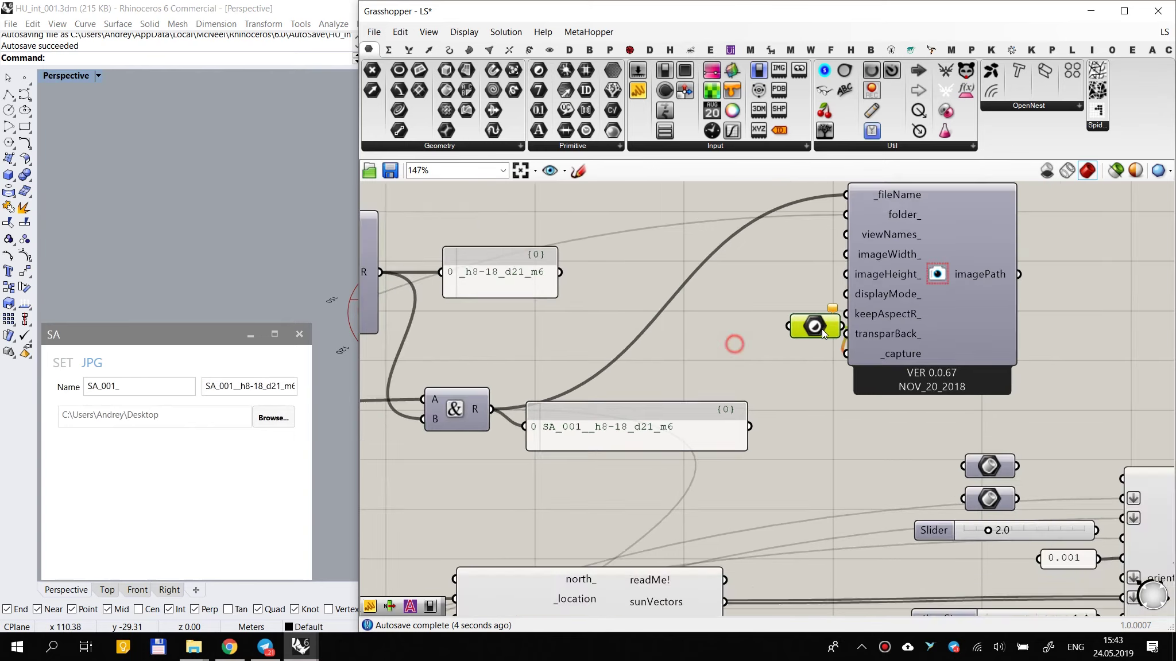
scroll(981, 318, up, 9)
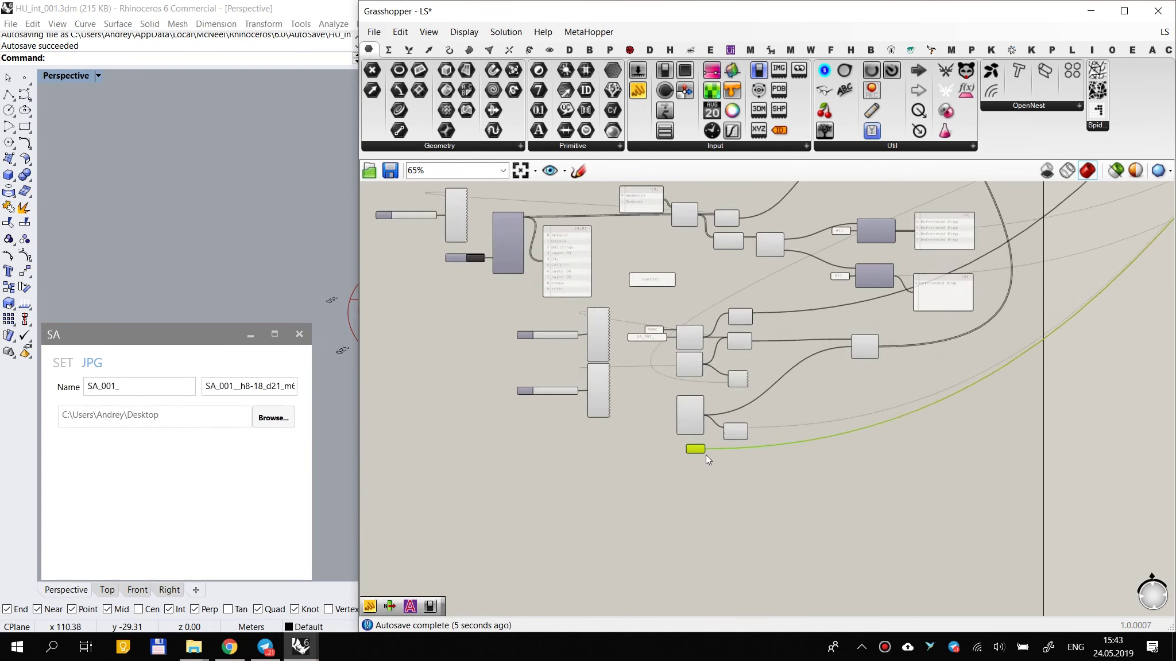
drag(822, 484, 860, 482)
double_click(797, 540)
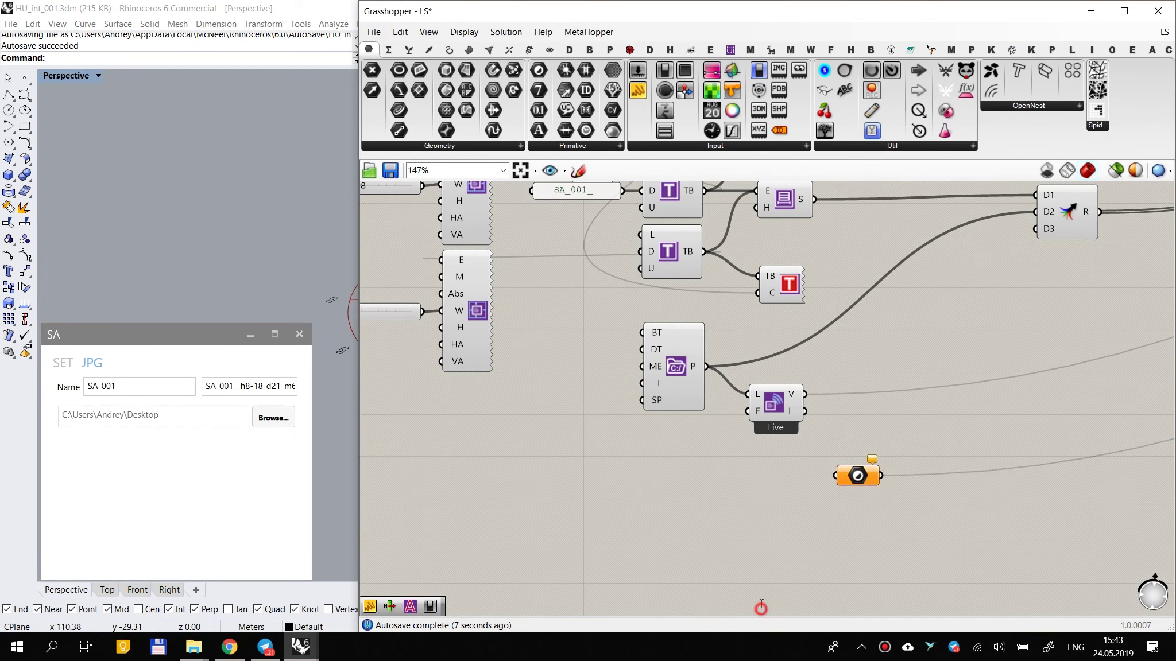
Step: Add a UI button element below the file picker, connect its B output to Merge's D3 input, and show the SA window's JPG page
click(729, 49)
drag(417, 71, 1035, 228)
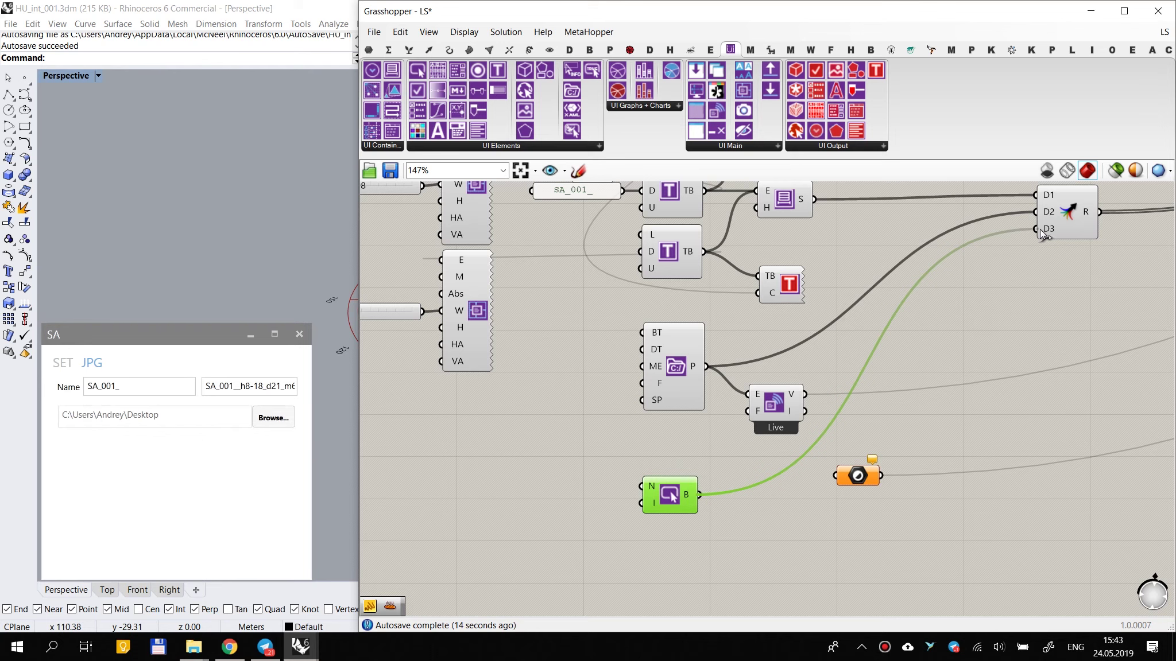
drag(670, 499, 679, 493)
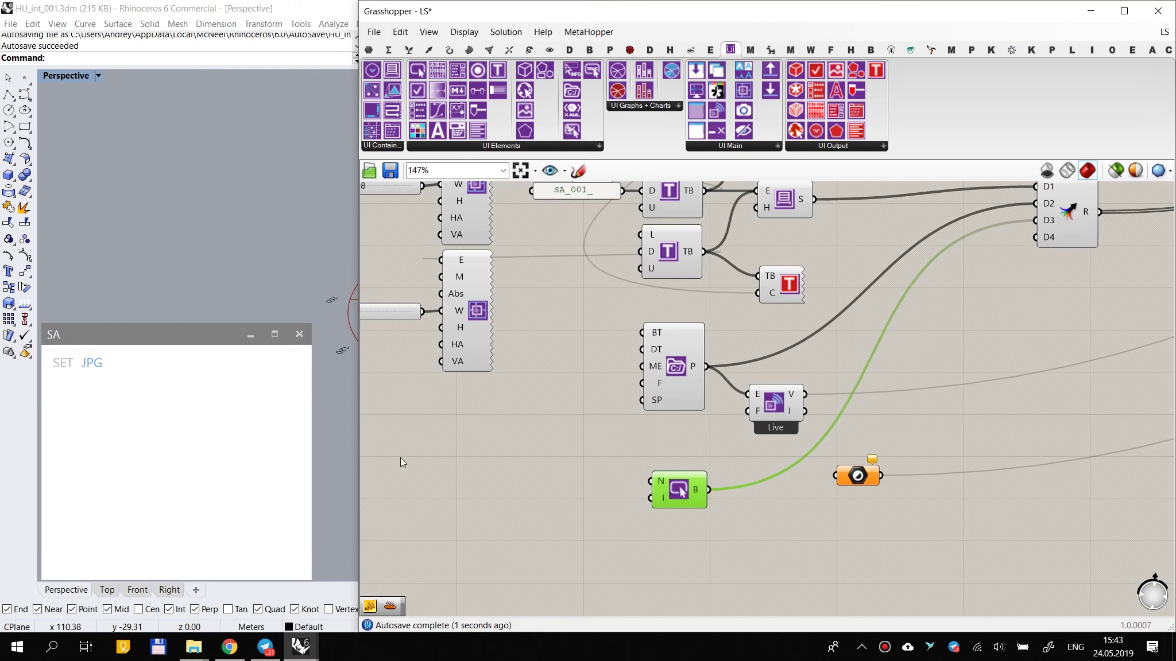
click(92, 363)
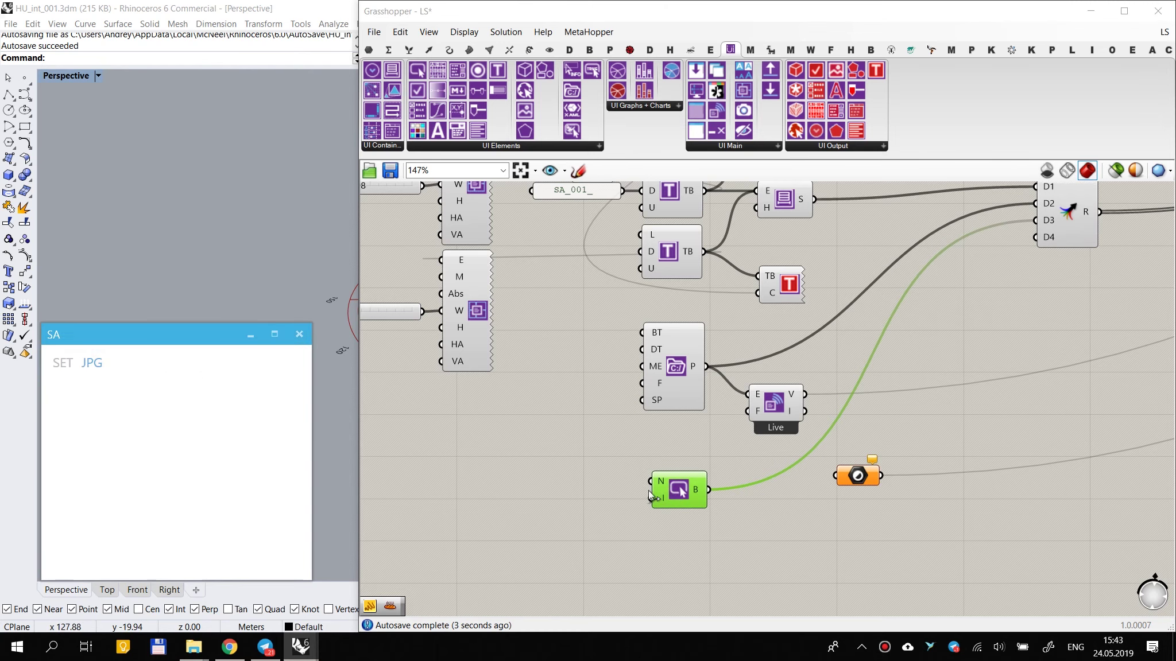
scroll(636, 494, up, 2)
double_click(532, 454)
text(//)
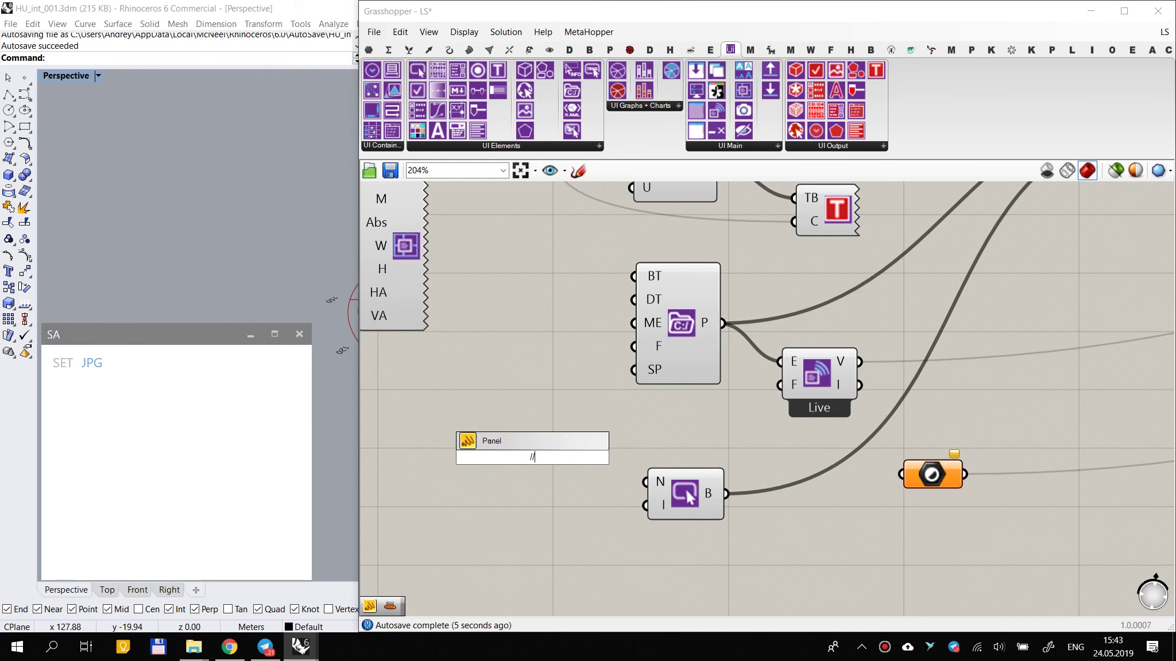
click(570, 421)
Step: Copy the word "capture" from the name of Capture View's _capture input
scroll(589, 410, down, 8)
right_drag(887, 327, 640, 577)
scroll(1016, 295, up, 8)
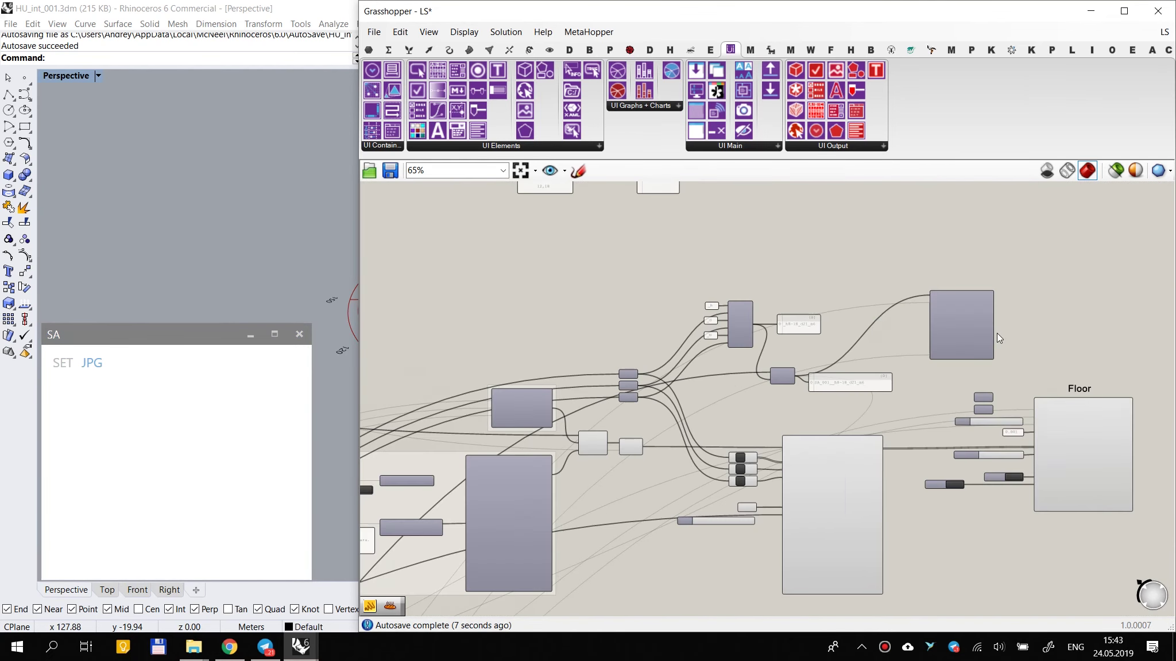
scroll(919, 337, up, 1)
right_click(922, 317)
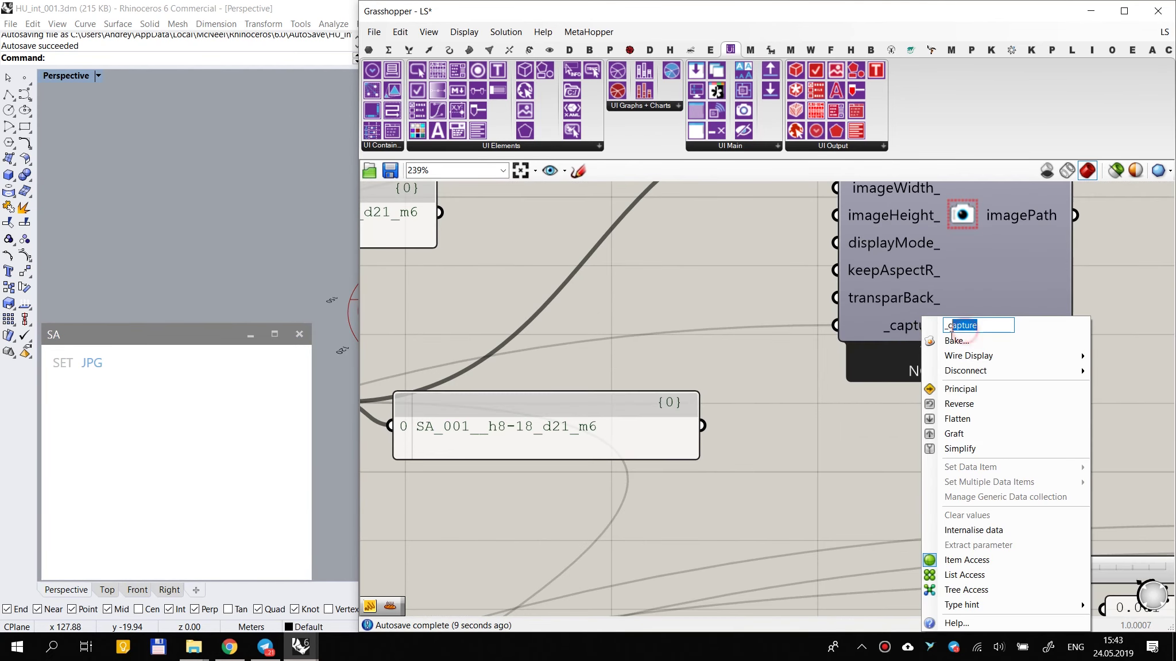
click(844, 437)
Step: Add a panel containing "capture" beside the button element and connect it to the button's N input
scroll(892, 383, down, 11)
right_drag(732, 496, 989, 306)
right_drag(735, 412, 933, 313)
scroll(609, 525, up, 5)
double_click(573, 499)
text(//)
key(Return)
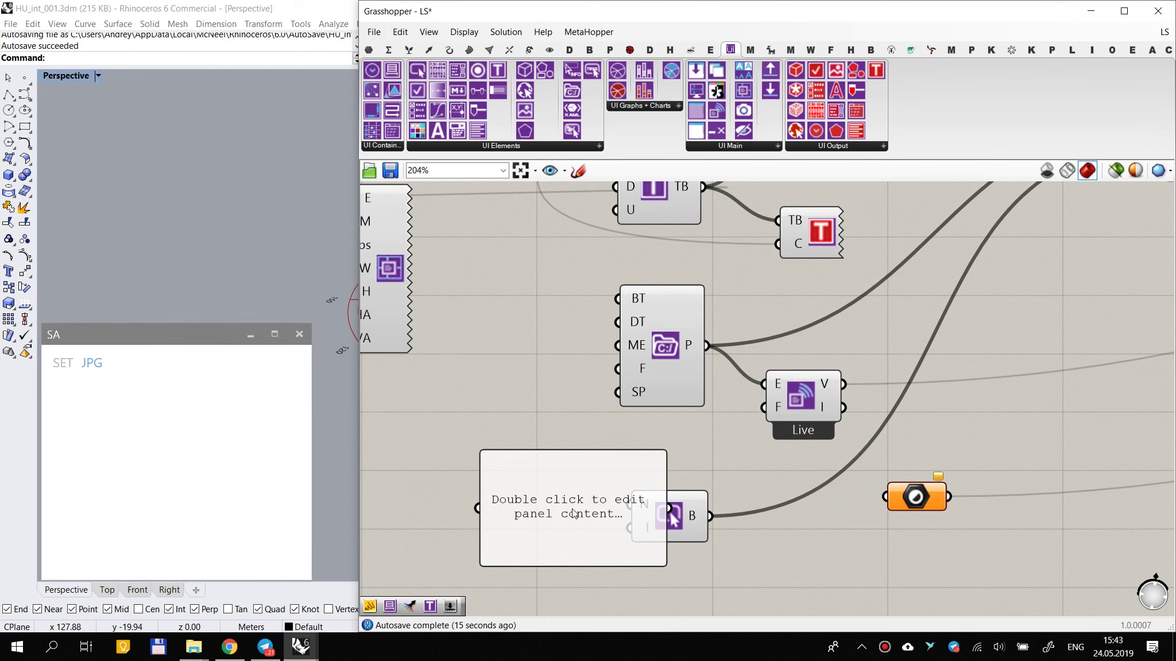
double_click(569, 474)
text(capture)
click(560, 400)
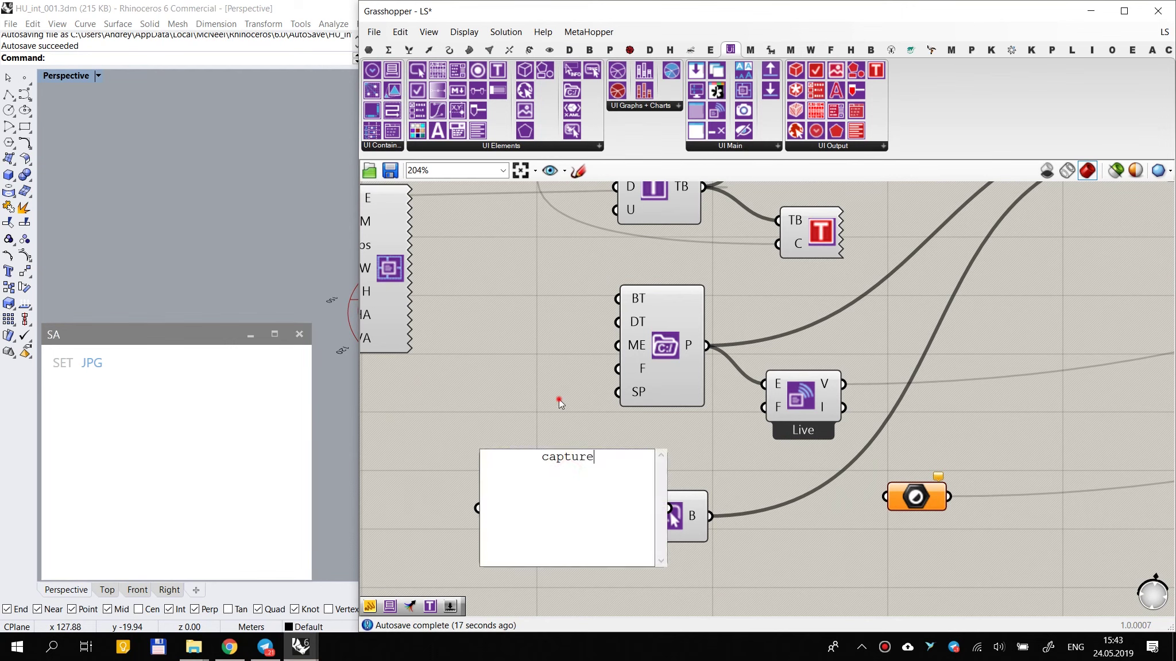
mouse_move(649, 515)
mouse_down()
mouse_move(565, 474)
mouse_move(629, 504)
mouse_up()
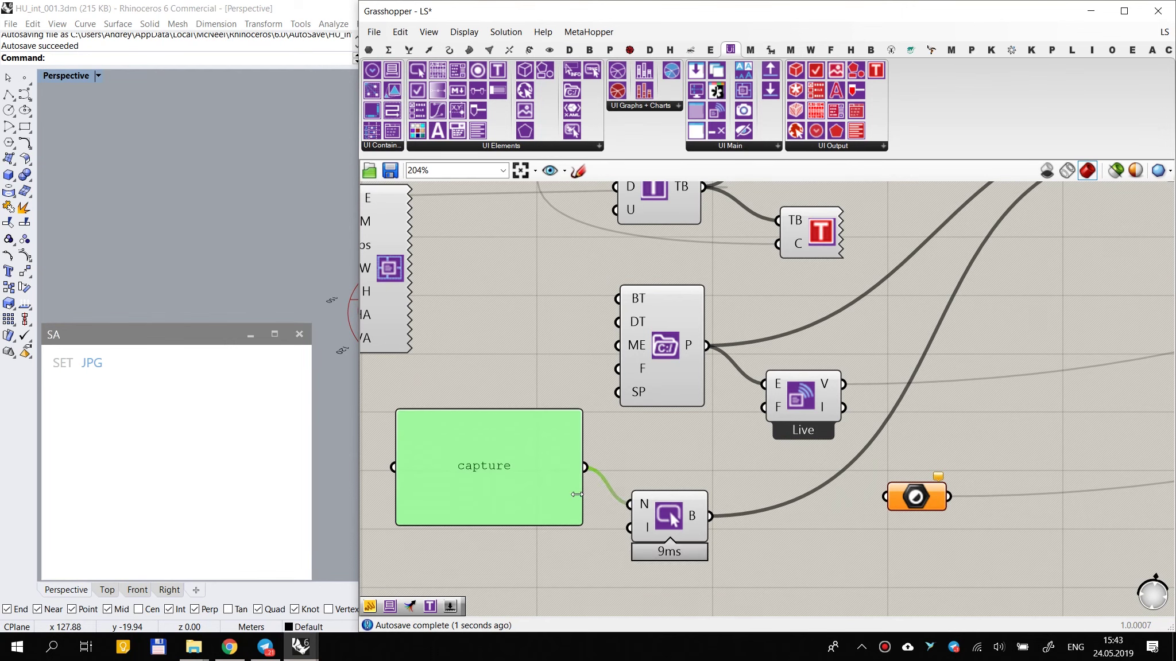
Step: Shrink the button's name panel and change its text to "Capture", checking the SA window's JPG and SET pages
click(92, 362)
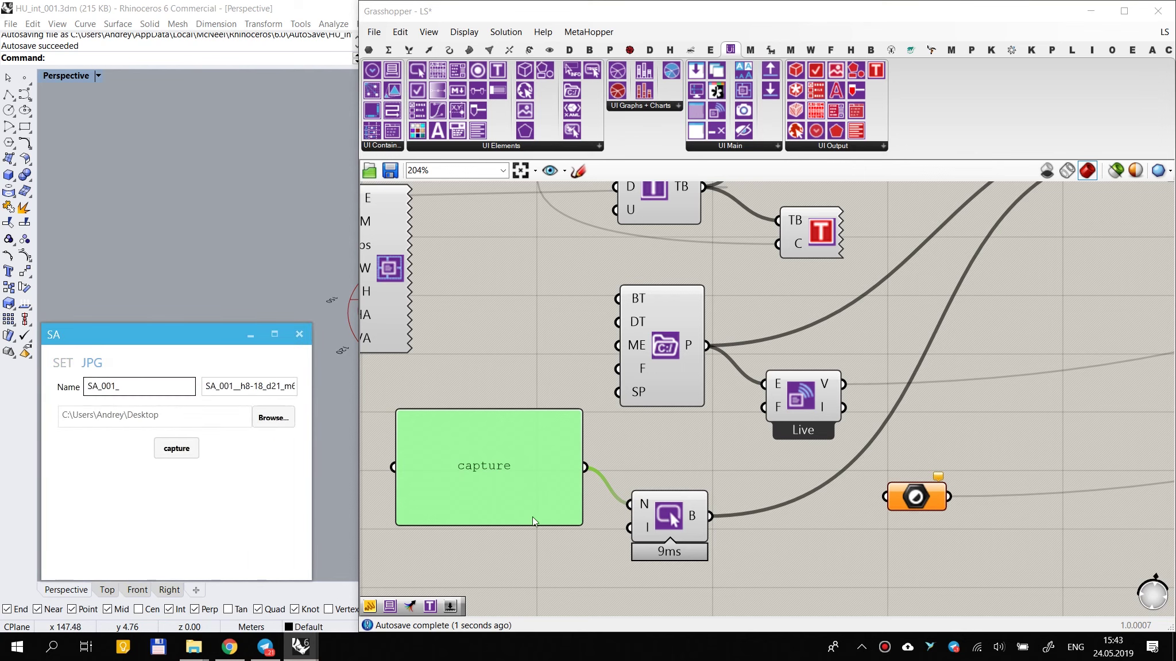
drag(581, 529, 572, 504)
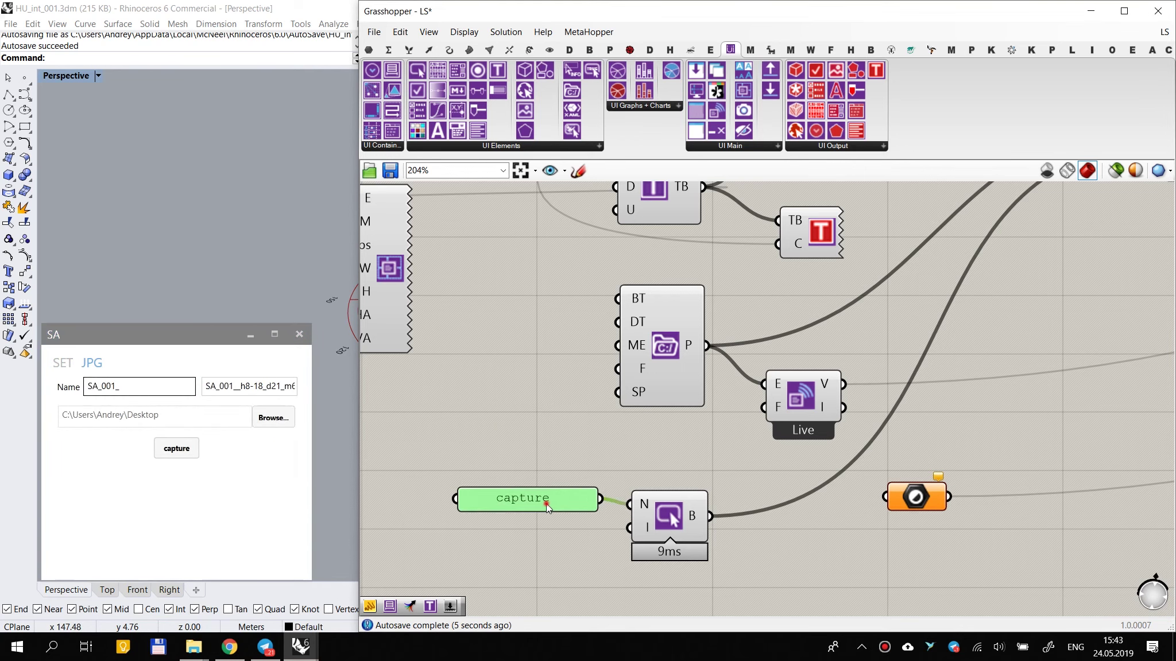
double_click(545, 503)
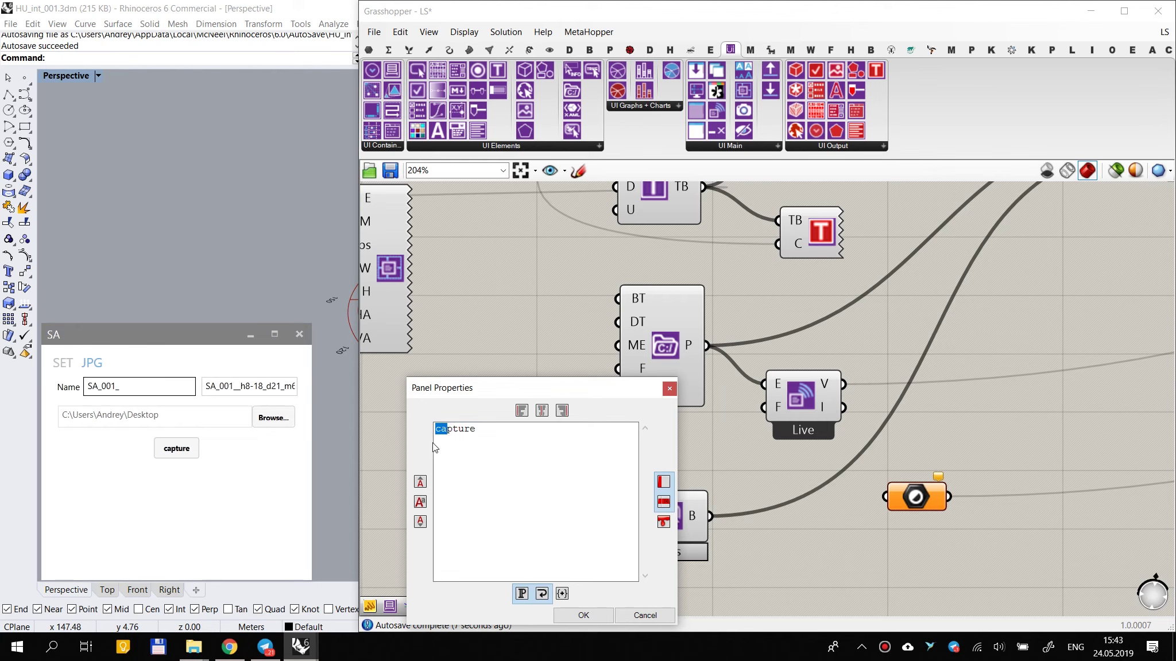
click(580, 612)
click(74, 366)
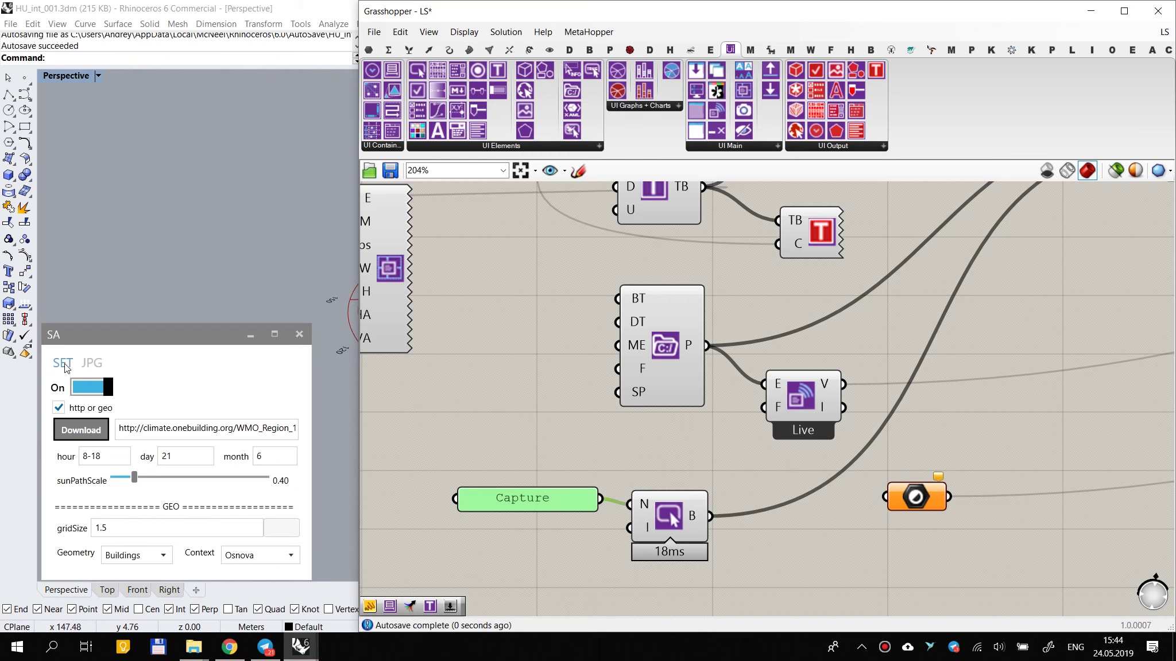
Step: Switch the Capture button element to Square Style and test the button on the SA window's JPG page
click(91, 363)
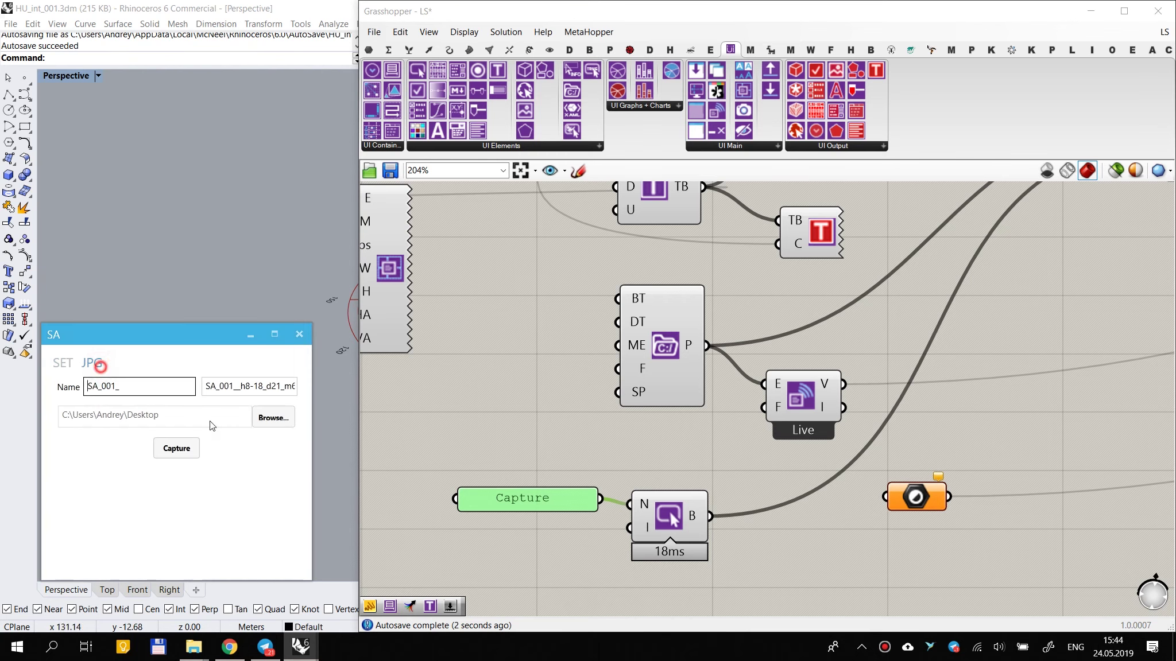
right_click(678, 522)
click(746, 573)
click(92, 363)
click(172, 455)
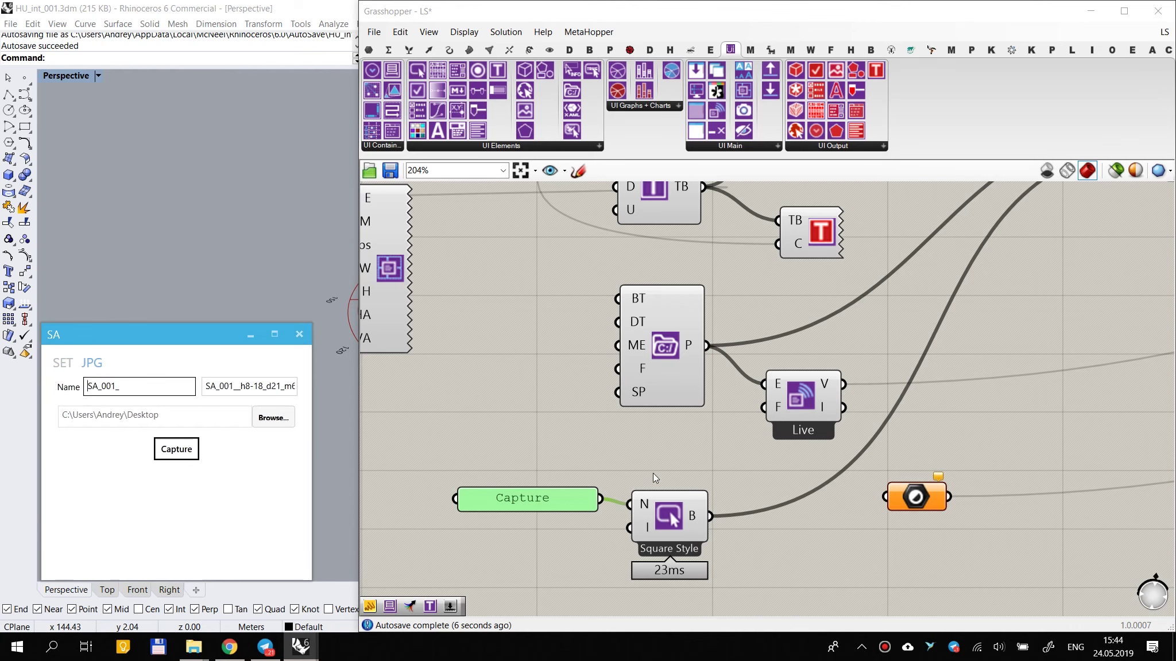
Step: Duplicate the element-sizing component with its Width slider below the button element and connect its E input to the button's B output
click(559, 499)
scroll(695, 430, down, 3)
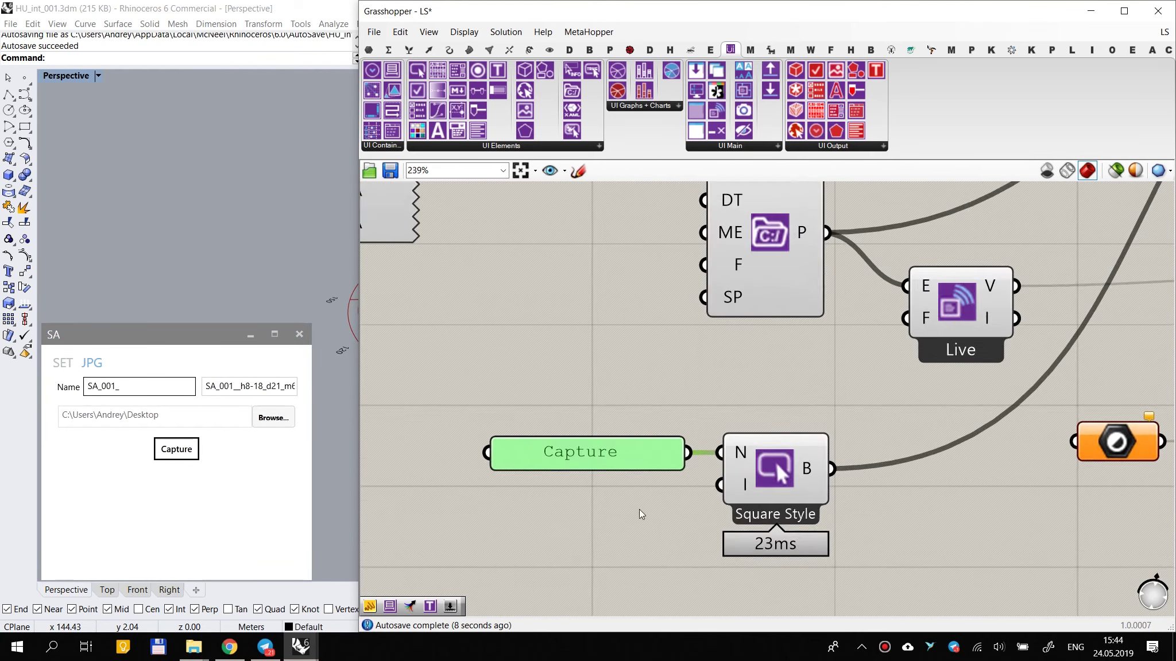
scroll(671, 396, down, 2)
drag(634, 325, 566, 529)
scroll(598, 499, up, 2)
drag(535, 463, 823, 422)
click(669, 518)
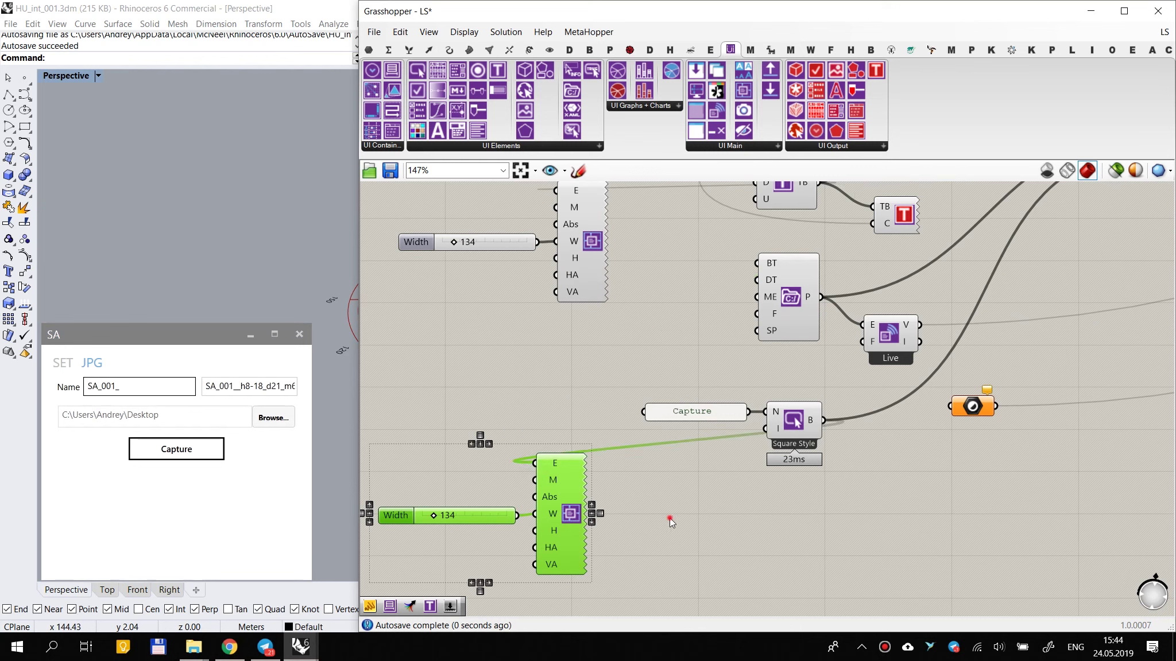
Step: Set the copied Width slider to 330, duplicate it for the H input, and set that Height slider to 51
drag(448, 517, 451, 517)
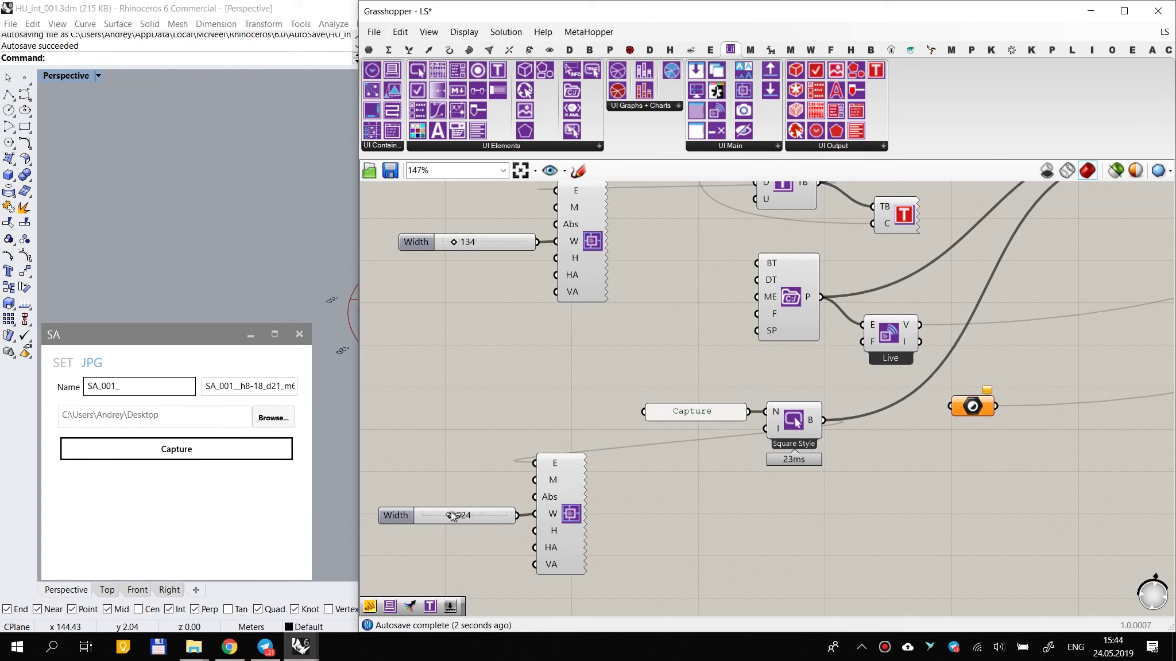
drag(454, 515, 600, 490)
scroll(550, 533, up, 3)
alt+drag(462, 505, 456, 535)
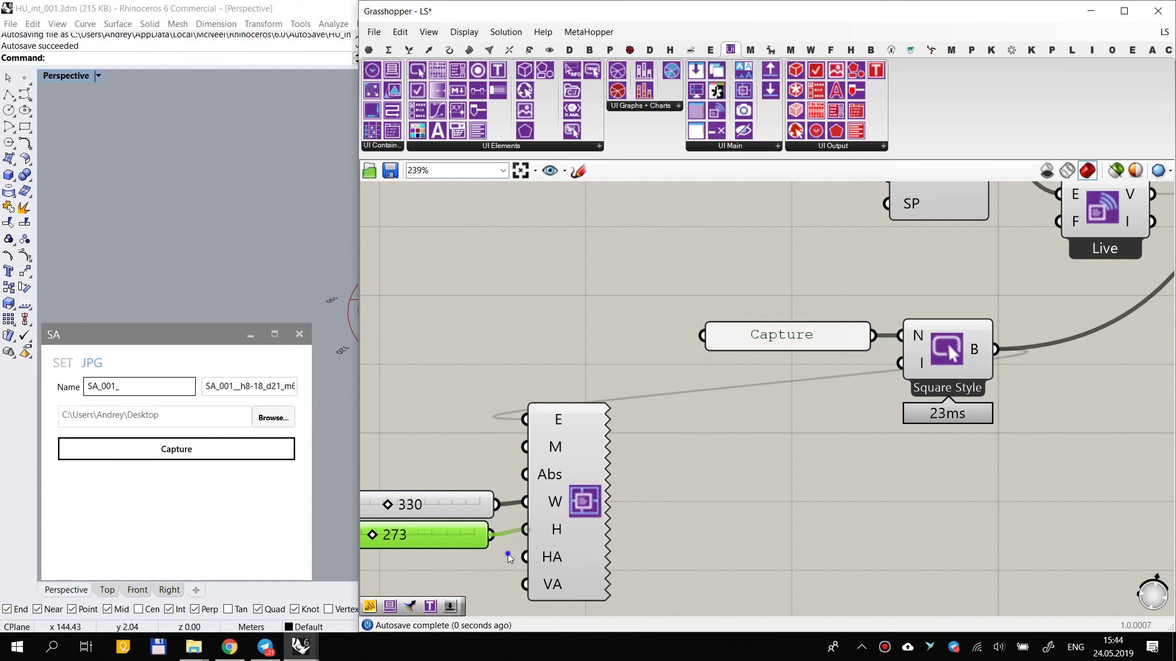
right_drag(507, 555, 673, 500)
drag(527, 486, 239, 485)
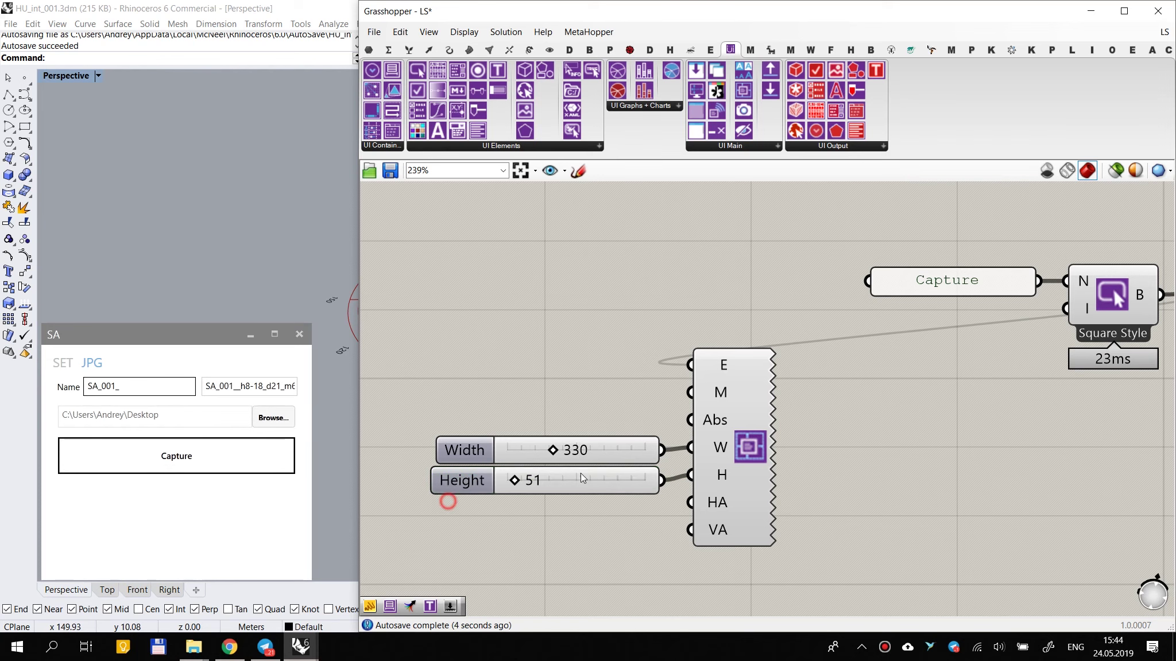
Step: Place an element-appearance component below the sizing component and connect its E input to the button's B output with a faint wire
scroll(676, 418, down, 3)
right_drag(792, 431, 681, 468)
scroll(681, 464, up, 2)
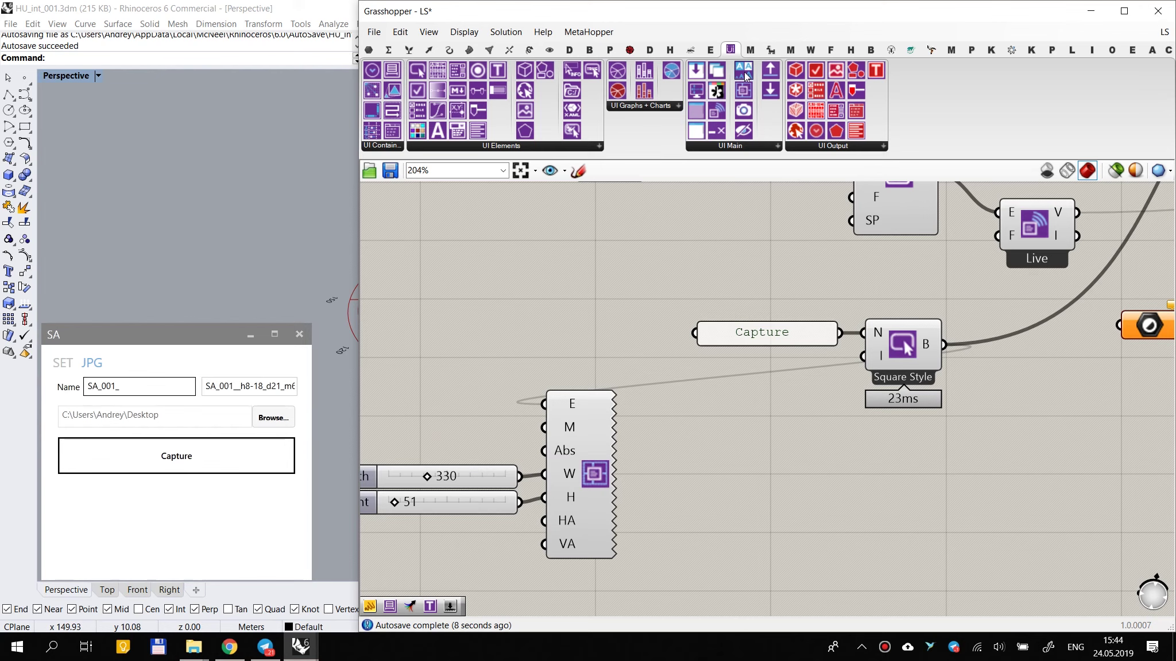
drag(716, 568, 725, 512)
drag(692, 477, 943, 345)
right_click(714, 480)
mouse_move(763, 414)
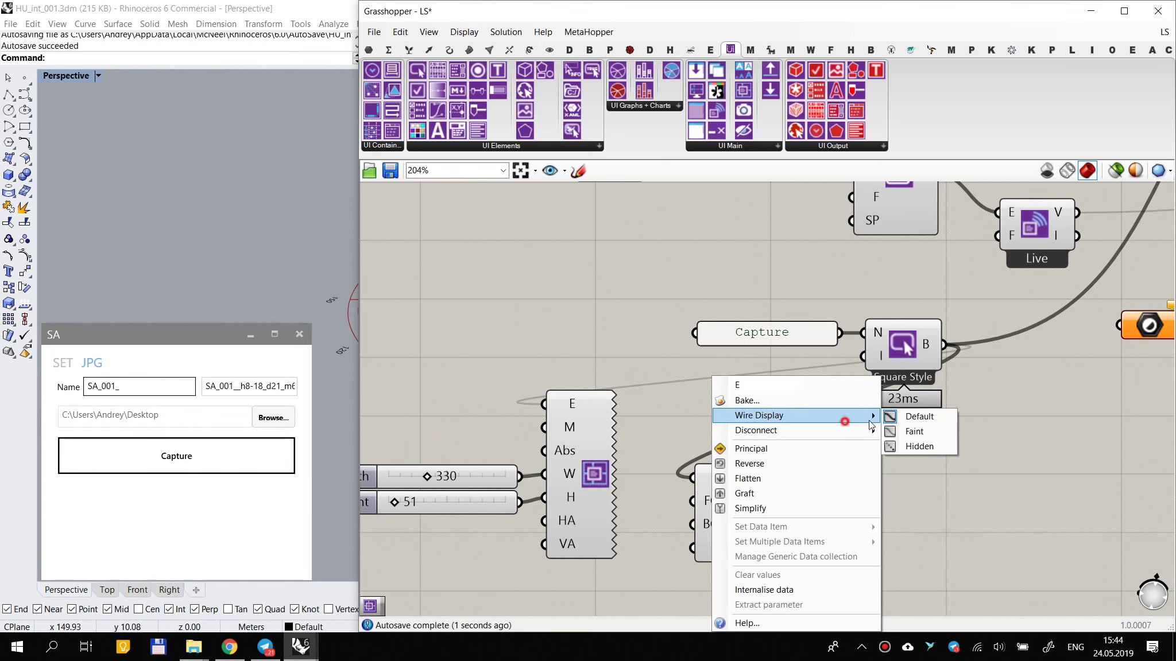
click(906, 430)
right_drag(715, 549, 769, 449)
drag(769, 449, 625, 550)
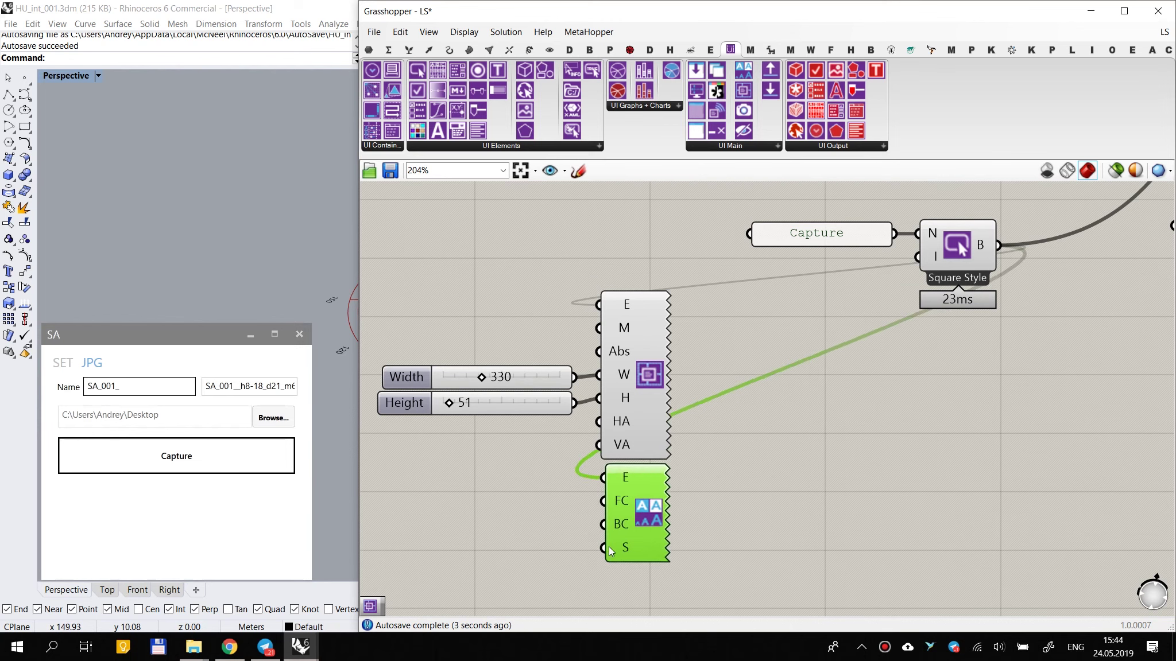
Step: Add a number slider to the appearance component's S input and set the Capture button's font size to 21
double_click(490, 503)
text(15)
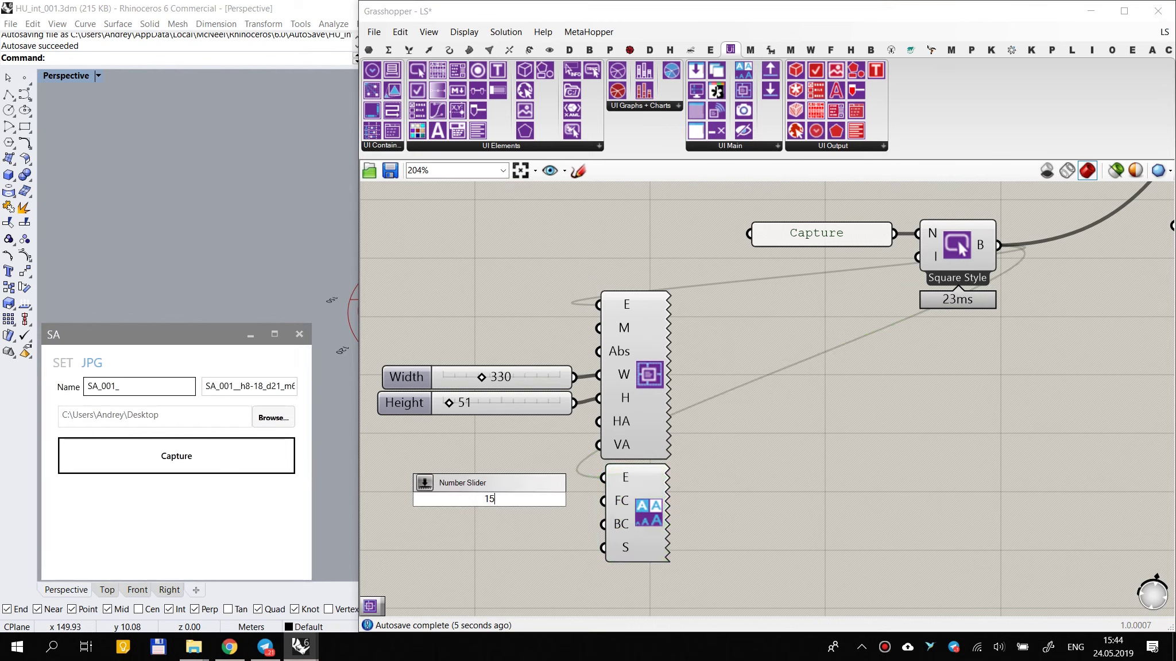
key(Return)
drag(602, 547, 535, 545)
click(544, 485)
scroll(666, 491, up, 3)
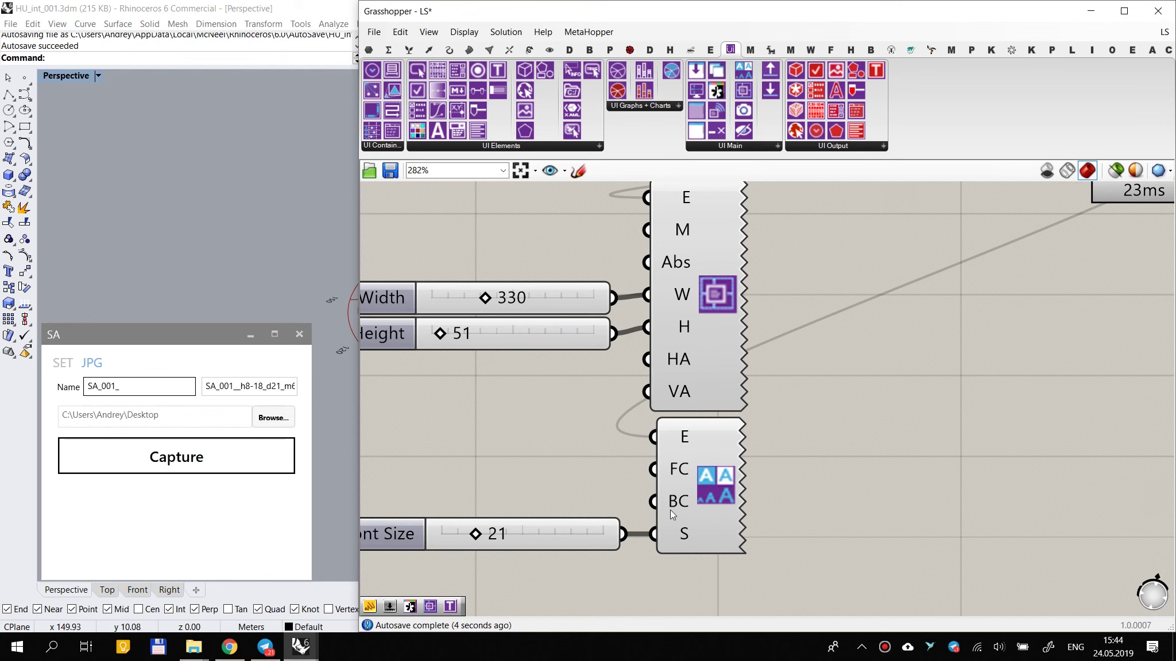
Step: Add a colour swatch, connect it to the appearance component's BC input, and set it to light grey
click(375, 51)
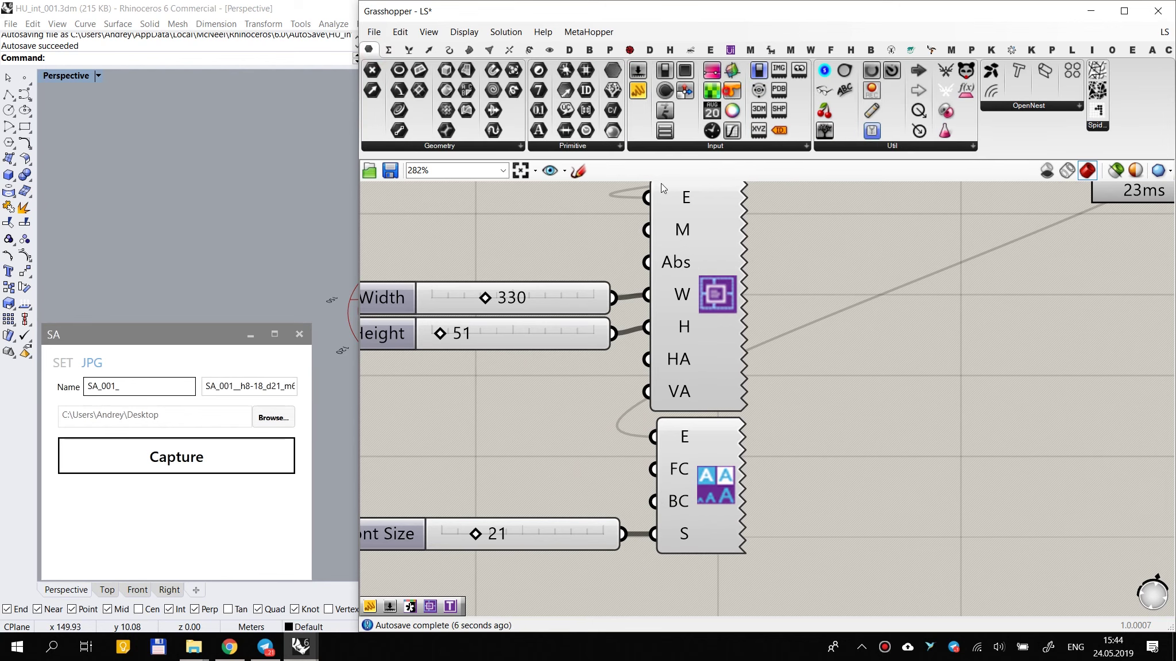
drag(727, 93, 468, 403)
drag(654, 500, 623, 439)
click(515, 407)
click(571, 473)
click(897, 341)
drag(465, 403, 543, 488)
click(393, 182)
Step: Duplicate the Live value listener beside the Capture button element and connect its E input to the button's B output
scroll(910, 370, down, 3)
right_drag(836, 372, 457, 523)
scroll(812, 339, up, 1)
alt+drag(794, 241, 788, 489)
drag(743, 483, 695, 368)
drag(782, 480, 782, 414)
Step: Move the orange parameter's outgoing connection to the new listener's V output and delete the orange parameter
click(909, 513)
right_drag(1031, 519, 840, 462)
drag(736, 419, 627, 489)
click(695, 412)
key(Delete)
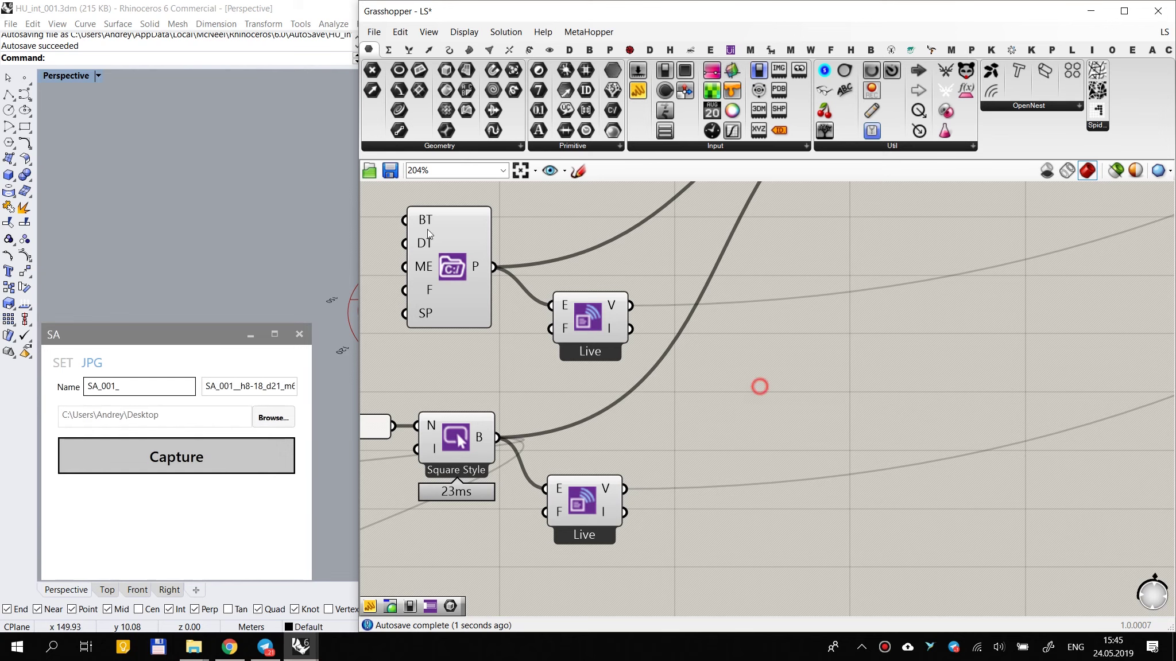
Step: Save the Grasshopper definition and the Rhino model, narrowing the Grasshopper window to uncover the Perspective viewport
click(391, 171)
drag(354, 246, 592, 247)
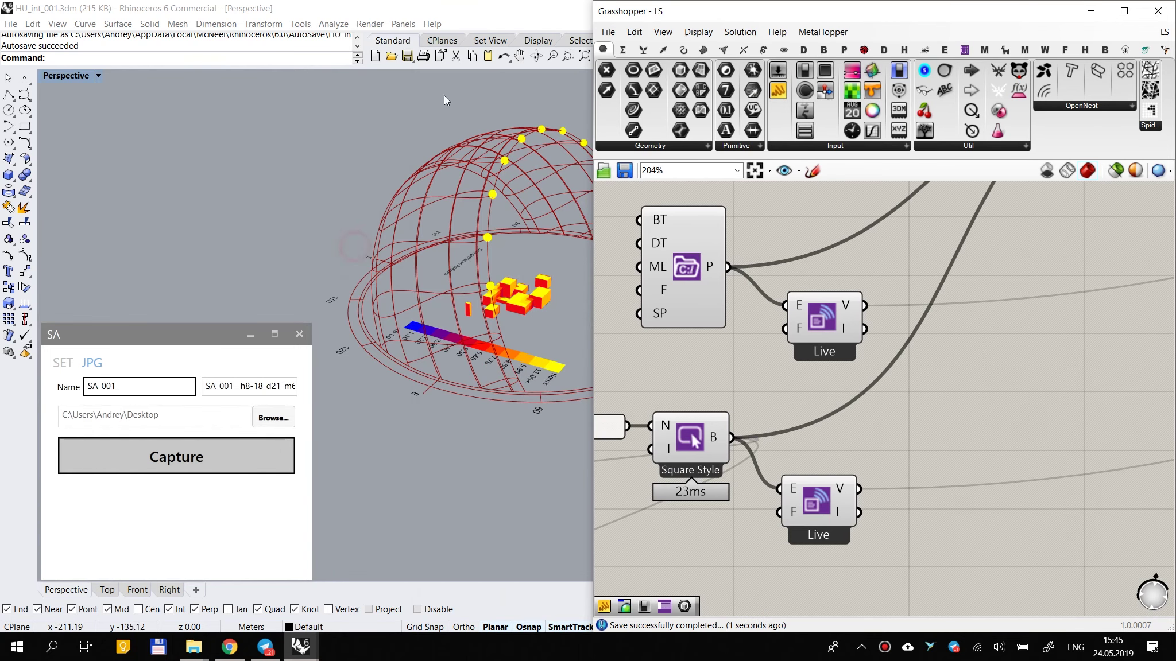
click(411, 58)
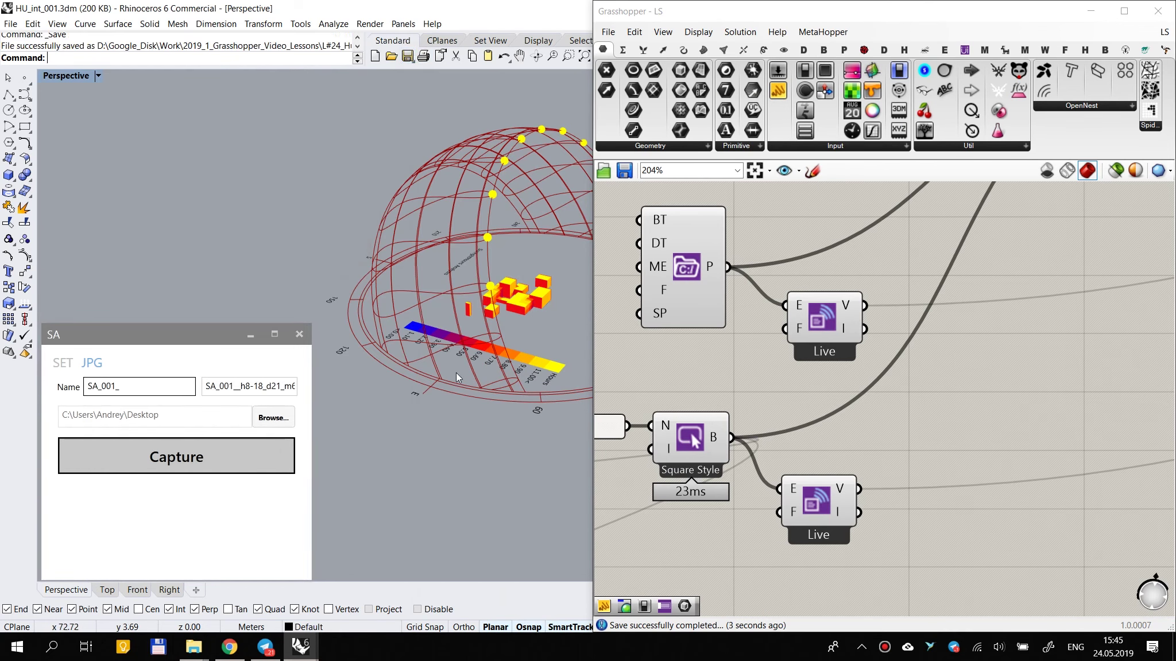
right_drag(462, 337, 423, 346)
scroll(763, 185, up, 1)
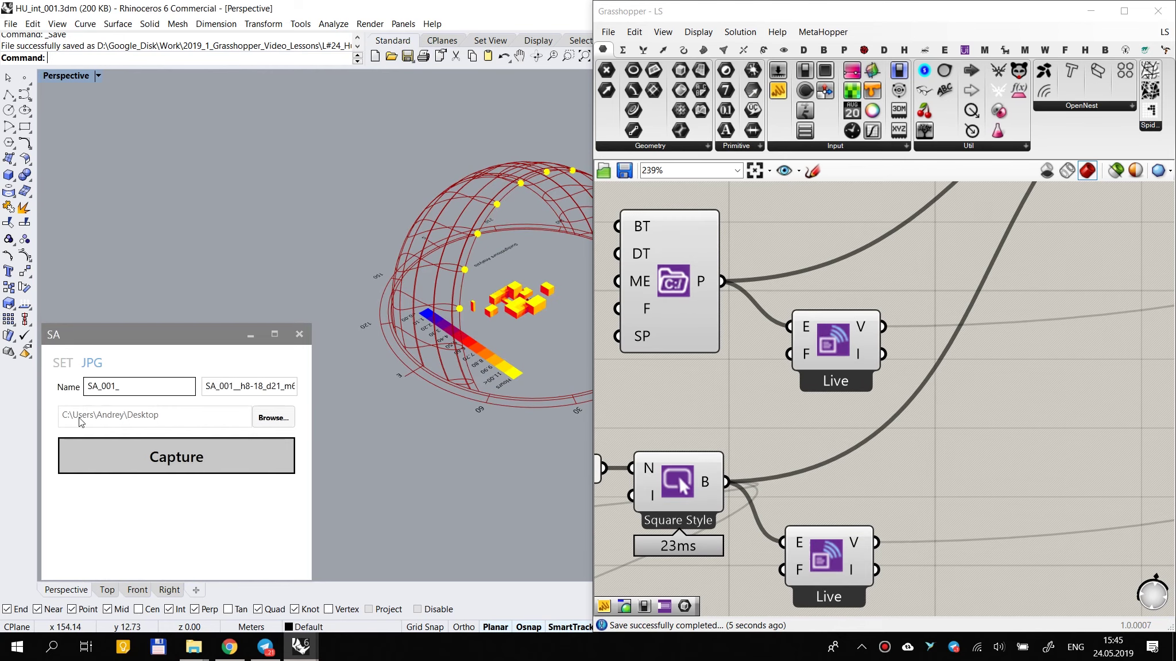
Step: Minimise Grasshopper, switch to the Desktop folder in File Explorer, and delete the two SHA PNG images
click(1092, 13)
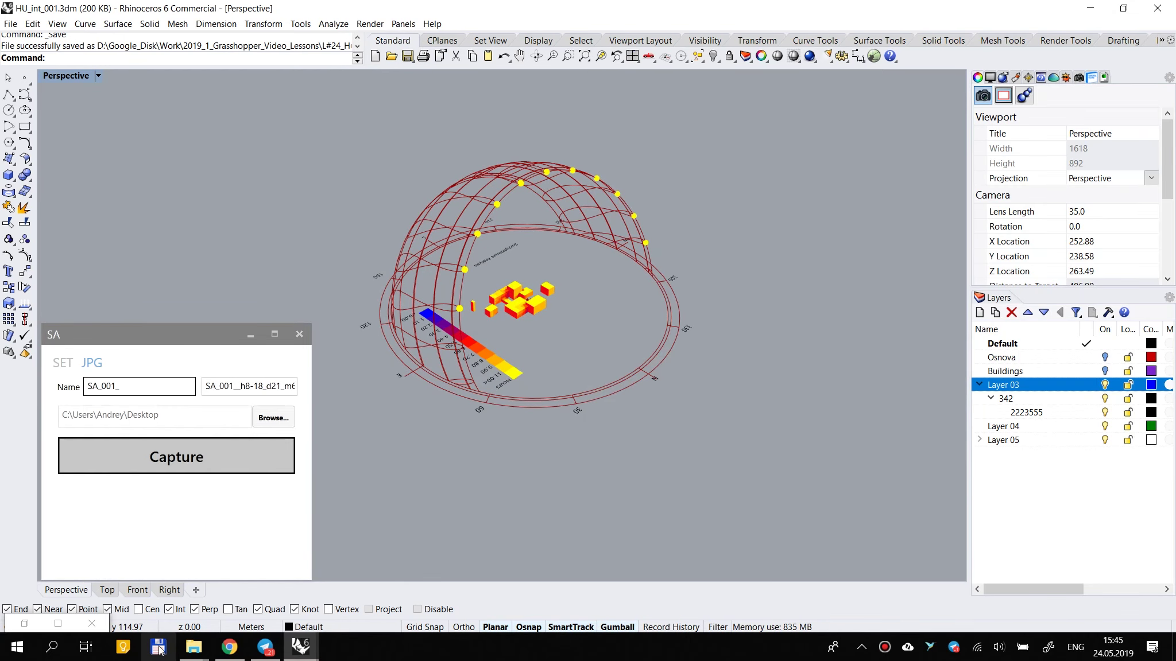
mouse_move(194, 655)
click(359, 571)
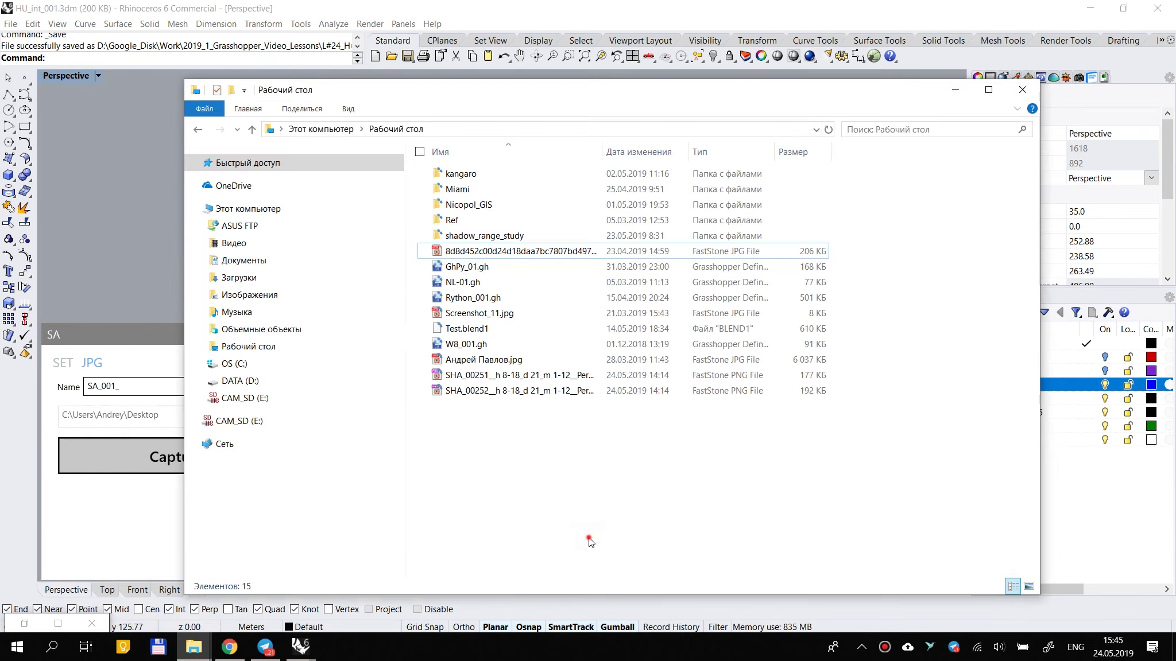
drag(488, 450, 519, 379)
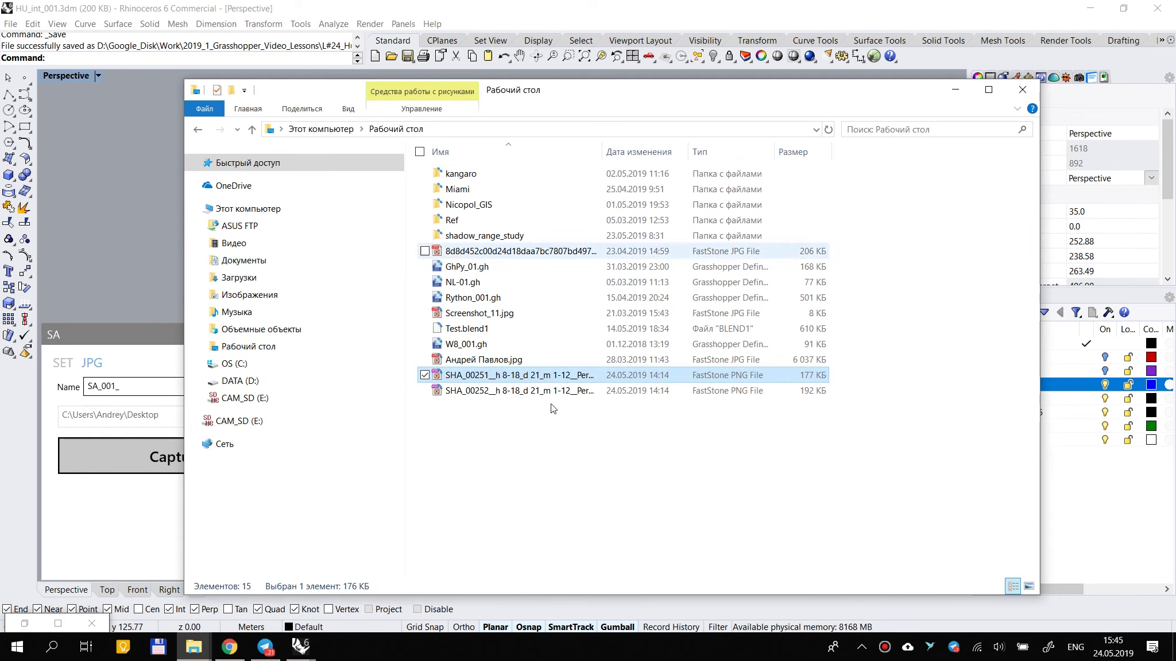
key(Delete)
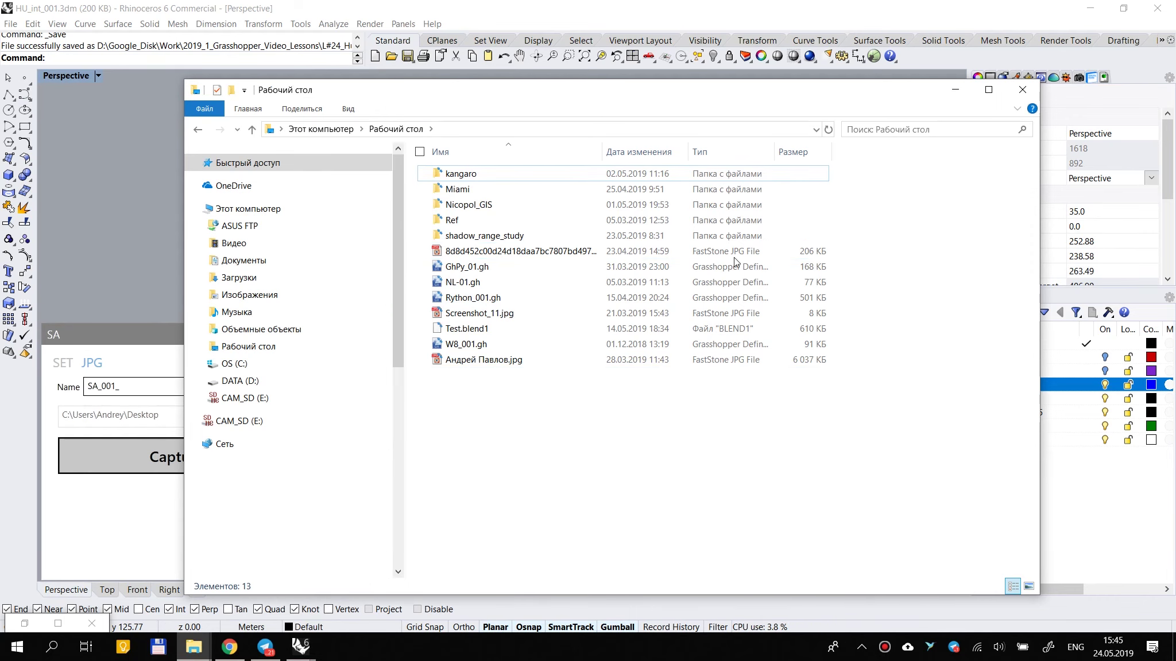
Step: Return to Rhino, turn on the Osnova layer, and run Capture from the SA window for the enlarged Perspective view
click(955, 89)
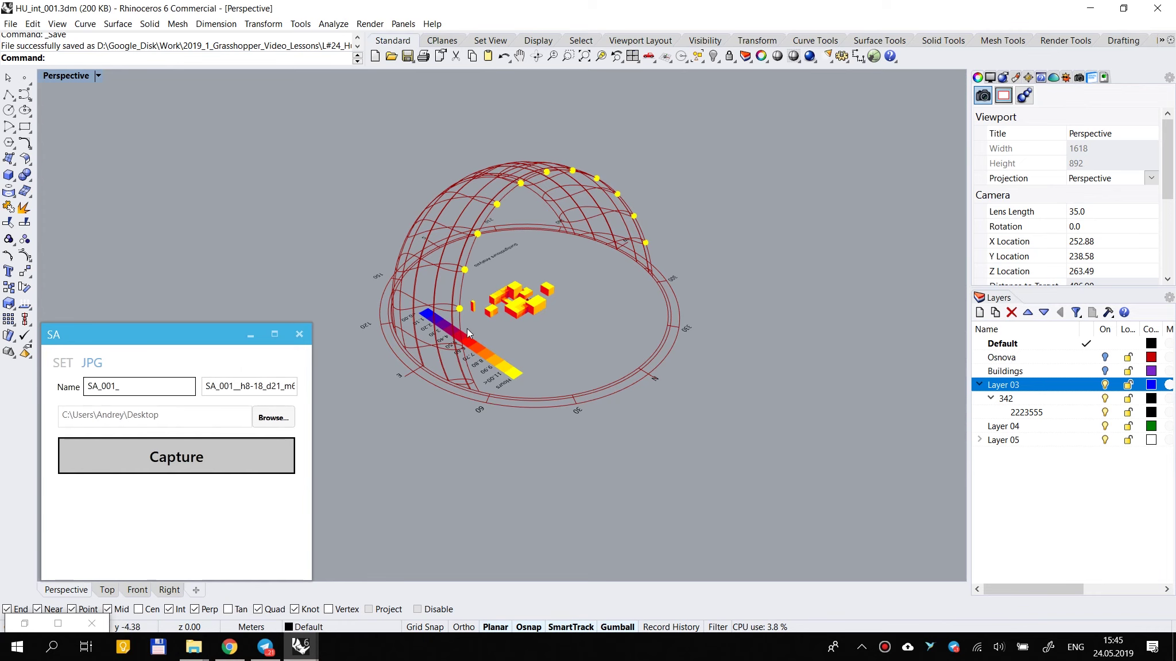
scroll(464, 340, up, 5)
scroll(467, 336, down, 3)
scroll(471, 331, up, 2)
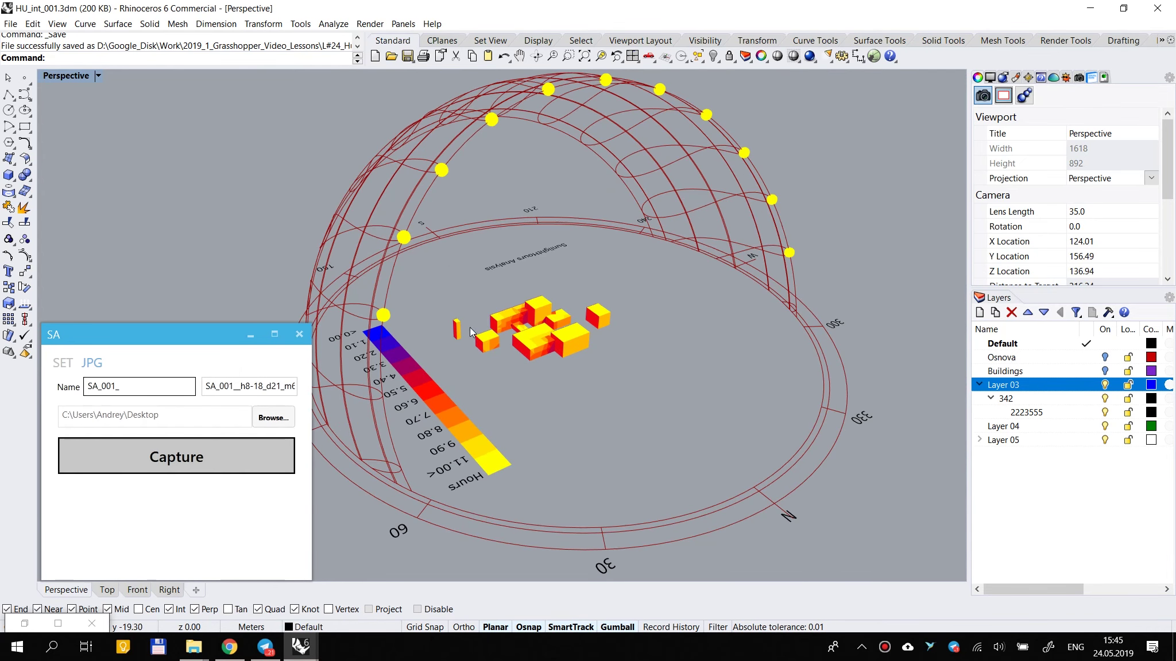
click(1106, 358)
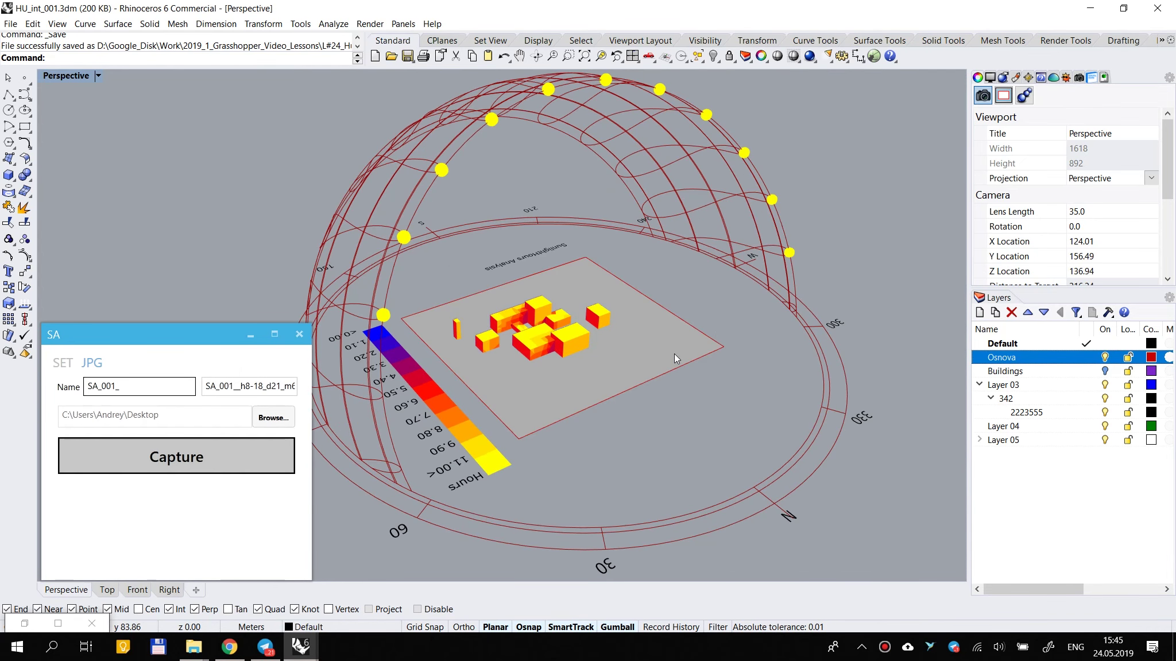
click(137, 455)
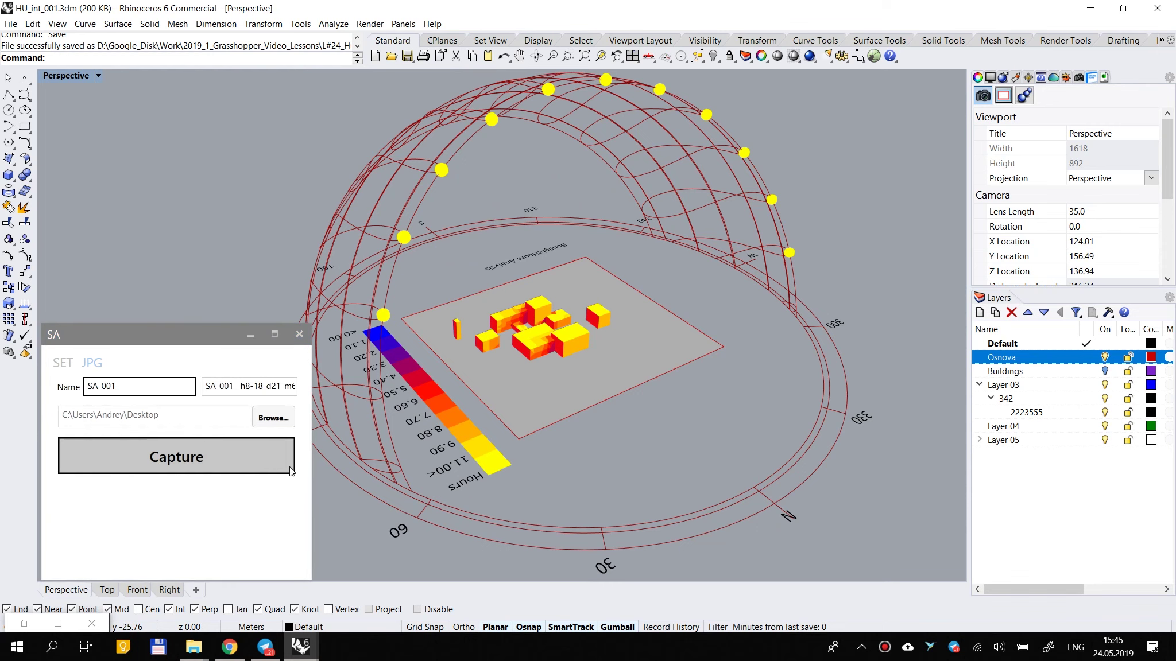
Step: Open the captured SA_001__h8-18_d21_m6_Perspective.png from the Desktop folder, inspect the image, and close the viewer
mouse_move(194, 647)
click(324, 584)
click(546, 376)
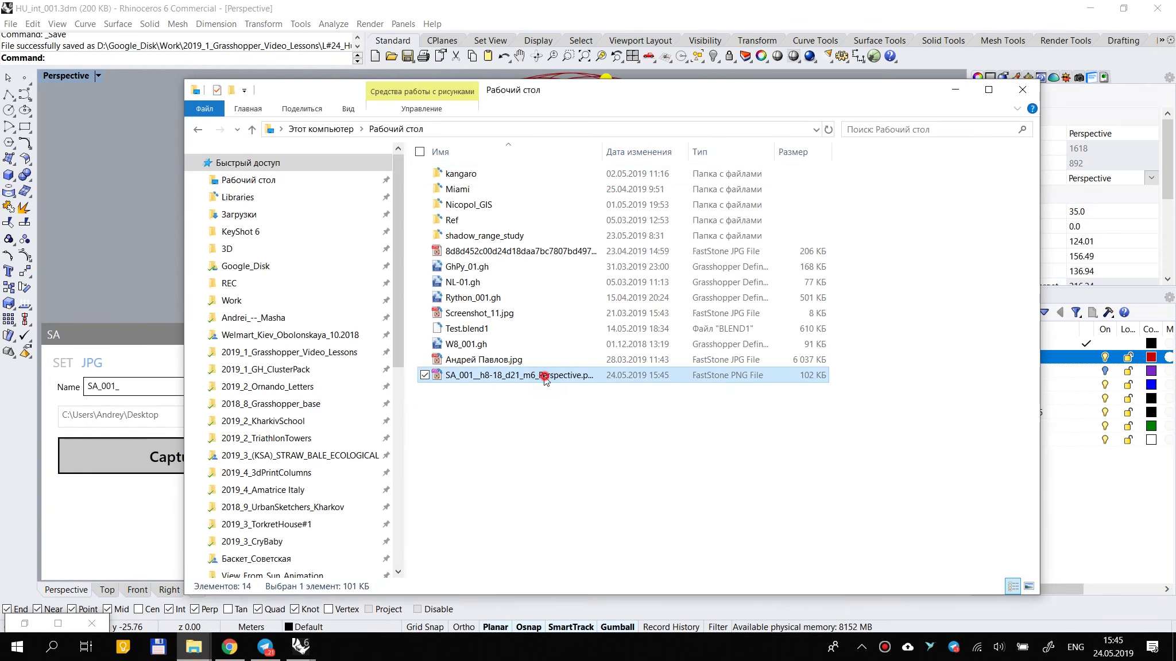
double_click(545, 379)
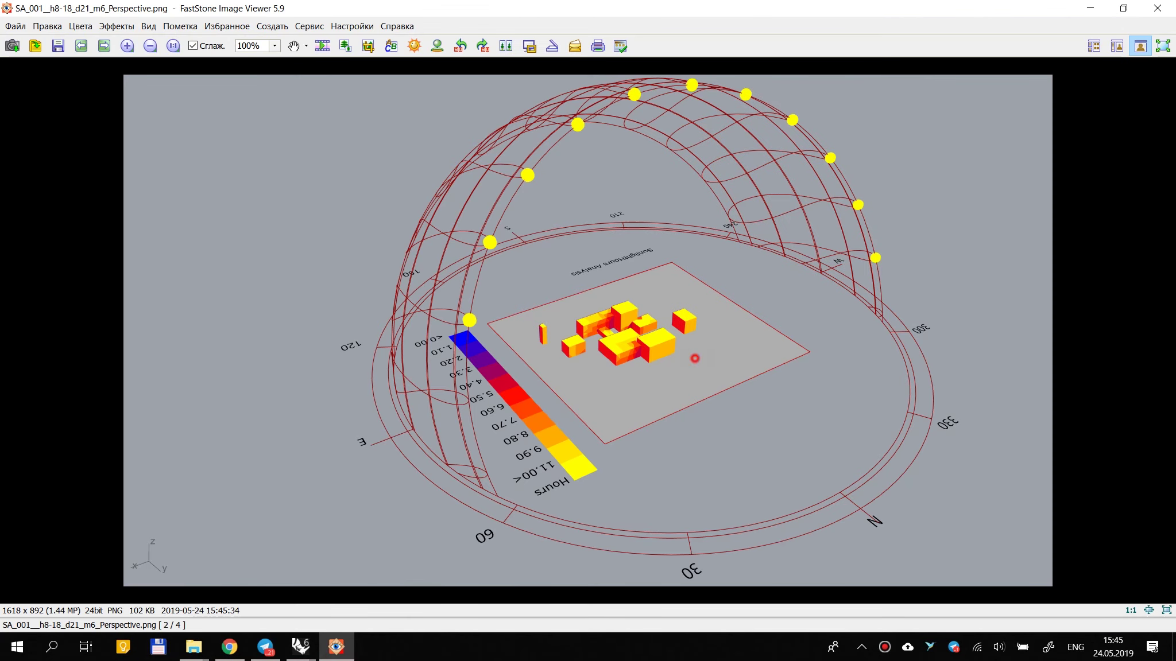
drag(695, 358, 544, 345)
click(1156, 8)
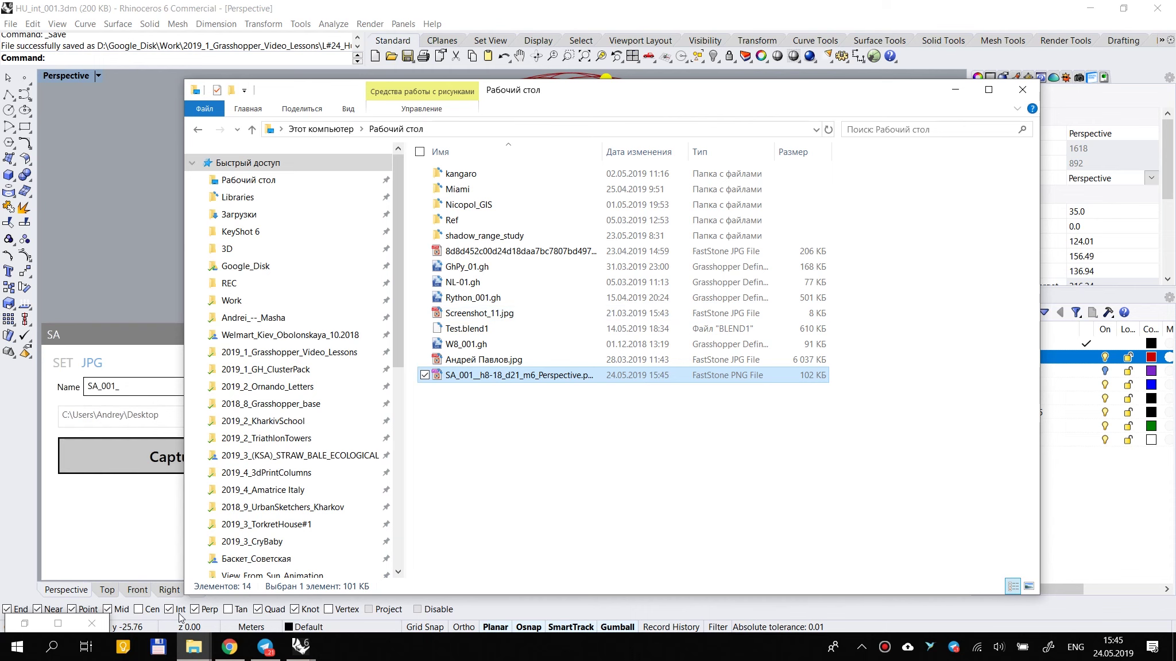
Step: Switch back to Rhino, restore Grasshopper, and read the description of Capture View's viewNames_ input
mouse_move(298, 647)
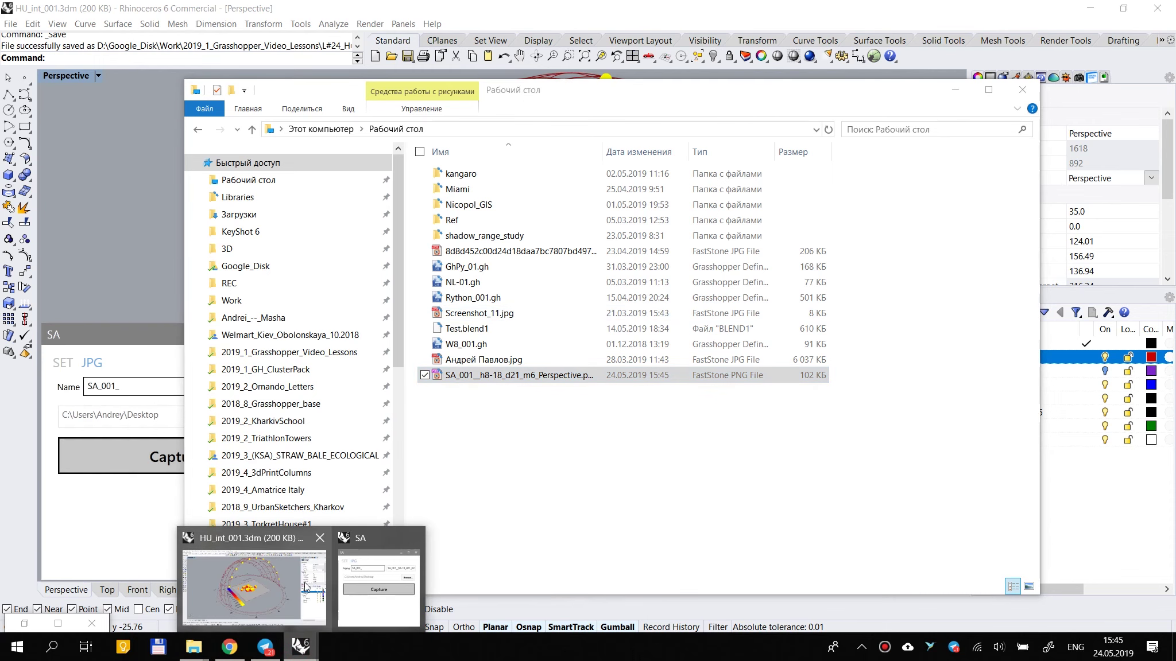
click(291, 589)
click(24, 623)
scroll(947, 377, down, 5)
scroll(930, 349, up, 12)
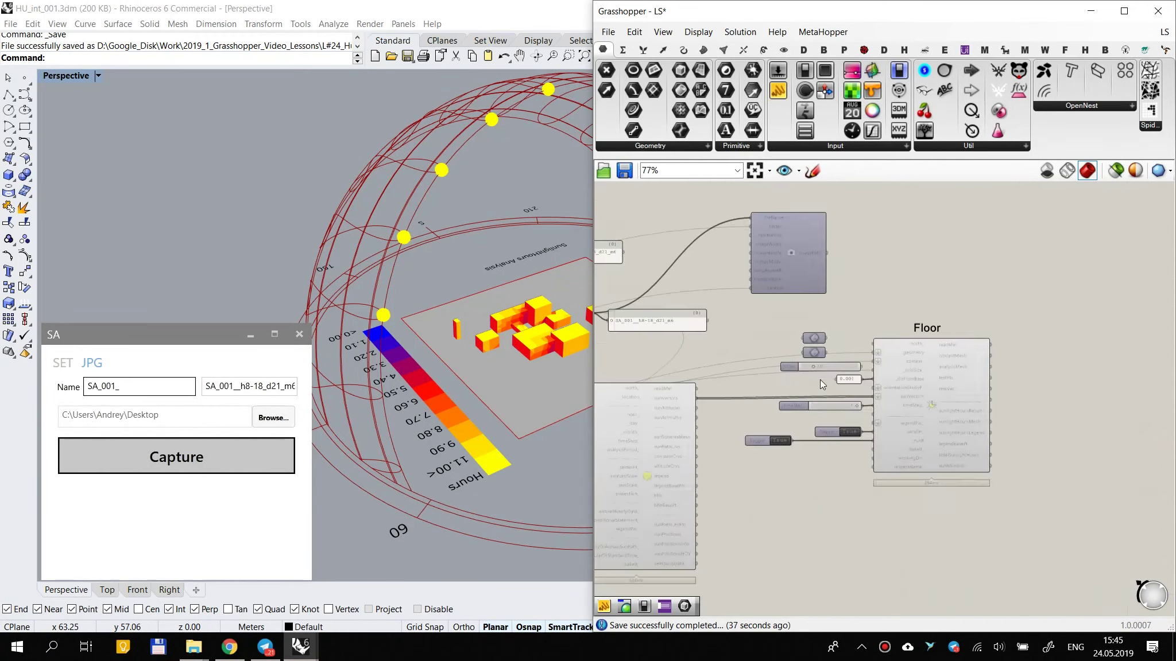
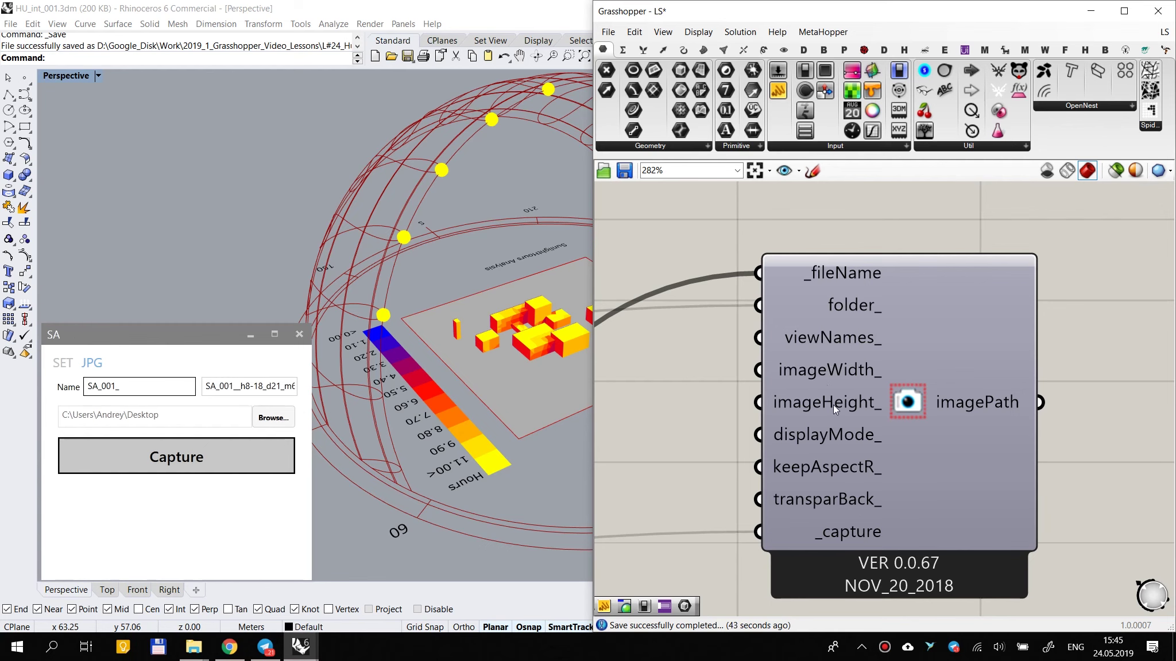
scroll(832, 406, down, 2)
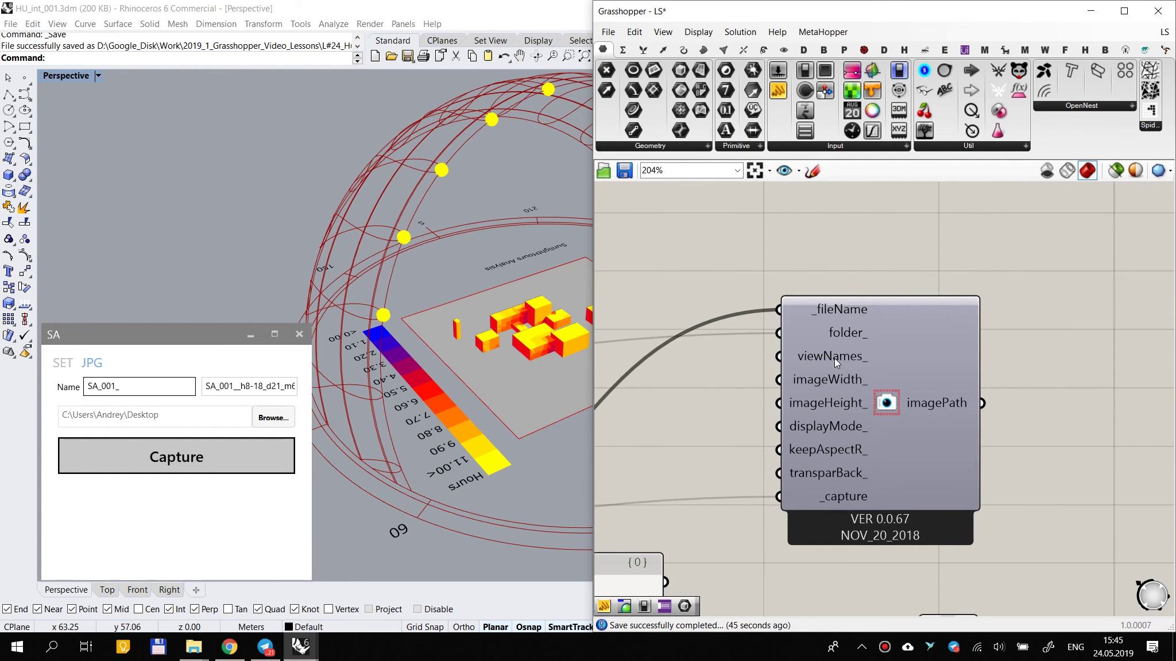
mouse_move(834, 358)
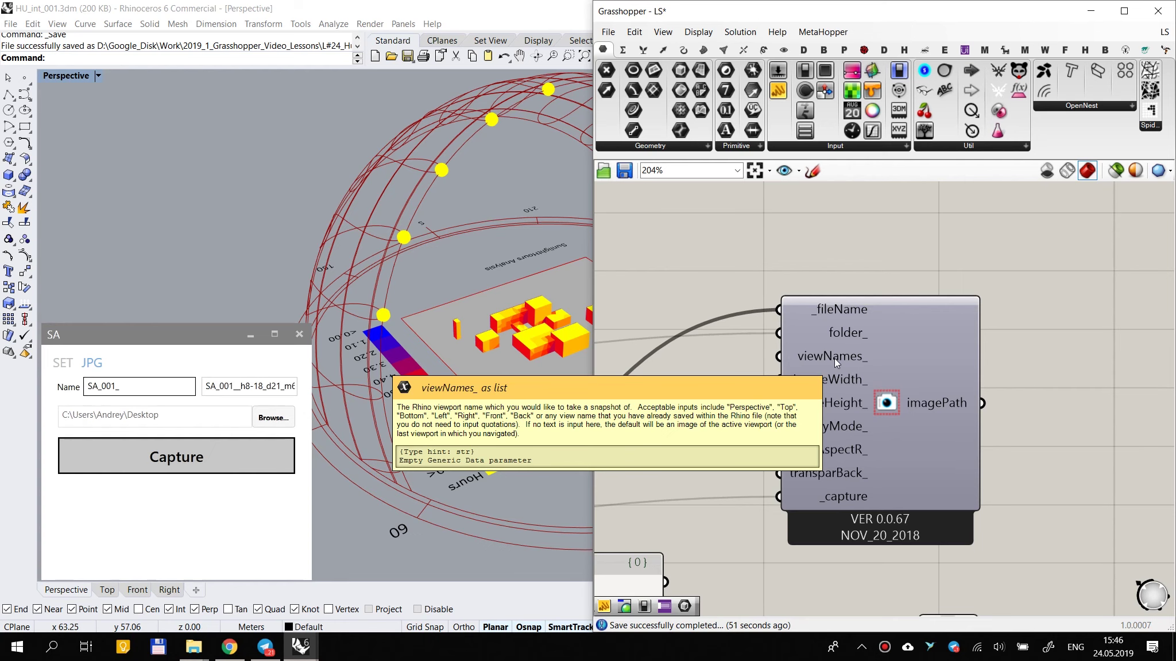
Step: Save the Grasshopper definition
click(623, 171)
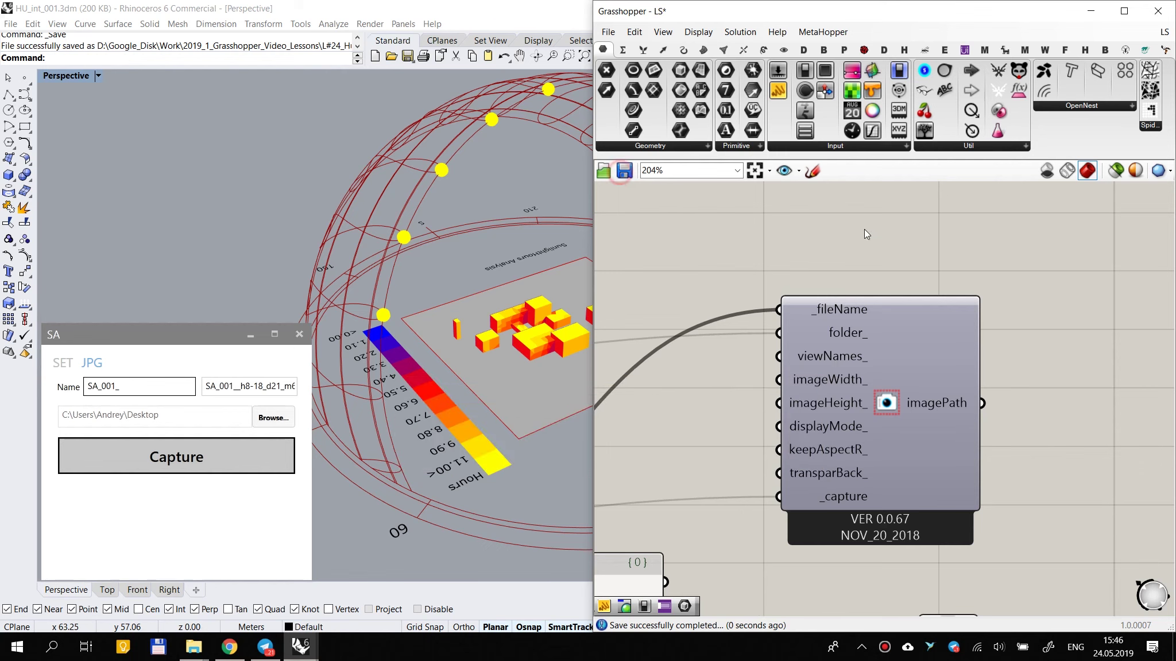
scroll(844, 263, down, 8)
right_drag(790, 359, 890, 359)
scroll(861, 378, up, 6)
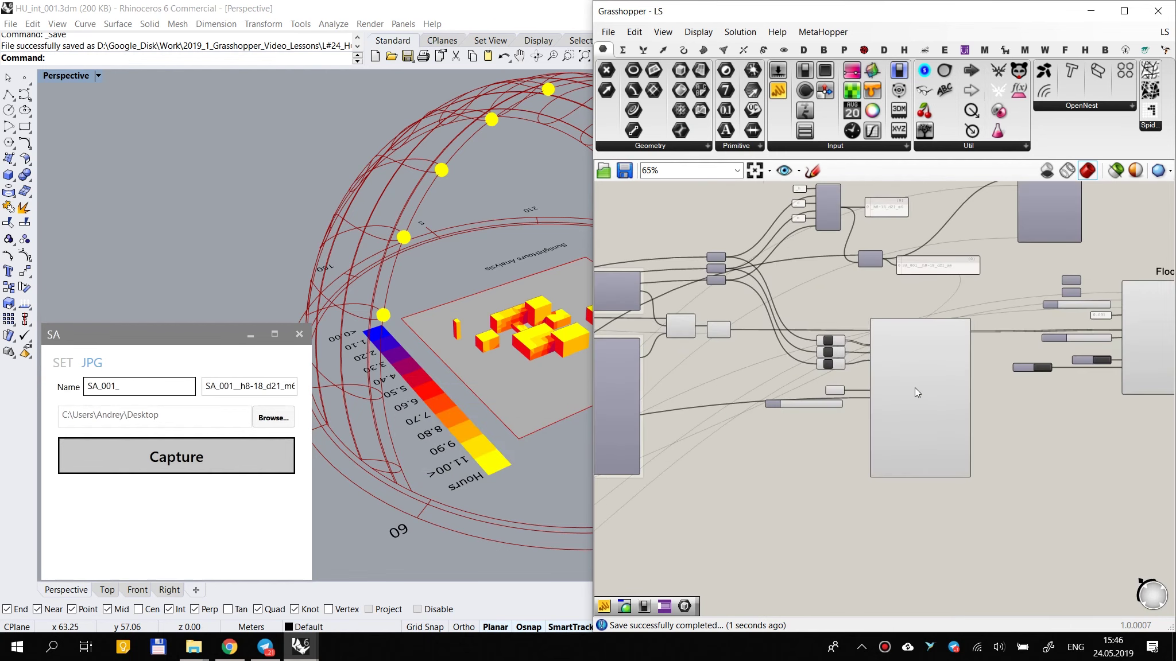
Step: Look over the sun path and Floor analysis components and save the definition again
scroll(865, 406, down, 4)
right_drag(1016, 427, 809, 451)
scroll(809, 451, up, 1)
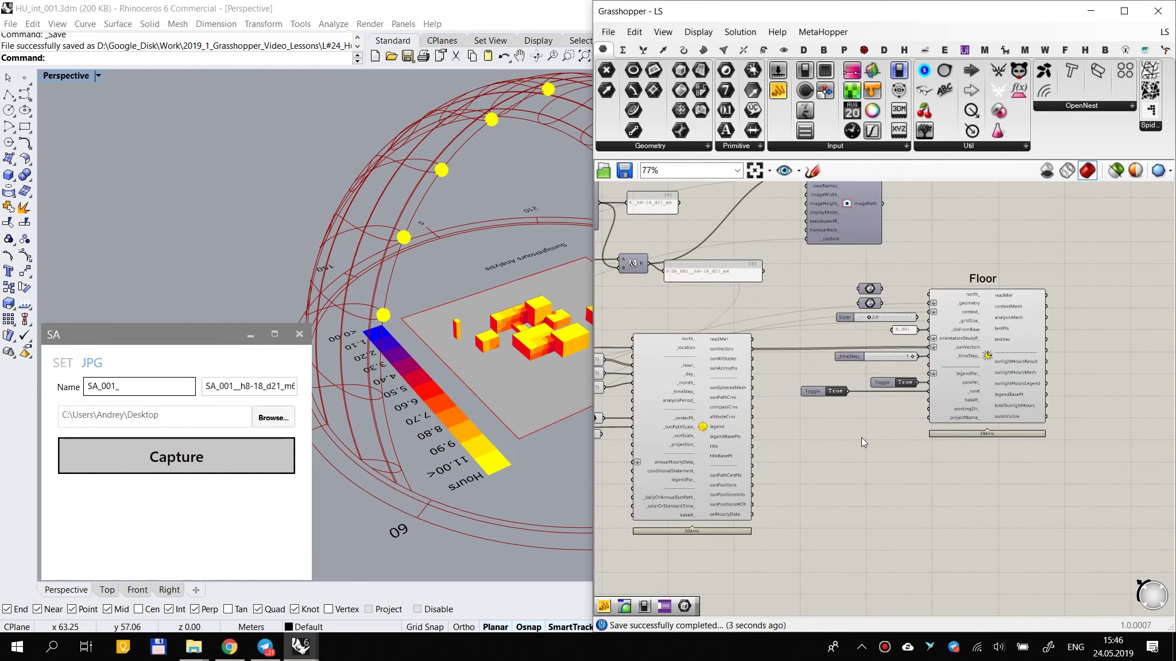
scroll(966, 410, down, 6)
click(617, 172)
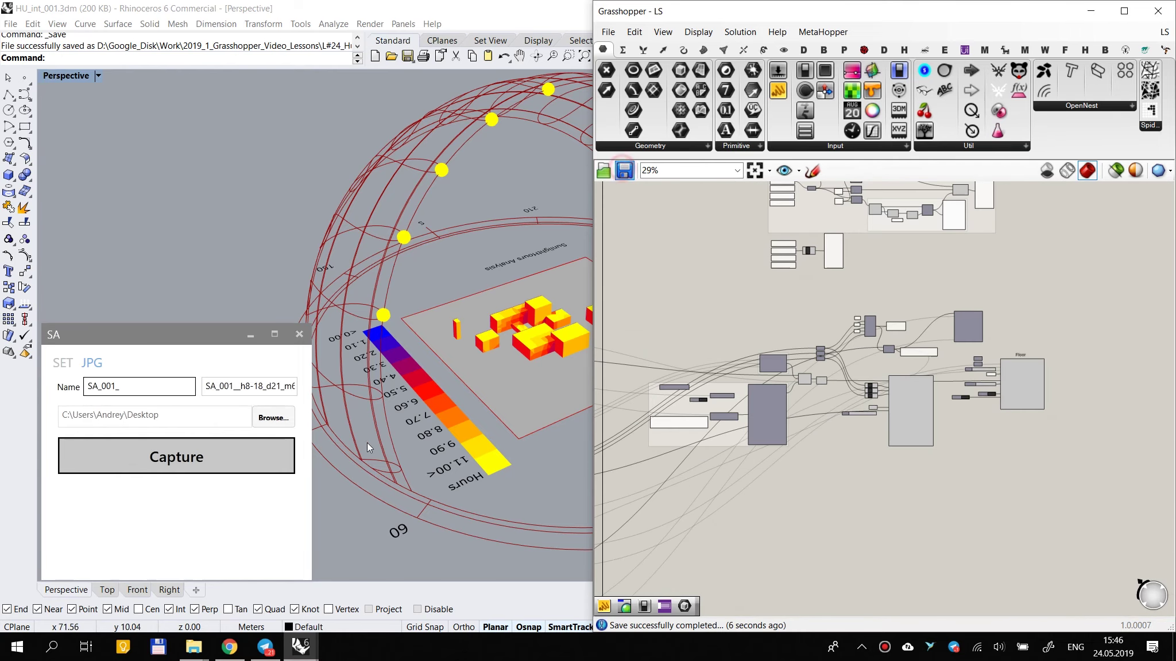
Step: Minimize Grasshopper, open the SA window's folder browser to check it, and close it without choosing a folder
click(1091, 11)
right_drag(542, 342, 537, 337)
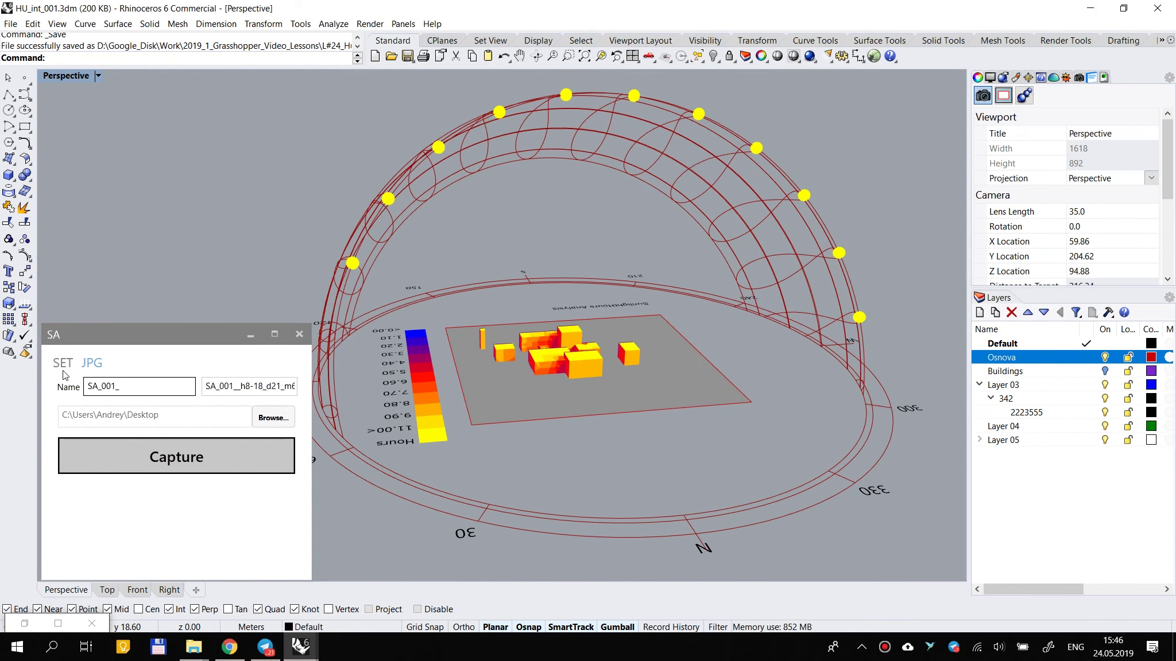
click(276, 418)
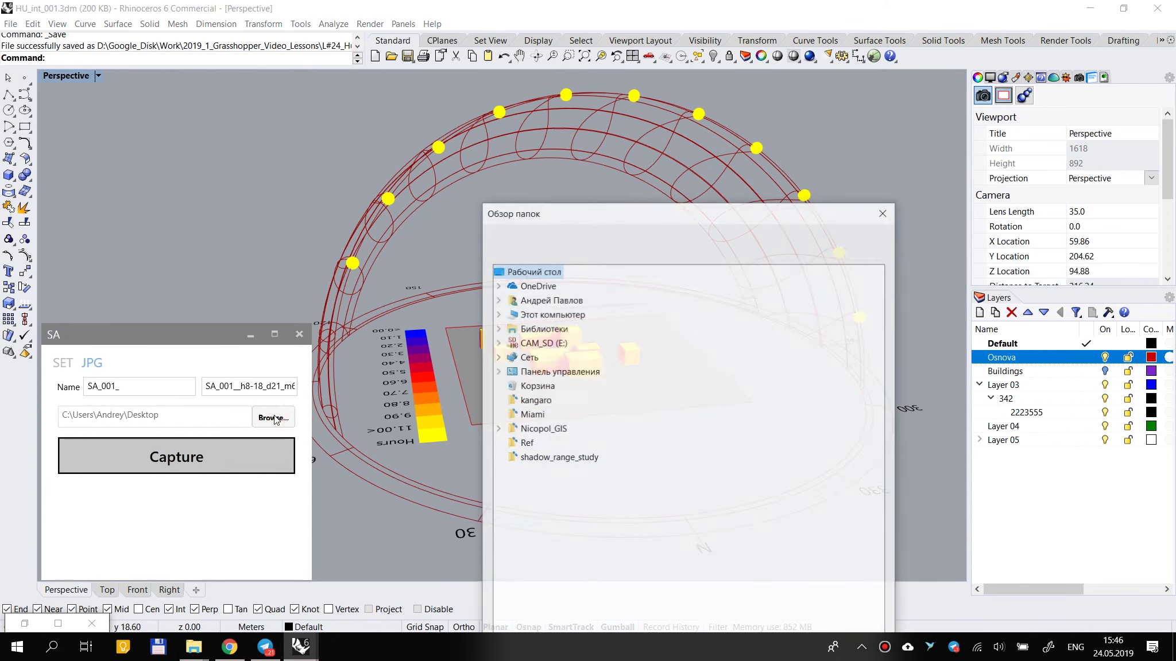
click(884, 212)
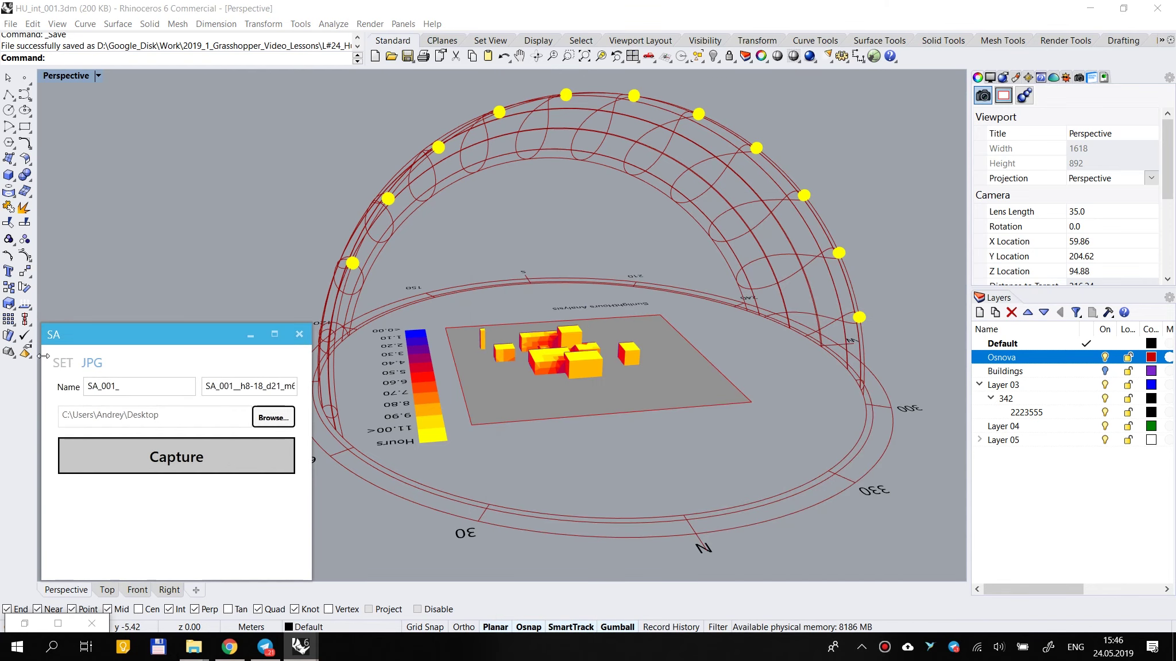
Step: On the SA window's SET page, switch the analysis off and set Geometry to Osnova and Context to Buildings
click(56, 365)
right_drag(408, 447, 610, 353)
click(91, 387)
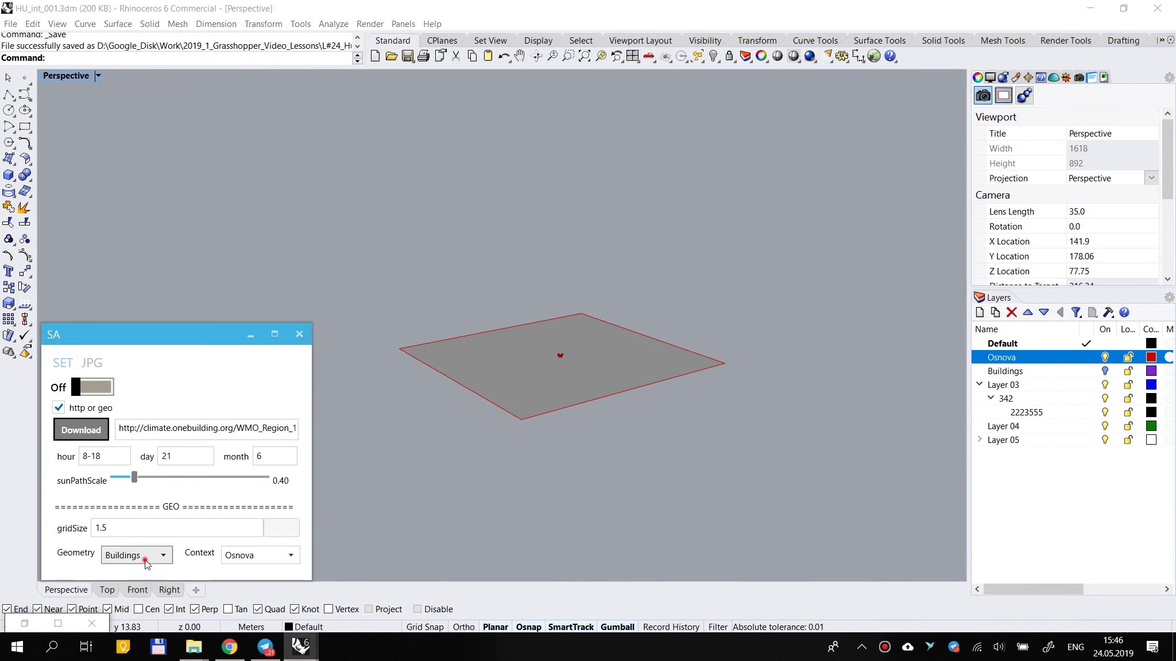
click(147, 564)
click(124, 416)
click(261, 555)
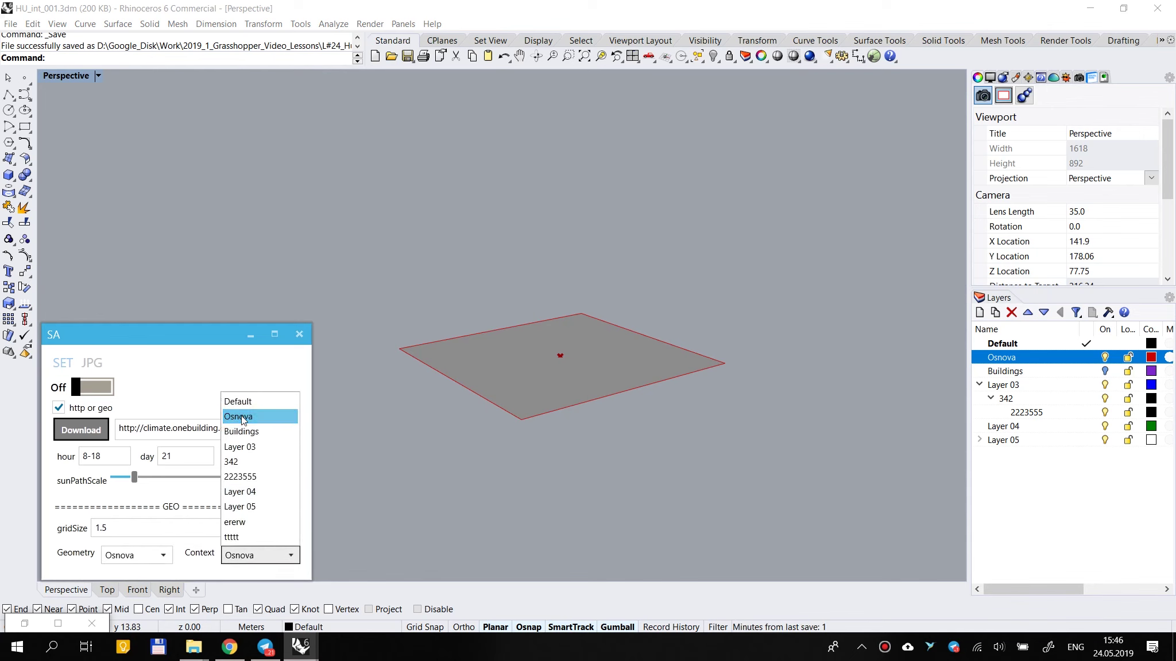
click(241, 431)
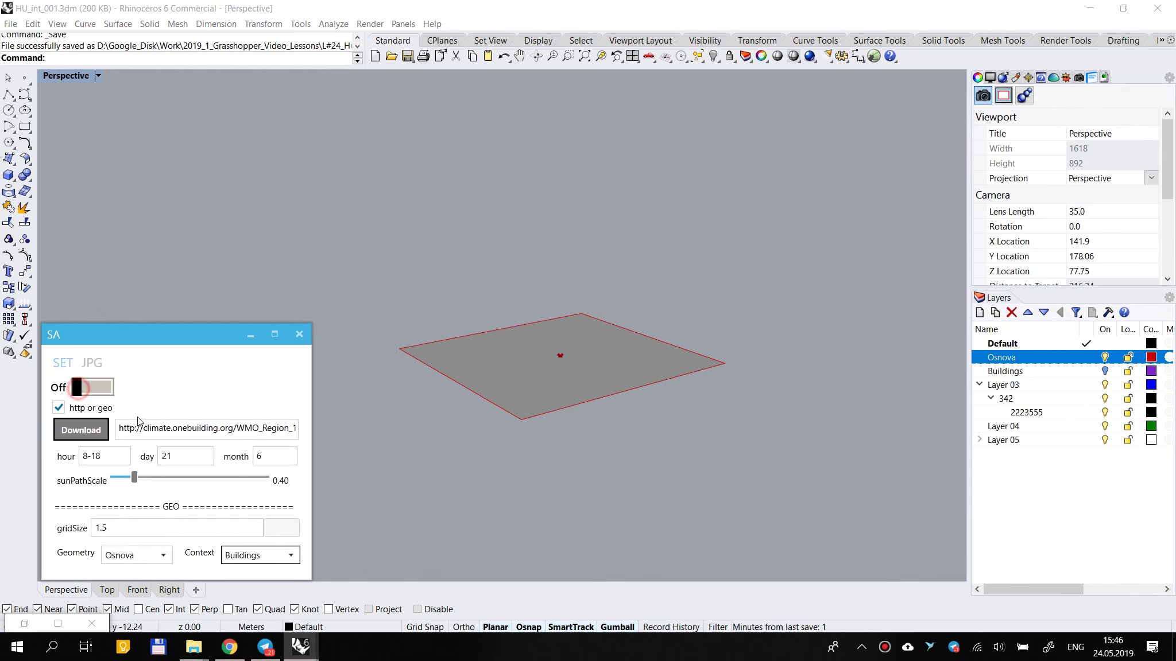
Step: Switch the analysis back on, turn on the Buildings layer and hide the Osnova layer
right_drag(603, 324, 617, 357)
scroll(617, 357, up, 6)
click(1105, 370)
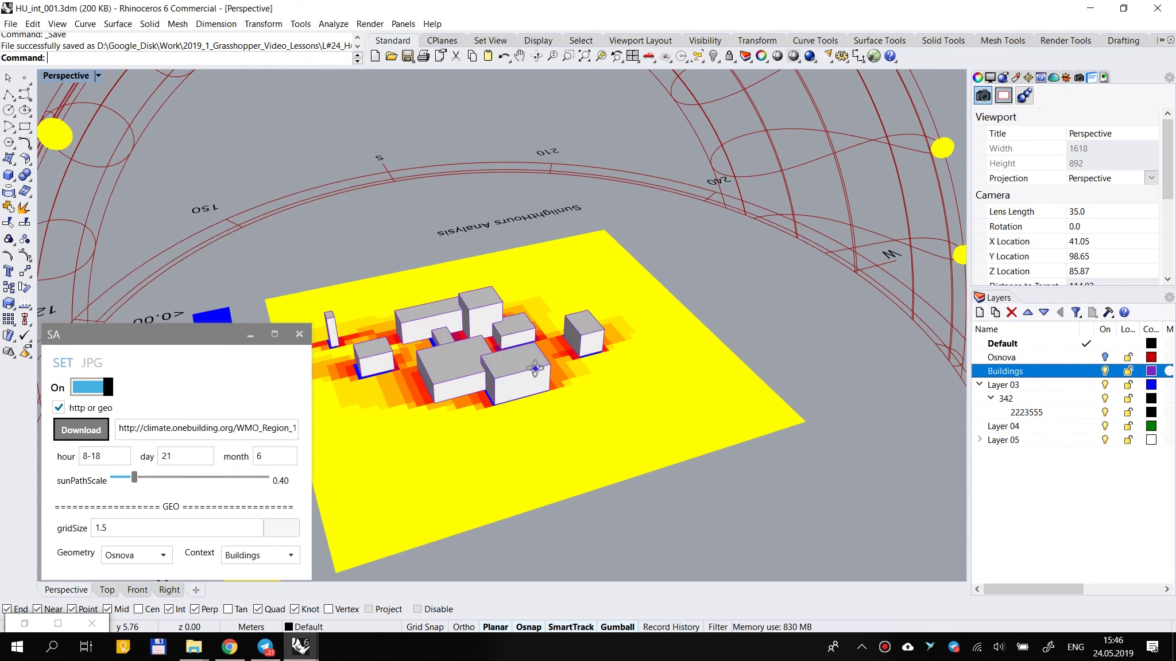
Step: Draw a new box on the open ground in front of the existing buildings
click(9, 174)
click(583, 399)
click(637, 423)
click(645, 412)
Step: Select the new box, change its object layer to Buildings, and deselect it
scroll(645, 412, up, 5)
right_drag(586, 409, 626, 384)
click(603, 369)
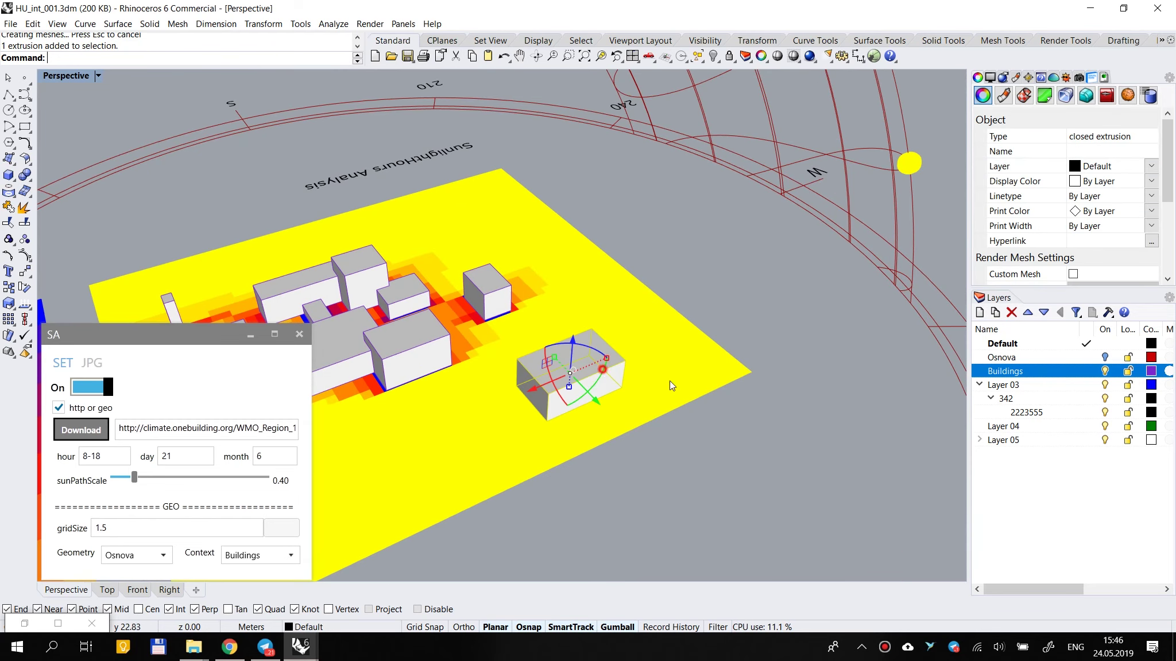
click(1025, 358)
right_click(1025, 372)
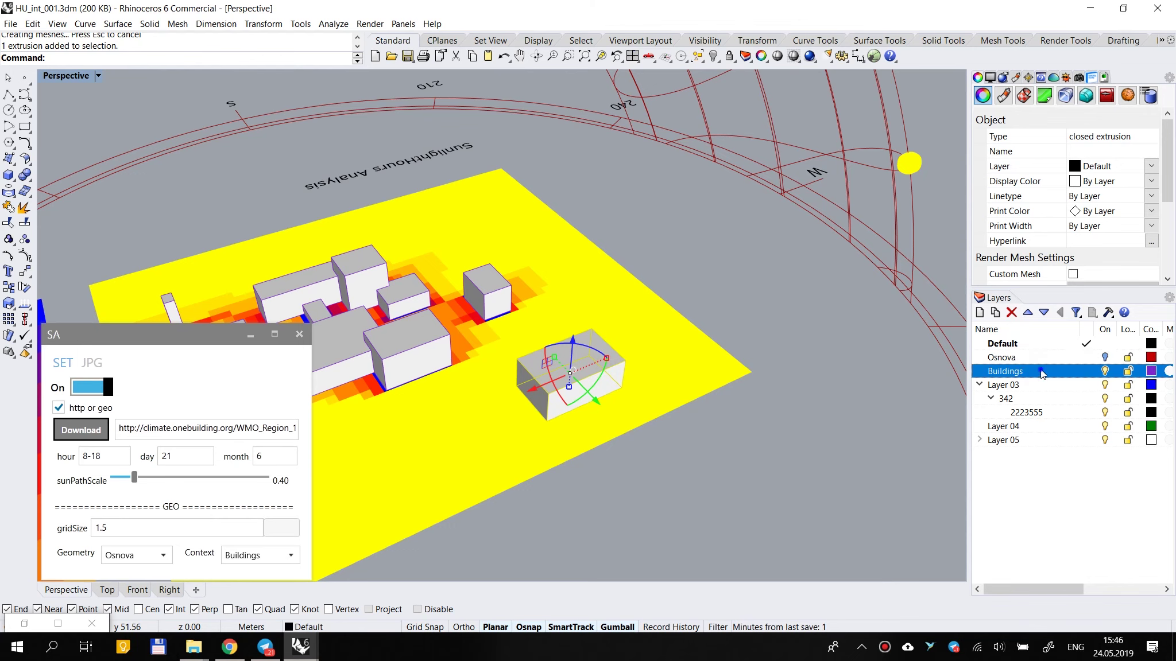
click(1057, 451)
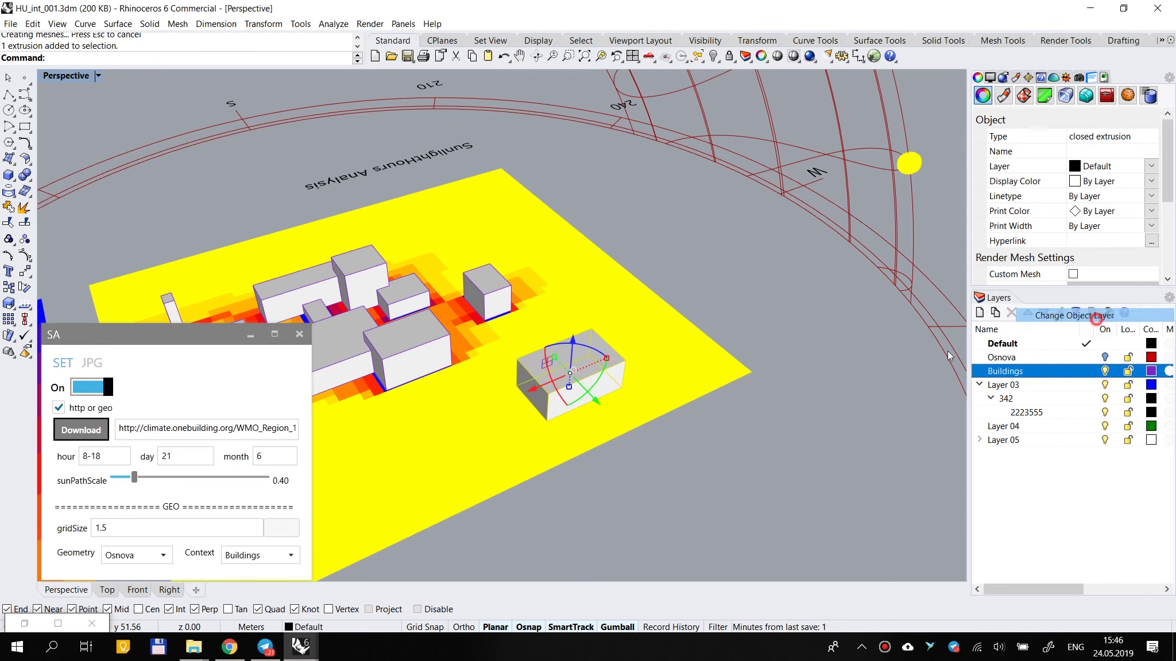
click(724, 440)
Step: Move the new box across the ground to the open area beyond the outermost existing building
right_drag(724, 440, 601, 379)
scroll(602, 379, up, 4)
drag(601, 379, 657, 296)
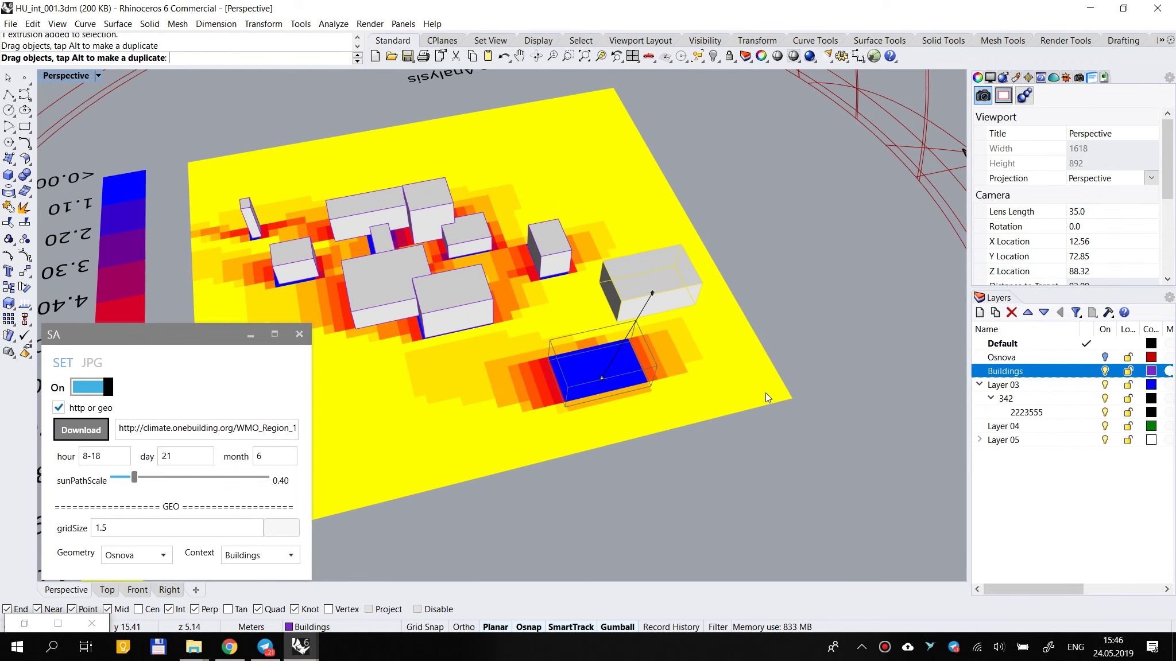
scroll(598, 373, down, 6)
right_drag(599, 374, 525, 290)
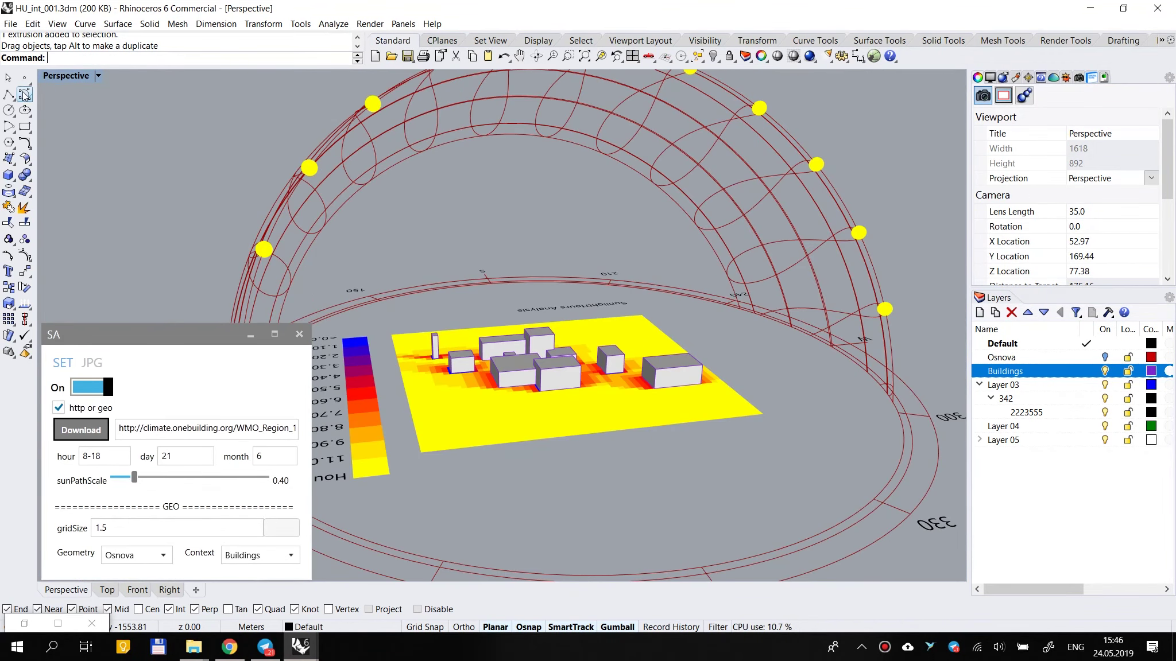
Step: Make Buildings the current layer and draw a tall, narrow tower box behind the smallest building
click(8, 174)
right_drag(487, 301, 533, 373)
click(1085, 372)
scroll(436, 324, up, 3)
click(419, 288)
click(445, 297)
click(432, 166)
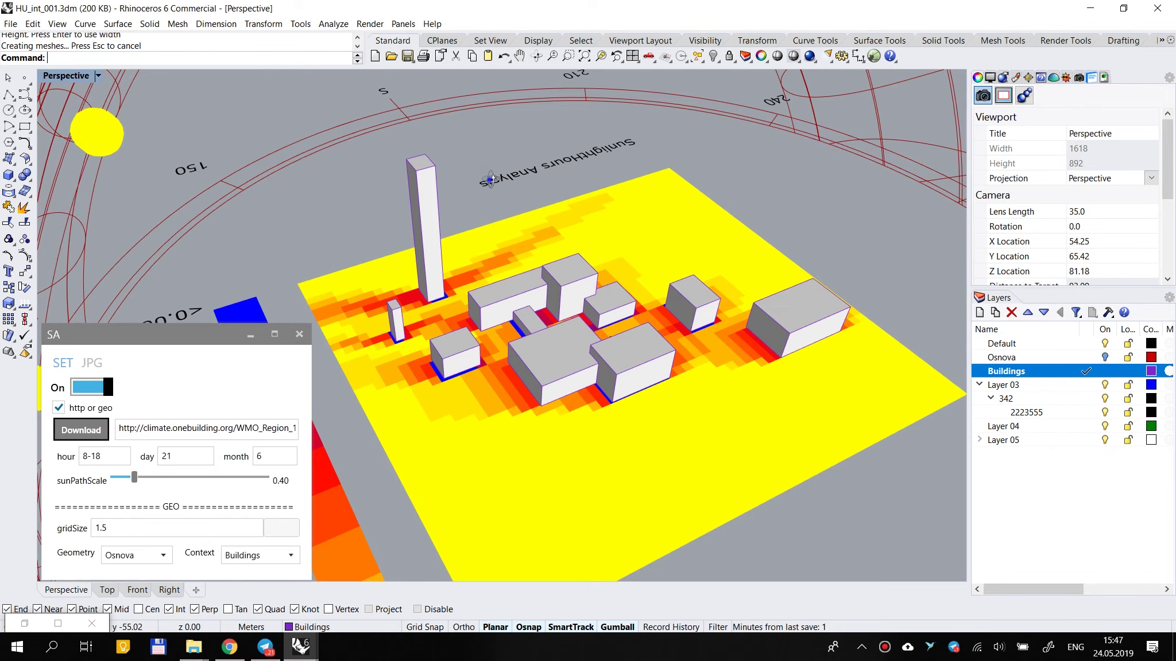
right_drag(515, 153, 402, 166)
scroll(541, 246, down, 6)
right_drag(541, 246, 698, 251)
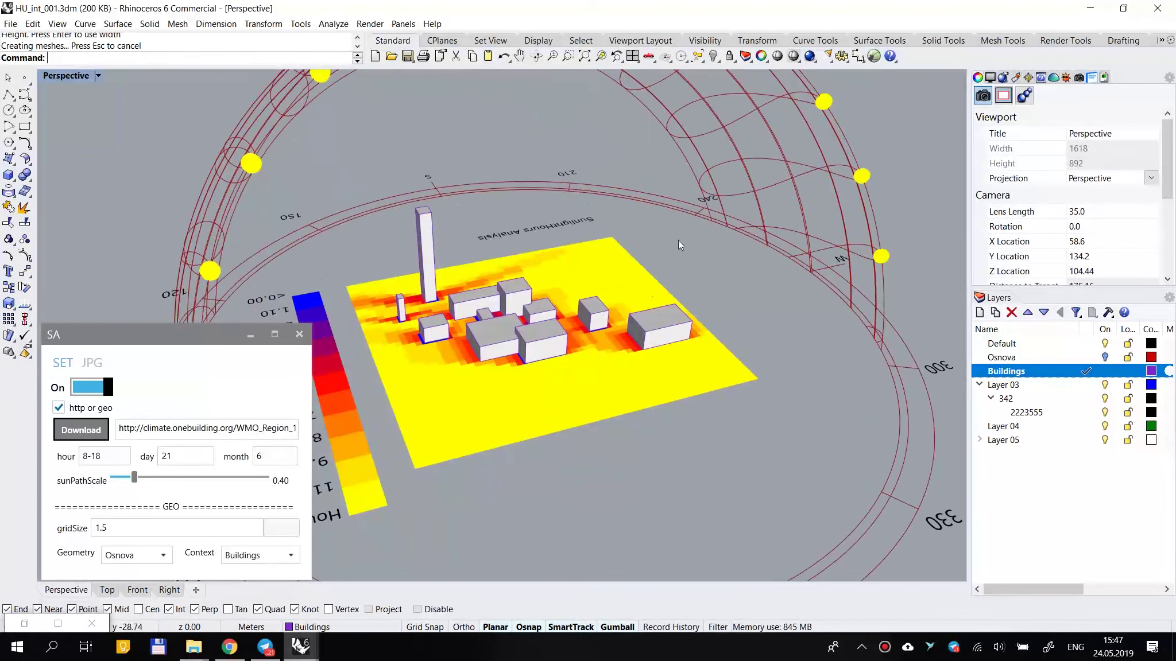
Step: Set the analysis gridSize to 1, apply it, and inspect the recalculated ground mesh around the buildings
click(93, 536)
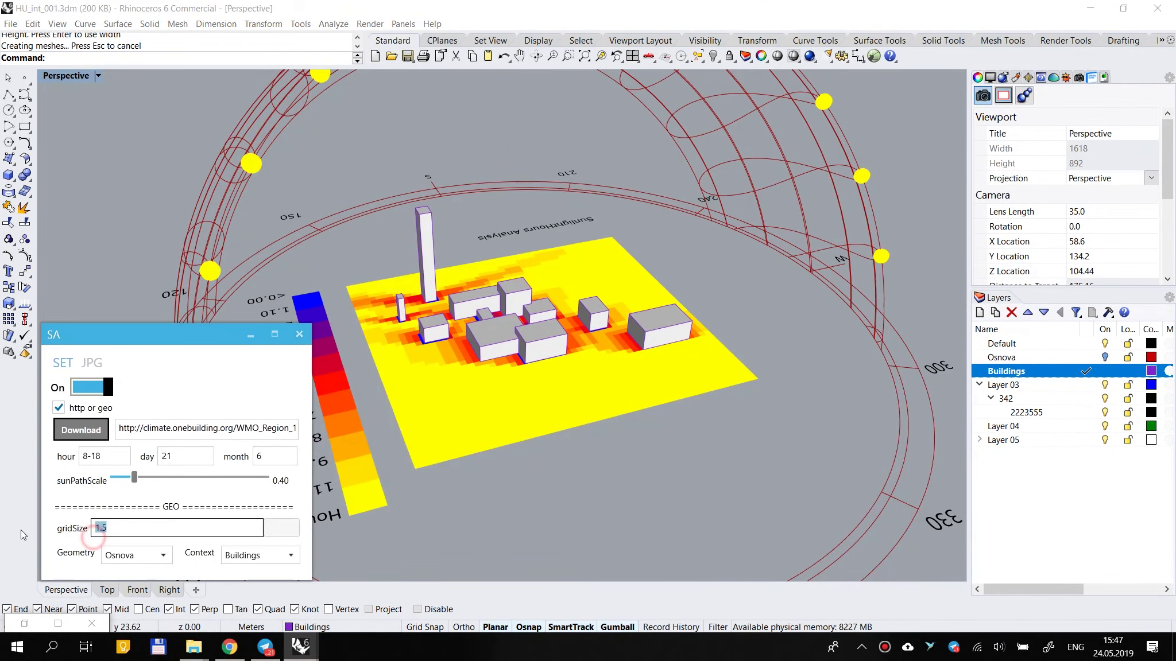
click(282, 531)
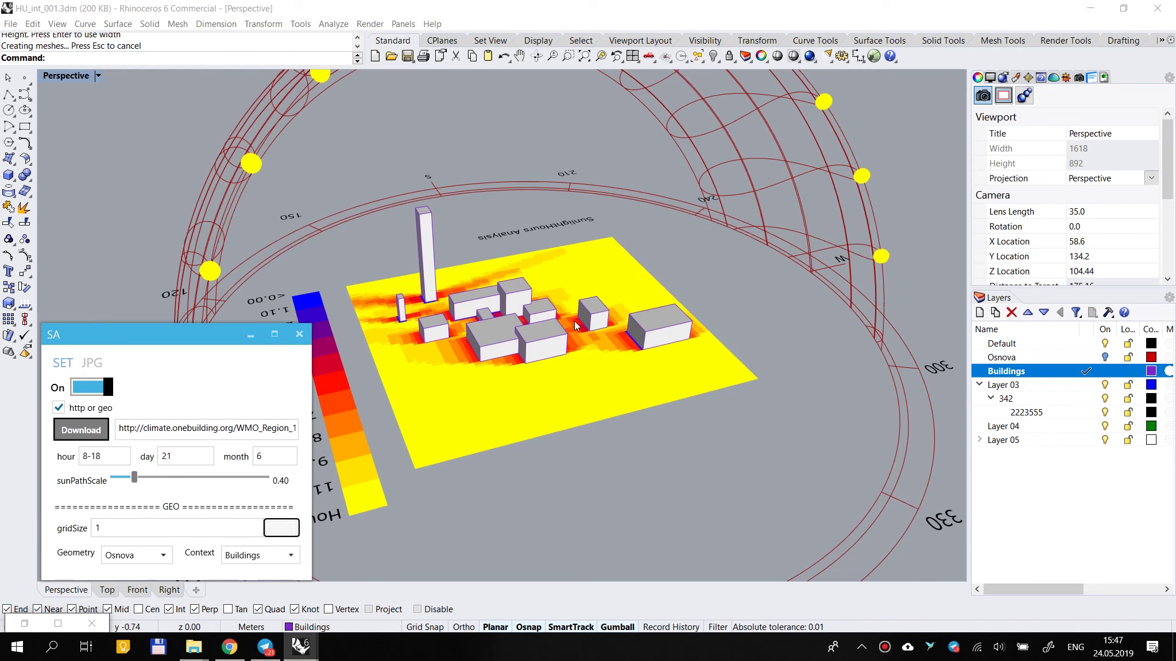
scroll(568, 331, up, 2)
right_drag(567, 332, 511, 258)
scroll(528, 270, up, 4)
scroll(527, 270, down, 6)
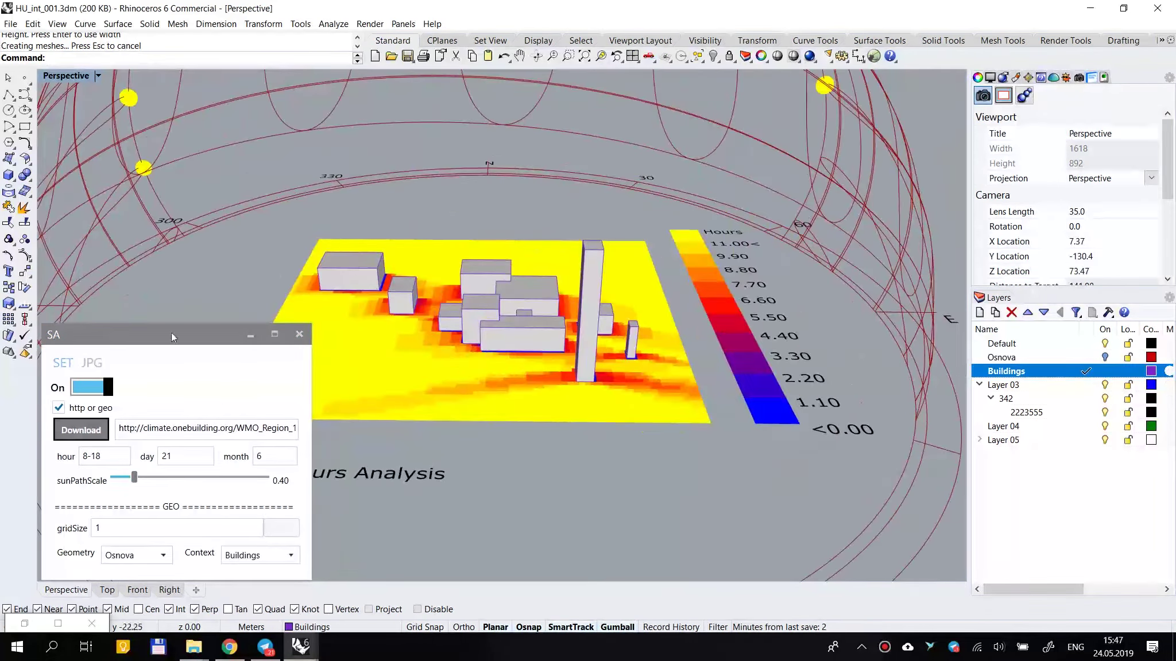
Step: Switch off the http or geo option in the SA window and enter 6 as the month
click(59, 409)
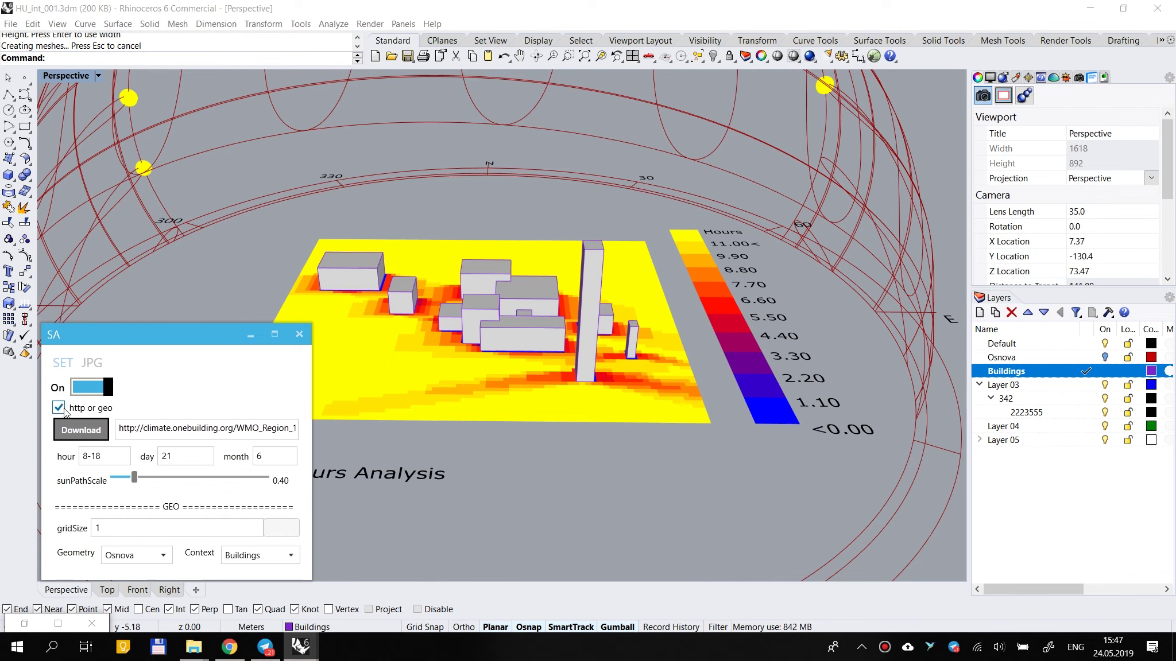
click(160, 415)
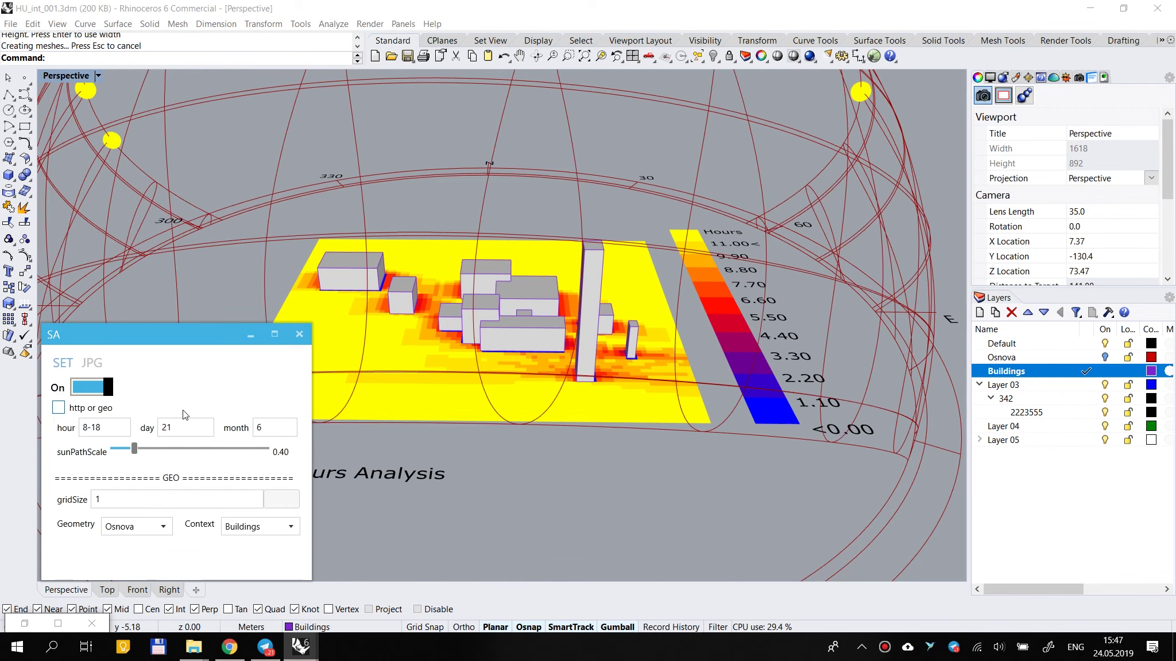
right_drag(533, 328, 623, 240)
scroll(597, 283, down, 6)
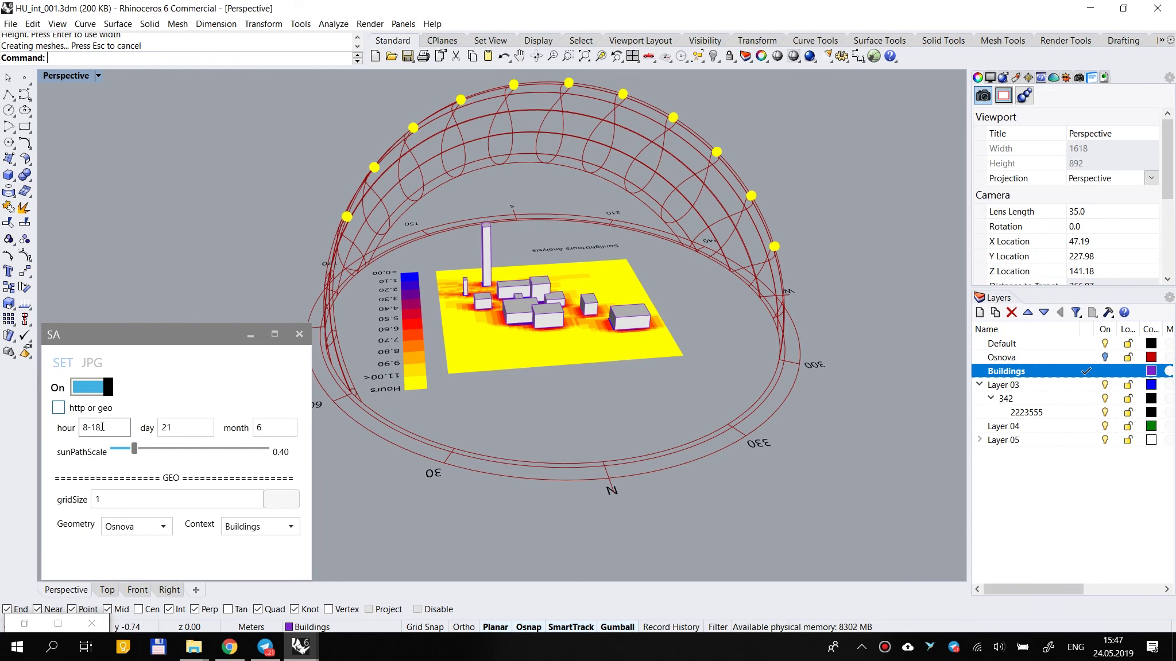
double_click(259, 428)
text(6)
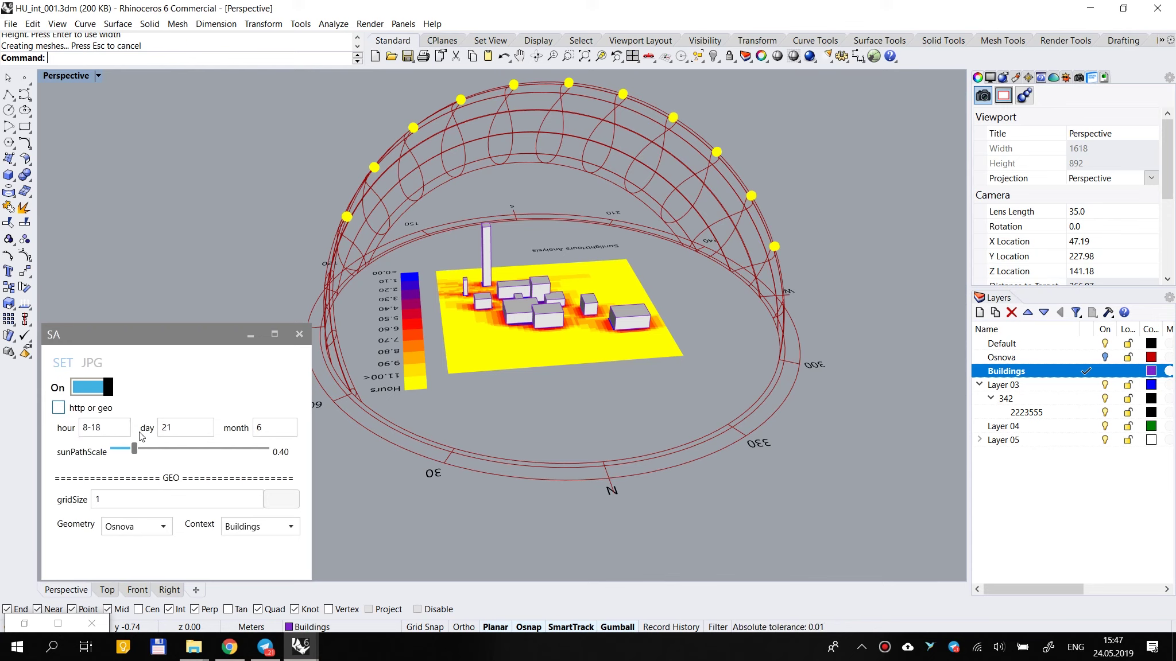
Step: Restore Grasshopper and examine the visibility component wired to the latitude, longitude and timeZone text boxes
click(24, 624)
scroll(914, 285, up, 10)
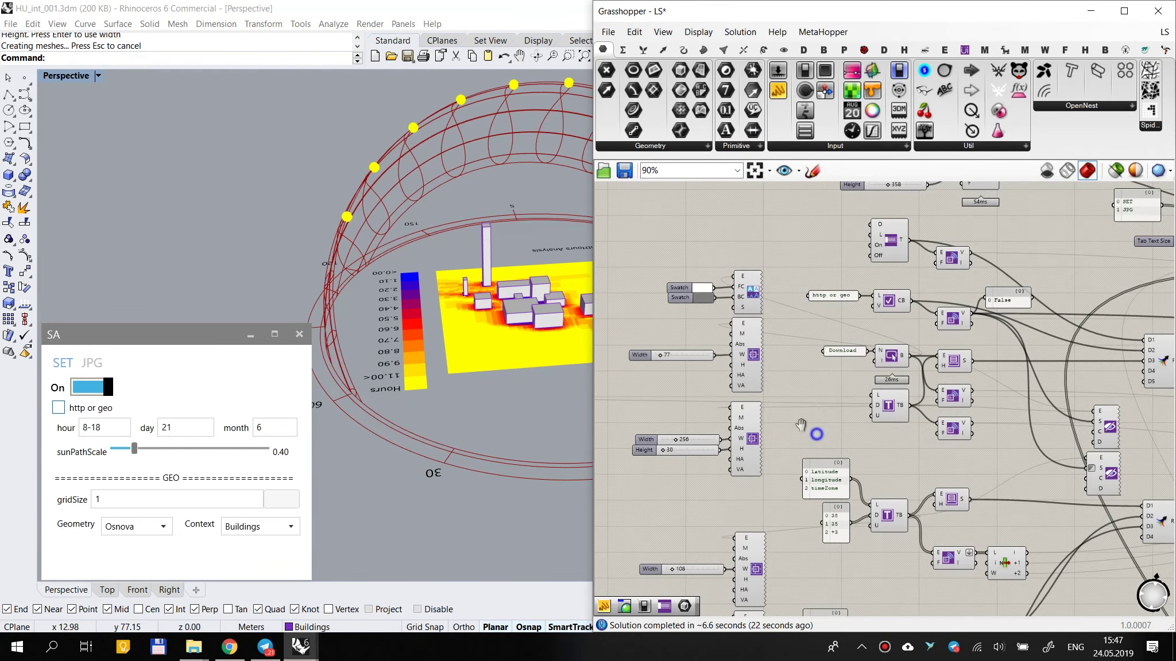
right_drag(816, 434, 749, 399)
right_drag(887, 445, 736, 428)
click(889, 423)
scroll(787, 439, up, 3)
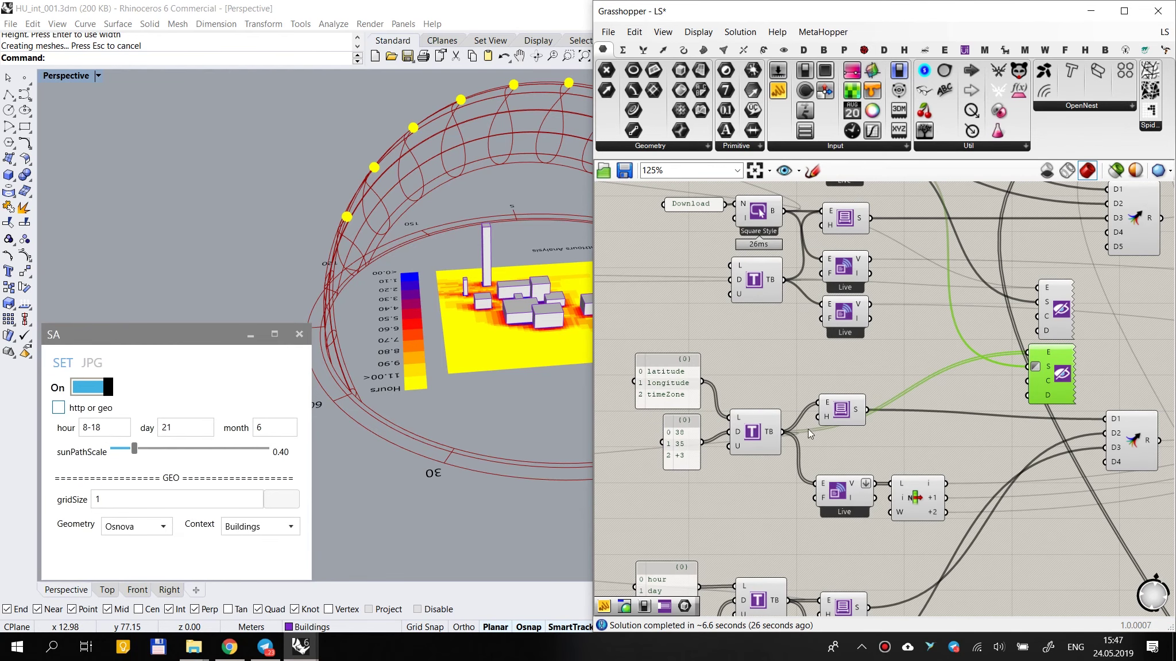
right_drag(875, 450, 801, 445)
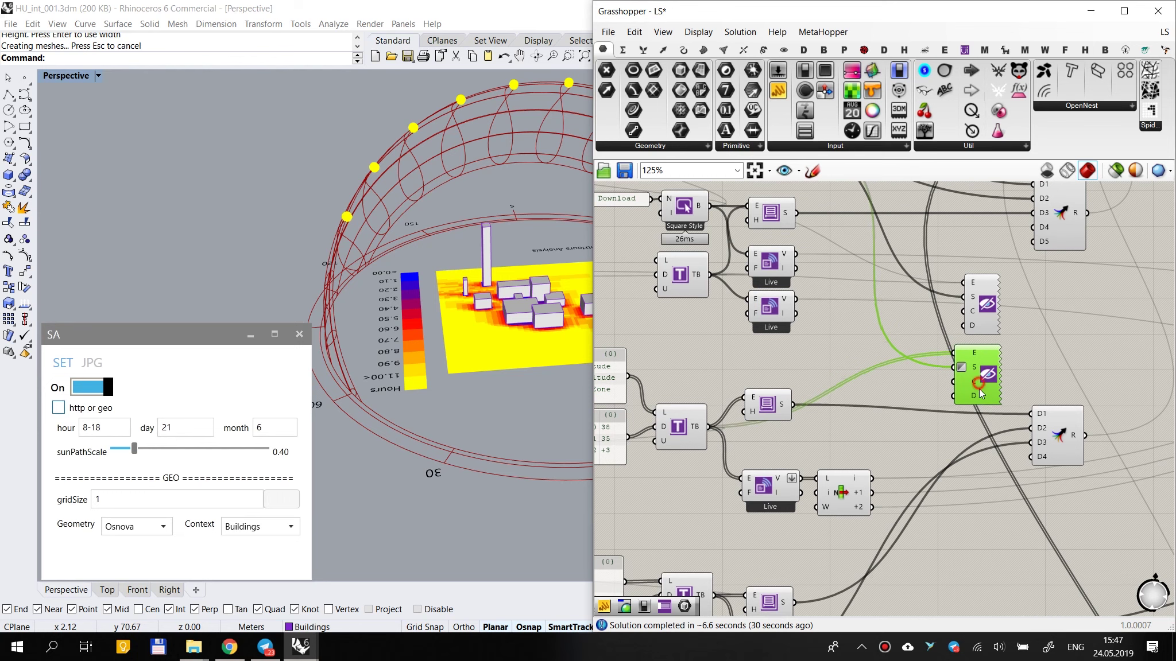
Step: Disconnect the latitude, longitude and timeZone text boxes from the lower visibility component's E input and reconnect them
mouse_move(776, 409)
mouse_down()
mouse_move(795, 427)
mouse_move(785, 425)
mouse_up()
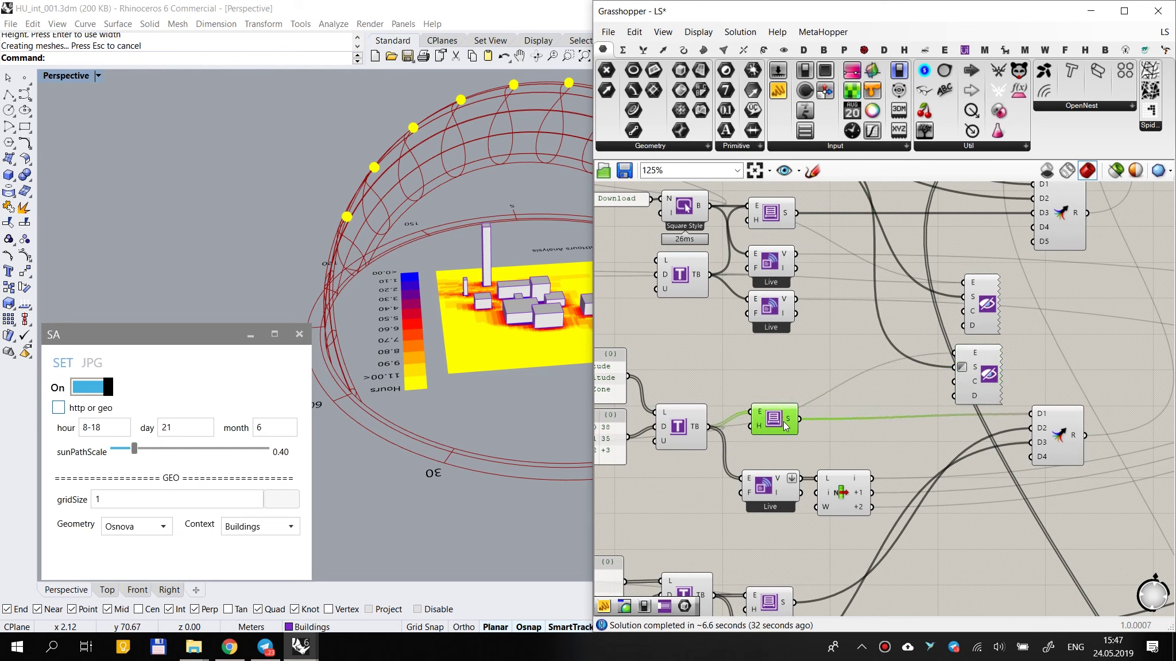
ctrl+drag(1024, 419, 802, 429)
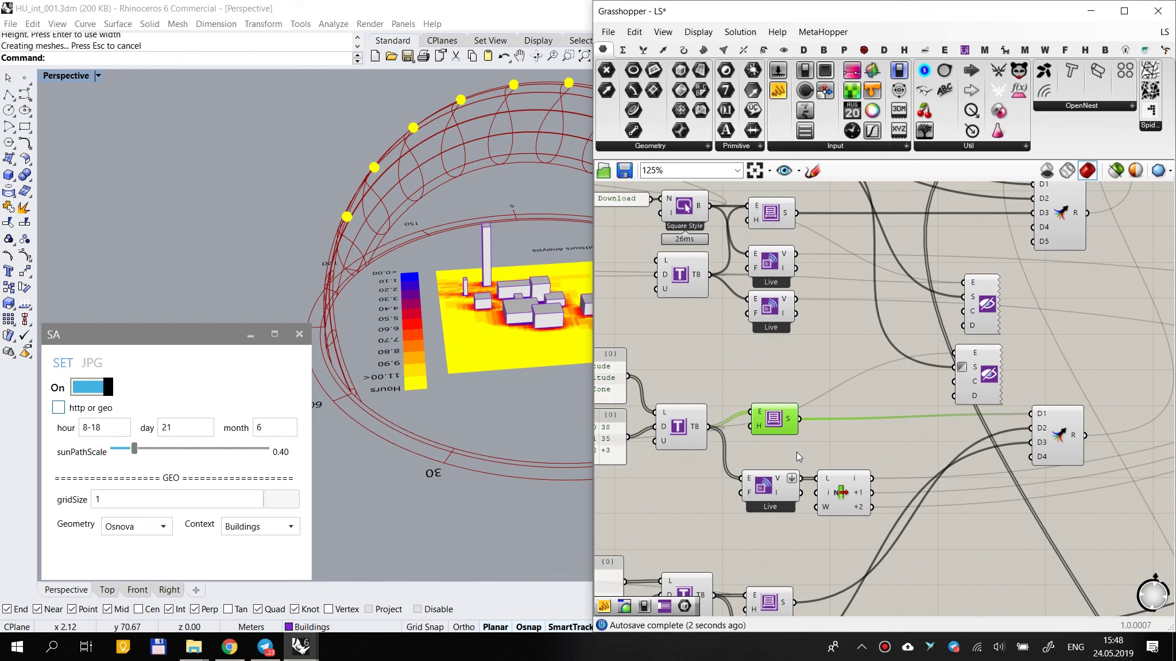
drag(779, 430, 783, 425)
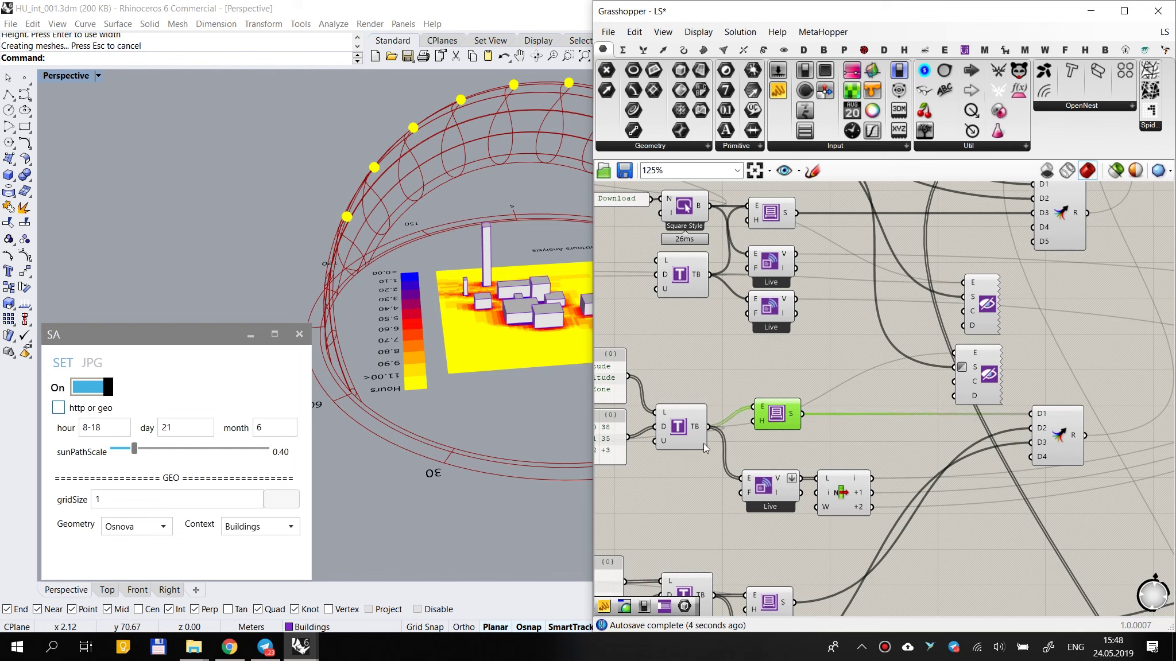
click(693, 443)
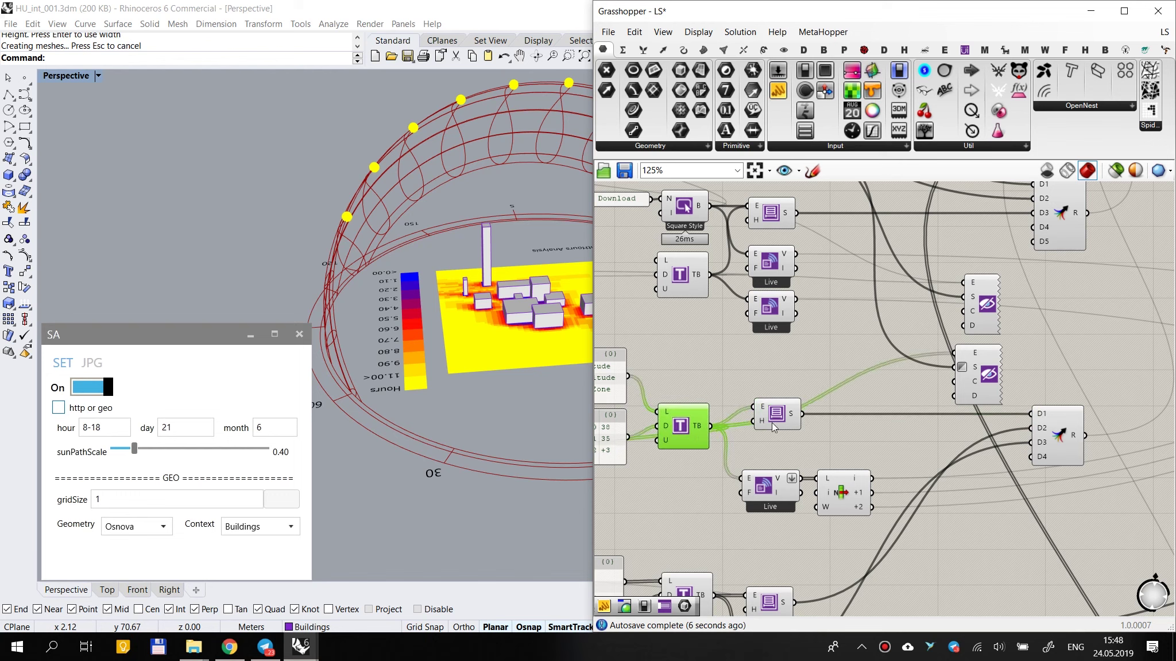
drag(952, 354, 954, 353)
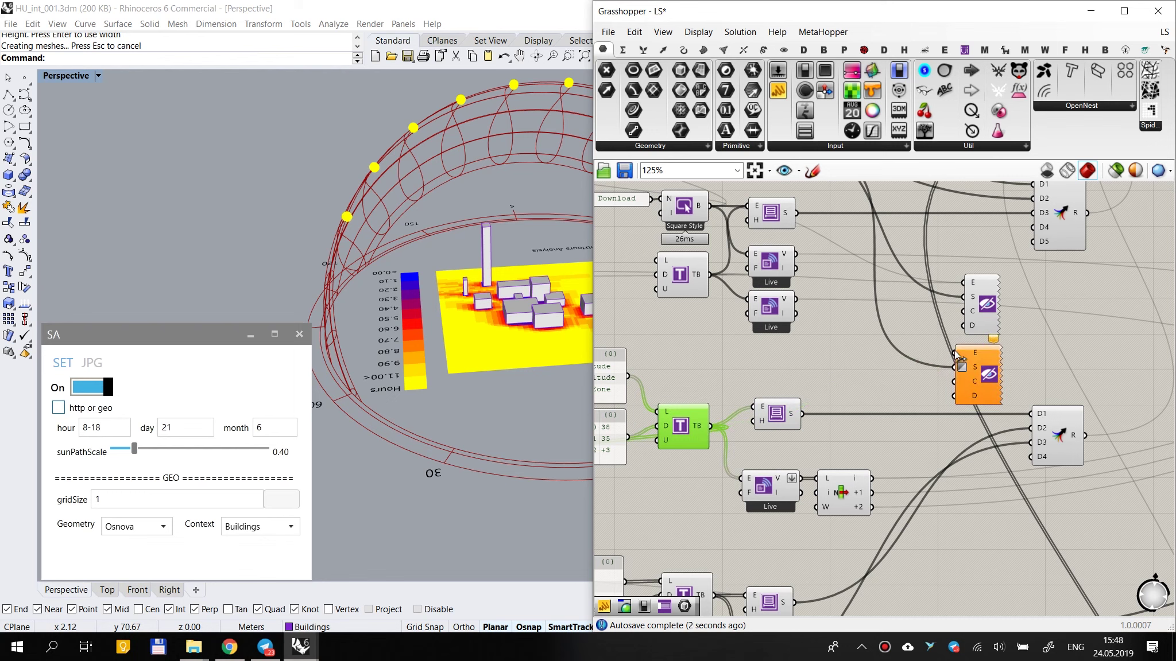
drag(954, 352, 709, 426)
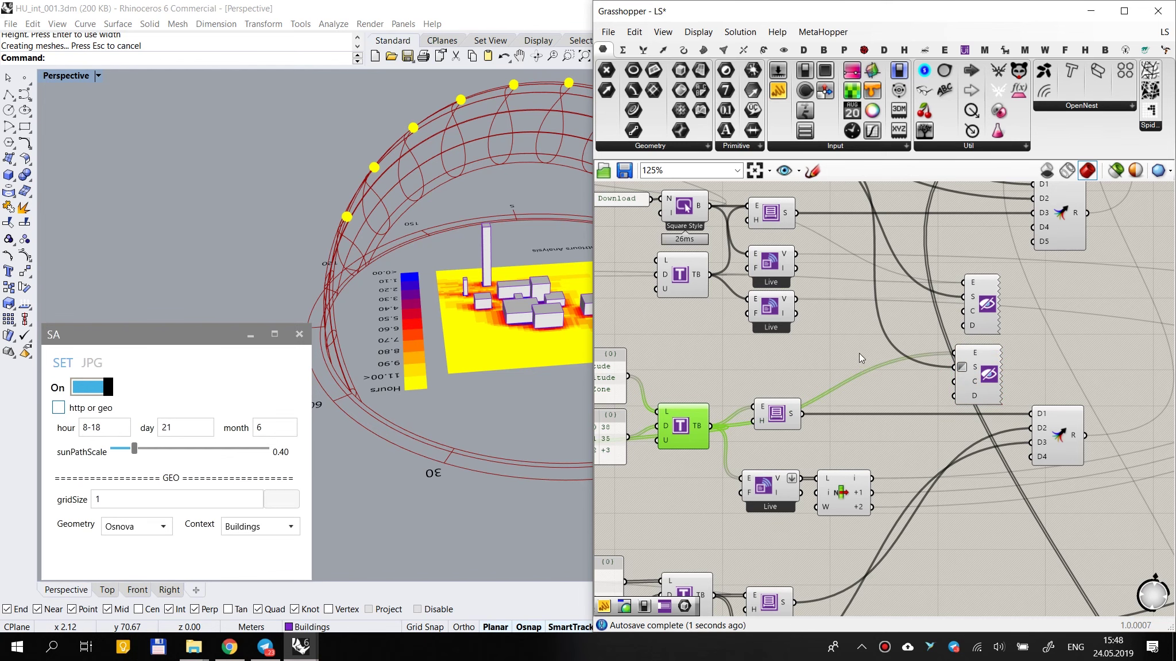
Step: Check the Invert option on the lower visibility component's S input
scroll(923, 370, up, 2)
right_click(992, 367)
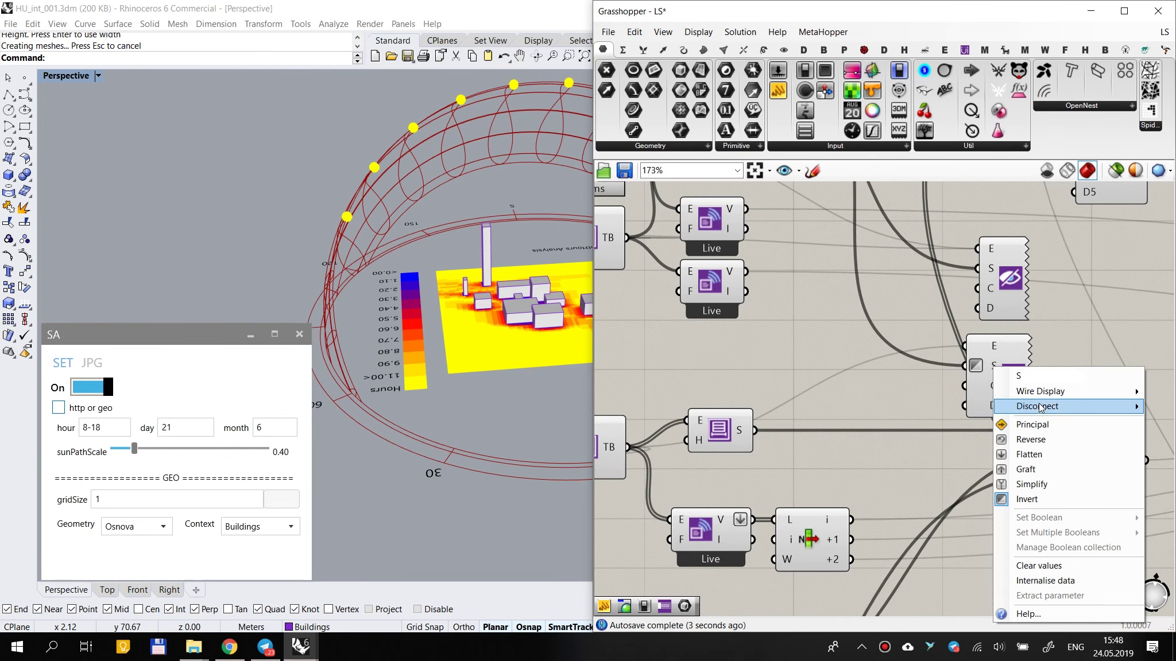
click(1037, 494)
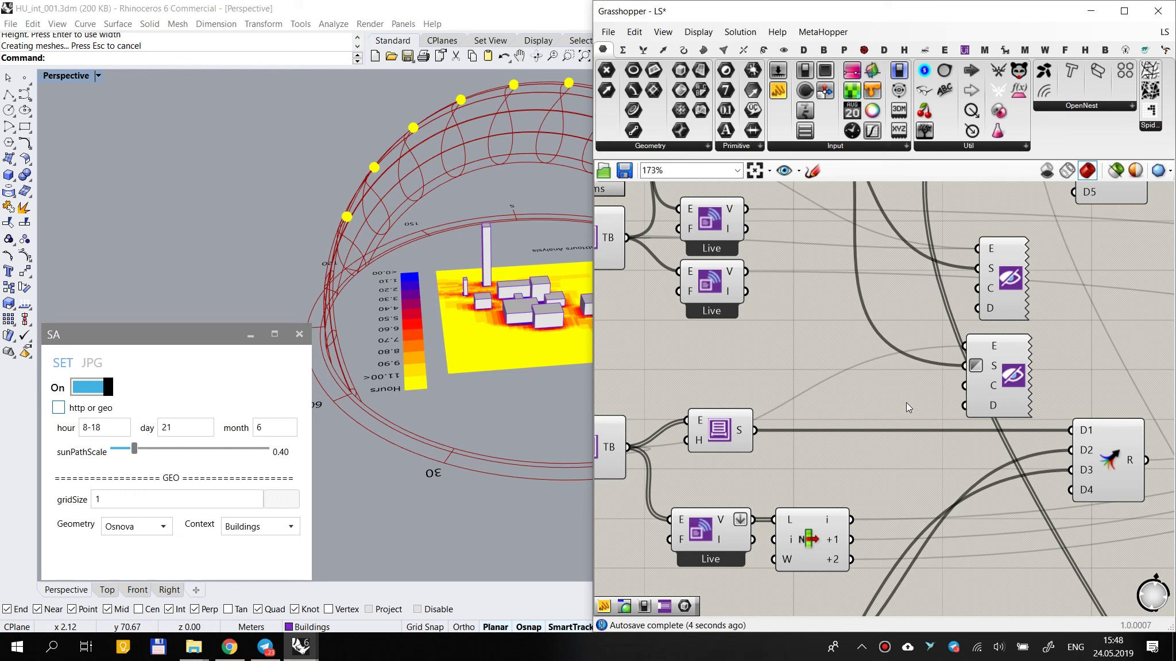
scroll(935, 373, down, 2)
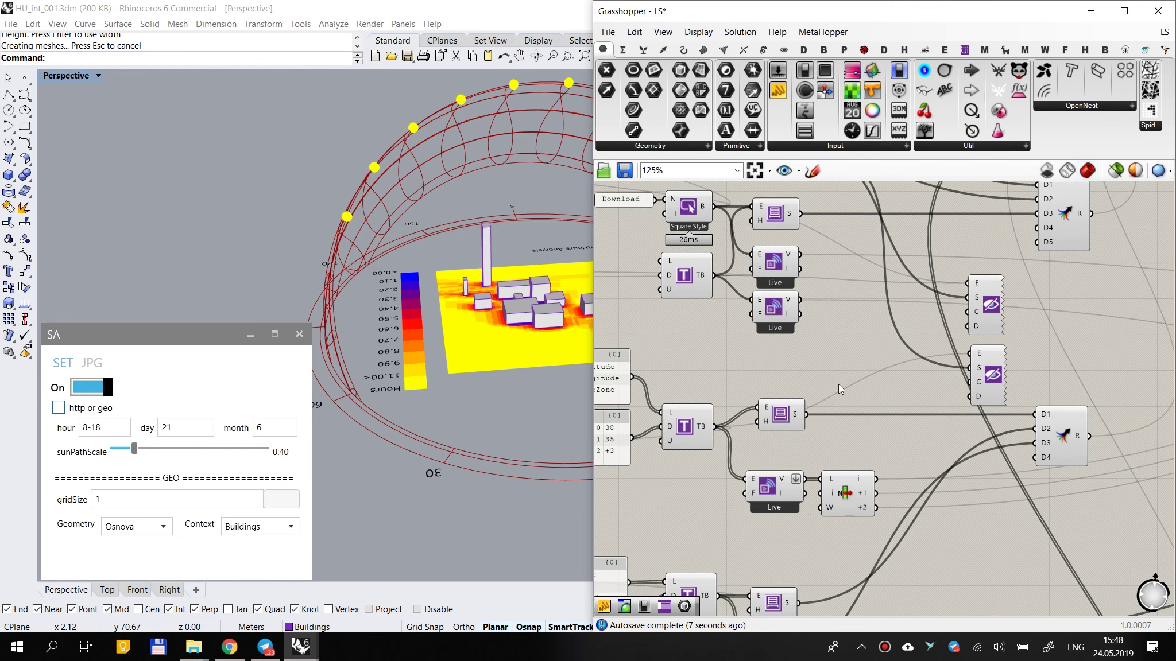
Step: Toggle the http or geo option in the SA window on and off to test the location fields' visibility
right_drag(775, 370, 874, 338)
scroll(686, 358, up, 1)
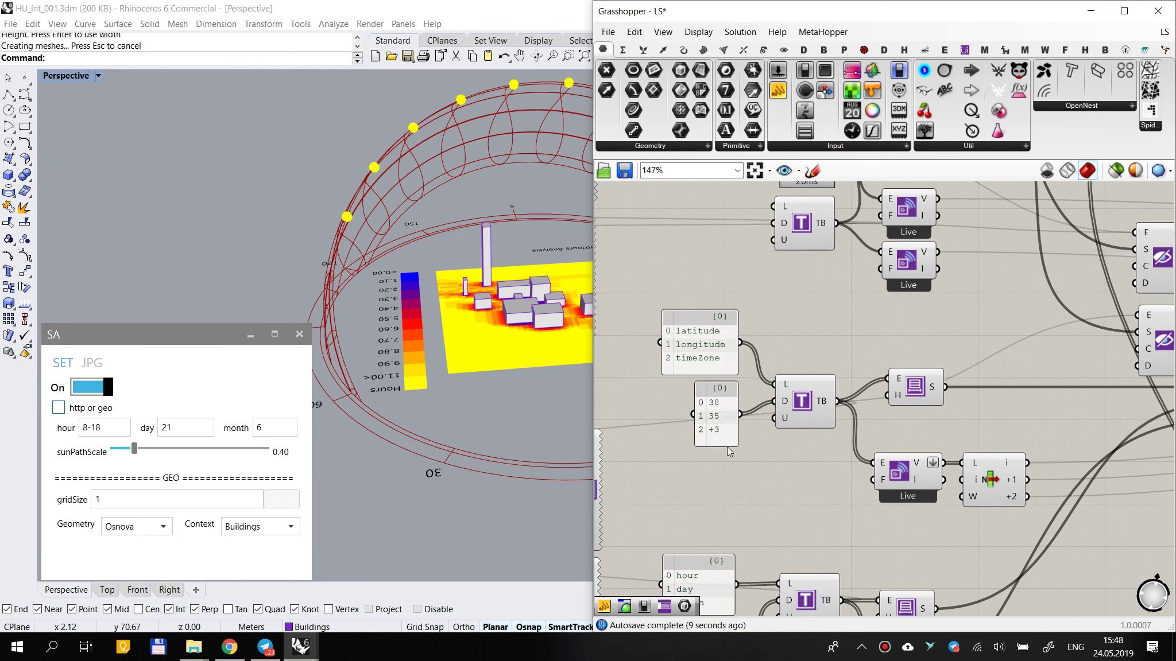
click(60, 409)
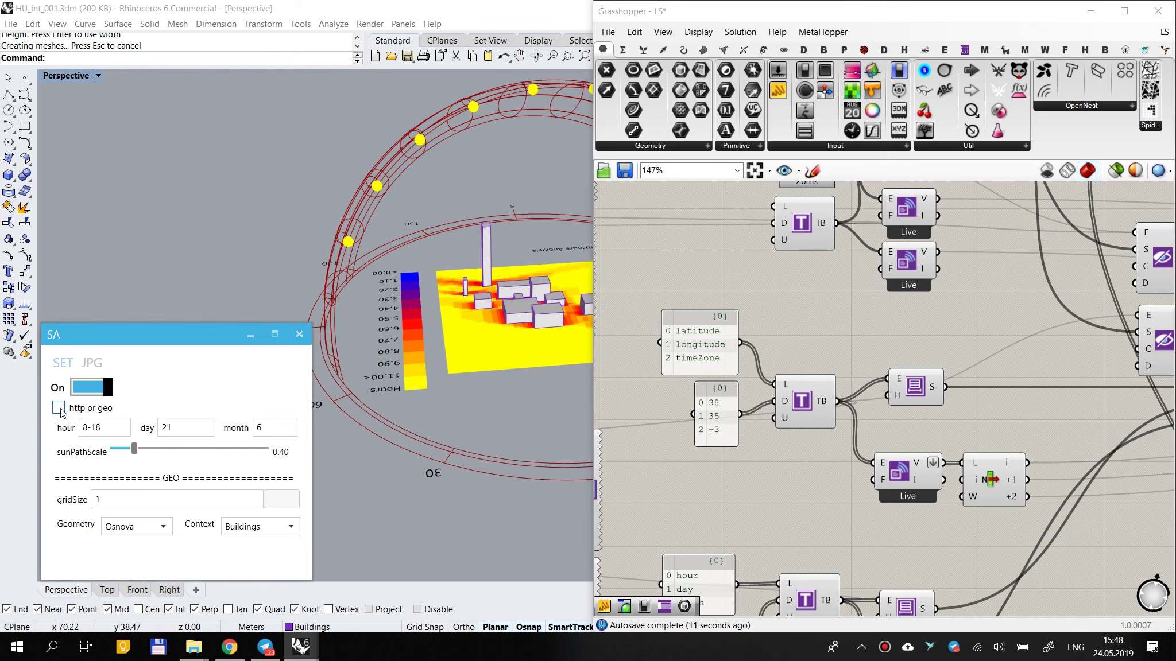
click(59, 408)
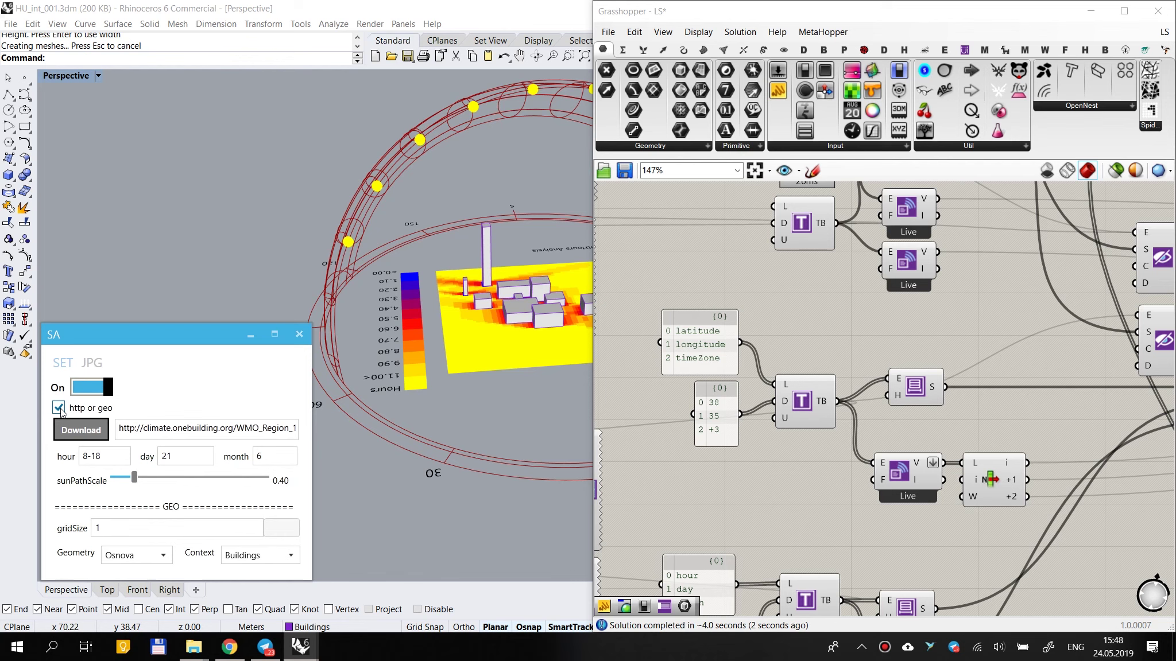
click(59, 409)
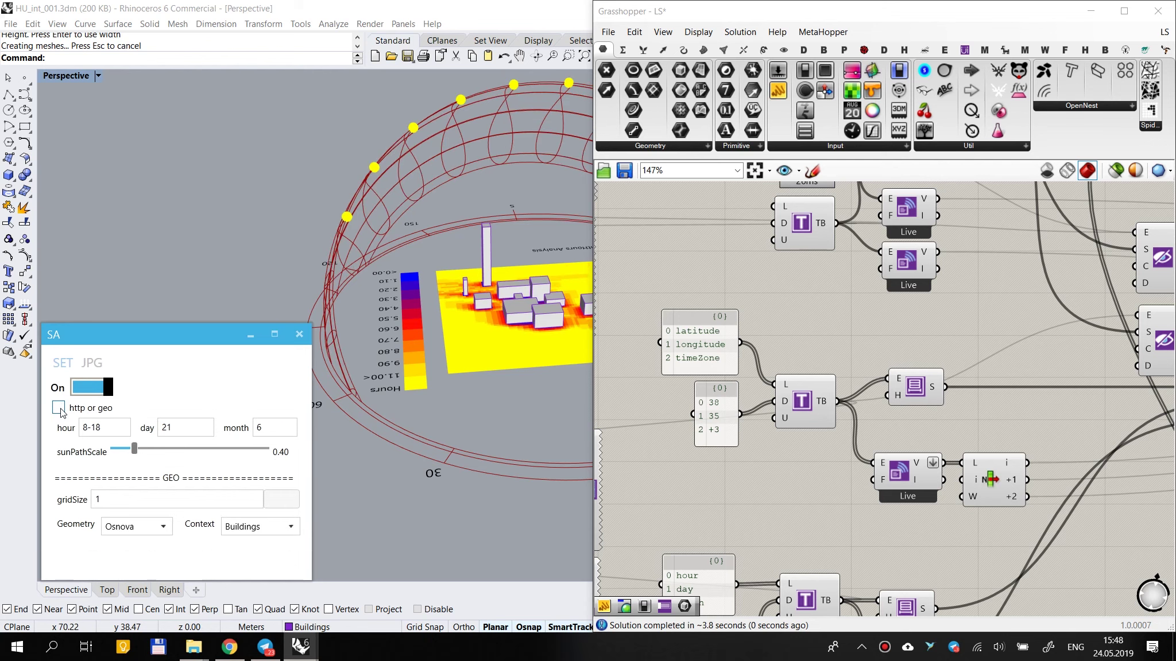
Step: Replace the location fields' Create Stack component with a new one, wired from the text boxes to the lower merge component's D1 input
scroll(872, 410, down, 3)
scroll(873, 410, up, 2)
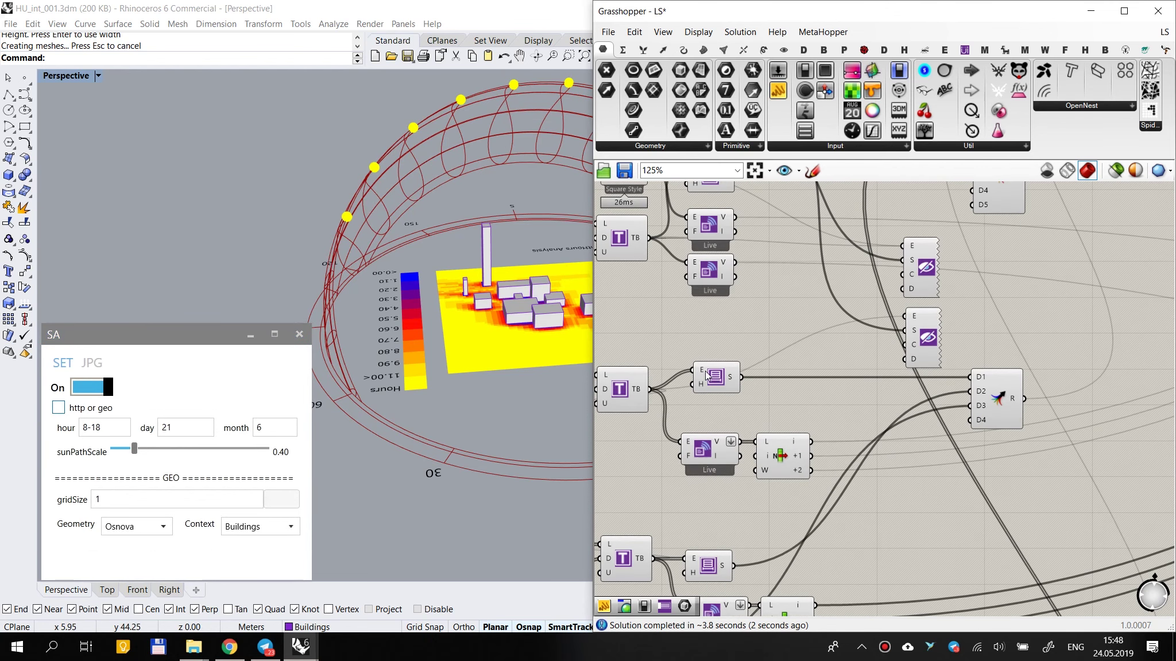
click(725, 389)
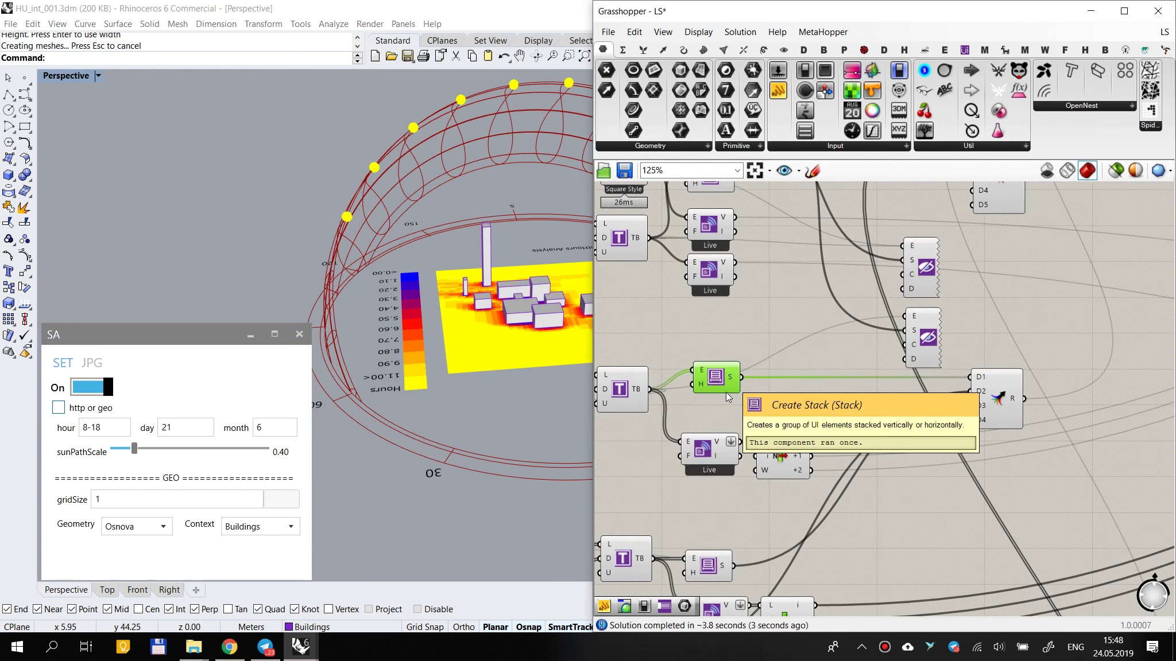
key(Delete)
right_drag(738, 396, 780, 395)
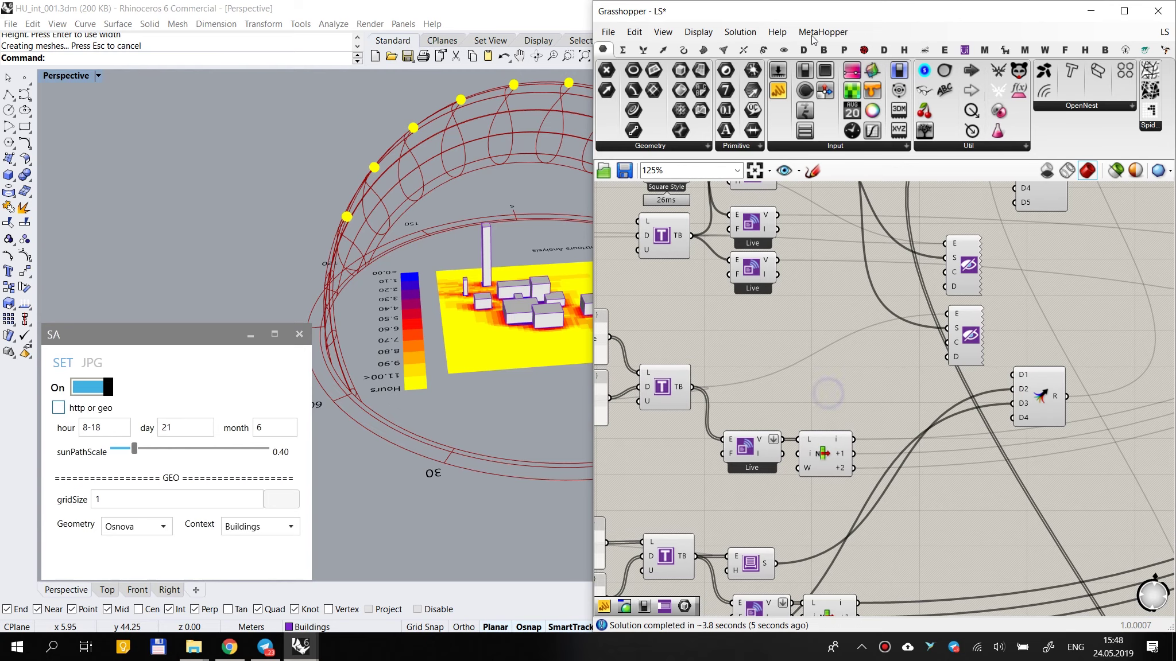
click(864, 51)
click(964, 50)
drag(787, 343, 678, 394)
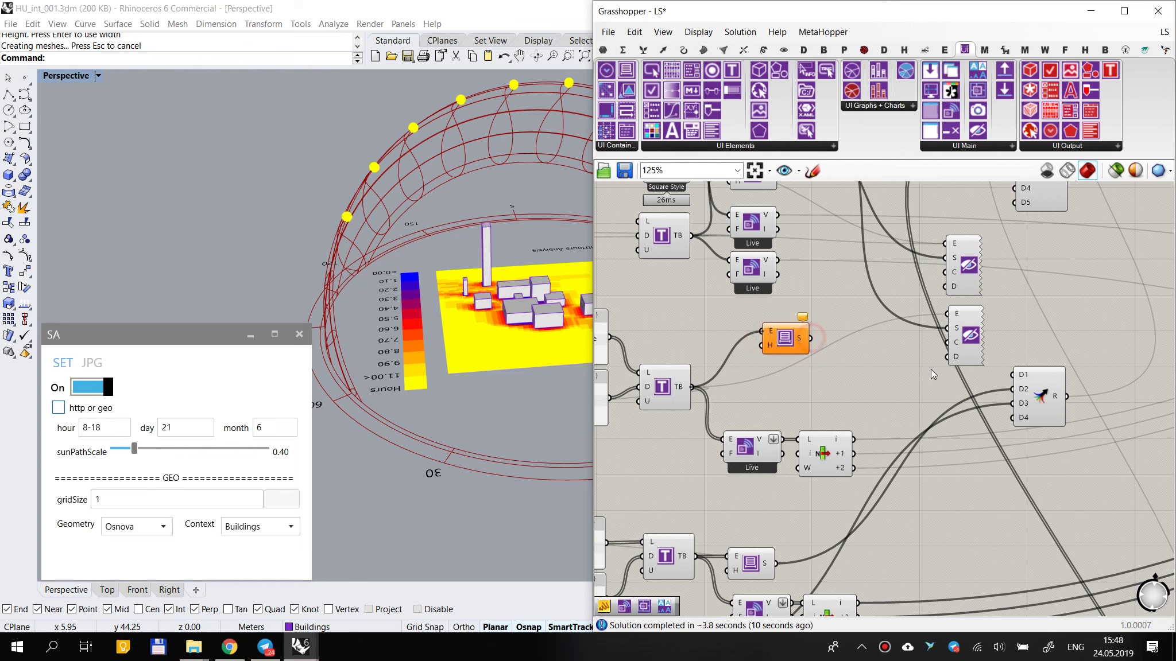
drag(809, 339, 1013, 375)
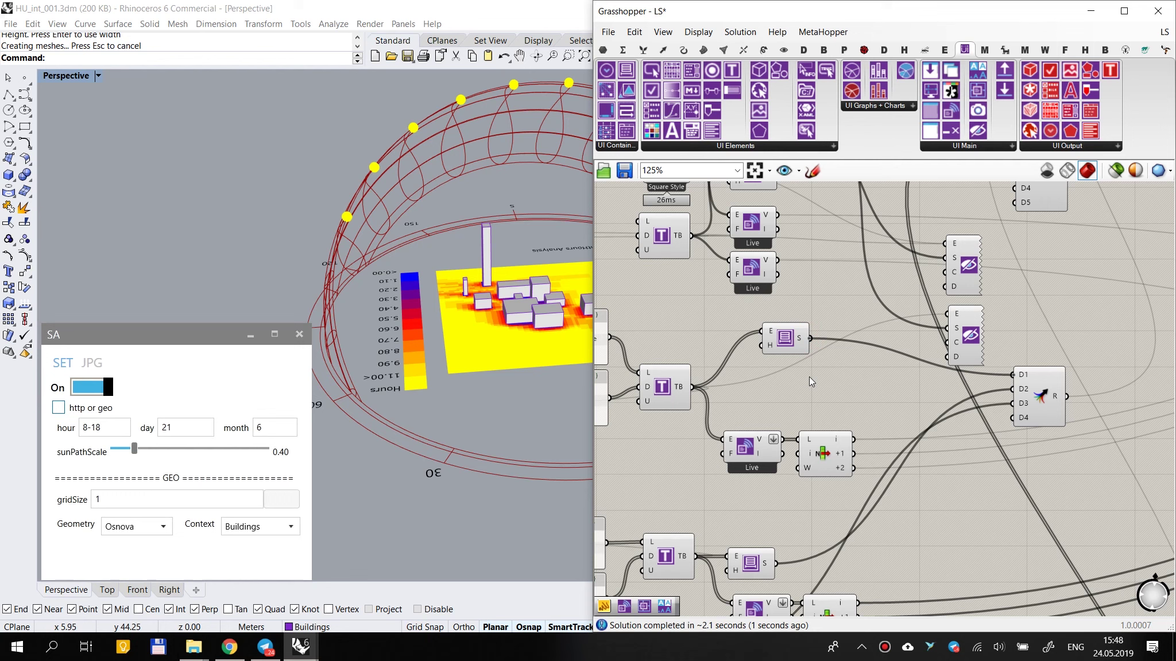
drag(787, 346, 749, 377)
Step: Disconnect the location text boxes from the E input of the upper sizing component that has Width 108
right_drag(617, 407, 814, 392)
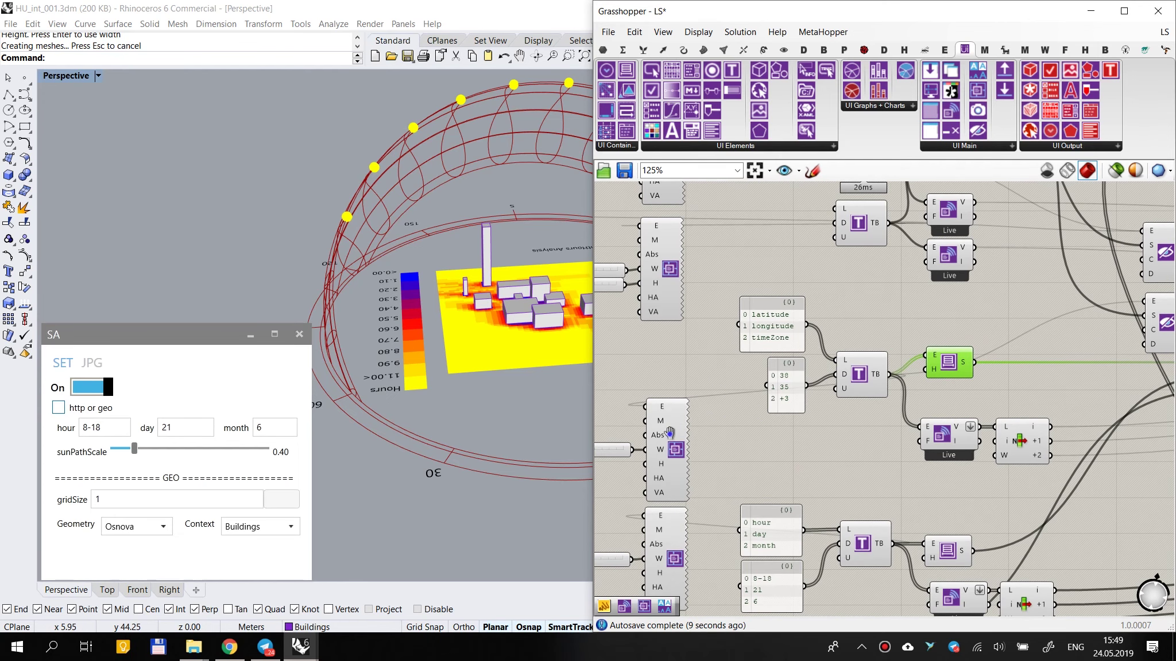
right_drag(667, 428, 769, 401)
drag(877, 381, 749, 380)
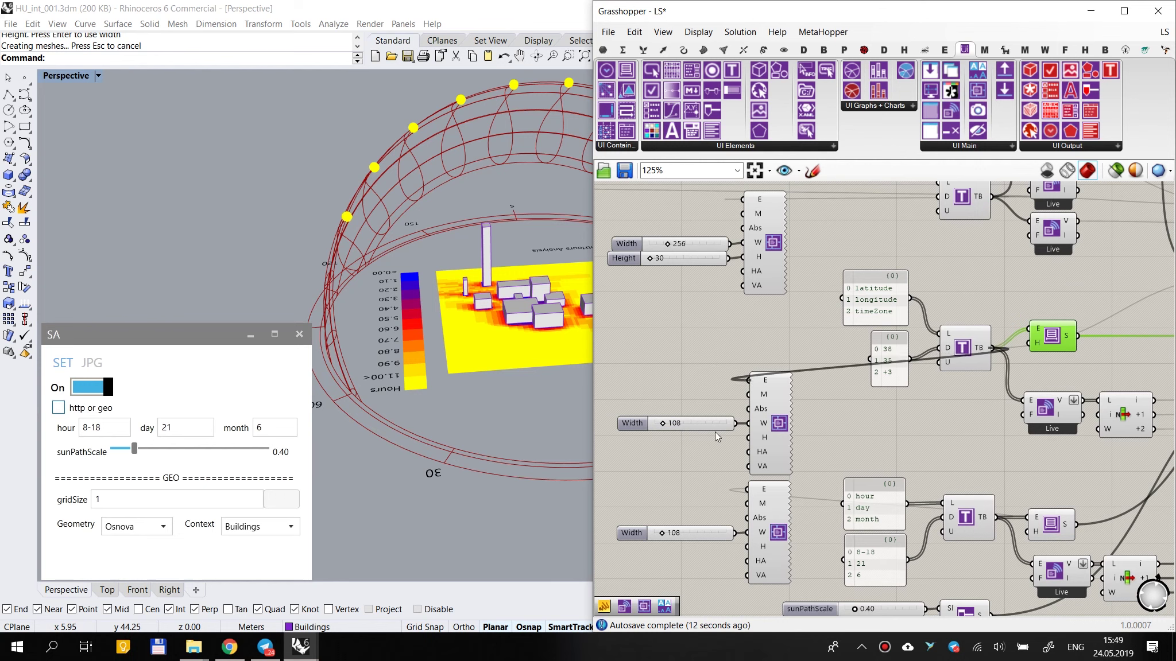
click(966, 369)
right_drag(952, 382, 774, 426)
click(852, 351)
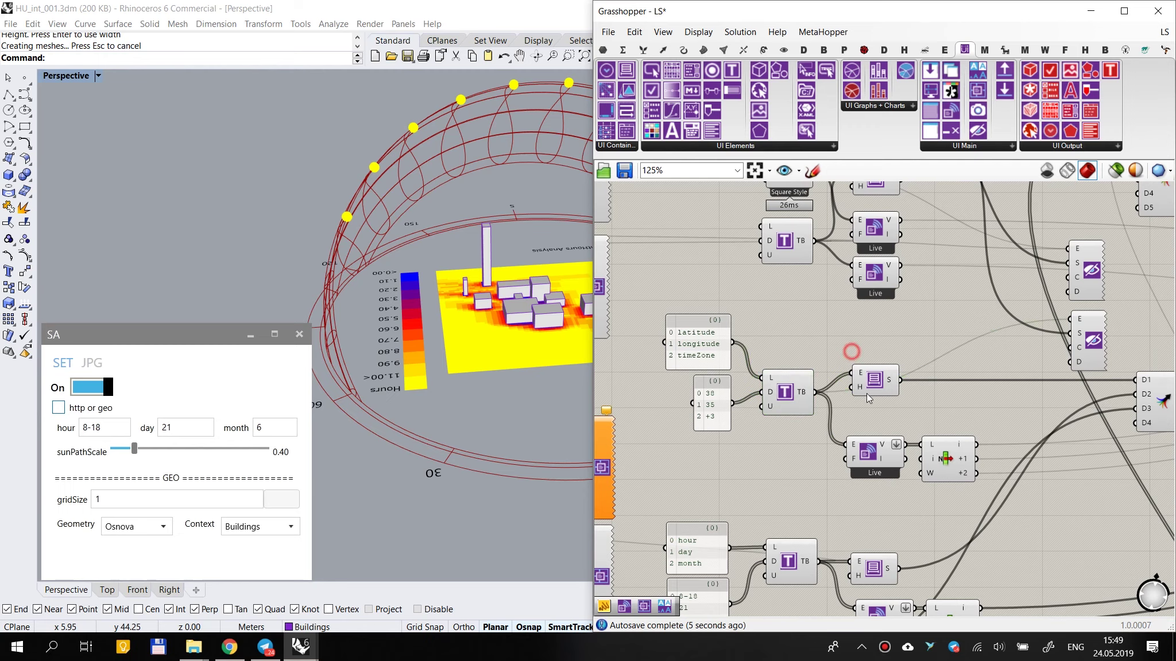
Step: Add a new text box component and wire the latitude, longitude and timeZone labels and their default values into it
right_drag(859, 387, 732, 336)
right_drag(703, 284, 855, 308)
middle_click(826, 307)
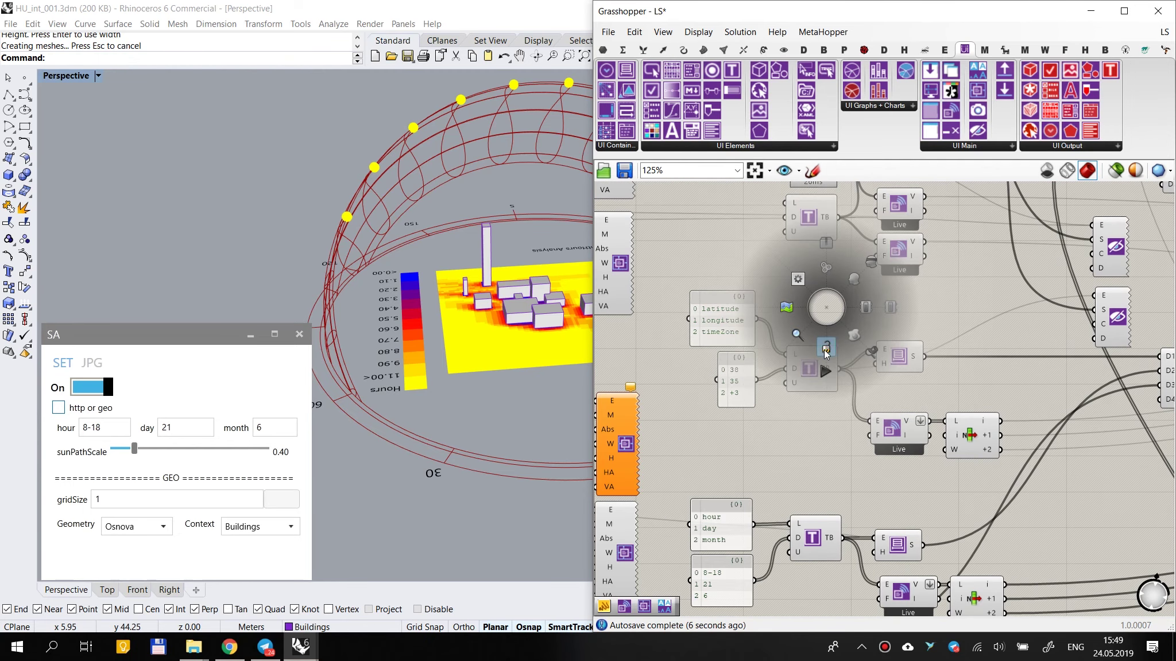
click(826, 349)
scroll(885, 330, up, 3)
drag(732, 71, 706, 314)
drag(746, 291, 715, 398)
Step: Transfer the old location text box component's output wires to the new one and delete the old component
ctrl+shift+drag(822, 383, 781, 369)
click(791, 395)
key(Delete)
click(805, 298)
middle_click(806, 298)
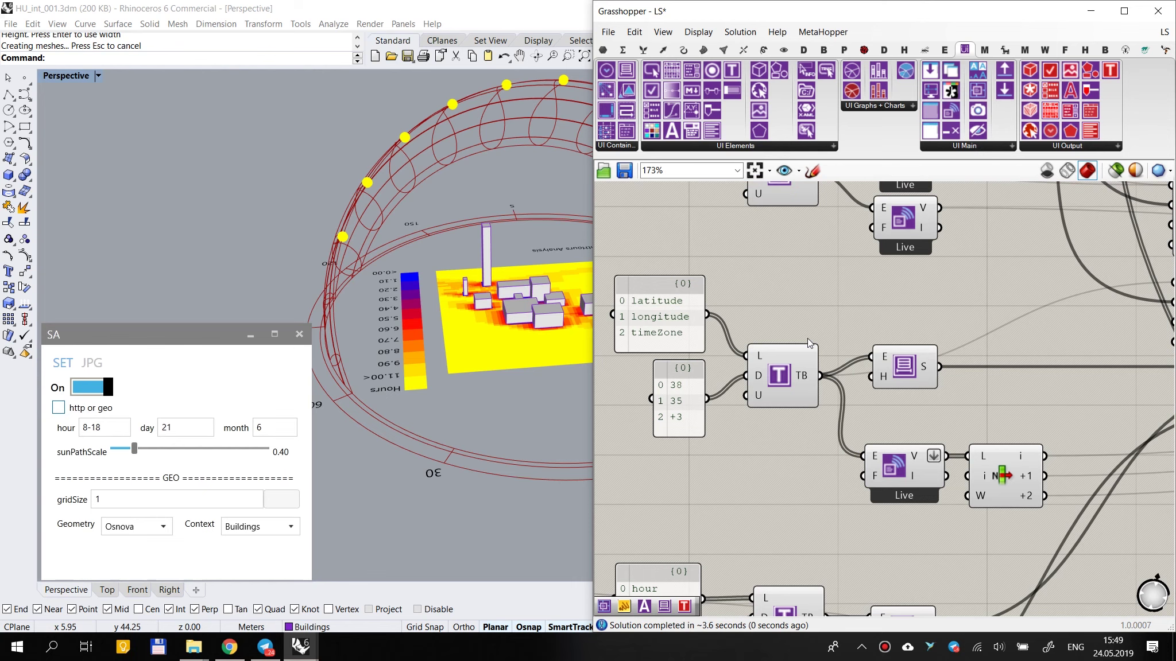
Step: Try rewiring the new location text boxes into the existing lower Hide/Show component's E input
scroll(798, 454, down, 3)
drag(1030, 349, 820, 414)
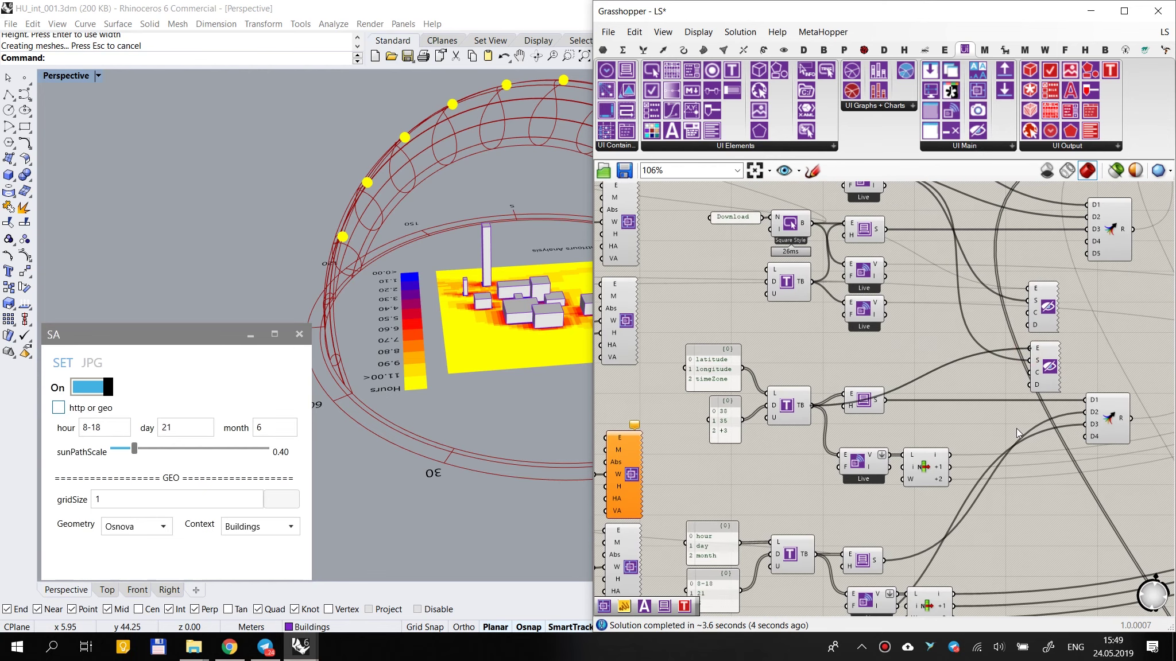
scroll(1027, 388, up, 2)
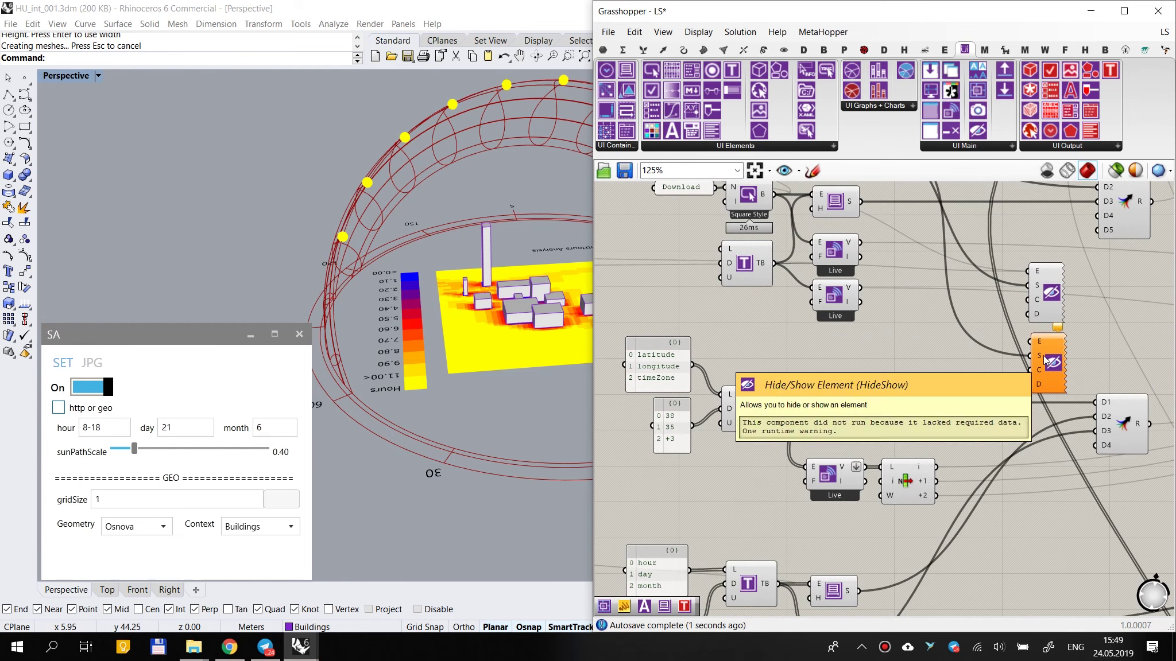
drag(1043, 357, 777, 410)
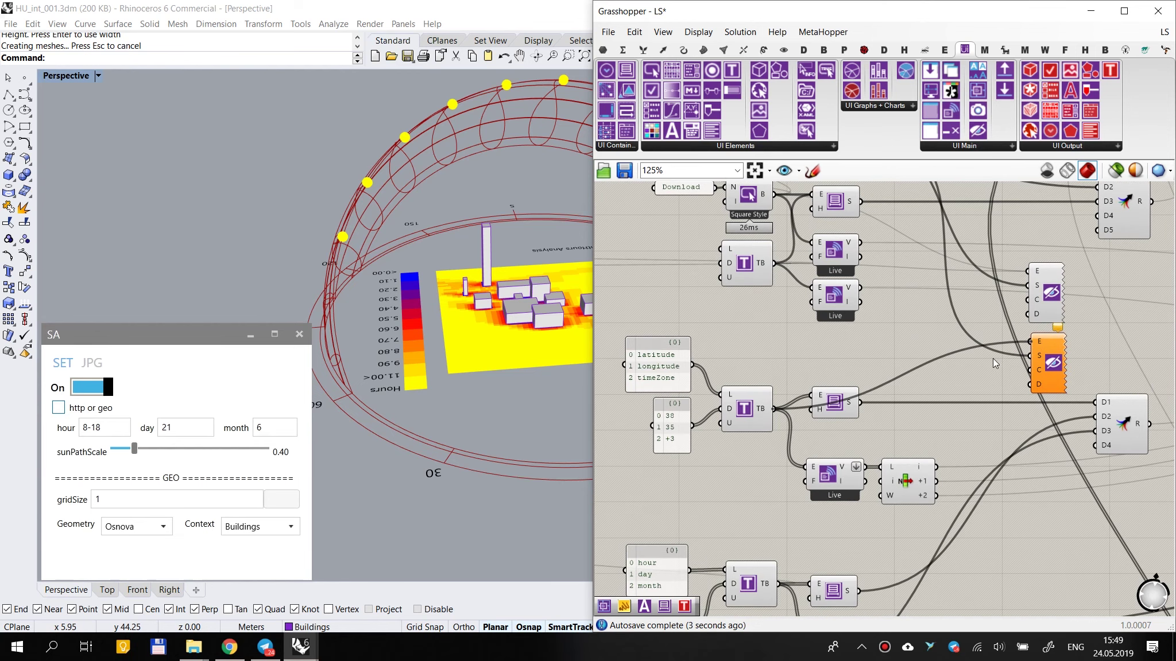
right_click(1041, 357)
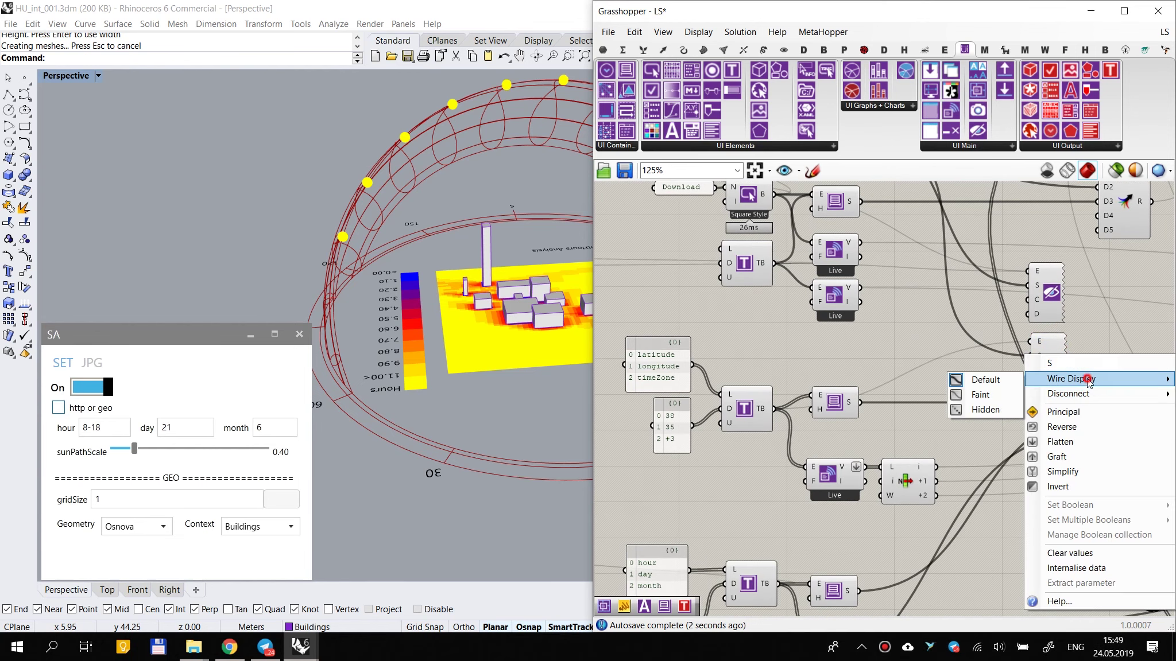
click(1072, 394)
click(970, 341)
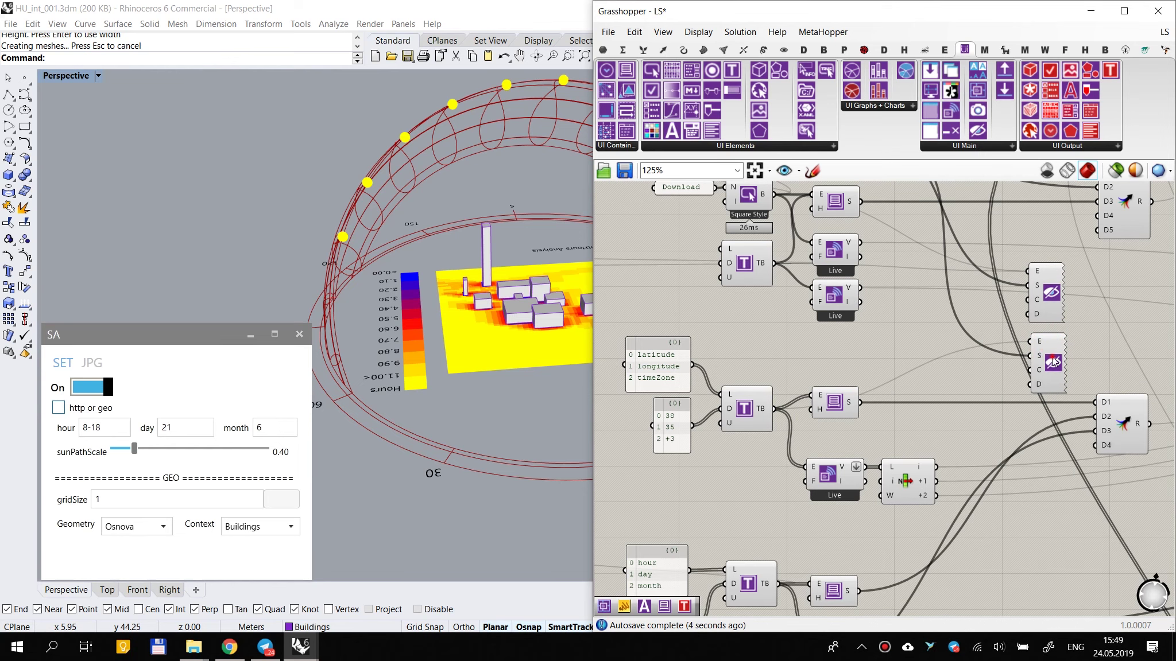
Step: Replace the lower Hide/Show component with a new one in the same place, wiring the location text boxes to its E input
click(1044, 346)
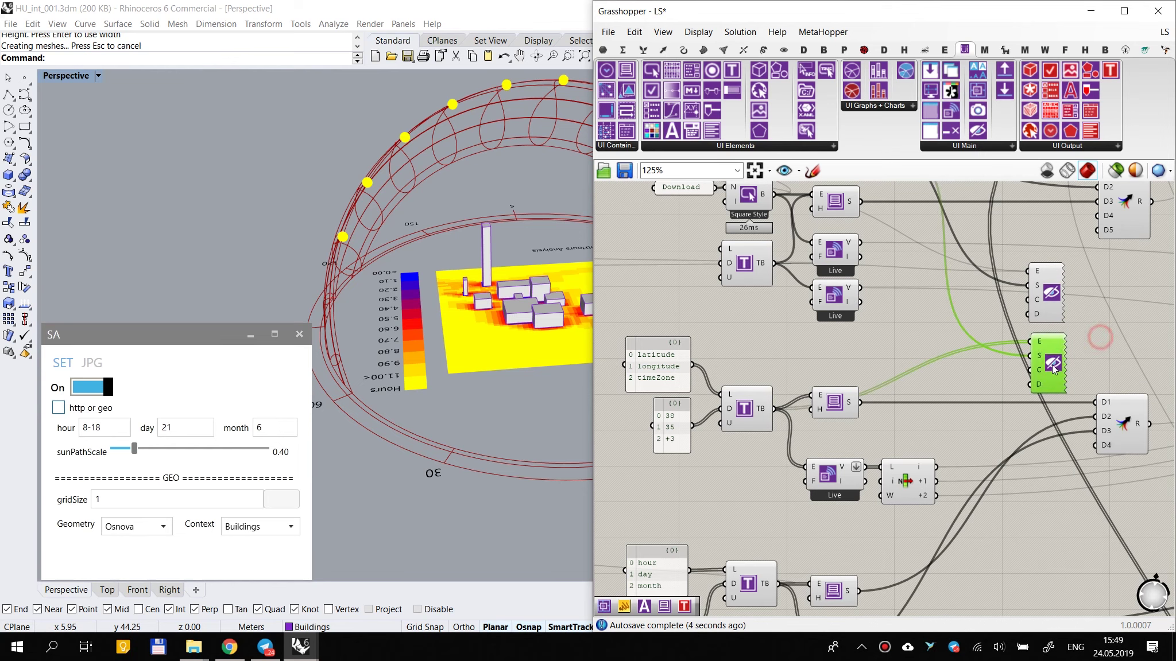
key(Delete)
drag(979, 133, 729, 432)
scroll(939, 315, up, 1)
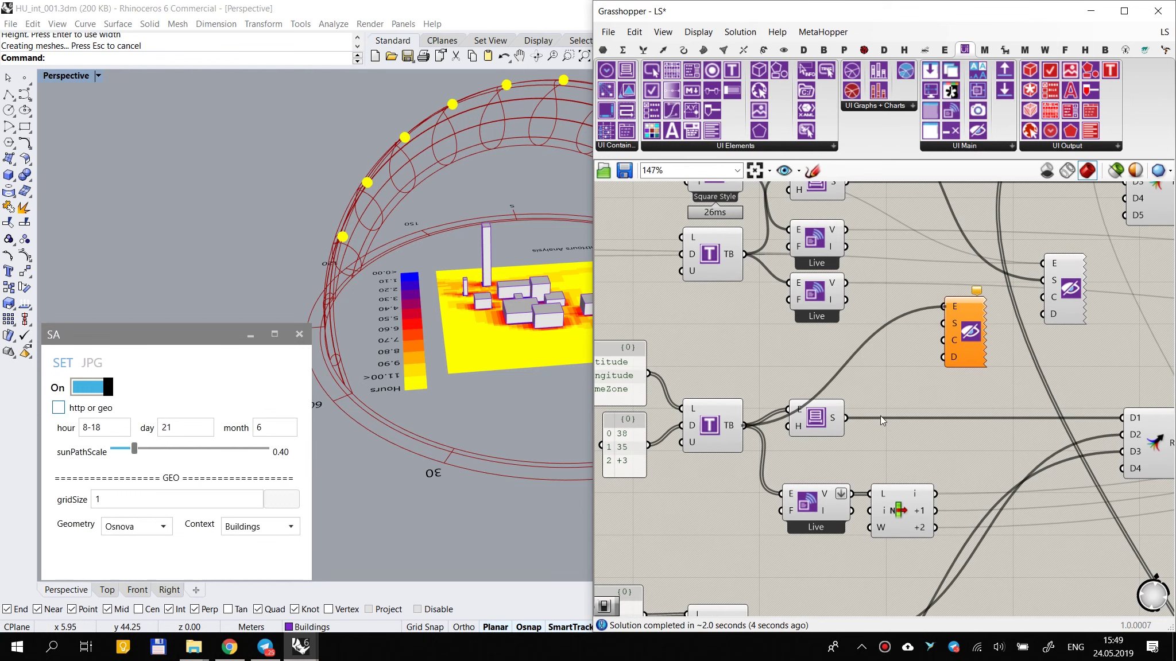
drag(963, 338, 1073, 368)
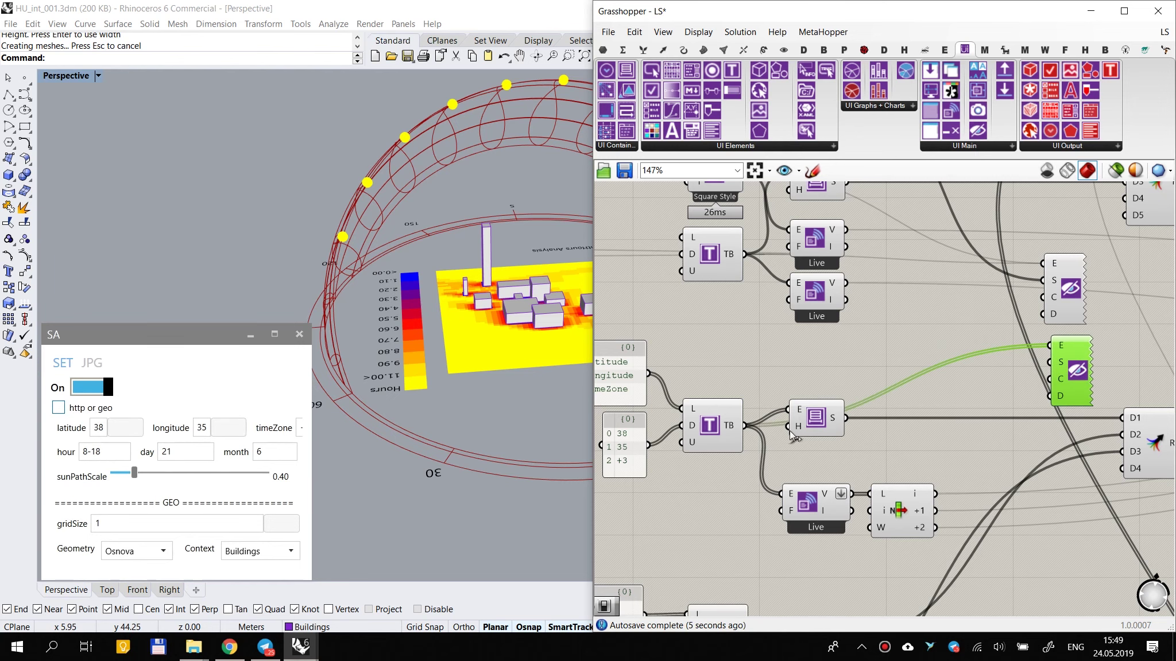
Step: Set the location text box component's U input to False to remove the fields' update buttons
right_drag(790, 439, 853, 420)
right_click(756, 423)
mouse_move(832, 531)
click(922, 530)
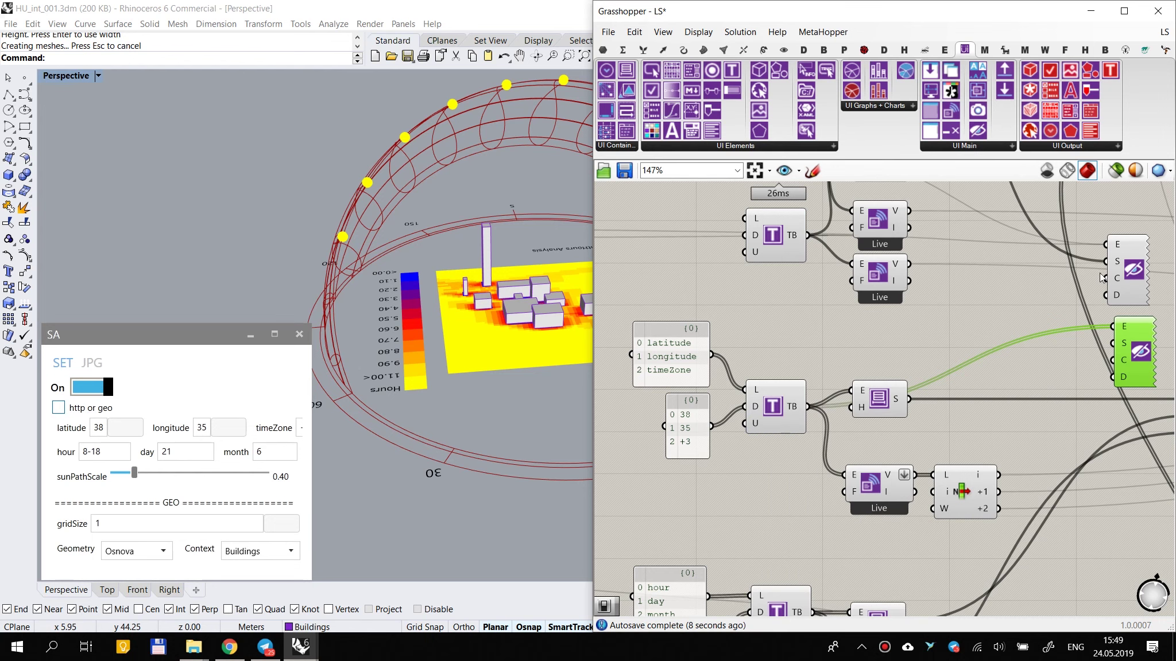
Step: Connect the http or geo checkbox's value output to the S input of the new Hide/Show component
right_drag(1023, 329, 919, 326)
drag(1036, 334, 1031, 331)
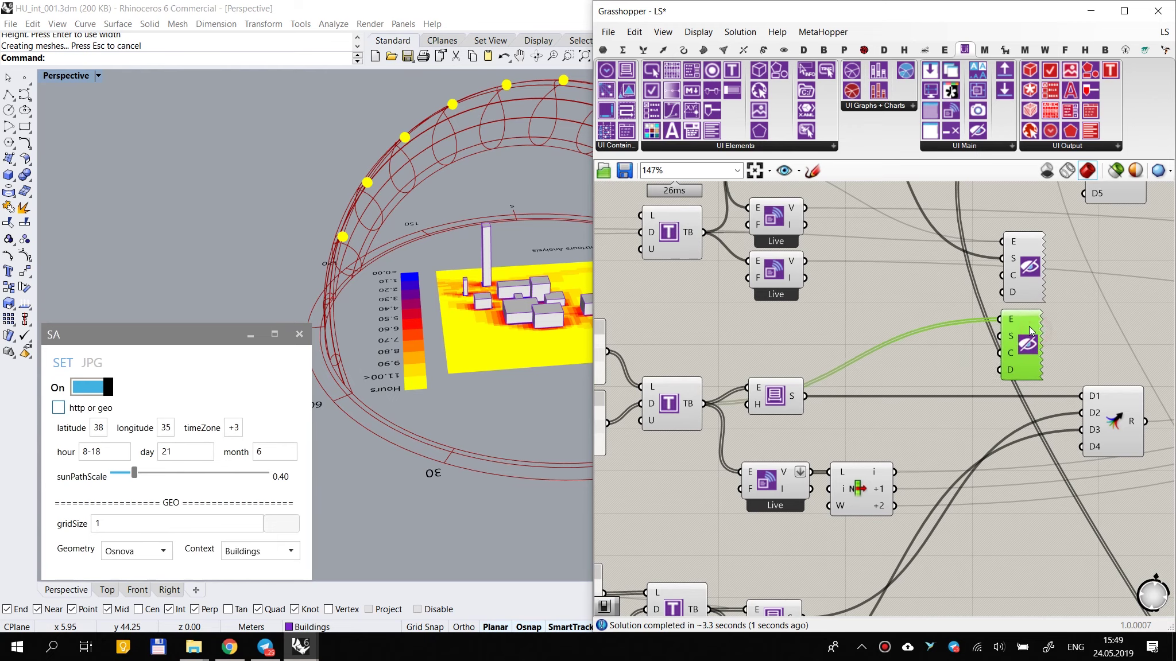
scroll(922, 308, down, 2)
right_drag(913, 262, 928, 380)
scroll(853, 275, up, 1)
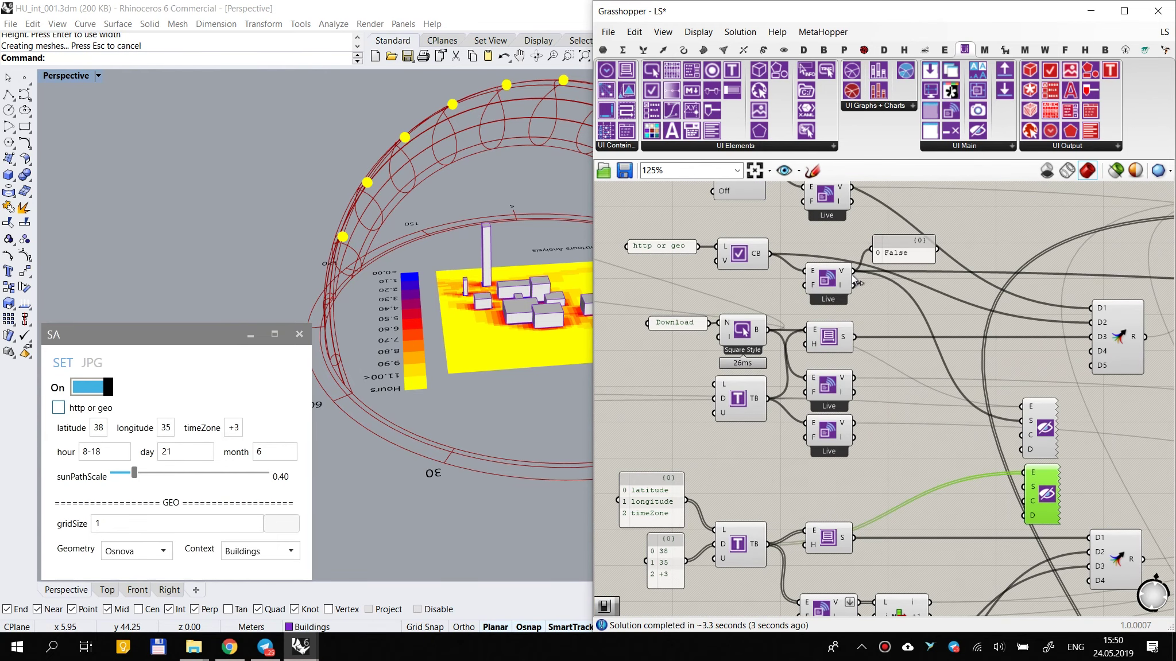
click(849, 275)
drag(868, 306, 1024, 487)
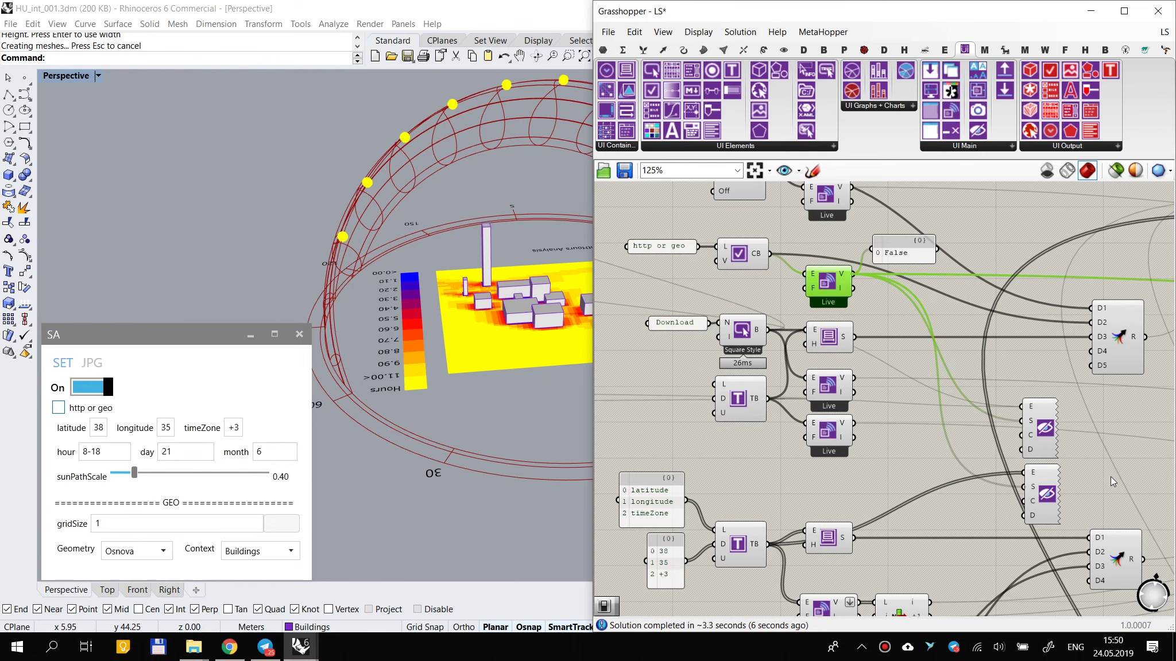
Step: Invert the S input of the new Hide/Show component
right_drag(1040, 488, 1013, 443)
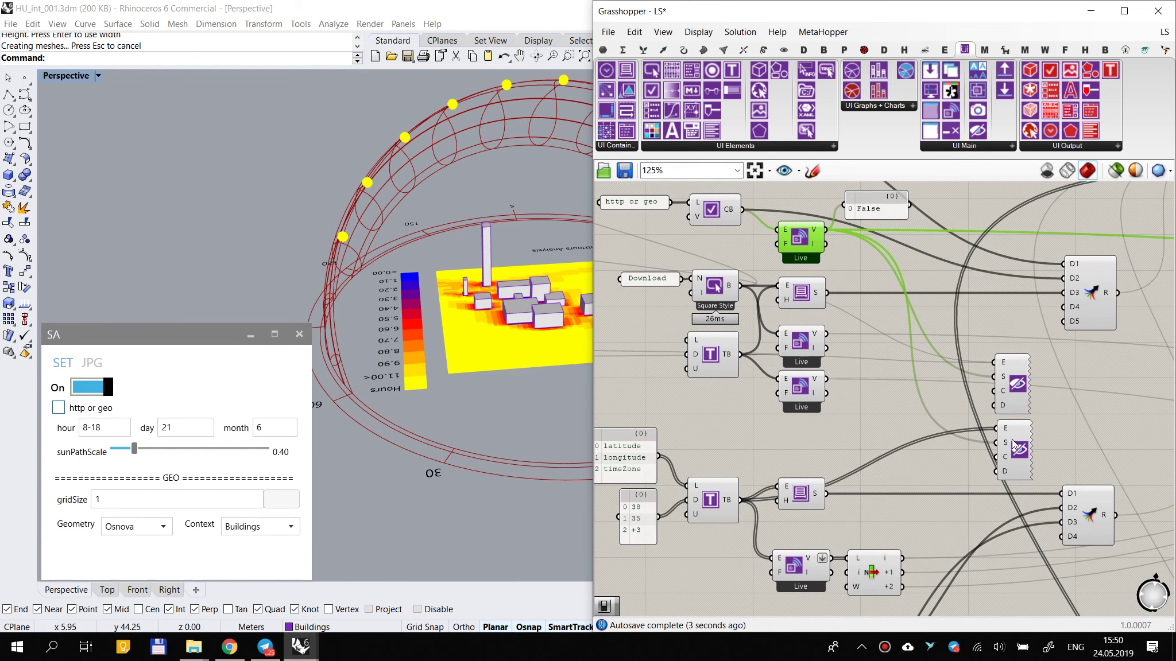
right_click(996, 443)
key(ctrl+z)
Step: Reconnect the upper Width 108 sizing component's E input to the location text boxes and save the definition
right_drag(936, 478, 1165, 347)
right_drag(878, 409, 939, 382)
scroll(939, 382, up, 2)
drag(775, 378, 1060, 333)
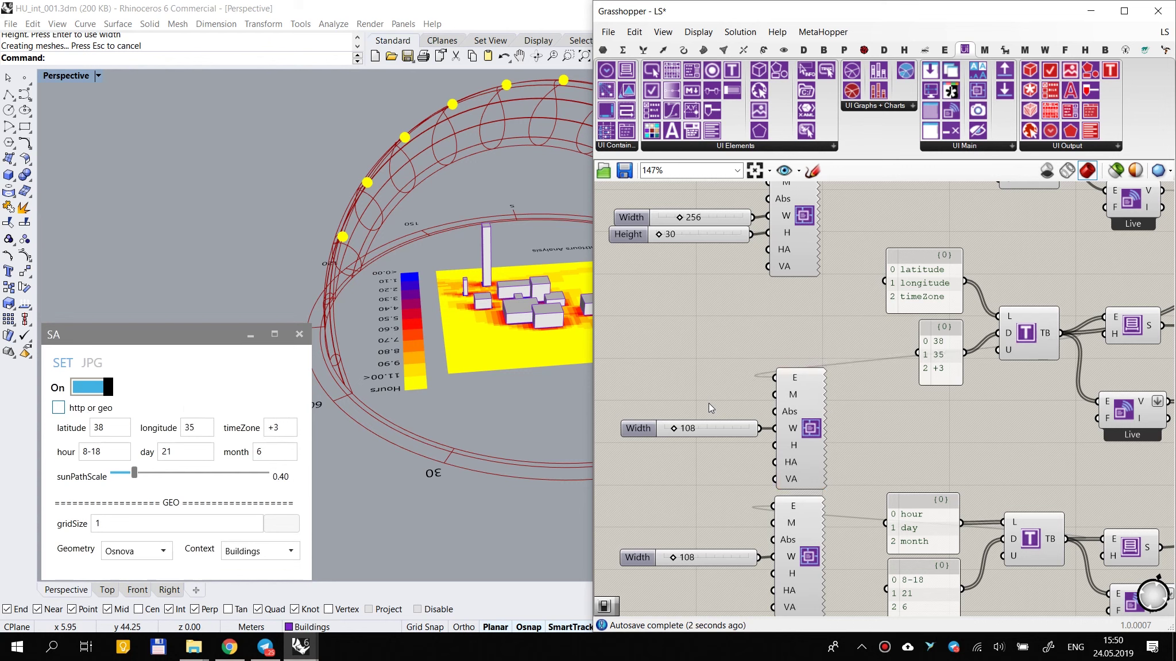
click(629, 176)
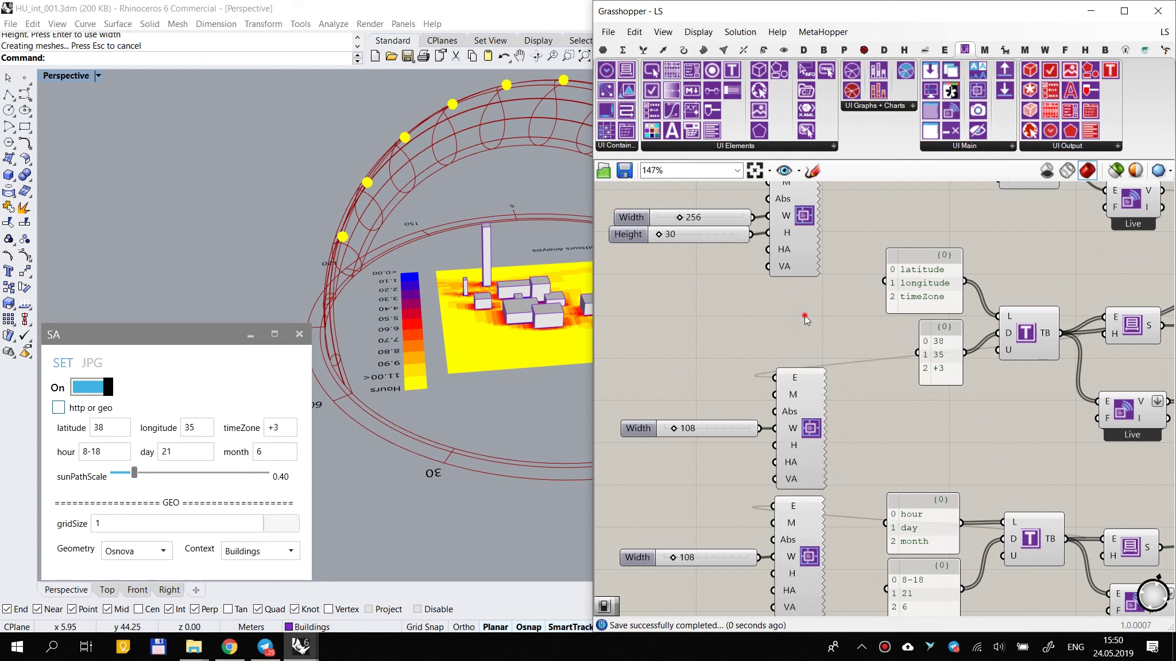
Step: Test the location fields by toggling http or geo on and off in the SA window, and save the definition
click(59, 408)
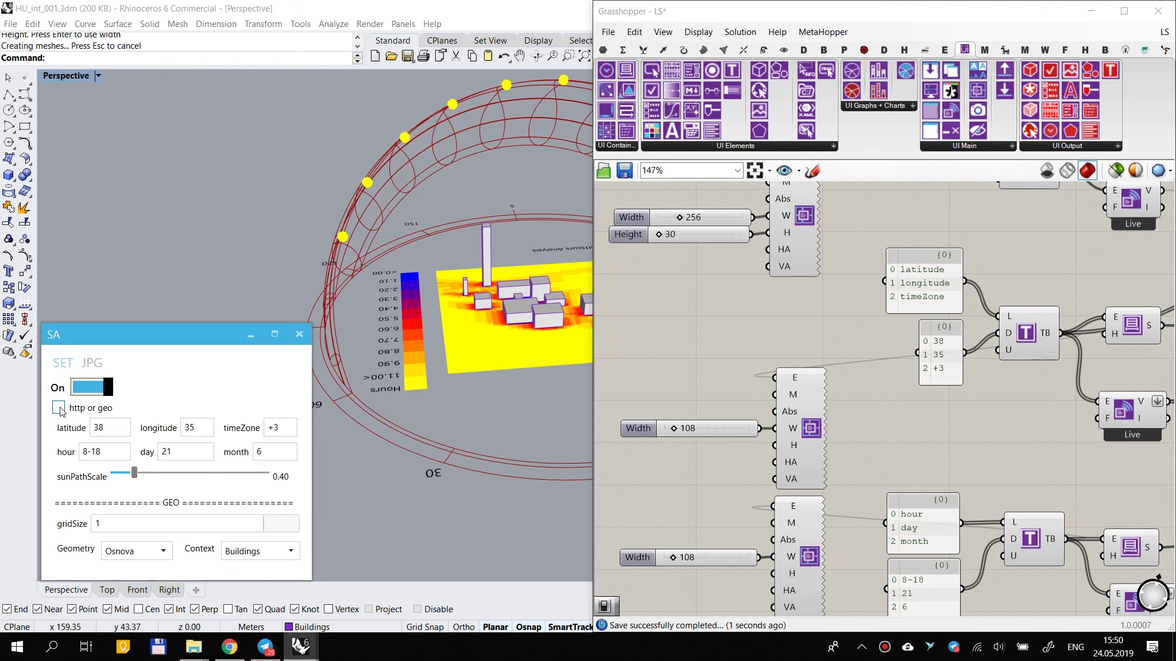
click(59, 408)
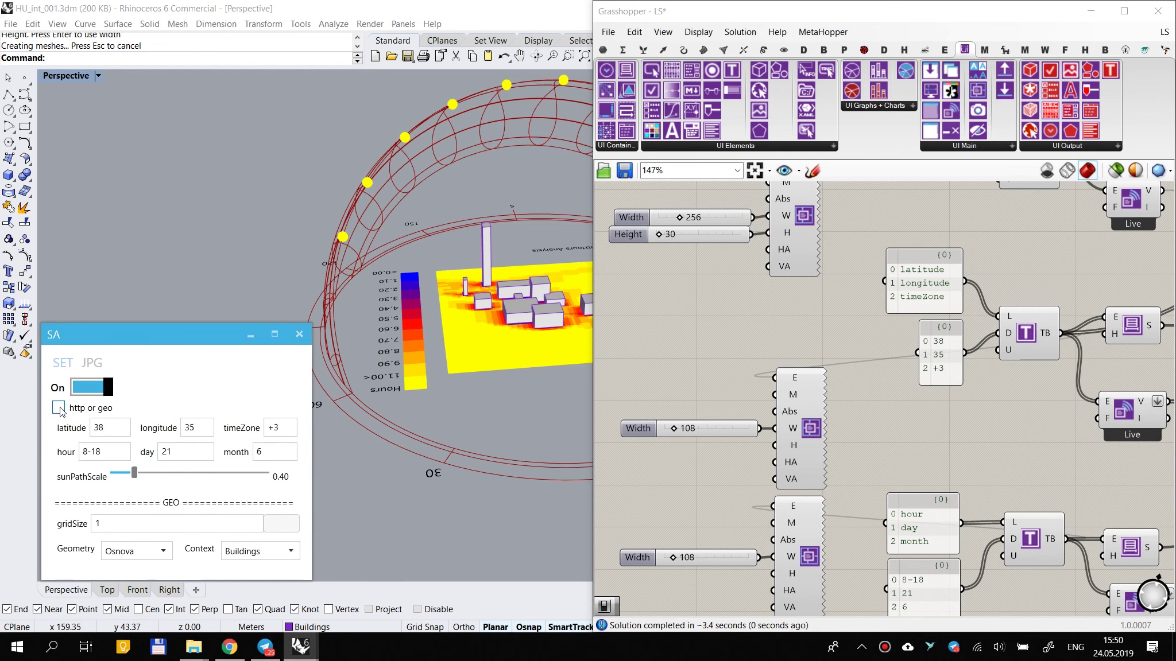
click(624, 170)
Step: Review the wiring of the location text boxes and Hide/Show components and save the definition again
scroll(948, 395, down, 3)
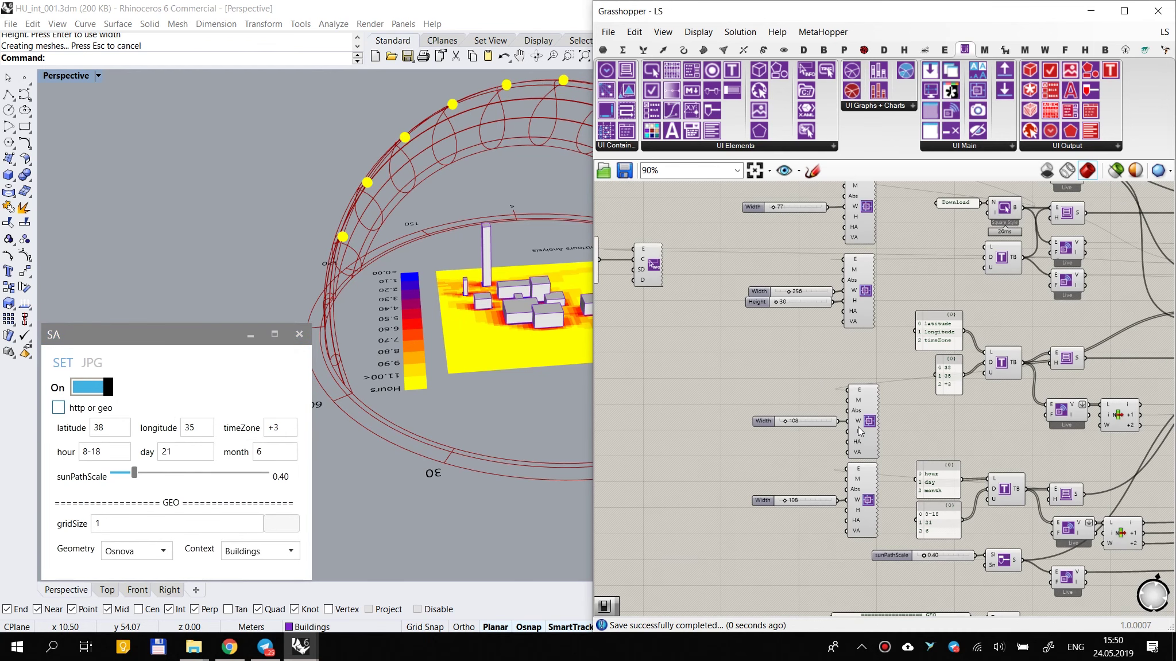
right_drag(968, 366, 869, 393)
scroll(958, 321, up, 2)
scroll(960, 320, down, 2)
right_drag(956, 326, 868, 397)
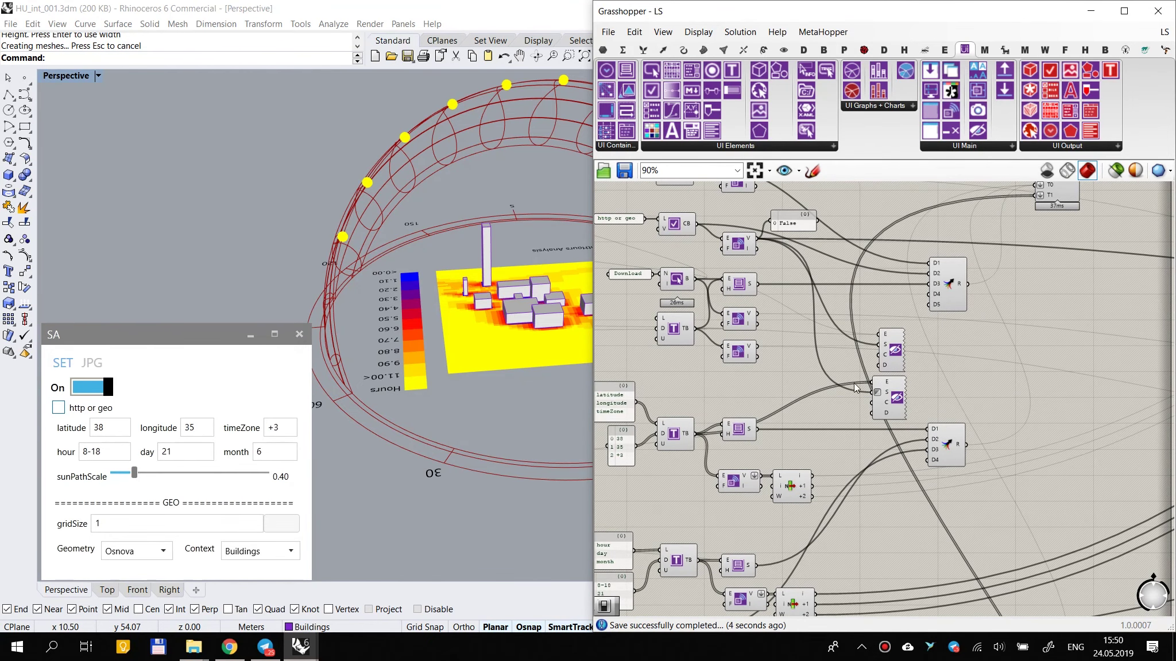
scroll(854, 384, up, 1)
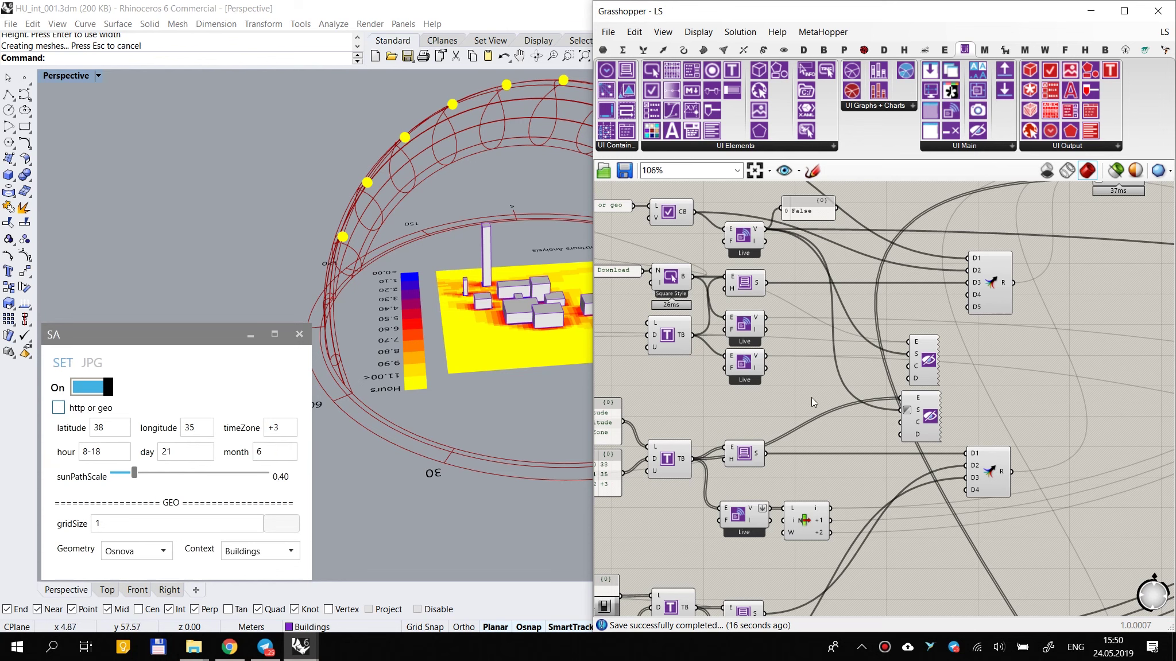
click(627, 167)
right_drag(739, 409, 811, 458)
scroll(804, 378, down, 2)
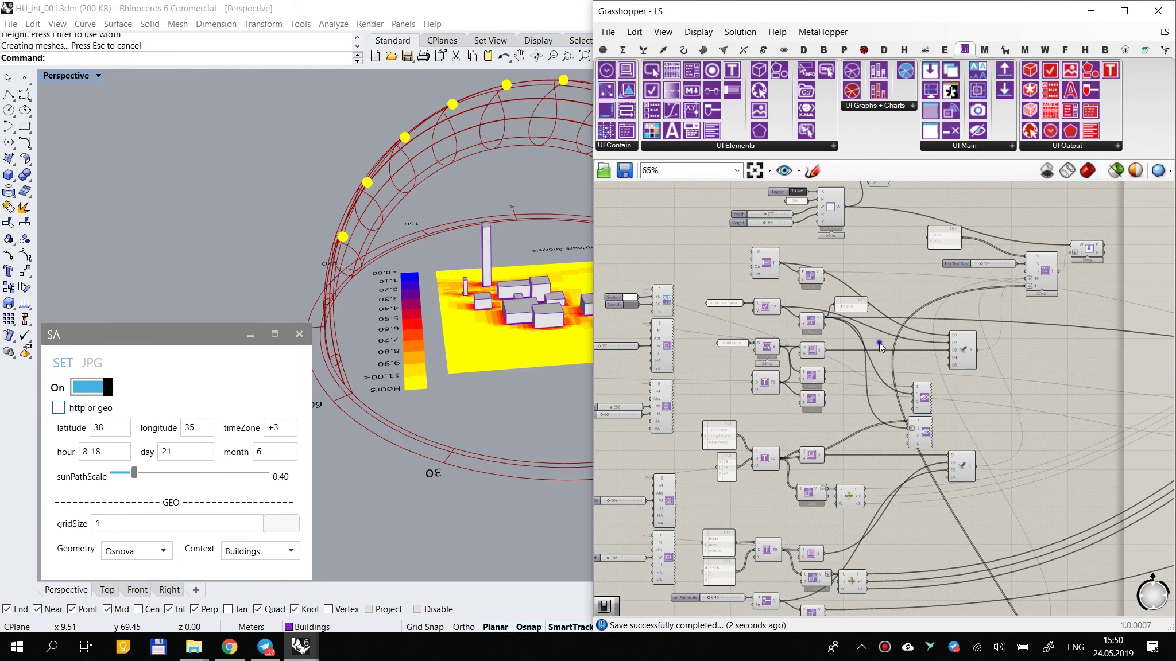
Step: Move the 2D slider pad diagonally away from the window position component and save the definition
scroll(843, 350, up, 1)
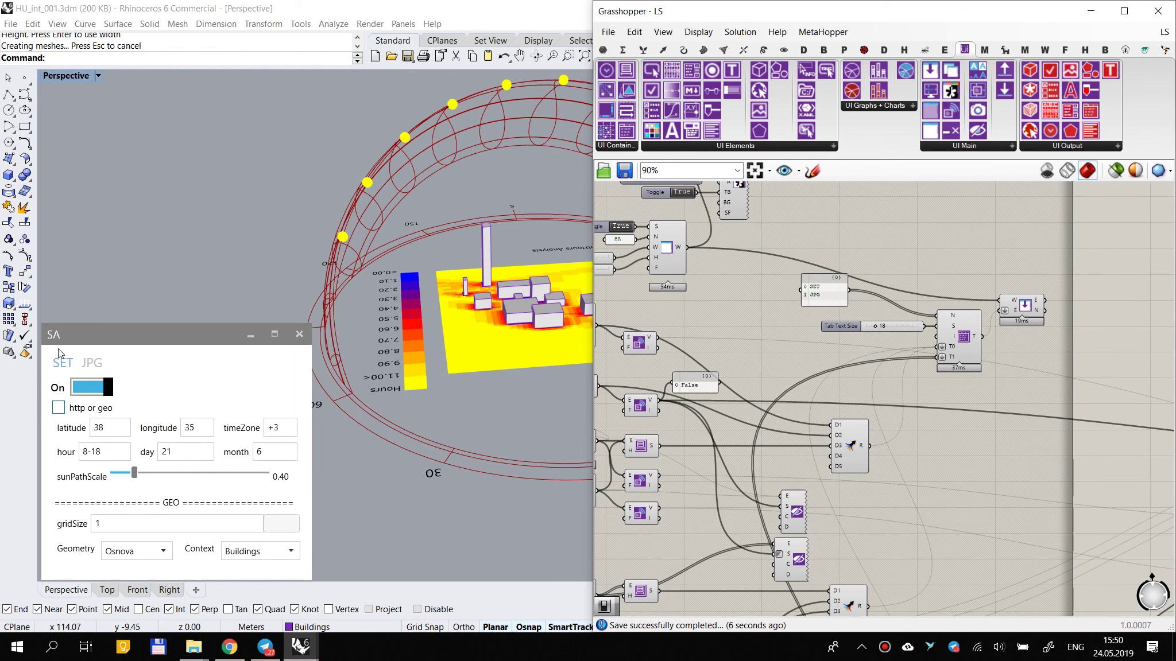
scroll(870, 402, up, 2)
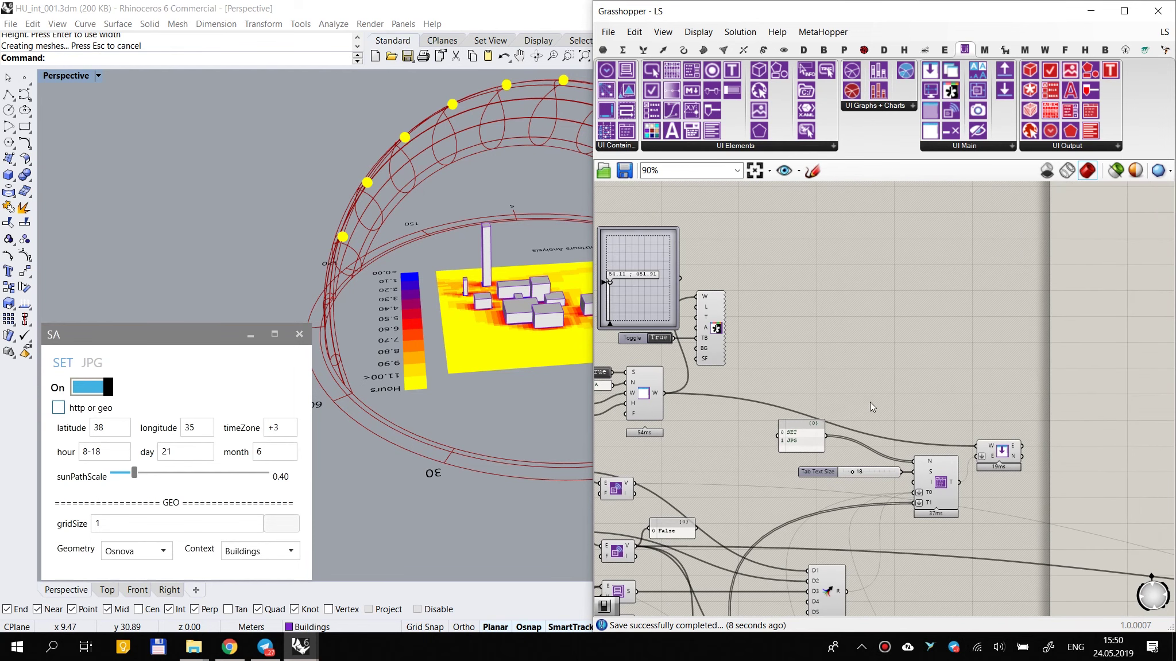
scroll(954, 487, down, 2)
right_drag(849, 402, 927, 402)
drag(724, 307, 694, 276)
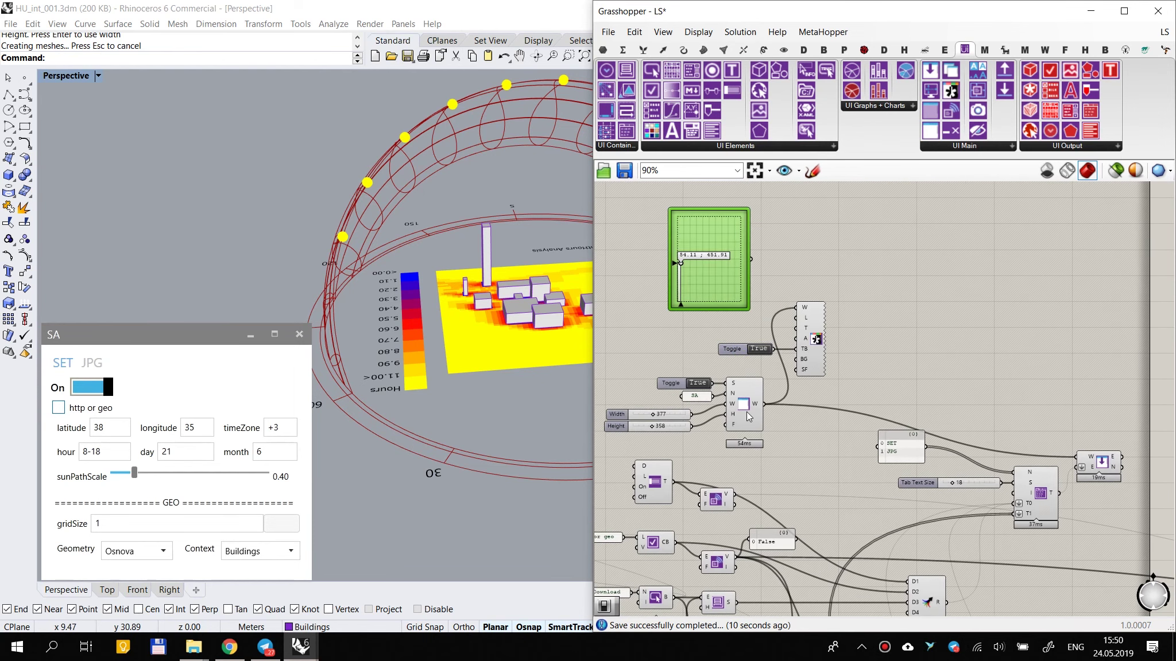
click(758, 411)
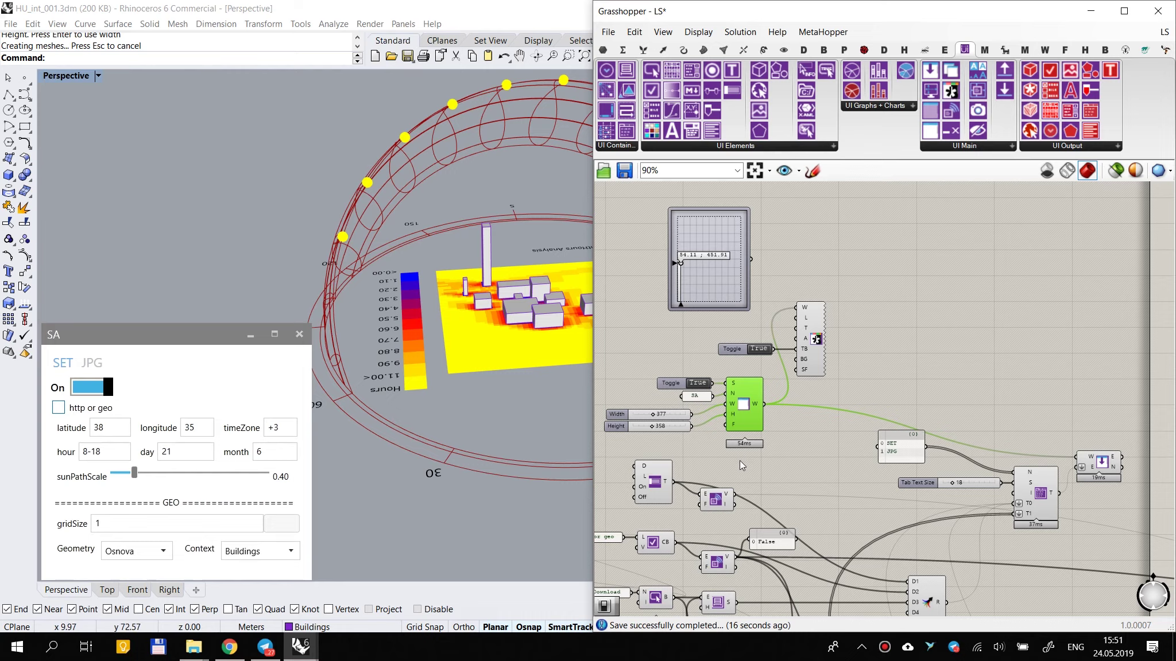
scroll(739, 461, up, 5)
click(708, 296)
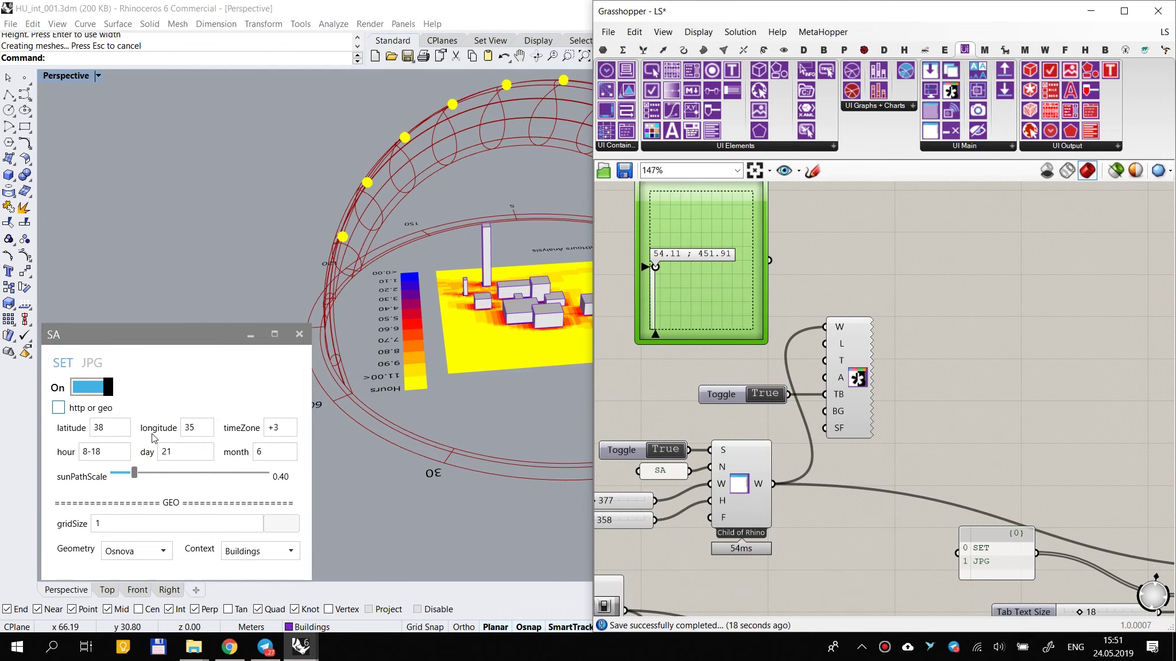
scroll(639, 415, down, 2)
scroll(651, 215, down, 1)
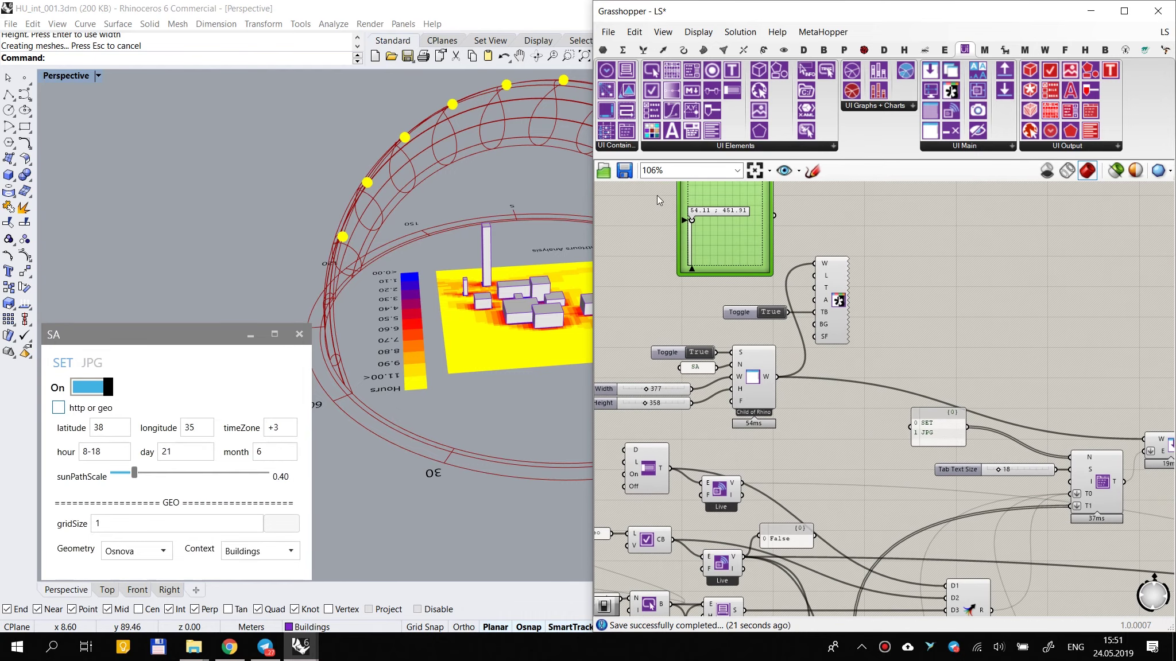
click(622, 173)
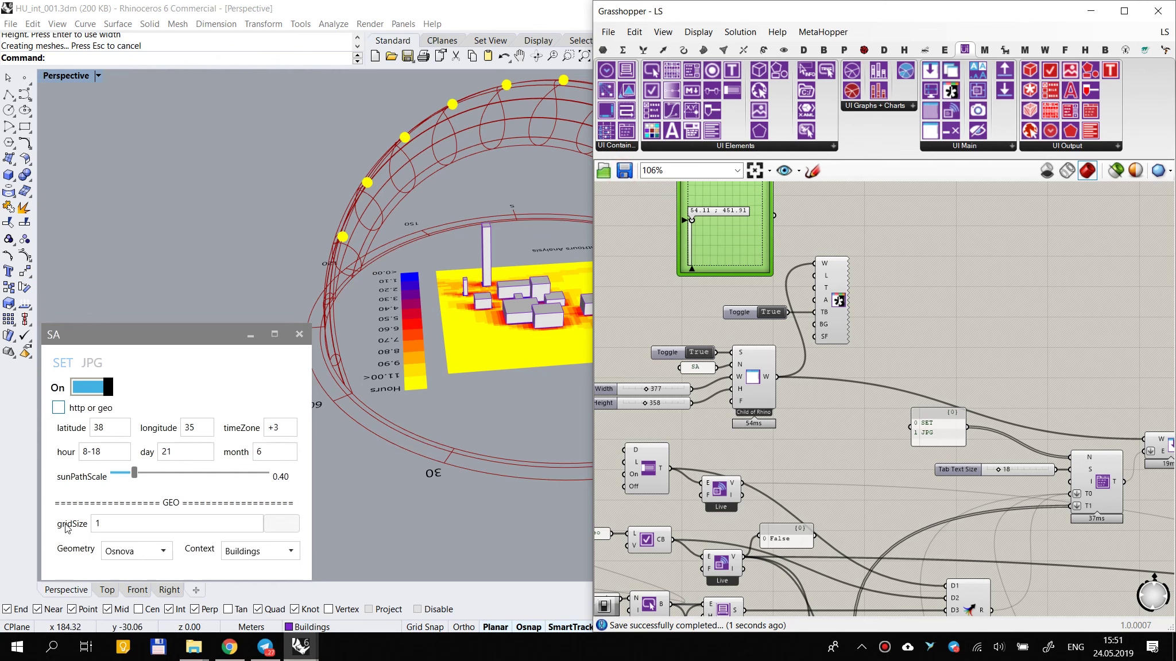
Step: Check the component layout and wiring down to the Hide/Show components and save the definition
scroll(1005, 339, down, 3)
right_drag(1005, 339, 1019, 204)
right_drag(1017, 478, 913, 284)
scroll(844, 268, up, 1)
scroll(844, 268, up, 3)
drag(856, 299, 792, 241)
click(823, 206)
scroll(825, 338, down, 2)
click(977, 317)
click(624, 170)
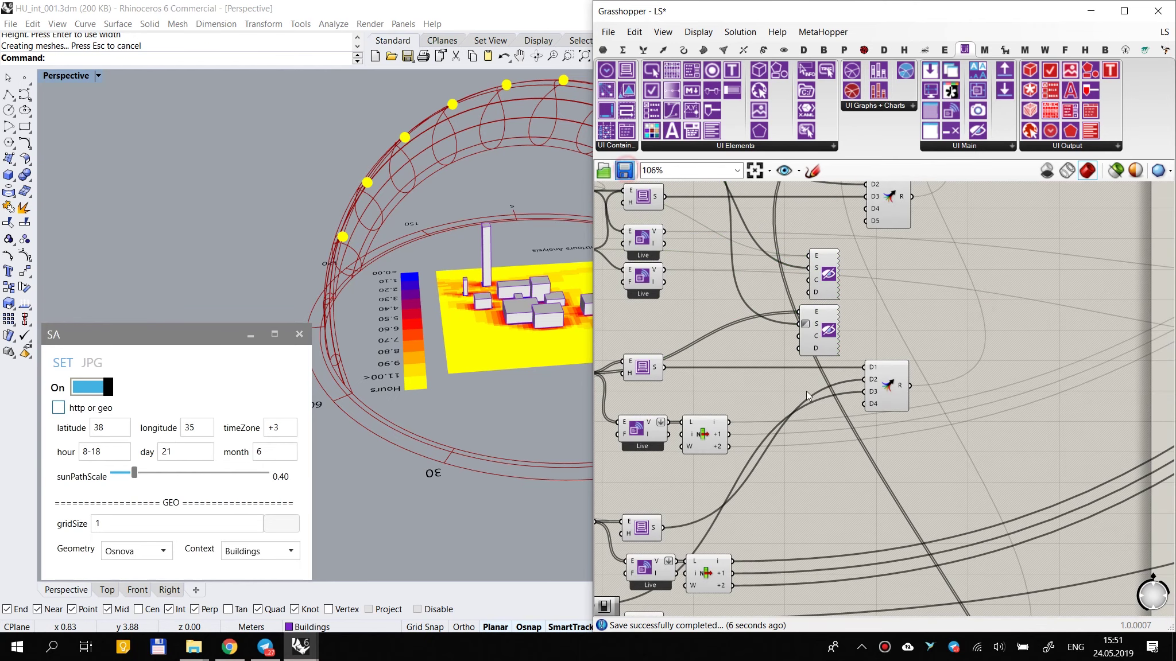
Step: Shift both Hide/Show components left, farther from the merge components, and save the definition
scroll(810, 391, down, 4)
scroll(766, 348, up, 4)
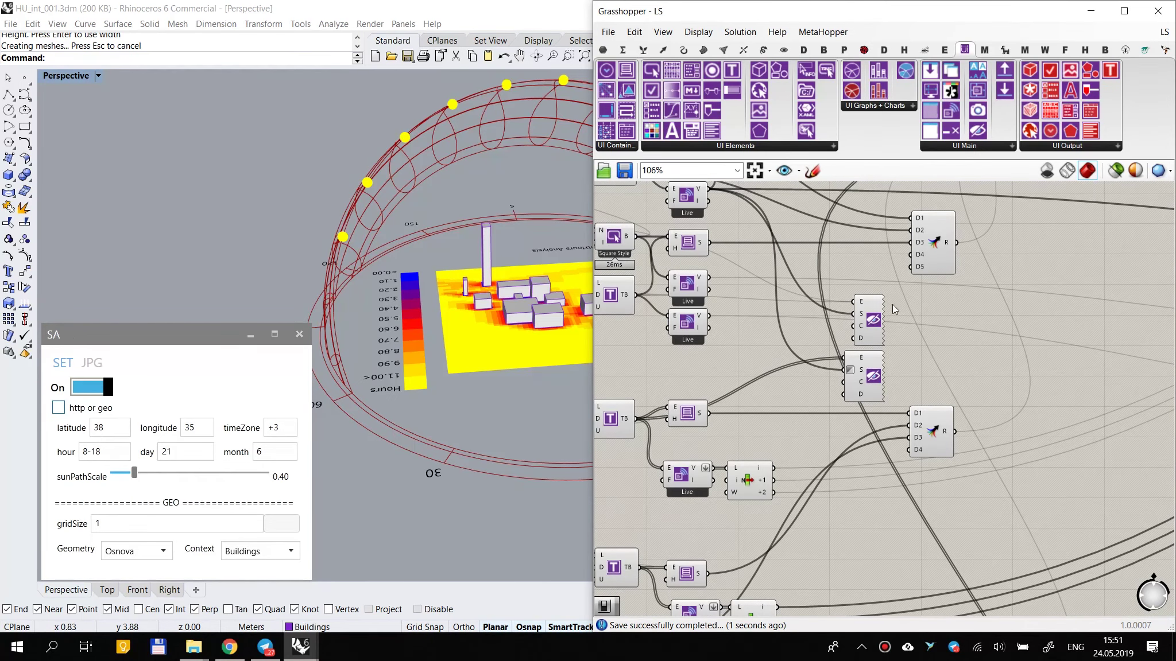
click(875, 342)
drag(873, 334, 798, 341)
click(887, 284)
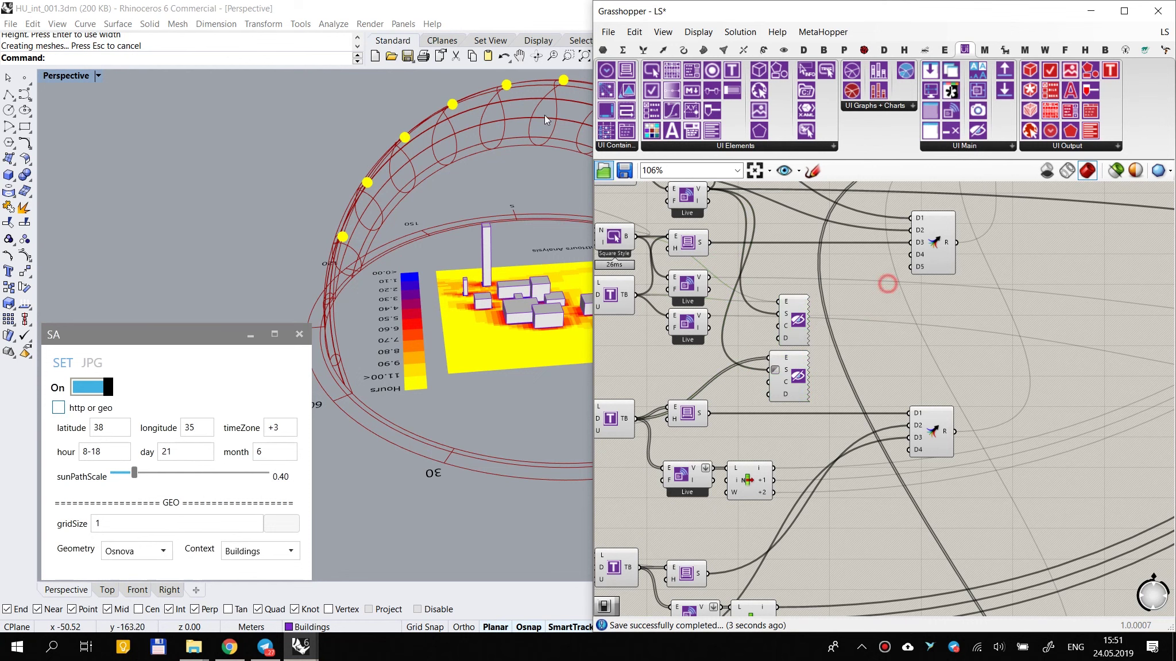
key(ctrl+s)
right_drag(431, 446, 551, 442)
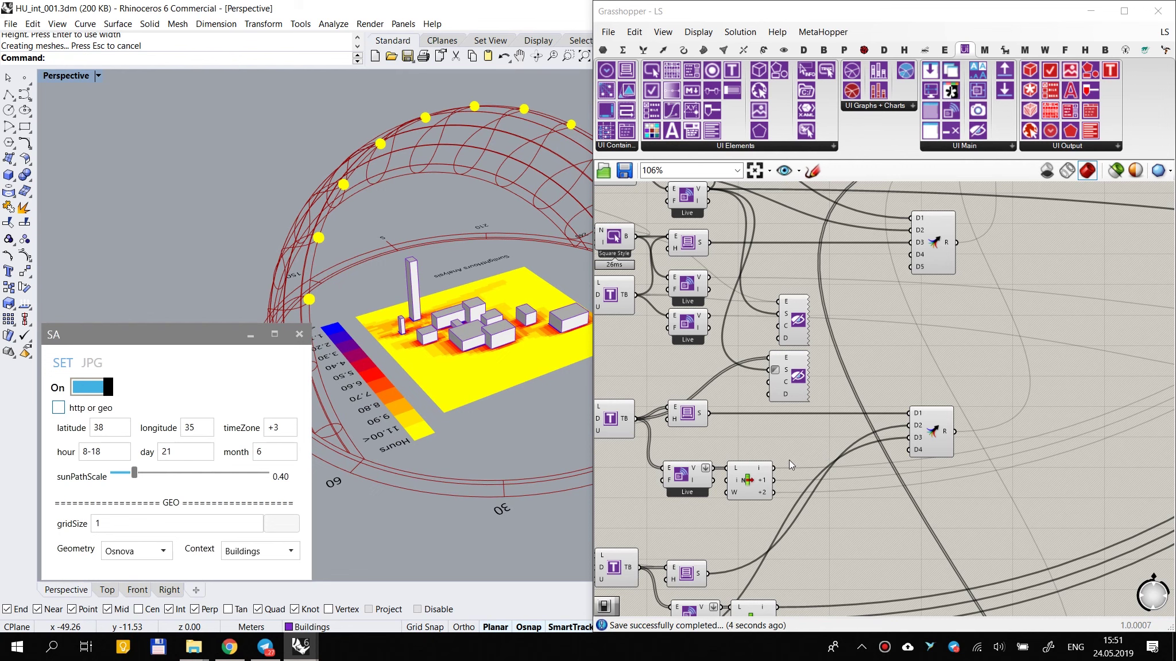
click(624, 170)
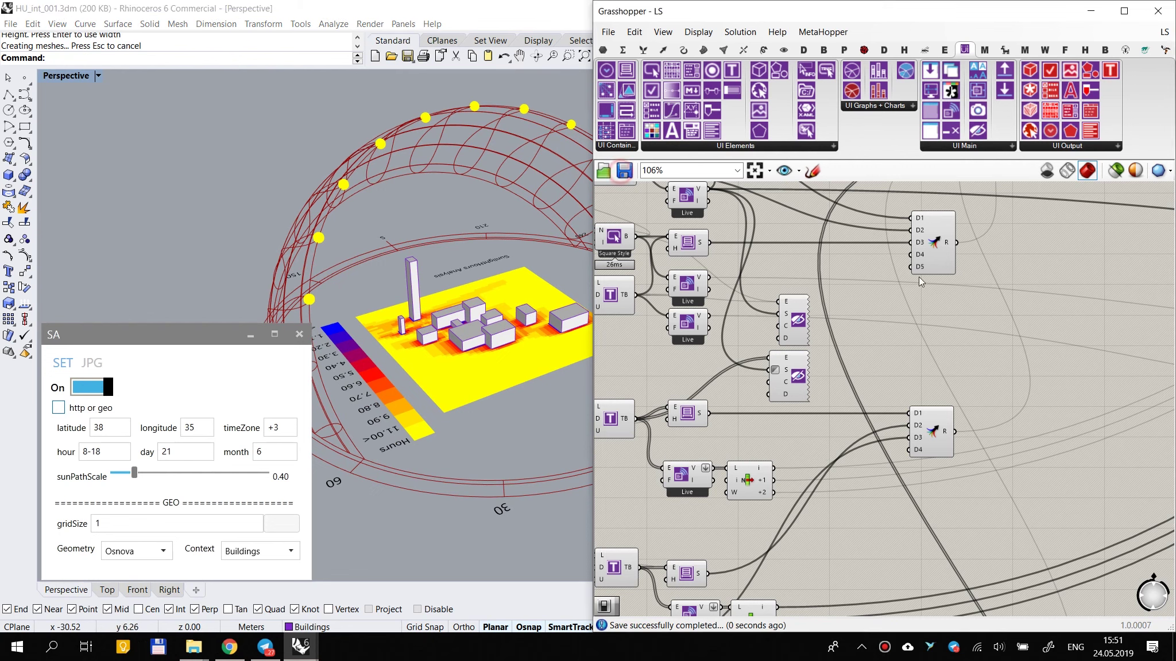
Step: Examine the sunlight analysis in the Perspective view and the JPG and SET pages of the SA window
right_drag(425, 328, 425, 376)
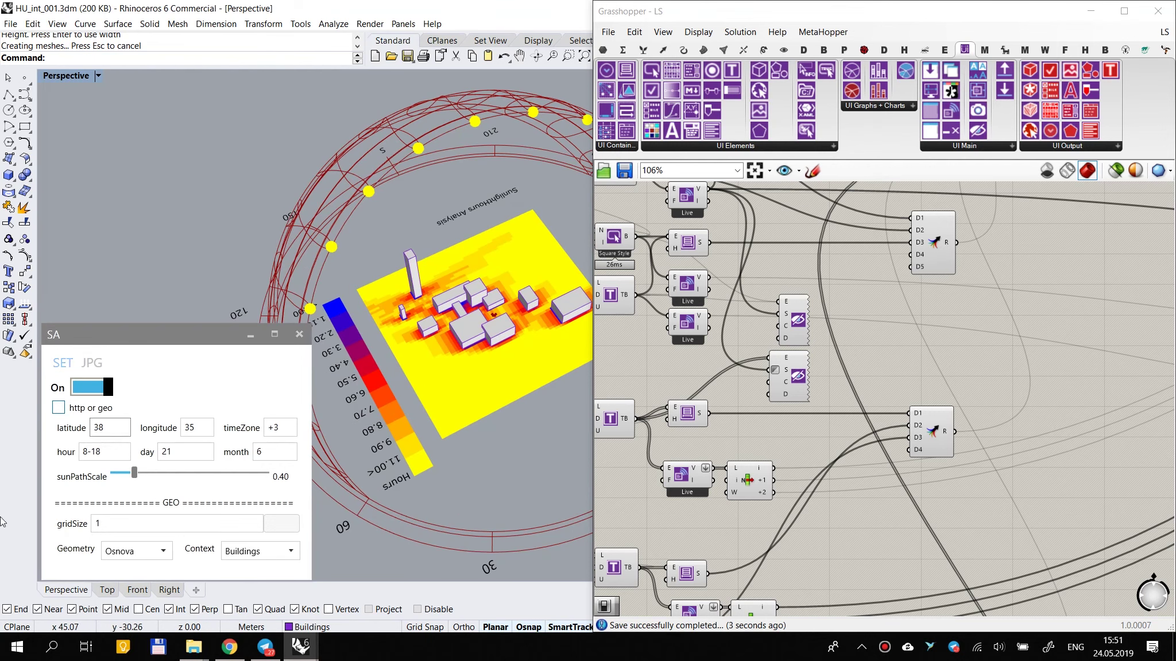
click(92, 363)
click(63, 363)
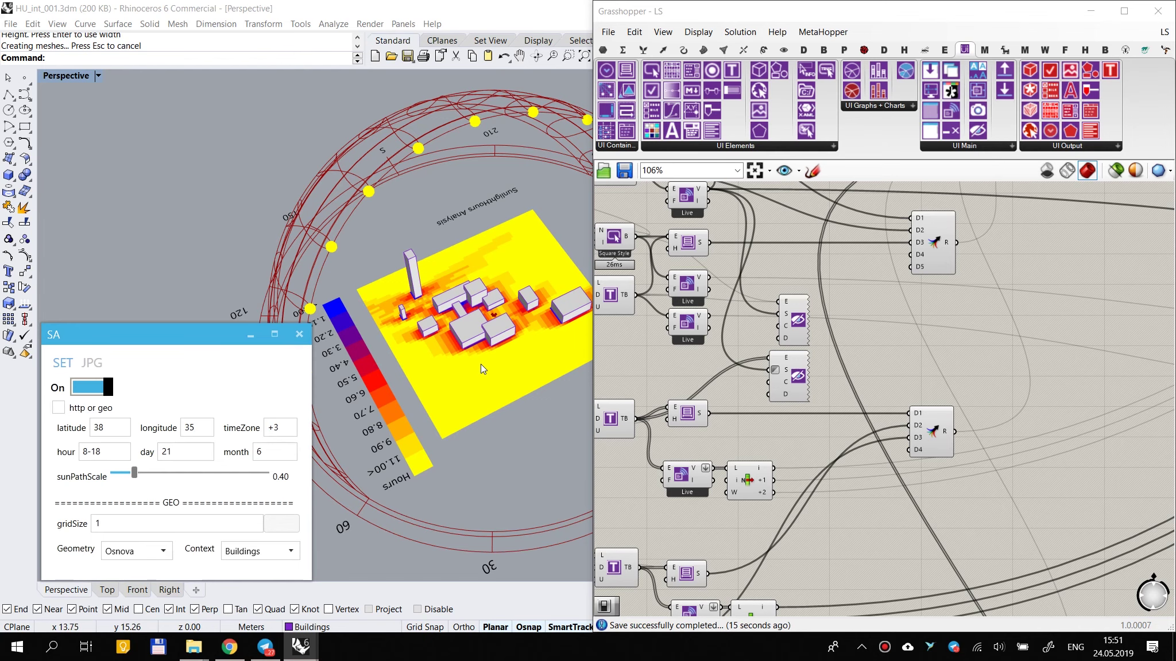
right_drag(472, 369, 497, 331)
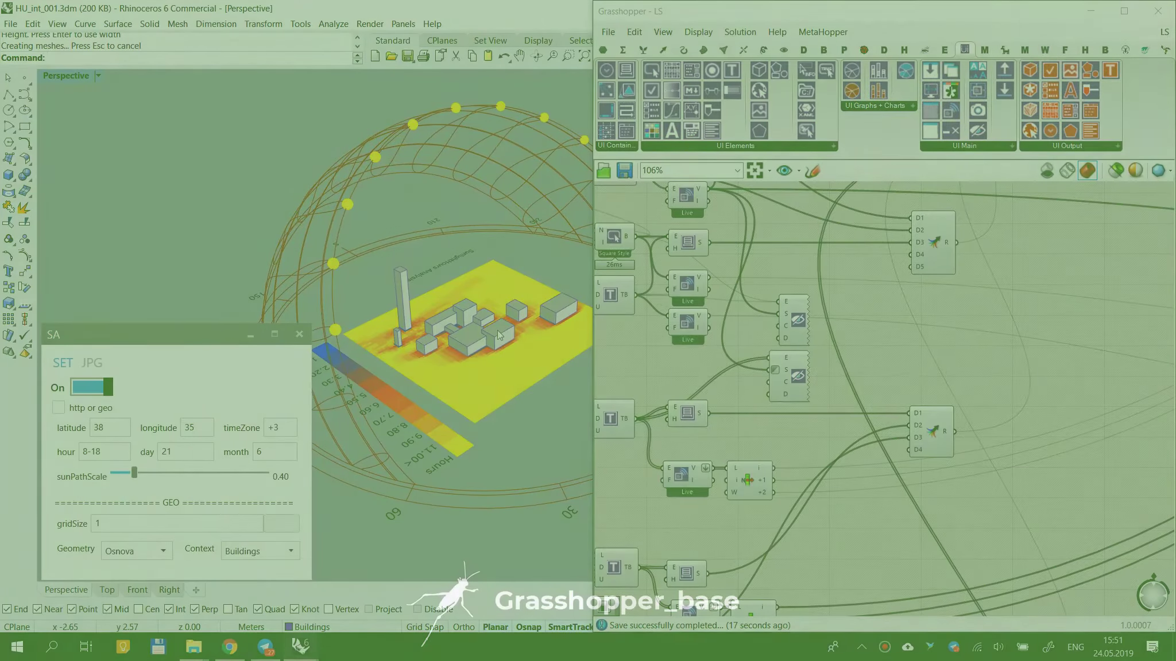